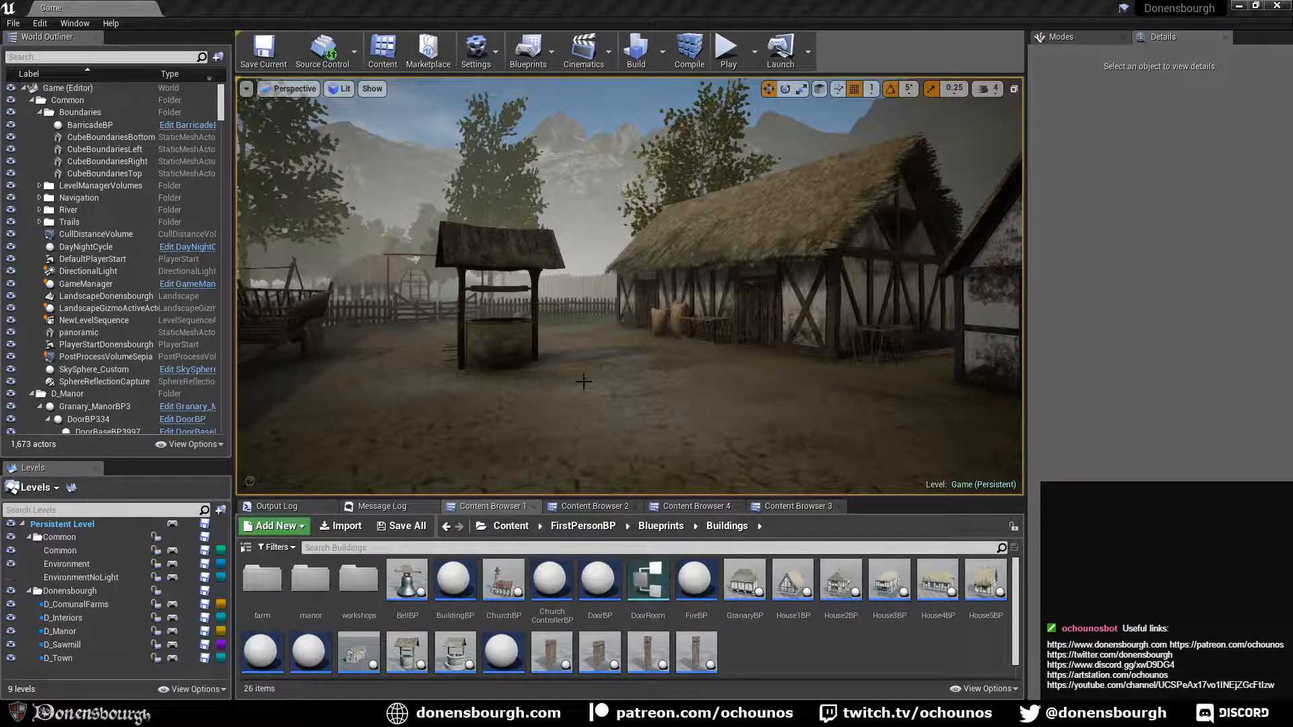
Place a House1BP building on the empty grass area near the fences and rotate it 90° about Z.
right_drag(580, 440, 580, 441)
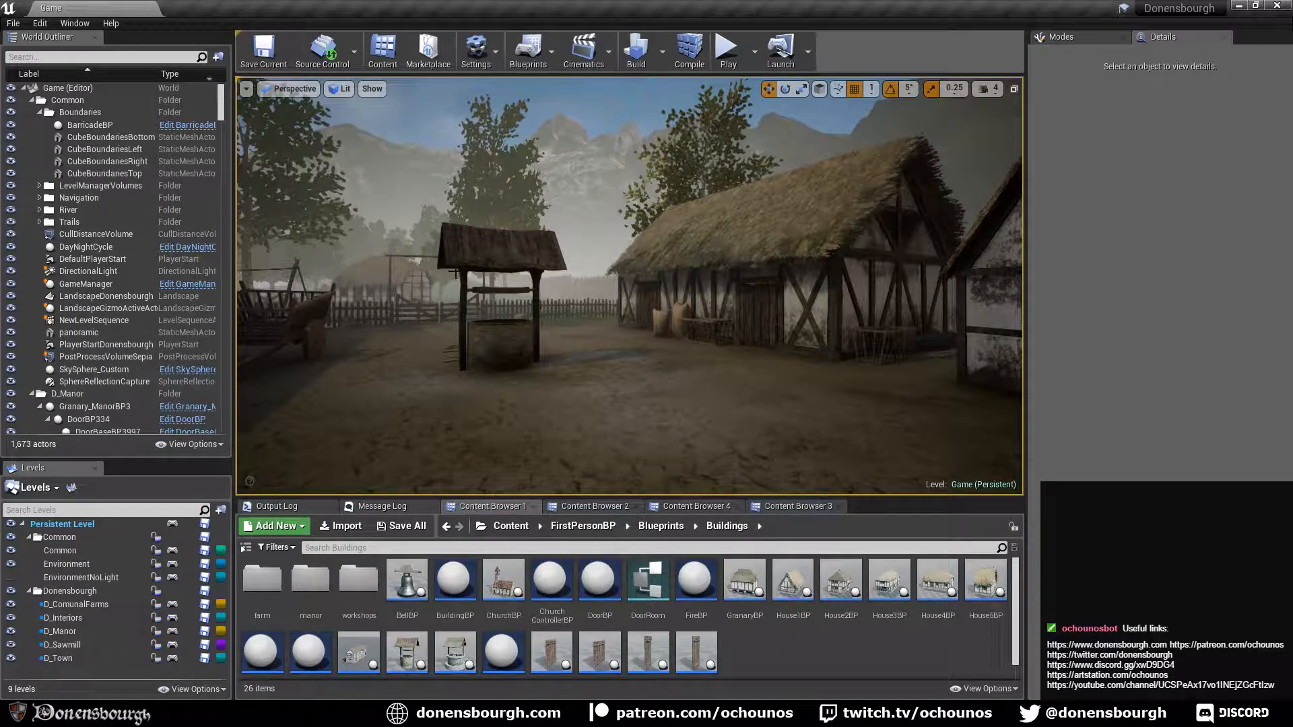
mouse_move(485, 422)
mouse_down()
mouse_move(495, 337)
mouse_move(424, 249)
mouse_move(485, 246)
mouse_move(404, 260)
mouse_move(482, 239)
mouse_move(441, 262)
mouse_move(283, 242)
mouse_move(421, 252)
mouse_move(512, 239)
mouse_move(516, 216)
mouse_move(506, 212)
mouse_move(489, 431)
mouse_up()
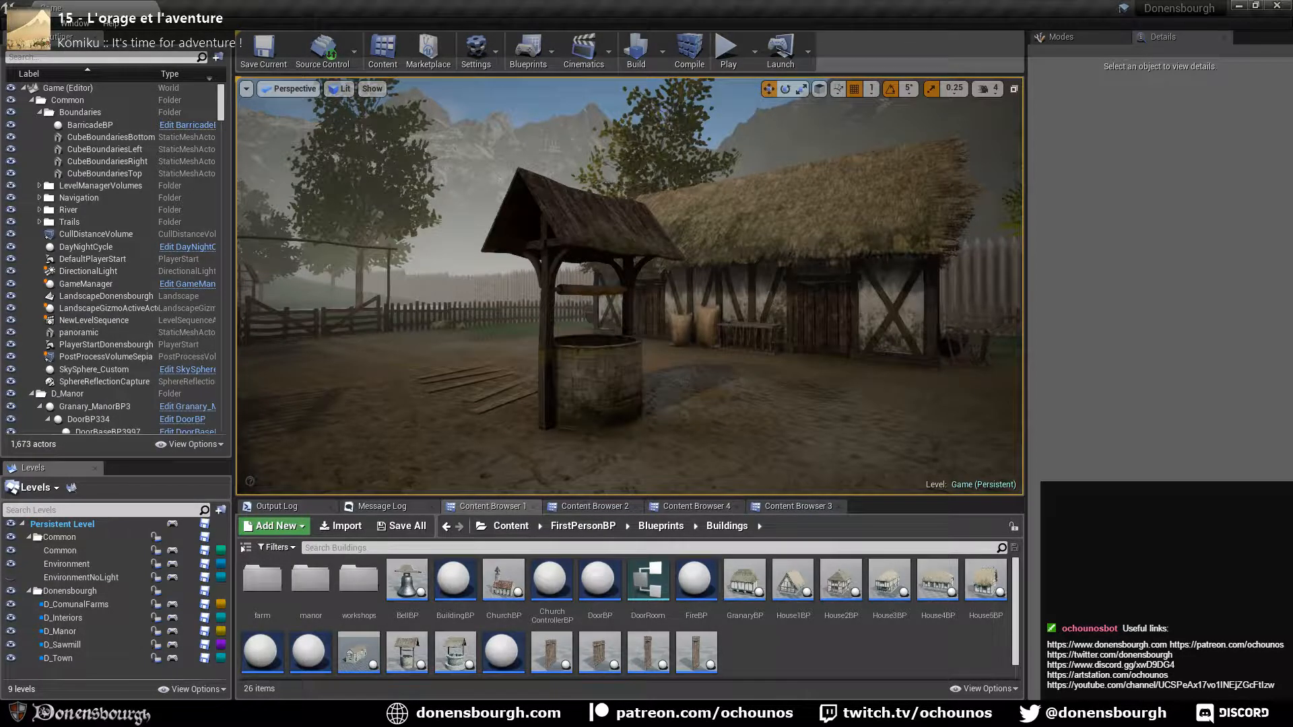
right_drag(686, 384, 666, 395)
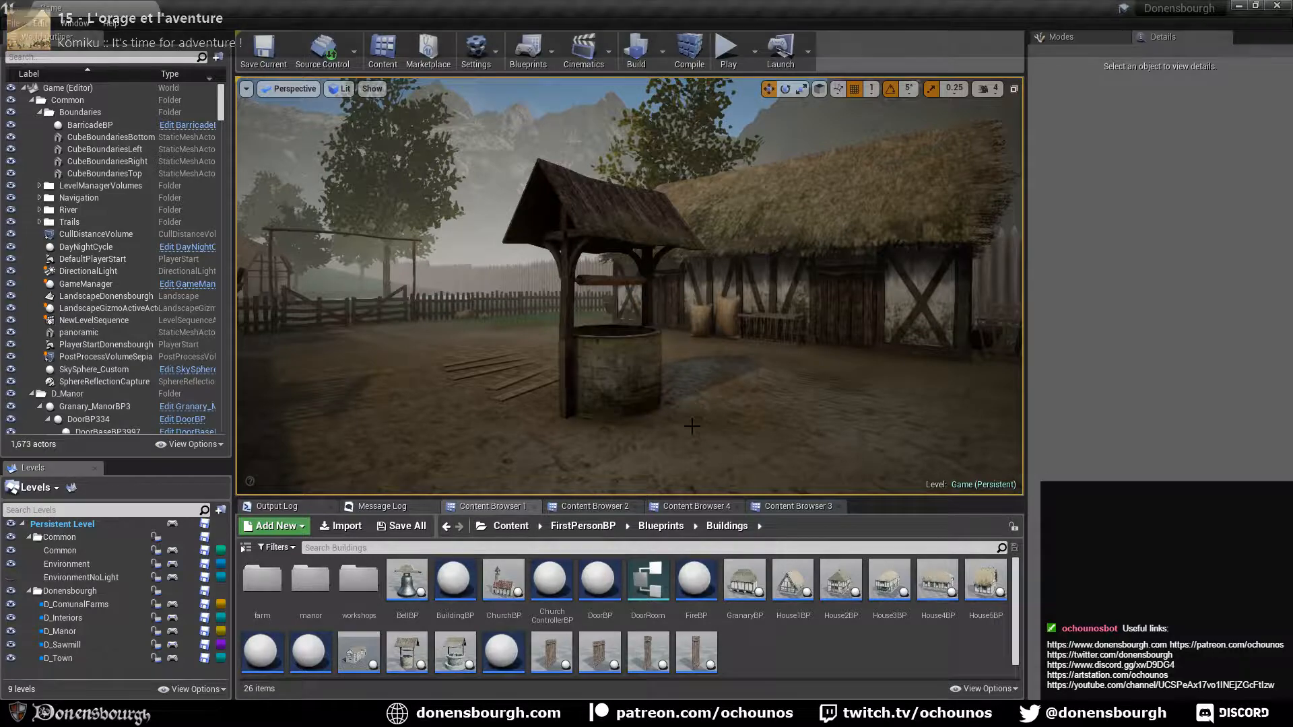
right_drag(643, 436, 731, 436)
key(w)
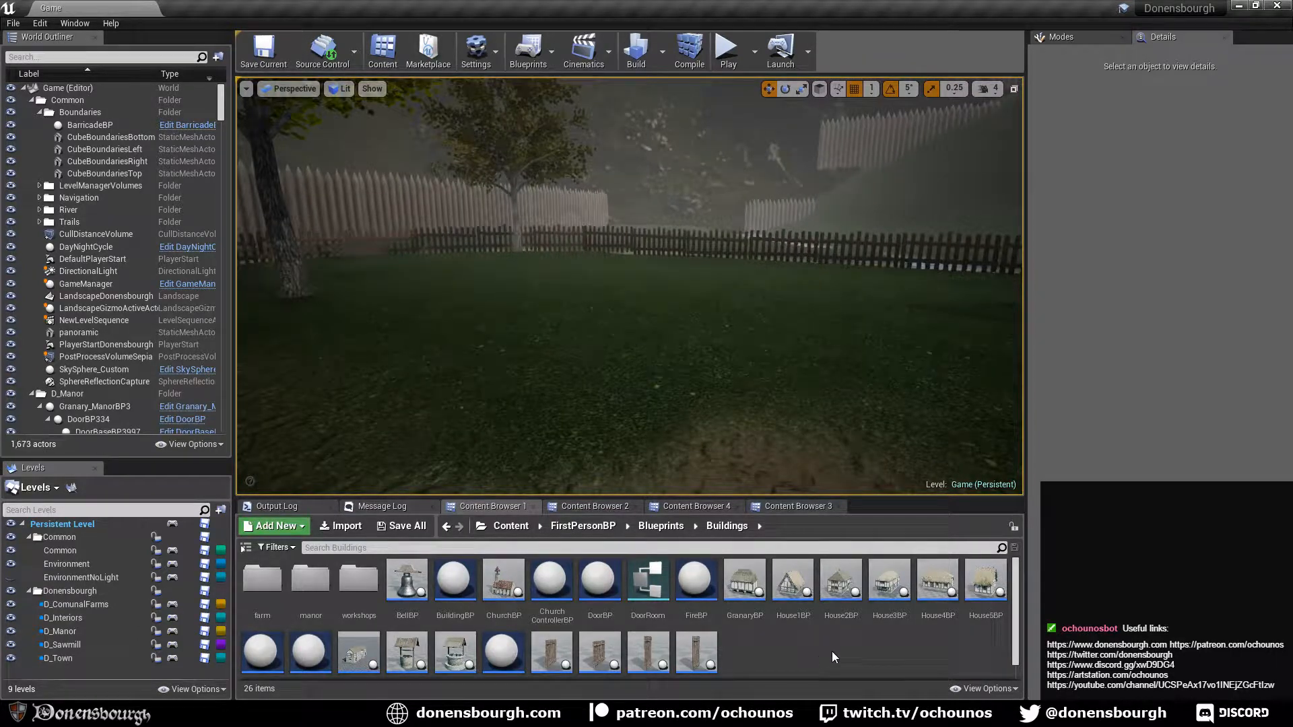
click(797, 583)
drag(797, 583, 795, 397)
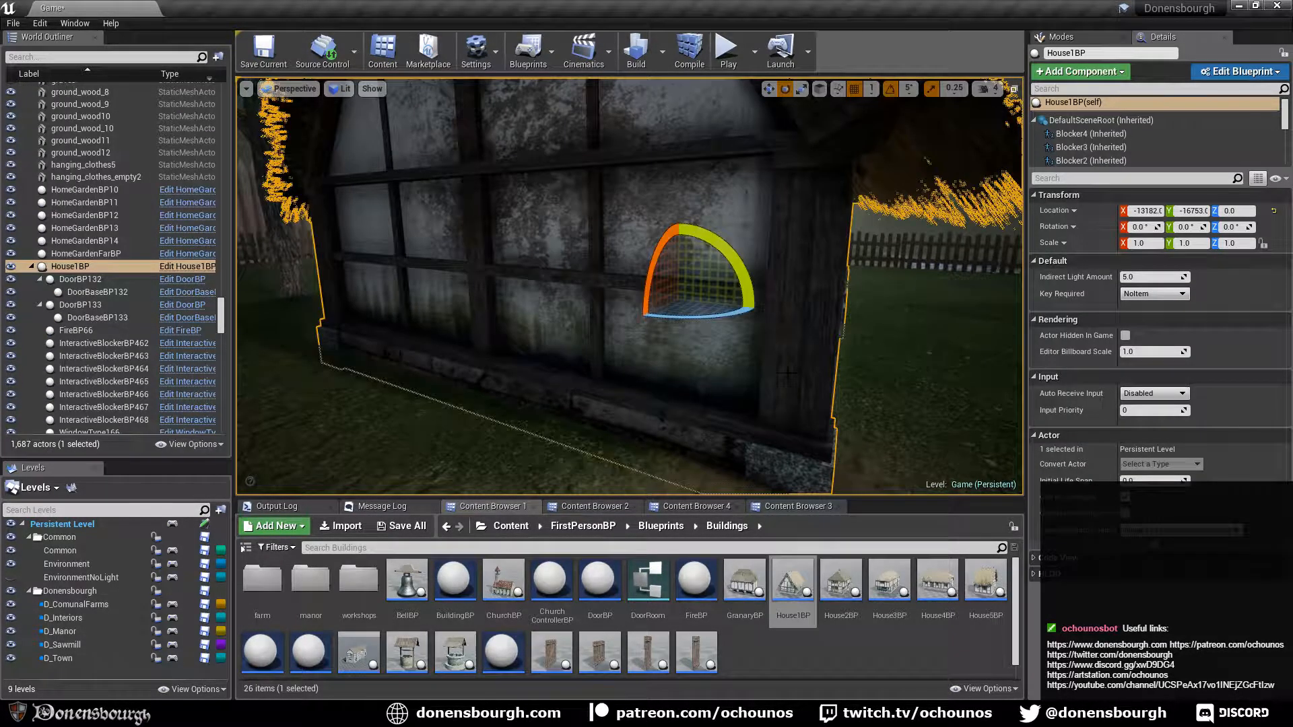
drag(729, 310, 652, 345)
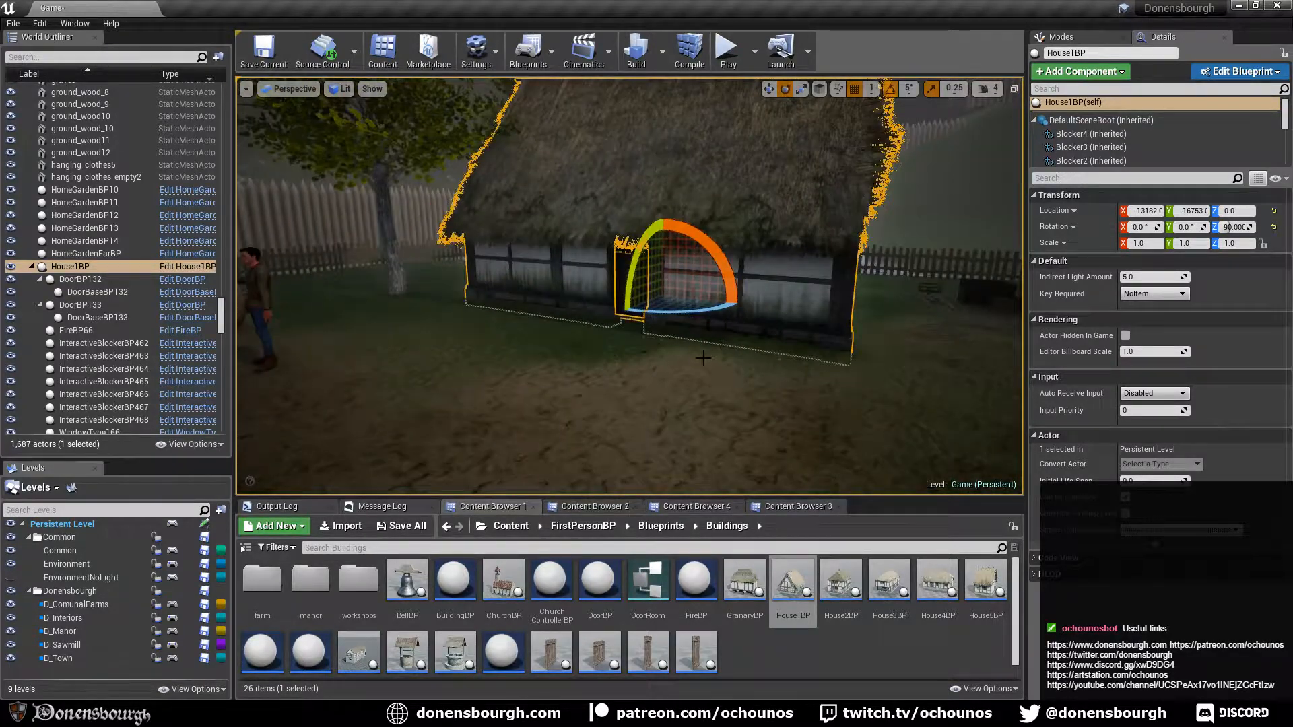
key(Escape)
Examine the placed house's thatched roof, plaster walls and timber framing from the front and gable side.
right_drag(703, 358, 693, 328)
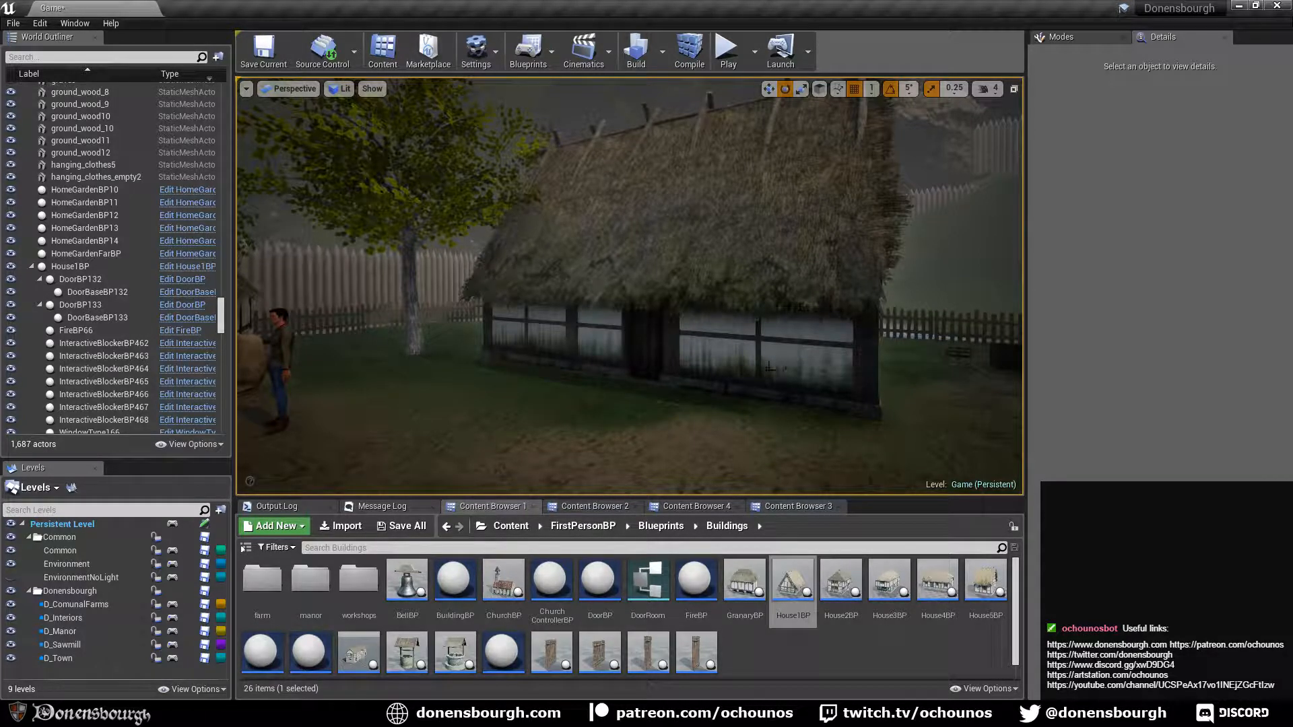
right_drag(678, 422, 596, 418)
key(d)
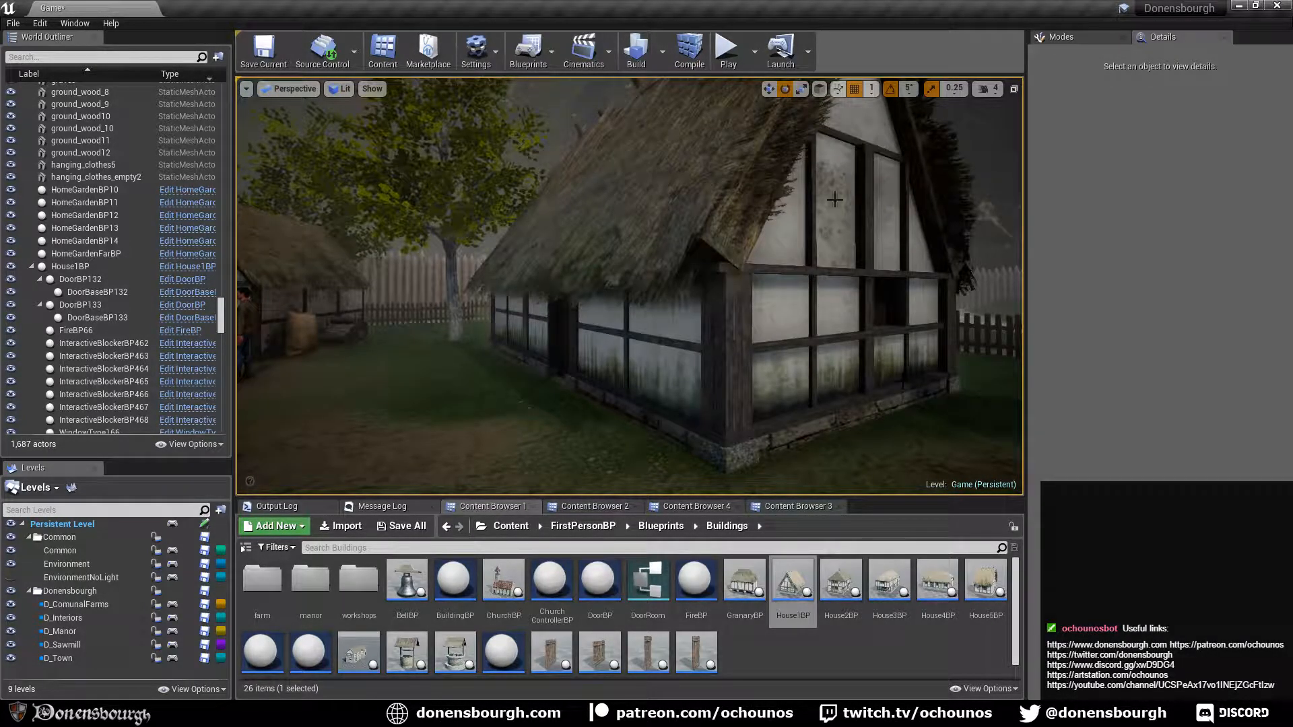
mouse_move(817, 380)
right_down()
mouse_move(814, 394)
mouse_move(825, 381)
right_up()
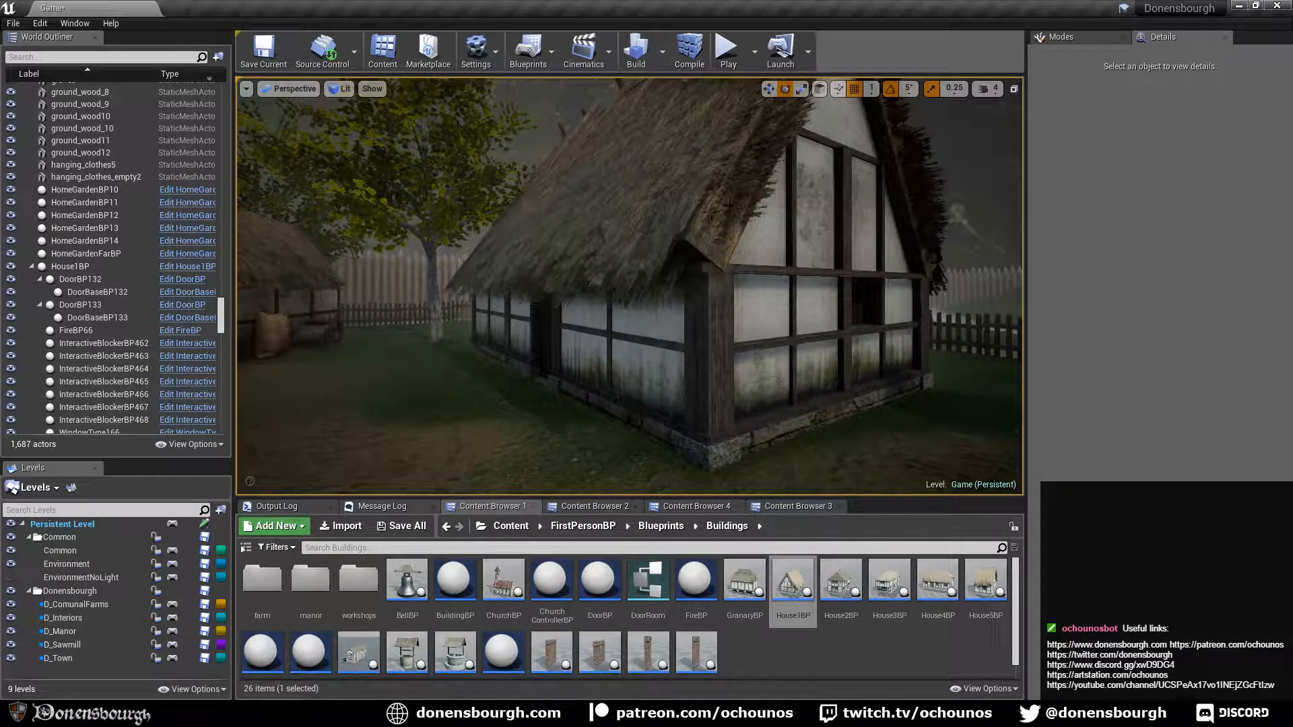
mouse_move(732, 314)
right_down()
mouse_move(781, 335)
mouse_move(744, 327)
right_up()
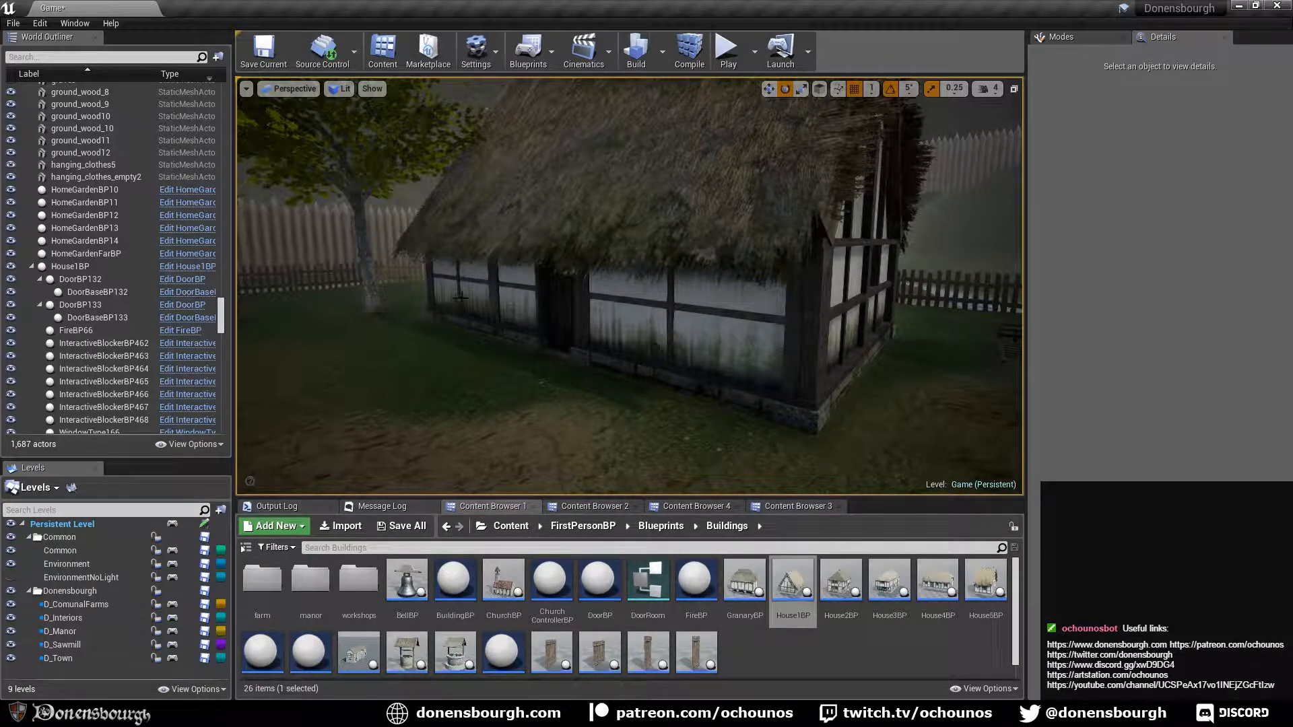
right_drag(558, 358, 585, 318)
key(w)
key(s)
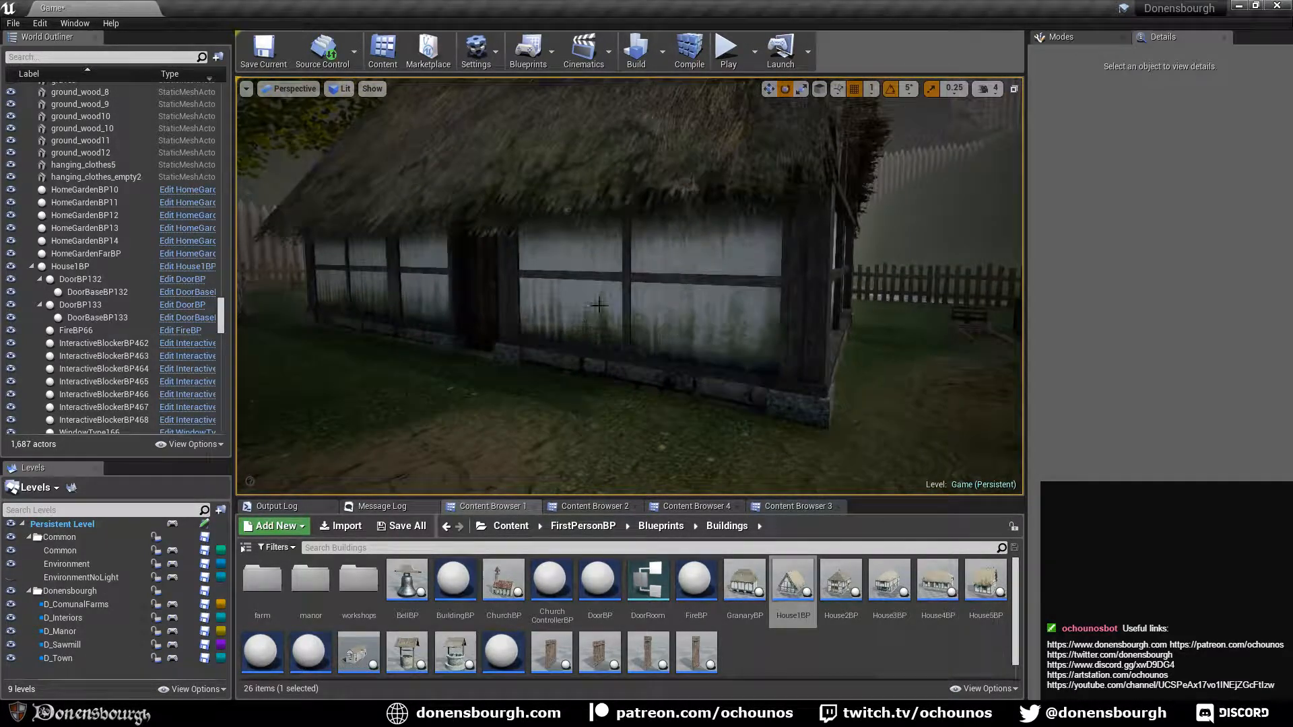
right_drag(371, 276, 357, 252)
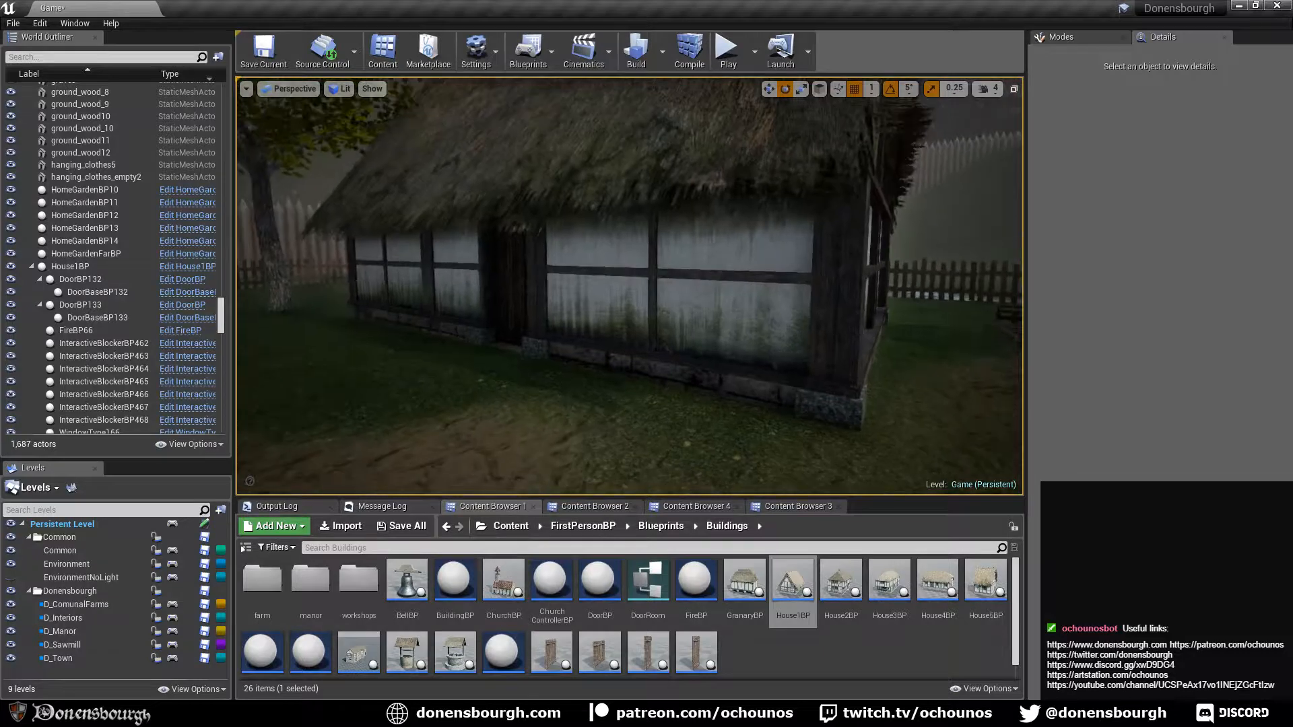
Examine the well's stone ring, posts and roof up close and from a distance.
right_drag(608, 304, 350, 288)
right_drag(544, 315, 566, 374)
key(w)
key(w)
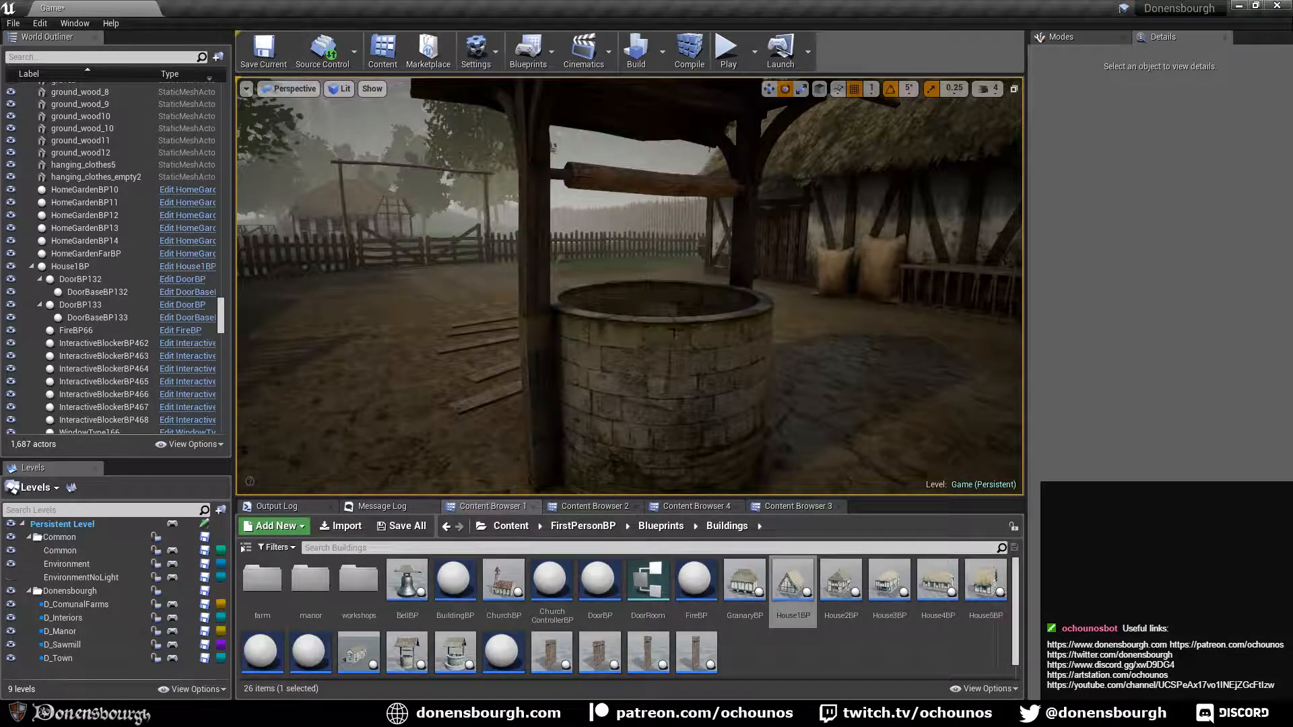
right_drag(620, 329, 539, 230)
right_drag(563, 403, 452, 398)
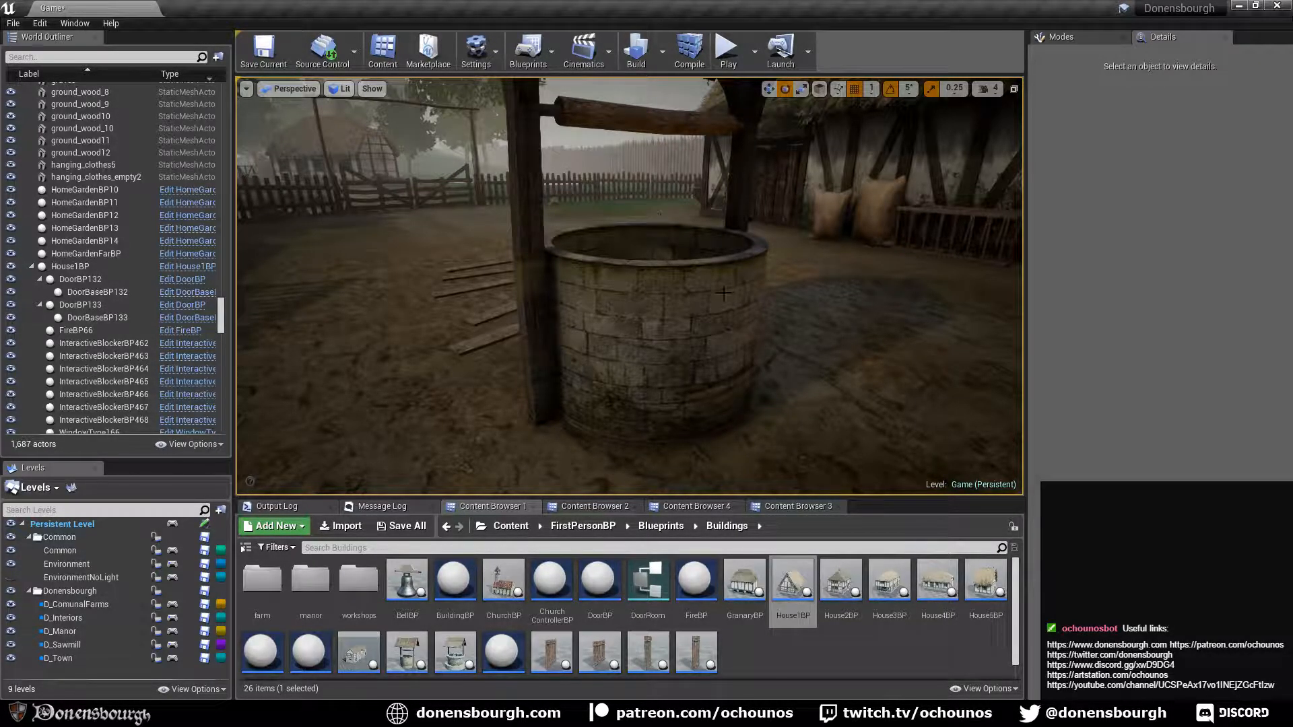
drag(645, 328, 701, 425)
right_drag(665, 314, 604, 229)
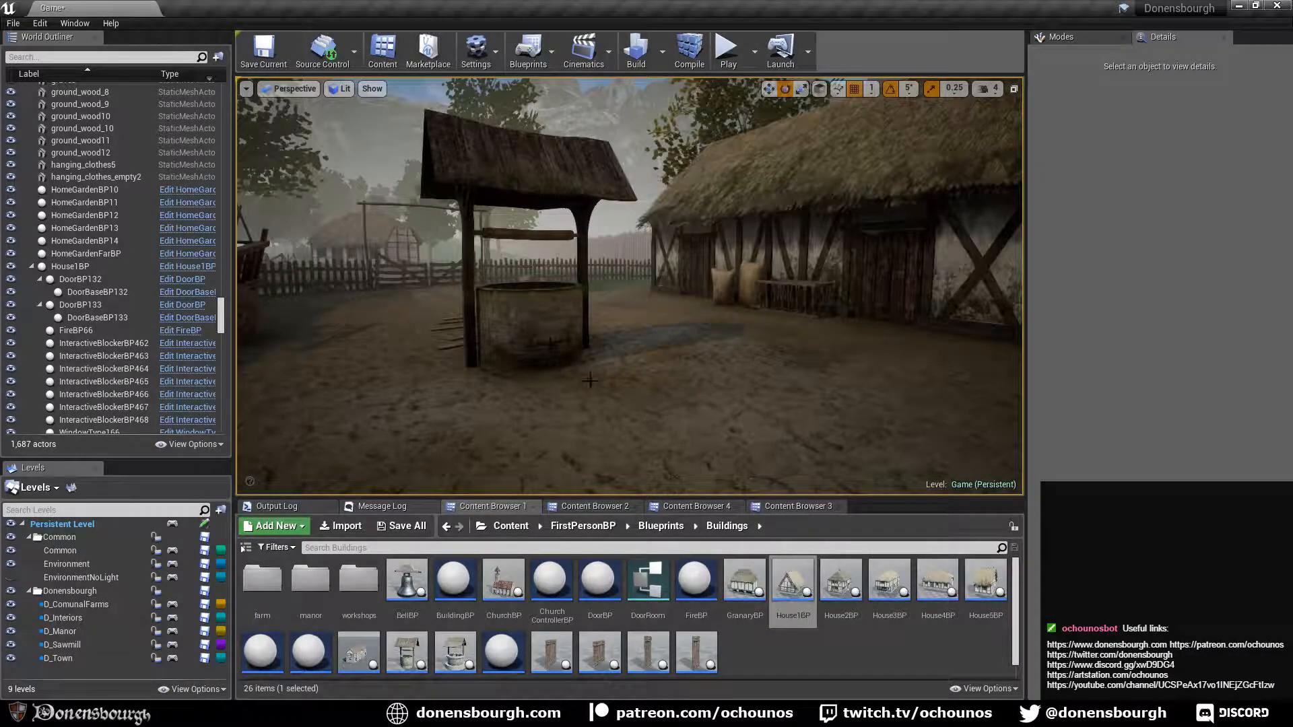
right_drag(590, 380, 578, 394)
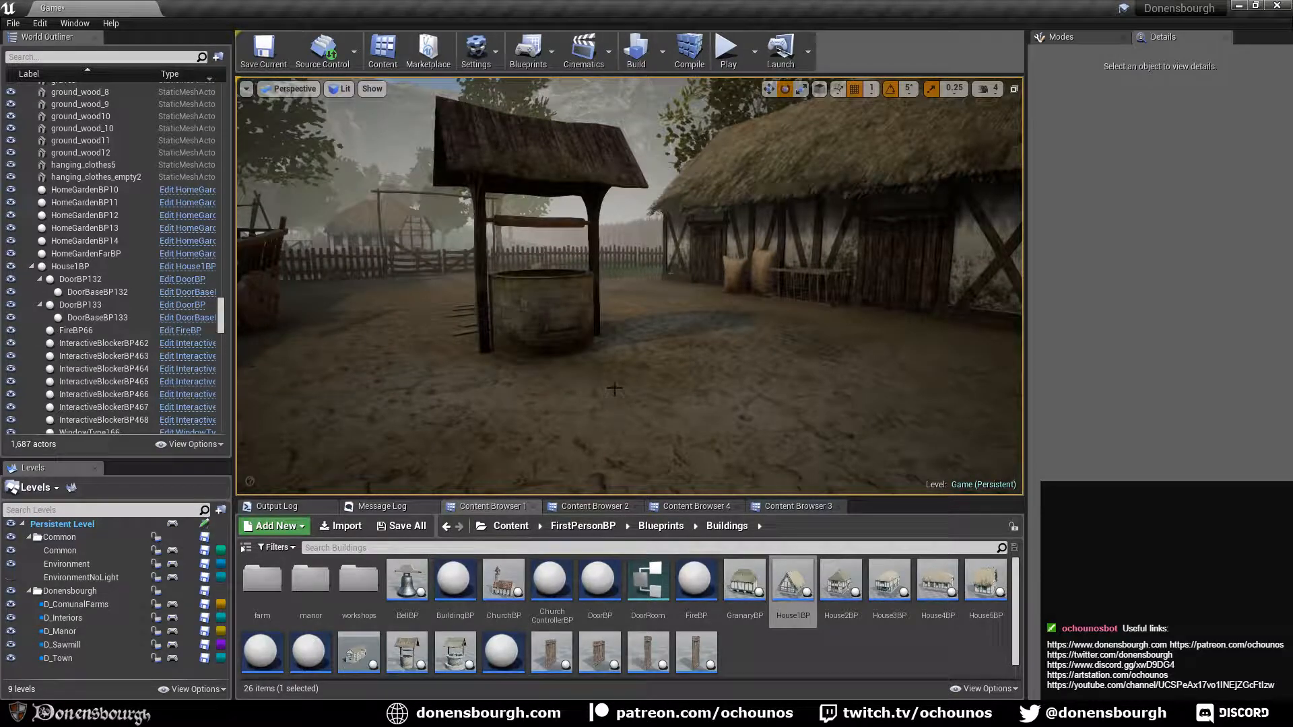
Switch to Blender with house1.blend and start the Screencast Keys display.
click(211, 714)
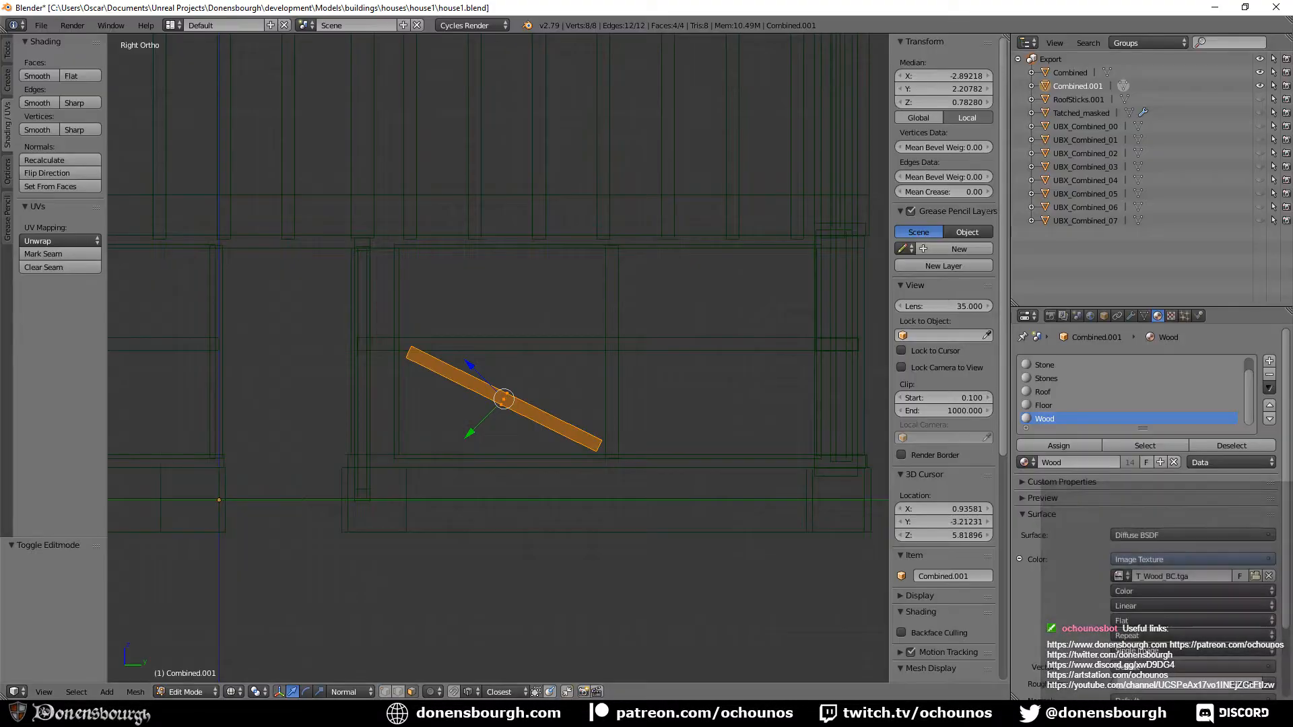
scroll(442, 432, down, 3)
scroll(443, 432, down, 3)
scroll(442, 432, up, 1)
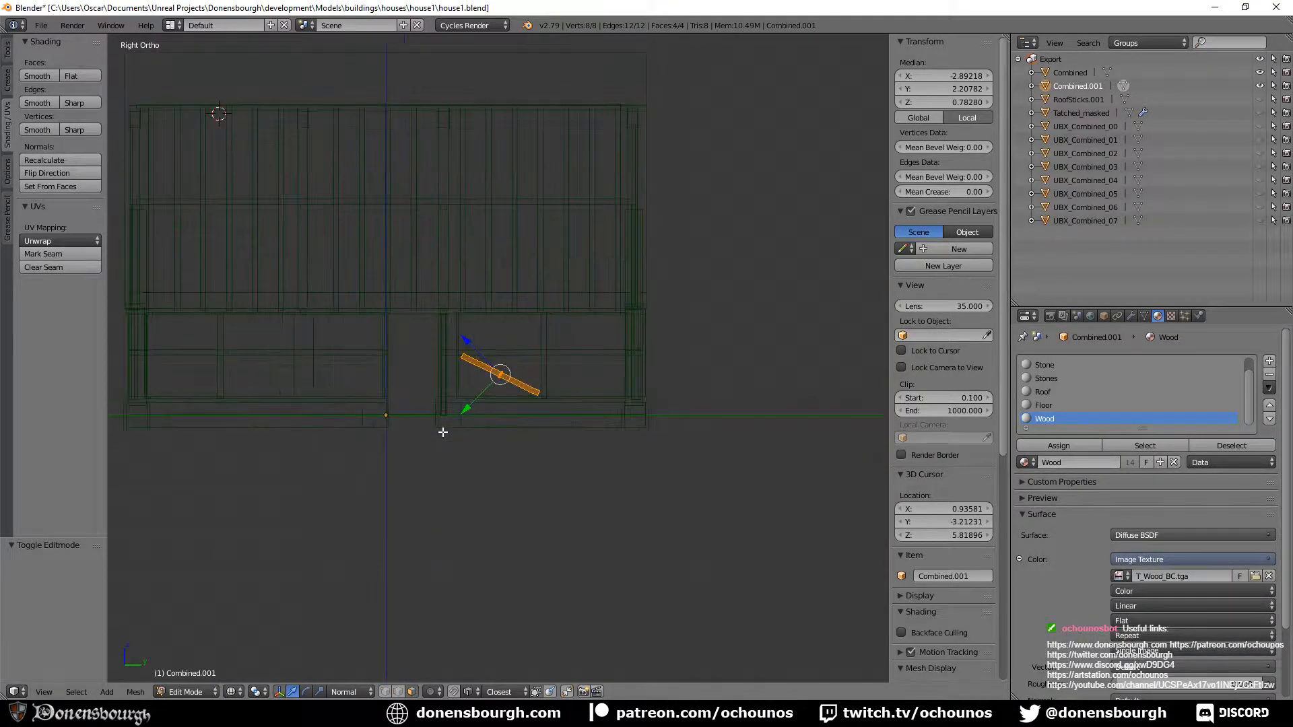
shift+middle_drag(434, 457, 499, 493)
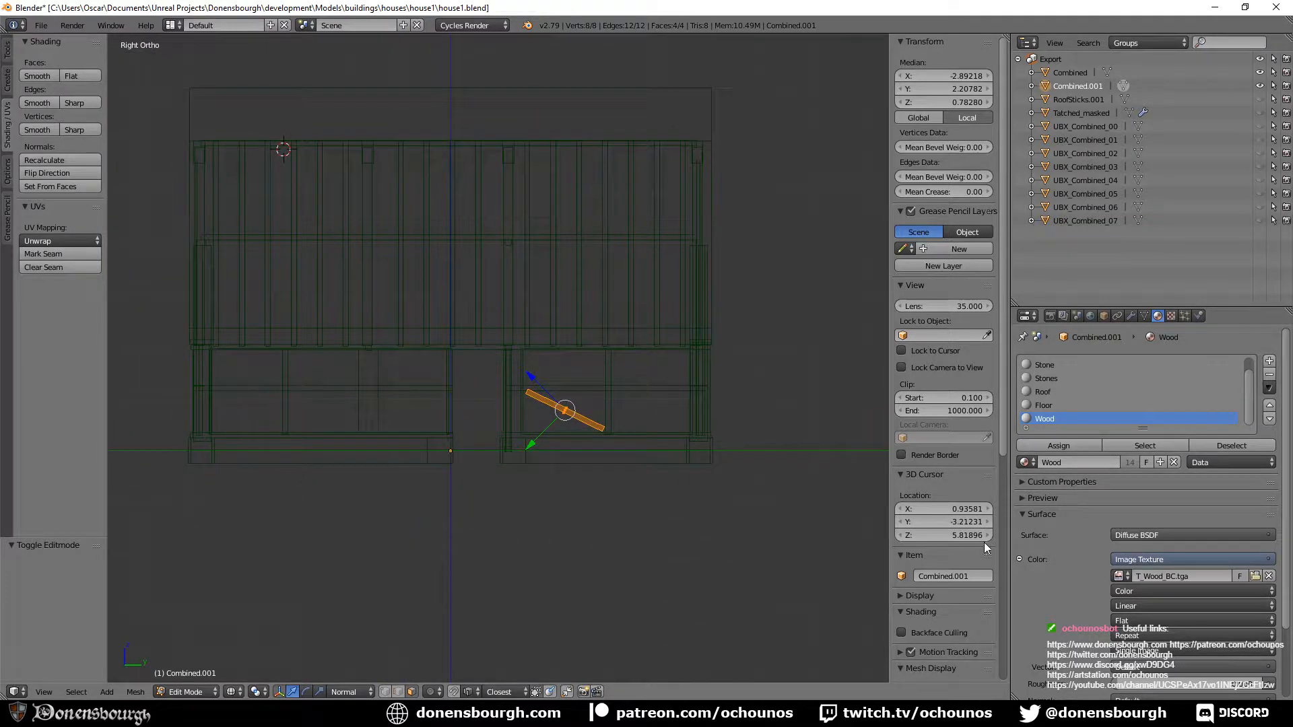
scroll(981, 564, down, 10)
click(949, 671)
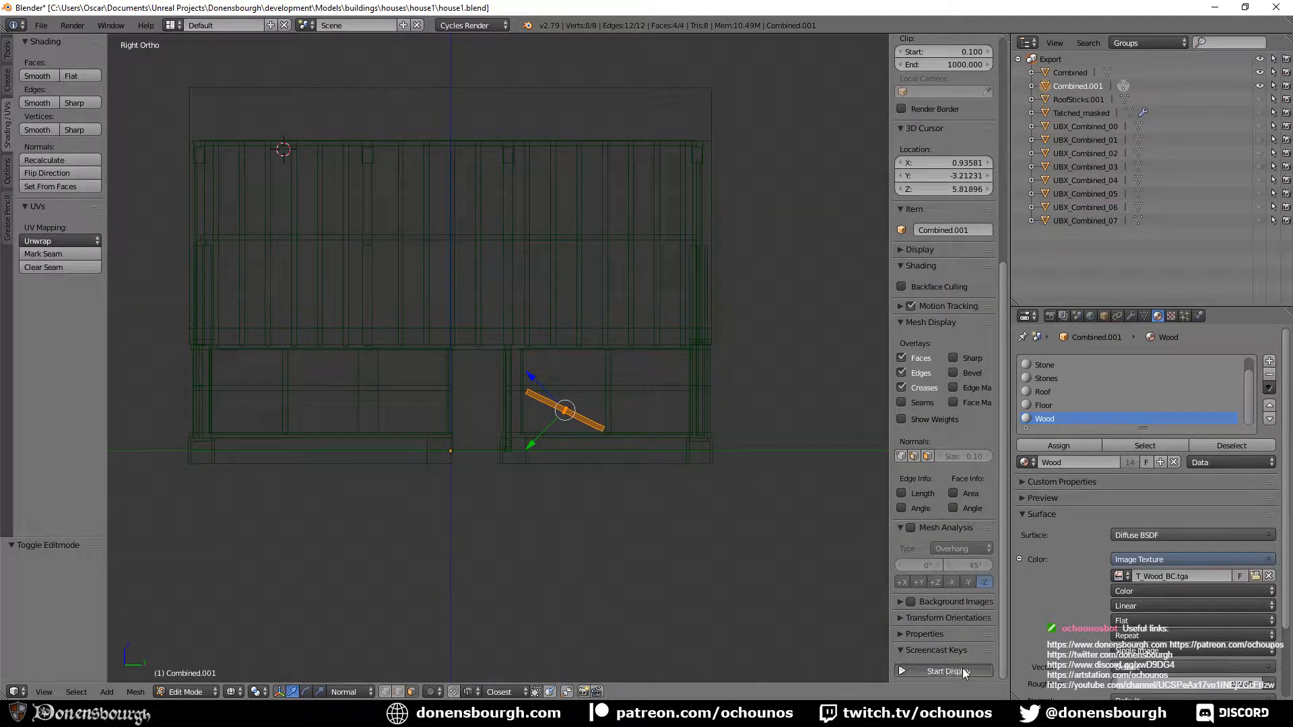
Extend the diagonal beam's upper end 0.082 along its length by moving a filled end face, and delete that face.
scroll(543, 464, up, 4)
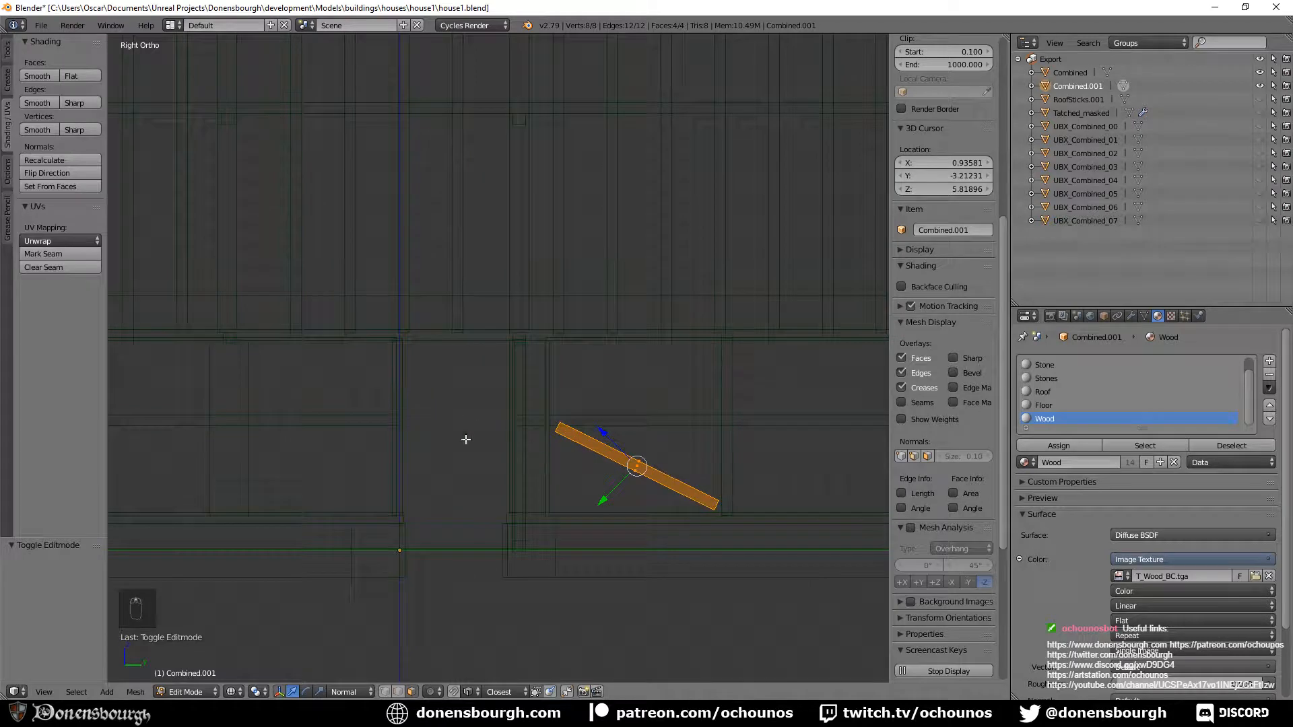
shift+middle_drag(614, 405, 439, 292)
scroll(462, 312, up, 4)
scroll(532, 263, down, 2)
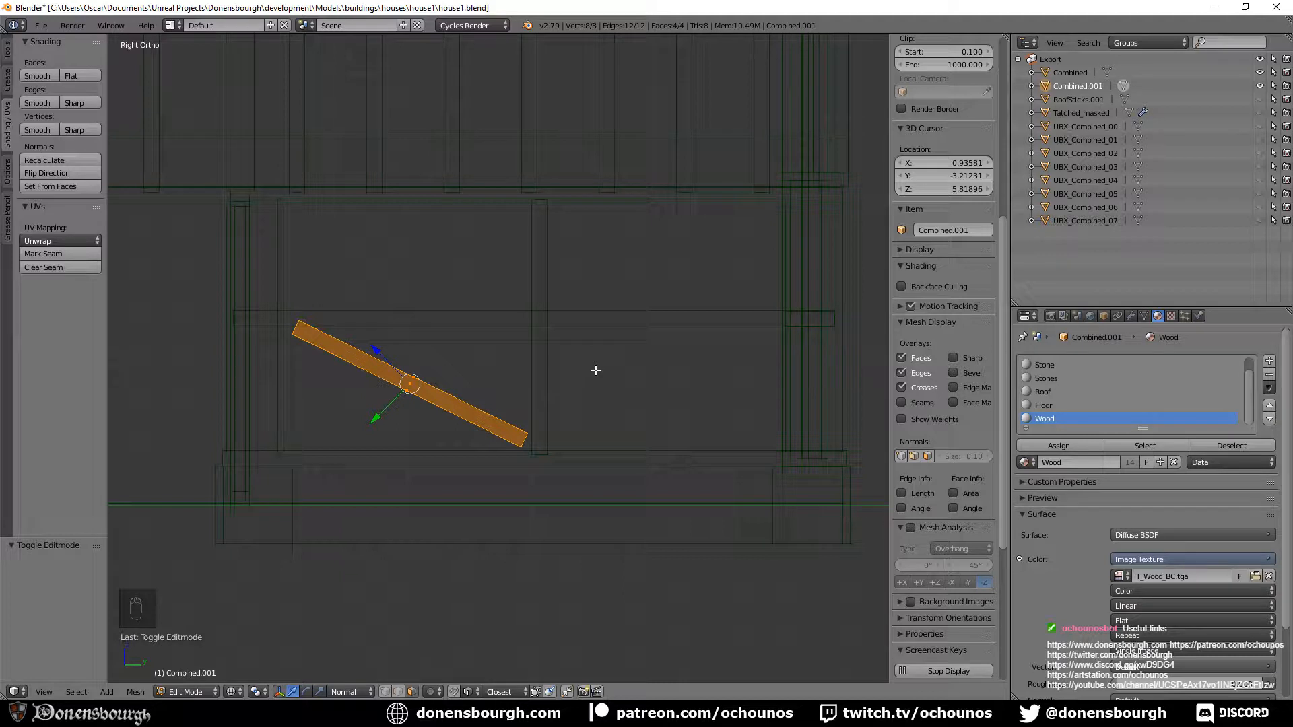
scroll(496, 405, up, 4)
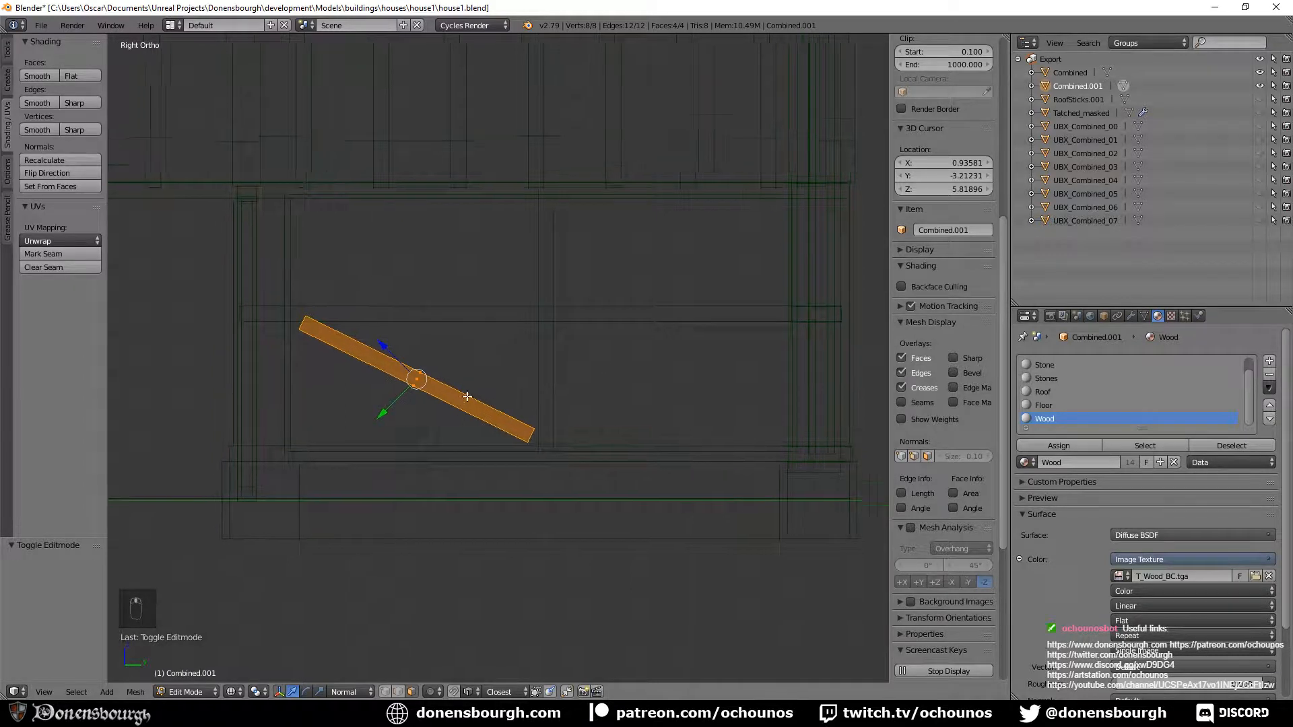
shift+middle_drag(445, 407, 521, 399)
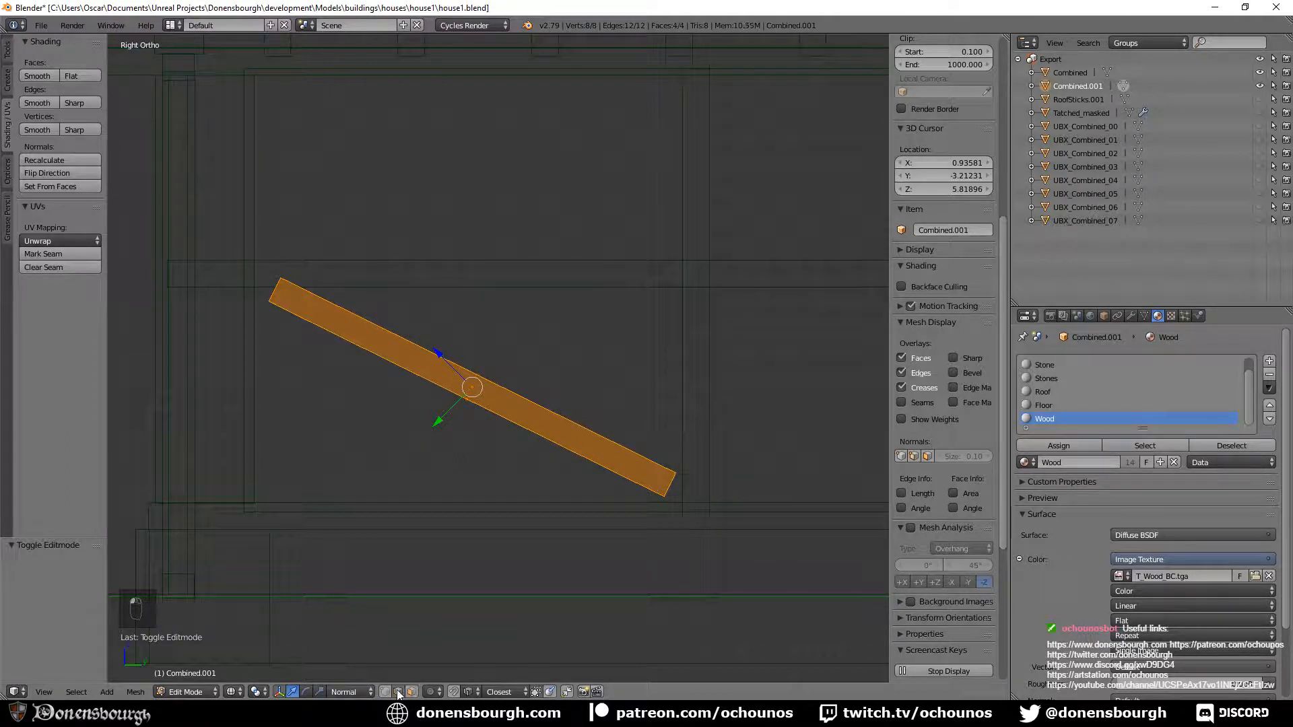
alt+right_click(275, 290)
key(f)
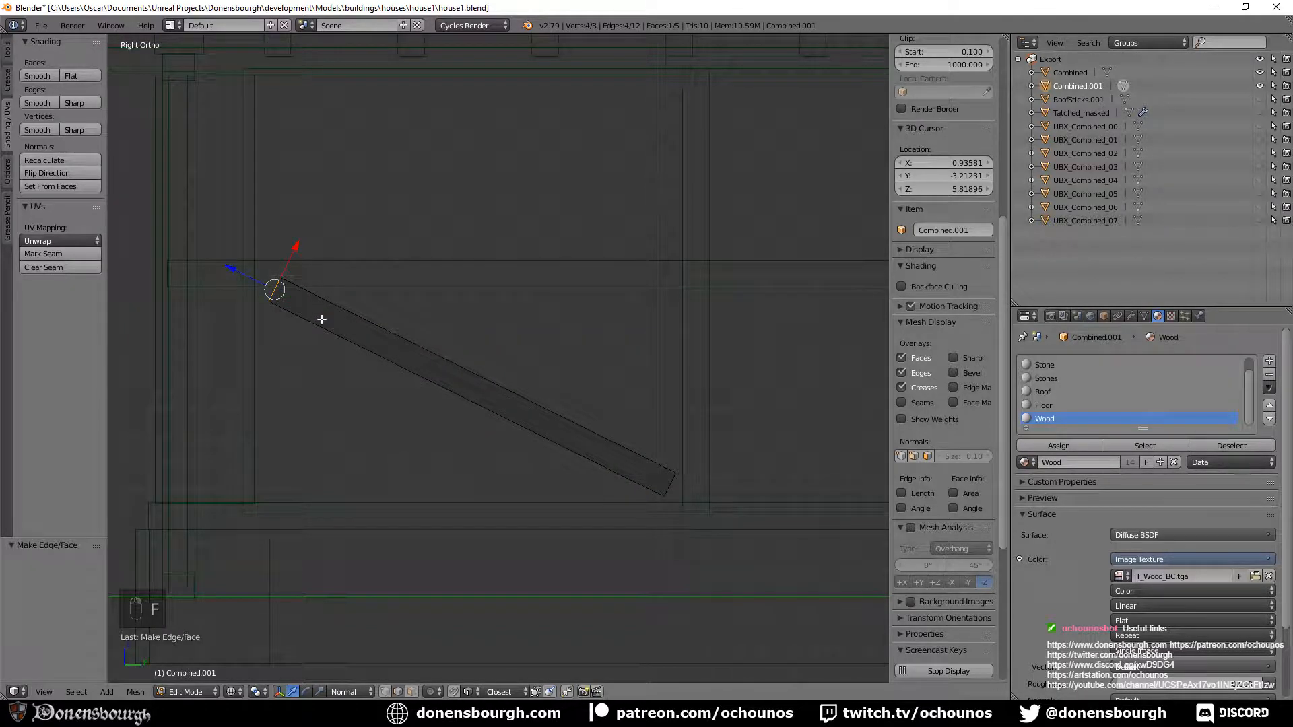
drag(237, 274, 226, 272)
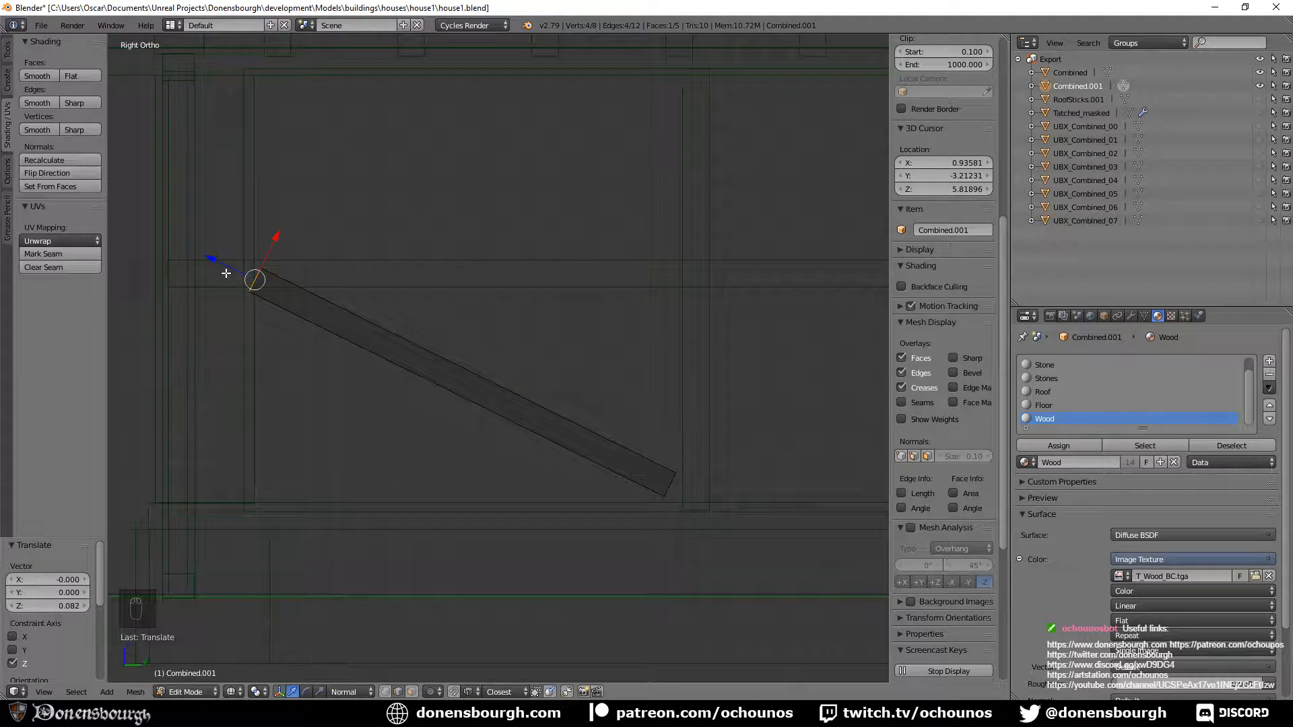
key(x)
click(220, 307)
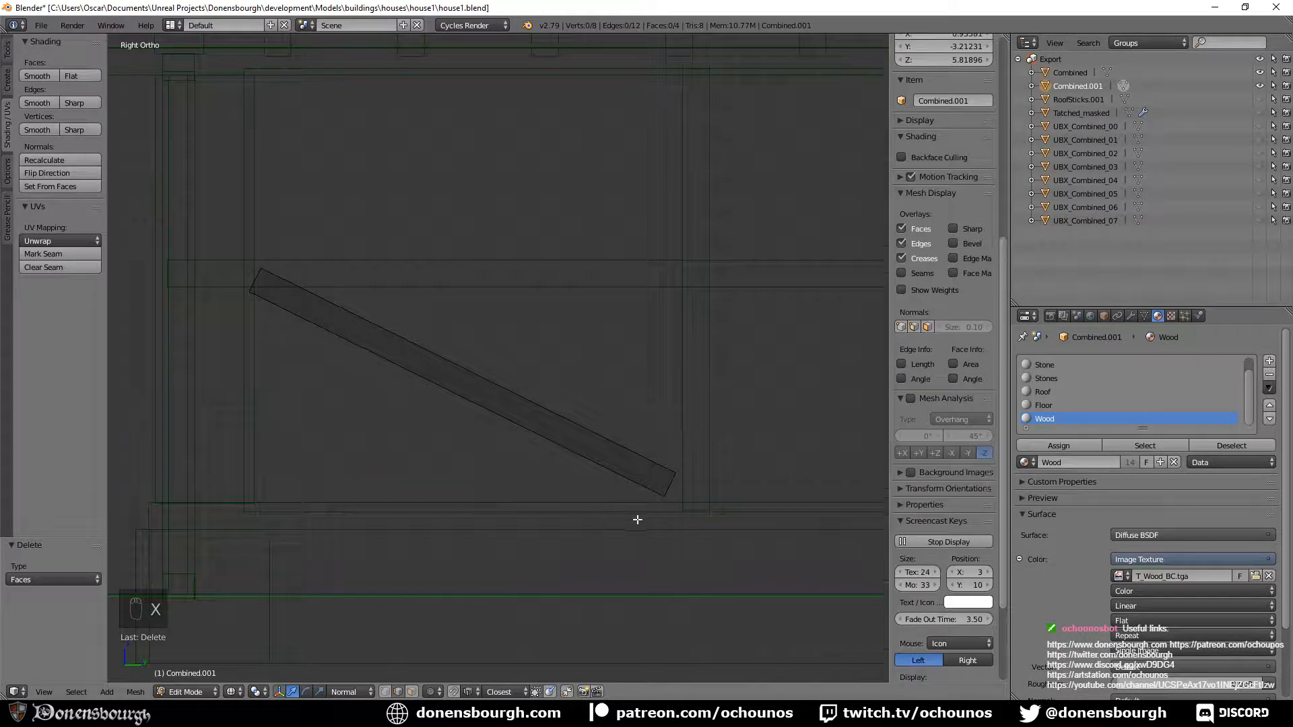
Extend the diagonal beam's lower end 0.090 along its length by moving a filled end face, and delete that face.
alt+right_click(669, 496)
key(f)
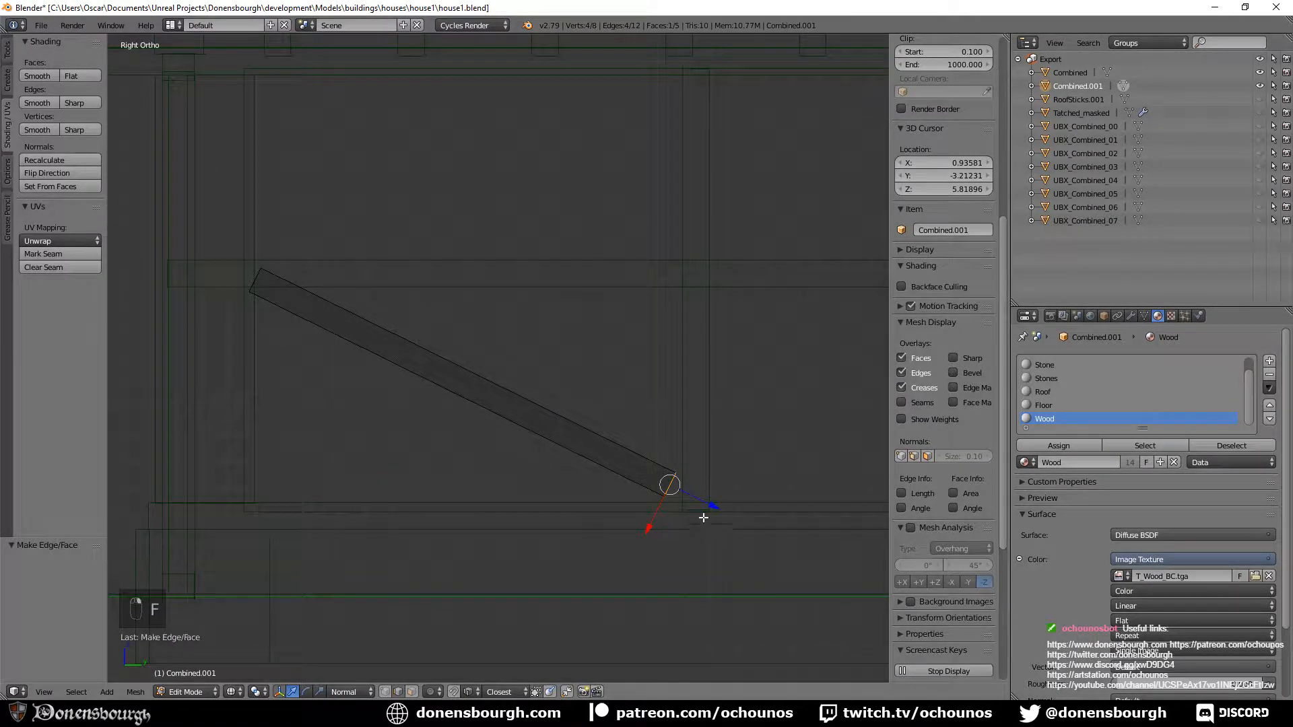
key(e)
right_click(728, 517)
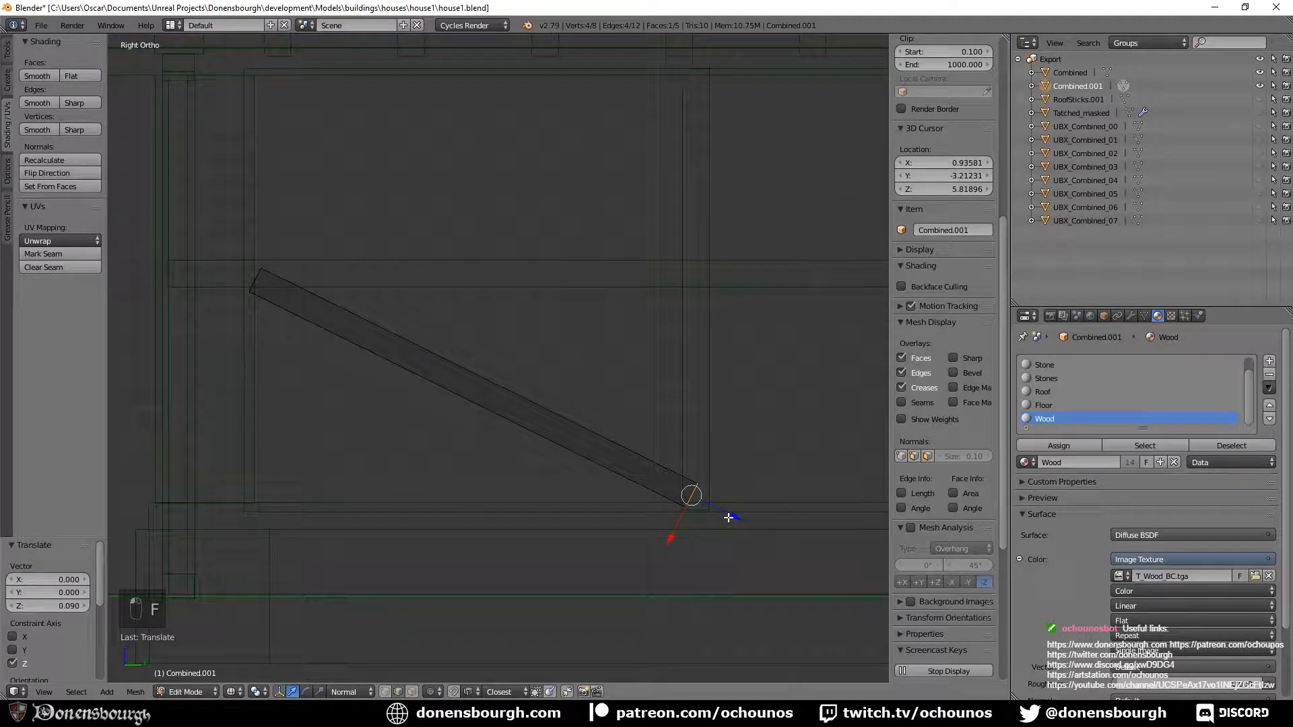
key(x)
click(729, 516)
scroll(649, 528, down, 3)
shift+middle_drag(672, 482, 592, 525)
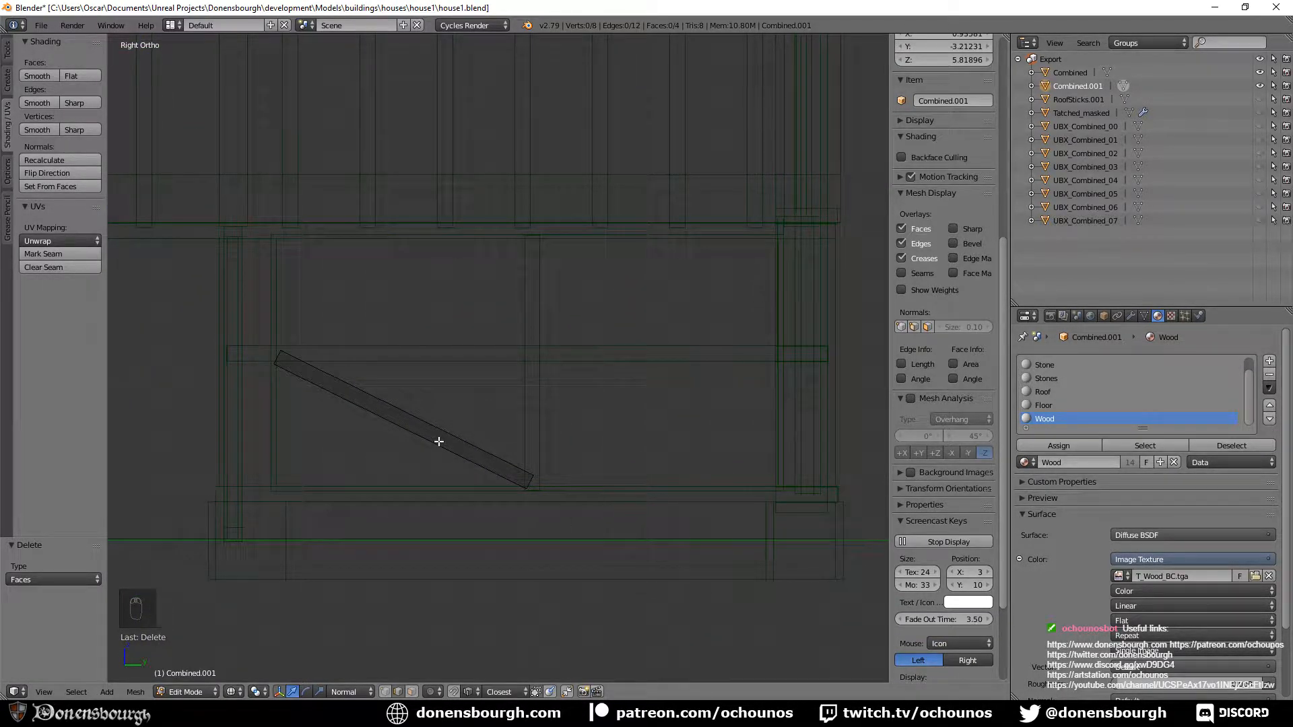
Try to narrow the whole diagonal beam to about 0.525 of its width along the global X axis.
key(a)
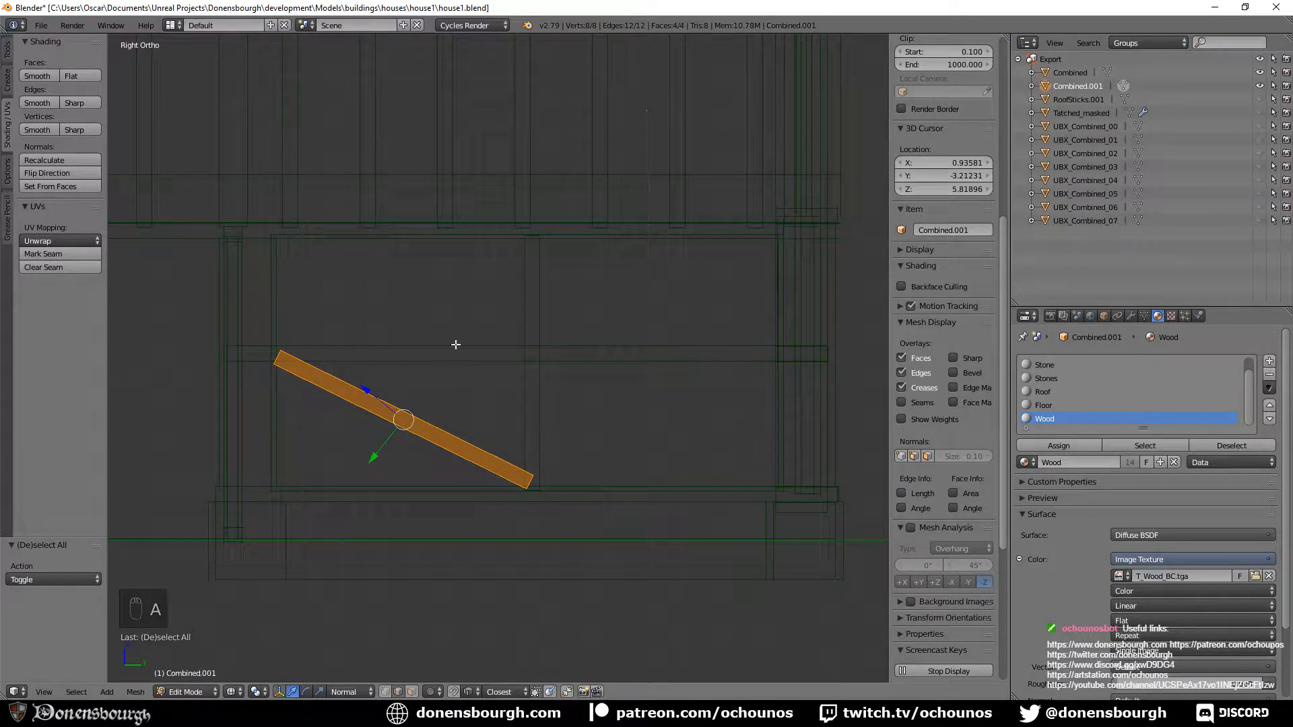
shift+middle_drag(652, 407, 615, 381)
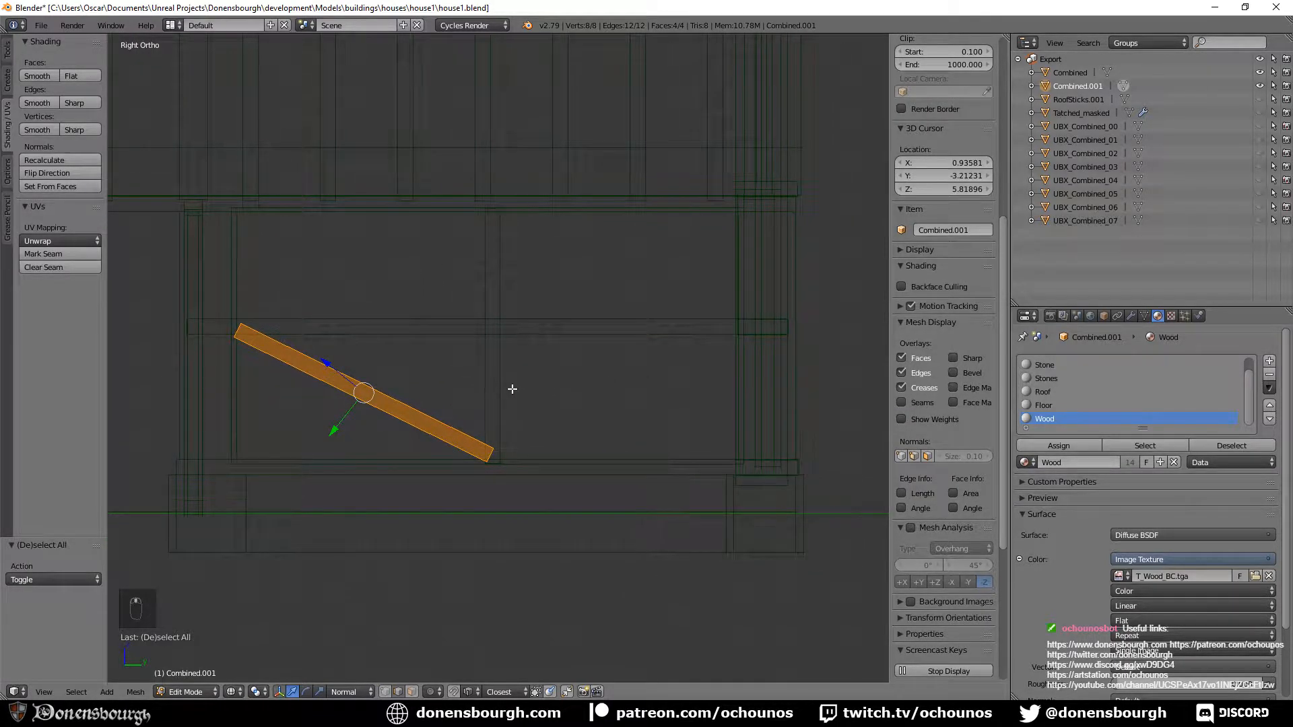
shift+middle_drag(512, 387, 522, 398)
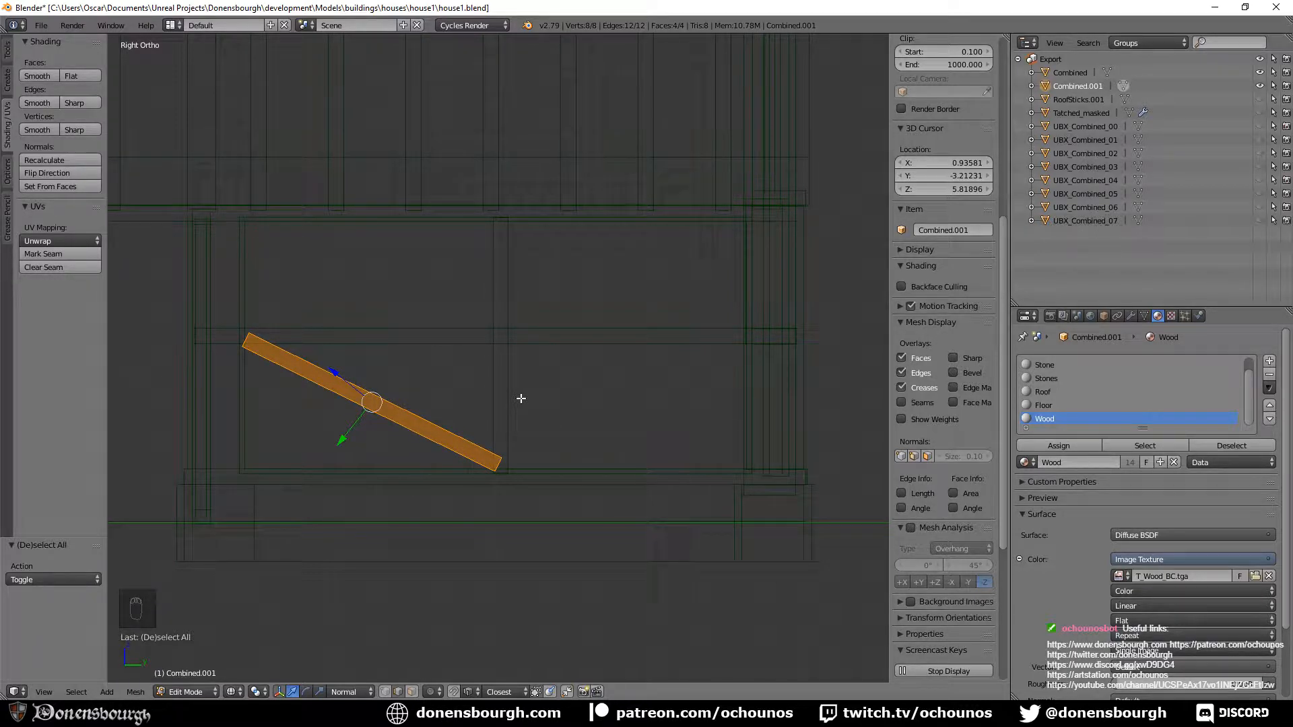
key(KP_3)
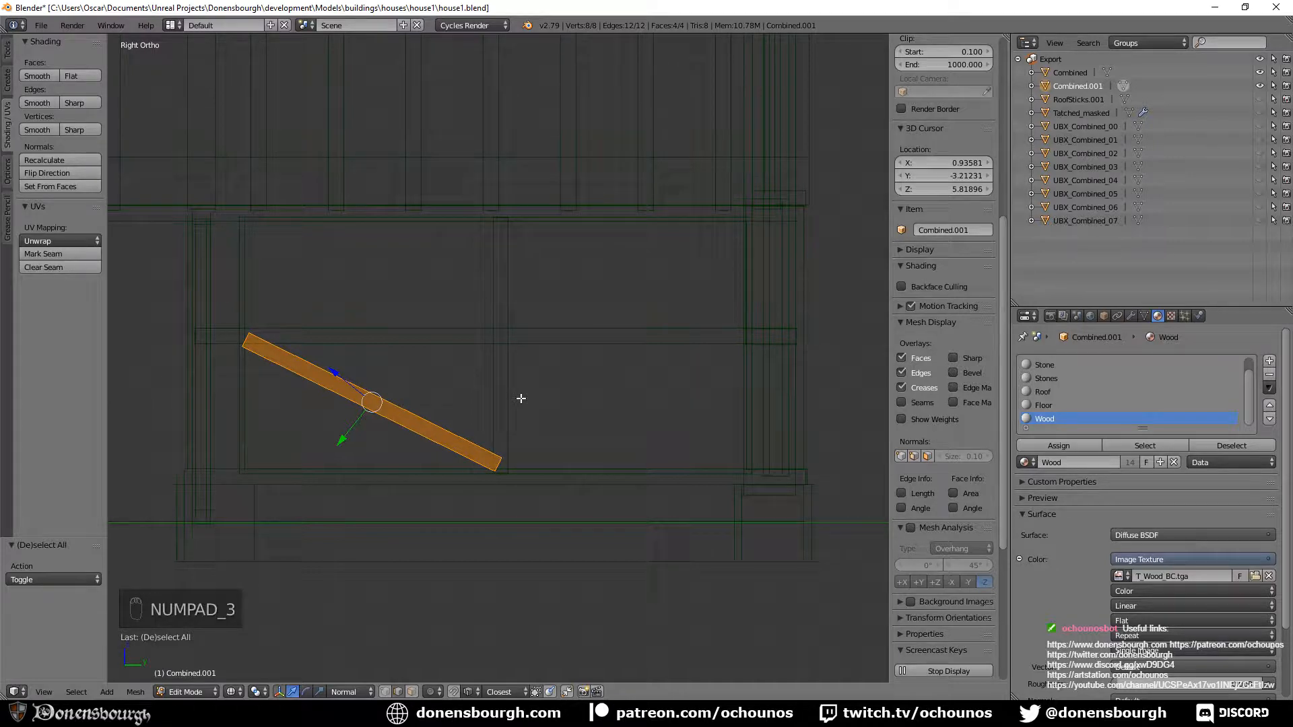
key(KP_1)
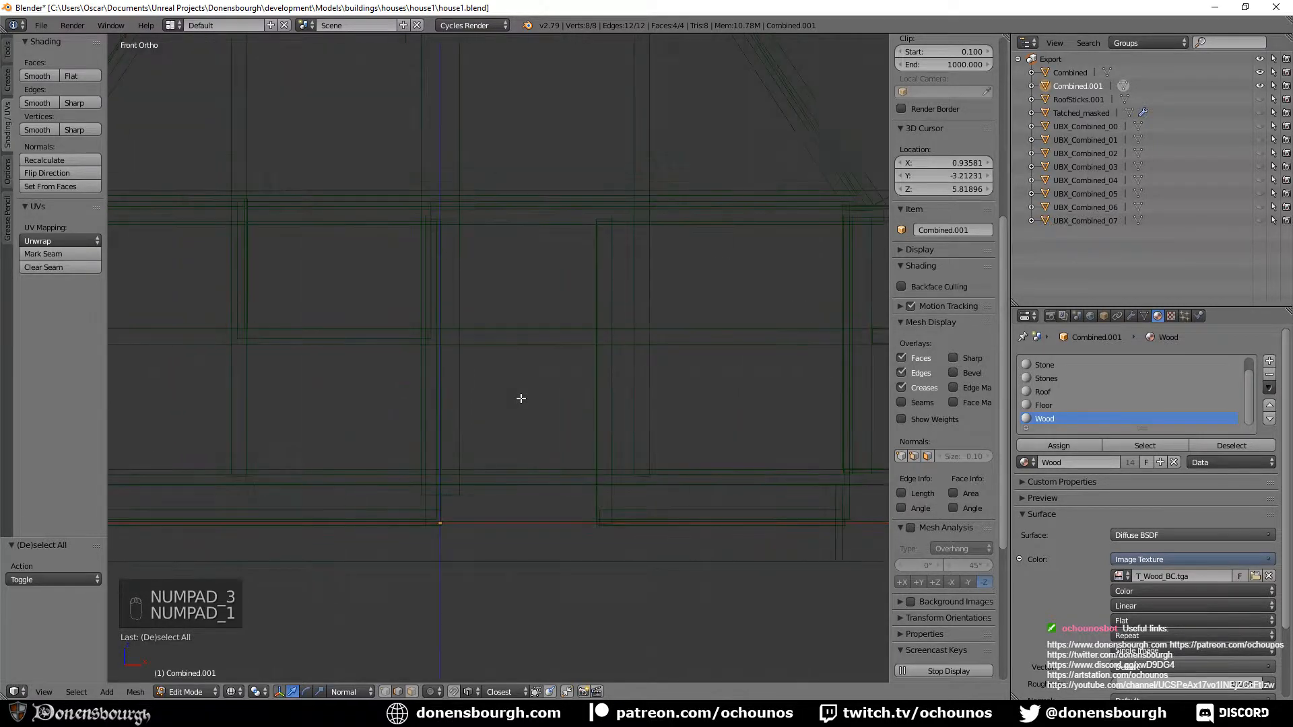
scroll(448, 487, up, 11)
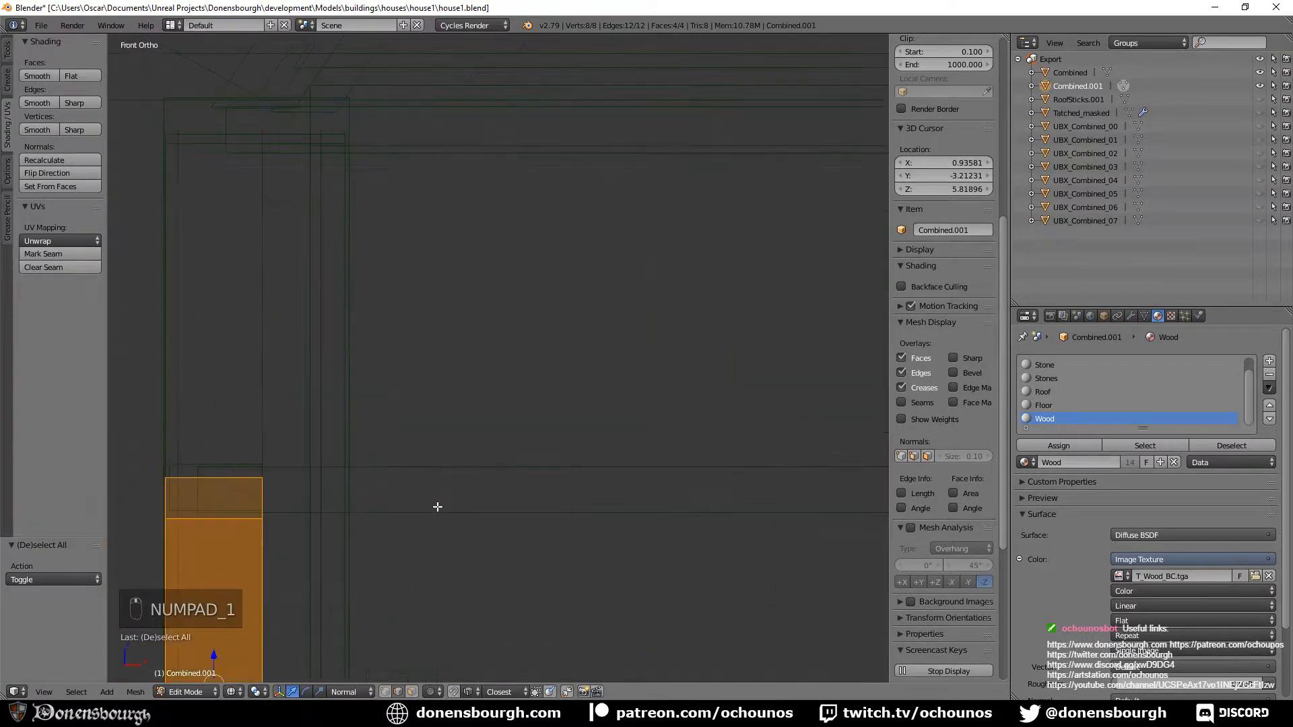
shift+middle_drag(328, 543, 544, 377)
scroll(577, 404, up, 4)
scroll(557, 401, down, 1)
scroll(558, 400, down, 8)
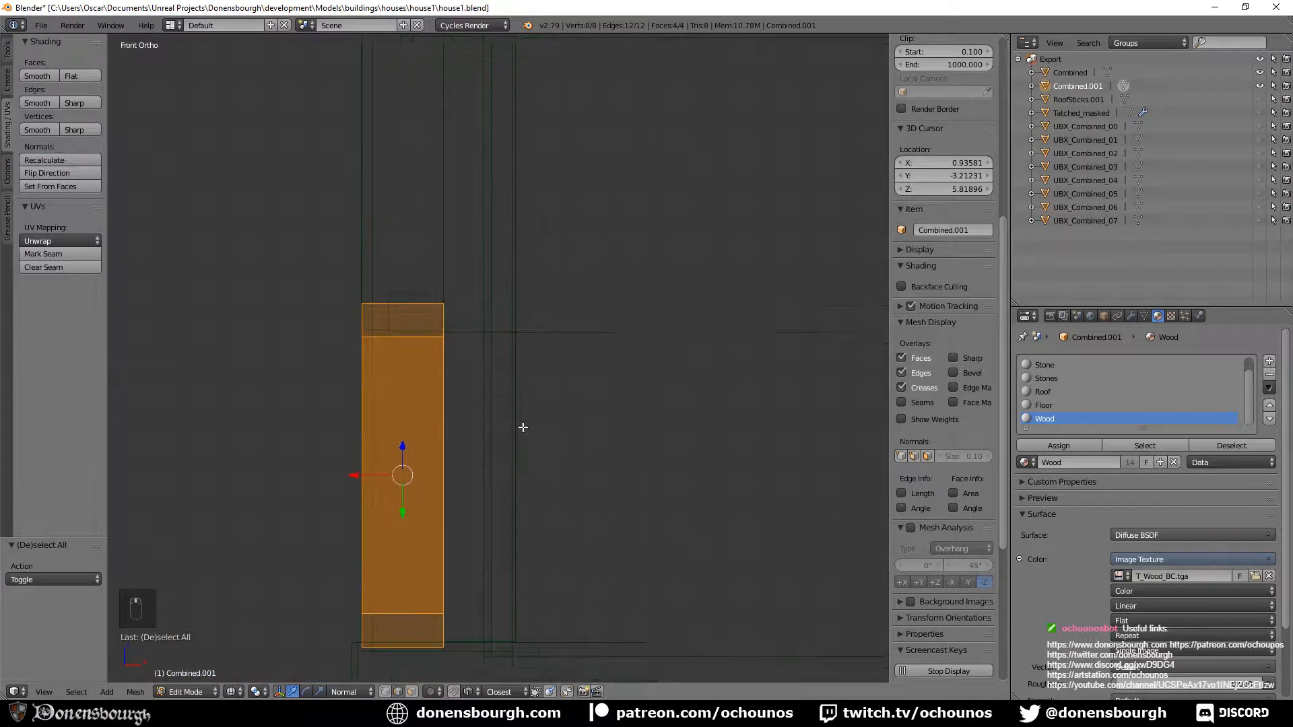
shift+middle_drag(528, 445, 508, 494)
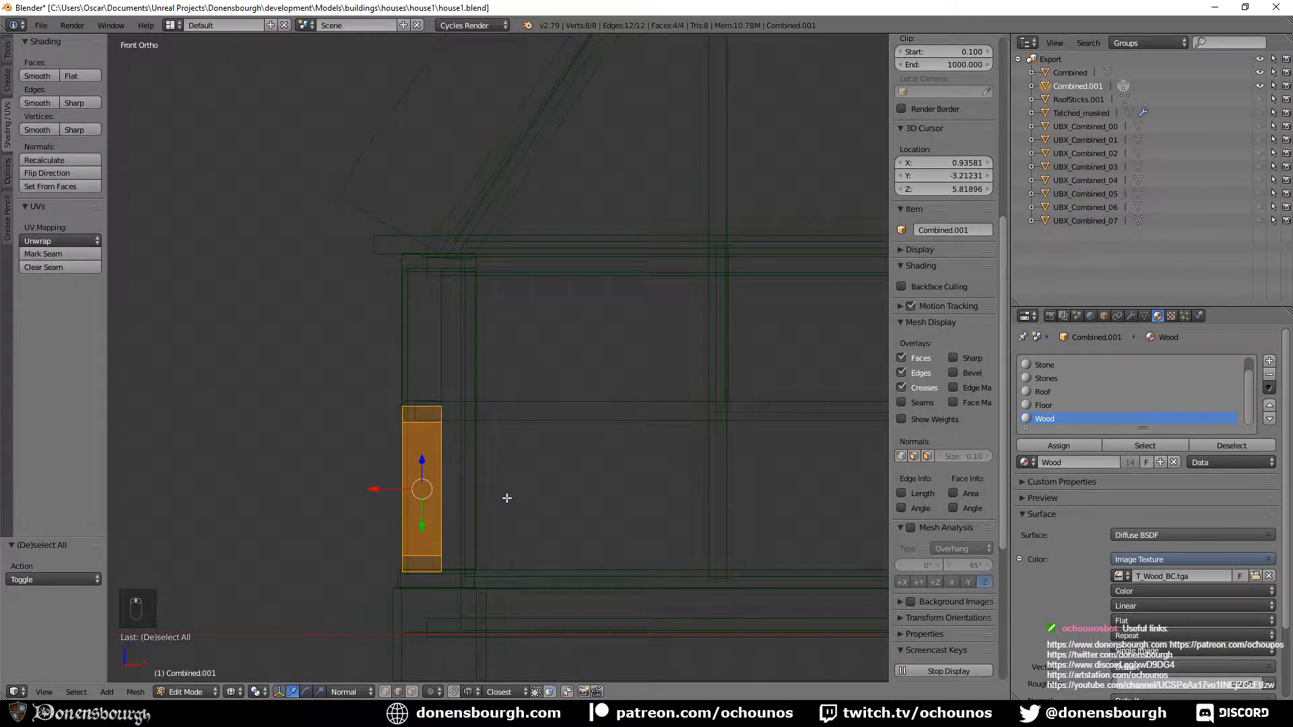
shift+middle_drag(607, 502, 554, 519)
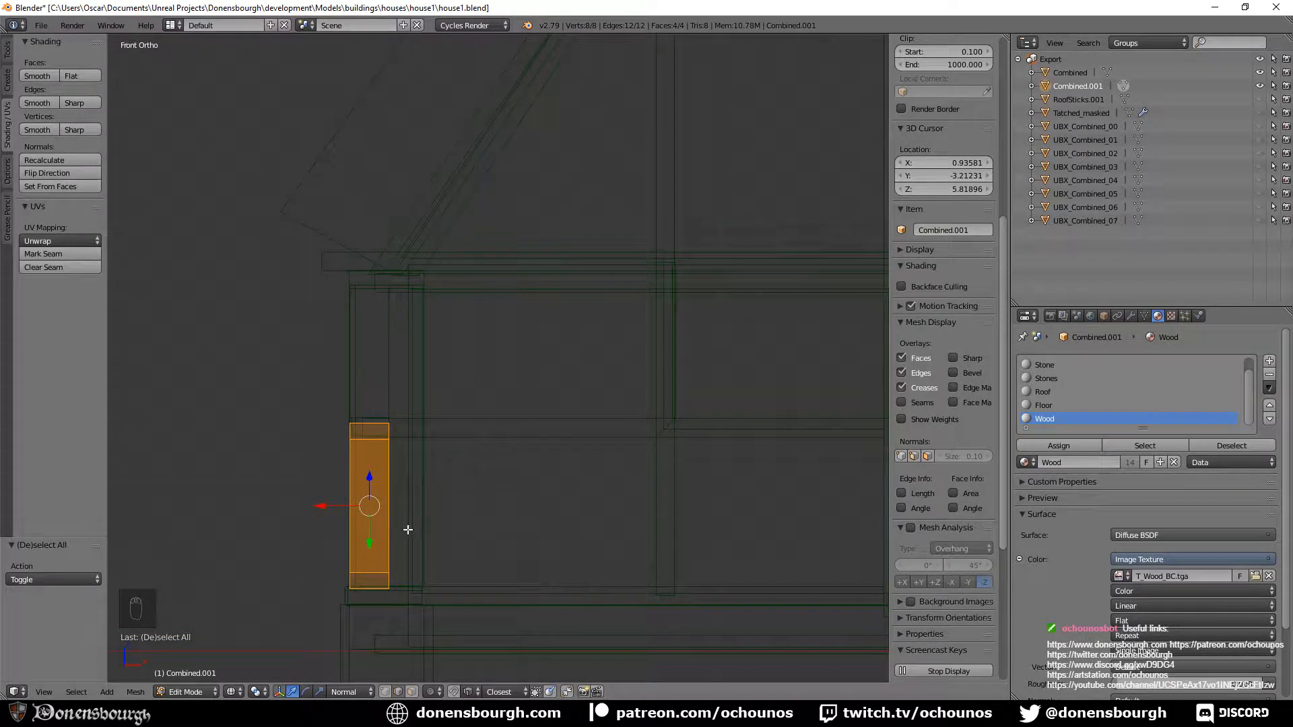
scroll(402, 531, up, 3)
shift+middle_drag(390, 548, 410, 412)
key(s)
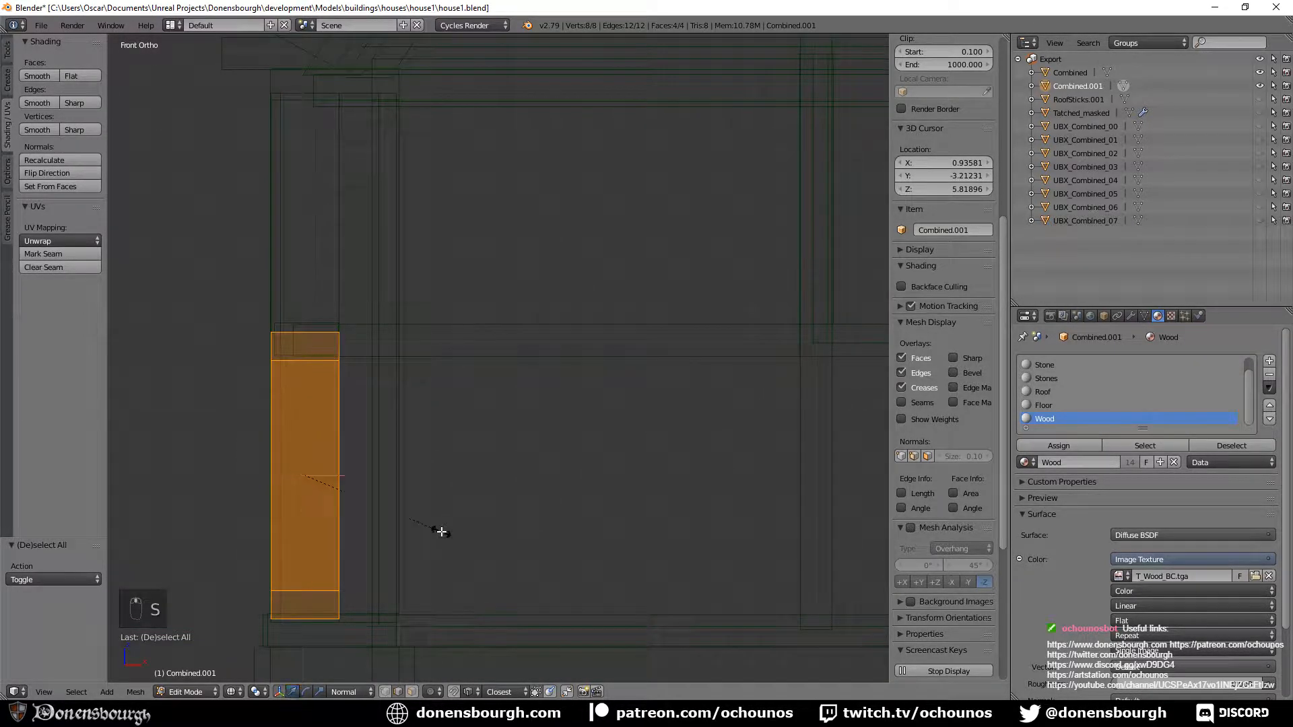
key(x)
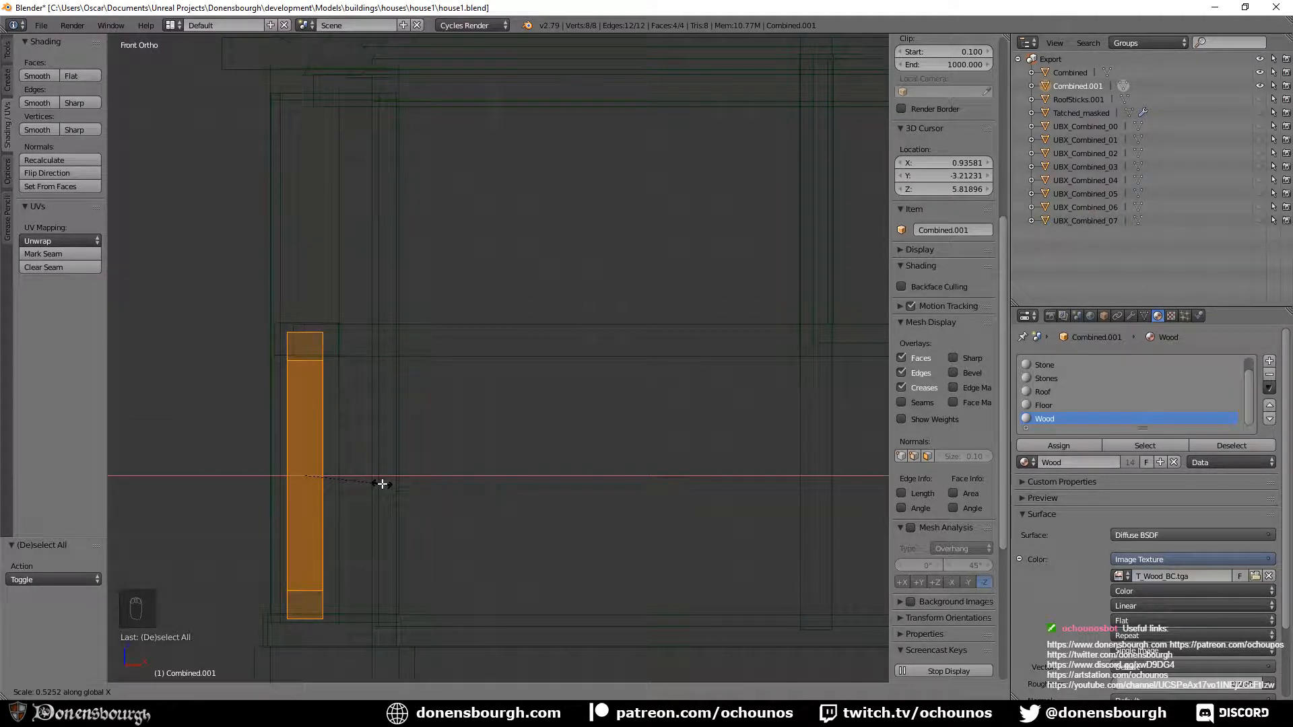
click(382, 483)
scroll(382, 484, down, 2)
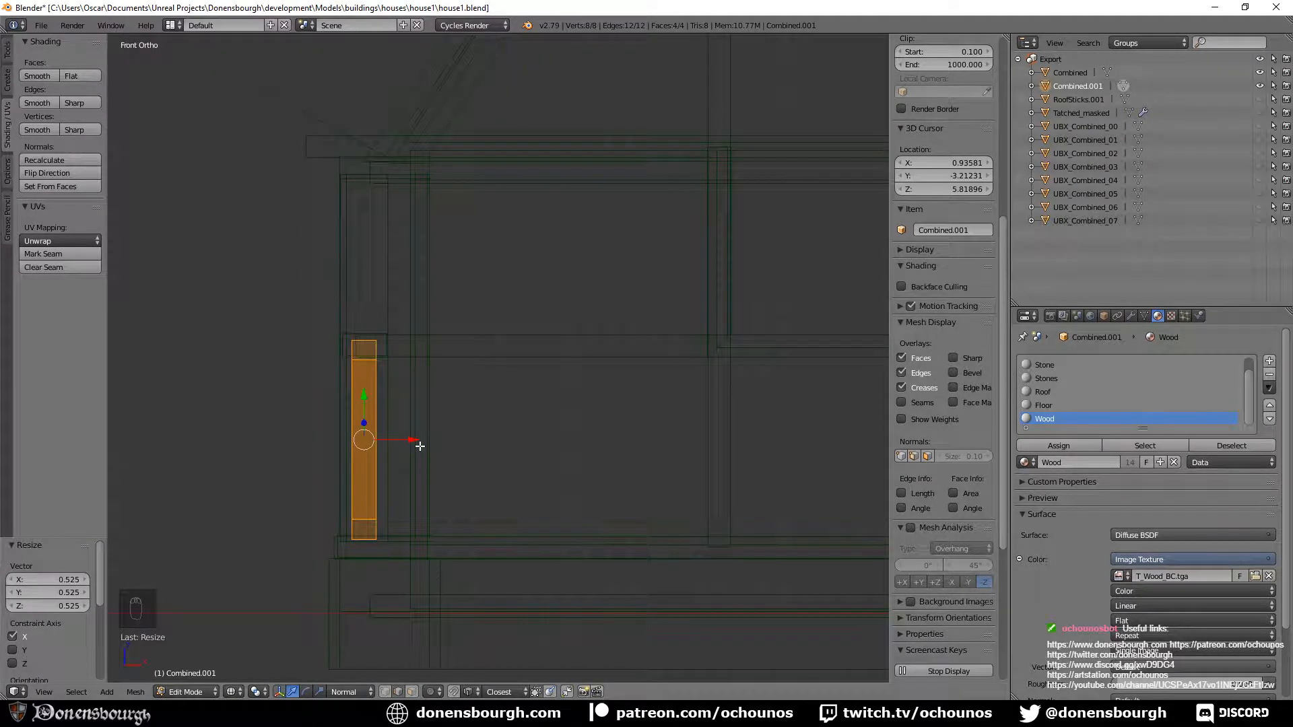
Undo the last resize of the diagonal beam.
middle_drag(418, 444, 508, 503)
scroll(463, 520, up, 3)
scroll(522, 513, down, 3)
key(ctrl+z)
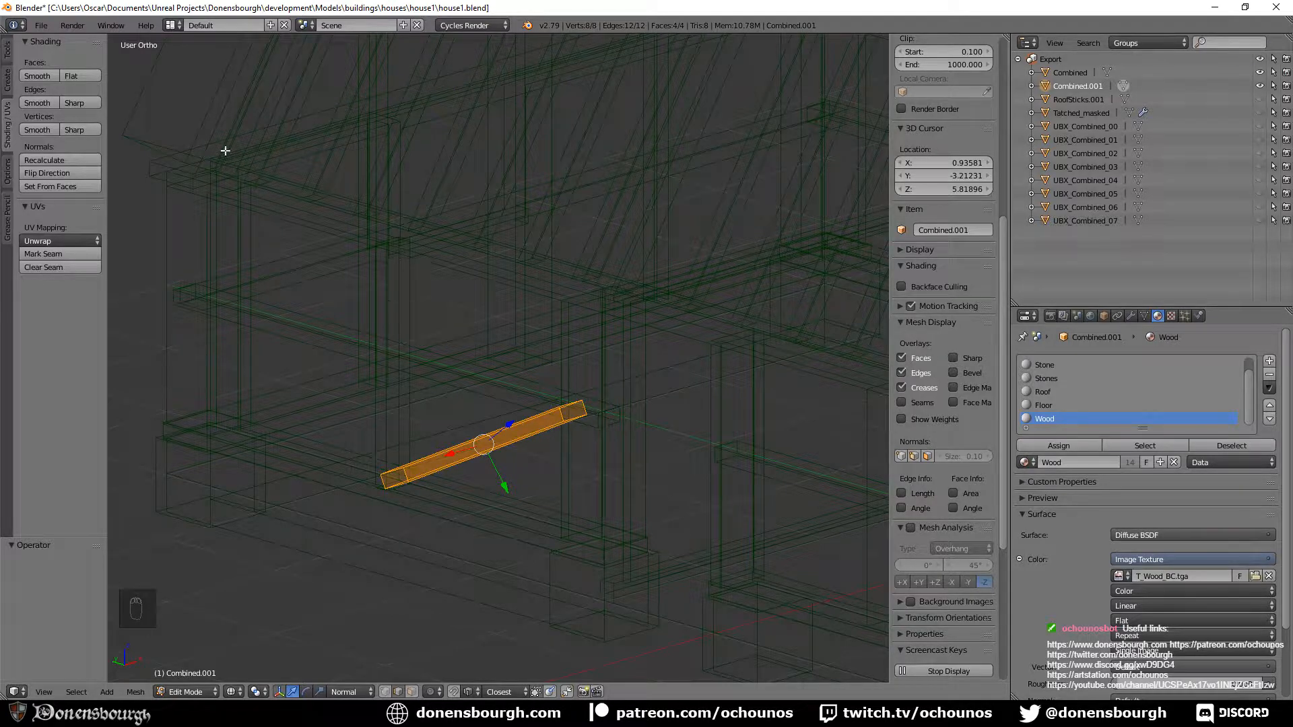
Export the house as FBX with Face smoothing, overwriting house1.fbx in the house1 folder.
click(41, 25)
mouse_move(90, 295)
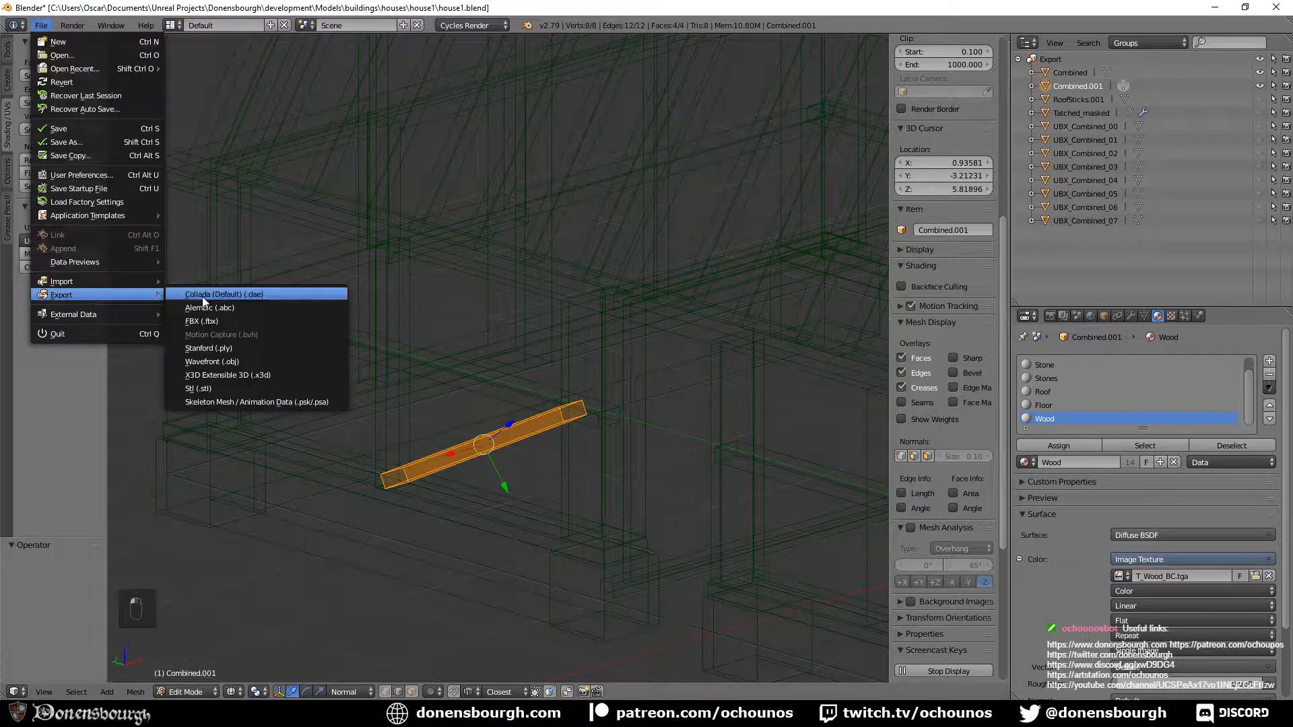
click(203, 321)
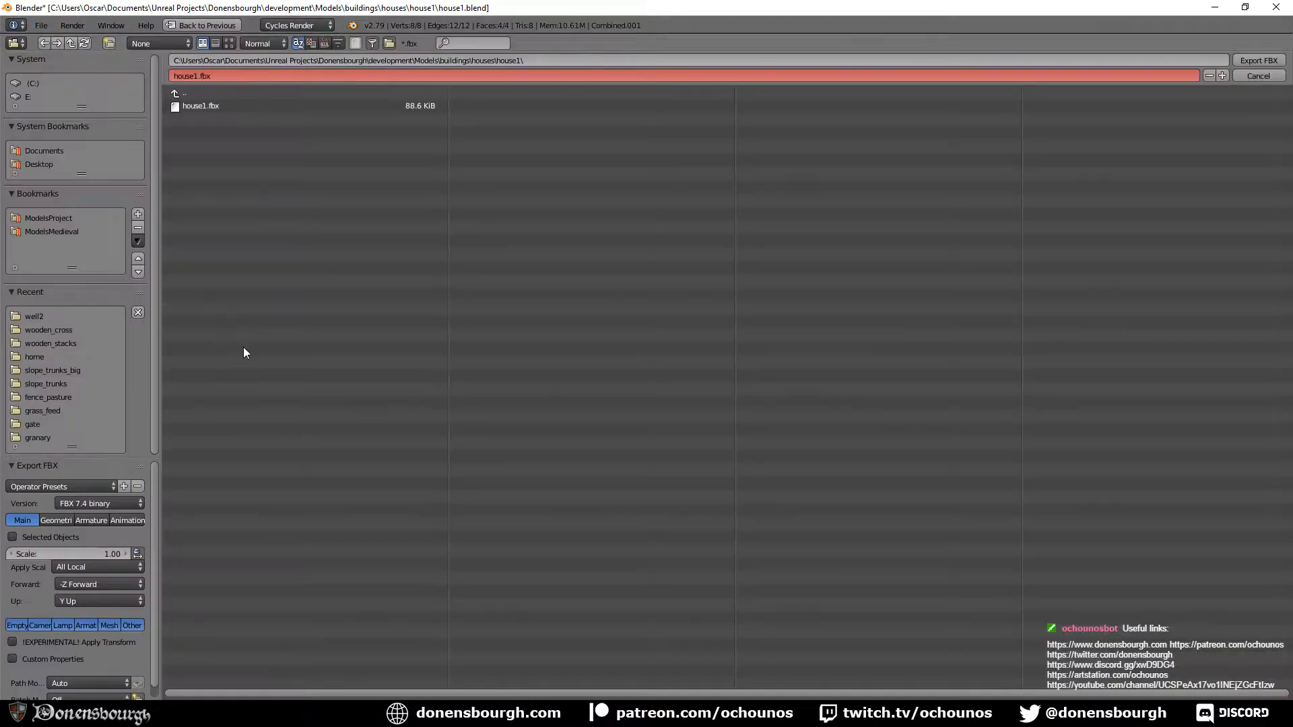
click(61, 518)
click(97, 571)
click(99, 538)
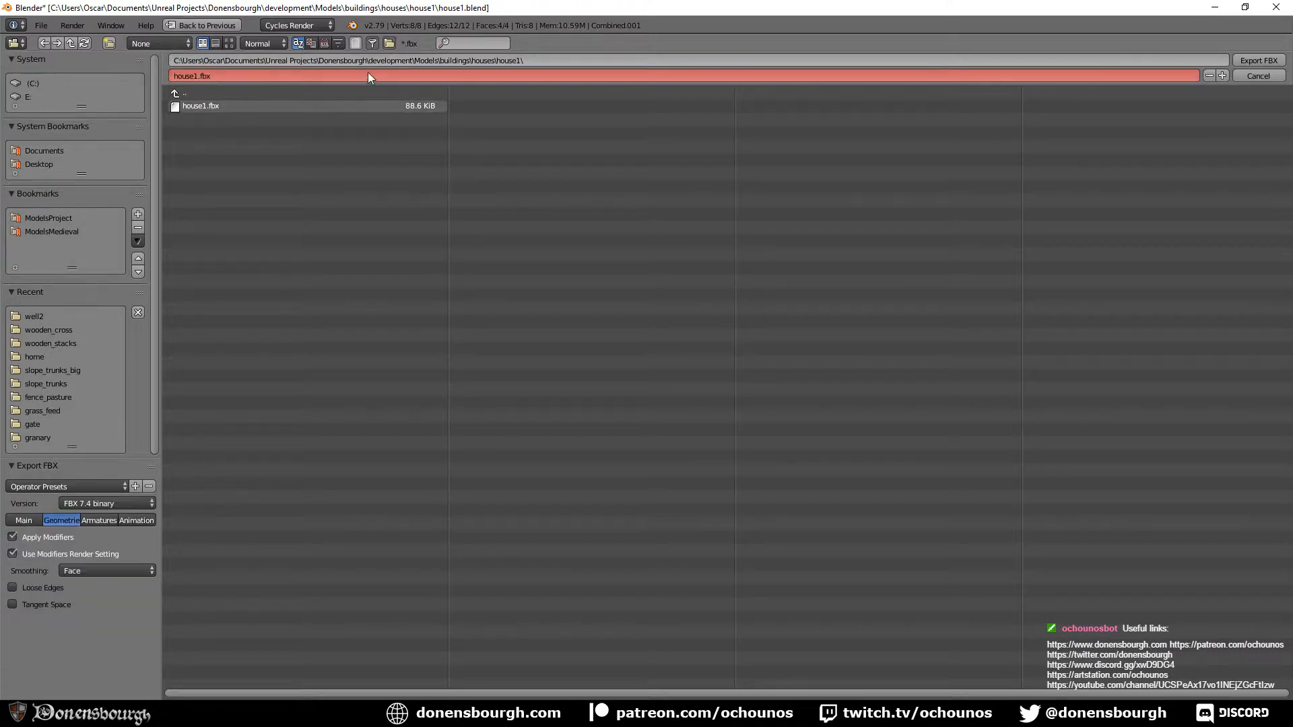
click(1259, 60)
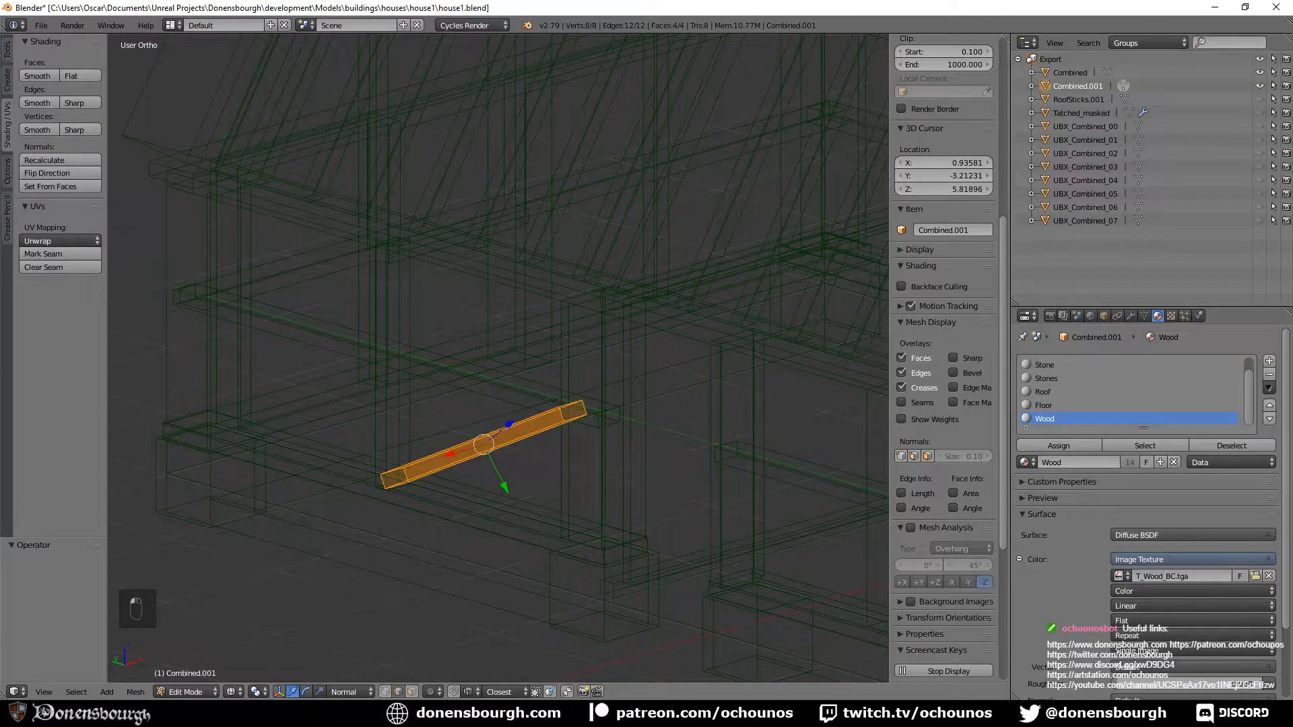
Switch to Unreal and reimport the house1 static mesh from the Meshes/Buildings/Houses folder.
click(357, 714)
right_drag(541, 399, 592, 340)
key(w)
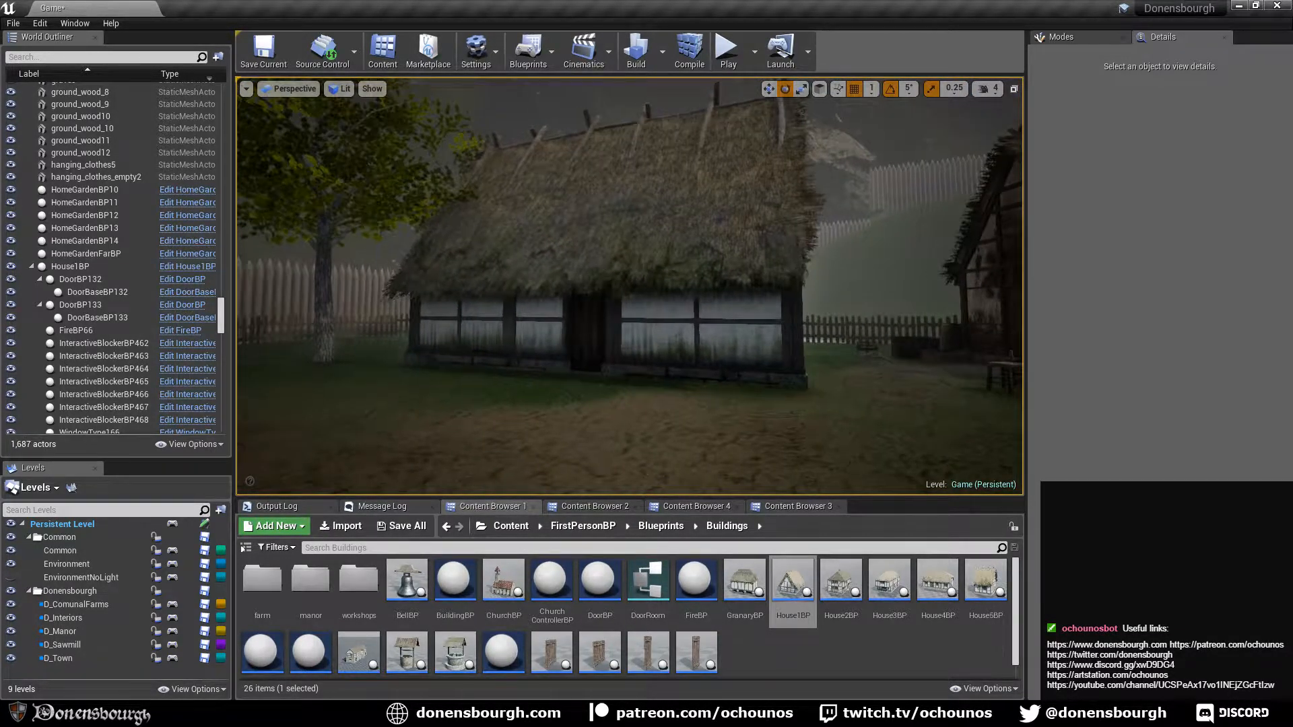
click(718, 512)
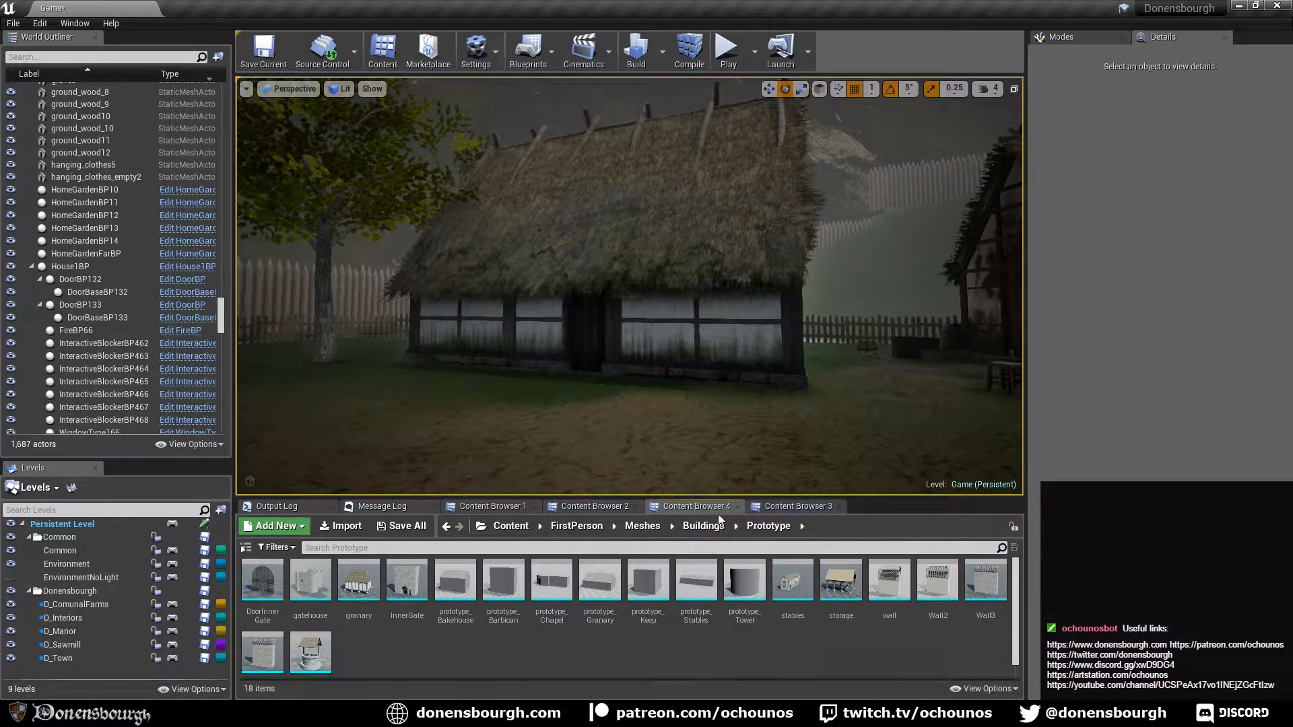
click(713, 526)
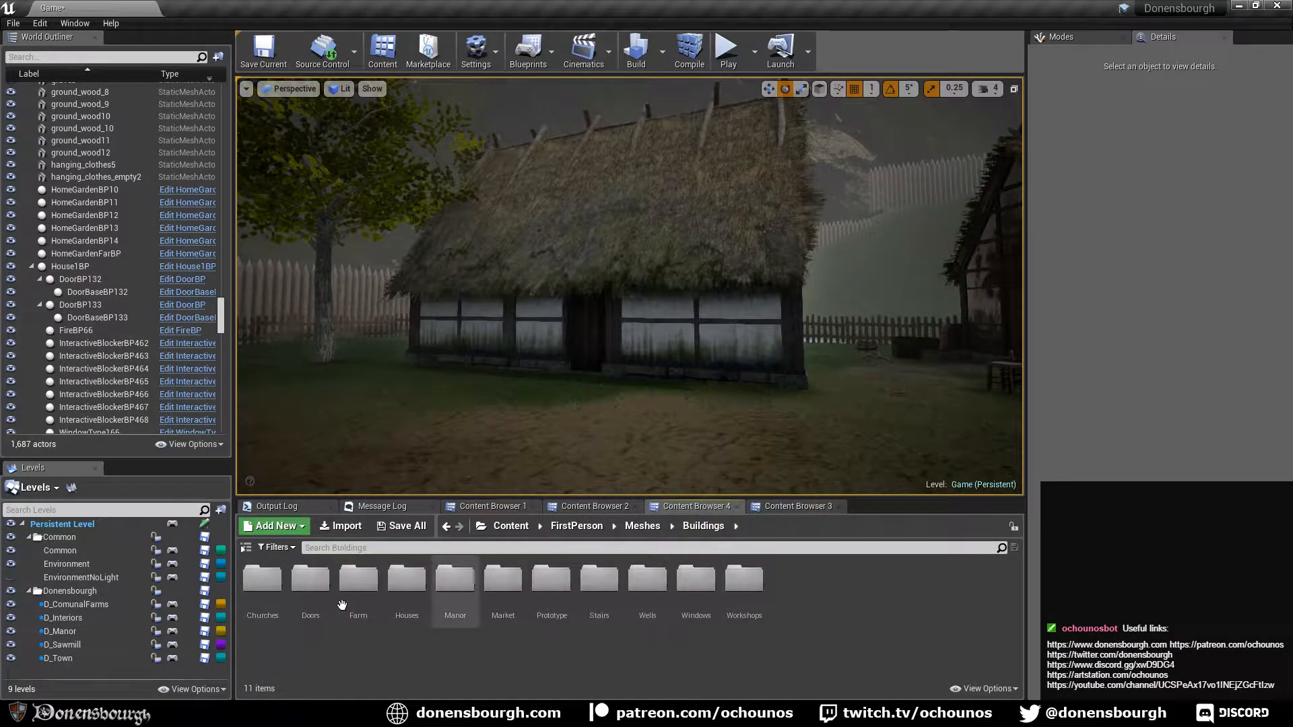
double_click(394, 568)
right_click(263, 579)
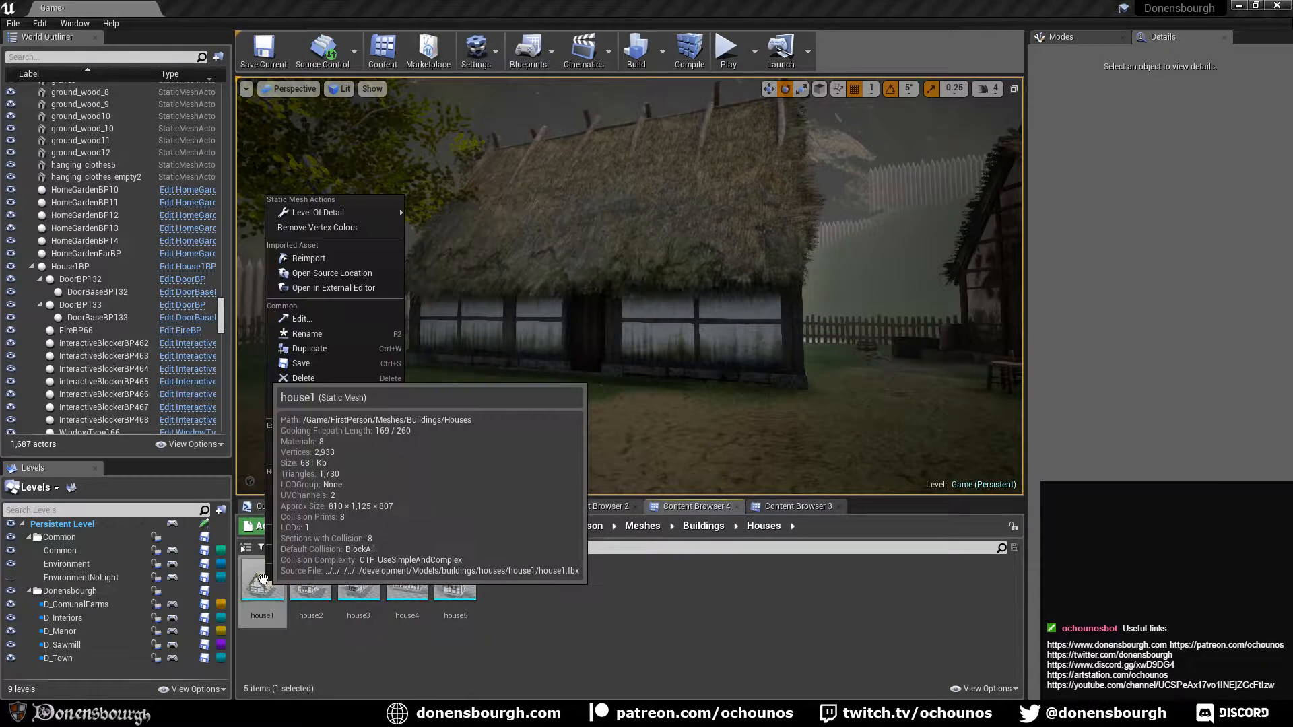
click(339, 256)
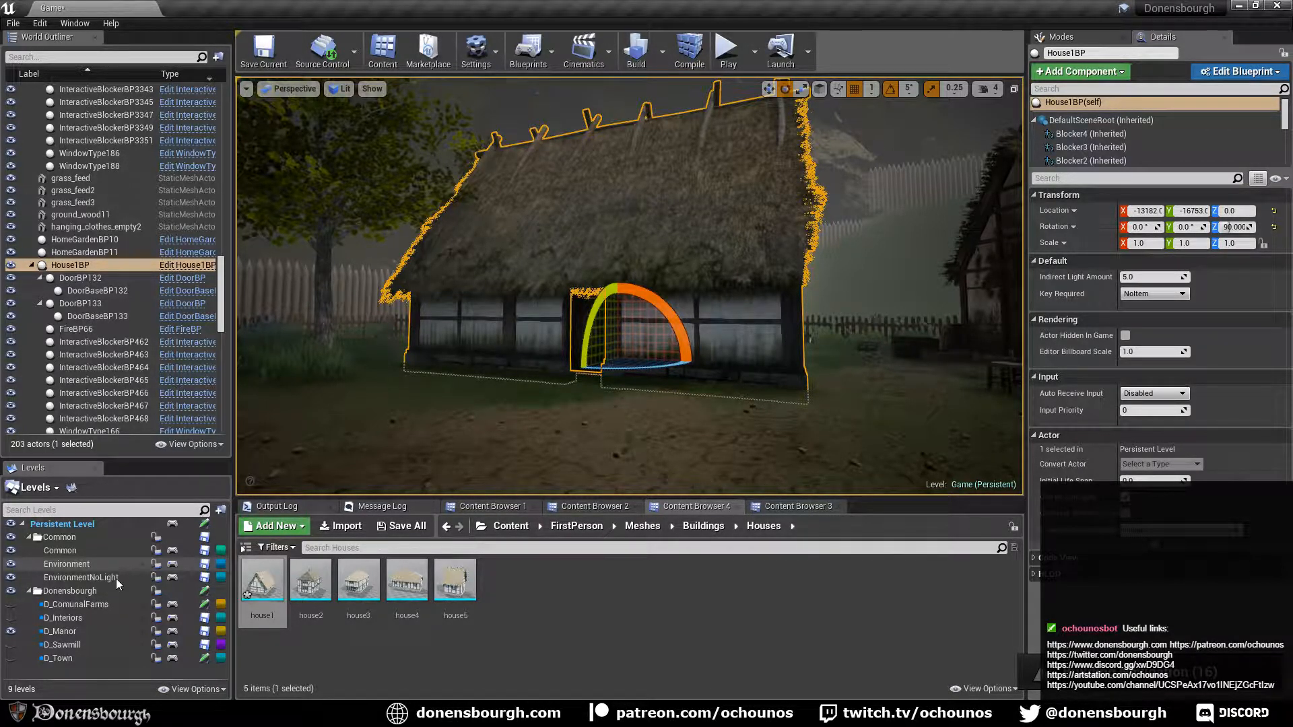
Make D_Manor the current level and examine the timber beams on the front wall of the thatched house.
double_click(66, 632)
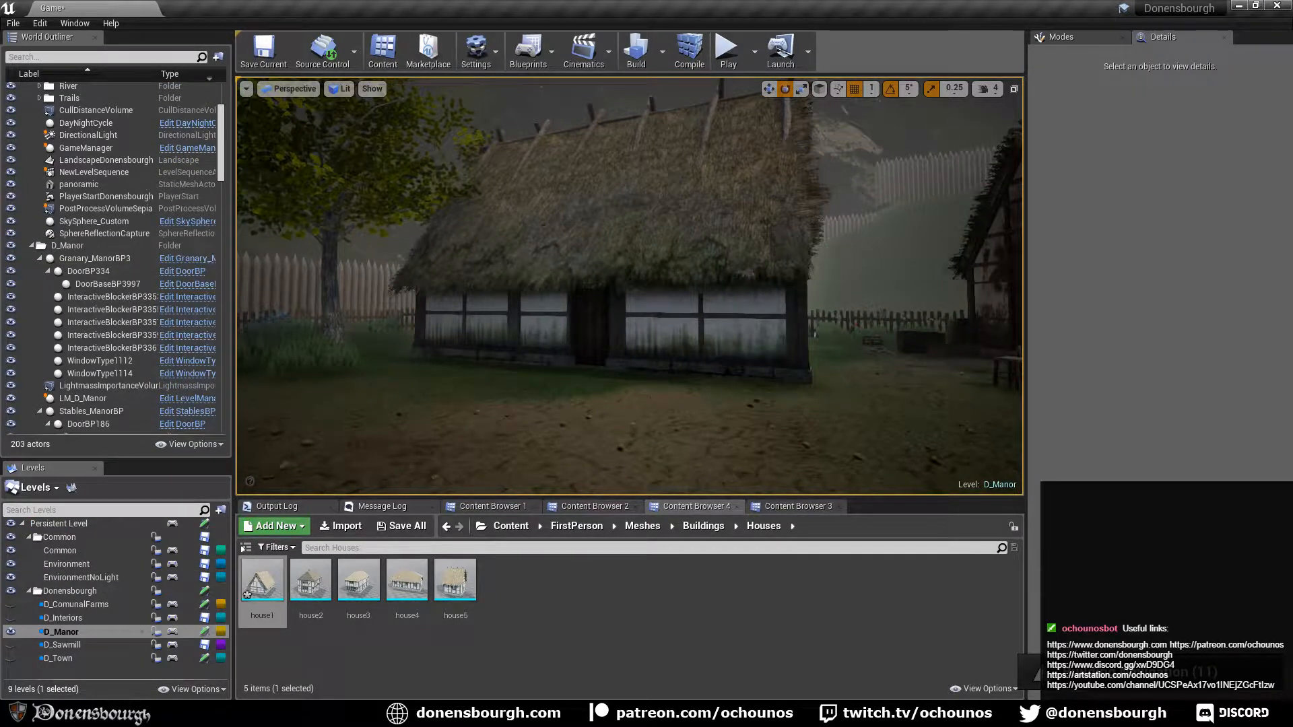
right_drag(630, 286, 667, 286)
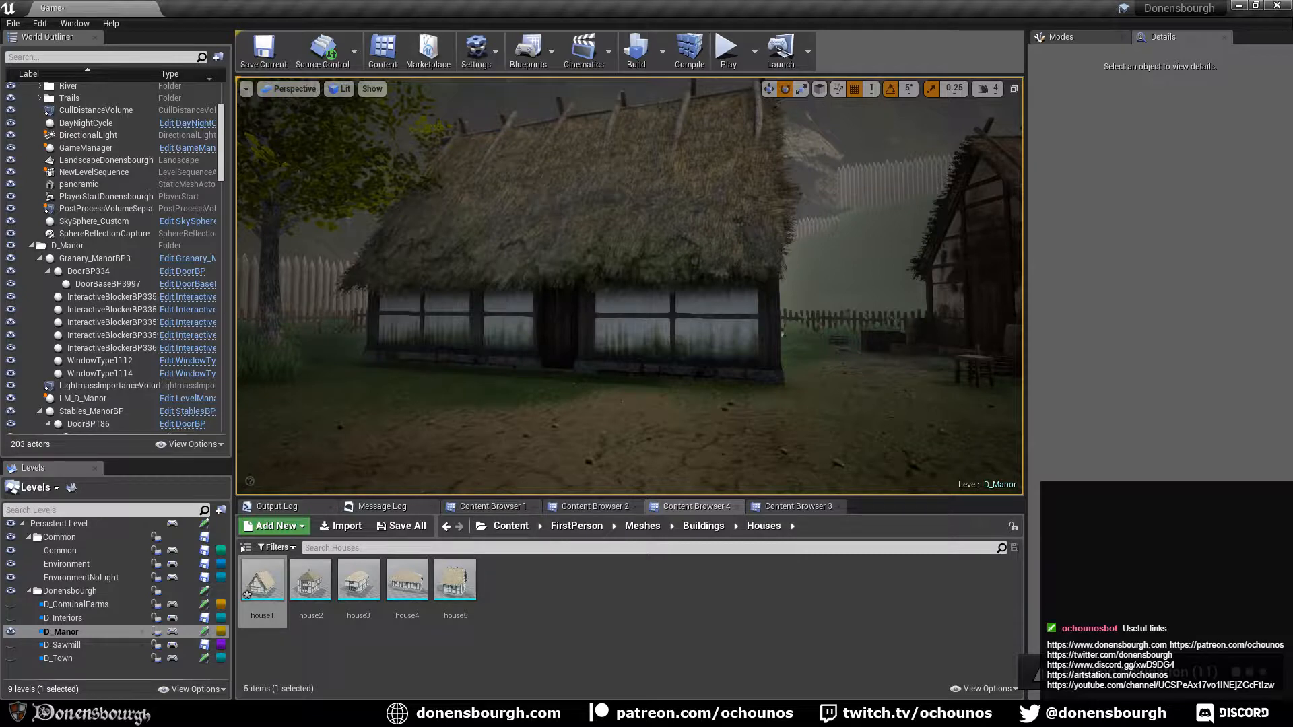
right_drag(629, 286, 781, 287)
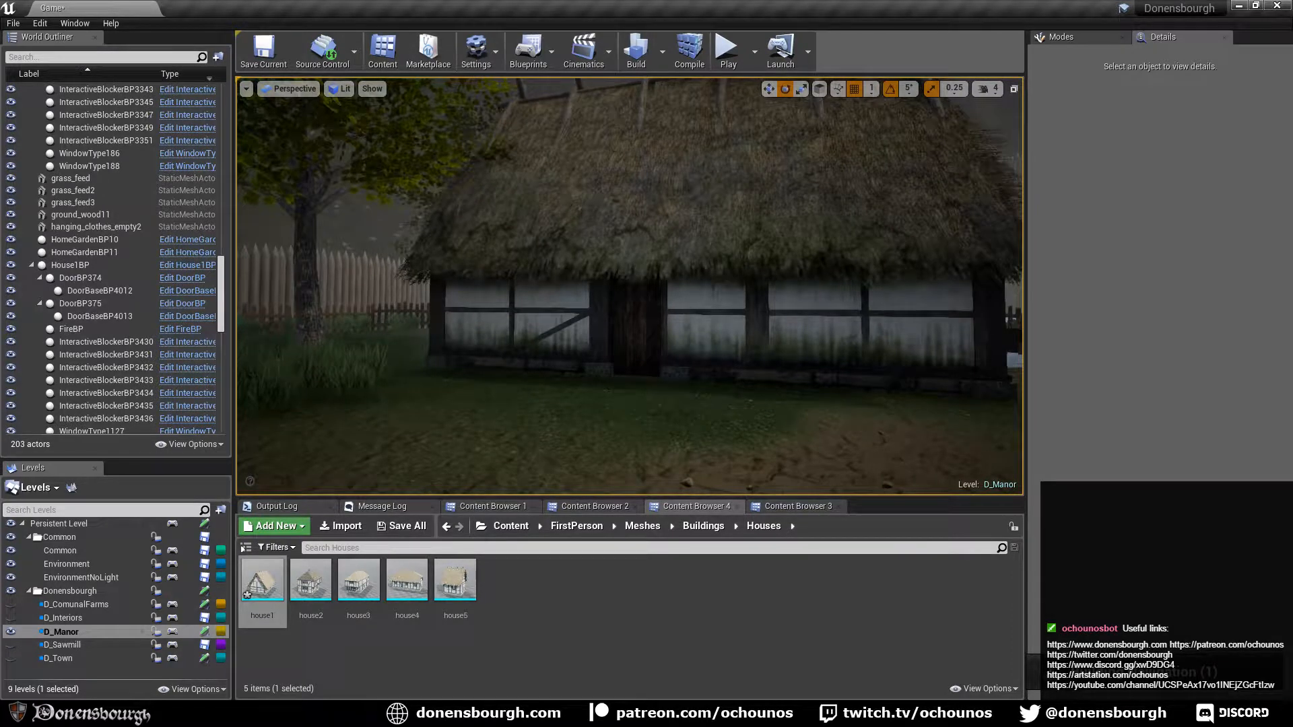
right_drag(724, 313, 724, 259)
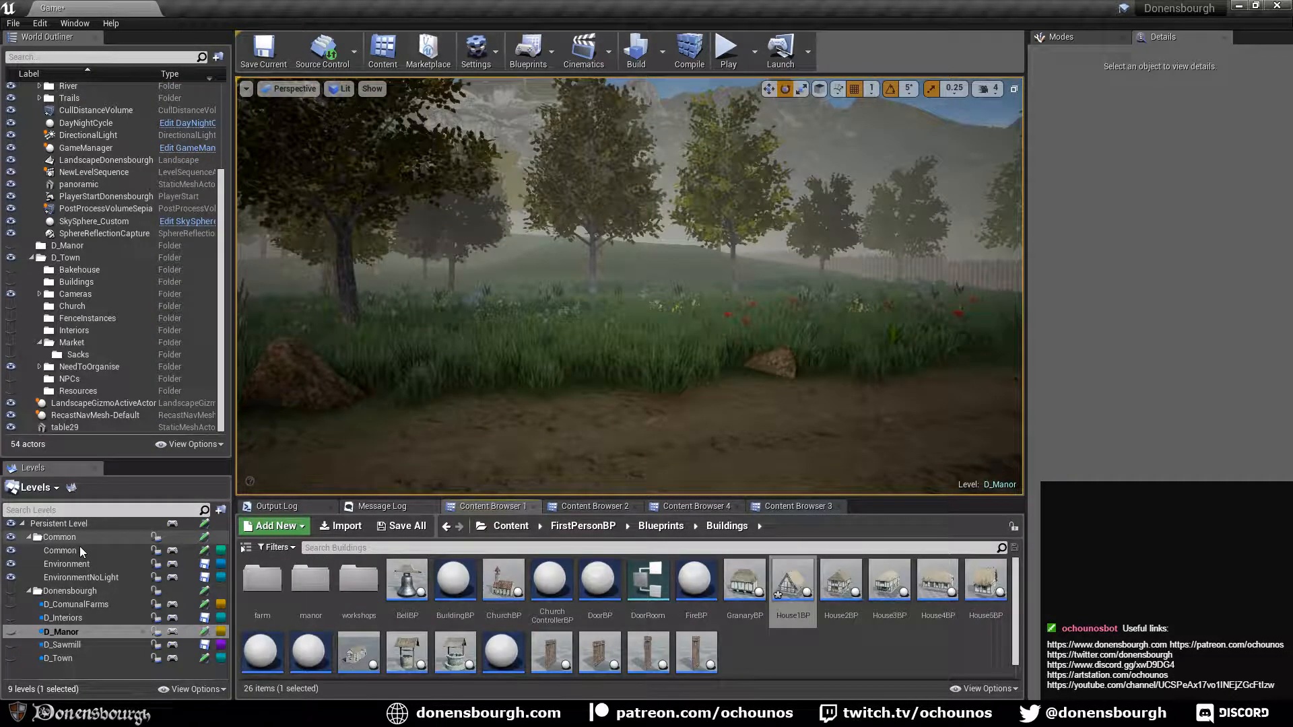
Make Common the current level and place House1BP in the meadow beside the dirt path.
double_click(80, 549)
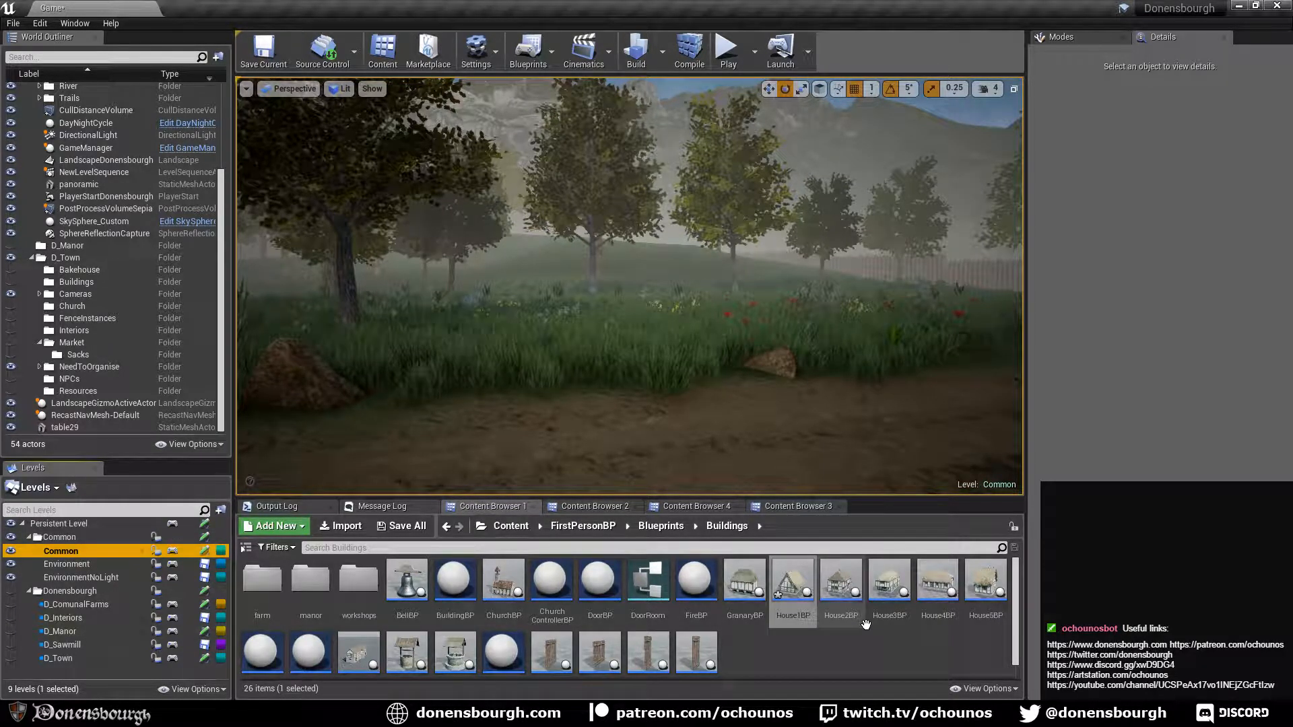
drag(792, 584, 677, 371)
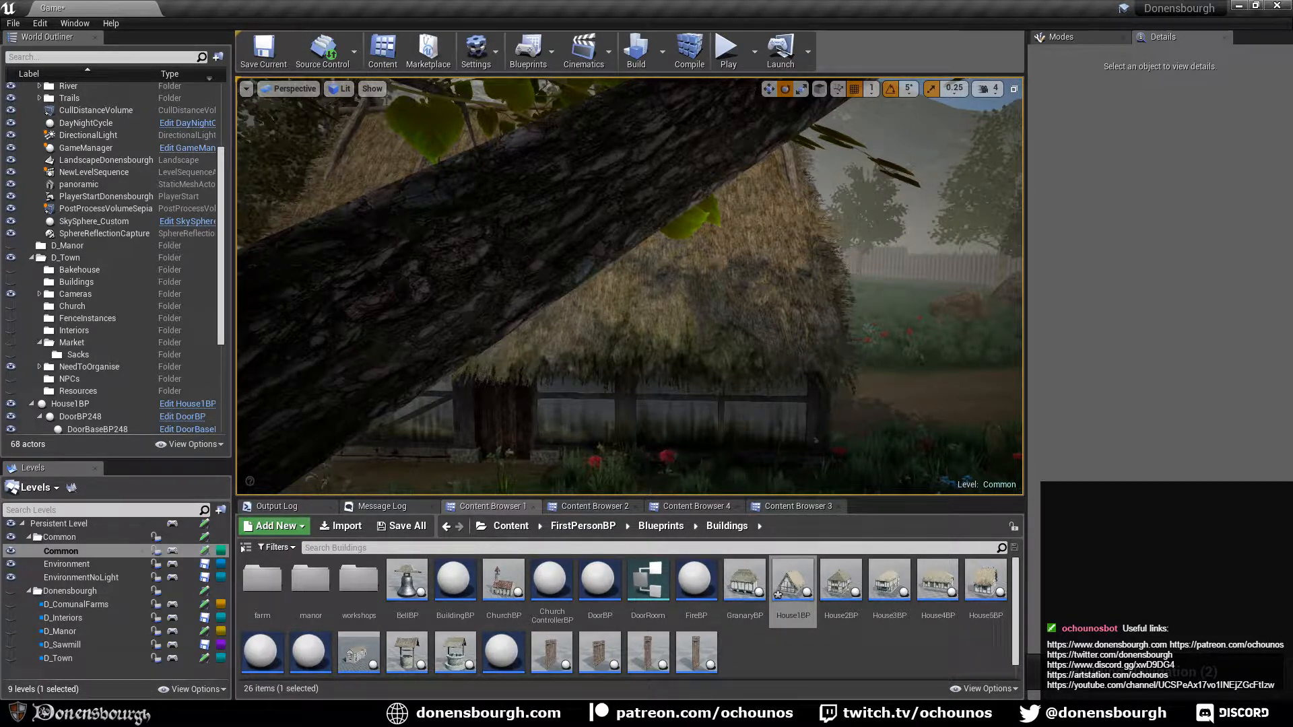
right_drag(615, 433, 525, 471)
key(w)
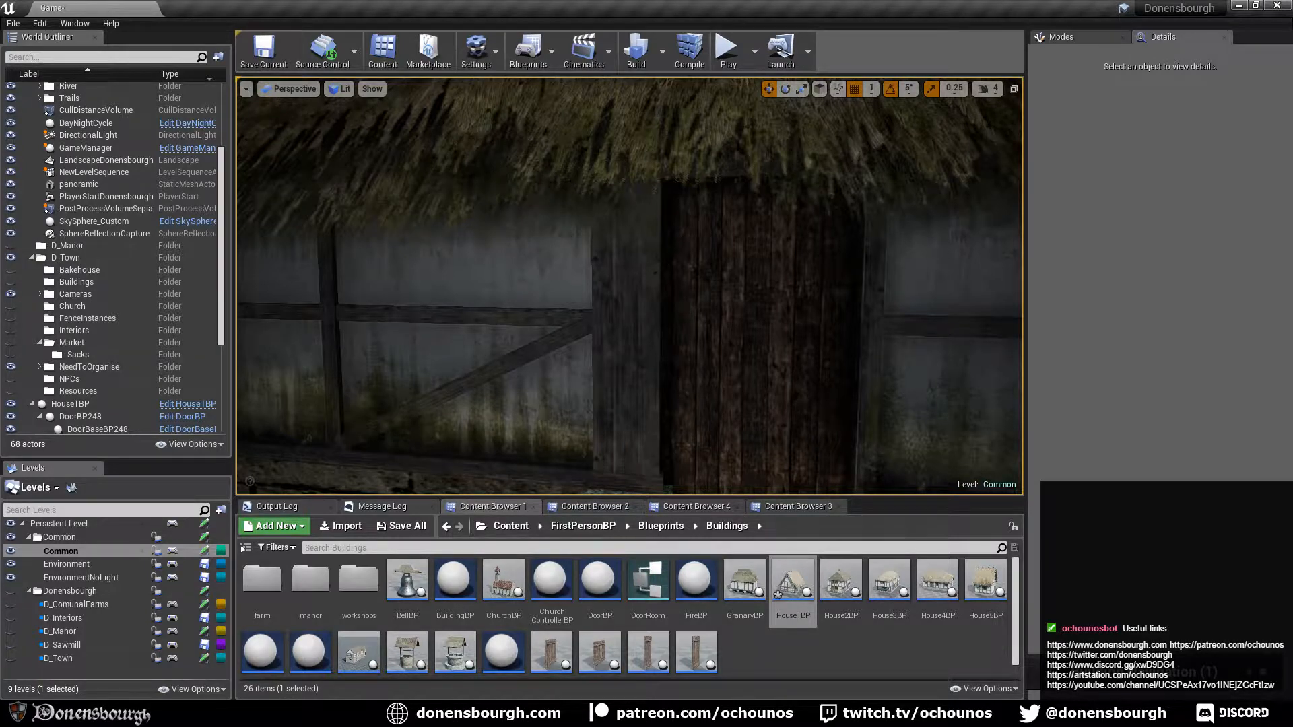
key(w)
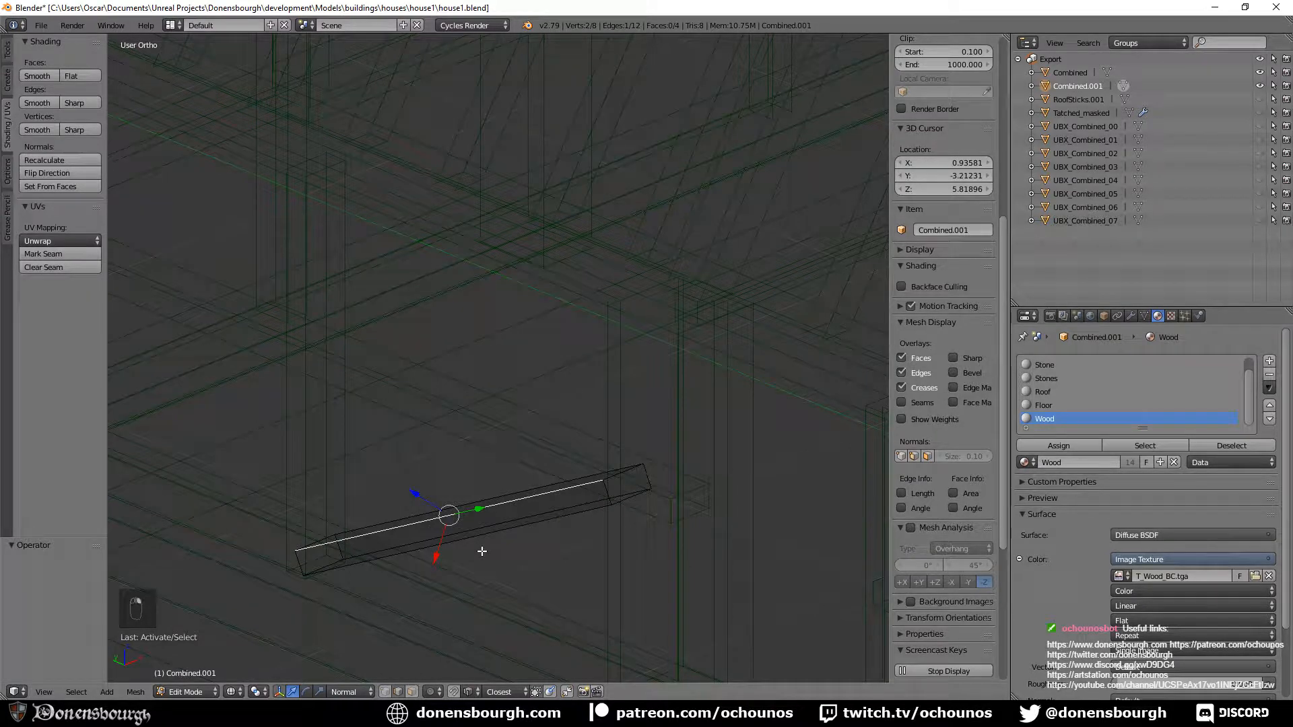
Switch to Blender and select the diagonal beam's entire mesh in the front view.
middle_drag(481, 551, 439, 668)
key(a)
key(a)
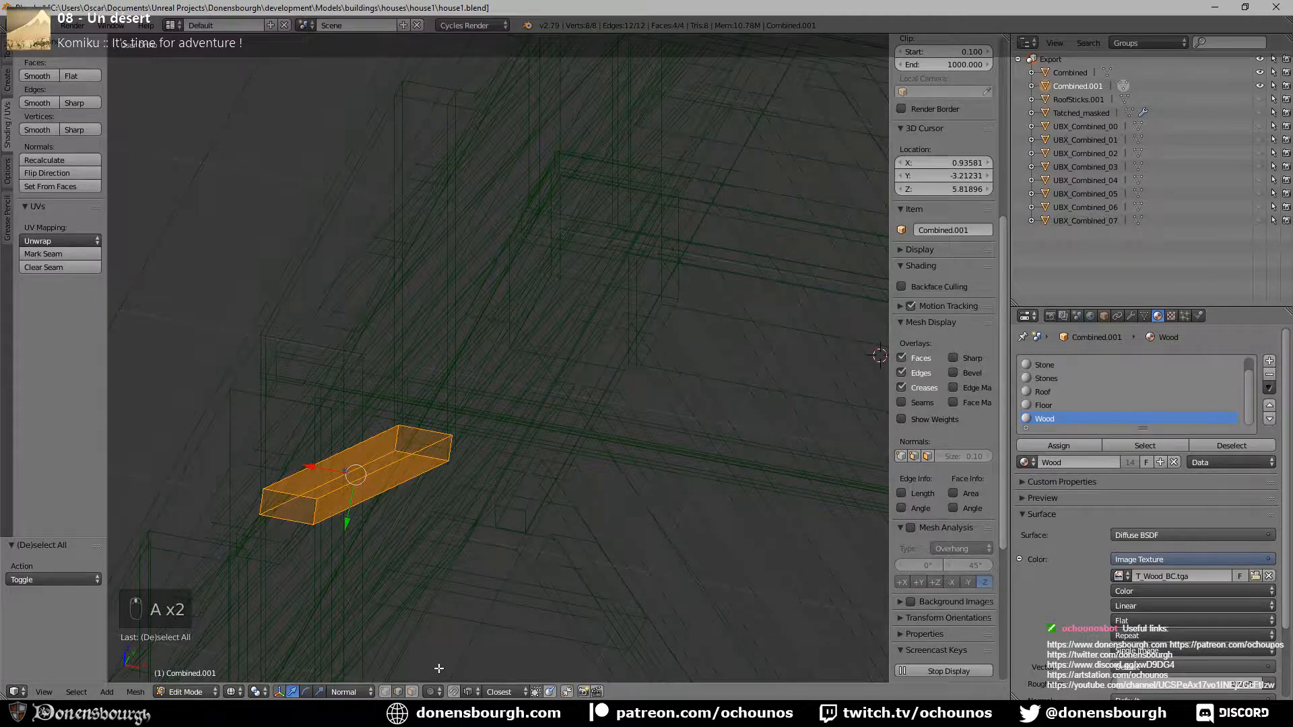
key(KP_1)
click(505, 475)
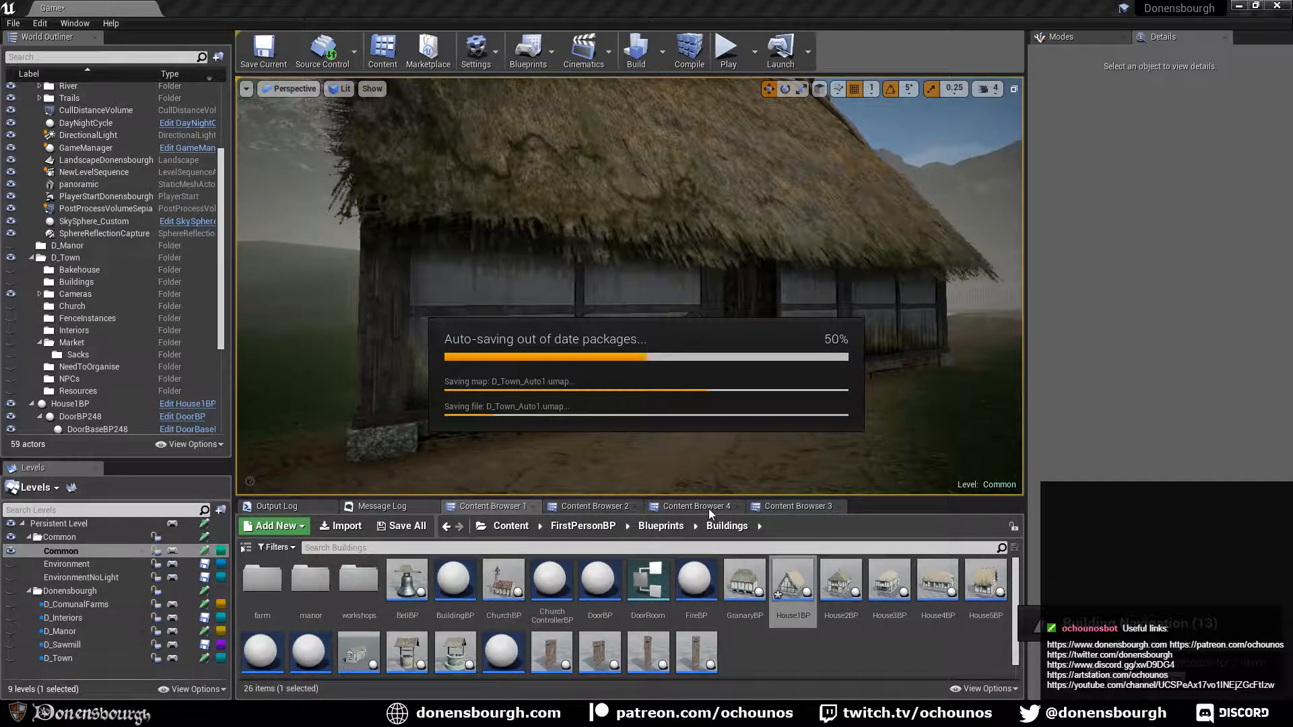
In Unreal, reorder Content Browser 3 before Content Browser 4, and switch to Task Manager to check memory usage.
drag(776, 506, 714, 507)
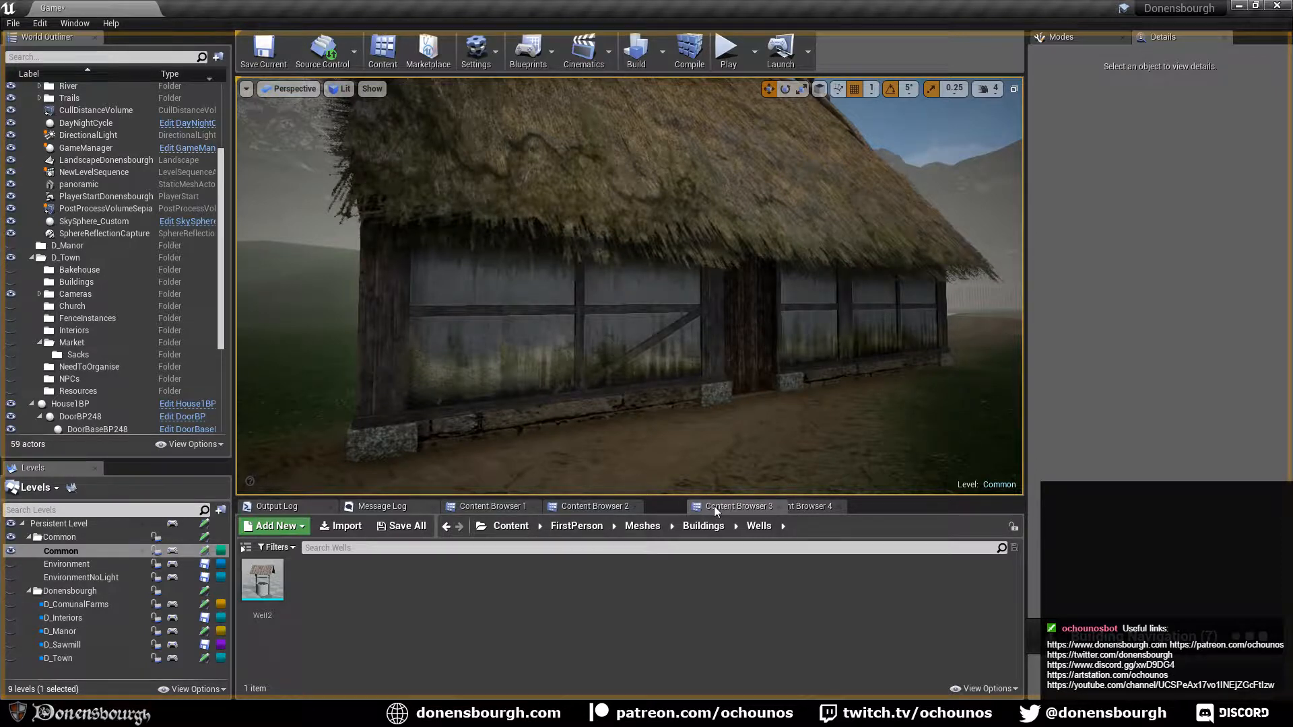
drag(714, 506, 714, 506)
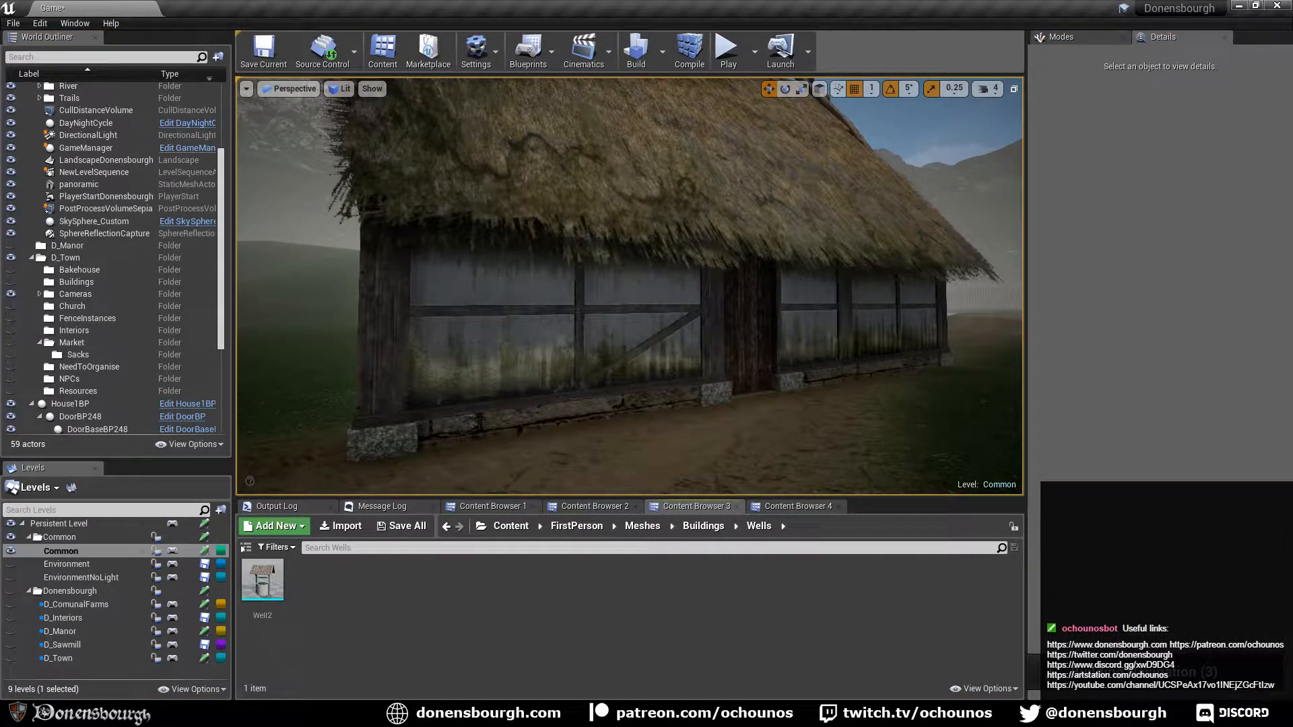
key(alt+Tab)
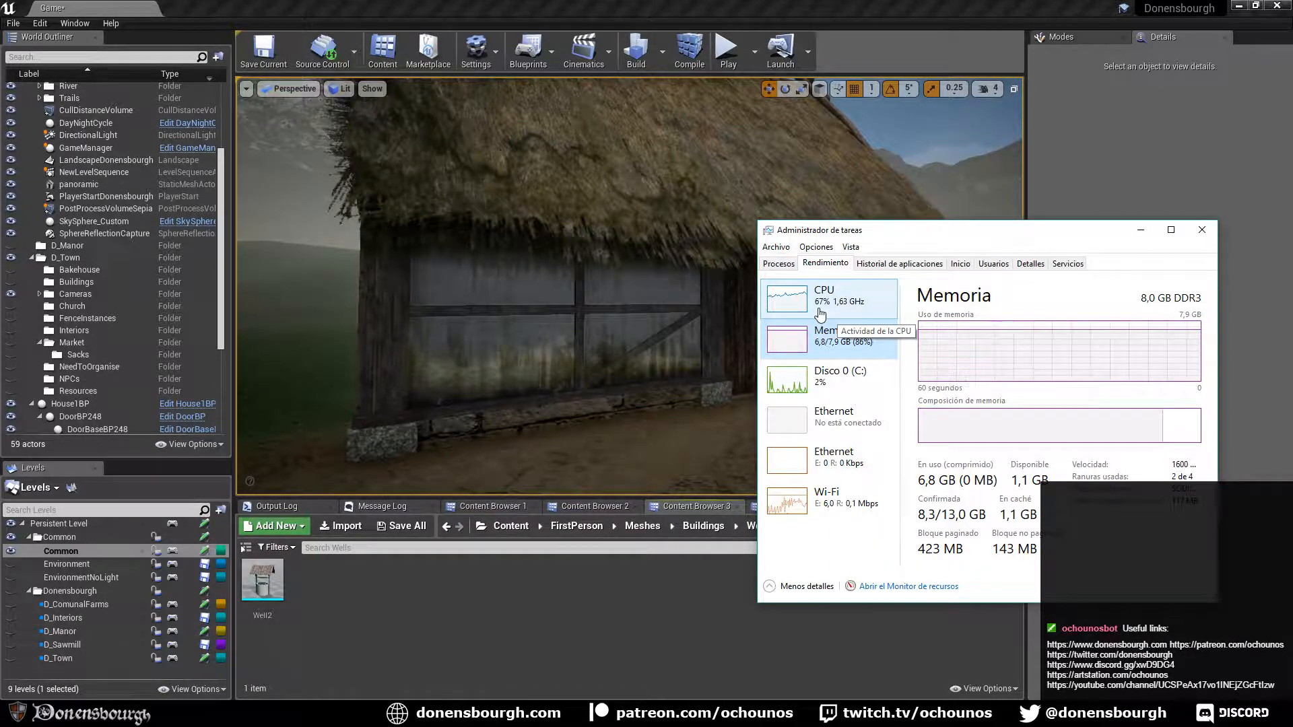
Reimport the house1 static mesh in the Houses folder and inspect the diagonal beam from outside and inside the house.
click(588, 506)
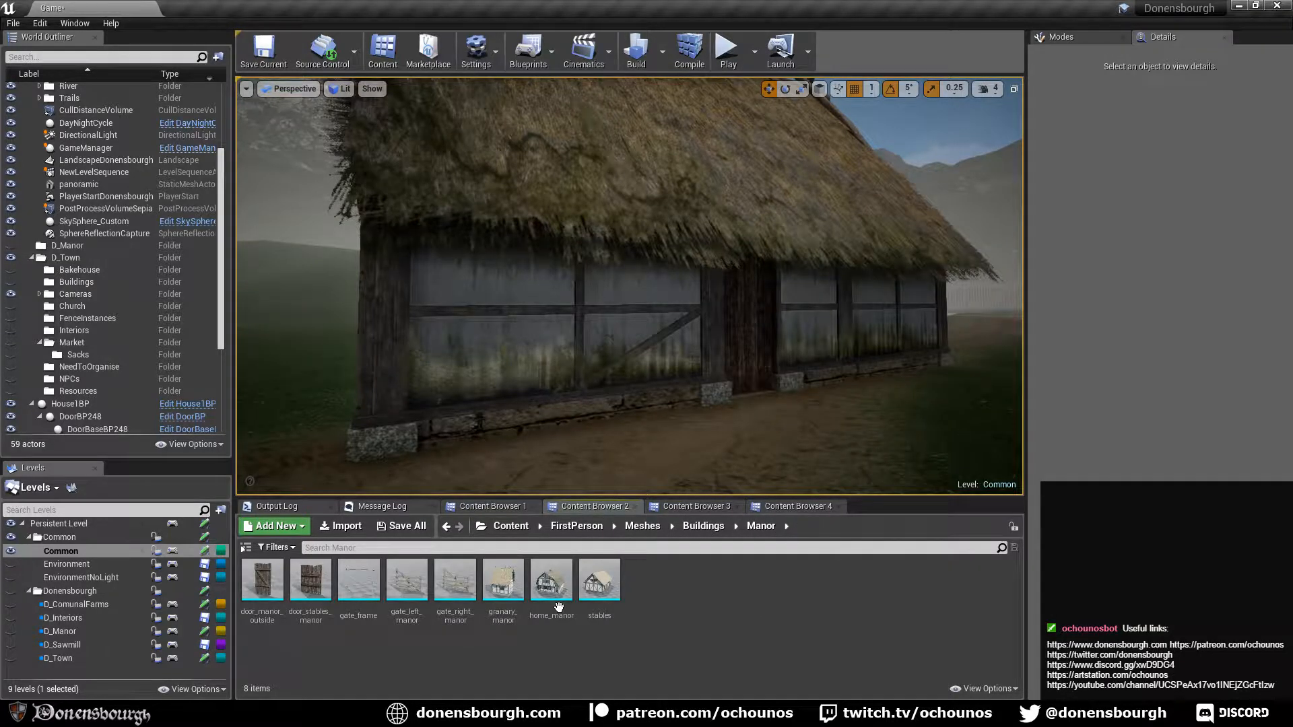
click(783, 506)
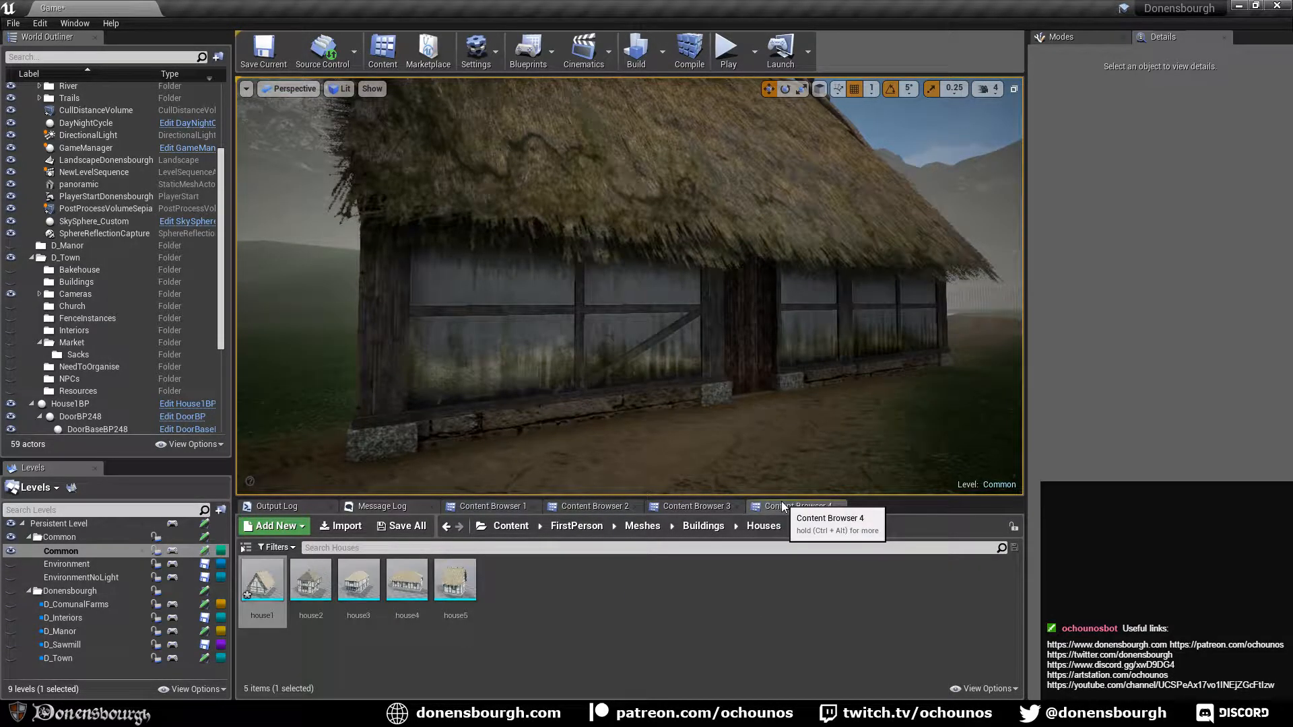
right_click(270, 577)
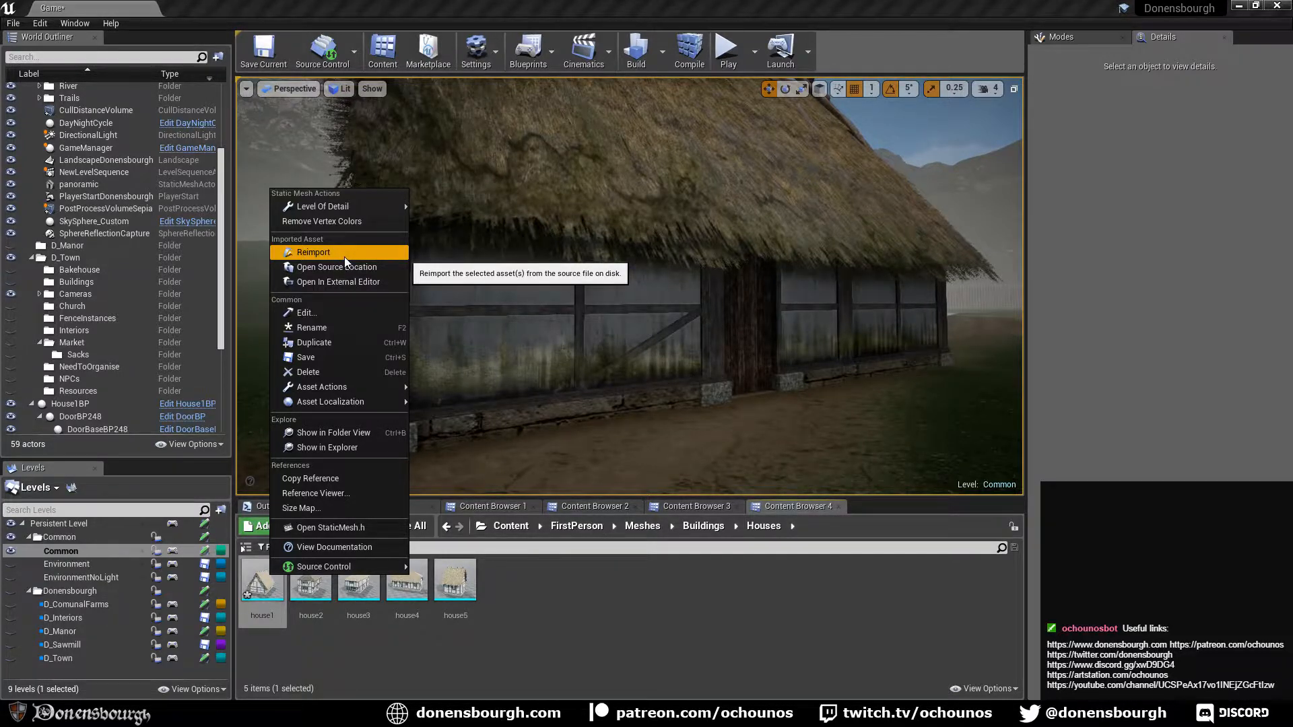
click(345, 257)
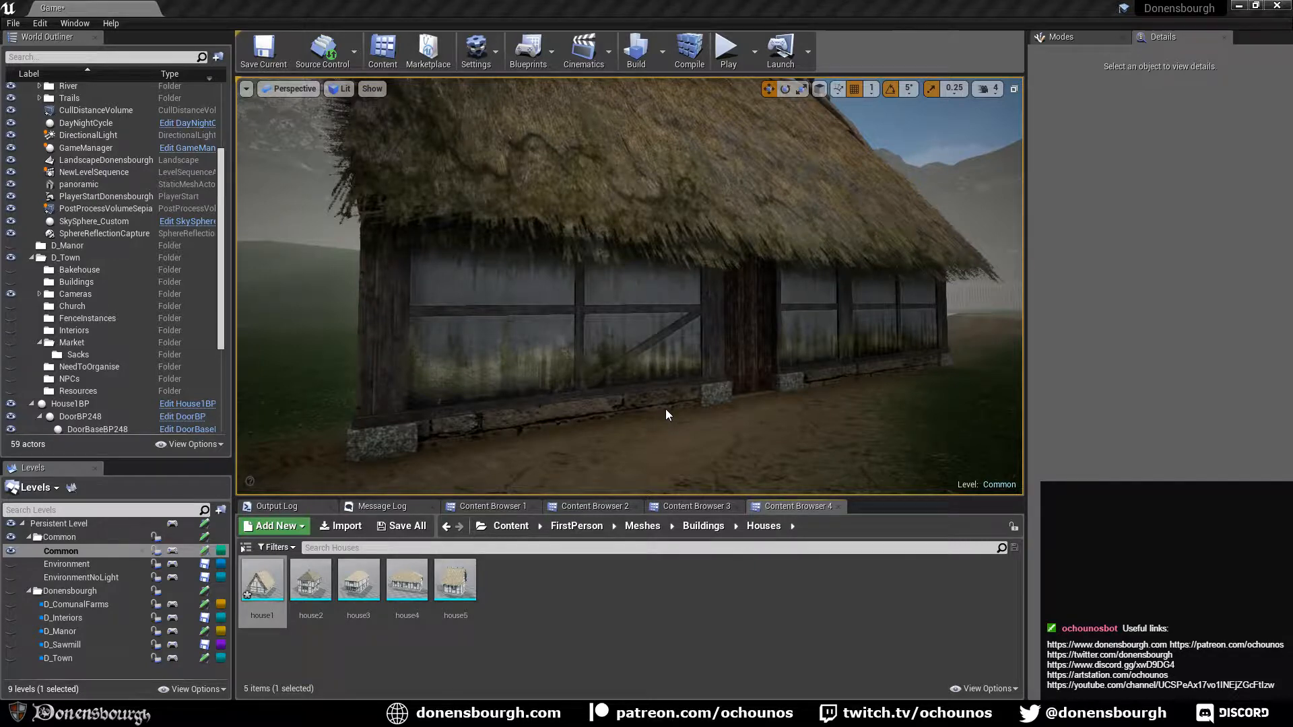
right_drag(666, 409, 755, 406)
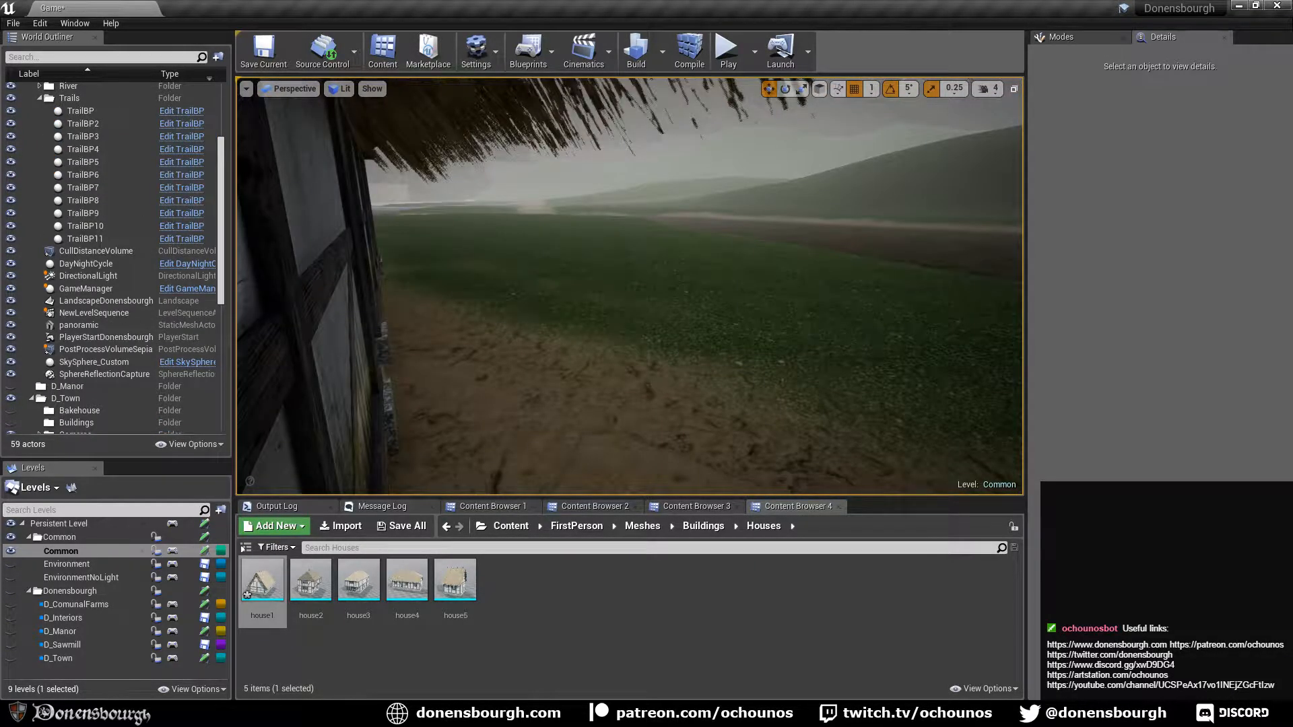
right_drag(534, 367, 472, 367)
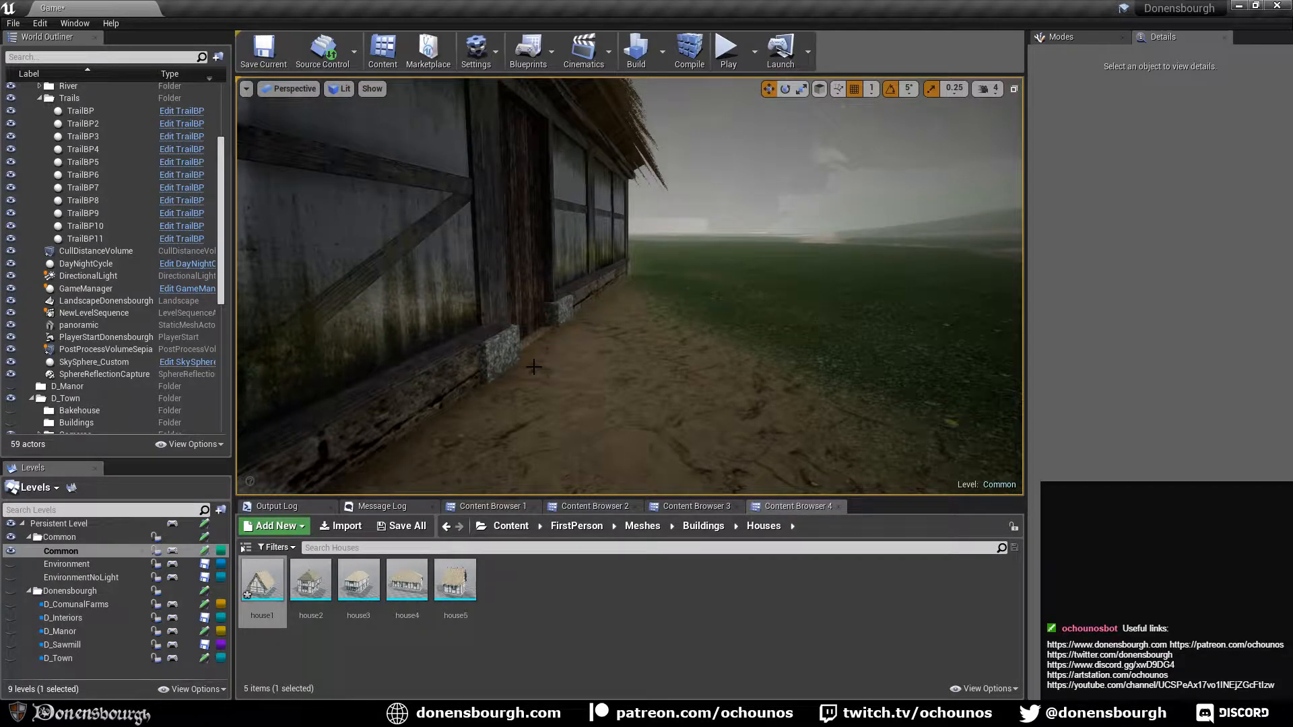
right_drag(534, 367, 464, 367)
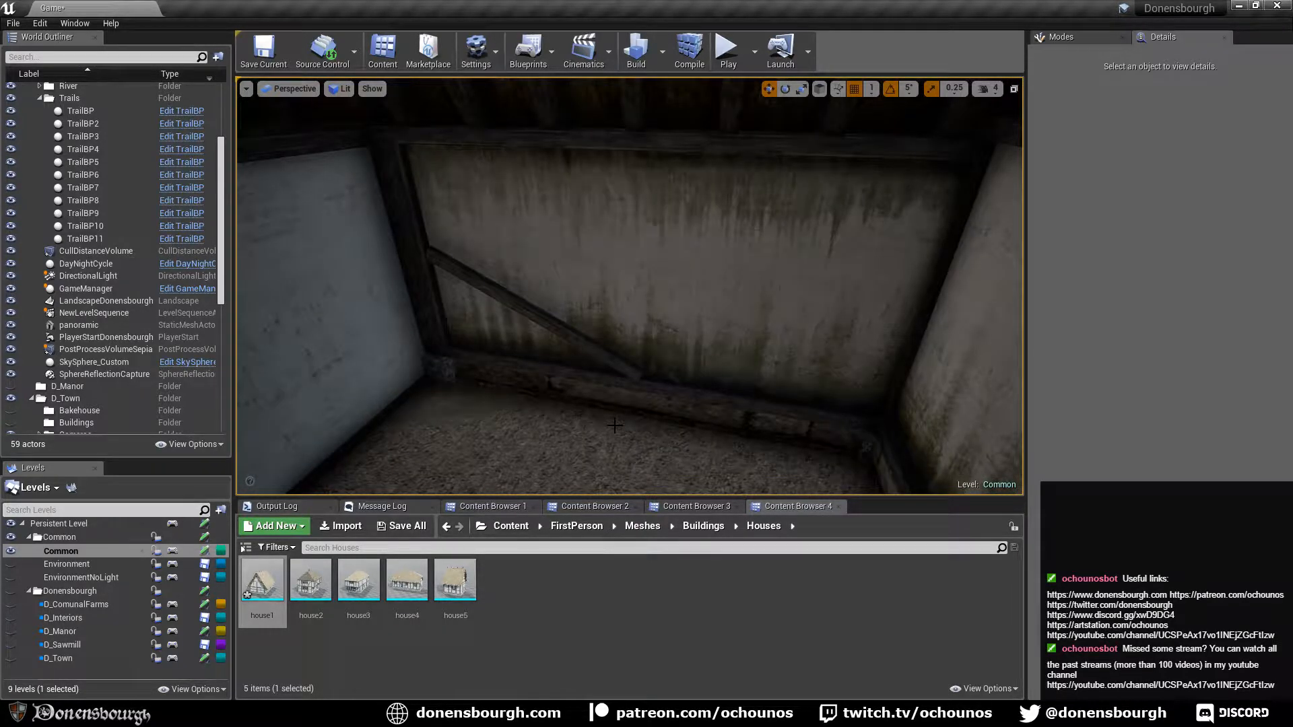
Switch to Blender and hide every face of the Combined mesh that does not use the Wood material.
key(alt+Tab)
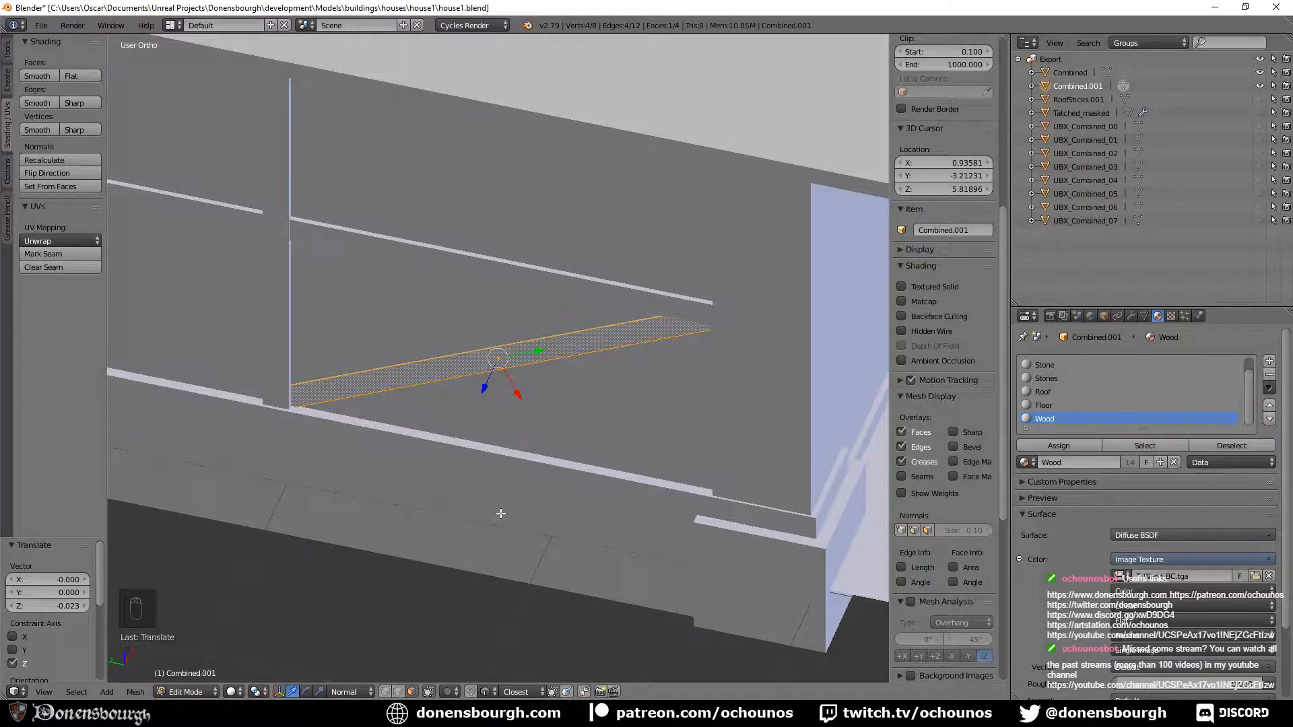
middle_drag(500, 514, 535, 431)
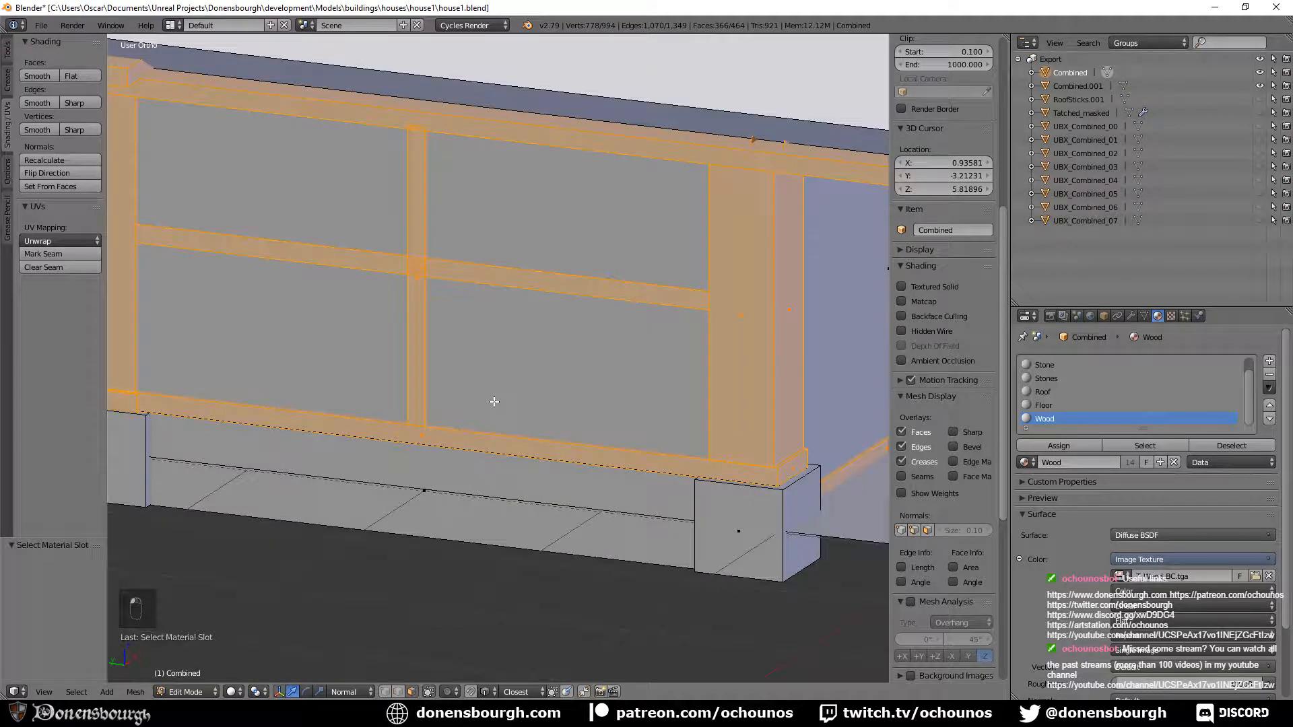
key(ctrl+i)
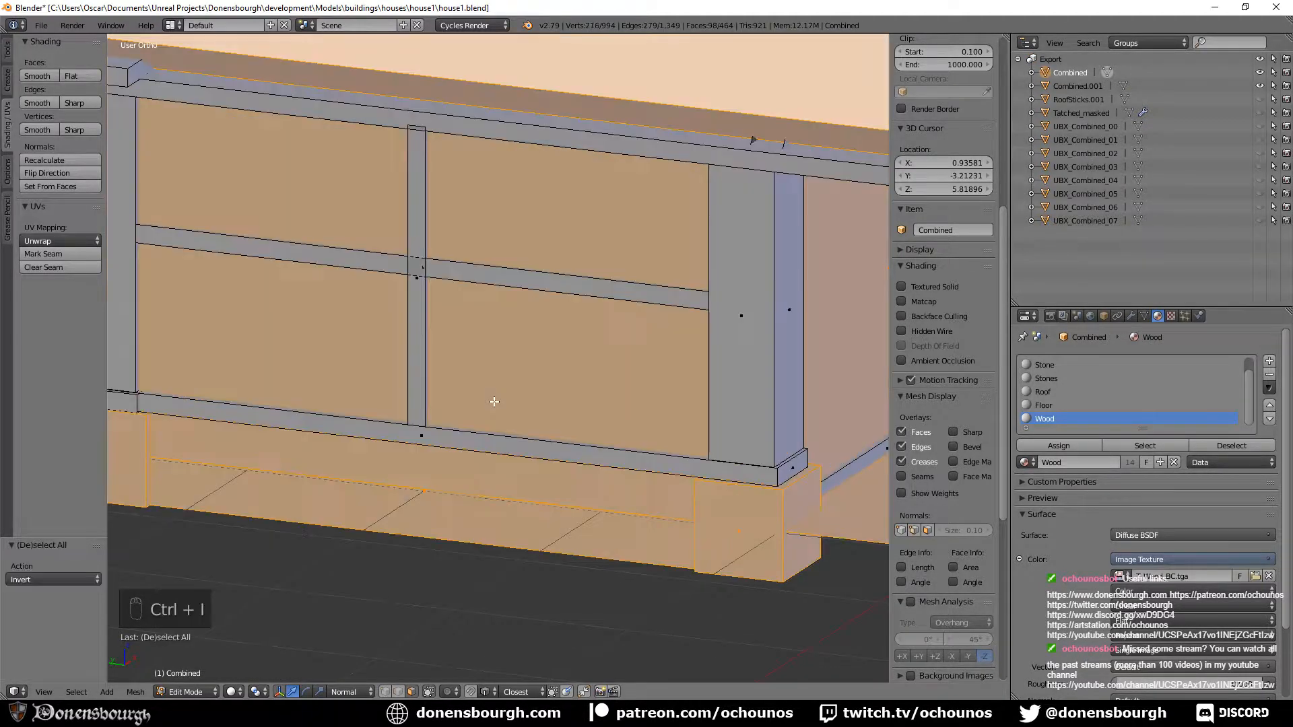
key(h)
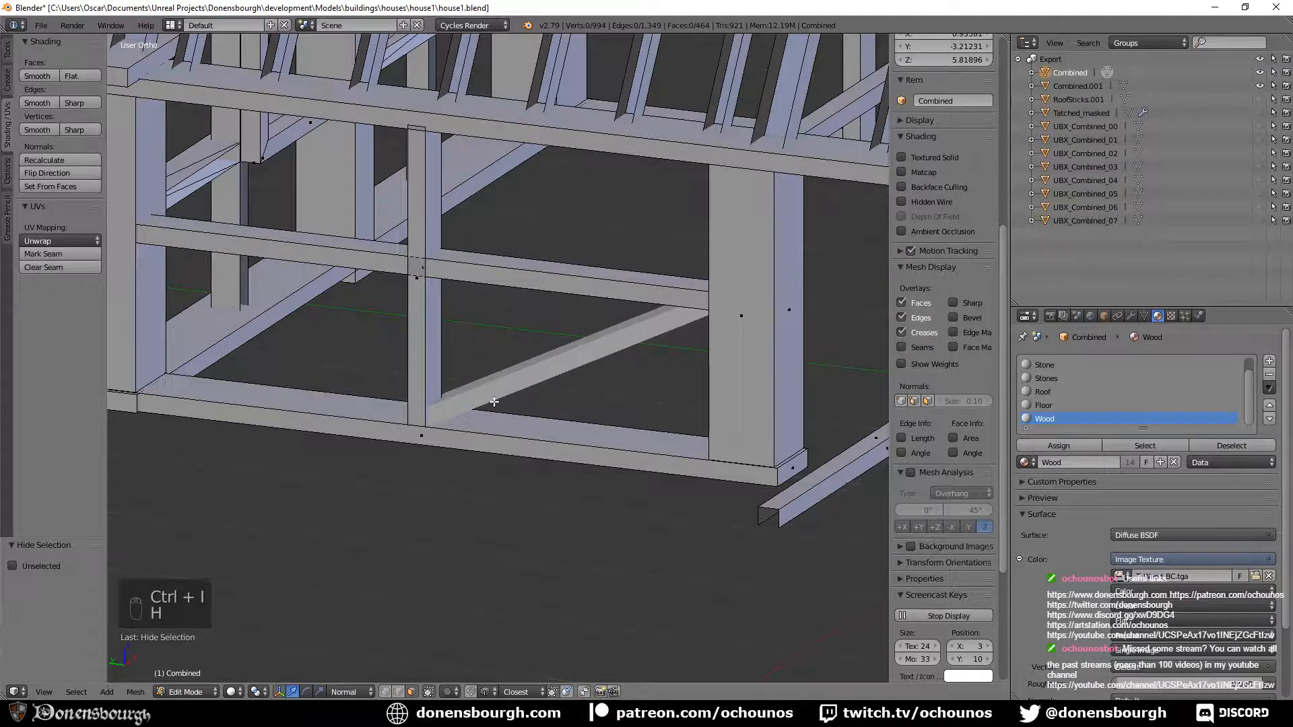
Move the inner face of the horizontal wall beam above the diagonal about 0.168 outward along its normal.
middle_drag(495, 402, 563, 352)
right_click(564, 352)
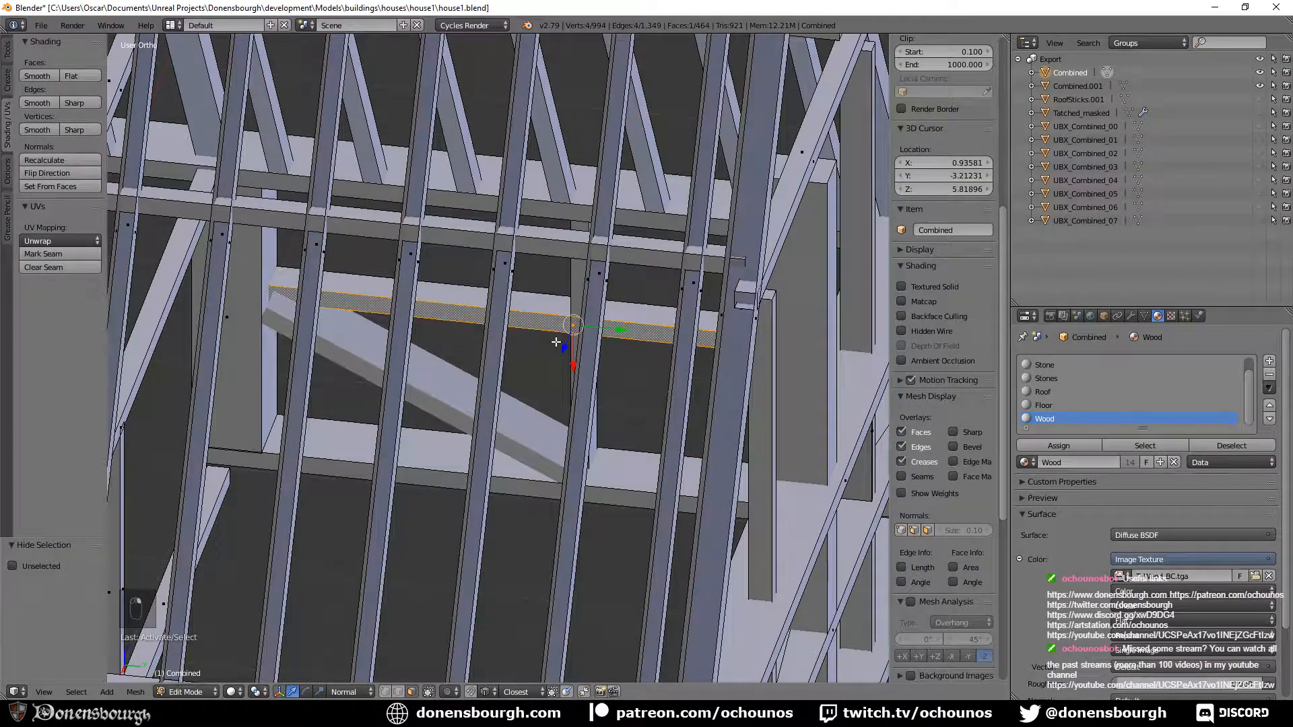
key(e)
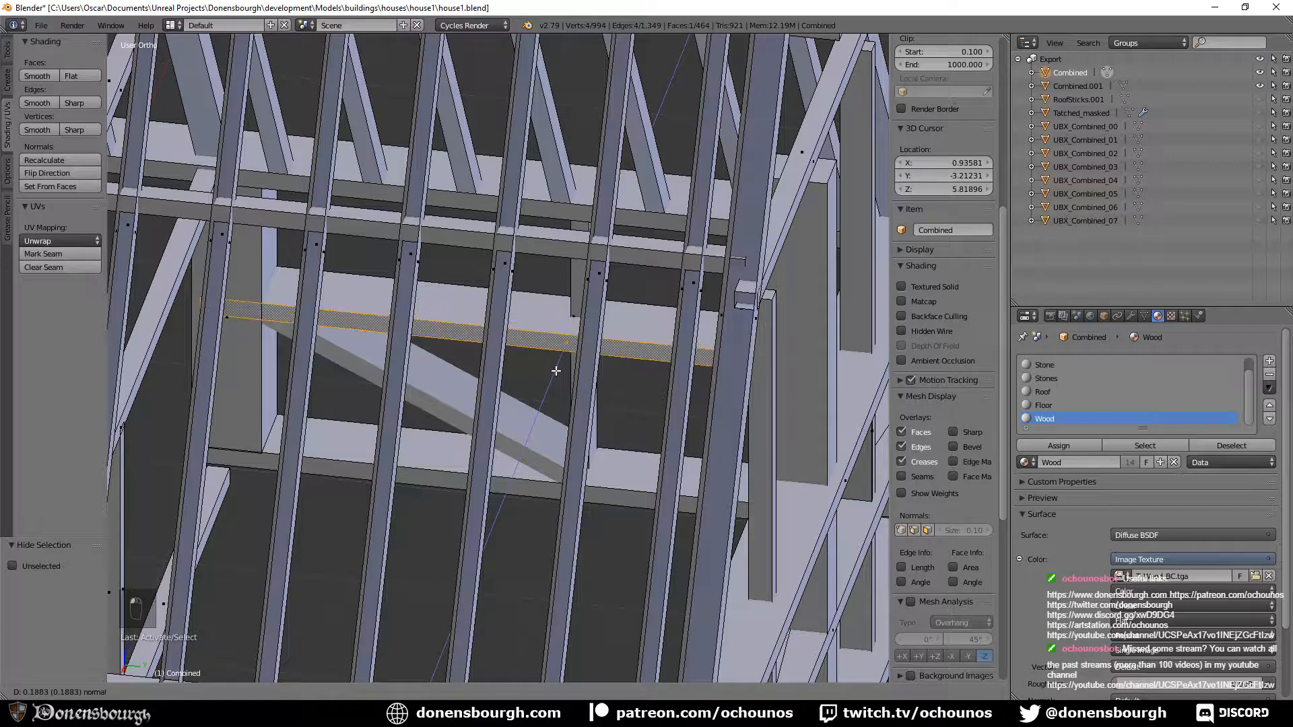
click(553, 368)
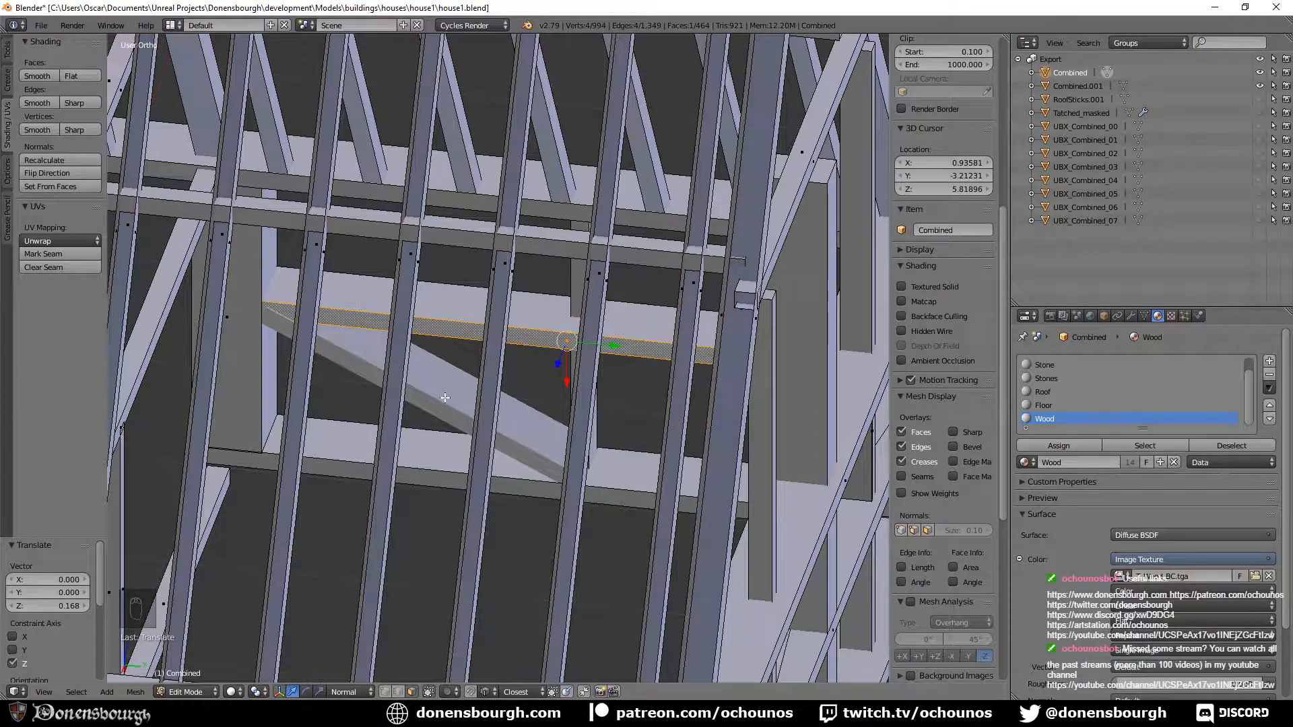
Edit the diagonal beam object Combined.001 and move its inner face about -0.043 along its normal to make it thinner.
key(Tab)
key(Tab)
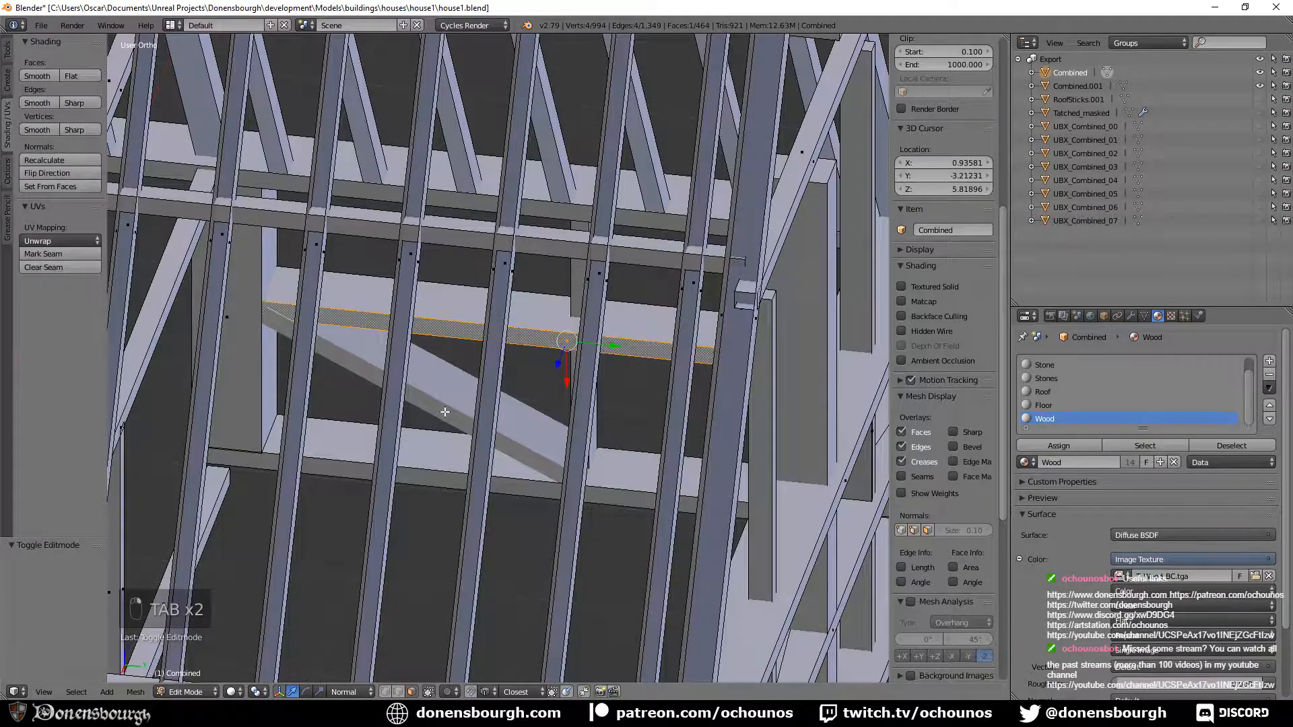
key(Tab)
middle_drag(451, 471, 330, 434)
right_click(598, 299)
key(Tab)
middle_drag(598, 297, 692, 322)
key(z)
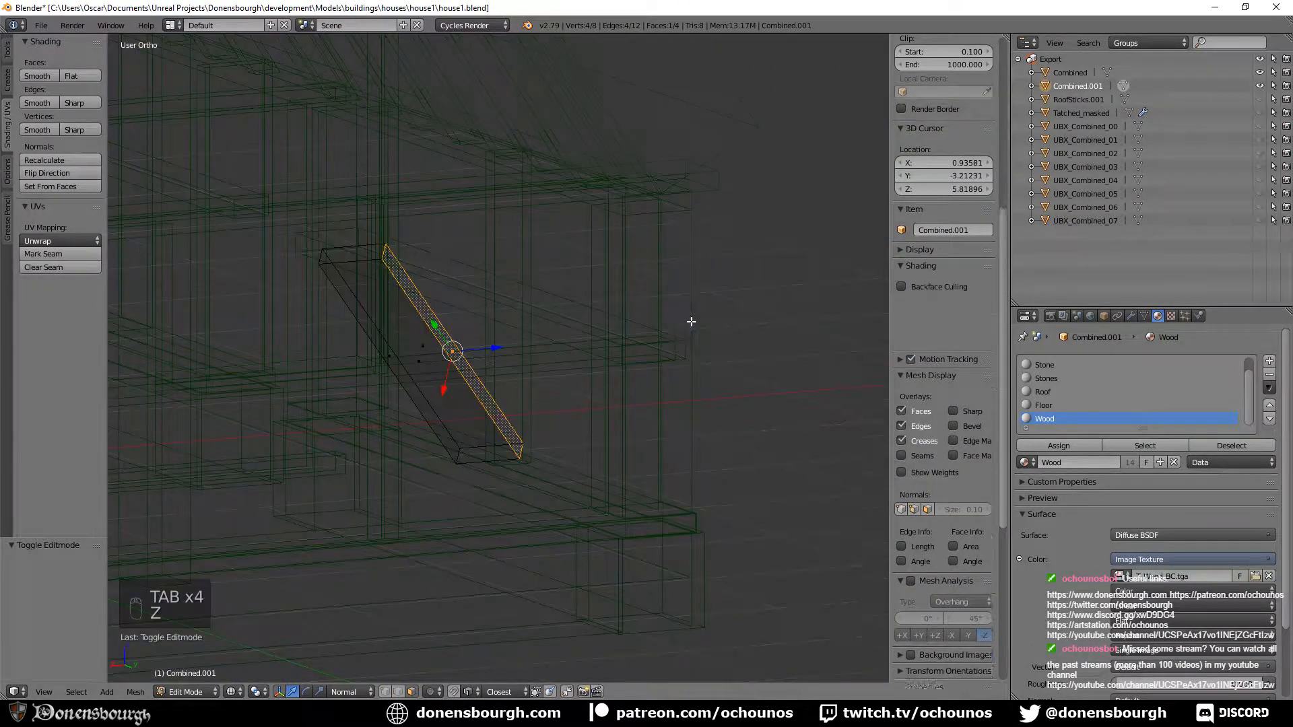
middle_drag(620, 352, 664, 375)
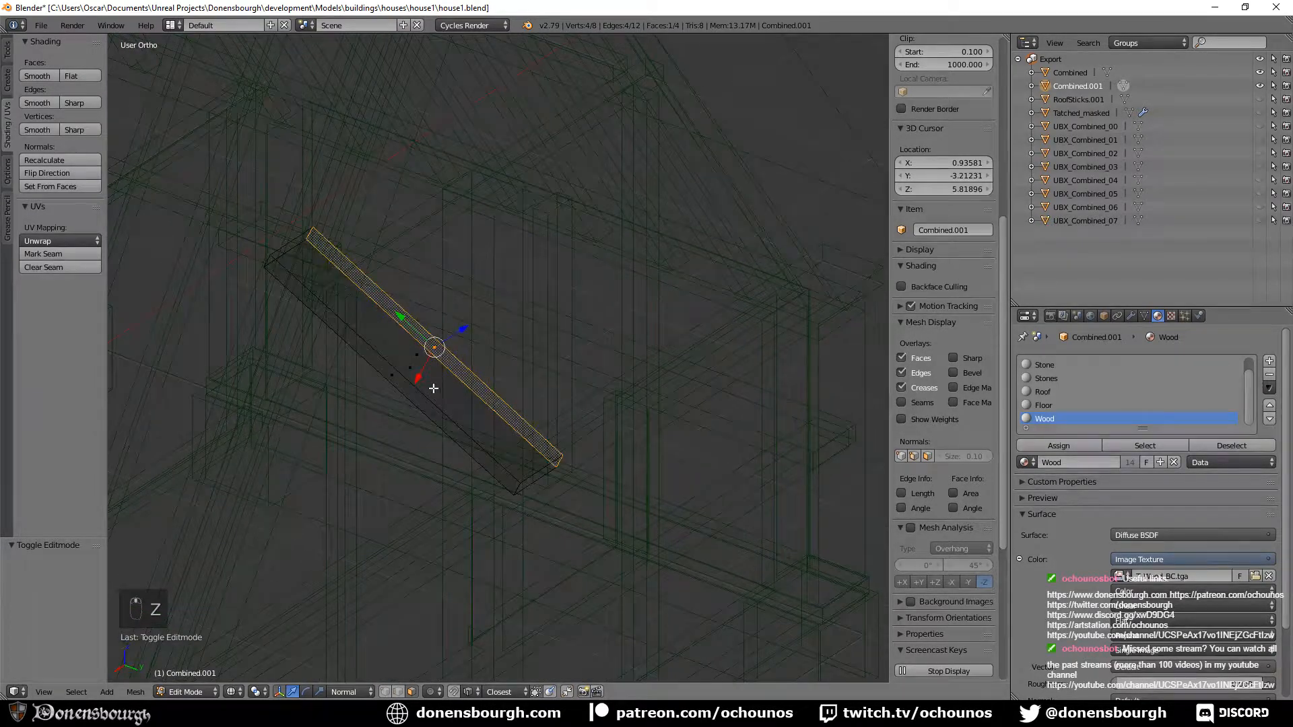
right_click(392, 376)
key(e)
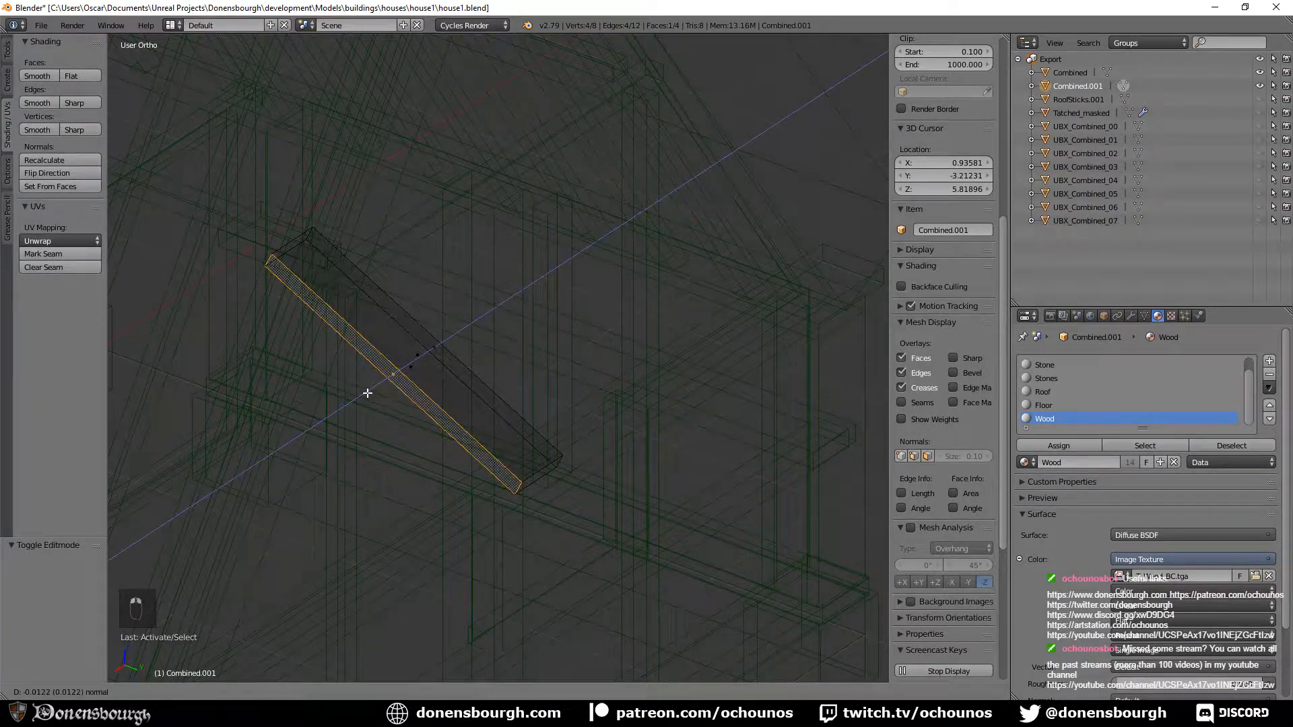
click(369, 390)
key(z)
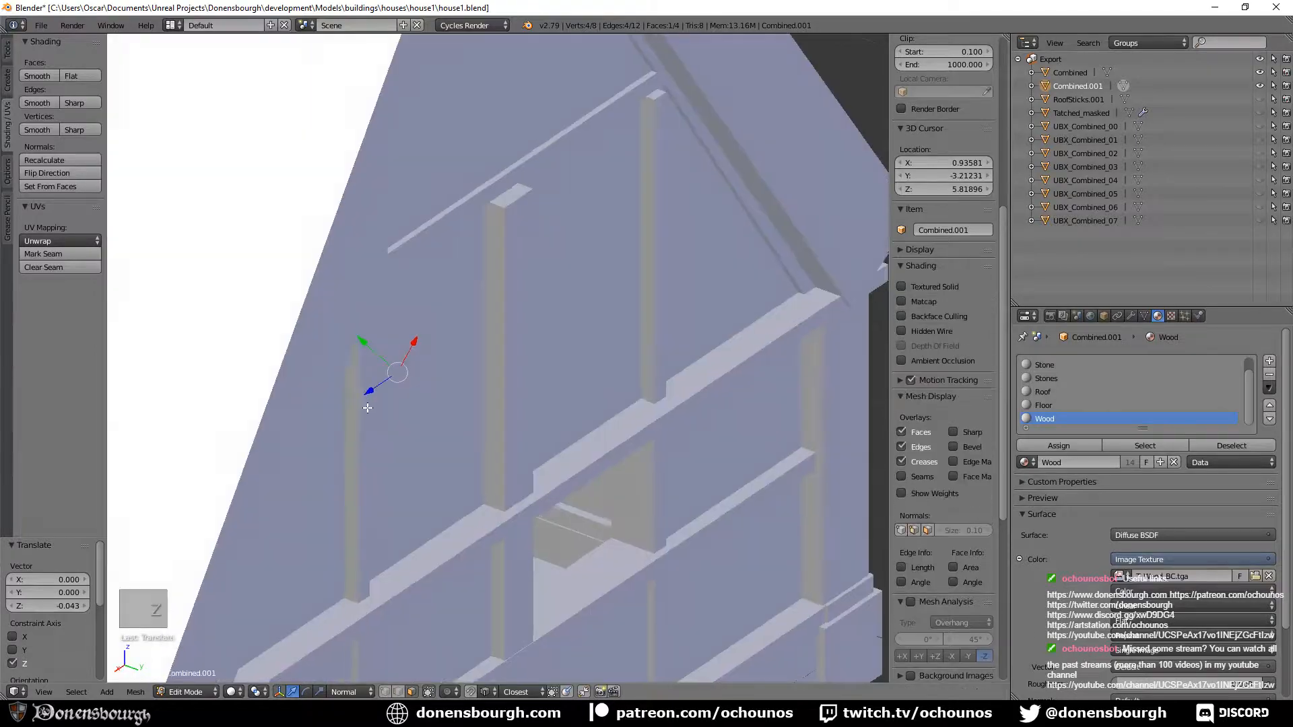
middle_drag(369, 391, 433, 407)
Return to editing the Combined timber frame and examine how the diagonal beam meets the post and lower beam.
key(Tab)
right_click(552, 440)
key(Tab)
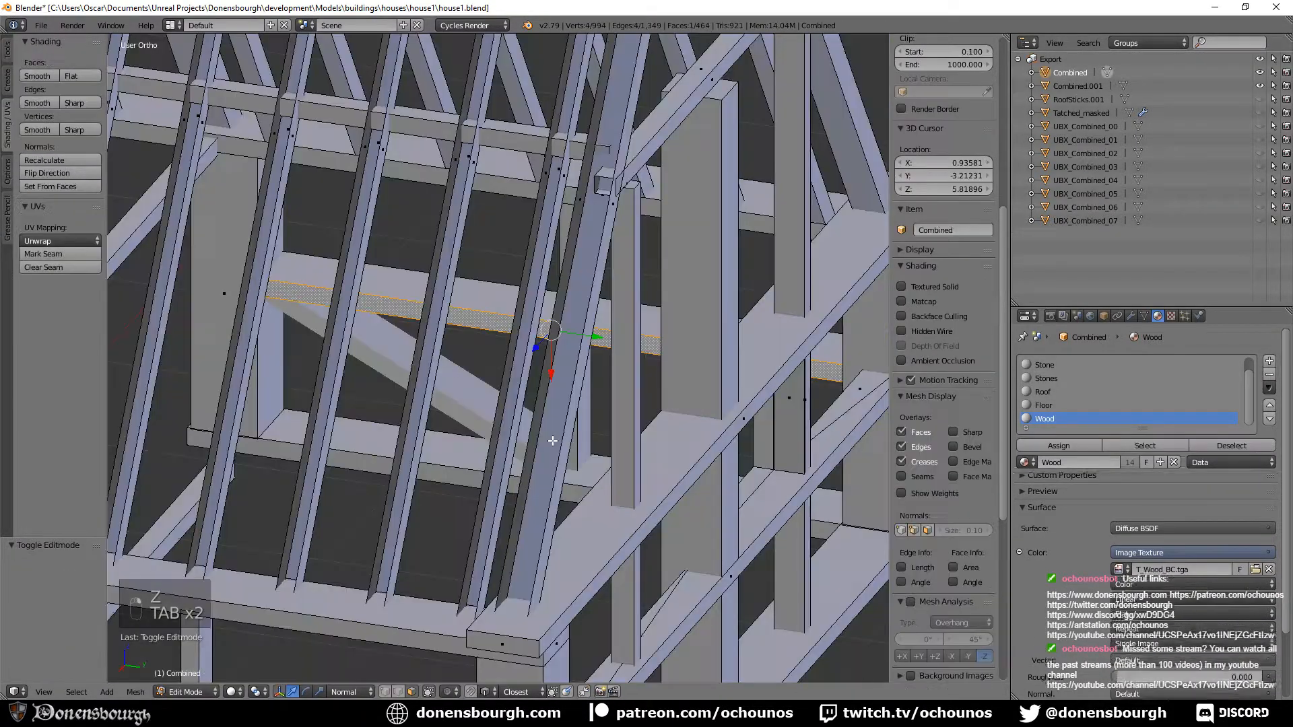
middle_drag(551, 441, 425, 471)
scroll(425, 471, up, 3)
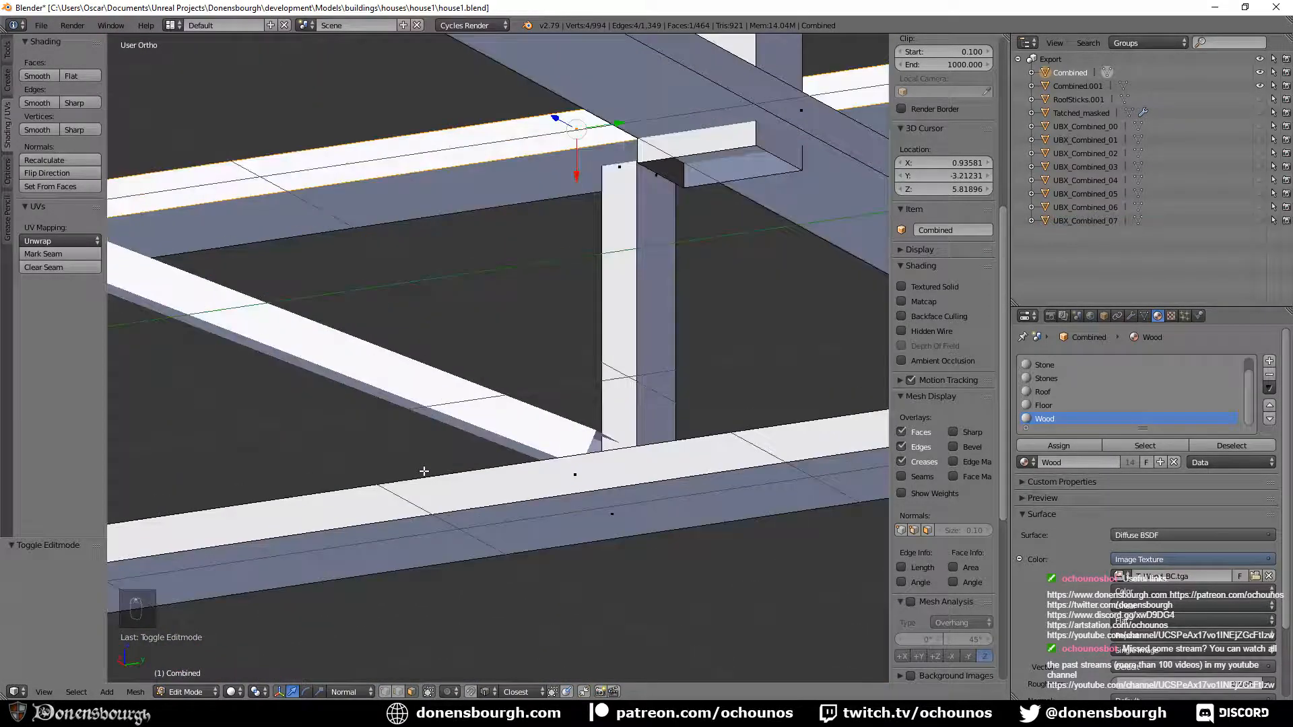
scroll(546, 399, up, 2)
middle_drag(499, 419, 464, 496)
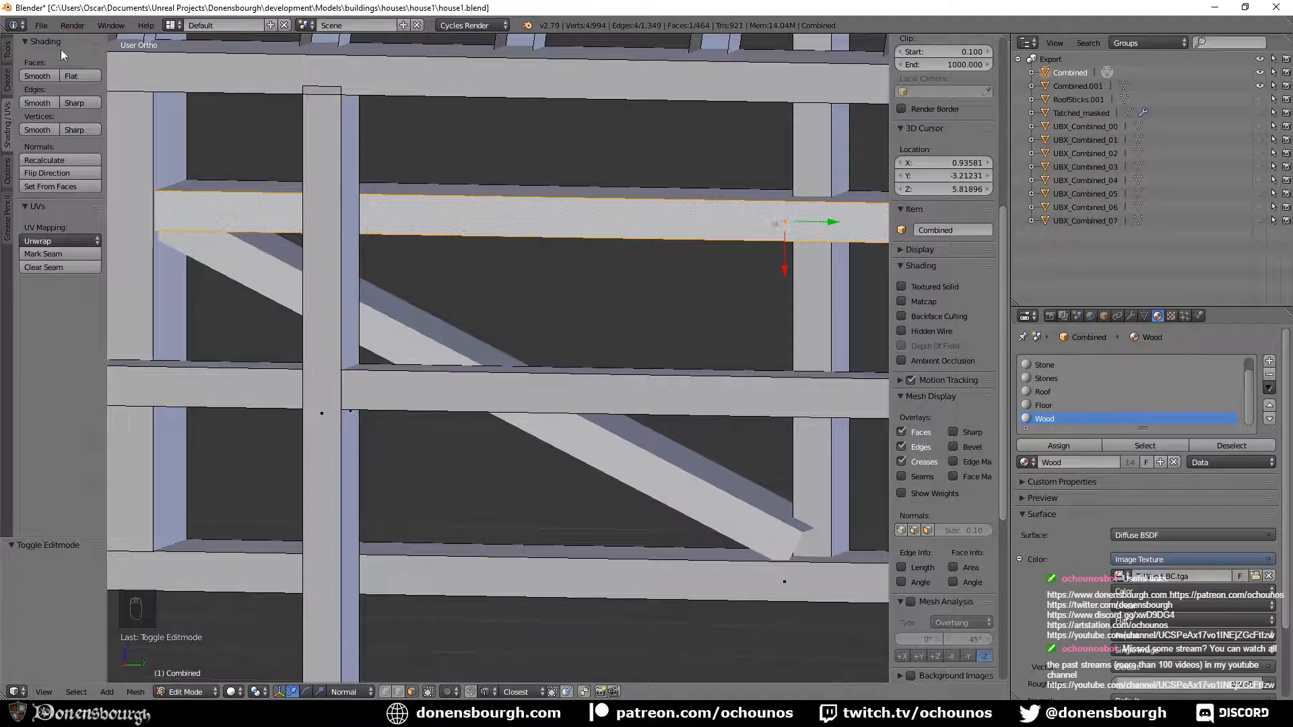
Export the house model in FBX format, overwriting house1.fbx.
click(41, 25)
mouse_move(99, 295)
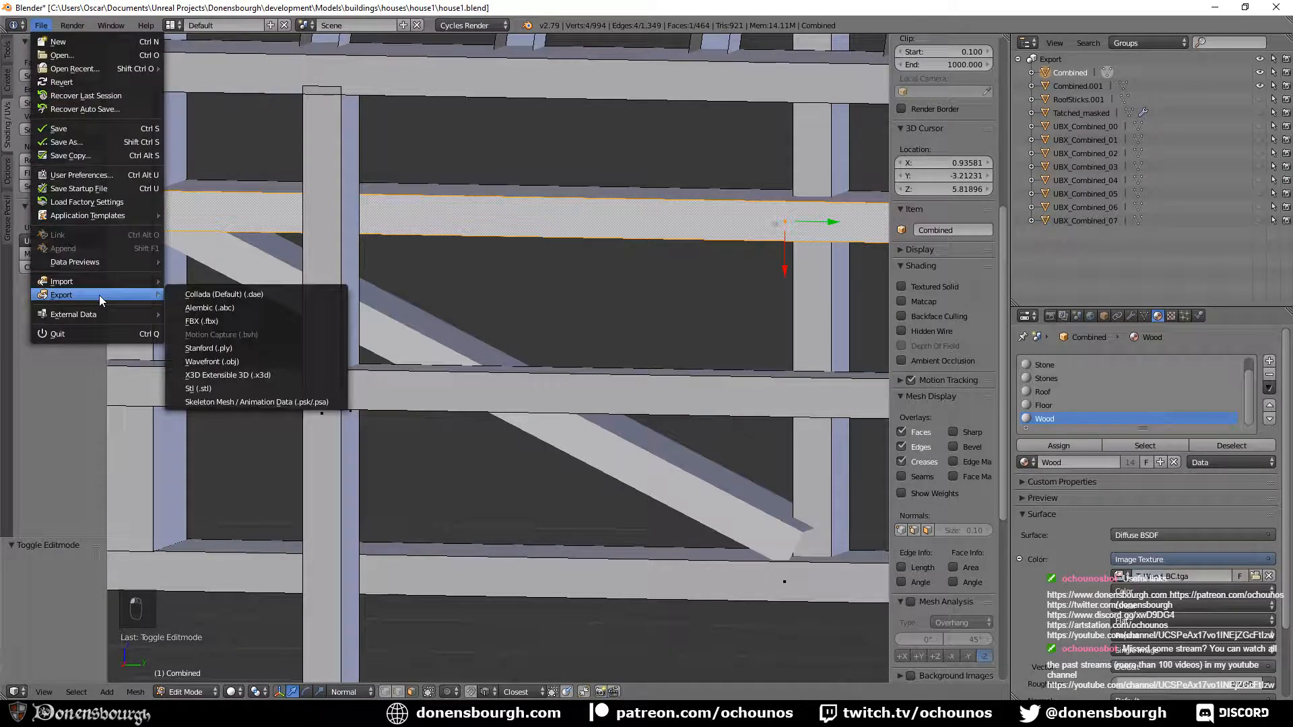
click(230, 326)
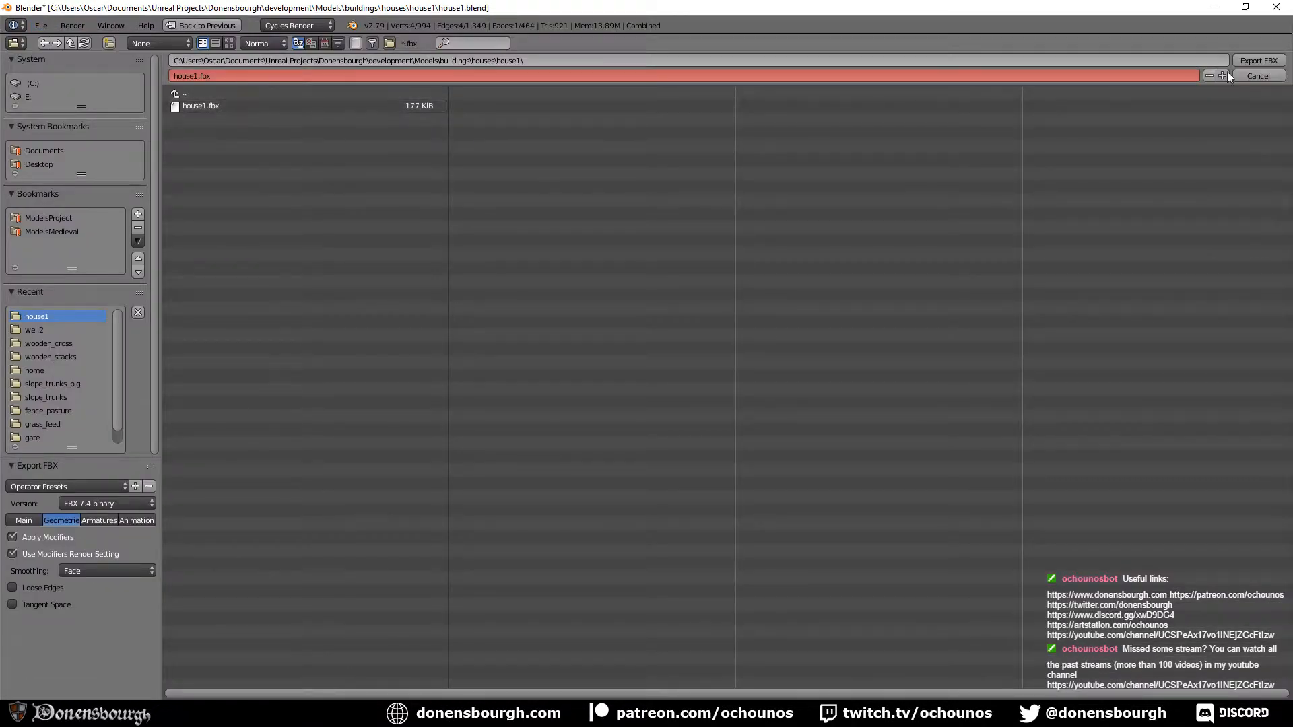
click(1259, 60)
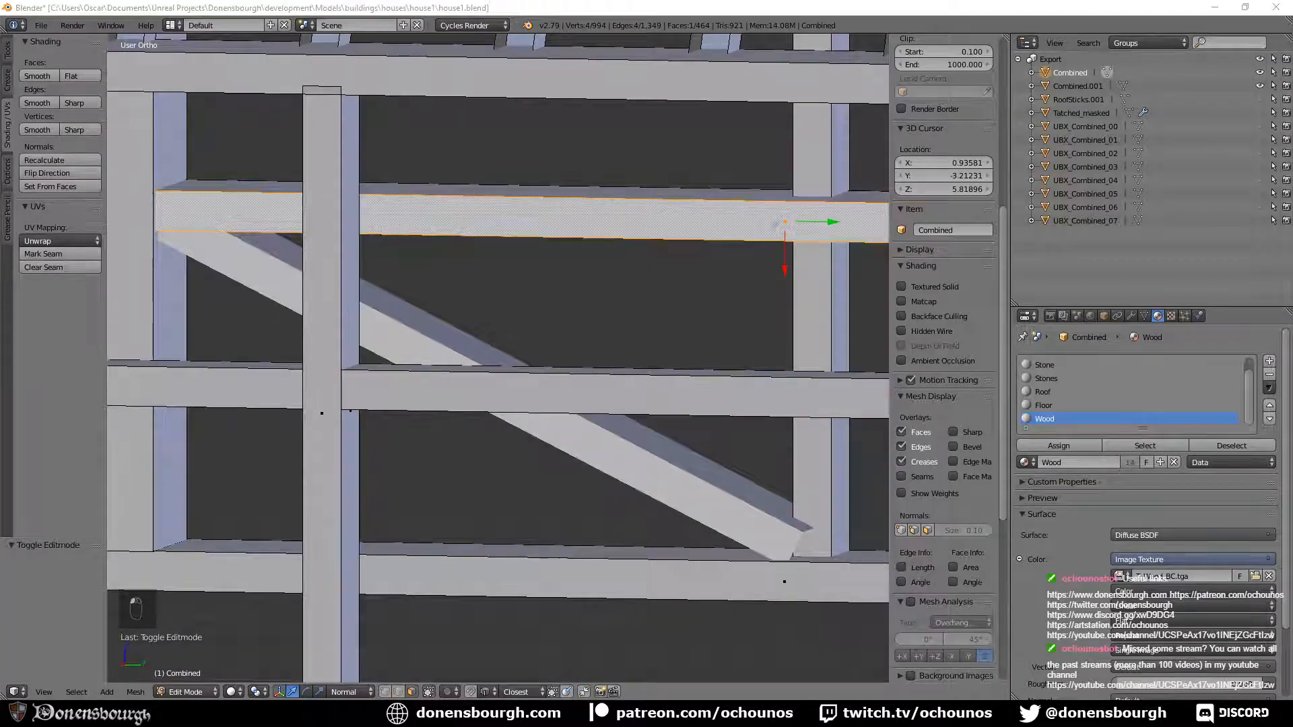
Switch to Unreal, reimport the house1 static mesh, and inspect the horizontal and diagonal beams on the interior wall.
key(alt+Tab)
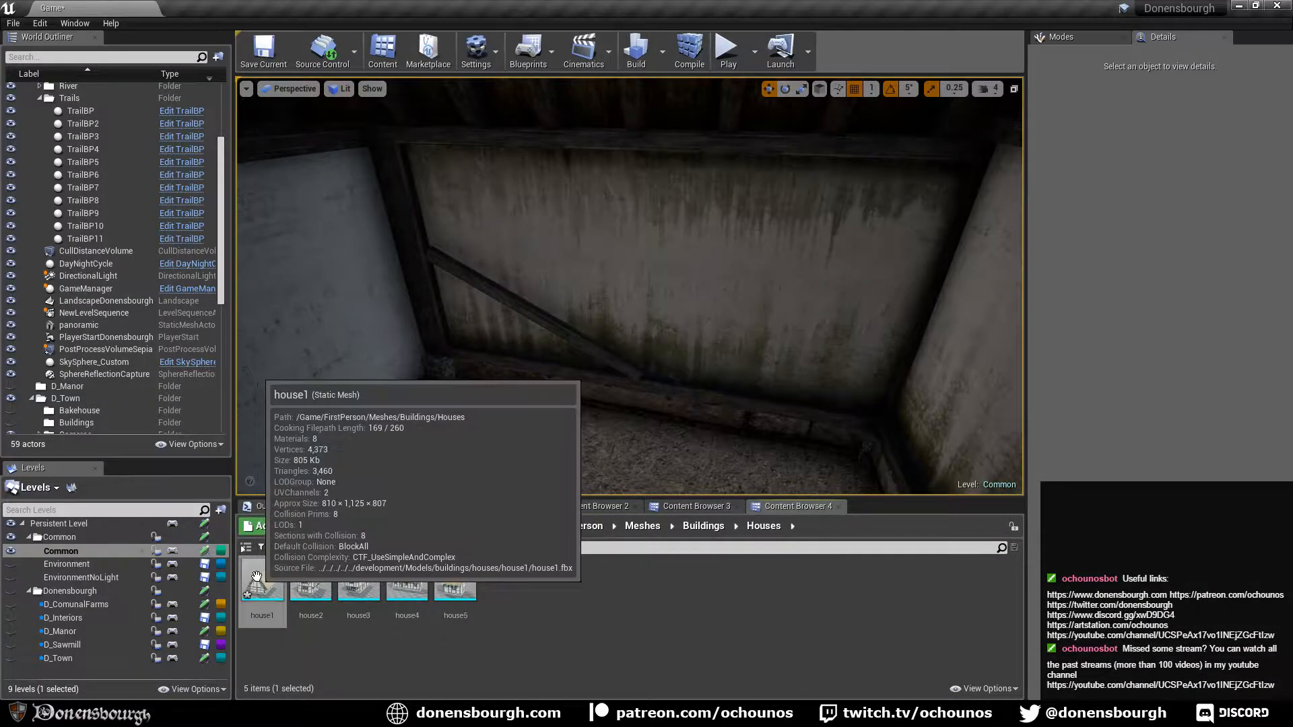
right_click(248, 578)
click(341, 260)
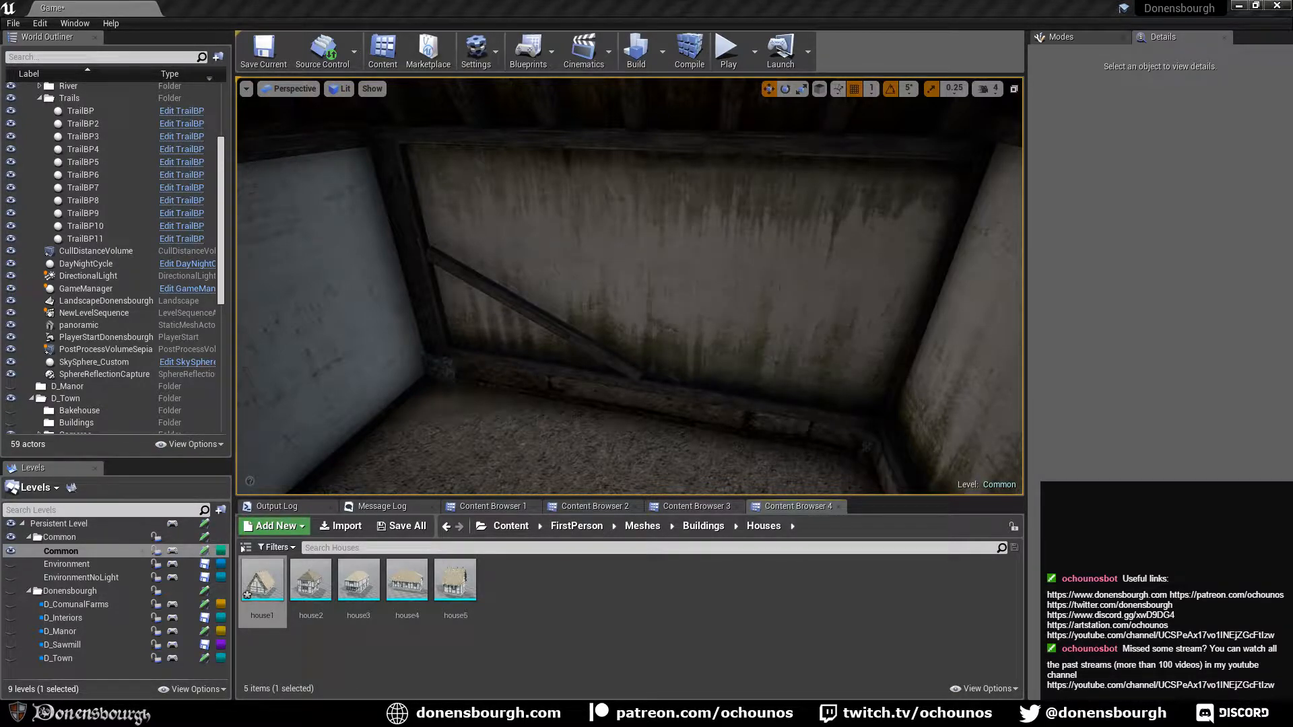
click(544, 420)
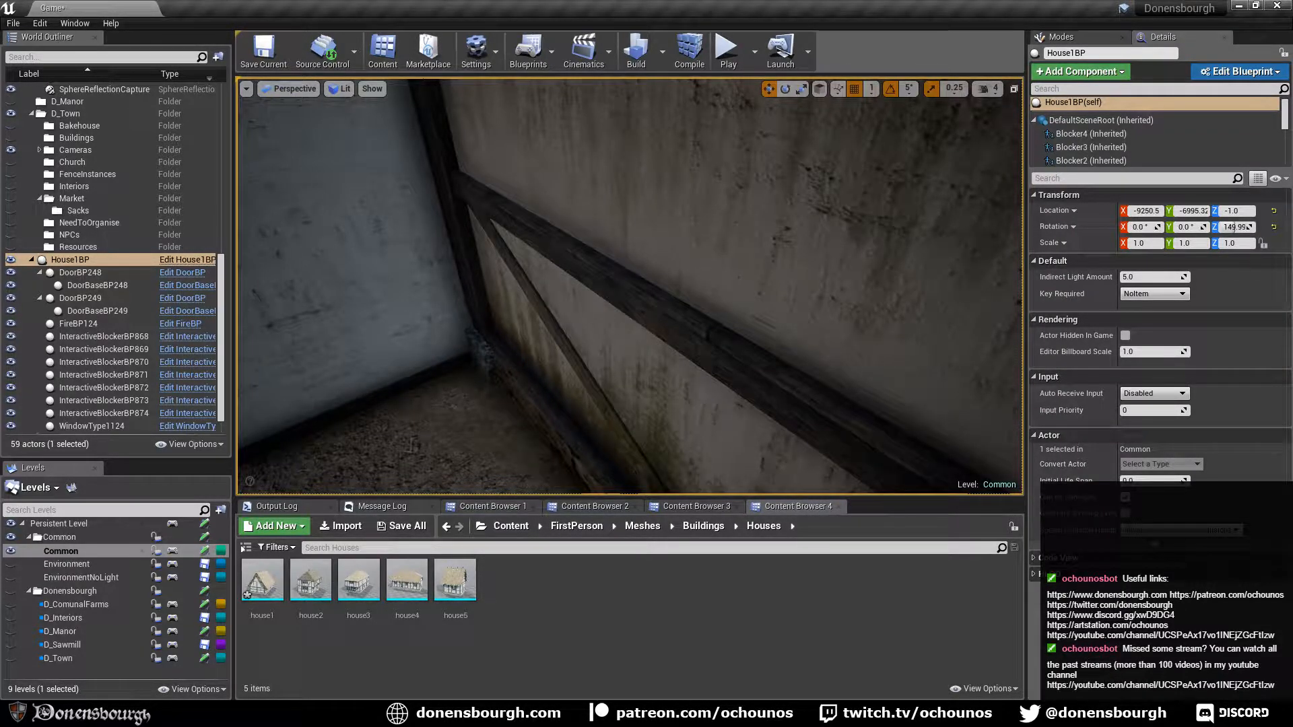
middle_drag(594, 402, 729, 421)
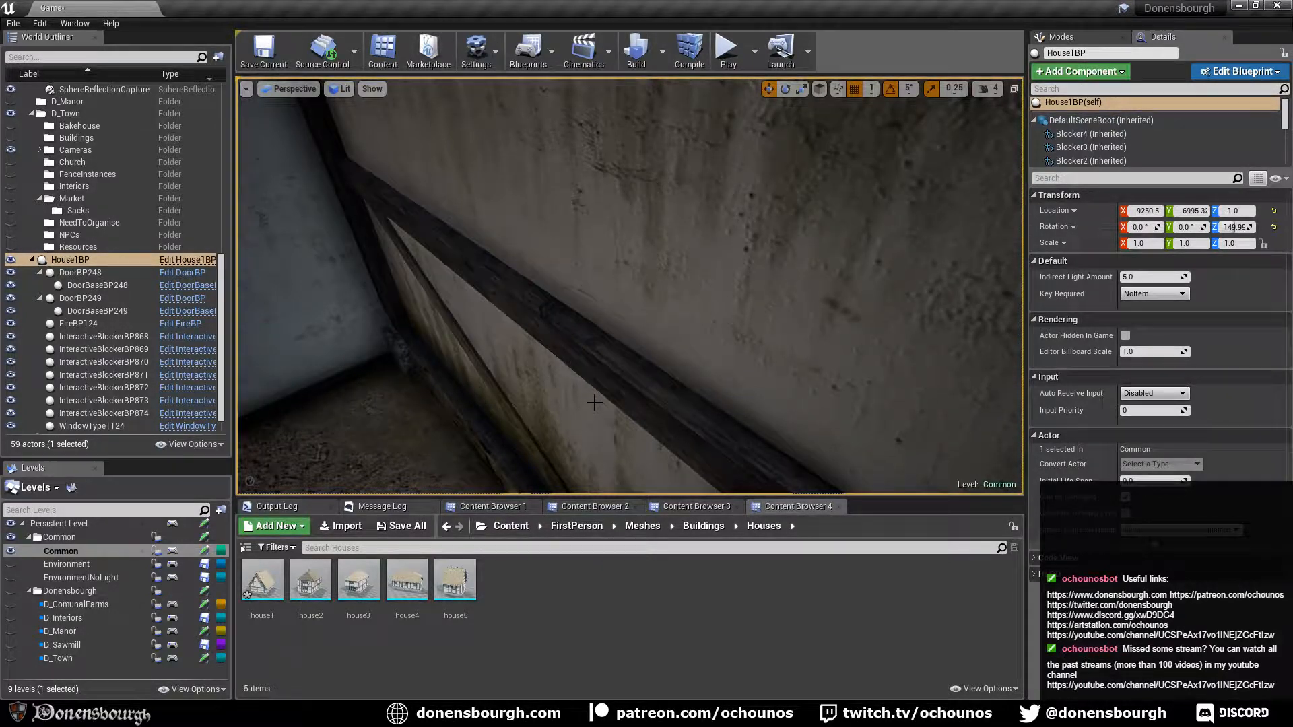
right_drag(594, 402, 599, 402)
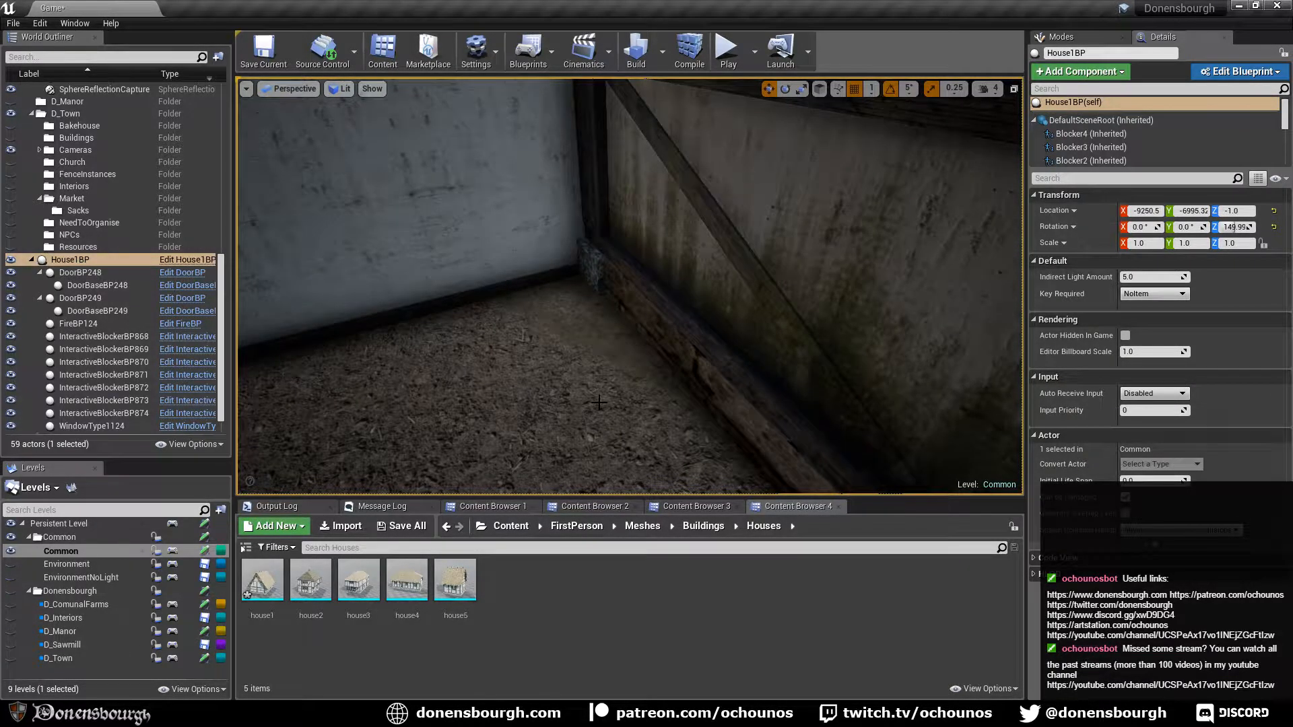
right_drag(599, 402, 808, 364)
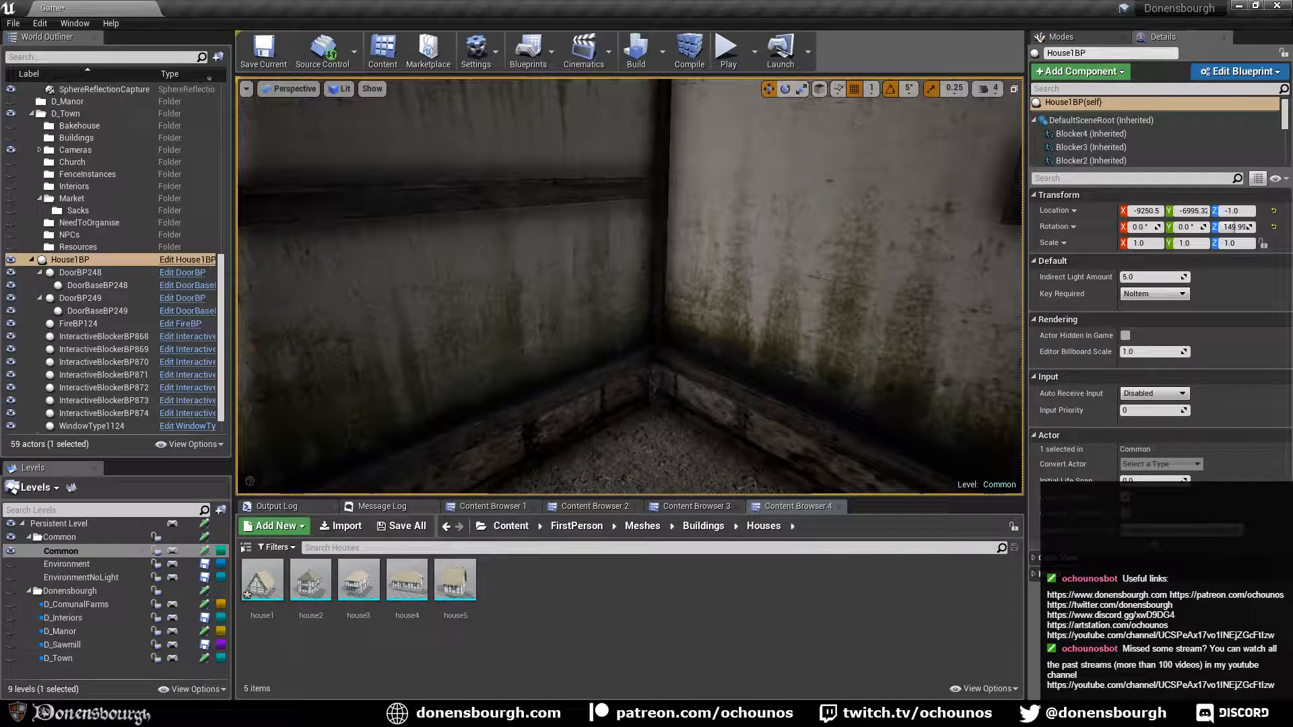
right_drag(591, 328, 591, 328)
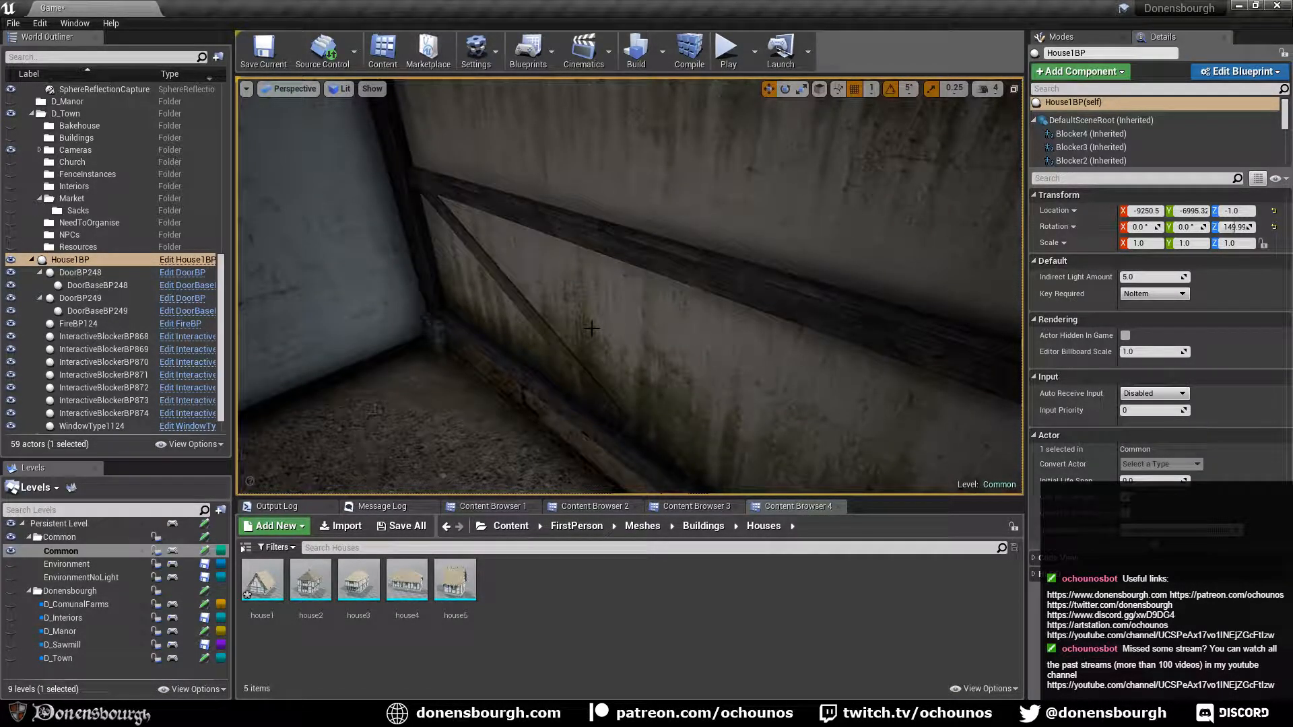
Switch to Blender and move the horizontal wall beam's inner face about -0.018 along its normal.
key(alt+Tab)
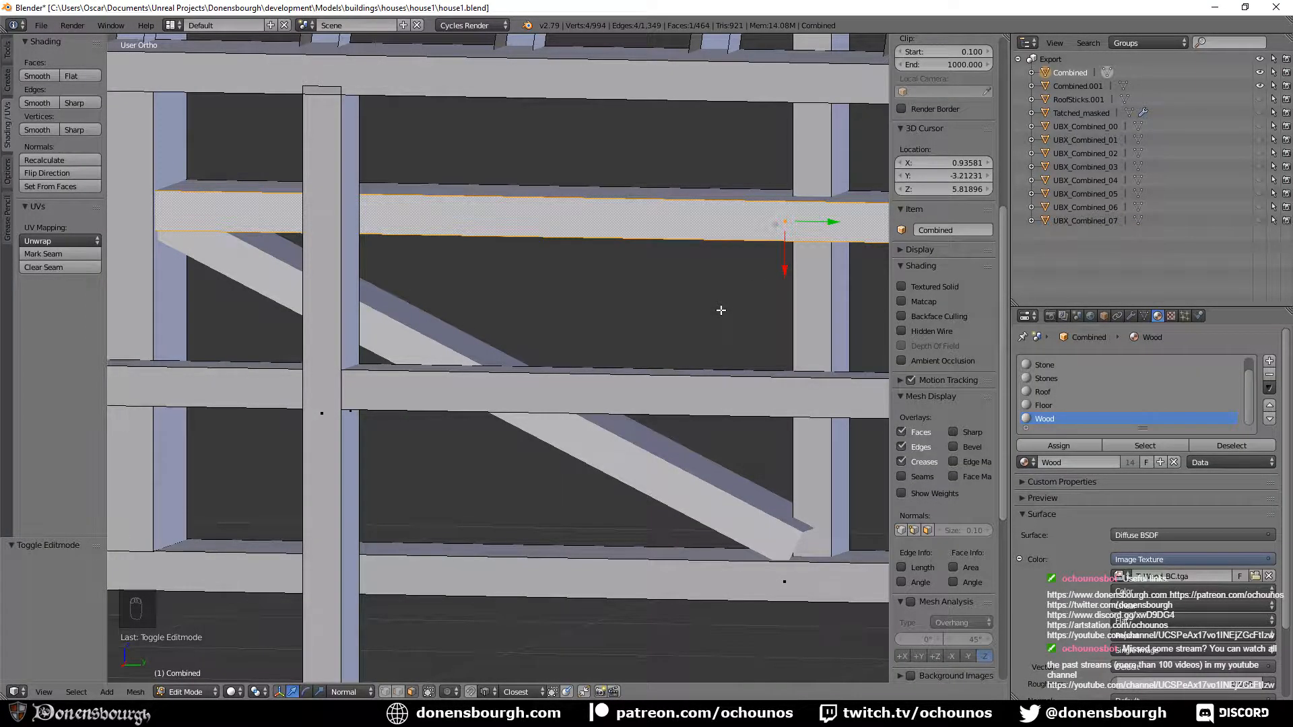
middle_drag(721, 310, 577, 365)
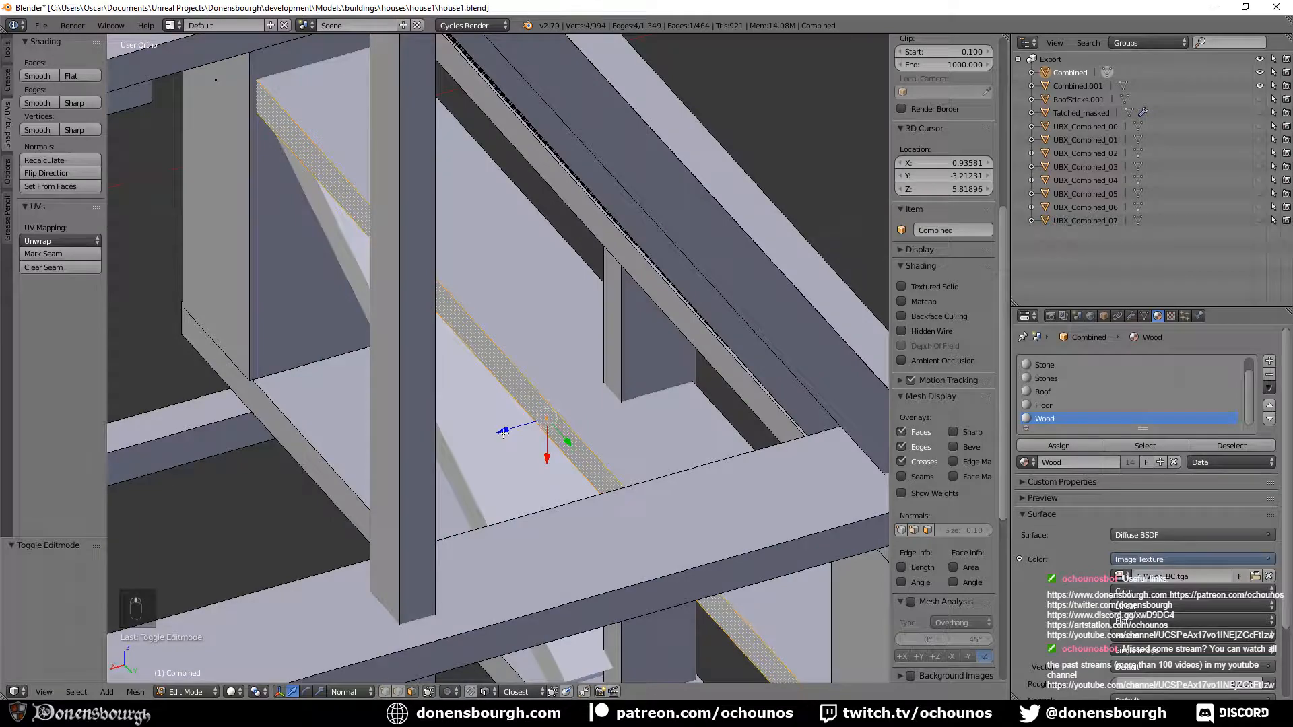
drag(504, 432, 508, 431)
middle_drag(418, 448, 454, 413)
Move the selected inner face of the wall's vertical post about 0.164 along its normal.
right_click(594, 343)
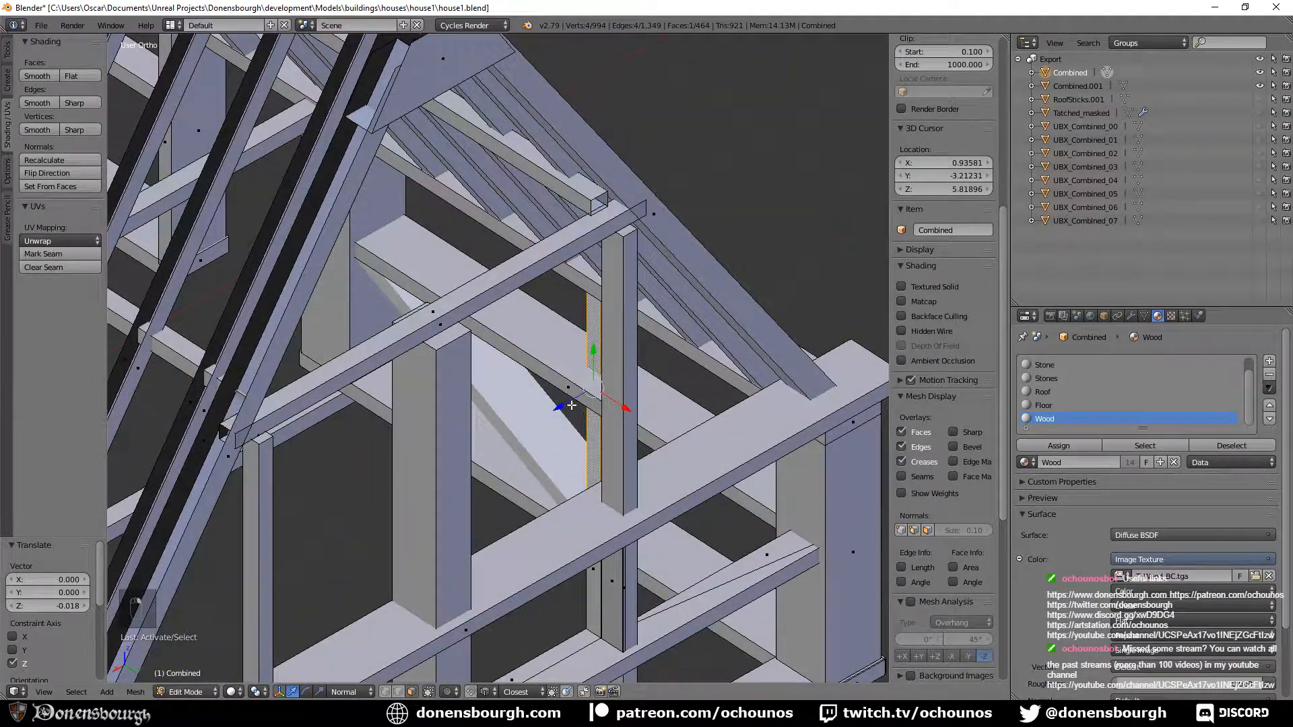
key(g)
key(z)
key(z)
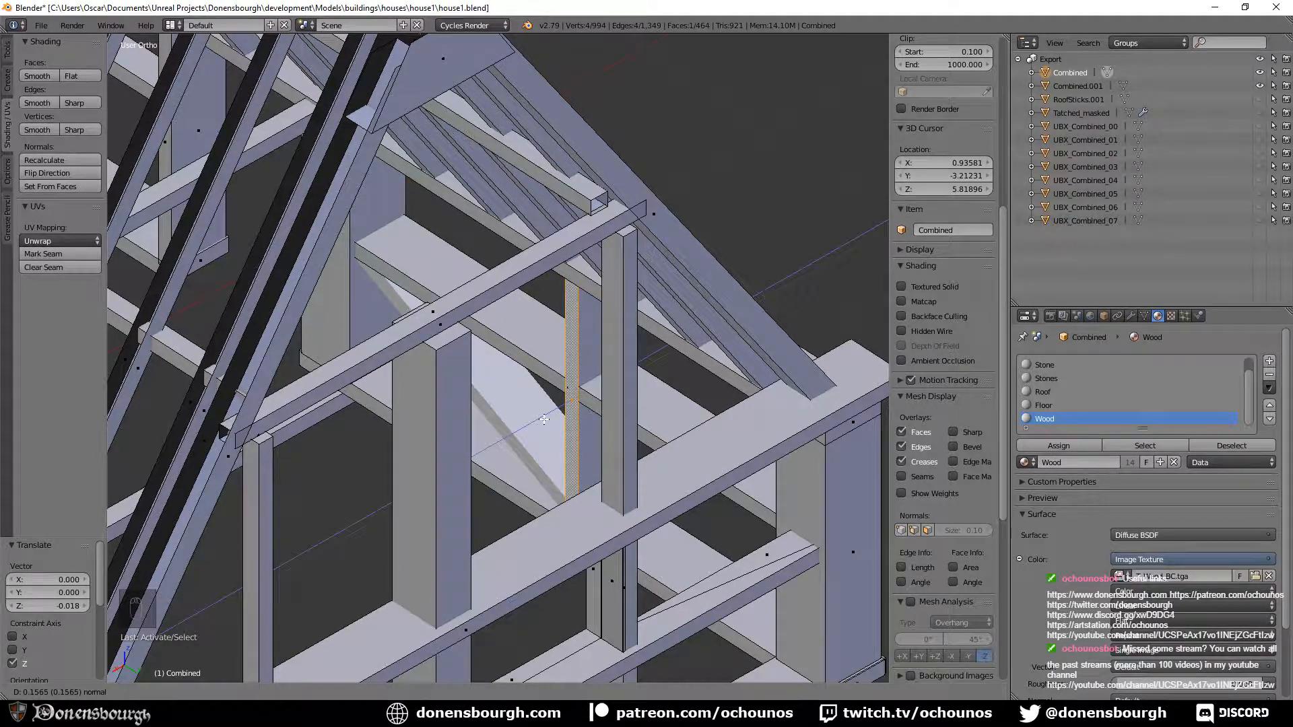
middle_drag(593, 478, 135, 492)
scroll(350, 459, down, 2)
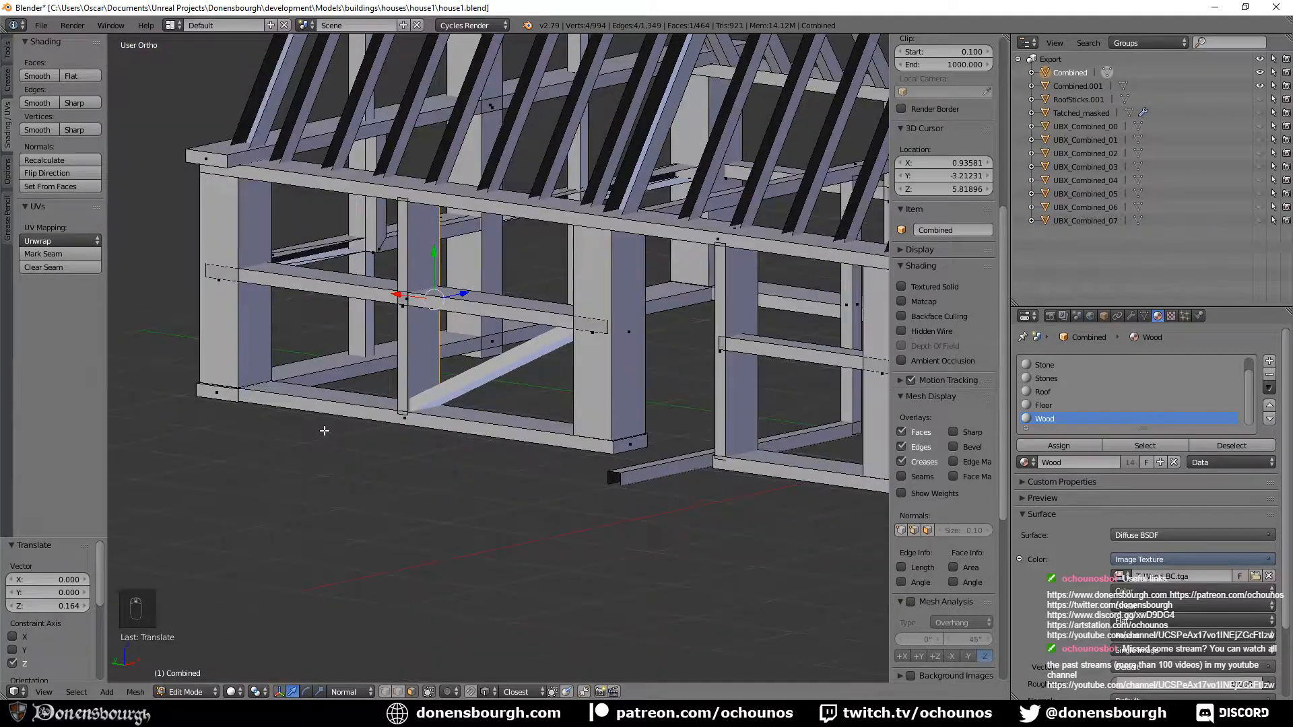
shift+middle_drag(371, 438, 482, 470)
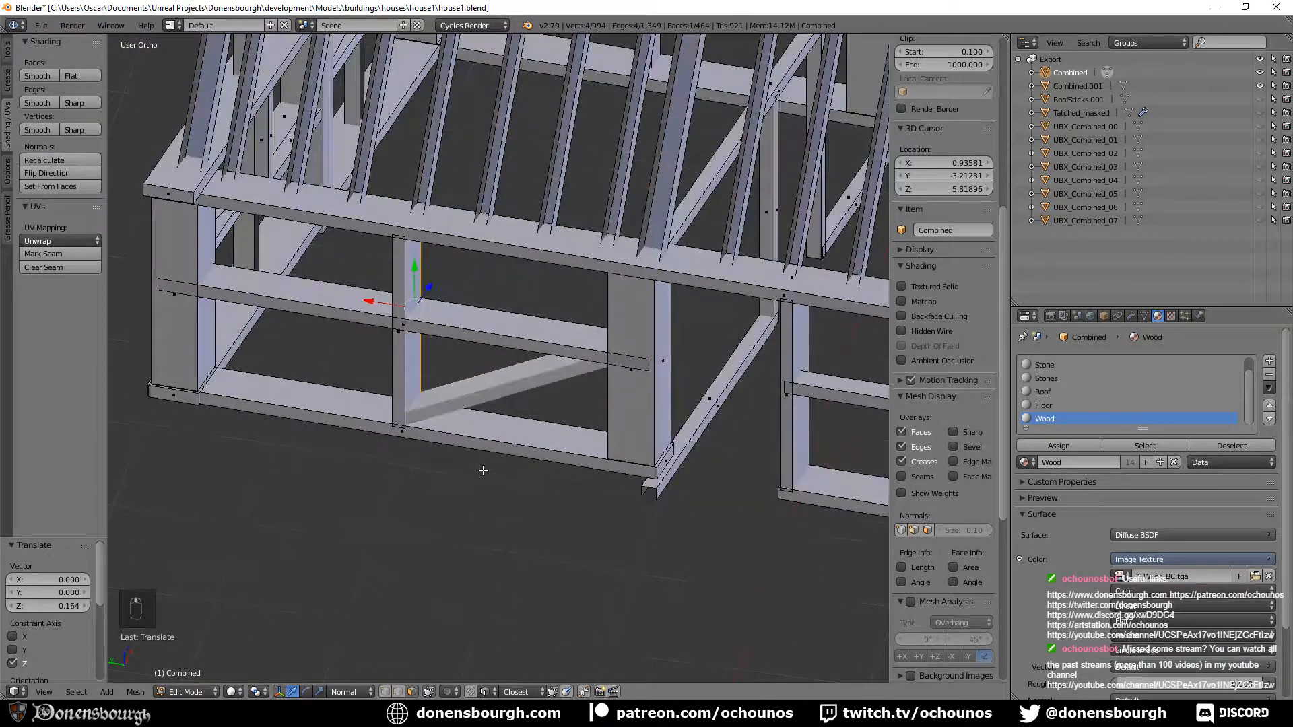
Edit the Combined.001 diagonal beam and duplicate all of its geometry in place.
key(Tab)
right_click(489, 396)
key(Tab)
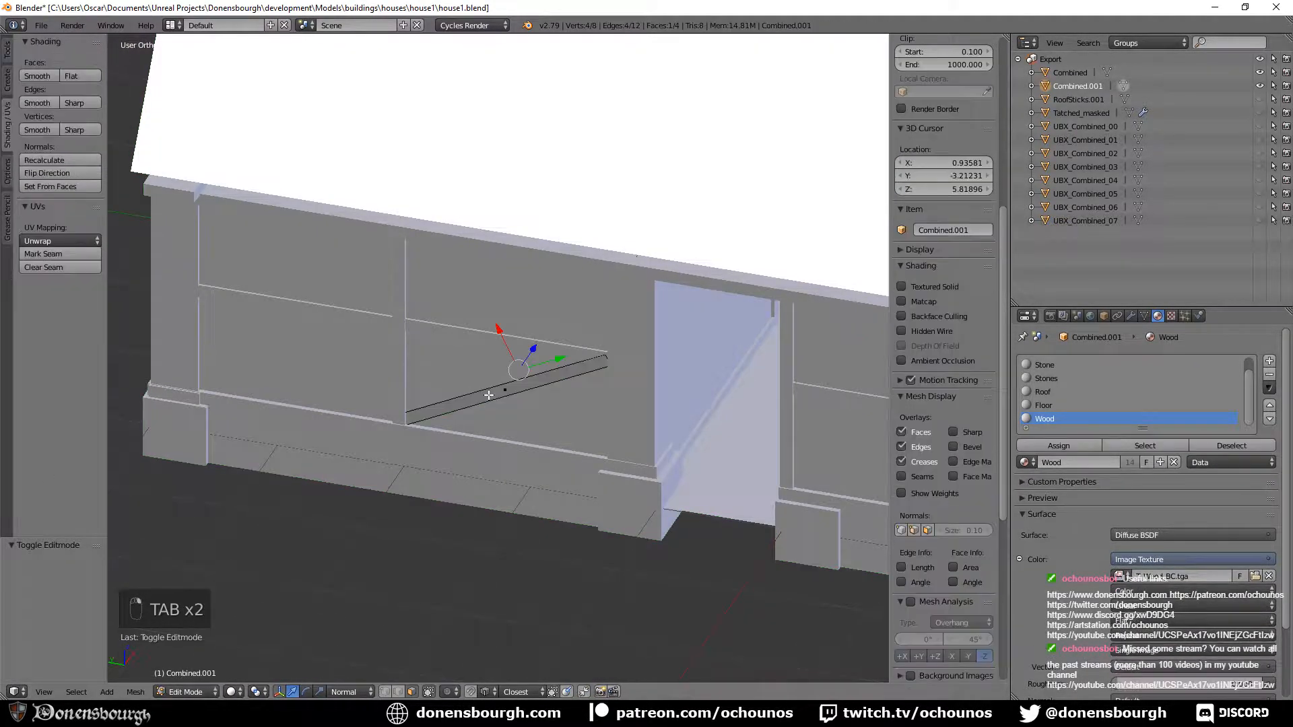
key(a)
key(a)
key(a)
key(a)
key(a)
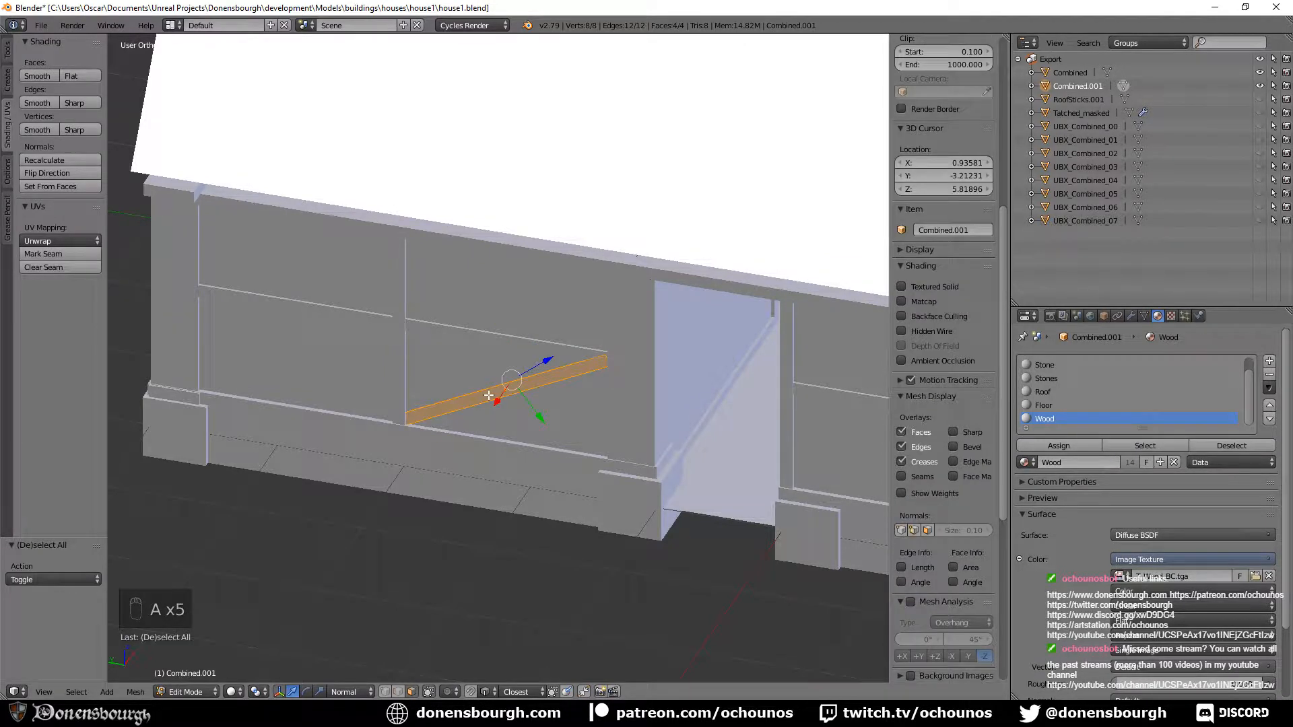
key(shift+d)
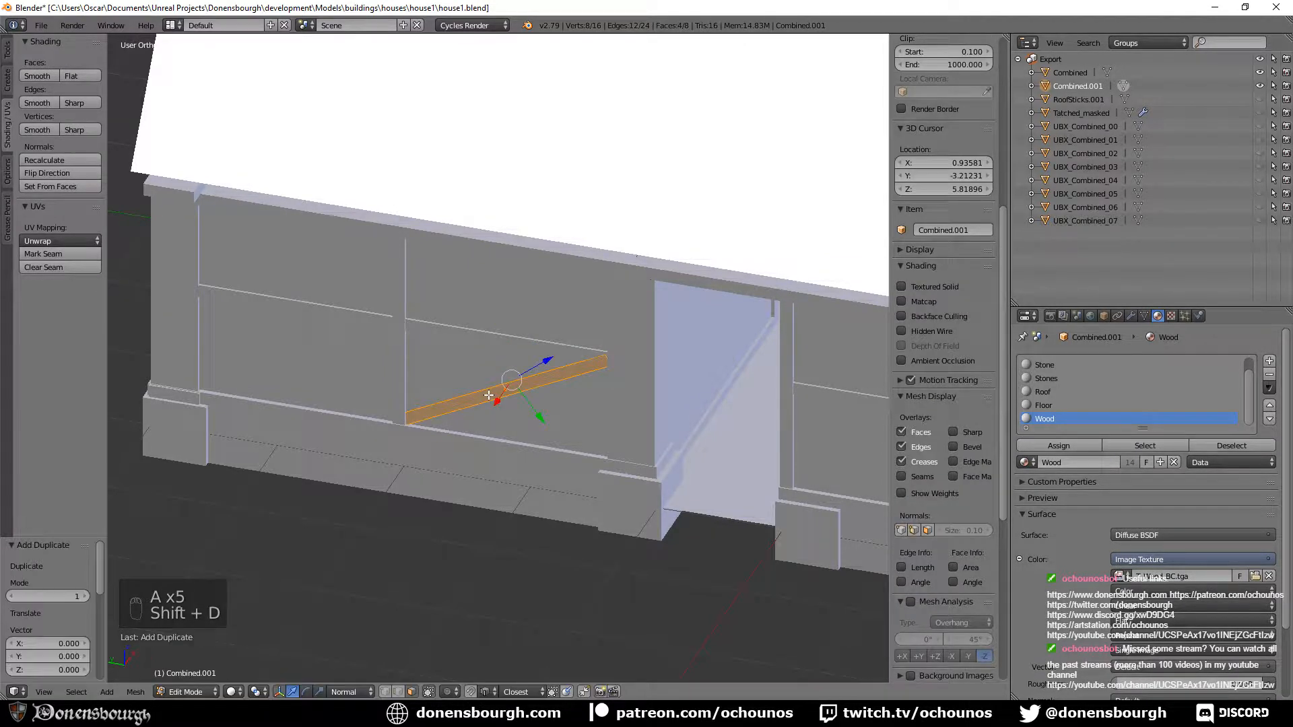
Switch the transform orientation to Global and rotate the beam copy 90° around the X axis.
key(alt+space)
click(435, 543)
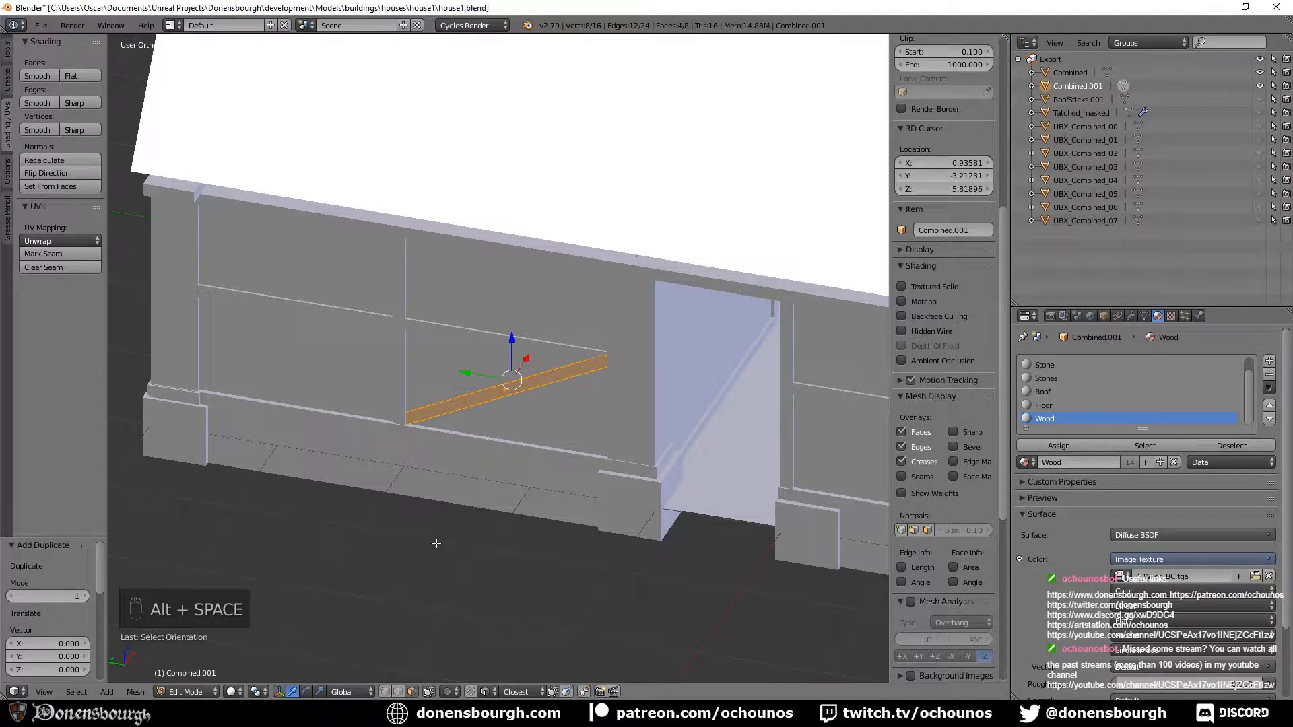
text(r)
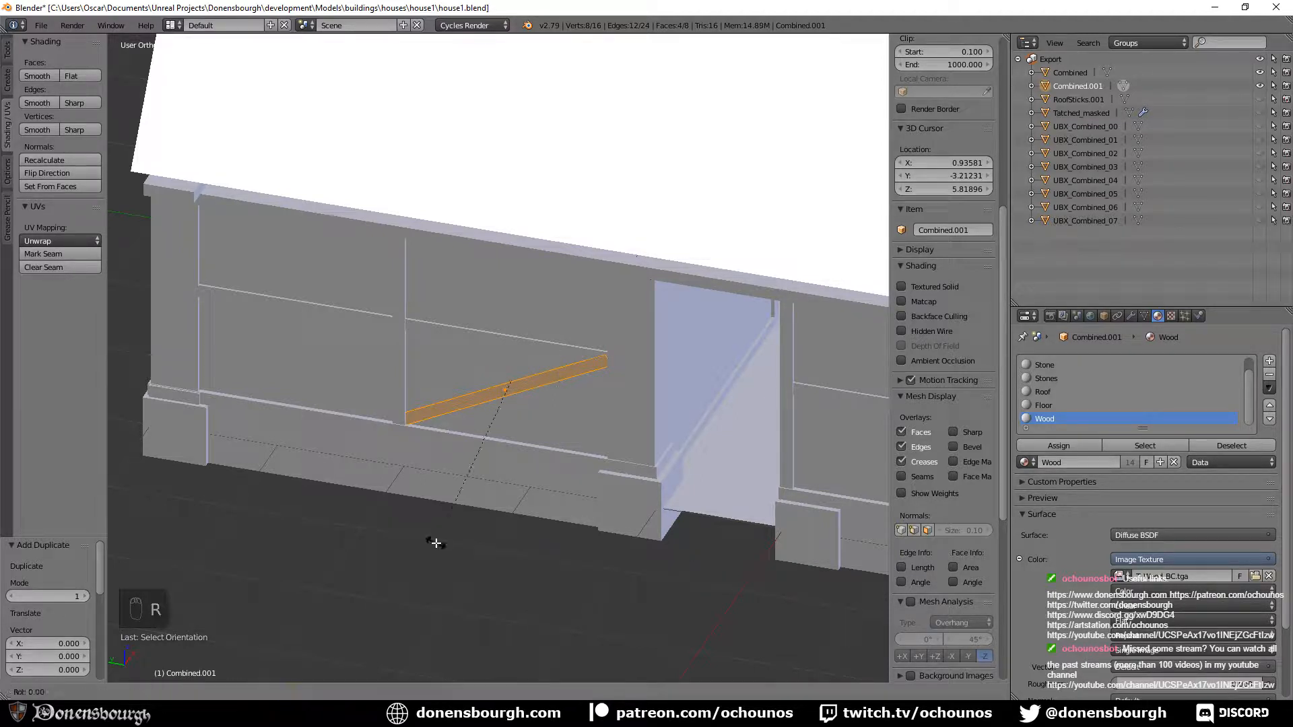
text(x)
text(90)
key(Return)
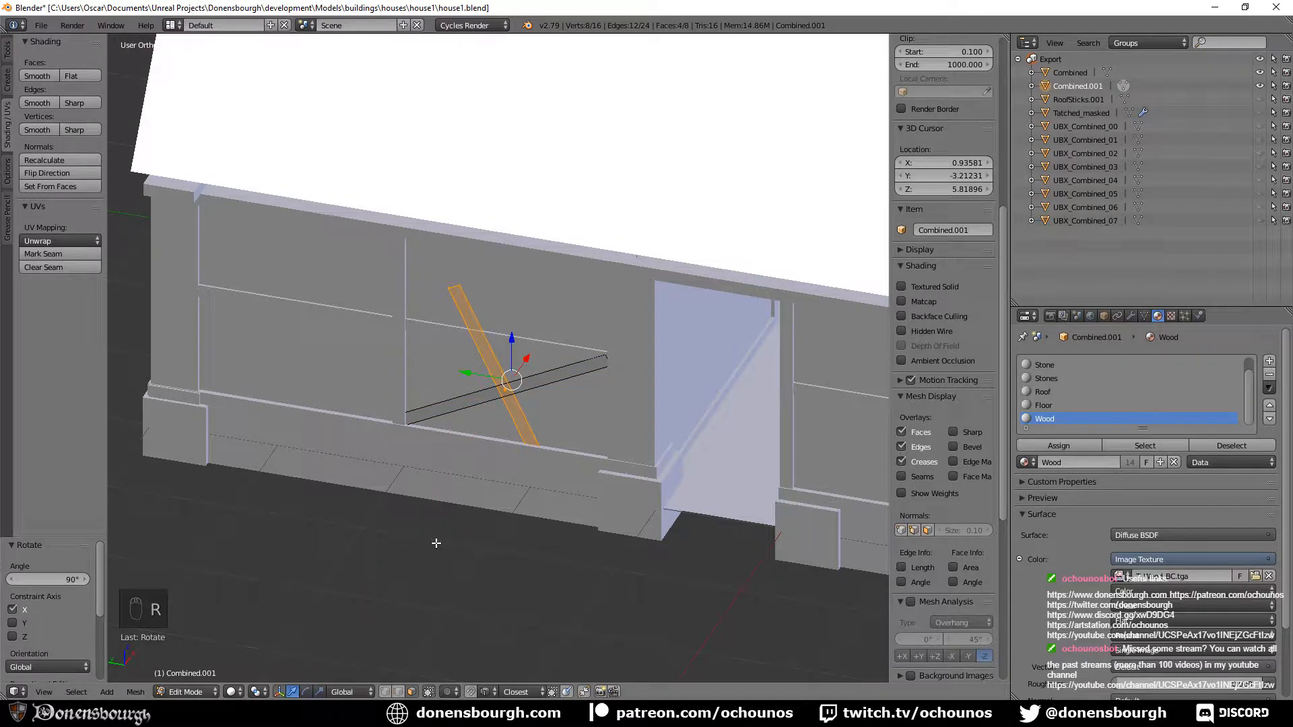
In a wireframe right-side view, move the beam copy about 1.775 along Y into the neighbouring wall bay.
key(KP_1)
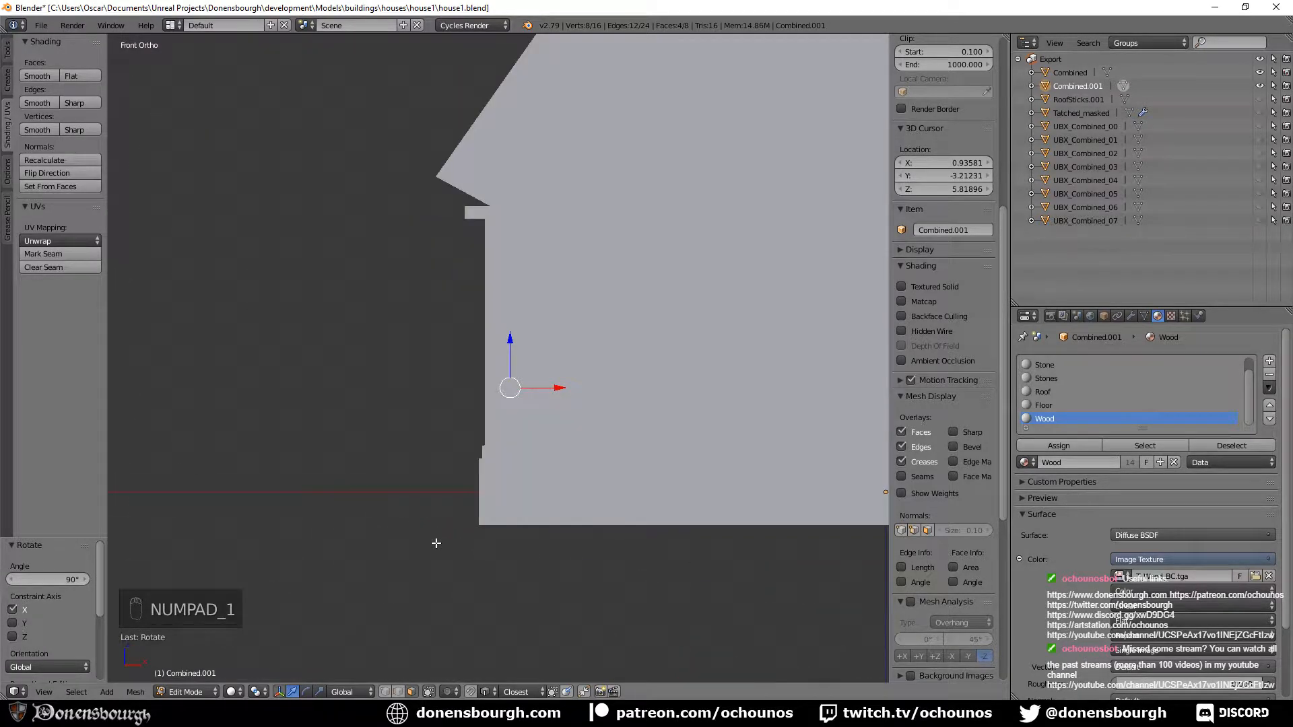
key(KP_3)
key(z)
shift+middle_drag(575, 477, 450, 470)
drag(416, 387, 652, 400)
Rotate the beam copy about 37.6° and shift it about -0.136 along Y to form a V with the original beam.
key(r)
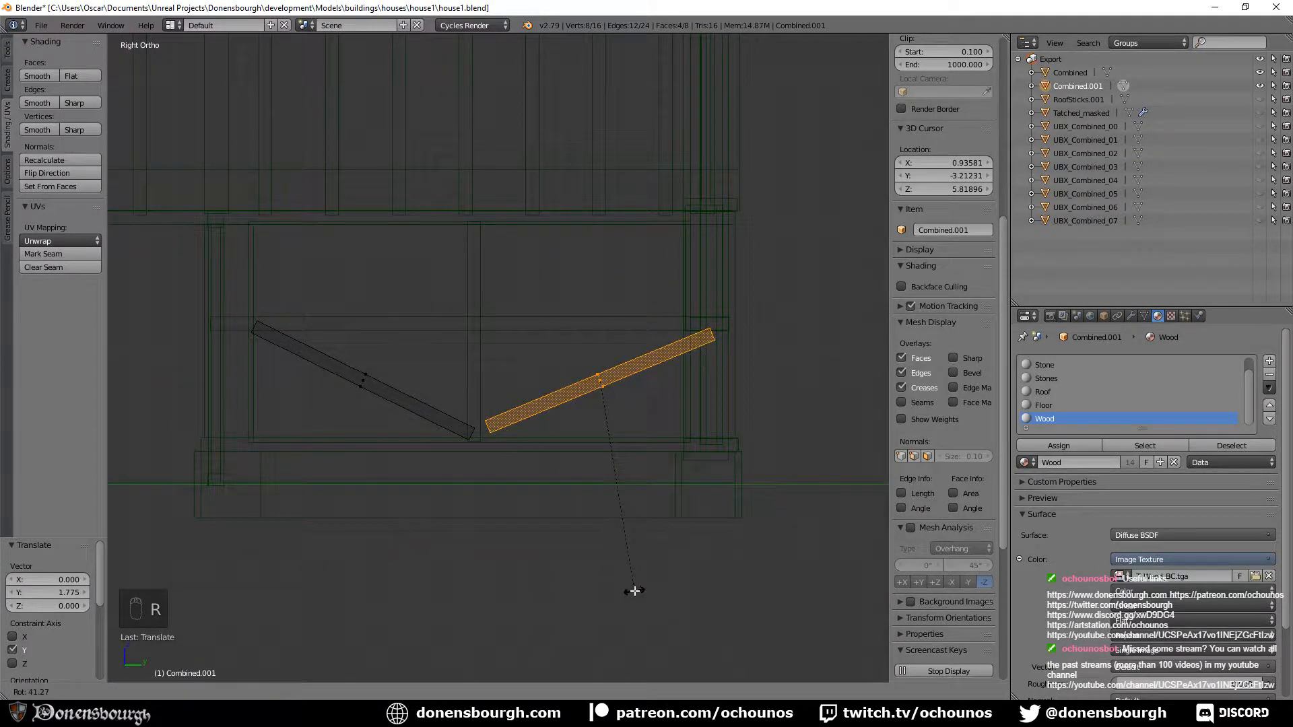
click(644, 586)
key(g)
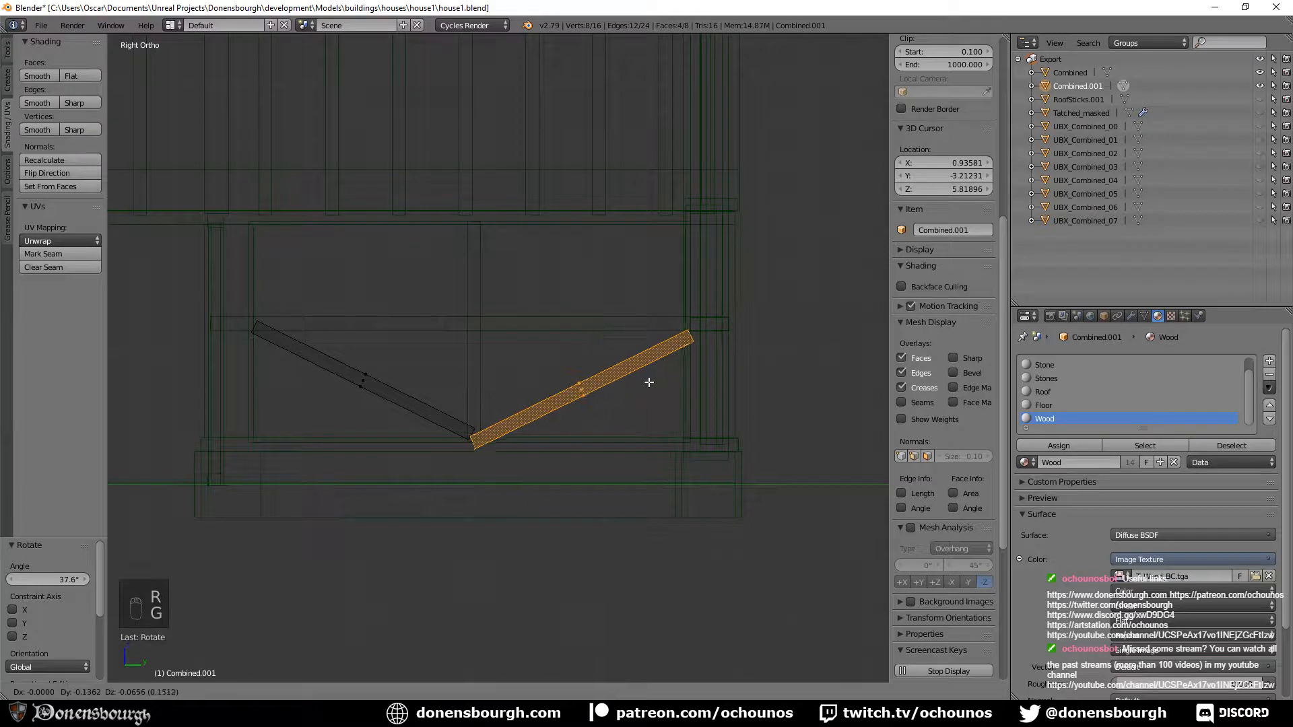
click(652, 373)
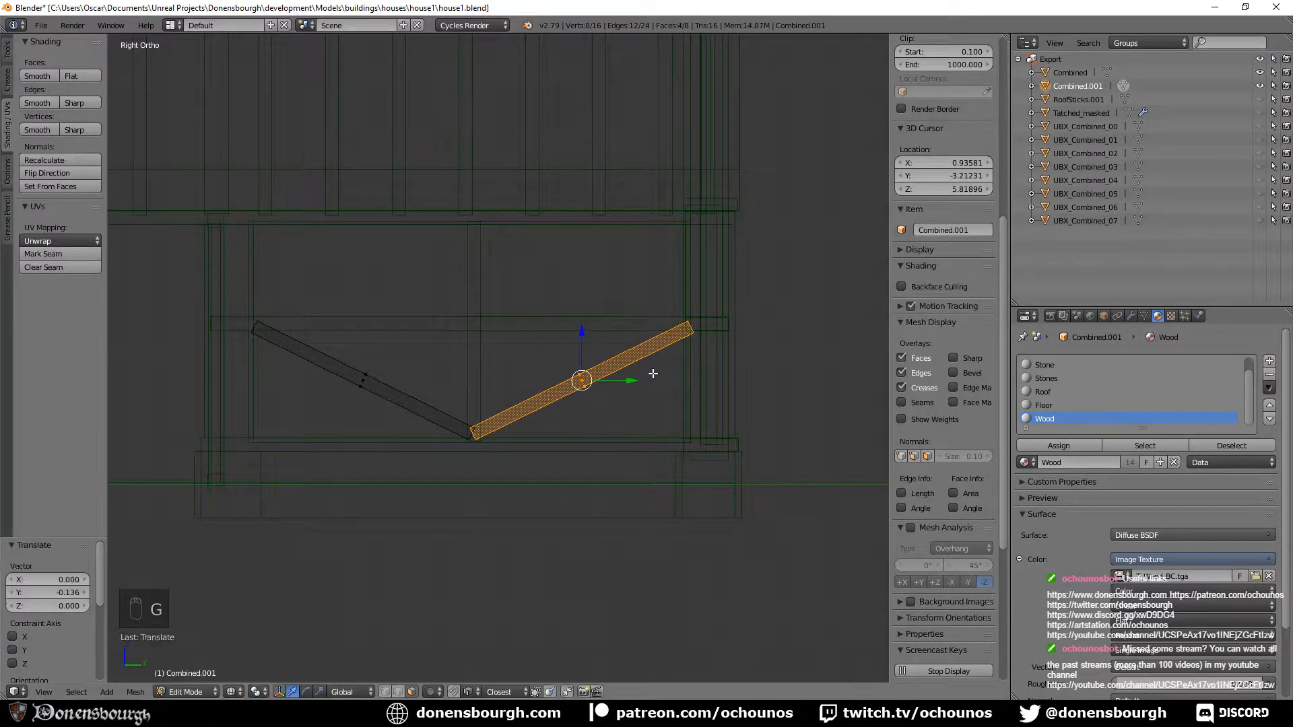
Fine-tune the beam copy's position by about 0.002 along Y and -0.008 along Z.
scroll(652, 373, up, 4)
shift+middle_drag(615, 442, 456, 462)
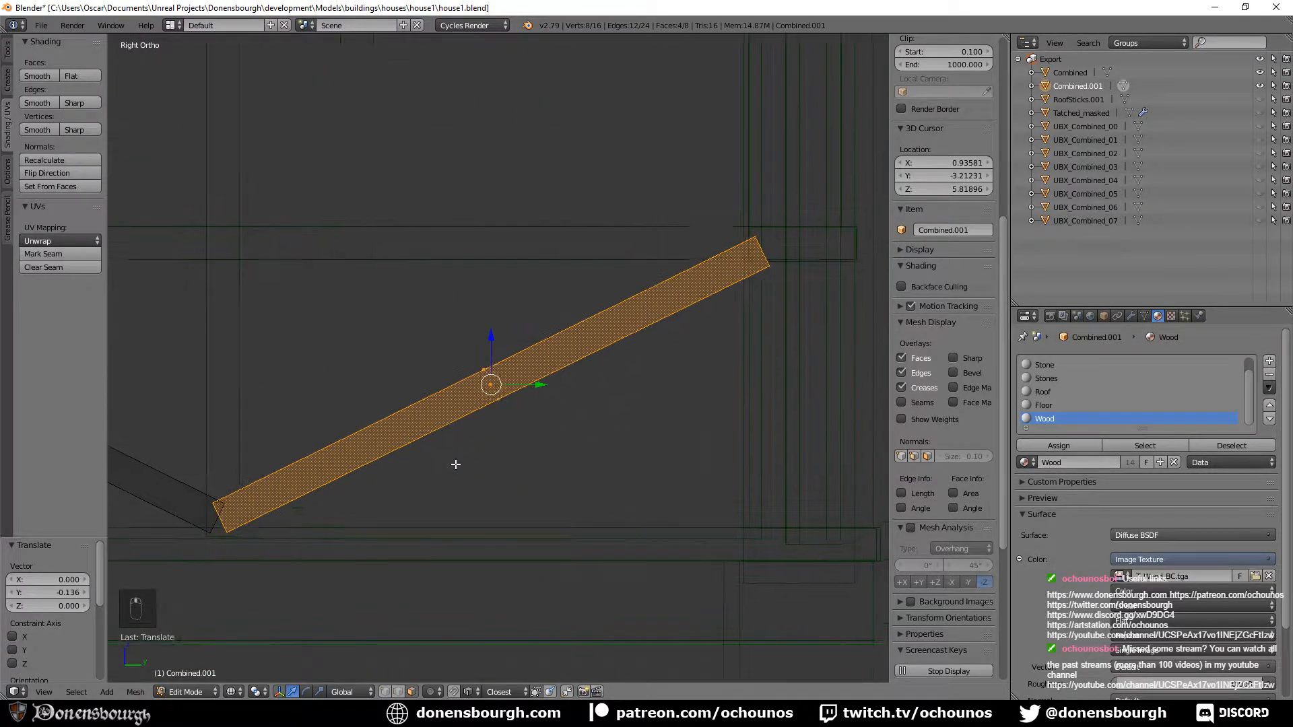
key(g)
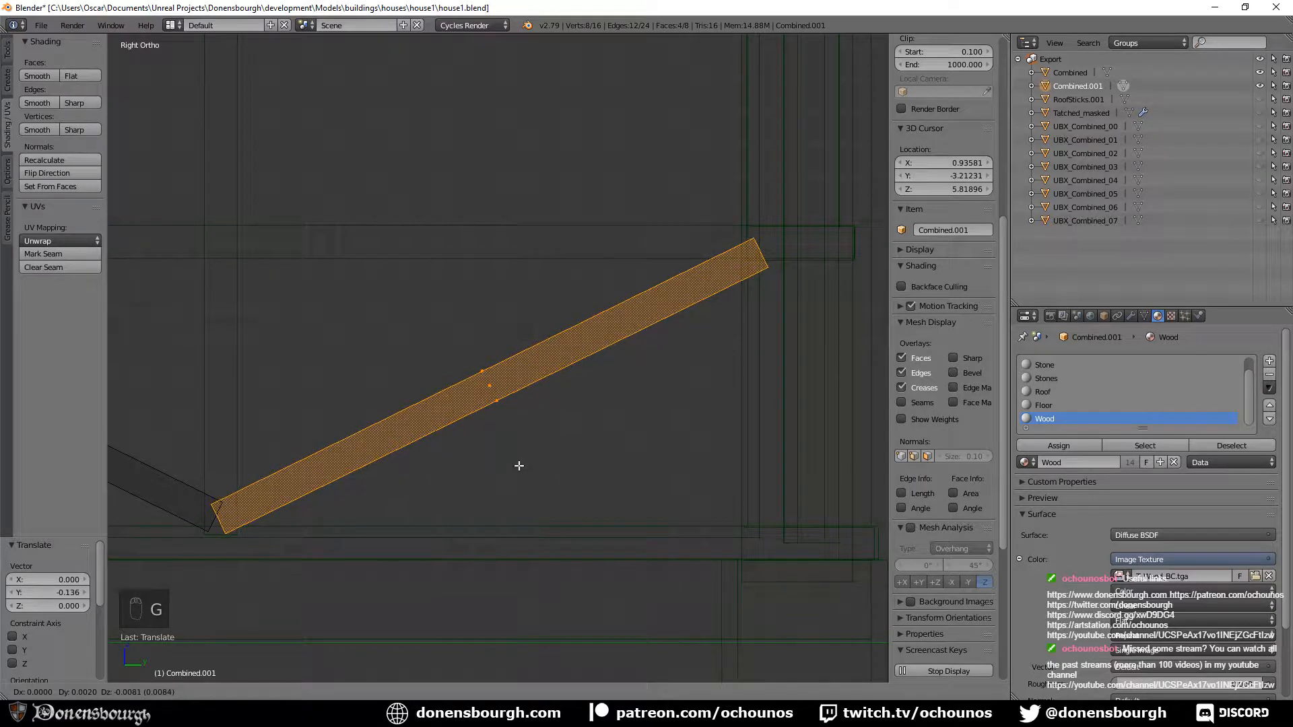
click(519, 466)
scroll(518, 466, down, 8)
shift+middle_drag(518, 466, 633, 494)
scroll(518, 531, up, 4)
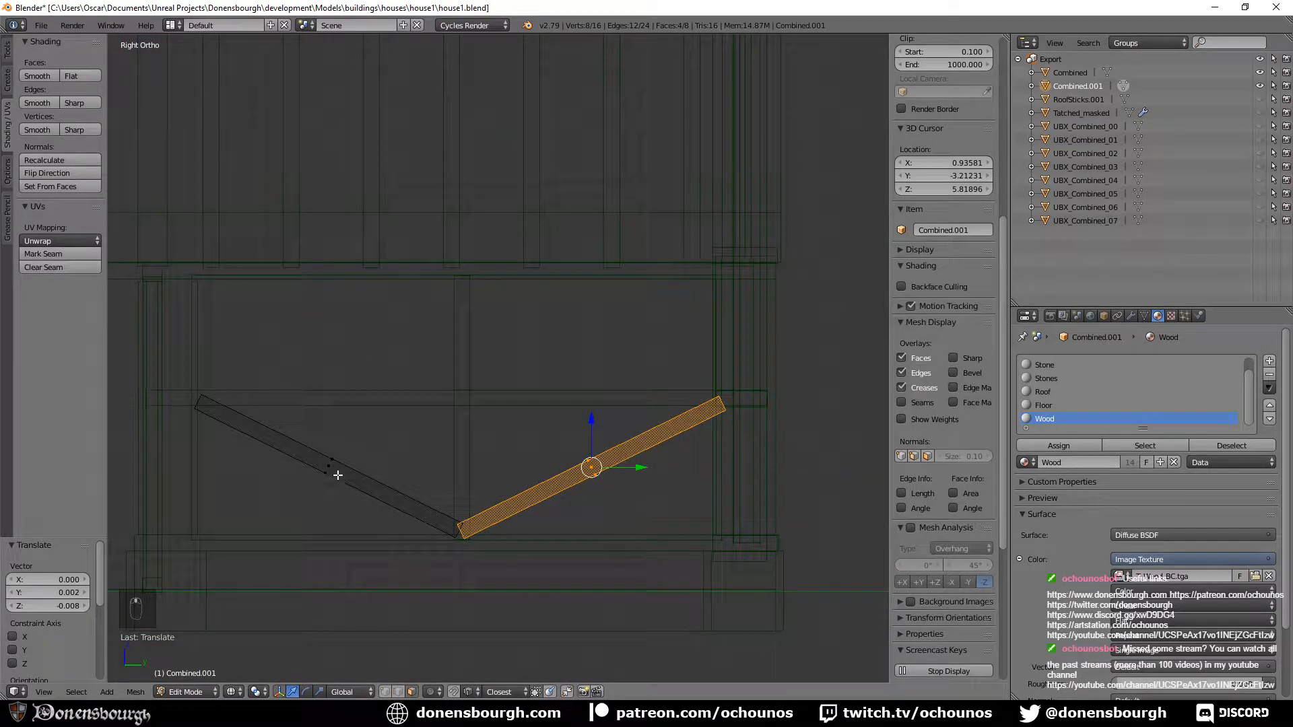
Duplicate both diagonal beams and move the copied pair up about 0.437 along Z.
key(a)
key(a)
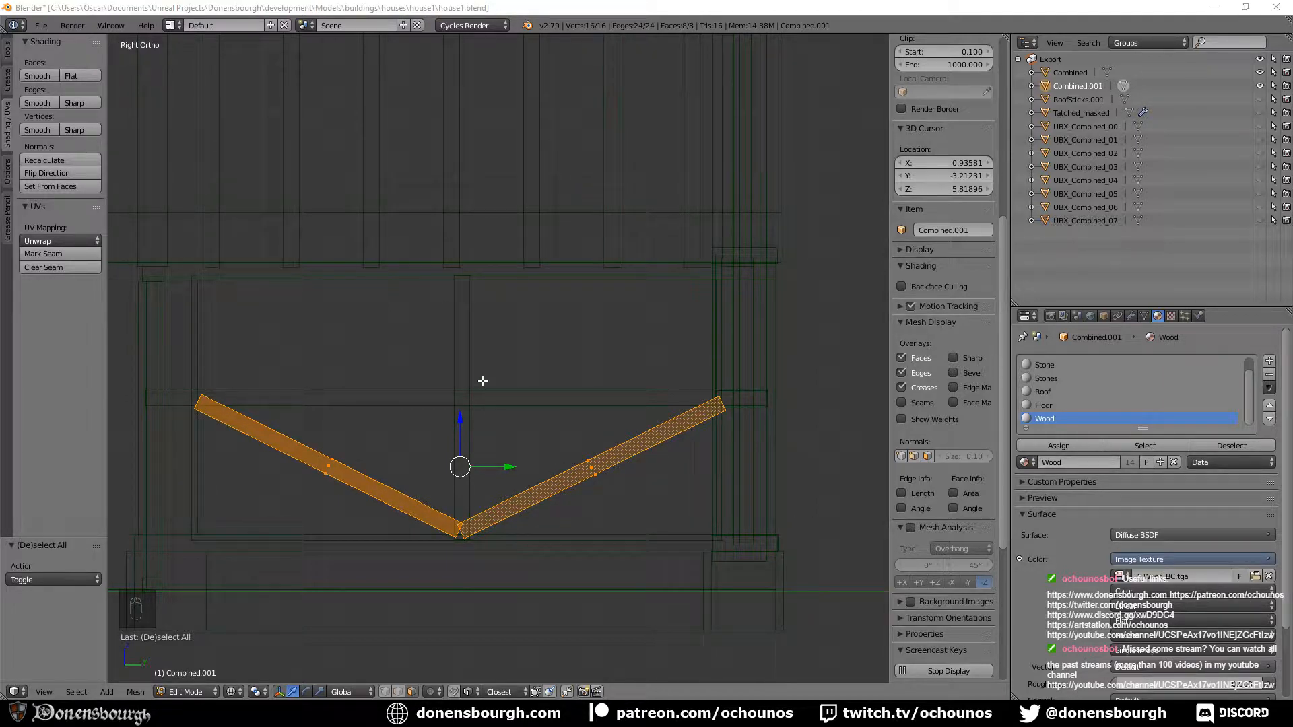
key(ctrl+KP_3)
key(KP_3)
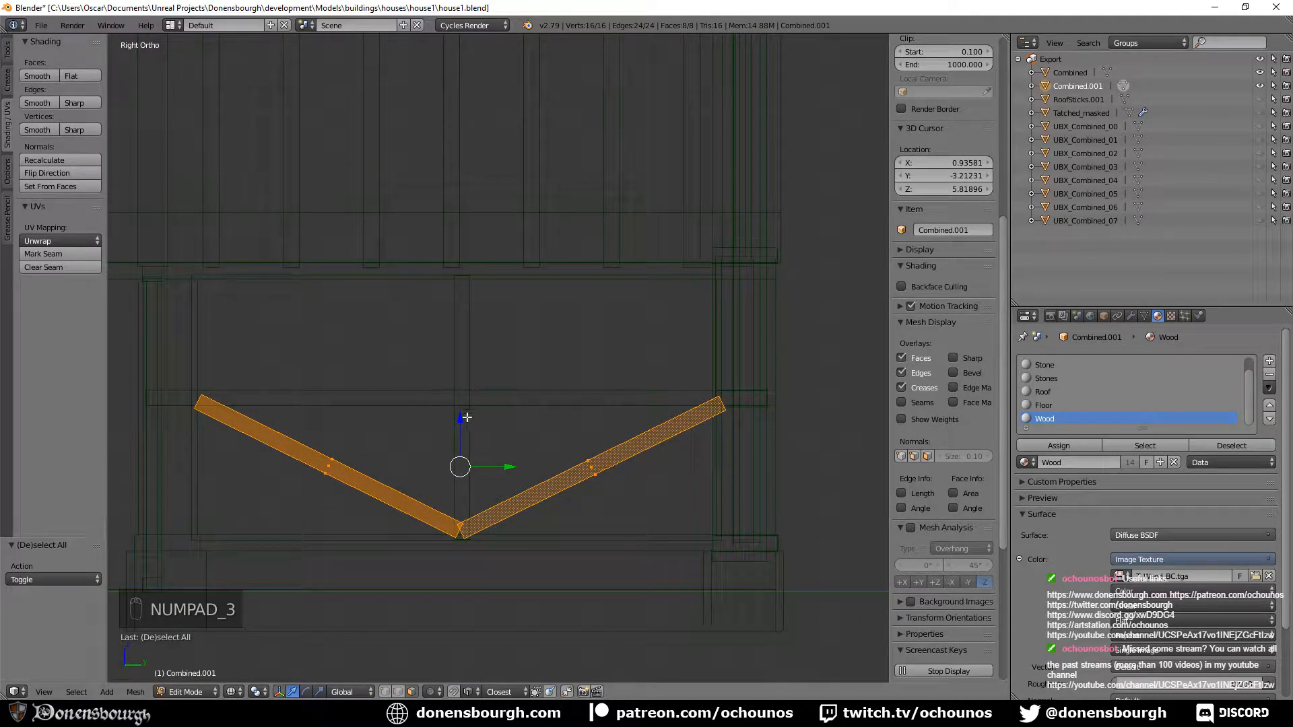
drag(464, 422, 465, 336)
key(ctrl+z)
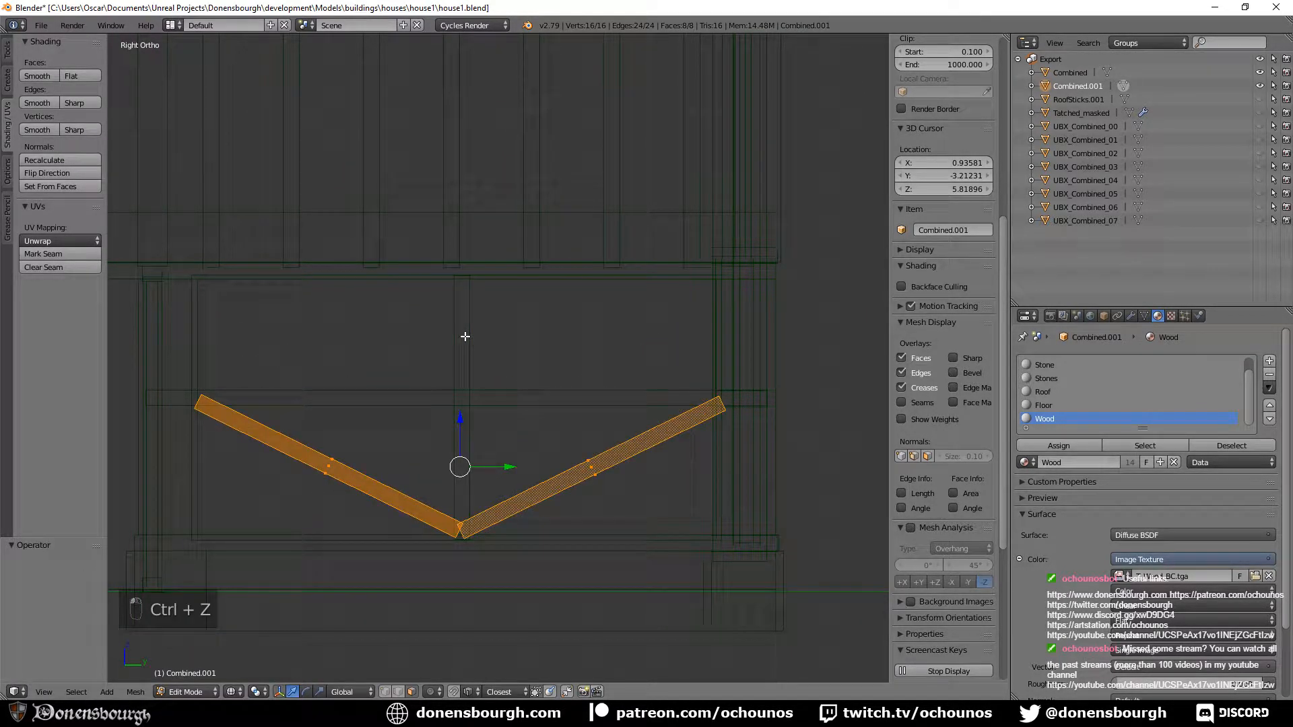
key(shift+d)
right_click(465, 337)
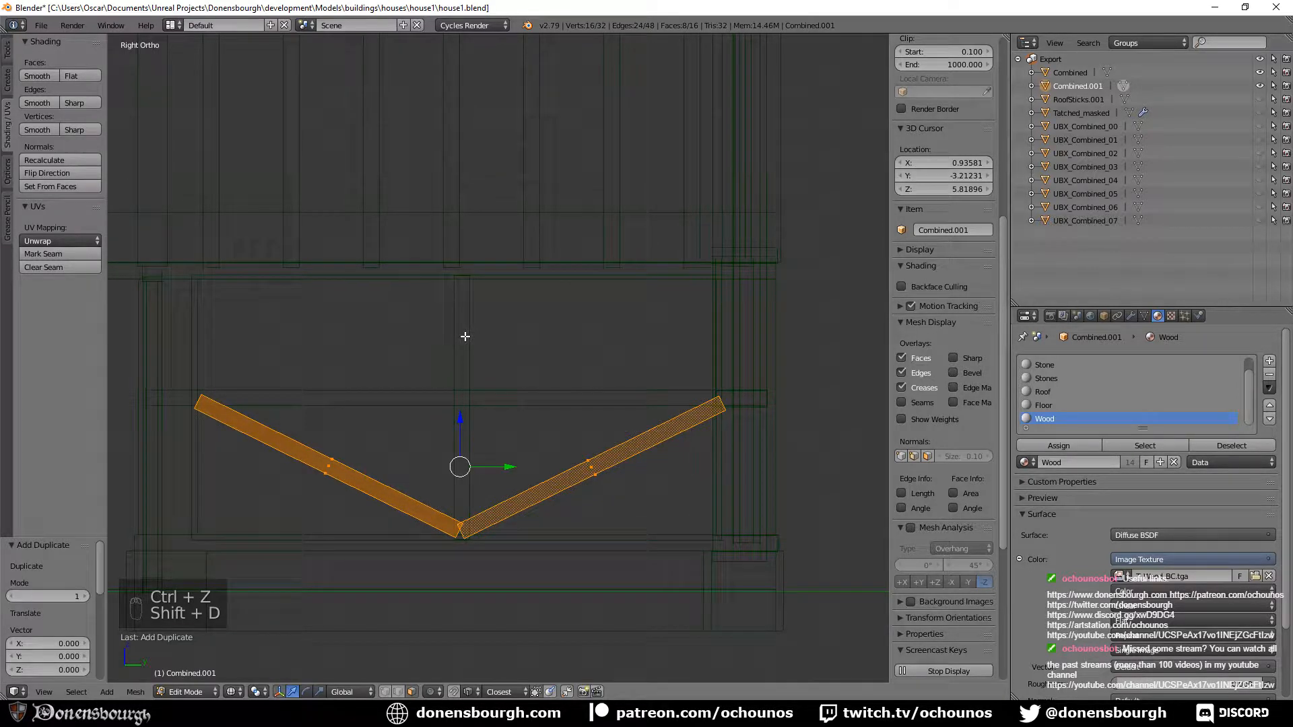
key(g)
key(z)
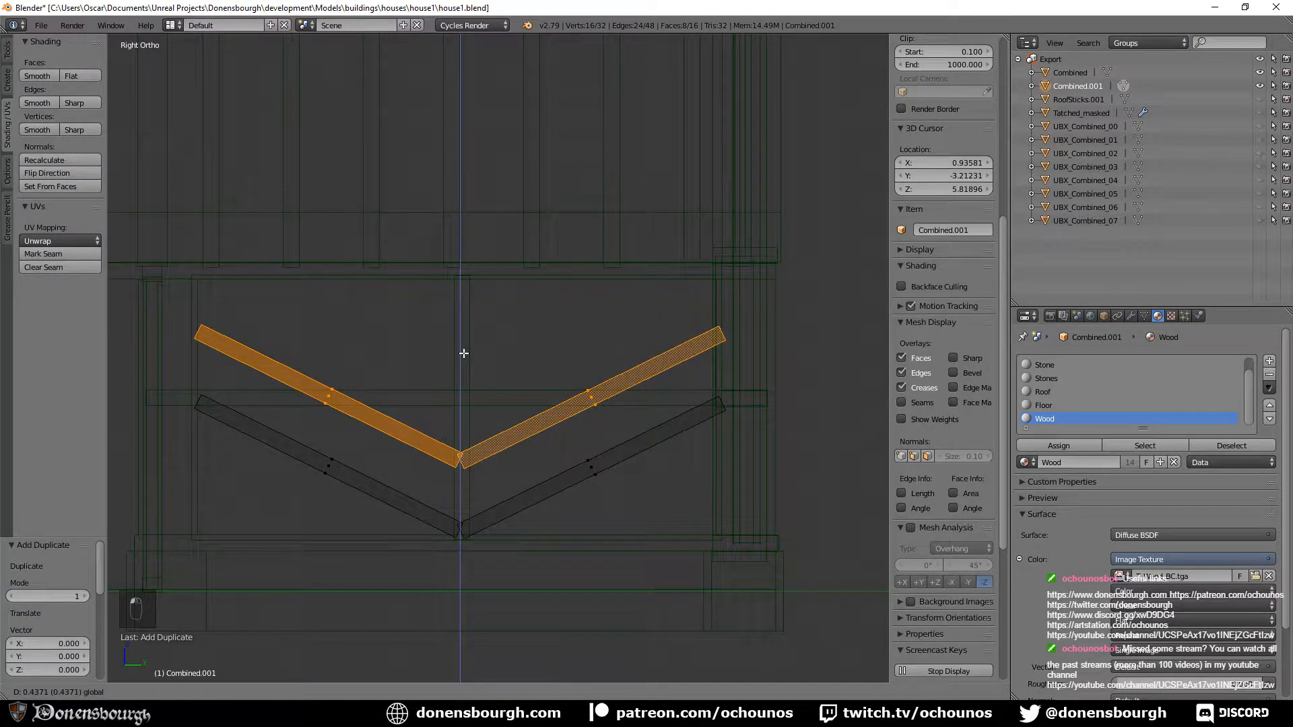
click(464, 353)
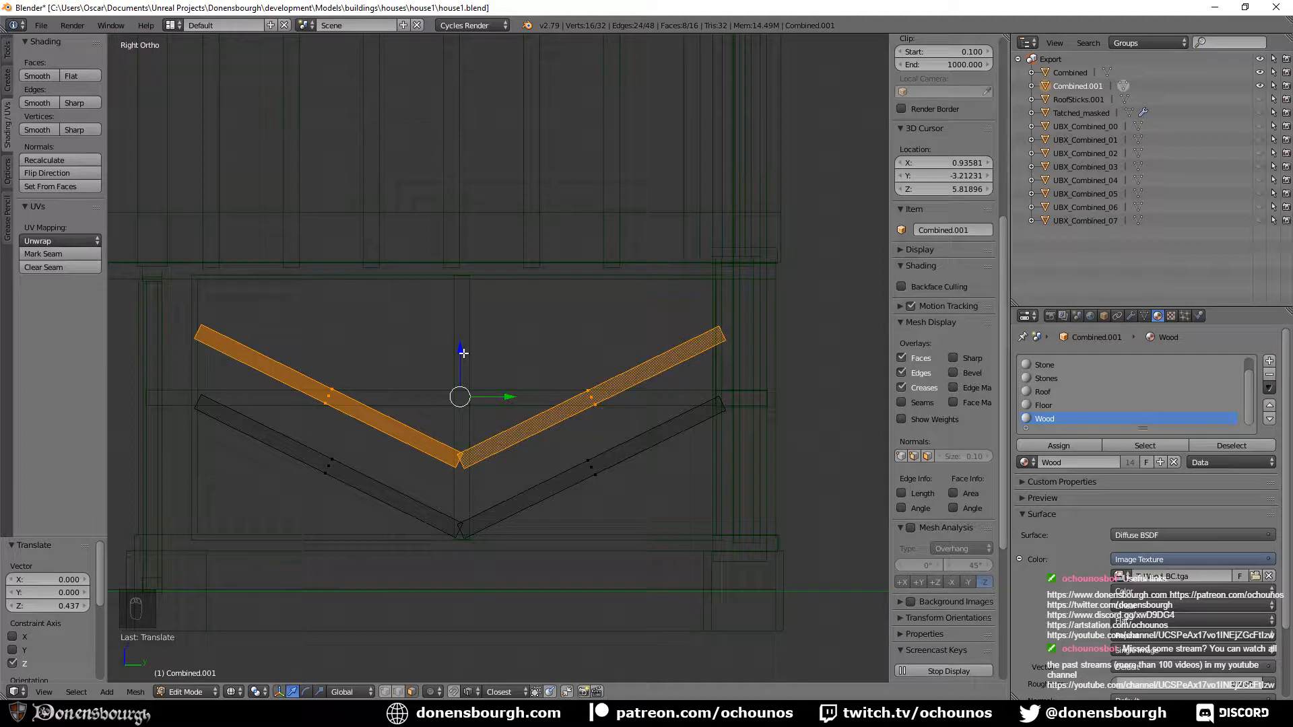
Rotate the copied beam pair 180° and raise it about 0.387 along Z so the four beams form a diamond.
text(r180)
key(Return)
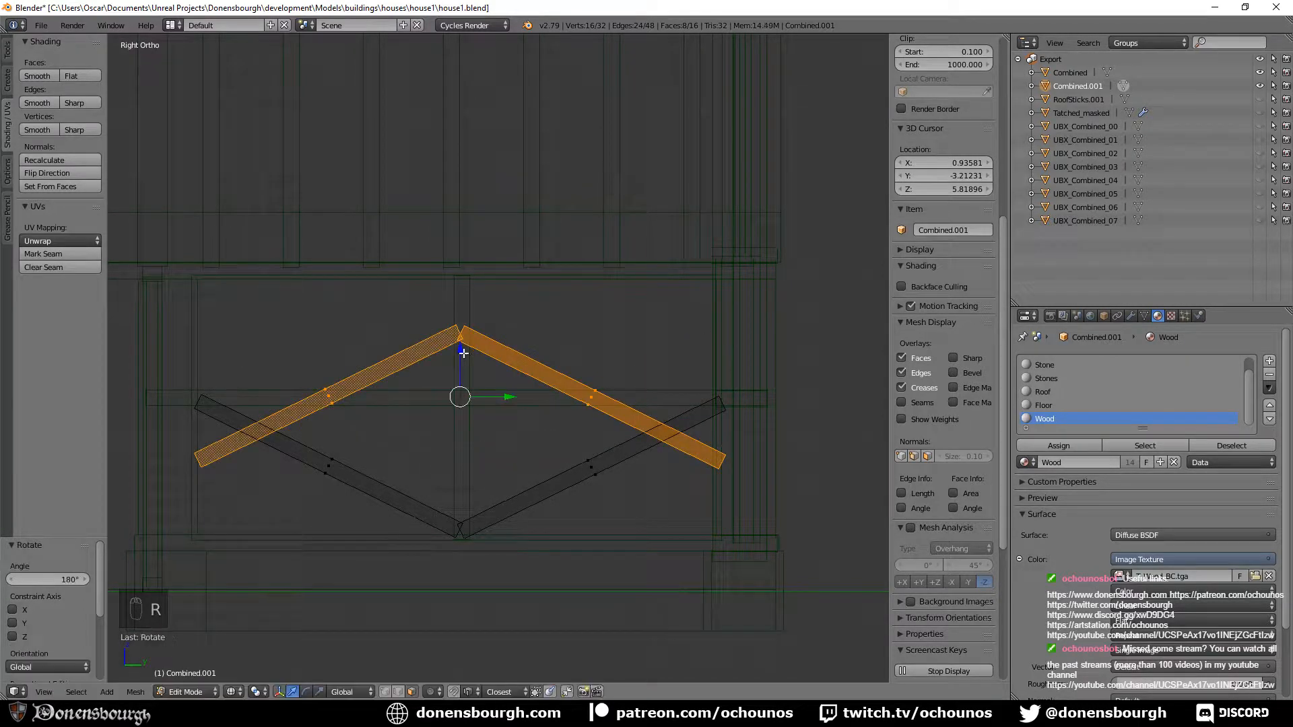
key(g)
key(z)
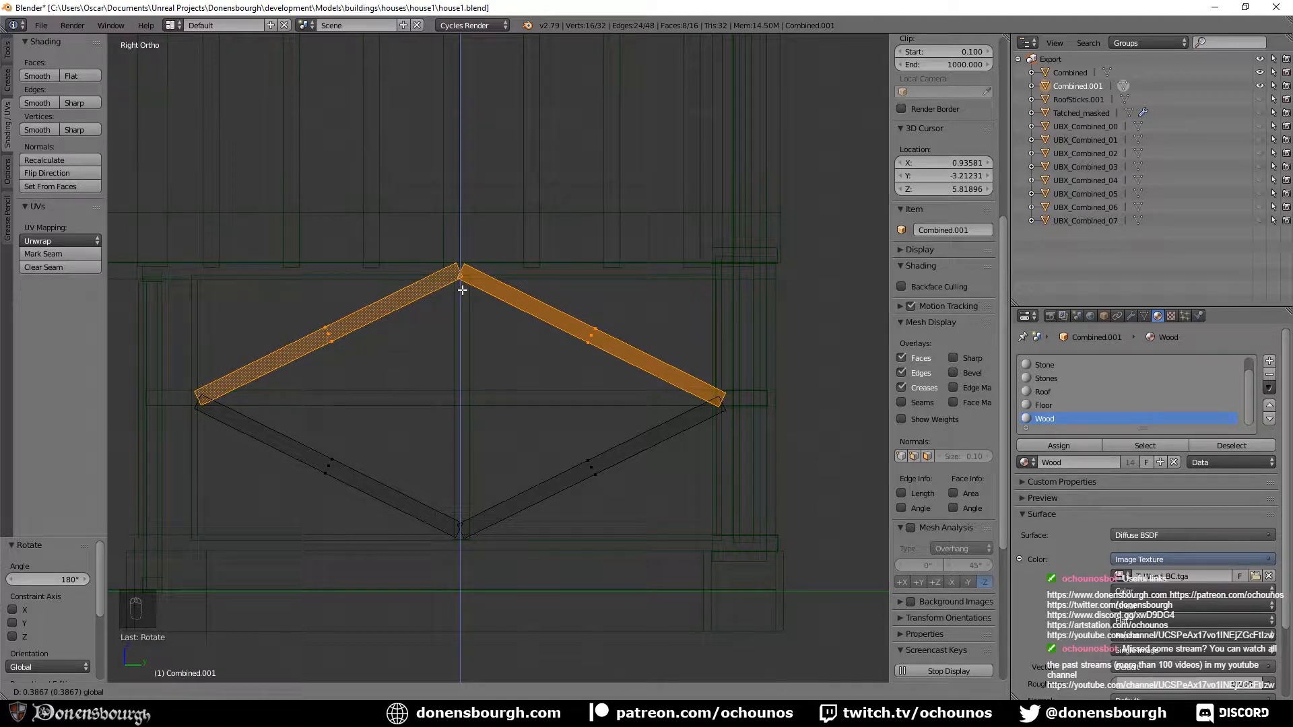
click(462, 289)
scroll(482, 350, up, 3)
scroll(483, 360, down, 3)
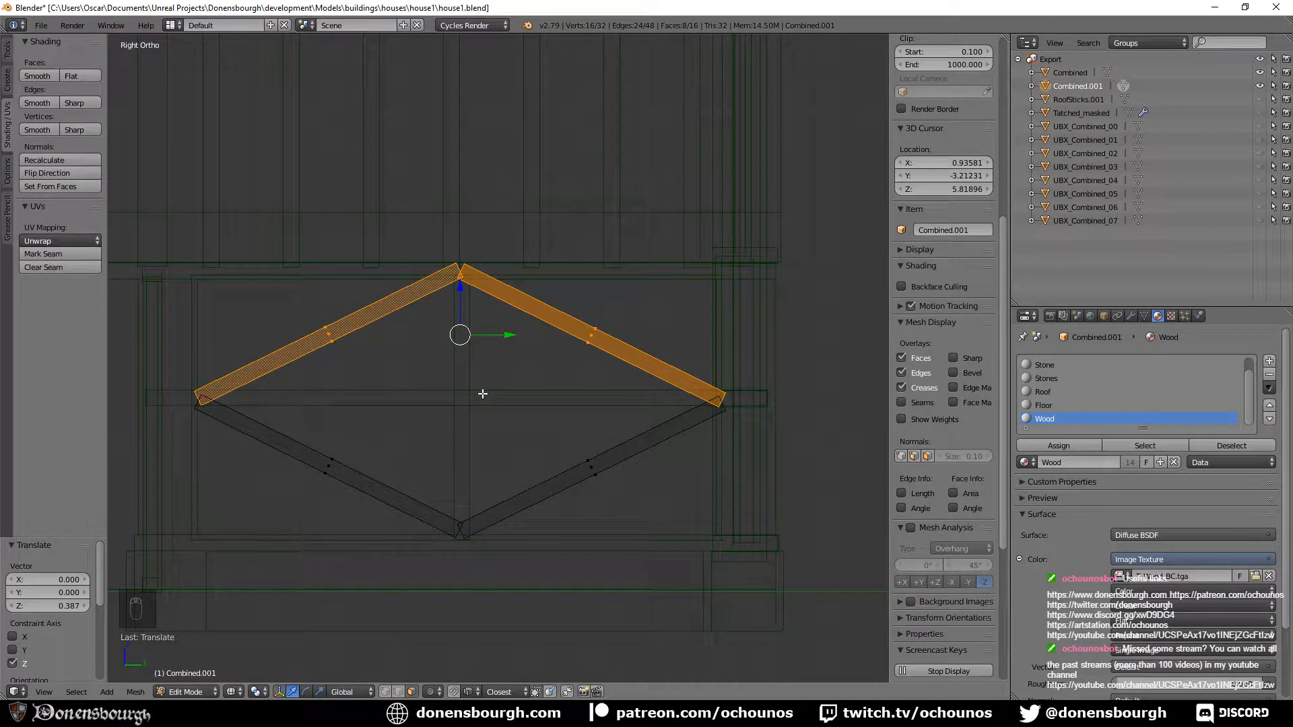
Try the upper beam pair rotated 180° into a V, and rotate it 180° back to the diamond arrangement.
text(r180)
key(Return)
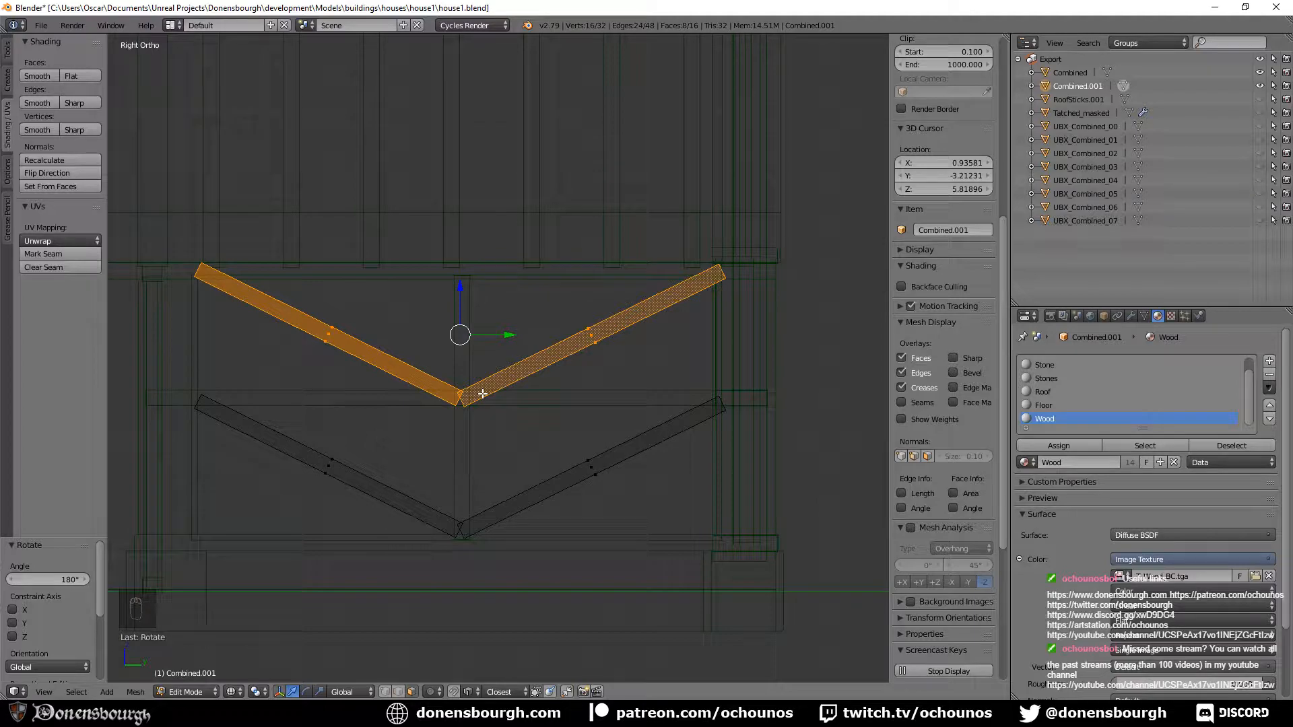
text(r180)
key(Return)
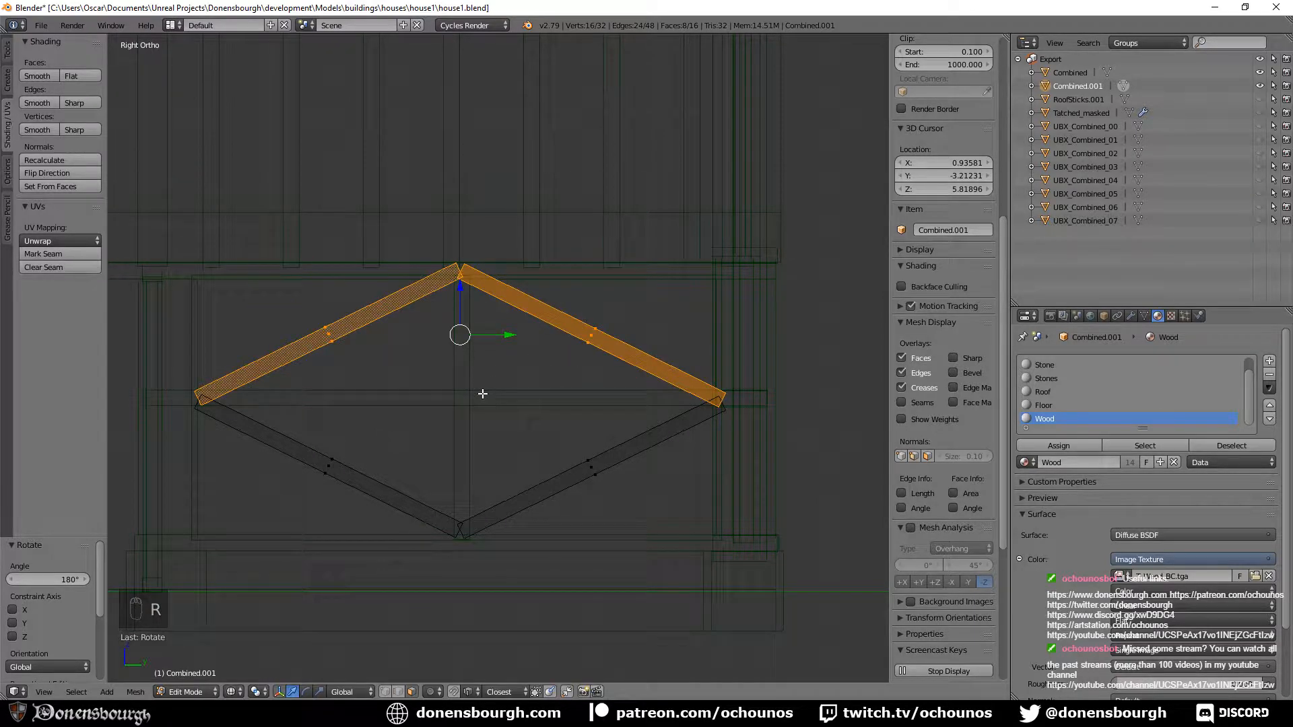
Export the house with the four diagonal beams in FBX format, overwriting house1.fbx.
middle_drag(483, 394, 740, 384)
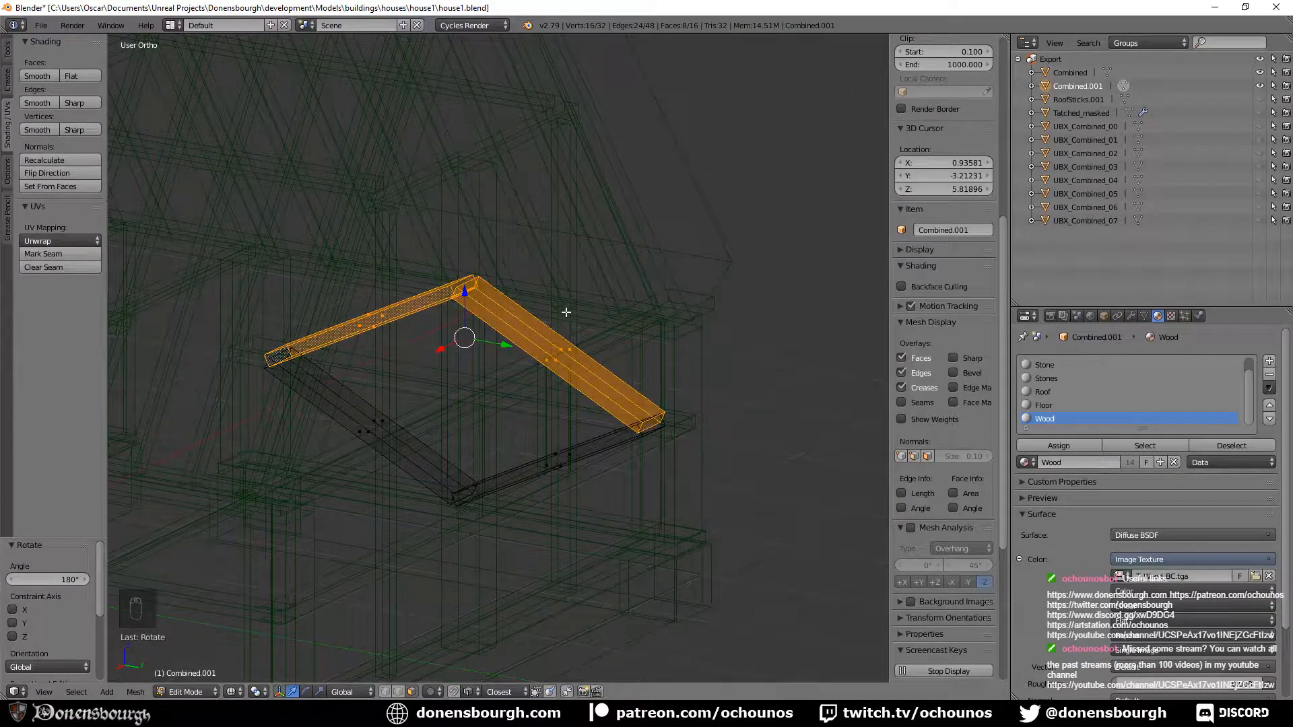
shift+middle_drag(544, 374, 591, 334)
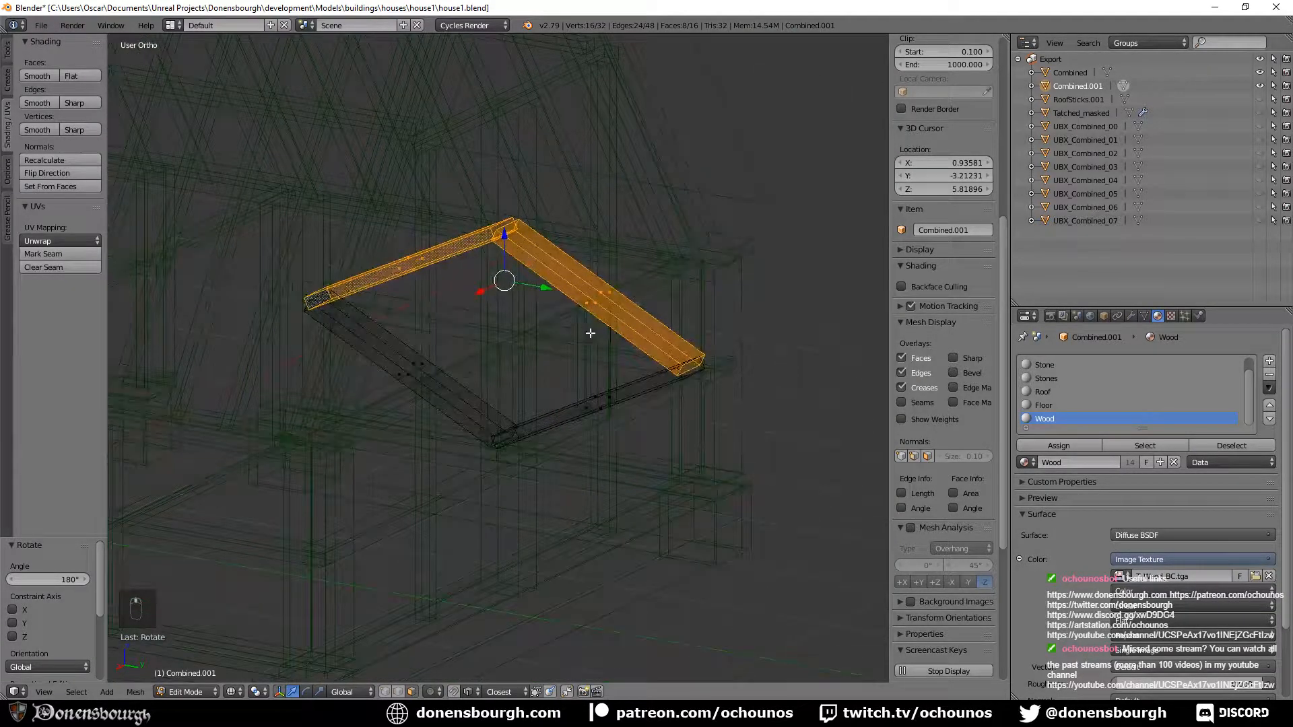
click(42, 26)
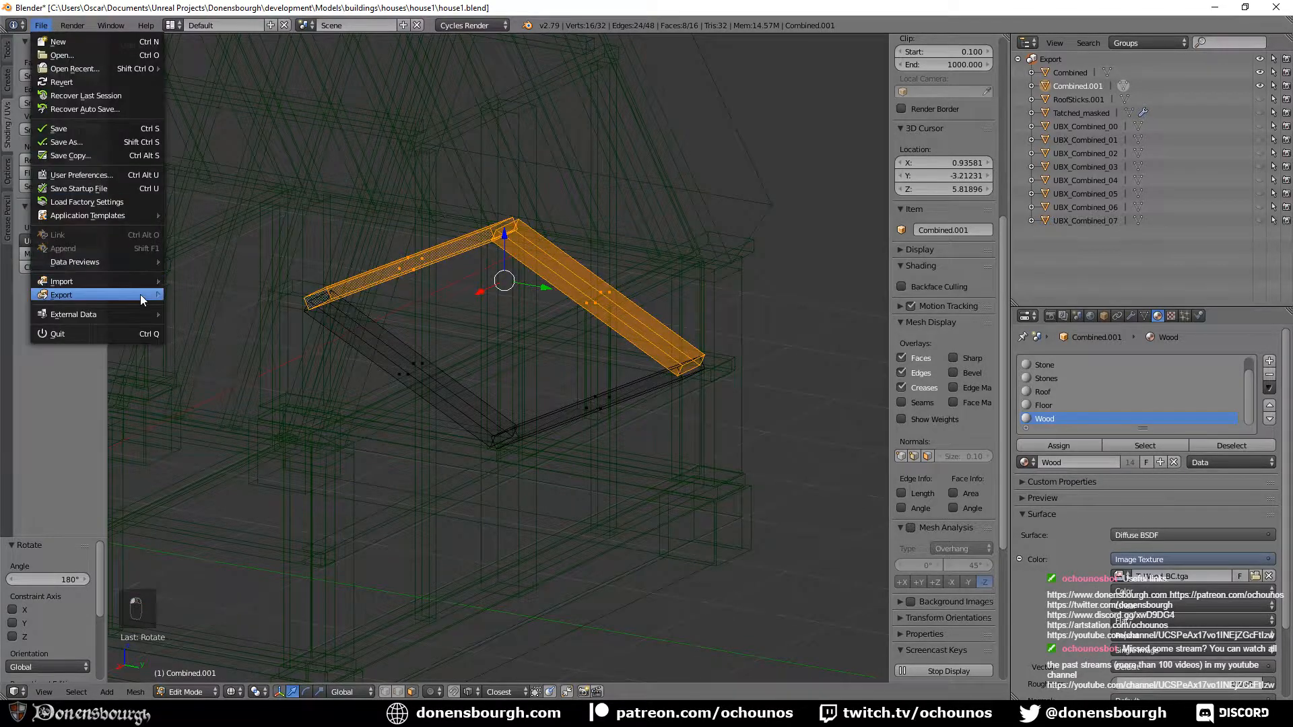
mouse_move(140, 294)
click(221, 315)
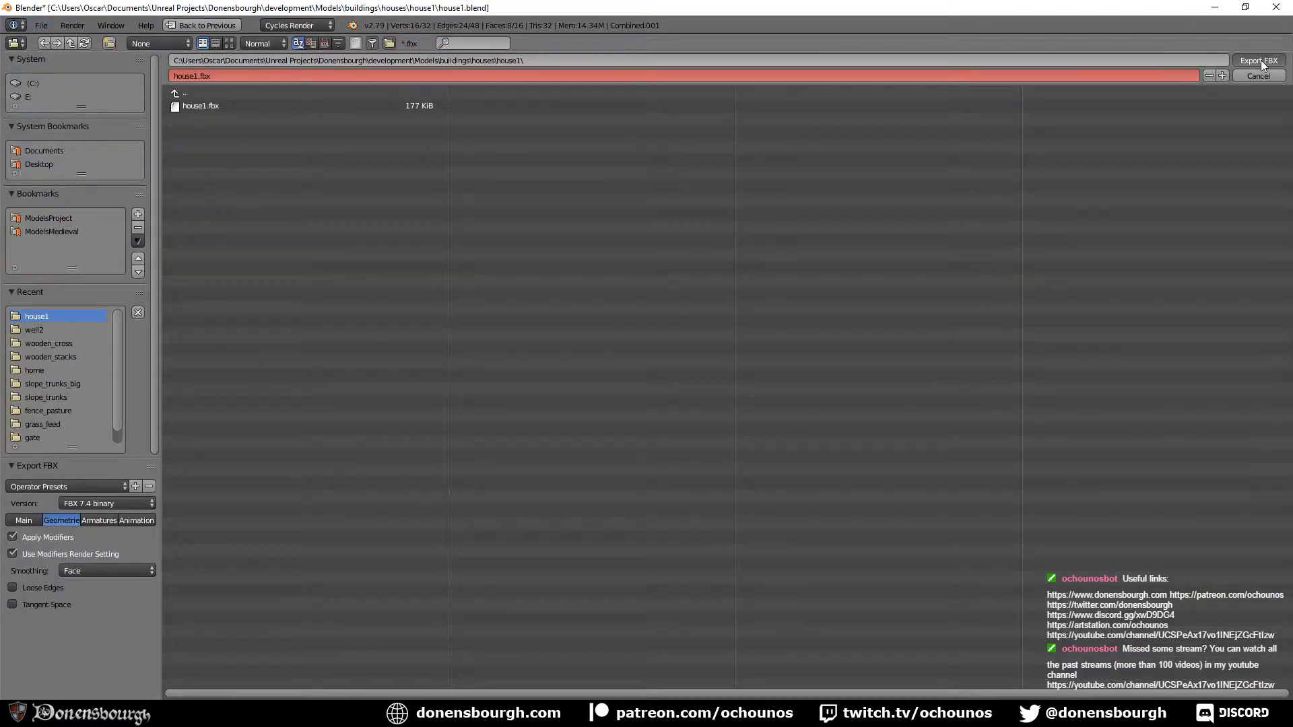
click(1259, 60)
Switch to Unreal, reimport the house1 static mesh with the new diagonal beams, and return to Blender.
key(alt+Tab)
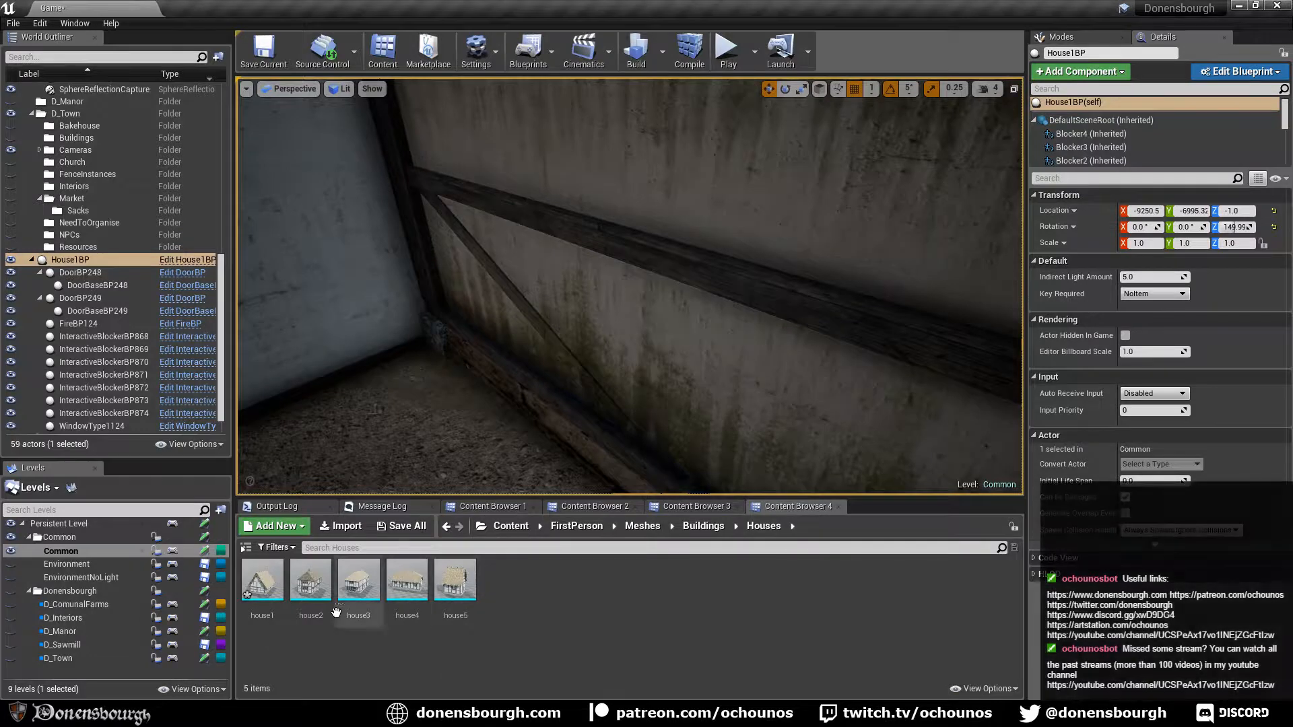
right_click(262, 585)
click(307, 262)
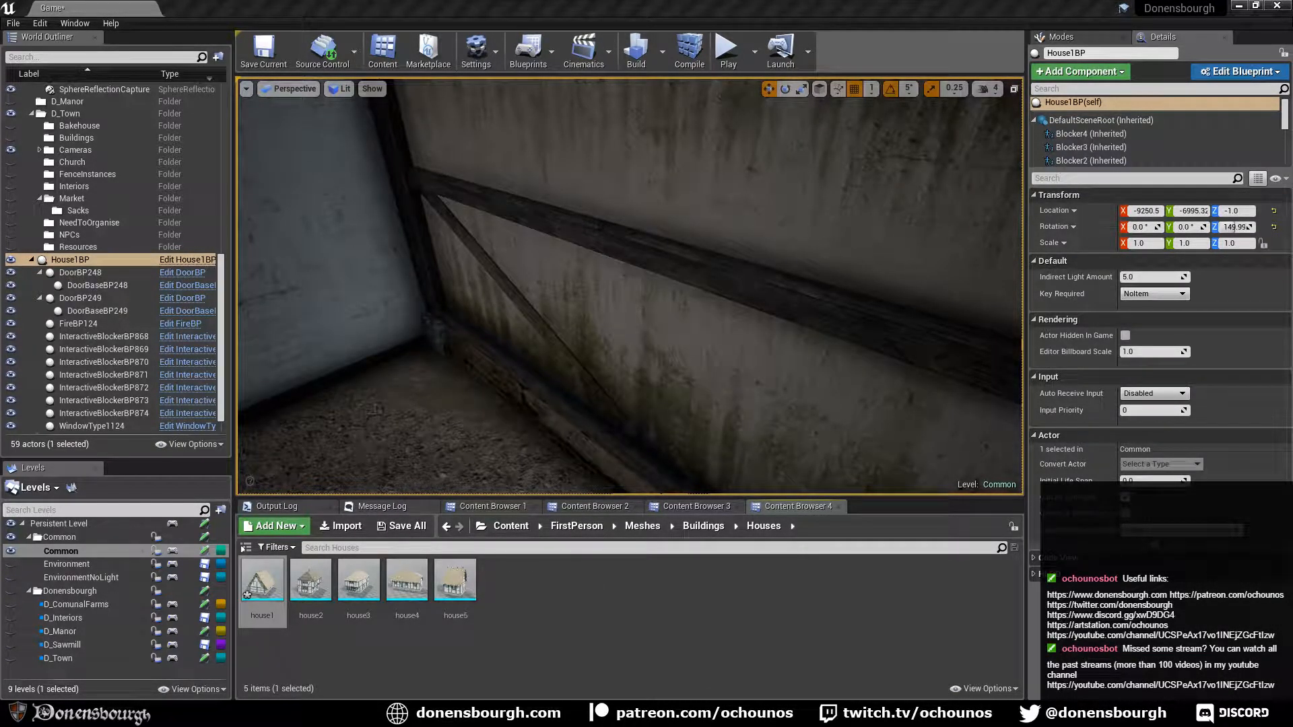
key(alt+Tab)
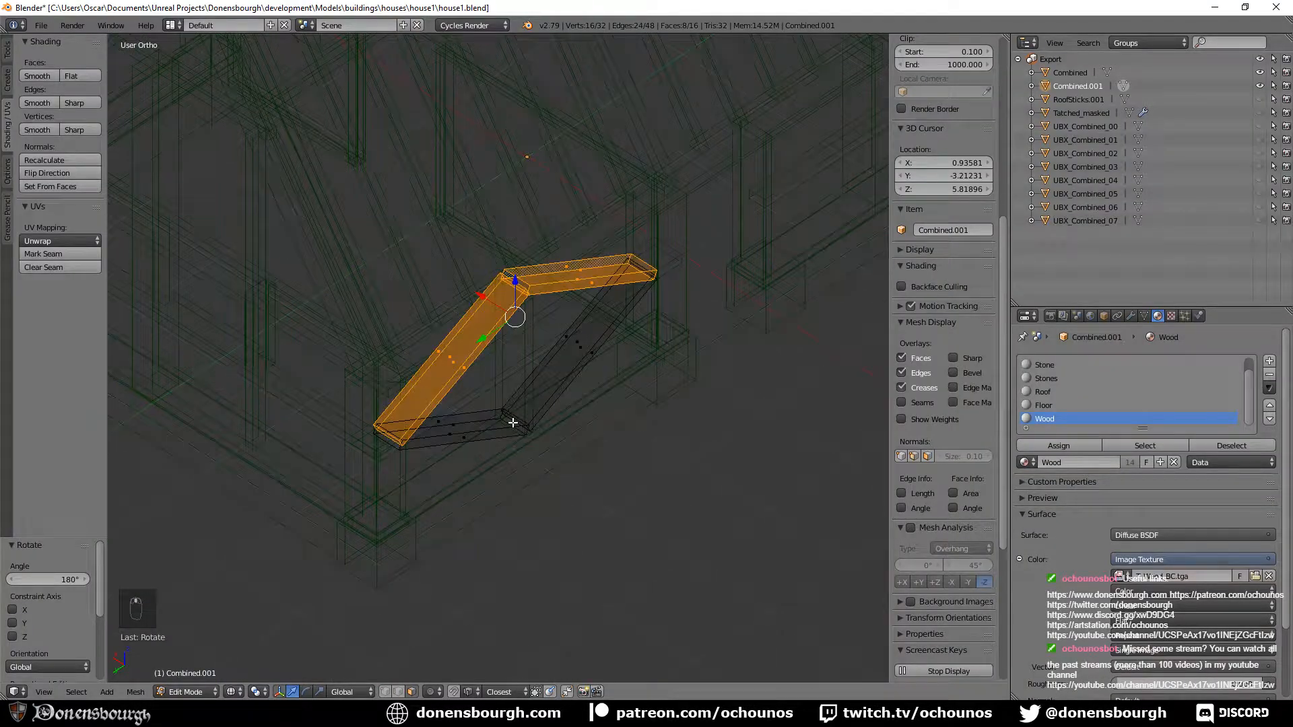
Duplicate the four-beam diamond about -6.01 along Y onto the opposite wall section and scale it to 0.9 along Y.
key(KP_3)
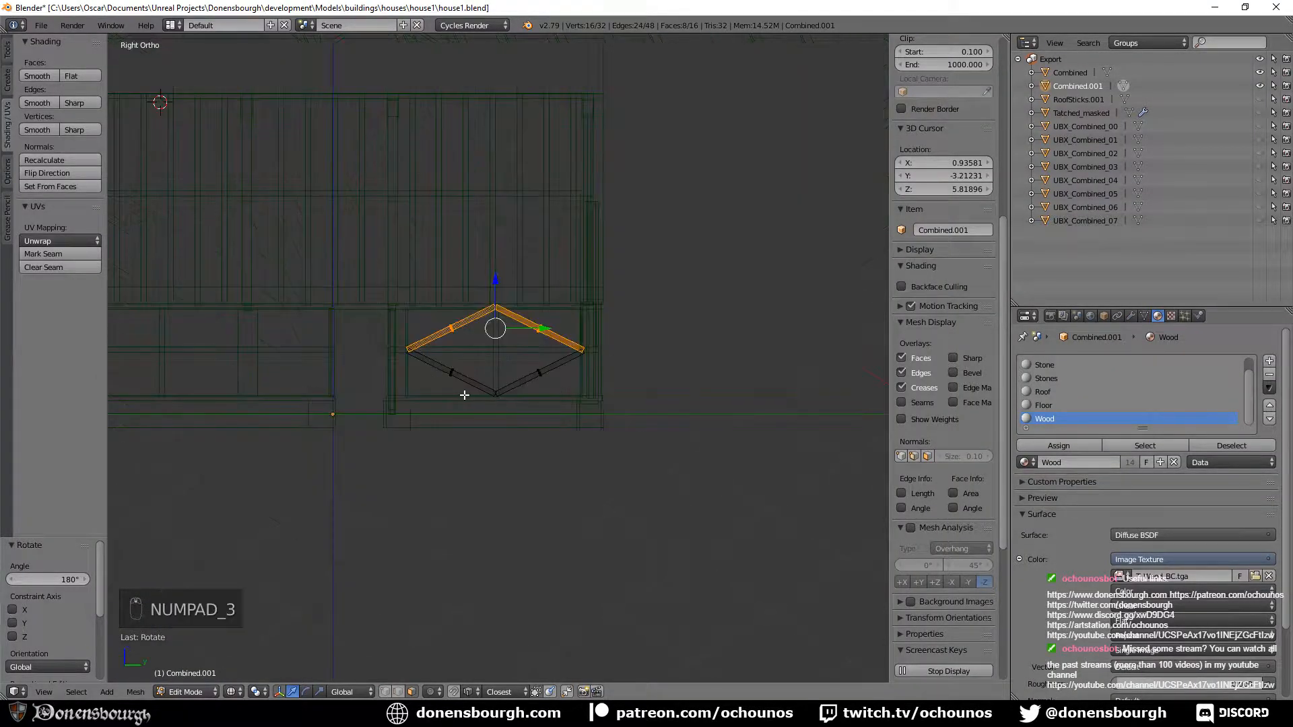
shift+middle_drag(464, 396, 618, 459)
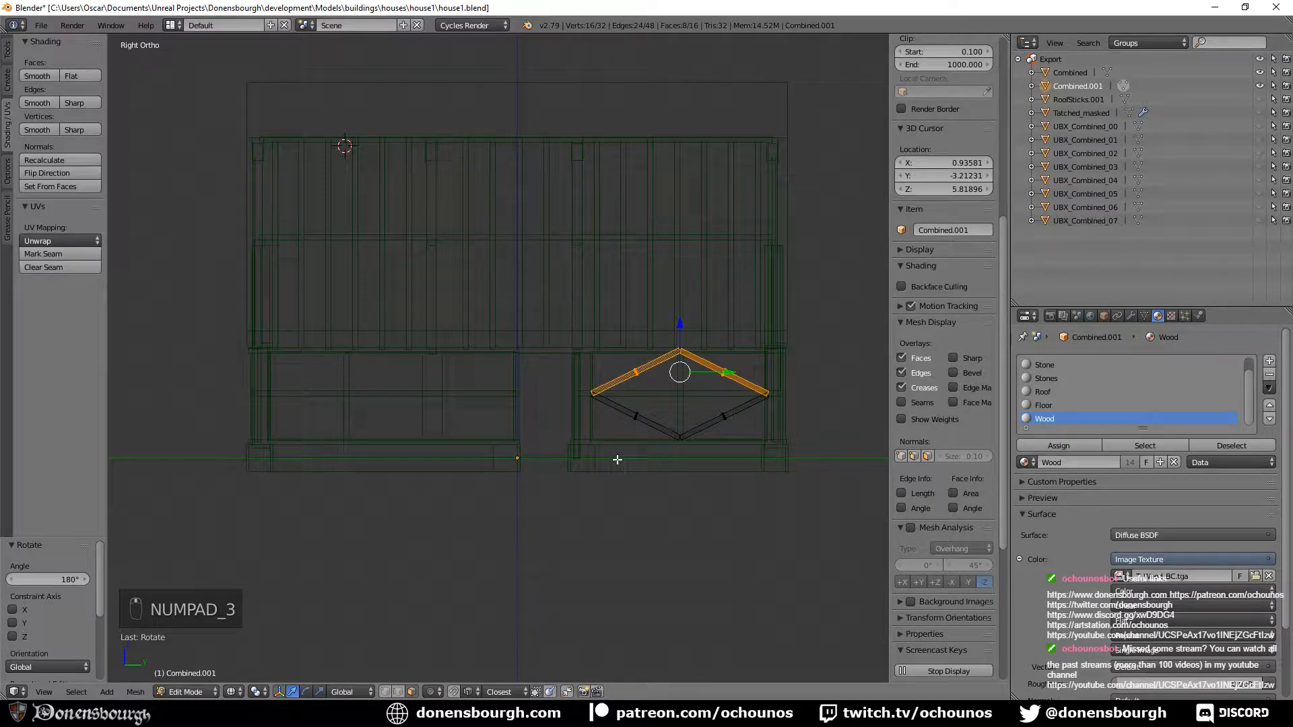
key(shift+d)
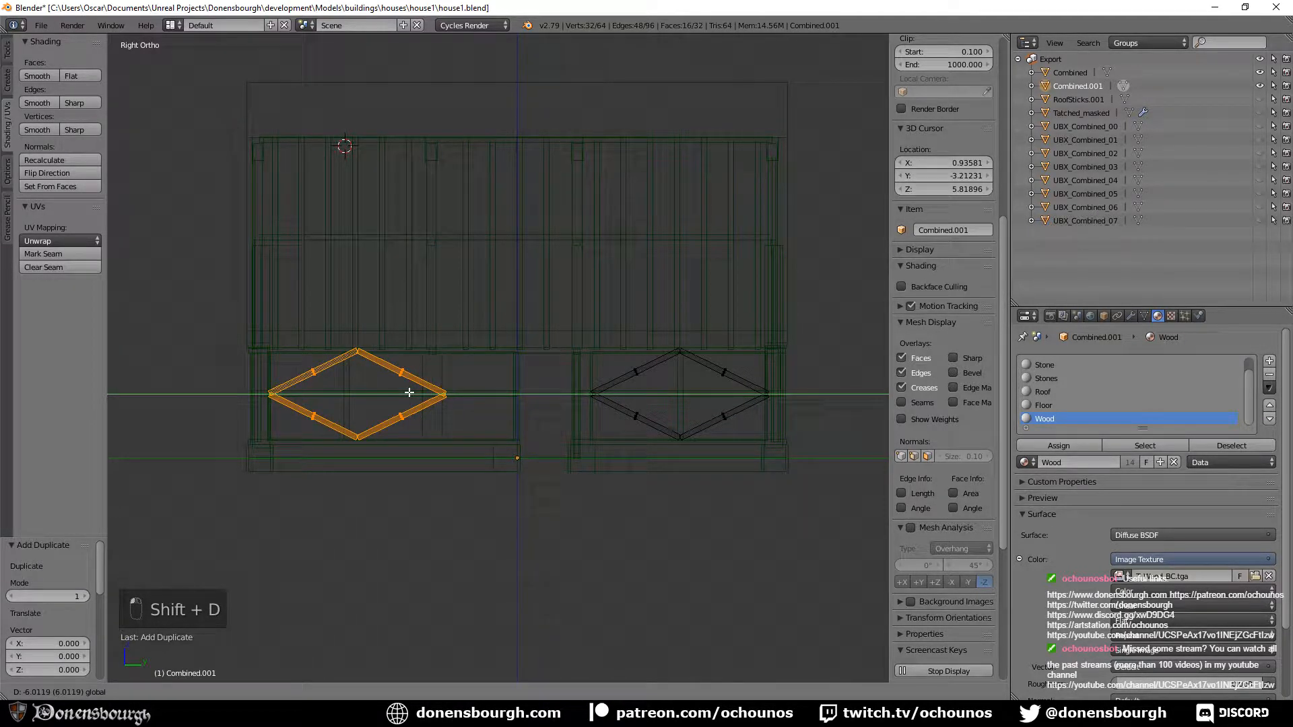
click(410, 393)
scroll(336, 452, up, 5)
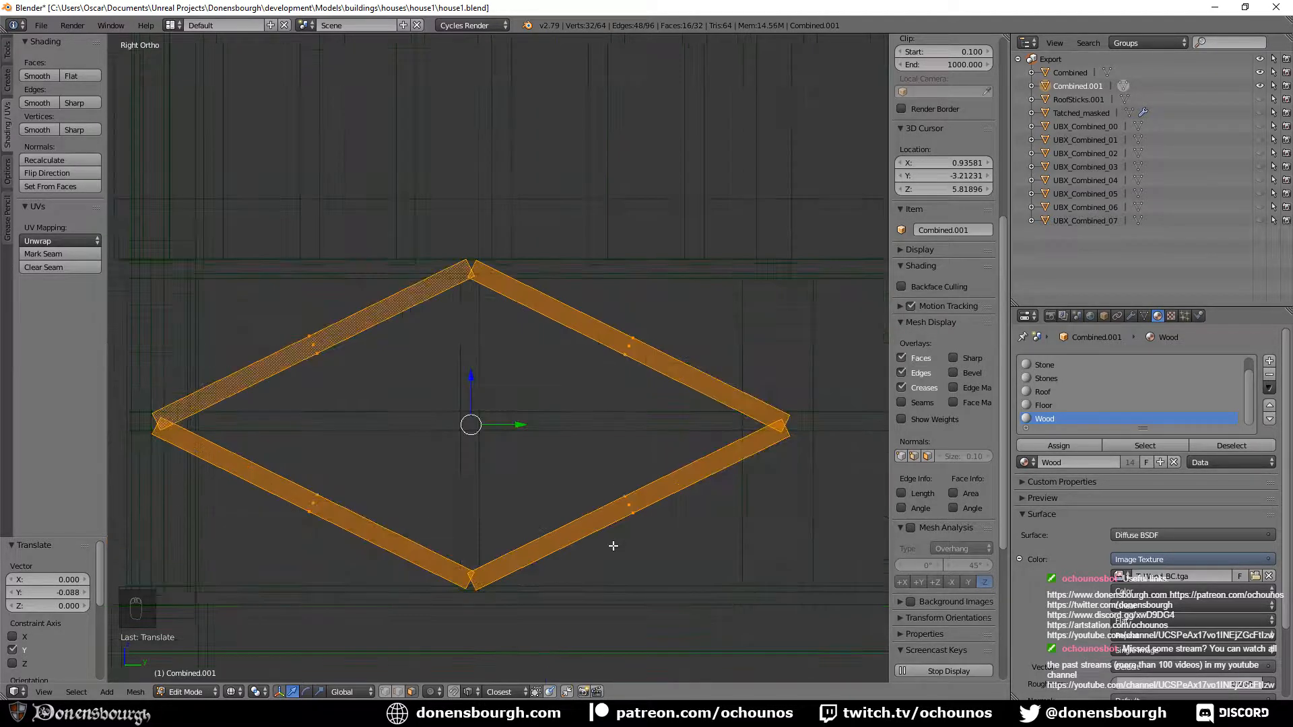
key(s)
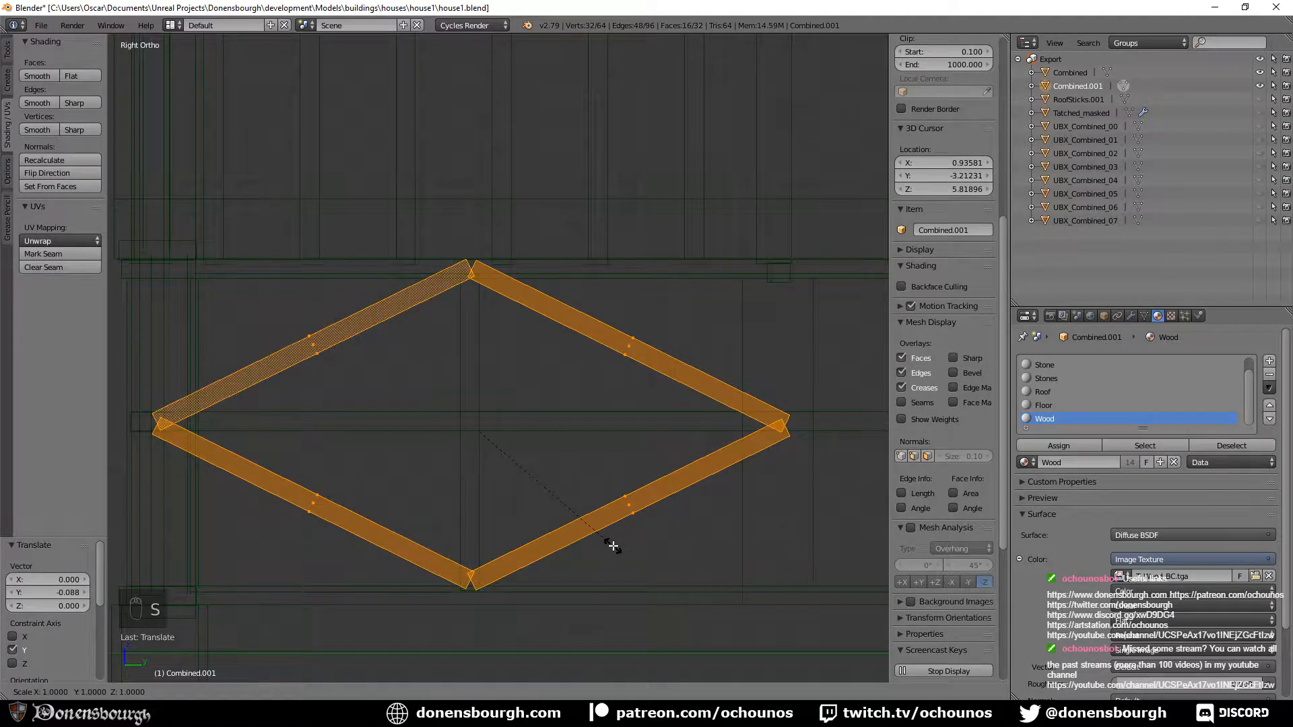
key(y)
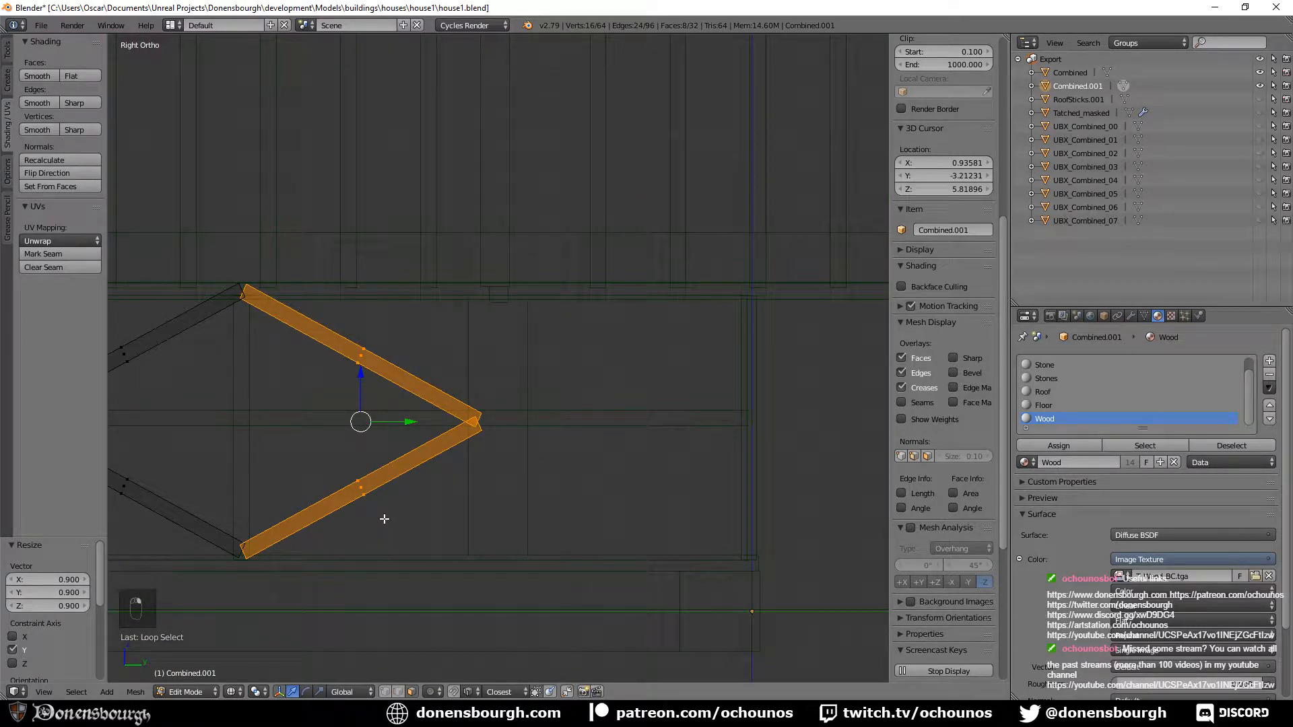
Duplicate the copied diamond's pair of beams nearest the doorway and move the copy 1.715 along Y to the end of the wall section.
key(shift+d)
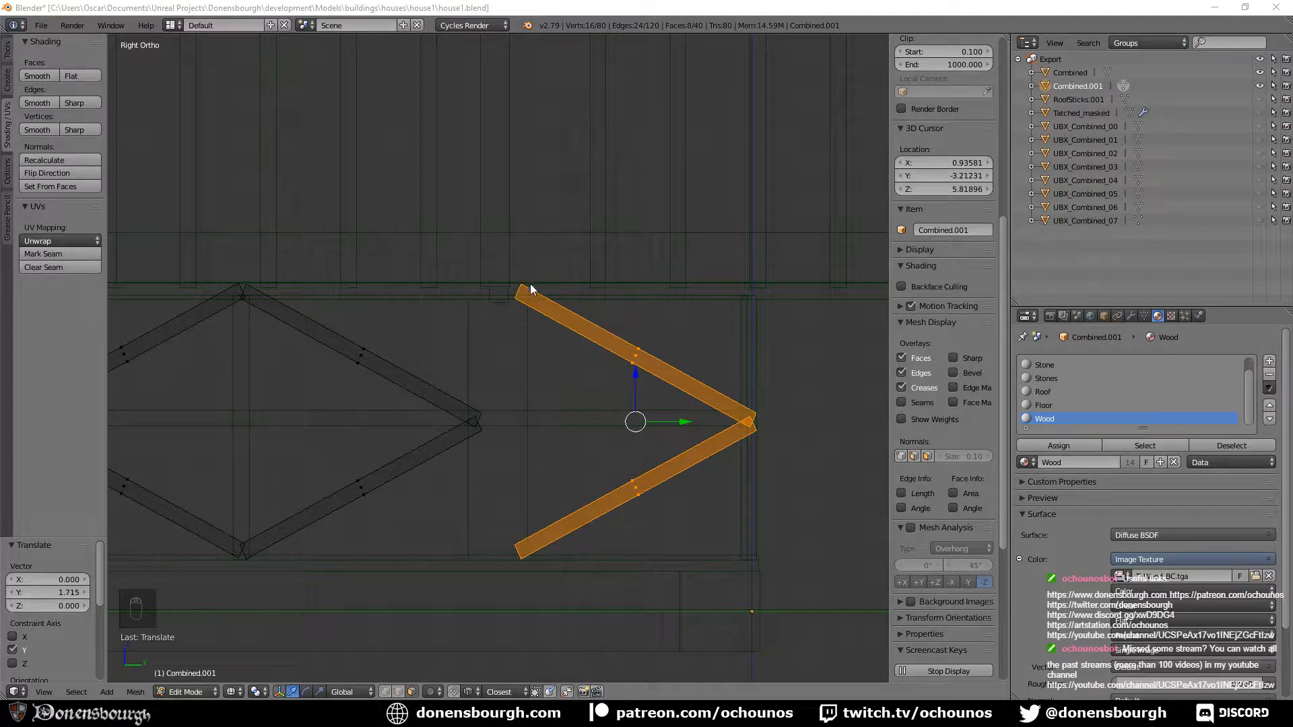
middle_drag(595, 383, 491, 320)
key(KP_3)
scroll(466, 361, down, 4)
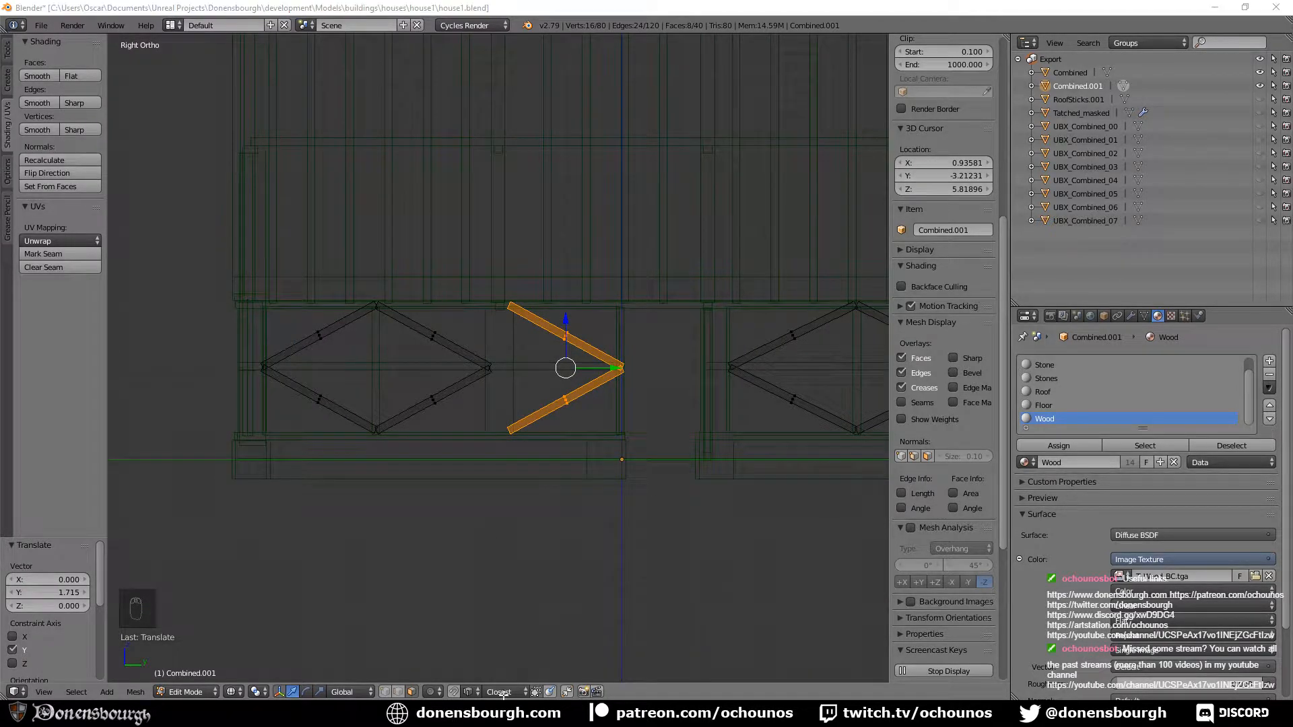
Switch to Unreal, move the view outside the house and show the surrounding environment and Donensbourgh levels.
key(alt+Tab)
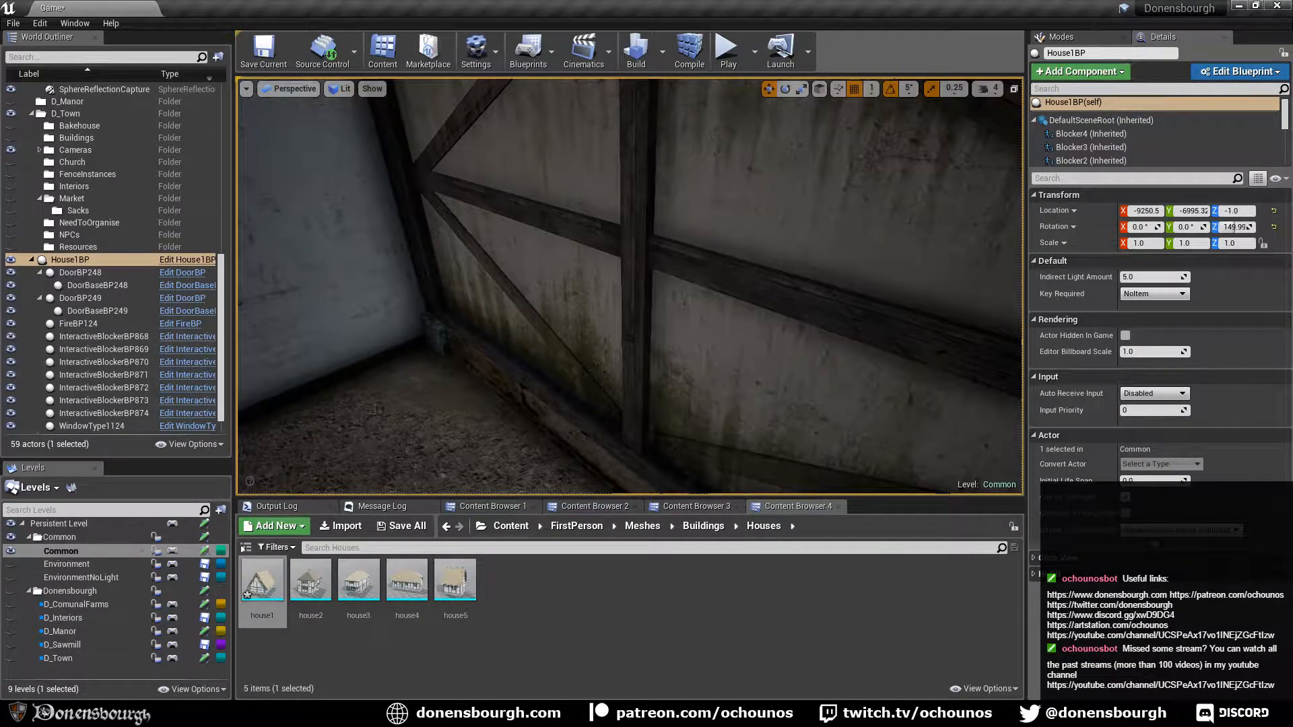
key(f)
key(w)
mouse_move(555, 420)
right_down()
mouse_move(730, 420)
mouse_move(799, 472)
mouse_move(610, 390)
mouse_move(555, 420)
right_up()
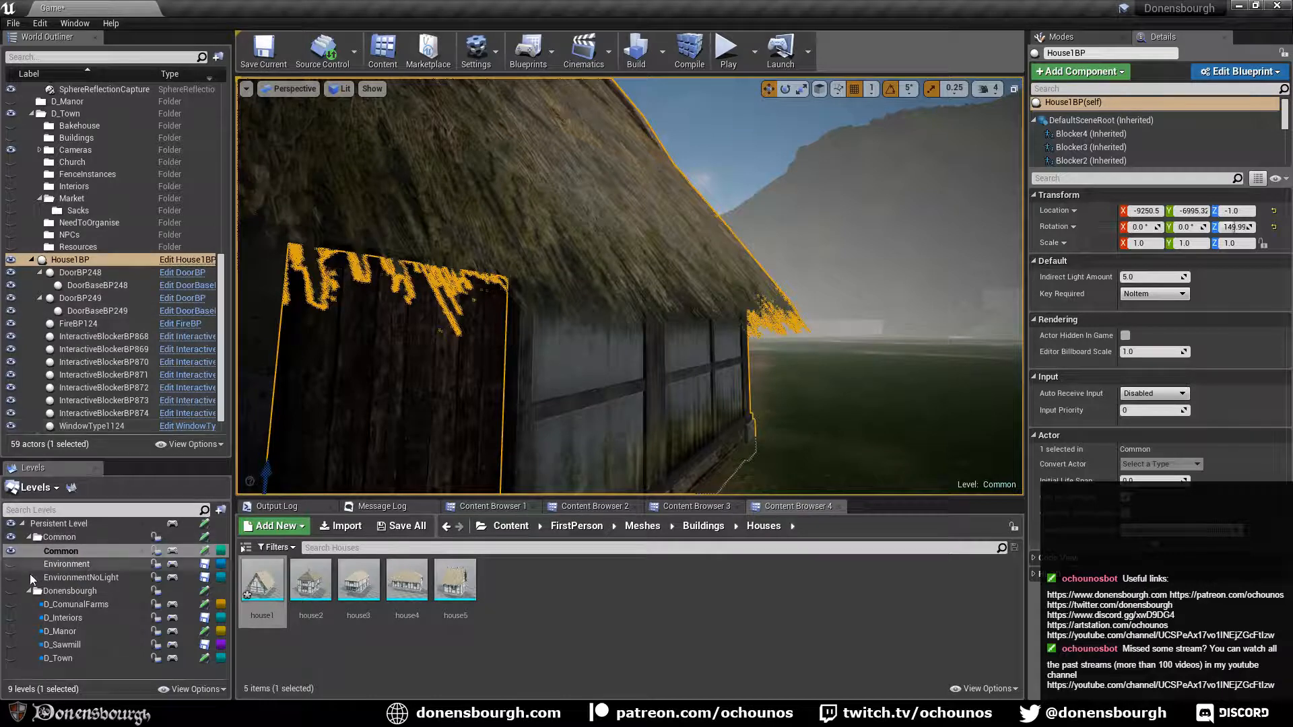
click(11, 578)
click(12, 579)
click(11, 591)
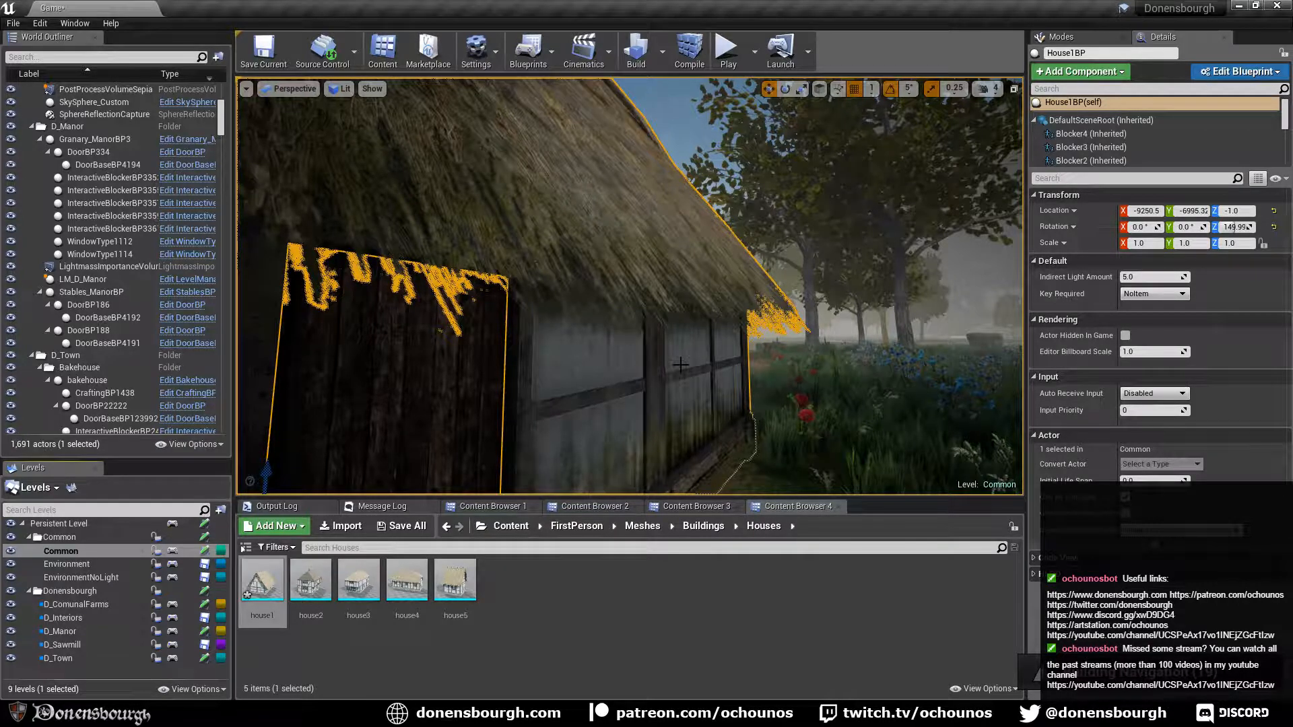
Examine the timber-framed houses across the village, going through the saved market, river and garden camera viewpoints.
key(w)
right_drag(680, 364, 788, 377)
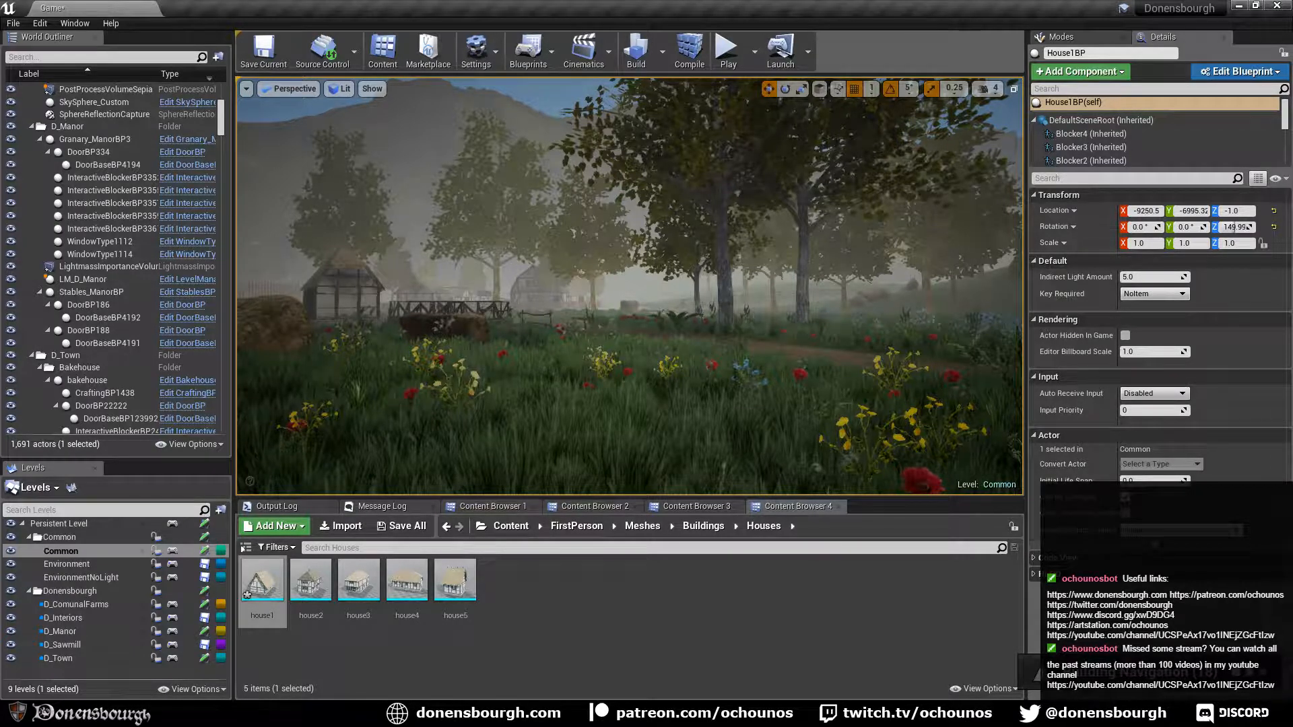
key(1)
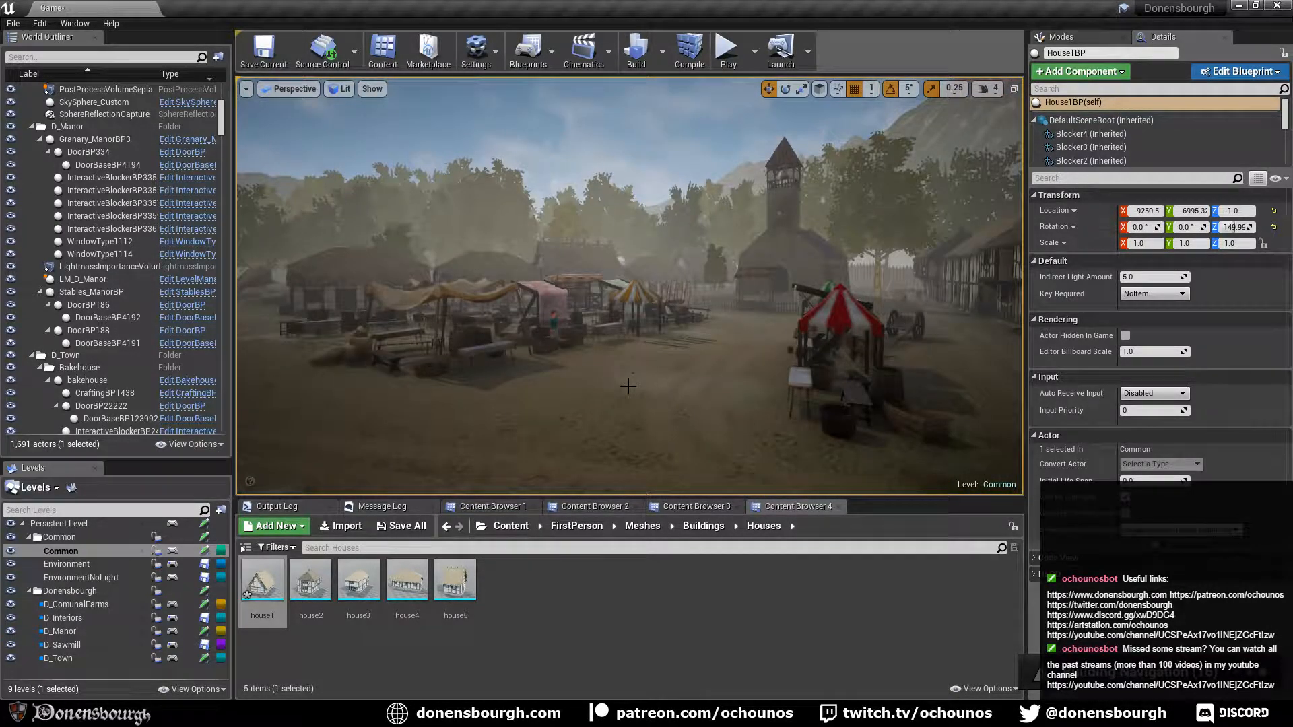
right_drag(628, 386, 493, 401)
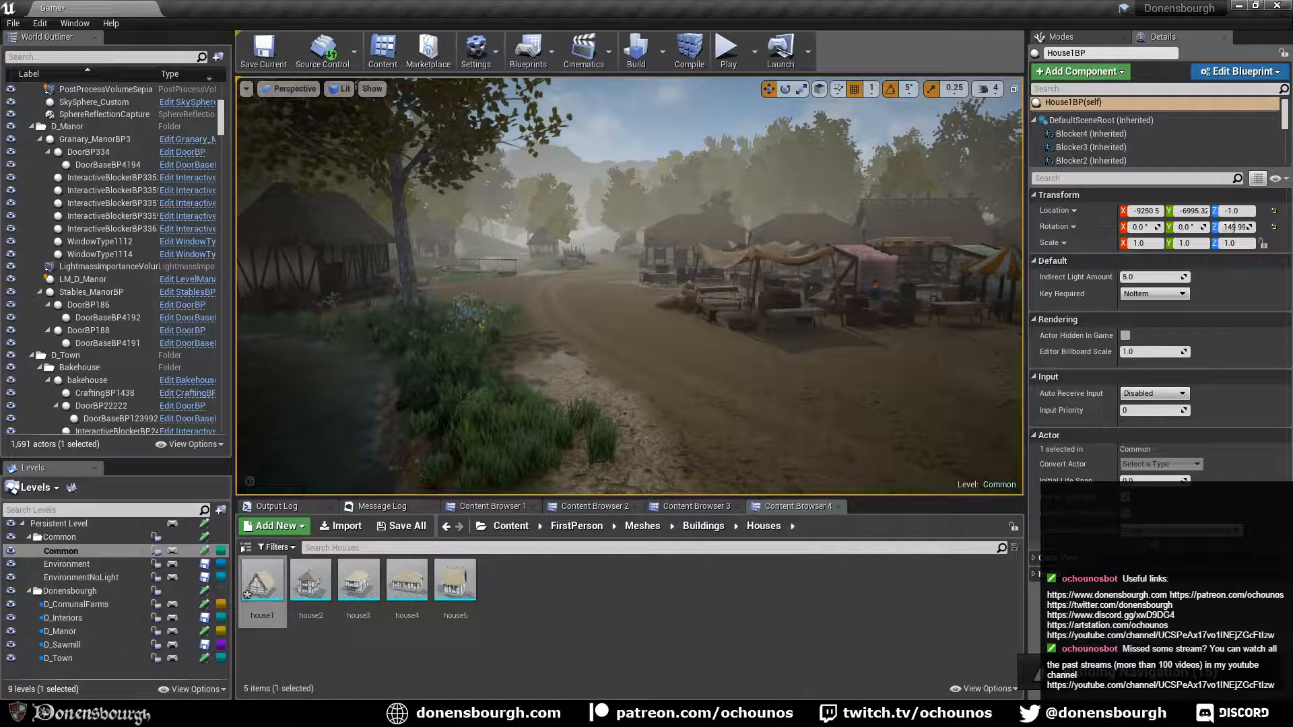
key(w)
right_drag(628, 286, 493, 266)
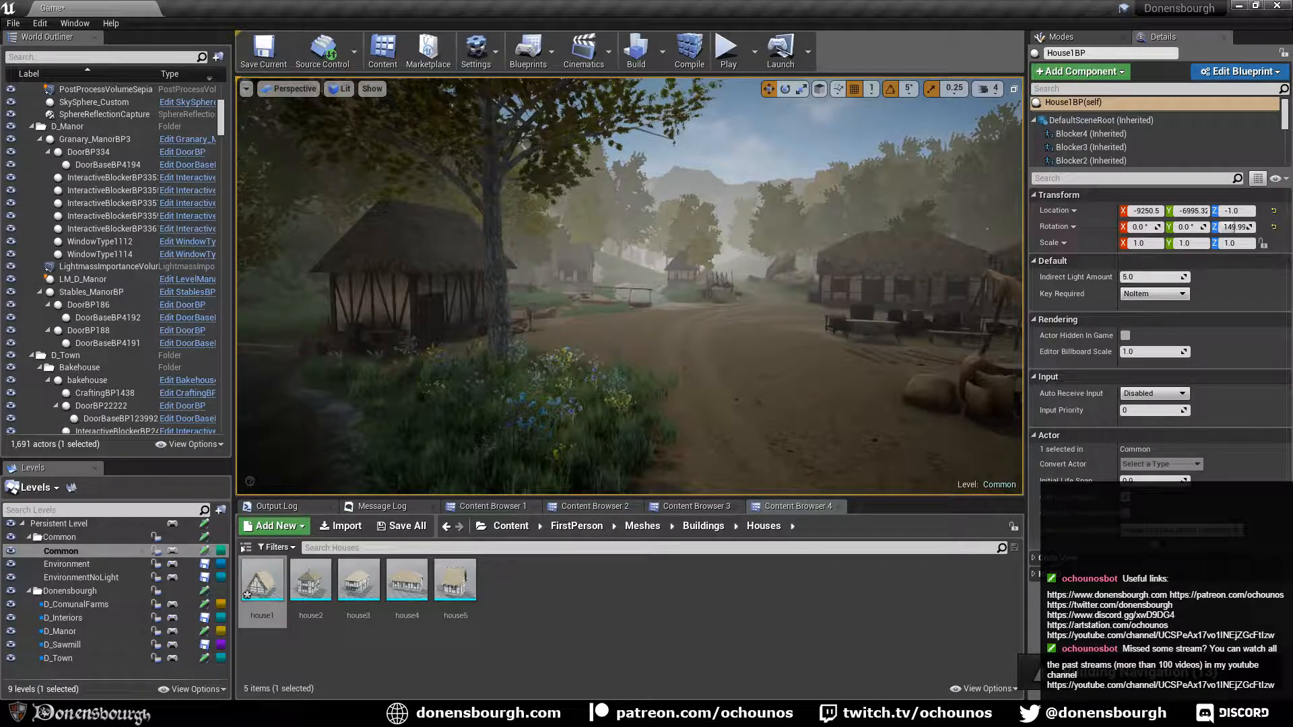
key(1)
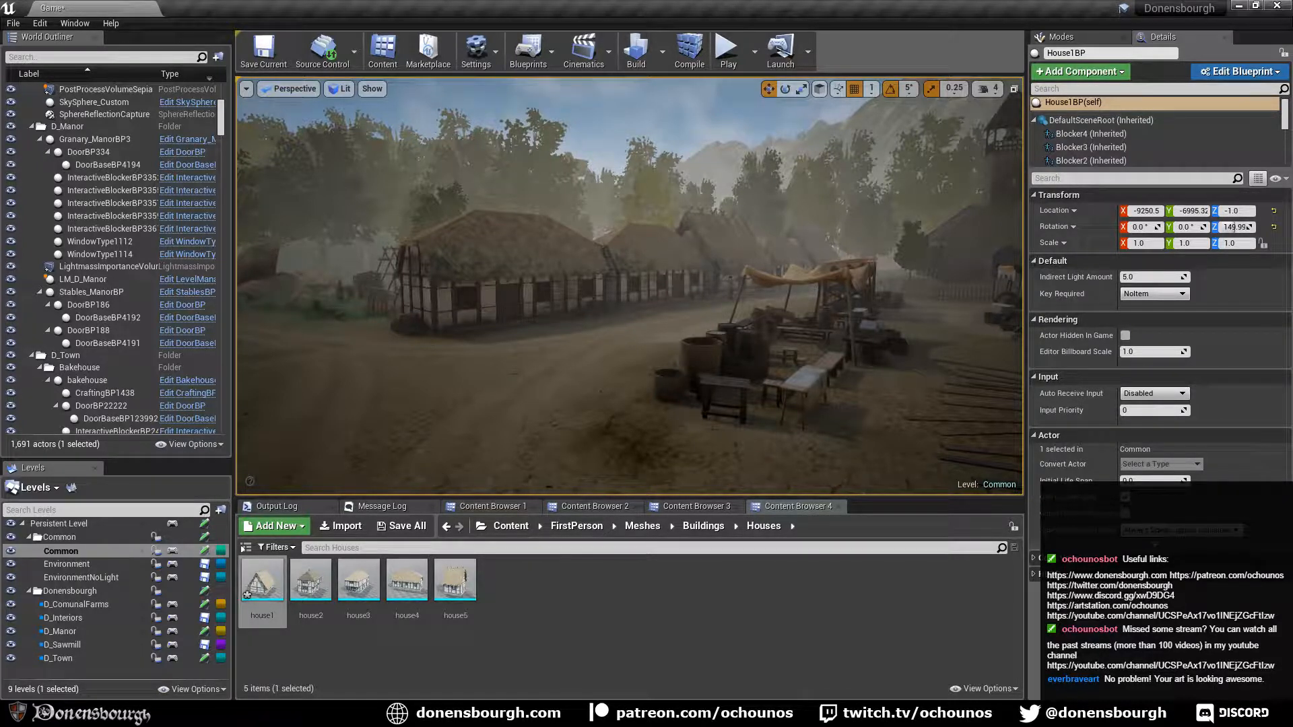
key(2)
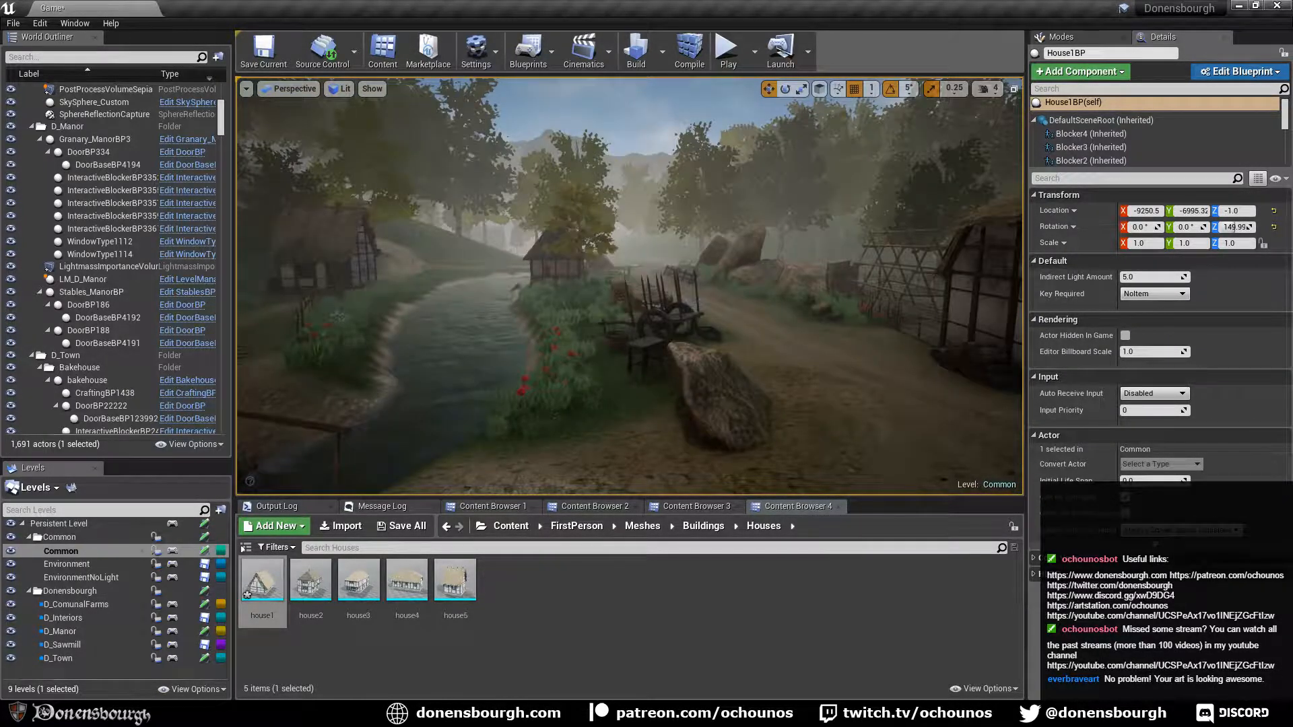
key(3)
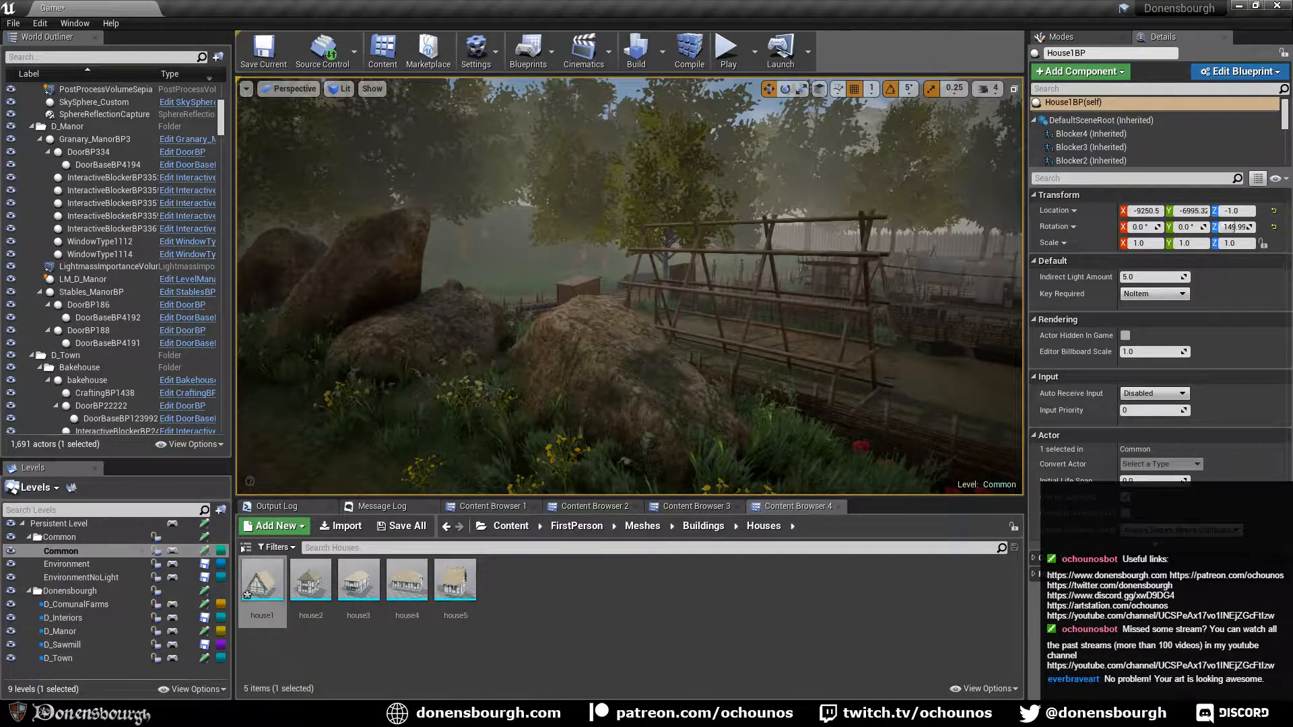
key(4)
key(5)
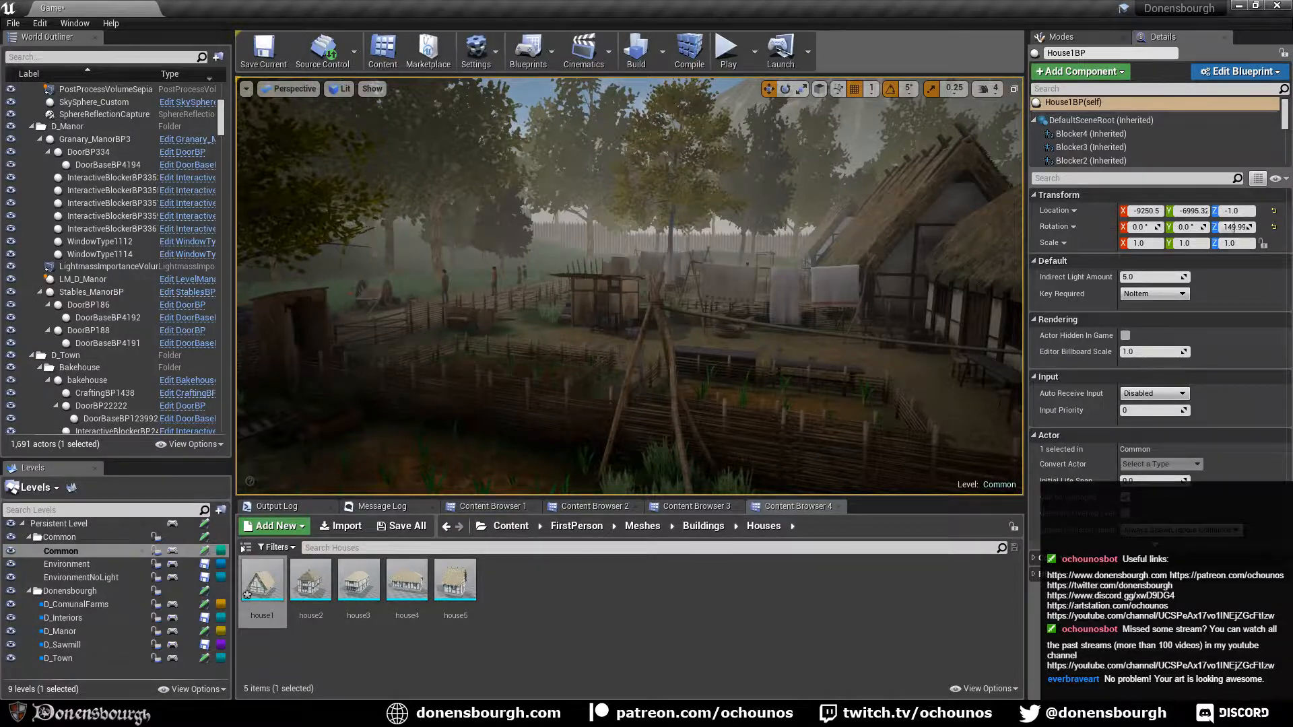
key(2)
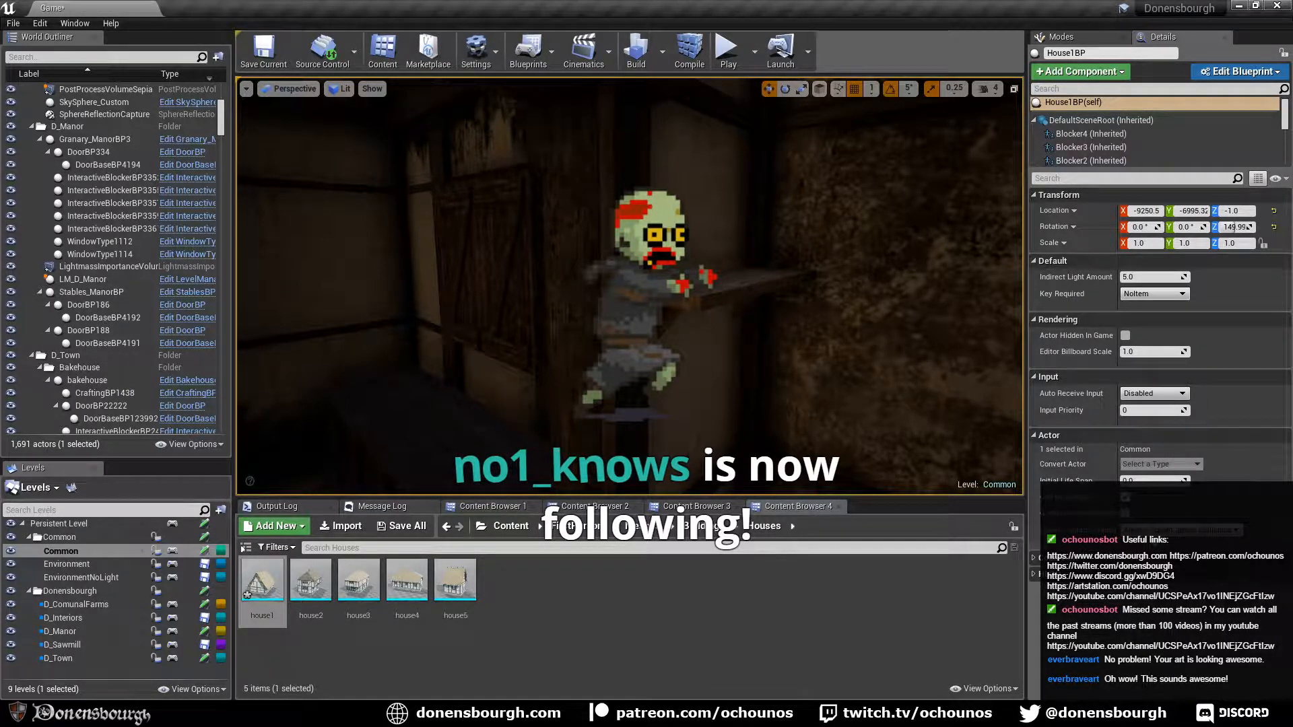
Start a play session in the level, walk around the house and inspect the inventory and vault contents.
key(alt+p)
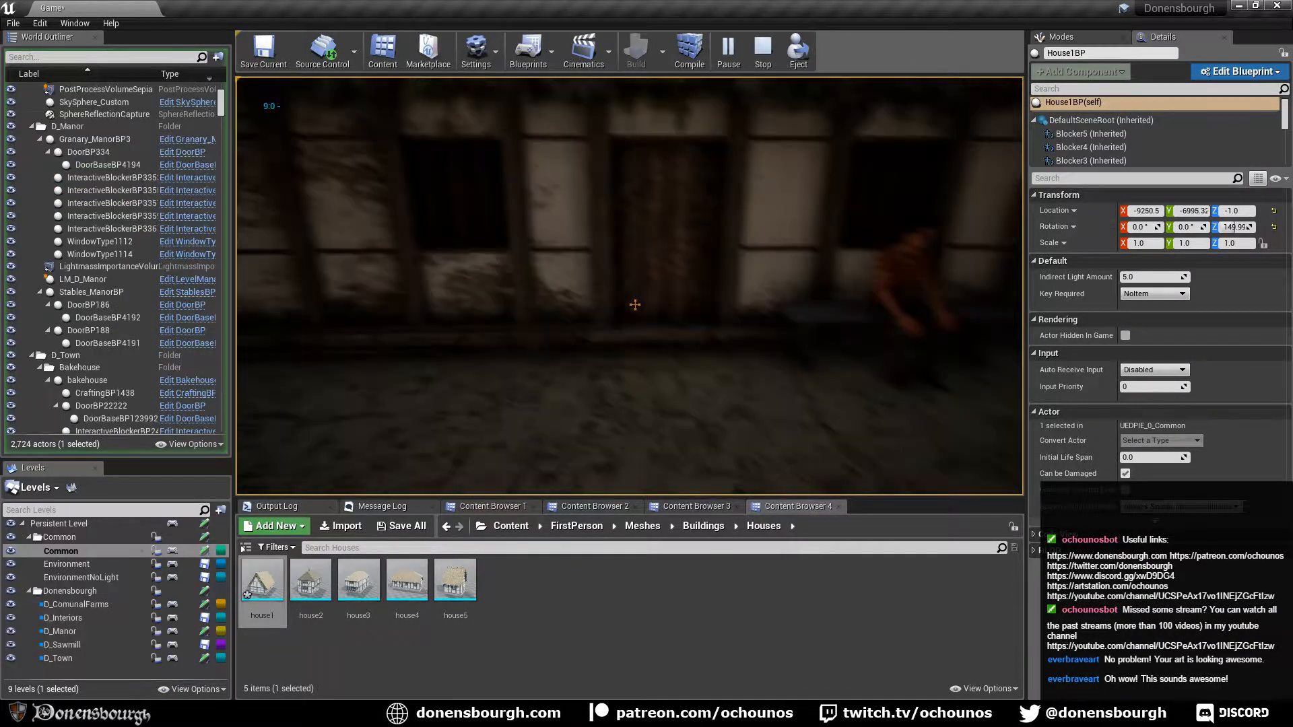
key(w)
key(w)
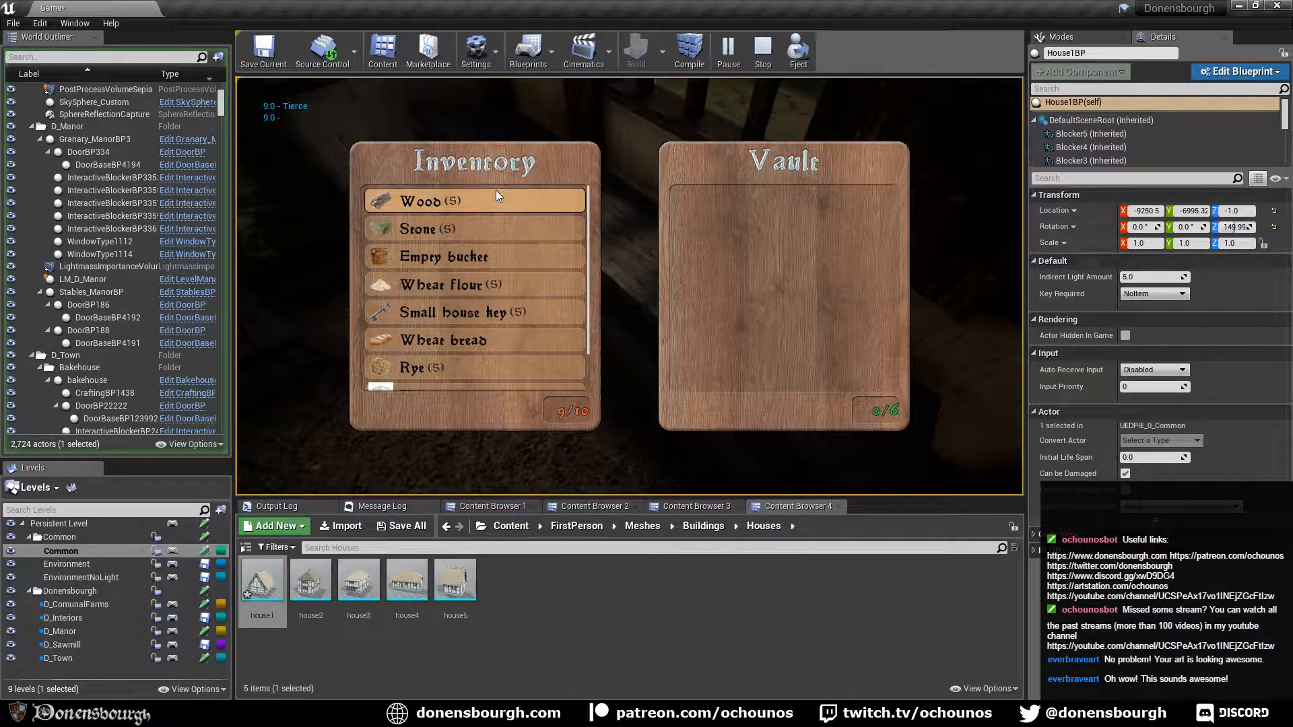
key(Tab)
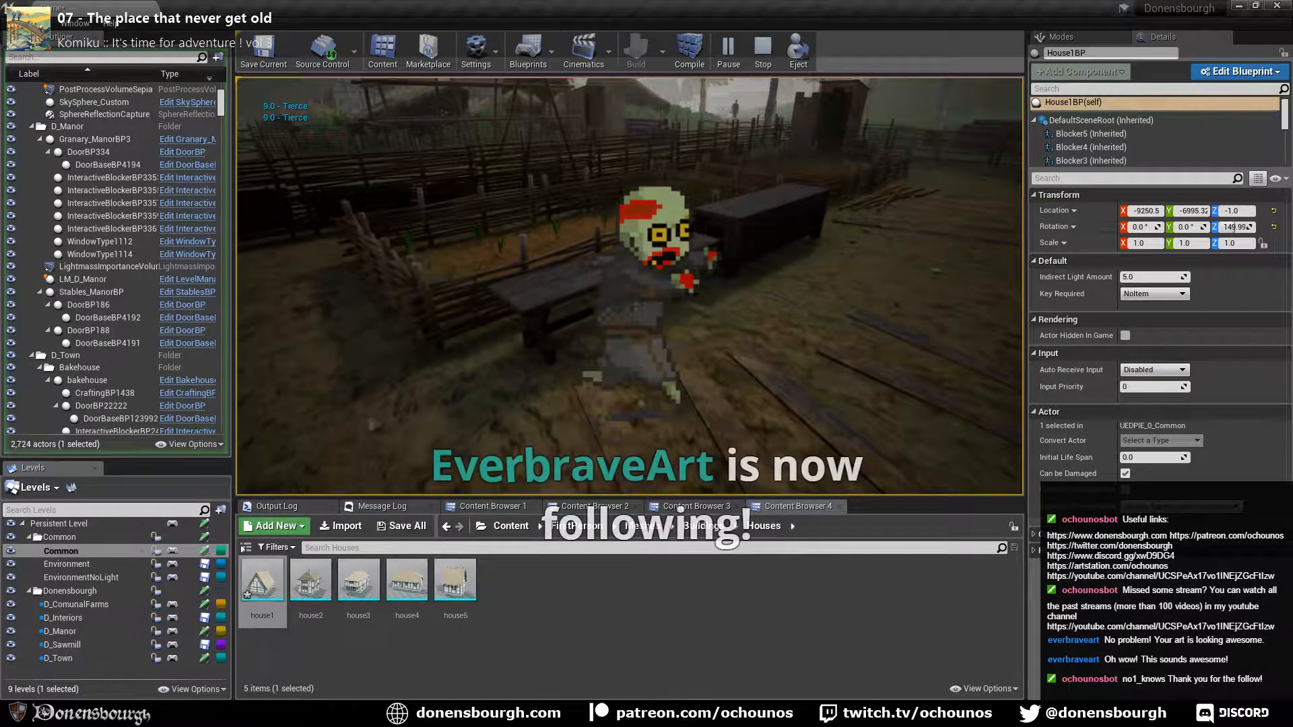
Check the inventory with seed onions and a hoe in hand, and plant seeds in the fenced garden bed.
key(w)
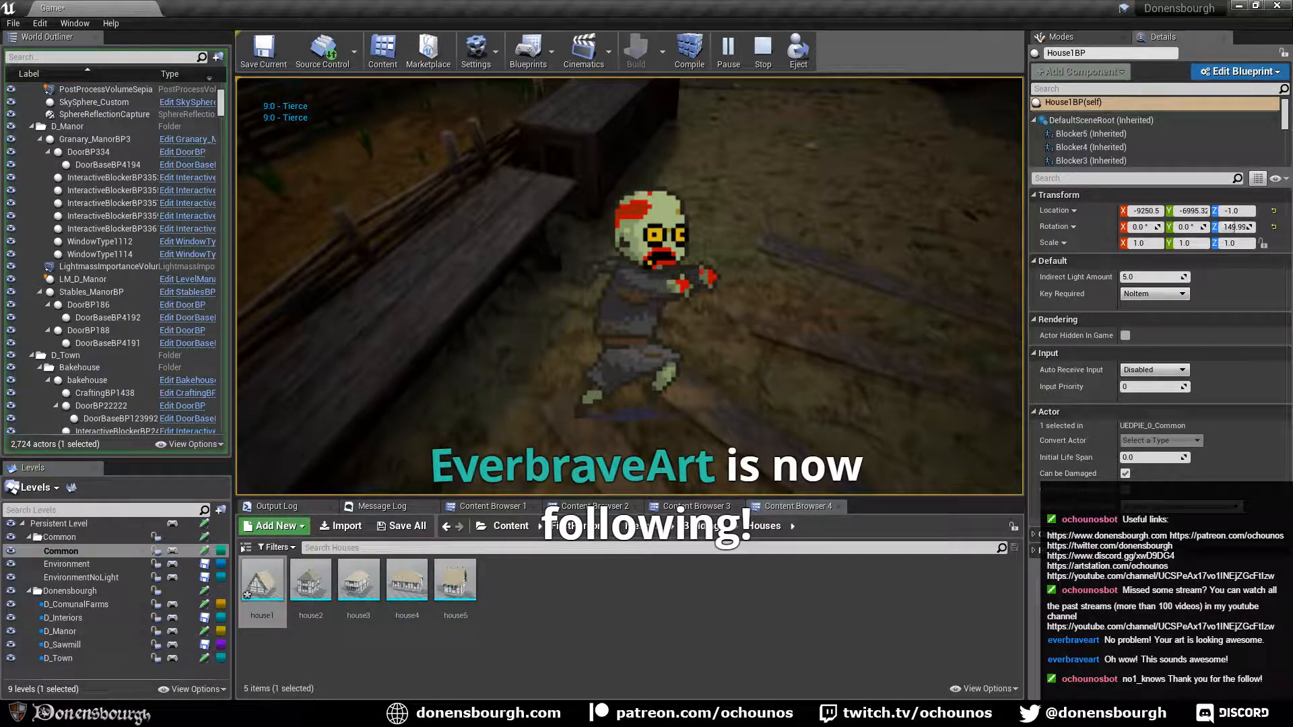
key(Tab)
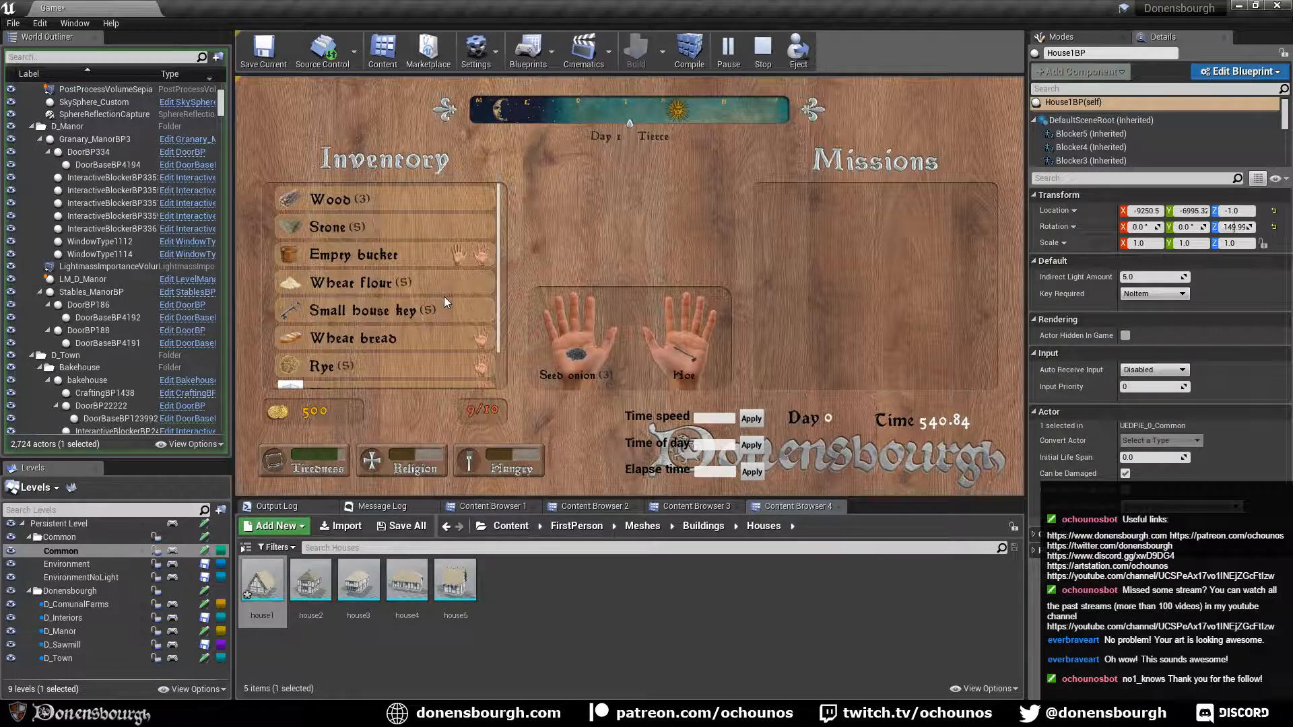
key(i)
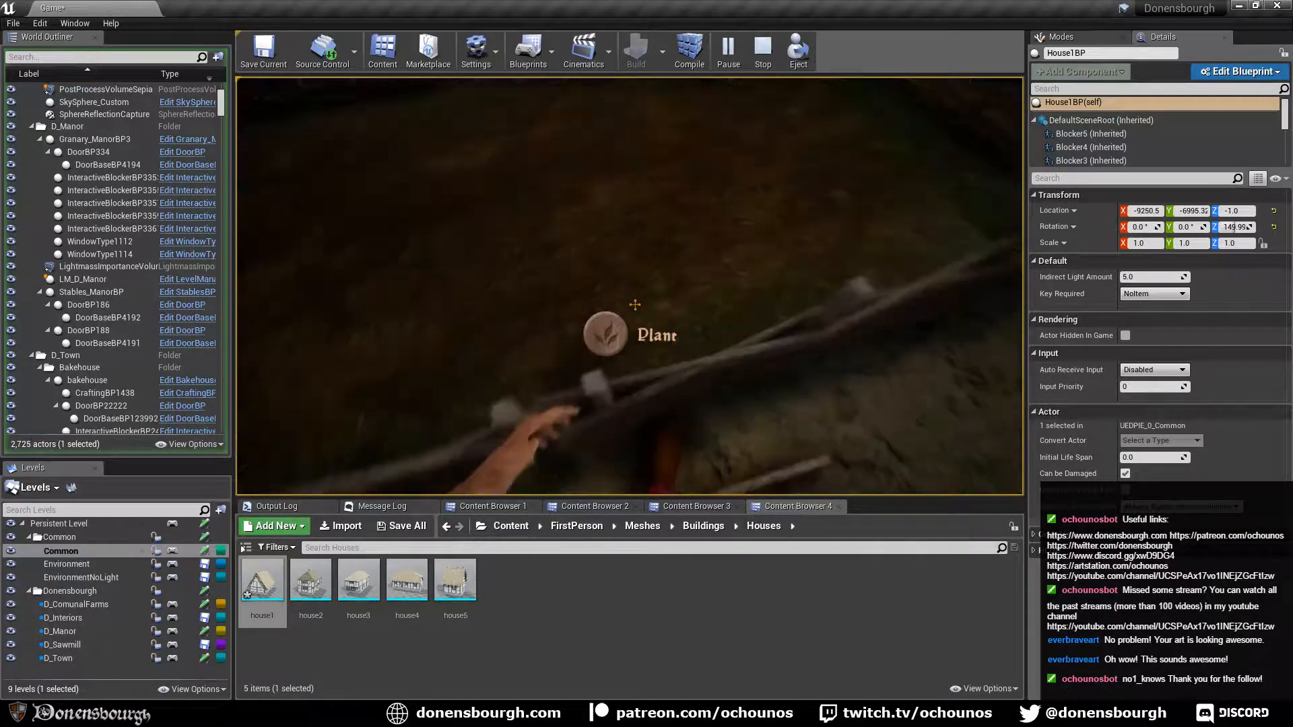
click(635, 305)
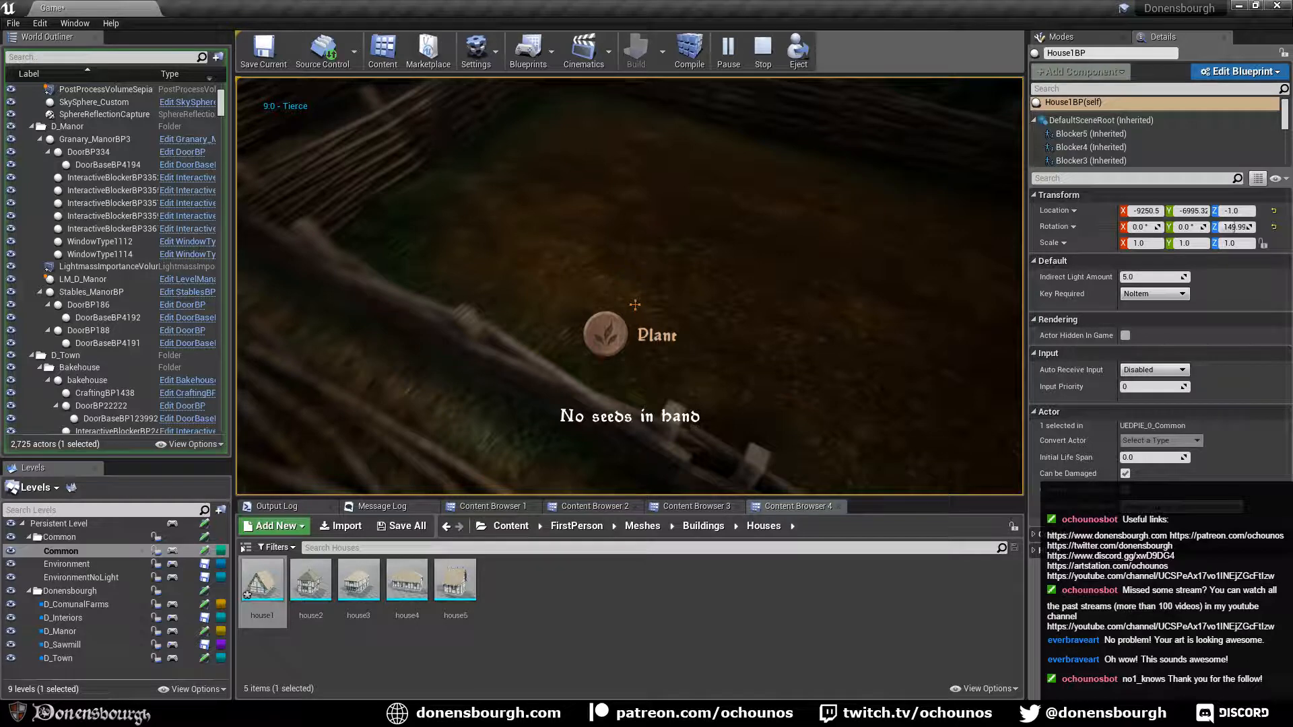
Sit down in the courtyard facing the hanging laundry while time runs at 1200x, and stand back up.
key(w)
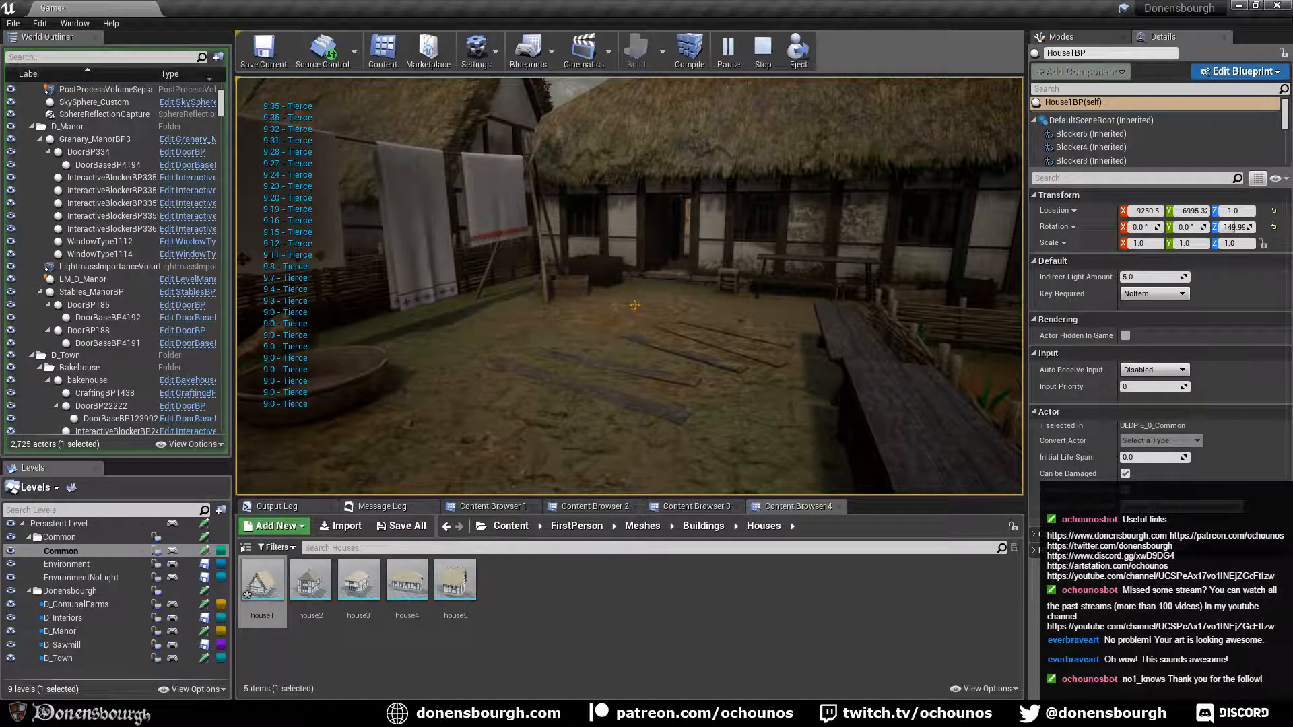
key(w)
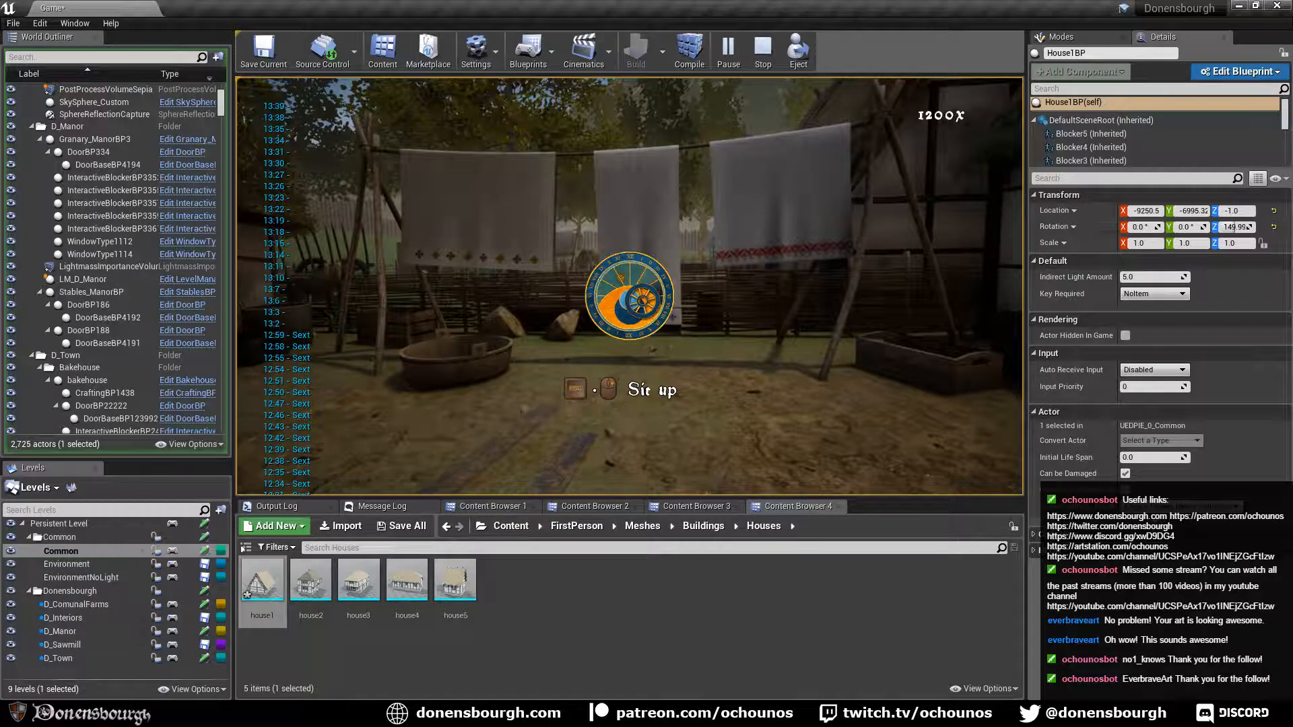
key(Escape)
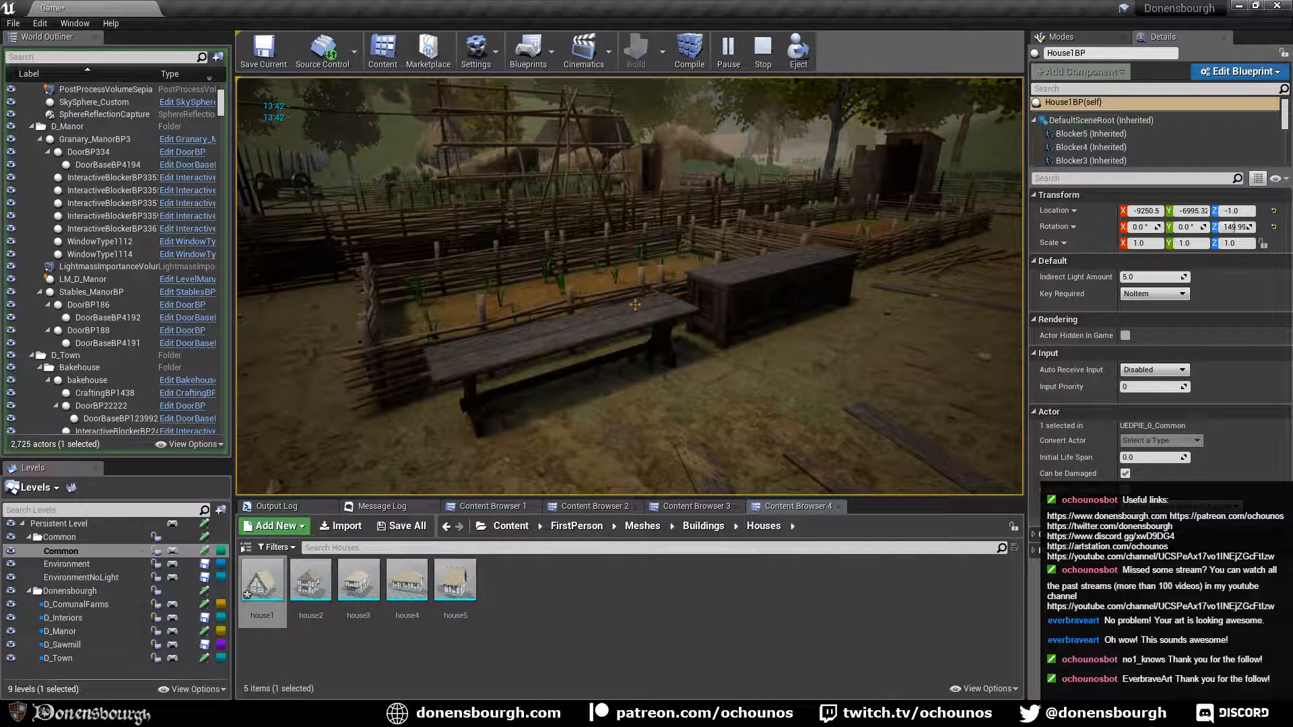
Walk around the yard, fast-forward time to Vespers and go through the open door into the house.
key(w)
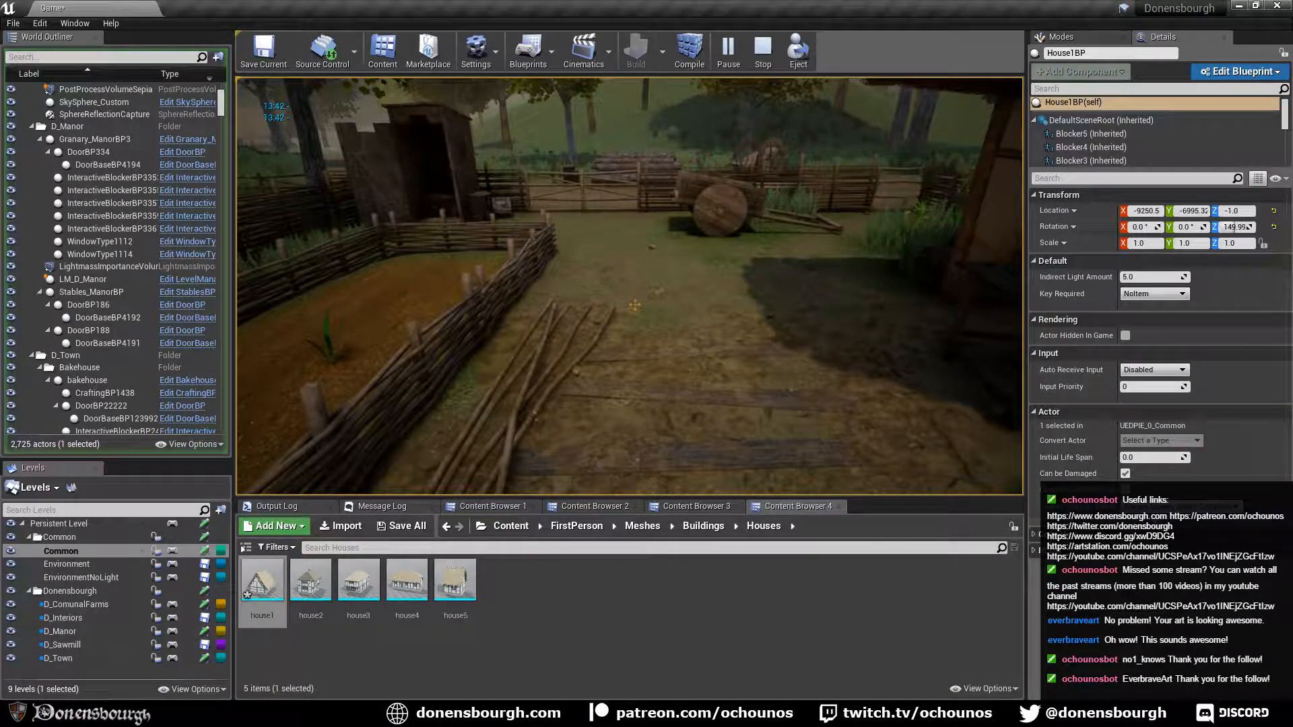
key(t)
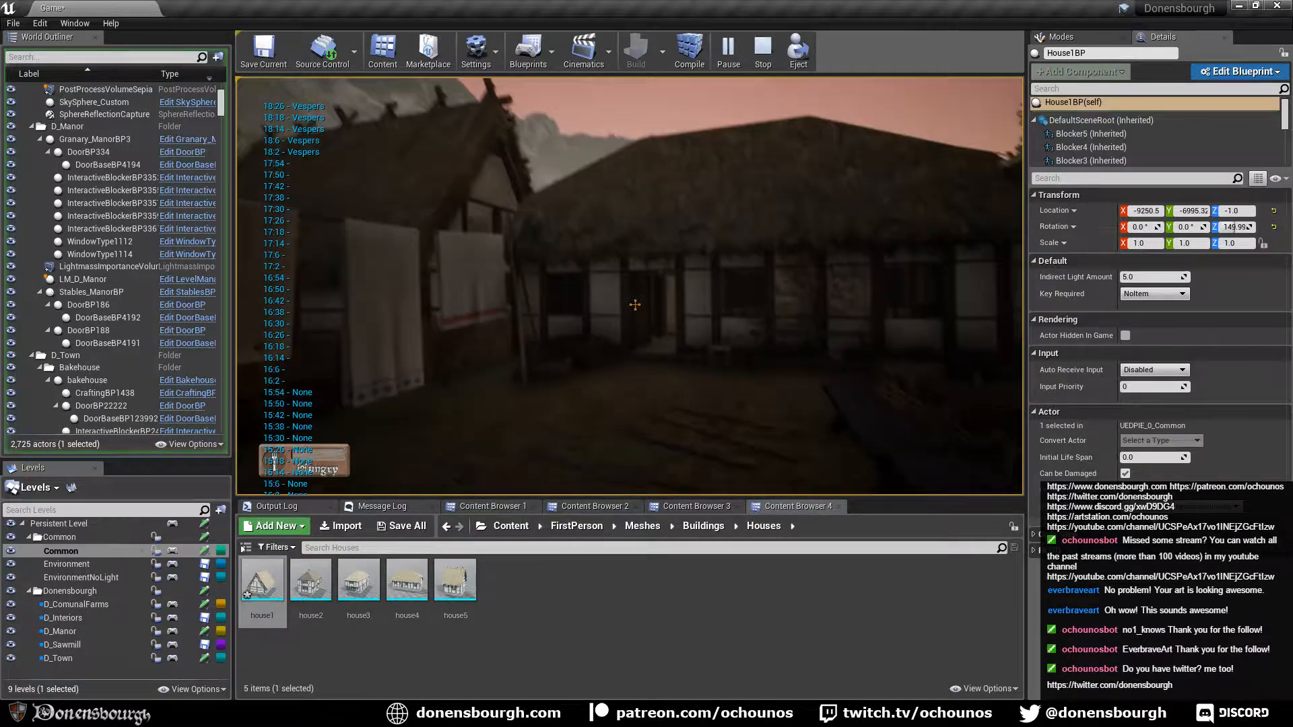
key(t)
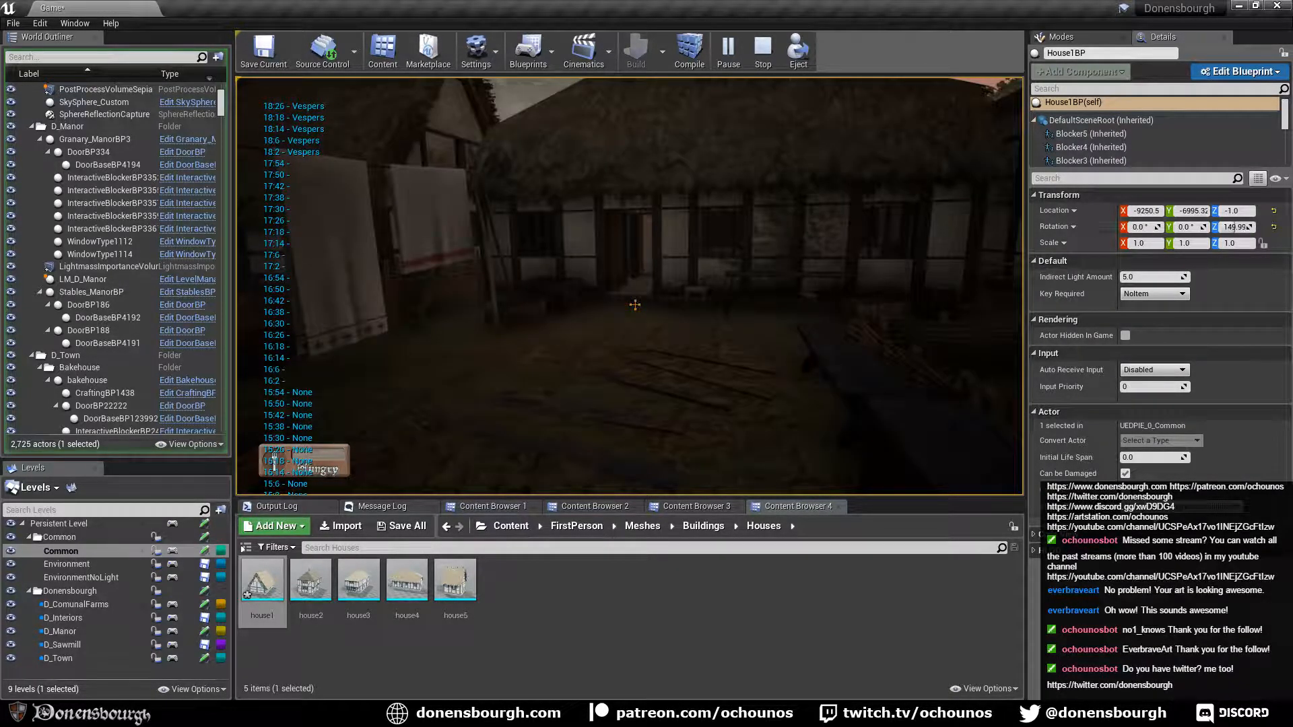
key(w)
key(shift)
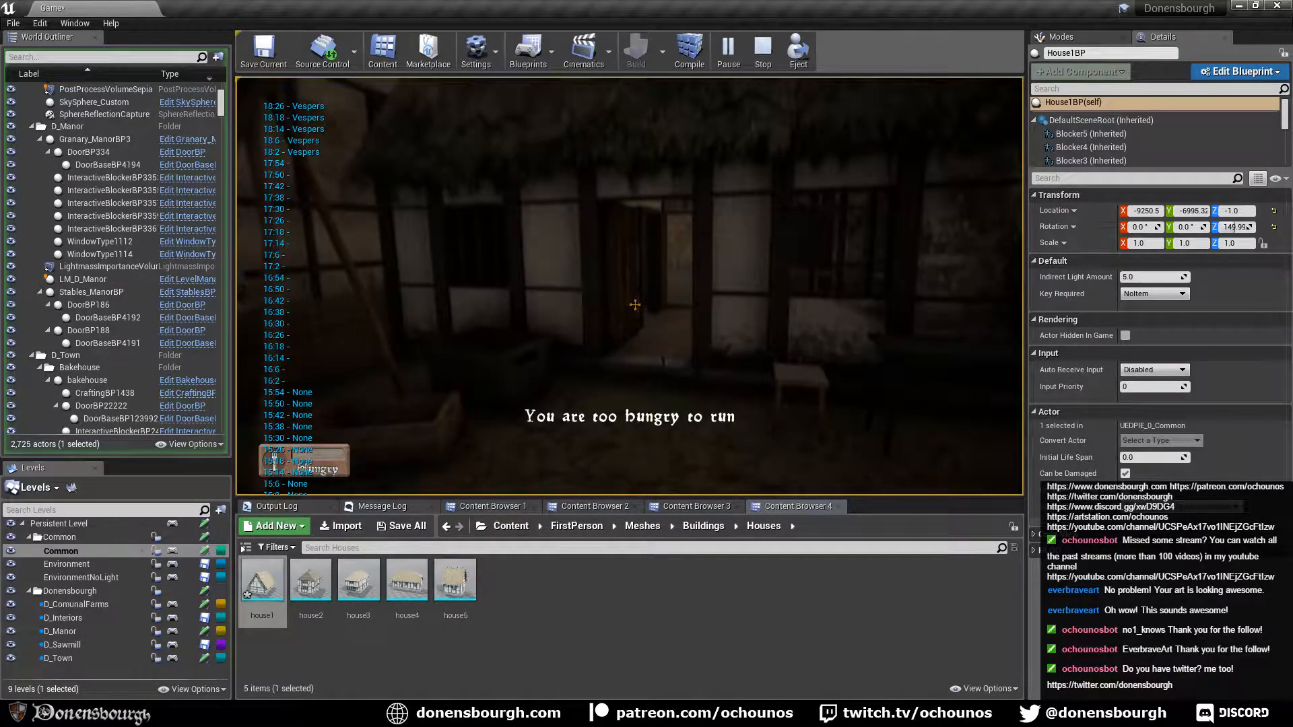
key(w)
key(w)
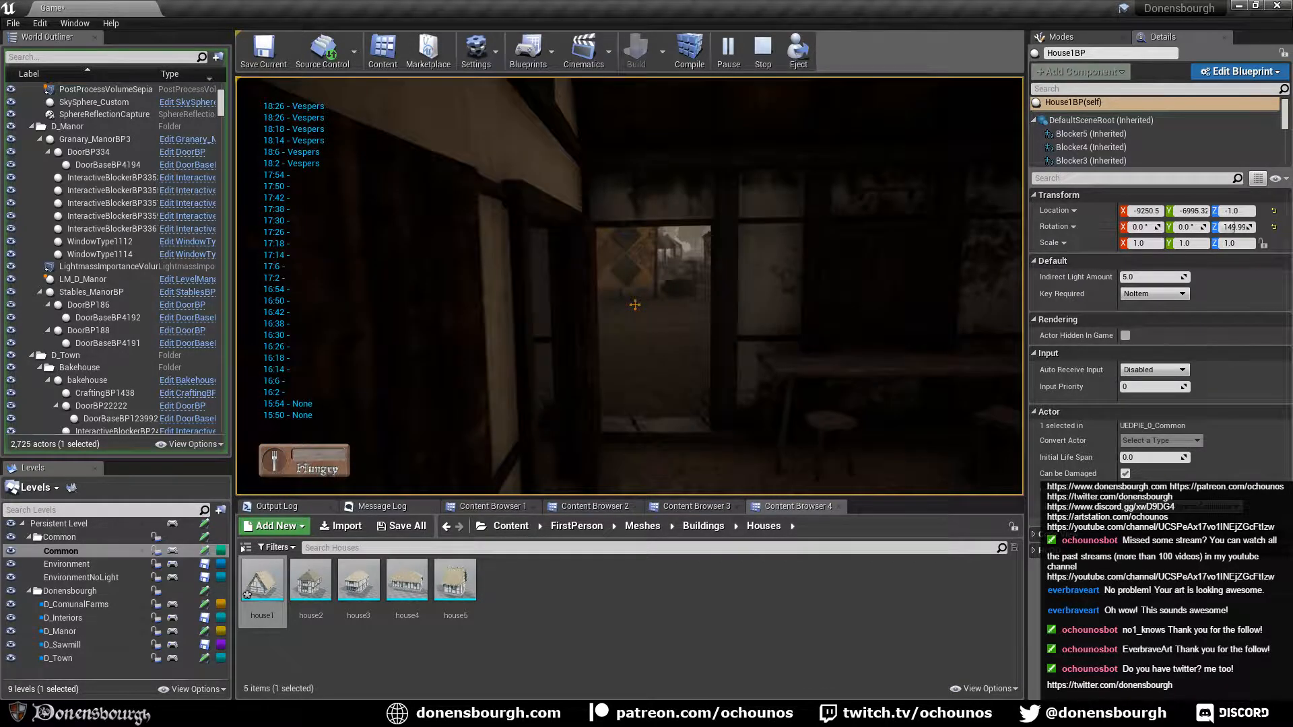
Walk out of the house, talk to the villager in red and answer "Hello, not at the moment, I'm just walking around.".
key(w)
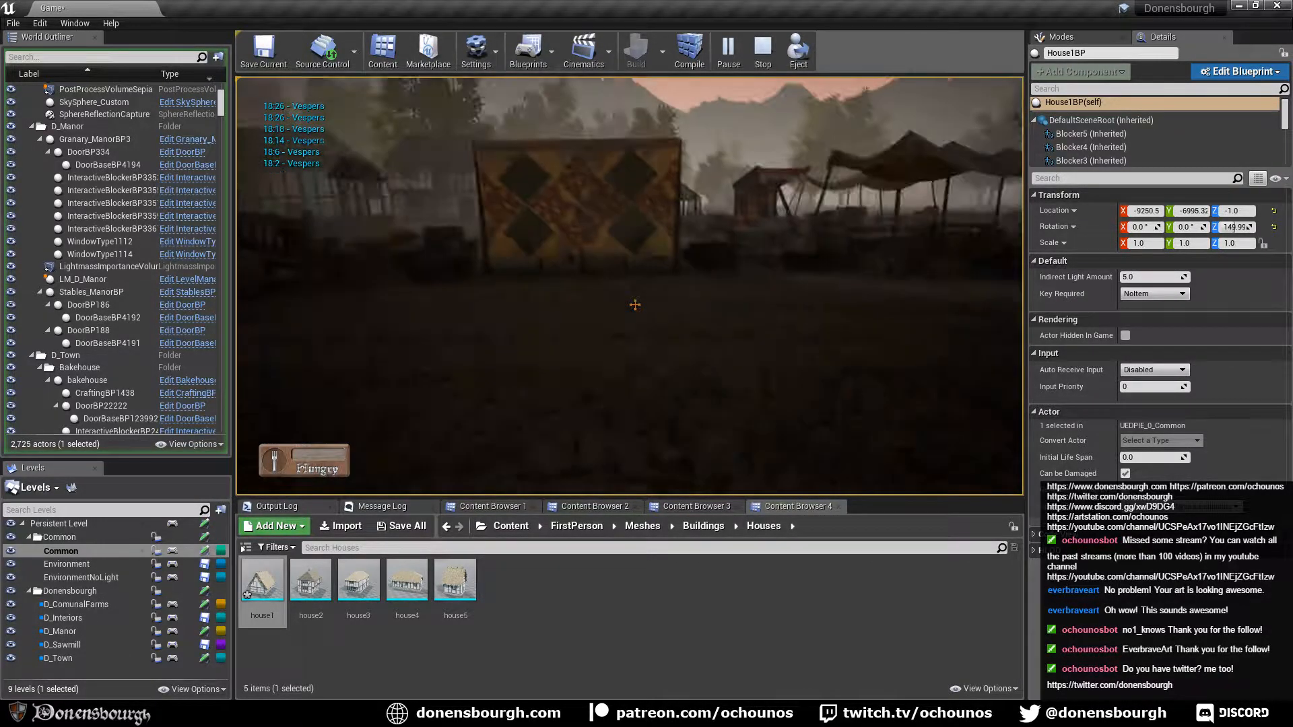
key(w)
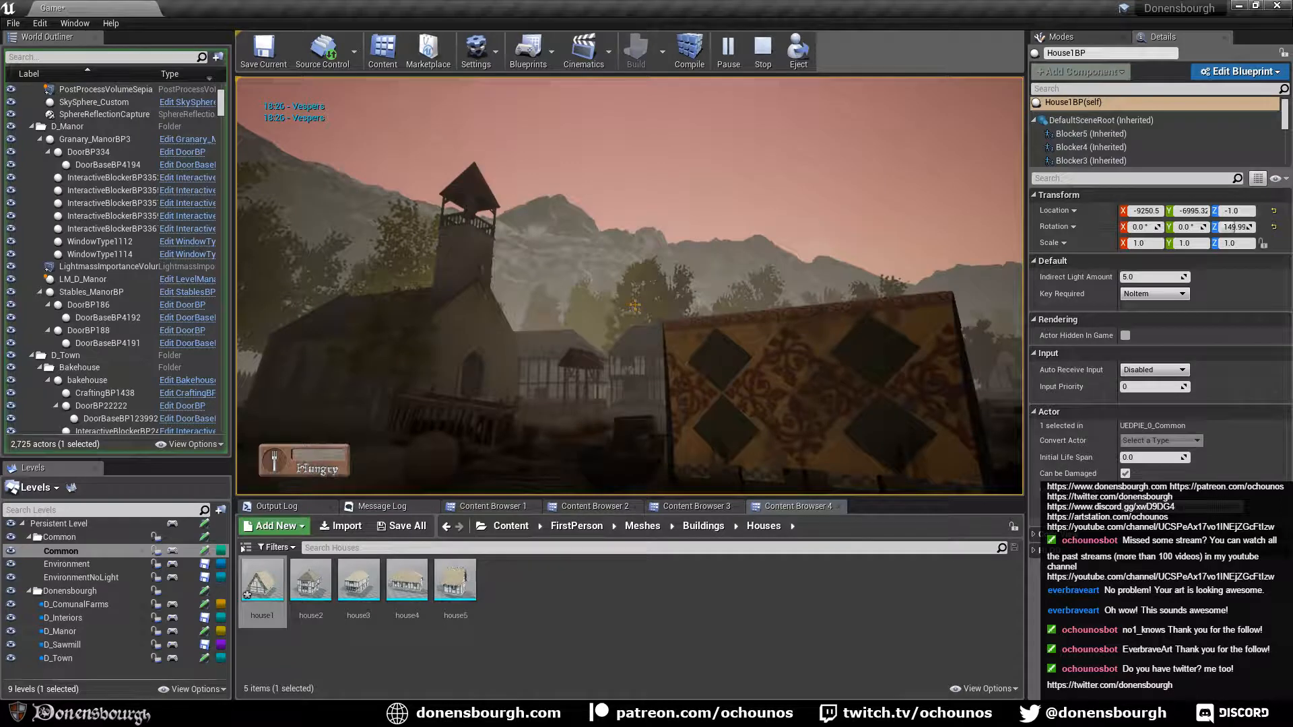
key(w)
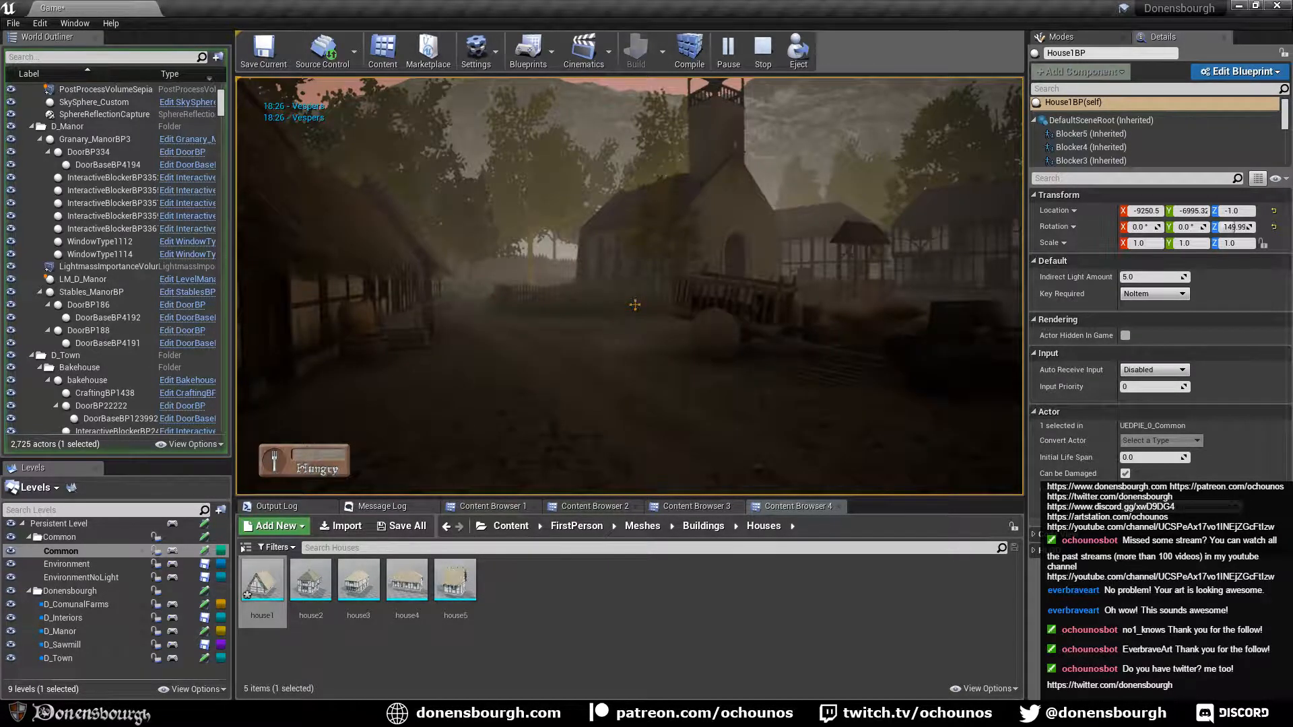
key(w)
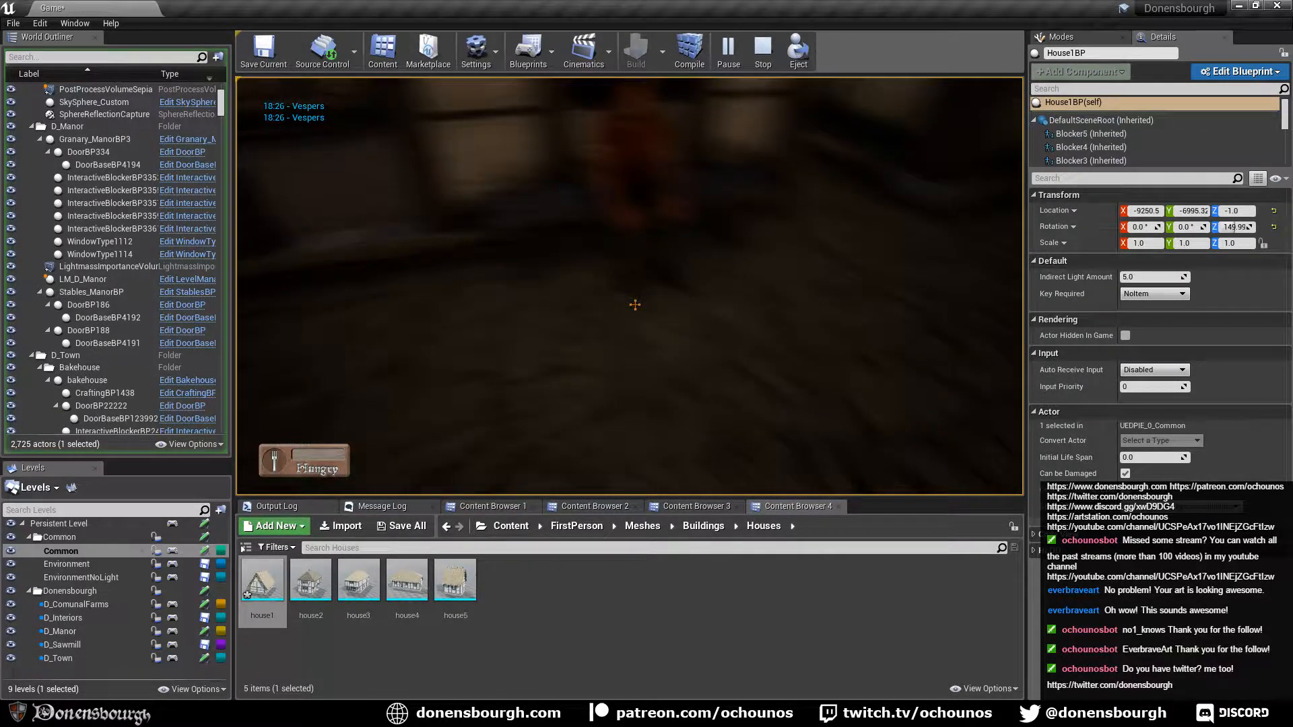
key(w)
key(e)
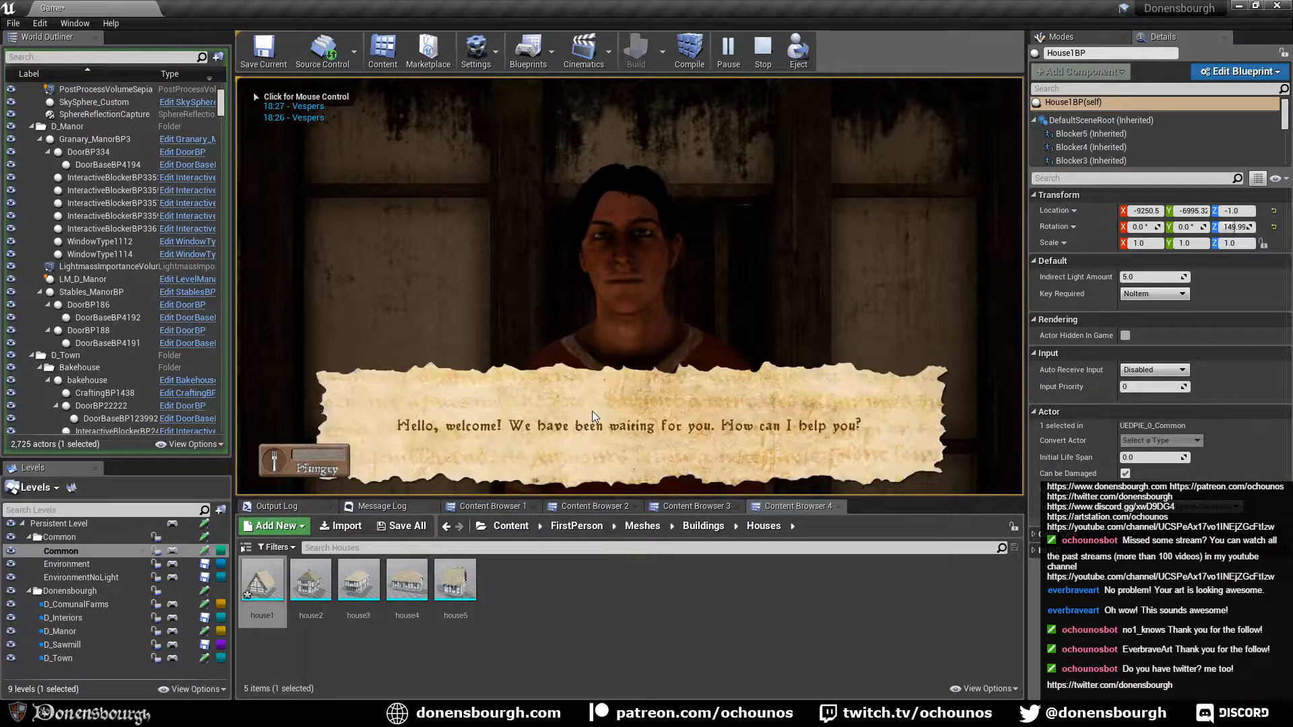
click(647, 429)
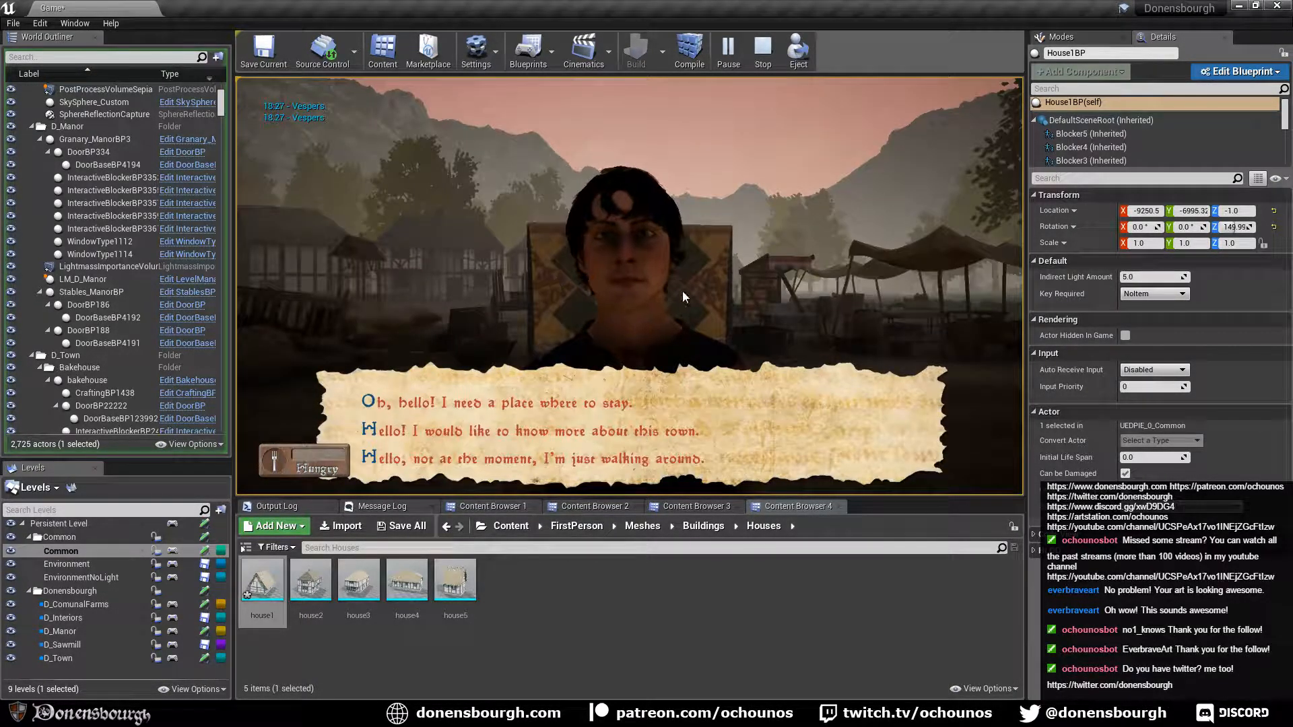
click(574, 466)
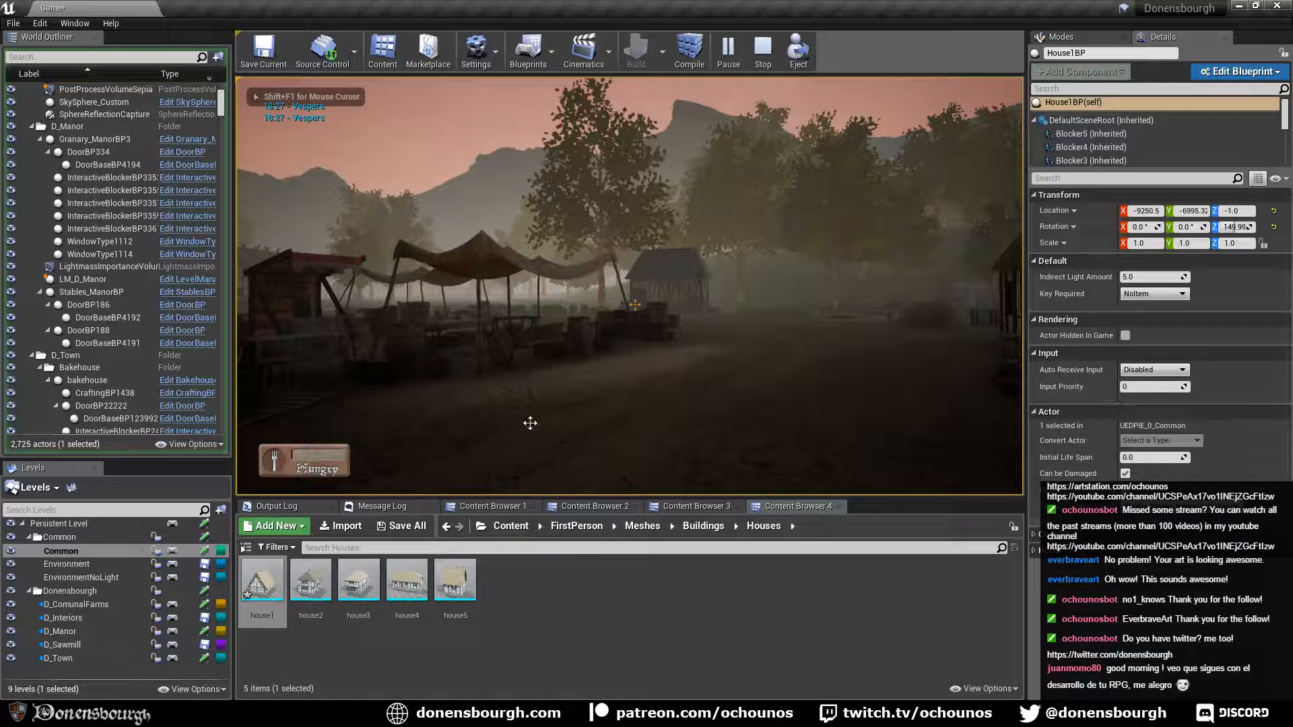
Stop the play session and start a new one facing the patterned cloth and market stalls.
key(Escape)
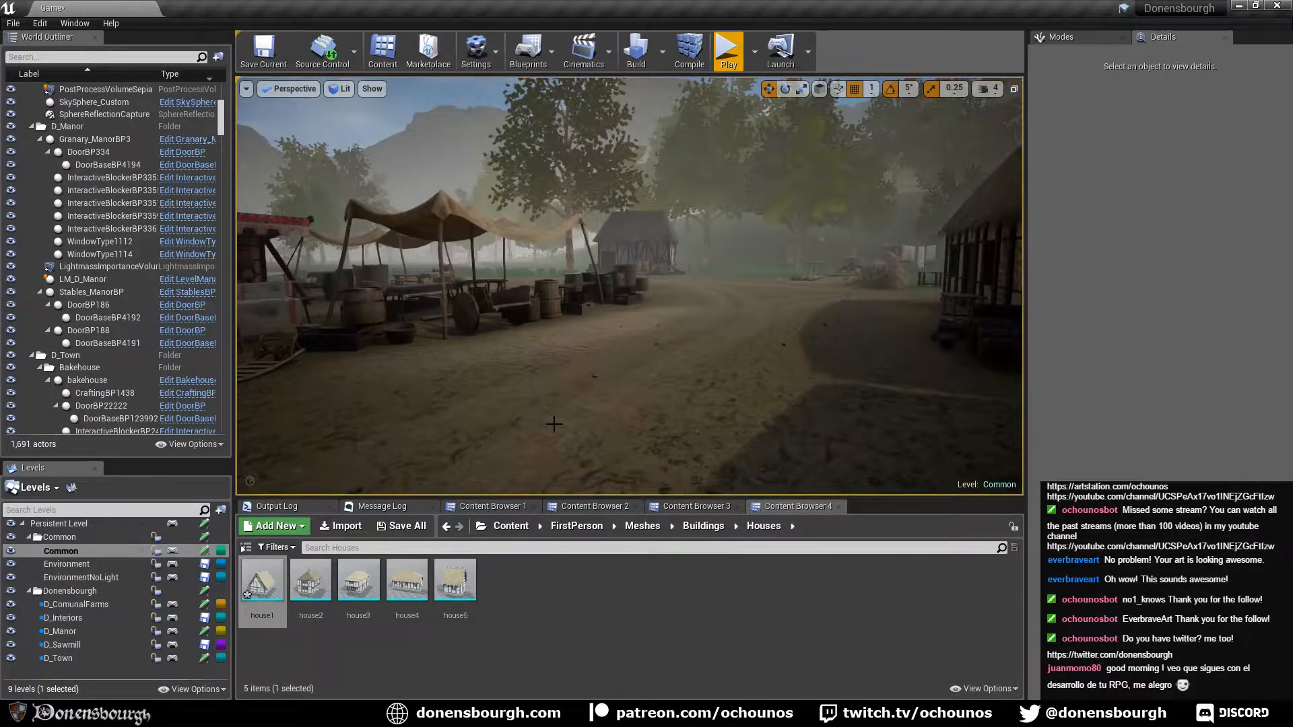
right_drag(546, 362, 242, 362)
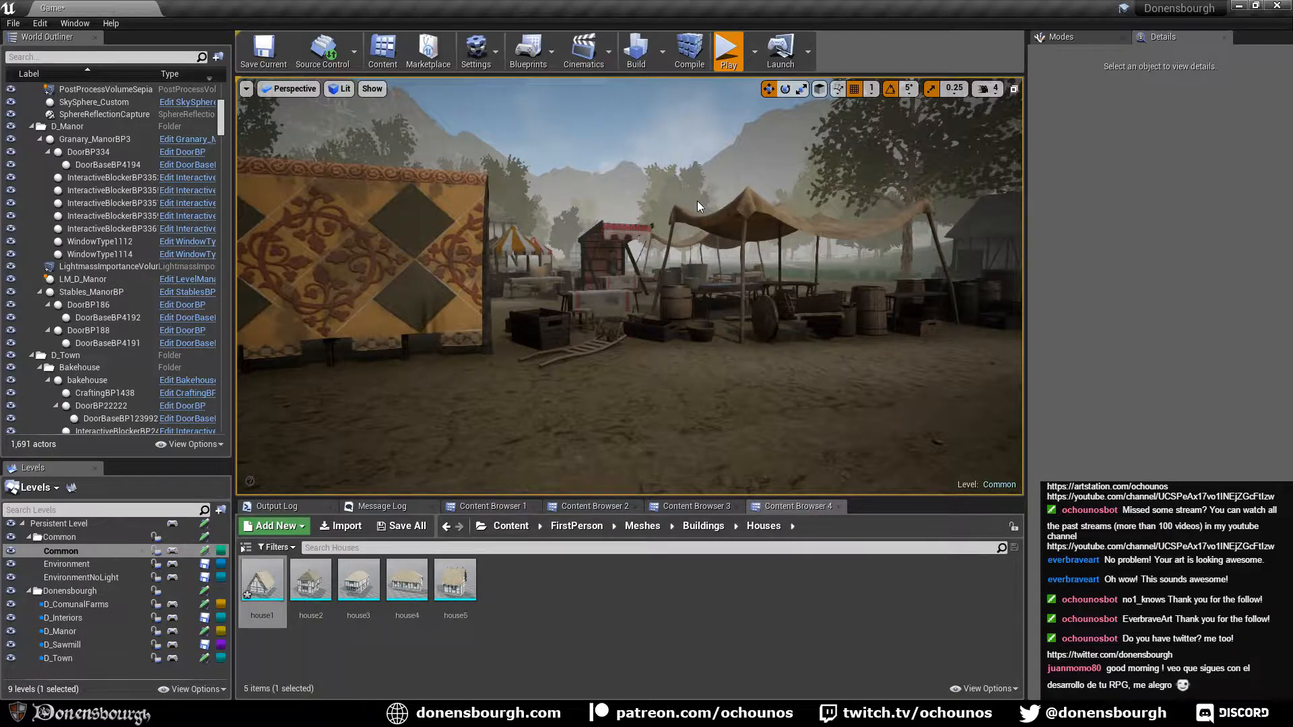
key(alt+p)
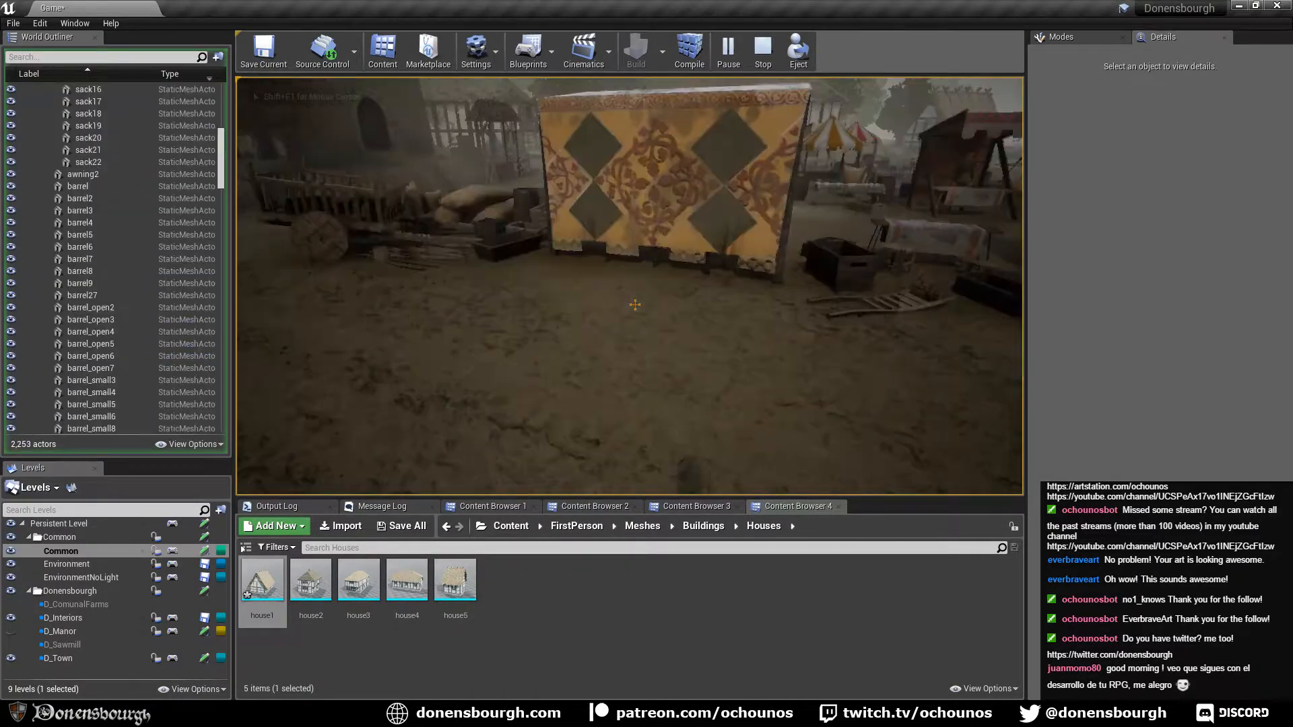
Run around the market square to the trader at his stall, view the trade inventories and close them.
key(w)
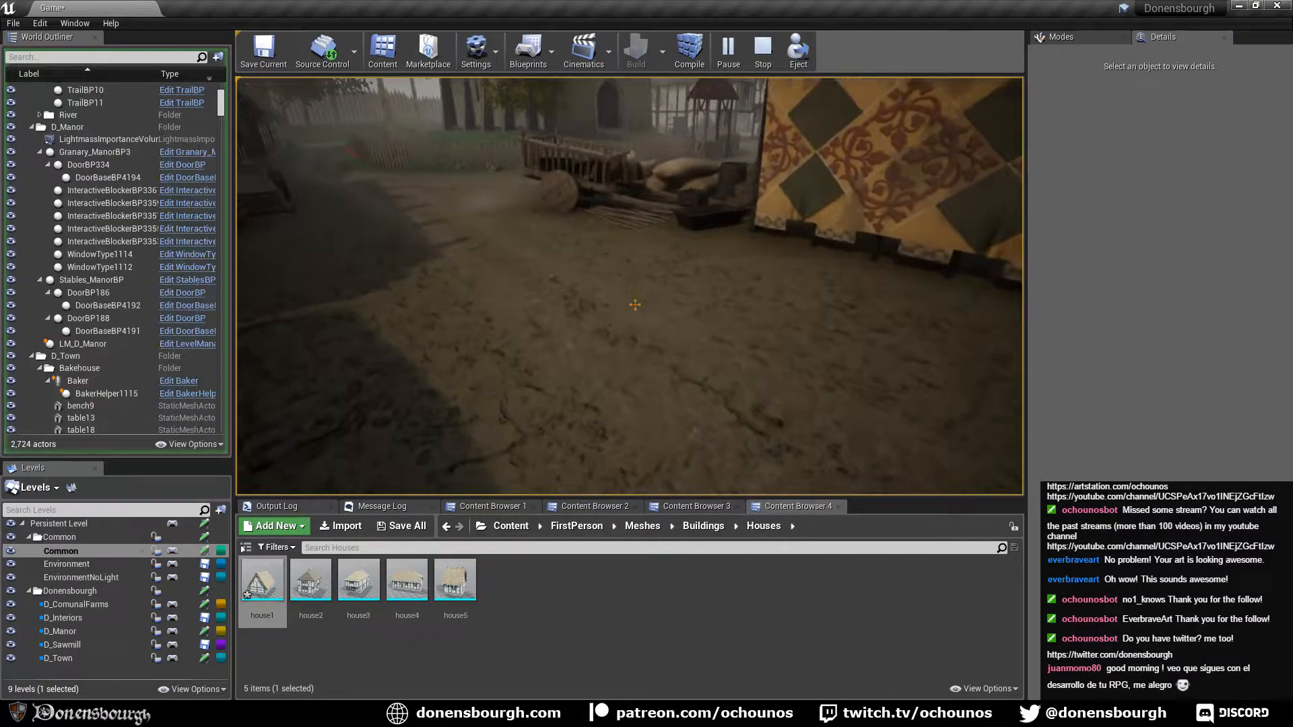
key(w)
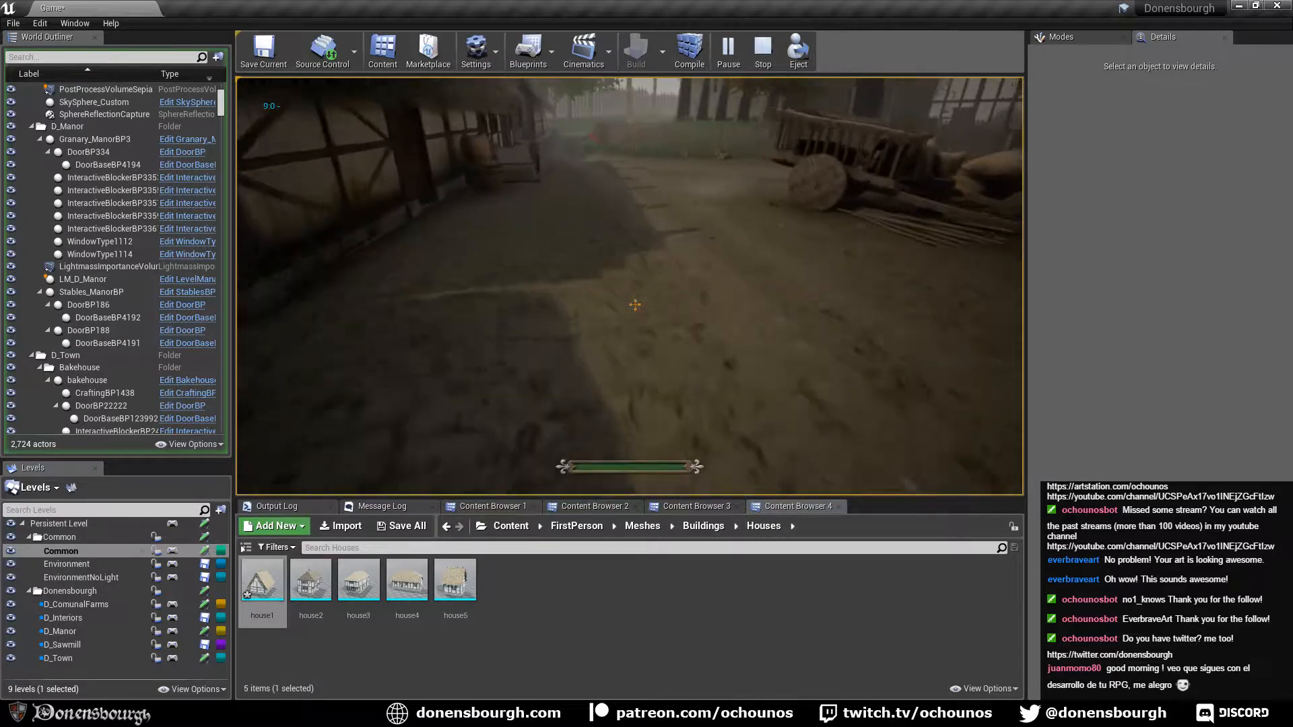
key(shift+w)
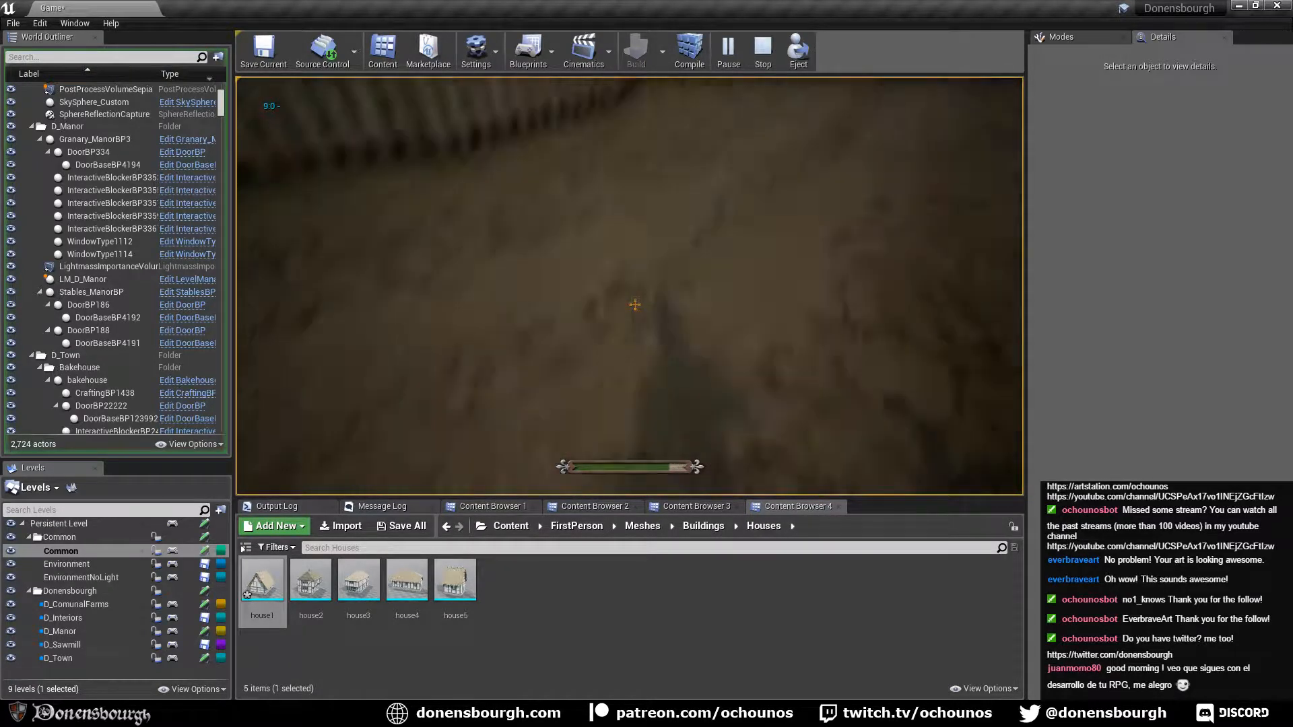
key(w)
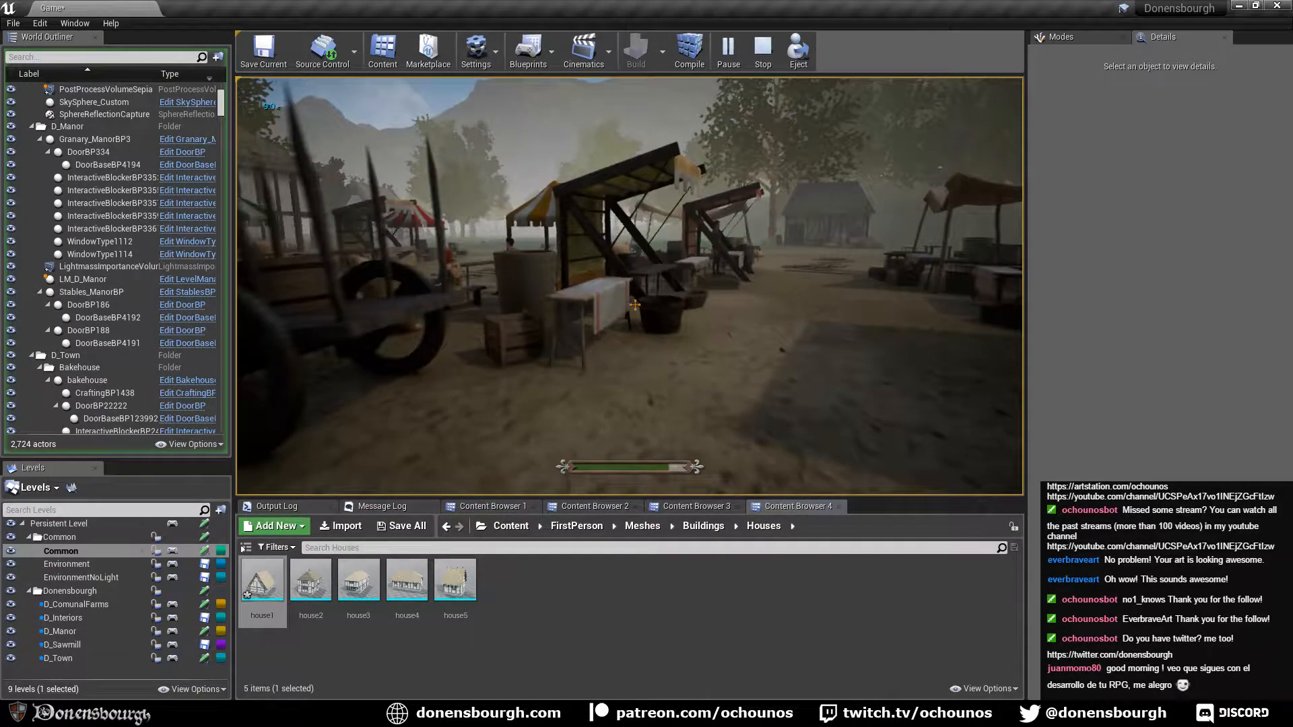
key(shift+w)
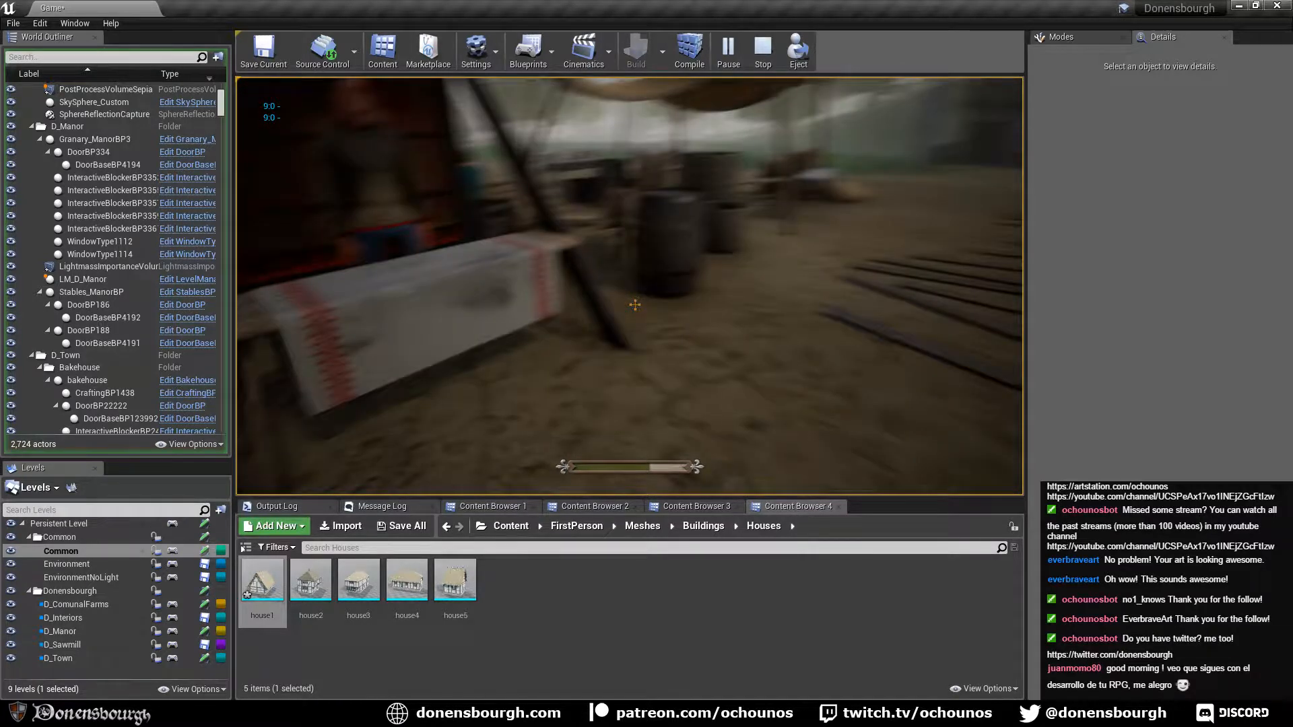
key(w)
key(e)
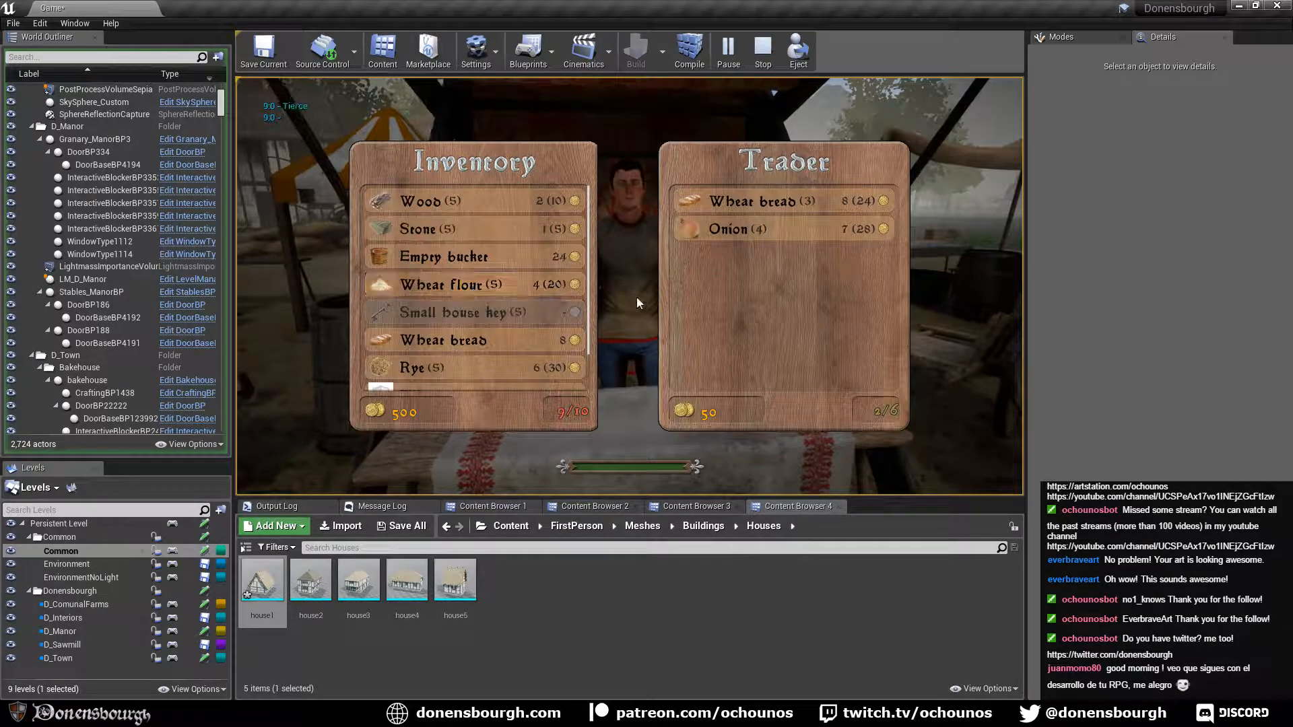
key(e)
Run from the market stalls to the church, pass through the fence gate and open the church door.
key(w)
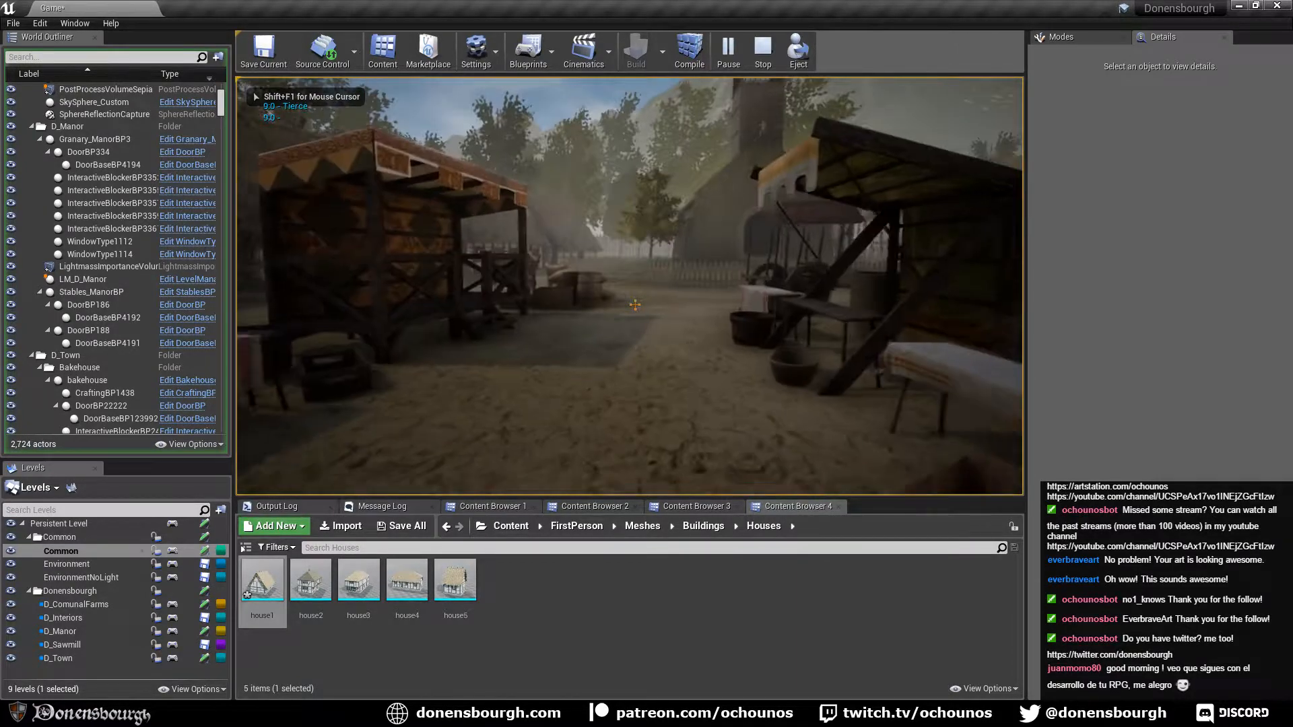
key(shift+w)
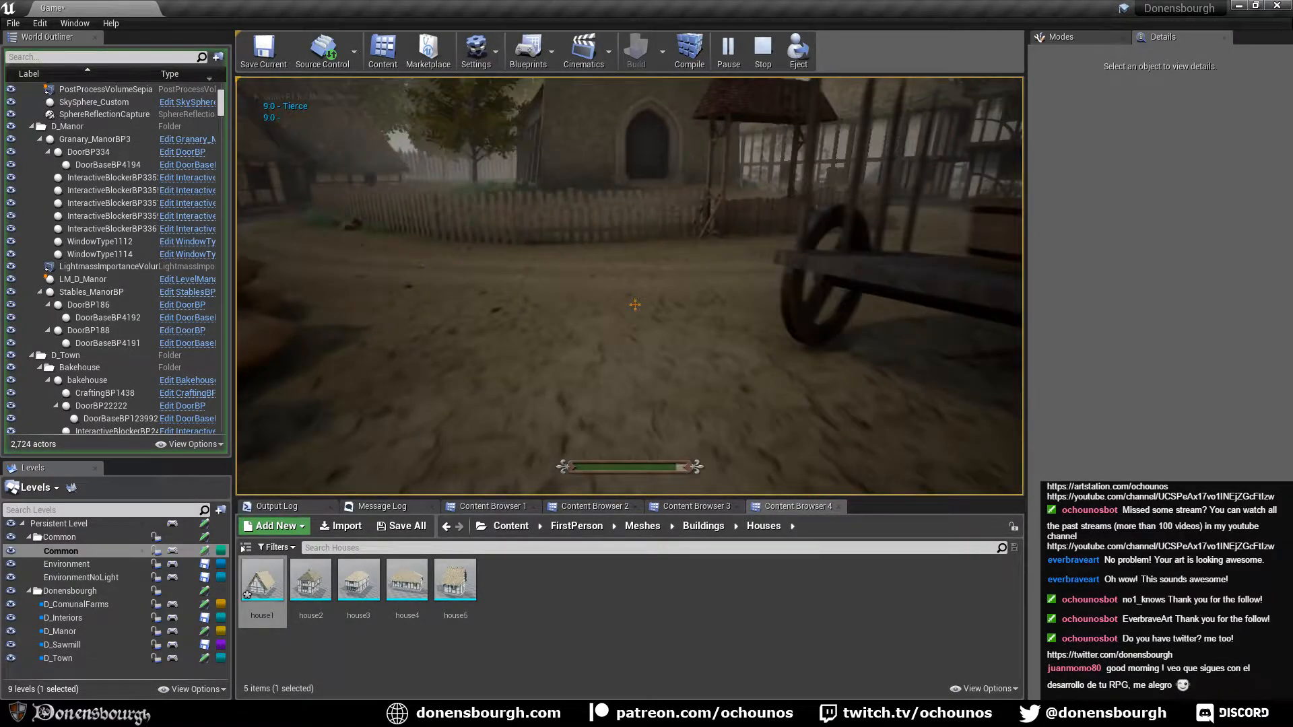
key(w)
key(e)
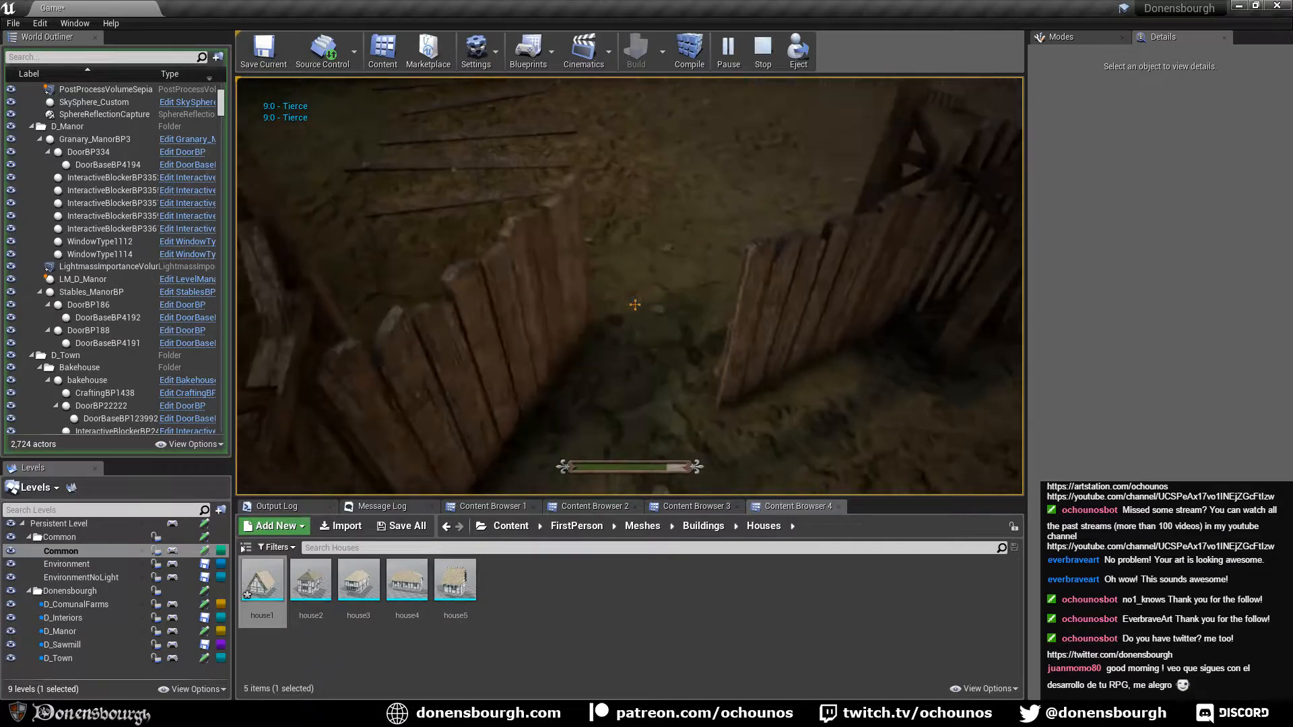
key(w)
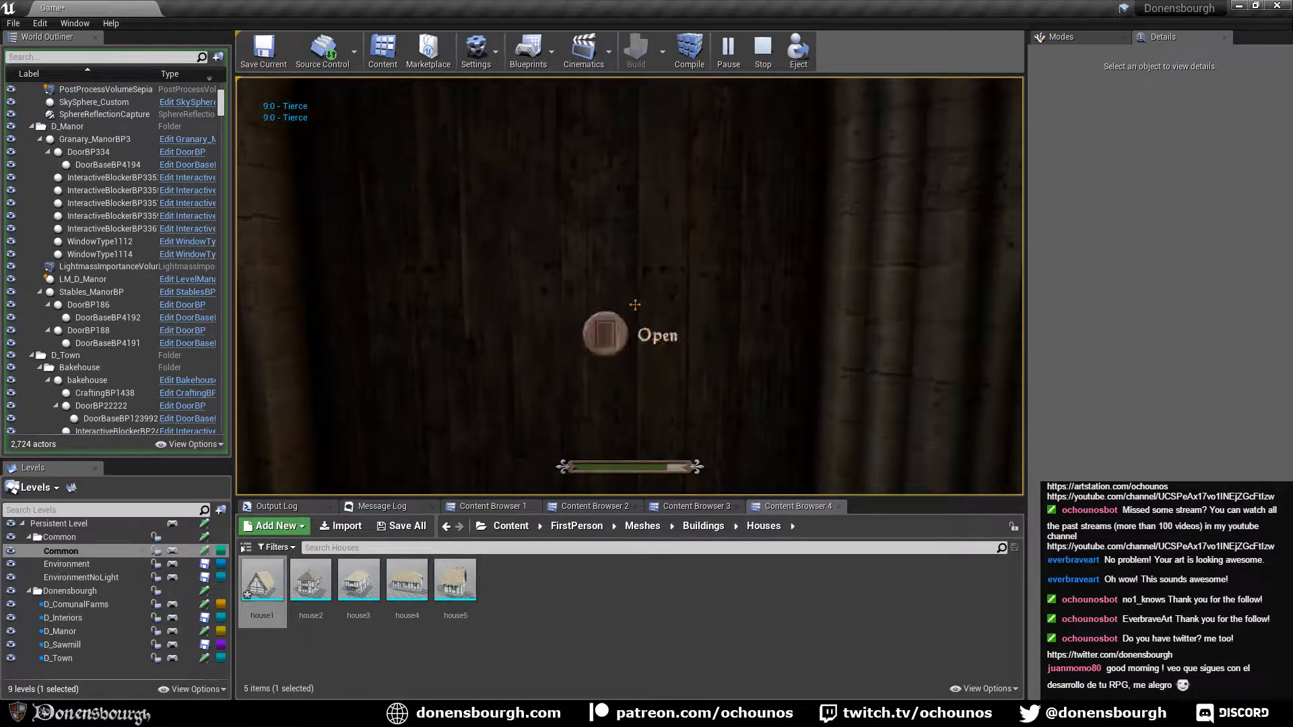
key(e)
Walk down the church aisle between the pews to inspect the altar, and turn back.
key(w)
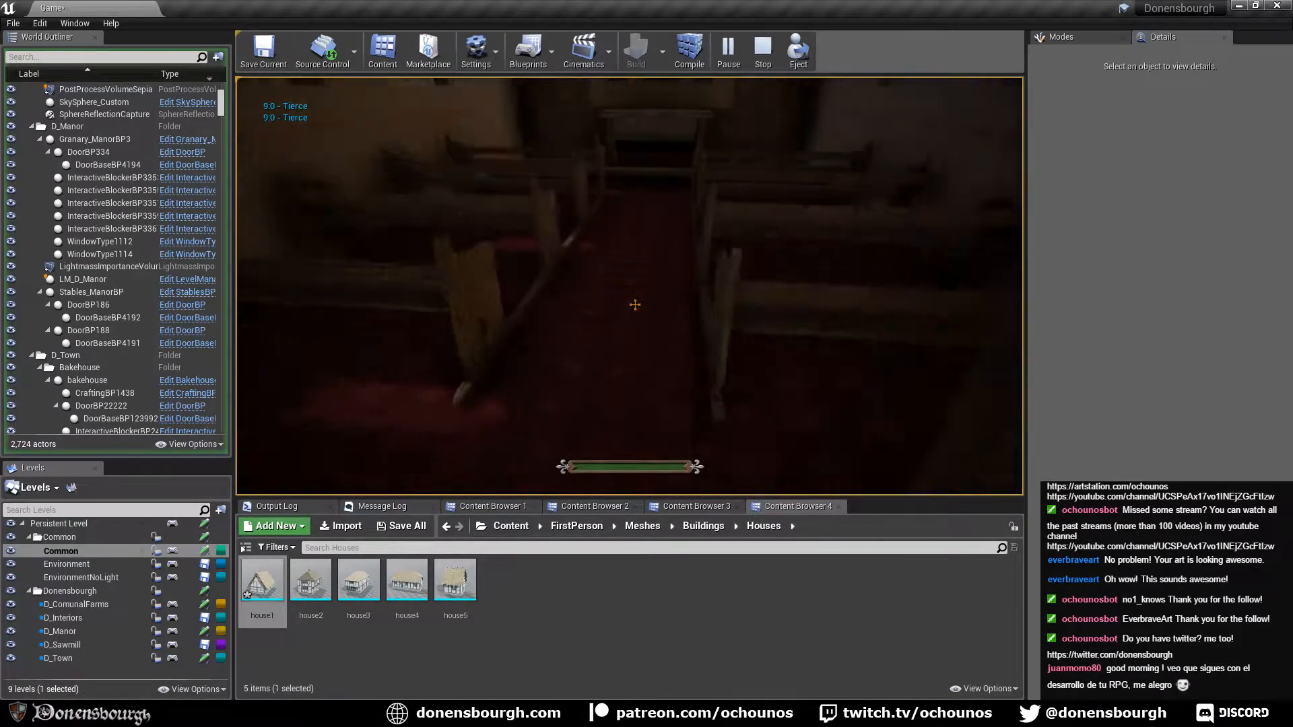
key(w)
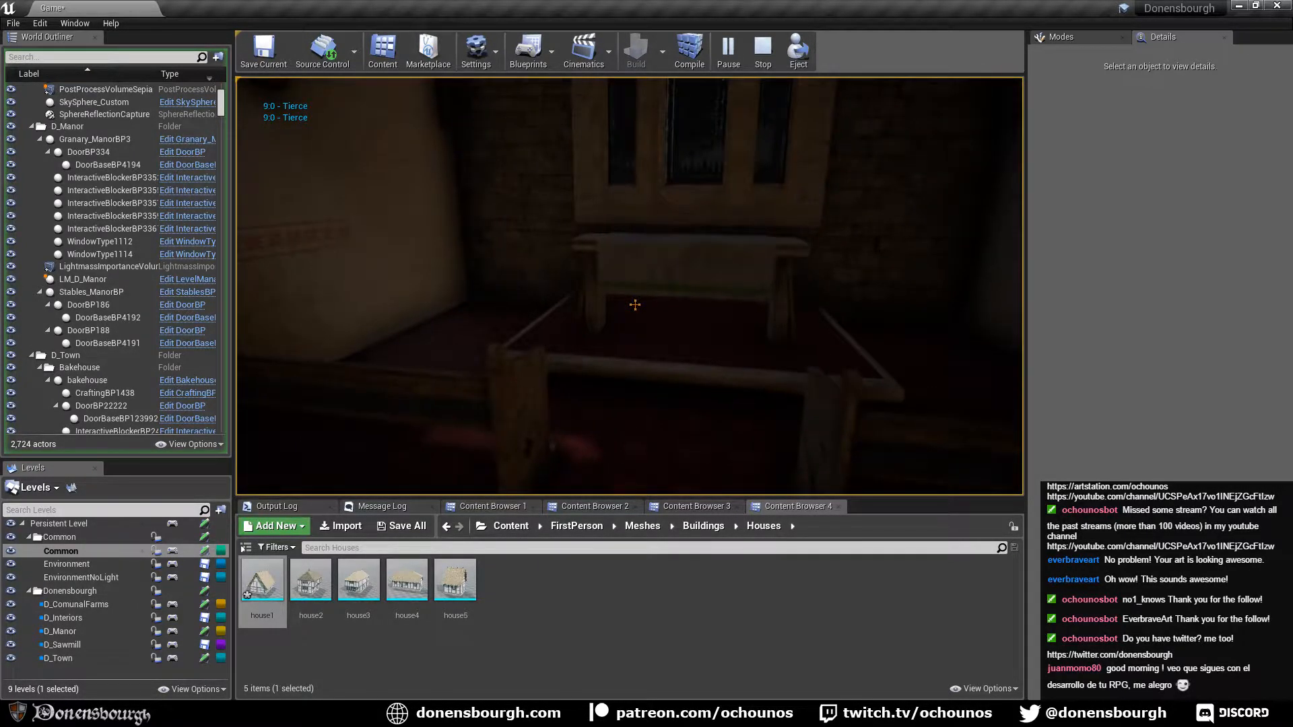
key(w)
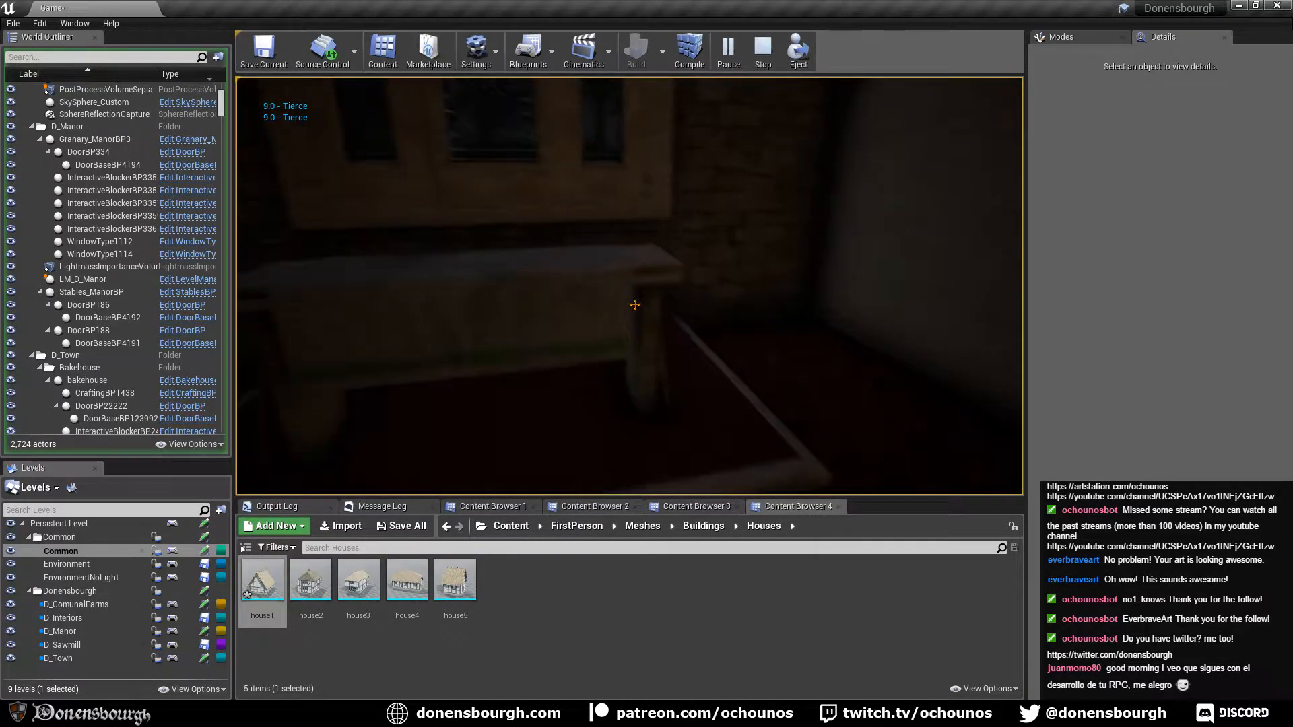
key(w)
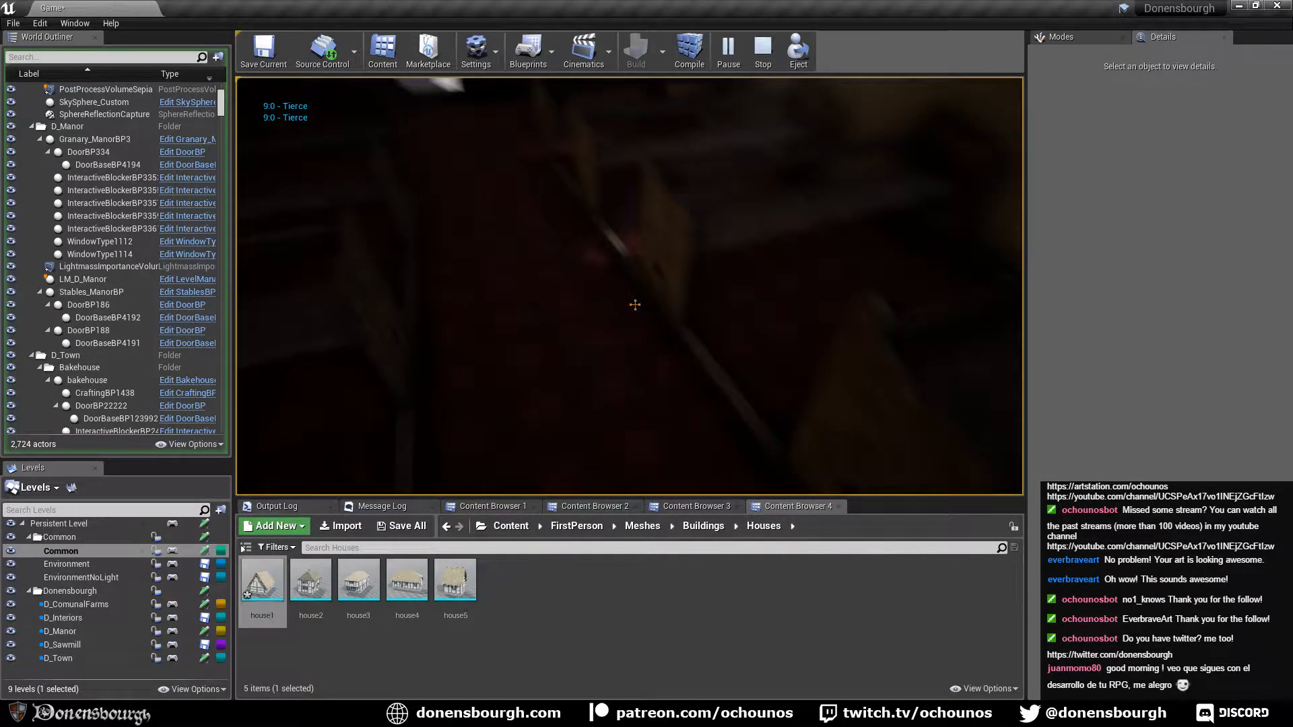
Run out of the church through the market to the stone cross by the water, start praying and cancel the prayer.
key(shift+w)
key(shift+w)
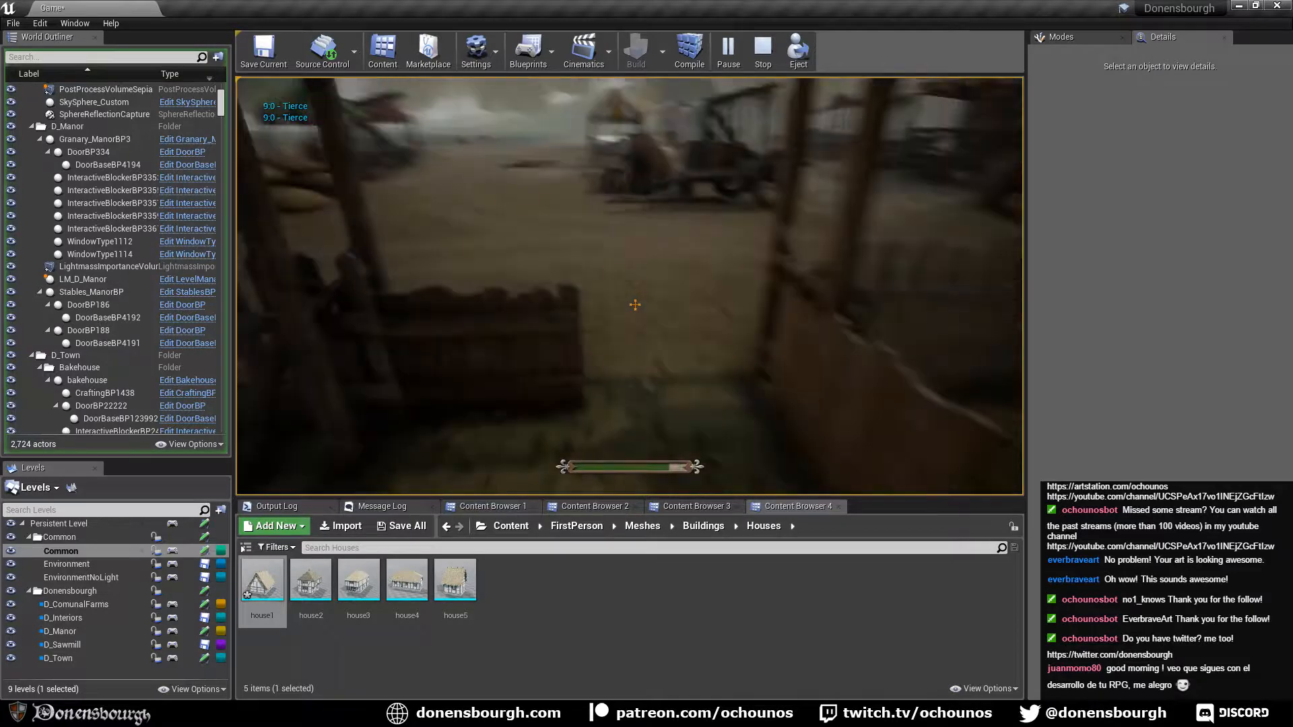
key(shift+w)
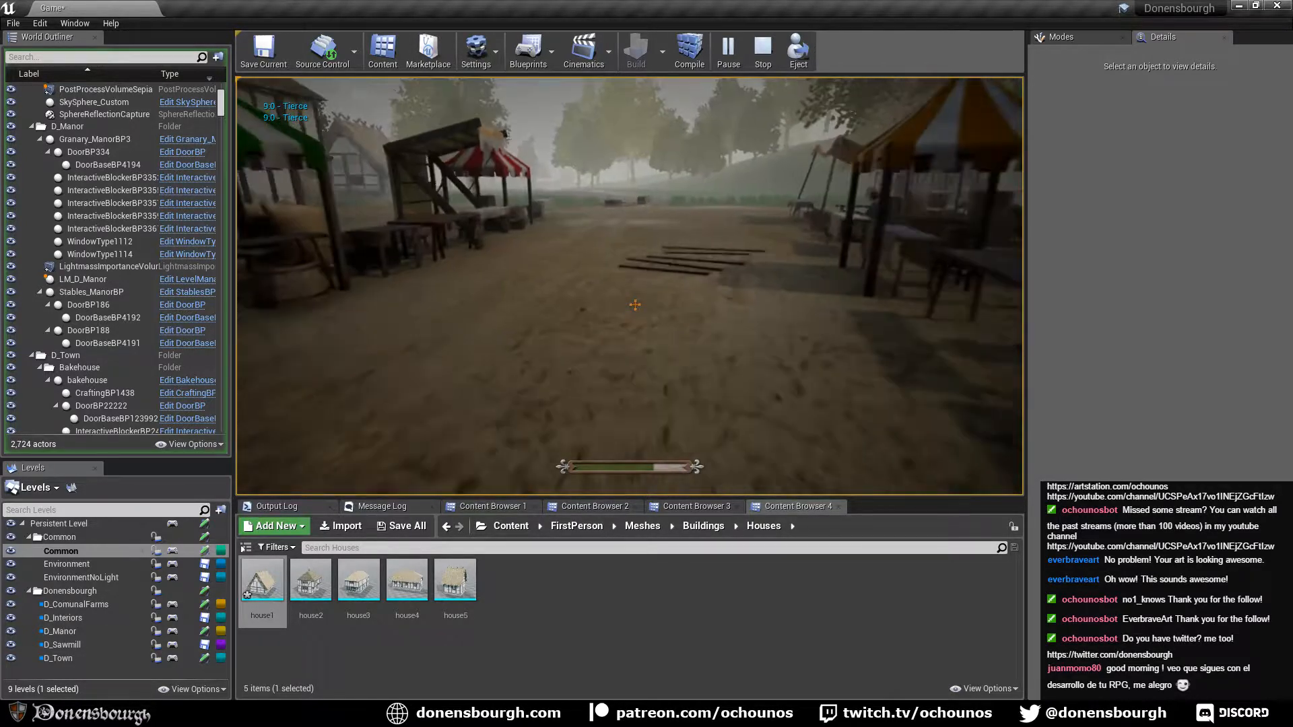
key(shift+w)
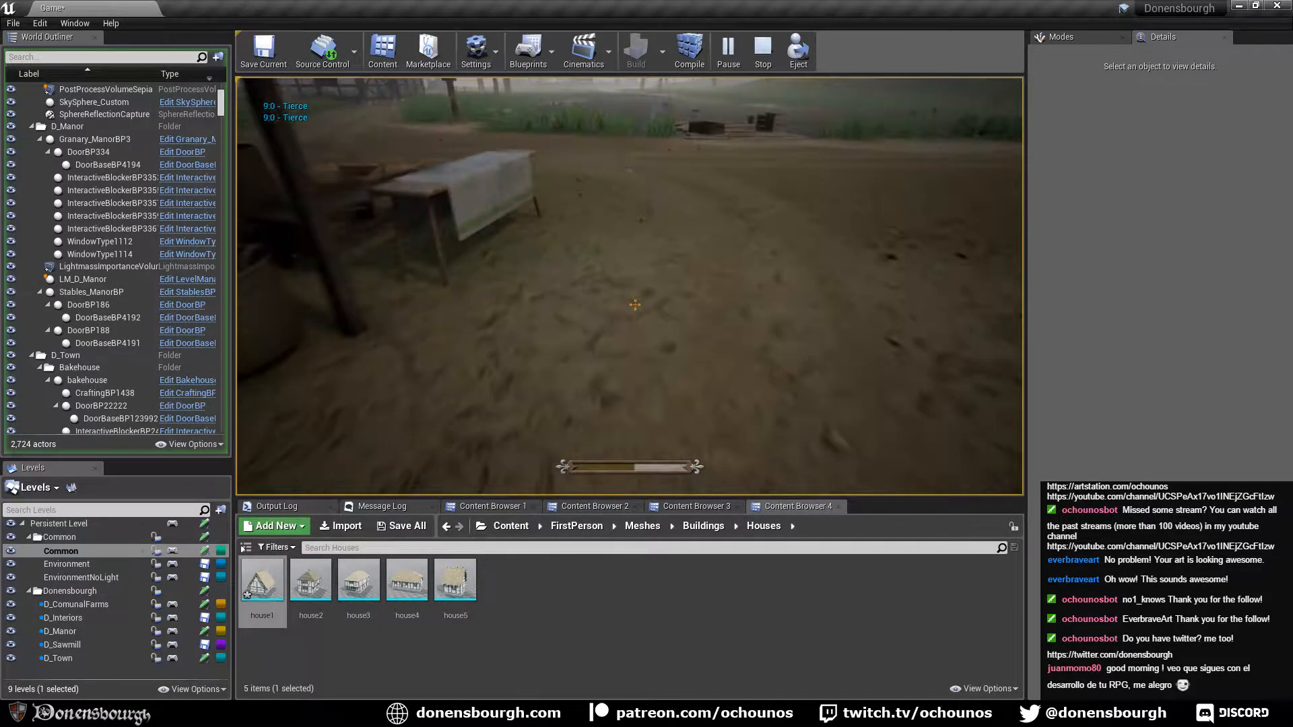
key(shift+w)
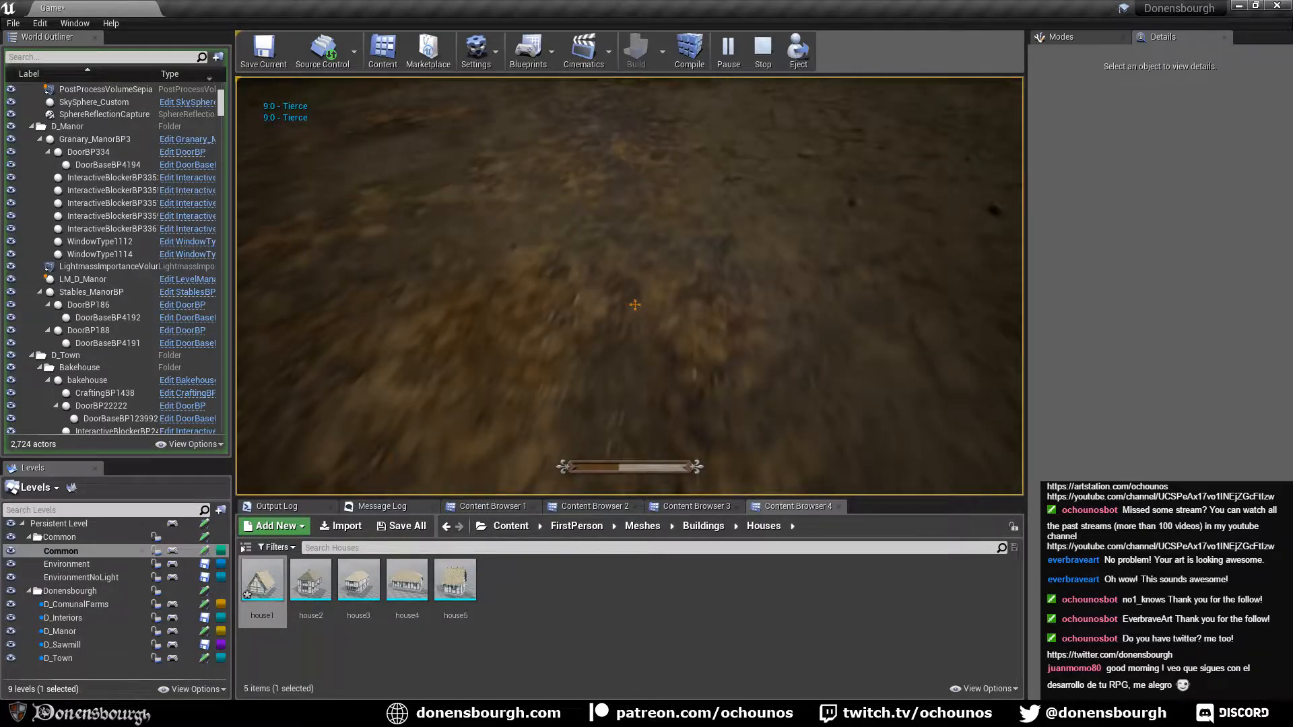
key(w)
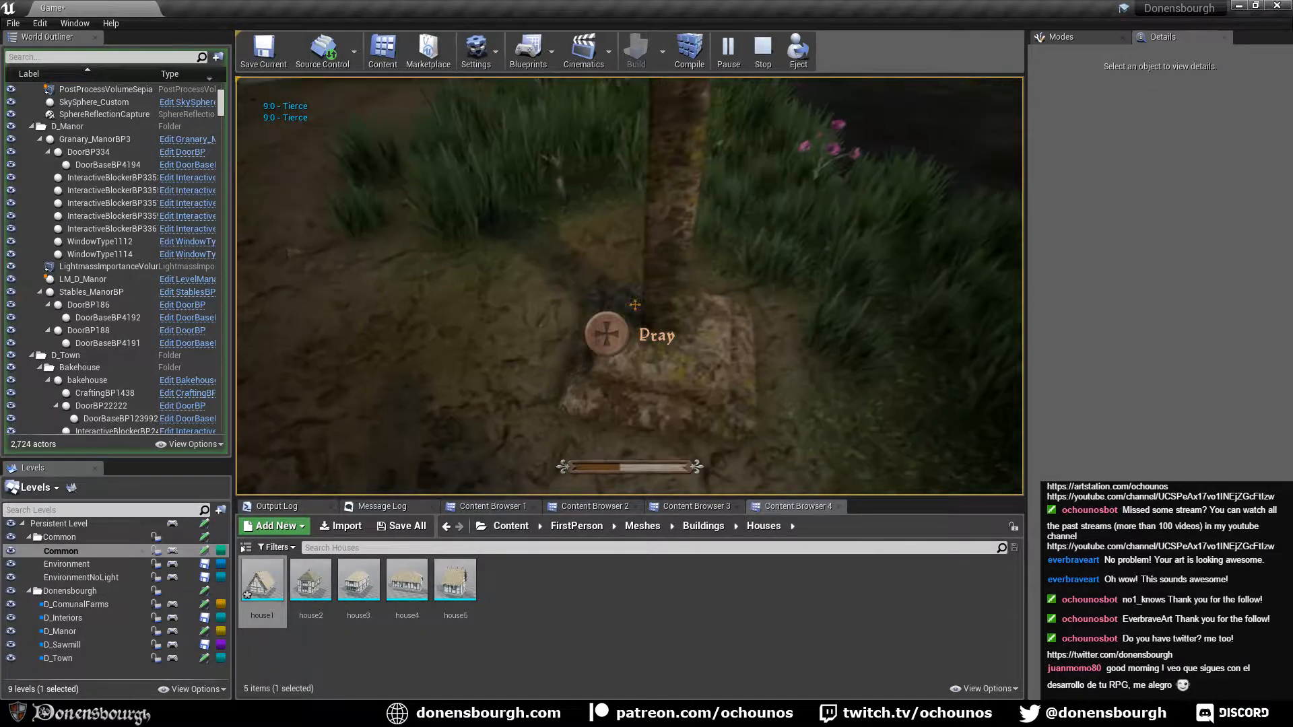
click(635, 304)
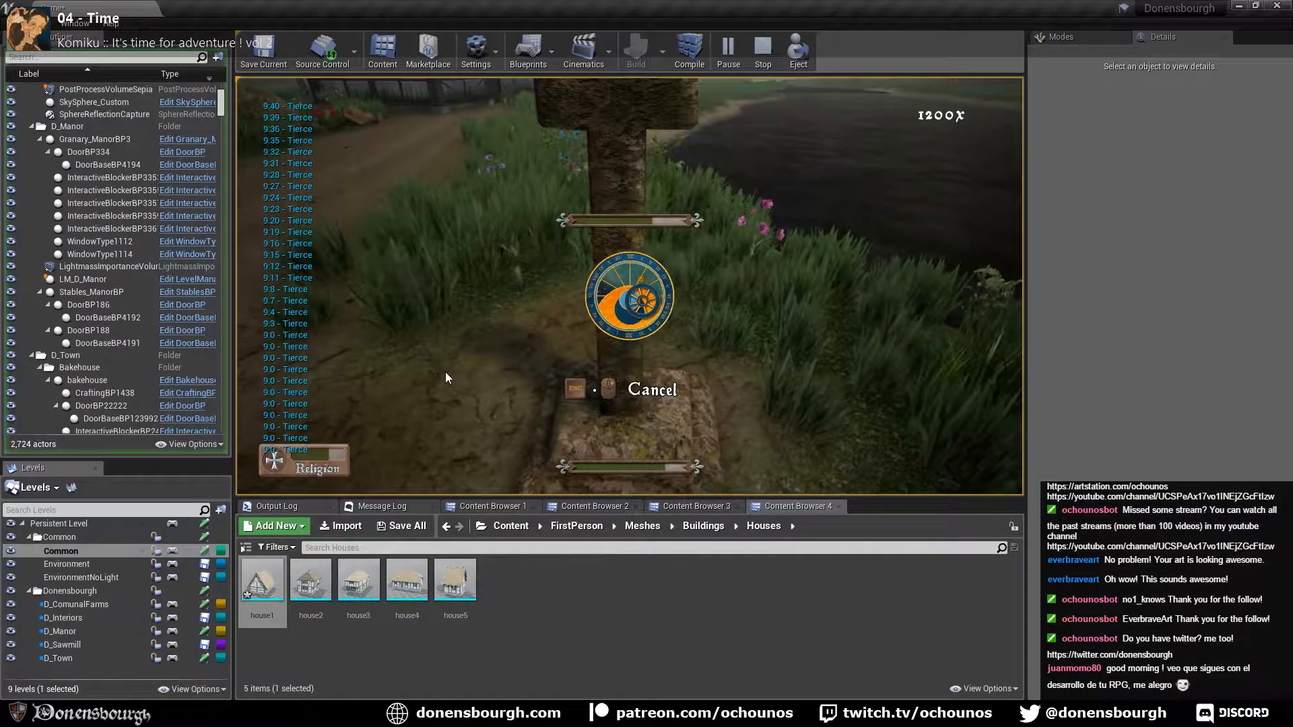
click(497, 373)
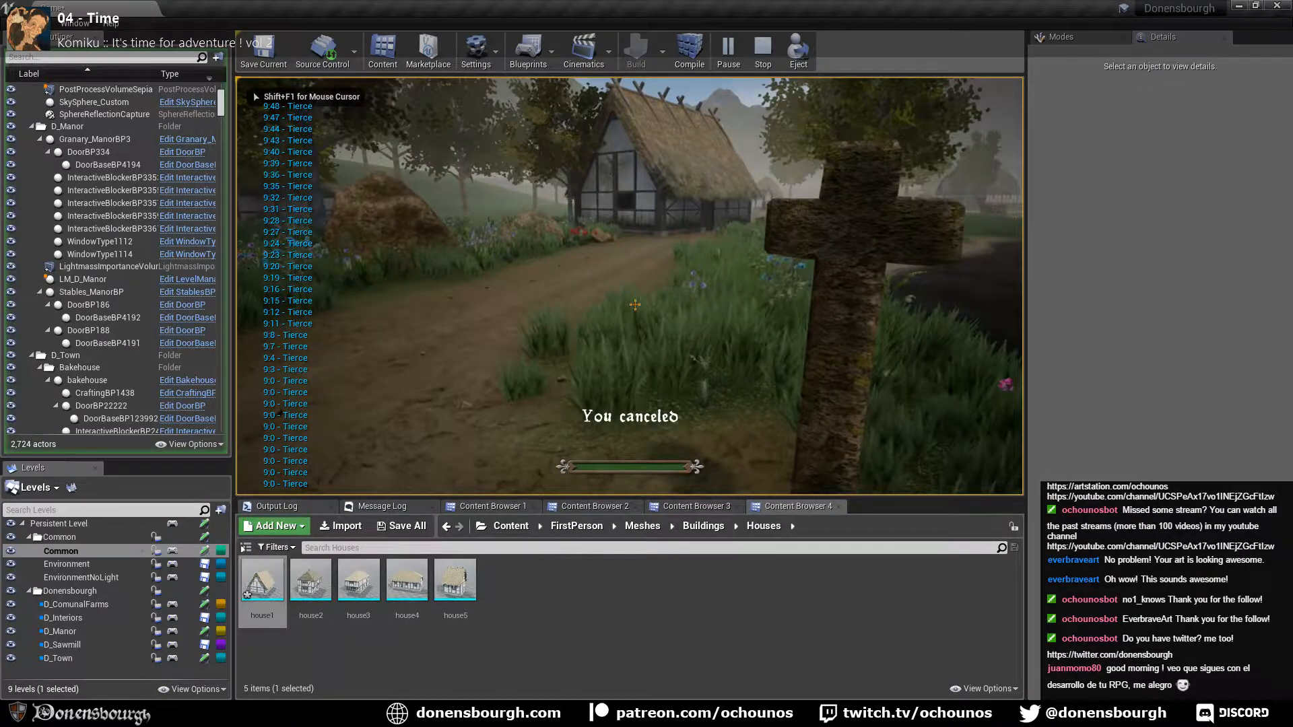
Run from the stone cross past the timber-framed houses and along the dirt path to the wooden cart in the grass.
key(w)
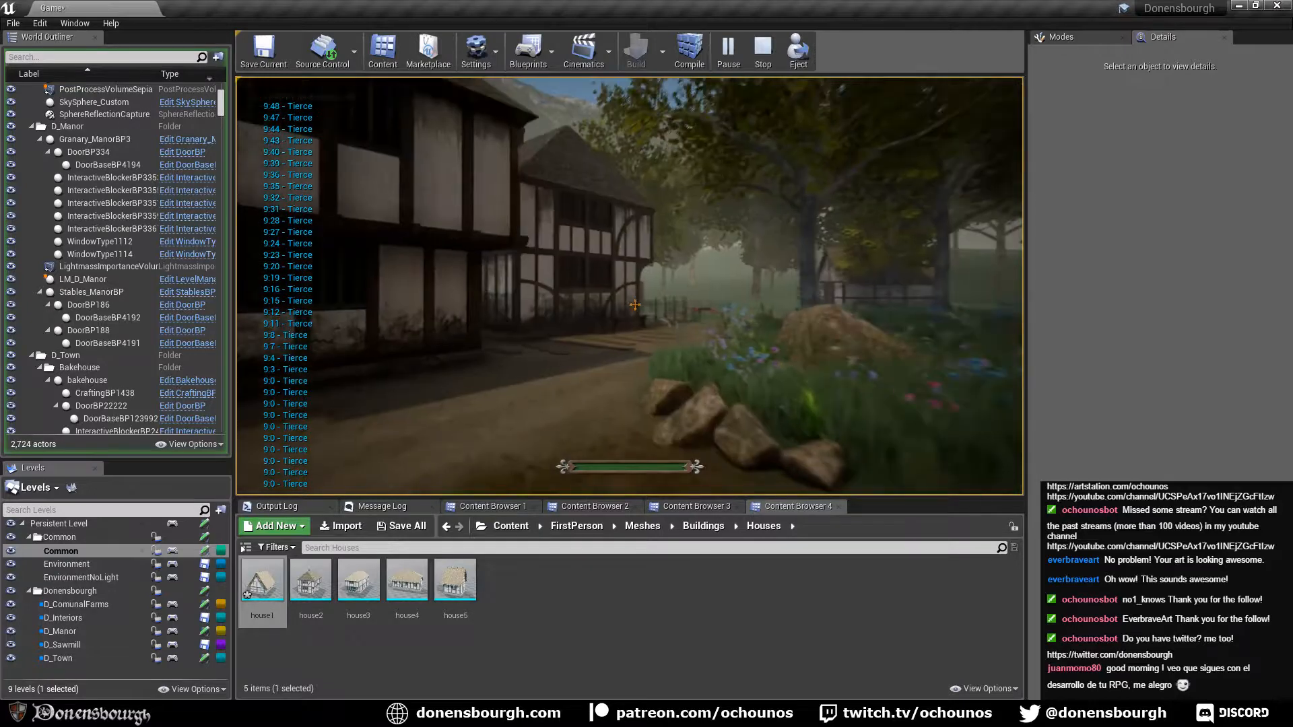
key(shift+w)
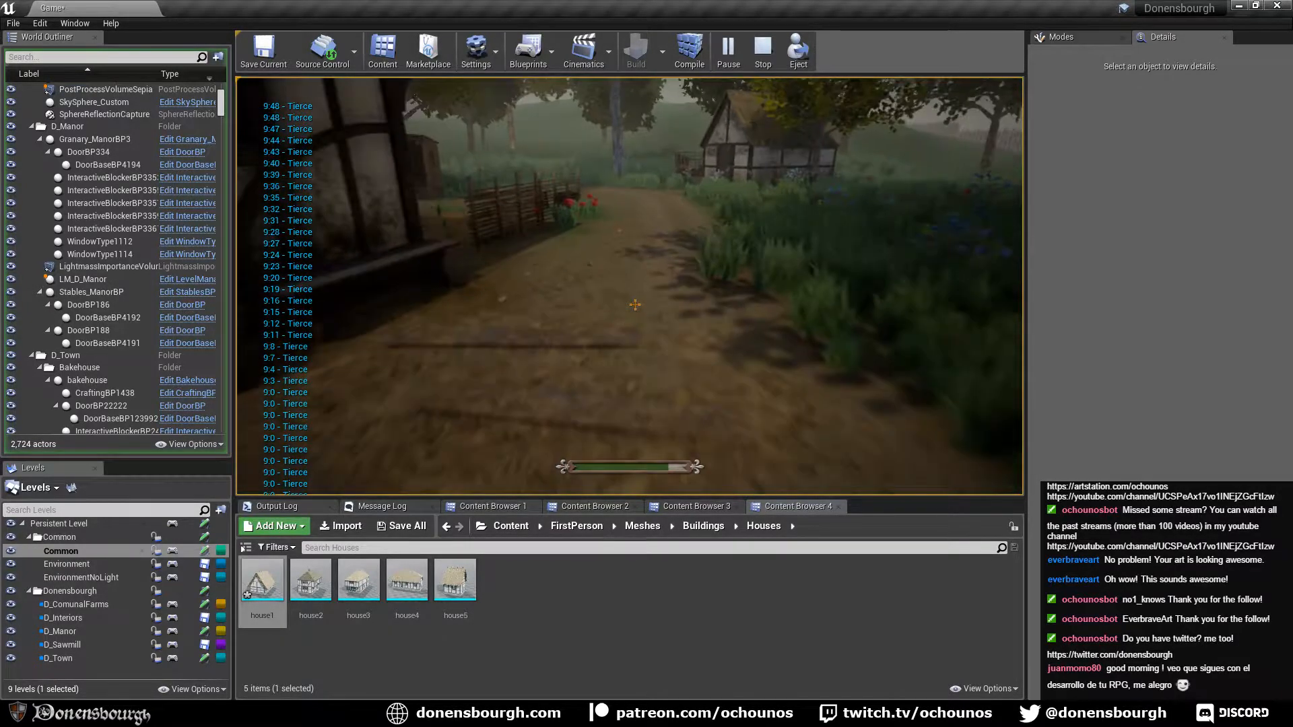
key(shift+w)
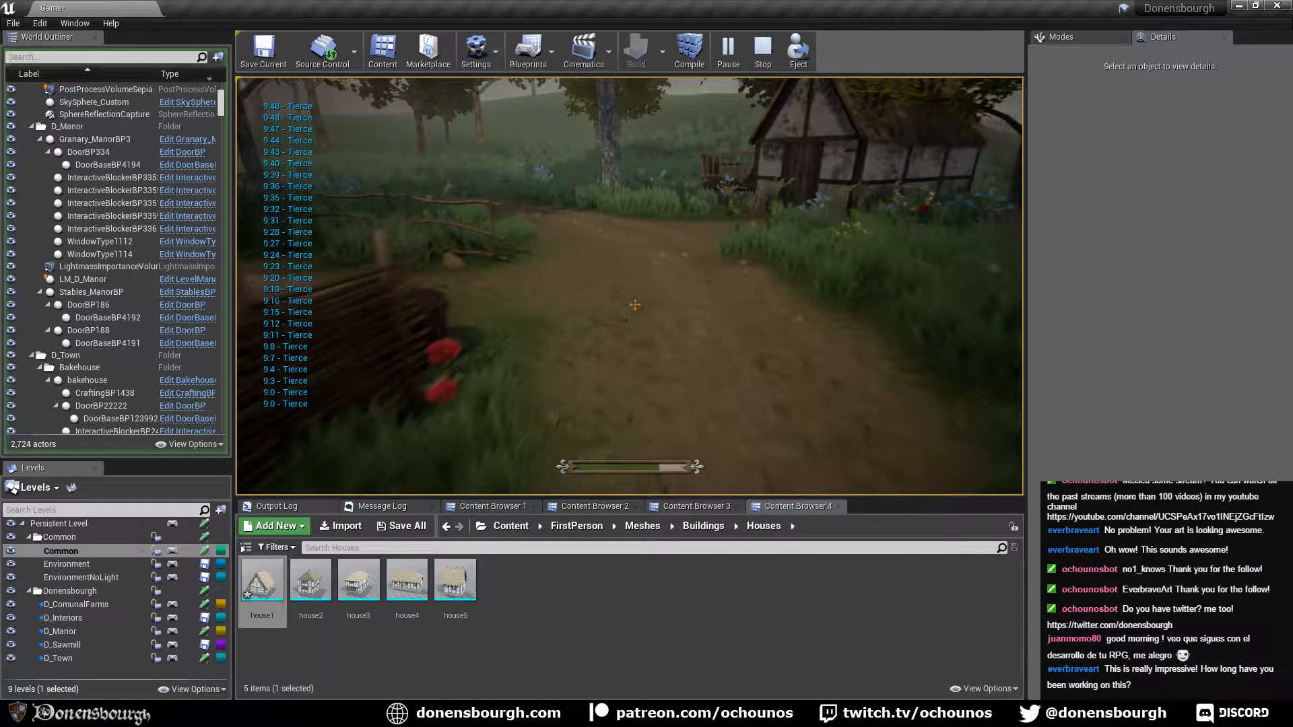
key(shift+w)
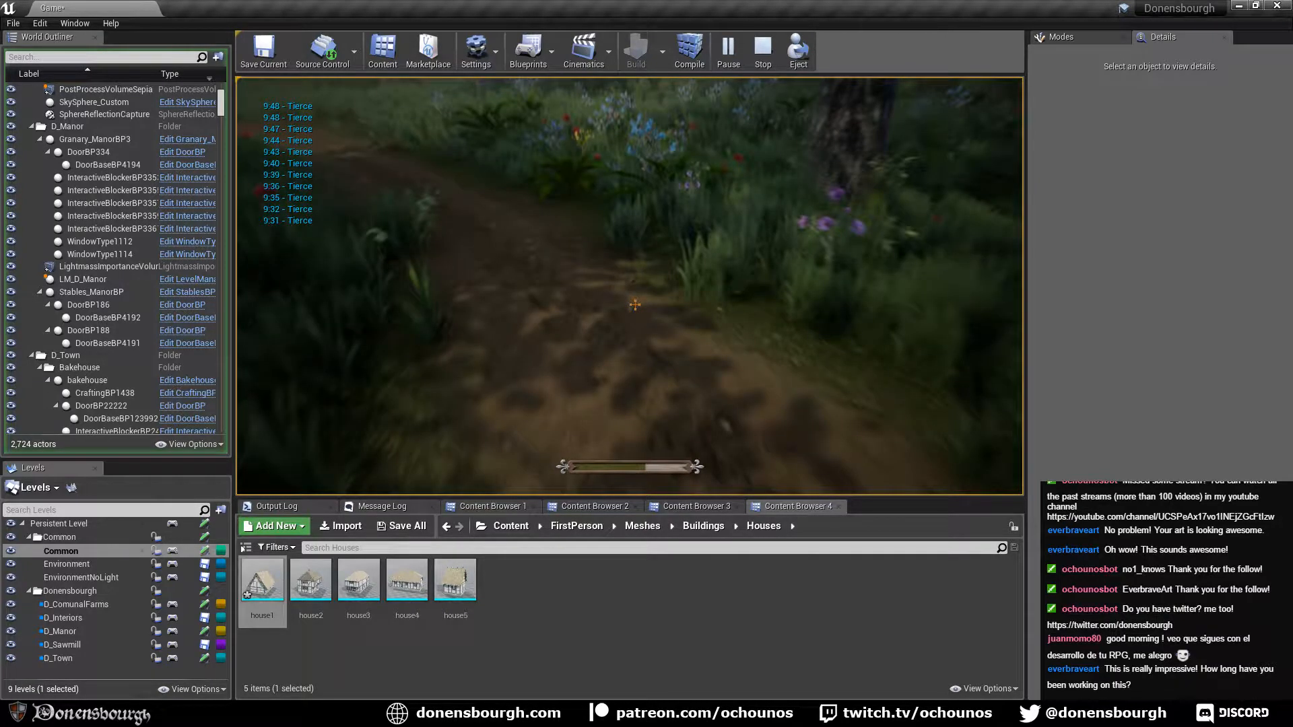
key(shift+w)
key(shift+w)
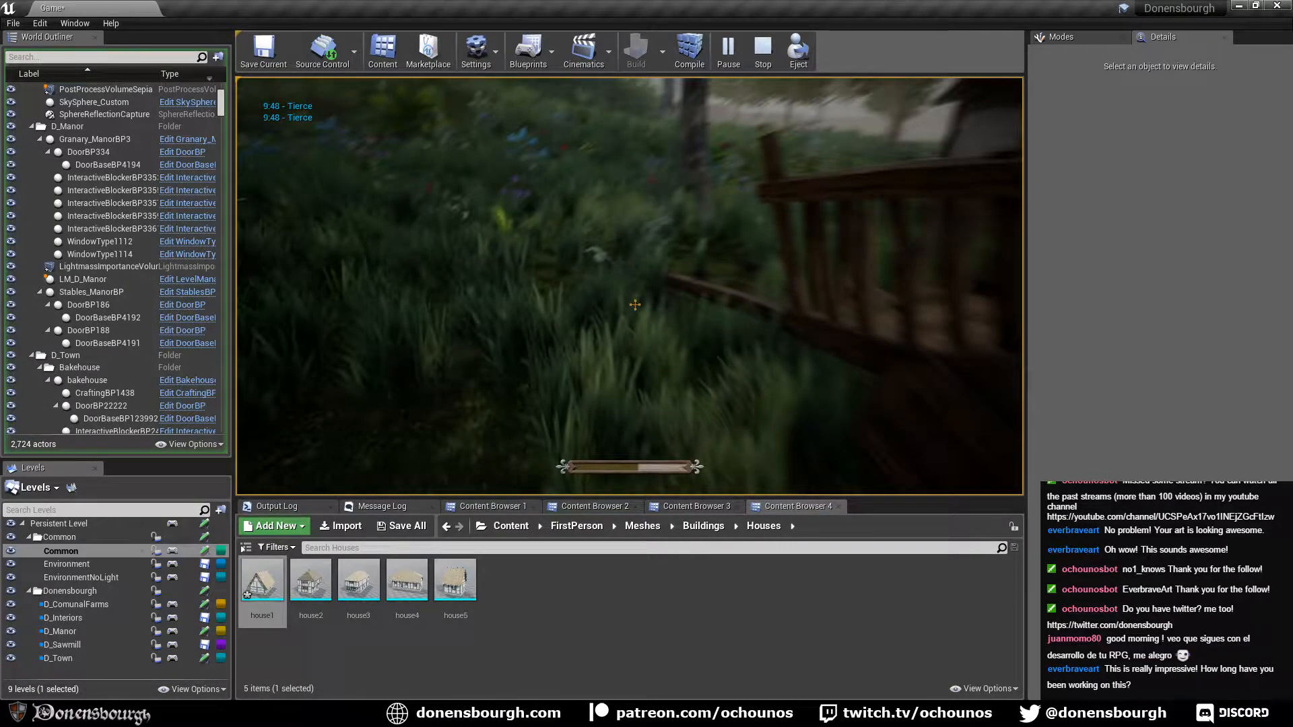
Run through the flower meadow, turn back towards the thatched cottage and stop the play session.
key(shift+w)
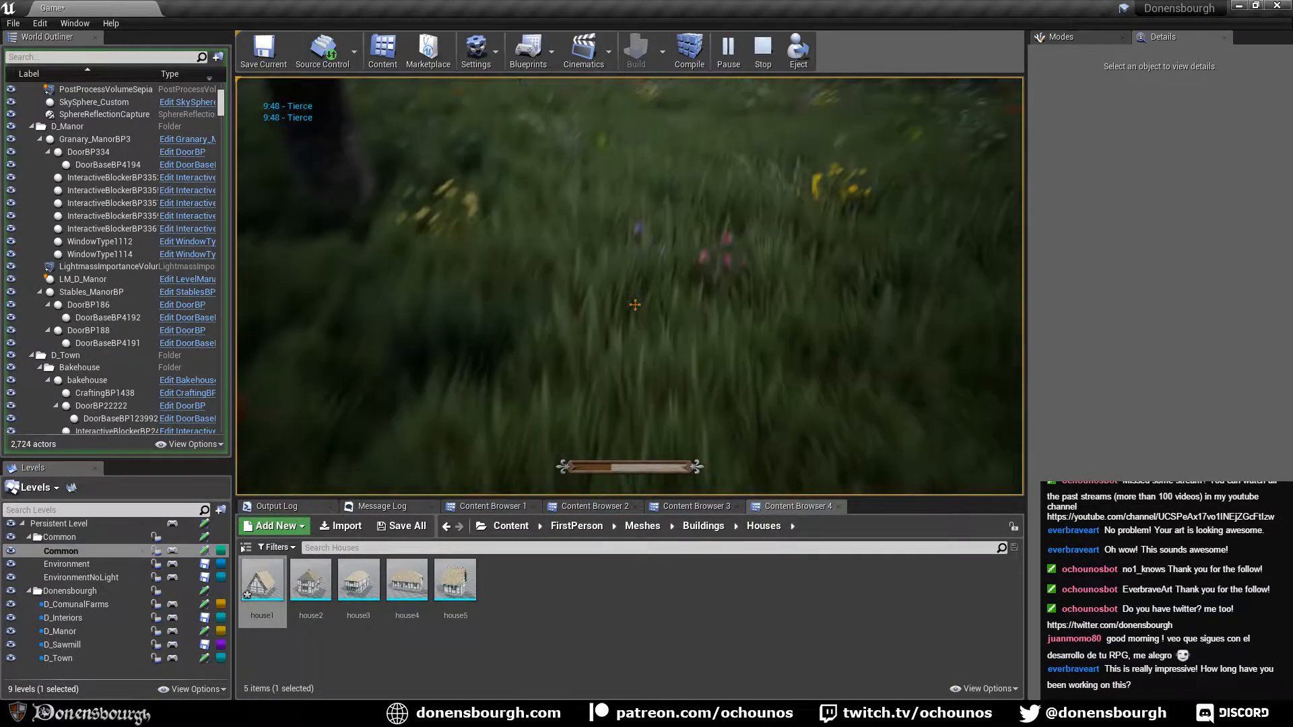
key(shift+w)
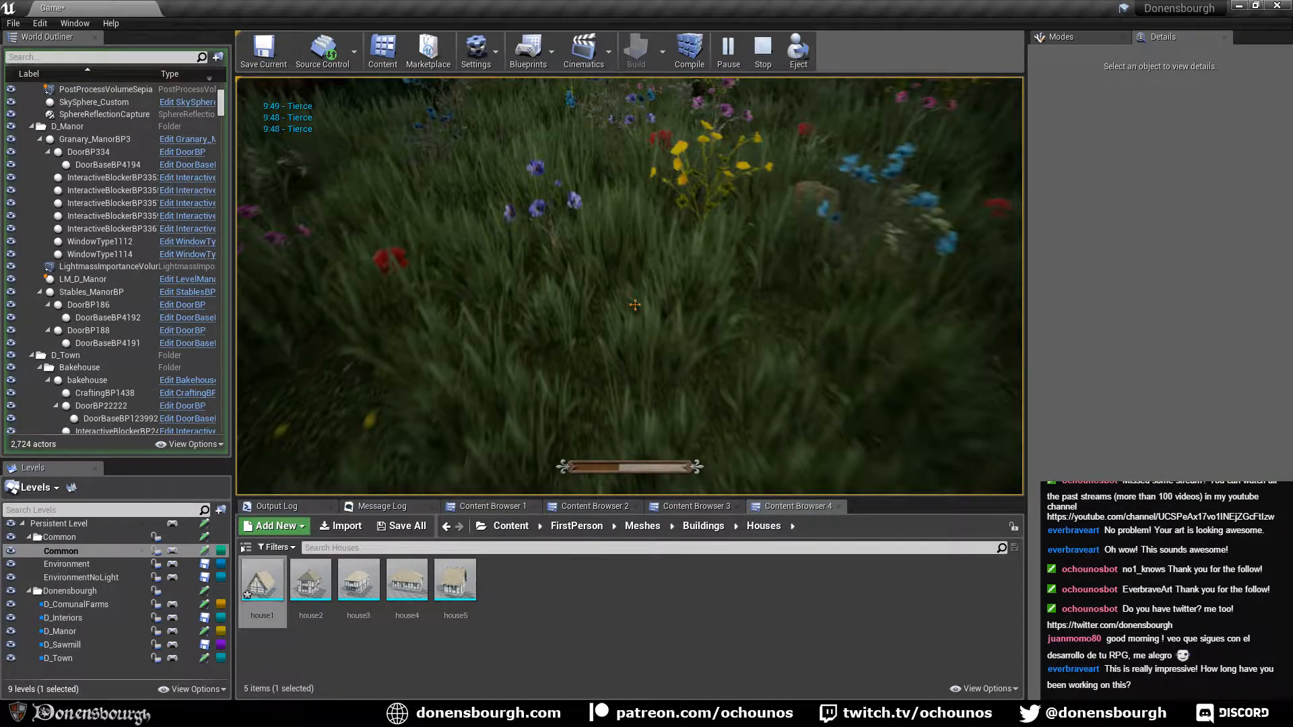
key(shift+w)
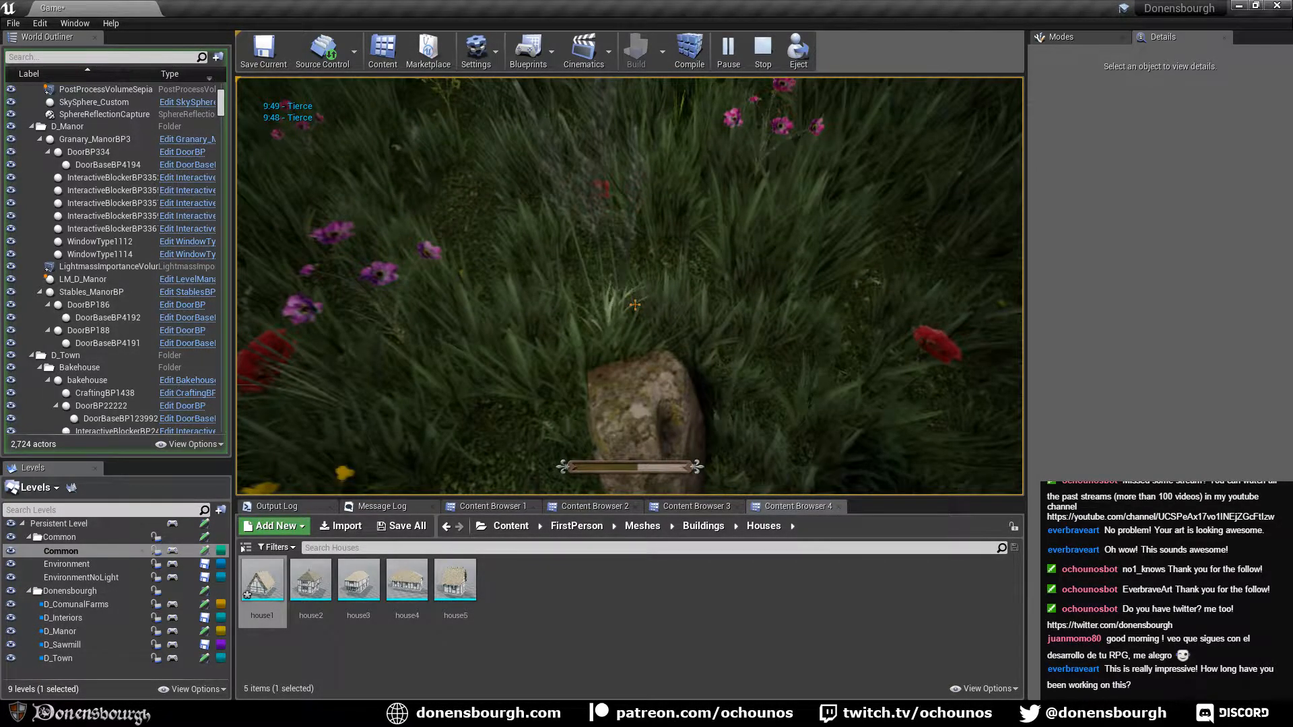
key(shift+w)
key(w)
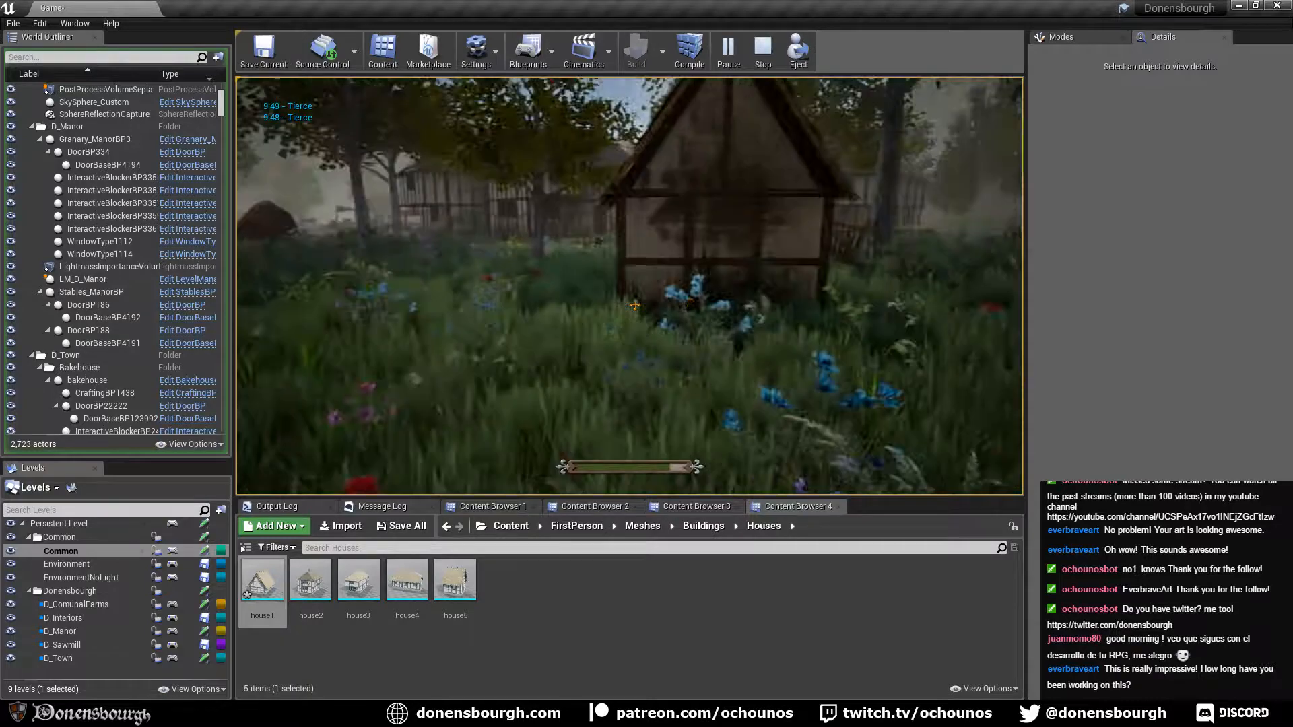
key(Escape)
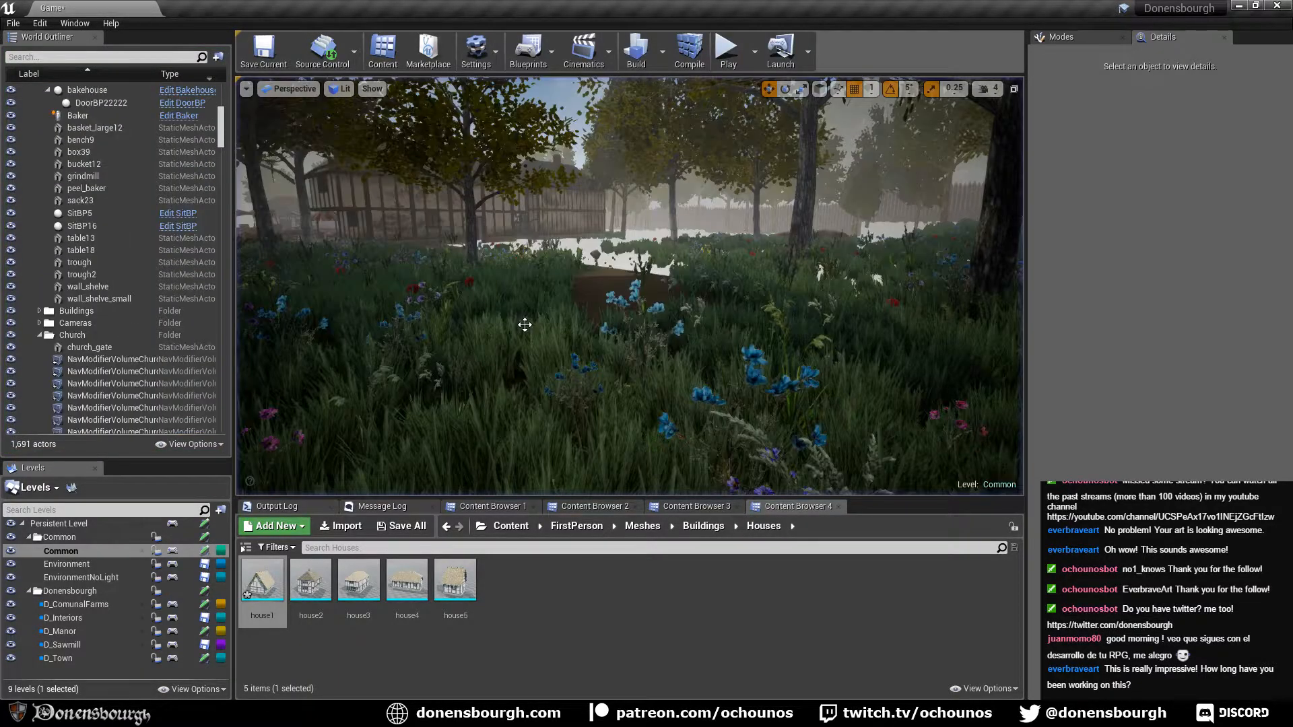
Delete the House1BP house standing beside the dirt path near the river.
right_drag(525, 325, 343, 311)
key(e)
key(w)
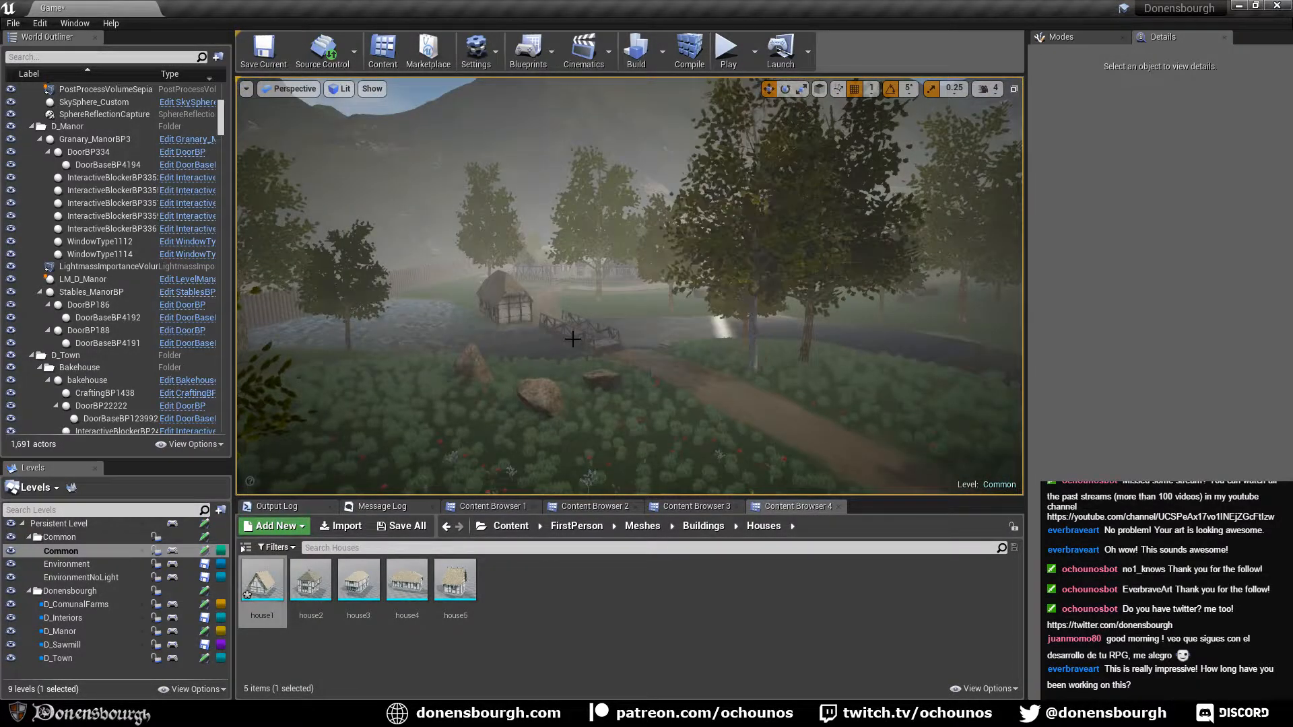
mouse_move(570, 339)
right_down()
mouse_move(572, 315)
mouse_move(573, 330)
right_up()
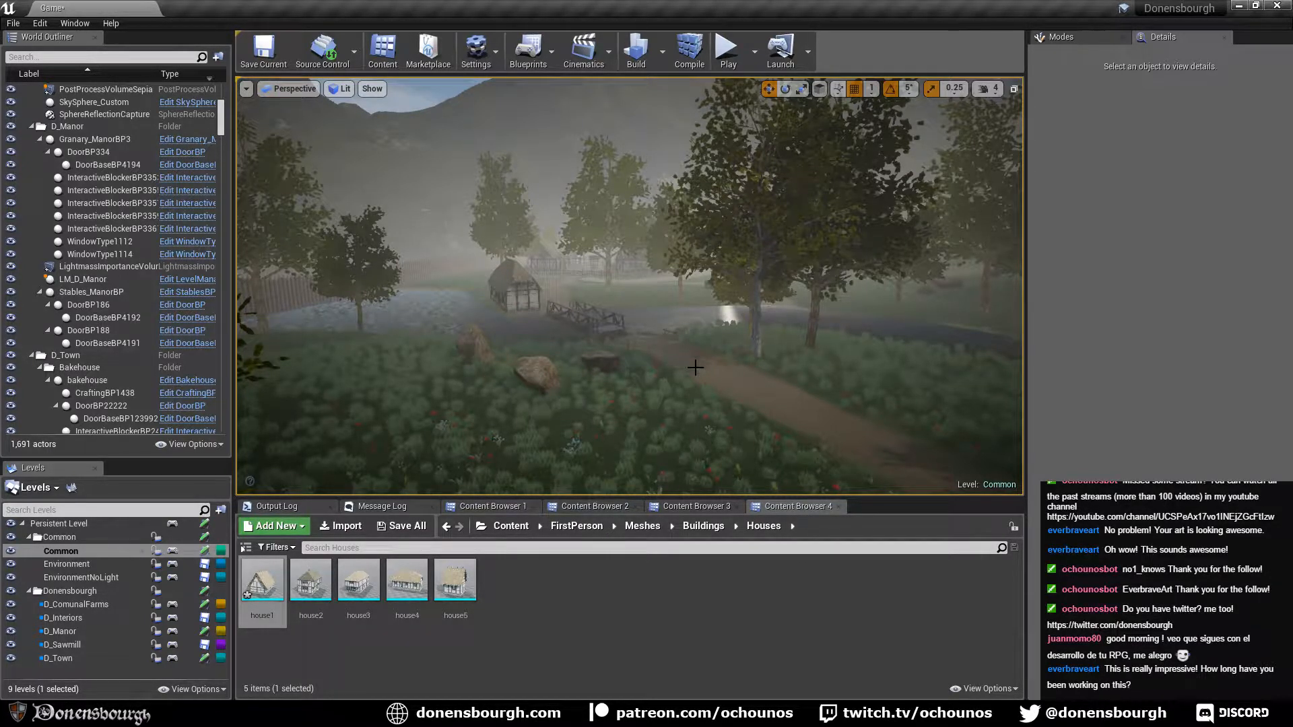
right_drag(640, 426, 657, 403)
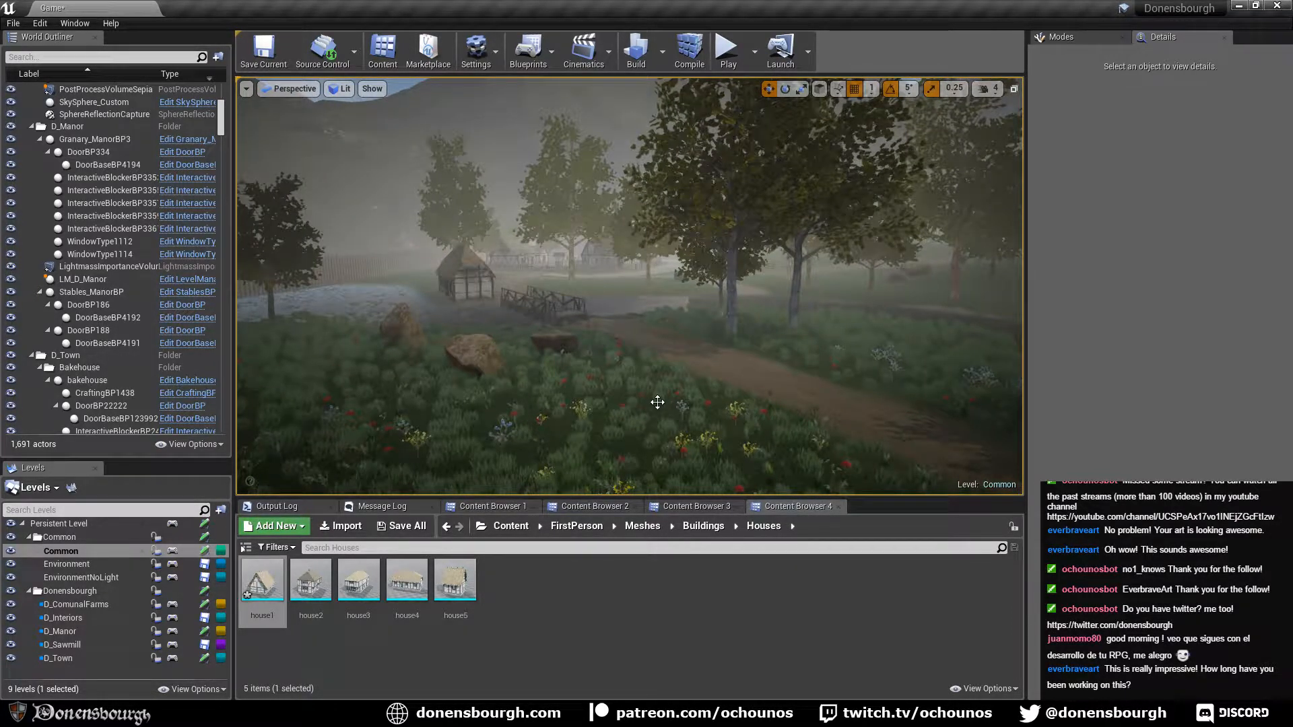
mouse_move(621, 424)
right_down()
mouse_move(518, 413)
mouse_move(621, 423)
right_up()
key(w)
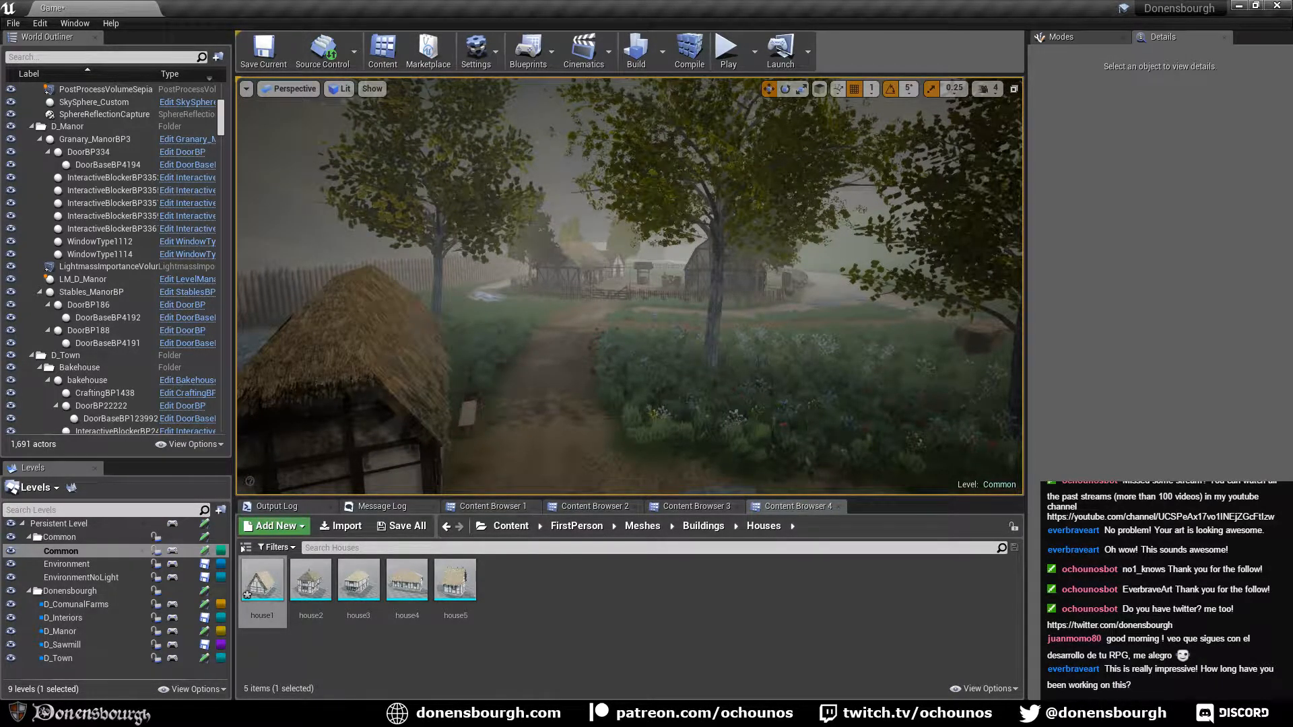
right_drag(580, 425, 607, 404)
mouse_move(746, 241)
right_down()
mouse_move(687, 254)
mouse_move(746, 241)
right_up()
click(715, 231)
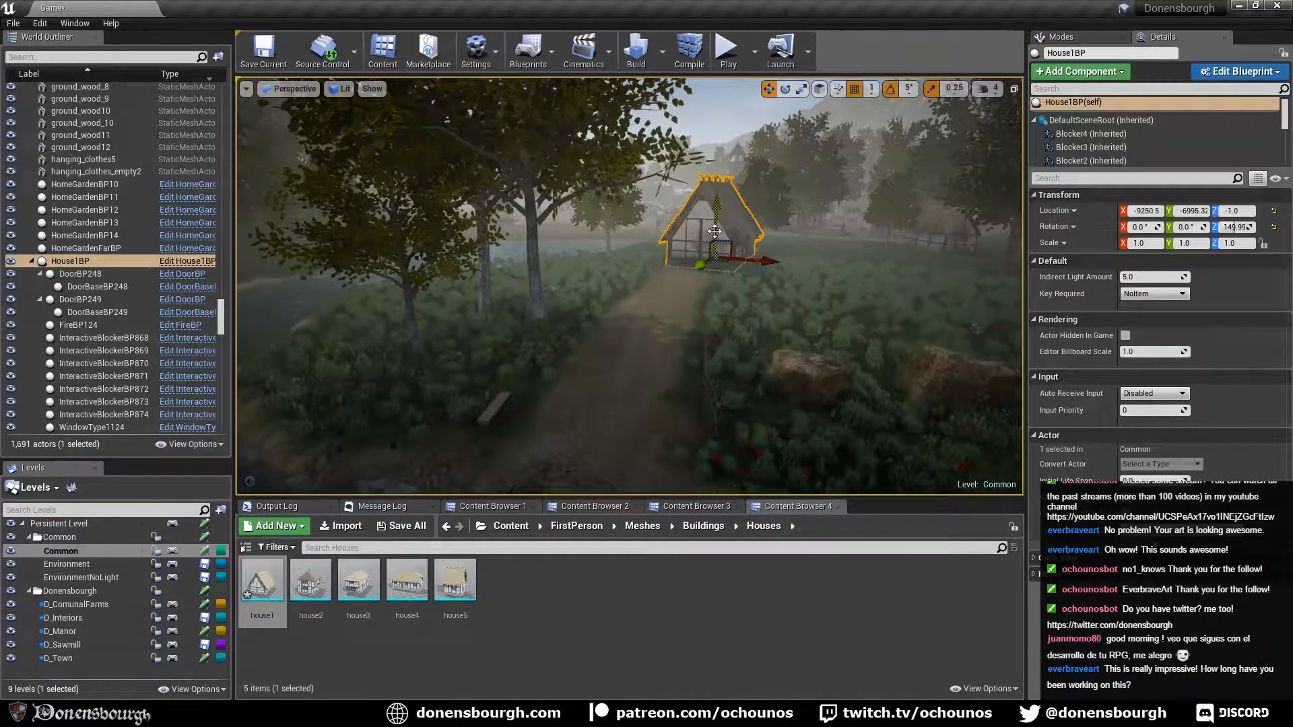
key(Delete)
Inspect the fenced farm buildings, the wooden bridge over the river and the timber-framed interior wall with the ladder.
right_drag(767, 337, 719, 361)
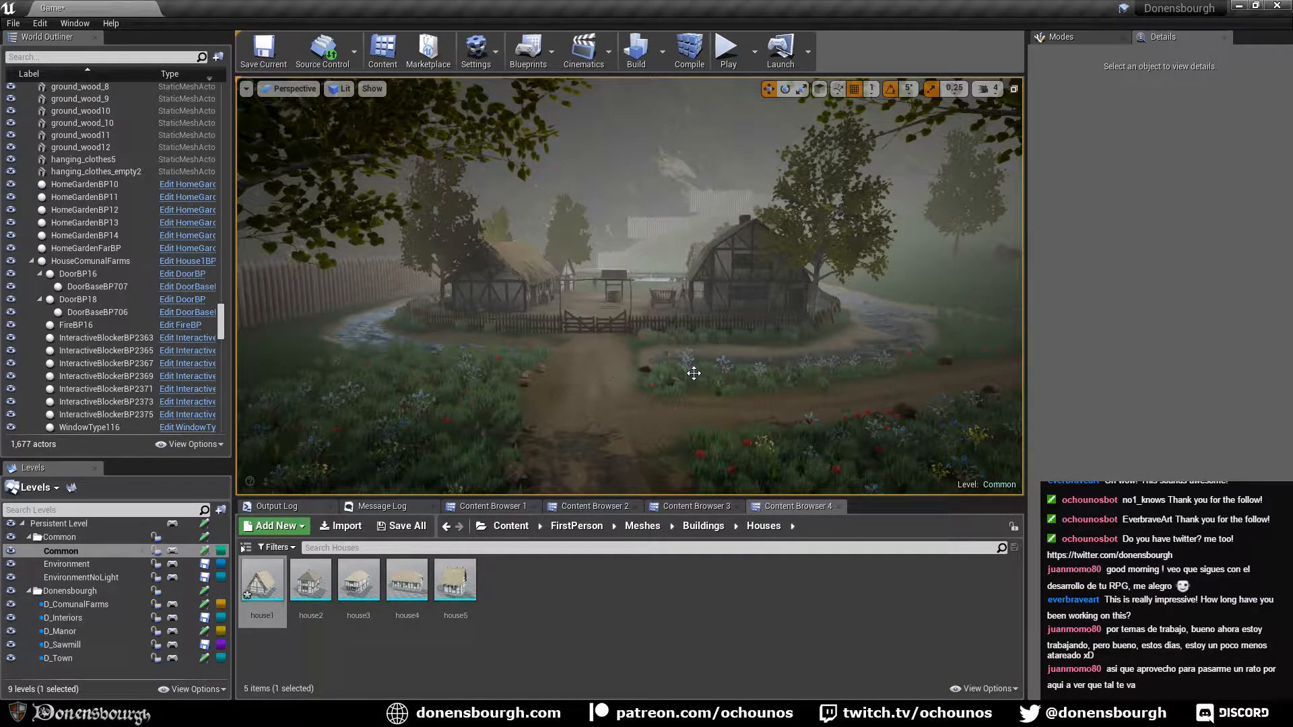
right_drag(591, 413, 977, 426)
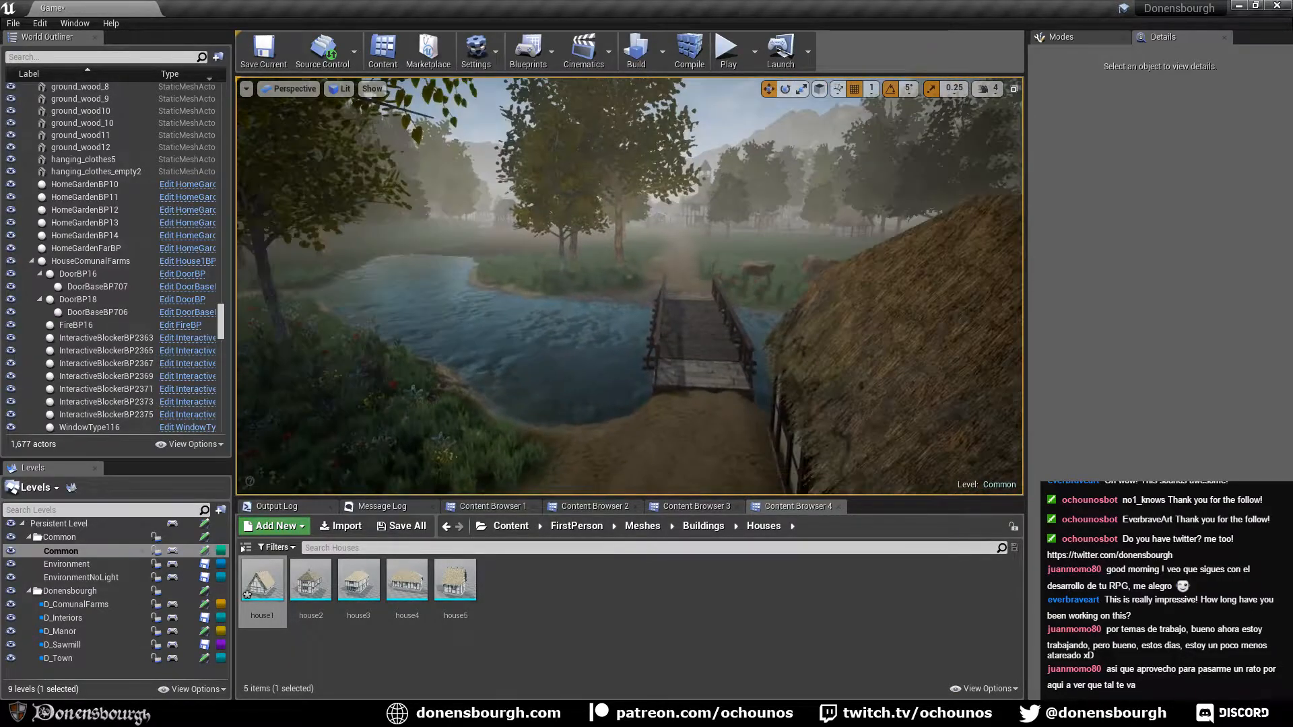
key(w)
right_drag(551, 373, 269, 410)
key(w)
key(w)
key(q)
key(w)
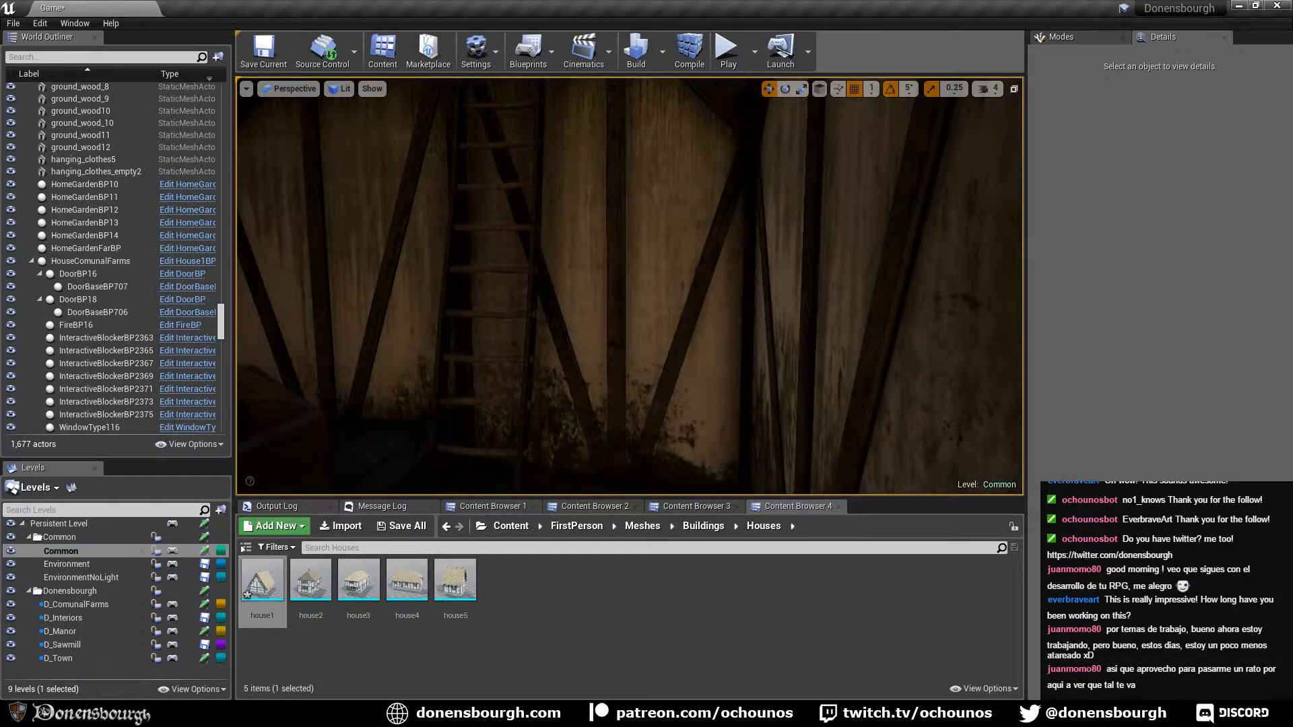
Inspect the riverside track with the boulder, the cart, the log bridge and the nearby houses.
key(1)
right_drag(630, 286, 613, 284)
key(w)
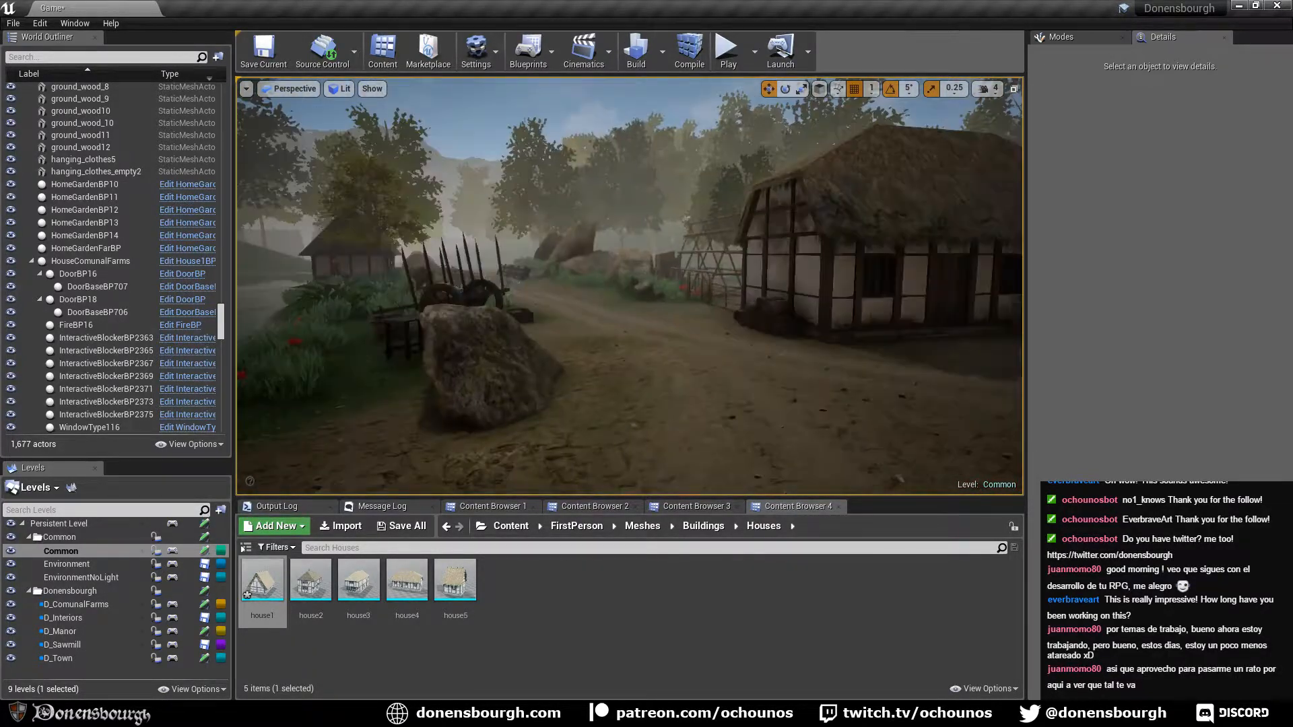
right_drag(629, 287, 623, 289)
key(s)
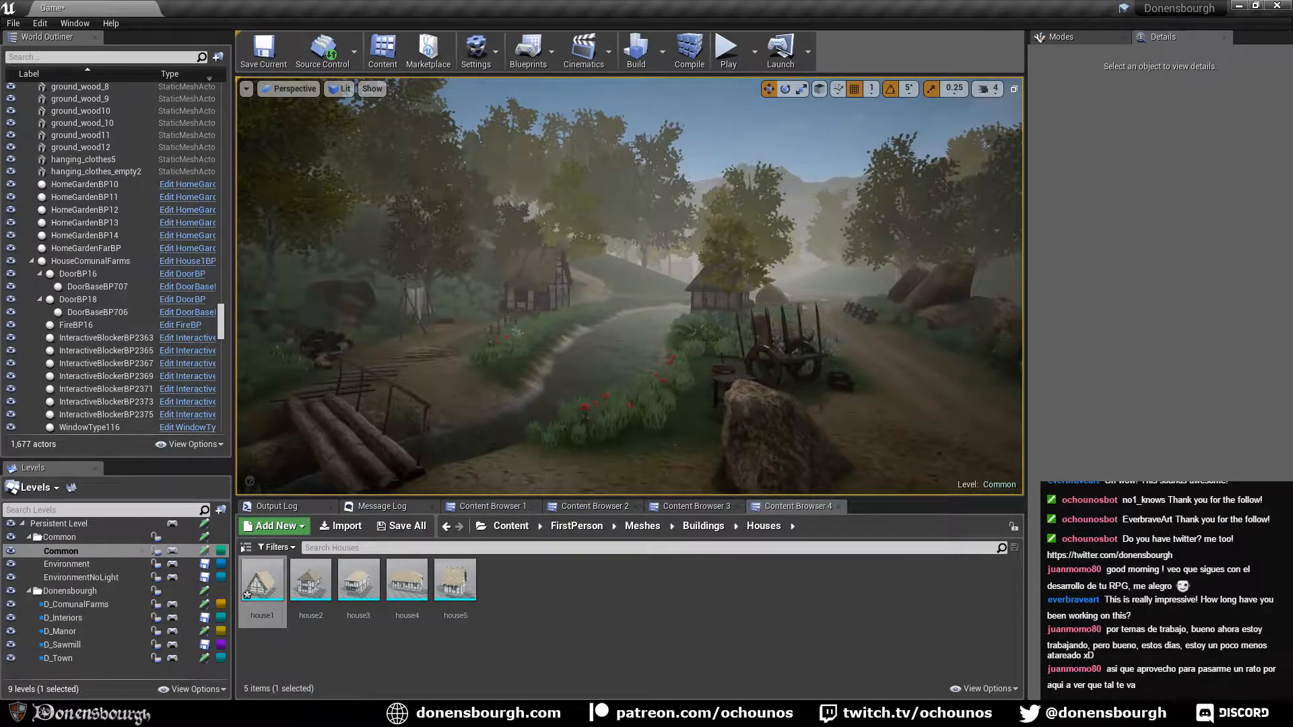
key(s)
Inspect the row of thatched houses facing the market stalls from above.
right_drag(563, 428, 717, 441)
key(w)
key(e)
key(w)
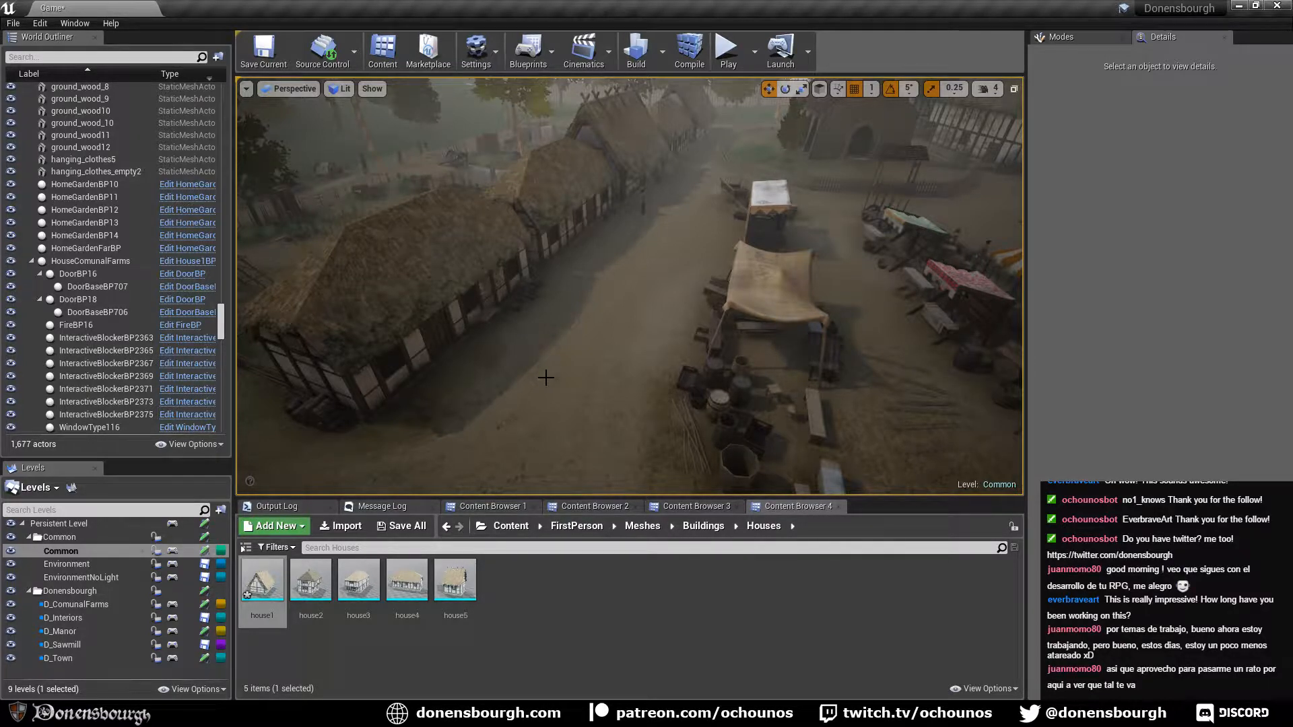
right_drag(455, 428, 286, 458)
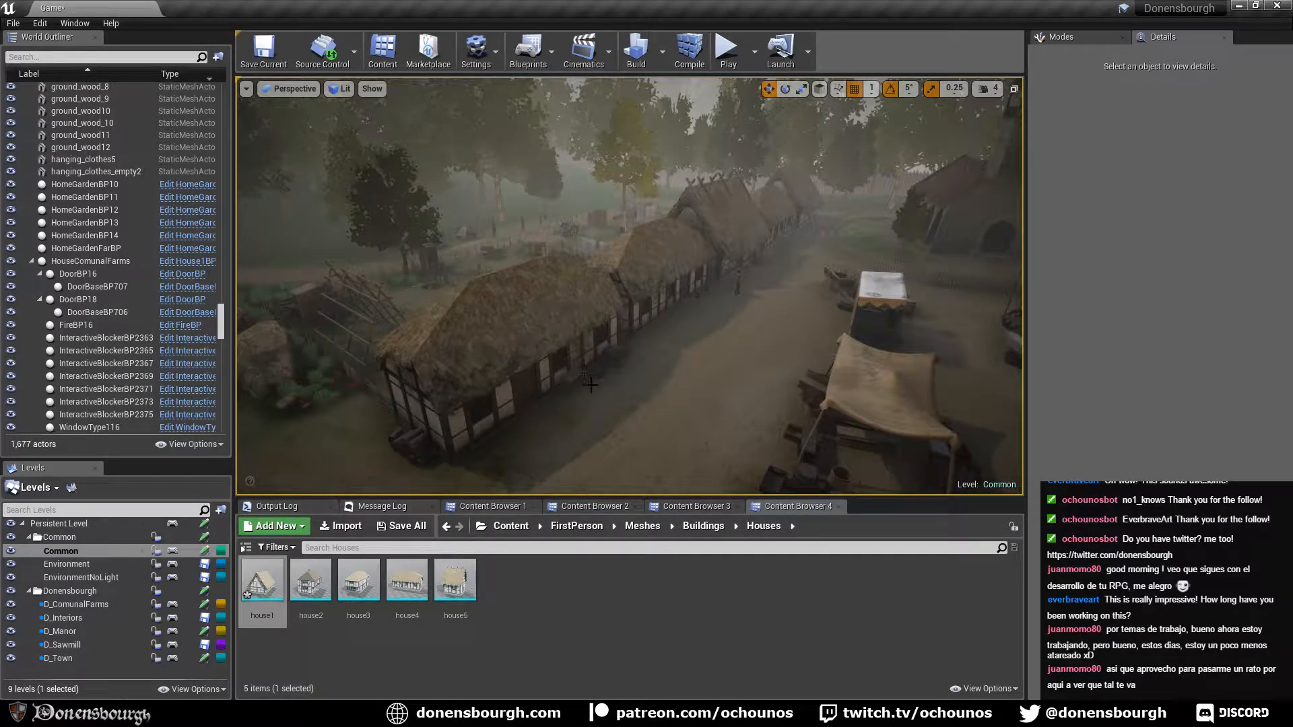
Inspect the thatched building by the stream, the yard with the well and the diagonal beams on the interior walls.
right_drag(554, 383, 734, 404)
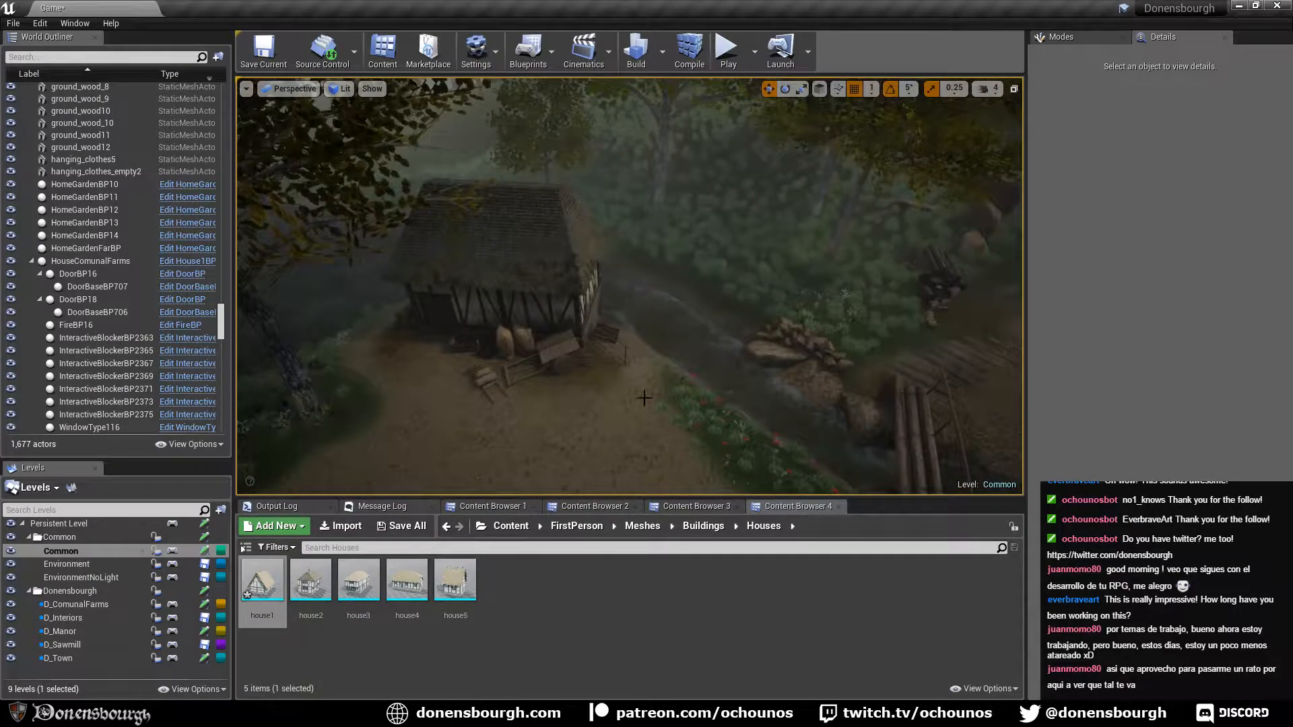
right_drag(644, 397, 794, 397)
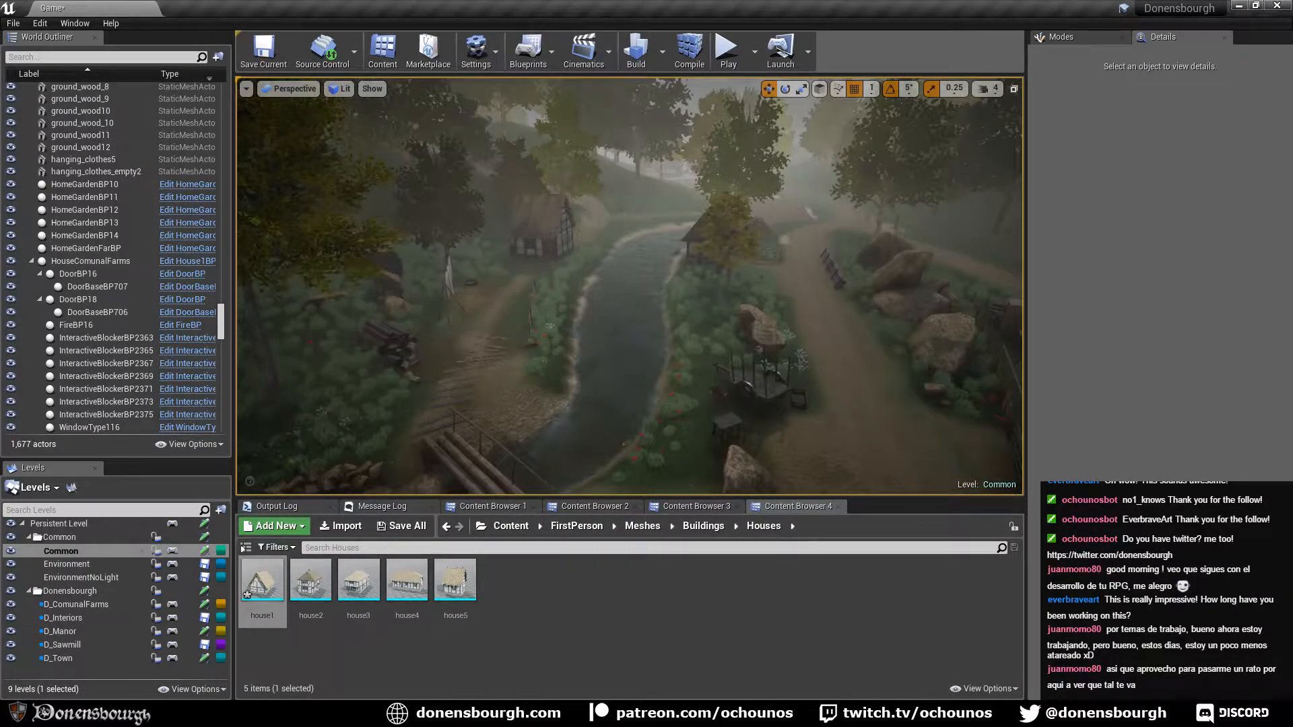
right_drag(644, 398, 553, 377)
right_drag(644, 397, 626, 377)
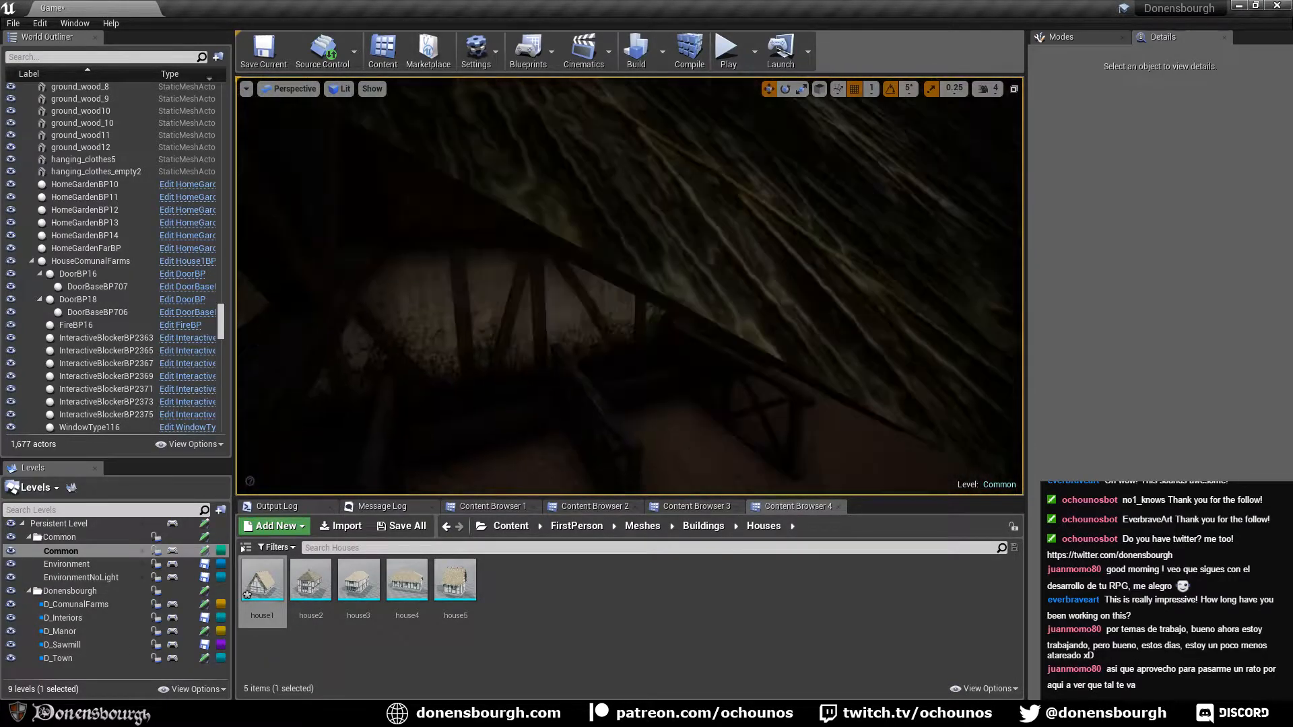
right_drag(629, 286, 629, 351)
right_drag(629, 287, 869, 266)
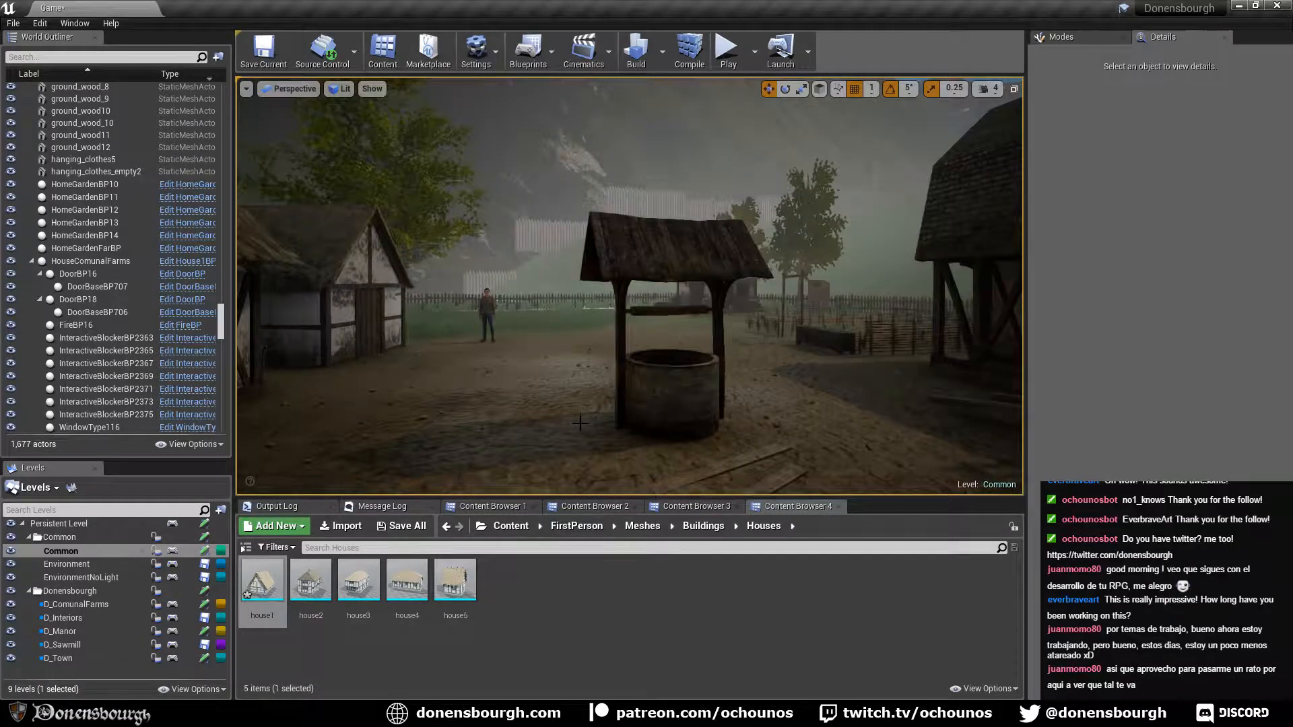
right_drag(580, 423, 296, 423)
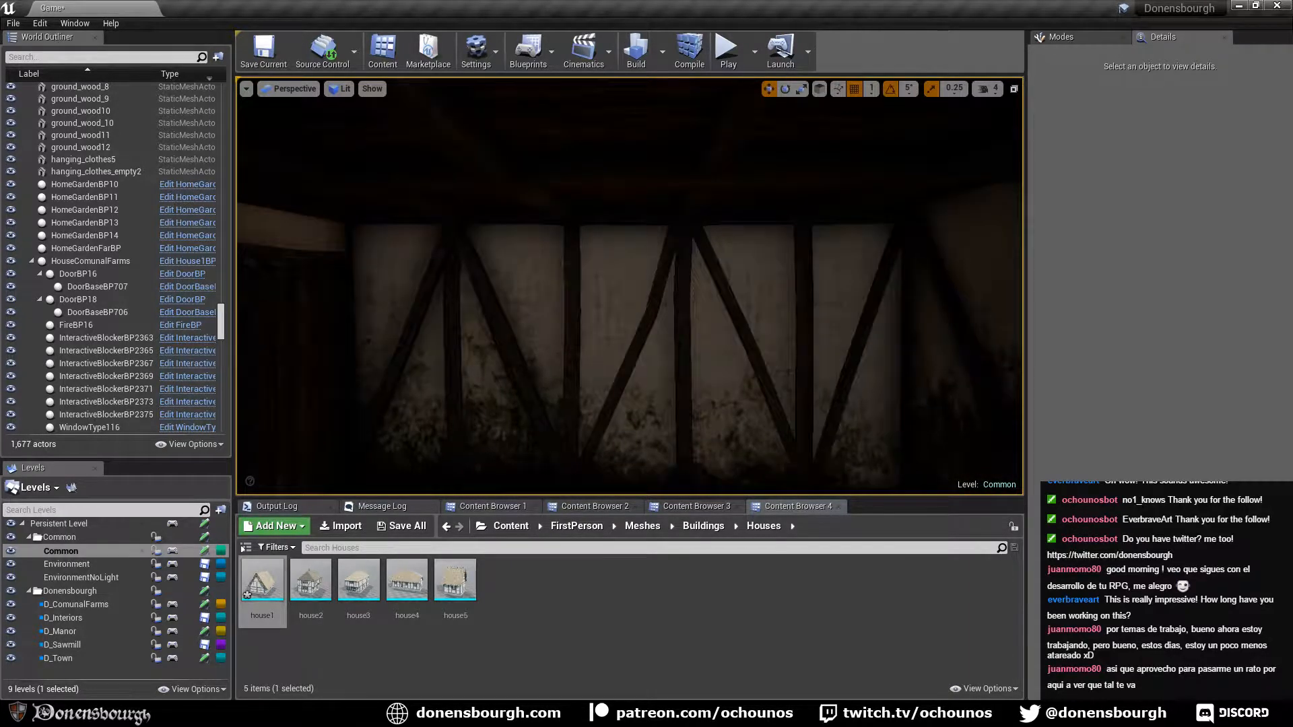
Inspect the wooden palisade at the village edge and the river running between the dirt paths.
right_drag(580, 423, 270, 391)
right_drag(731, 471, 492, 446)
mouse_move(599, 407)
right_down()
mouse_move(655, 408)
mouse_move(615, 412)
right_up()
right_drag(497, 391, 497, 391)
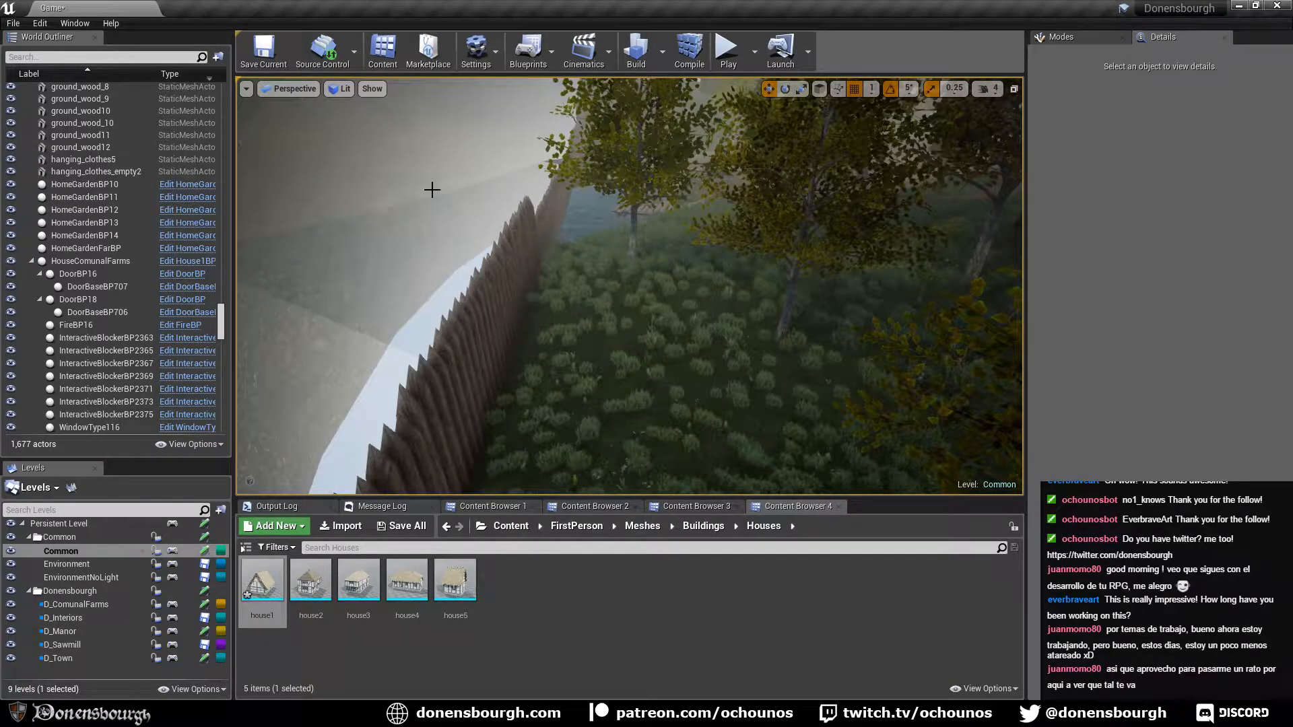
right_drag(387, 271, 386, 271)
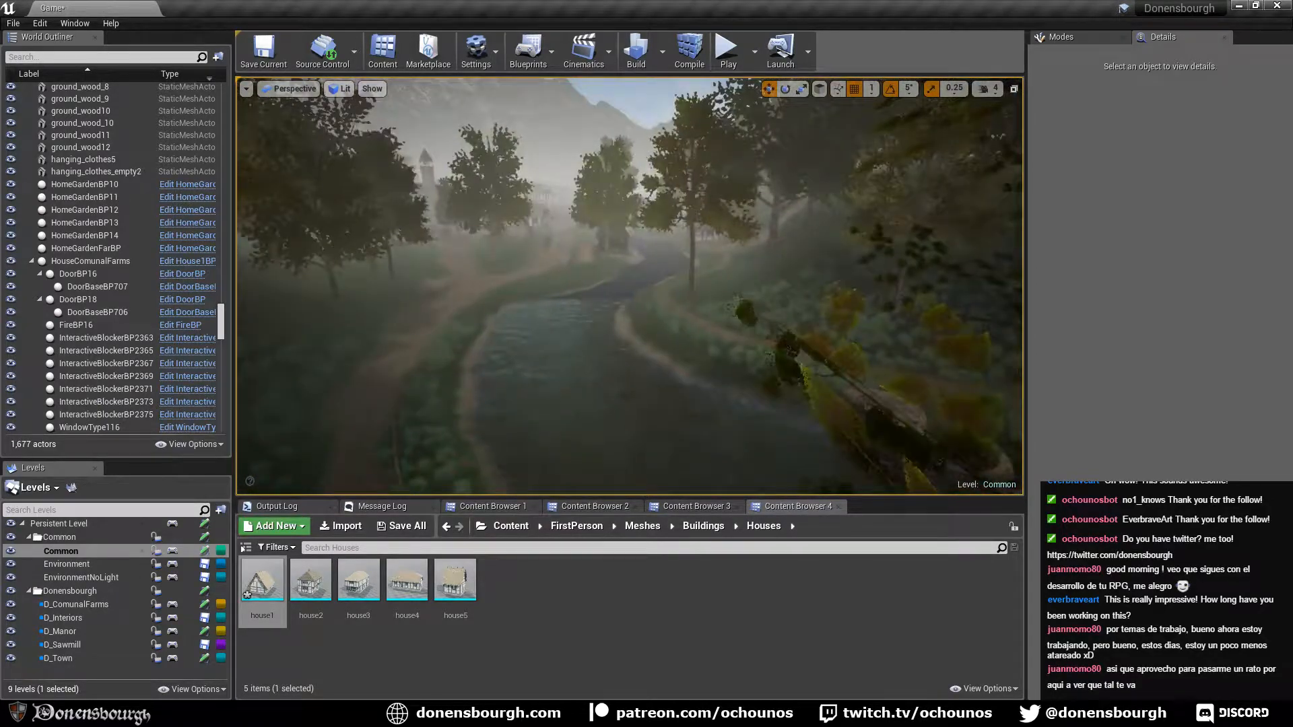
Inspect the fenced lane and the backyard with the vegetable gardens, clotheslines and shed behind the thatched houses.
right_drag(477, 332, 493, 328)
right_drag(468, 444, 468, 444)
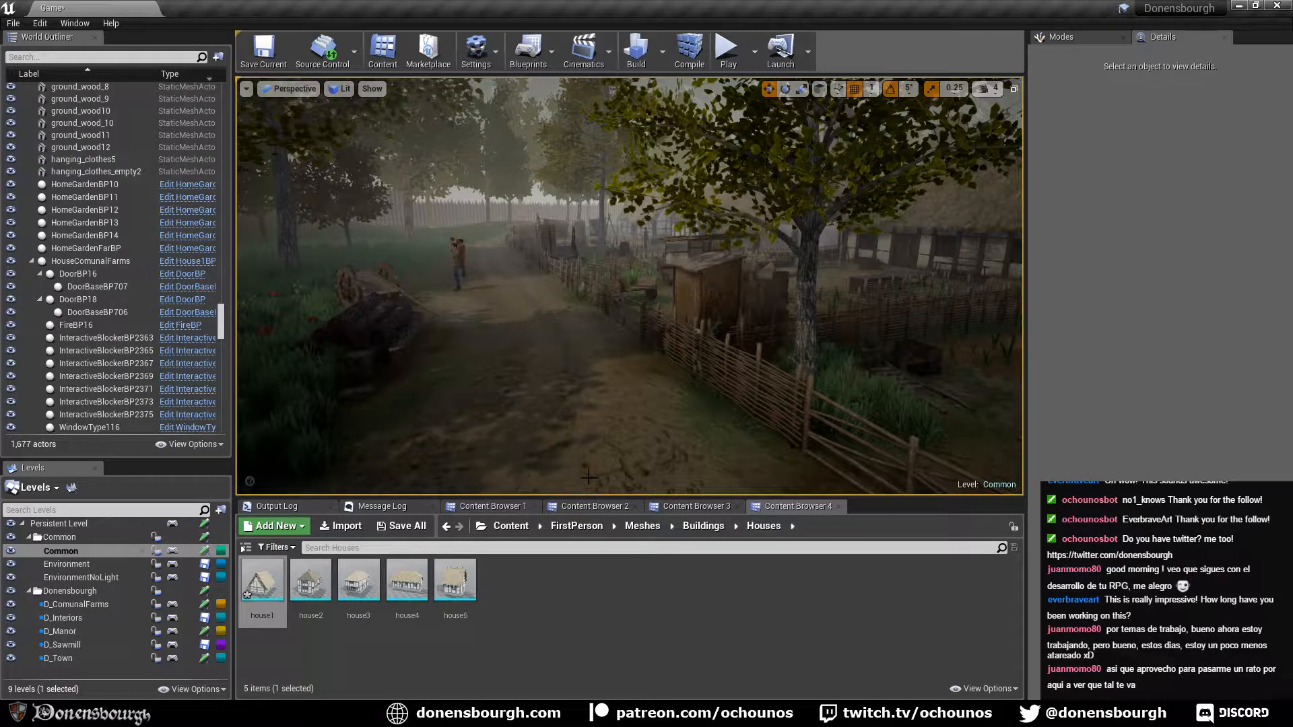
right_drag(598, 465, 597, 465)
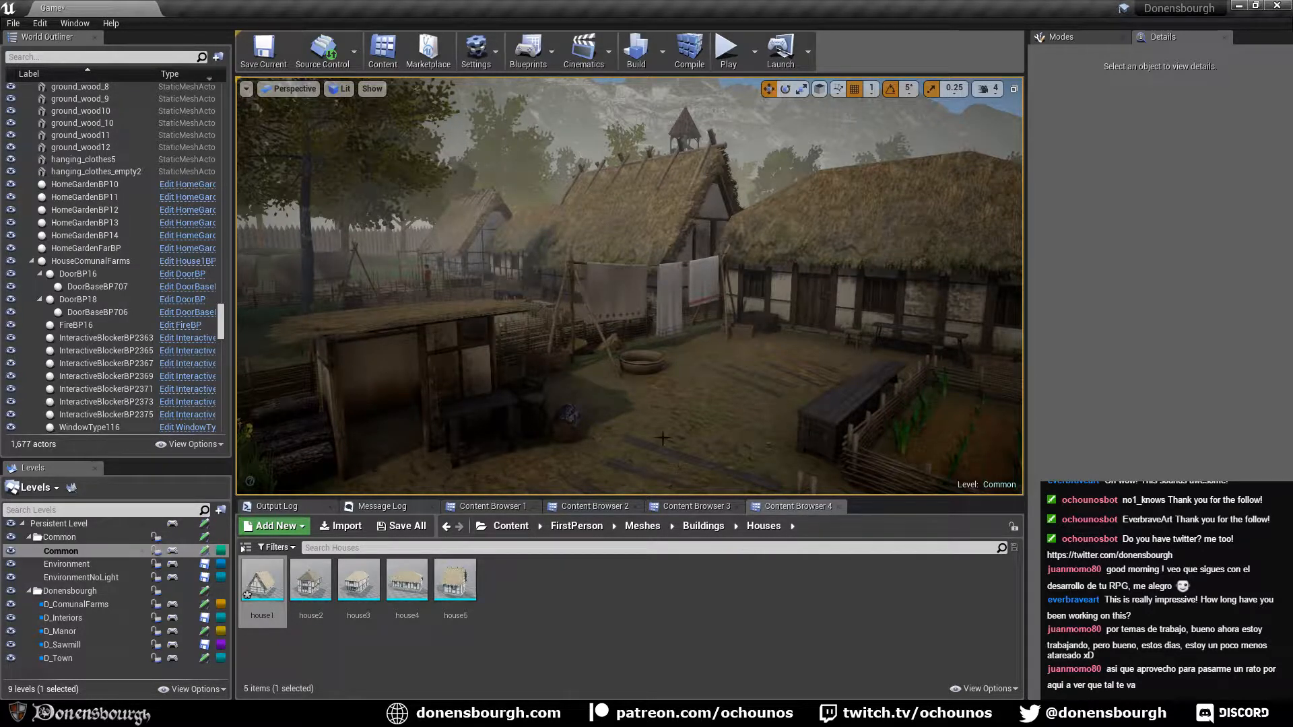
right_drag(663, 439, 665, 429)
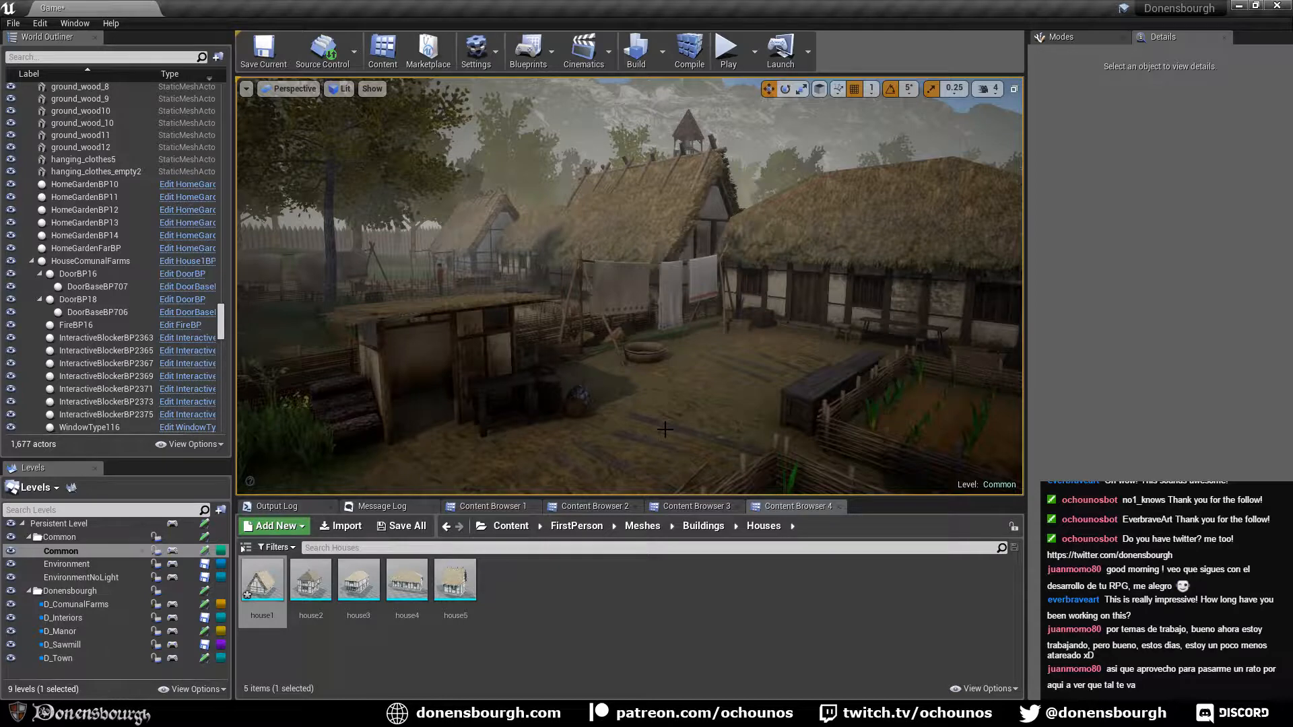
right_drag(641, 401, 637, 424)
key(s)
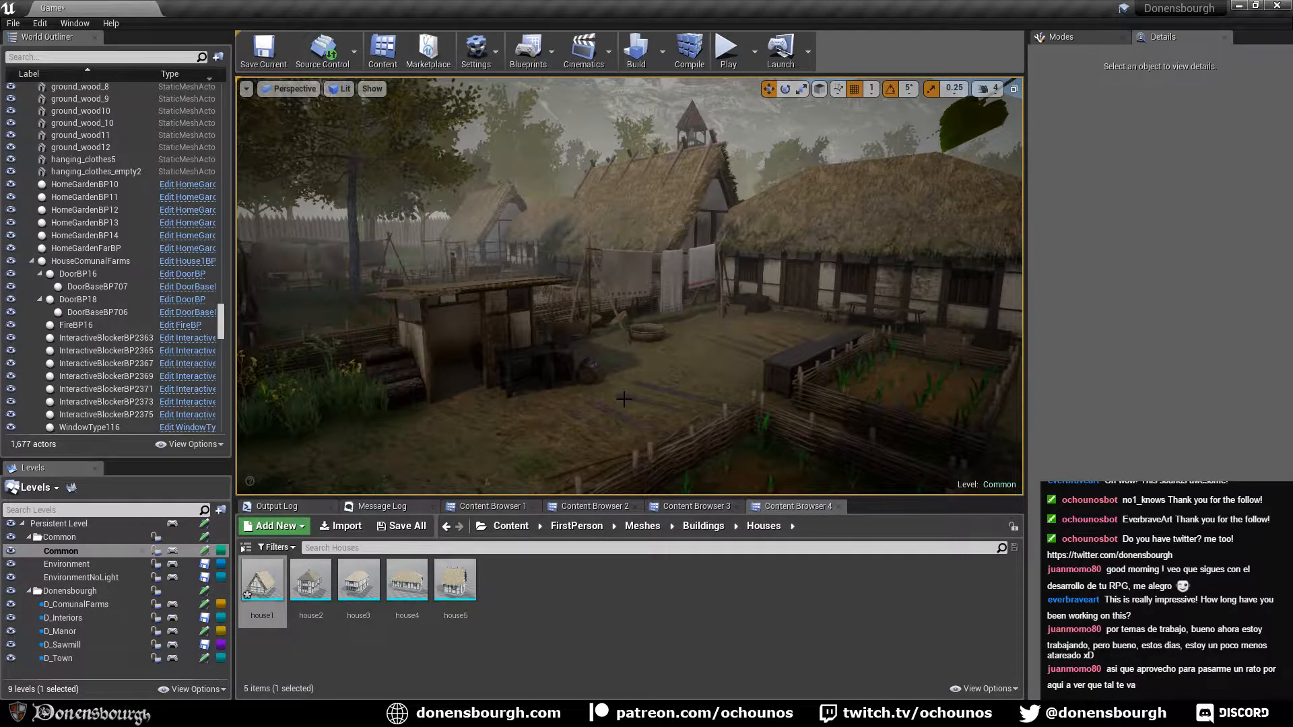
Inspect the street-side walls, doors and windows of the thatched row houses up close.
right_drag(624, 399, 541, 261)
key(w)
right_drag(778, 404, 606, 333)
key(w)
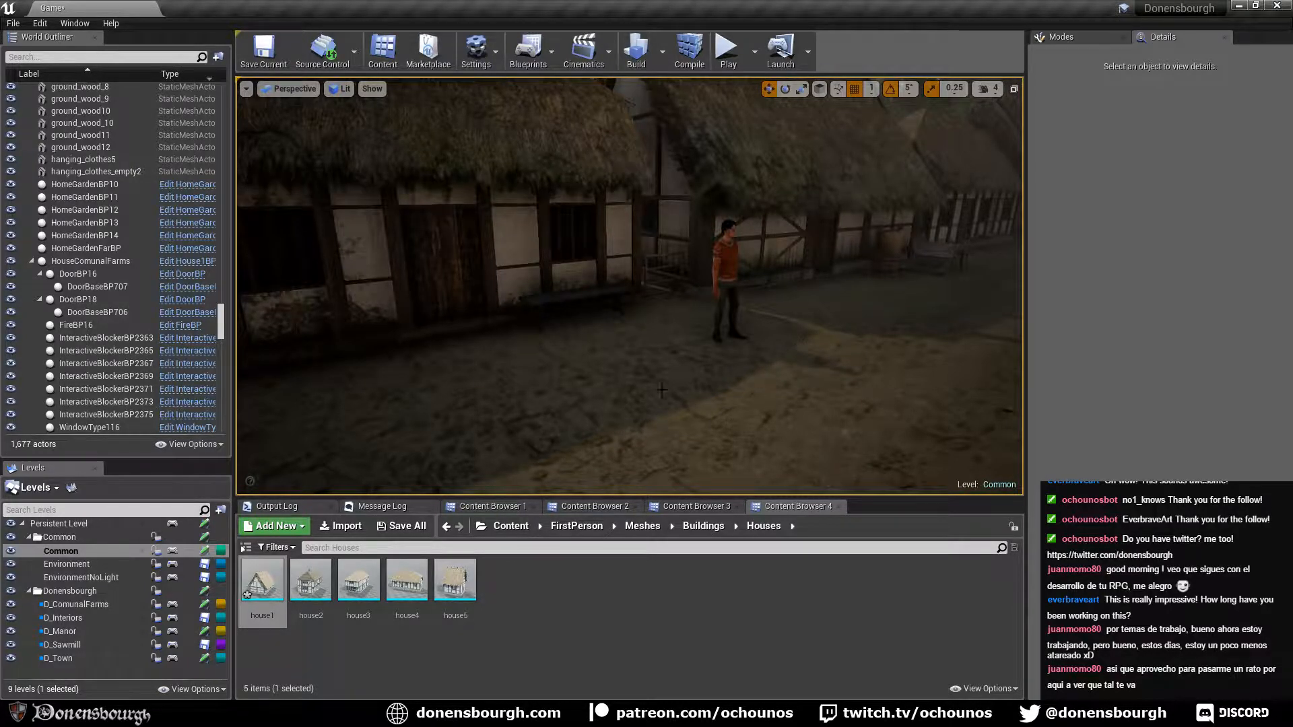
right_drag(662, 390, 721, 390)
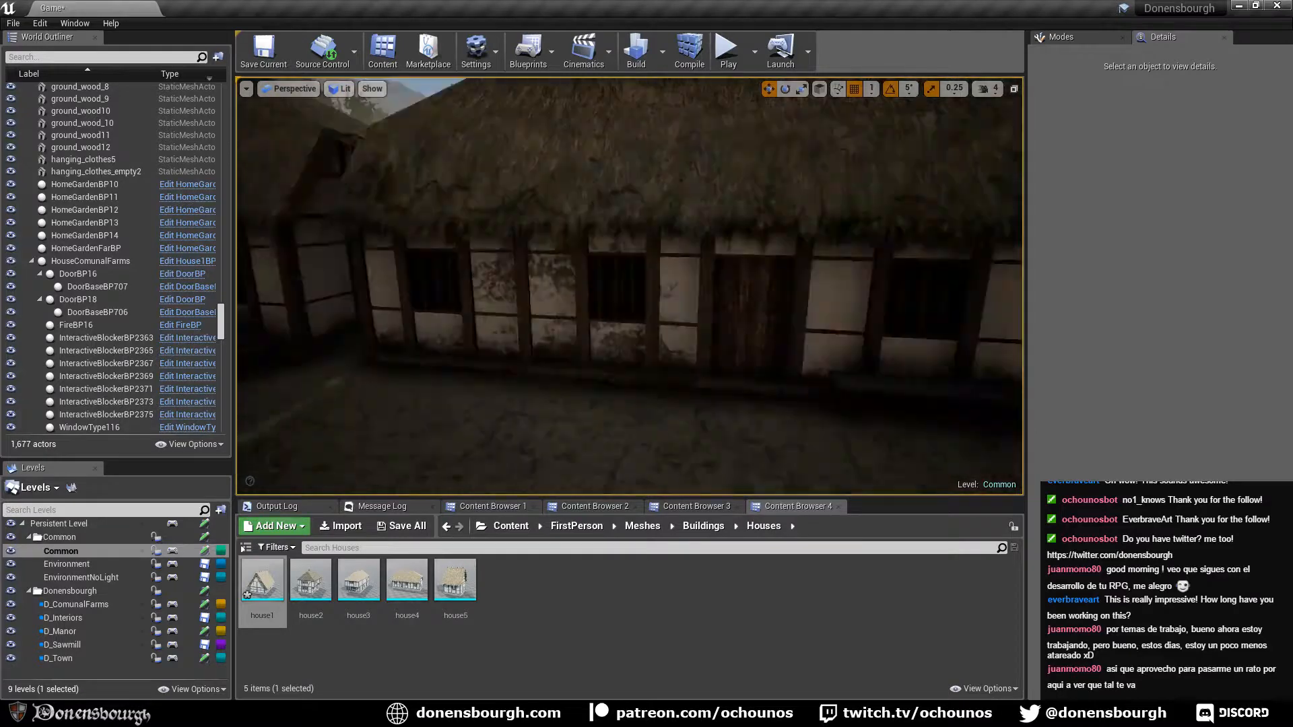
Inspect the street beside the thatched row houses and the furnished interior with its tables, benches, shelves and bed.
right_drag(630, 286, 472, 283)
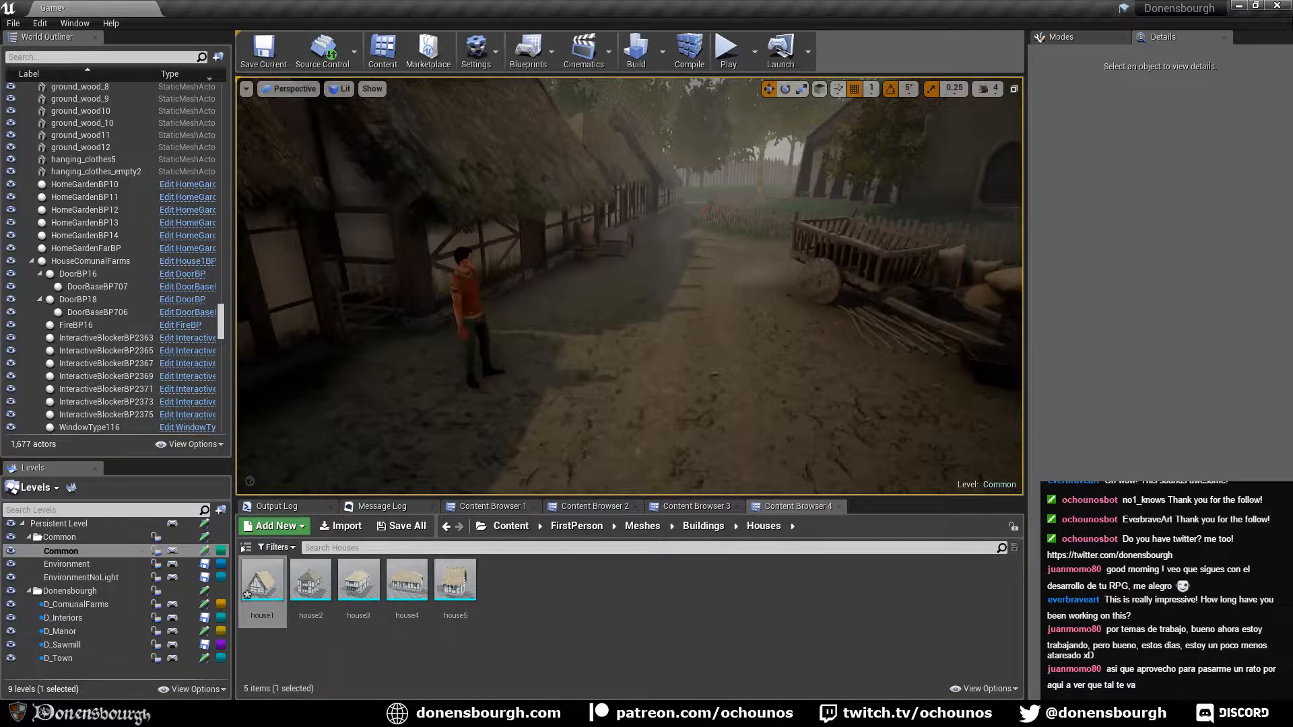
key(w)
right_drag(630, 286, 411, 296)
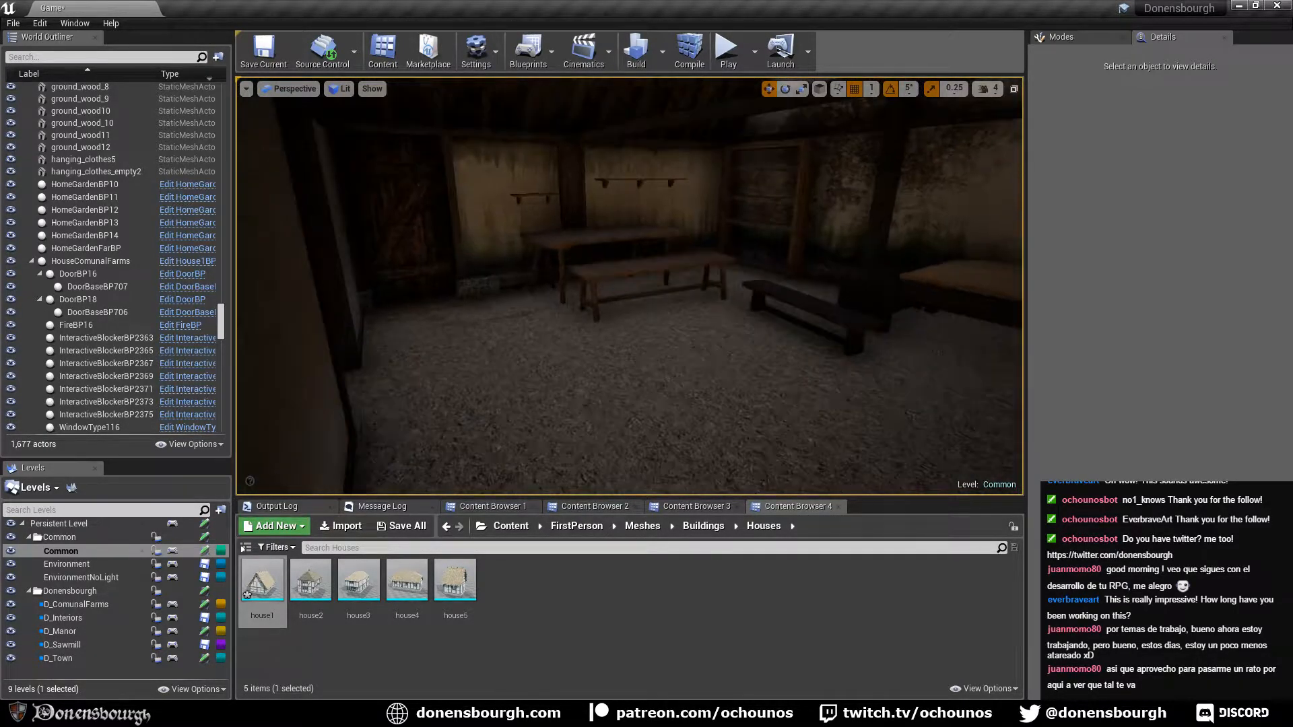
right_drag(676, 400, 741, 354)
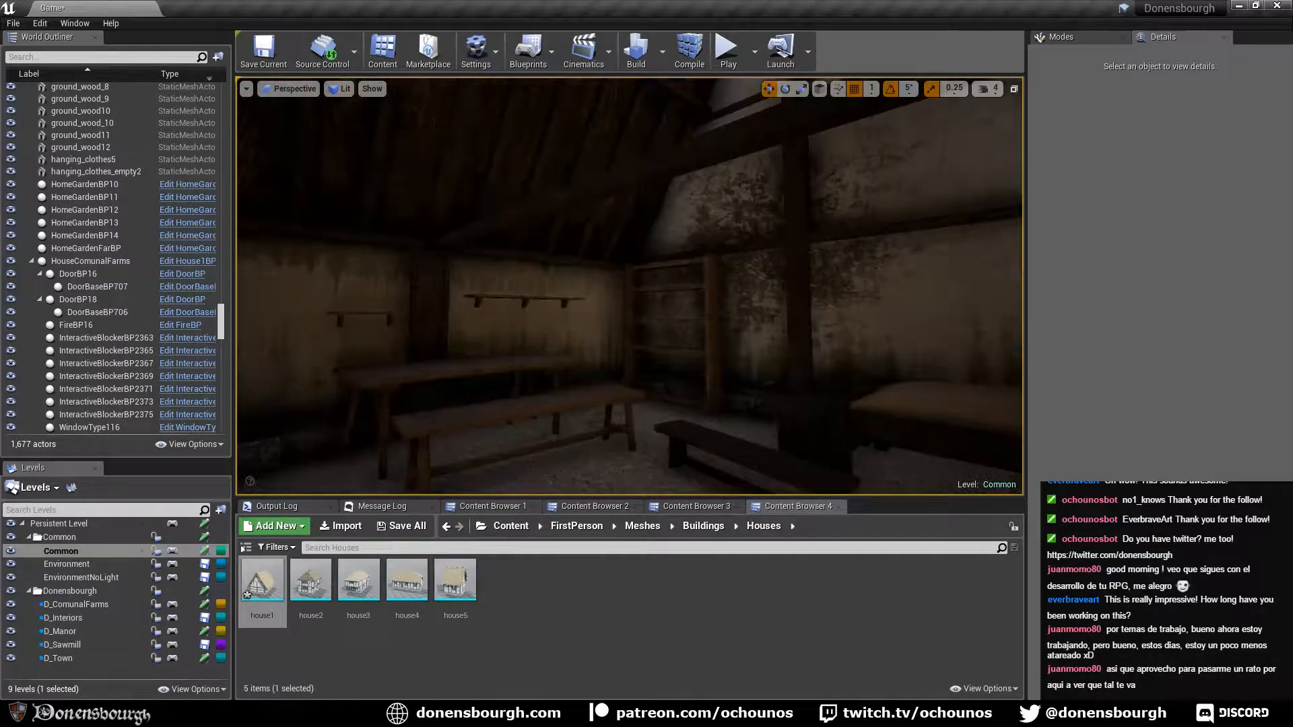
right_drag(630, 286, 472, 317)
right_drag(630, 286, 943, 309)
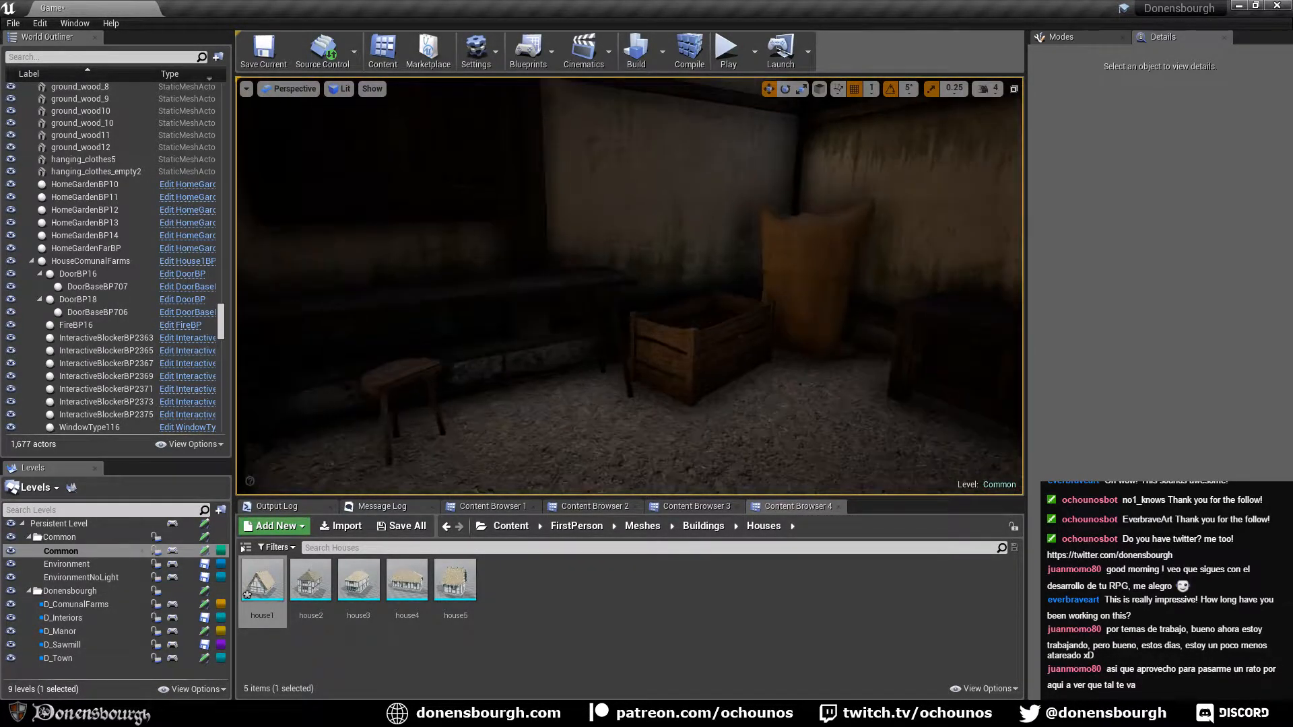
right_drag(629, 286, 774, 289)
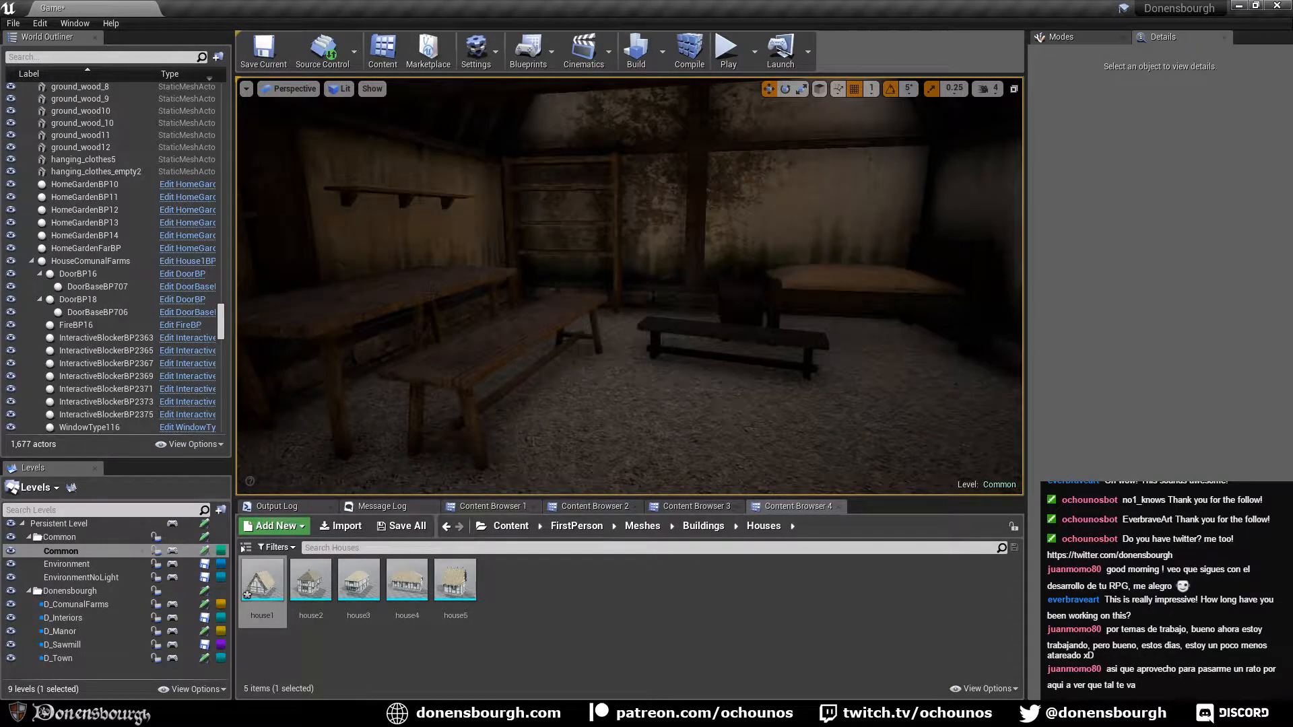
right_drag(630, 287, 761, 291)
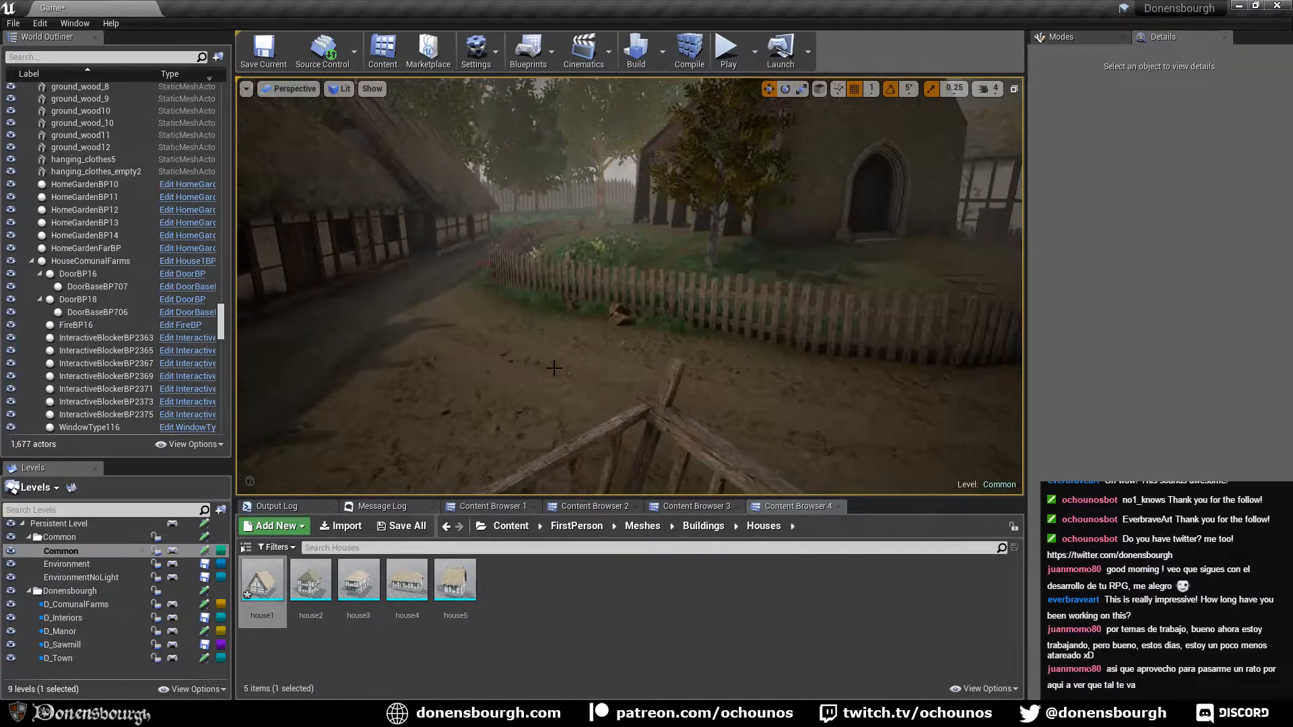
Survey the stone church, the surrounding thatched houses and the market square with its canopied stalls from above.
right_drag(630, 286, 592, 286)
key(w)
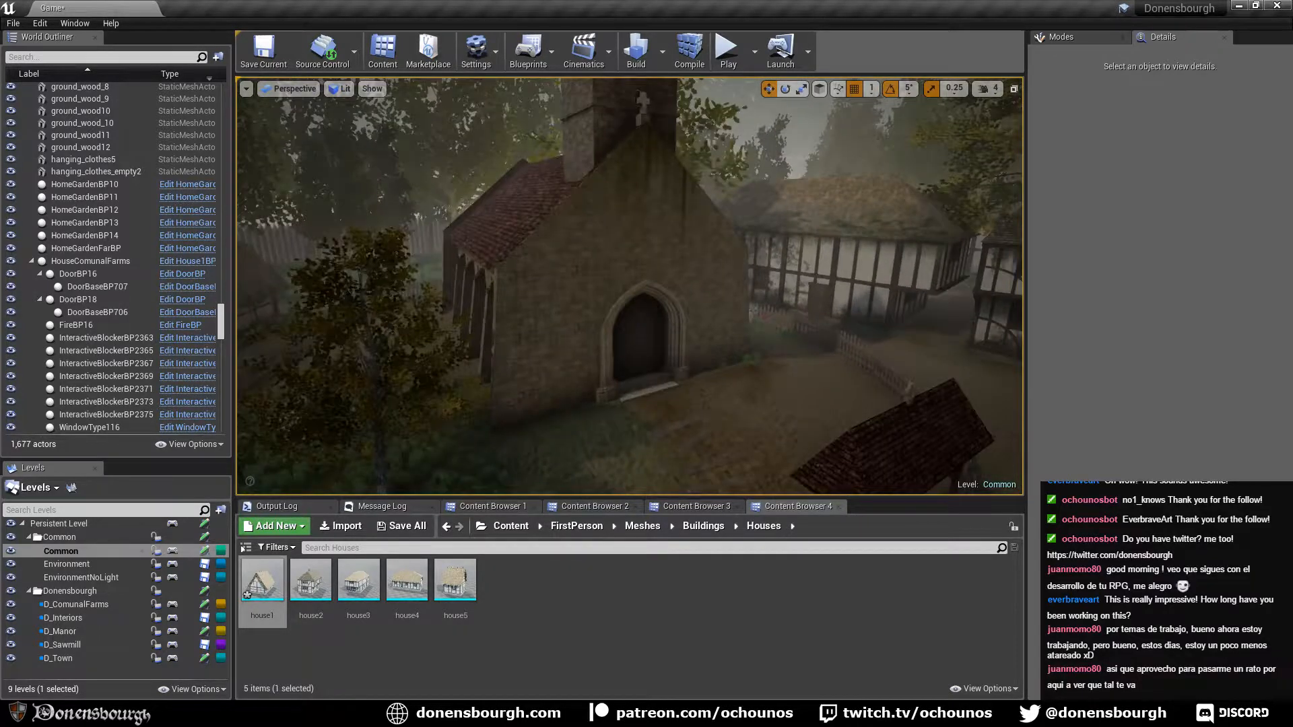
key(s)
right_drag(625, 436, 648, 418)
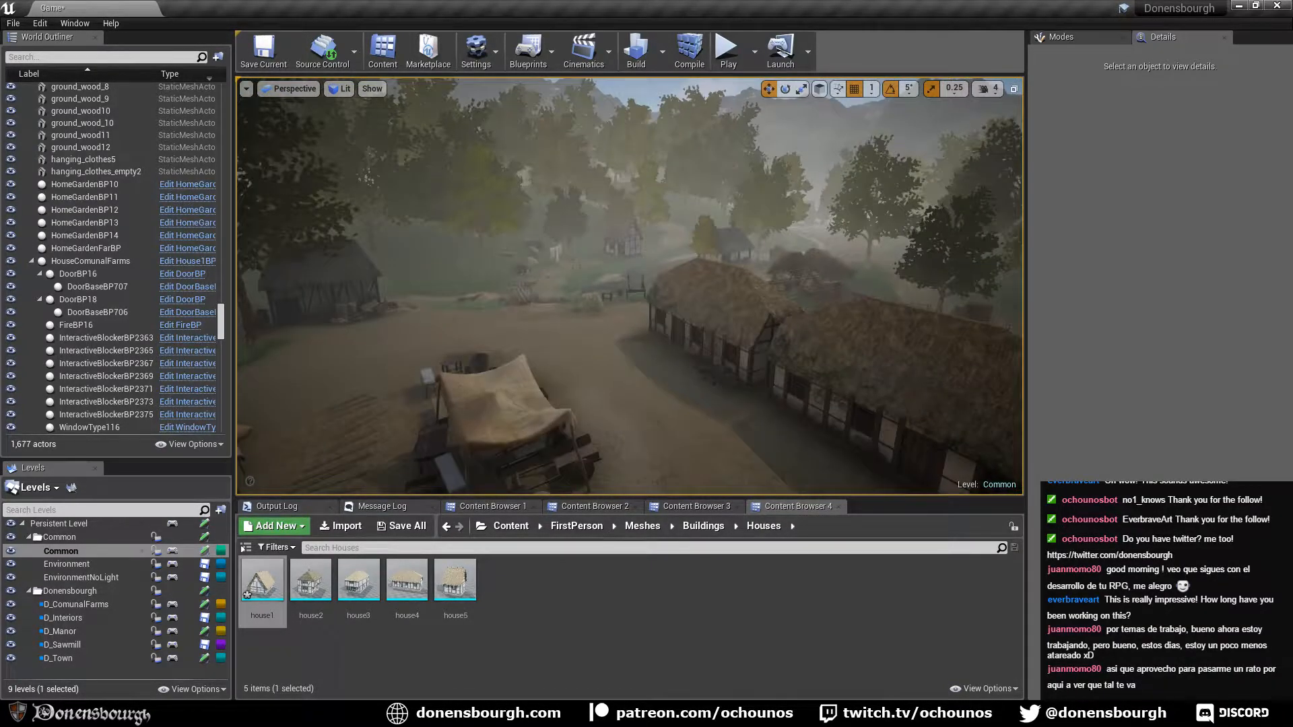
right_drag(648, 418, 519, 404)
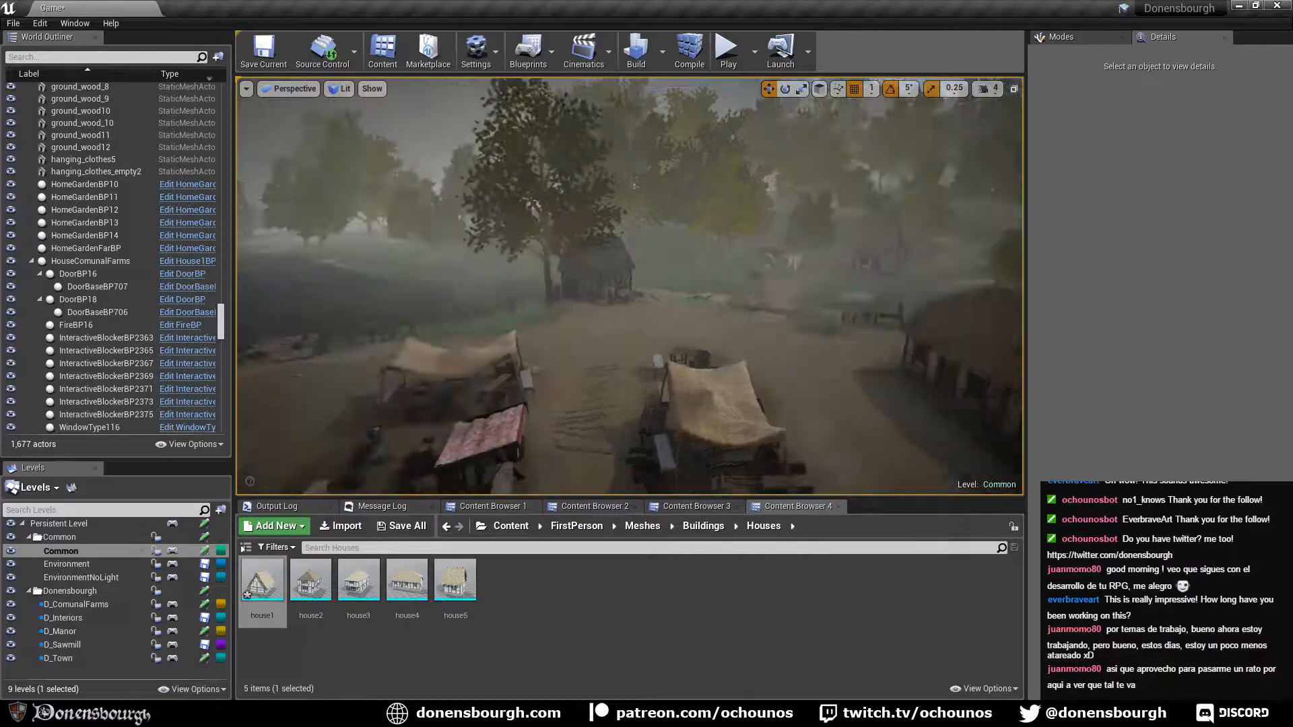
right_drag(518, 404, 650, 451)
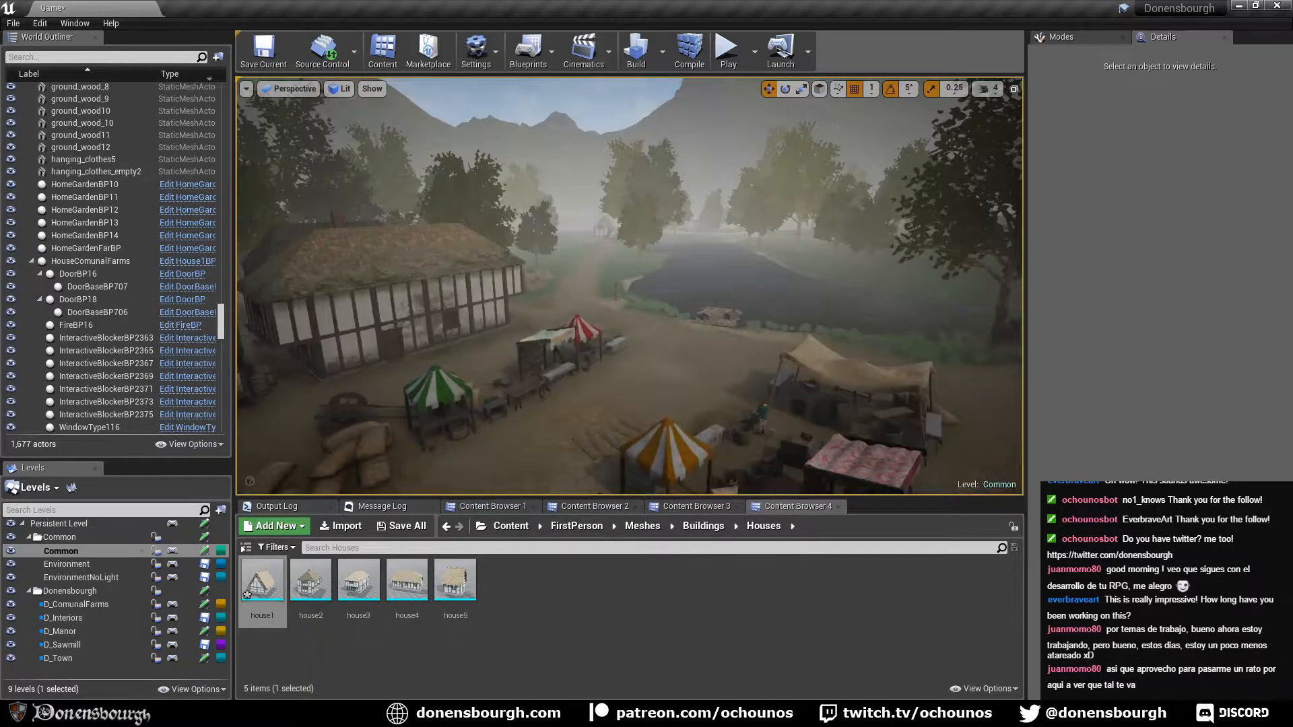
Inspect the fenced farmyard with the well and timber-framed houses, and the flower-lined dirt paths near the water.
key(w)
right_drag(650, 404, 707, 404)
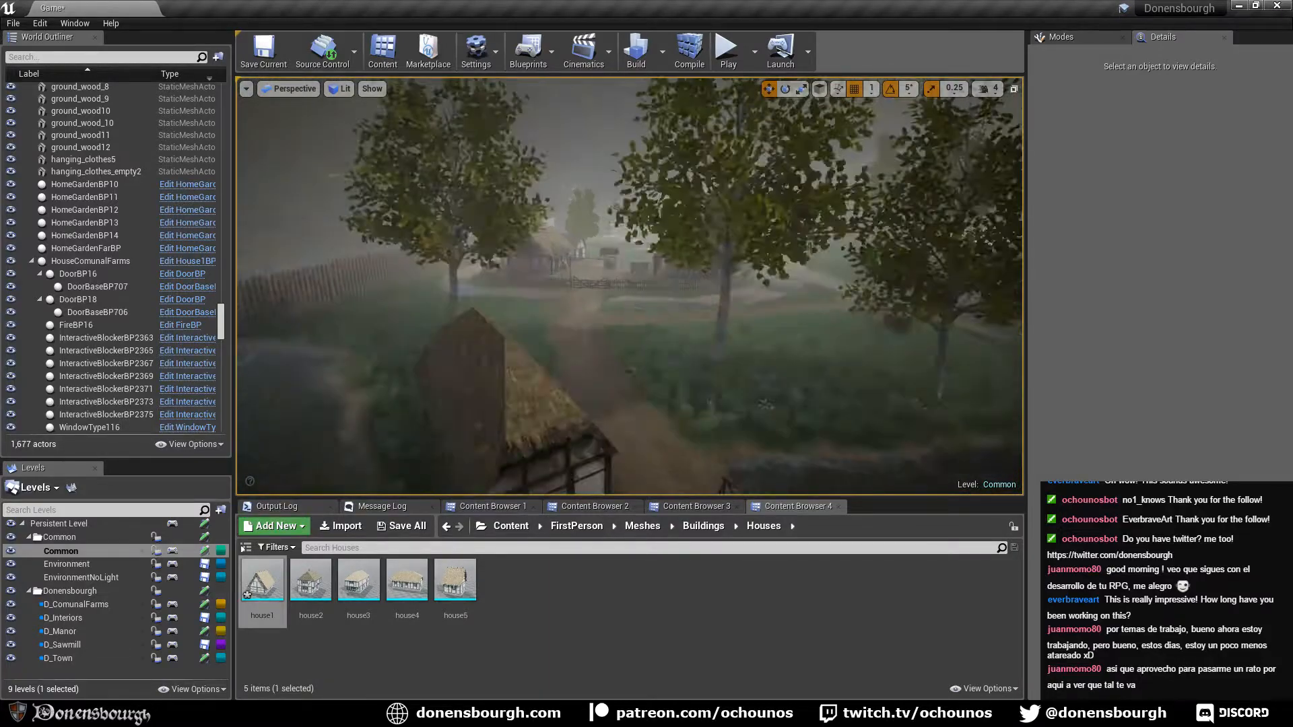
key(w)
right_drag(629, 287, 620, 350)
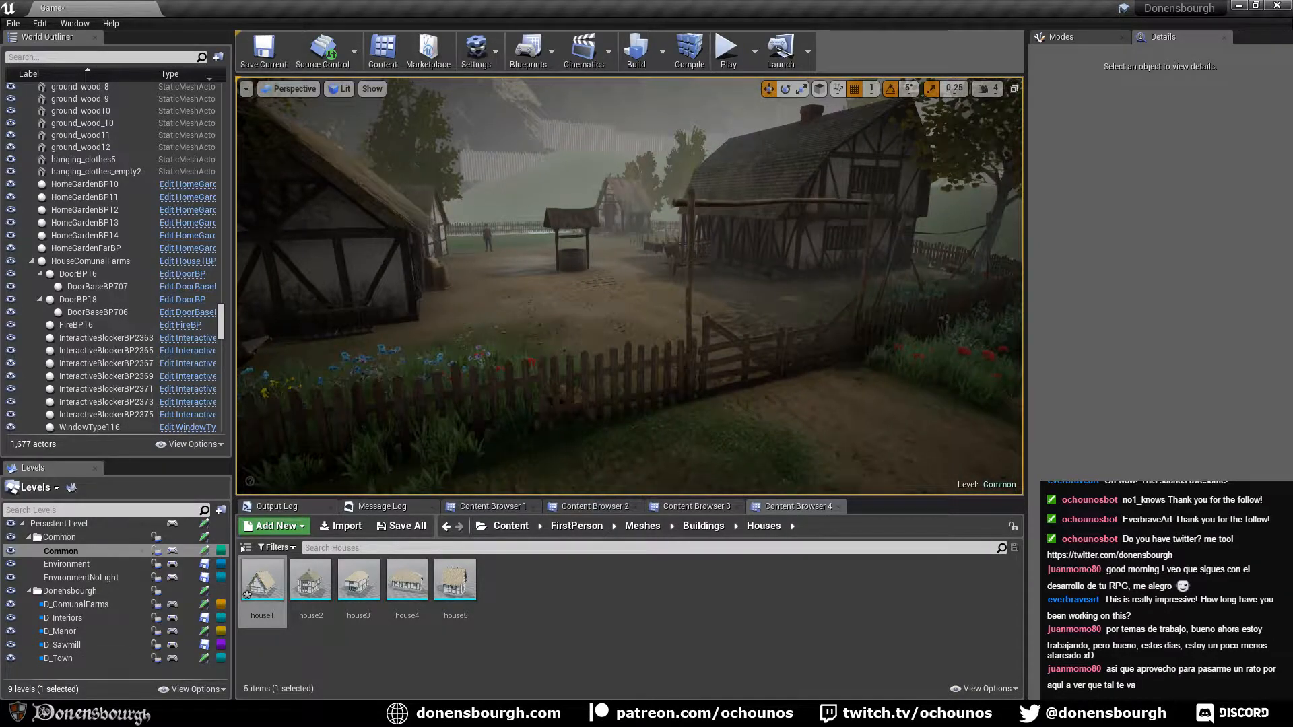
right_drag(630, 286, 799, 300)
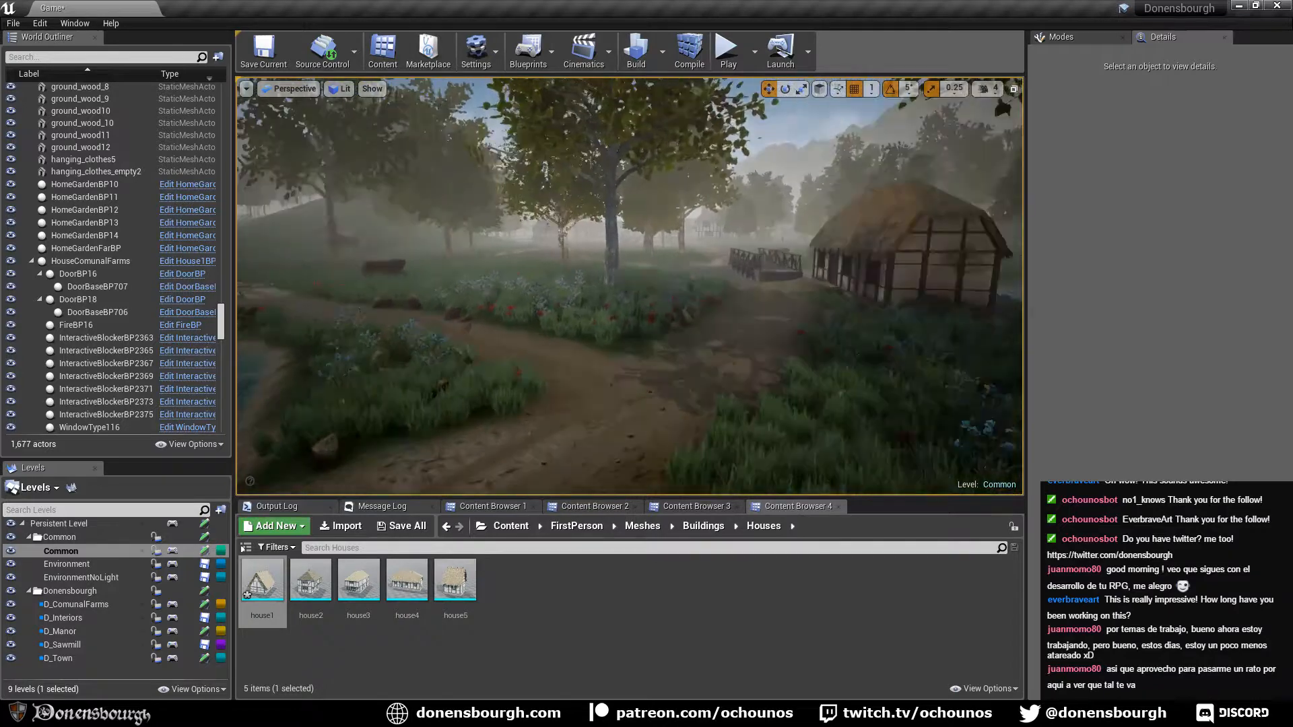
right_drag(629, 286, 461, 286)
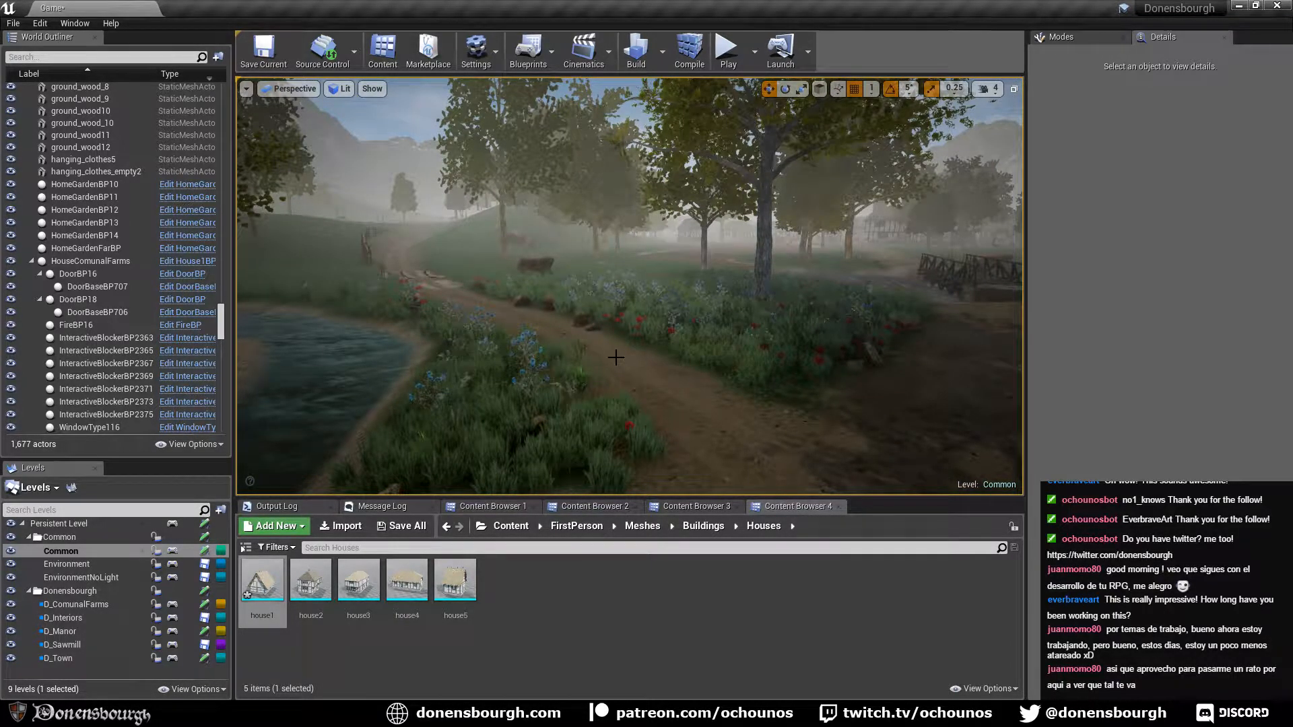
Follow the dirt road through the flowering meadow and examine the approach to the village beside the lake.
right_drag(702, 329, 919, 325)
key(w)
key(w)
key(w)
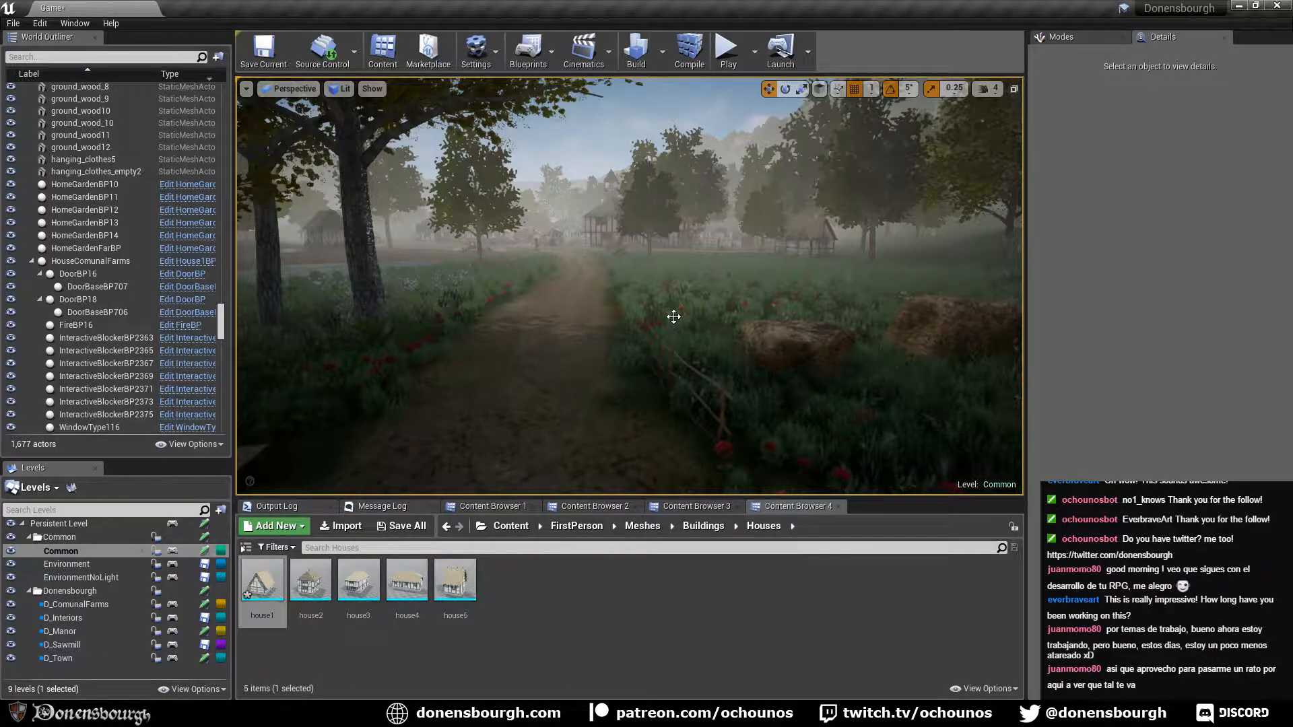
key(w)
mouse_move(673, 316)
right_down()
mouse_move(657, 316)
mouse_move(673, 316)
right_up()
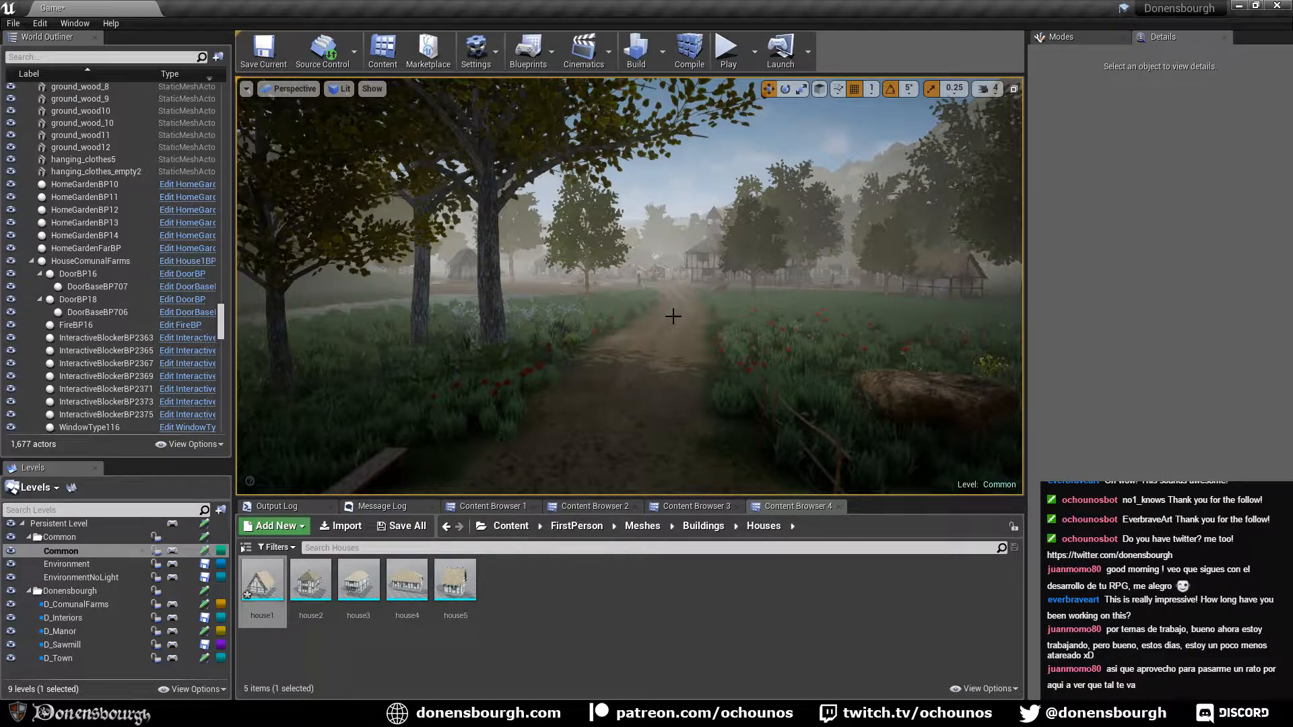
mouse_move(670, 356)
right_down()
mouse_move(748, 356)
mouse_move(670, 359)
right_up()
key(w)
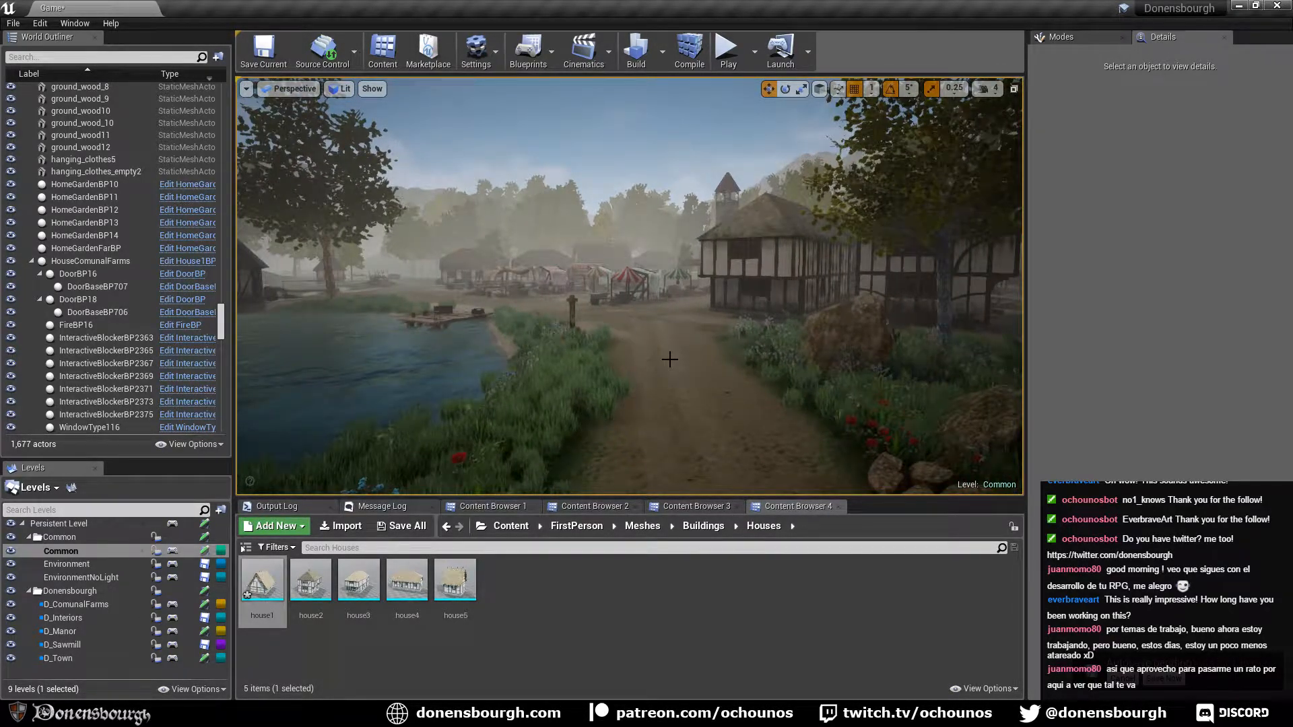
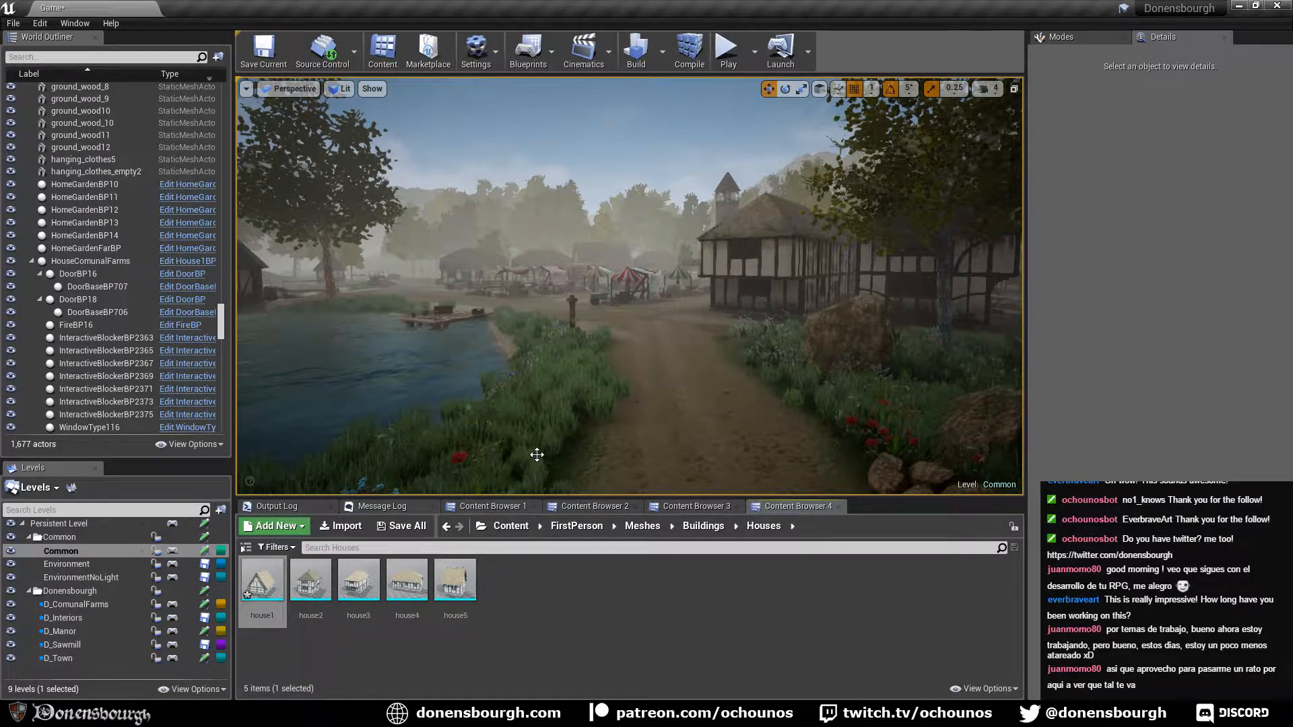
Inspect the market stalls at ground level and the riverside path beside the outermost thatched house.
right_drag(537, 455, 640, 454)
key(w)
key(w)
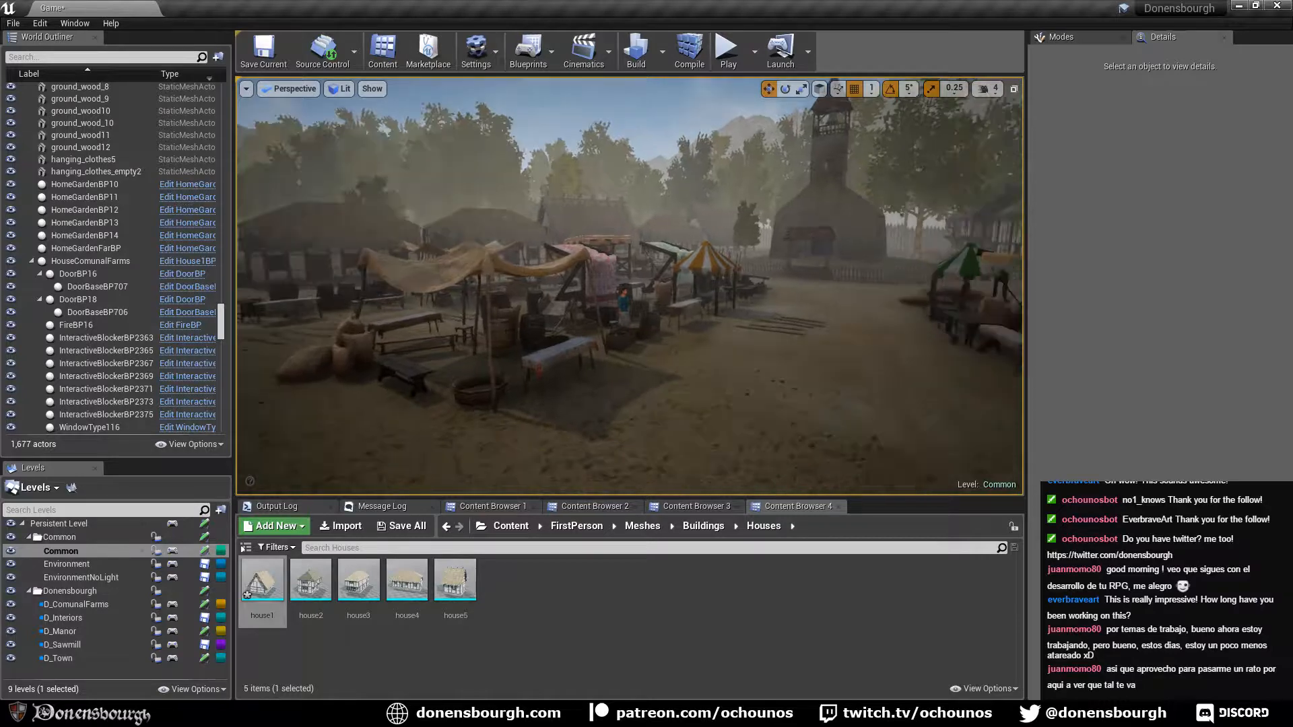
mouse_move(562, 465)
right_down()
mouse_move(706, 464)
mouse_move(504, 465)
mouse_move(578, 465)
right_up()
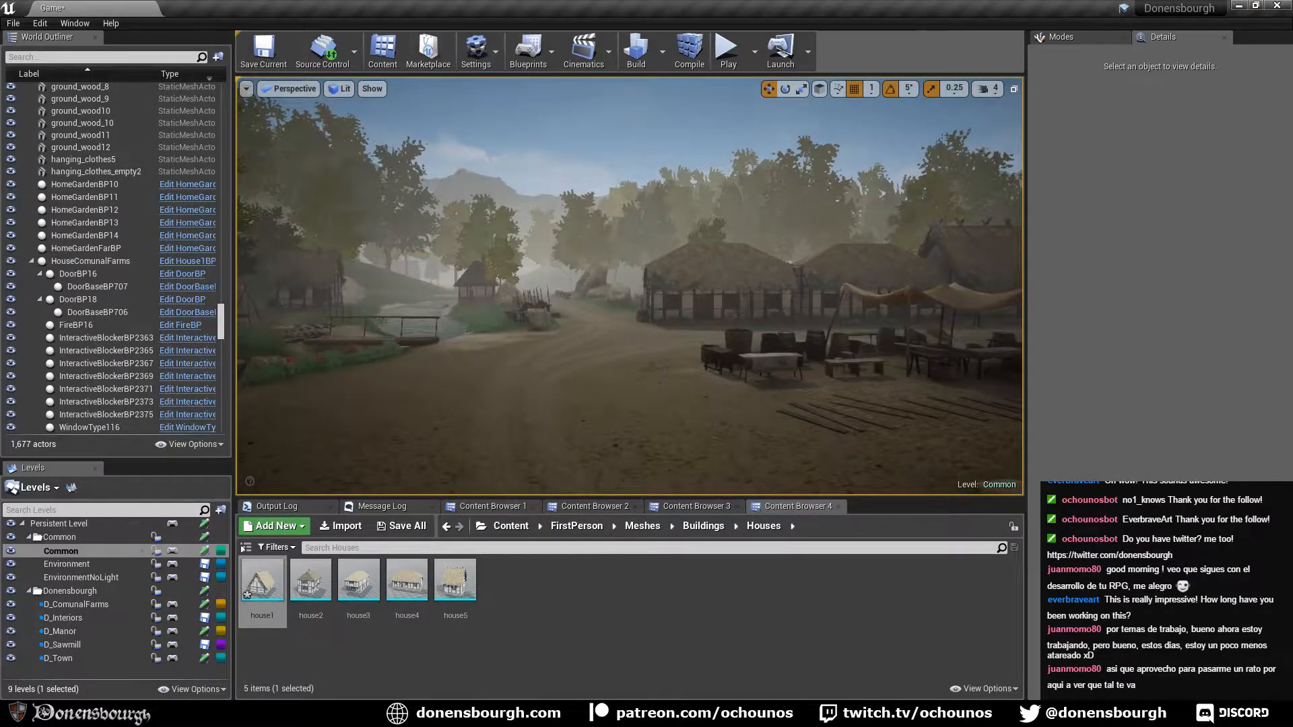
key(w)
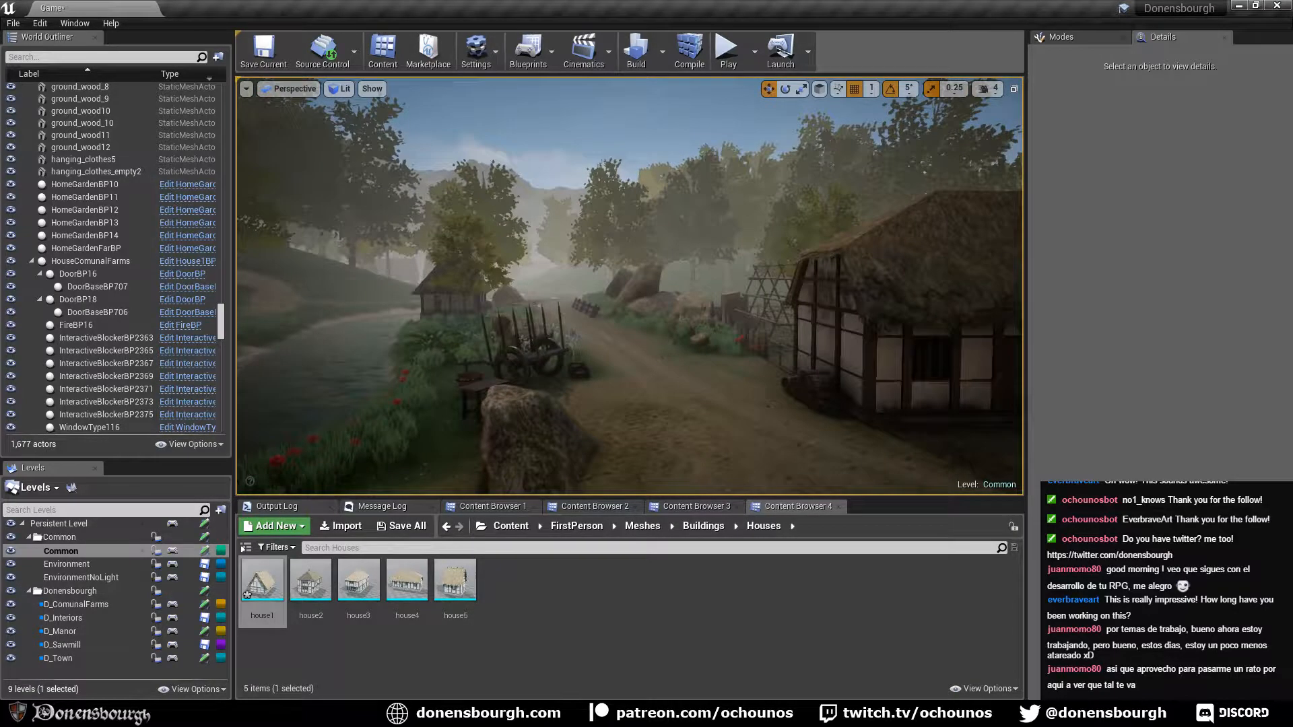
right_drag(578, 465, 915, 465)
key(w)
key(w)
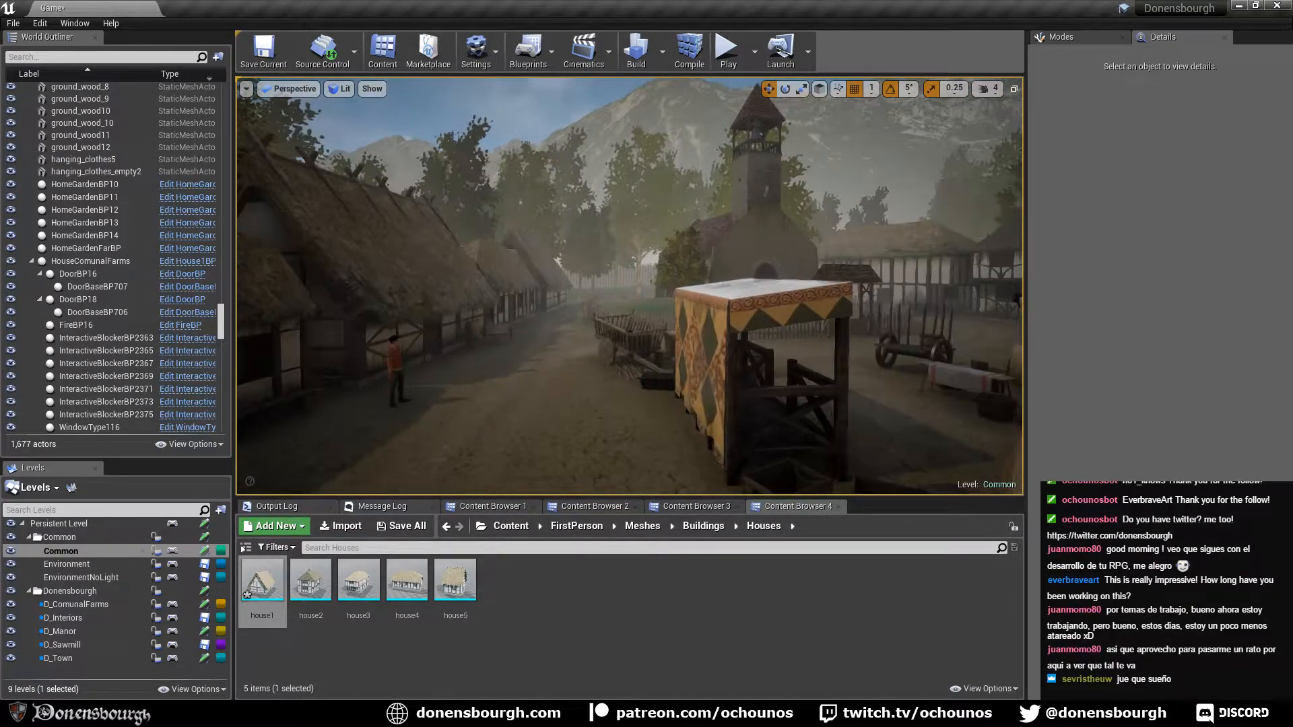
Inspect the street front of the tall thatched house with diagonal beams, including the baskets and cart by its wall.
key(w)
right_drag(630, 286, 297, 286)
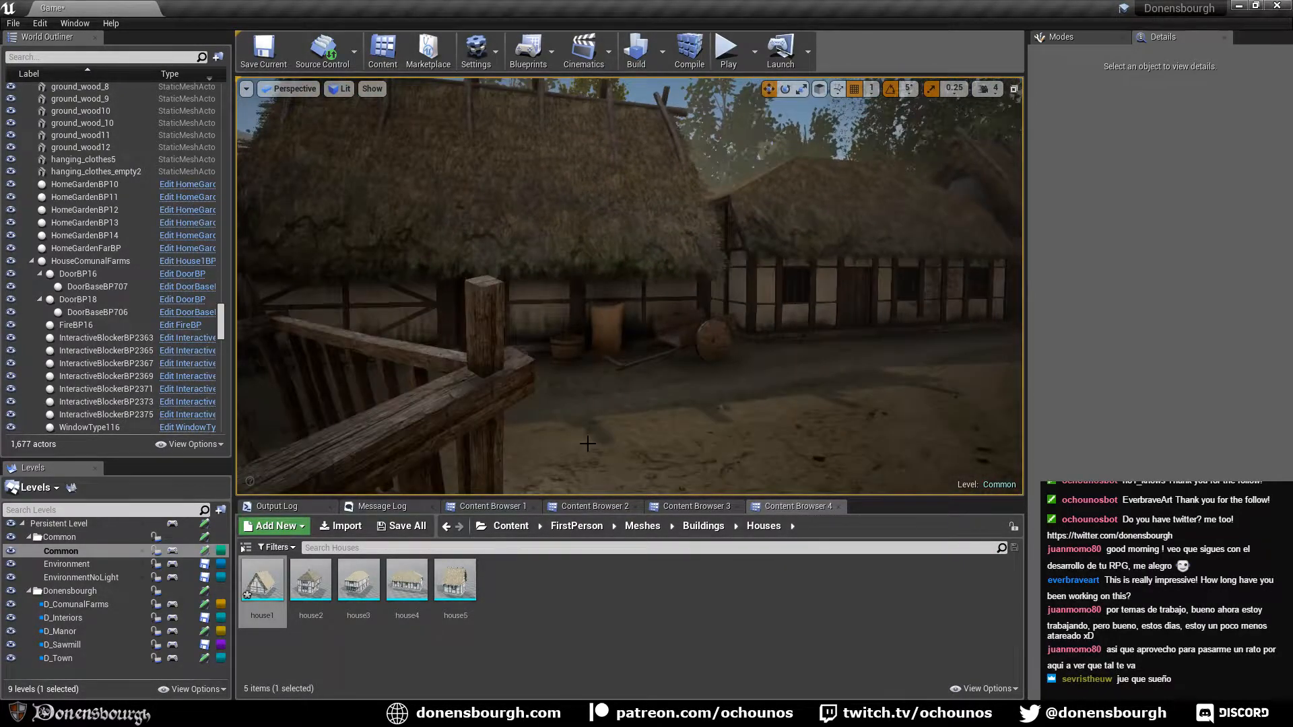
right_drag(468, 394, 388, 394)
key(w)
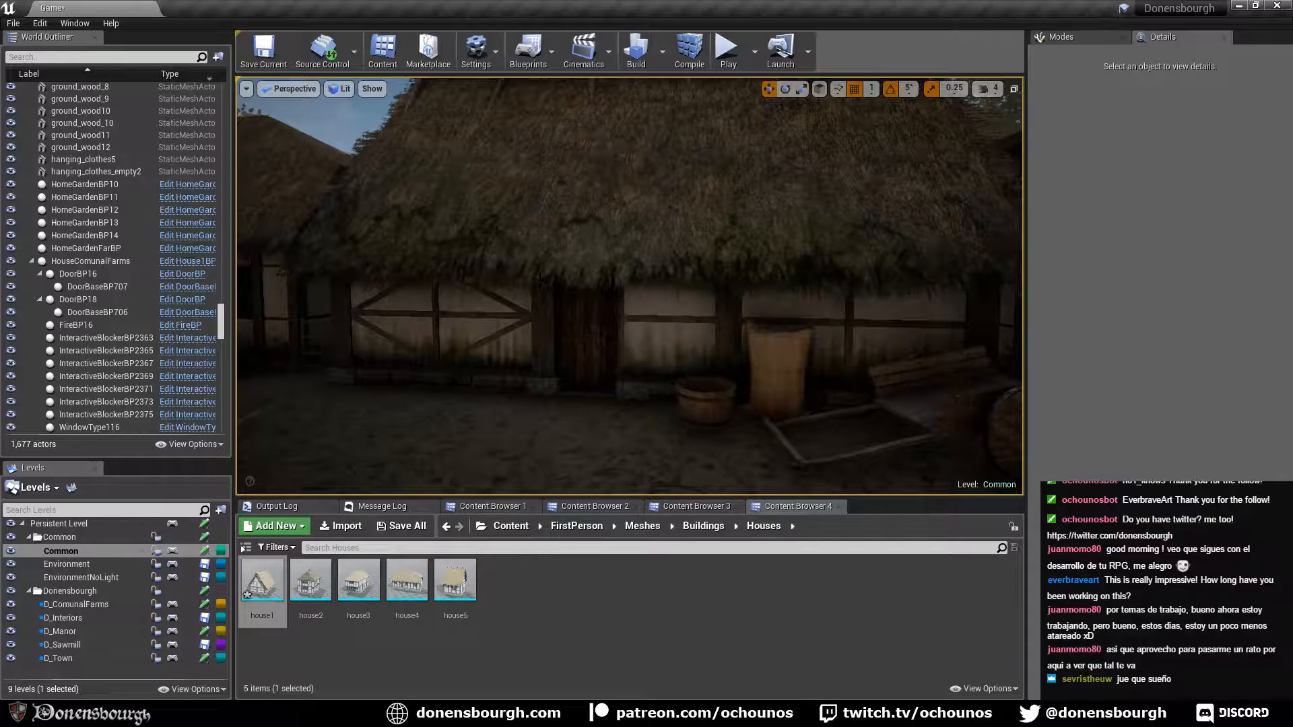
right_drag(540, 278, 459, 262)
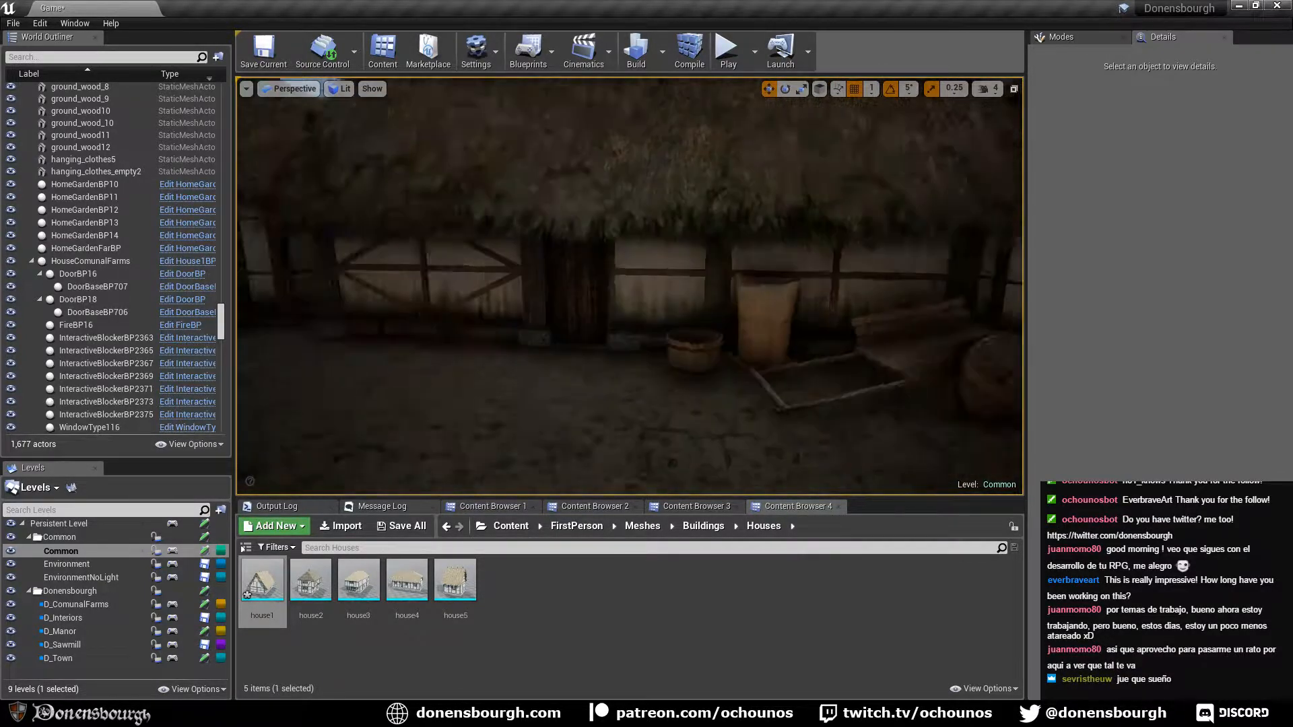
right_drag(611, 376, 765, 390)
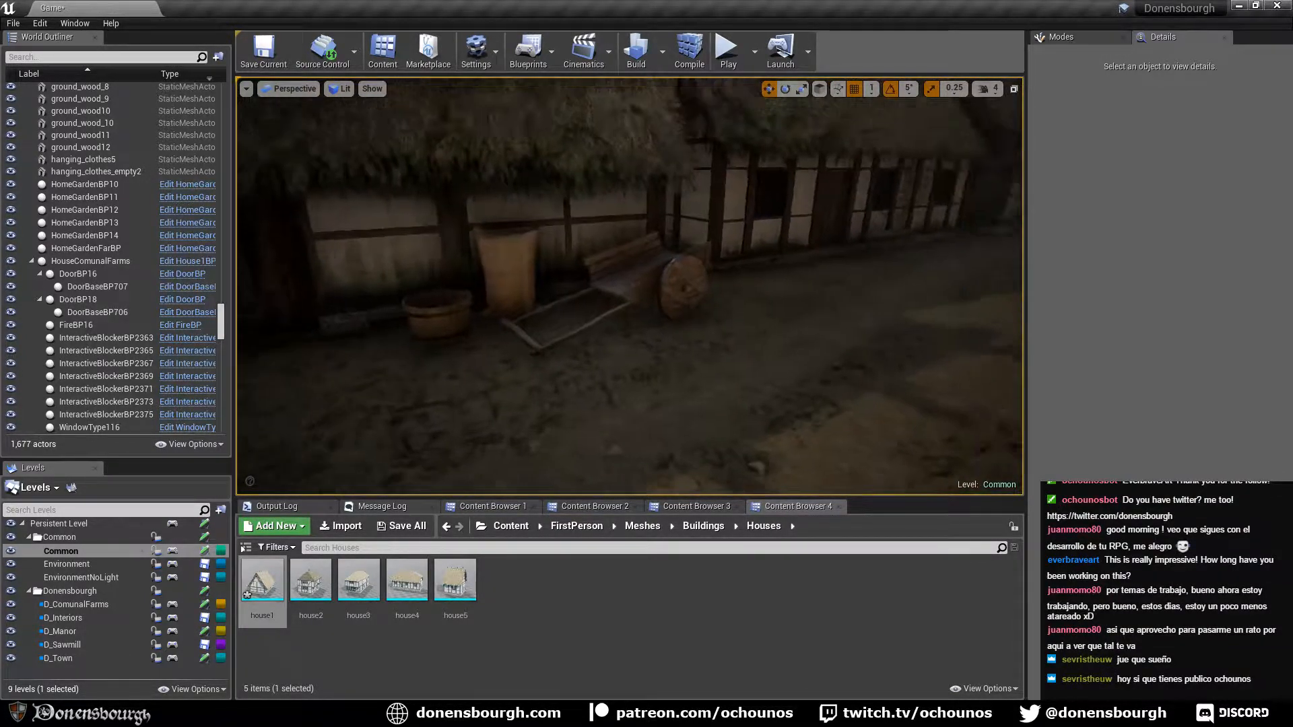
Compare the diagonal-beamed front of the tall thatched house with its neighbours from close up and farther back.
right_drag(901, 276, 91, 414)
key(w)
key(w)
key(w)
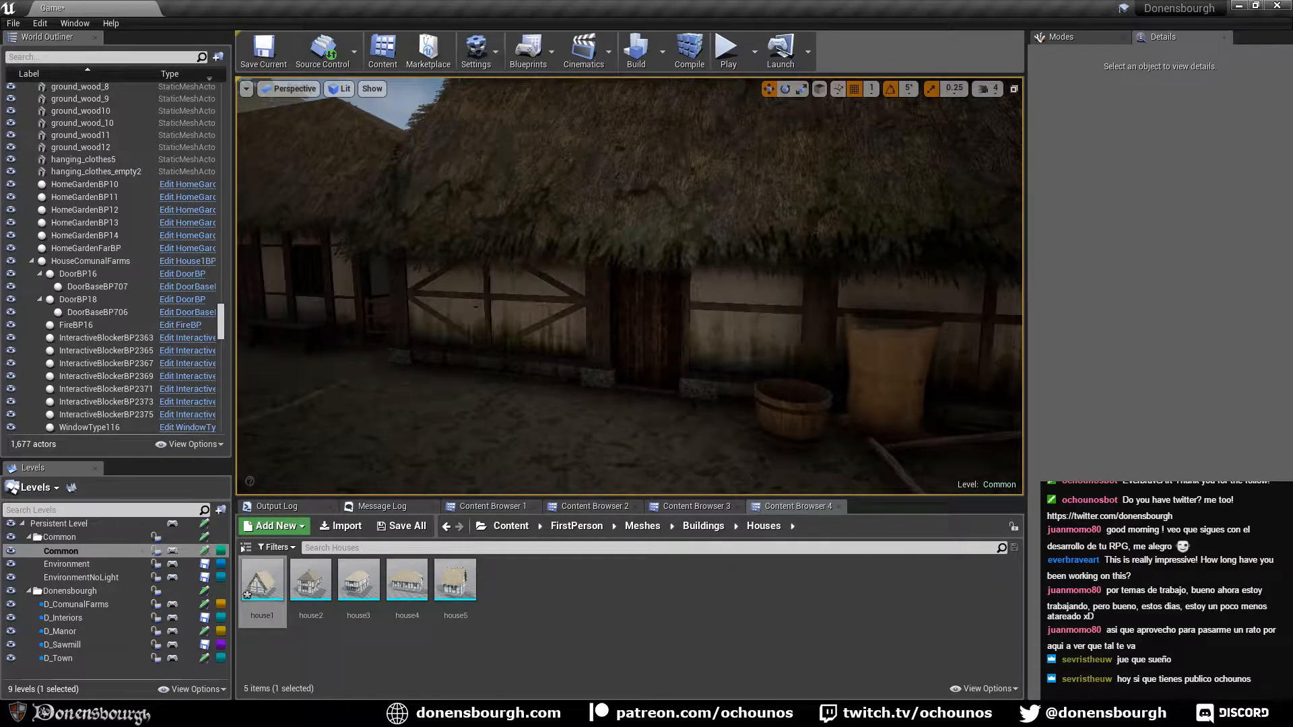
key(s)
right_drag(476, 307, 471, 322)
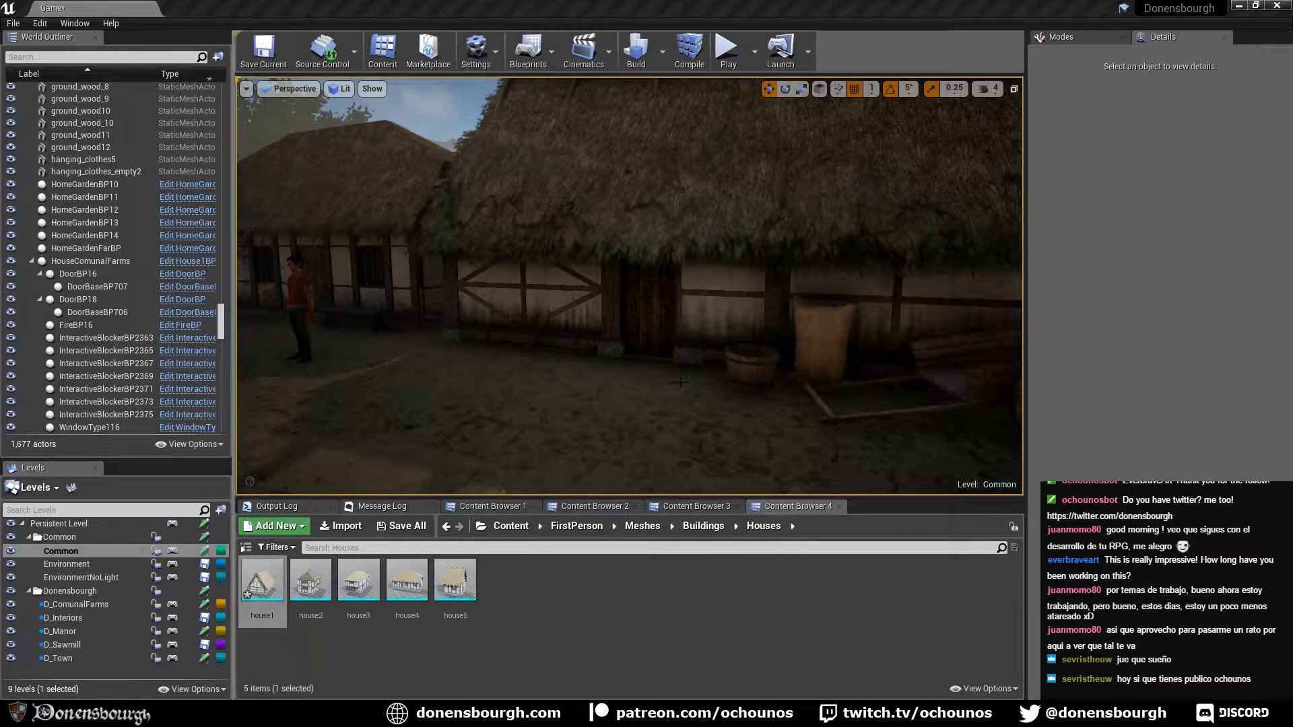
right_drag(558, 406, 632, 405)
key(s)
key(w)
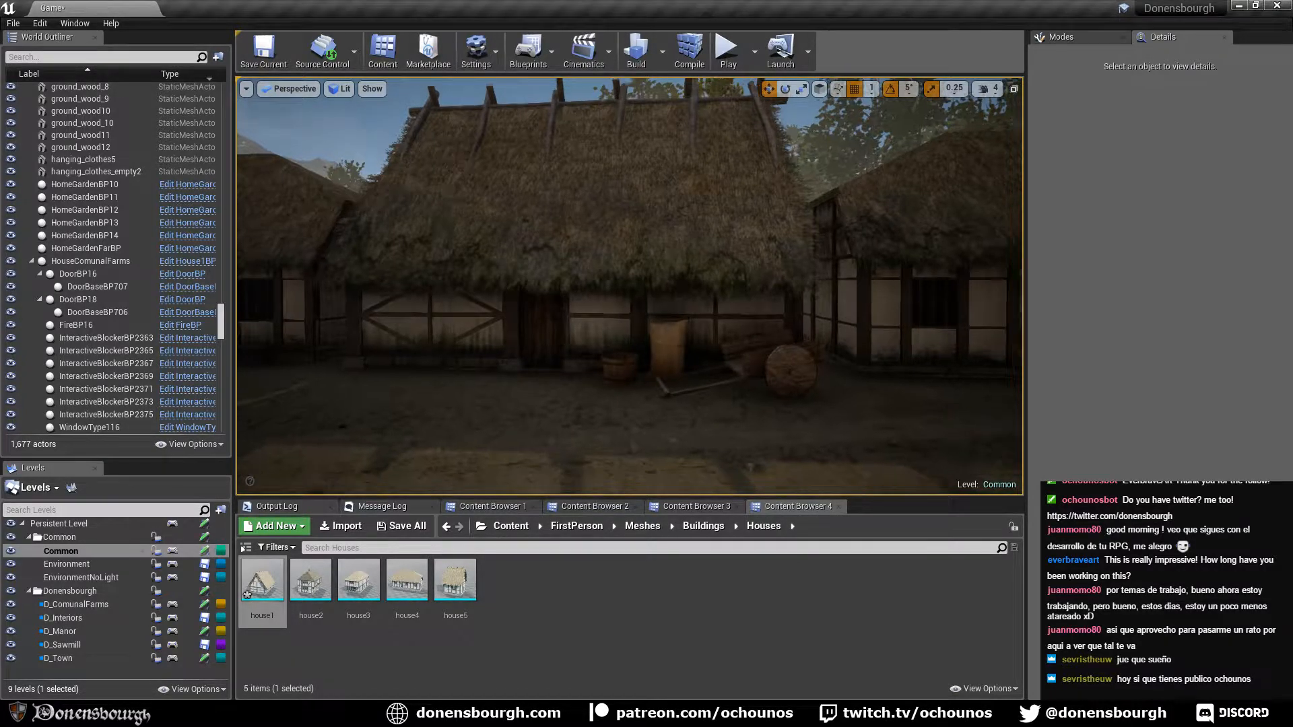
Examine the market square at ground level, including the wooden cart, grain sacks, barrels and striped stalls.
key(s)
right_drag(629, 337, 373, 336)
key(s)
key(w)
key(s)
key(s)
key(w)
key(w)
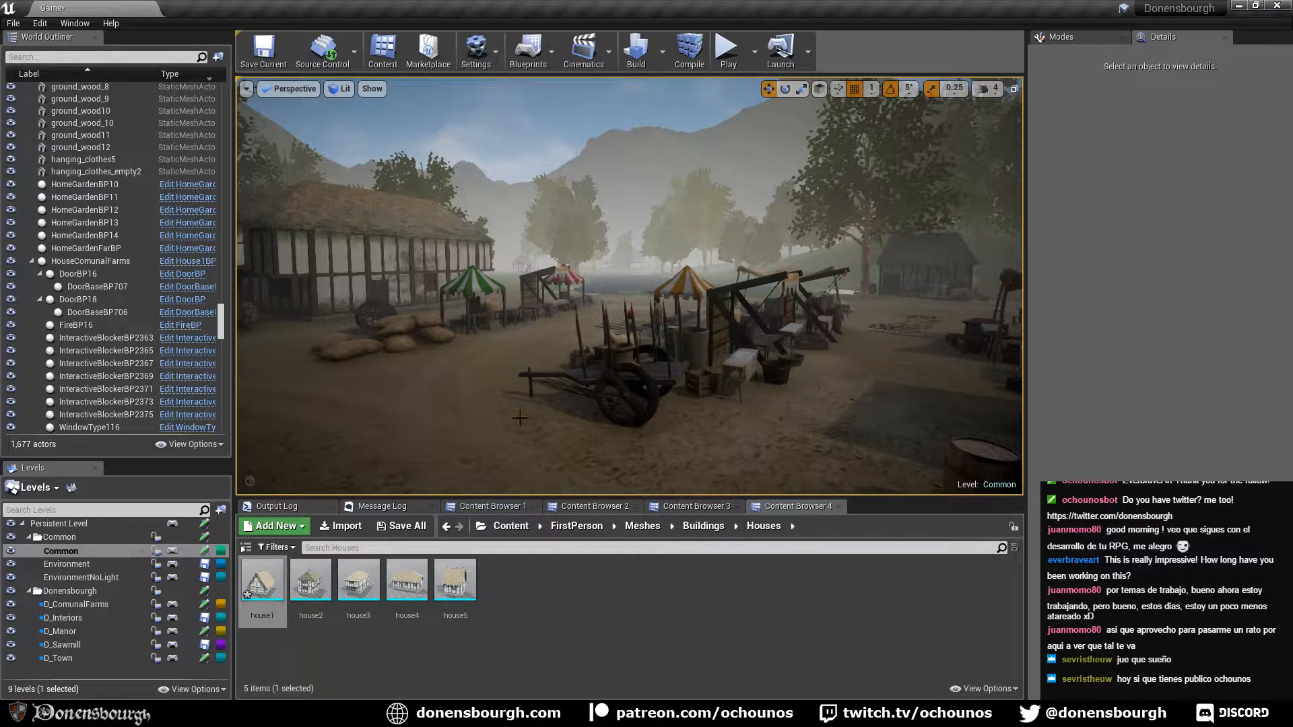
right_drag(630, 286, 831, 326)
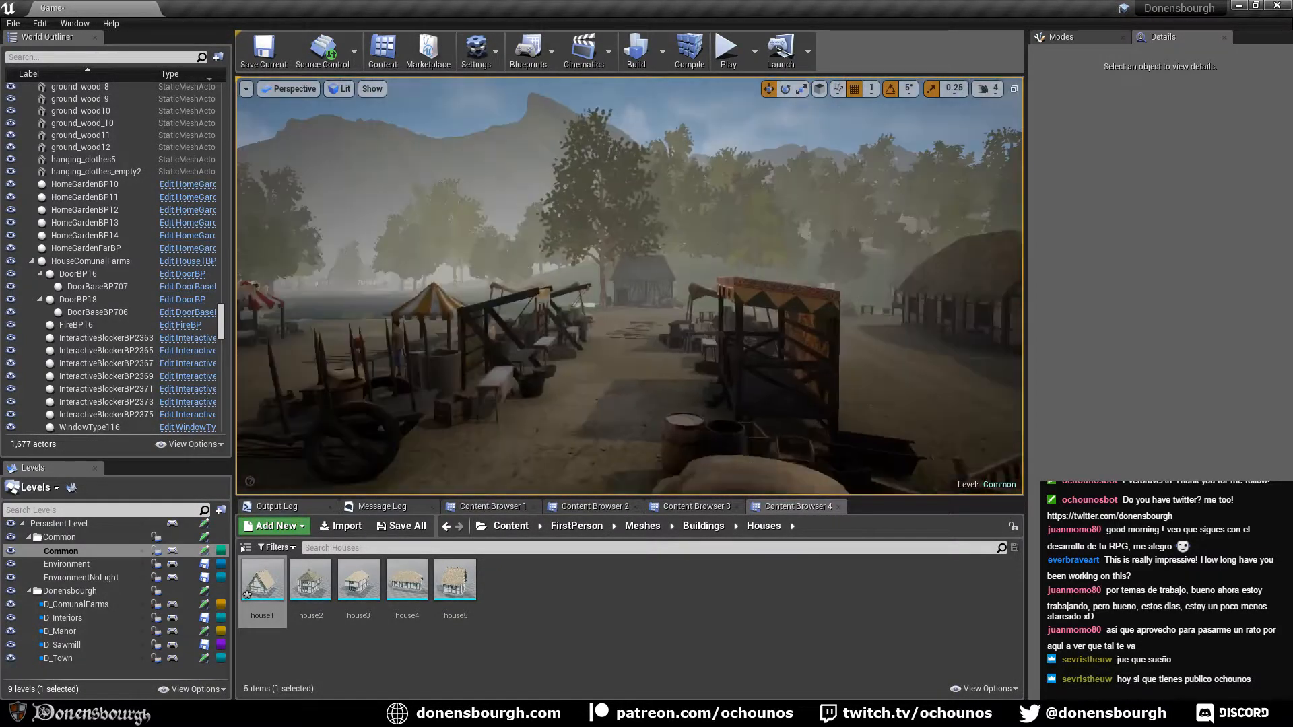
right_drag(629, 285, 582, 312)
key(w)
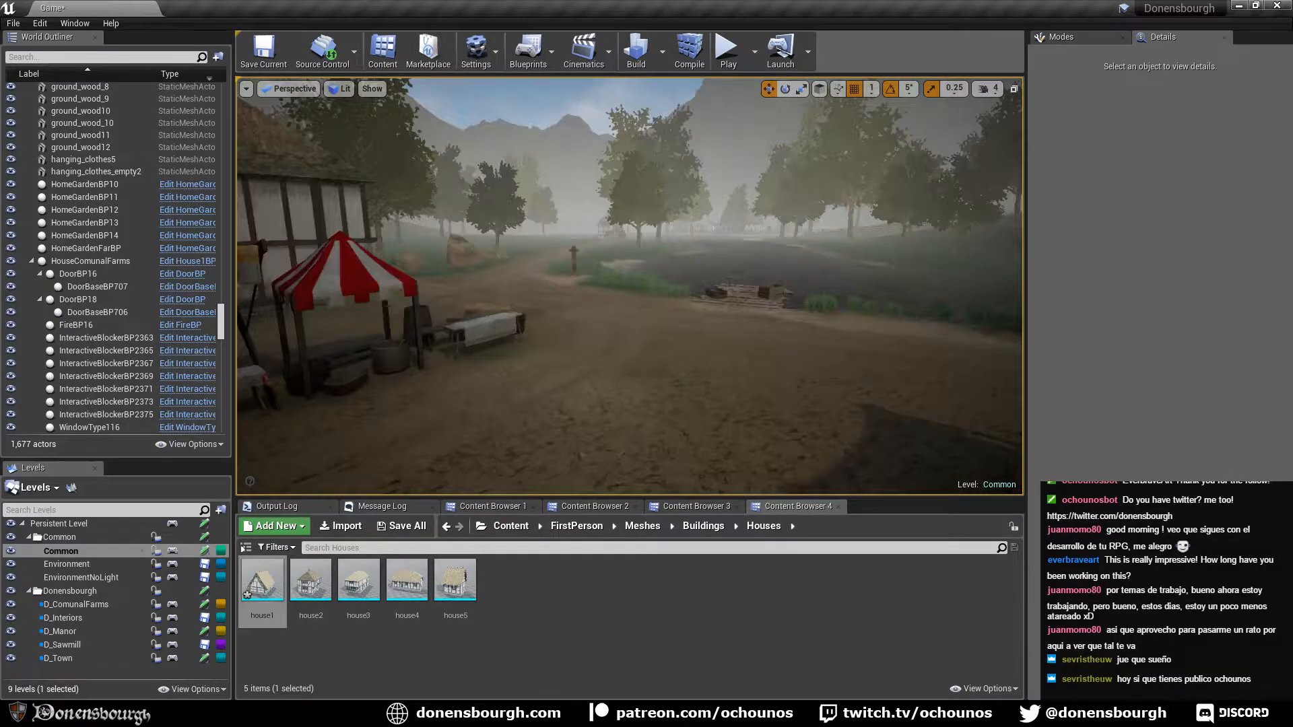
Follow the dirt road out of the market, past the poppies and wooden fences, to the fenced crop fields.
right_drag(629, 286, 764, 306)
key(w)
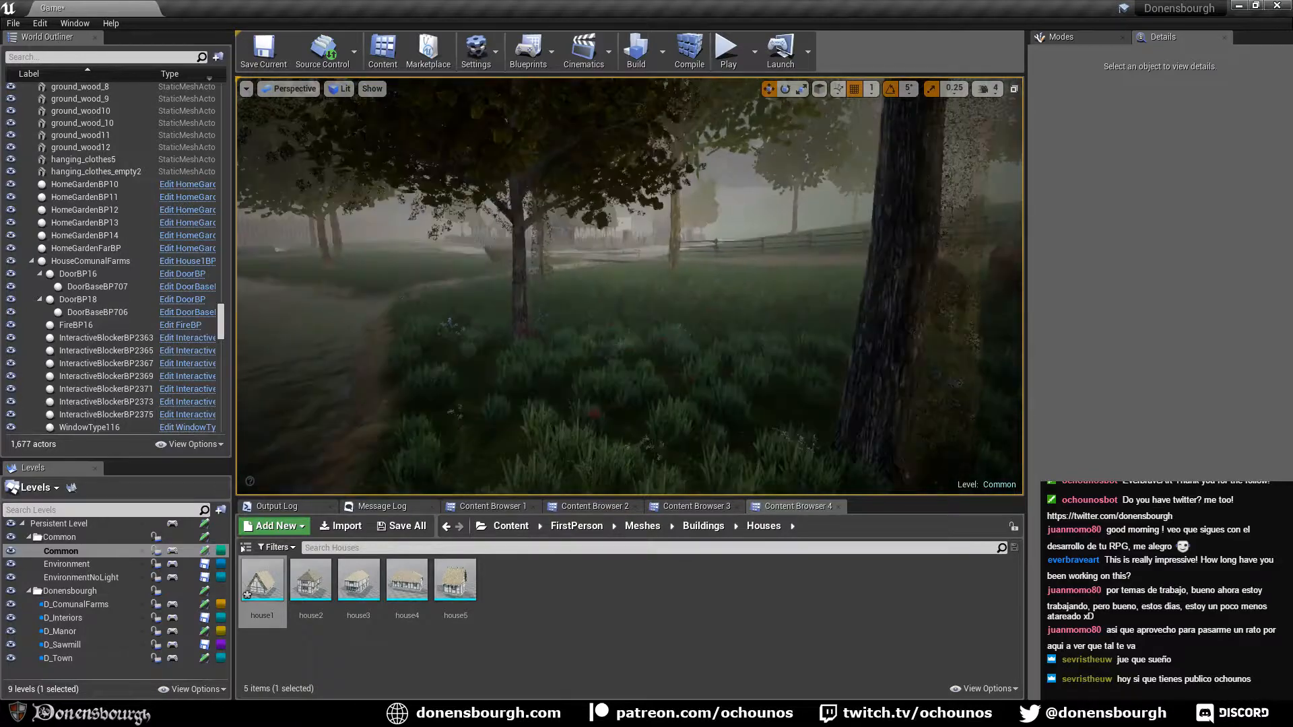
key(w)
right_drag(629, 286, 885, 306)
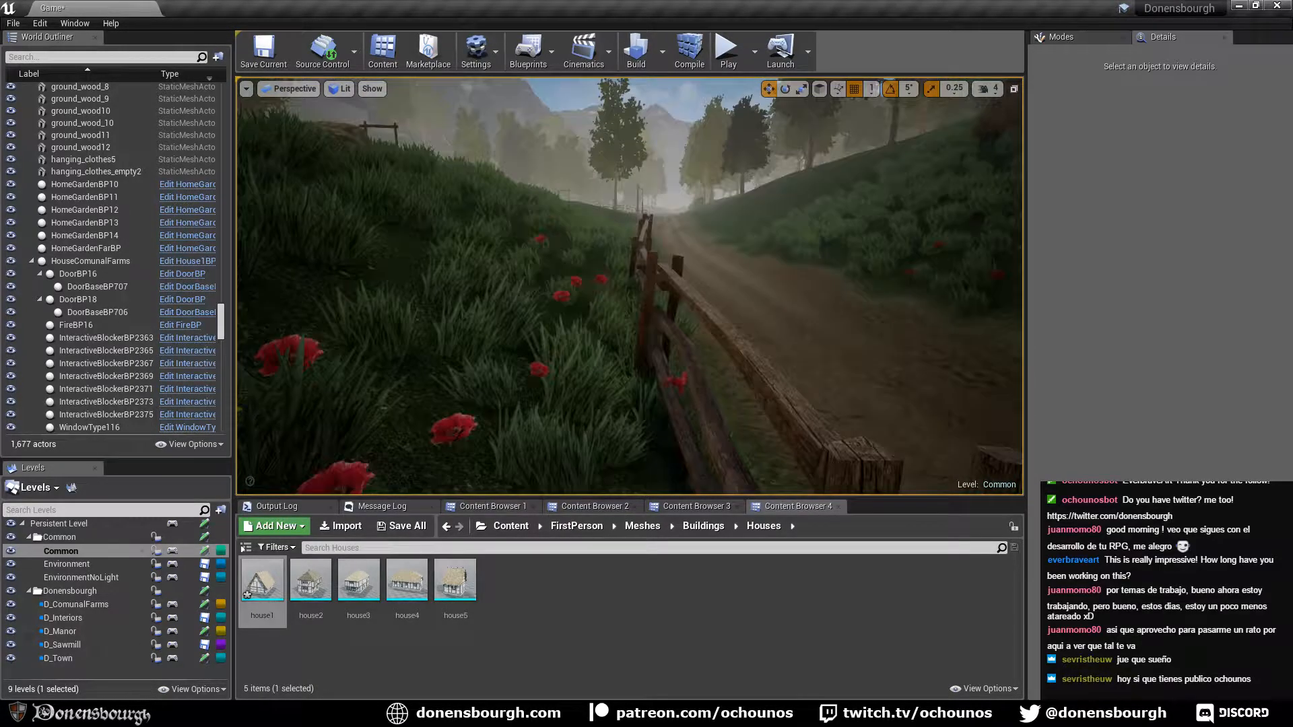
right_drag(554, 393, 474, 366)
key(w)
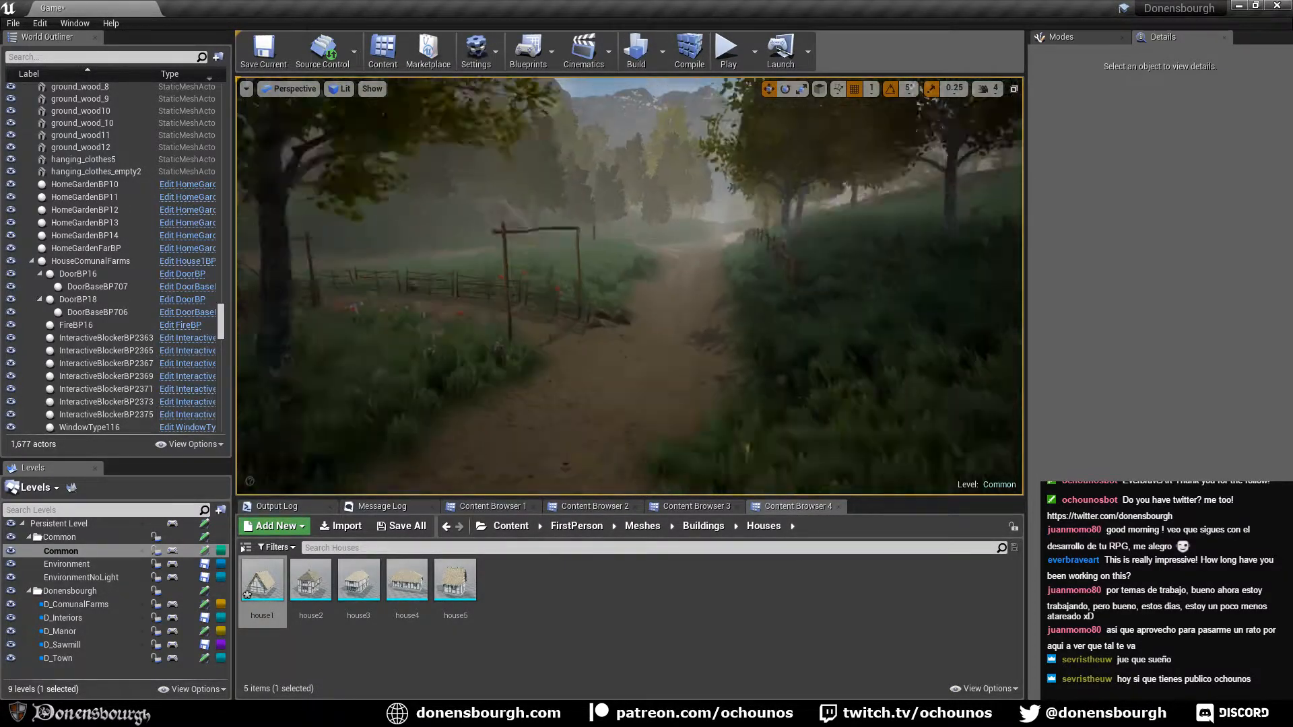
key(w)
right_drag(629, 286, 467, 313)
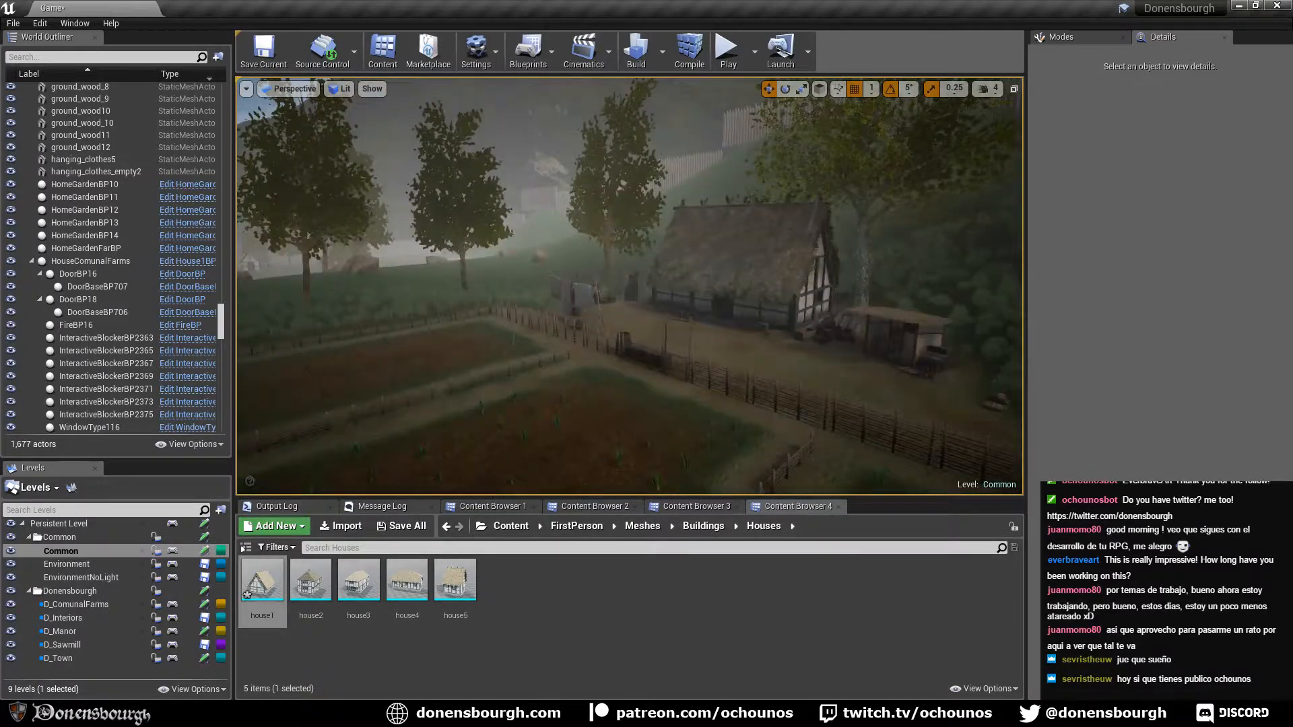
Examine the isolated thatched farmhouse, its yard with racks and cart, and the fenced fields beside it.
right_drag(629, 286, 791, 286)
key(w)
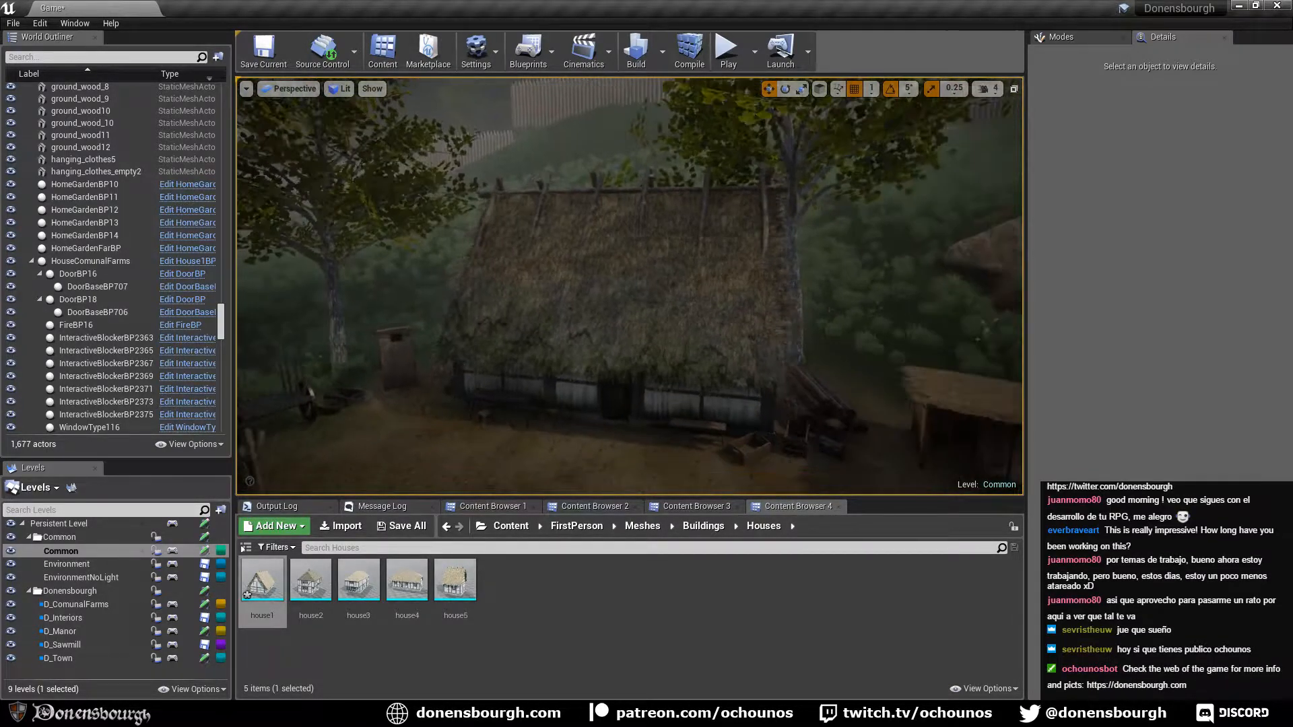
key(w)
right_drag(611, 331, 558, 431)
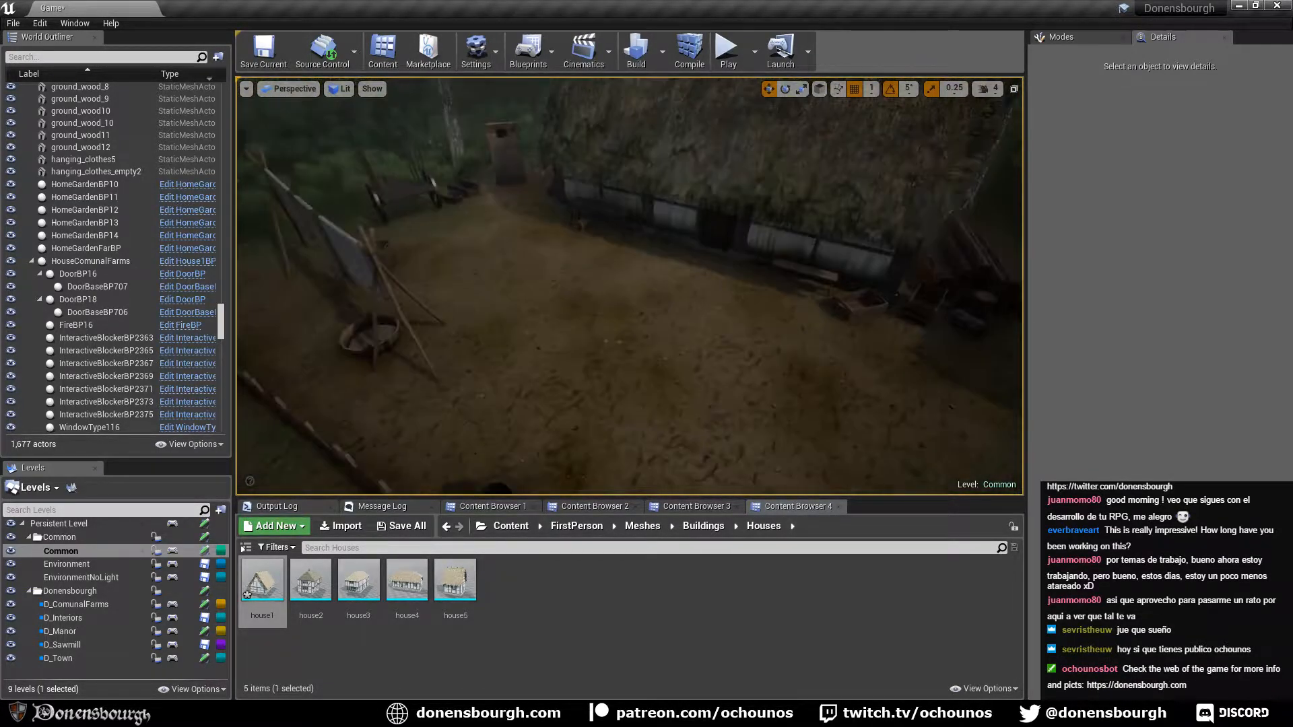
right_drag(612, 331, 813, 331)
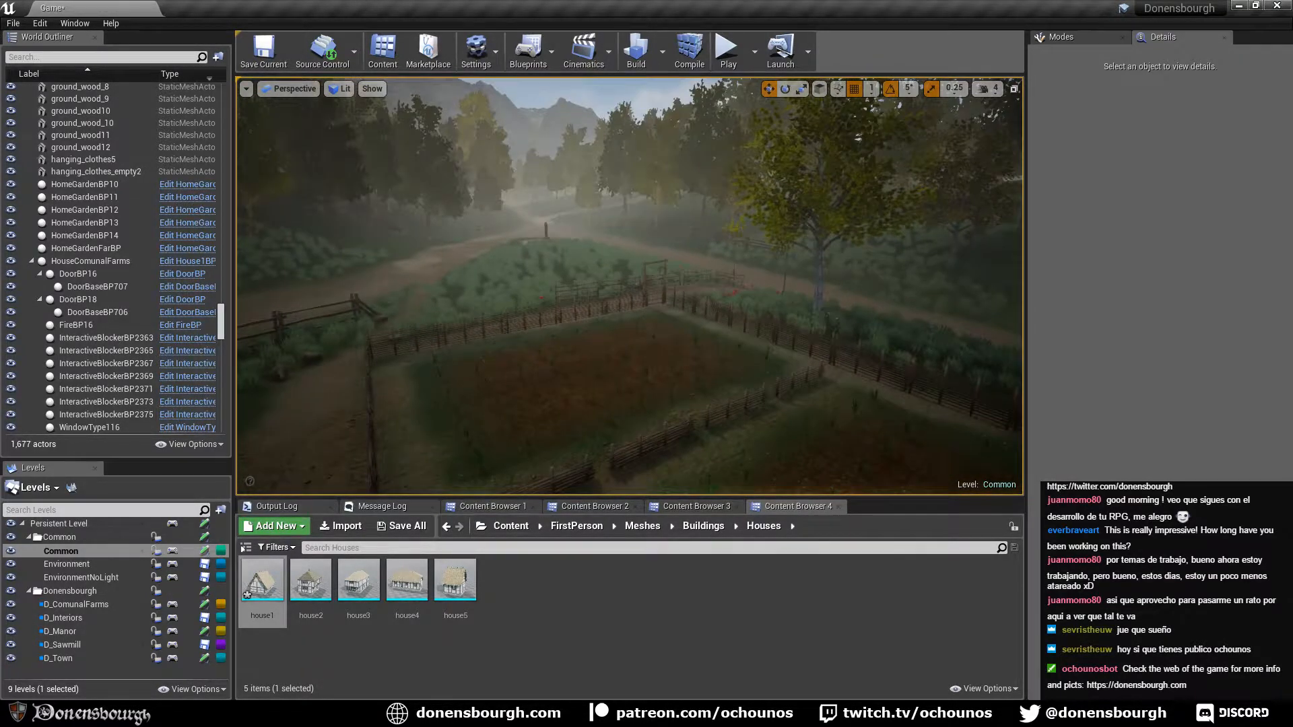
Inspect the road junction with the wooden post and flower beds, looking back towards the farmhouse.
right_drag(611, 331, 510, 331)
key(w)
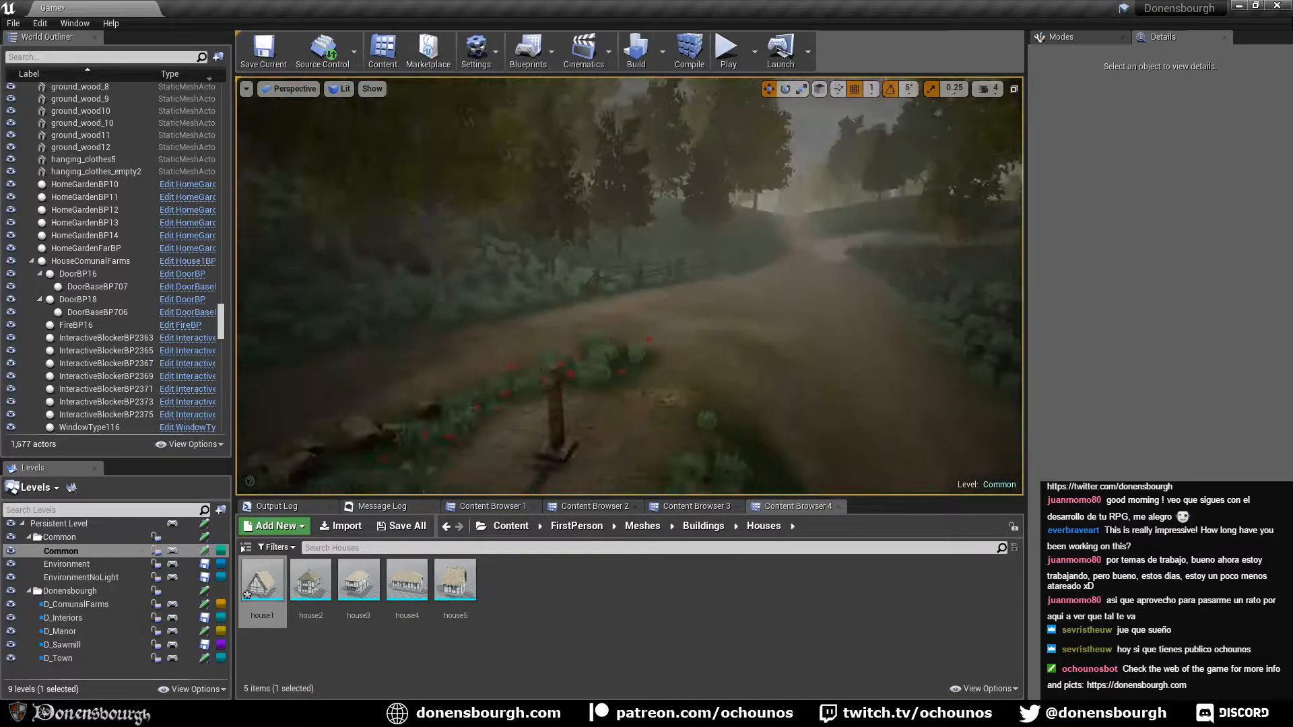
key(w)
right_drag(611, 331, 443, 331)
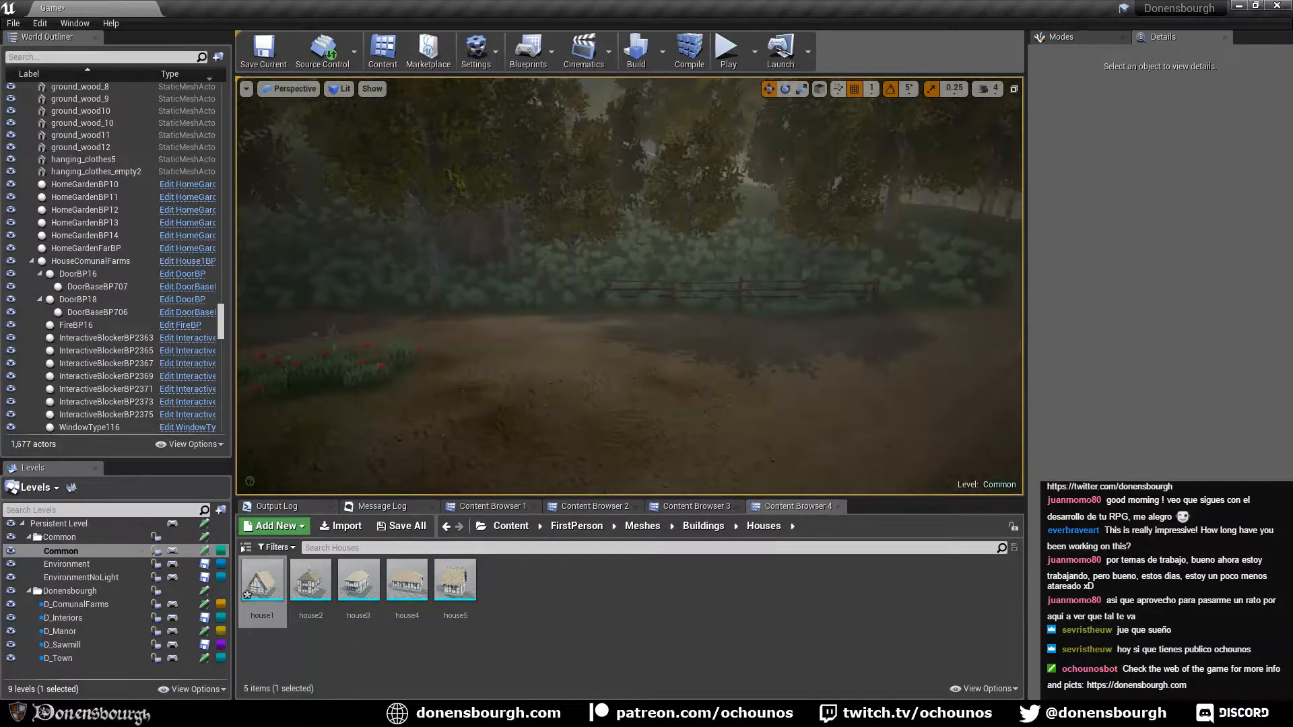
right_drag(611, 331, 612, 385)
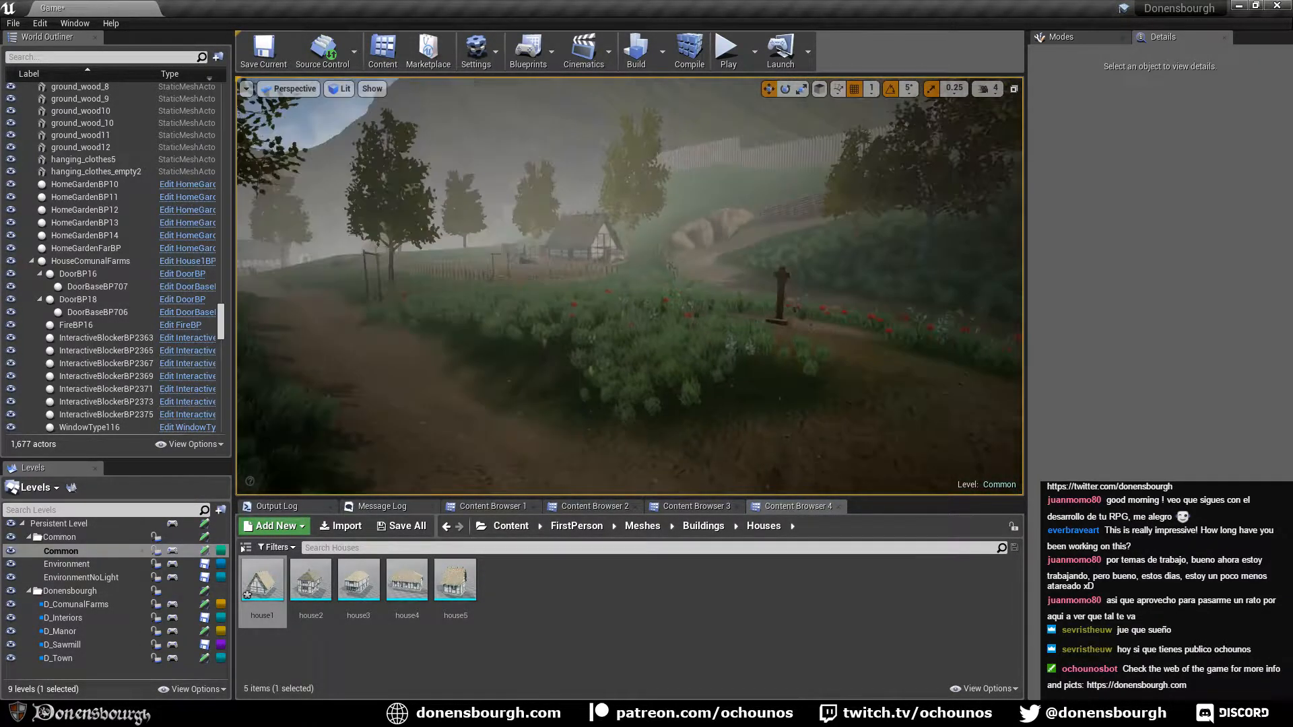
right_drag(611, 331, 514, 358)
Make D_Manor the current level and place a House1BP building on the fenced grass clearing near the palisade.
key(w)
mouse_move(611, 330)
right_down()
mouse_move(611, 273)
mouse_move(611, 317)
mouse_move(538, 303)
mouse_move(619, 304)
mouse_move(530, 296)
mouse_move(598, 313)
mouse_move(537, 304)
mouse_move(729, 303)
mouse_move(545, 305)
mouse_move(632, 307)
mouse_move(625, 318)
right_up()
key(w)
key(w)
key(w)
key(w)
key(w)
key(w)
key(q)
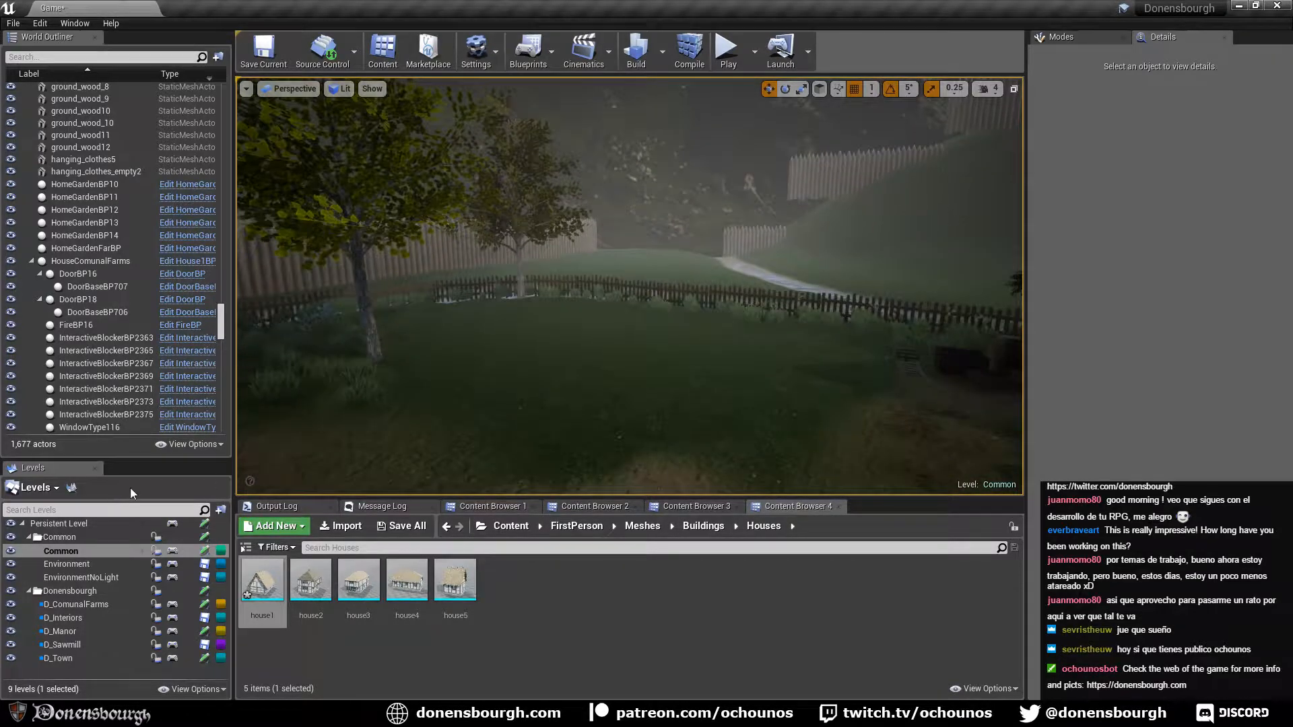
double_click(76, 634)
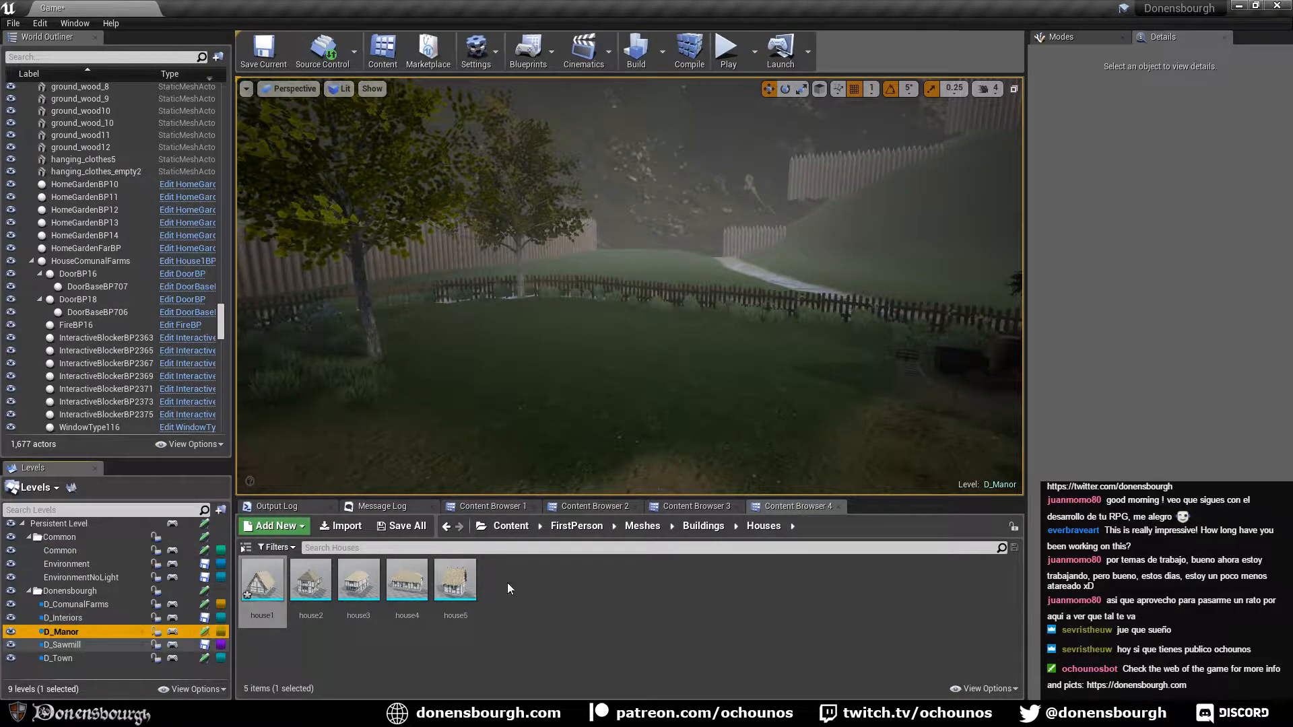
click(491, 506)
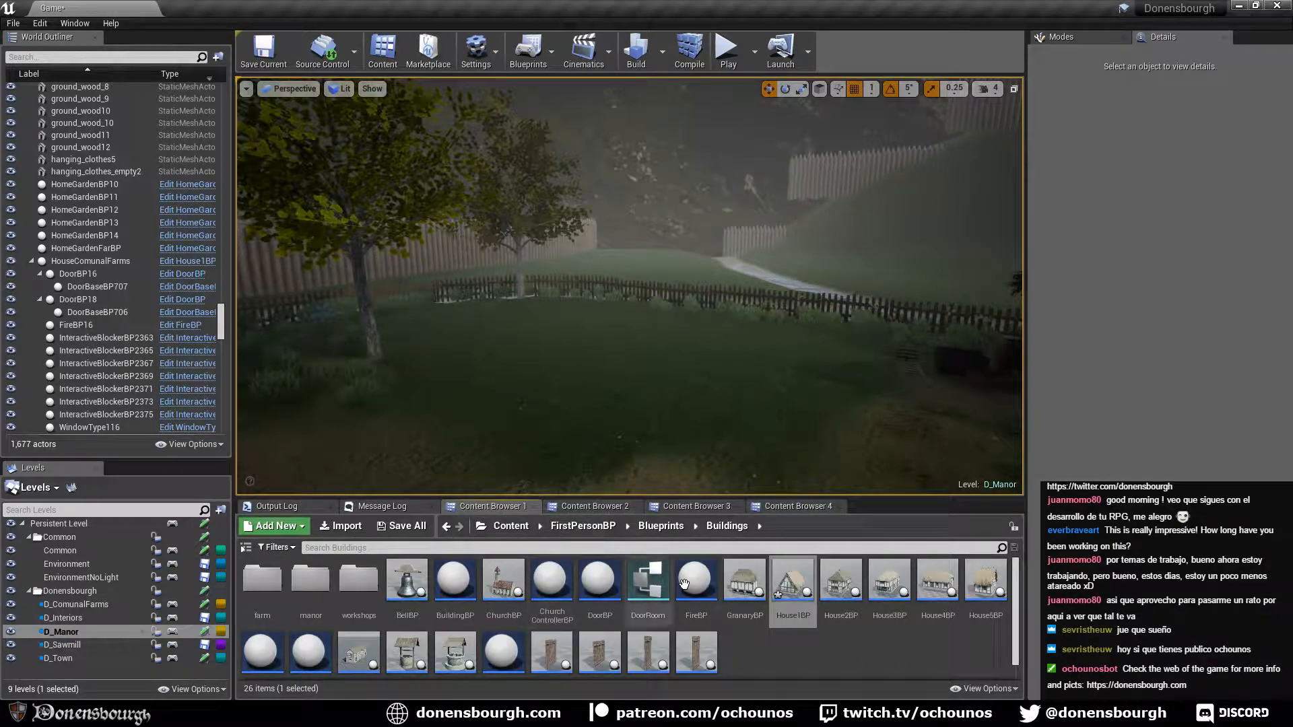
click(793, 583)
drag(647, 400, 647, 397)
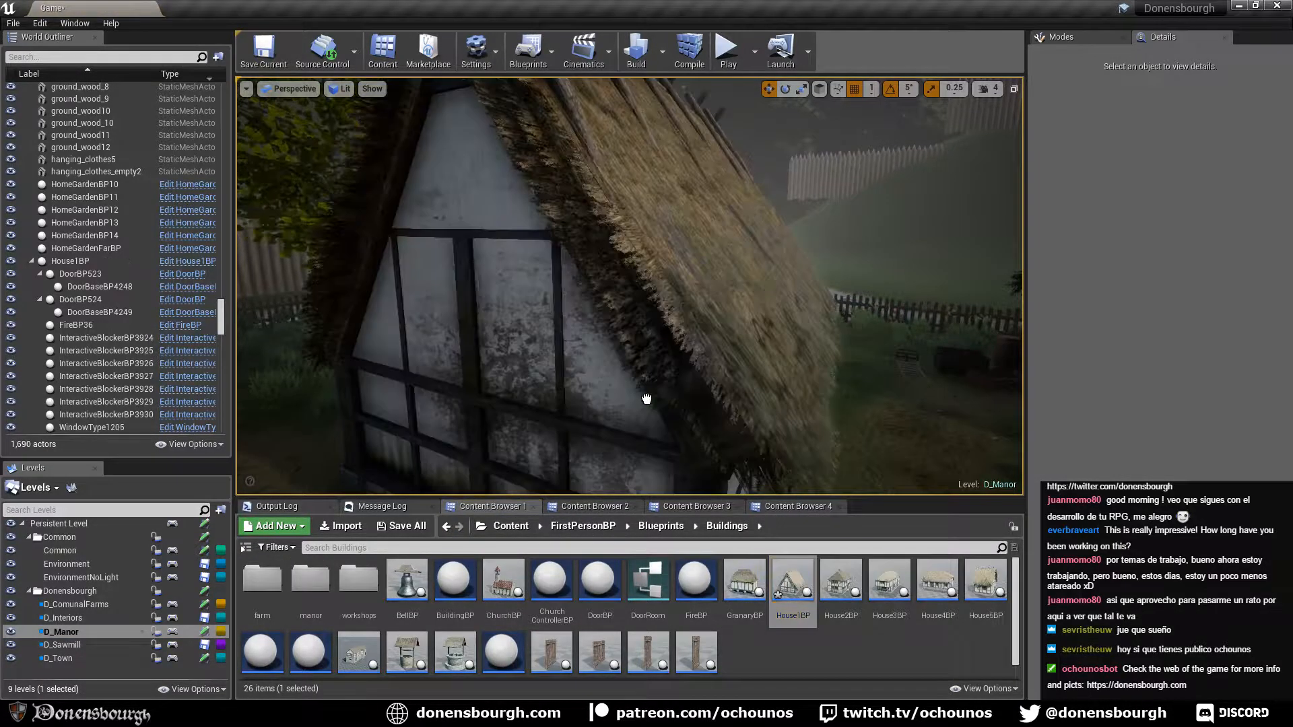
scroll(658, 357, down, 3)
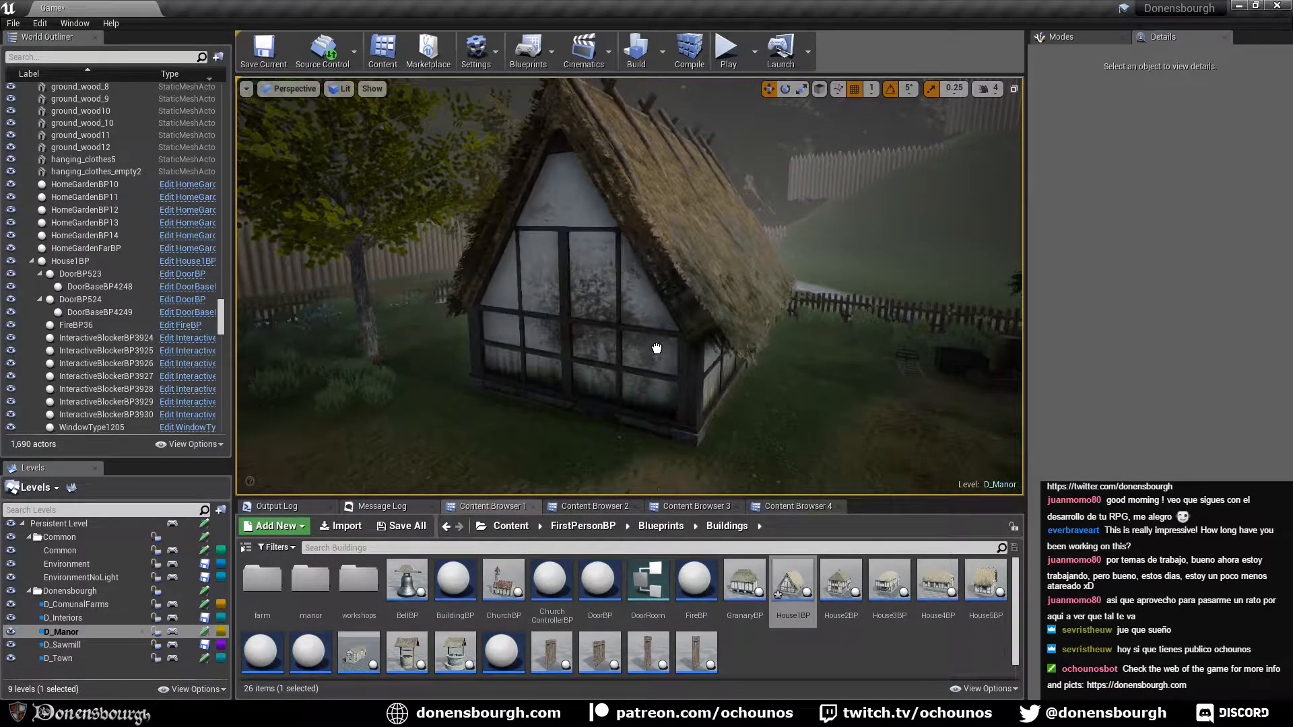
Rotate the placed House1BP about its vertical axis so its long door side faces the viewer, and inspect that wall's beams.
click(656, 349)
key(e)
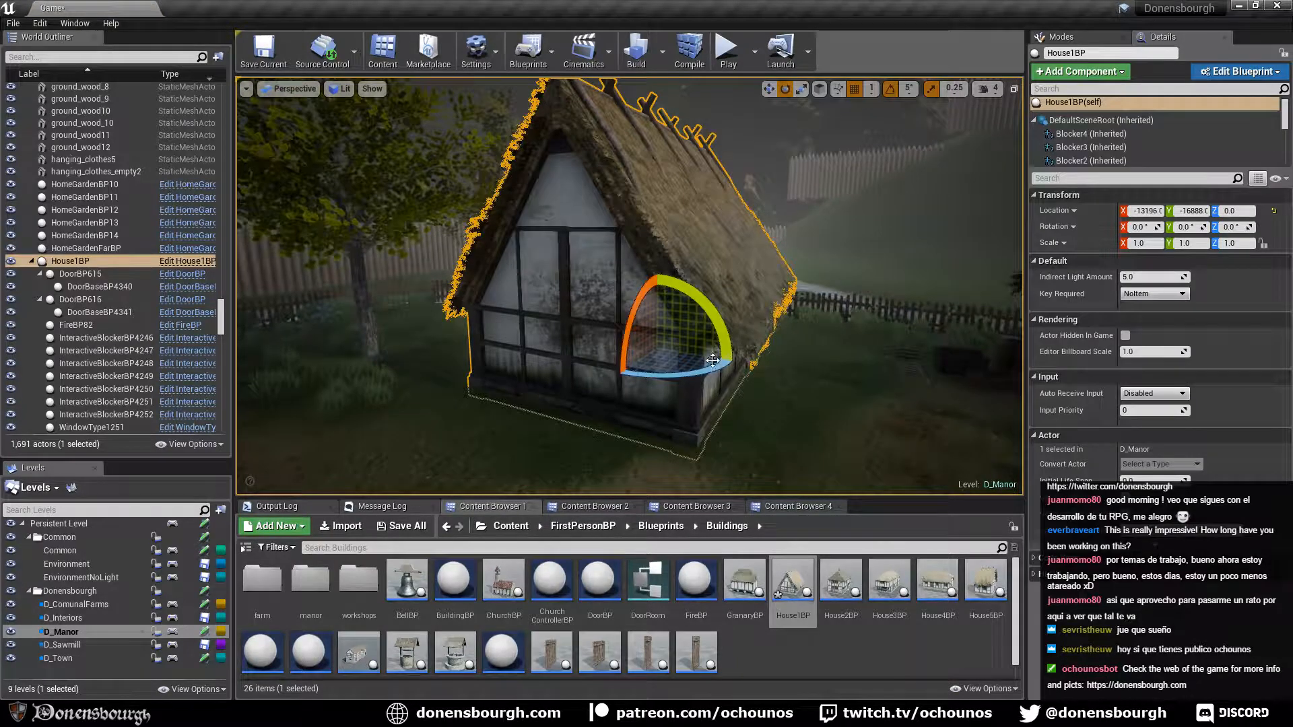
drag(710, 365, 586, 399)
click(586, 400)
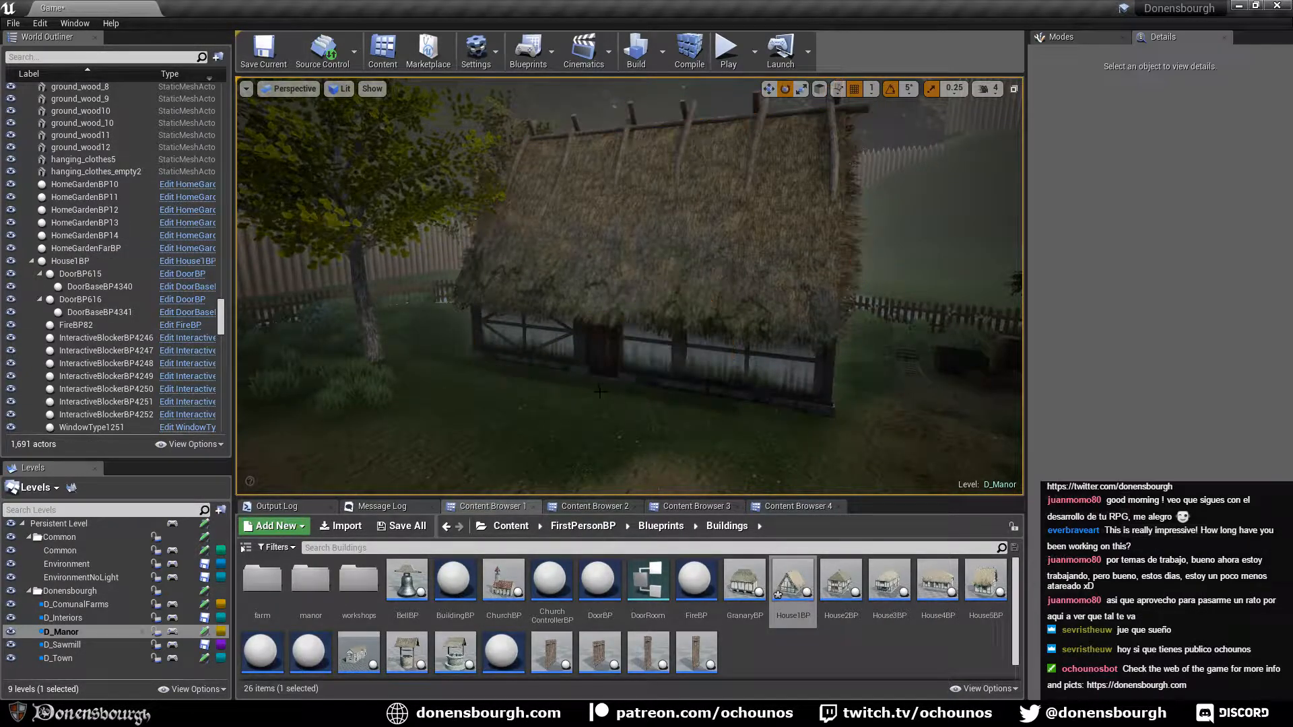
right_drag(586, 399, 655, 413)
key(w)
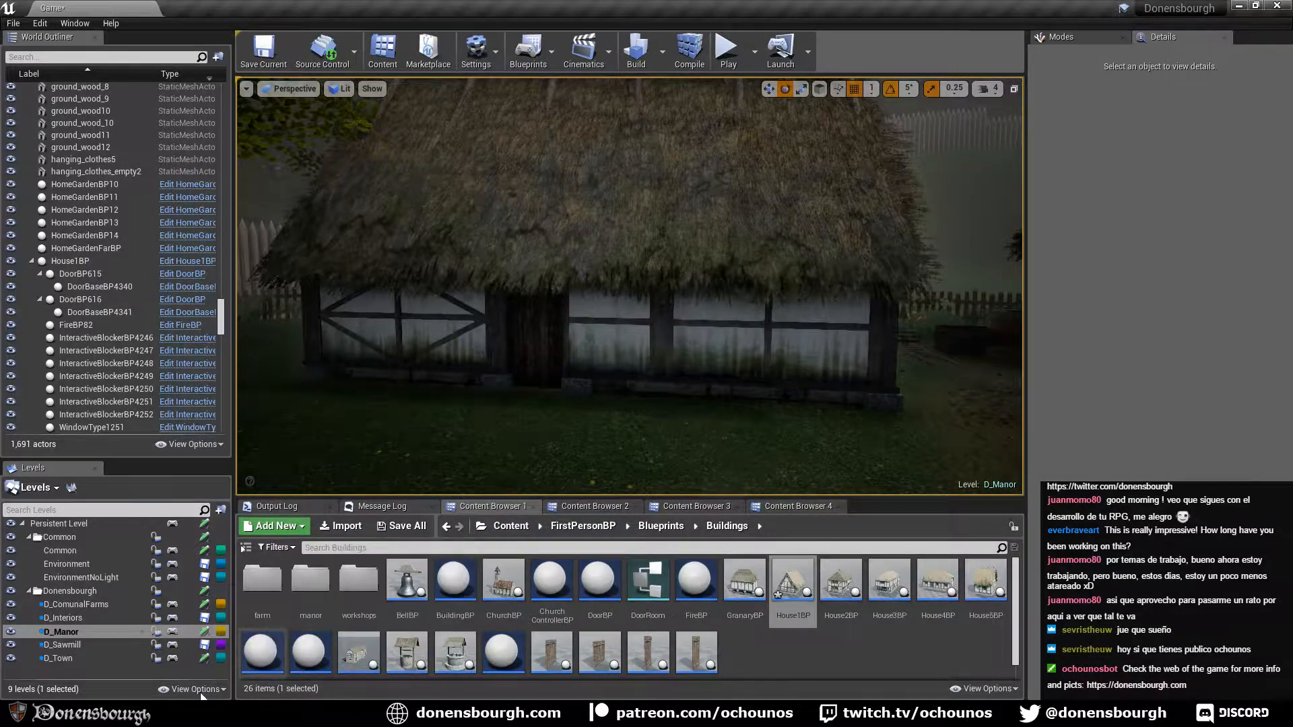
Switch to Blender and scale the selected V-shaped beam pair by 0.914 along Y and 0.965 along Z.
key(alt+Tab)
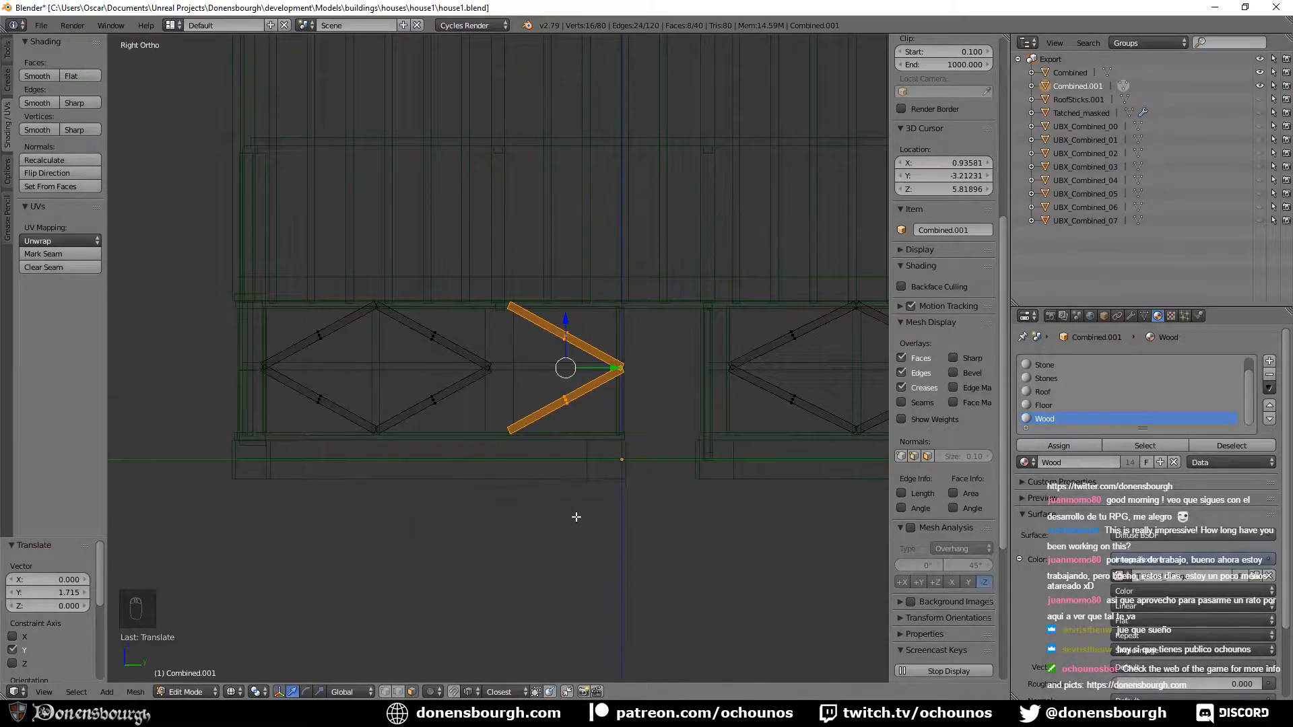
scroll(577, 520, up, 7)
scroll(478, 539, down, 3)
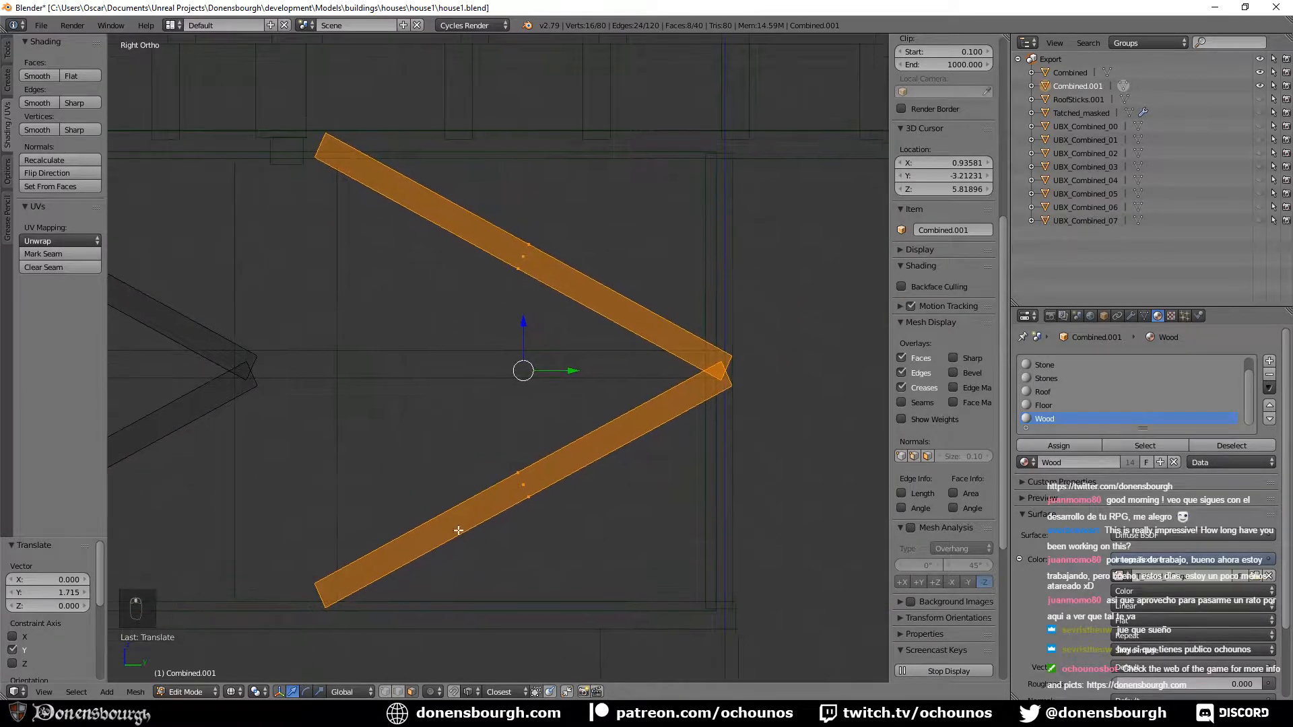
key(s)
key(y)
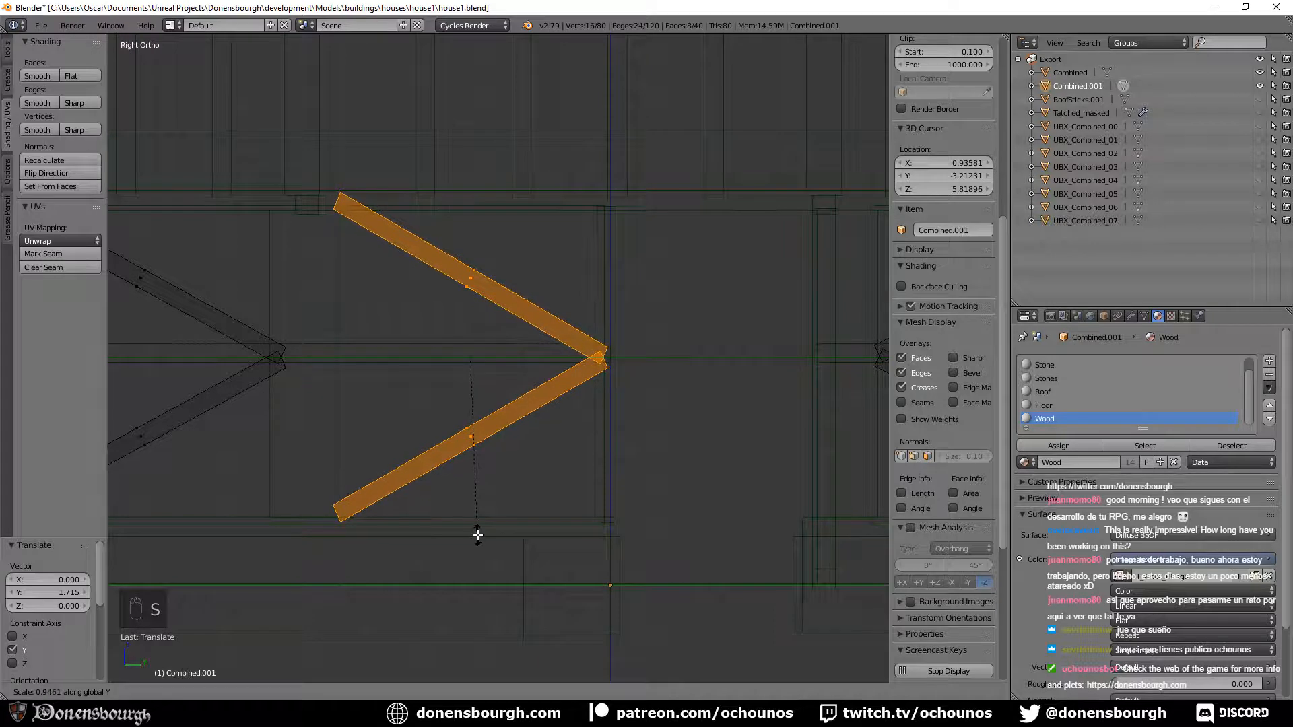
click(477, 537)
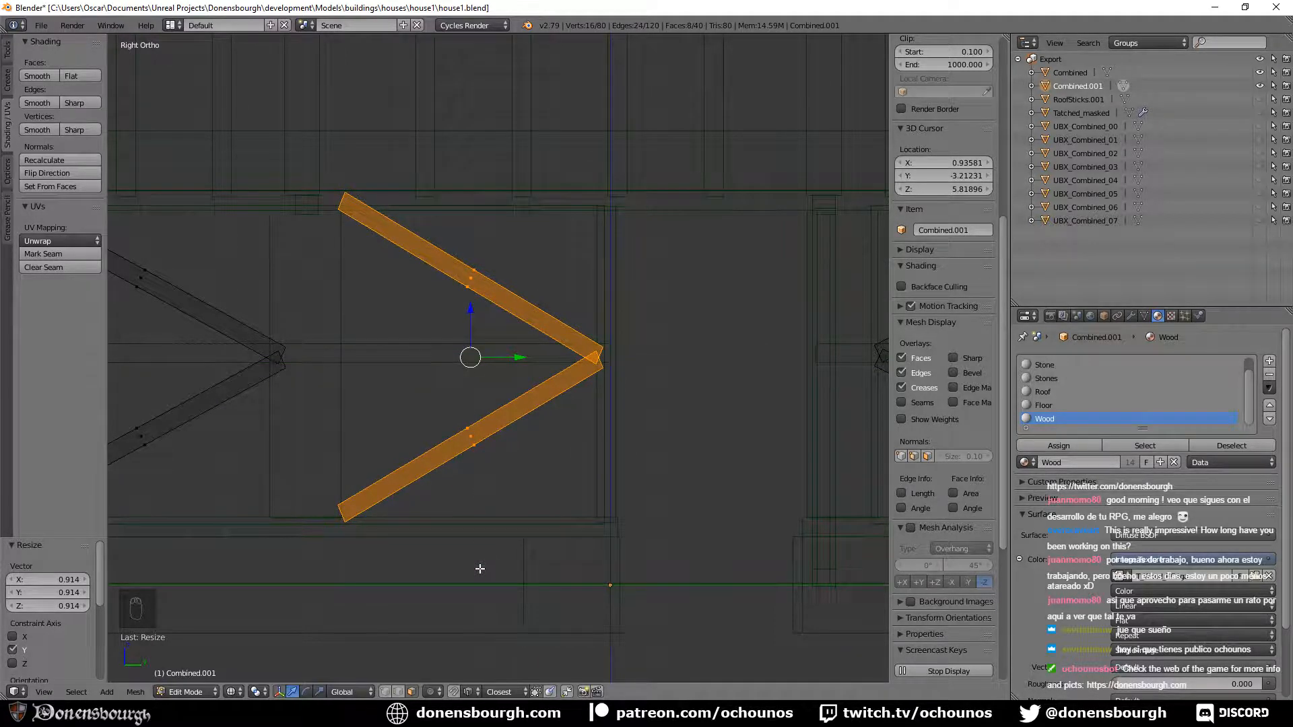
key(s)
key(z)
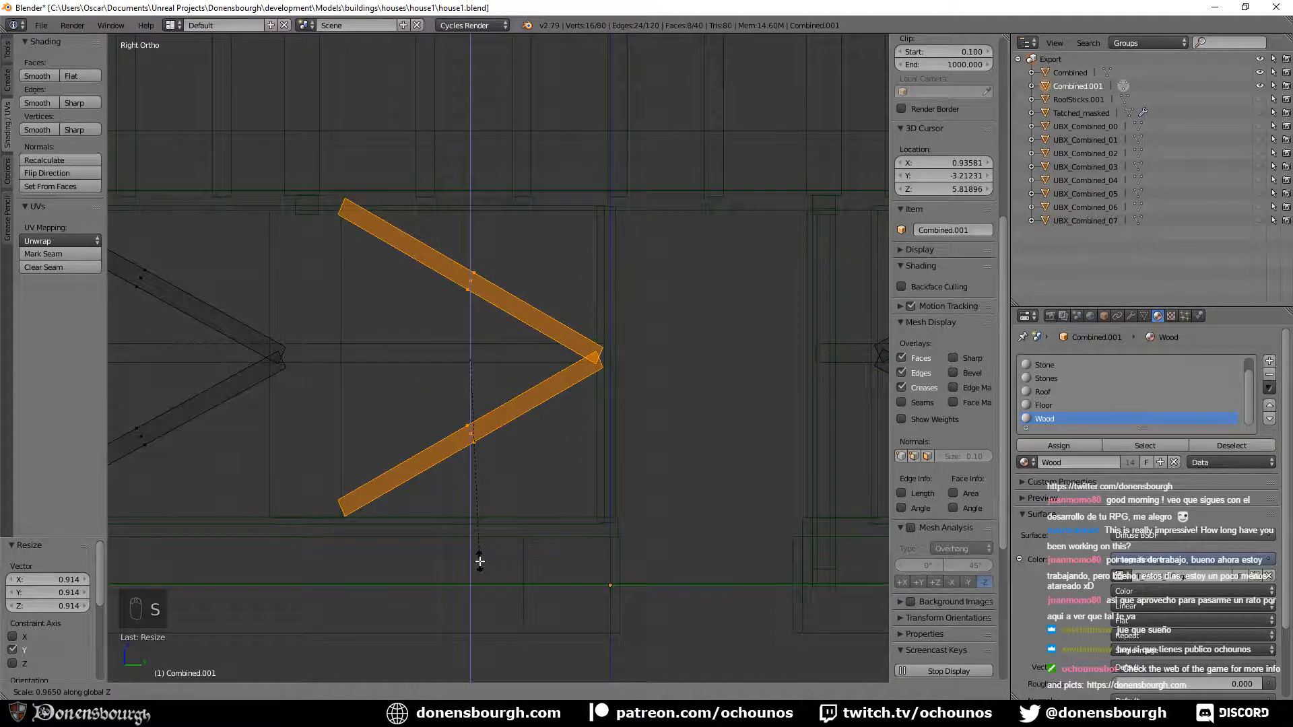
click(480, 561)
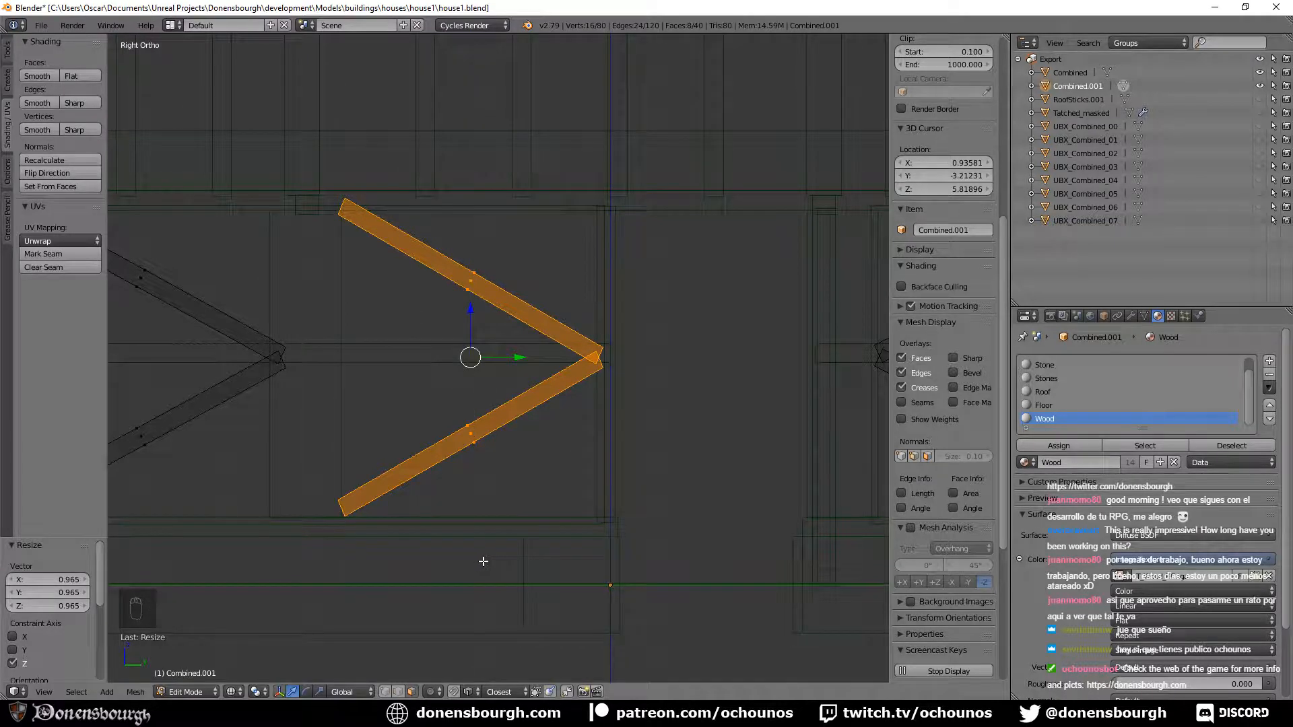
Refit the V-shaped beams: raise them 0.028, scale them 1.095 along Z, widen them slightly along Y, and shift them -0.018 along Y.
drag(471, 314, 471, 311)
key(s)
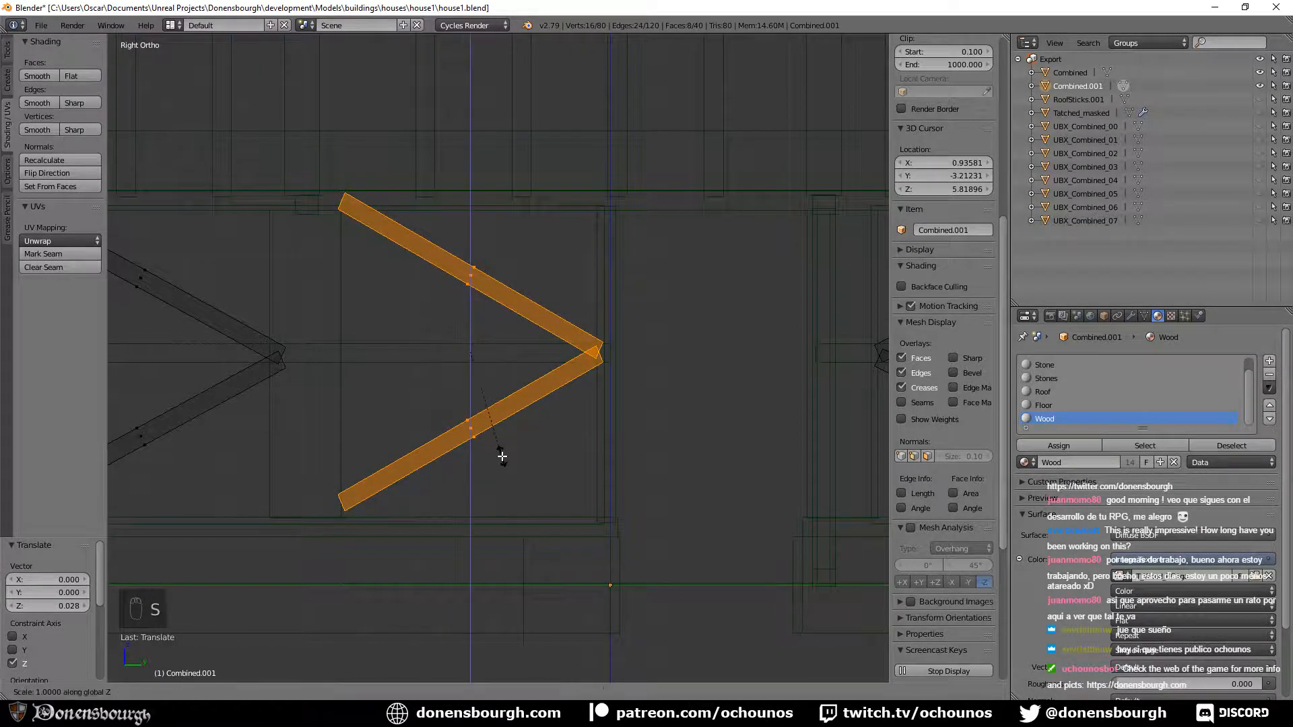
key(z)
click(502, 468)
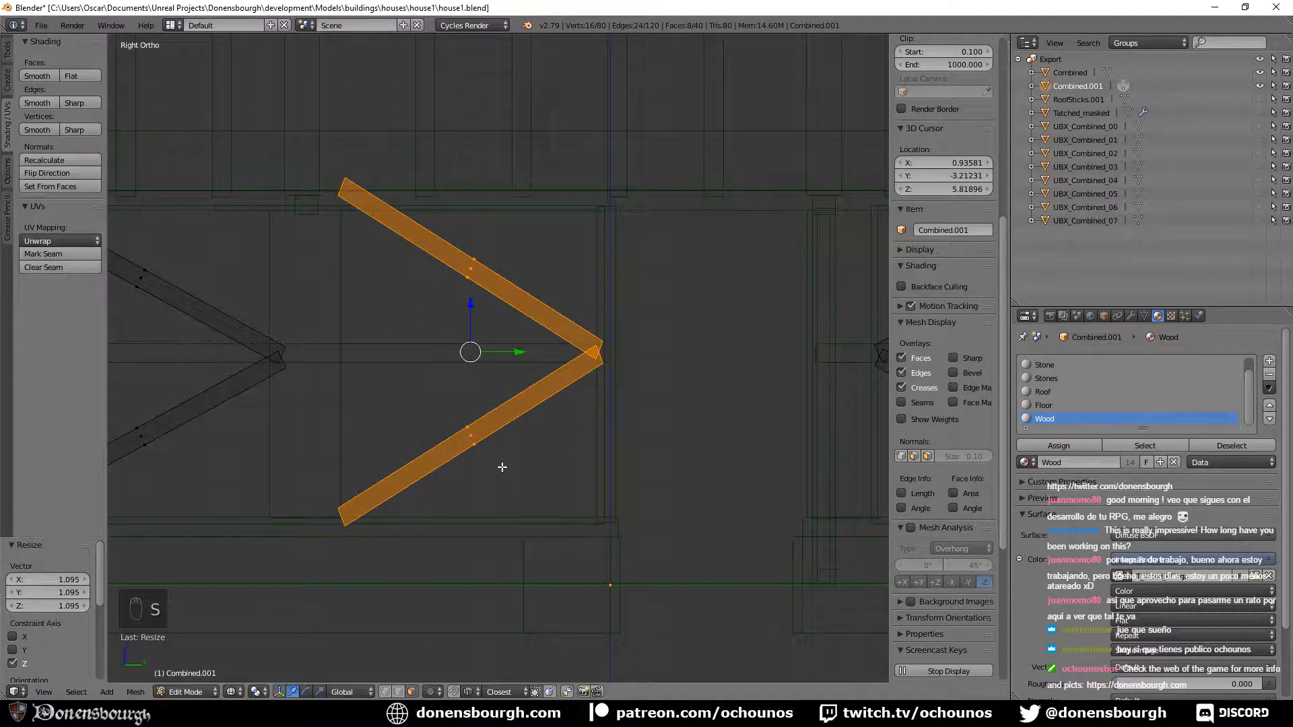
key(s)
key(y)
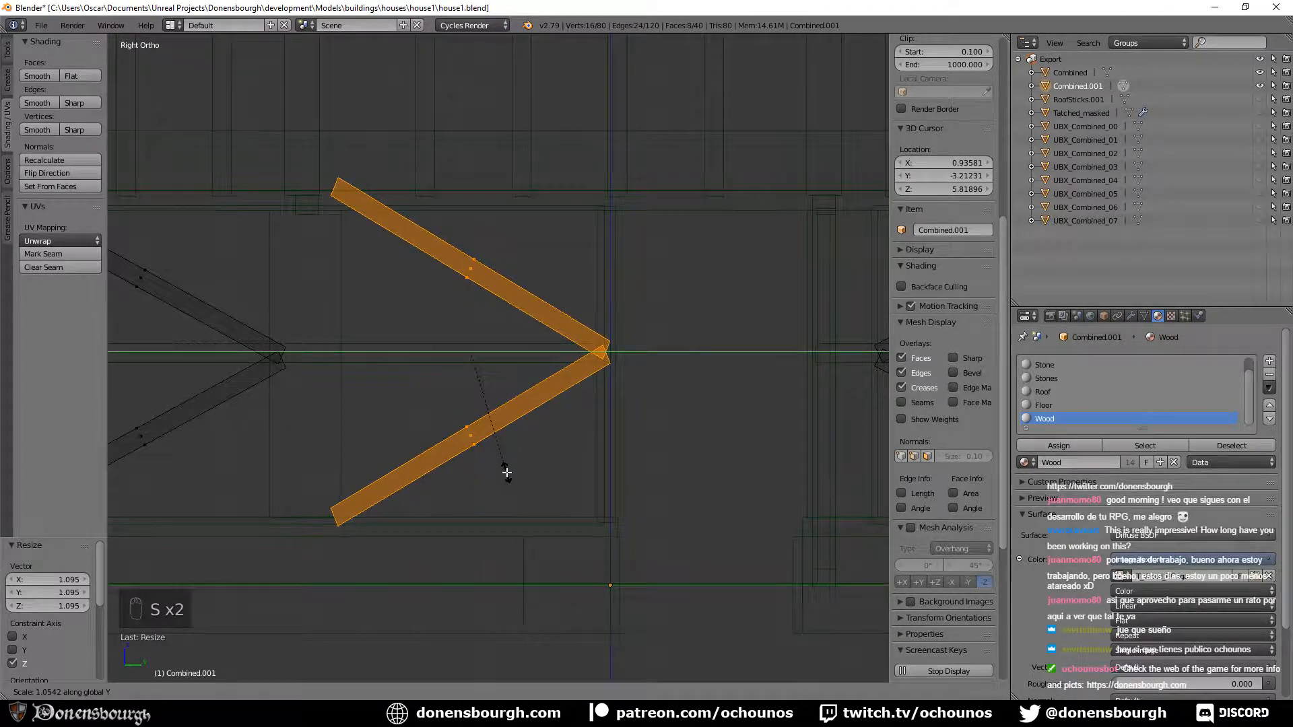
click(506, 468)
drag(512, 353, 507, 352)
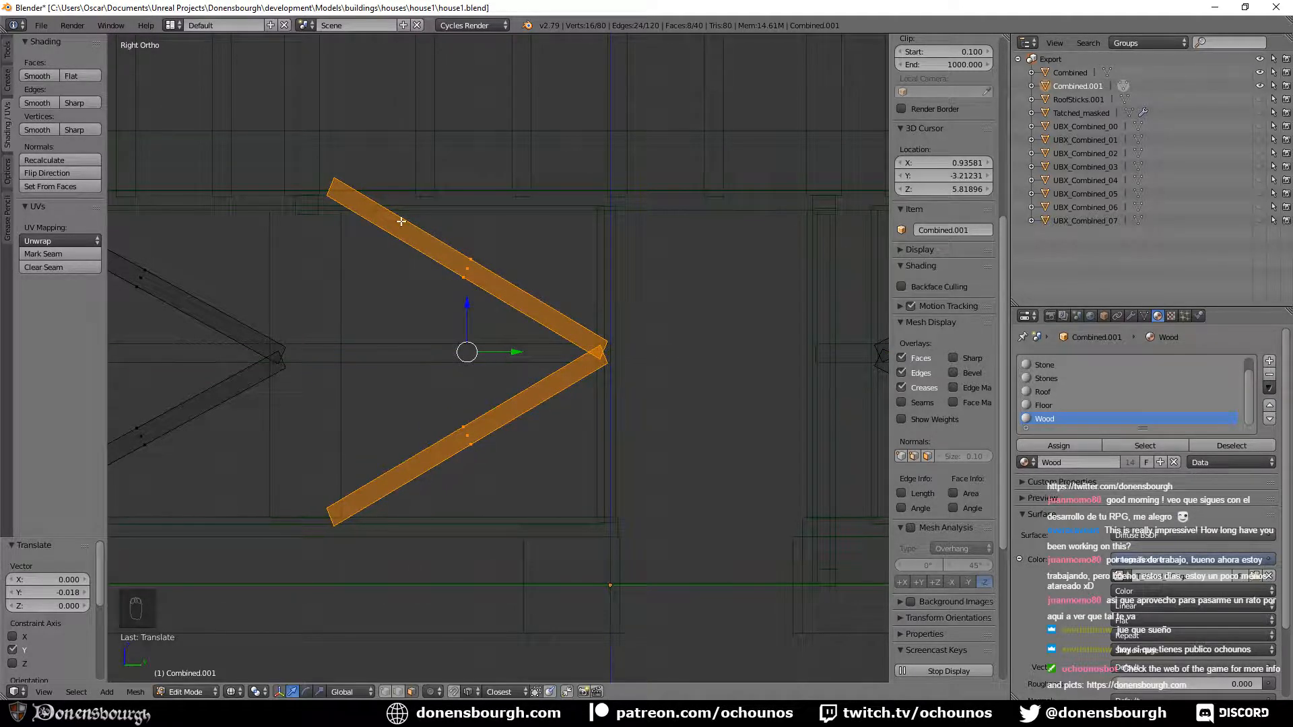
Move the free end of the upper diagonal beam -0.126 along Z, then by 0.032 in Y and 0.007 in Z.
alt+right_click(332, 188)
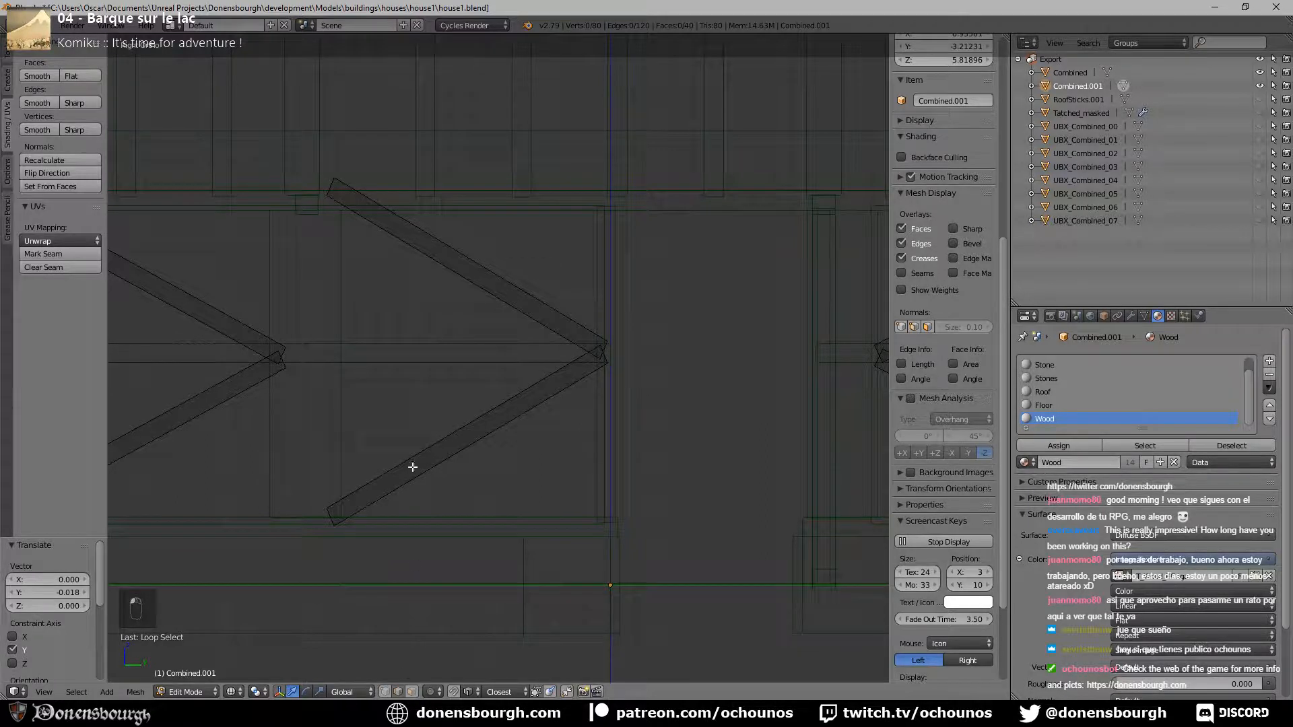
alt+right_click(332, 191)
drag(330, 142, 333, 169)
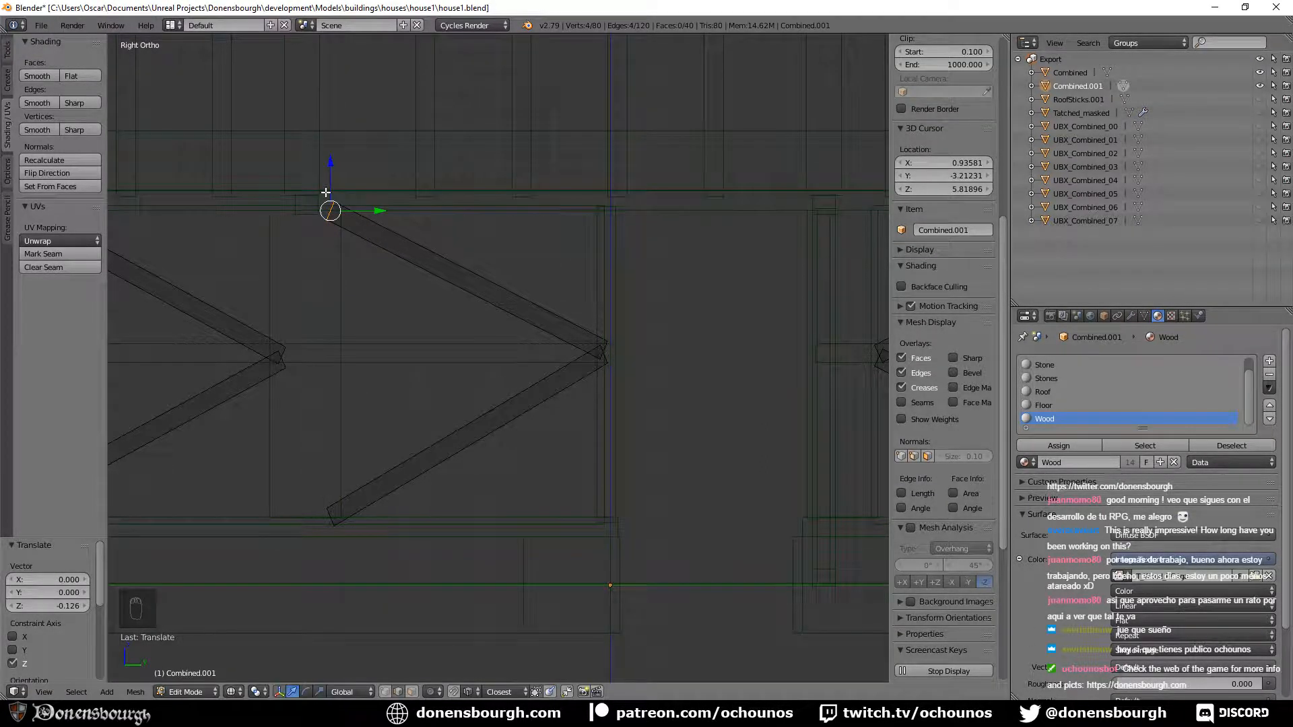
key(g)
click(333, 191)
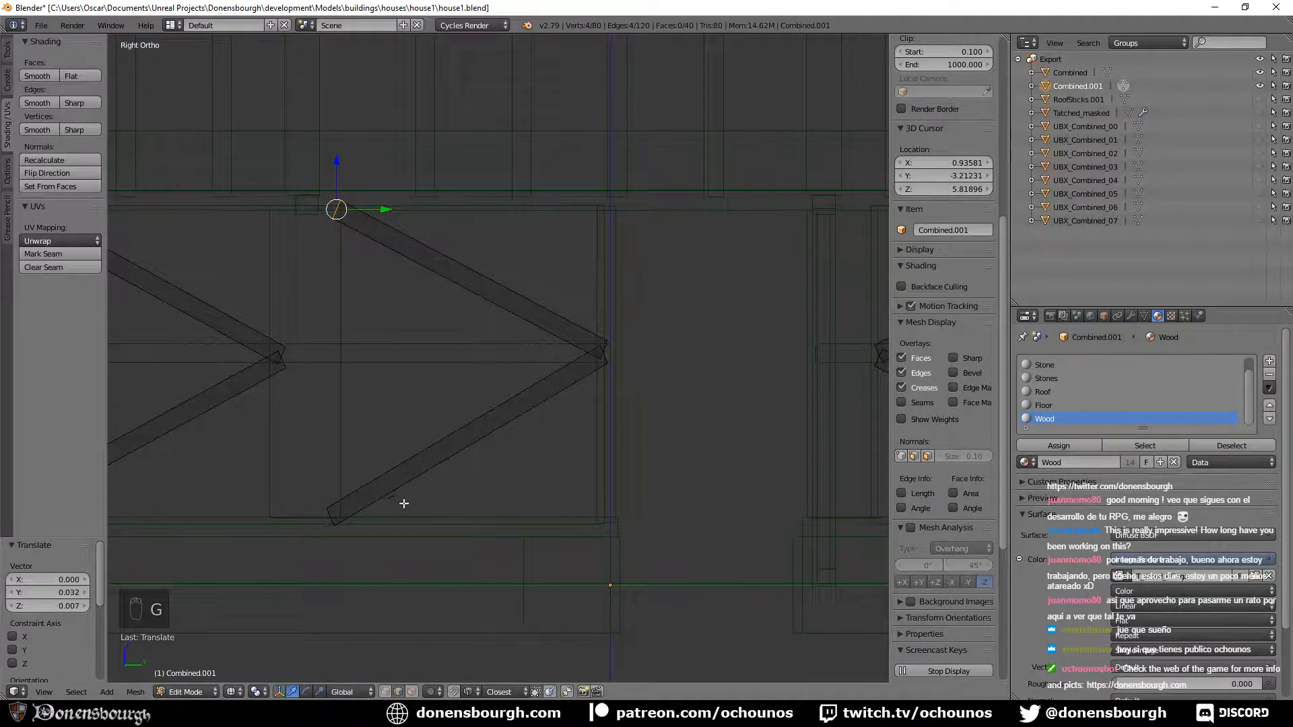
Move the free end of the lower diagonal beam by 0.046 in Y and -0.007 in Z.
alt+right_click(335, 519)
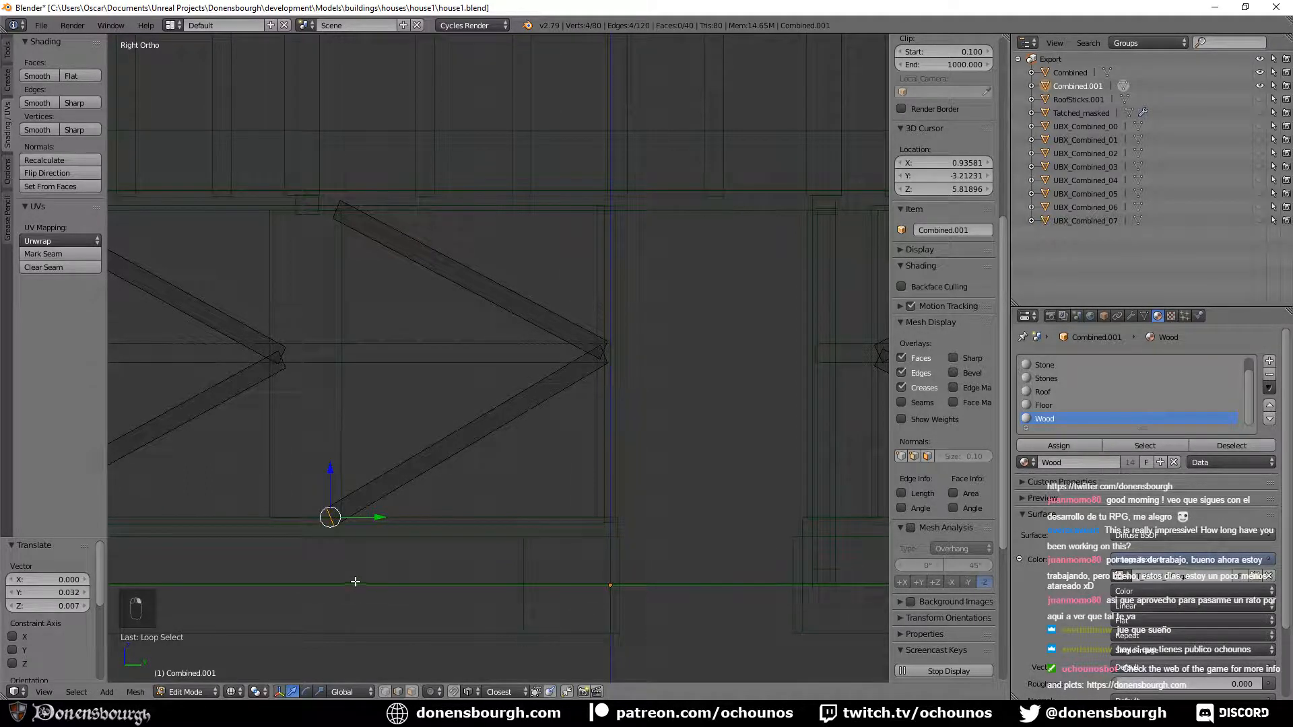
key(g)
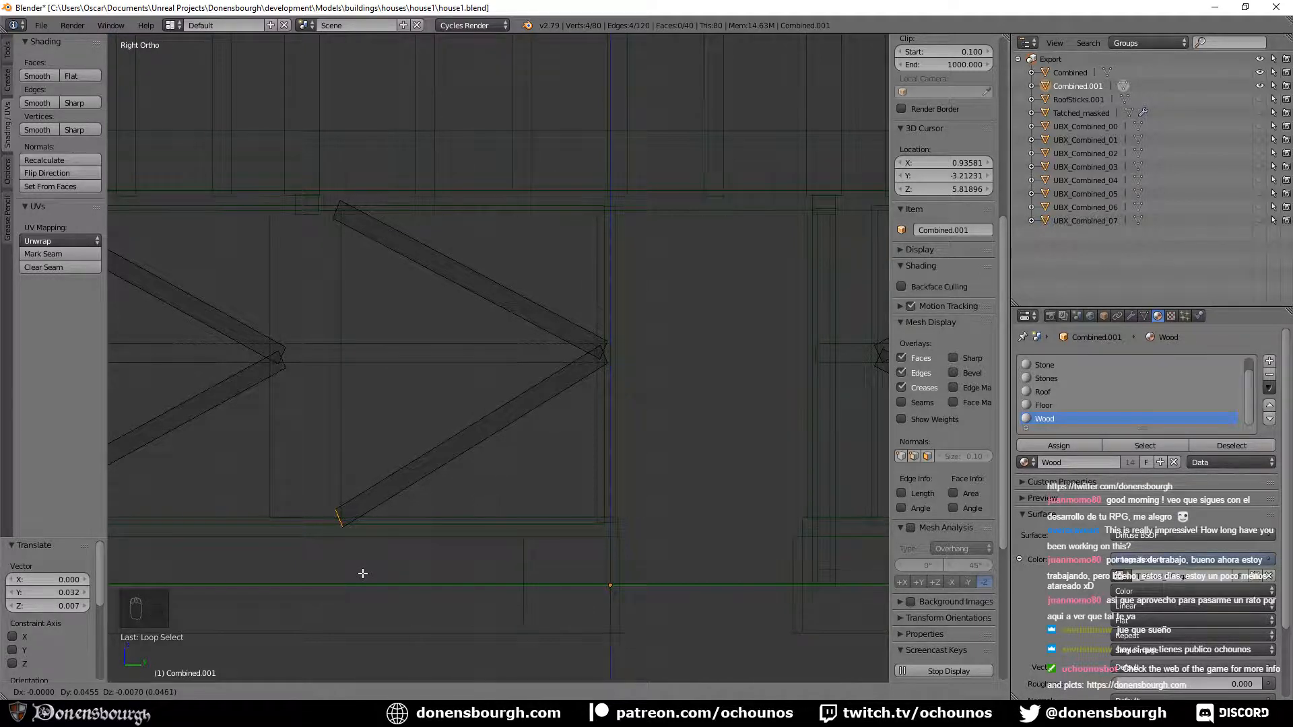
click(363, 574)
Export the house model as FBX, overwriting house1.fbx in the house1 folder.
scroll(377, 564, down, 2)
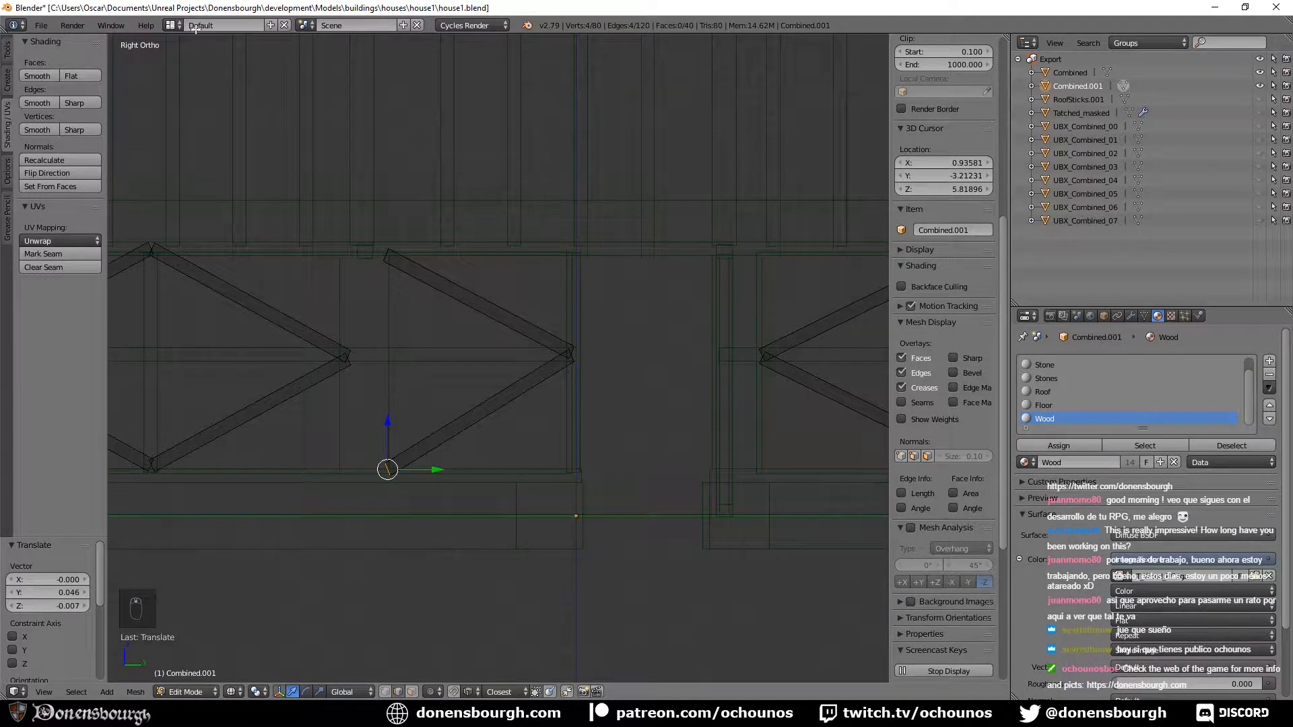
click(41, 25)
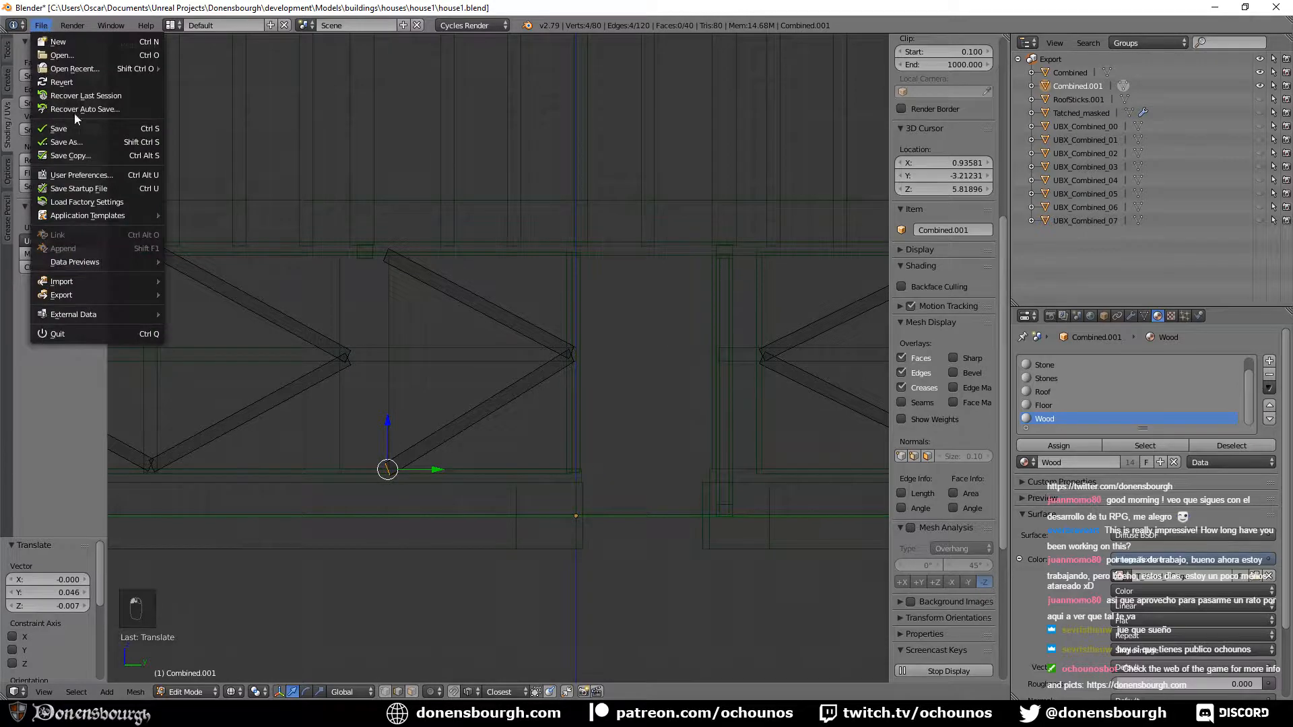
click(43, 29)
mouse_move(123, 294)
click(210, 318)
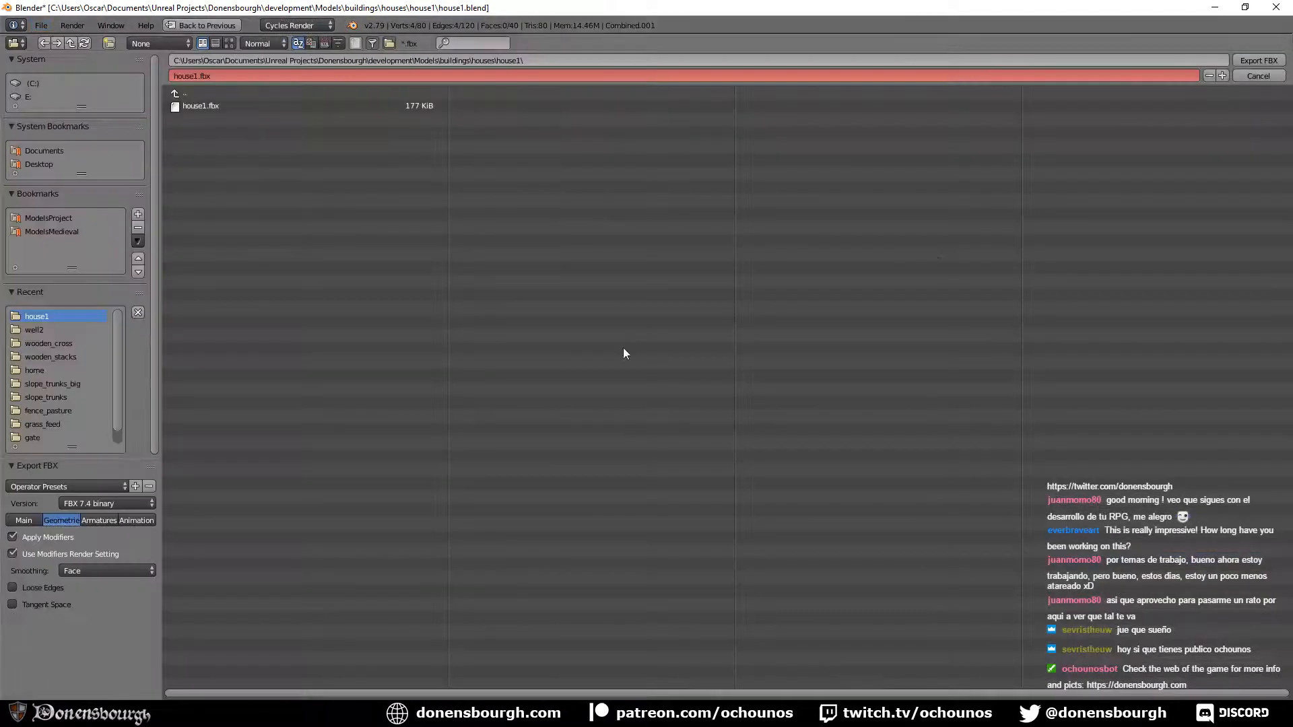
click(1244, 63)
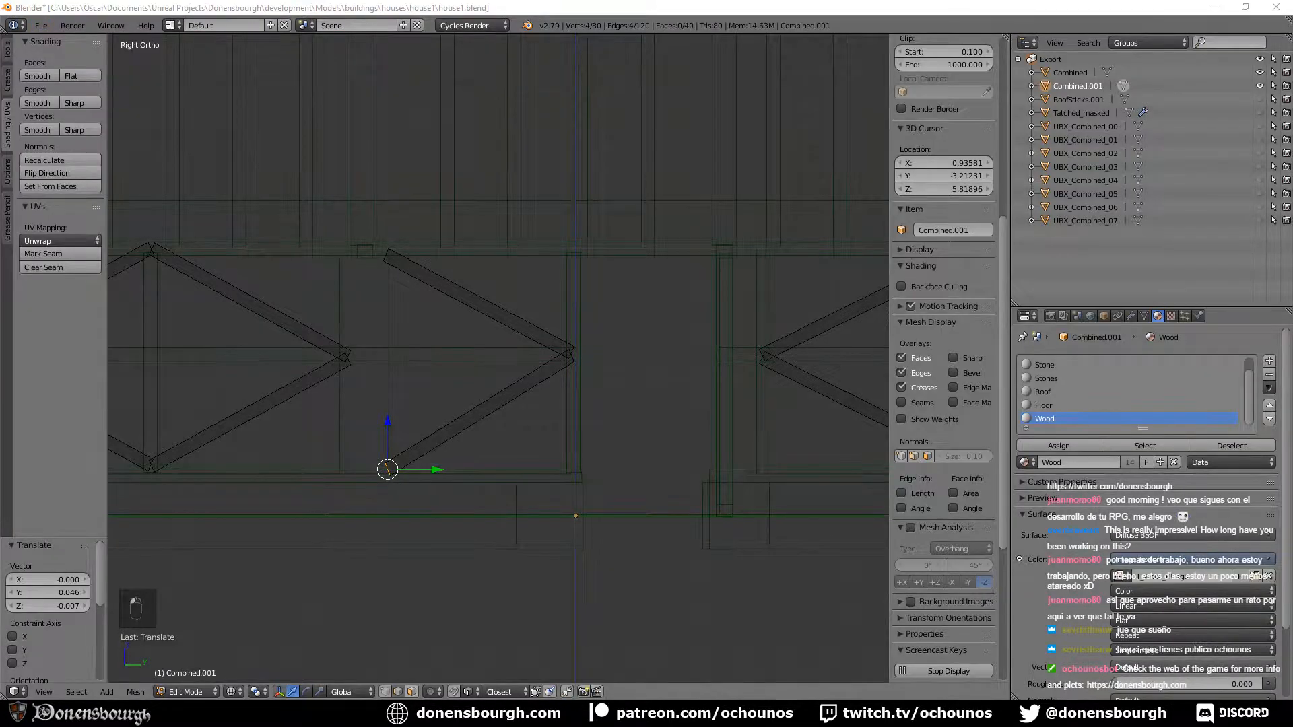
Switch to the Unreal editor and reimport the house1 static mesh in the Buildings/Houses folder.
key(alt+Tab)
click(676, 506)
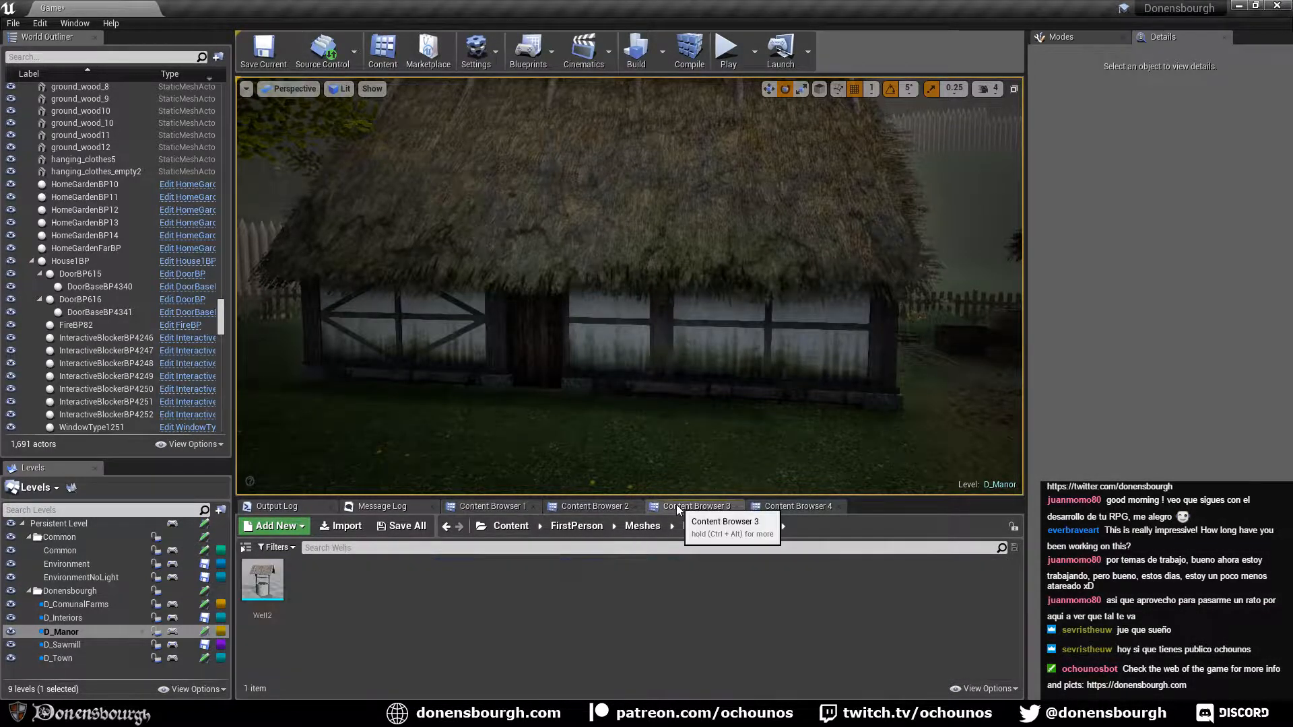
click(783, 526)
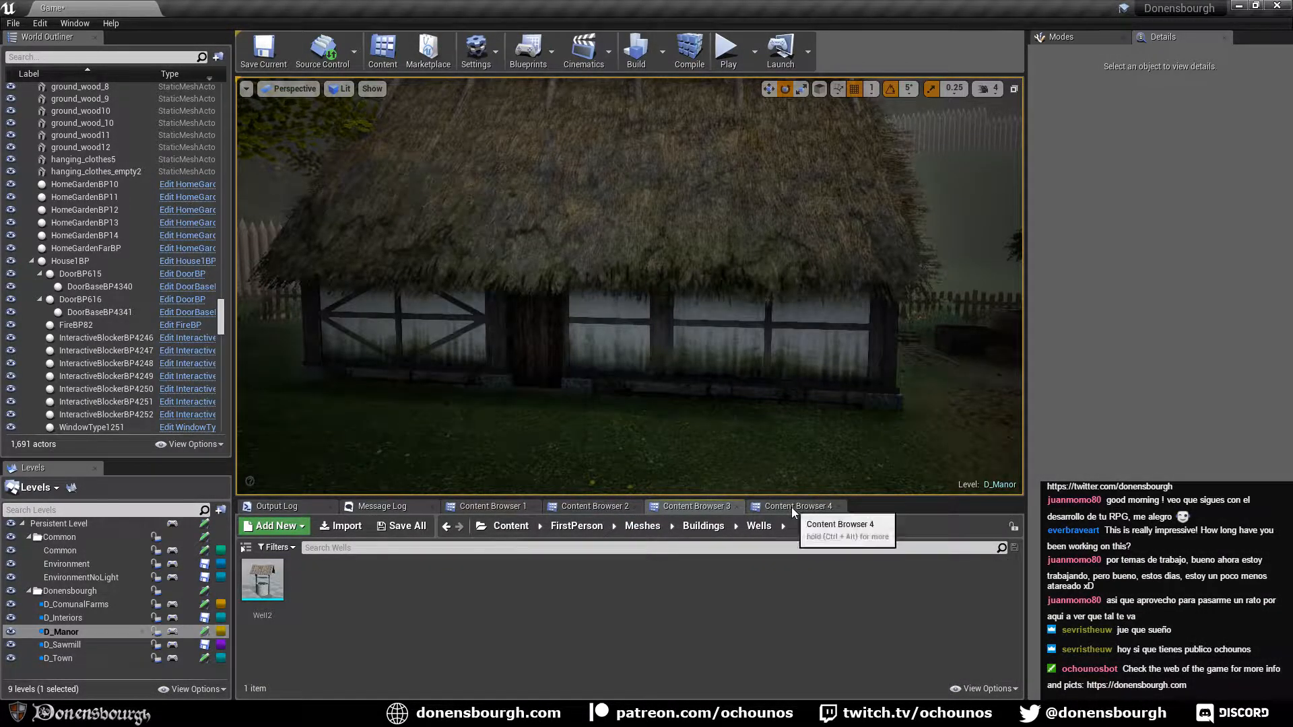
click(815, 539)
click(273, 586)
right_click(273, 586)
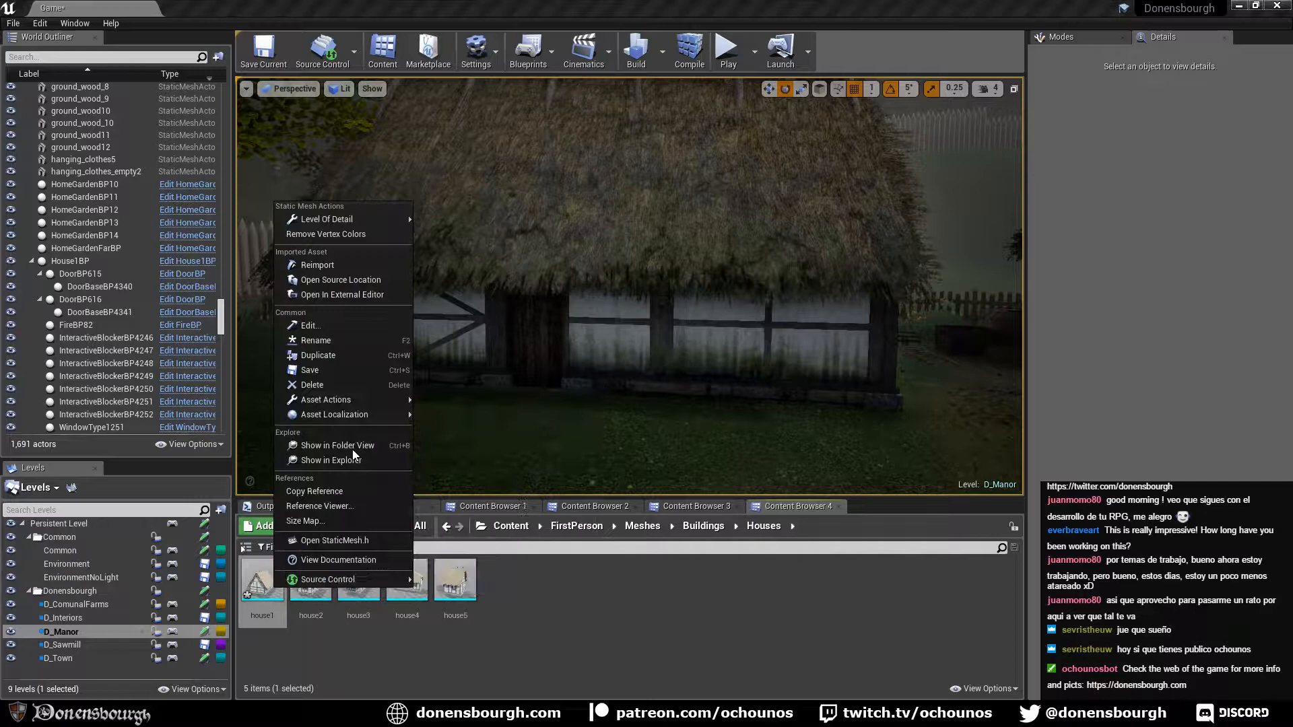
click(349, 269)
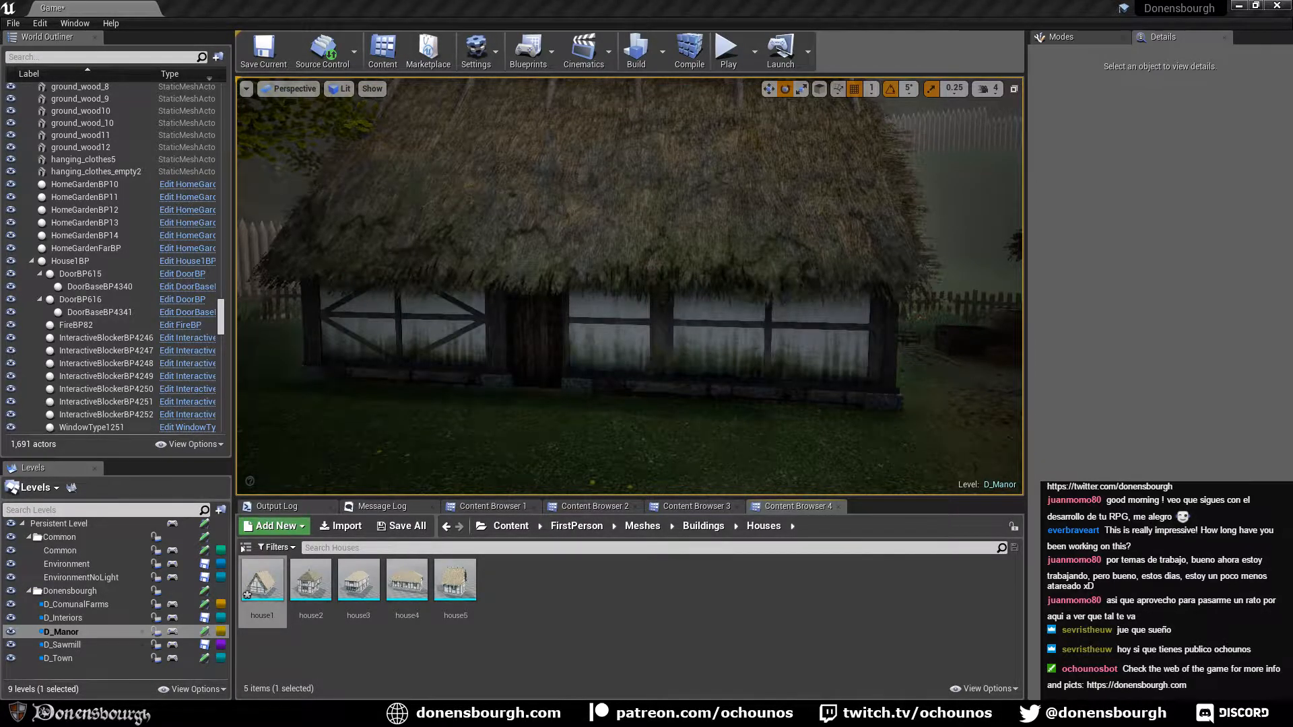
Switch to Blender, save the house file, and set the inner face of the Combined mesh's horizontal side-wall rail to X -2.63792.
key(alt+Tab)
key(ctrl+s)
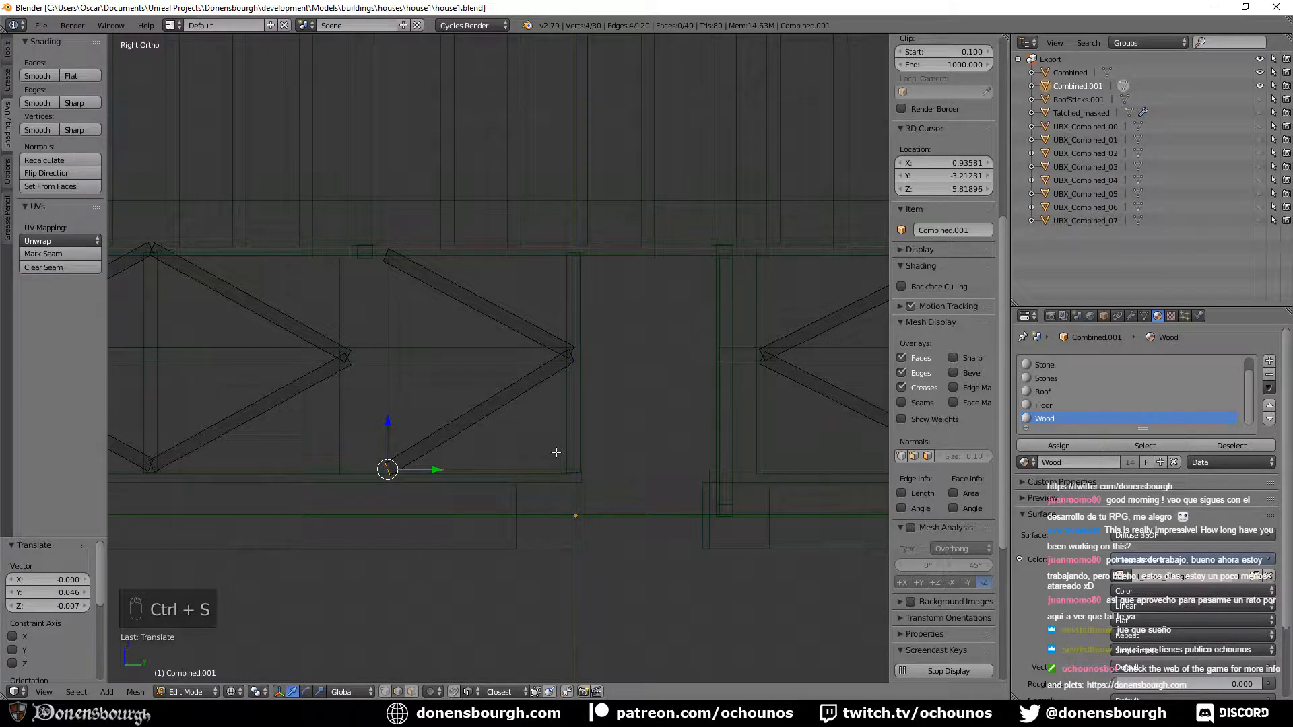
scroll(556, 452, down, 6)
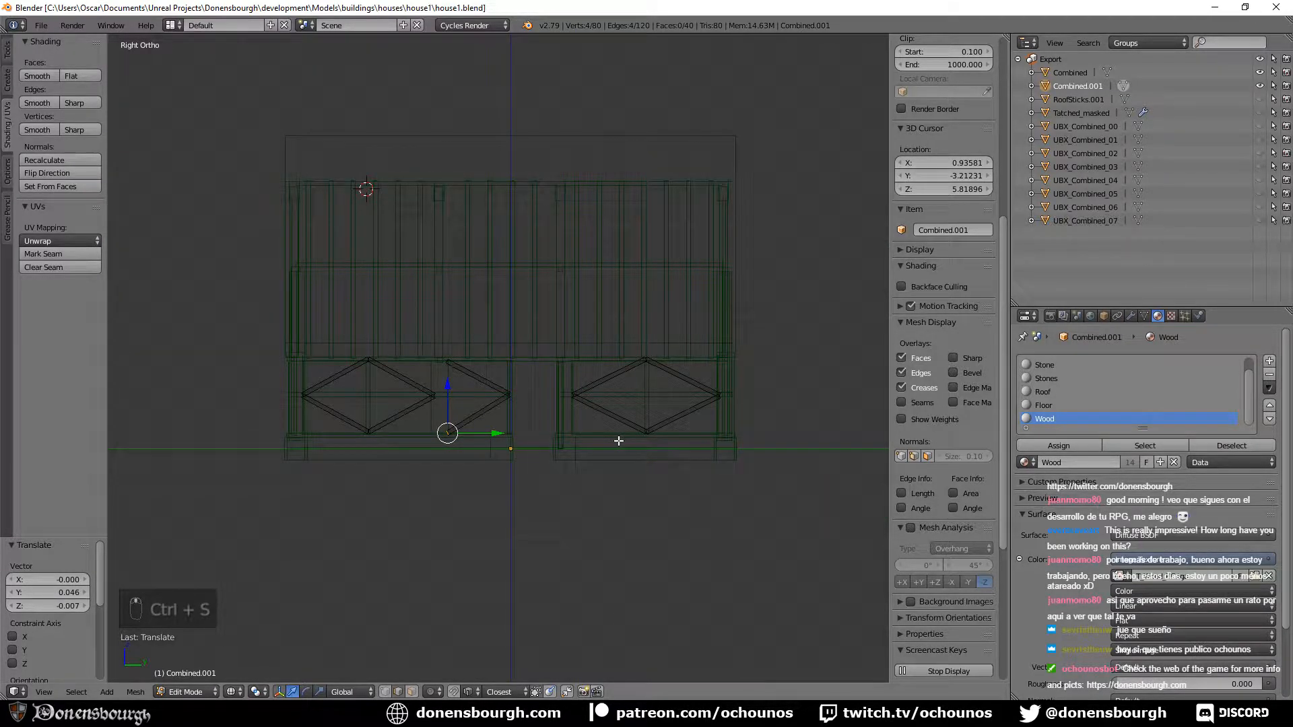
middle_drag(618, 441, 723, 436)
scroll(723, 437, up, 3)
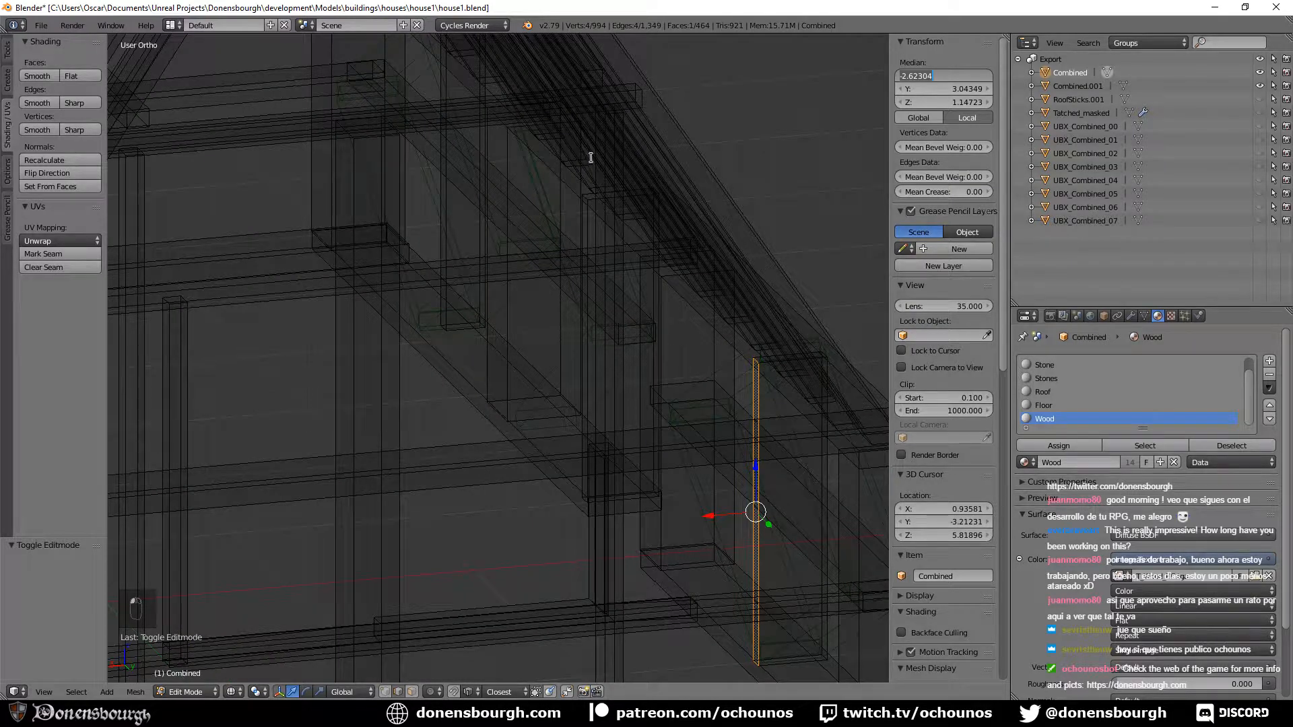
right_click(441, 202)
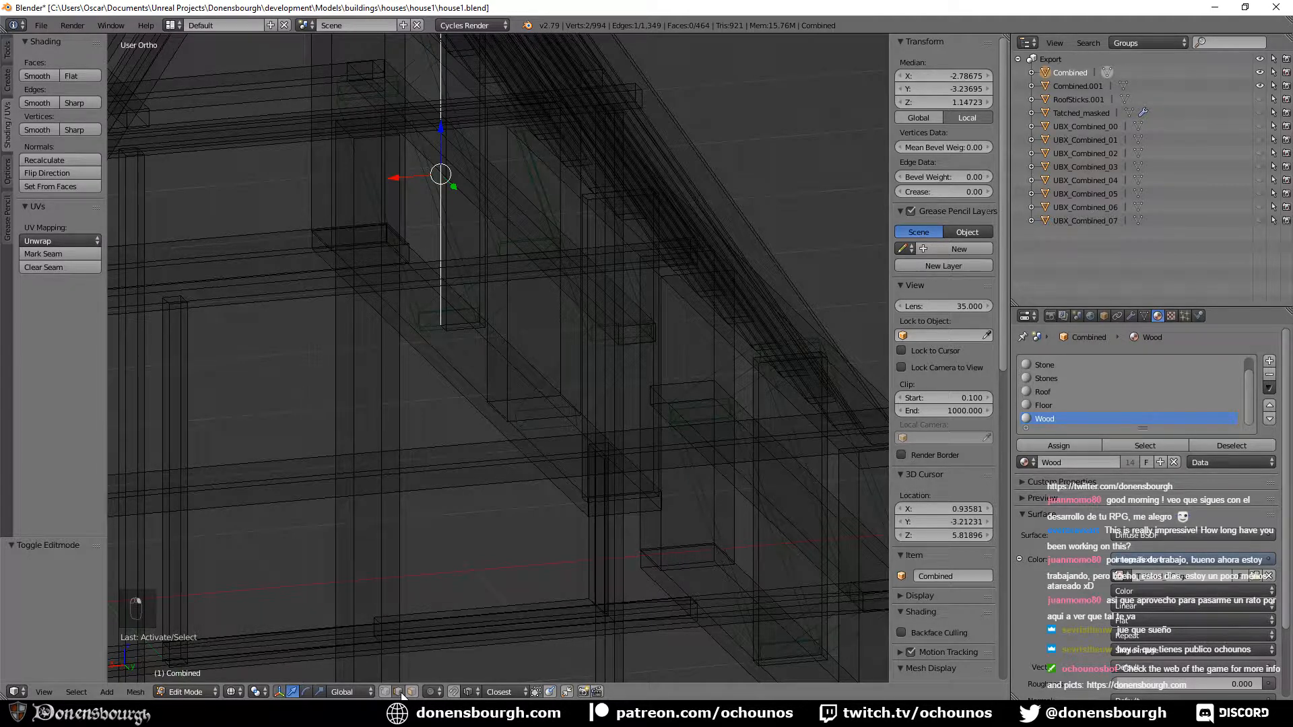
click(411, 692)
right_click(482, 204)
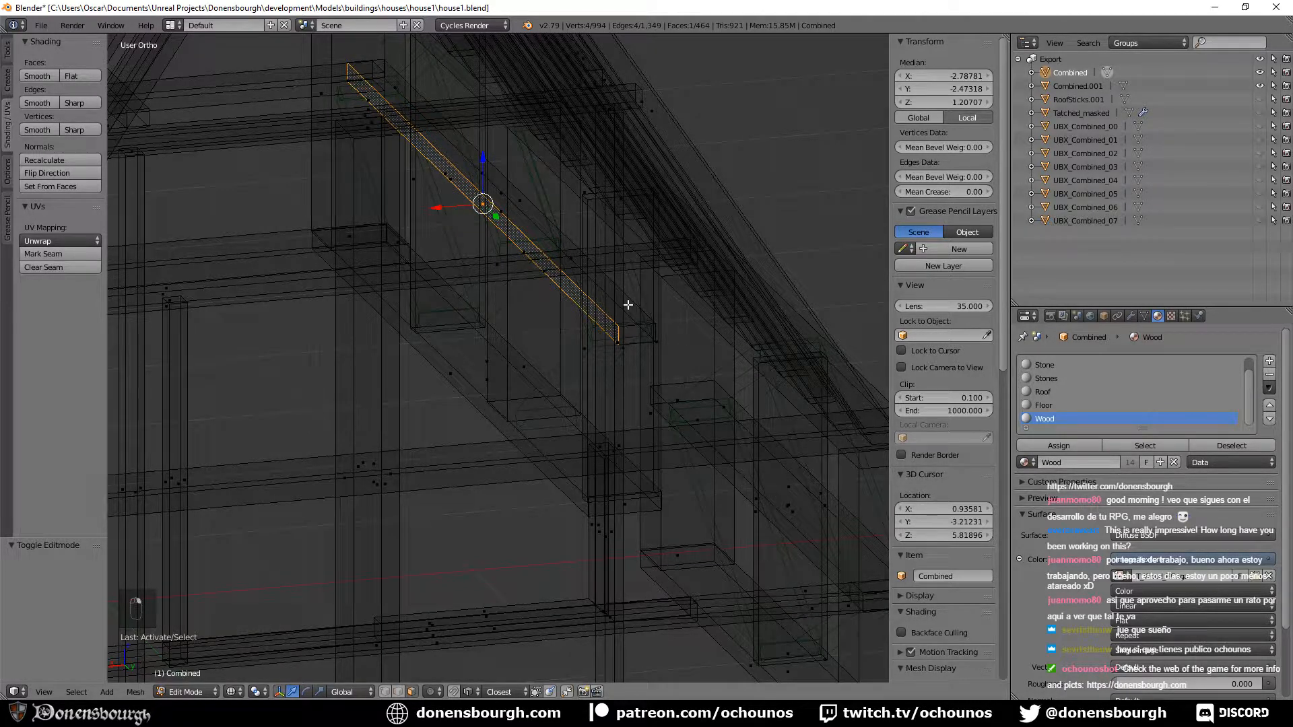
Switch to the Unreal editor and examine the reimported house's diagonal beams from inside and outside.
key(alt+Tab)
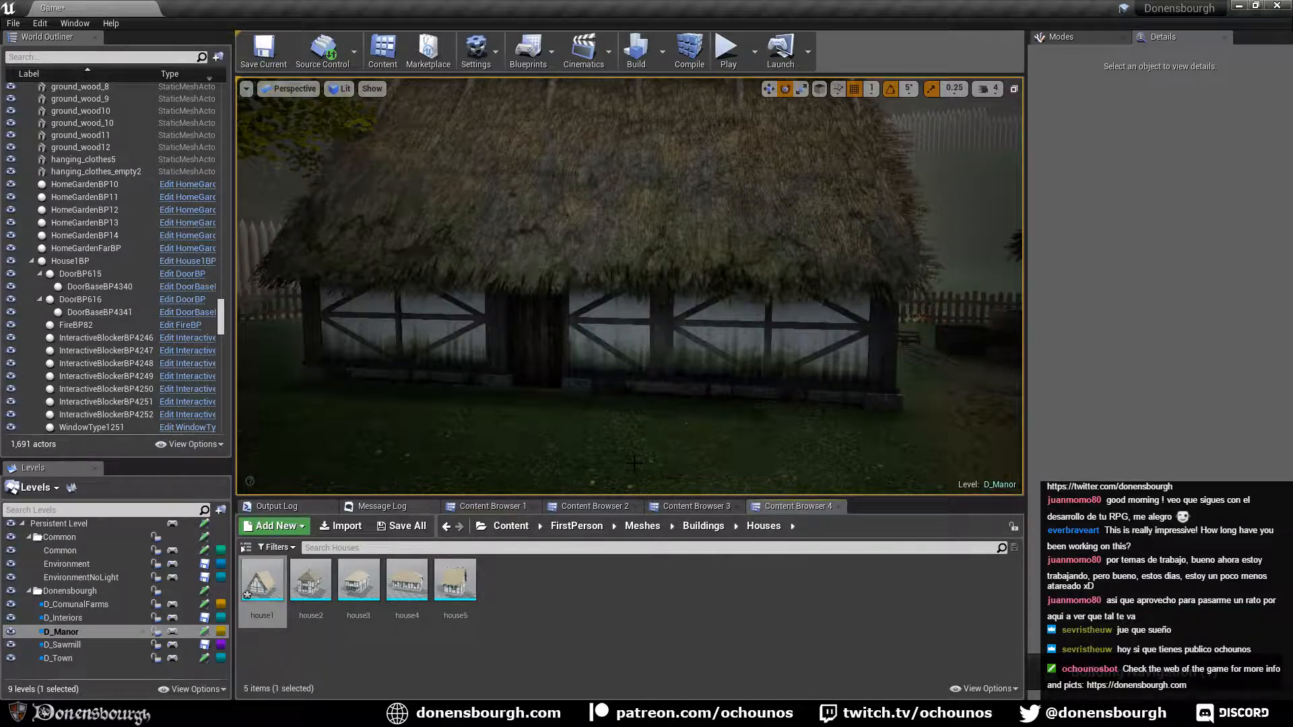
right_drag(634, 462, 553, 451)
key(w)
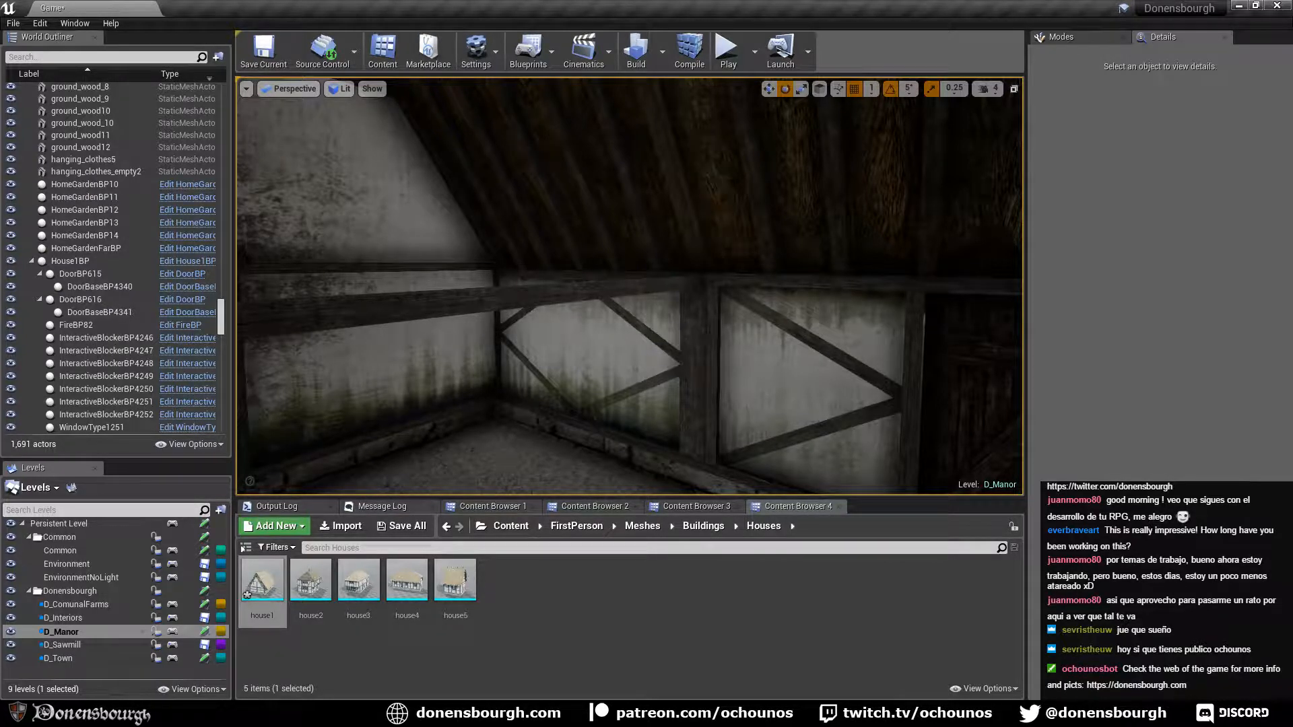
right_drag(552, 452, 647, 452)
key(w)
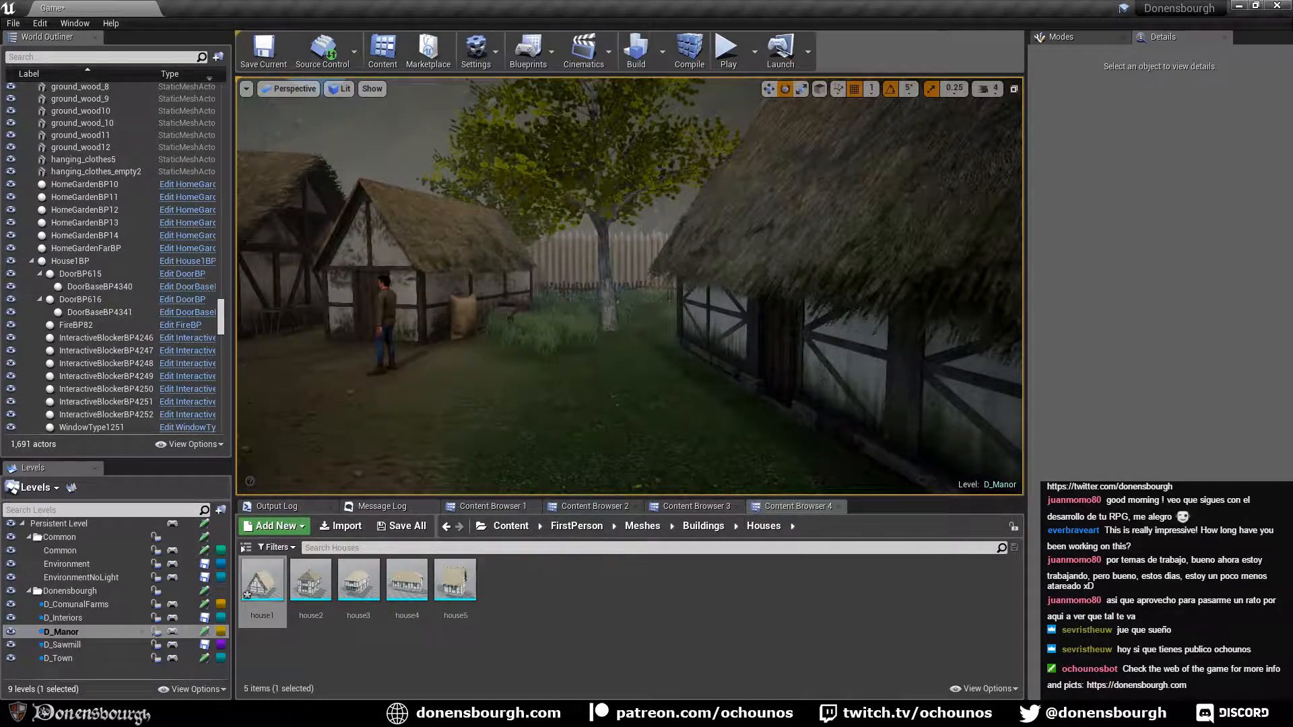
right_drag(629, 286, 741, 286)
key(w)
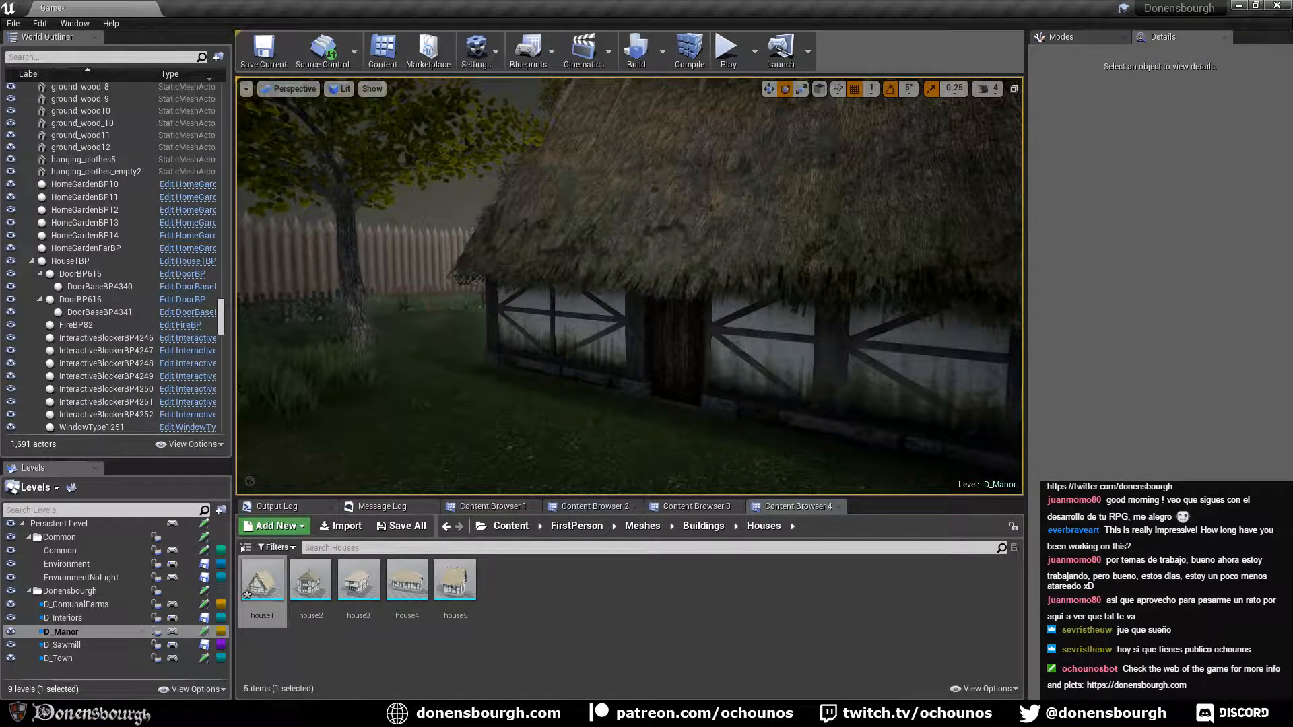
Switch to Blender and set the inner faces of both horizontal rails on the opposite side wall of Combined to X 2.63792.
key(alt+Tab)
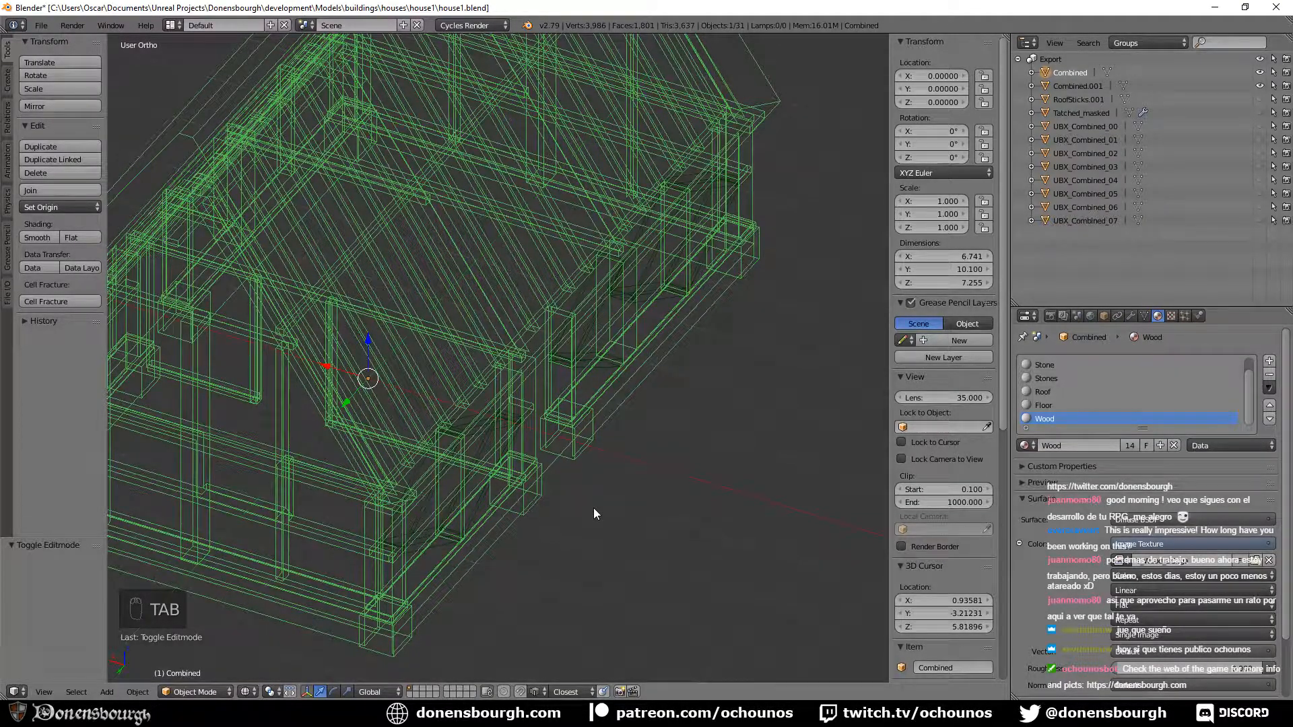
key(Tab)
scroll(450, 531, up, 4)
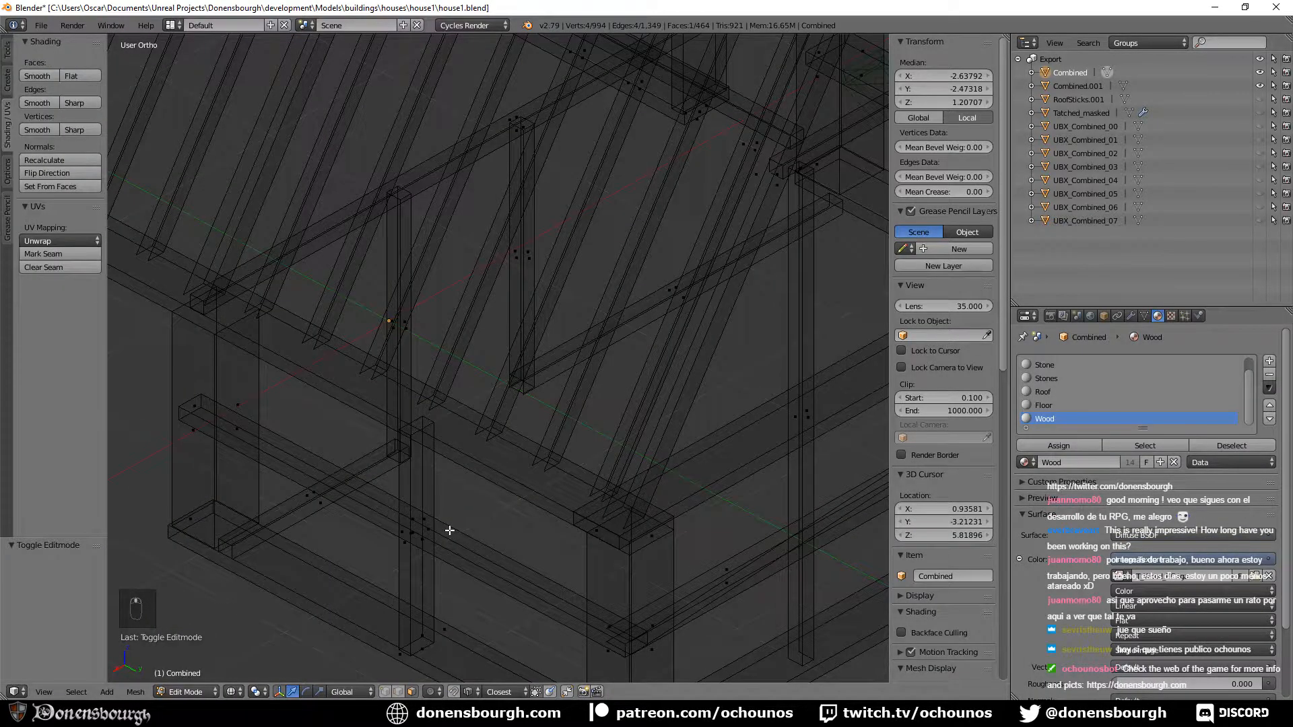
scroll(450, 530, down, 3)
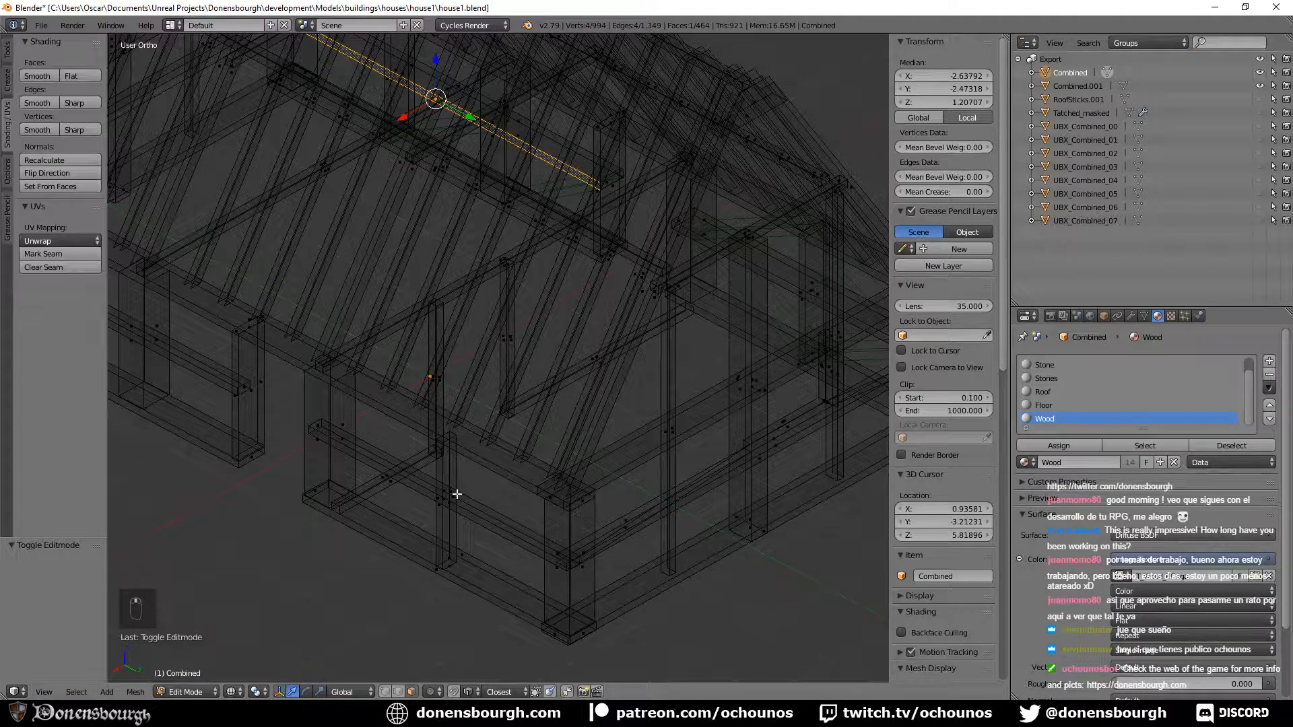
right_click(456, 494)
shift+middle_drag(124, 335, 231, 407)
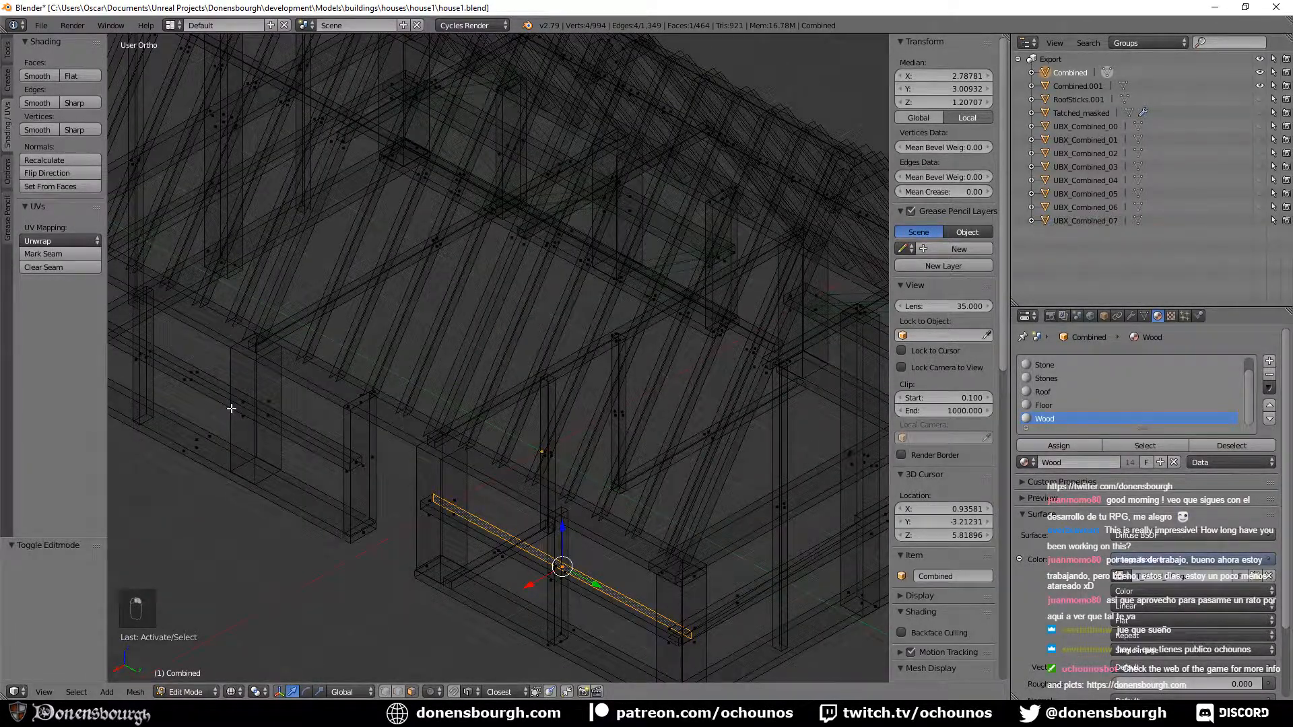
shift+right_click(231, 396)
click(933, 76)
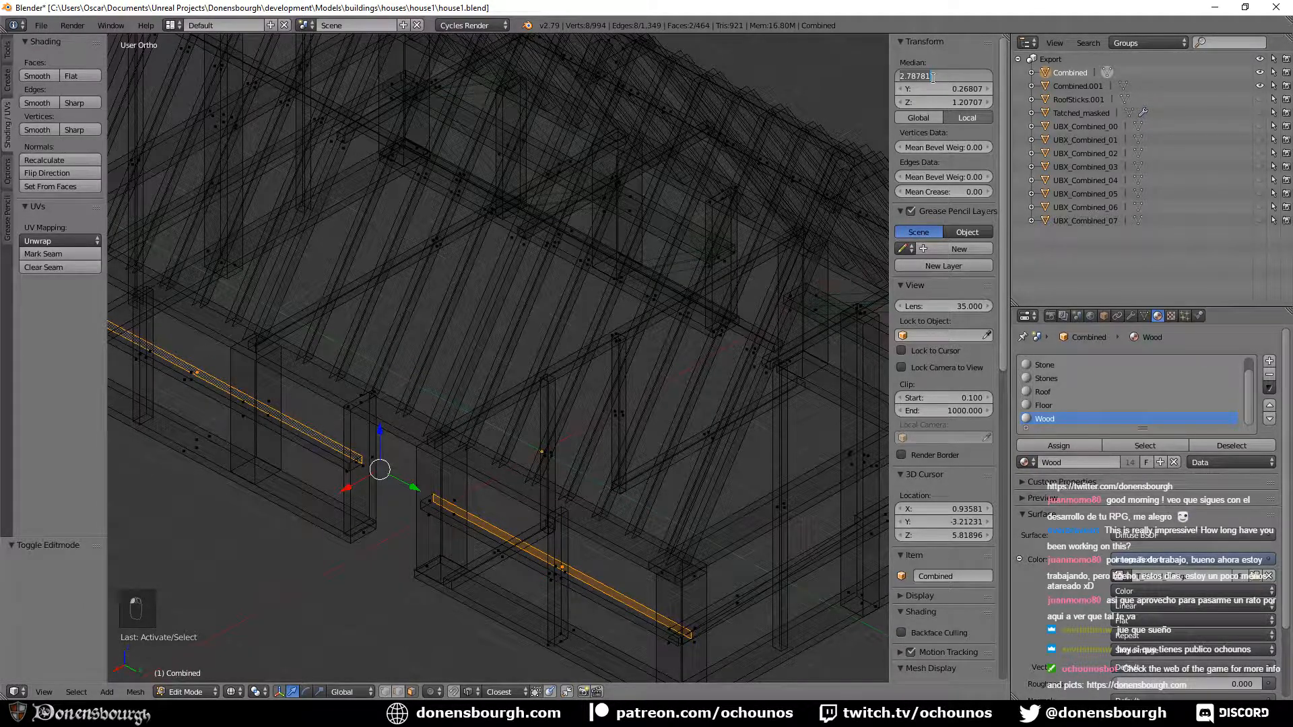
text(-2.63792)
key(Return)
shift+middle_drag(816, 368, 812, 368)
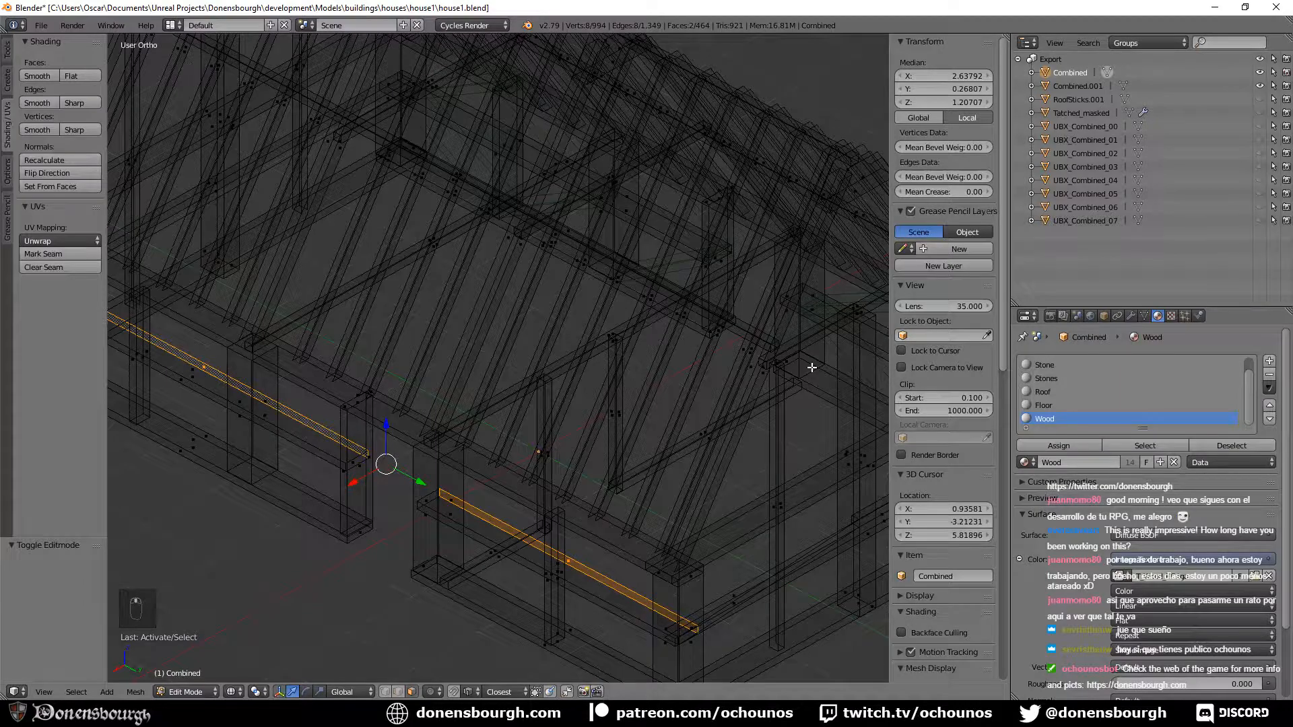
Select the face of the narrow vertical post on the opposite long wall and copy its median X coordinate.
shift+middle_drag(812, 368, 568, 426)
right_click(666, 428)
right_click(665, 428)
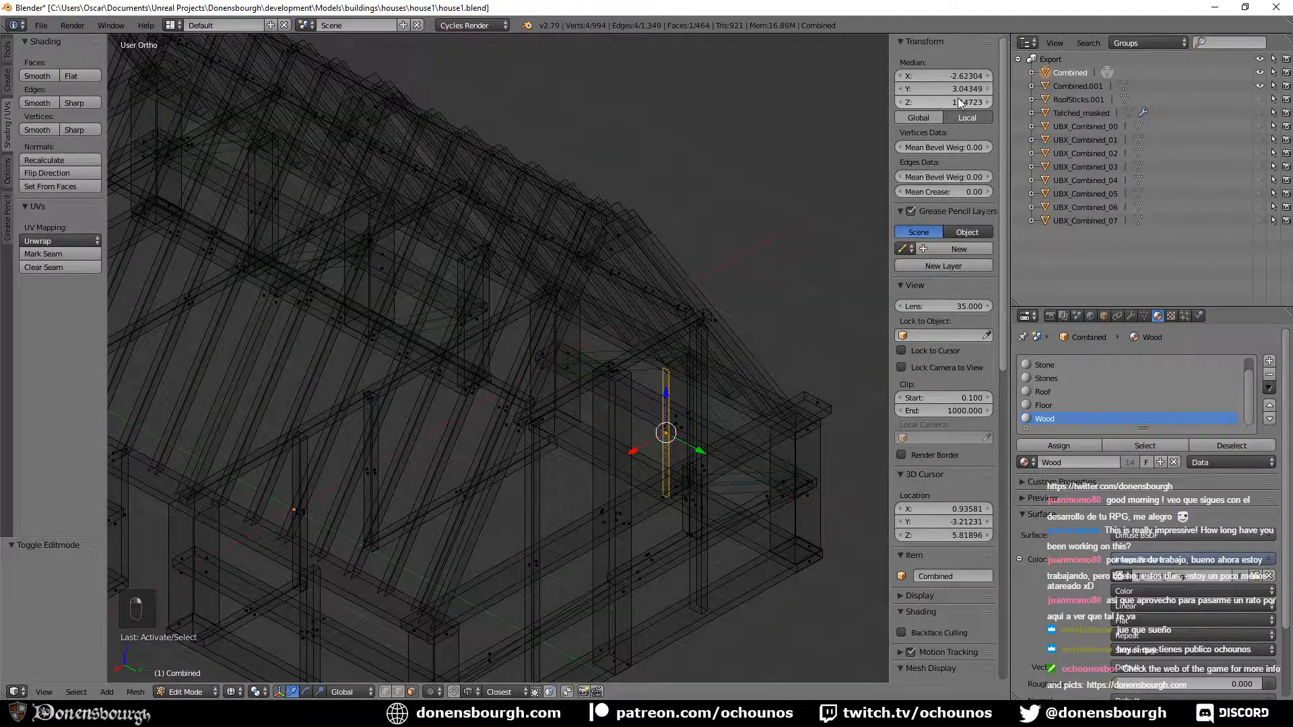
click(942, 76)
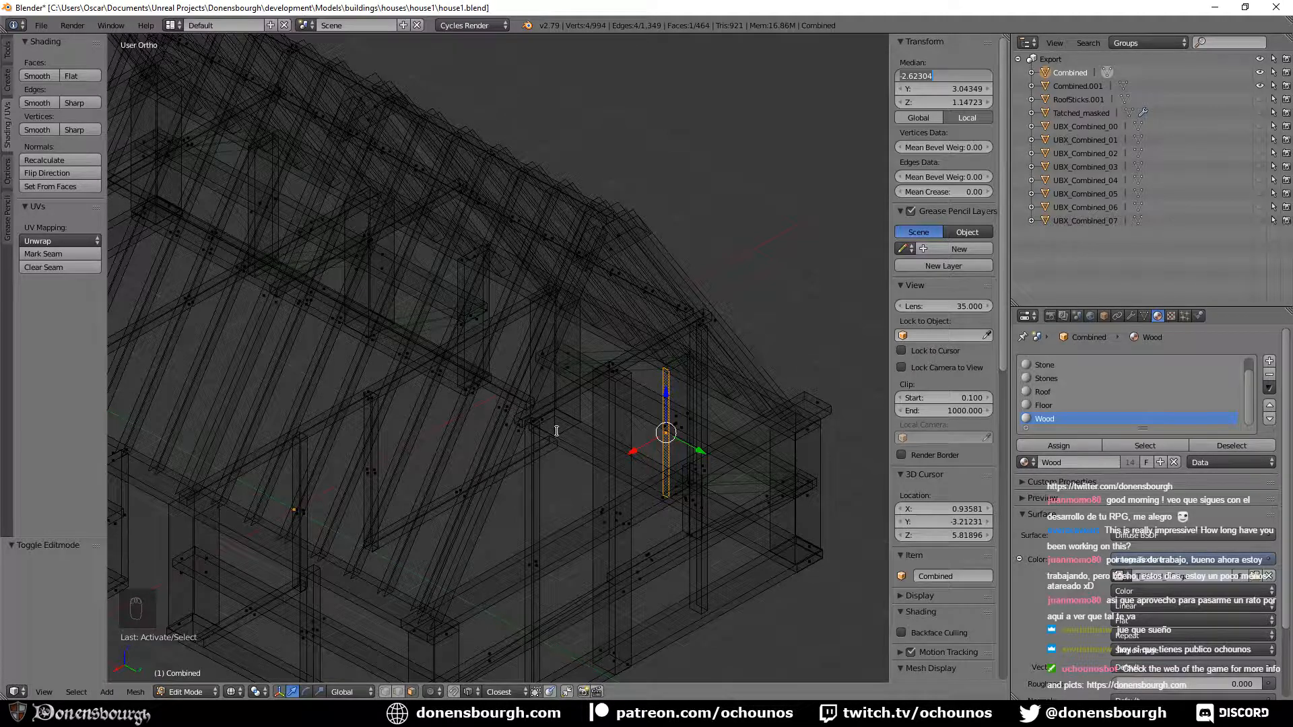
key(Return)
Select the matching faces of the two narrow vertical posts on the near long wall and set their median X to 2.62304.
shift+middle_drag(427, 606, 539, 464)
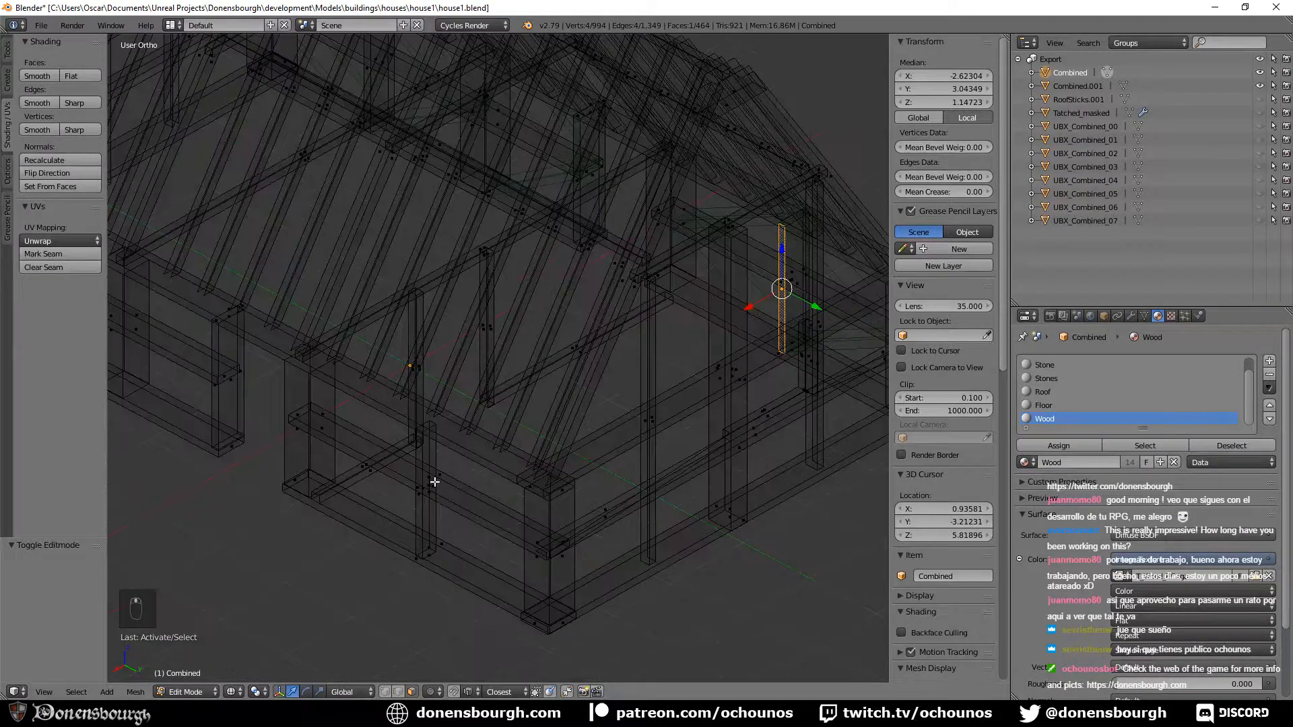
right_click(431, 492)
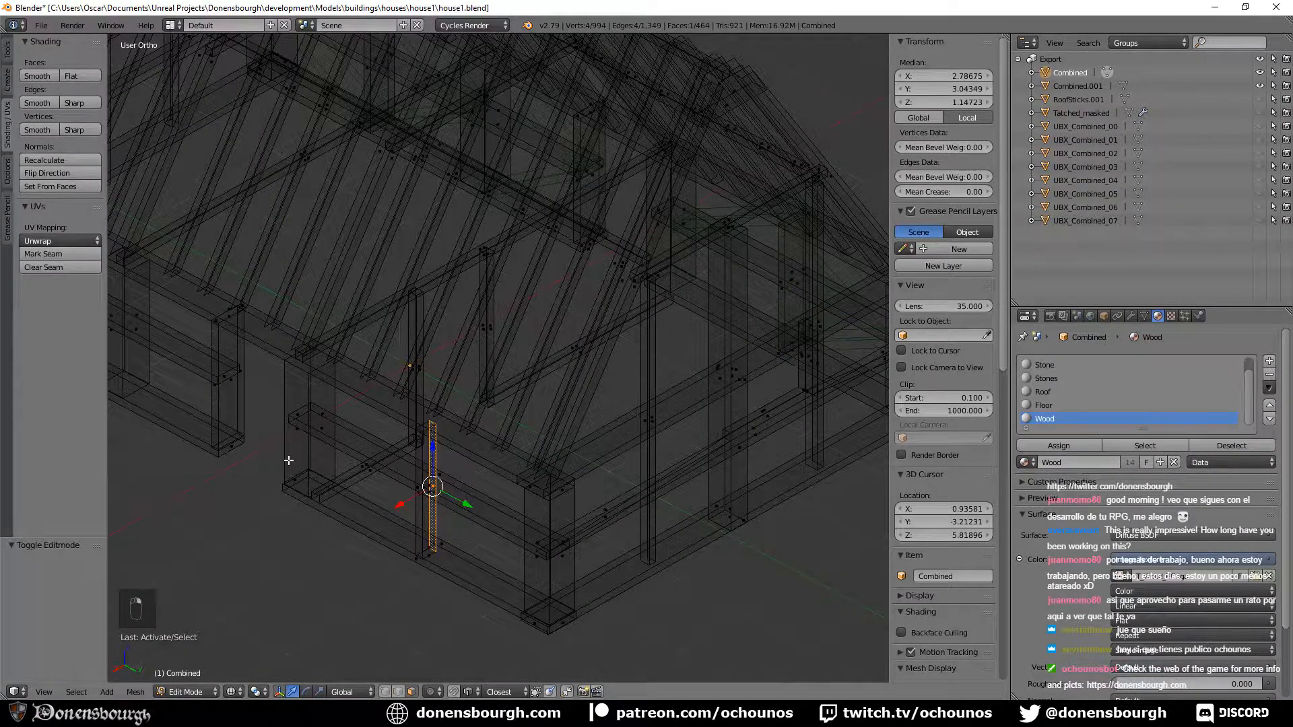
shift+middle_drag(134, 376, 322, 523)
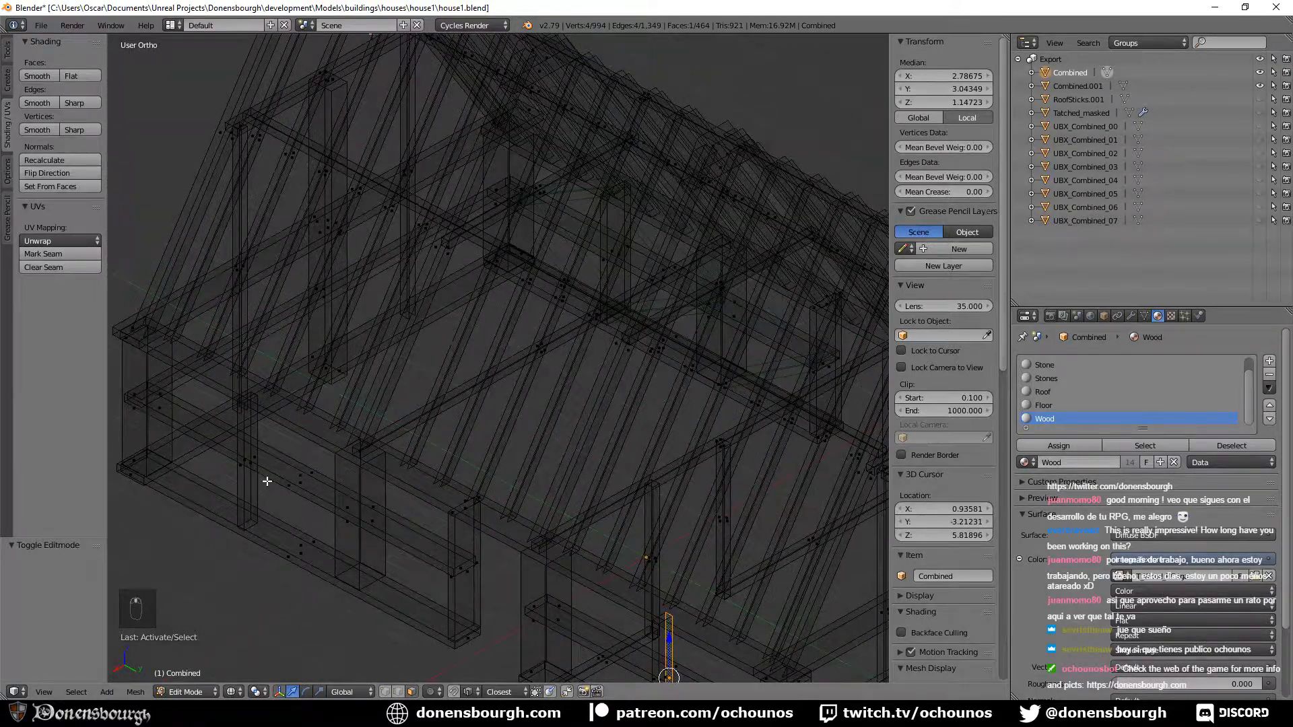
shift+right_click(254, 456)
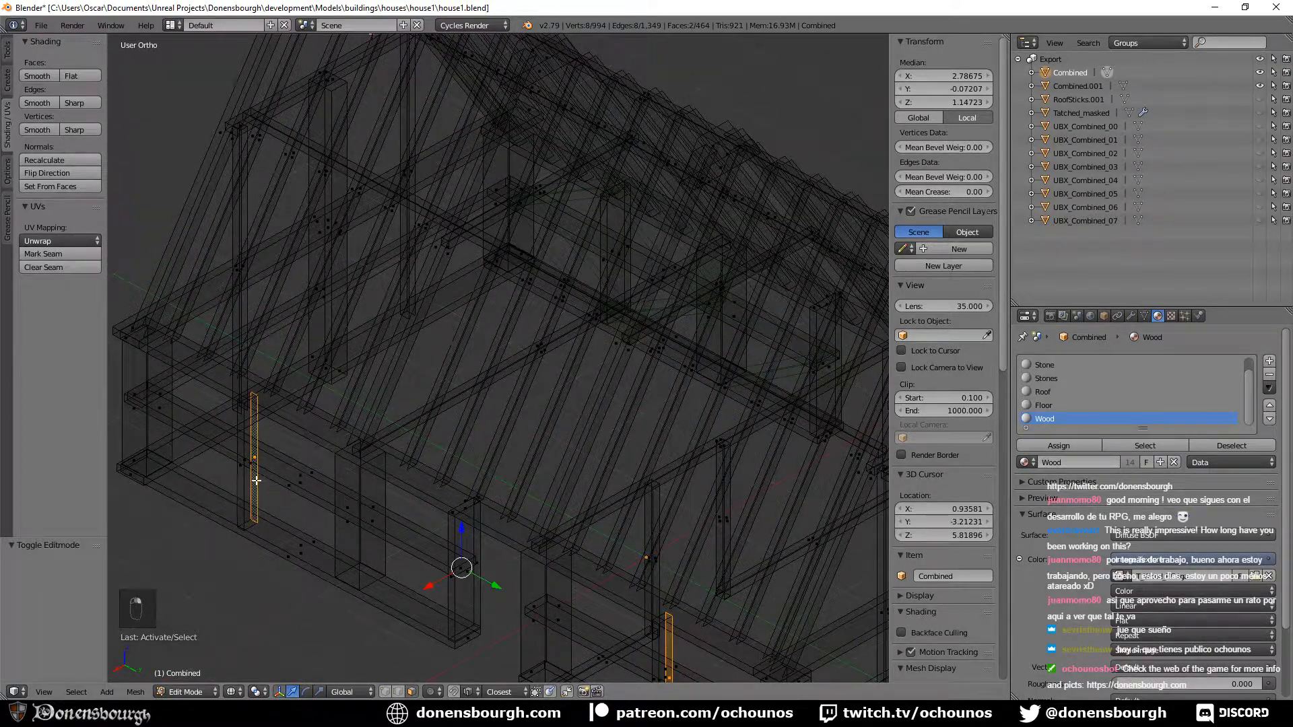
click(929, 70)
key(Right)
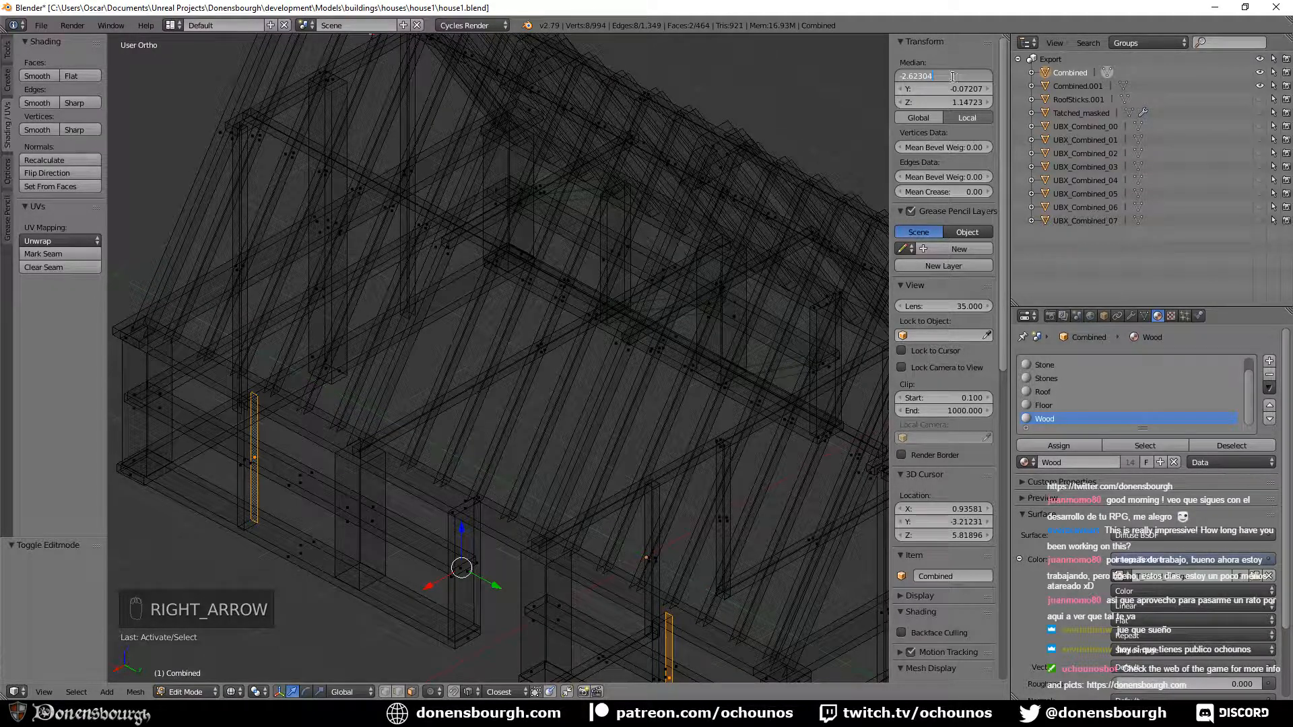
key(Left)
key(Left)
key(Left)
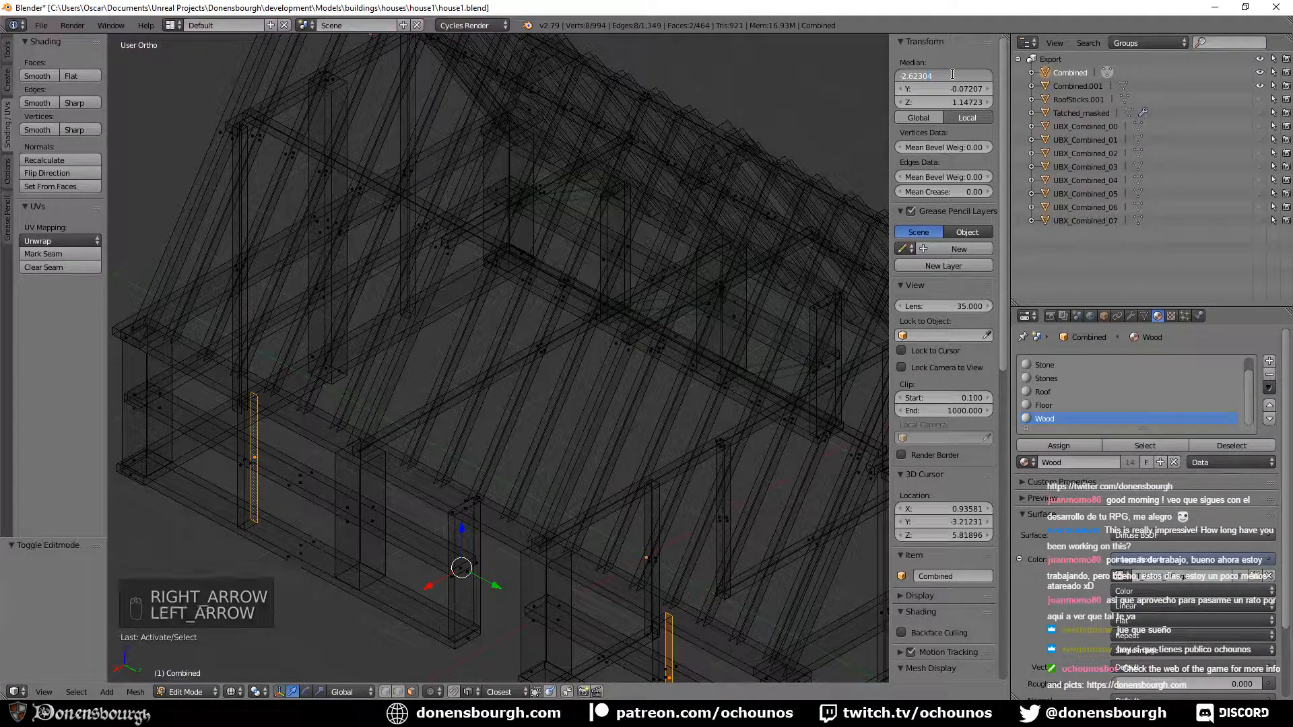
key(BackSpace)
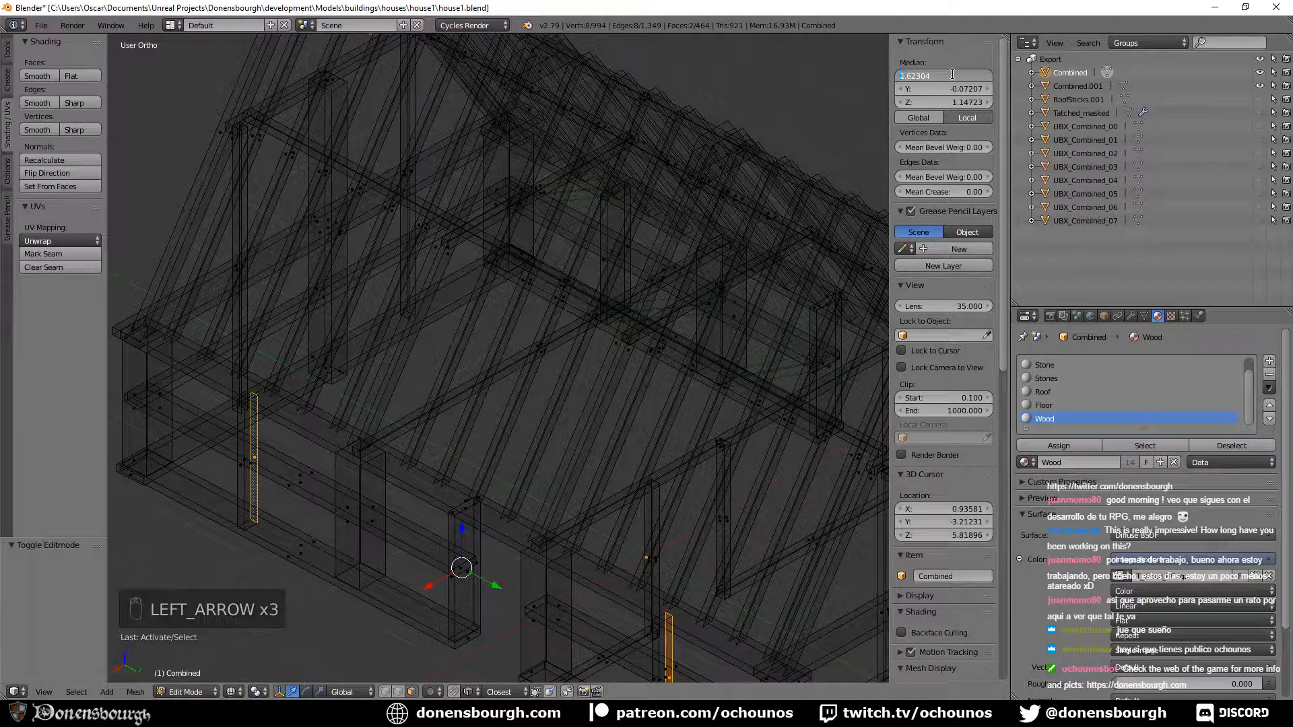
key(Return)
Export the house model as FBX, overwriting house1.fbx in the house1 folder.
scroll(667, 296, down, 6)
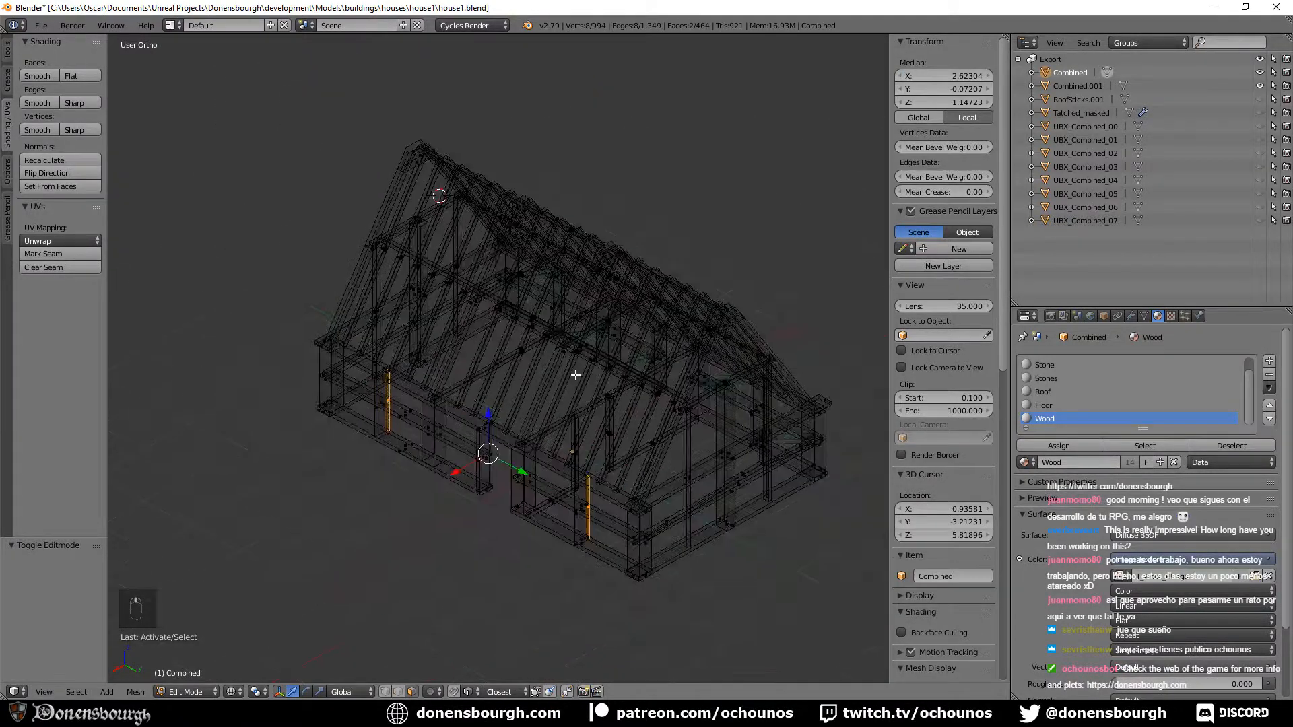
click(41, 25)
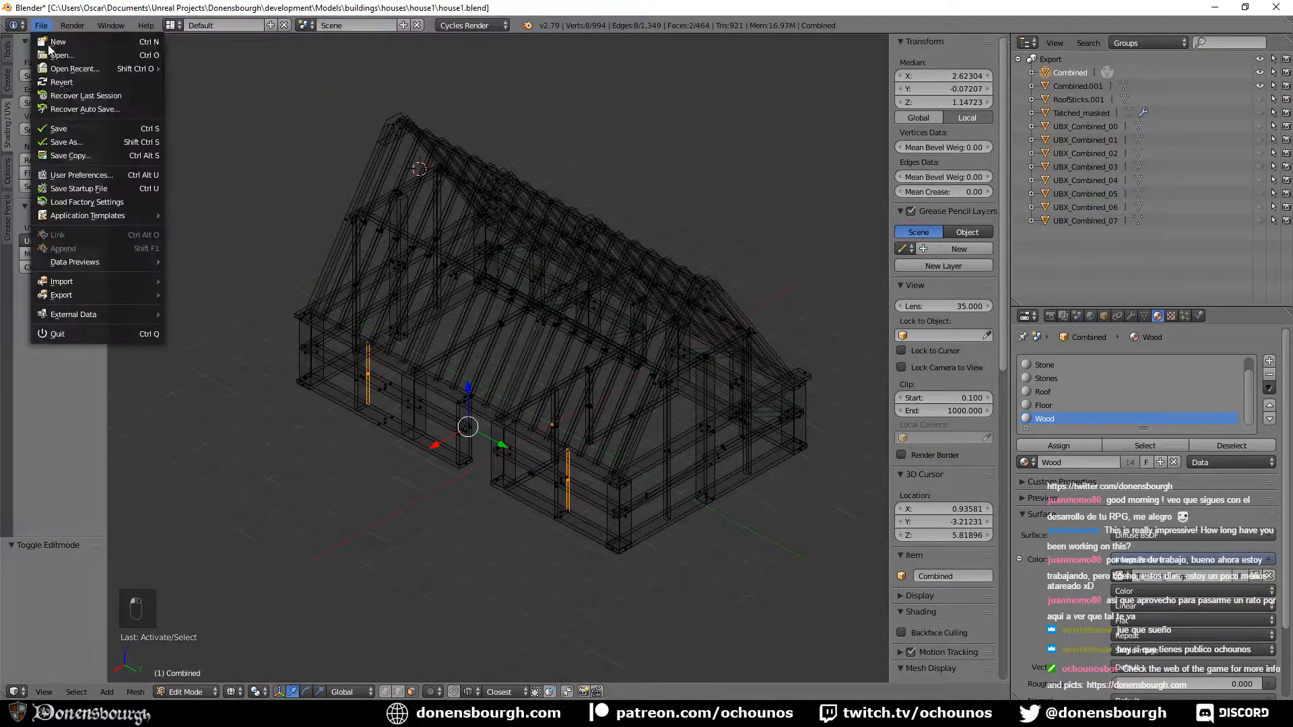
mouse_move(111, 295)
click(238, 319)
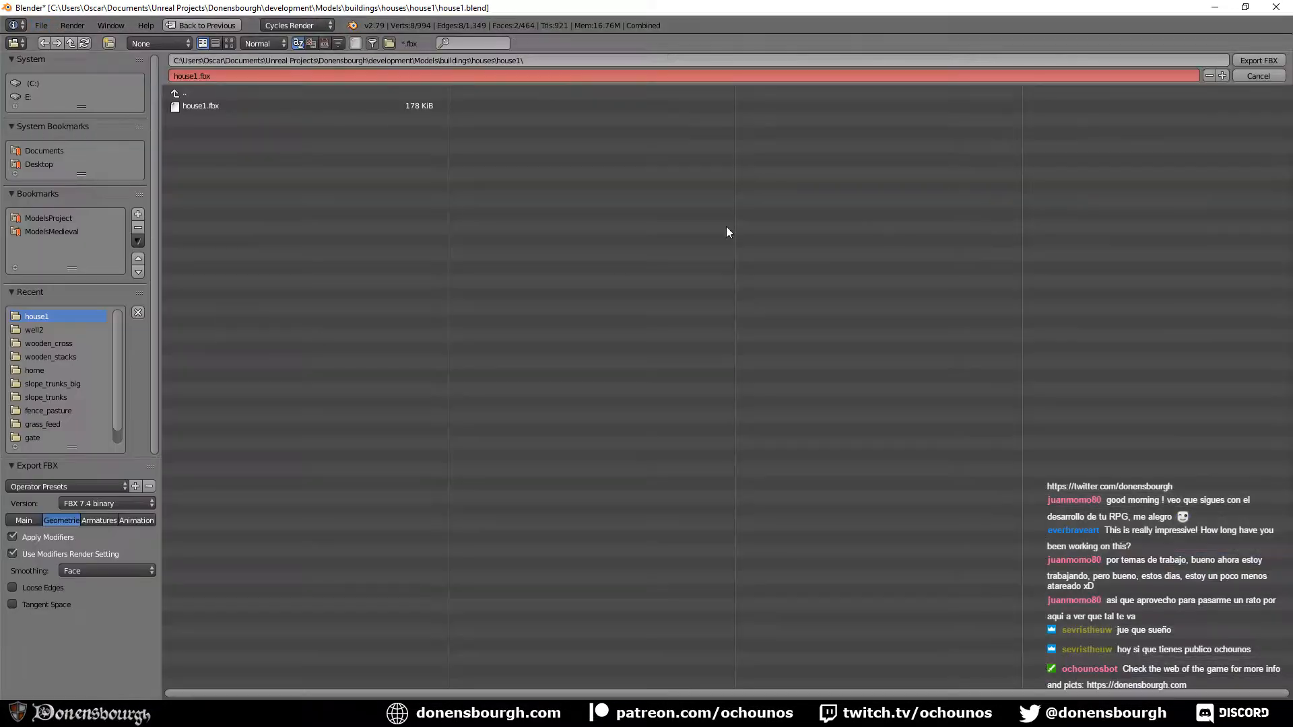
click(1257, 60)
Switch to Unreal Editor and reimport the house1 static mesh.
click(335, 713)
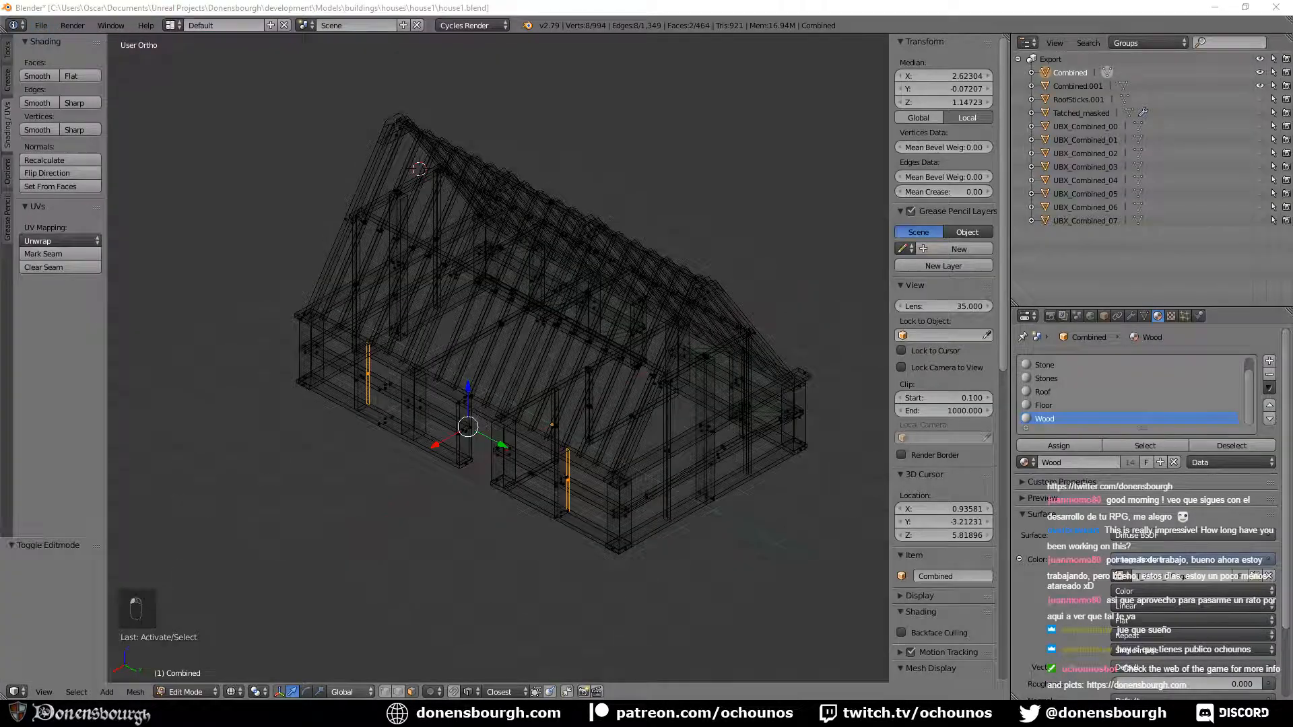
right_click(246, 595)
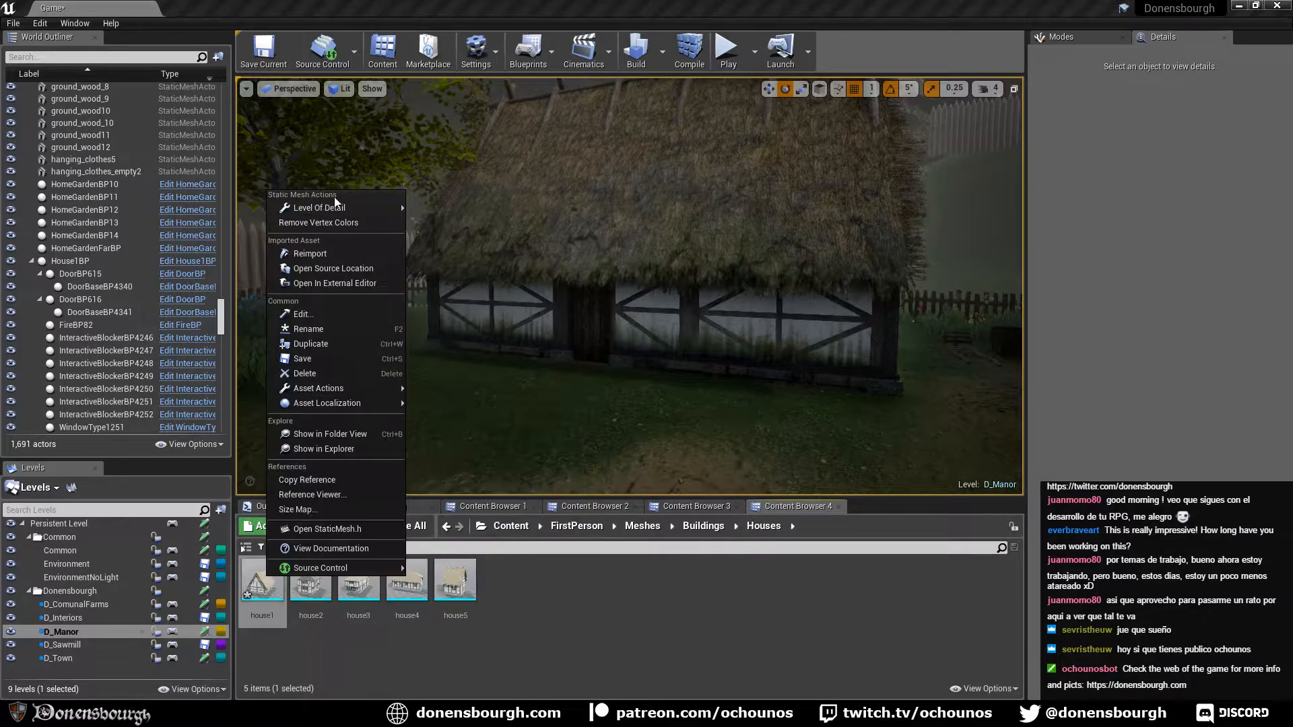
click(329, 258)
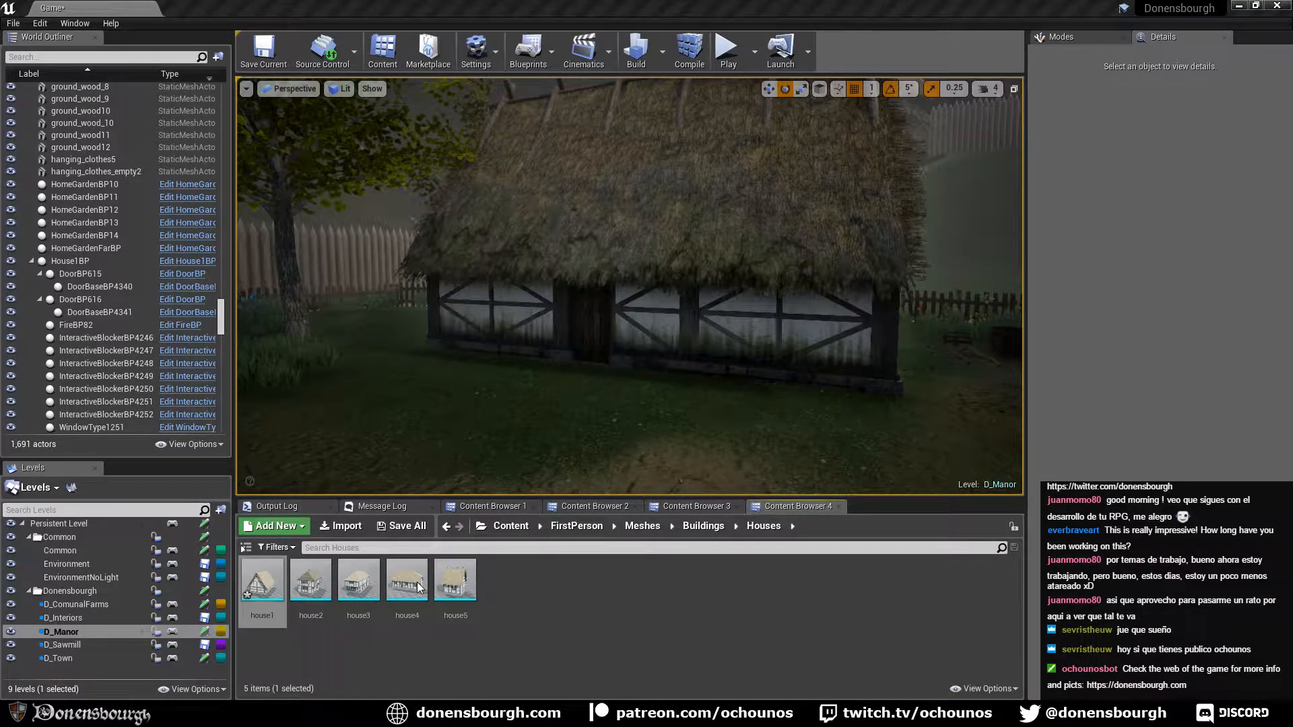
Examine the timber posts and diagonal braces along the interior walls of the house in the Unreal level.
key(alt+Tab)
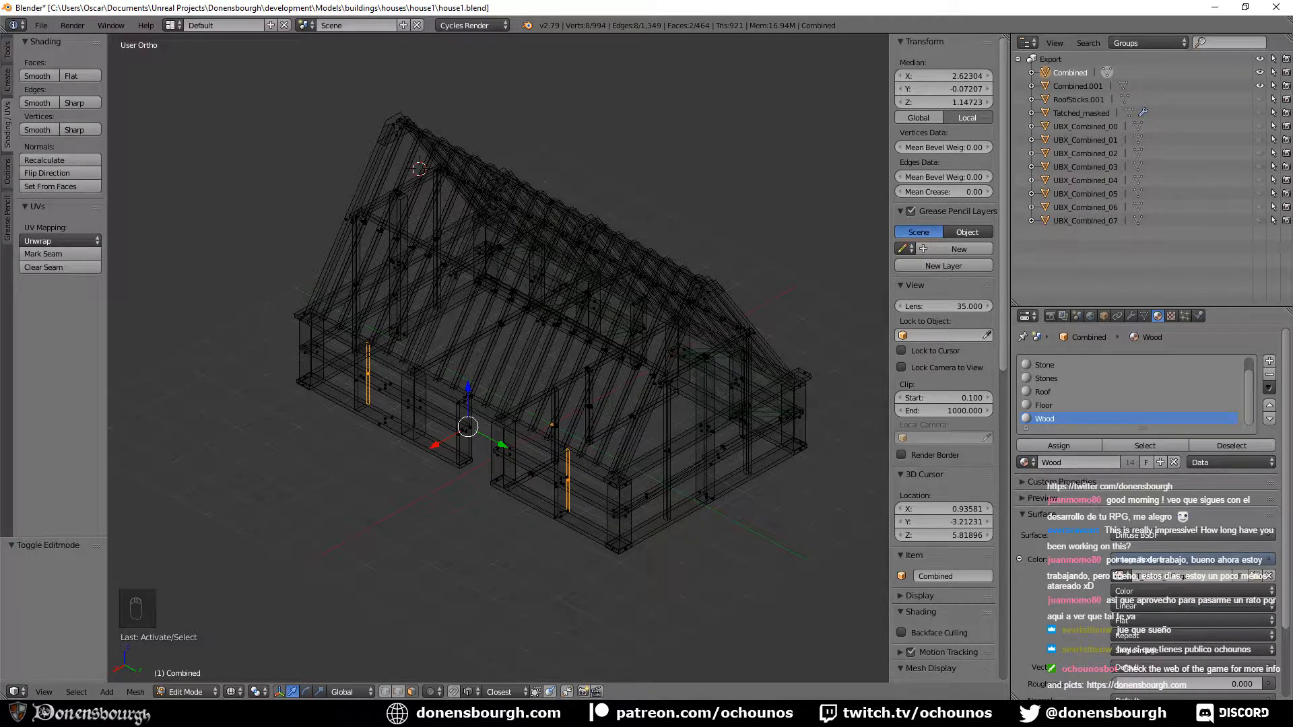
key(alt+Tab)
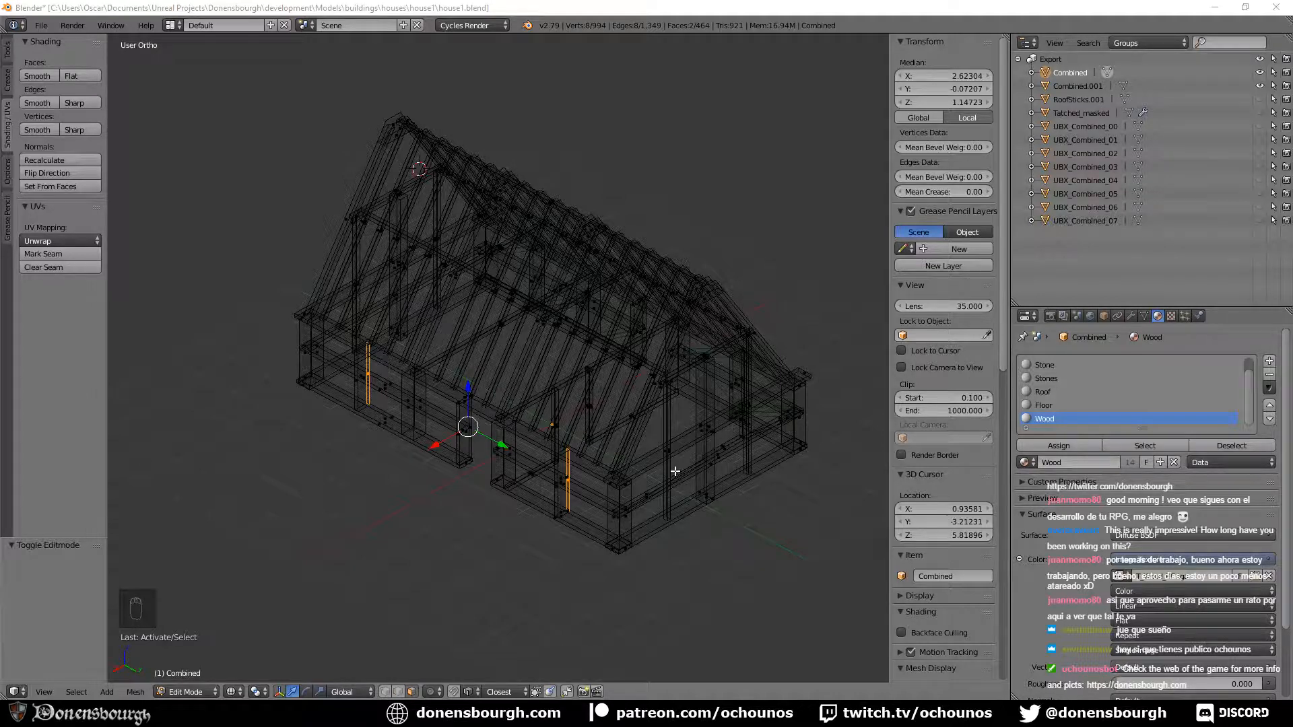
key(alt+Tab)
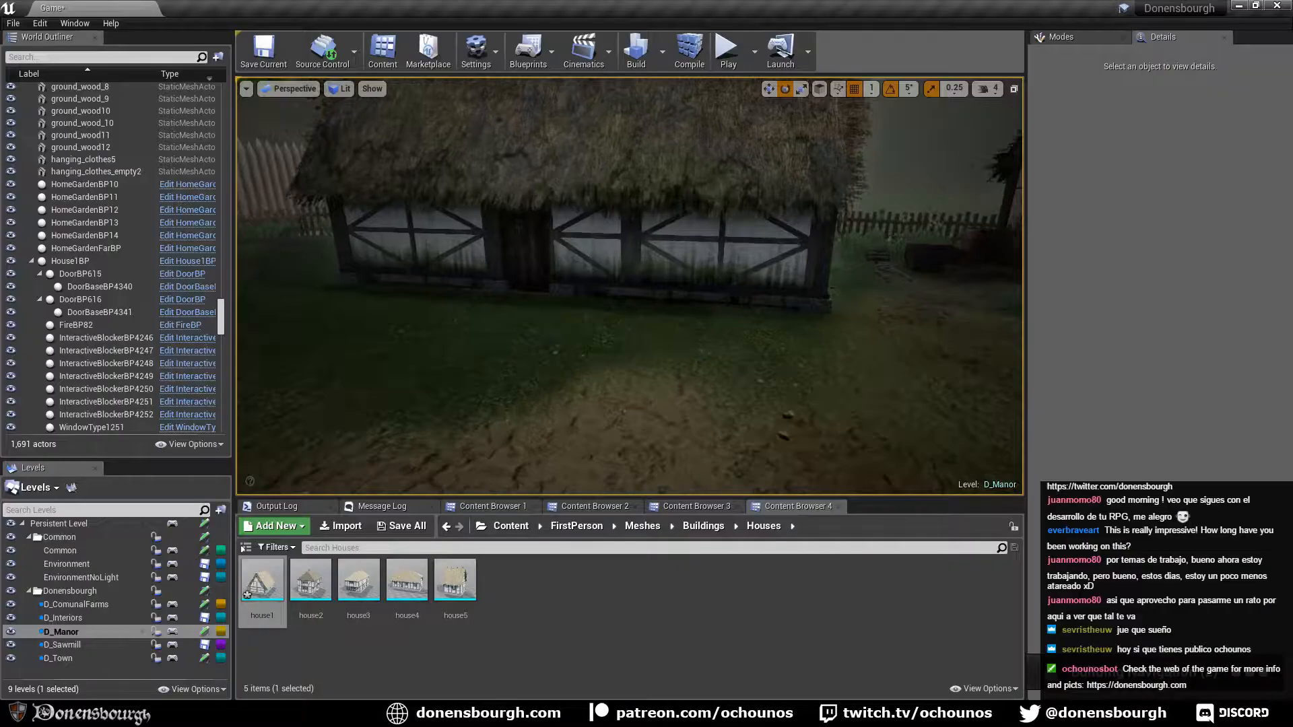
right_drag(630, 285, 741, 285)
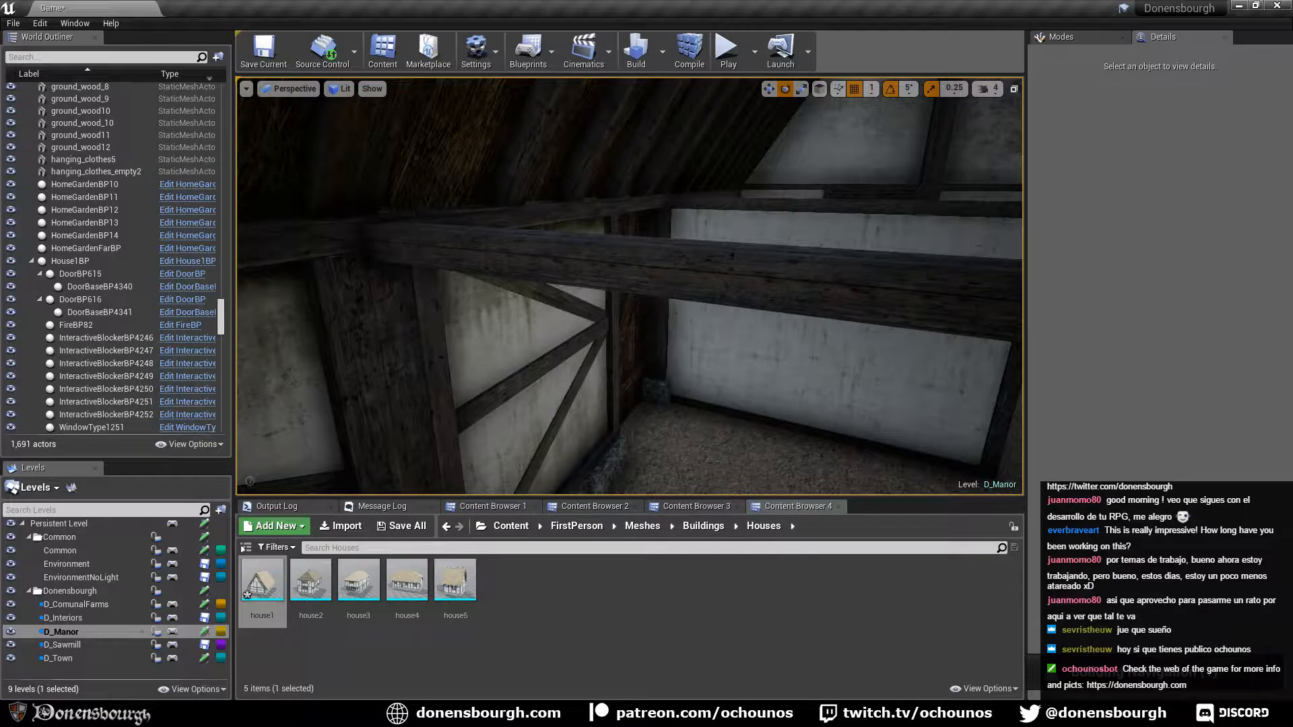
right_drag(629, 285, 471, 296)
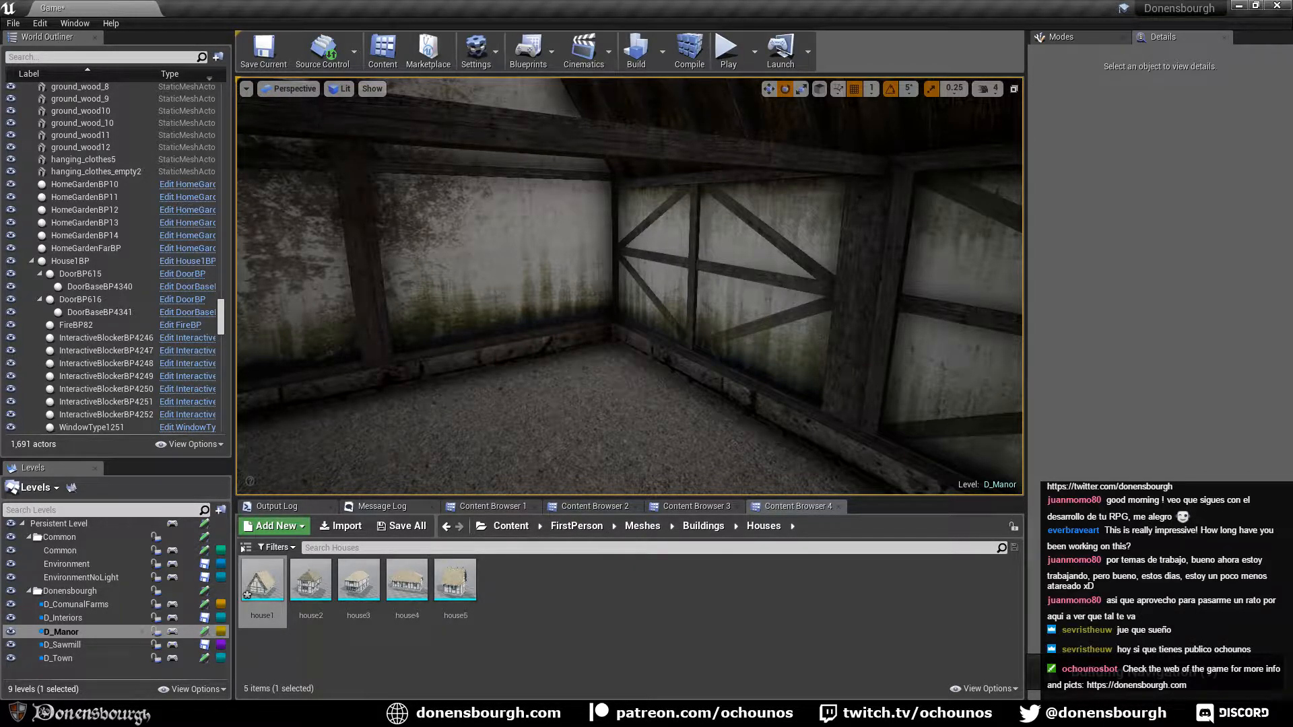
right_drag(629, 285, 741, 285)
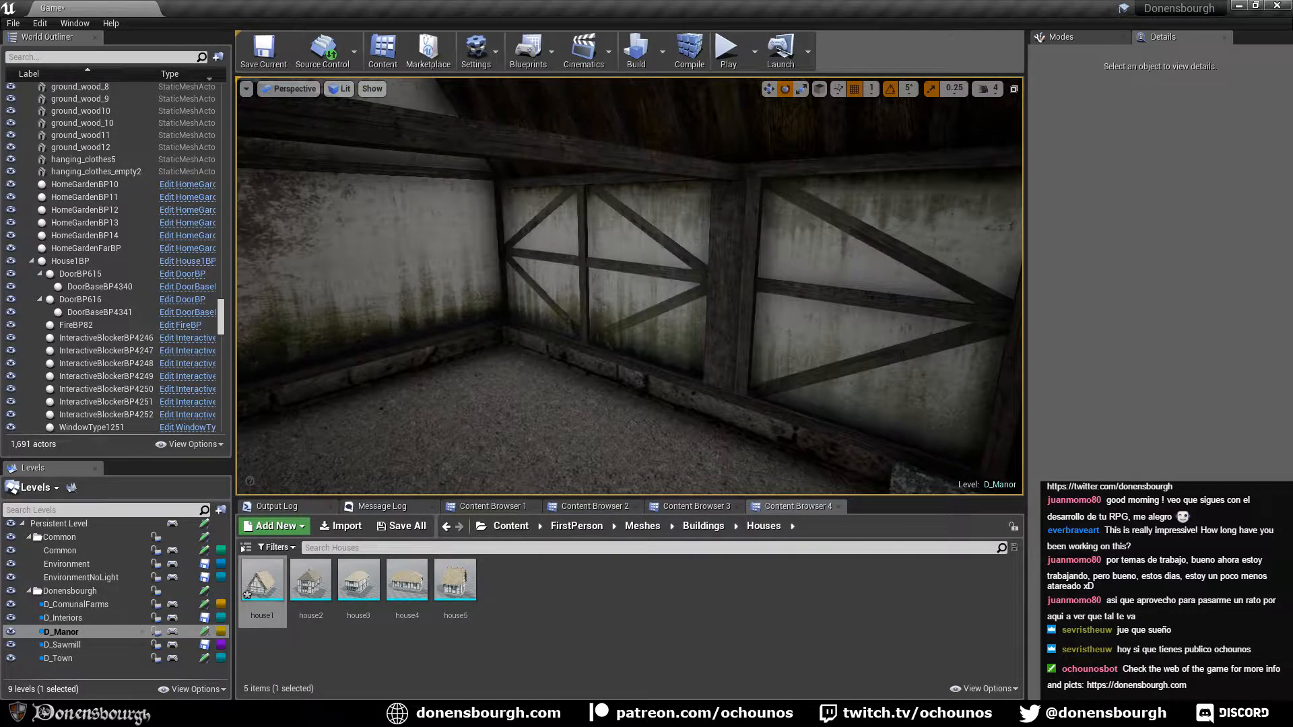
right_drag(764, 335, 788, 335)
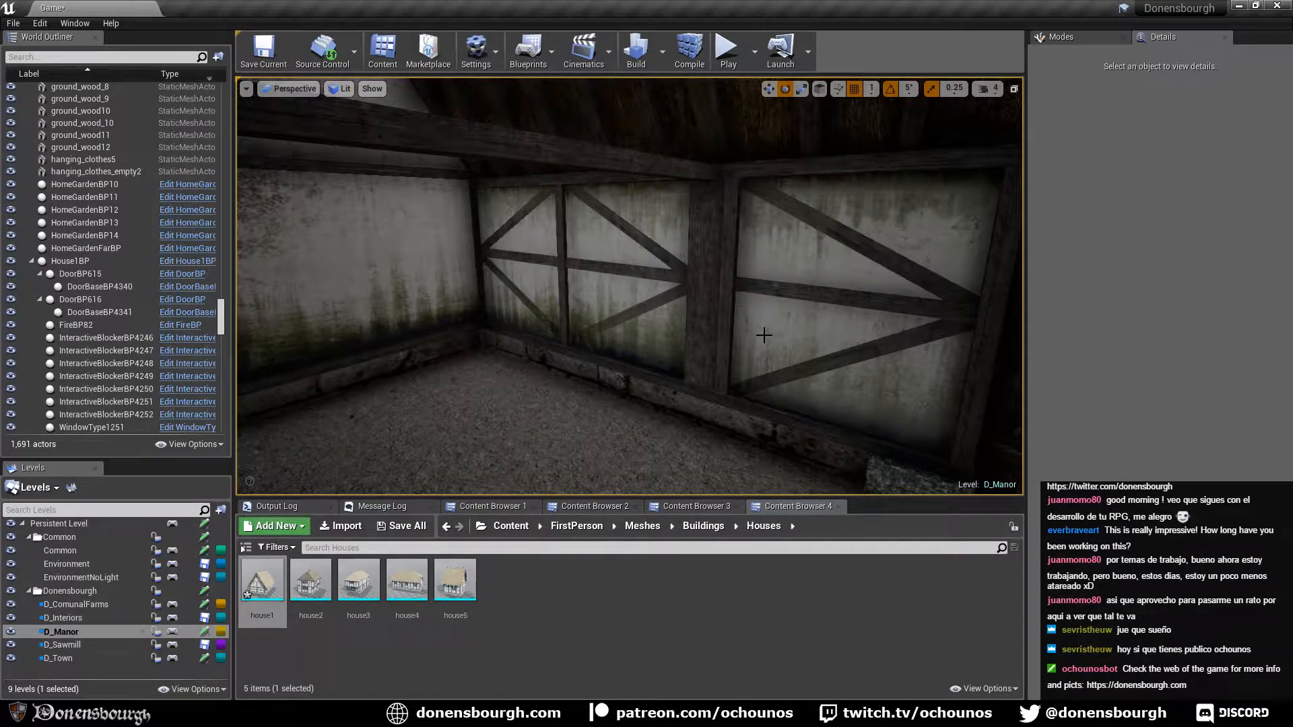
Switch to Blender, snap the 3D cursor to the scene center and undo the duplication of the diagonal braces.
key(alt+Tab)
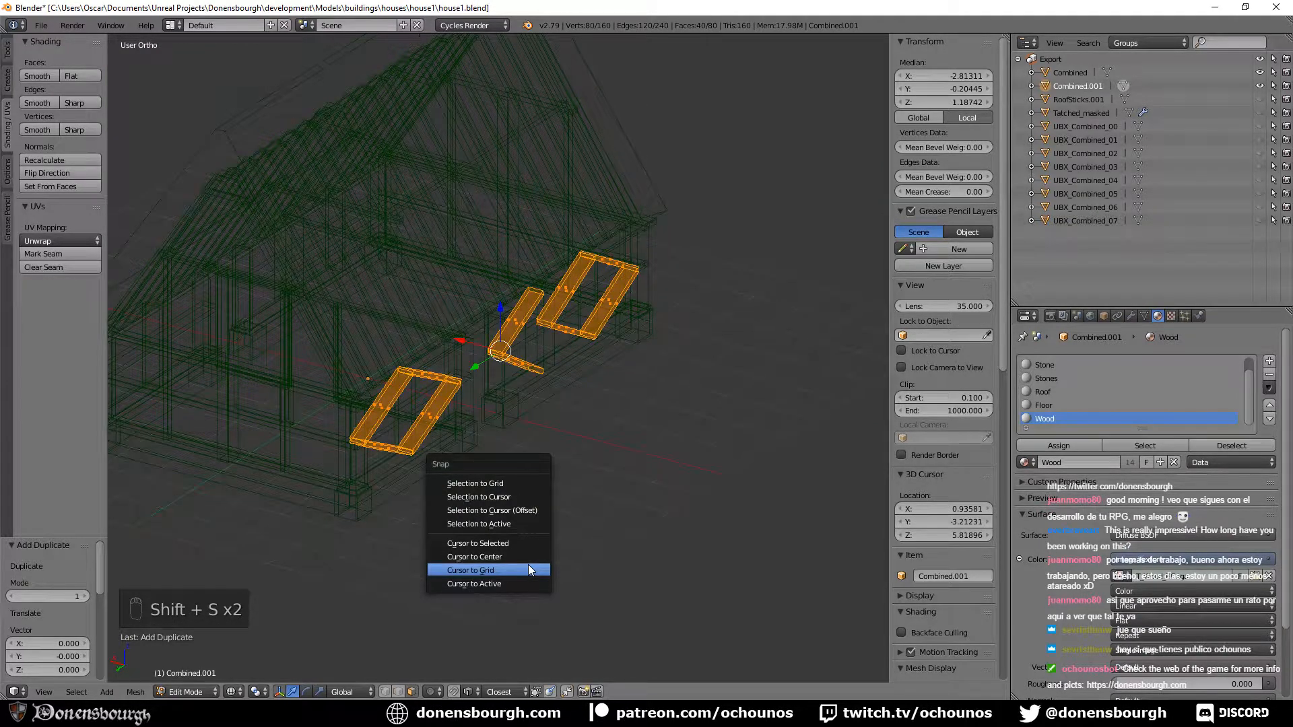
click(474, 556)
click(256, 692)
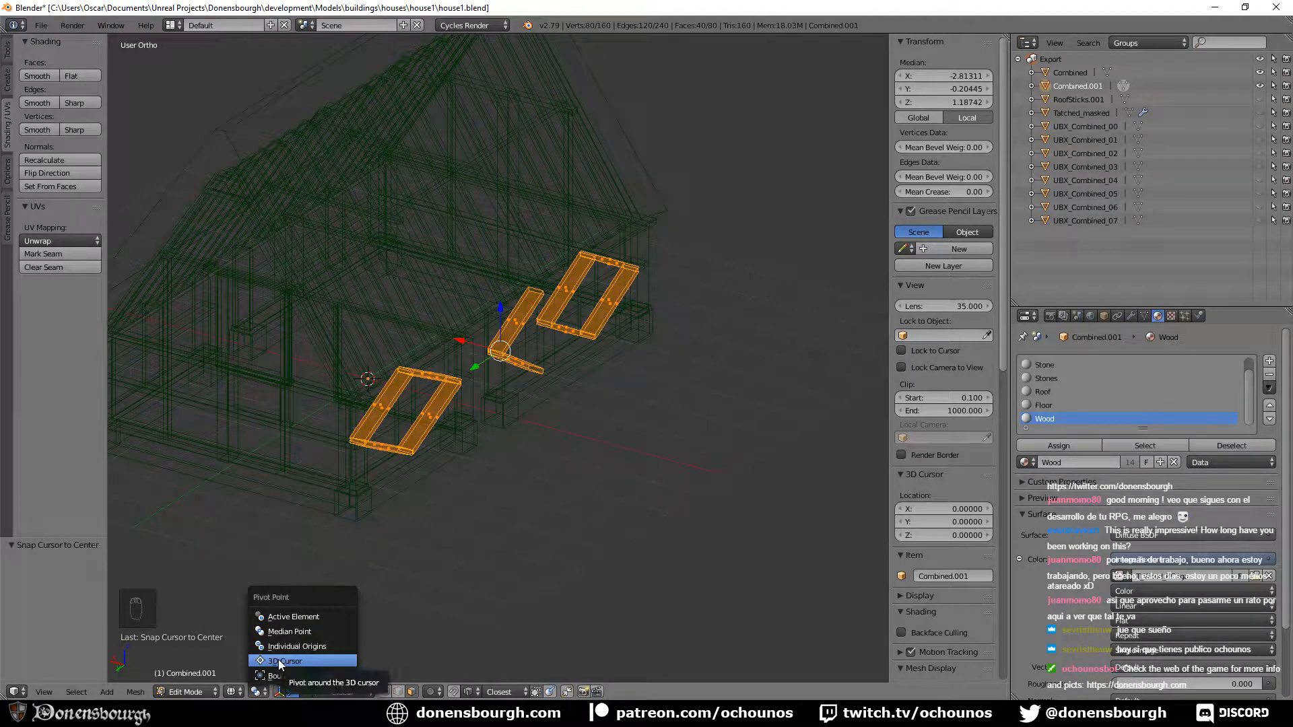
key(Escape)
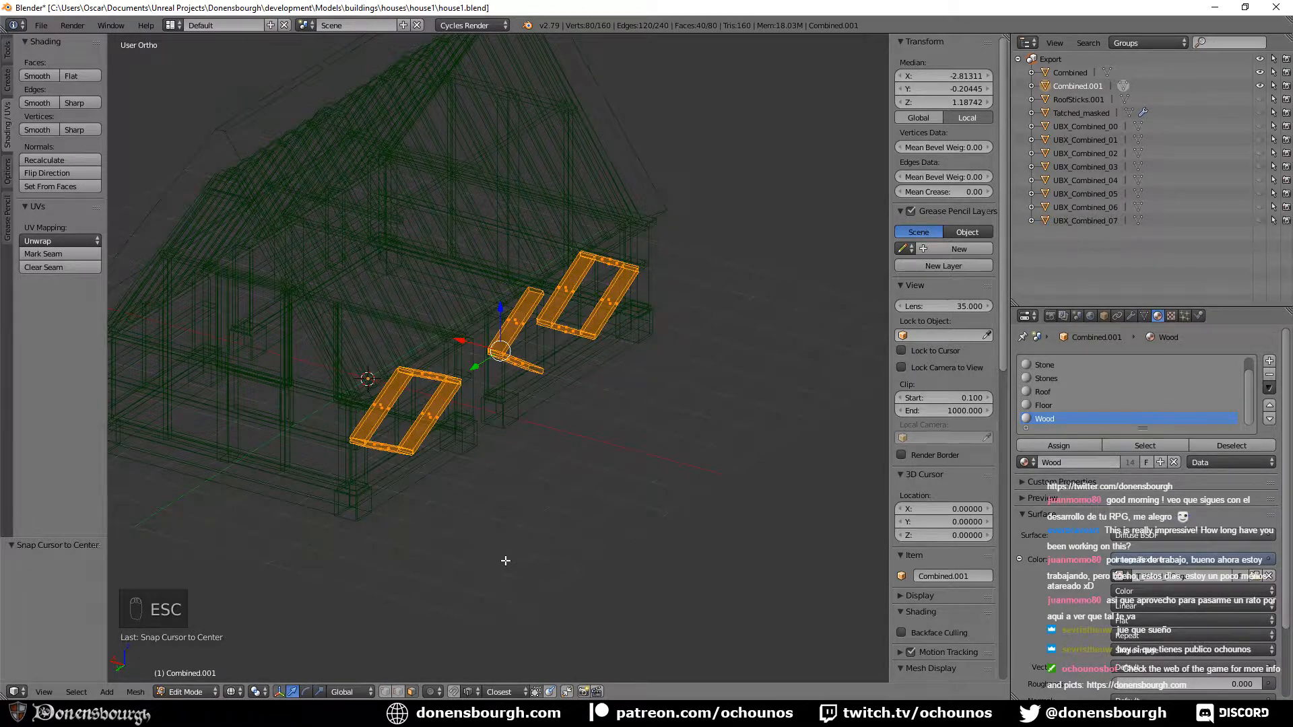
key(ctrl+z)
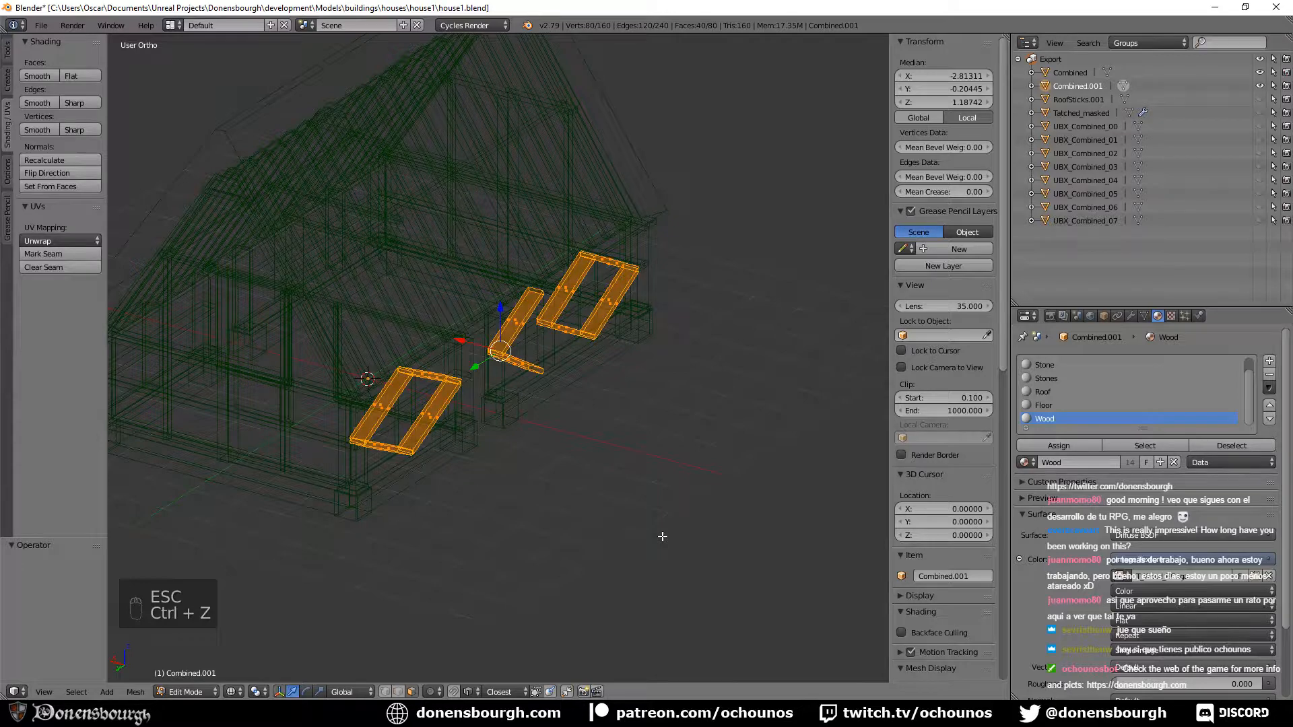
key(ctrl+z)
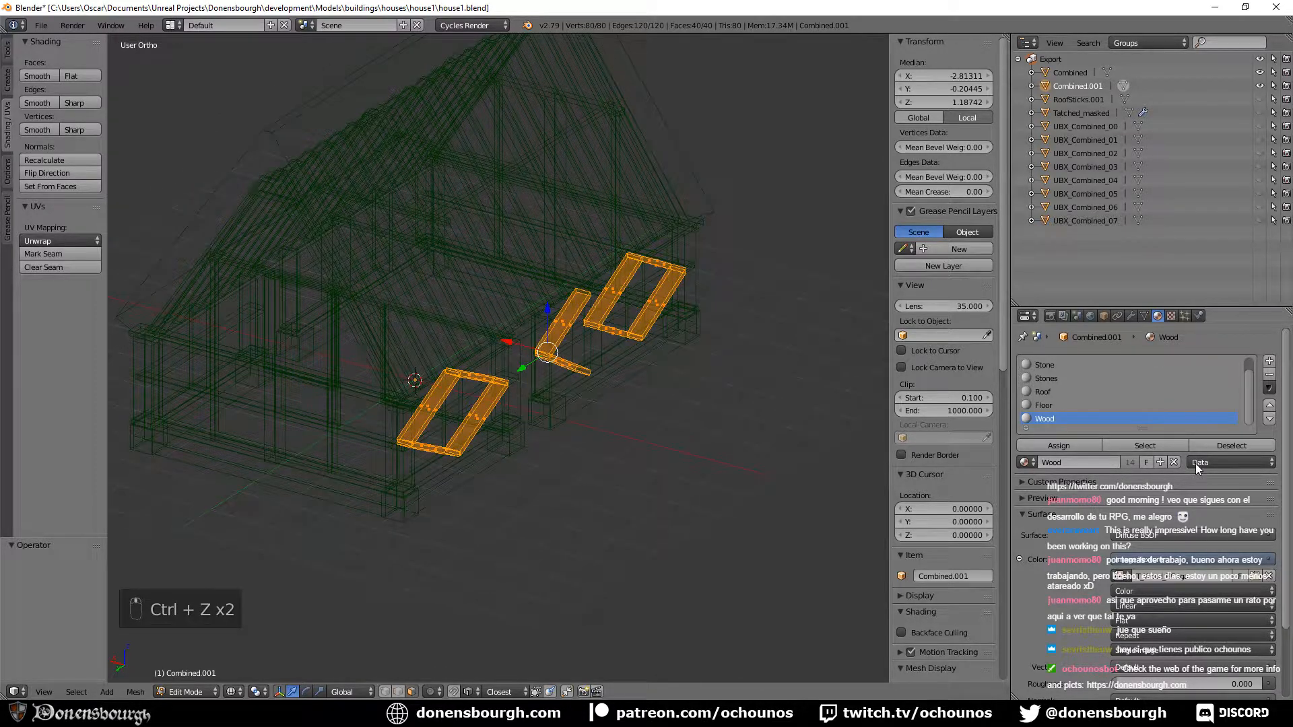
Add a Mirror modifier on the X axis to the diagonal braces of Combined.001 and apply it in Object Mode.
click(1133, 318)
click(1072, 360)
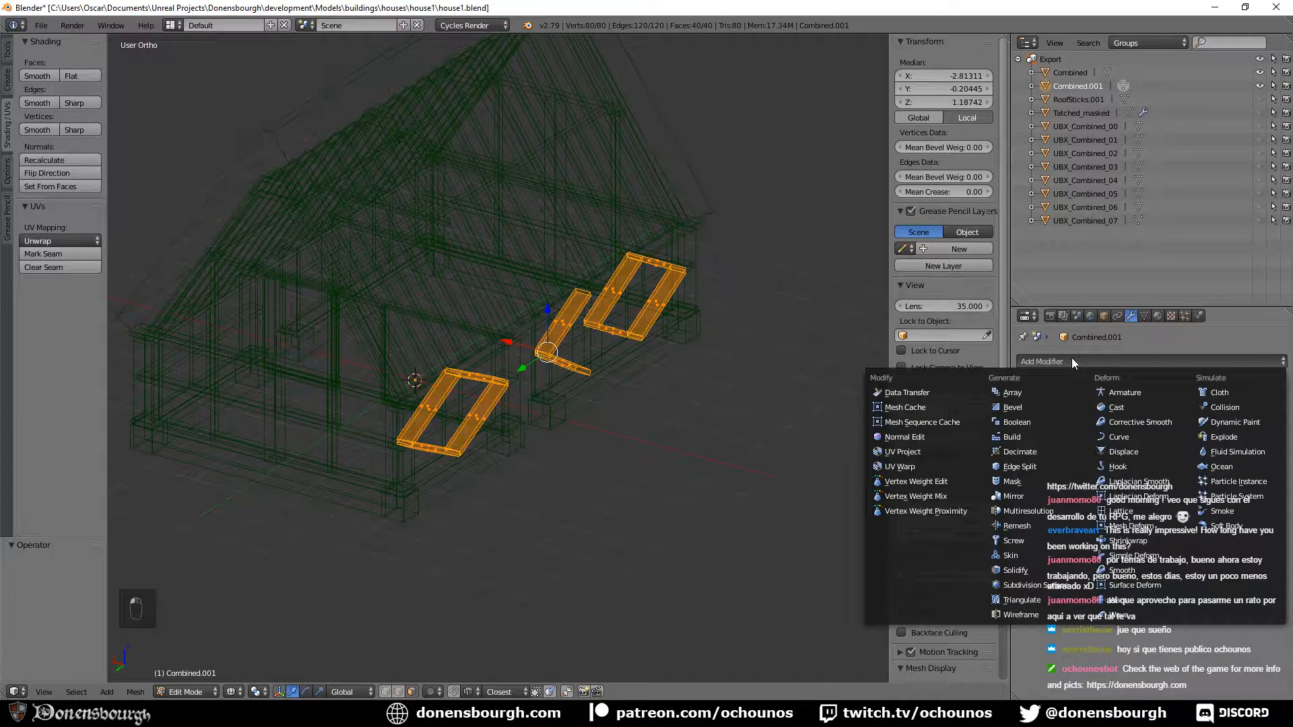
click(1044, 497)
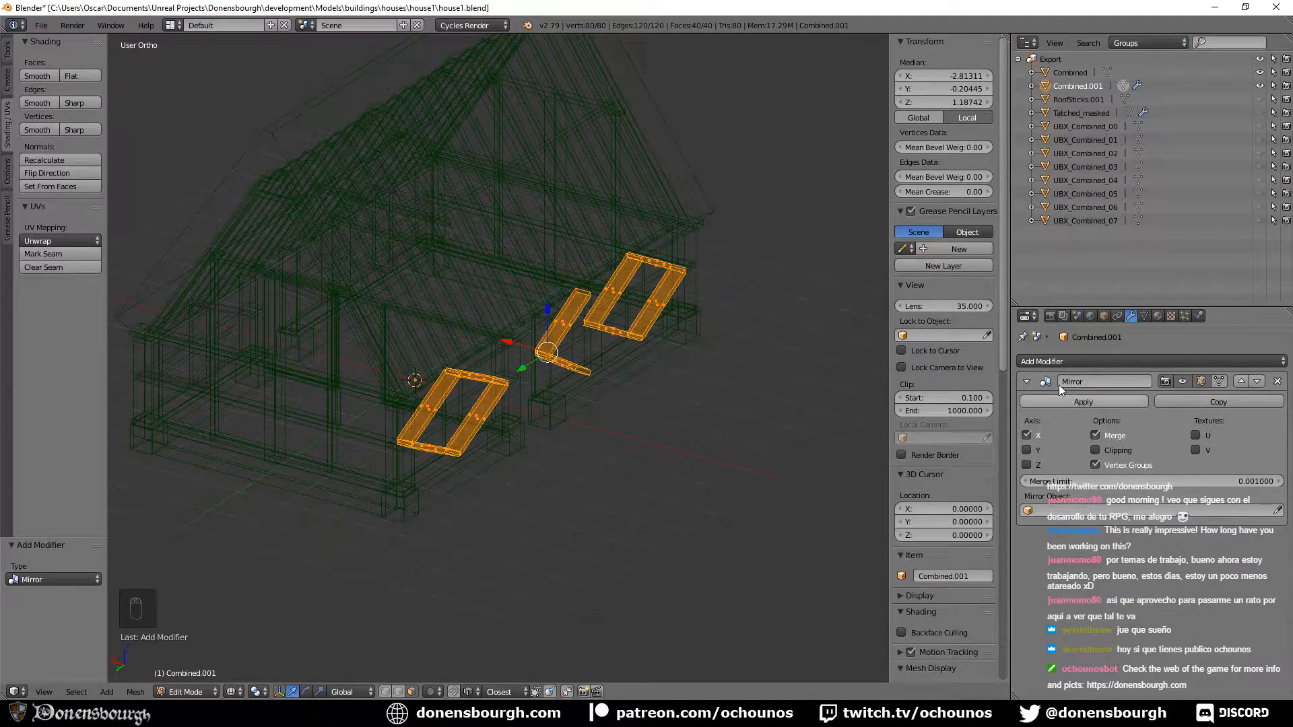
click(1075, 405)
key(Tab)
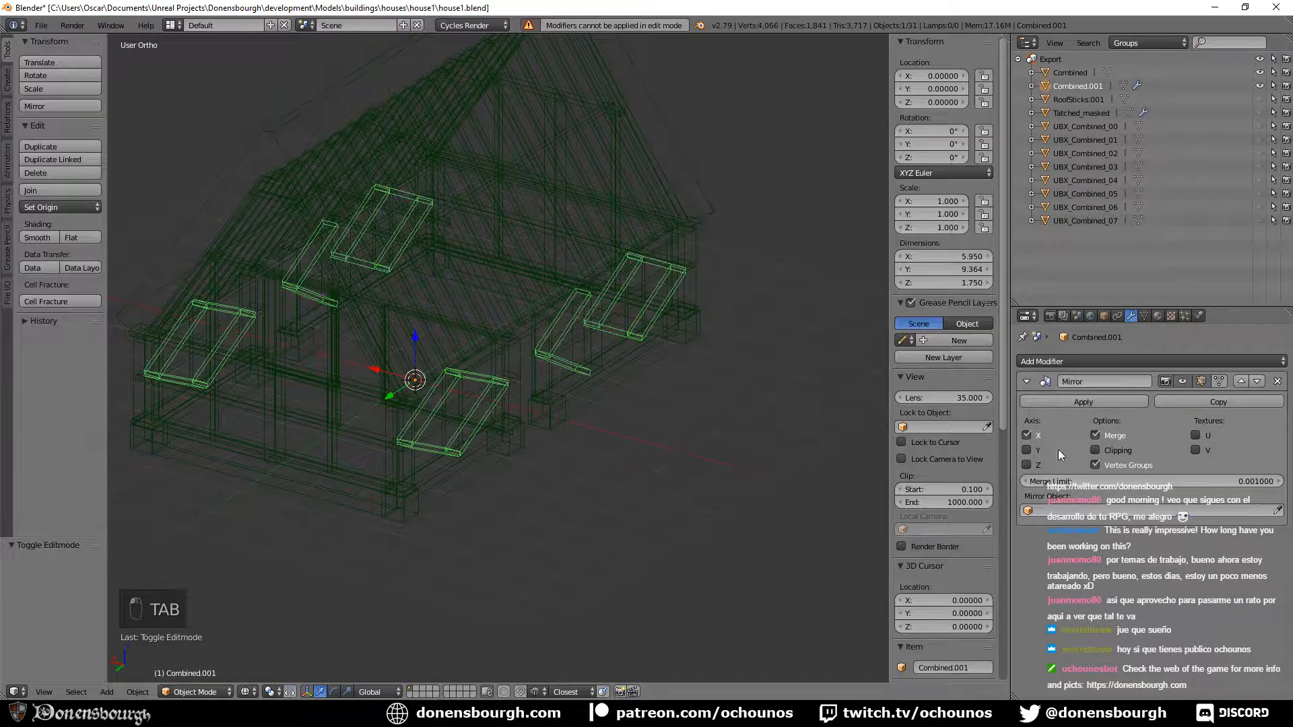
click(1037, 405)
key(Tab)
Rotate the V-shaped pair of mirrored braces beside the doorway 180° about the global Z axis.
middle_drag(675, 523, 701, 471)
scroll(602, 408, up, 2)
scroll(601, 408, up, 4)
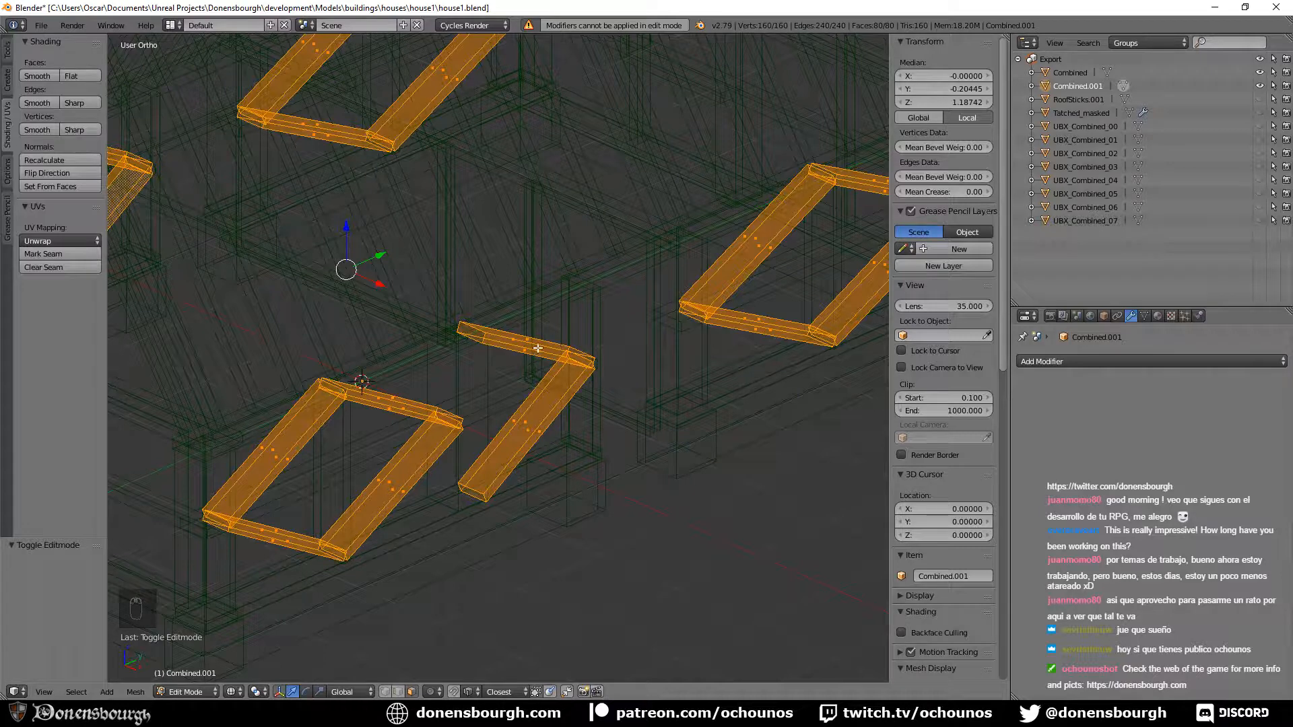
alt+right_click(539, 349)
alt+shift+right_click(538, 423)
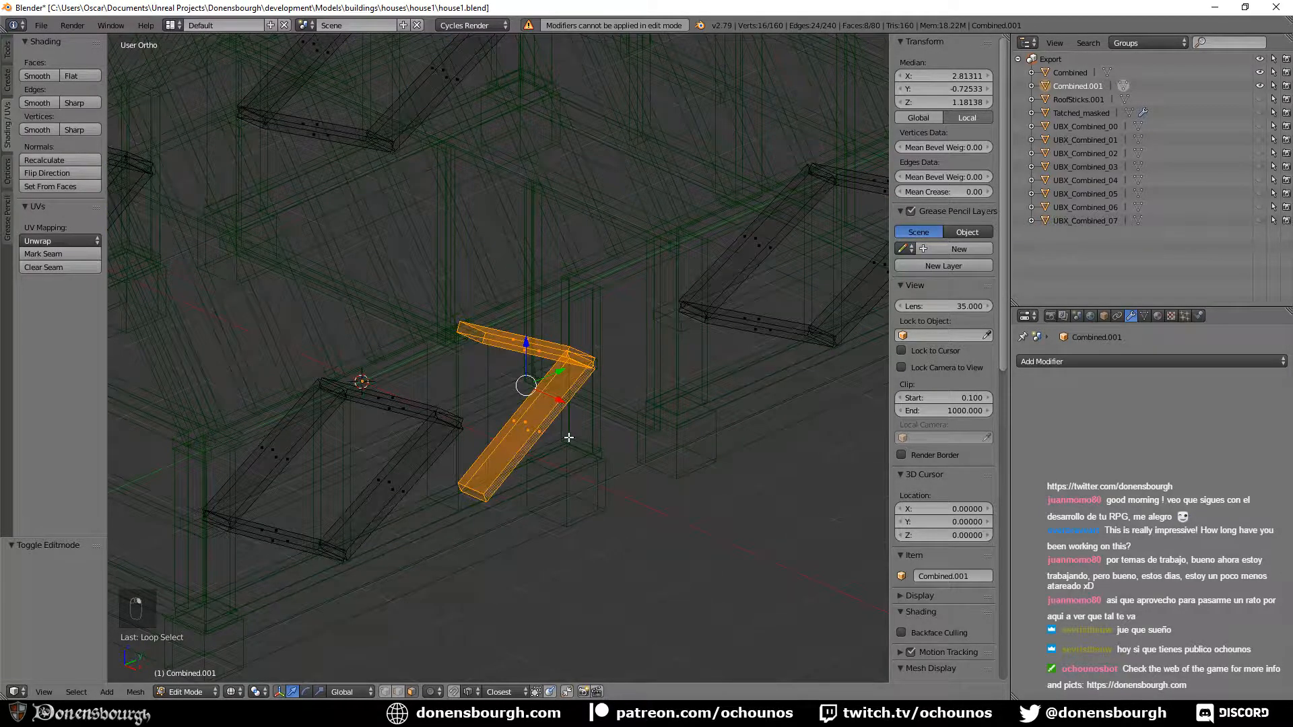
key(KP_3)
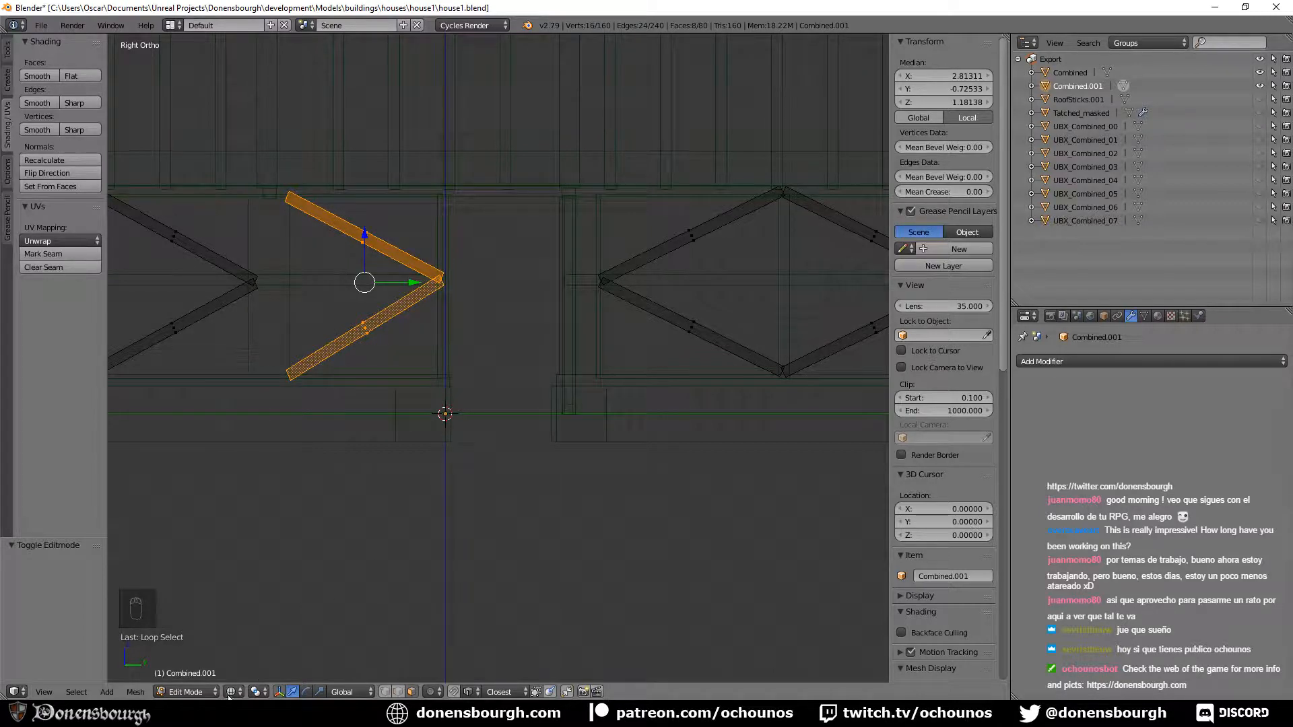
click(262, 693)
shift+middle_drag(329, 464, 384, 462)
text(rz)
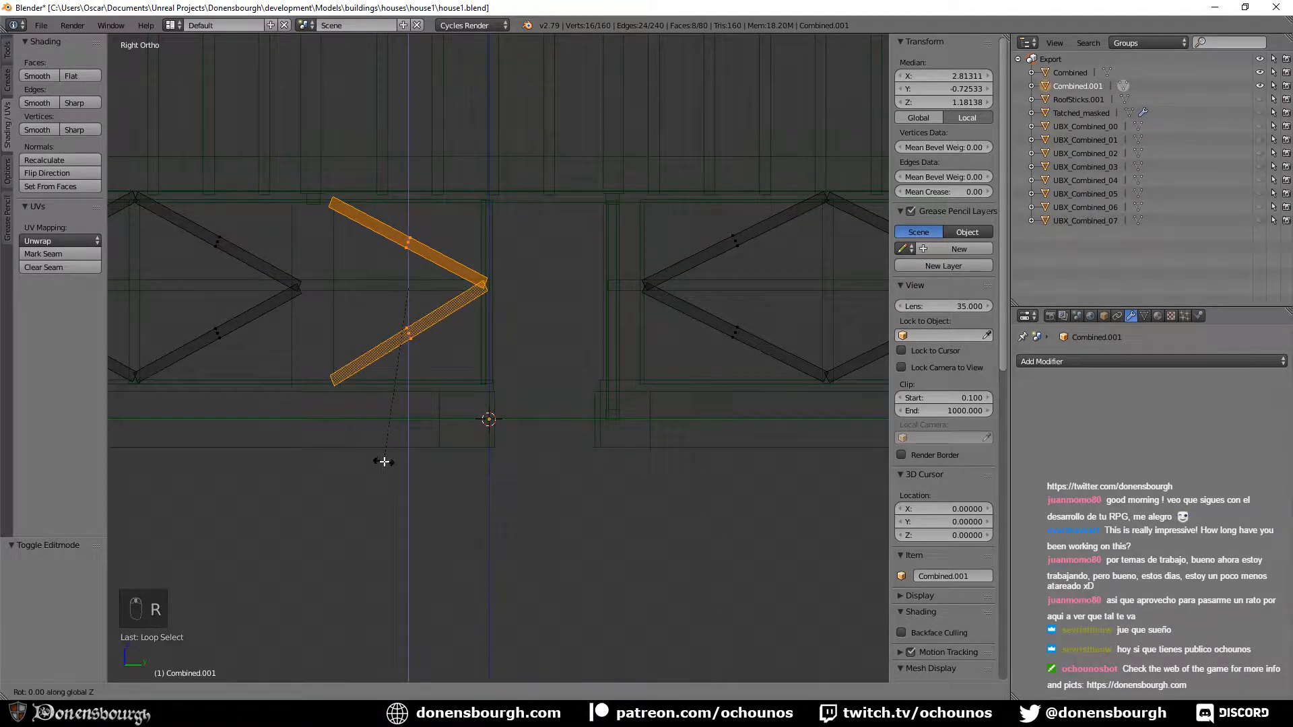
text(180)
key(Return)
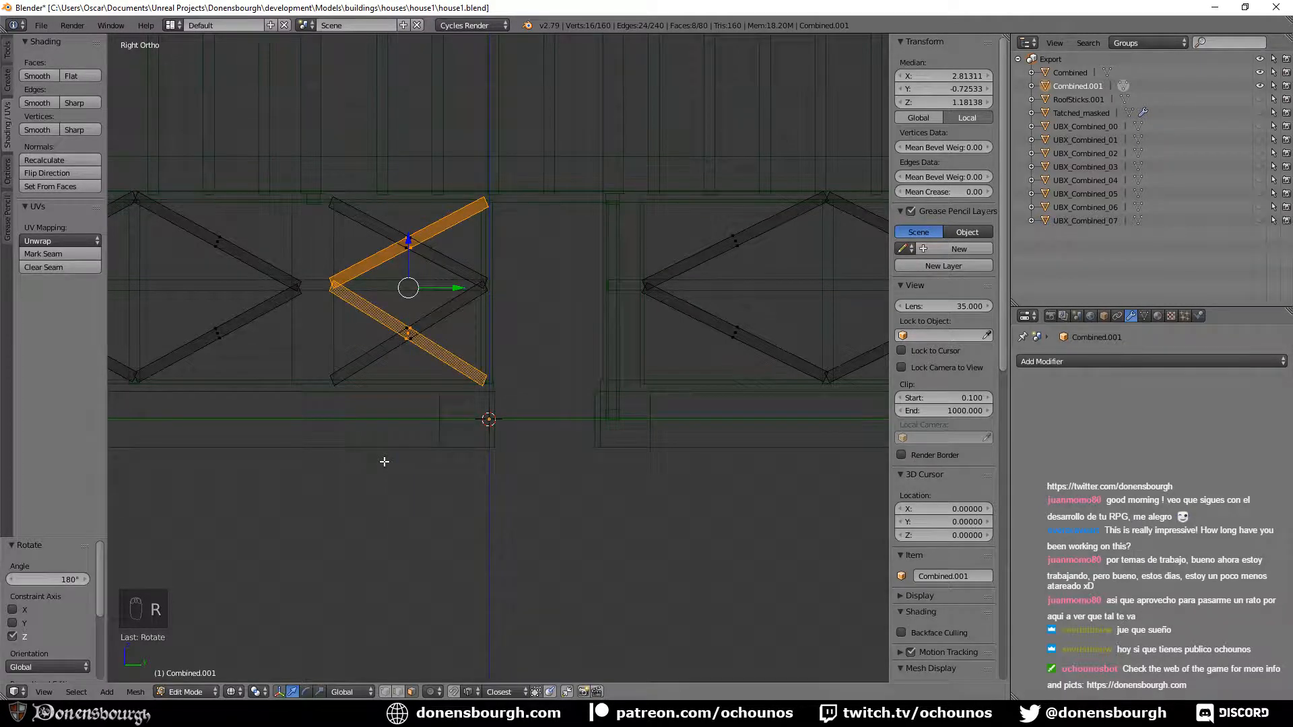
Check the rotated braces beside the doorway against the neighbouring wall bays and save over house1.blend.
scroll(355, 357, up, 2)
shift+middle_drag(349, 354, 429, 488)
scroll(494, 511, down, 3)
scroll(516, 468, down, 3)
shift+middle_drag(519, 471, 452, 484)
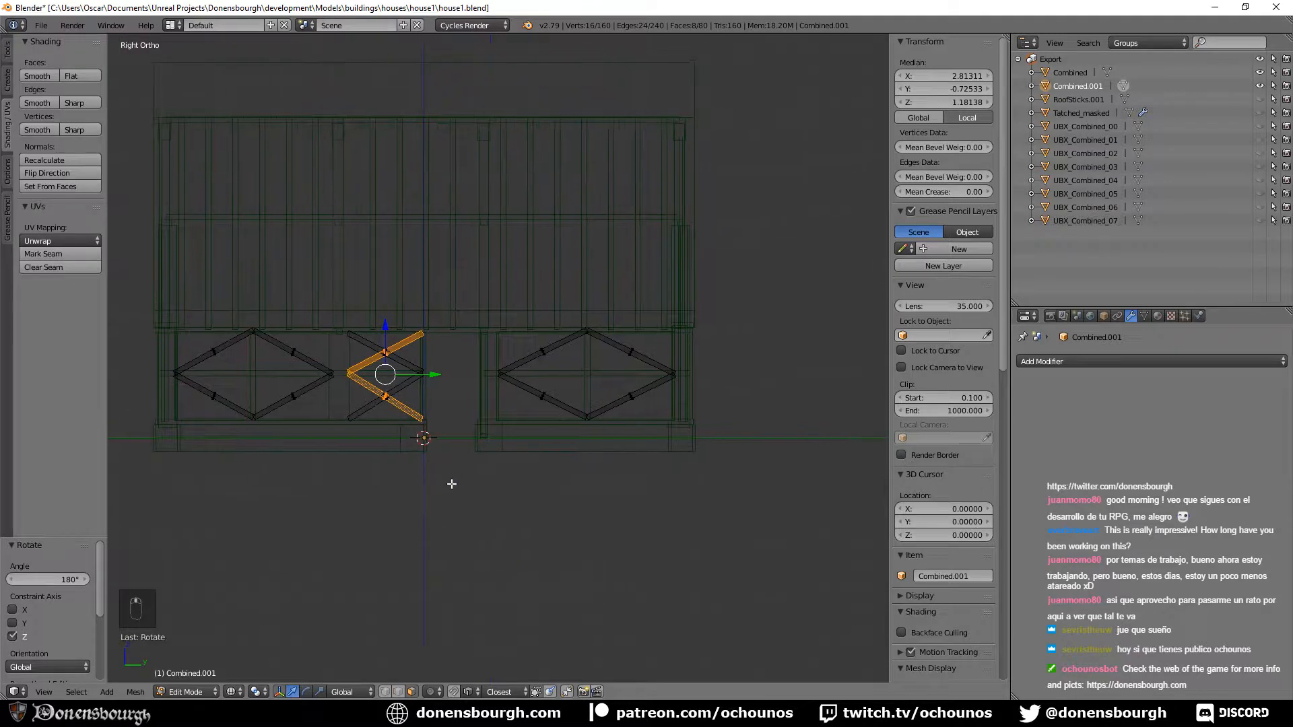
scroll(458, 480, up, 3)
shift+middle_drag(534, 458, 517, 503)
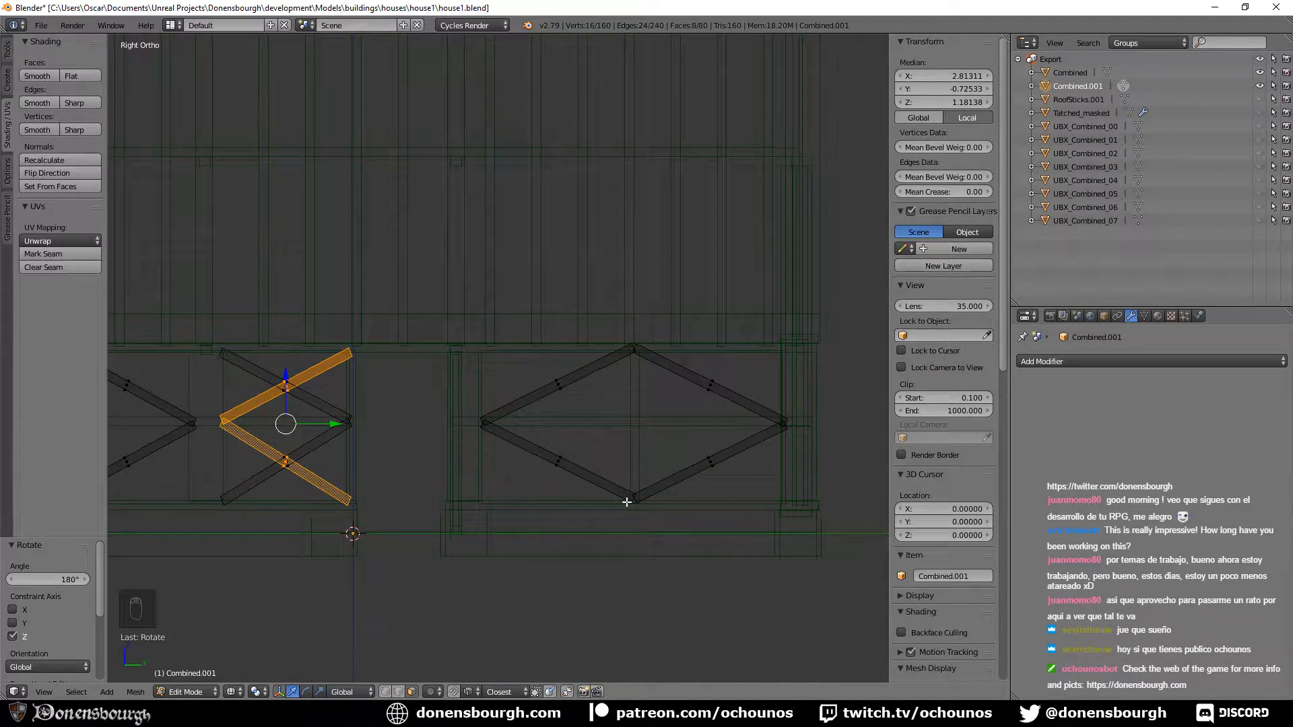
key(ctrl+s)
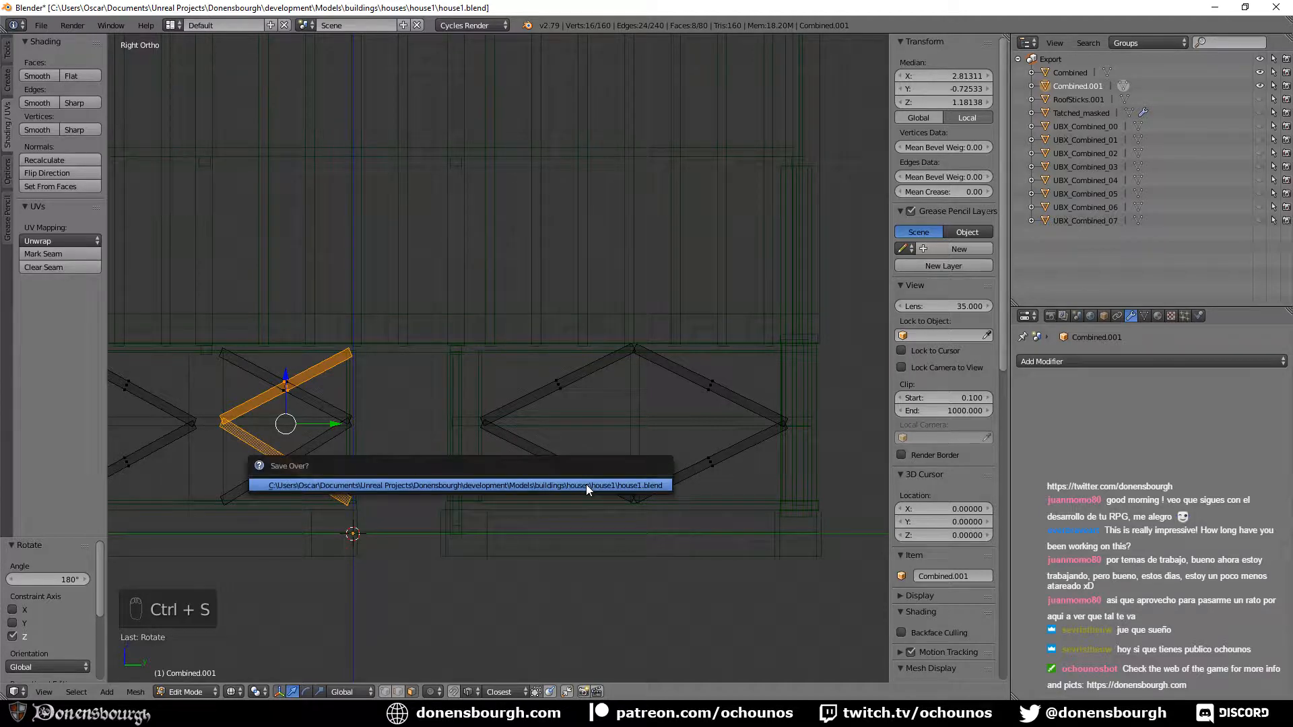
click(586, 483)
Review the braces around the whole house frame and export the model as FBX over house1.fbx.
scroll(468, 439, down, 3)
middle_drag(584, 411, 653, 401)
middle_drag(421, 443, 437, 361)
scroll(484, 421, up, 5)
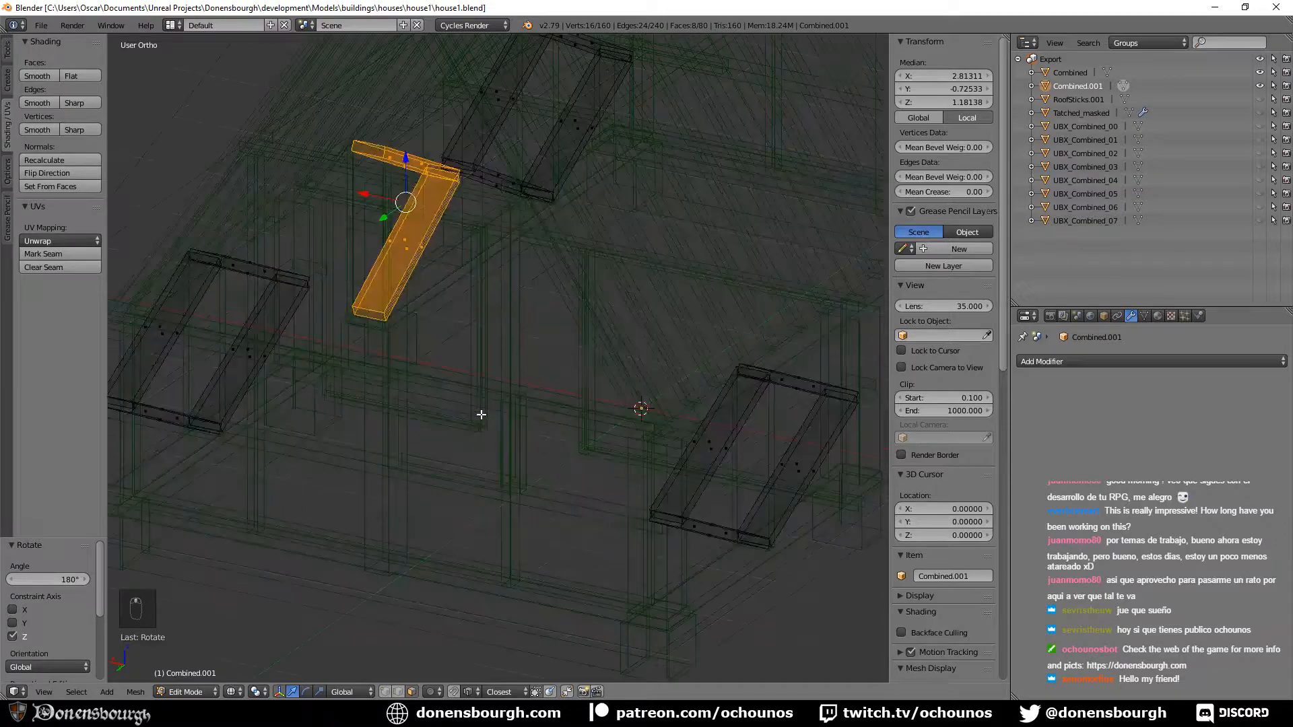
scroll(500, 350, down, 3)
middle_drag(503, 374, 399, 383)
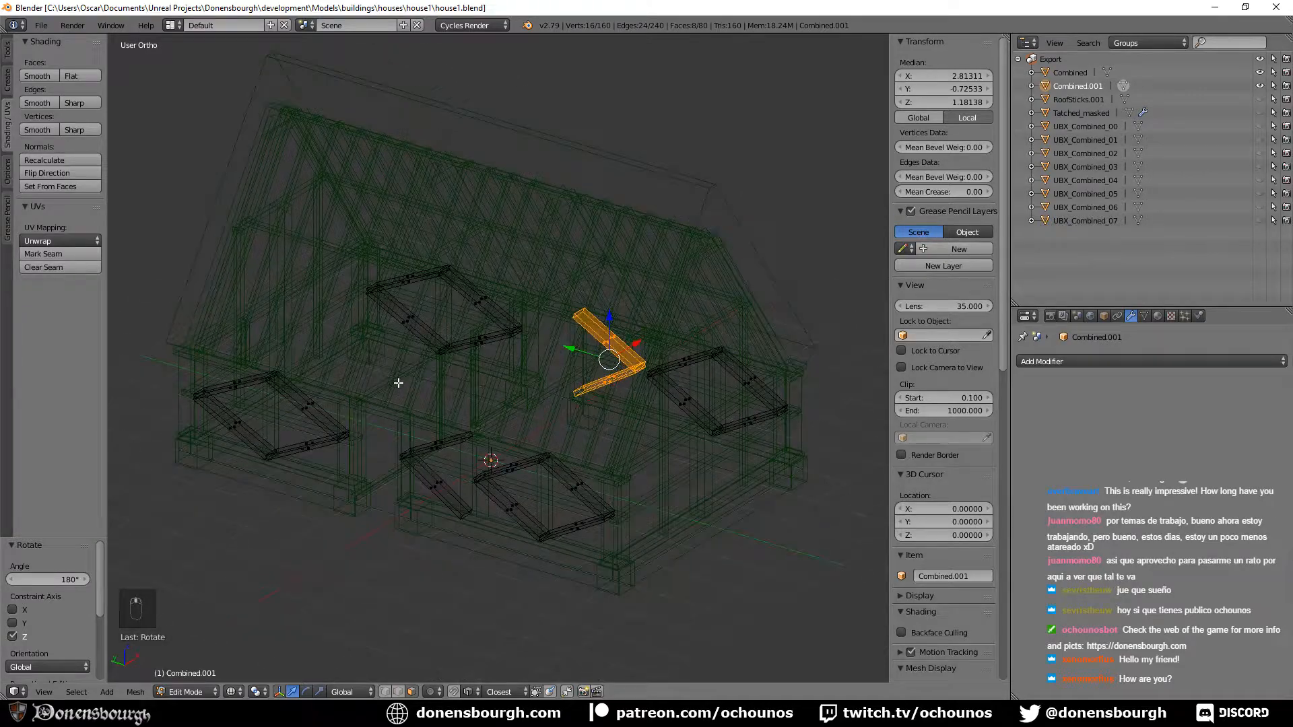
key(ctrl+s)
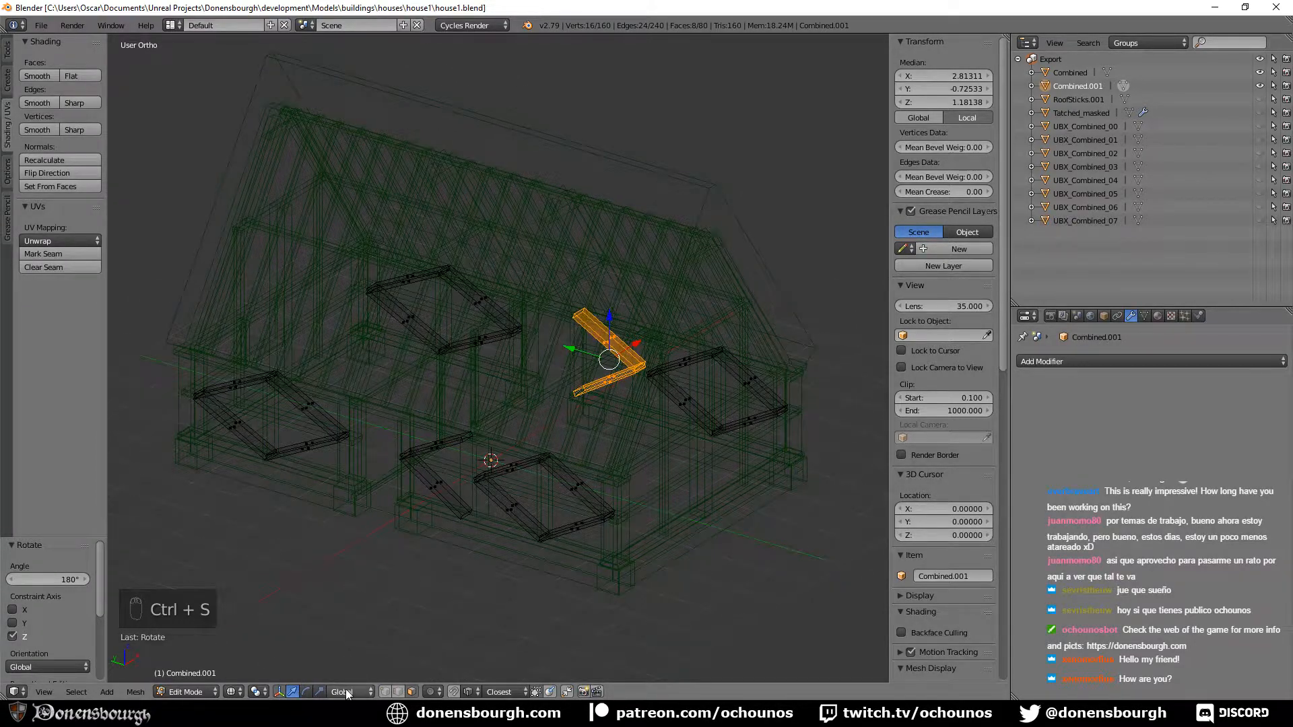
key(alt+Tab)
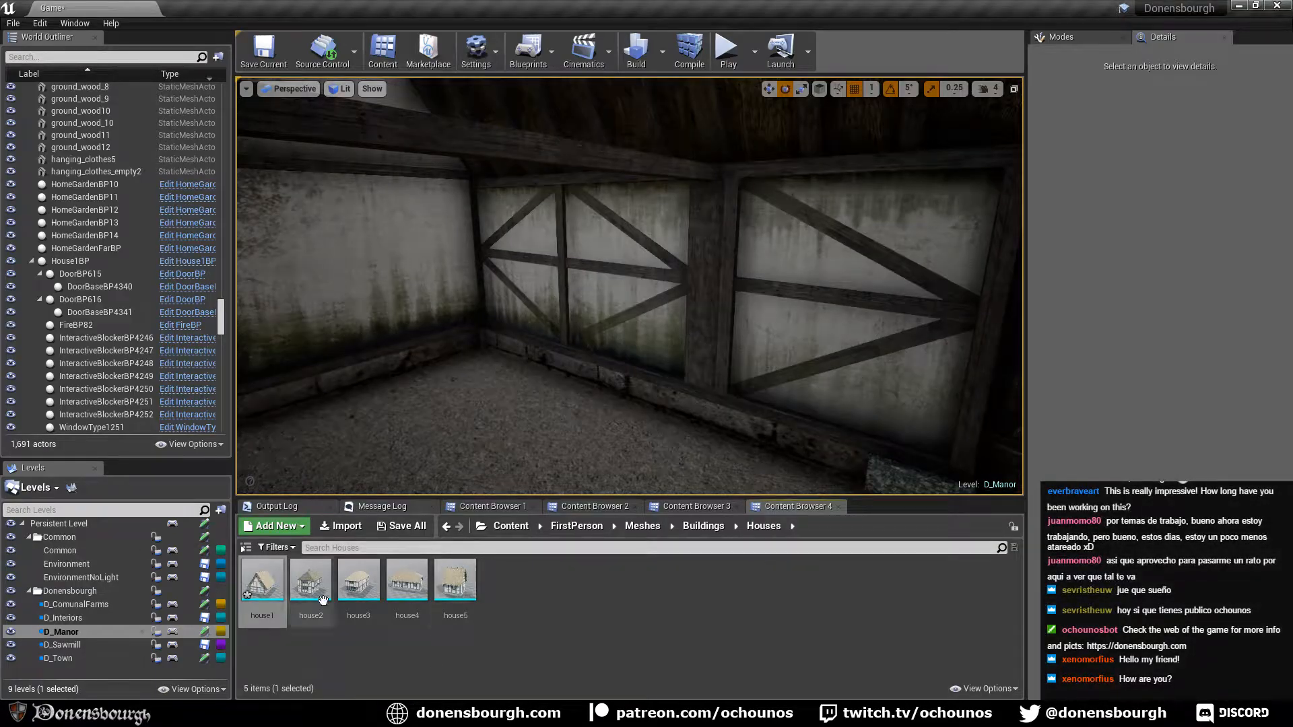
key(alt+Tab)
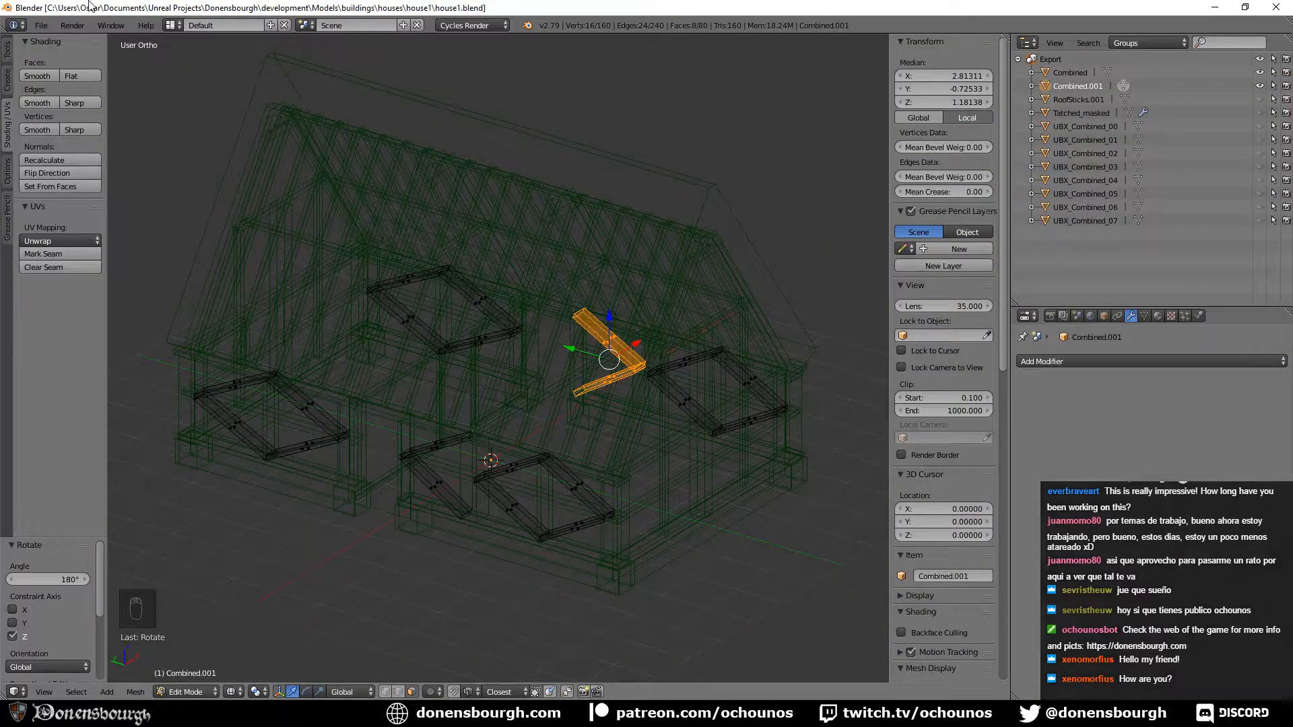
click(41, 25)
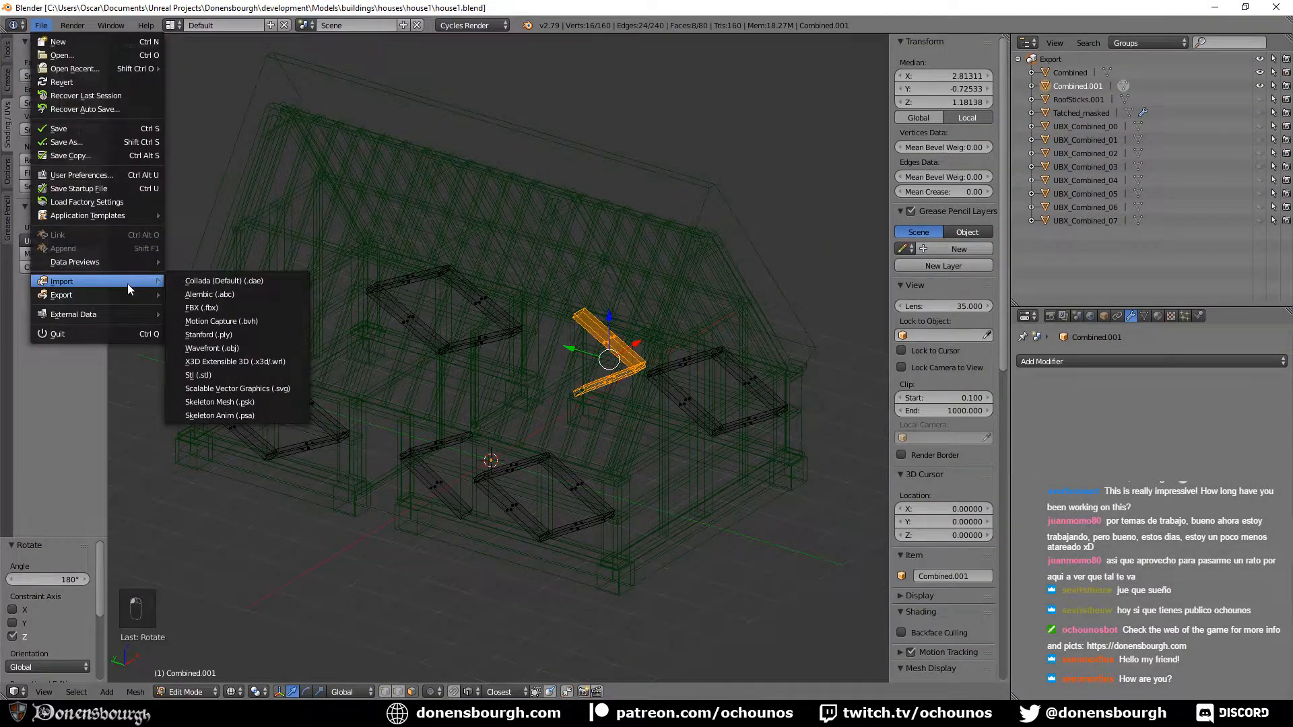
mouse_move(128, 301)
click(202, 321)
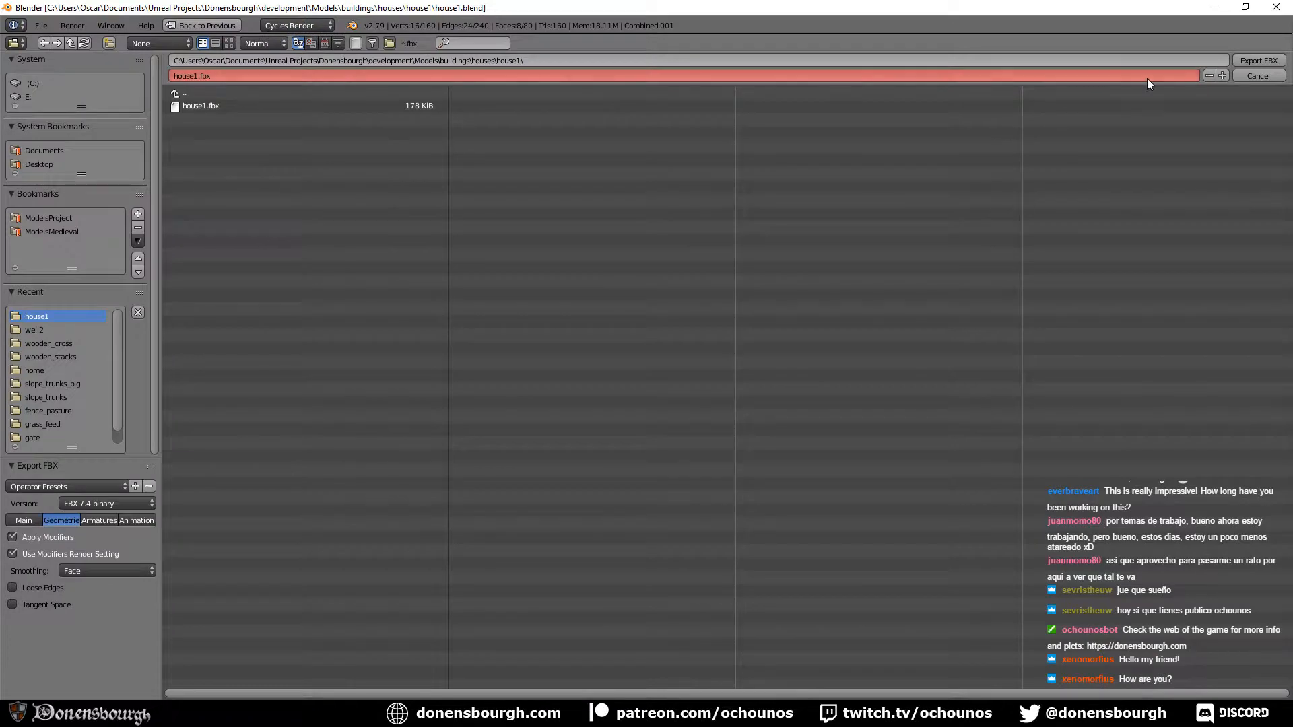
click(1257, 59)
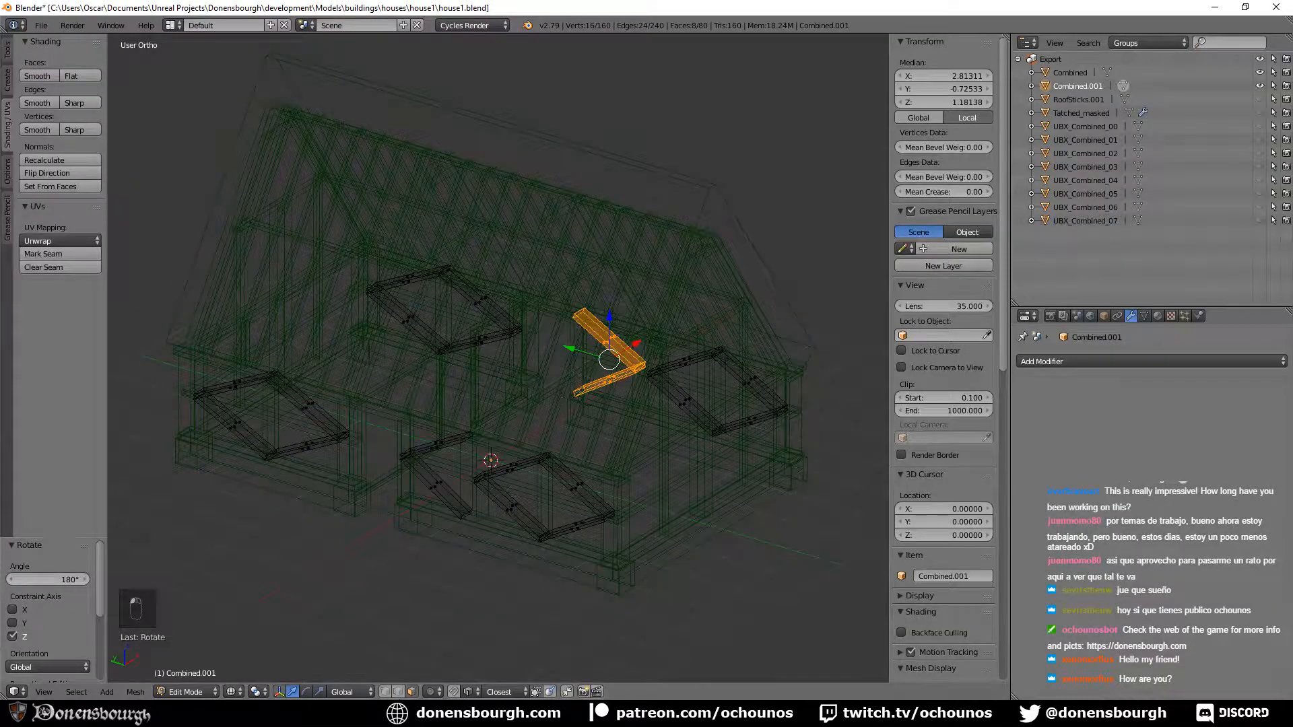
Switch to Unreal Engine and reimport the house1 mesh from its updated FBX file.
key(alt+Tab)
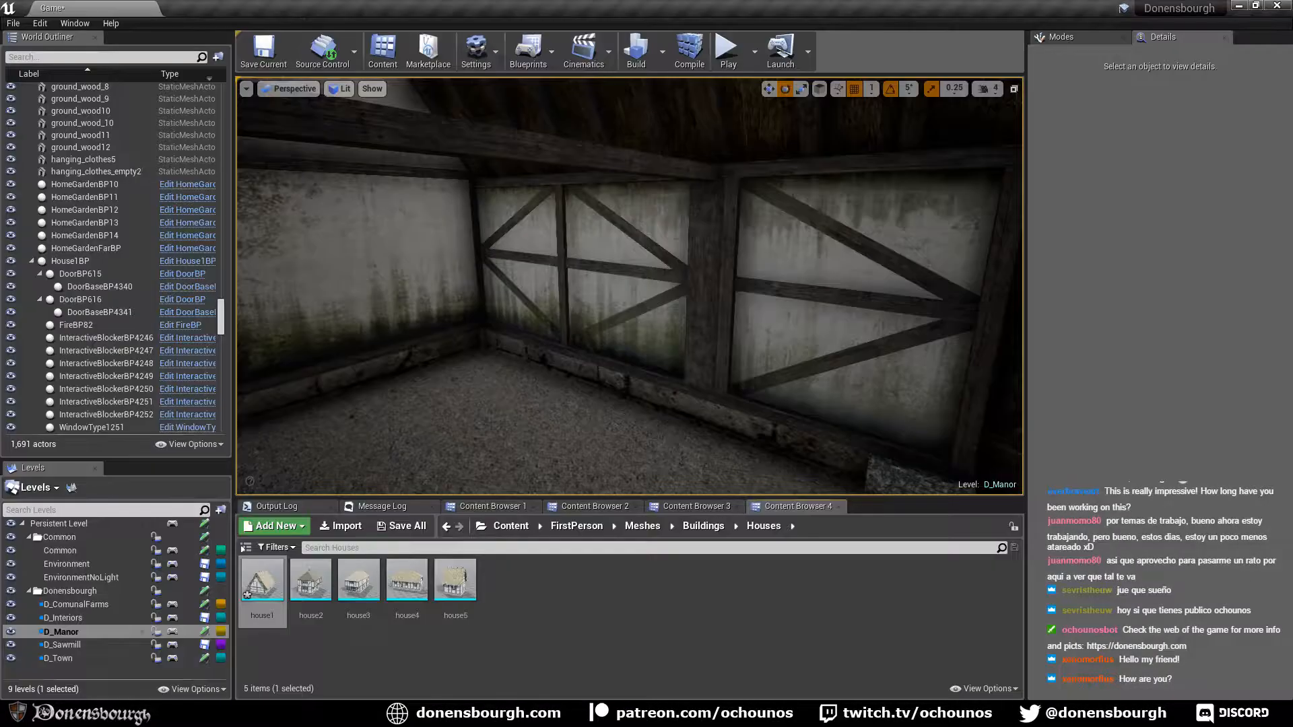
right_click(260, 583)
click(303, 268)
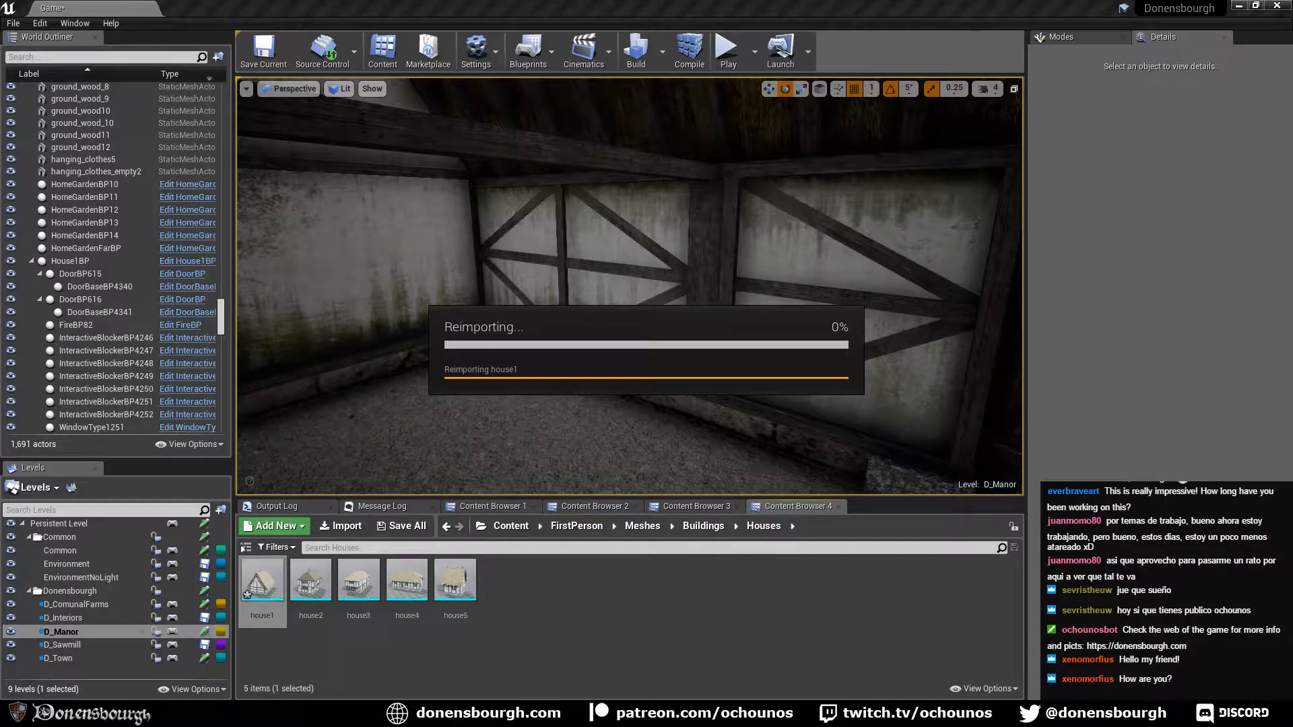
Switch to Blender, inspect the single diagonal brace on the gable end wall and leave Edit Mode.
key(alt+Tab)
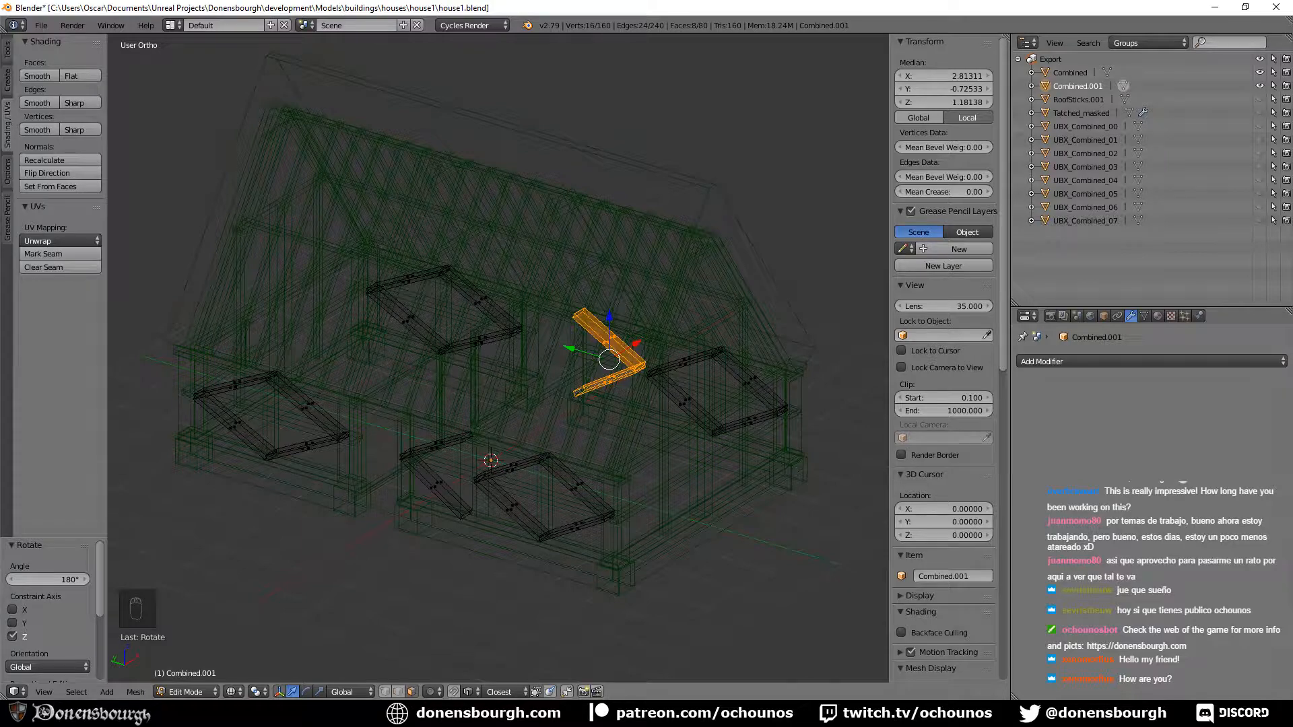
middle_drag(606, 398, 536, 408)
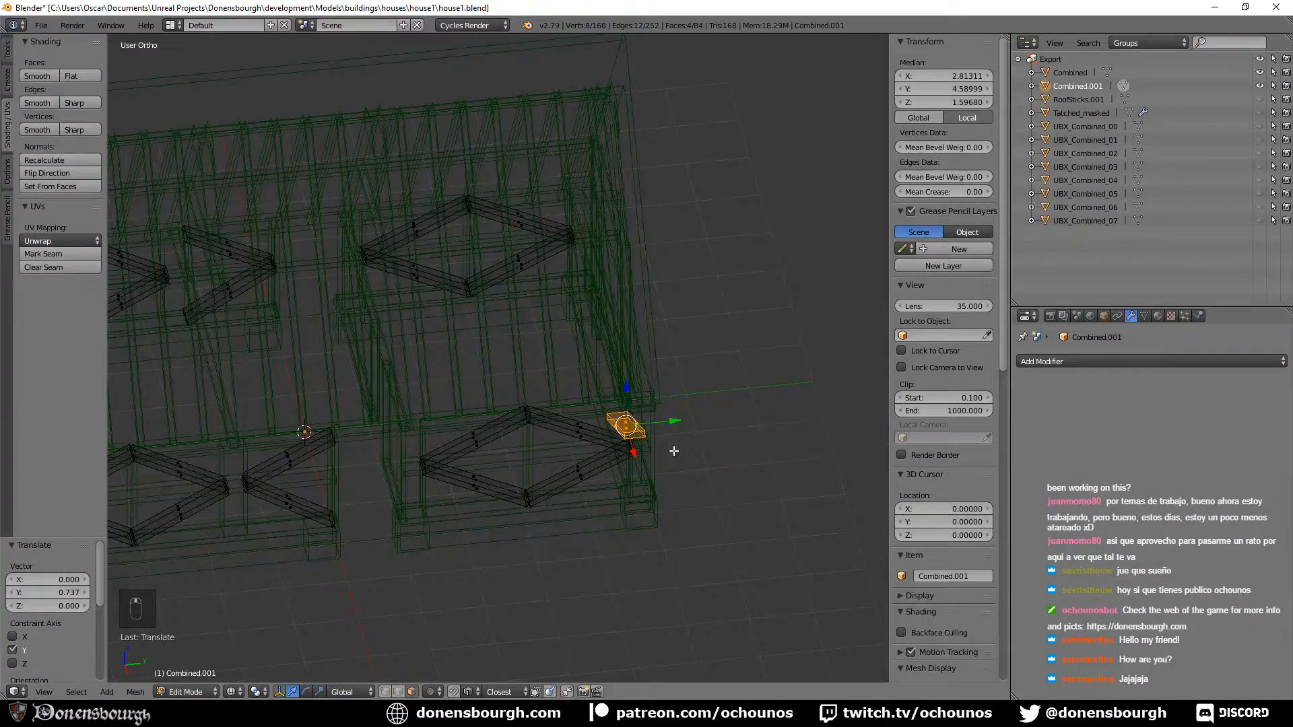
middle_drag(673, 450, 604, 443)
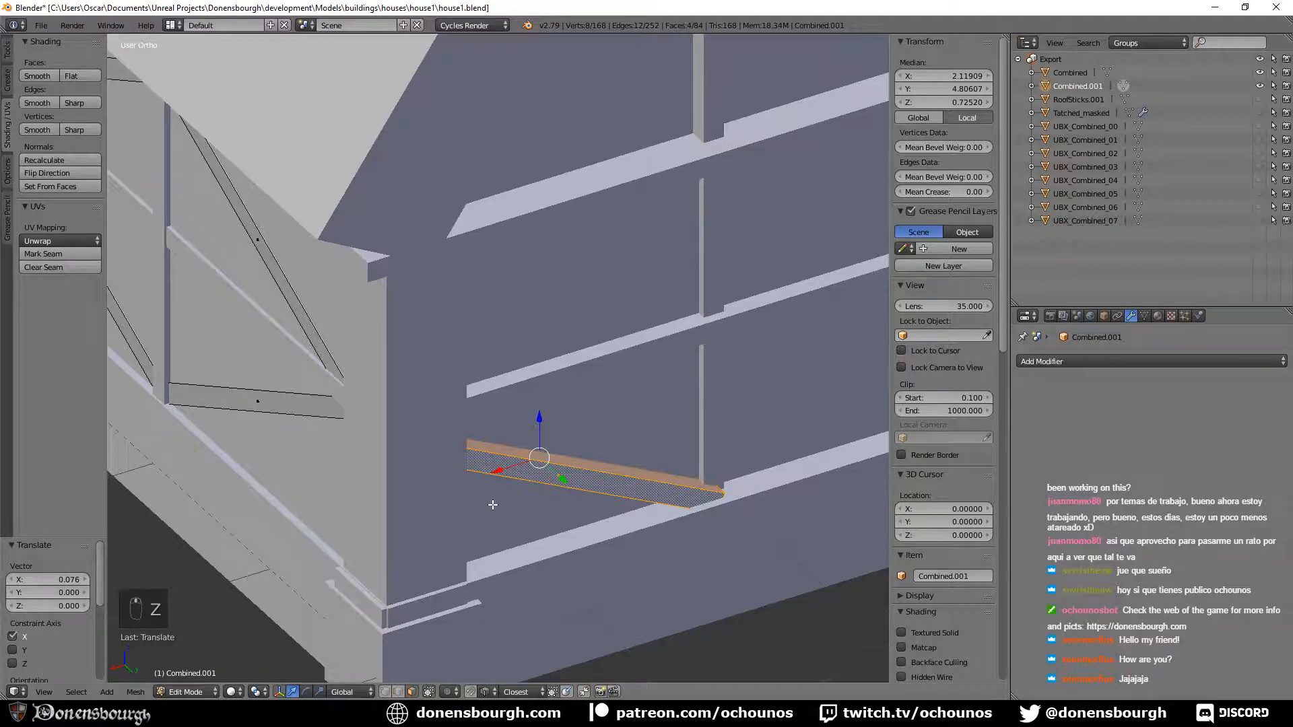
key(Tab)
middle_drag(489, 473, 416, 453)
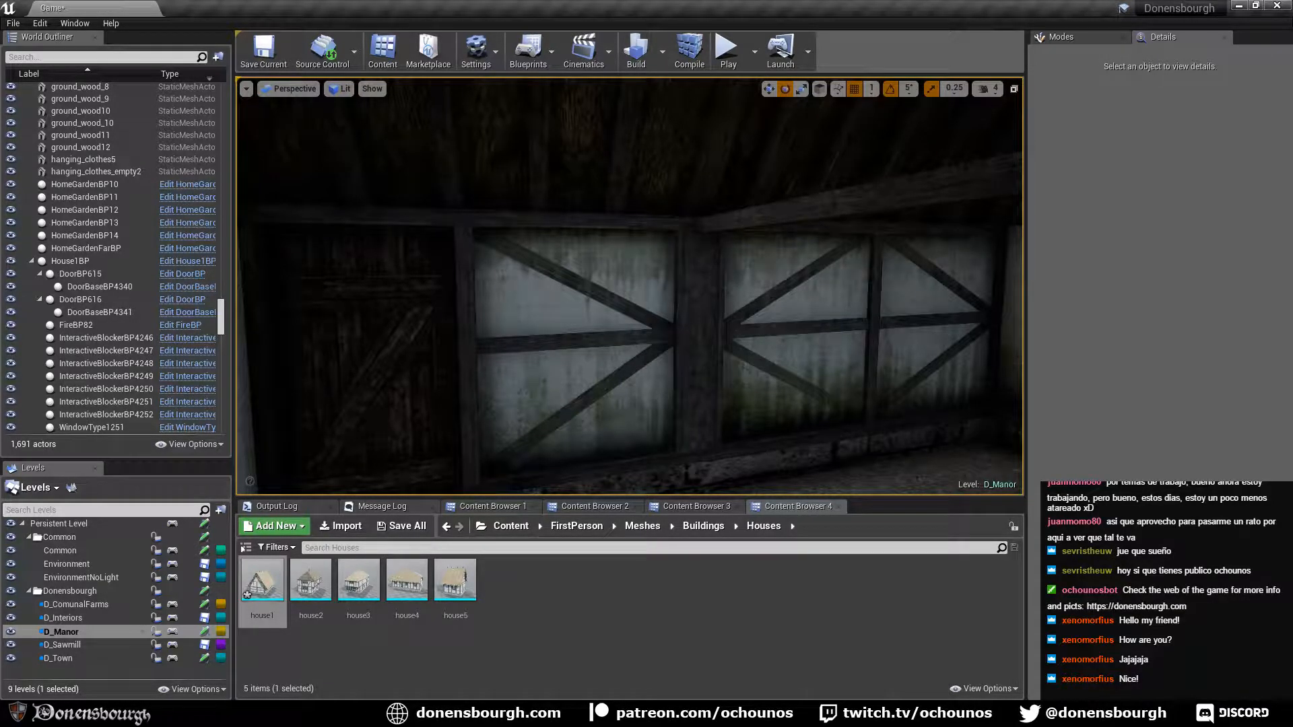
Examine the house's timber braces from inside and outside in the Unreal level and select House1BP.
right_drag(630, 286, 512, 404)
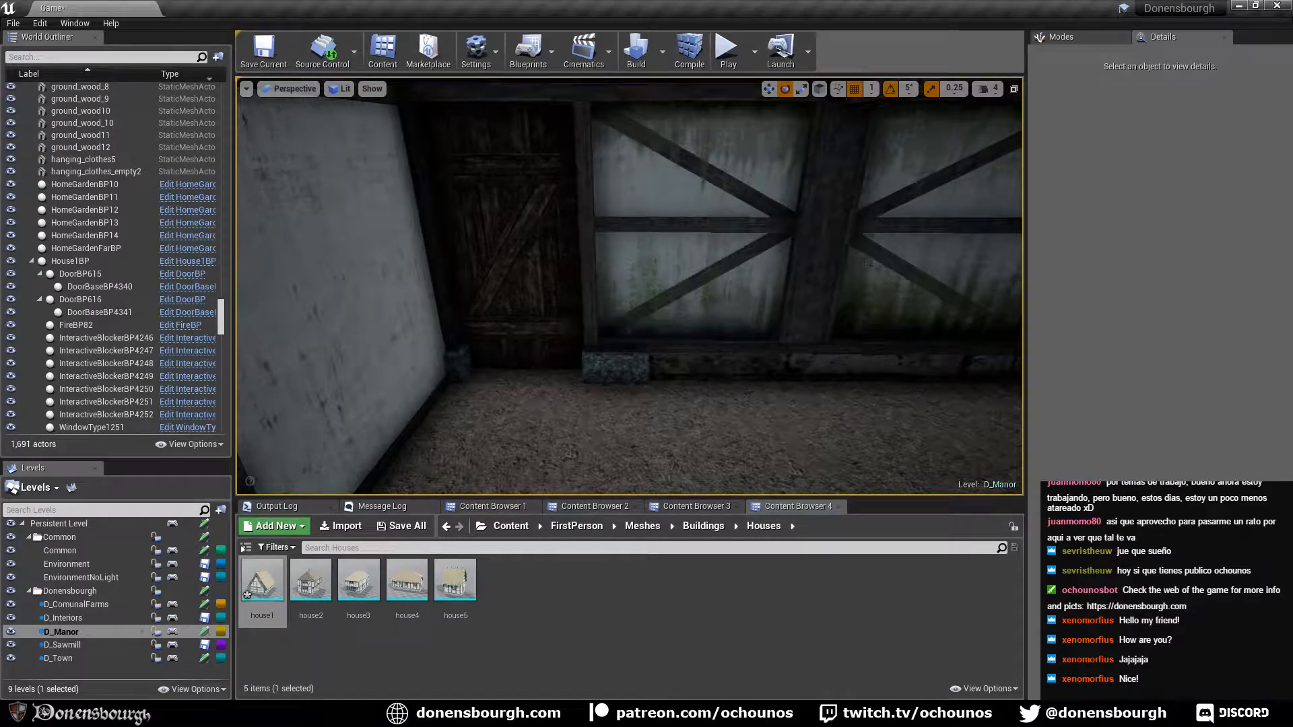
right_drag(630, 287, 453, 276)
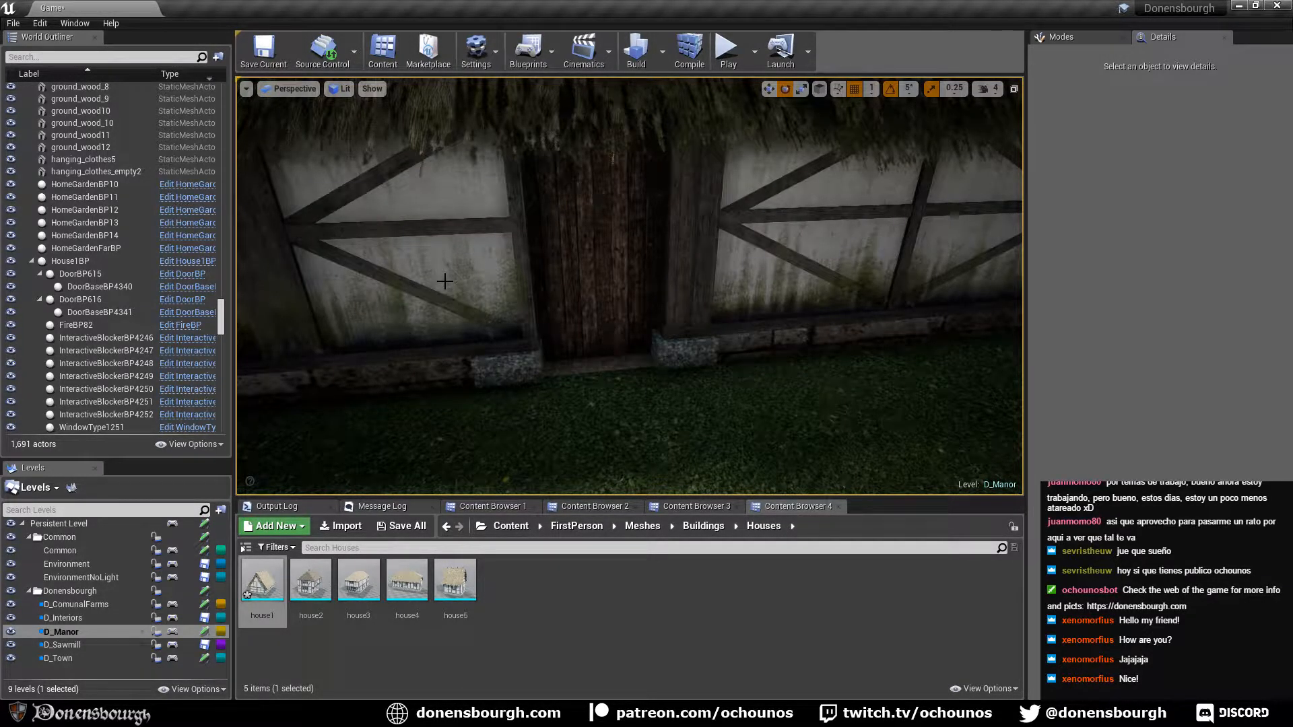
right_drag(444, 282, 606, 283)
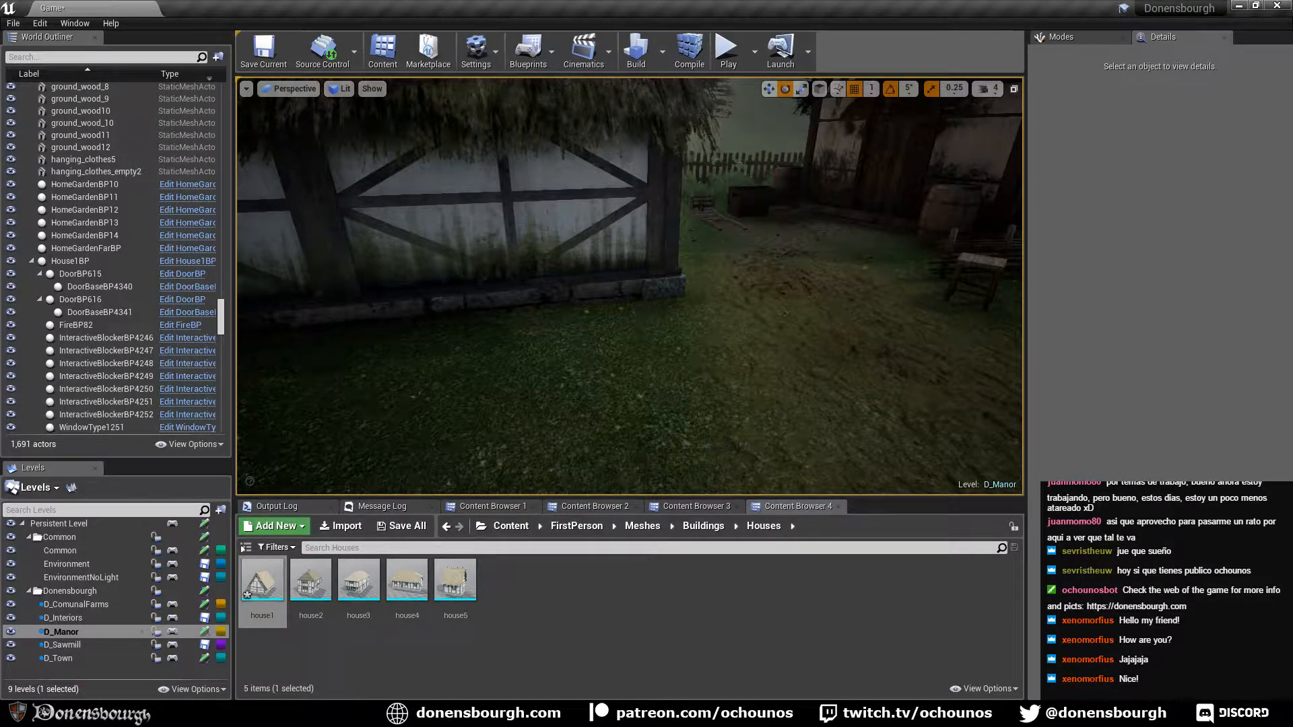
right_drag(606, 283, 444, 282)
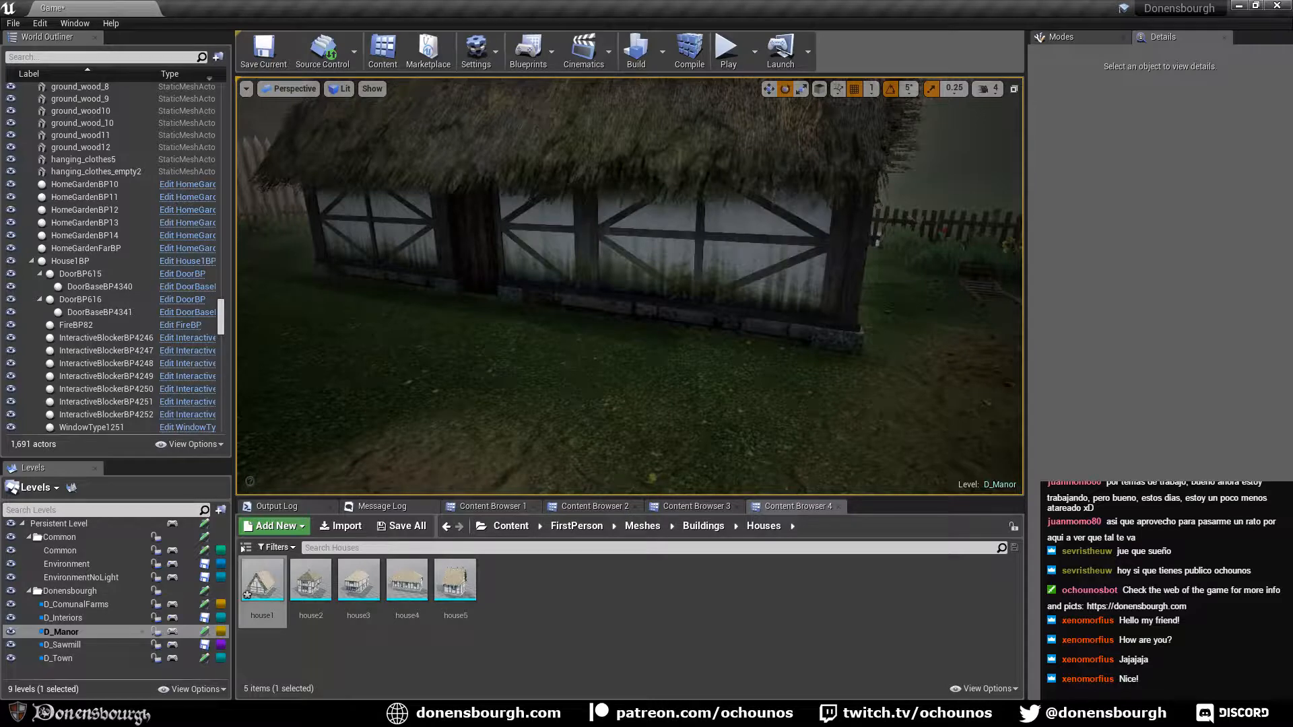
click(596, 256)
drag(627, 258, 657, 264)
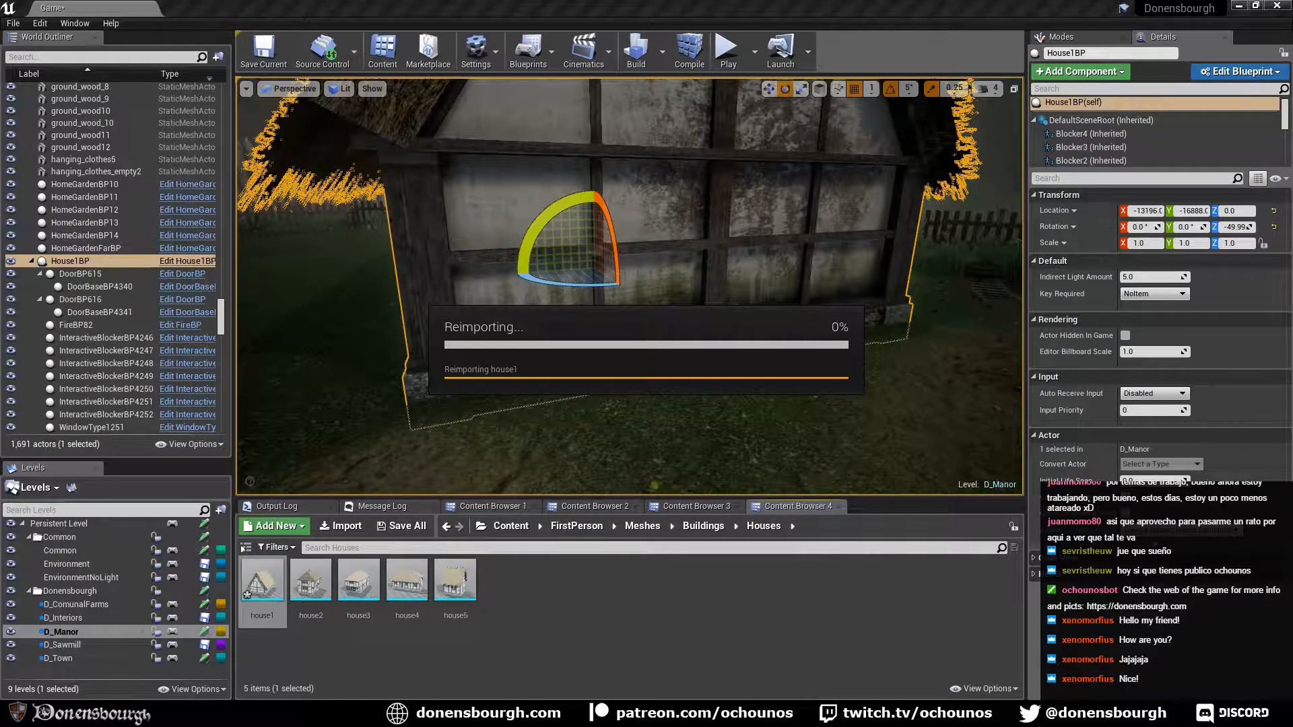
Inspect the gable brace's end face in Blender and compare it with the house's end wall in Unreal Engine.
key(alt+Tab)
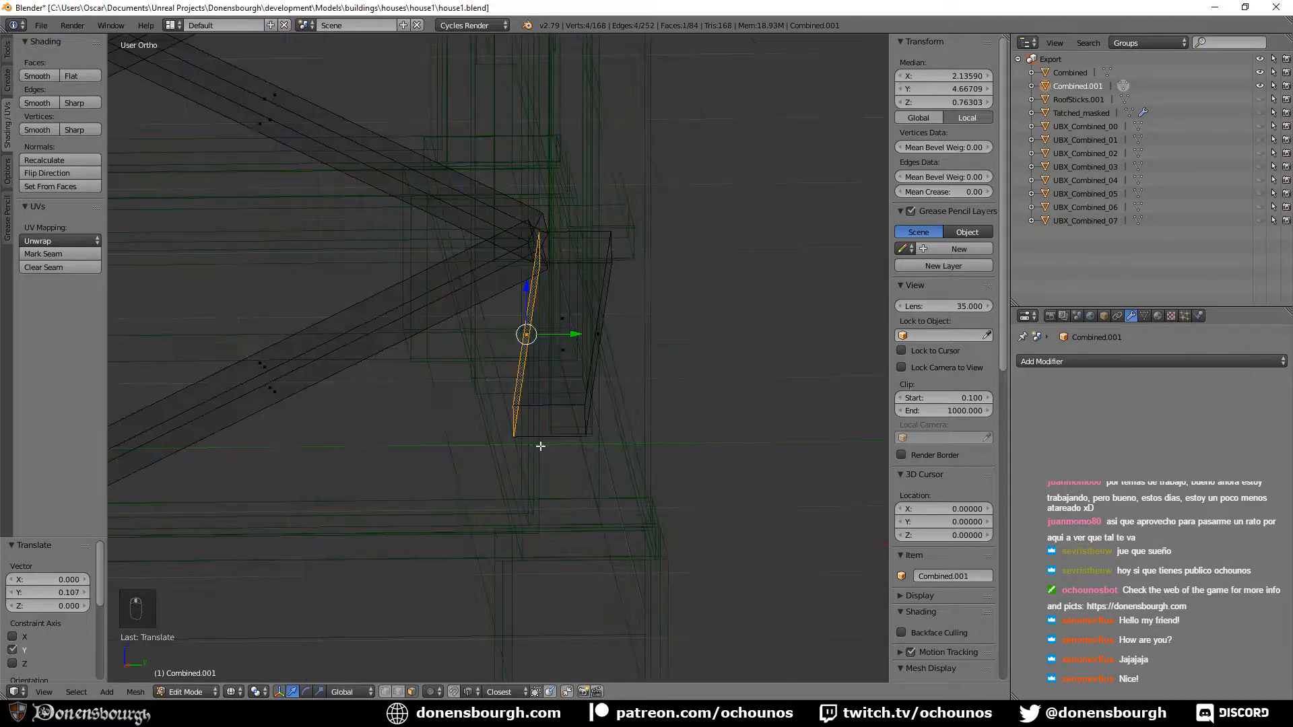
middle_drag(540, 444, 536, 453)
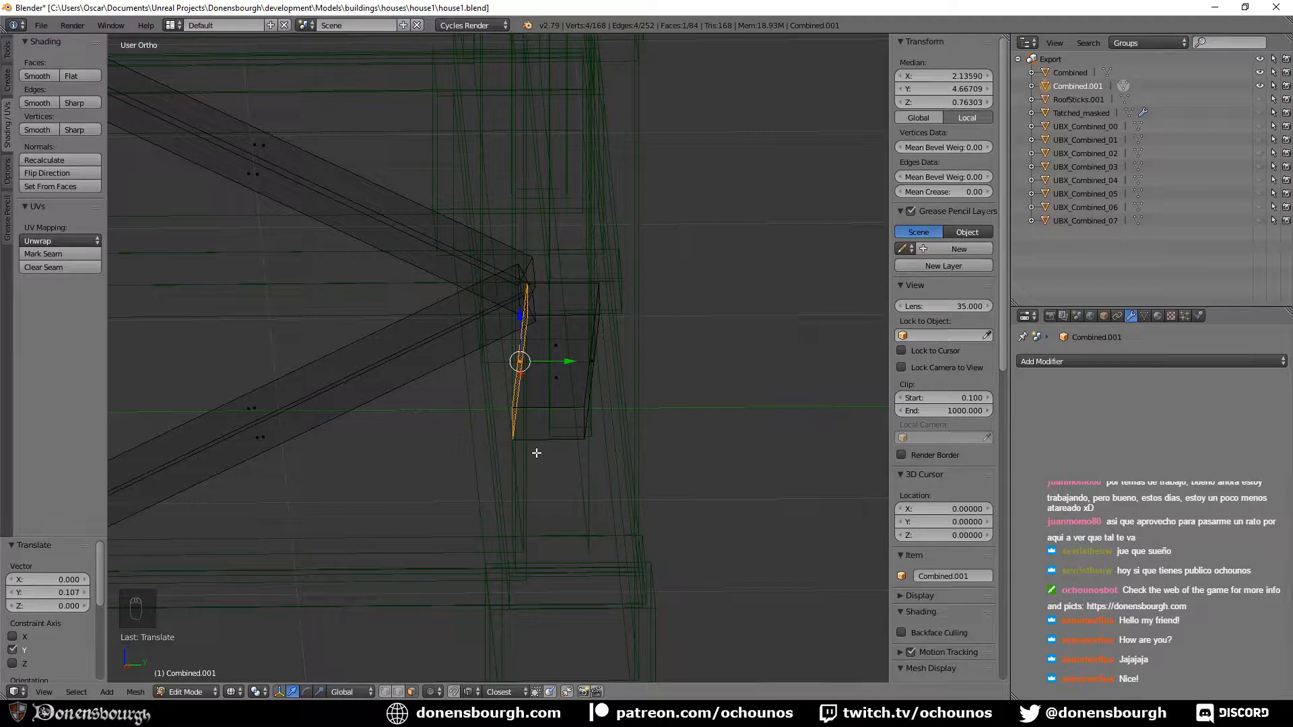
key(alt+Tab)
right_drag(536, 453, 536, 424)
key(s)
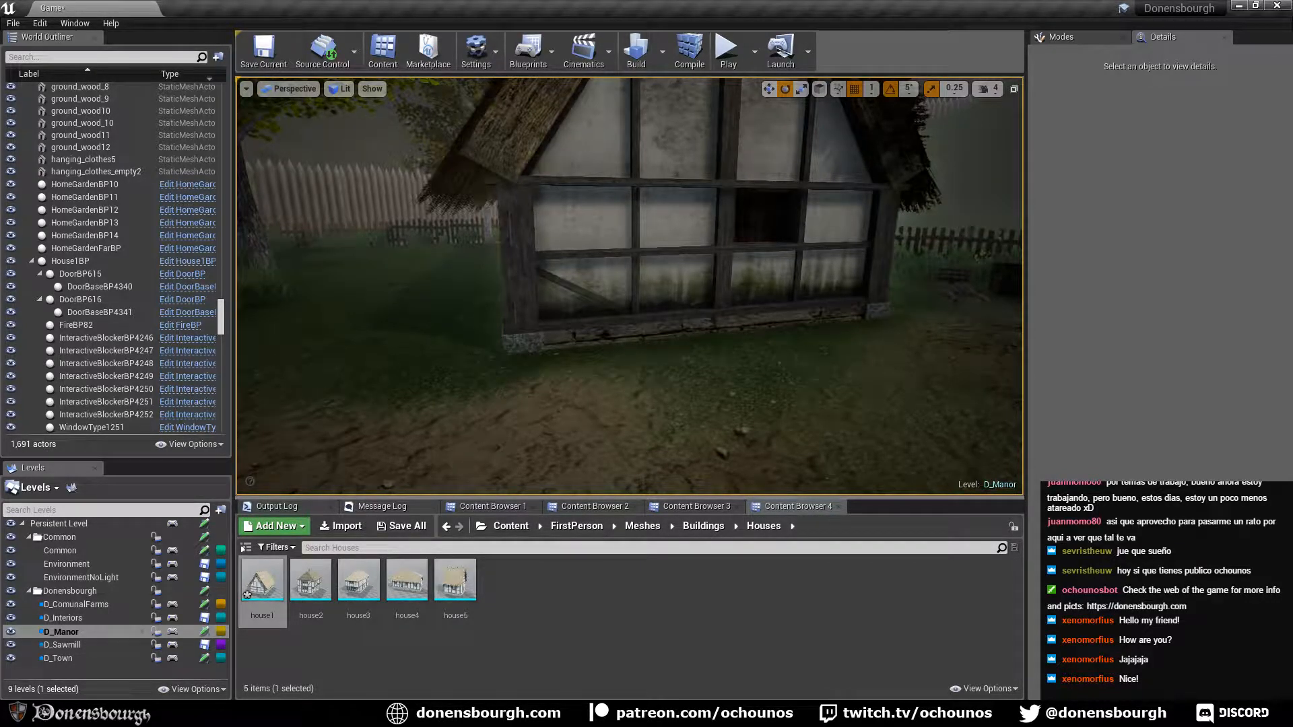
right_drag(621, 223, 417, 215)
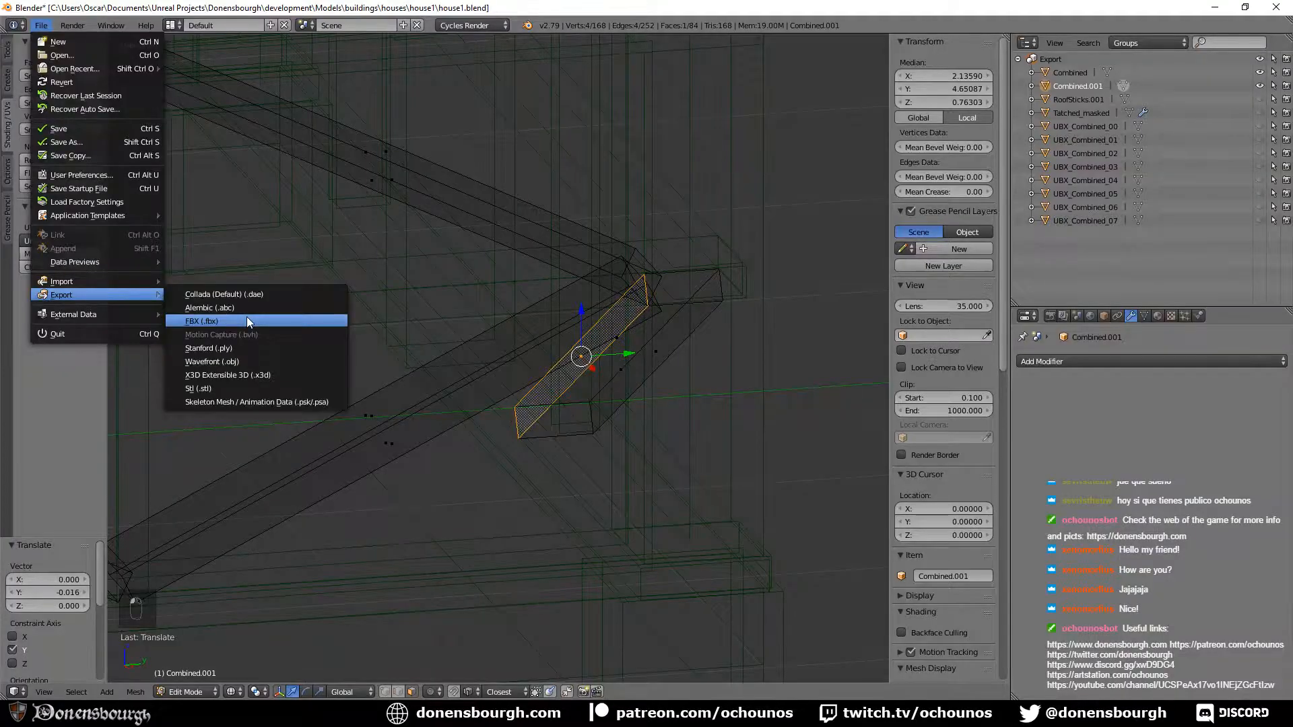
Export the house model as FBX over house1.fbx and switch to Unreal Engine.
click(246, 317)
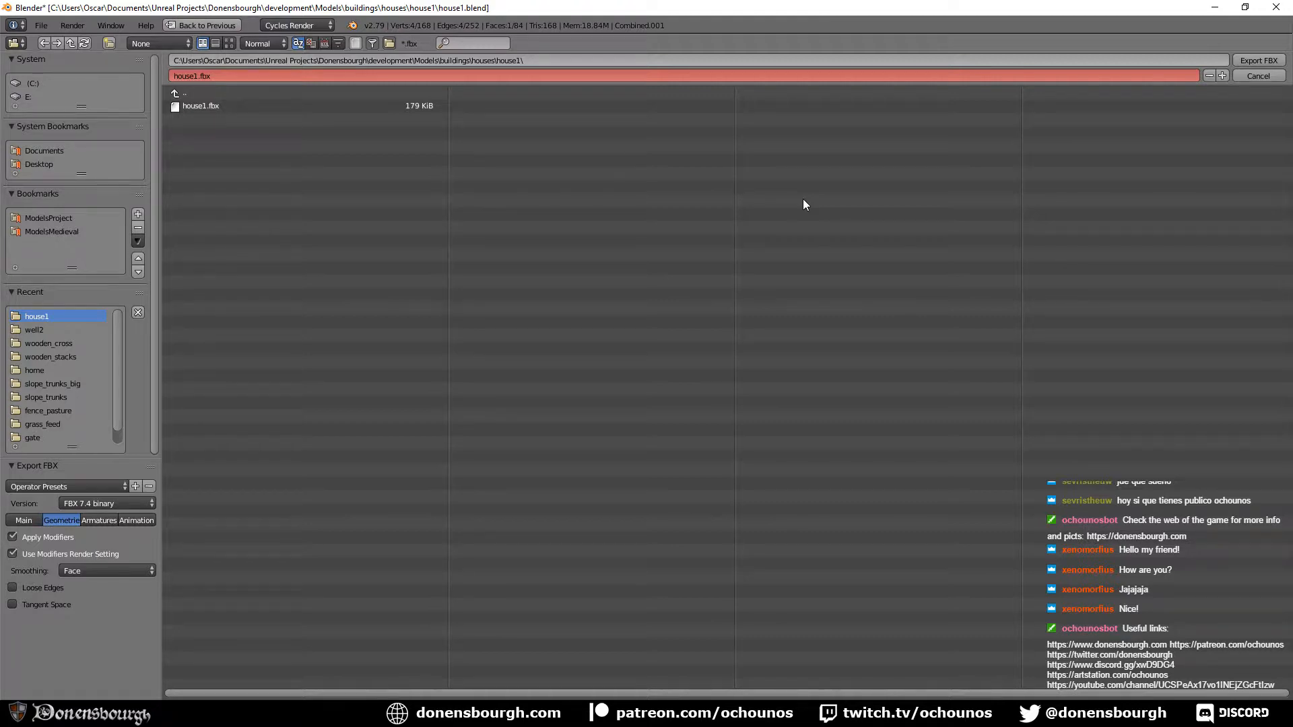
key(alt+Tab)
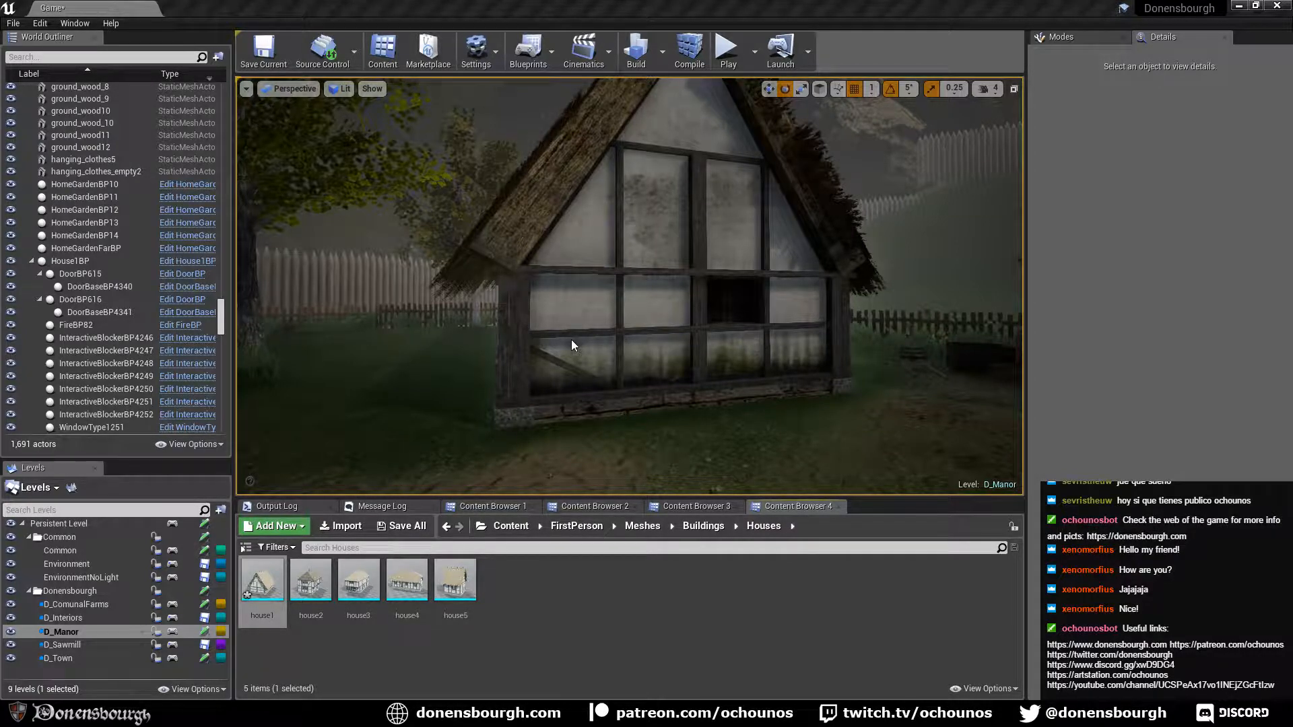
In Blender, set the transform orientation to Normal and fill the open lower end of the second gable brace with a face.
key(alt+Tab)
scroll(522, 385, down, 1)
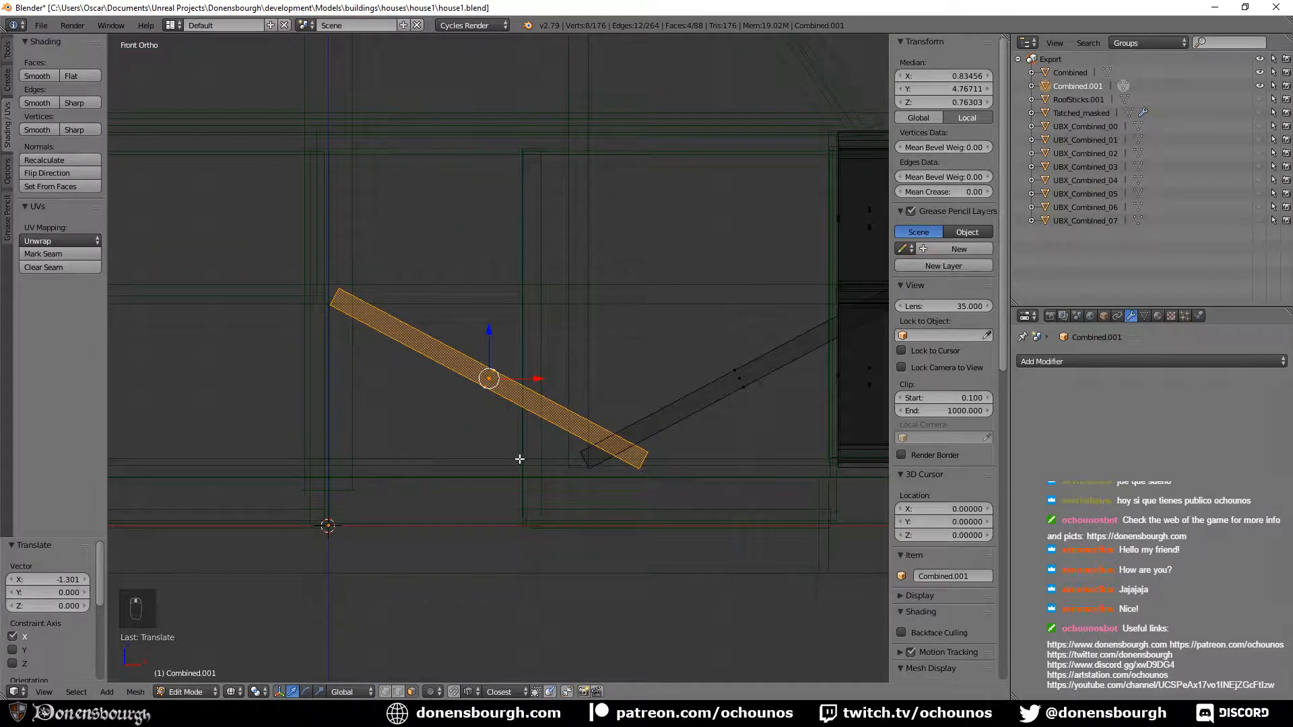
scroll(520, 459, down, 2)
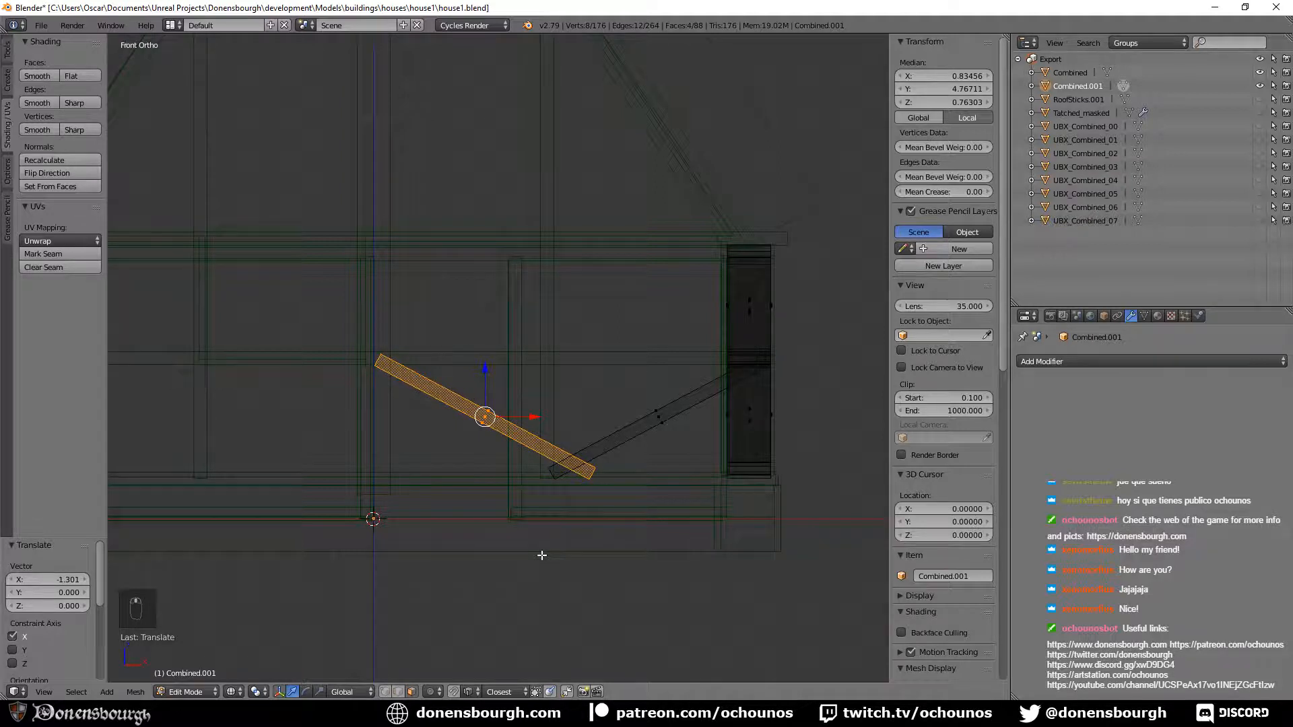
key(alt+space)
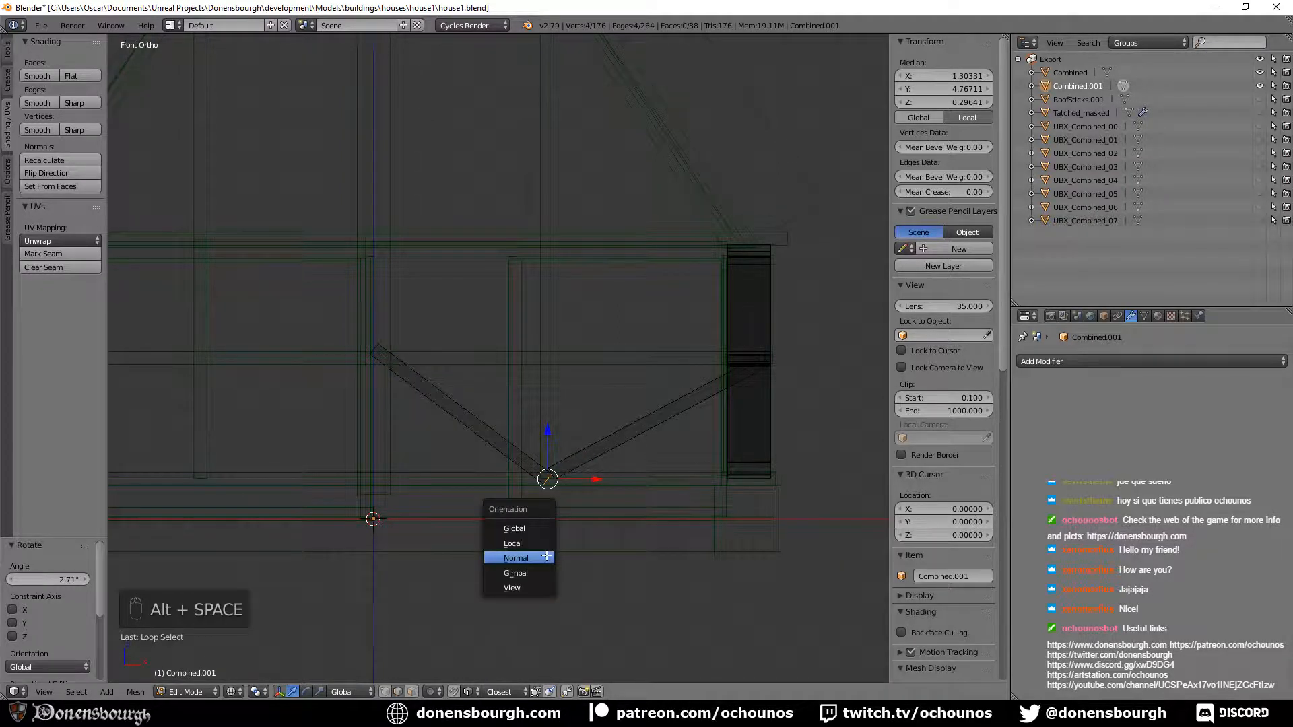
click(545, 556)
key(f)
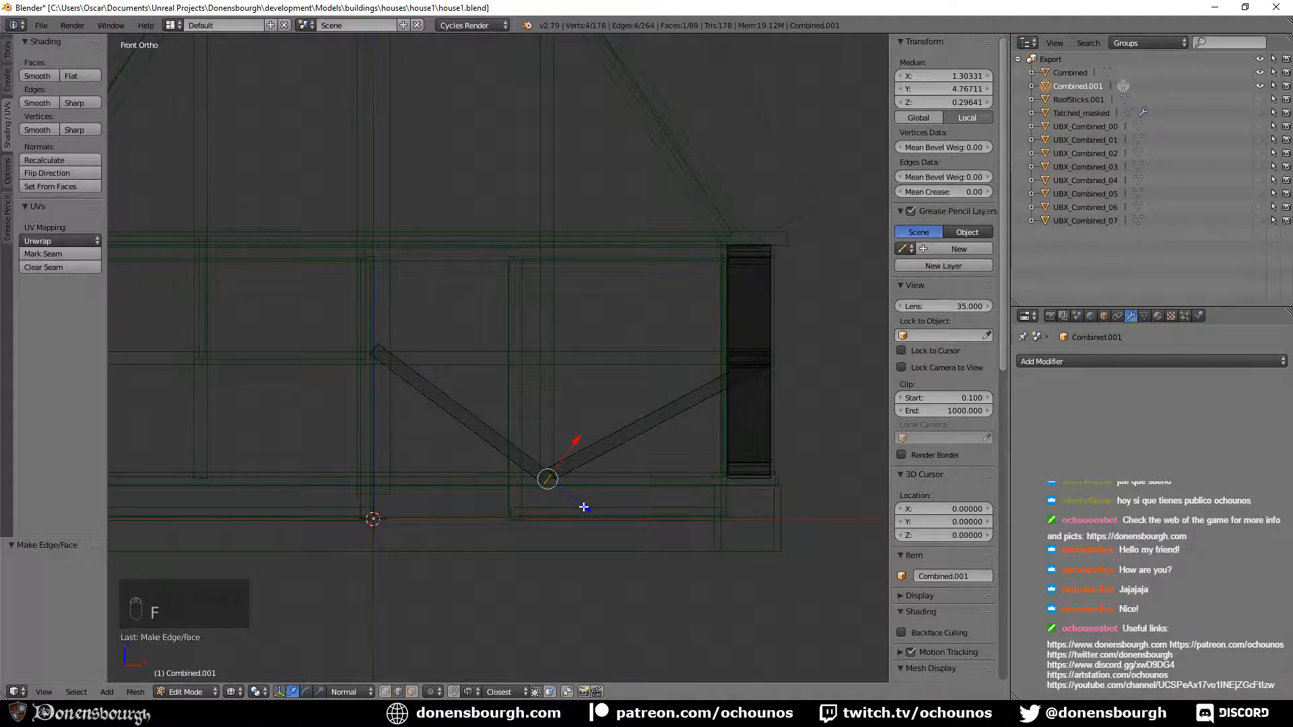
Examine the house's gable wall and interior corner in the Unreal level and return to Blender.
key(alt+Tab)
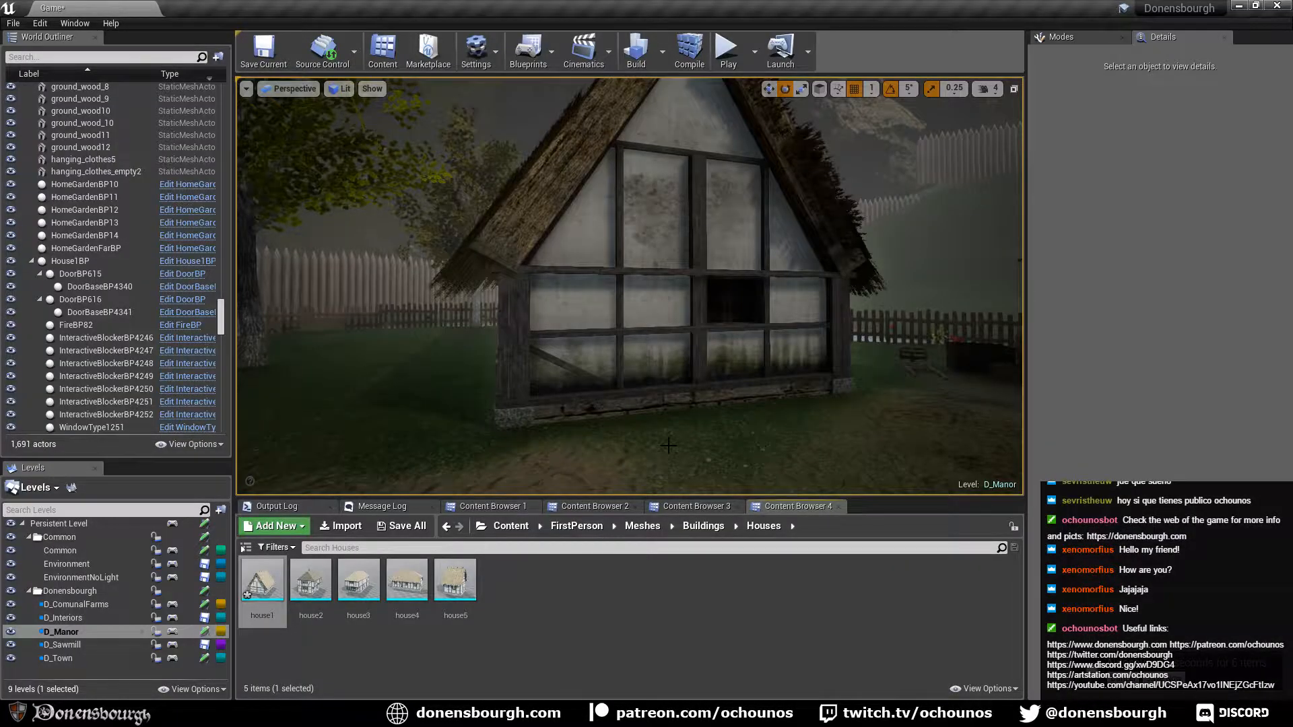
right_drag(668, 464, 664, 485)
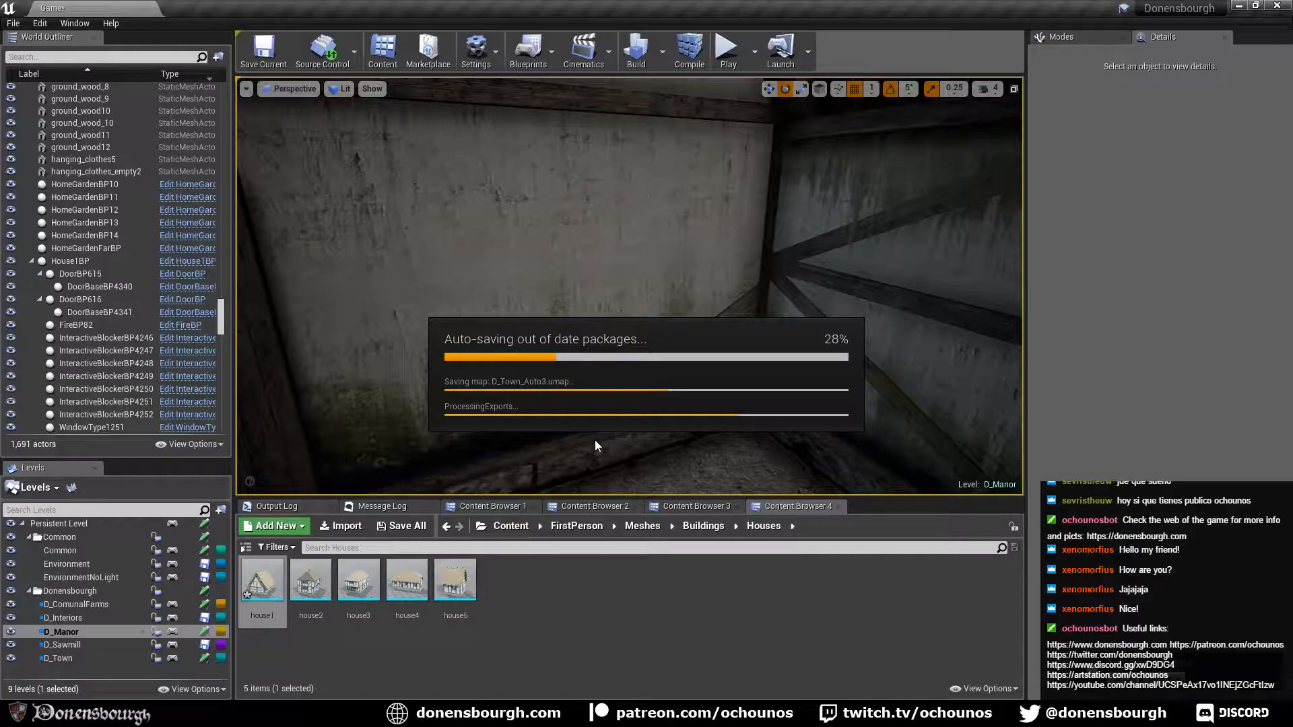
key(alt+Tab)
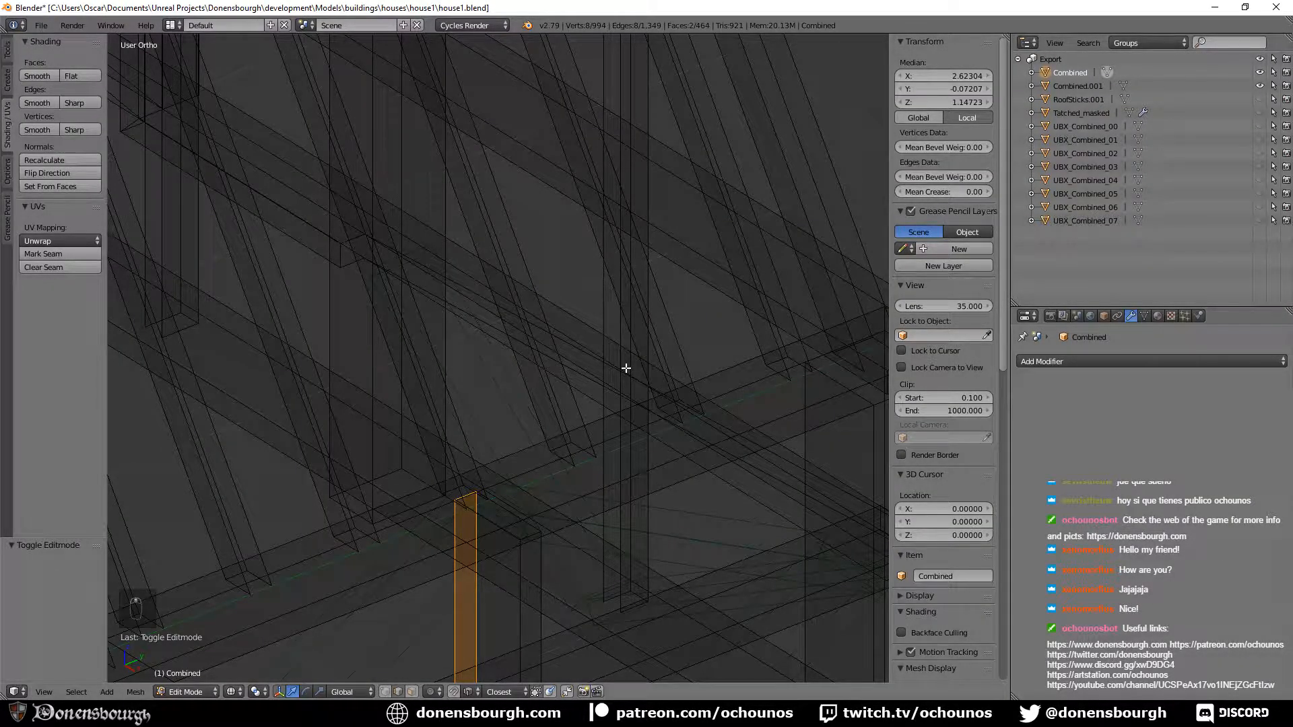
Bridge the two vertical edges on the open side of the gable post with a face and mark one of them as a seam.
middle_drag(626, 368, 598, 458)
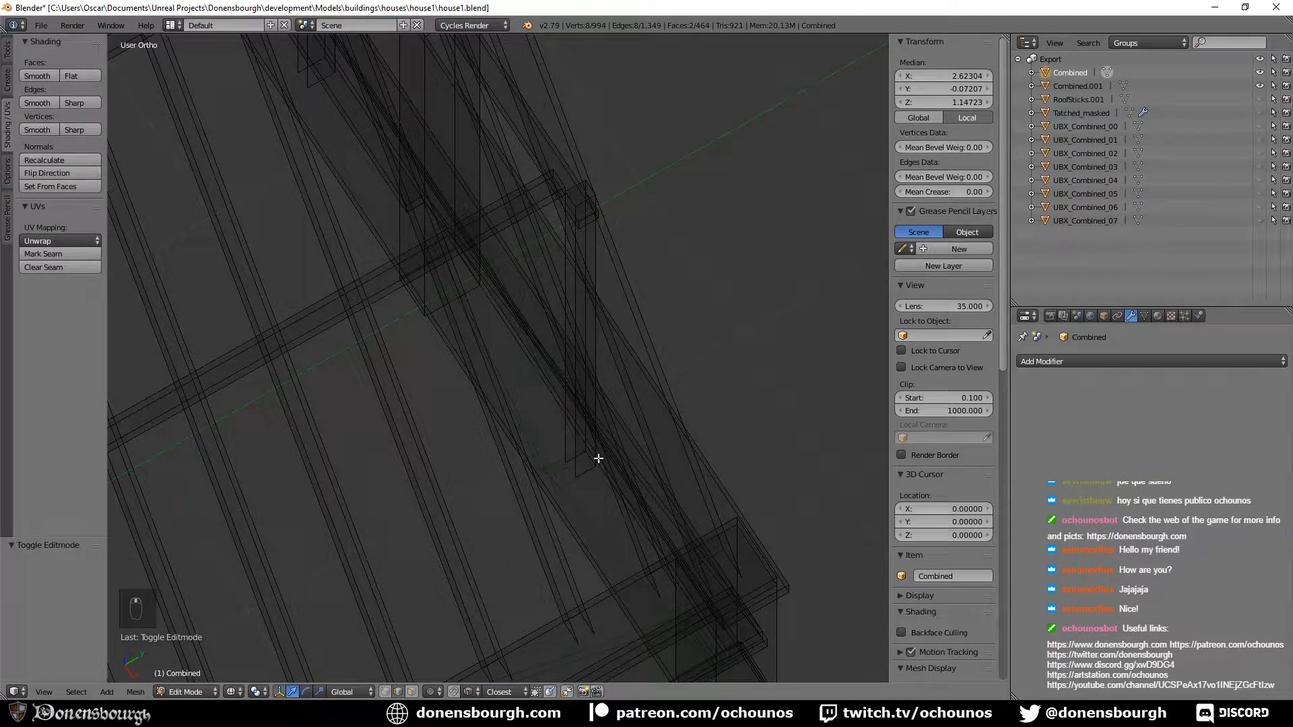
middle_drag(598, 453, 499, 300)
right_click(498, 300)
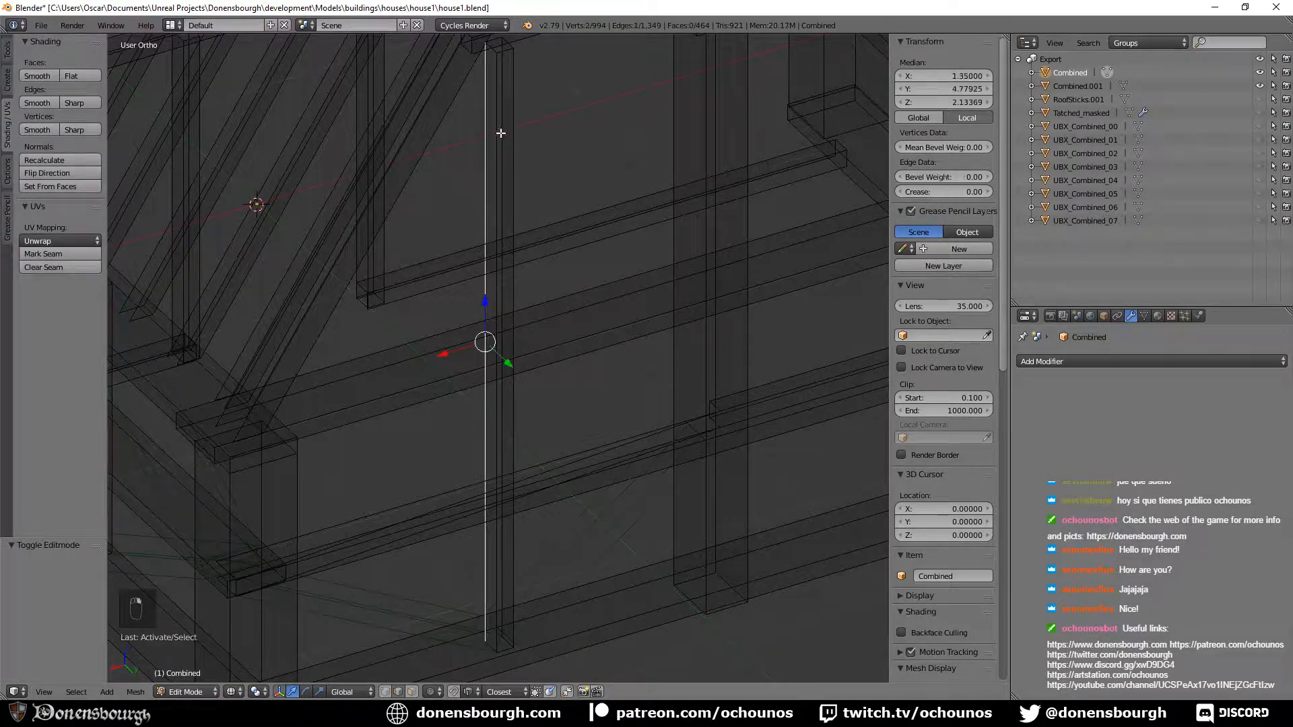
shift+right_click(503, 128)
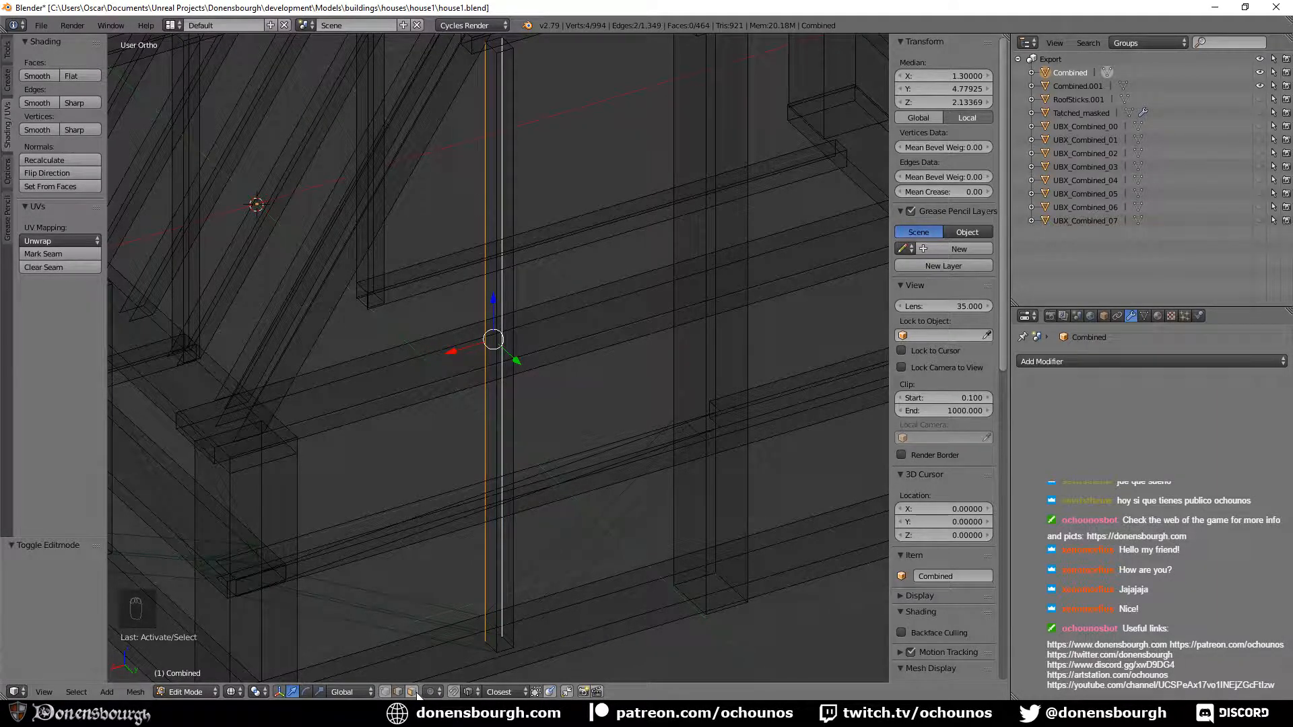
key(a)
scroll(528, 391, up, 3)
shift+middle_drag(532, 400, 536, 444)
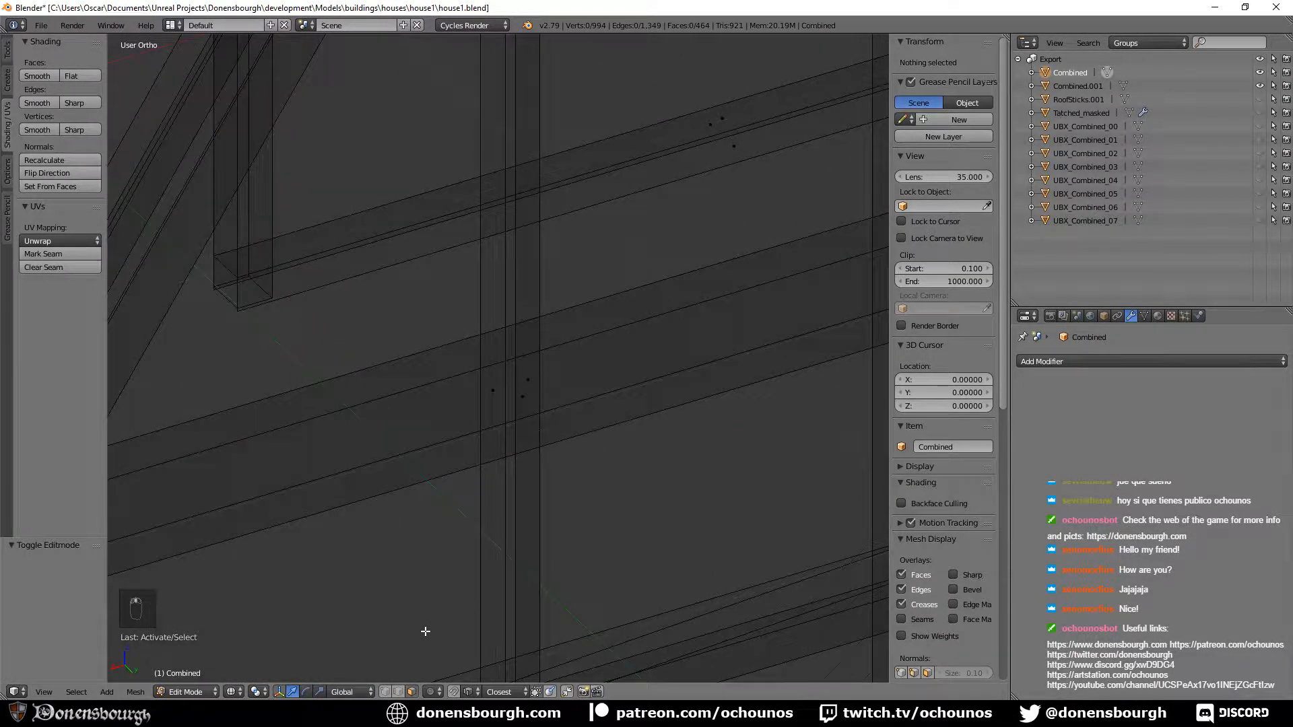
click(396, 691)
right_click(515, 353)
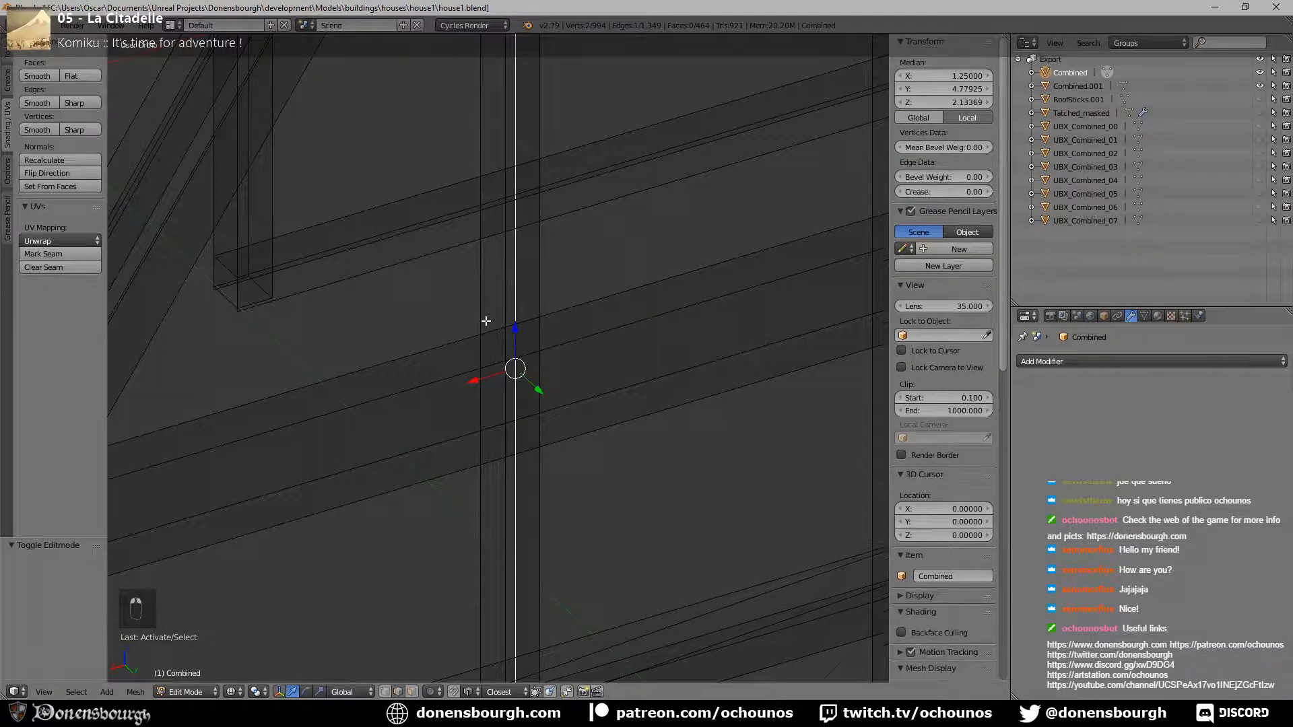
shift+right_click(484, 322)
scroll(498, 351, down, 5)
shift+middle_drag(540, 426, 514, 453)
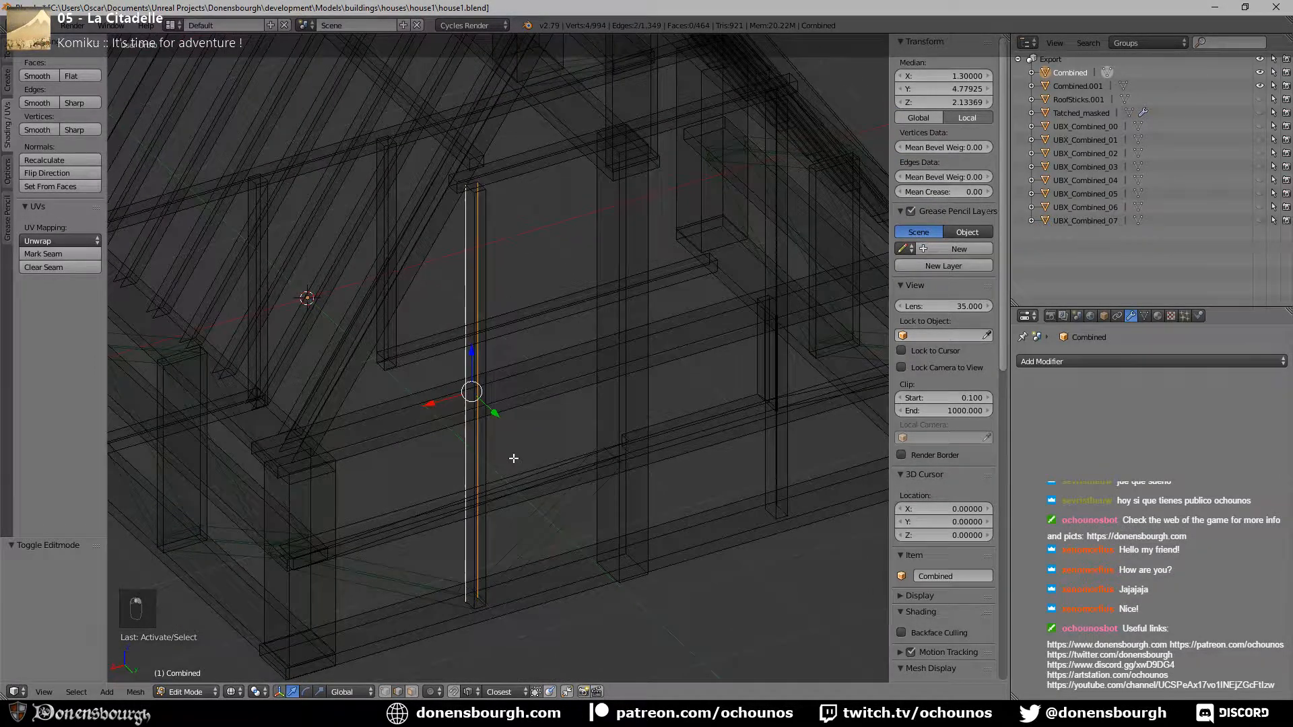
key(f)
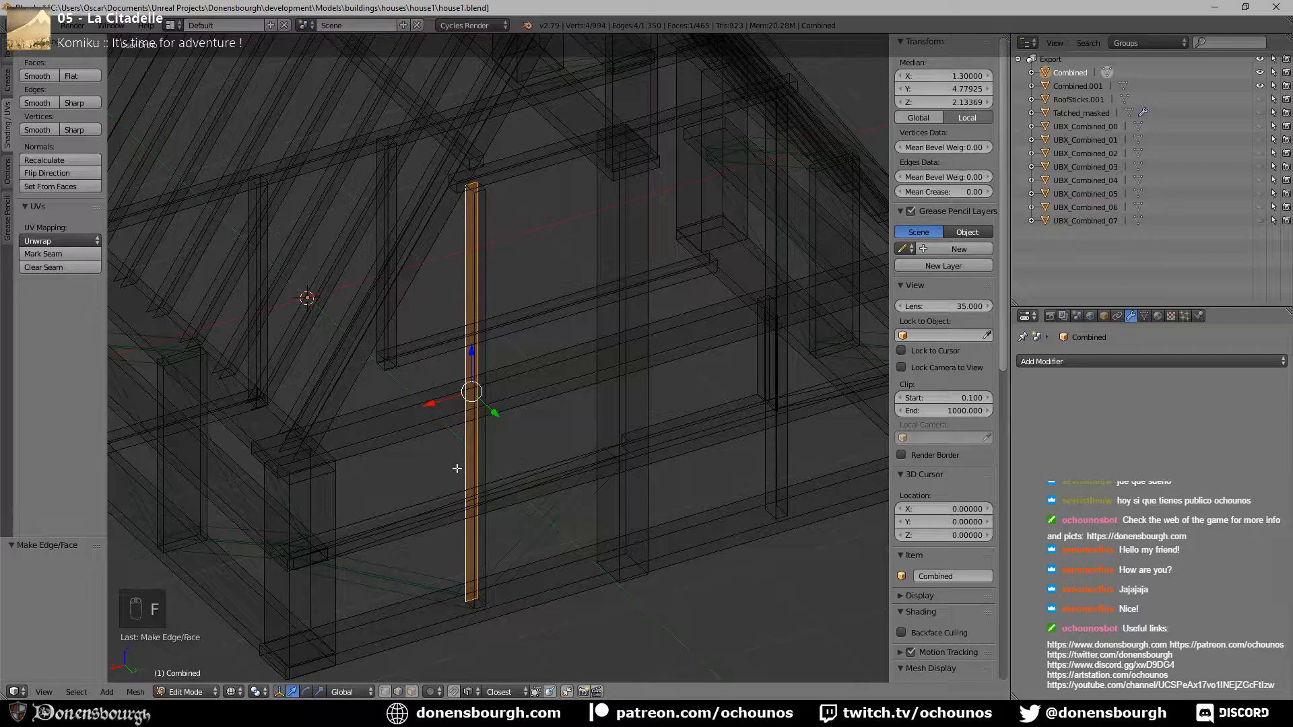
right_click(476, 314)
click(54, 257)
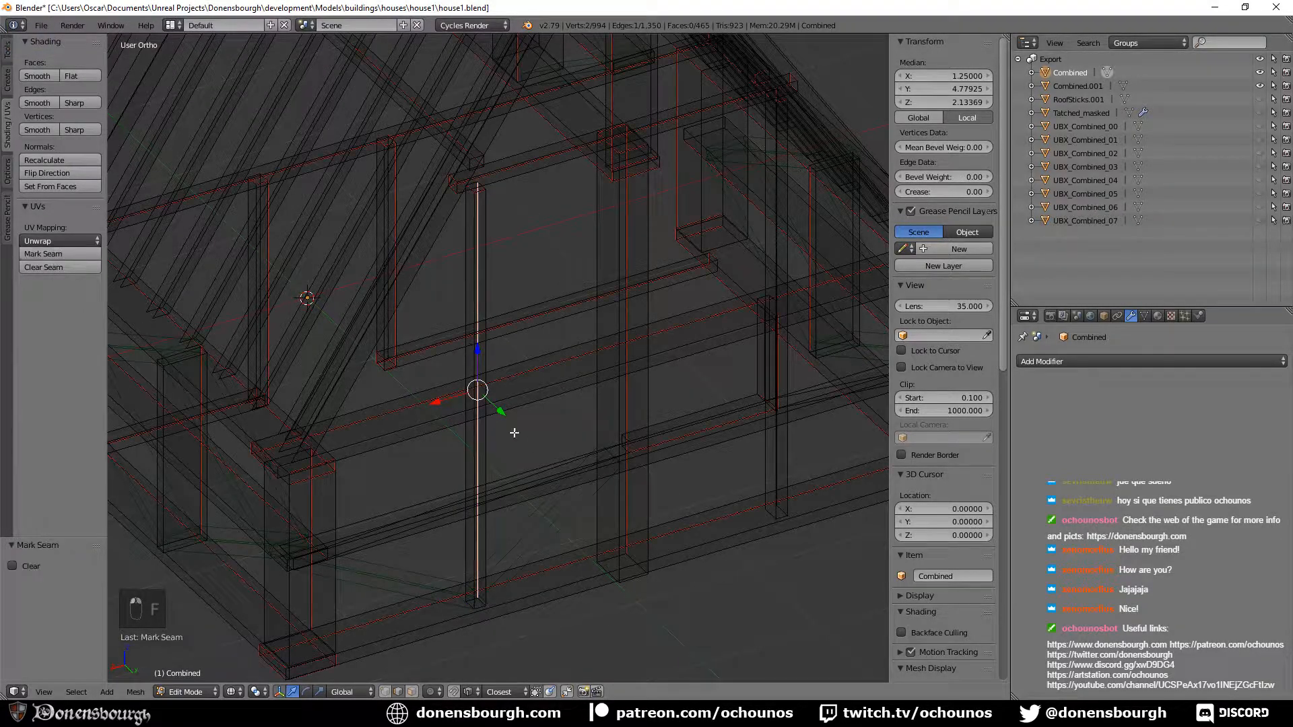
Delete the top end face of the same gable post, where it meets the horizontal beam.
scroll(542, 344, up, 3)
shift+middle_drag(543, 344, 563, 425)
scroll(553, 405, down, 9)
scroll(540, 392, up, 7)
scroll(541, 393, up, 1)
scroll(564, 425, up, 3)
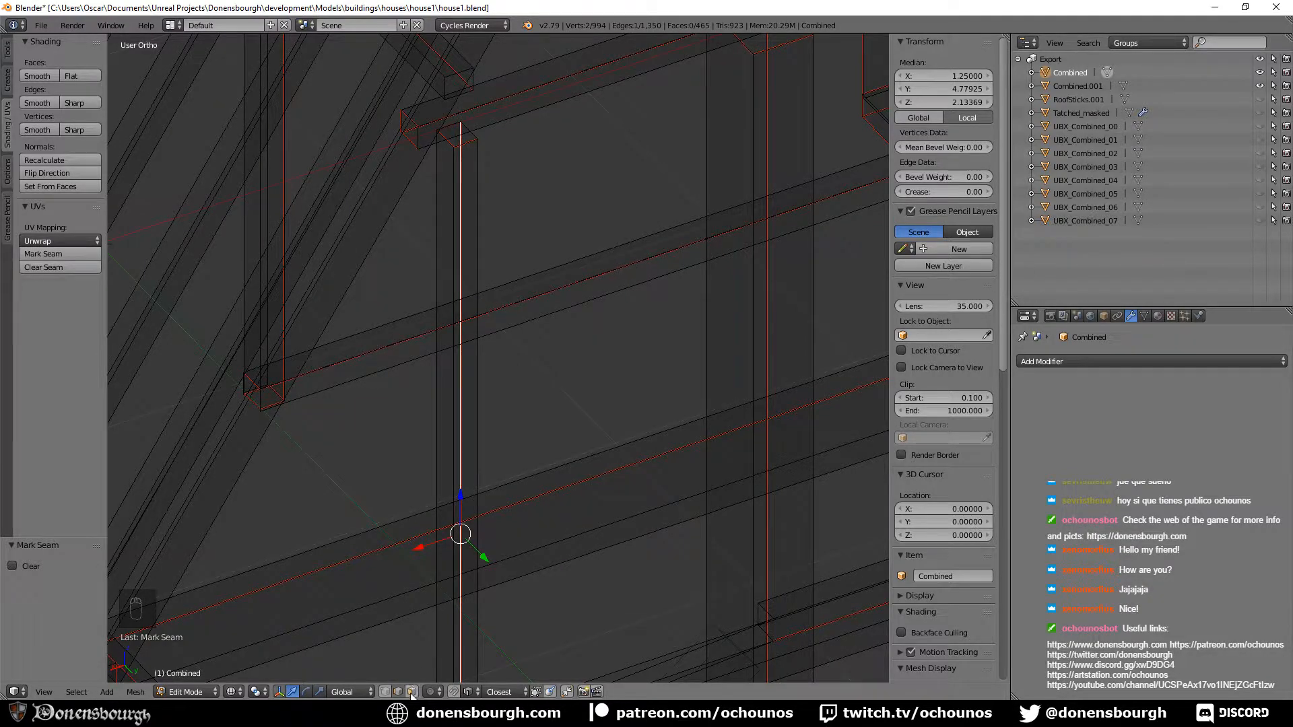
key(a)
right_click(462, 137)
middle_drag(505, 312, 514, 440)
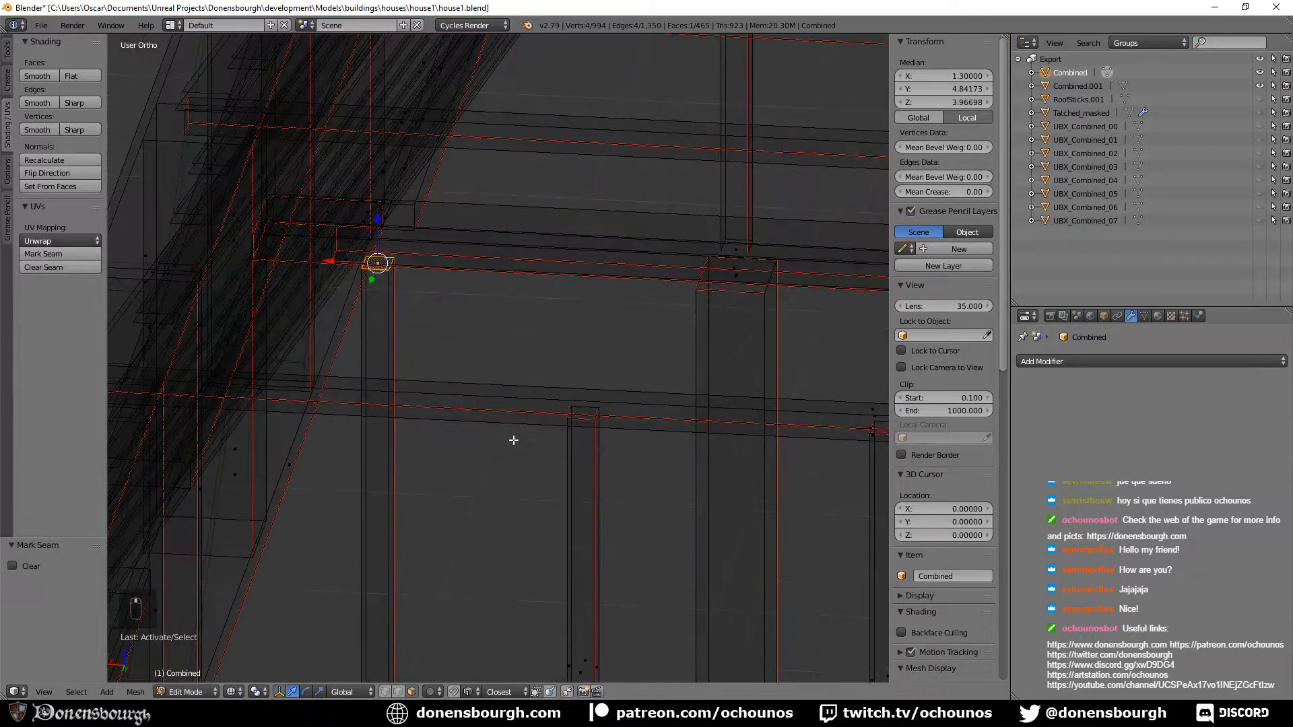
key(KP_1)
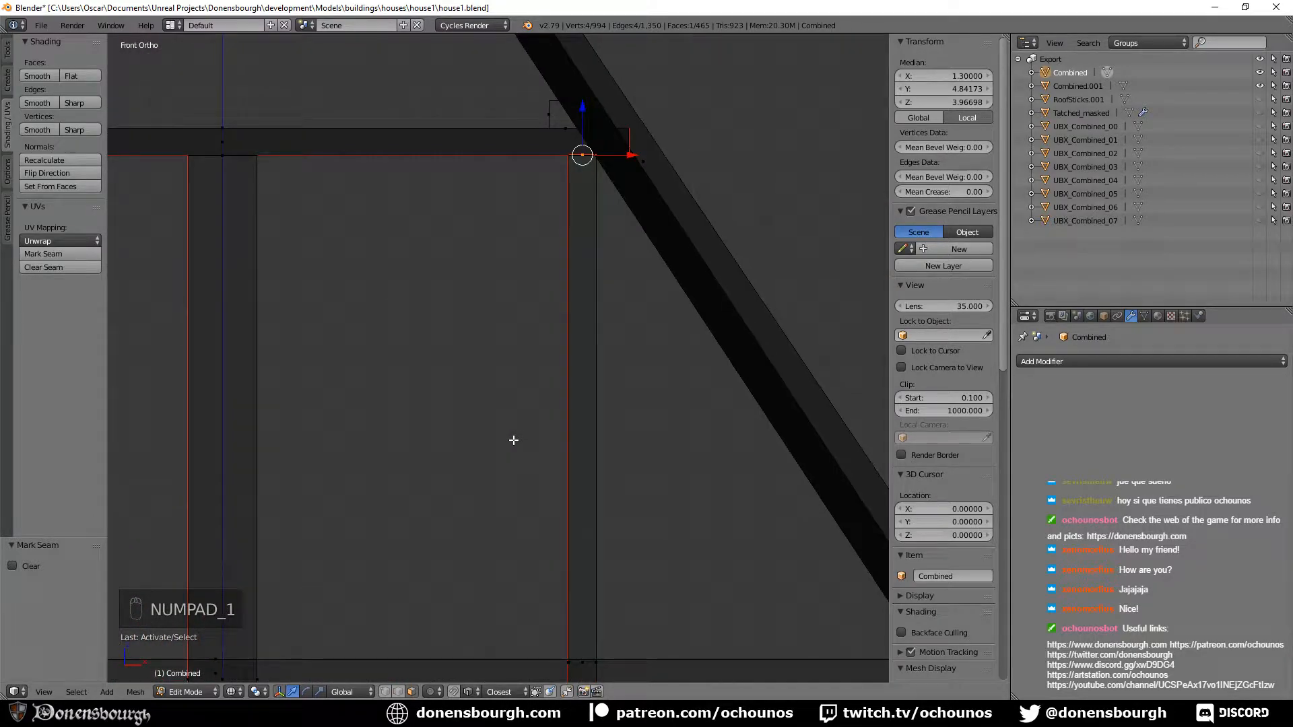
drag(582, 107, 580, 101)
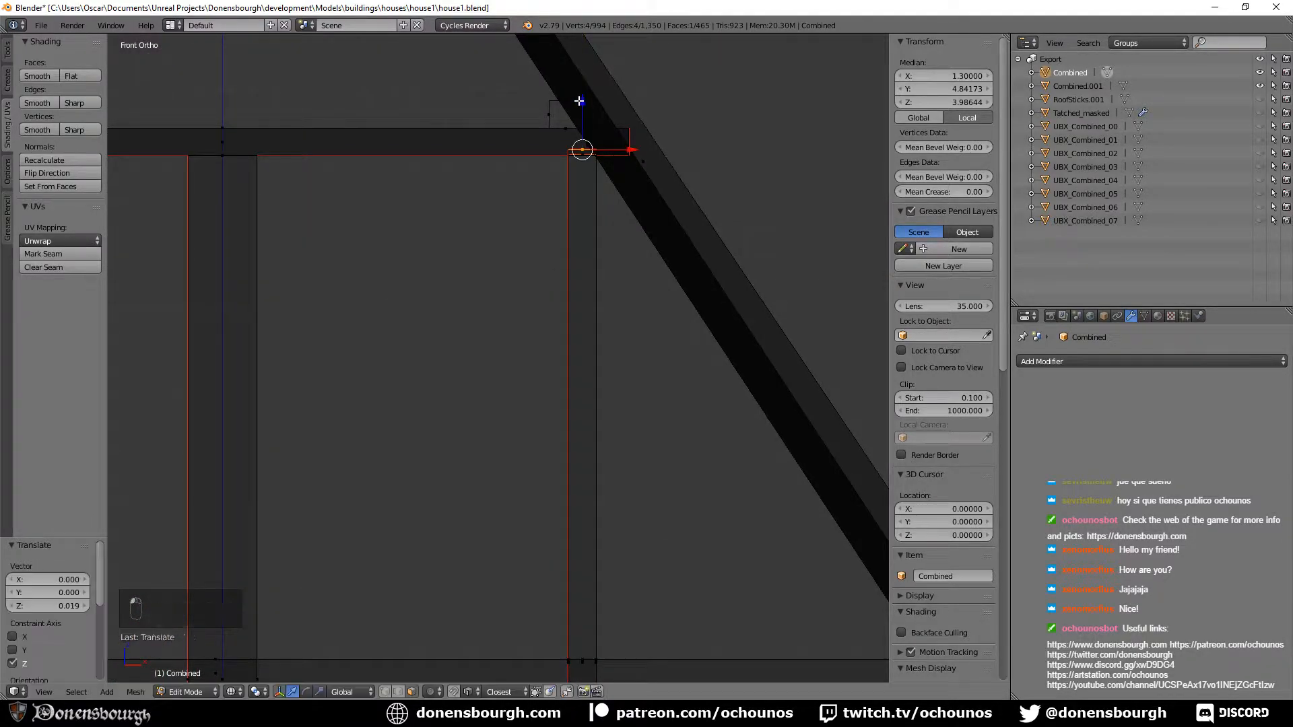
key(x)
click(580, 103)
scroll(571, 255, down, 3)
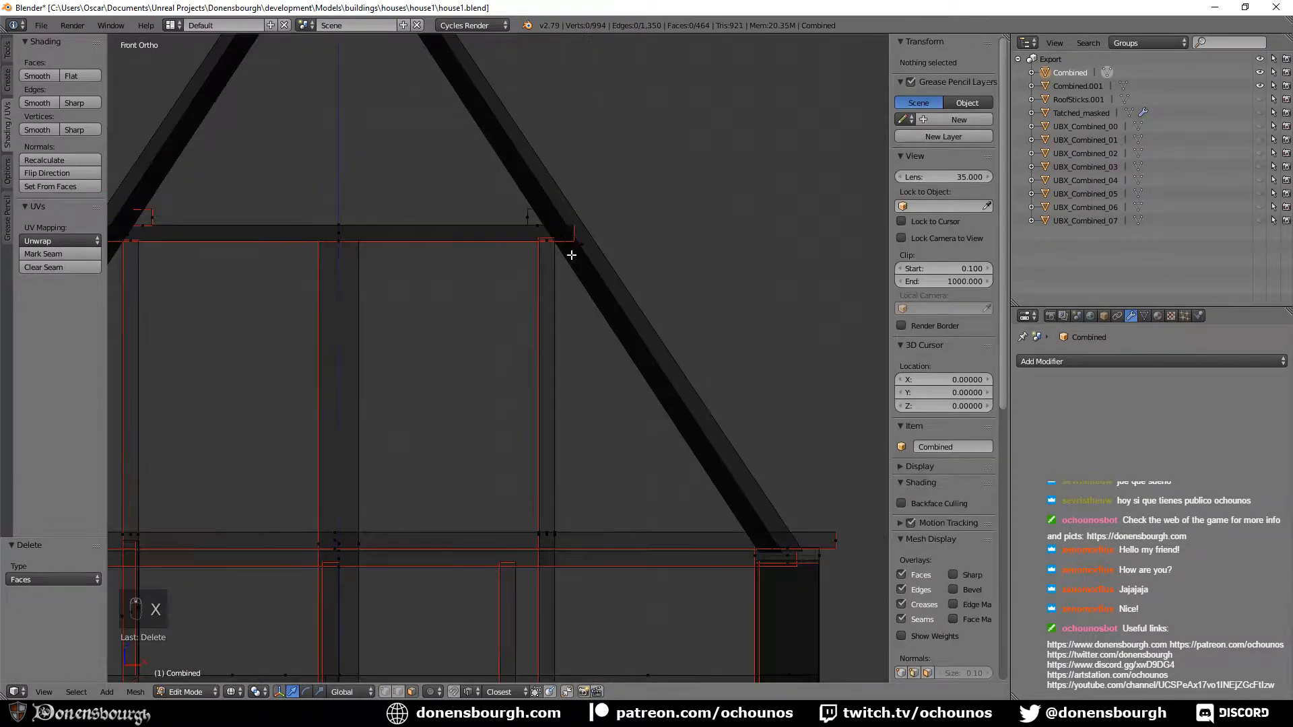
Delete the top end face of the matching gable post at the other end of the beam.
middle_drag(571, 254, 445, 330)
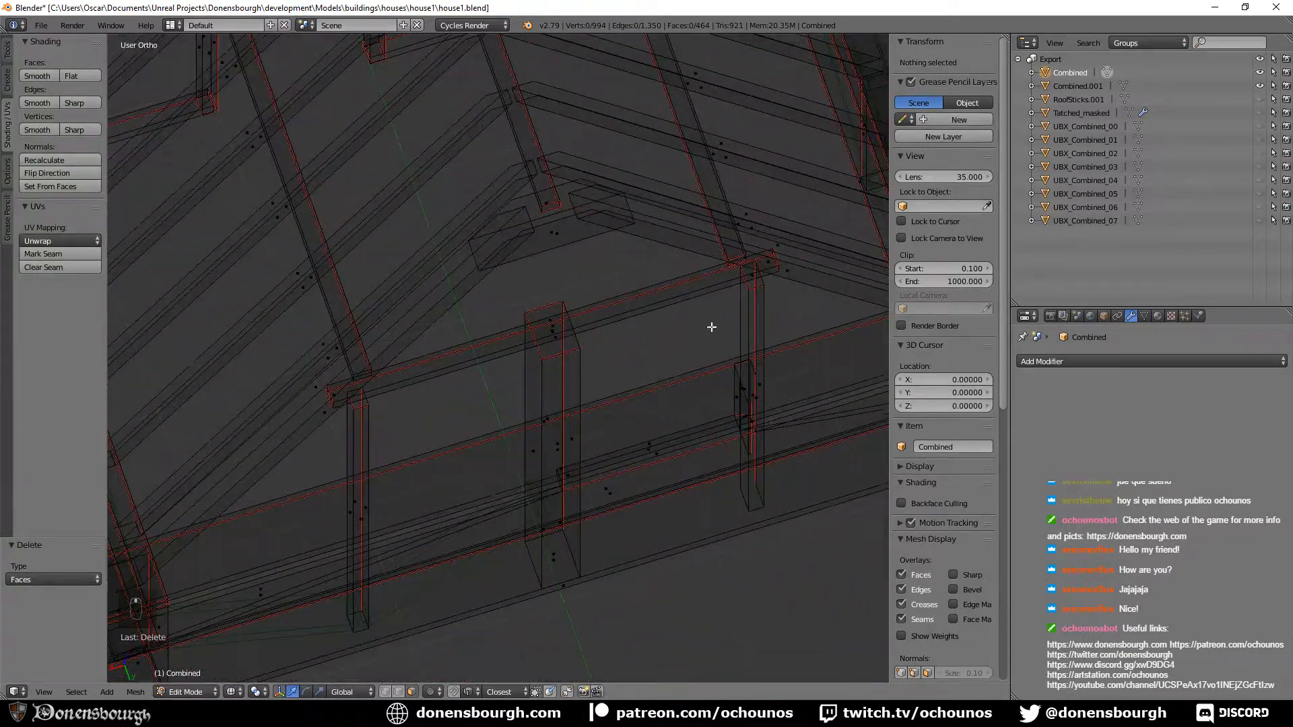
right_click(750, 277)
drag(750, 279, 752, 261)
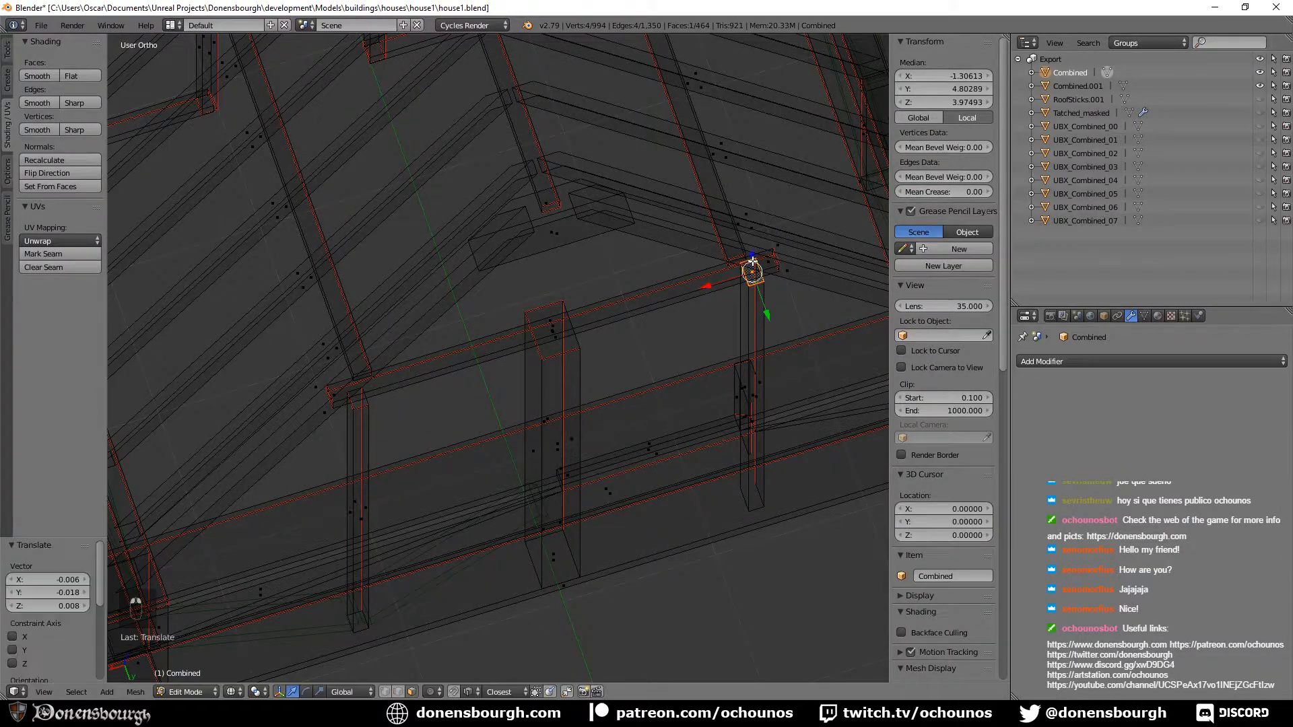
key(x)
click(751, 260)
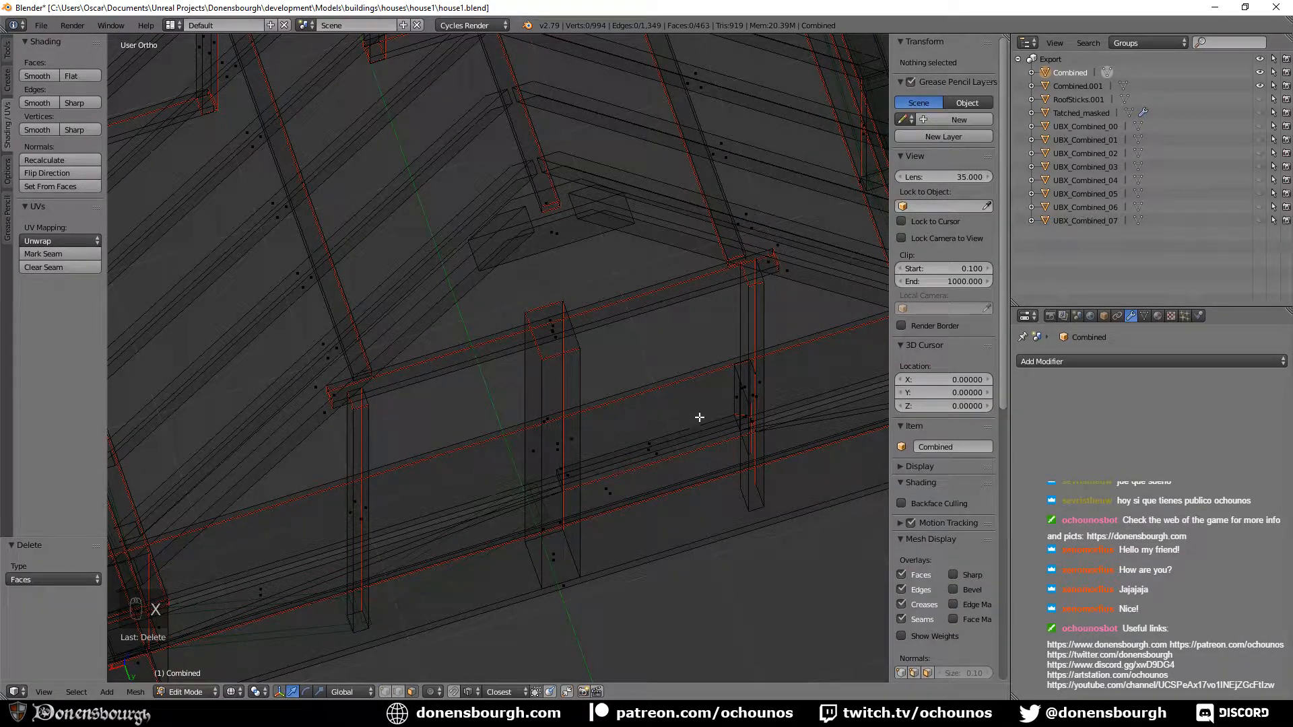
Fill the open side of the second gable post with a face between its two vertical edges.
shift+middle_drag(753, 440, 686, 463)
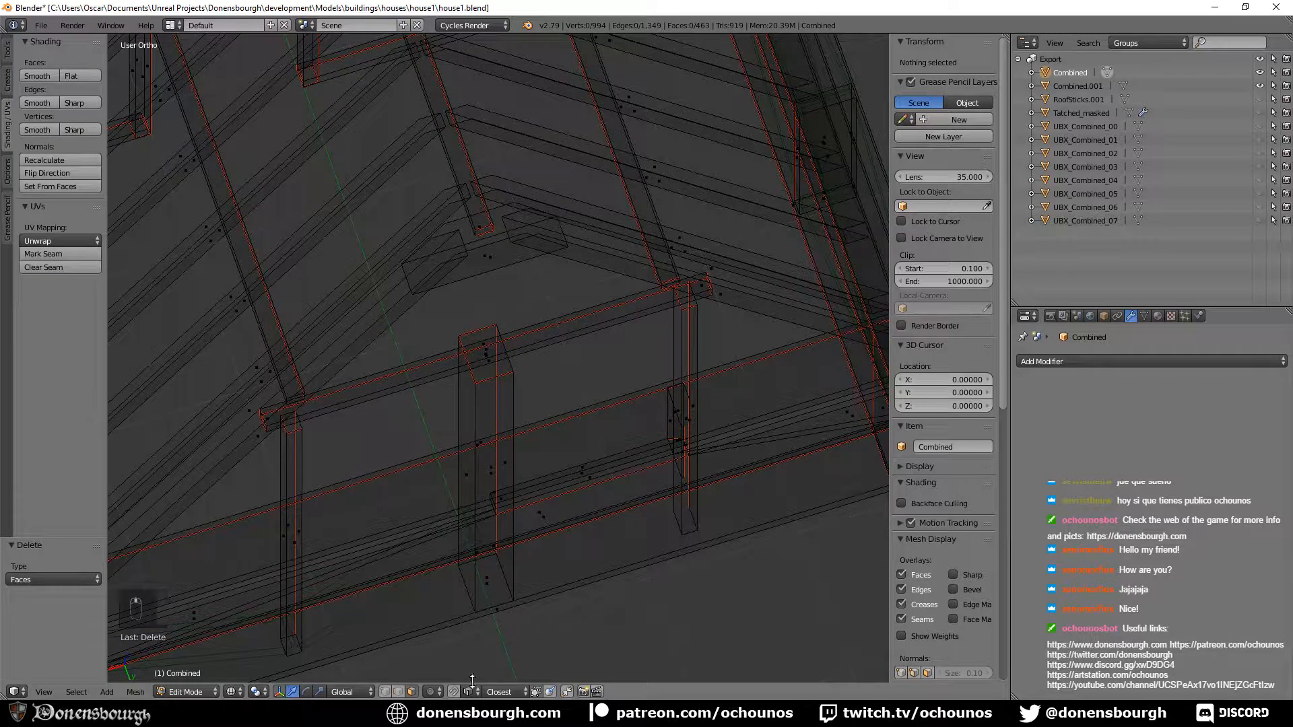
click(398, 692)
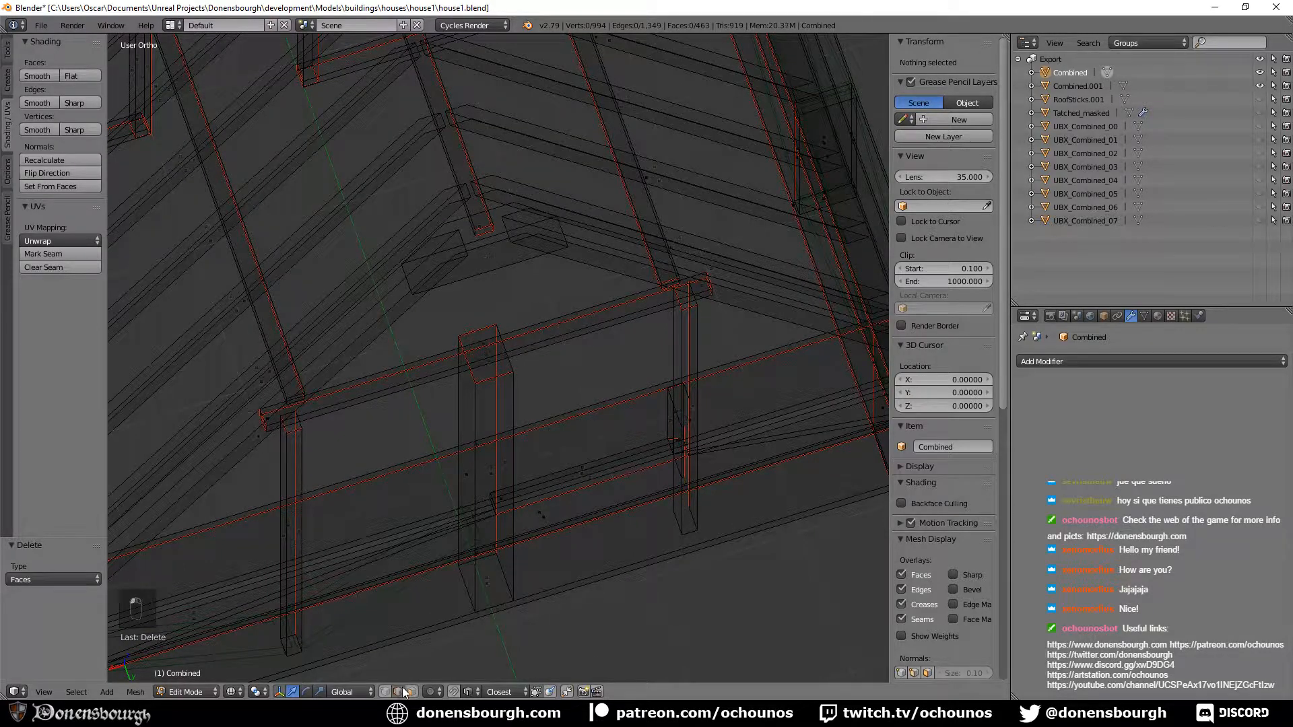
right_click(675, 485)
shift+right_click(687, 478)
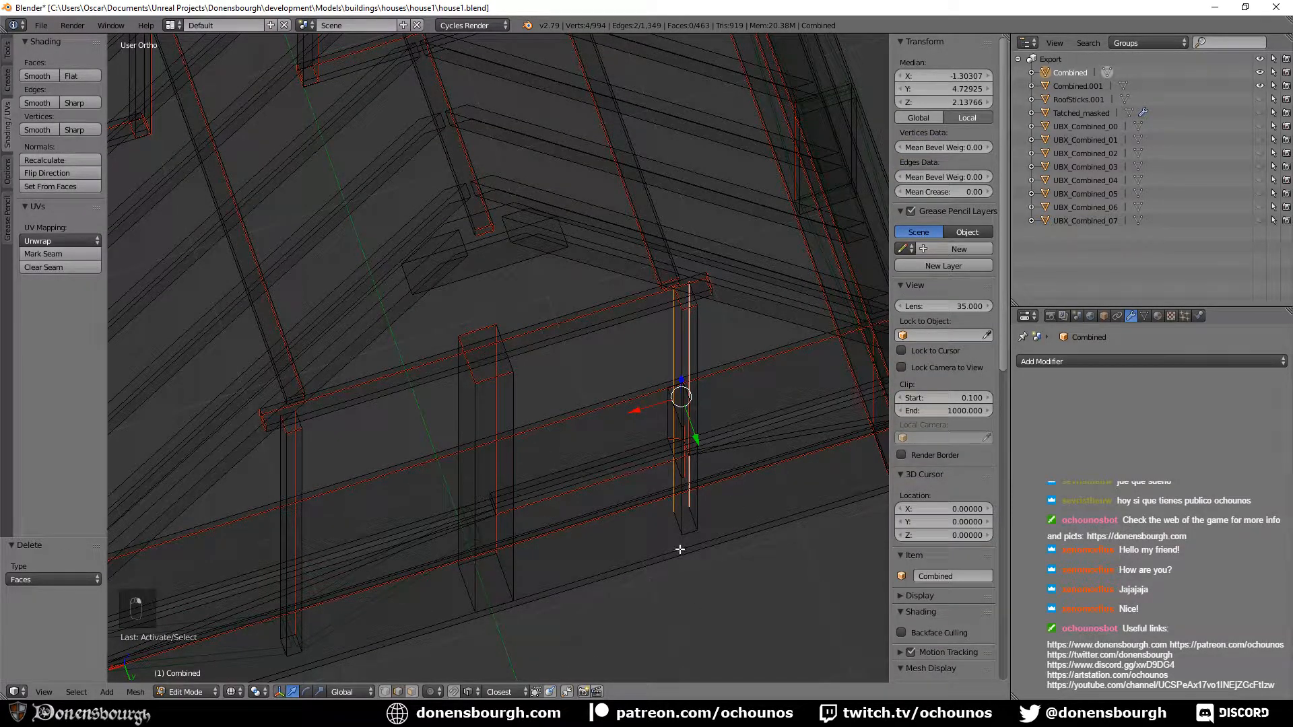
key(f)
shift+middle_drag(551, 545, 576, 483)
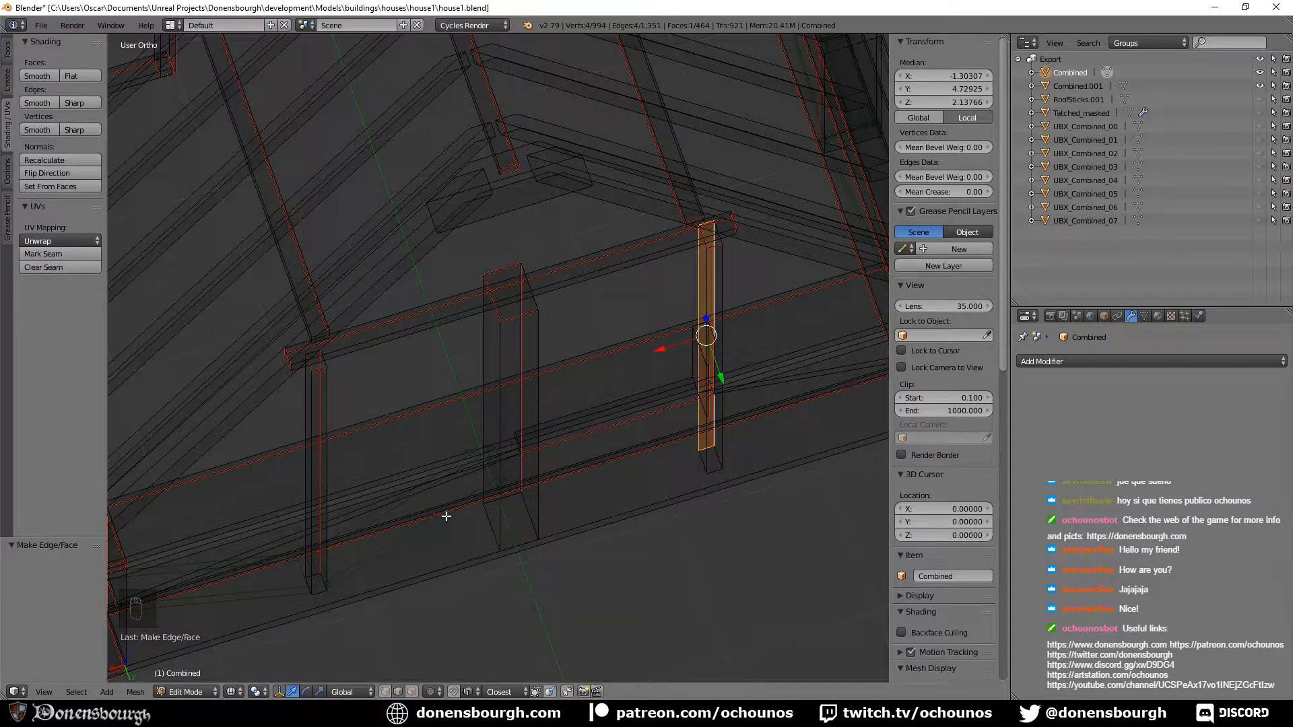
Switch to Unreal Engine, reimport the house1 static mesh and return to Blender.
key(alt+Tab)
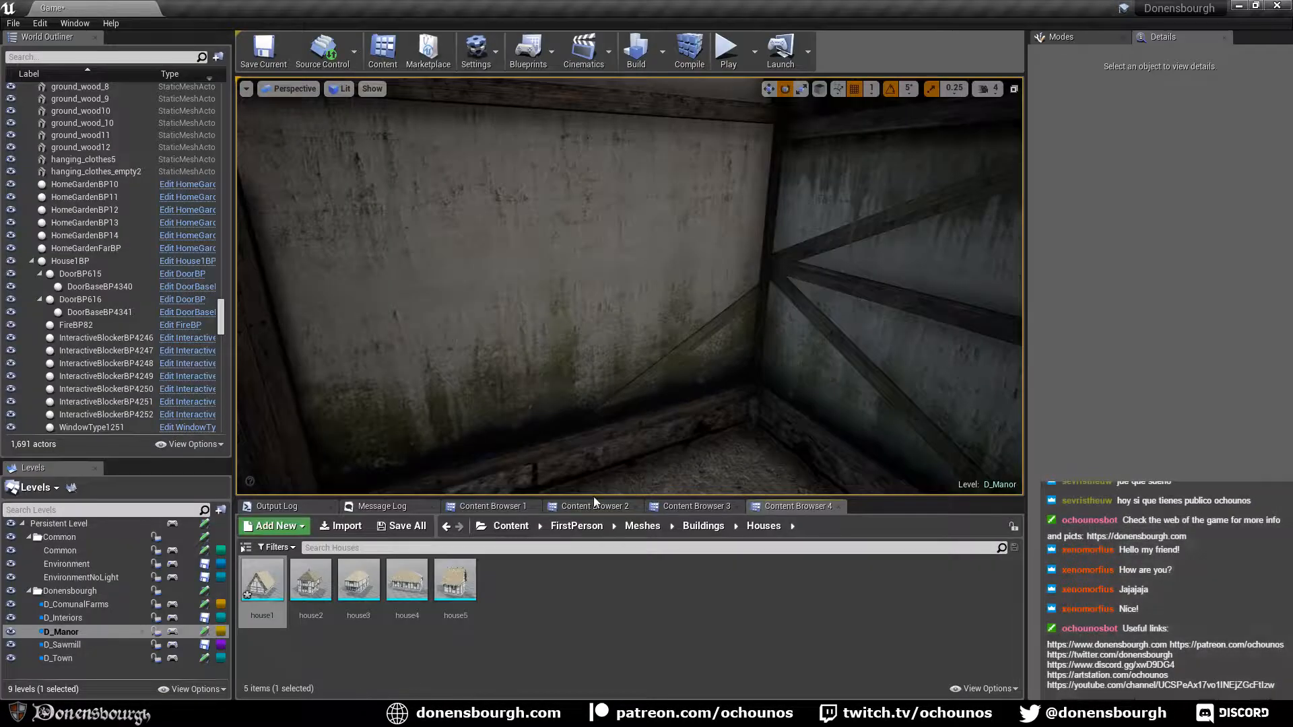
right_click(267, 612)
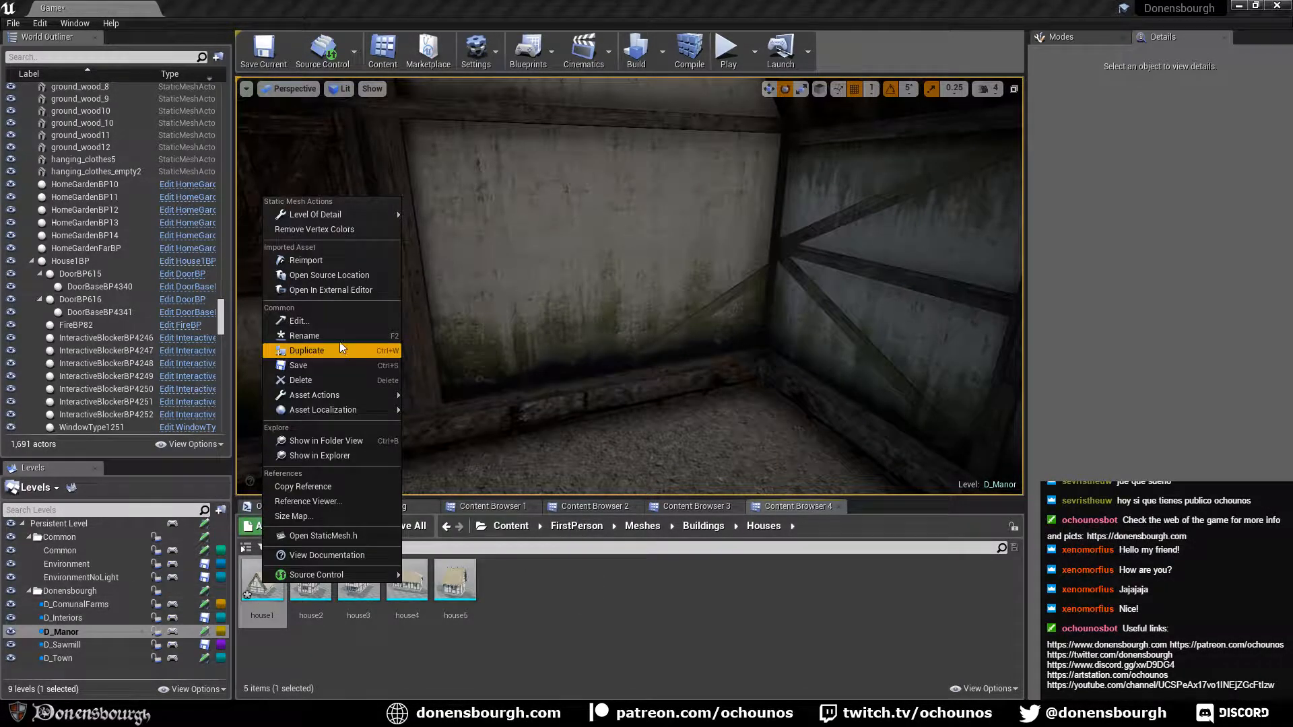
click(322, 259)
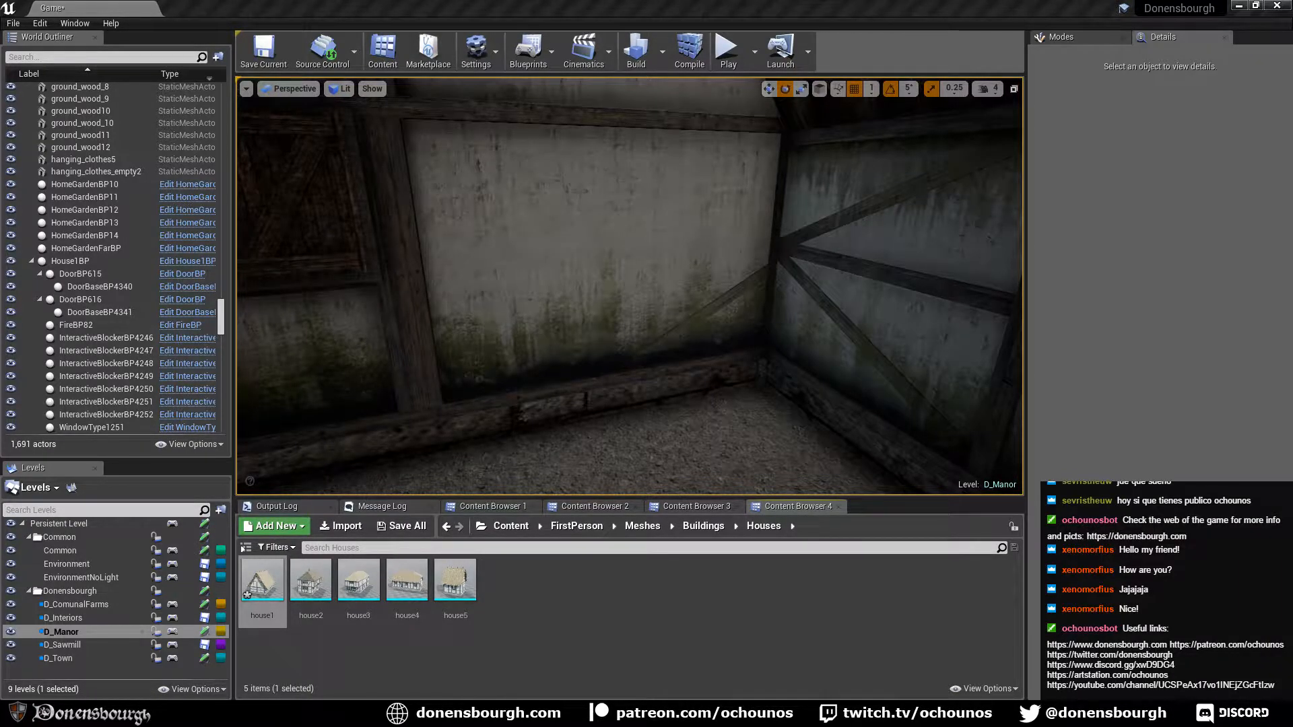
key(alt+Tab)
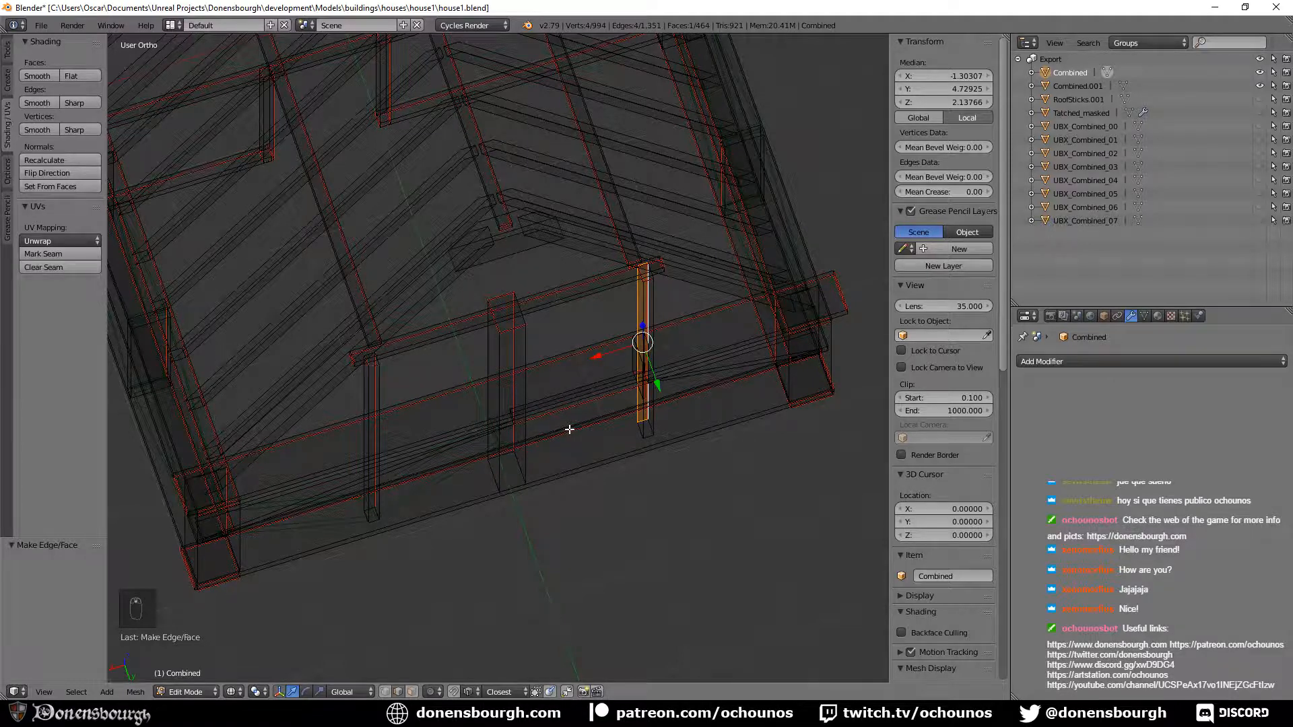
Toggle the visibility of the Walls object and view the house model in wireframe.
middle_drag(570, 429, 415, 696)
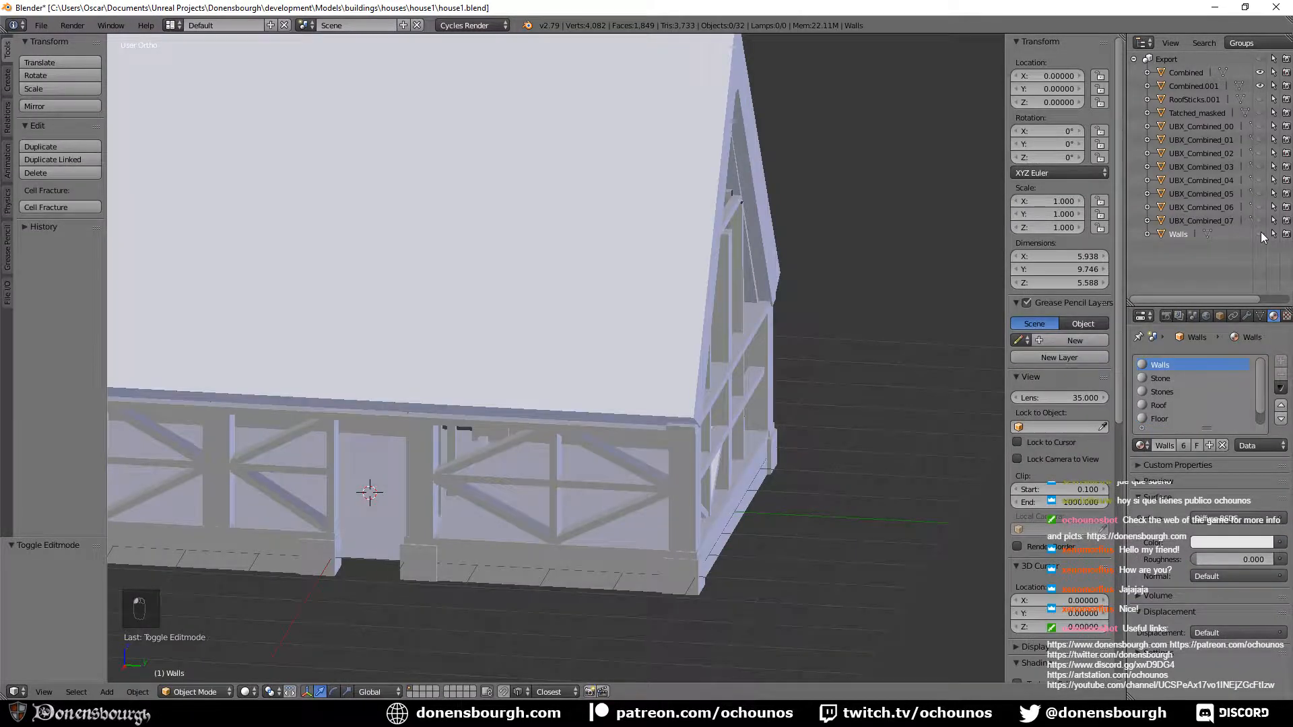
click(1260, 234)
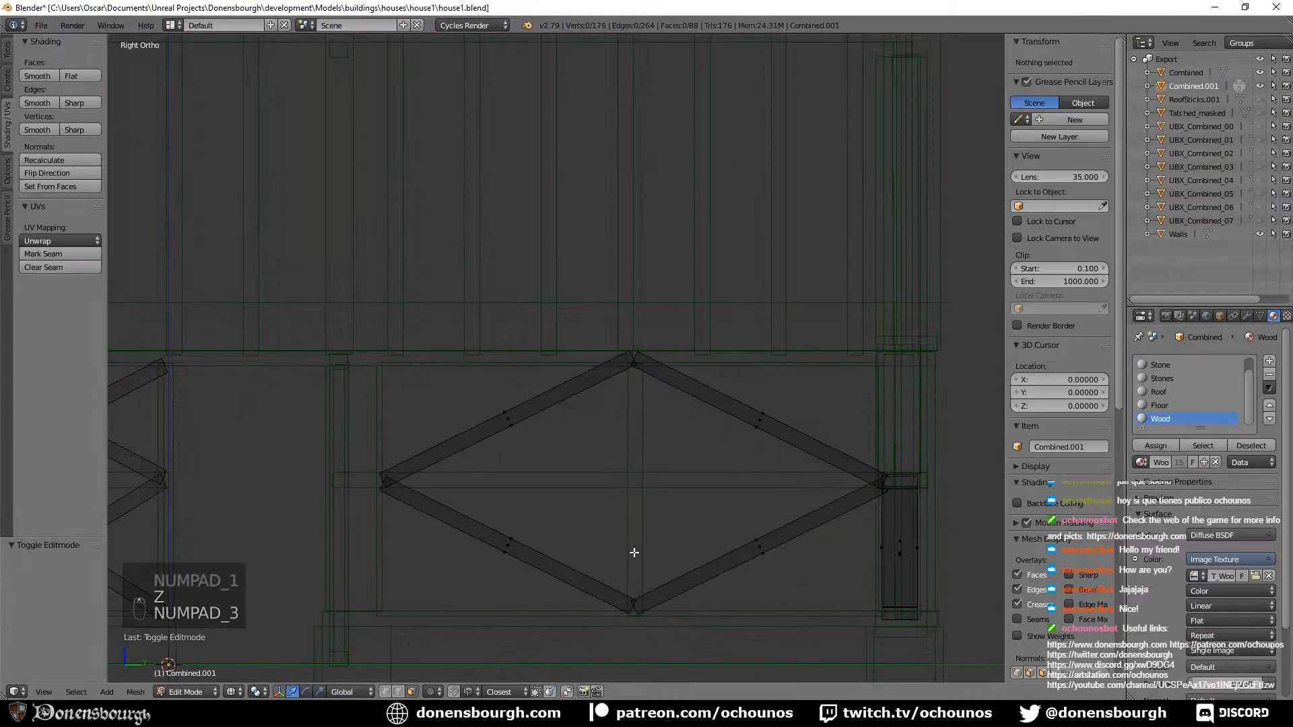
key(z)
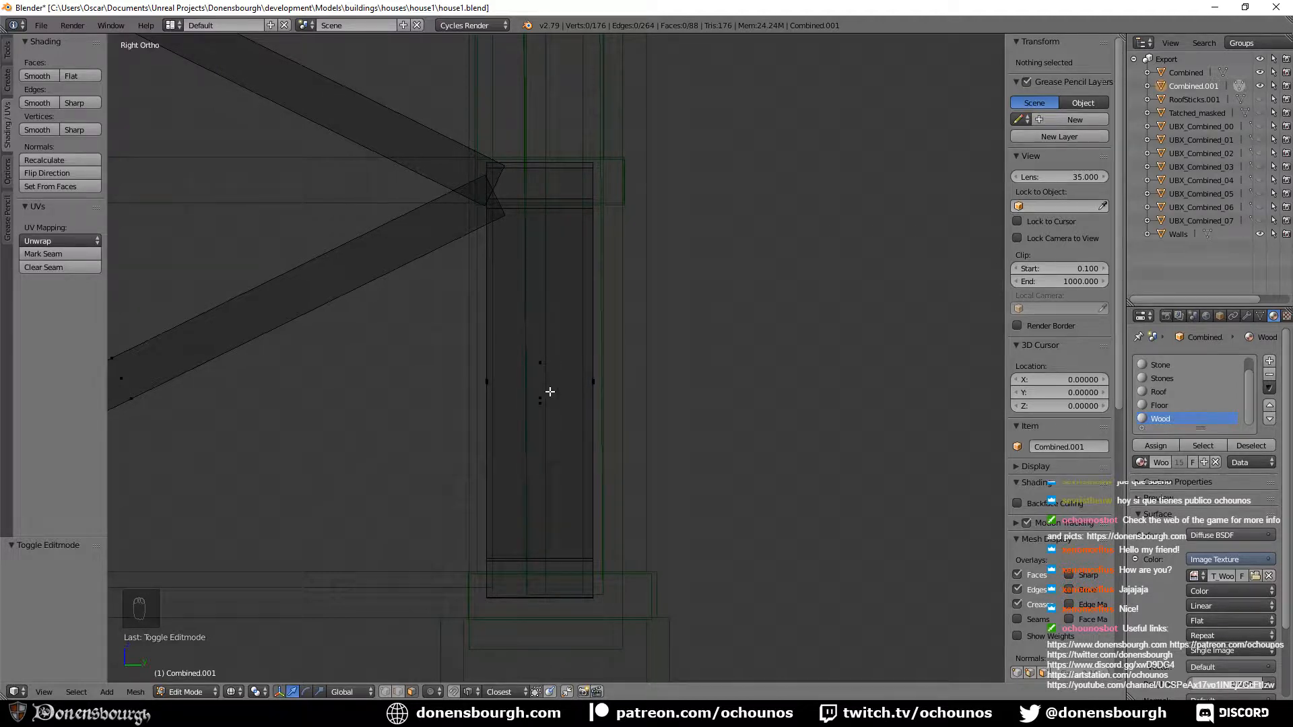
Leave the Combined.001 brace mesh and open the Combined house mesh for editing.
middle_drag(548, 390, 704, 470)
key(Tab)
right_click(701, 385)
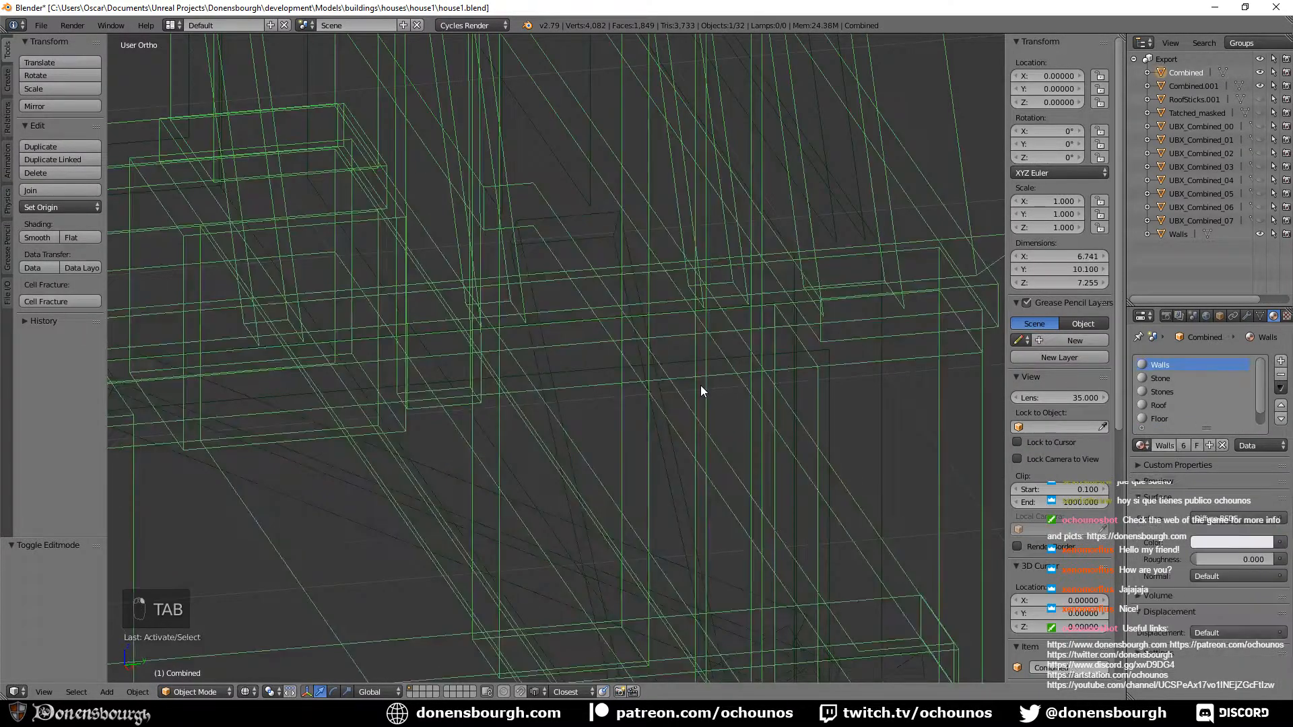
key(Tab)
scroll(701, 385, down, 1)
middle_drag(701, 385, 701, 438)
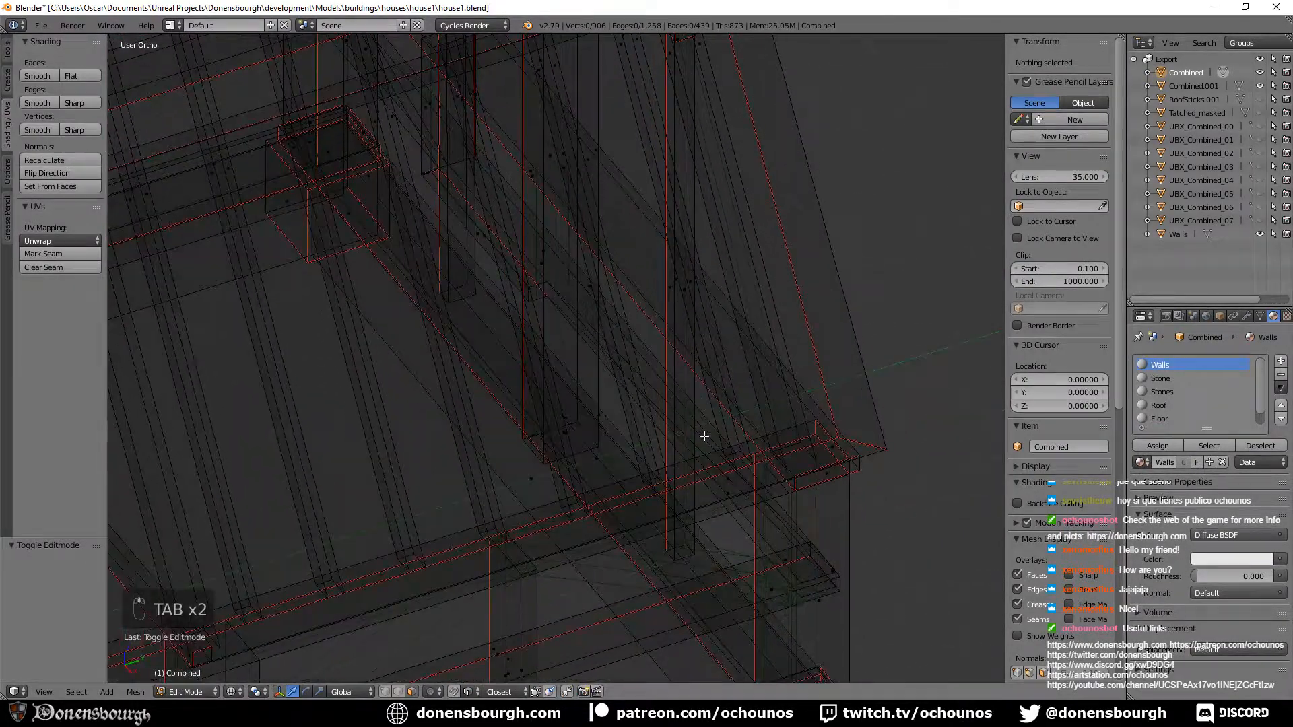
Flatten the inner long faces of the two outer gable posts together onto one plane by scaling them to 0 along Y.
right_click(670, 289)
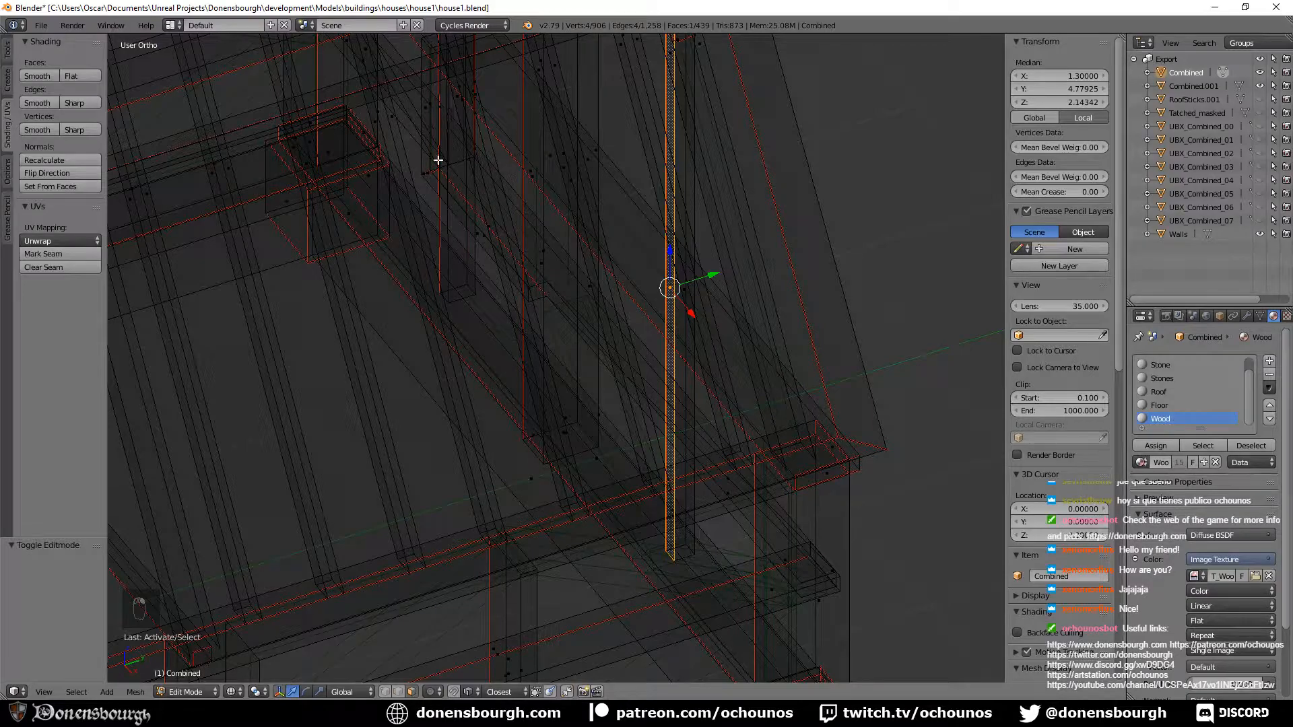
middle_drag(433, 161, 539, 378)
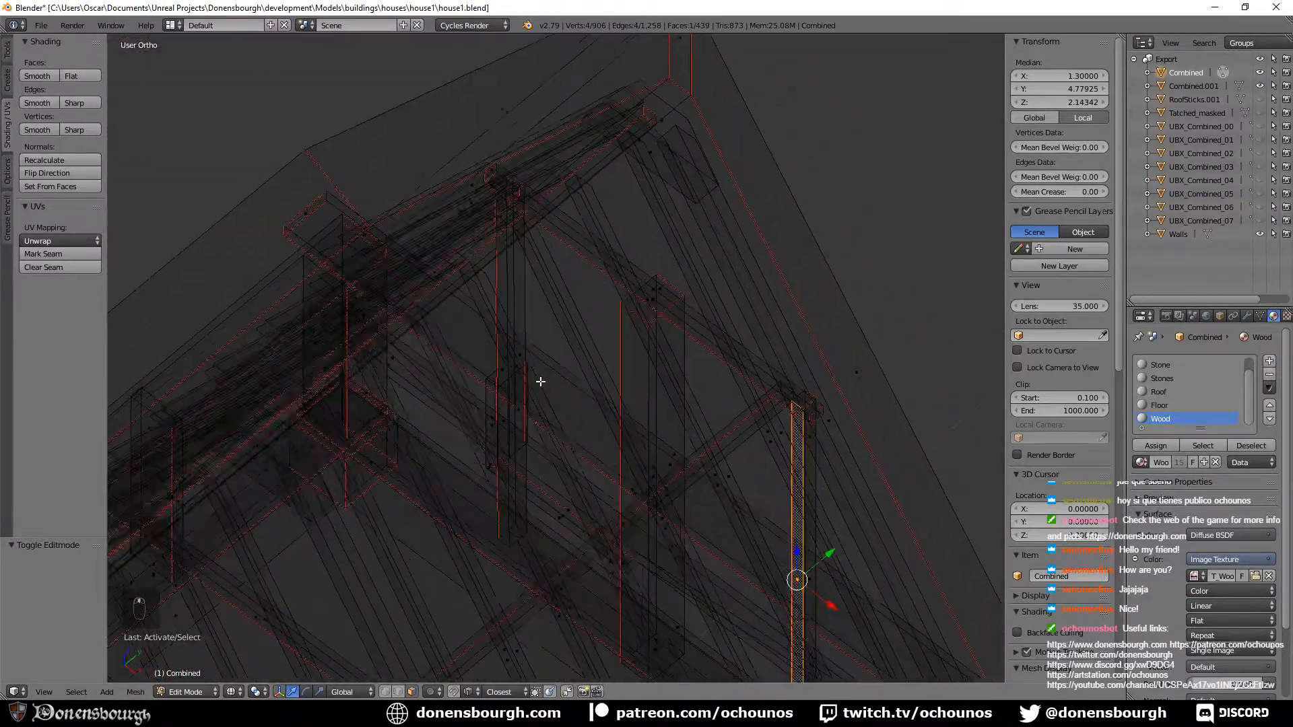
shift+right_click(508, 357)
shift+right_click(507, 363)
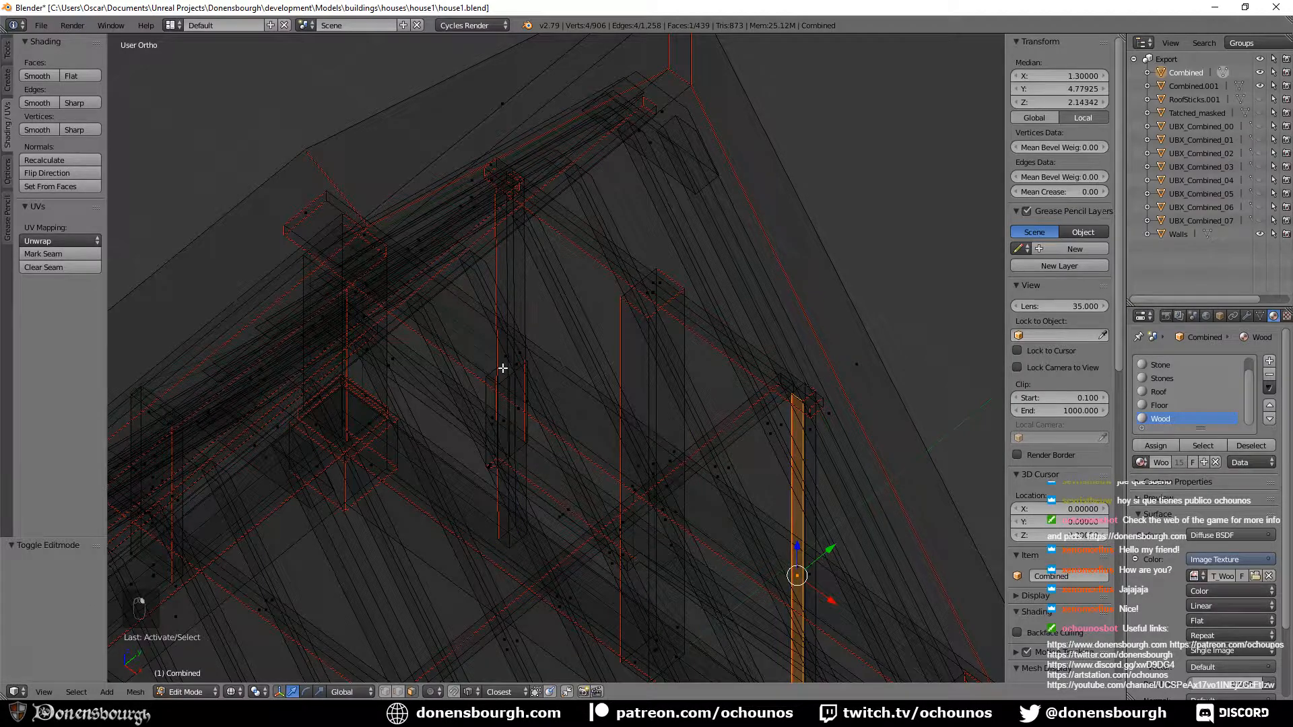
shift+right_click(502, 366)
key(KP_1)
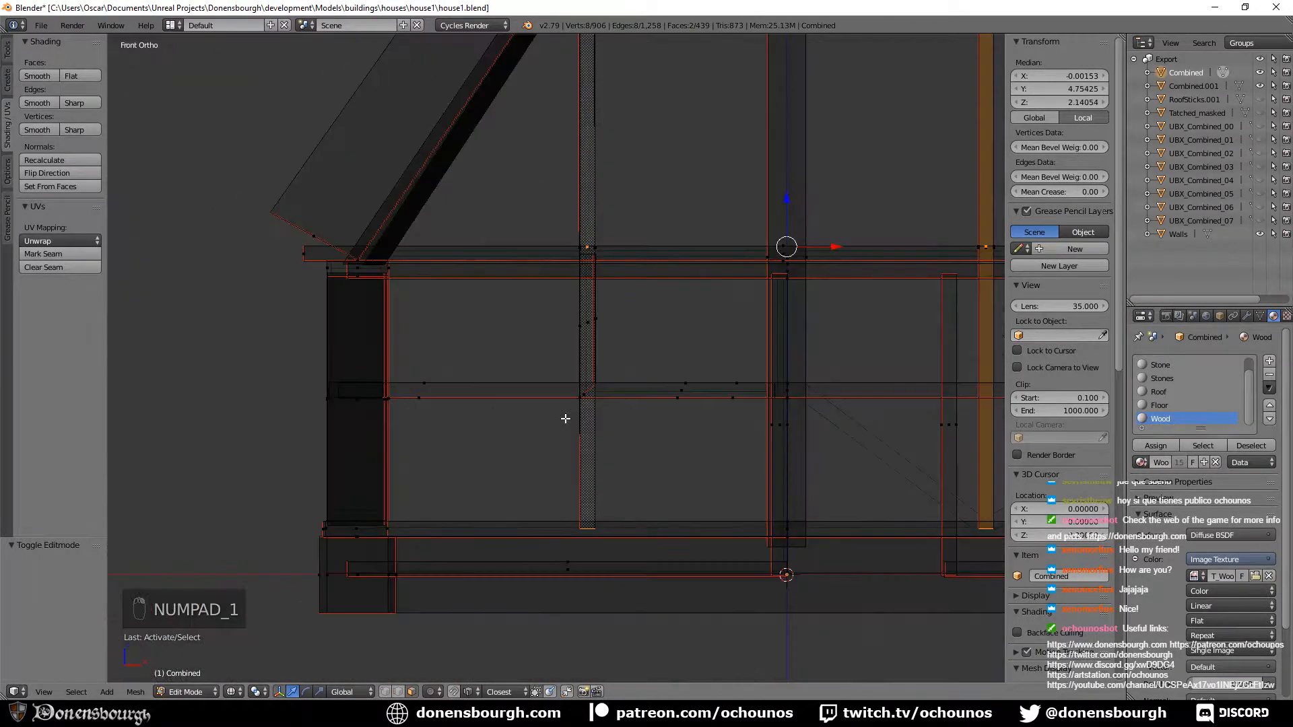
key(KP_3)
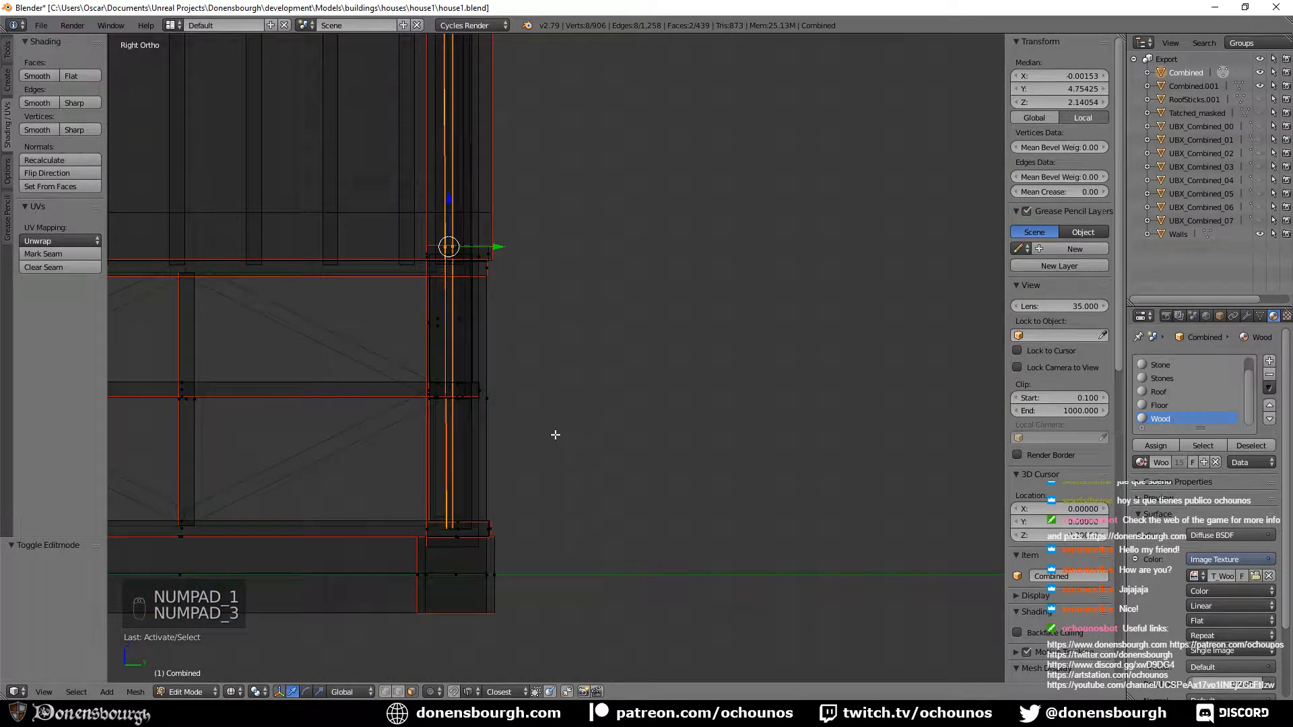
scroll(554, 433, up, 4)
shift+middle_drag(450, 563, 671, 205)
scroll(671, 206, up, 4)
shift+middle_drag(670, 162, 702, 335)
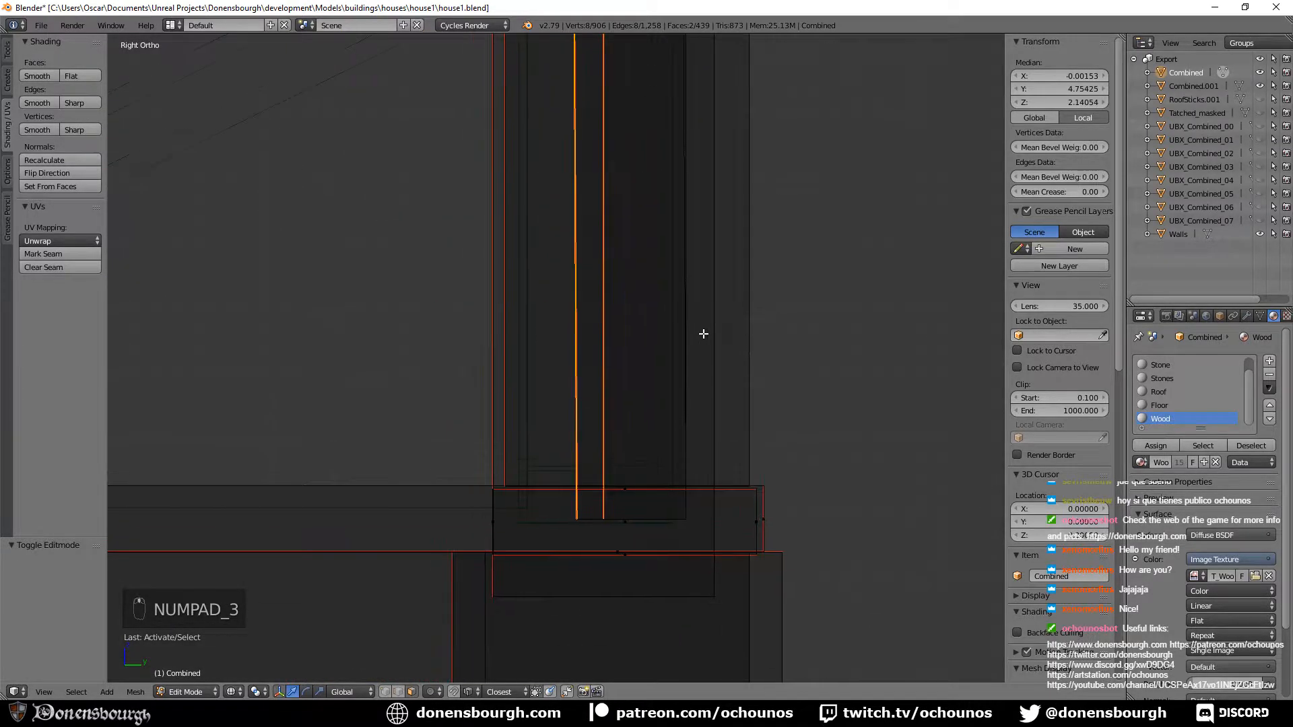
scroll(684, 210, down, 3)
shift+middle_drag(684, 211, 625, 328)
scroll(600, 240, down, 3)
shift+middle_drag(600, 240, 598, 277)
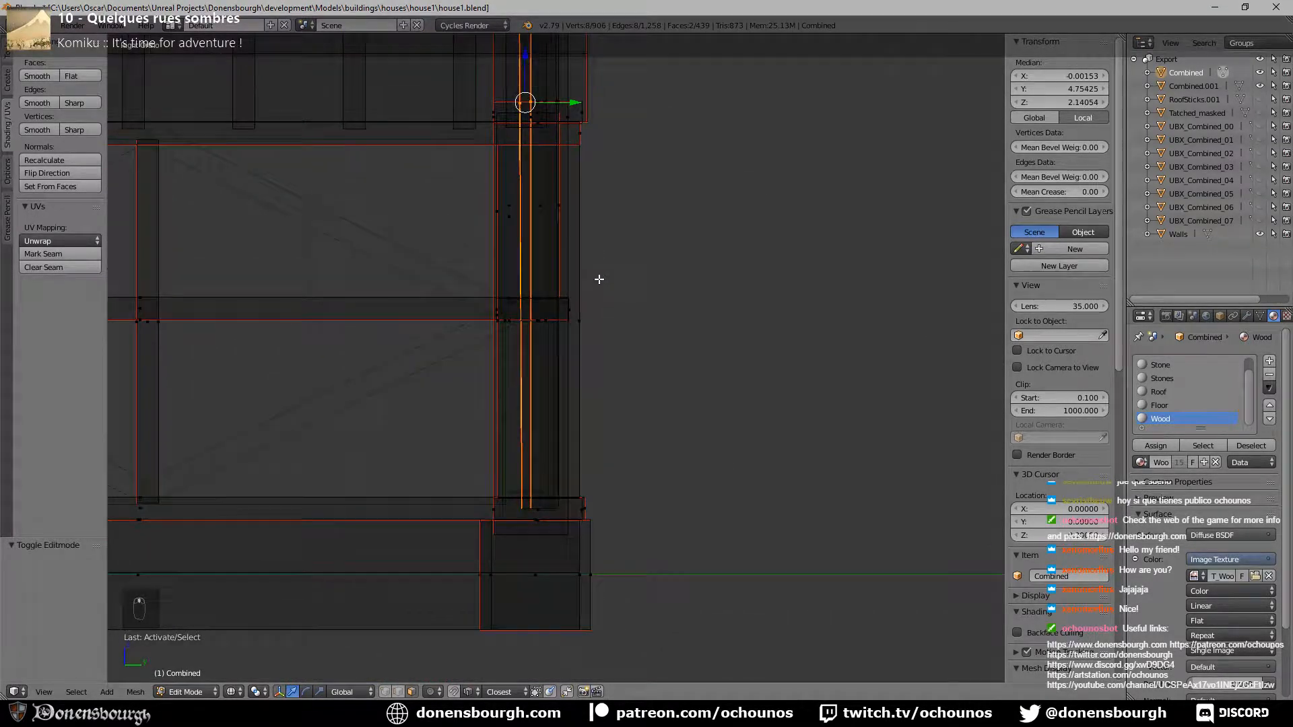
key(s)
key(y)
key(0)
key(Return)
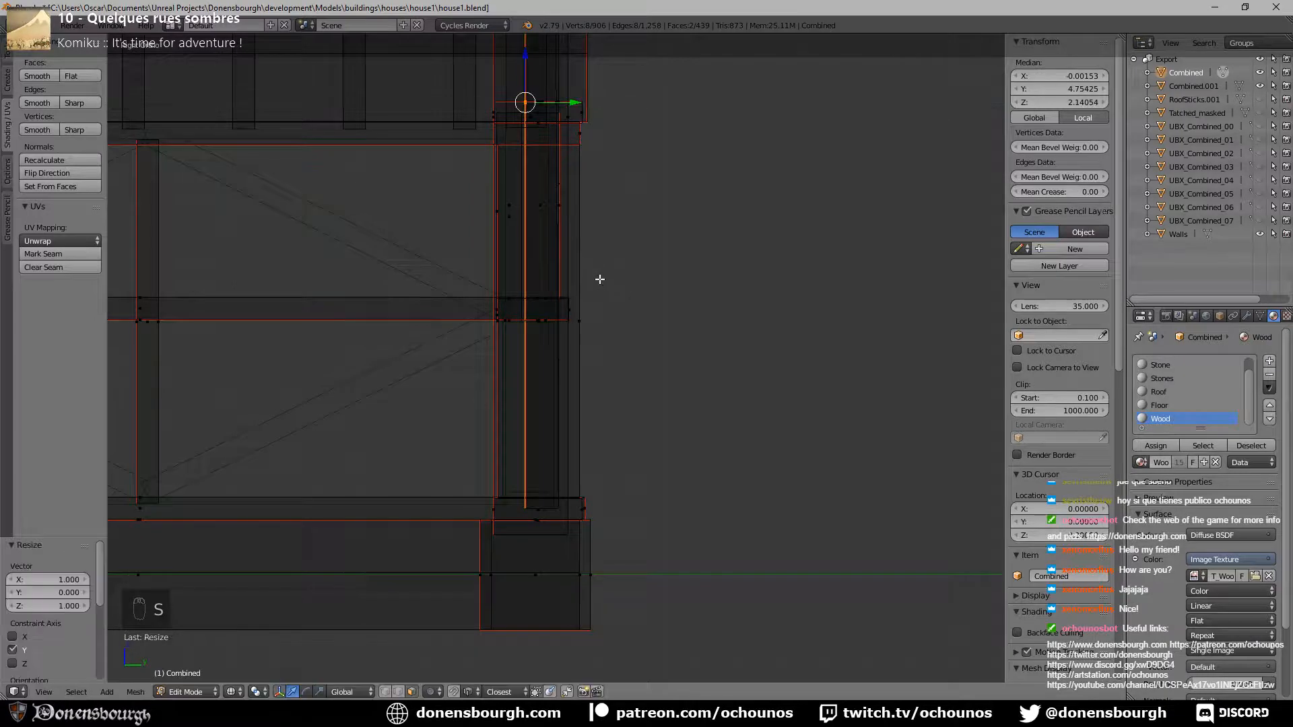
Move the flattened post faces along Y by about -0.082 and a further -0.035, deepening both posts towards the house interior.
drag(575, 101, 556, 103)
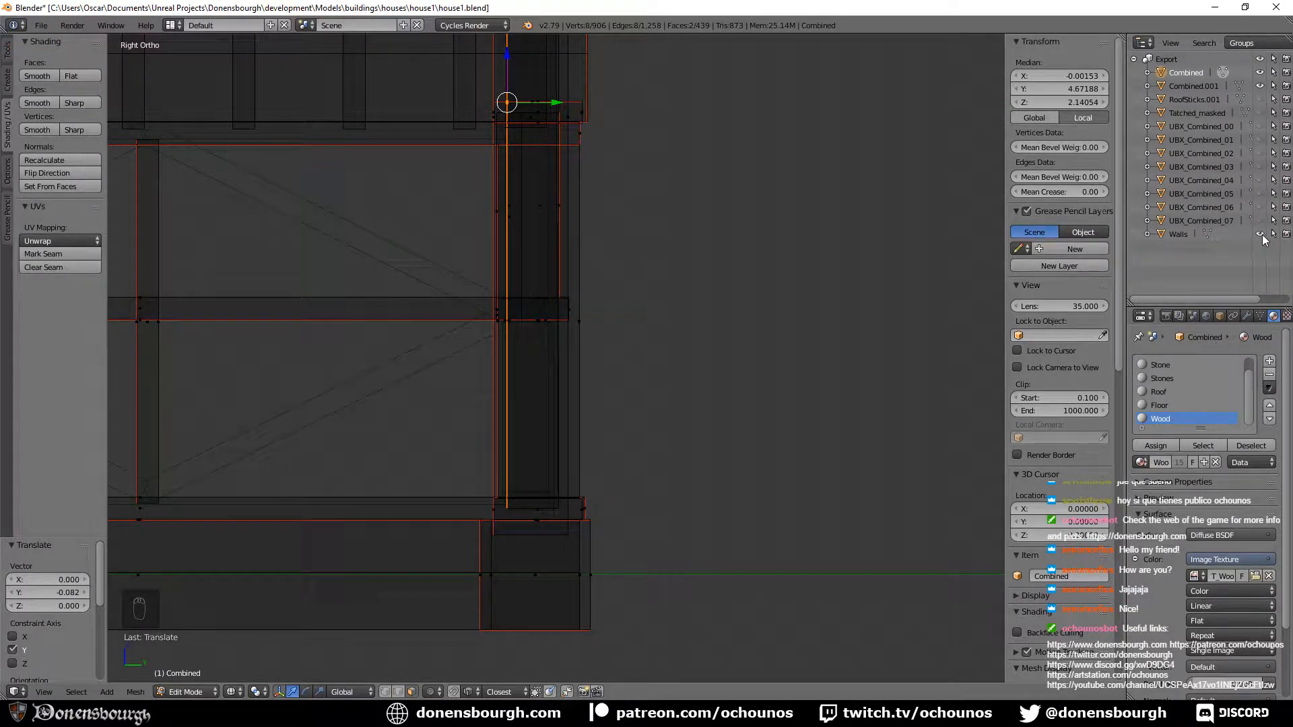
scroll(454, 503, up, 6)
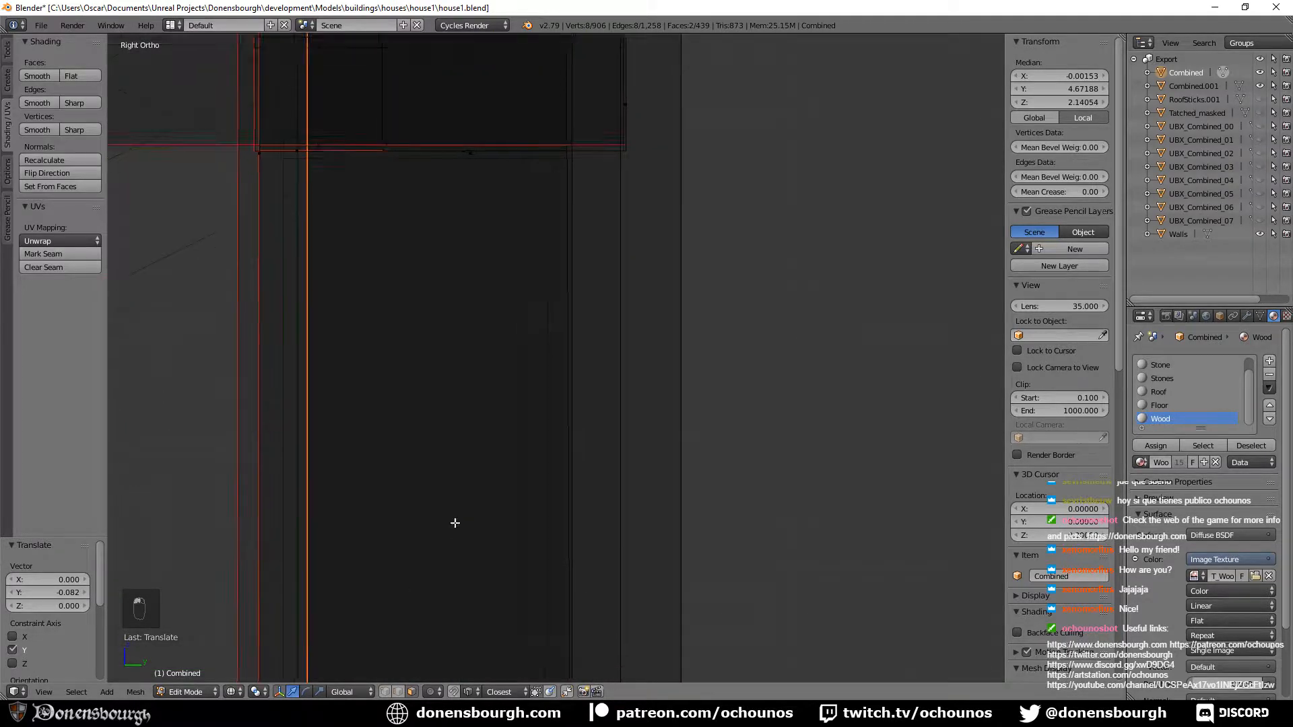
shift+middle_drag(533, 311, 529, 311)
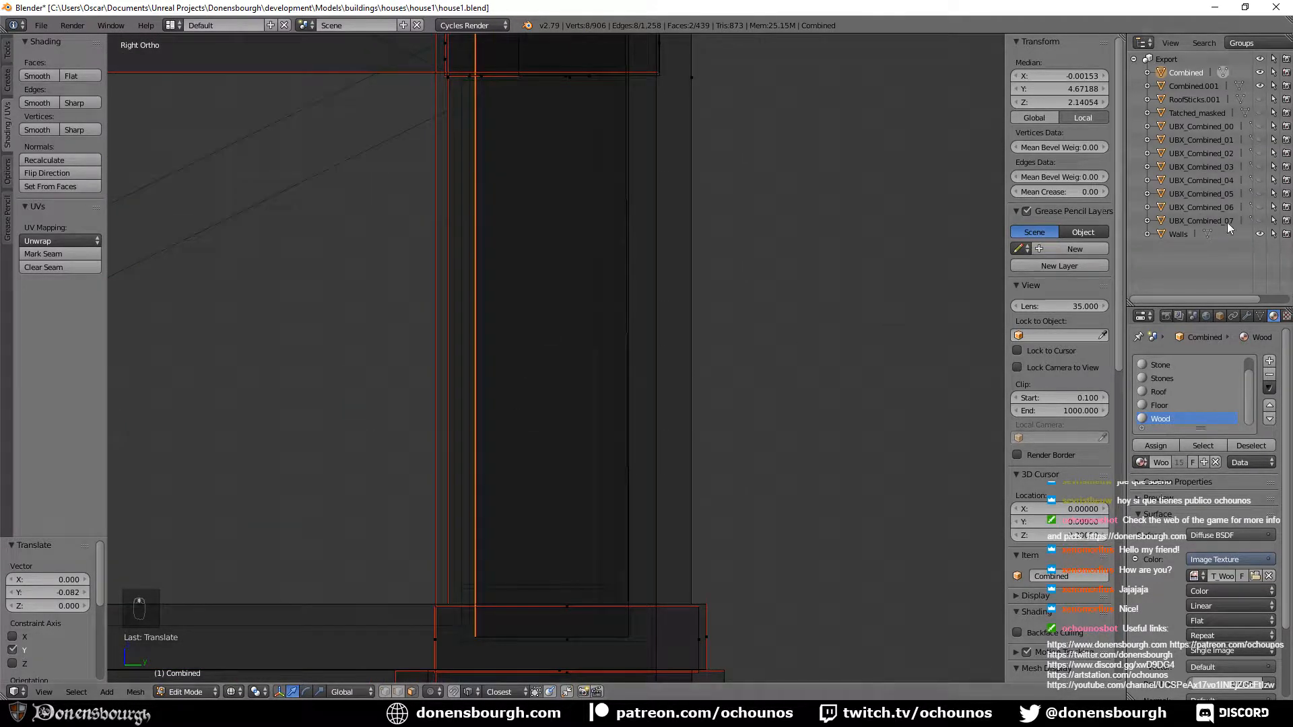
click(1261, 234)
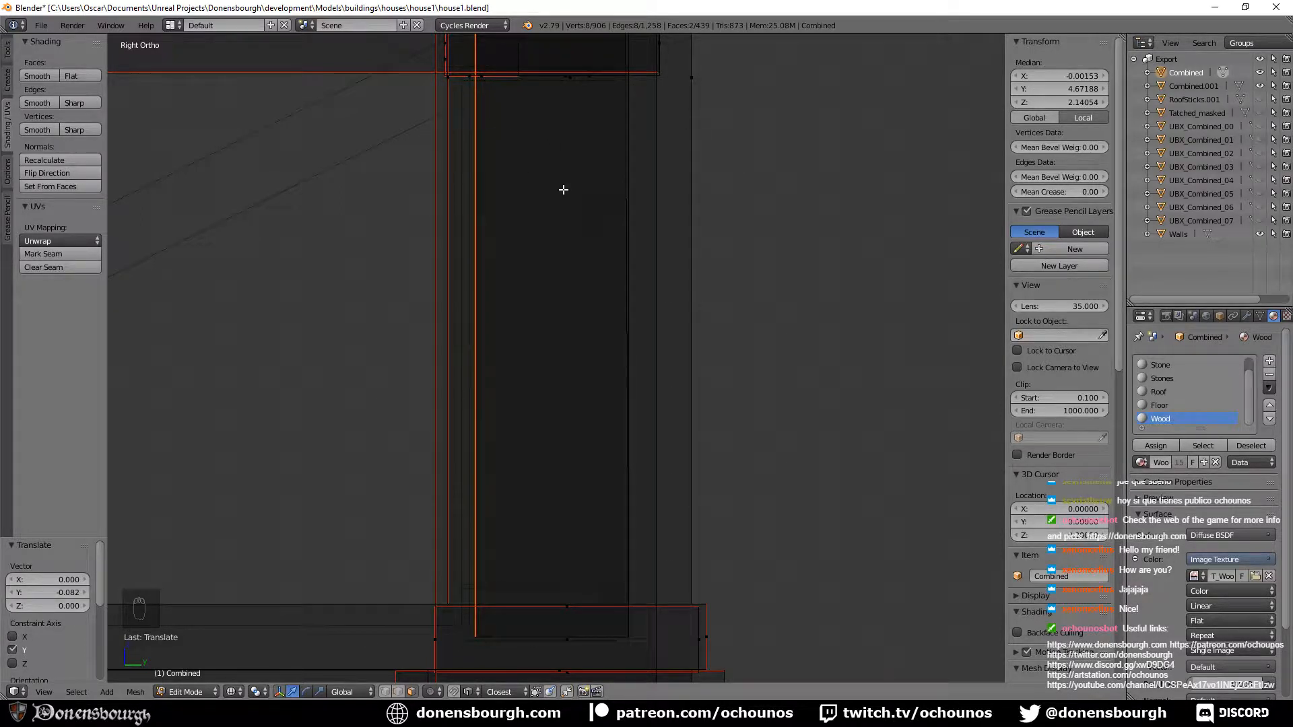
key(g)
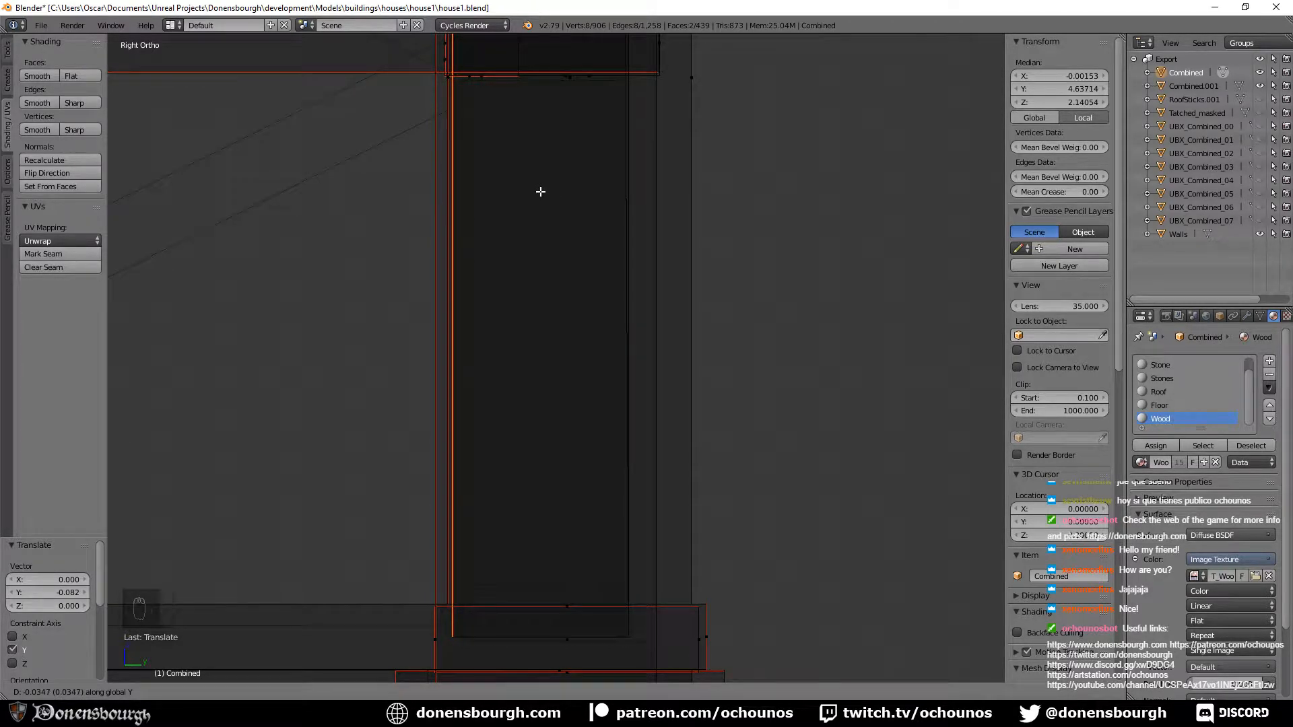
click(541, 193)
scroll(540, 193, down, 7)
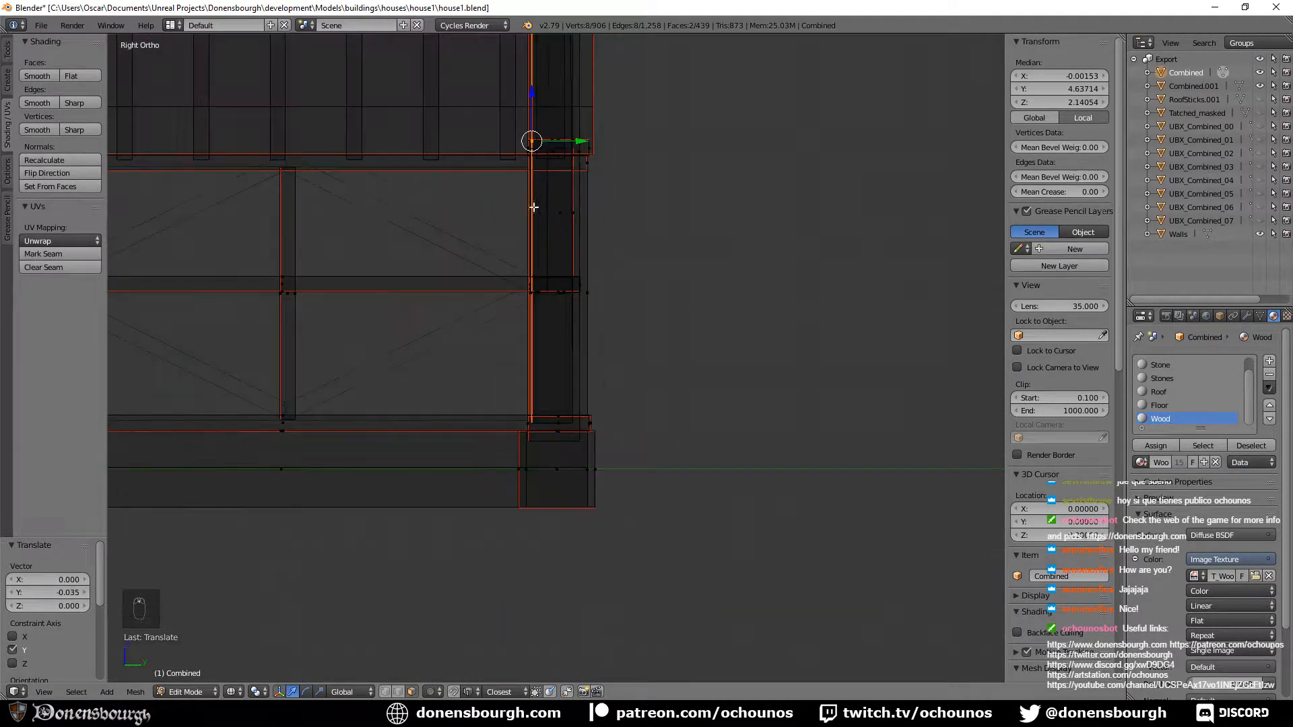
mouse_move(534, 207)
middle_down()
mouse_move(572, 314)
mouse_move(635, 323)
mouse_move(559, 326)
mouse_move(572, 290)
middle_up()
key(z)
scroll(569, 274, down, 4)
scroll(557, 333, up, 5)
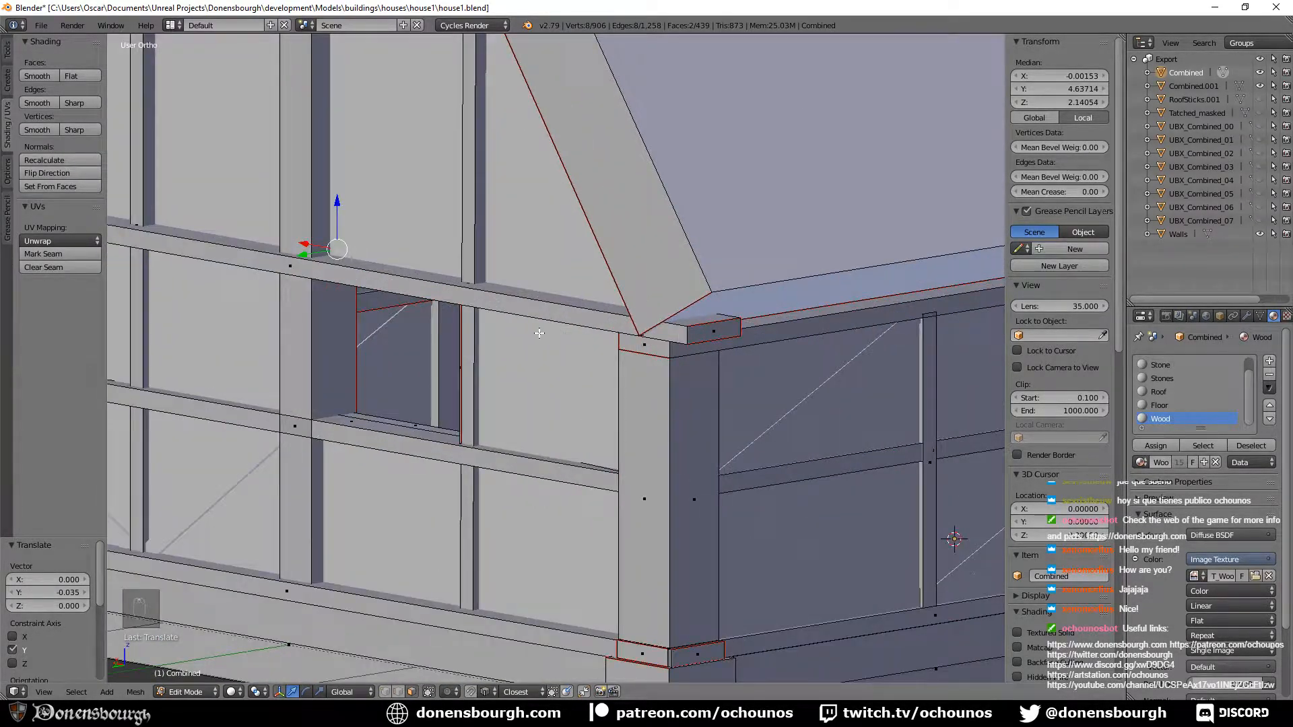
scroll(529, 334, down, 6)
middle_drag(527, 334, 602, 362)
right_click(625, 342)
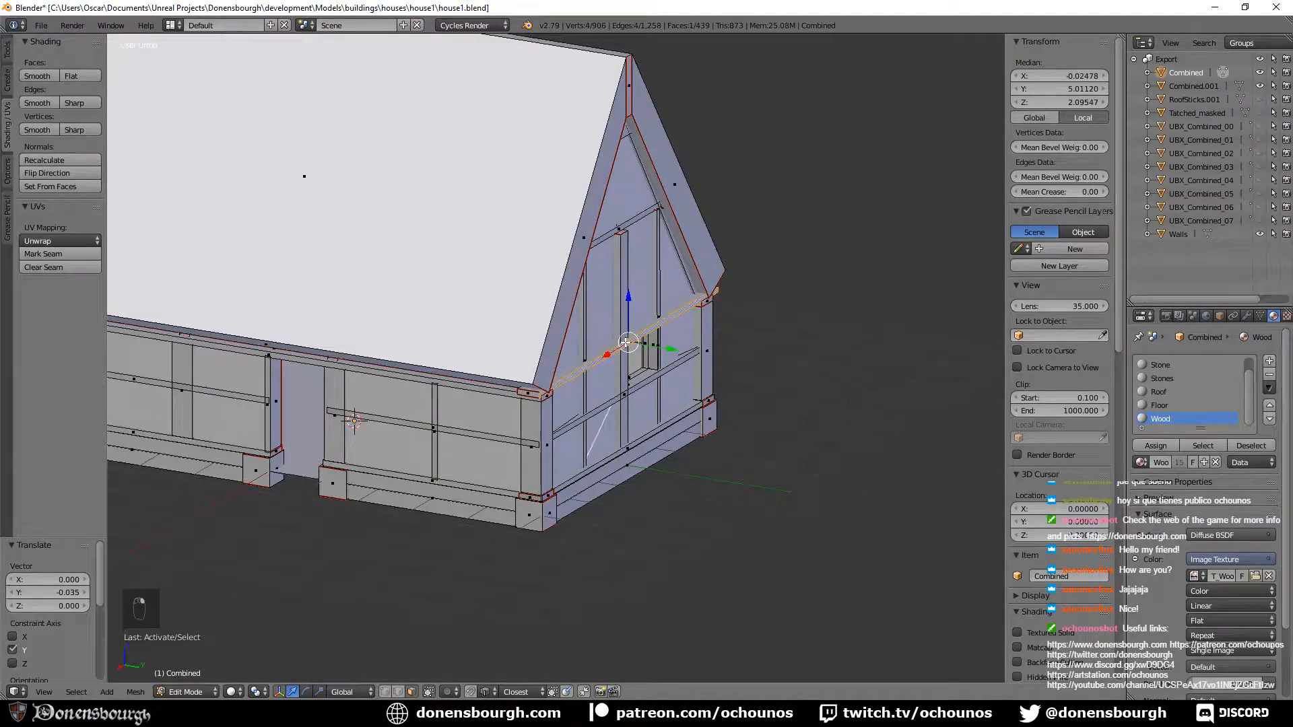
key(z)
scroll(615, 362, up, 8)
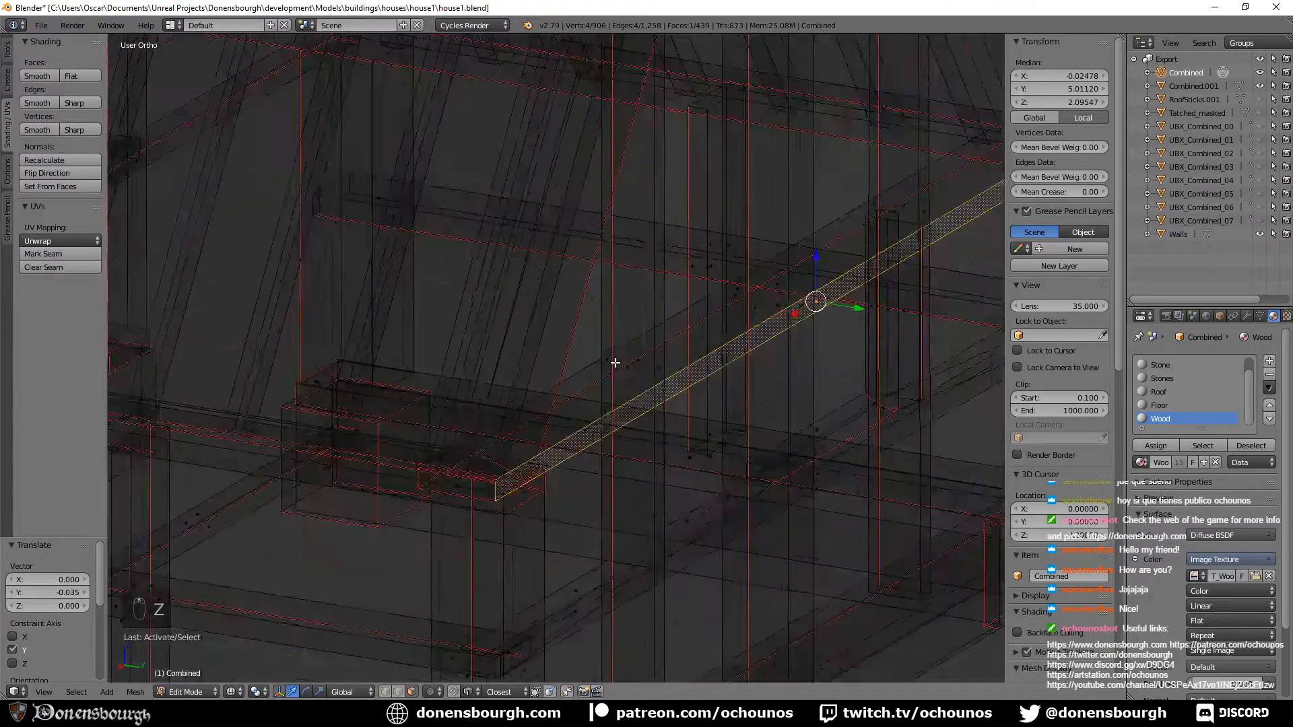
right_click(772, 280)
right_click(824, 275)
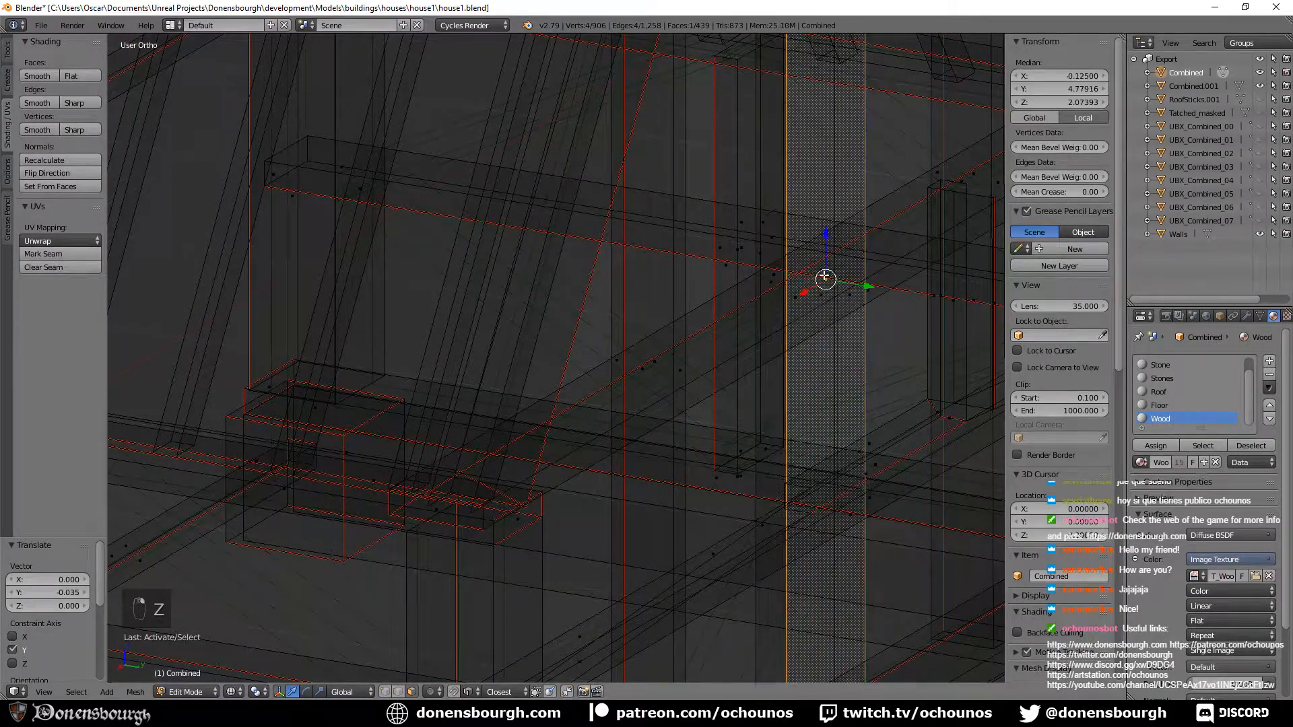
right_click(841, 293)
alt+right_click(823, 322)
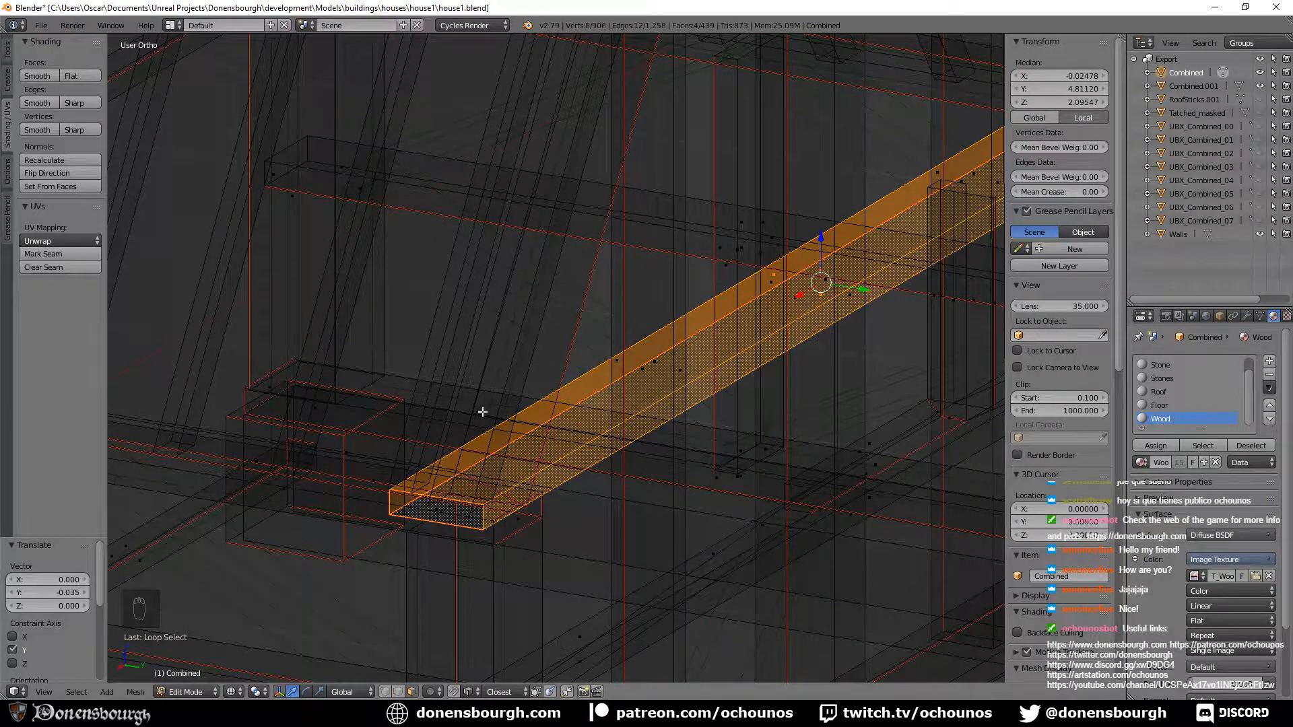
right_click(774, 275)
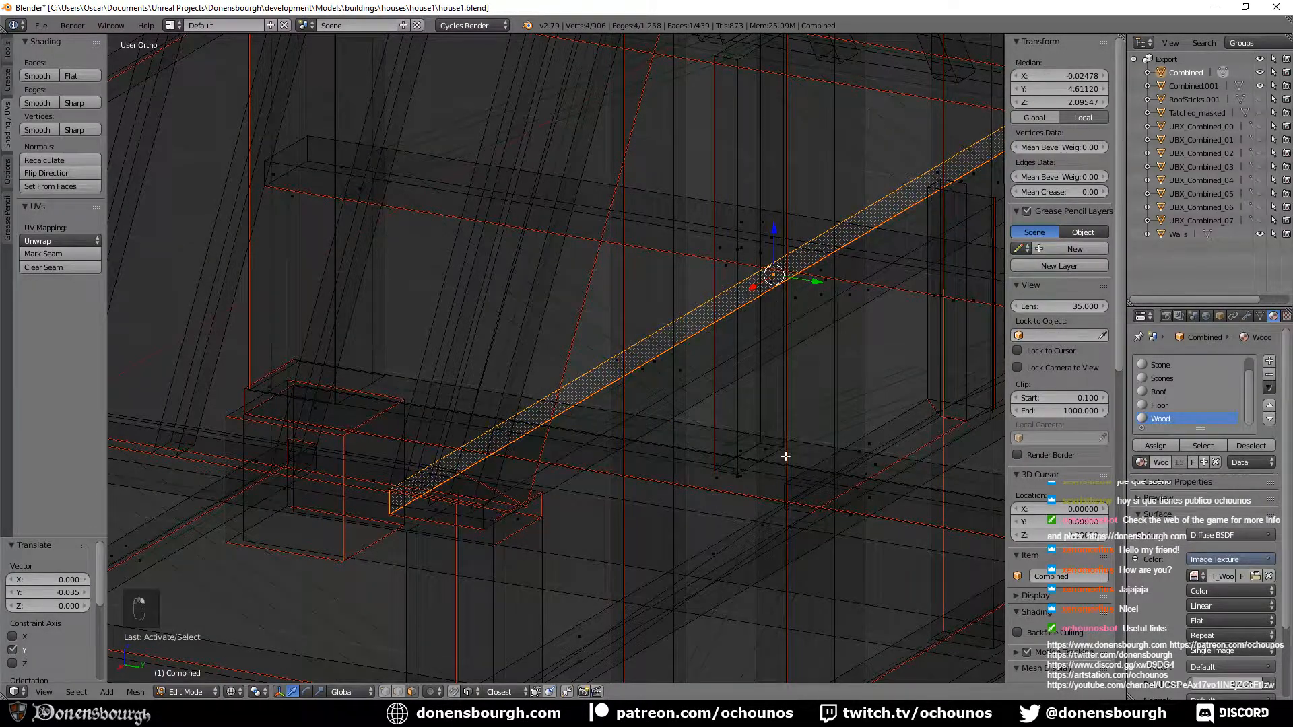
shift+middle_drag(786, 453, 652, 265)
alt+right_click(694, 351)
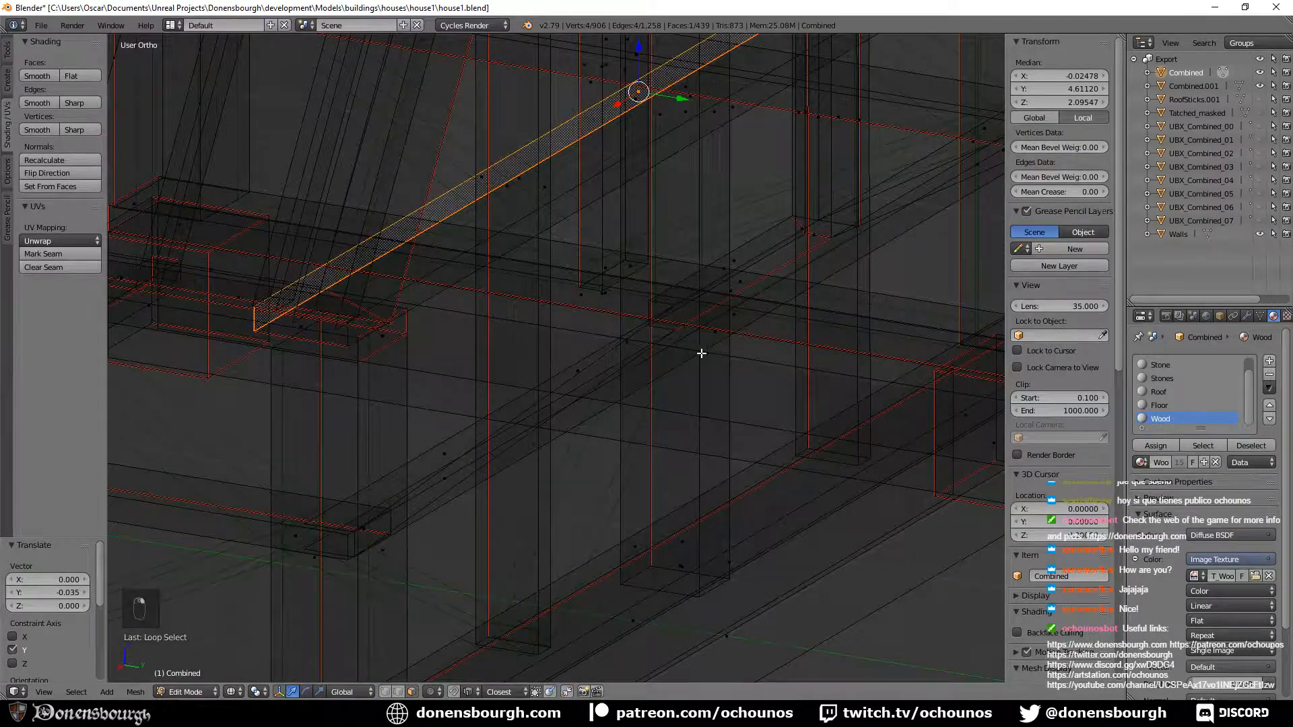
alt+shift+right_click(681, 367)
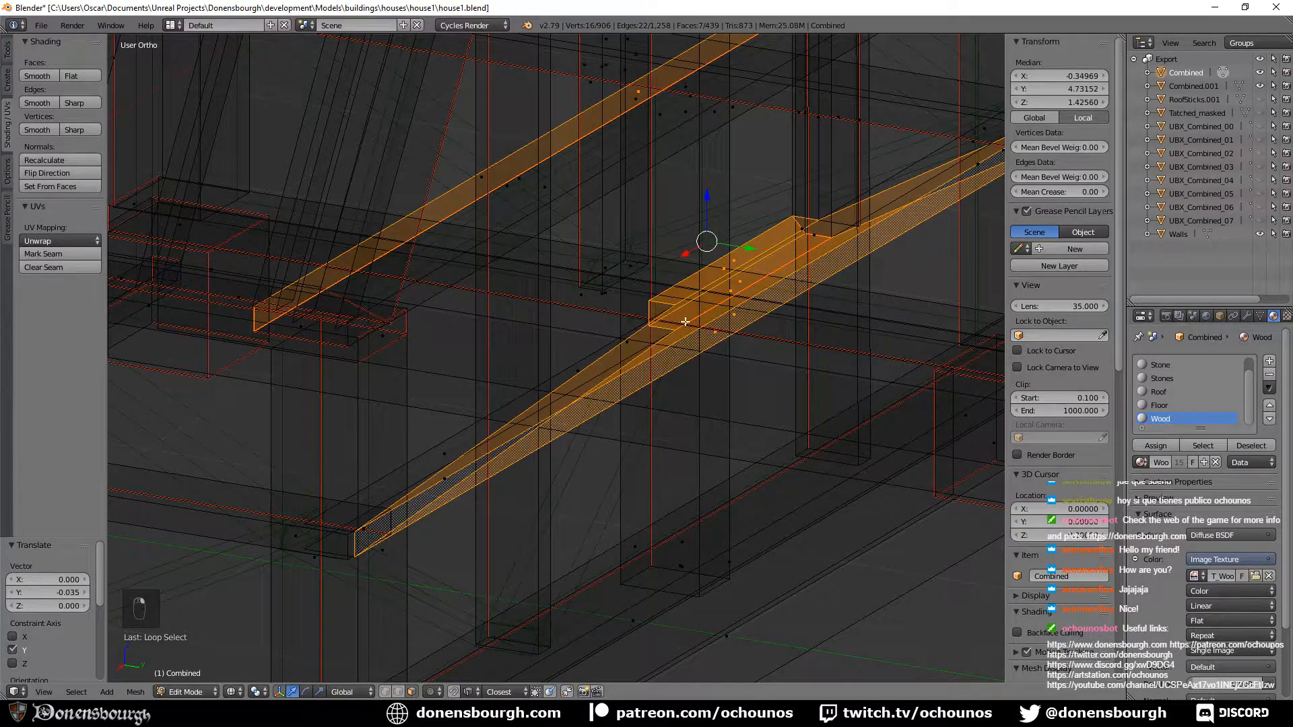
middle_drag(716, 313, 692, 336)
scroll(692, 336, down, 4)
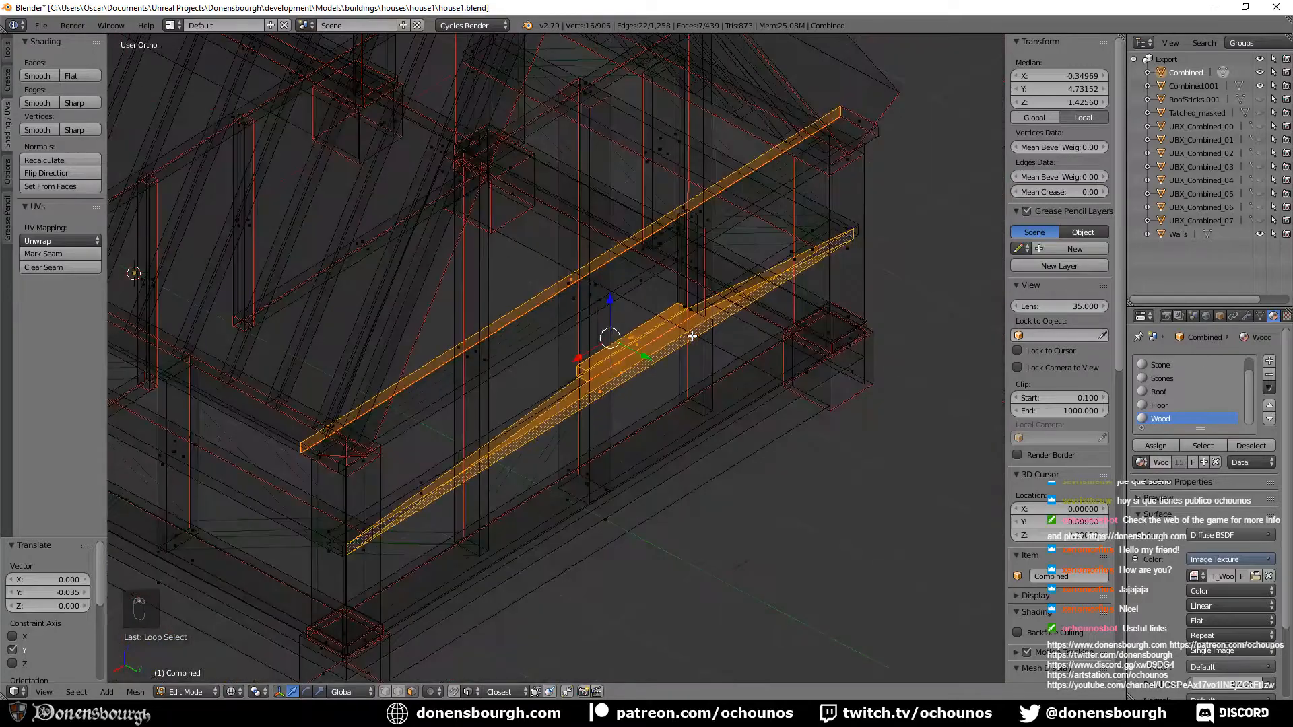
scroll(692, 336, down, 3)
key(z)
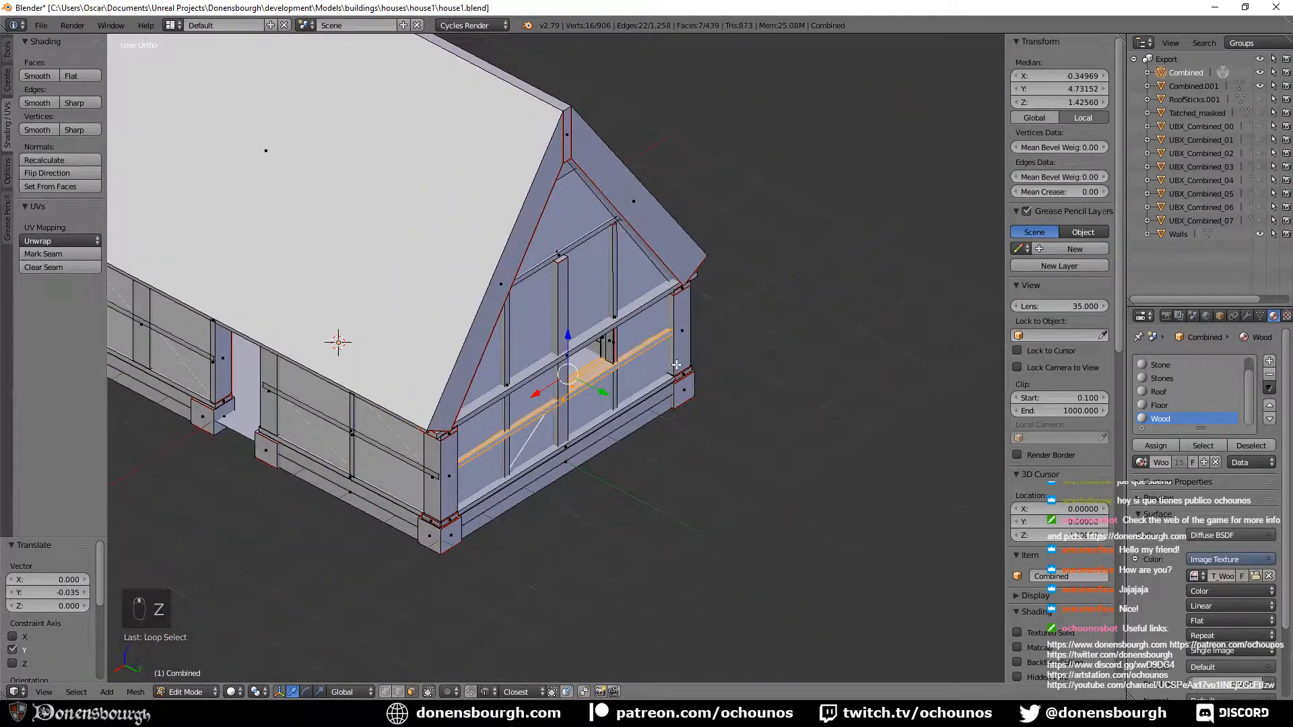
key(a)
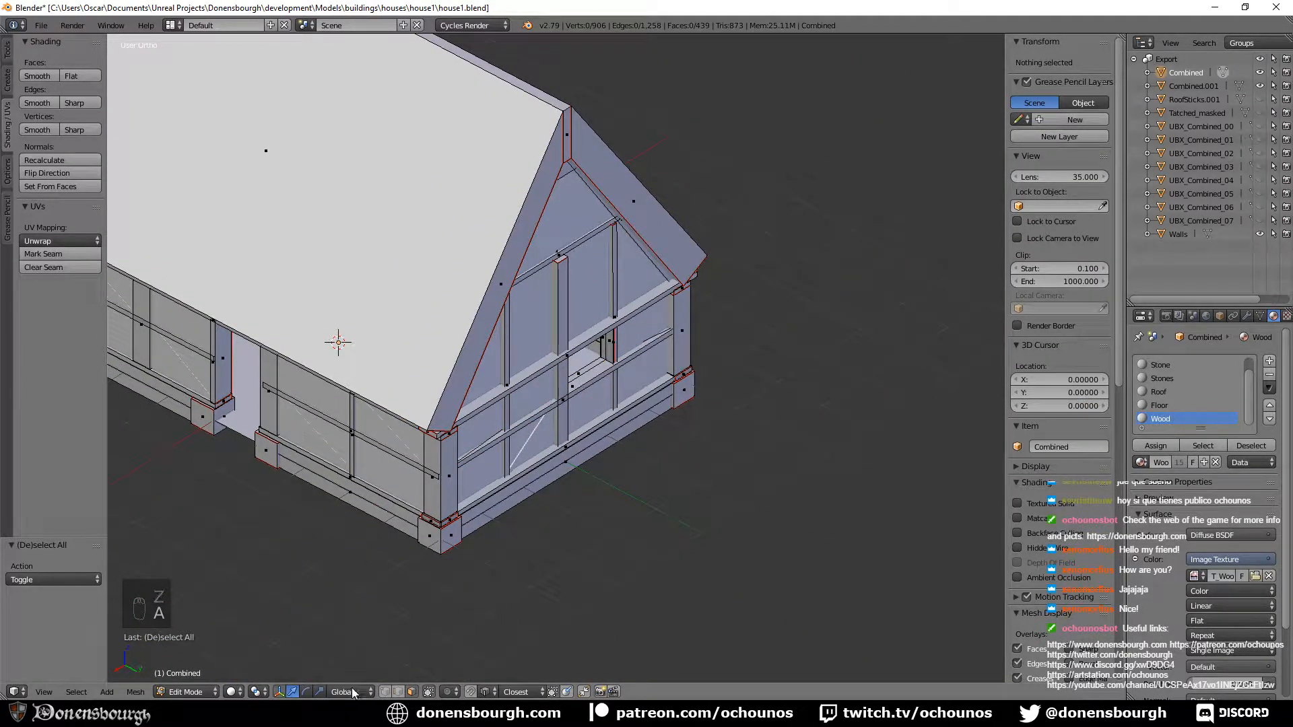
Switch to Unreal Engine and examine the house's gable wall framing, braces and window sill from inside and outside.
key(alt+Tab)
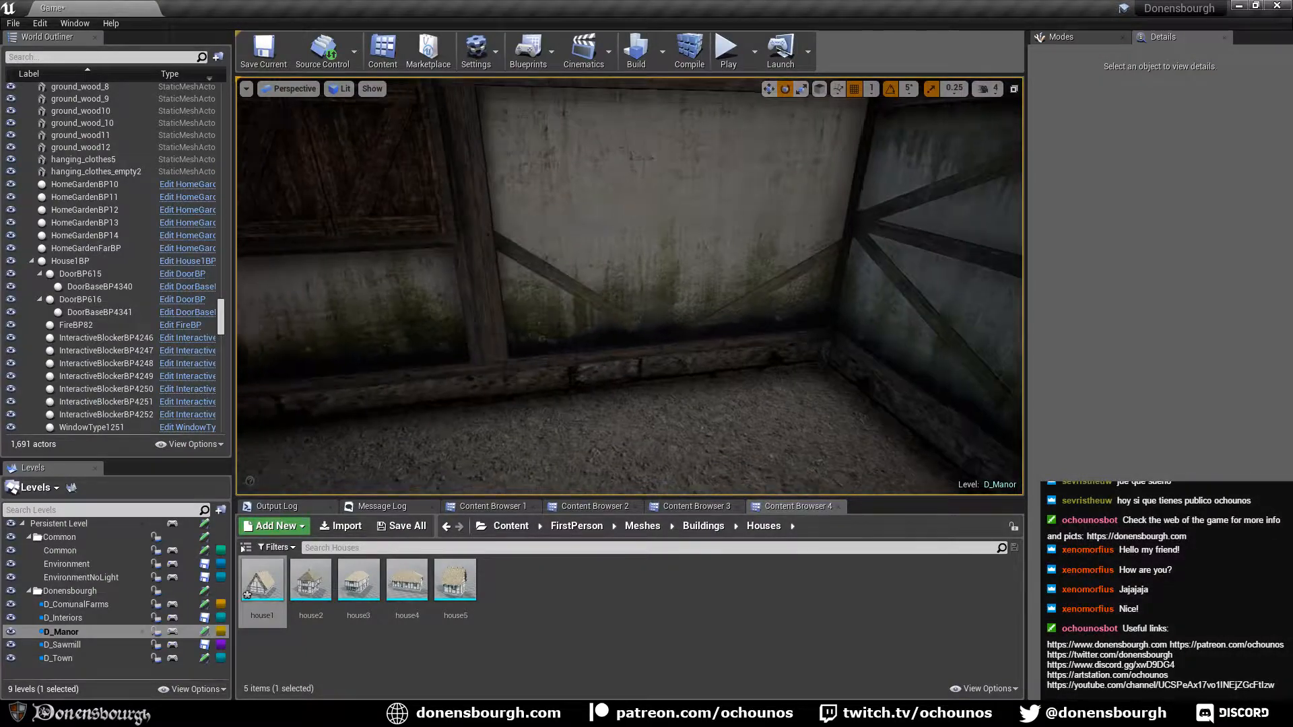
right_drag(757, 353, 1010, 399)
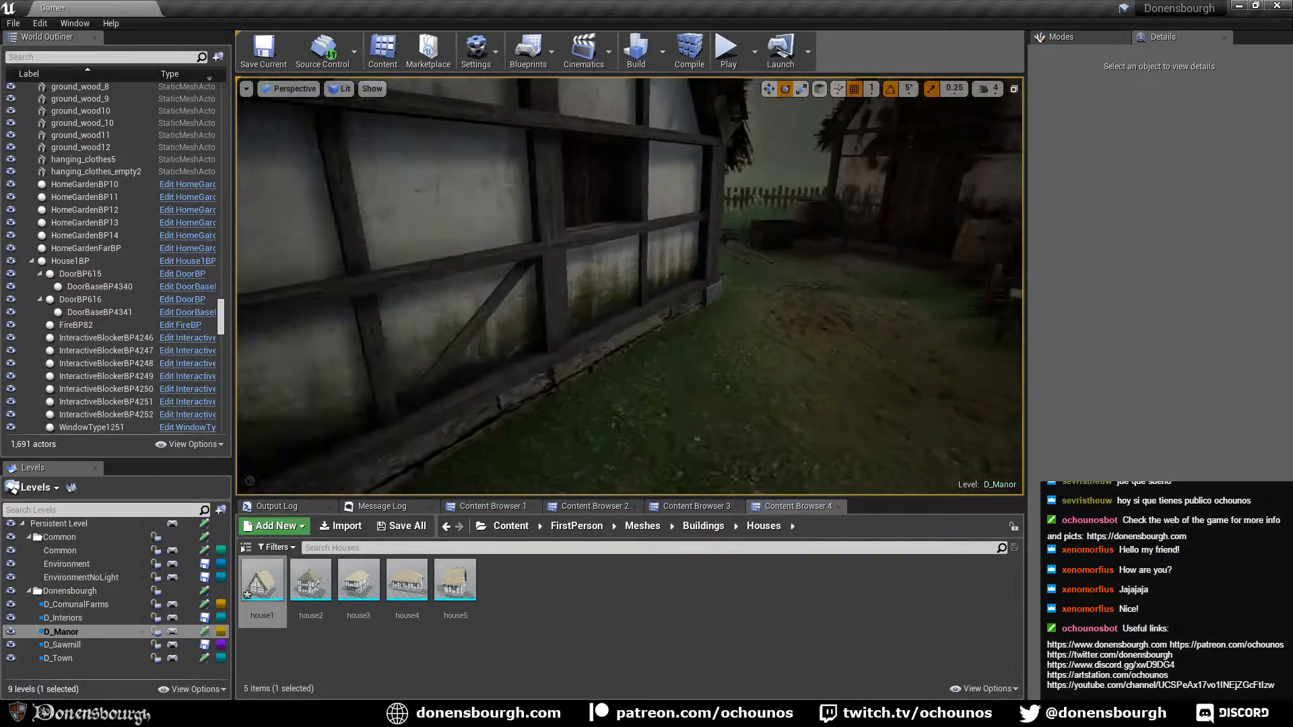
right_drag(780, 392, 702, 414)
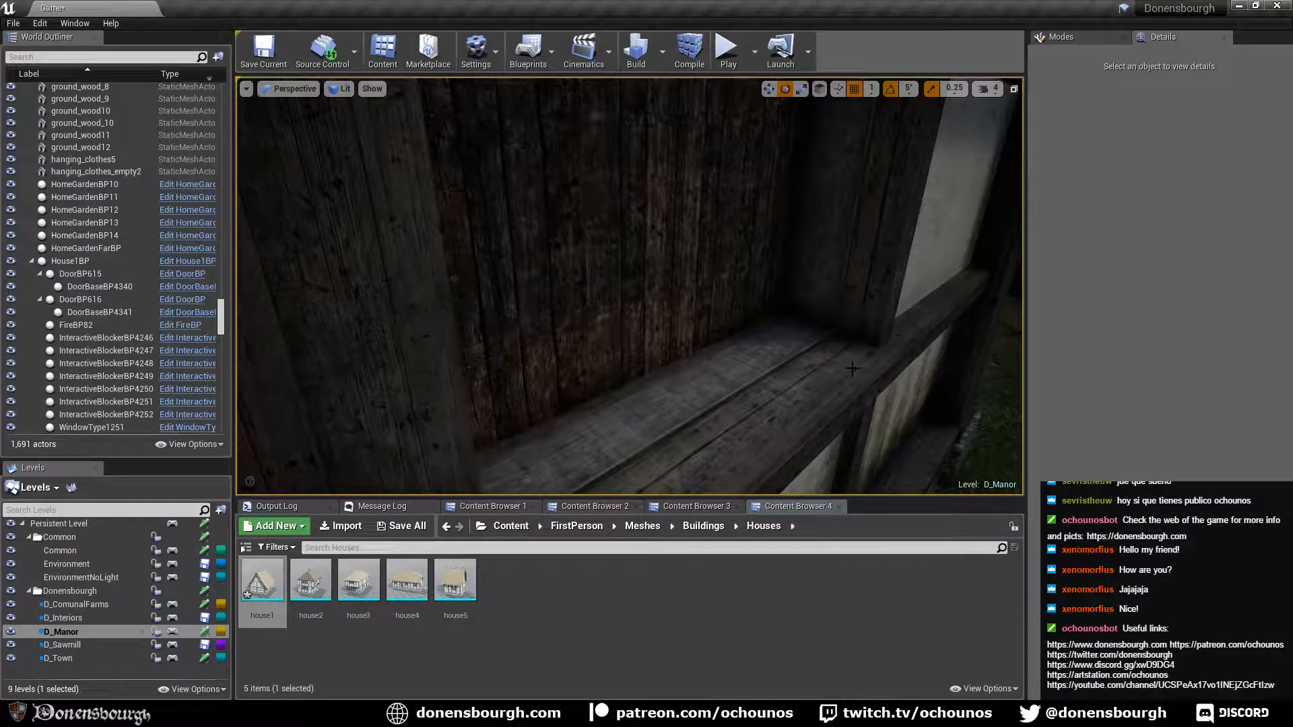
right_drag(784, 411, 741, 458)
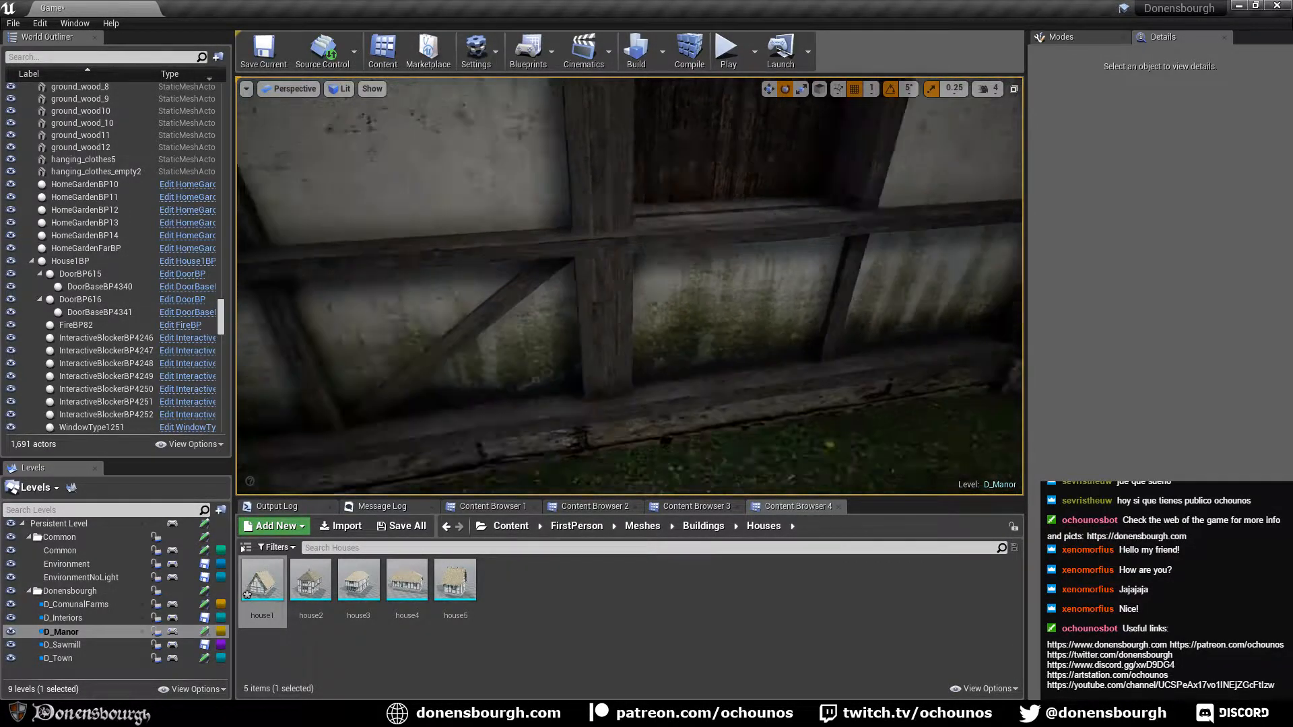
mouse_move(567, 308)
right_down()
mouse_move(567, 283)
mouse_move(567, 309)
right_up()
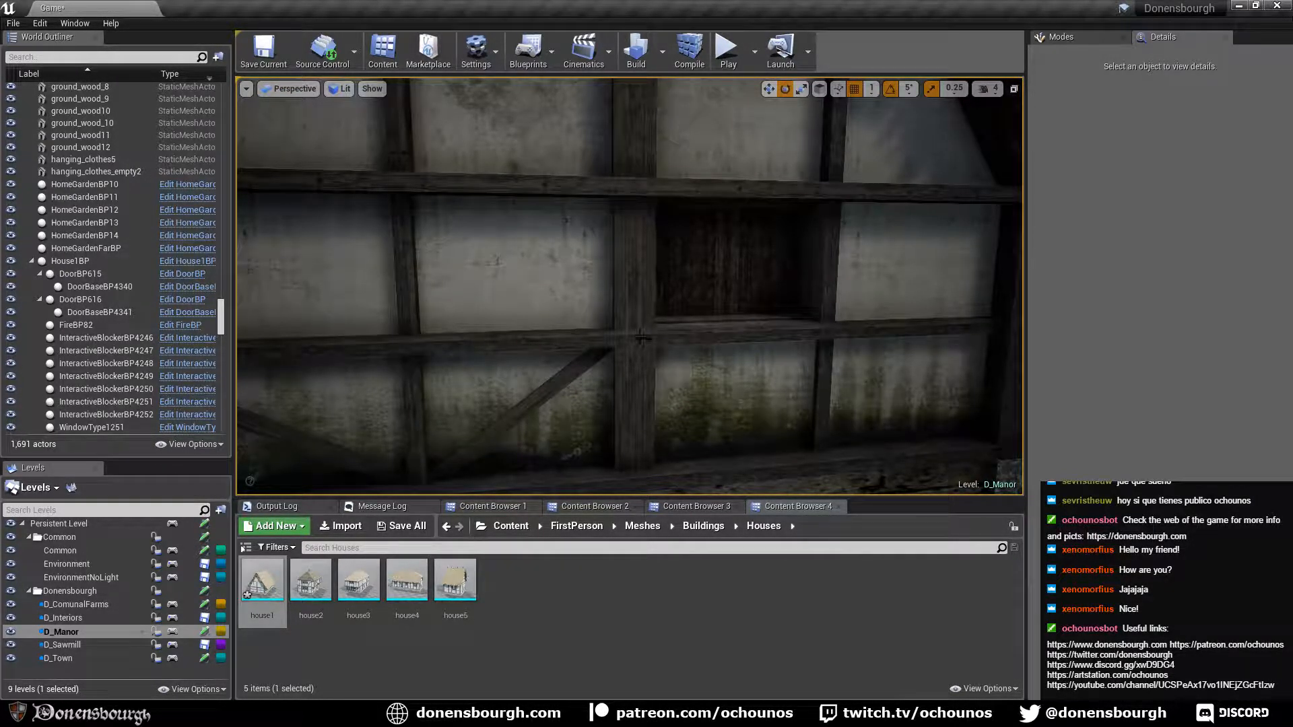
key(s)
right_drag(496, 360, 507, 283)
drag(505, 303, 506, 367)
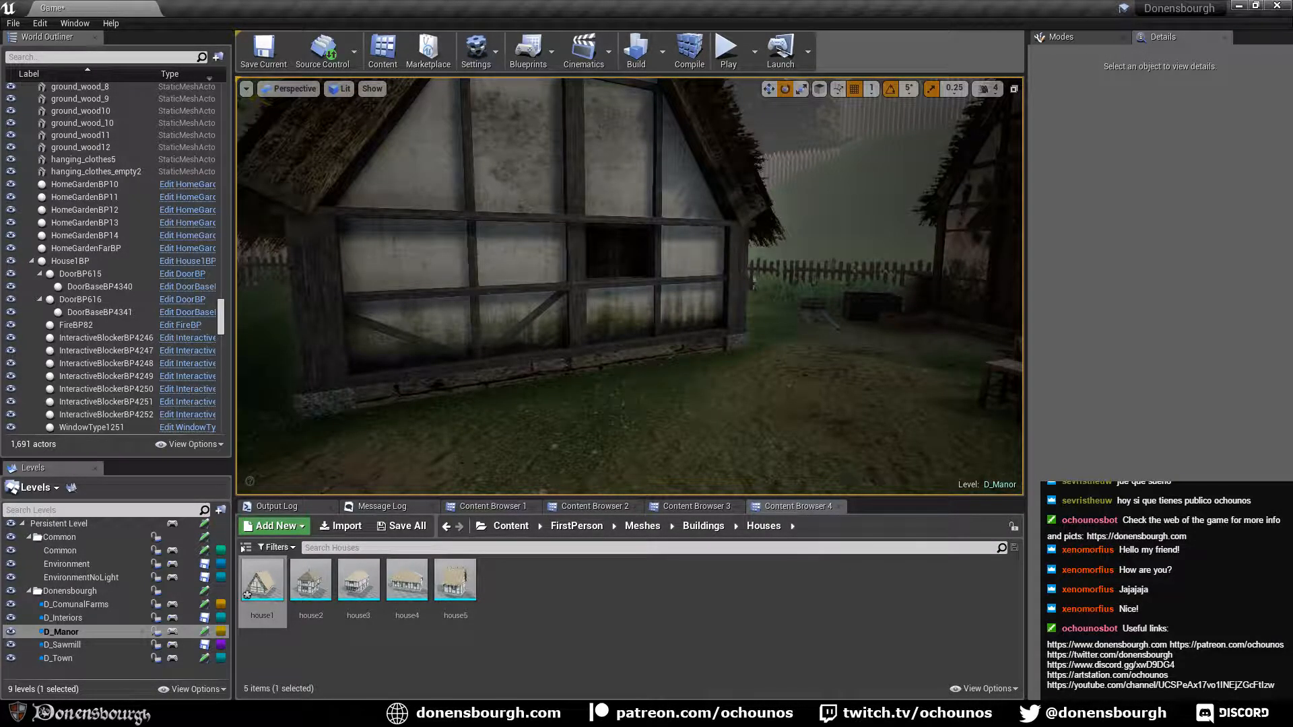
Switch back to Blender, leave the Combined house mesh and open the Combined.001 brace mesh for editing at the gable wall.
key(alt+Tab)
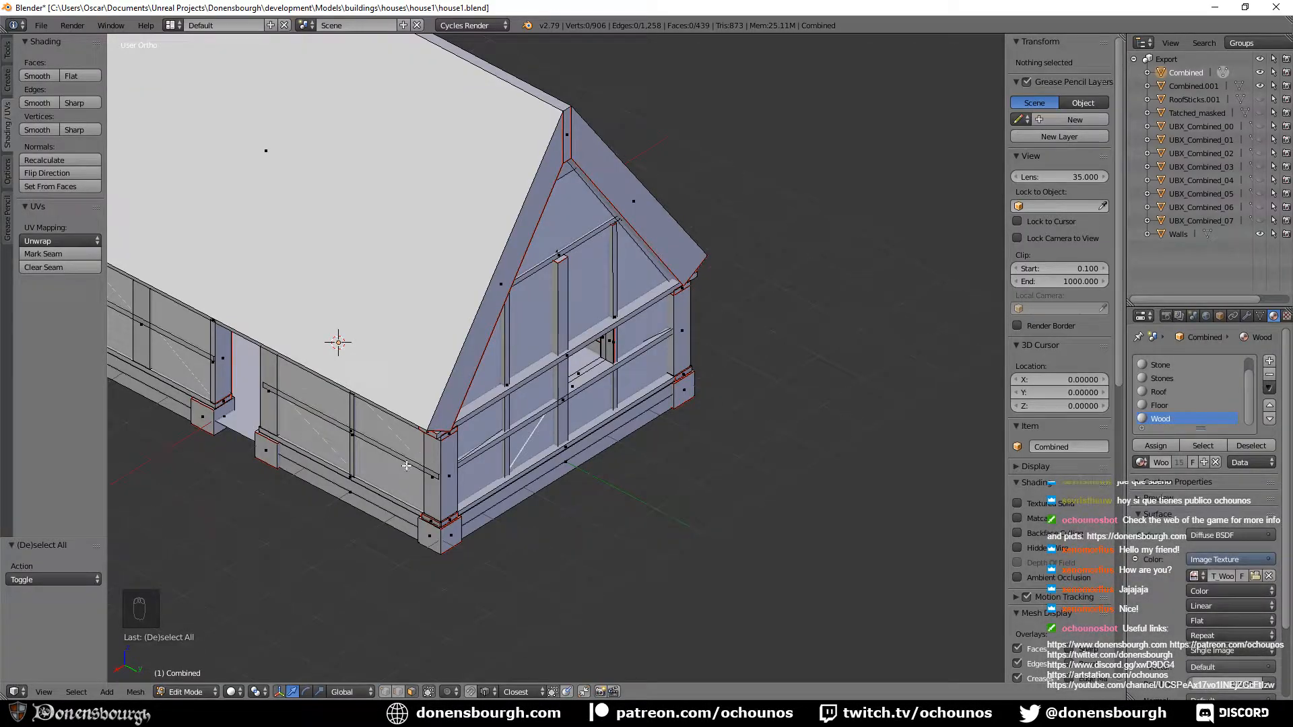
key(a)
shift+middle_drag(488, 461, 519, 309)
scroll(509, 496, up, 5)
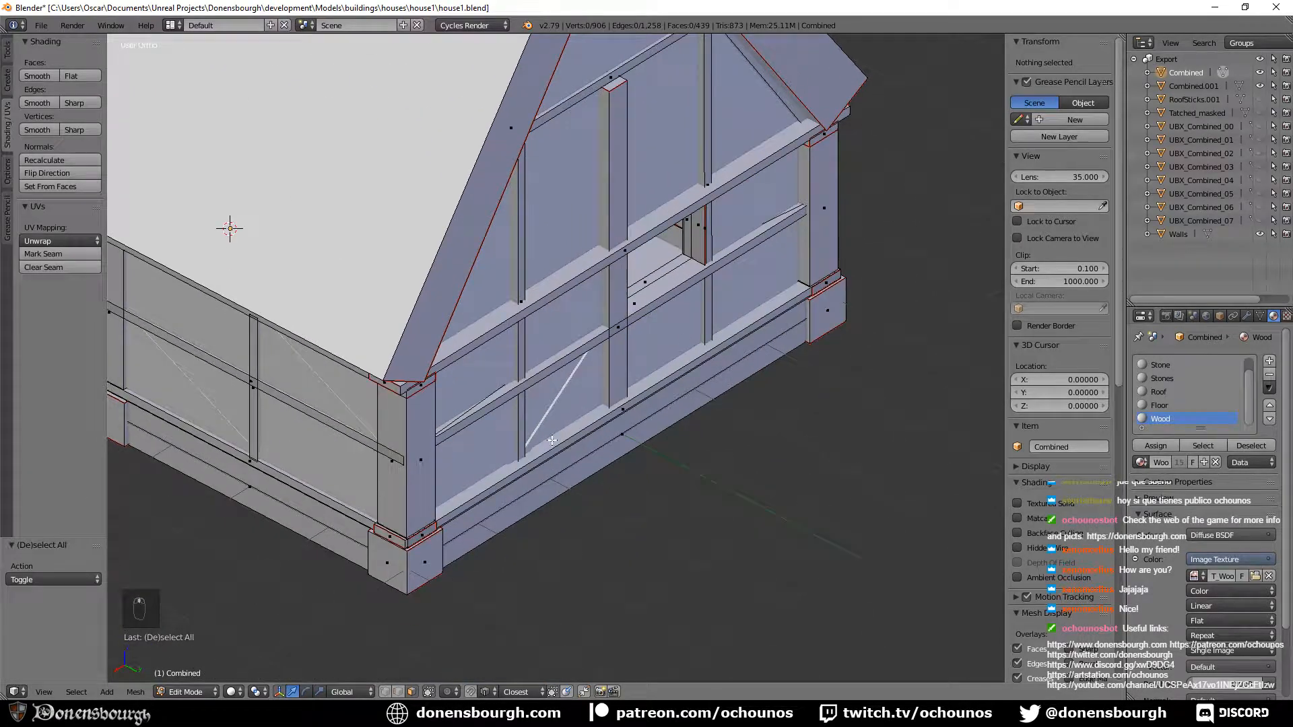
key(Tab)
right_click(555, 406)
key(Tab)
shift+middle_drag(555, 405, 590, 473)
middle_drag(590, 473, 550, 444)
Duplicate the two diagonal braces that form a V on the lower gable wall.
alt+right_click(475, 389)
alt+shift+right_click(339, 406)
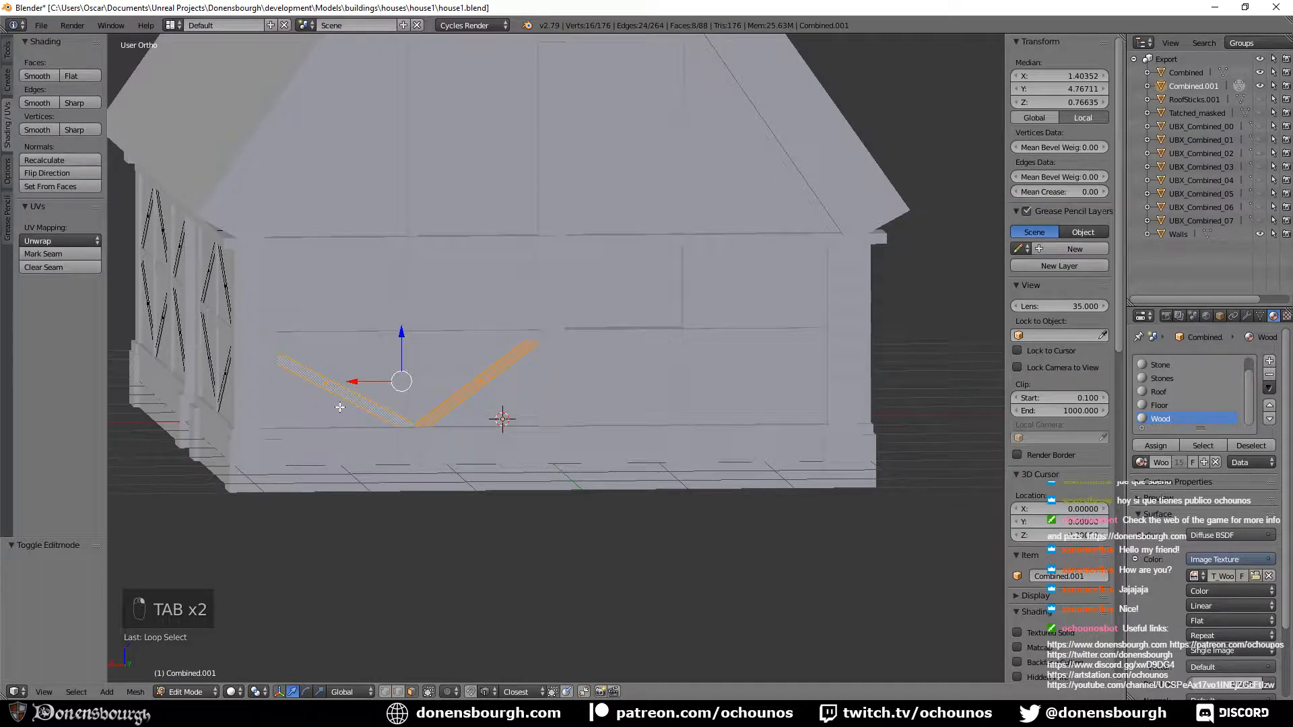
key(shift+d)
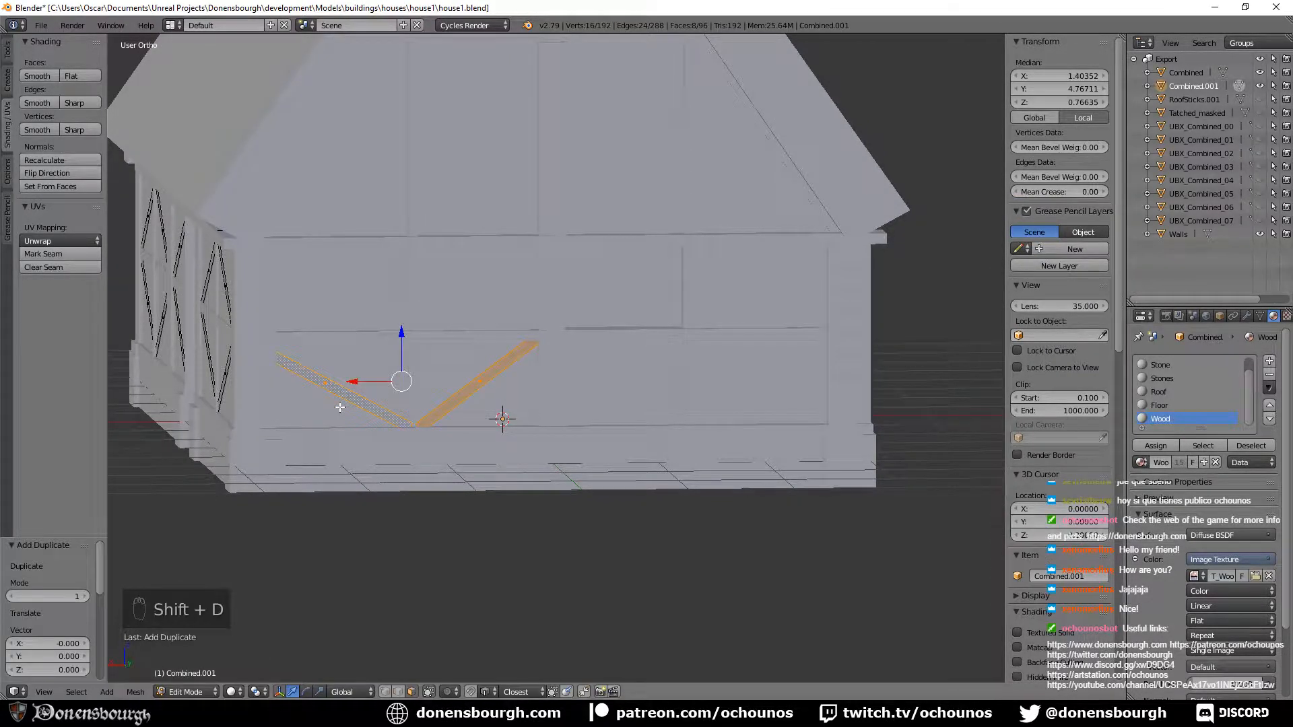
Rotate the duplicated brace pair 180° about Y and raise it along Z by about 0.729 to the upper gable wall panel.
text(ry)
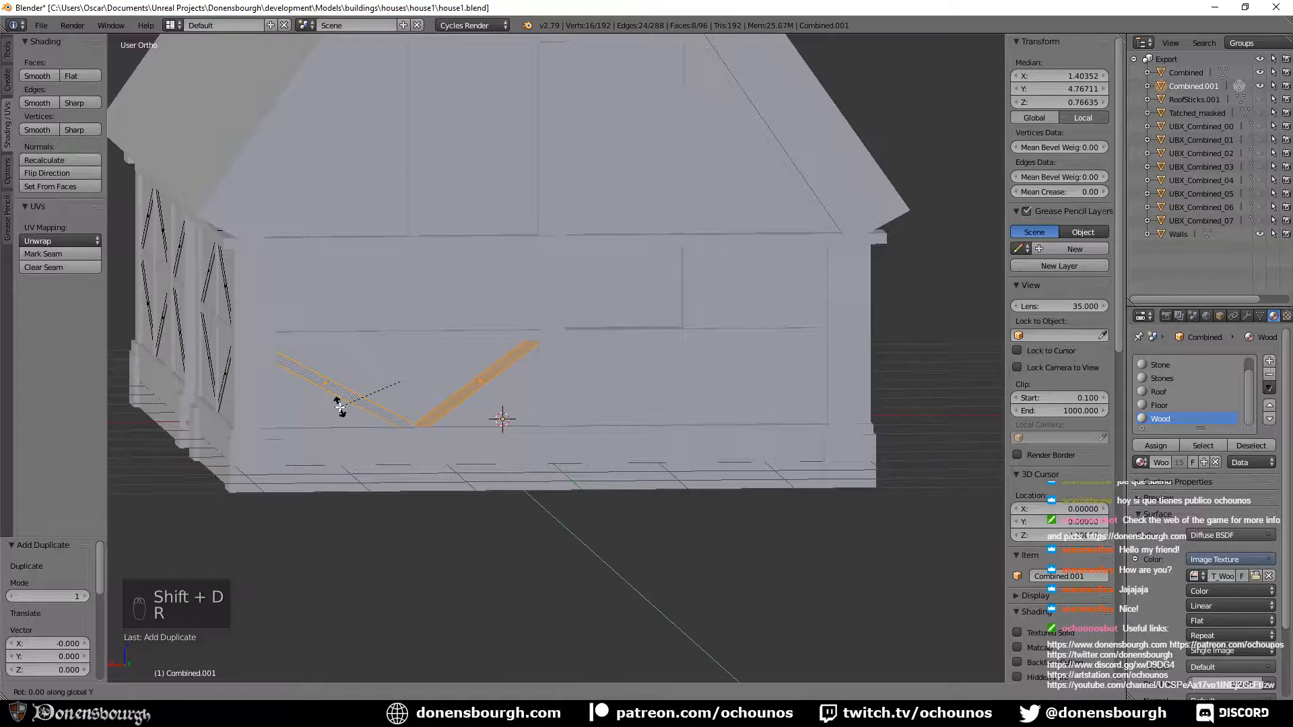
text(180)
key(Return)
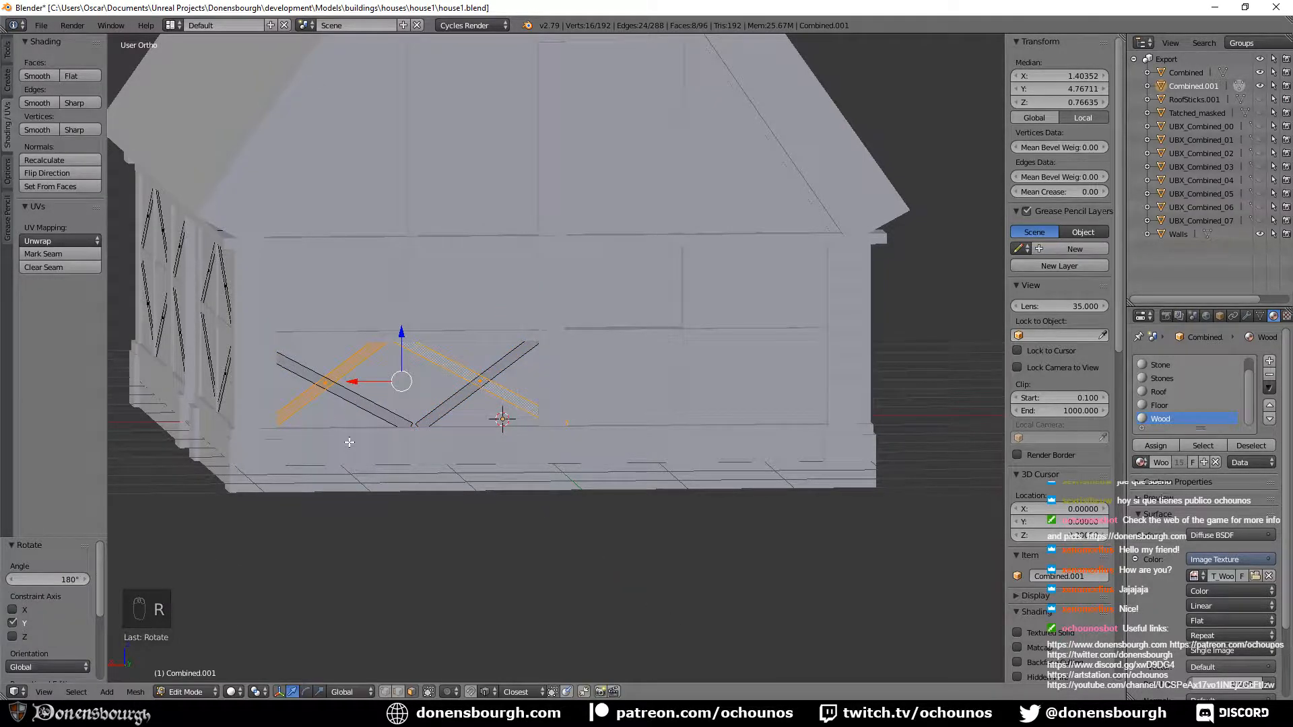
key(KP_1)
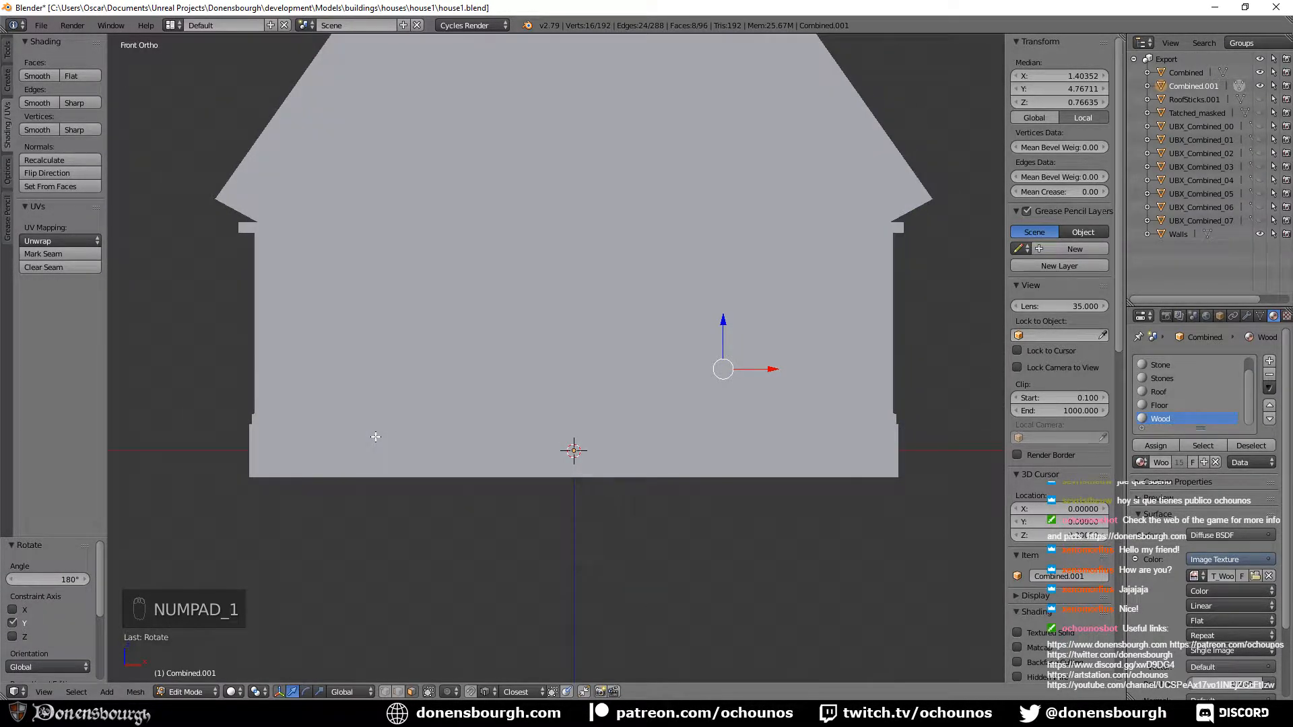
key(z)
shift+middle_drag(556, 428, 373, 476)
scroll(380, 496, up, 4)
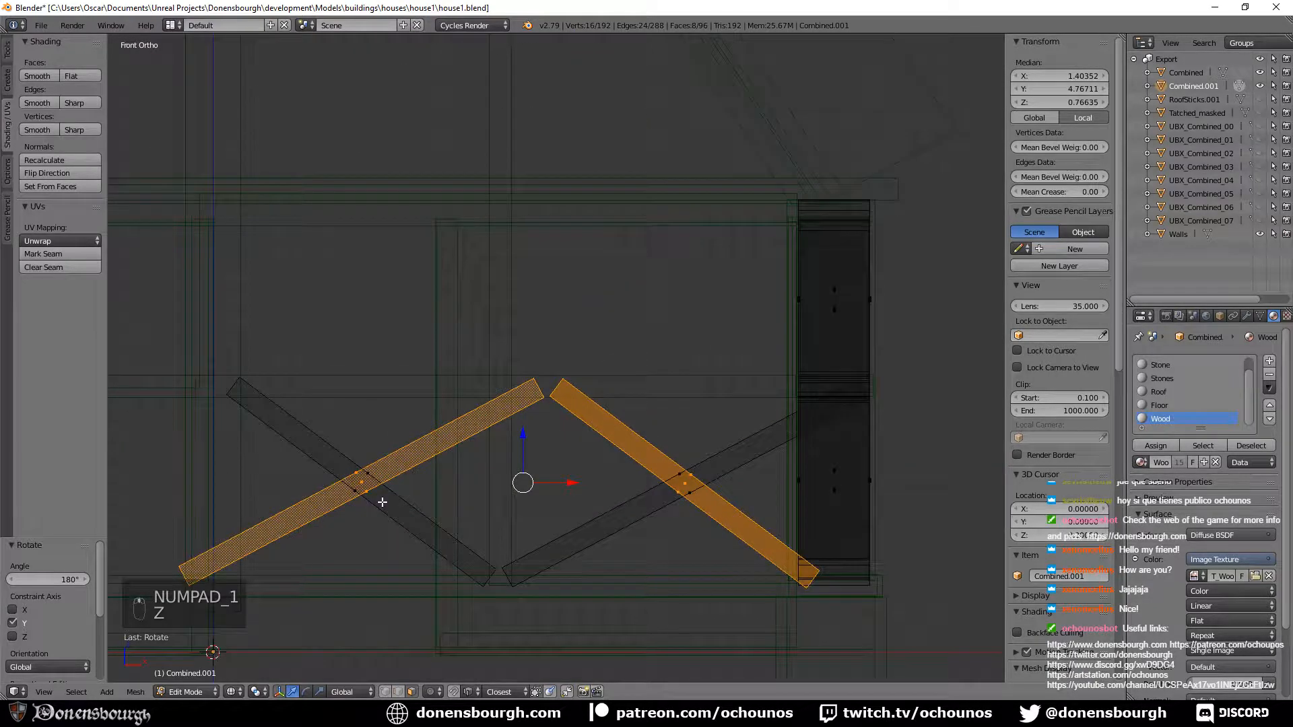
key(g)
key(z)
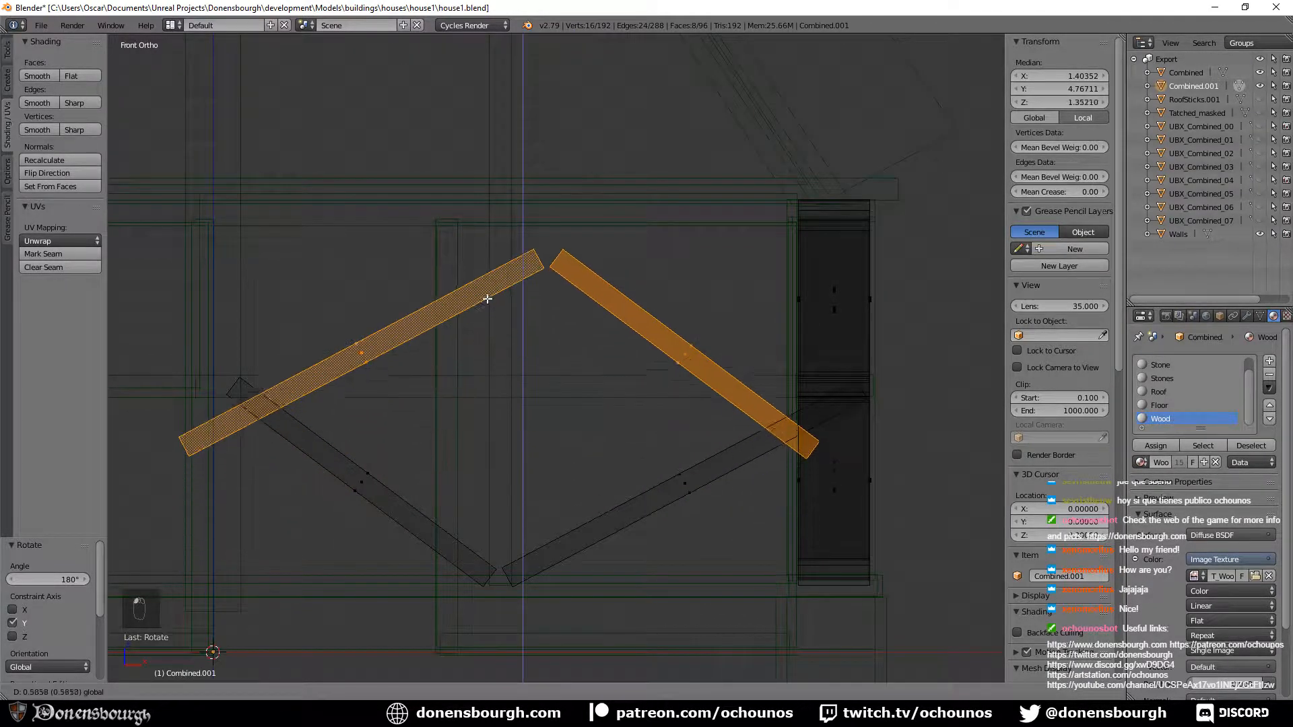
click(526, 305)
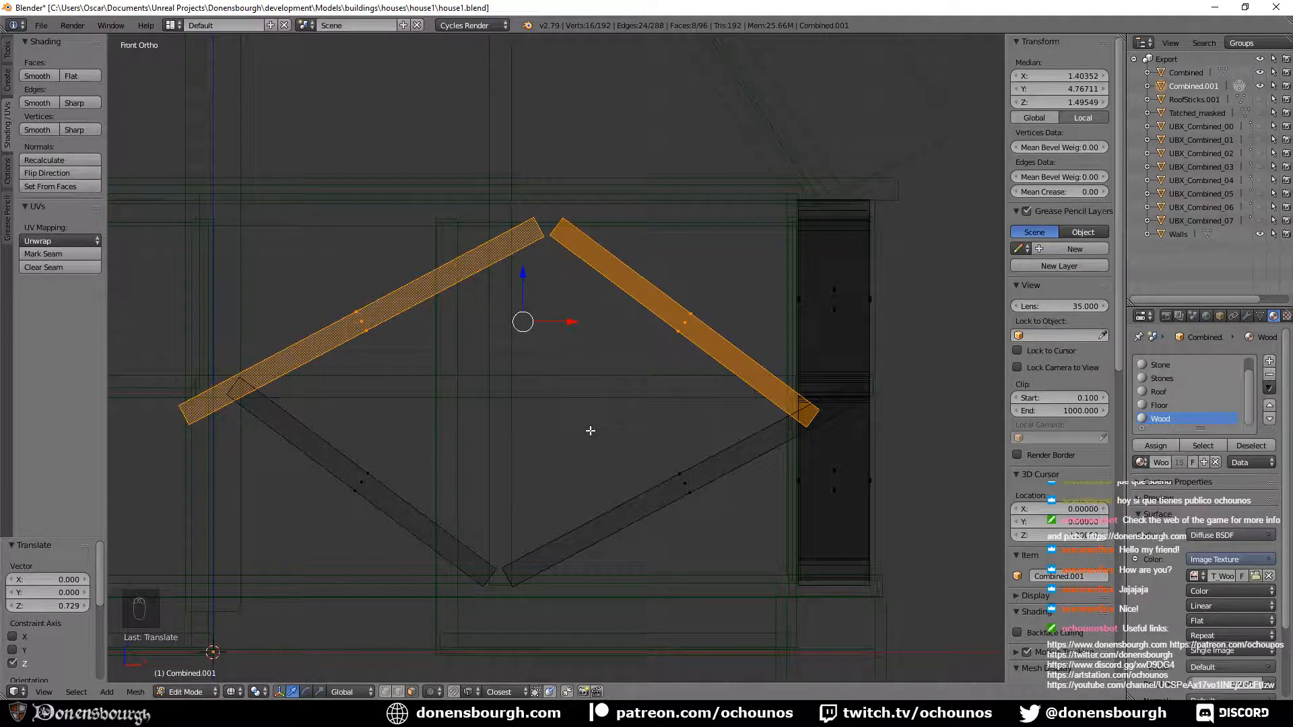
Turn the upper brace pair 180° about Z and raise it by about 0.031.
text(rz180)
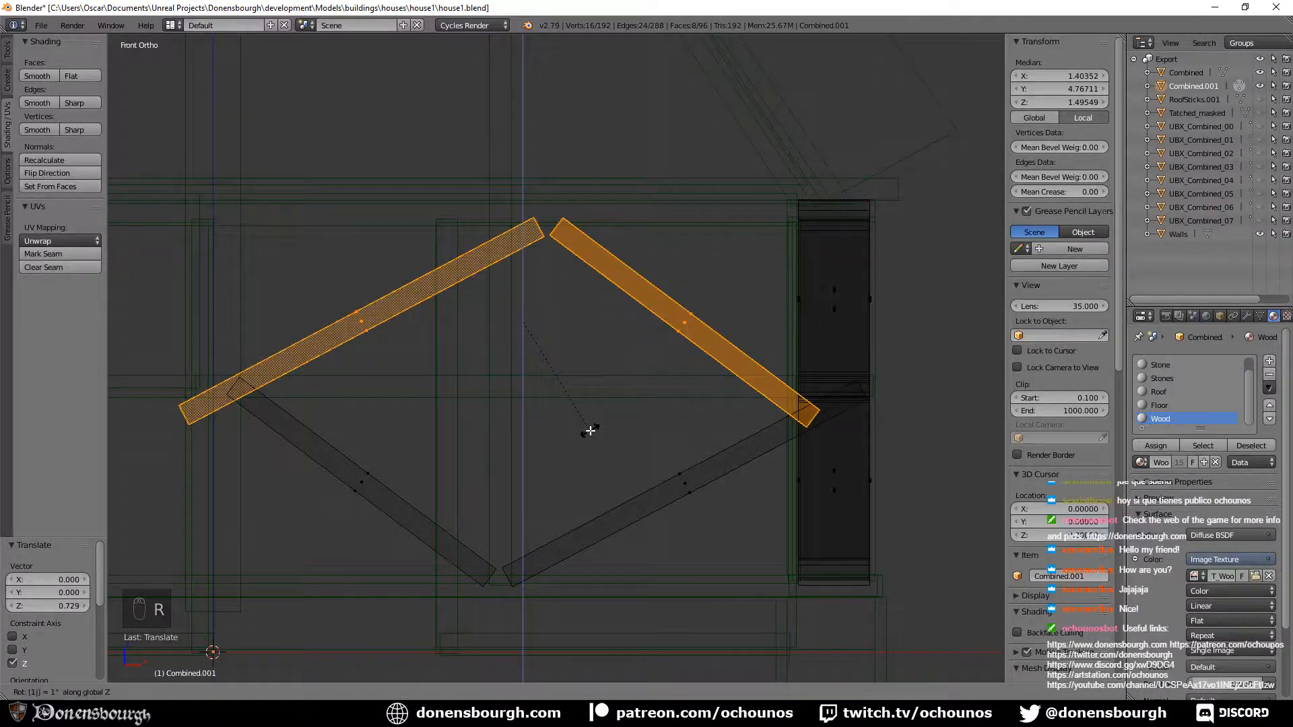
key(Return)
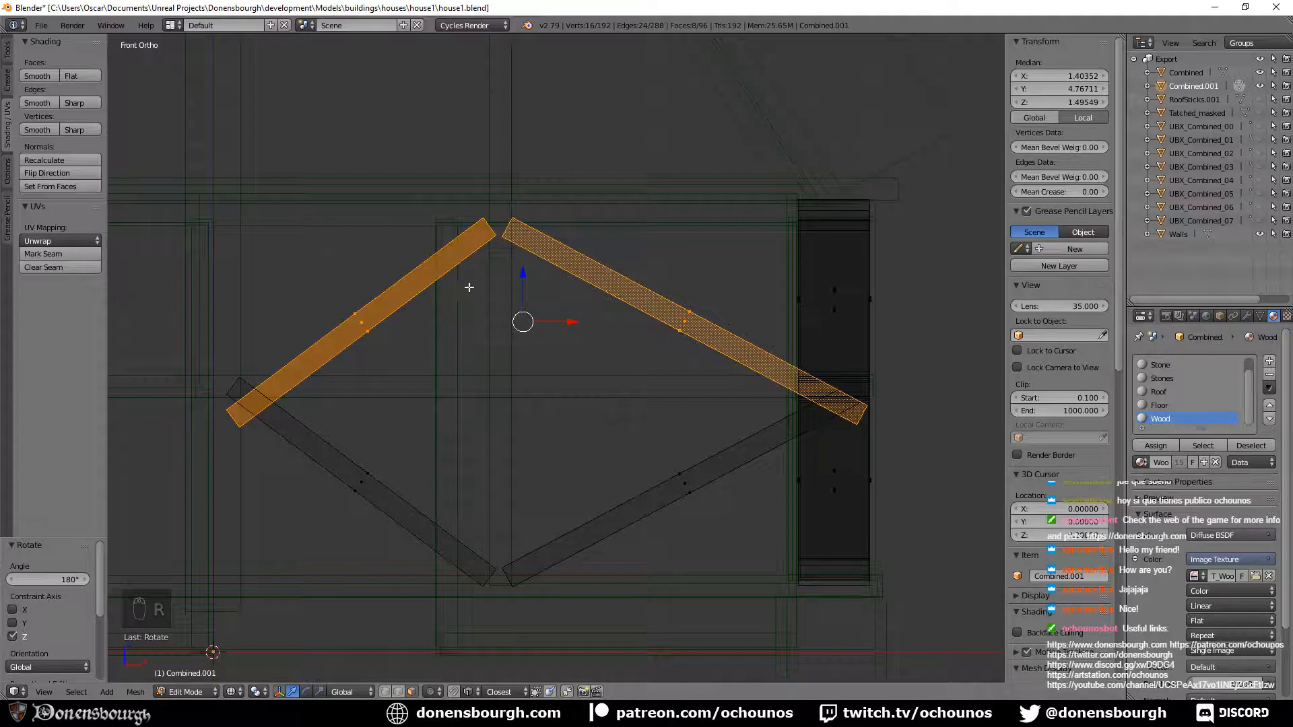
key(g)
key(z)
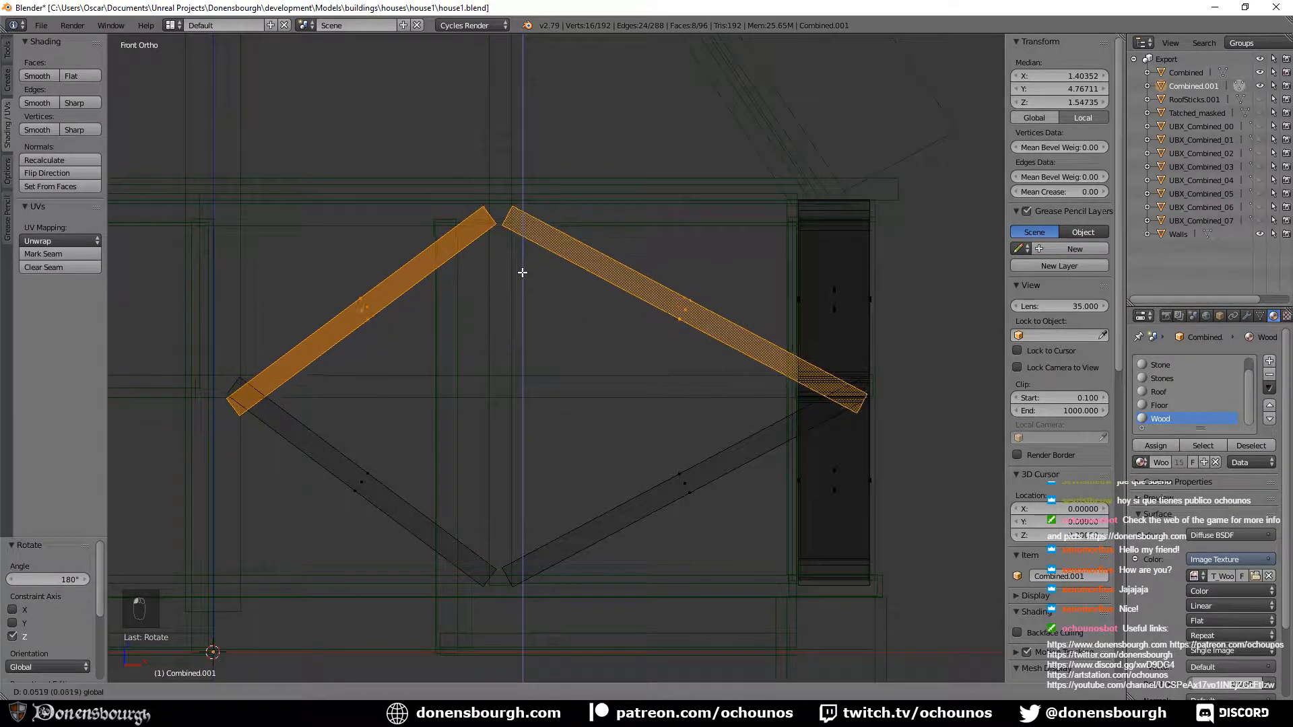
click(523, 270)
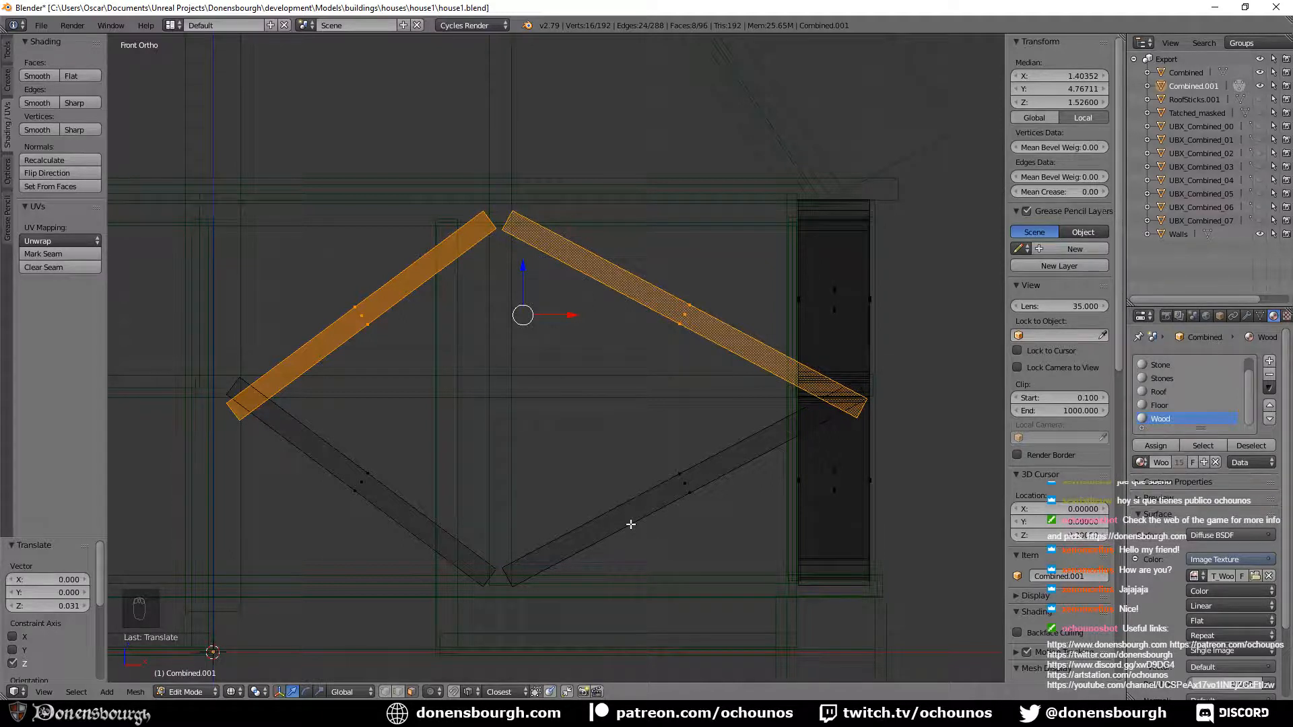
Scale the upper brace pair along Z by about 0.879 and raise it by about 0.082.
key(s)
click(626, 494)
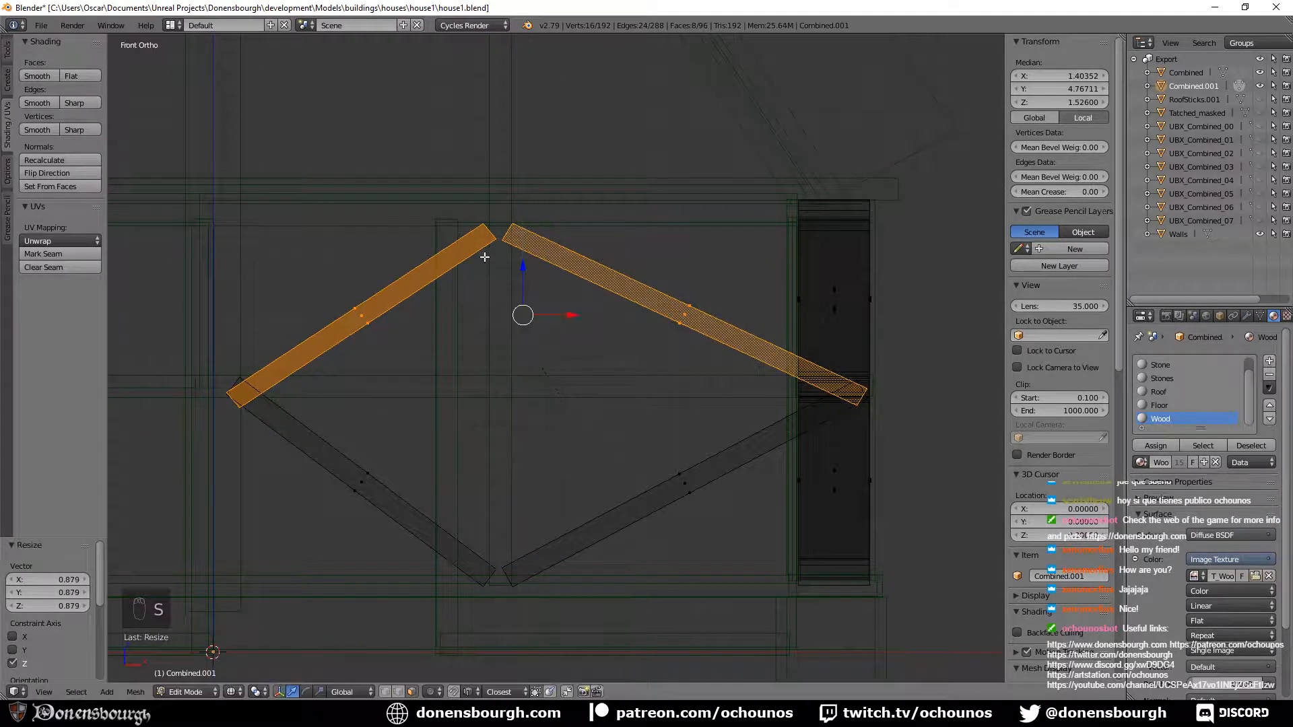
key(g)
key(z)
click(523, 260)
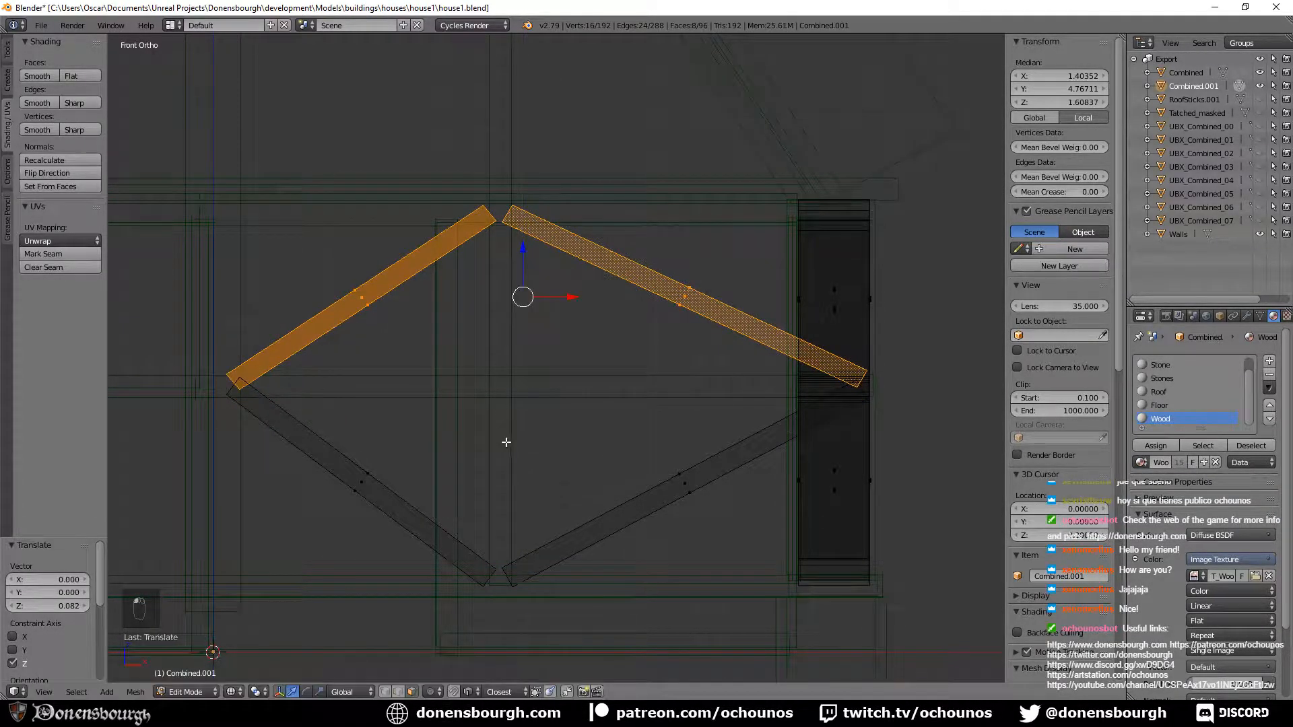
Flatten the upper brace pair along Z by about 0.932 and 0.988, and lower it by about 0.006.
key(s)
click(507, 435)
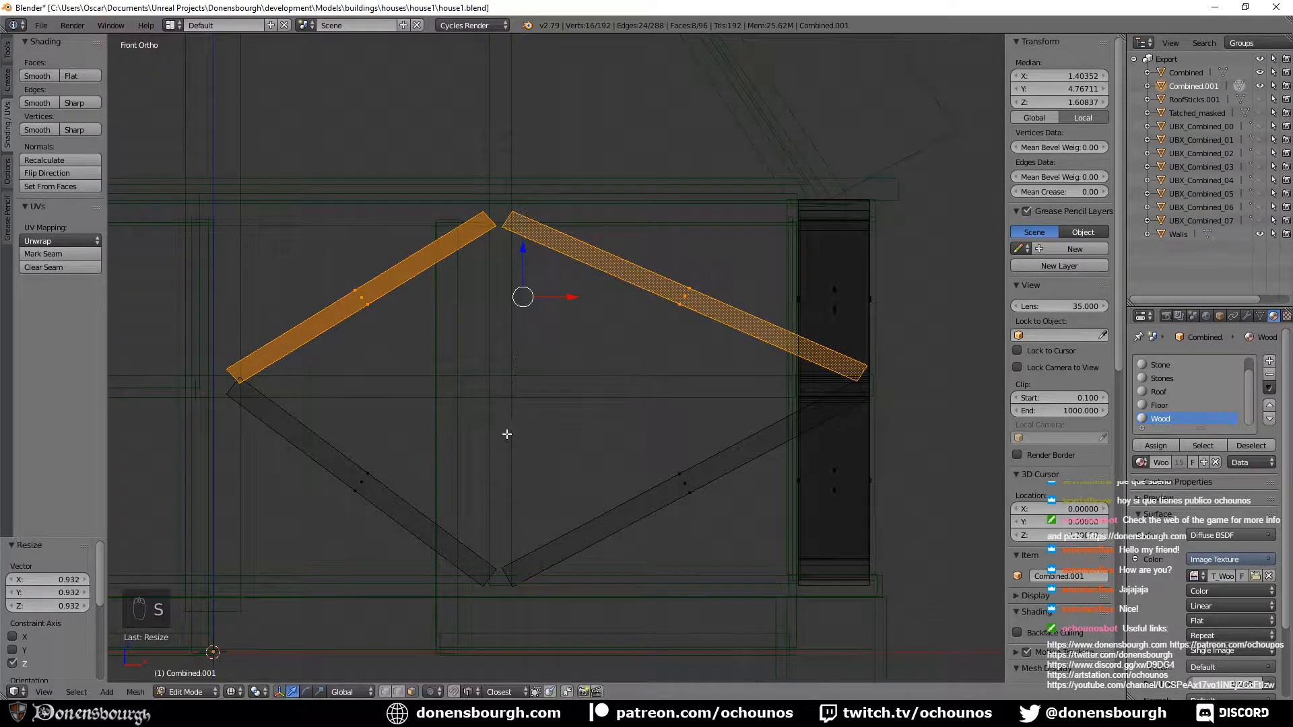
key(s)
click(502, 433)
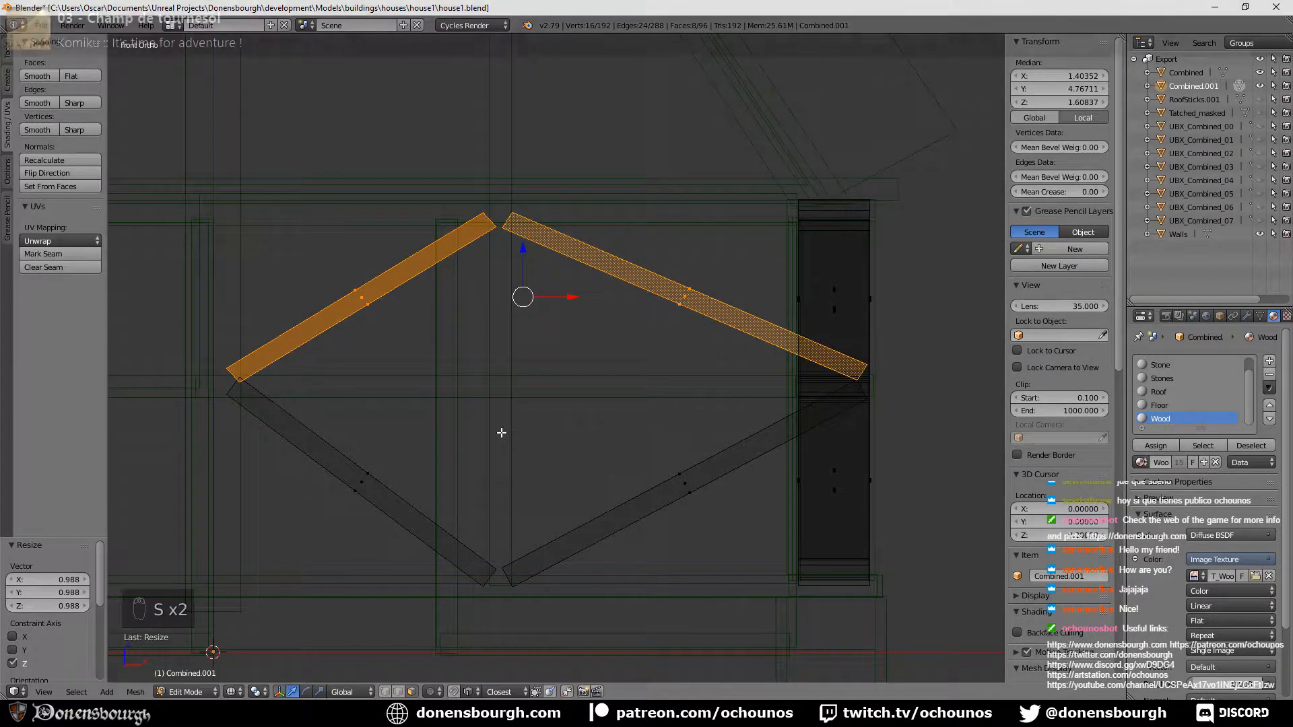
key(g)
key(z)
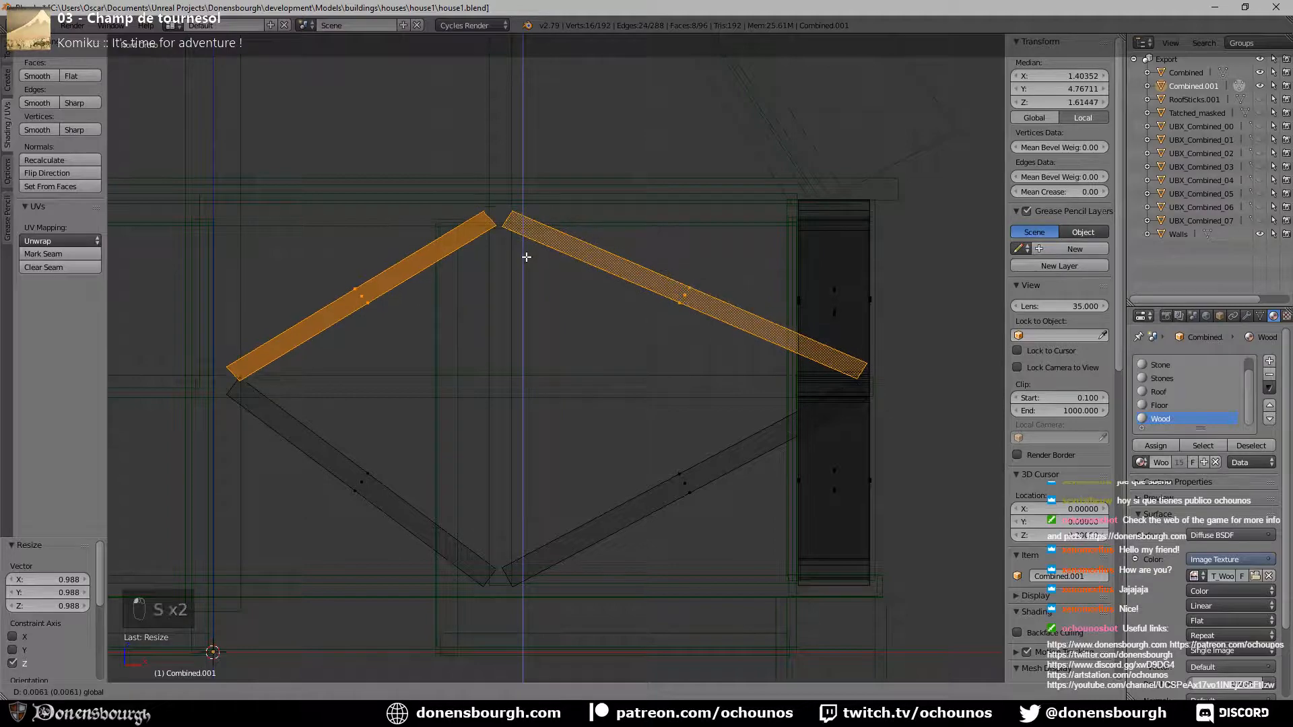
click(526, 259)
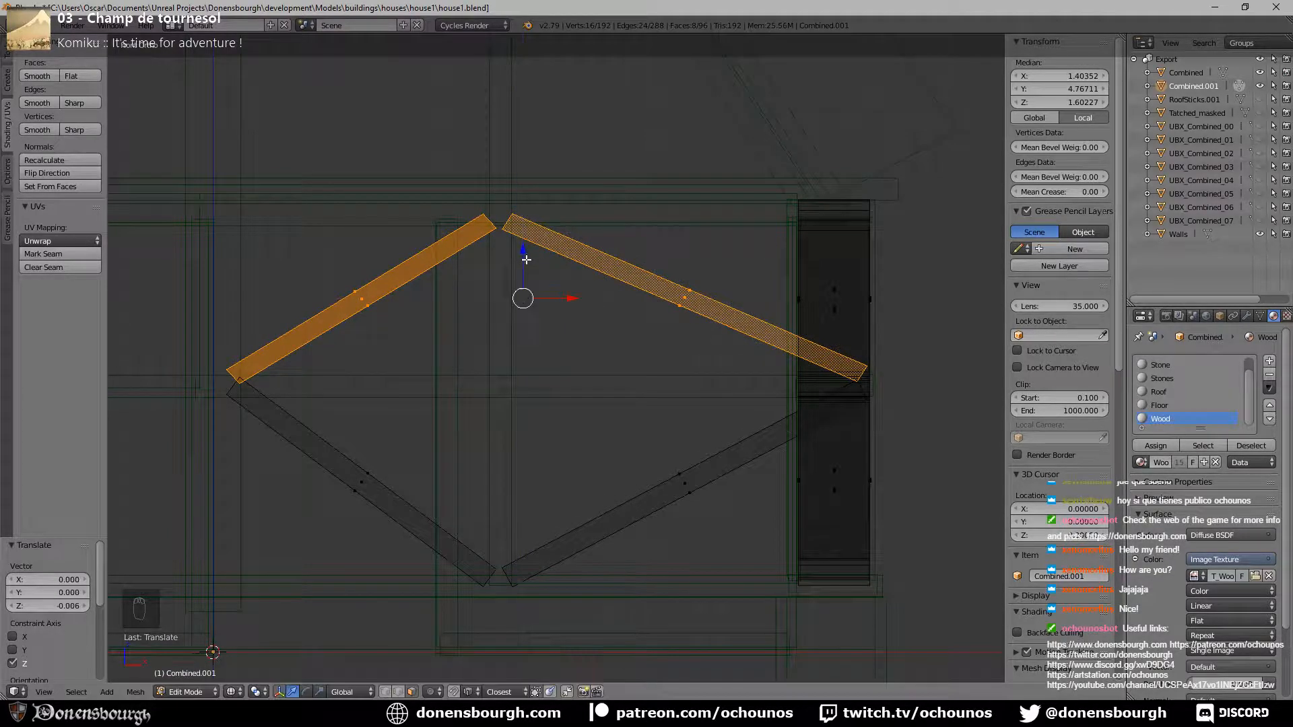
middle_drag(528, 266, 482, 350)
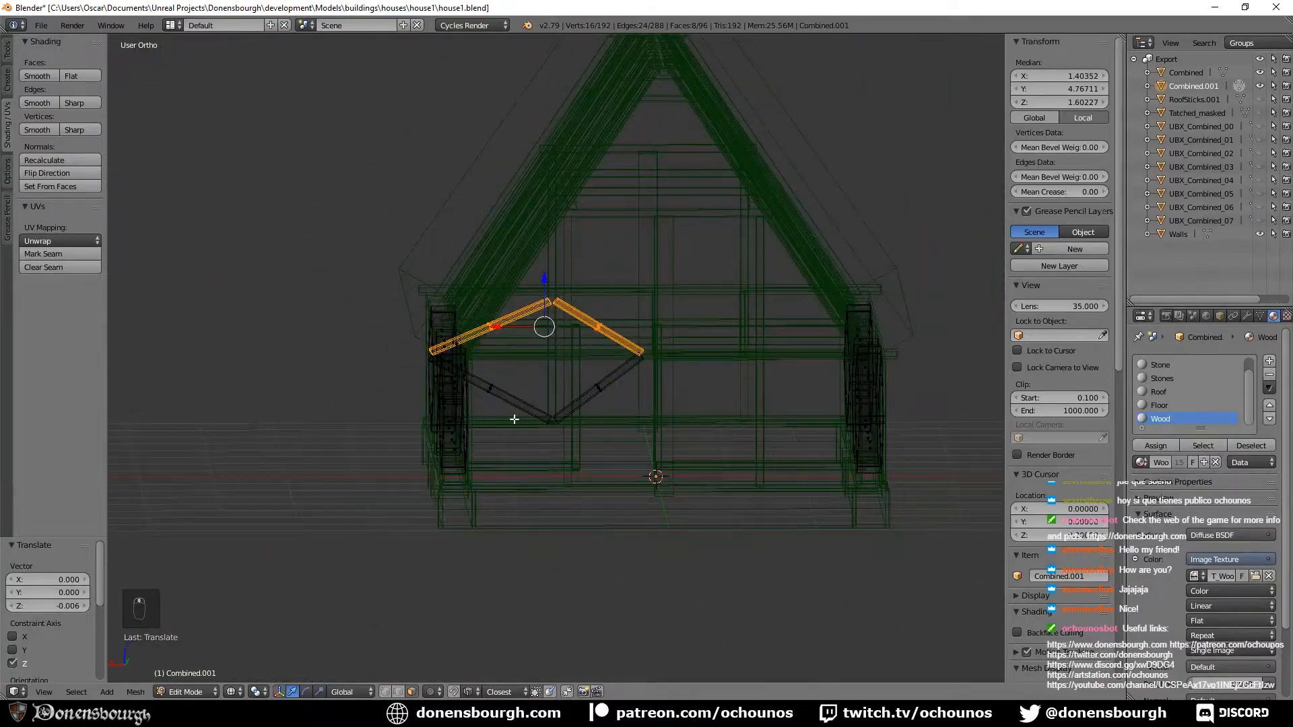
middle_drag(505, 405, 572, 390)
middle_drag(446, 442, 501, 396)
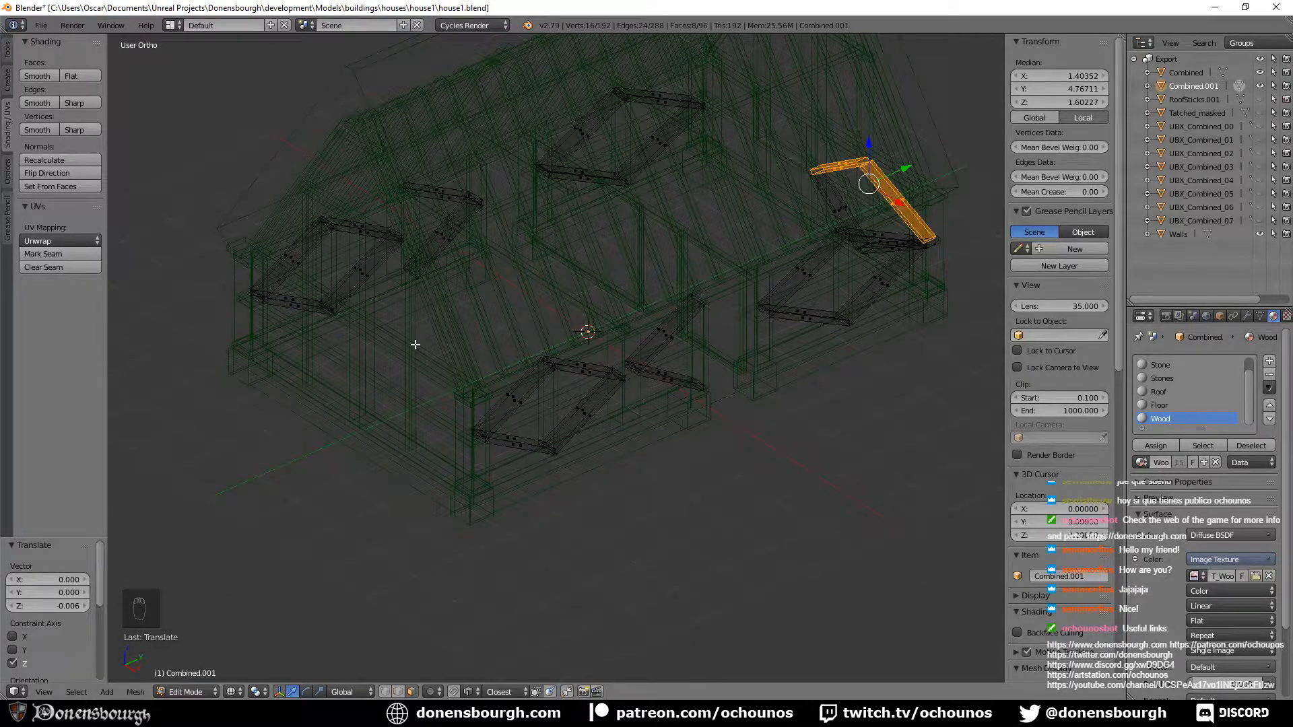
Save house1.blend and export the house model as FBX.
key(ctrl+s)
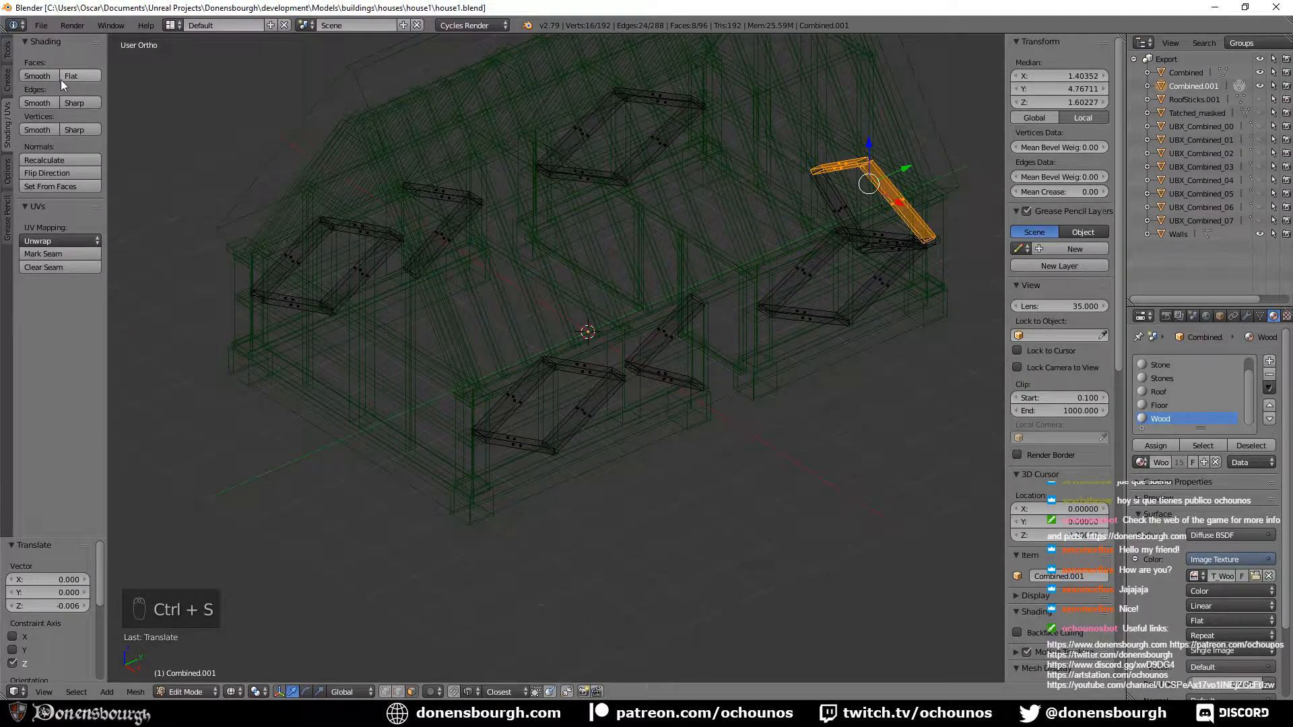
click(40, 25)
mouse_move(127, 293)
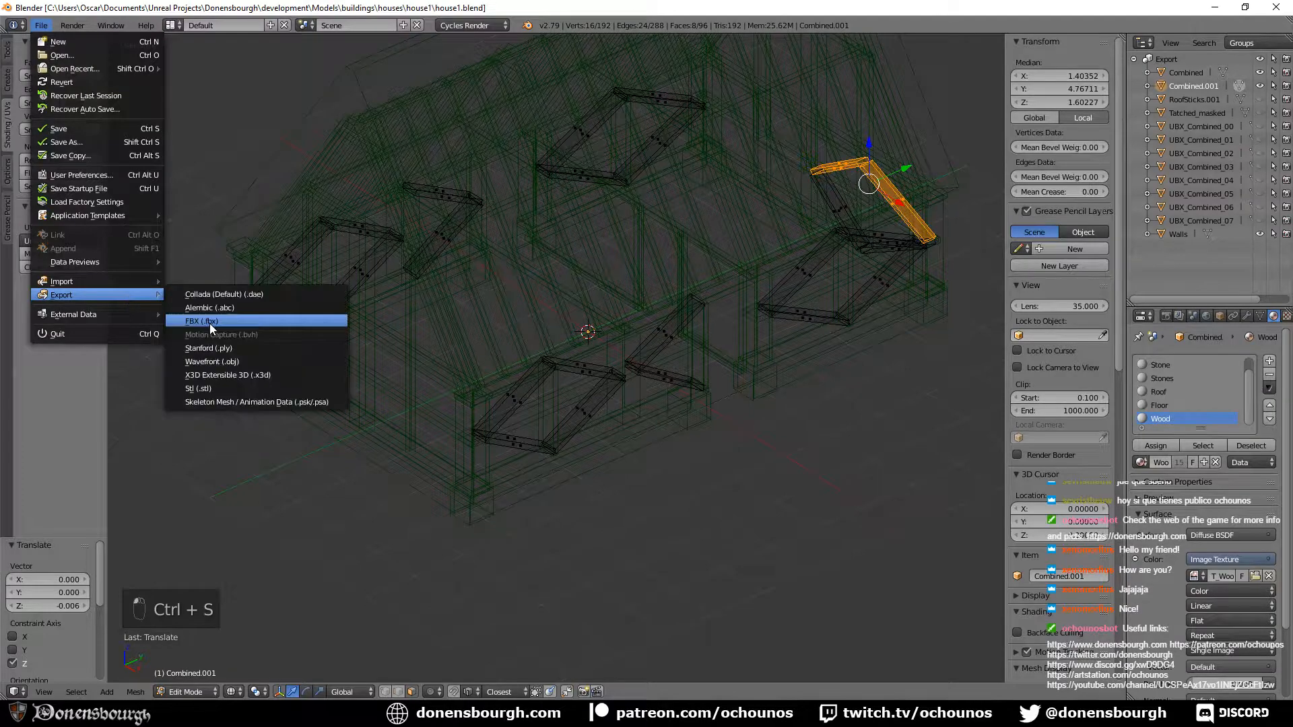
click(209, 319)
click(1256, 61)
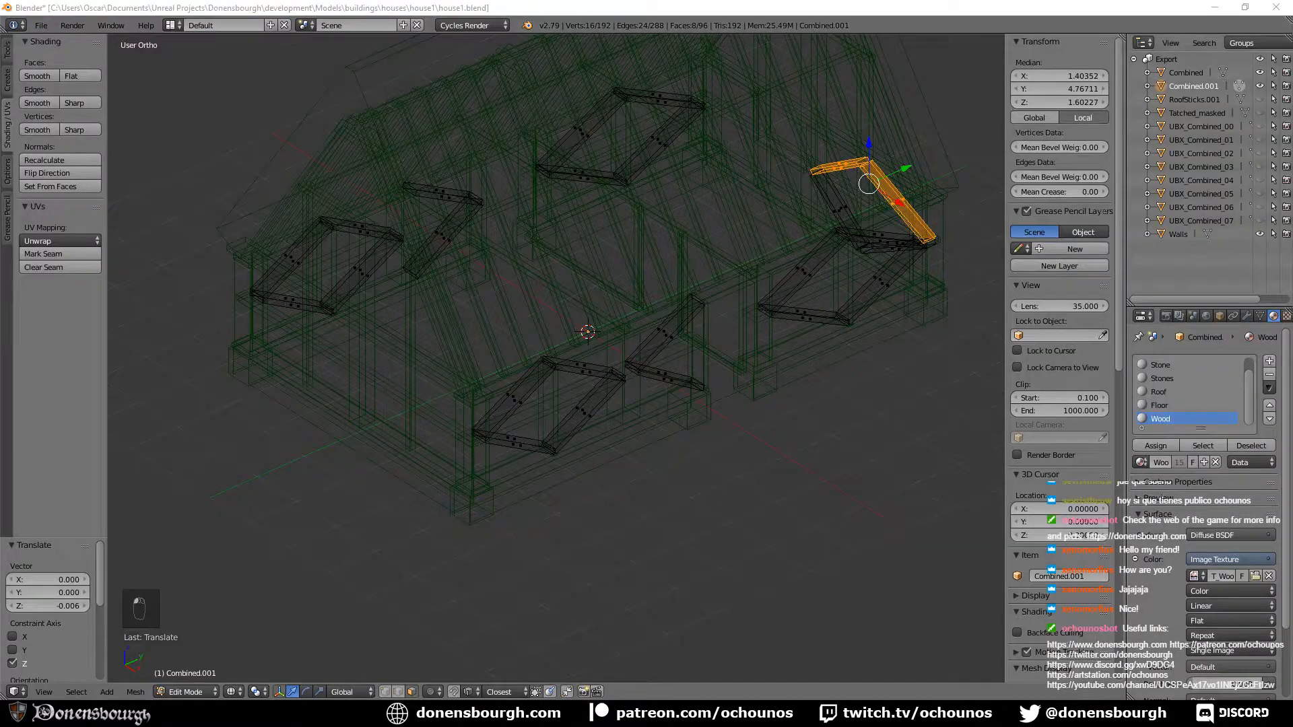
Switch to Unreal Engine and reimport the house1 static mesh.
key(alt+Tab)
right_click(269, 596)
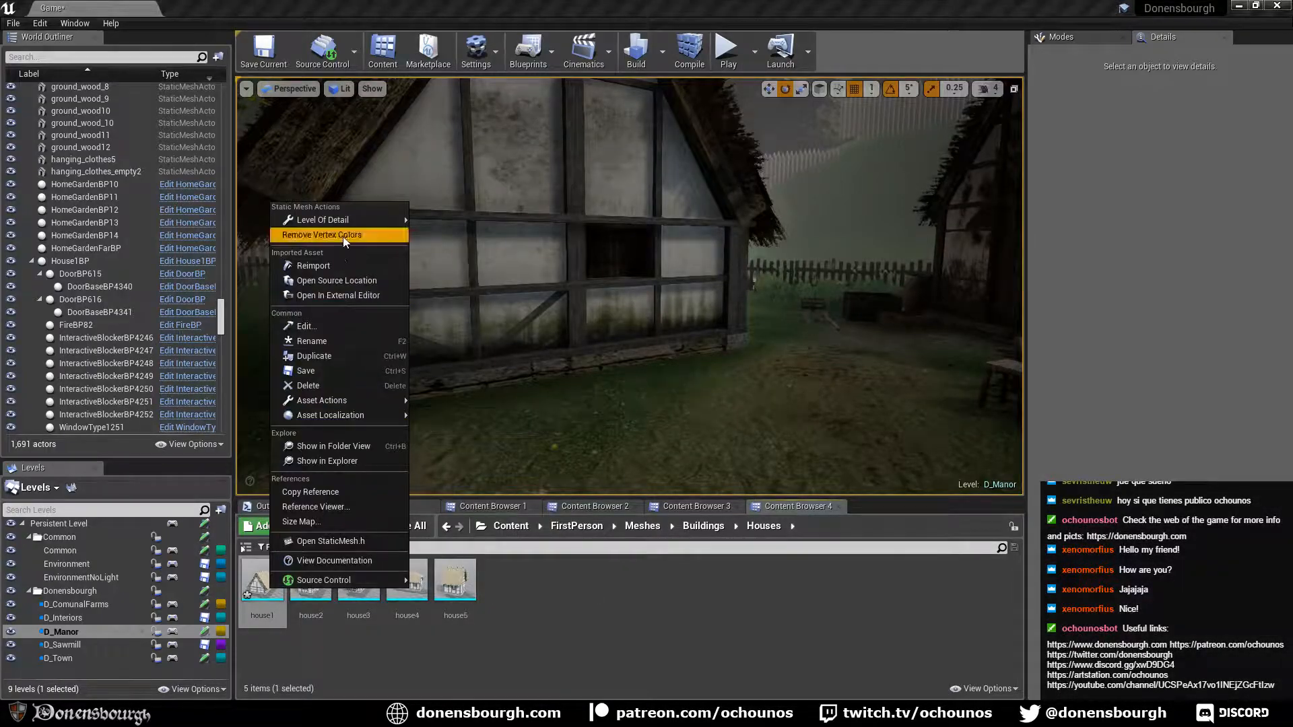
click(339, 264)
Switch back to Blender and duplicate the two braces forming the lower V on the gable wall.
key(alt+Tab)
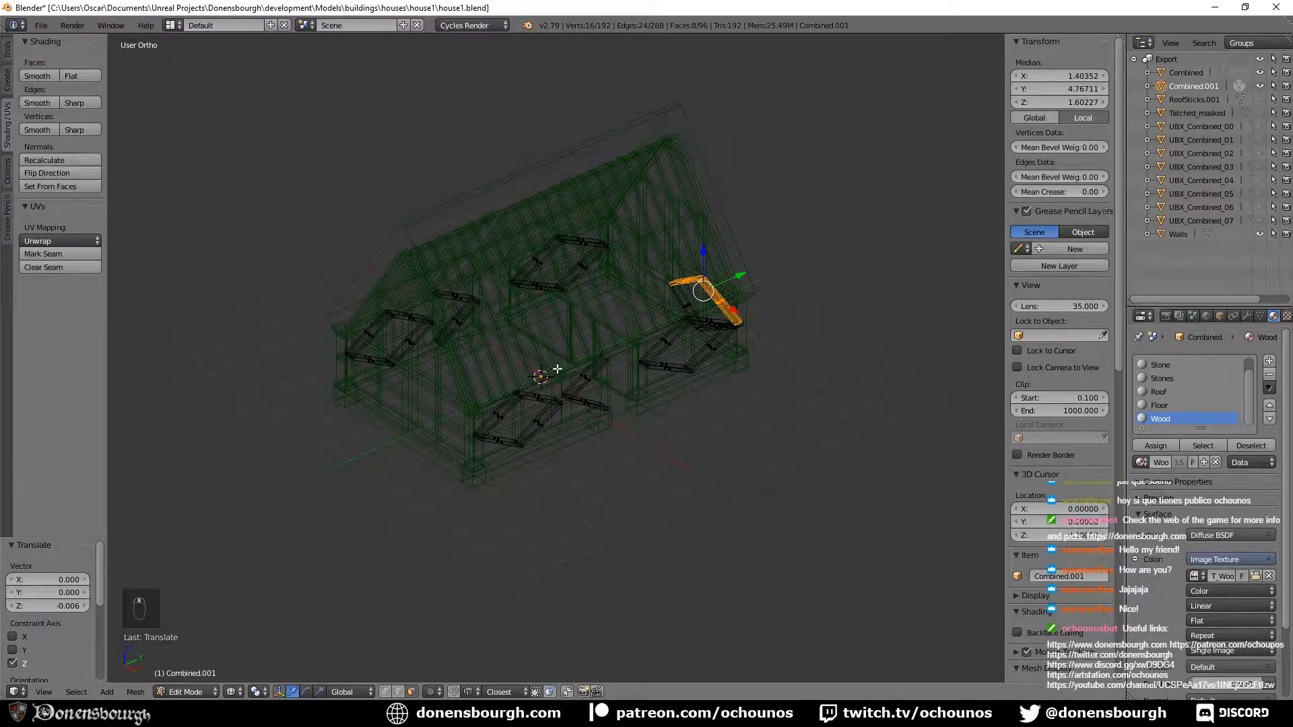
middle_drag(558, 369, 641, 386)
scroll(641, 387, up, 4)
shift+middle_drag(812, 431, 703, 306)
scroll(703, 307, up, 4)
shift+middle_drag(703, 307, 718, 351)
alt+right_click(441, 354)
alt+shift+right_click(295, 386)
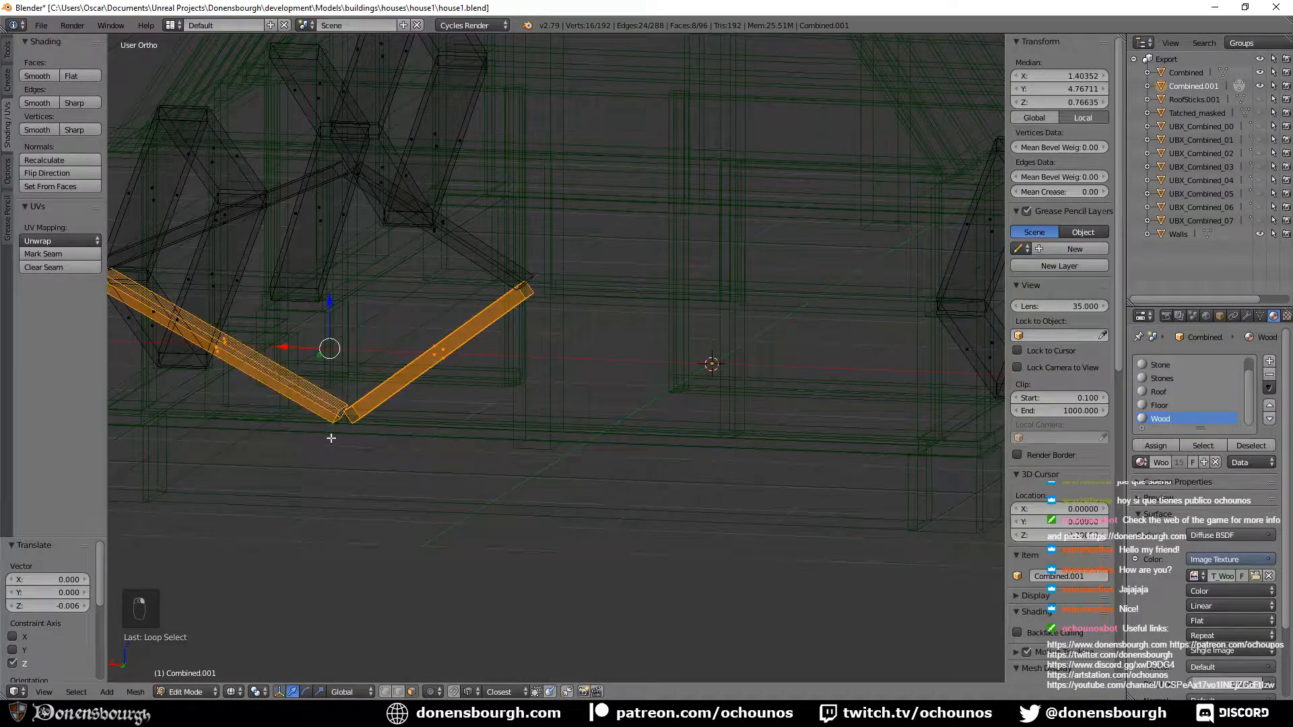
key(shift+d)
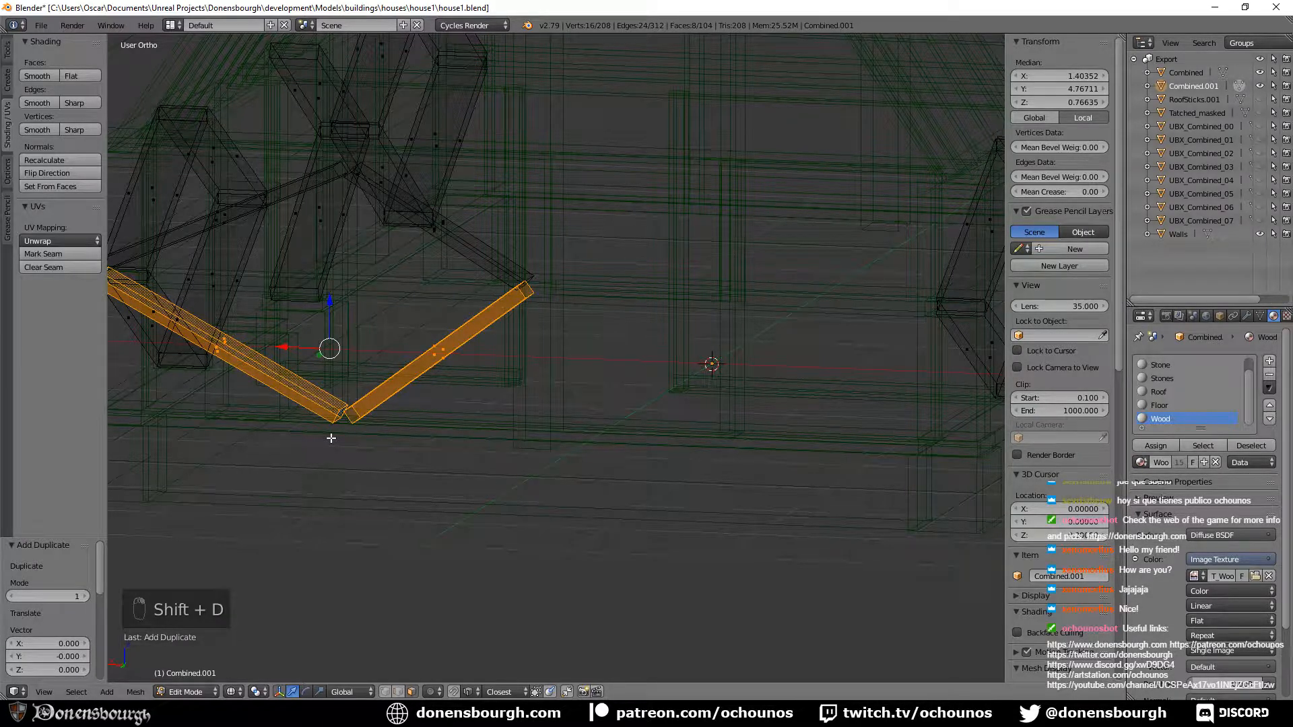
Move the copied V braces along X to the other half of the gable wall, rotate them 180° about Z, and shift them by about -0.030 along X.
key(KP_1)
key(g)
key(x)
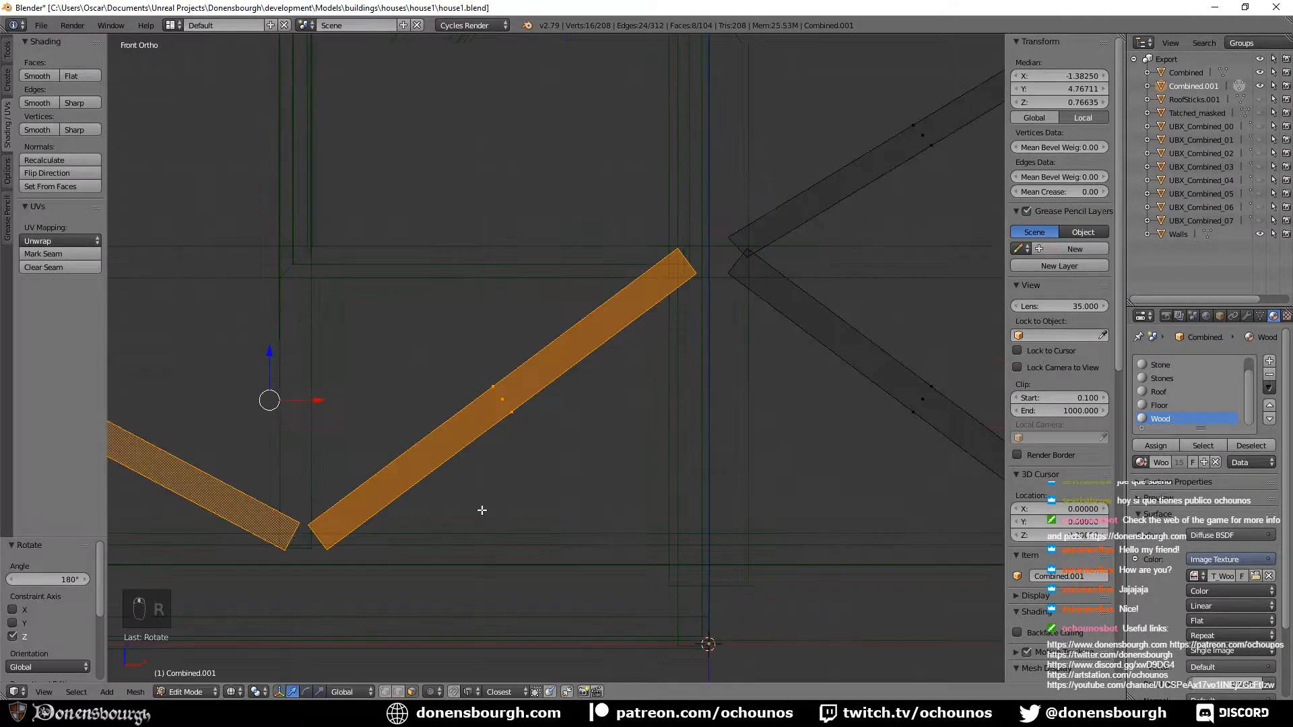
shift+middle_drag(482, 511, 651, 485)
key(g)
key(x)
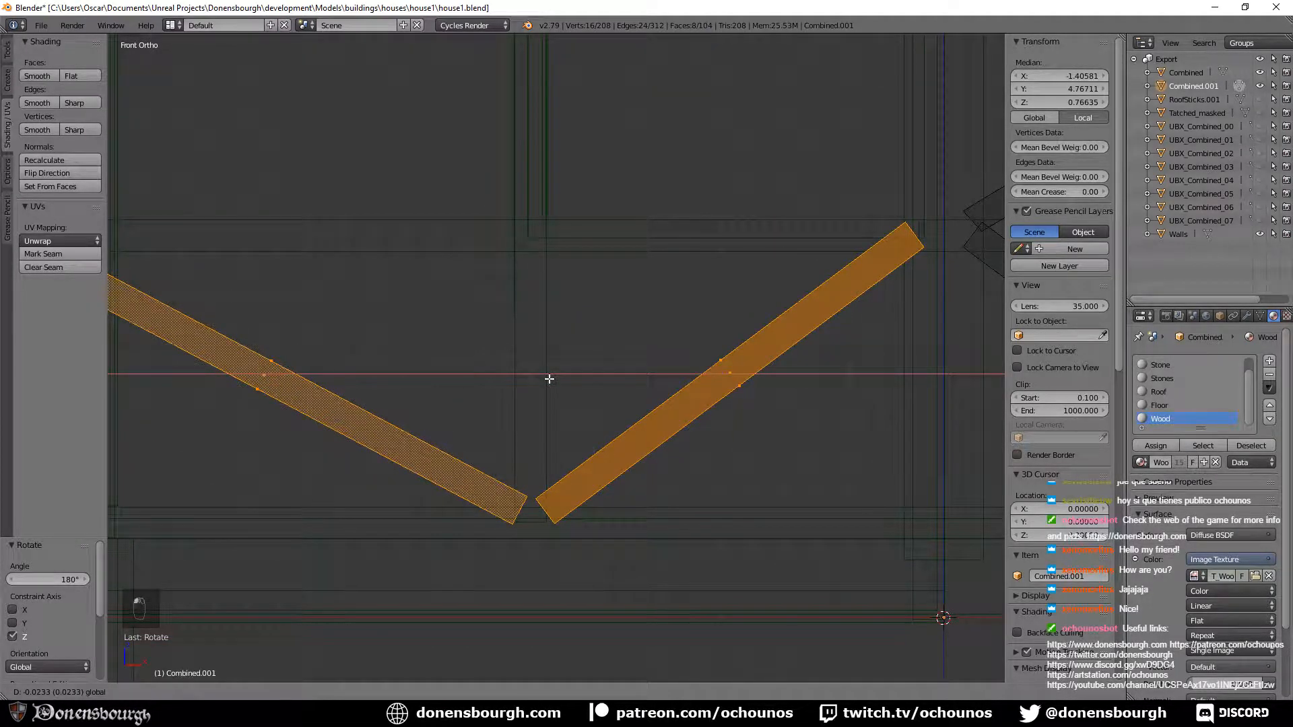
click(547, 379)
scroll(503, 483, down, 3)
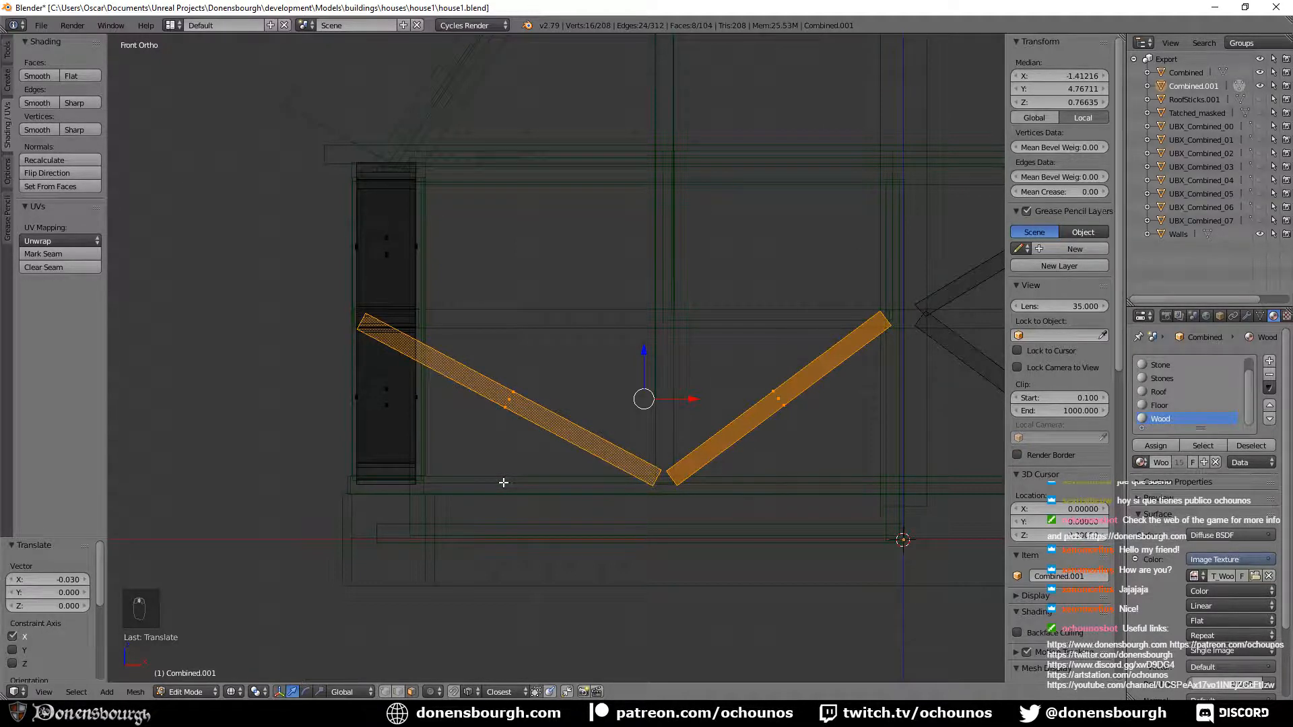
scroll(716, 364, down, 3)
Place a copied brace diagonally across the upper panel beside the corner post, rotate it about 0.924°, and stretch it along X by about 1.139.
alt+right_click(715, 364)
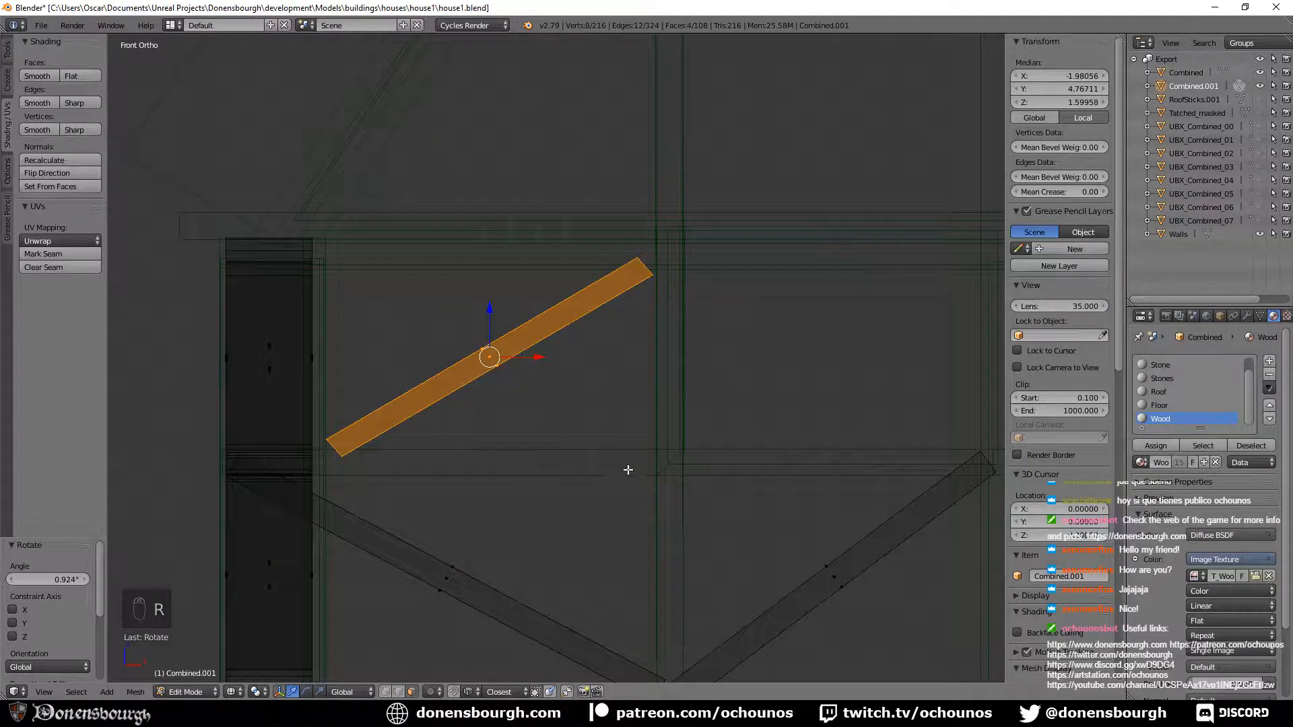
key(s)
key(x)
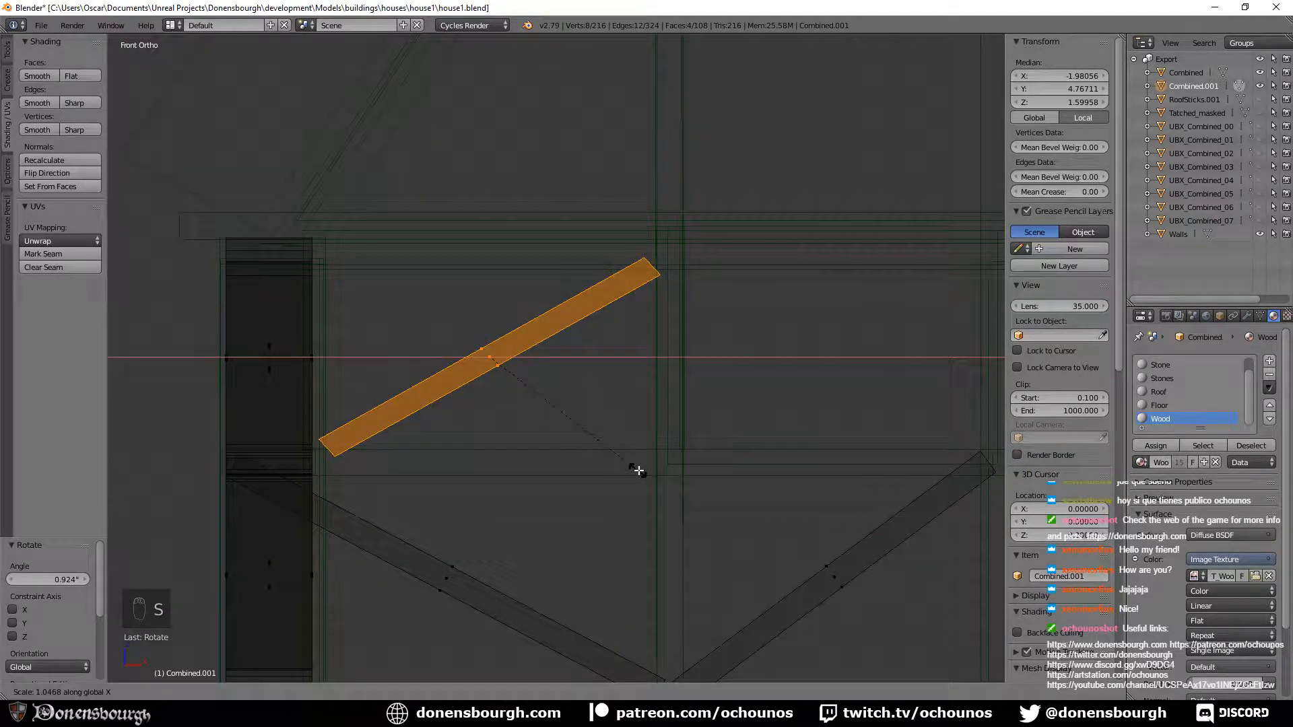
click(648, 477)
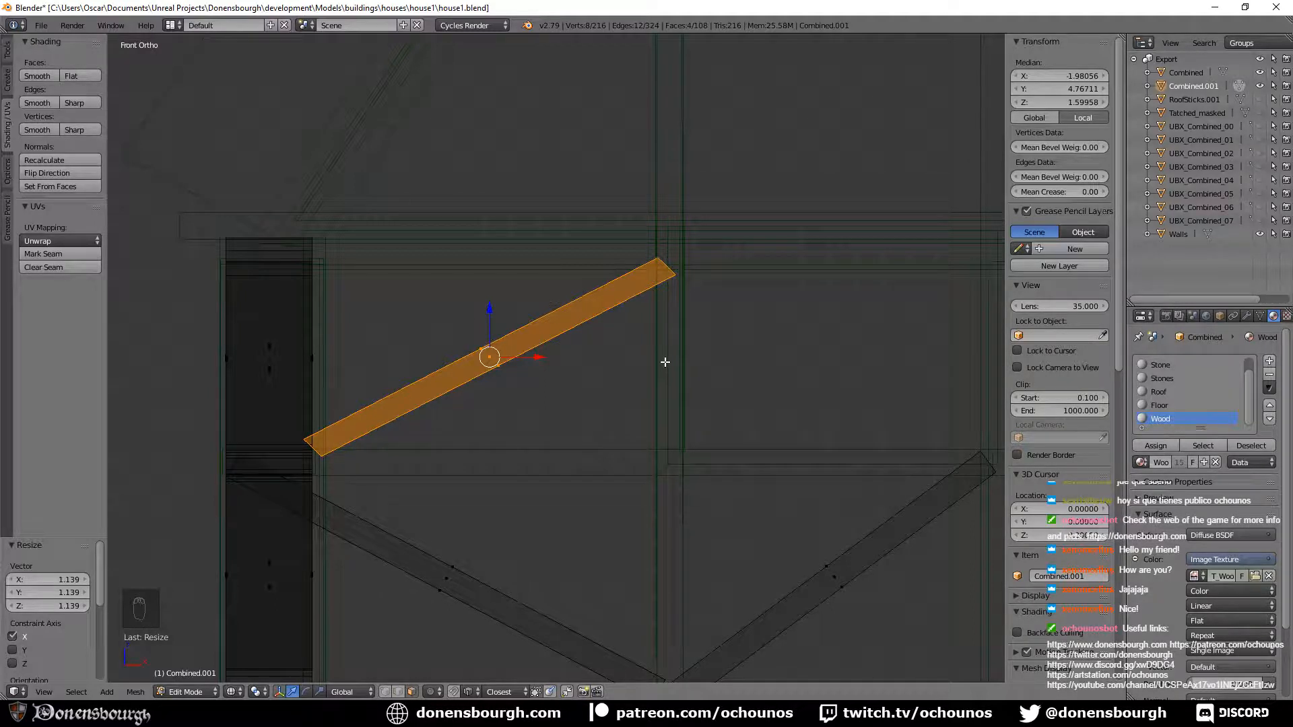
Try scaling the upper long face of the new brace by about 1.019, and undo the scaling.
right_click(481, 349)
key(s)
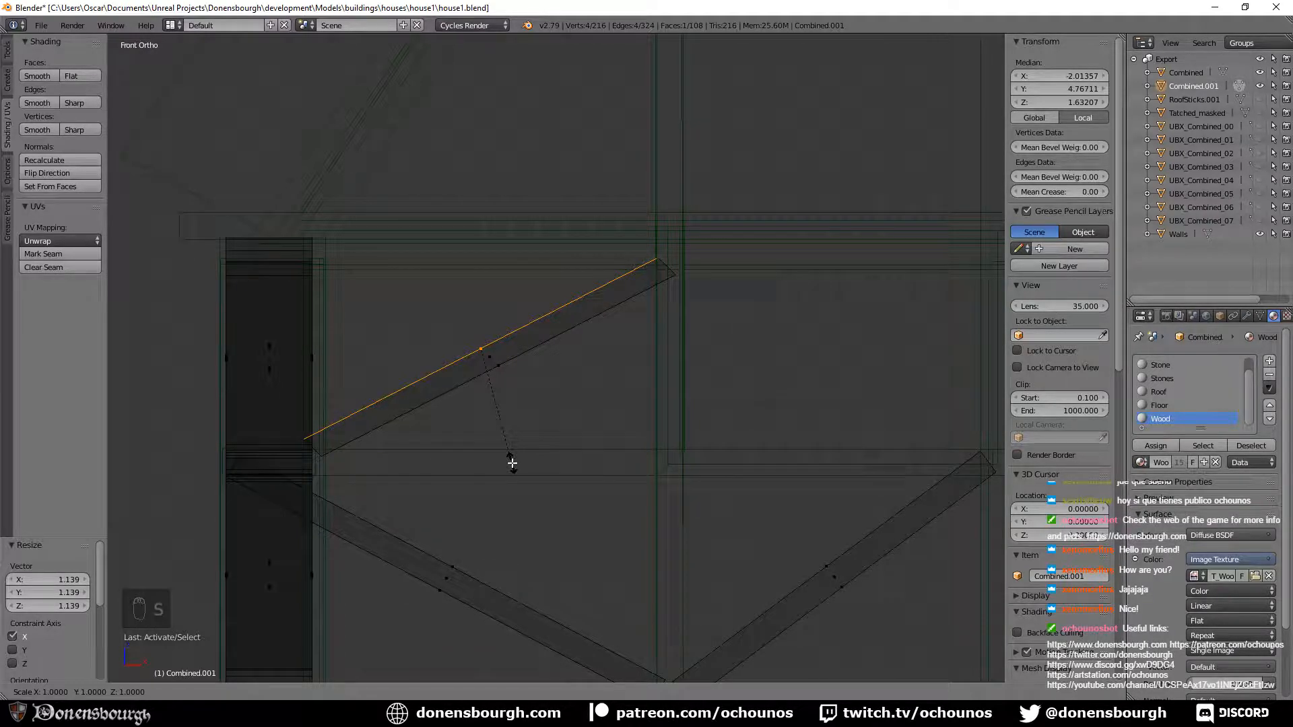
click(512, 463)
middle_drag(512, 464, 551, 467)
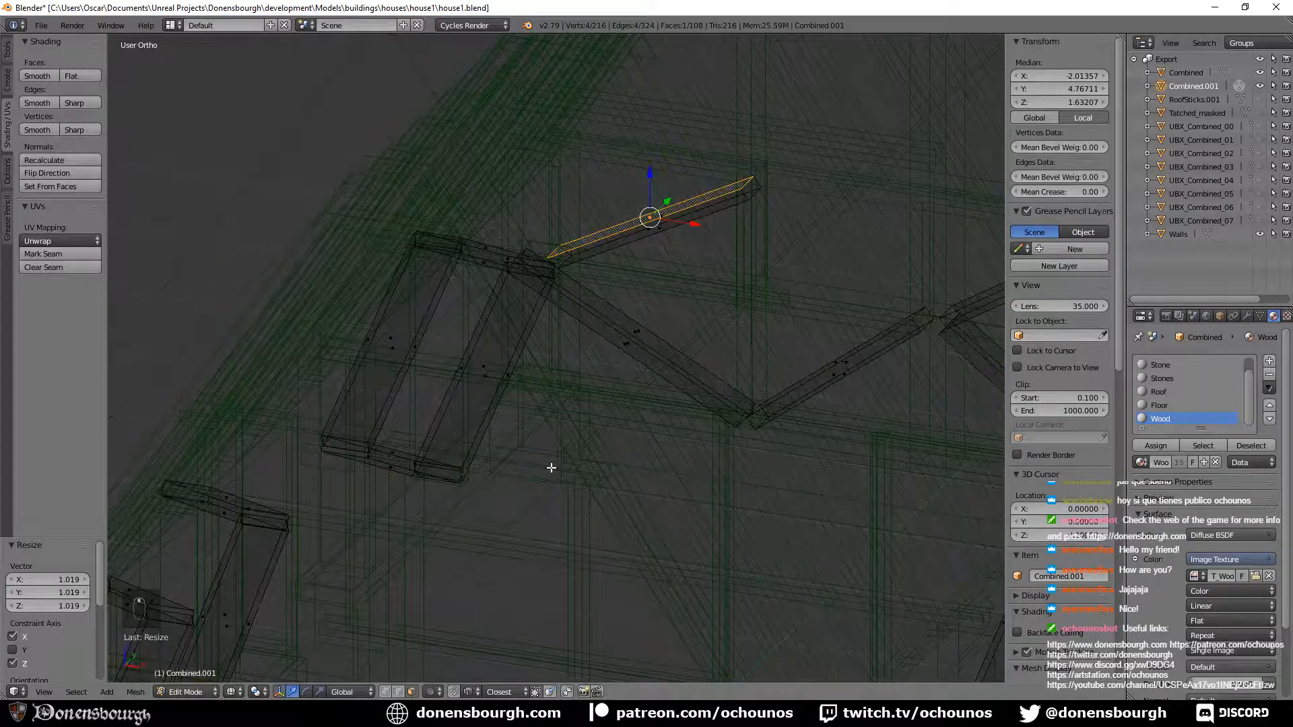
key(ctrl+z)
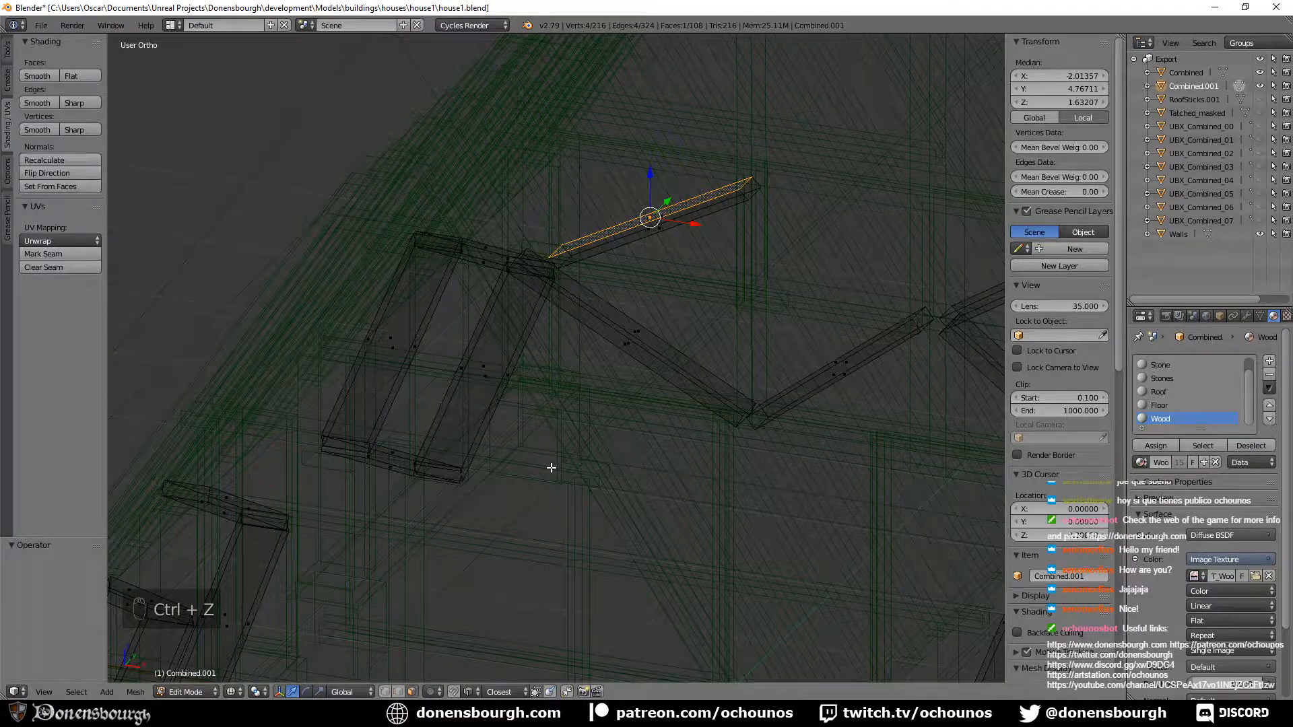
key(ctrl+z)
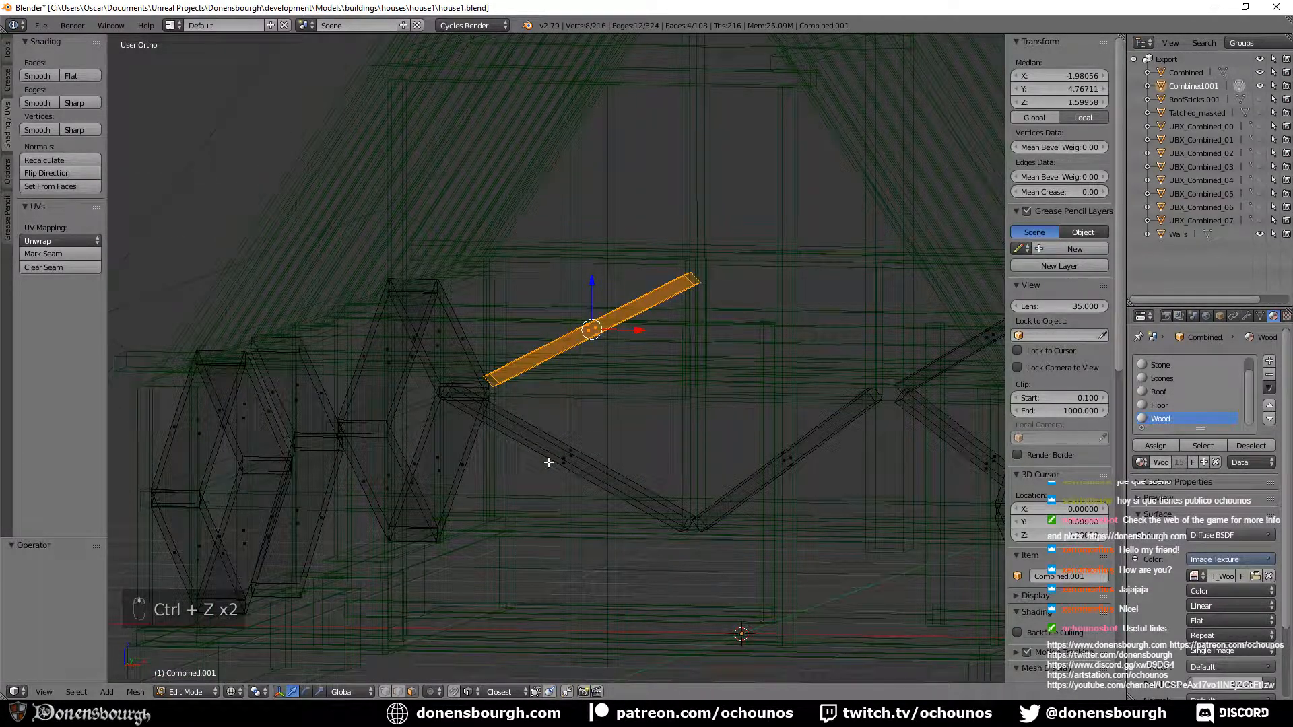
Raise the facing upper ends of the two braces beside the gable wall's intermediate post by about 0.073 along Z.
key(a)
key(z)
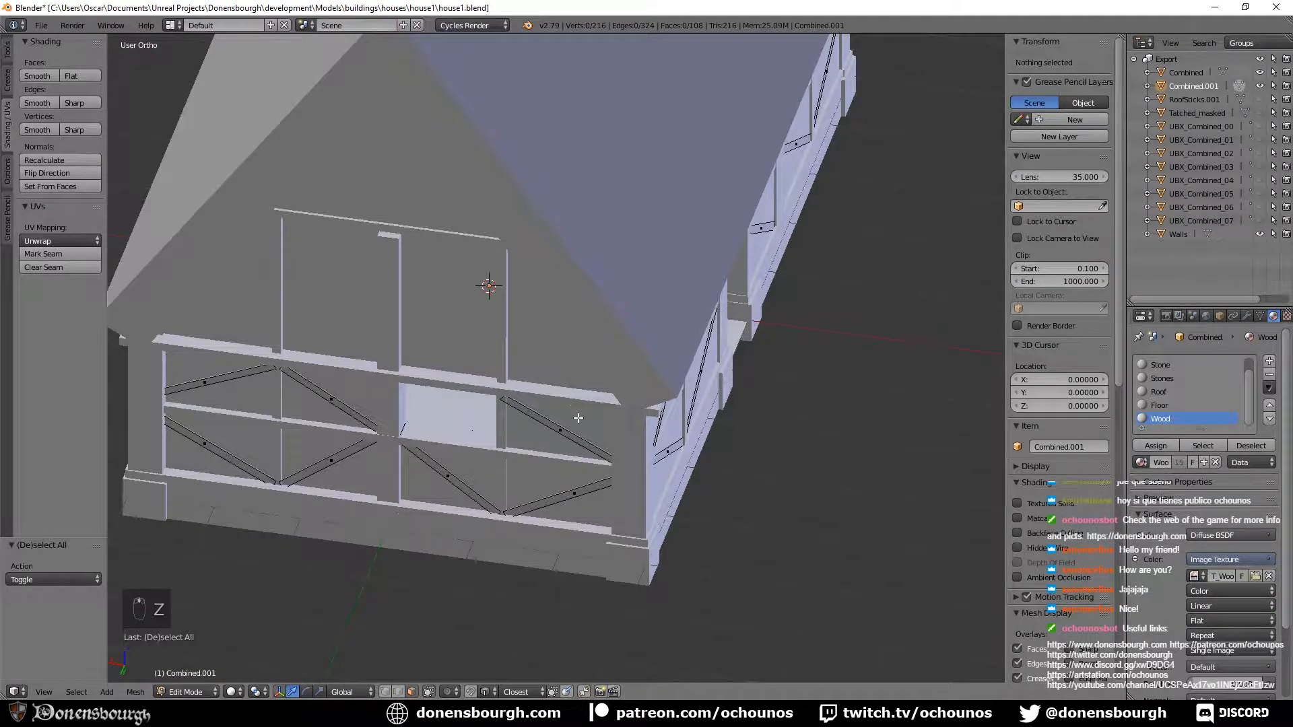
scroll(578, 418, up, 7)
middle_drag(578, 417, 507, 354)
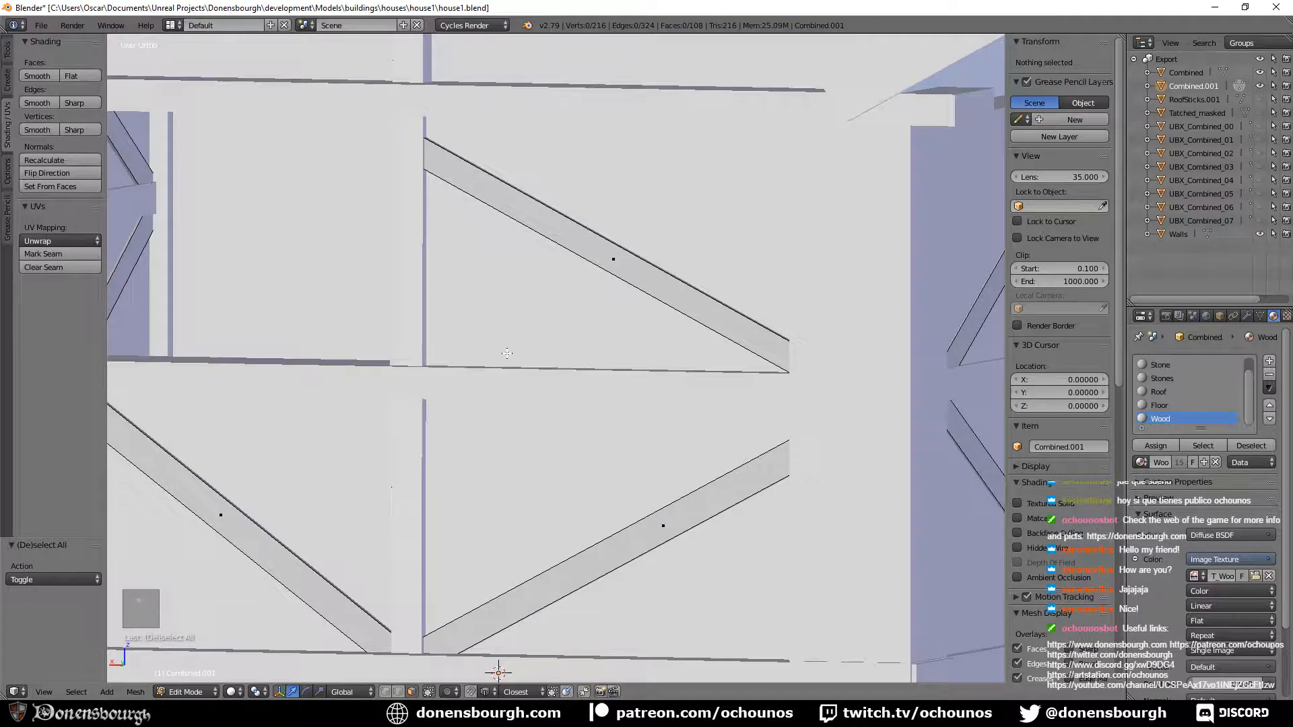
middle_drag(481, 301, 611, 379)
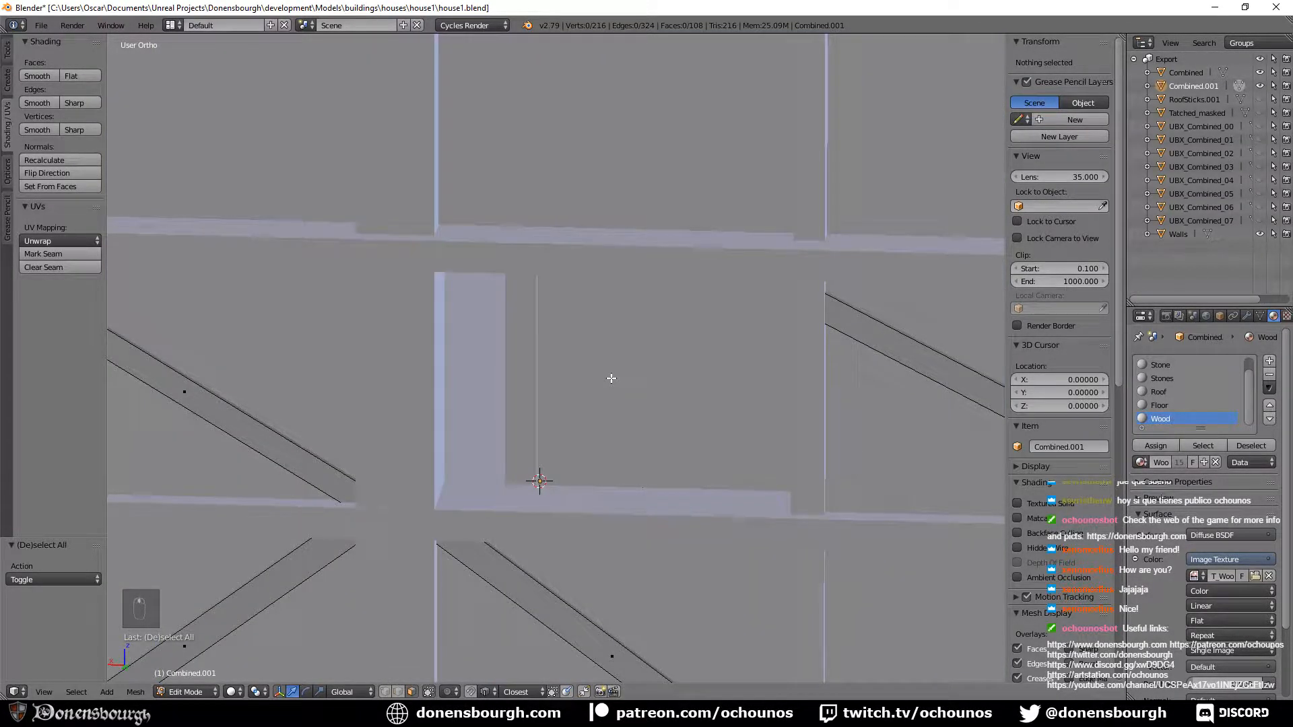
scroll(612, 379, up, 1)
shift+middle_drag(612, 378, 1189, 303)
alt+right_click(475, 175)
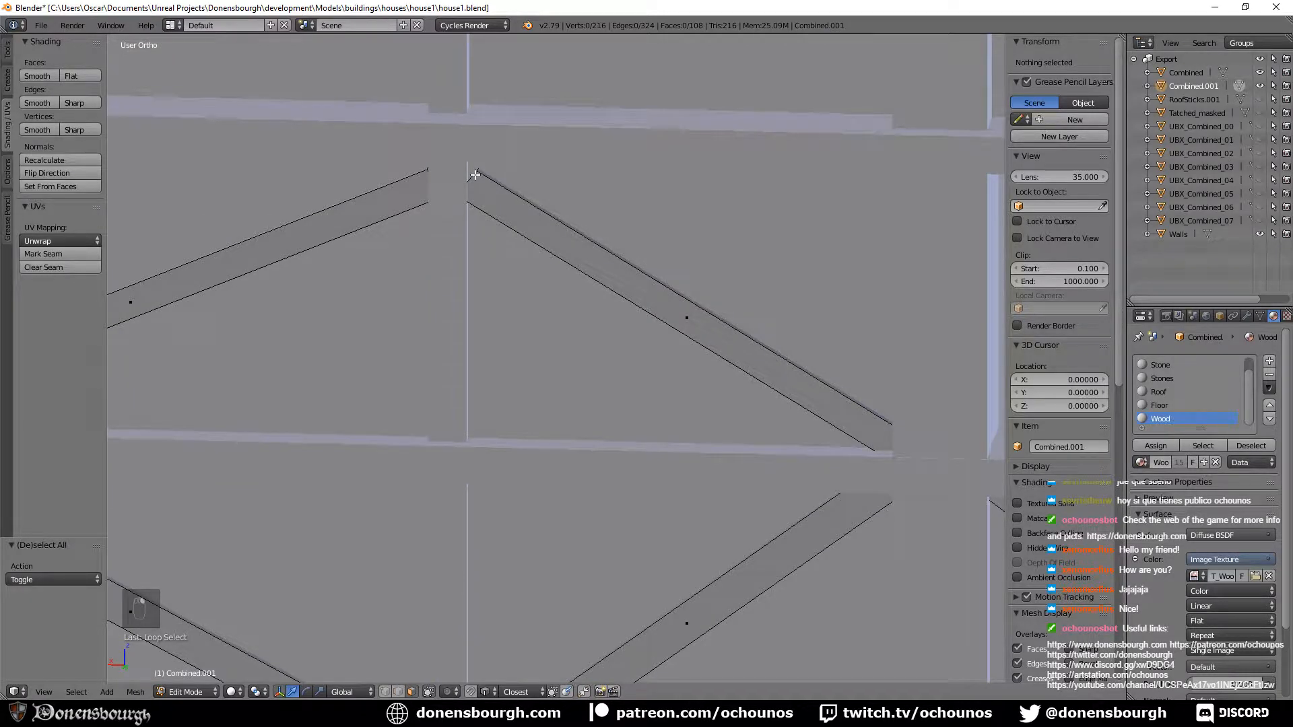
alt+right_click(473, 179)
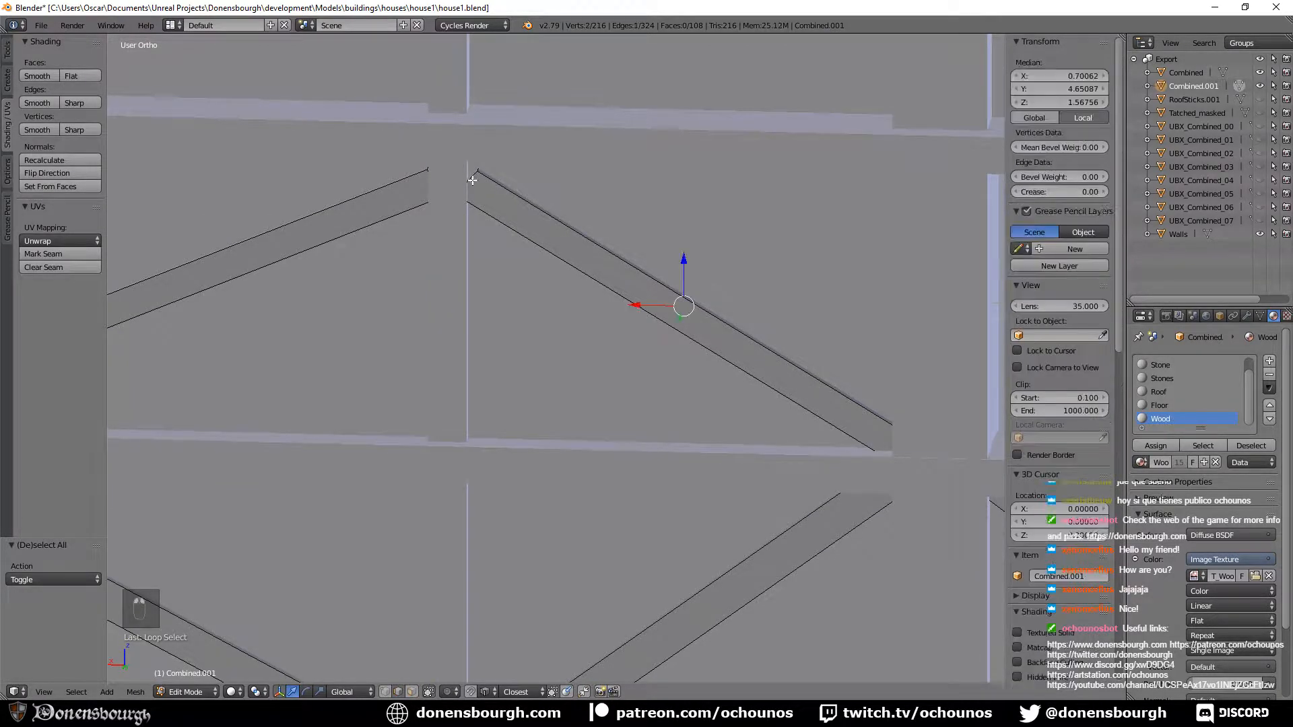
alt+right_click(472, 180)
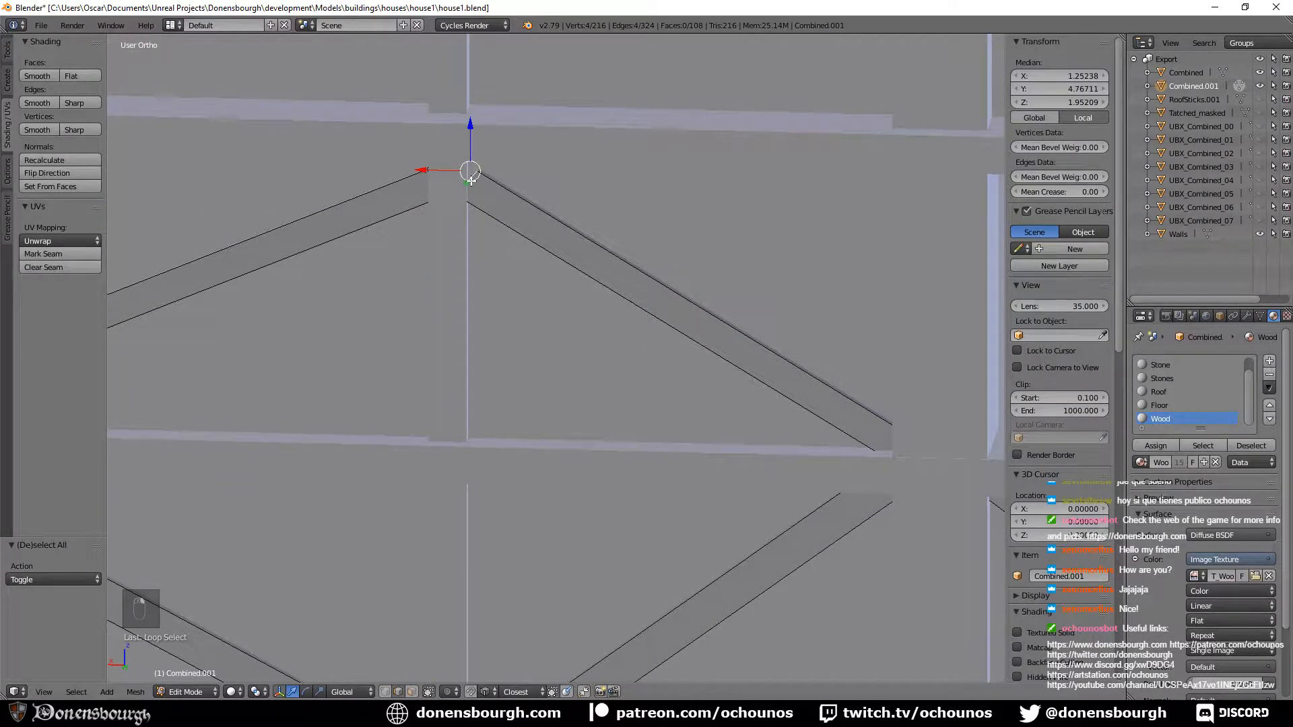
key(z)
alt+shift+right_click(434, 175)
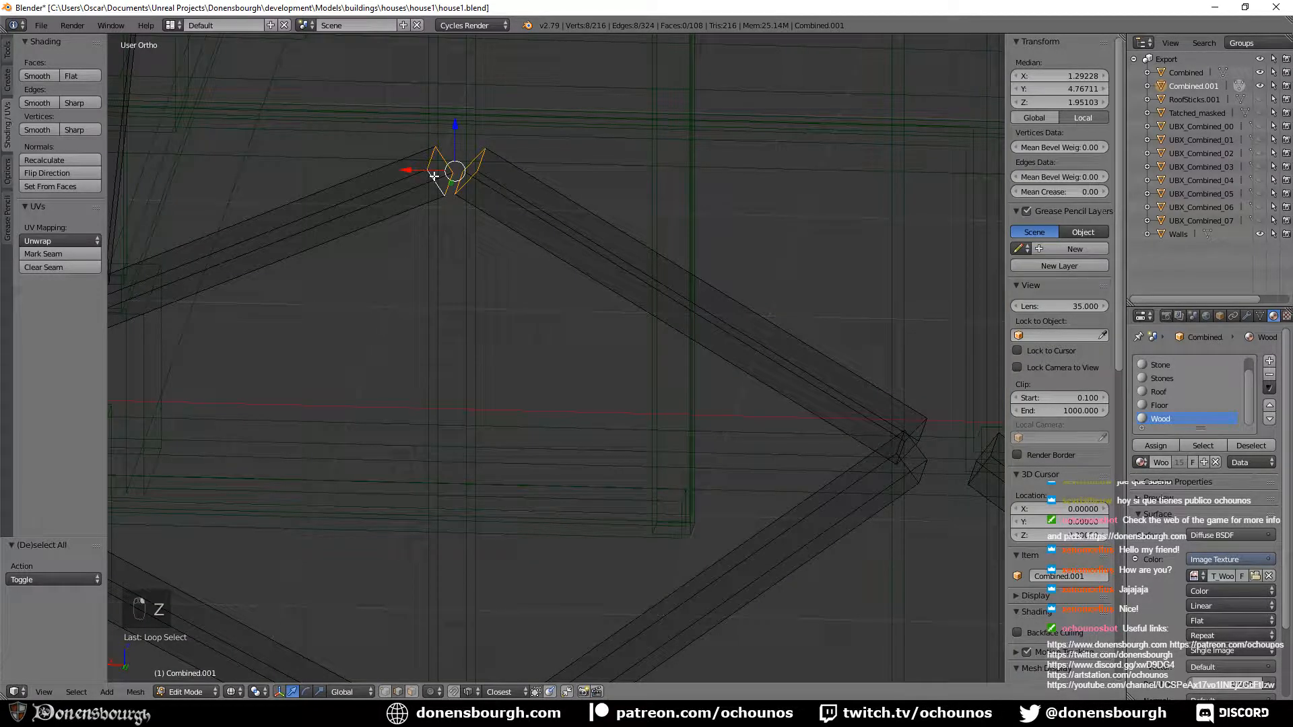
key(z)
drag(455, 134, 451, 99)
Raise the upper end of the single brace beside the window opening by about 0.085 along Z, and save the file.
scroll(315, 392, down, 3)
middle_drag(588, 377, 435, 310)
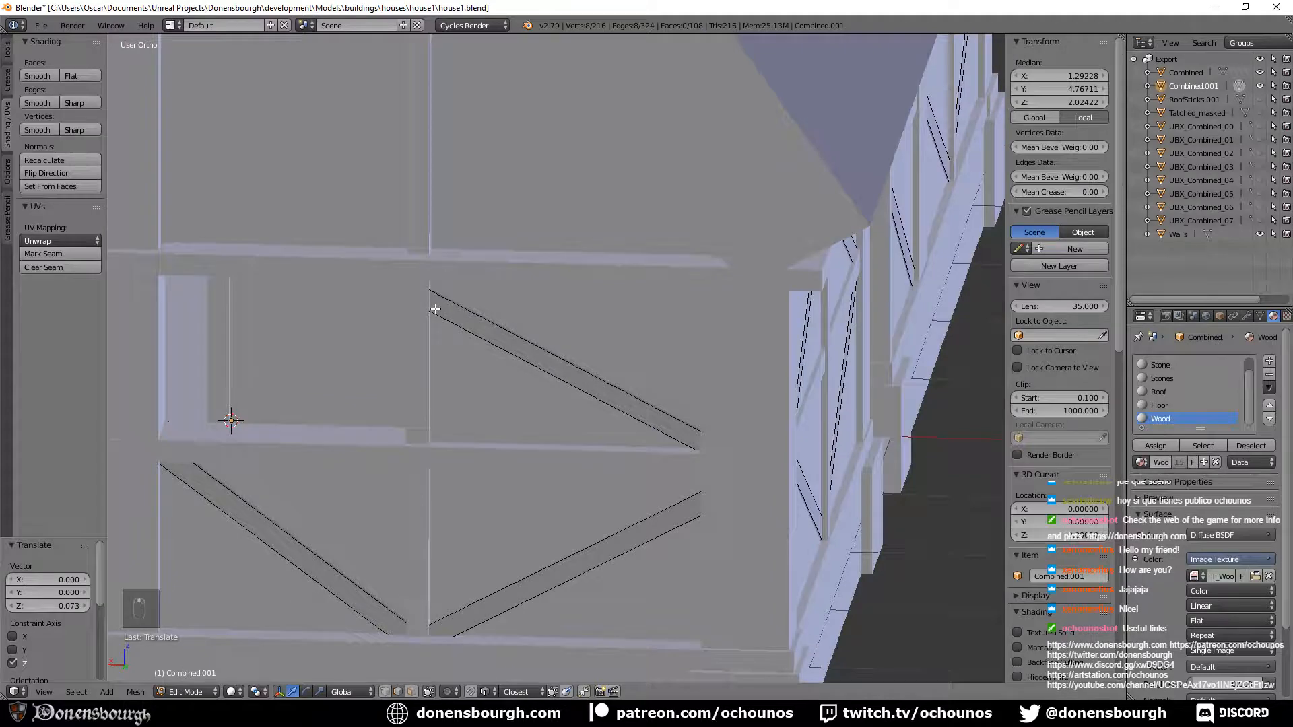
key(z)
alt+right_click(417, 299)
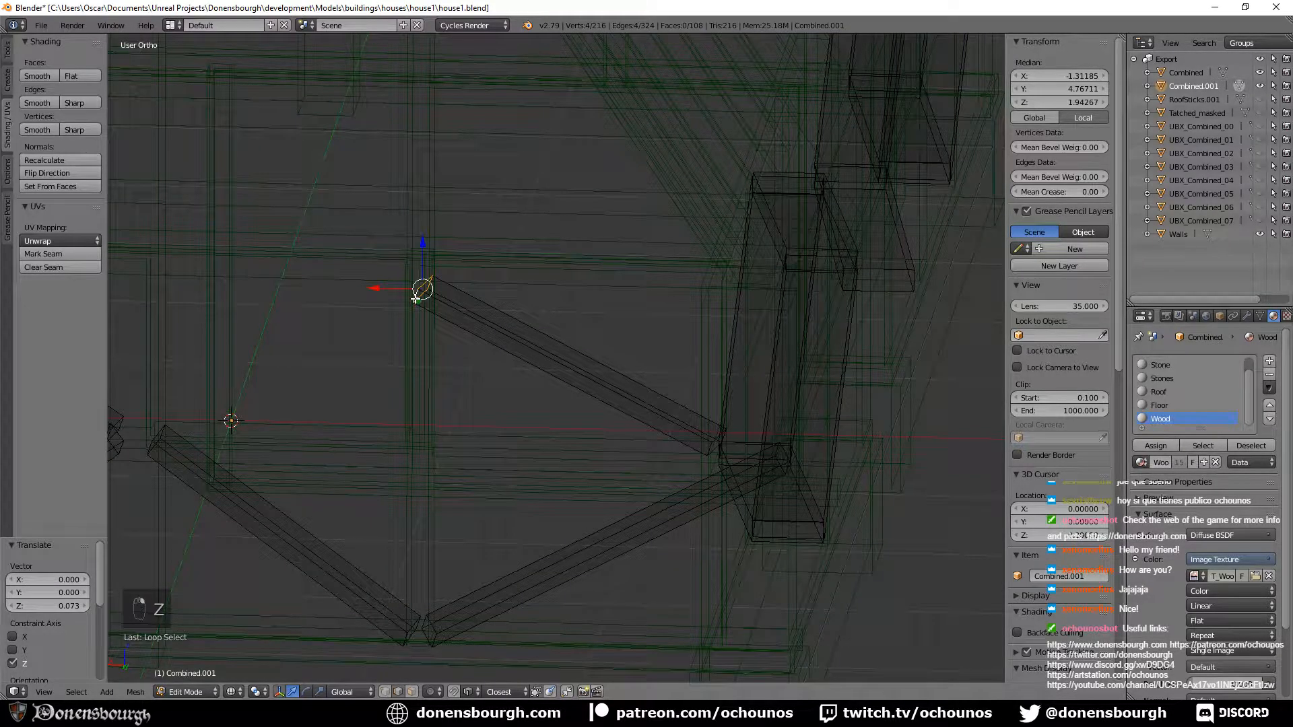
key(z)
drag(422, 246, 423, 227)
scroll(478, 374, down, 3)
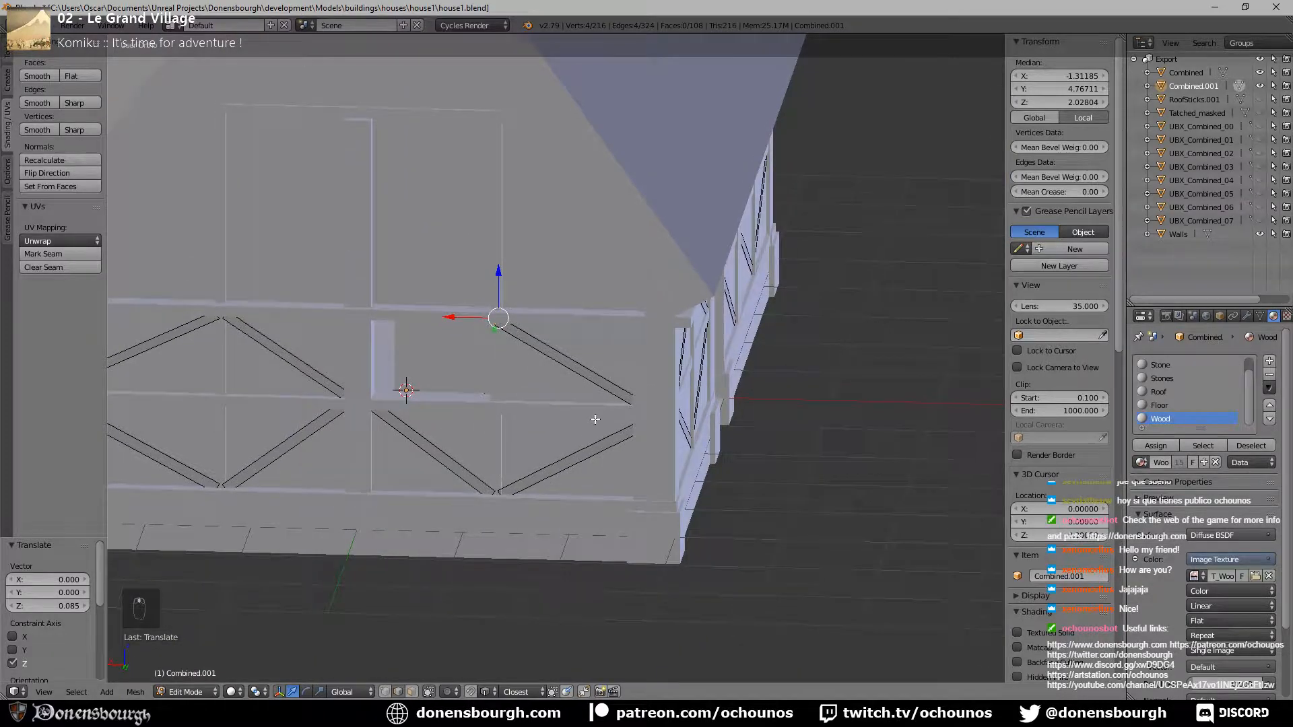
scroll(386, 428, down, 5)
middle_drag(367, 398, 433, 456)
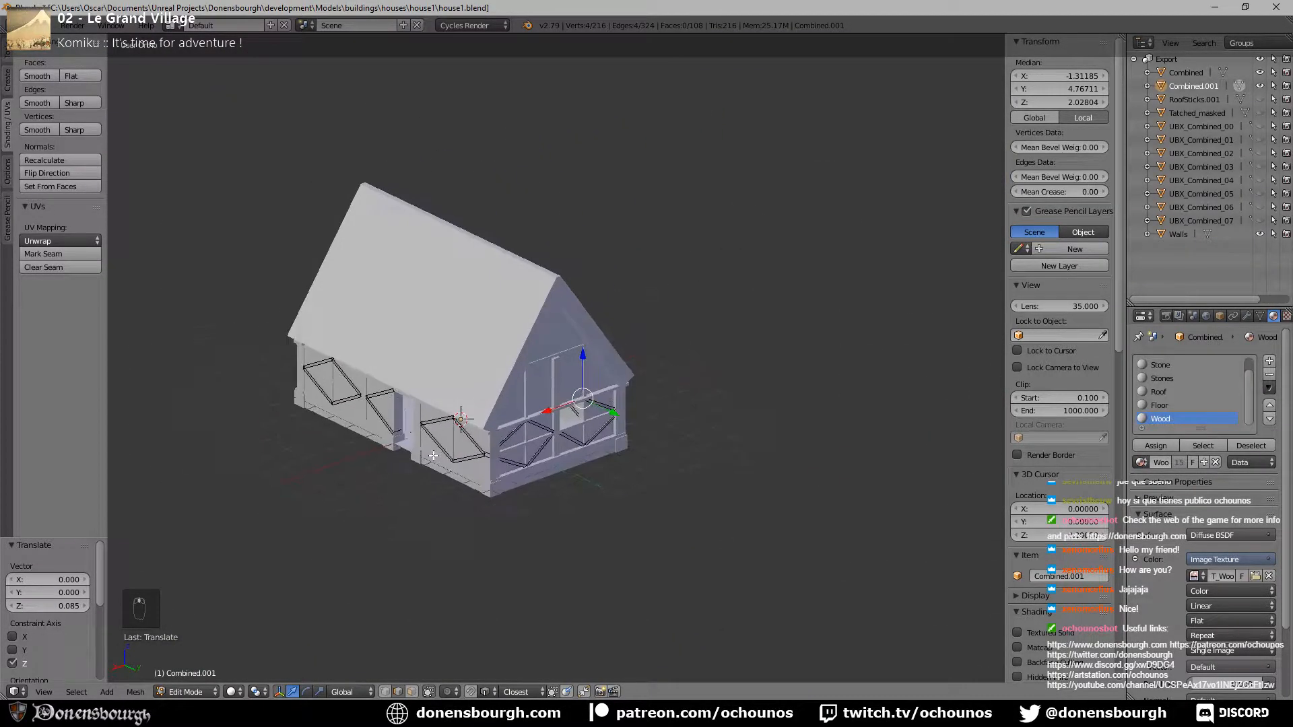
key(ctrl+s)
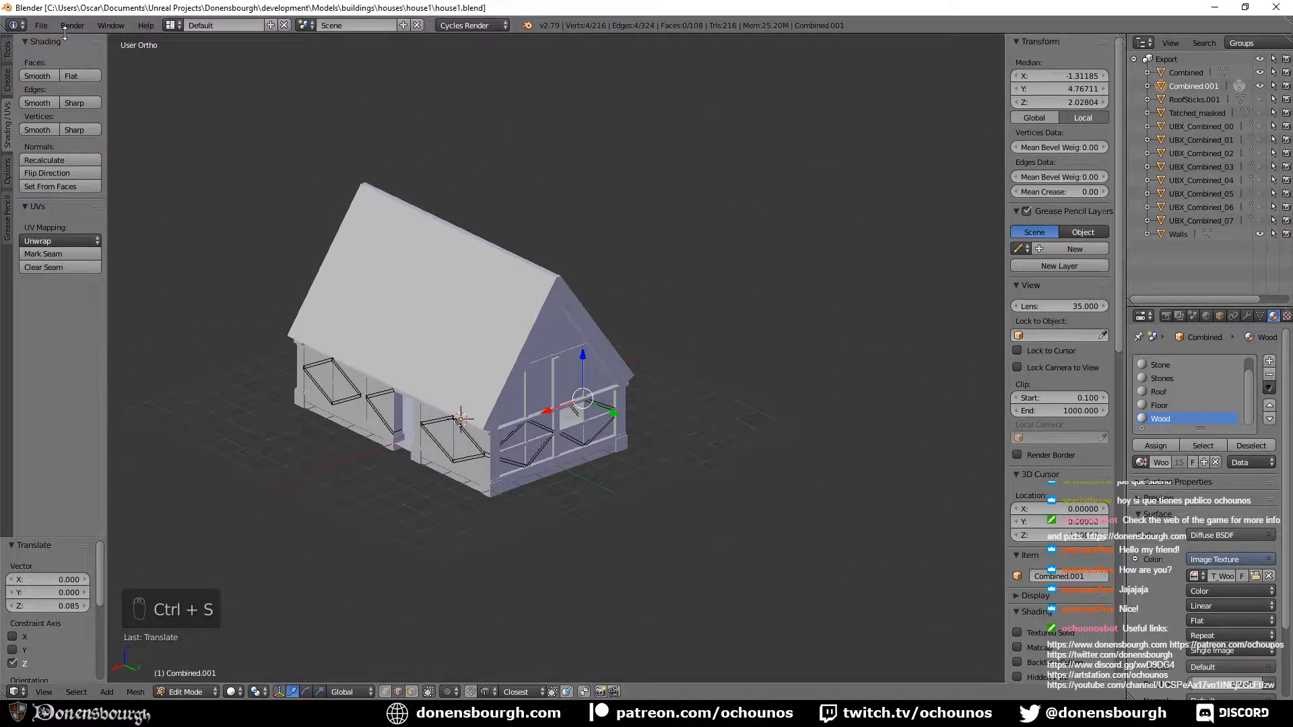
Switch to Unreal Engine and examine the house's timber bracing from inside and outside, along with the neighbouring timber-framed building.
key(alt+Tab)
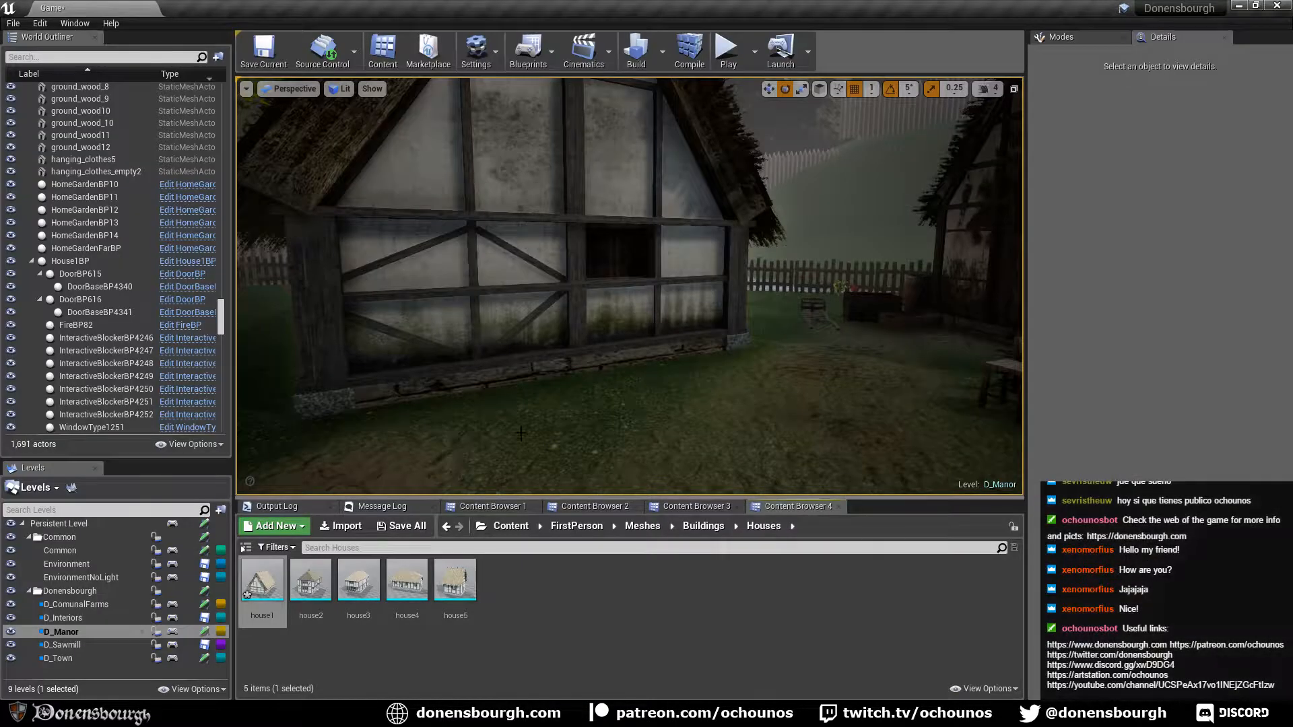
drag(847, 285, 802, 202)
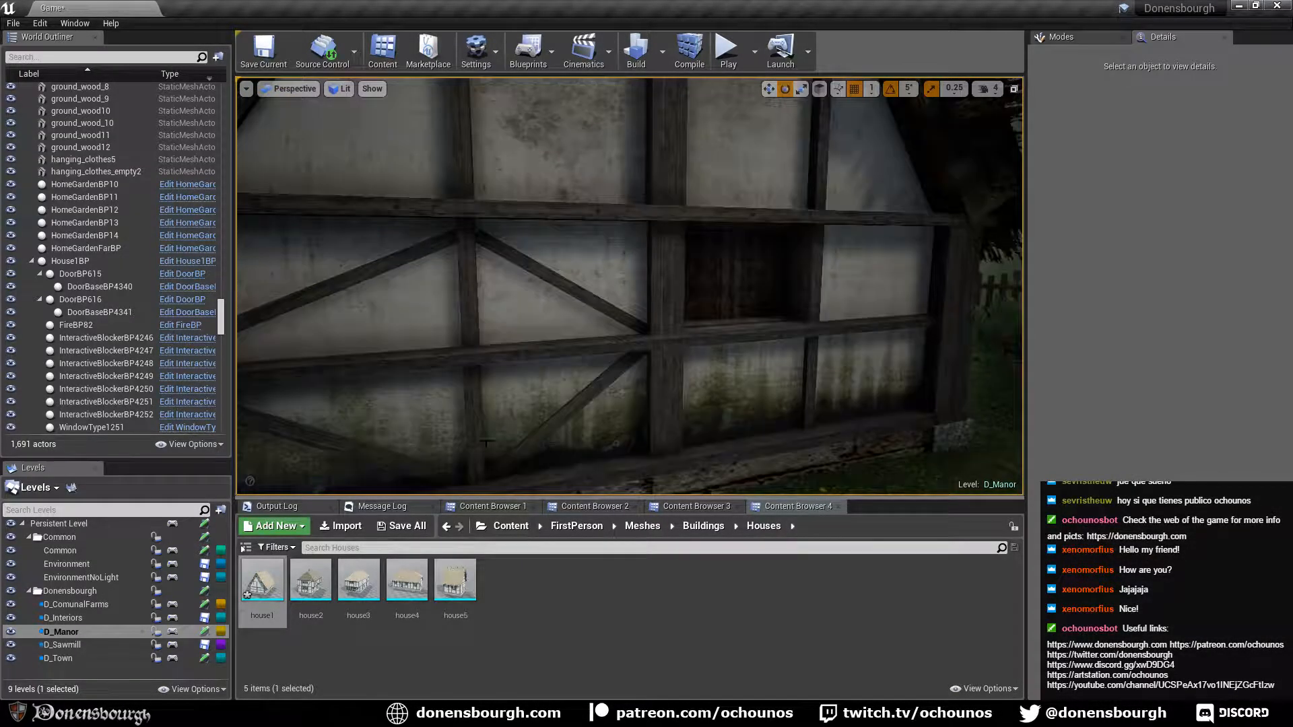
drag(460, 266, 545, 175)
drag(434, 431, 434, 404)
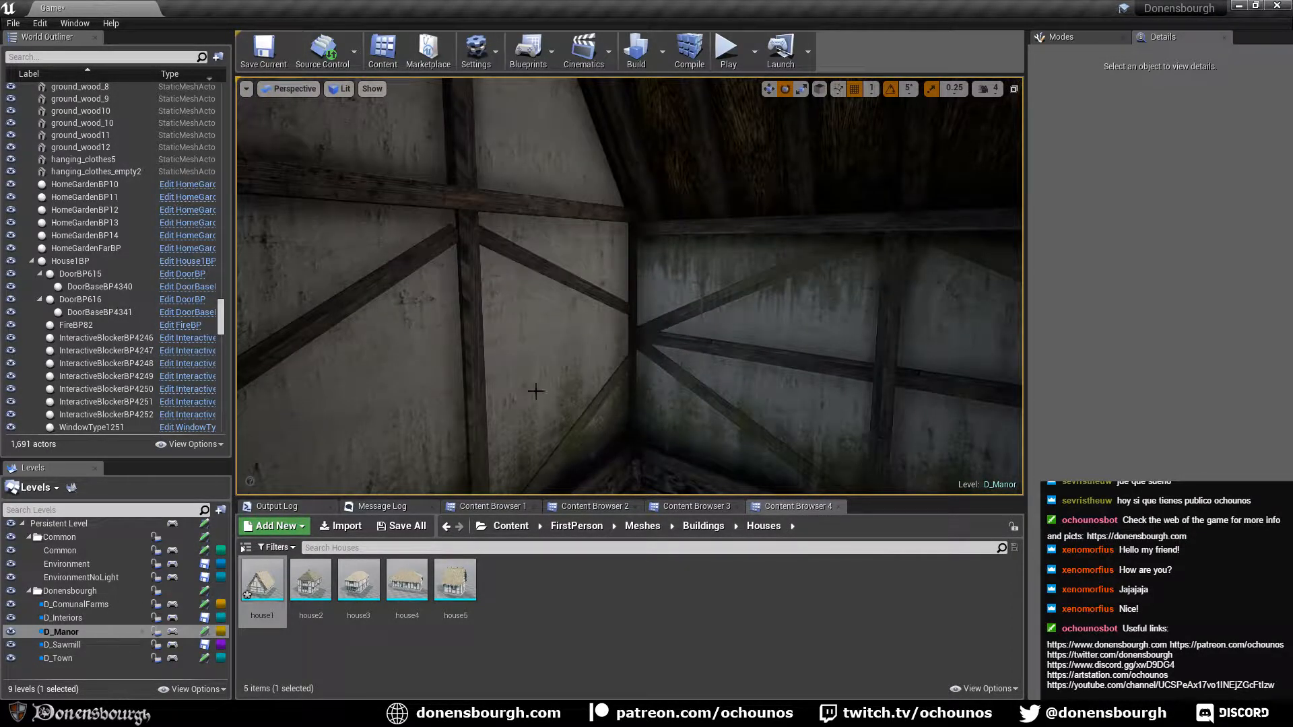
right_drag(537, 391, 701, 380)
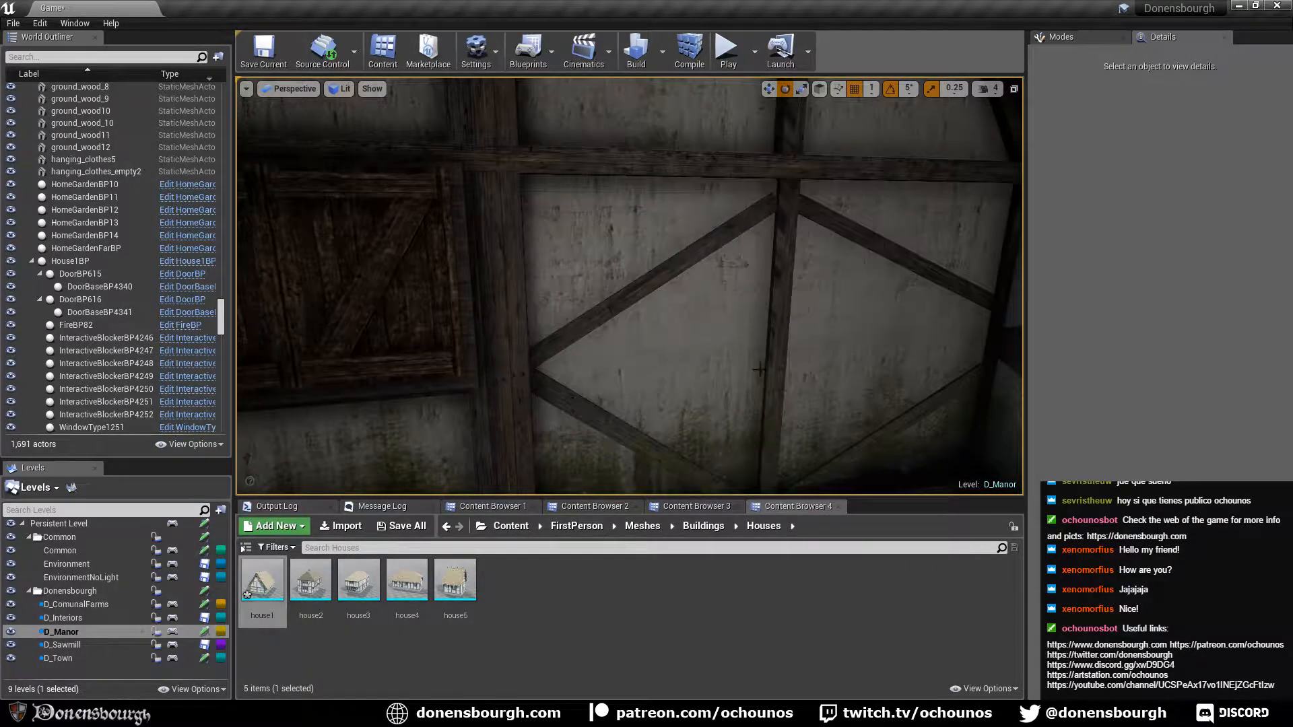
drag(796, 390, 794, 337)
drag(794, 390, 445, 357)
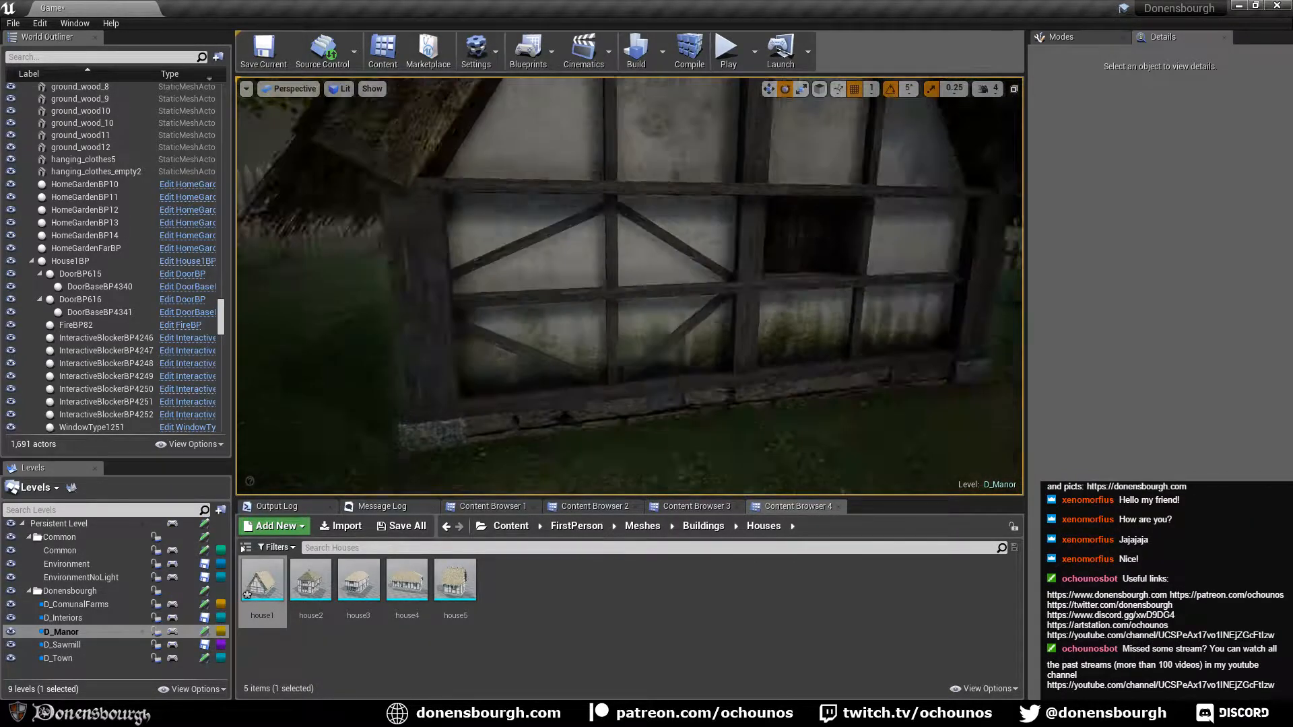
right_drag(612, 323, 643, 269)
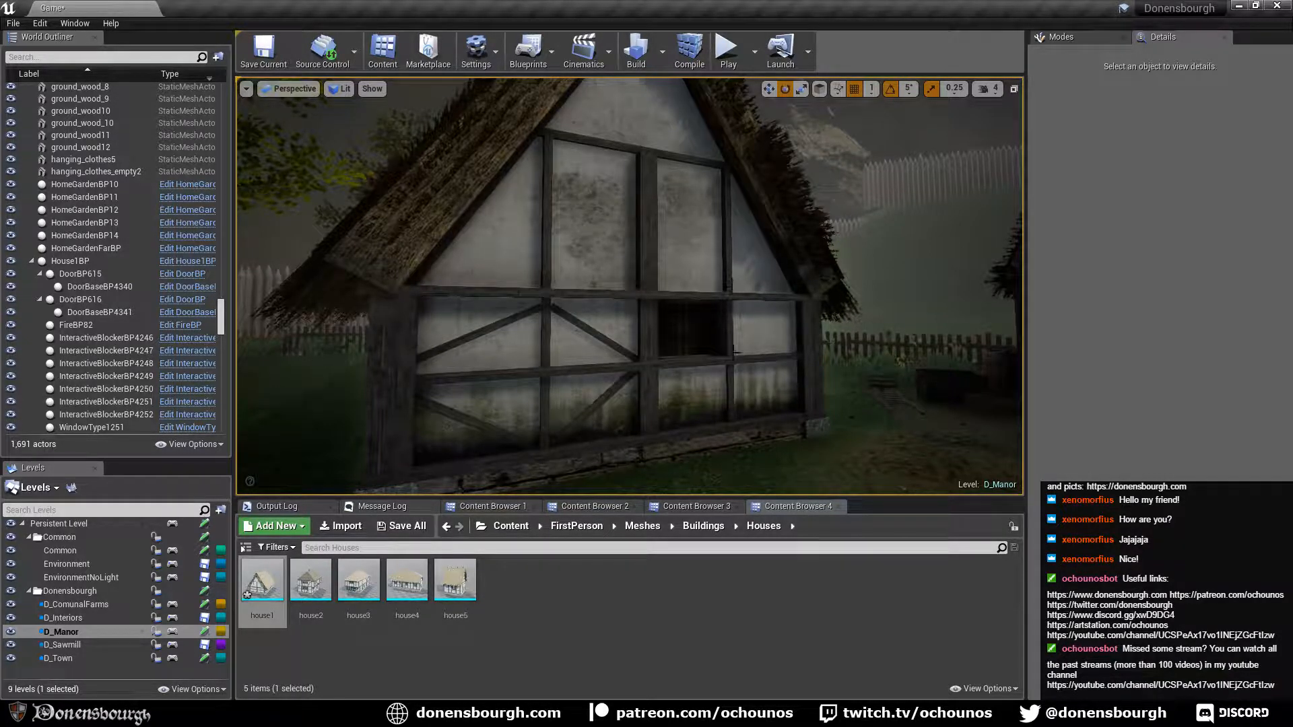
right_drag(667, 285, 653, 244)
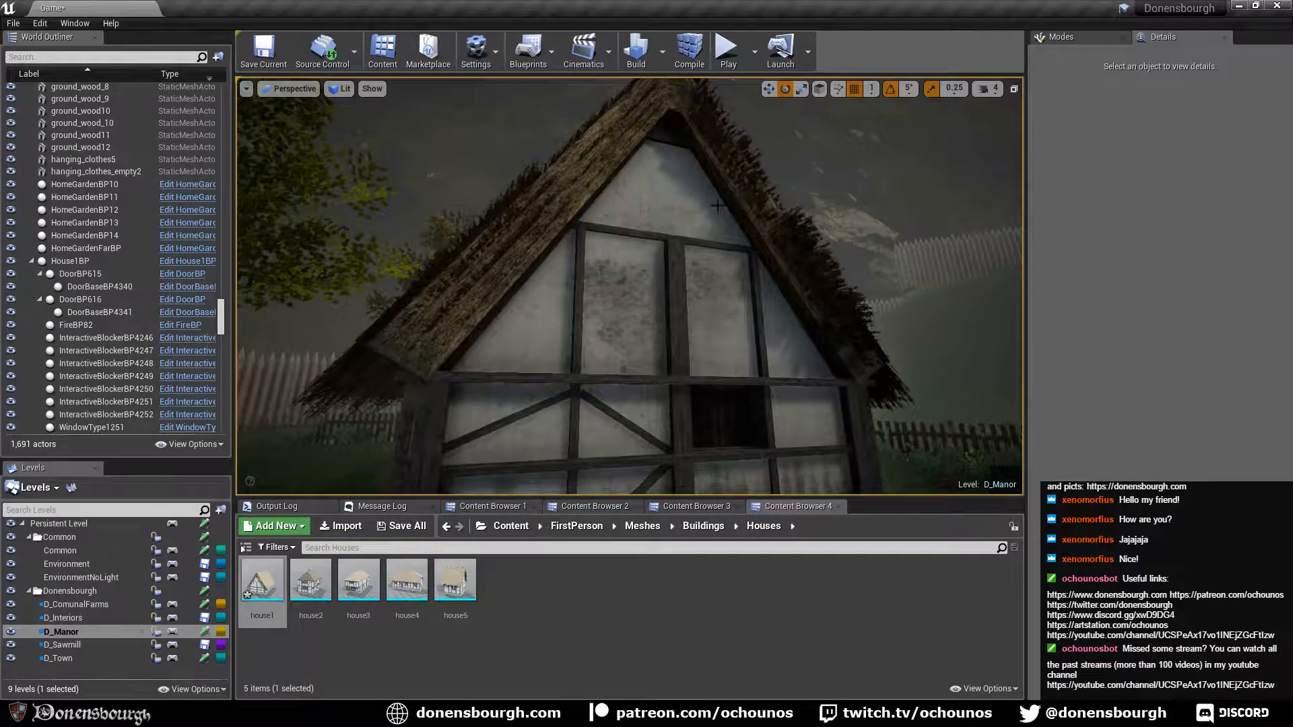
right_drag(702, 322, 255, 333)
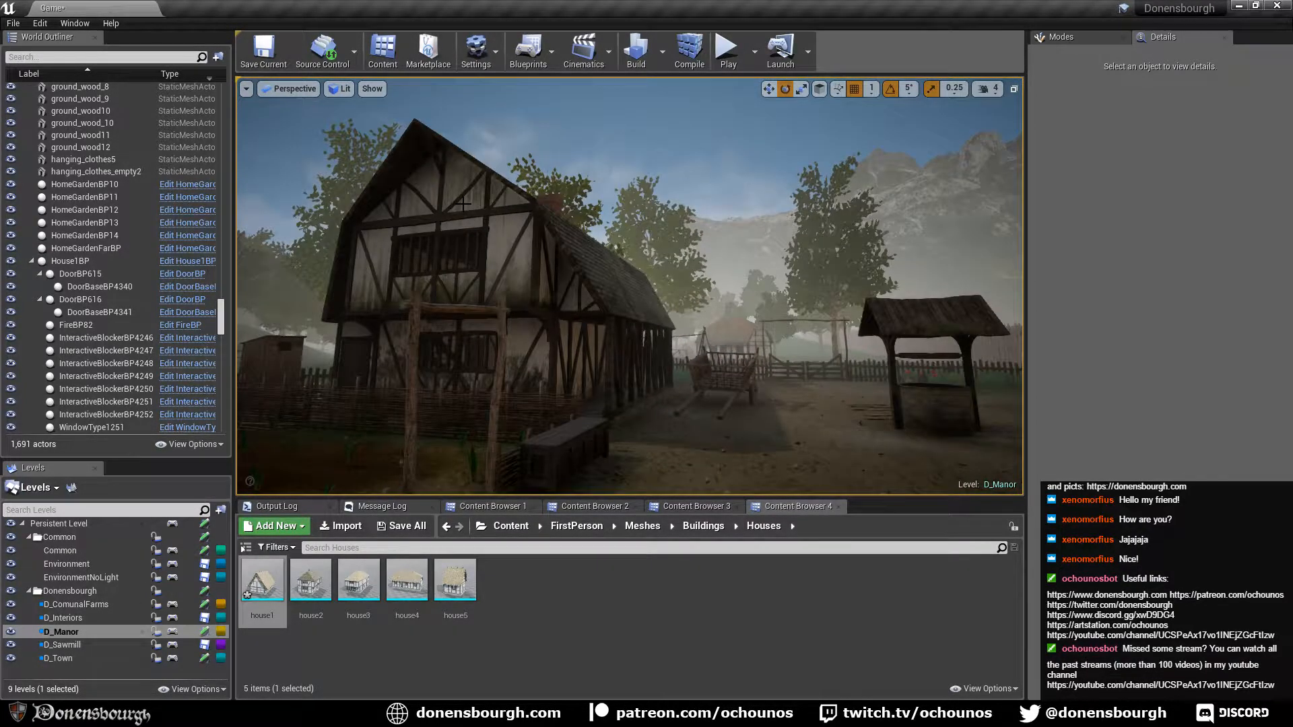
right_drag(505, 325, 855, 300)
Export the updated house model from Blender and reimport the house1 mesh in Unreal Engine.
click(168, 714)
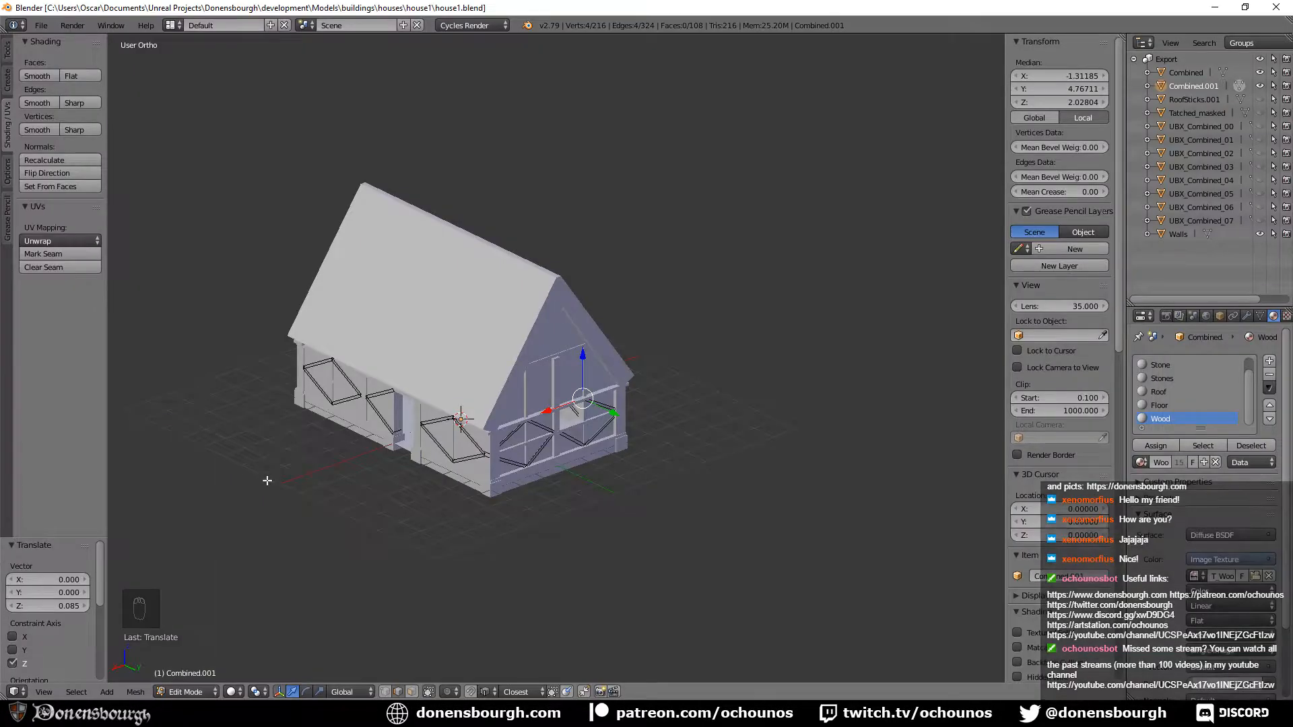
click(40, 26)
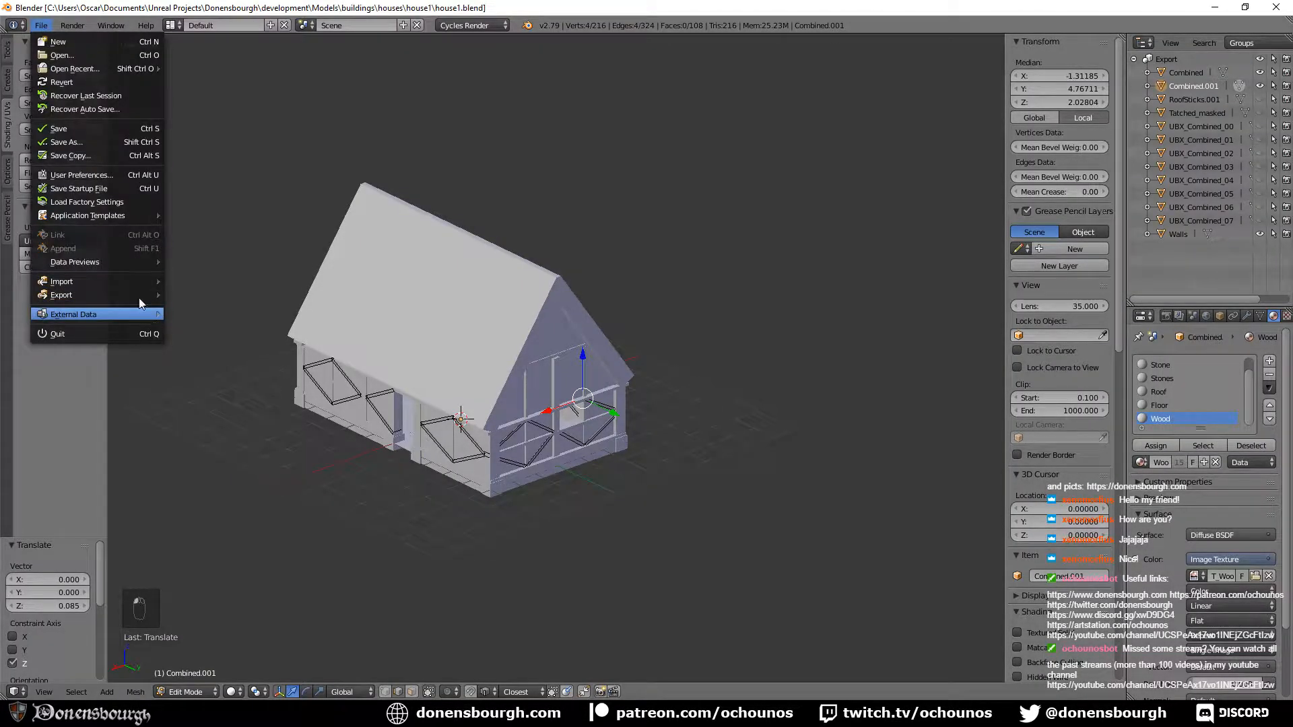
mouse_move(139, 297)
click(244, 326)
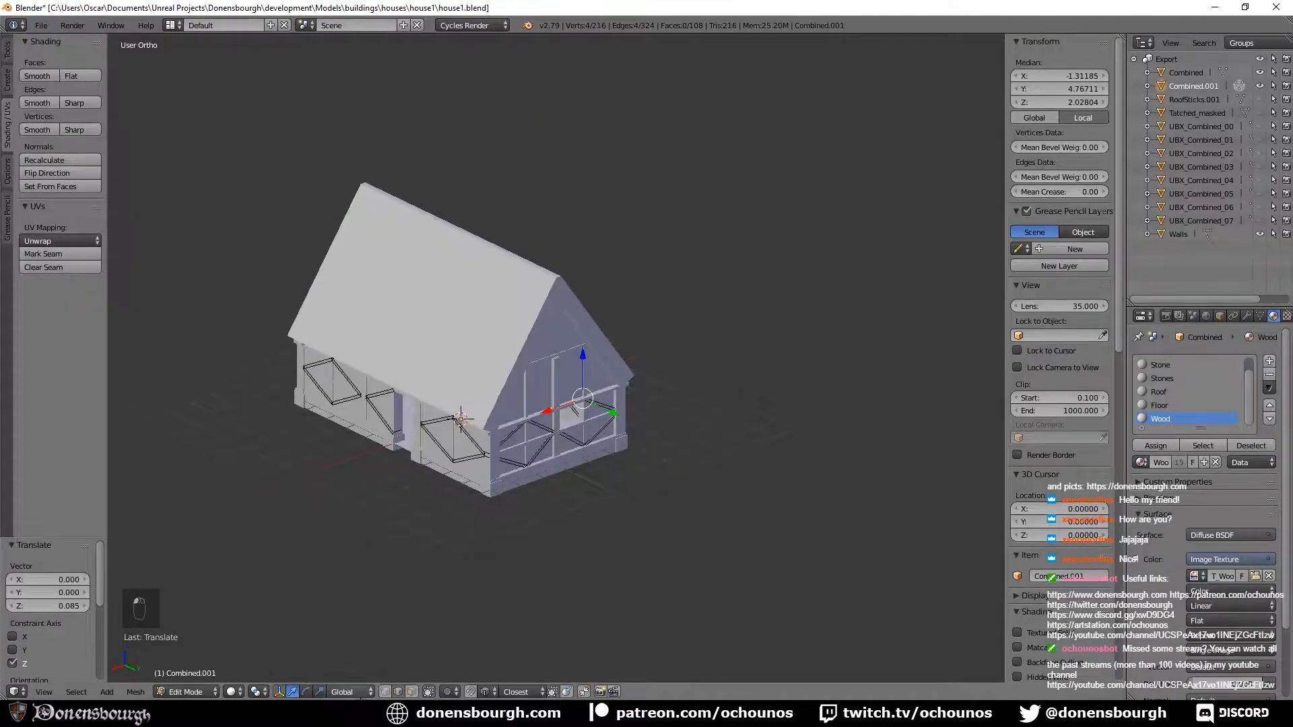
click(357, 714)
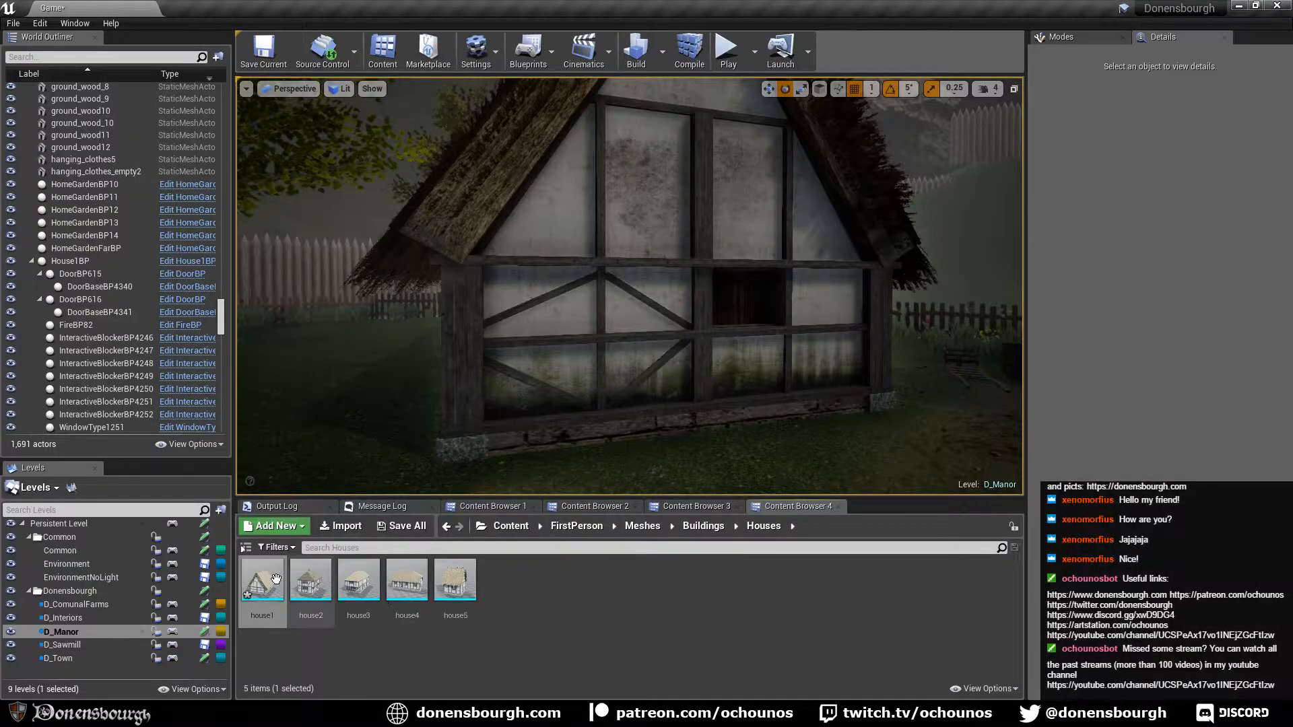
right_click(275, 579)
click(333, 262)
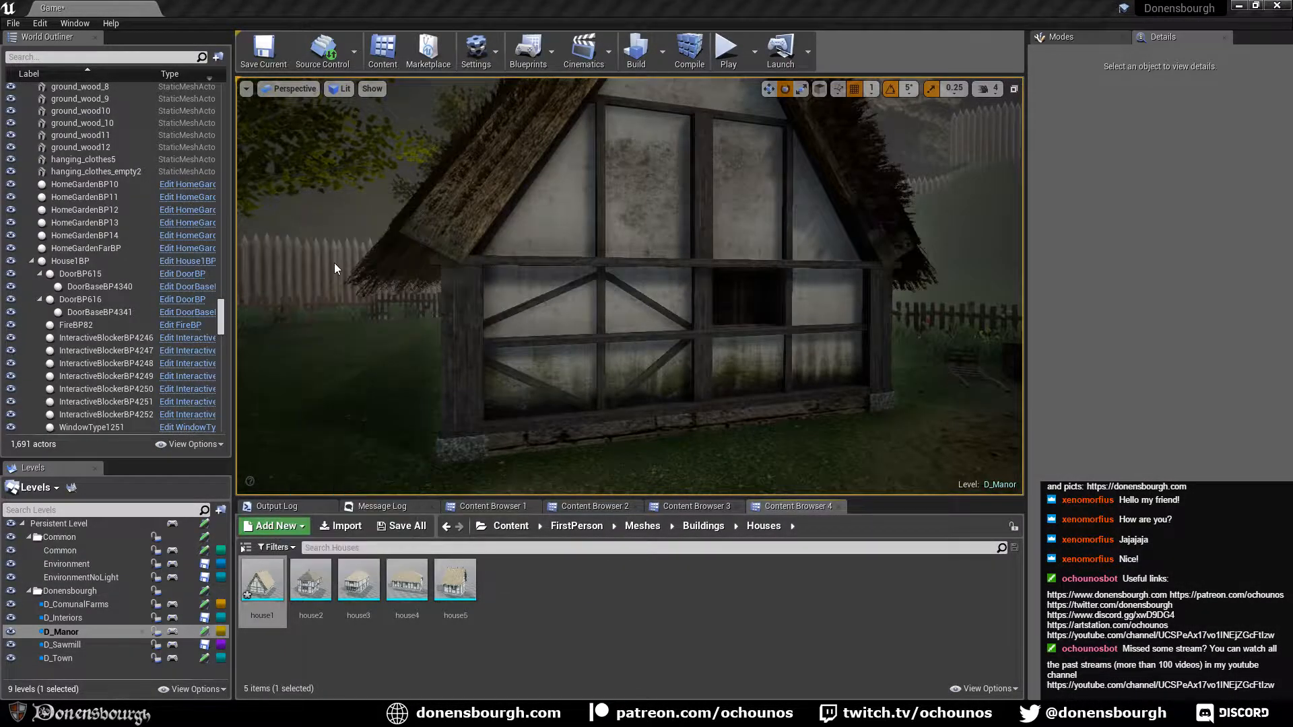
Switch back to Blender, copy a brace into the tall gable panel, rotate it about 21°, and shift it about 0.069 along X and 0.016 along Z.
key(alt+Tab)
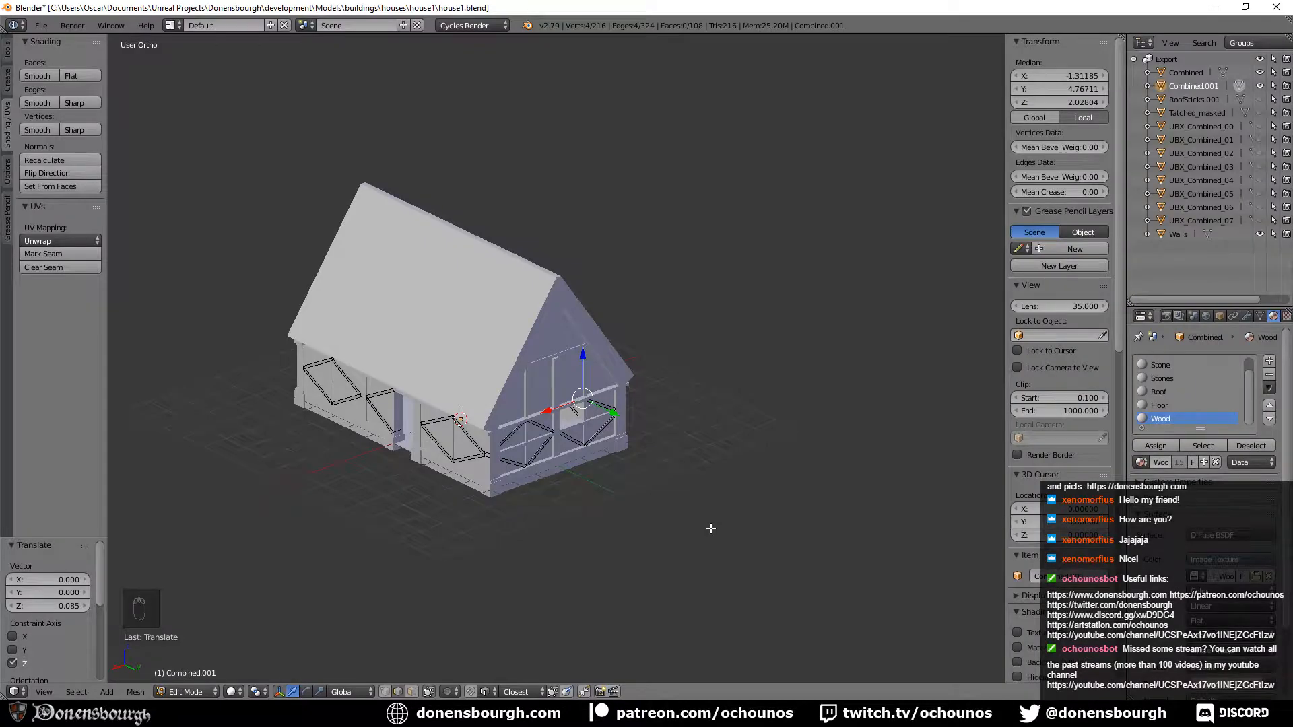
scroll(711, 529, up, 8)
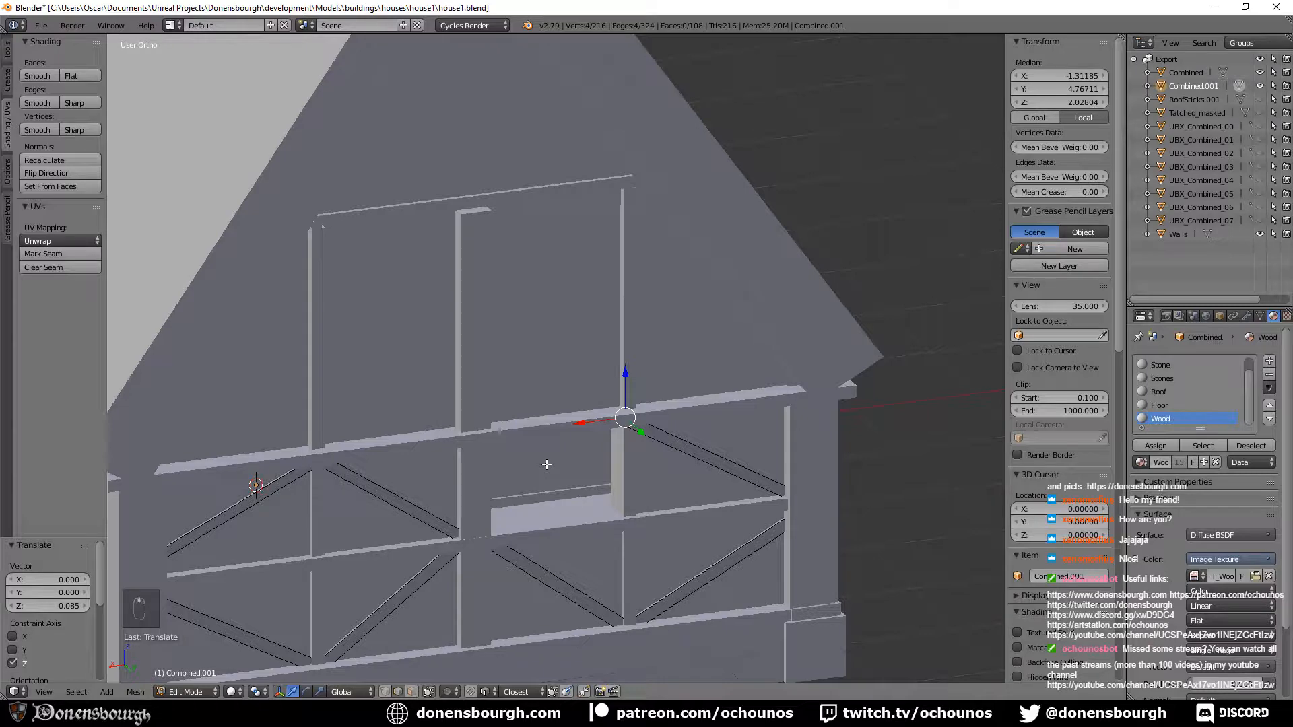
middle_drag(547, 465, 586, 453)
alt+right_click(508, 427)
click(411, 692)
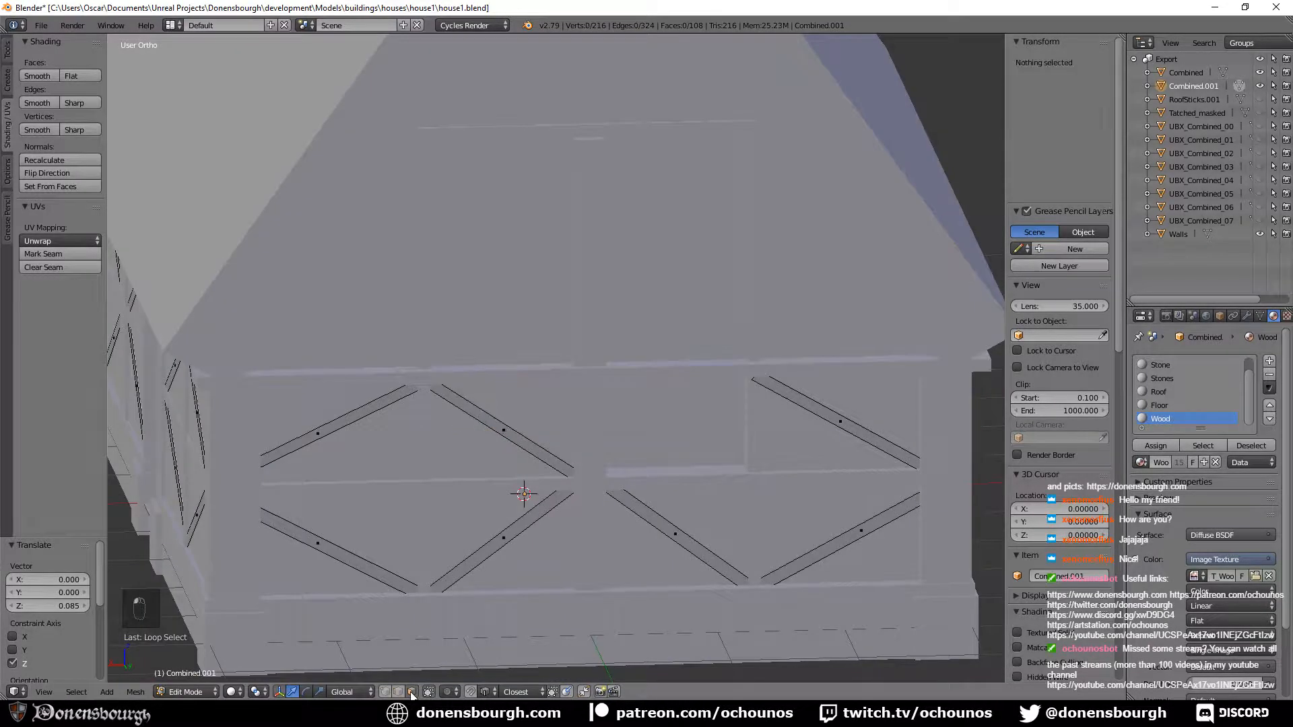
alt+right_click(519, 562)
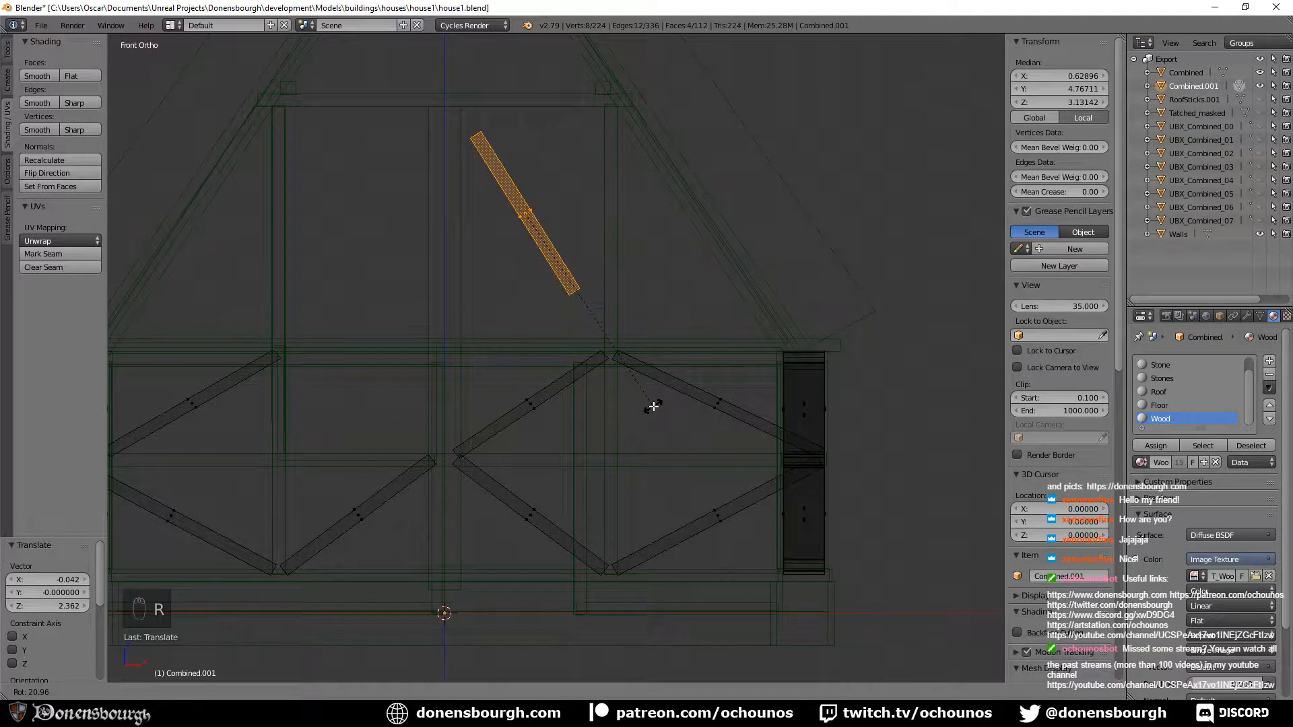
click(654, 407)
key(g)
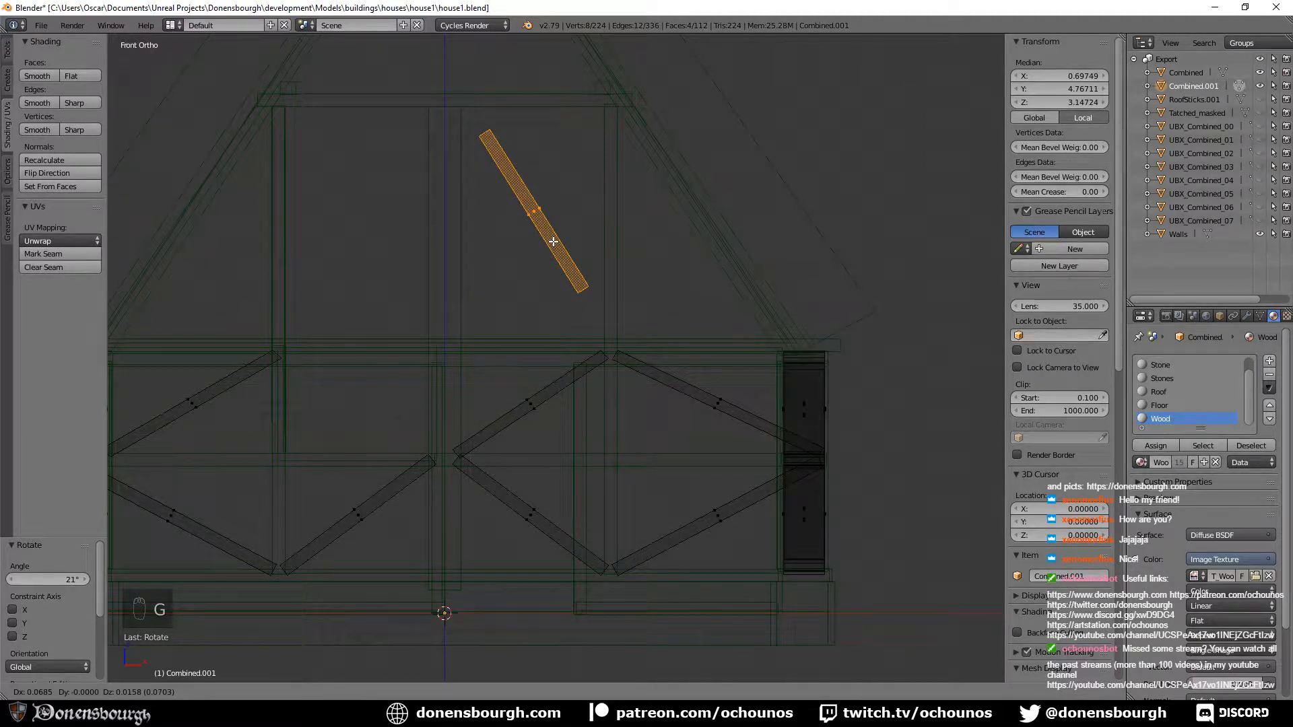
click(553, 241)
Set the transform orientation to Normal, and fit the new brace across the tall gable panel by shifting it about -0.037 along X and Z.
key(alt+space)
click(493, 146)
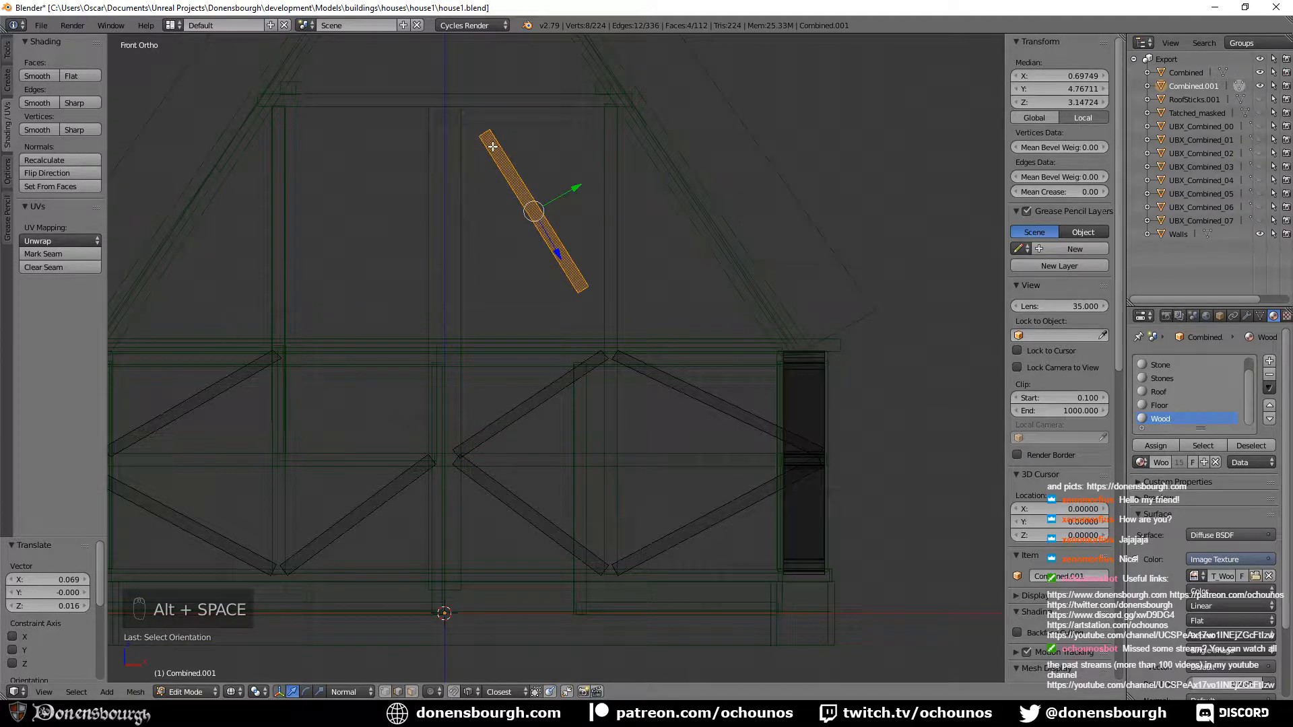
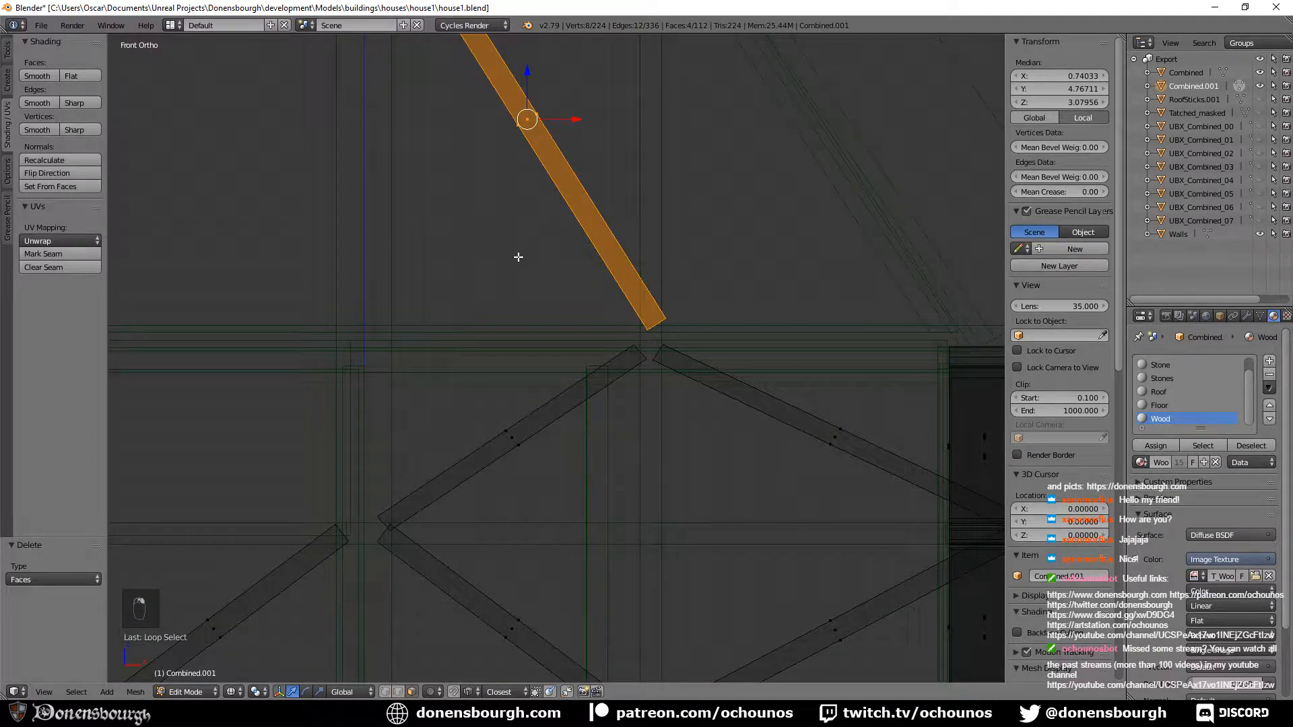
shift+middle_drag(519, 258, 512, 446)
key(g)
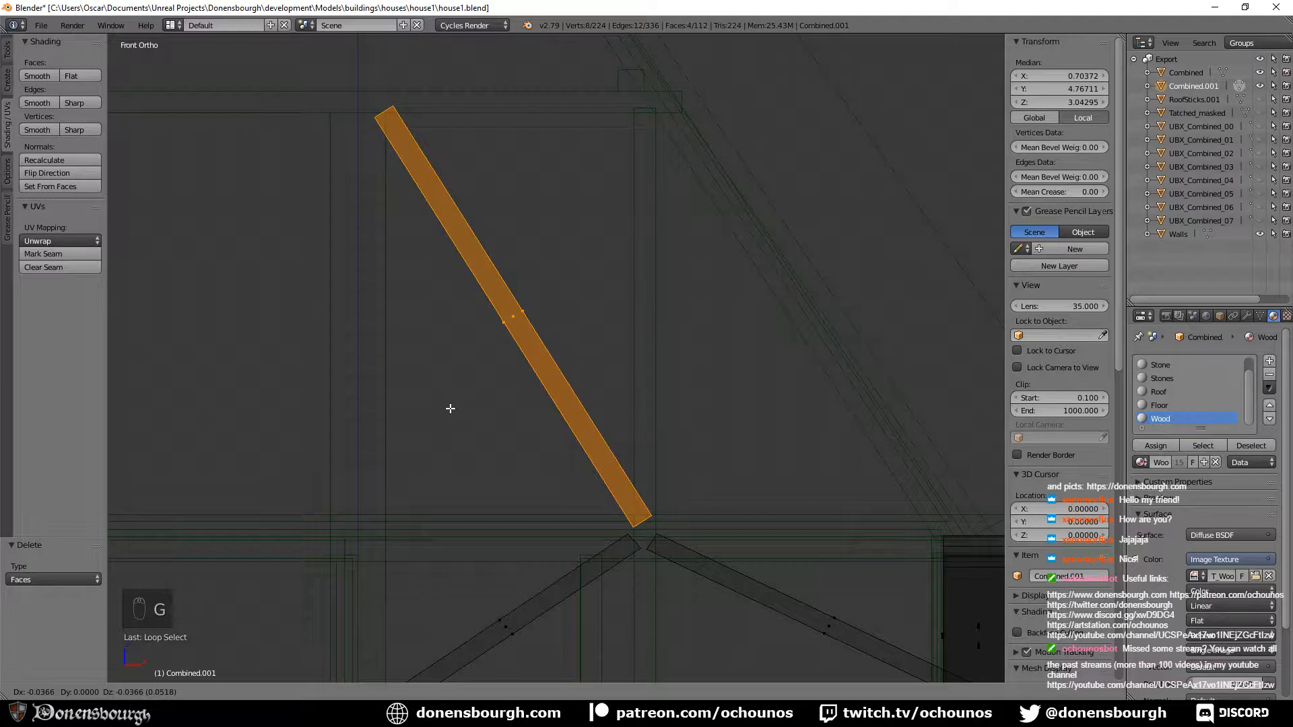
click(449, 405)
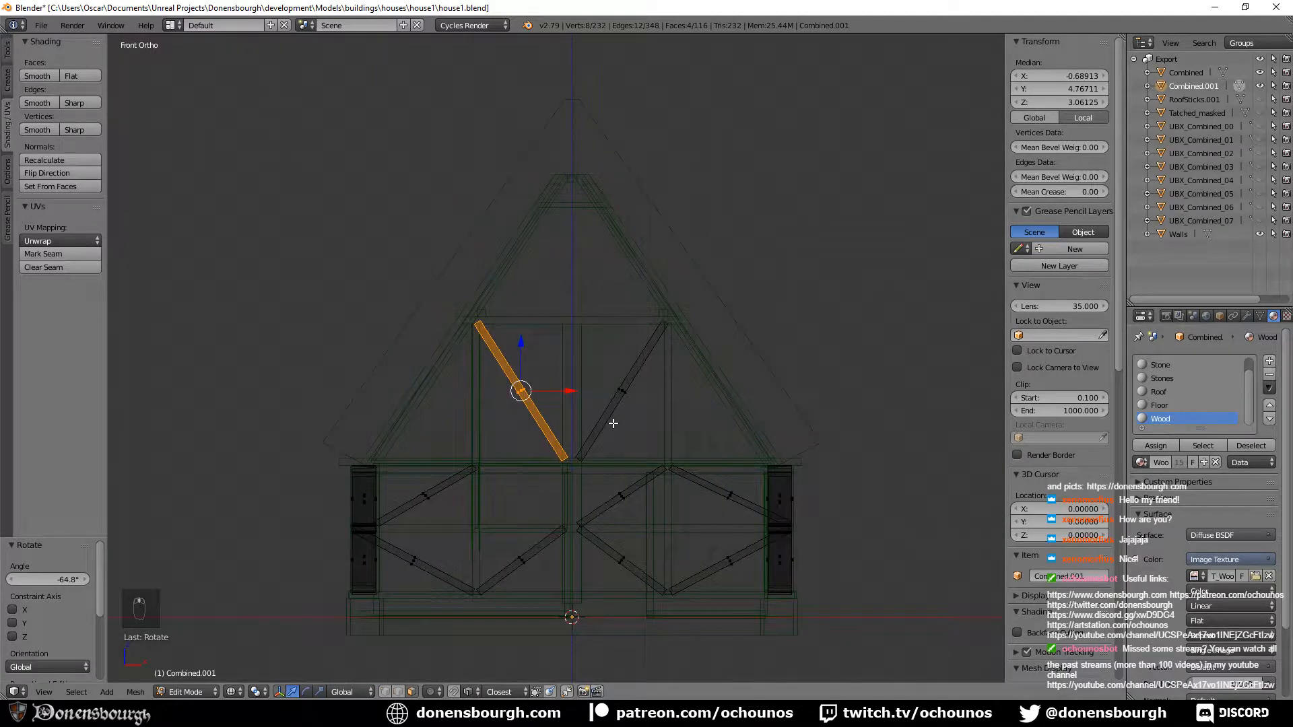
key(KP_Decimal)
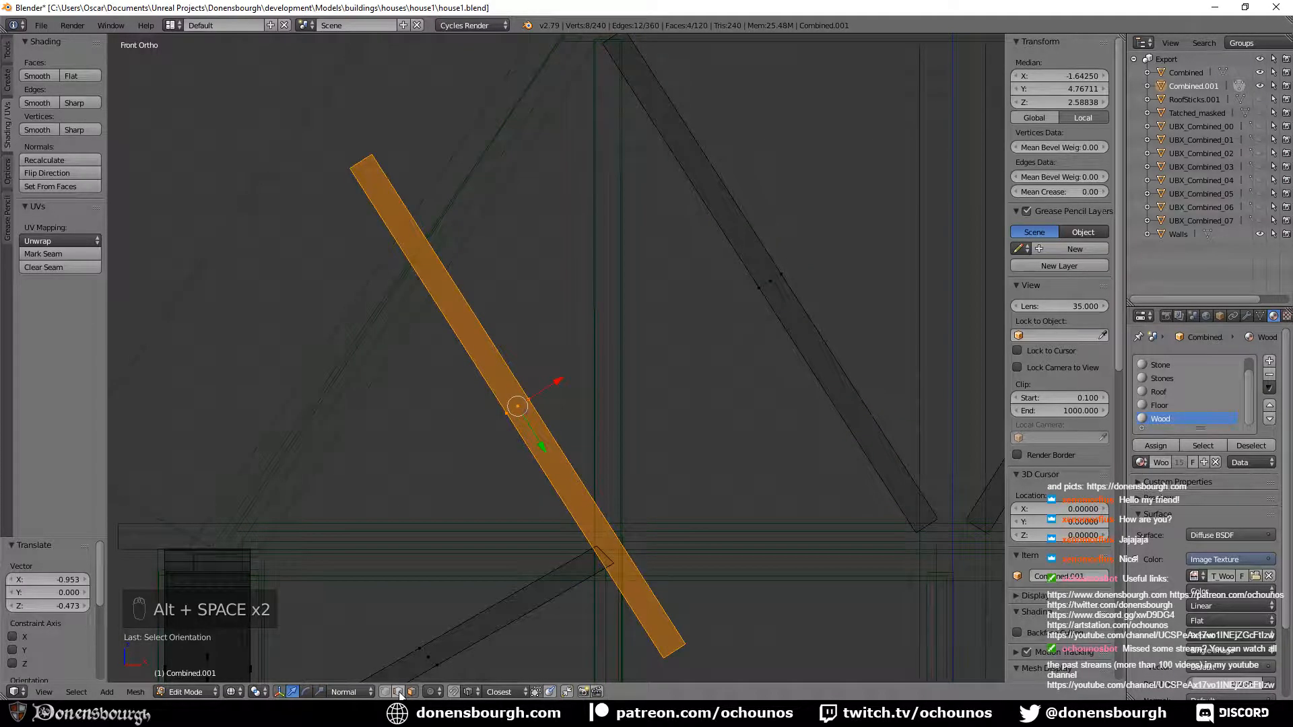
Cap both ends of the new brace, slide them inward to fit between the rafter and the post's base, and delete the caps.
alt+right_click(674, 657)
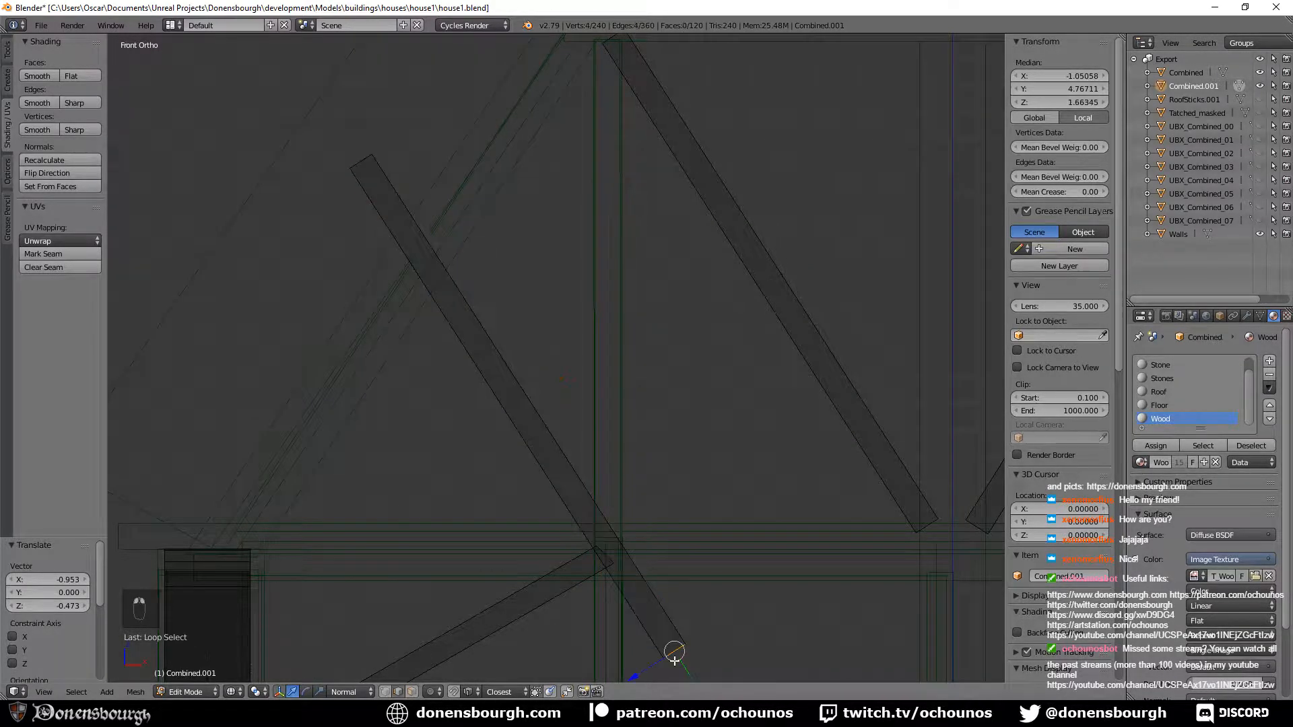
key(f)
drag(667, 642, 661, 633)
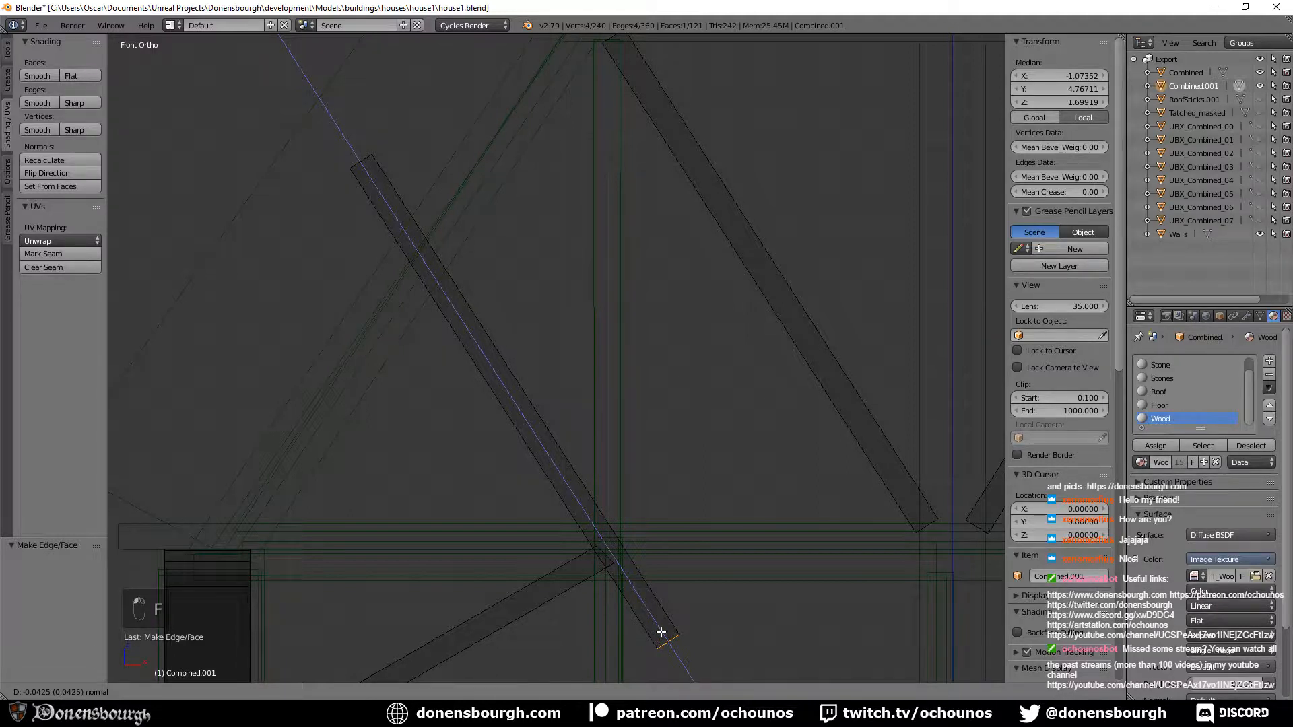
drag(661, 632, 418, 232)
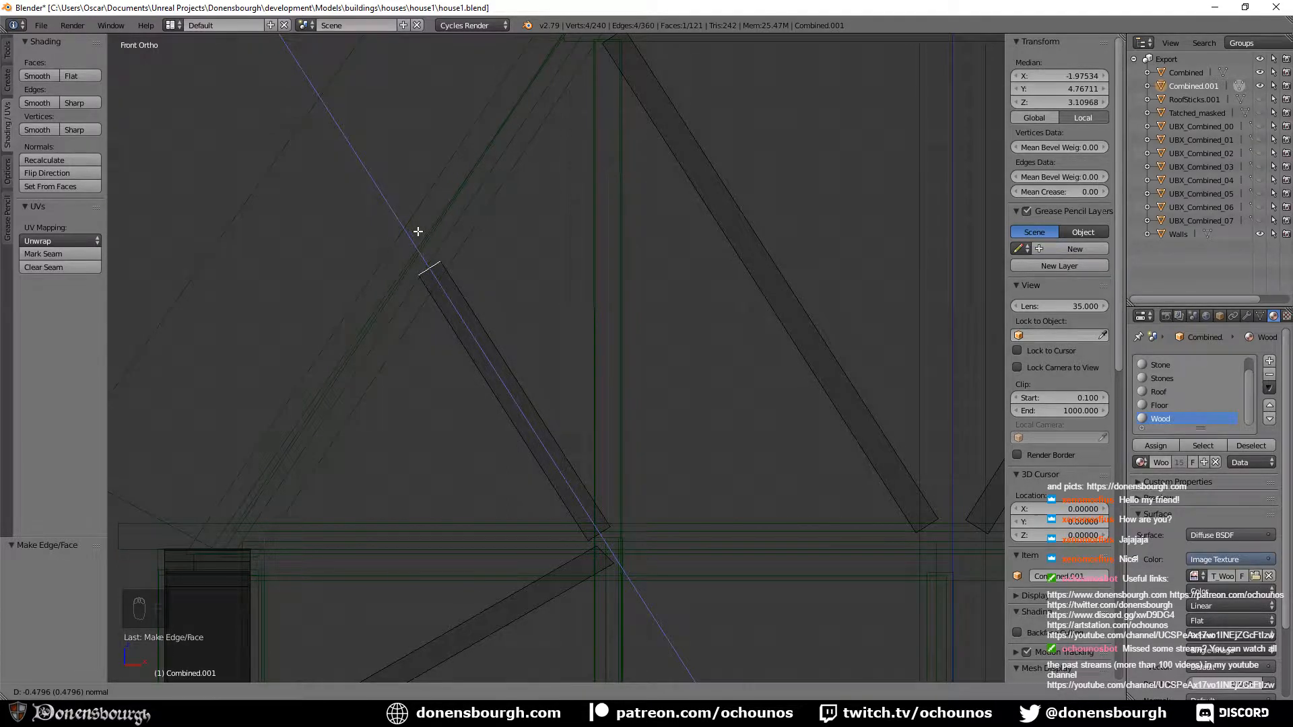
click(418, 232)
key(x)
click(408, 241)
scroll(504, 387, down, 8)
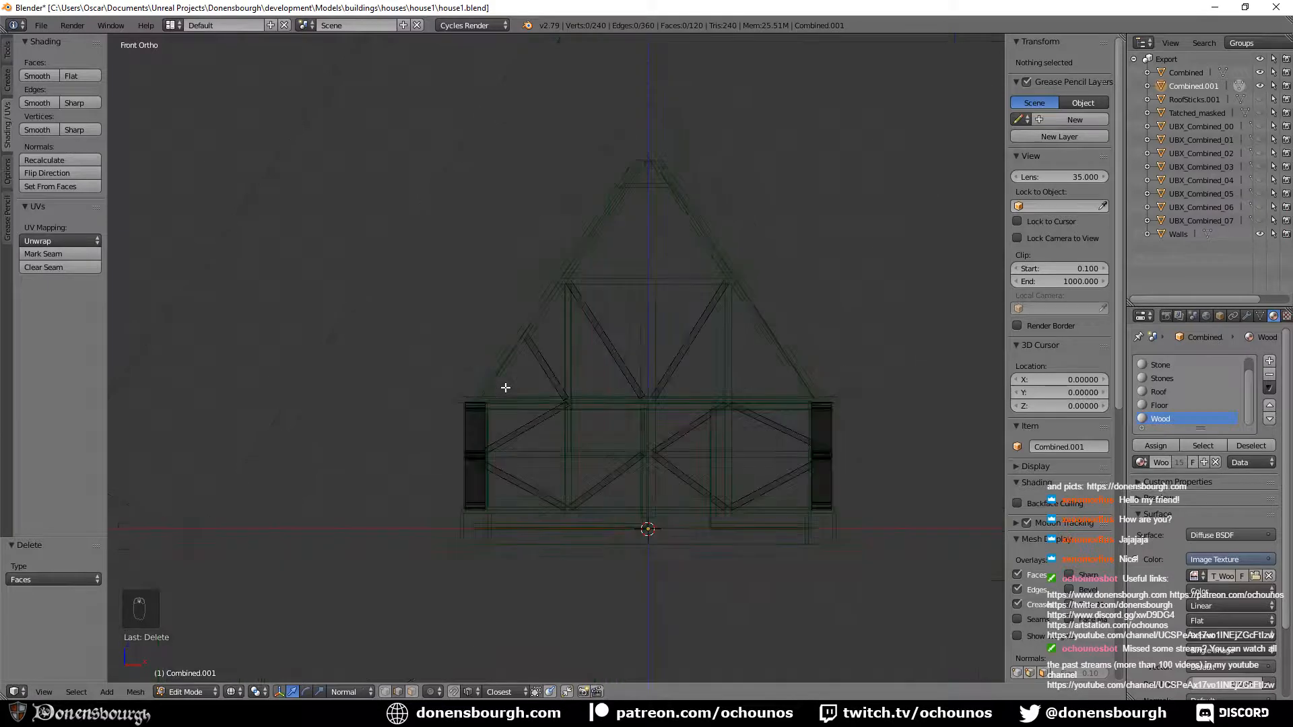
scroll(505, 387, up, 8)
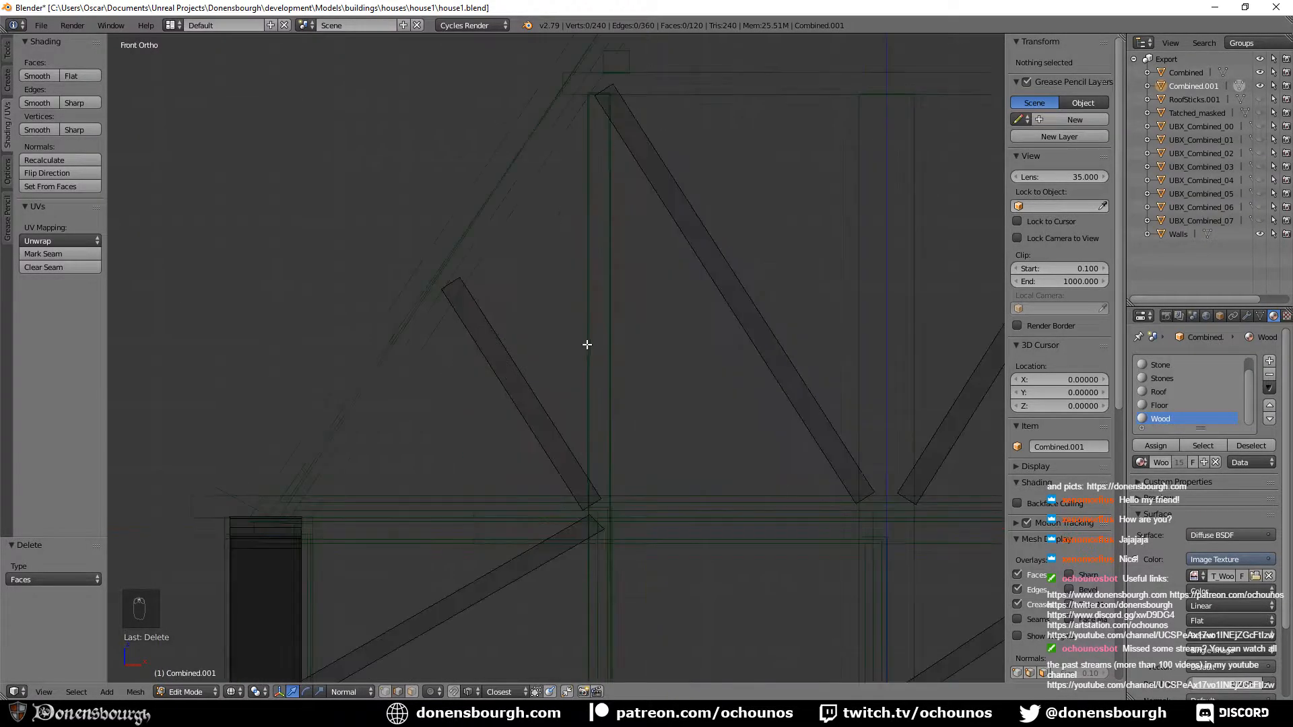
Select the whole shortened side-panel brace using face selection and duplicate it in place.
click(411, 691)
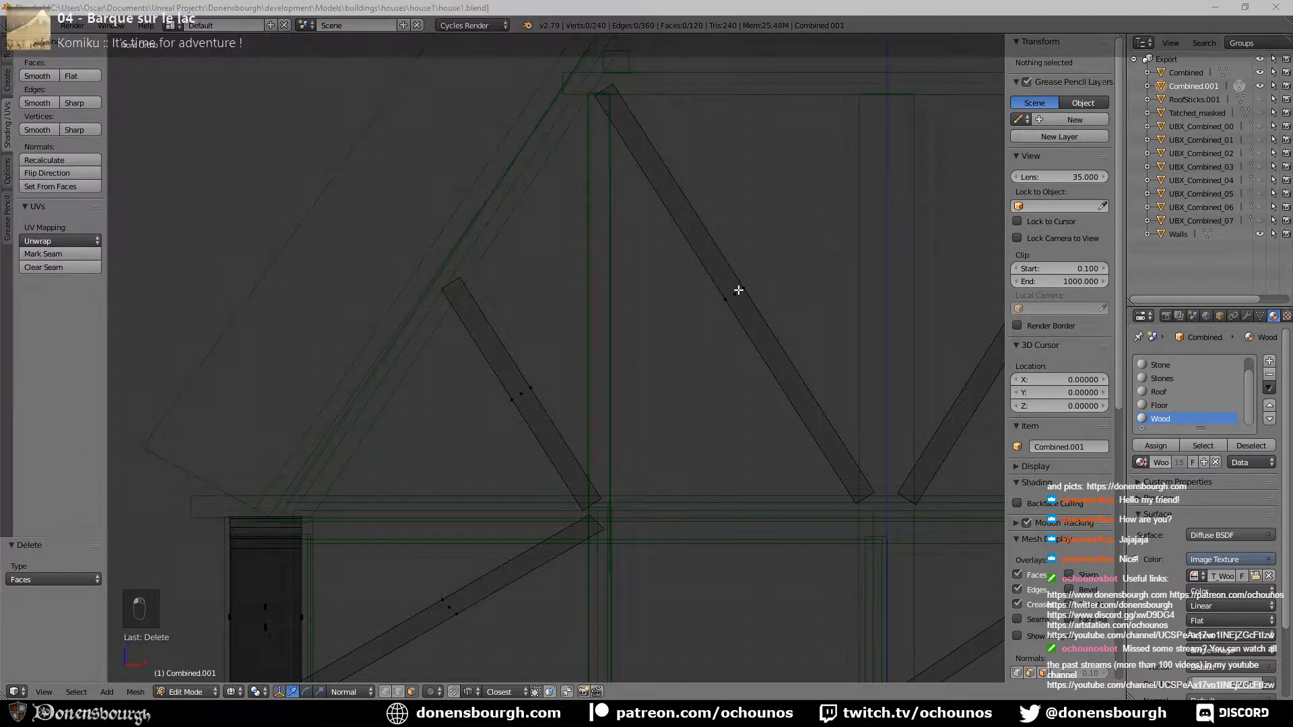
right_click(525, 441)
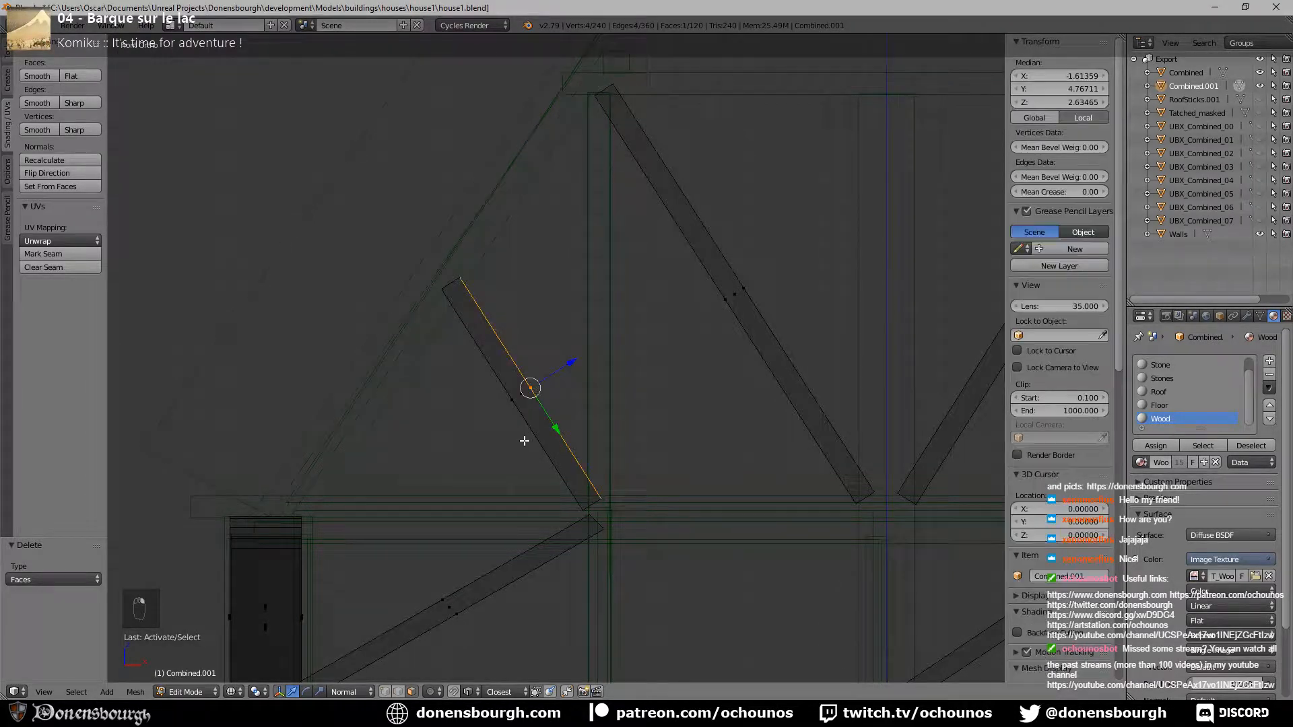
alt+right_click(532, 389)
key(shift+d)
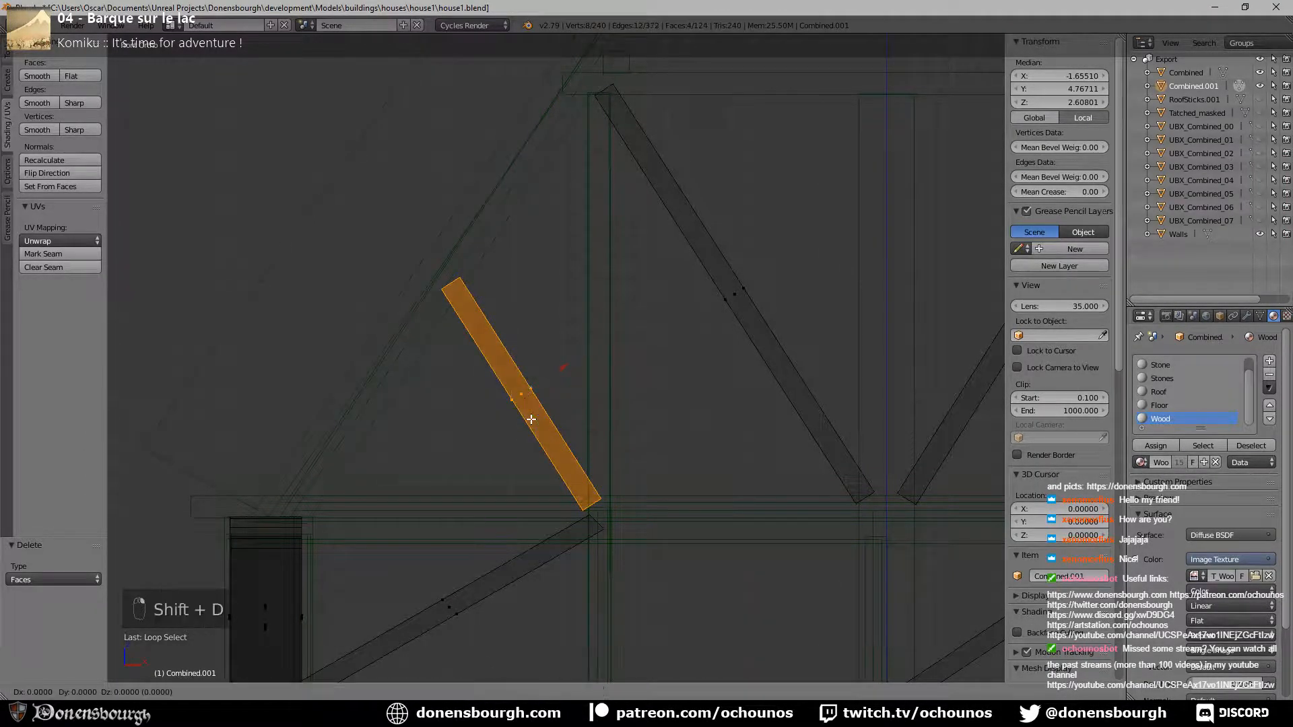
right_click(532, 389)
scroll(923, 355, down, 4)
shift+middle_drag(923, 355, 610, 378)
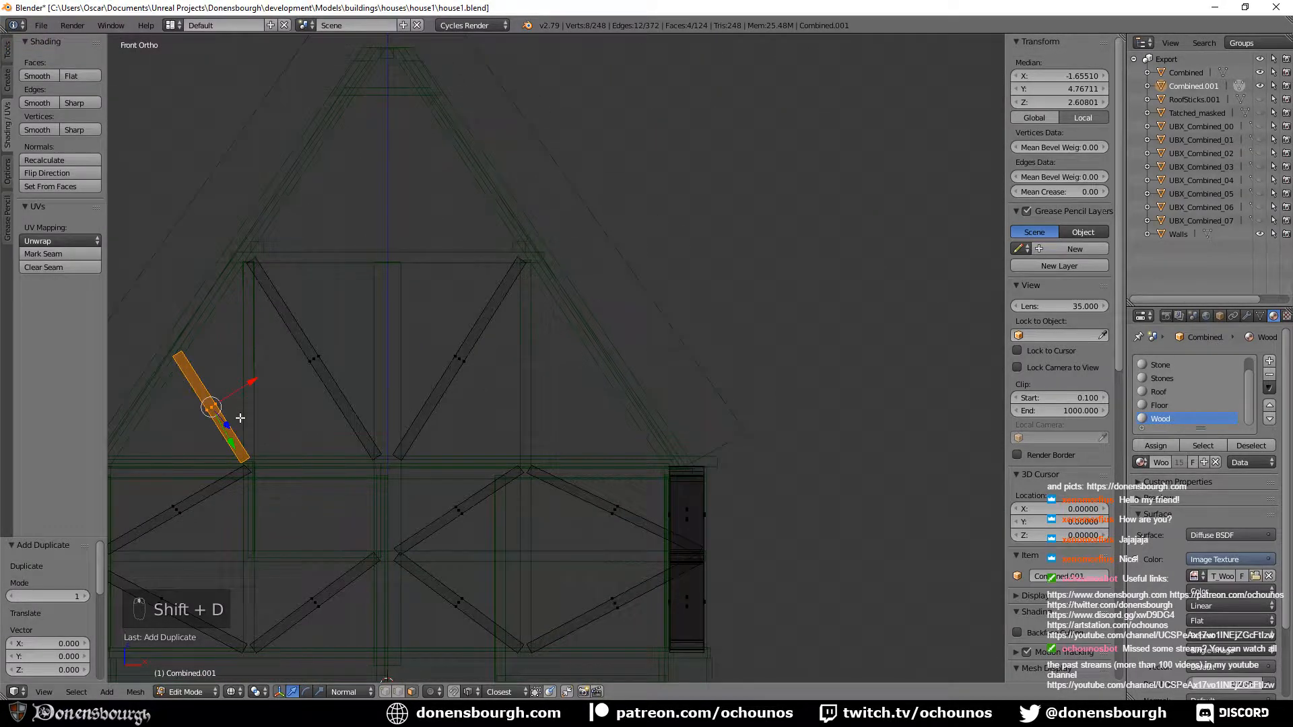
Set the transform orientation to Global and move the duplicated brace 3.328 along X to the opposite side of the gable.
key(alt+space)
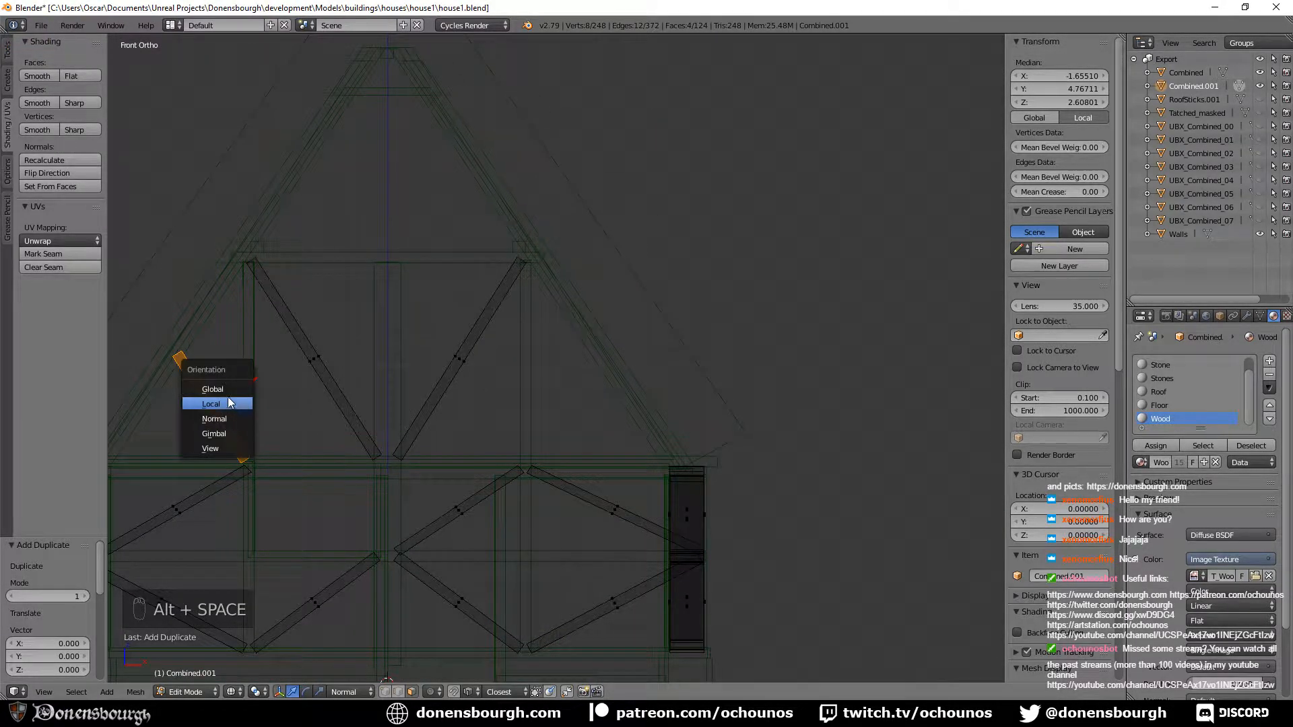
click(229, 393)
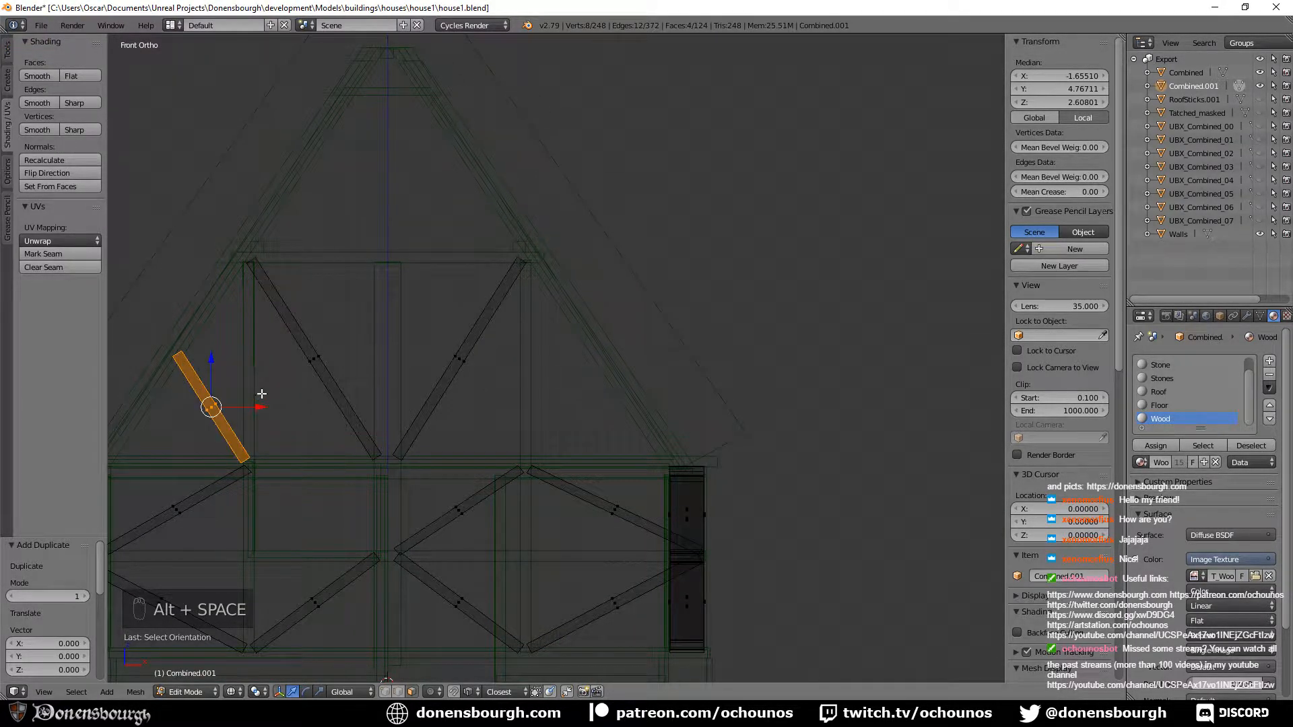
click(603, 419)
scroll(600, 438, up, 5)
shift+middle_drag(625, 453, 581, 329)
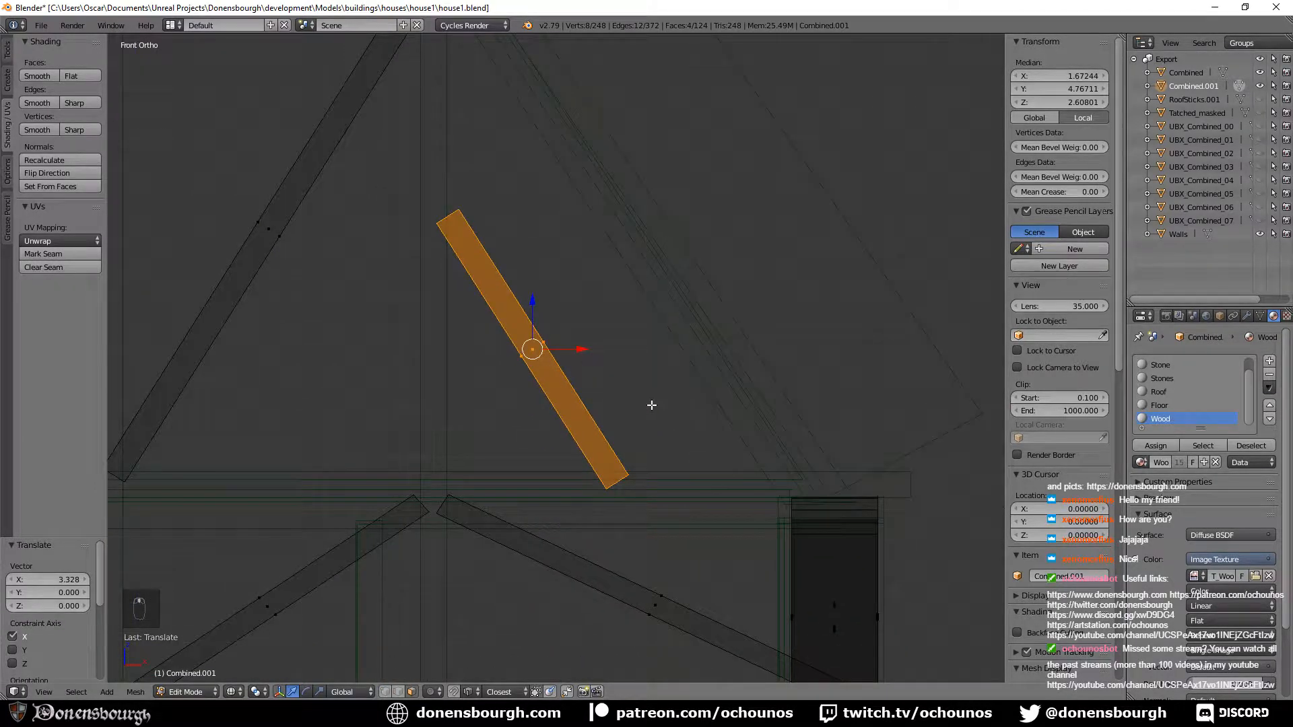
Rotate the copied brace 69° and shift it about 0.025 along X and -0.003 along Z.
key(r)
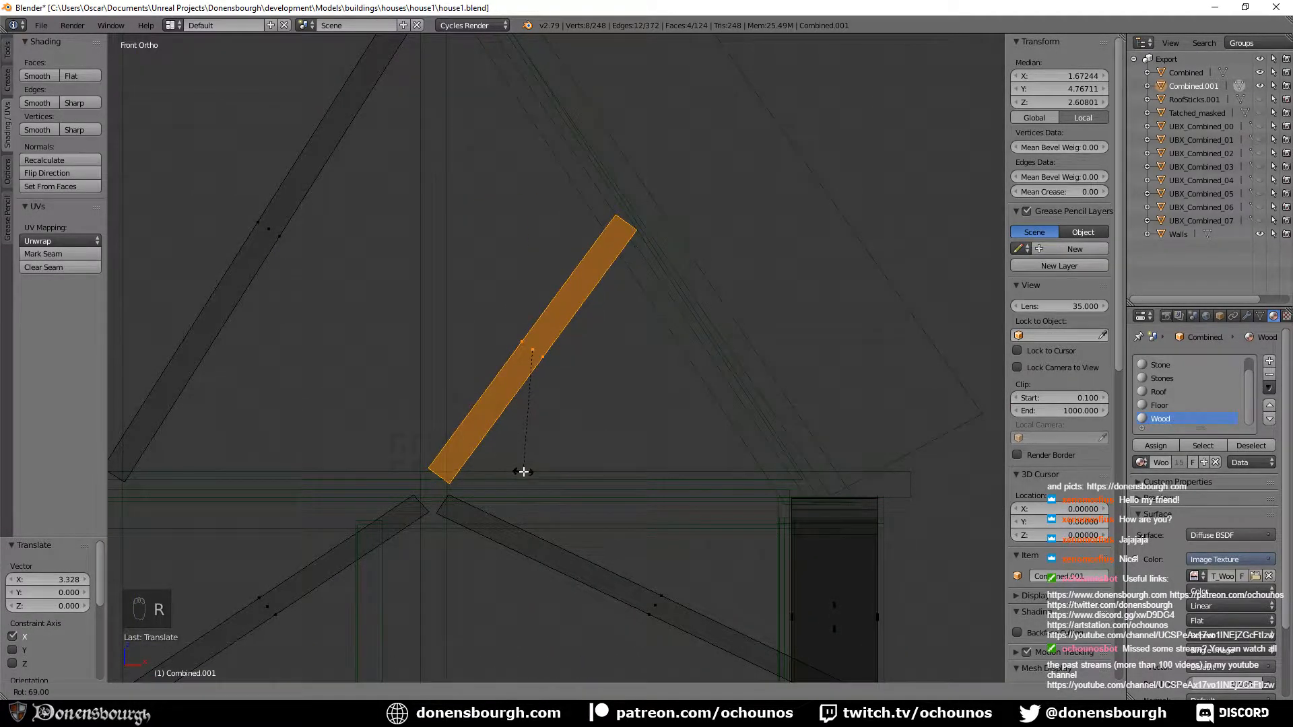
click(524, 472)
key(g)
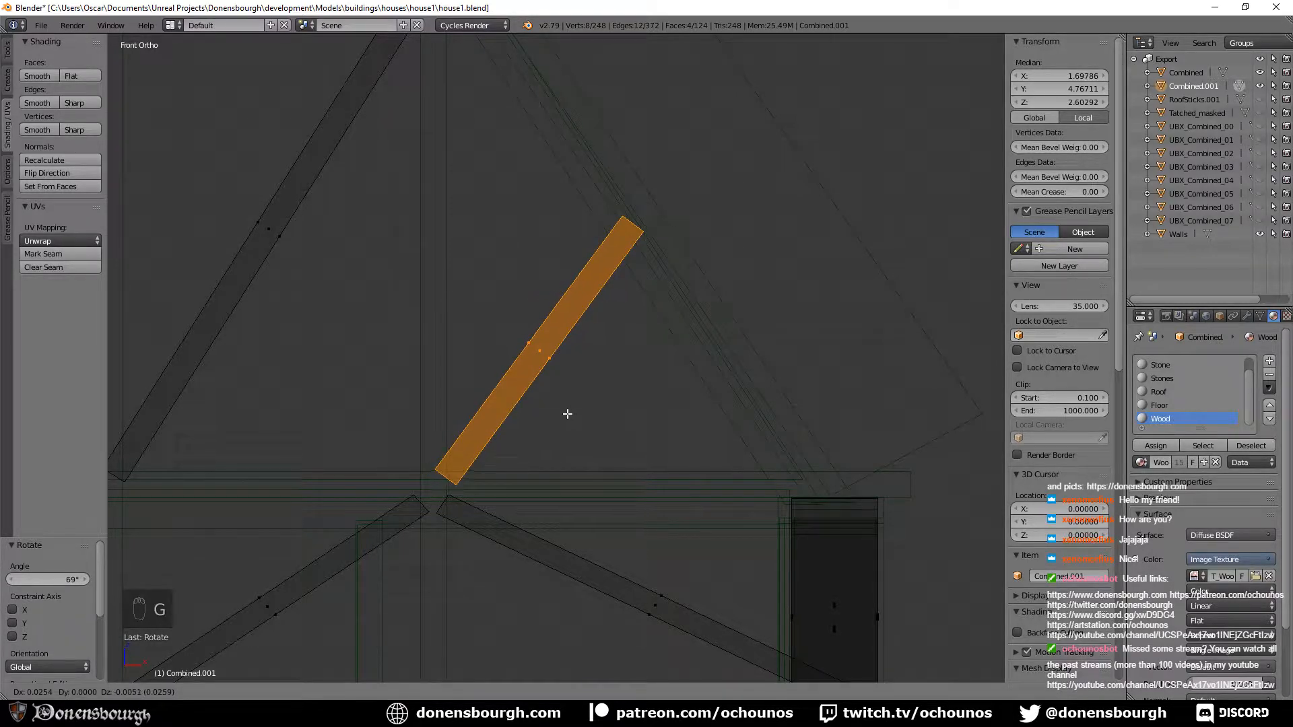
click(566, 415)
scroll(587, 442, down, 3)
scroll(596, 438, down, 3)
scroll(613, 444, up, 8)
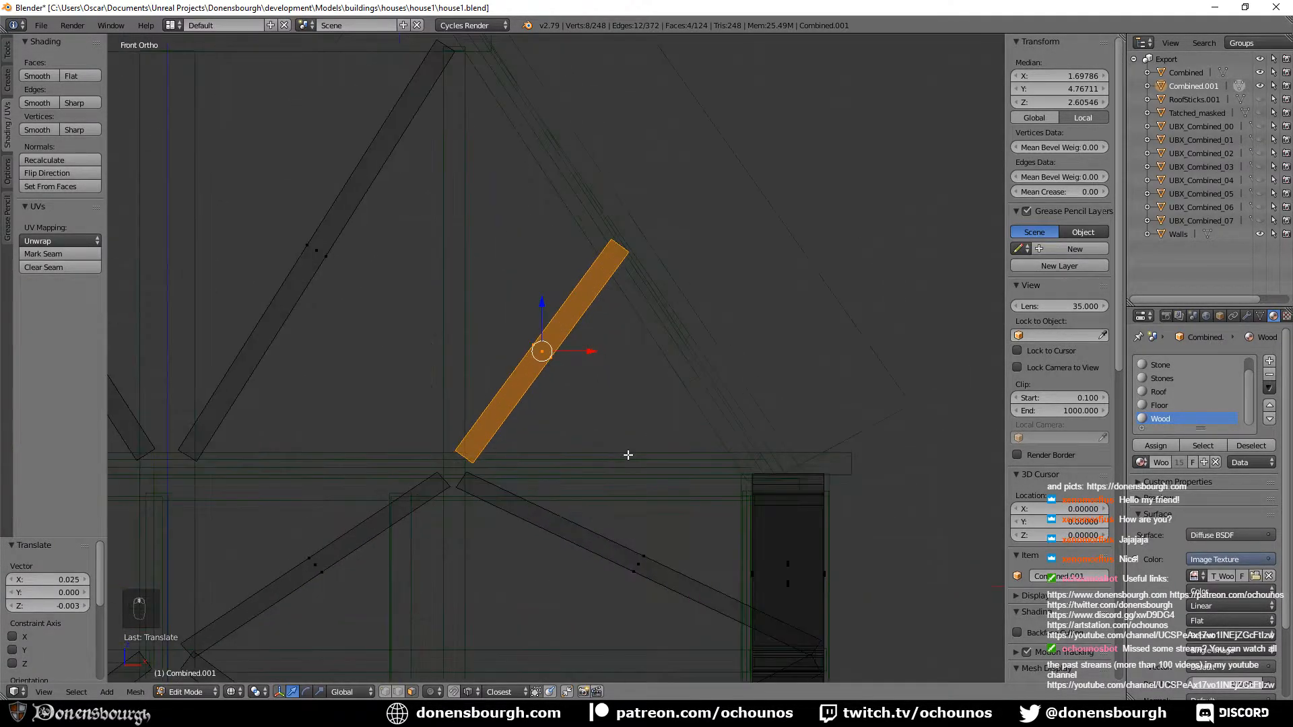
Rotate the copied brace another 12.3° and seat it between post and rafter, shifting it about 0.062 along X and -0.106 along Z overall.
key(r)
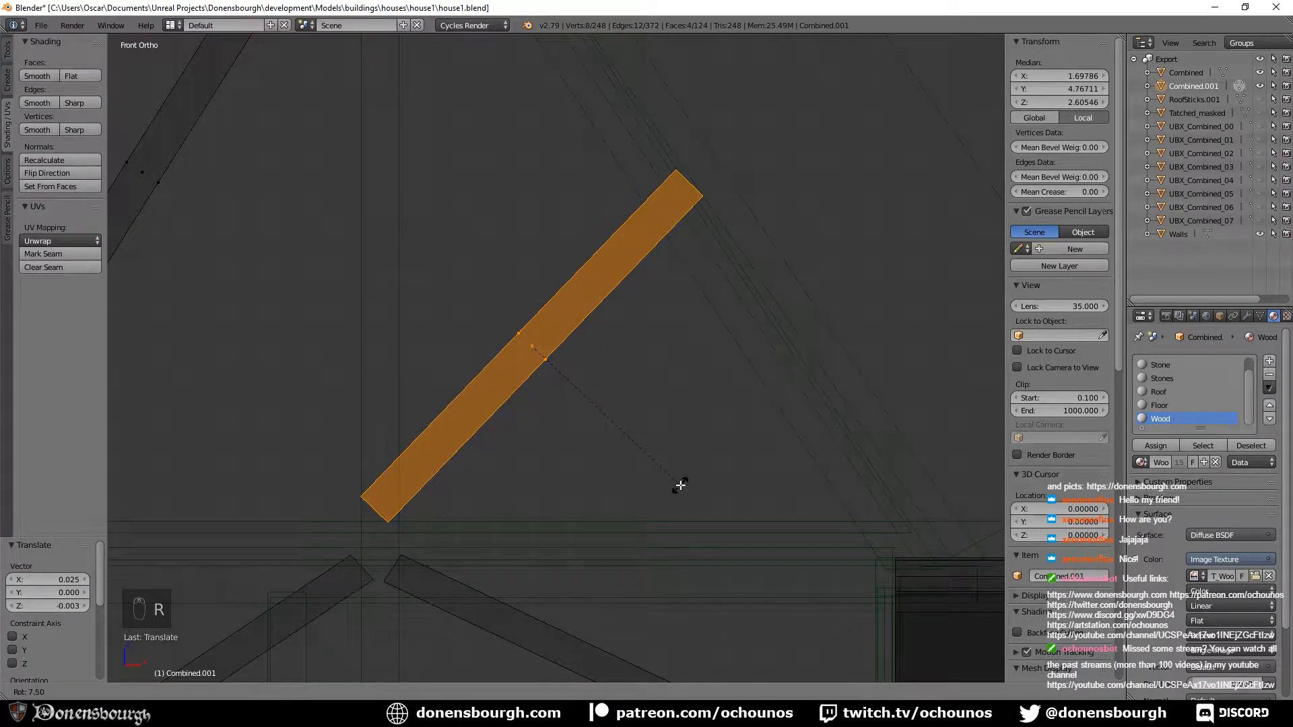
click(686, 517)
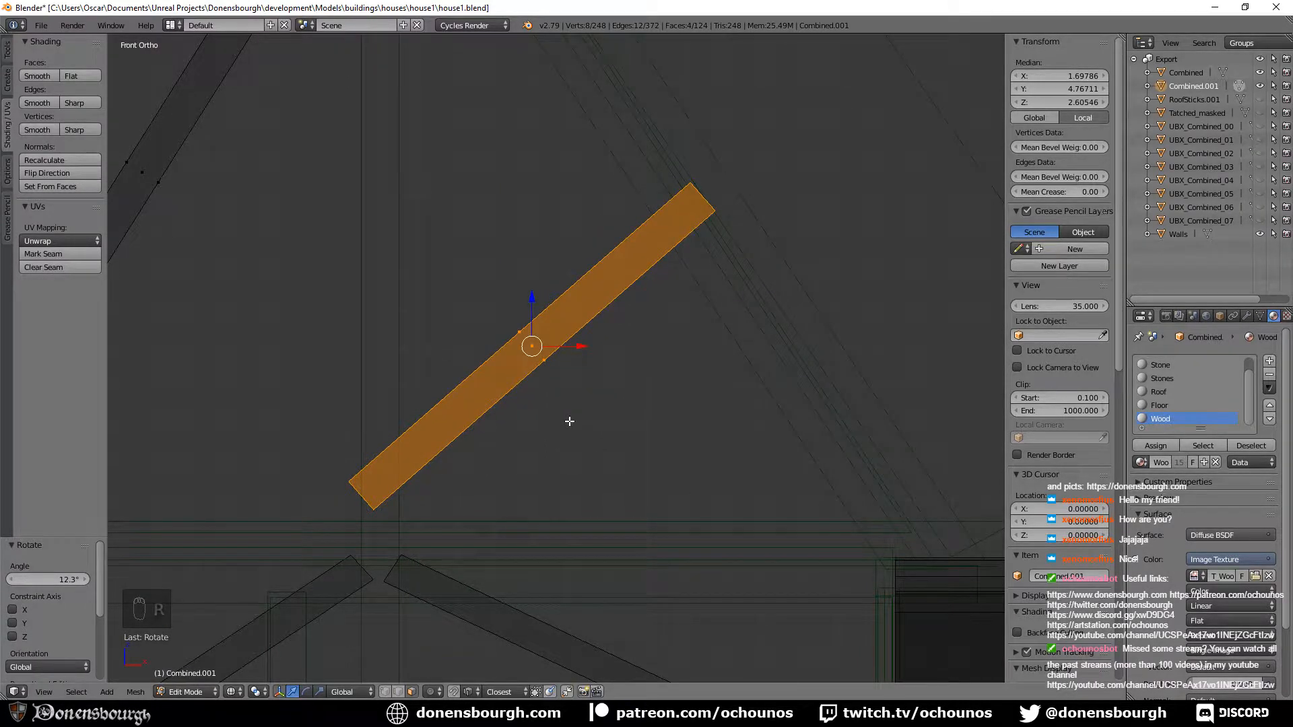
key(g)
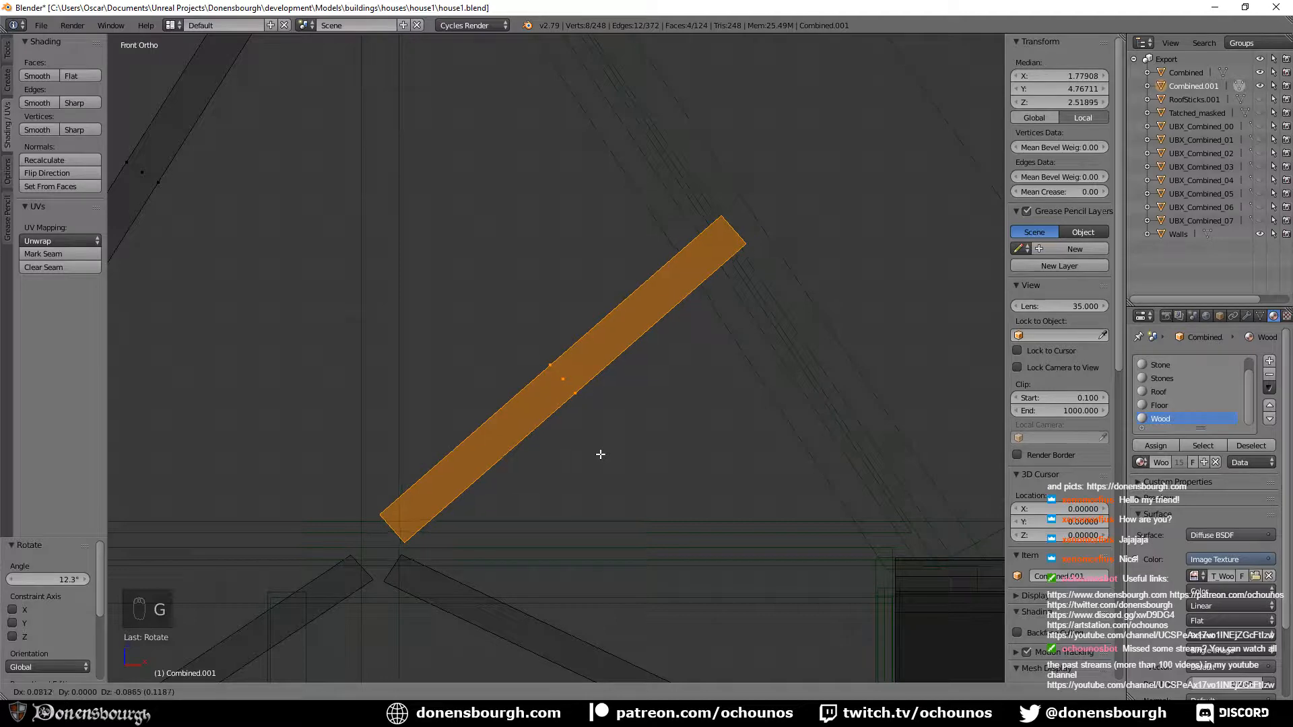
click(599, 456)
key(g)
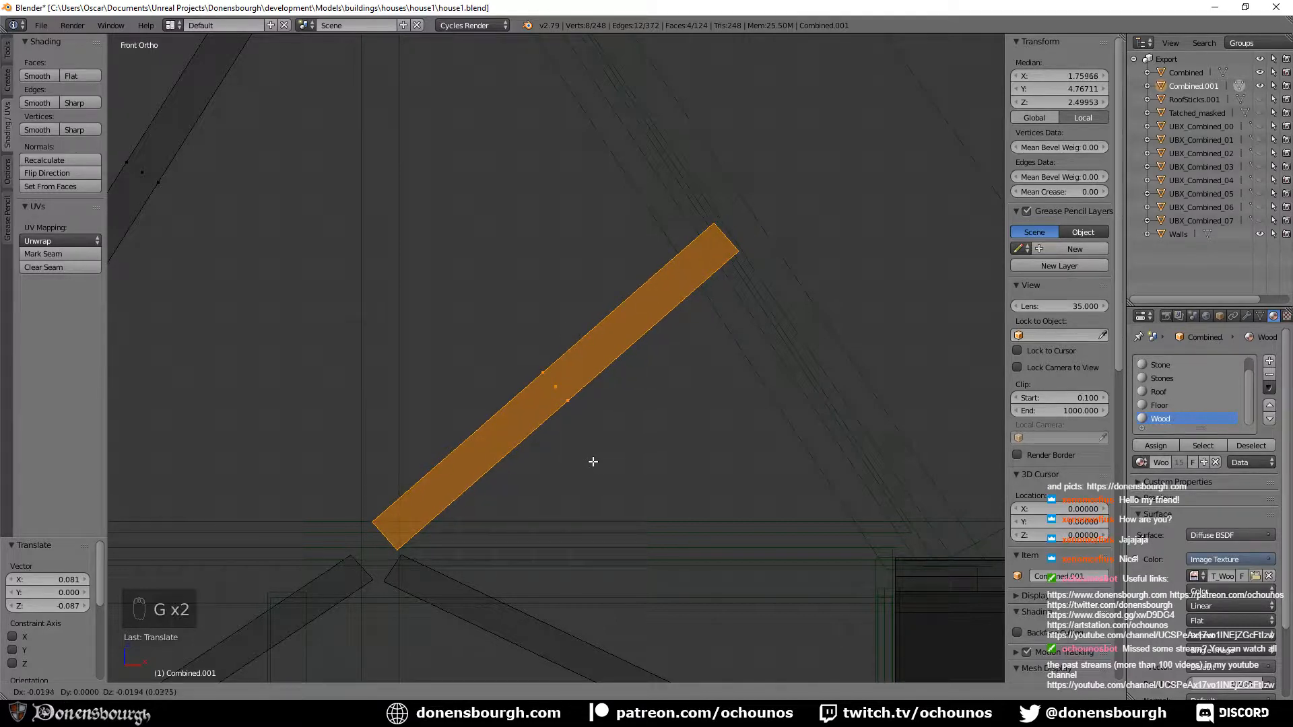
click(592, 462)
Rotate the original side-panel brace -14.7° and shift it about -0.079 along X and -0.099 along Z.
scroll(402, 380, down, 4)
shift+middle_drag(204, 380, 427, 386)
shift+middle_drag(281, 413, 662, 442)
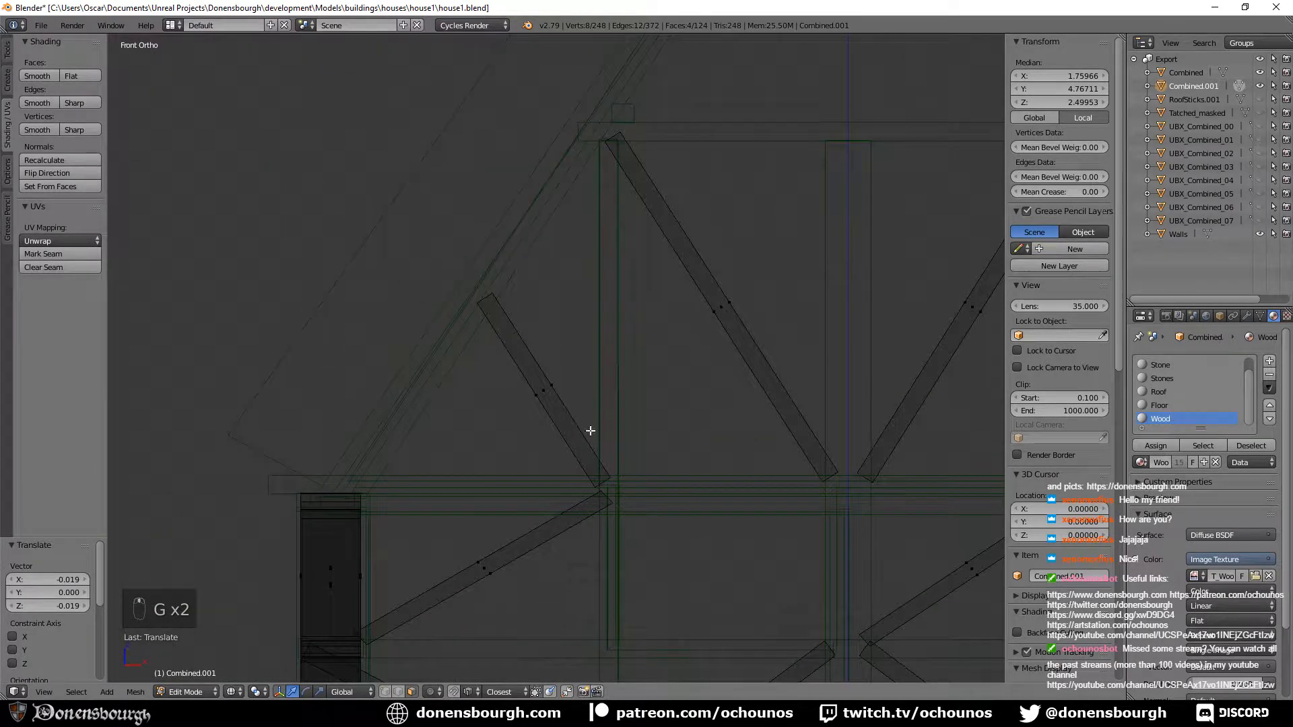
alt+right_click(552, 393)
scroll(548, 431, up, 5)
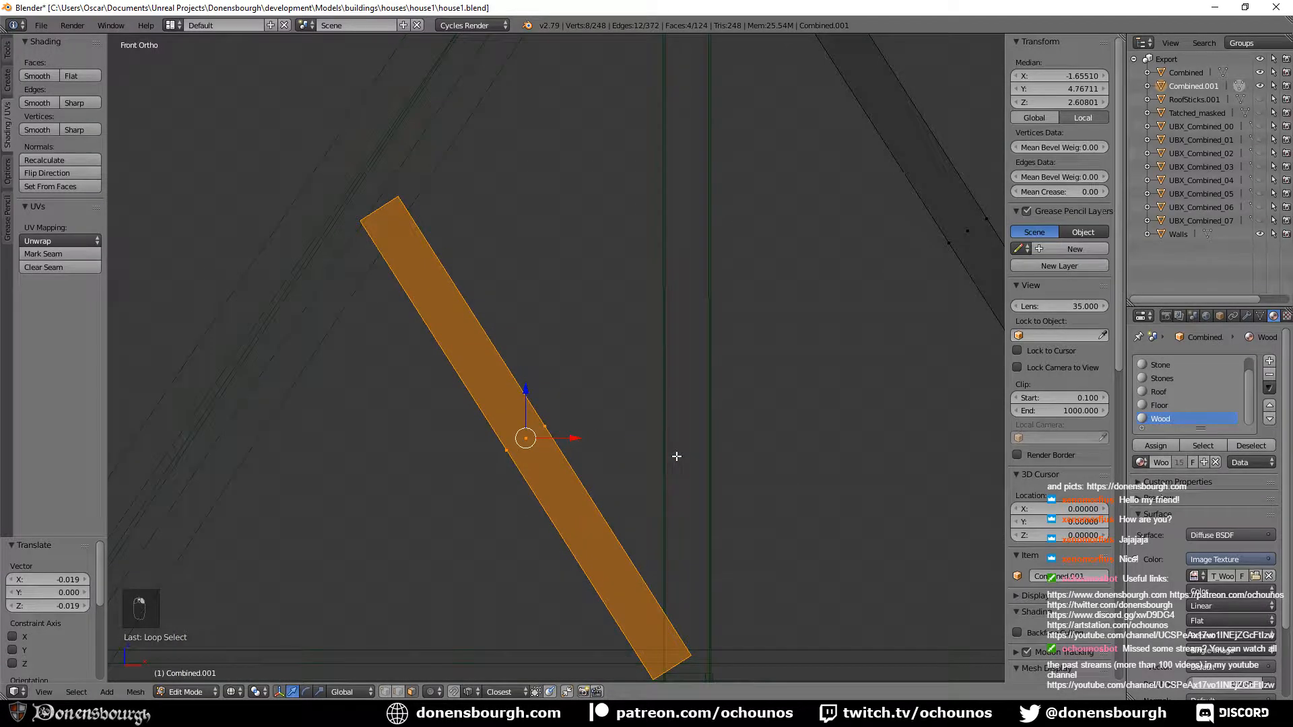
key(r)
click(692, 394)
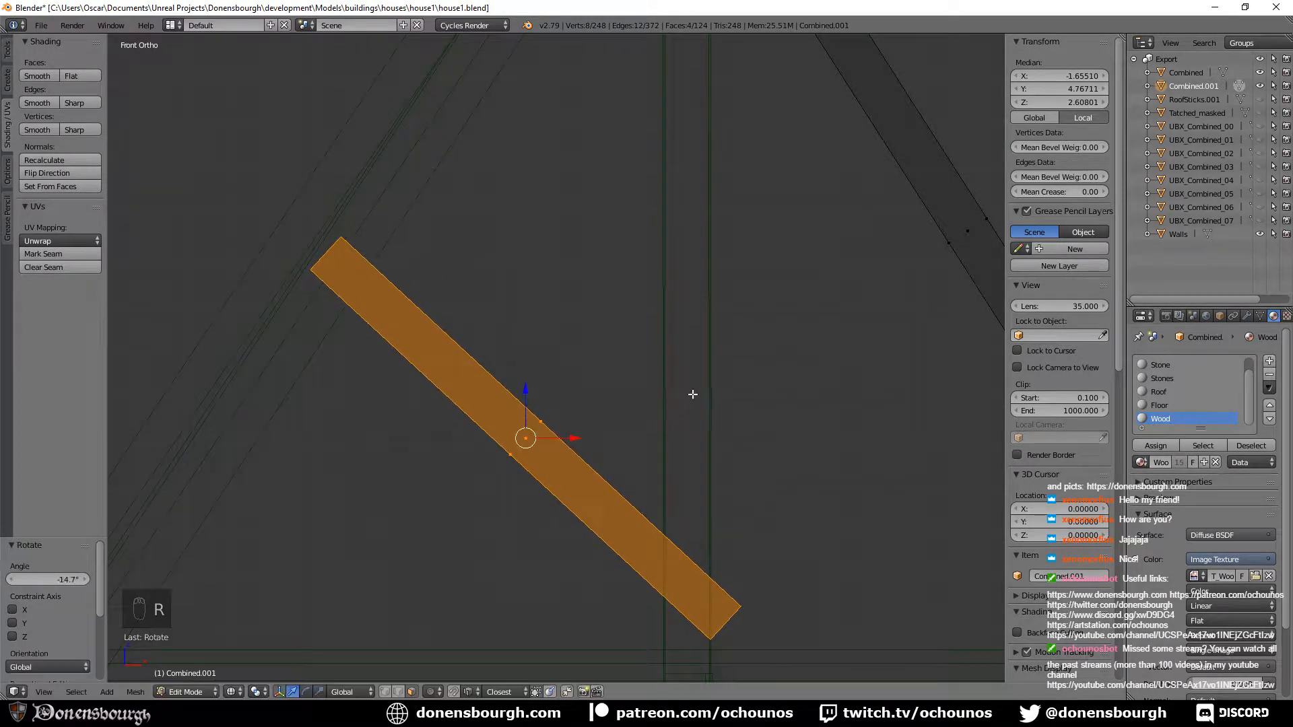
key(g)
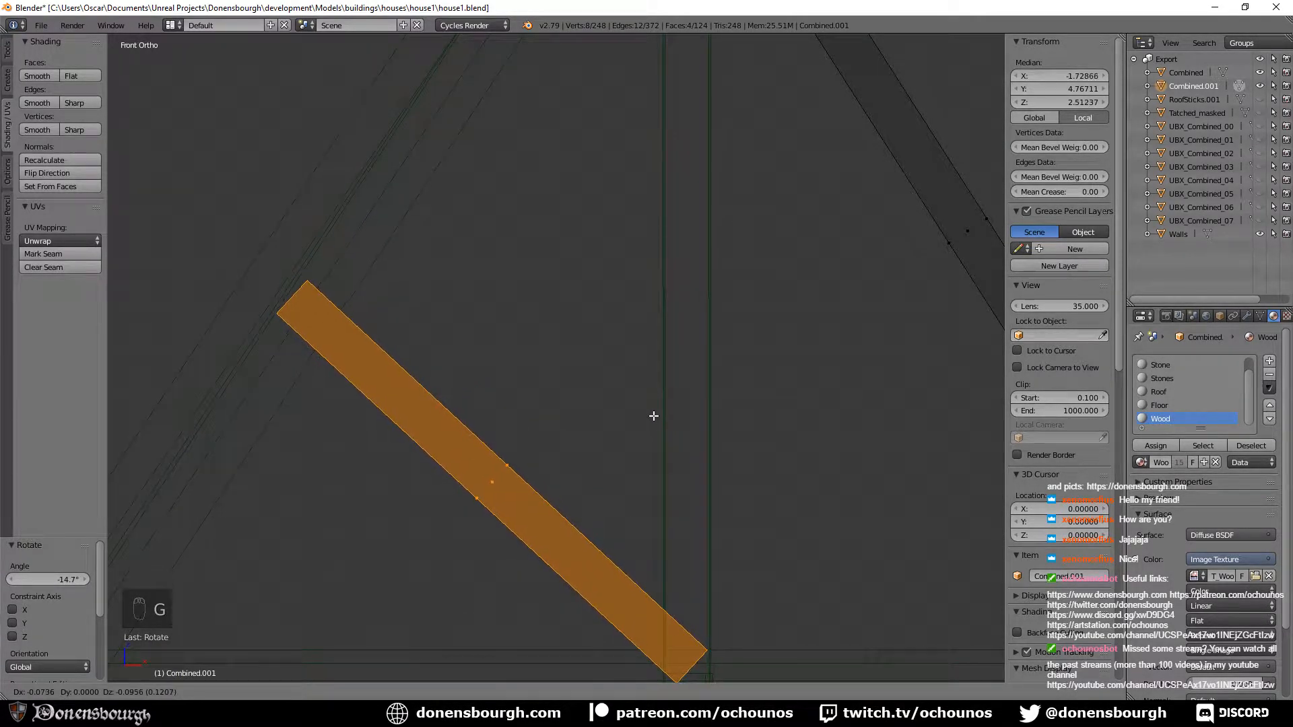
click(651, 415)
Fine-tune the original side-panel brace with a -1.89° rotation and a shift of about -0.022 along X and -0.018 along Z.
key(r)
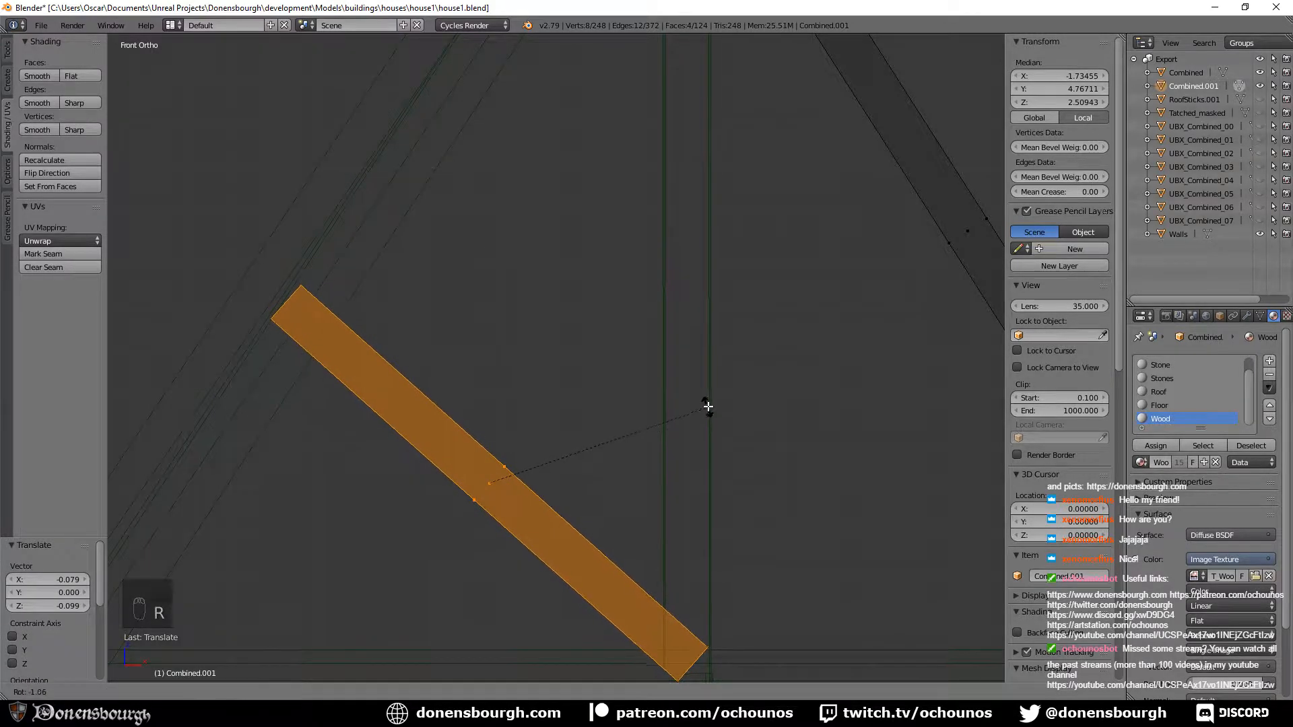
click(707, 405)
key(g)
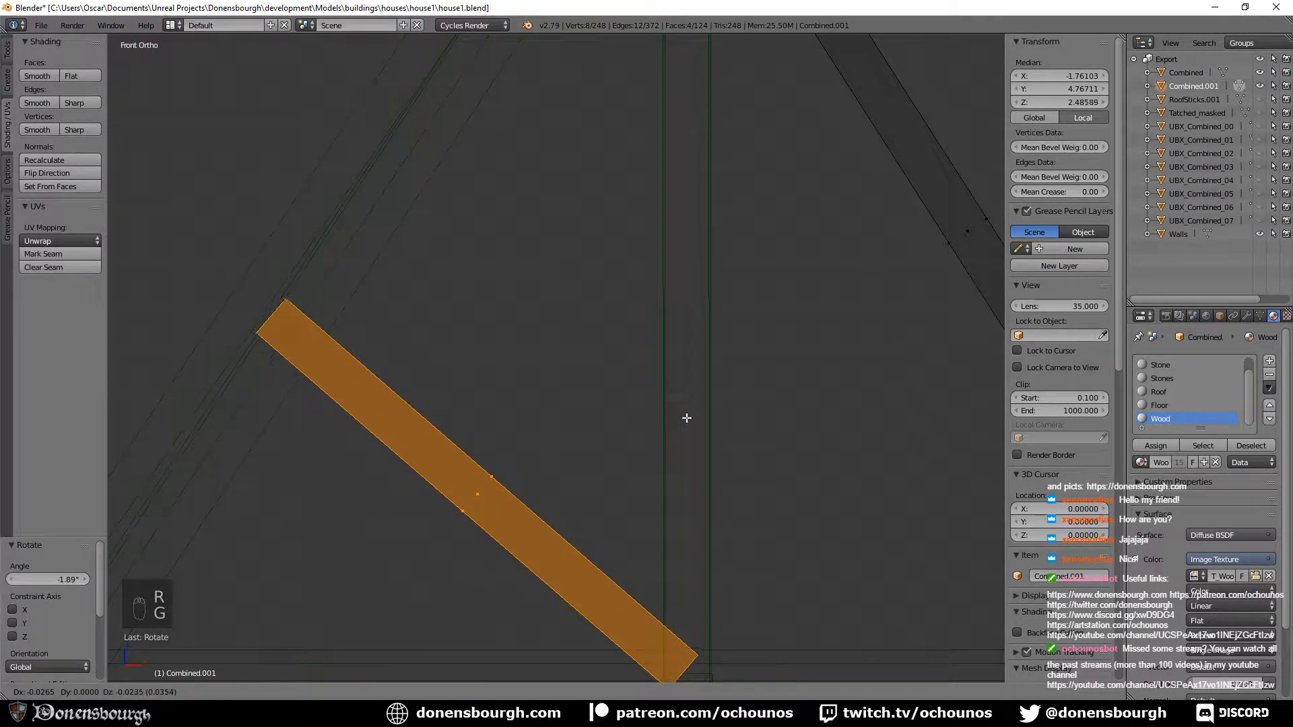
click(687, 419)
scroll(700, 407, down, 9)
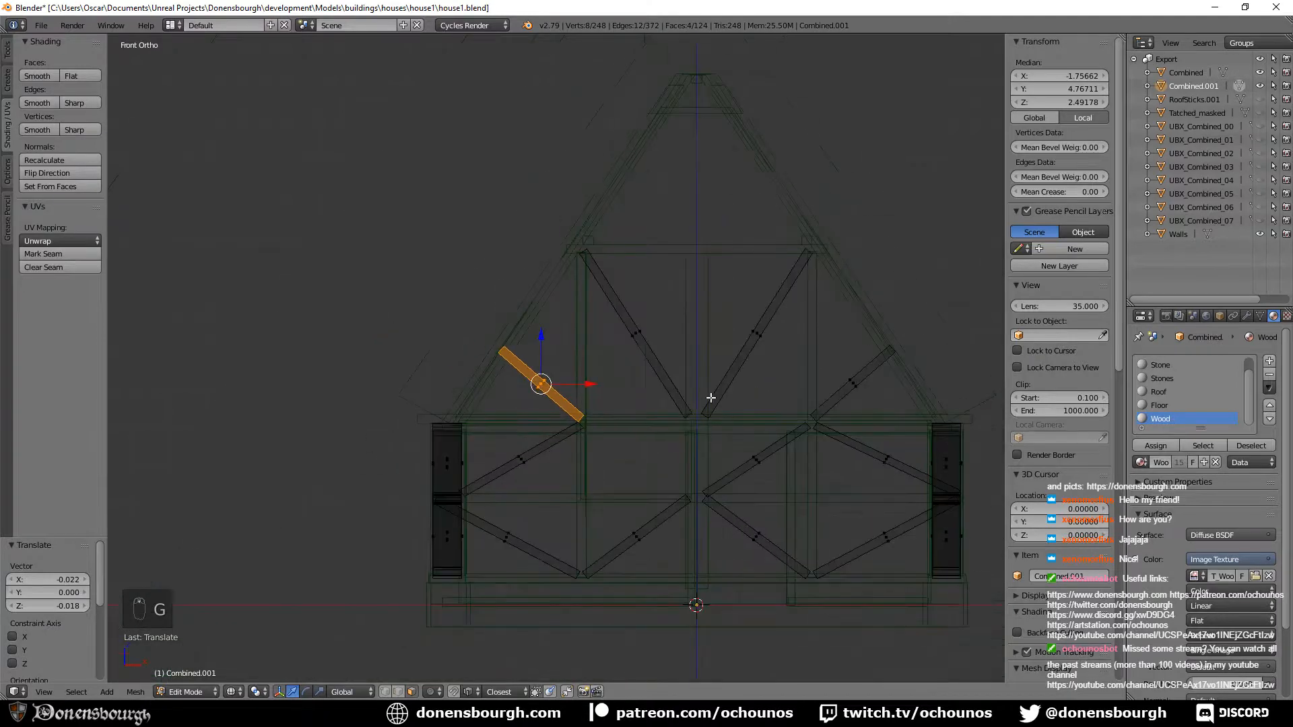
scroll(711, 398, down, 3)
Save over house1.blend and export the house model as house1.fbx, replacing the existing file.
middle_drag(592, 406, 673, 327)
key(ctrl+s)
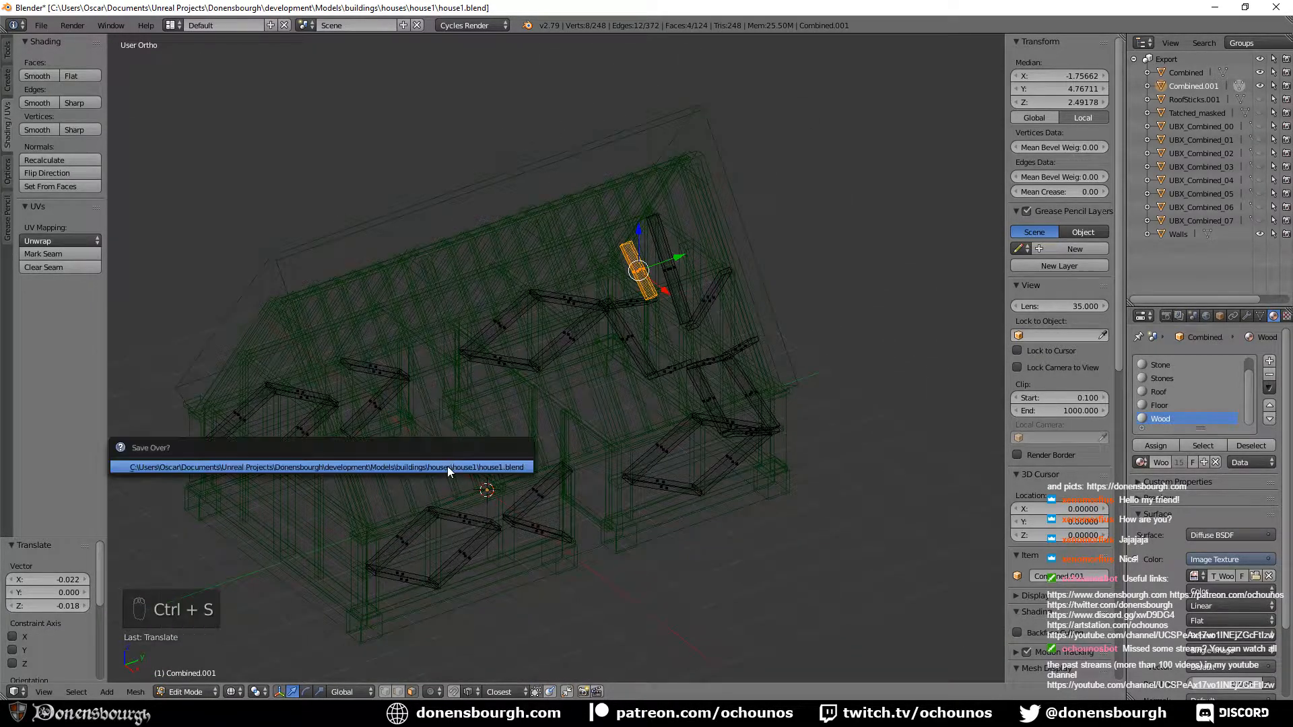
click(447, 466)
click(41, 25)
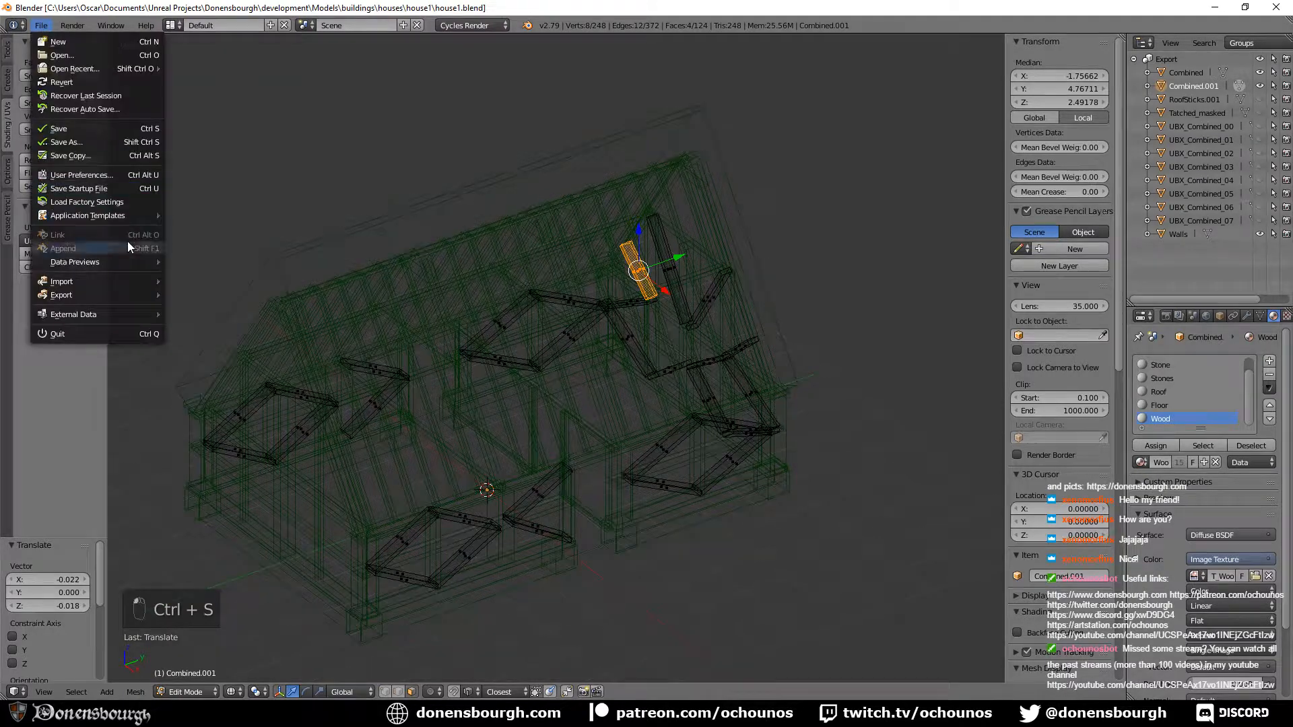
mouse_move(131, 293)
click(218, 314)
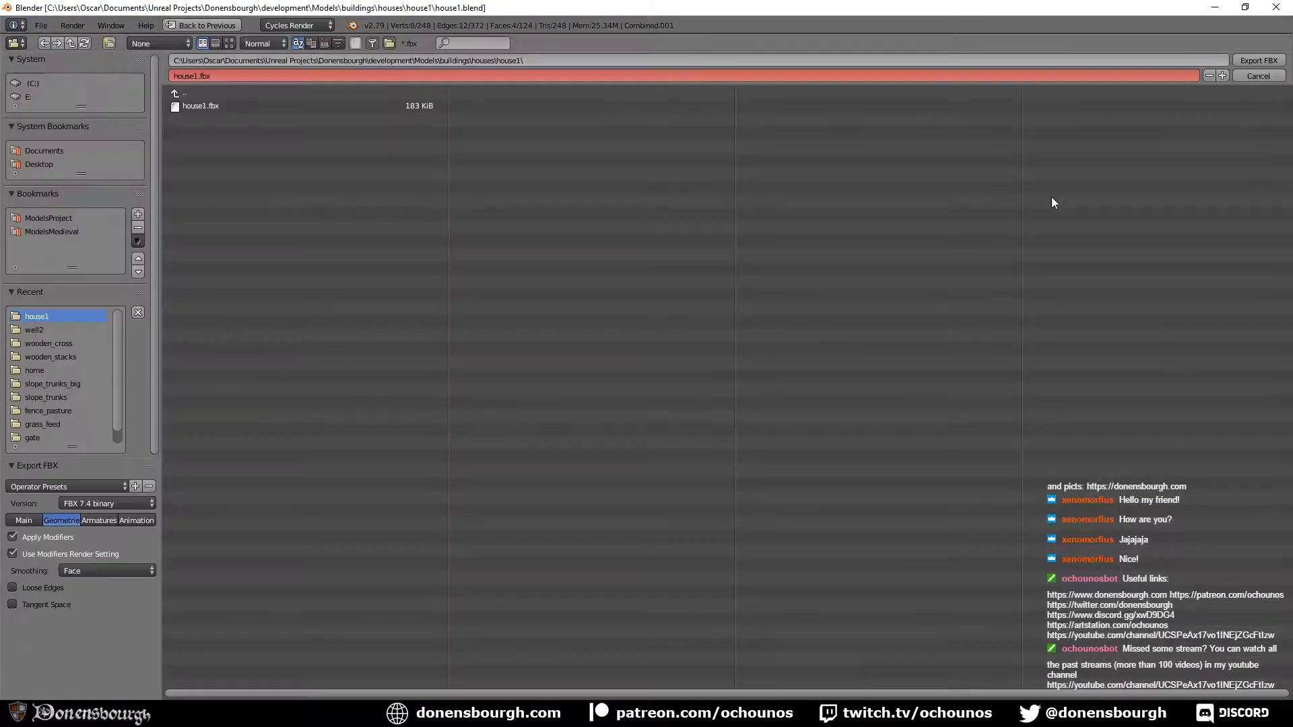
click(1239, 65)
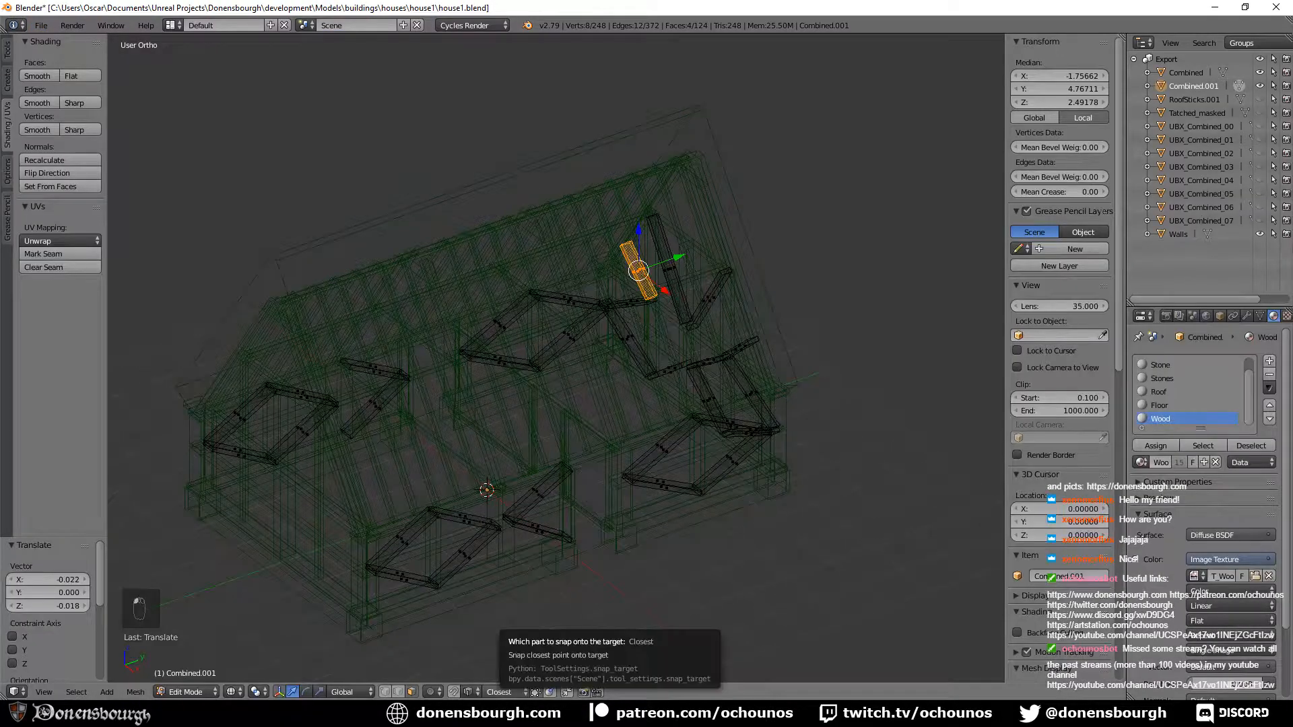
Switch to Unreal Engine, reimport the house1 mesh while facing the gable wall, and return to Blender.
key(alt+Tab)
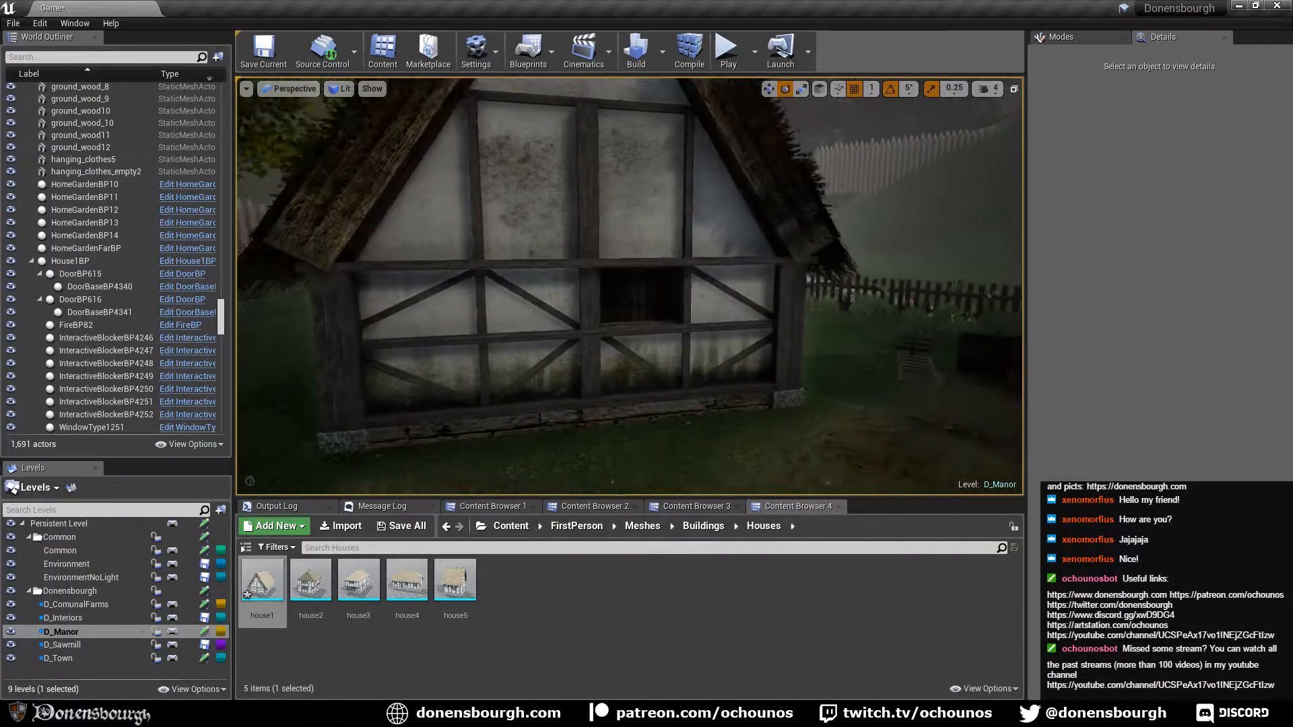
right_drag(741, 346, 740, 346)
key(d)
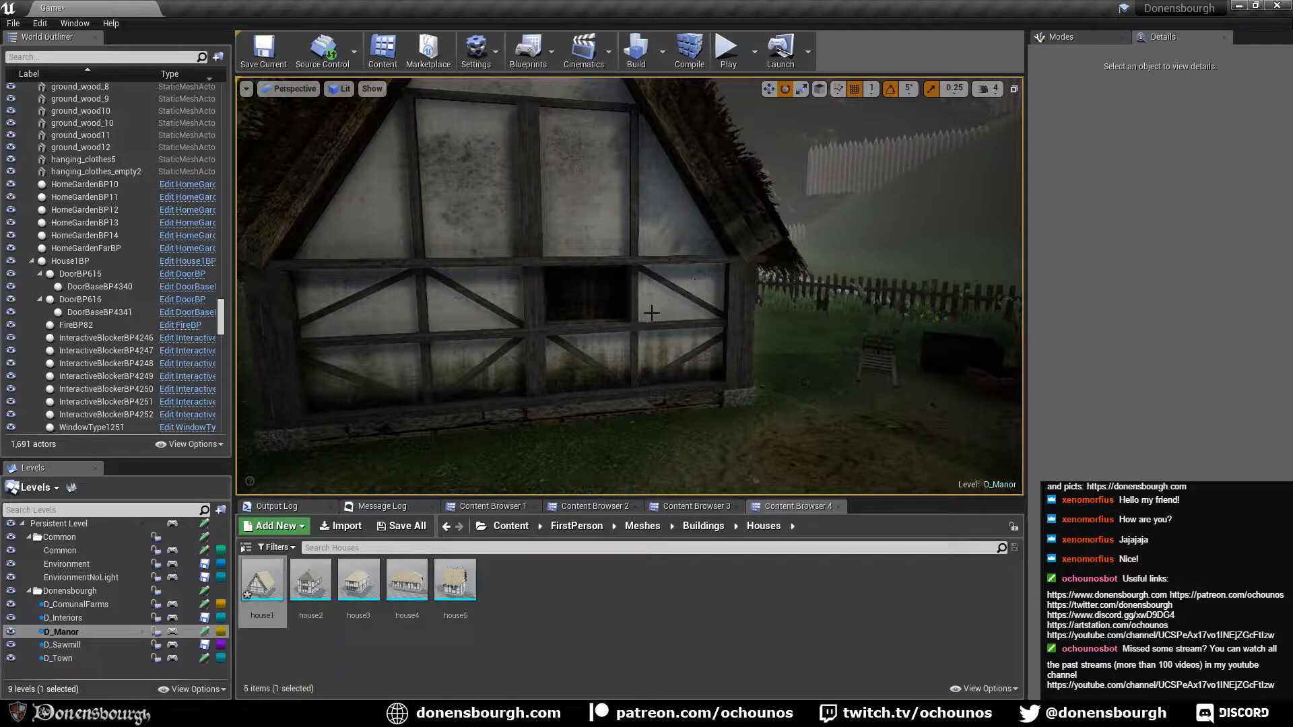
right_click(263, 583)
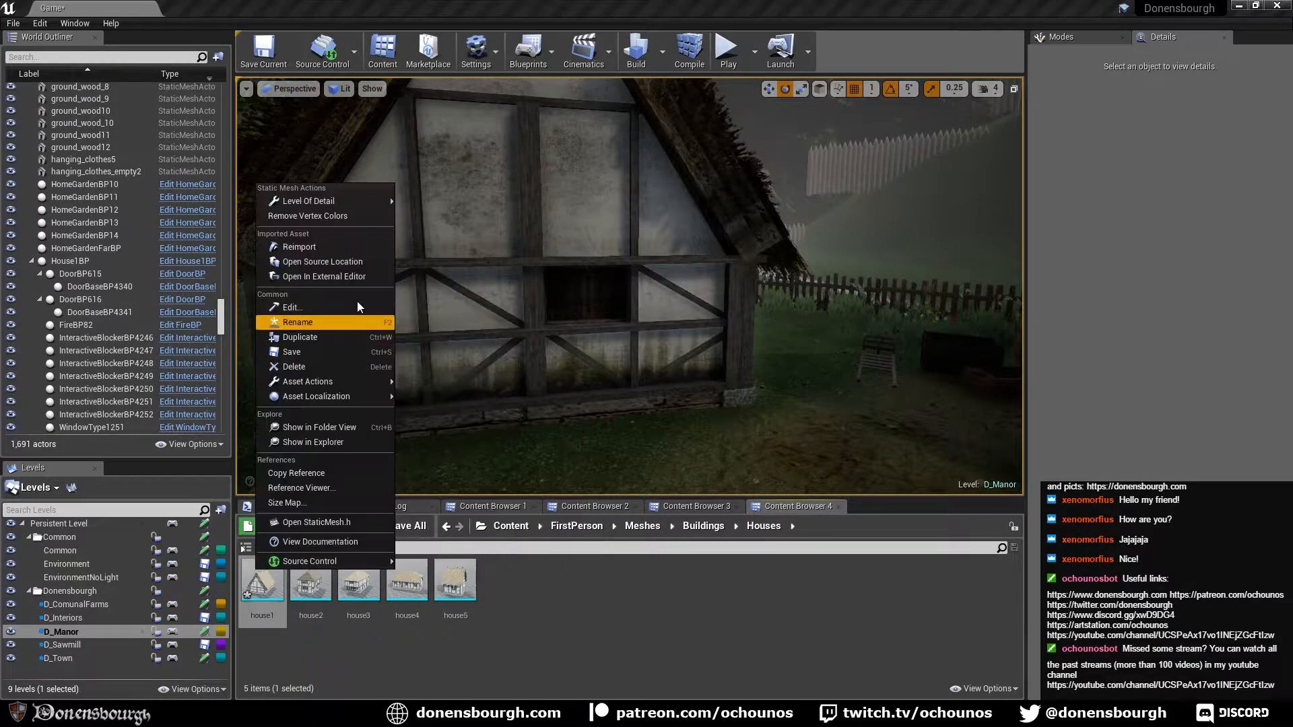
click(341, 253)
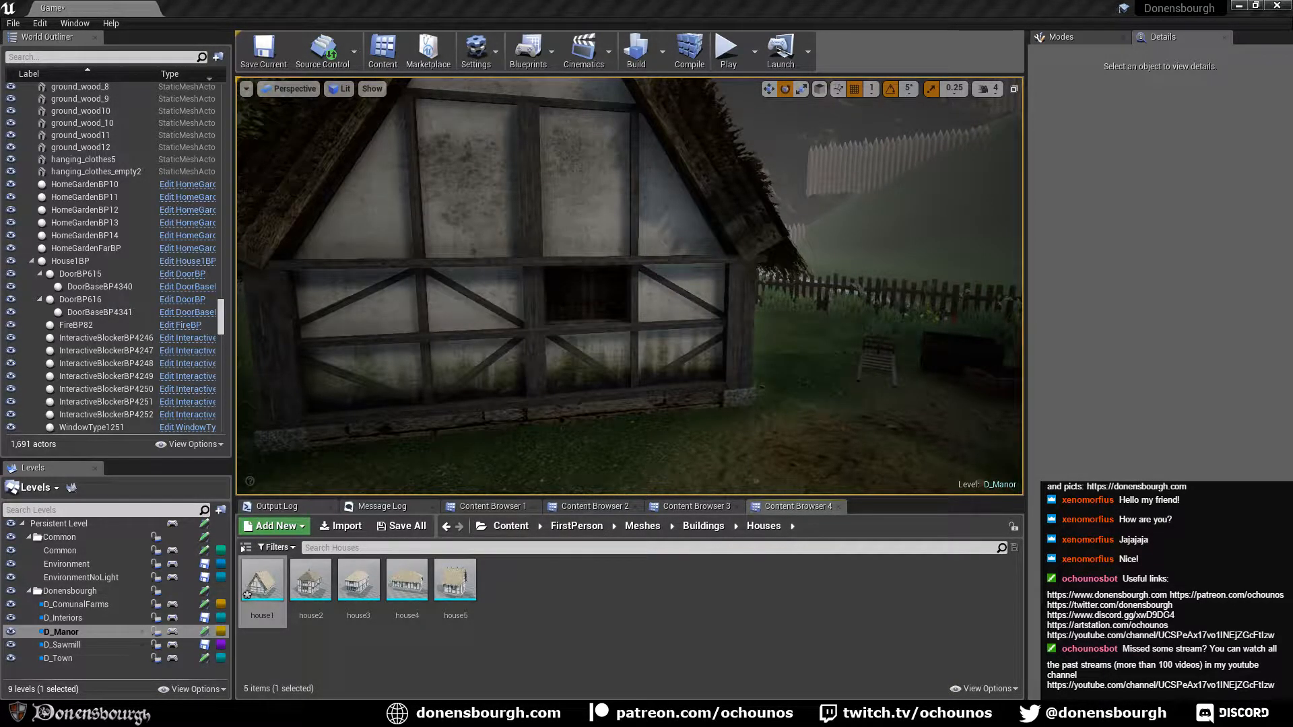
key(alt+Tab)
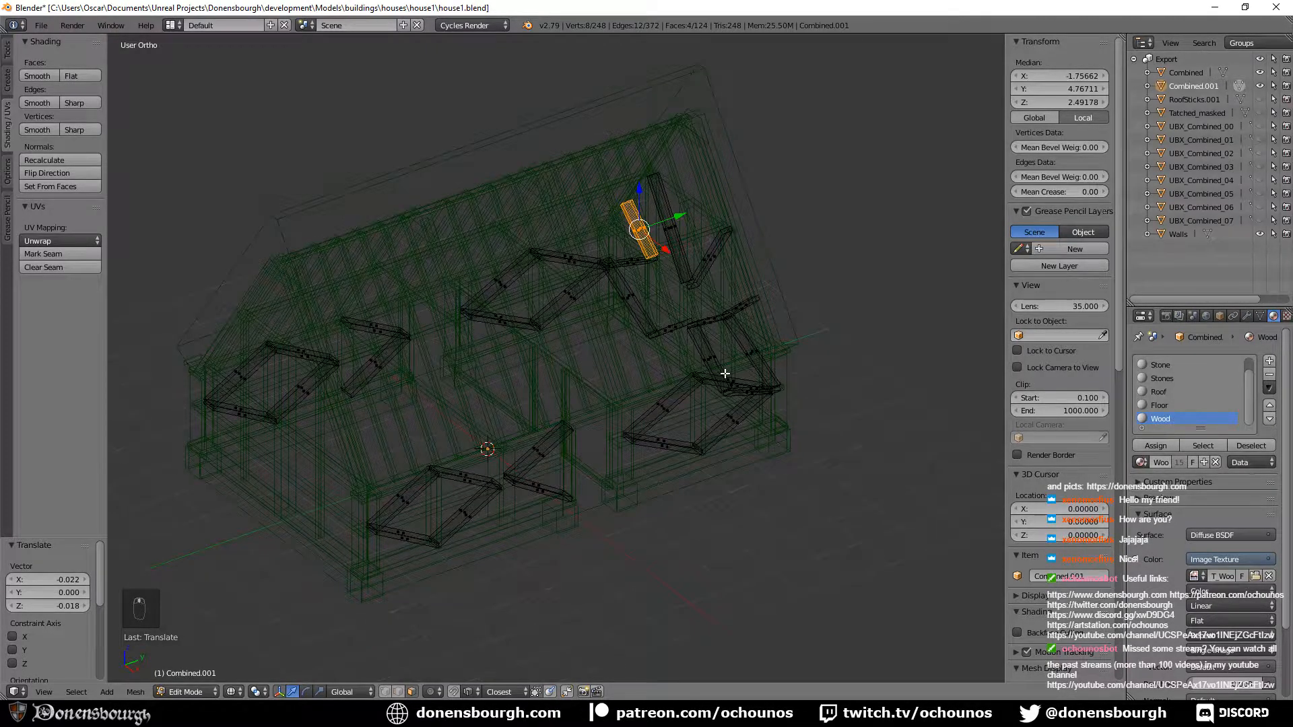
Rotate the gable's middle-row side-panel brace -117° and shift its outer end about -0.013 along X and -0.091 along Z.
key(KP_1)
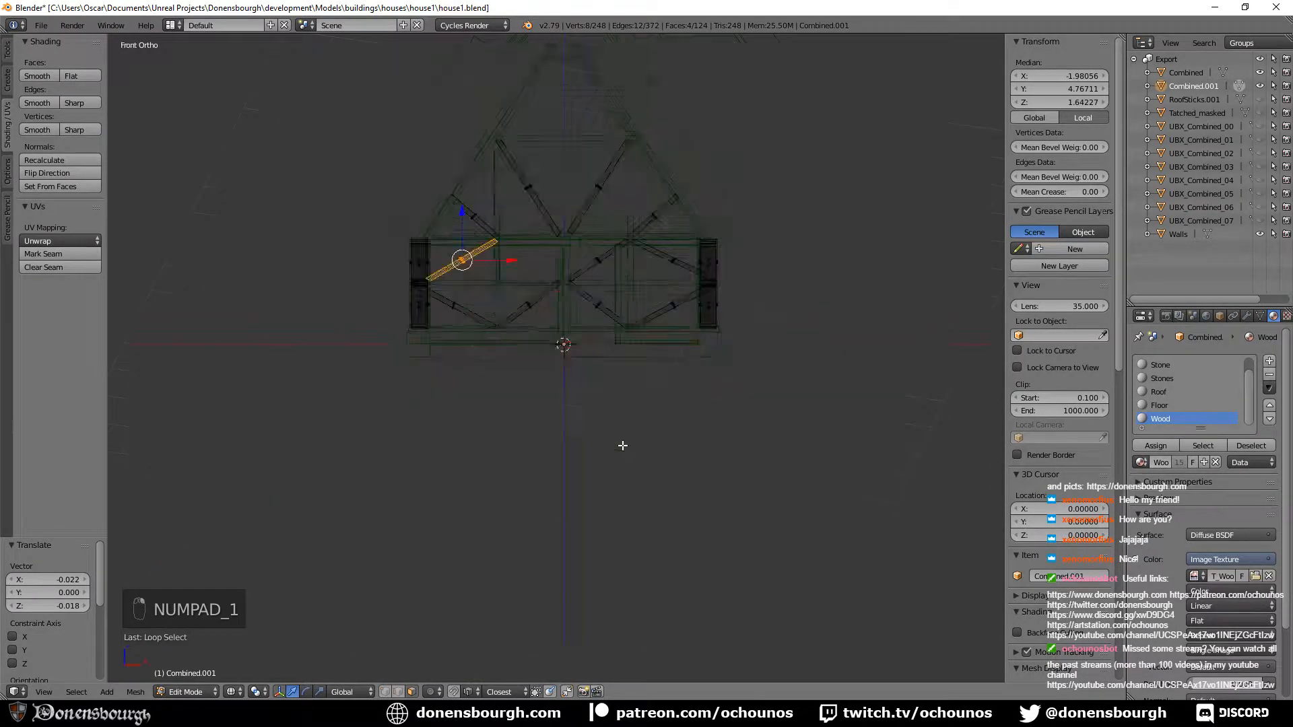
scroll(623, 446, up, 1)
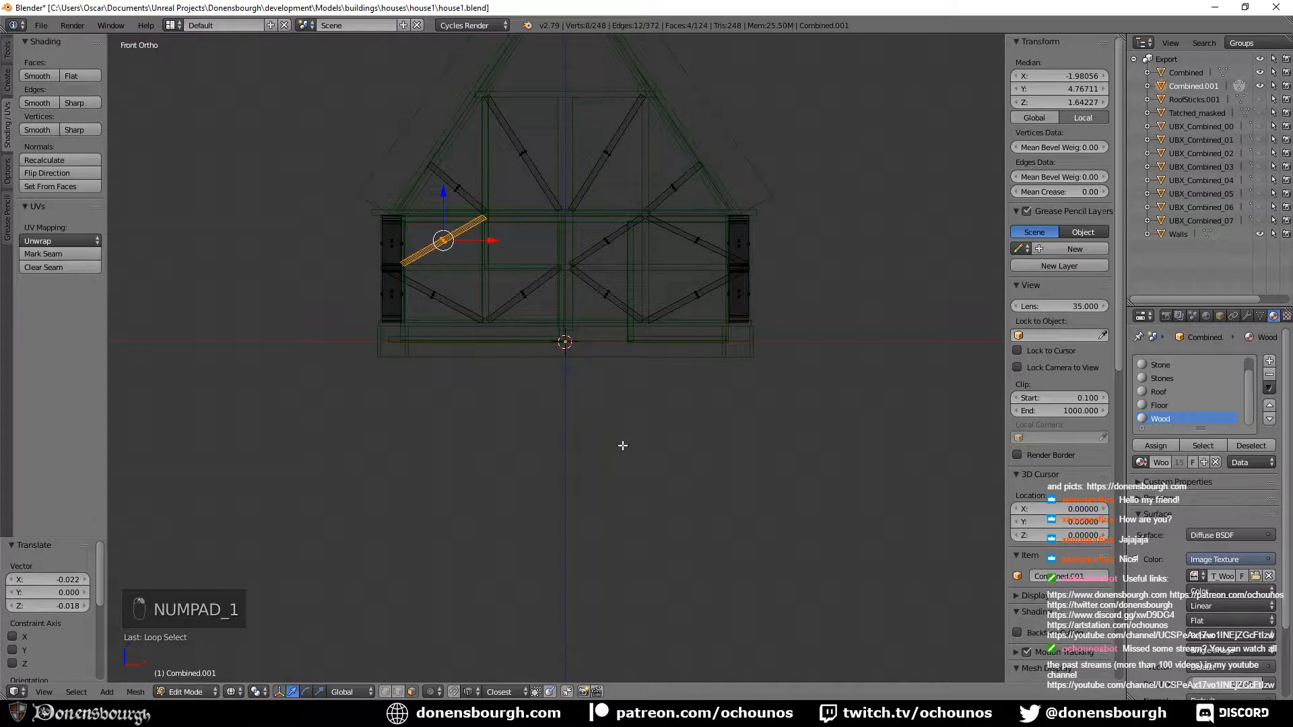
scroll(479, 268, up, 7)
key(r)
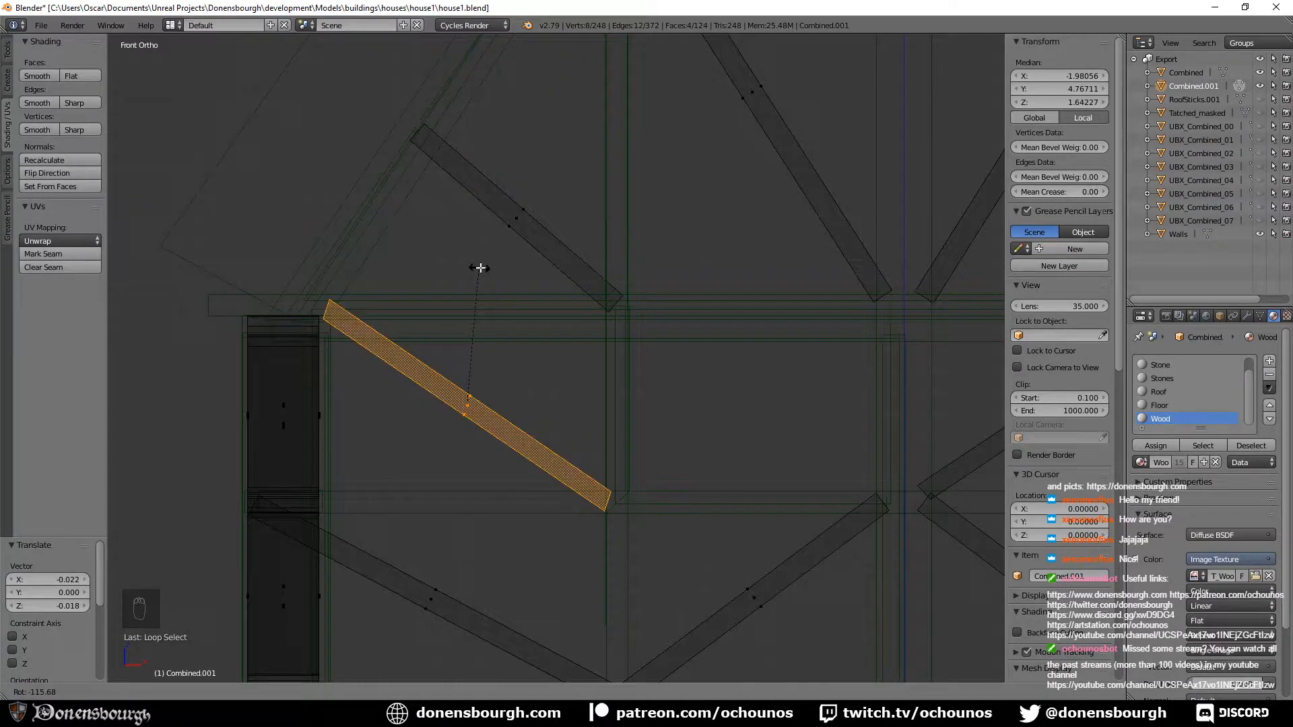
click(483, 262)
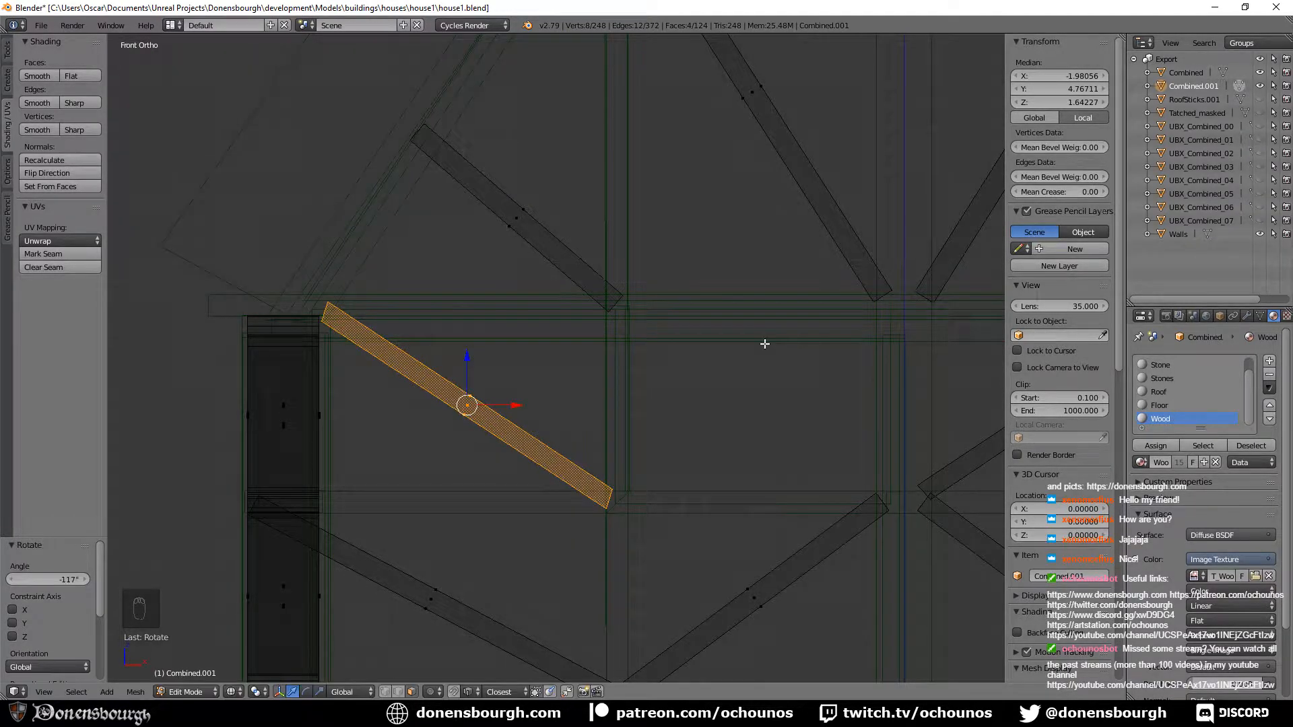
key(r)
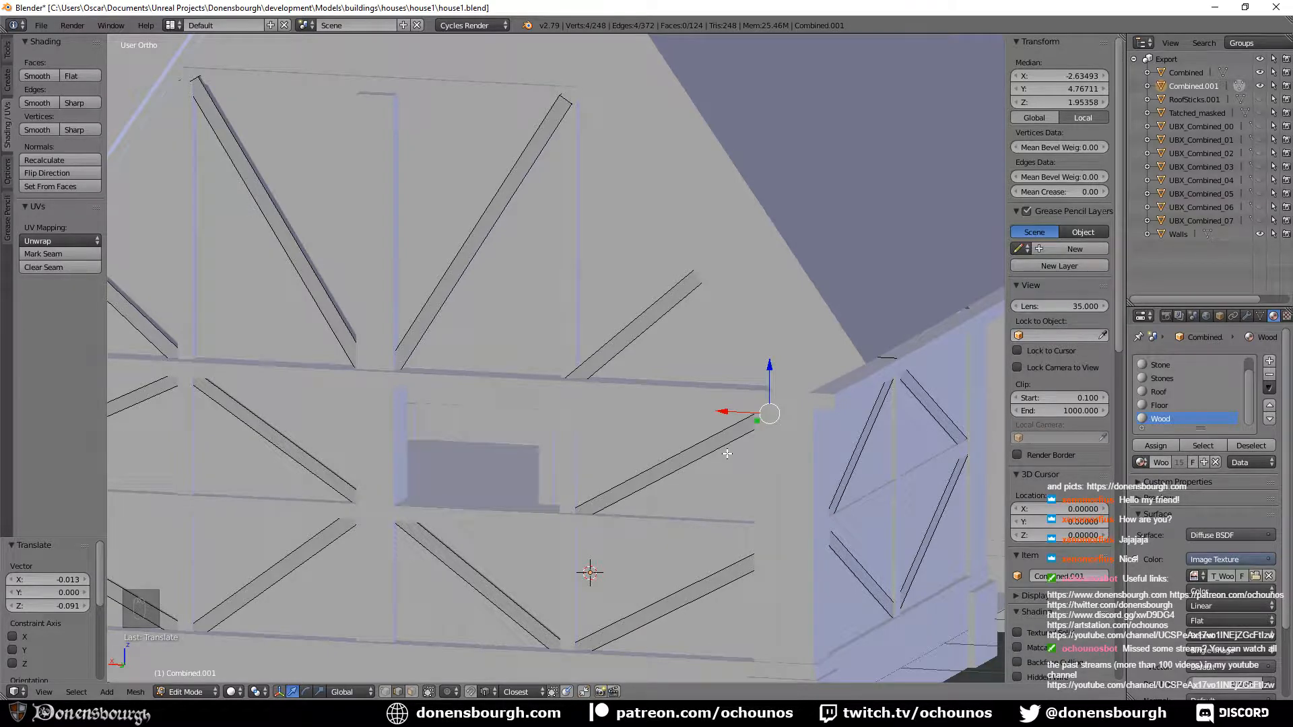
Save the adjusted house model over house1.blend.
shift+middle_drag(728, 453, 591, 338)
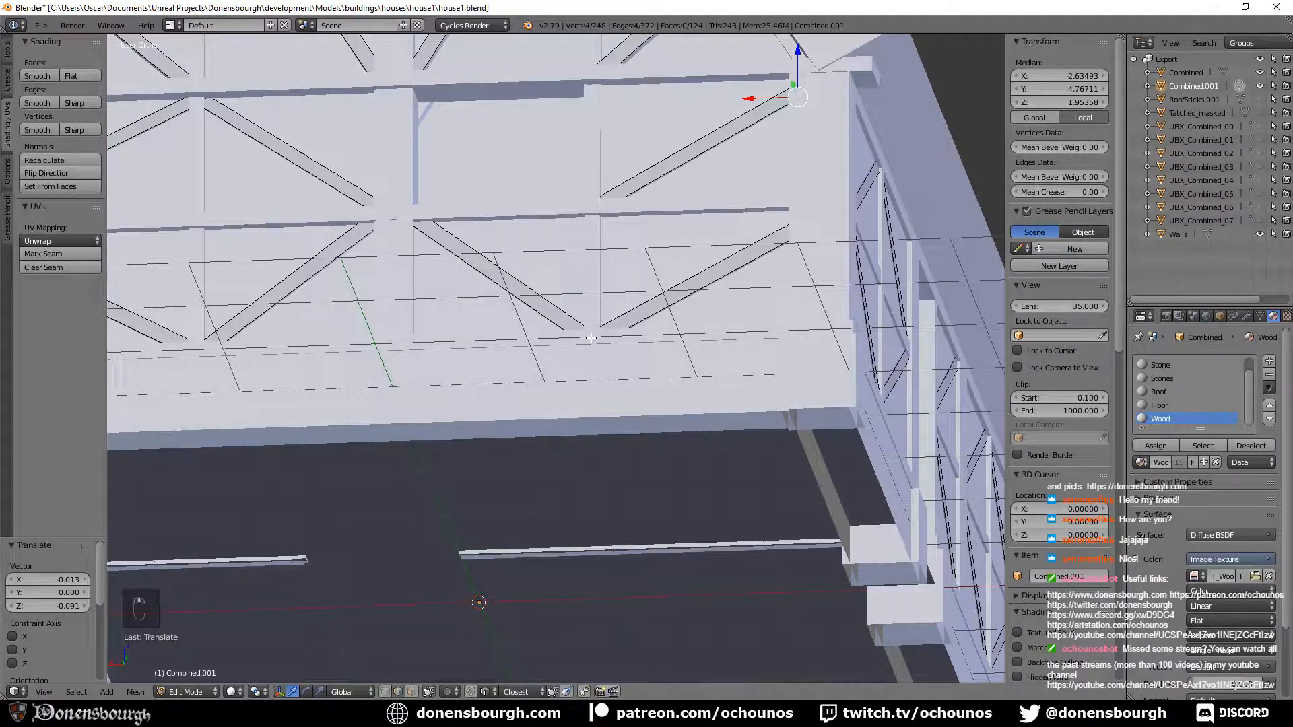
key(ctrl+s)
key(ctrl+s)
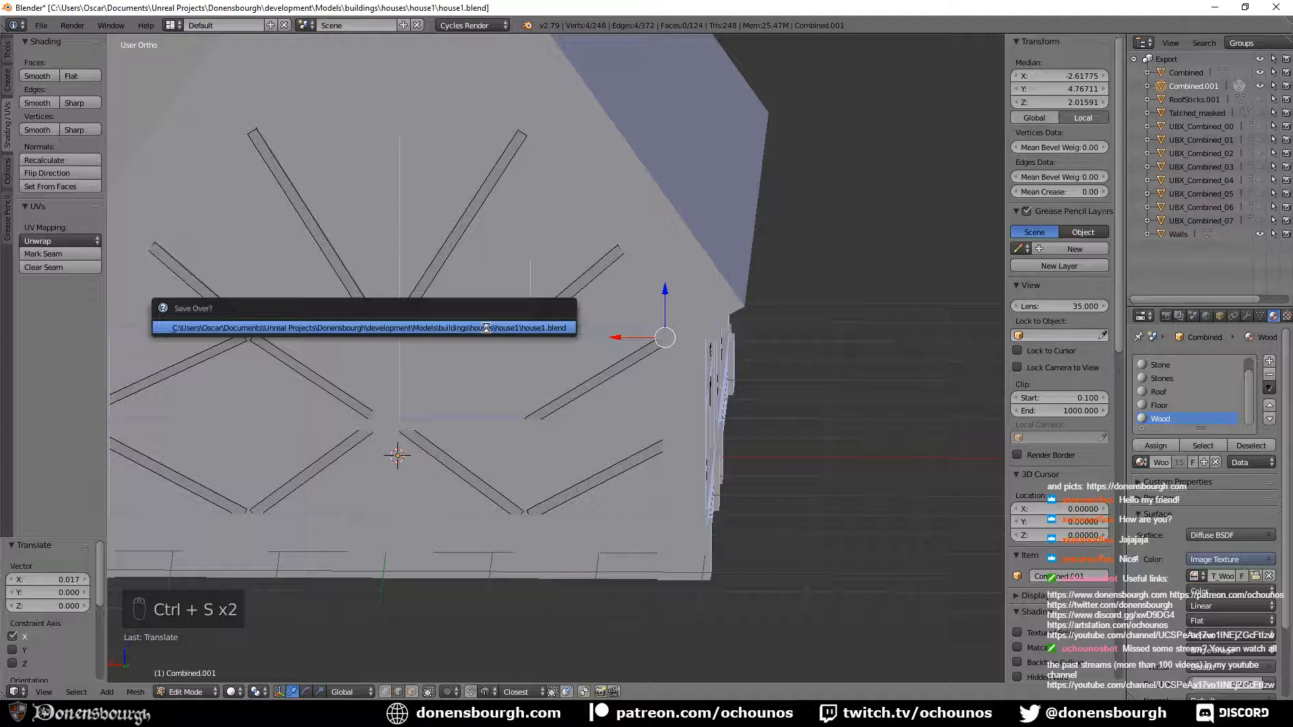
click(487, 329)
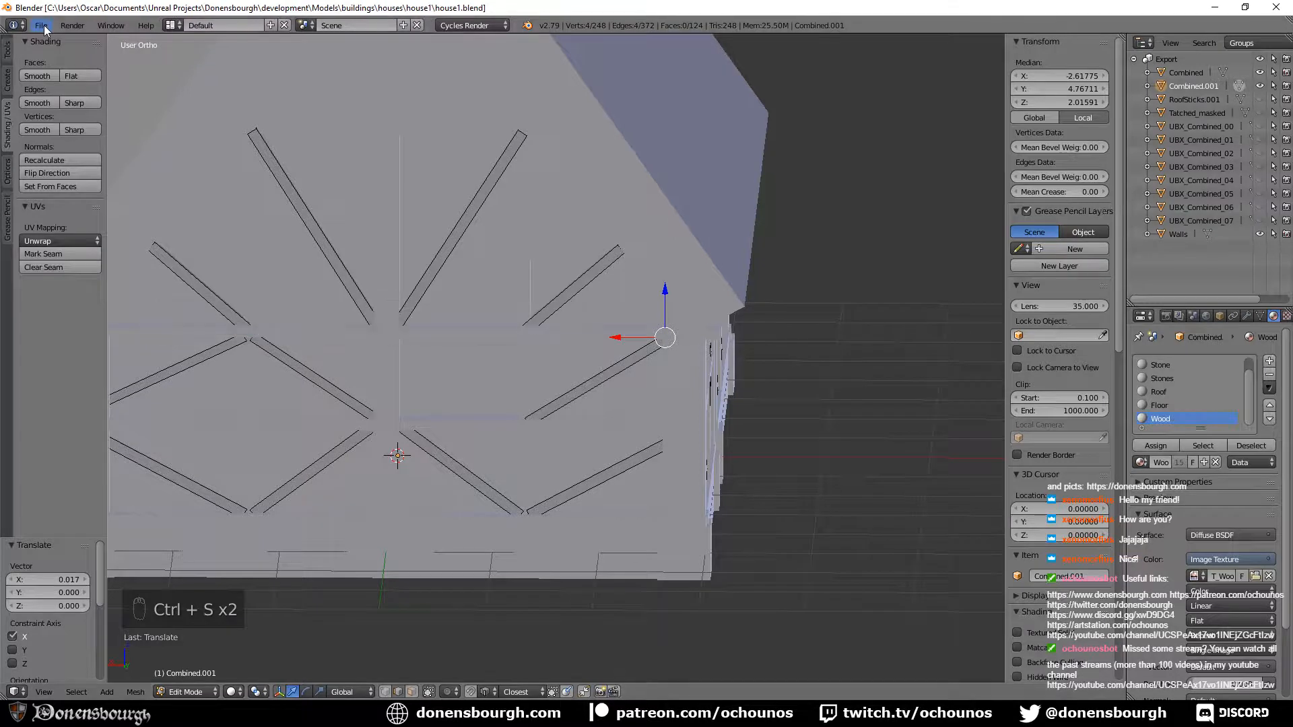
Export the house model as FBX and reimport the house1 mesh in Unreal Engine.
click(42, 26)
mouse_move(122, 296)
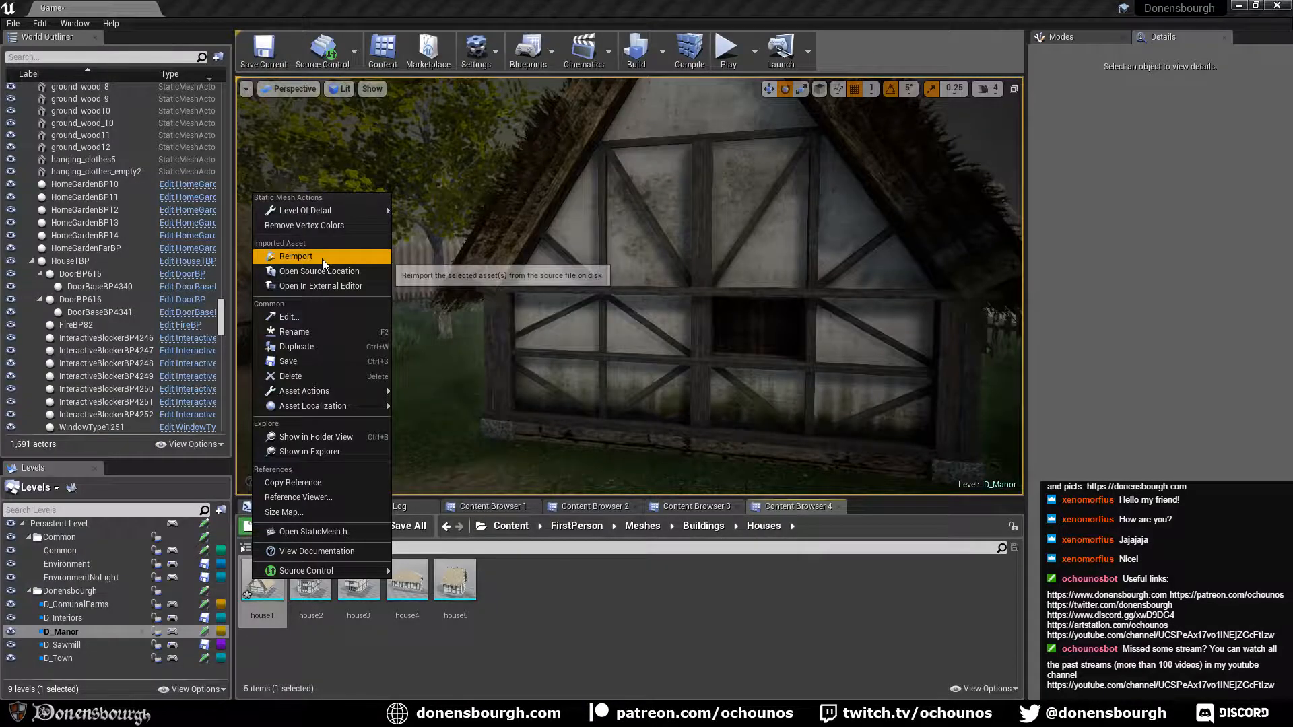
click(322, 259)
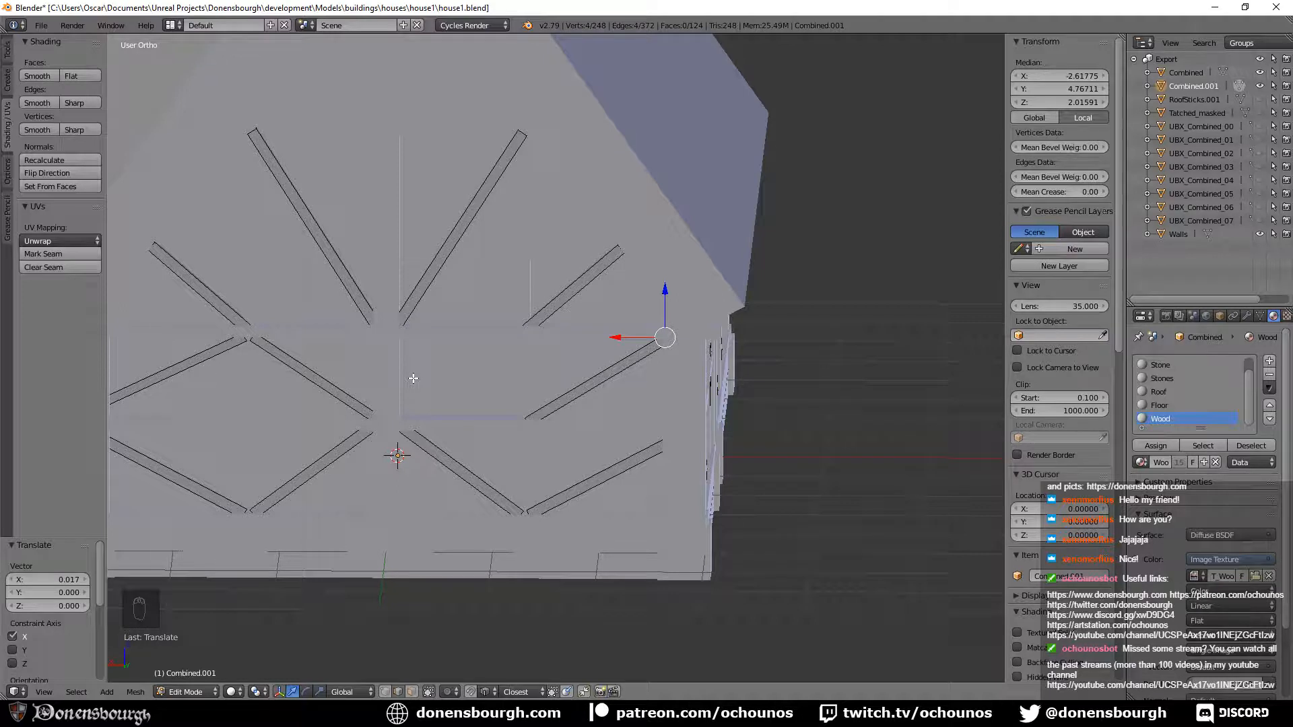
Return to Blender and duplicate diagonal braces for the opposite gable wall, including the middle-row panel beside the centre post.
scroll(413, 379, down, 4)
alt+right_click(470, 355)
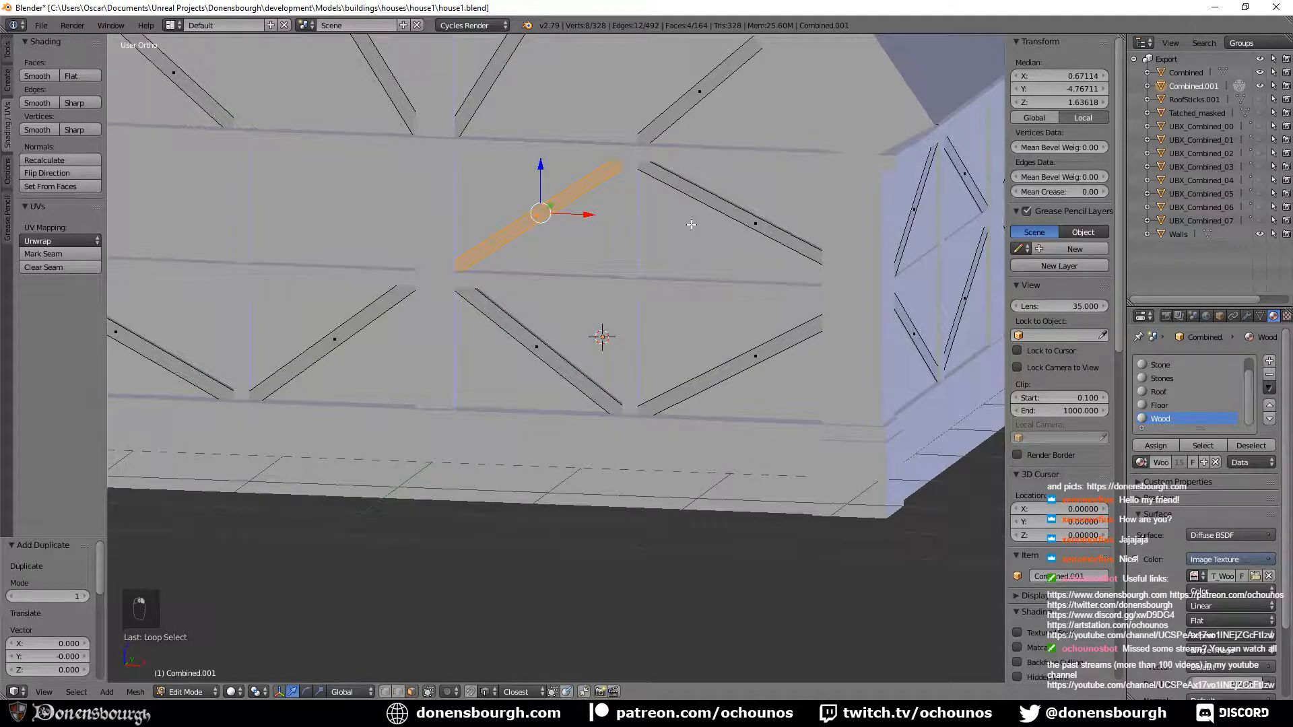
key(shift+d)
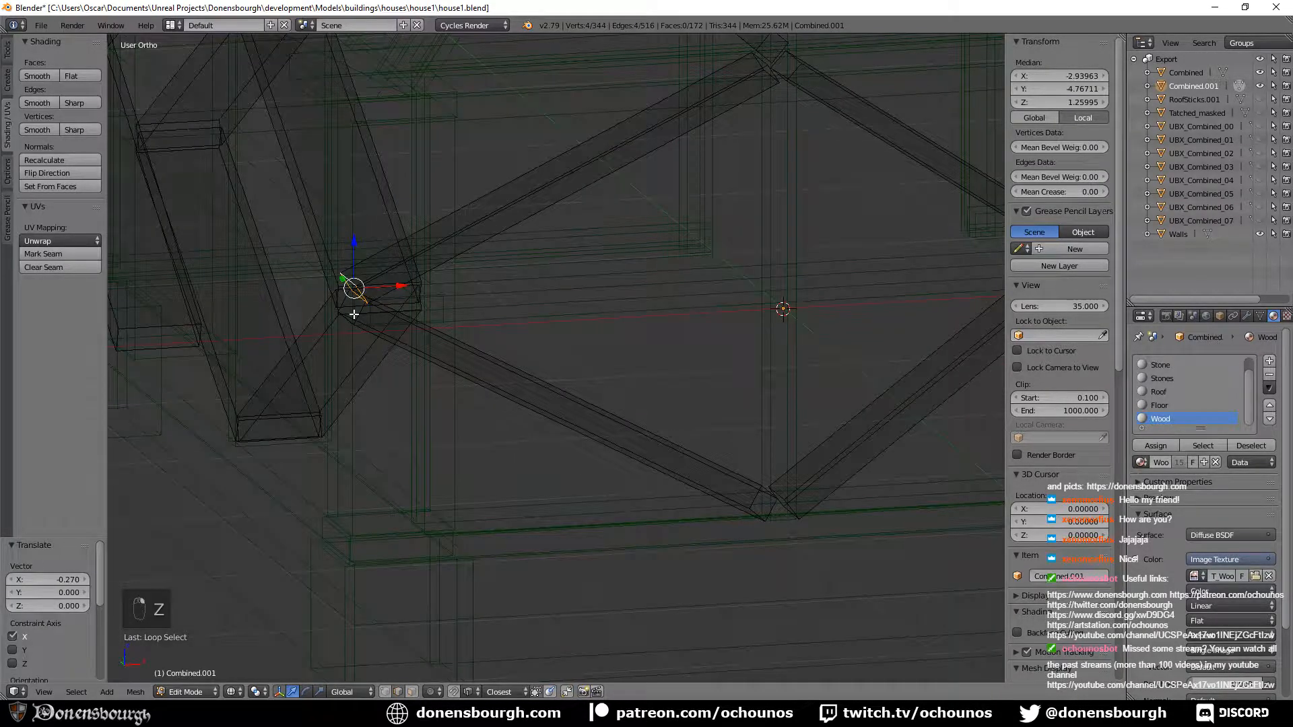
Select the outer ends of both lower side-panel braces on the opposite gable and move them about 0.309 along X.
alt+shift+click(357, 312)
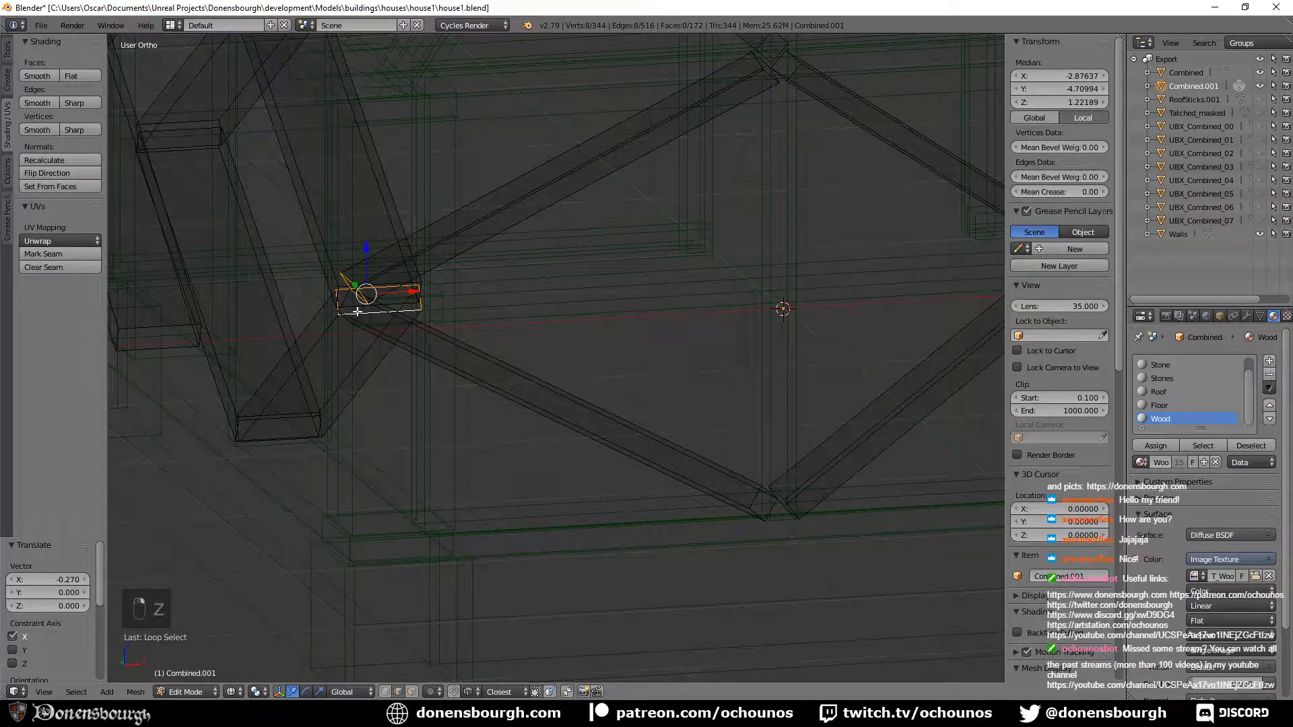
key(ctrl+z)
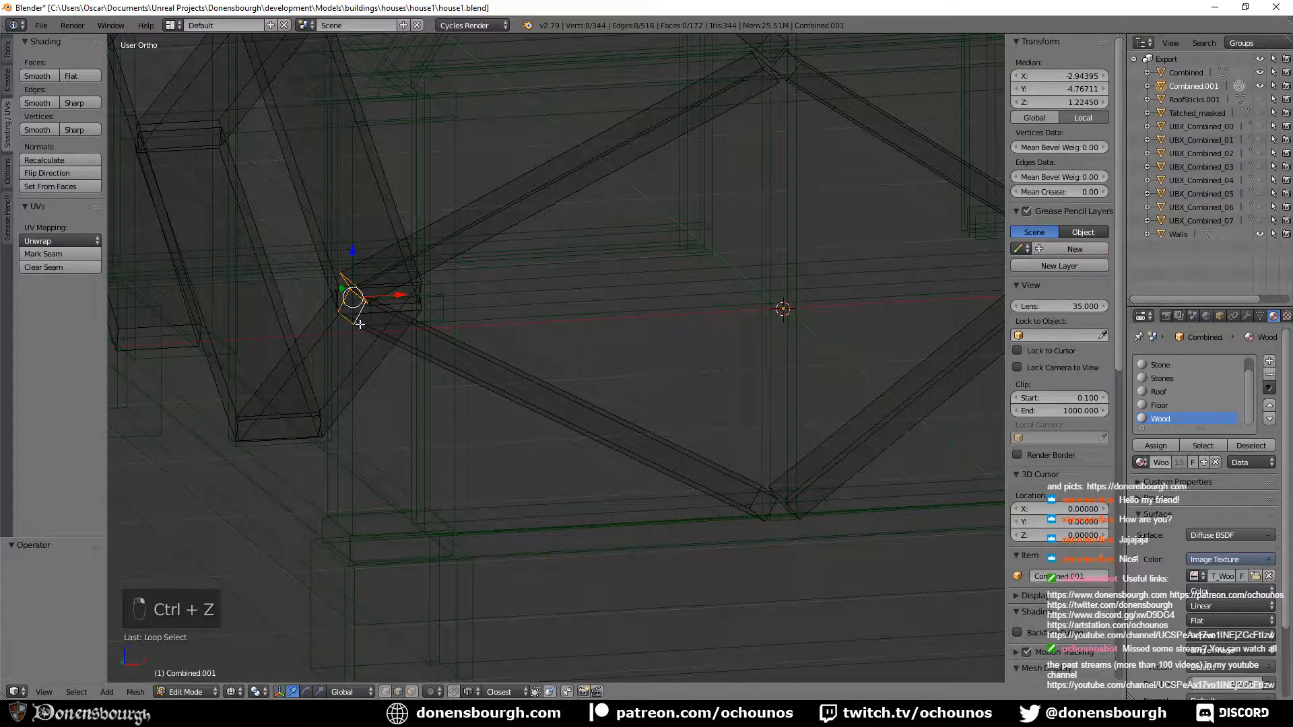
key(z)
key(g)
key(x)
click(531, 337)
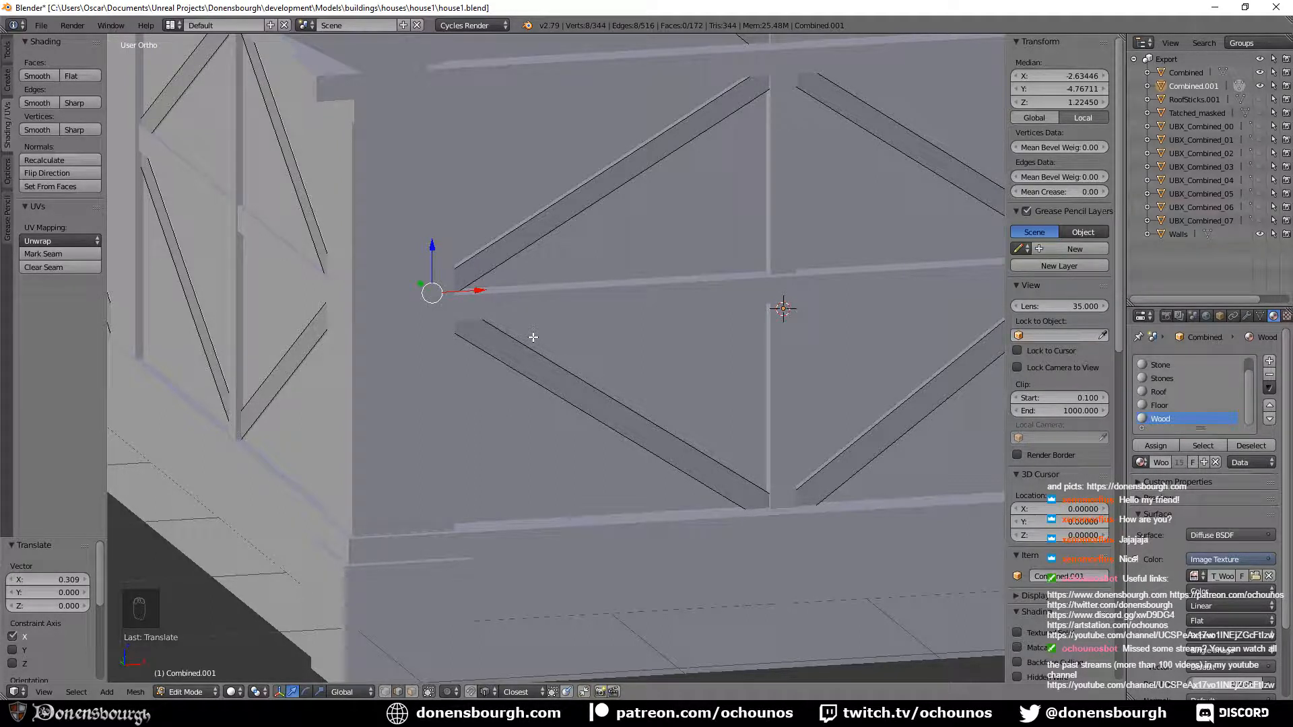
Adjust the outer end of the bottom-row side-panel brace on the first gable wall, shifting it about -0.031 along X.
click(237, 365)
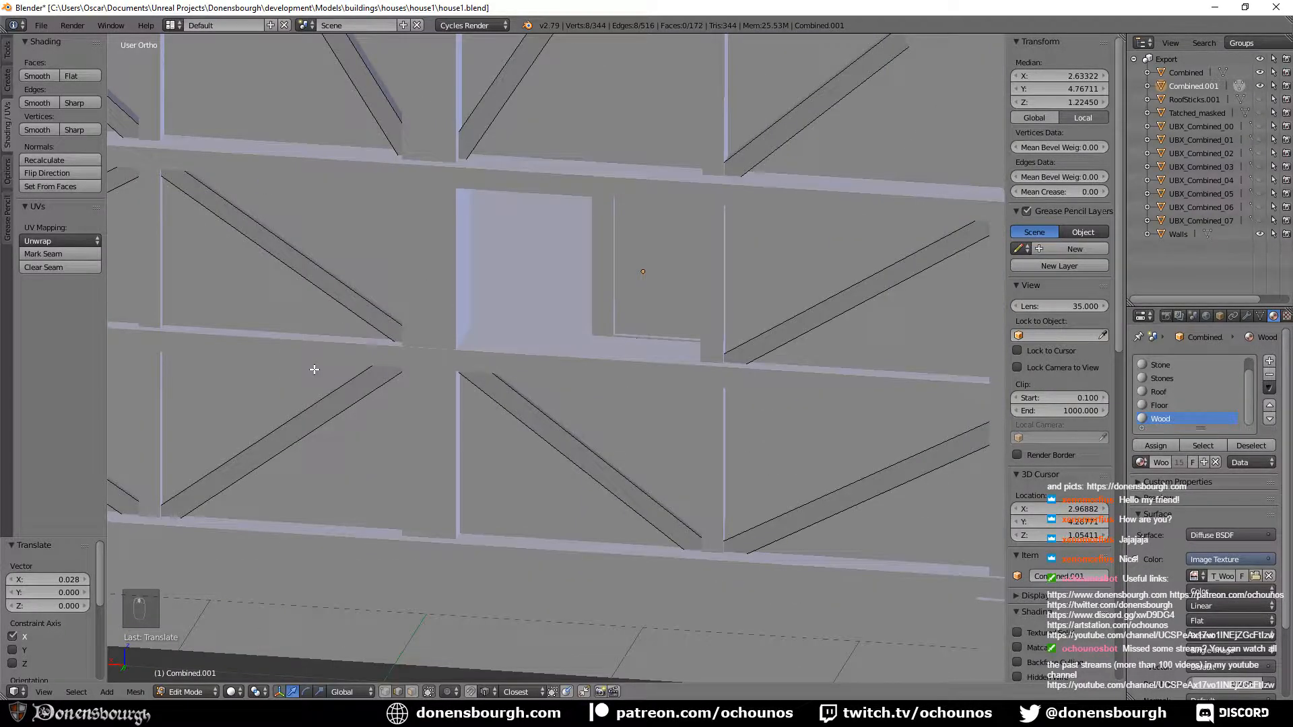
middle_drag(314, 369, 390, 369)
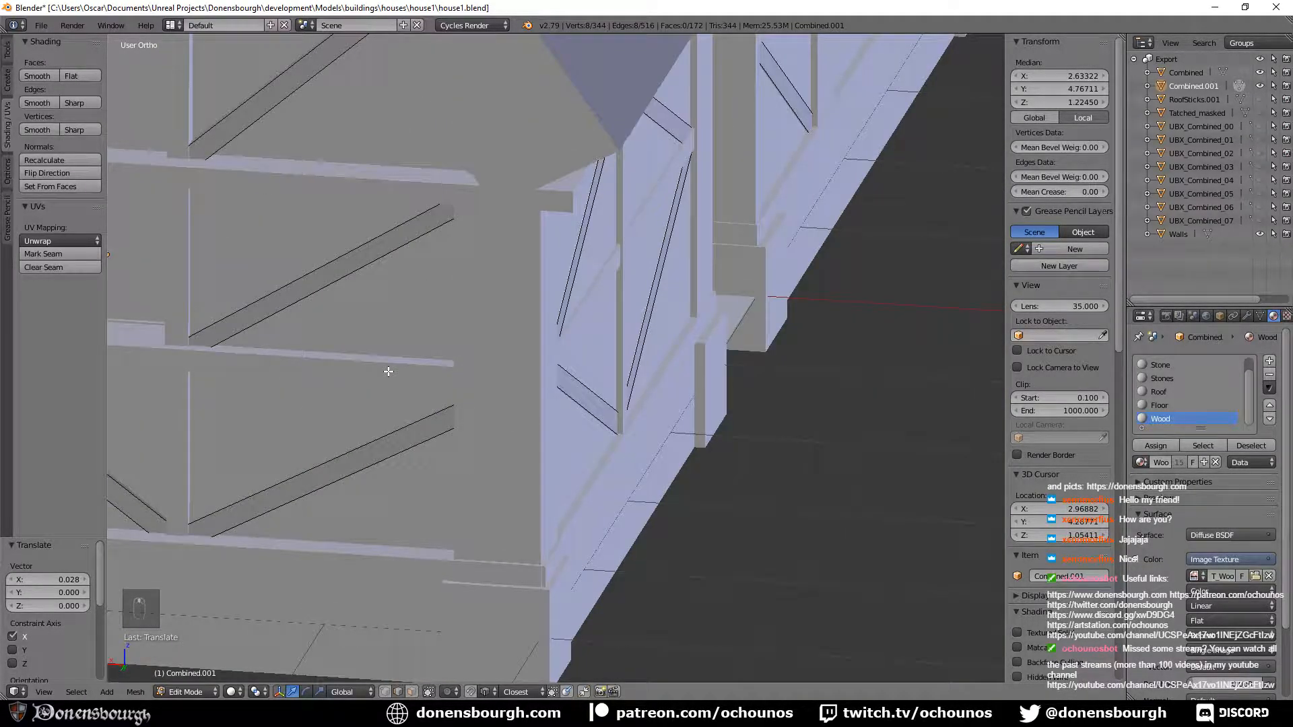
key(z)
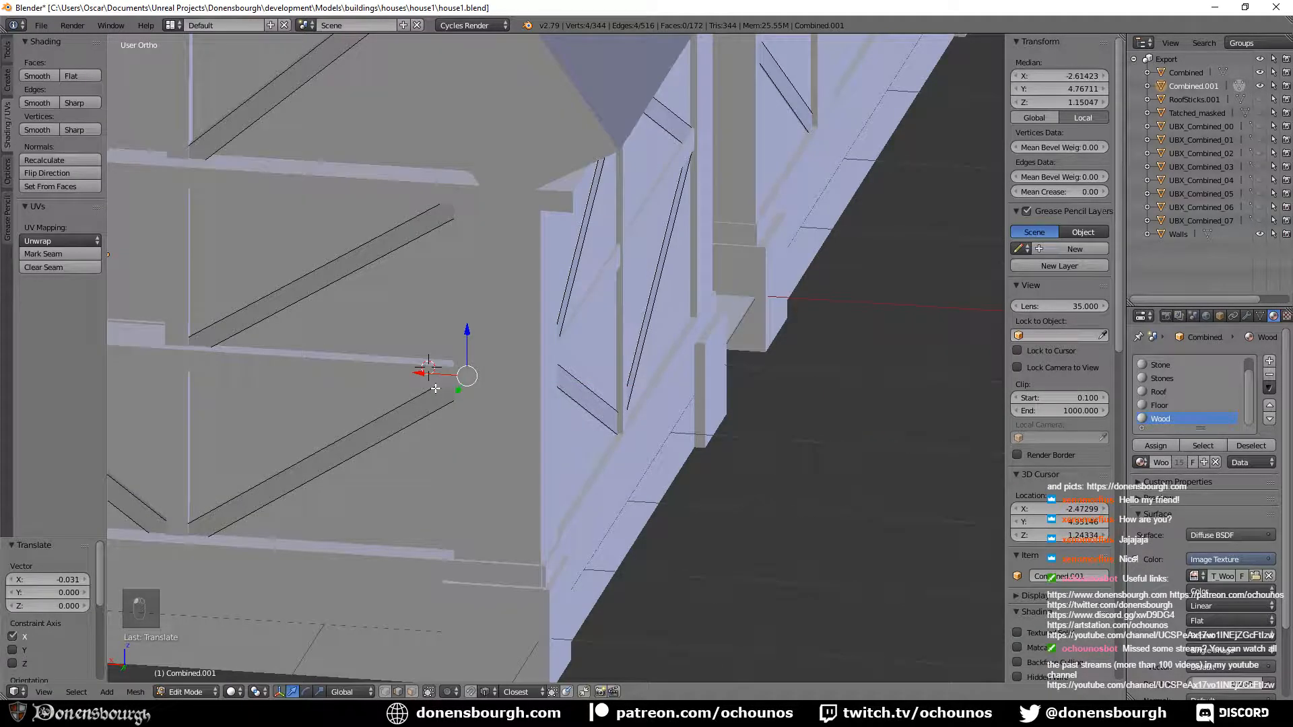
Switch to editing the Combined object and move the outer face of the gable's upper horizontal beam about 0.070 along Y.
scroll(435, 389, down, 5)
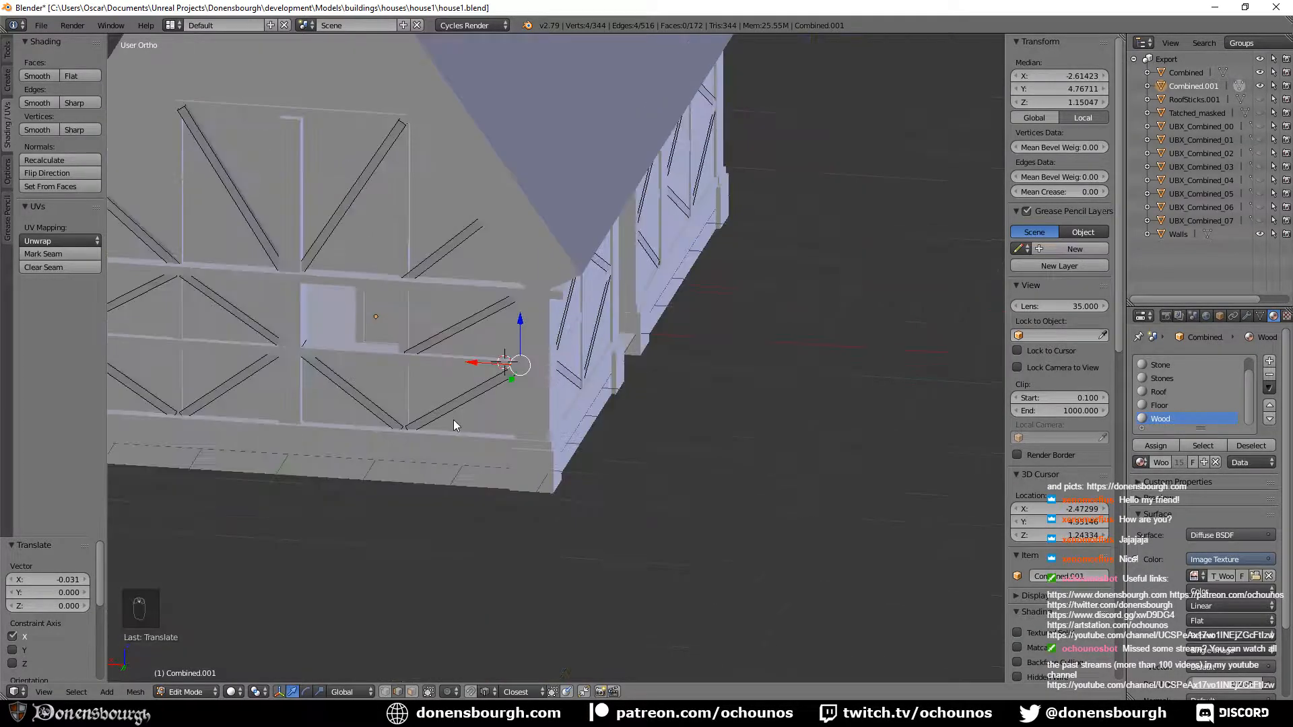
key(Tab)
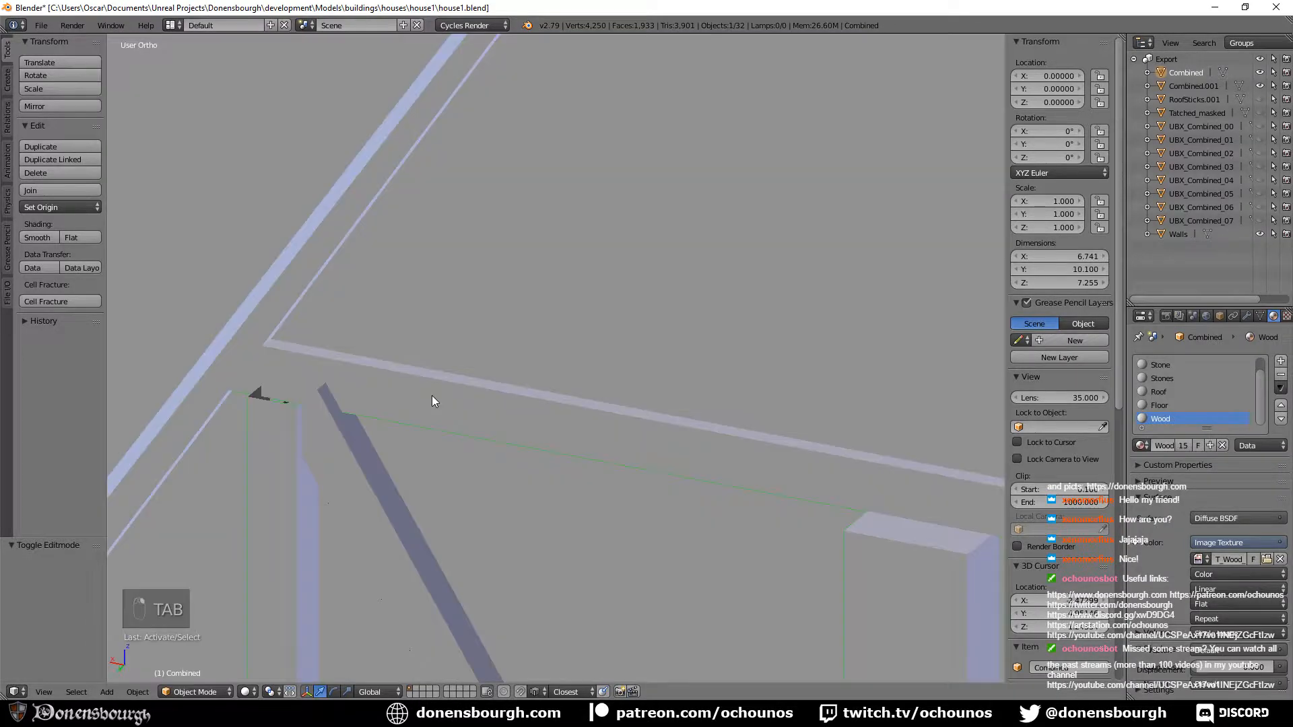
key(Tab)
scroll(427, 415, down, 2)
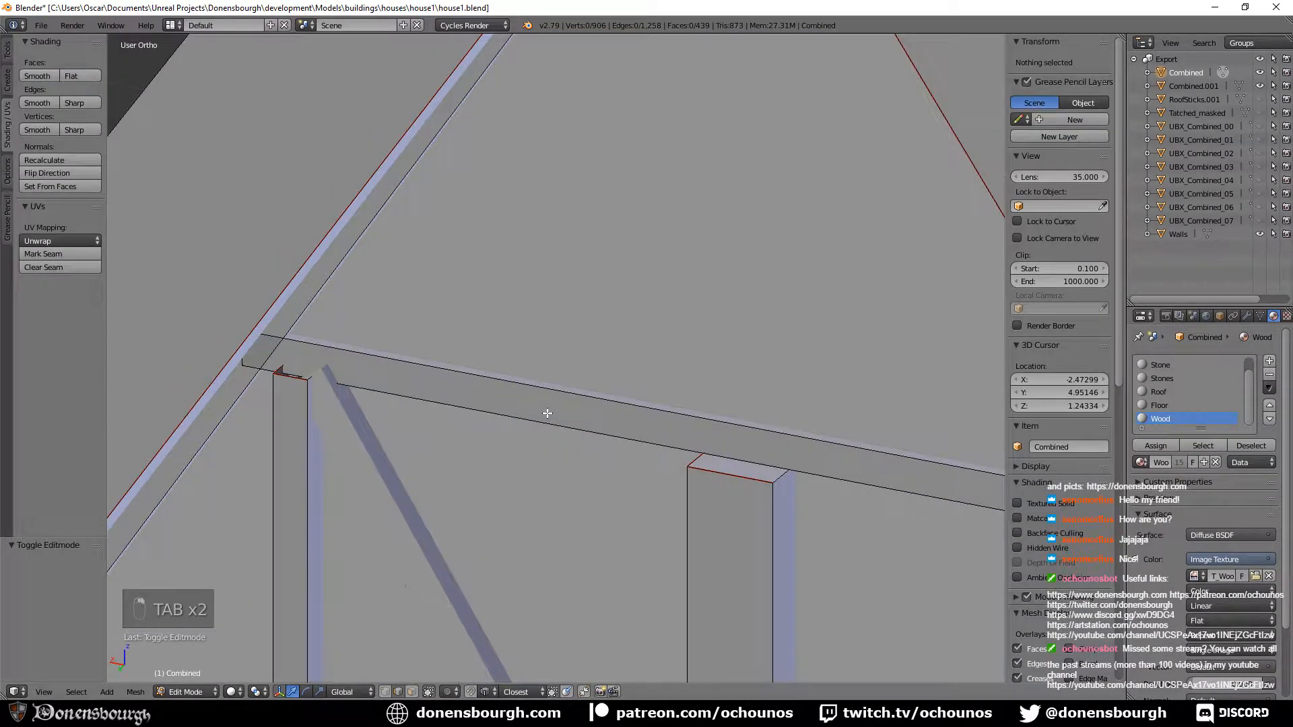
scroll(547, 413, down, 3)
middle_drag(577, 481, 564, 483)
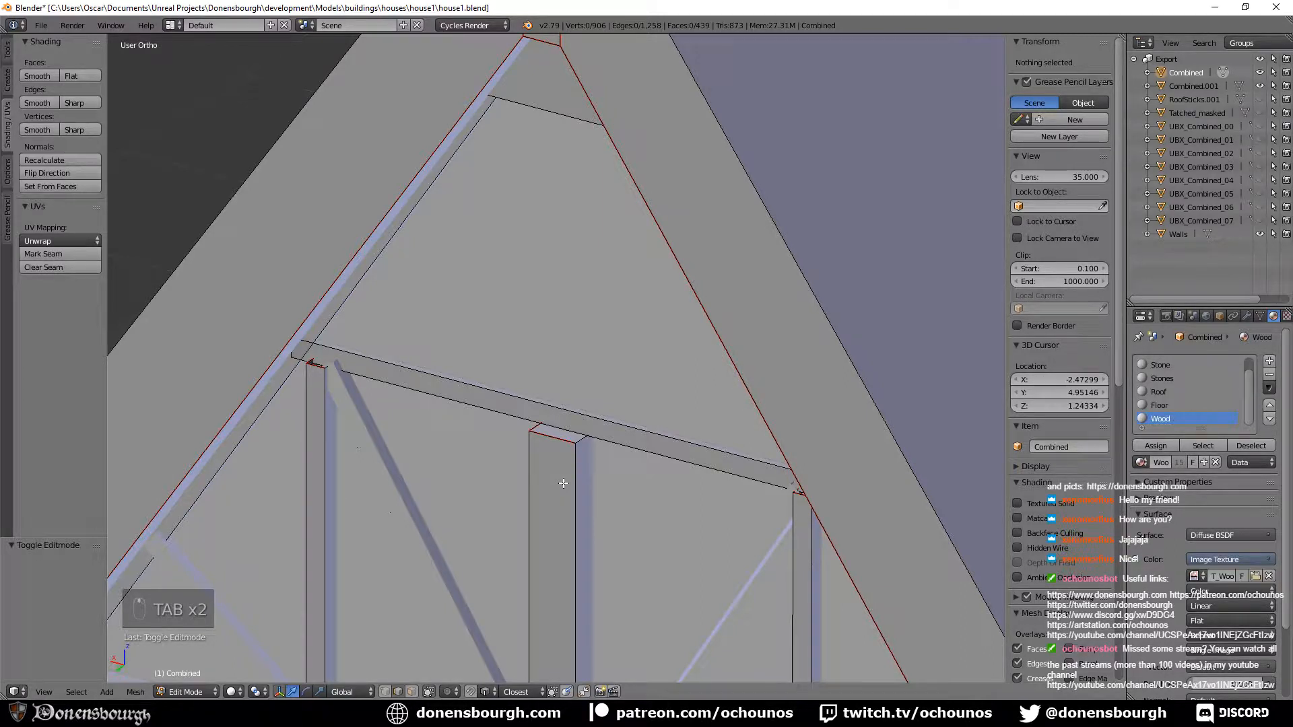
scroll(537, 398, up, 3)
right_click(557, 429)
drag(565, 450, 559, 464)
Select the whole upper horizontal beam and scale it about 1.046 along X to lengthen it towards the roof timbers.
shift+middle_drag(240, 428, 388, 451)
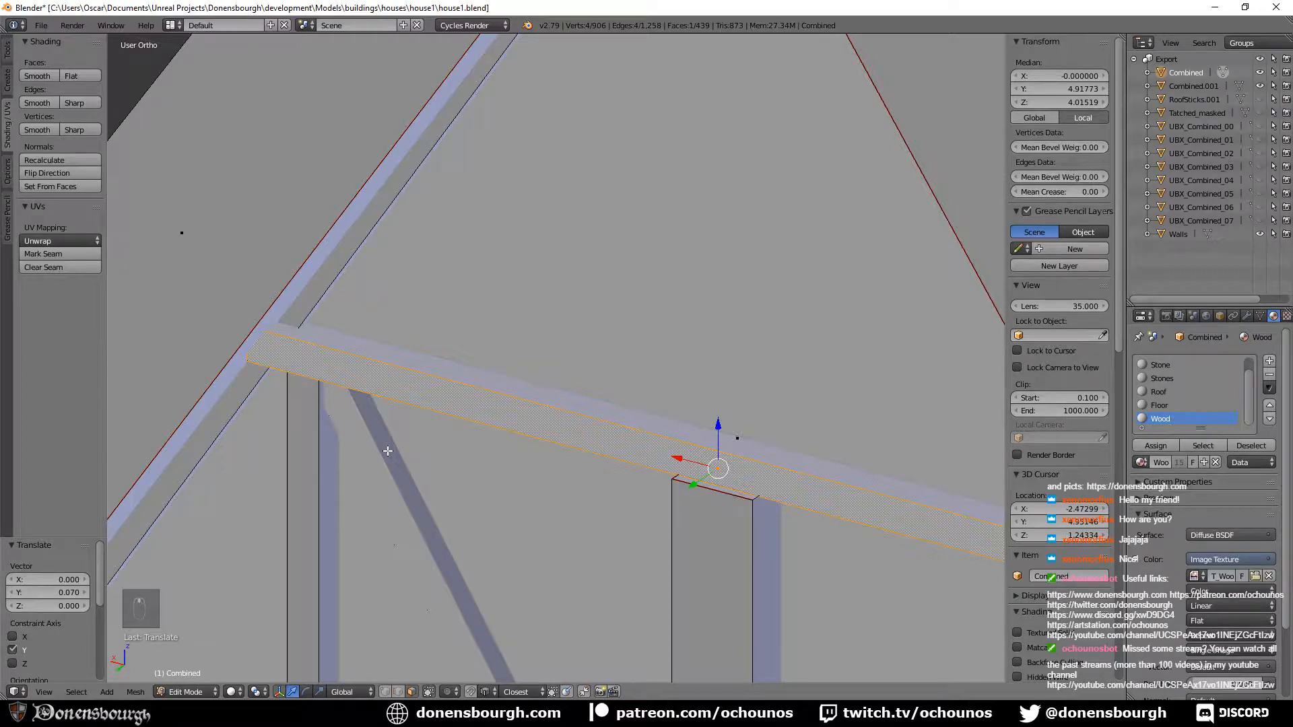
scroll(397, 416, down, 3)
middle_drag(388, 452, 401, 395)
shift+middle_drag(613, 115, 613, 420)
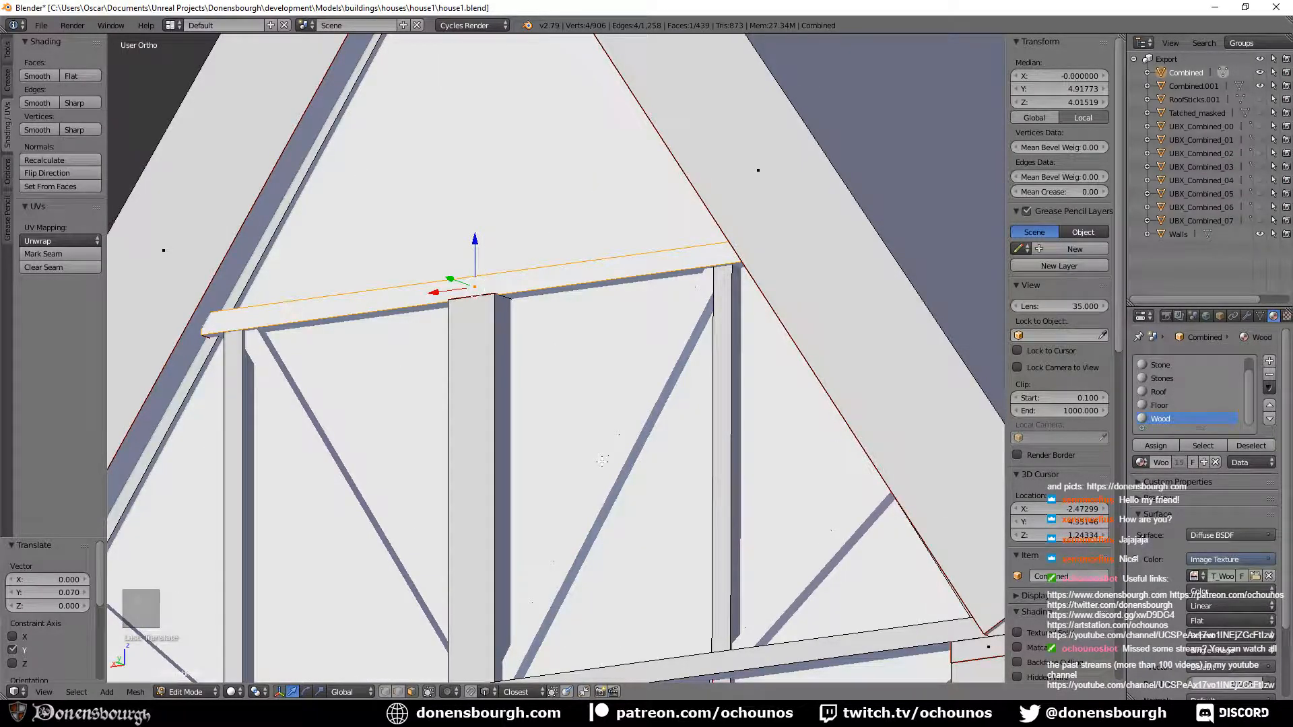
middle_drag(602, 462, 607, 410)
scroll(674, 377, up, 3)
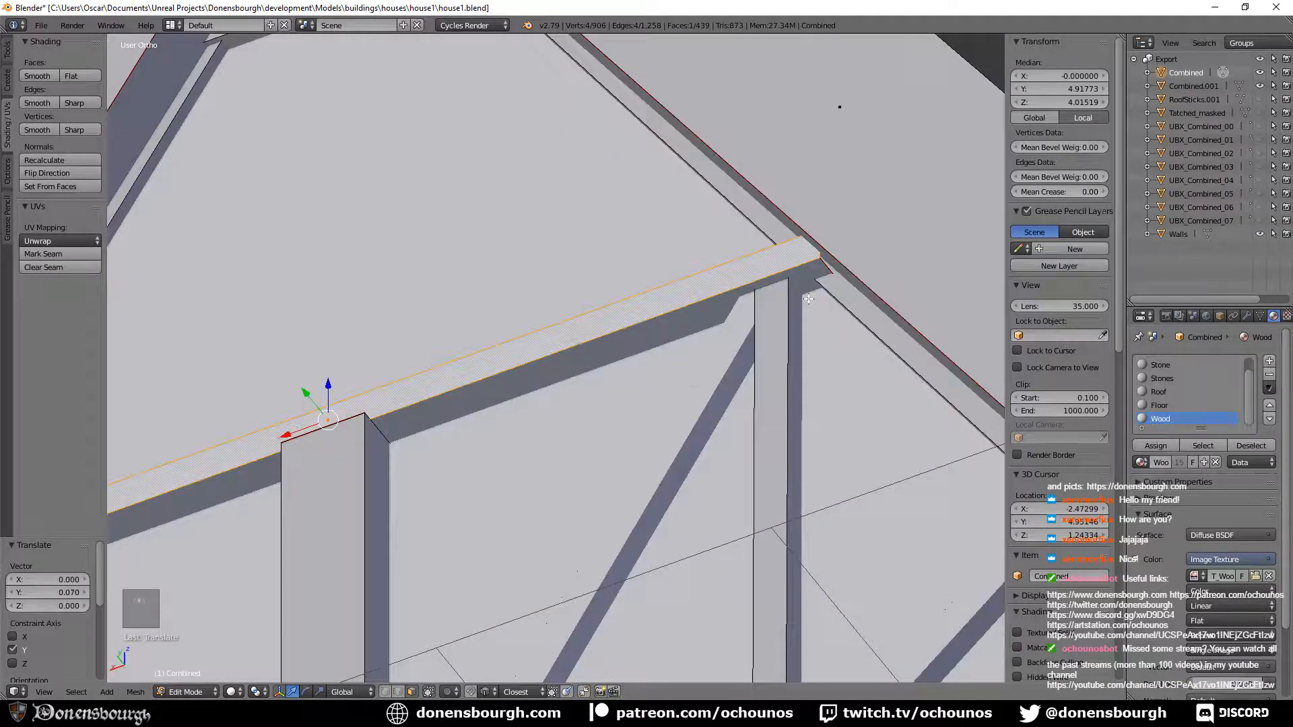
alt+click(825, 261)
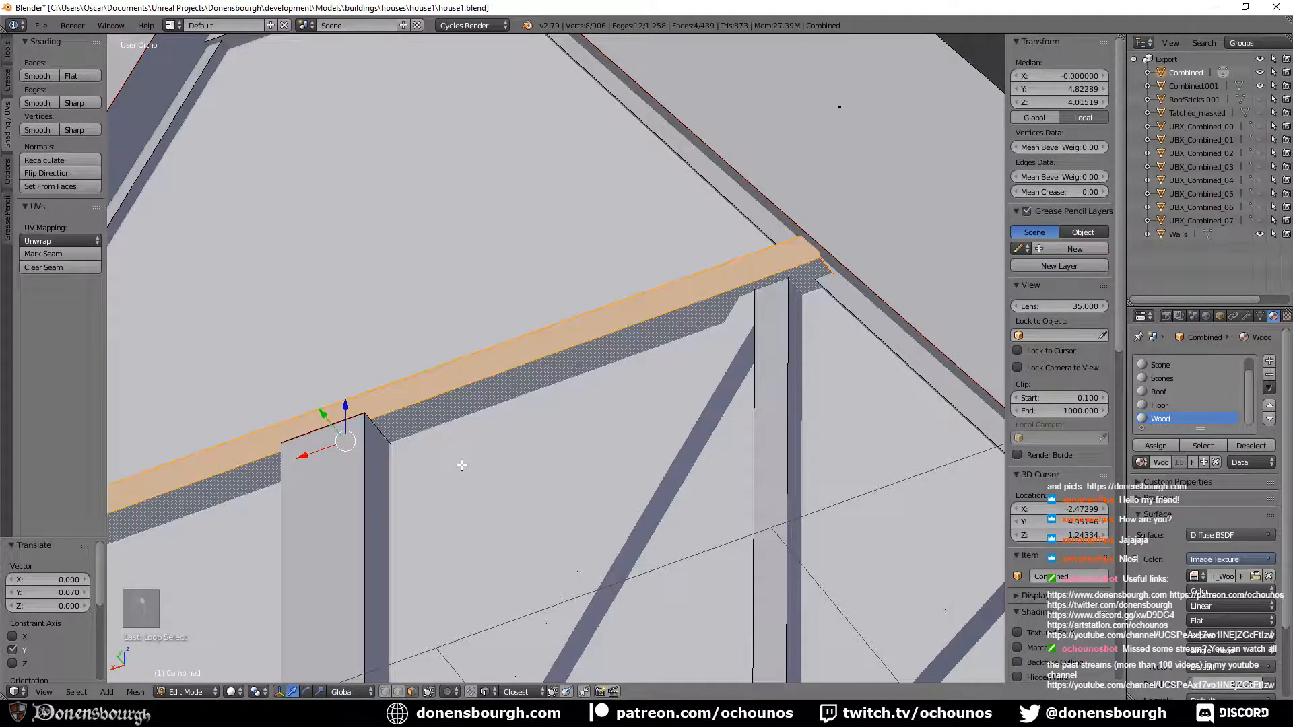
key(s)
key(x)
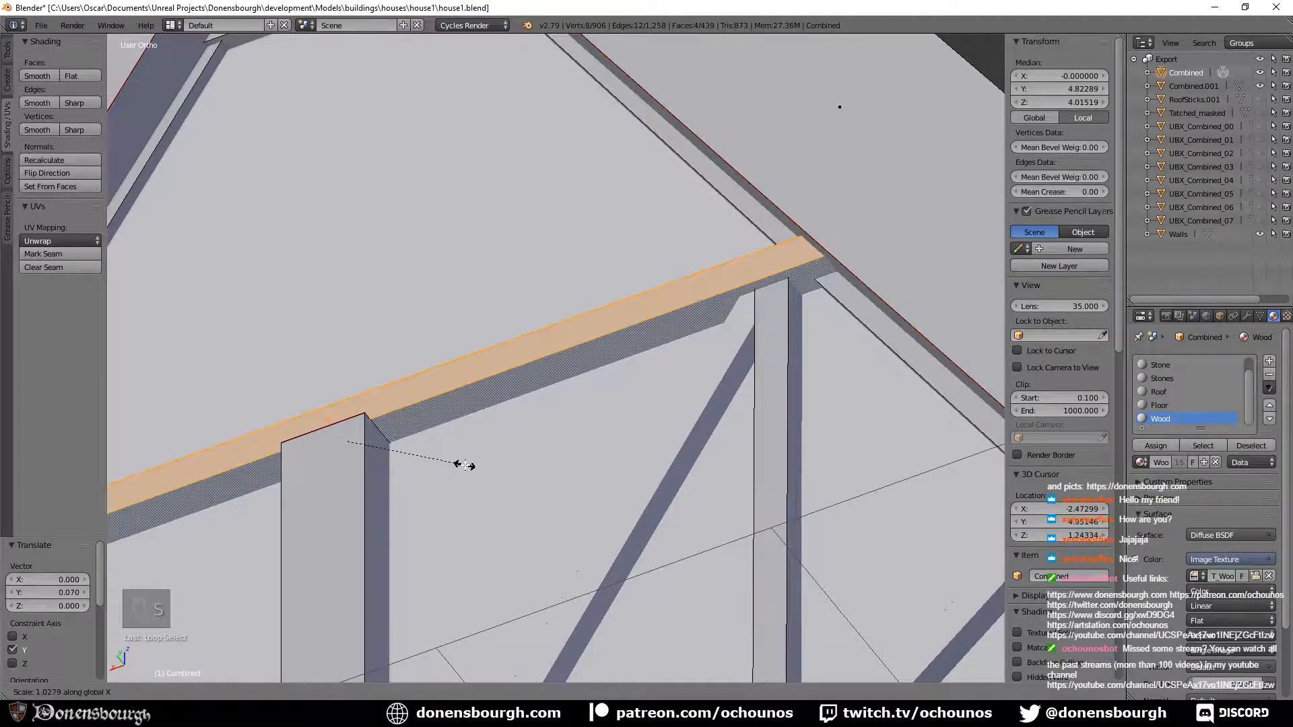
click(466, 465)
Move the outer face of the opposite gable's upper horizontal beam about -0.013 along Y.
scroll(465, 471, down, 6)
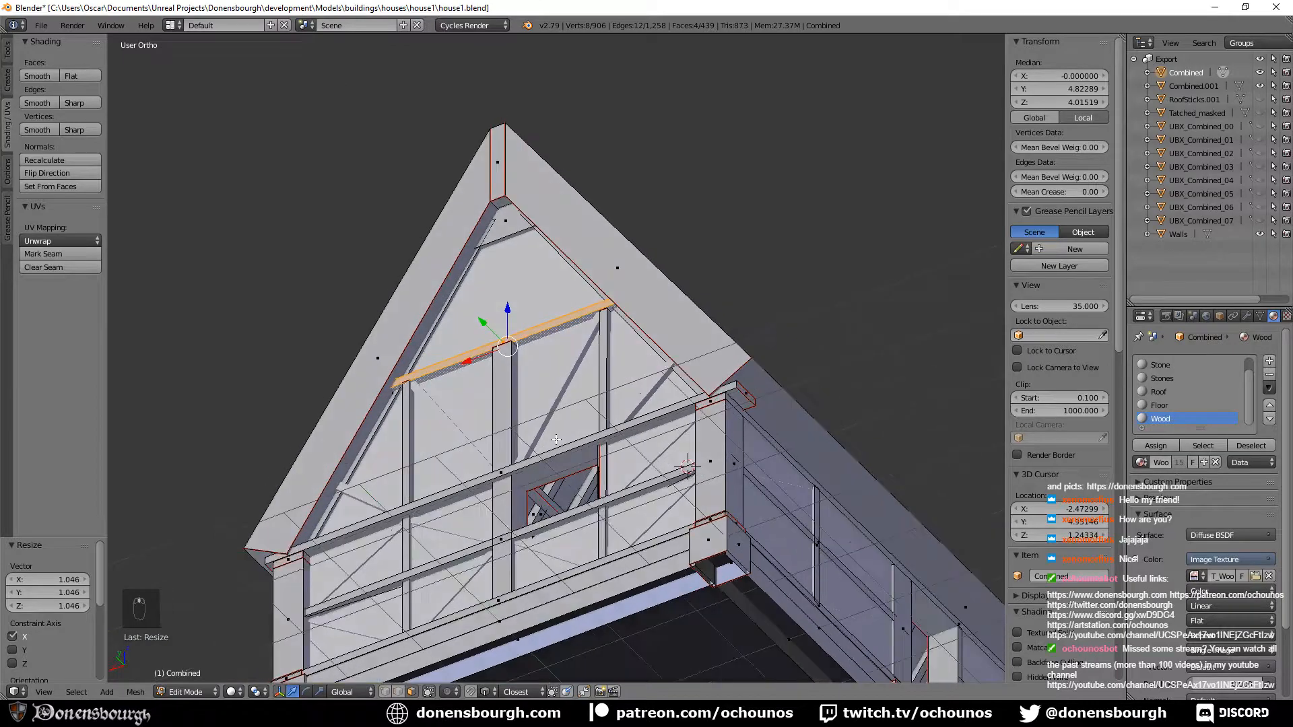
scroll(464, 490, up, 6)
shift+middle_drag(569, 448, 472, 326)
middle_drag(742, 473, 683, 283)
scroll(707, 539, up, 1)
scroll(670, 430, up, 7)
scroll(774, 471, up, 3)
shift+middle_drag(754, 442, 502, 341)
shift+middle_drag(756, 416, 629, 427)
scroll(618, 390, down, 3)
right_click(686, 325)
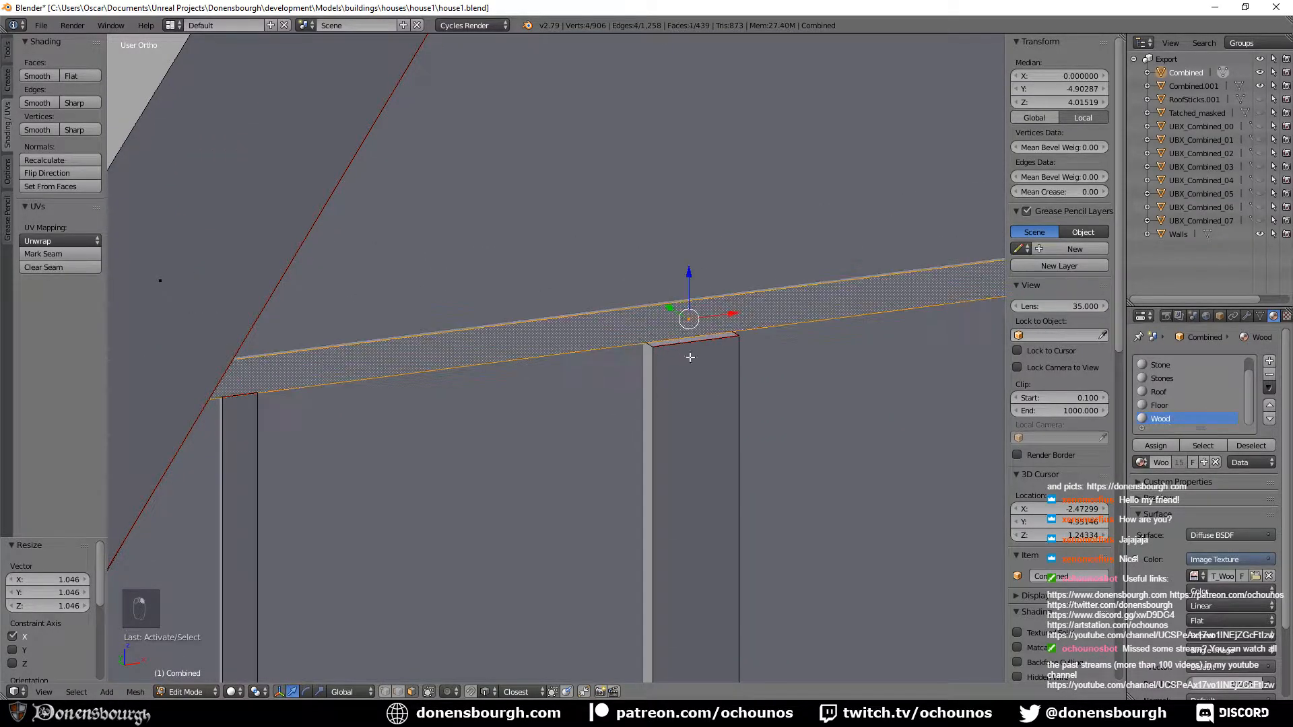
middle_drag(758, 440, 800, 397)
key(g)
key(y)
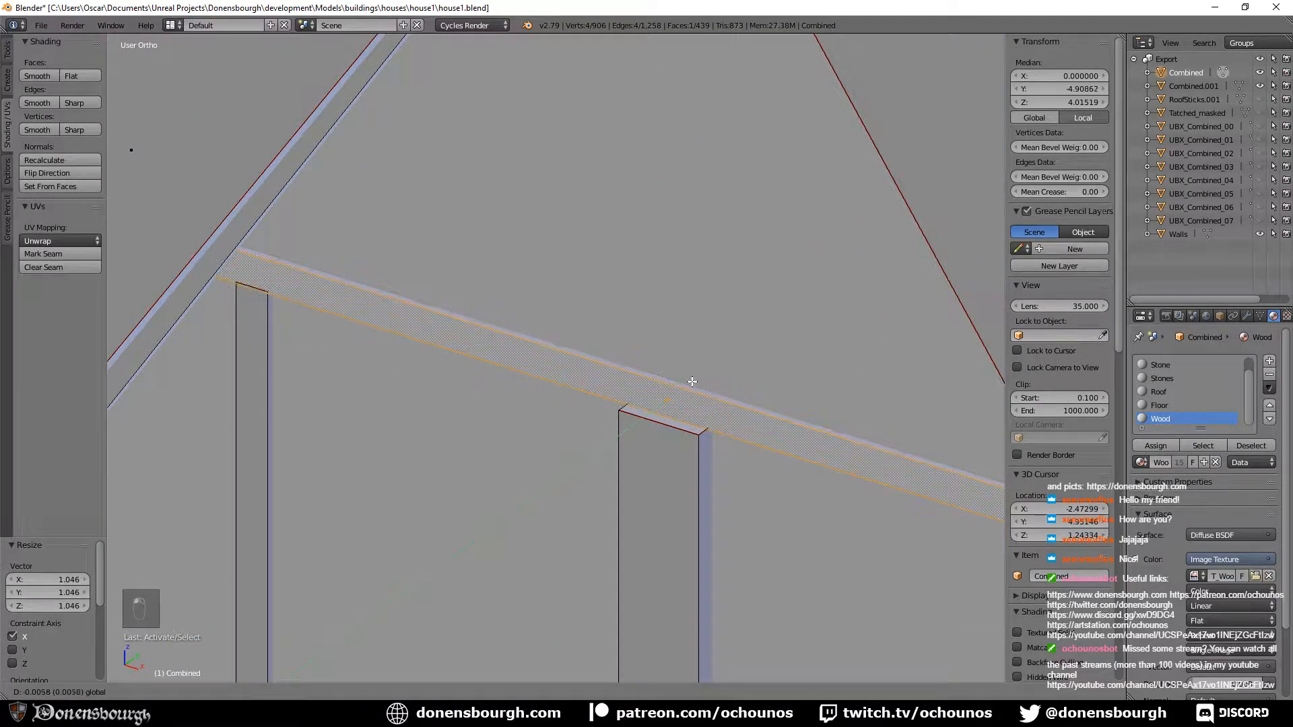
click(688, 383)
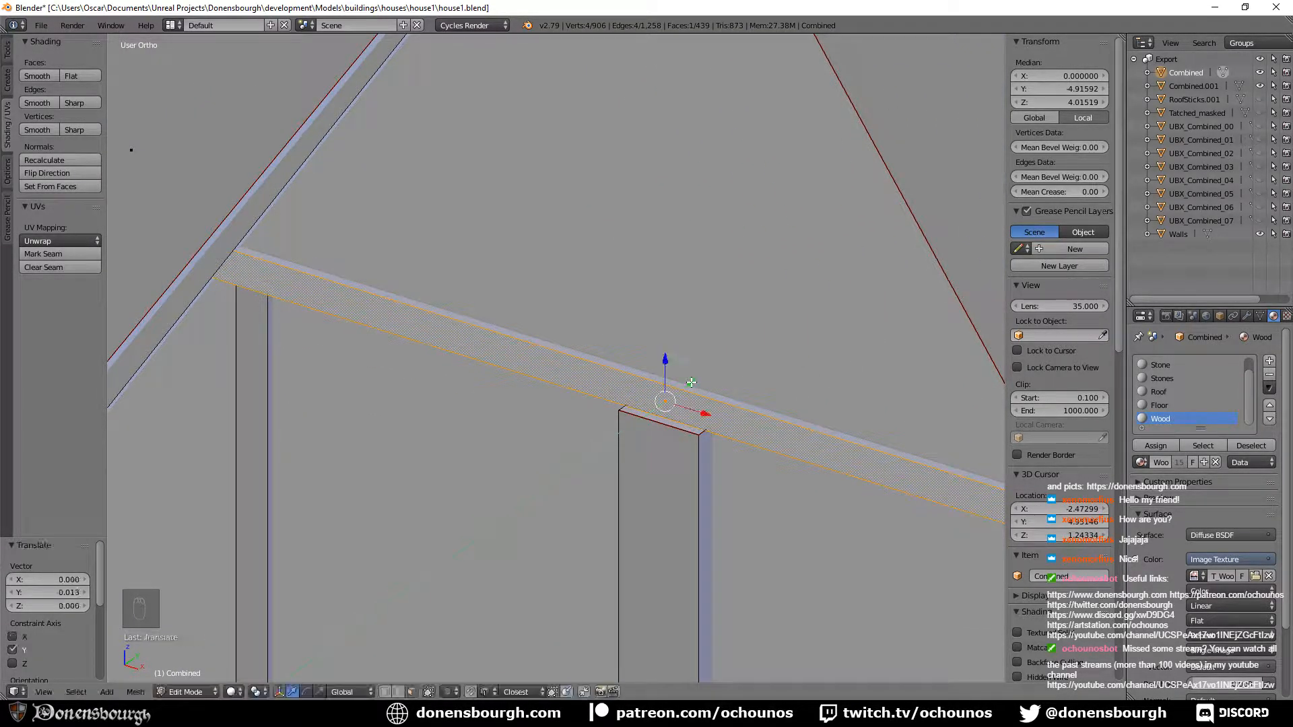
Save house1.blend over the existing file and export the model as FBX, overwriting house1.fbx.
scroll(697, 389, down, 3)
middle_drag(757, 503, 716, 456)
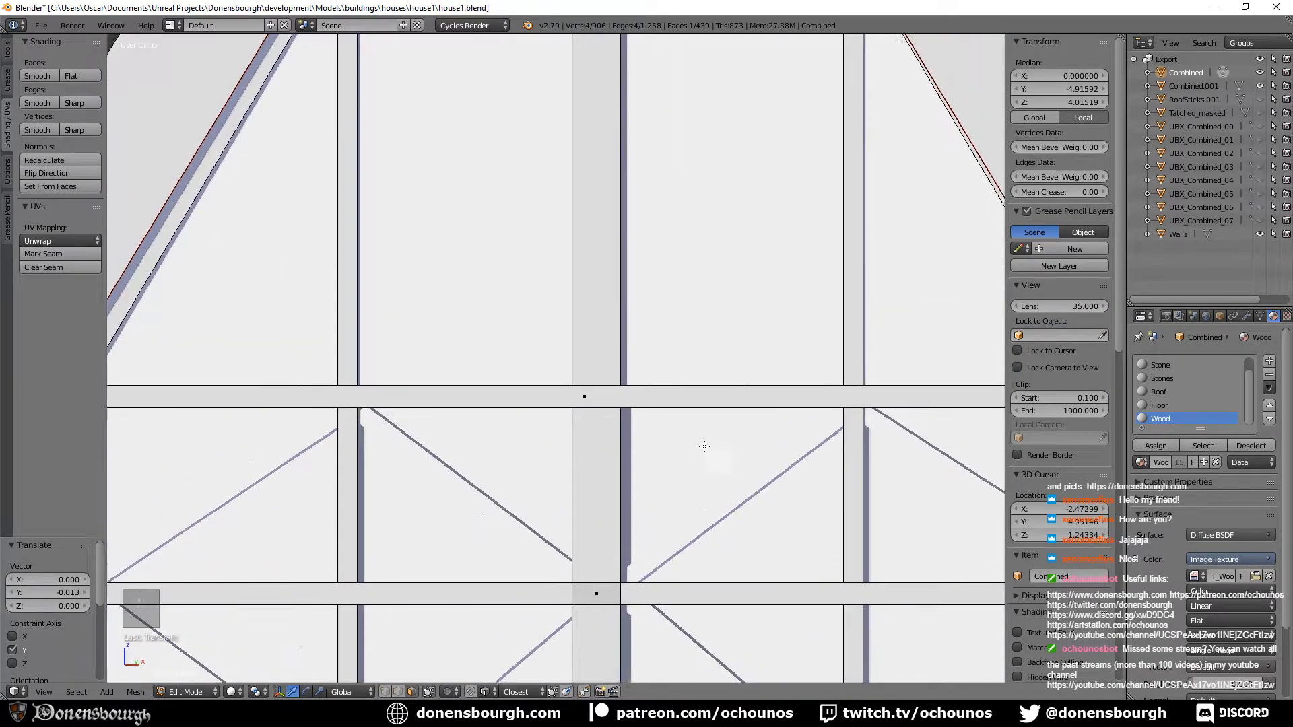
scroll(750, 386, down, 6)
key(ctrl+s)
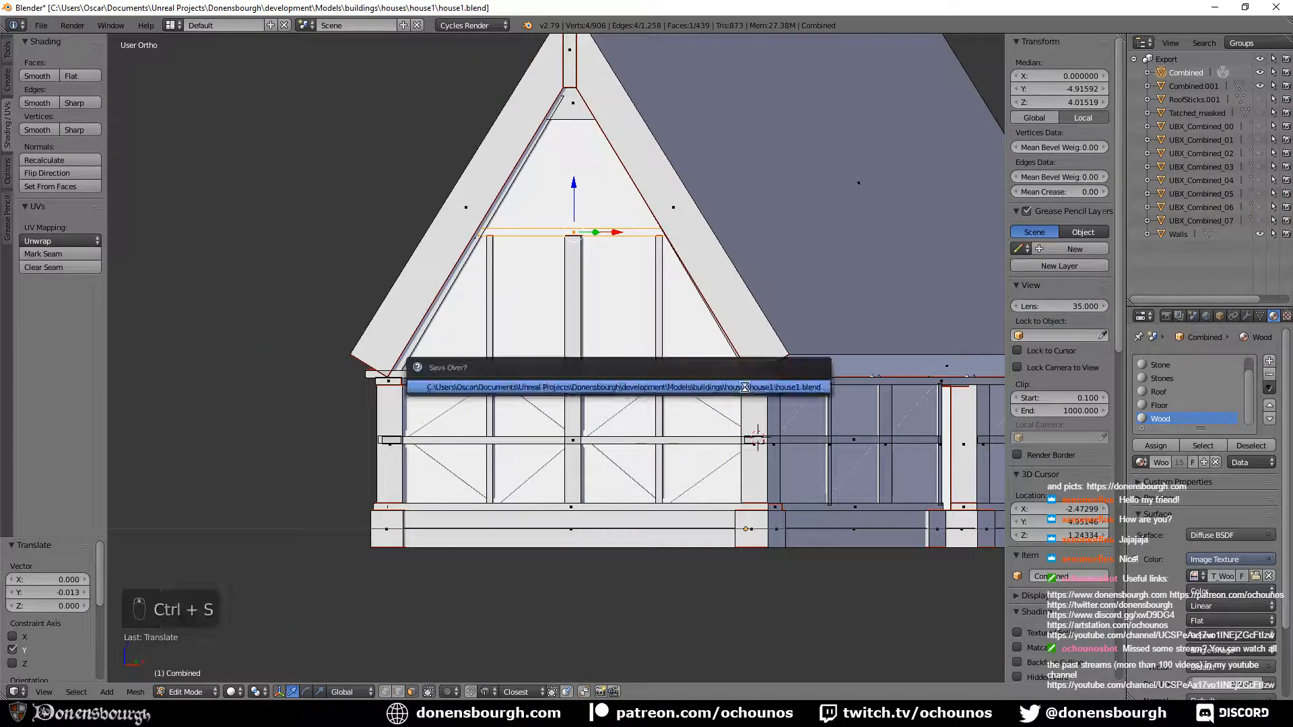
click(41, 25)
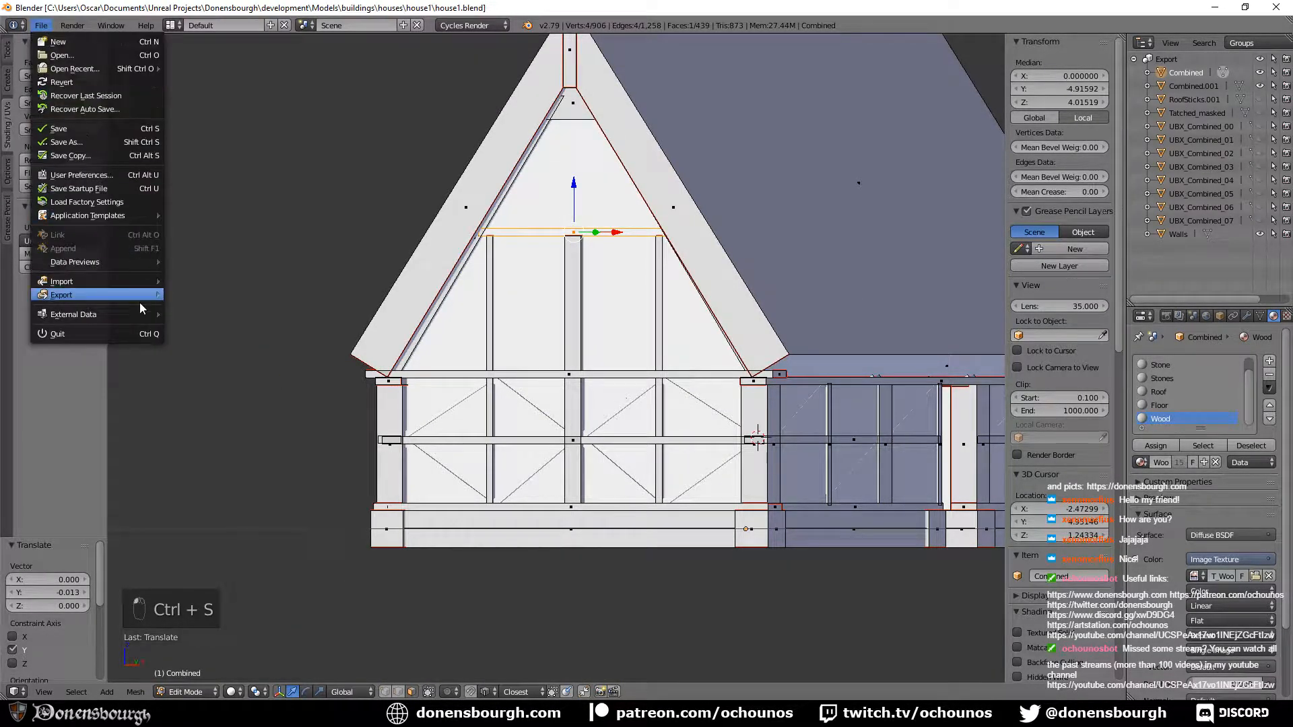
mouse_move(158, 294)
click(199, 321)
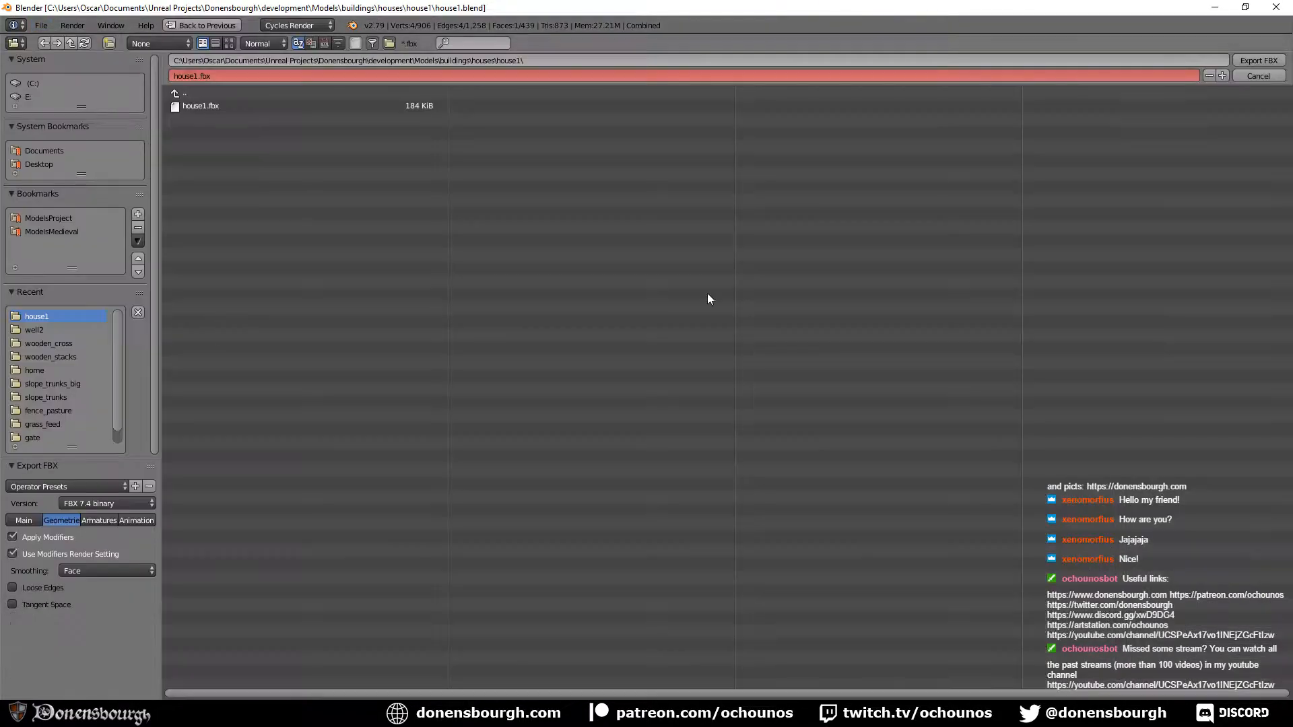
click(1259, 60)
Switch to Unreal Engine and reimport the house1 static mesh from the updated FBX.
key(alt+Tab)
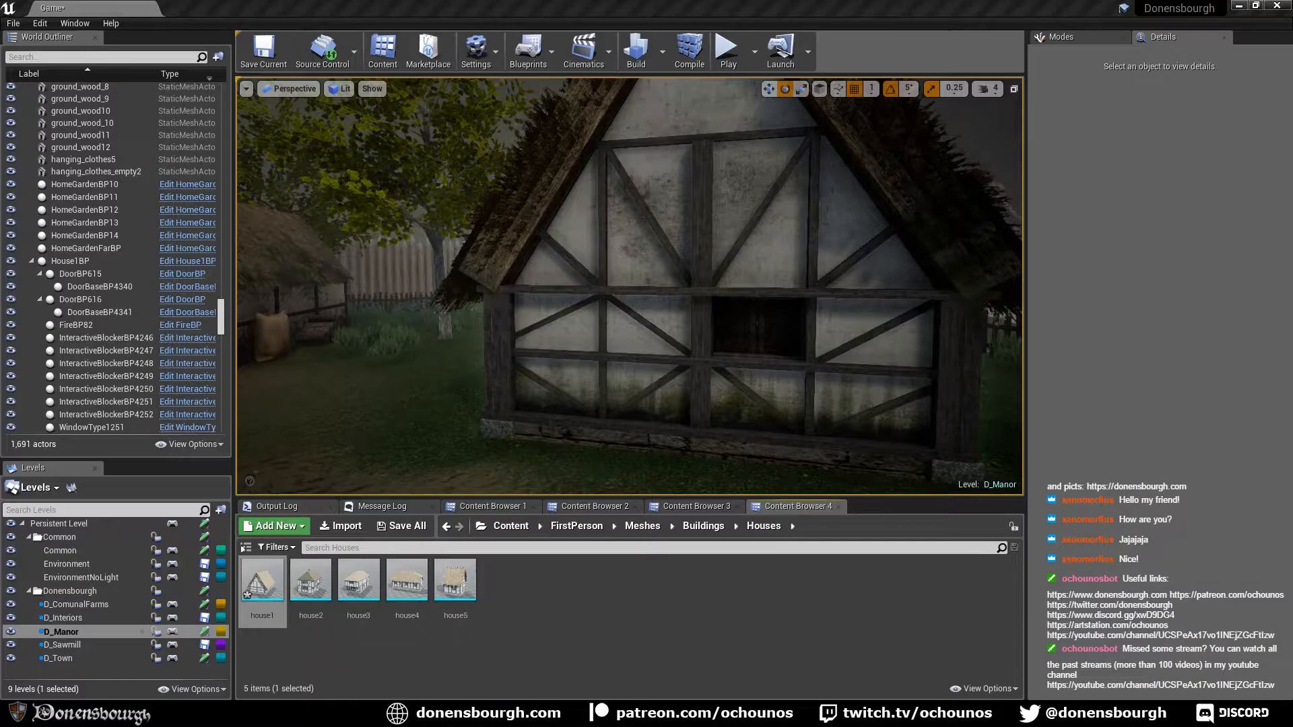
right_drag(604, 455, 626, 437)
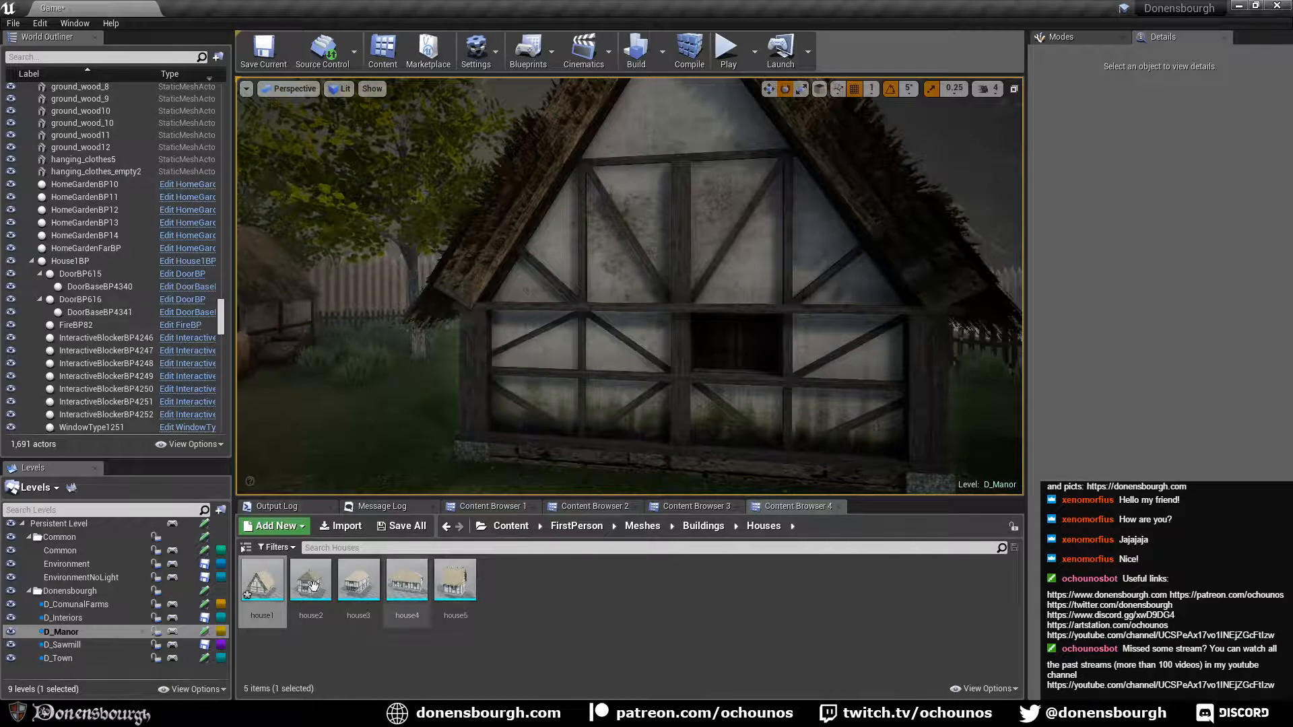
right_click(276, 587)
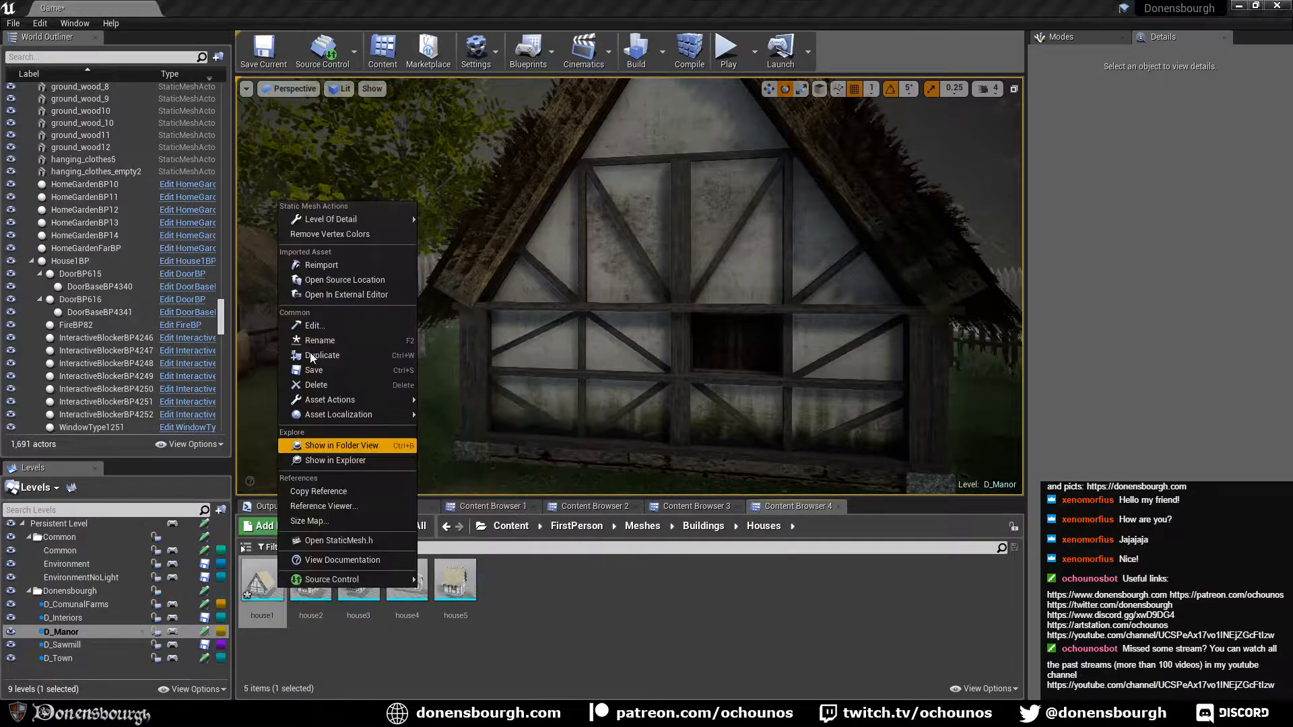
click(345, 268)
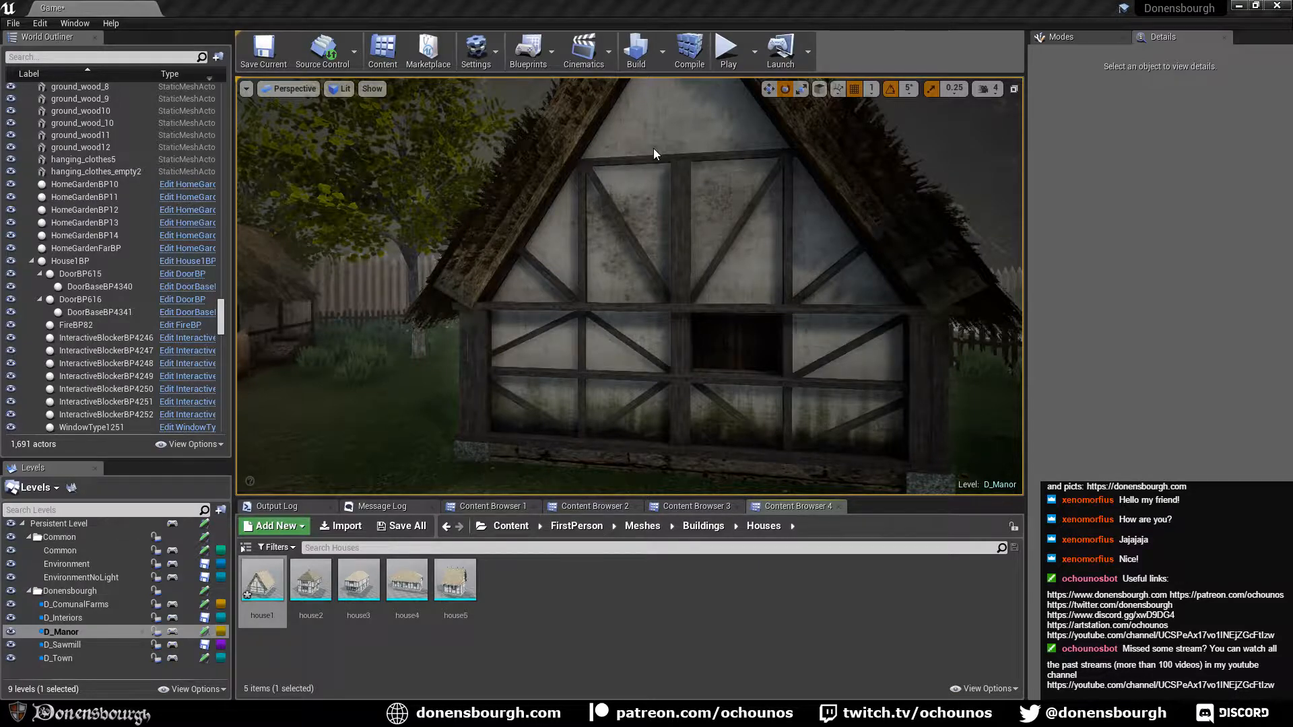
Back in Blender, raise the gable's central post top to about Z 5.630 and move the apex block's face about -0.029 along Y.
key(alt+Tab)
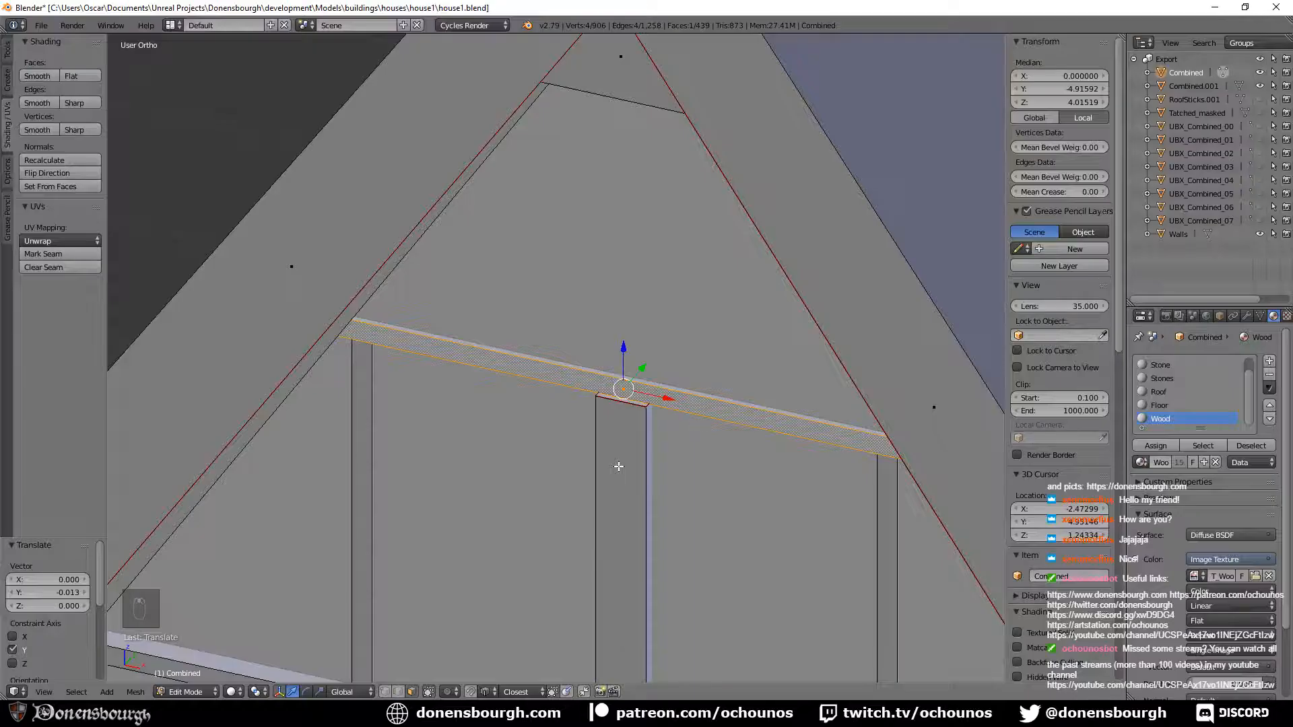
right_click(631, 401)
key(g)
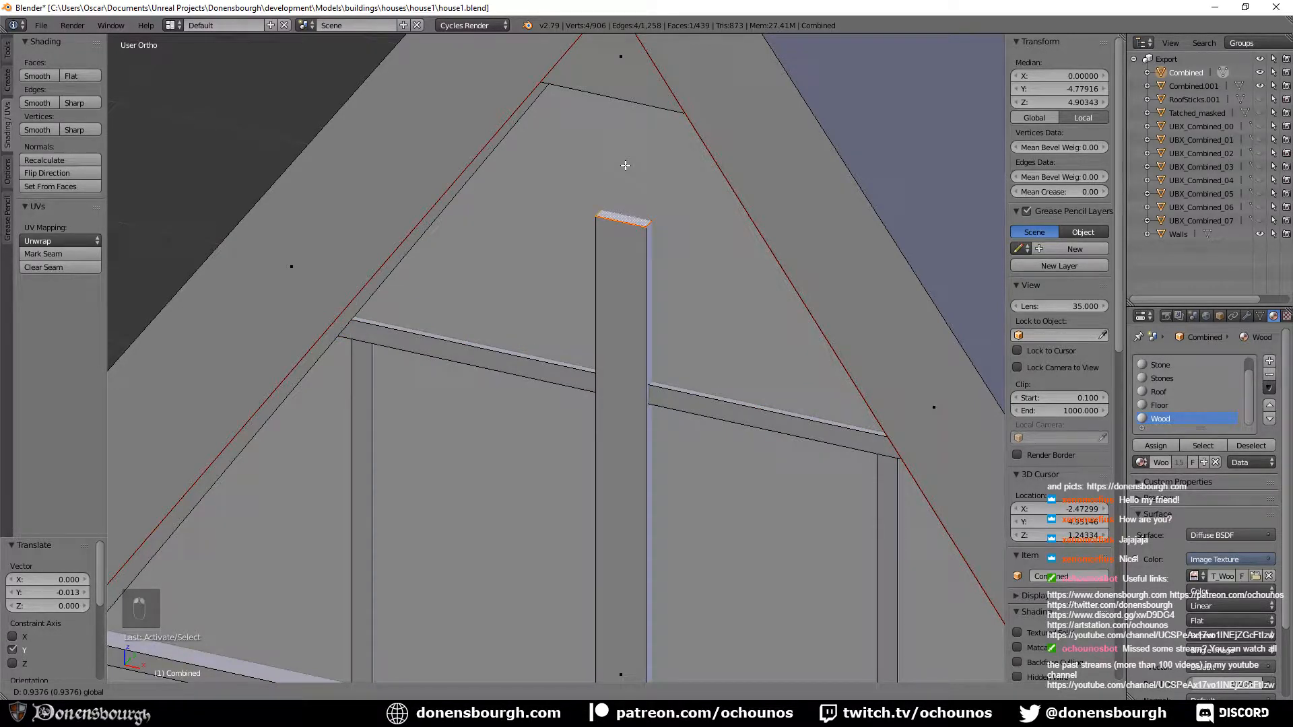
click(625, 166)
shift+middle_drag(625, 278, 596, 436)
key(z)
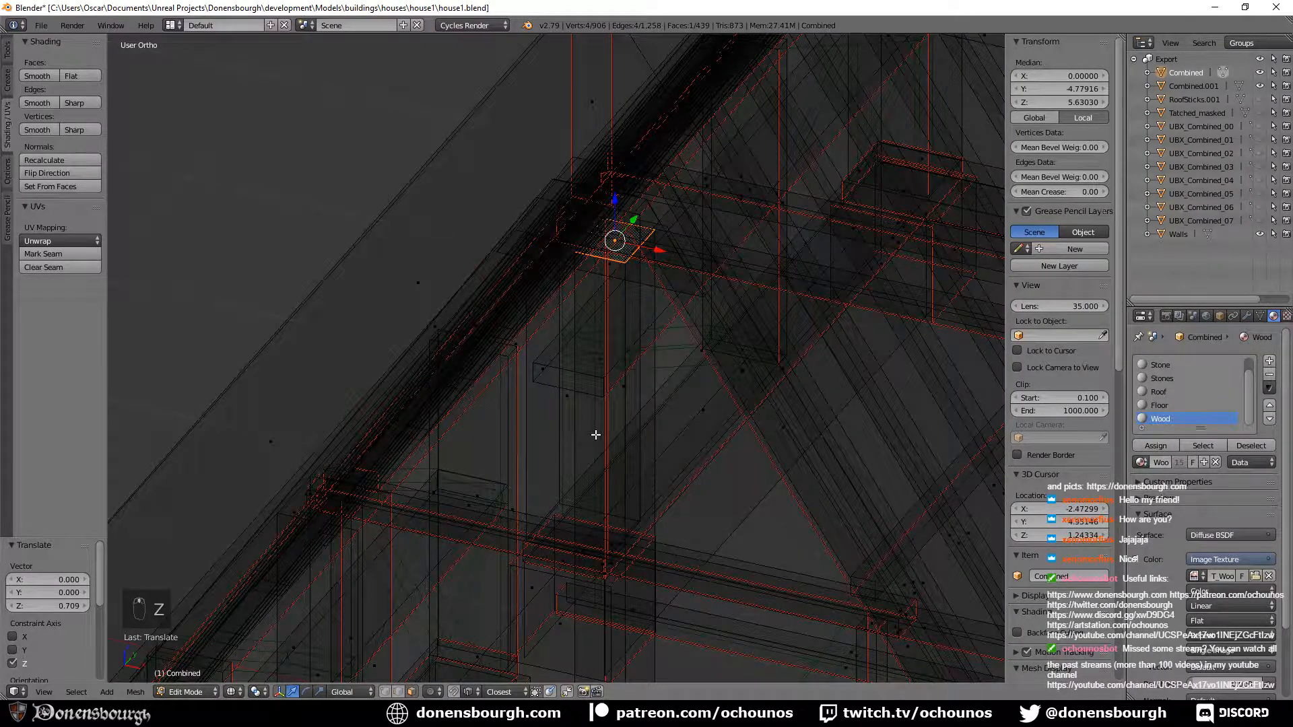
key(z)
key(Tab)
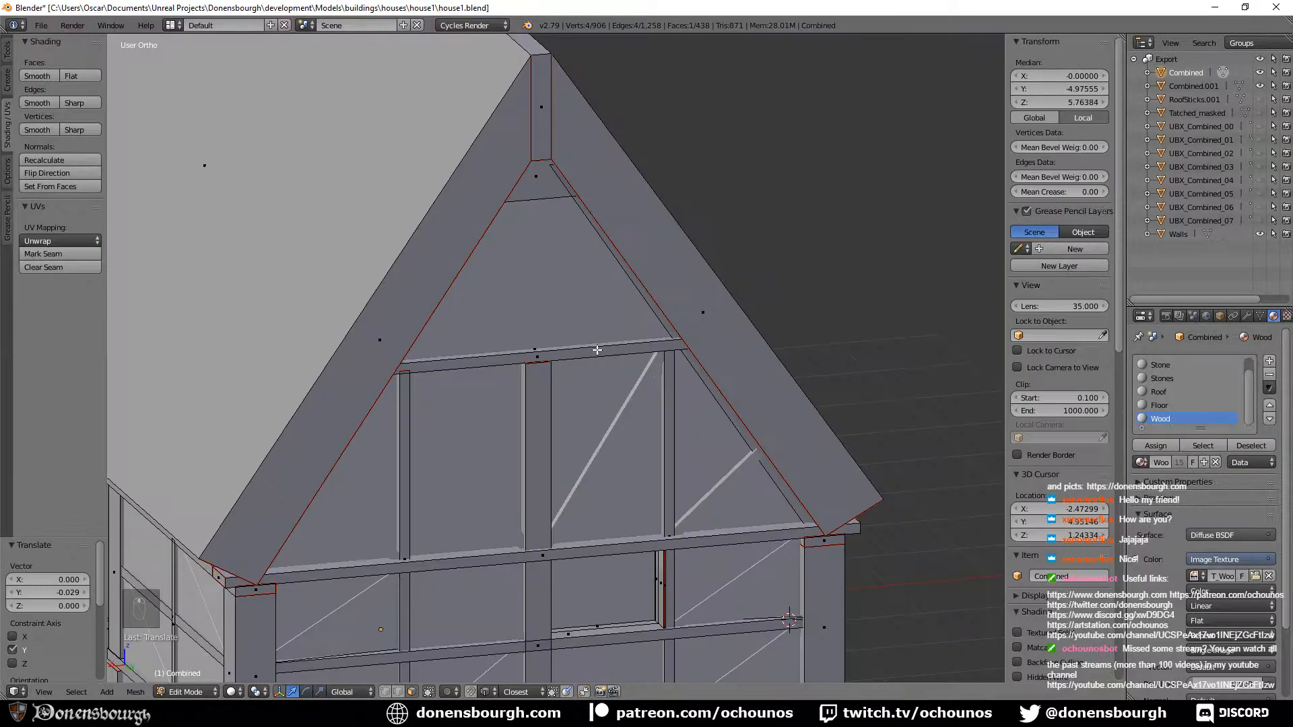
Extend the opposite gable's central post up to the apex block and move that block's outer face about 0.117 along Y.
scroll(722, 370, up, 4)
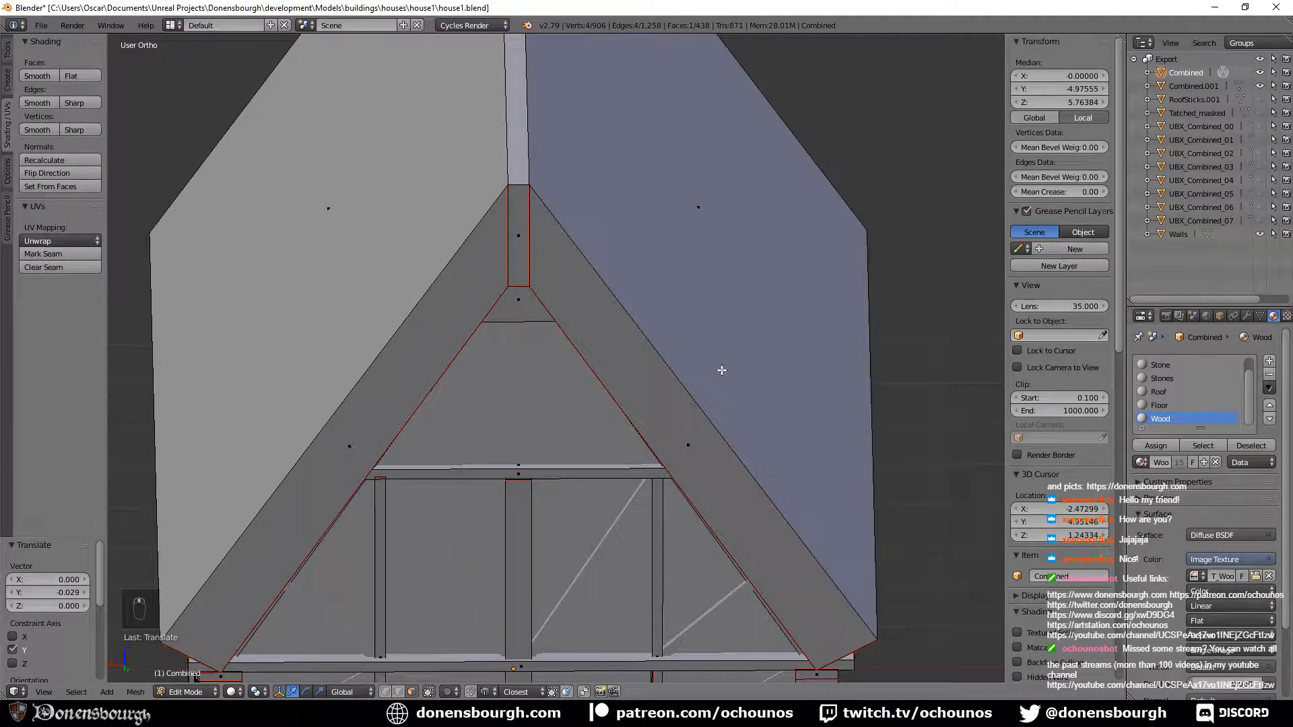
right_click(524, 477)
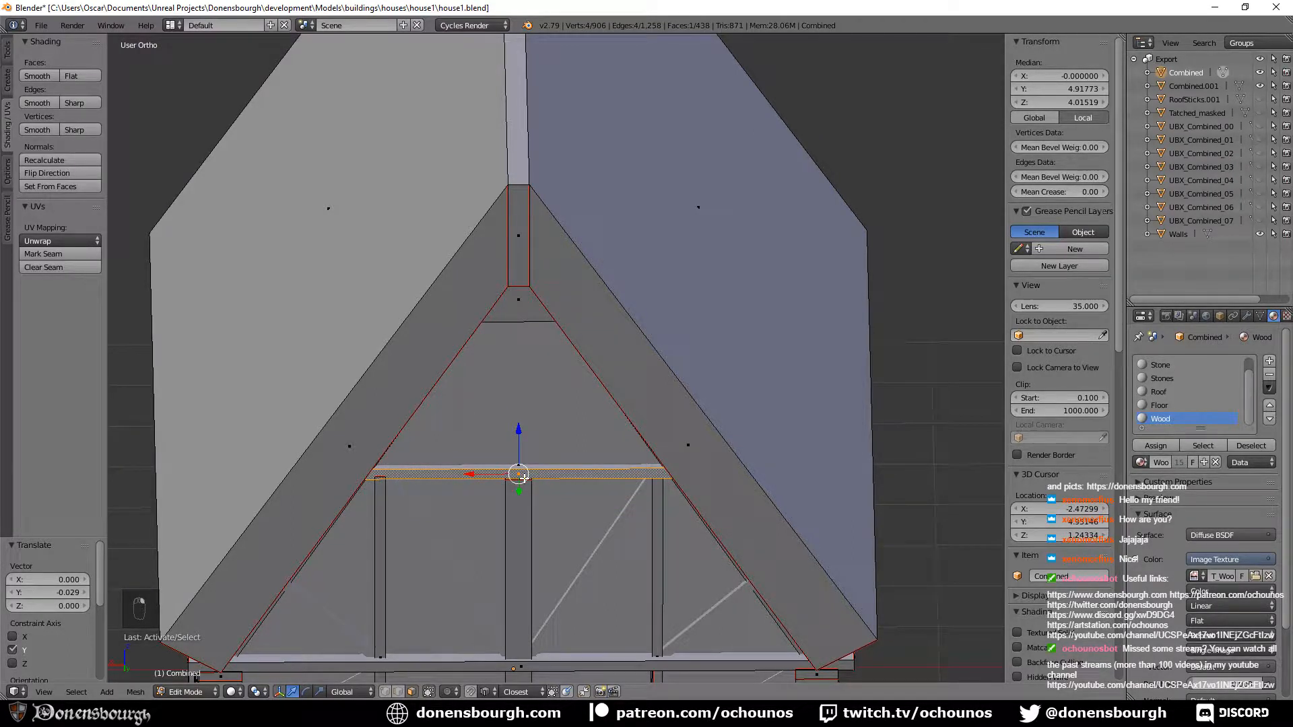
scroll(524, 477, up, 6)
right_click(606, 441)
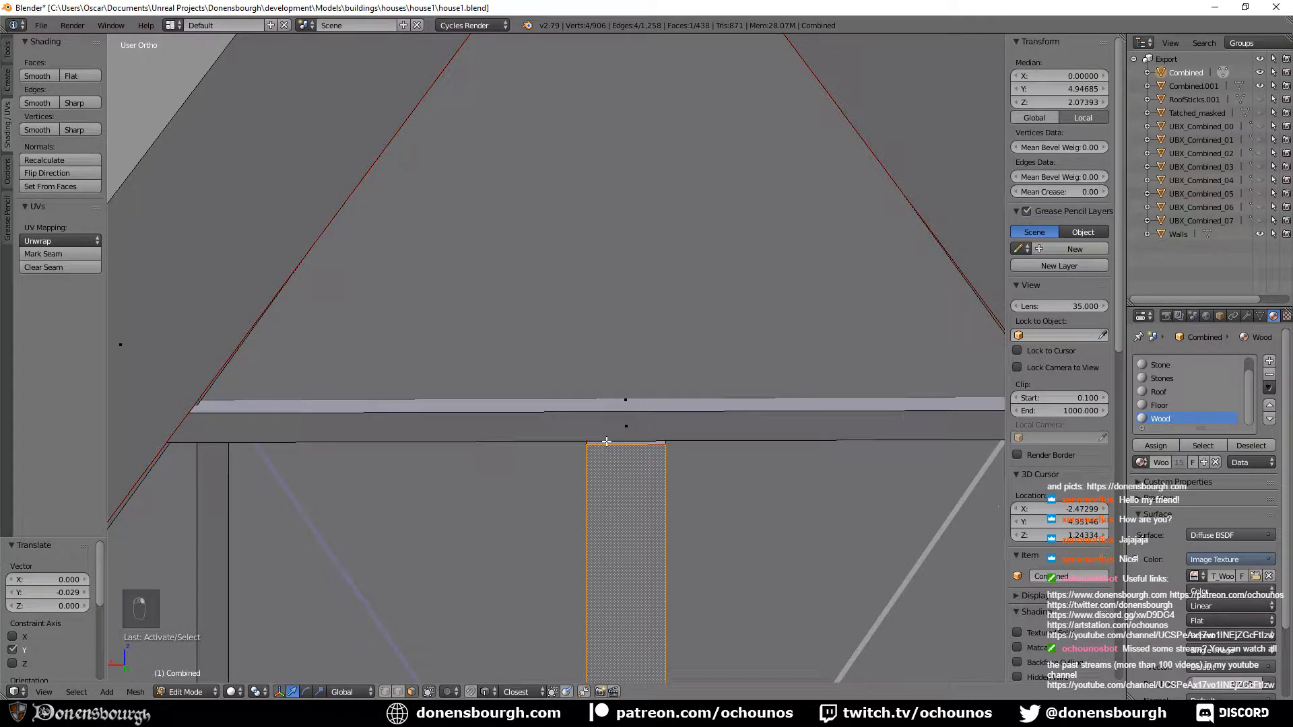
key(e)
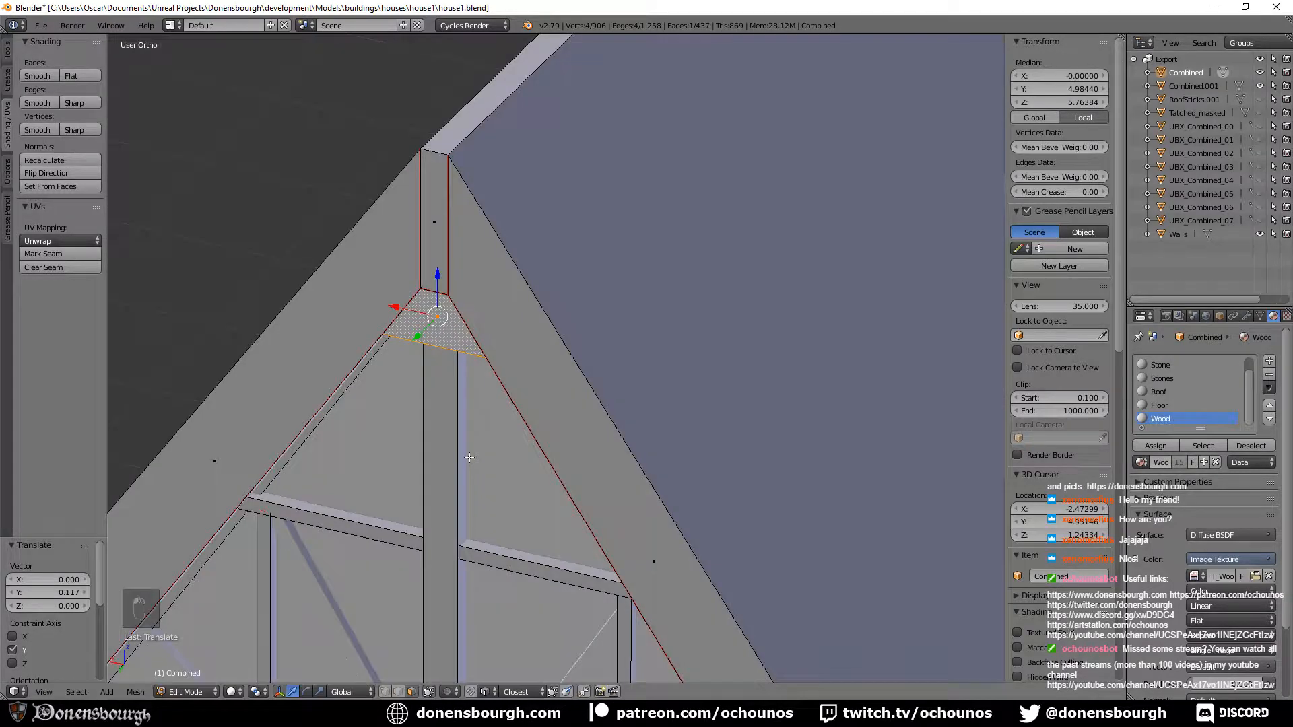
Switch to editing Combined.001, duplicate the four upper gable braces and set the copies' median Y to -4.76711 on the opposite gable.
scroll(506, 473, down, 3)
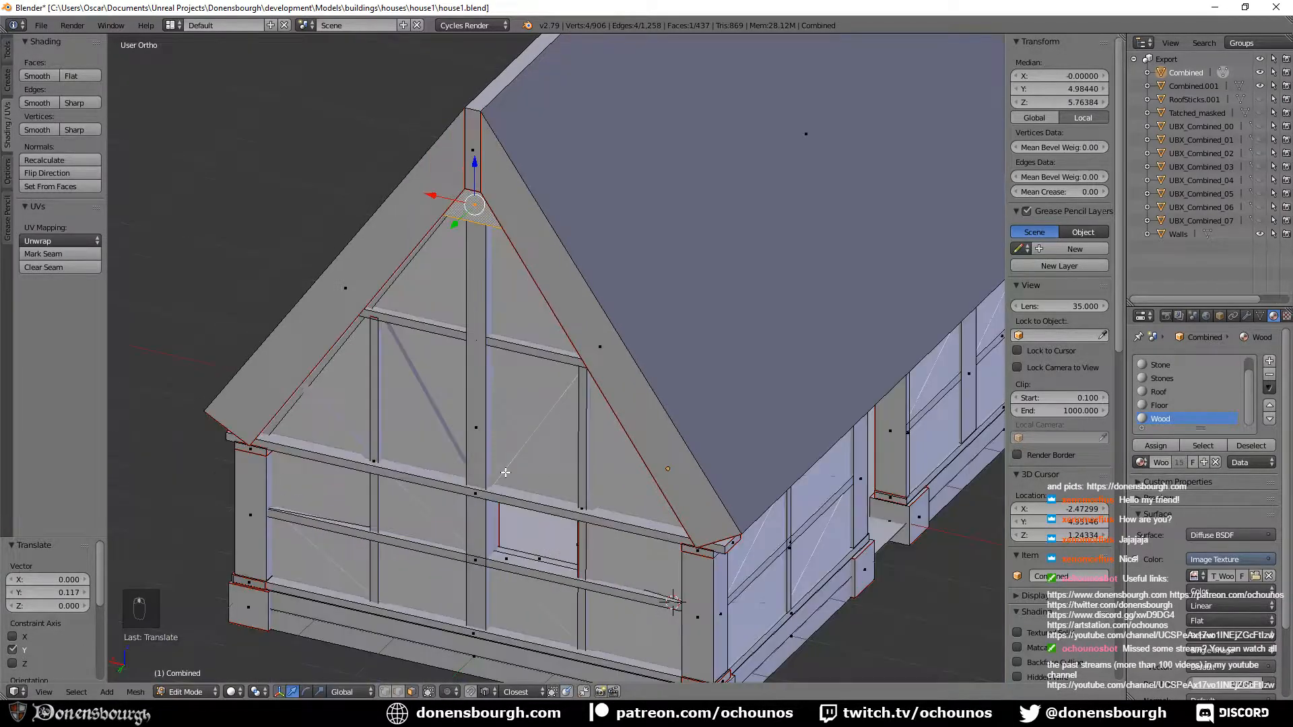
scroll(545, 506, down, 3)
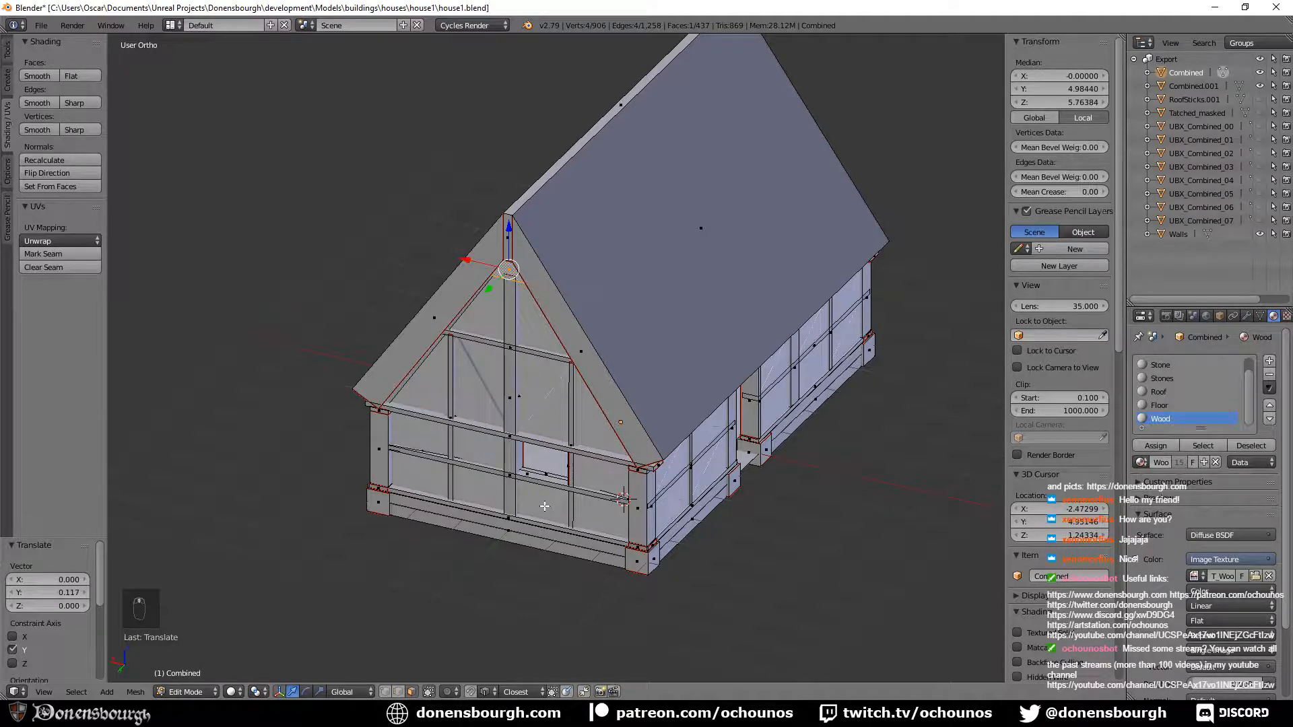
middle_drag(544, 506, 653, 403)
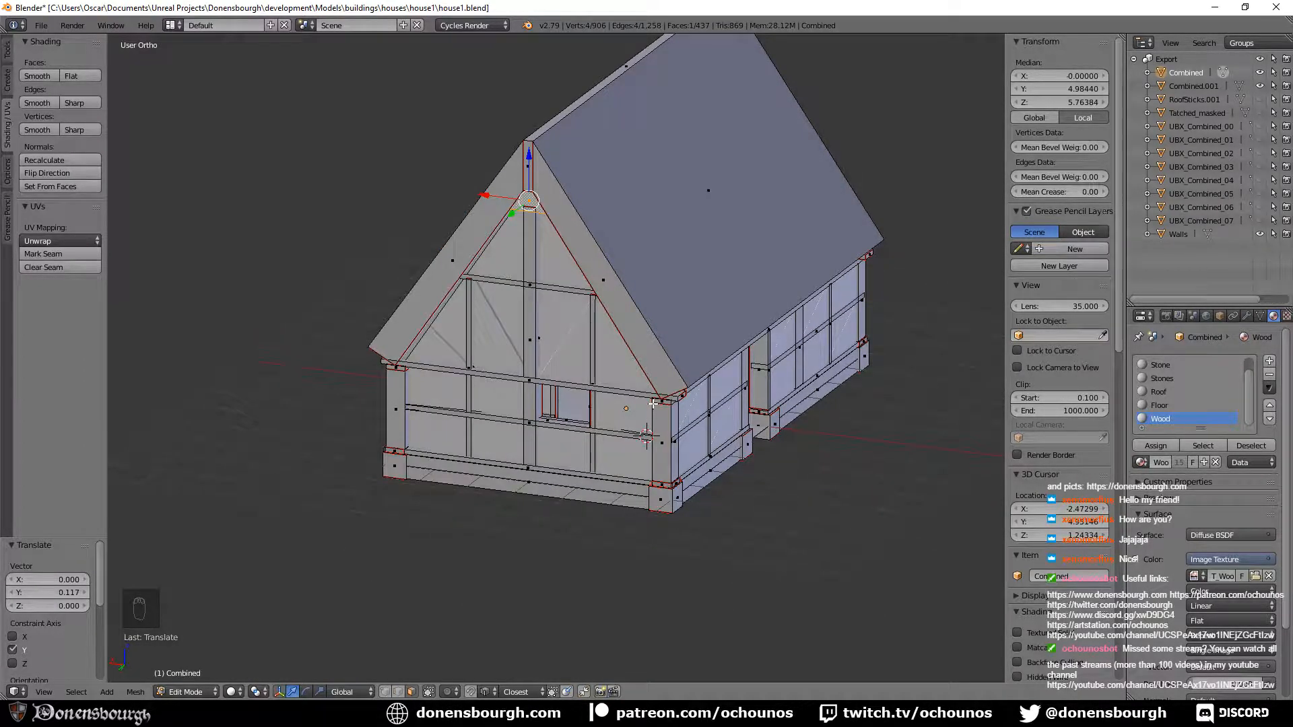
key(Tab)
scroll(577, 309, up, 4)
right_click(576, 309)
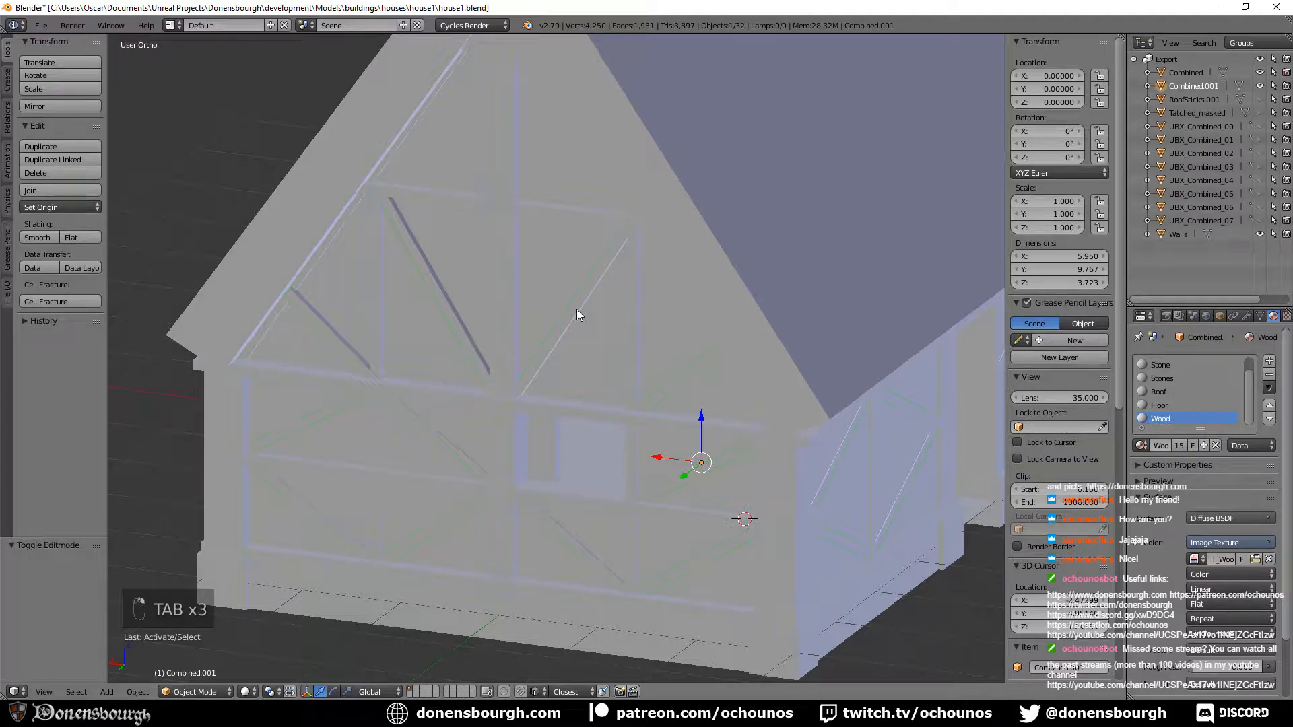
key(Tab)
key(shift+d)
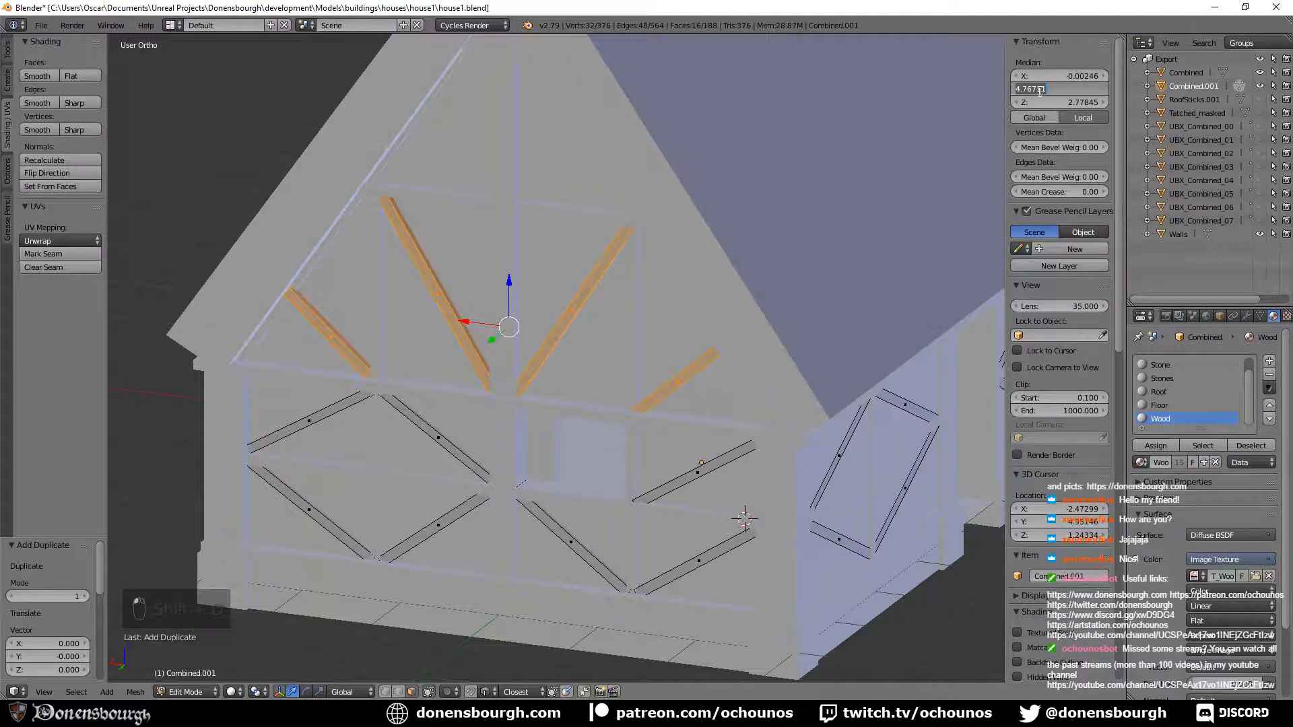
click(1043, 91)
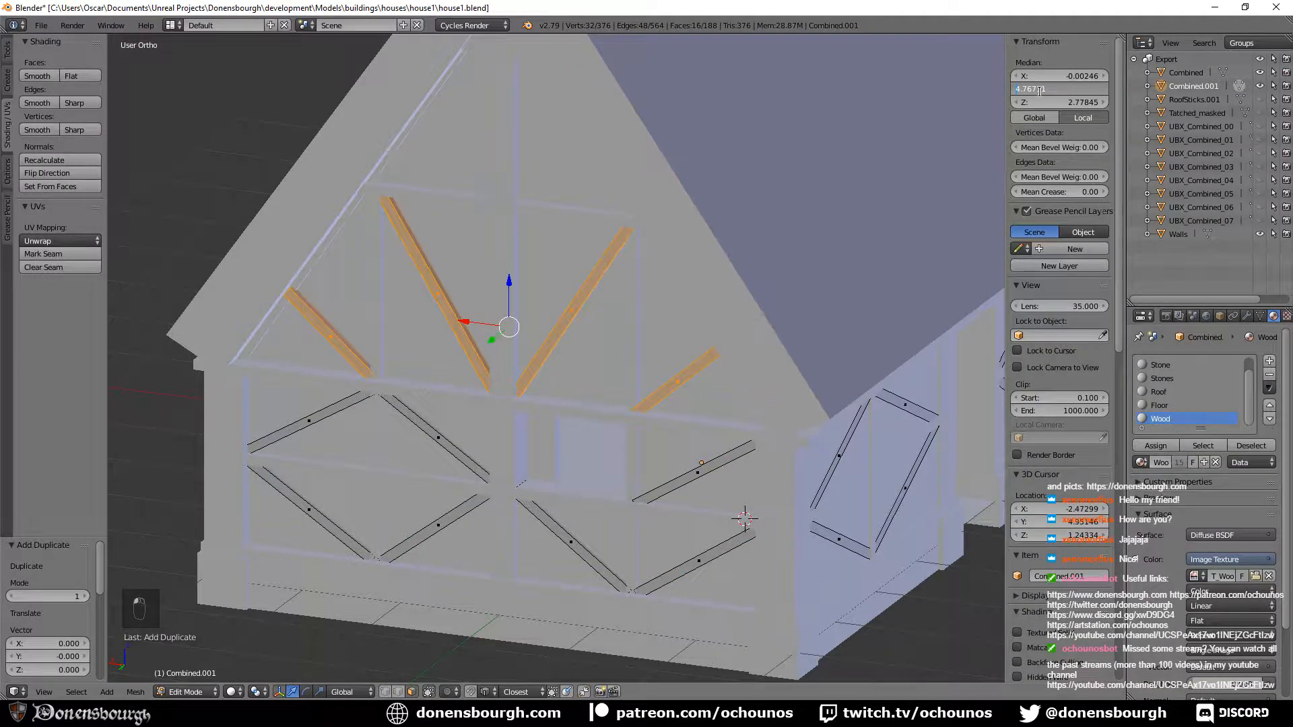
text(-)
key(Return)
Duplicate the copied outer brace on the -X side and place it above the upper beam at about X -0.449, Z 4.352.
scroll(719, 255, down, 7)
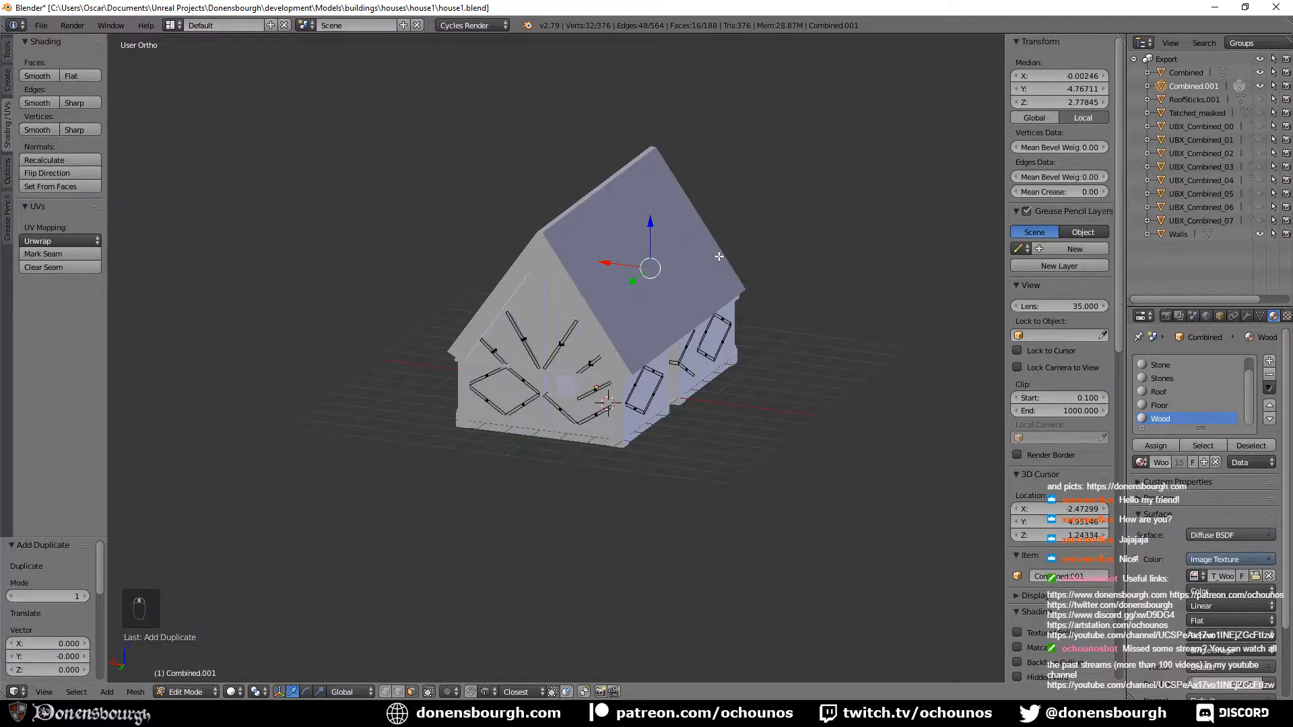
middle_drag(719, 256, 590, 282)
scroll(590, 282, up, 7)
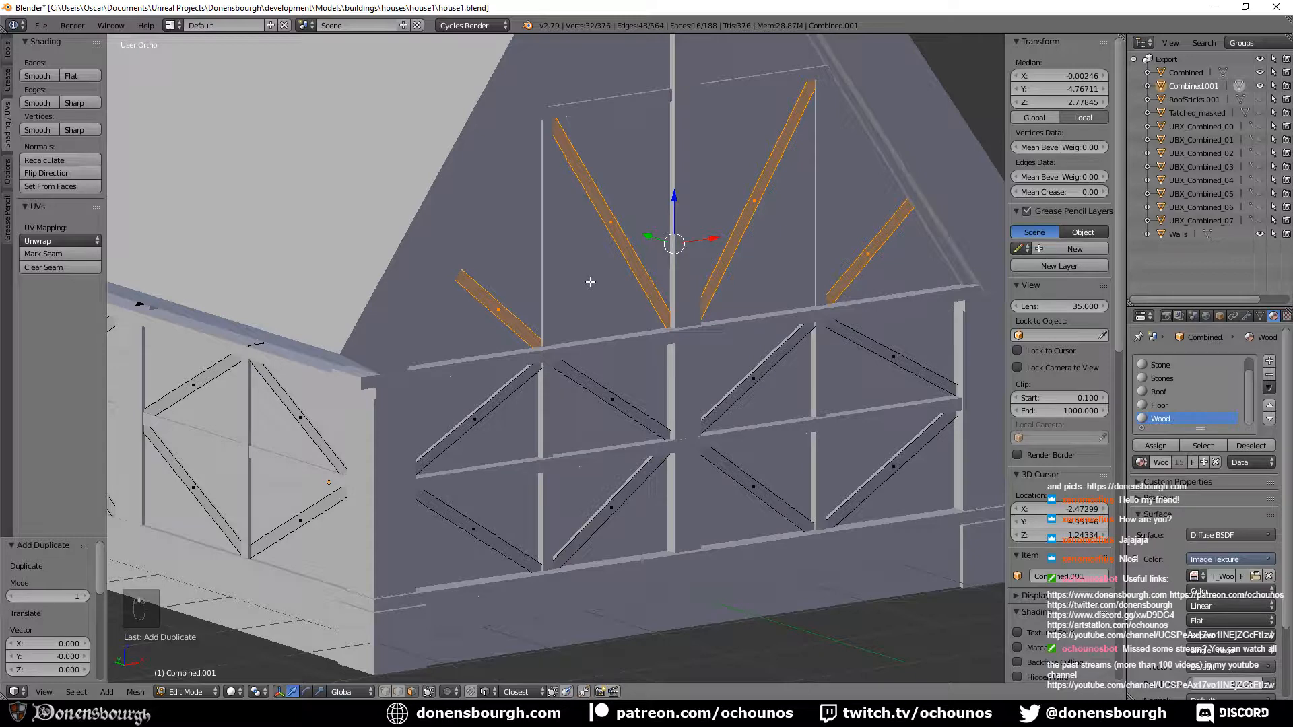
middle_drag(590, 281, 551, 289)
shift+middle_drag(552, 288, 509, 390)
alt+right_click(431, 426)
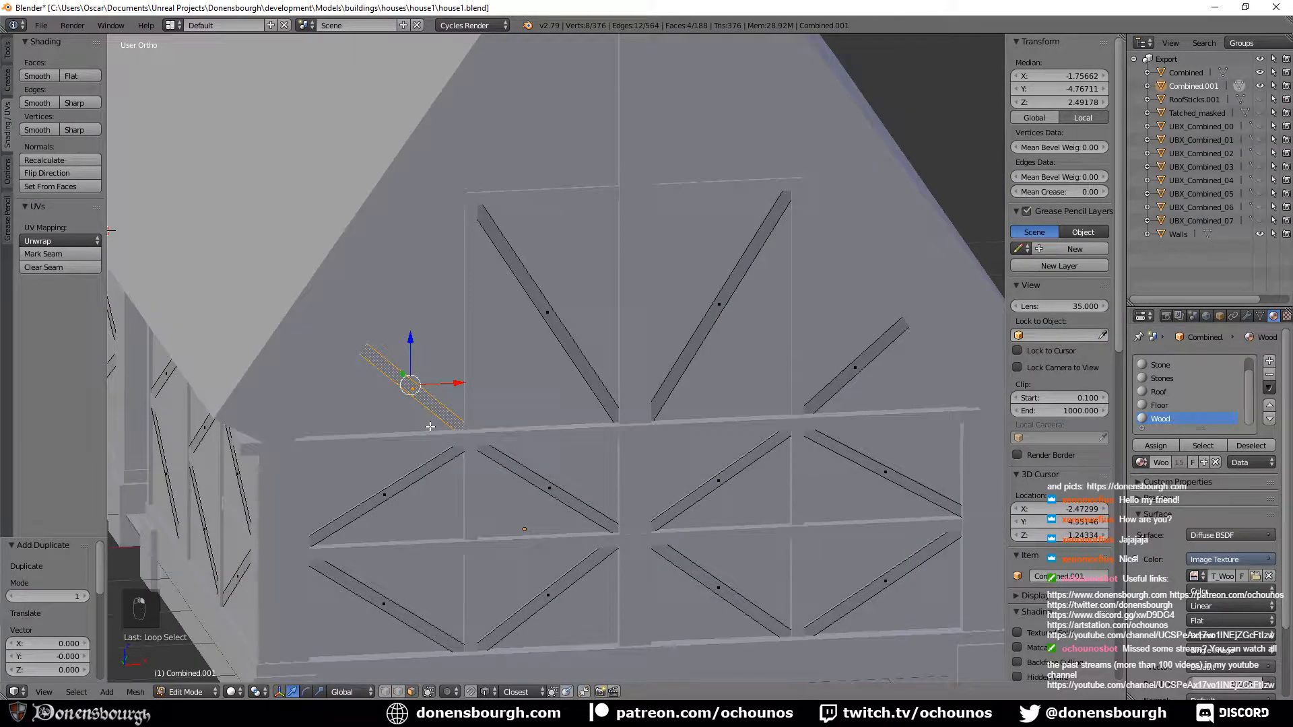
key(shift+d)
key(KP_1)
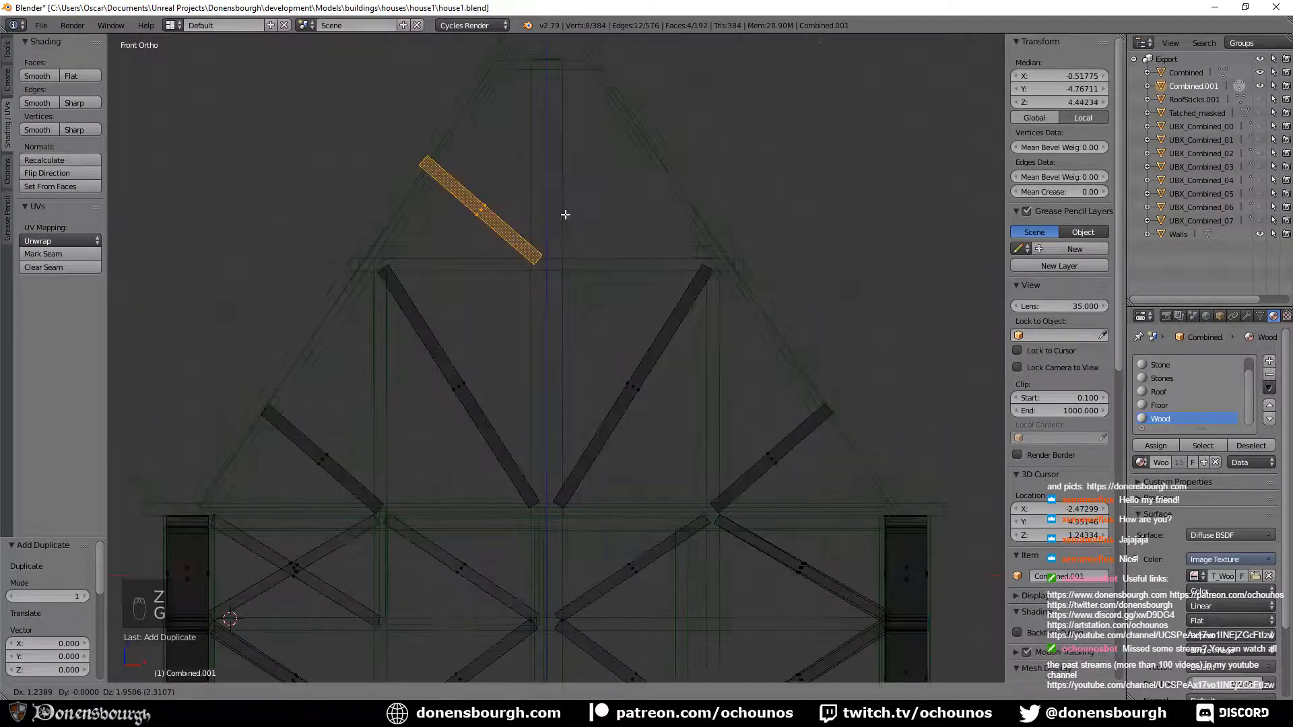
click(563, 217)
scroll(545, 250, up, 5)
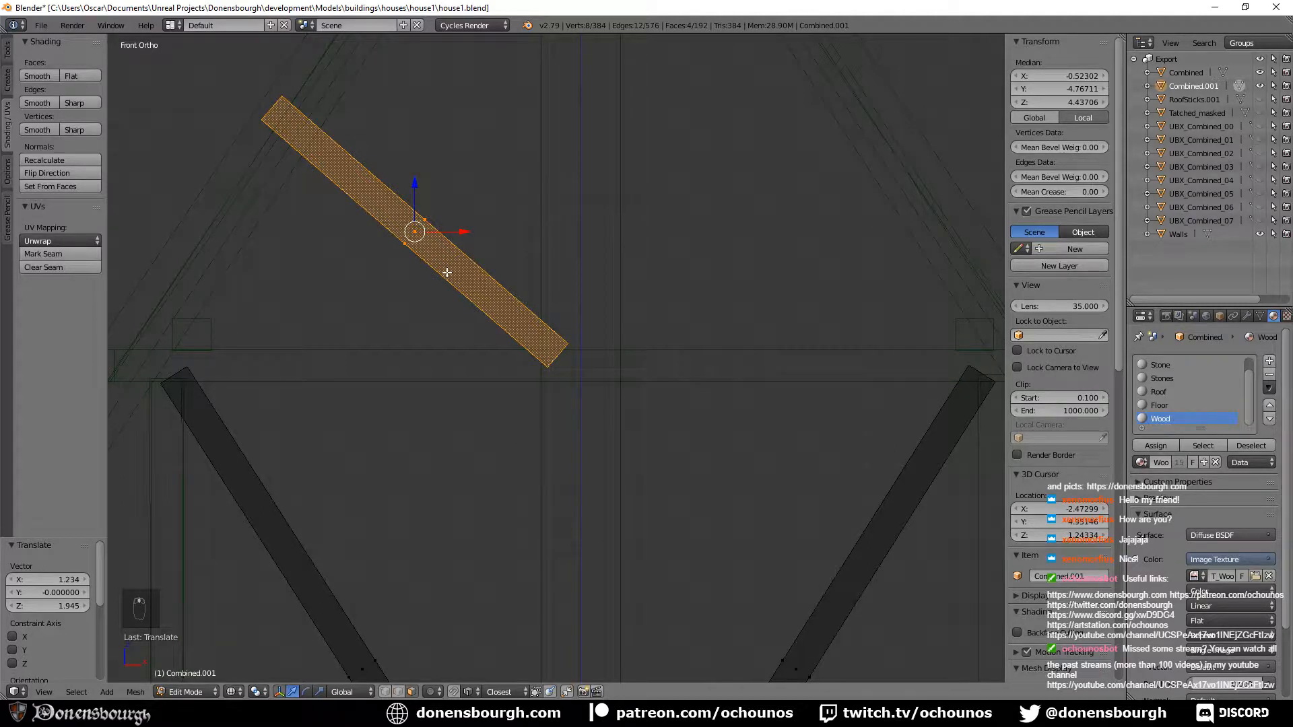
key(g)
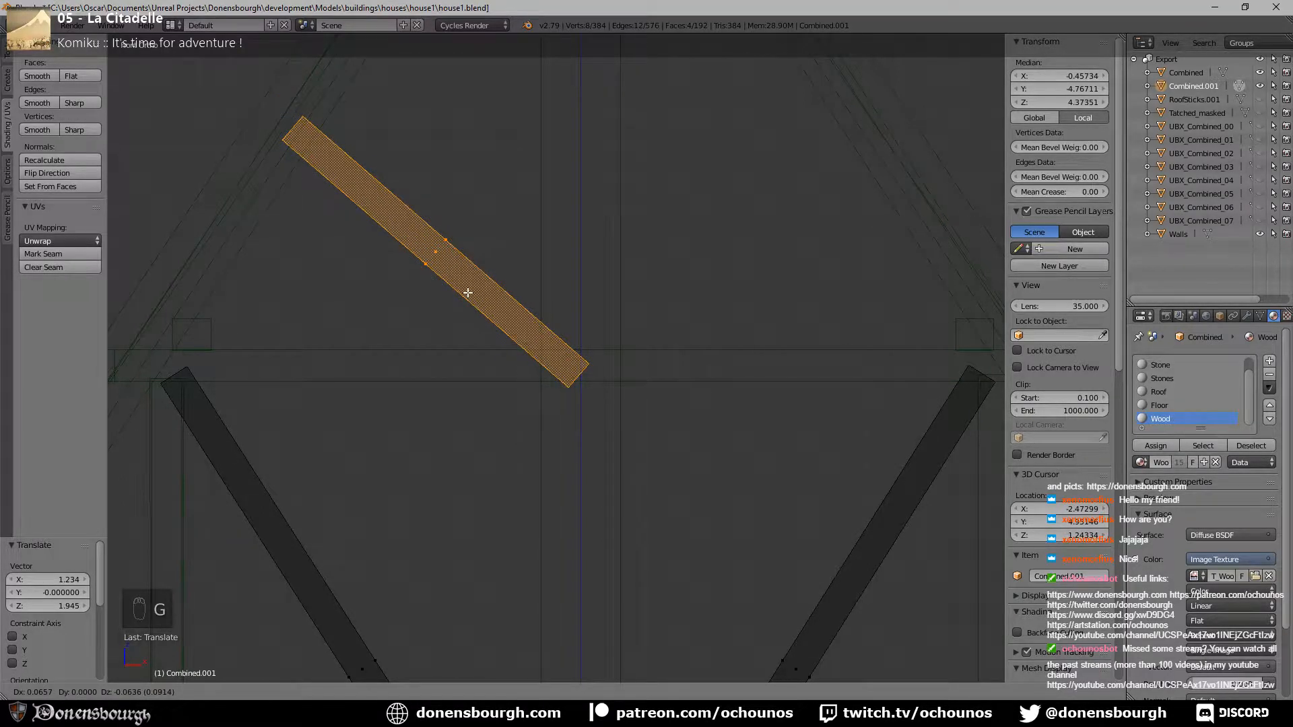
click(471, 305)
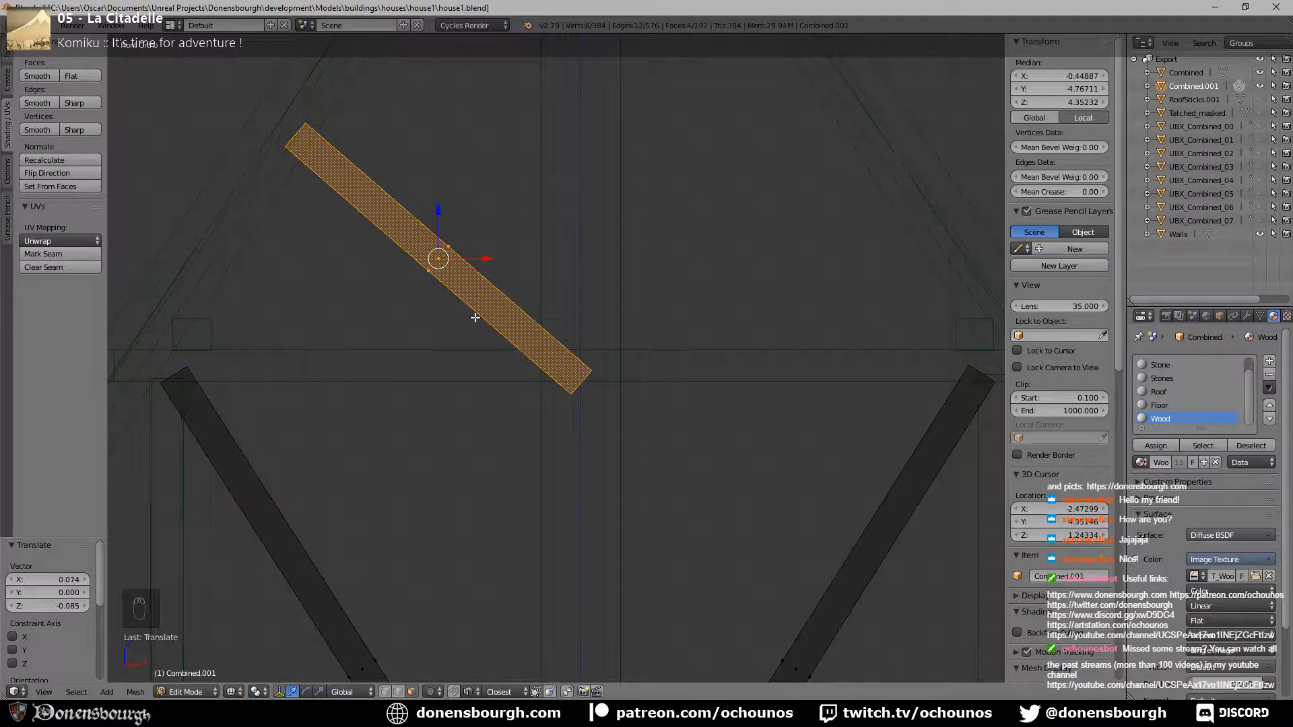
Duplicate the new top brace, rotate the copy about 94.6° and move it about 0.877 along X across the central post.
key(shift+d)
key(r)
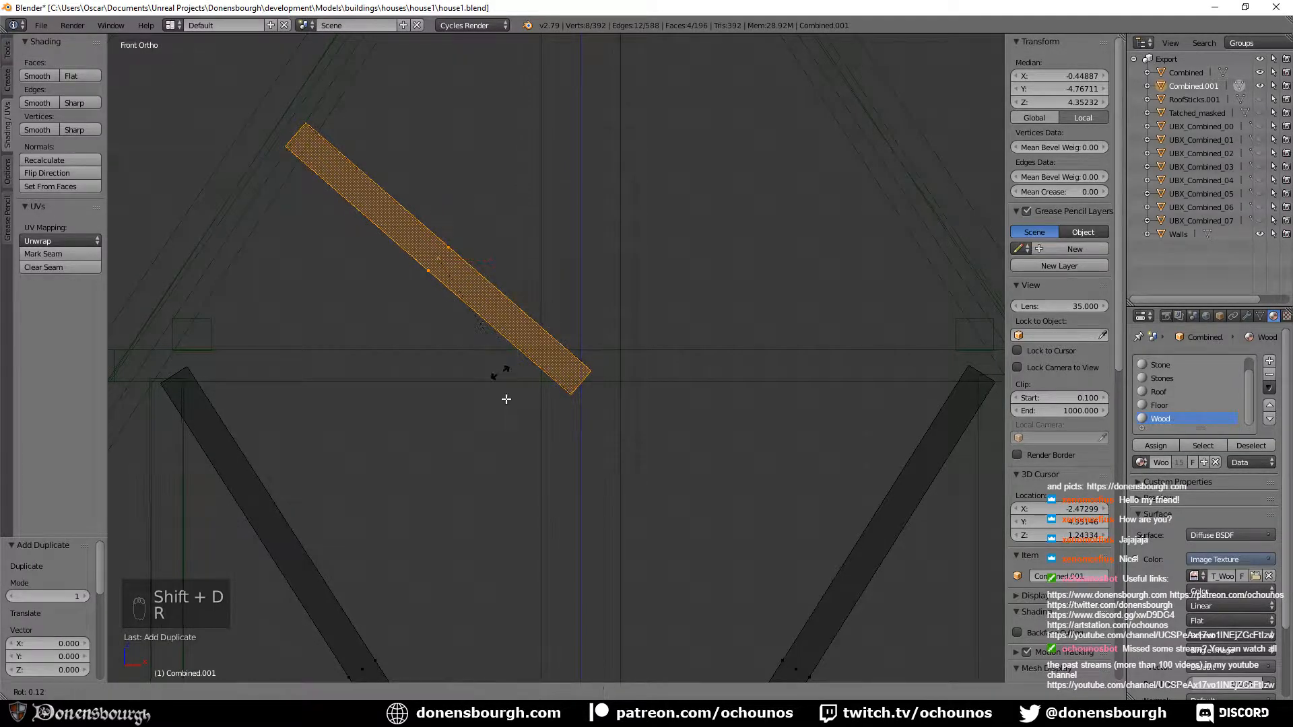
click(130, 424)
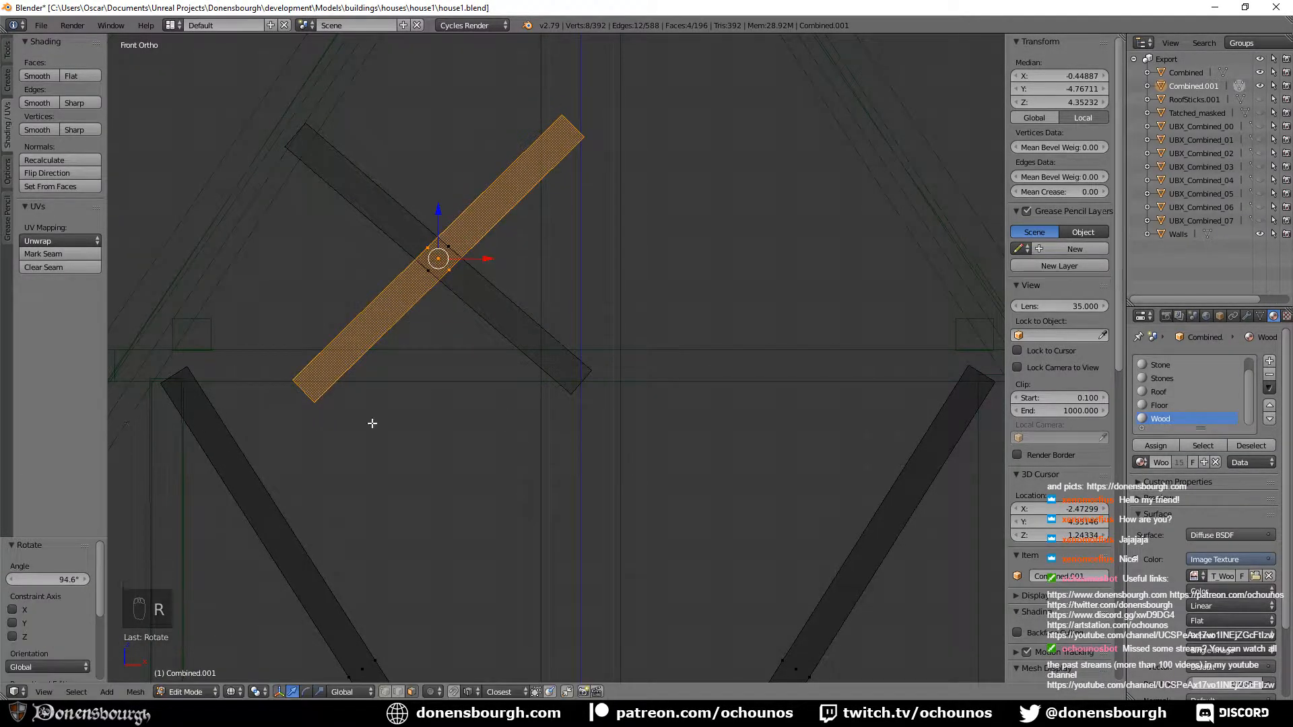
key(g)
key(x)
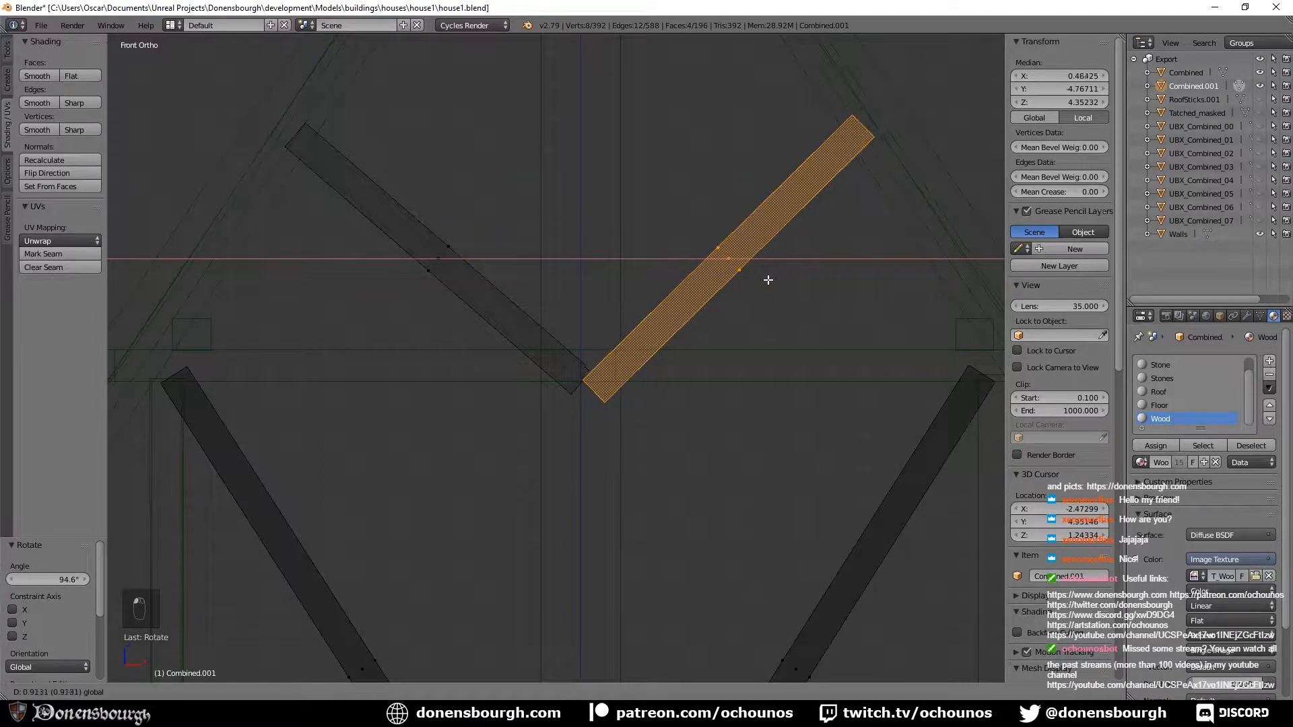
click(759, 280)
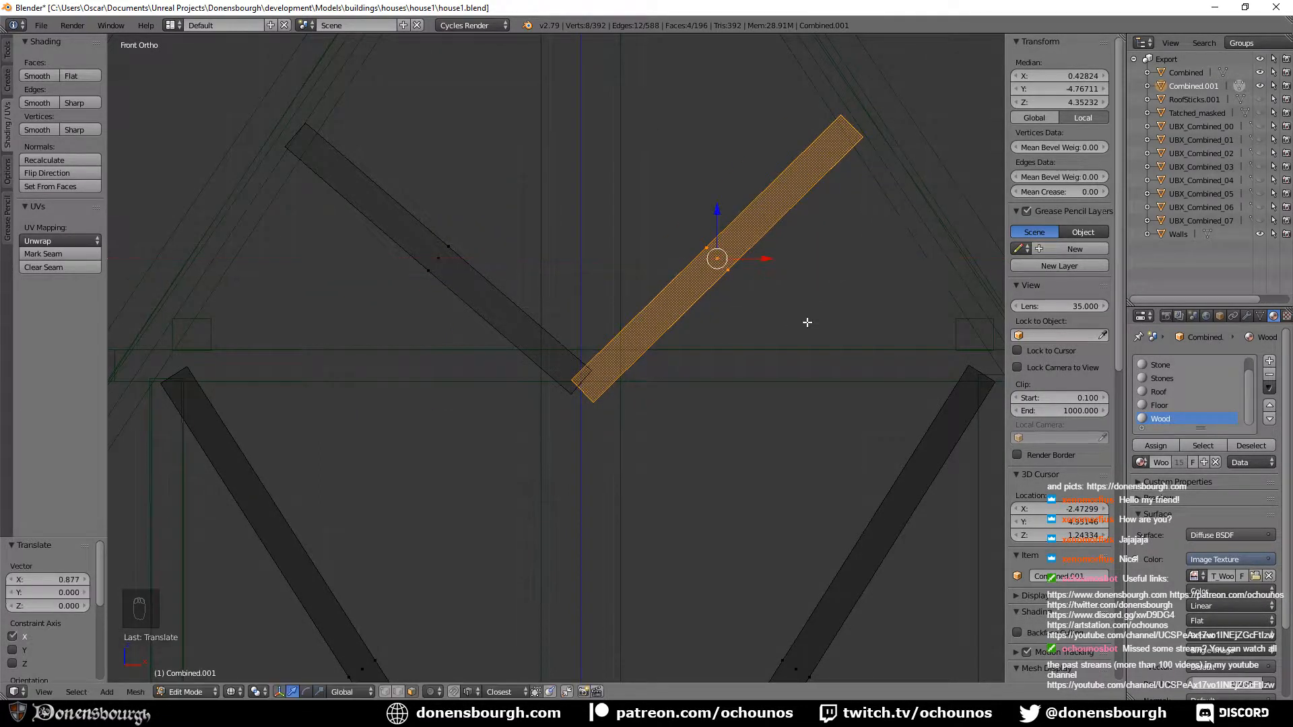
Rotate the second top brace a further 2.81° and shift it about 0.011 along X and -0.011 along Z.
key(r)
click(817, 327)
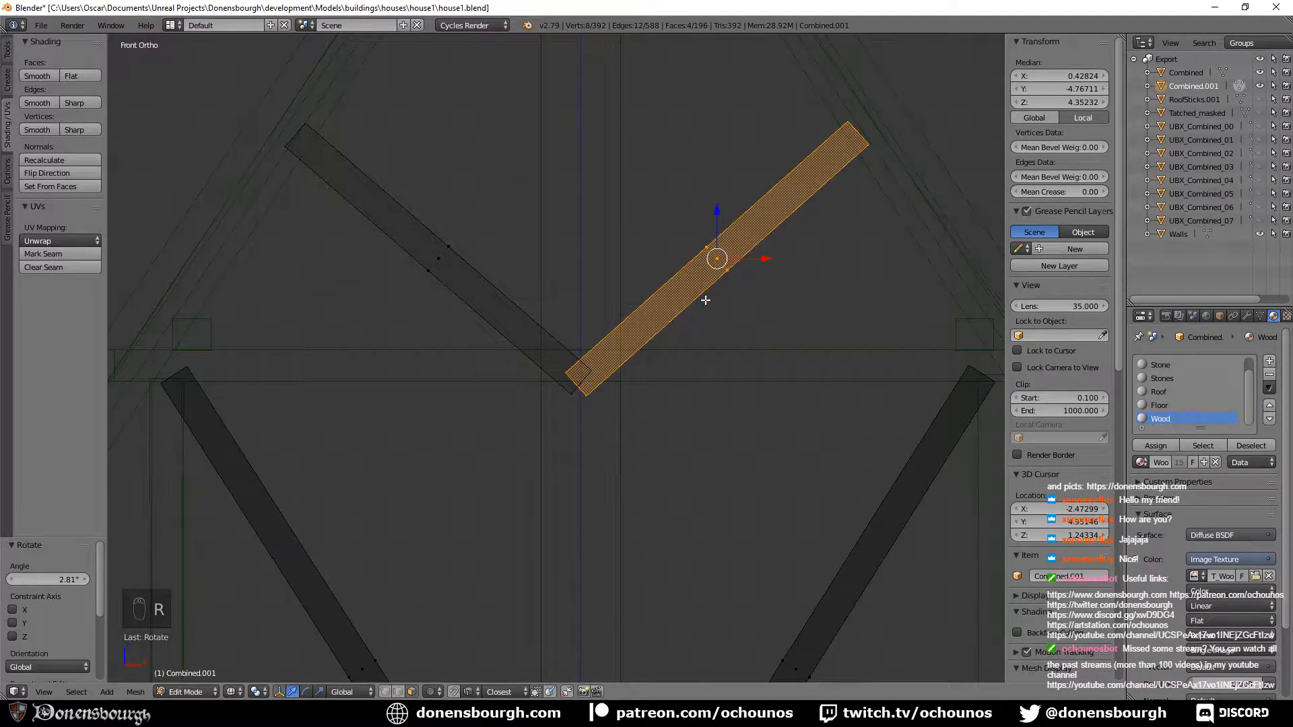
key(g)
click(721, 307)
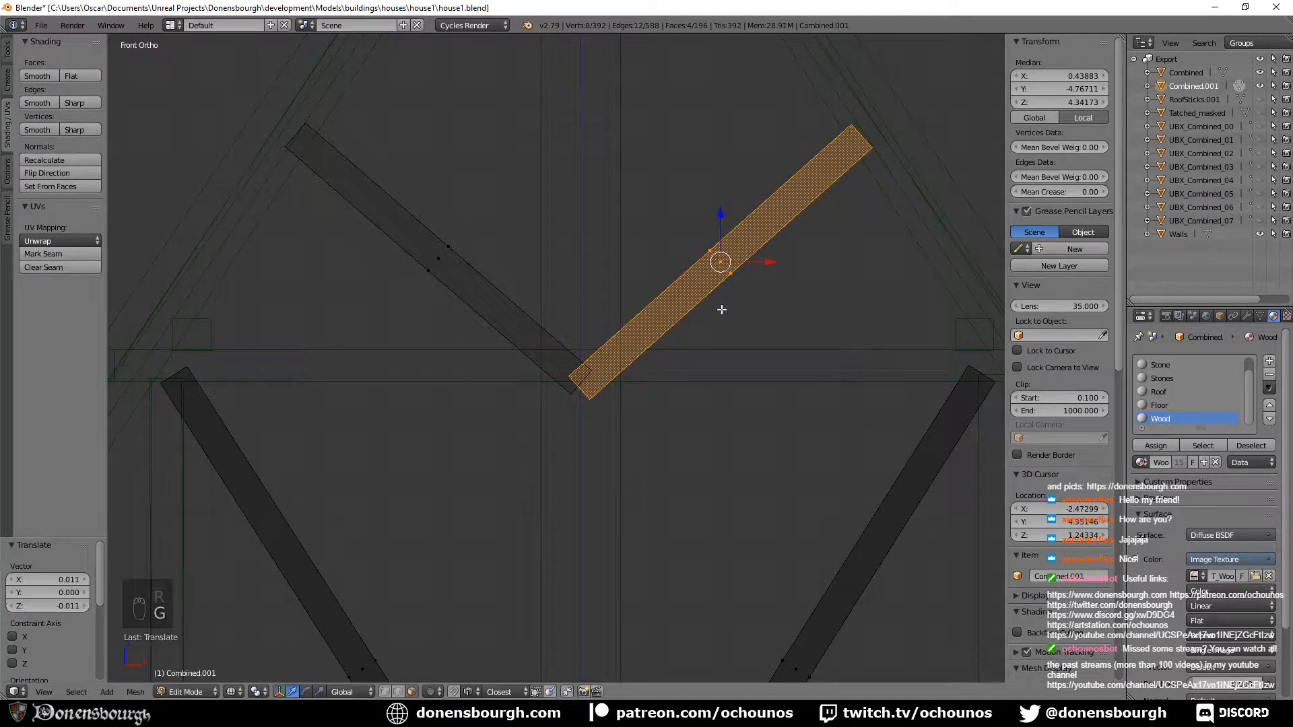
Select both top braces above the upper beam, duplicate them and set the copies' median Y to 4.76711 on the opposite gable.
alt+shift+click(455, 260)
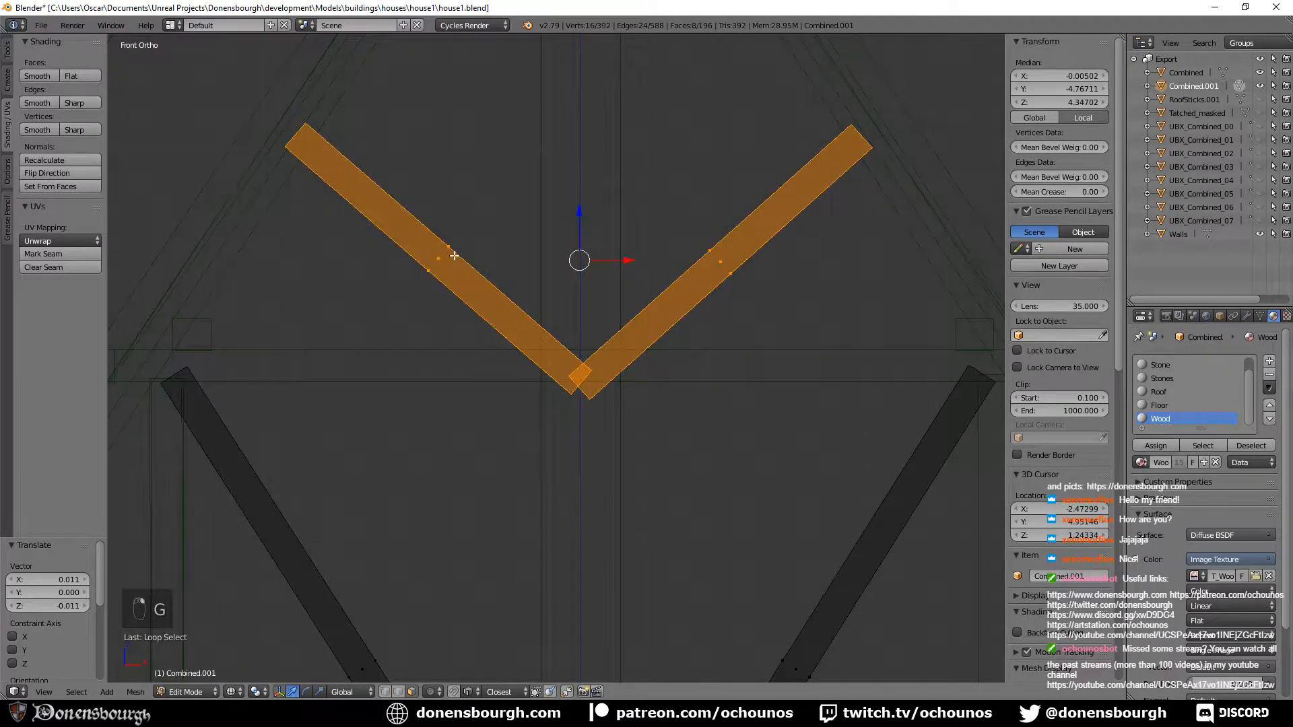
scroll(471, 360, down, 6)
key(shift+d)
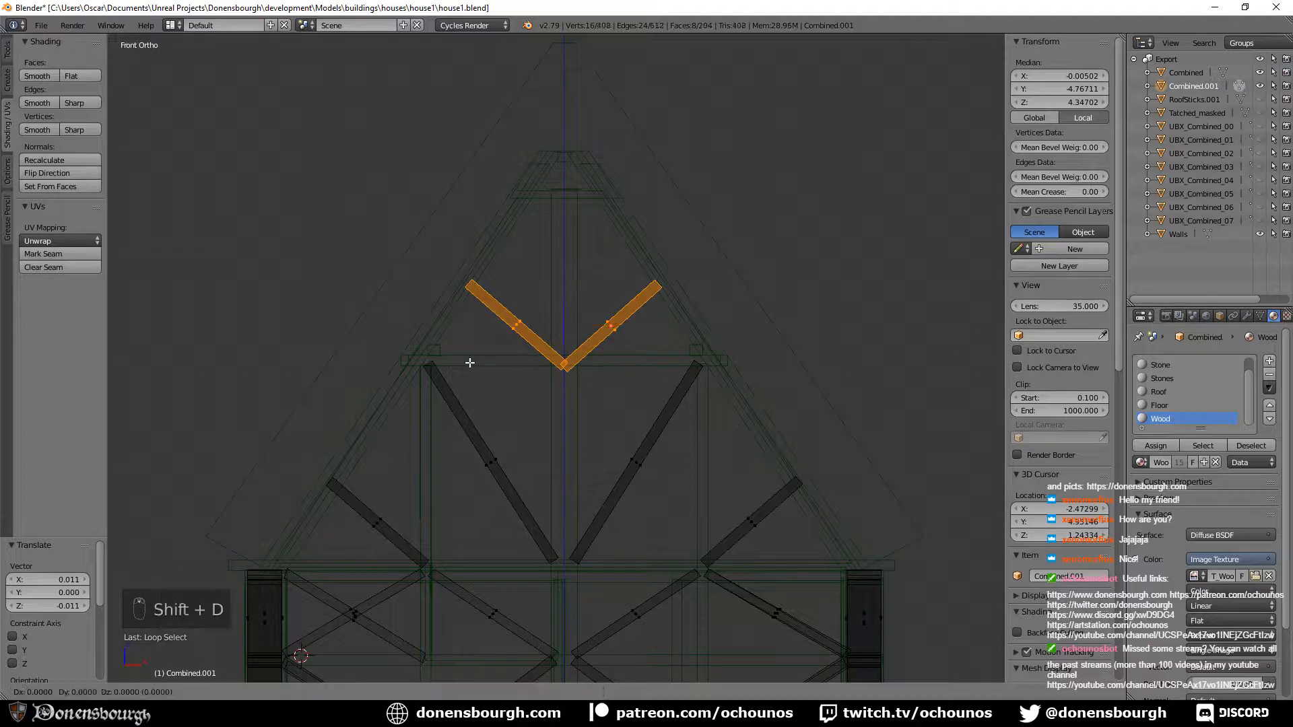
middle_drag(615, 397, 582, 418)
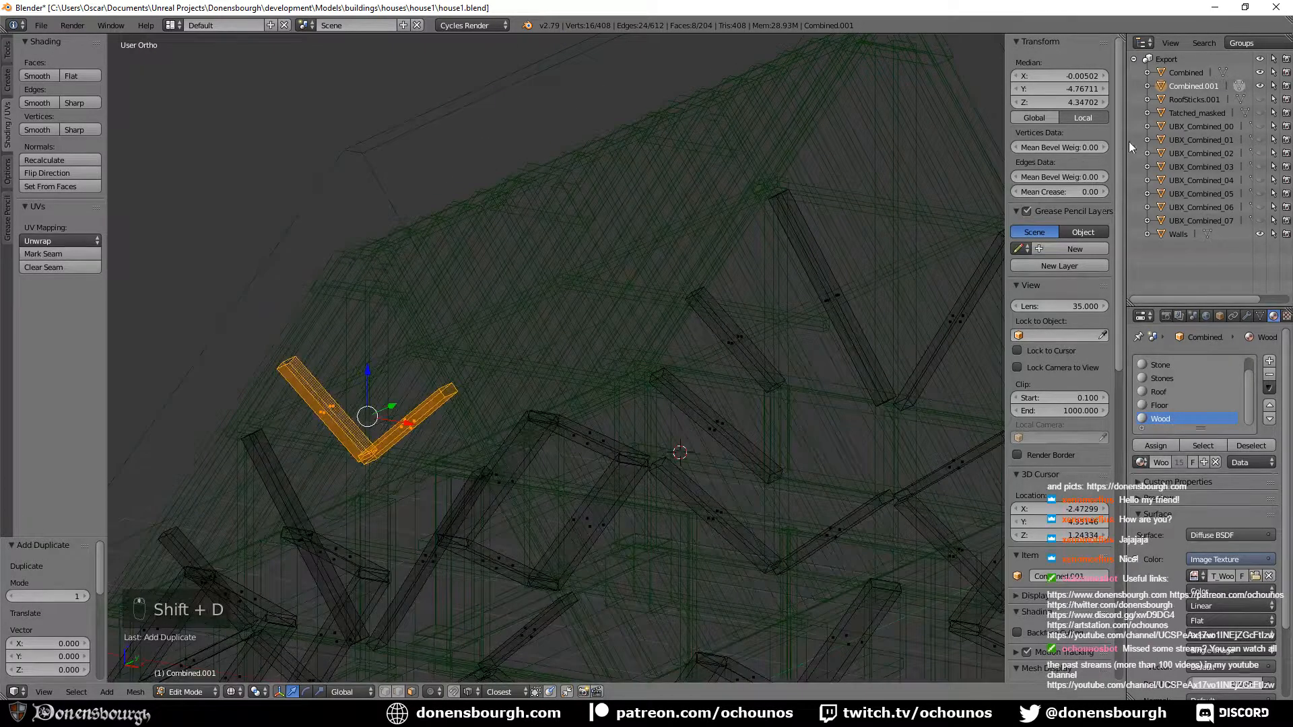
click(1041, 89)
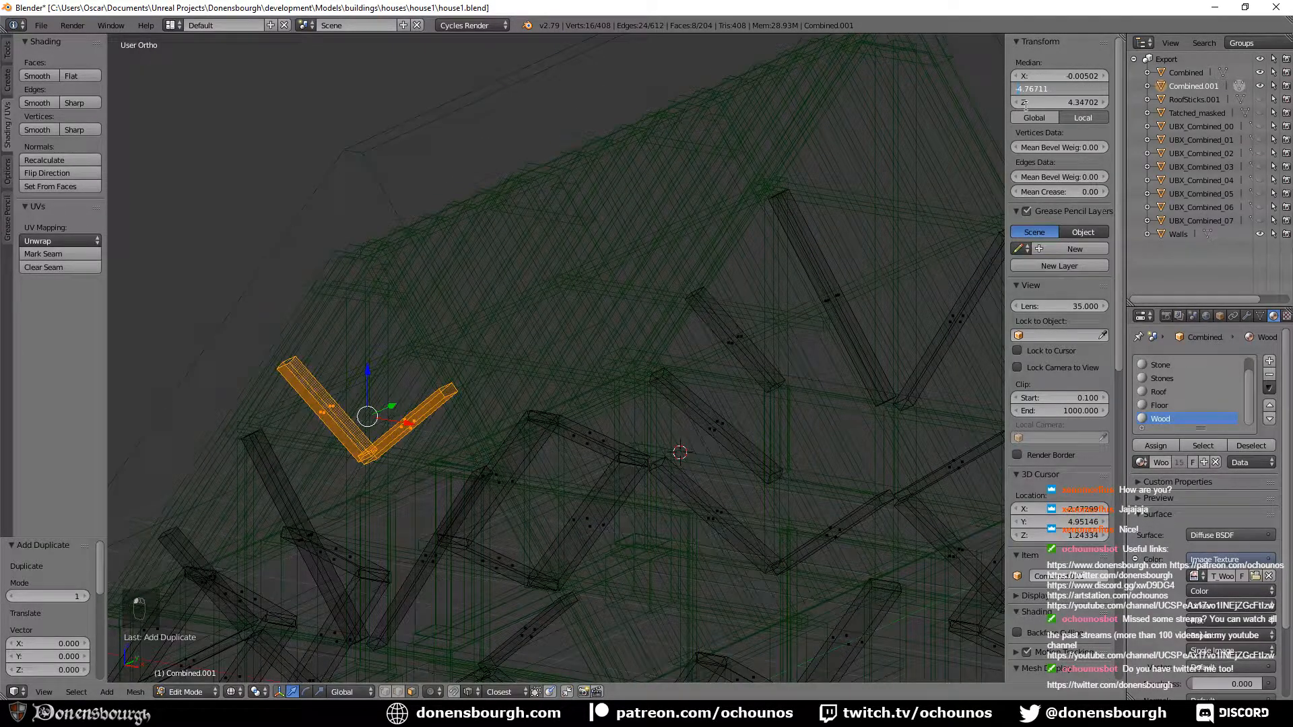
key(Return)
scroll(775, 229, down, 4)
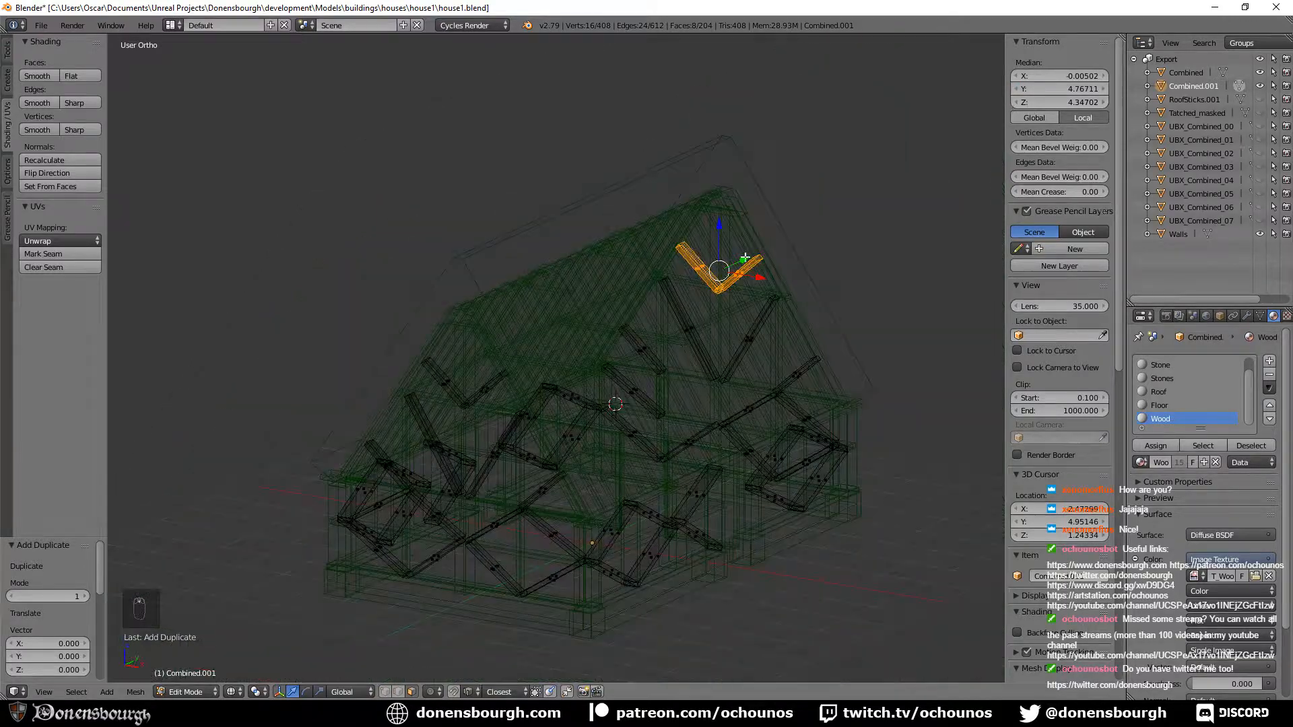
Leave mesh editing, restore solid shading and export the house as FBX over the existing house1.fbx.
key(Tab)
mouse_move(687, 369)
middle_down()
mouse_move(591, 413)
mouse_move(505, 354)
mouse_move(549, 402)
mouse_move(572, 313)
mouse_move(549, 261)
mouse_move(528, 297)
mouse_move(698, 264)
mouse_move(557, 310)
mouse_move(459, 311)
mouse_move(387, 288)
mouse_move(354, 307)
mouse_move(337, 255)
mouse_move(336, 145)
mouse_move(375, 301)
middle_up()
key(z)
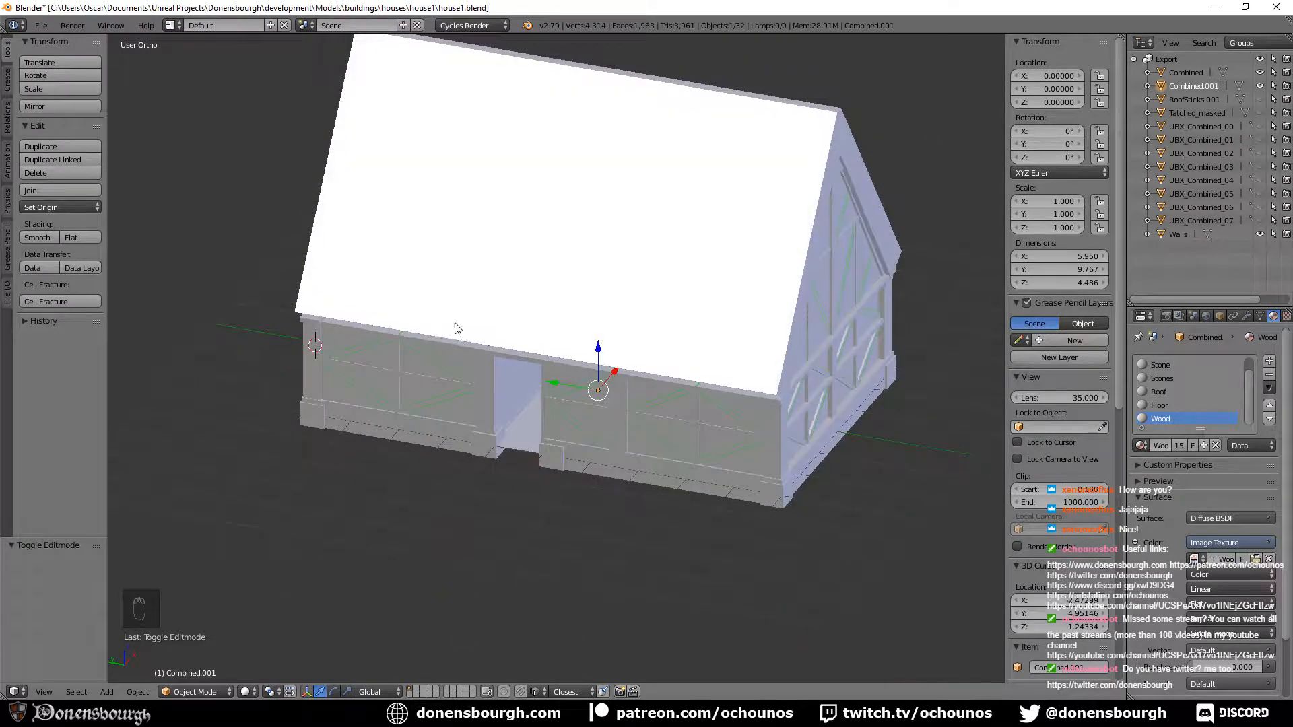
click(38, 25)
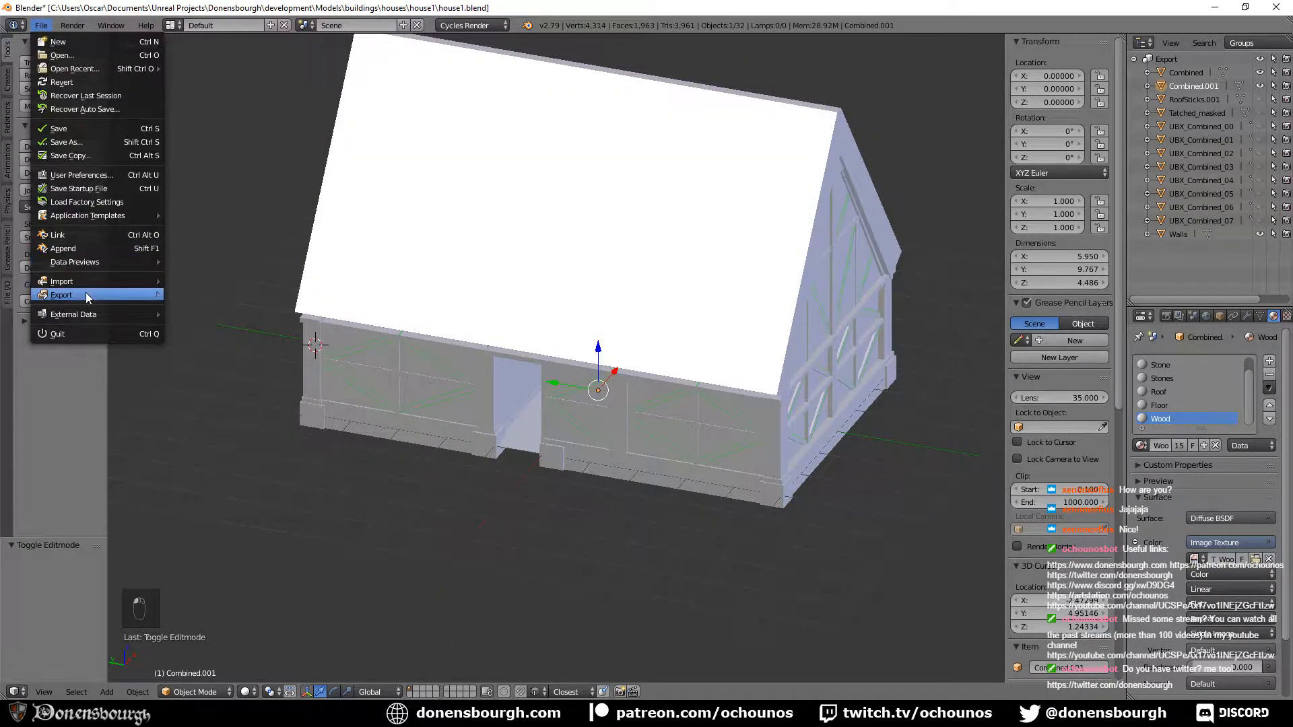
mouse_move(86, 295)
click(266, 320)
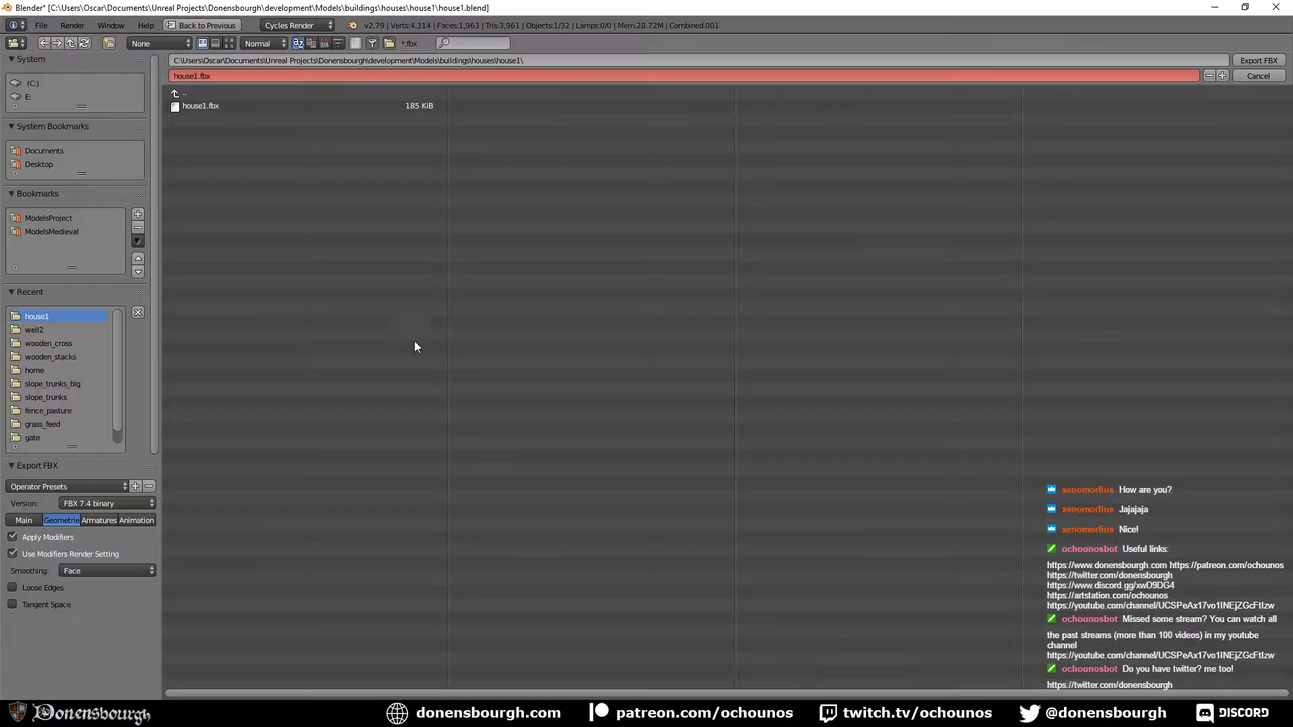
click(1259, 62)
Switch to Unreal Engine, check the gable framing from inside the house and reimport the house1 static mesh.
key(alt+Tab)
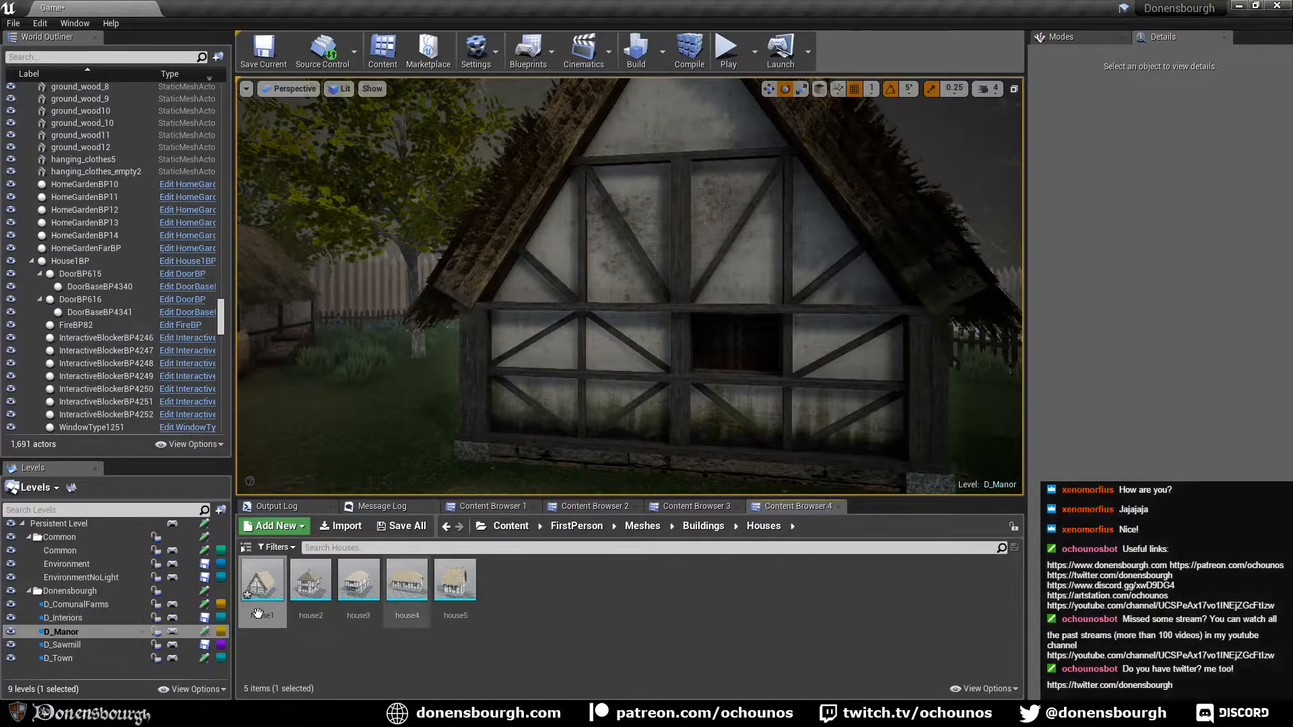
key(w)
right_drag(661, 395, 682, 430)
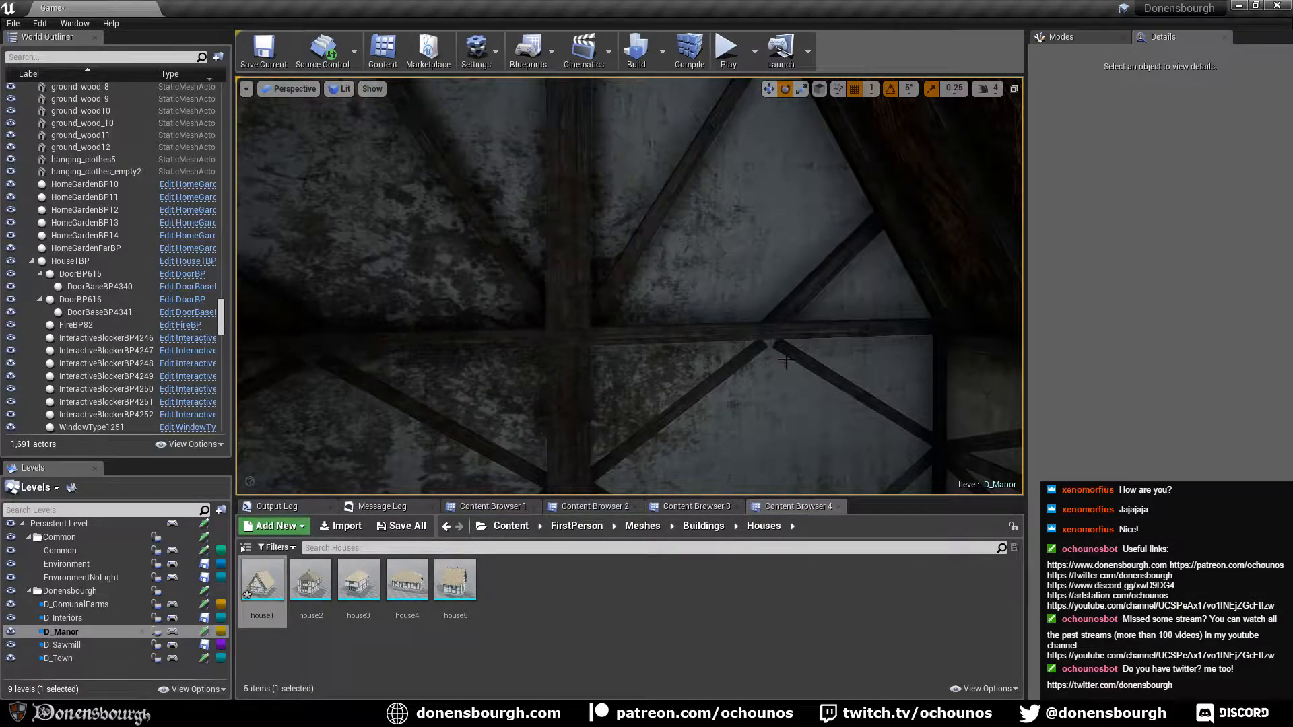
right_drag(774, 370, 775, 373)
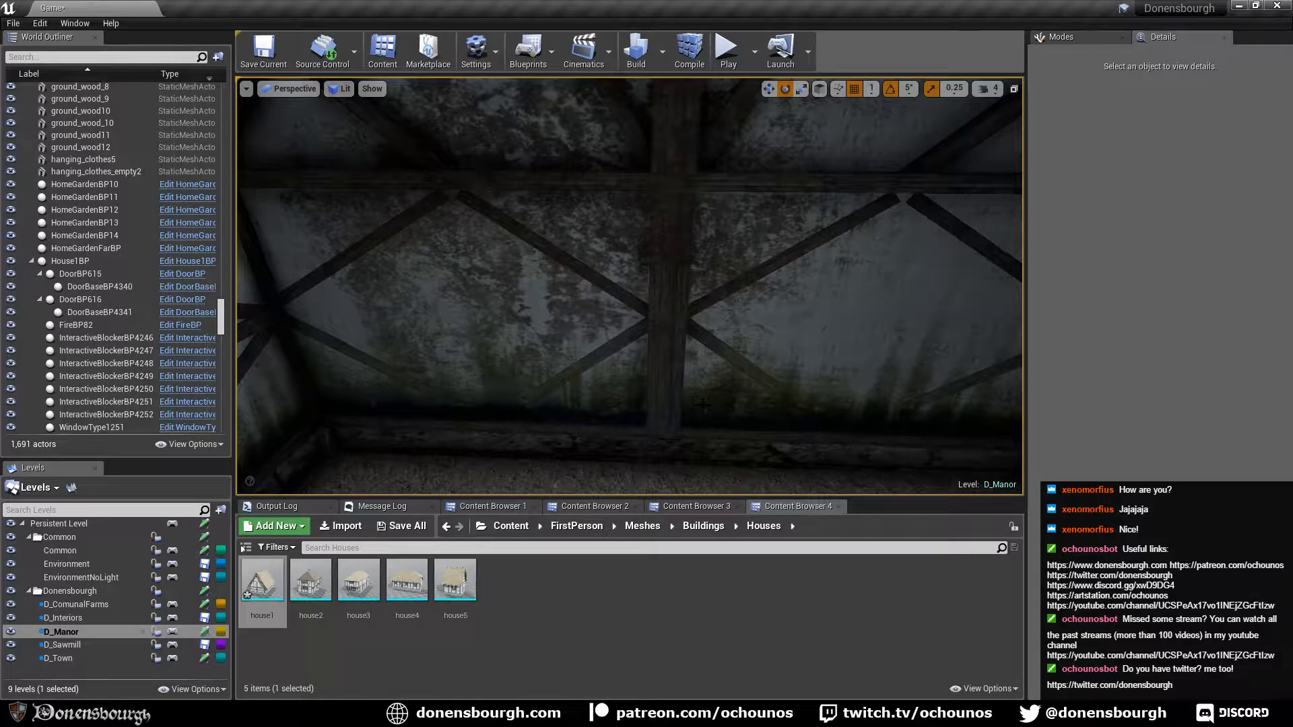
right_drag(640, 347, 627, 339)
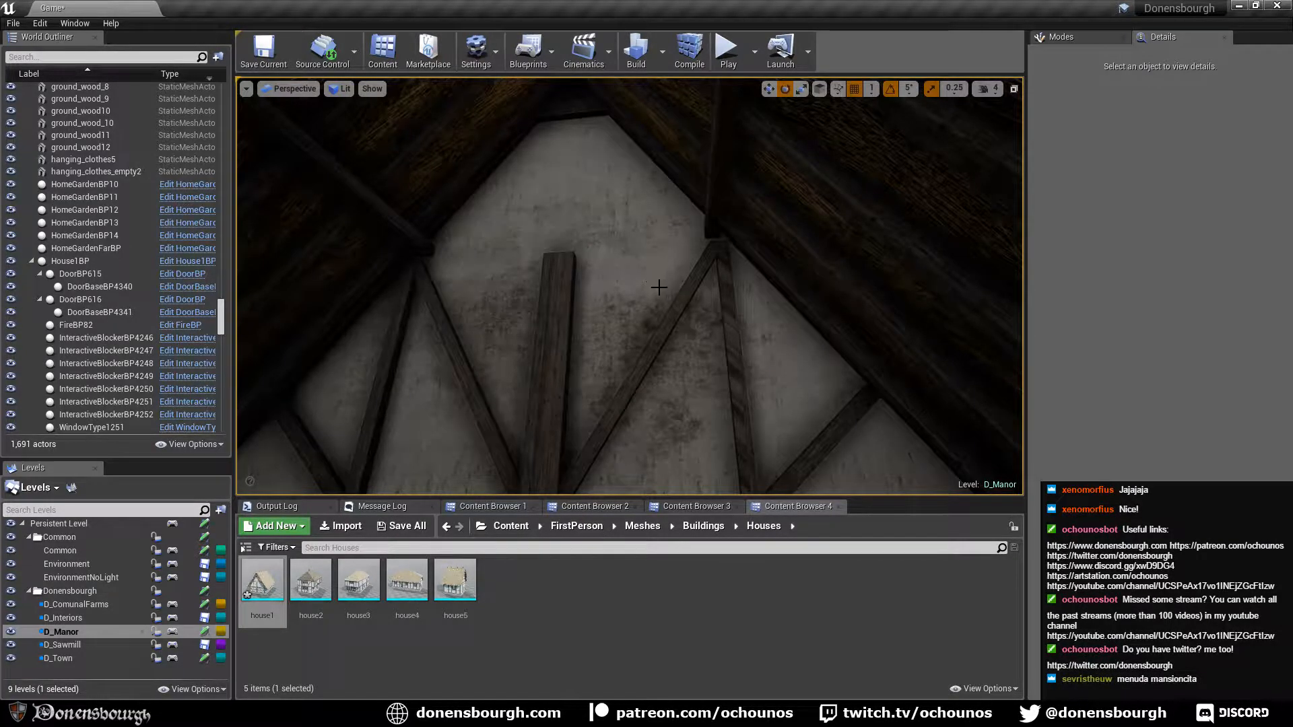
right_drag(663, 371, 652, 408)
right_drag(811, 354, 811, 354)
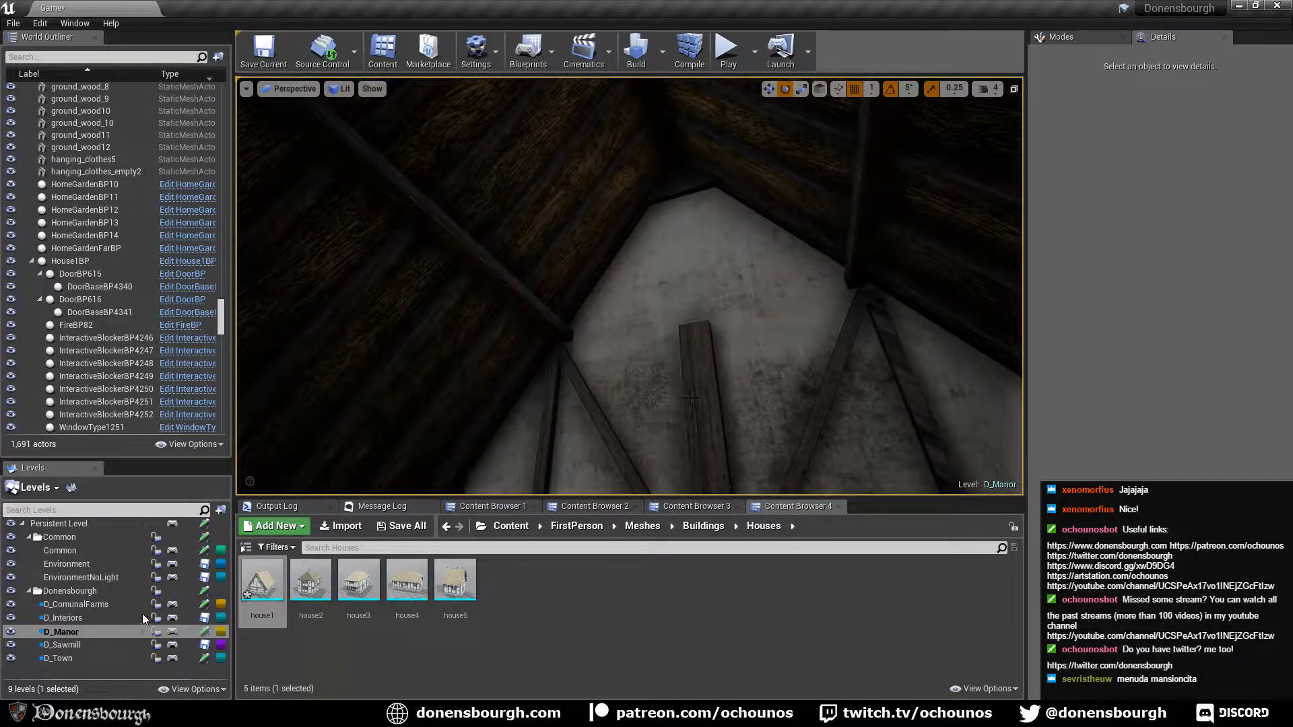
right_click(255, 580)
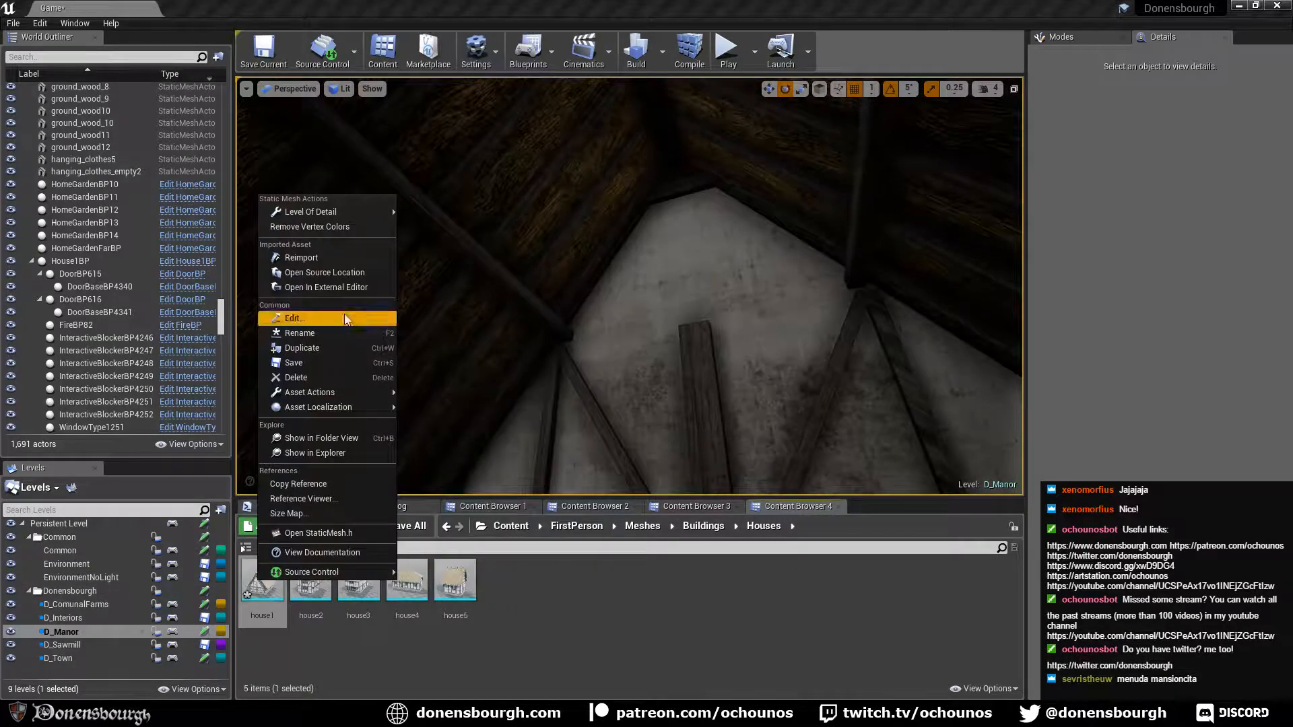
click(338, 264)
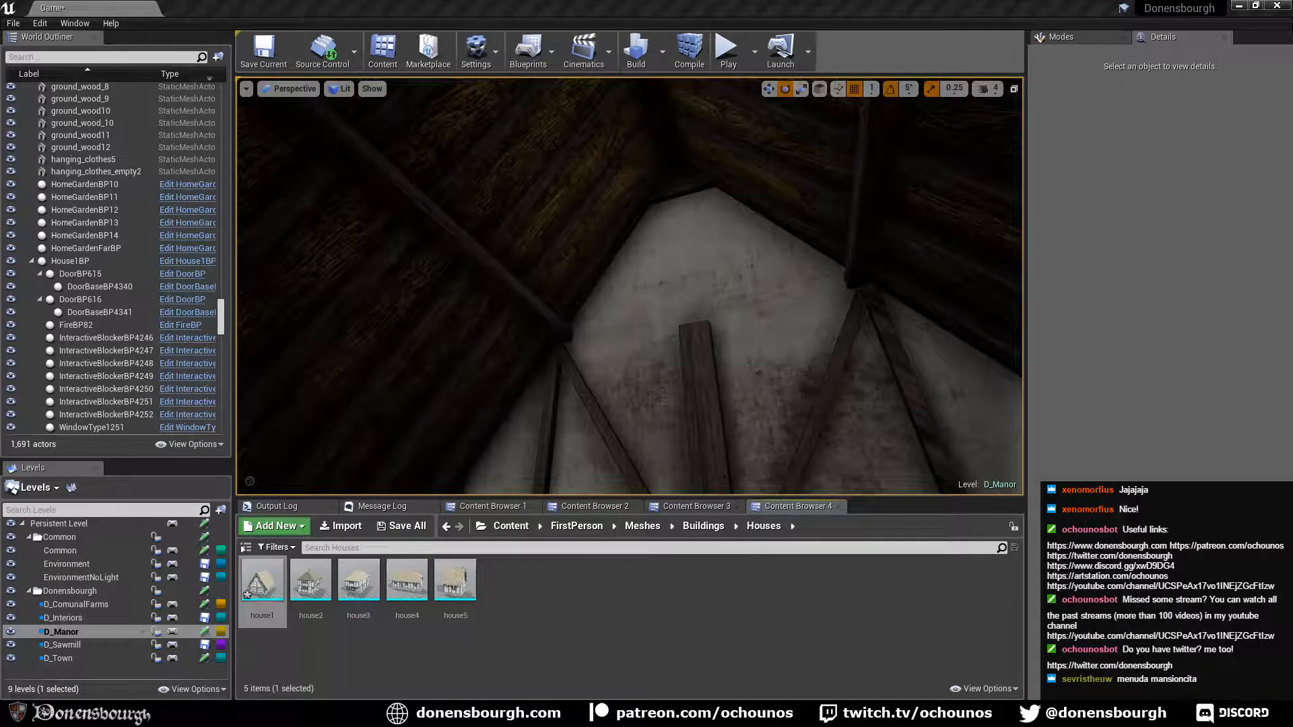
Switch to Blender and examine the house model's long side and gable framing from outside.
key(alt+Tab)
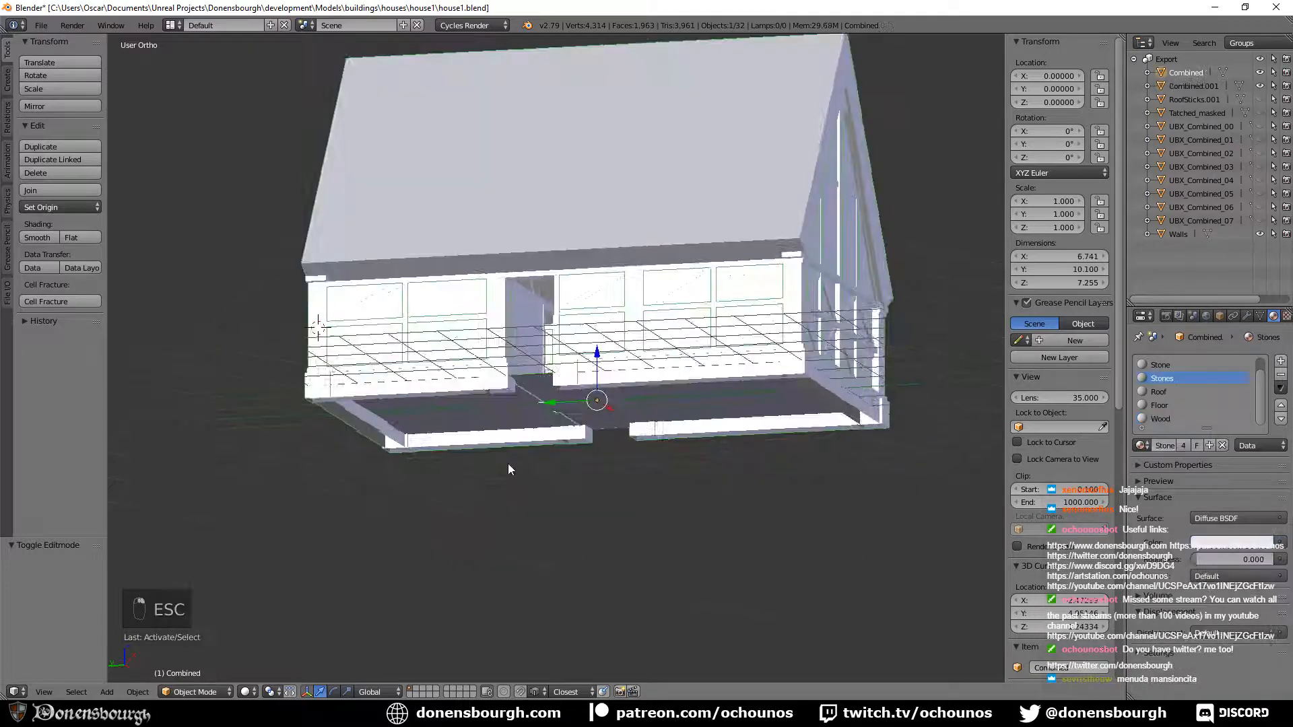
scroll(592, 424, down, 4)
middle_drag(595, 409, 594, 426)
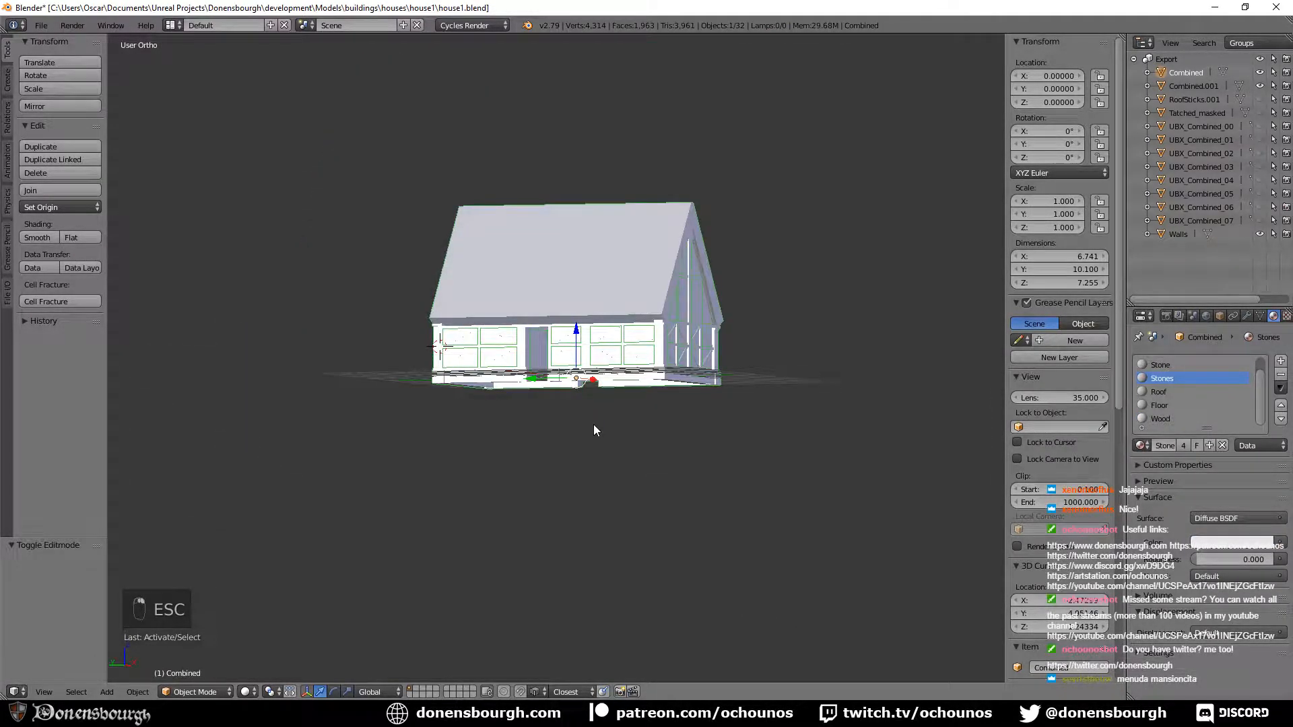
middle_drag(593, 424, 479, 471)
scroll(479, 471, up, 4)
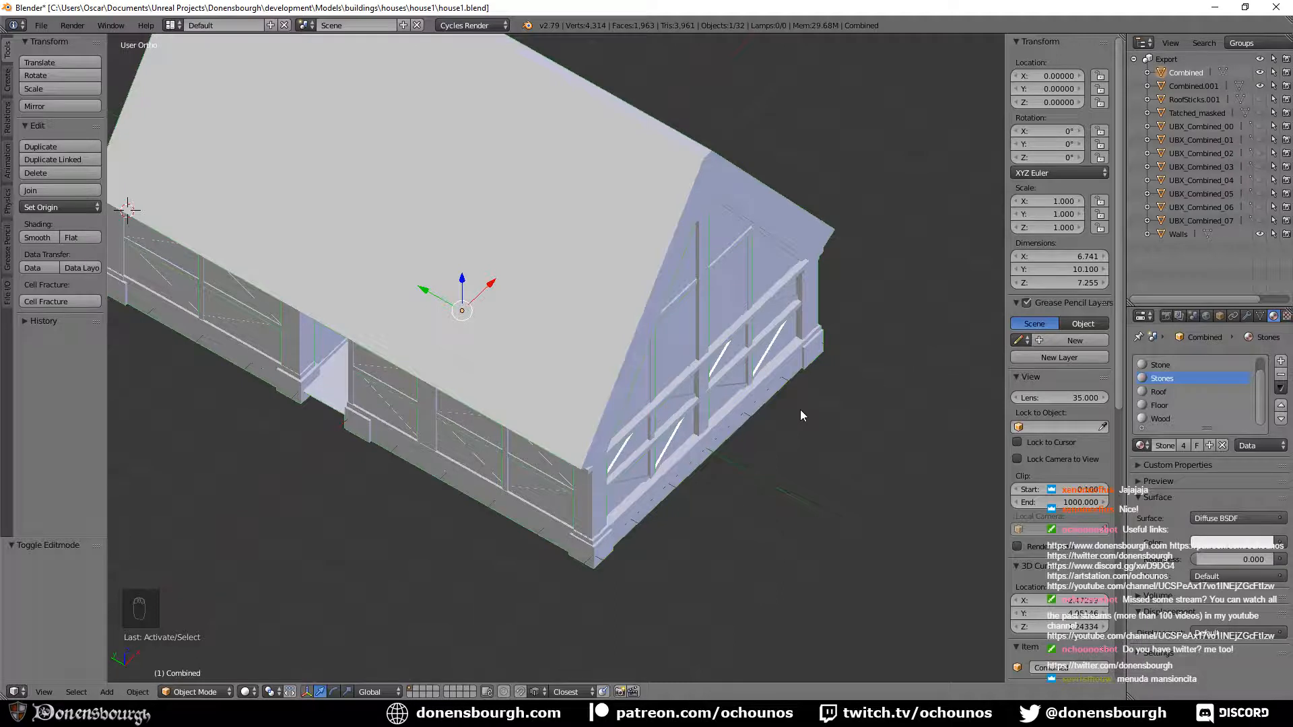
Examine the house model's roof, gable ends and front wall from several sides.
scroll(801, 410, down, 3)
middle_drag(801, 410, 616, 483)
scroll(686, 466, up, 2)
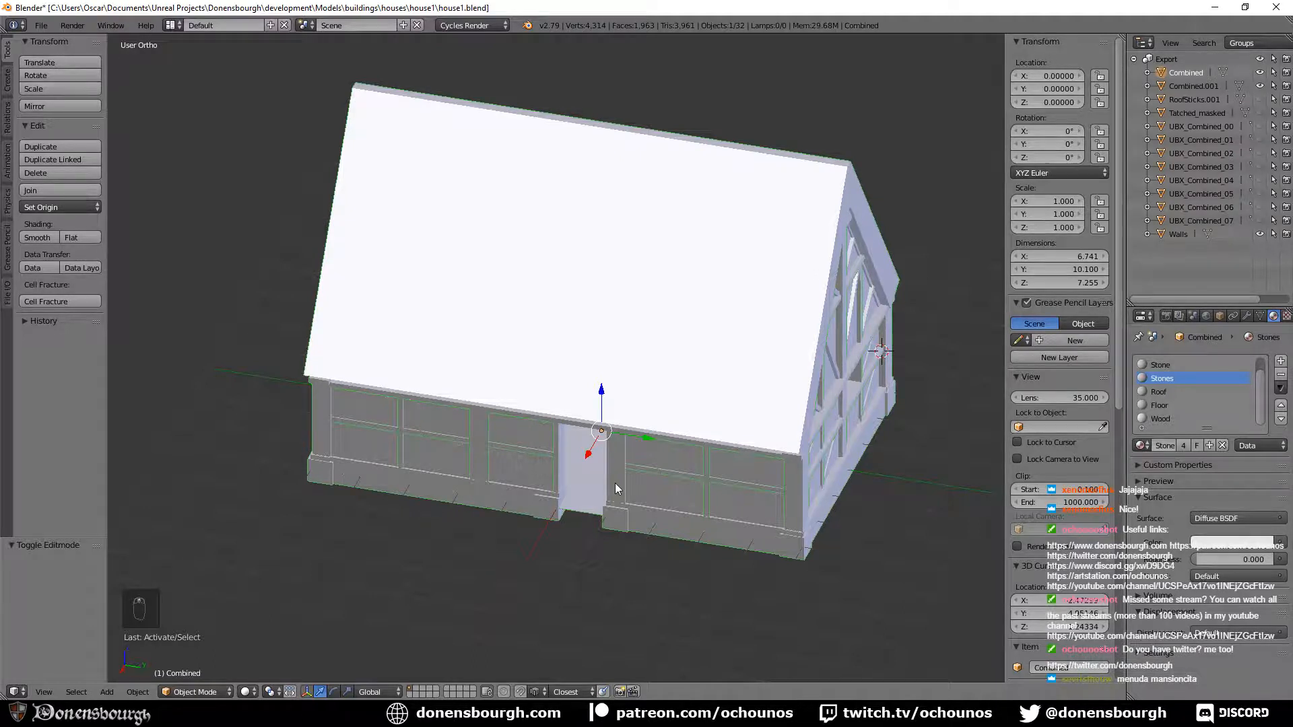
scroll(616, 483, up, 2)
middle_drag(616, 483, 725, 440)
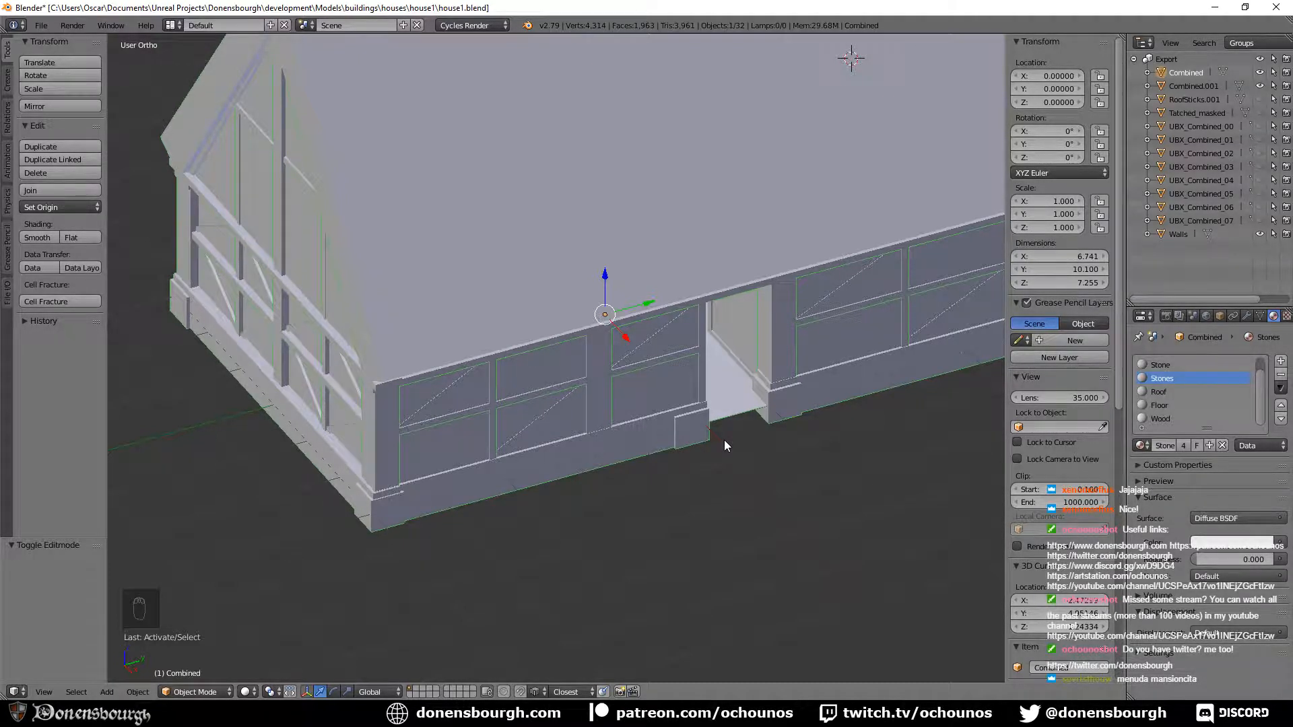
Switch to Unreal Editor and inspect the house's interior gable wall and its exterior timber framing.
key(alt+Tab)
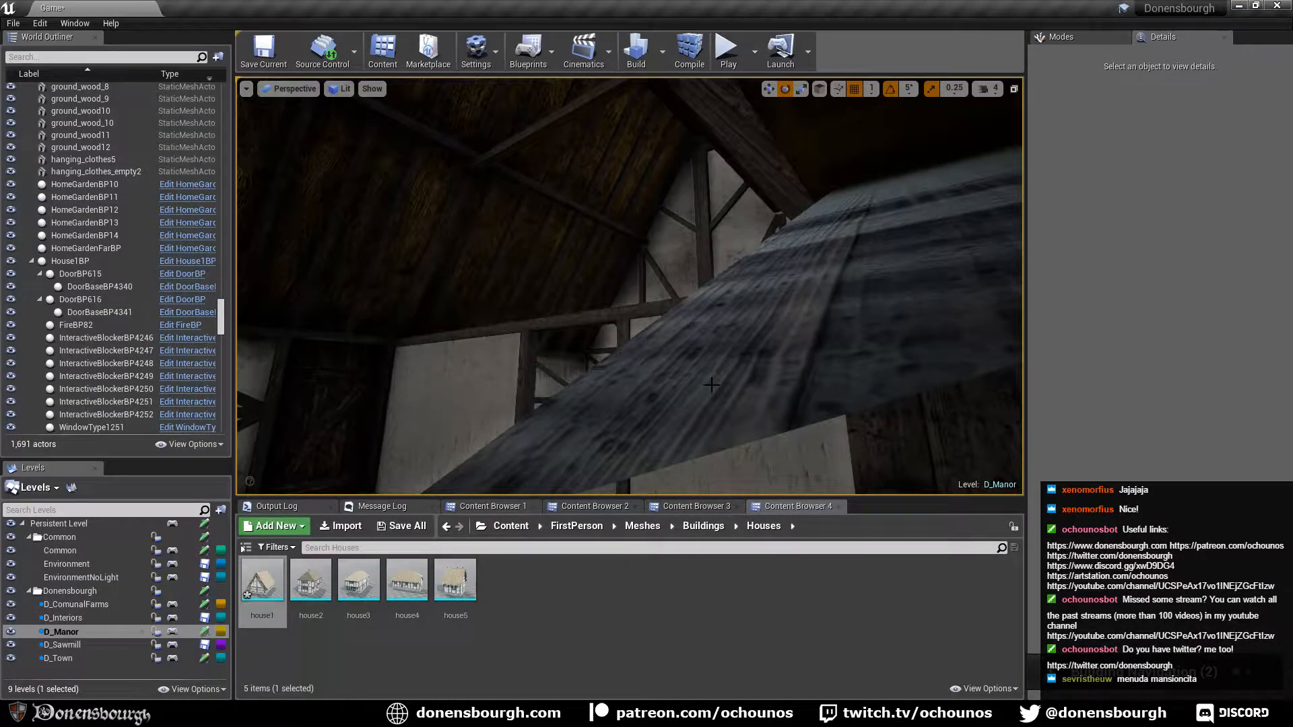
right_drag(712, 384, 712, 417)
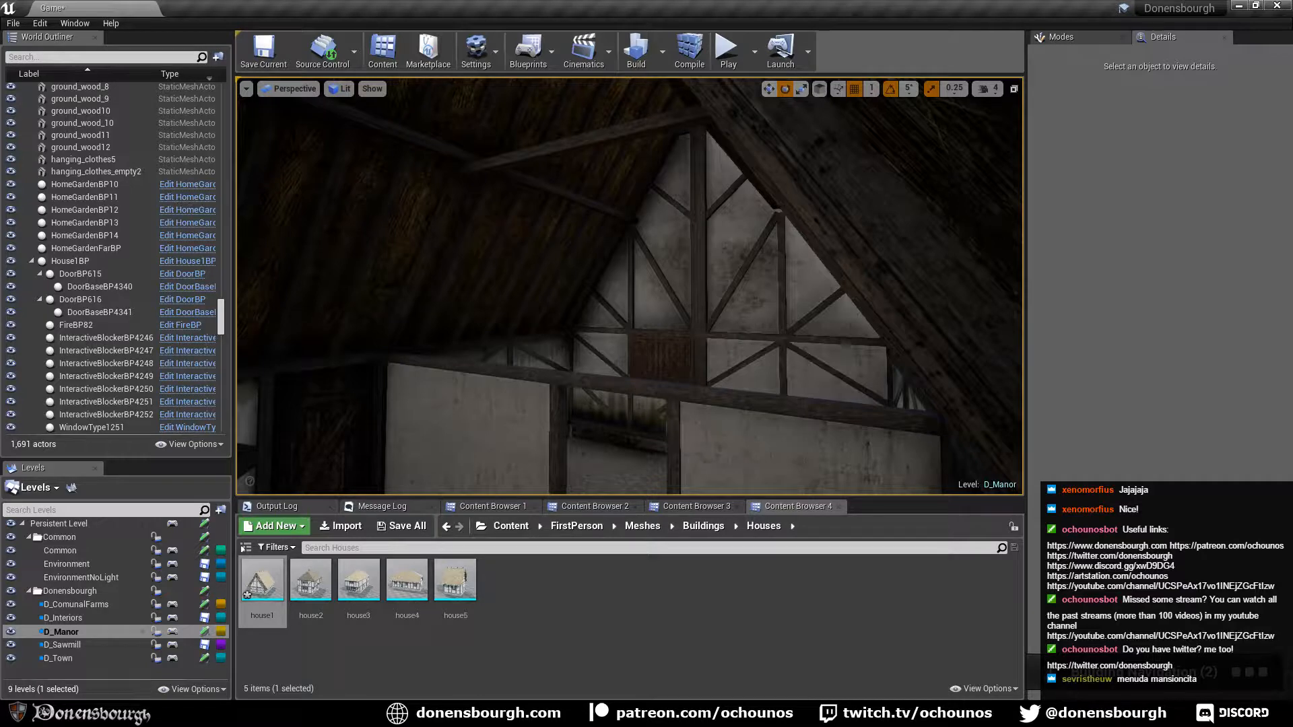
right_drag(580, 167, 623, 189)
key(w)
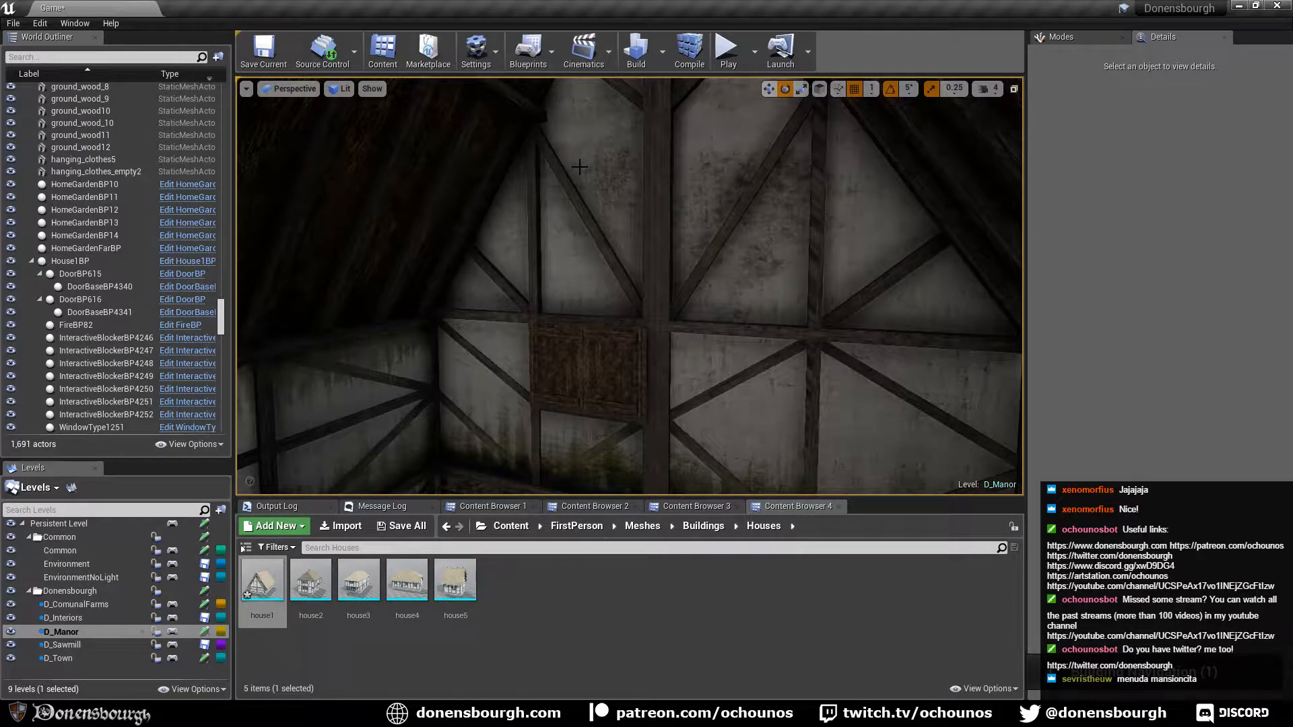
right_drag(580, 167, 525, 166)
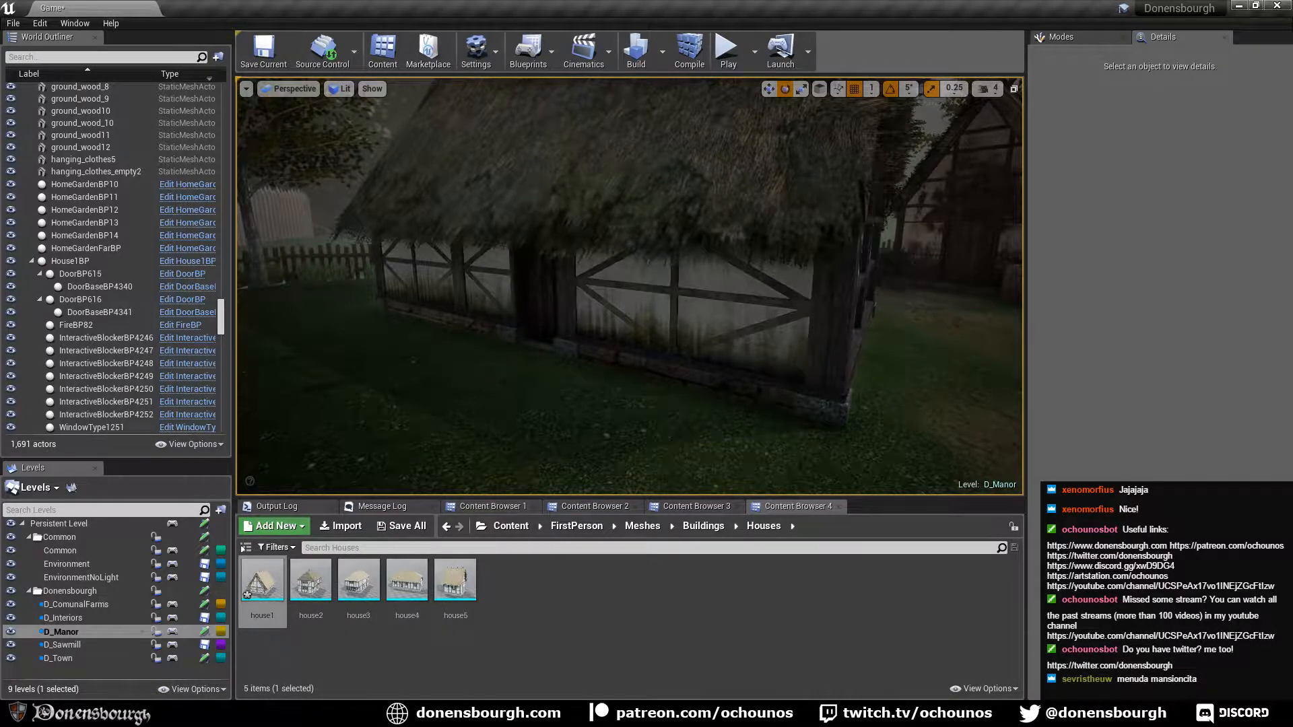
right_drag(647, 270, 546, 270)
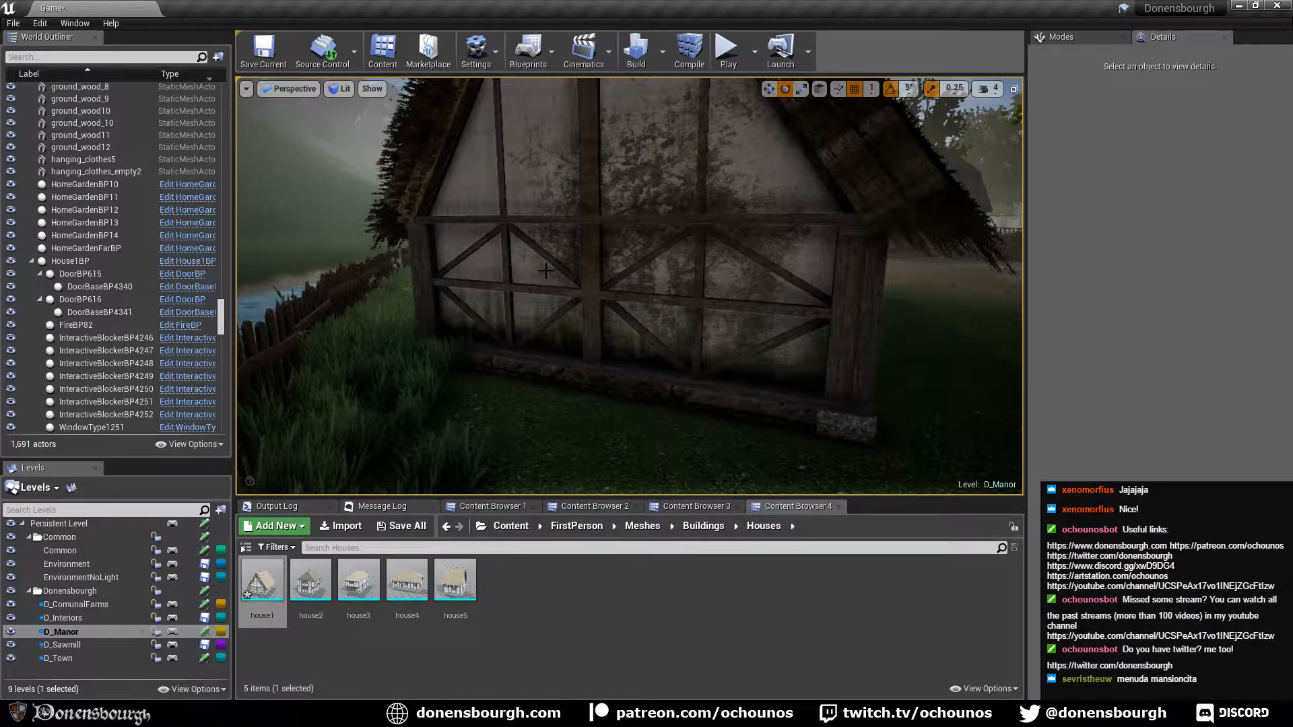
Switch back to Blender and move the inner face of the gable's eave-level beam -0.074 along Y.
key(alt+Tab)
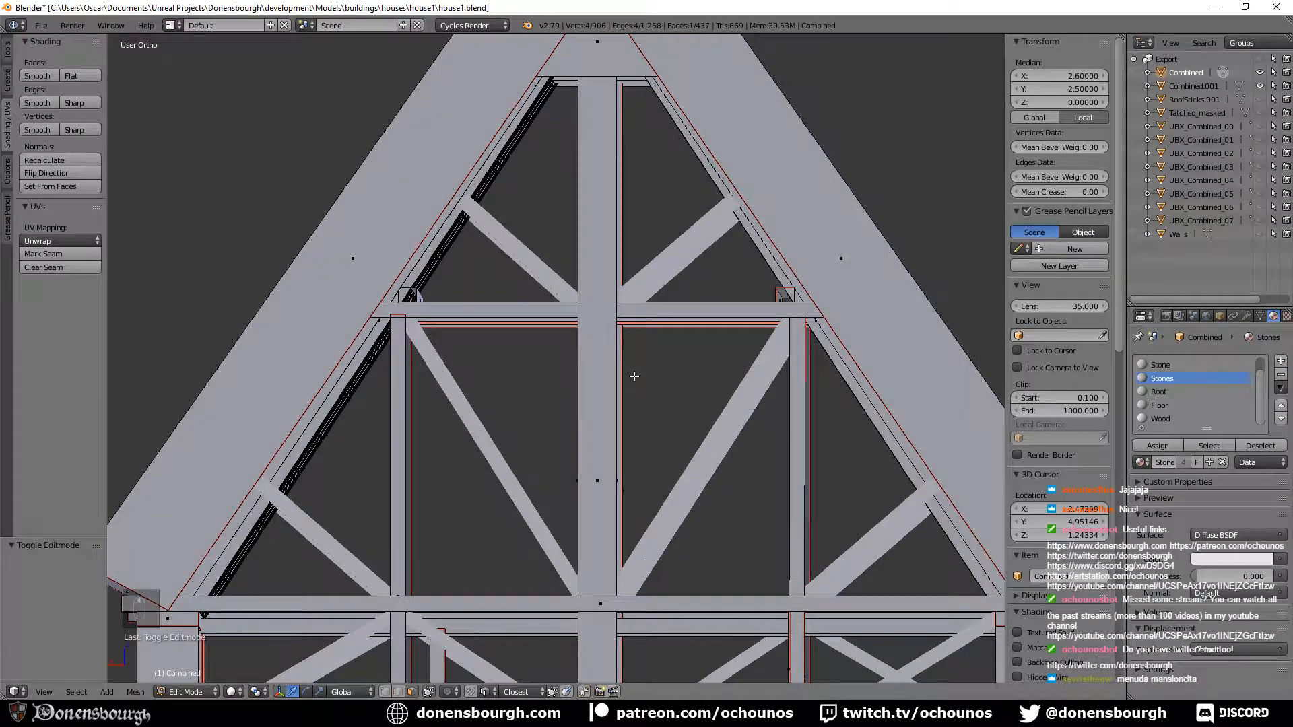
middle_drag(633, 376, 606, 349)
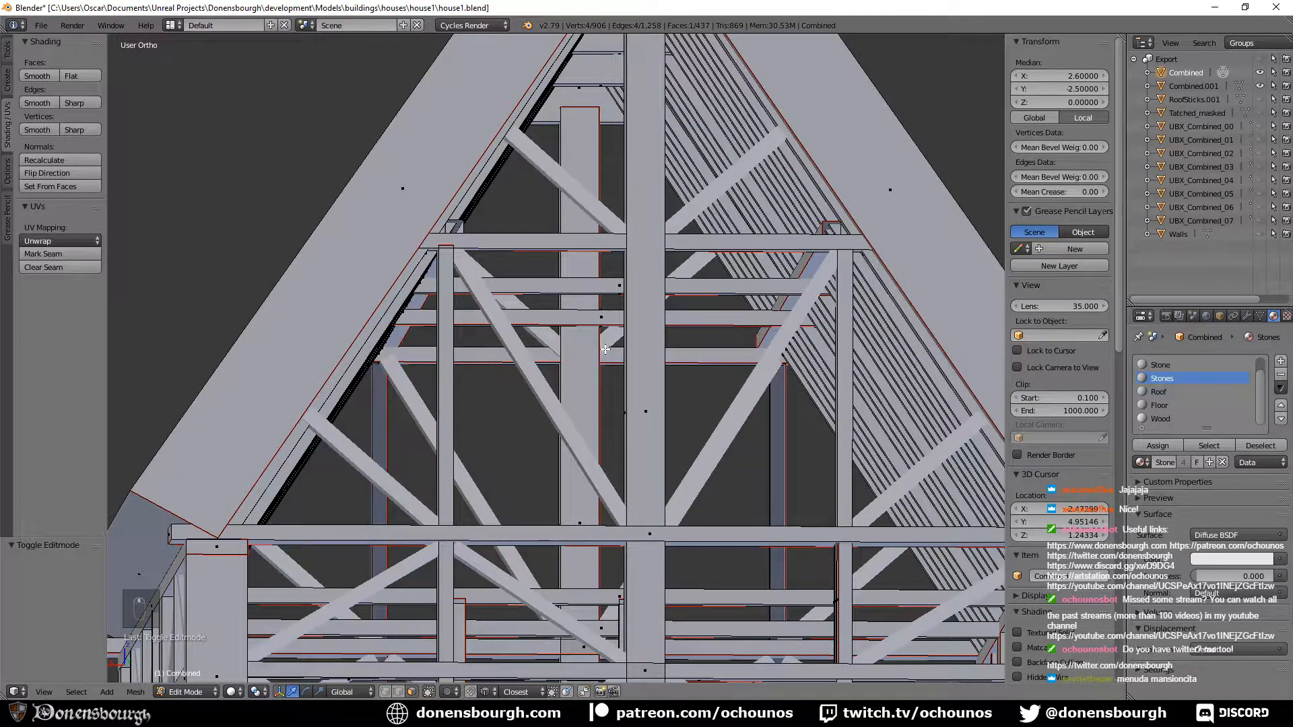
right_click(605, 349)
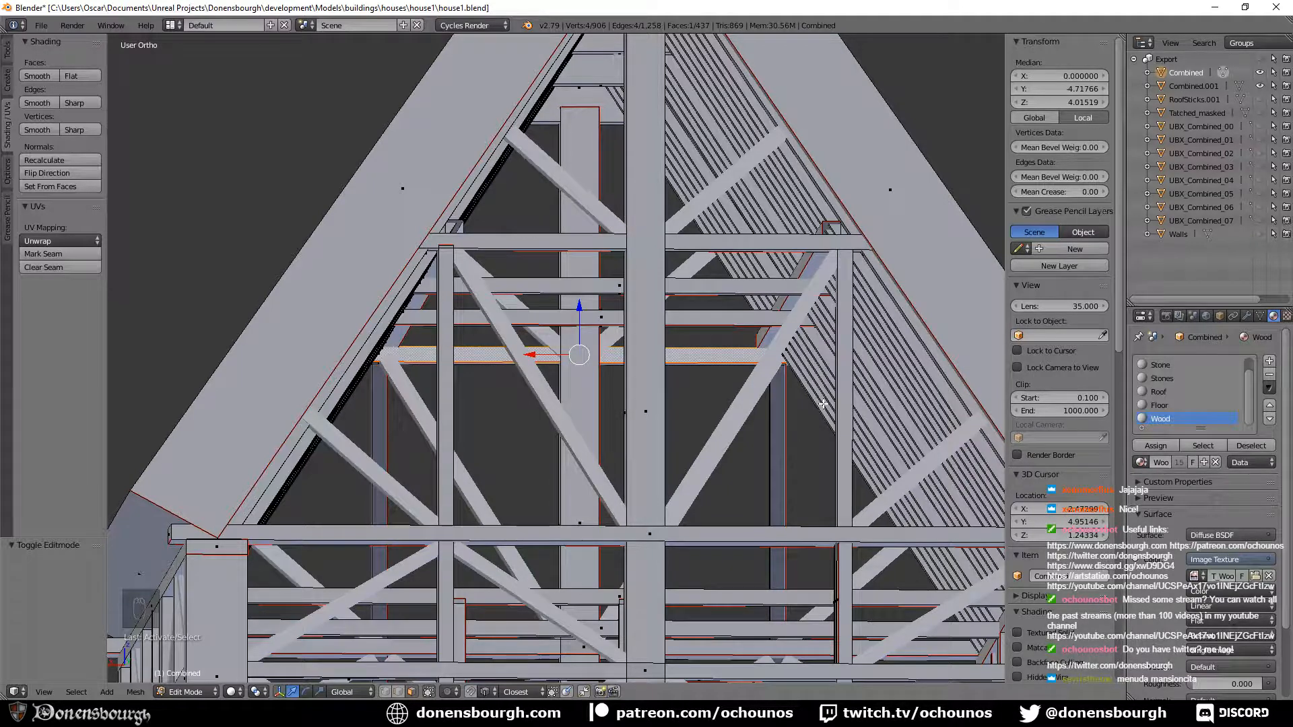
key(h)
key(h)
click(1162, 377)
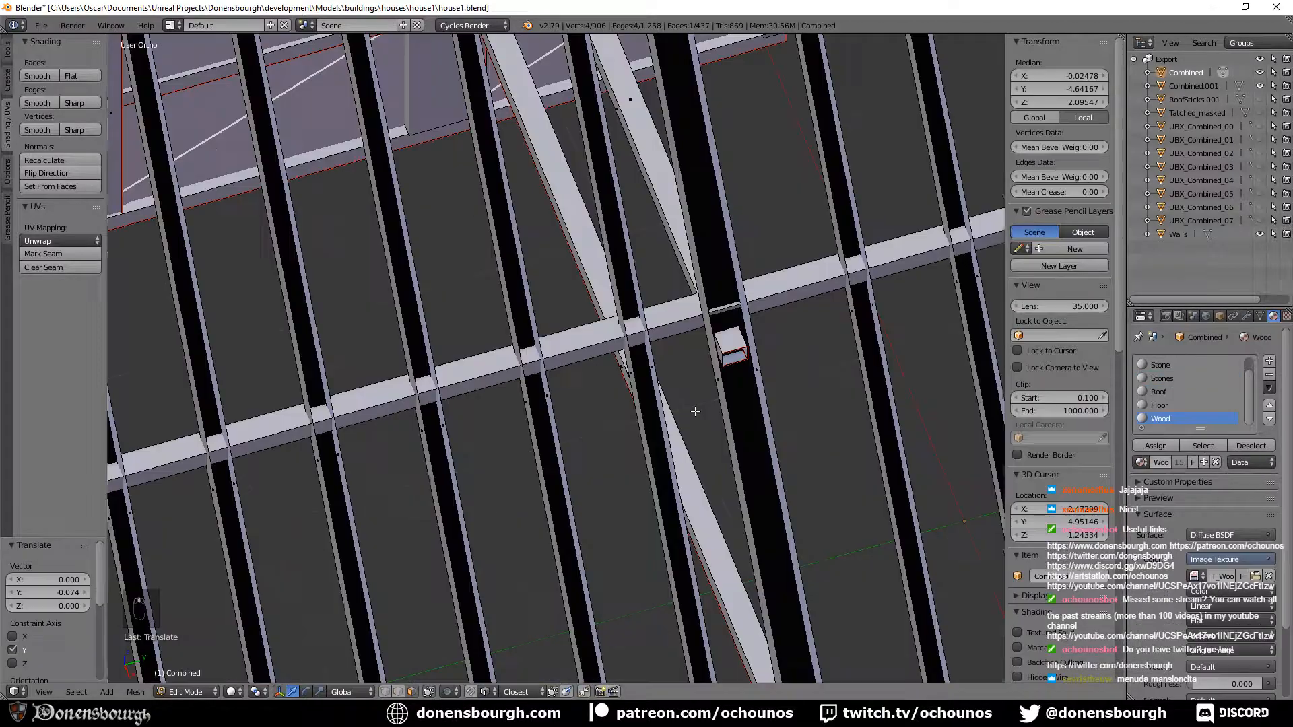
Fill the missing inner face of the gable's middle rail in wireframe, return to solid shading and shift the face 0.096 along Y.
middle_drag(695, 411, 504, 496)
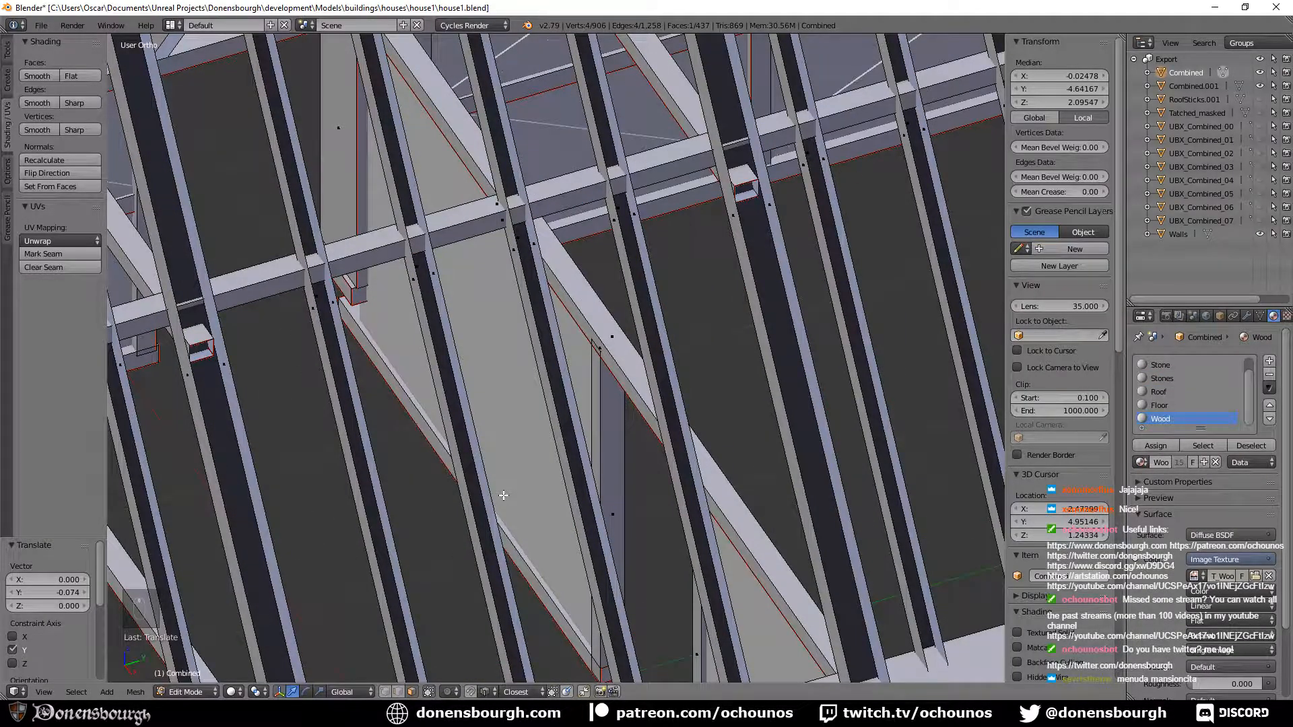
middle_drag(504, 495, 495, 477)
shift+middle_drag(494, 478, 473, 356)
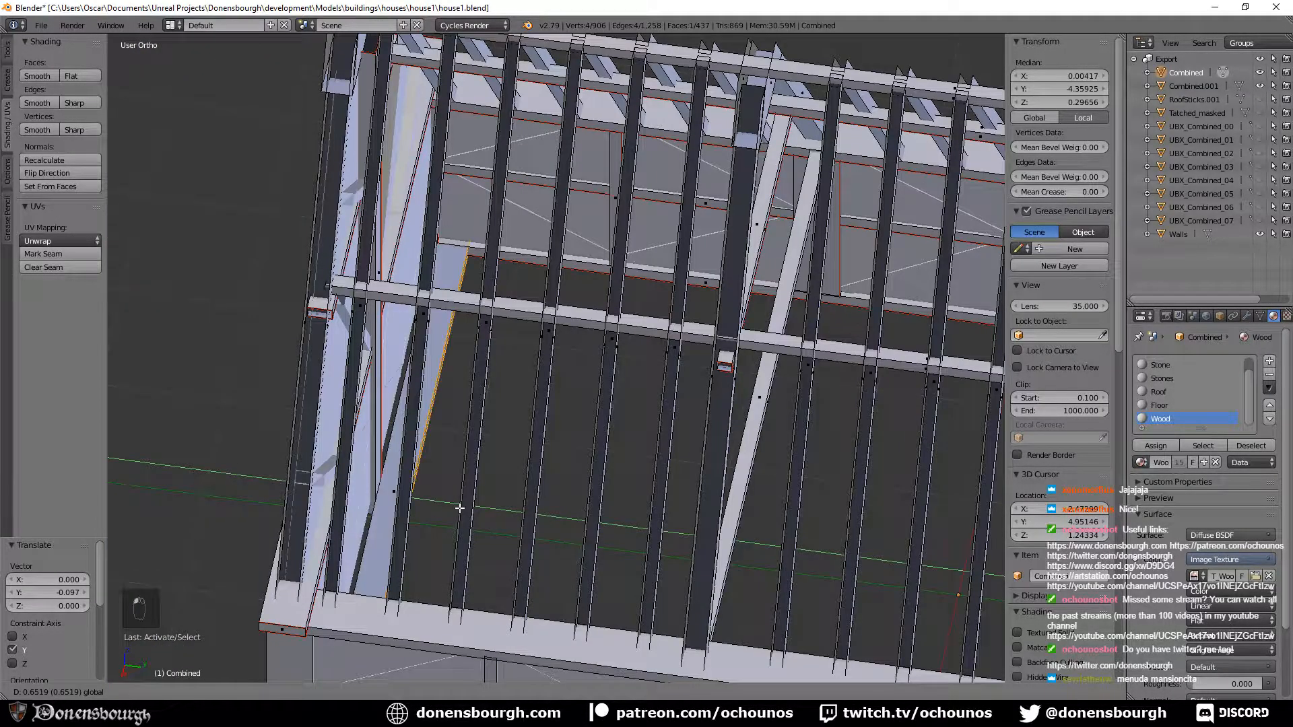
key(z)
click(418, 503)
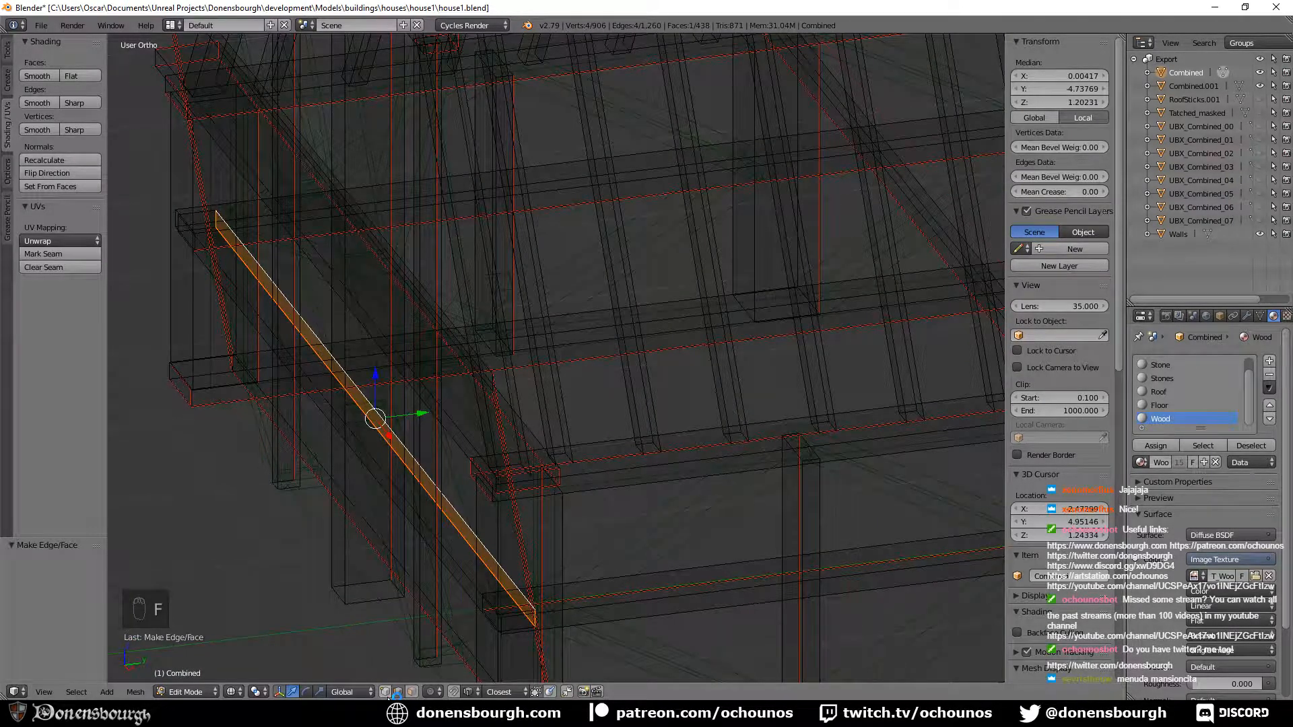
click(412, 692)
key(z)
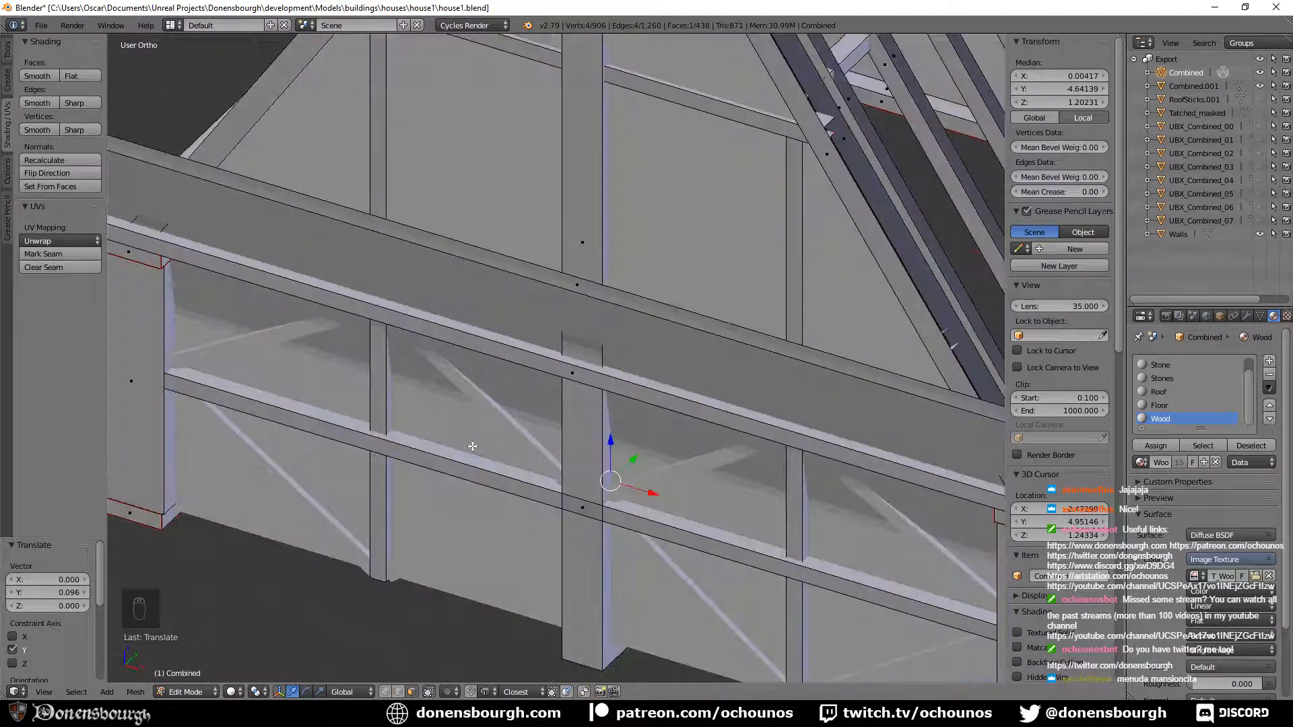
Return to editing the Combined mesh and hide the Walls object to expose the gable framing.
middle_drag(471, 444, 457, 411)
scroll(457, 411, up, 4)
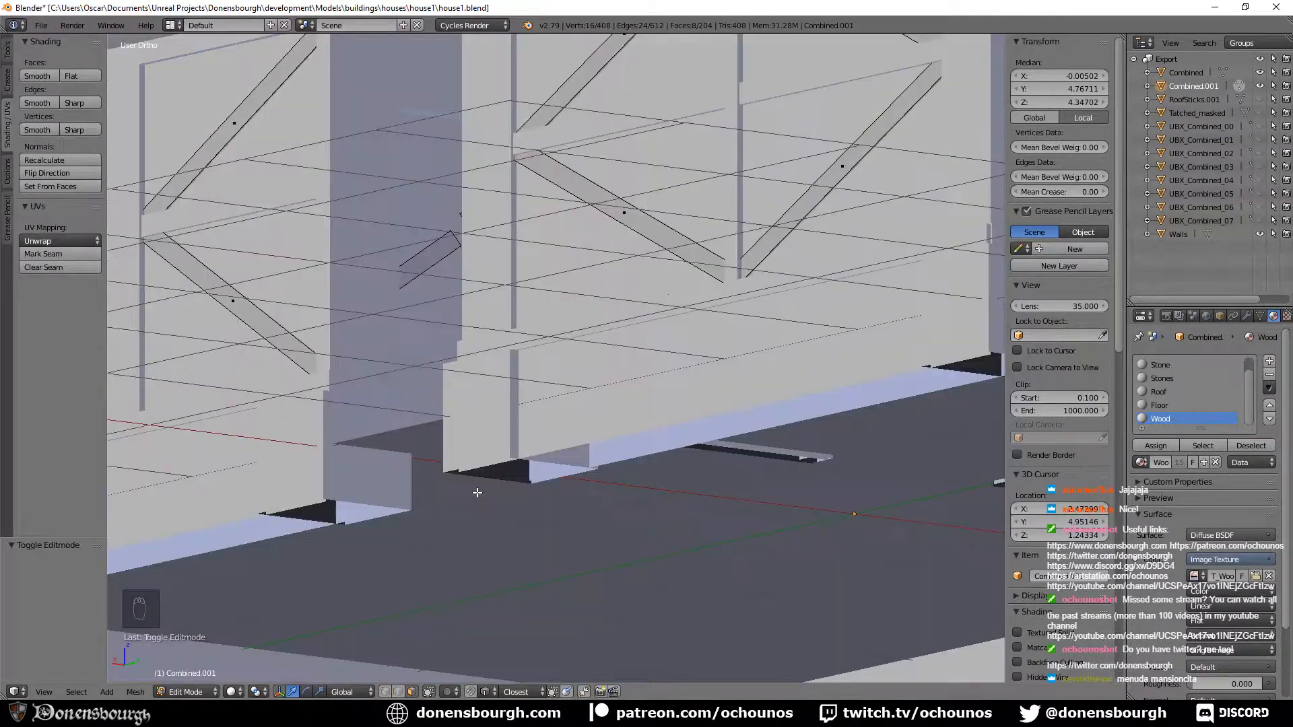
middle_drag(476, 491, 385, 344)
key(Tab)
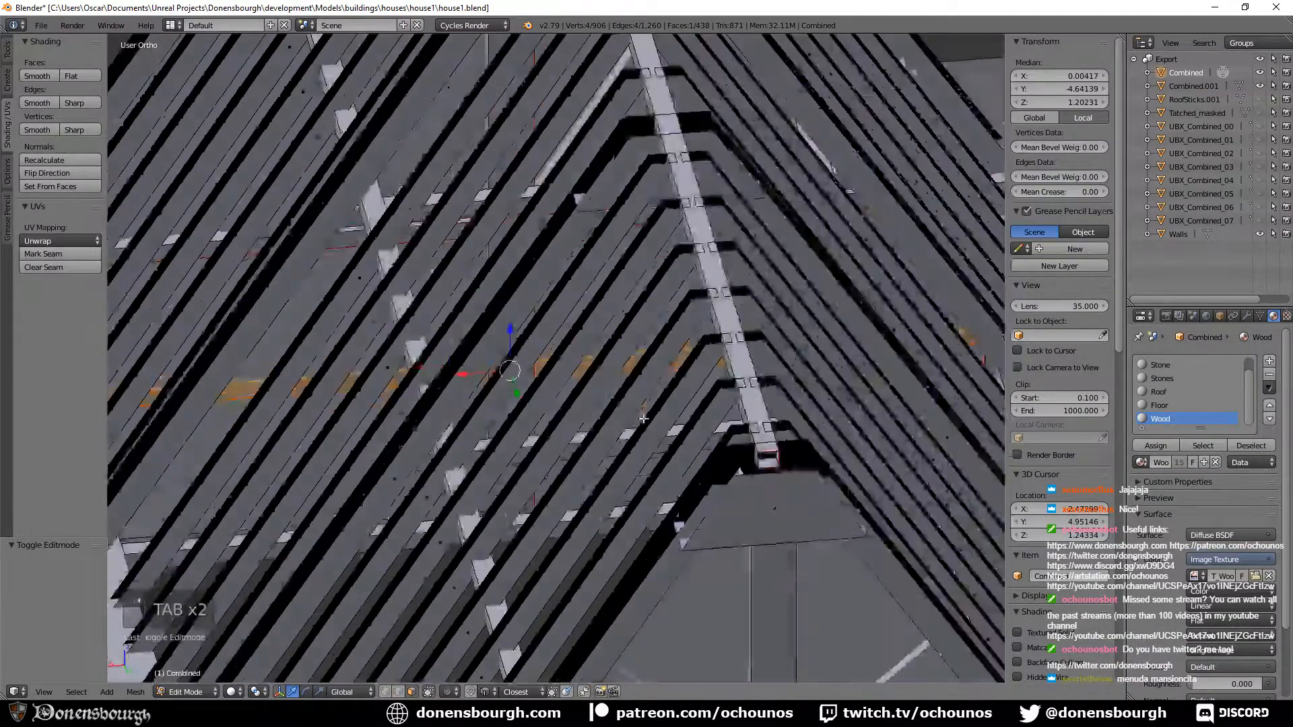
middle_drag(642, 458, 642, 382)
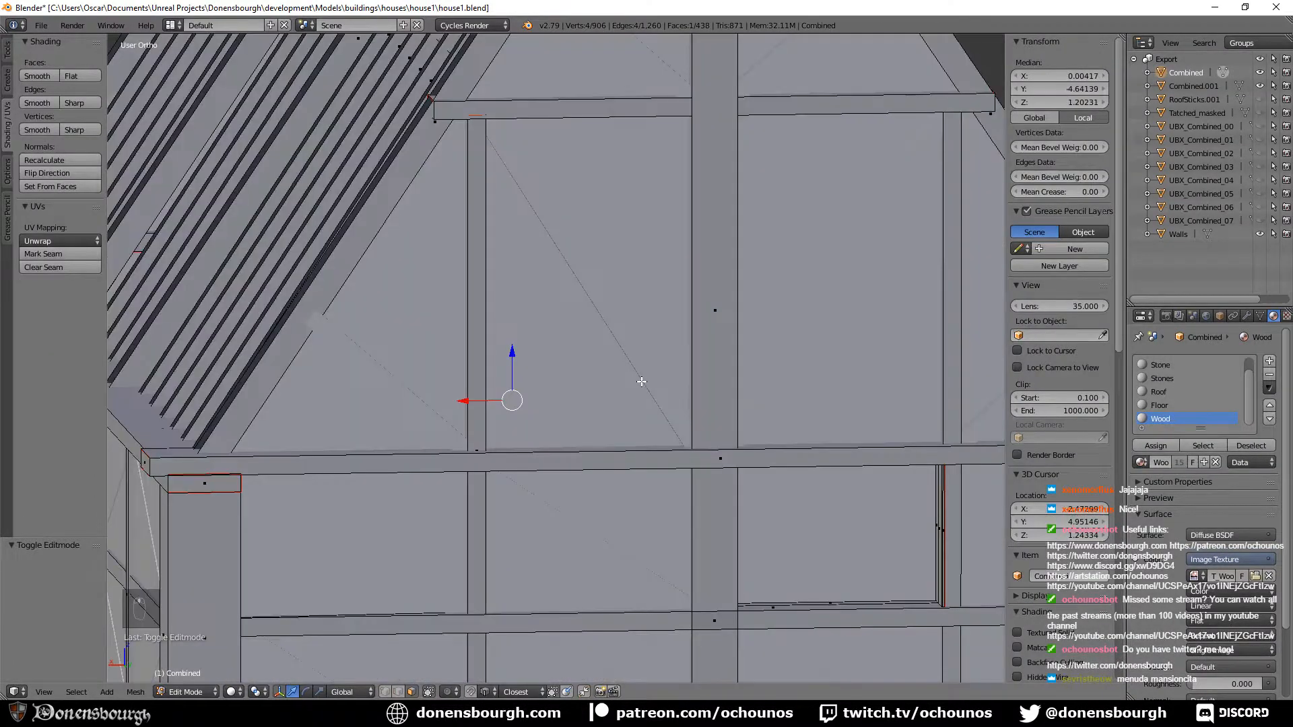
scroll(642, 381, up, 4)
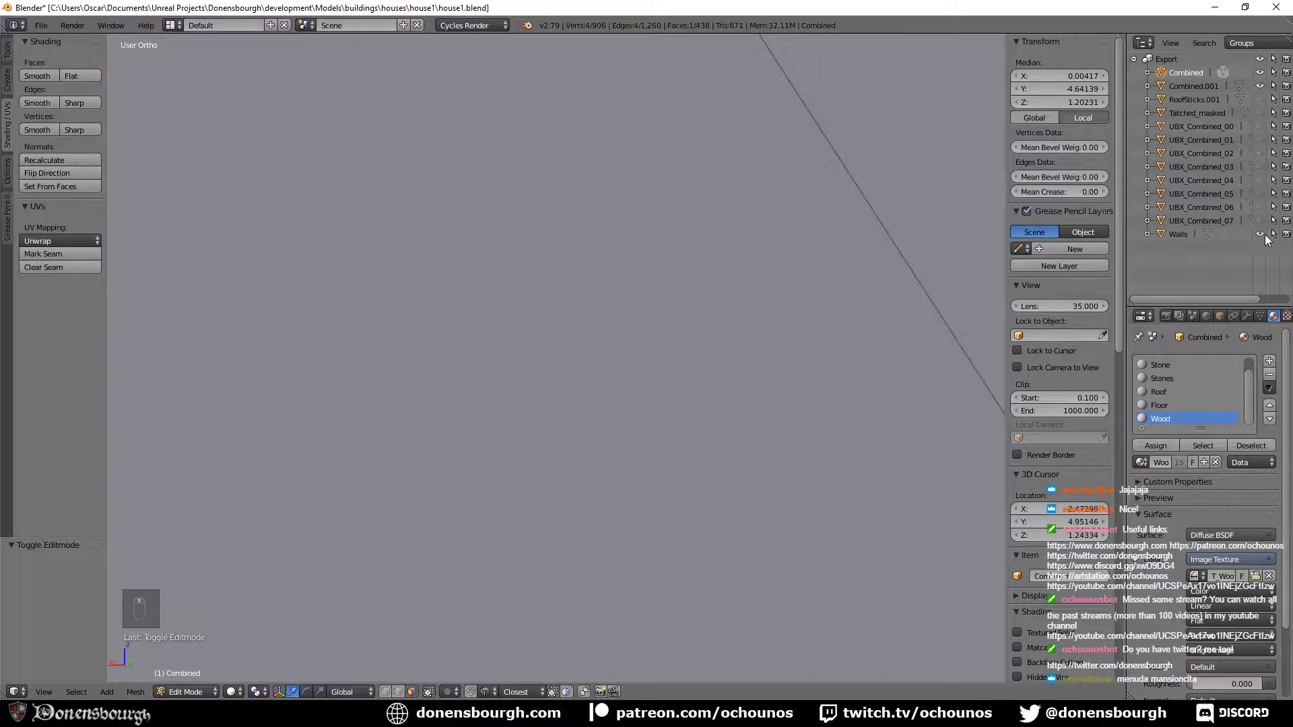
click(1261, 233)
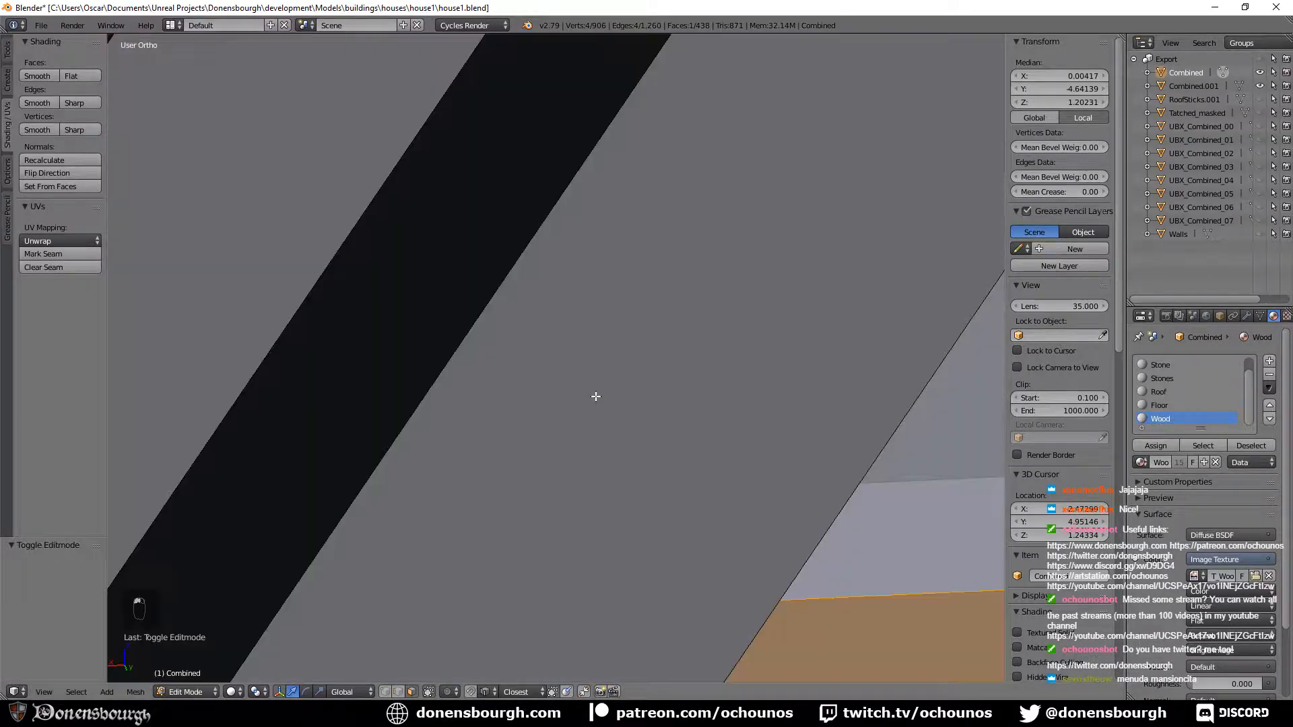
Select the side faces of the vertical gable post at X -1.3, then switch to edge selection and select its edge loop.
scroll(595, 396, down, 8)
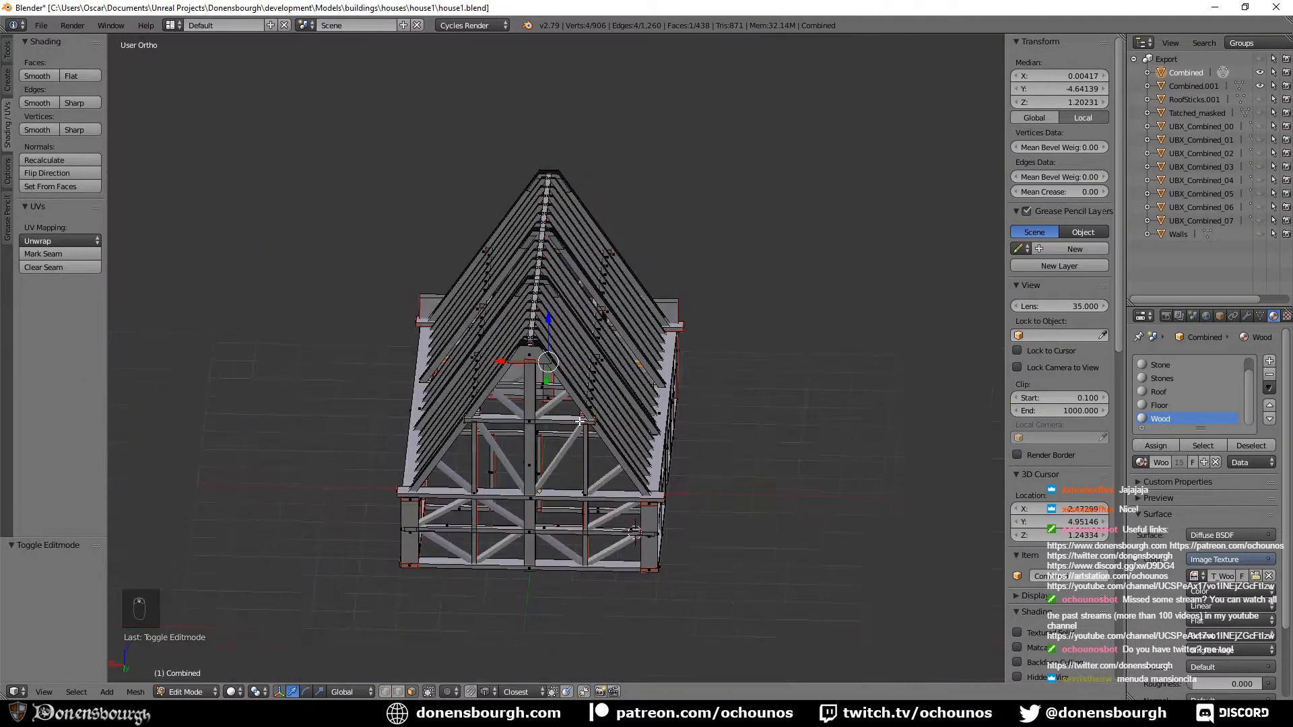
middle_drag(580, 422, 643, 397)
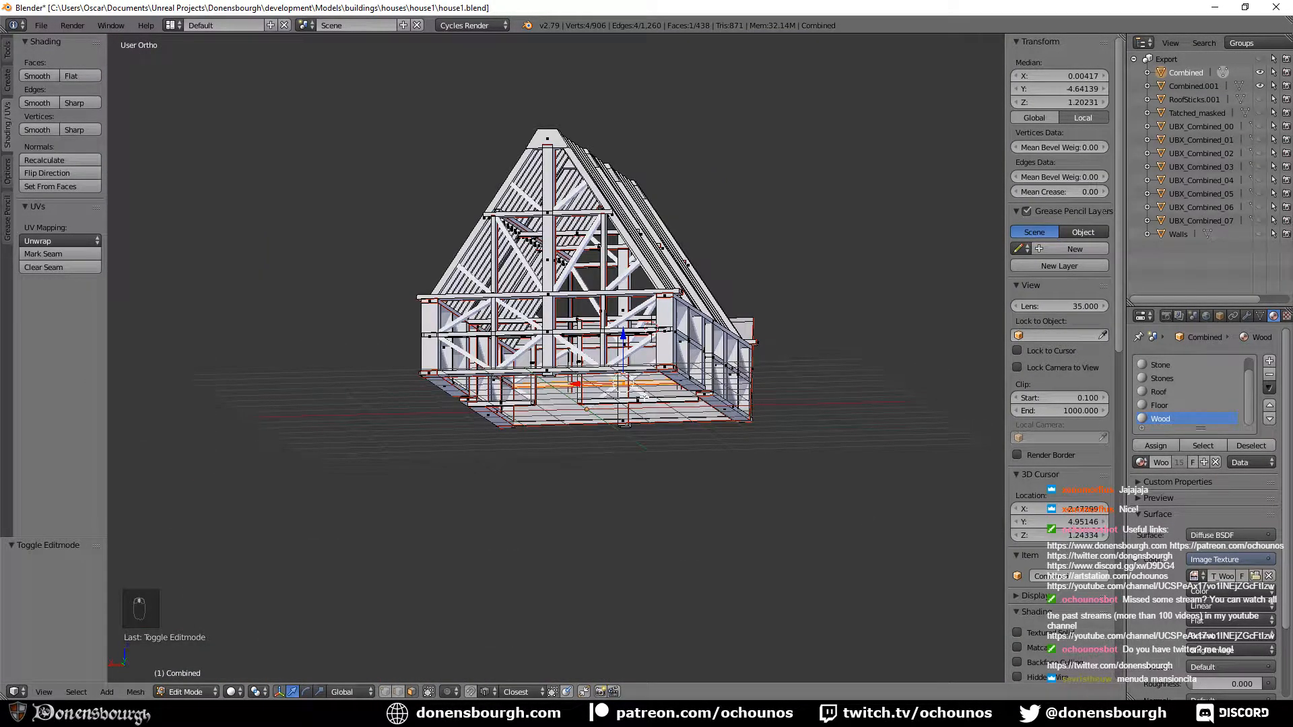
scroll(645, 397, up, 10)
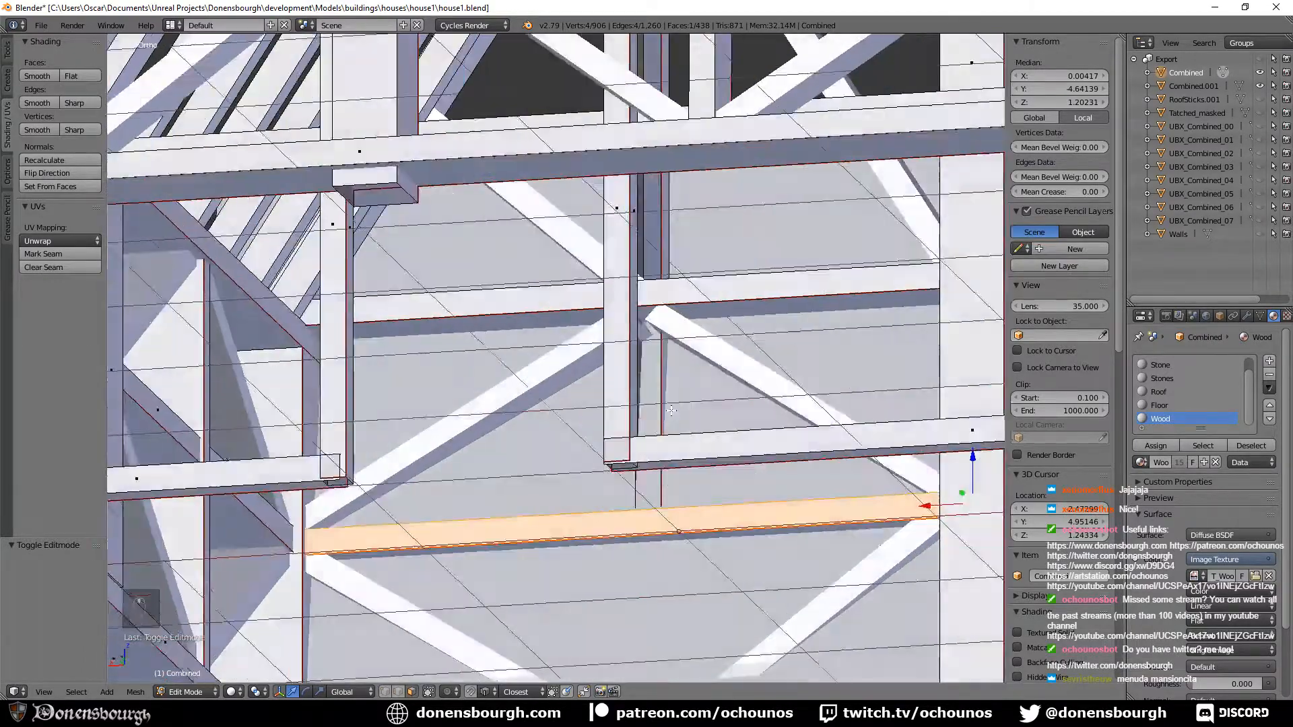
middle_drag(672, 410, 615, 350)
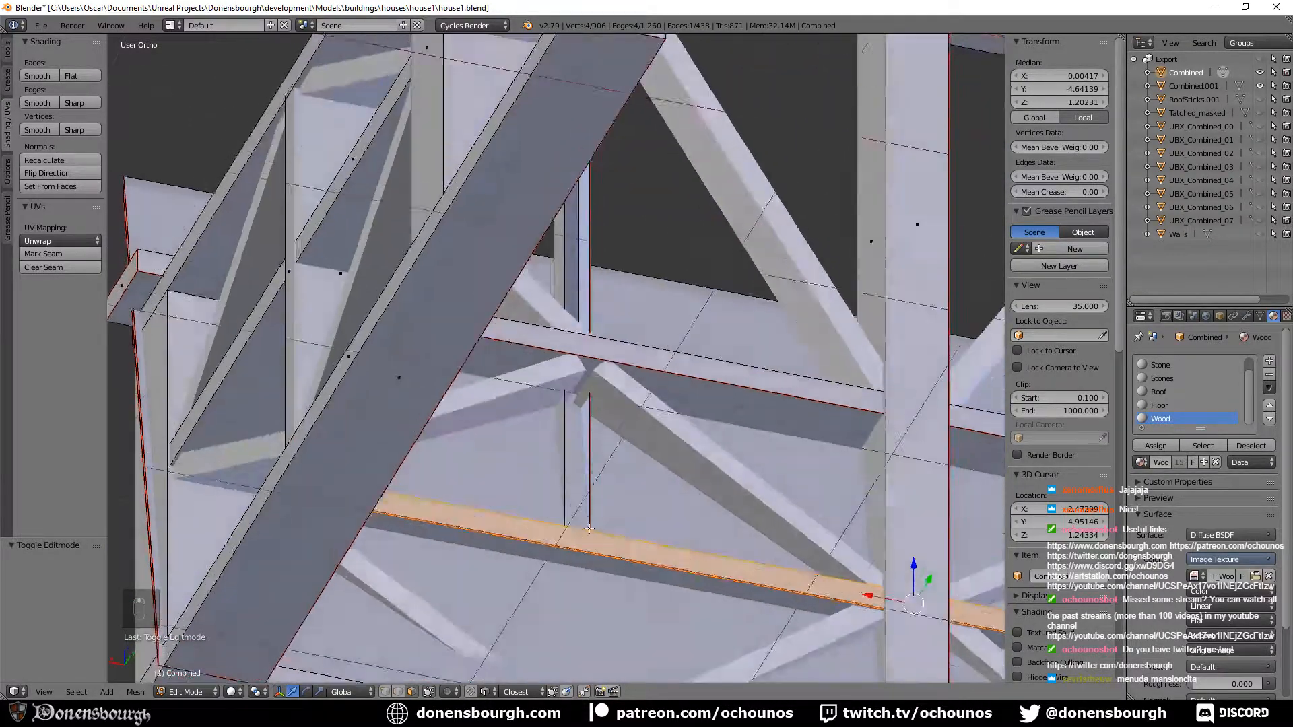
middle_drag(589, 529, 582, 429)
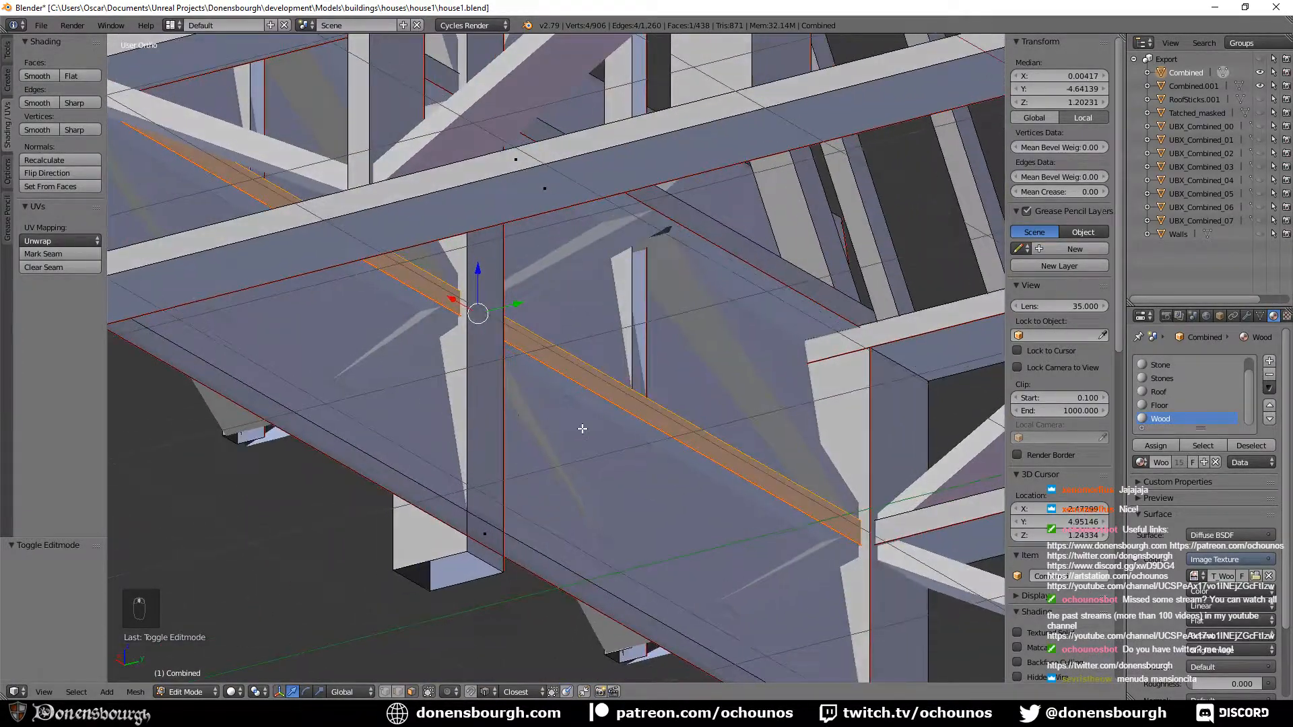
right_click(631, 310)
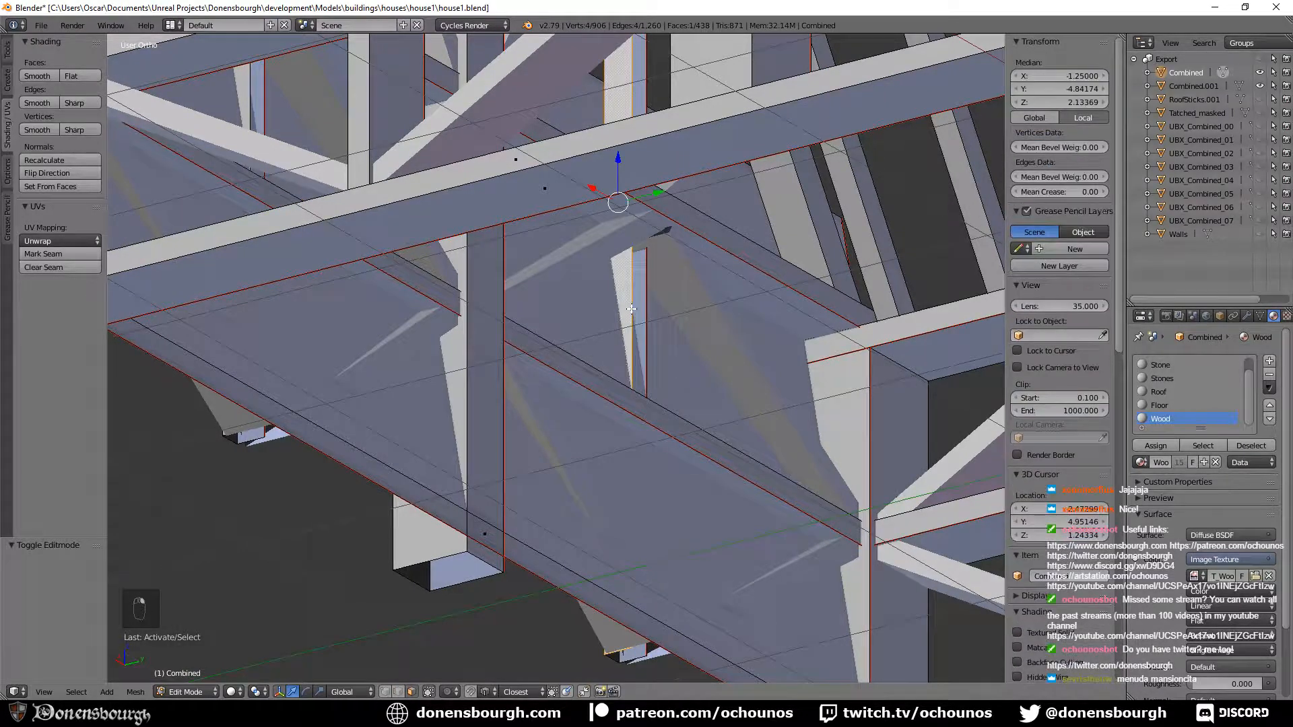
shift+right_click(645, 317)
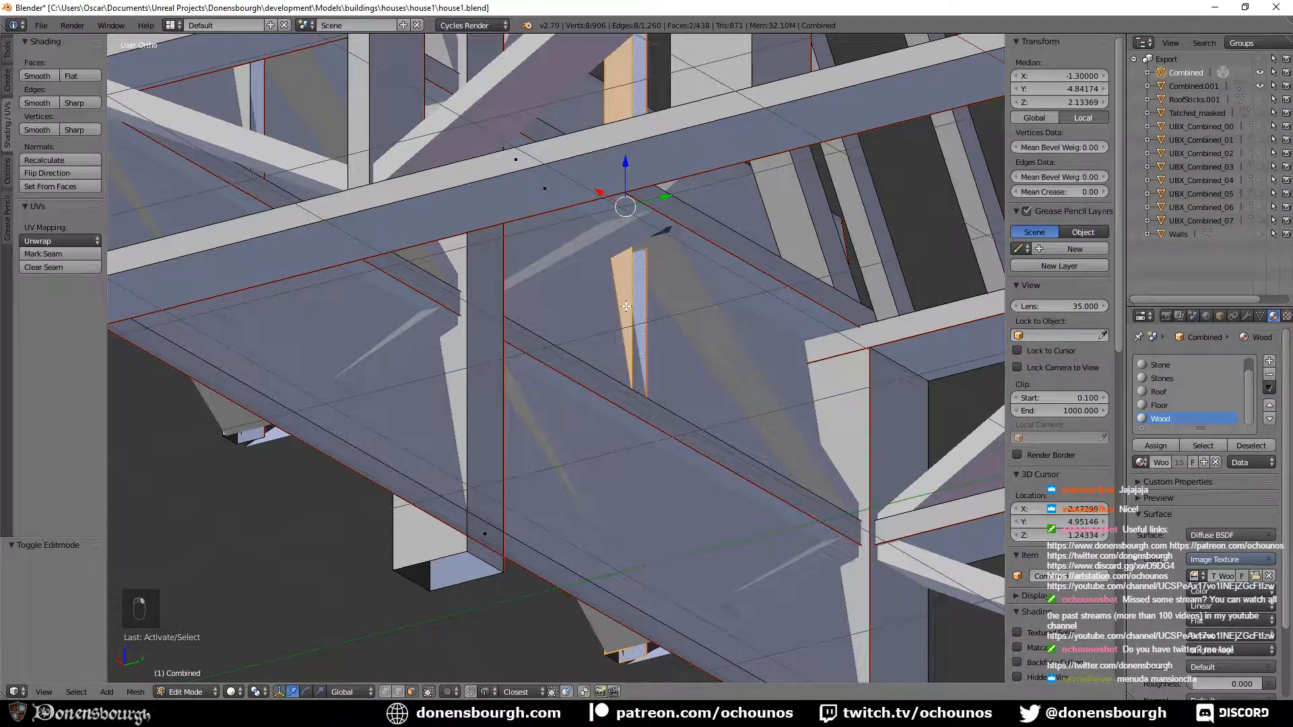
click(384, 692)
click(398, 692)
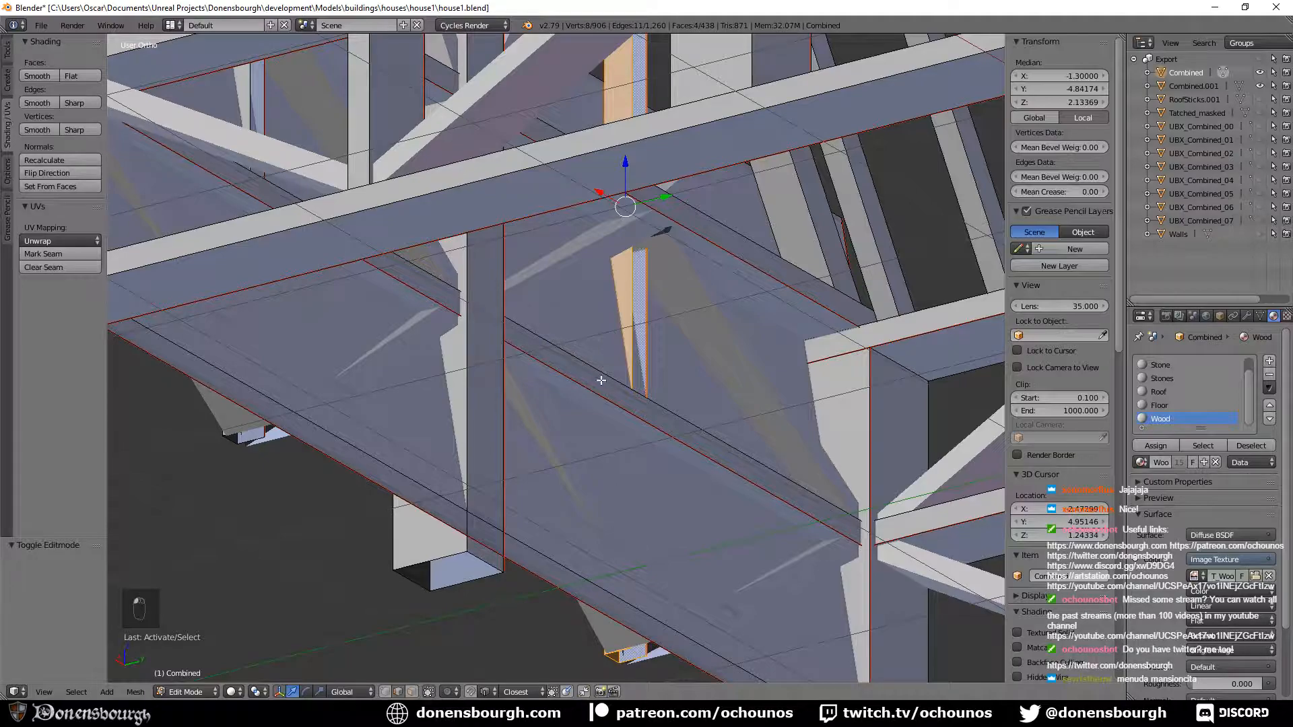
alt+right_click(645, 315)
Undo the gable post selections and the middle rail edits, back to the shifted eave-level beam face.
middle_drag(655, 447, 609, 528)
scroll(563, 489, down, 2)
scroll(609, 529, down, 3)
shift+middle_drag(534, 388, 560, 487)
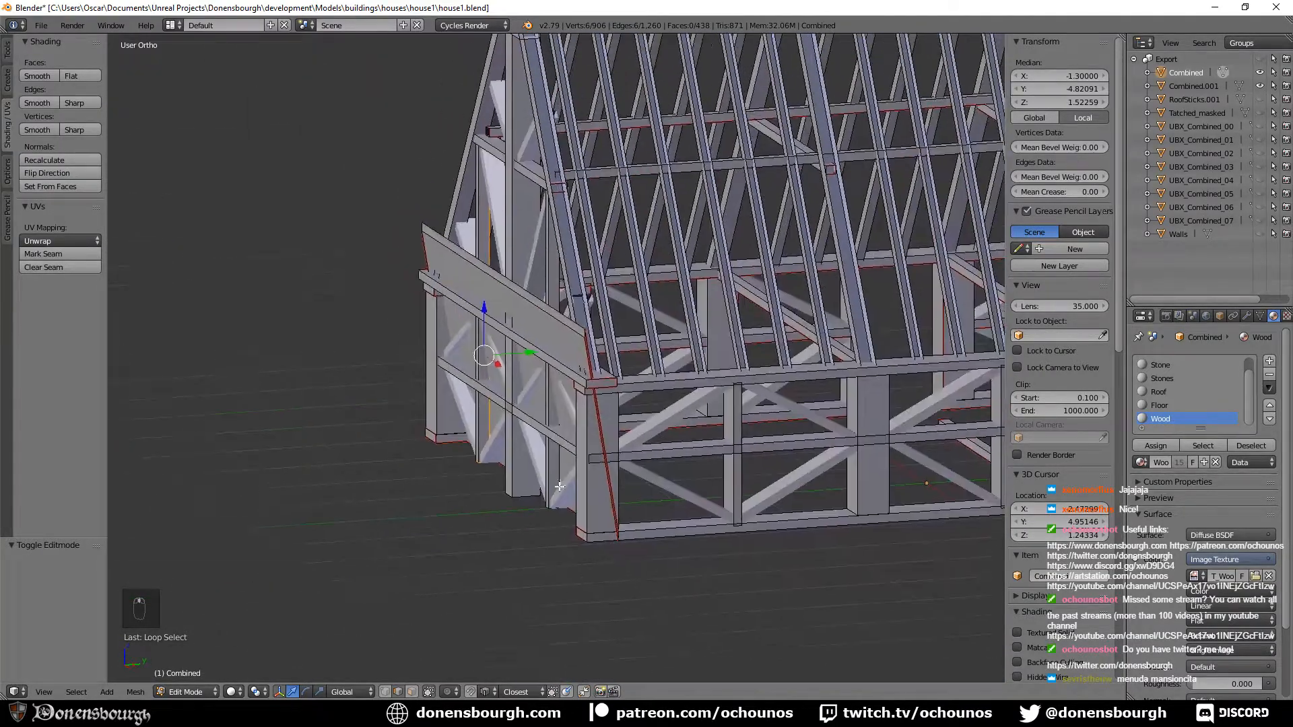
scroll(560, 486, up, 5)
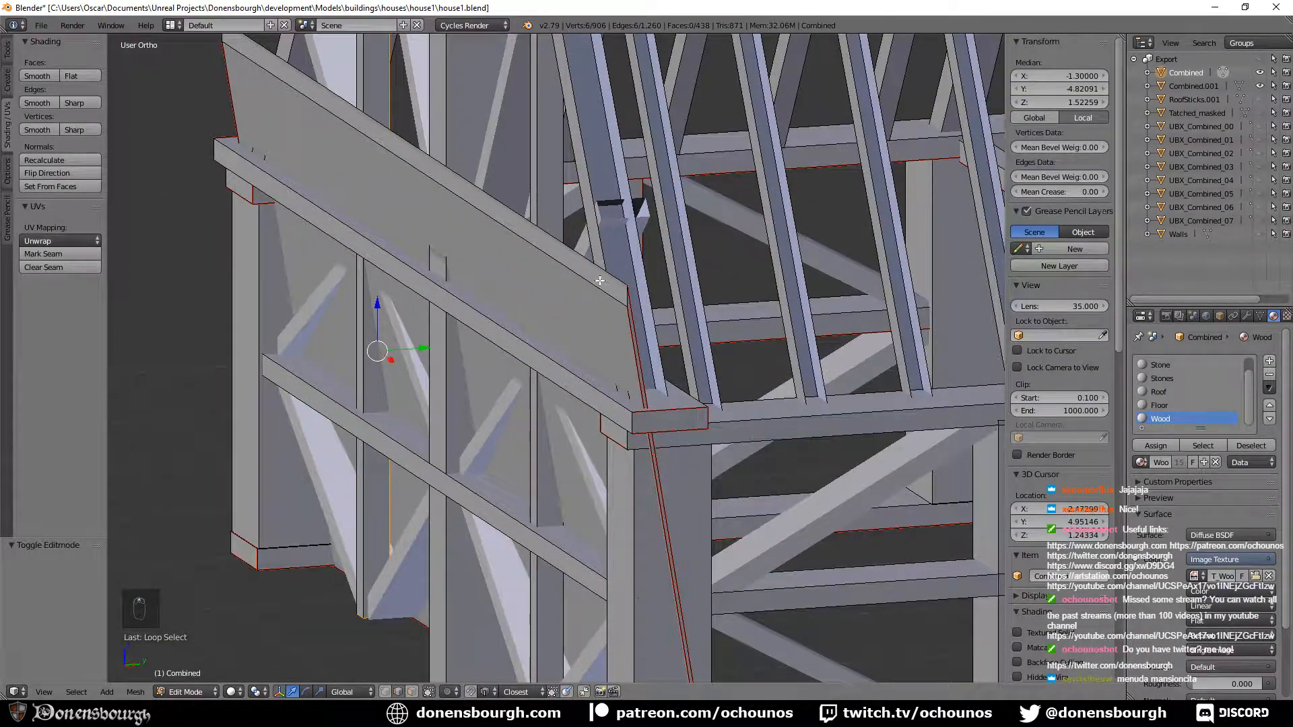
scroll(604, 319, down, 2)
key(ctrl+z)
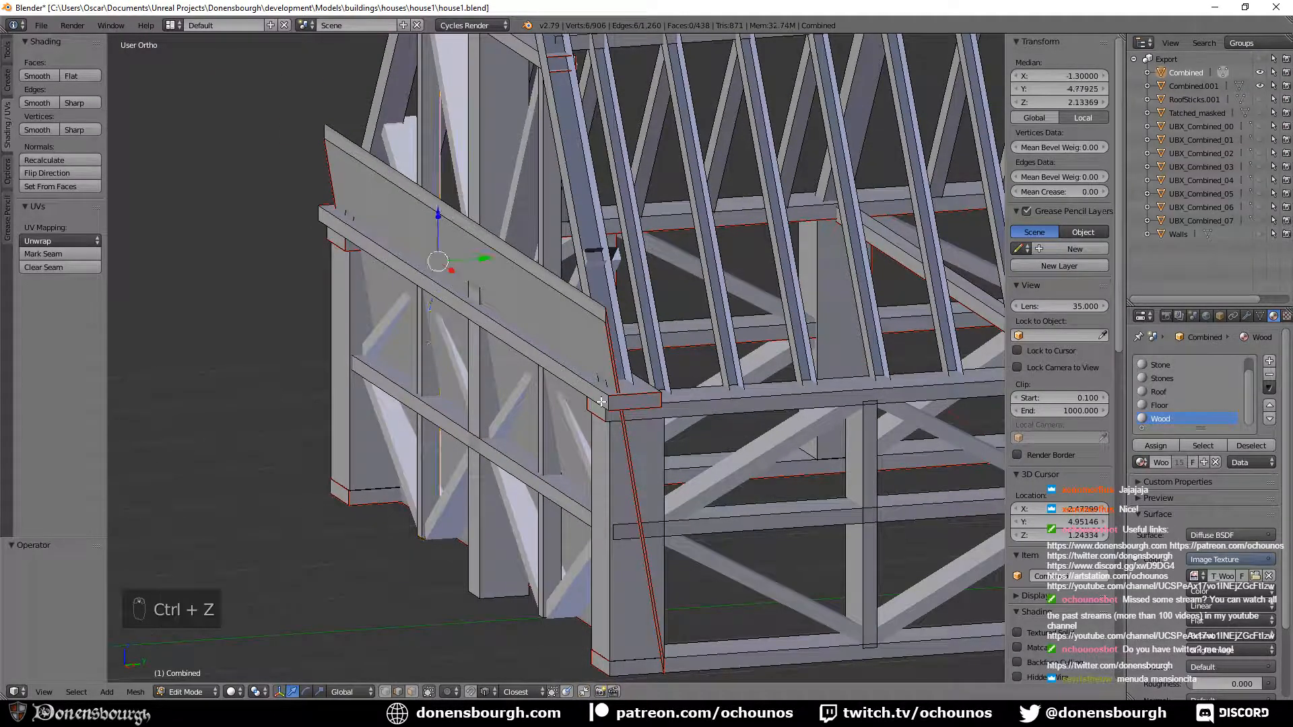
key(ctrl+z)
key(ctrl+z)
key(ctrl+z)
key(ctrl+z)
key(ctrl+z)
key(ctrl+z)
key(ctrl+z)
key(ctrl+z)
key(ctrl+z)
key(ctrl+z)
key(ctrl+z)
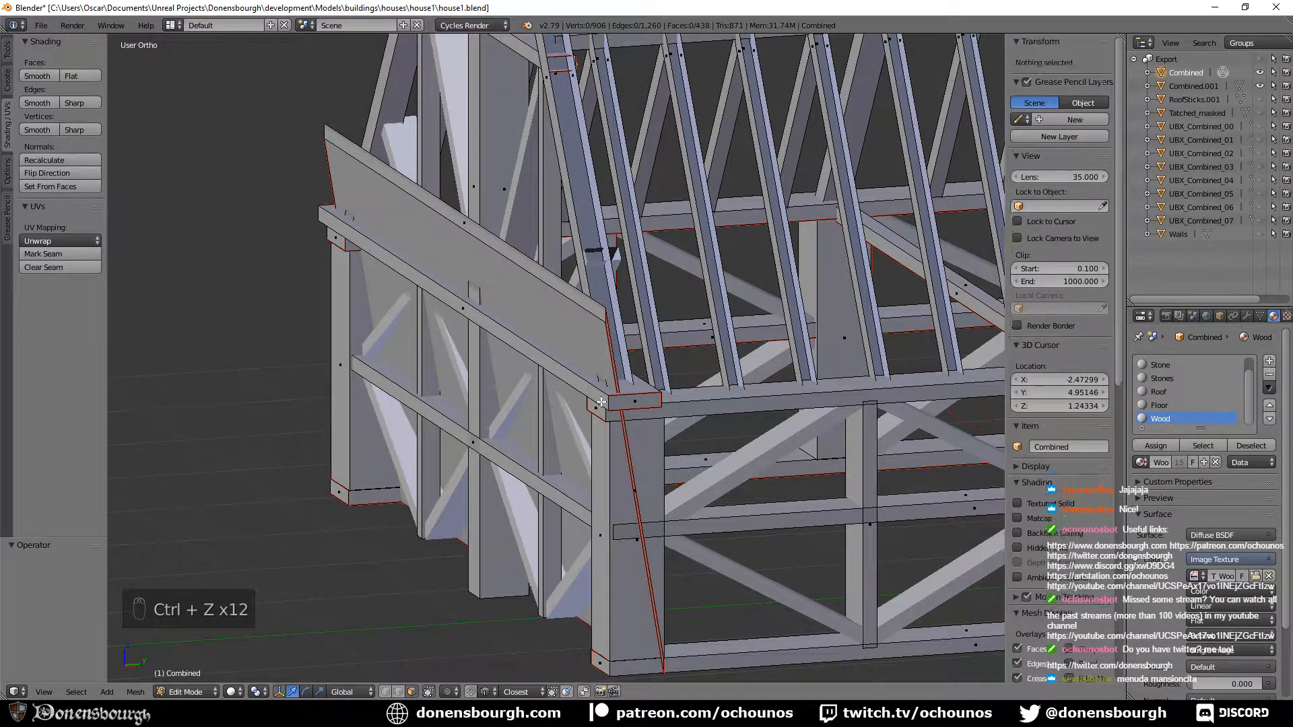
key(ctrl+z)
key(ctrl+z)
key(ctrl+z)
key(ctrl+z)
key(ctrl+z)
key(ctrl+z)
key(ctrl+z)
key(ctrl+z)
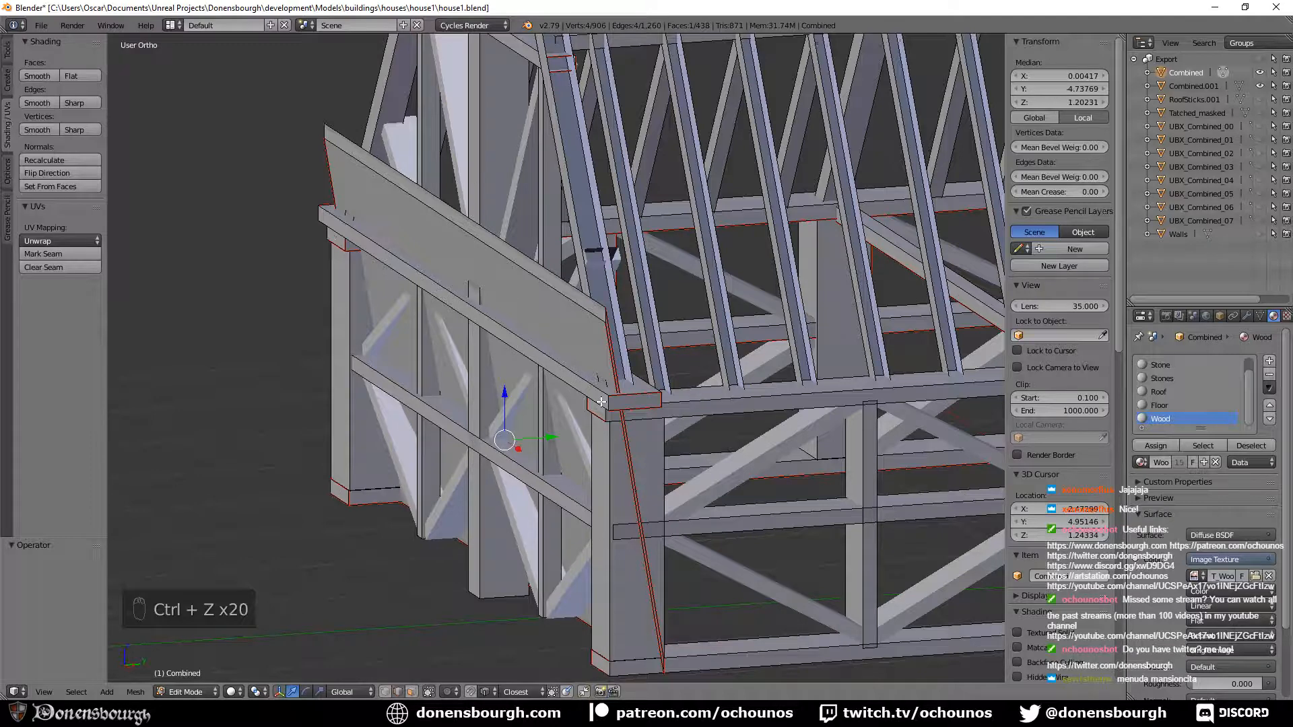
key(ctrl+z)
key(ctrl+z)
key(ctrl+z)
key(ctrl+z)
key(ctrl+z)
key(ctrl+z)
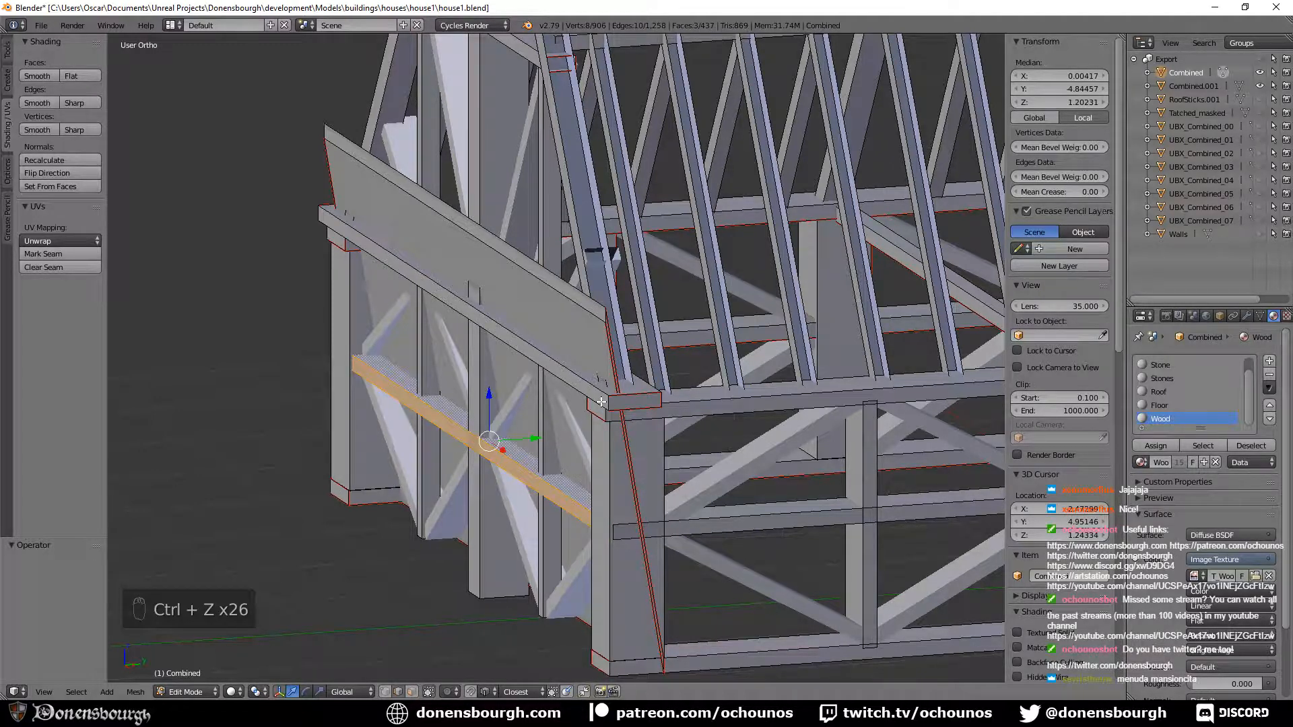
key(ctrl+z)
key(ctrl+z)
key(ctrl+z)
key(ctrl+z)
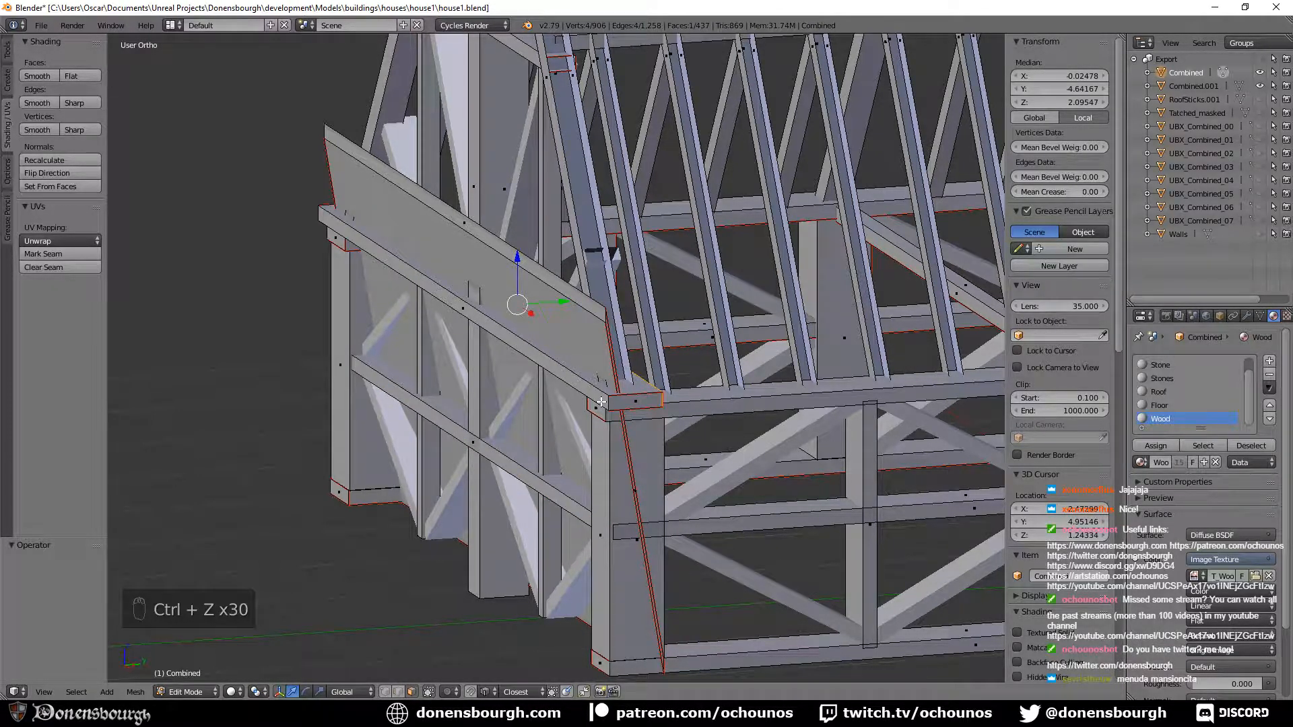
Undo the remaining edits to the eave-level beam face, back to the selected bottom gable beam face.
key(ctrl+z)
key(ctrl+z)
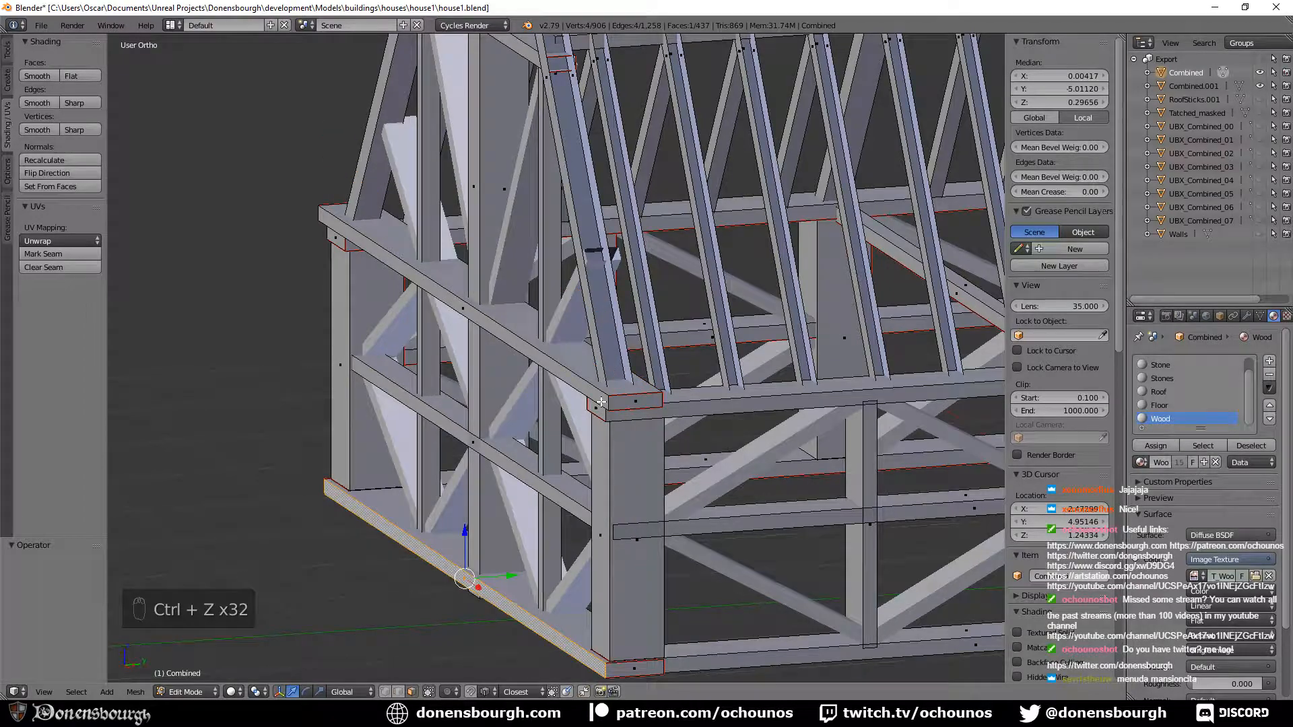
shift+middle_drag(625, 469, 673, 541)
middle_drag(701, 487, 642, 340)
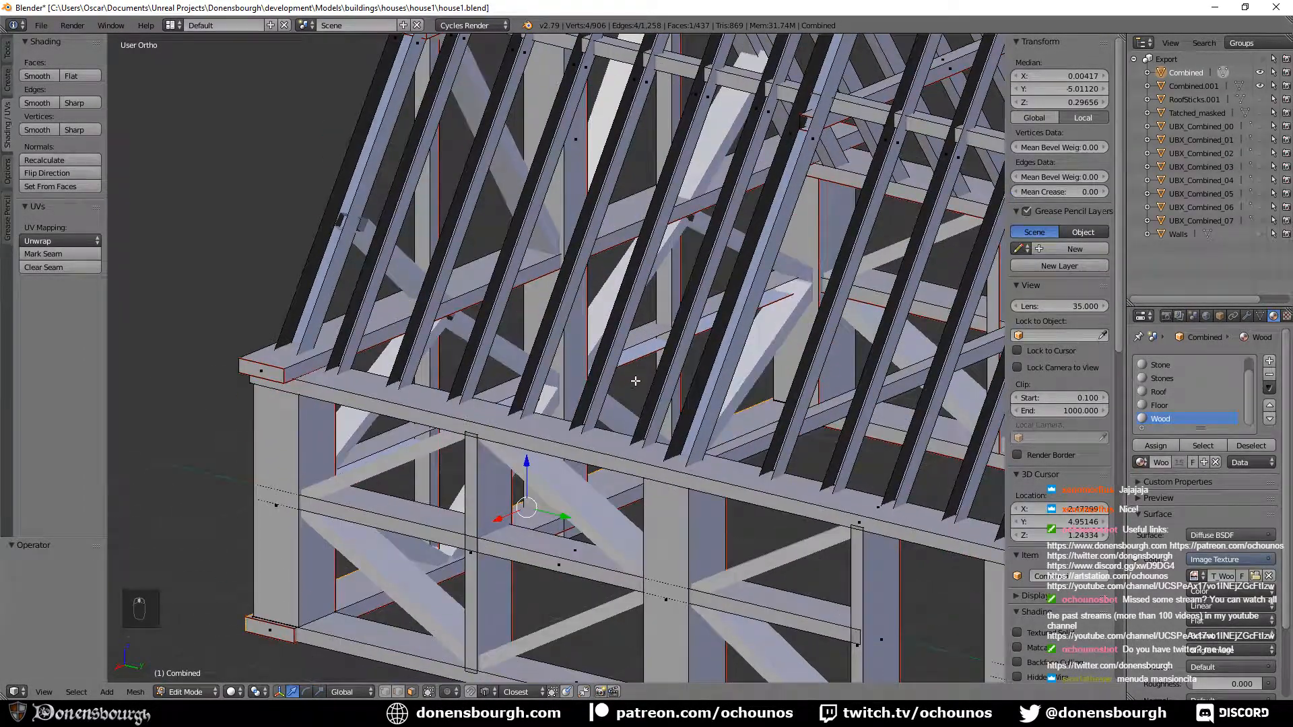
In edge selection, select the two long inner edges of the gable's middle rail and fill the missing face between them.
right_click(642, 340)
alt+right_click(640, 357)
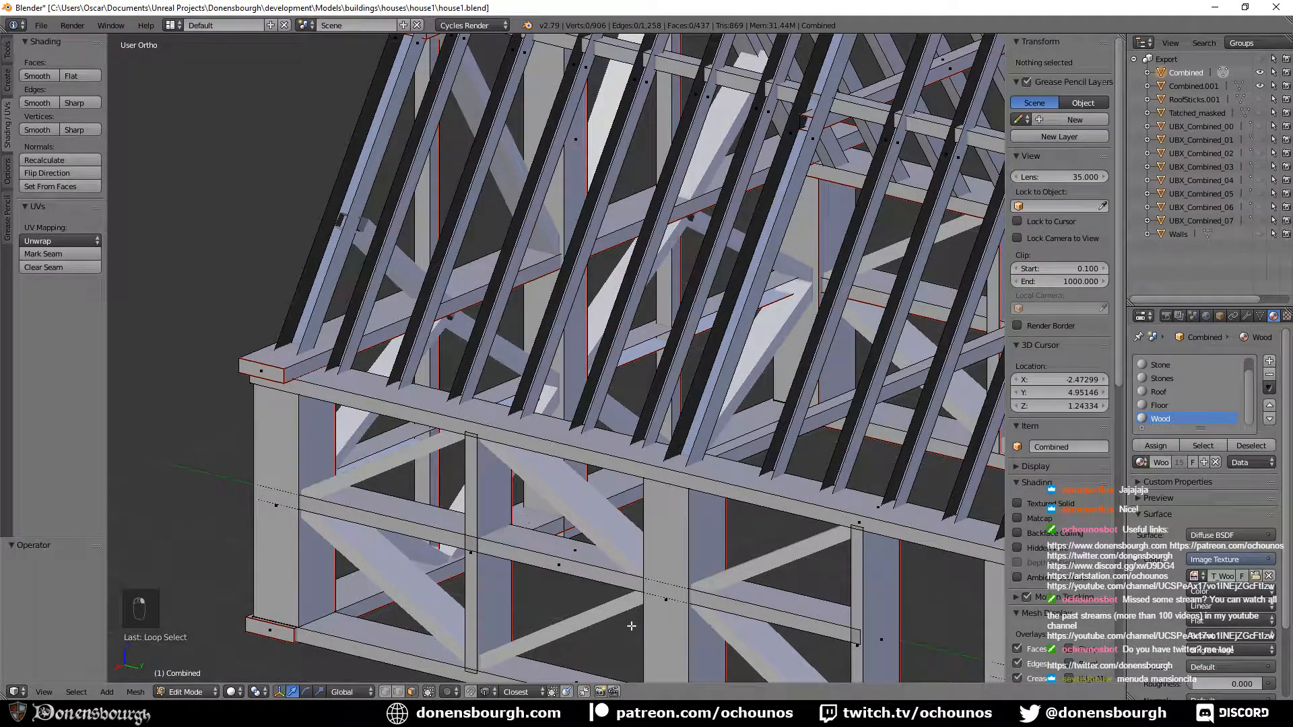
right_click(638, 348)
click(401, 691)
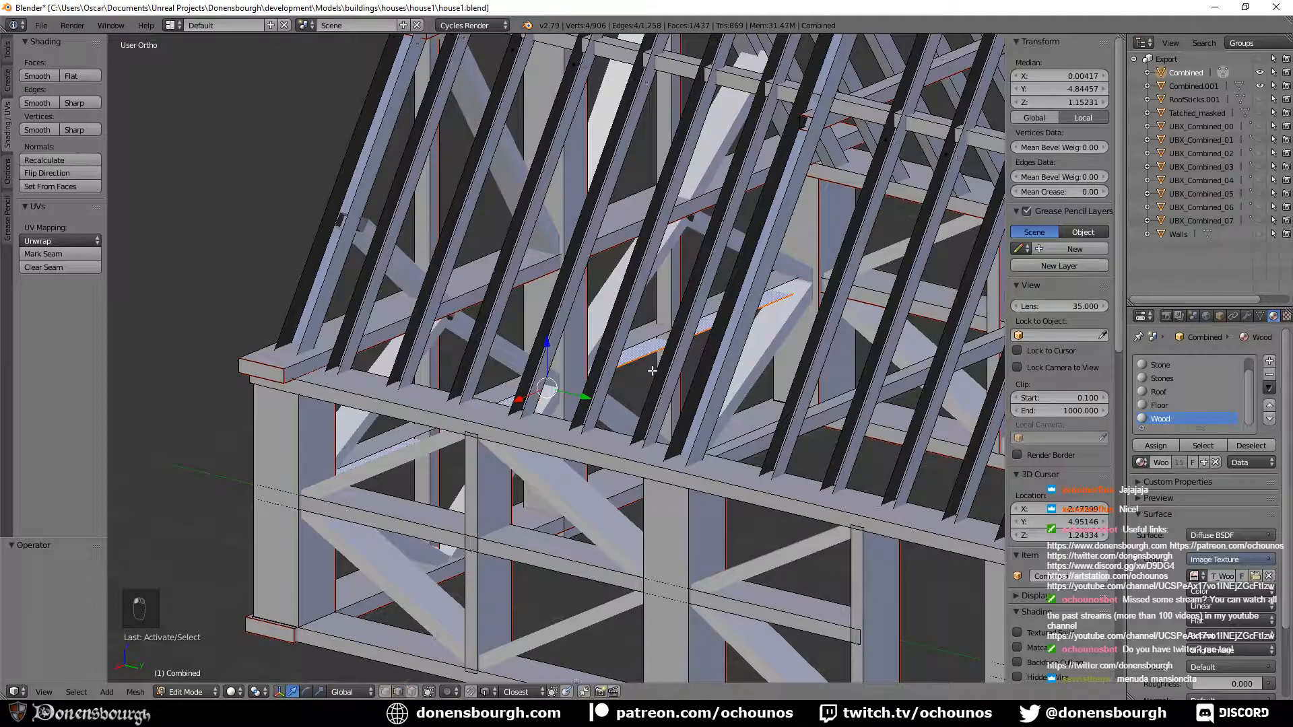
right_click(640, 344)
shift+right_click(642, 356)
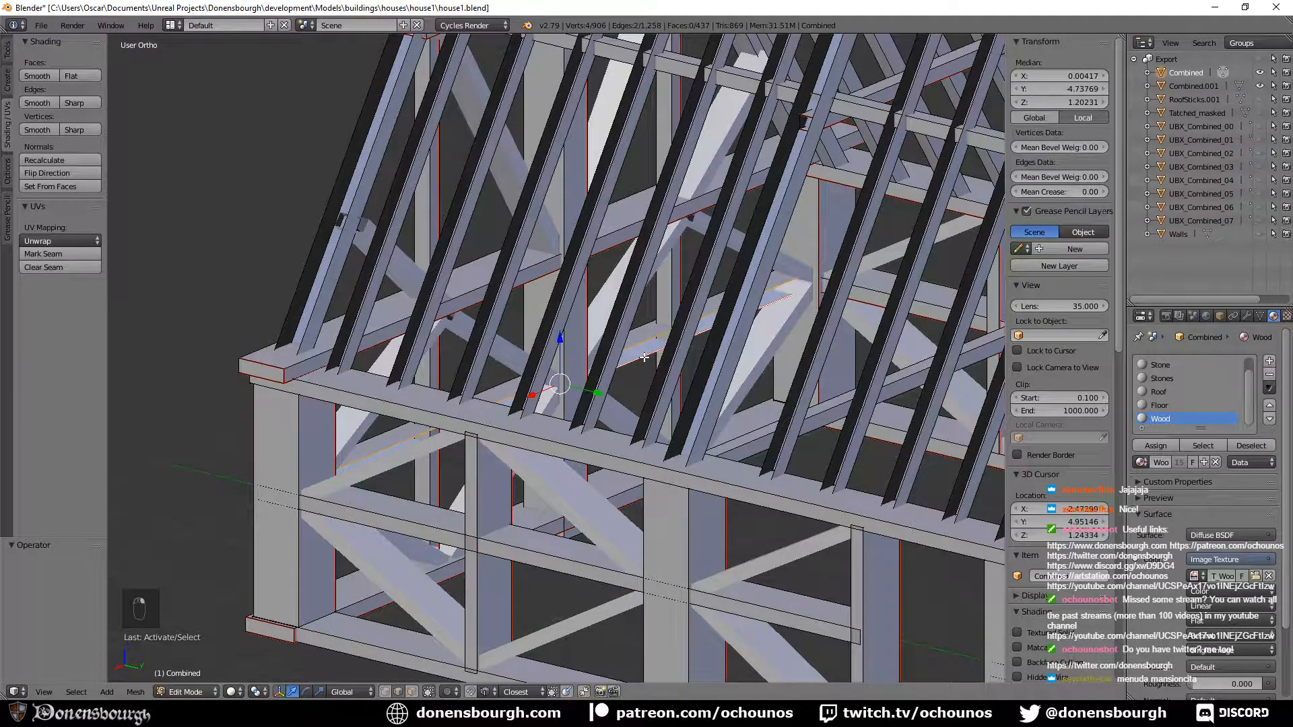
key(f)
Shift the middle rail's new inner face 0.089 along Y to thicken the rail inwards.
scroll(640, 364, up, 3)
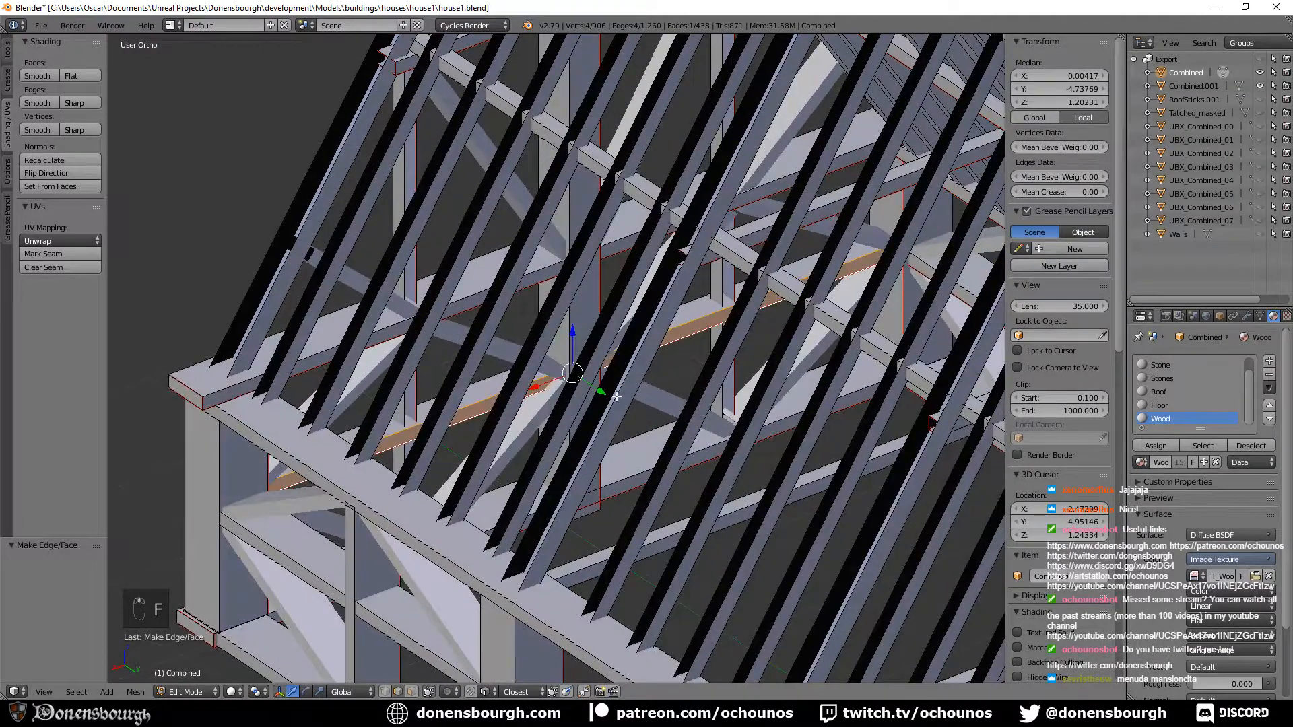
middle_drag(619, 394, 607, 394)
key(g)
key(y)
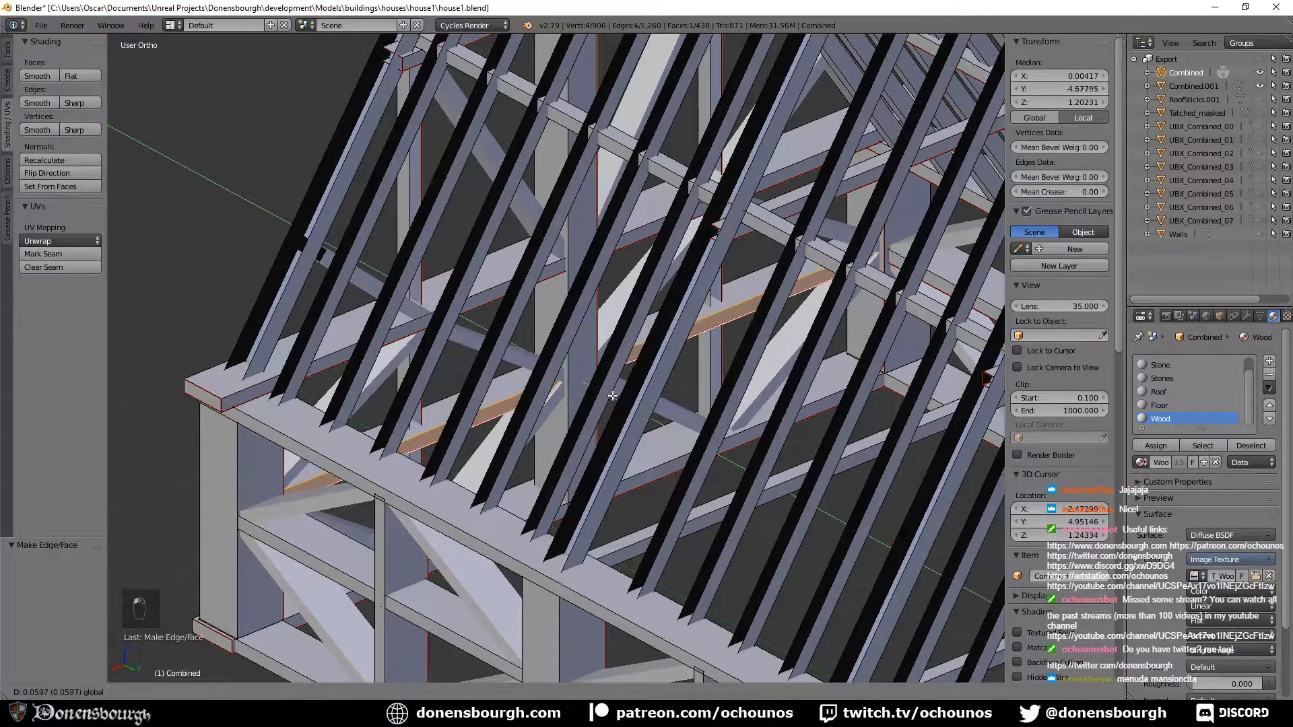
click(614, 399)
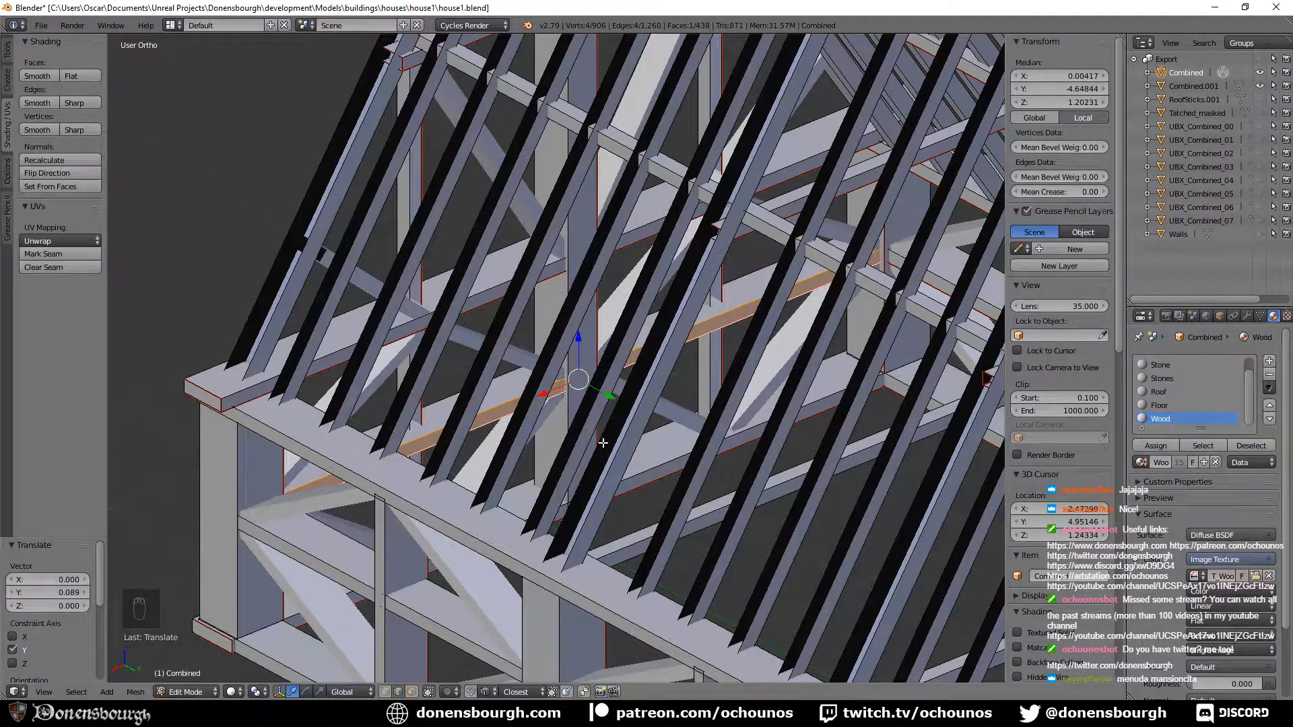
Fill the missing inner face of the vertical gable post at X 1.3 and shift it 0.129 along Y.
shift+middle_drag(605, 457, 625, 402)
scroll(661, 349, down, 3)
shift+middle_drag(664, 363, 638, 405)
mouse_move(608, 445)
middle_down()
mouse_move(643, 459)
mouse_move(606, 447)
middle_up()
scroll(607, 448, up, 6)
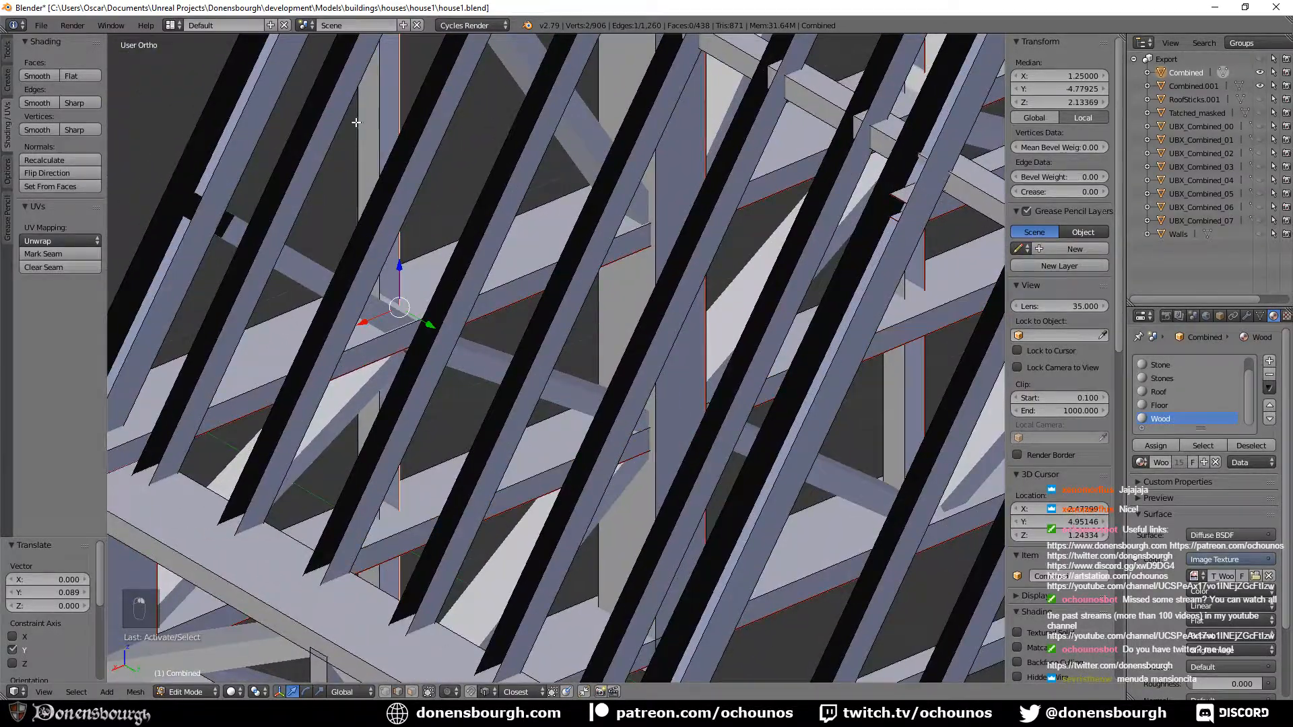
right_click(376, 102)
key(f)
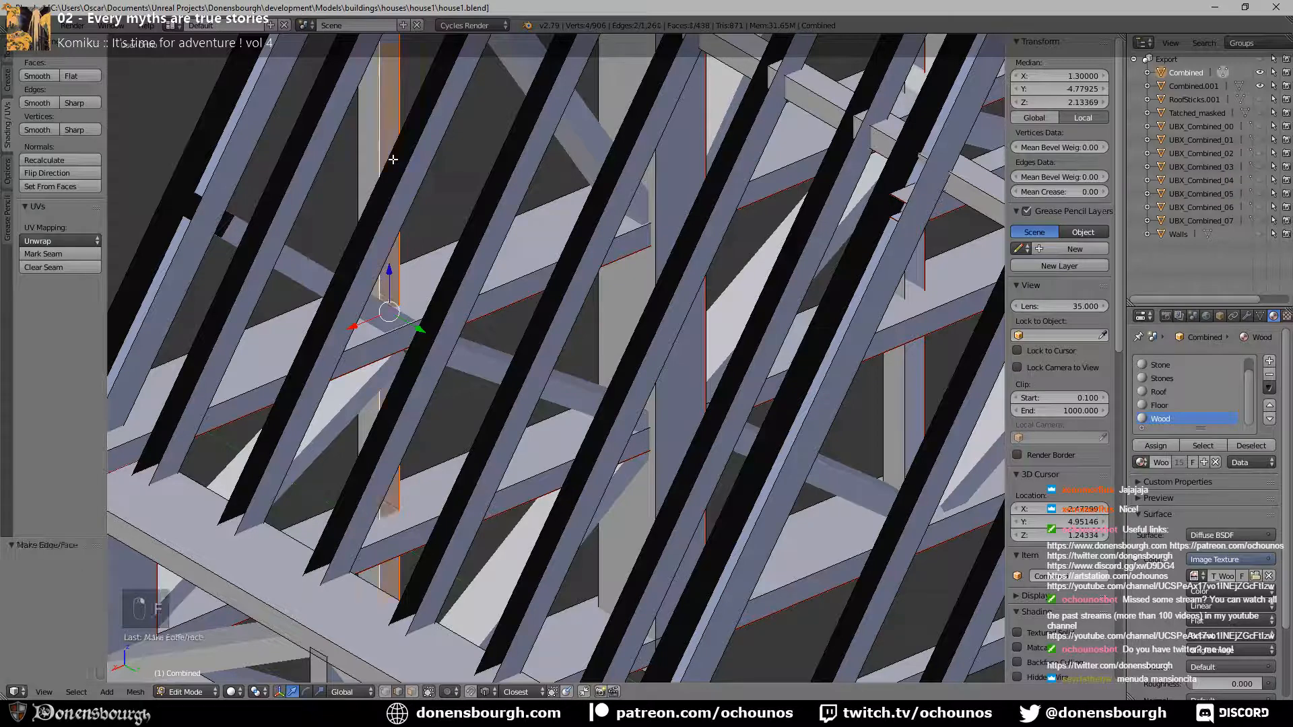
key(g)
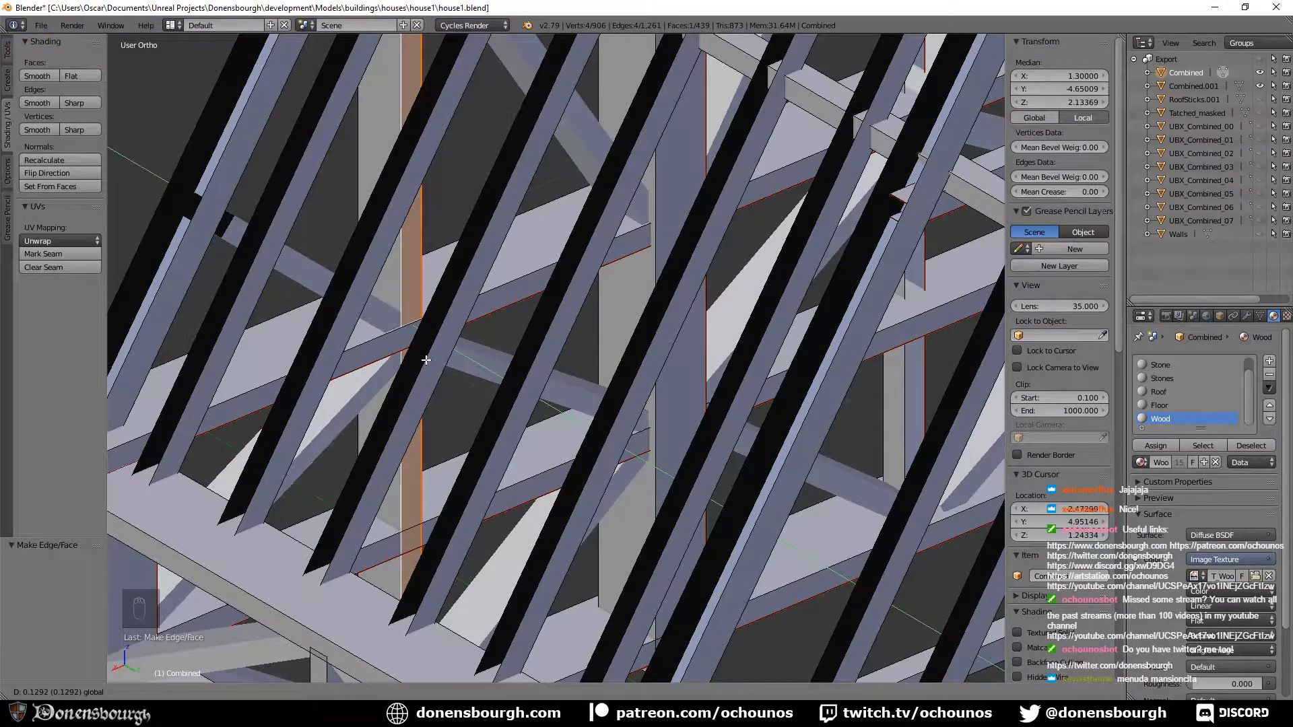
click(425, 360)
Fill the missing inner face of the gable post at X -1.3 and move it along Y to about -4.65.
shift+middle_drag(426, 361, 198, 538)
scroll(685, 338, down, 3)
shift+middle_drag(659, 323, 564, 383)
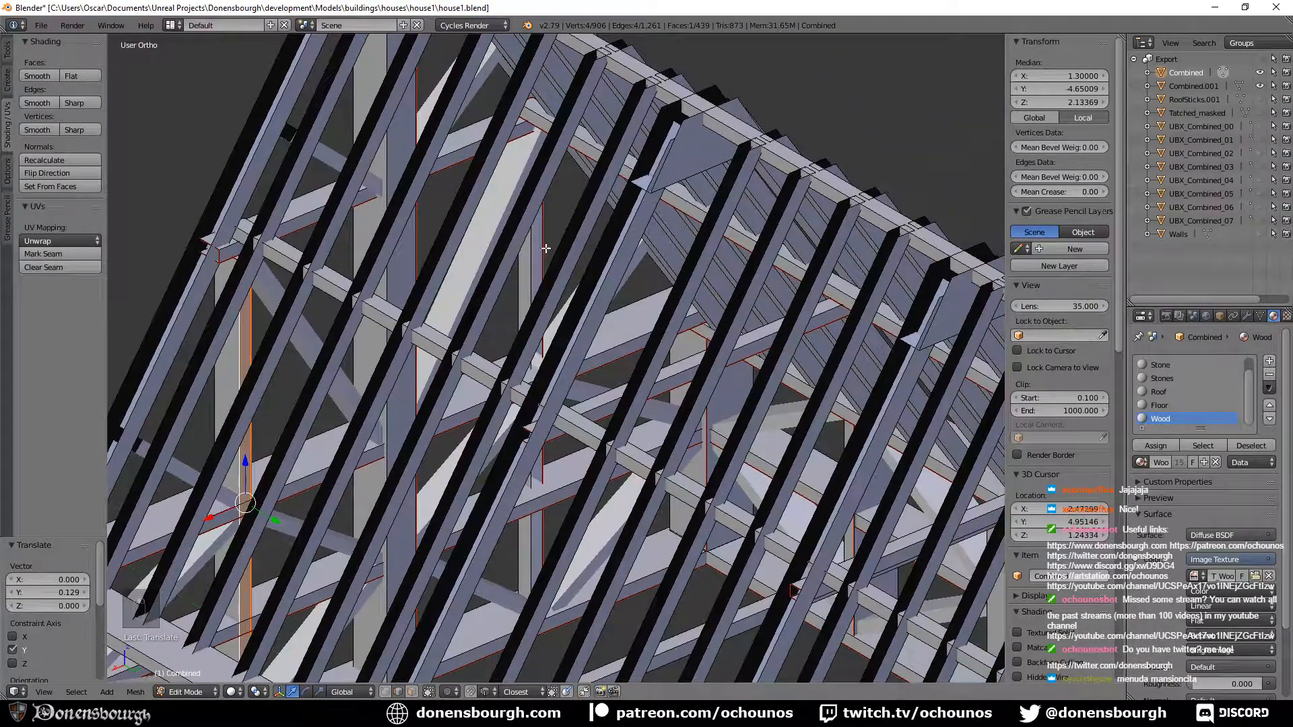
right_click(543, 248)
shift+right_click(532, 320)
key(f)
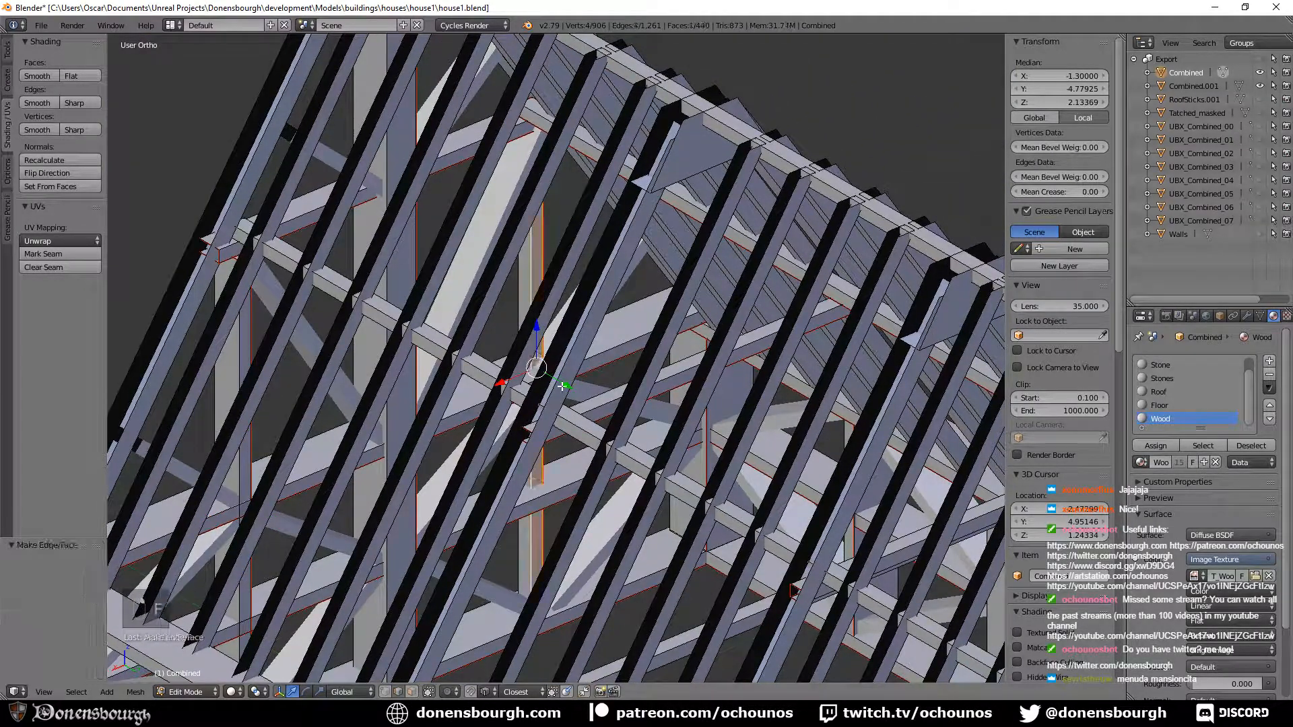
drag(566, 387, 565, 395)
scroll(580, 394, up, 2)
middle_drag(580, 394, 491, 295)
middle_drag(601, 439, 637, 460)
drag(683, 498, 676, 475)
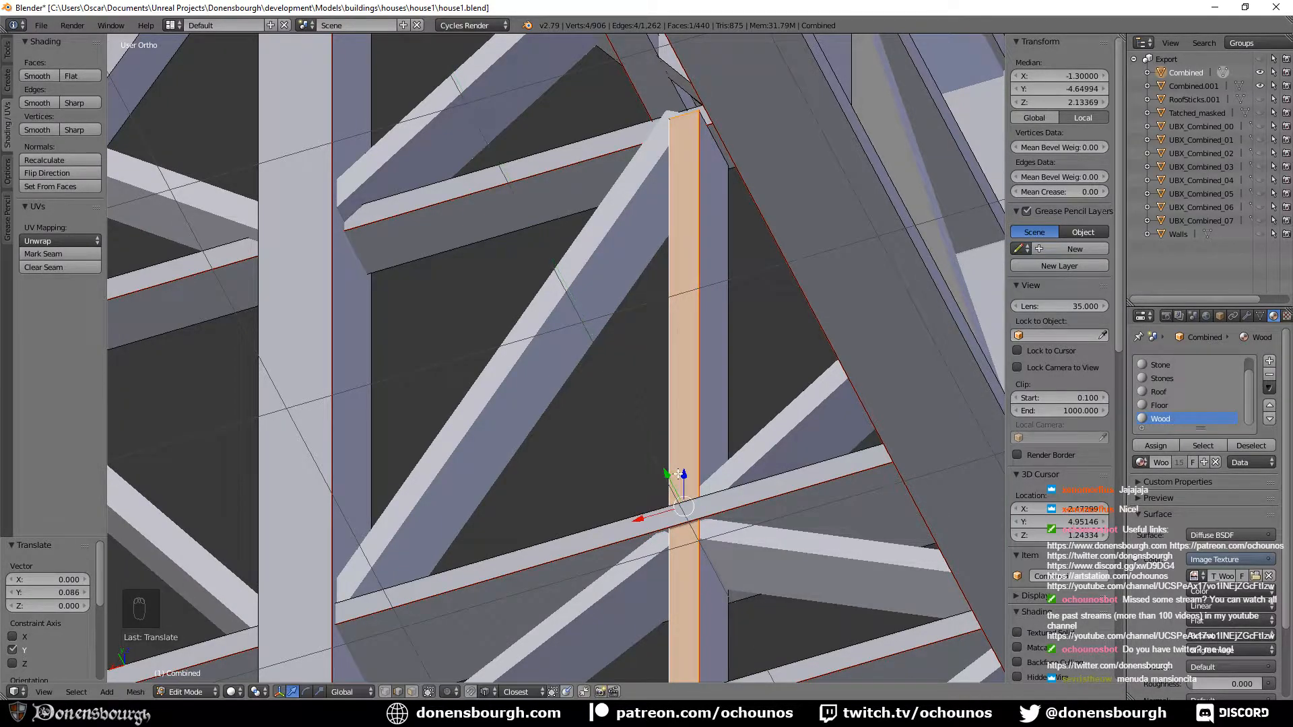
Undo the stray edge move on the middle rail, then select its whole inner face and shift it 0.017 along Y.
scroll(674, 472, down, 5)
middle_drag(633, 456, 579, 478)
scroll(576, 481, up, 5)
shift+middle_drag(622, 576, 628, 554)
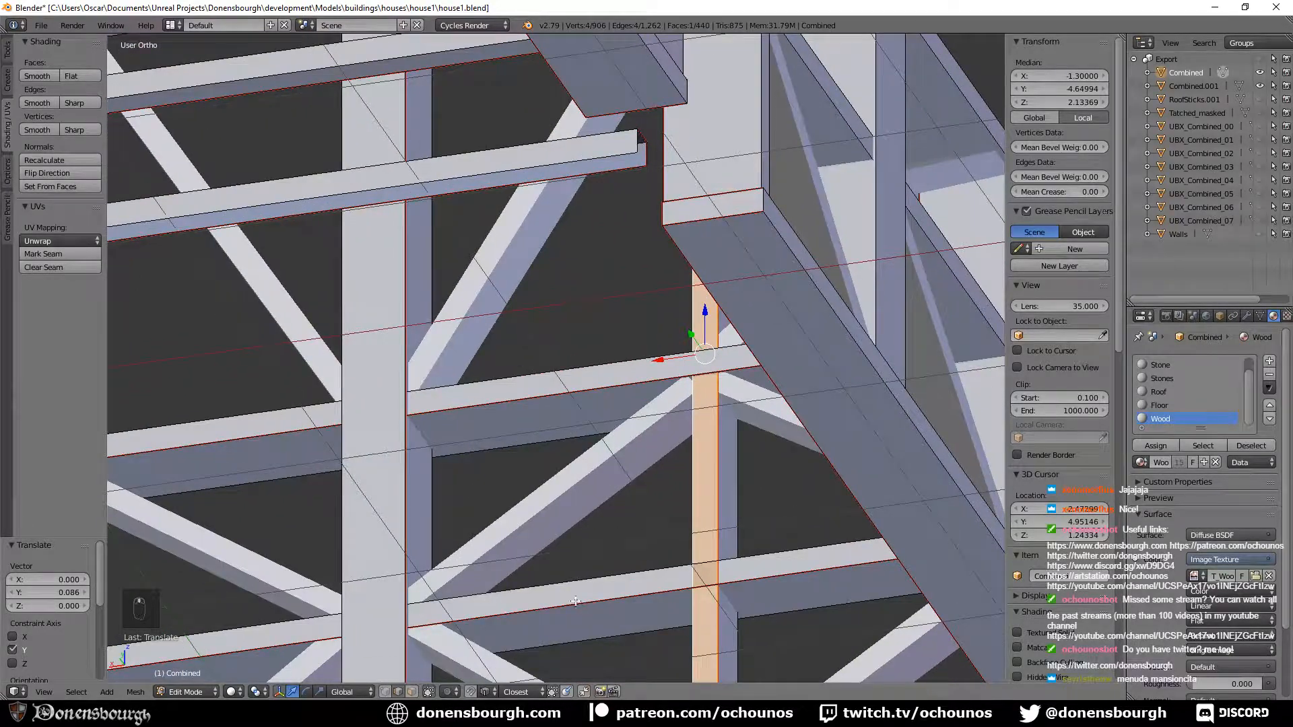
right_click(572, 596)
drag(366, 590, 371, 592)
key(ctrl+z)
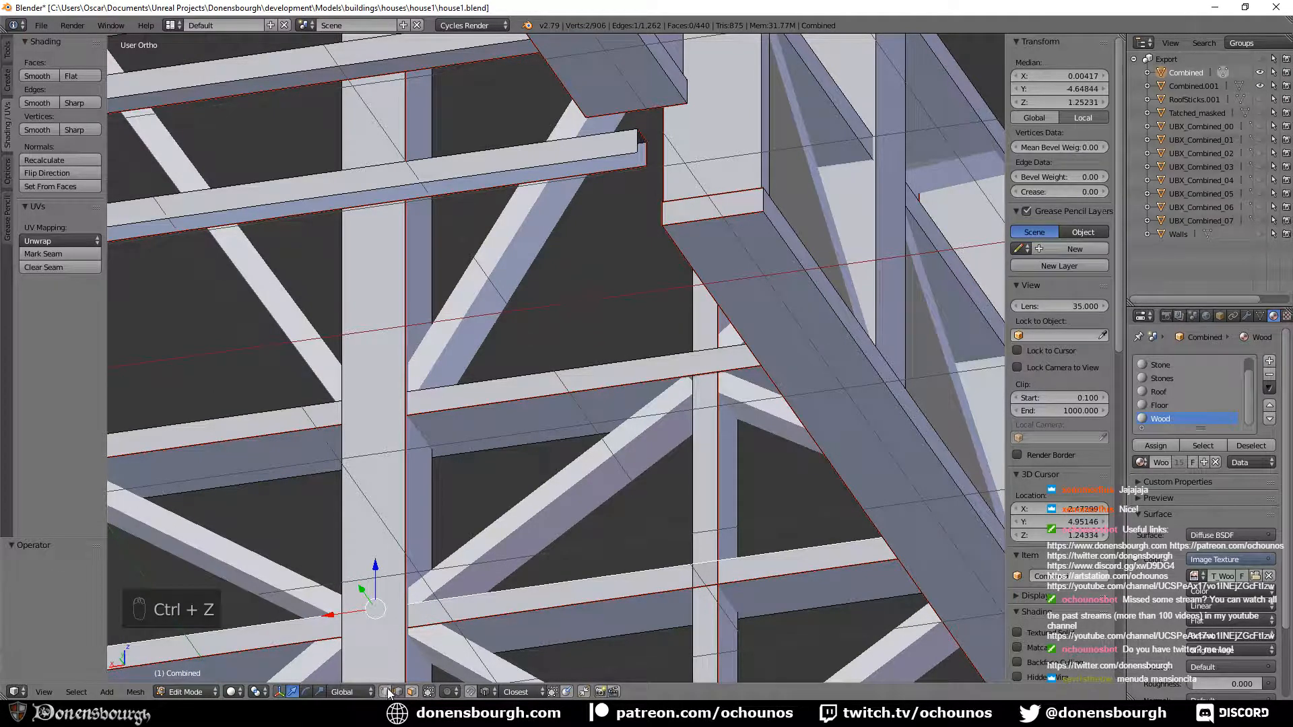
click(412, 692)
right_click(435, 607)
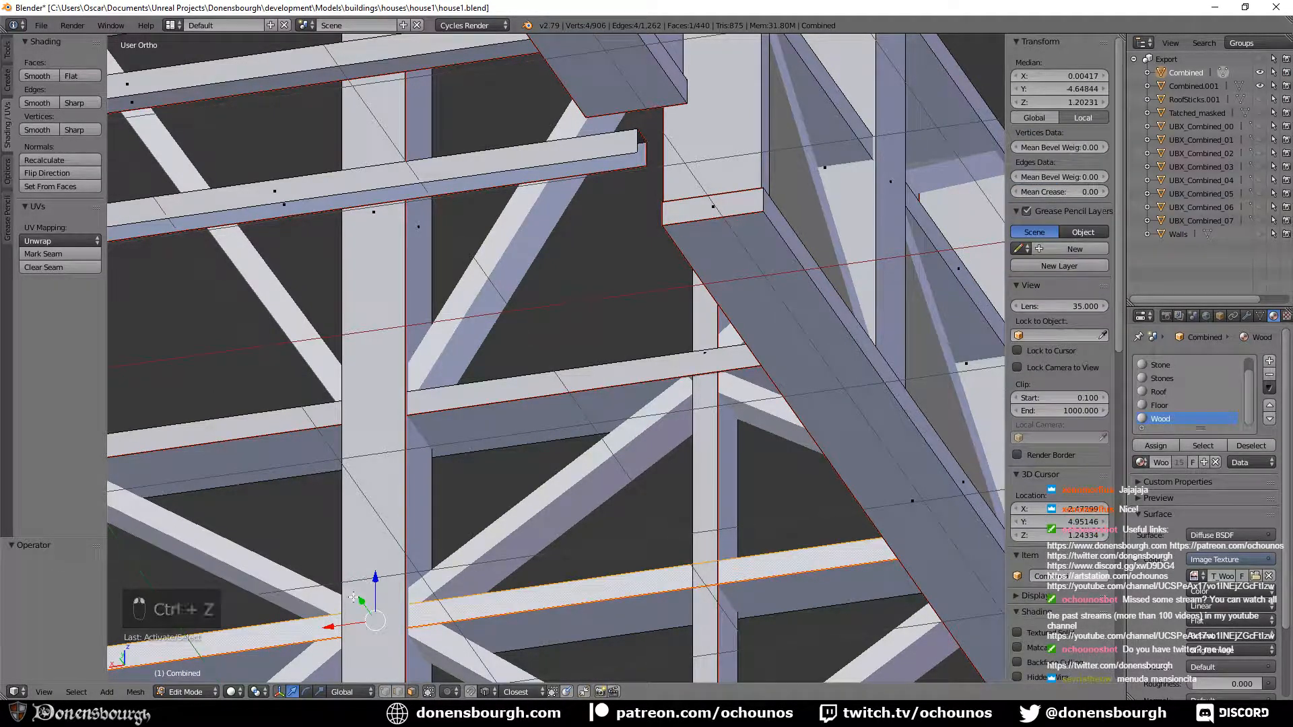
drag(361, 600, 360, 599)
Select the inner face of the gable's upper cross beam and shift it 0.076 along Y.
middle_drag(364, 599, 600, 280)
click(561, 217)
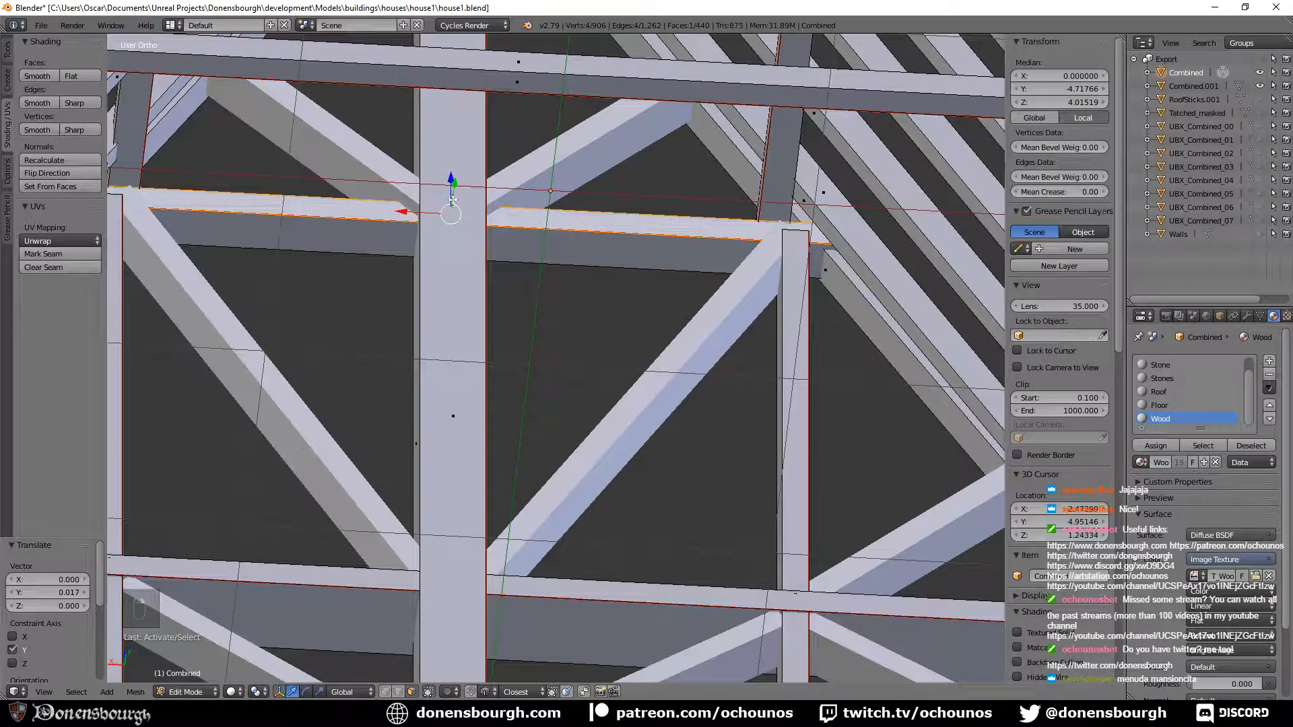
drag(453, 191, 459, 176)
middle_drag(529, 317, 585, 309)
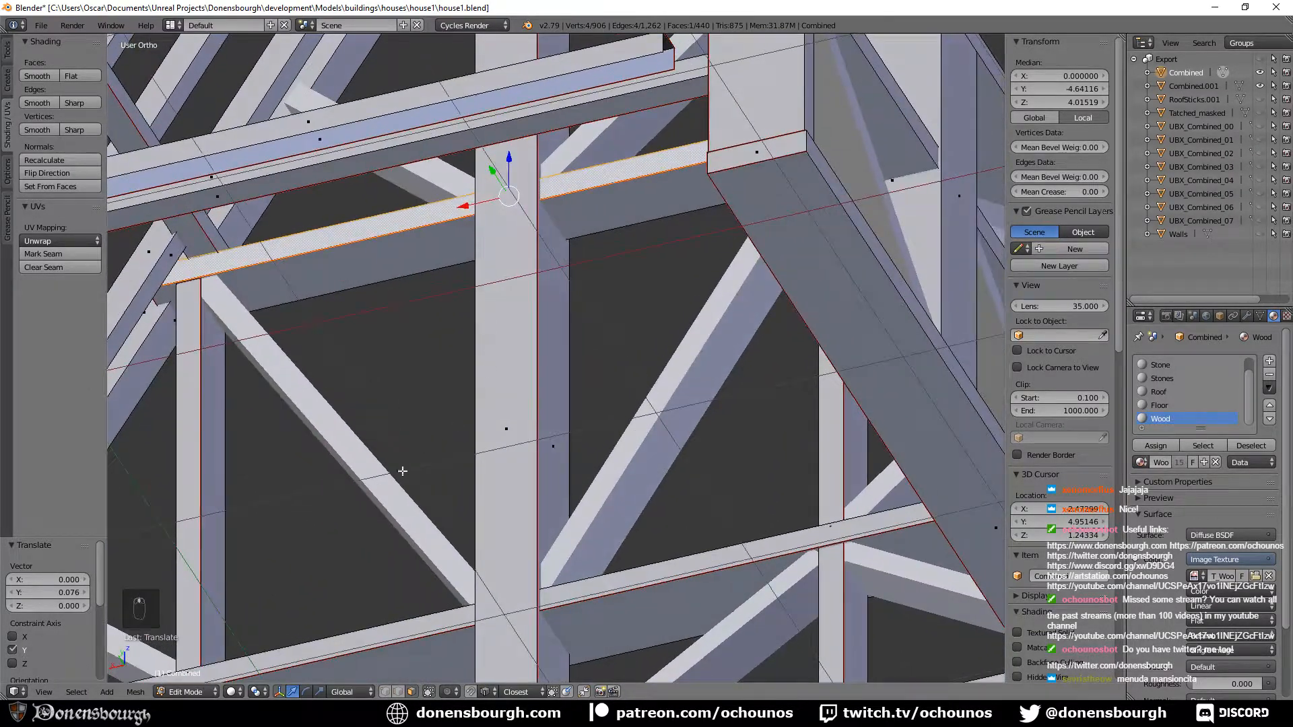
Select the underside face of the upper cross beam and scale it 1.093 along X.
shift+middle_drag(421, 491, 522, 289)
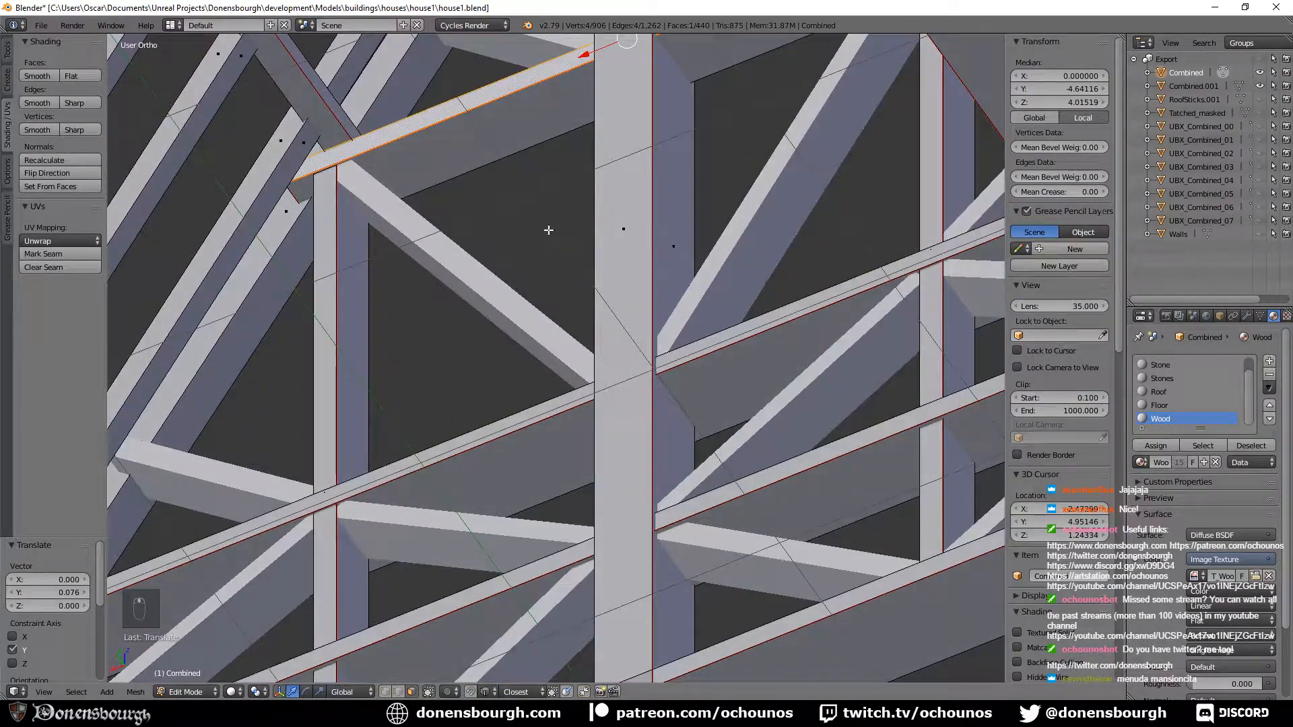
alt+right_click(475, 108)
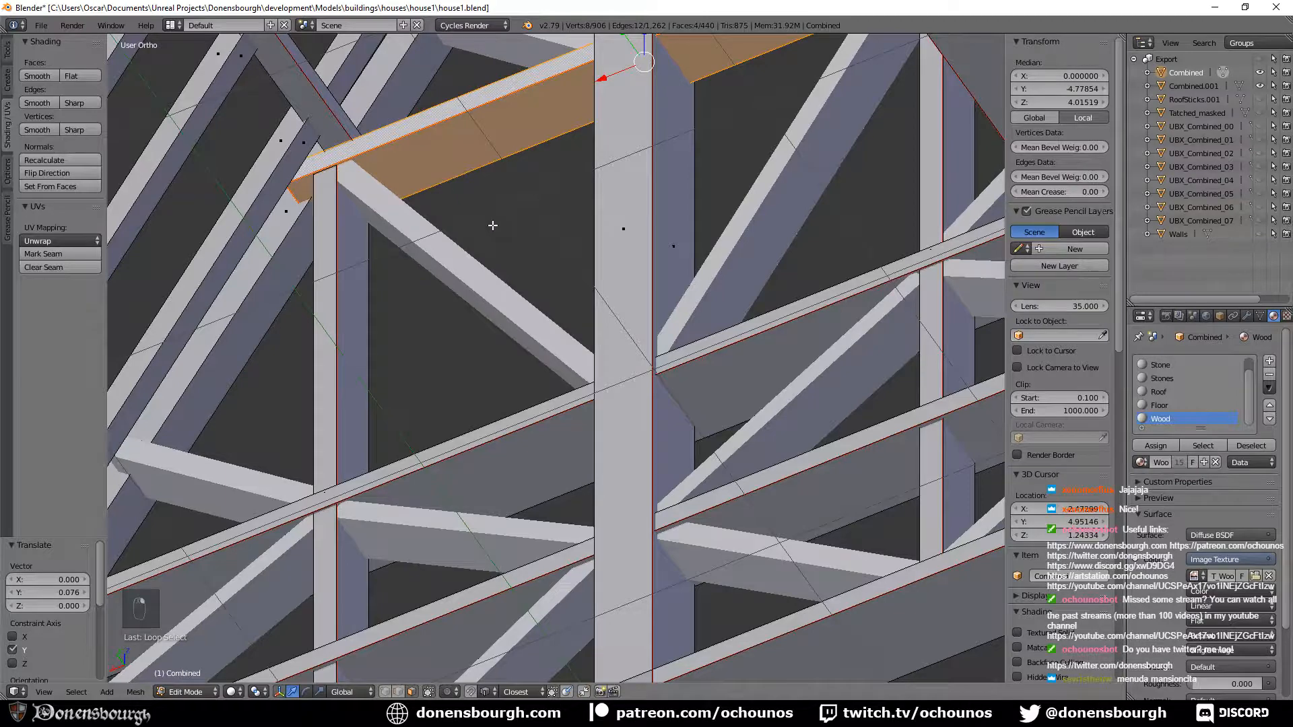
right_click(455, 166)
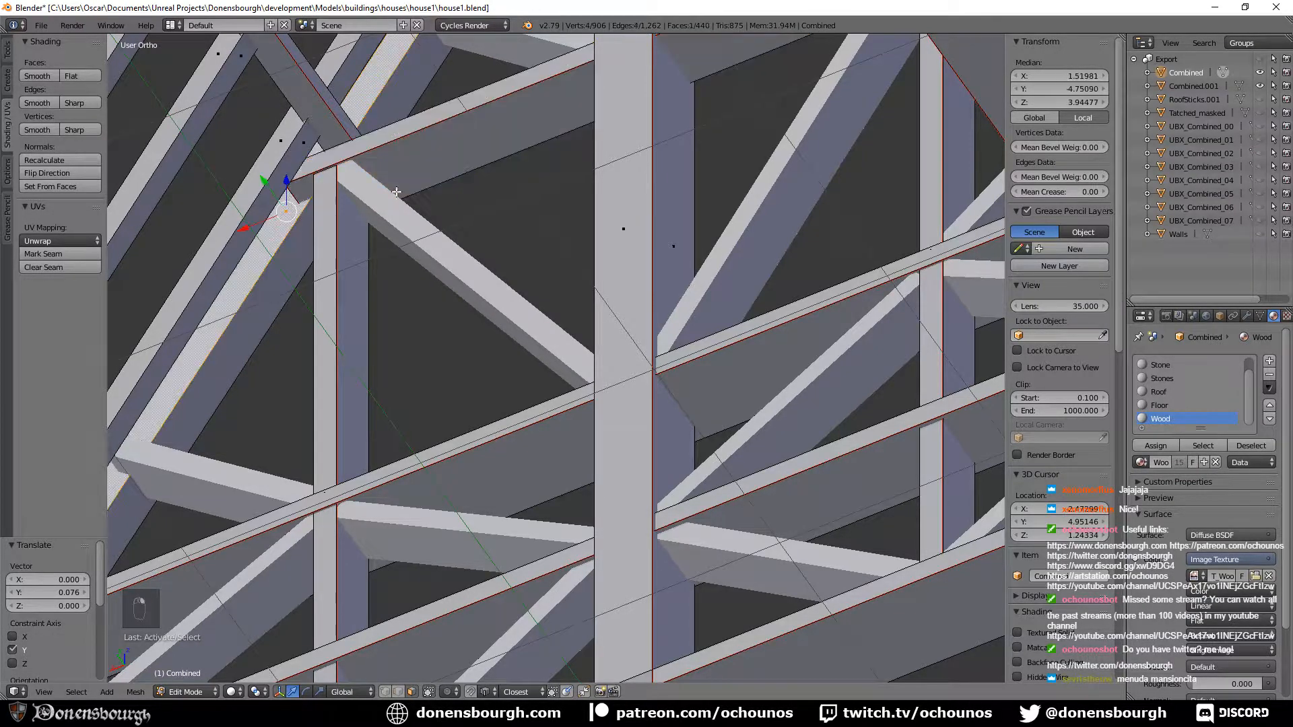
key(s)
key(x)
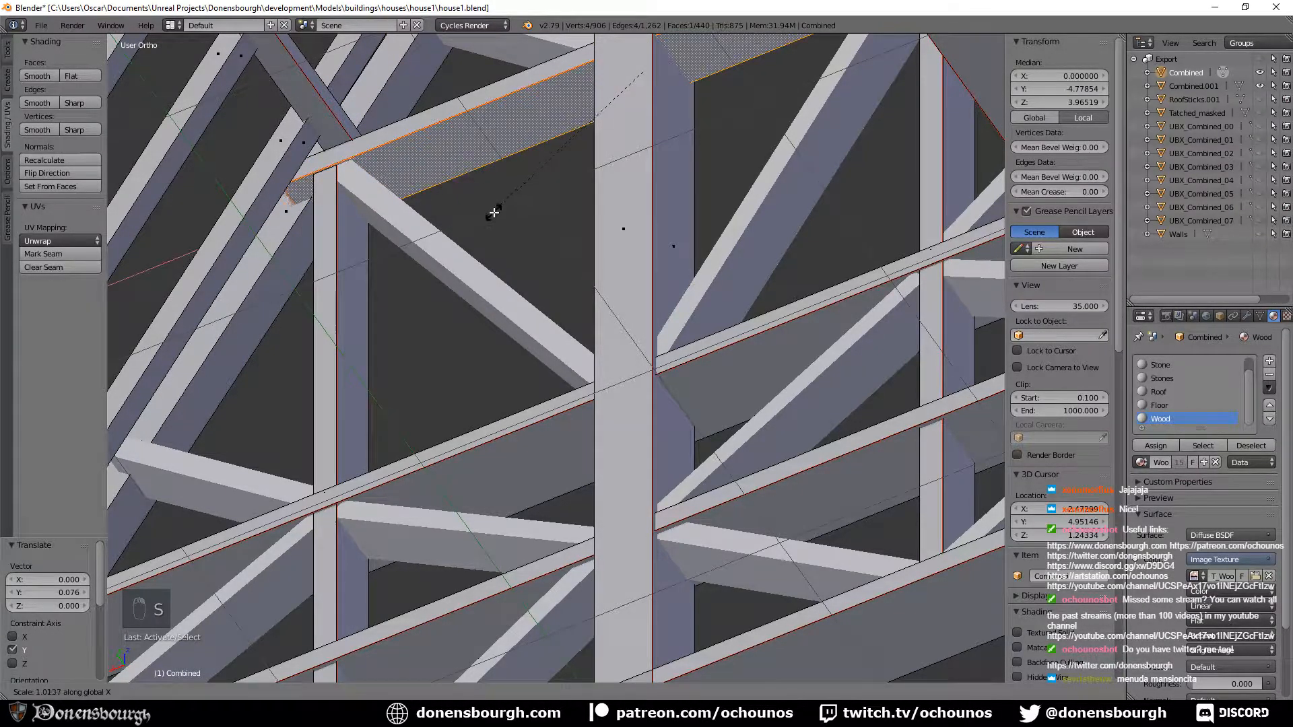
click(492, 234)
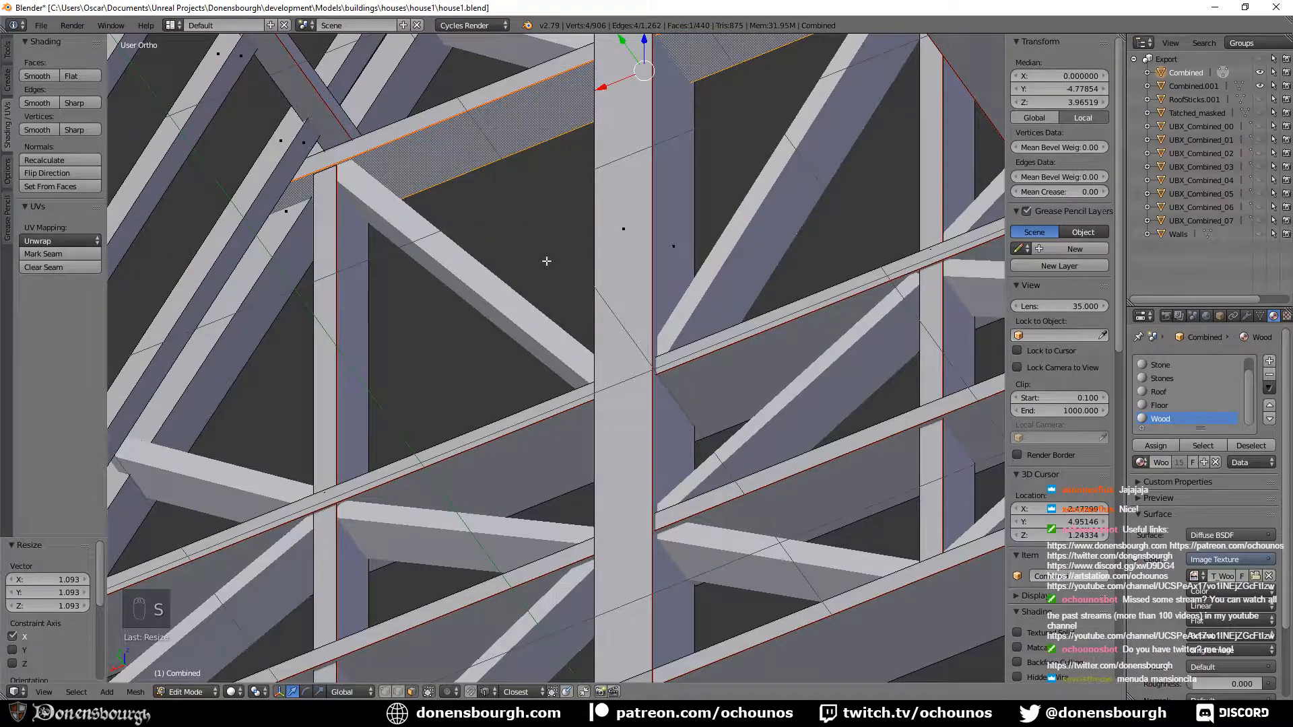
Select the underside's end edge on the negative X side of the upper cross beam and move it 0.055 along X.
shift+middle_drag(620, 219, 421, 211)
middle_drag(633, 251, 513, 367)
scroll(673, 329, down, 4)
scroll(514, 368, up, 5)
shift+middle_drag(497, 221, 617, 345)
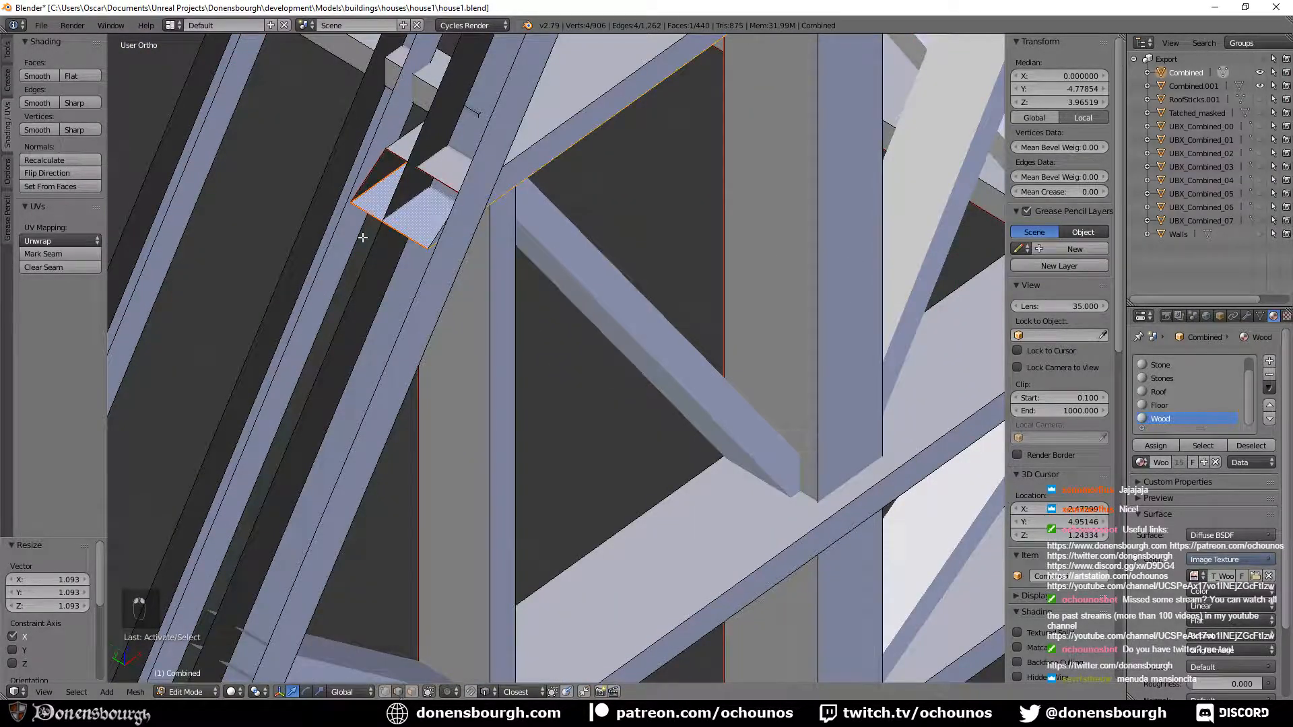
right_click(397, 230)
right_click(396, 230)
click(408, 202)
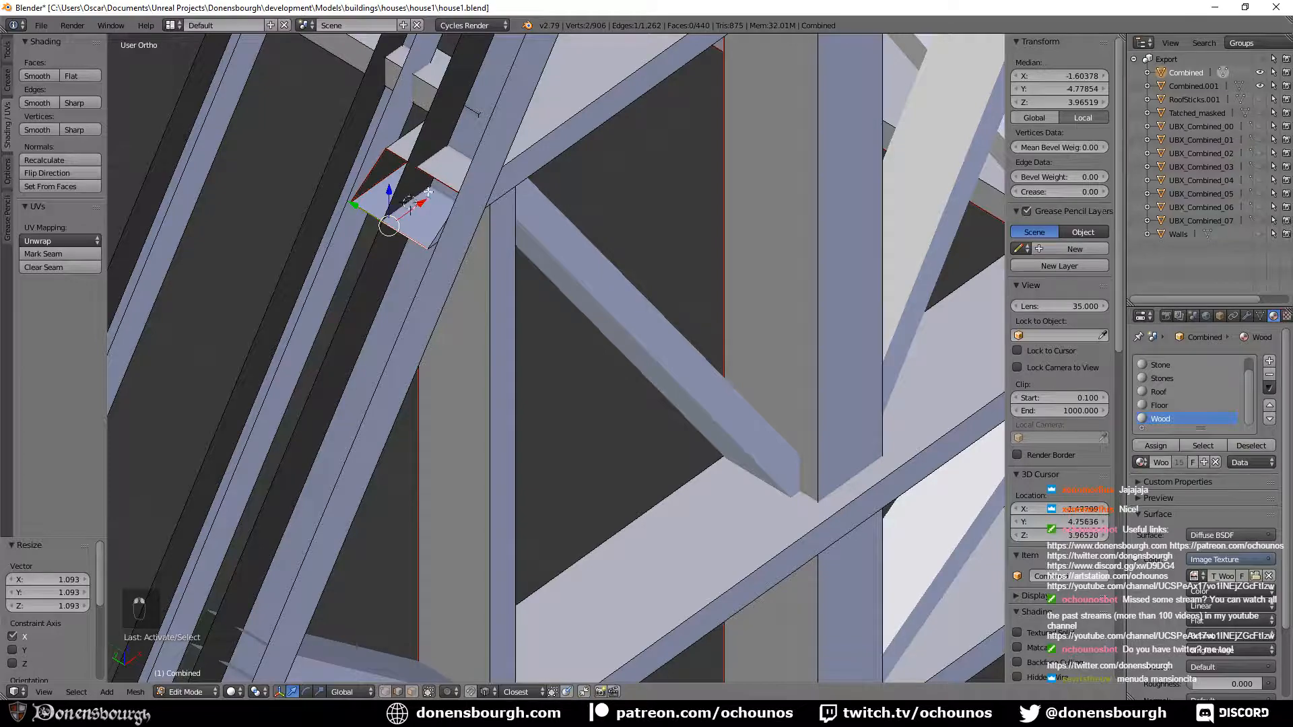
drag(426, 204, 442, 193)
Select the matching underside end edge at the beam's positive X end and move it inward along X.
scroll(442, 194, down, 4)
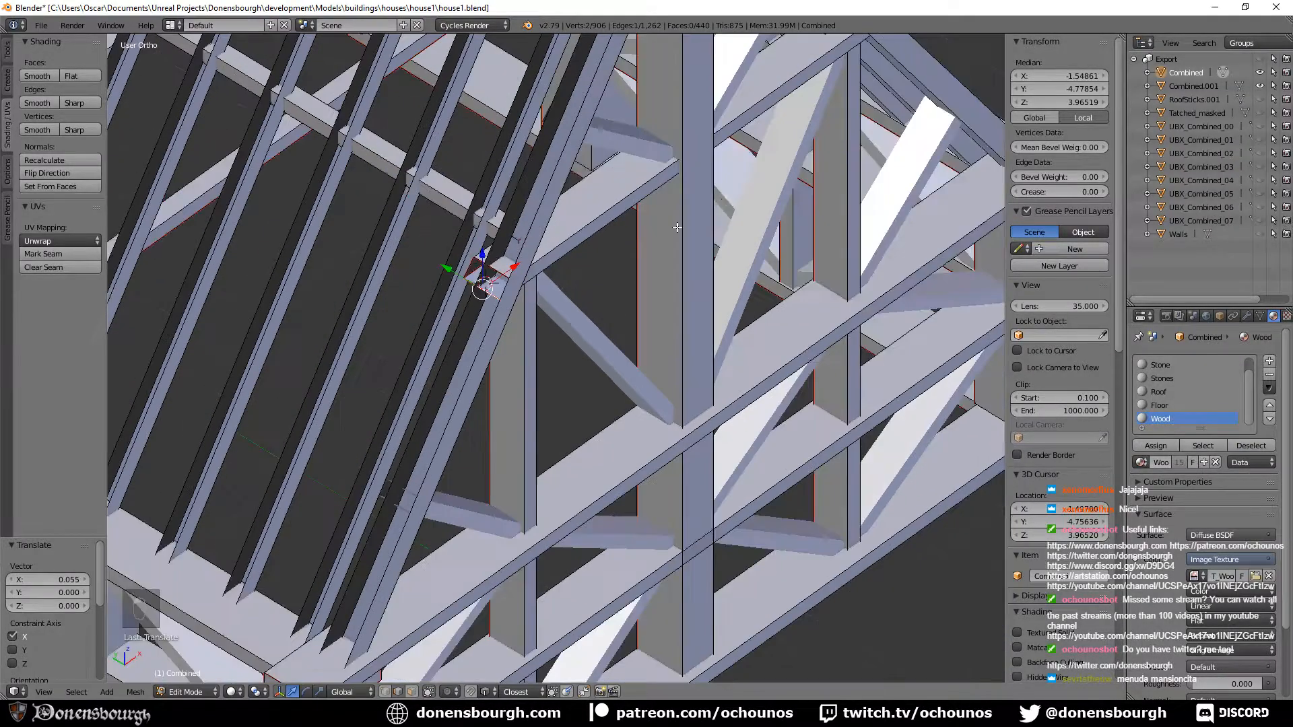
shift+middle_drag(881, 121, 633, 297)
right_click(759, 297)
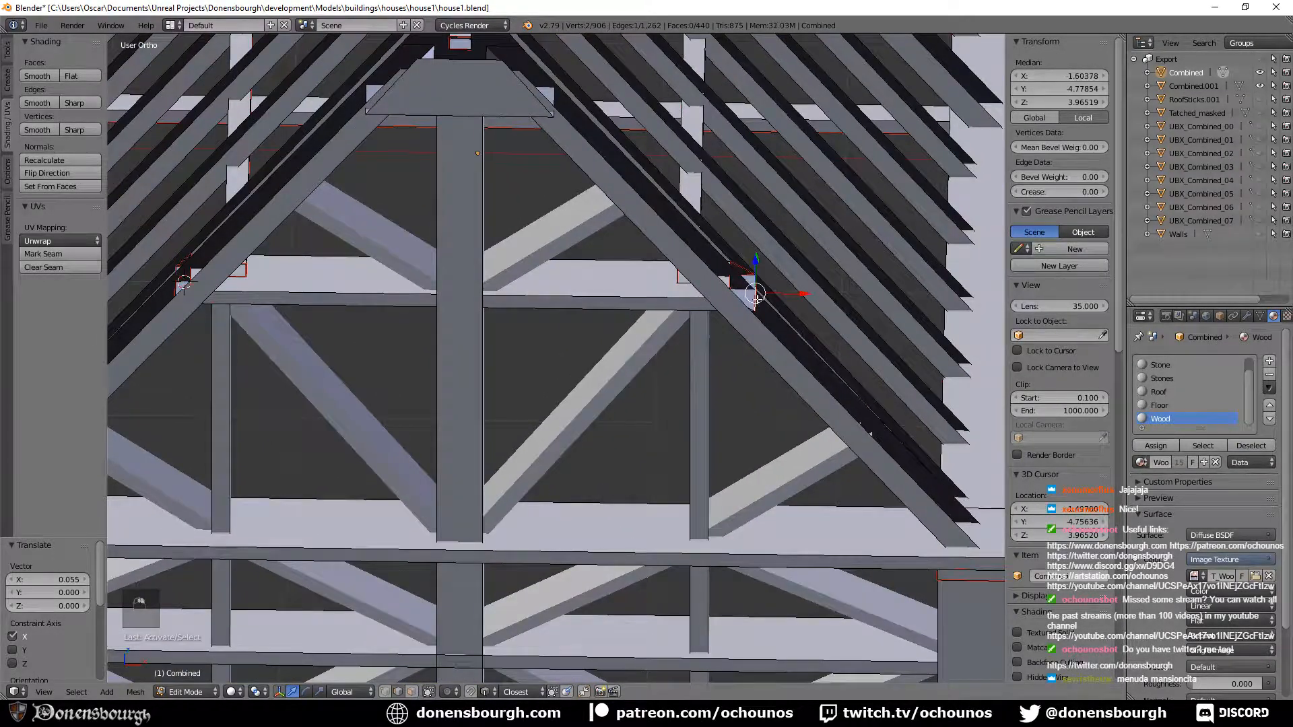
drag(784, 297, 772, 303)
Leave mesh editing, save over house1.blend and export the model as FBX over house1.fbx.
scroll(772, 303, down, 4)
shift+middle_drag(503, 344, 622, 290)
key(Tab)
key(ctrl+s)
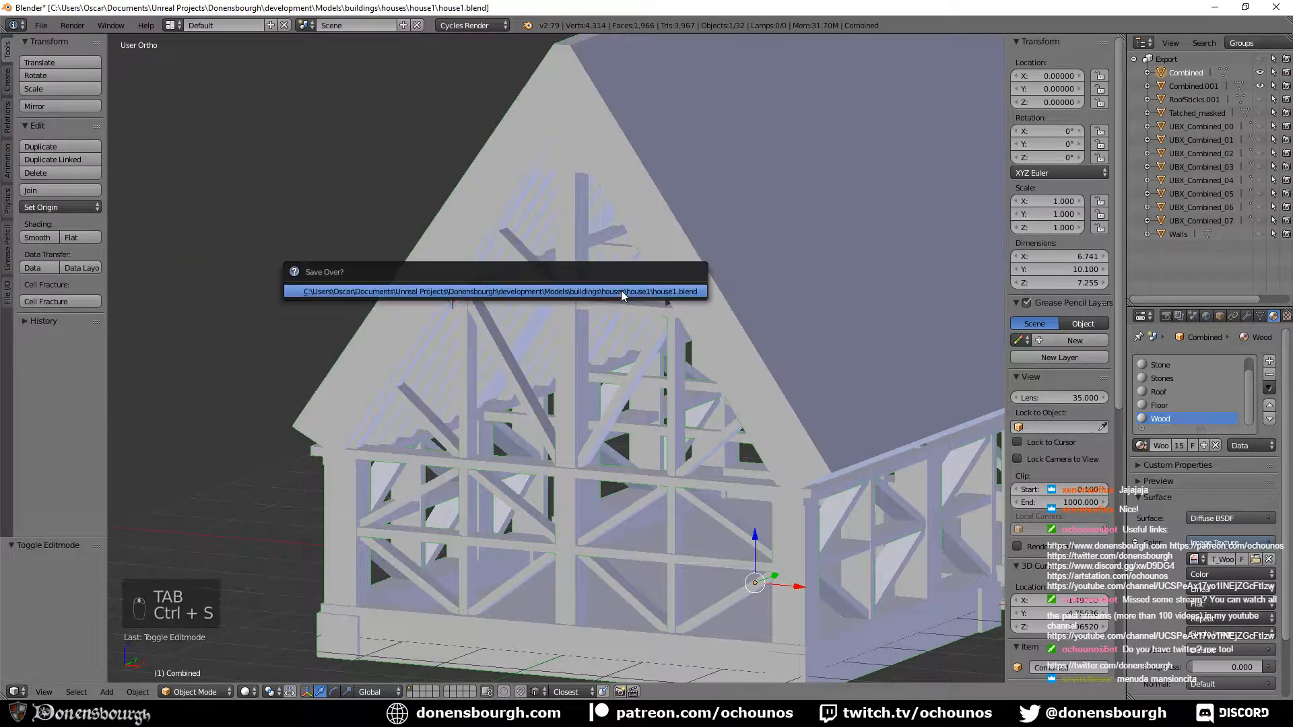
click(621, 290)
click(41, 25)
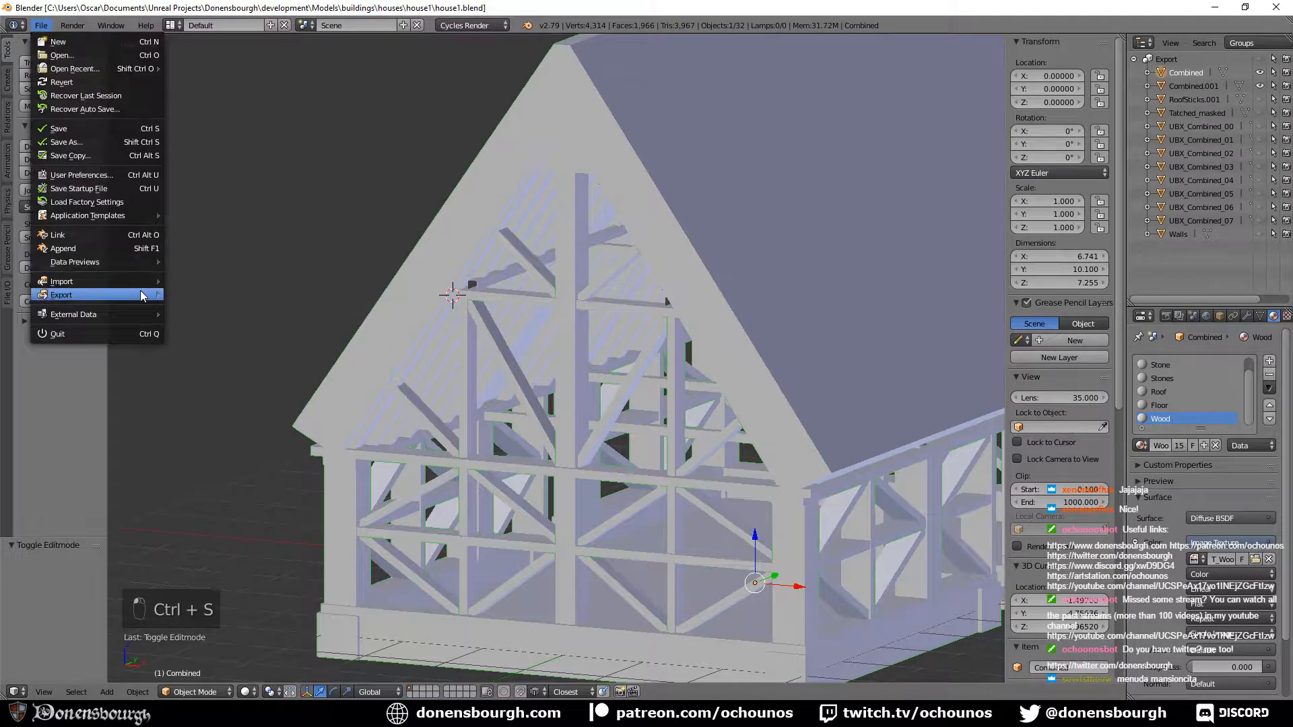
mouse_move(121, 295)
click(208, 320)
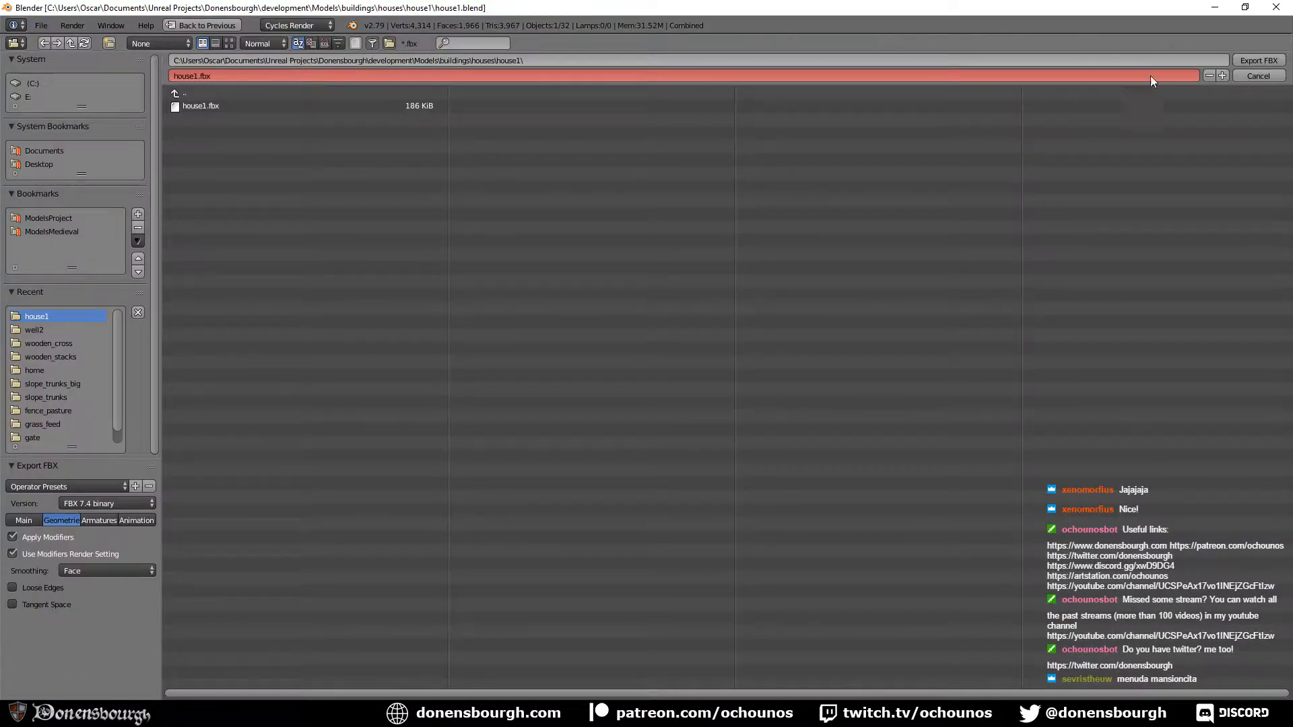
click(1254, 58)
Switch to Unreal, reimport the house1 static mesh and fly in to inspect the gable beams.
key(alt+Tab)
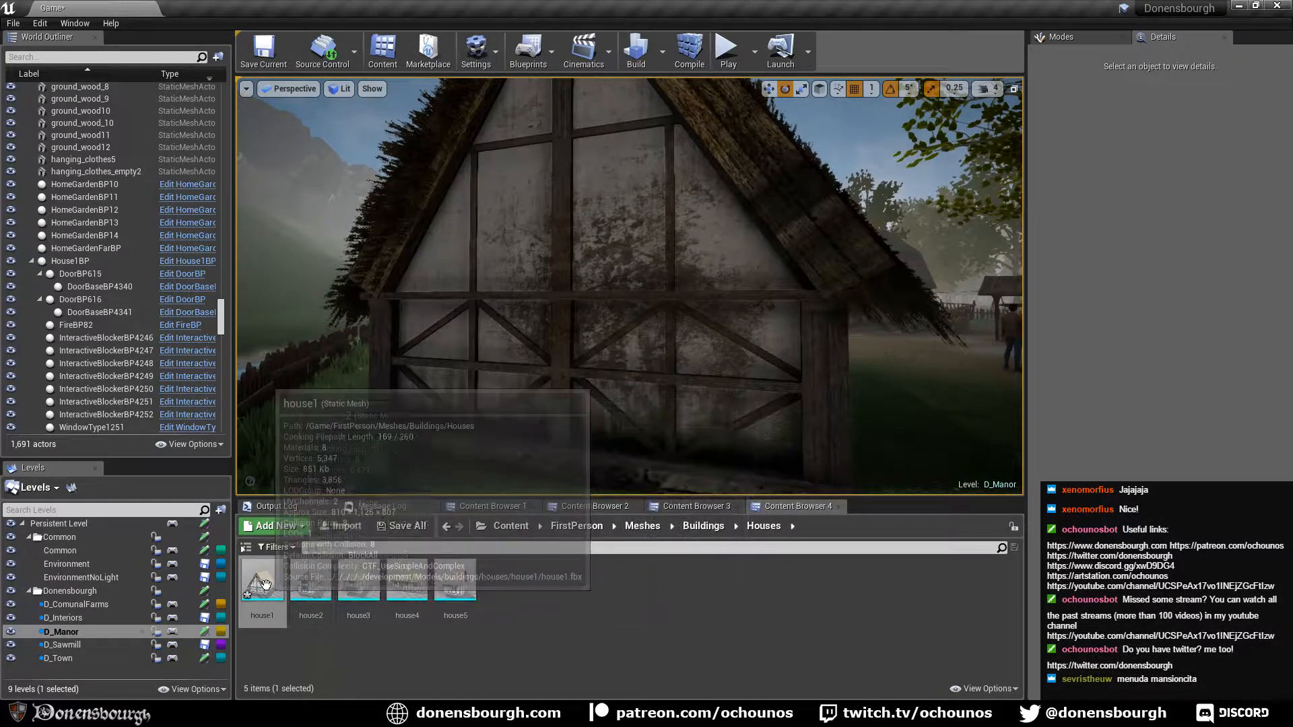
right_click(266, 583)
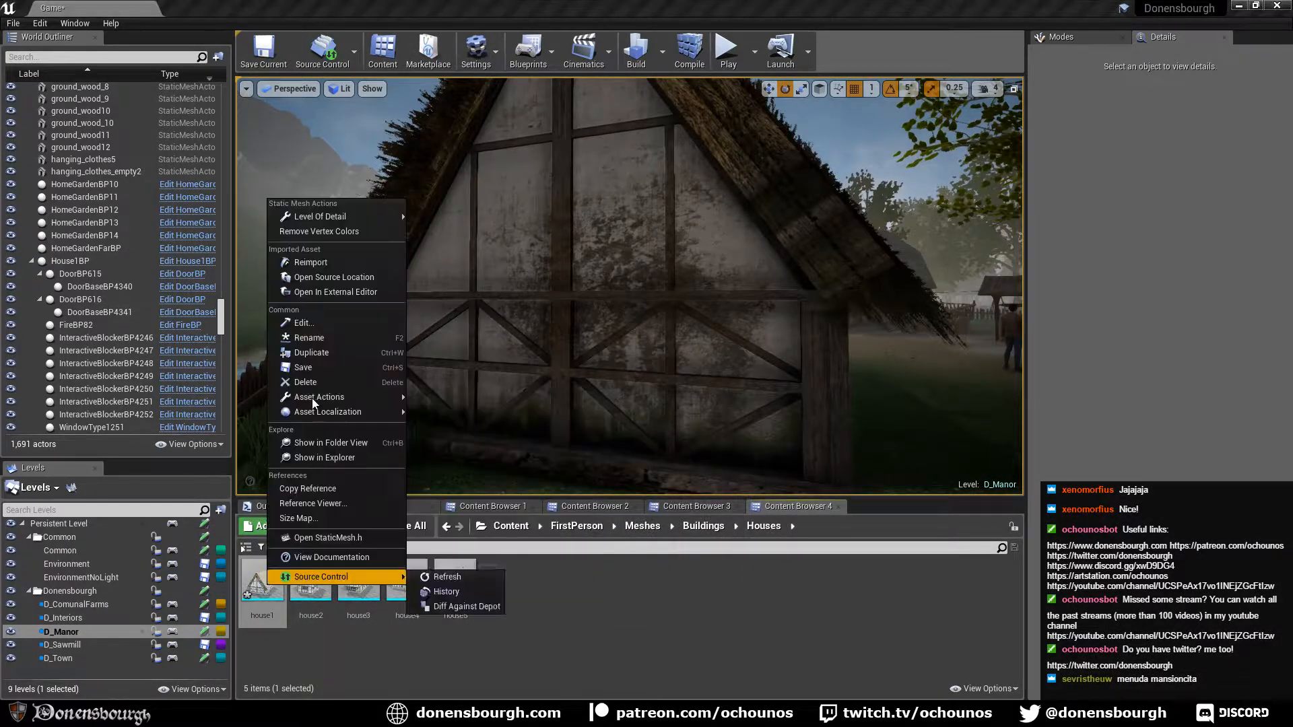
click(337, 264)
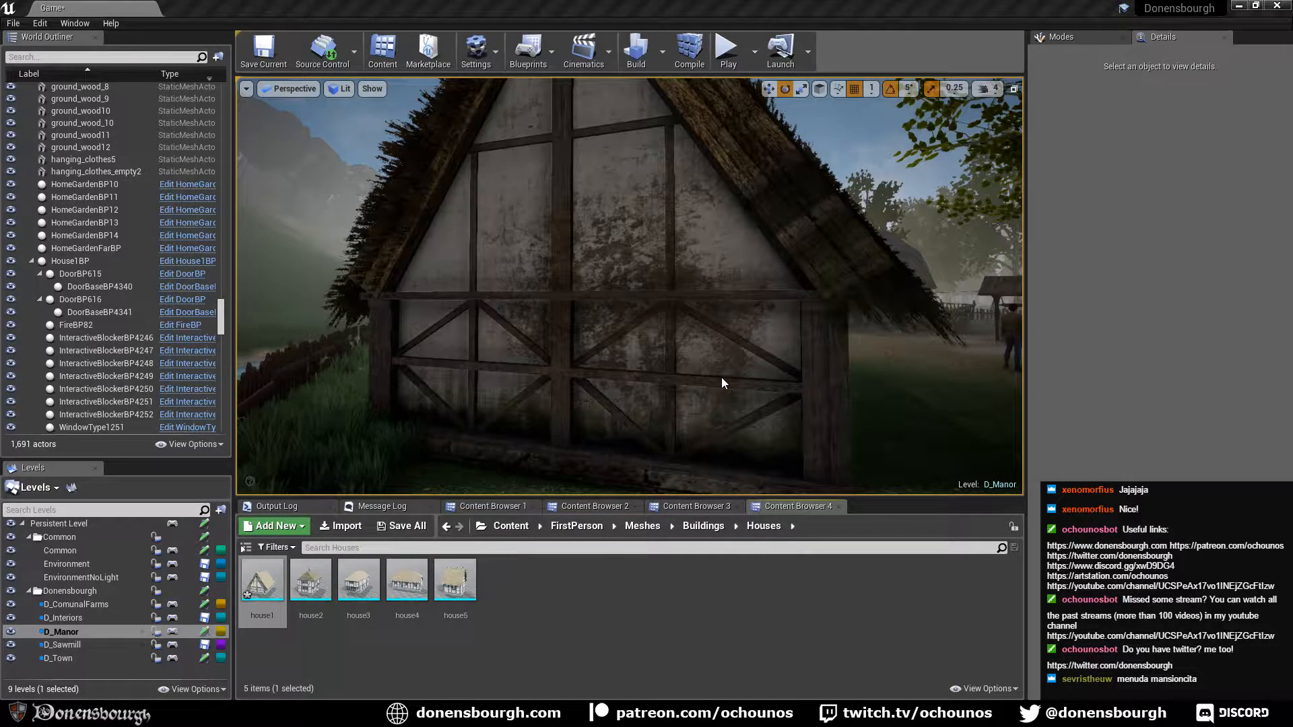
right_drag(721, 377, 700, 411)
key(w)
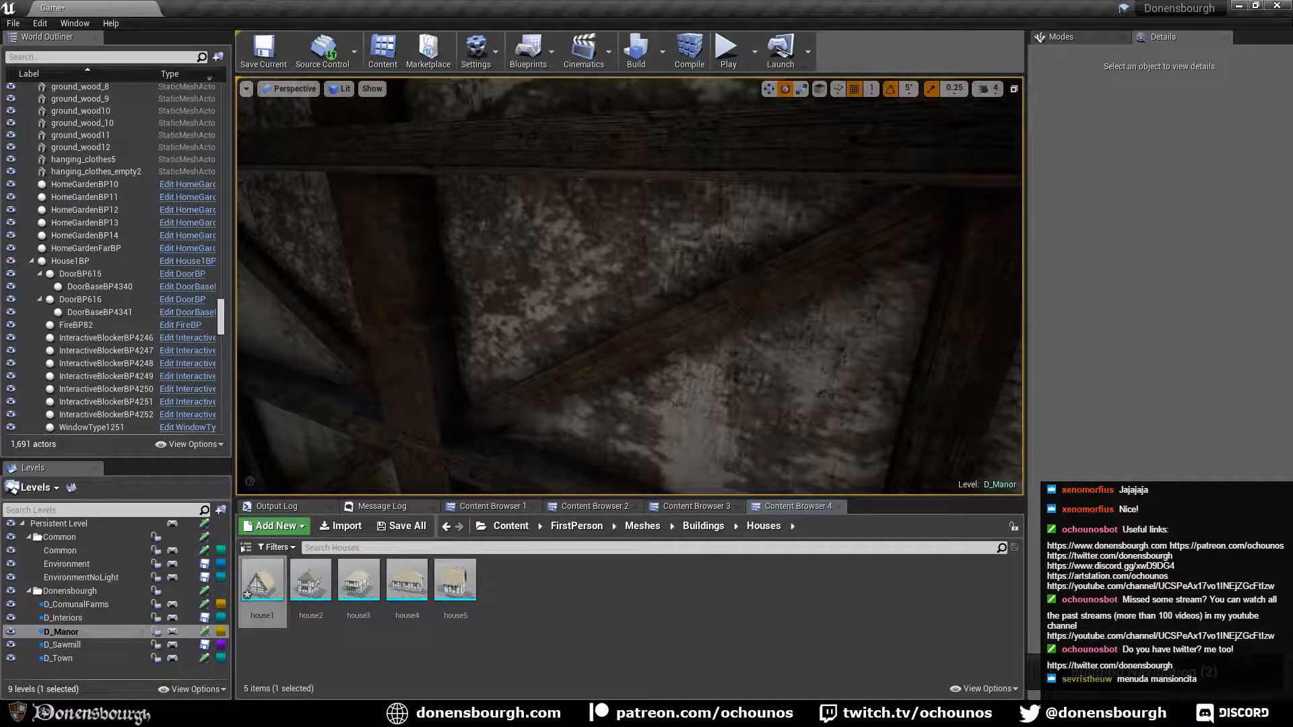
Examine the house's outer wall beams and the gable framing under the roof for gaps or misfits.
right_drag(629, 286, 673, 398)
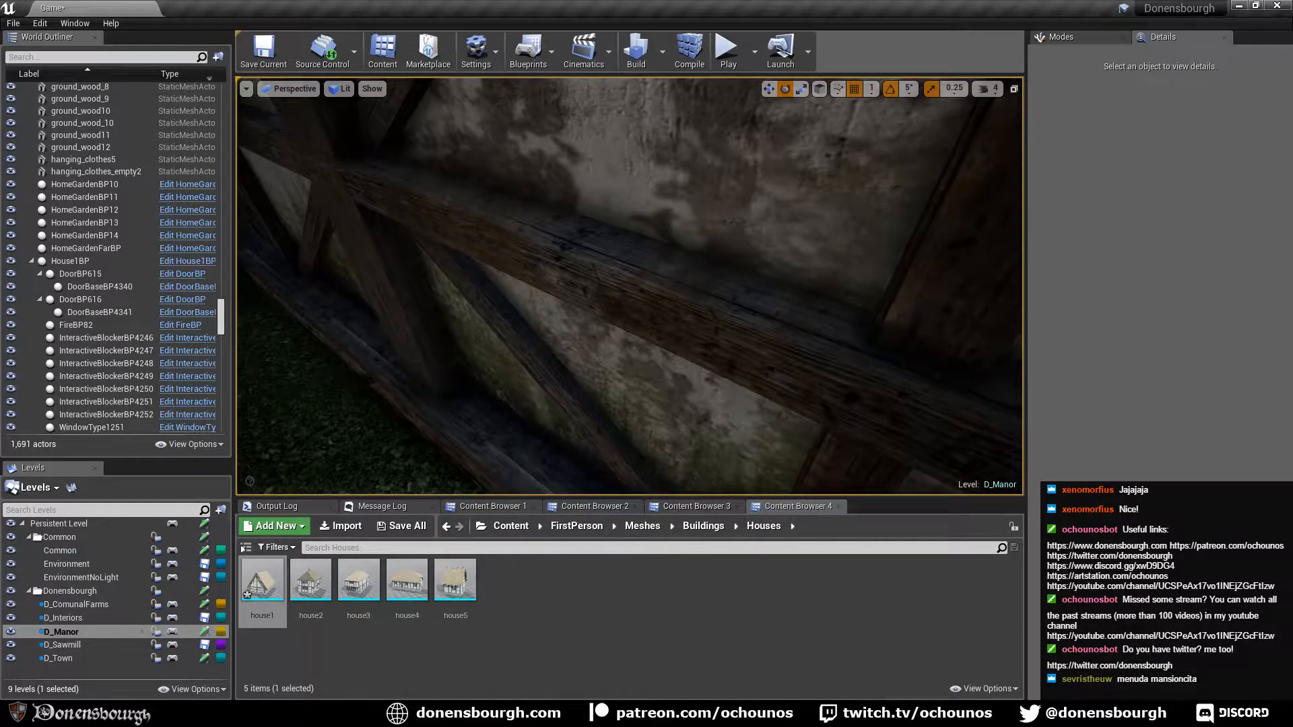
right_drag(629, 285, 716, 238)
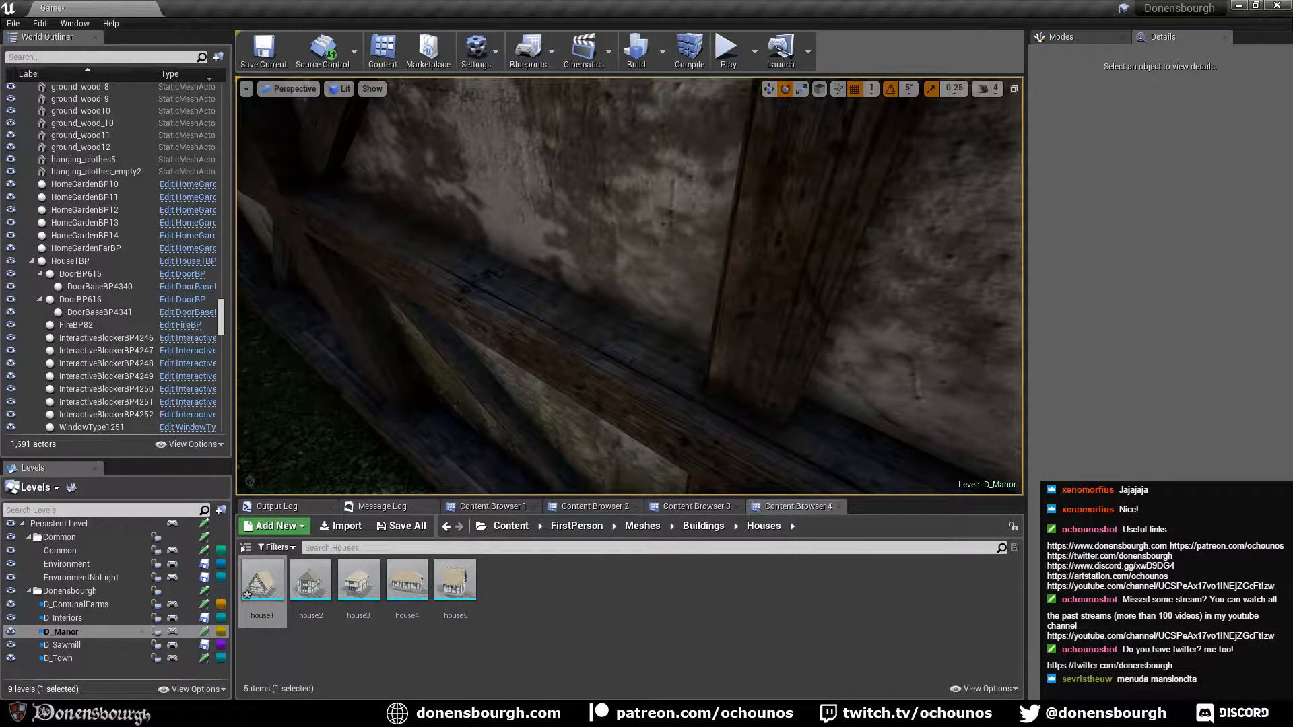
right_drag(629, 285, 542, 285)
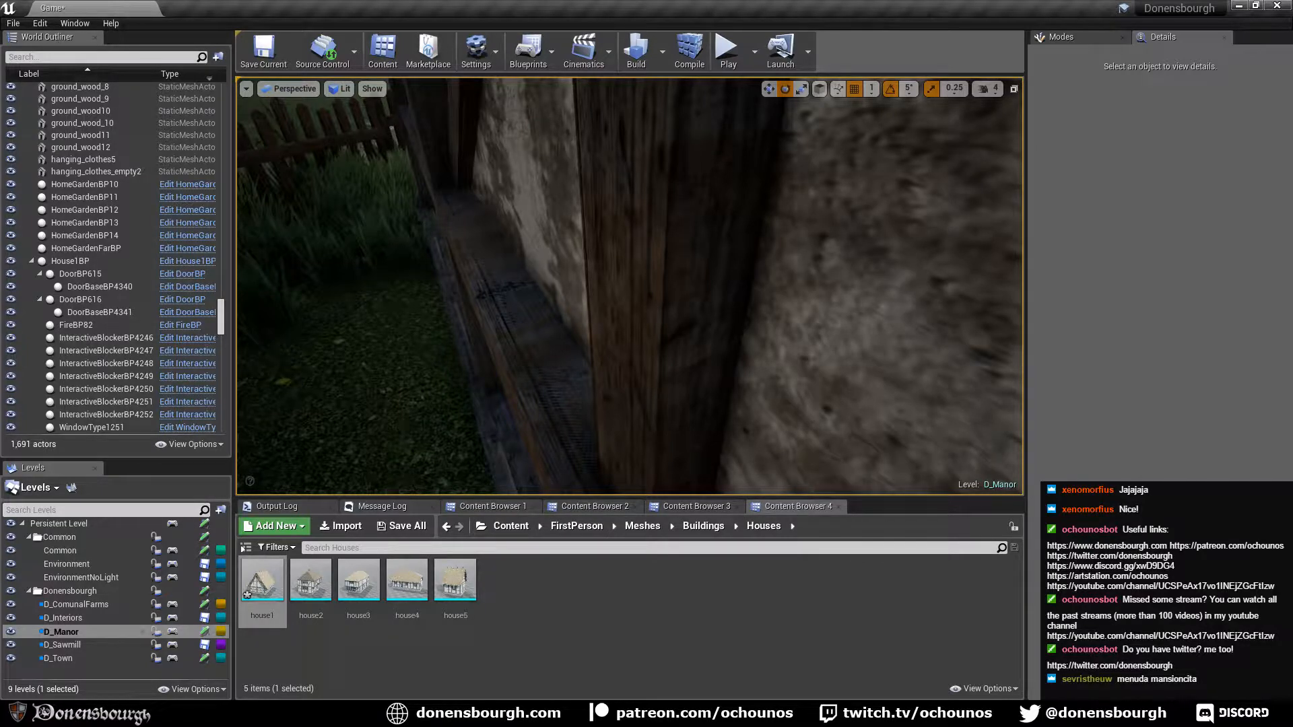
right_drag(708, 278, 707, 278)
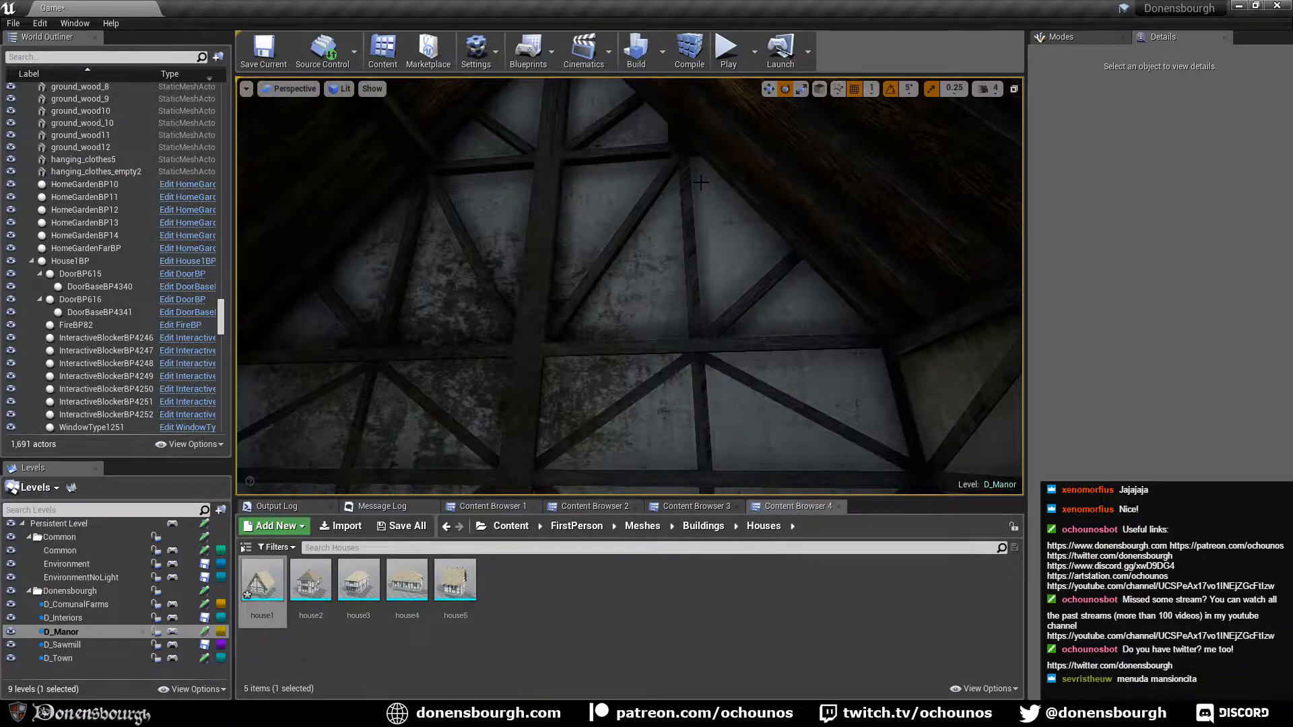
right_drag(701, 182, 701, 182)
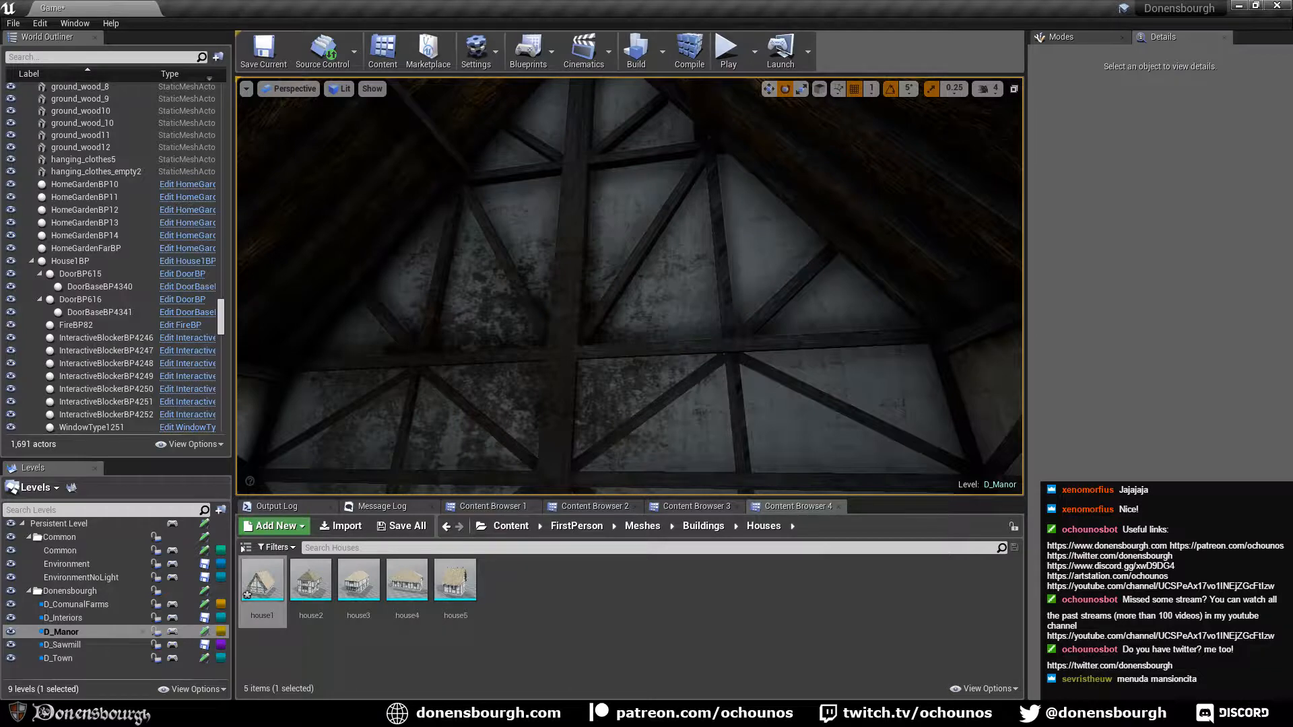
right_drag(701, 182, 701, 182)
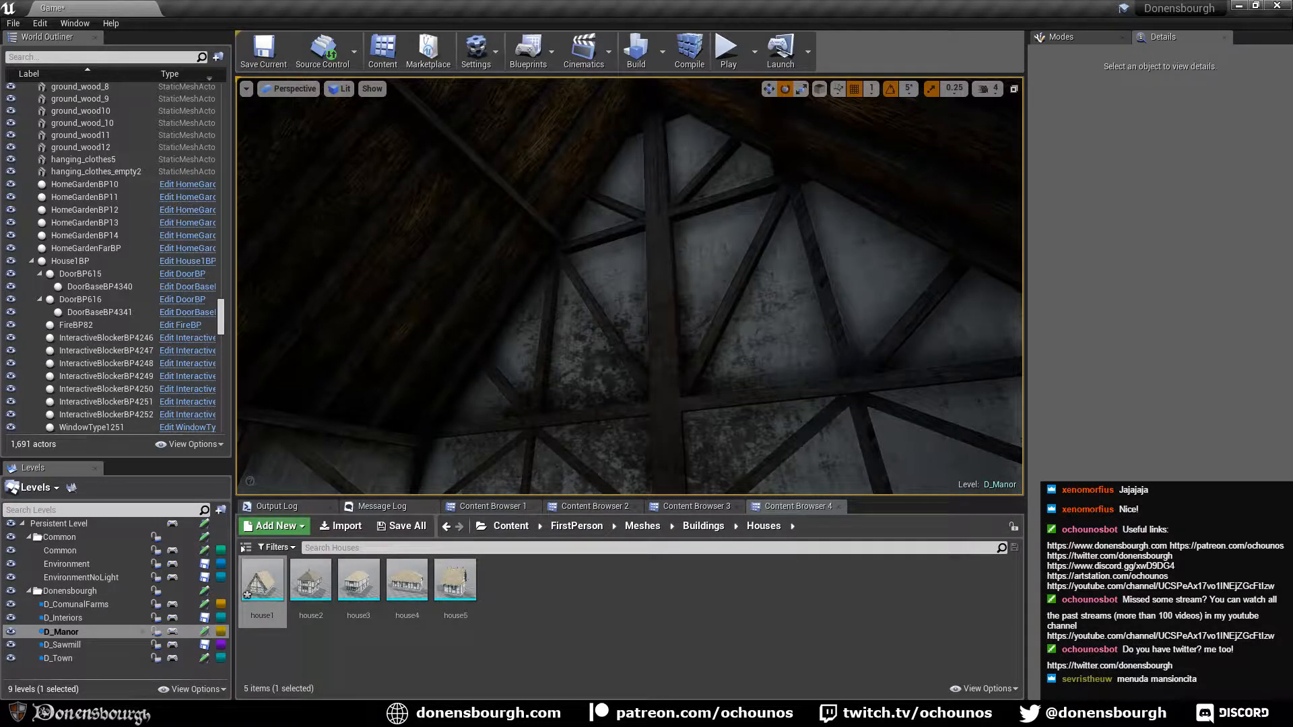
right_drag(630, 285, 650, 431)
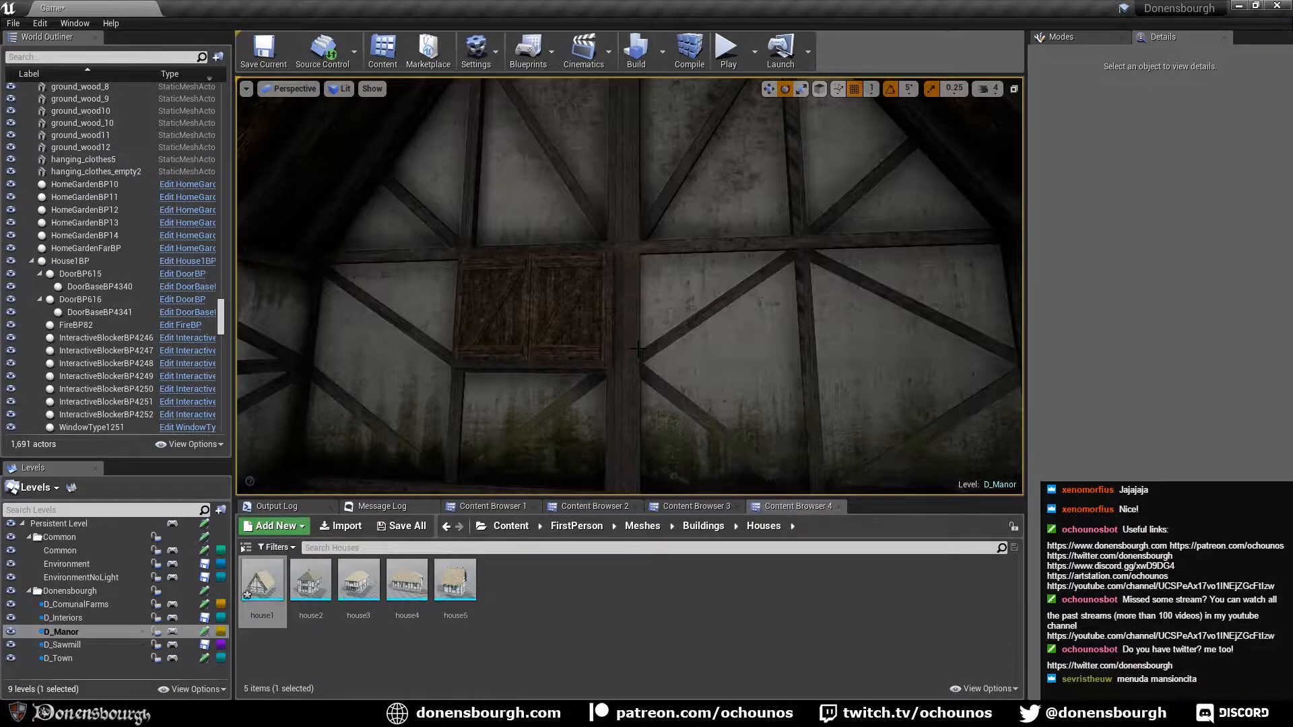
right_drag(637, 349, 633, 256)
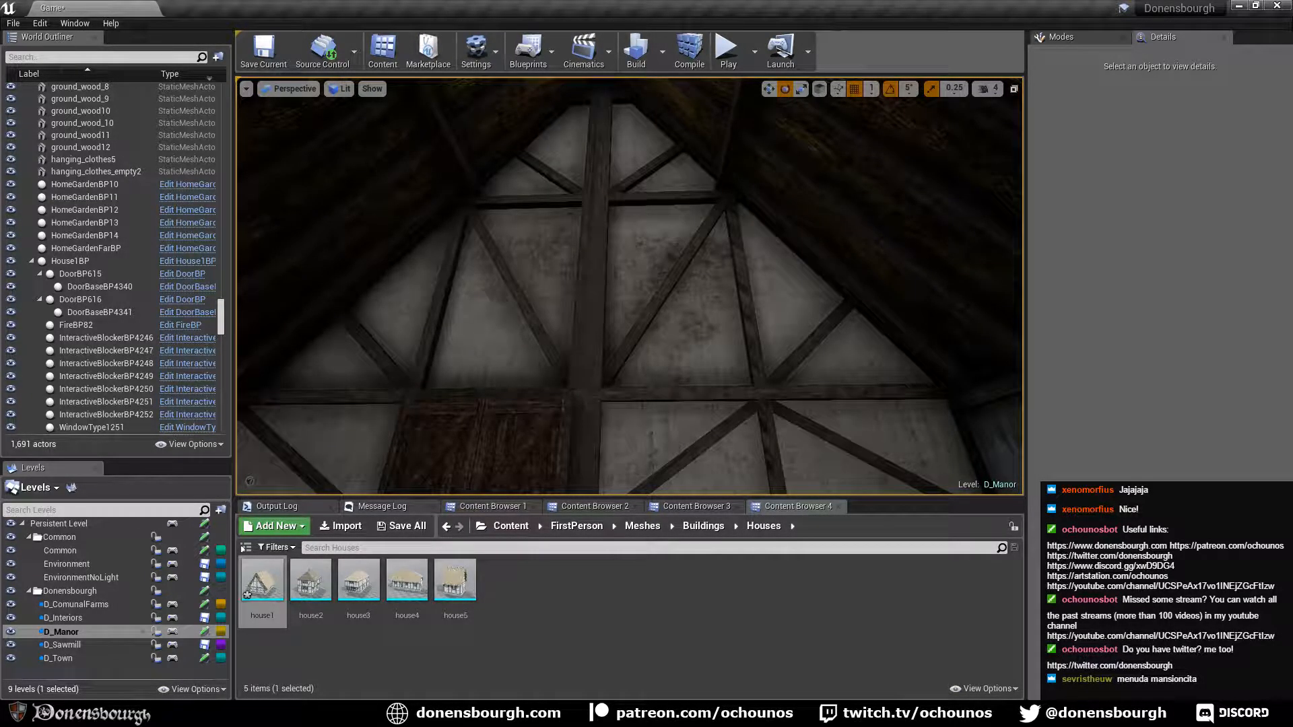
Examine the lower wall timbers, room corners, shuttered window wall and partition walls inside the house.
right_drag(657, 309, 656, 404)
right_drag(656, 310, 775, 307)
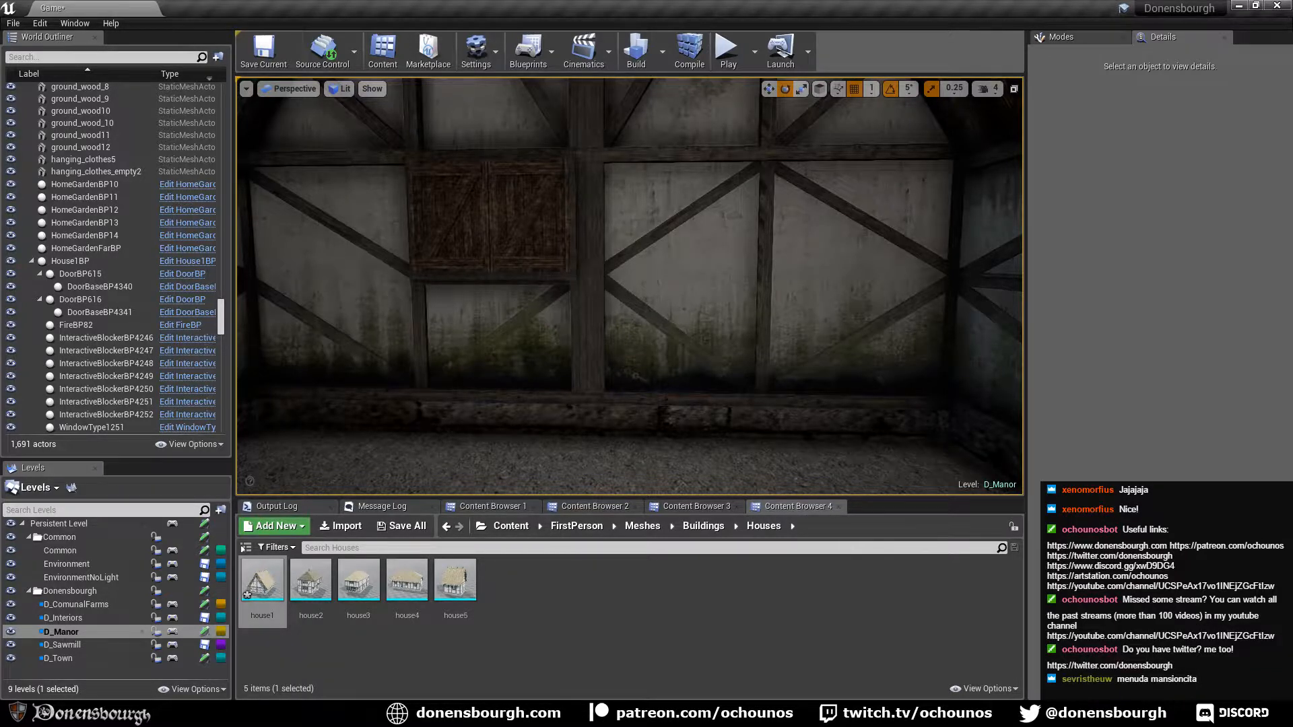
right_drag(629, 286, 431, 285)
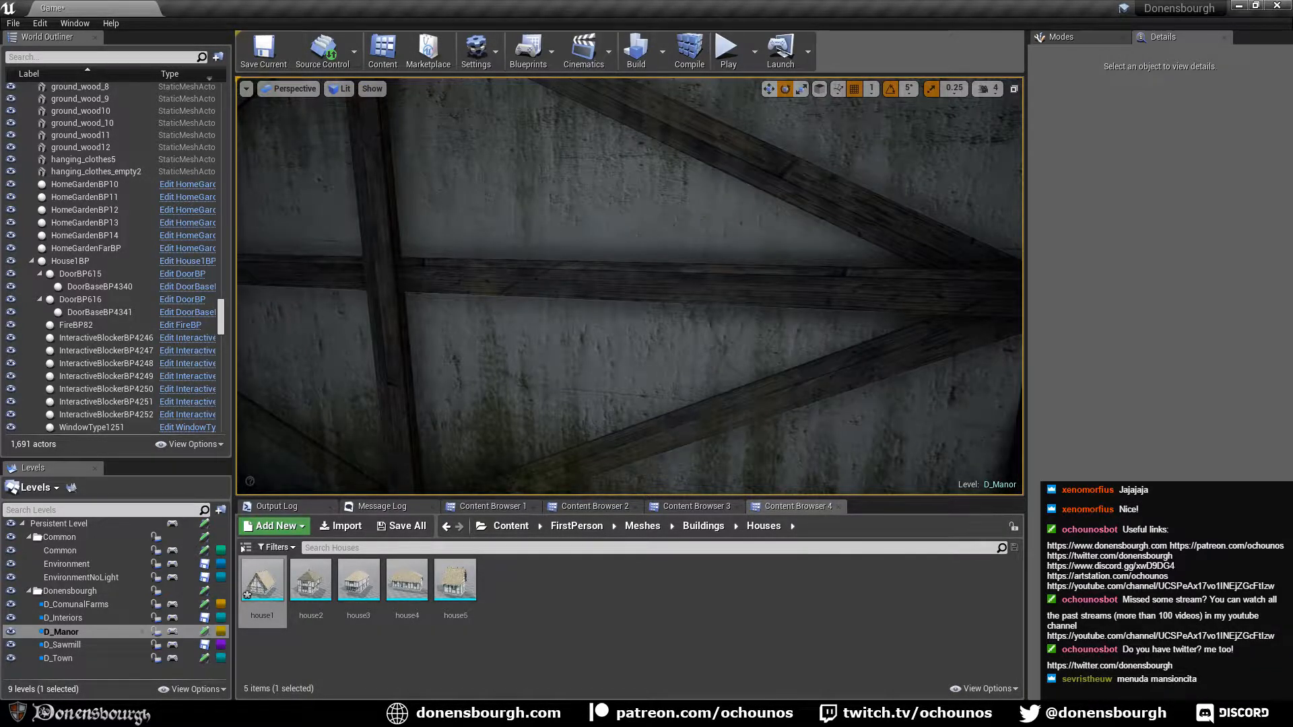
right_drag(629, 286, 431, 286)
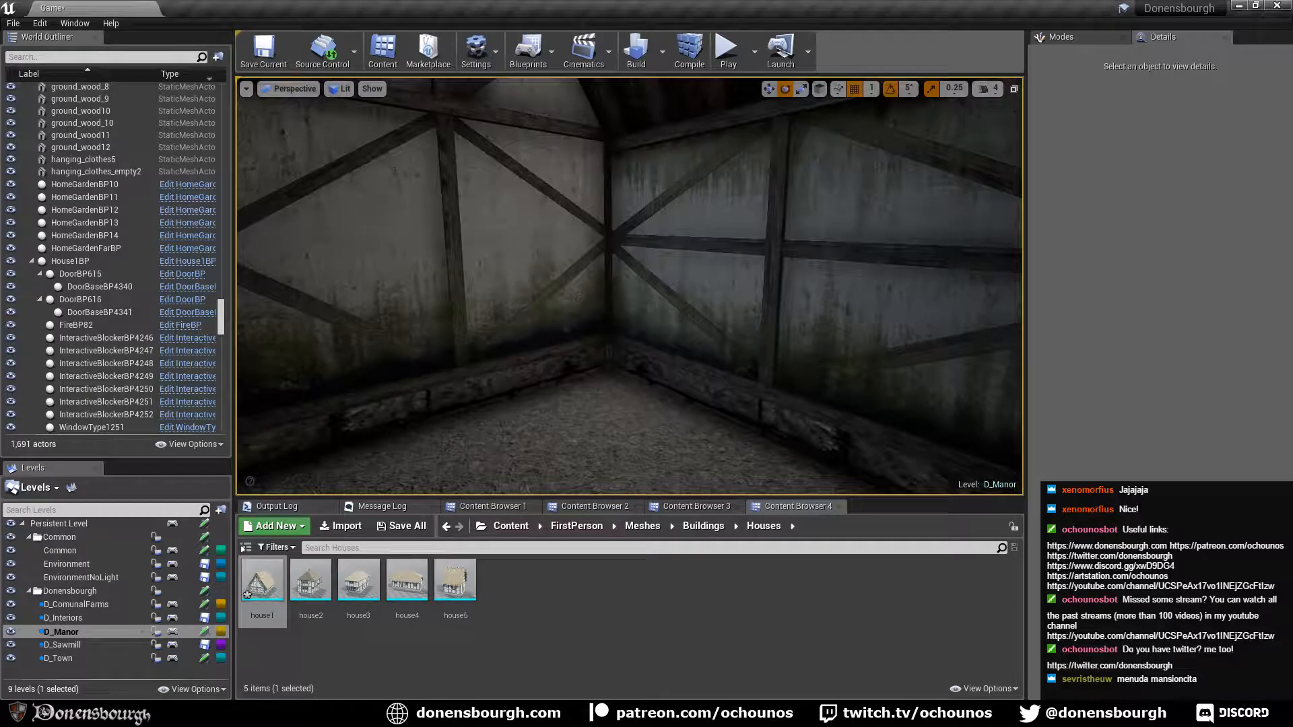
right_drag(629, 286, 415, 358)
key(w)
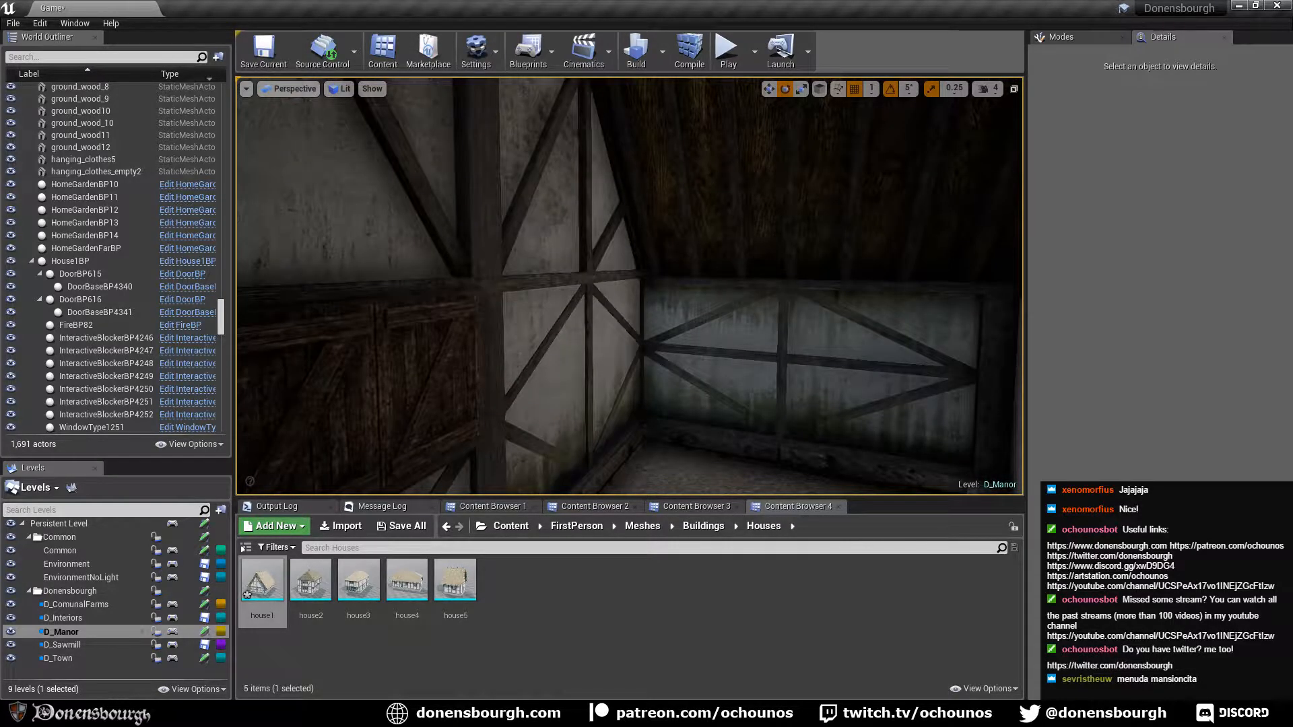
right_drag(674, 380, 708, 243)
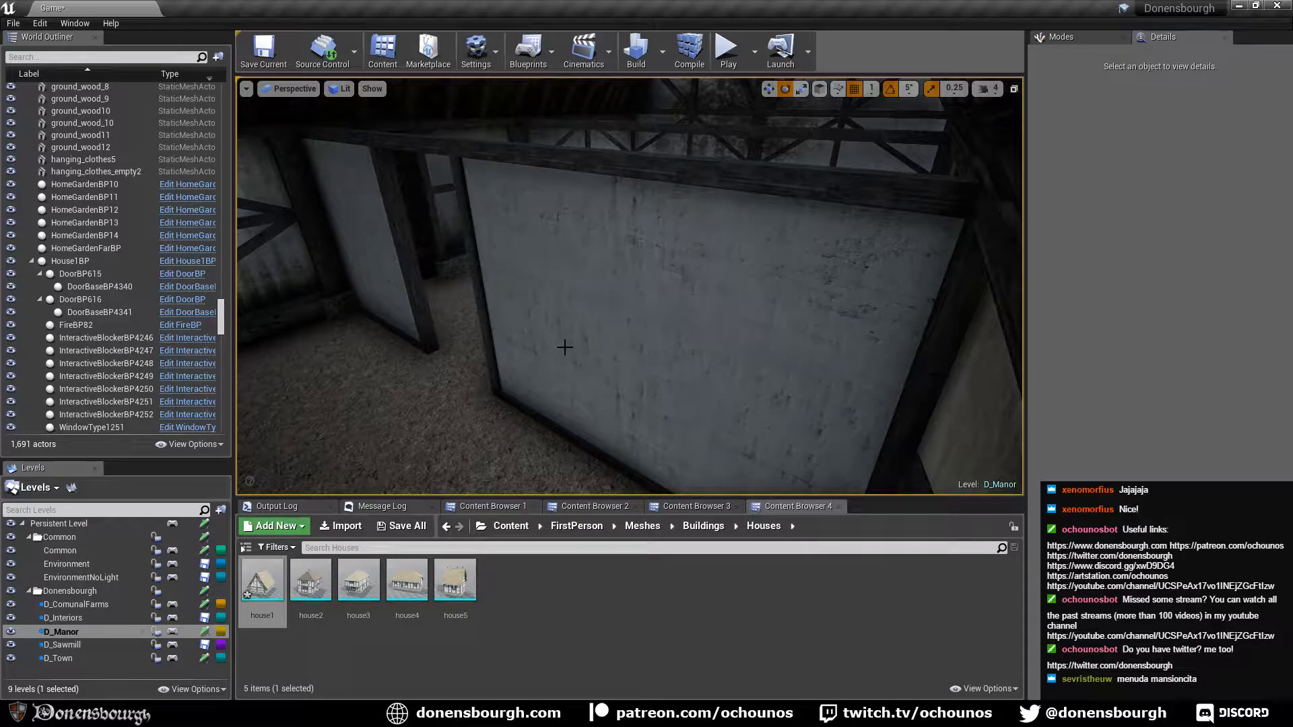
right_drag(565, 347, 695, 389)
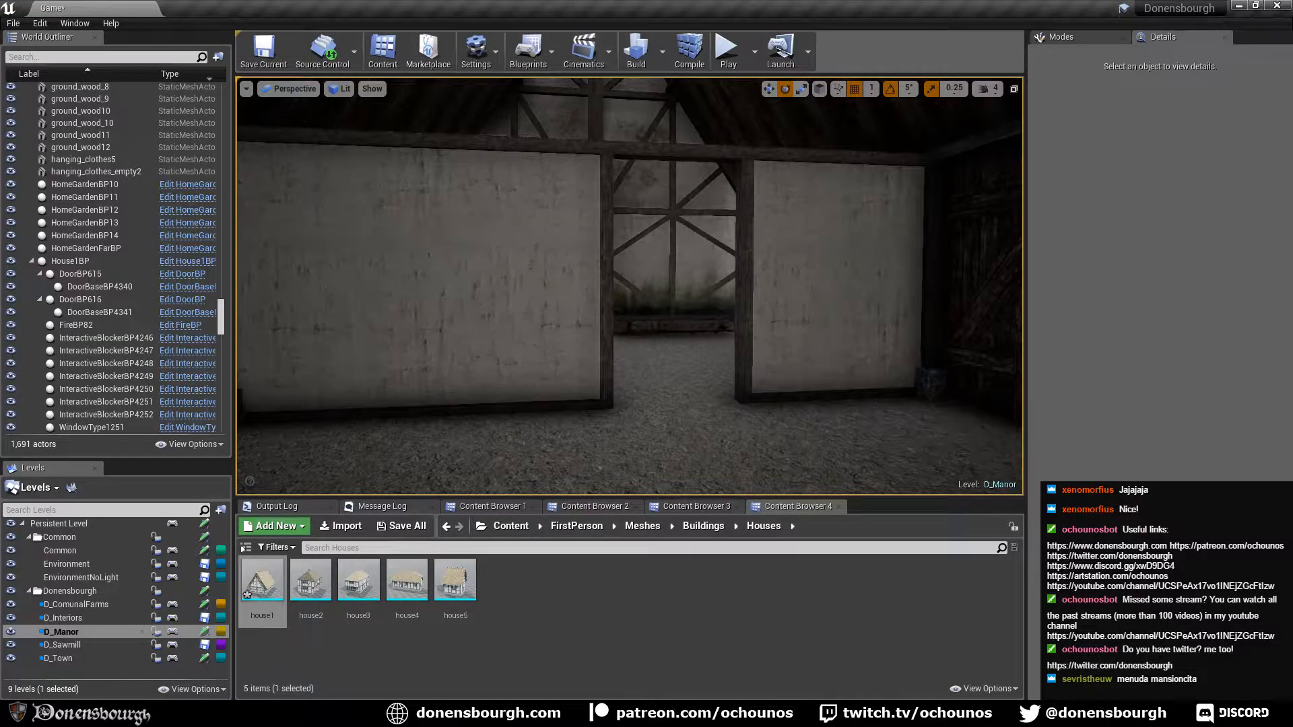
right_drag(731, 266, 730, 266)
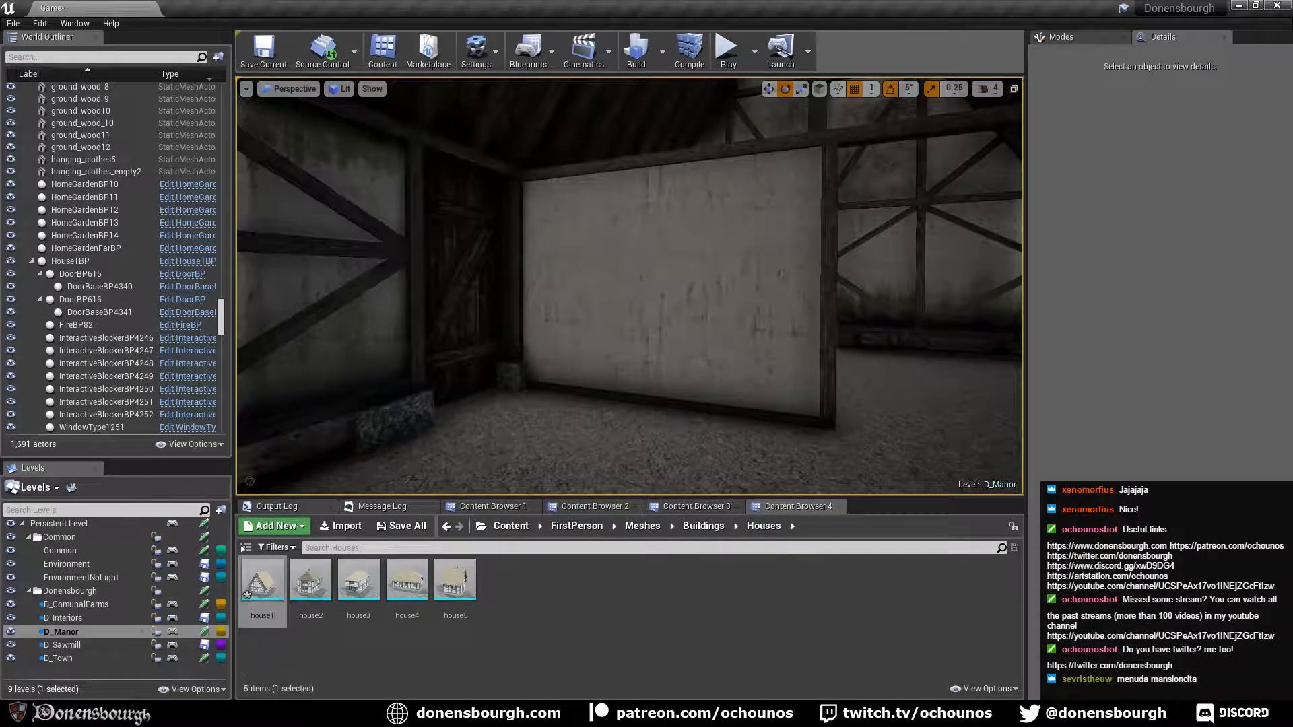
Switch to Blender and open the Combined object for mesh editing at the gable's lower cross beams.
key(alt+Tab)
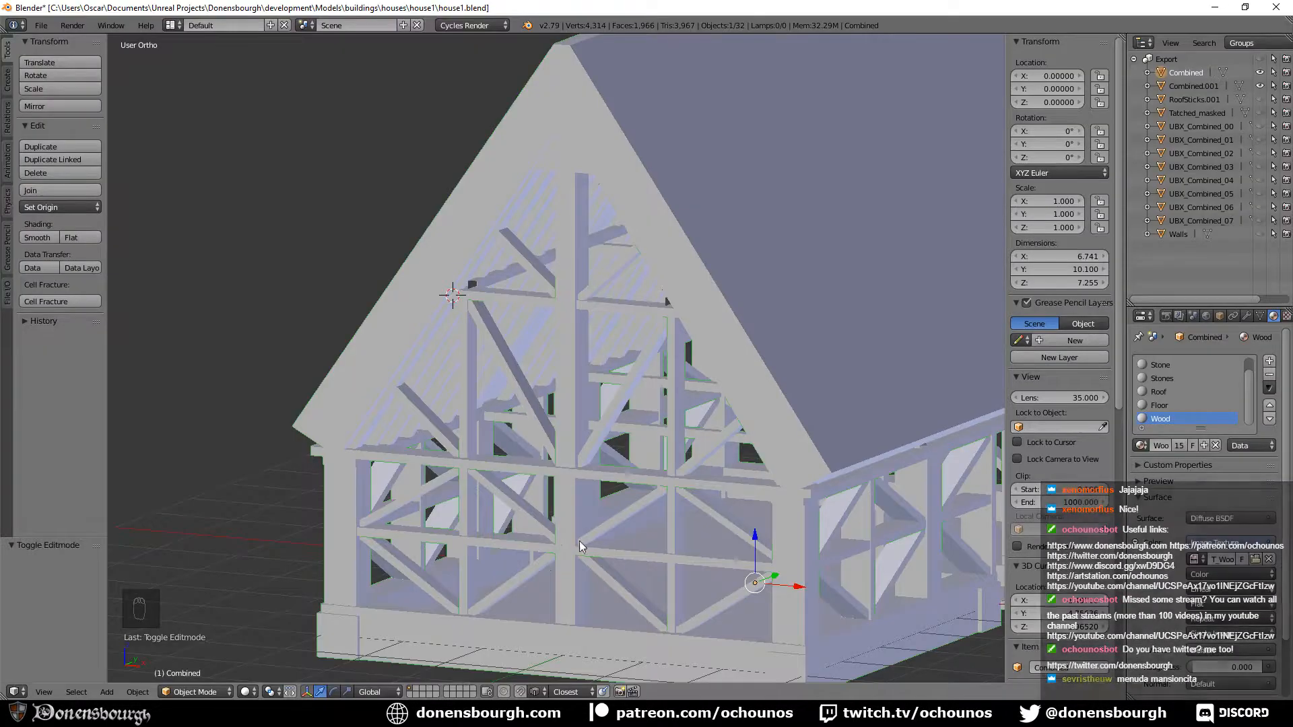
middle_drag(580, 540, 546, 192)
scroll(601, 537, up, 5)
scroll(601, 536, up, 3)
scroll(633, 583, down, 10)
scroll(633, 583, down, 5)
scroll(491, 470, up, 9)
shift+middle_drag(596, 410, 623, 247)
right_drag(617, 426, 633, 450)
right_click(633, 450)
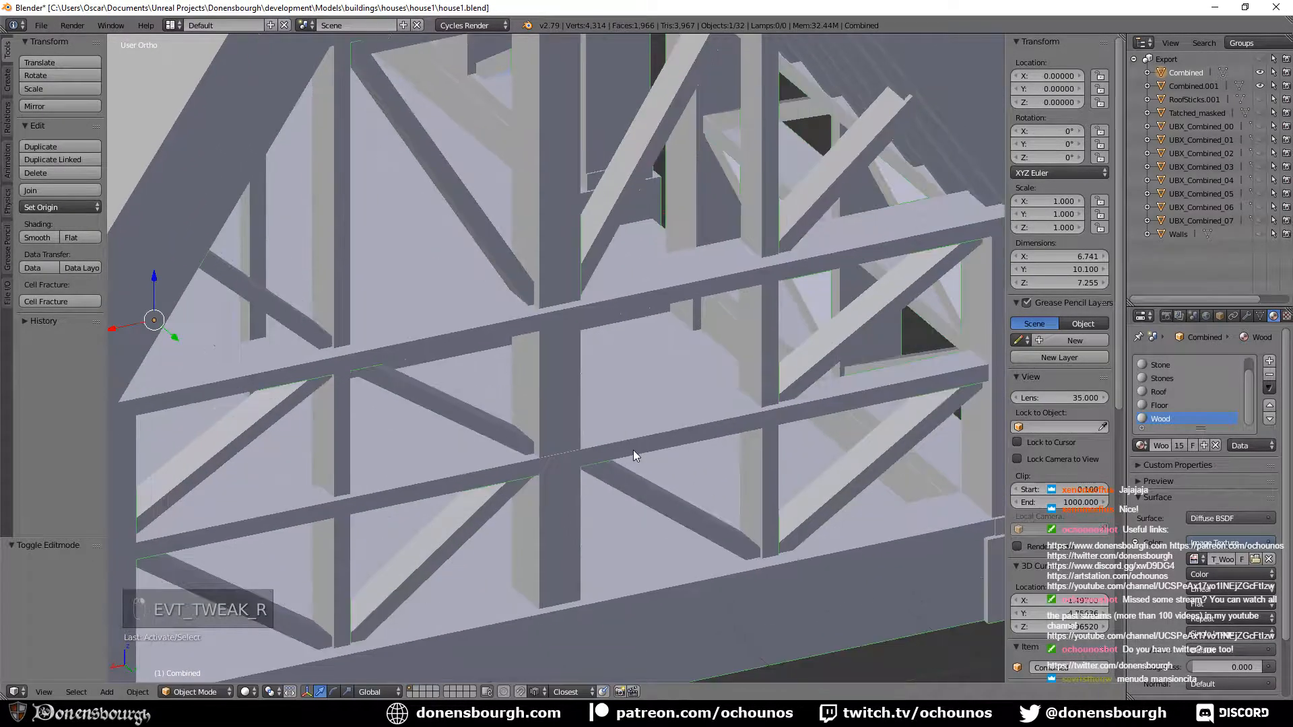
key(Tab)
scroll(618, 454, up, 2)
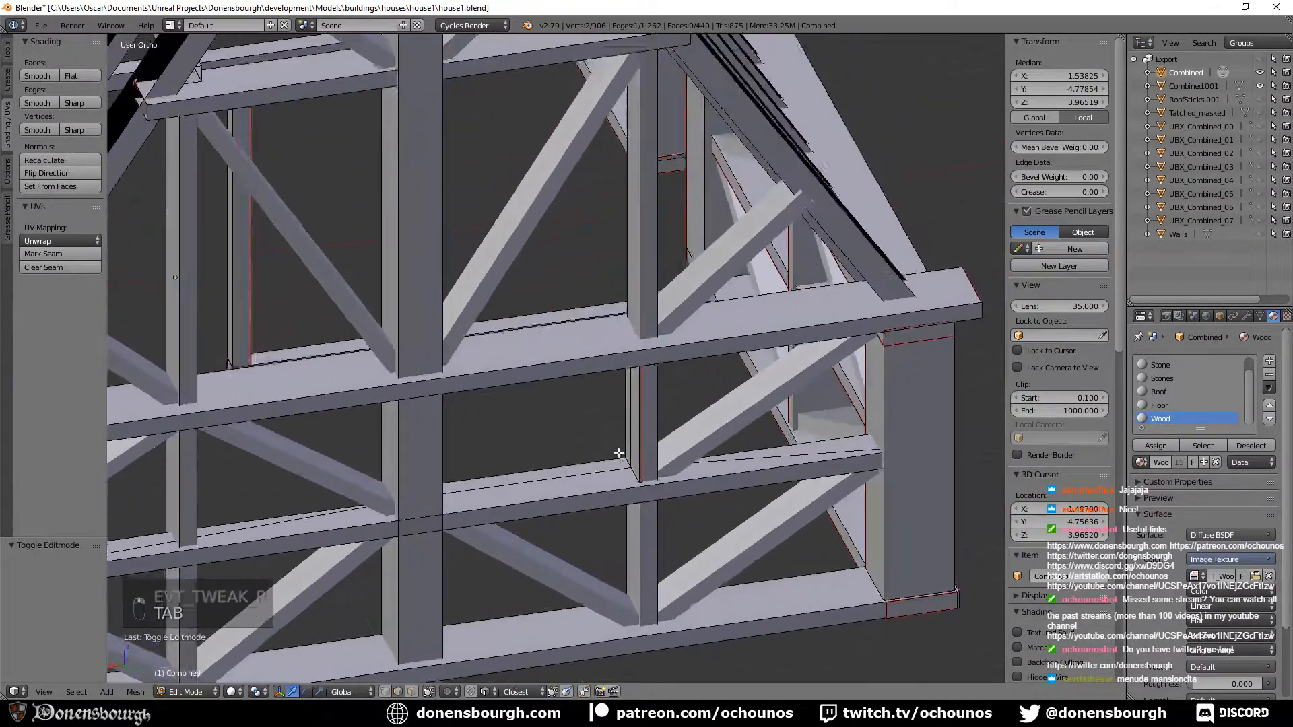
In face selection mode, select the gable's middle cross beam between sill and wall plate with its linked faces.
middle_drag(618, 454, 606, 462)
middle_drag(731, 487, 746, 490)
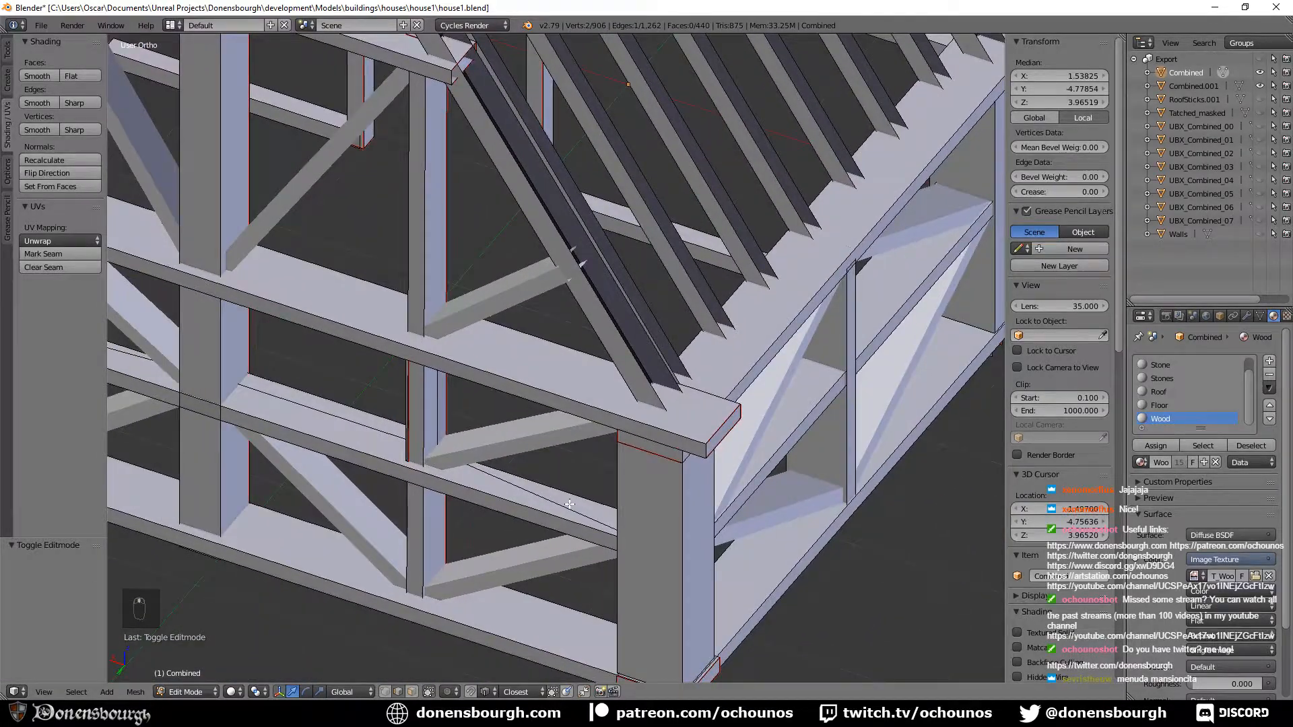
mouse_move(569, 504)
middle_down()
mouse_move(566, 527)
mouse_move(572, 518)
middle_up()
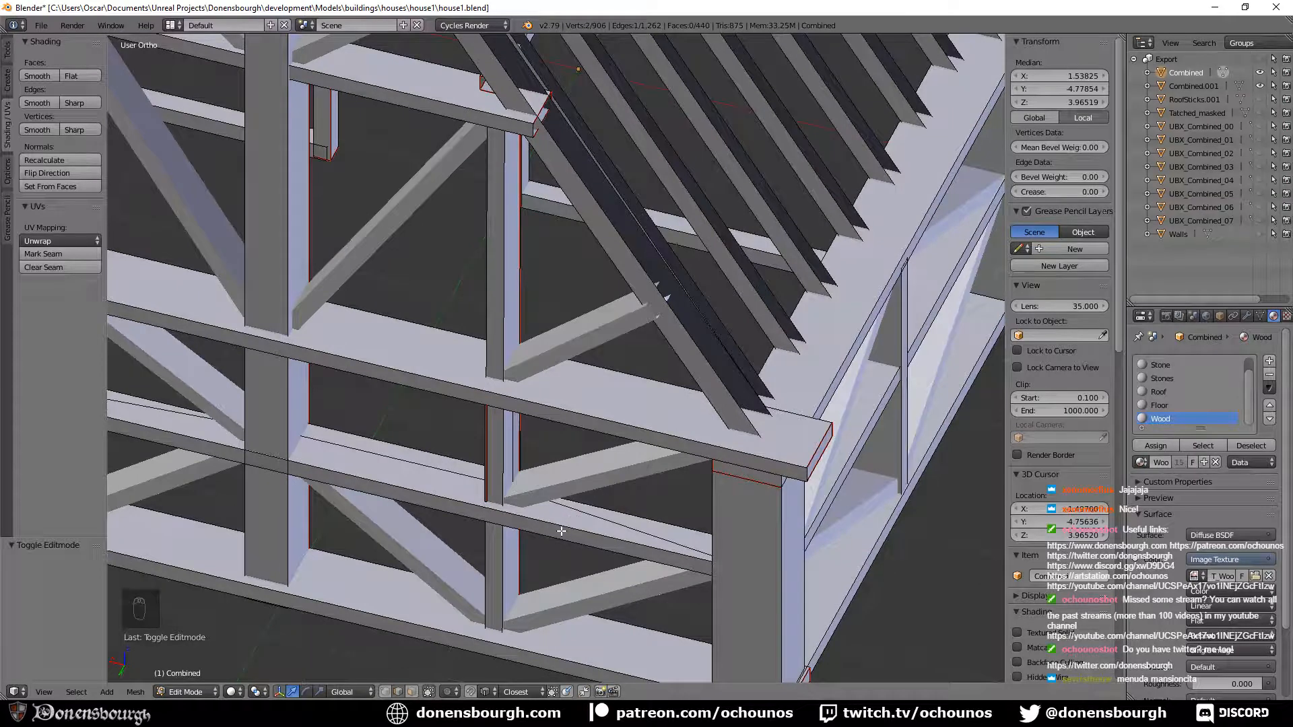
alt+right_click(562, 532)
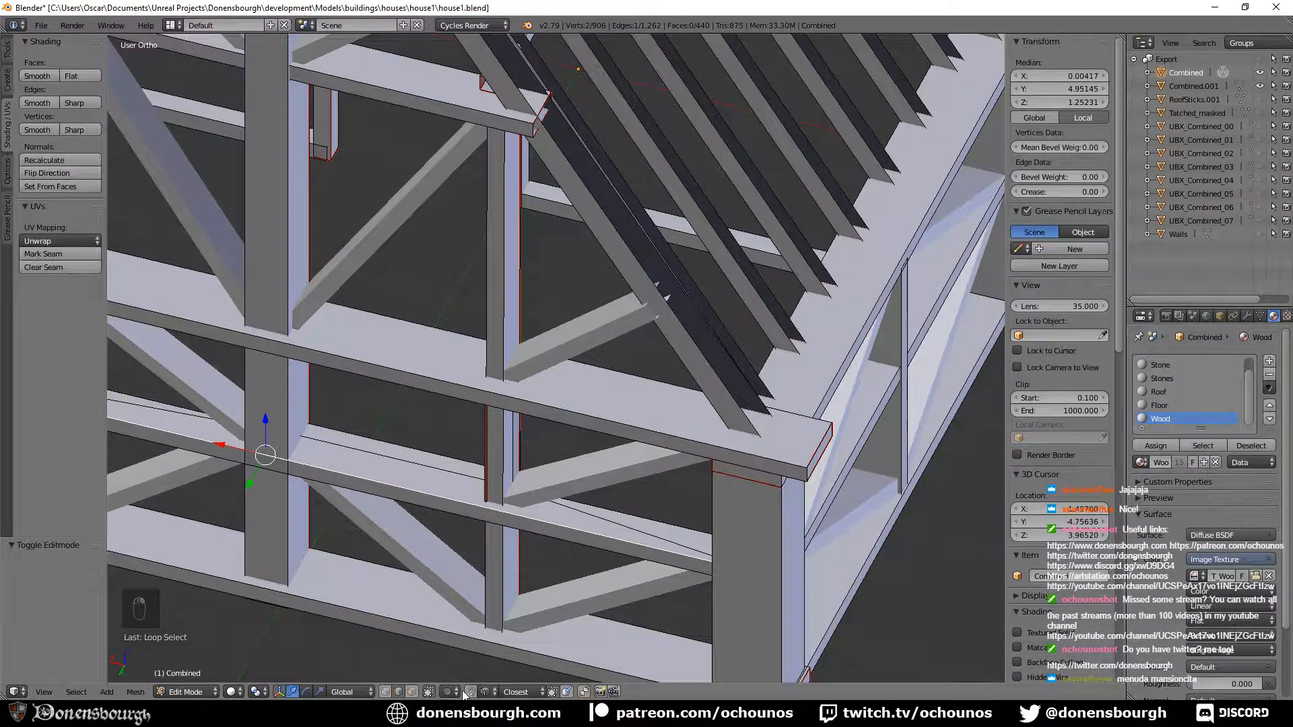
click(412, 692)
right_click(438, 479)
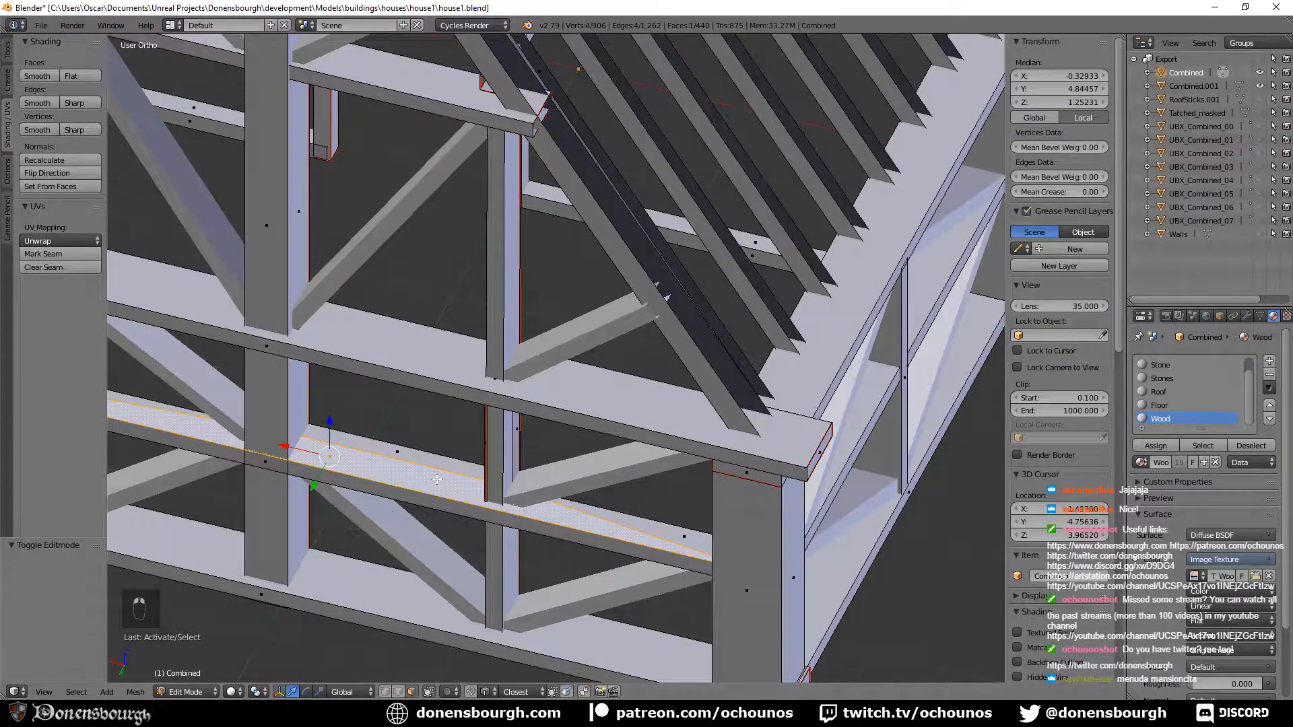
key(l)
scroll(458, 488, down, 3)
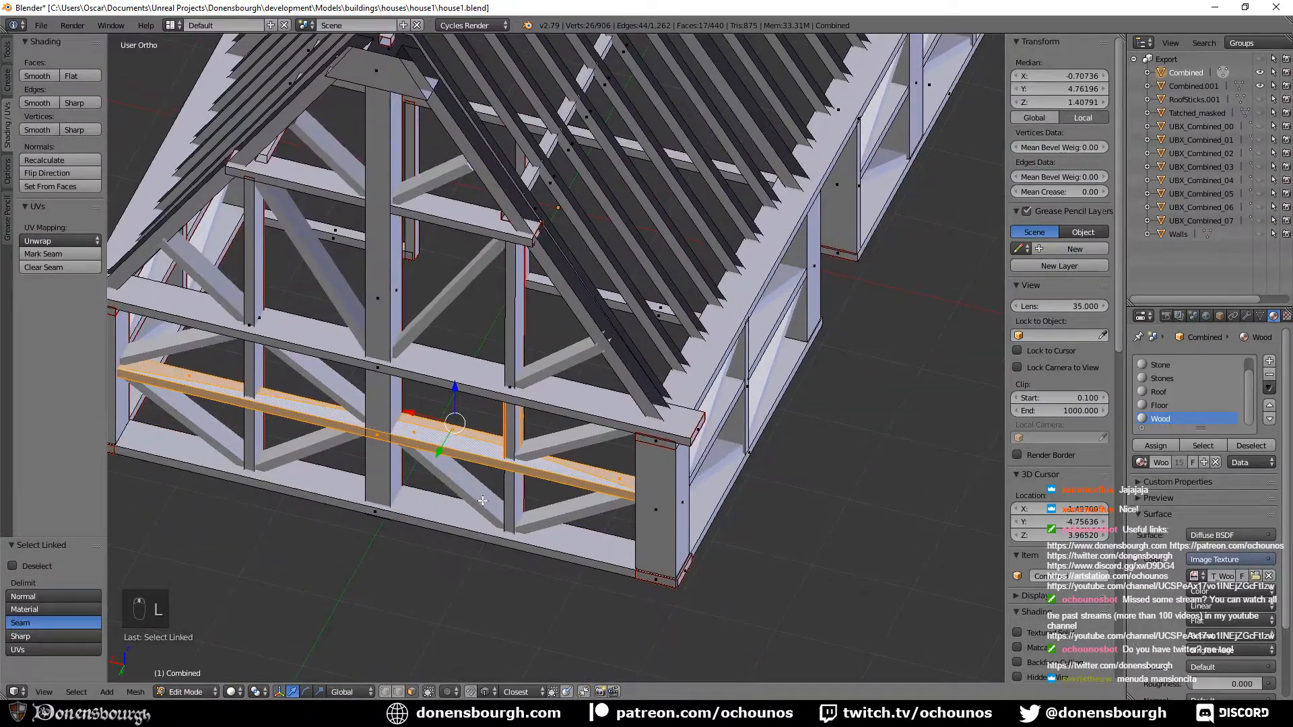
Isolate the selected cross beam by hiding all other faces of the mesh and the Combined.001 object.
middle_drag(483, 501, 679, 476)
scroll(620, 478, up, 4)
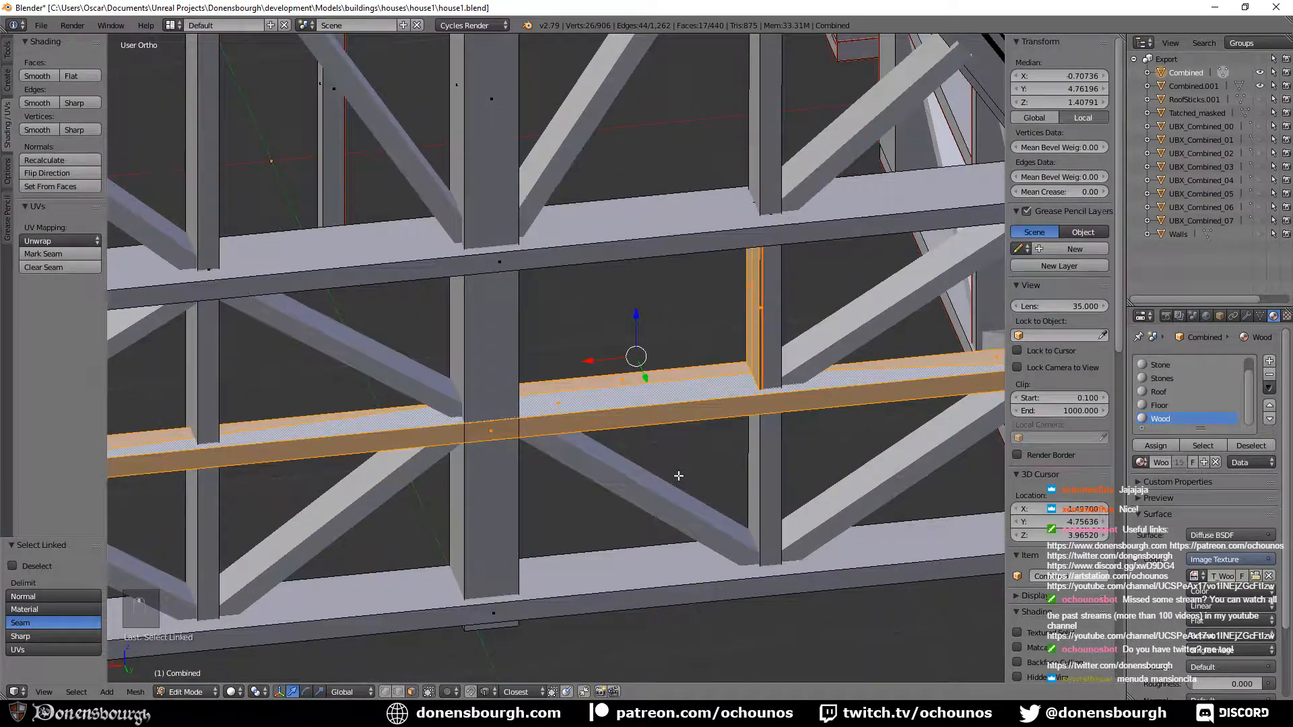
key(ctrl+i)
key(h)
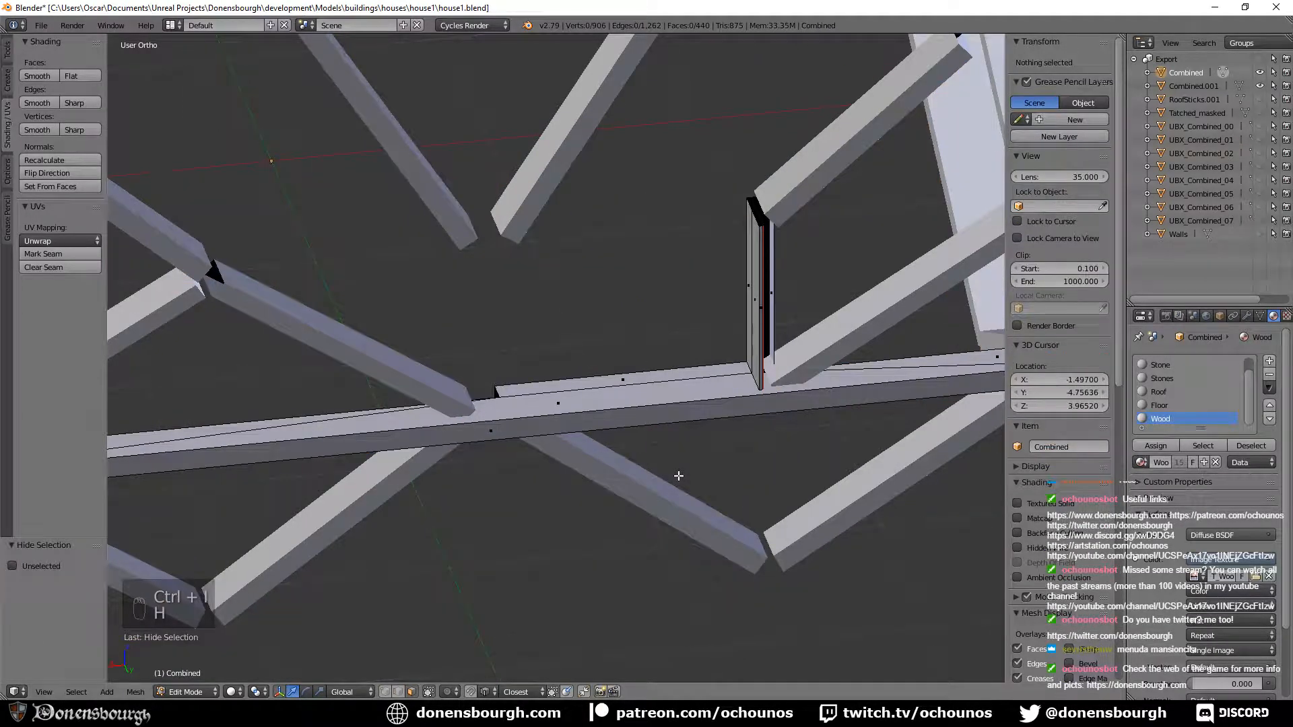
middle_drag(666, 496, 838, 439)
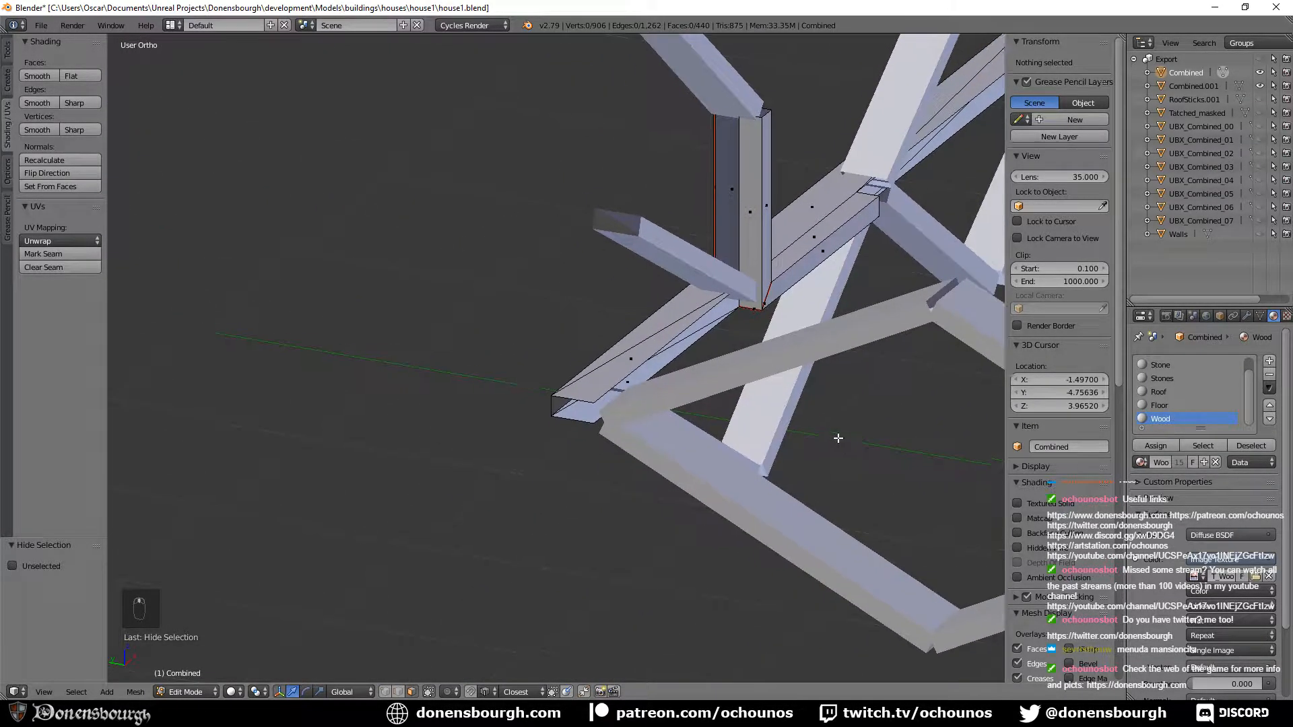
scroll(837, 439, up, 6)
shift+middle_drag(857, 390, 738, 378)
scroll(555, 335, down, 3)
scroll(559, 327, down, 2)
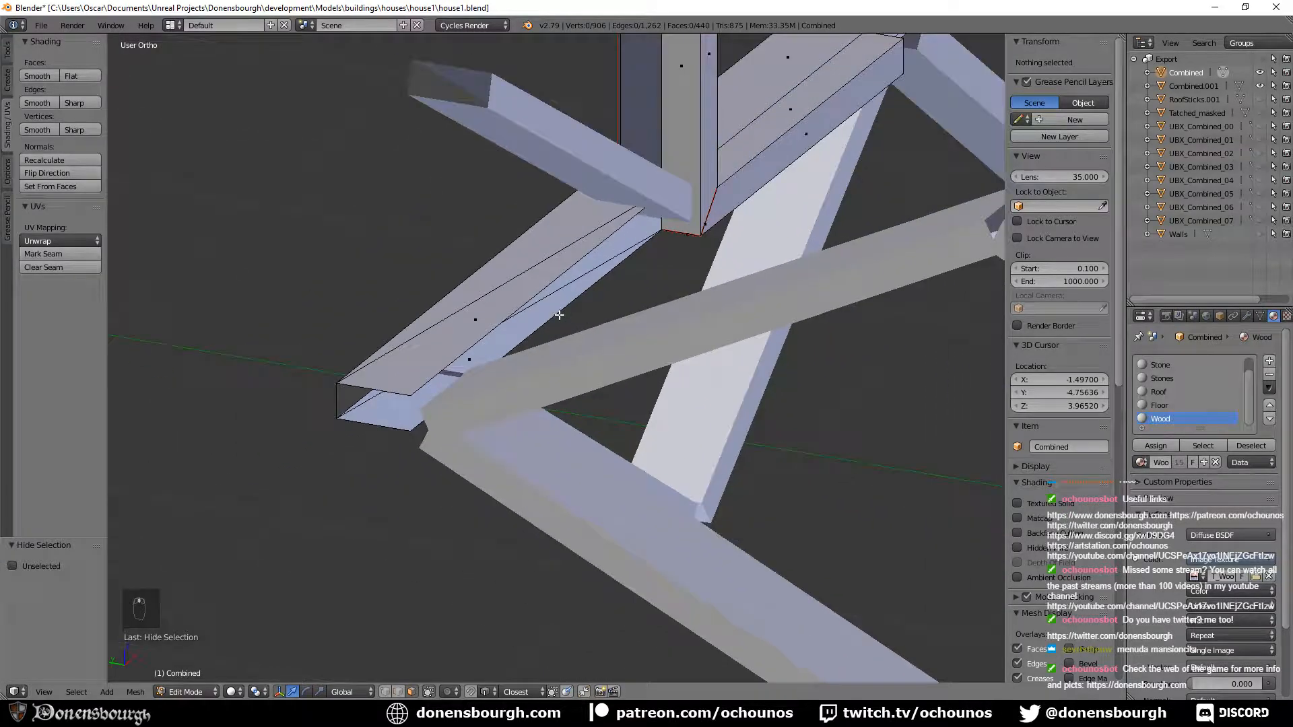
scroll(609, 303, up, 2)
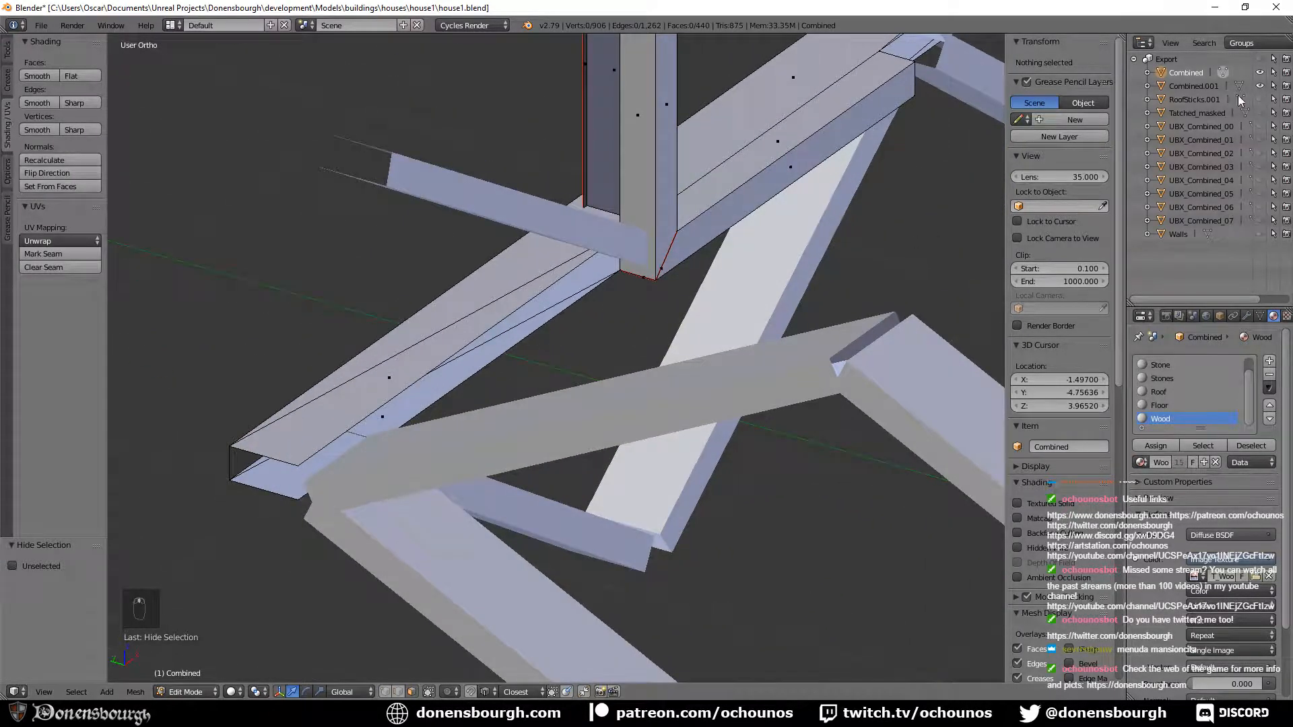
click(1260, 86)
scroll(739, 265, down, 4)
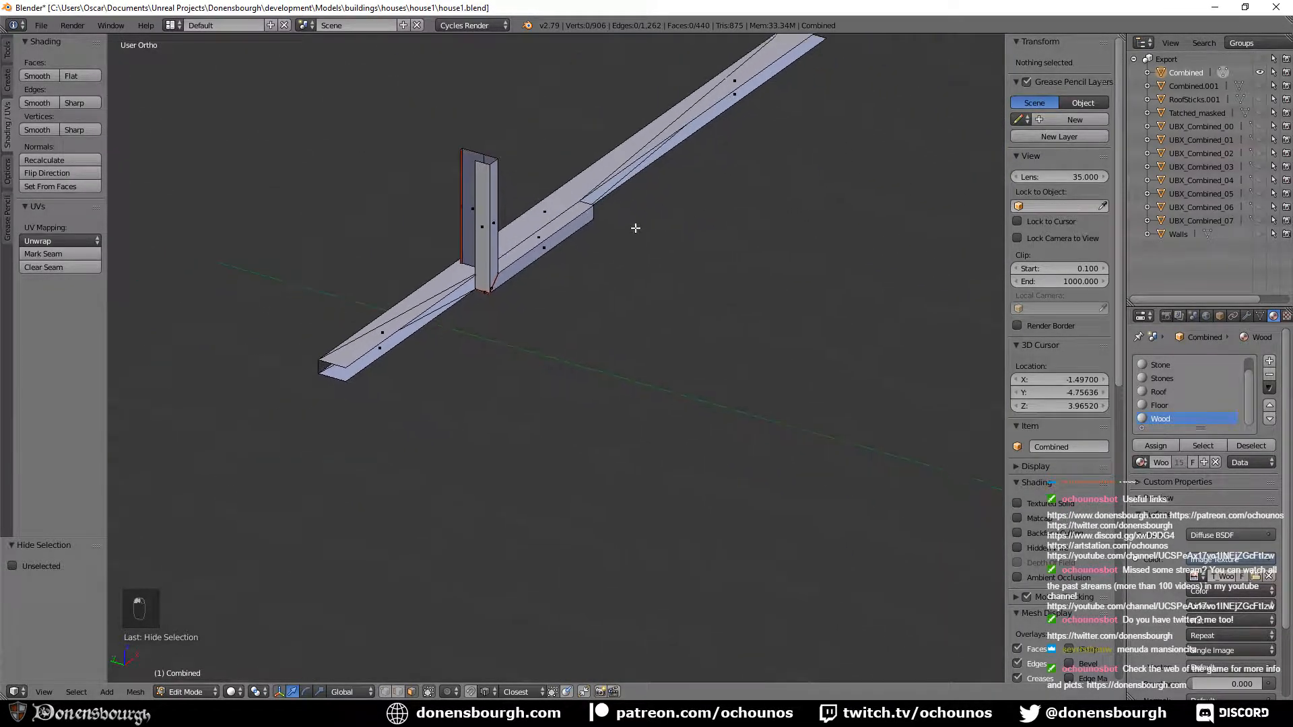
In vertex selection mode, extrude the thick block's outer end edge about 2.98 units along X towards the cross beam's far end.
scroll(641, 254, up, 1)
middle_drag(641, 254, 536, 311)
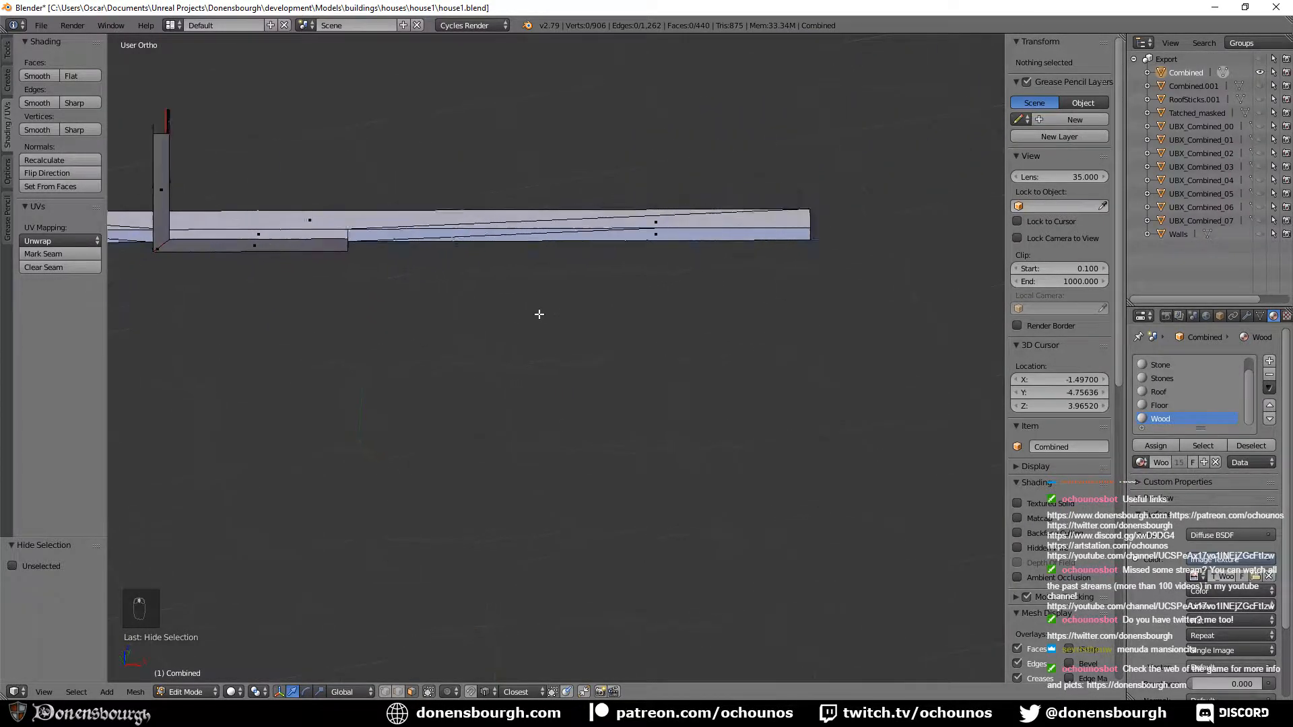
scroll(452, 240, up, 4)
shift+middle_drag(452, 240, 560, 424)
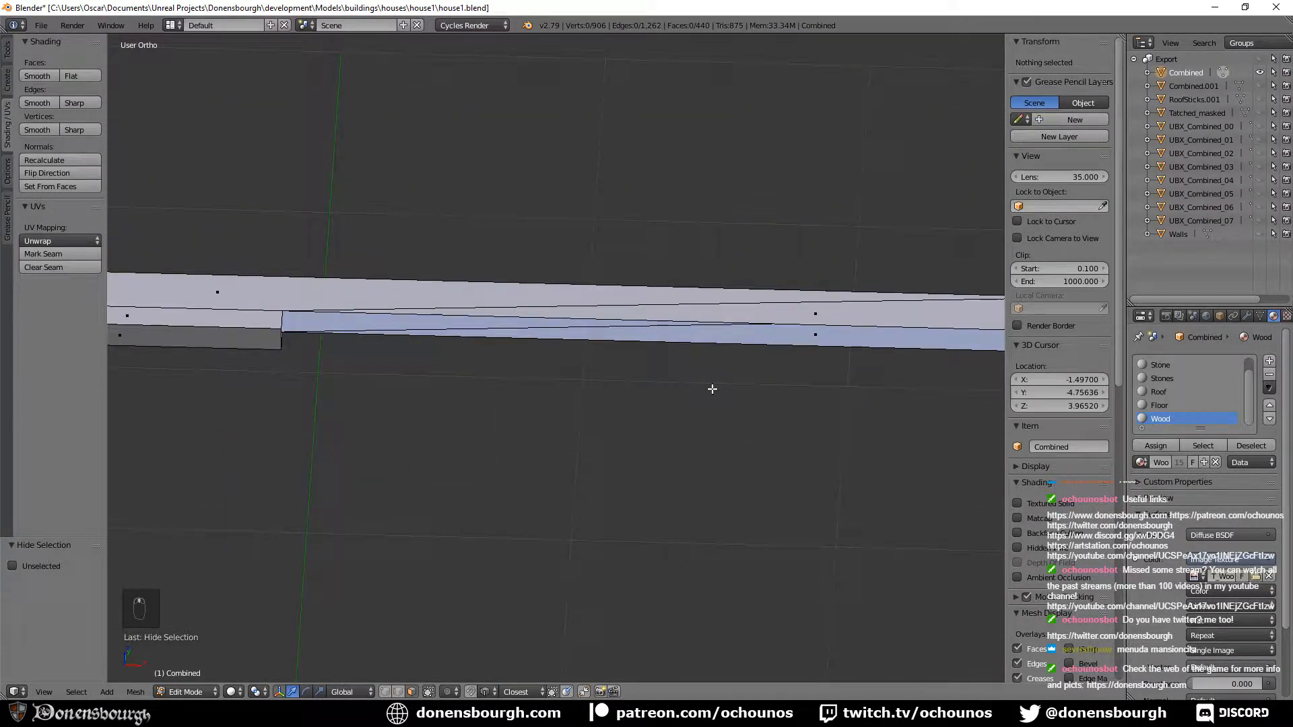
scroll(713, 389, down, 3)
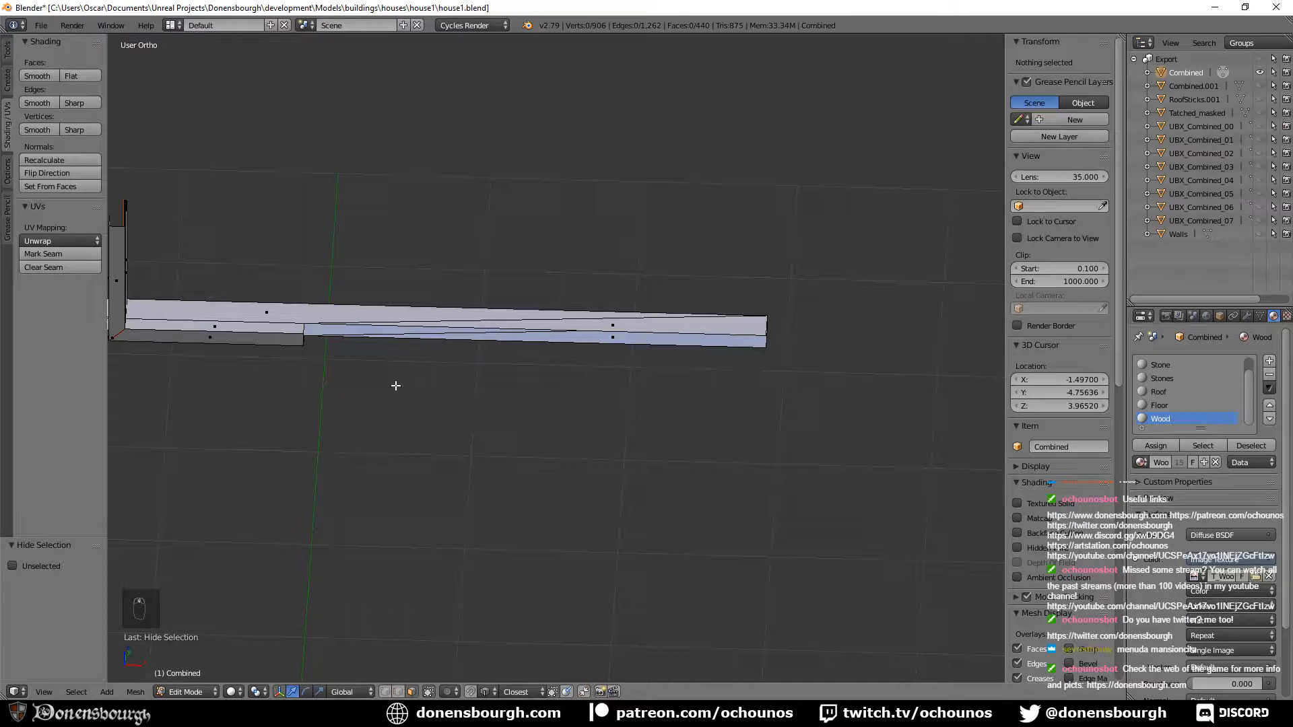
right_click(303, 330)
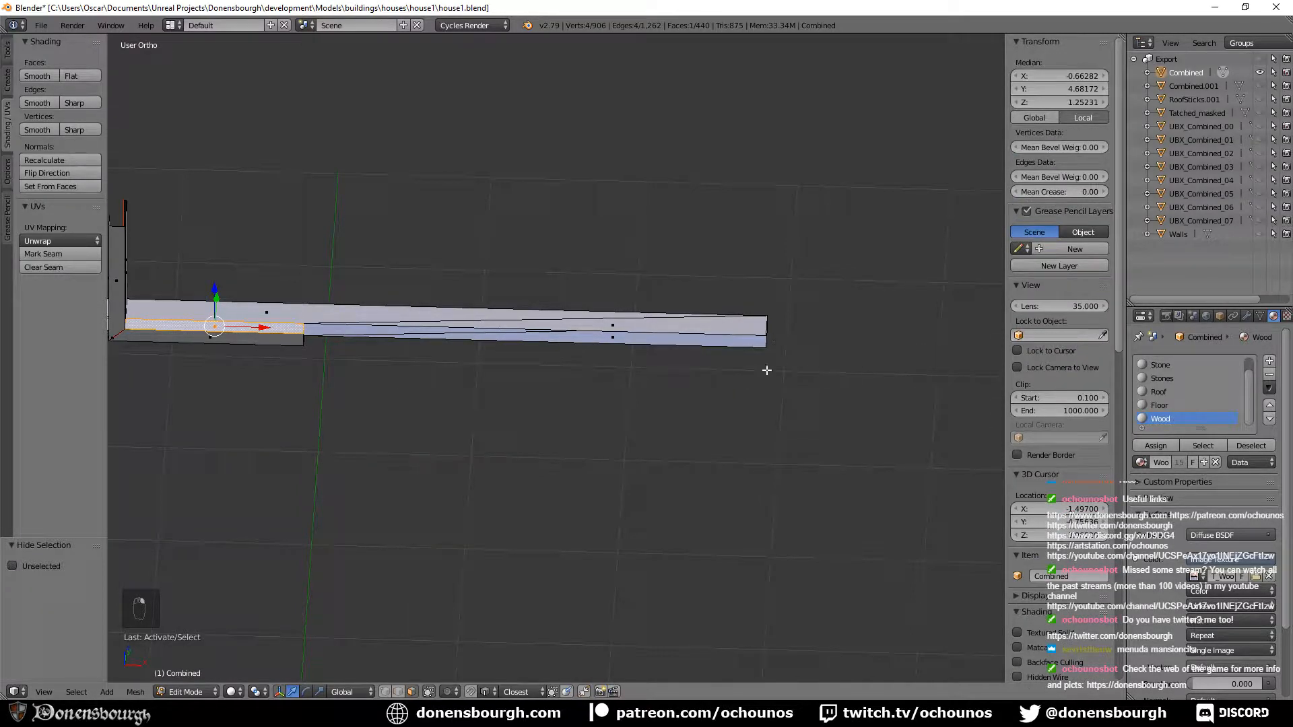
click(384, 692)
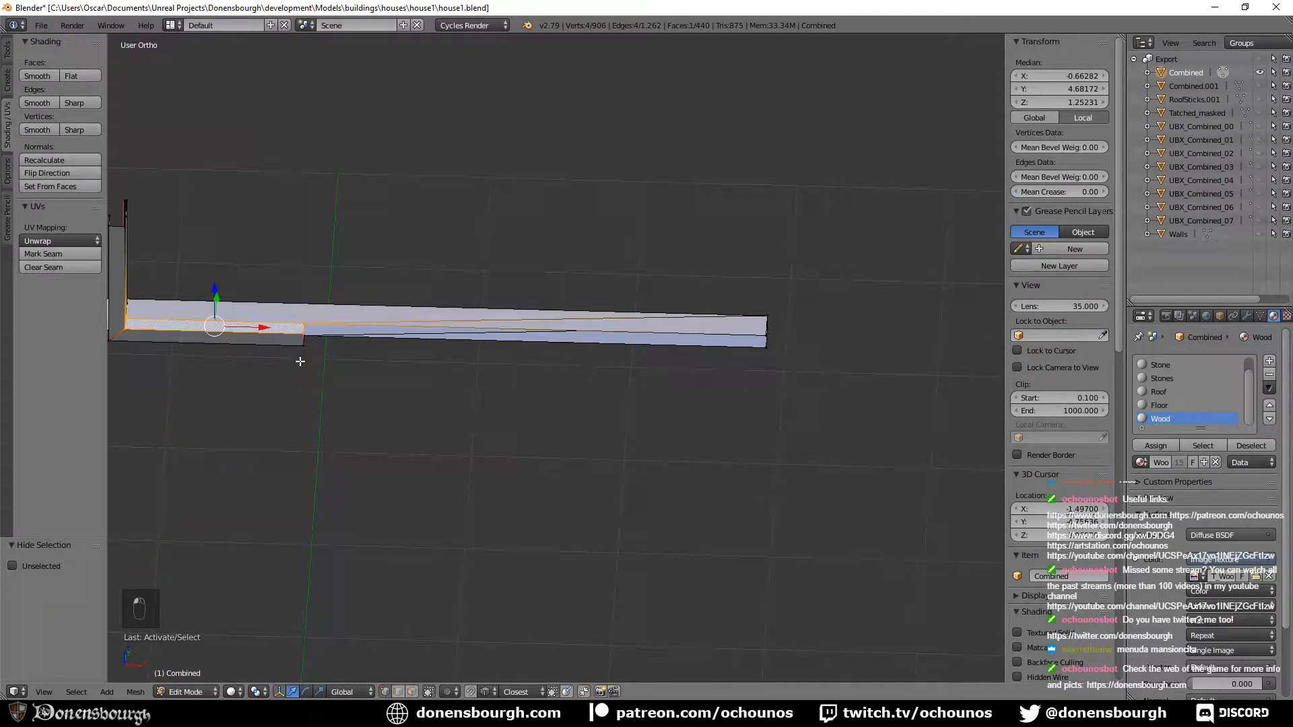
right_click(305, 337)
scroll(237, 422, up, 1)
shift+middle_drag(237, 421, 586, 477)
scroll(586, 477, up, 4)
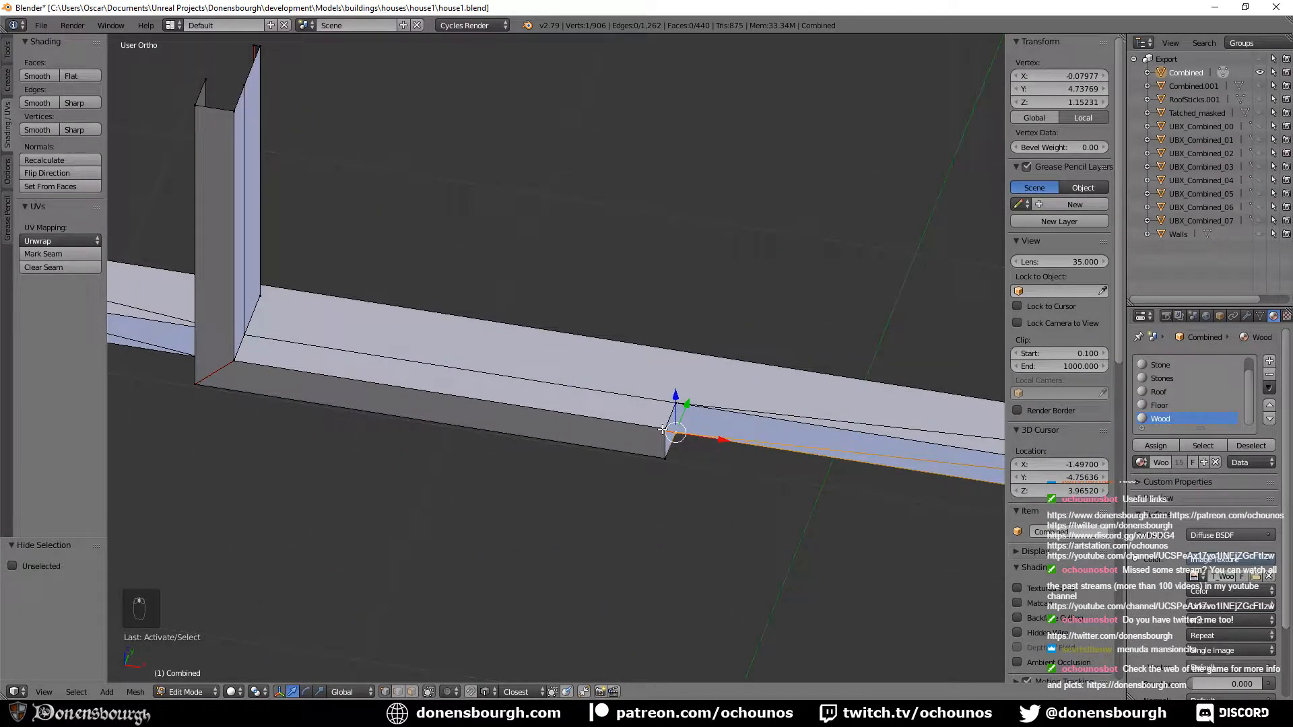
shift+right_click(672, 451)
shift+middle_drag(800, 512, 364, 401)
scroll(404, 415, down, 4)
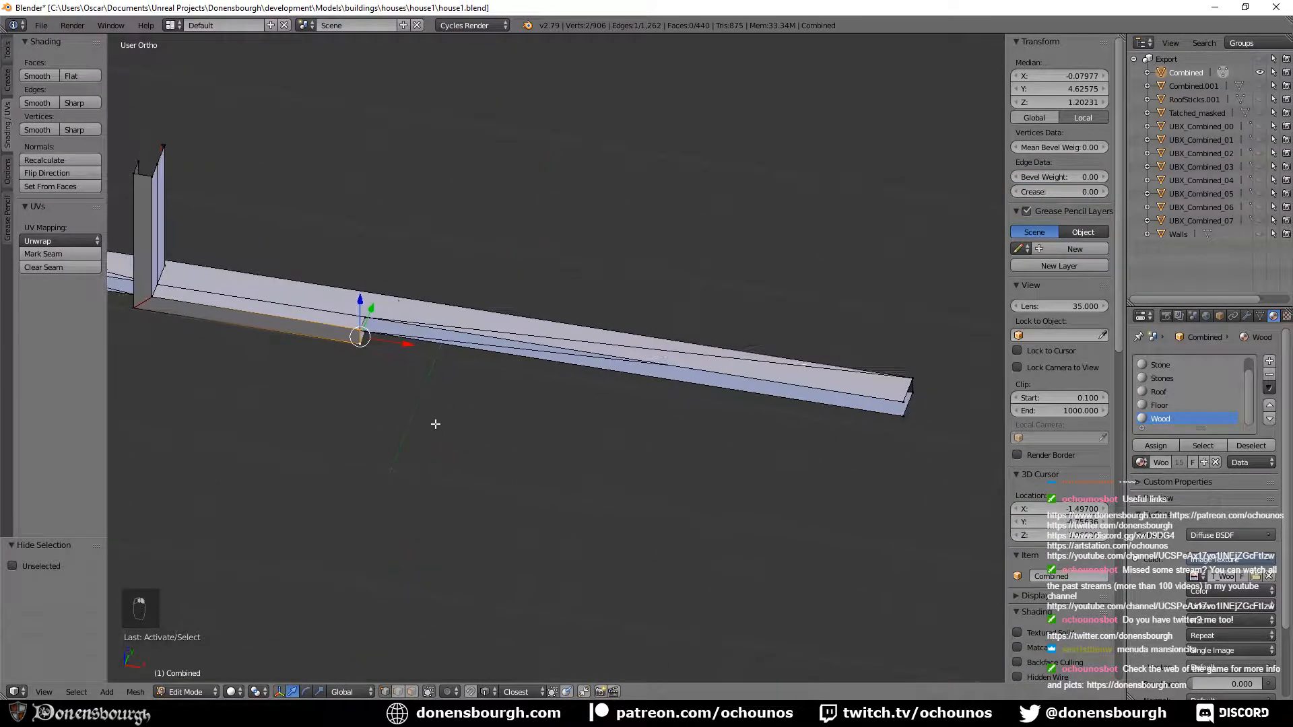
shift+middle_drag(436, 425, 434, 425)
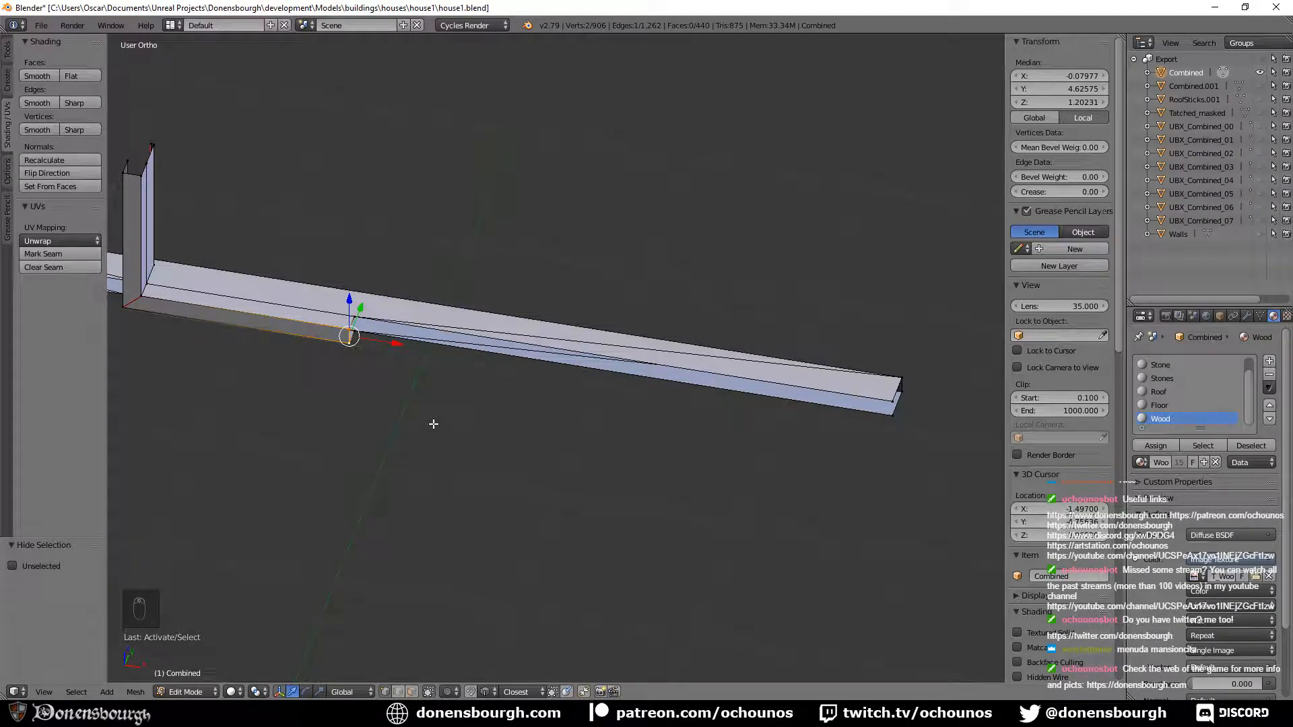
key(e)
key(x)
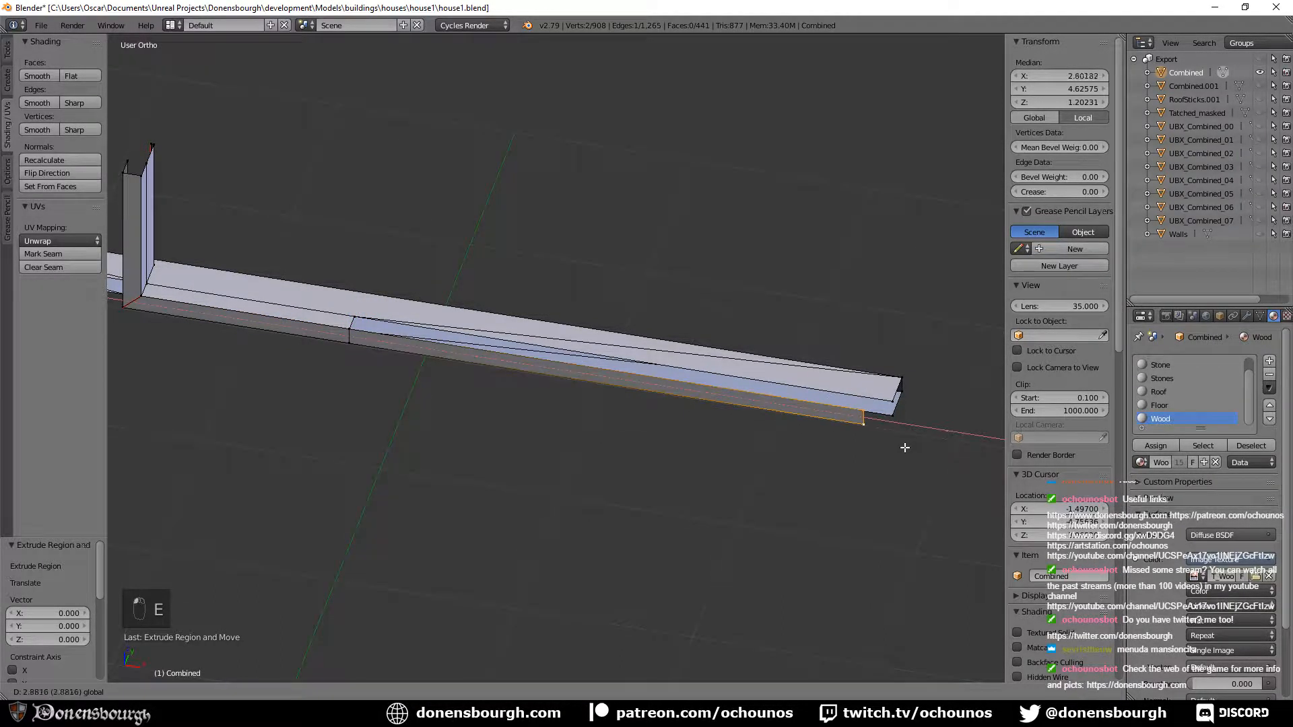
click(927, 448)
Set the X coordinate of both extruded end vertices to 2.93572, copied from the cross beam's upper end corner.
shift+middle_drag(924, 462, 759, 531)
scroll(759, 531, up, 4)
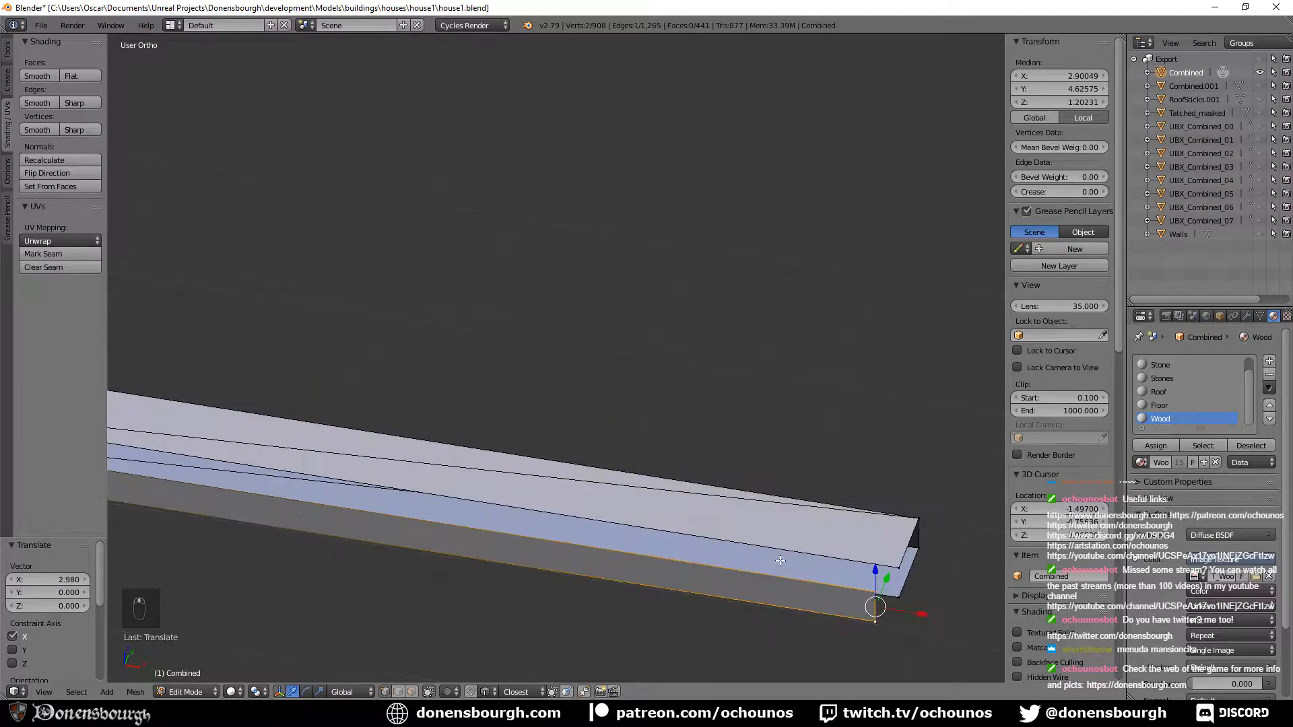
shift+middle_drag(920, 642, 720, 418)
right_click(663, 368)
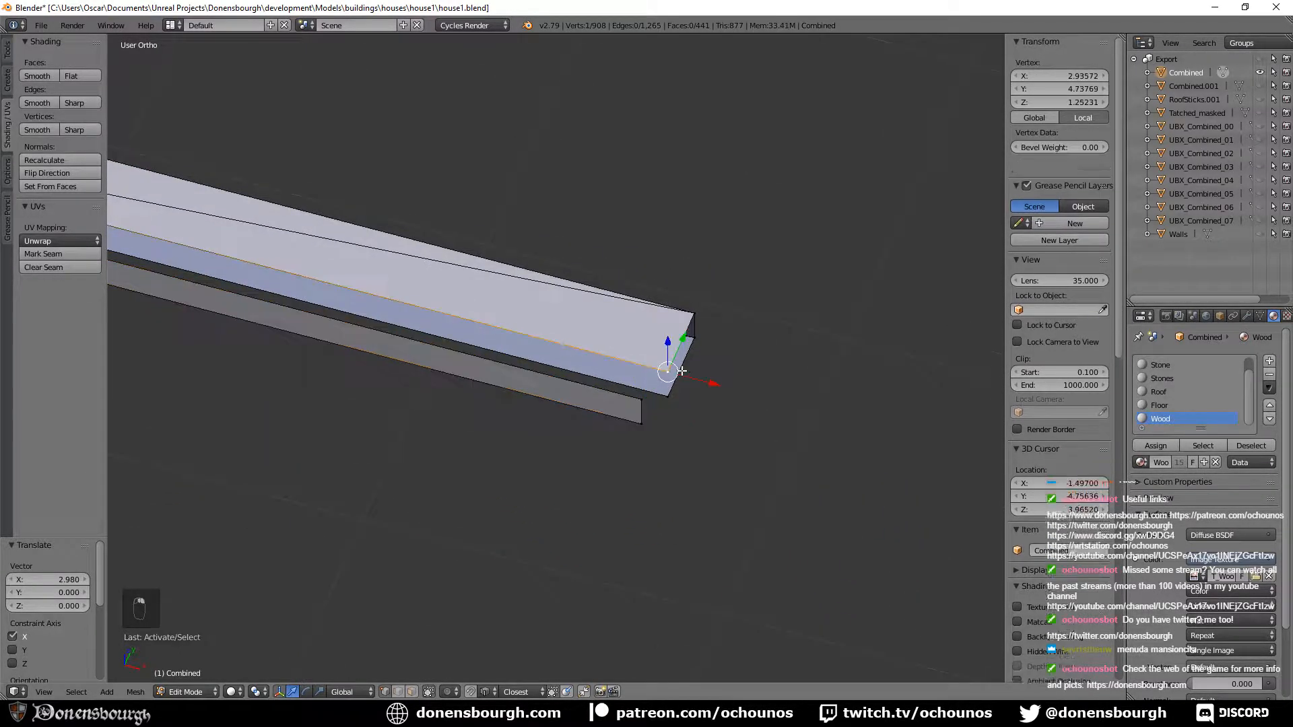
click(1059, 75)
key(ctrl+c)
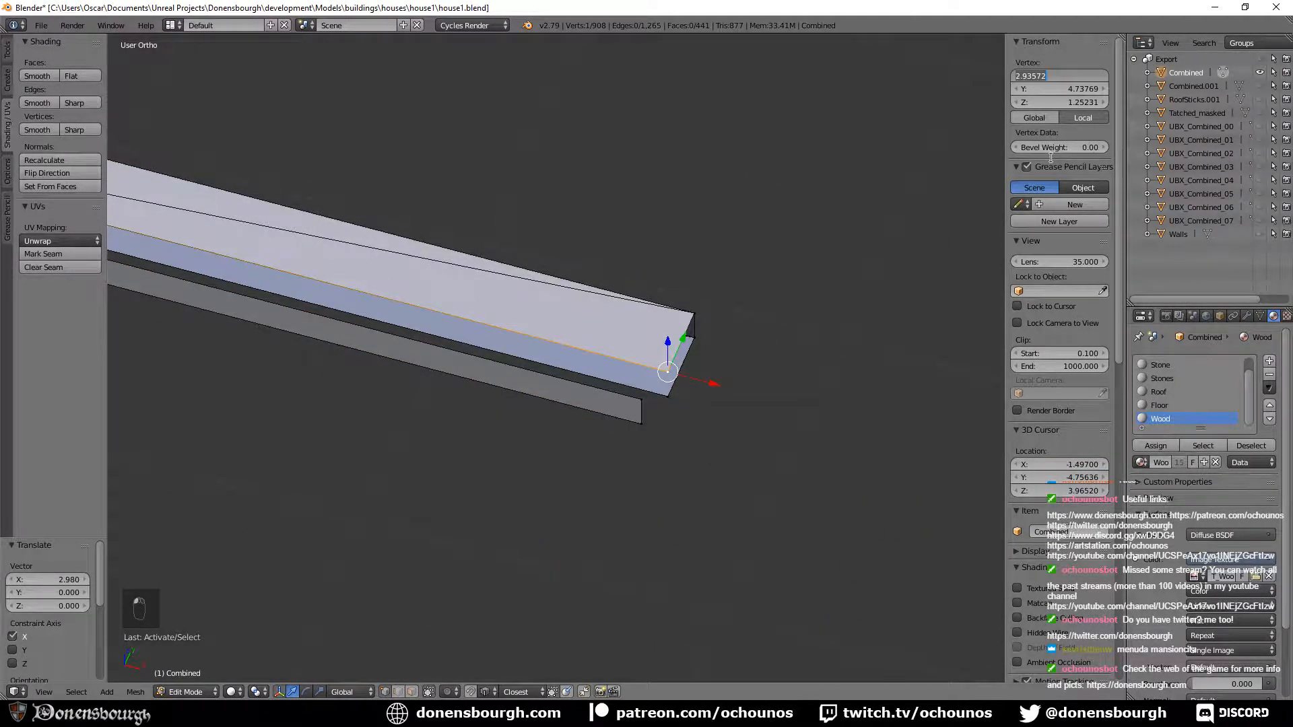
click(633, 402)
right_click(638, 402)
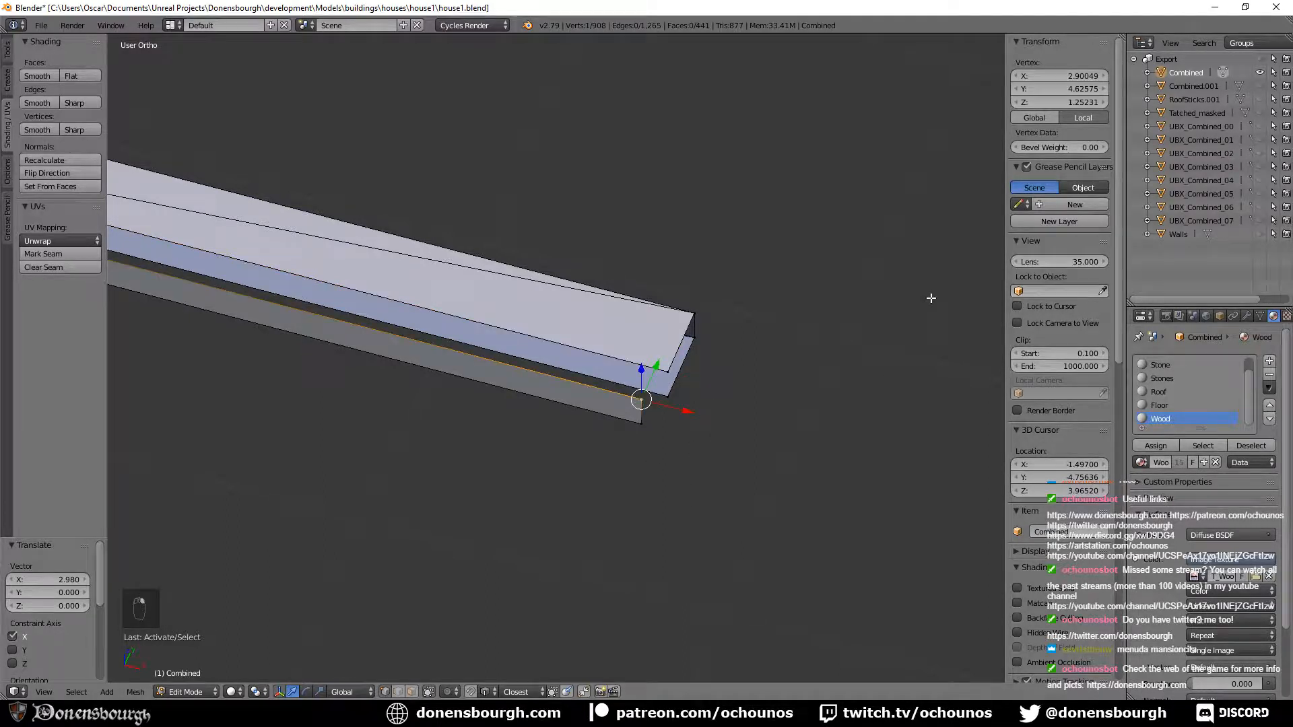
click(1048, 77)
key(ctrl+v)
key(Return)
right_click(642, 418)
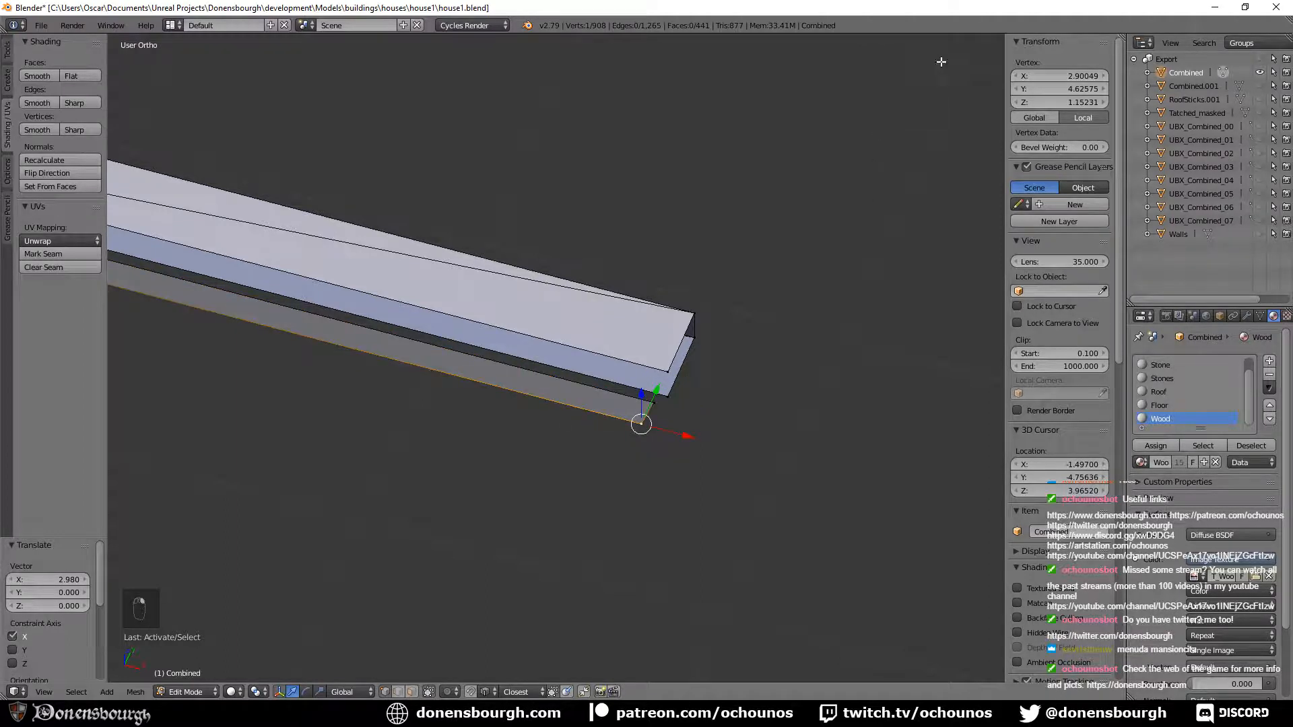
click(1048, 76)
key(ctrl+v)
key(Return)
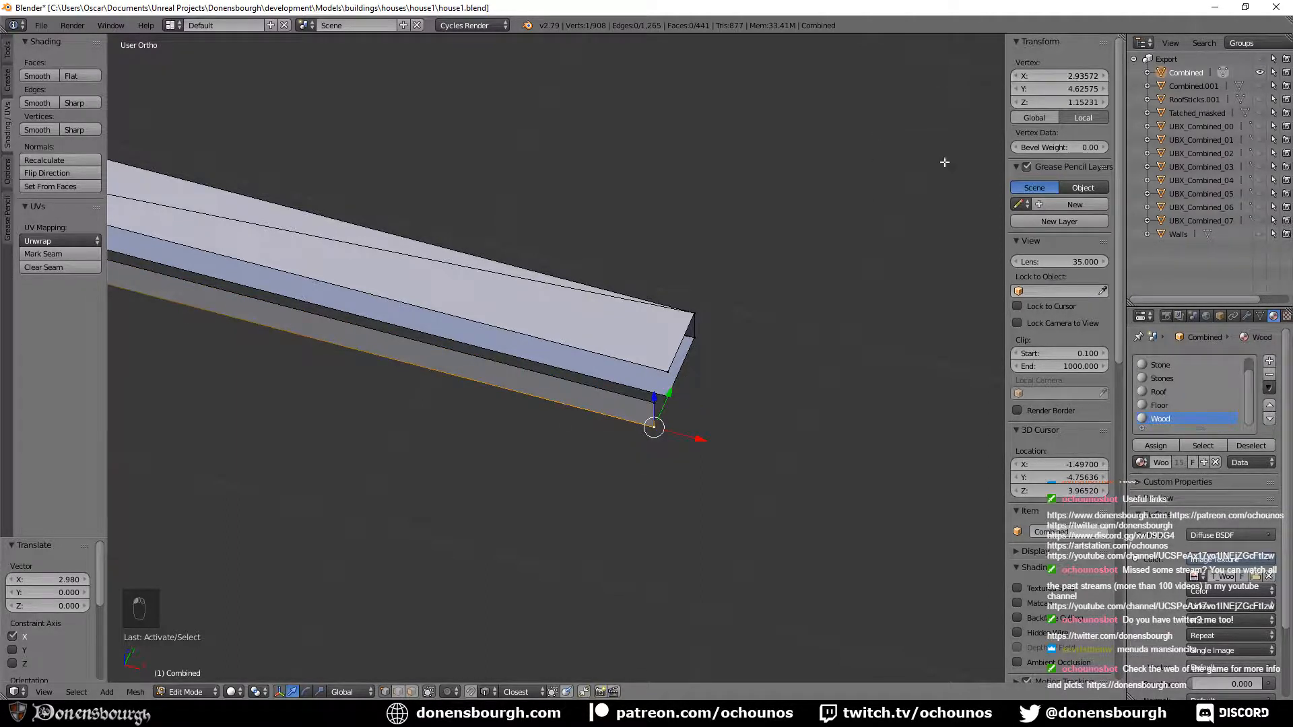
Fill the upper gap between the cross beam and the extruded strip with a face across its four corner vertices.
right_click(662, 369)
shift+right_click(650, 403)
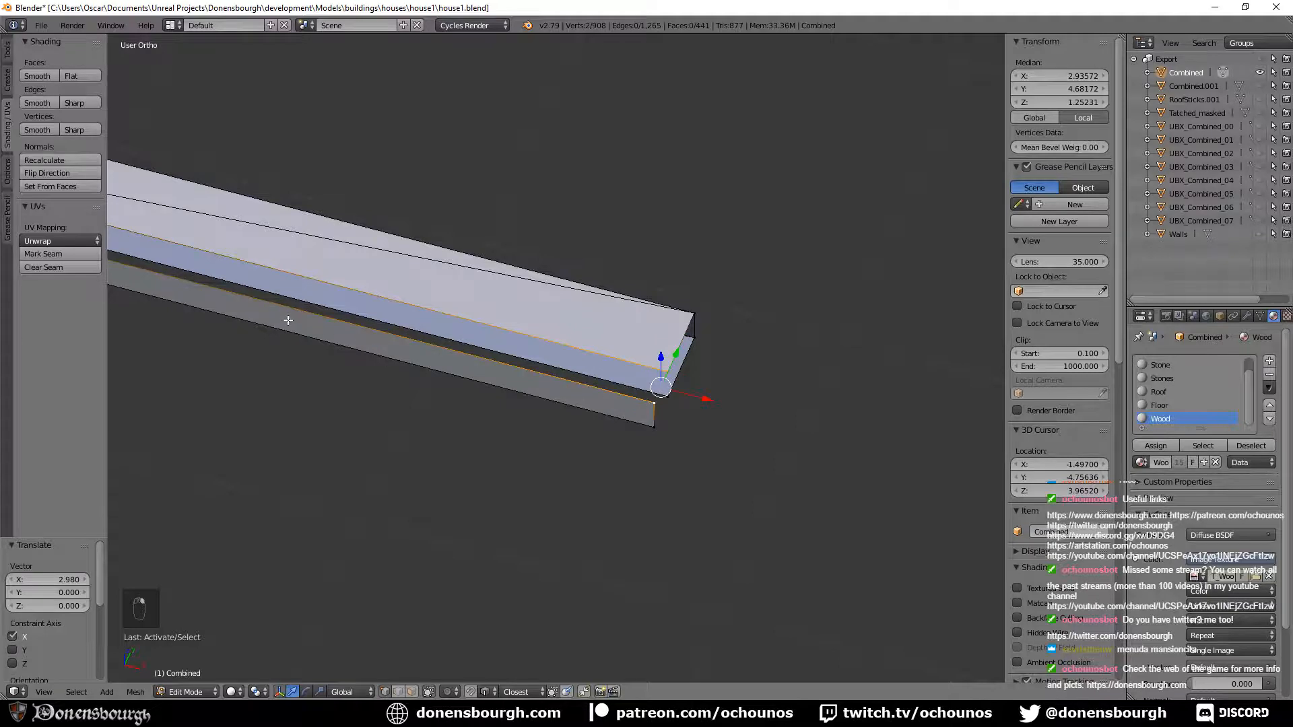
shift+middle_drag(189, 286, 398, 352)
shift+middle_drag(174, 308, 535, 382)
shift+middle_drag(314, 325, 462, 365)
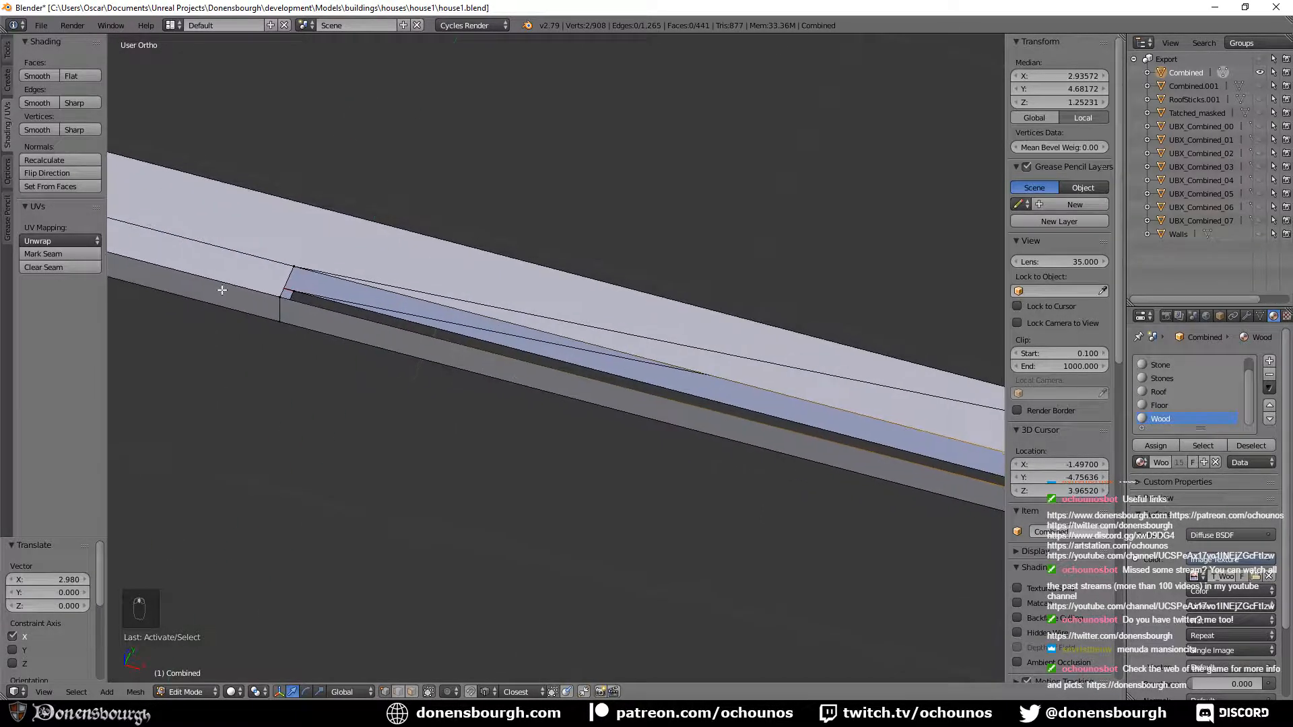
shift+right_click(282, 296)
shift+right_click(293, 268)
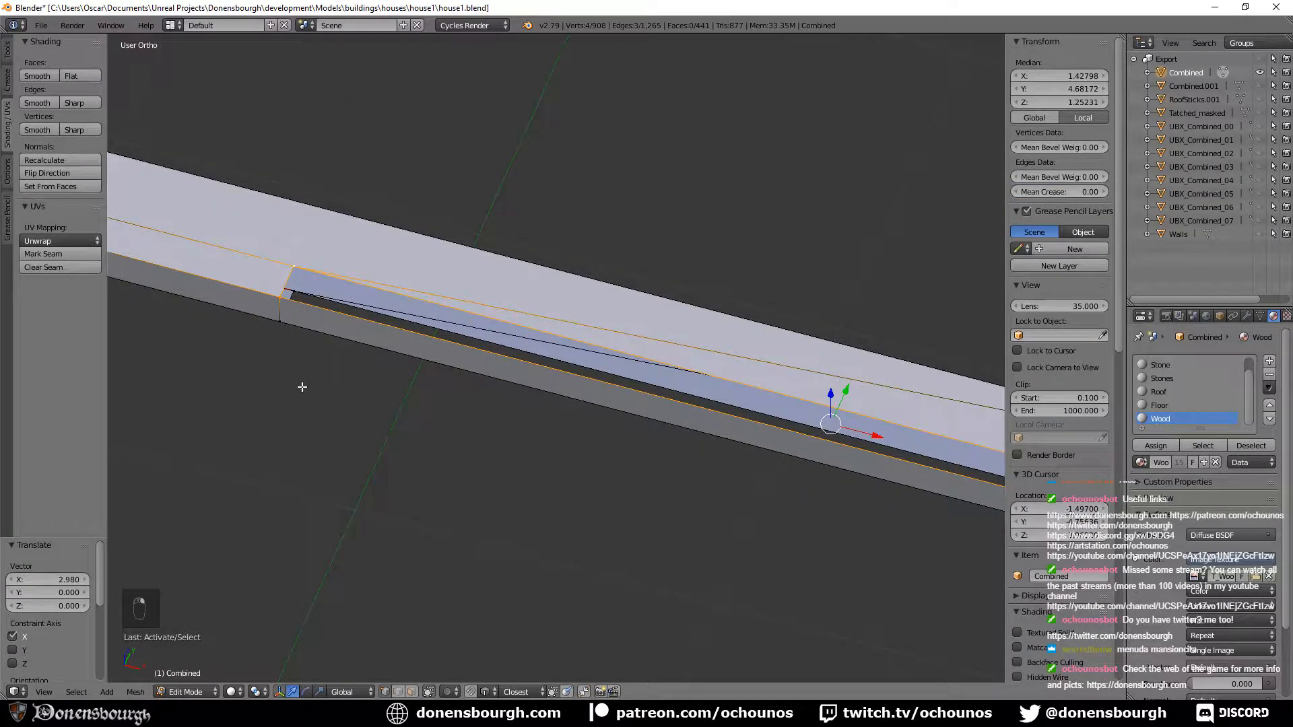
key(f)
Close the underside gap between the cross beam and the extruded strip with a four-vertex face.
right_click(282, 295)
shift+middle_drag(479, 454, 580, 499)
middle_drag(539, 453, 178, 535)
shift+right_click(382, 351)
shift+middle_drag(606, 420, 406, 454)
shift+middle_drag(838, 409, 669, 451)
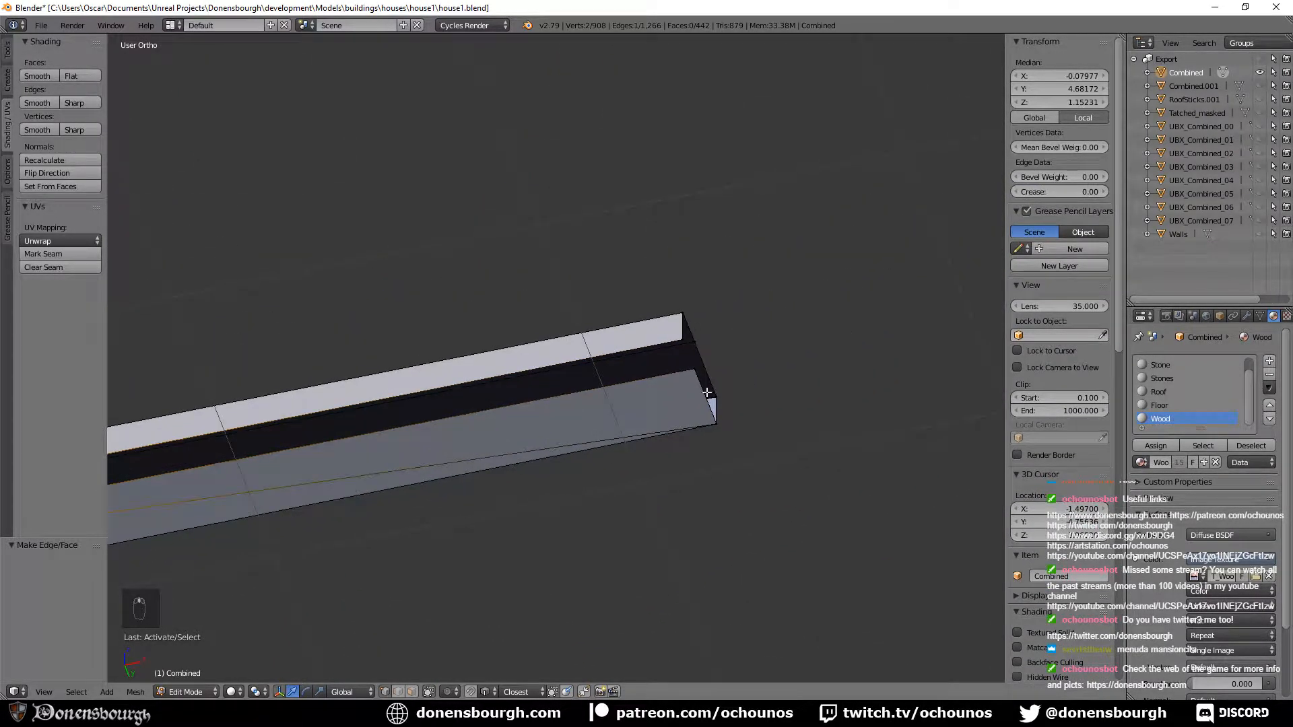
shift+right_click(696, 370)
shift+right_click(681, 341)
key(f)
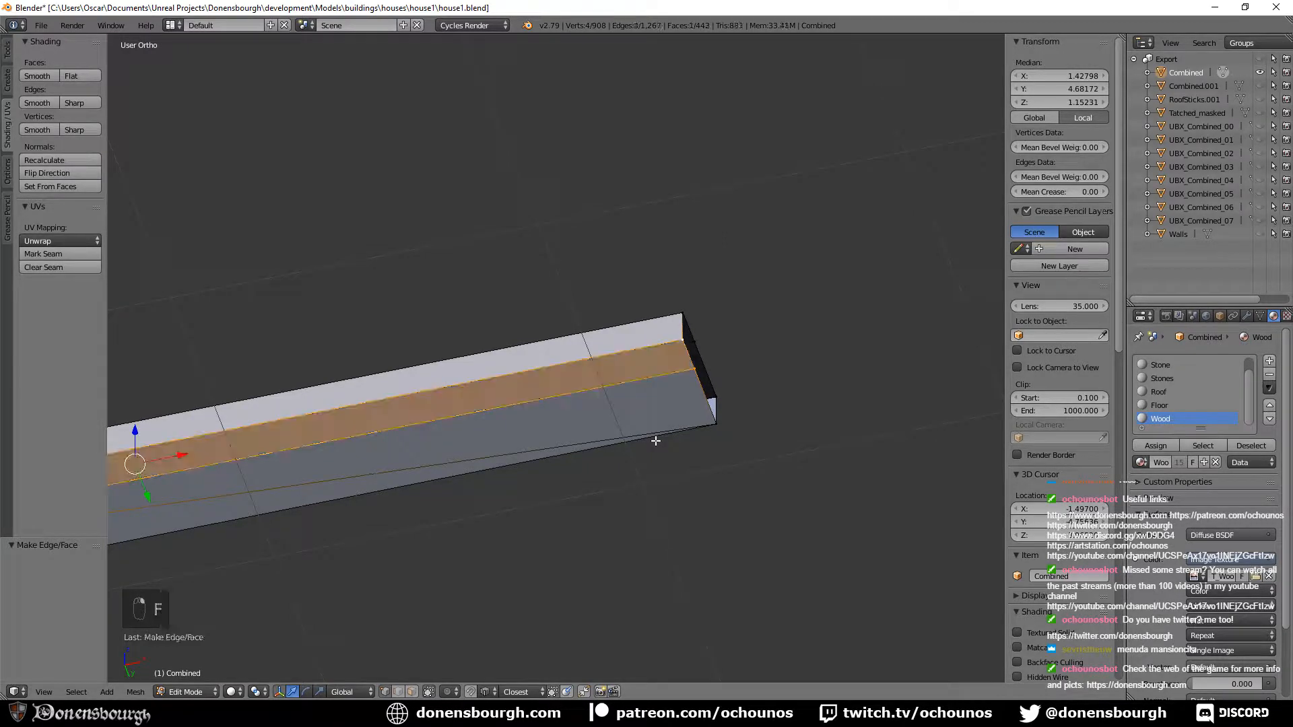
Extrude the end edge on the other side of the post by about -0.064 along Y.
scroll(654, 450, down, 5)
shift+middle_drag(341, 438, 664, 505)
scroll(458, 495, up, 4)
middle_drag(458, 495, 655, 527)
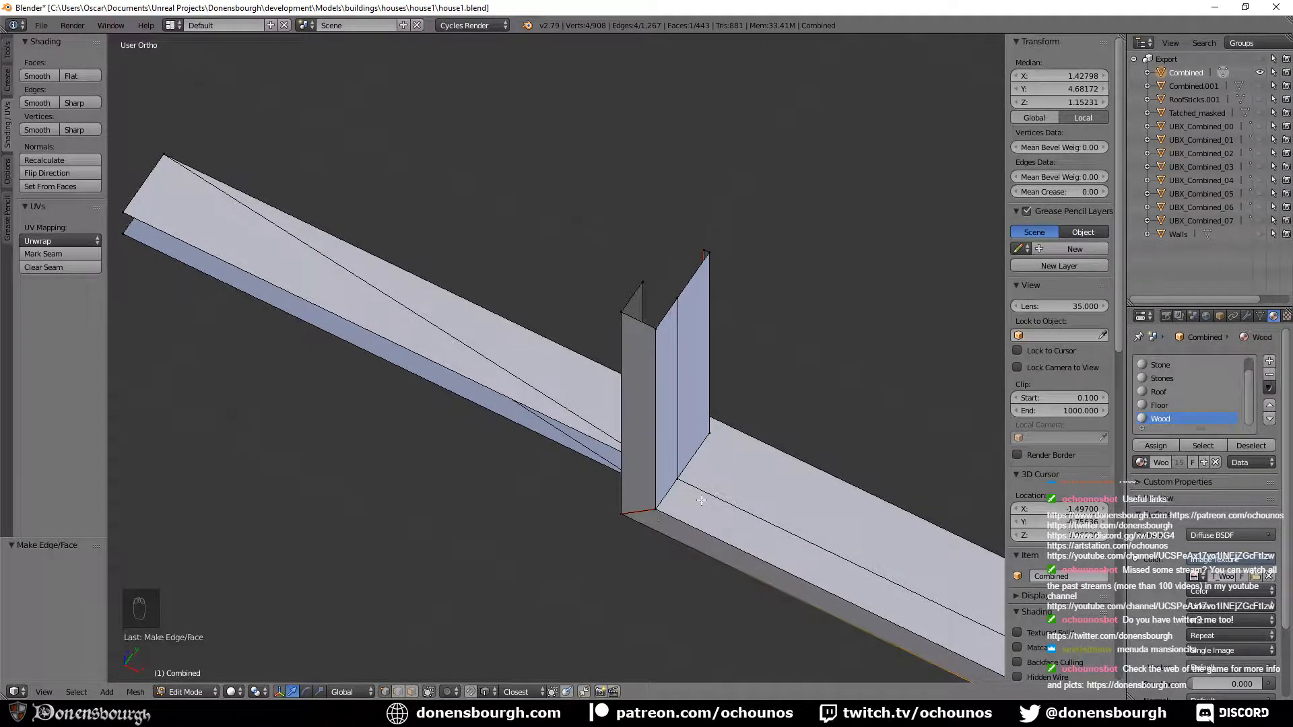
middle_drag(582, 517, 676, 434)
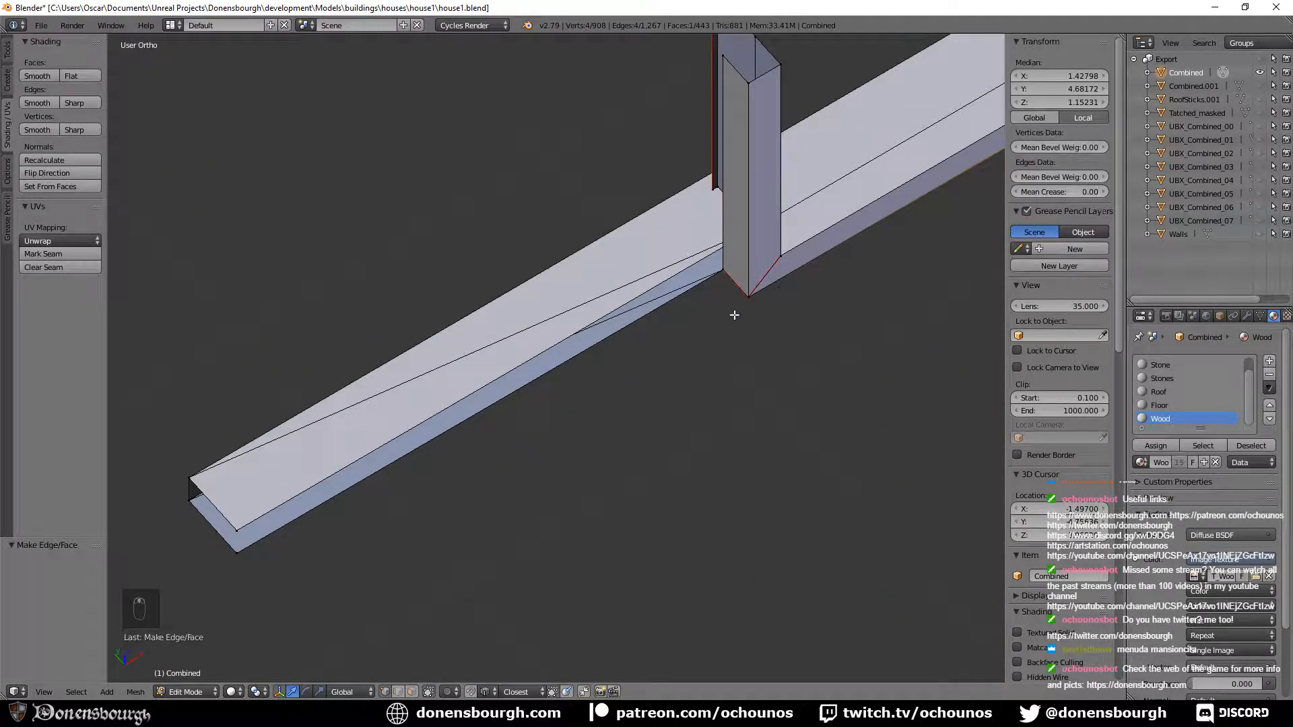
right_click(240, 535)
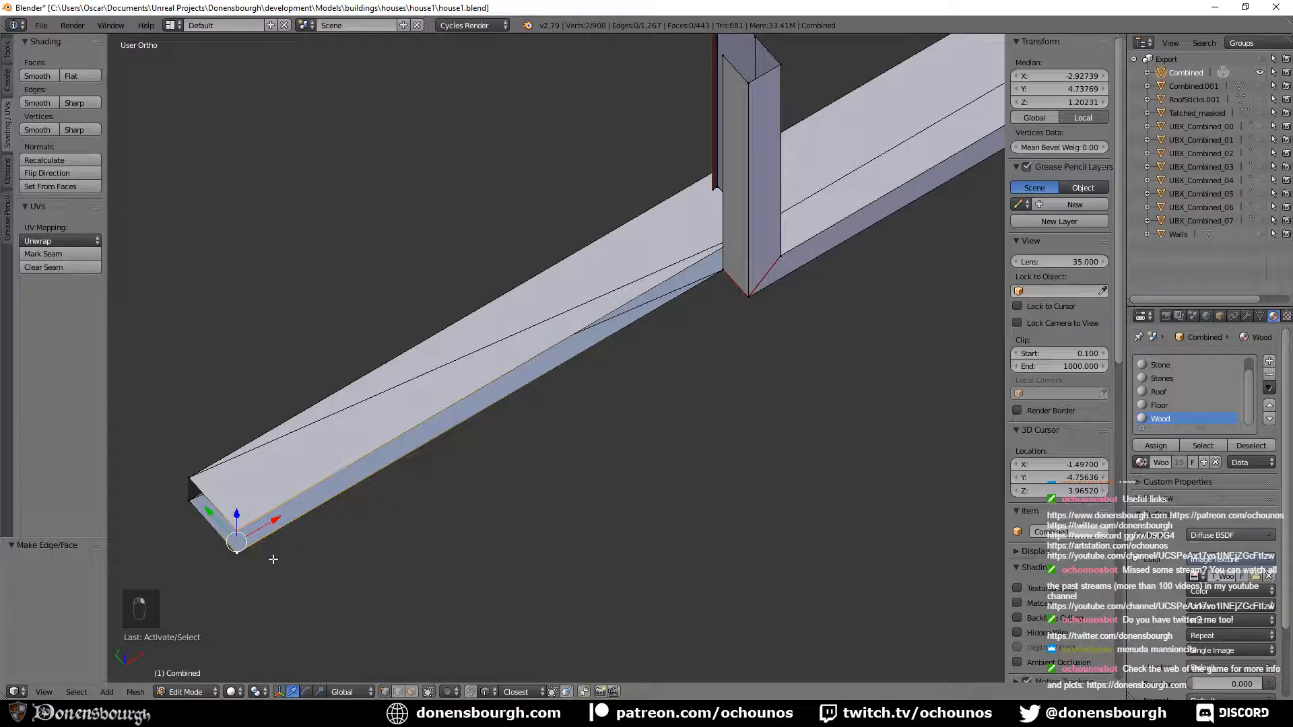
key(e)
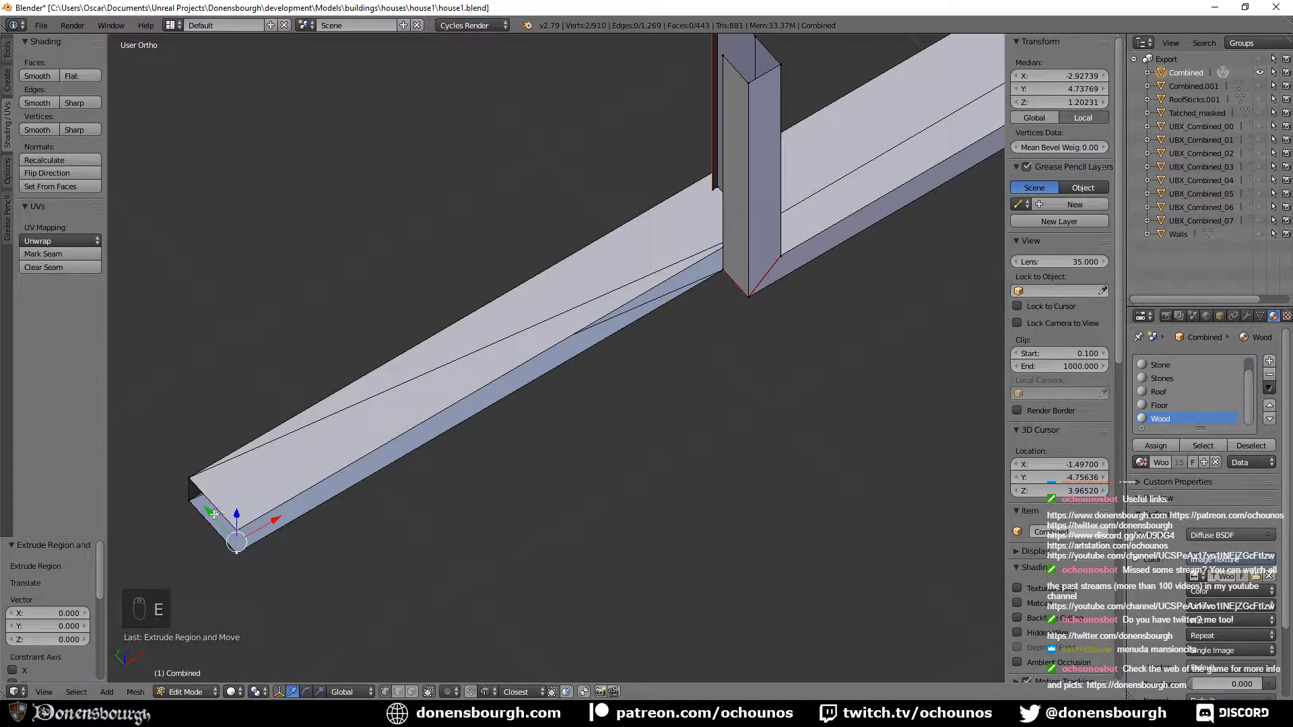
drag(214, 514, 230, 531)
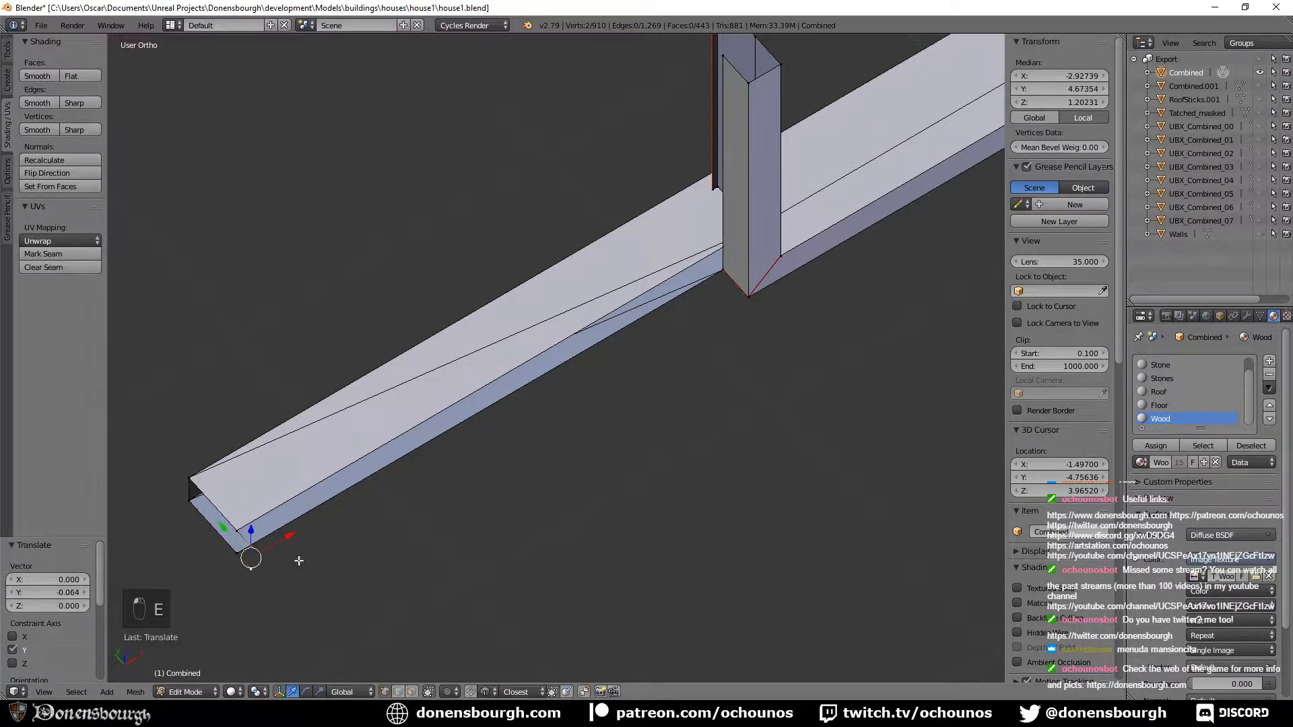
Flatten the extruded edge along Y and set its Y coordinate to 4.62575, copied from the post's bottom outer corner.
right_click(745, 295)
click(1051, 88)
key(ctrl+c)
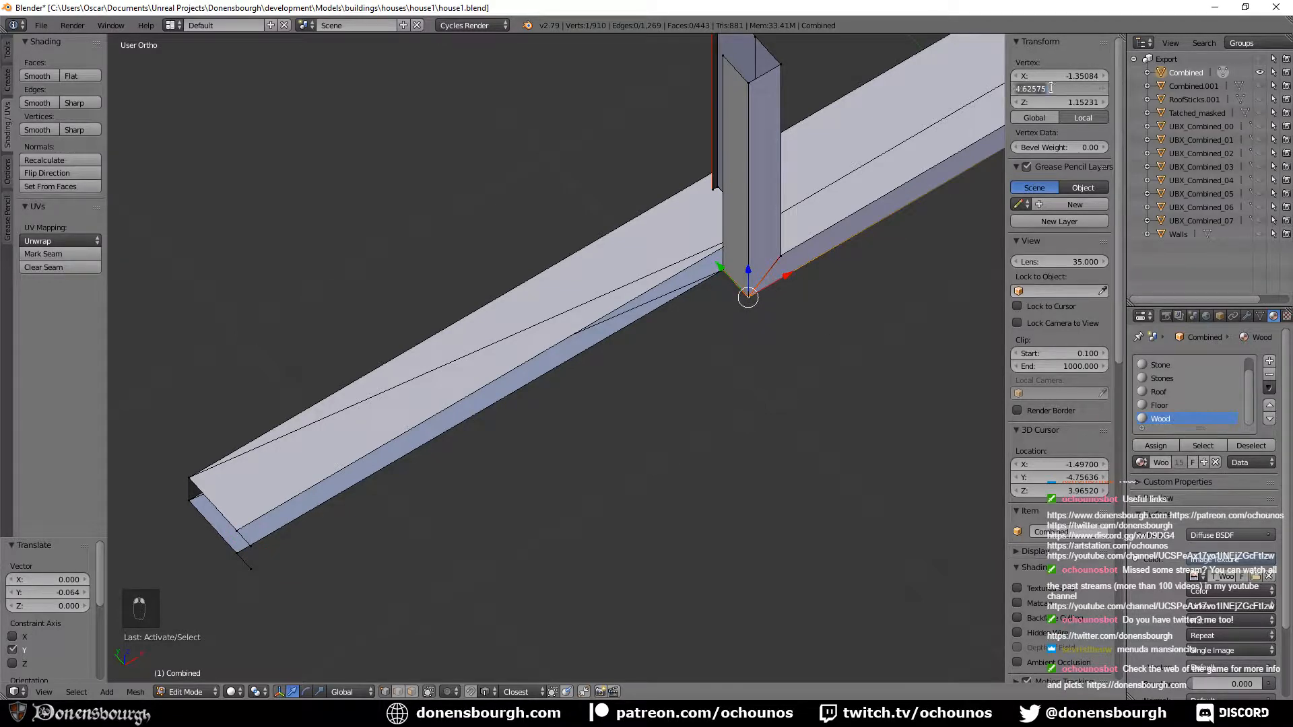
key(Escape)
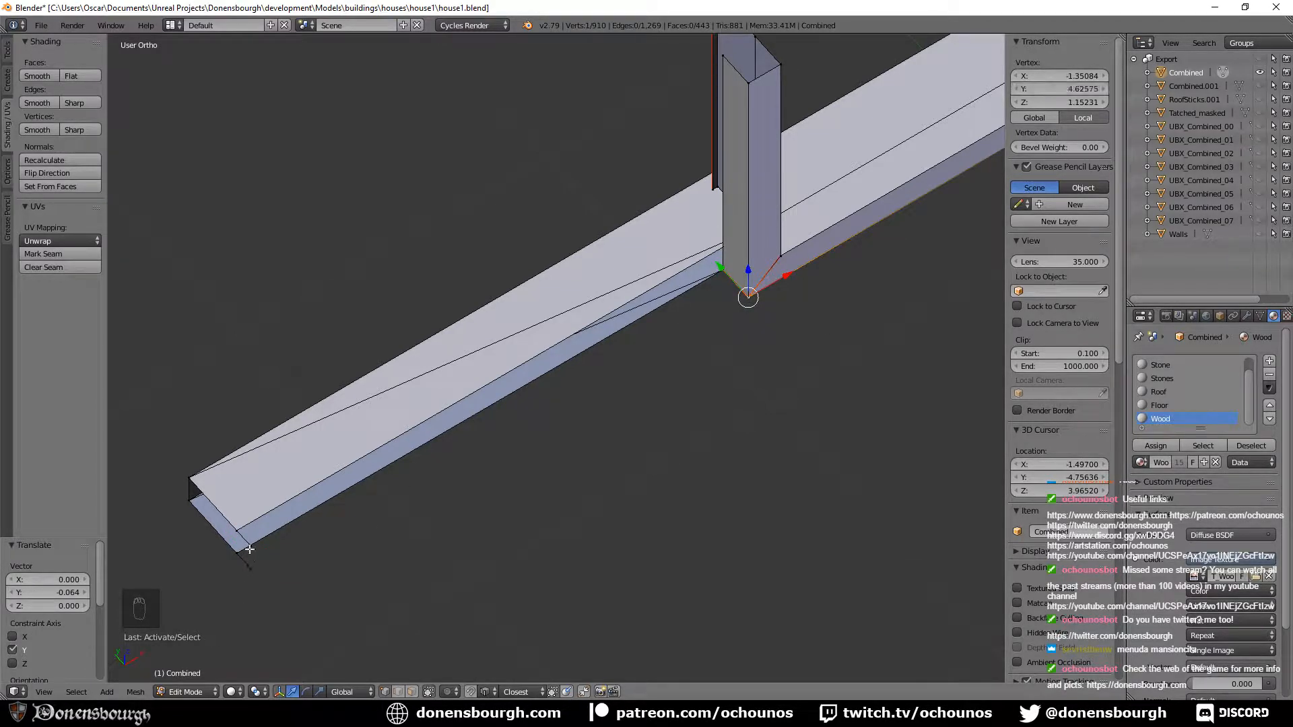
shift+right_click(251, 558)
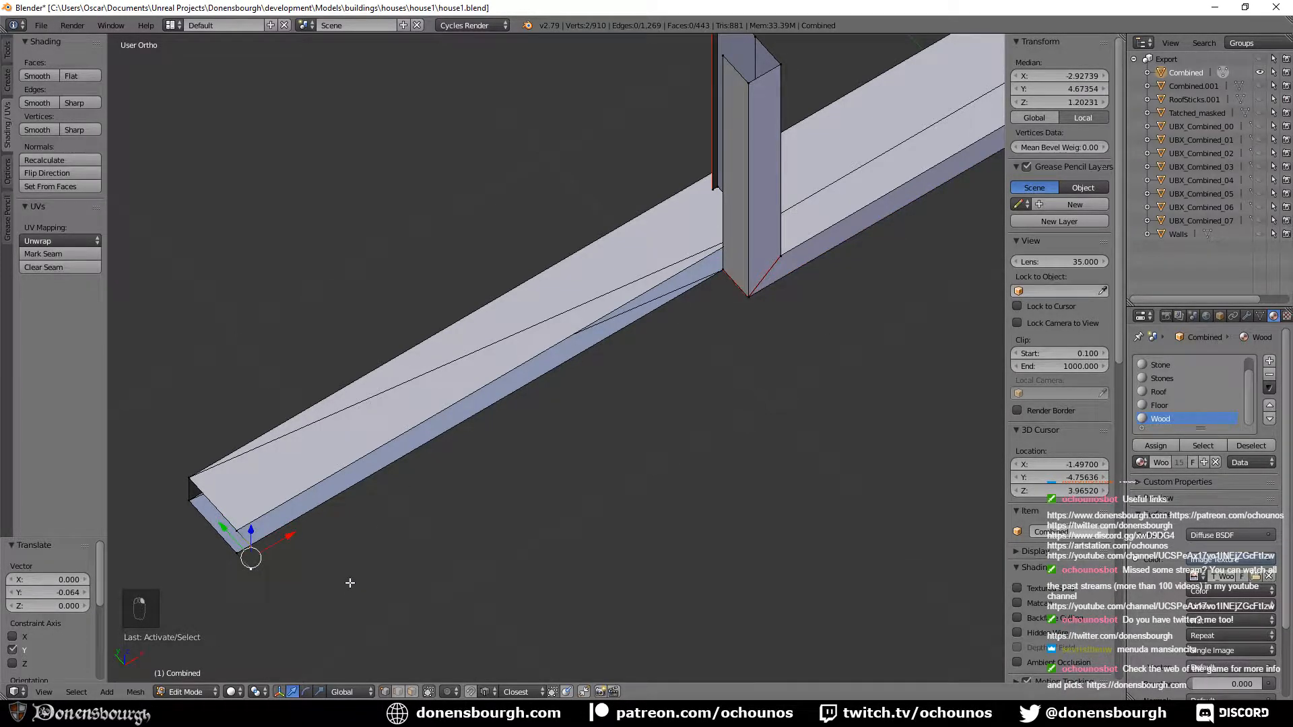
key(s)
key(y)
key(0)
key(Return)
click(1053, 90)
key(ctrl+v)
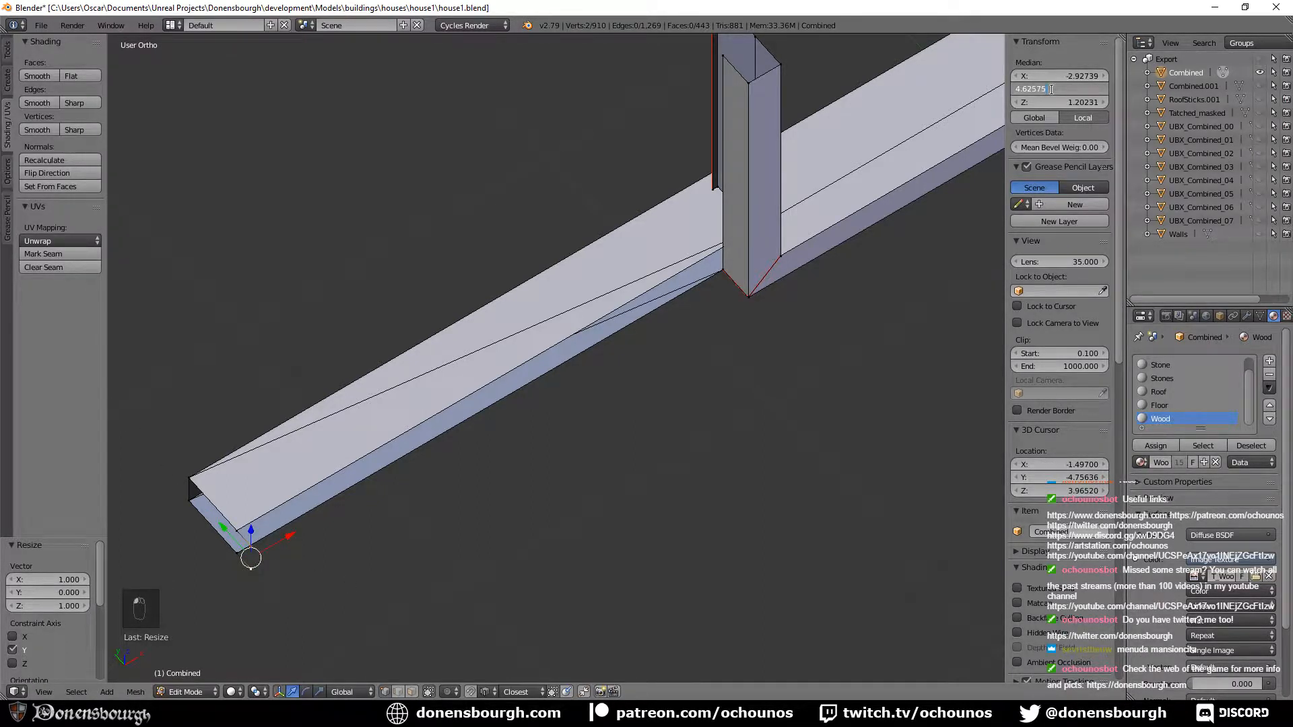
key(Return)
Create the upper face between the post's base and the extruded beam end from their four upper vertices.
scroll(779, 319, down, 3)
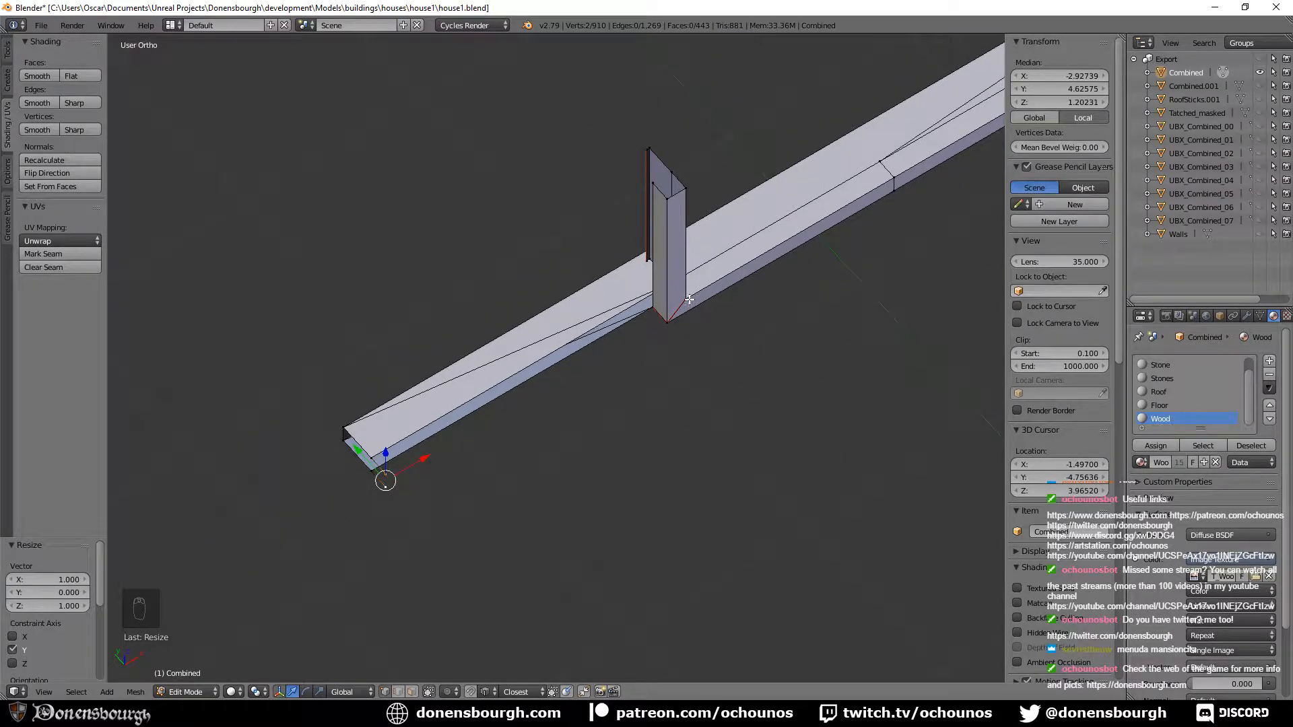
right_click(687, 300)
shift+right_click(387, 474)
shift+right_click(376, 459)
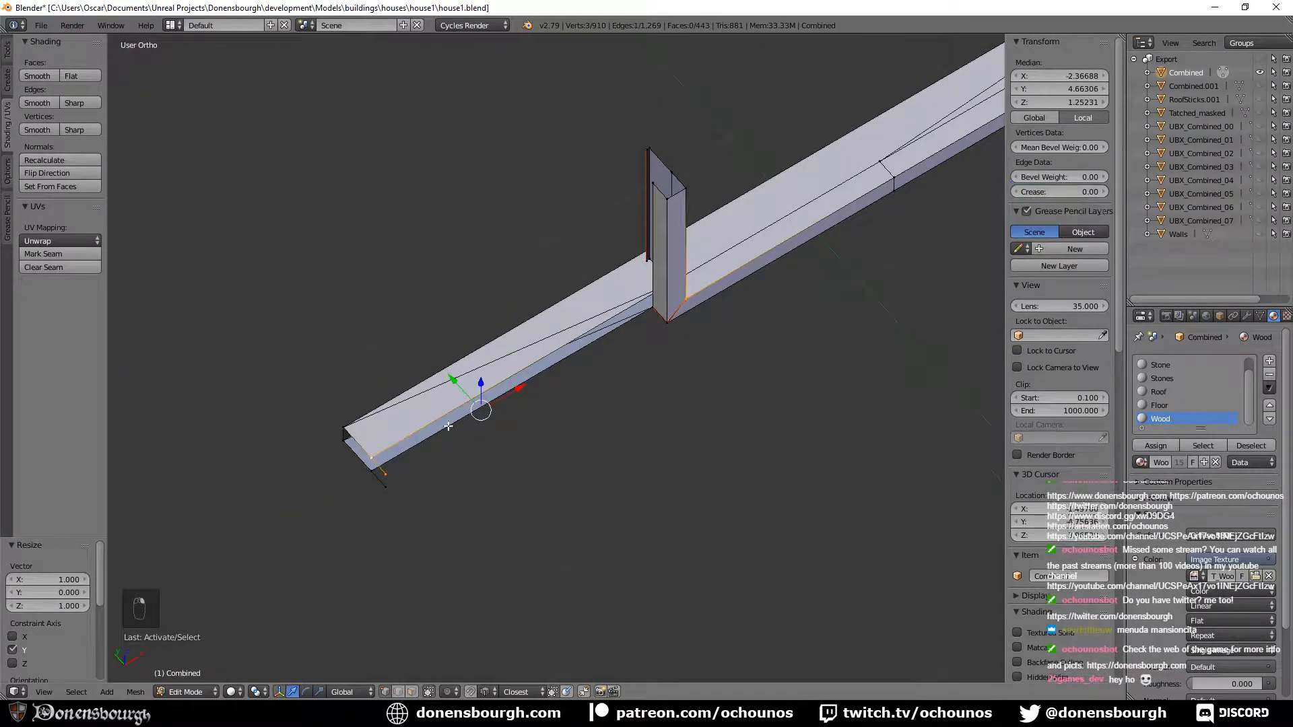
middle_drag(659, 296, 806, 403)
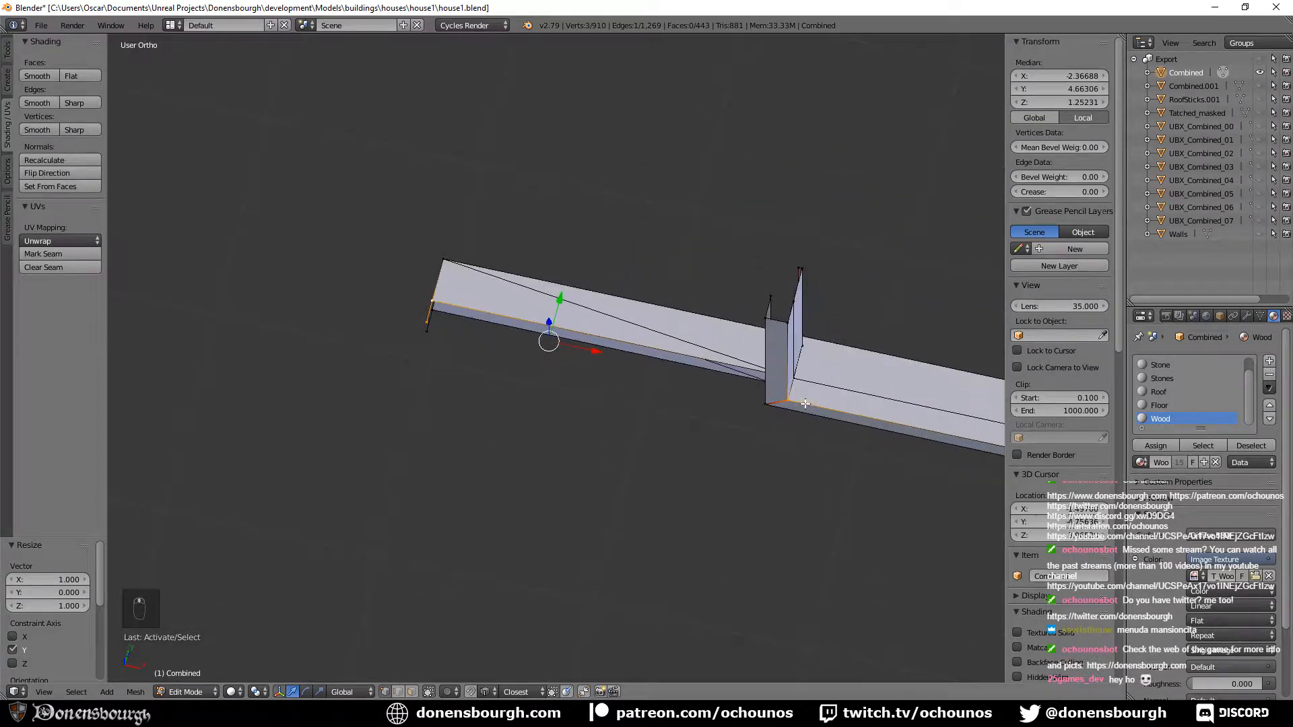
shift+right_click(806, 380)
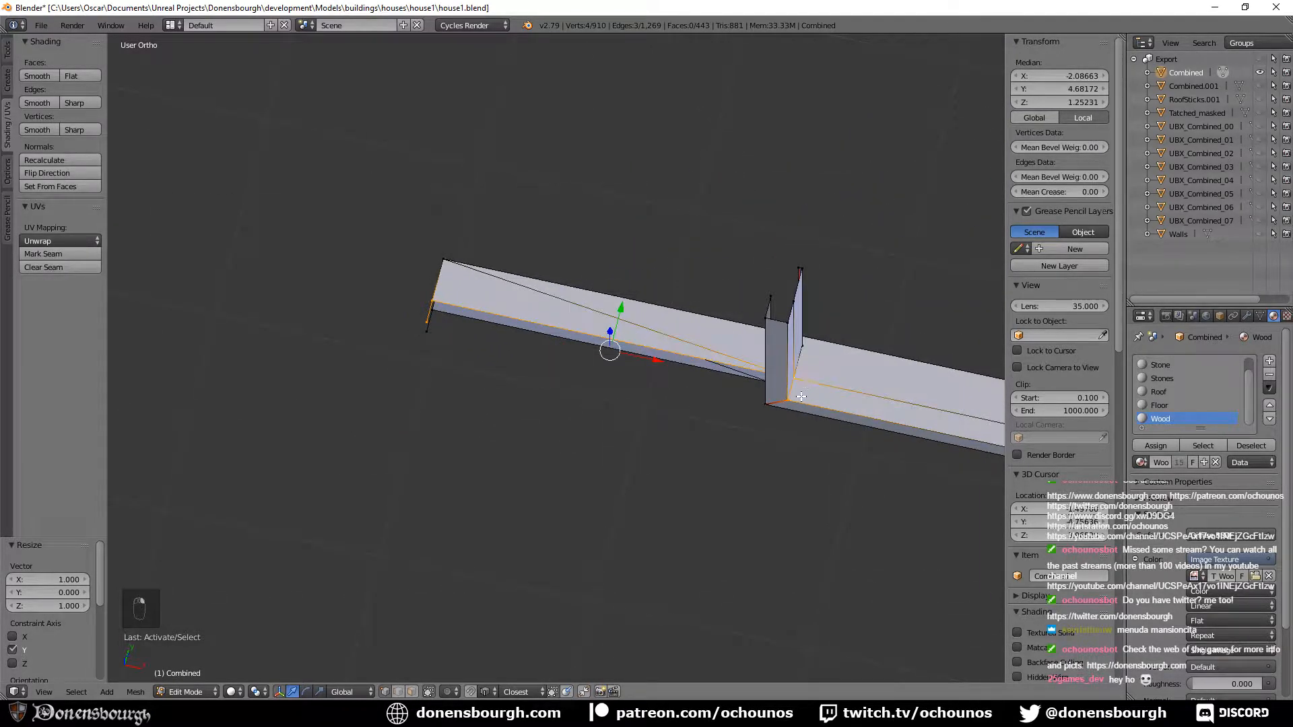
key(f)
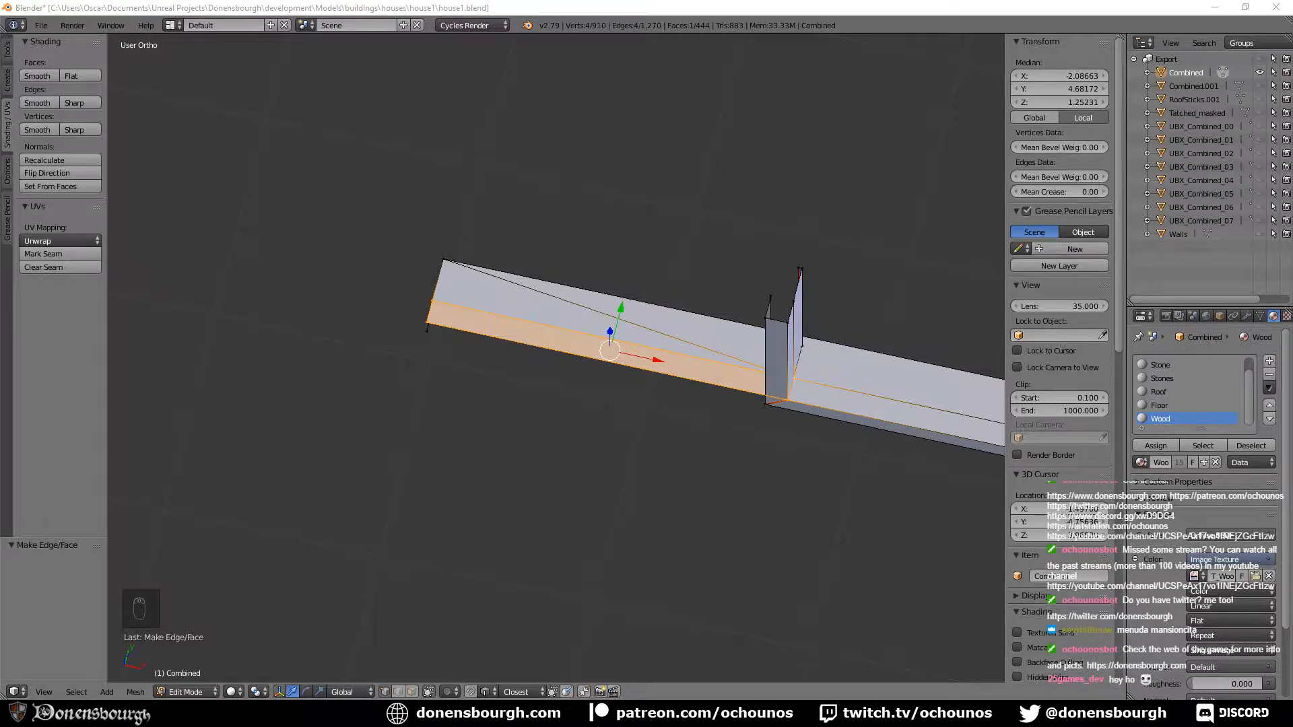
middle_drag(660, 442, 526, 532)
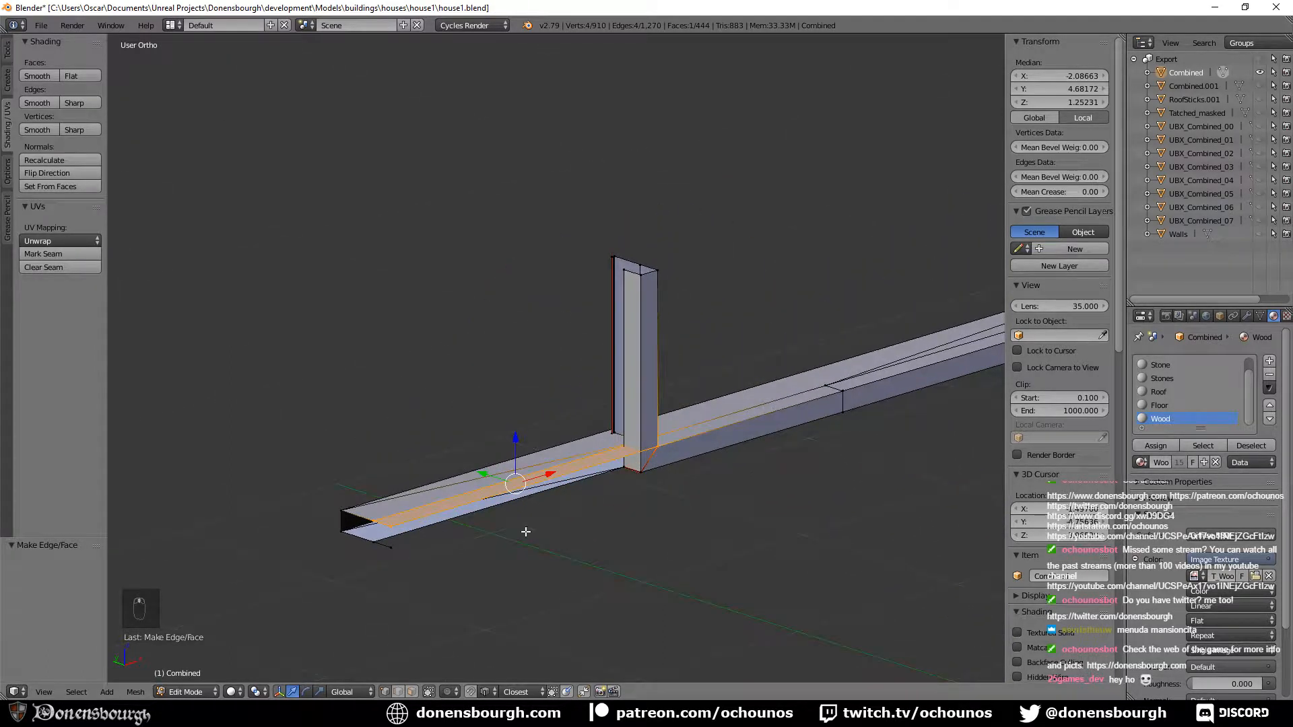
Close the underside between the extruded beam end and the post's base with a four-vertex face, and save over house1.blend.
right_click(391, 549)
shift+right_click(375, 544)
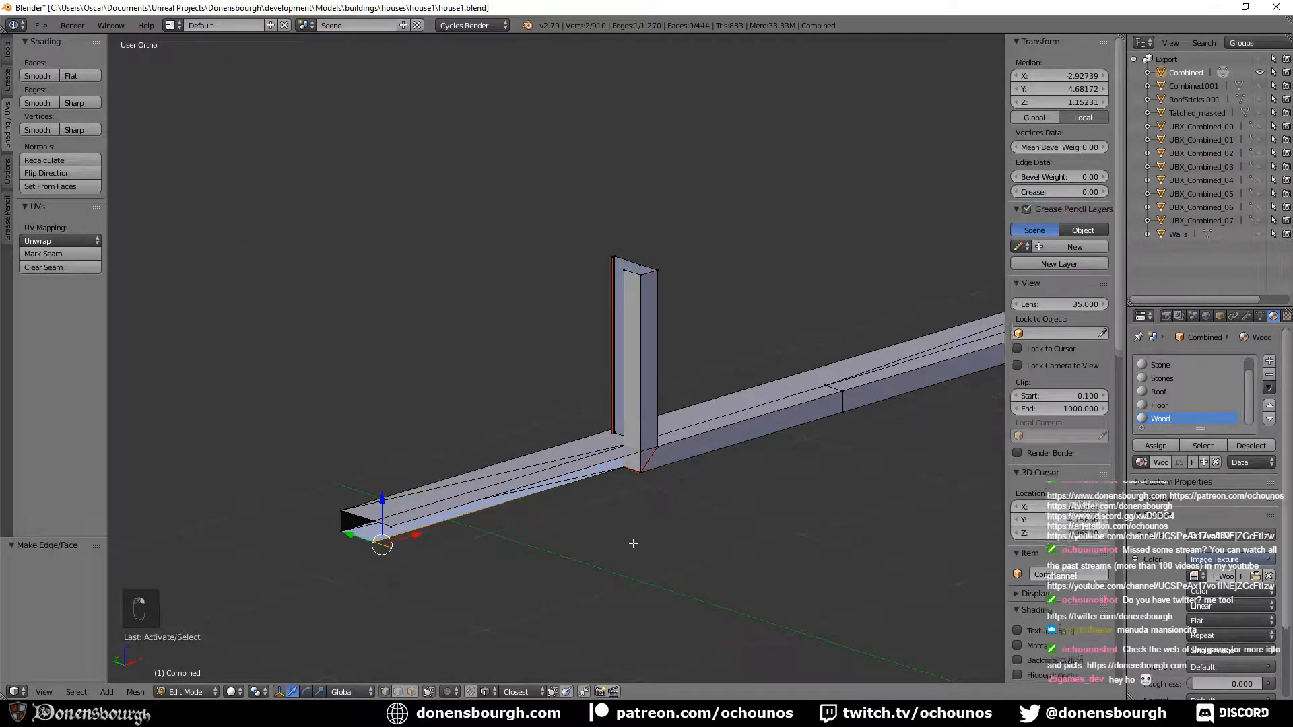
shift+right_click(630, 471)
shift+right_click(641, 473)
key(f)
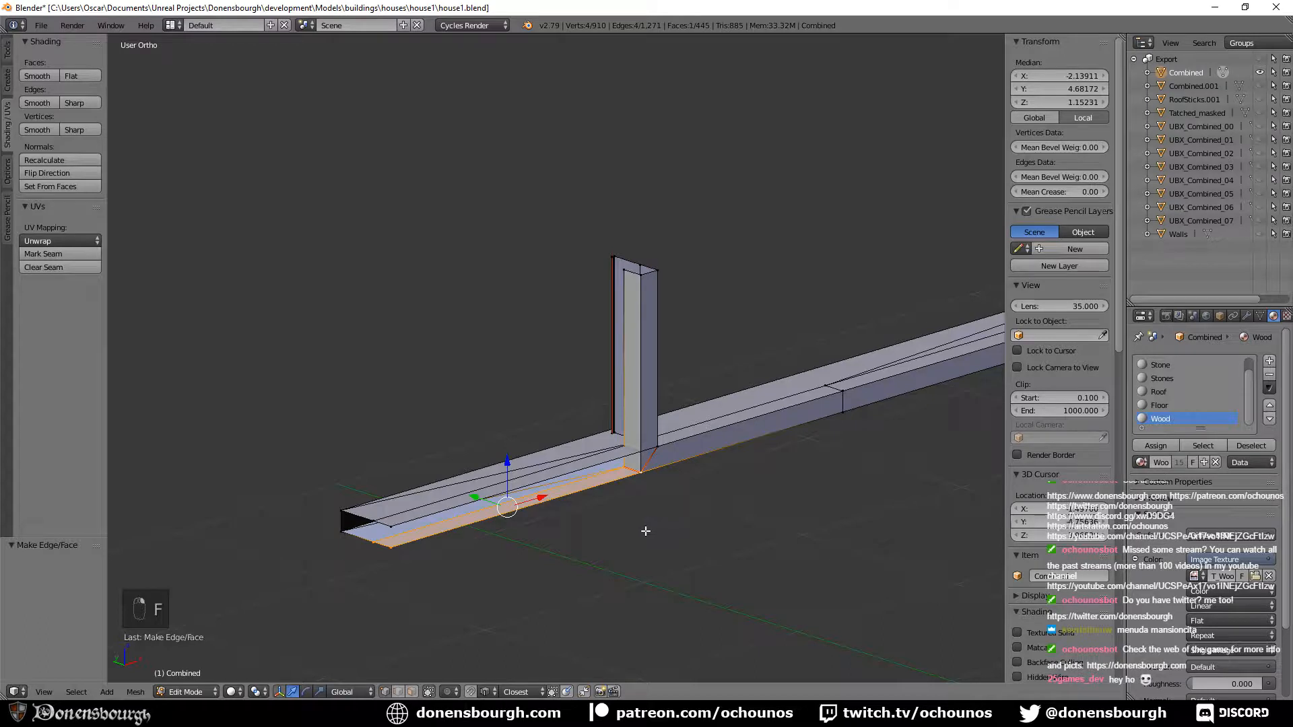
middle_drag(646, 532, 875, 501)
shift+middle_drag(874, 501, 431, 426)
scroll(431, 427, down, 4)
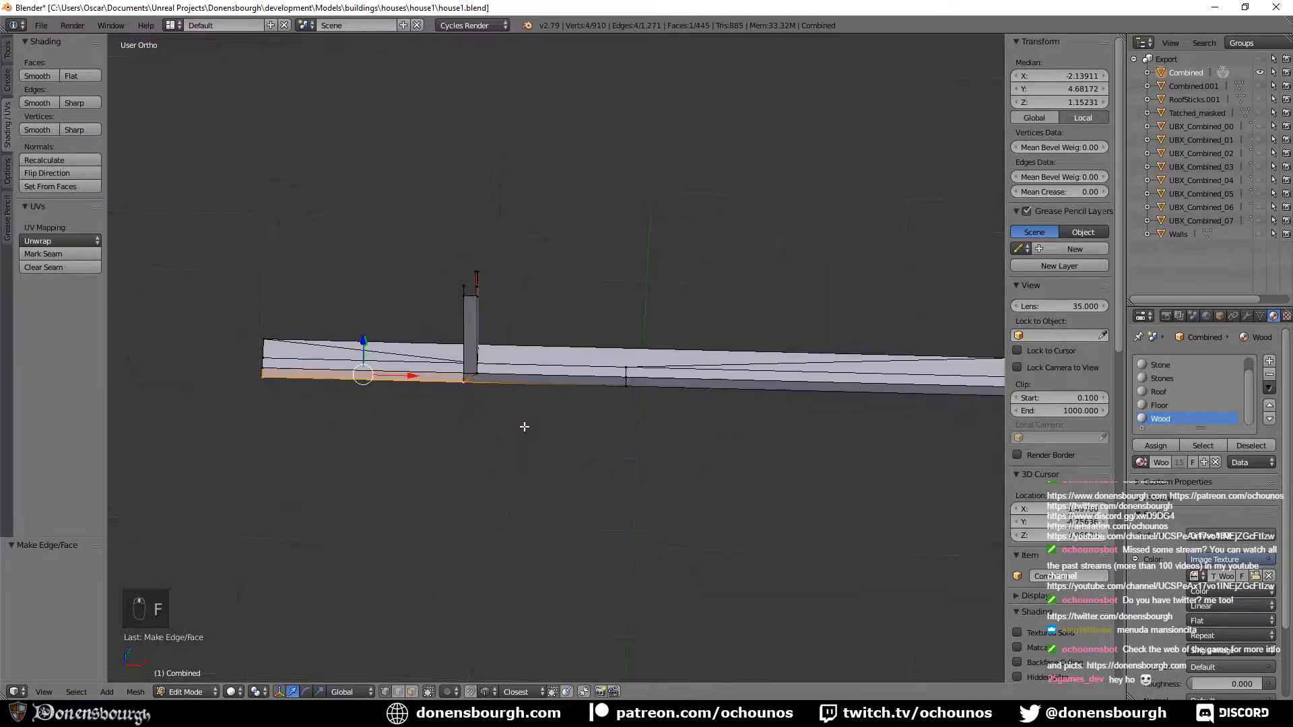
middle_drag(523, 427, 610, 465)
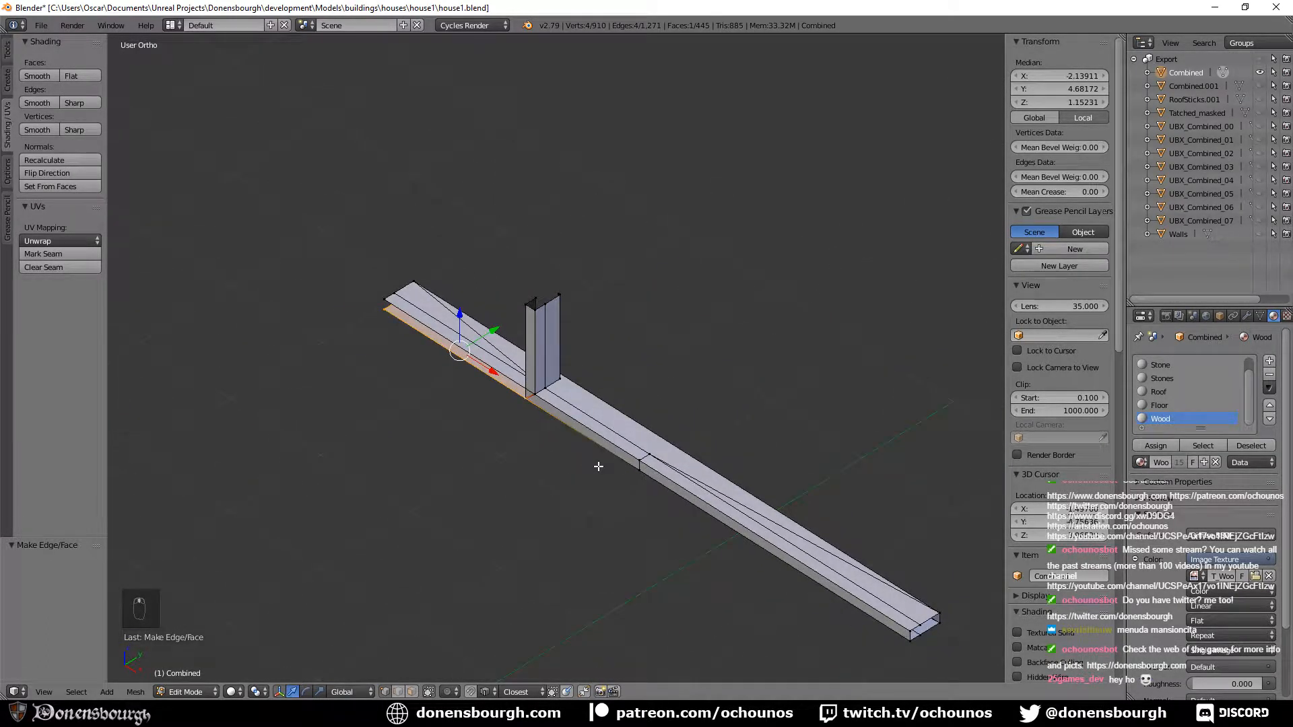
key(ctrl+s)
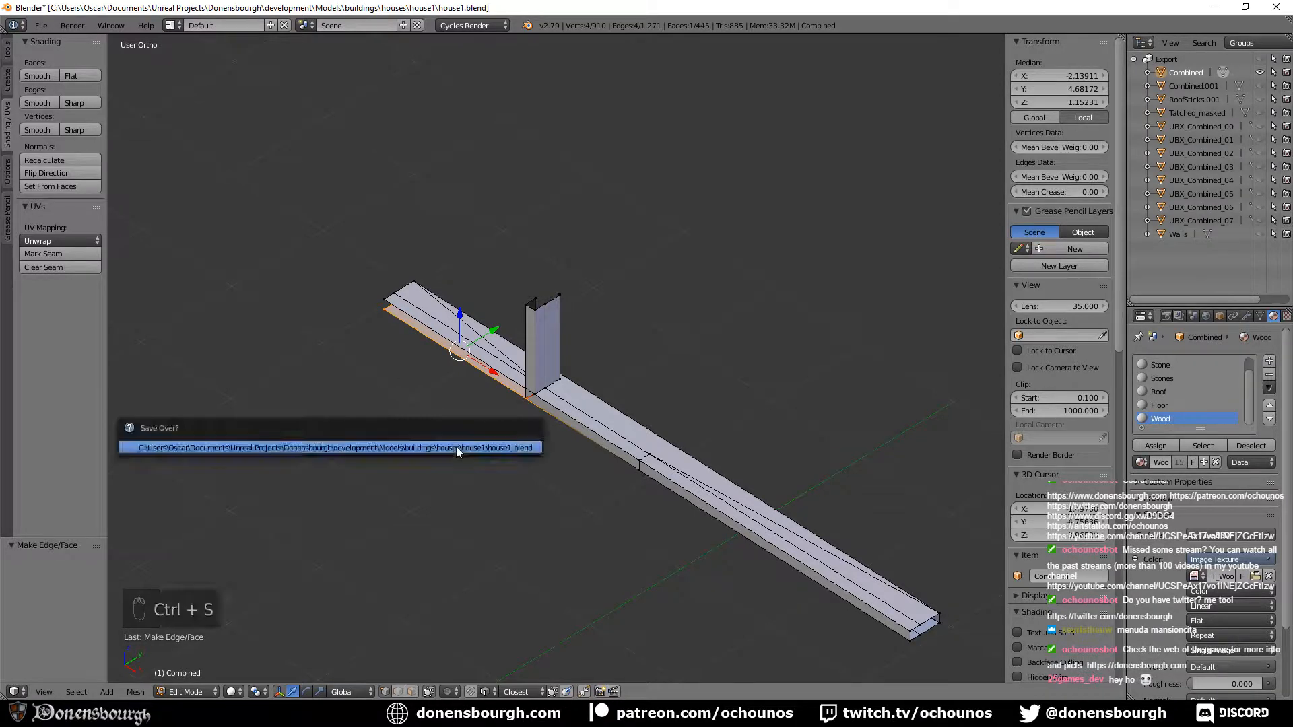
click(458, 466)
Try to delete the faces attached to the short bottom edge of the post using the Faces delete option.
shift+middle_drag(556, 468, 438, 427)
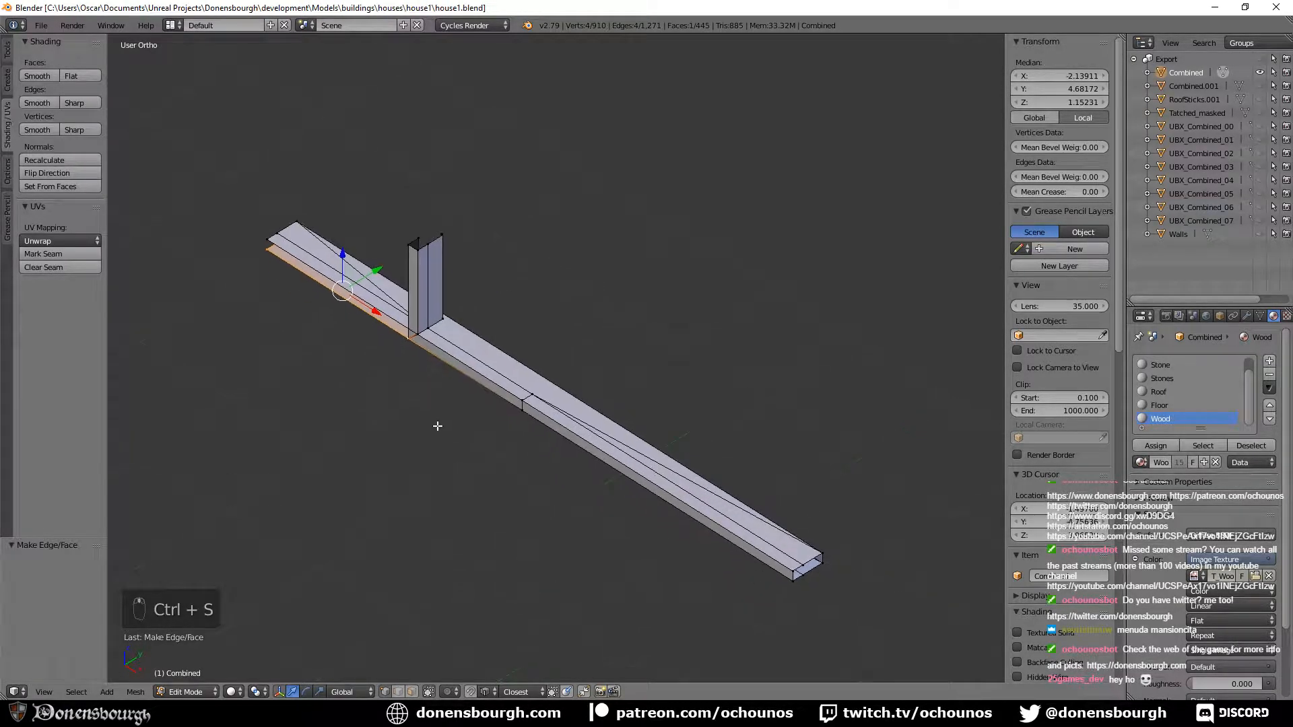
middle_drag(363, 517, 517, 479)
scroll(377, 492, up, 4)
scroll(505, 480, down, 3)
scroll(502, 480, up, 6)
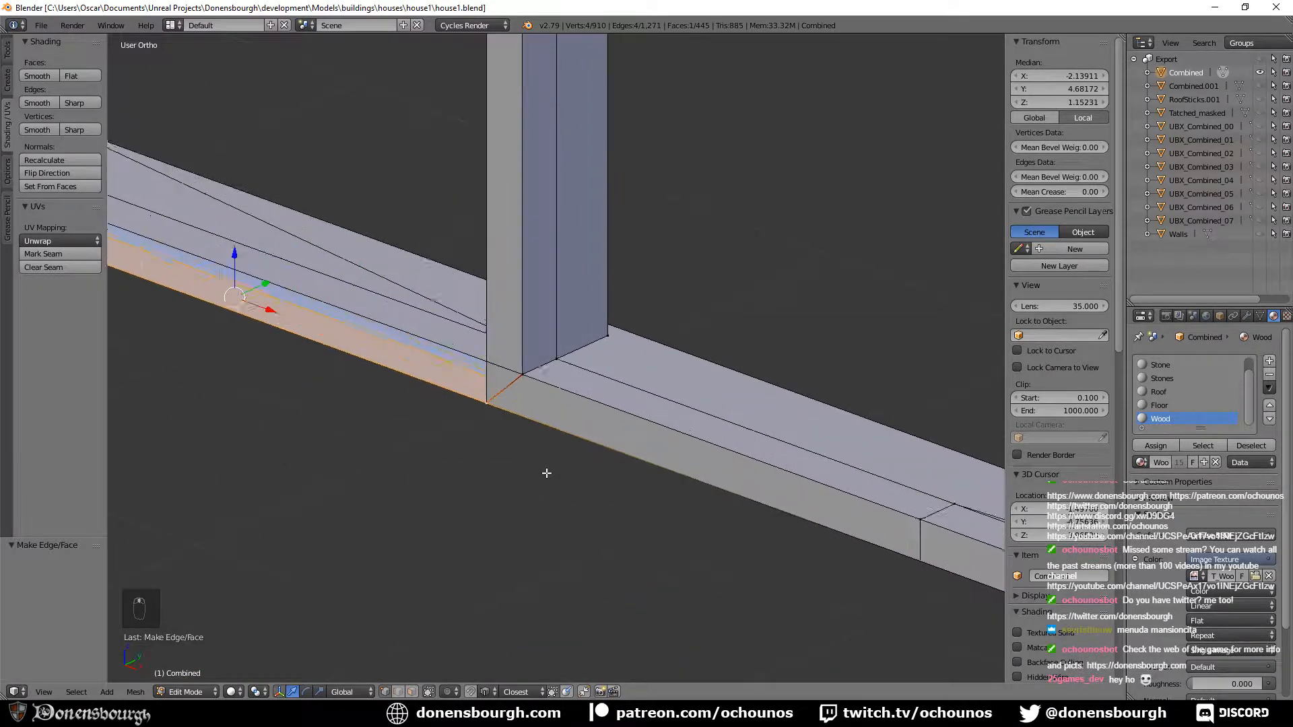
mouse_move(534, 471)
middle_down()
mouse_move(459, 479)
mouse_move(653, 424)
mouse_move(549, 483)
middle_up()
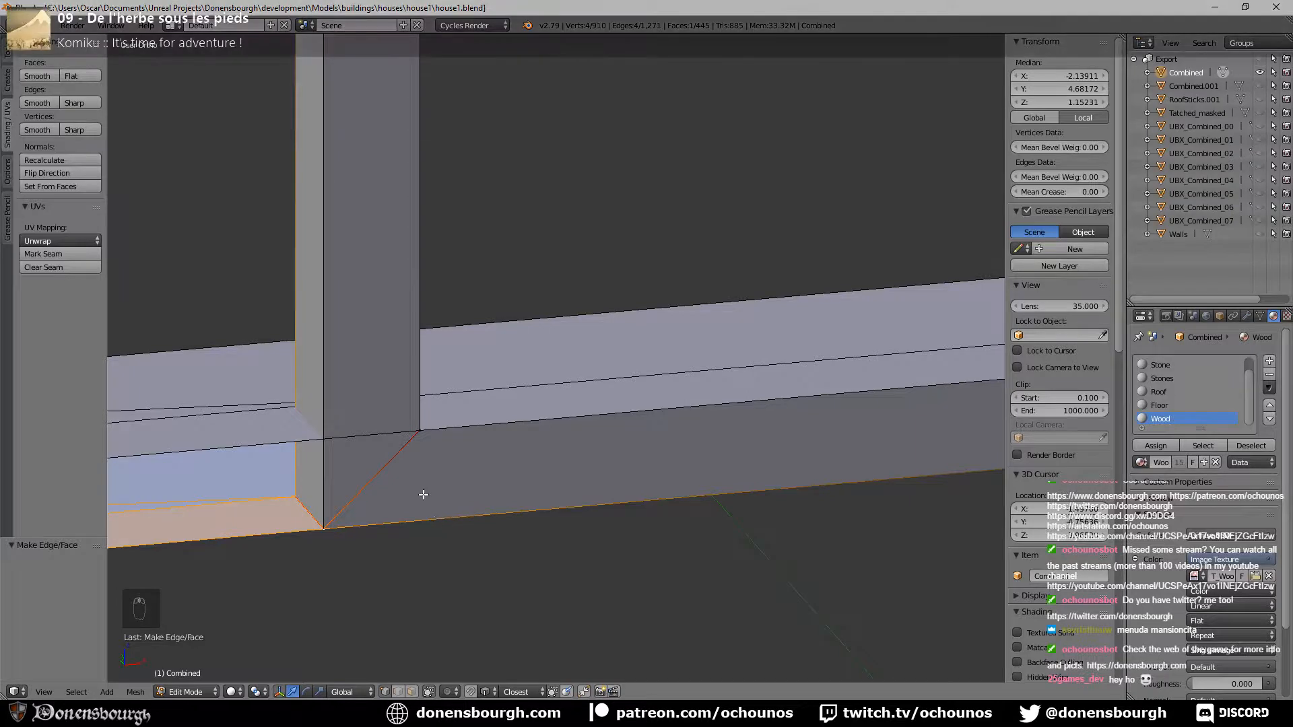
middle_drag(421, 497, 411, 510)
right_click(413, 451)
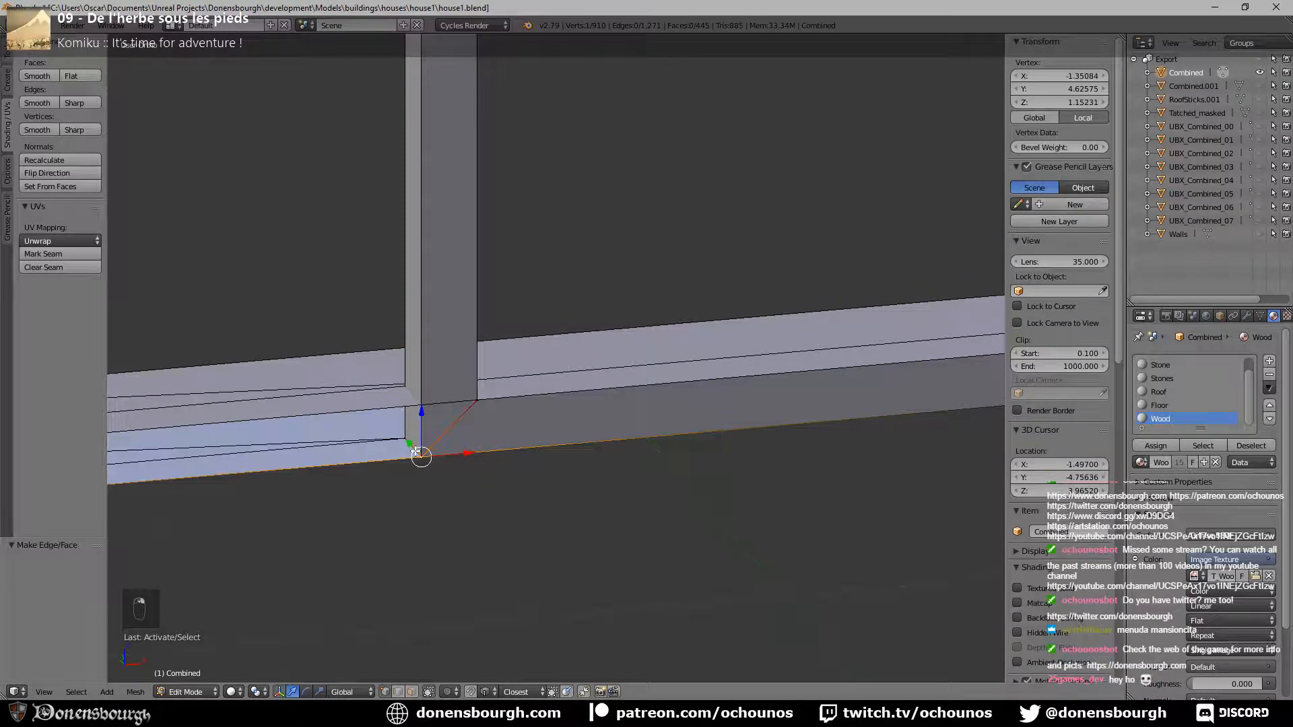
shift+right_click(407, 438)
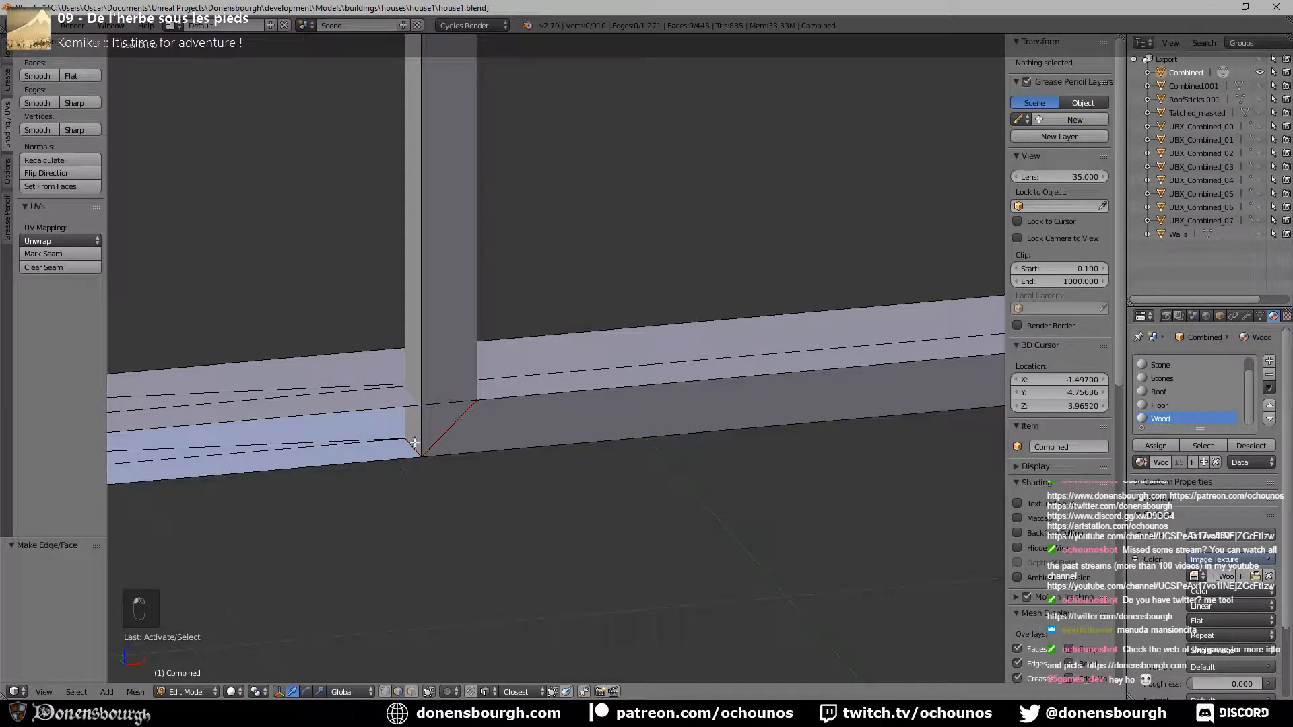
key(x)
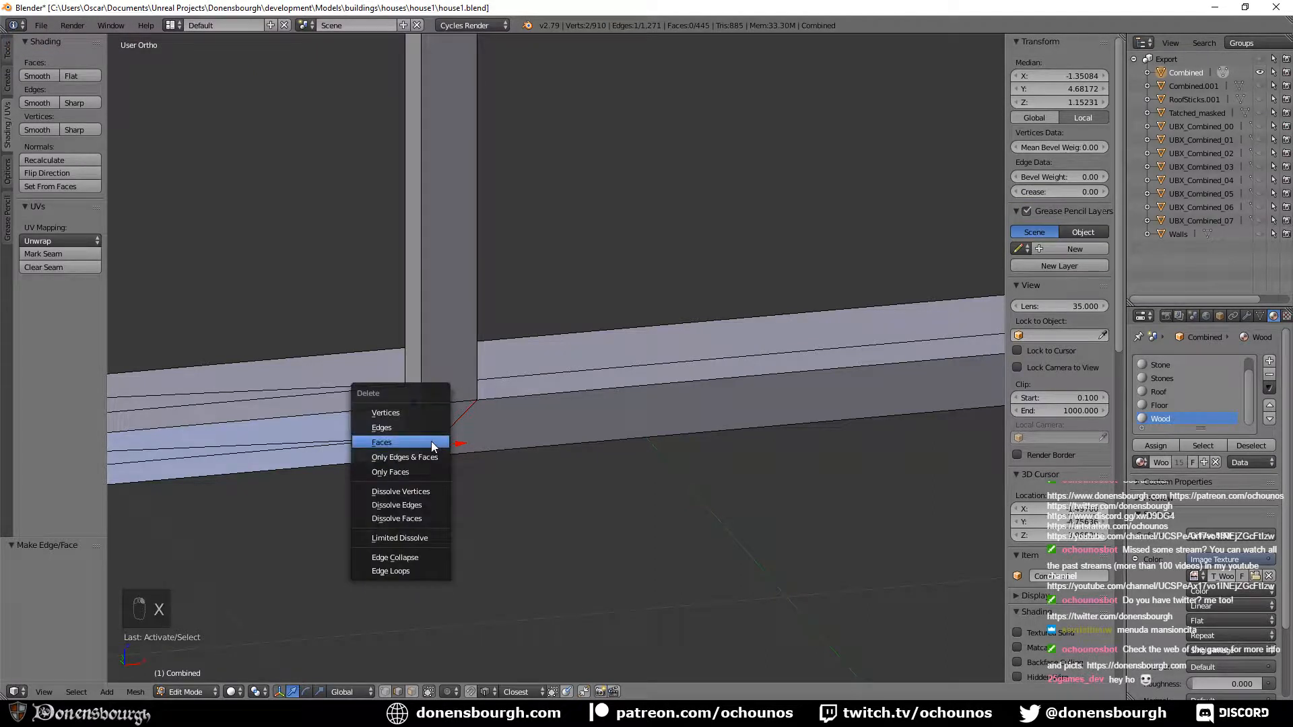
click(432, 437)
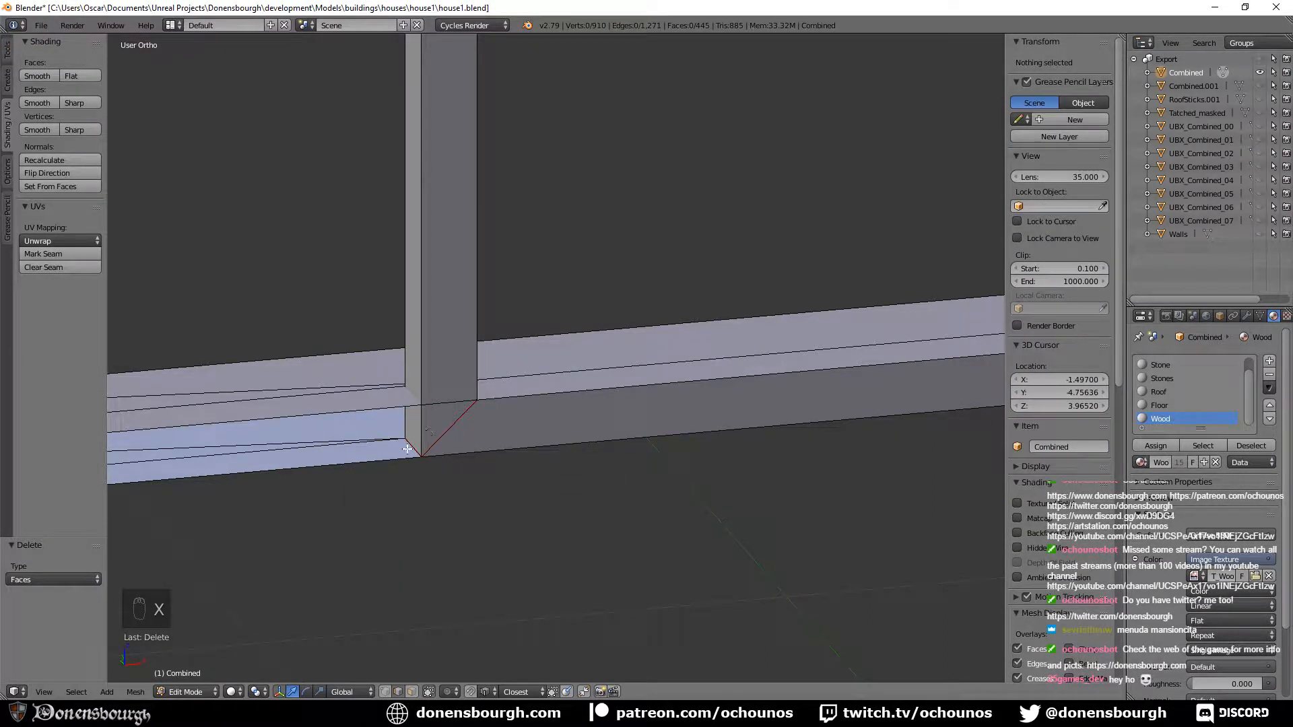
Delete the short edge under the post and the diagonal edge across its base, using the Edges delete option.
right_click(409, 450)
key(x)
click(398, 434)
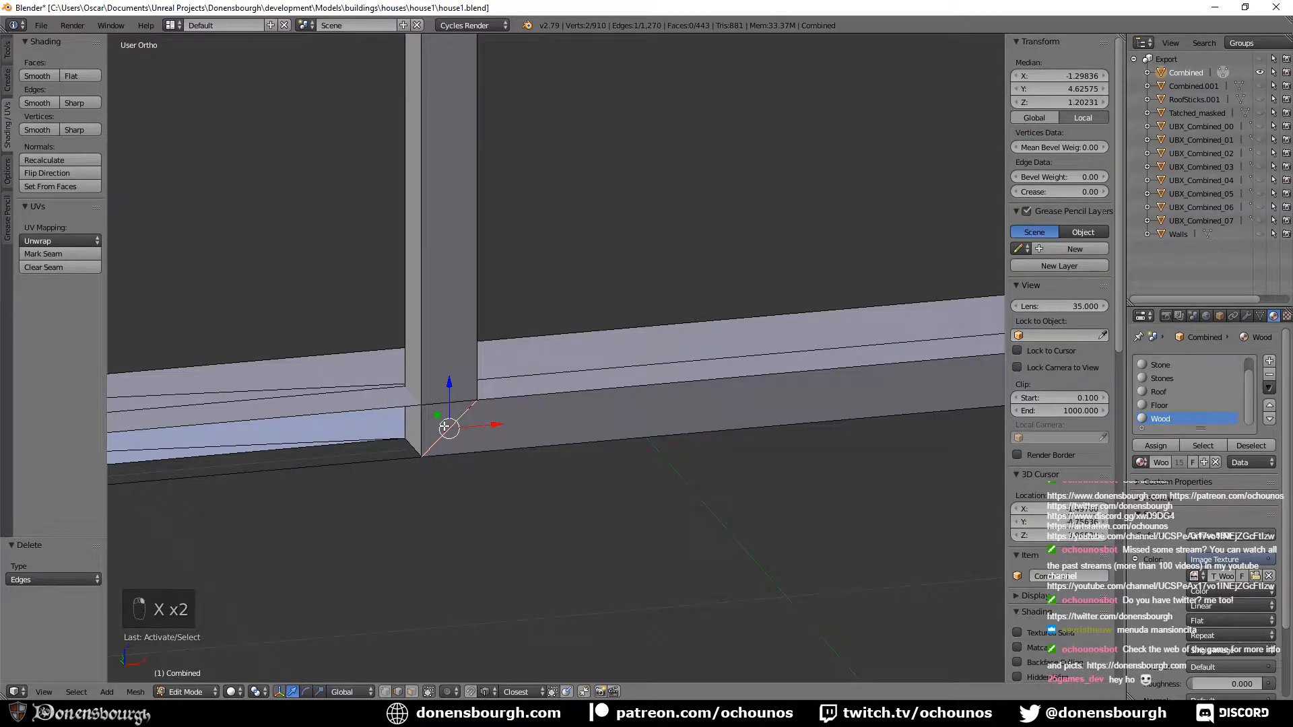
key(x)
click(442, 423)
Try deleting the short upper edge where the post's side meets the beam, and undo that deletion.
middle_drag(442, 431, 548, 383)
right_click(583, 342)
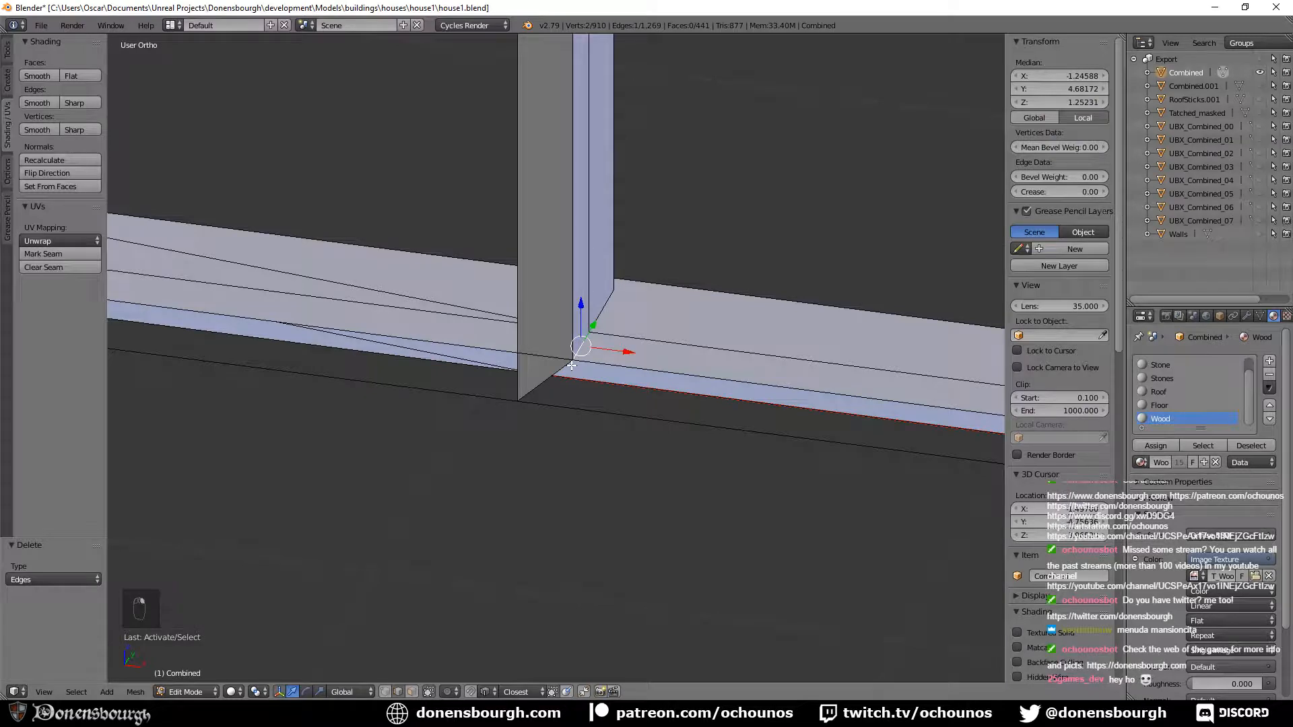
key(x)
click(574, 368)
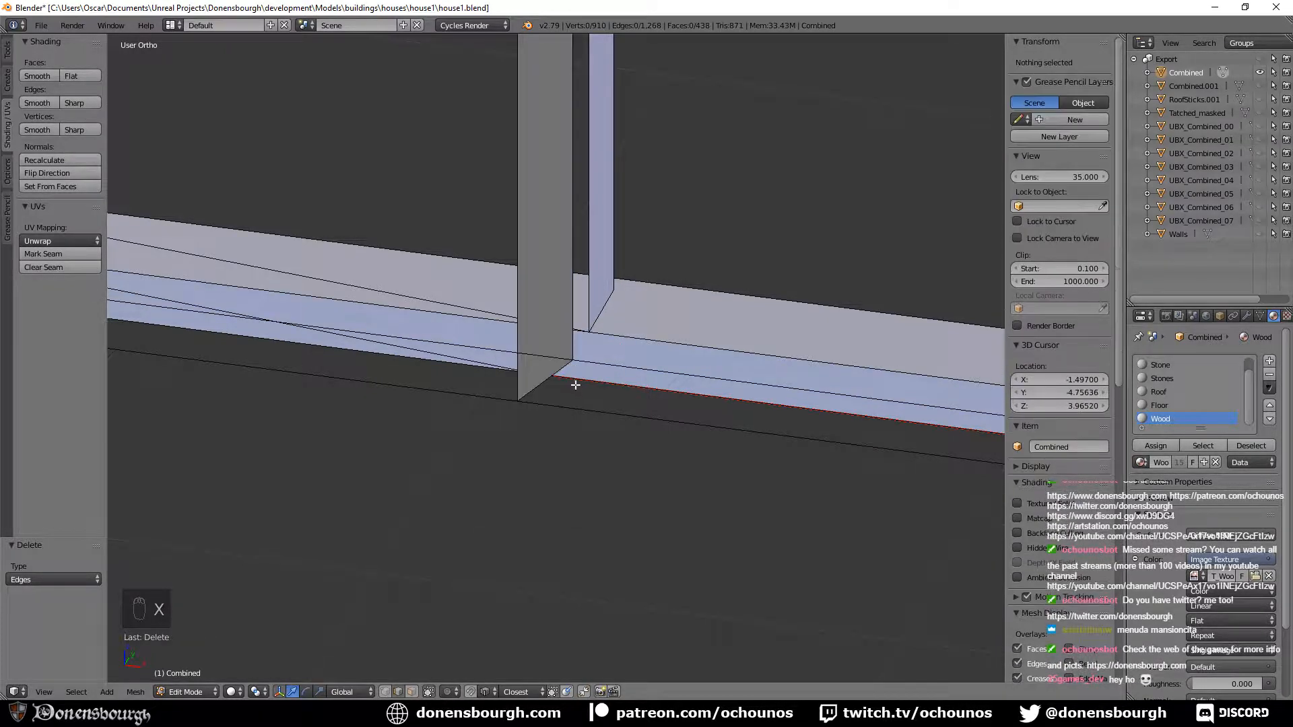
middle_drag(577, 382, 556, 289)
key(ctrl+z)
Select the post's vertical face loop and separate it from the beam mesh into its own object.
scroll(548, 409, down, 3)
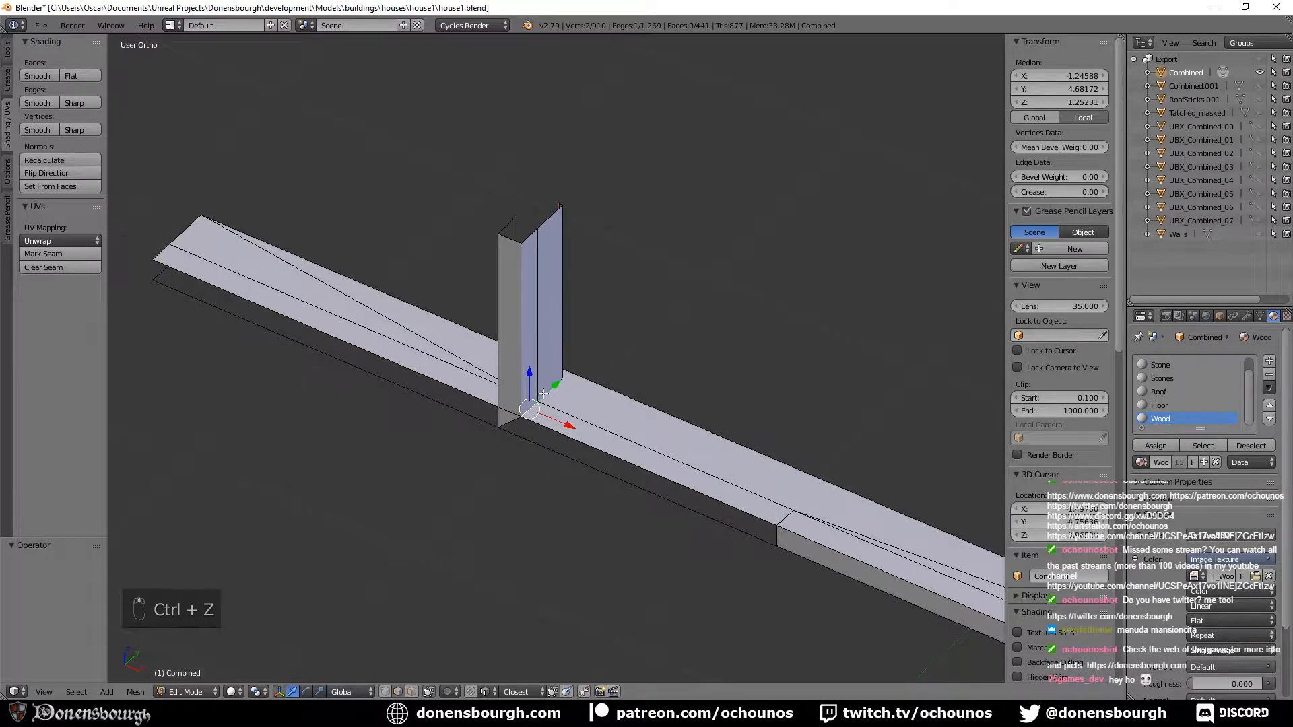
scroll(543, 394, up, 2)
middle_drag(543, 394, 493, 336)
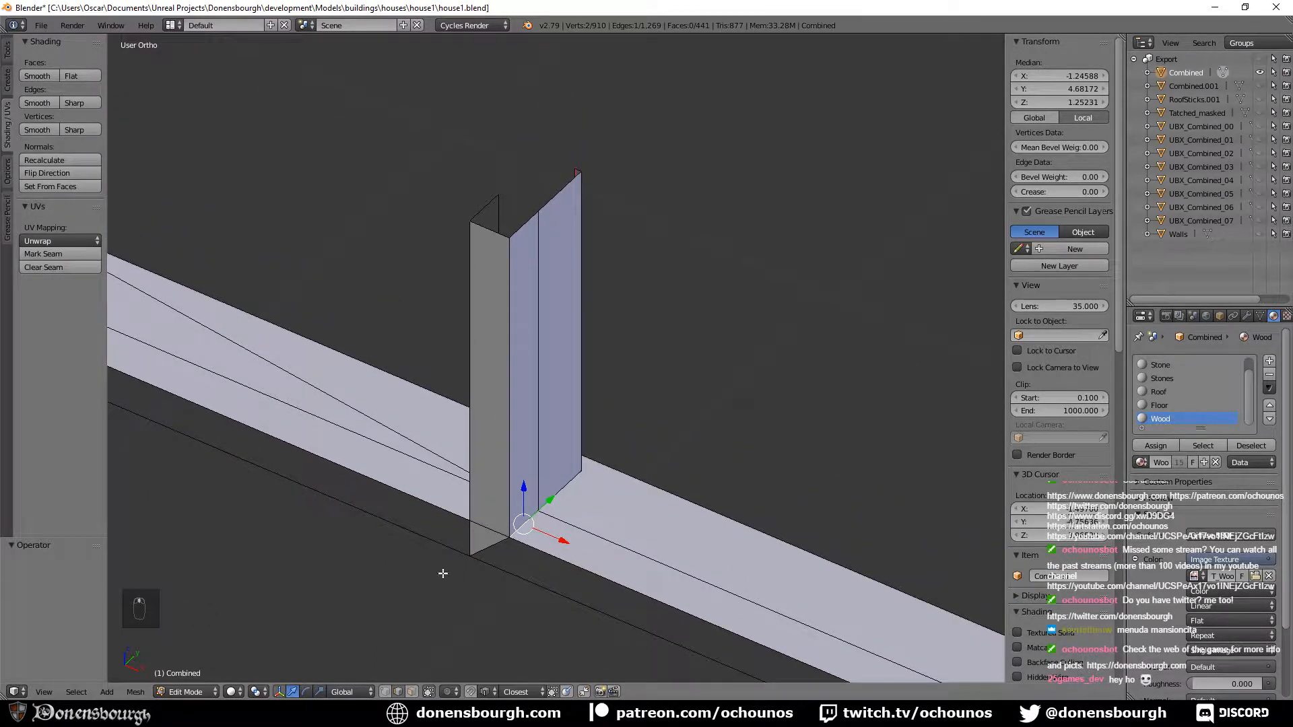
alt+right_click(495, 429)
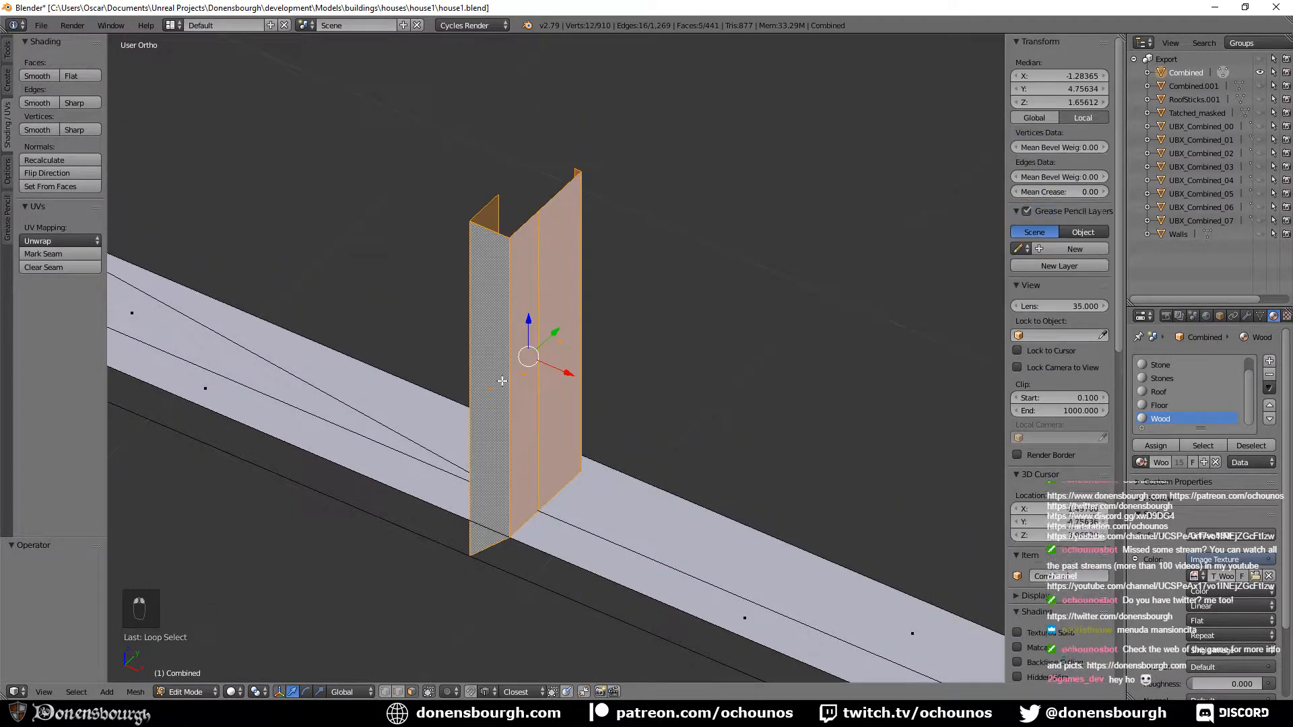
key(p)
click(502, 392)
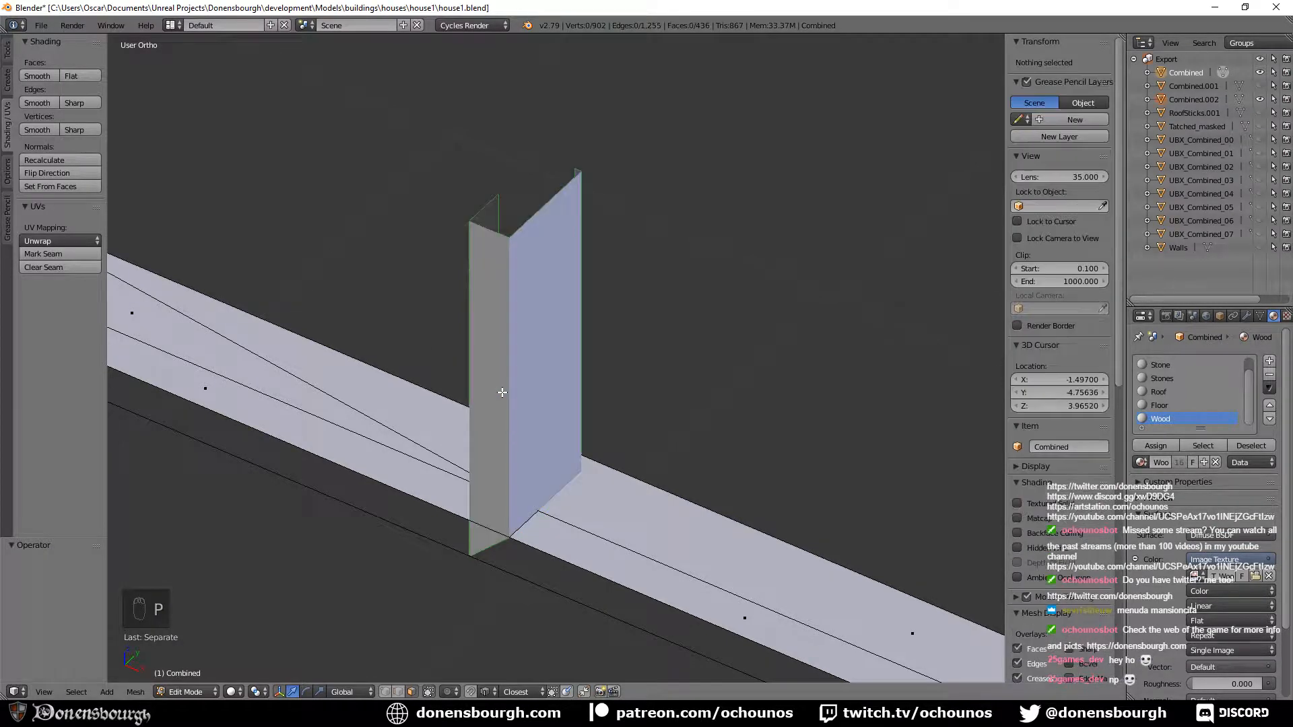
Hide the separated post object while keeping the beam mesh in Edit Mode.
key(Tab)
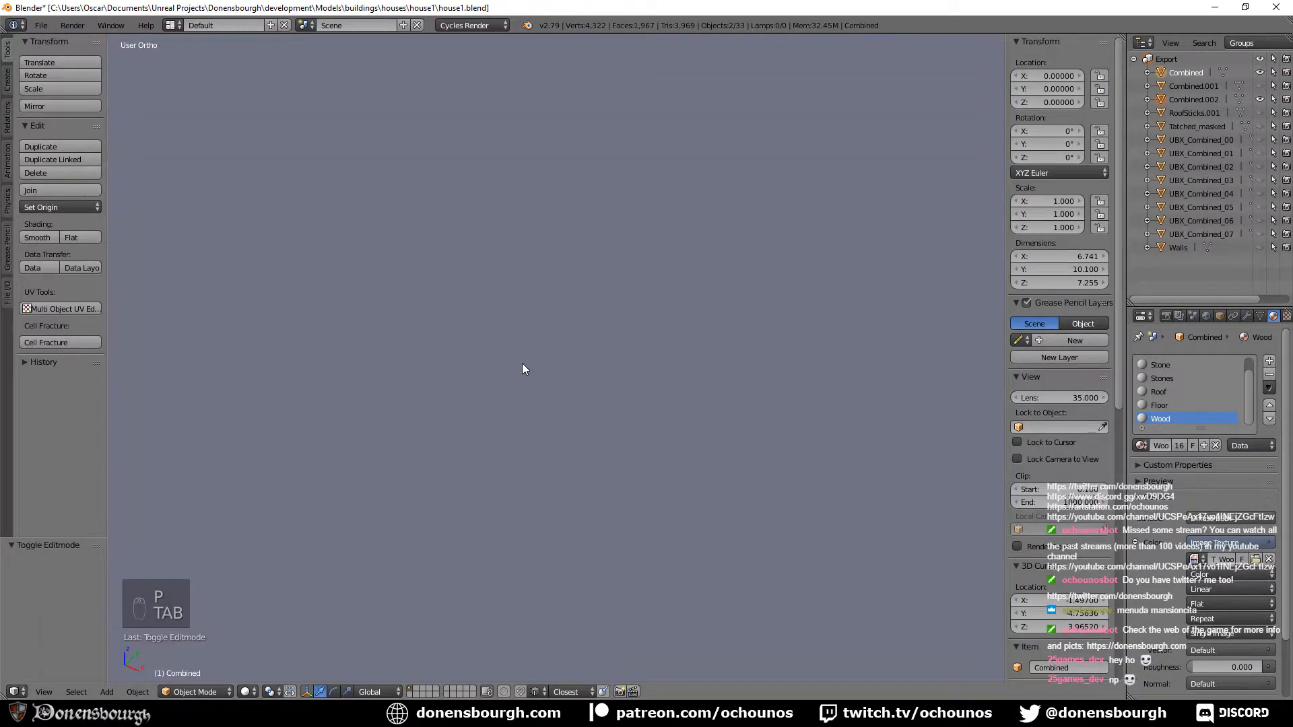
key(Tab)
right_click(591, 539)
shift+middle_drag(592, 539, 601, 475)
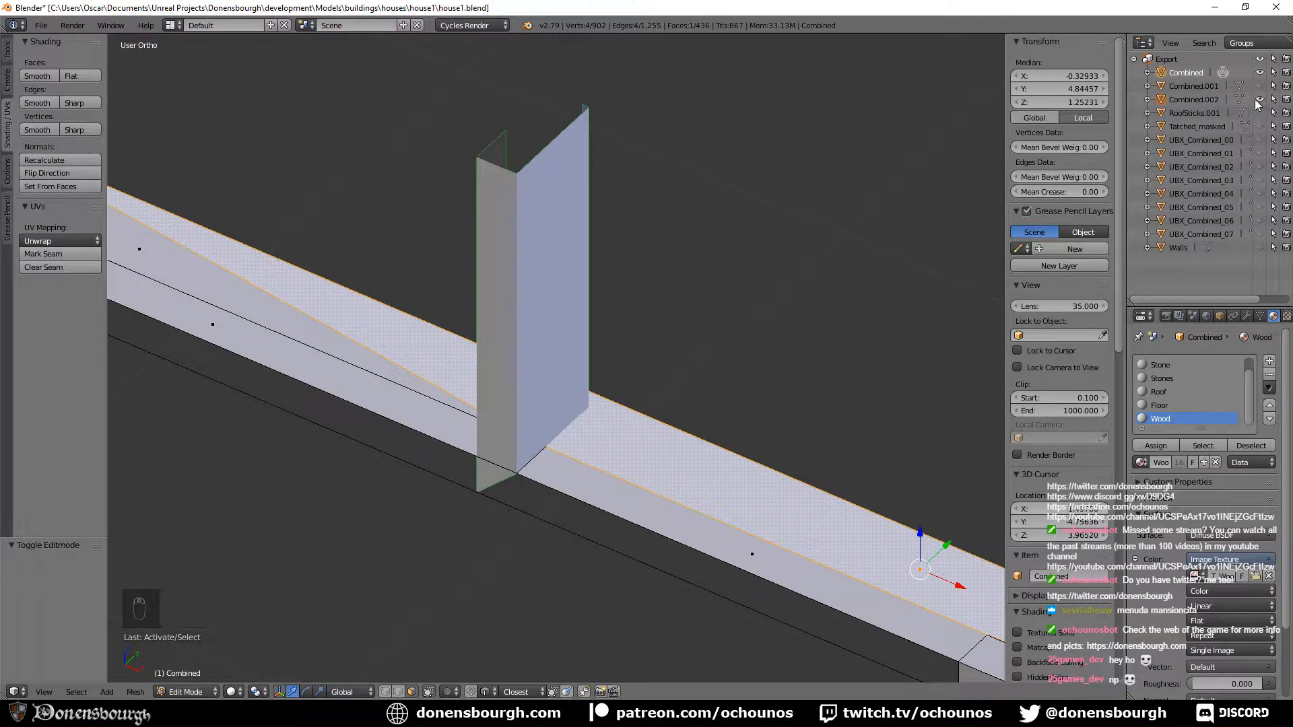
click(1259, 99)
Switch to edge selection and fill the underside of the beam's middle section with a face from its surrounding lower edges.
scroll(713, 338, down, 3)
scroll(675, 412, up, 2)
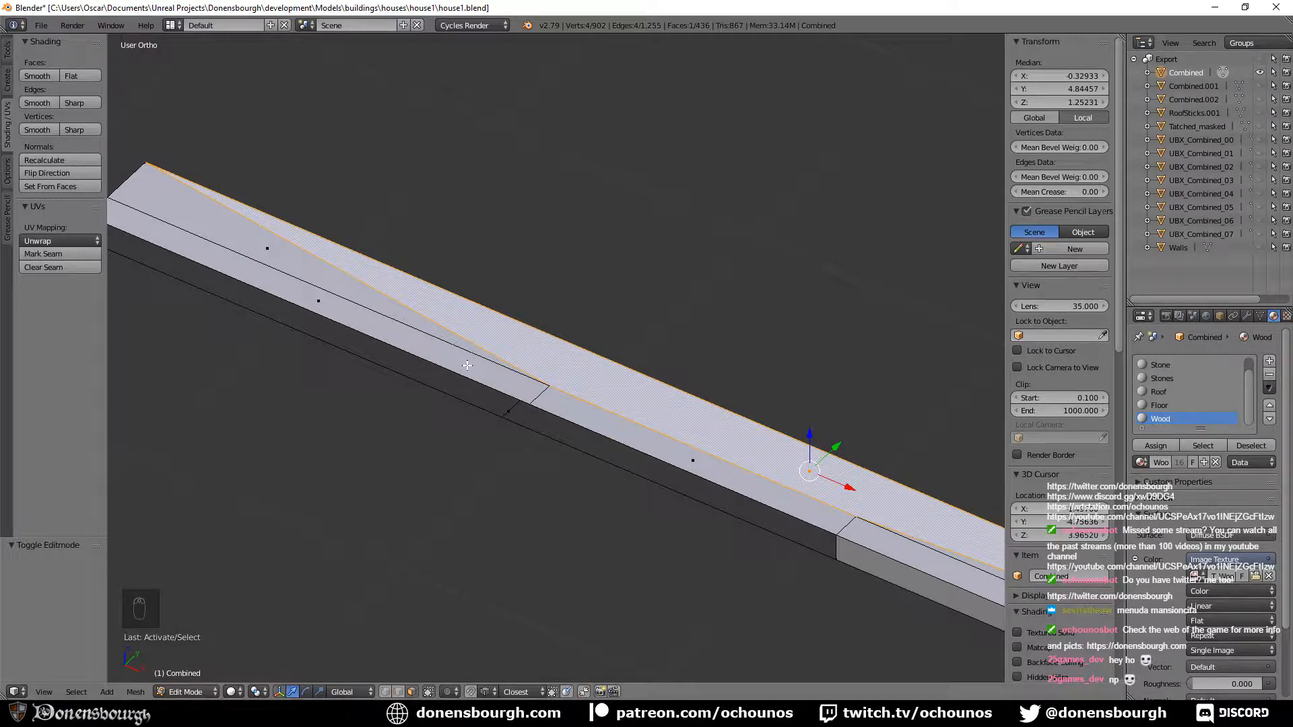
shift+middle_drag(401, 394, 573, 470)
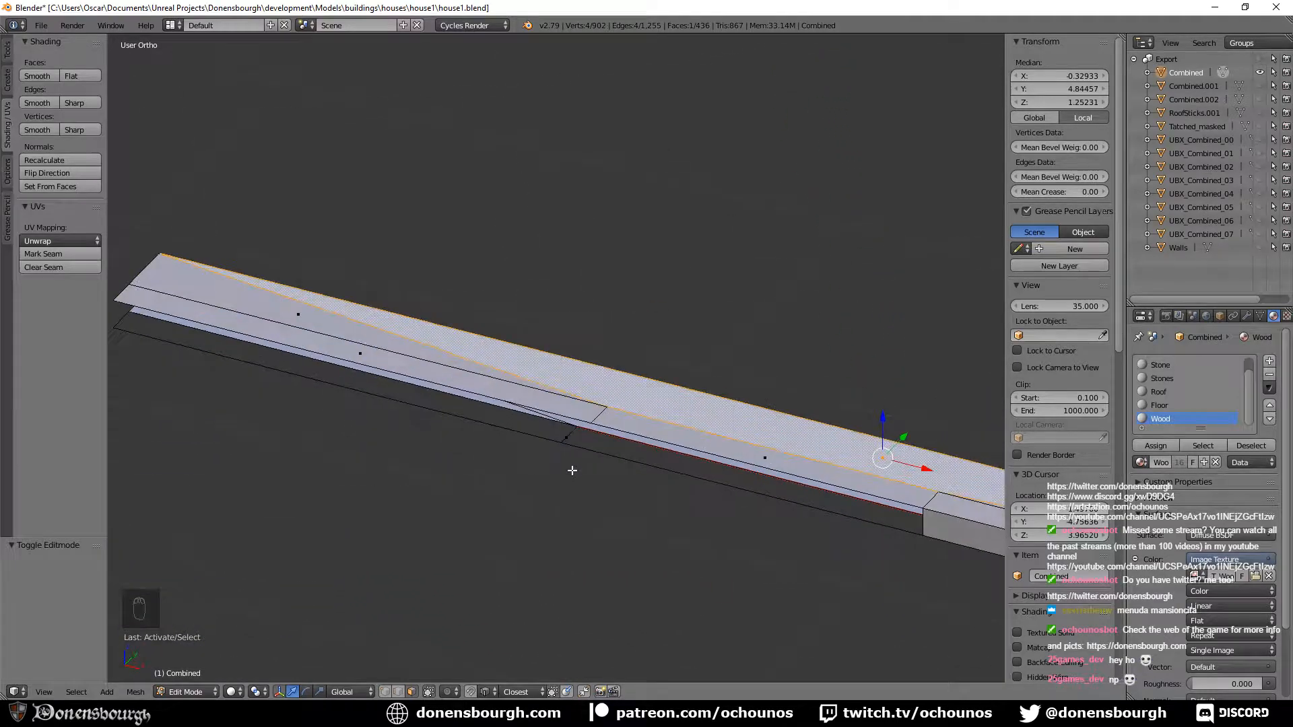
click(405, 697)
right_click(653, 463)
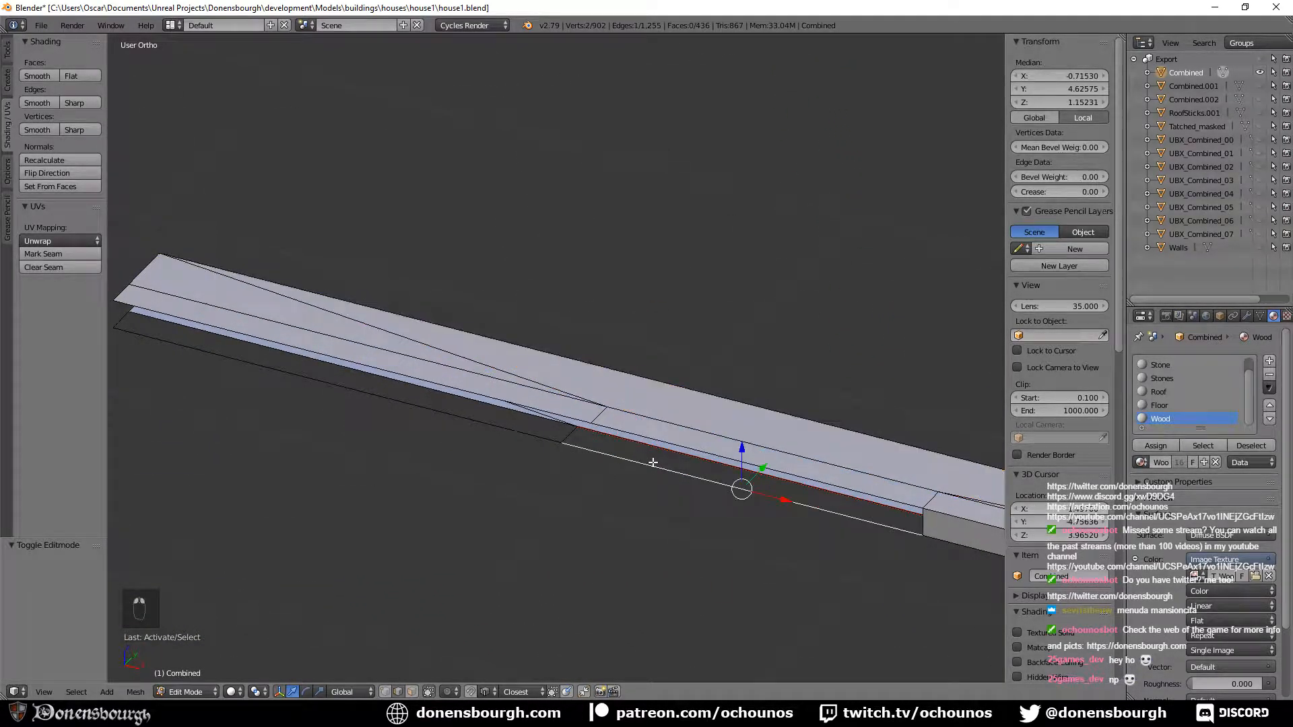
shift+right_click(570, 431)
middle_drag(683, 507, 689, 367)
shift+right_click(763, 464)
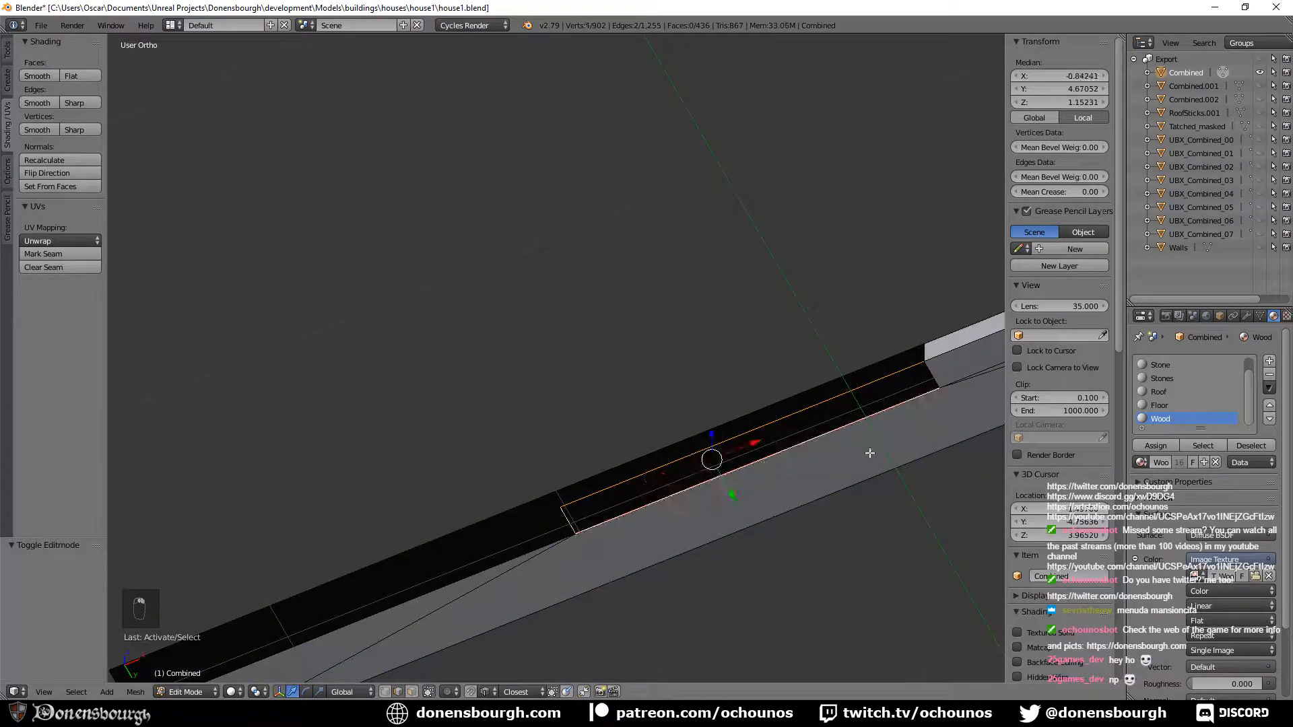
shift+right_click(943, 361)
shift+right_click(963, 339)
shift+right_click(901, 424)
key(f)
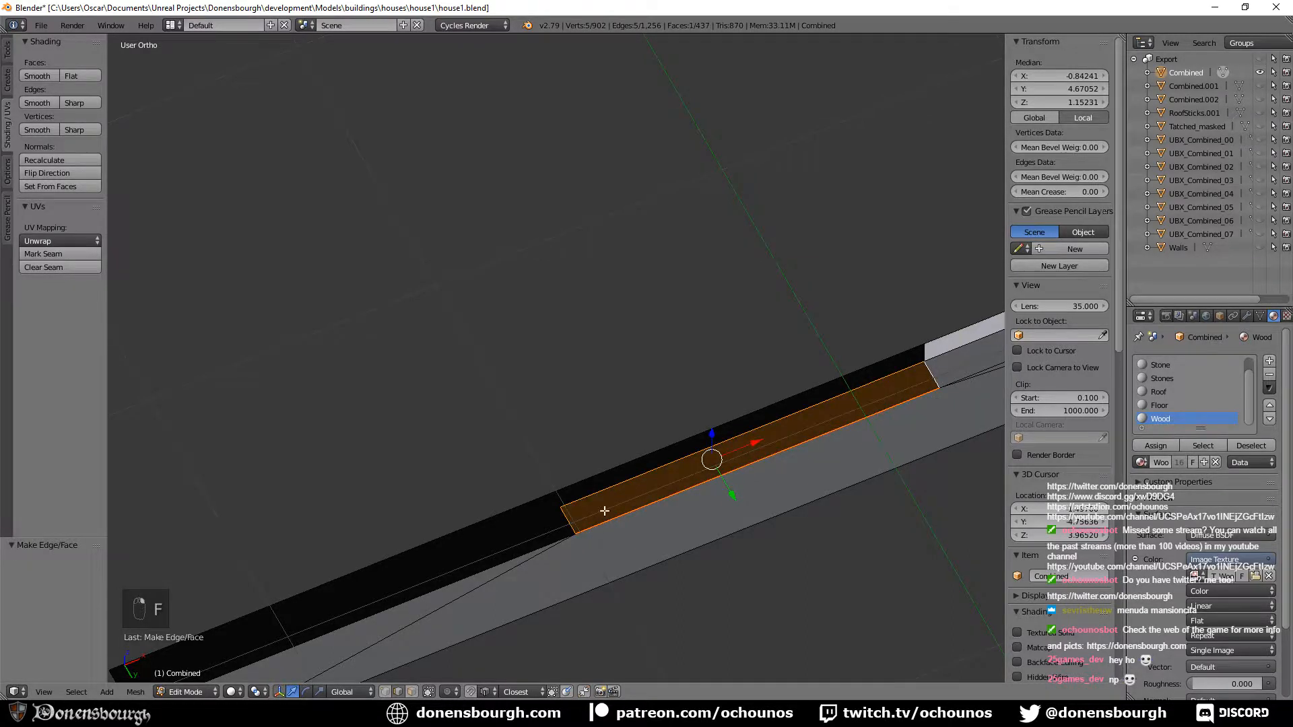
Fill the underside of the beam's end section with a face from its surrounding lower edges.
shift+middle_drag(901, 424, 844, 342)
right_click(817, 335)
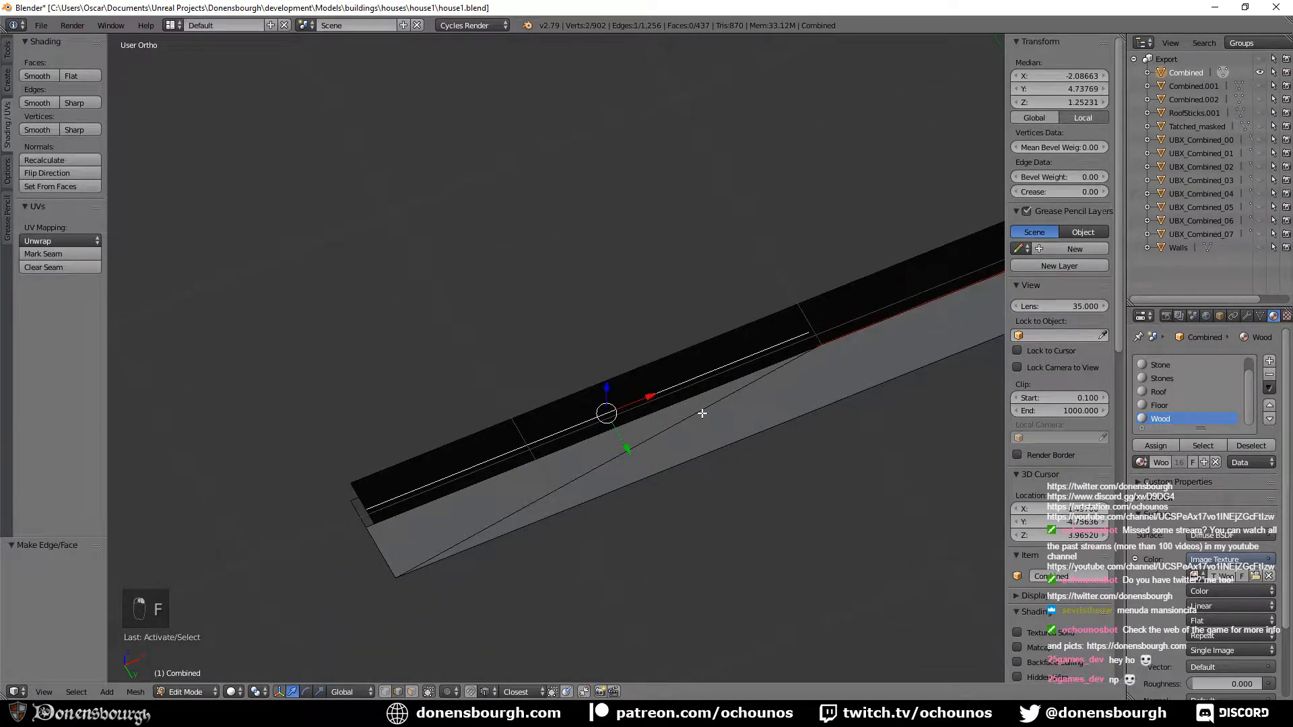
right_click(526, 462)
shift+right_click(357, 515)
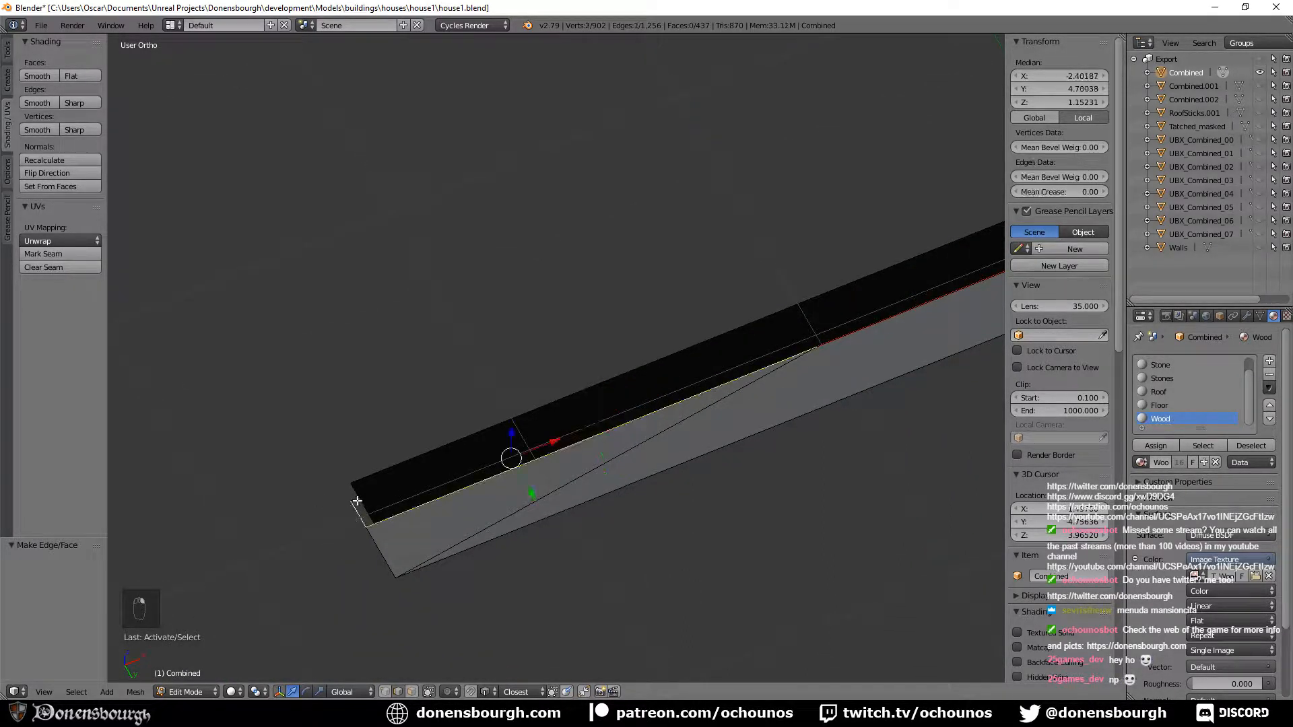
shift+right_click(358, 500)
scroll(813, 372, down, 2)
shift+middle_drag(808, 376, 722, 448)
middle_drag(719, 448, 742, 502)
shift+right_click(648, 402)
key(f)
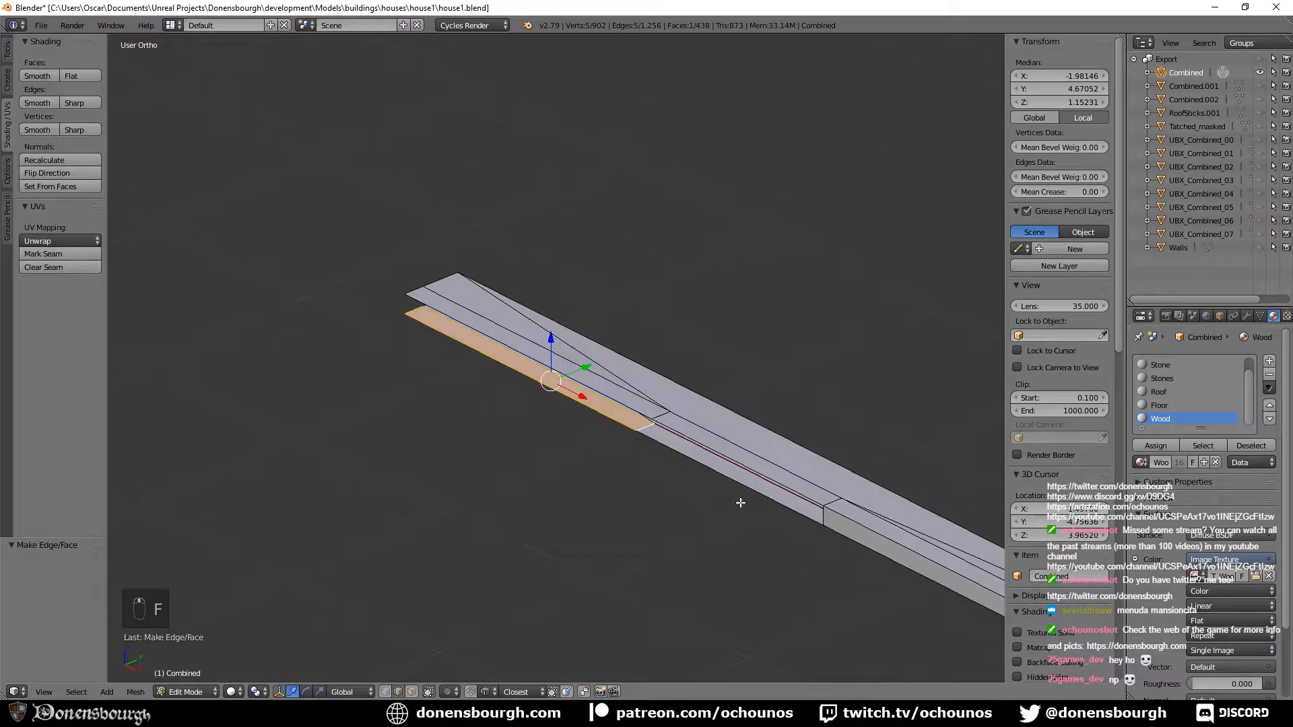
Select the whole visible beam mesh and recalculate its normals.
key(a)
key(a)
click(40, 160)
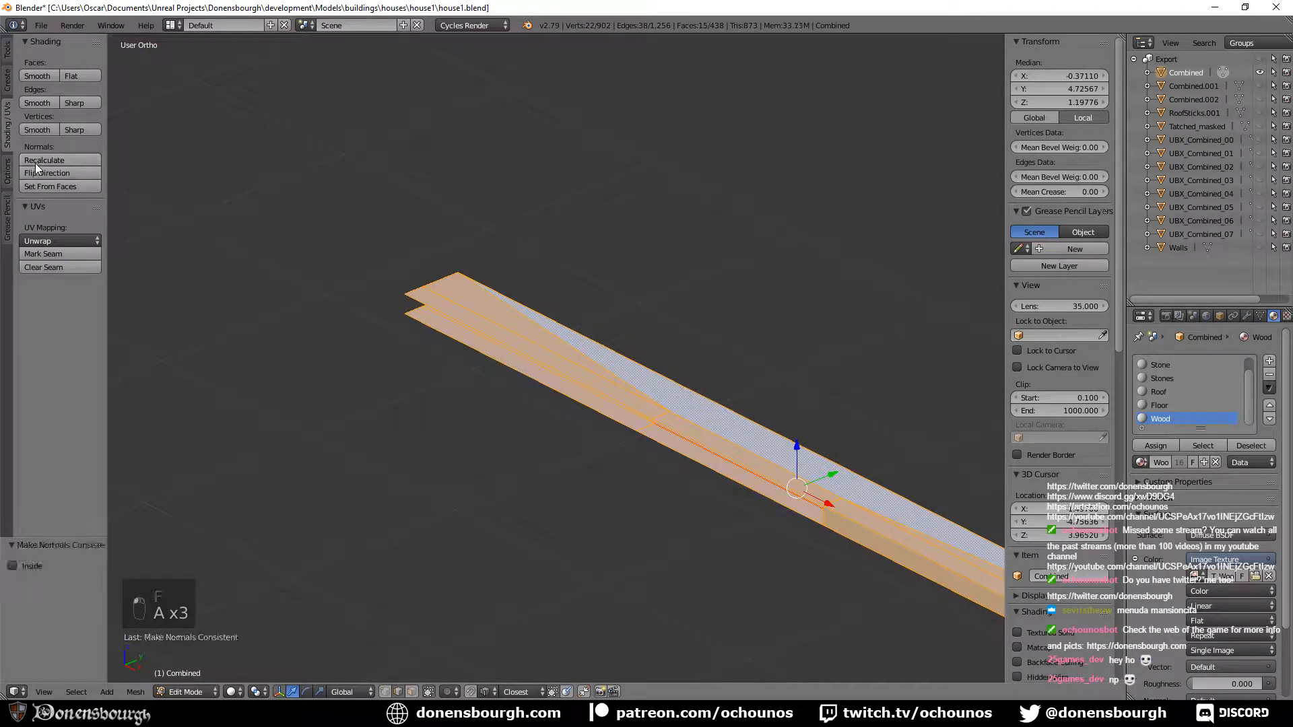
middle_drag(606, 377, 734, 434)
middle_drag(574, 409, 599, 403)
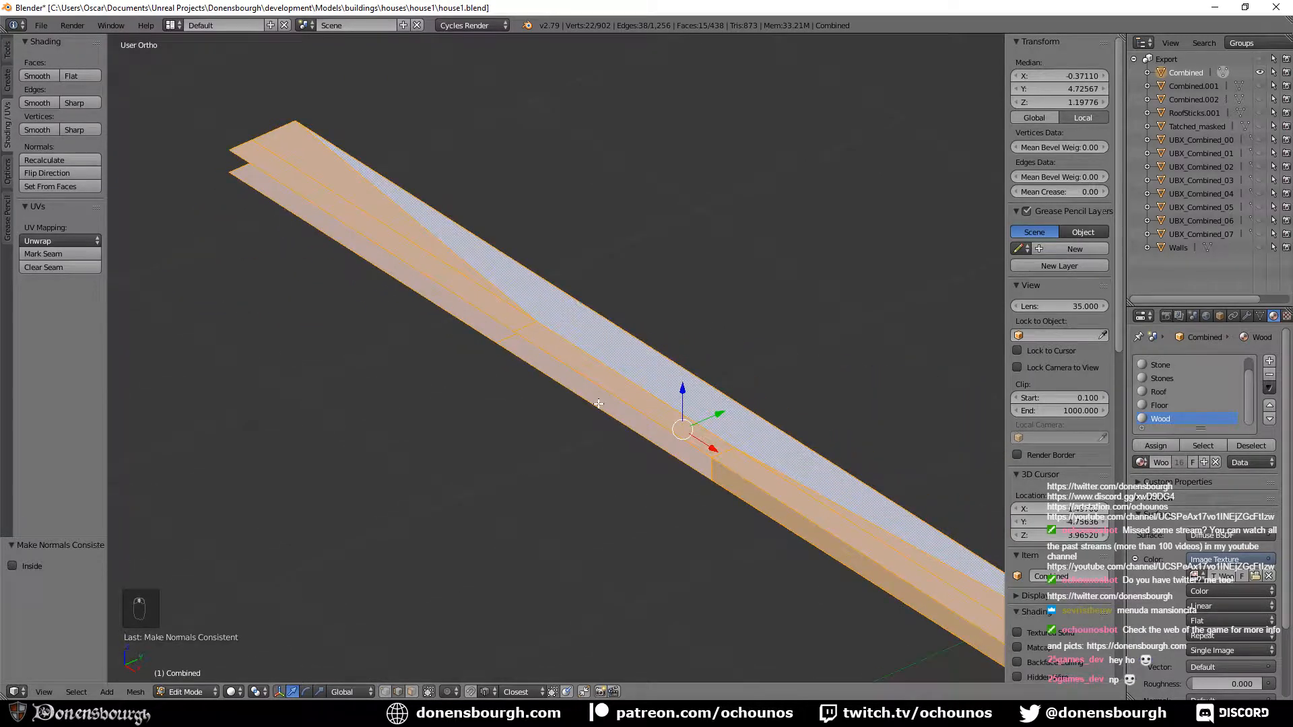
Close the open outer side of the beam's middle and end sections with one face each between their upper and lower edges.
right_click(609, 383)
shift+right_click(598, 411)
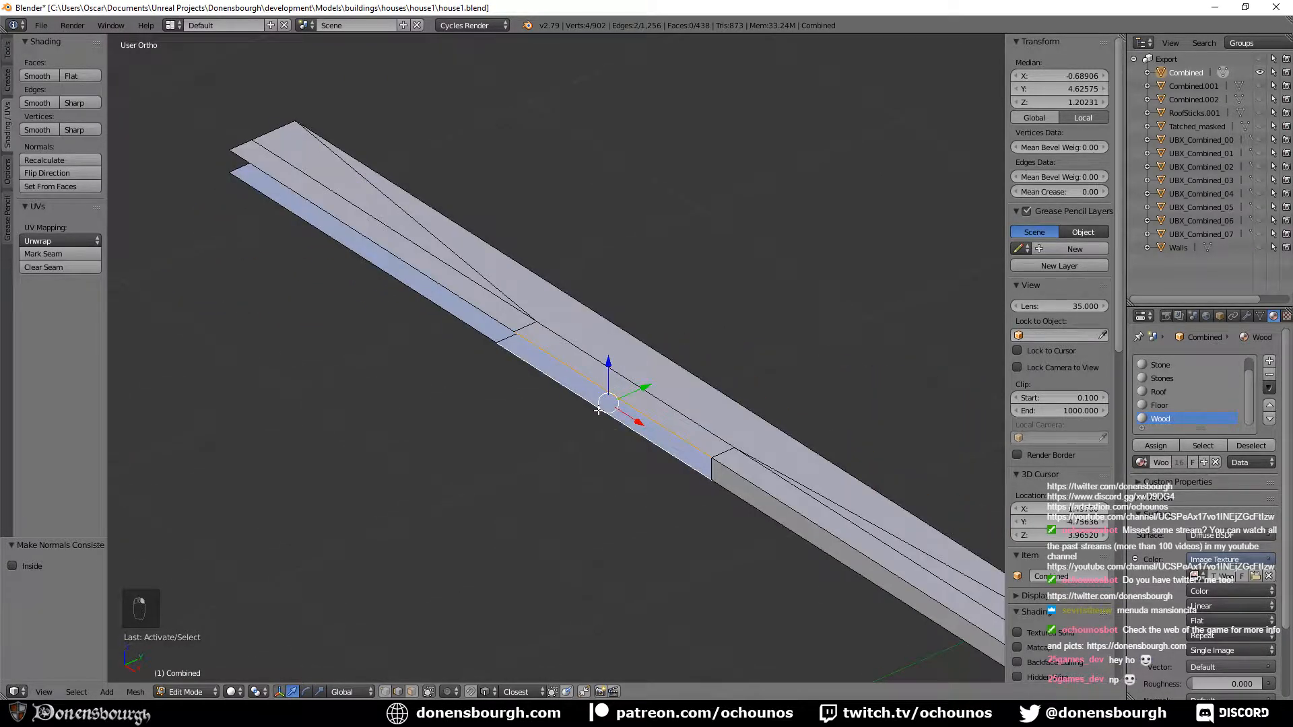
key(f)
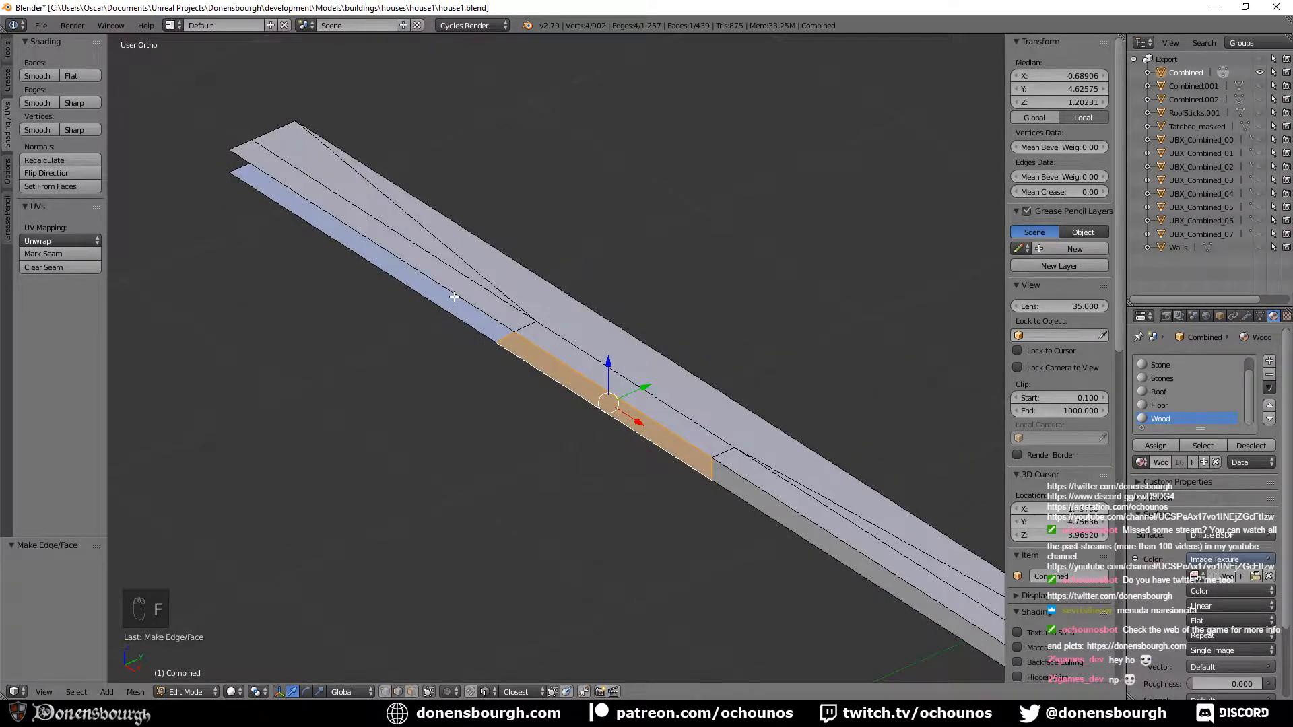
right_click(454, 301)
shift+right_click(454, 309)
key(f)
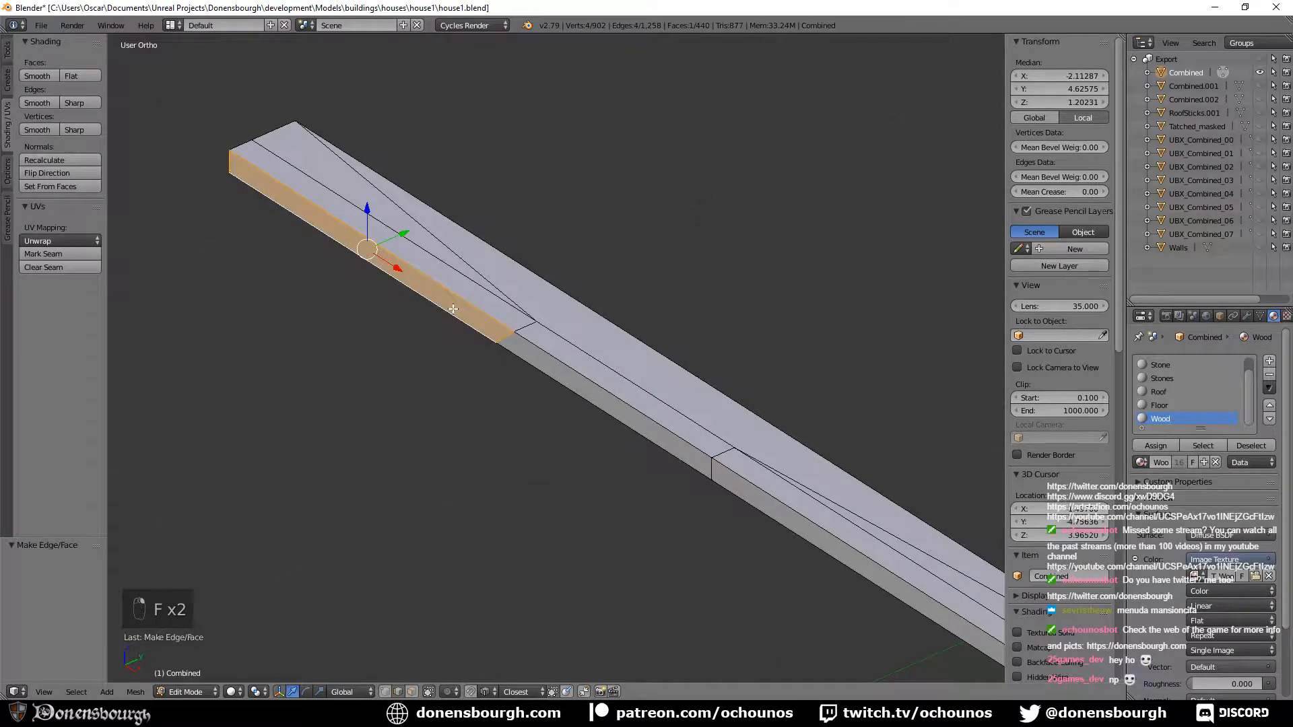
scroll(759, 493, down, 4)
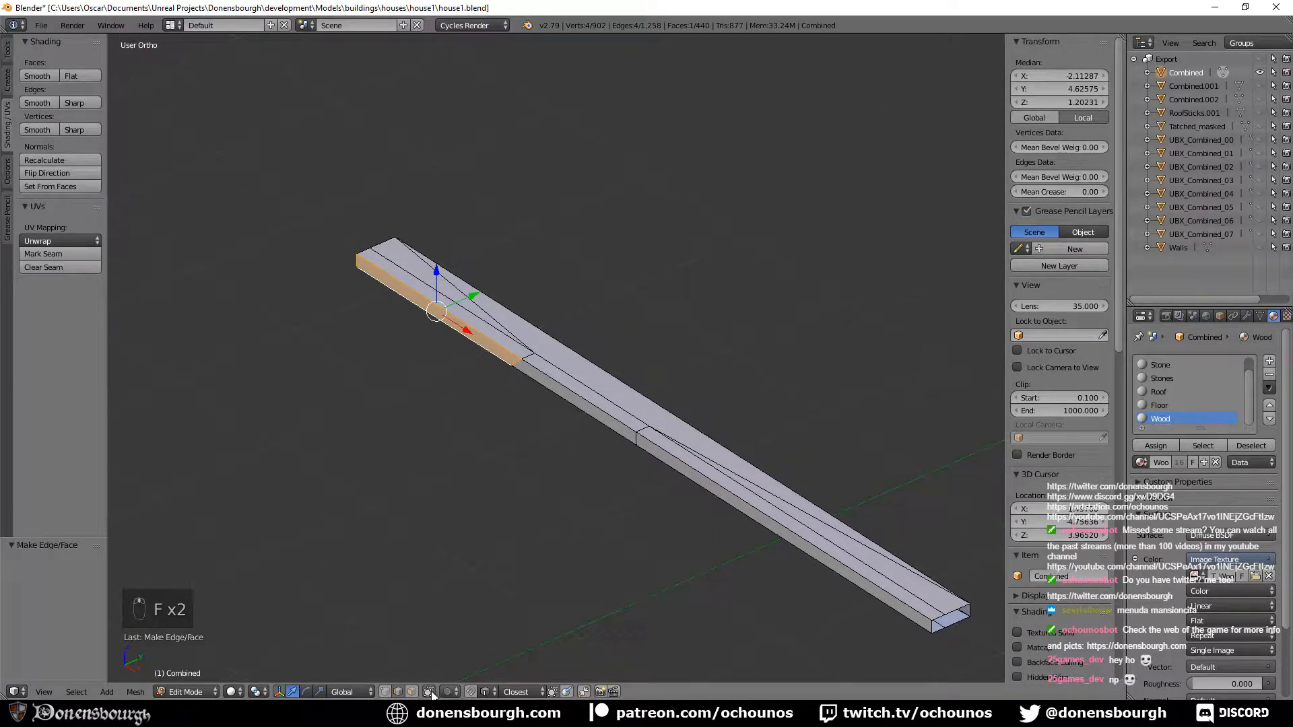
Dissolve the long extra edges running across the top face of the beam's near end and middle sections.
right_click(683, 458)
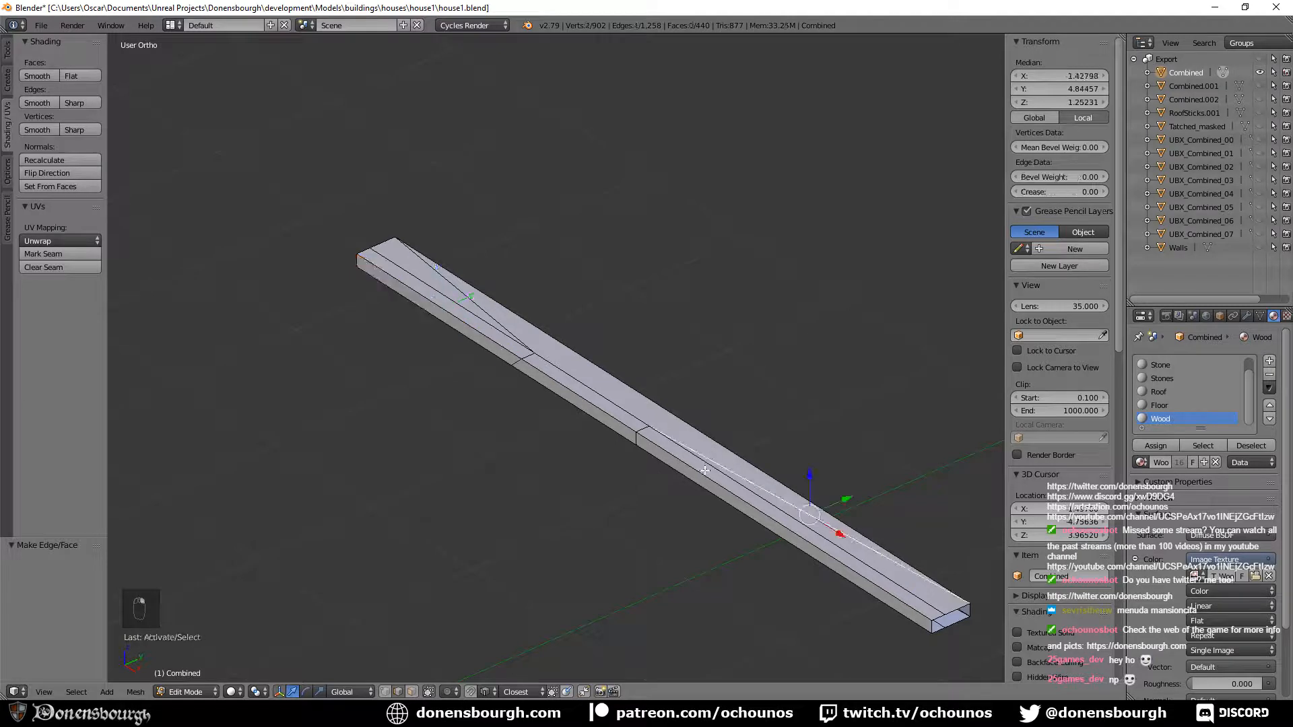
shift+right_click(640, 416)
key(x)
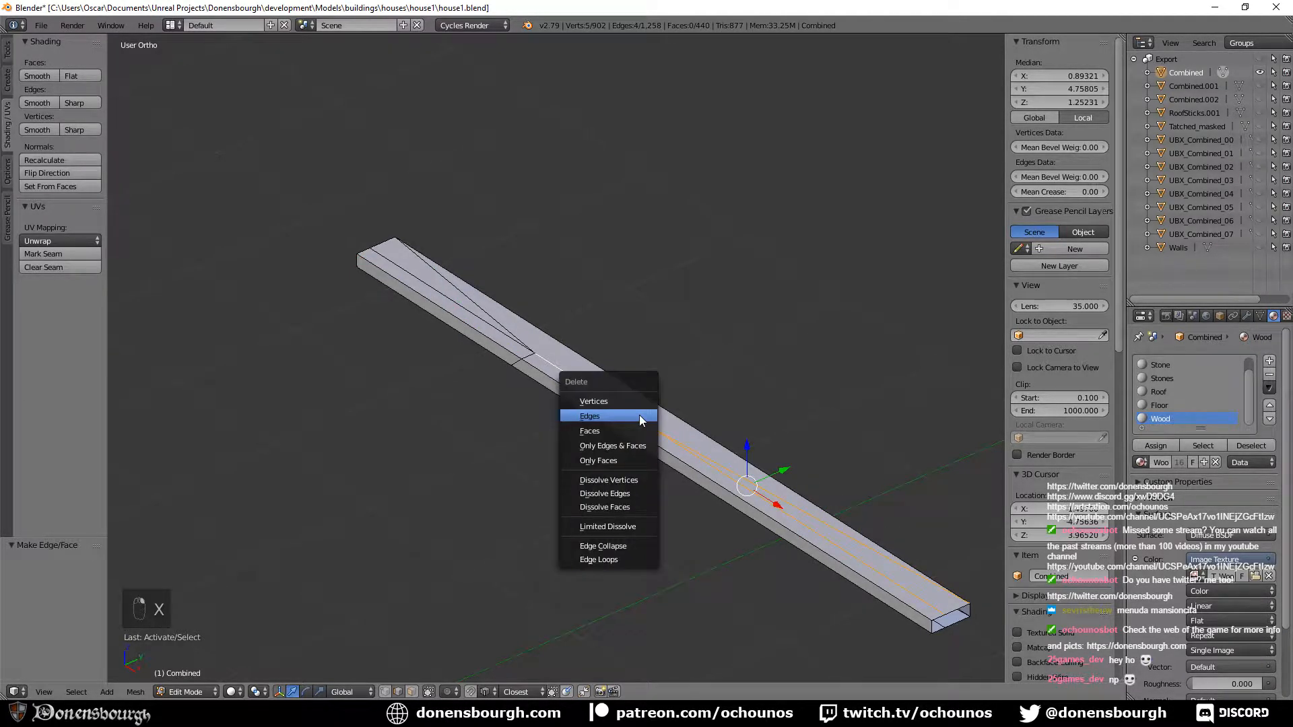
click(633, 485)
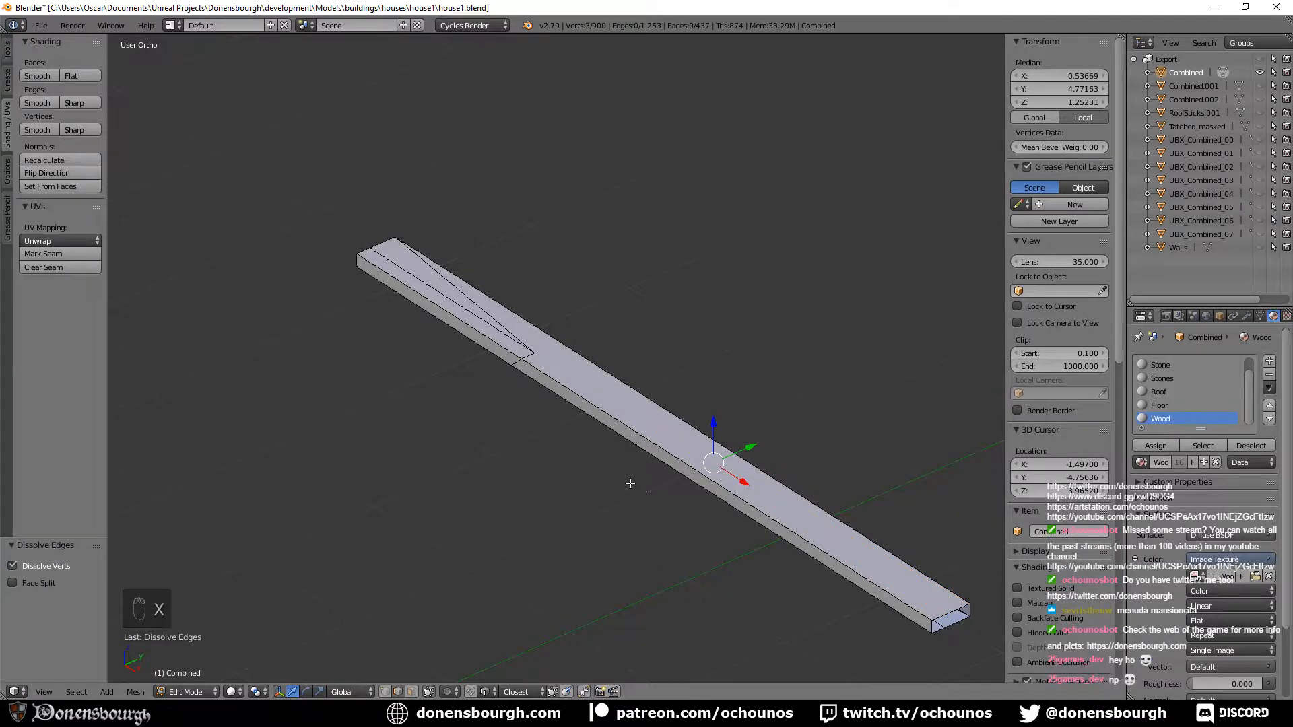
Dissolve the remaining diagonal, lengthwise and short cross edges on the top face of the beam's far end.
scroll(630, 483, up, 4)
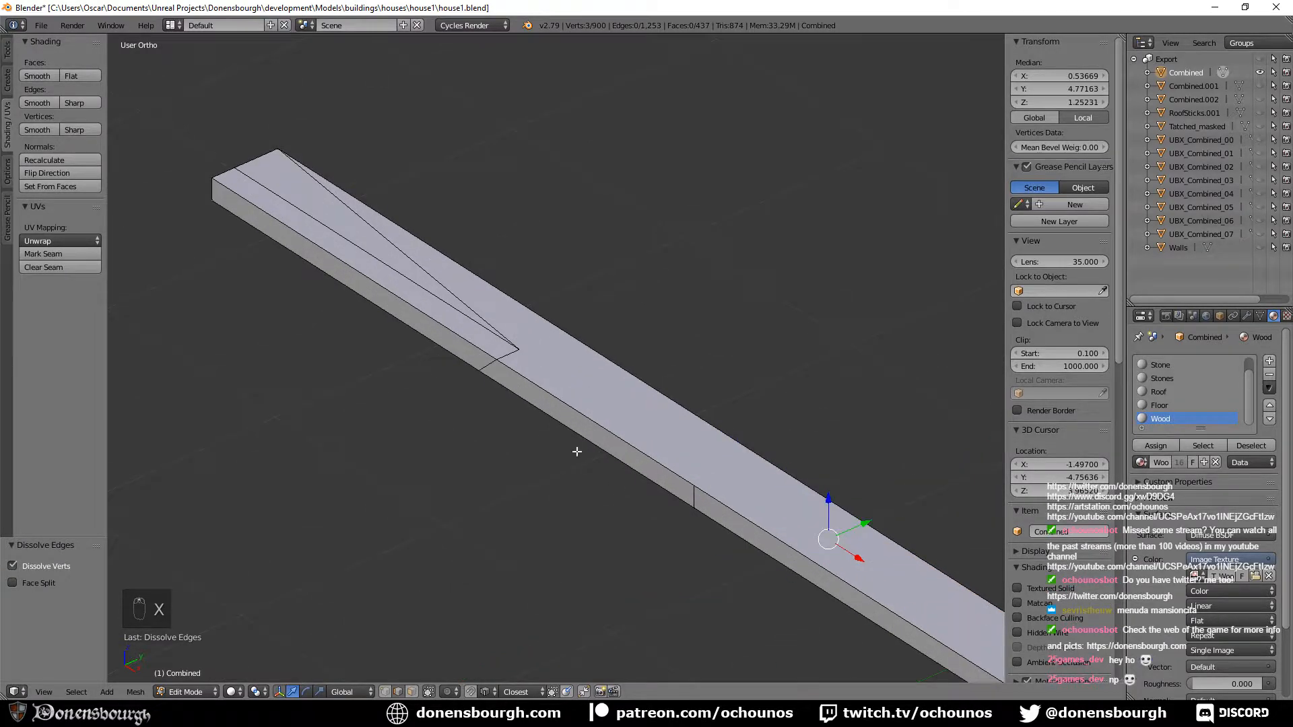
right_click(526, 476)
right_click(565, 523)
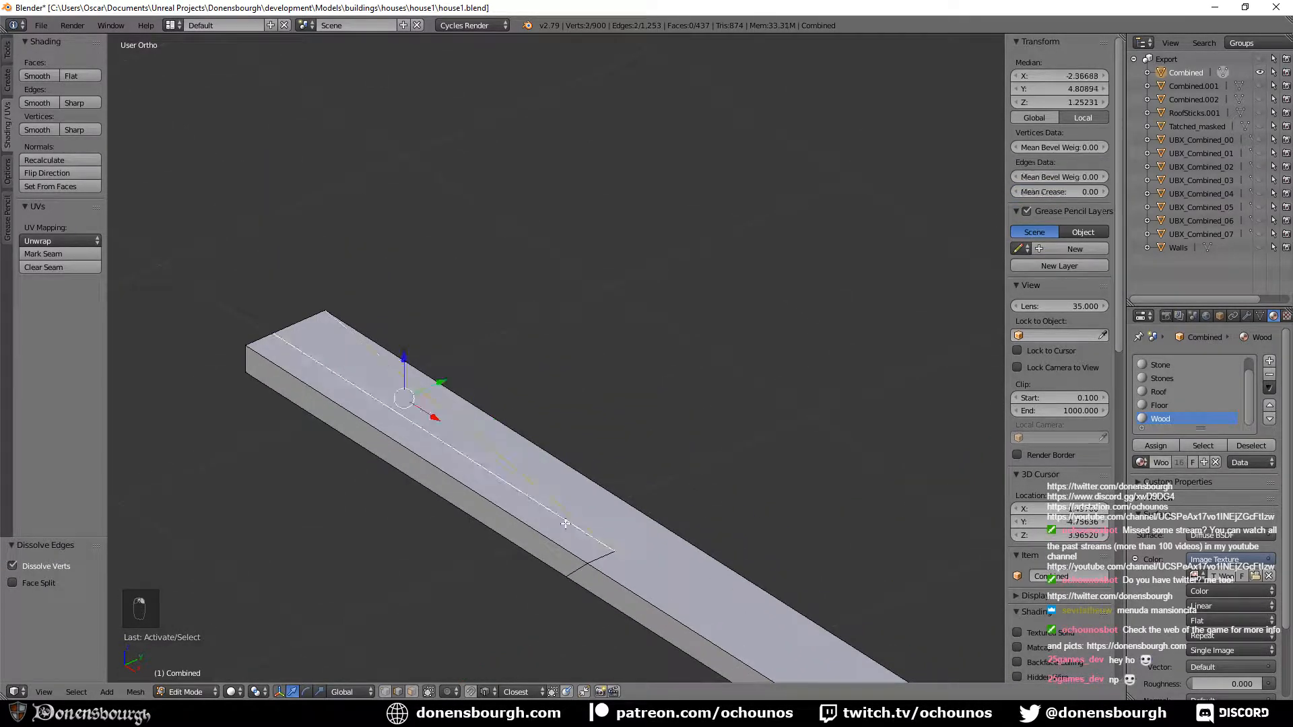
right_click(602, 558)
key(x)
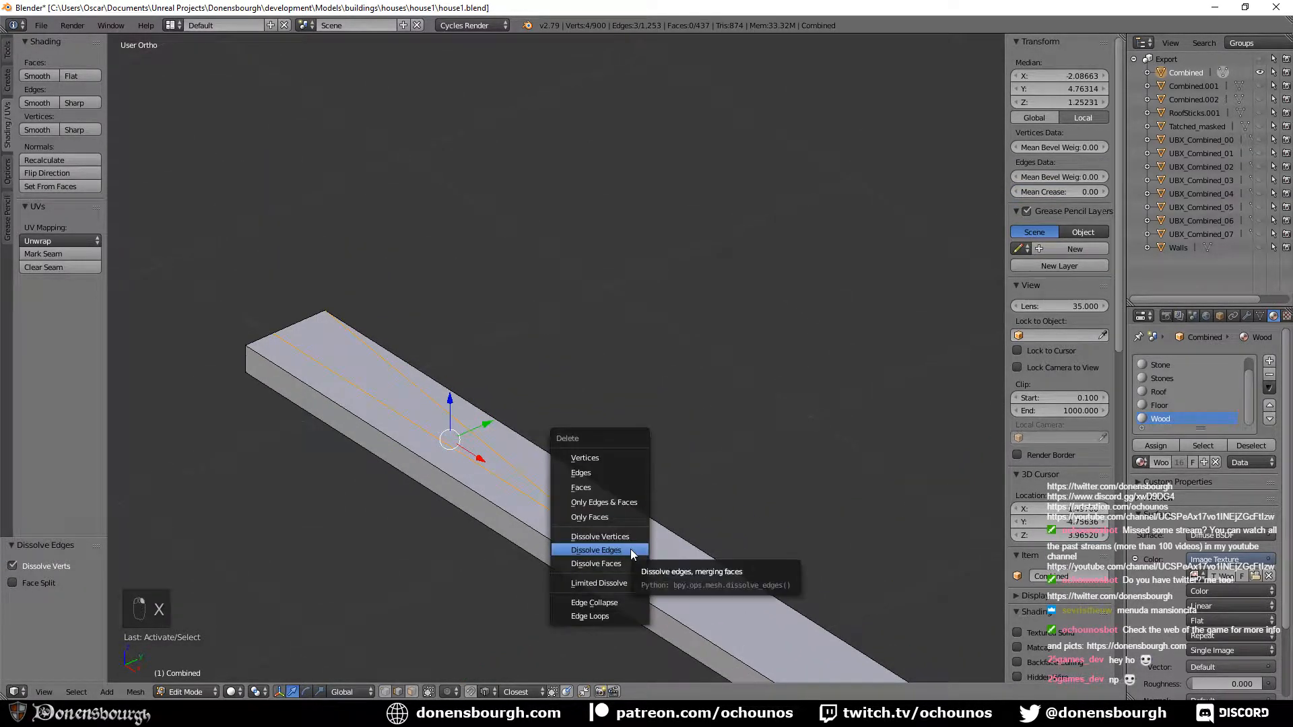
click(630, 551)
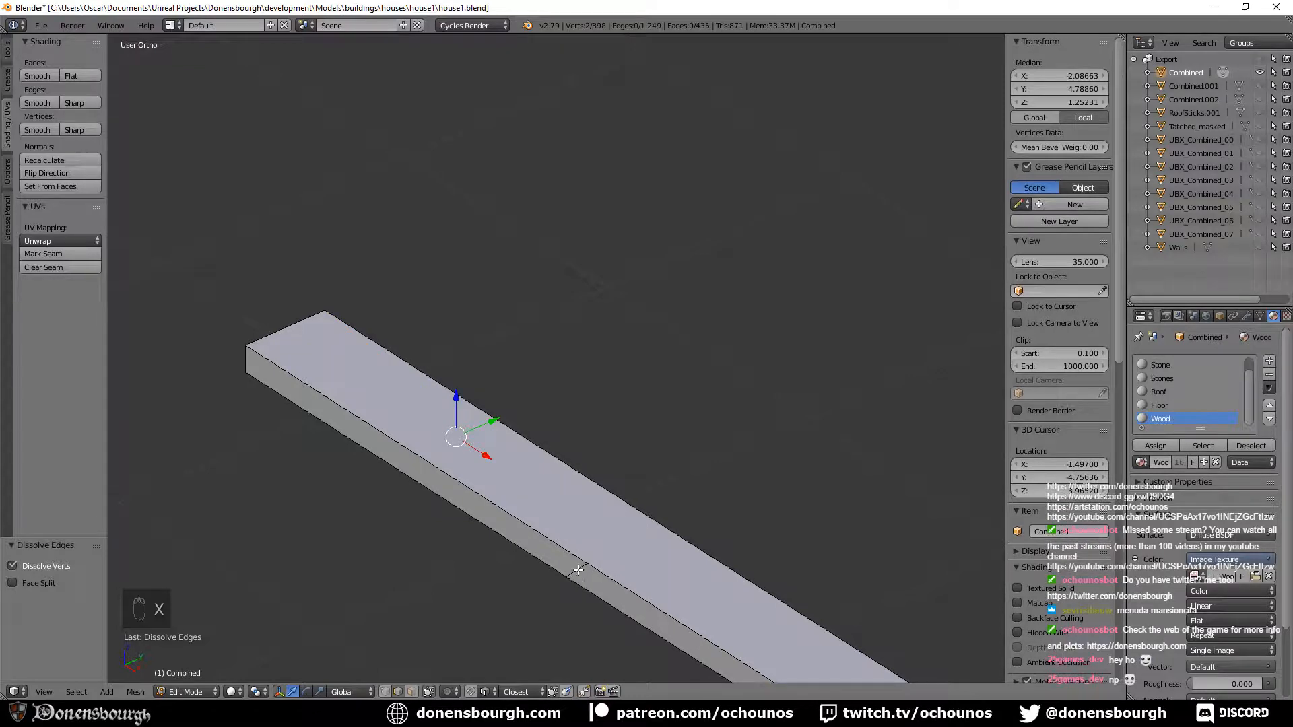
Dissolve the diagonal, lengthwise and short cross edges on the beam's underside along all its sections.
right_click(578, 570)
middle_drag(578, 570, 582, 495)
shift+right_click(582, 495)
shift+right_click(565, 494)
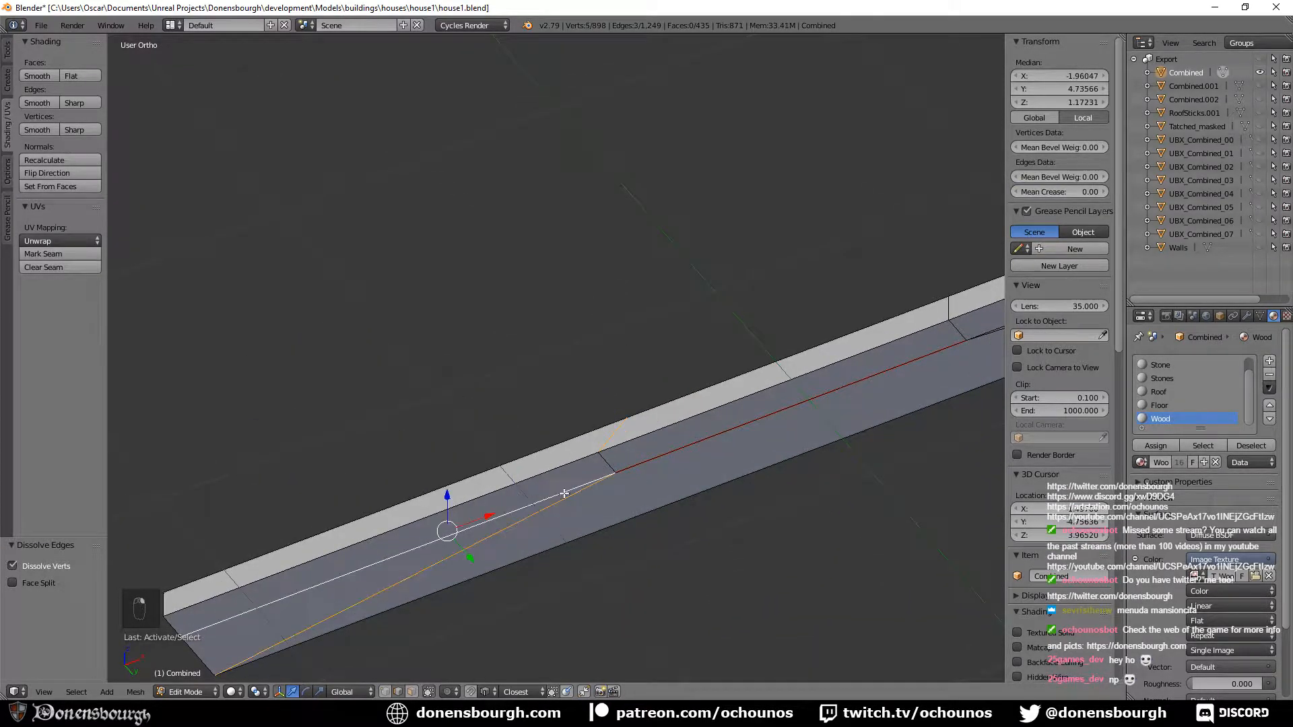
shift+right_click(676, 458)
shift+middle_drag(690, 469, 448, 601)
shift+right_click(710, 472)
shift+right_click(762, 455)
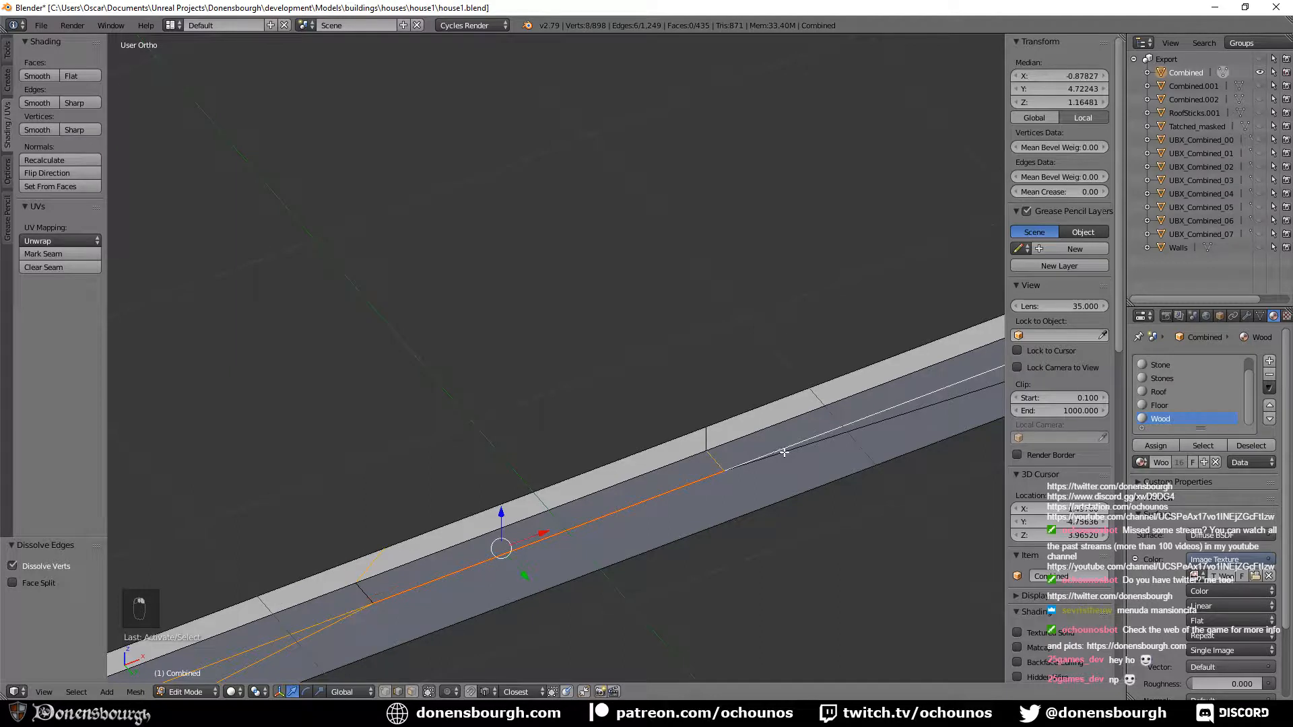
shift+right_click(784, 452)
key(x)
click(677, 504)
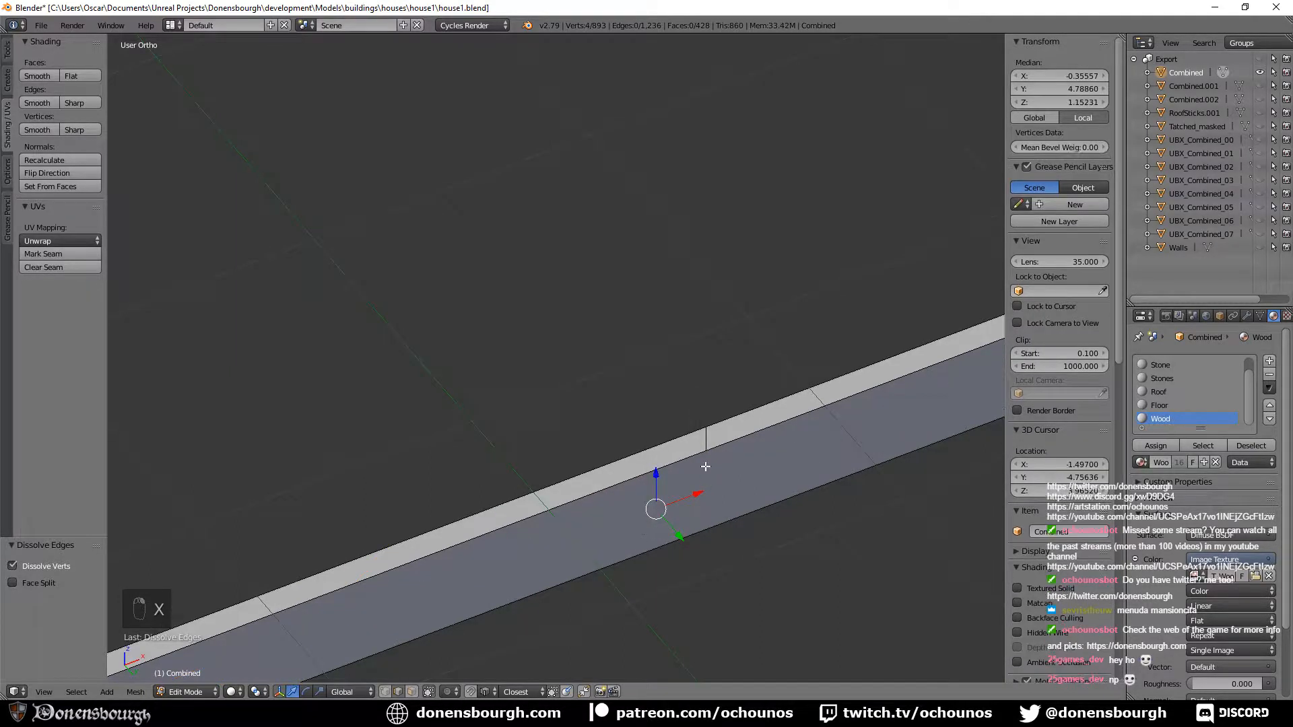
Dissolve the short vertical edge that divides the beam's outer side face.
right_click(670, 471)
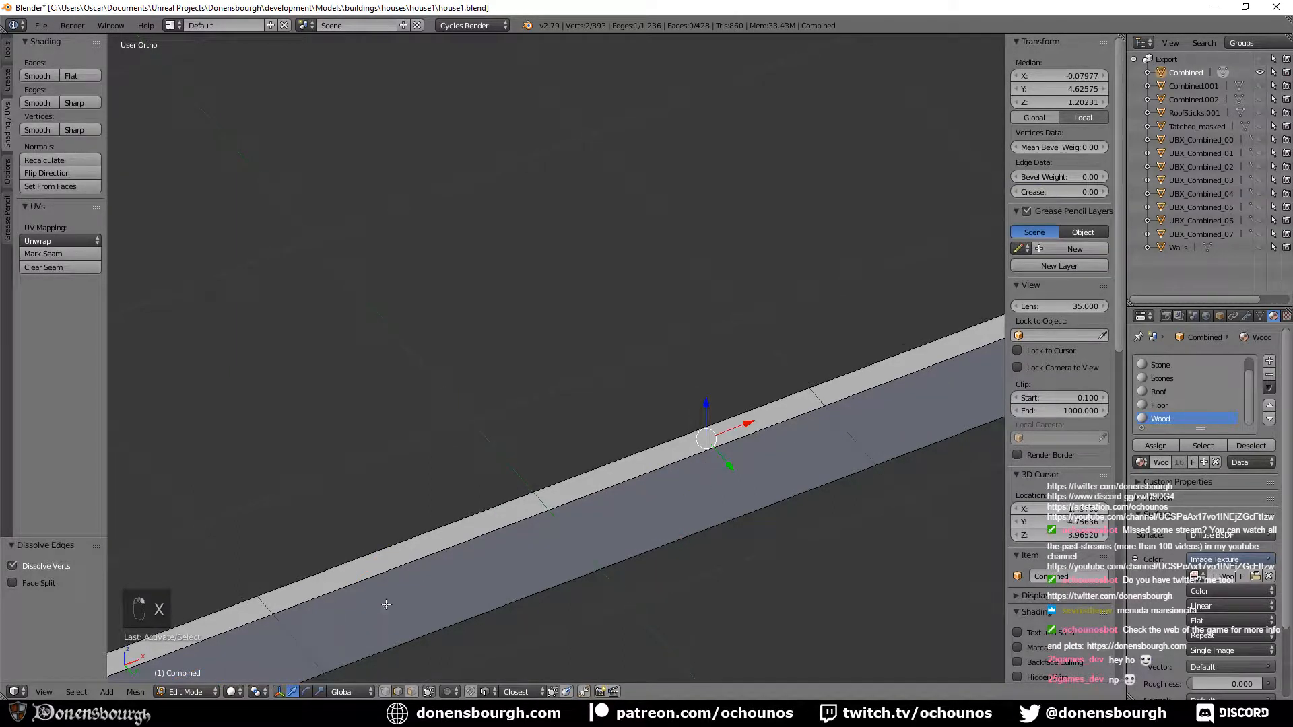
shift+middle_drag(385, 604, 593, 453)
key(x)
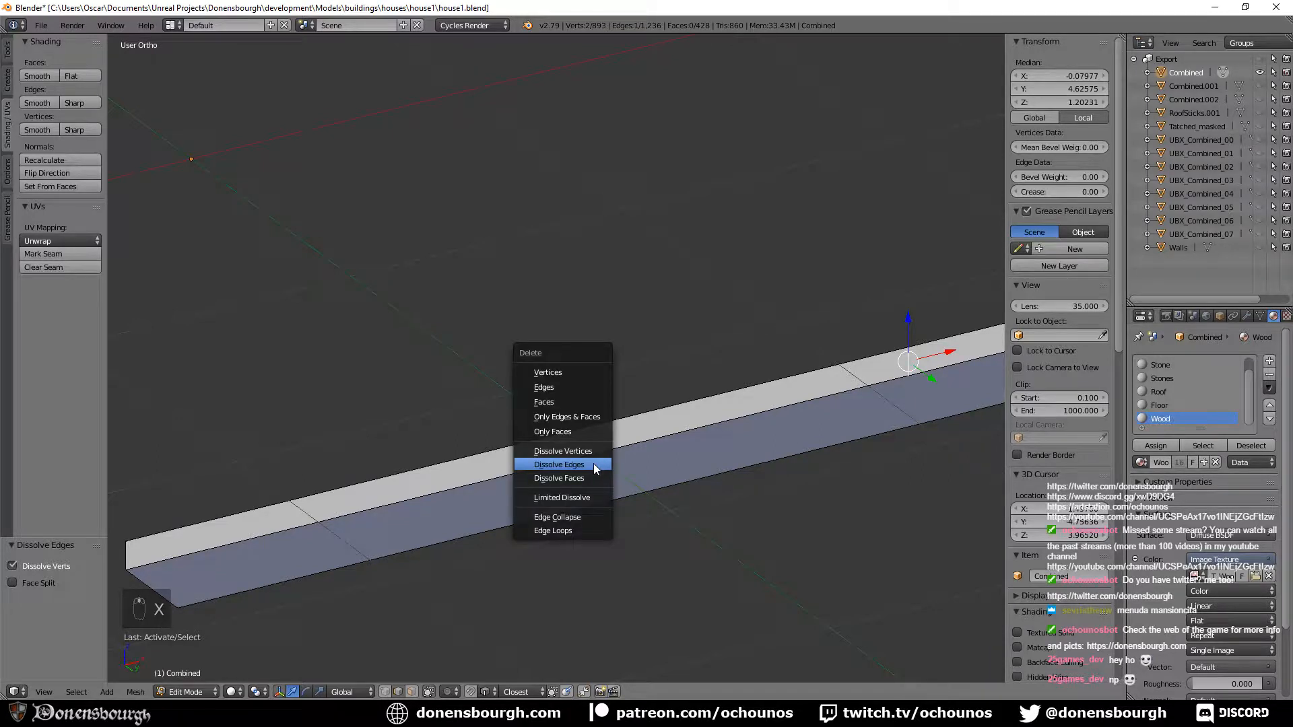
click(593, 464)
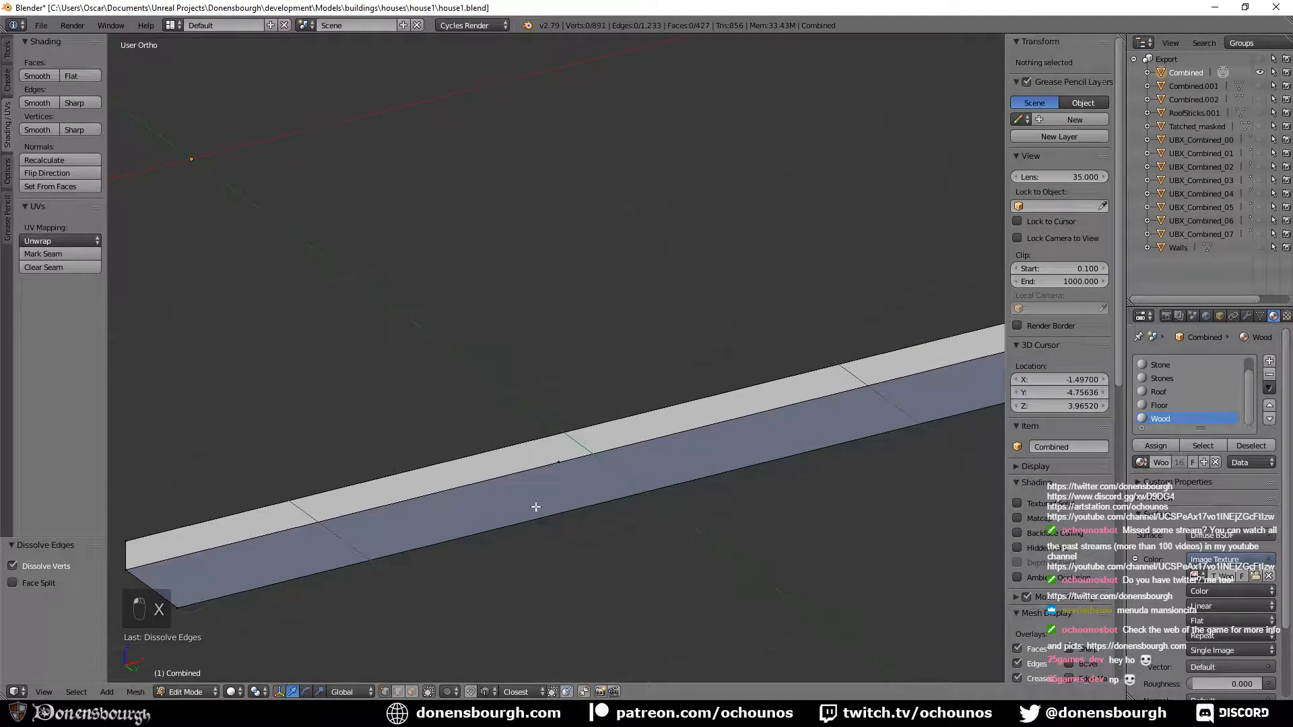
Dissolve the leftover vertex in the middle of the beam's lower outer edge.
right_click(558, 464)
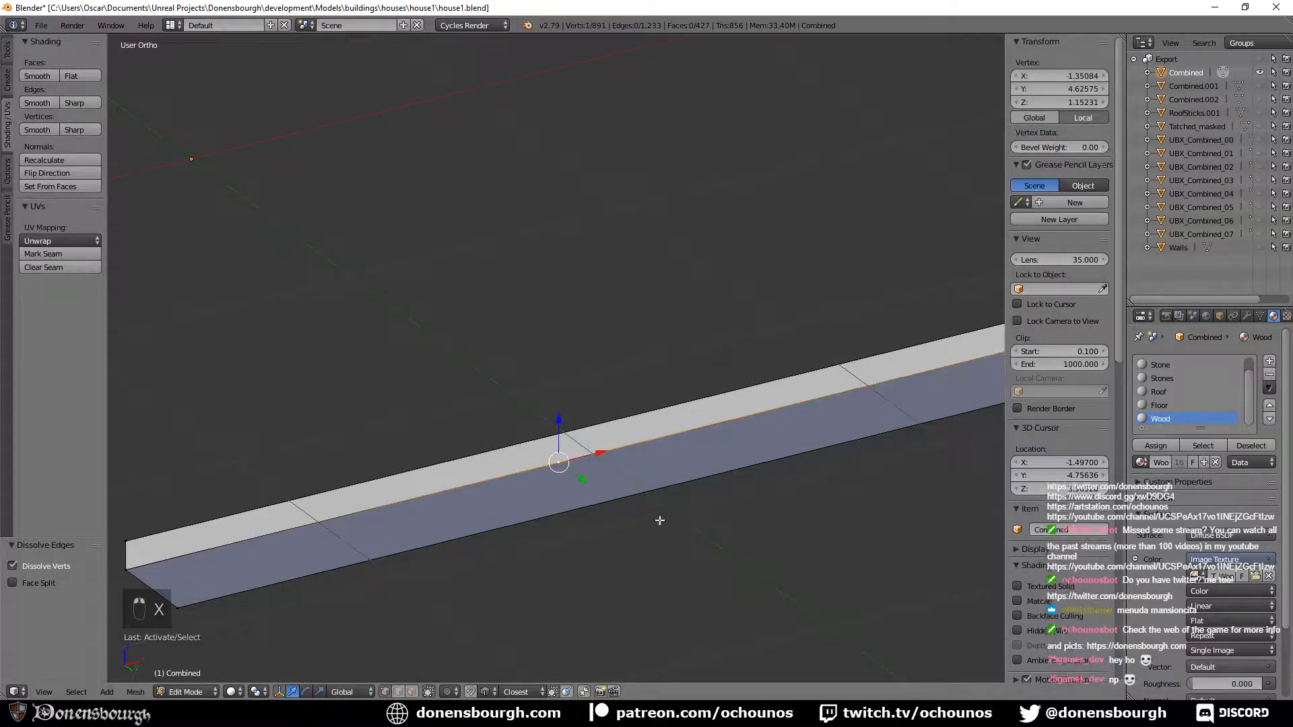
shift+middle_drag(788, 441, 580, 436)
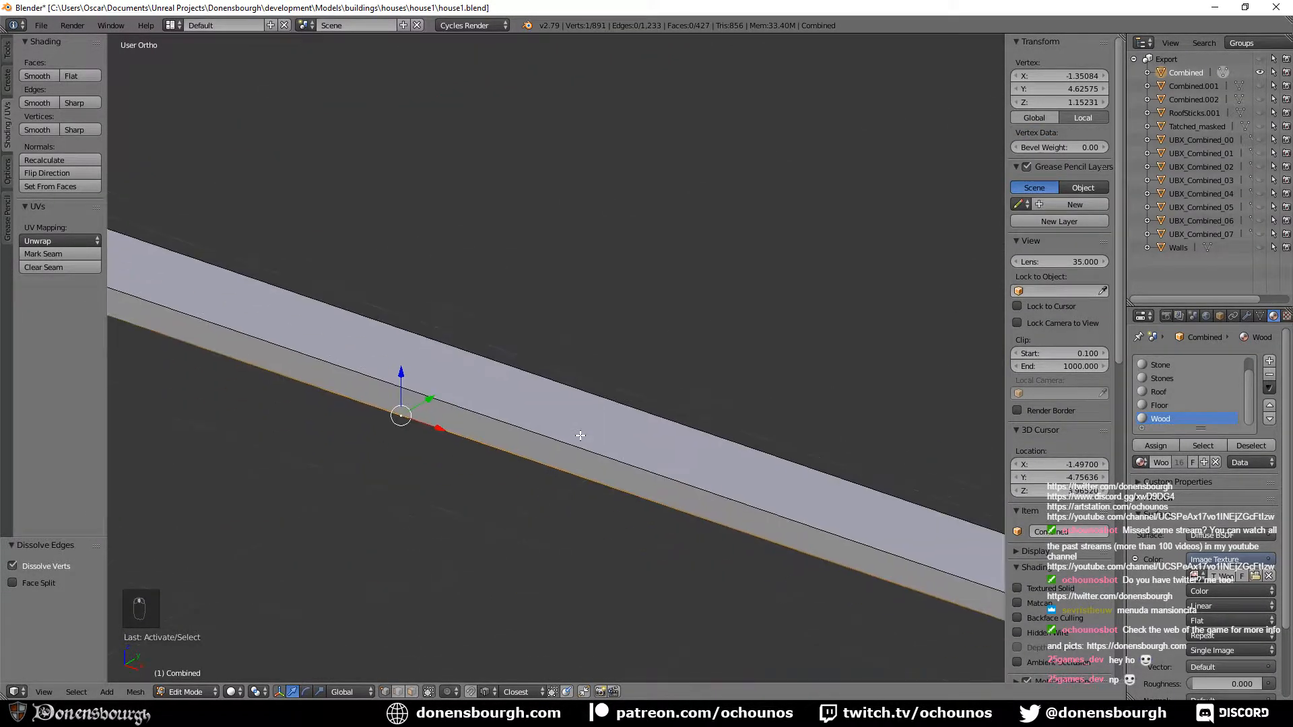
key(x)
click(579, 423)
scroll(606, 503, down, 3)
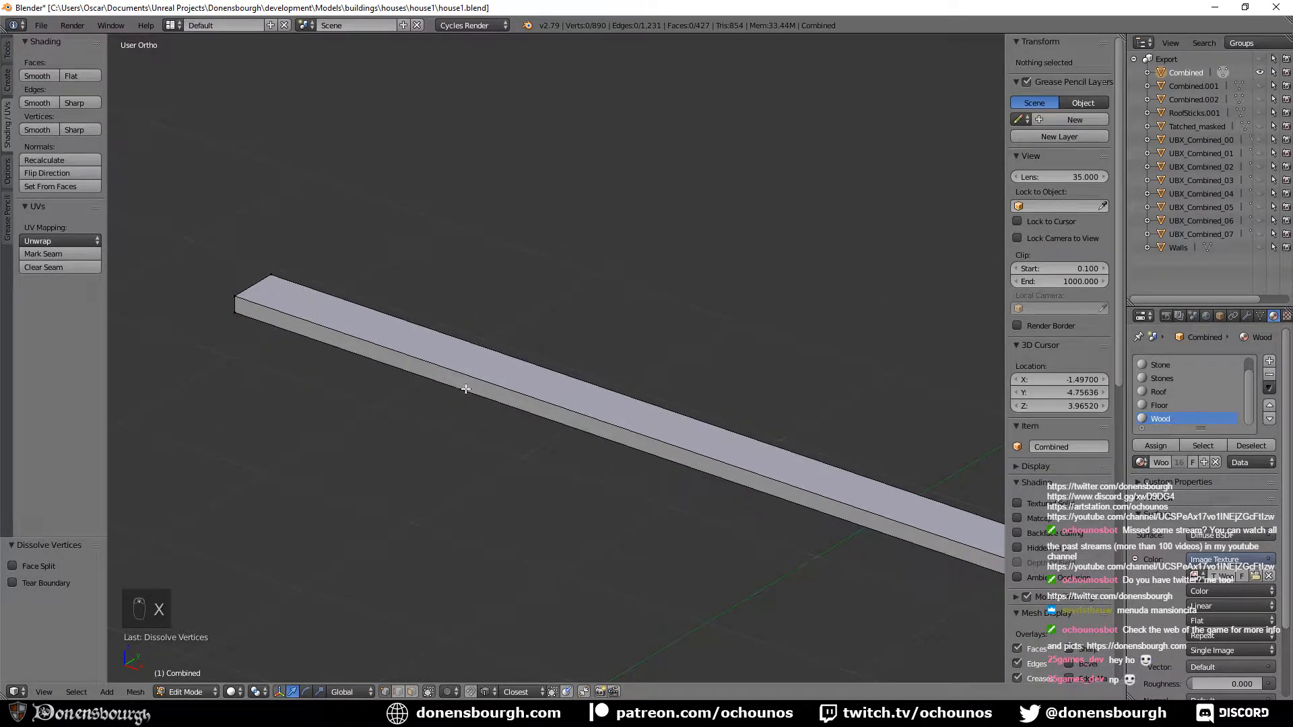
Delete the loose duplicate vertices still sitting at the same spot on the beam's lower outer edge.
right_click(466, 389)
key(x)
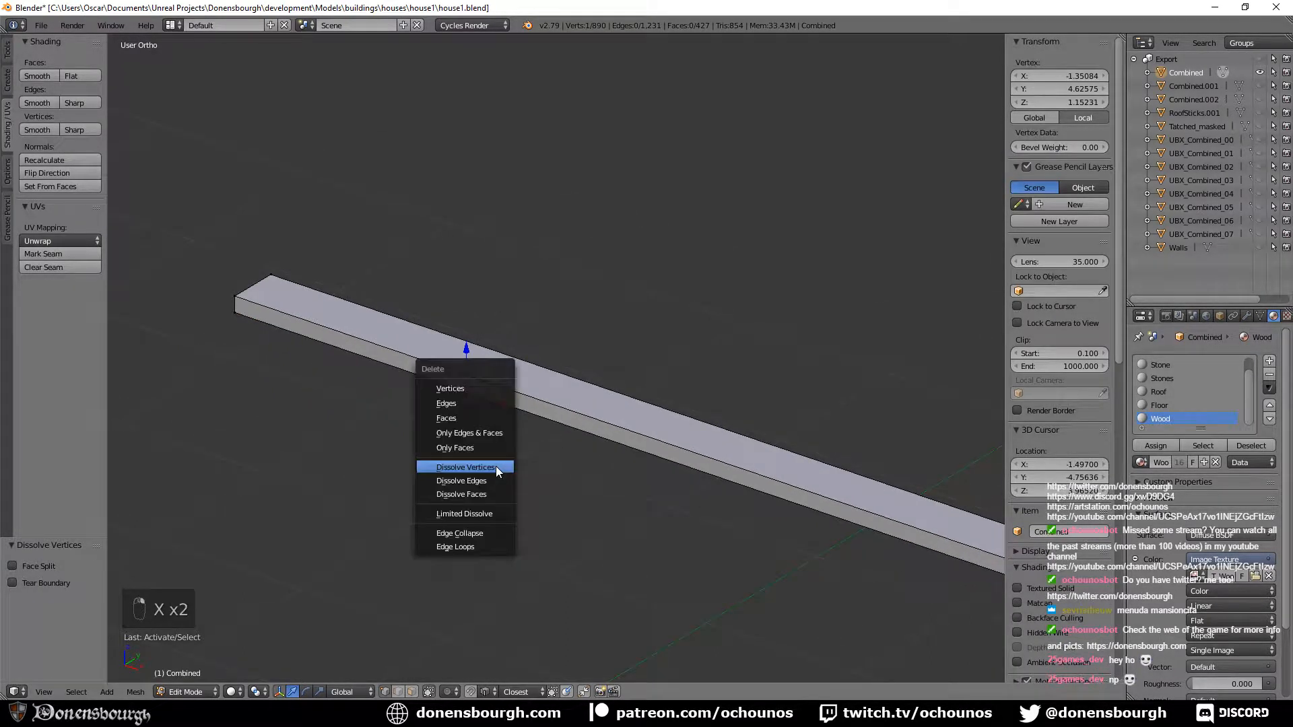
scroll(512, 489, up, 5)
shift+middle_drag(462, 488, 578, 471)
middle_drag(578, 472, 591, 378)
key(x)
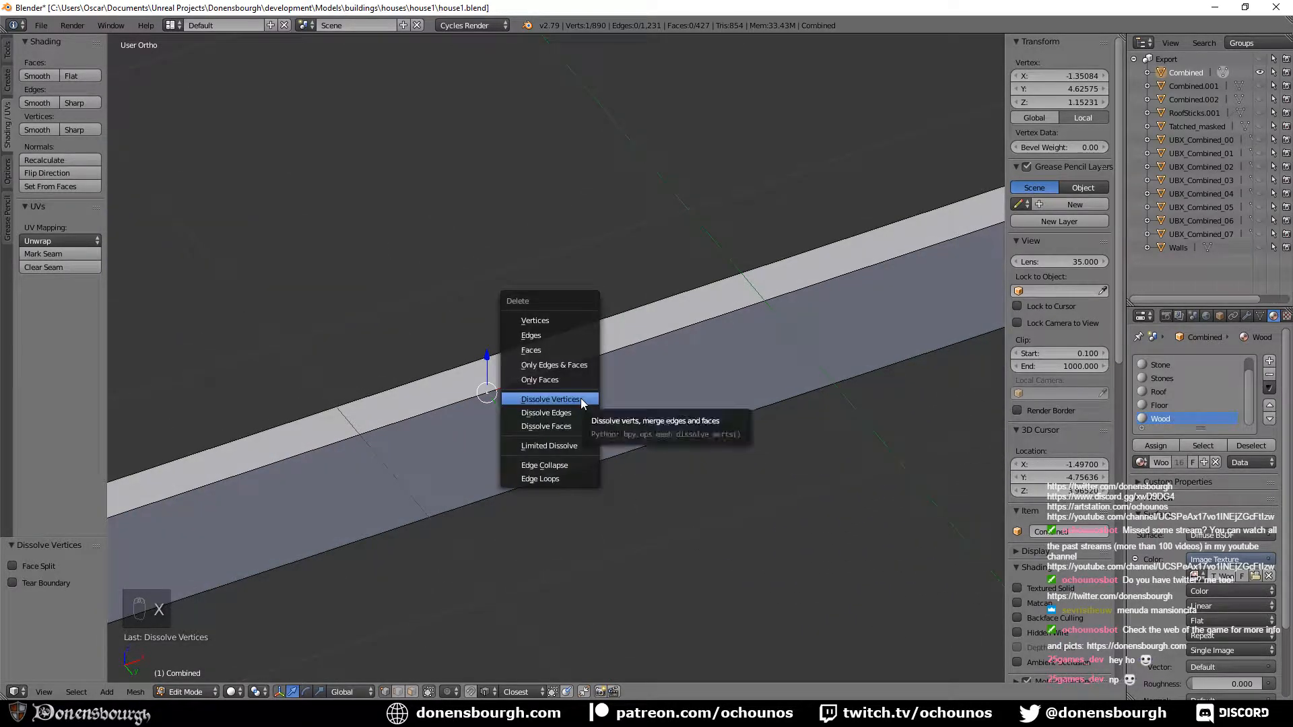
click(566, 331)
right_click(502, 401)
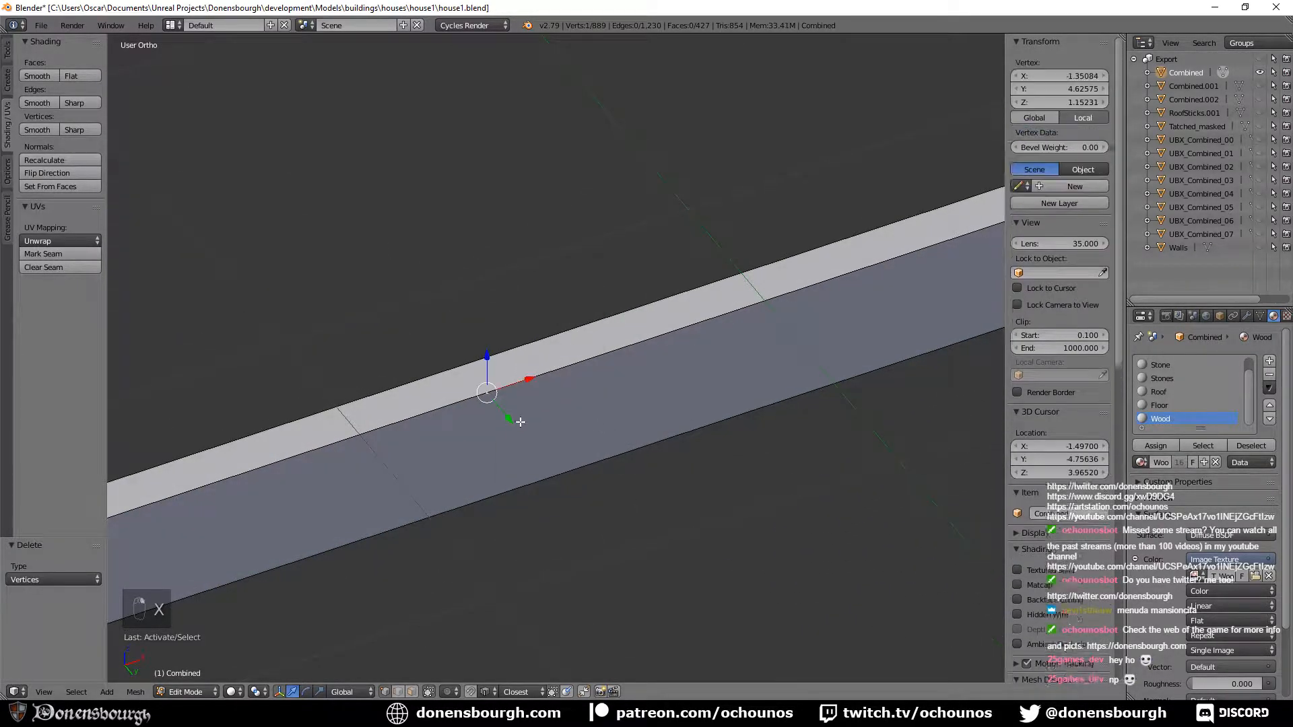
key(x)
click(537, 421)
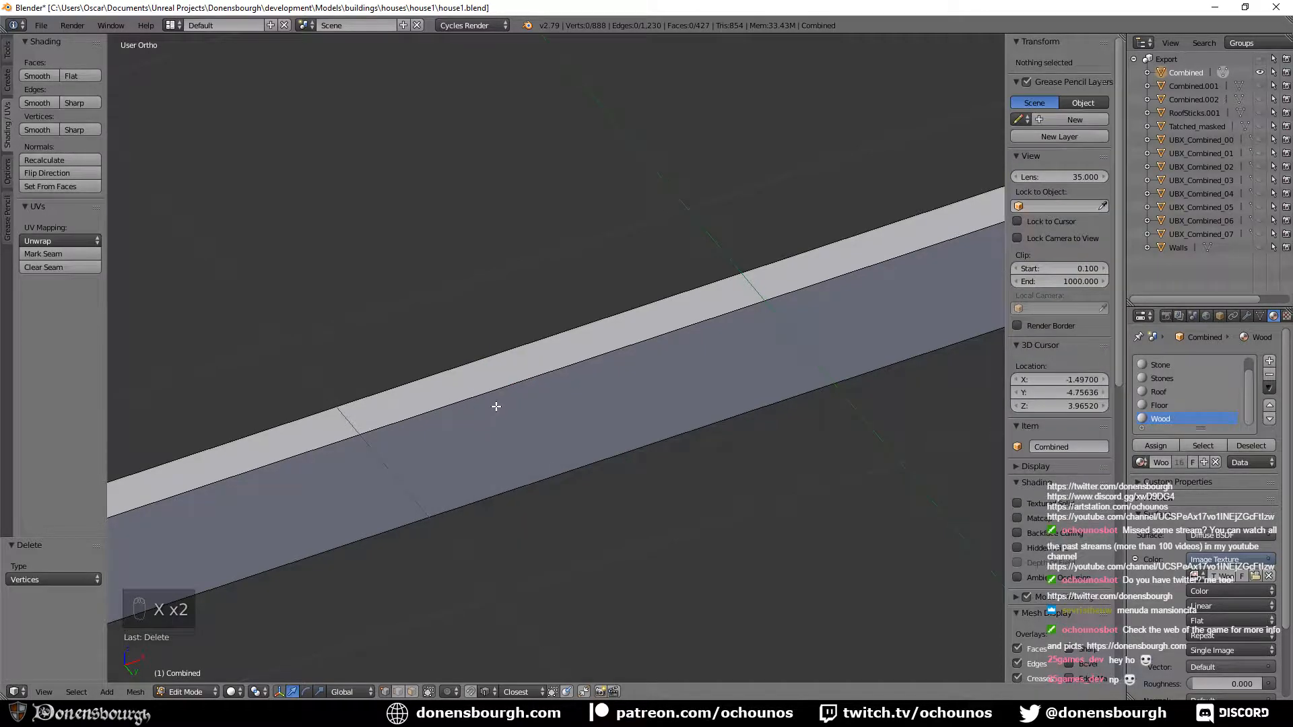
Select the whole beam mesh, remove its doubles and clear the selection.
scroll(731, 408, down, 4)
middle_drag(744, 409, 668, 498)
key(a)
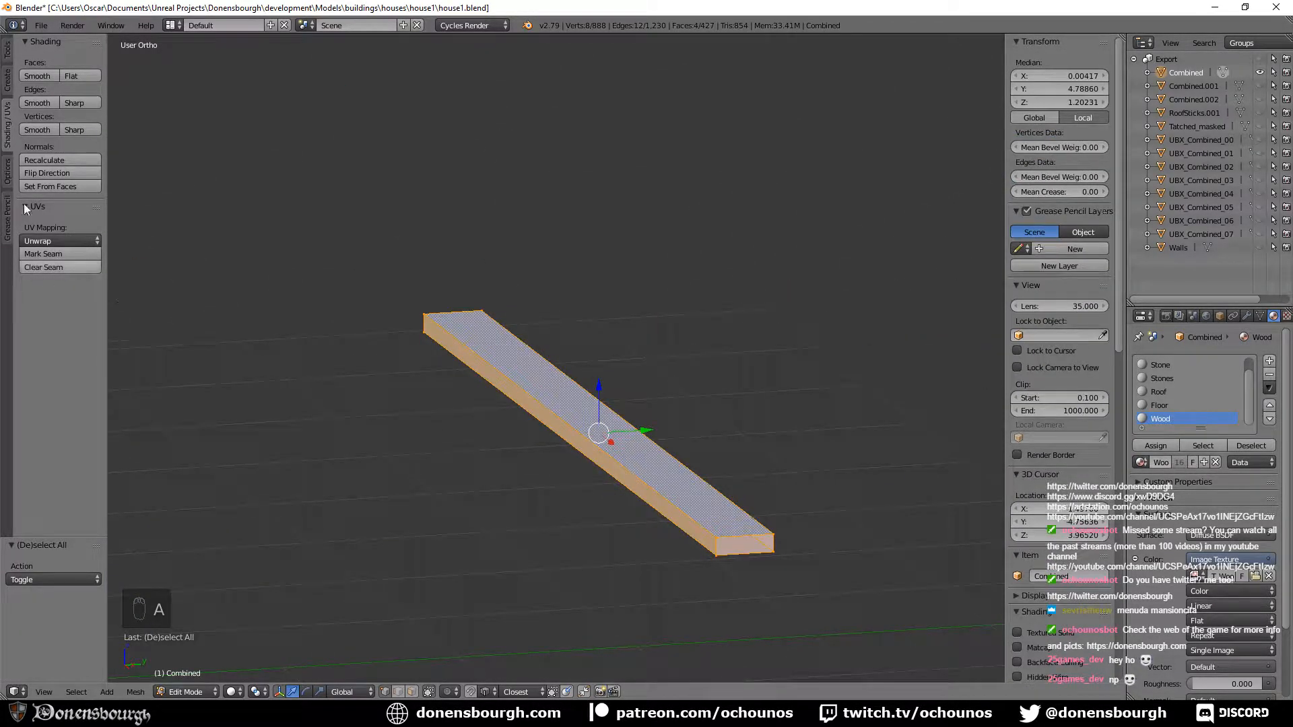
click(8, 53)
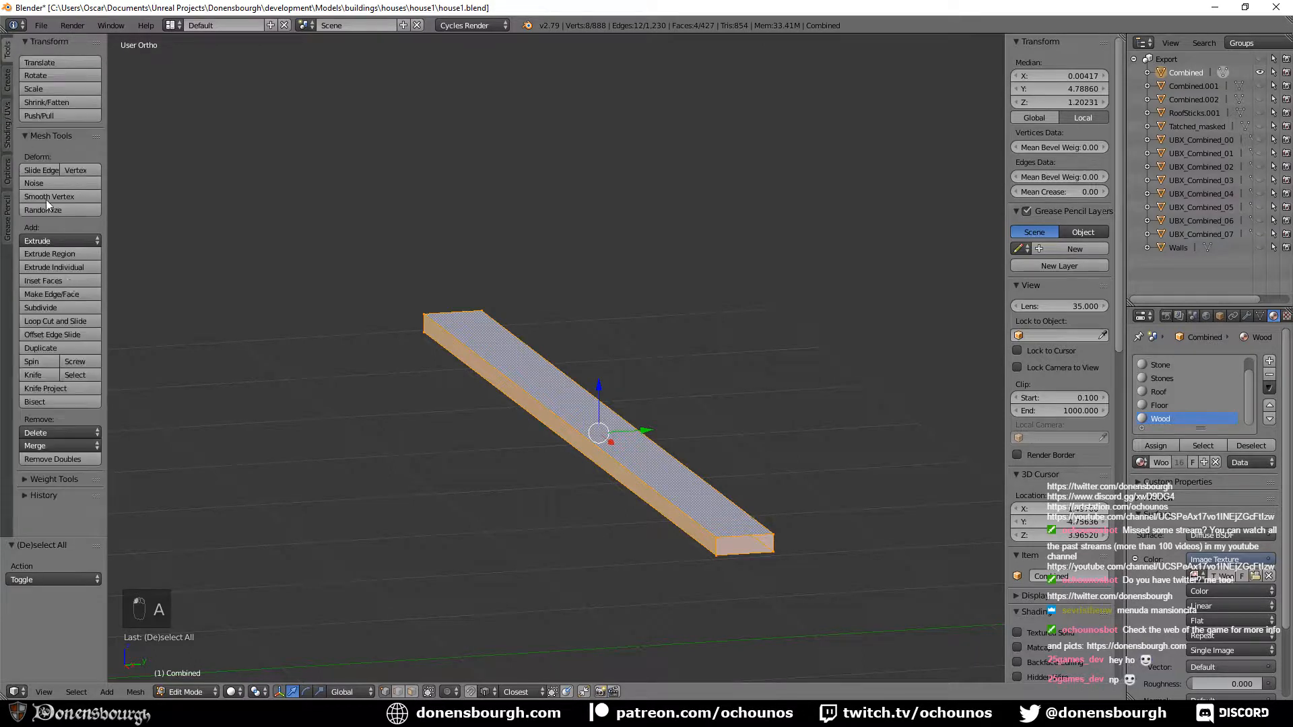
click(73, 462)
key(a)
middle_drag(543, 485, 570, 493)
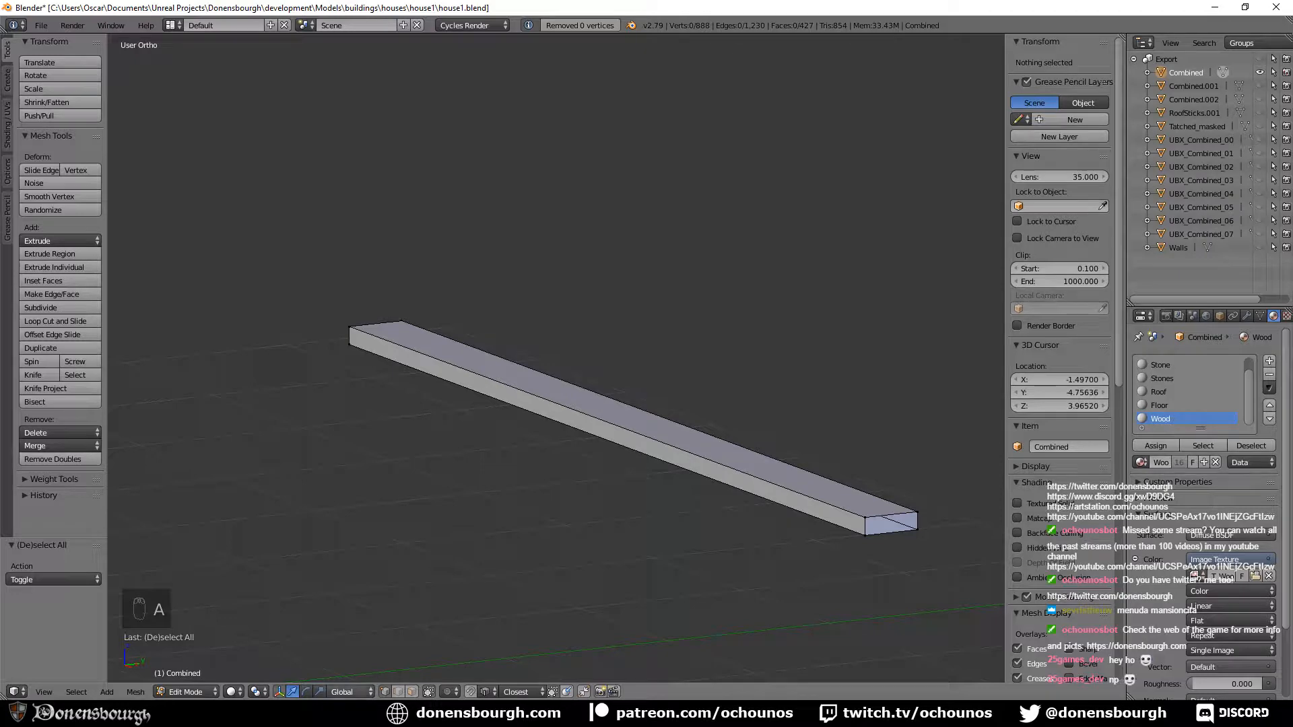
Save the house1 blend file with the cleaned-up beam.
key(alt+Tab)
key(alt+Tab)
middle_drag(387, 580, 496, 494)
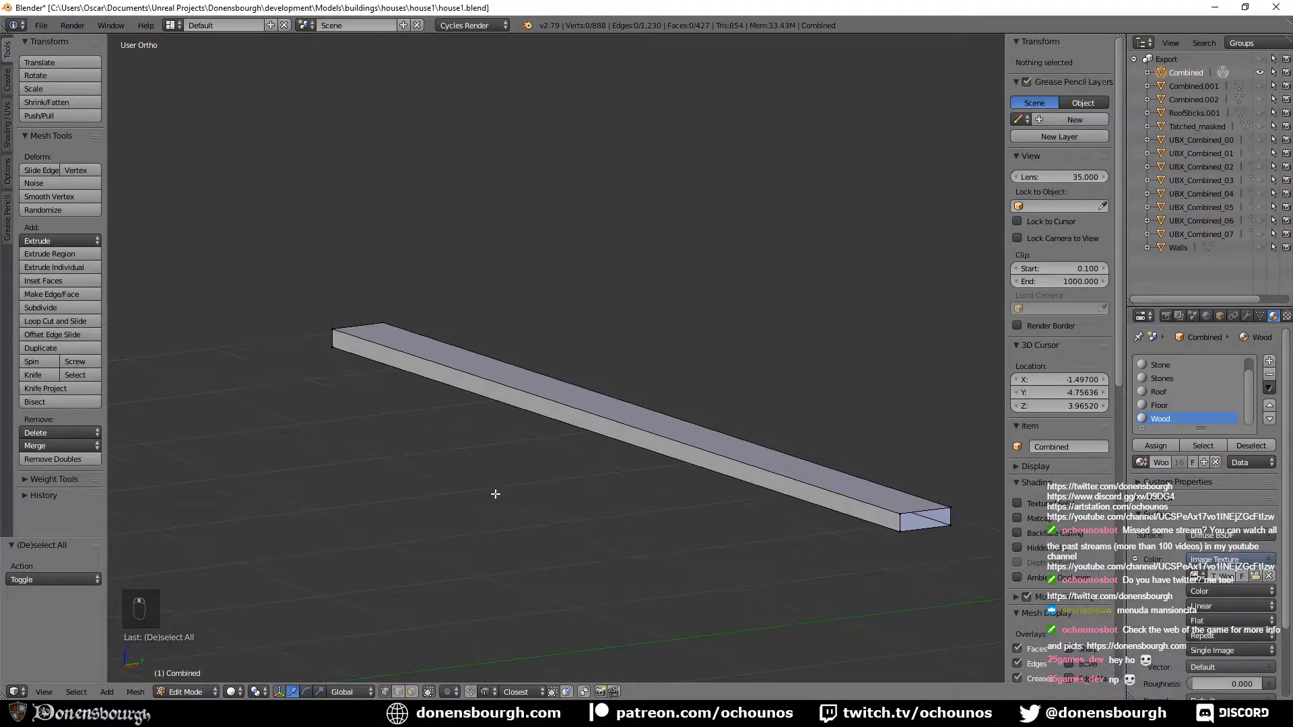
key(ctrl+s)
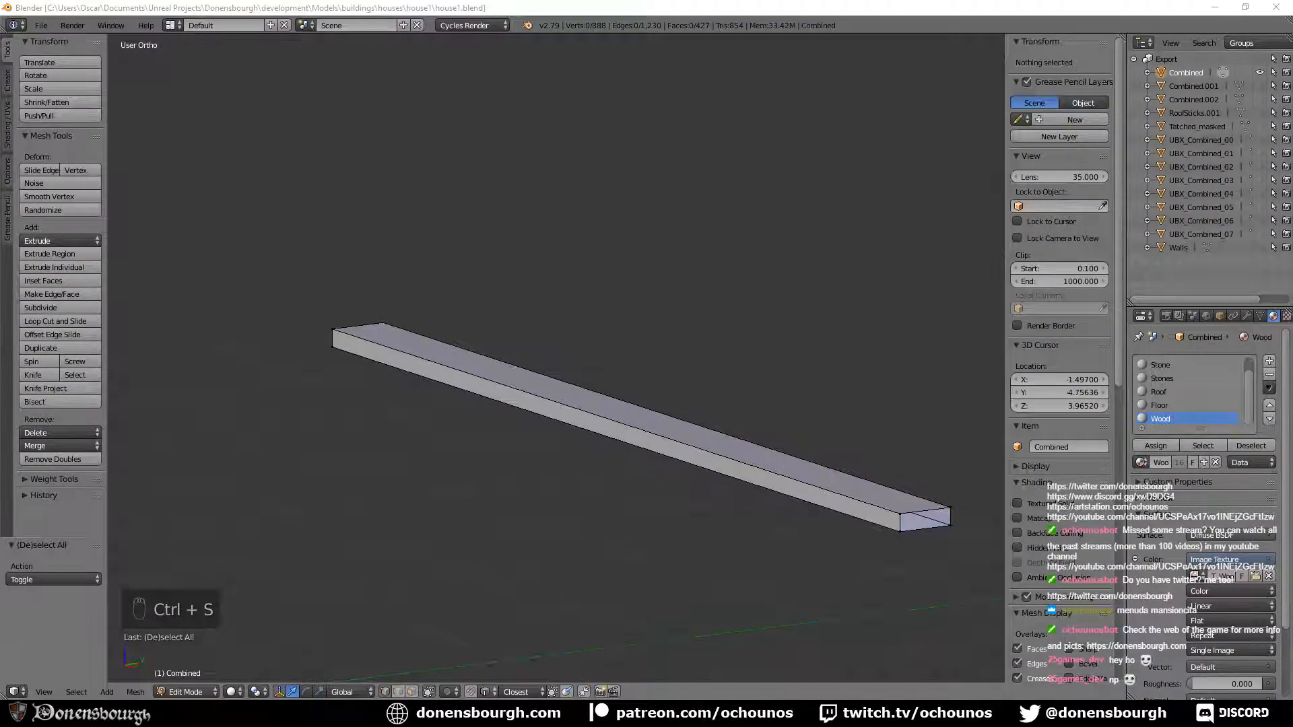
Switch to the Unreal Editor and fly through the village to the fenced garden and bench in front of the long house.
key(alt+Tab)
key(w)
right_drag(629, 287, 950, 250)
right_drag(630, 286, 579, 296)
key(e)
key(w)
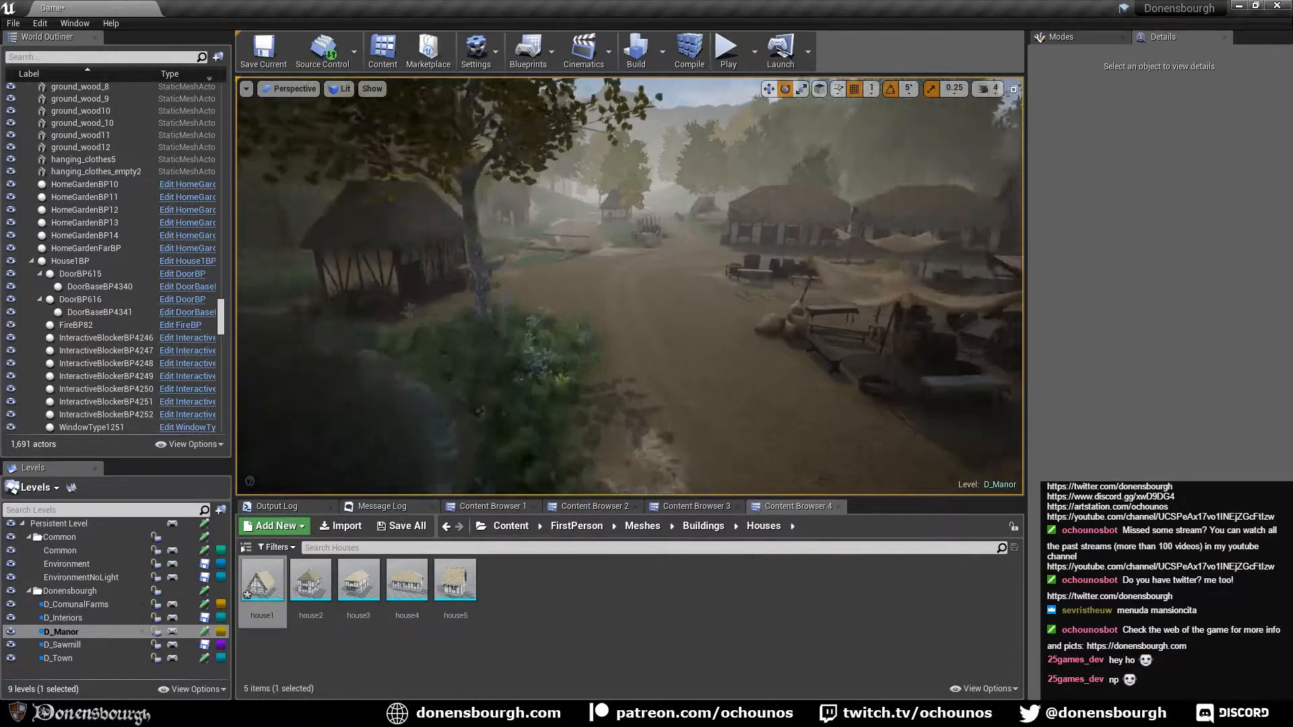
key(w)
right_drag(630, 285, 694, 299)
key(w)
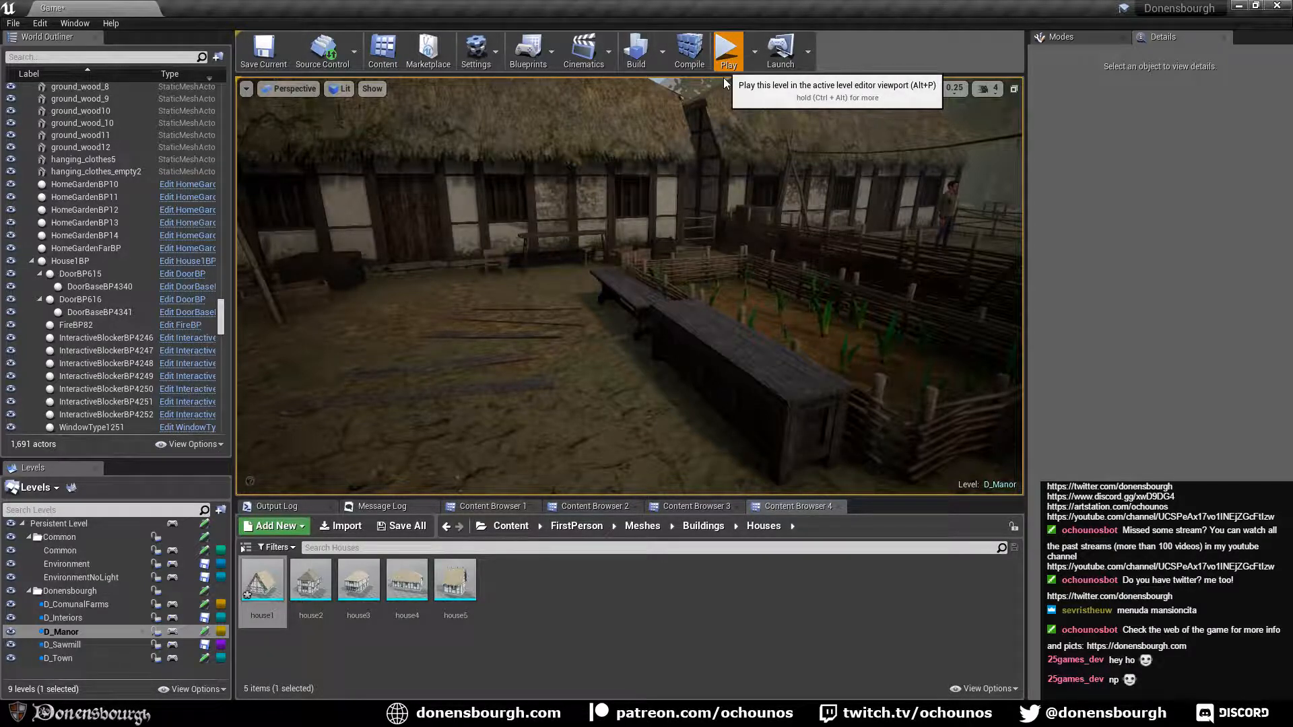
Play-test the level in the viewport, checking the chest's vault beside the garden and planting in the empty plot.
click(728, 53)
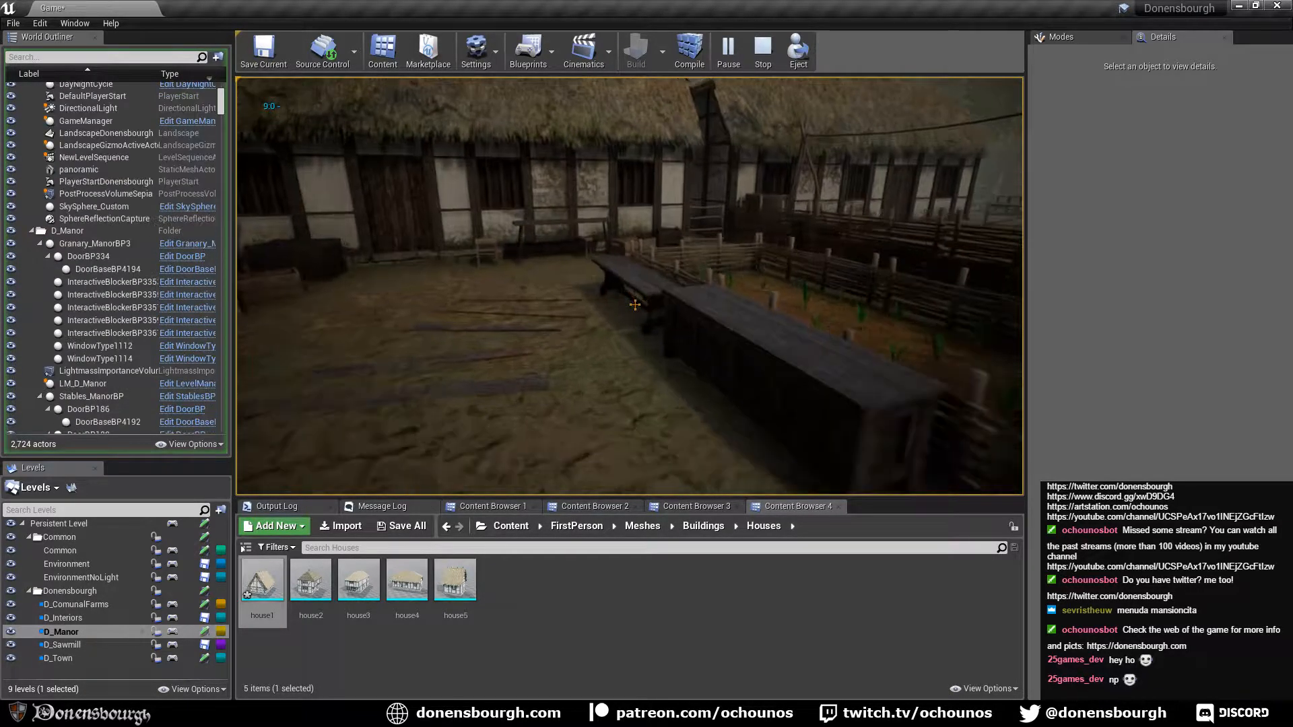
key(e)
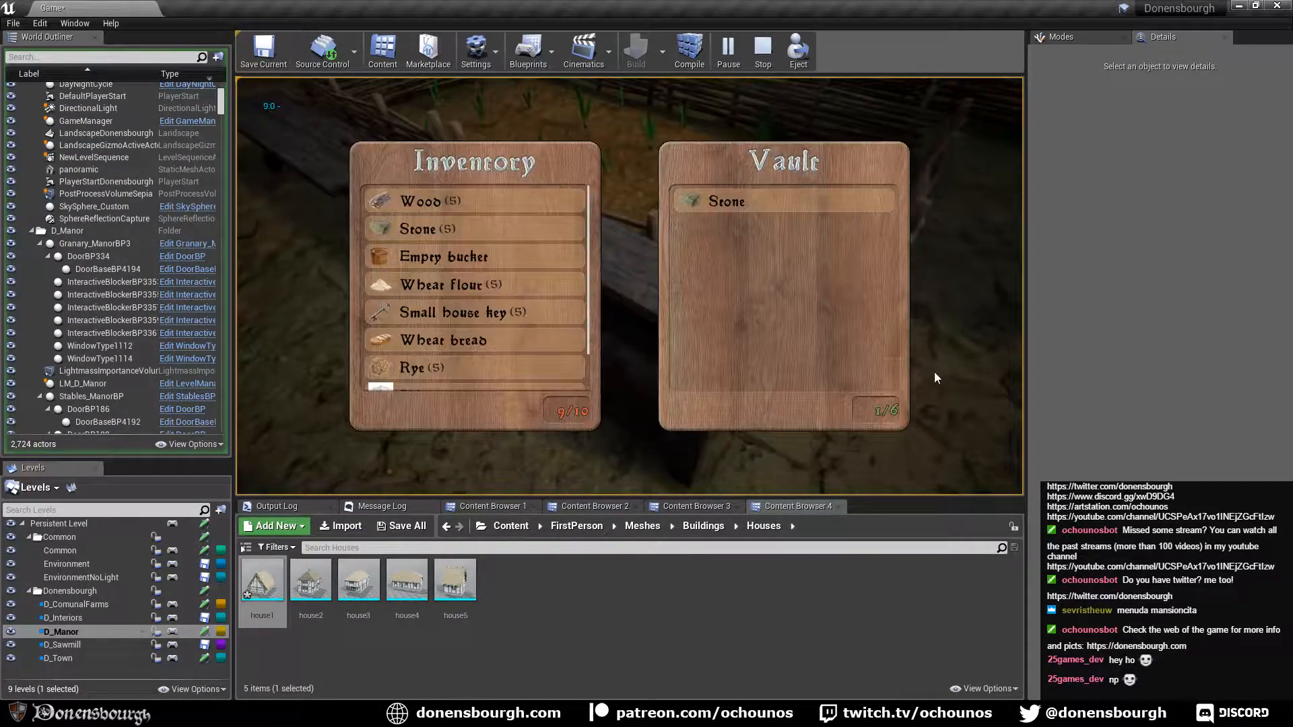
key(e)
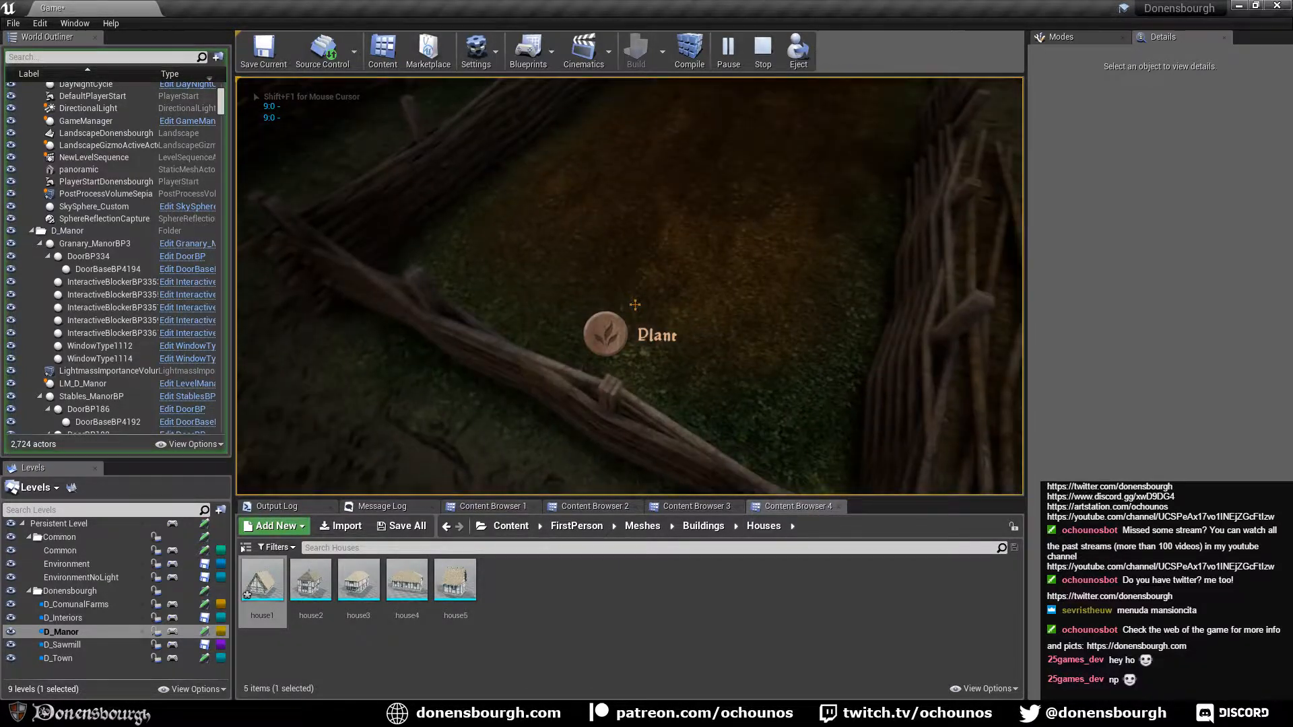
click(635, 305)
click(636, 305)
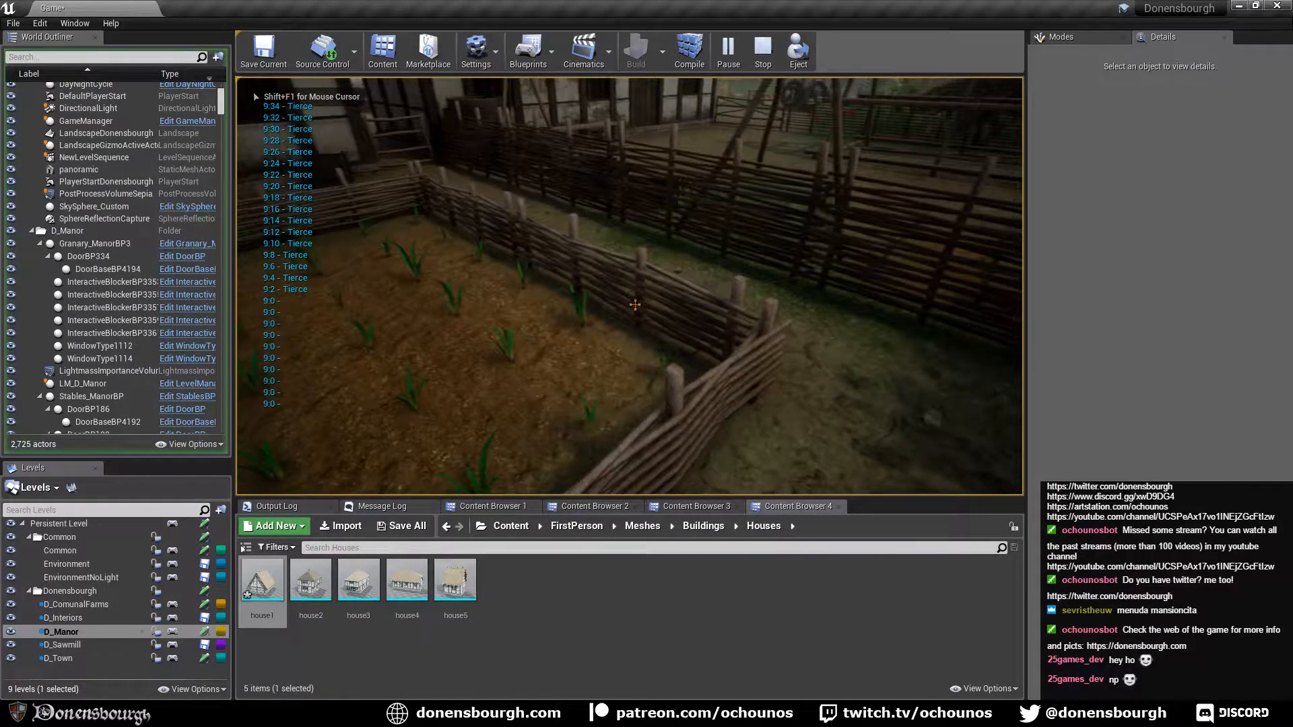
Run to the long house in the play test, open its doors and walk through to the seated peasant.
key(shift+w)
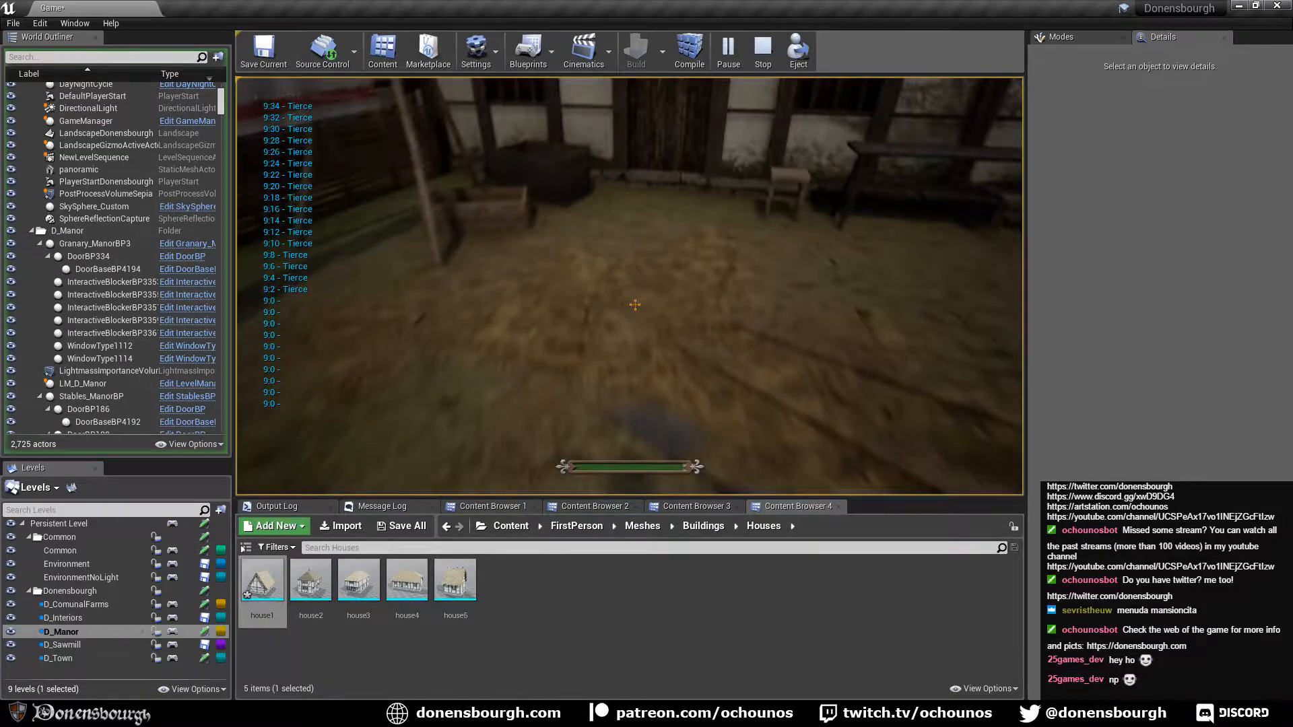
key(e)
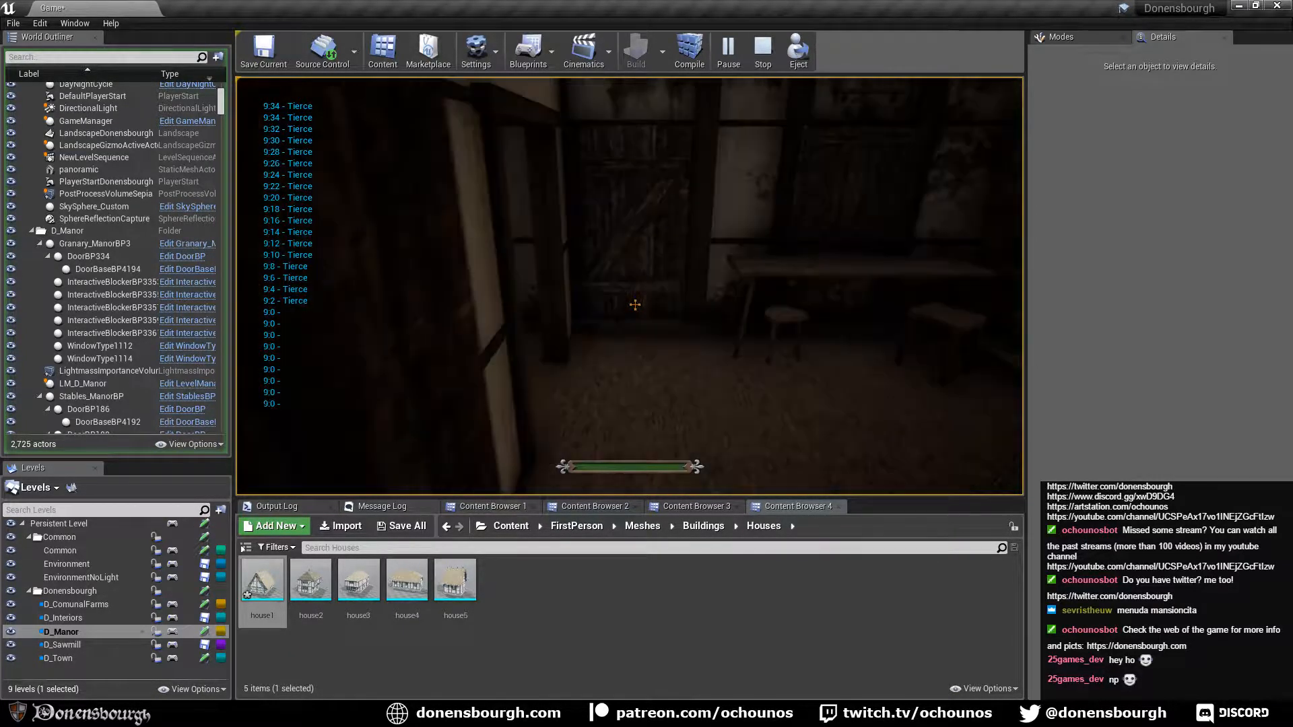
key(w)
key(e)
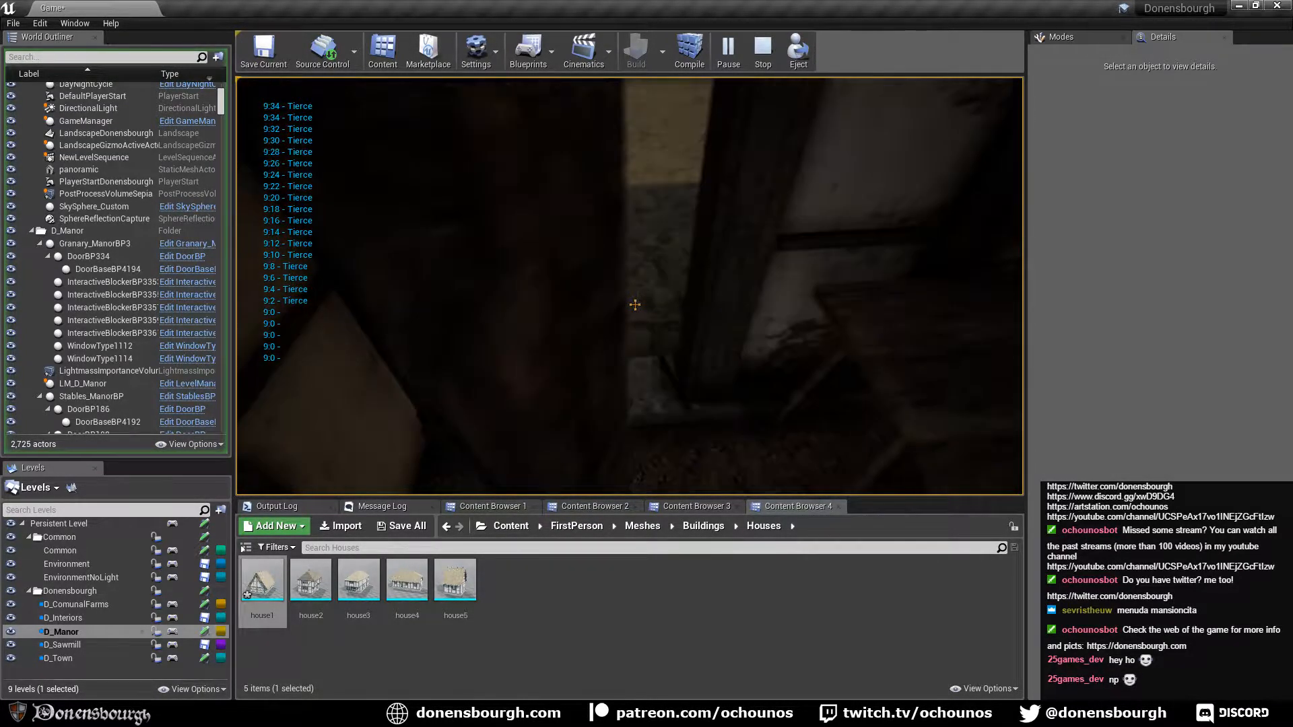
key(w)
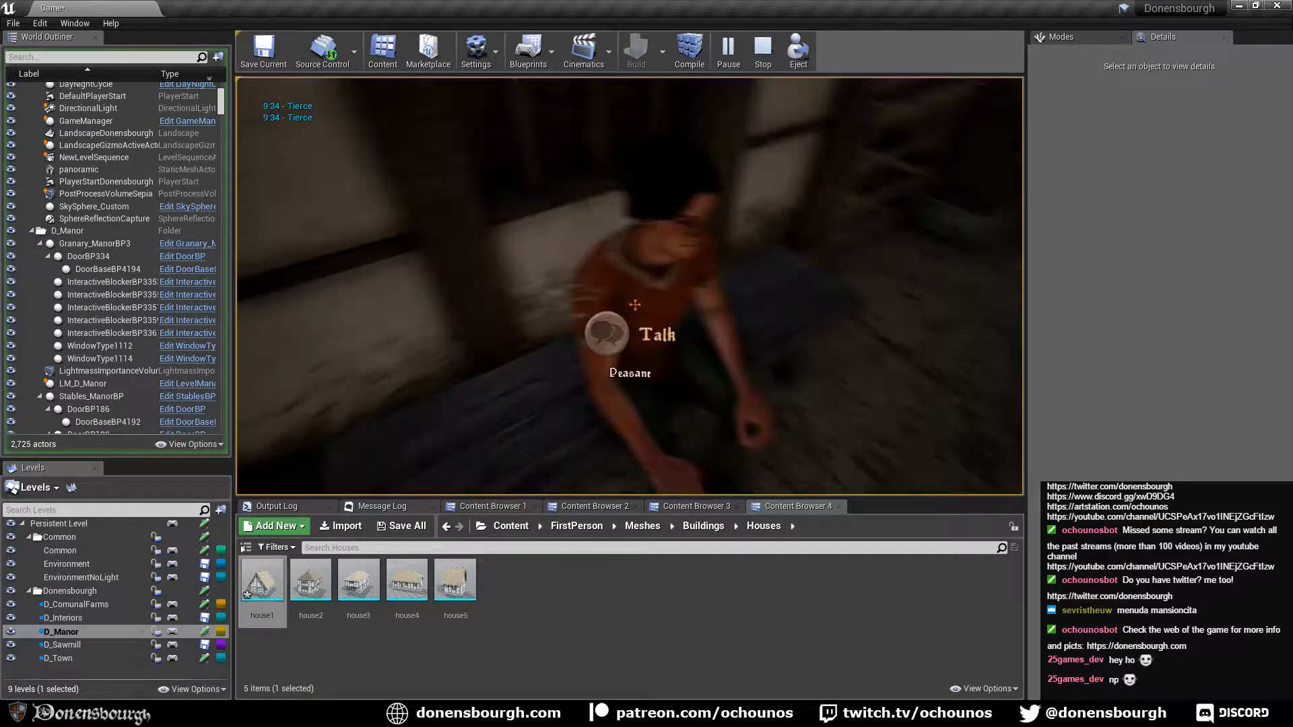
Talk to the seated peasant and answer "Hello, not at the moment, I'm just walking around.".
key(e)
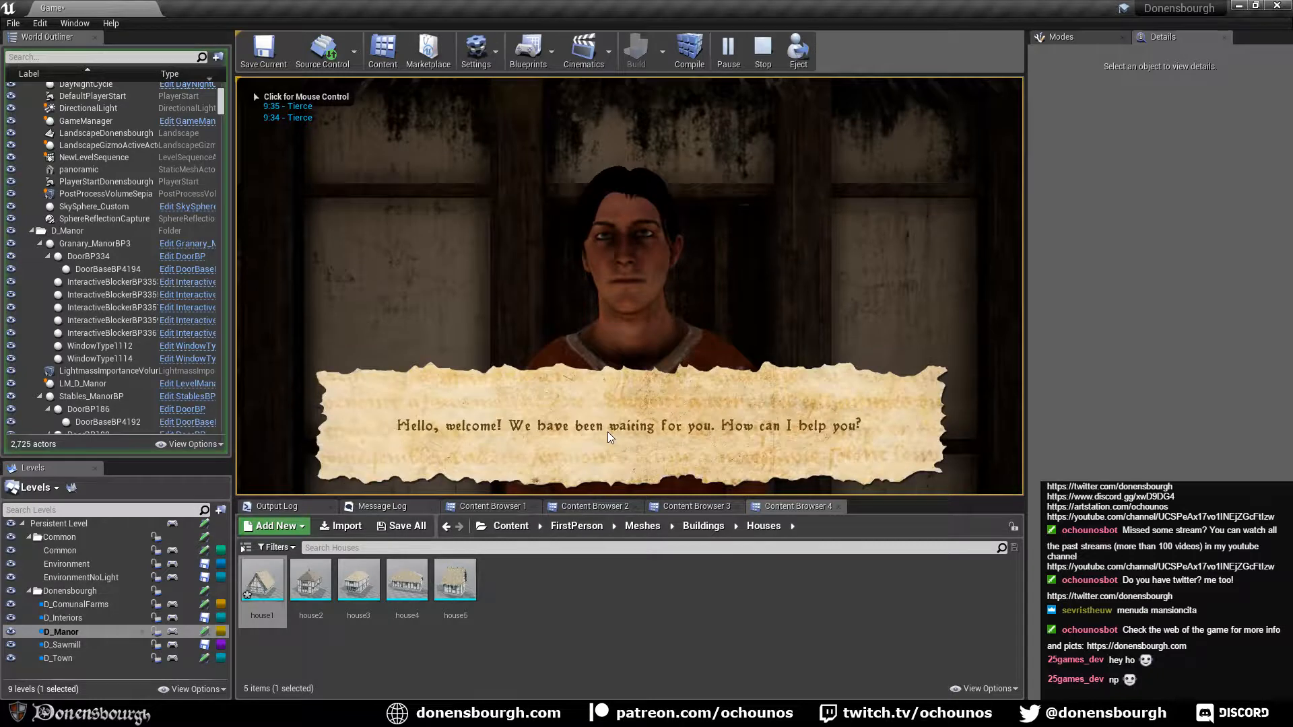
click(607, 431)
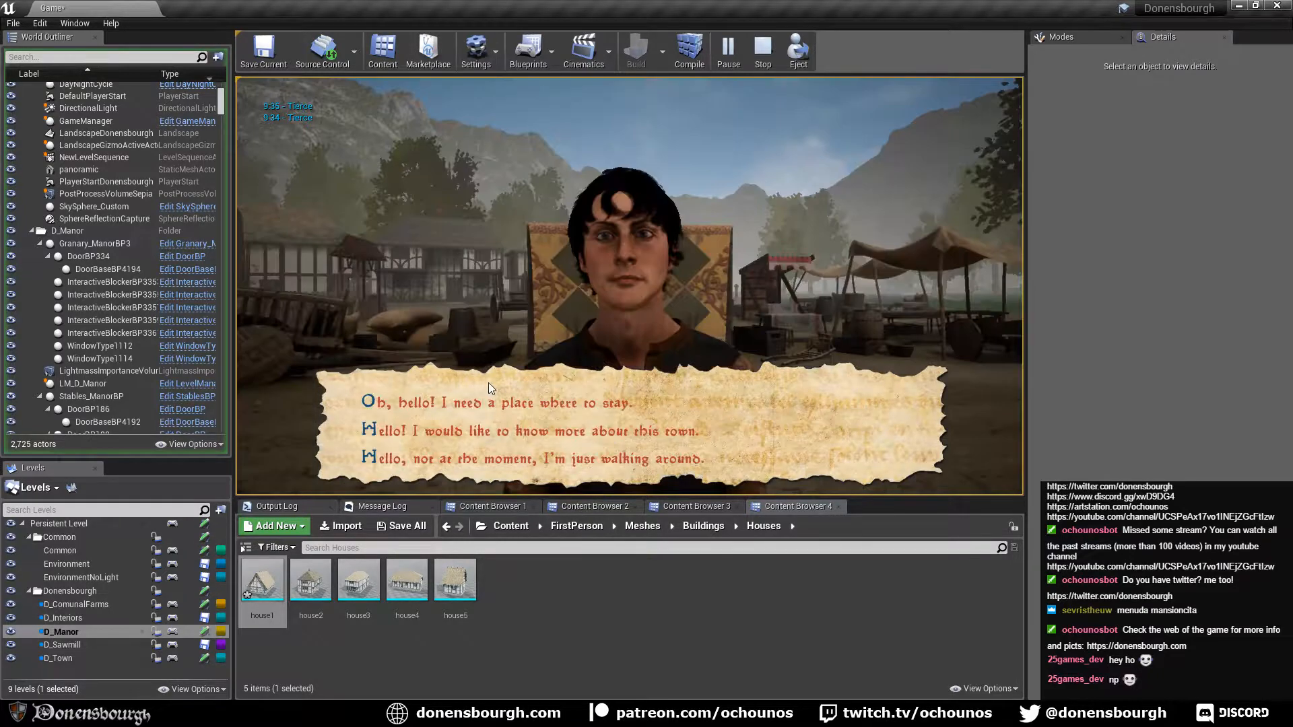
click(565, 464)
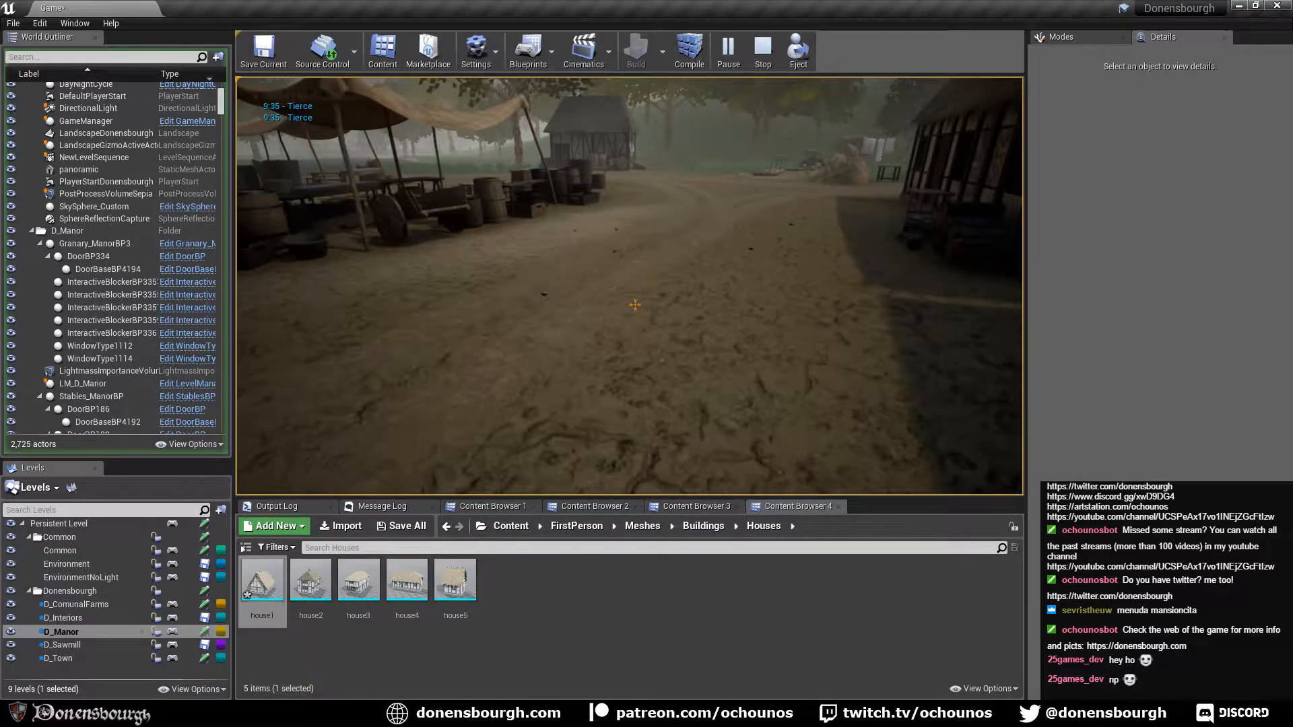
Run along the village road and across the market area in the play test, and end the play session.
key(shift+w)
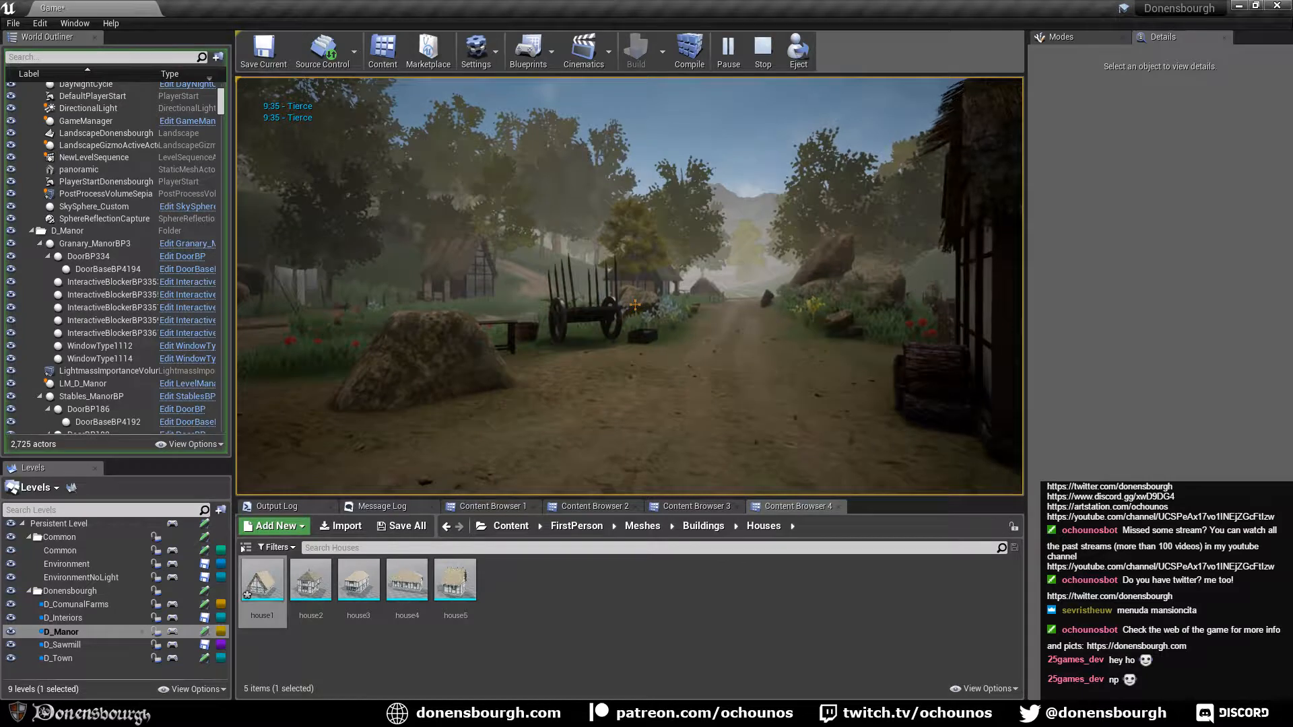
key(w)
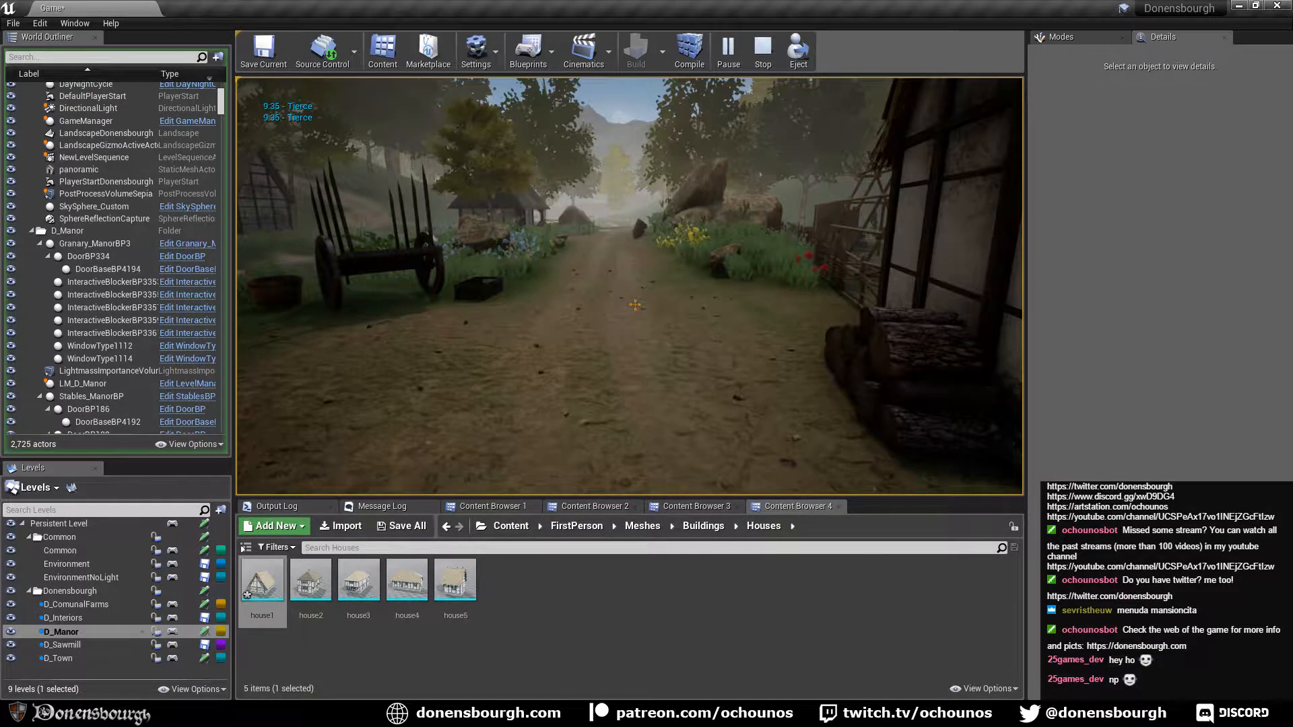
key(shift+w)
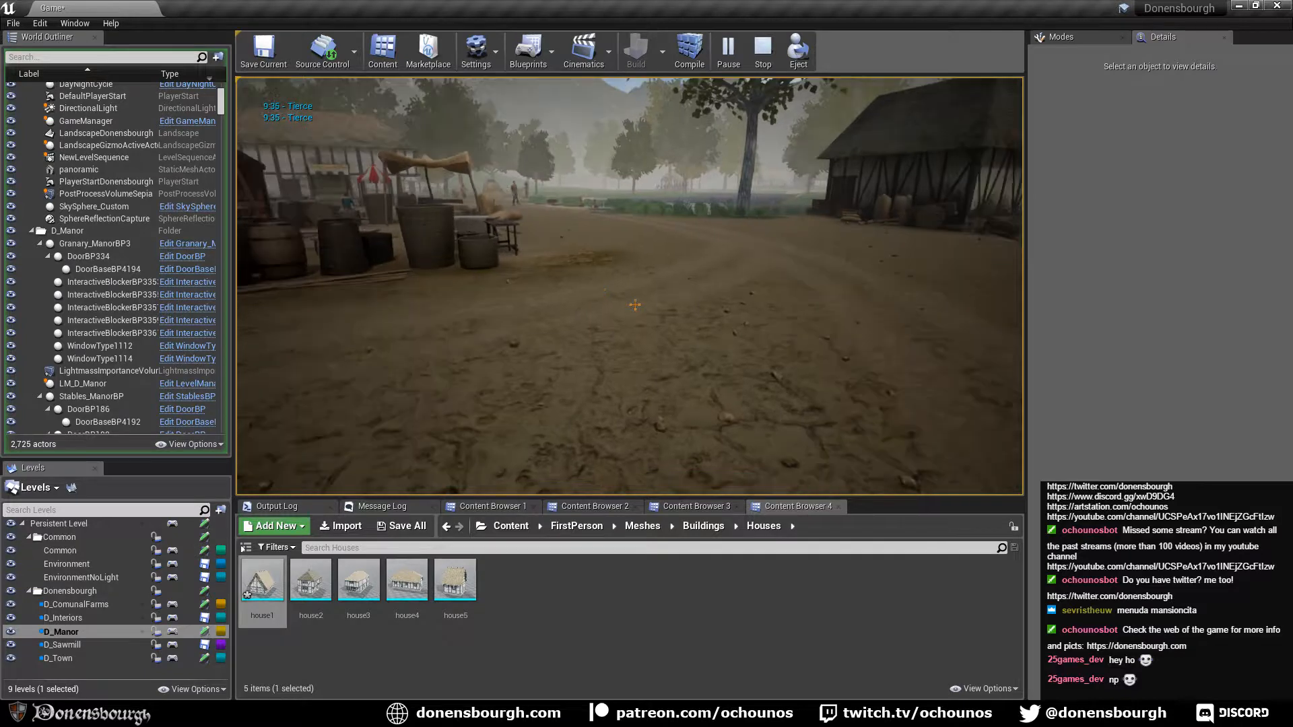
key(w)
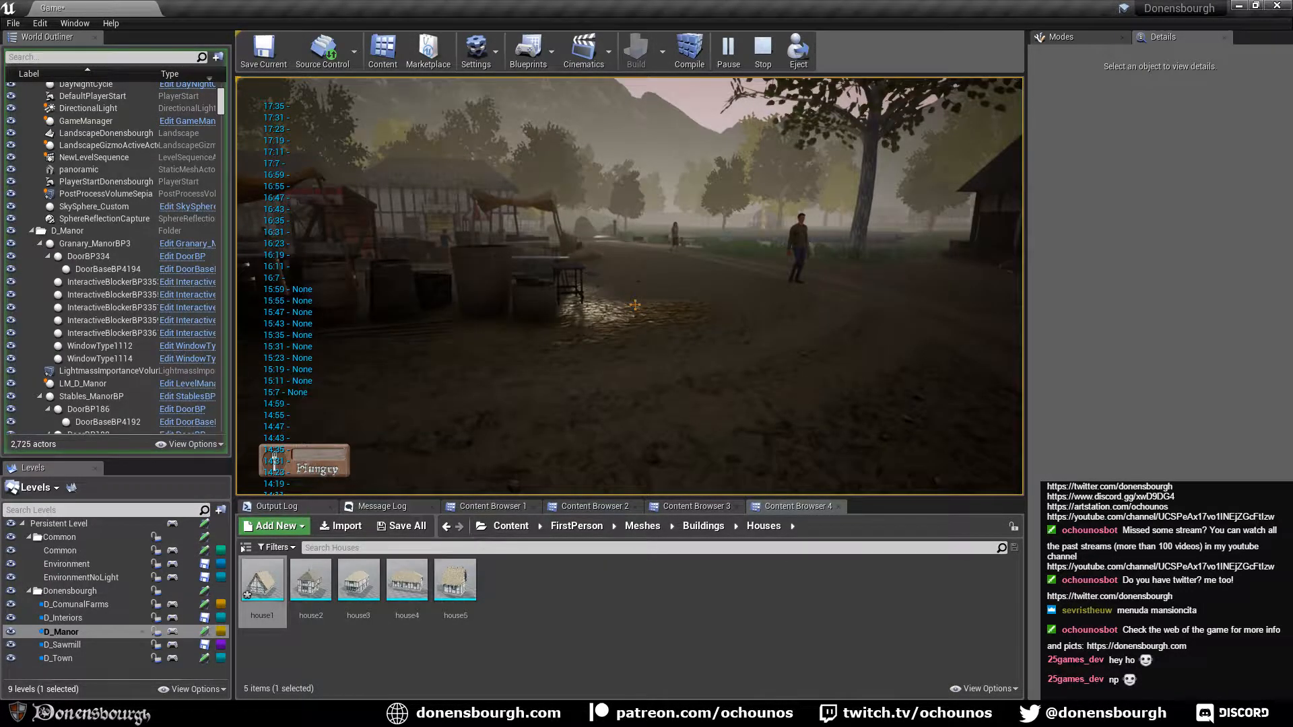
key(shift+w)
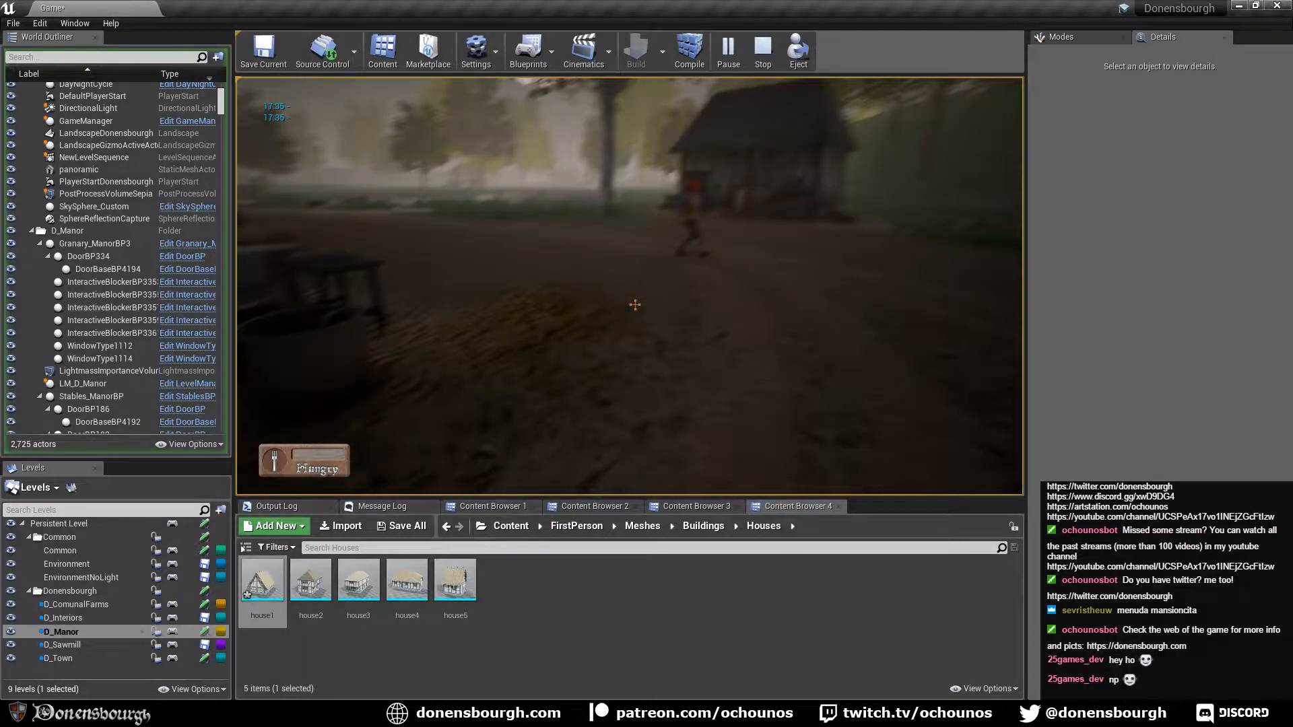
key(Escape)
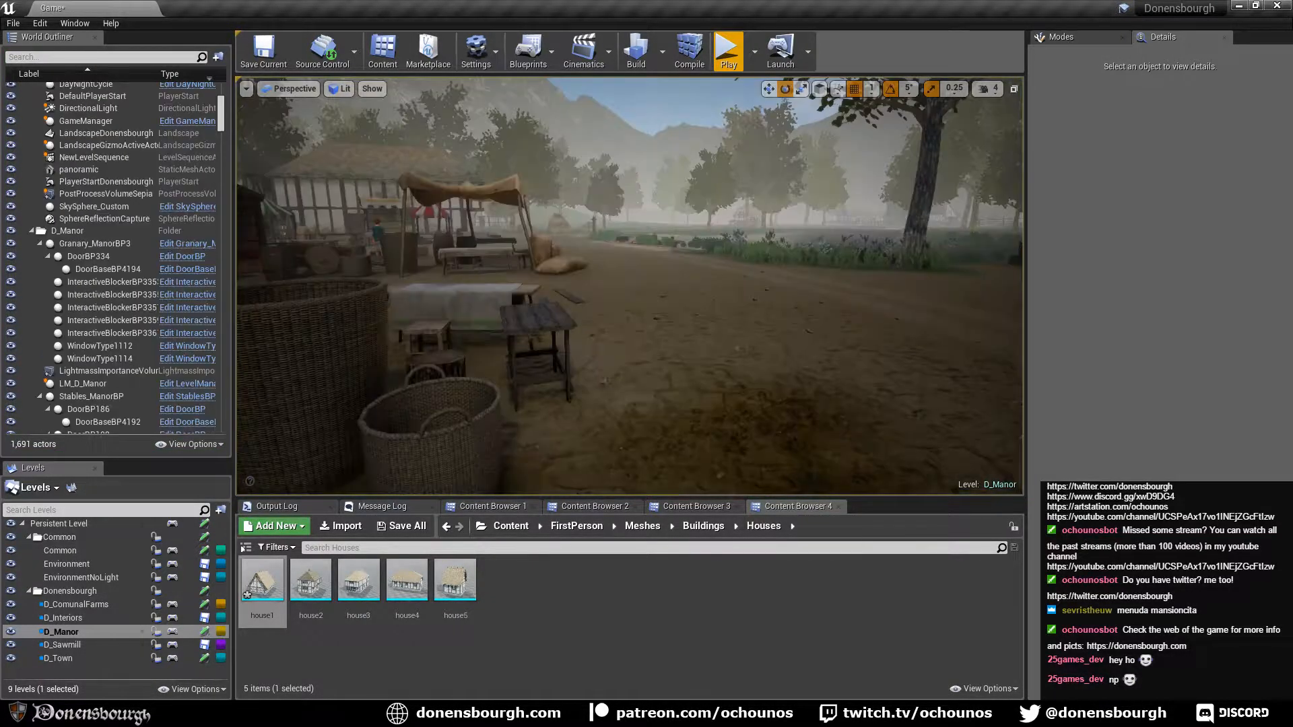
Fly past the market stalls in the editor viewport and examine the timber-framed buildings up close.
right_drag(517, 313, 283, 316)
right_drag(696, 309, 876, 309)
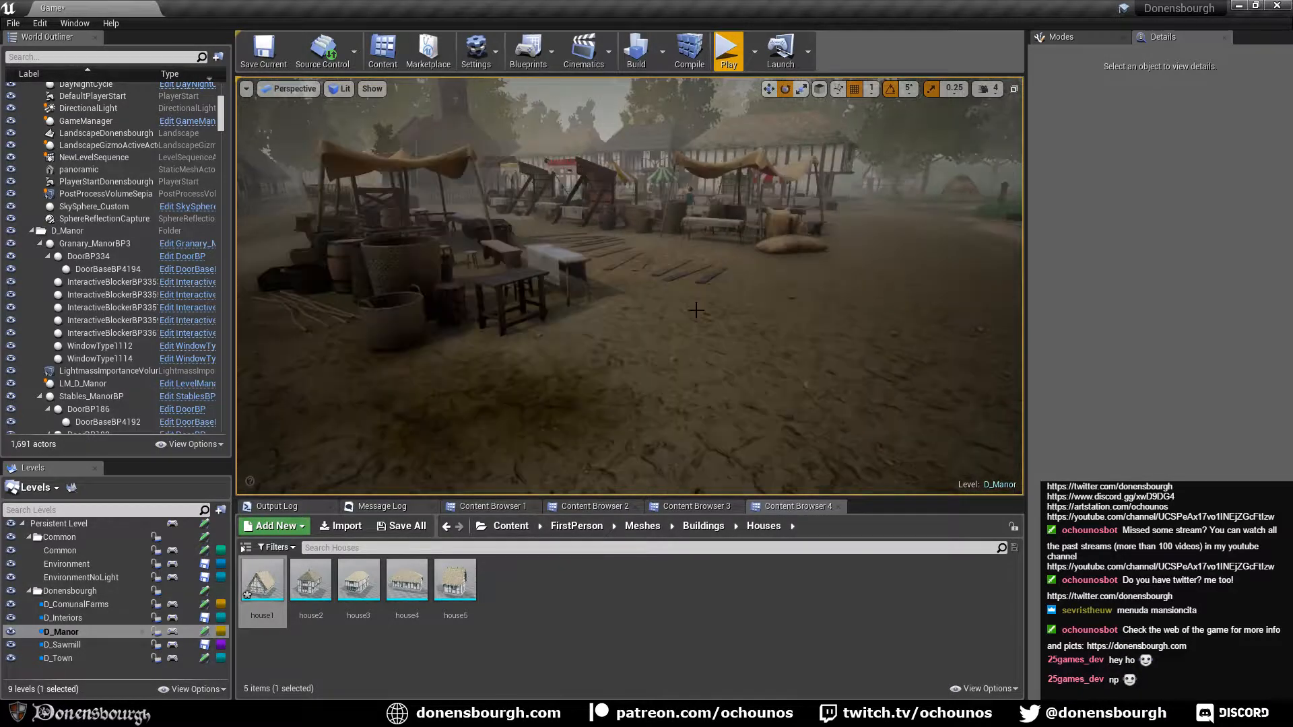
right_drag(660, 327, 876, 327)
mouse_move(630, 286)
right_down()
mouse_move(471, 286)
mouse_move(627, 293)
right_up()
key(w)
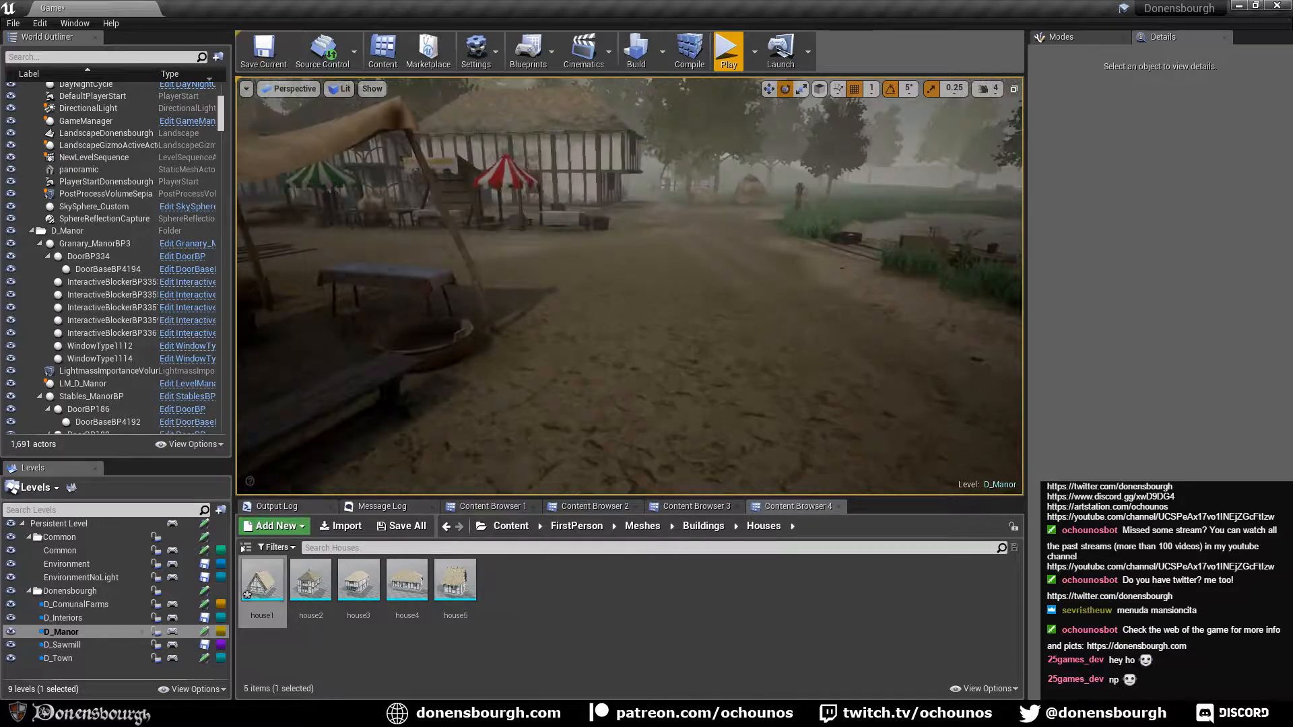
key(w)
right_drag(630, 286, 707, 286)
key(w)
key(s)
key(s)
key(w)
drag(630, 286, 606, 169)
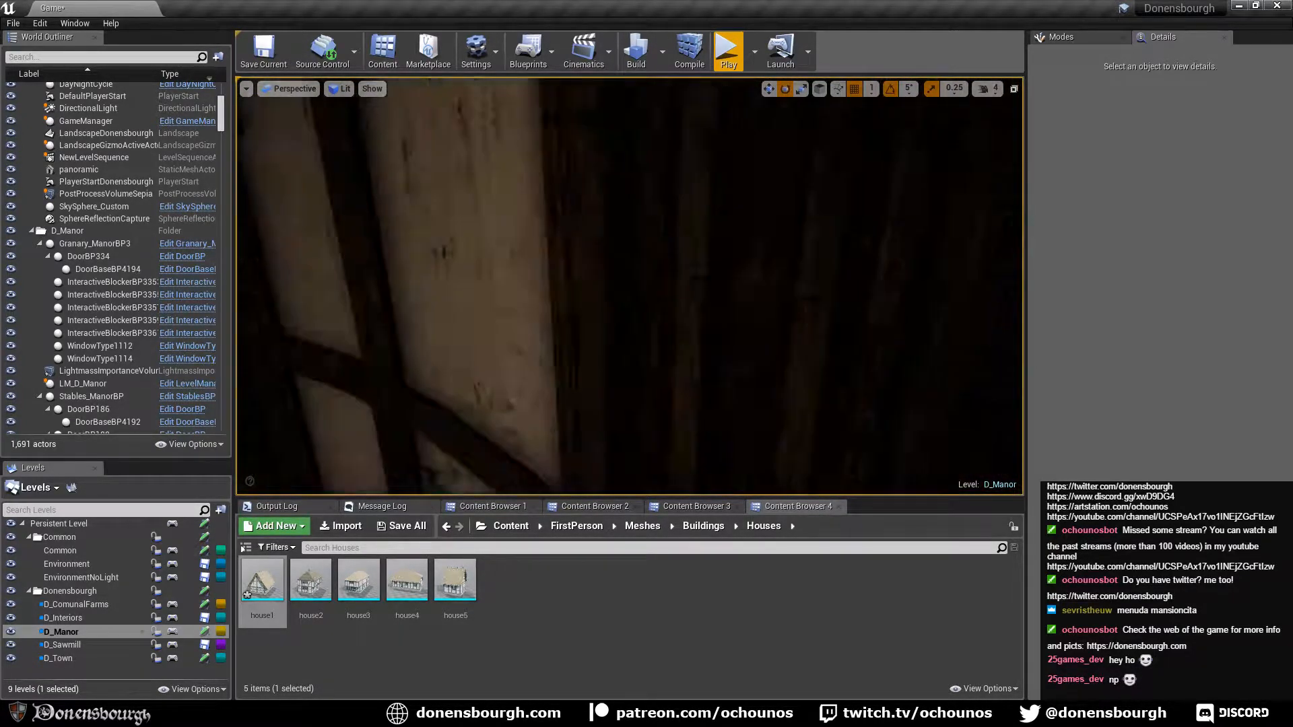
Fly along the lakeside path and over the trees to look at the fenced crop fields.
key(e)
right_drag(630, 287, 471, 286)
key(w)
key(w)
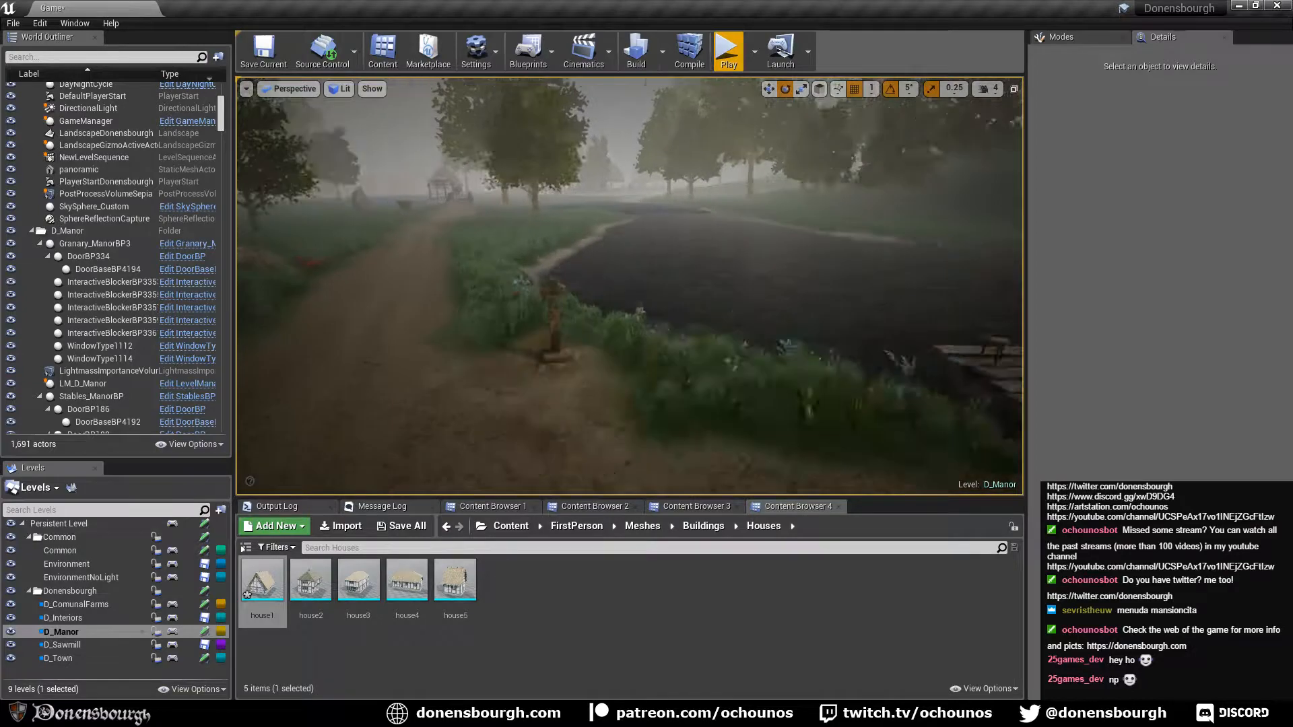
key(w)
right_drag(630, 286, 714, 287)
key(w)
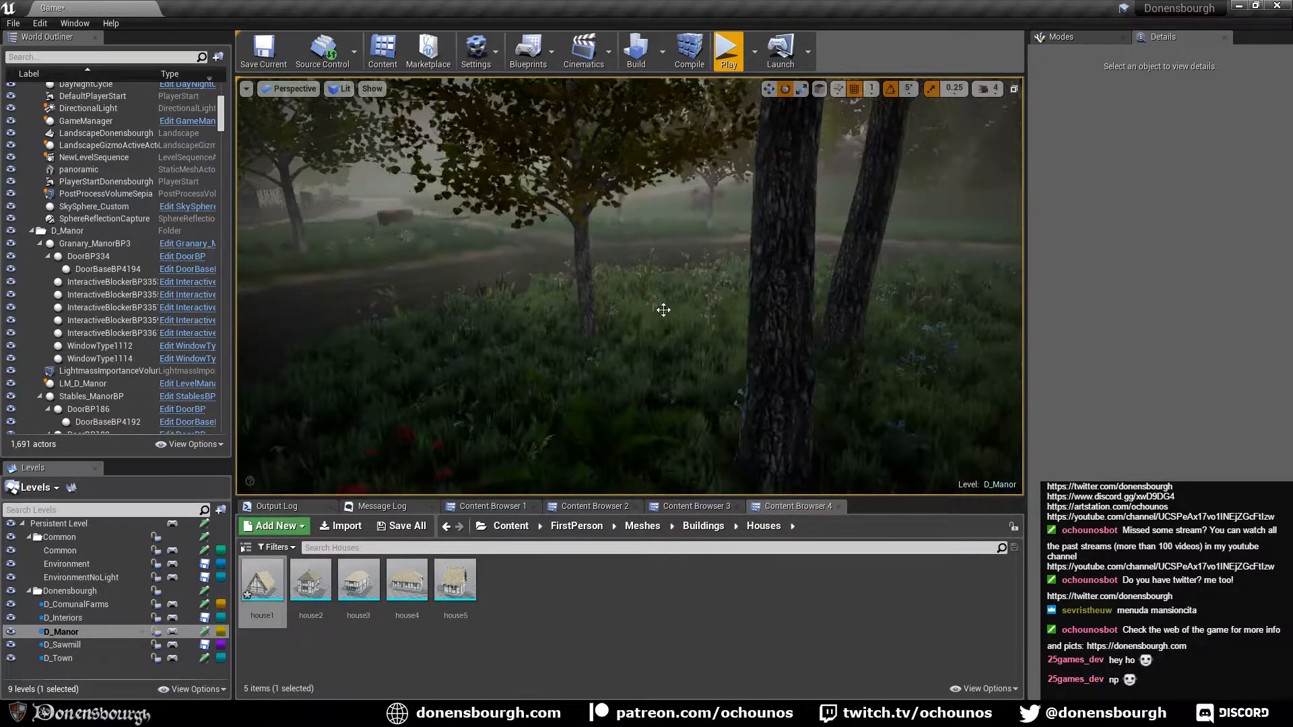
key(d)
right_drag(664, 310, 720, 280)
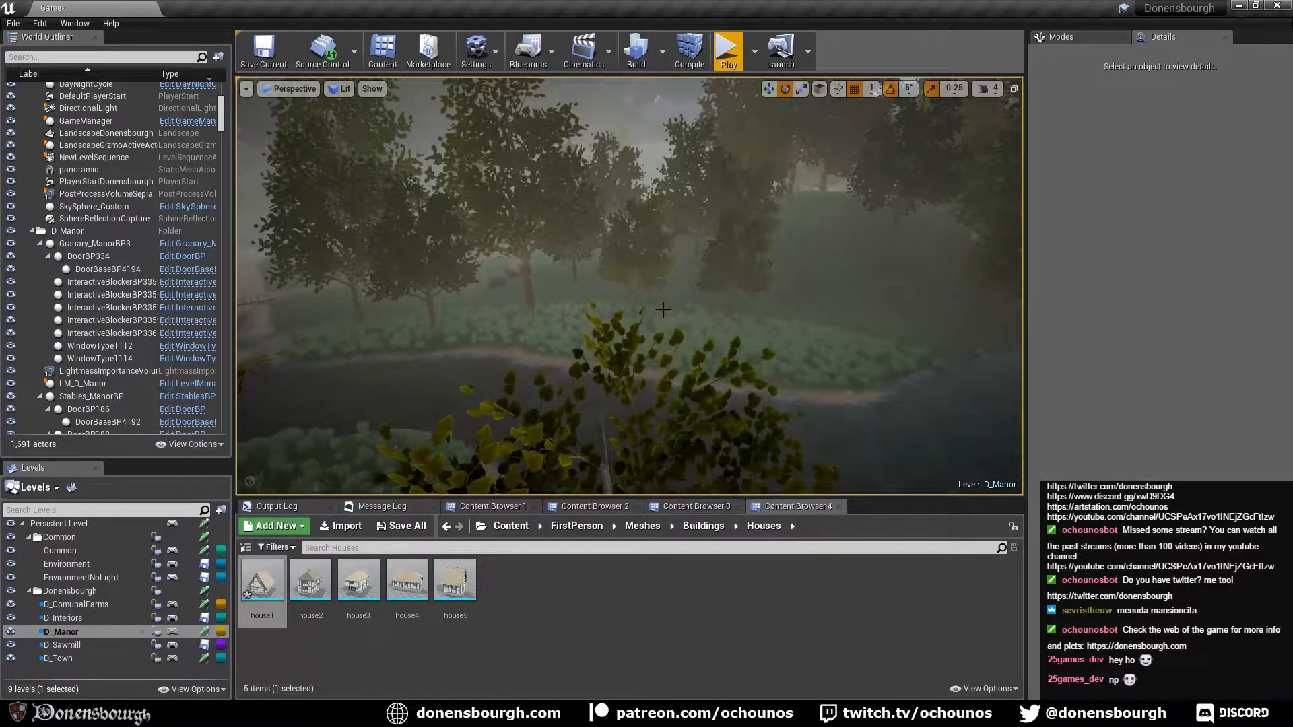
right_drag(630, 286, 461, 286)
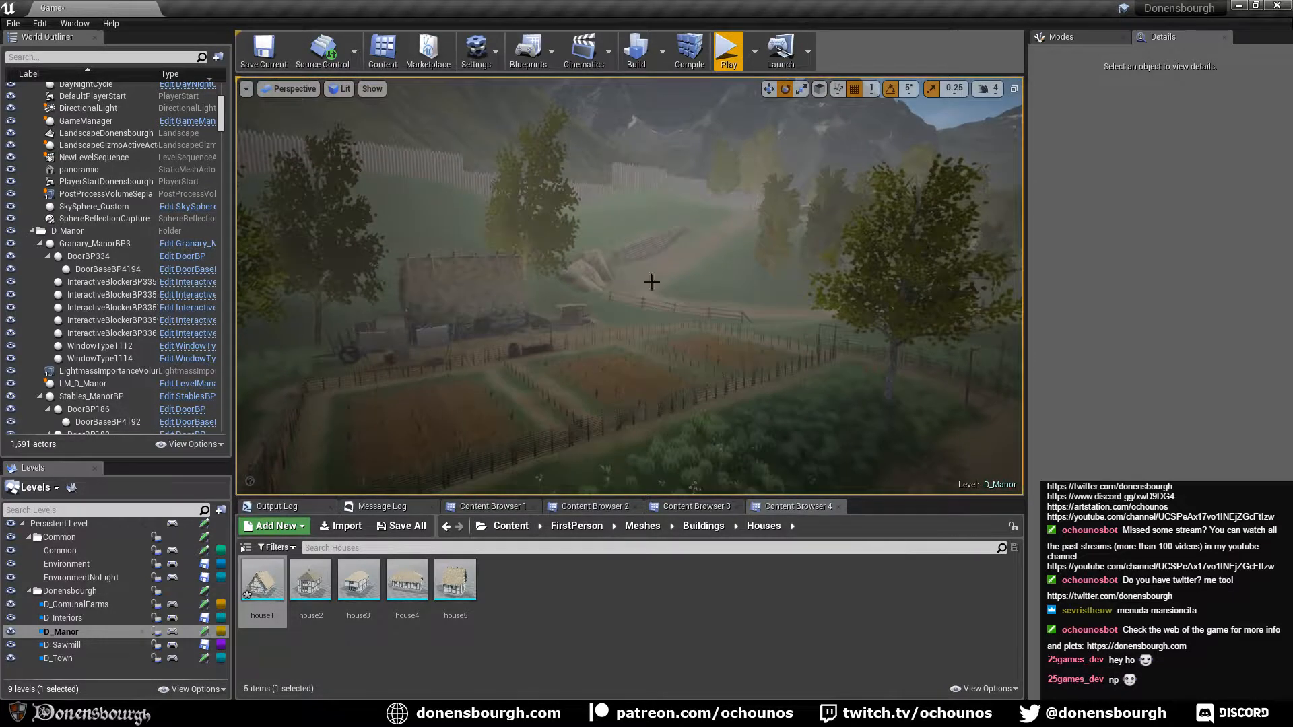
key(s)
right_drag(630, 286, 495, 286)
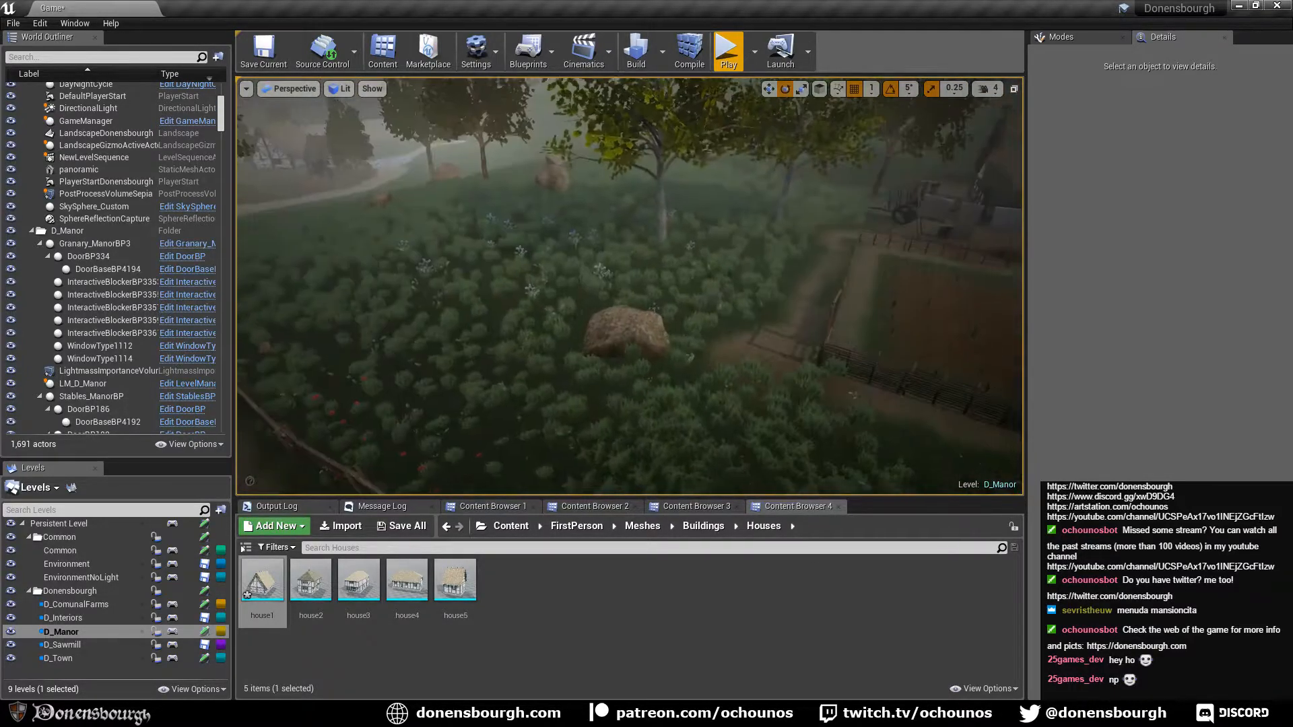
Survey the village approach, the river and the palisade from above, ending over the wooded dirt path.
right_drag(630, 286, 751, 286)
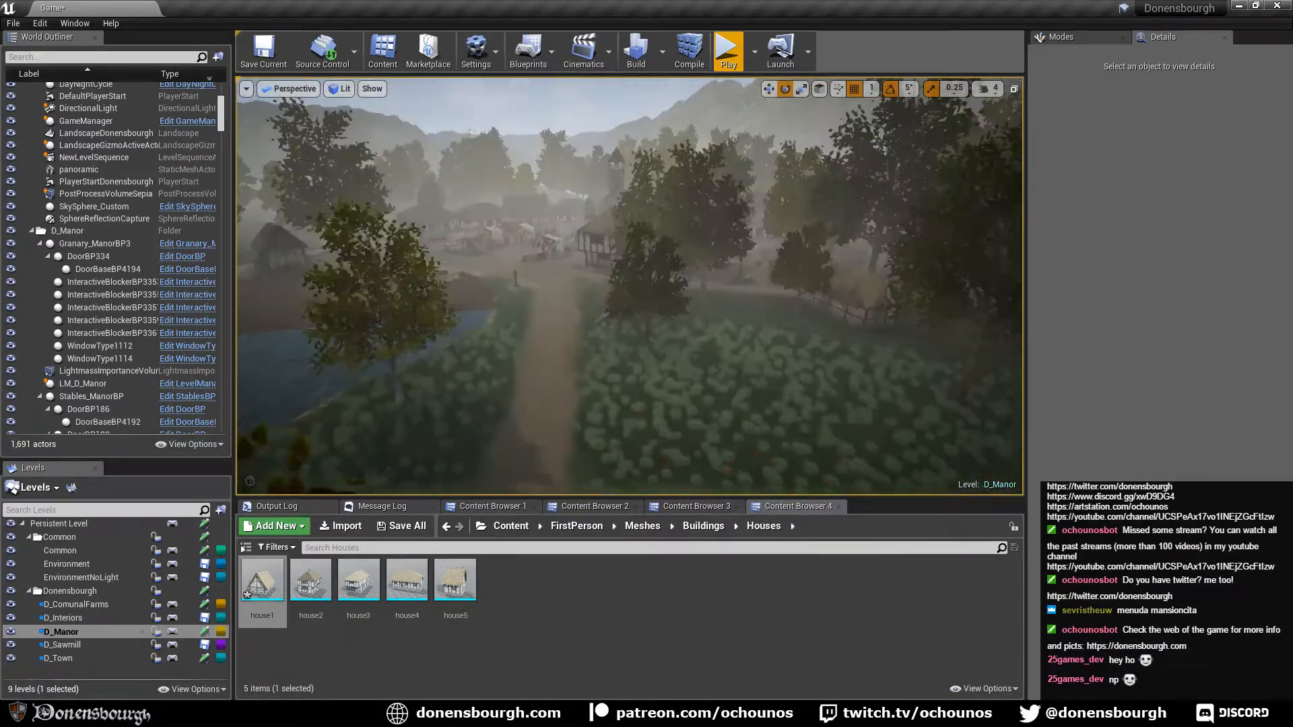
right_drag(630, 286, 576, 286)
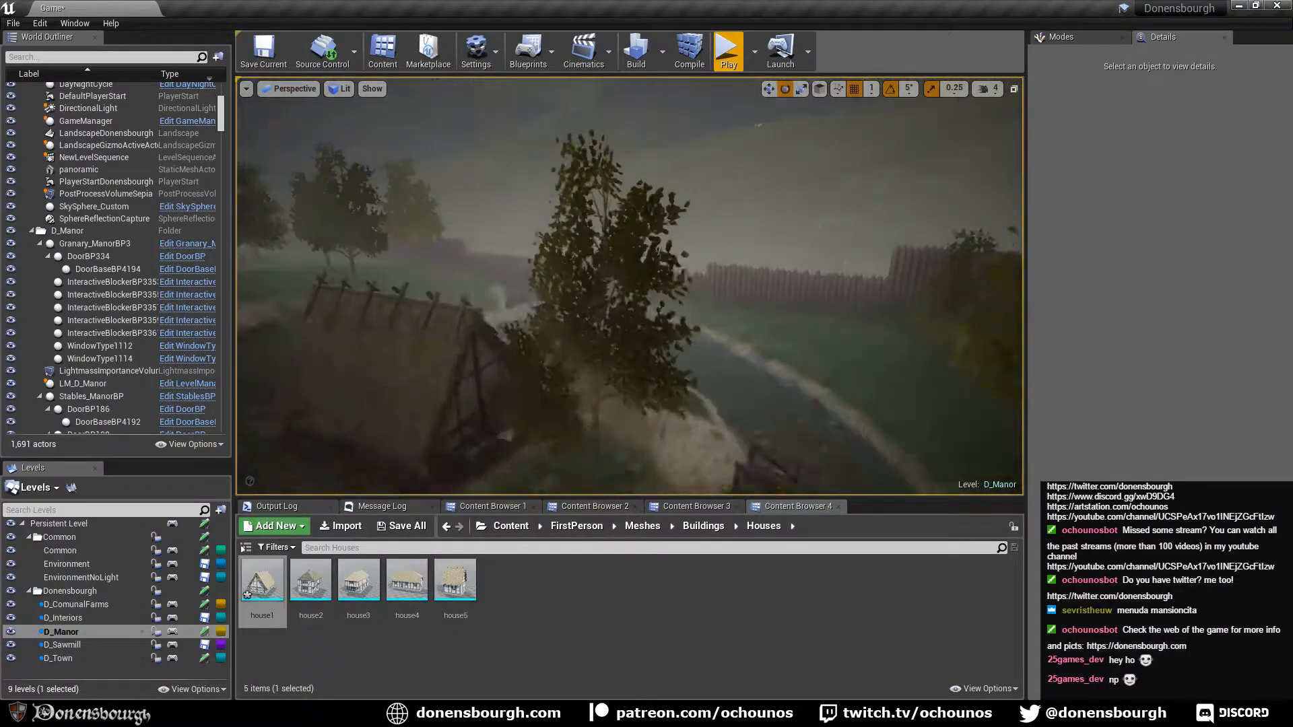
right_drag(630, 286, 697, 286)
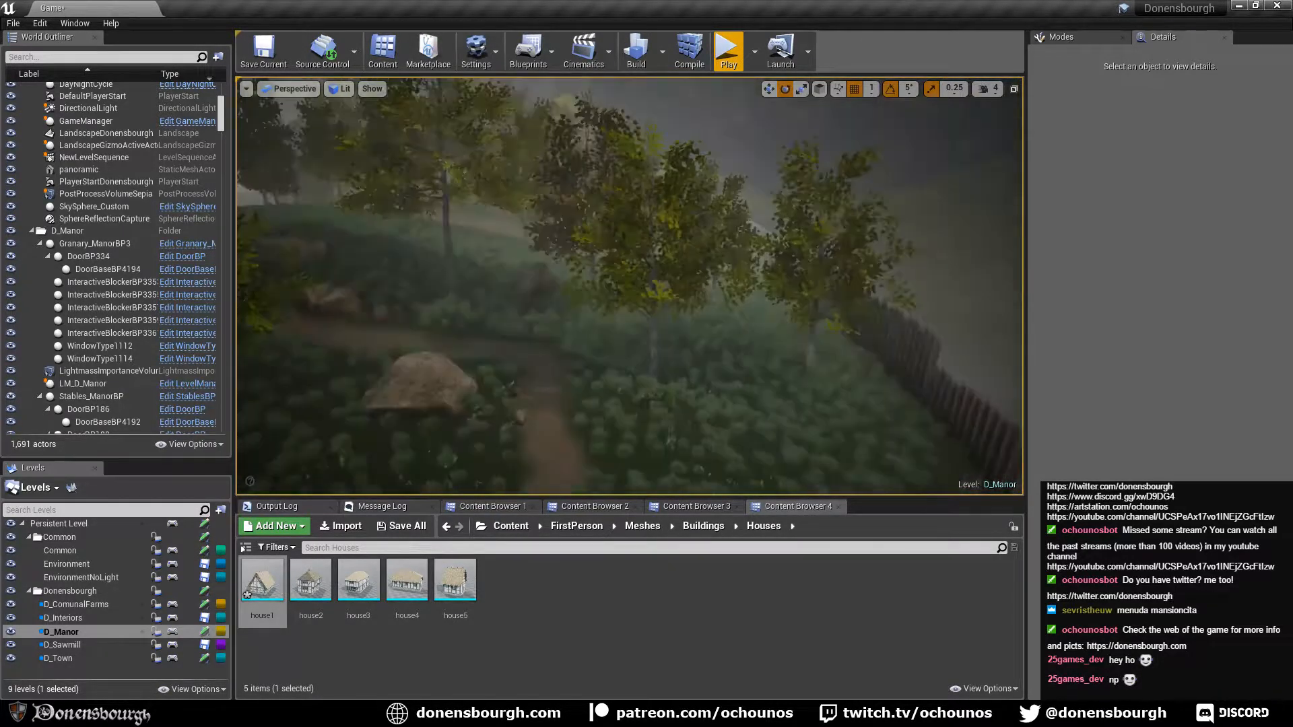
key(w)
right_drag(630, 286, 731, 297)
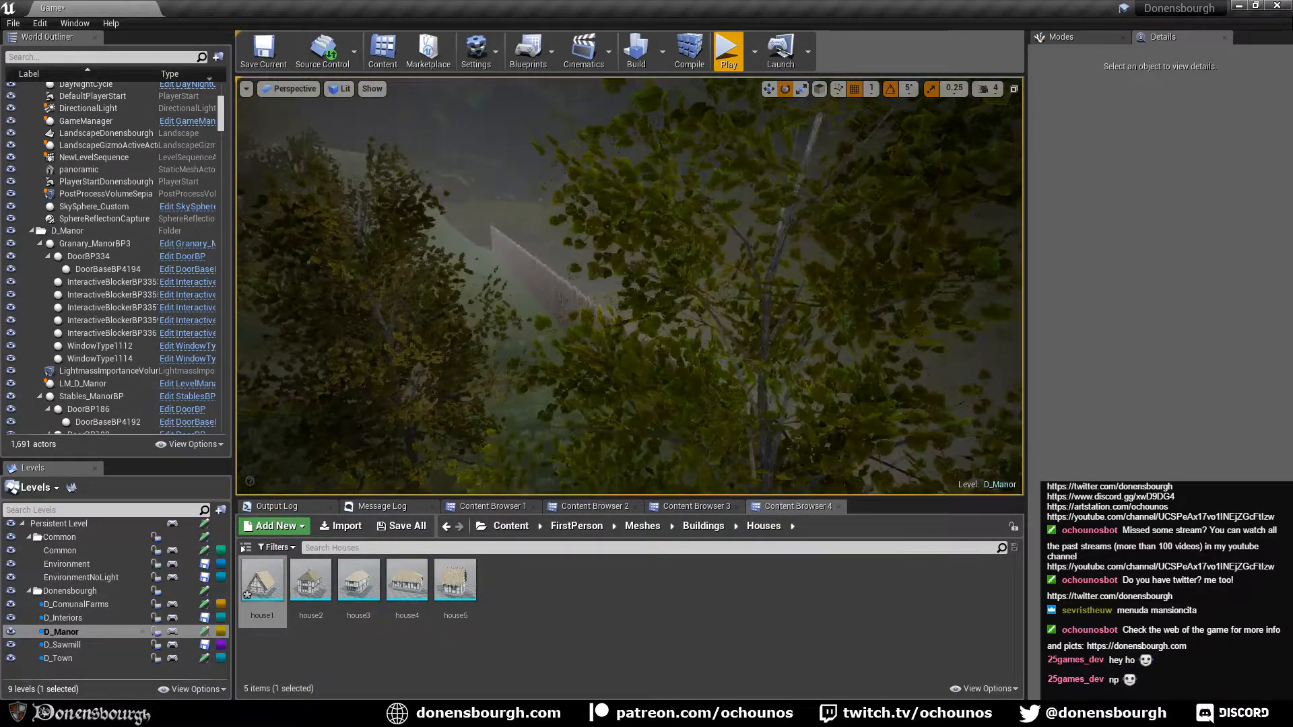
right_drag(629, 287, 495, 293)
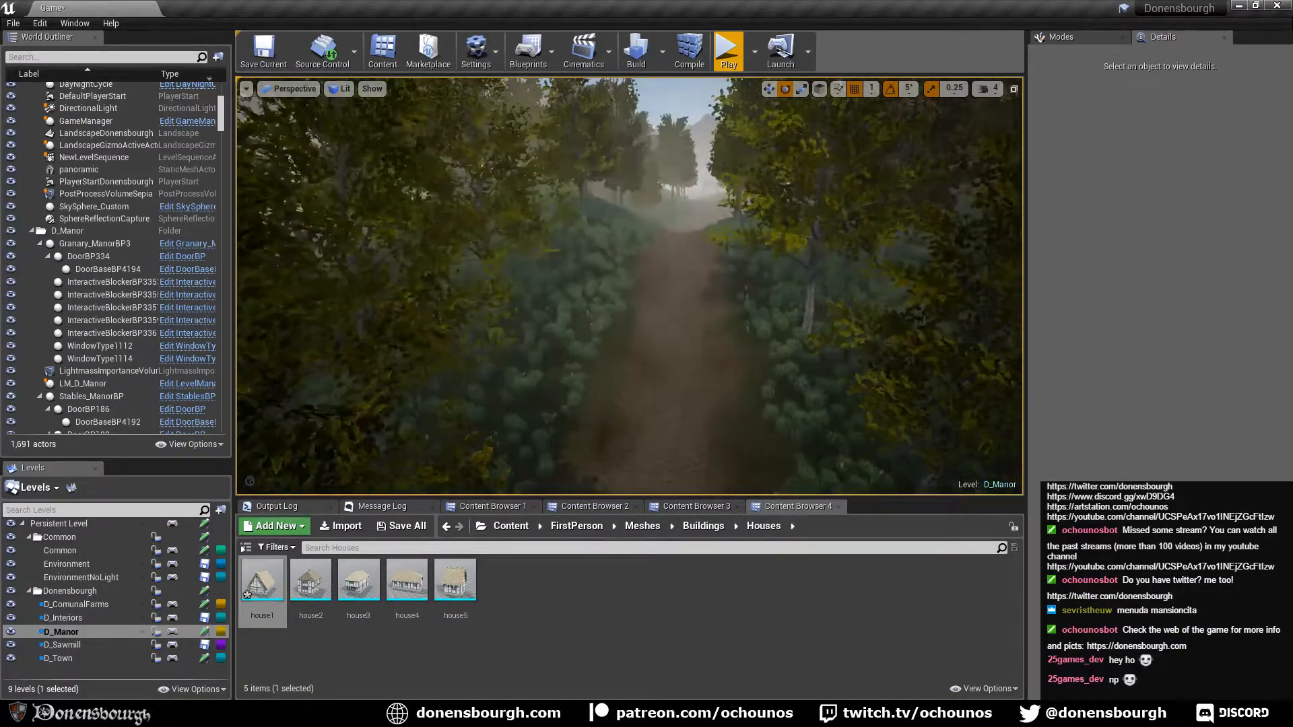
Bring the viewport to the fork in the dirt path beside the wooden post and red flowers.
right_drag(630, 286, 664, 293)
right_drag(578, 356, 657, 404)
click(578, 356)
key(Escape)
mouse_move(556, 447)
right_down()
mouse_move(569, 430)
mouse_move(553, 419)
mouse_move(569, 431)
right_up()
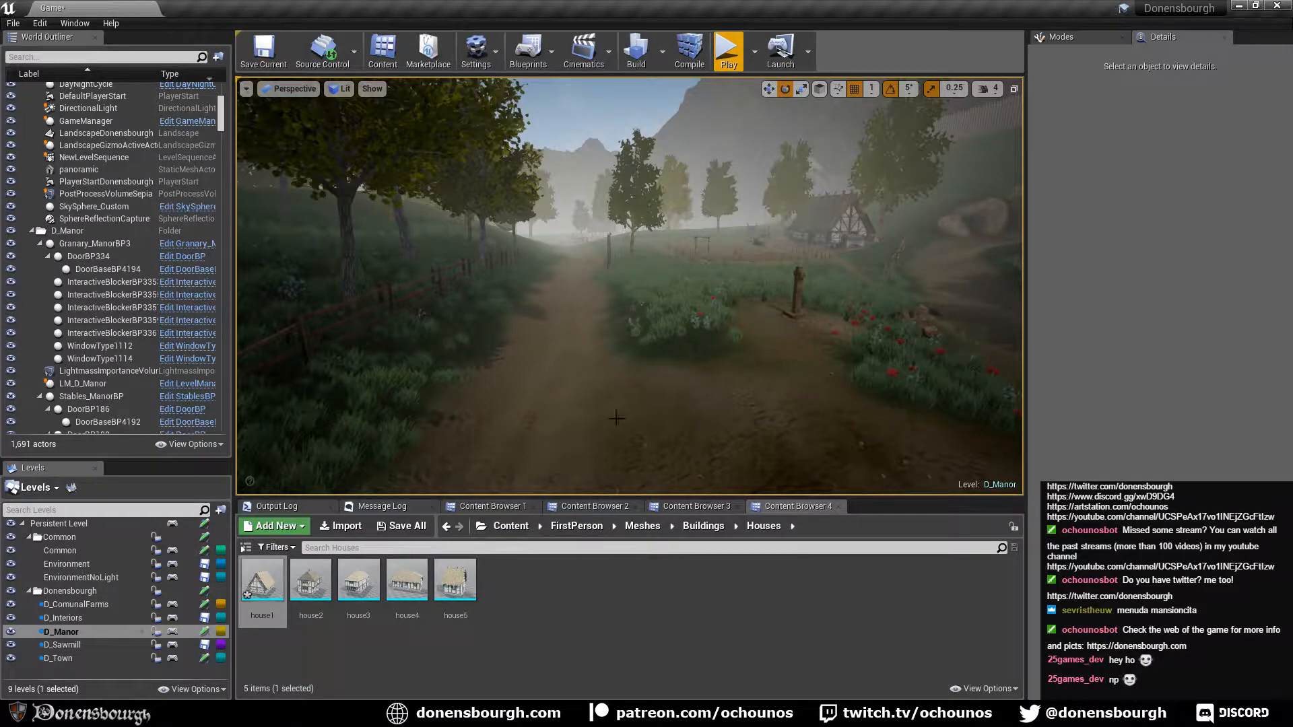
right_drag(608, 420, 627, 389)
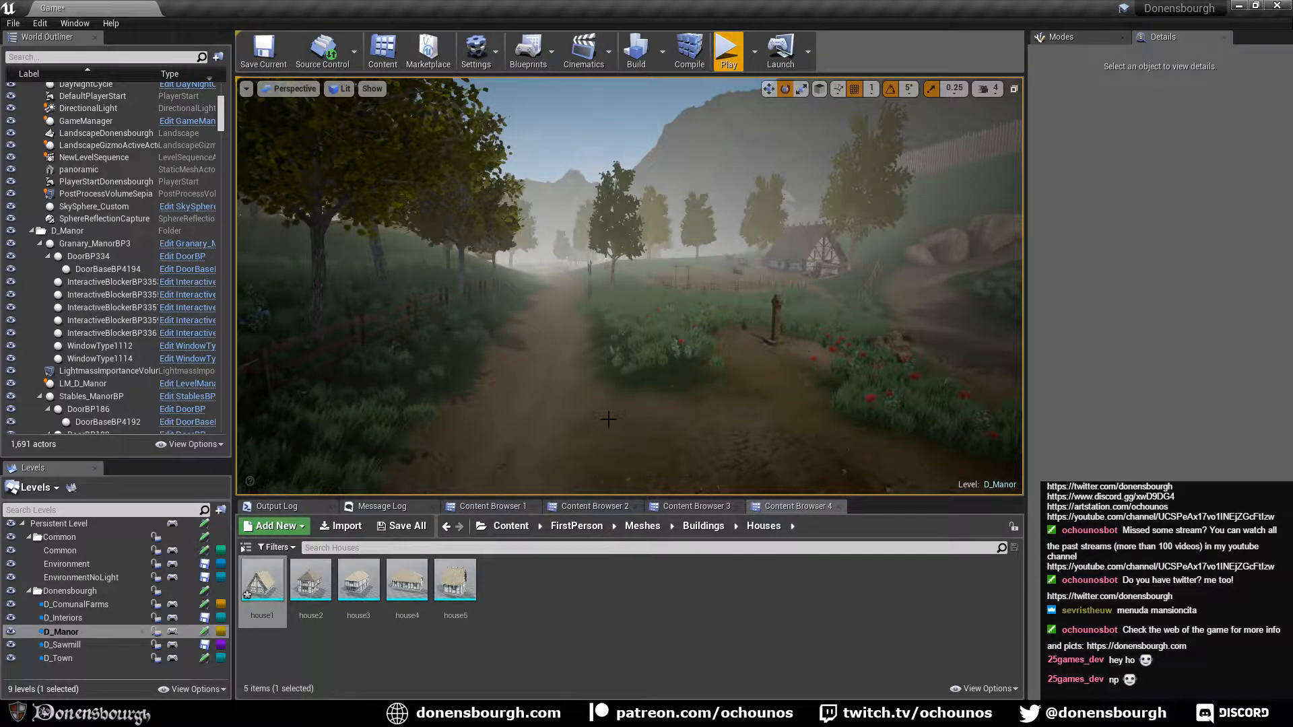
Fly along the forest trail past the boulders and back to the fenced crop plots beside the thatched house.
right_drag(608, 419, 630, 398)
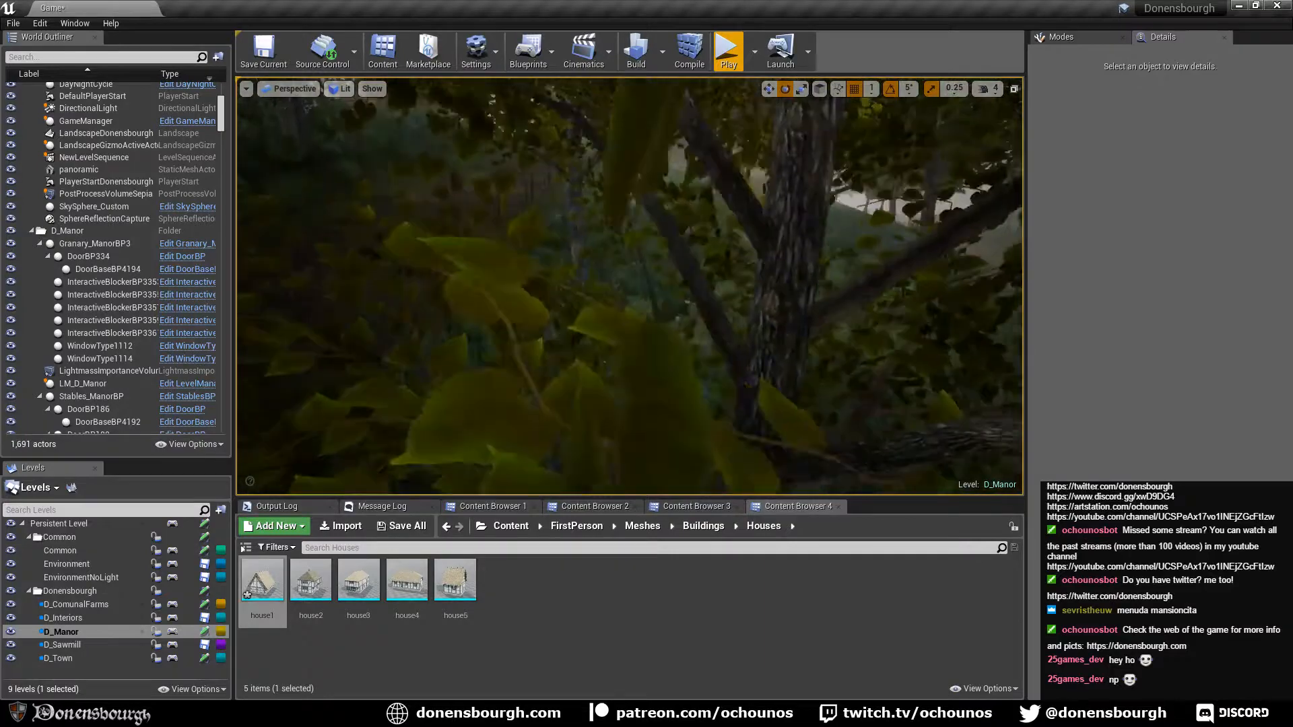
key(a)
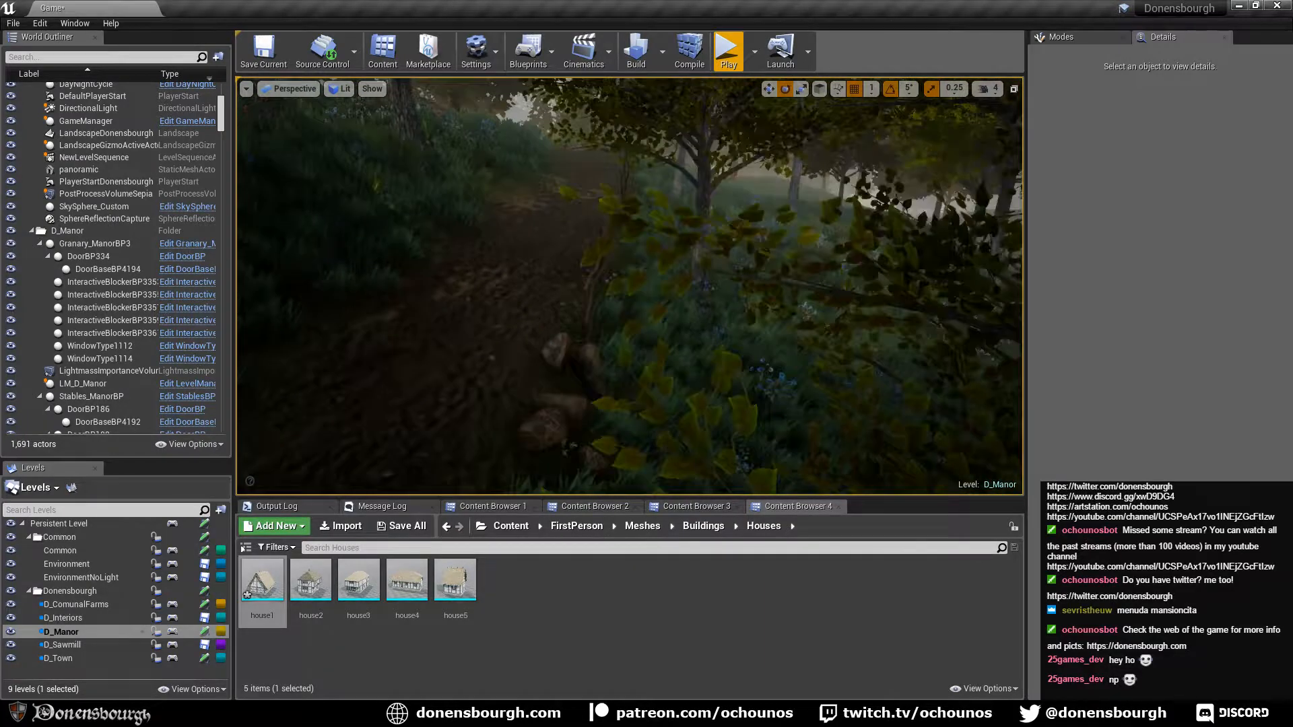
key(w)
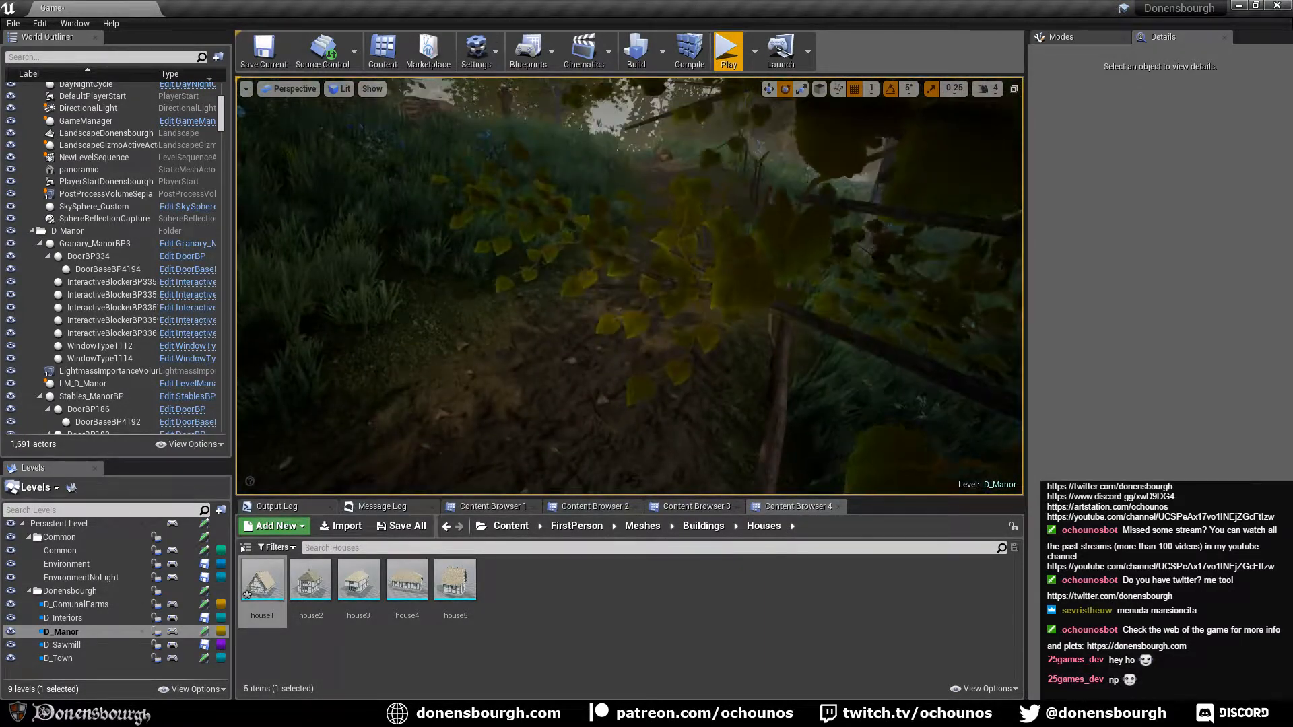
right_drag(636, 398, 637, 364)
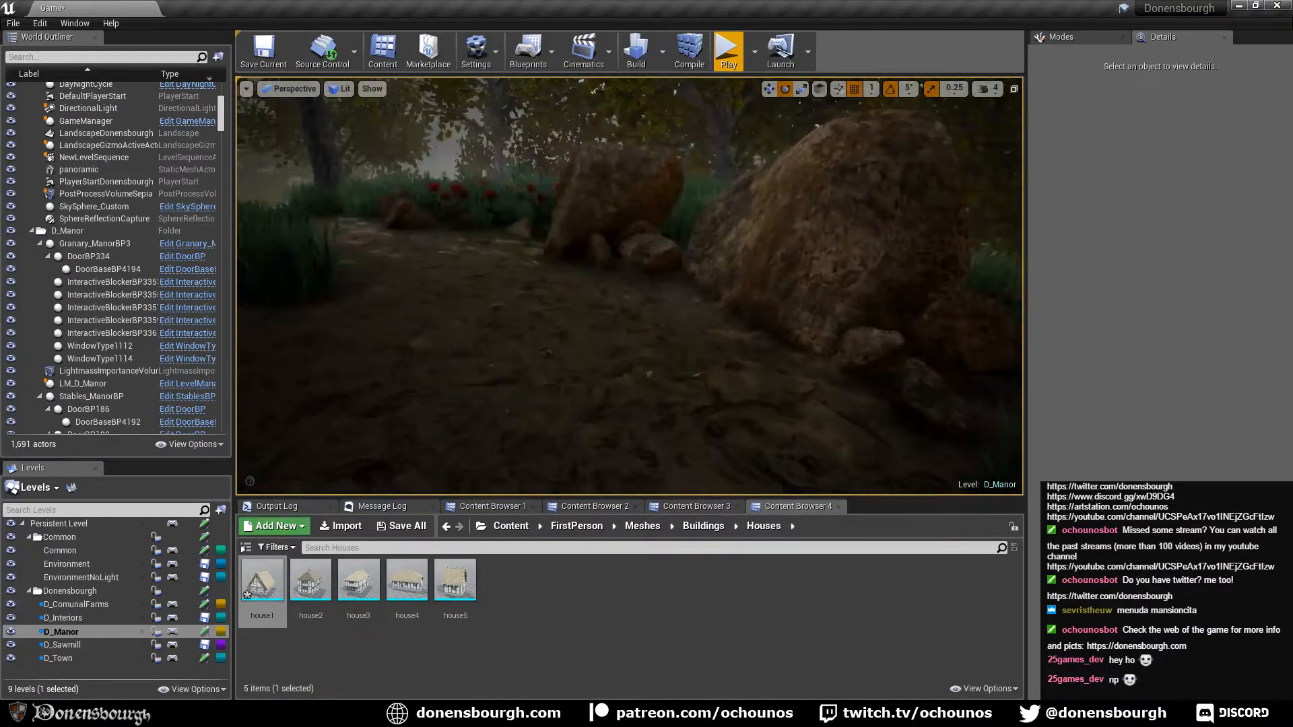
key(w)
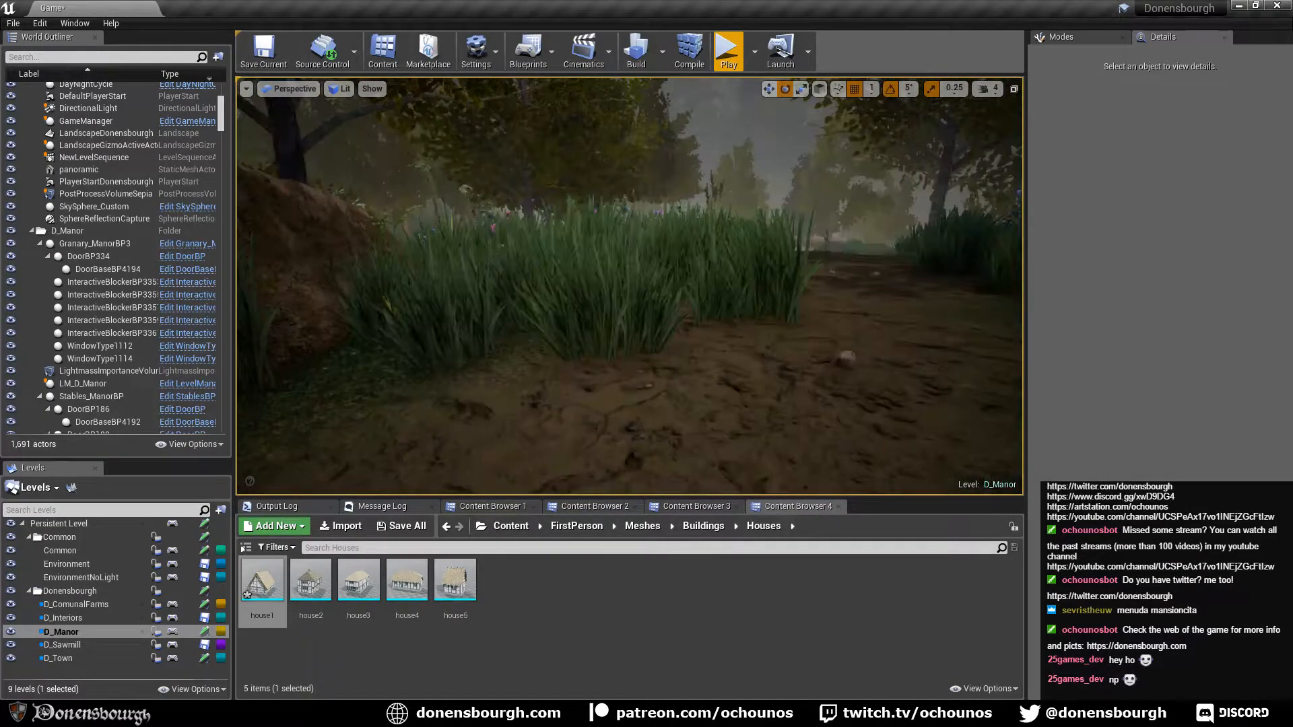
key(w)
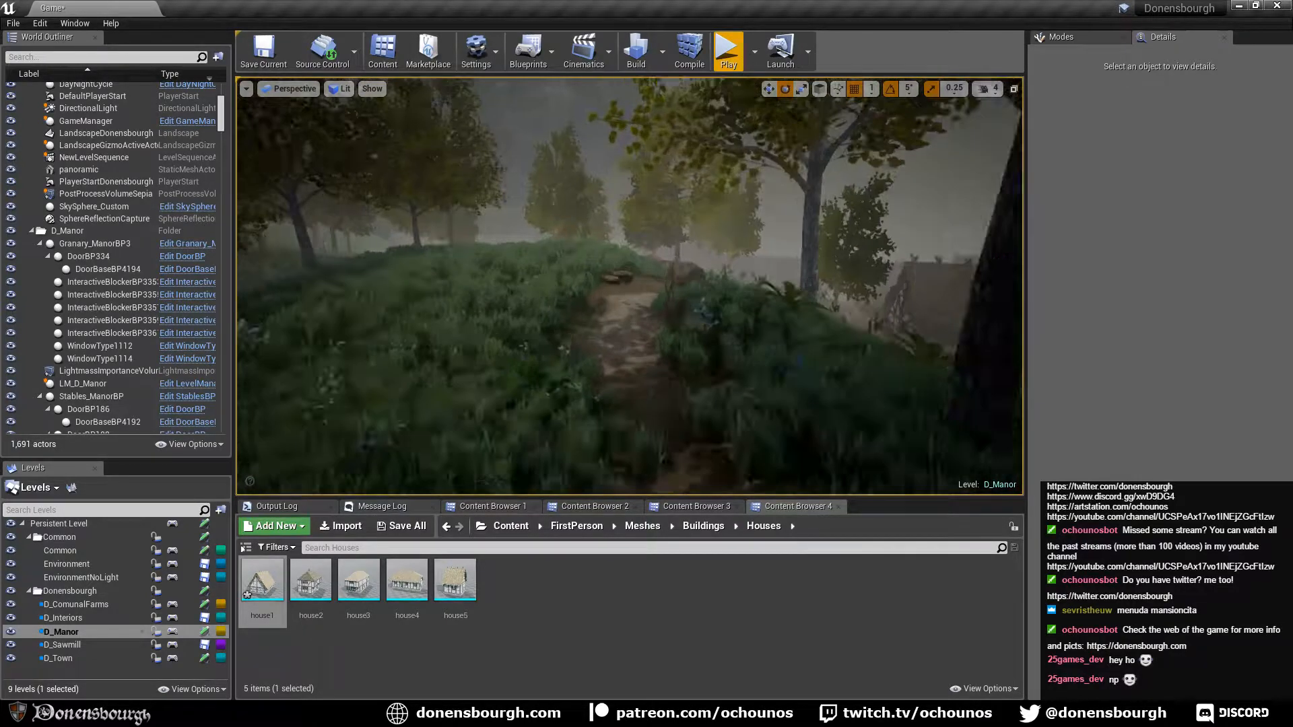
key(s)
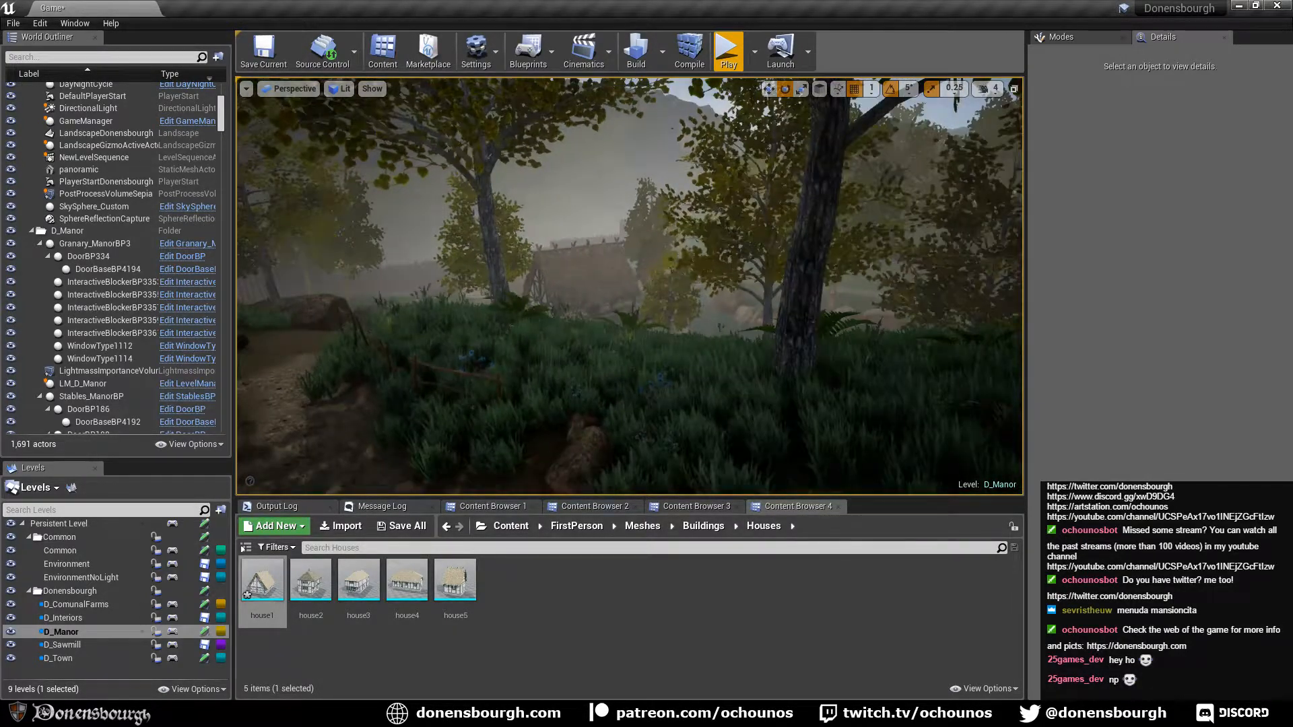
key(w)
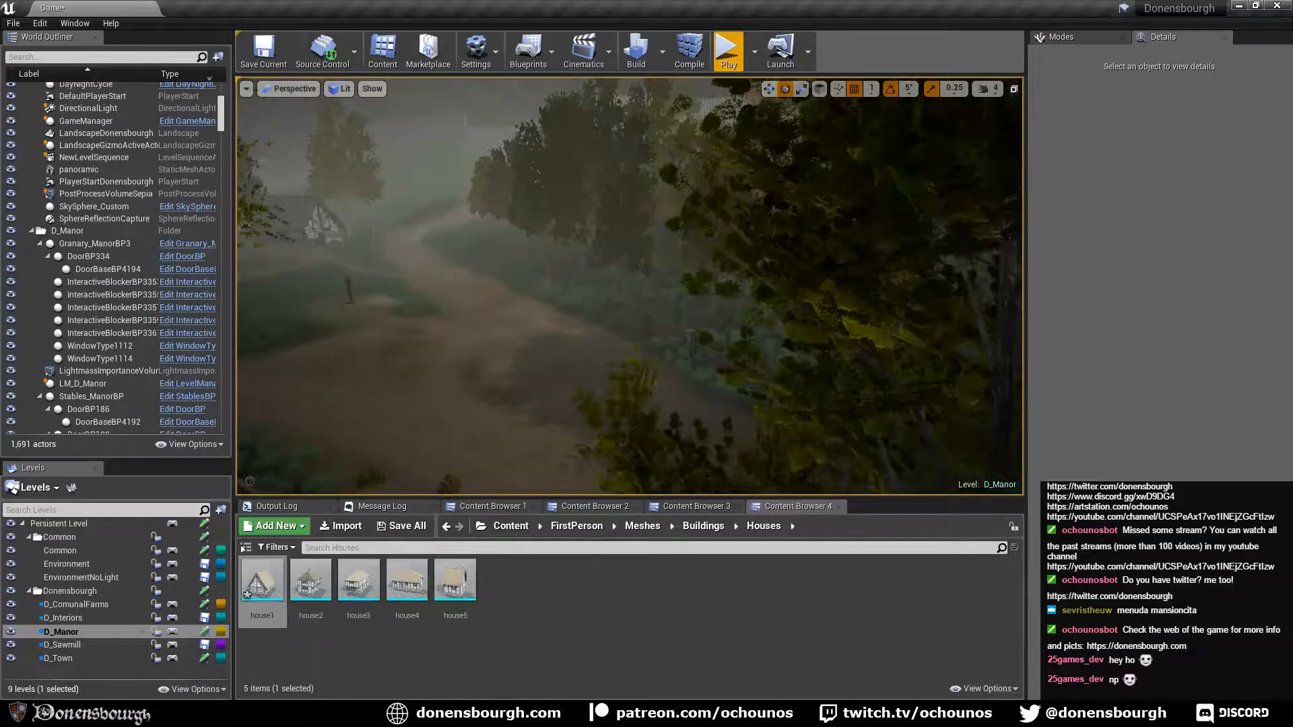
key(w)
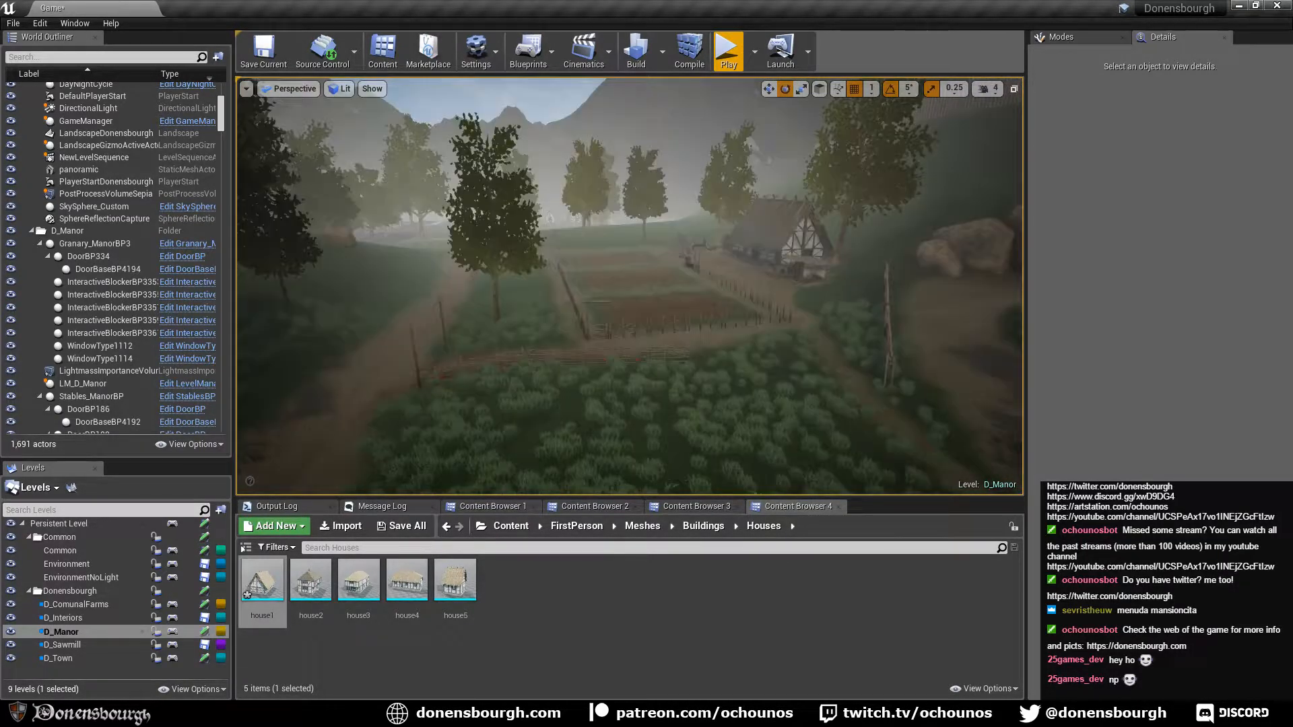
key(w)
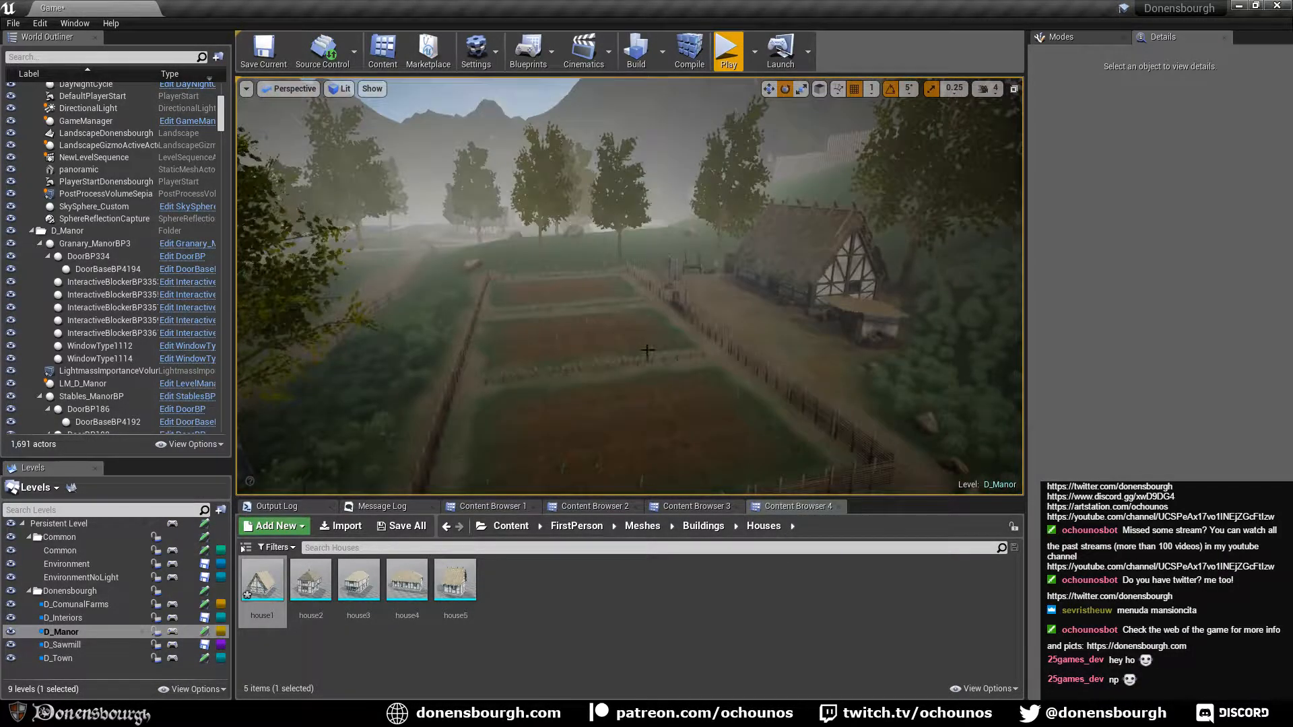
key(w)
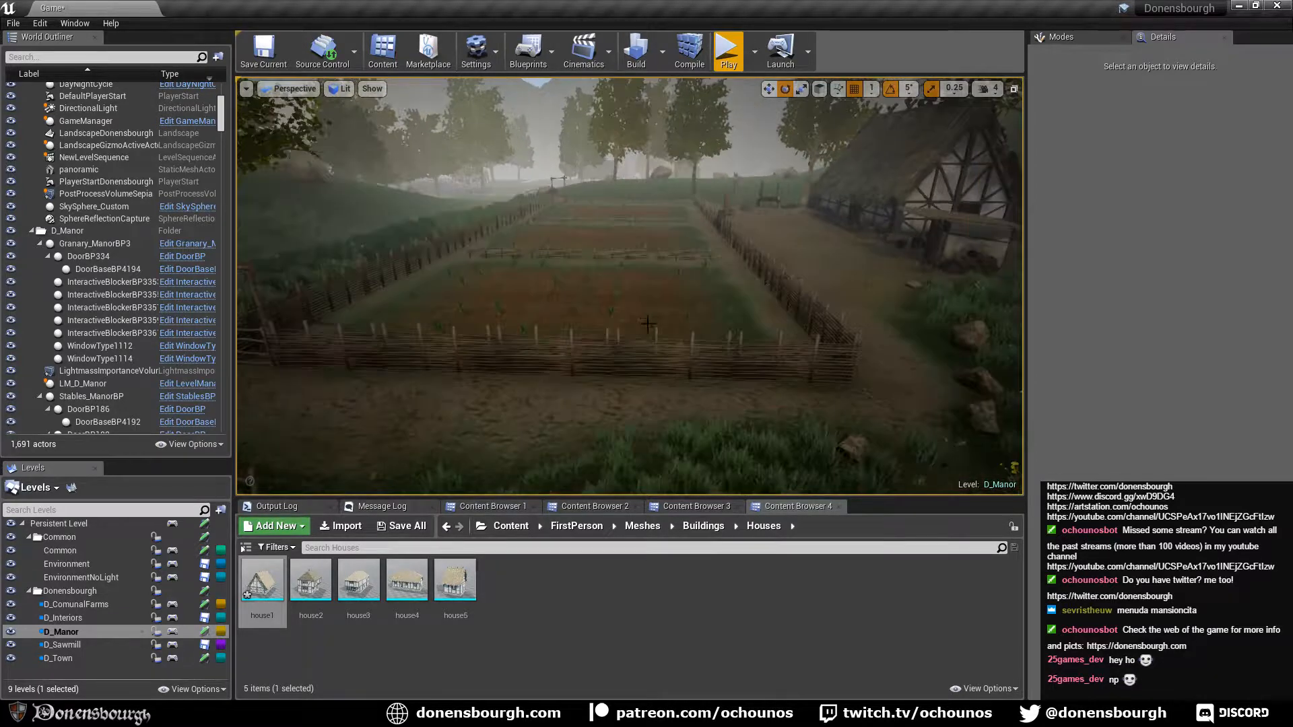
Fly over the fenced crop plots into the farmyard beside the thatched timber-framed barn.
key(w)
right_drag(630, 287, 431, 286)
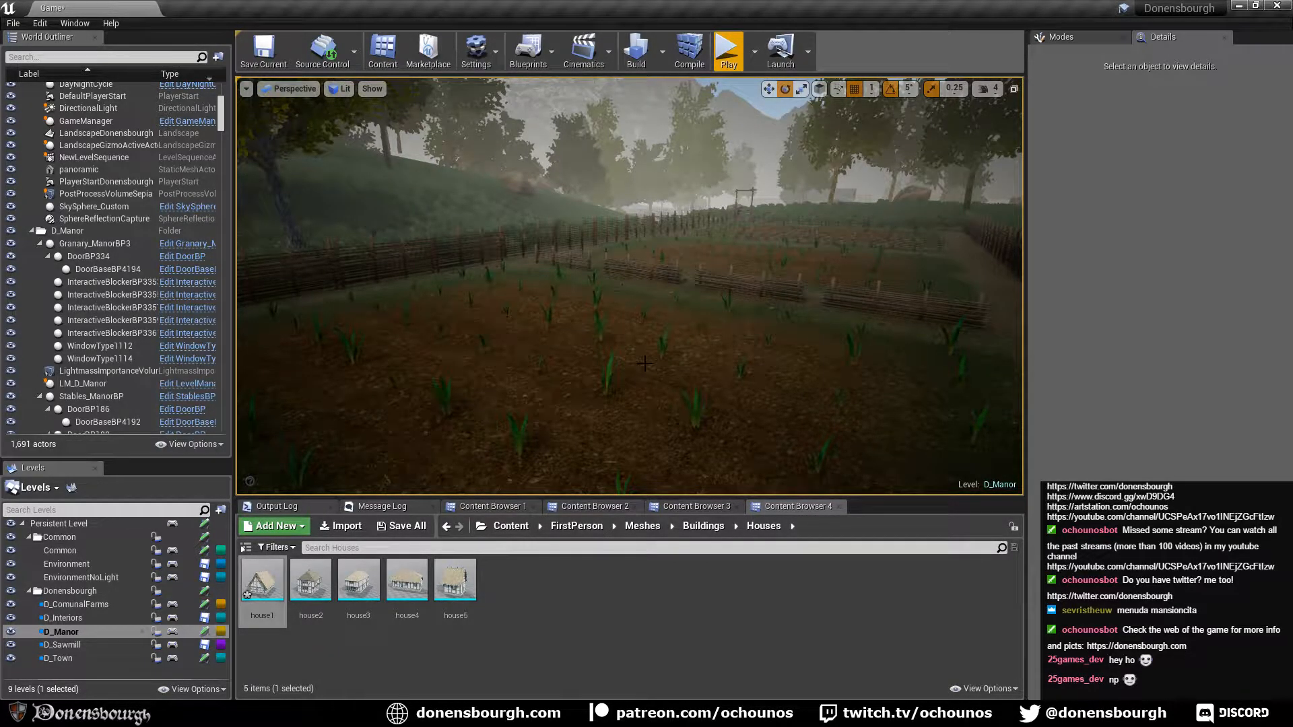
right_drag(716, 346, 829, 347)
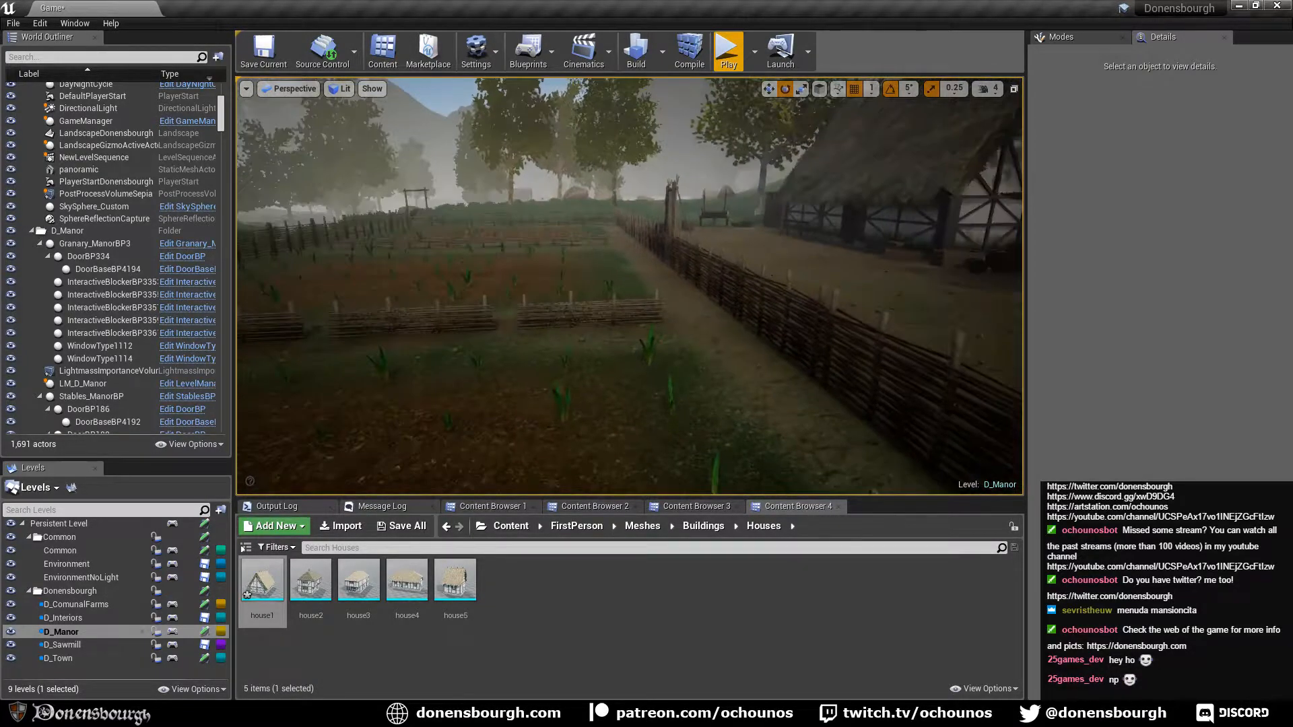
key(w)
right_drag(716, 347, 809, 347)
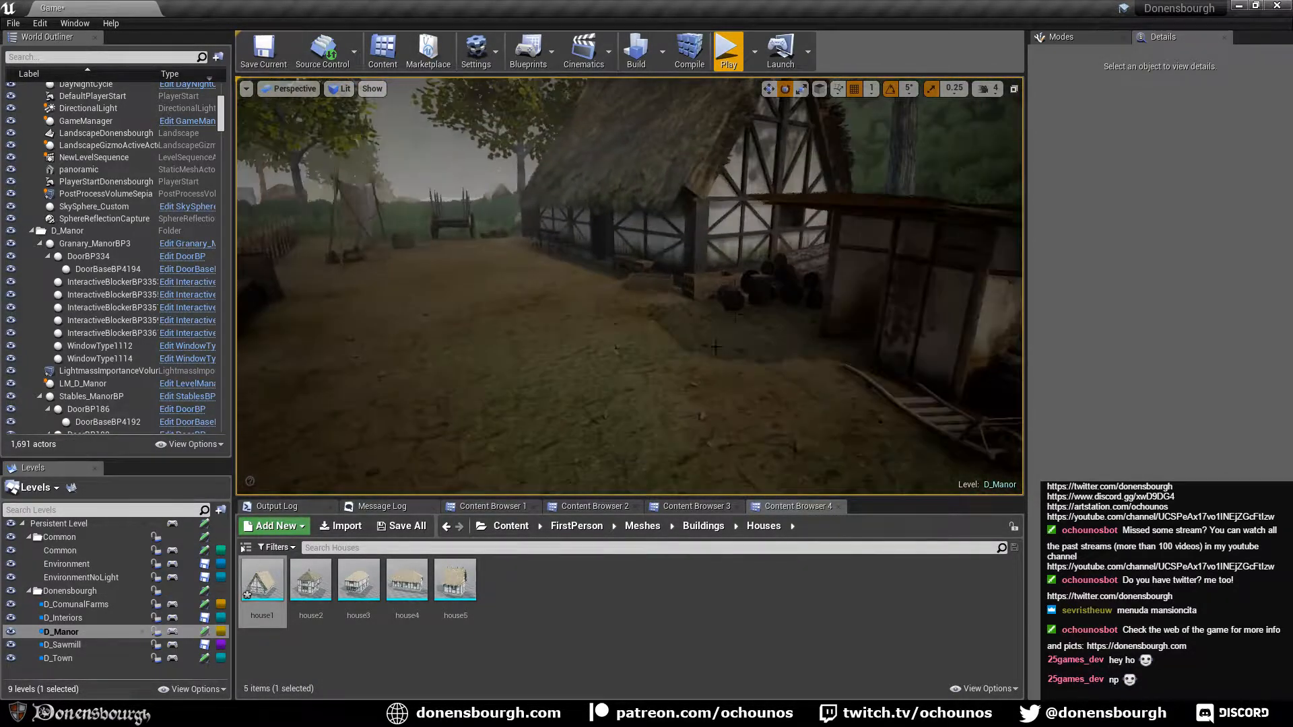
Follow the dirt path over the wooden bridge to the gable of the thatched timber-framed house inside the palisade.
right_drag(702, 349, 666, 287)
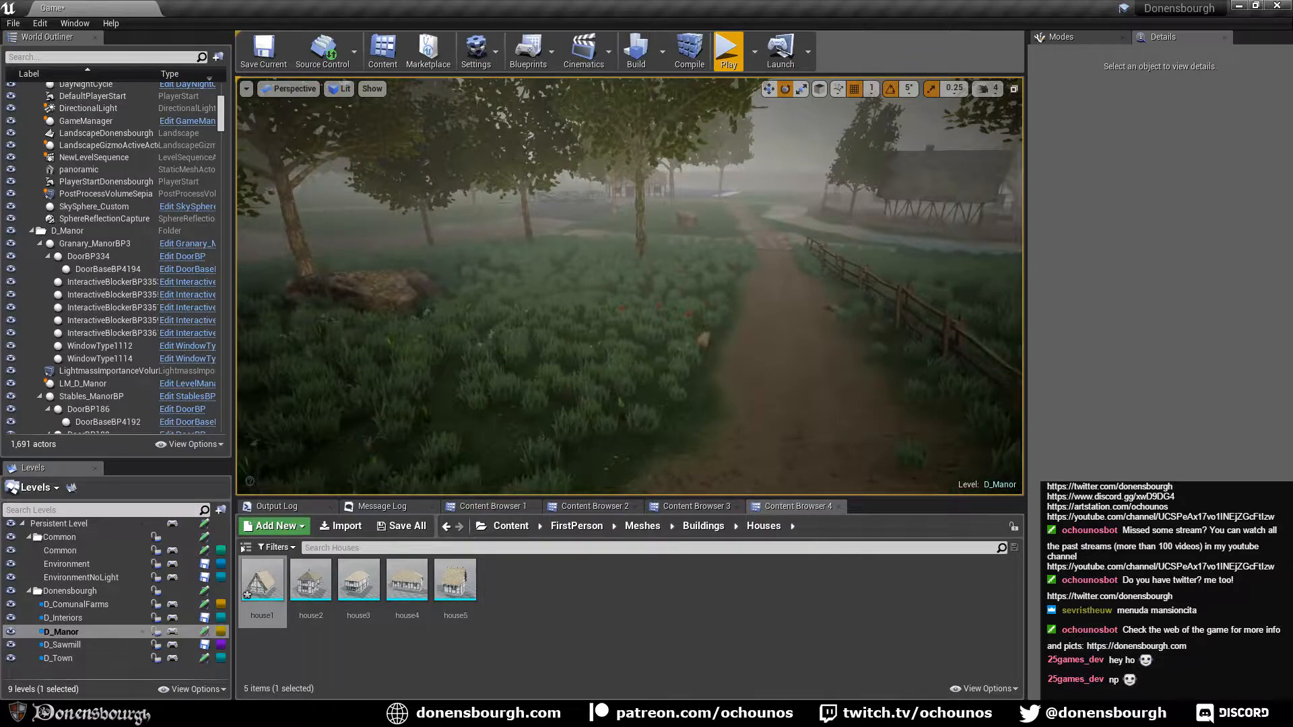
key(w)
key(w)
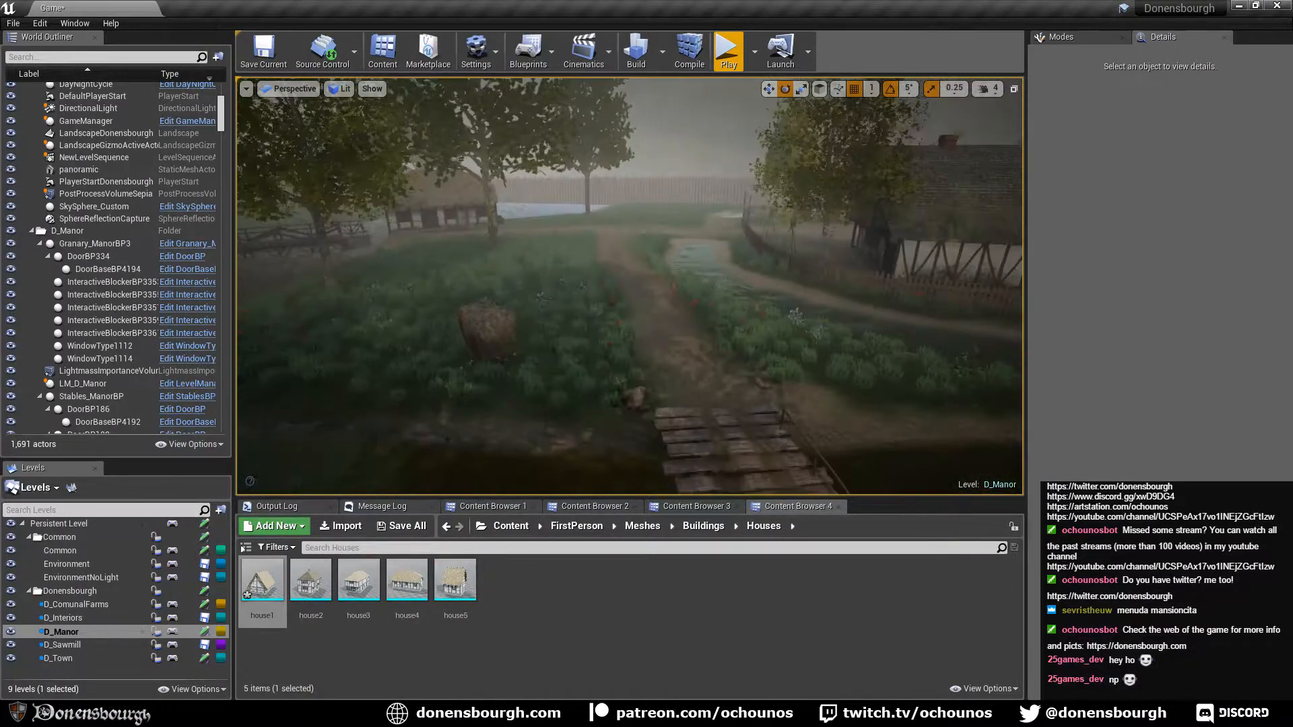
key(w)
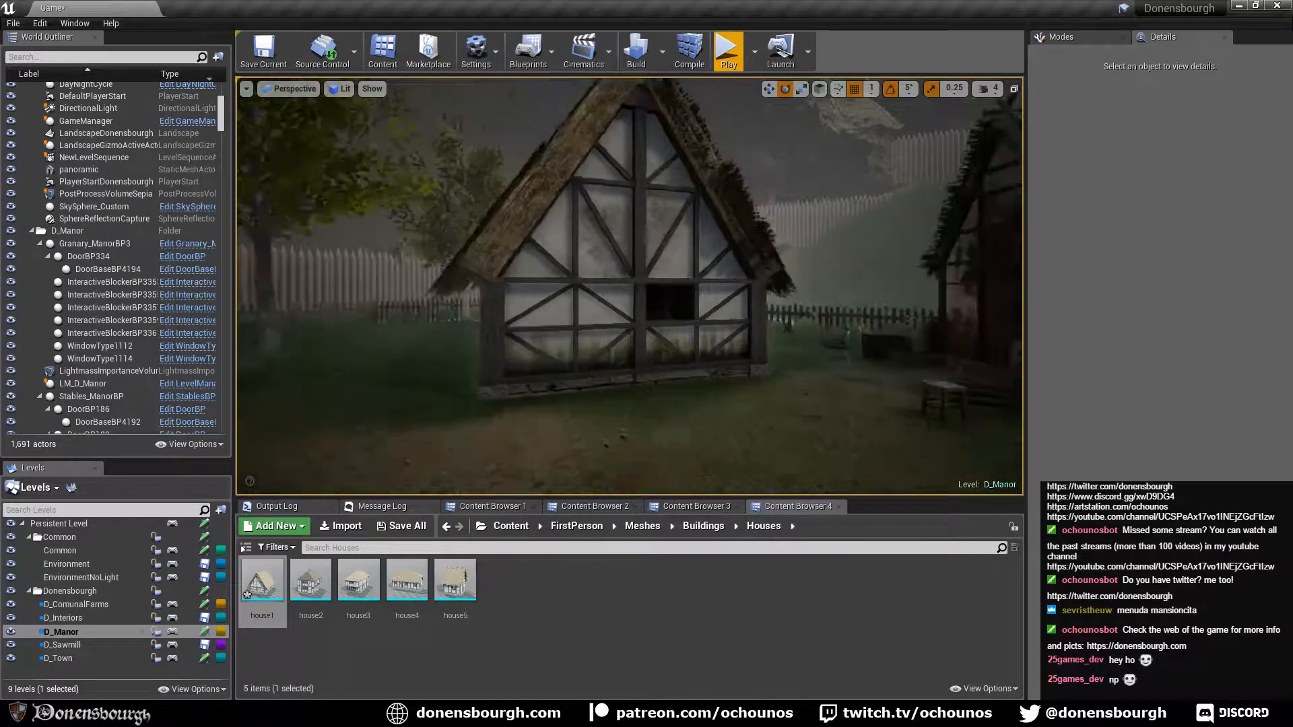
Examine the timber-framed house from its gable and side, then from the wattle-fenced vegetable garden.
key(s)
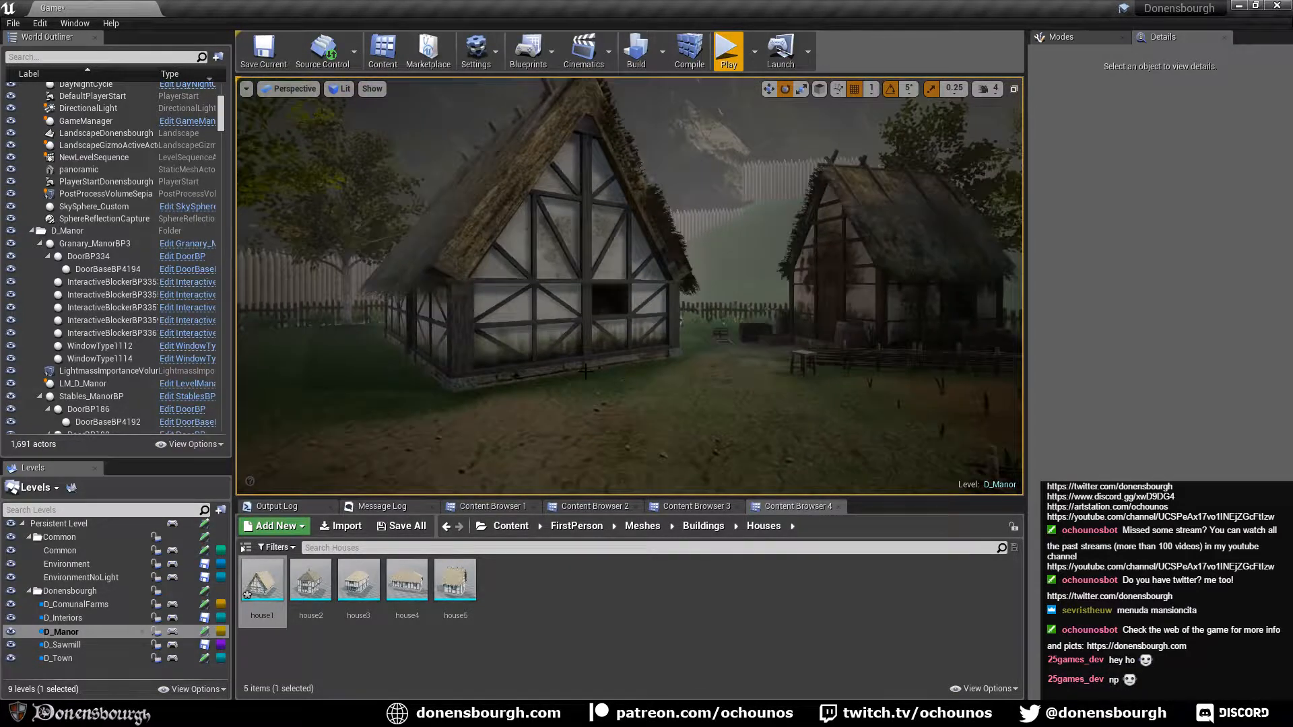
middle_drag(586, 371, 599, 381)
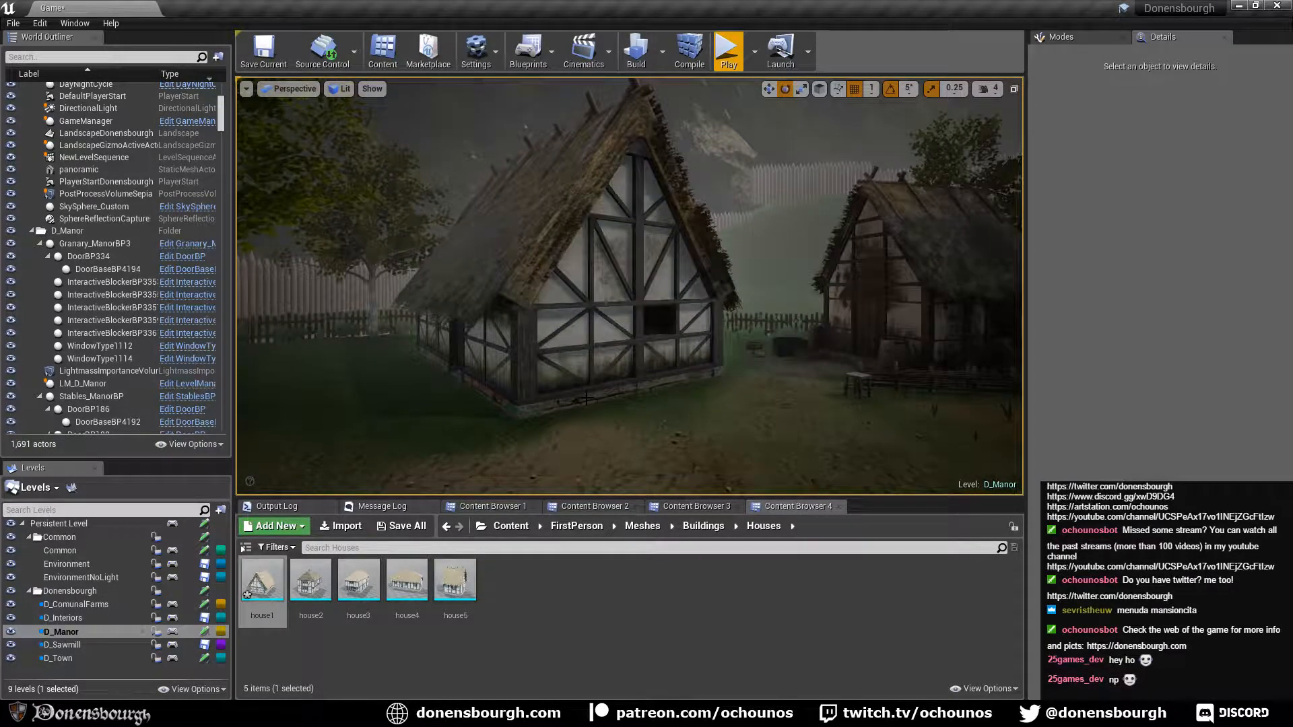
right_drag(586, 398, 364, 402)
key(w)
key(s)
key(s)
key(w)
key(s)
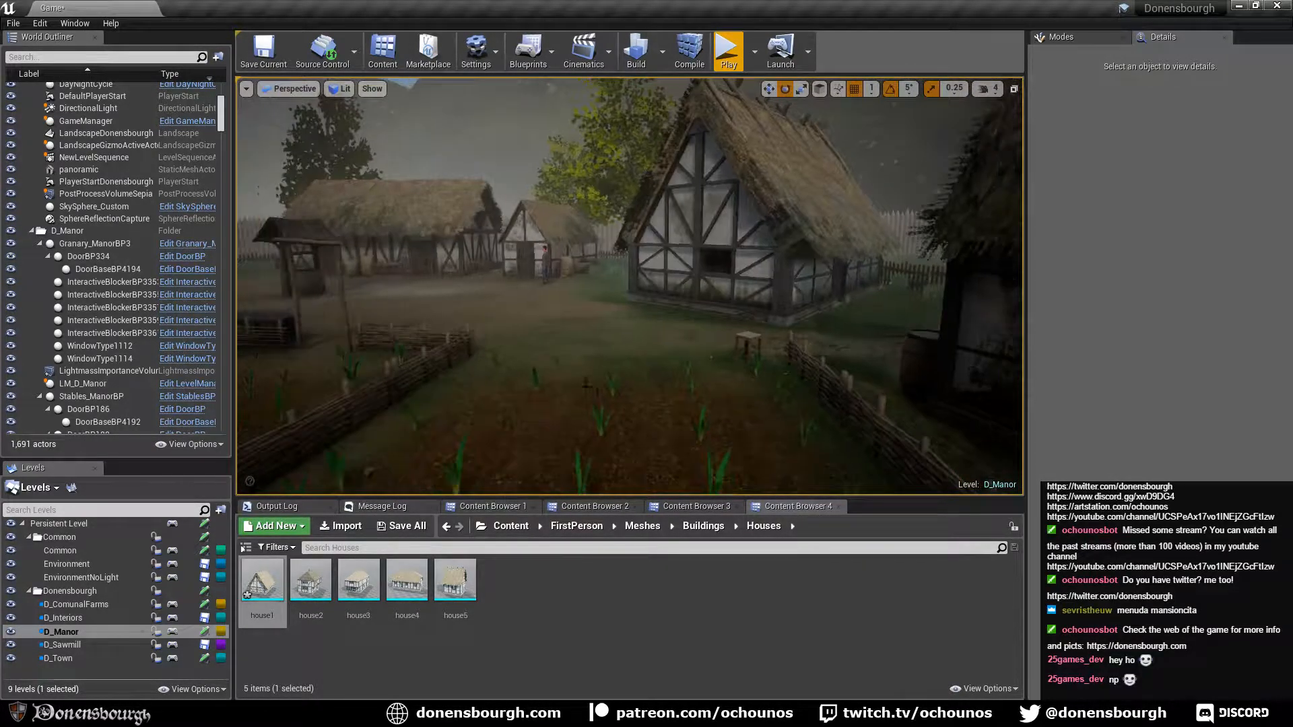
Frame the manor yard with the garden, well and timber-framed house in the viewport, and save the level.
right_drag(597, 387, 491, 367)
right_drag(649, 386, 629, 373)
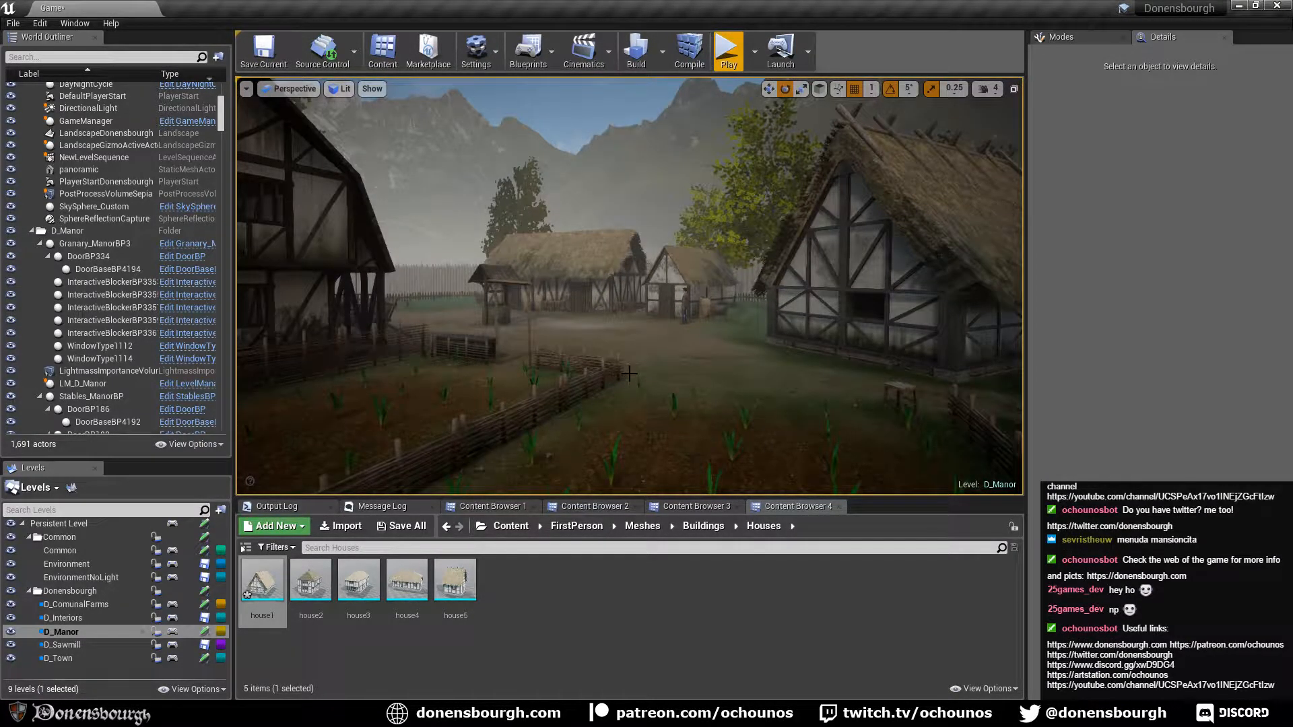
right_drag(681, 358, 708, 352)
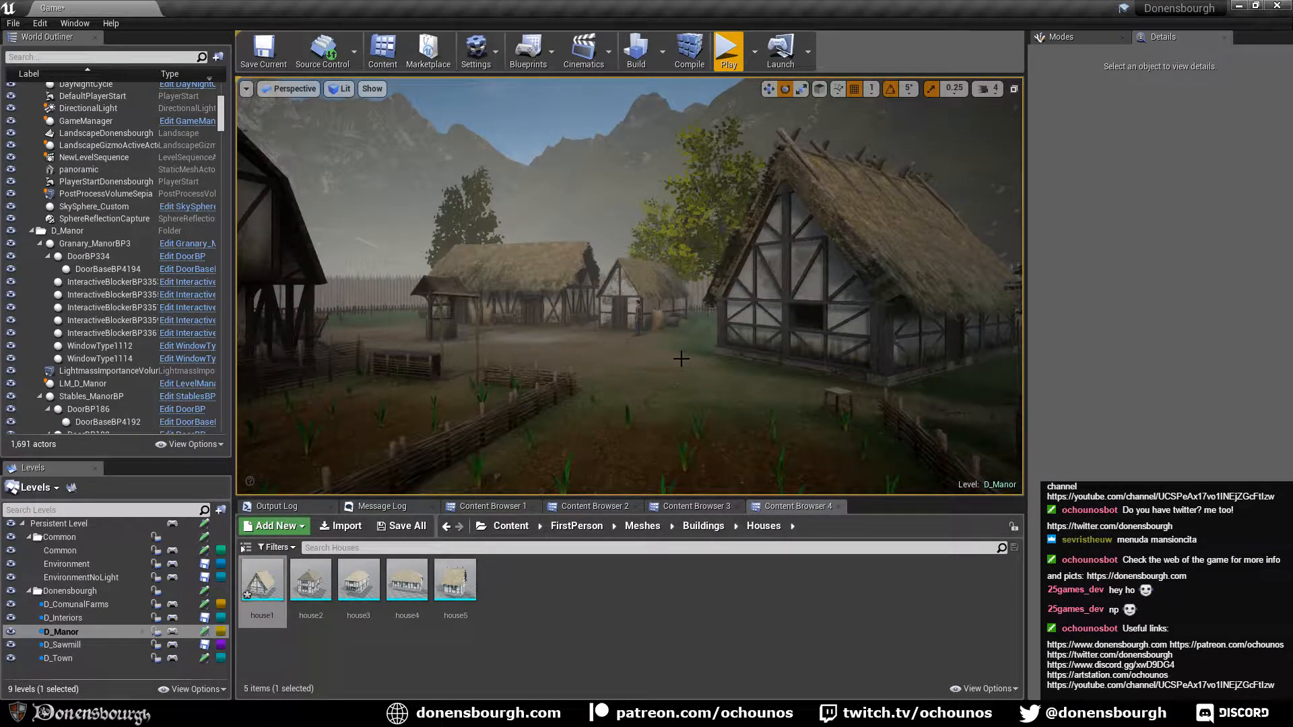
right_drag(681, 358, 666, 379)
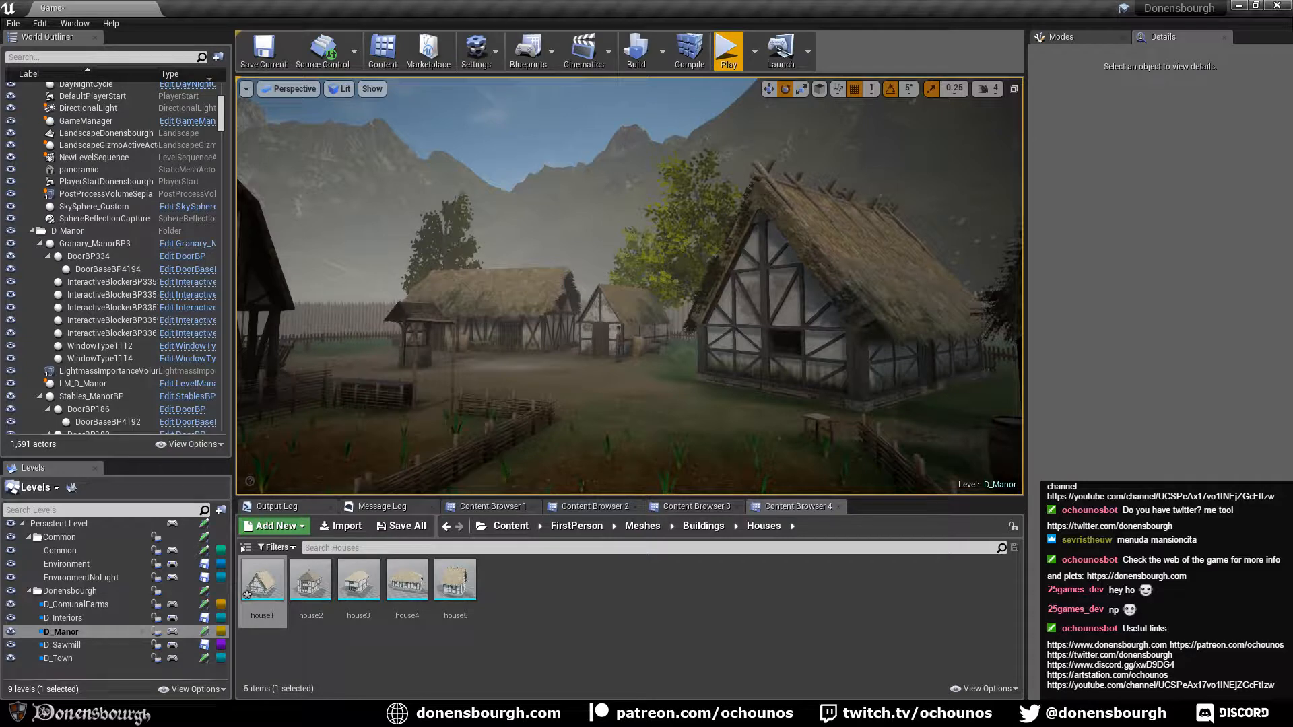
key(alt+Tab)
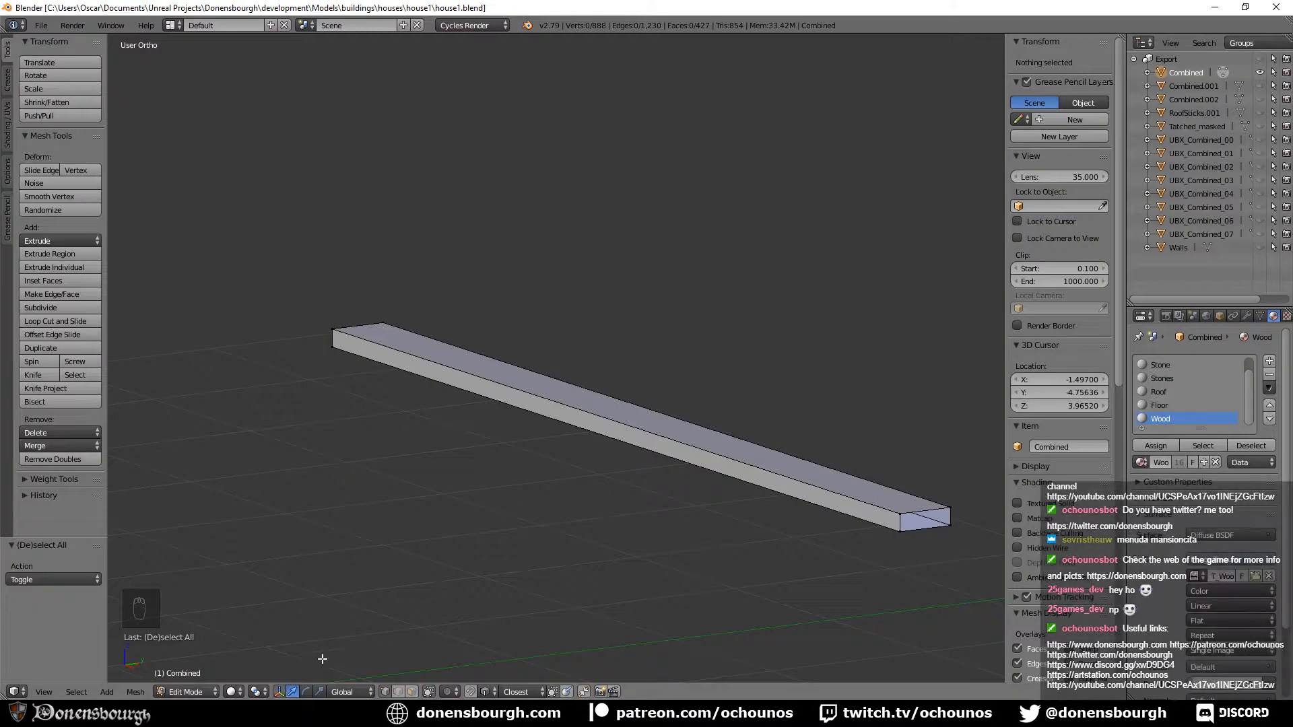
key(alt+Tab)
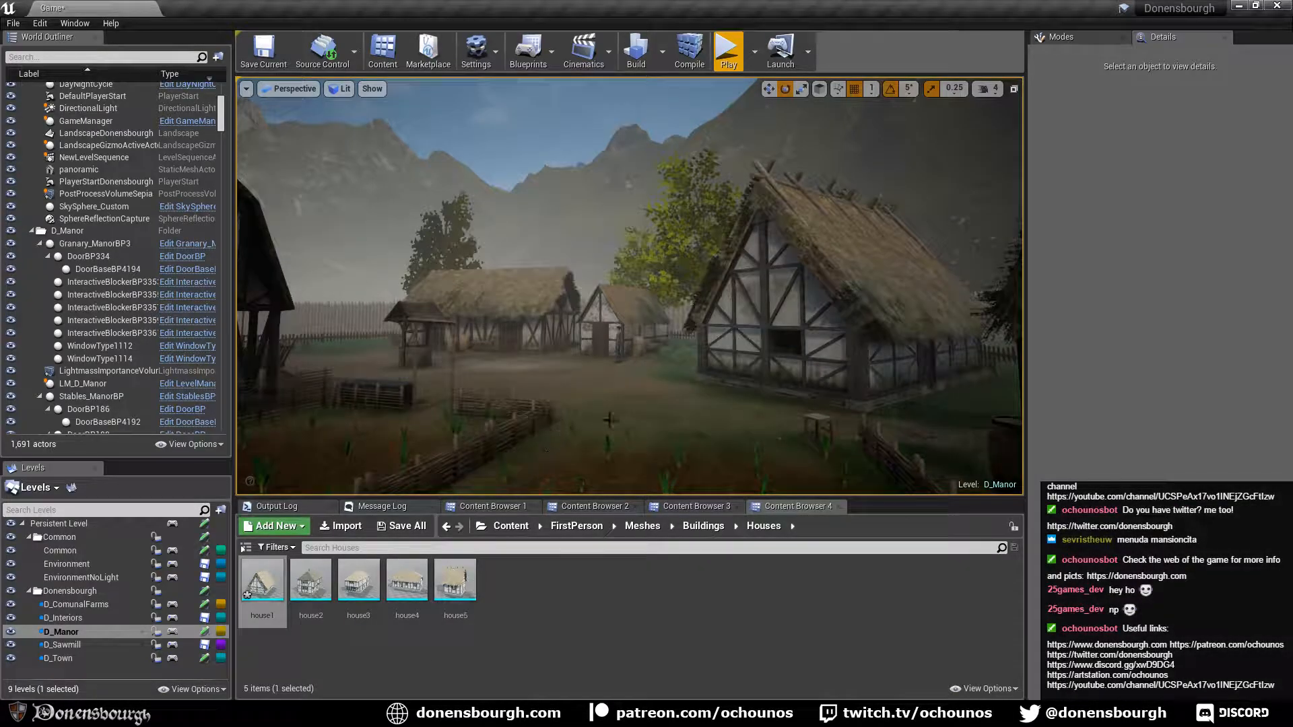
right_drag(609, 418, 659, 406)
key(ctrl+s)
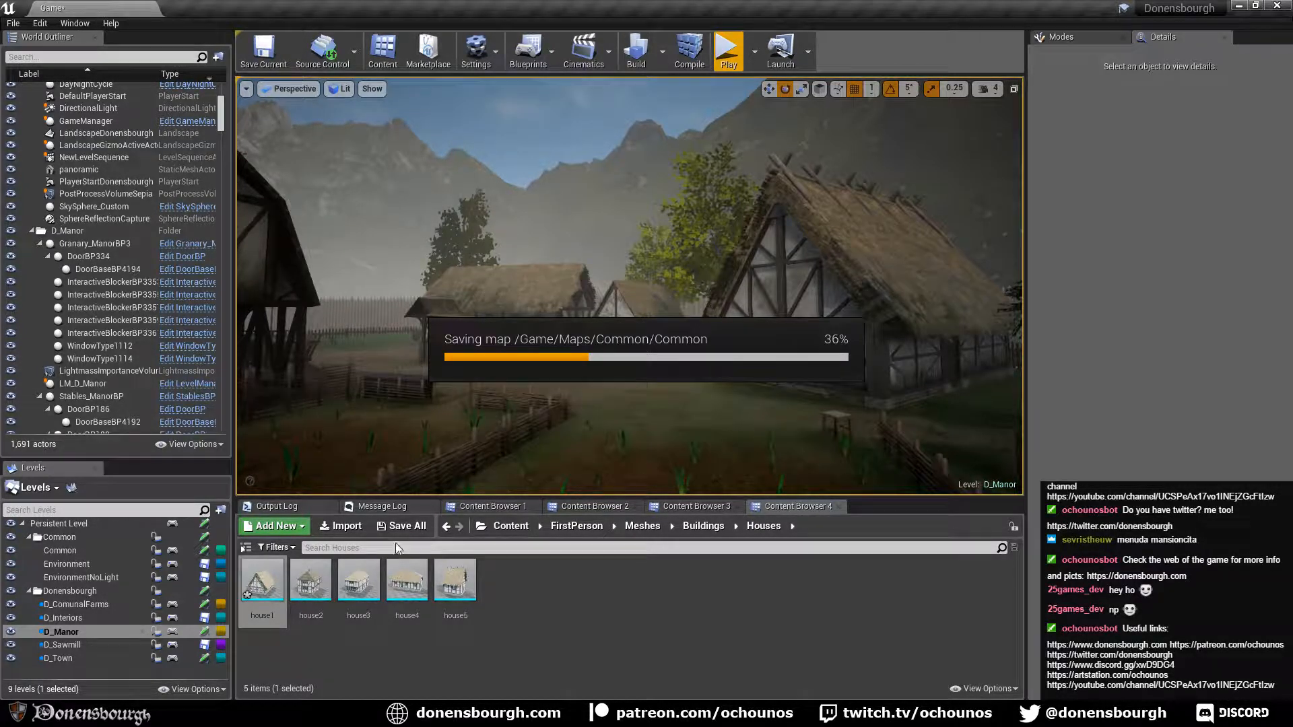
Switch to Blender and mark the long lower edge of the Combined horizontal beam as a UV seam.
key(alt+Tab)
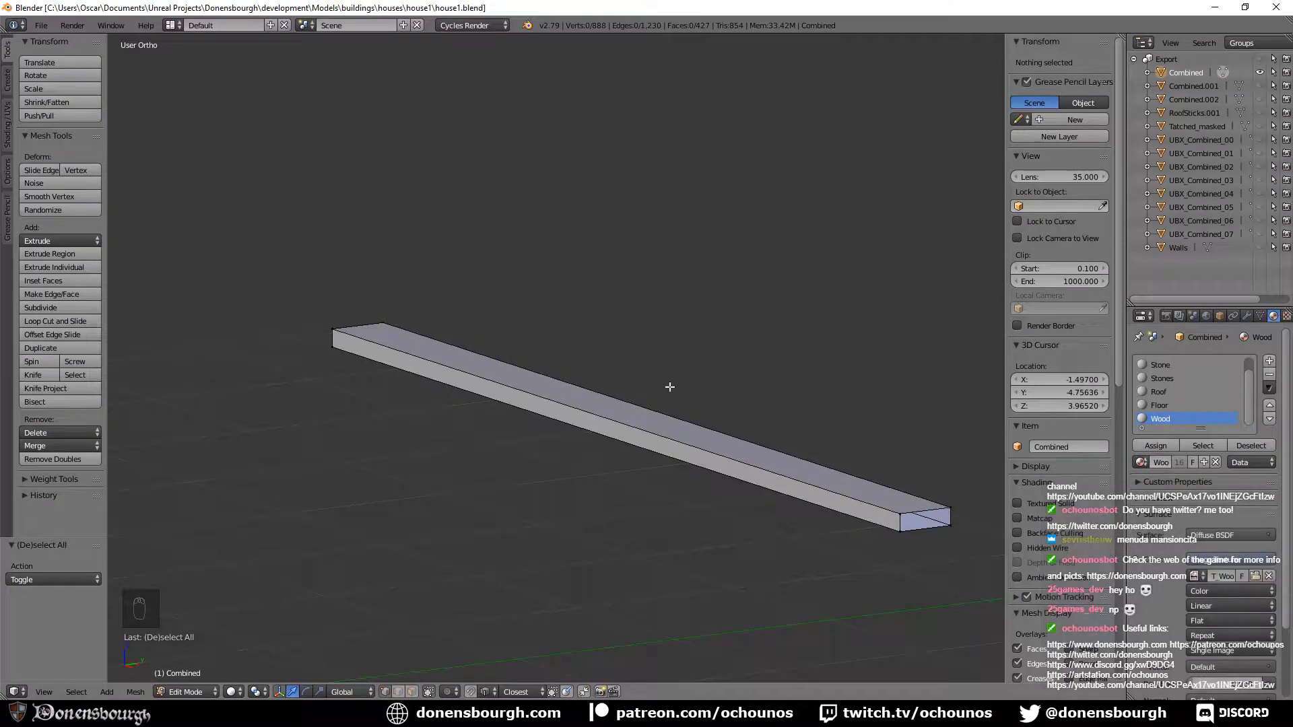
scroll(663, 381, down, 3)
shift+middle_drag(663, 381, 573, 419)
scroll(586, 478, up, 2)
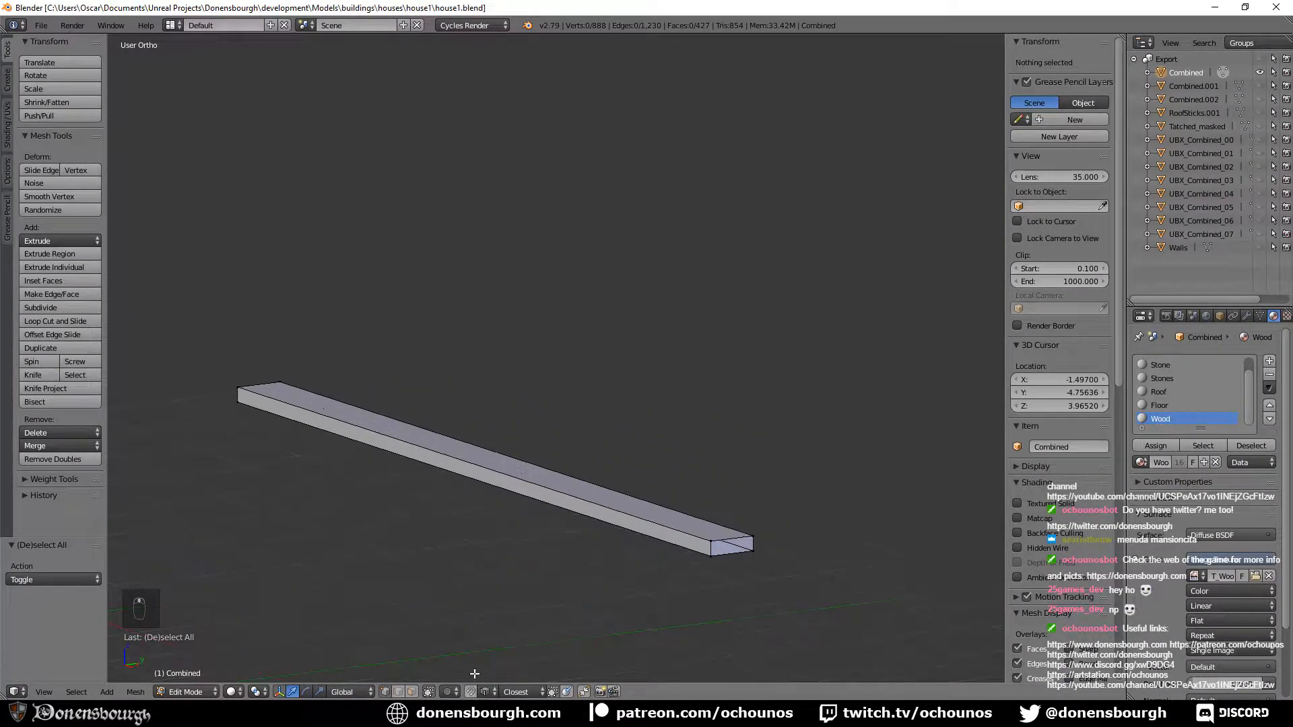
click(416, 688)
click(399, 692)
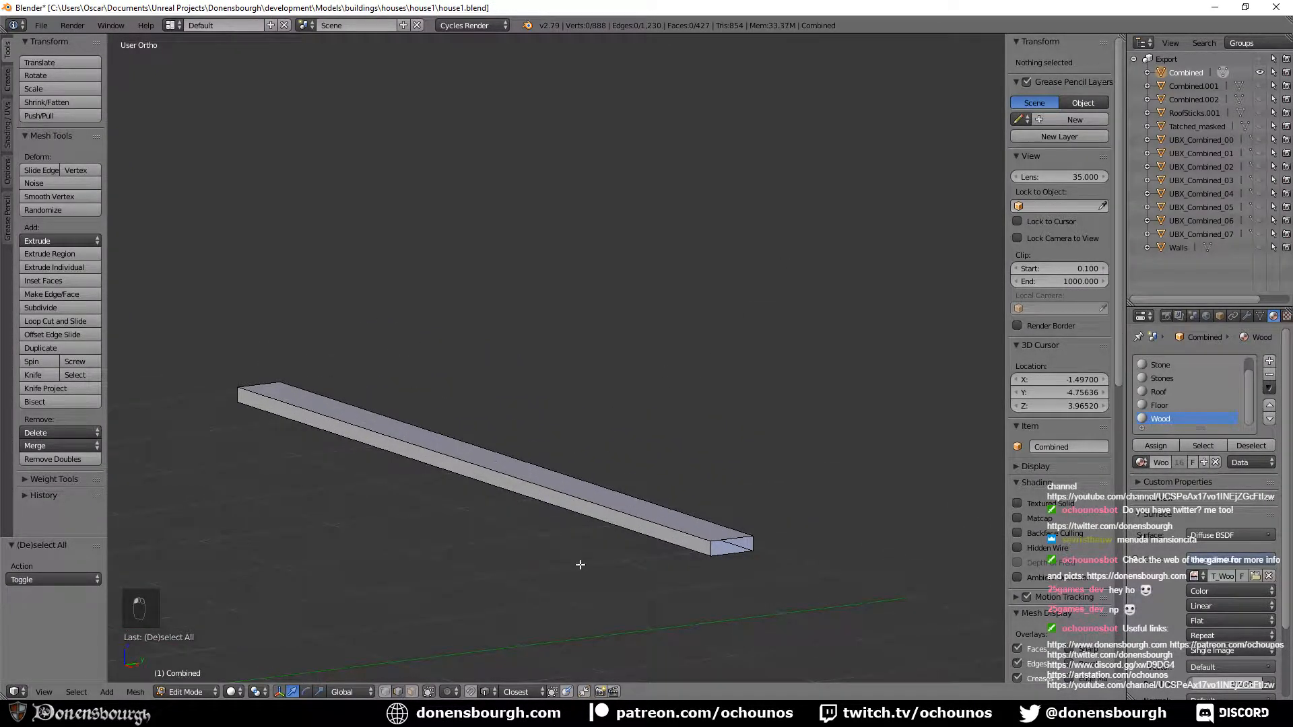
right_click(604, 523)
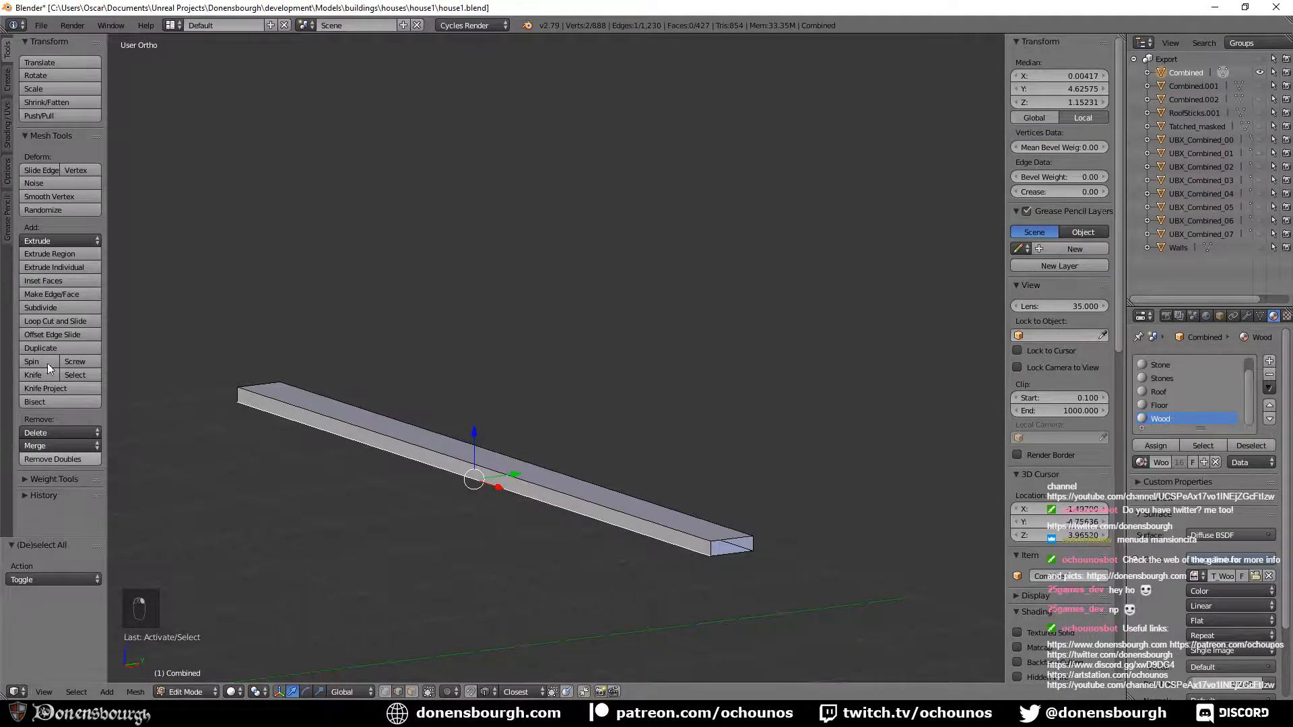
click(9, 112)
click(60, 254)
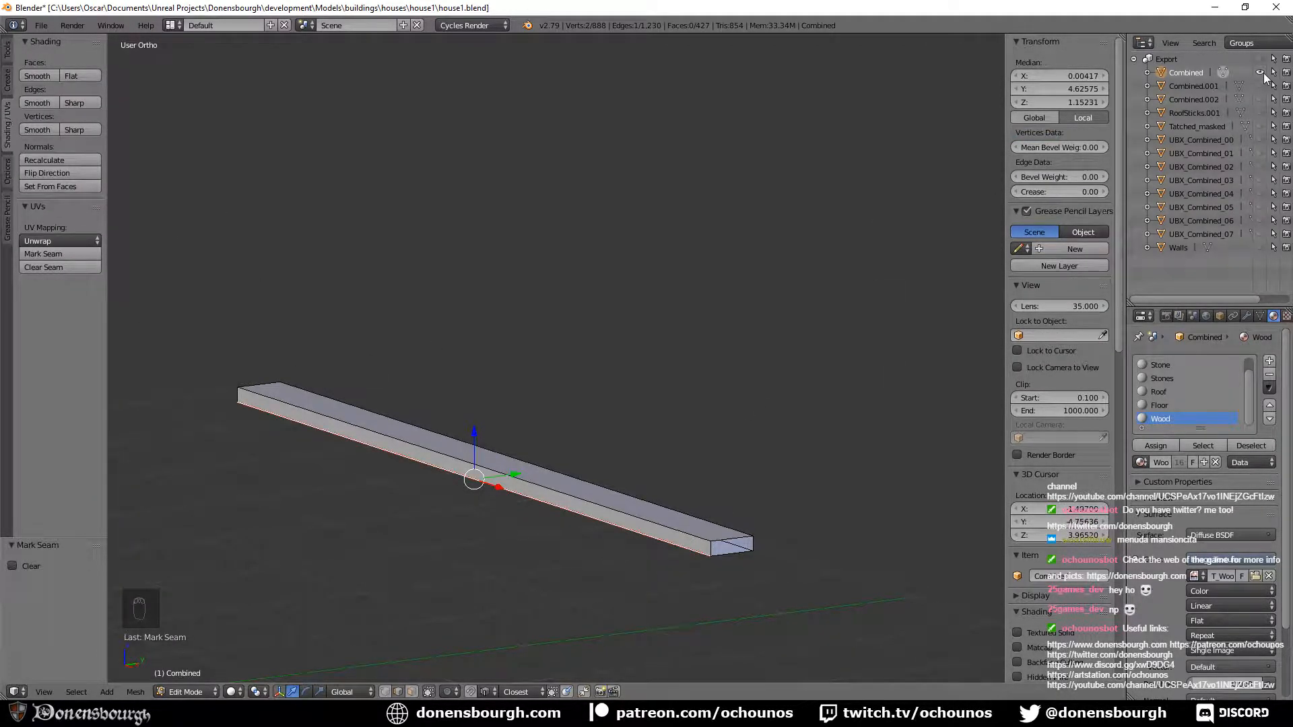
Show Combined.002, open its short post for mesh editing, and hide the Combined object.
click(1261, 101)
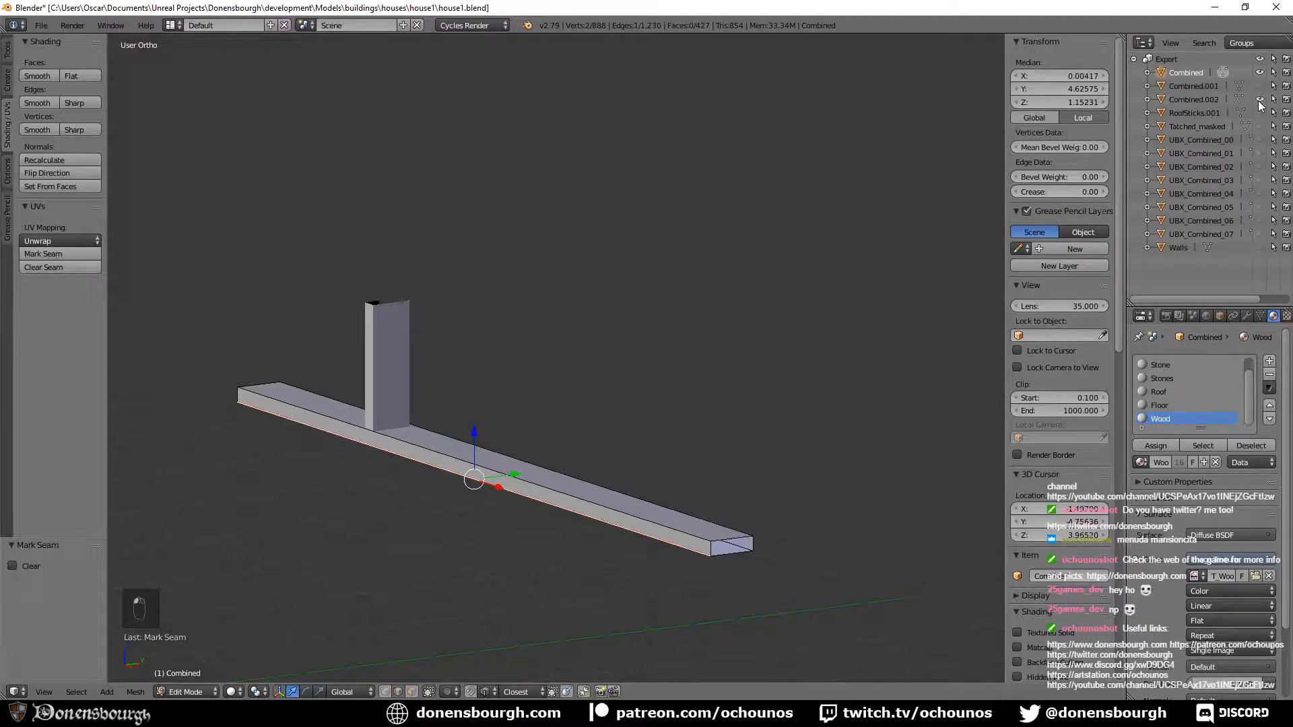
scroll(427, 415, up, 4)
middle_drag(404, 364, 546, 312)
key(Tab)
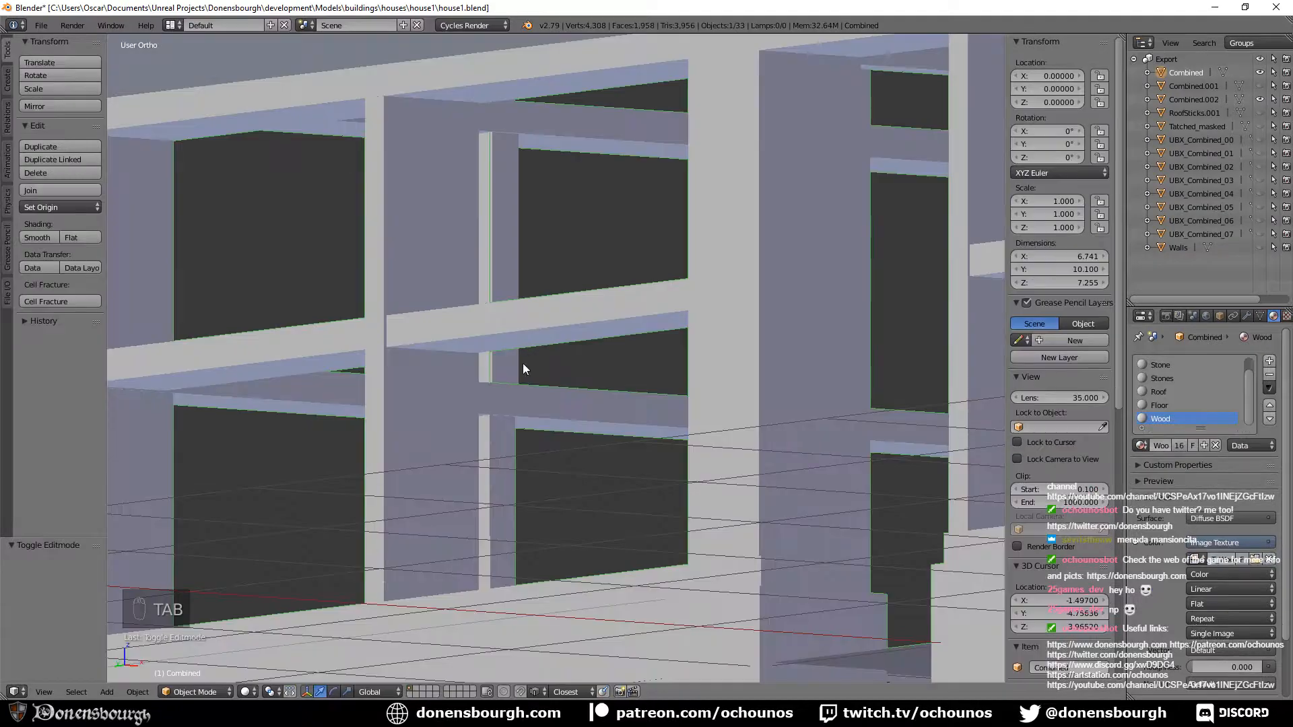
middle_drag(522, 362, 529, 407)
key(Tab)
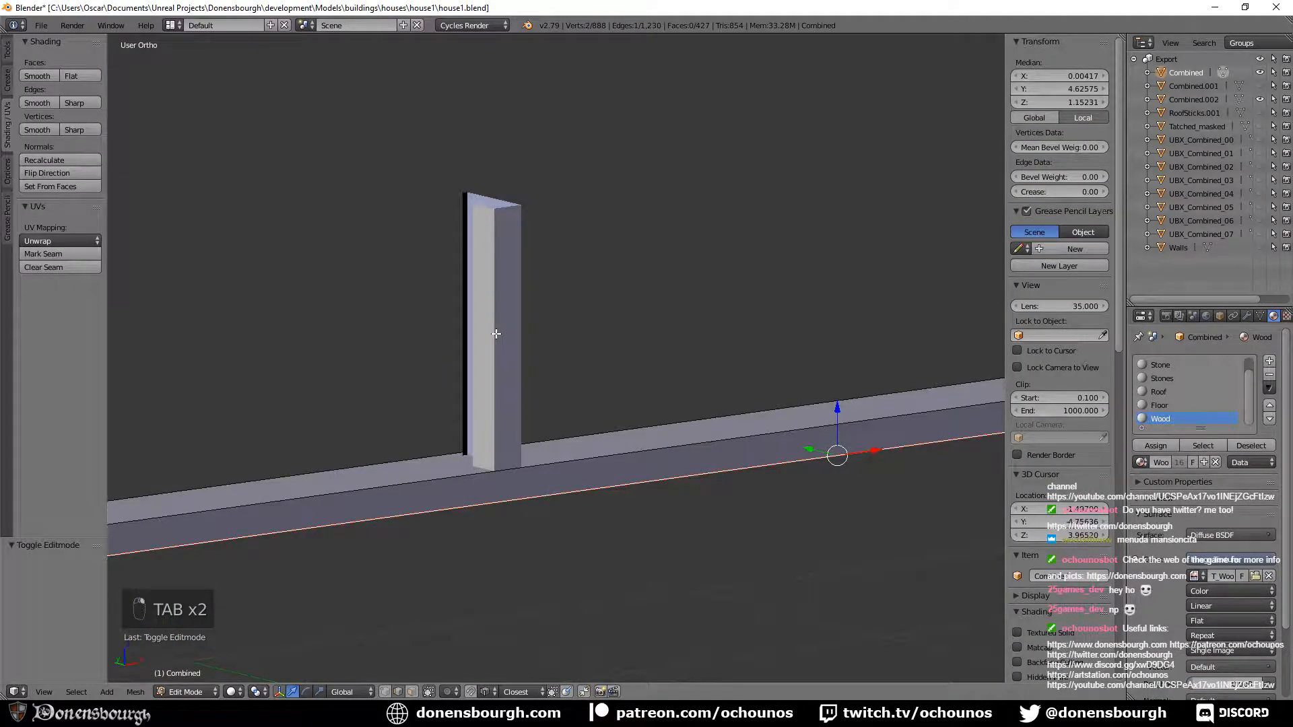
key(Tab)
right_click(507, 426)
key(Tab)
middle_drag(506, 427, 607, 432)
click(1259, 73)
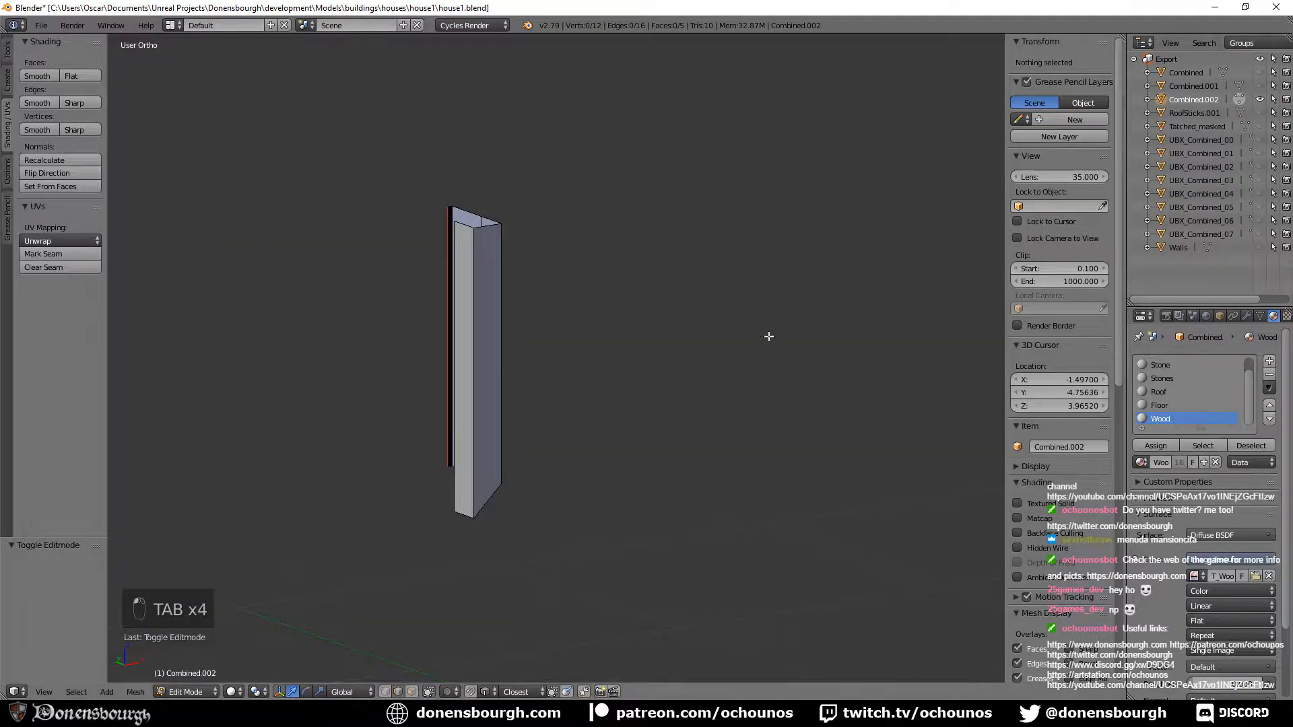
Dissolve the vertical edge running down the middle of the post's wide face.
middle_drag(768, 335, 564, 391)
shift+middle_drag(442, 388, 557, 361)
scroll(485, 365, up, 4)
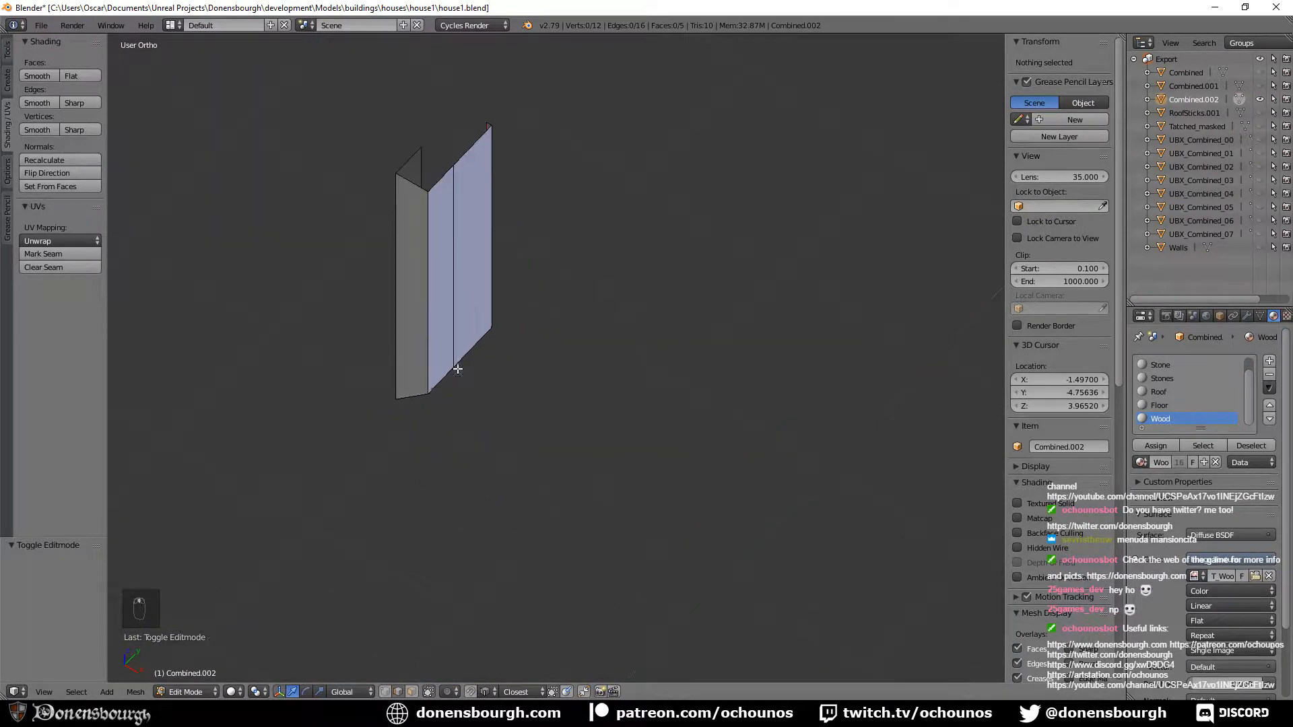
shift+middle_drag(443, 334, 499, 413)
right_click(514, 345)
key(x)
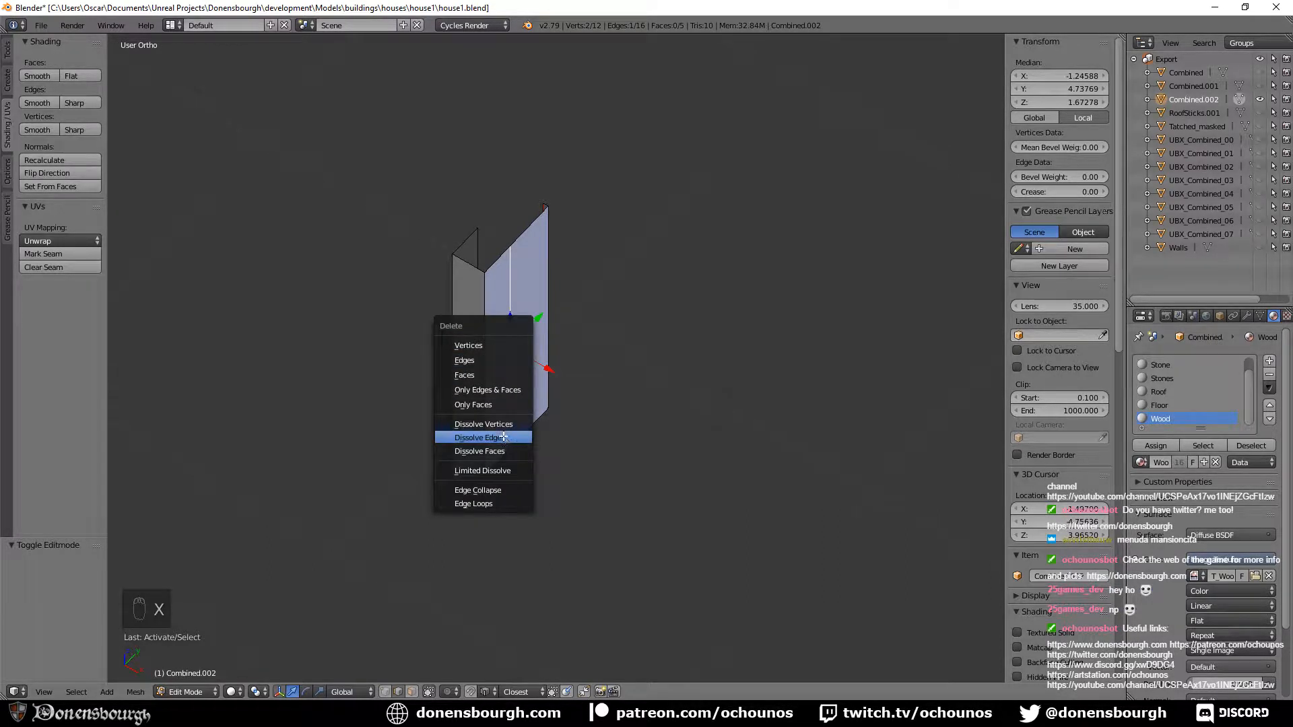
click(480, 438)
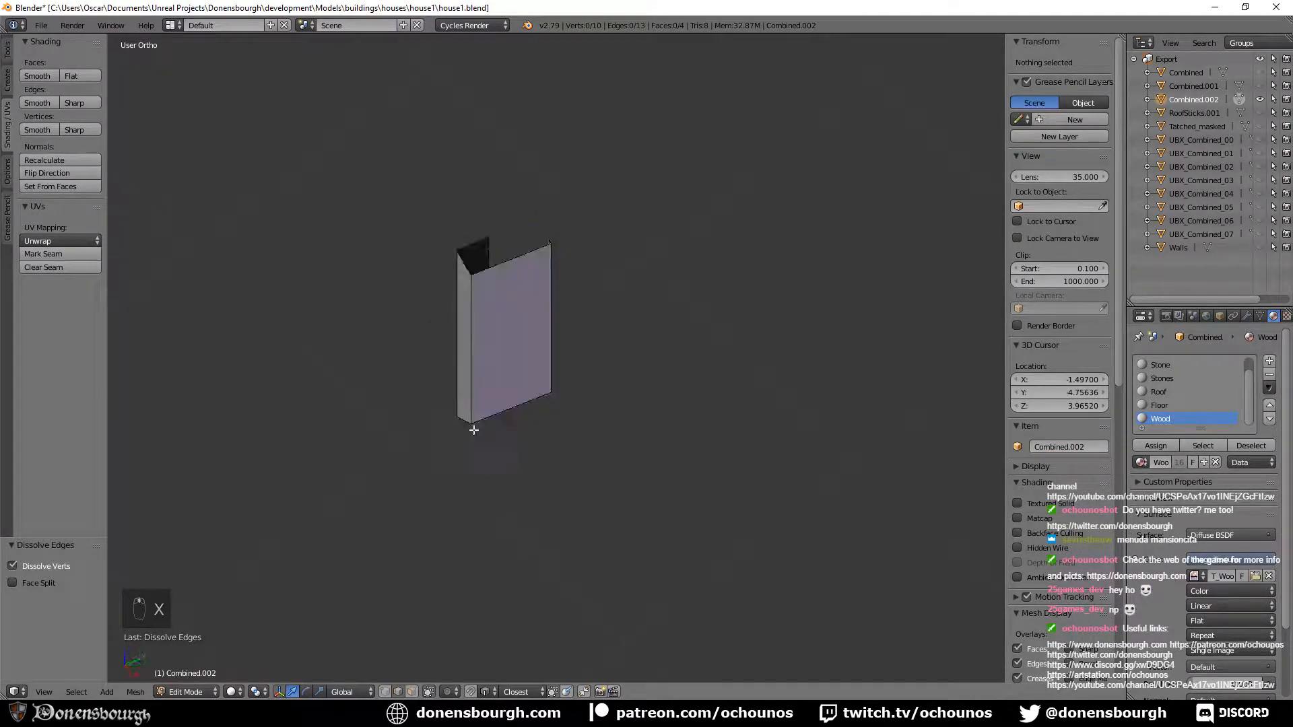
Move the post's upper bottom edge down 0.016 along Z.
middle_drag(474, 430, 368, 370)
scroll(502, 411, up, 4)
shift+middle_drag(512, 416, 520, 349)
right_click(520, 348)
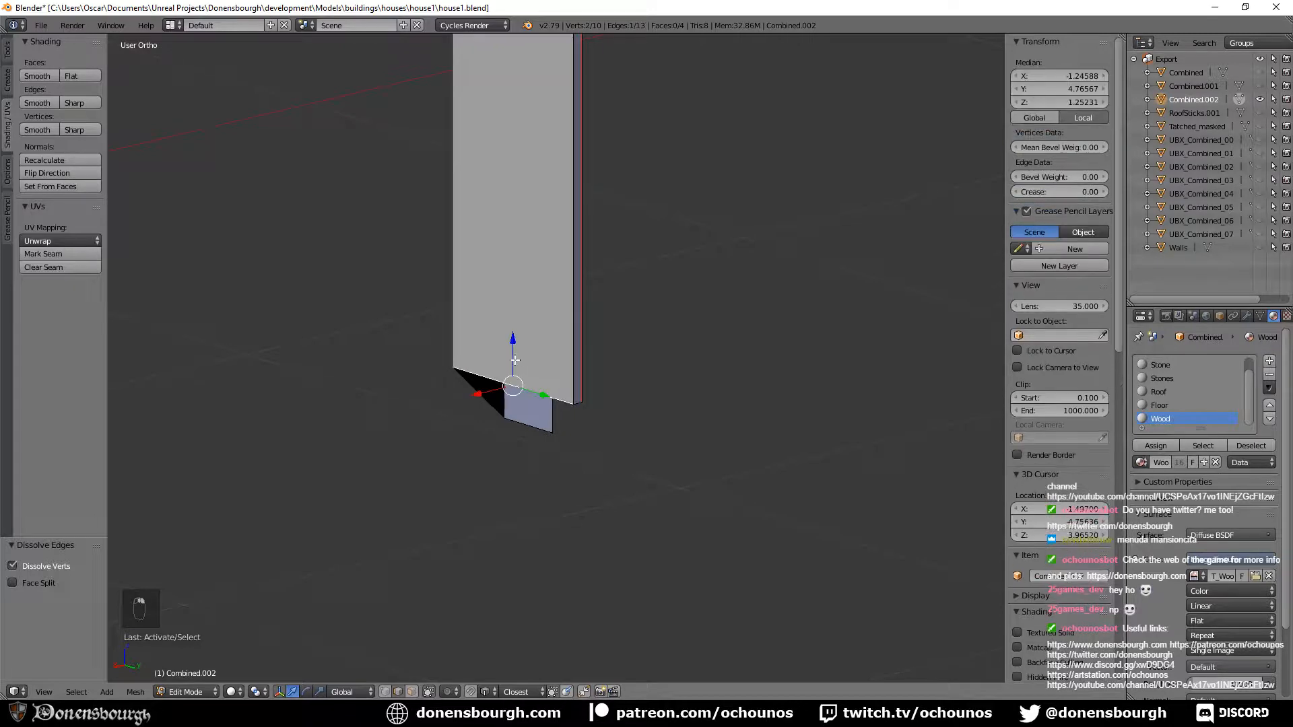
key(g)
key(z)
click(516, 356)
Lower the single bottom vertex at the end of that edge by 0.016 along Z.
middle_drag(595, 427, 537, 450)
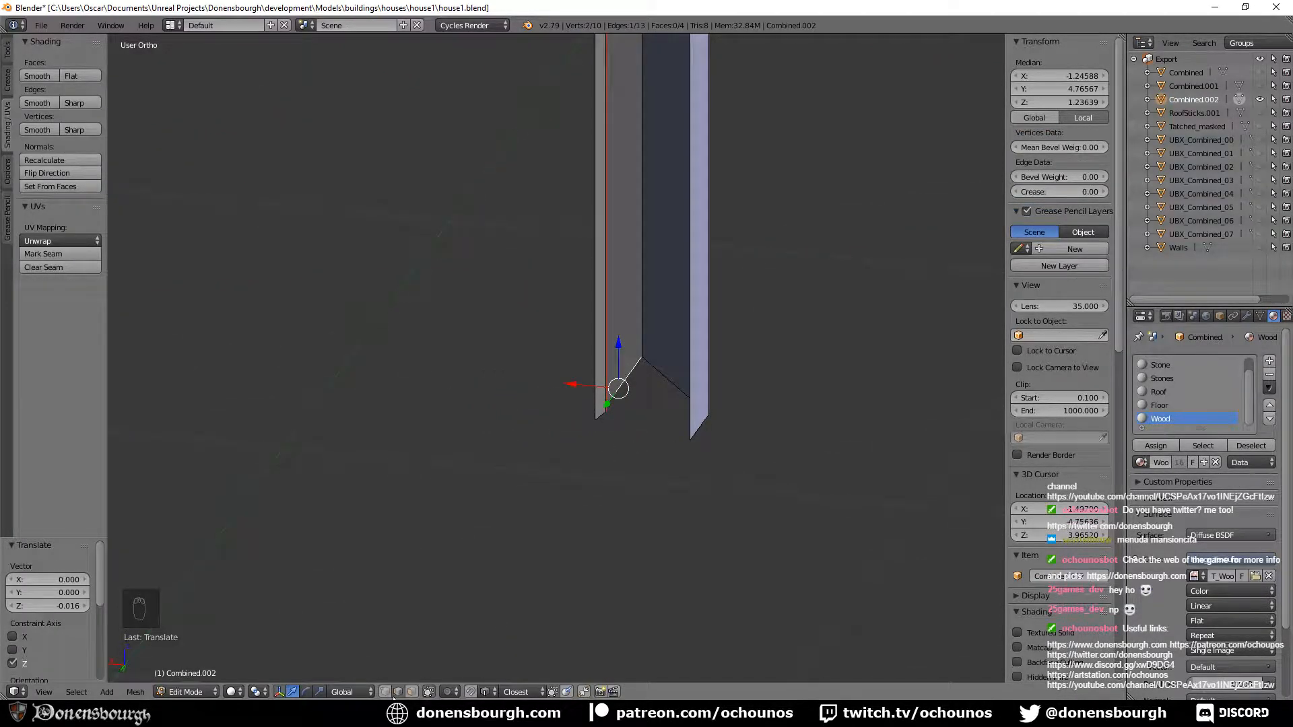
right_click(604, 372)
key(g)
key(z)
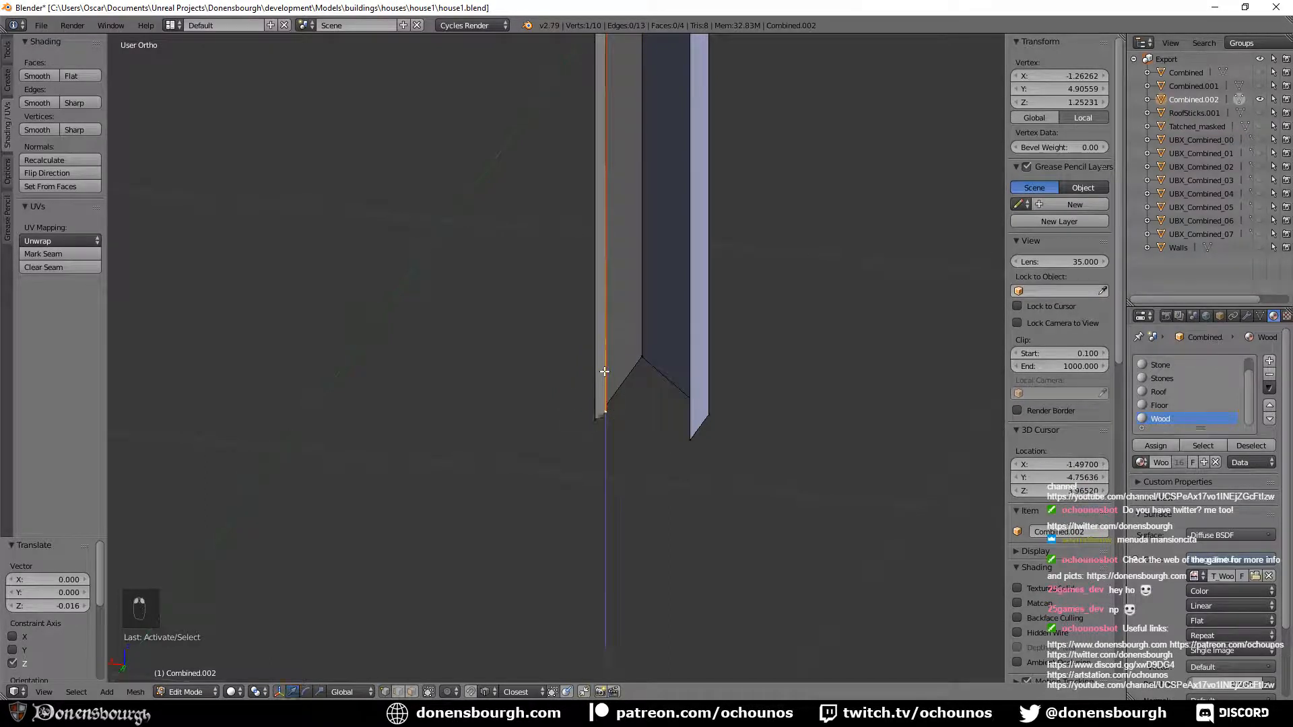
click(607, 381)
scroll(595, 435, up, 3)
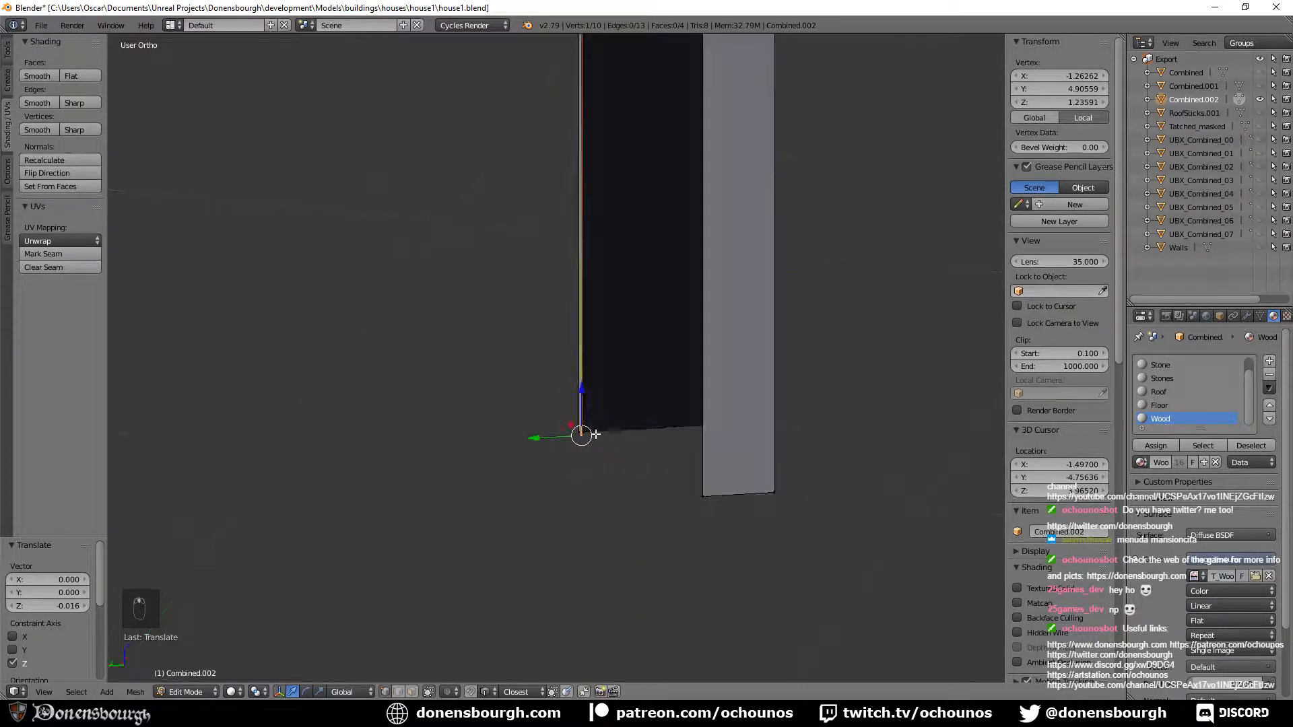
Select the two lowest vertices of the post's narrow face and move them down 0.011 along Z.
middle_drag(596, 434, 667, 528)
right_click(596, 547)
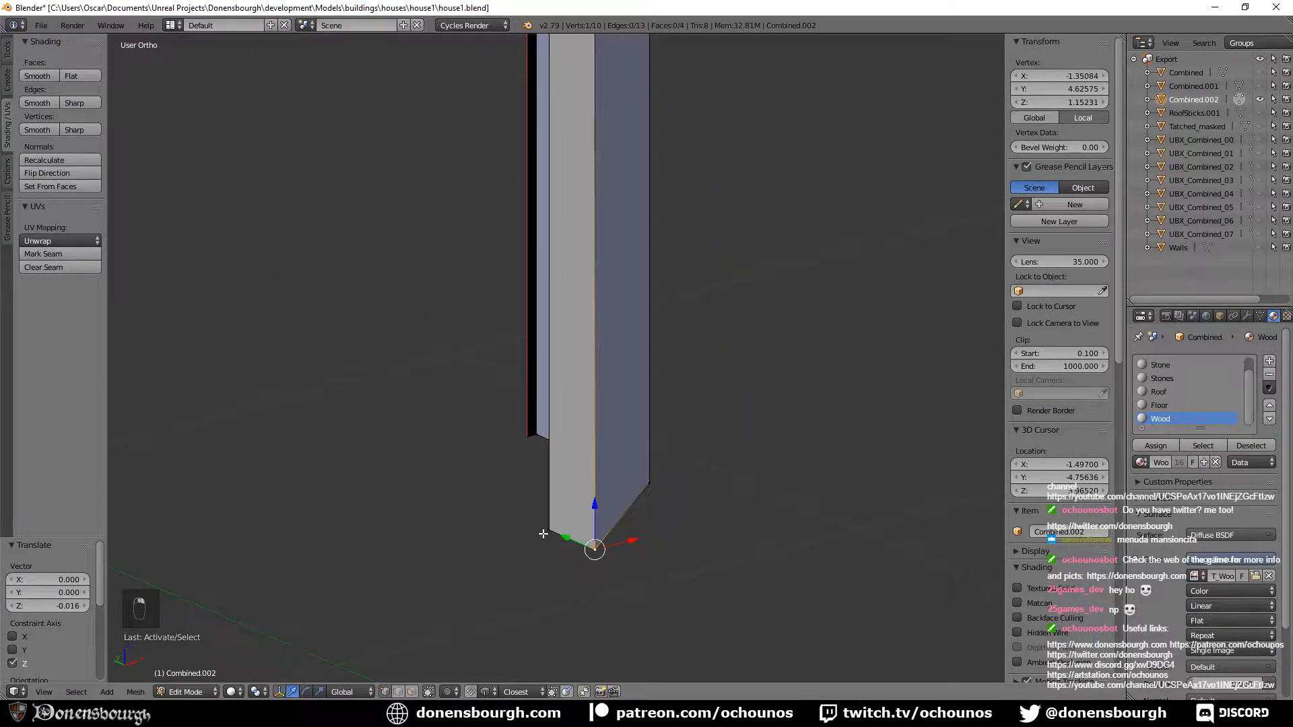
shift+right_click(547, 538)
key(g)
key(z)
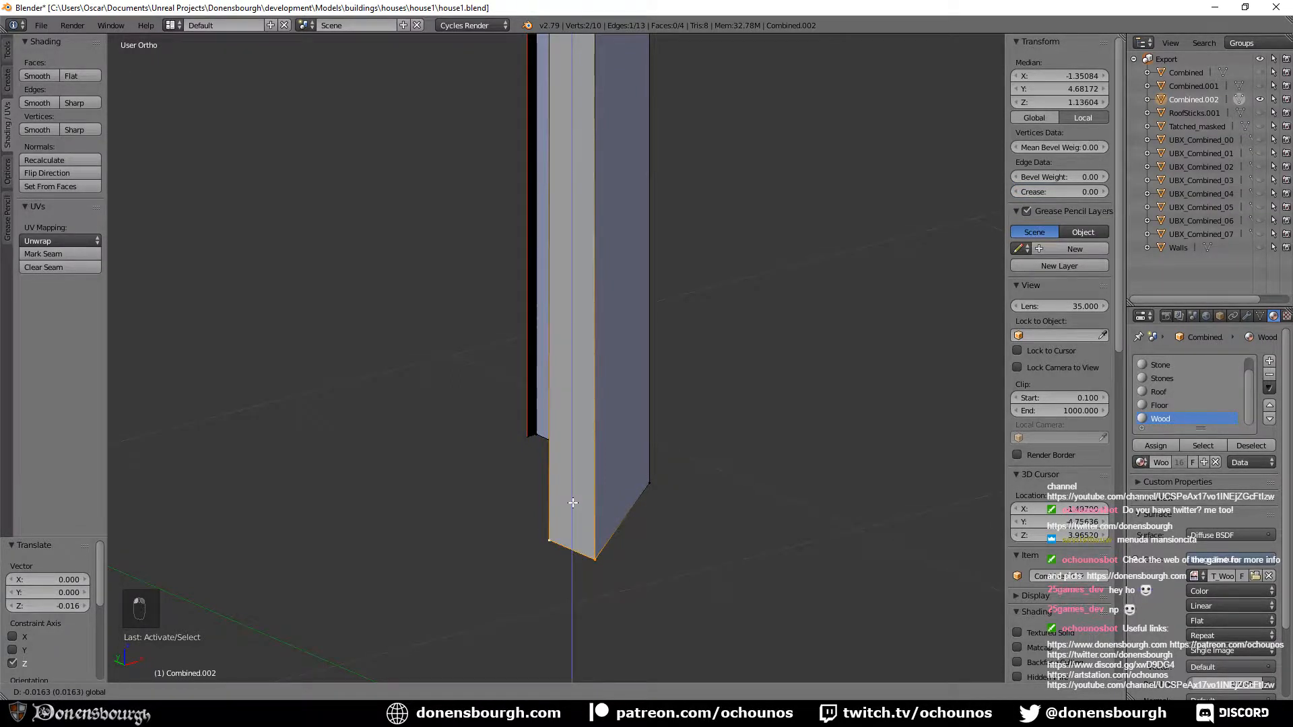
click(573, 505)
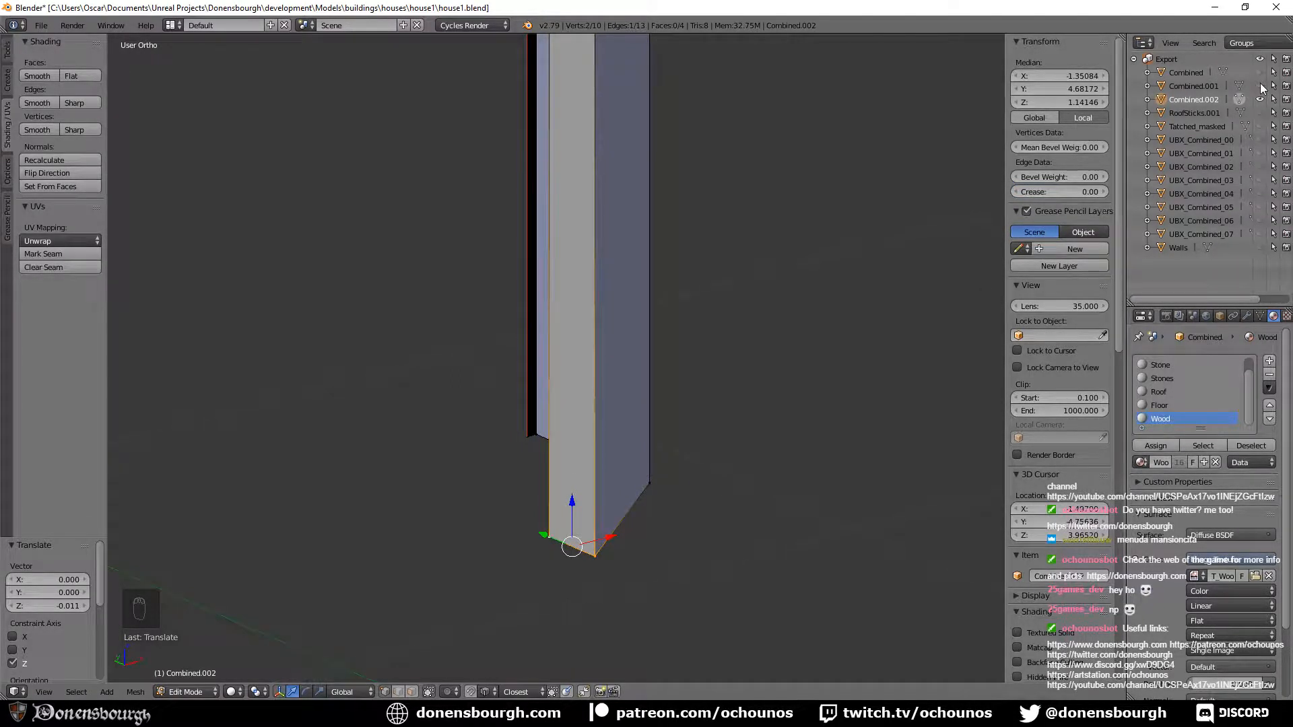
Show the Combined house frame again and adjust the vertex selection at the post's slanted lower end.
click(1260, 72)
middle_drag(637, 480, 538, 465)
shift+right_click(454, 502)
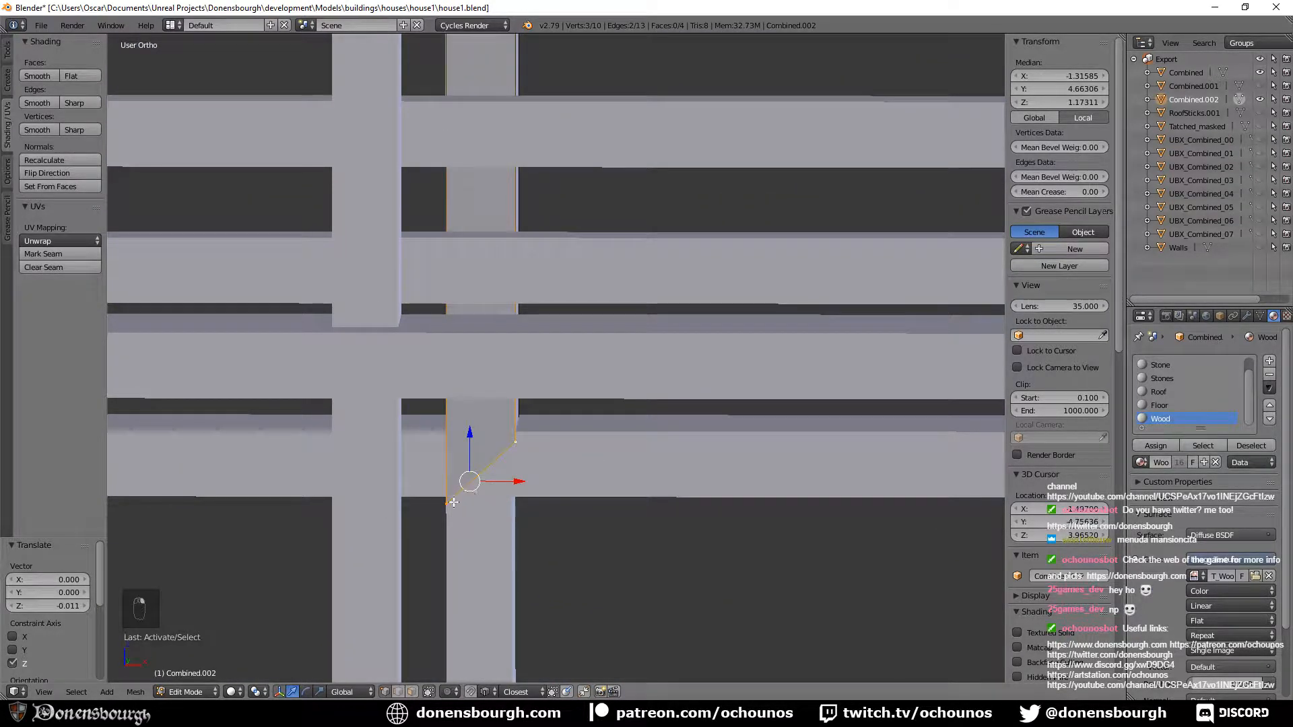
shift+right_click(454, 502)
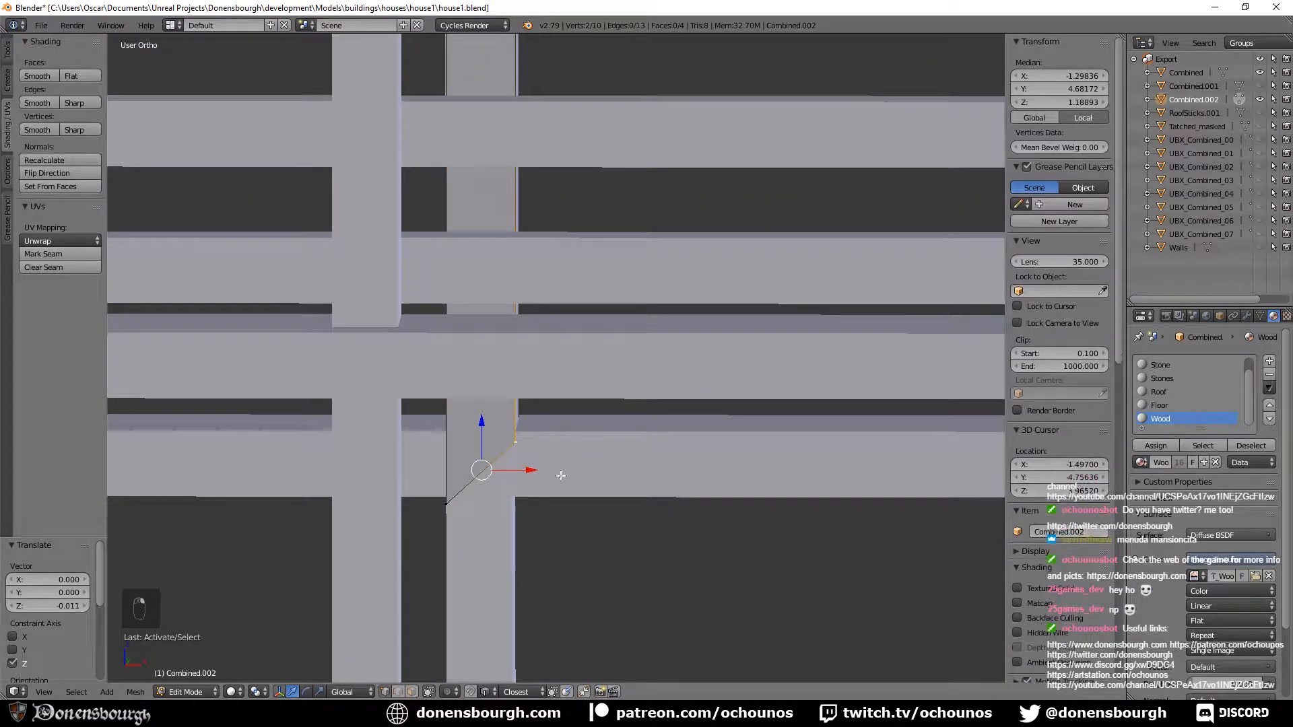
Select the post's rear narrow face in face mode and move it 0.019 along Y.
click(414, 691)
right_click(497, 196)
middle_drag(610, 276, 379, 334)
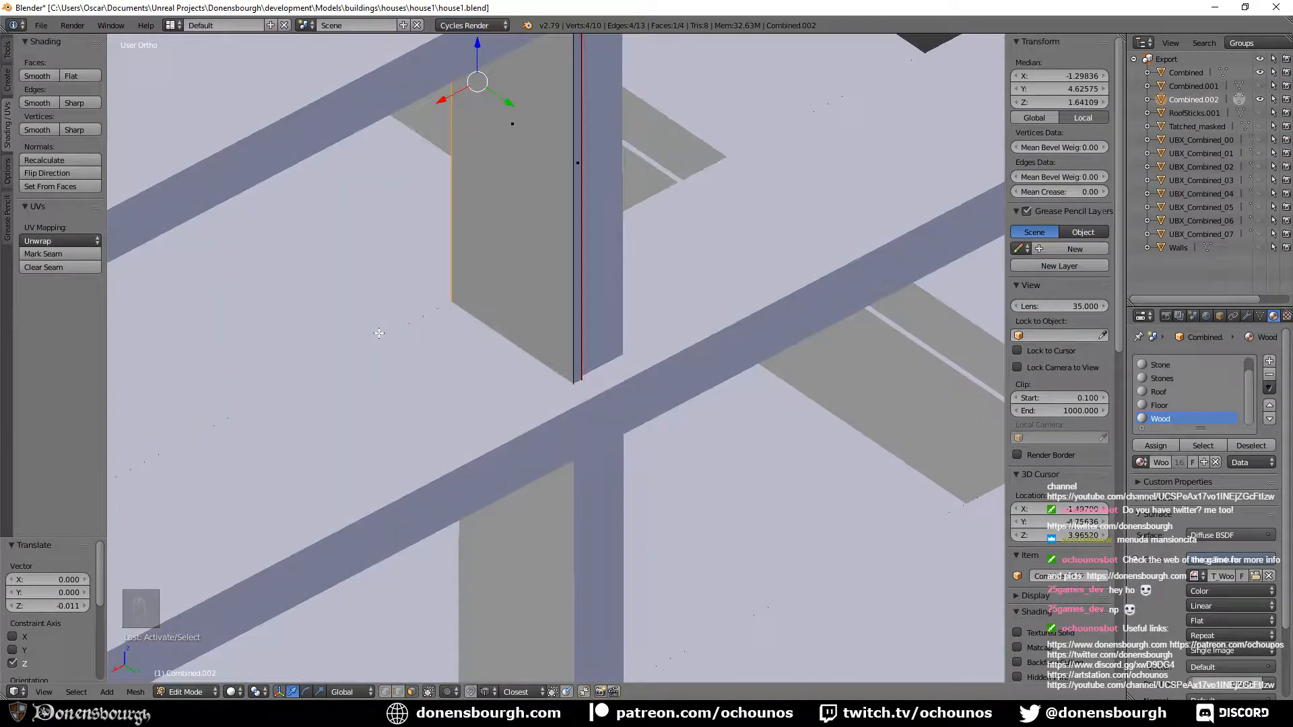
drag(510, 103, 524, 110)
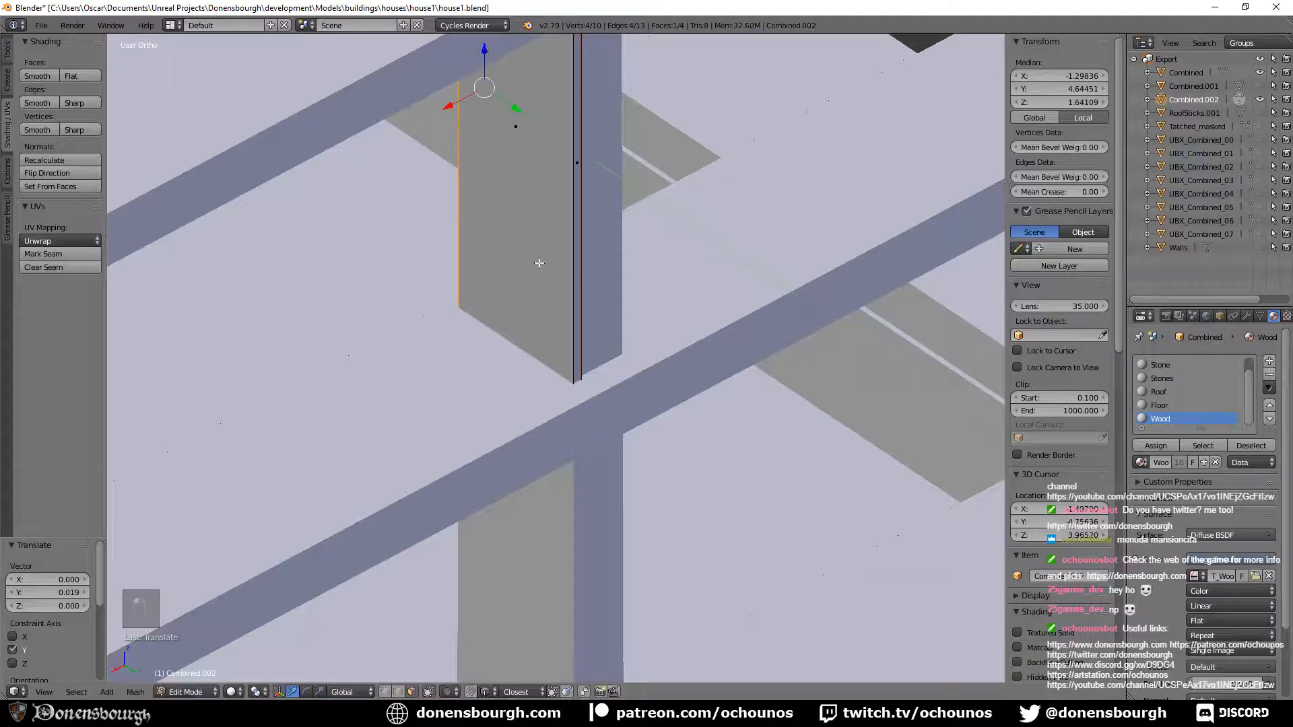
Clear the UV seams around the post's narrow front face.
right_click(579, 168)
middle_drag(605, 200, 661, 242)
scroll(638, 339, down, 3)
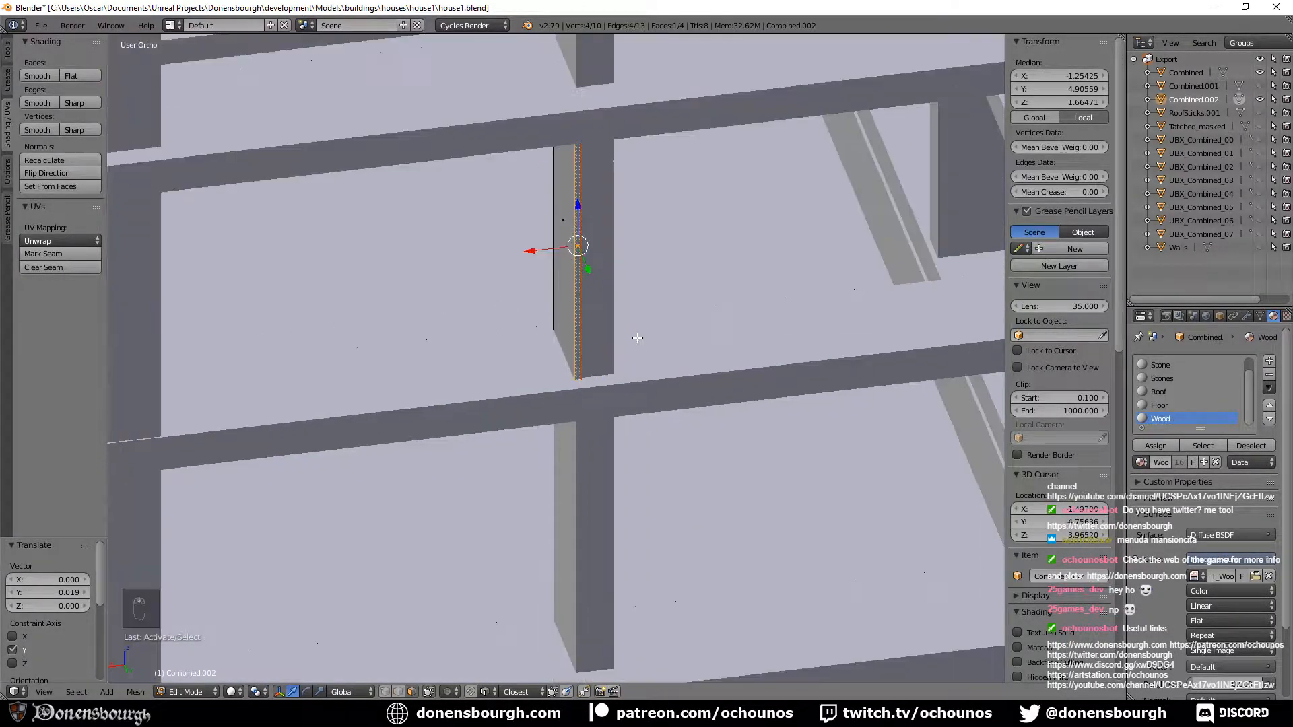
middle_drag(638, 338, 613, 403)
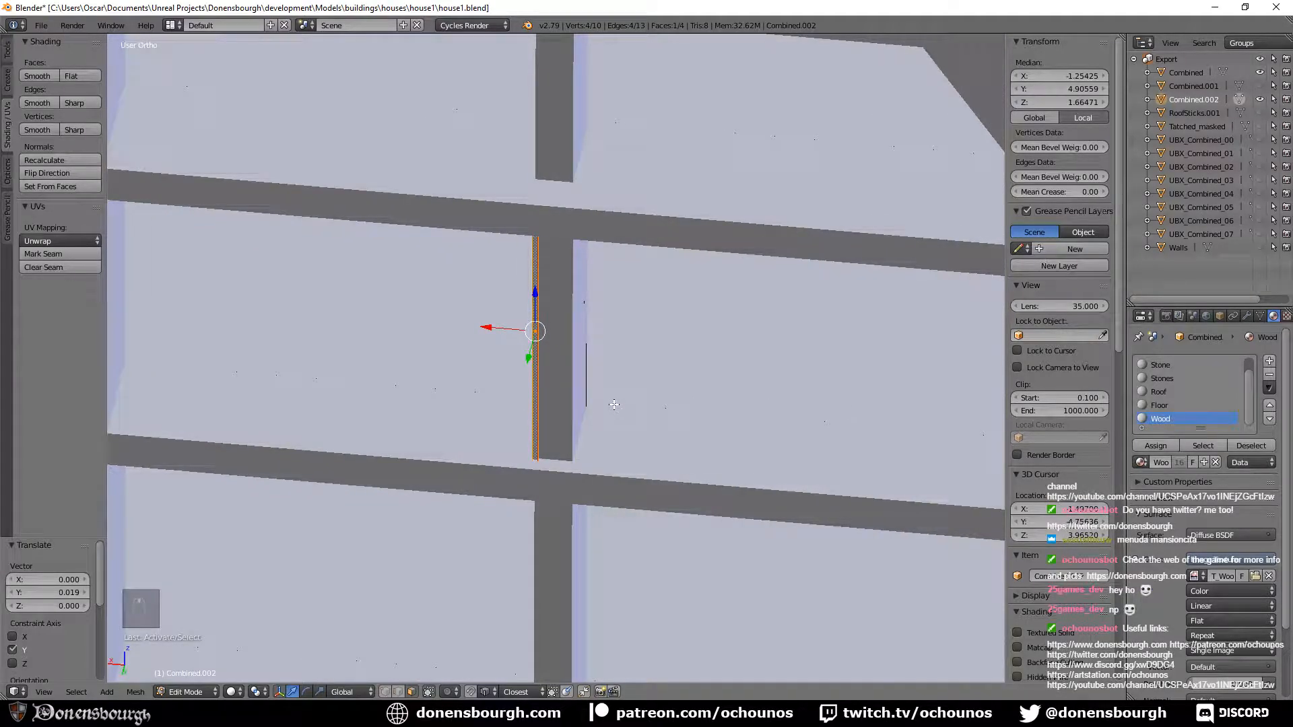
middle_drag(507, 285, 589, 360)
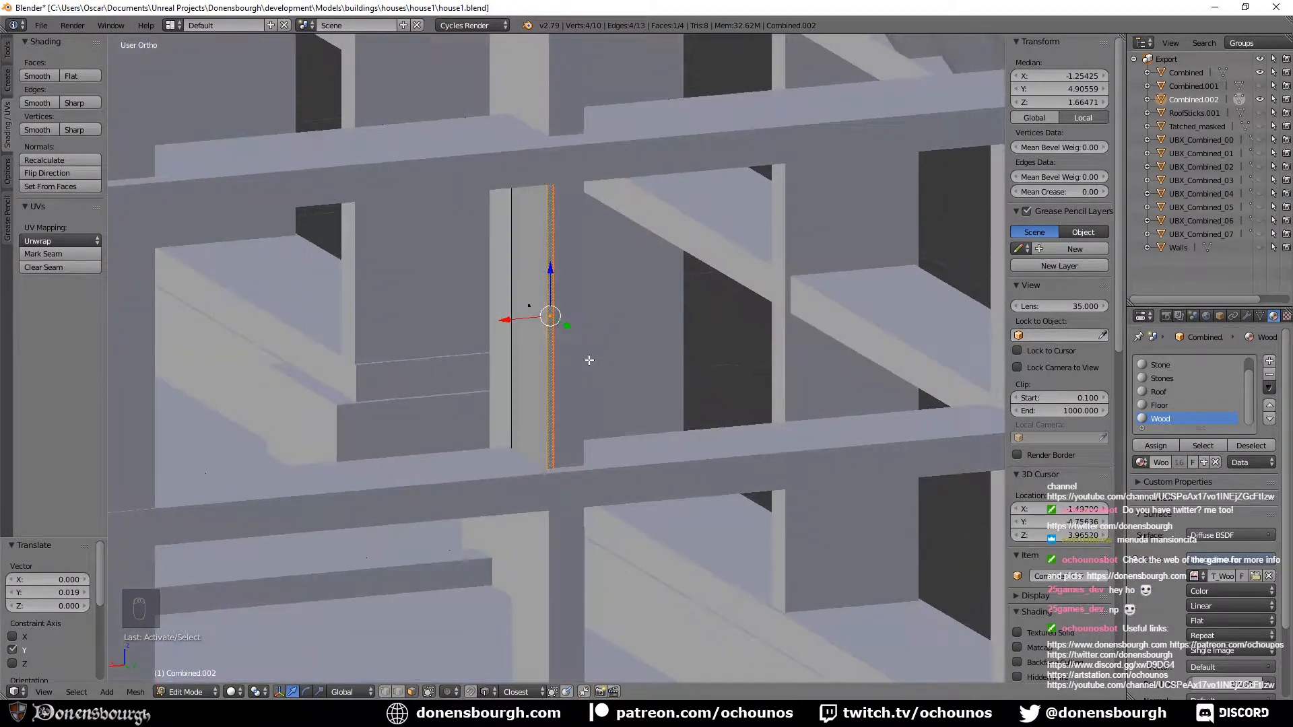
click(68, 255)
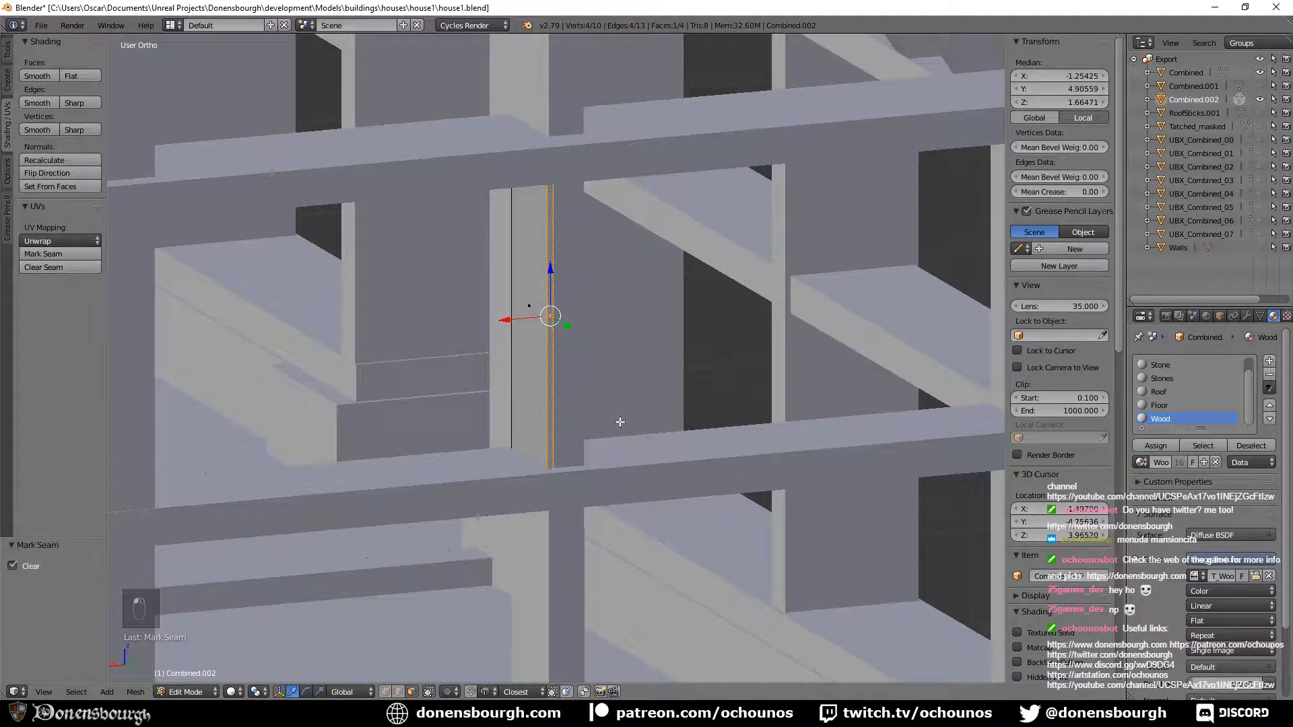
middle_drag(616, 423, 649, 420)
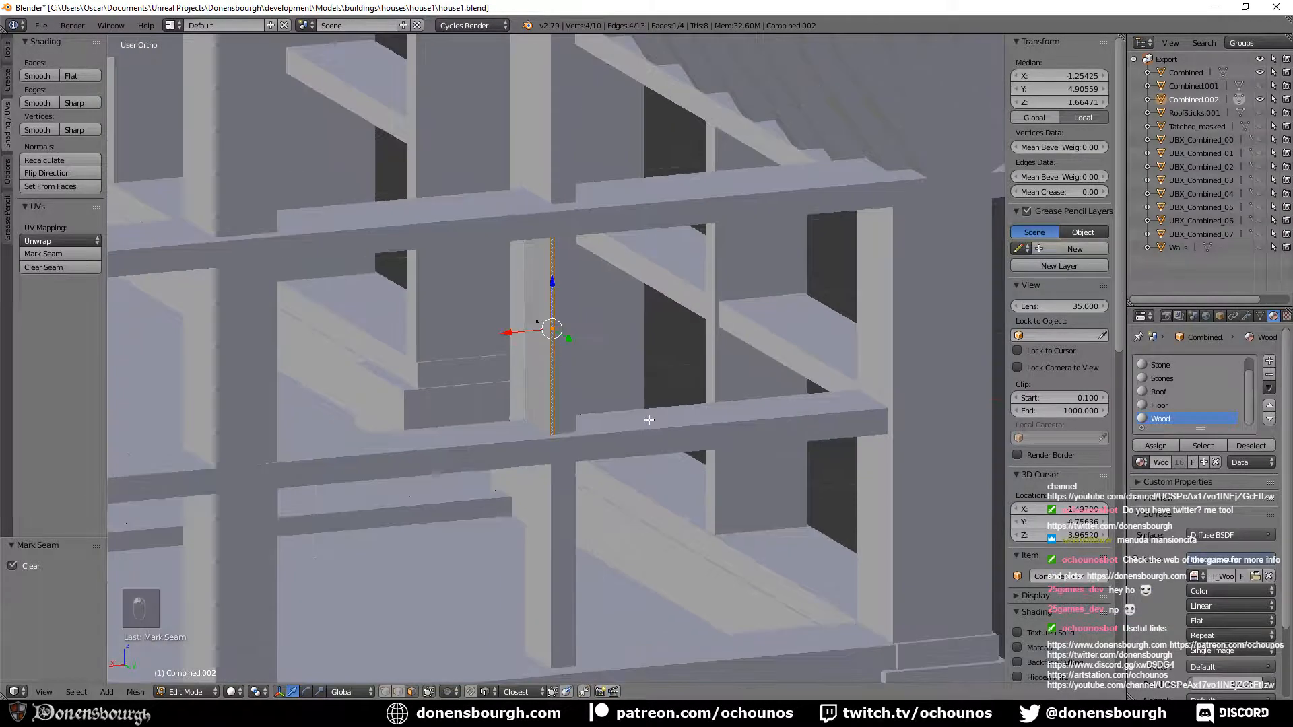
Split the 3D viewport and turn the new area into a UV/Image Editor.
drag(3, 688, 429, 663)
click(16, 693)
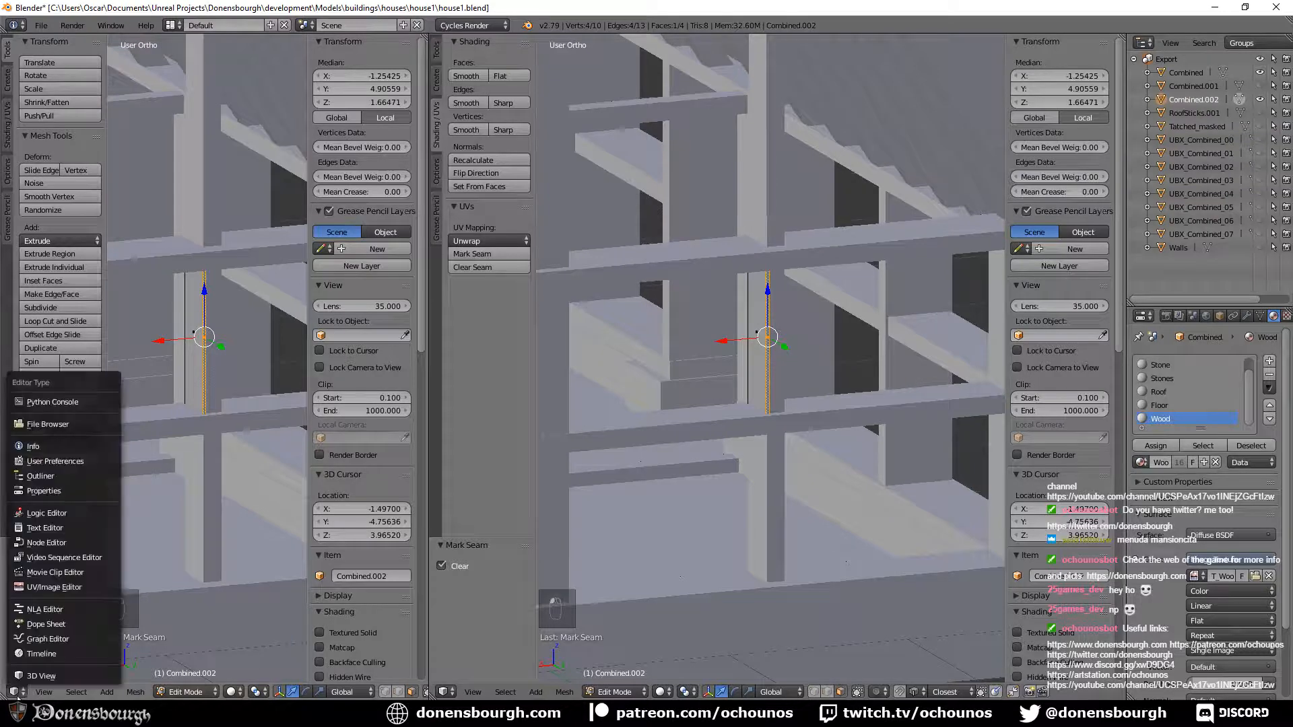
click(54, 587)
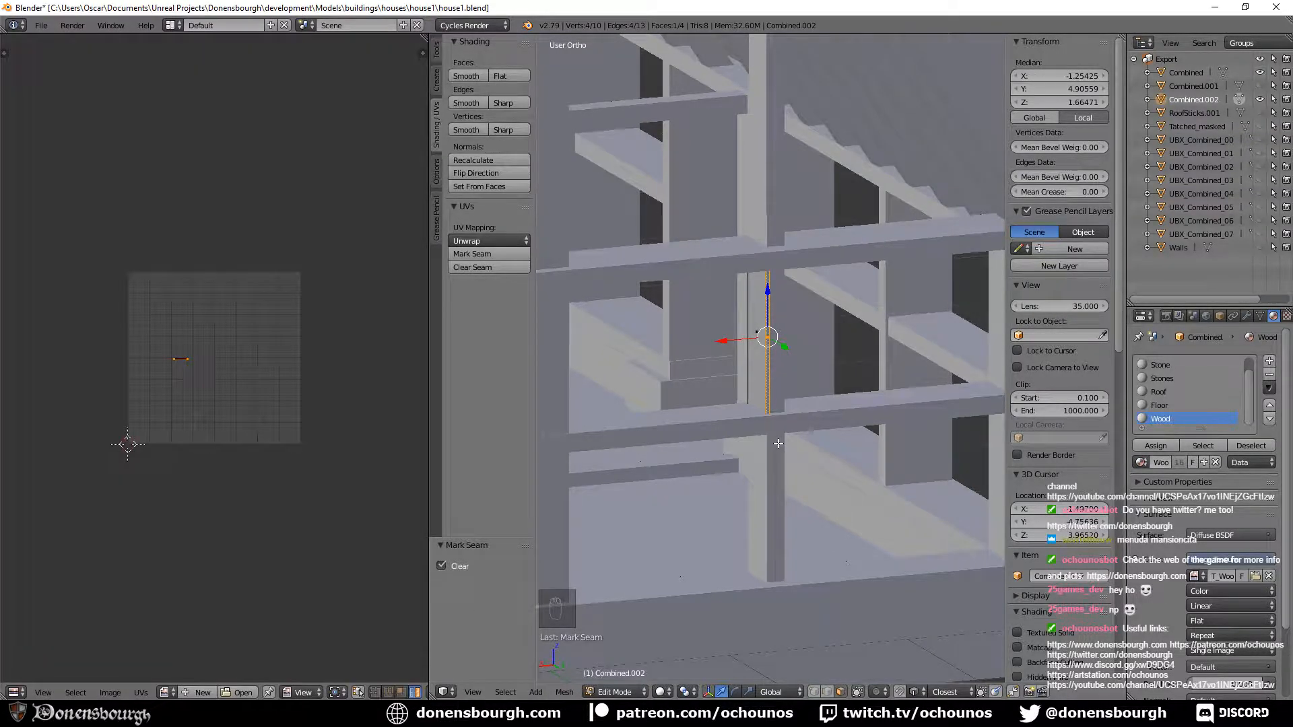
Select the whole Combined.002 post mesh and unwrap its UVs.
key(a)
key(a)
key(a)
key(u)
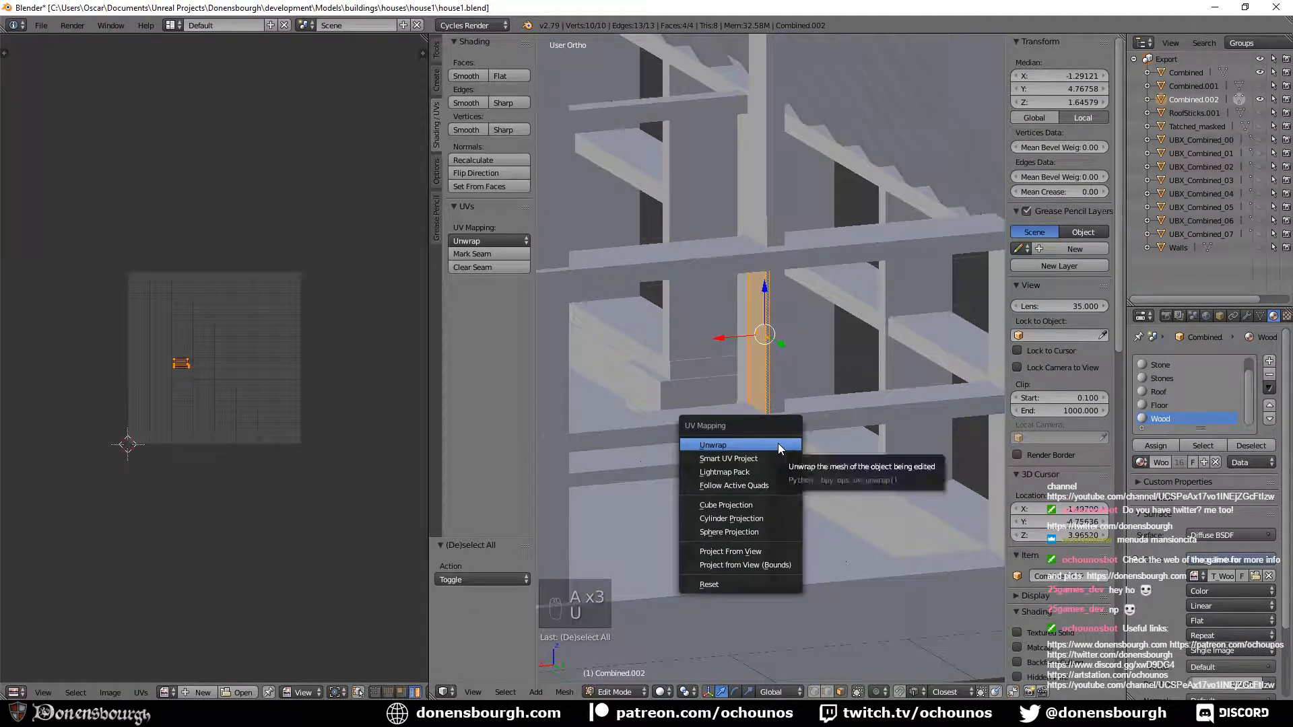
click(780, 446)
scroll(316, 440, up, 3)
scroll(316, 440, down, 4)
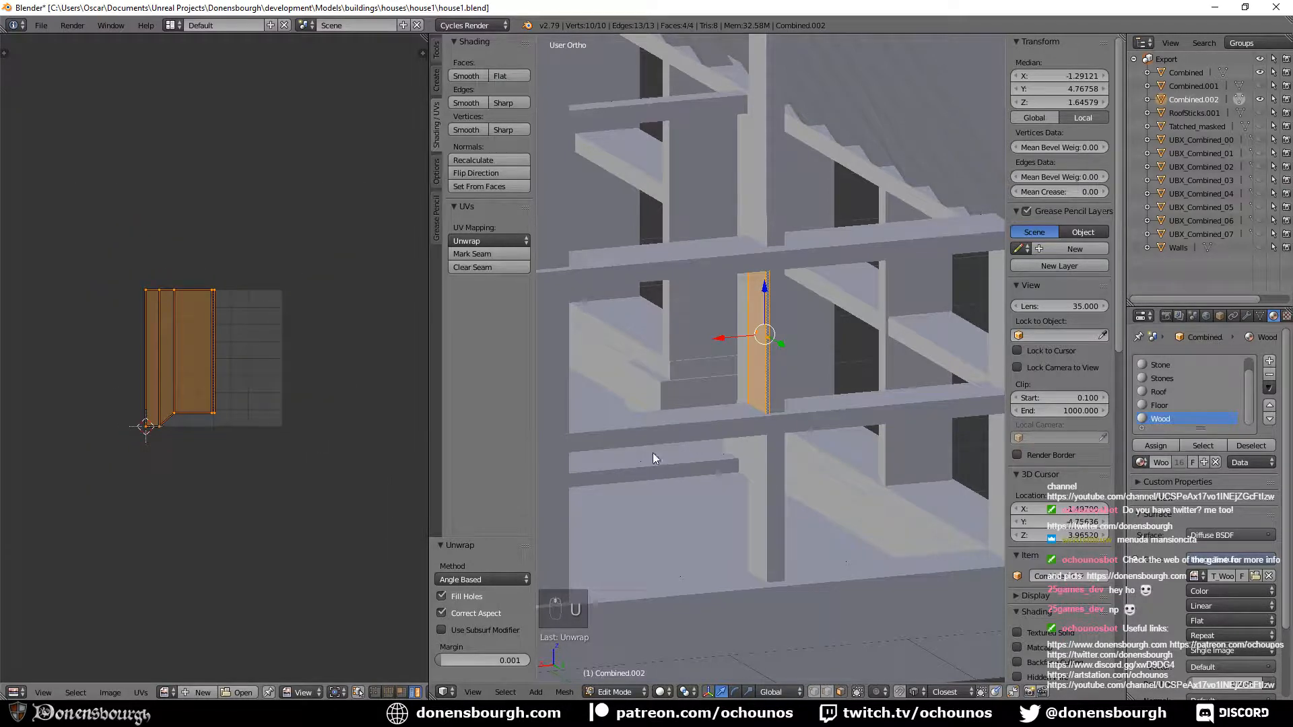
Show the diagonal braces object Combined.001 and open it for mesh editing.
key(Tab)
scroll(777, 406, down, 3)
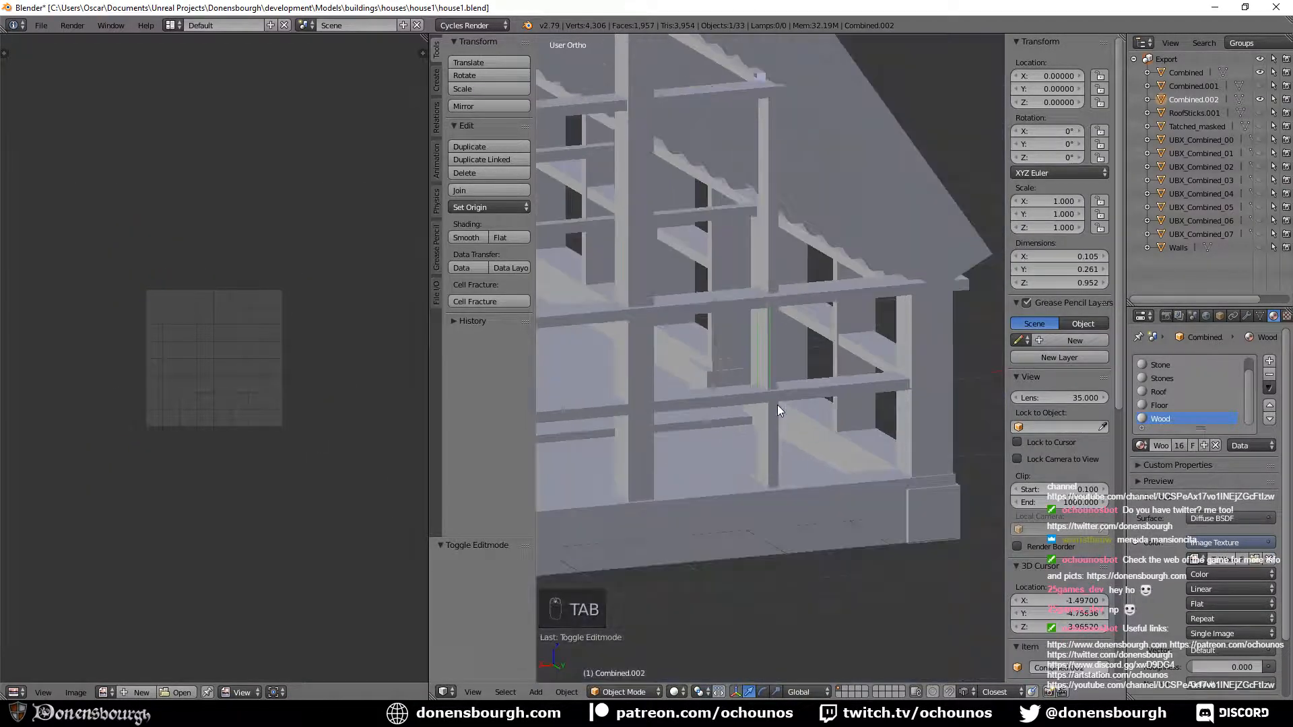
scroll(722, 378, down, 4)
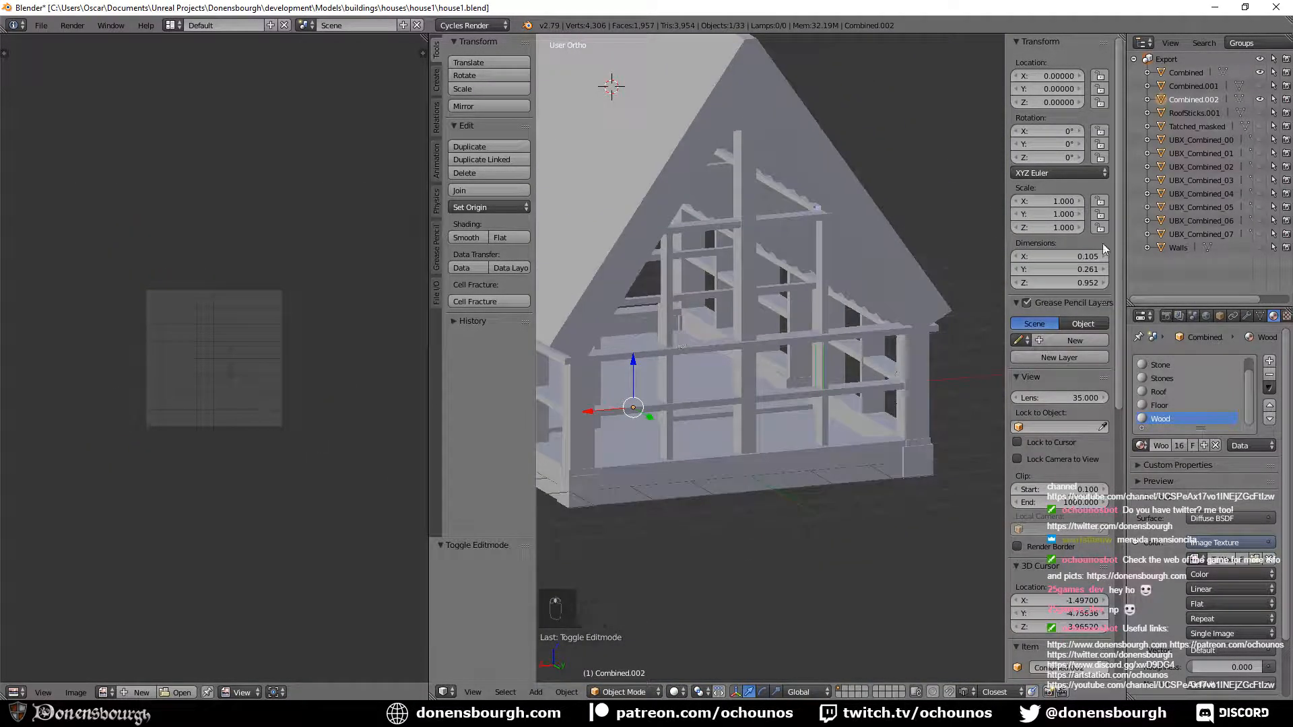
click(1260, 86)
key(Tab)
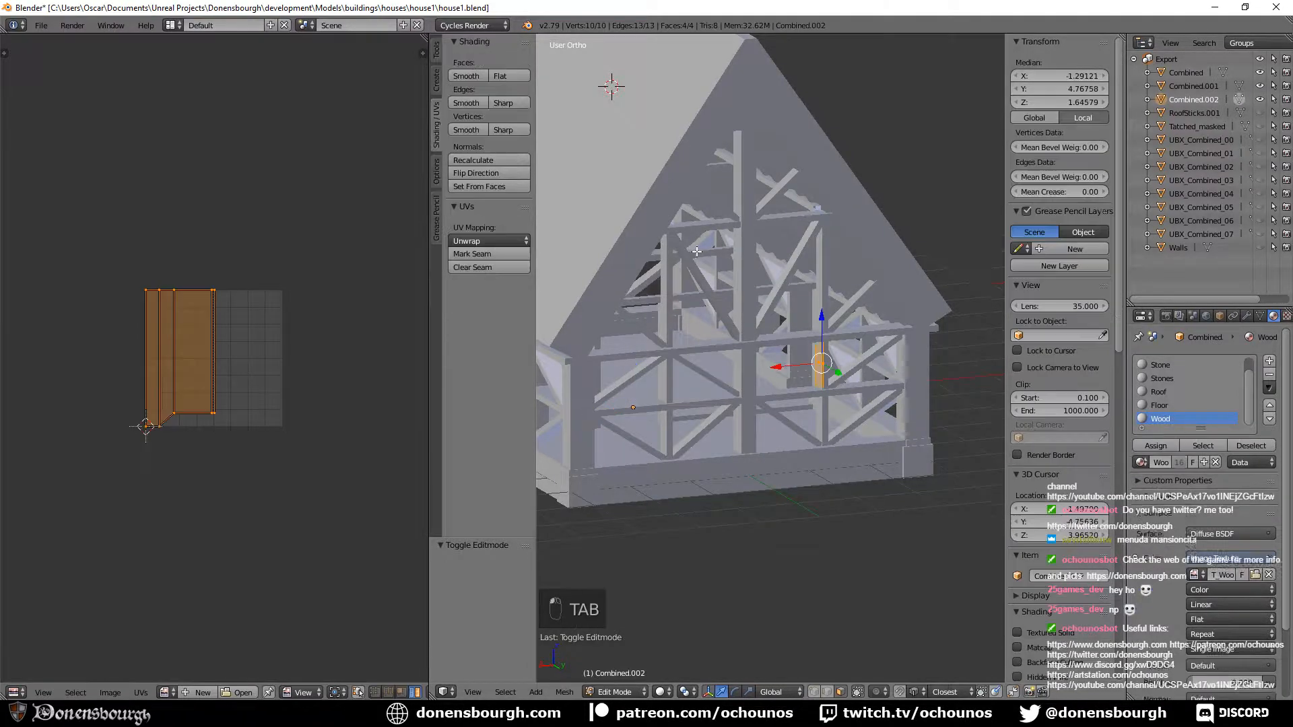
key(Tab)
right_click(700, 278)
key(Tab)
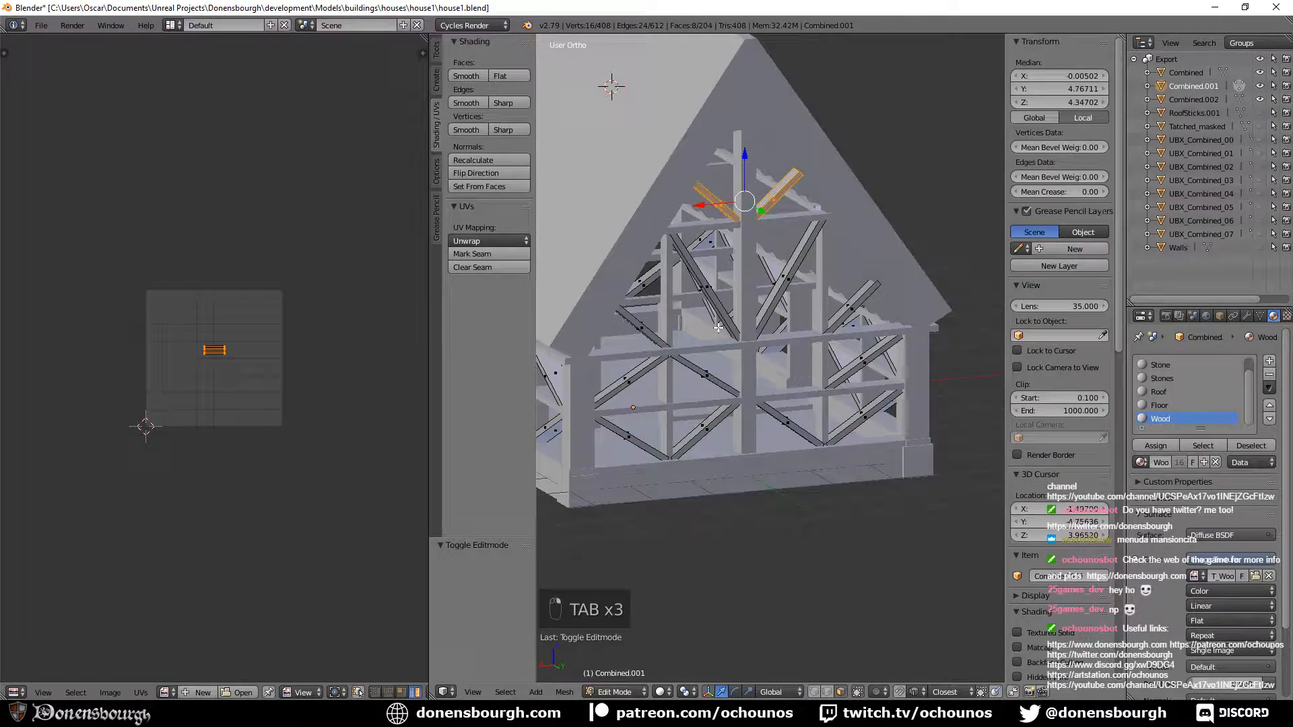
Select all geometry of the diagonal braces, unwrap it, and leave mesh editing.
key(a)
key(a)
key(a)
key(a)
key(a)
key(a)
key(u)
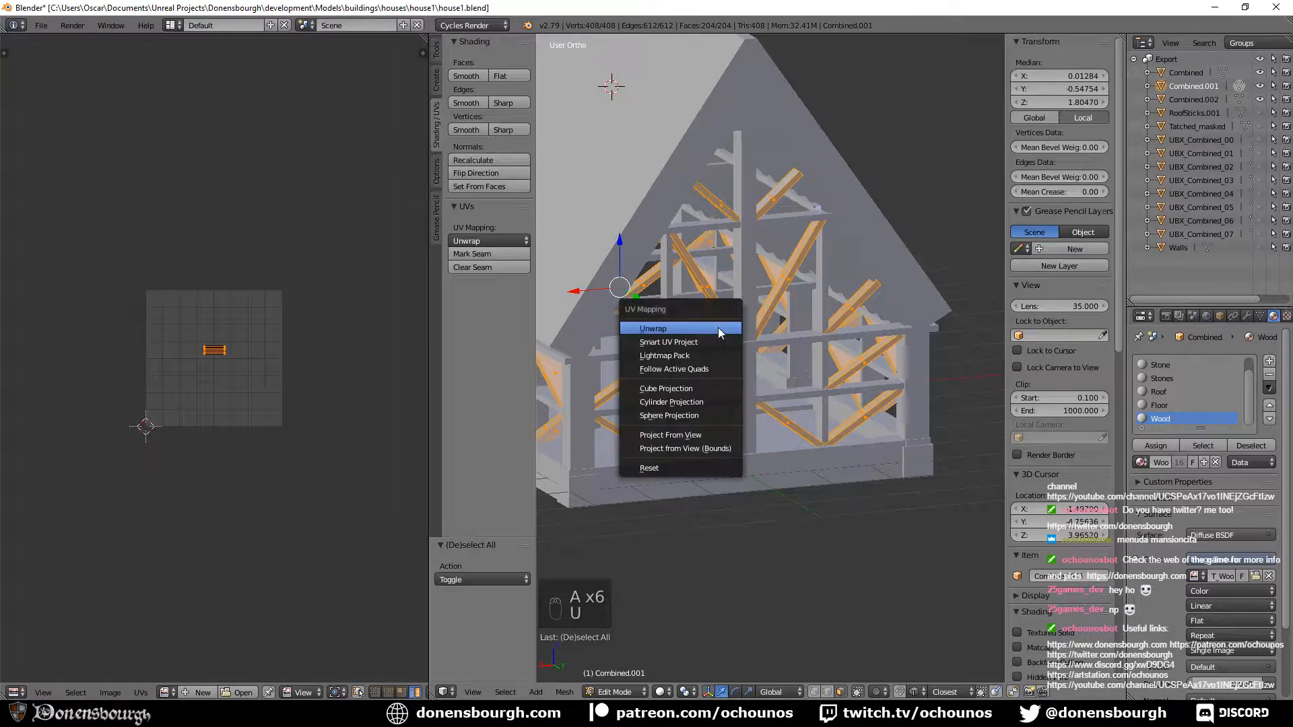
click(718, 329)
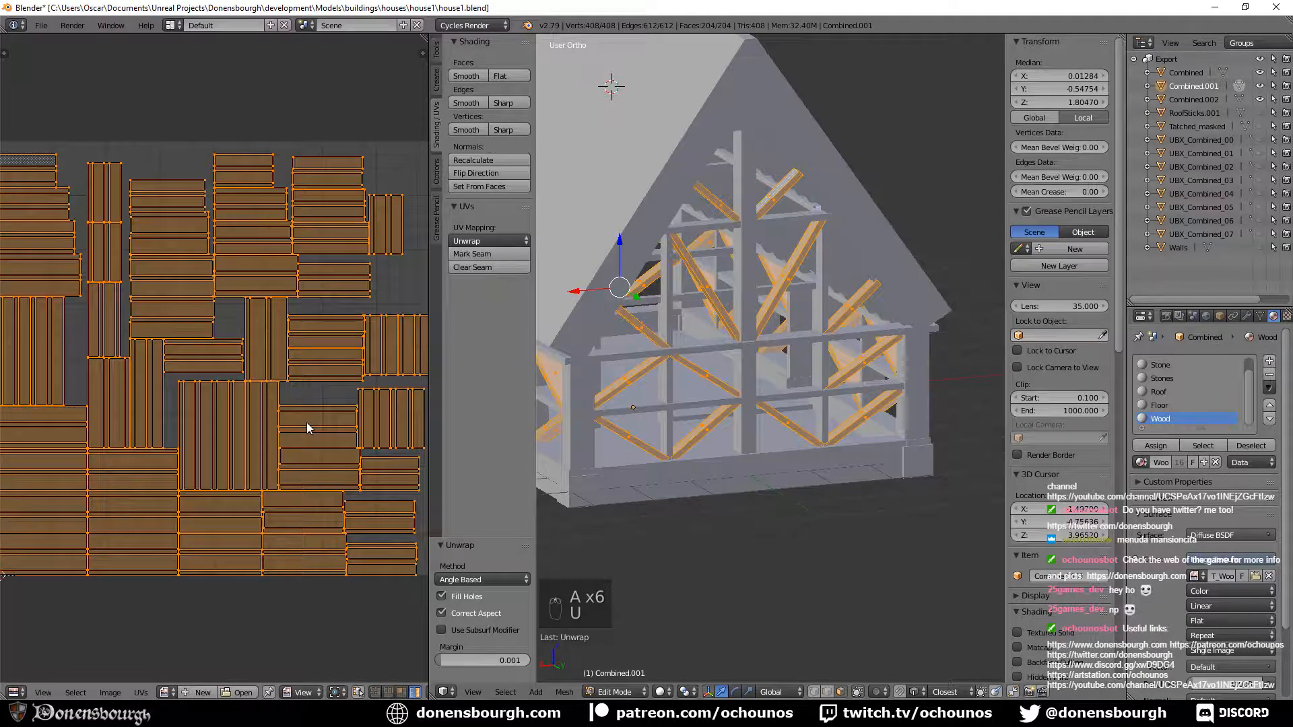
middle_drag(307, 423, 282, 420)
key(Tab)
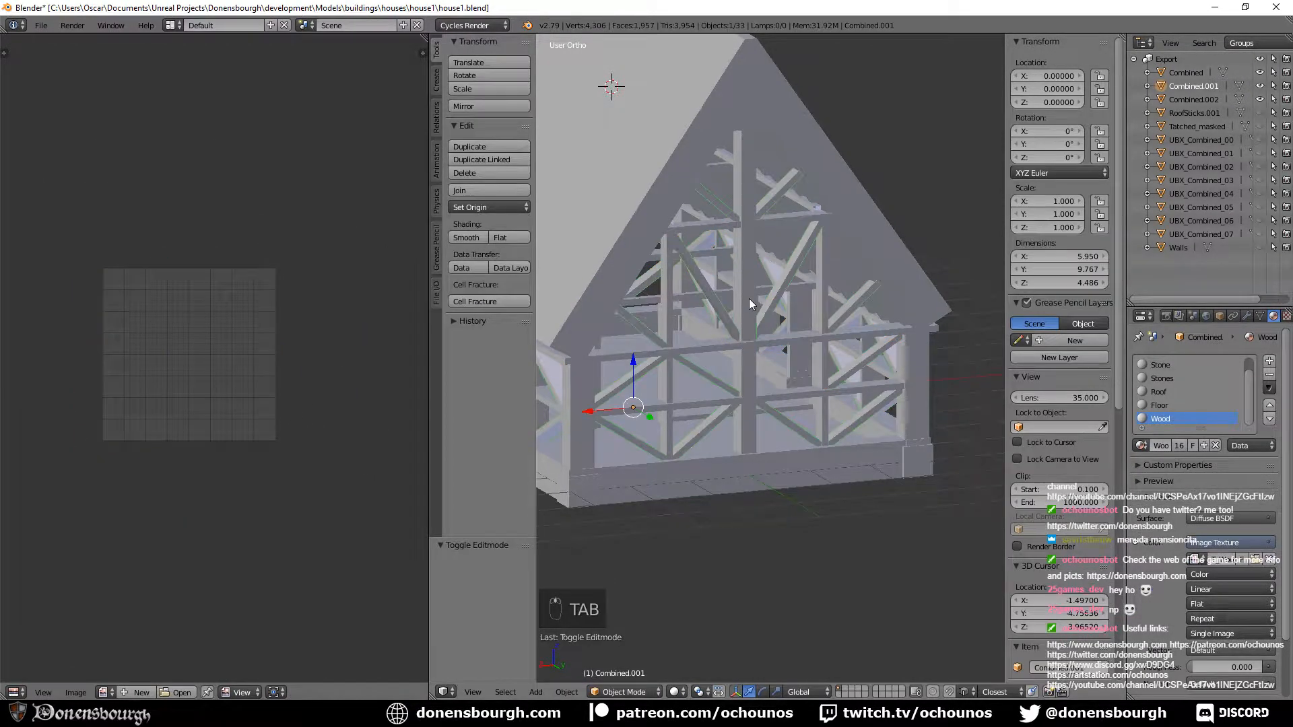
Open the Combined house mesh for editing and reveal all of its hidden geometry.
right_click(750, 299)
key(Tab)
key(Tab)
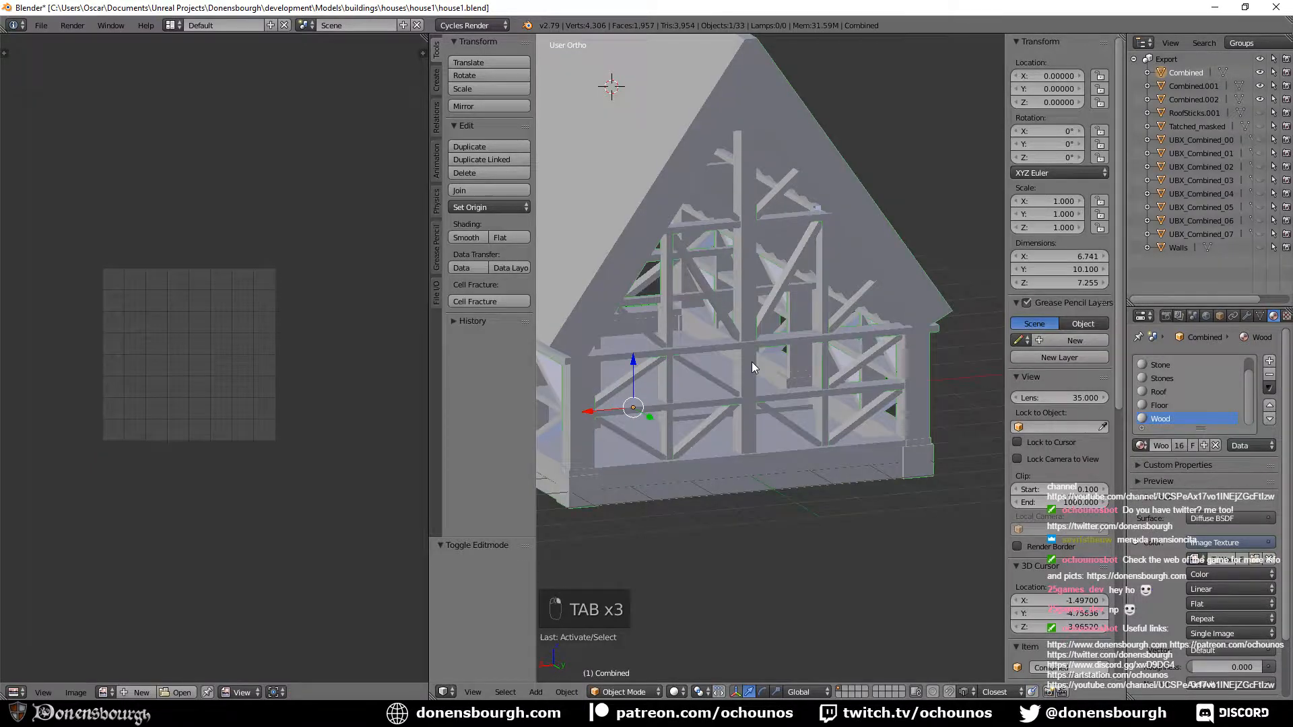
key(Tab)
key(alt+h)
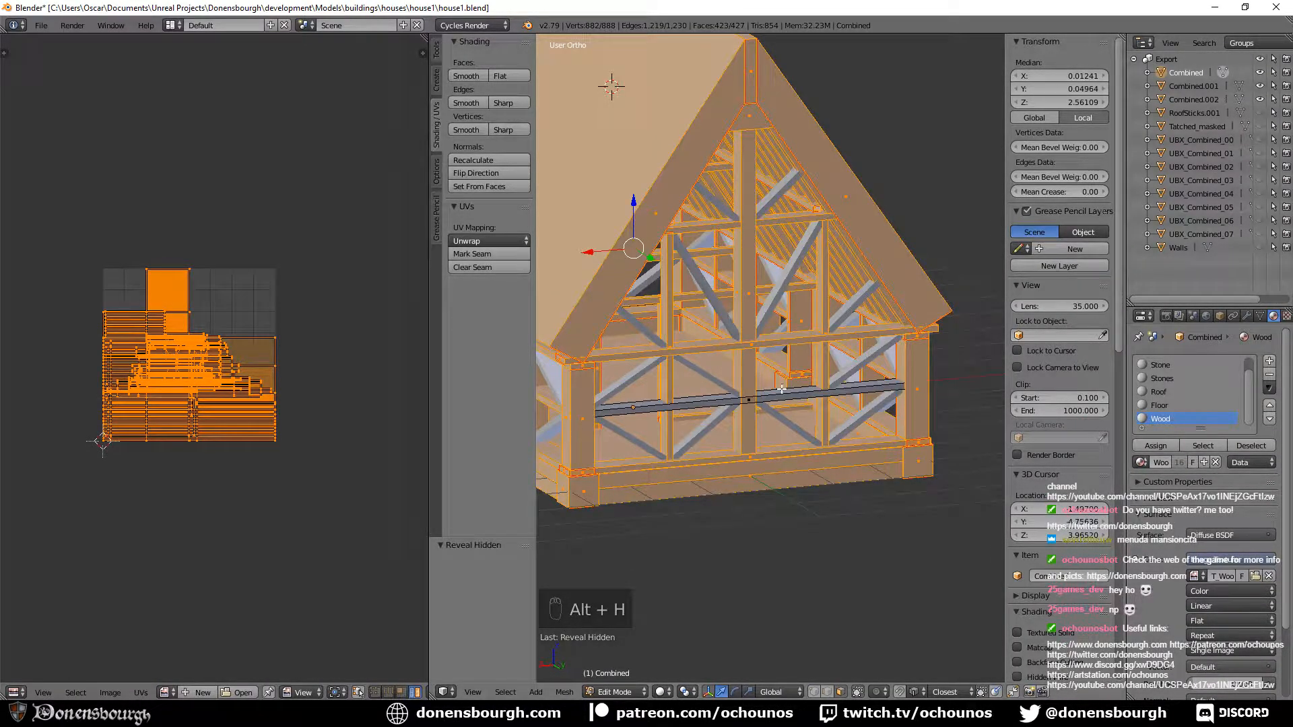
Select only the faces using the Wood material in the Combined mesh and unwrap them.
key(a)
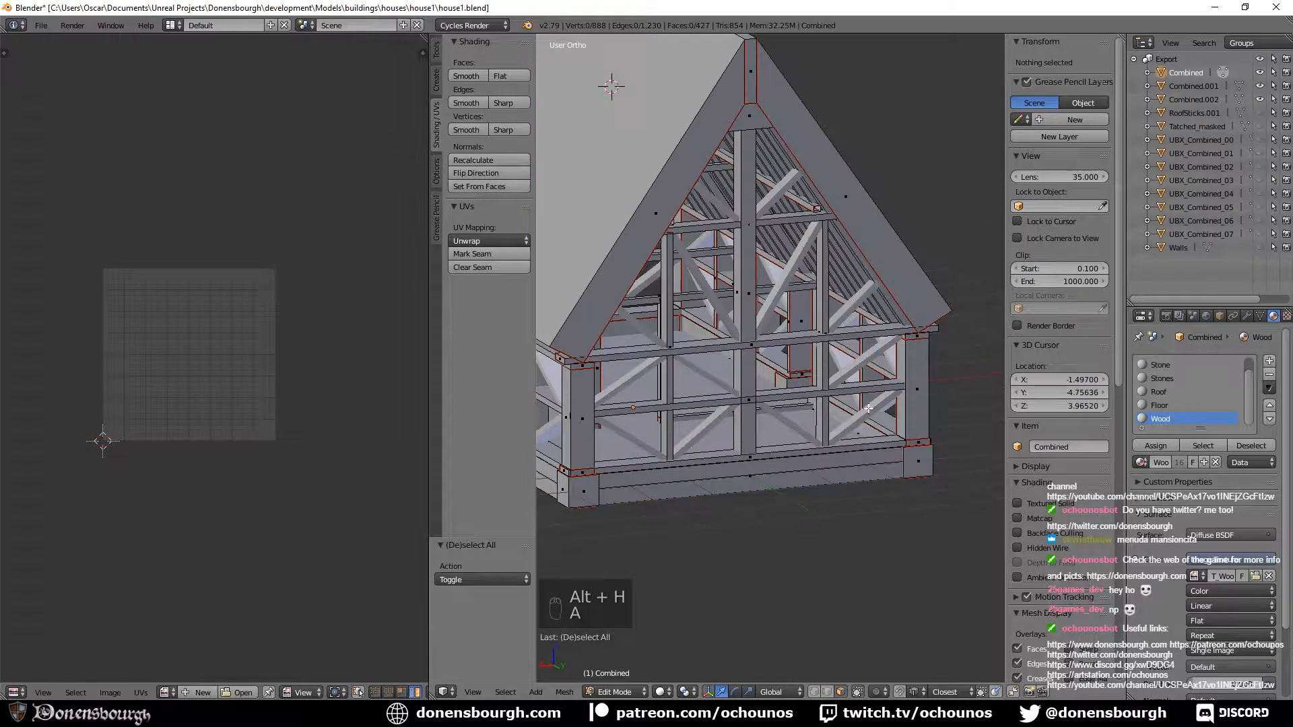
click(1217, 446)
key(u)
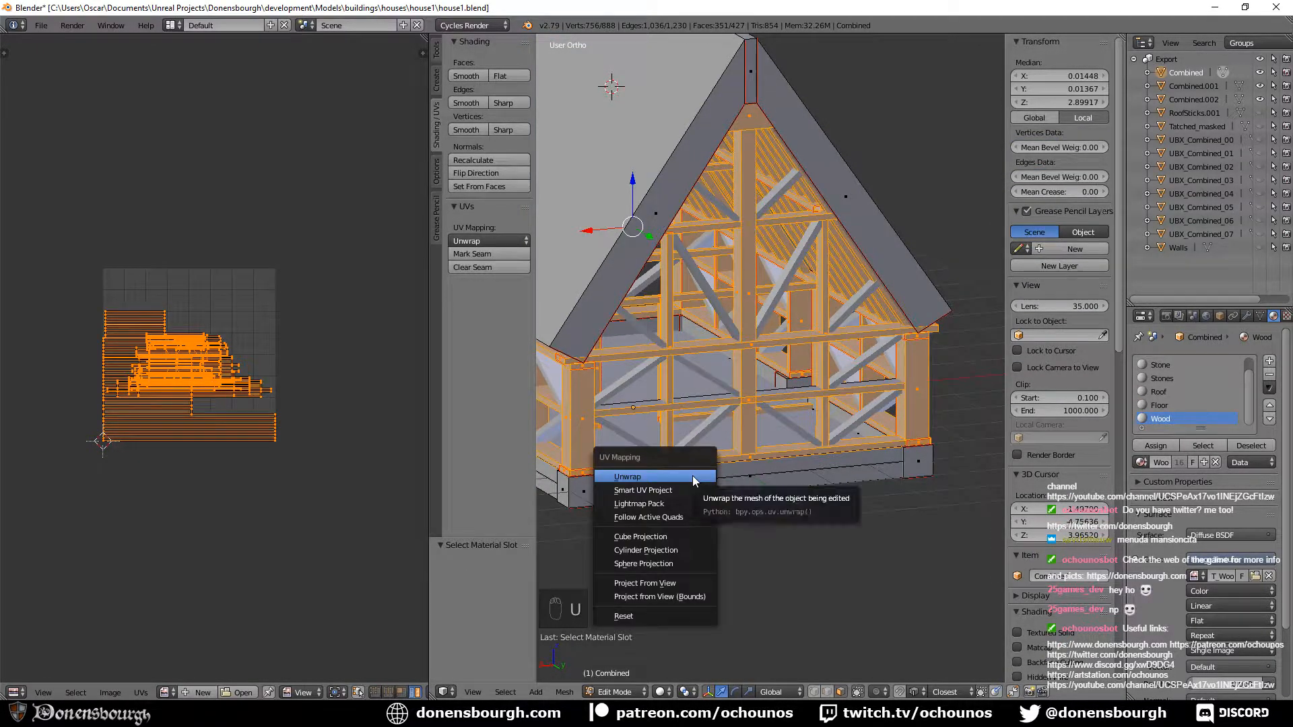
click(694, 477)
Inspect the unwrapped wood UV islands for stretched or oddly shaped pieces.
scroll(161, 458, up, 4)
scroll(161, 458, up, 6)
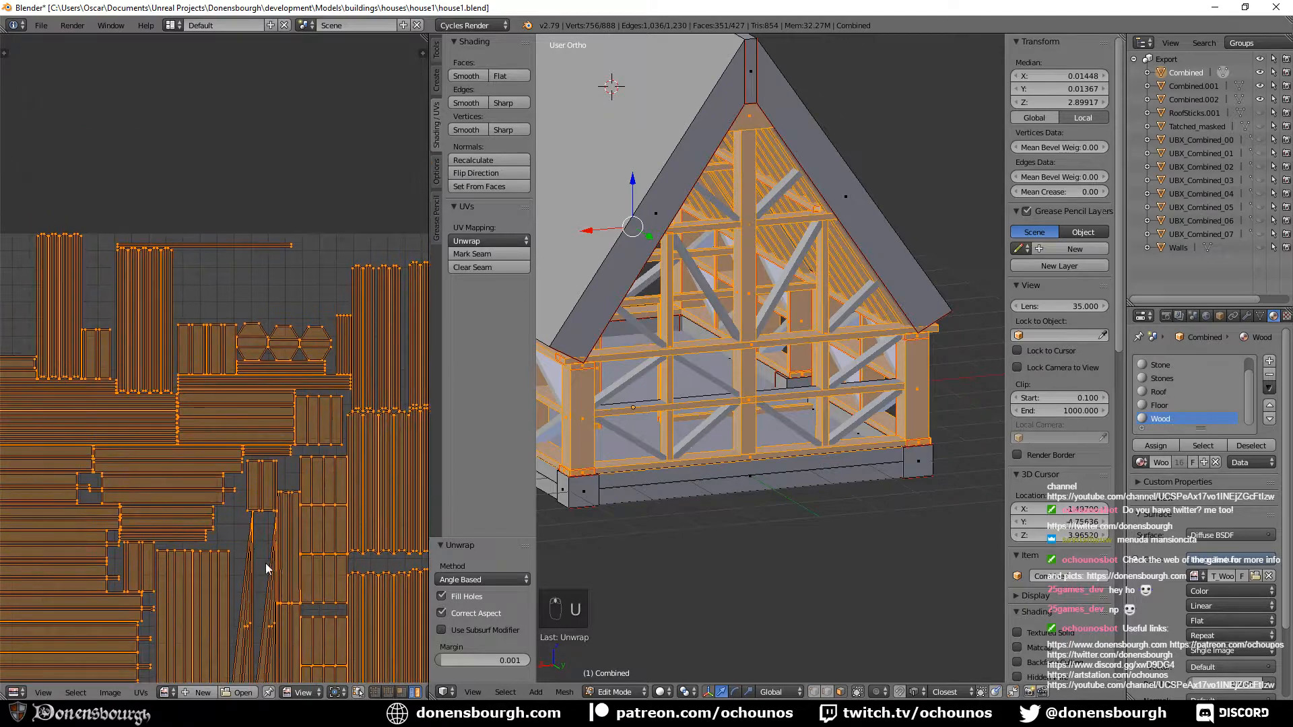
middle_drag(174, 354, 163, 465)
scroll(148, 546, up, 2)
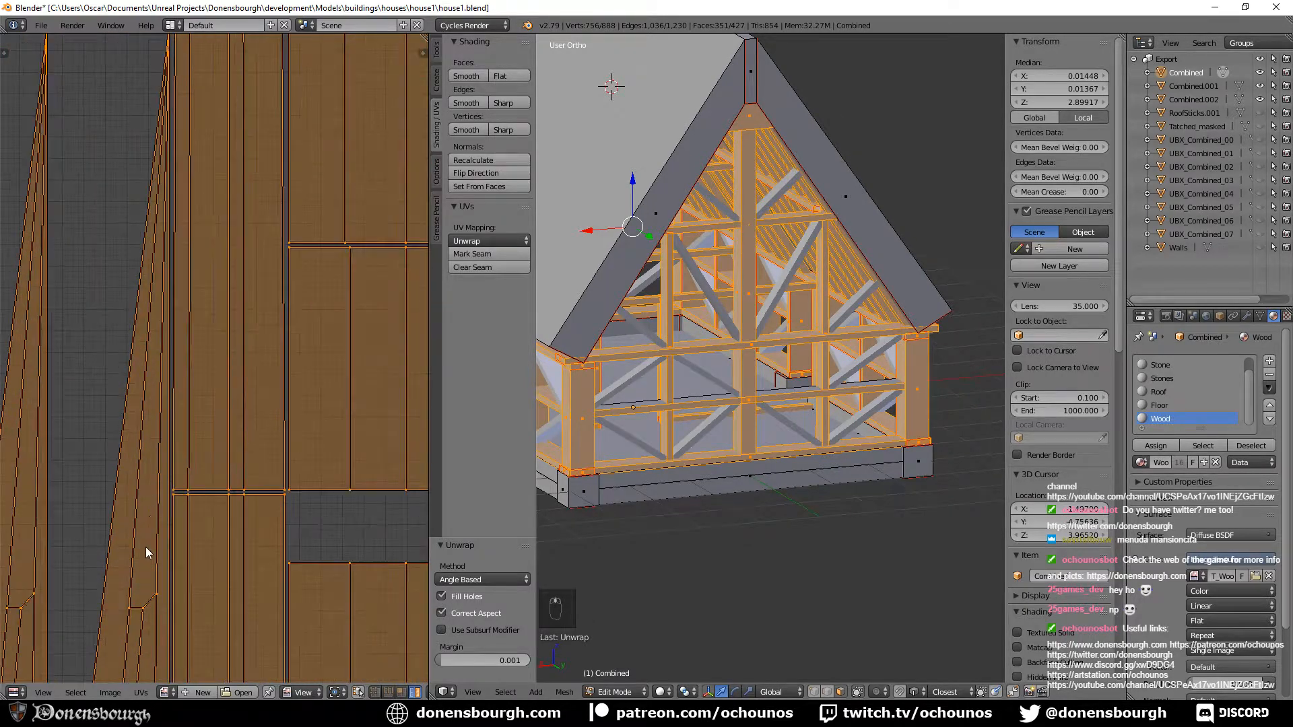
scroll(146, 547, down, 3)
middle_drag(145, 547, 170, 463)
scroll(200, 342, down, 5)
middle_drag(199, 343, 244, 590)
scroll(217, 342, up, 3)
scroll(186, 335, up, 4)
scroll(205, 327, down, 8)
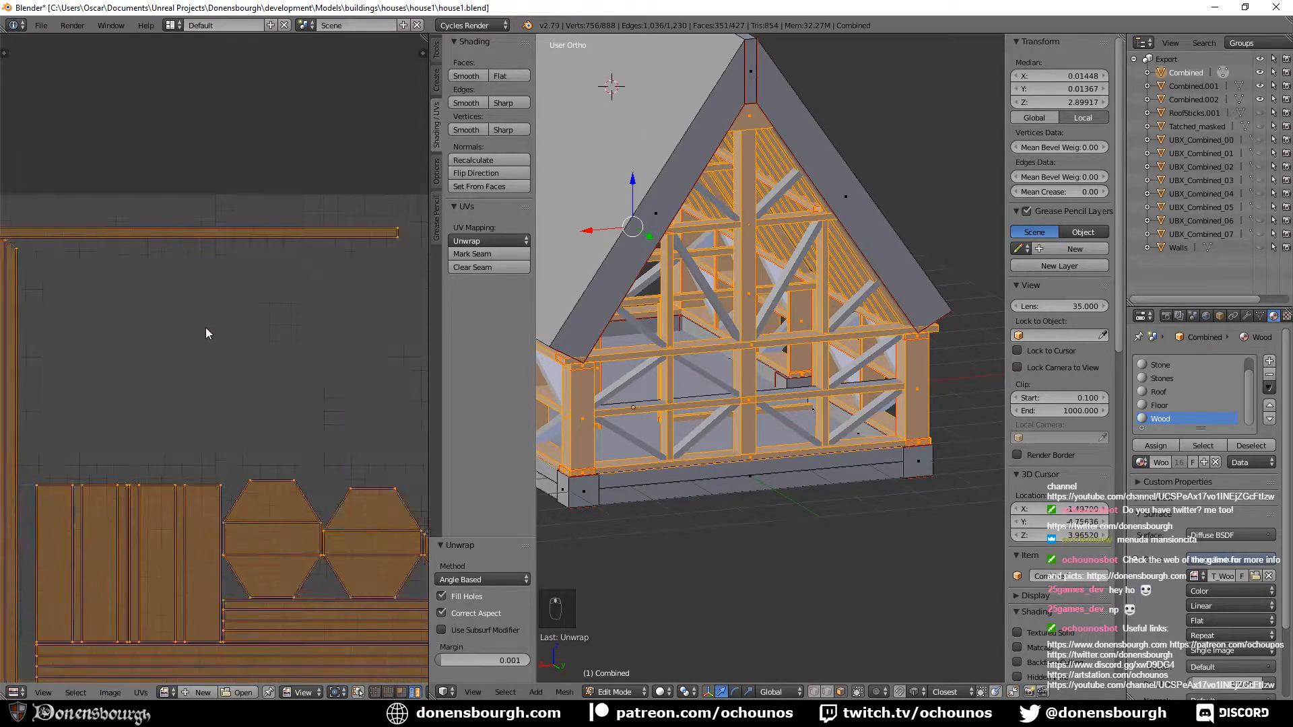
middle_drag(193, 446, 209, 358)
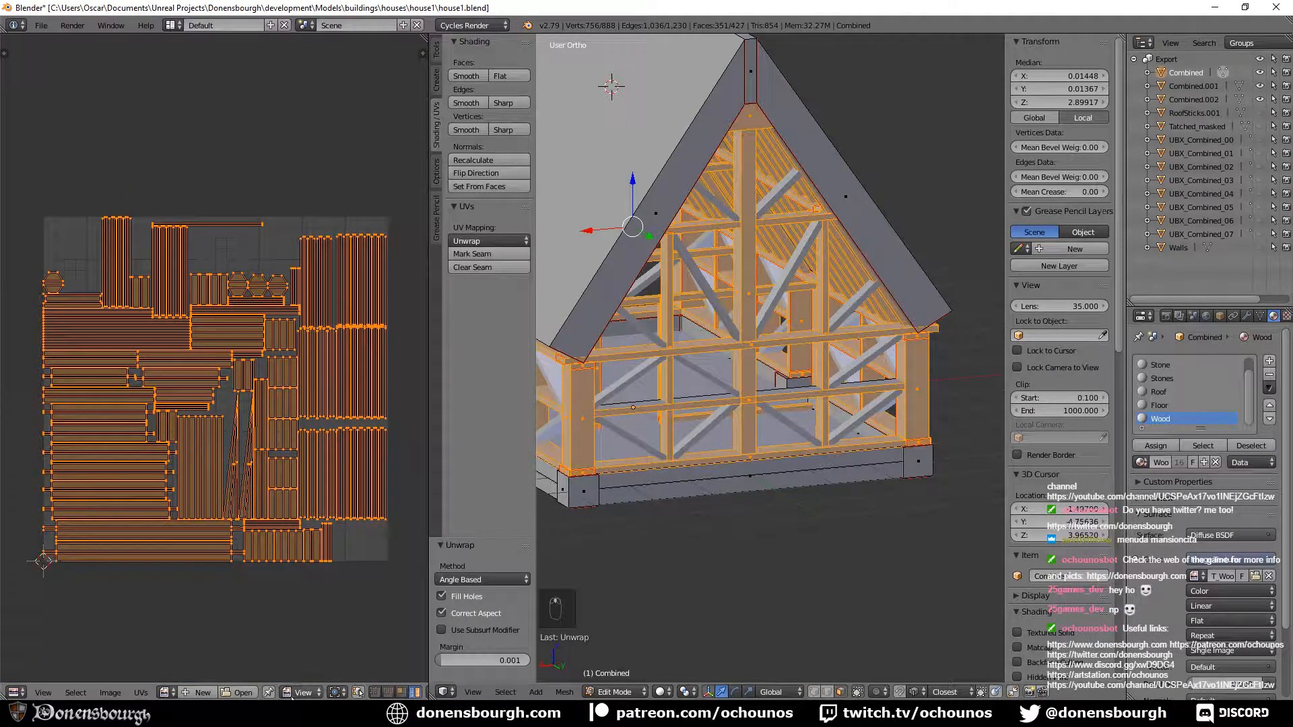
Sync UV and mesh selection and select the long thin UV strip to locate its crossbeam face on the gable.
click(358, 692)
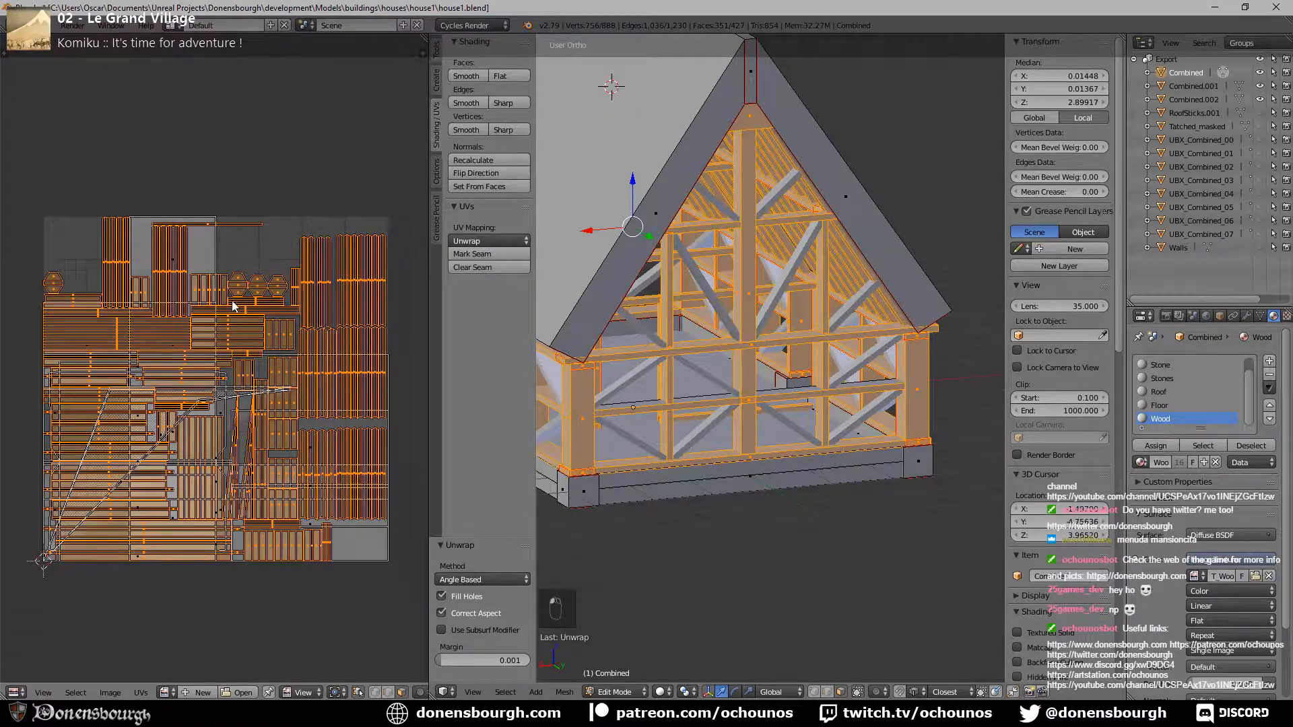
right_click(213, 225)
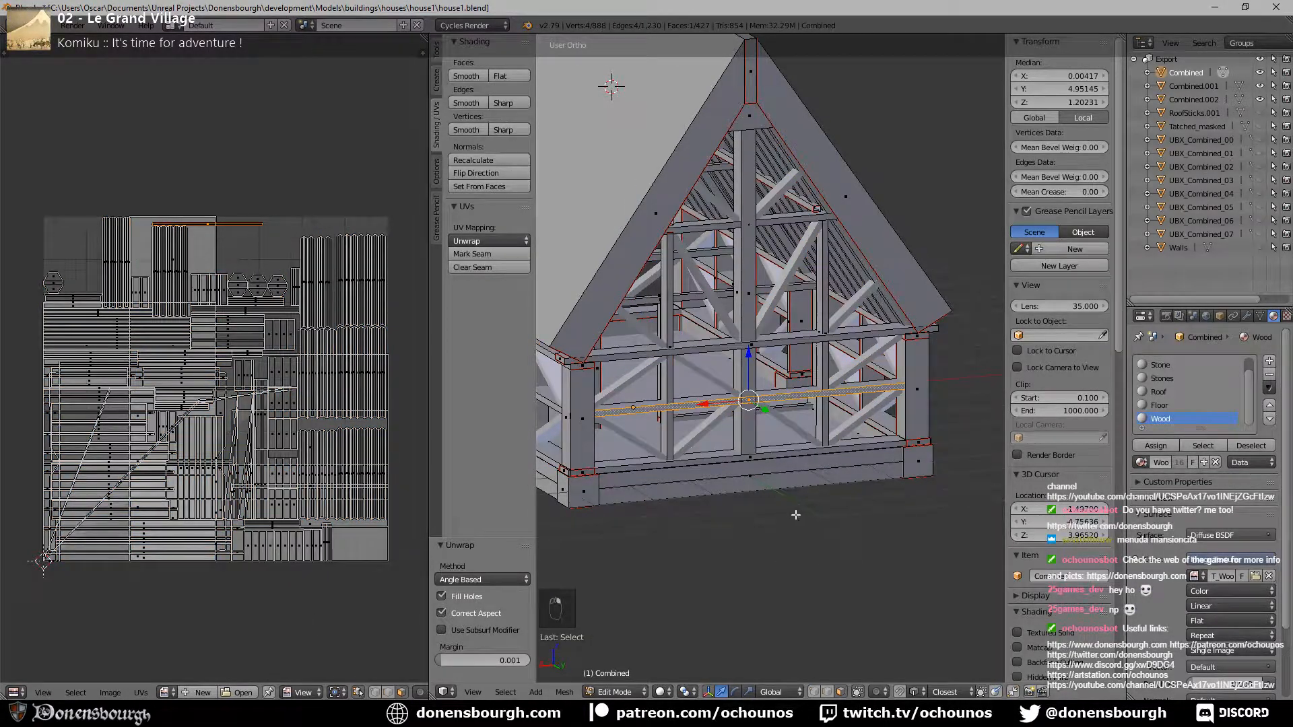
shift+middle_drag(795, 516, 663, 454)
scroll(822, 425, up, 6)
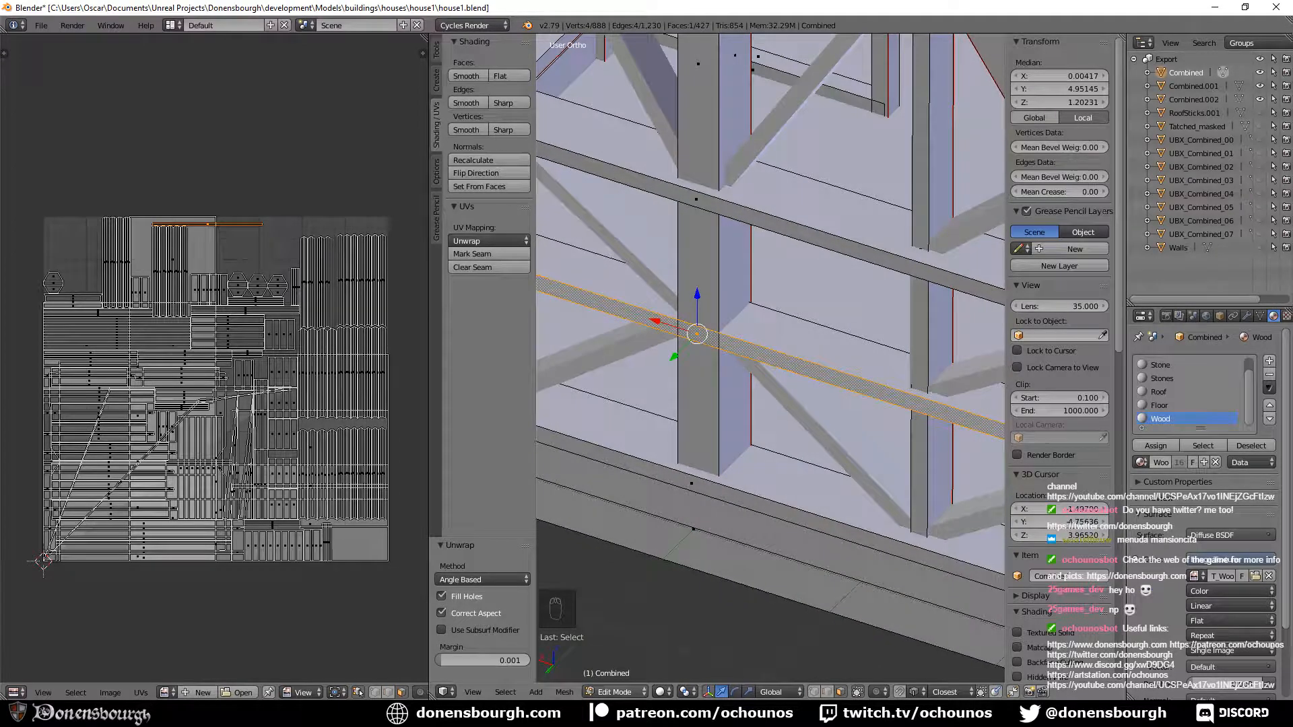
Clear the seams on the selected crossbeam face's edges in edge mode and deselect all geometry.
click(832, 694)
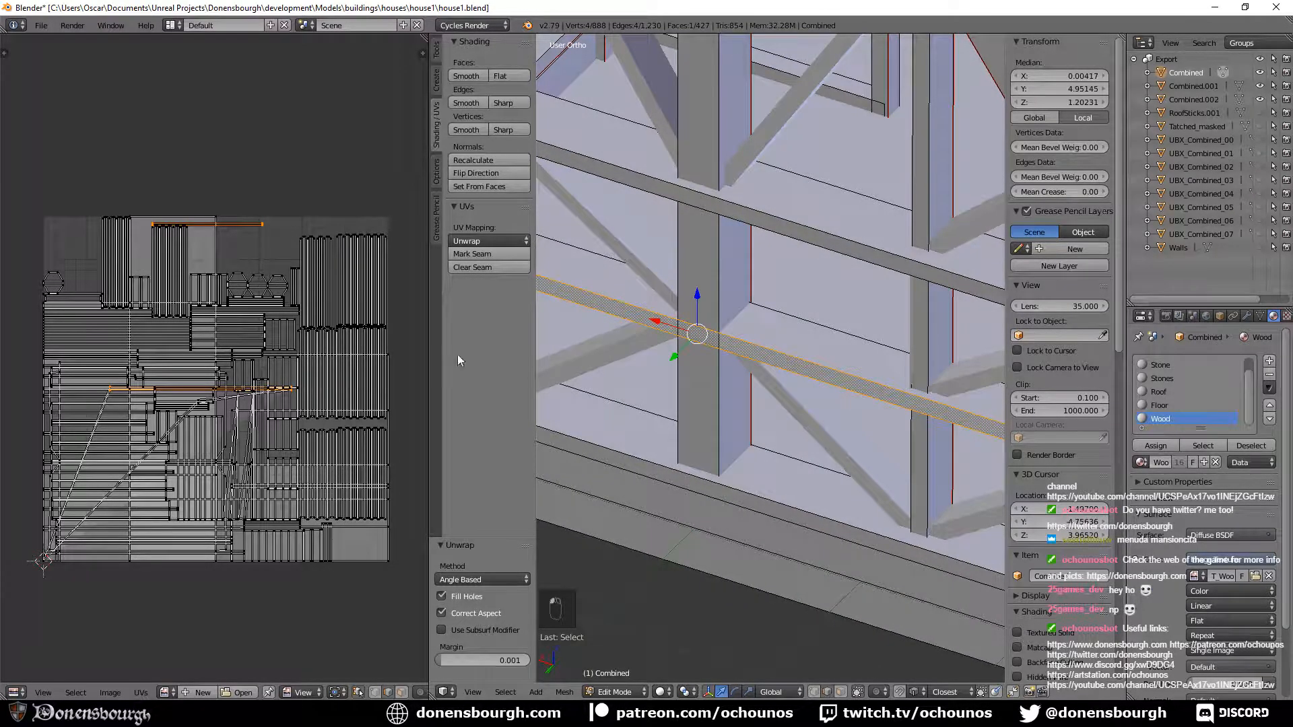
click(485, 266)
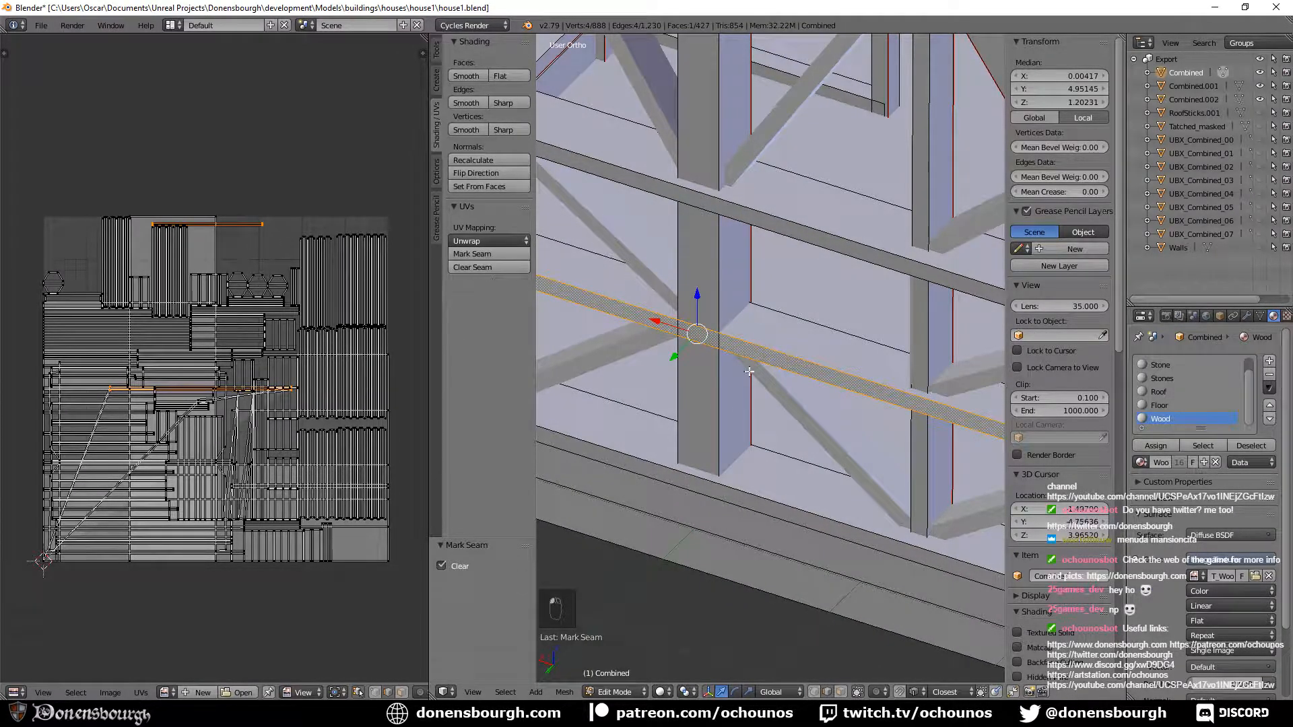
scroll(739, 409, up, 1)
key(a)
key(a)
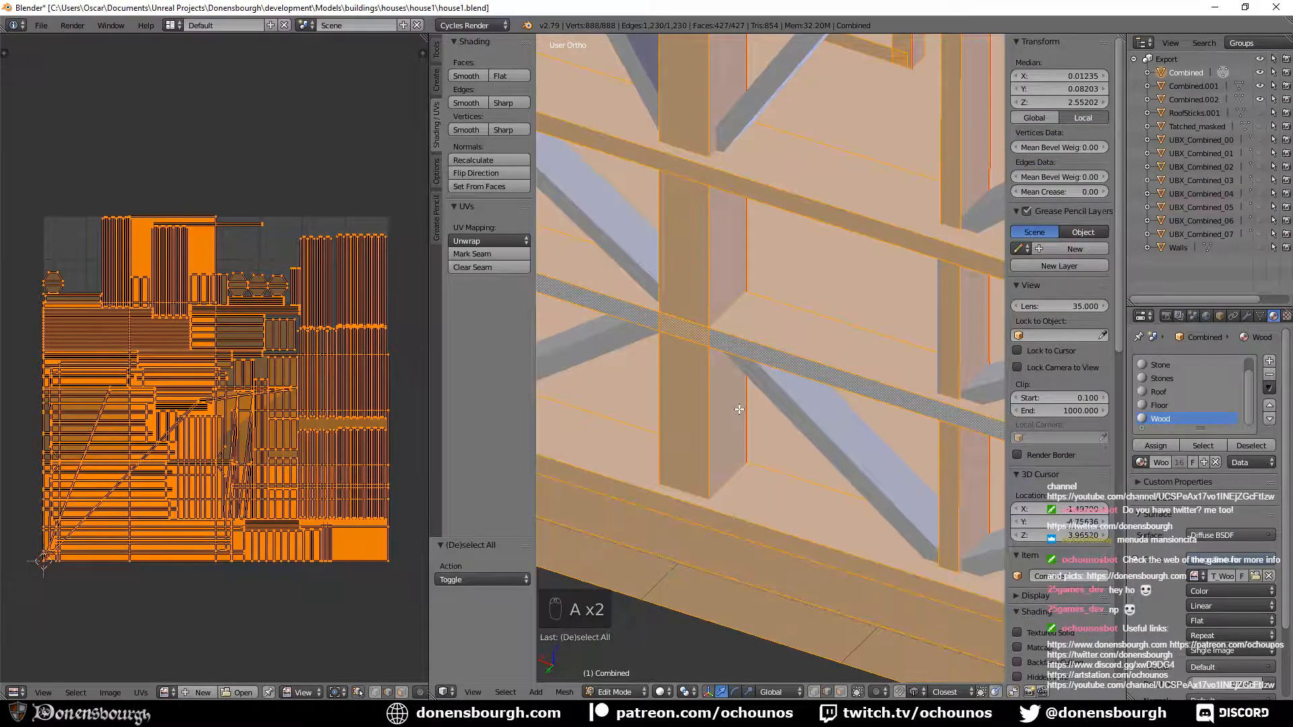
key(a)
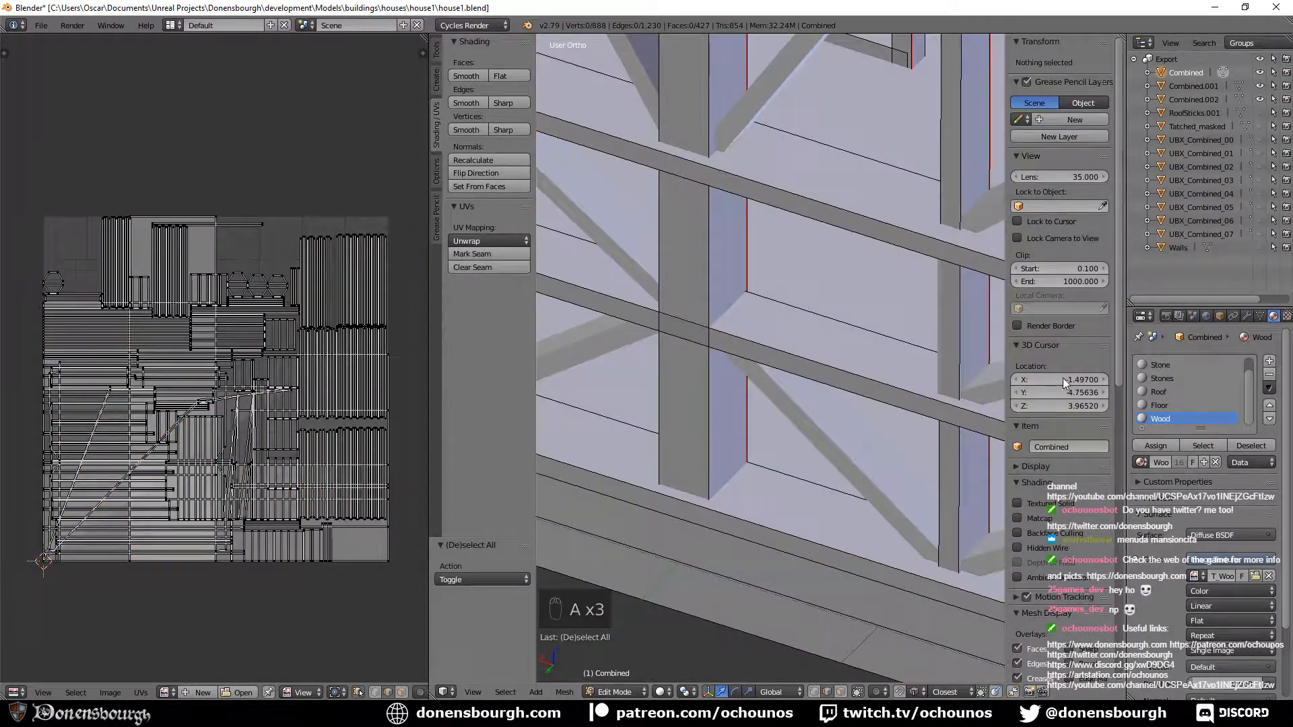
Select the faces using the Wood material, unwrap them again and inspect the long thin UV strip.
click(1203, 445)
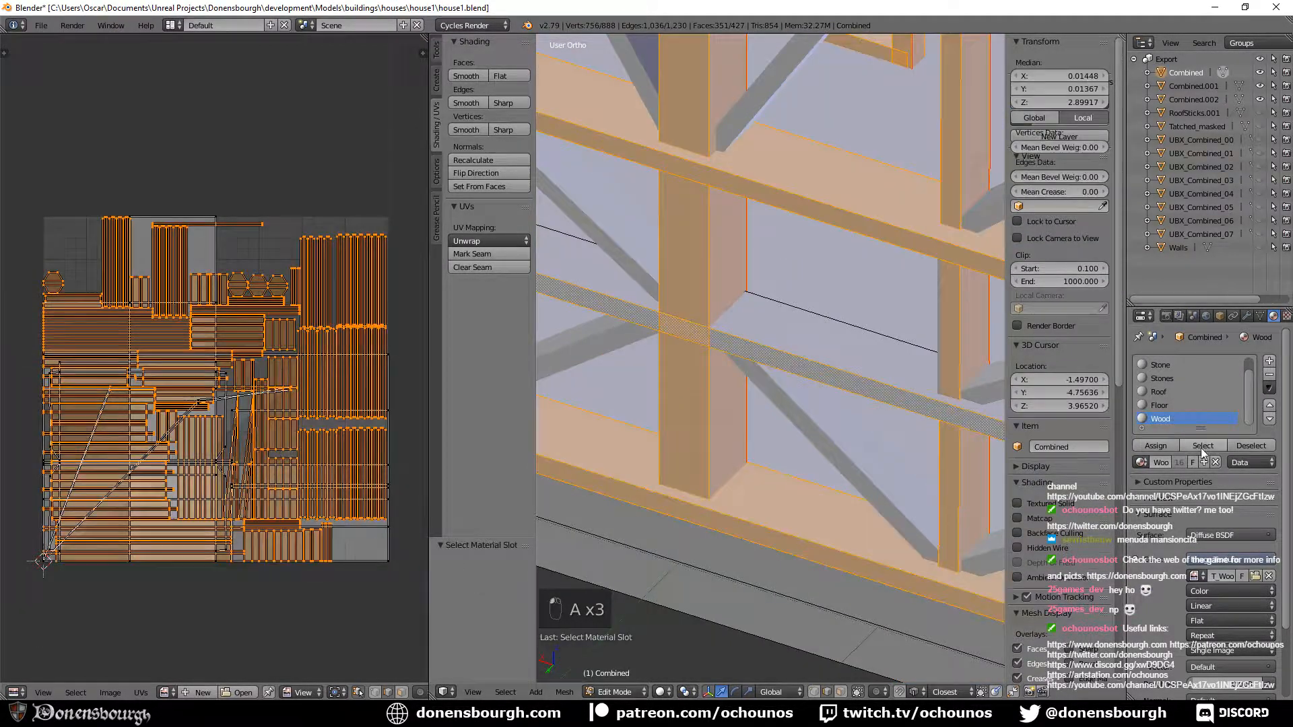
key(u)
click(759, 402)
scroll(227, 195, up, 4)
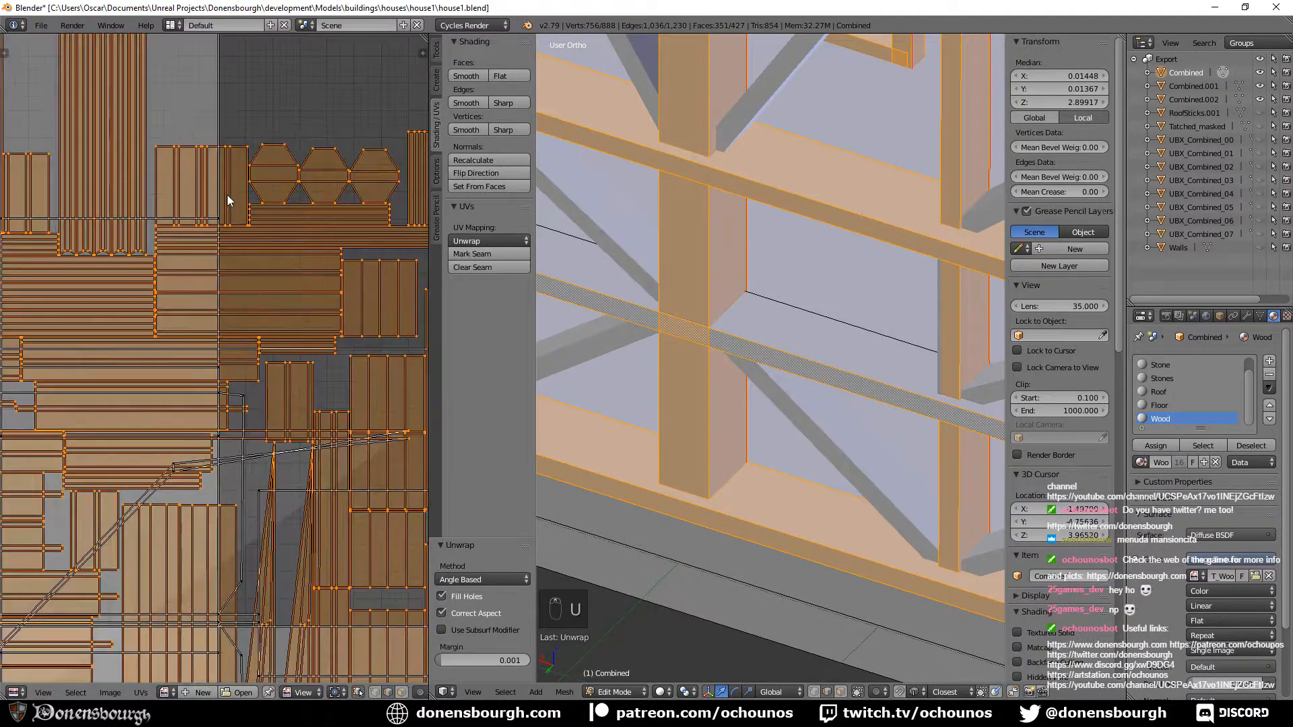
scroll(227, 195, up, 6)
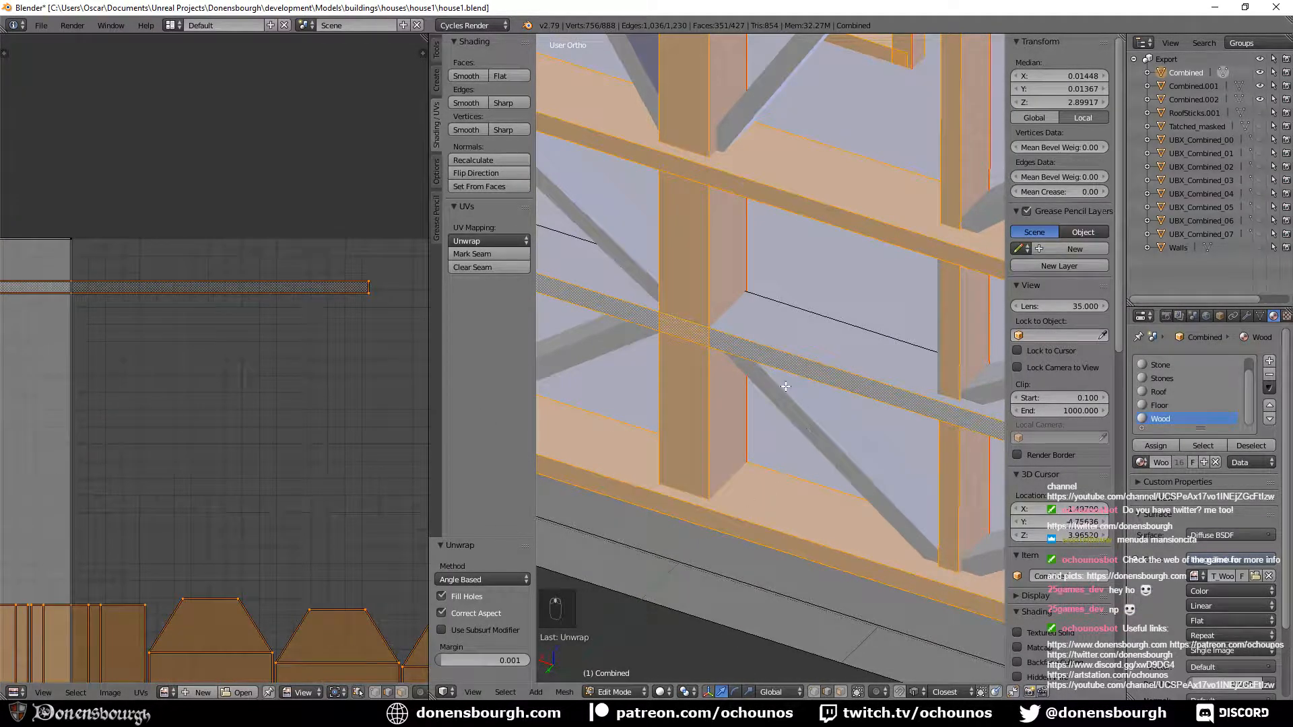
Select the crossbeam face's two long edges one at a time to examine how the thin UV strip maps onto it.
right_click(793, 354)
middle_drag(798, 372, 789, 275)
scroll(802, 266, up, 5)
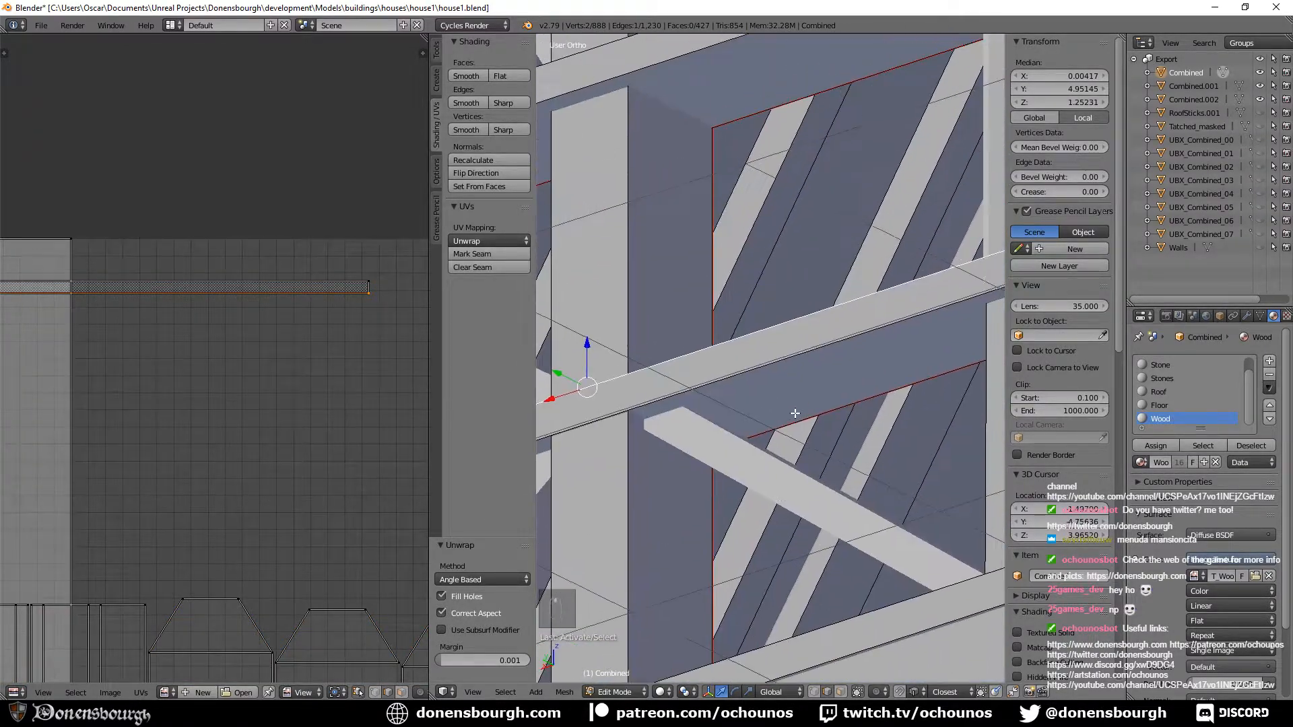
right_click(797, 350)
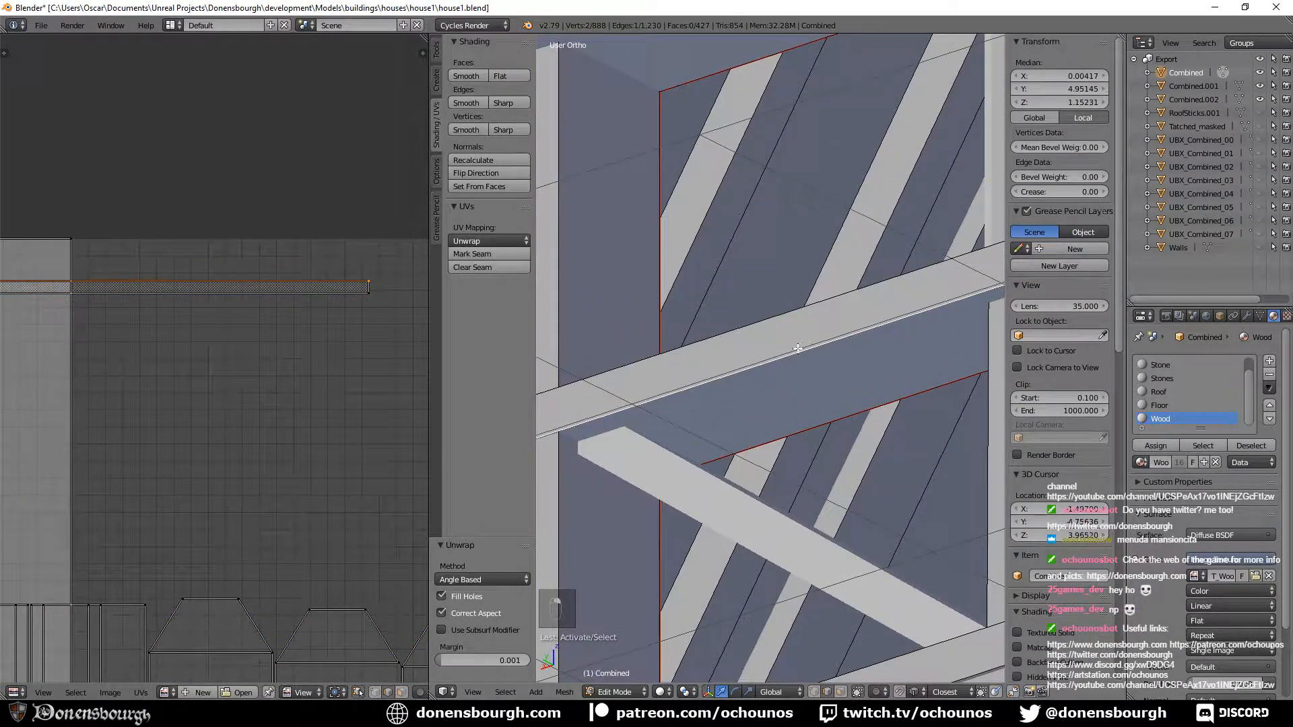
scroll(809, 396, down, 3)
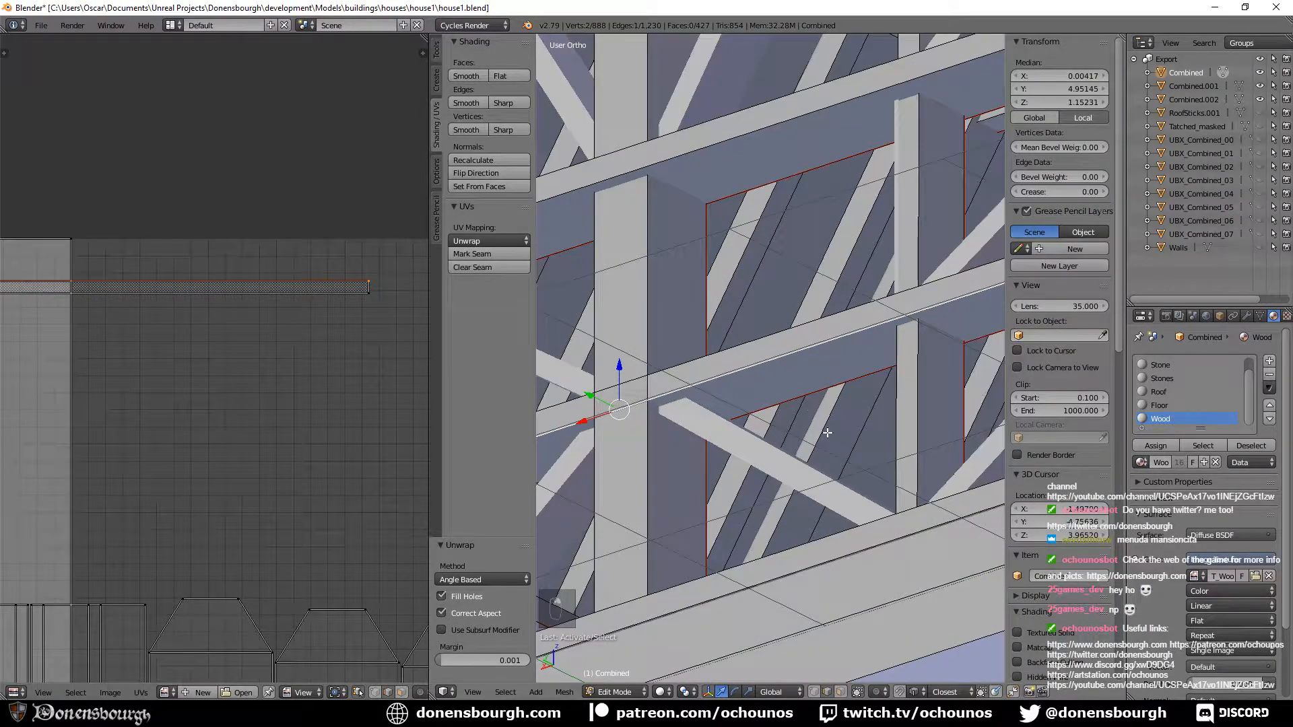
middle_drag(827, 434, 798, 465)
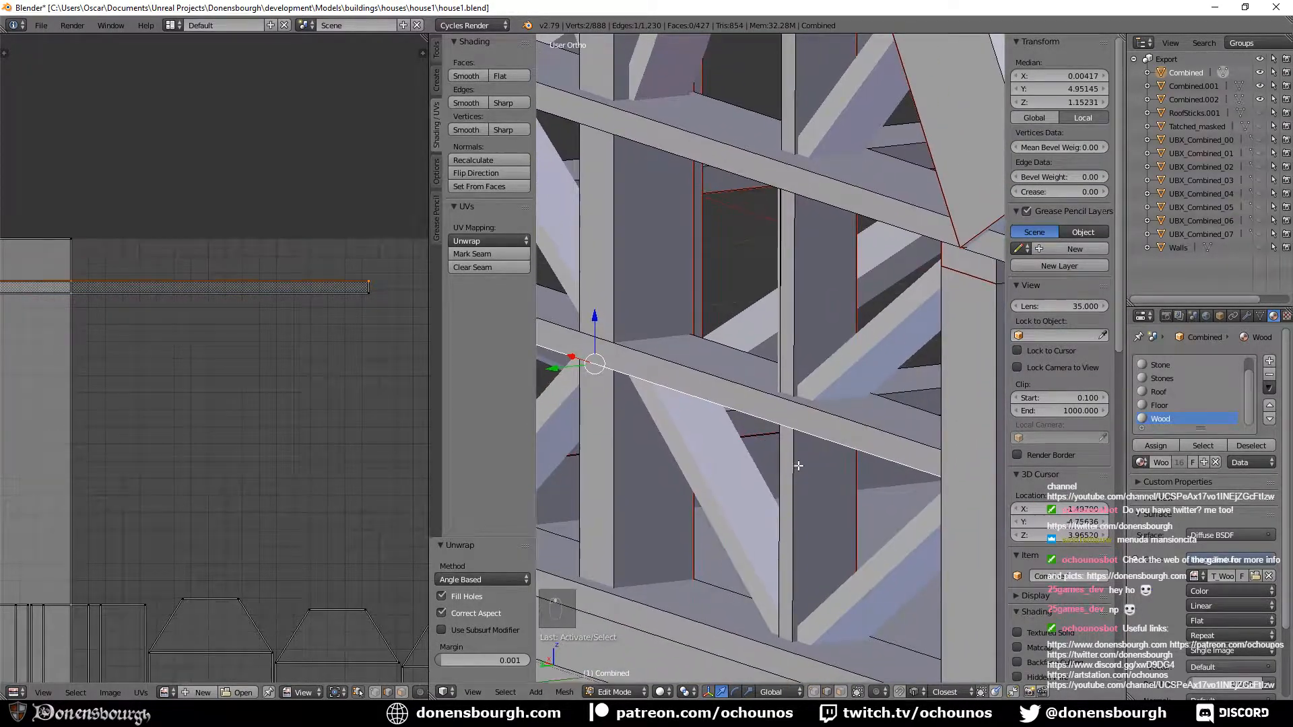
Select the long front face of the gable crossbeam in face mode and delete only that face.
click(842, 693)
click(656, 370)
key(x)
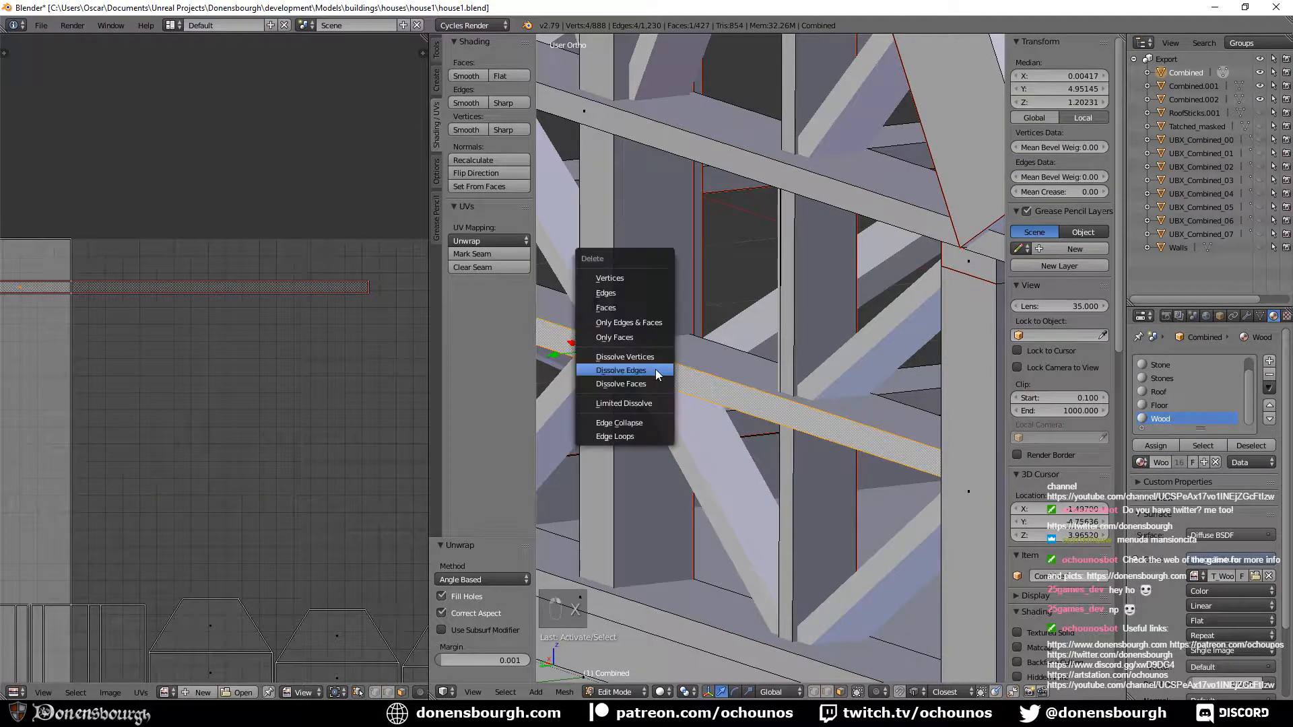
click(653, 308)
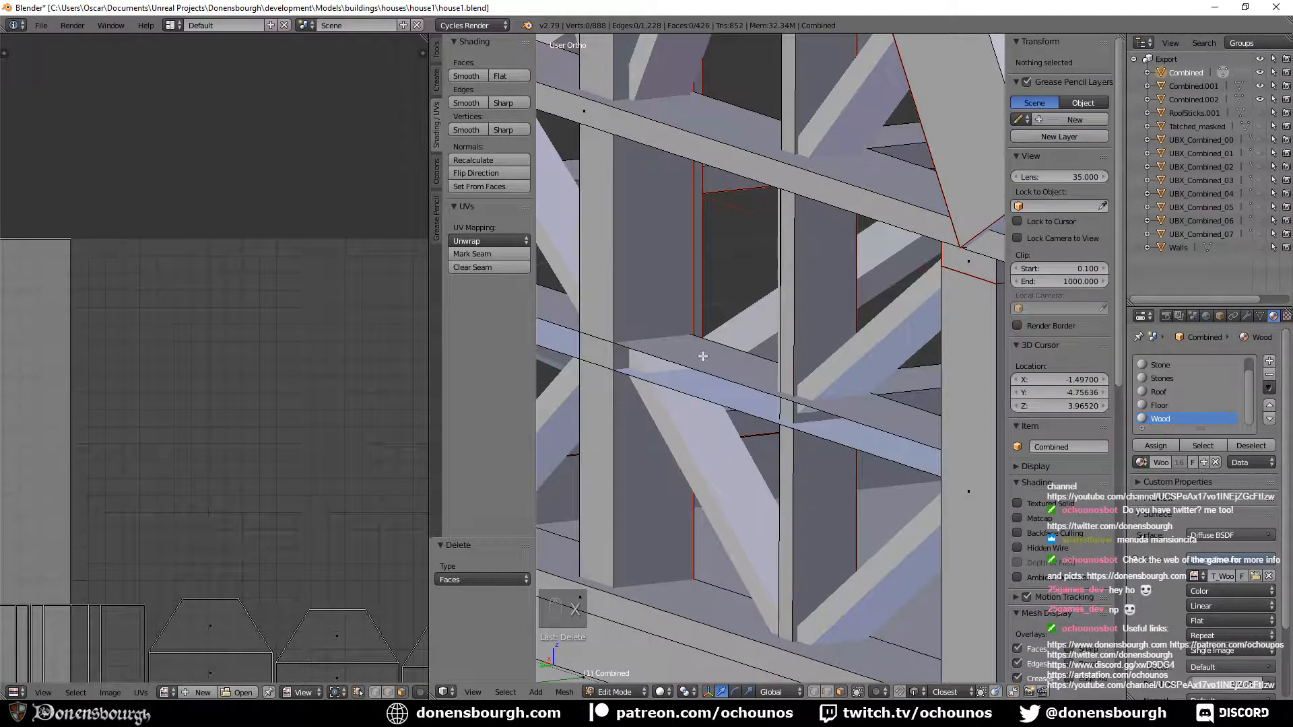
Flatten the crossbeam opening's two long edges by scaling them to 0 along Y, fill a new face between them and deselect all.
click(827, 693)
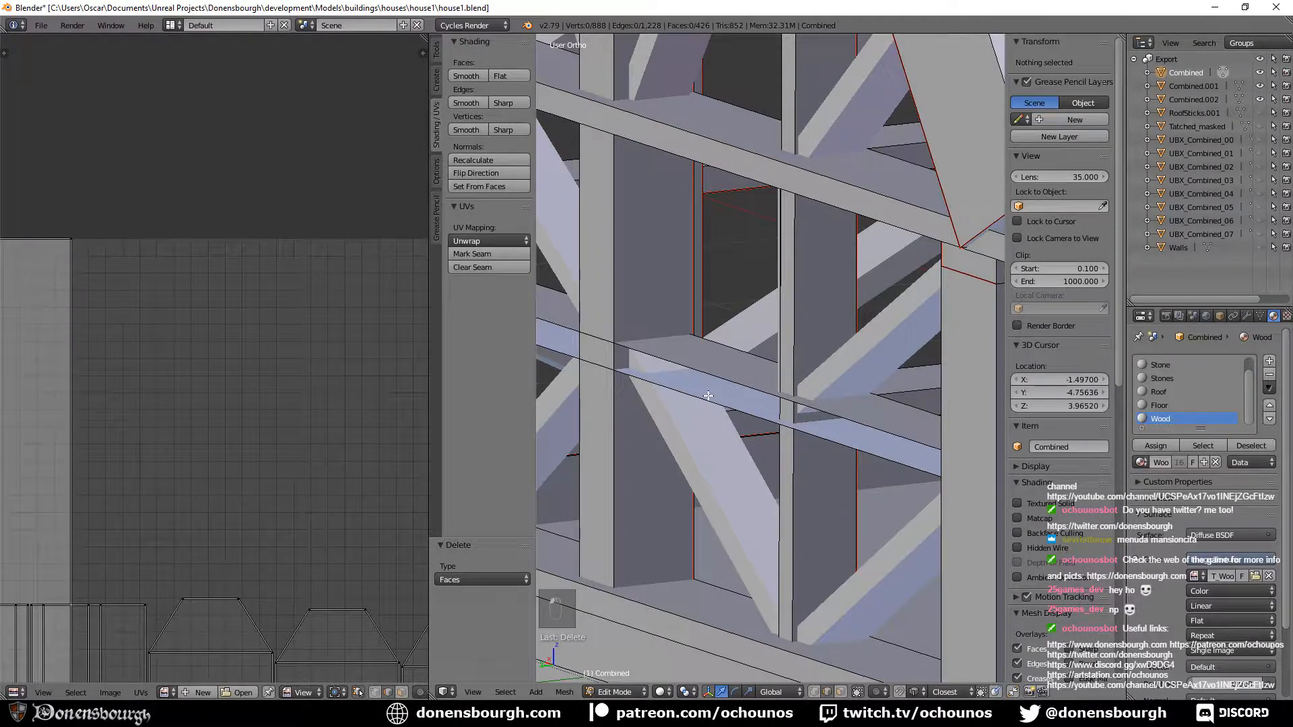
right_click(708, 396)
shift+right_click(715, 385)
middle_drag(687, 434, 661, 452)
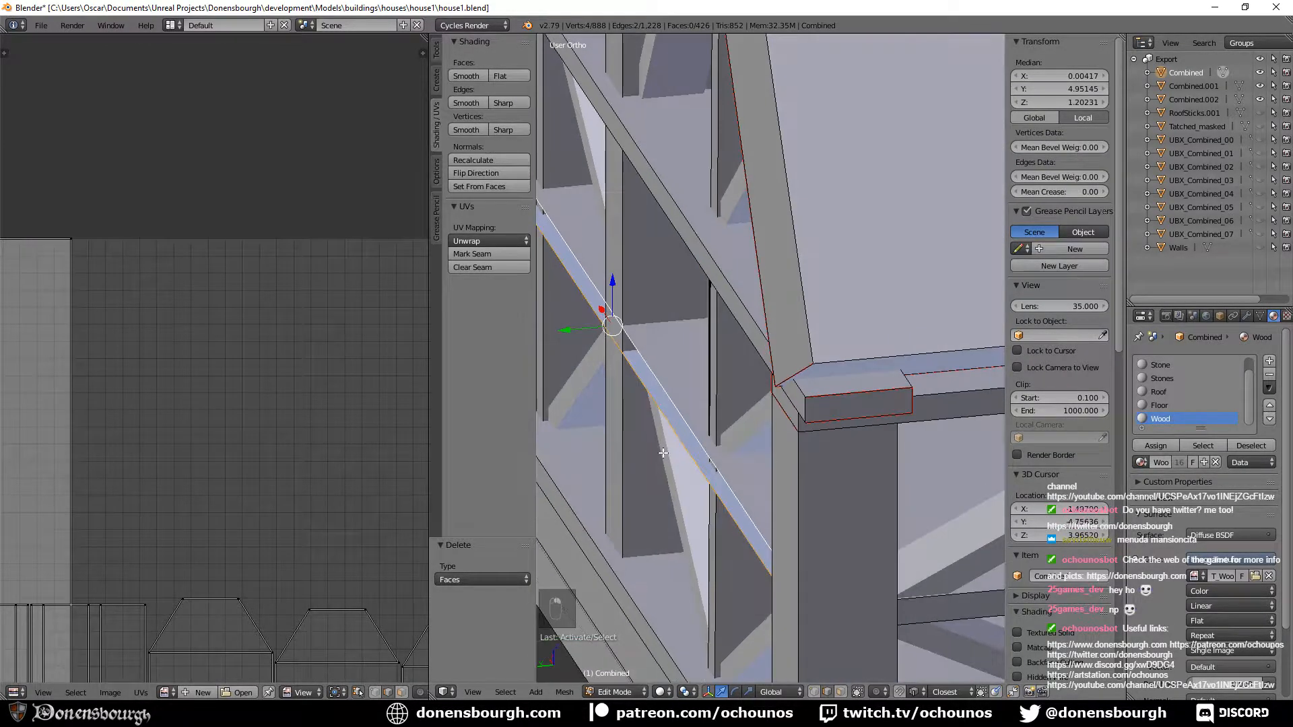
key(s)
key(y)
key(y)
key(Return)
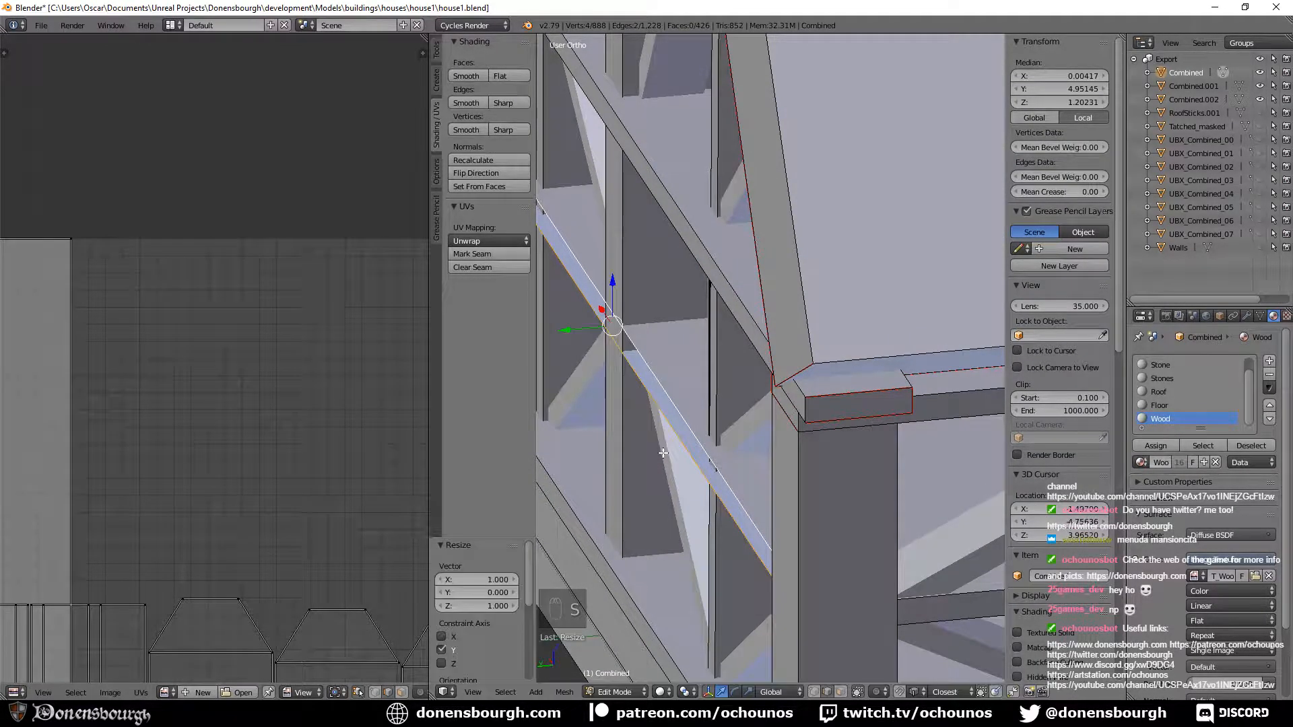
key(f)
key(a)
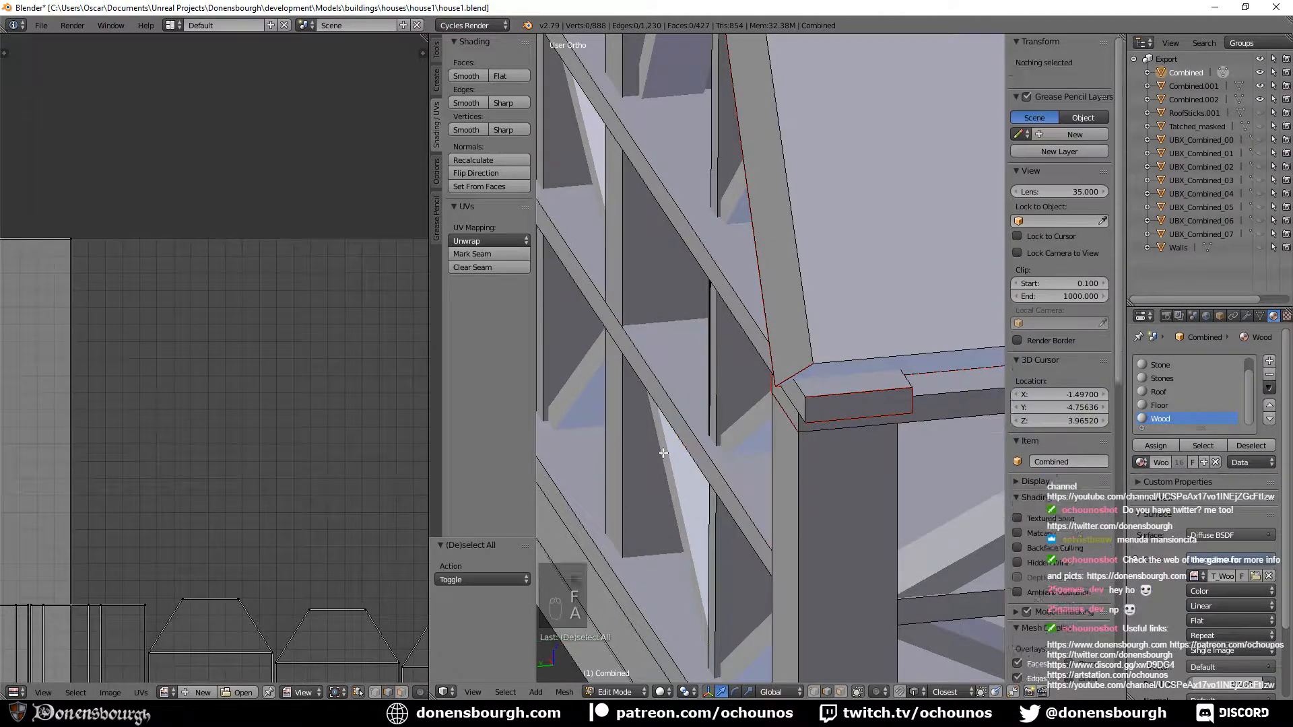
Select the Wood material's faces to check whether the rebuilt crossbeam face is included, and clear the selection.
click(1203, 446)
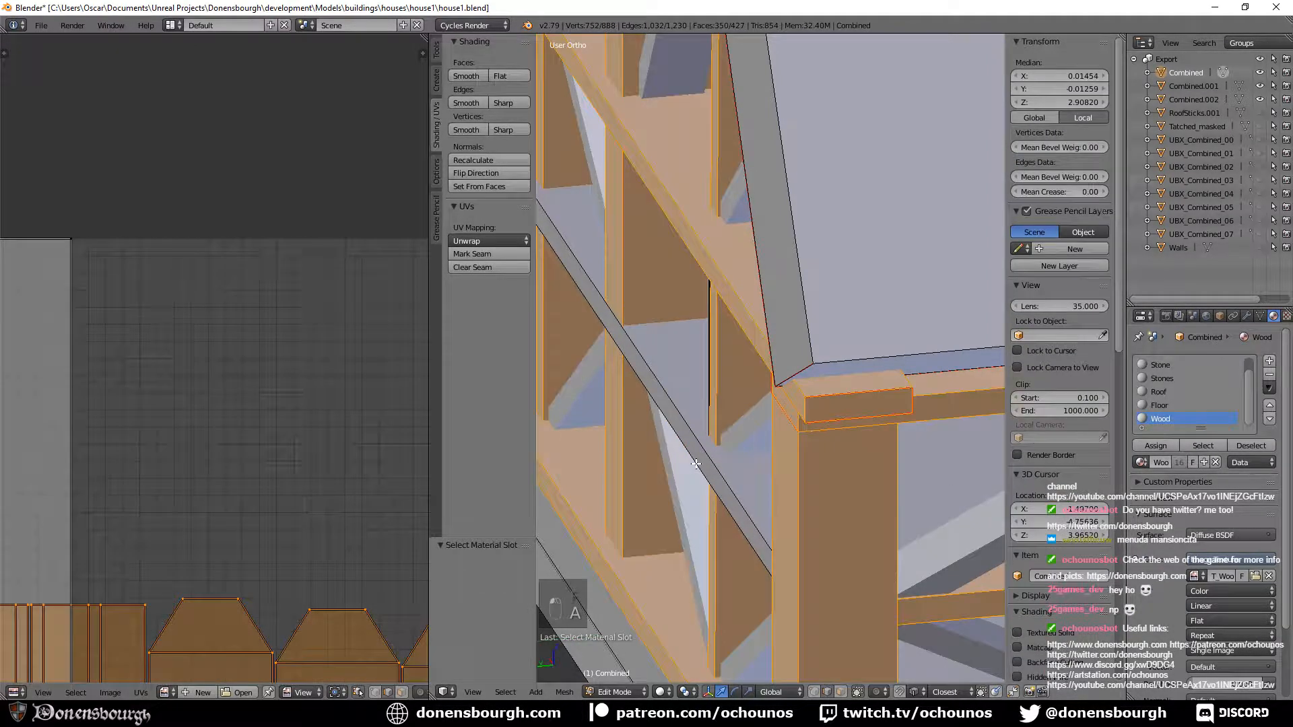
middle_drag(696, 439, 730, 398)
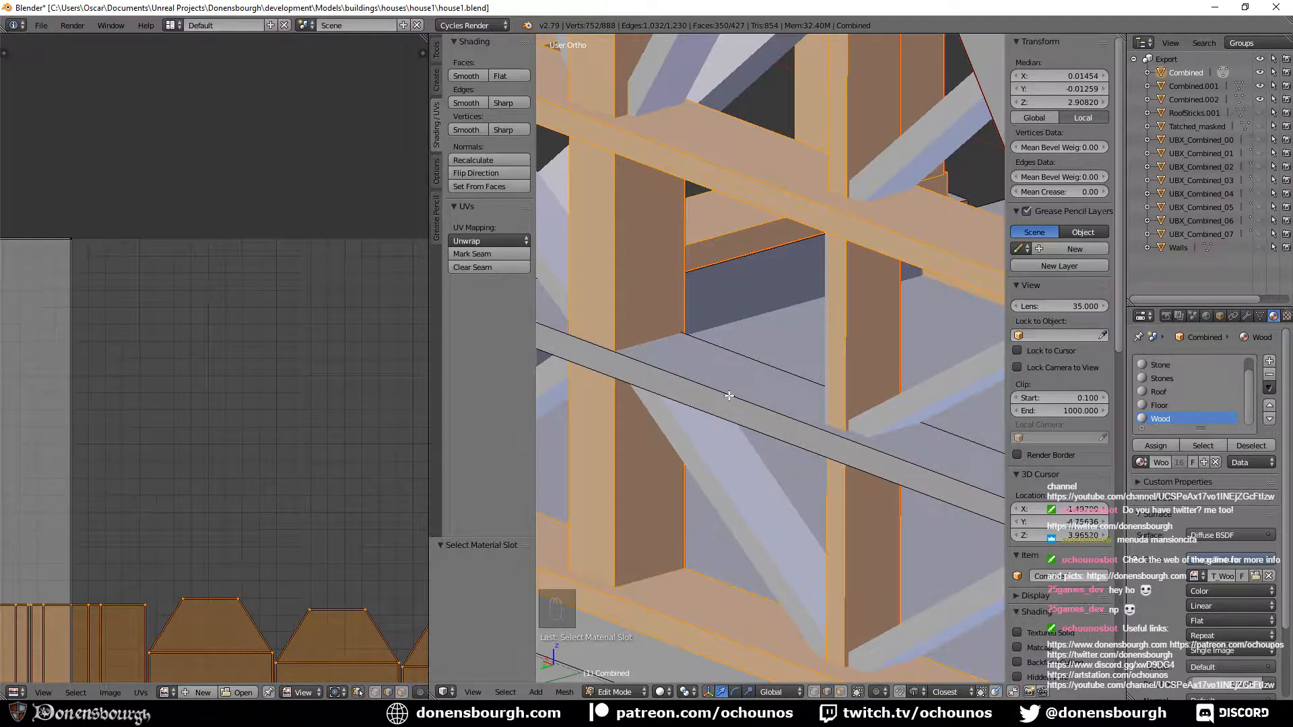
alt+right_click(730, 396)
key(a)
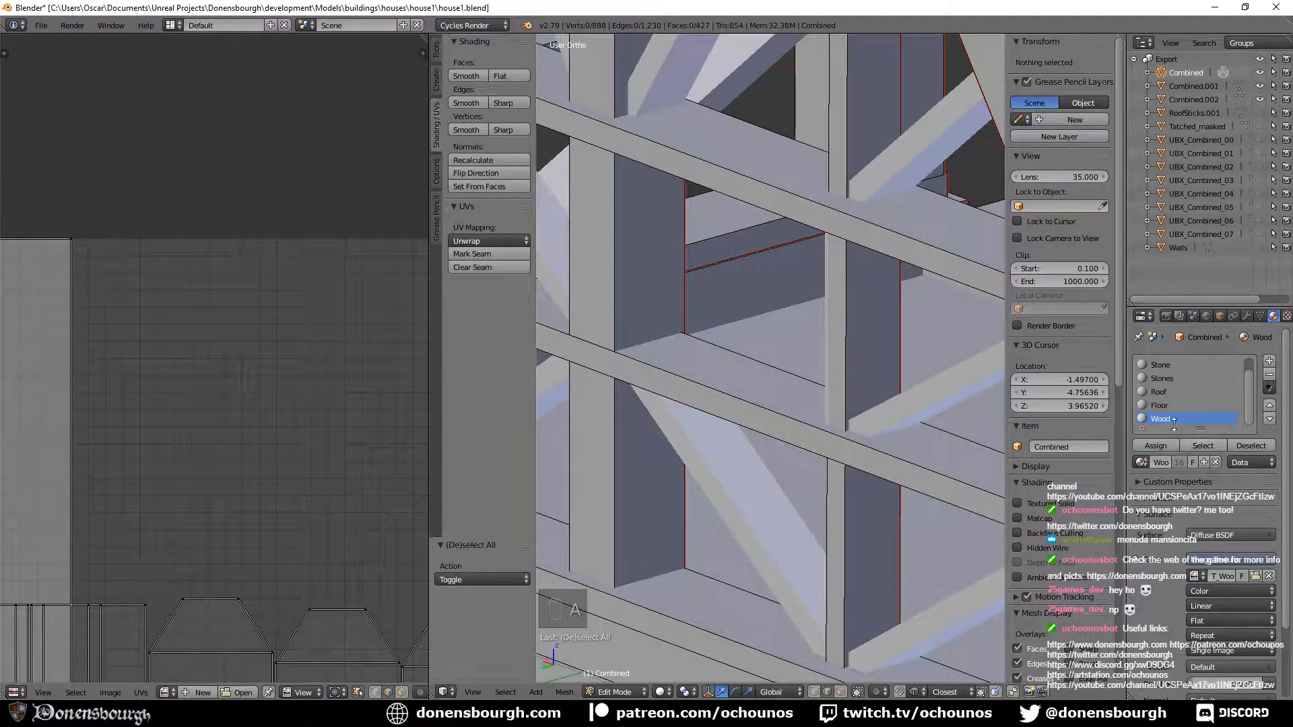
Select the face loops of the unassigned horizontal beam across the gable wall's lower storey and assign them the Wood material.
click(1203, 446)
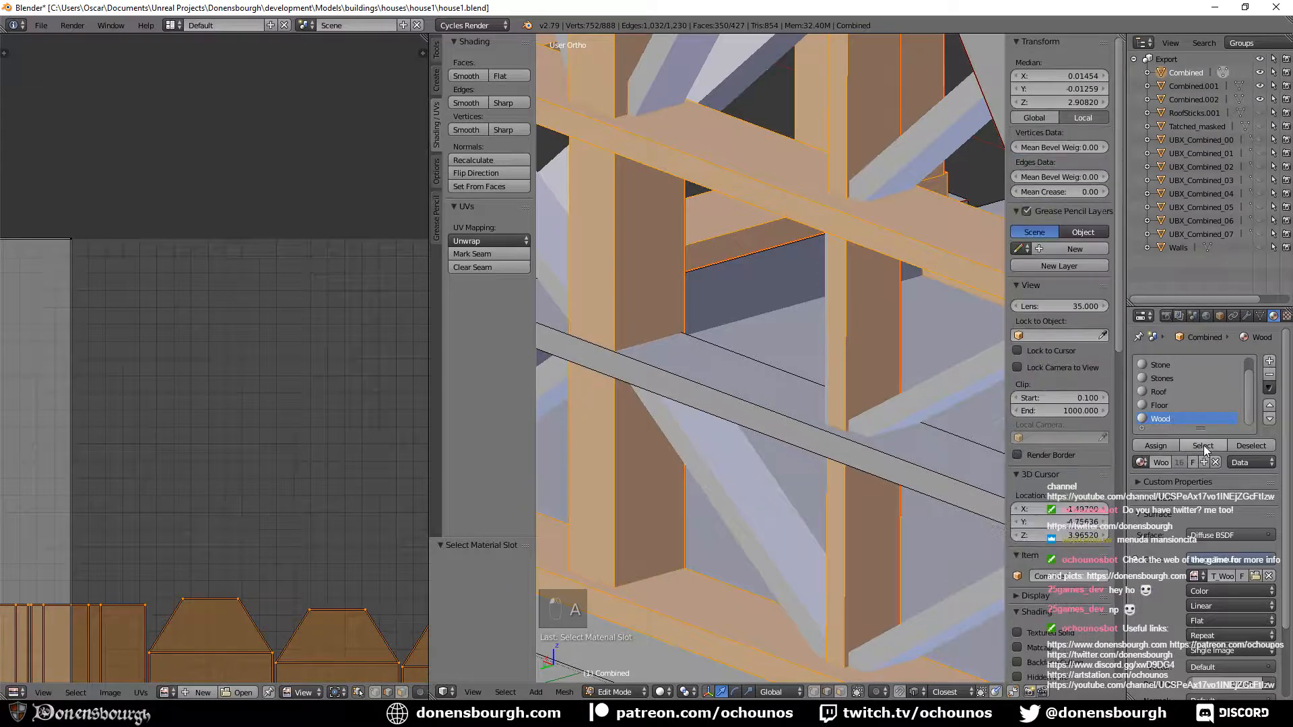
alt+right_click(762, 412)
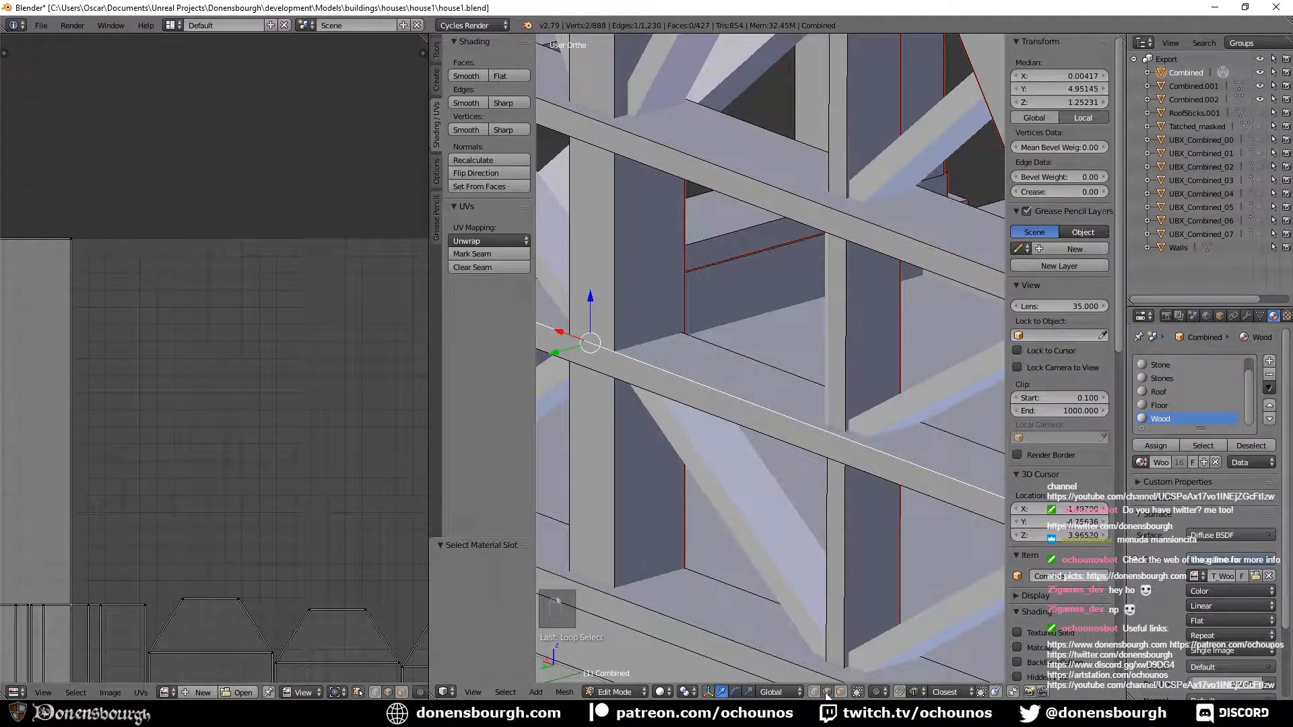
ctrl+alt+right_click(759, 405)
scroll(759, 404, down, 2)
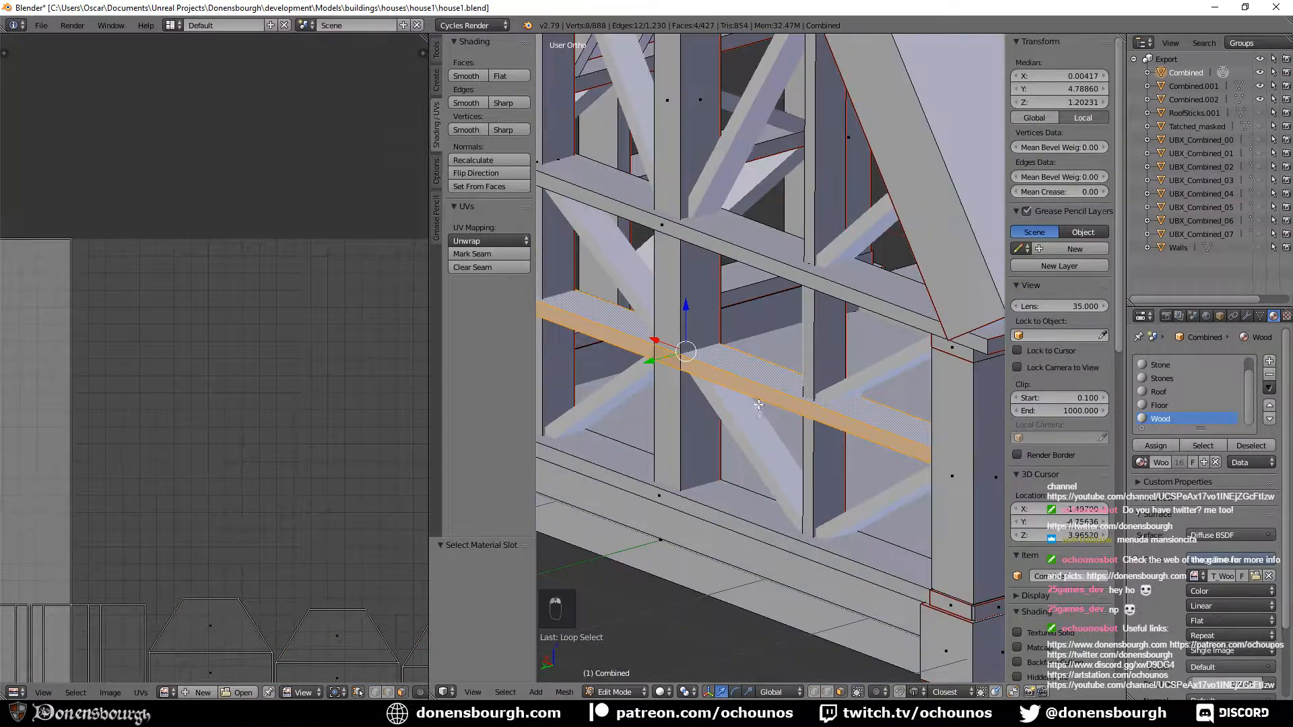
shift+middle_drag(791, 402, 747, 398)
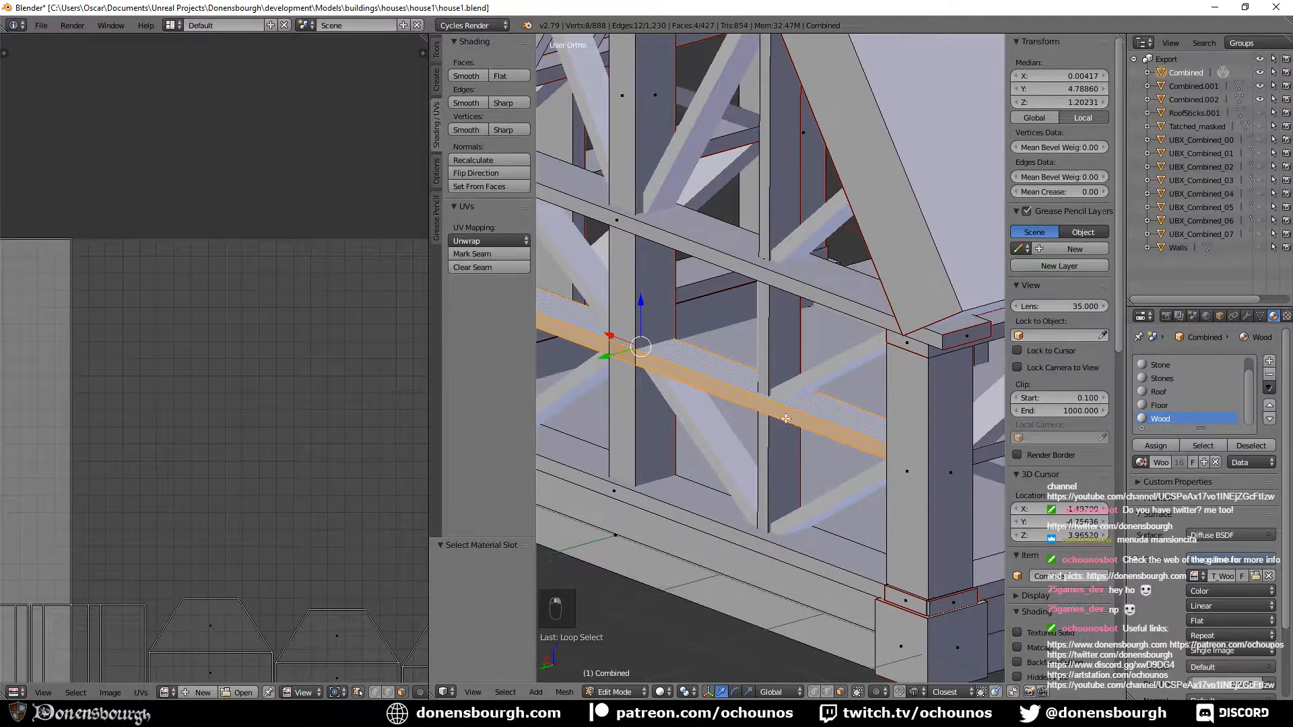
click(1169, 450)
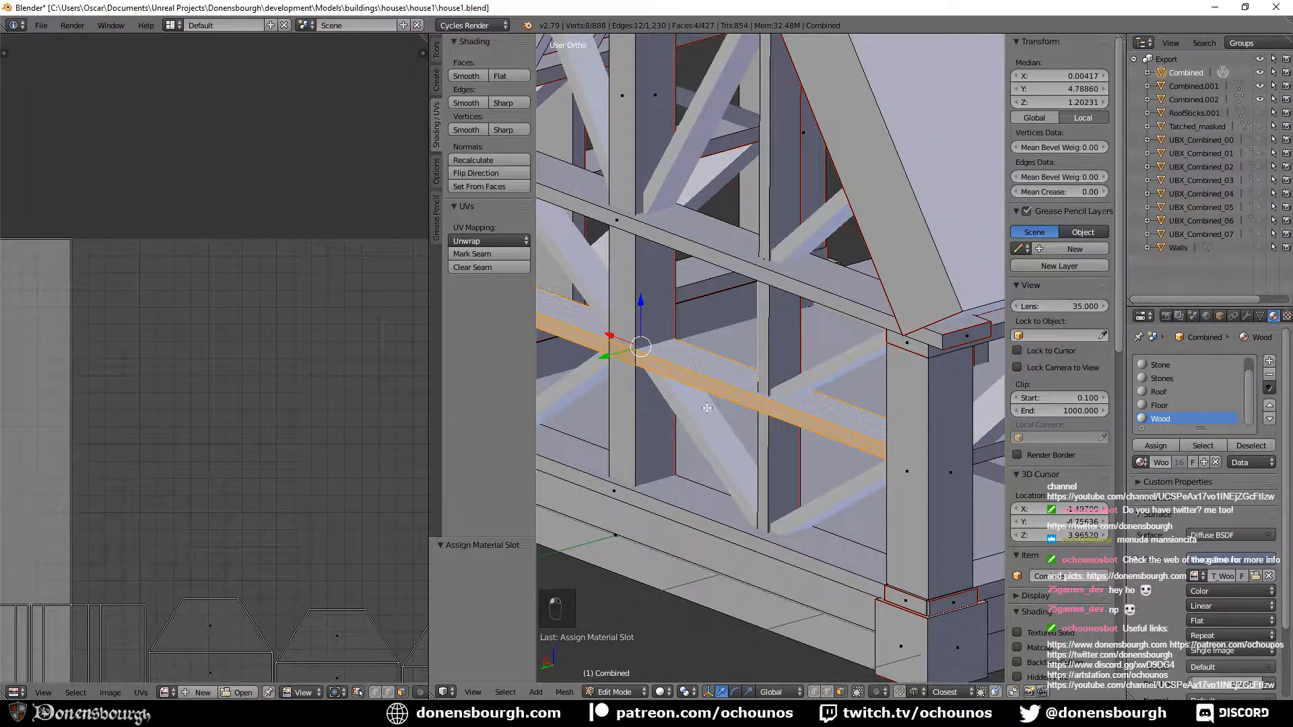
Select every face that uses the Wood material and unwrap them with the Angle Based method.
key(a)
click(1203, 447)
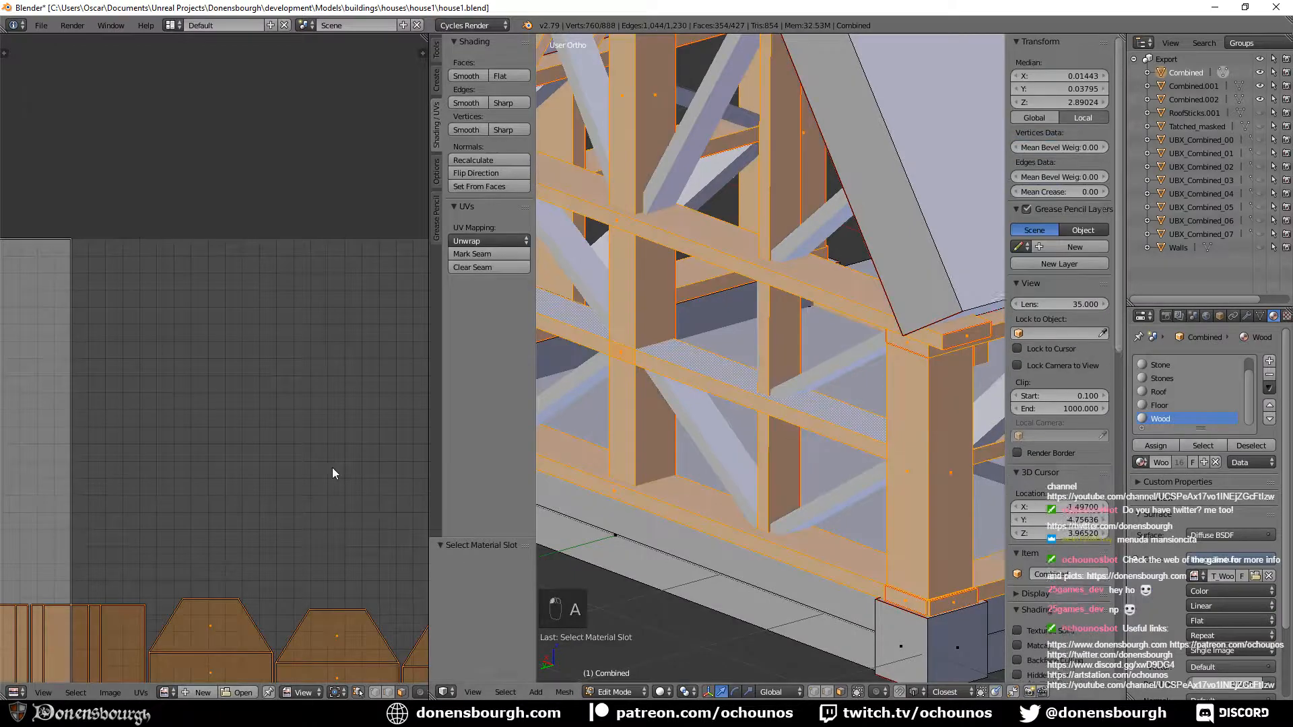
key(u)
click(698, 456)
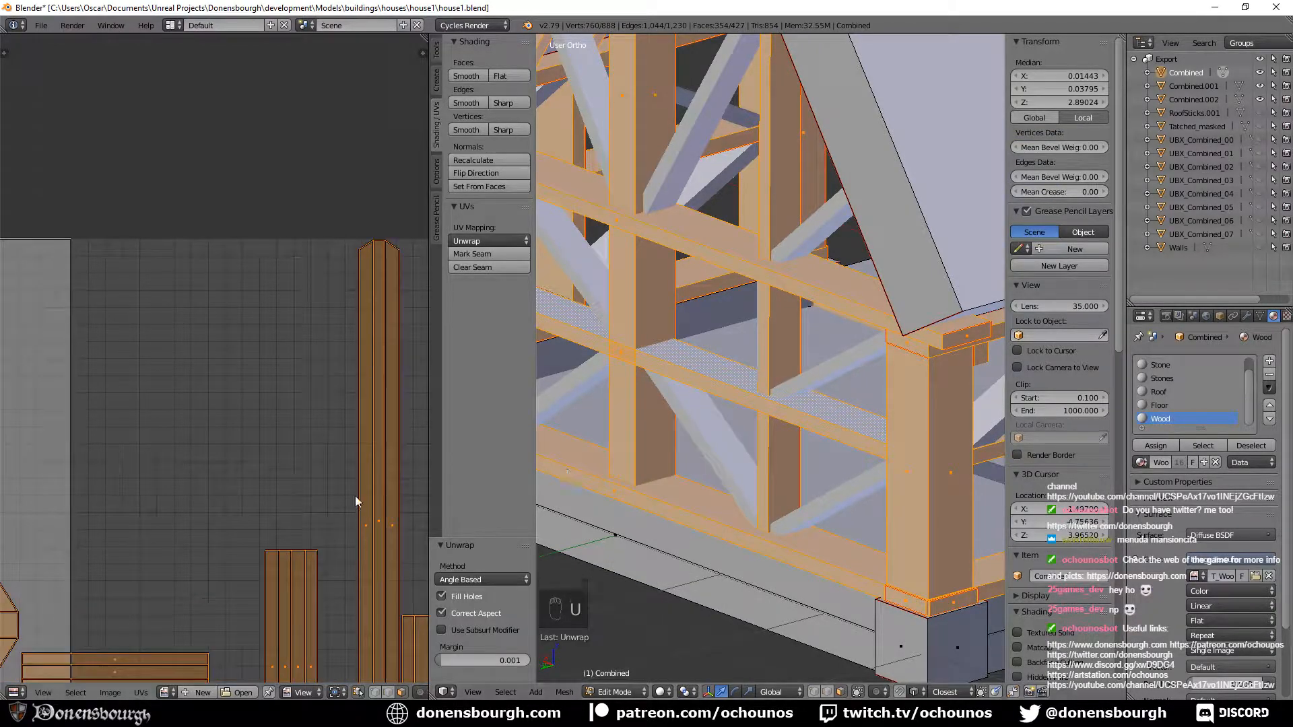
scroll(357, 502, down, 8)
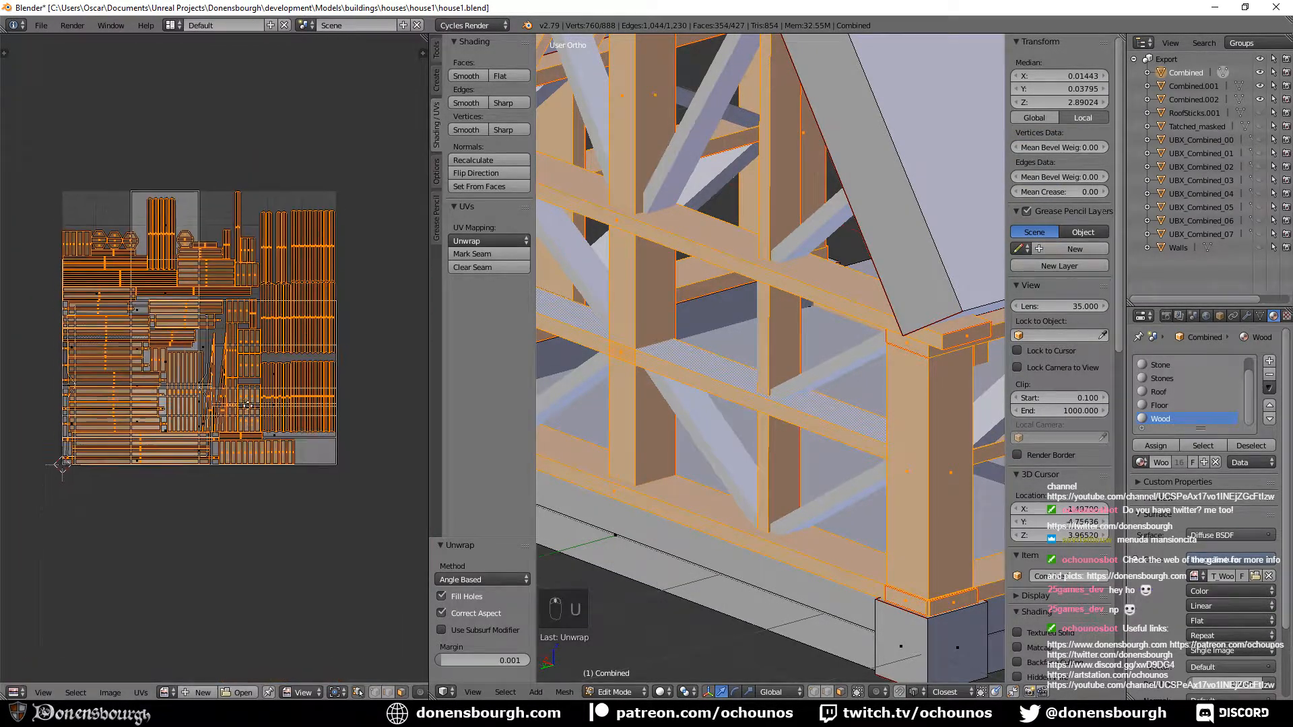
scroll(247, 405, up, 8)
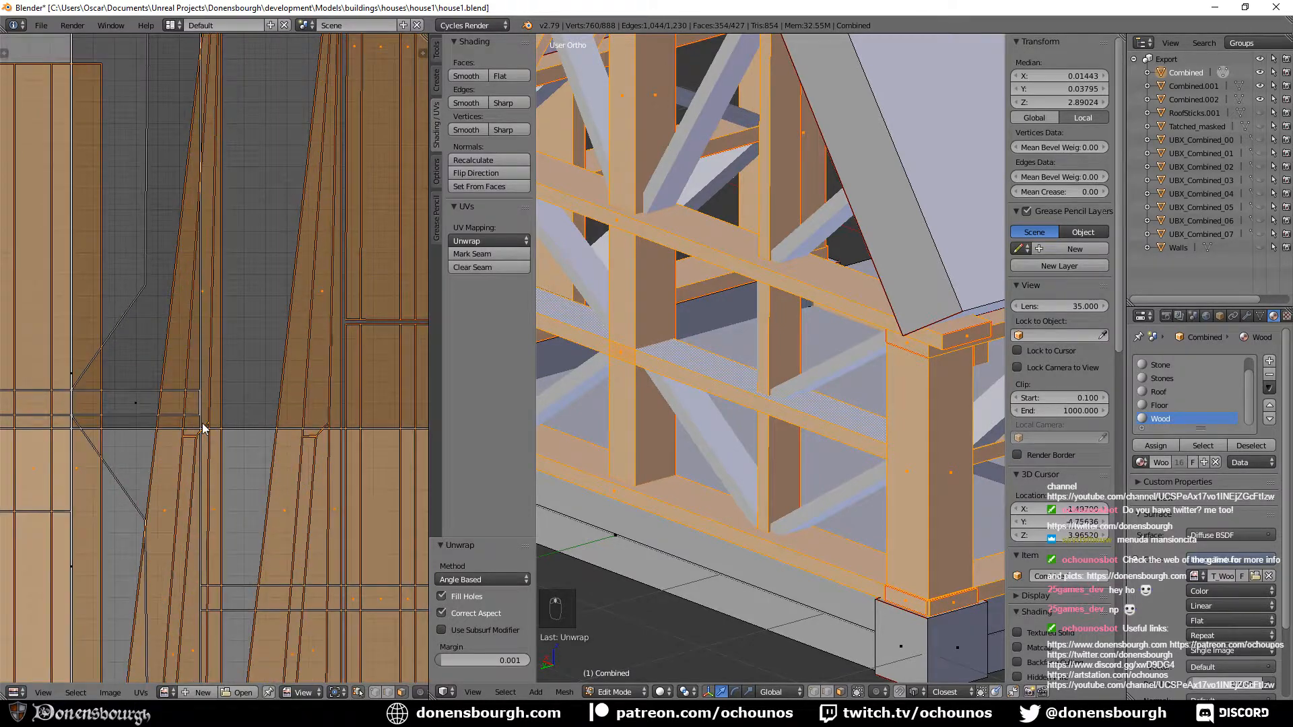
scroll(203, 428, down, 4)
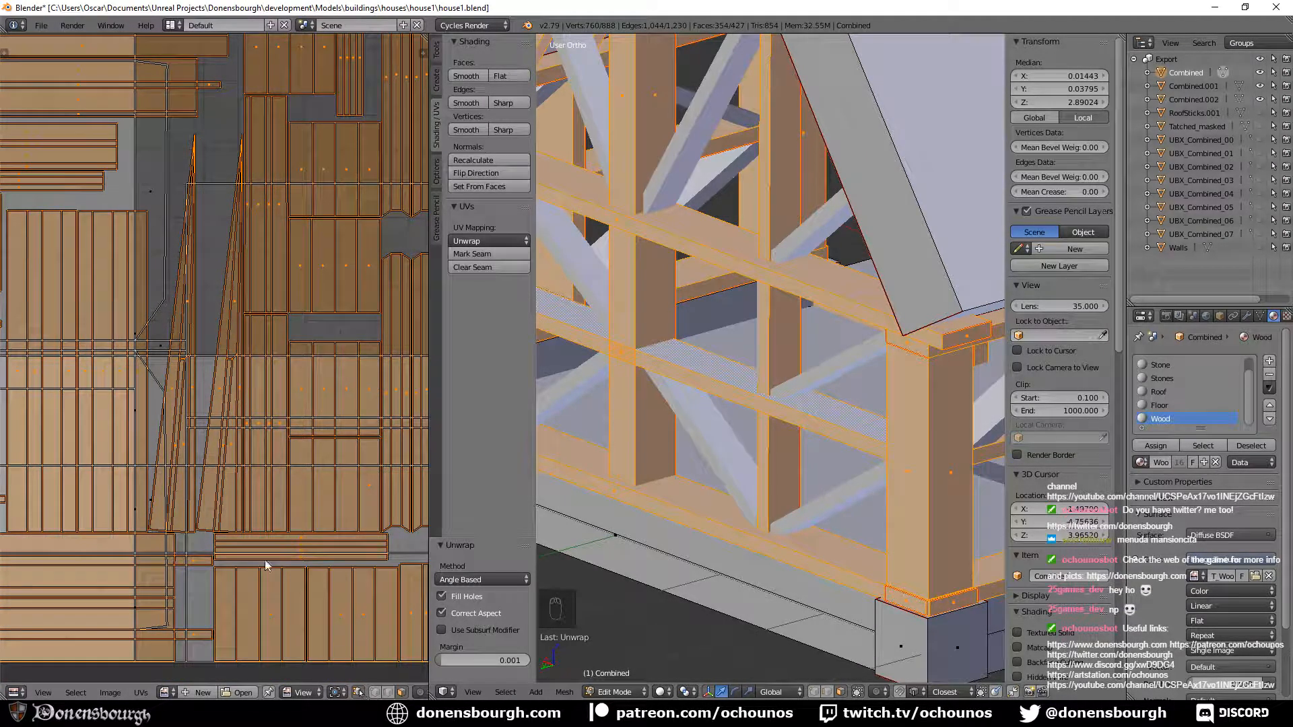
Select a face of the stretched, slanted UV island and locate it on the house model in wireframe shading.
right_click(176, 436)
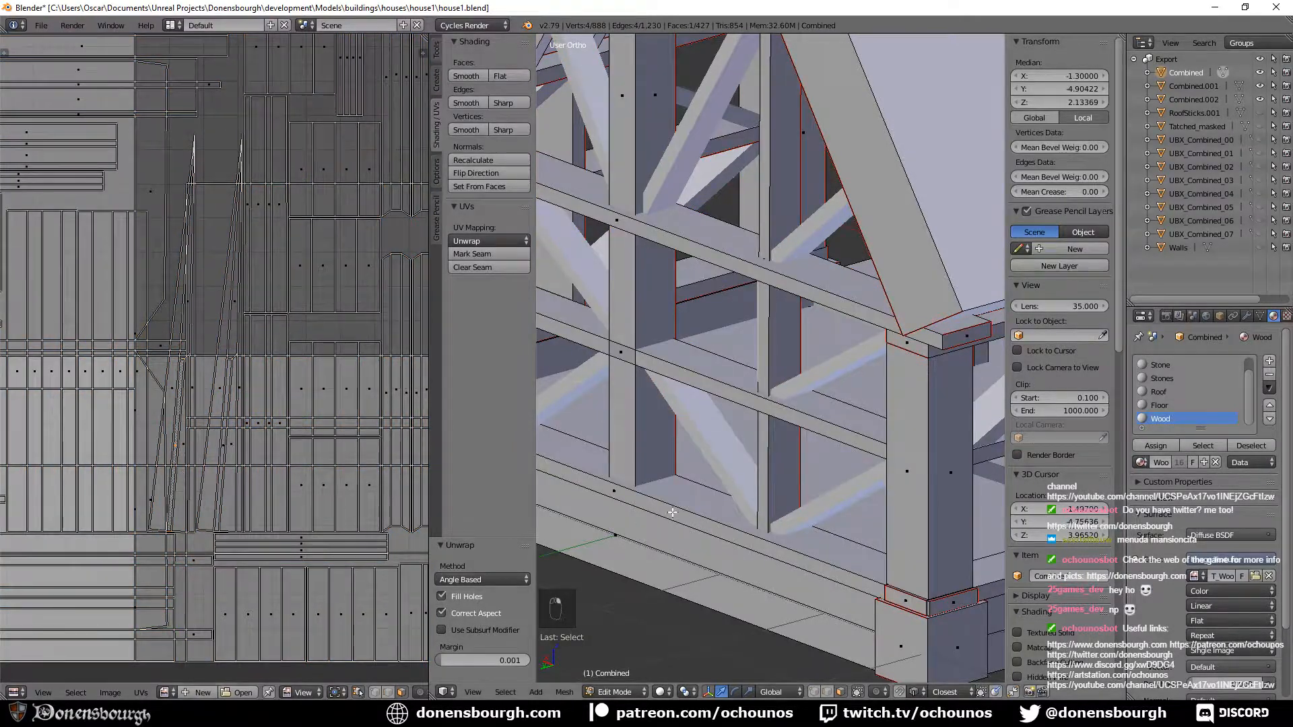
scroll(674, 485, down, 5)
scroll(707, 471, up, 3)
middle_drag(734, 450, 639, 412)
shift+middle_drag(866, 428, 727, 377)
scroll(729, 377, down, 3)
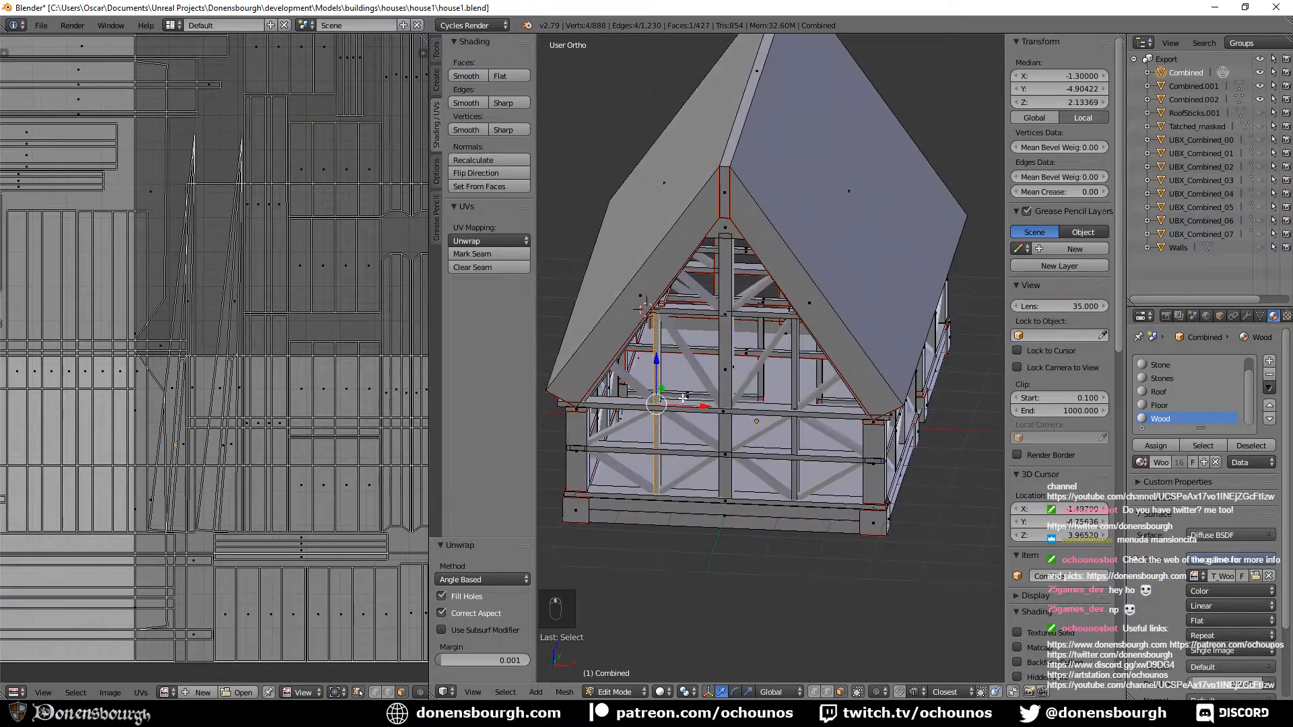
scroll(754, 388, up, 8)
scroll(781, 394, down, 3)
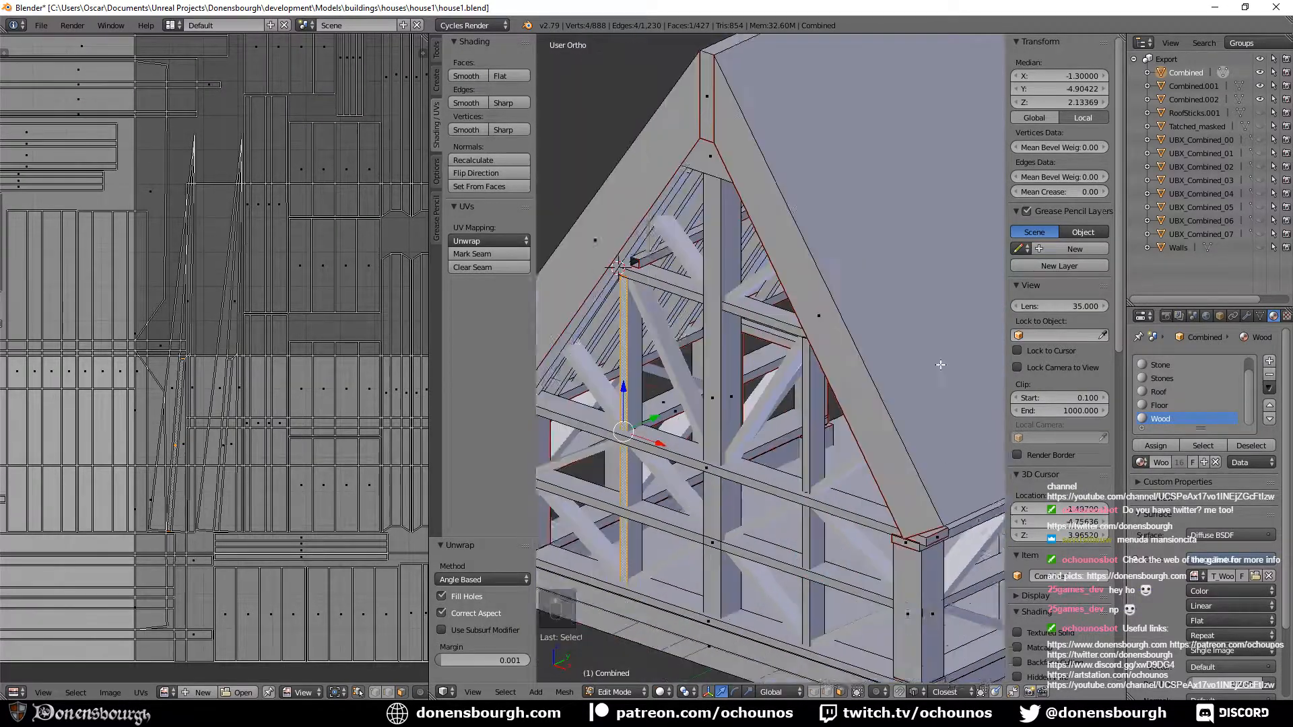
scroll(761, 354, up, 8)
middle_drag(761, 354, 773, 369)
key(z)
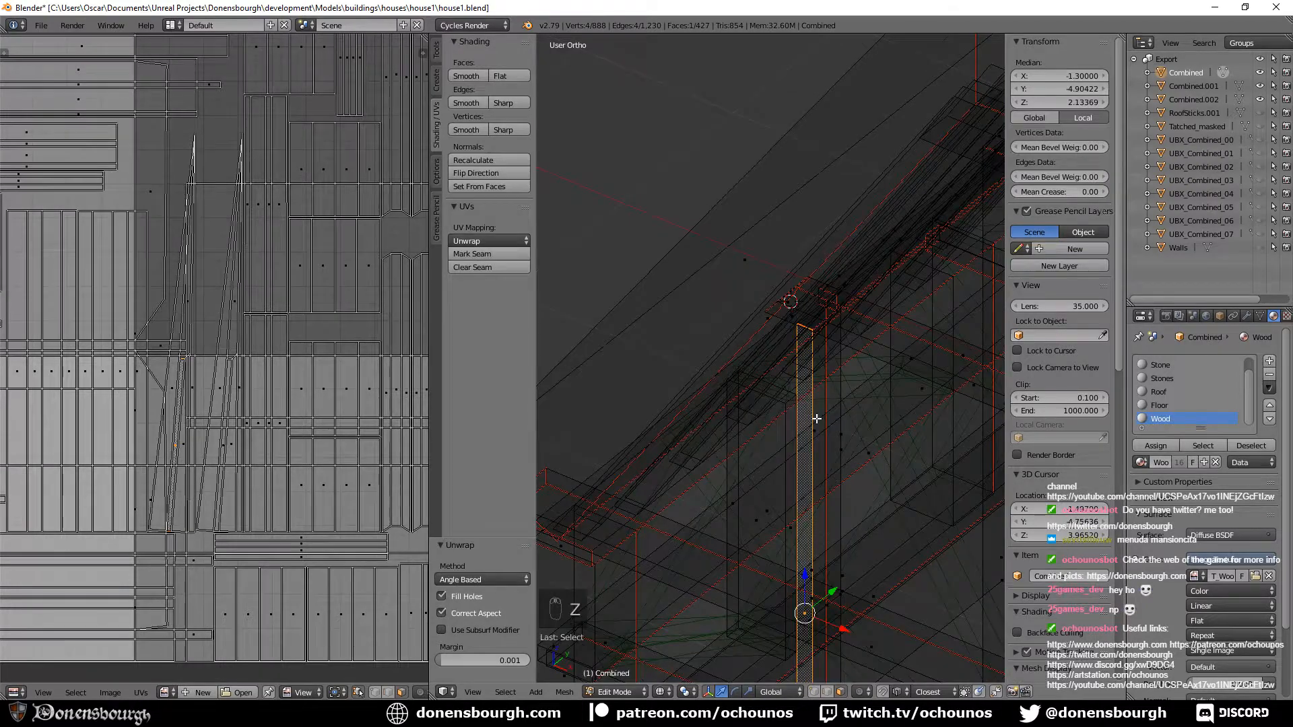
scroll(817, 419, up, 4)
shift+middle_drag(844, 343, 722, 330)
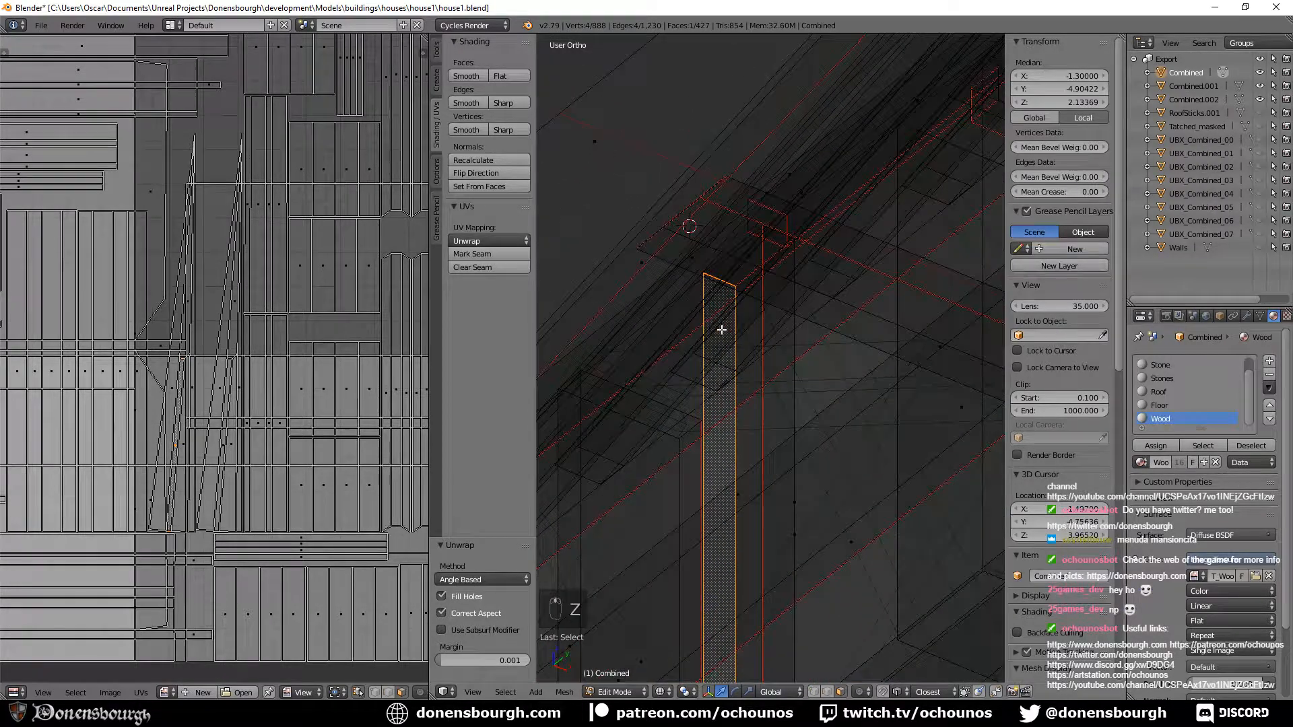
Pick faces around the narrow vertical gable post to find those belonging to the stretched UV islands.
right_click(740, 484)
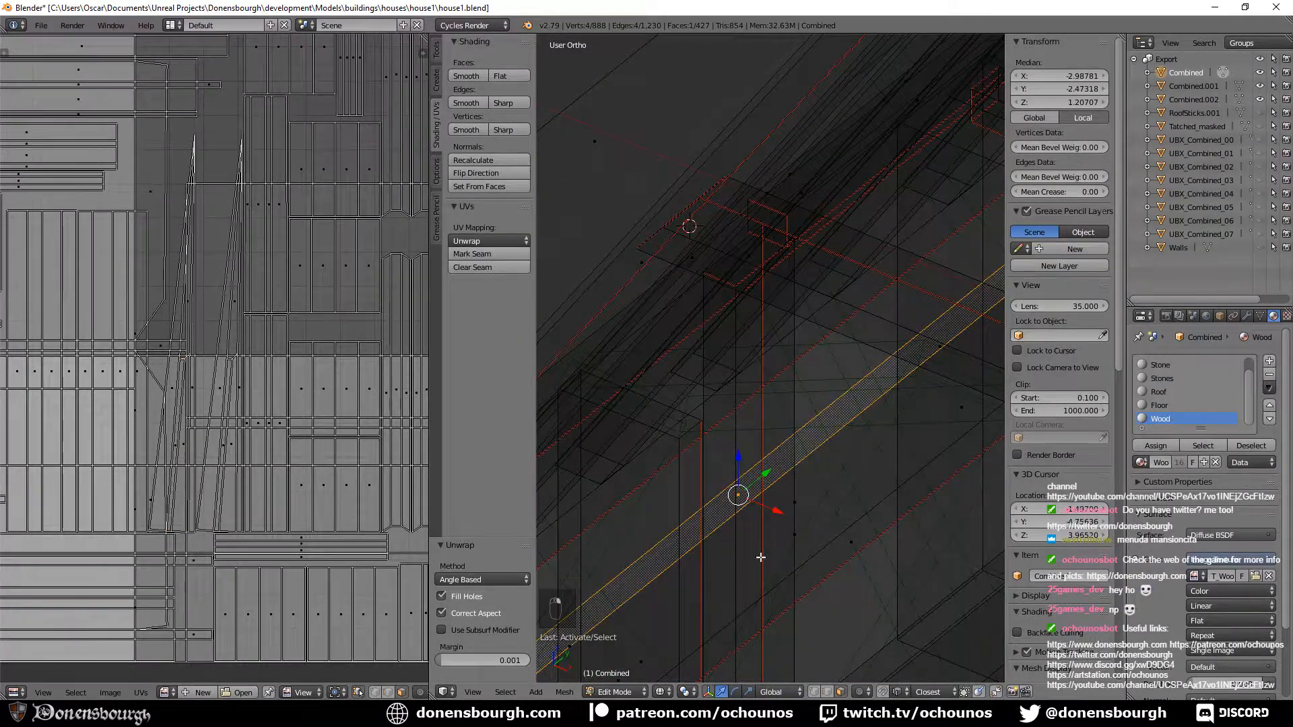
shift+middle_drag(761, 558, 712, 255)
right_click(645, 402)
scroll(667, 419, down, 3)
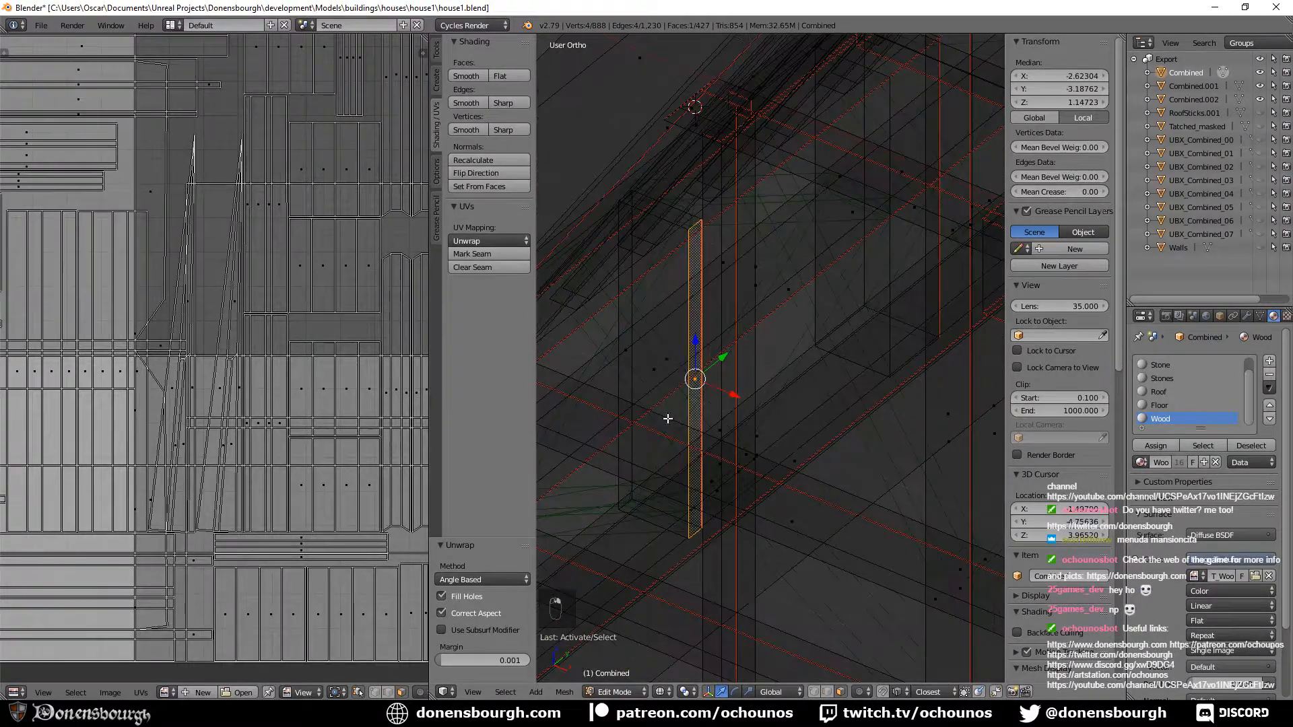
right_click(686, 368)
right_click(723, 441)
right_click(705, 403)
right_click(721, 475)
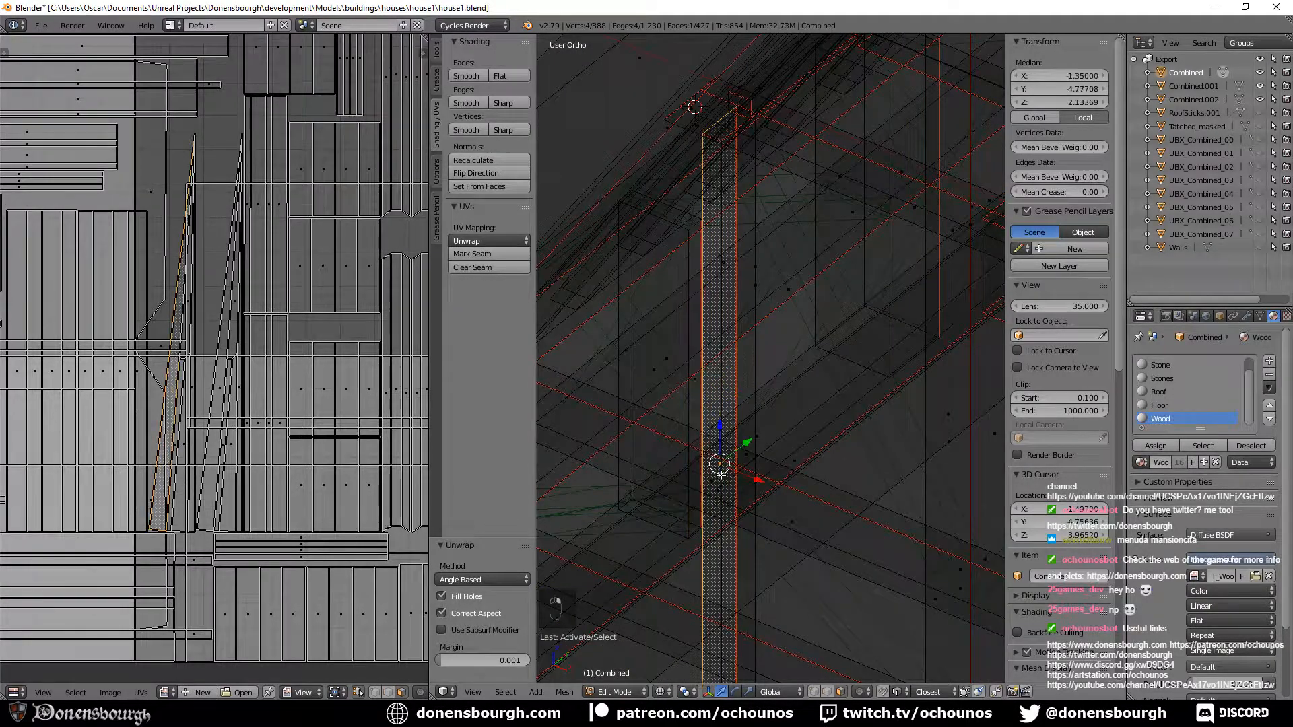
scroll(721, 474, down, 3)
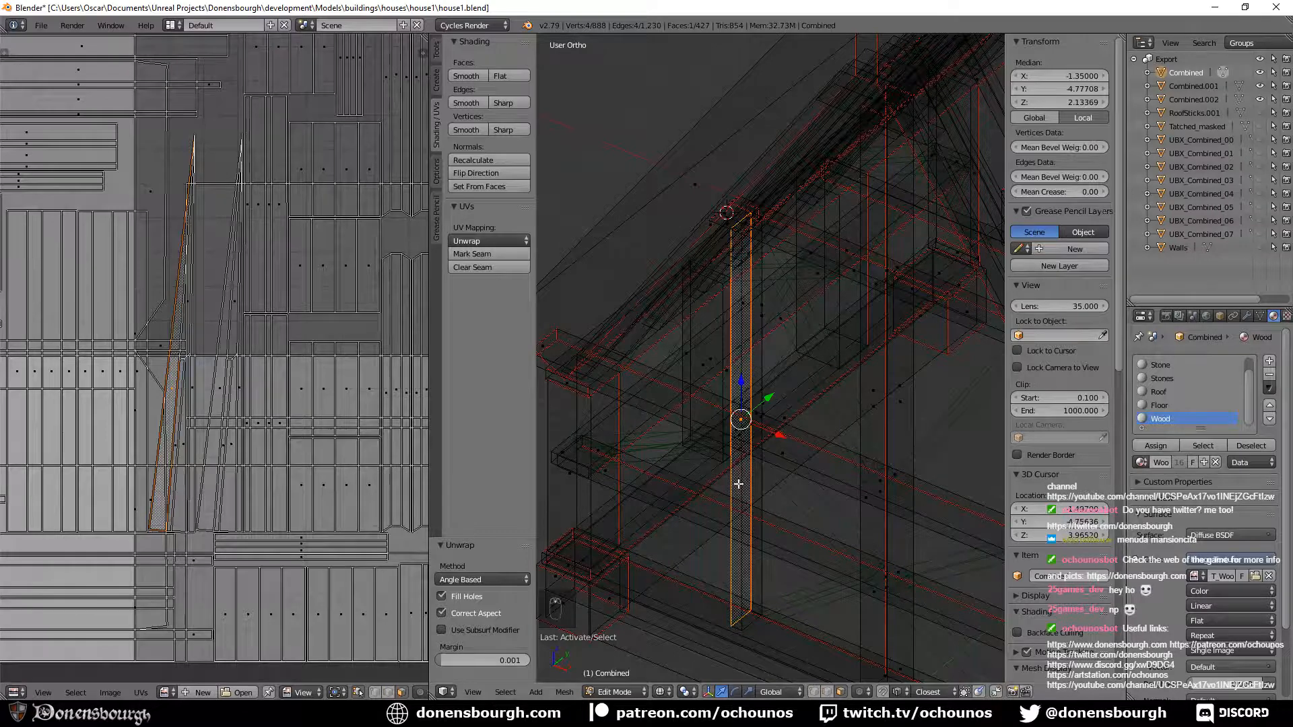
Select all linked faces of the vertical gable post, starting from its stretched UV face.
key(l)
middle_drag(745, 473, 745, 465)
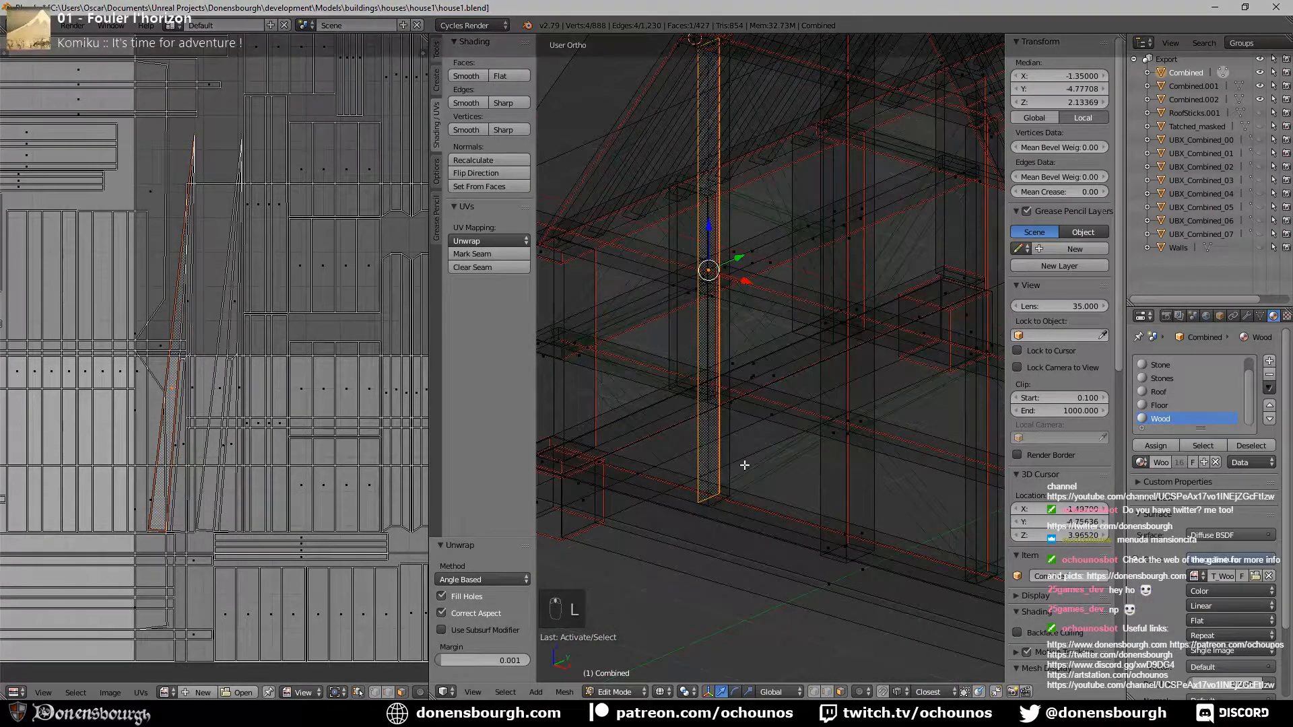
scroll(719, 363, up, 4)
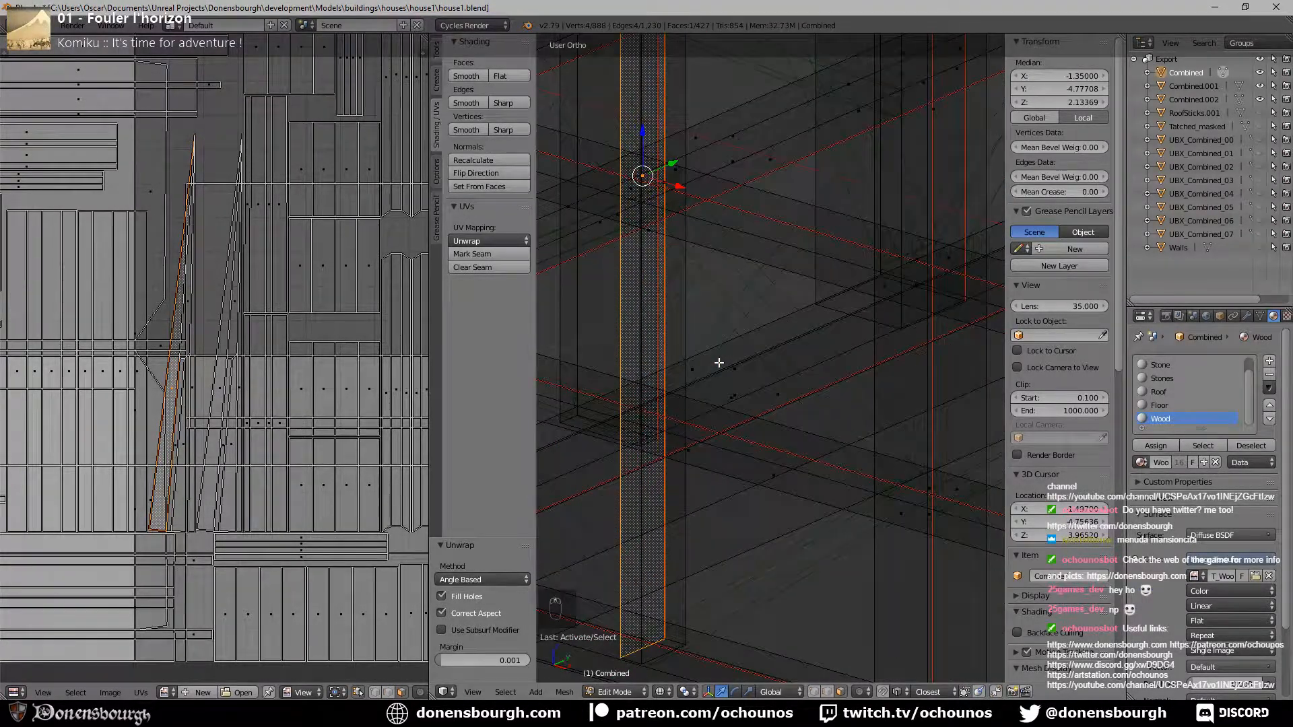
click(186, 450)
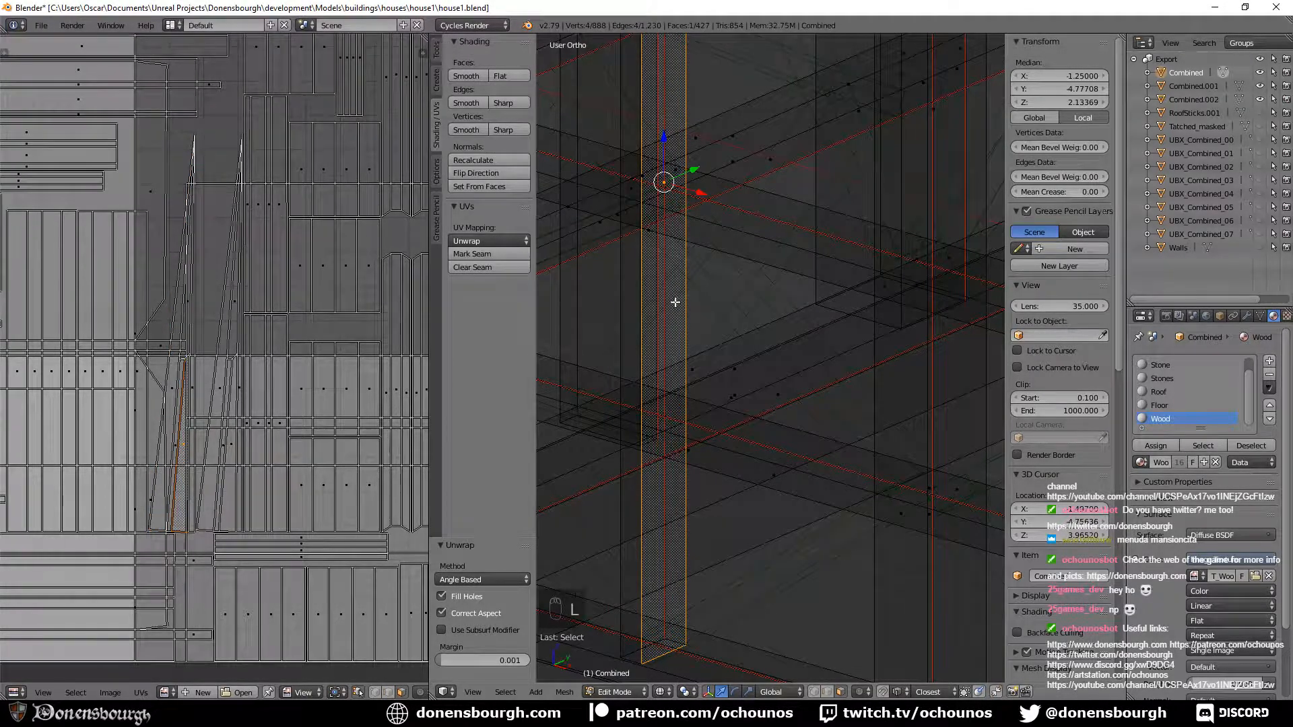
key(l)
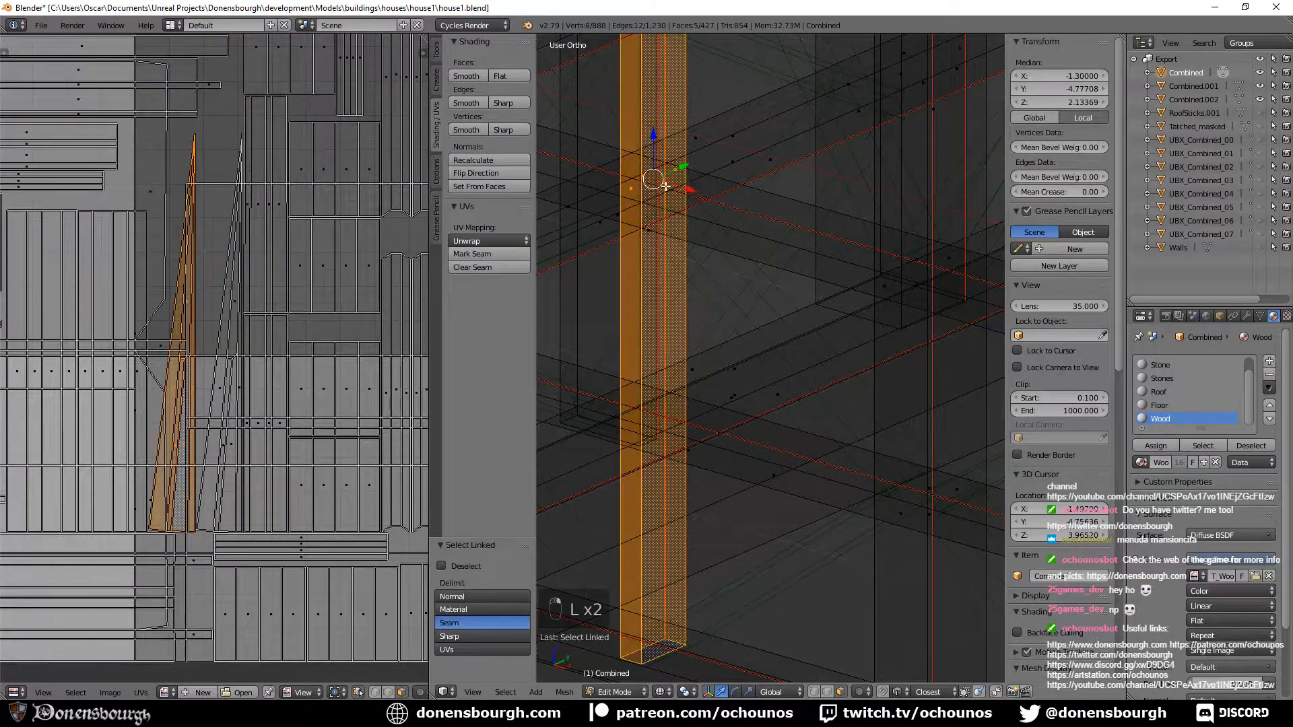
Invert the selection and hide all other faces of the mesh to isolate the gable post.
scroll(704, 321, down, 3)
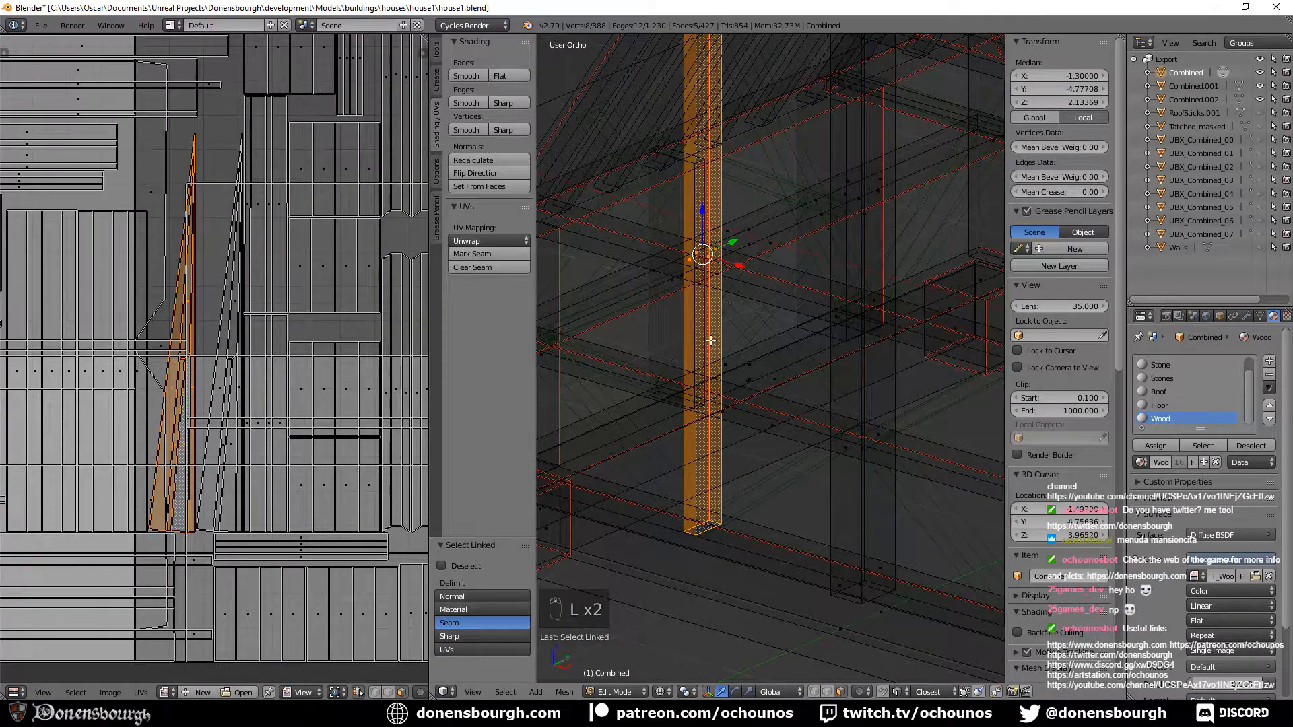
key(ctrl+i)
key(h)
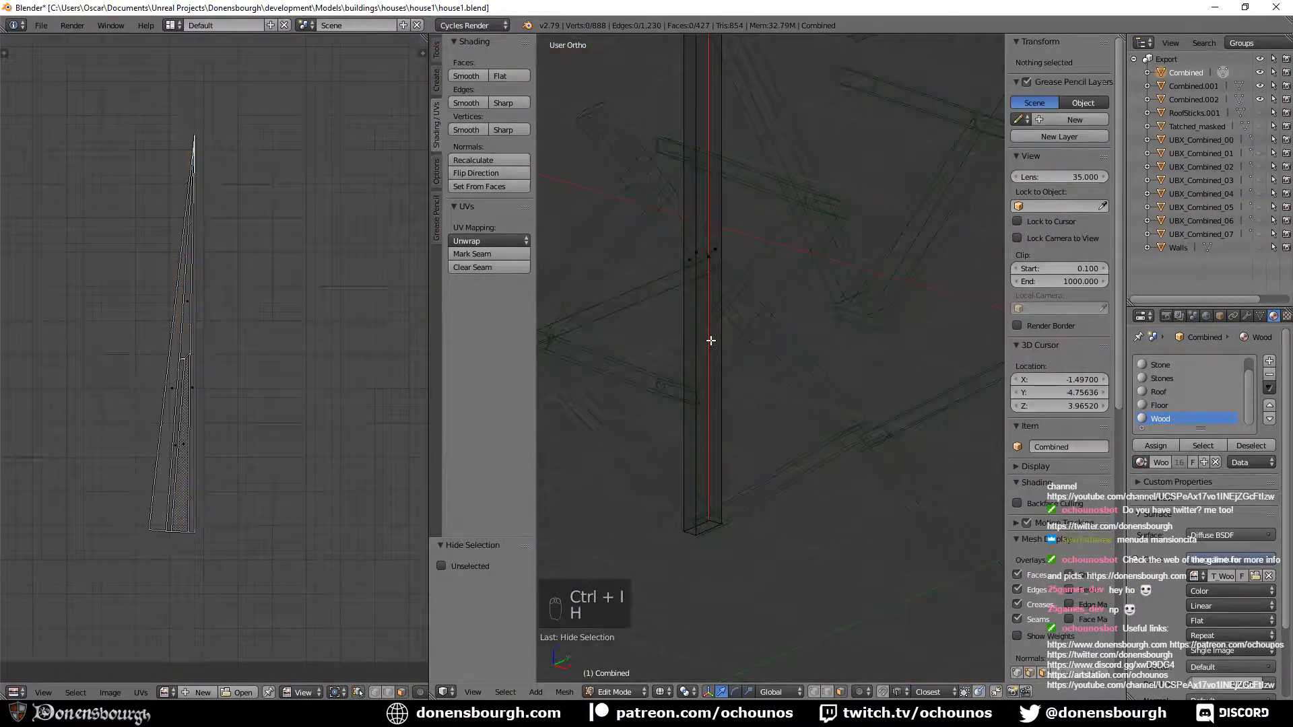
scroll(711, 341, down, 5)
shift+middle_drag(742, 325, 681, 361)
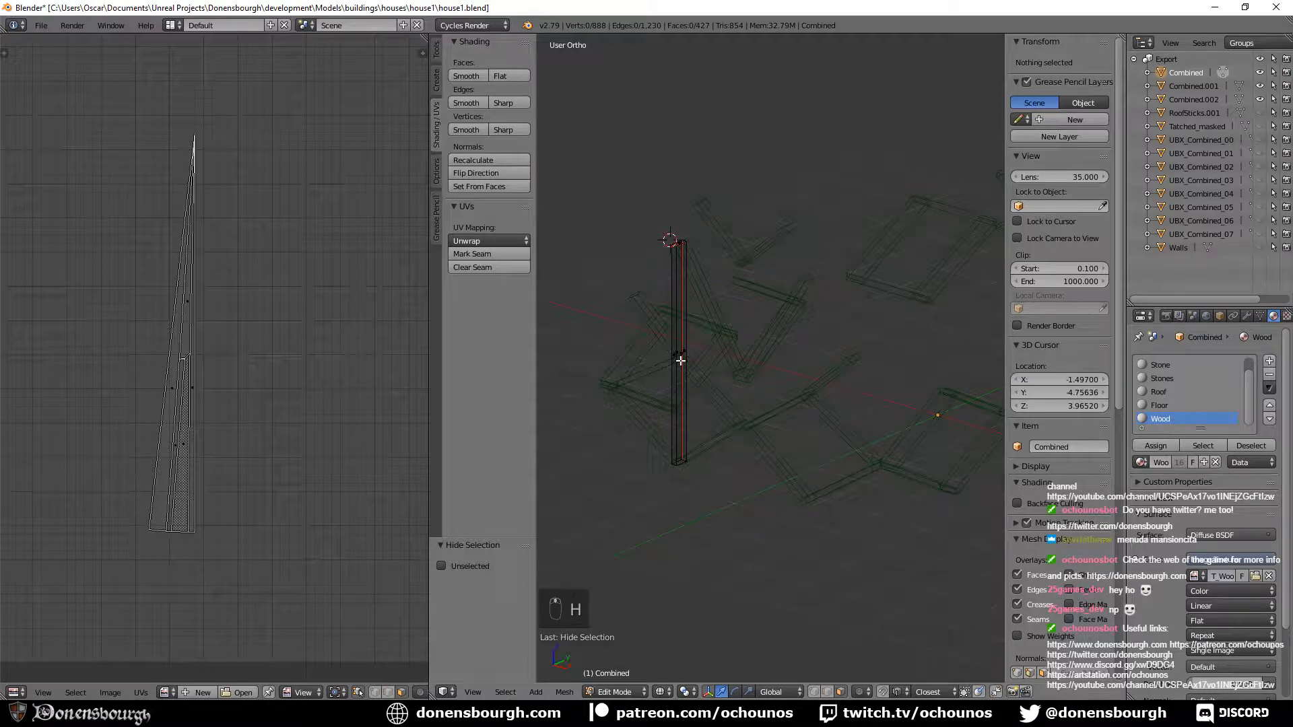
Return to solid shading and hide the Combined.001 and Combined.002 objects, leaving only the isolated post.
key(Tab)
key(Tab)
key(z)
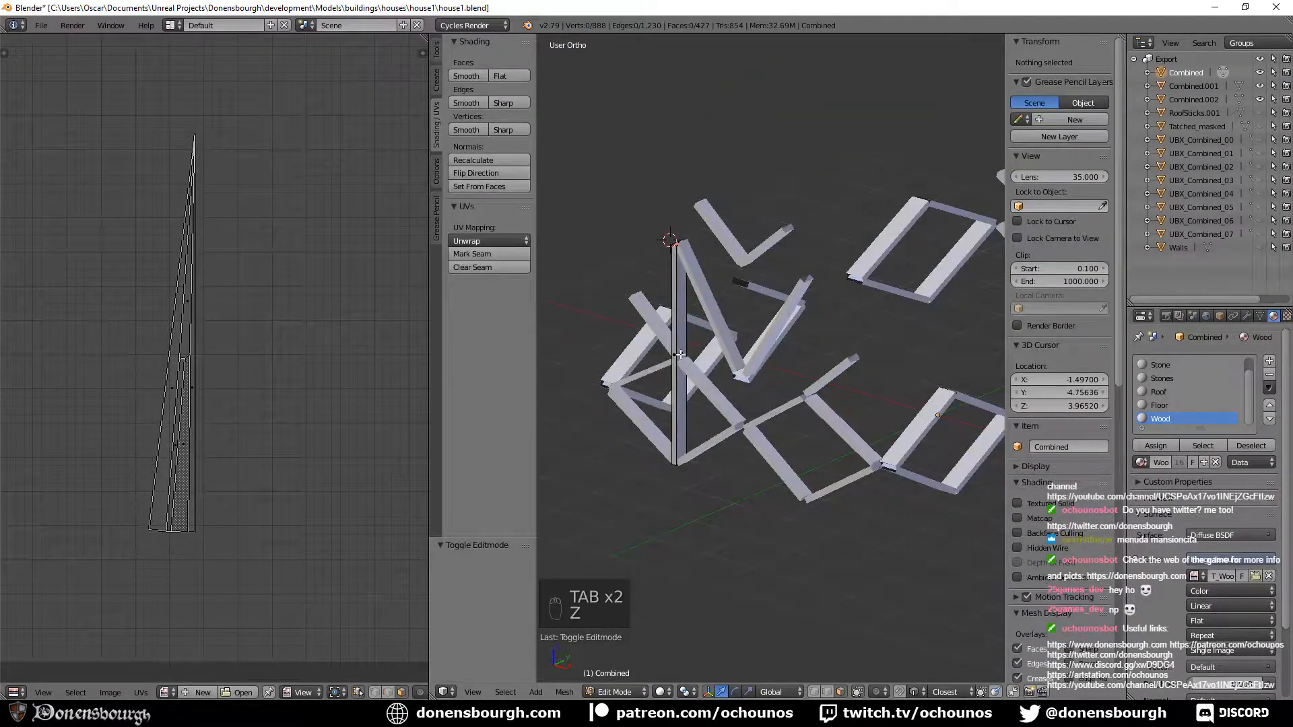
drag(1262, 87, 1259, 105)
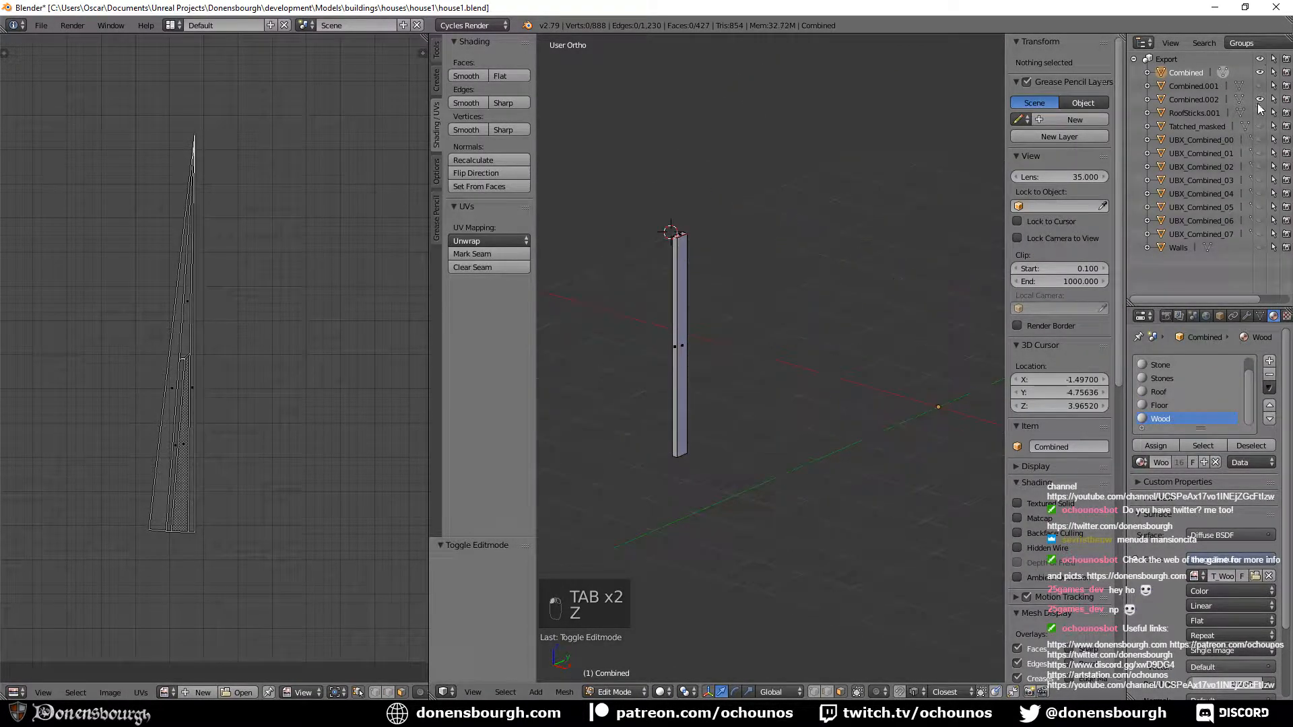
shift+middle_drag(710, 381, 828, 507)
scroll(731, 327, up, 4)
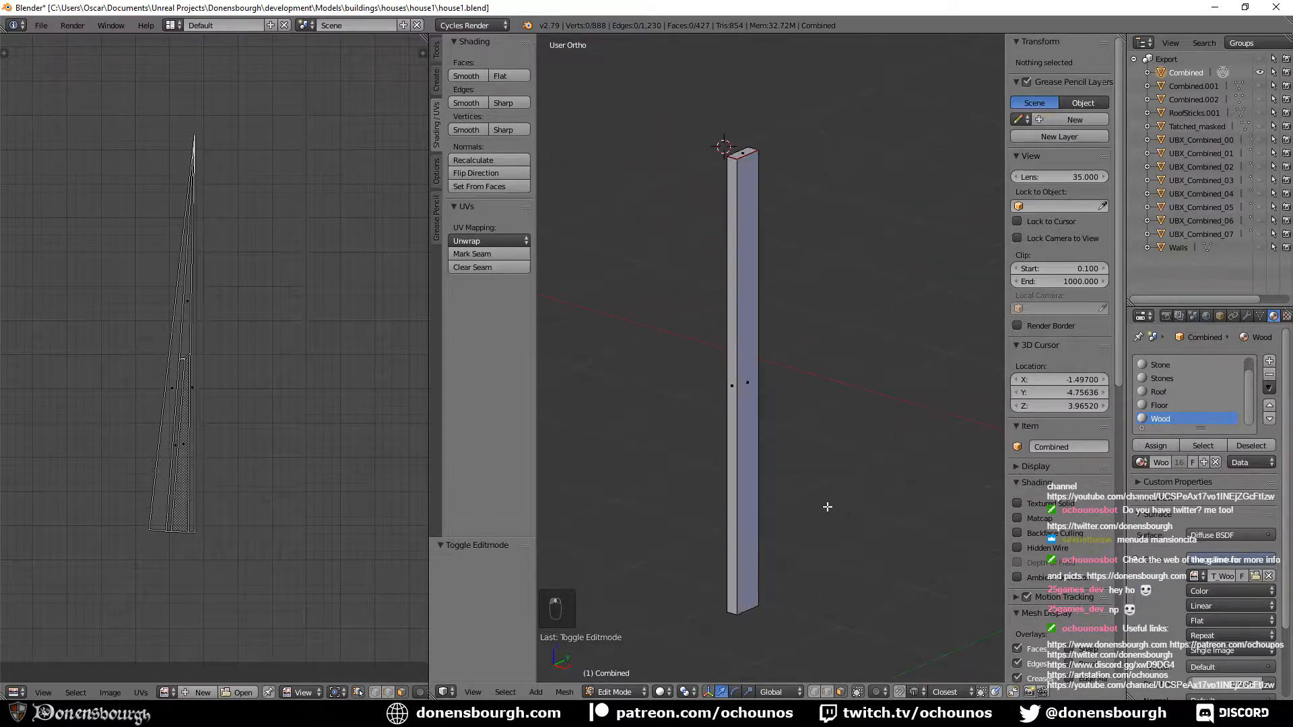
Mark a seam on the short lower edge of the post's sloped top face.
scroll(791, 439, up, 3)
middle_drag(782, 439, 845, 448)
right_click(849, 316)
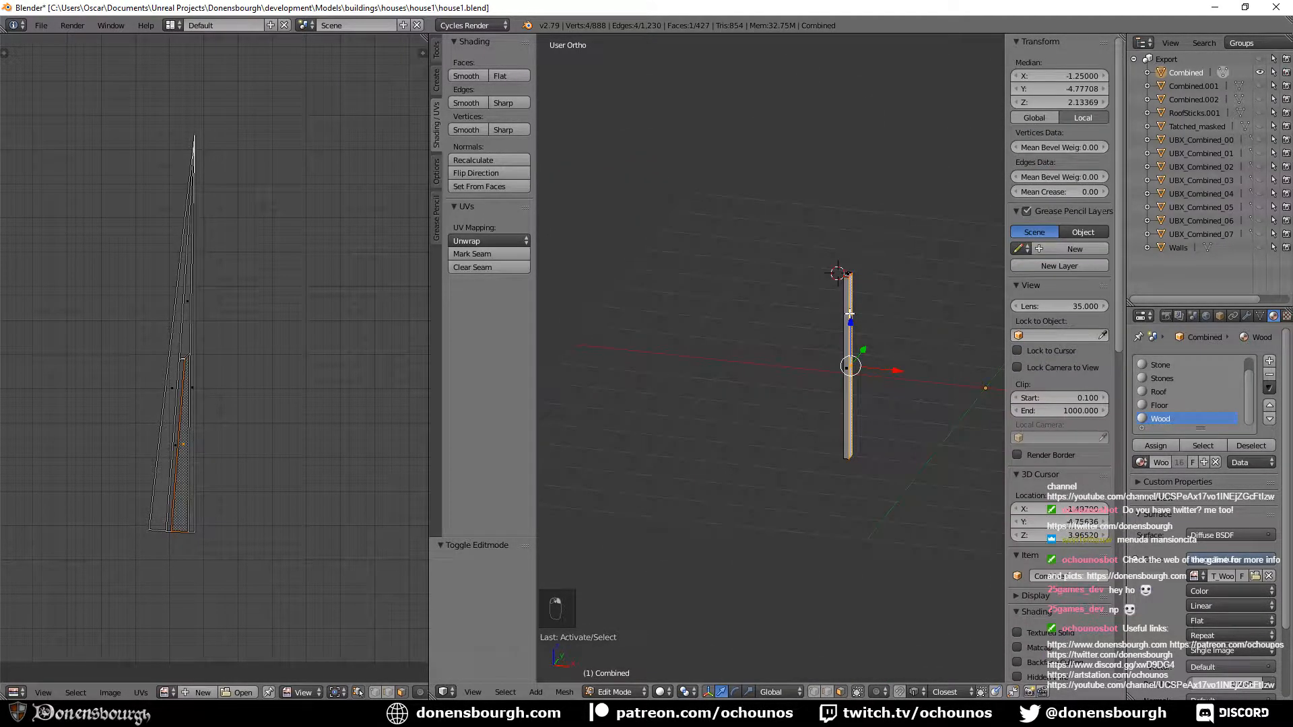
key(KP_Decimal)
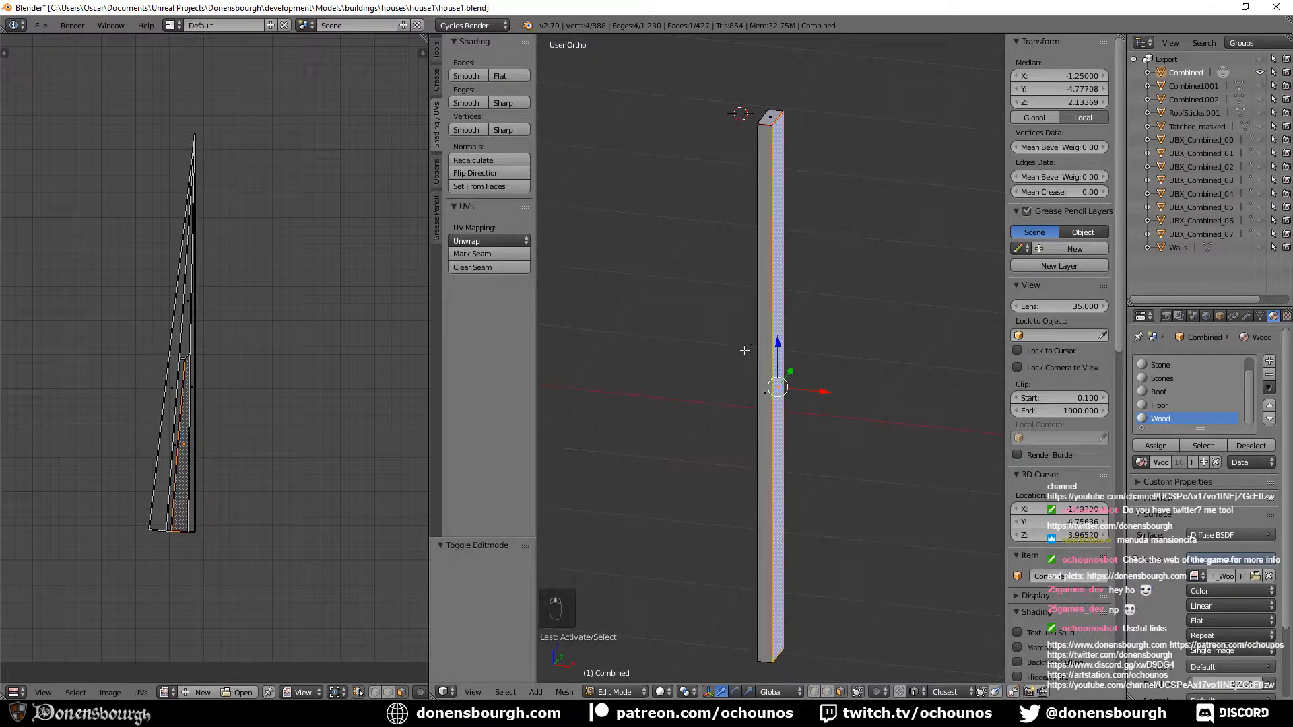
middle_drag(748, 353, 755, 393)
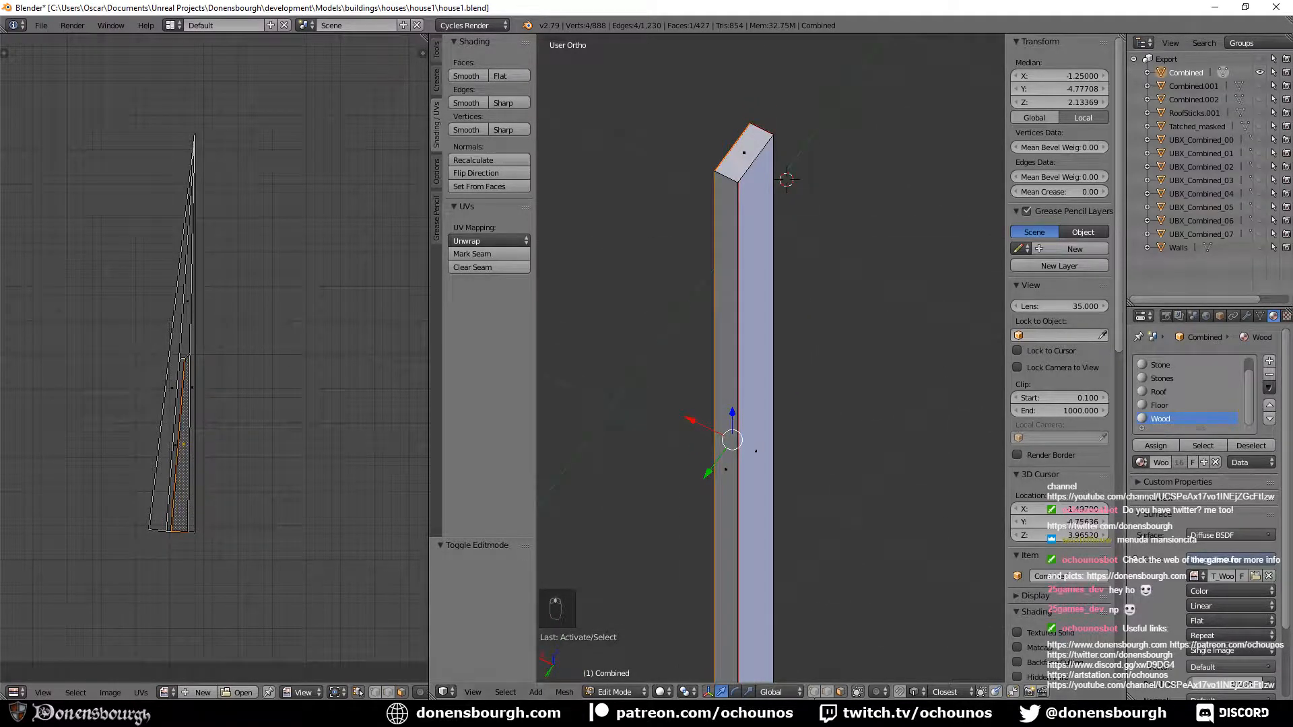
click(738, 199)
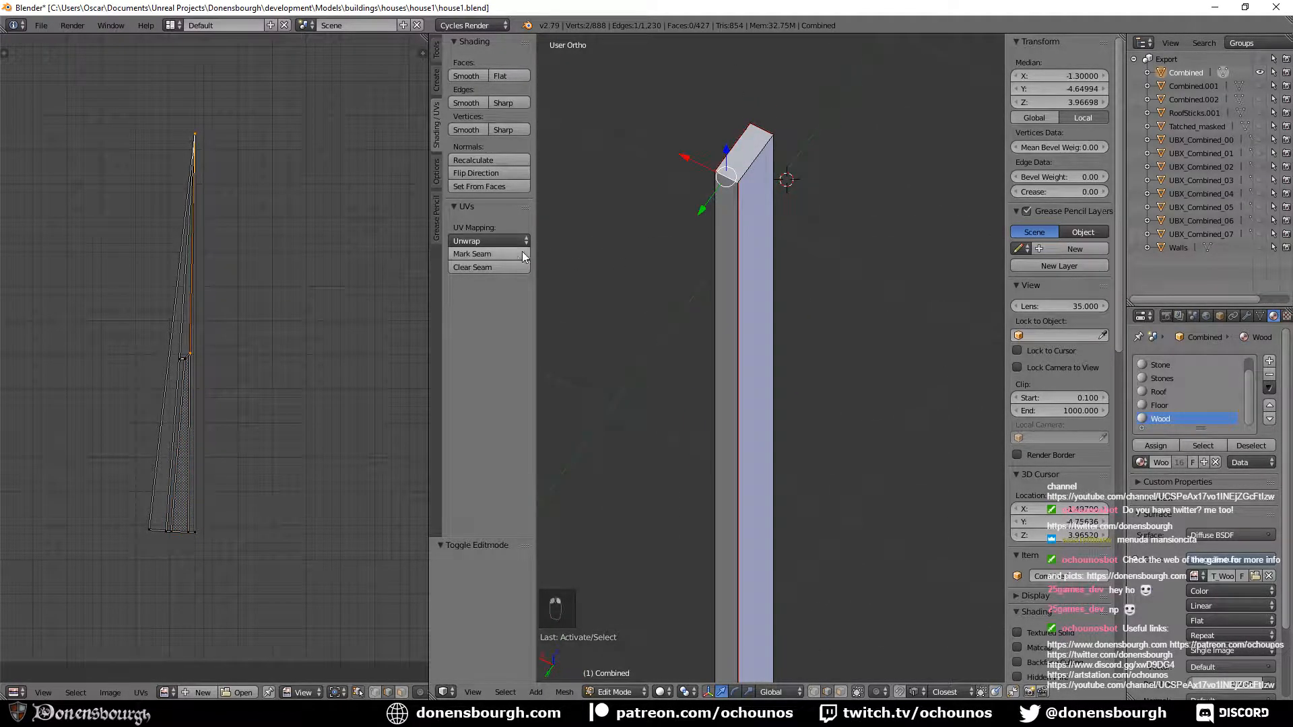
click(473, 254)
shift+middle_drag(770, 385, 714, 49)
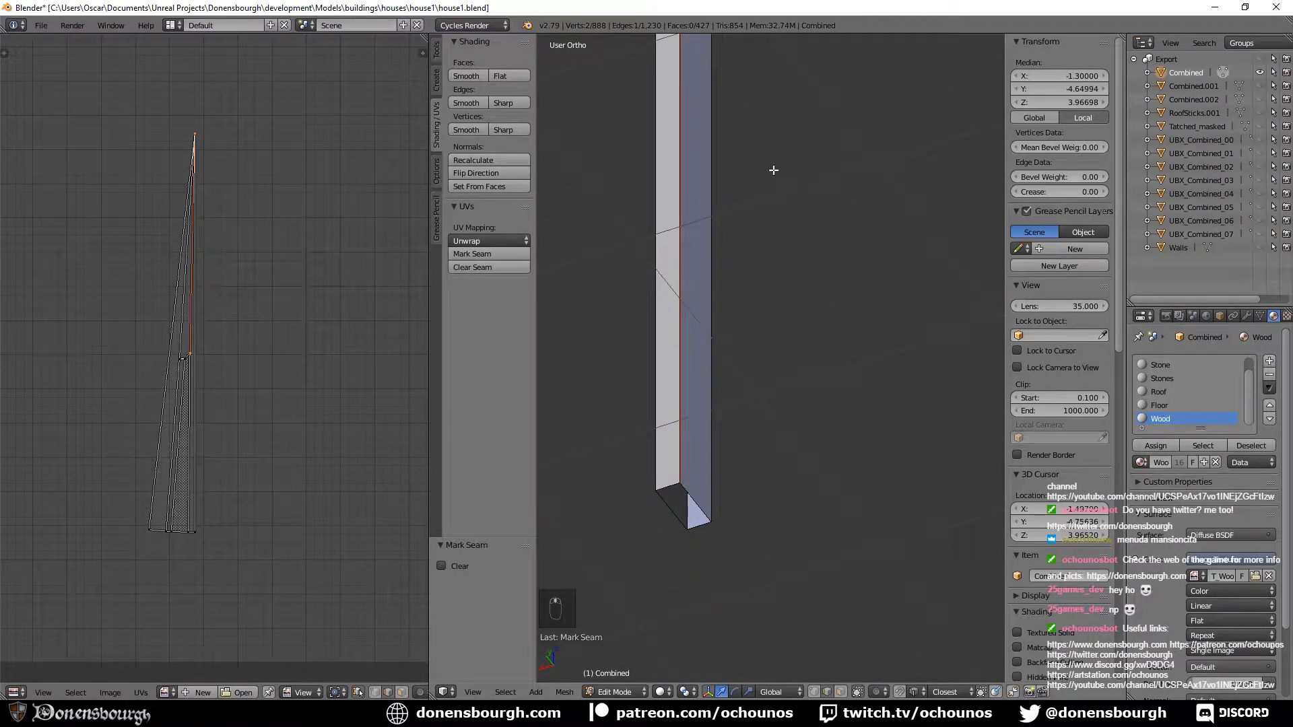
middle_drag(773, 170, 780, 139)
scroll(781, 397, down, 4)
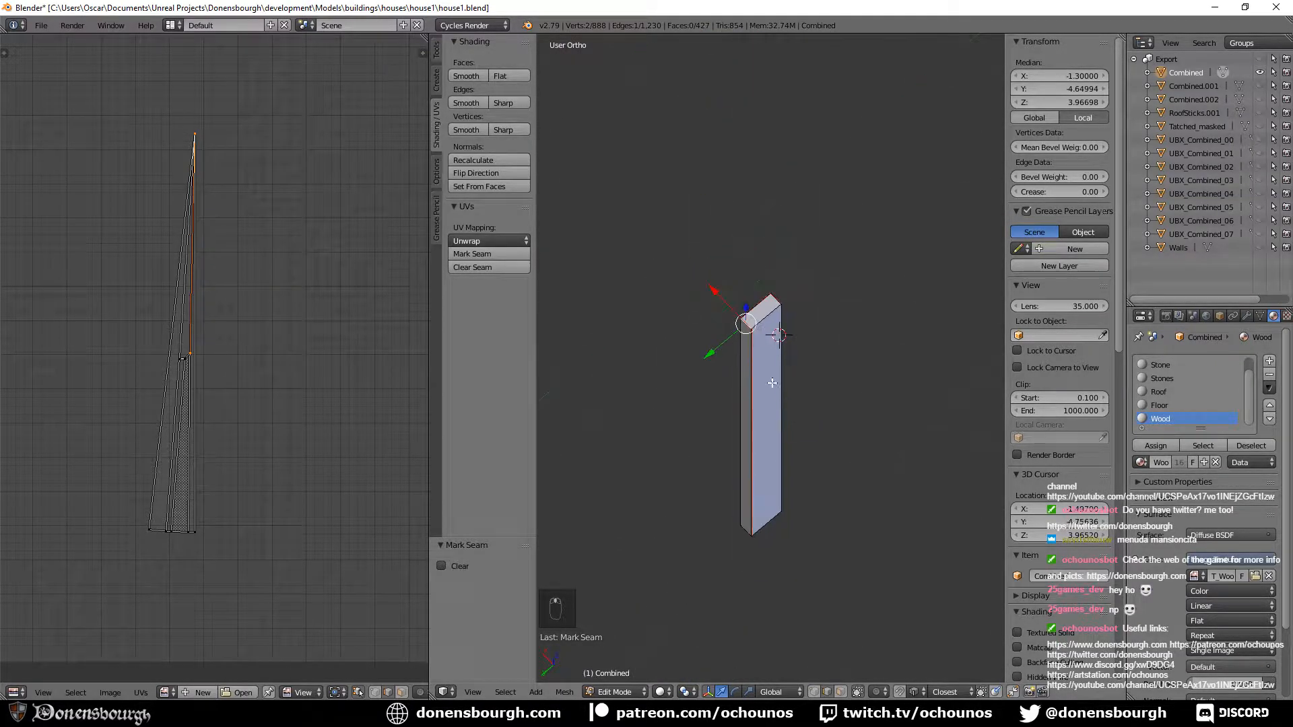
Select all faces of the isolated gable post and unwrap them.
shift+middle_drag(772, 383, 719, 367)
key(a)
key(a)
key(a)
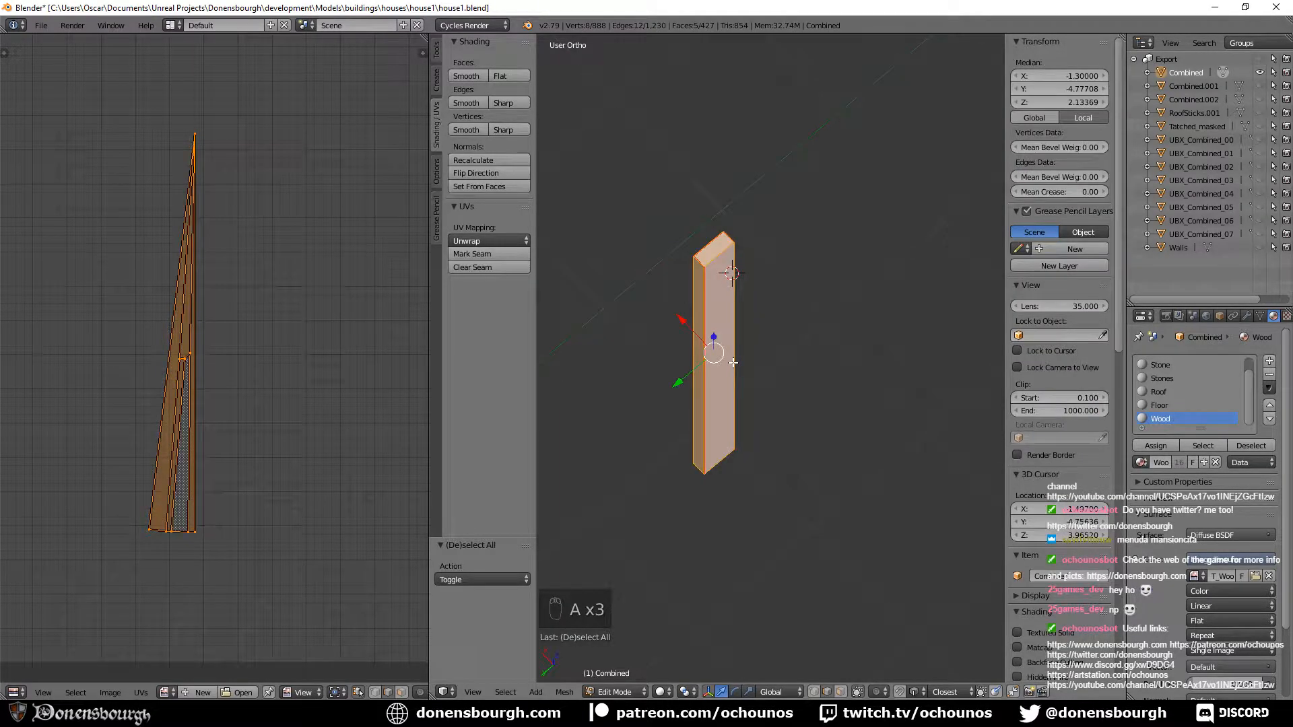
key(u)
click(734, 368)
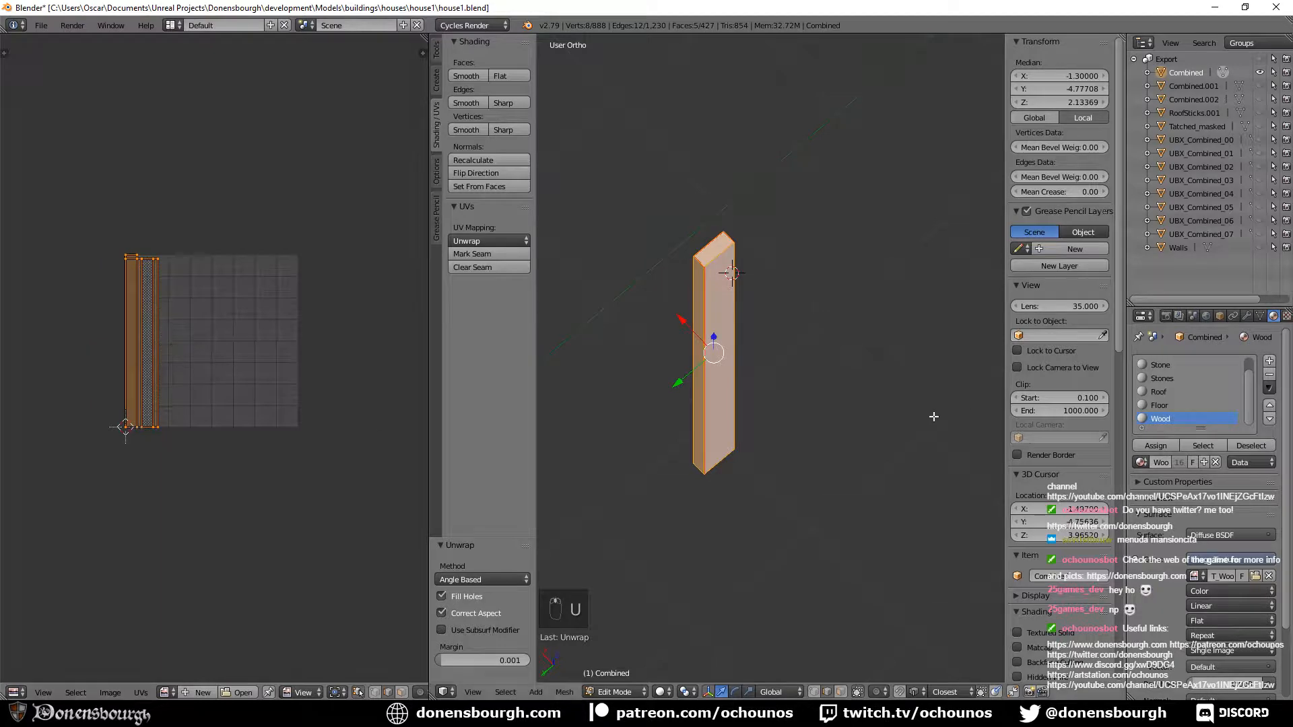
key(Tab)
key(Tab)
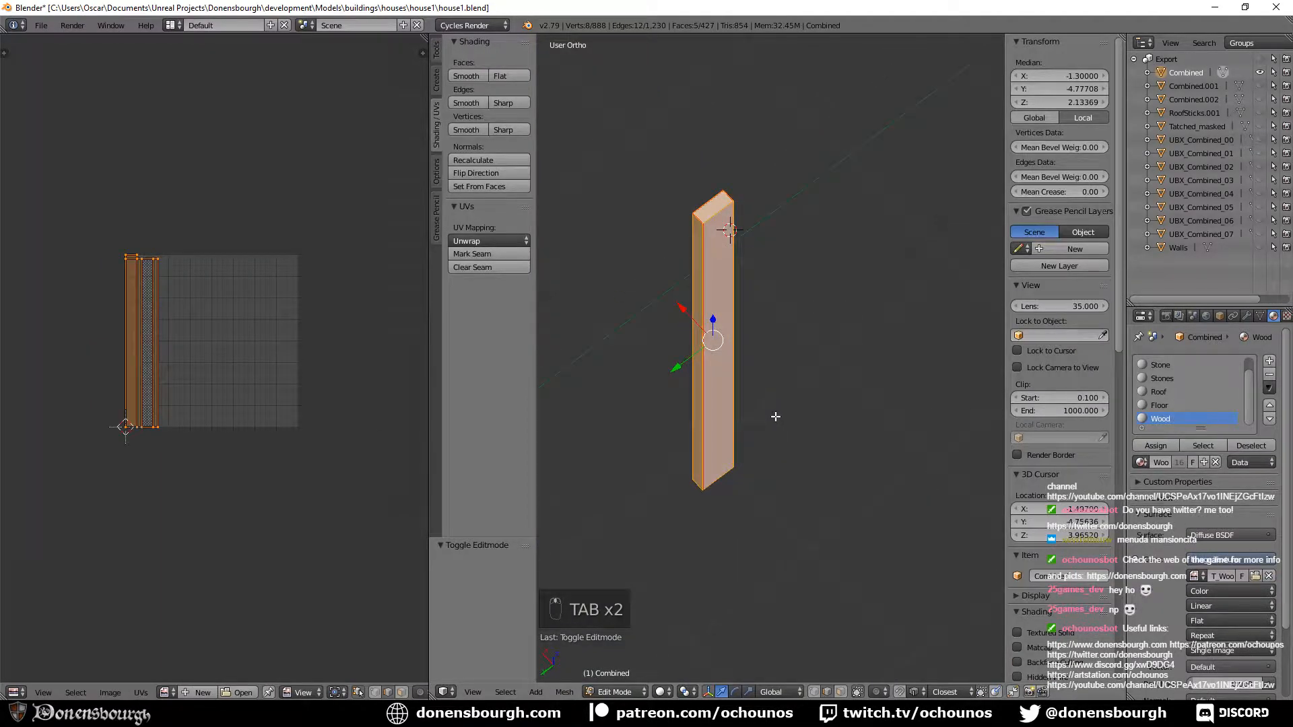
Clear the selection on the unwrapped post and reveal the hidden faces of the mesh.
key(a)
key(a)
key(a)
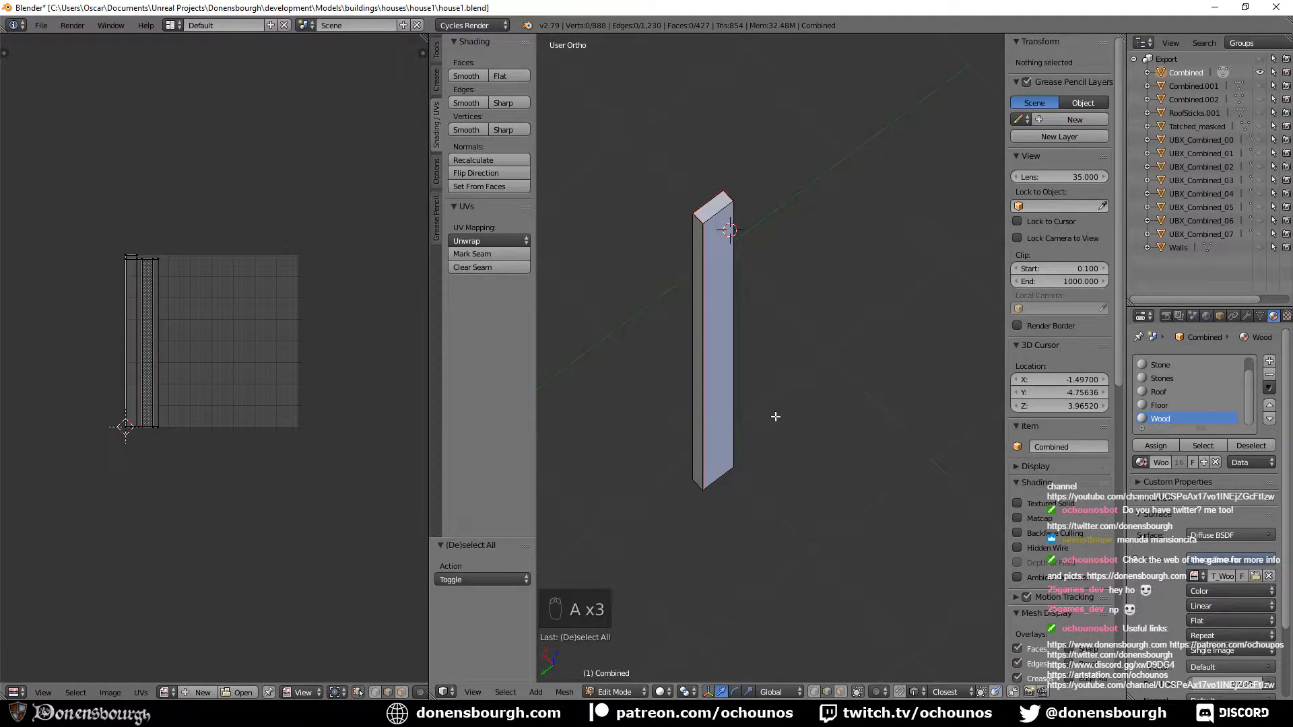
key(alt+h)
Switch to face selection and select a face of the remaining stretched UV island.
scroll(253, 420, up, 8)
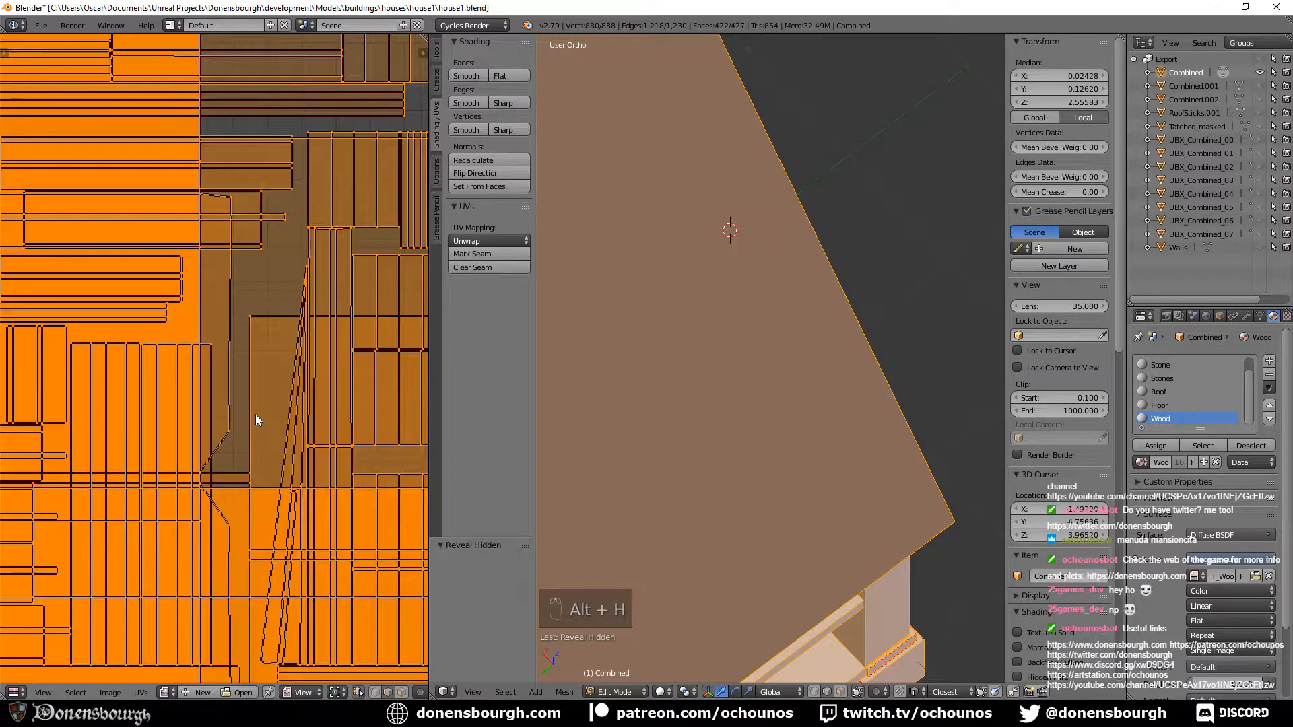
right_click(169, 443)
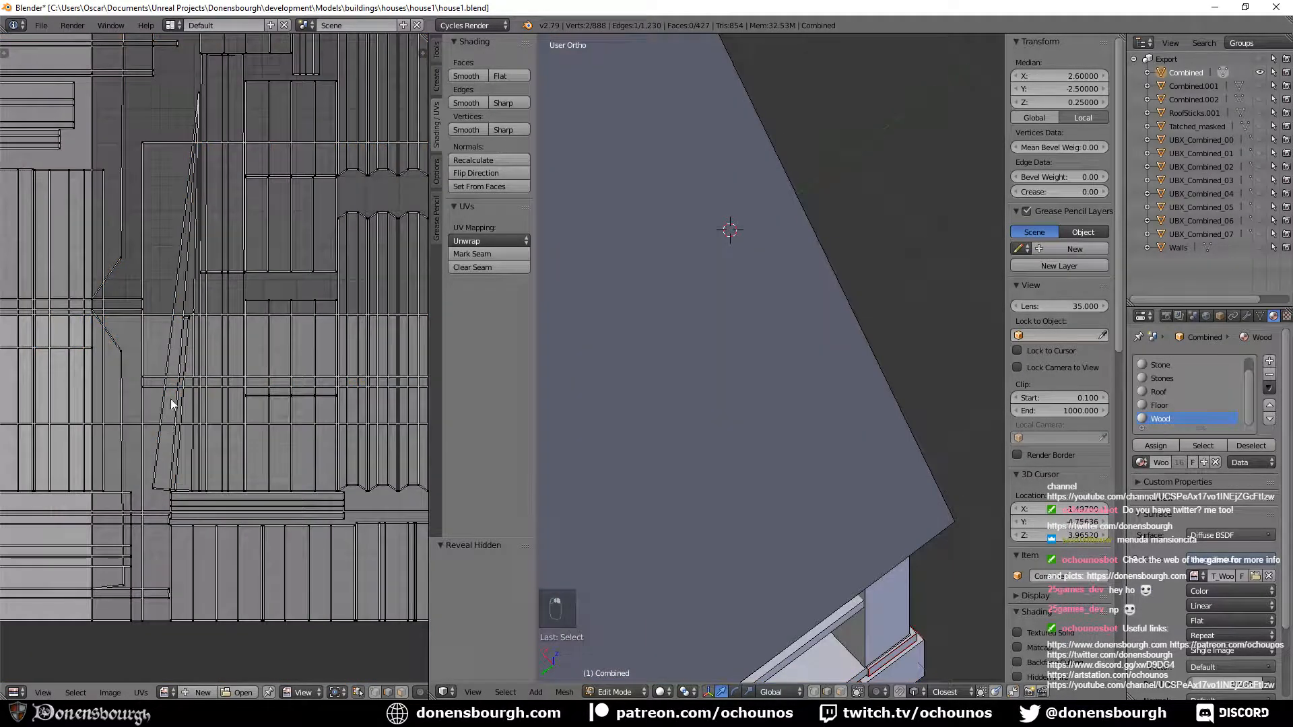
scroll(766, 544, down, 6)
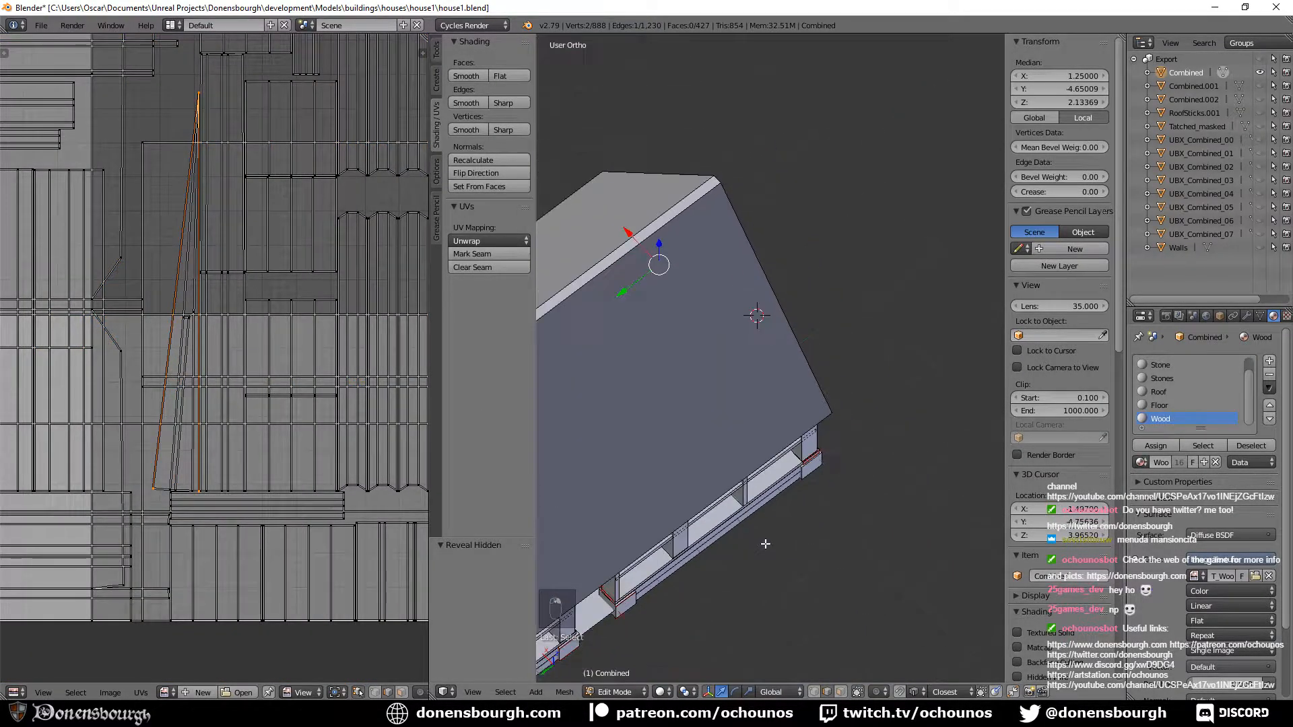
middle_drag(724, 568, 561, 654)
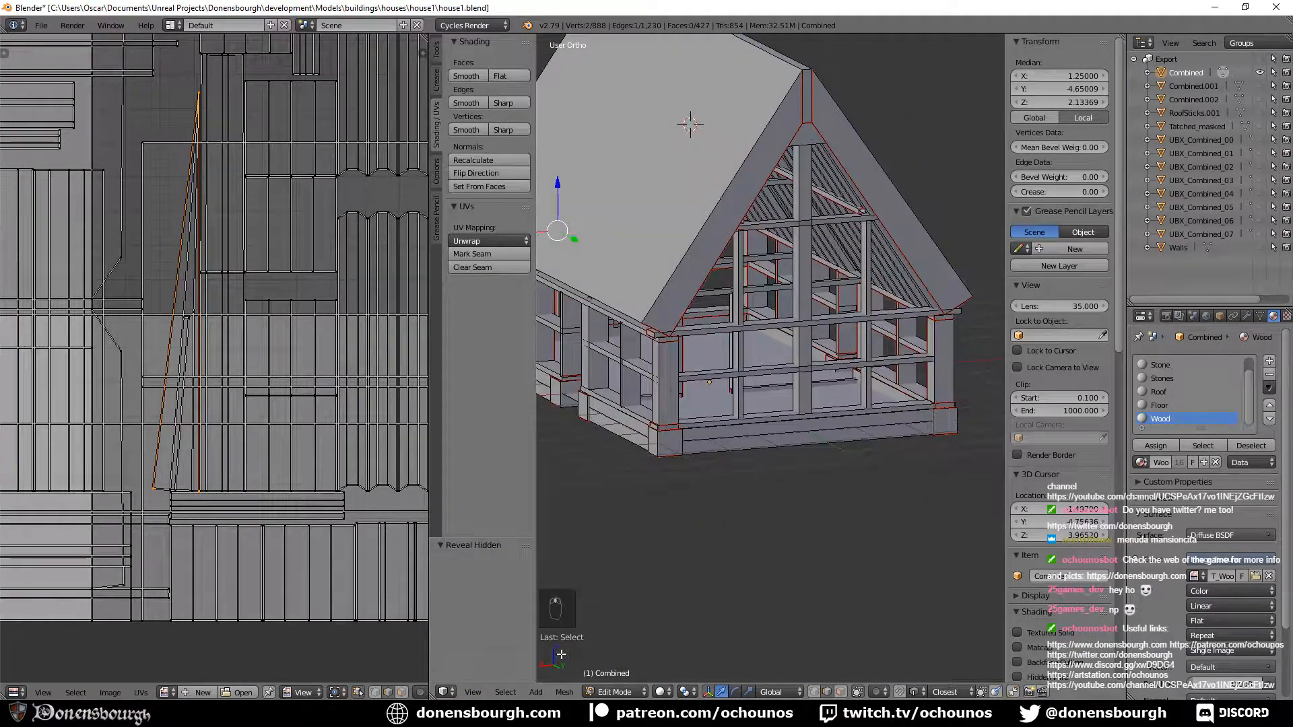
click(841, 692)
right_click(174, 406)
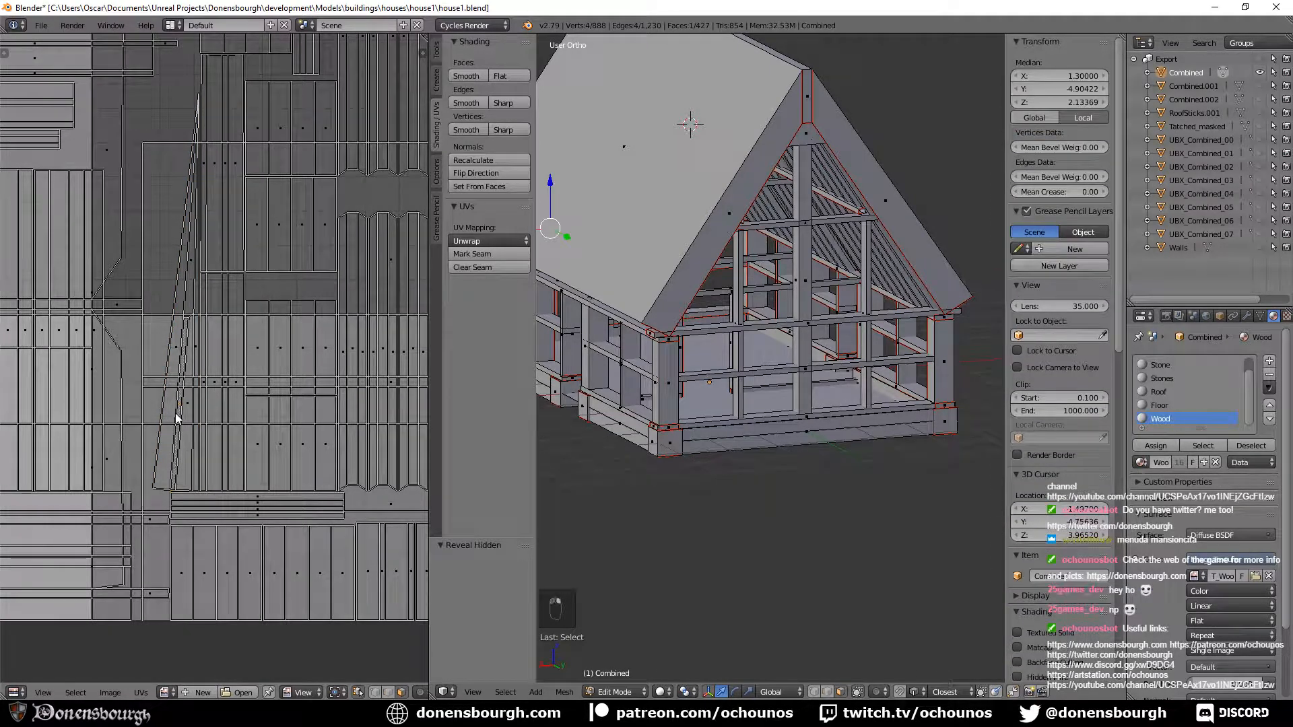
Select all linked faces of the matching thin gable post, invert the selection and hide the rest of the mesh.
middle_drag(814, 345, 617, 413)
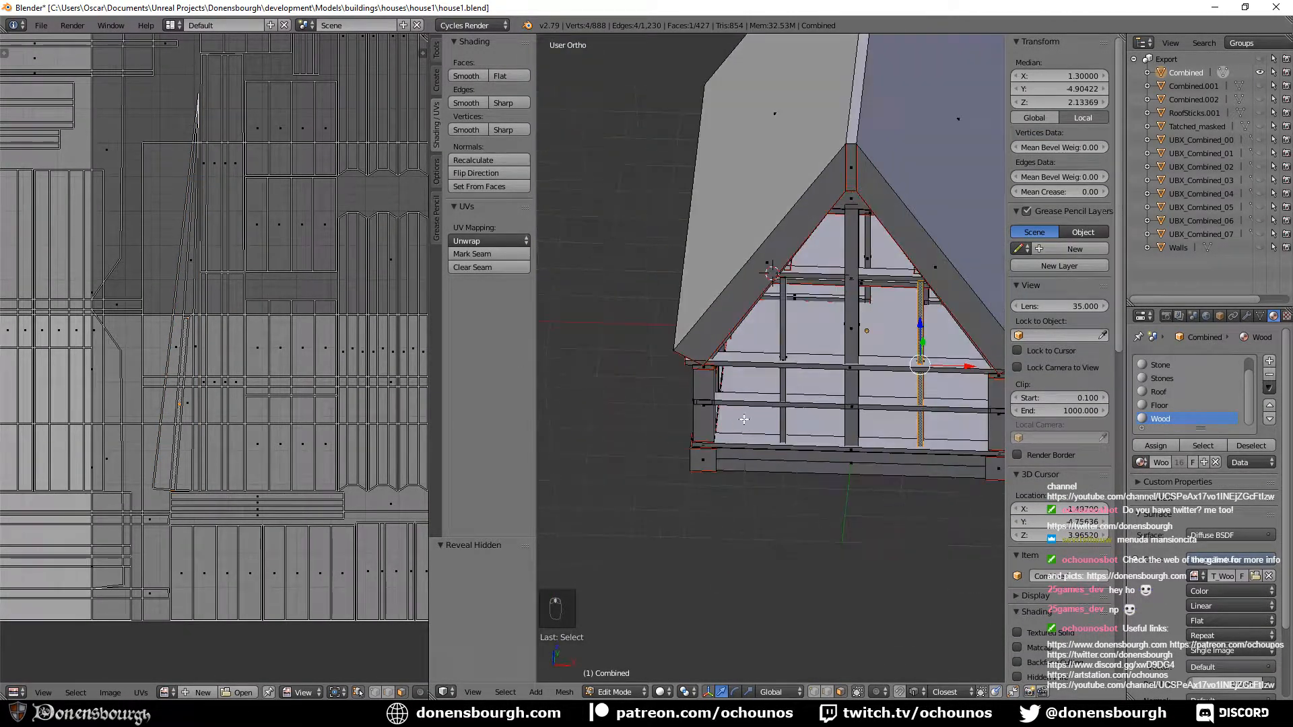
middle_drag(956, 408, 853, 402)
scroll(664, 423, up, 4)
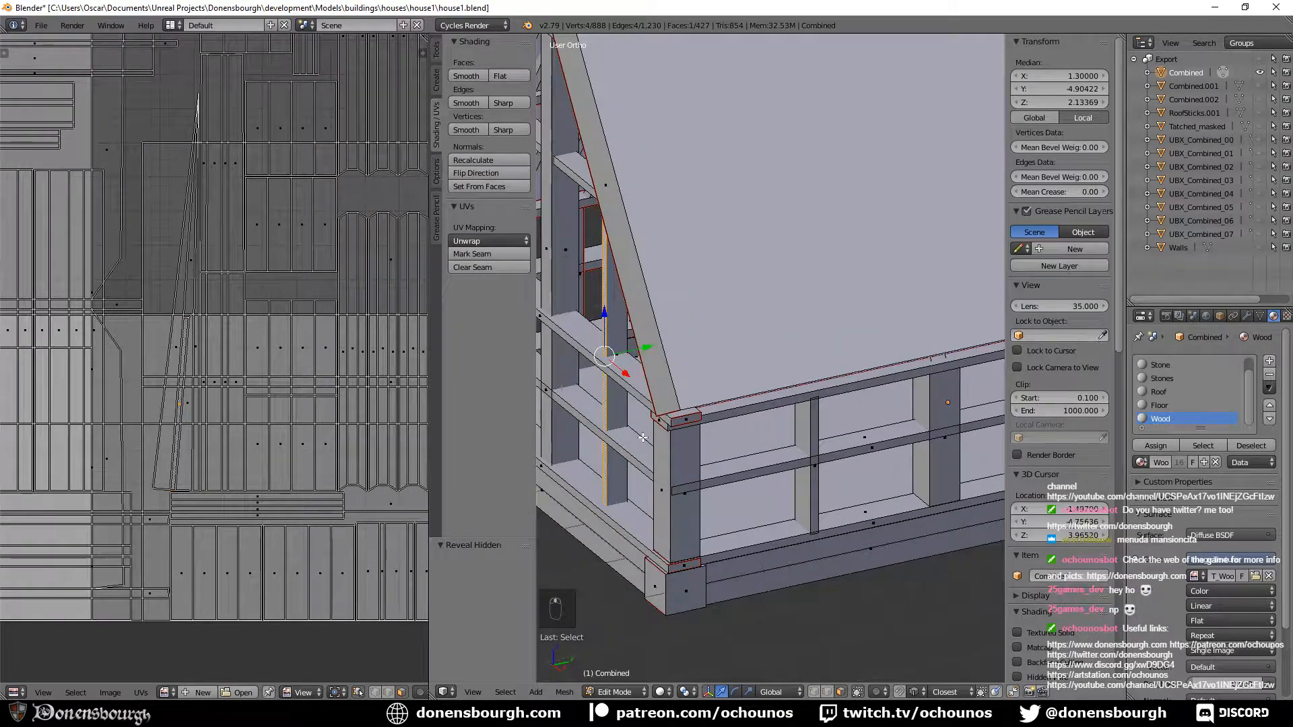
middle_drag(664, 423, 680, 410)
right_click(651, 330)
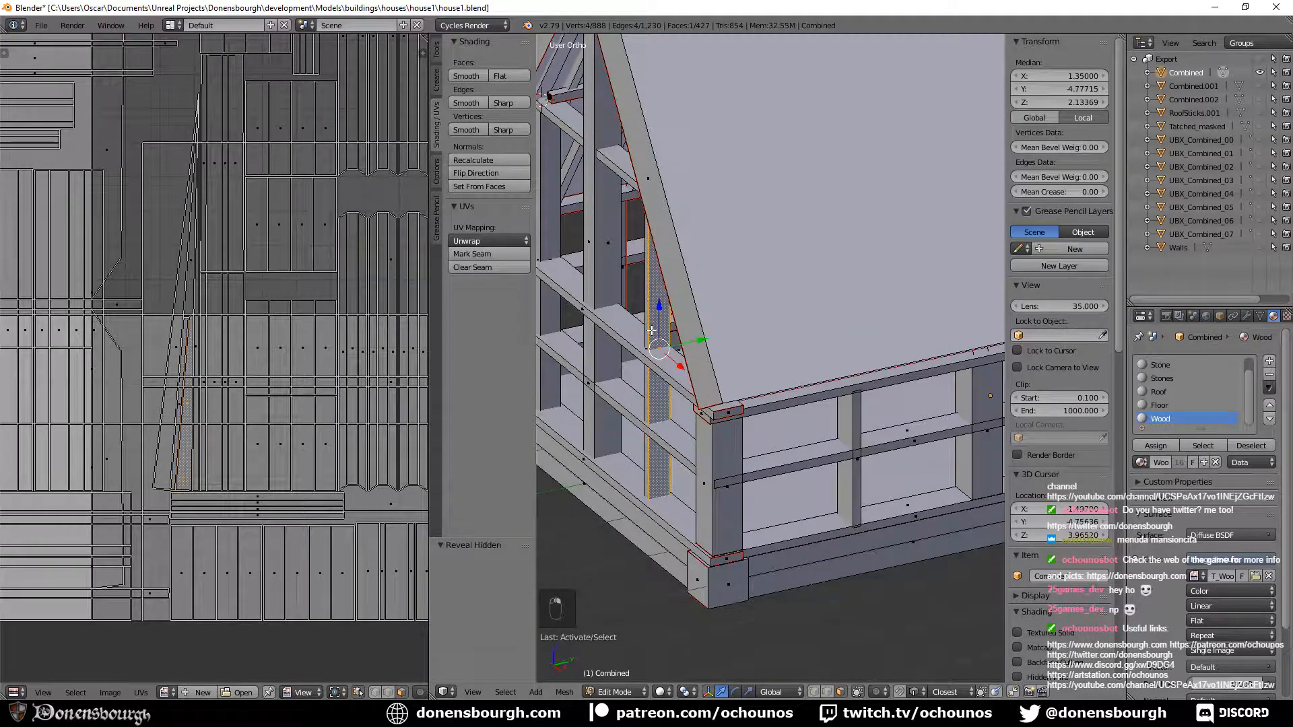
key(l)
key(ctrl+i)
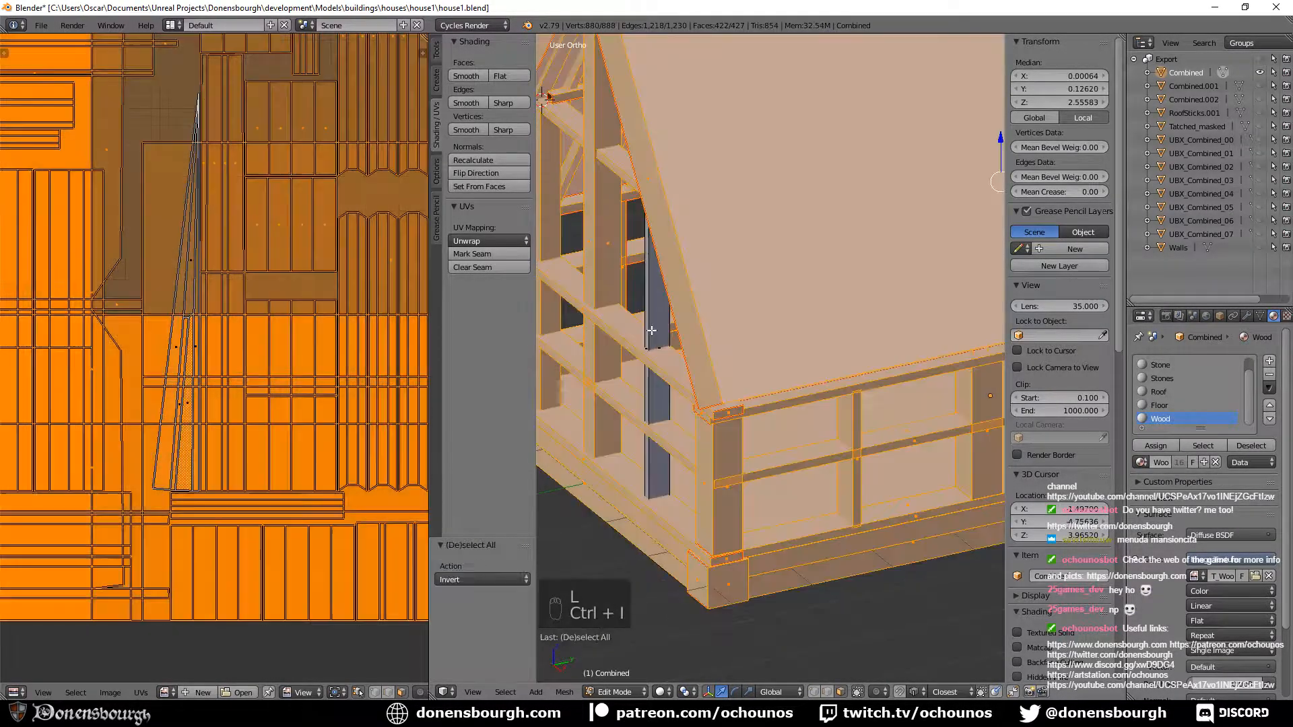
key(h)
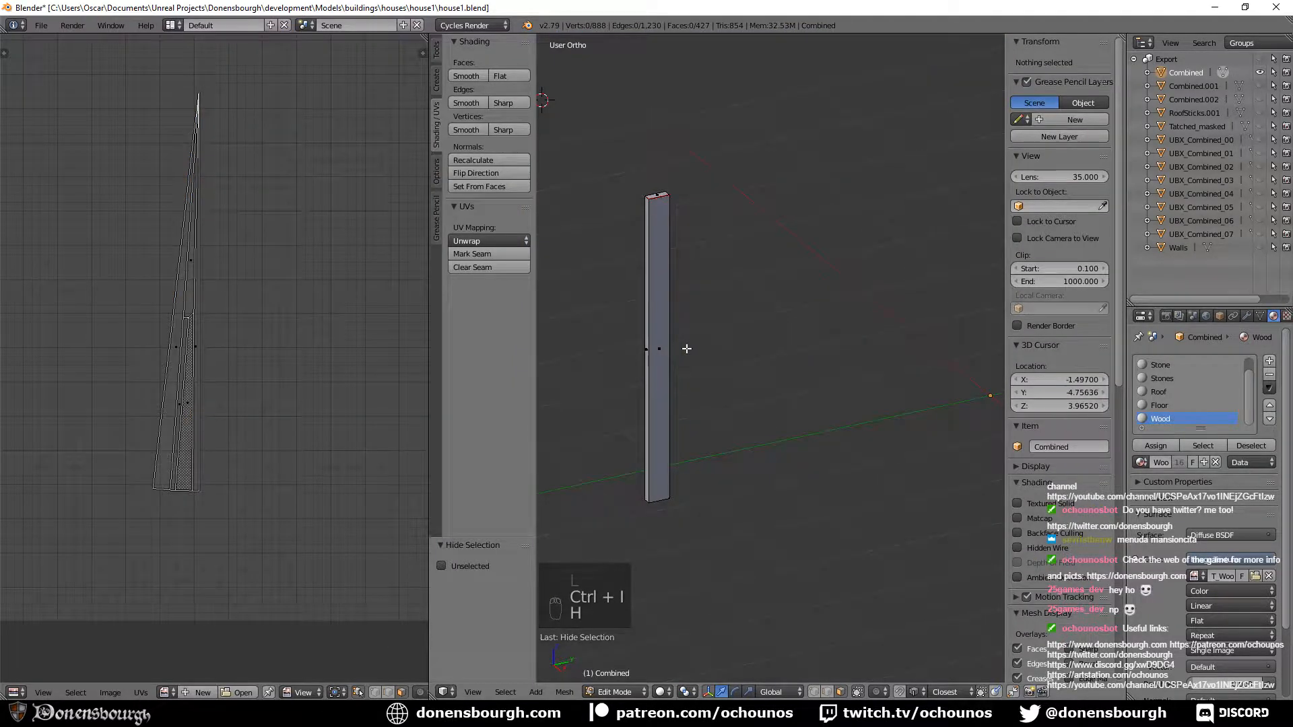
Mark a seam on the short lower edge of the second isolated post's sloped top face.
scroll(687, 349, up, 3)
shift+middle_drag(658, 323, 793, 364)
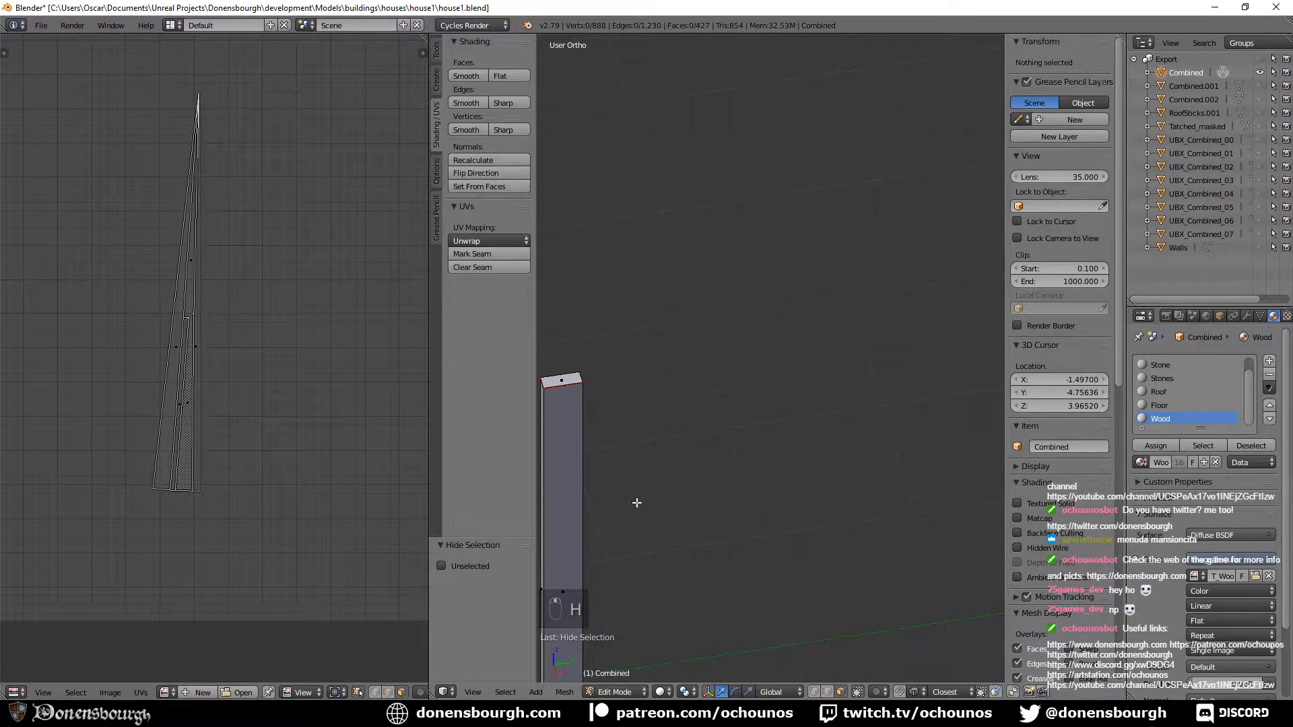
right_click(554, 528)
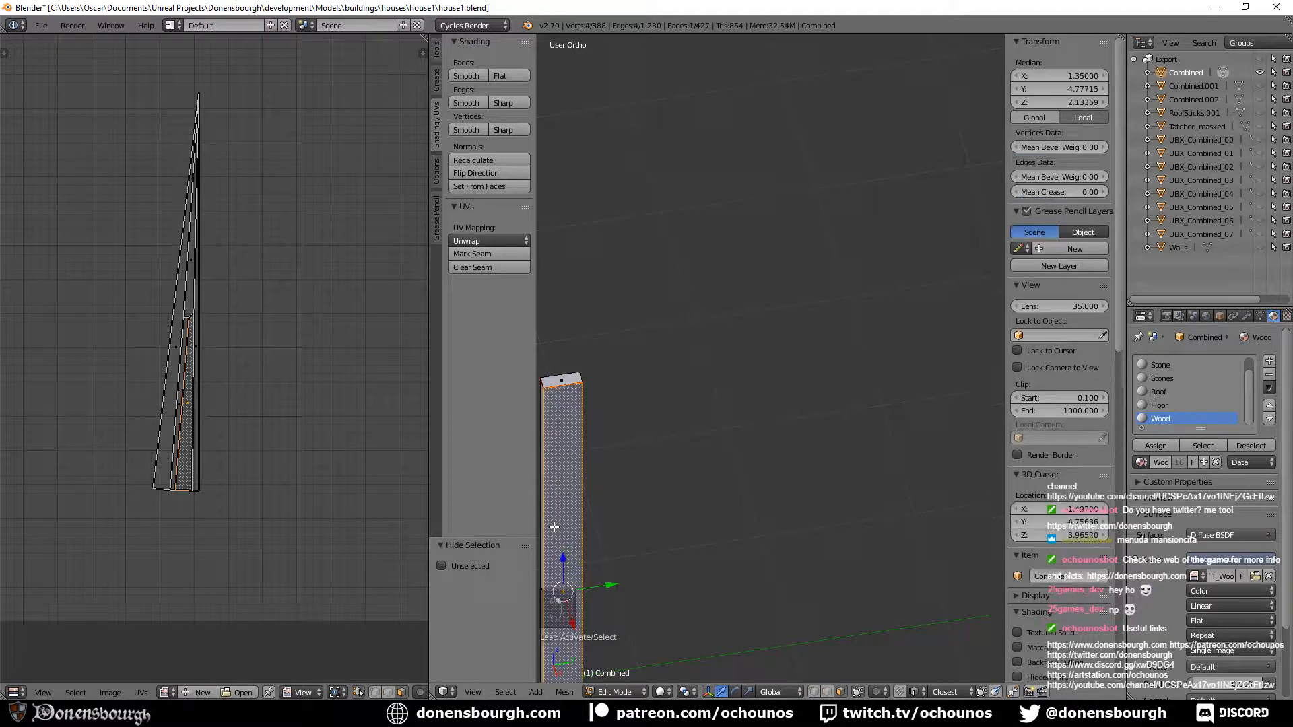
key(KP_Decimal)
middle_drag(727, 458, 800, 294)
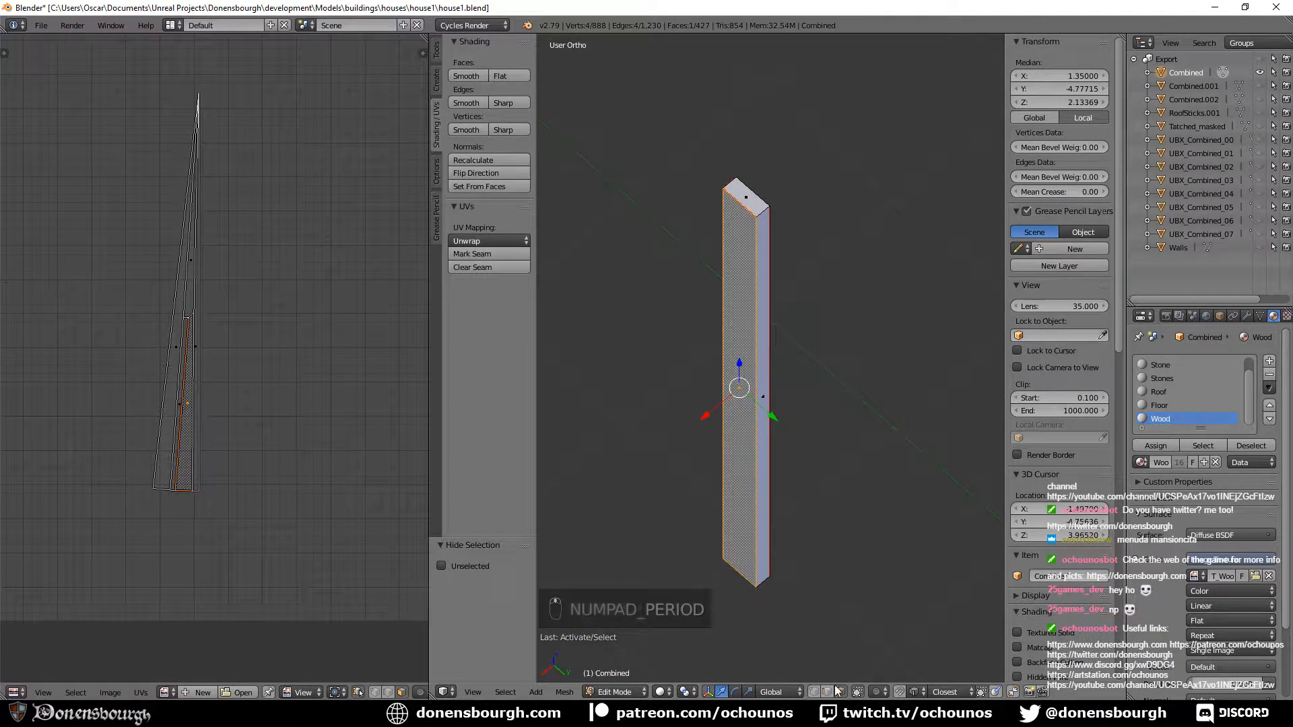
key(a)
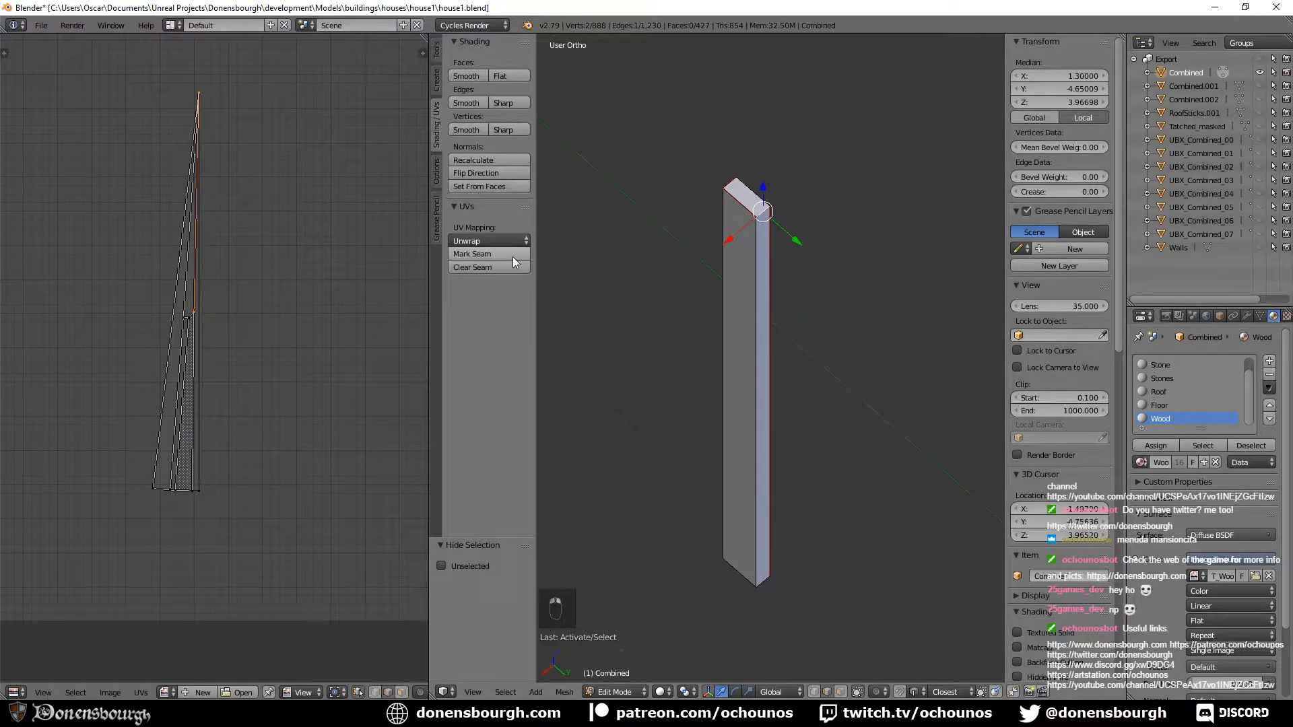
Select the whole second isolated post and unwrap it with its new seam.
key(a)
key(a)
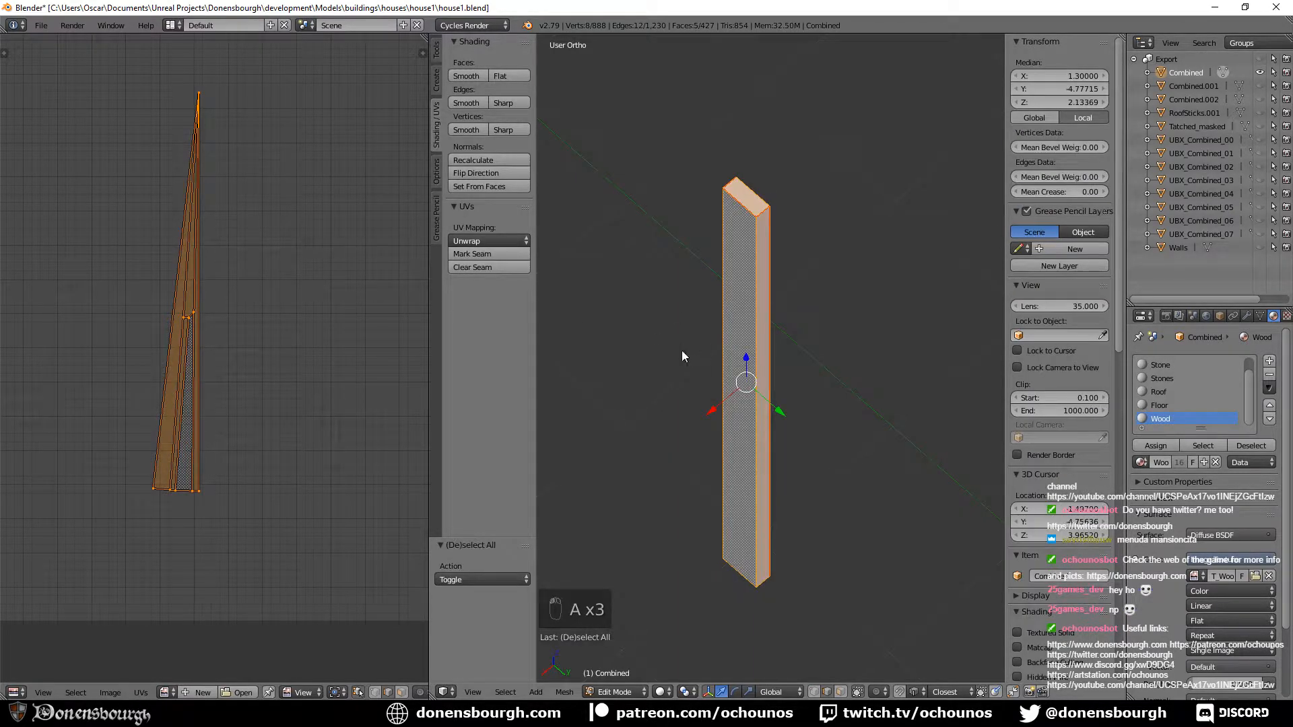
key(u)
click(681, 351)
scroll(234, 298, down, 2)
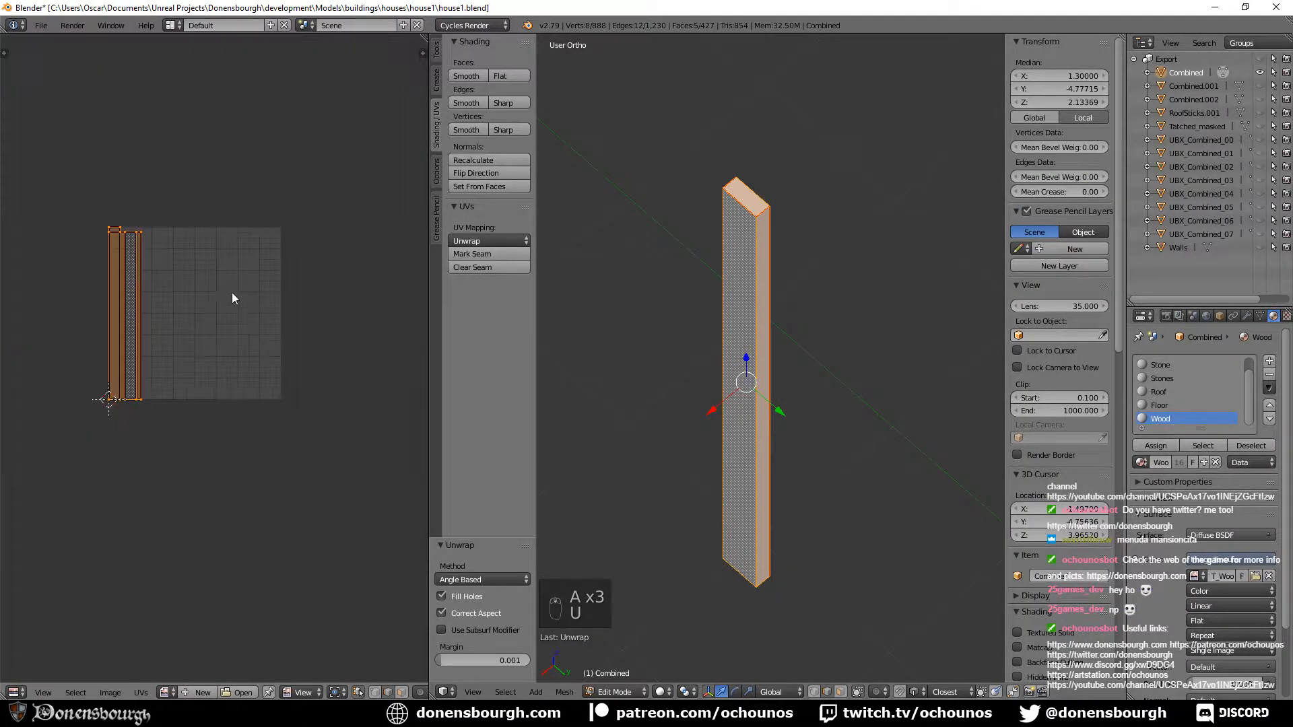
middle_drag(232, 299, 211, 327)
Reveal the rest of the house mesh and deselect everything.
key(alt+h)
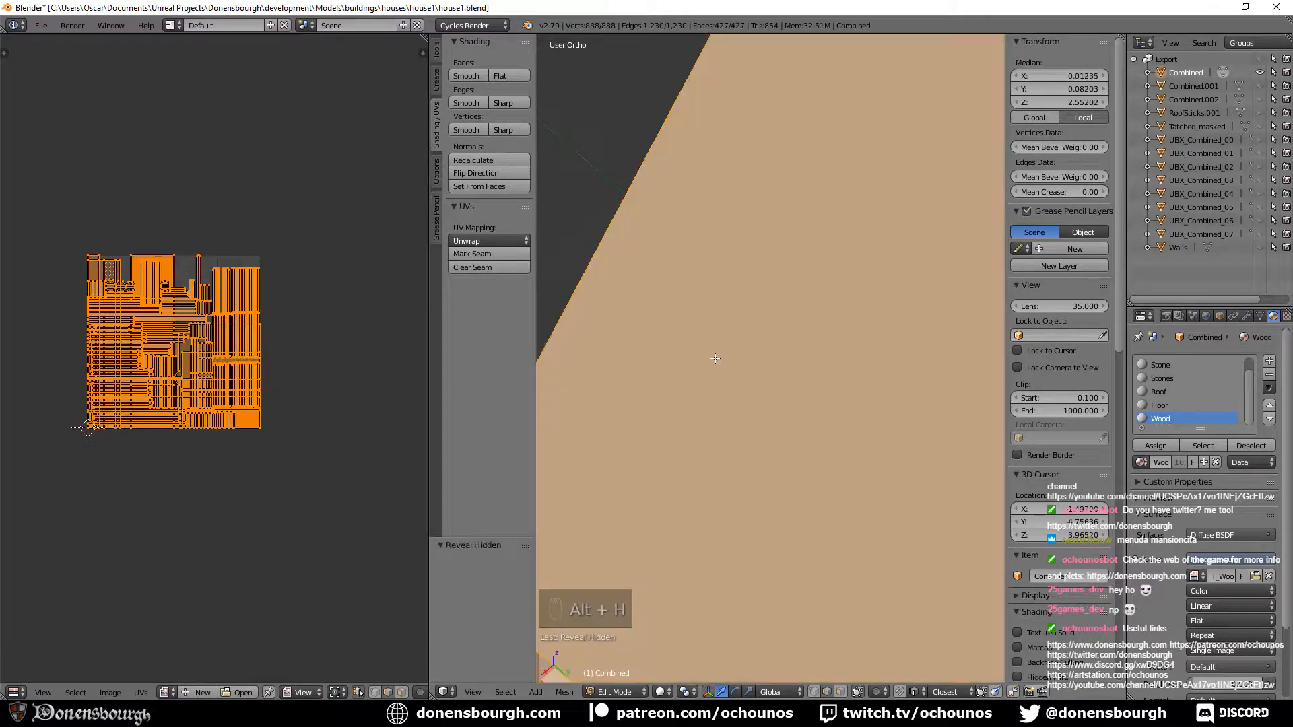
scroll(715, 359, down, 8)
shift+middle_drag(761, 330, 690, 317)
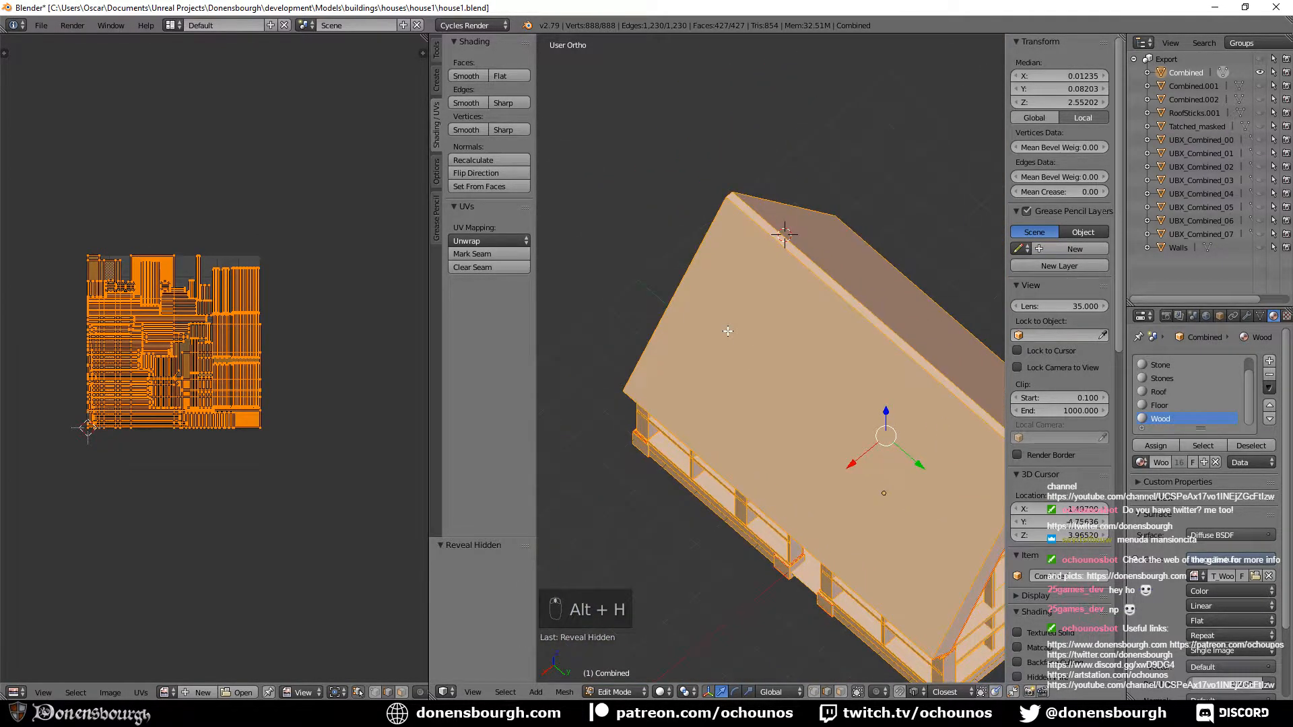
key(a)
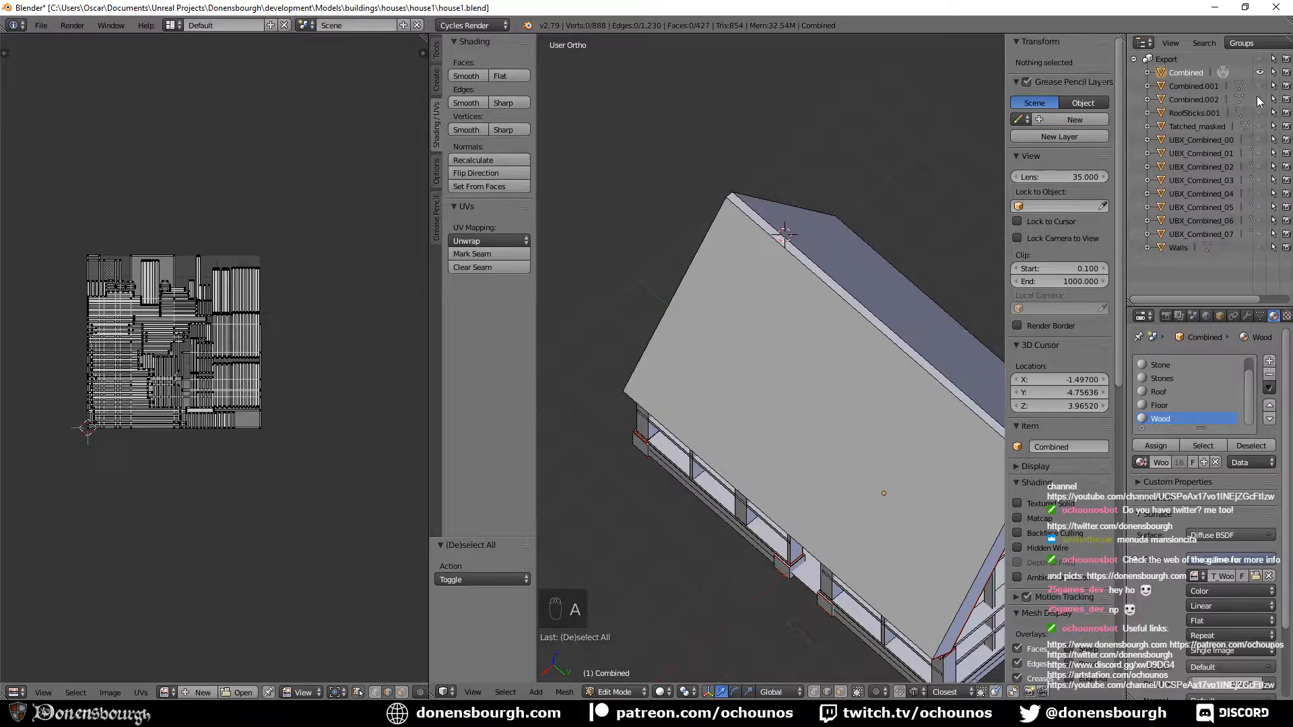
Unhide Combined.001 and Combined.002 in Object Mode and join both into the Combined object.
click(1207, 86)
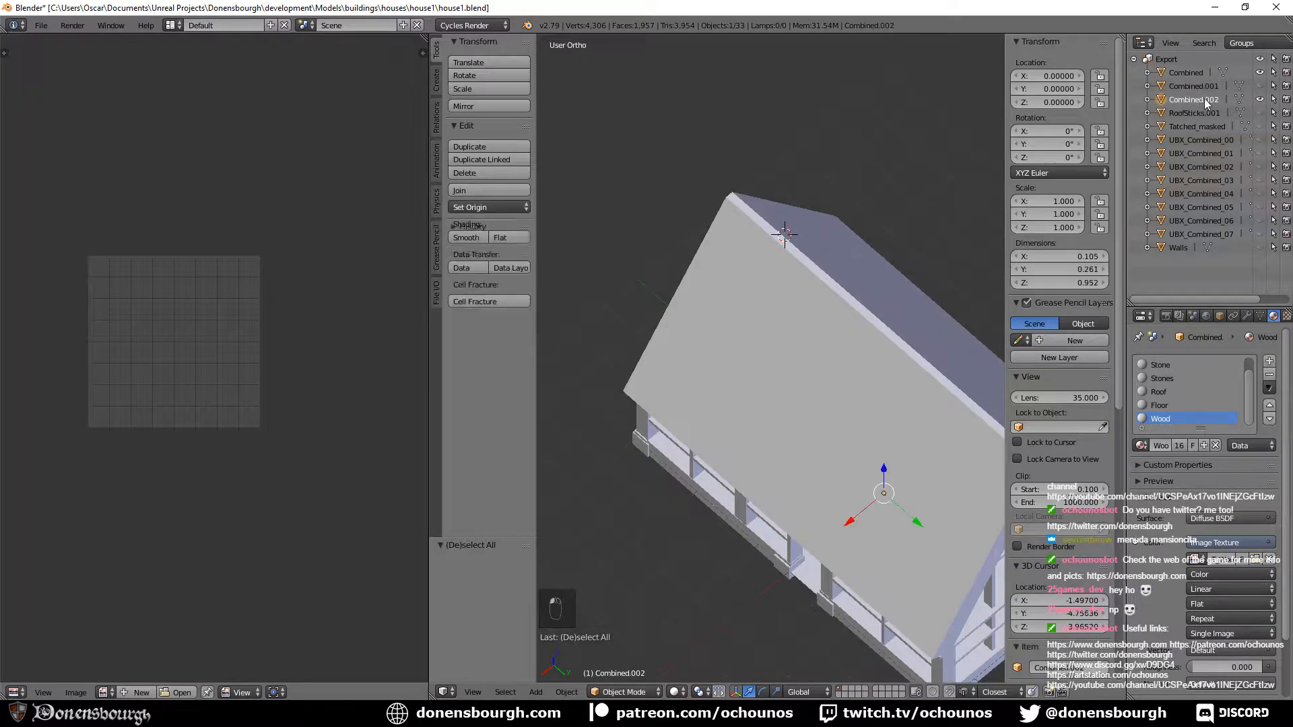
ctrl+click(1207, 99)
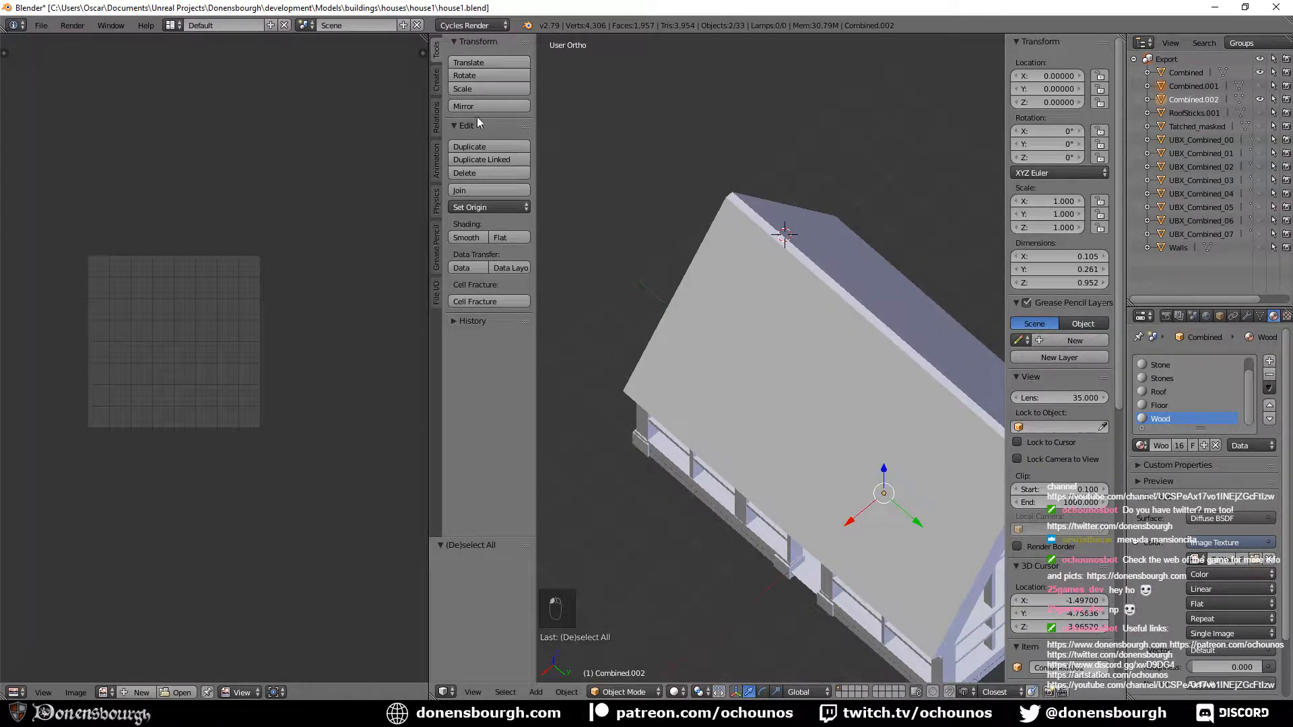
click(483, 191)
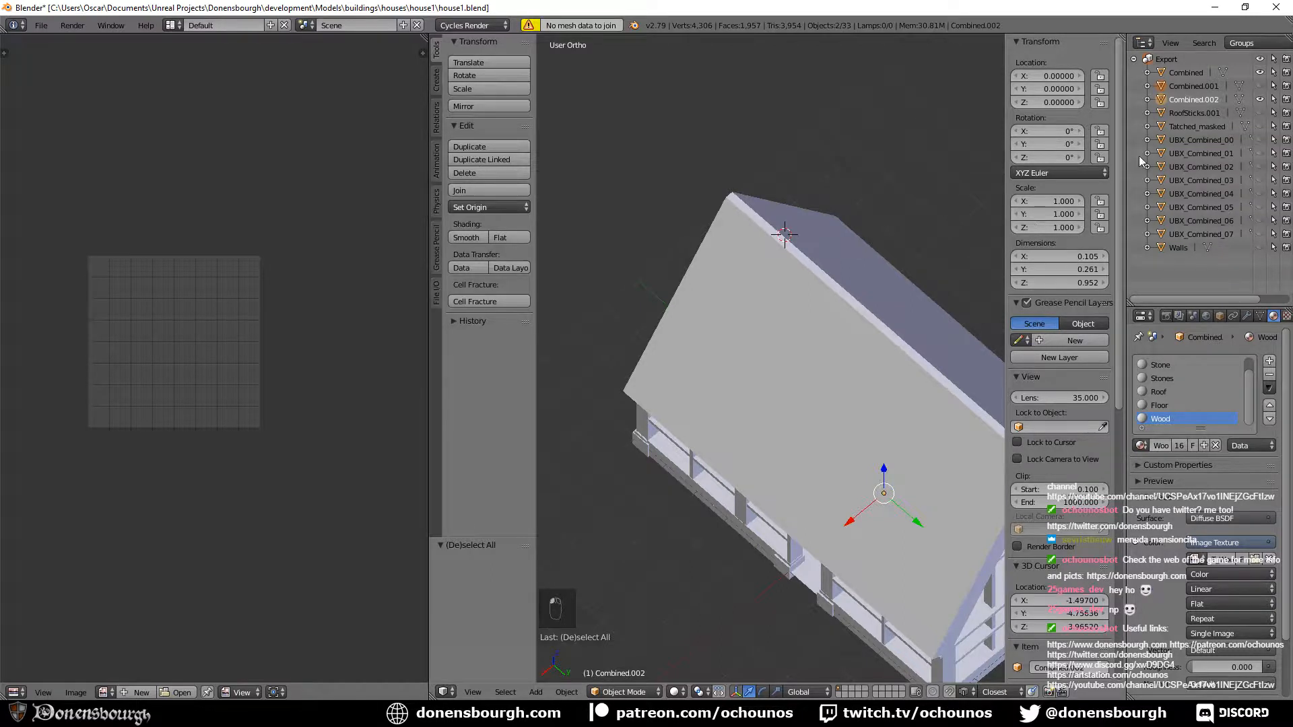
click(1259, 86)
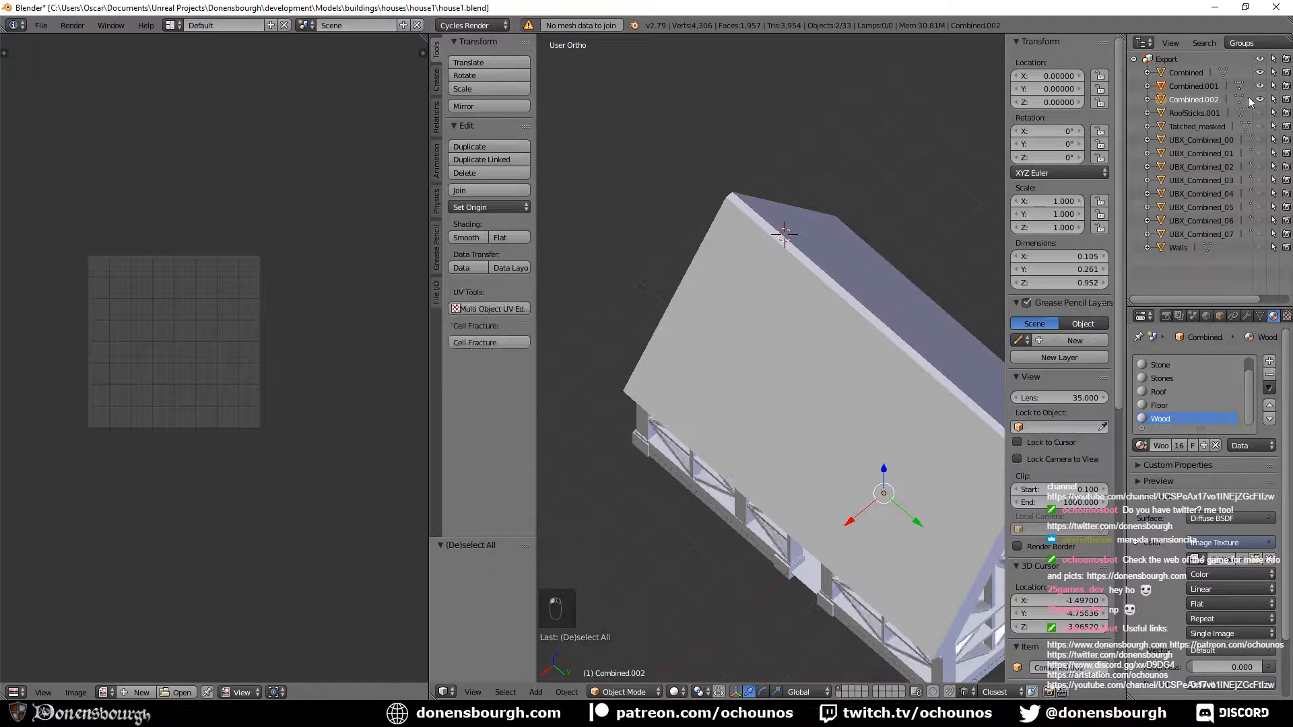
click(470, 189)
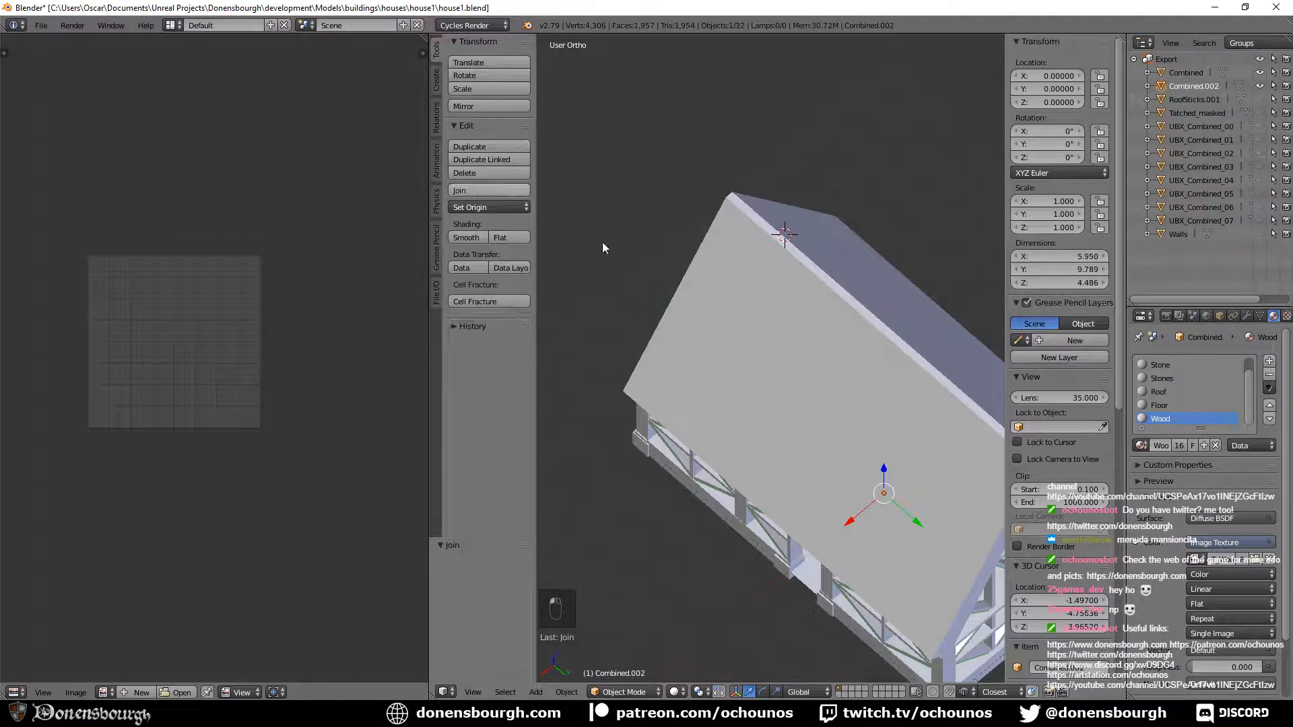
ctrl+click(1191, 74)
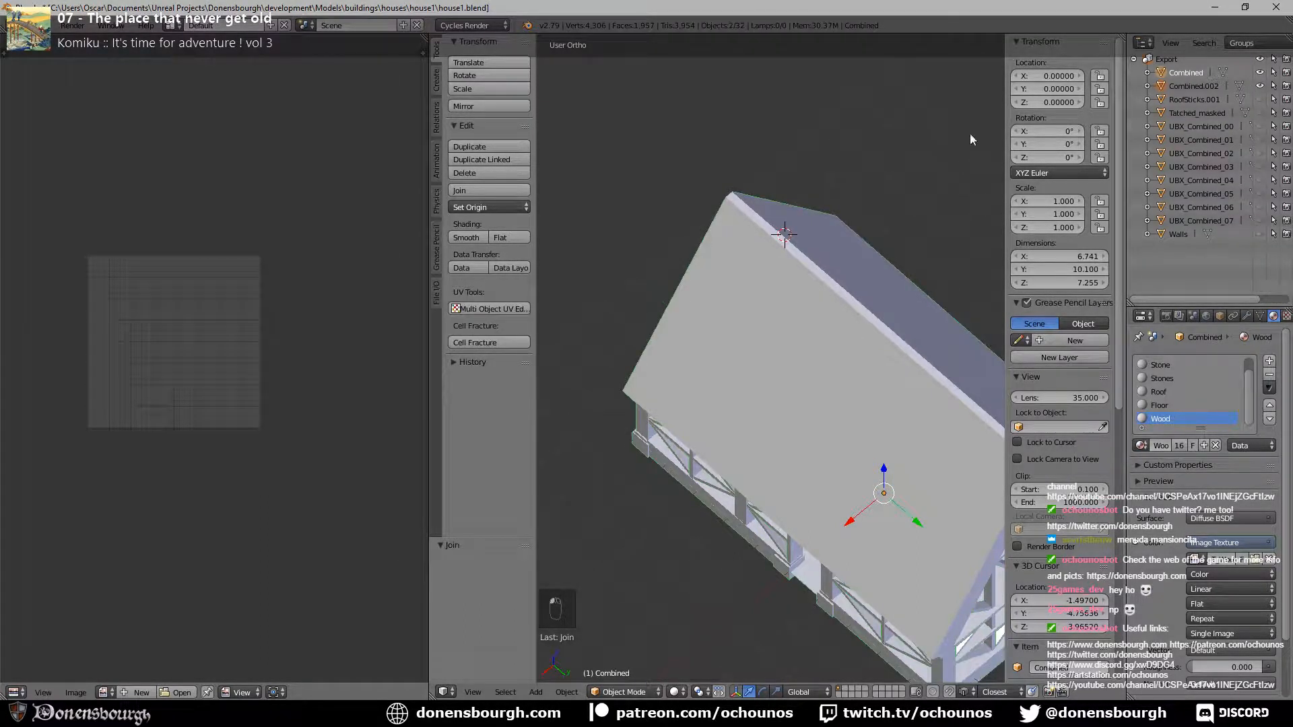
click(476, 189)
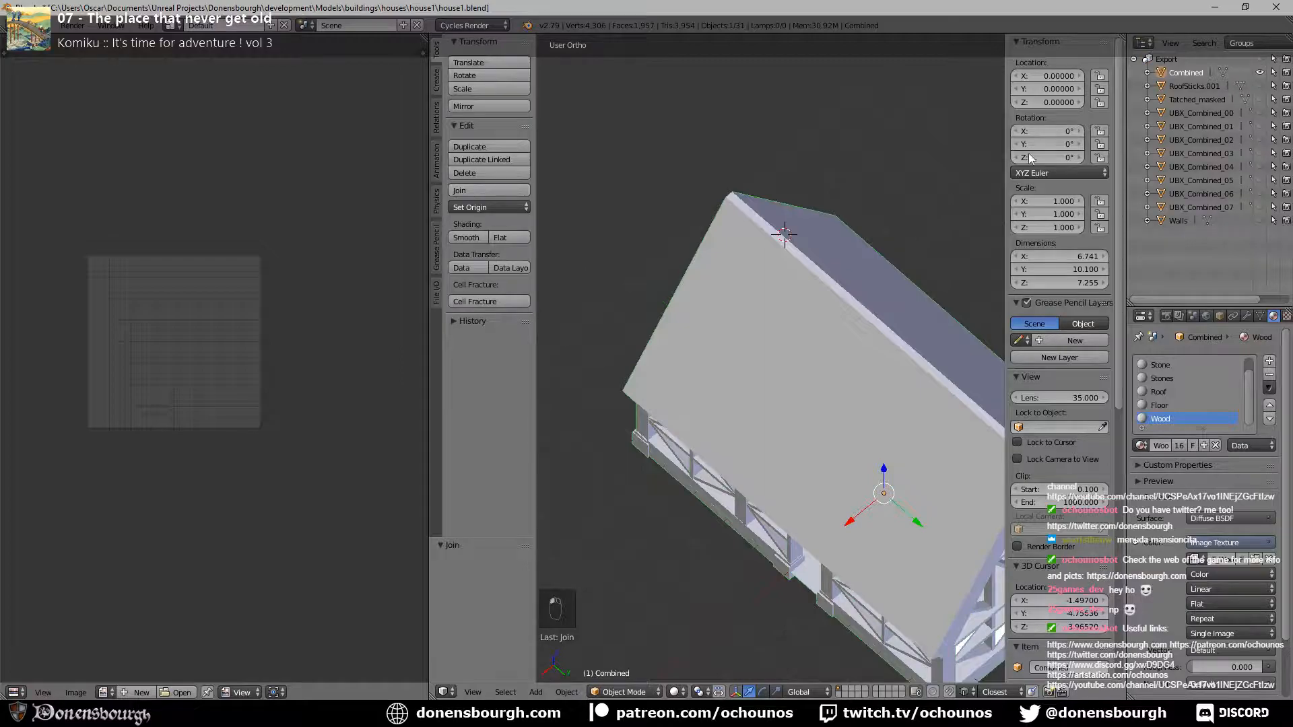
Enter Edit Mode on the joined Combined object and examine the diagonal braces around the walls.
key(Tab)
middle_drag(867, 380, 814, 333)
scroll(819, 408, up, 4)
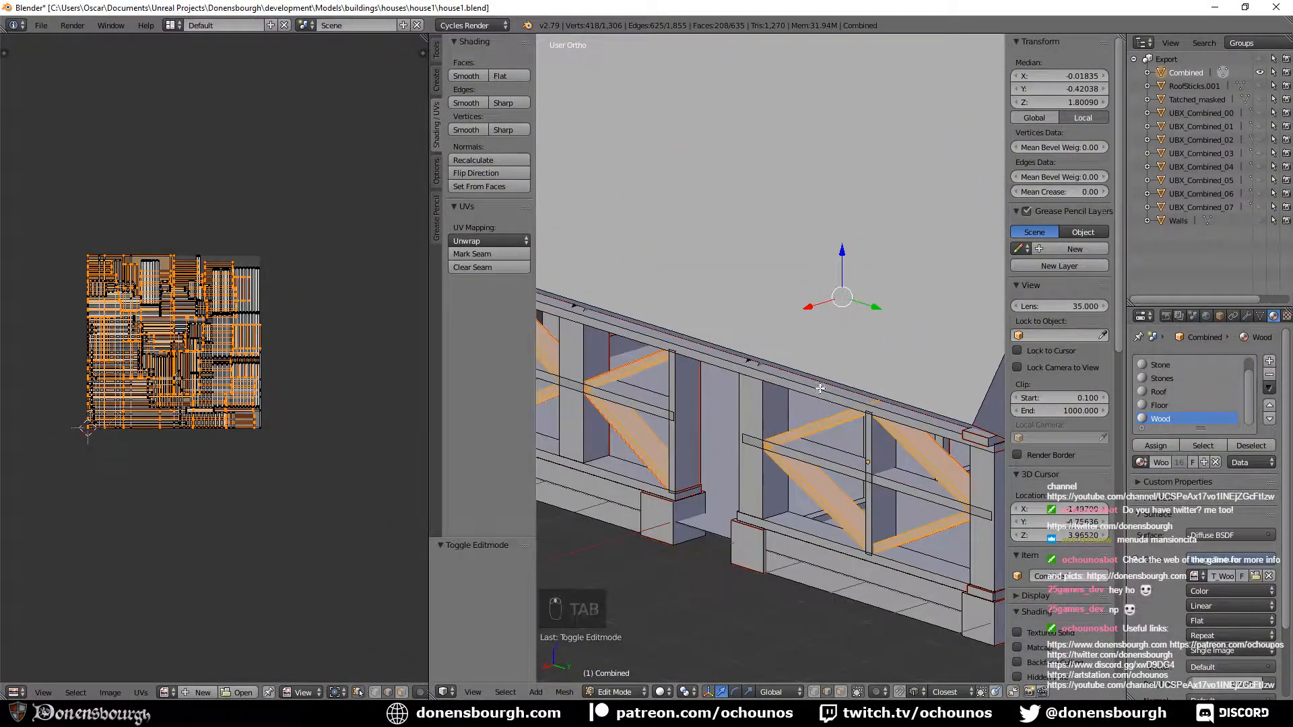
scroll(821, 389, down, 4)
middle_drag(693, 104, 717, 407)
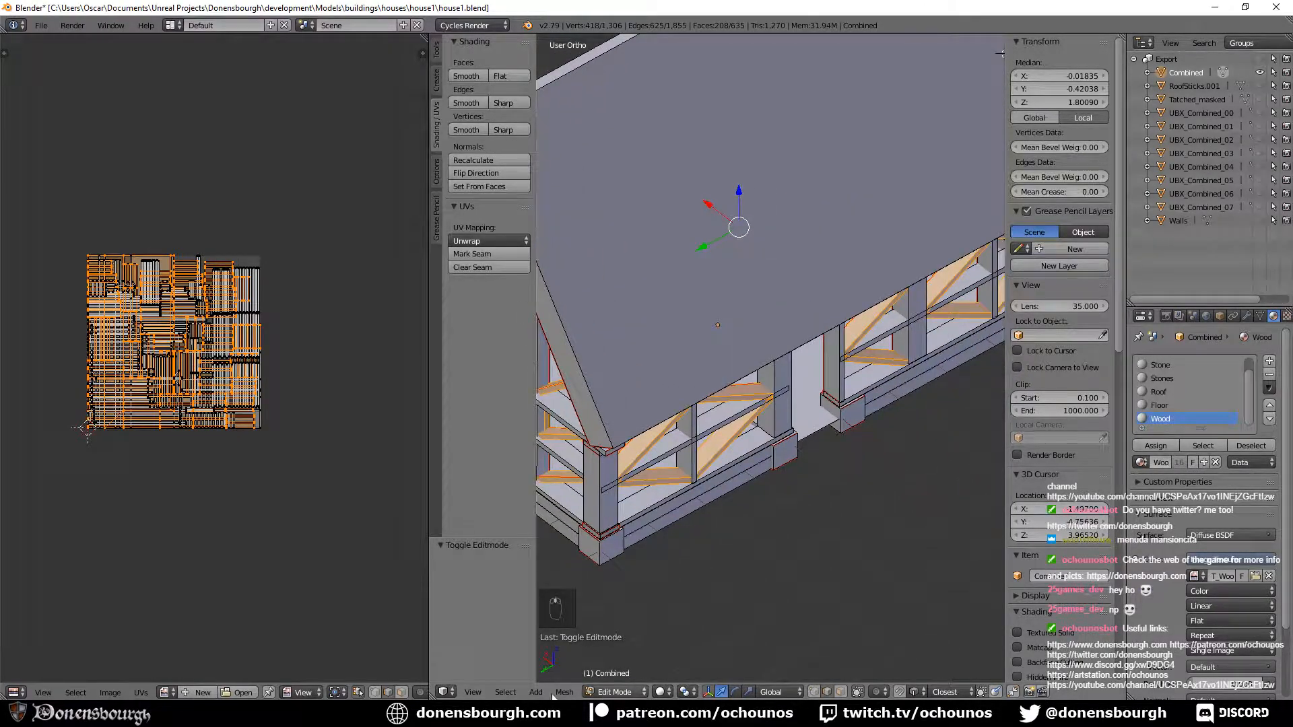
Switch to Unreal Editor and examine the wood beams and base timbers on the house walls in the D_Manor level.
key(alt+Tab)
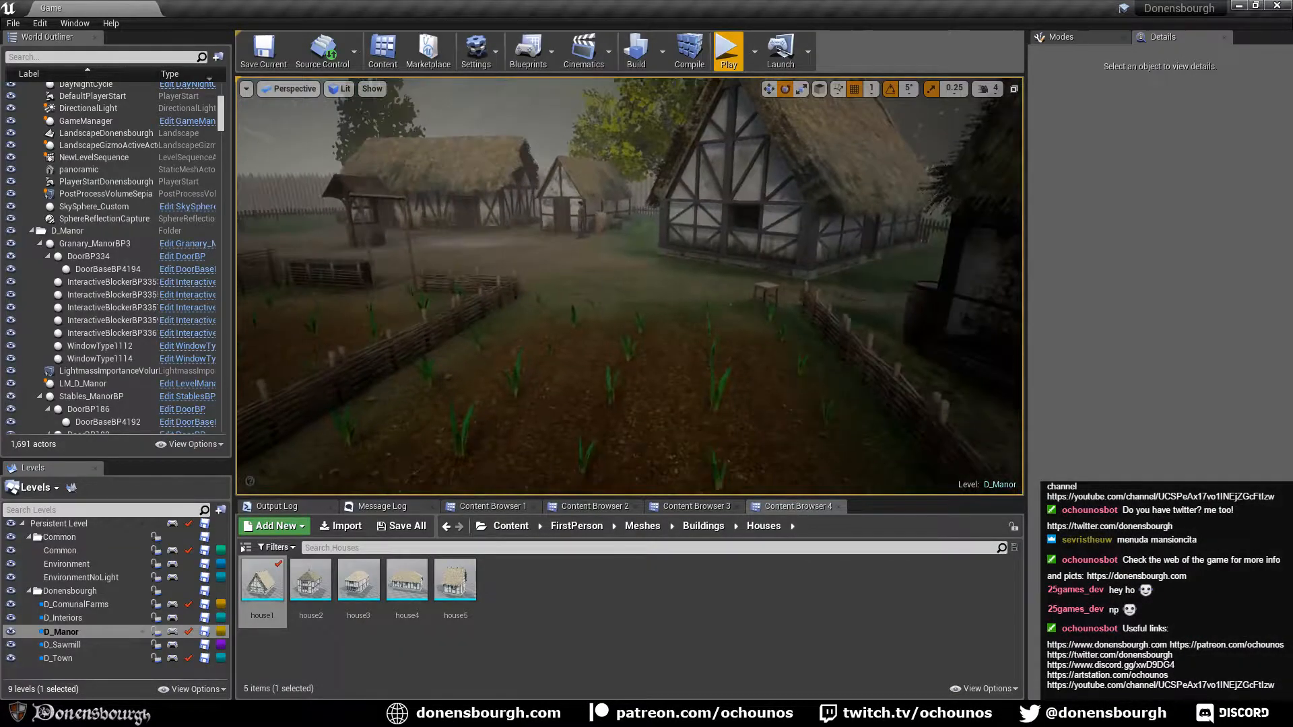
key(w)
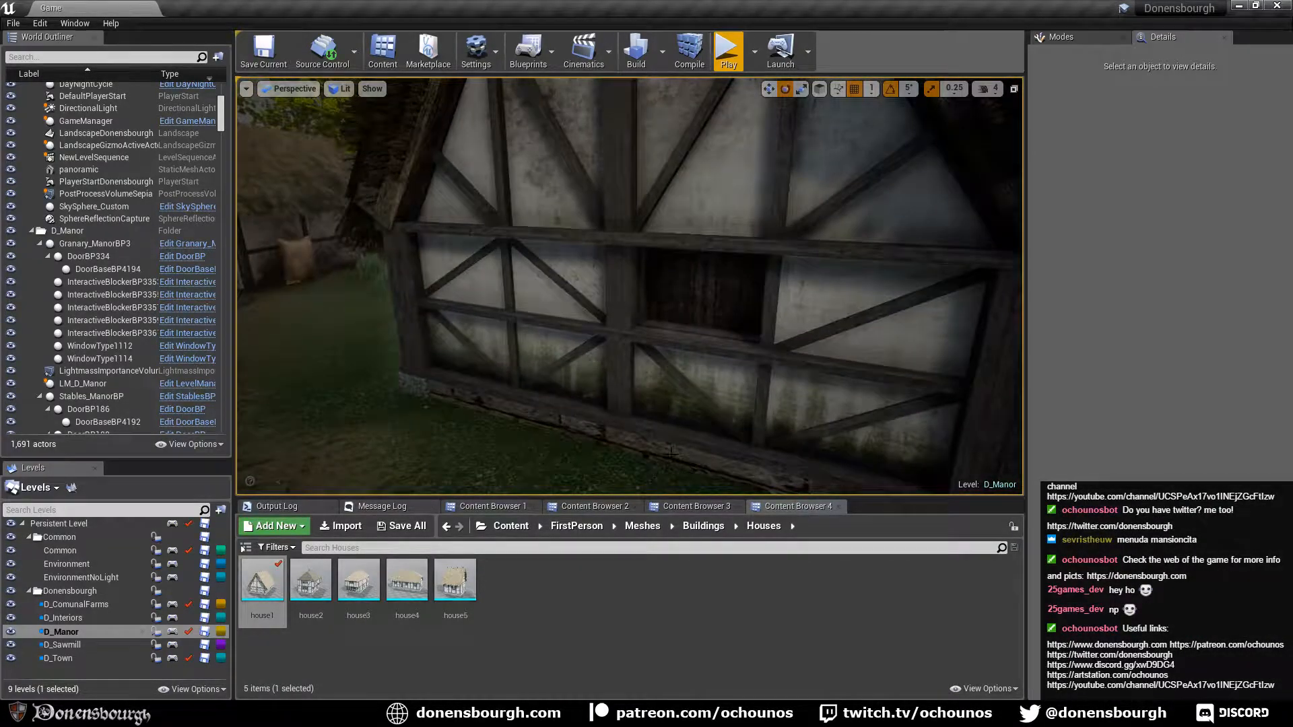
right_drag(671, 452, 572, 431)
key(w)
key(w)
key(s)
key(w)
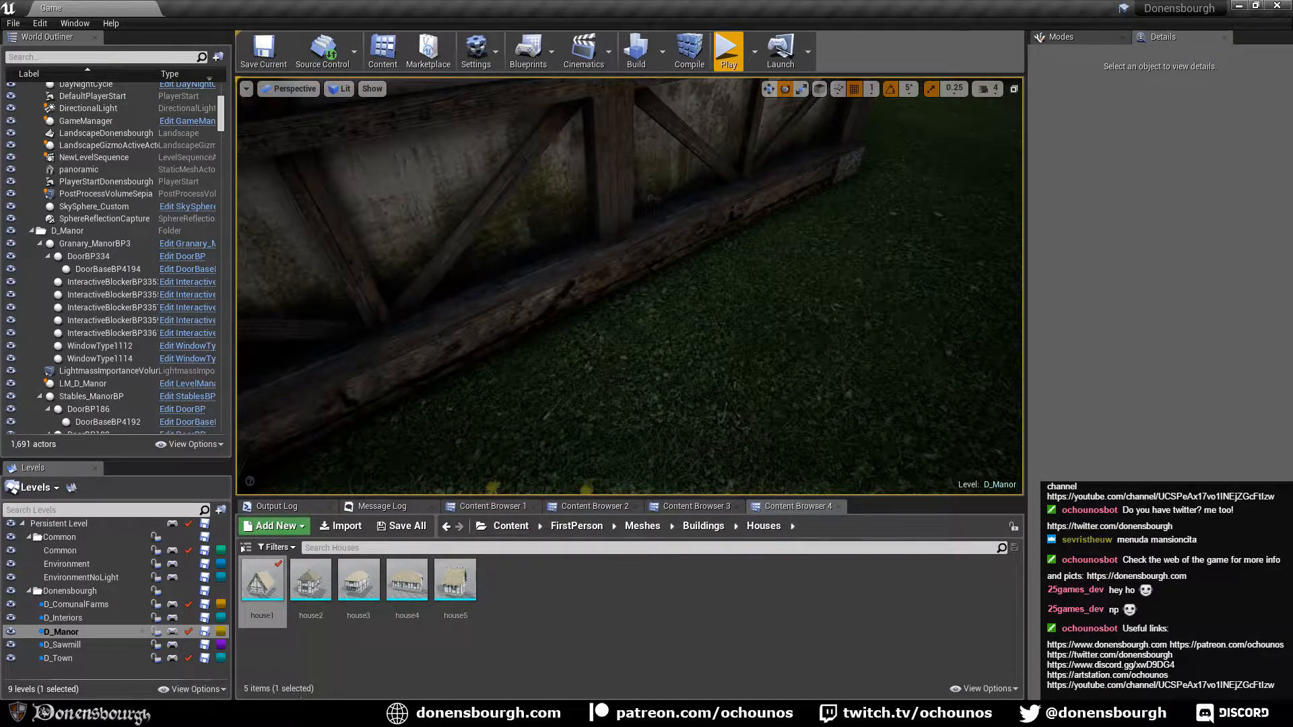
Switch to Blender and move the top face of one gable's base beam inward about 0.042 along the Y axis.
click(222, 713)
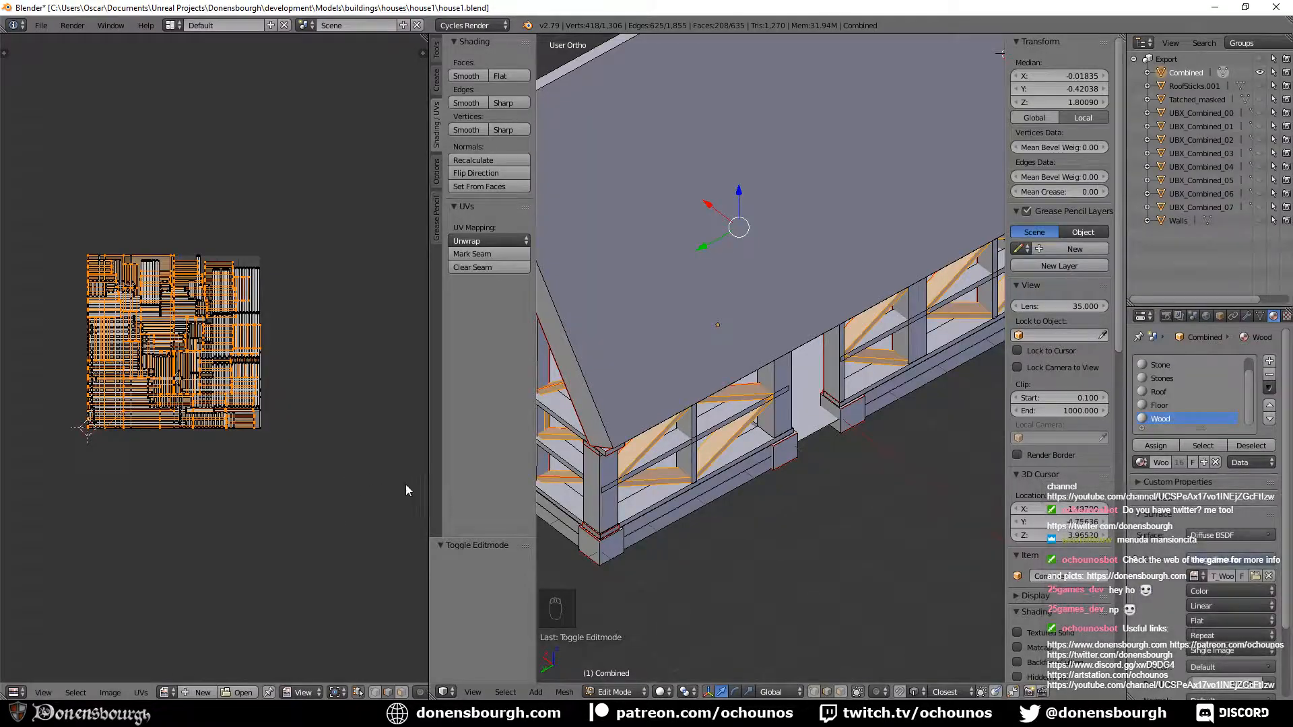
shift+middle_drag(600, 467, 879, 425)
scroll(796, 465, up, 5)
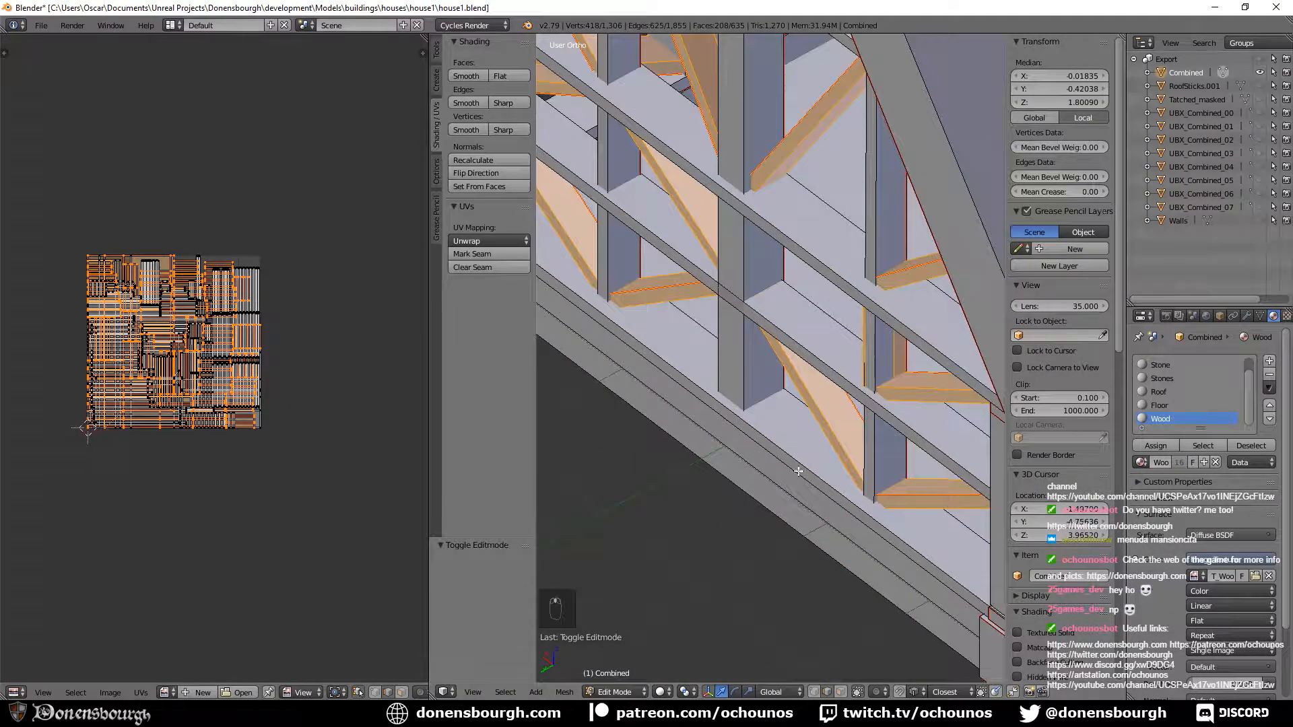
right_click(766, 440)
ctrl+click(842, 692)
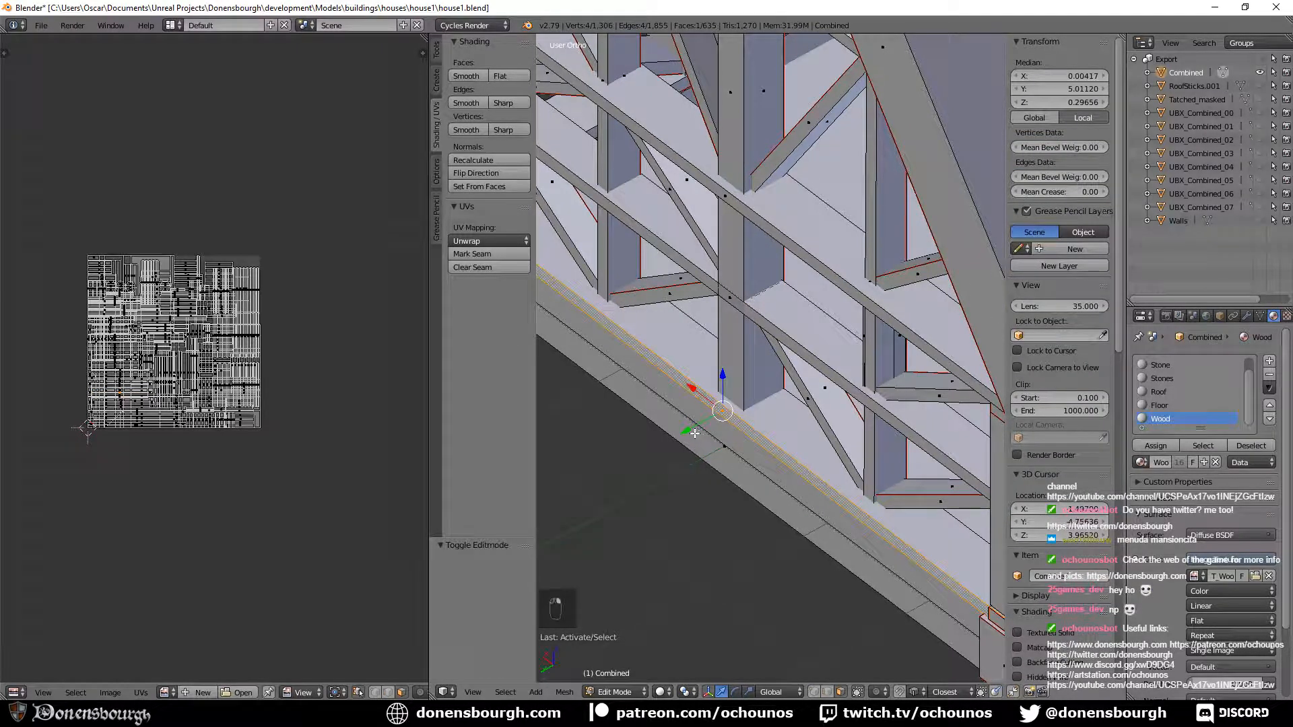
drag(694, 434, 685, 425)
Move the top face of the opposite gable's base beam inward about 0.034 along the Y axis.
scroll(685, 424, down, 6)
shift+middle_drag(740, 440, 653, 478)
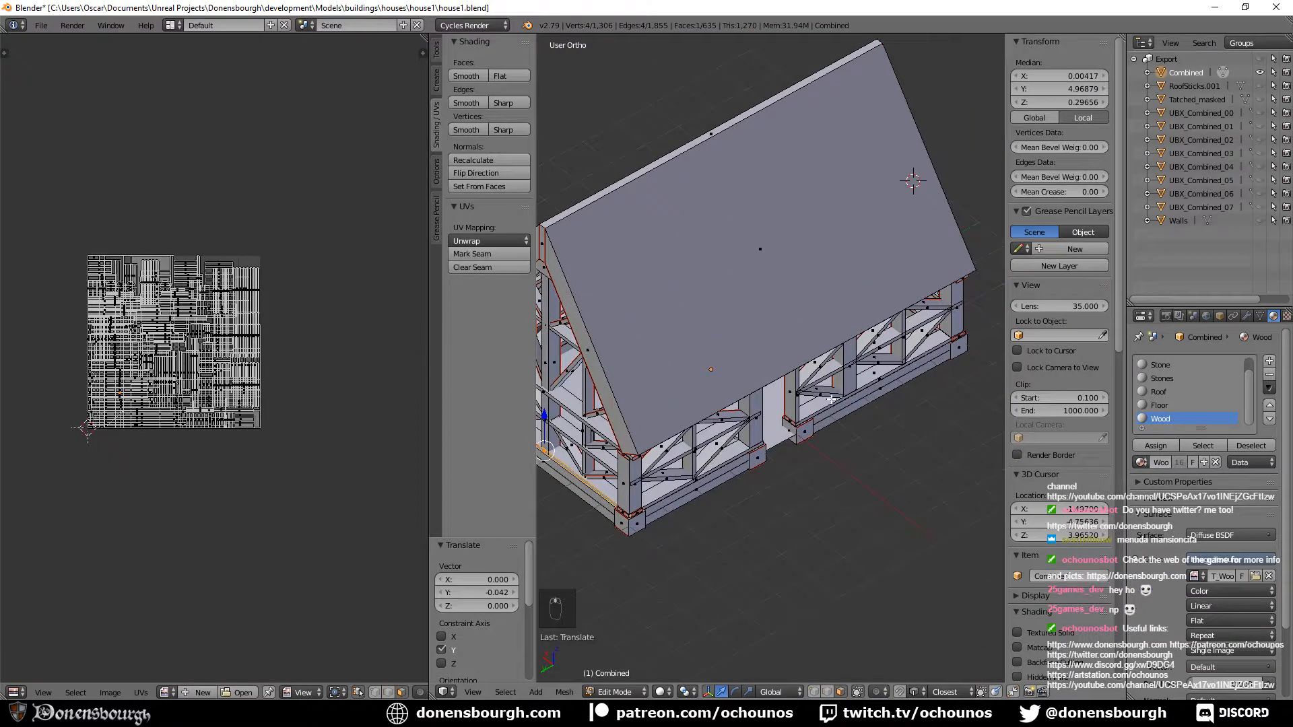
middle_drag(956, 482, 791, 471)
scroll(791, 472, up, 6)
shift+middle_drag(797, 323, 549, 245)
scroll(693, 323, up, 3)
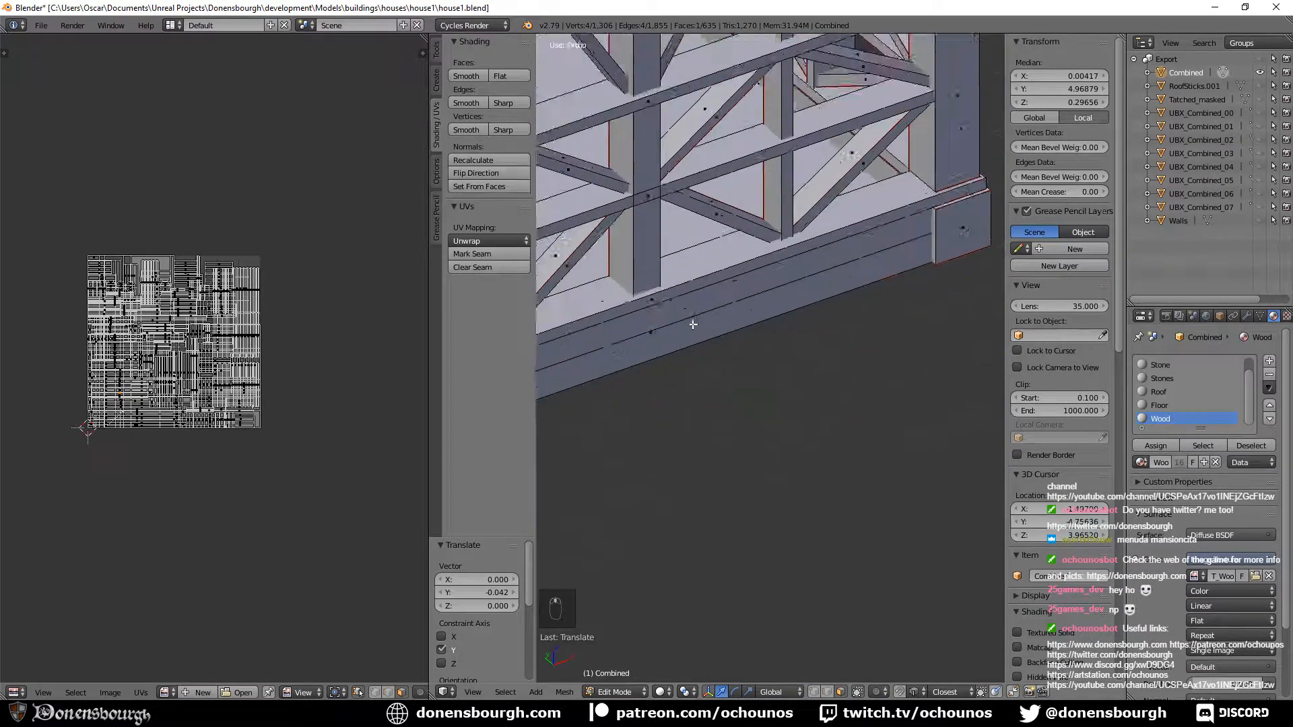
shift+middle_drag(693, 324, 791, 412)
right_click(752, 380)
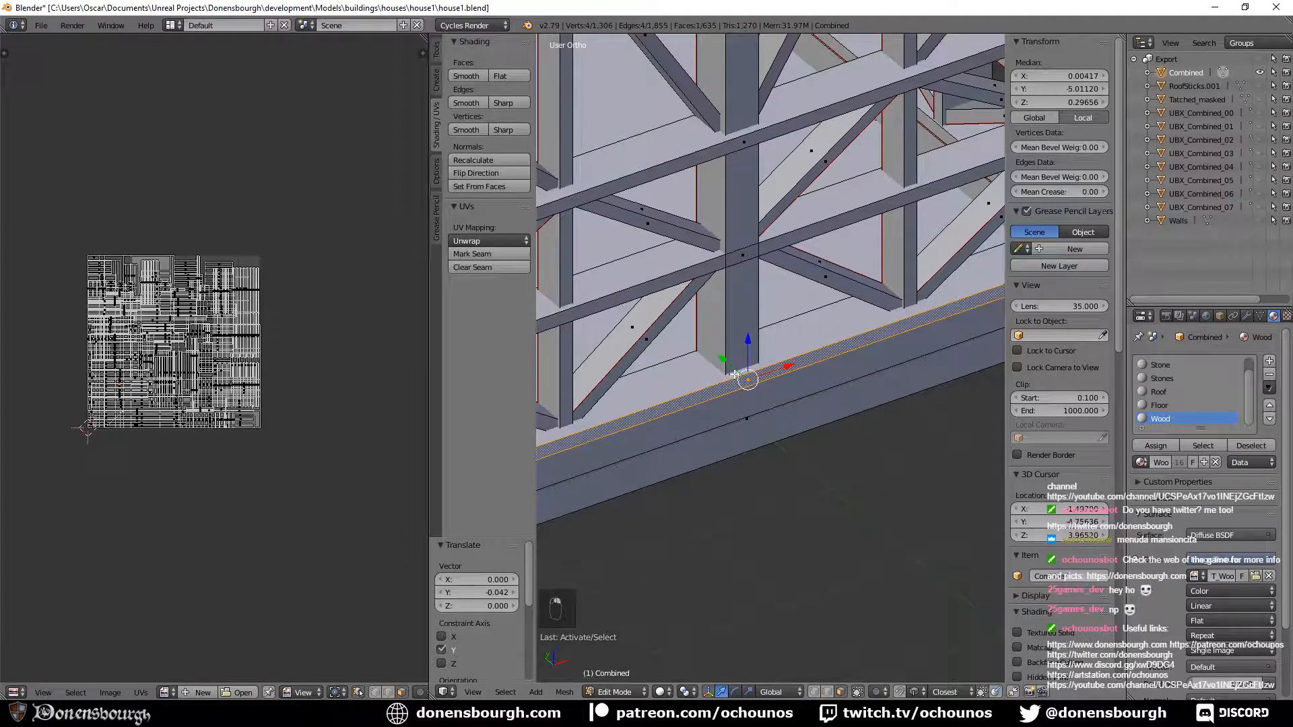
drag(734, 374, 726, 372)
scroll(741, 438, down, 6)
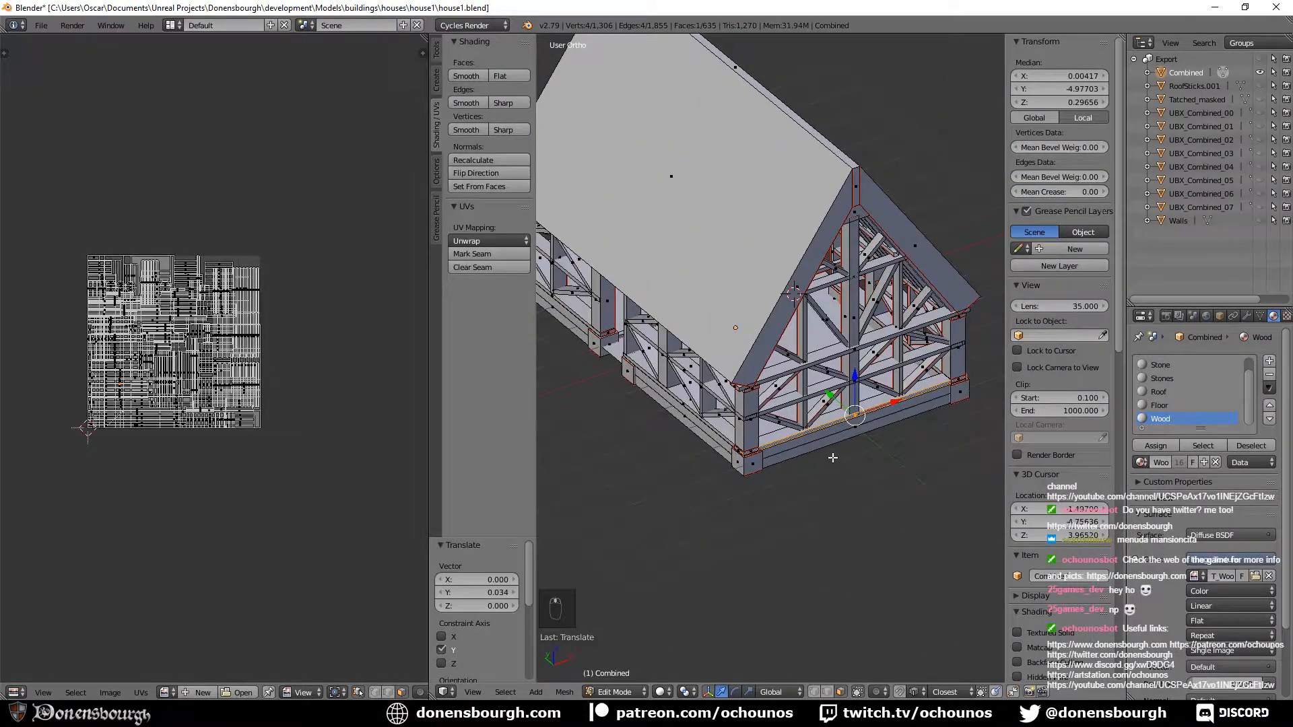
middle_drag(833, 458, 828, 431)
shift+middle_drag(762, 464, 814, 456)
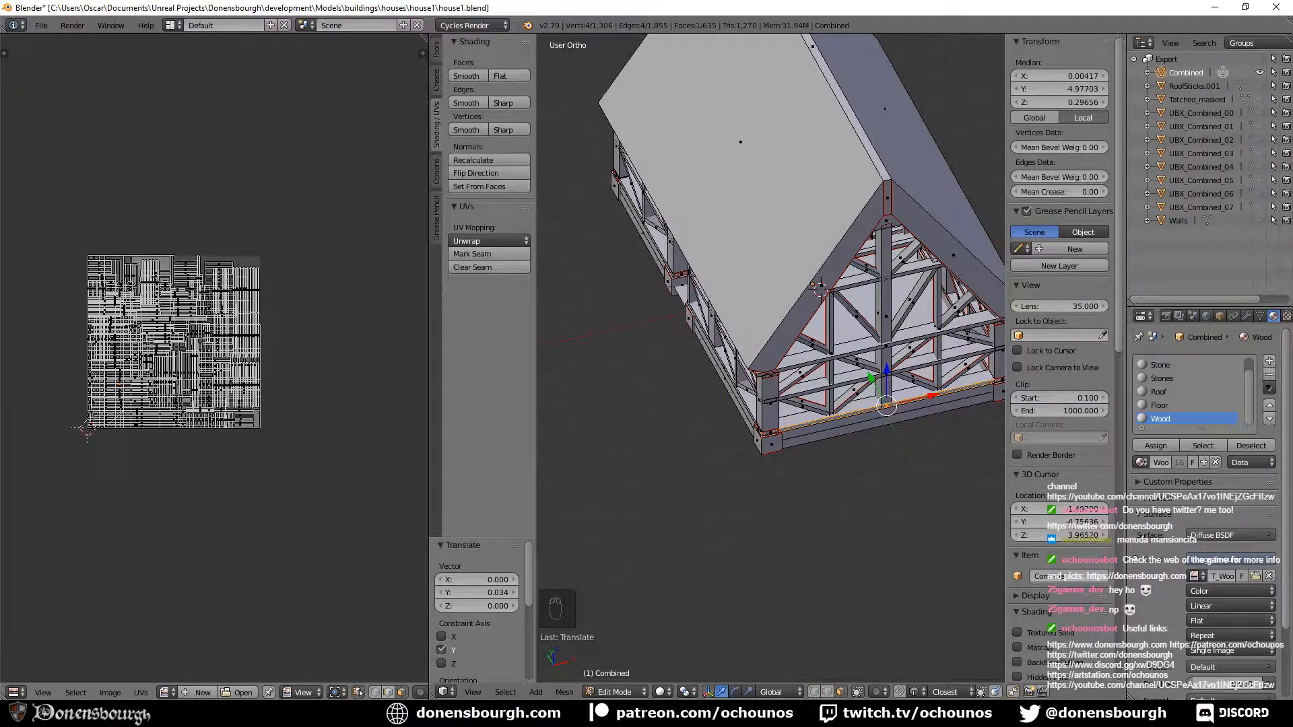
key(alt+Tab)
key(alt+Tab)
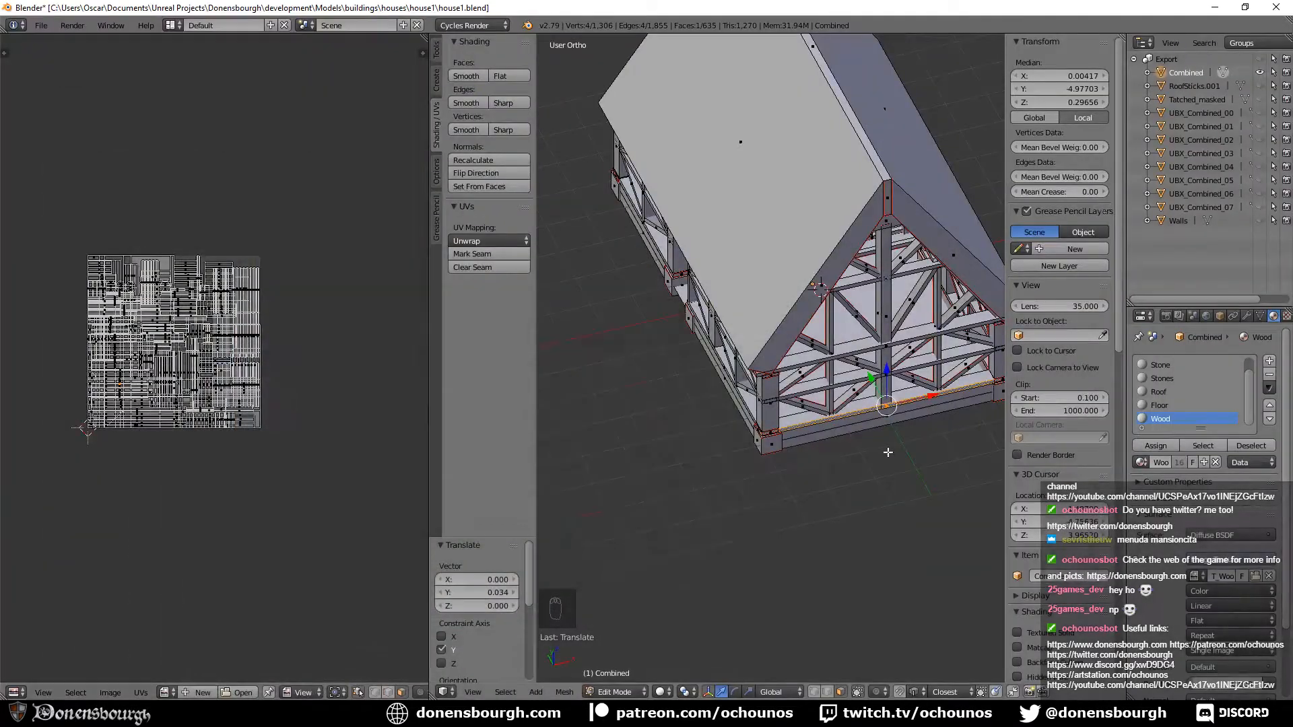
Try to remove doubles across the entire Combined mesh, and undo the removal together with the full selection.
key(a)
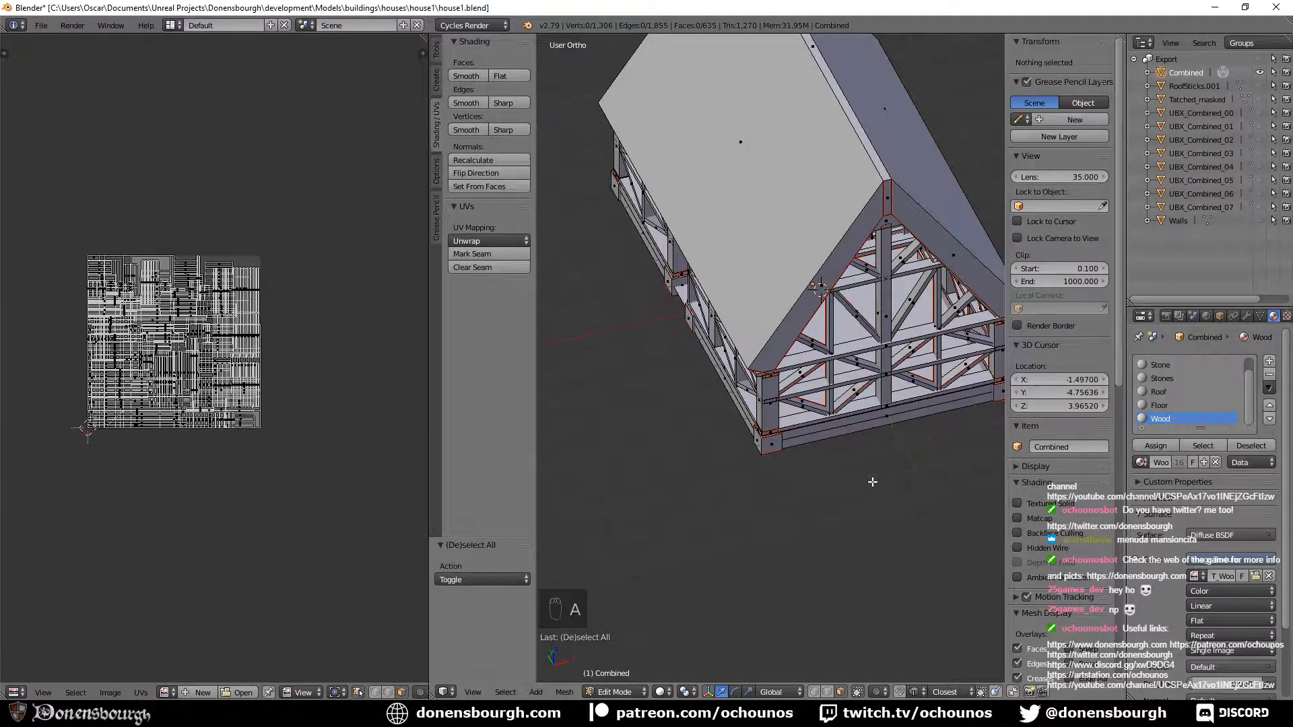
key(a)
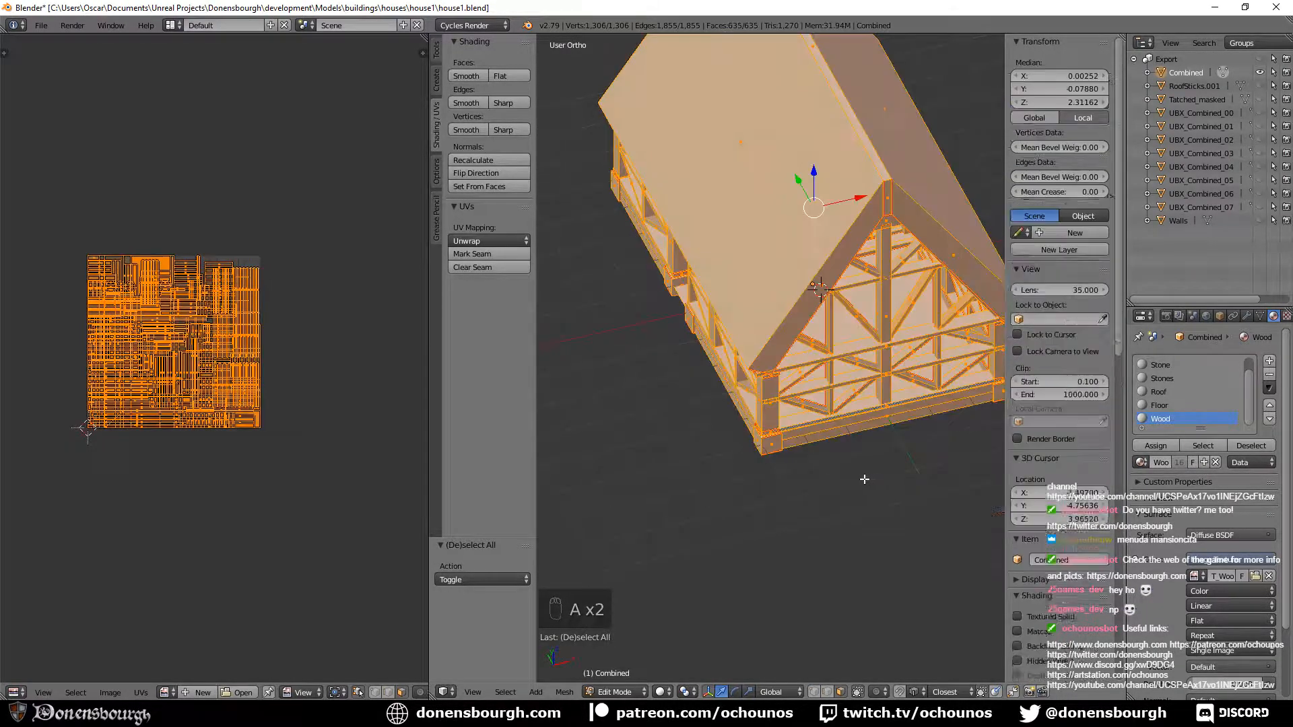
click(437, 56)
click(488, 459)
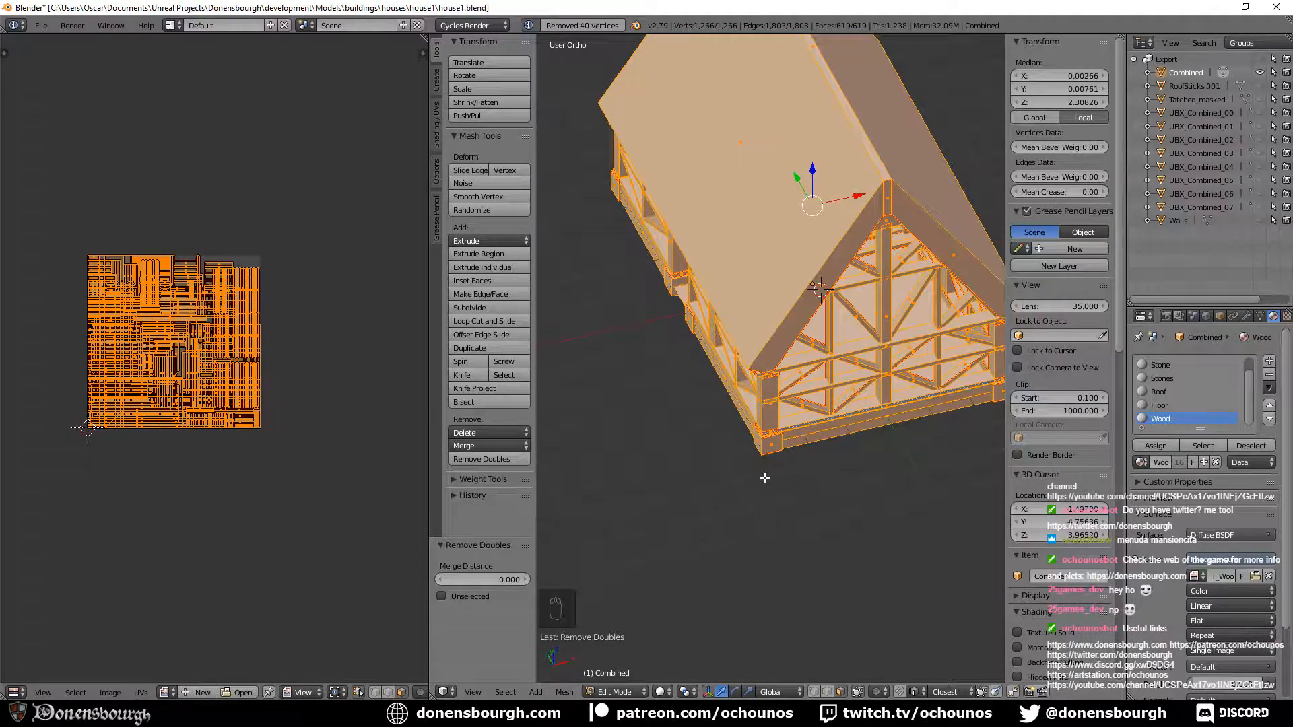
middle_drag(772, 480, 728, 451)
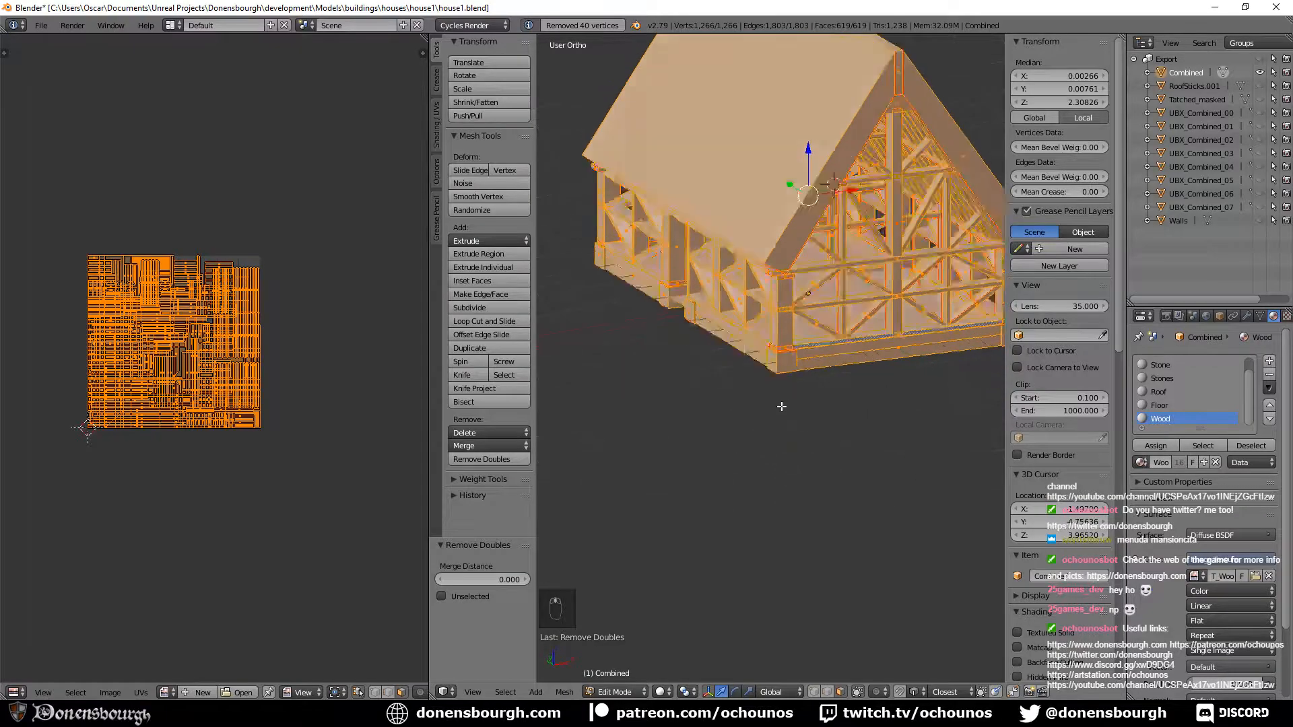
scroll(720, 447, up, 4)
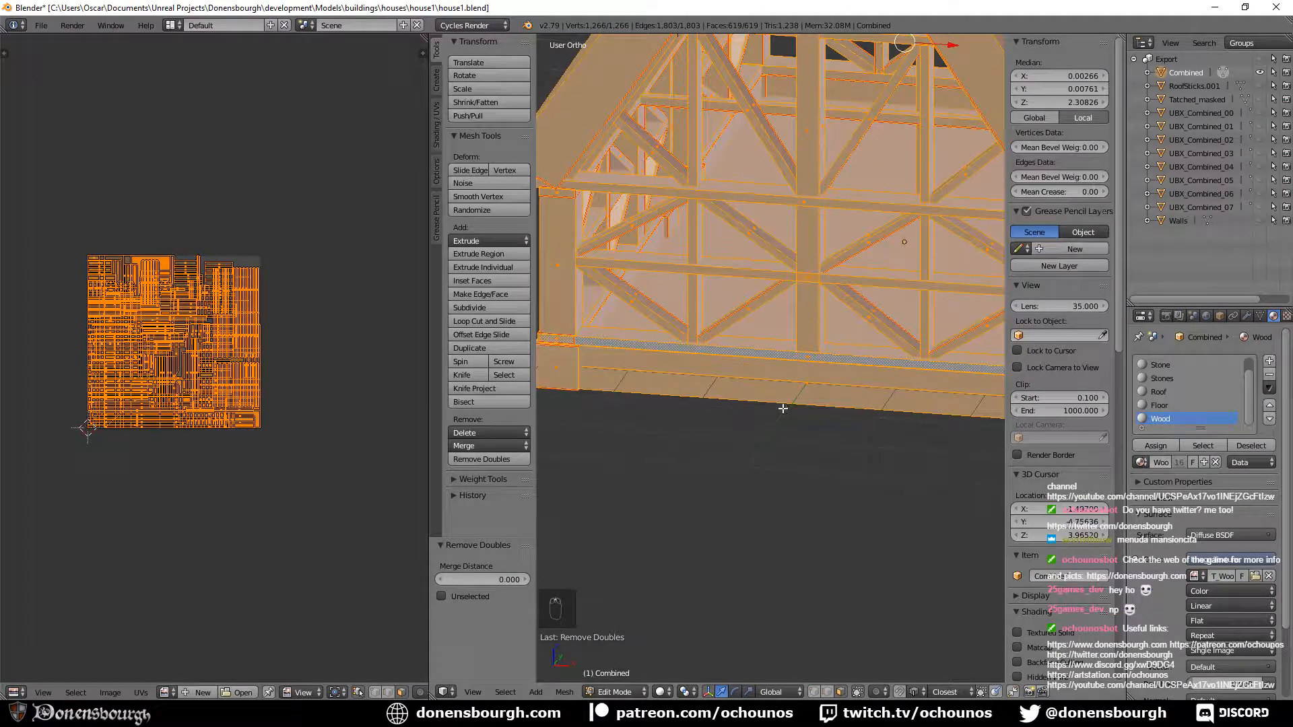
scroll(782, 409, down, 1)
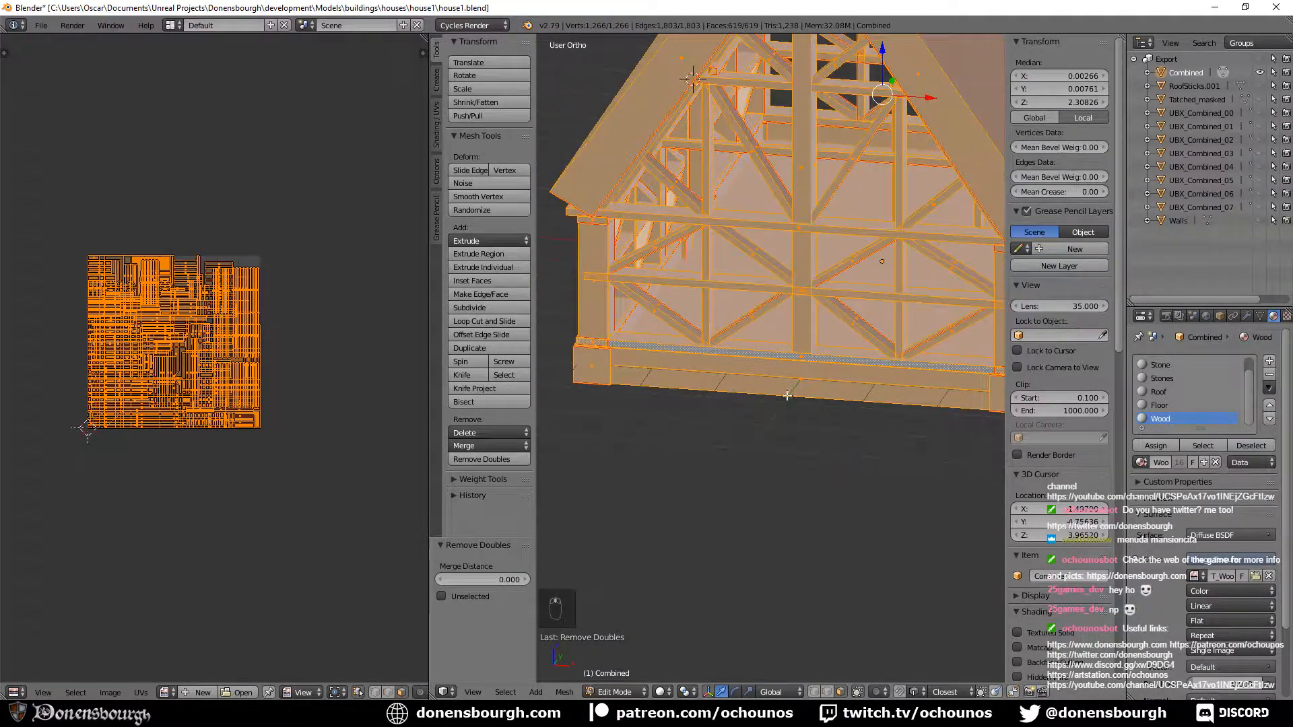
mouse_move(787, 397)
shift+middle_down()
mouse_move(797, 431)
mouse_move(783, 422)
shift+middle_up()
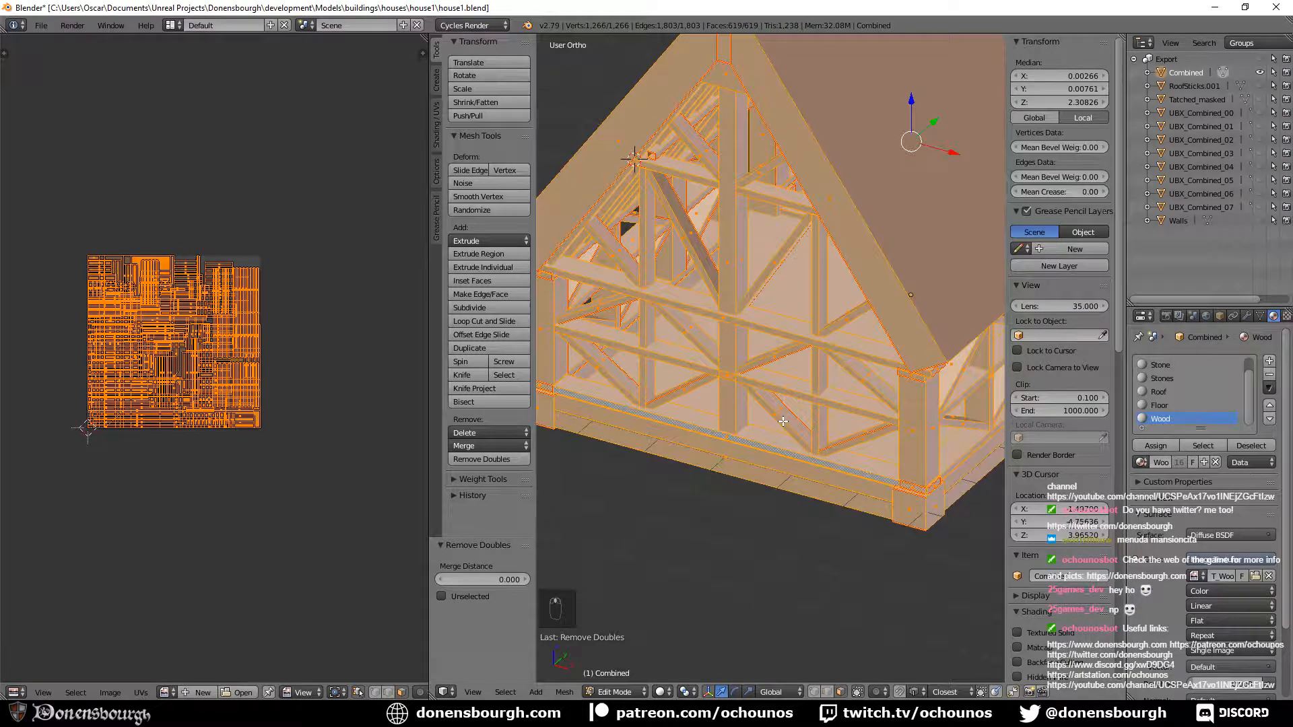
key(ctrl+z)
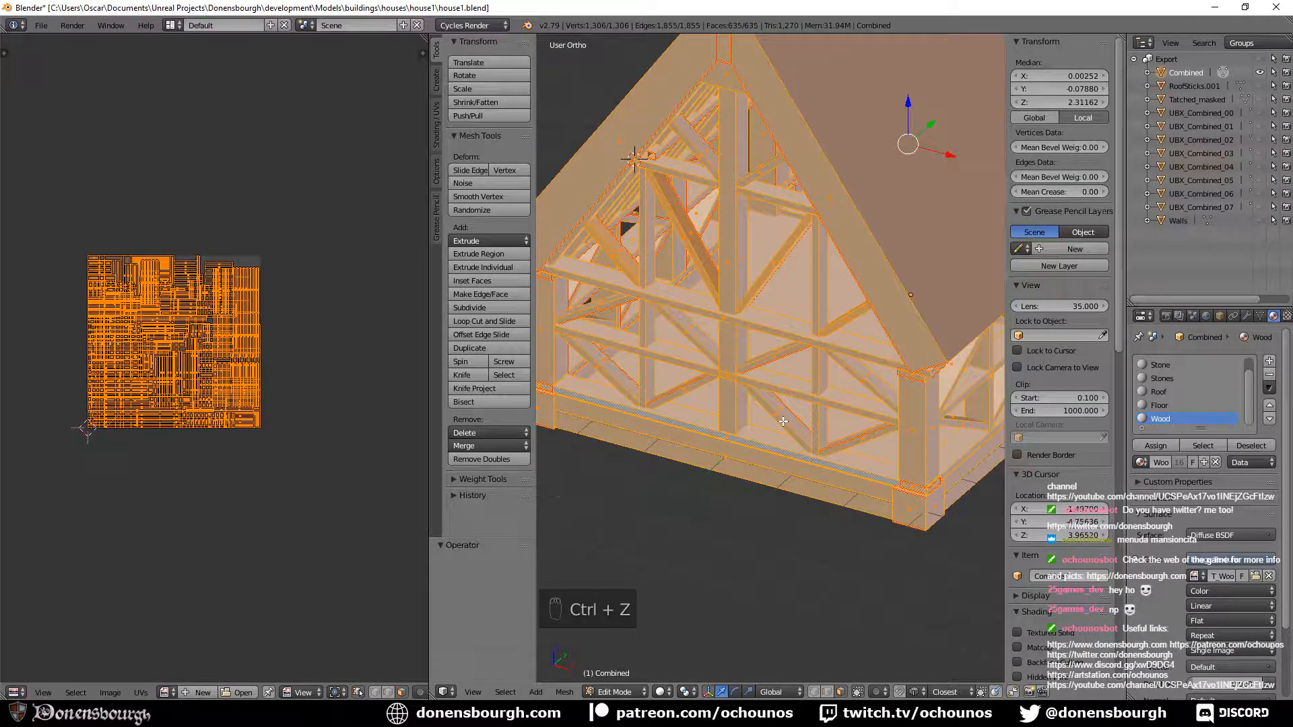
key(ctrl+z)
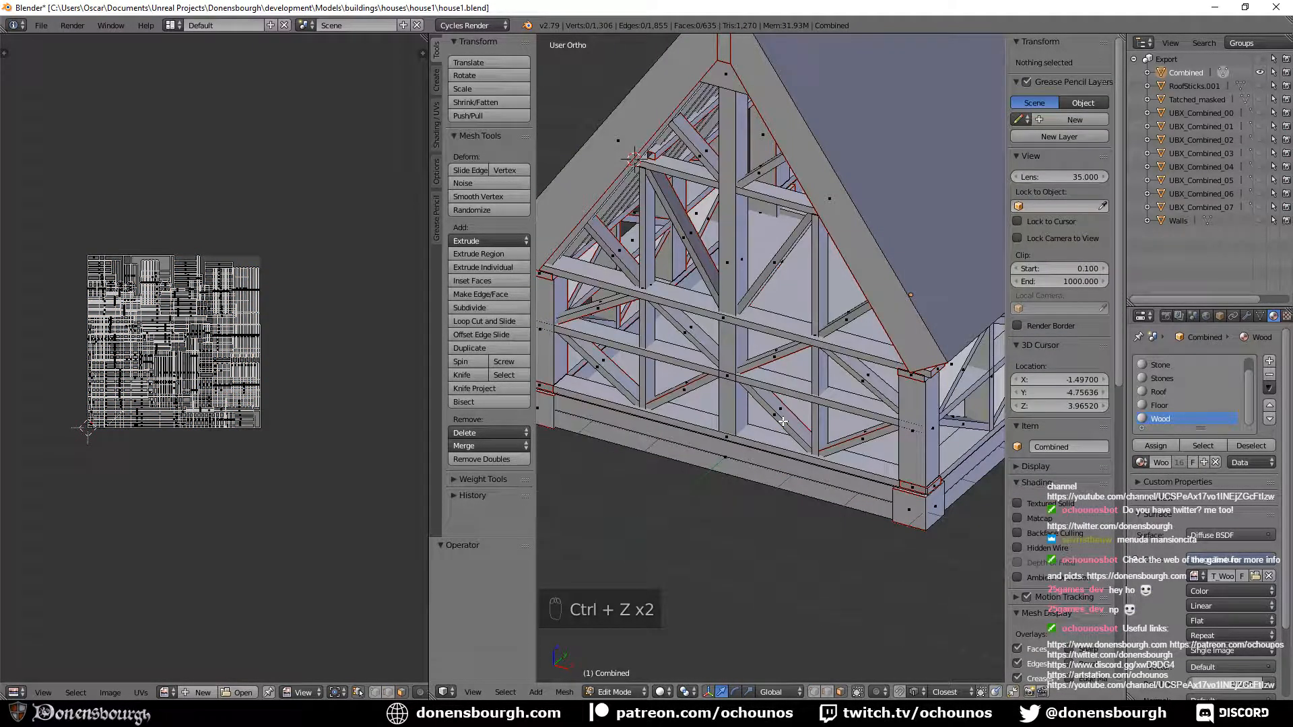
Select the faces with the Wood material, remove their doubles, and deselect everything.
click(1203, 445)
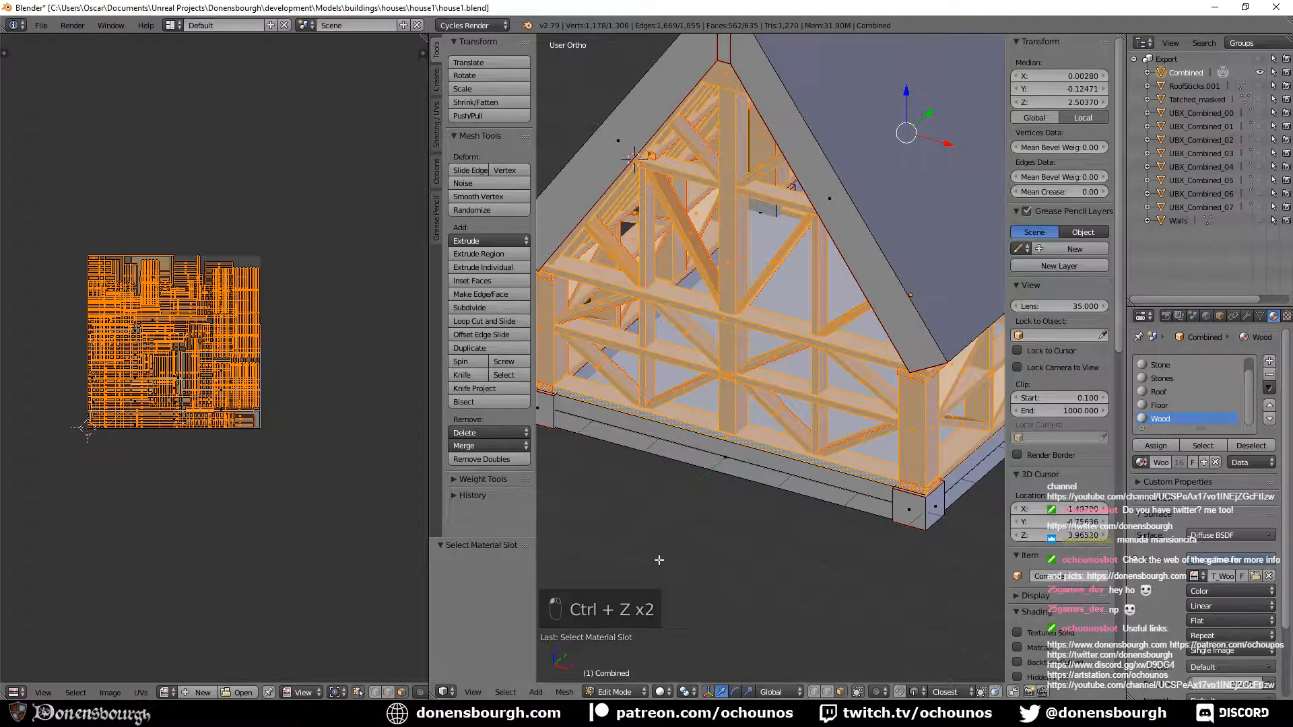
click(500, 459)
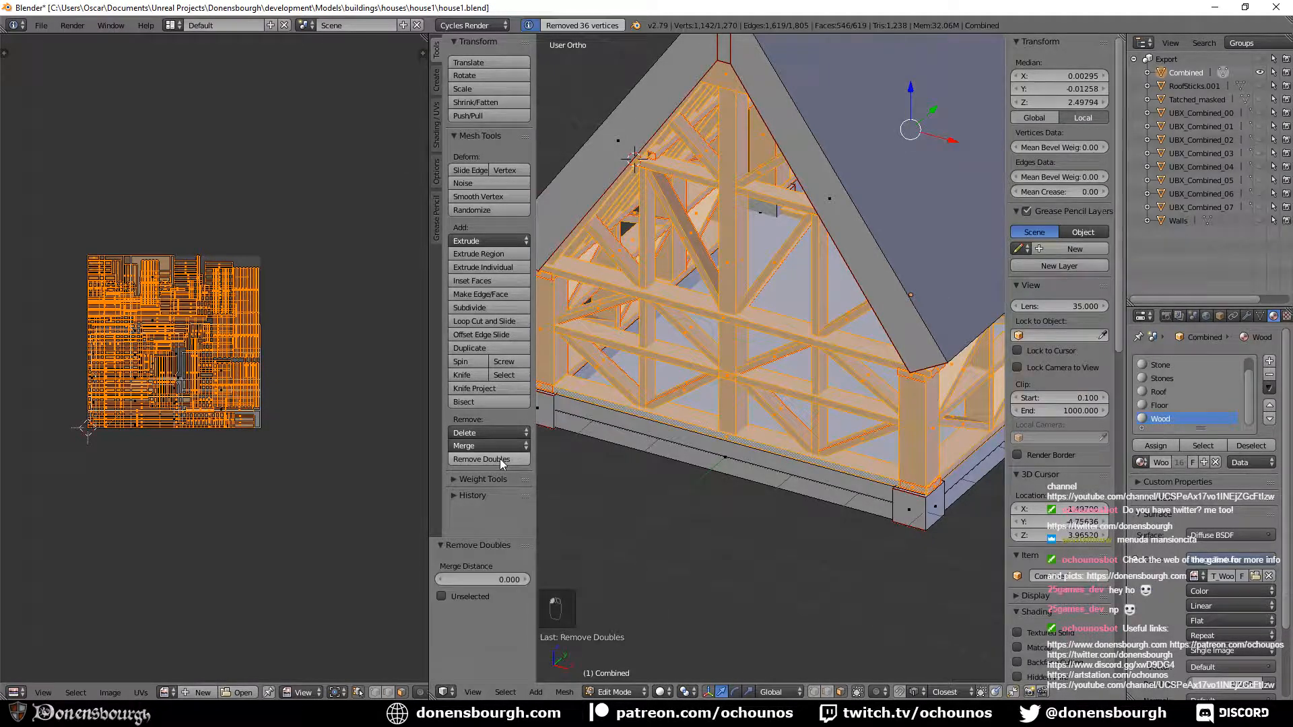
key(a)
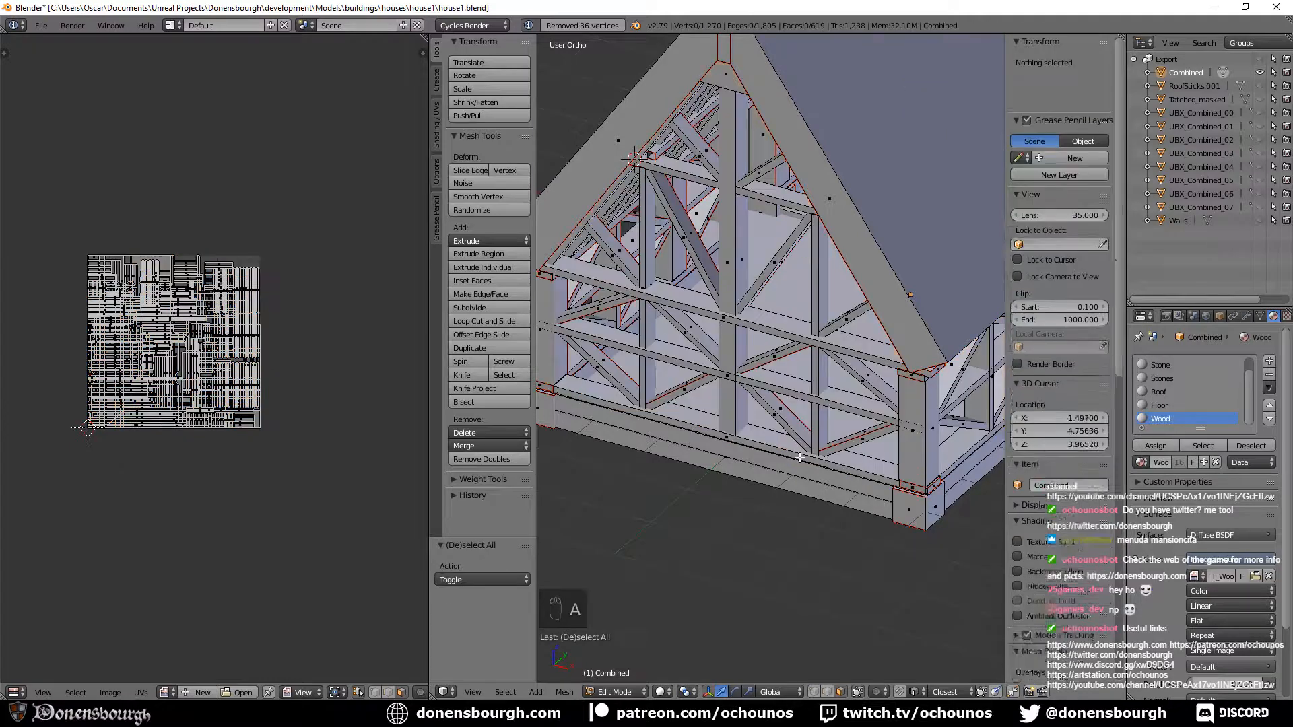
middle_drag(800, 458, 789, 446)
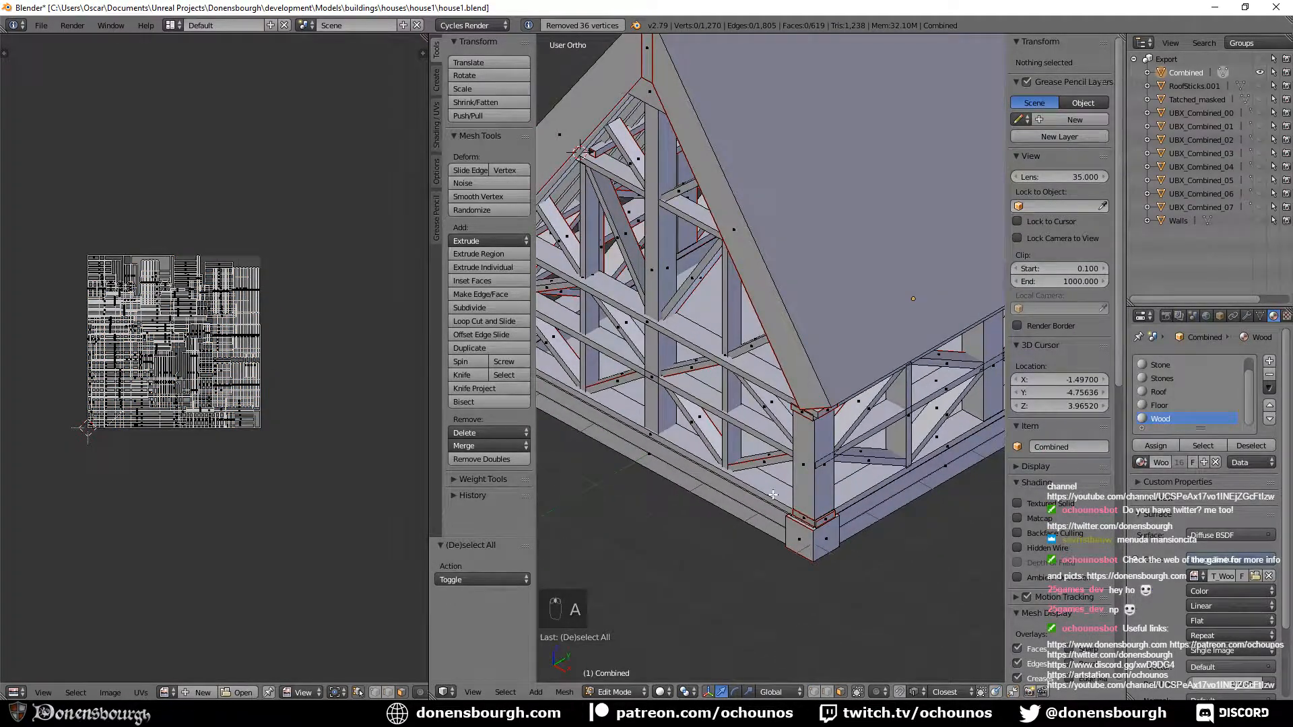
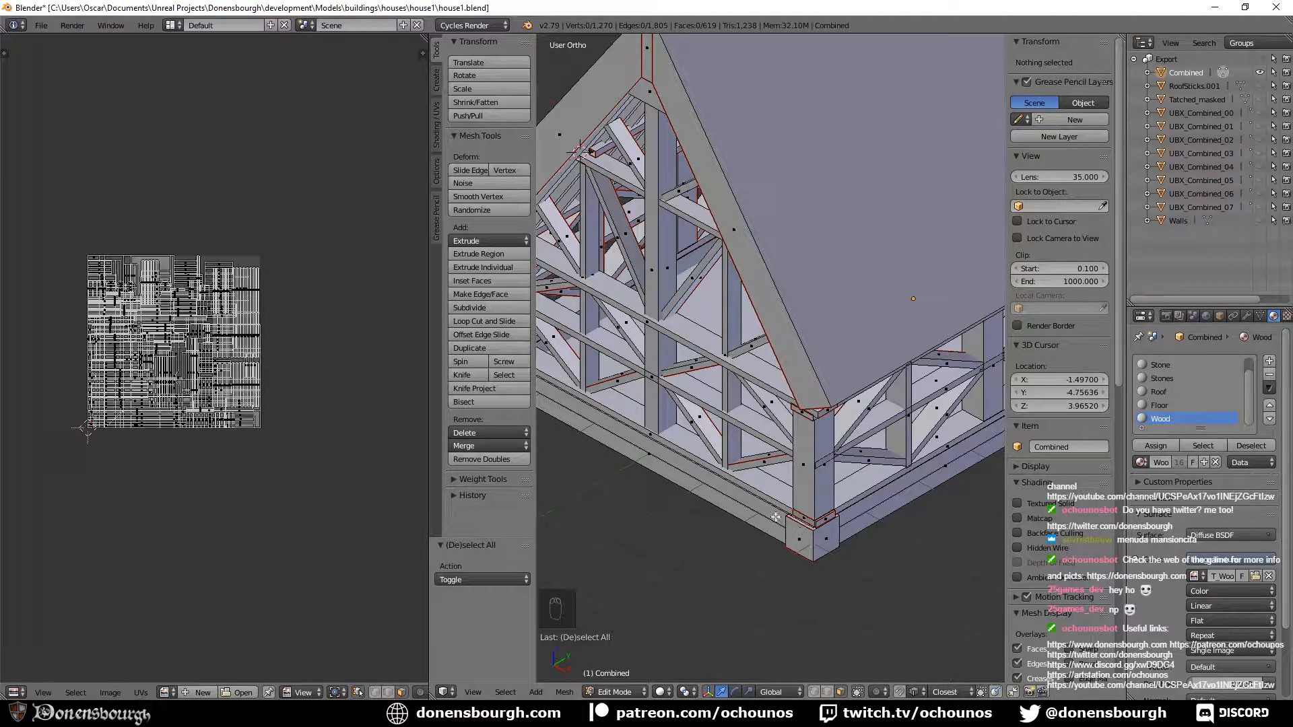
Select all faces with the Wood material again and unwrap them.
click(1203, 445)
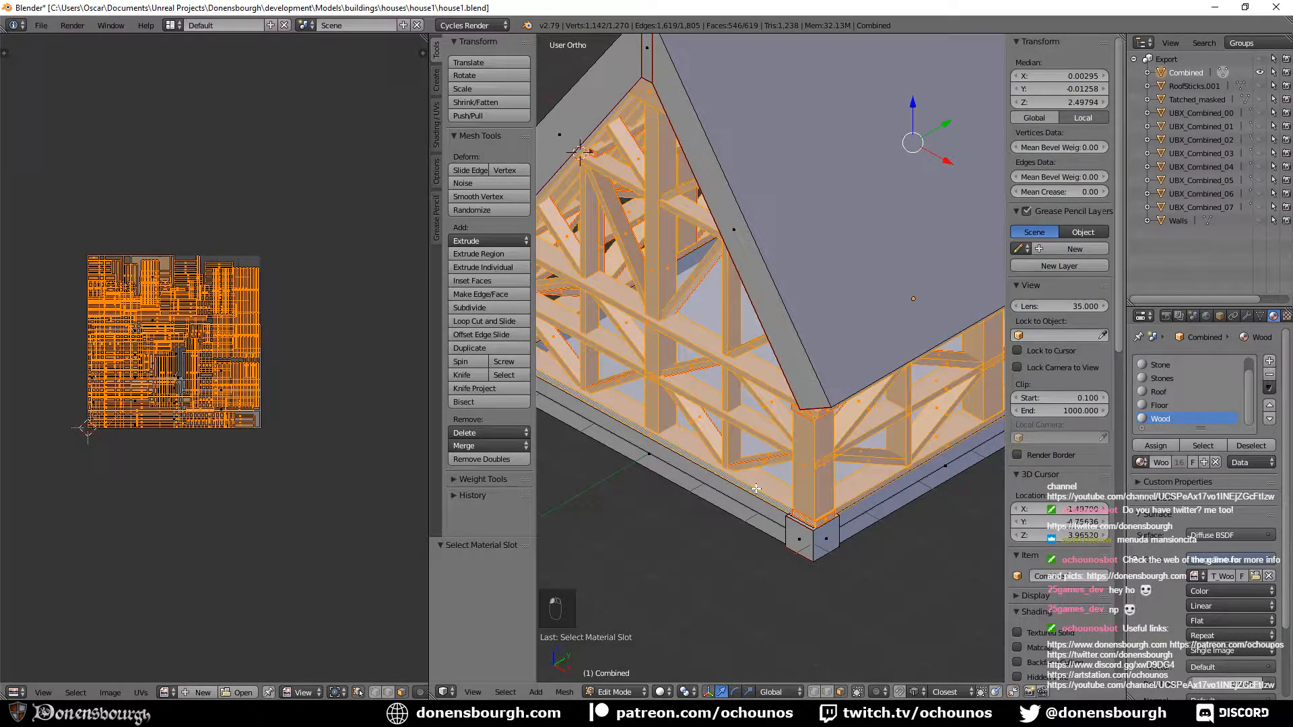
key(u)
click(756, 489)
scroll(269, 476, up, 5)
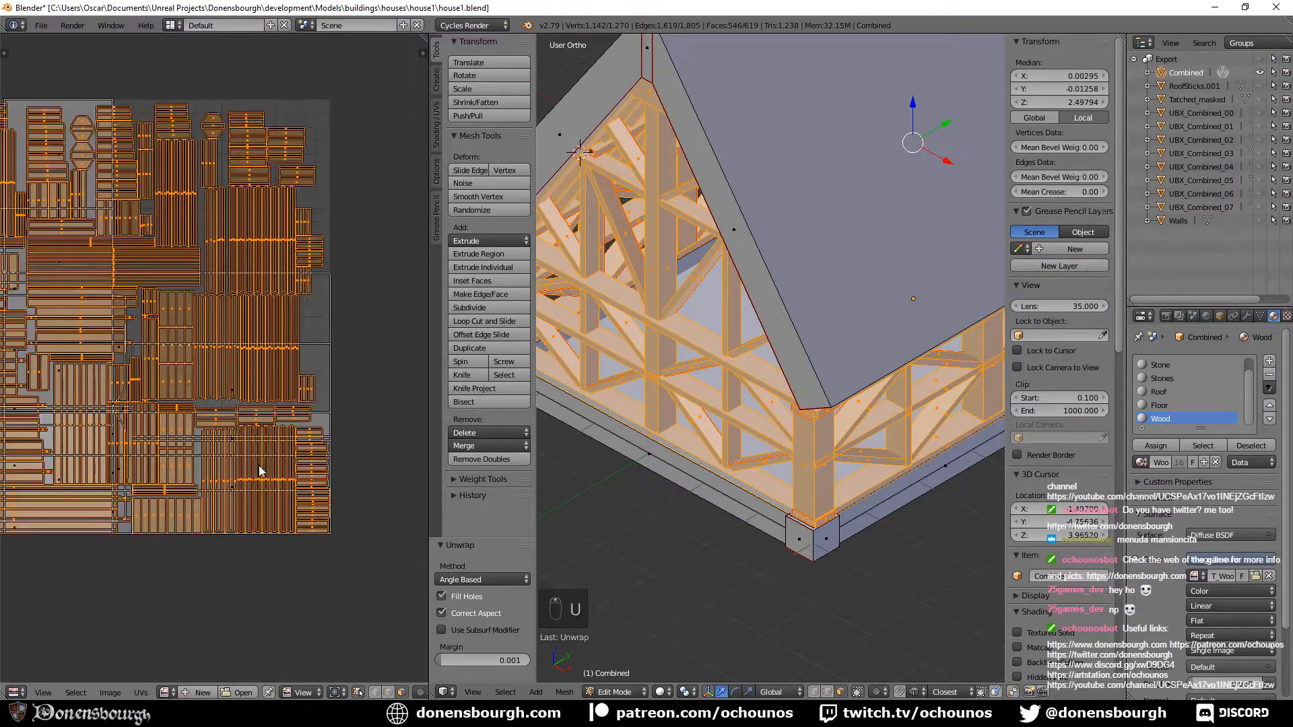
scroll(261, 471, up, 2)
scroll(258, 508, up, 4)
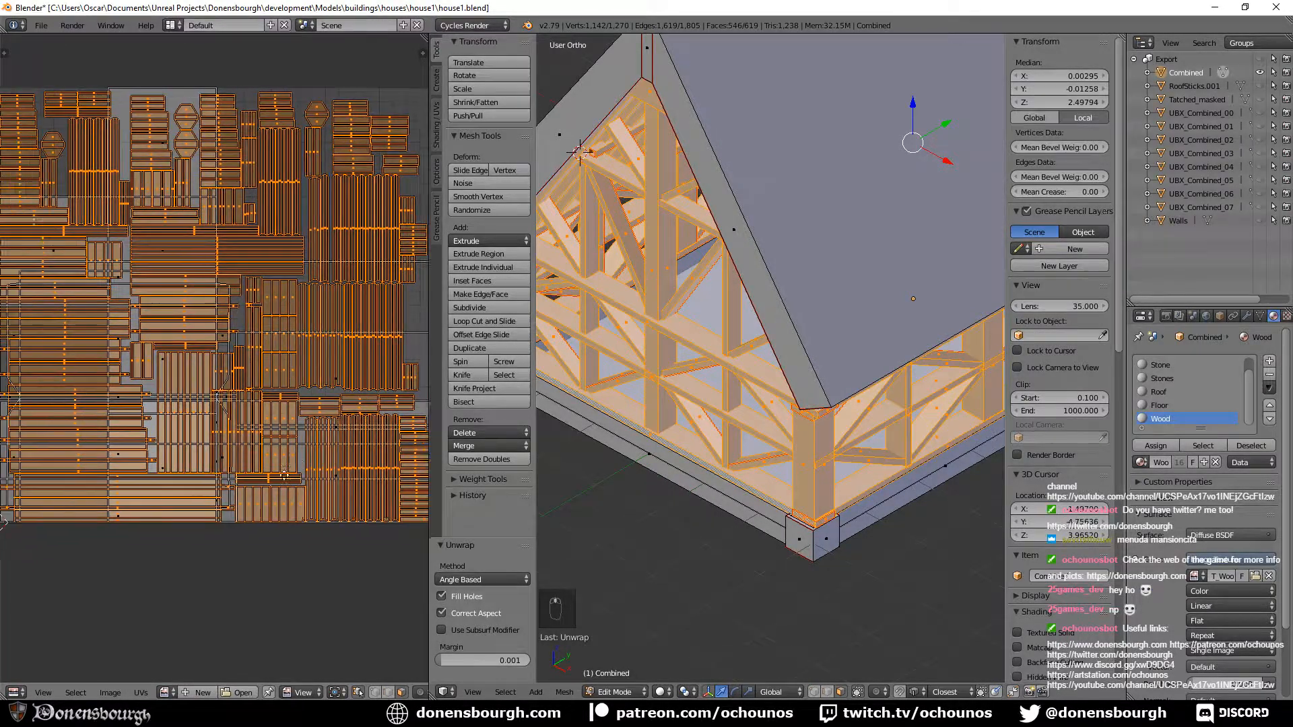
Turn off UV sync selection and select the adjoining vertical beam islands in the lower middle of the UV layout.
click(358, 692)
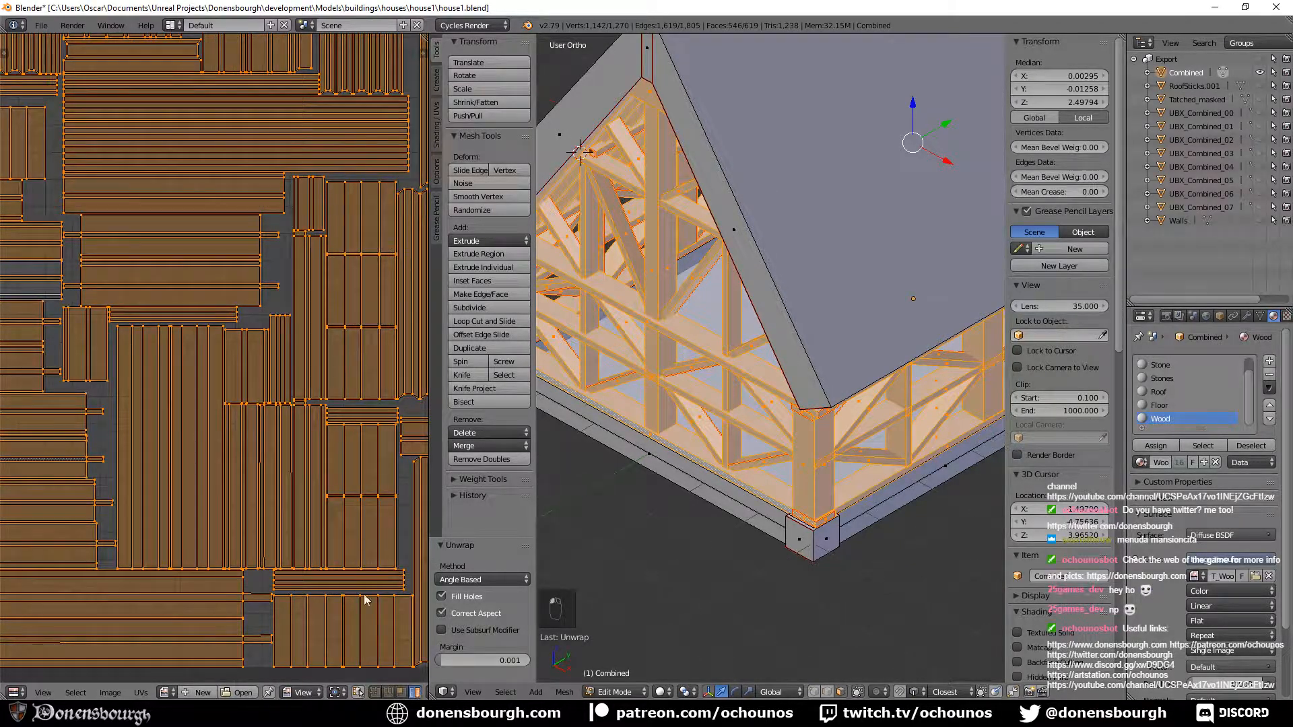
scroll(306, 489, down, 6)
scroll(283, 481, up, 2)
middle_drag(207, 411, 224, 438)
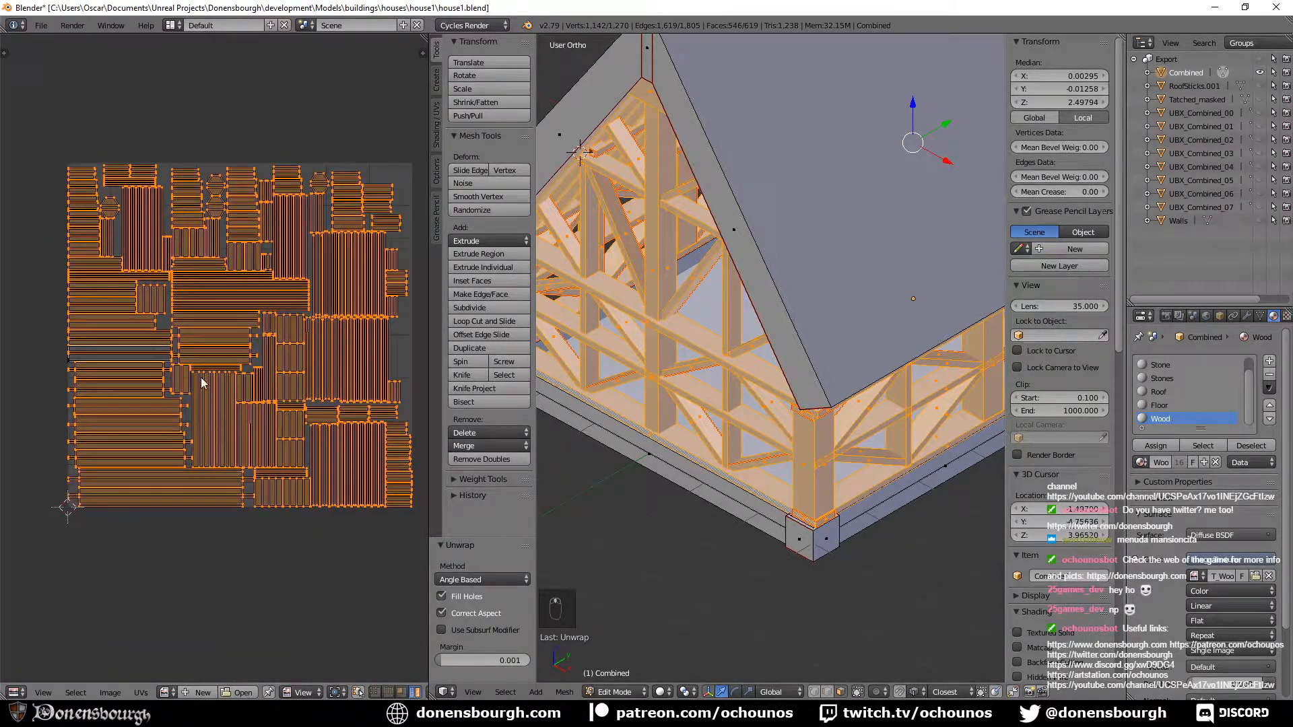
right_click(208, 360)
scroll(225, 475, up, 4)
right_click(144, 419)
shift+right_click(218, 508)
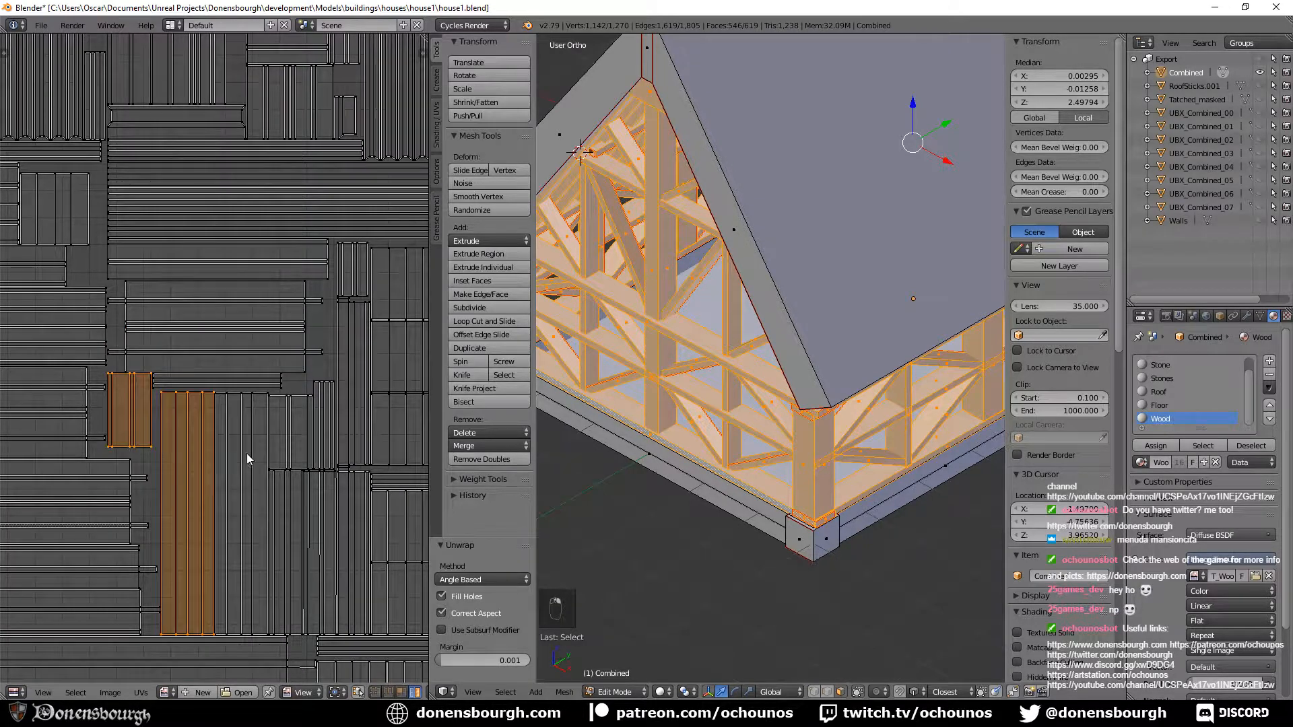
shift+right_click(246, 454)
shift+right_click(325, 497)
shift+right_click(308, 504)
shift+right_click(374, 515)
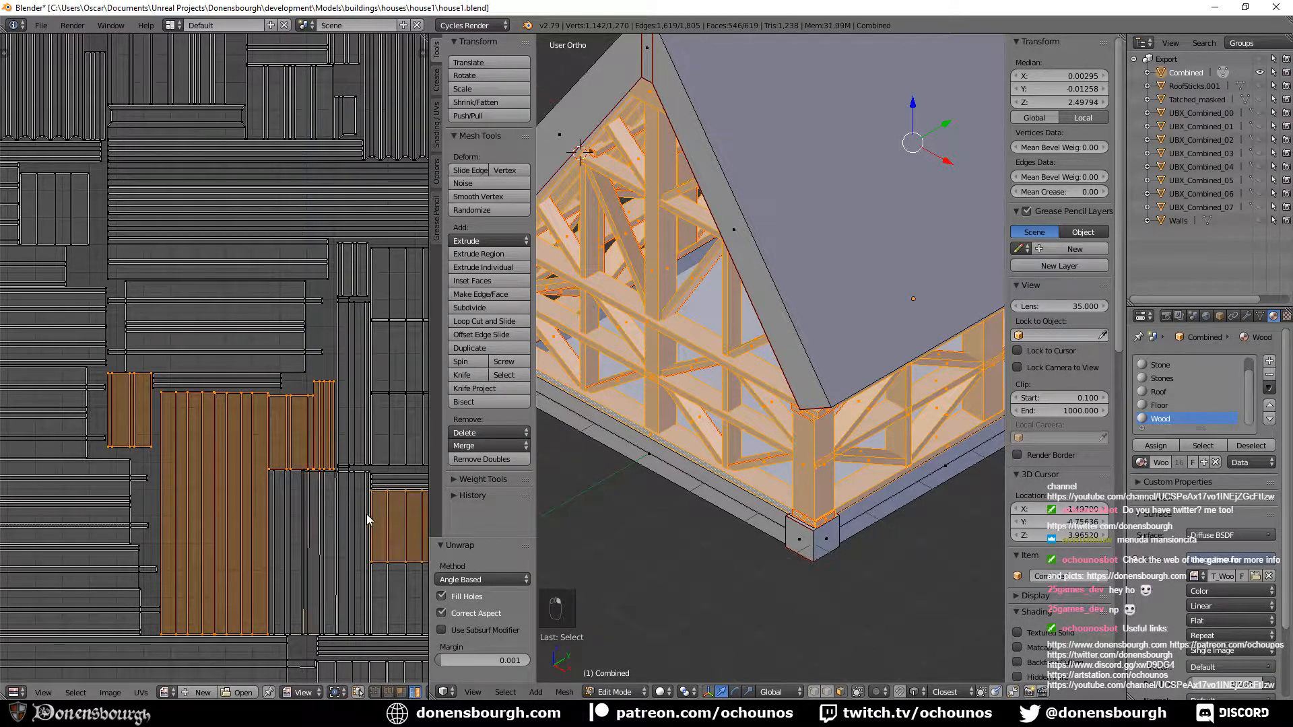
shift+right_click(348, 524)
shift+right_click(317, 529)
shift+right_click(286, 514)
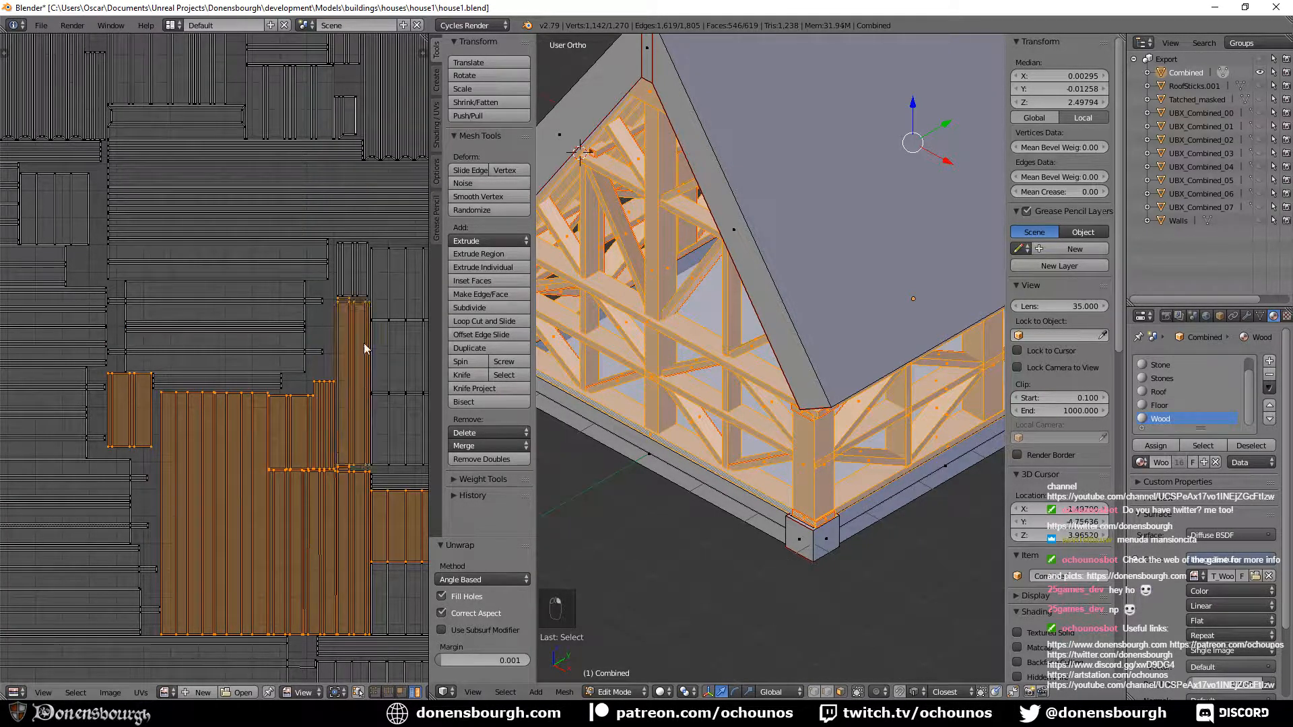
Add the tall vertical beam islands in the upper-left block of the UV layout, with the shorter ones beside them, to the selection.
scroll(189, 424, down, 5)
scroll(161, 363, up, 5)
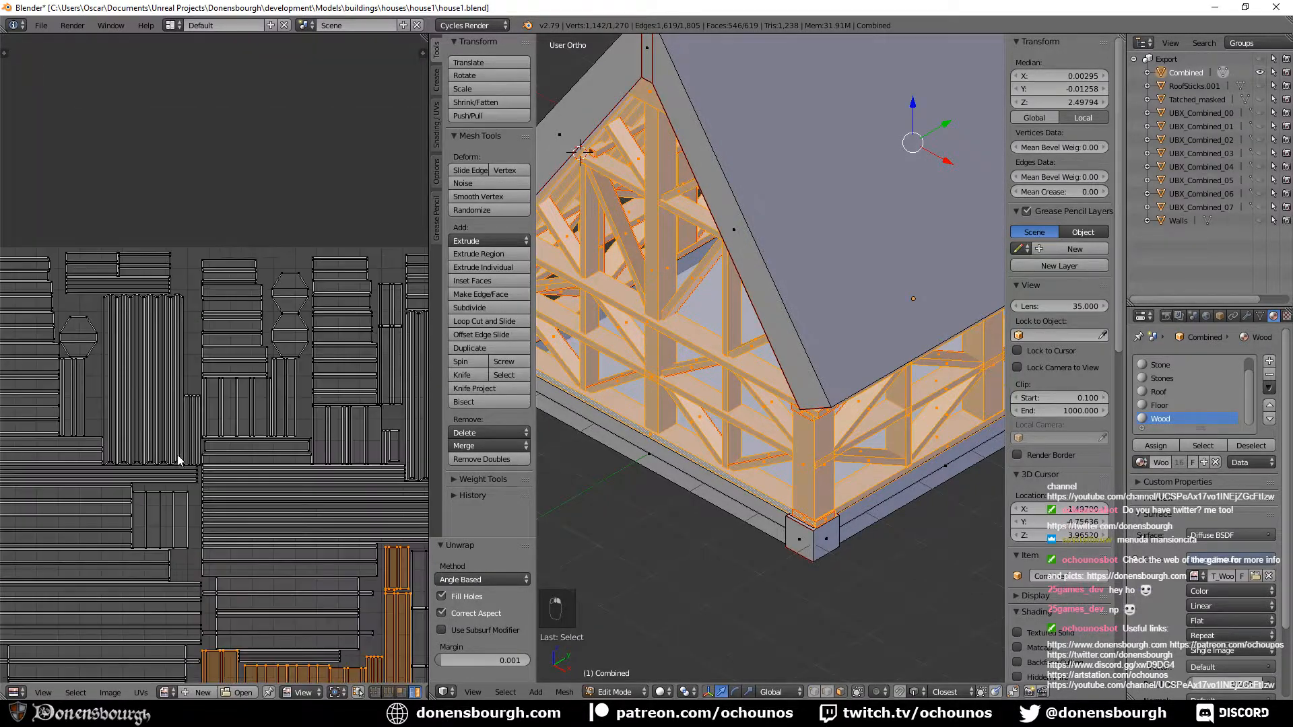
shift+right_click(161, 350)
shift+right_click(152, 354)
shift+right_click(119, 380)
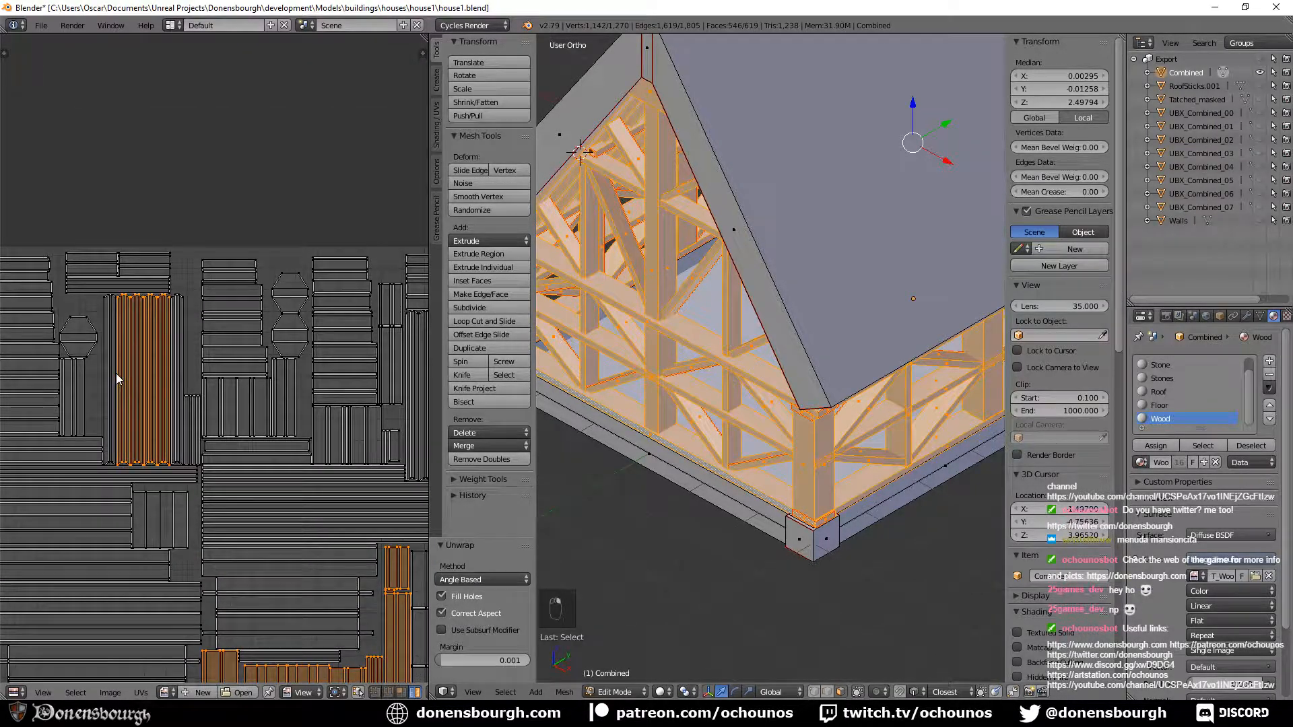
shift+right_click(112, 378)
shift+right_click(180, 397)
shift+right_click(191, 433)
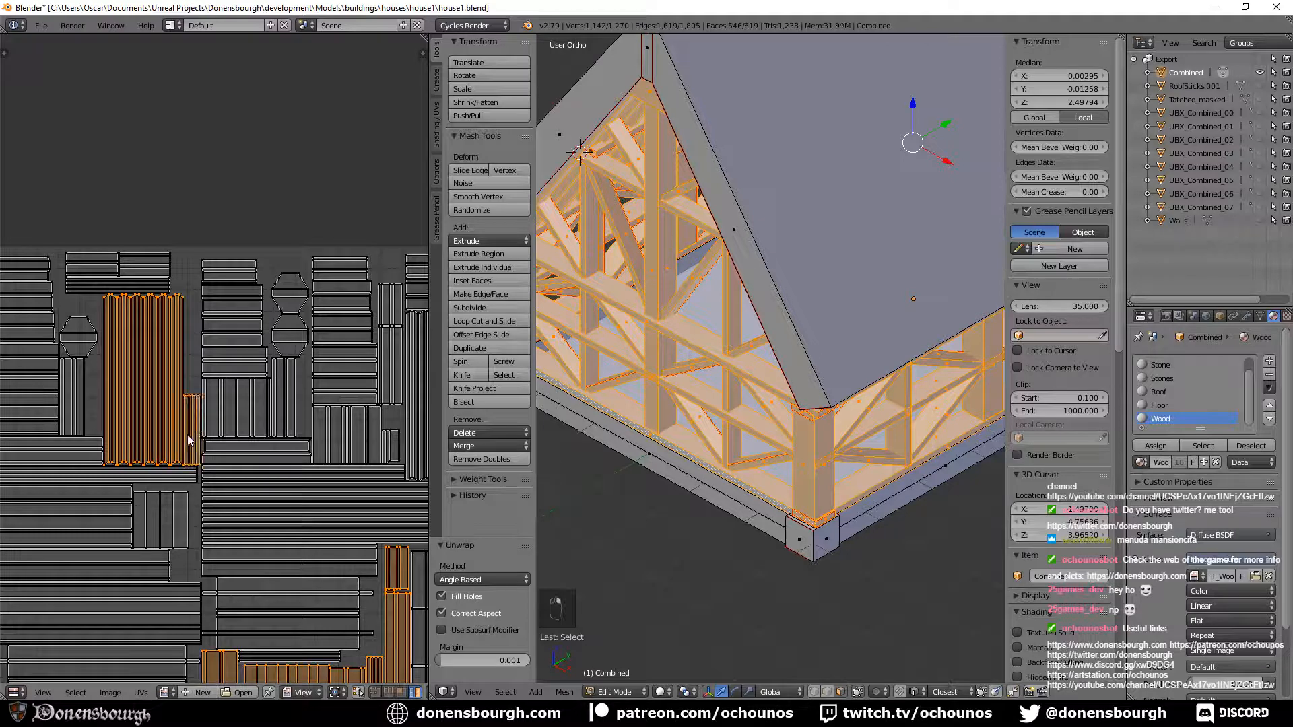
middle_drag(146, 407, 234, 376)
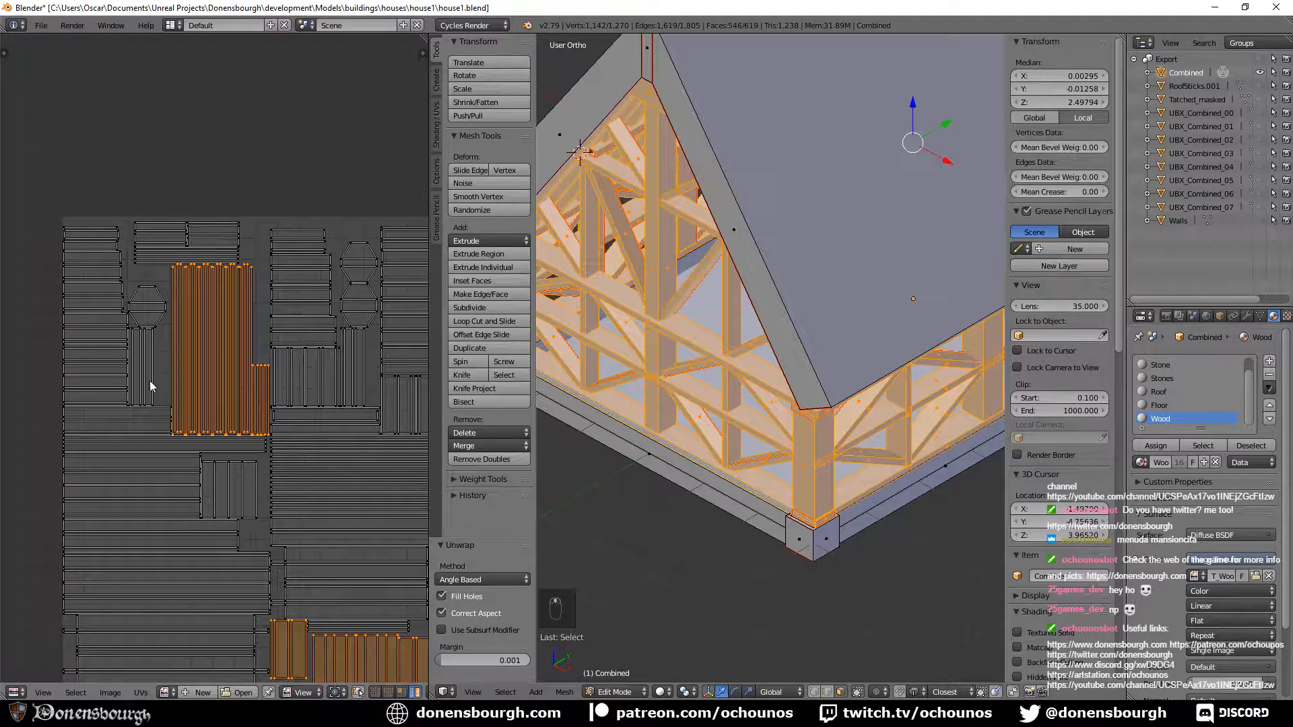
Extend the selection with the short vertical beam islands in the upper middle and along the right edge of the UV layout.
middle_drag(317, 450, 199, 372)
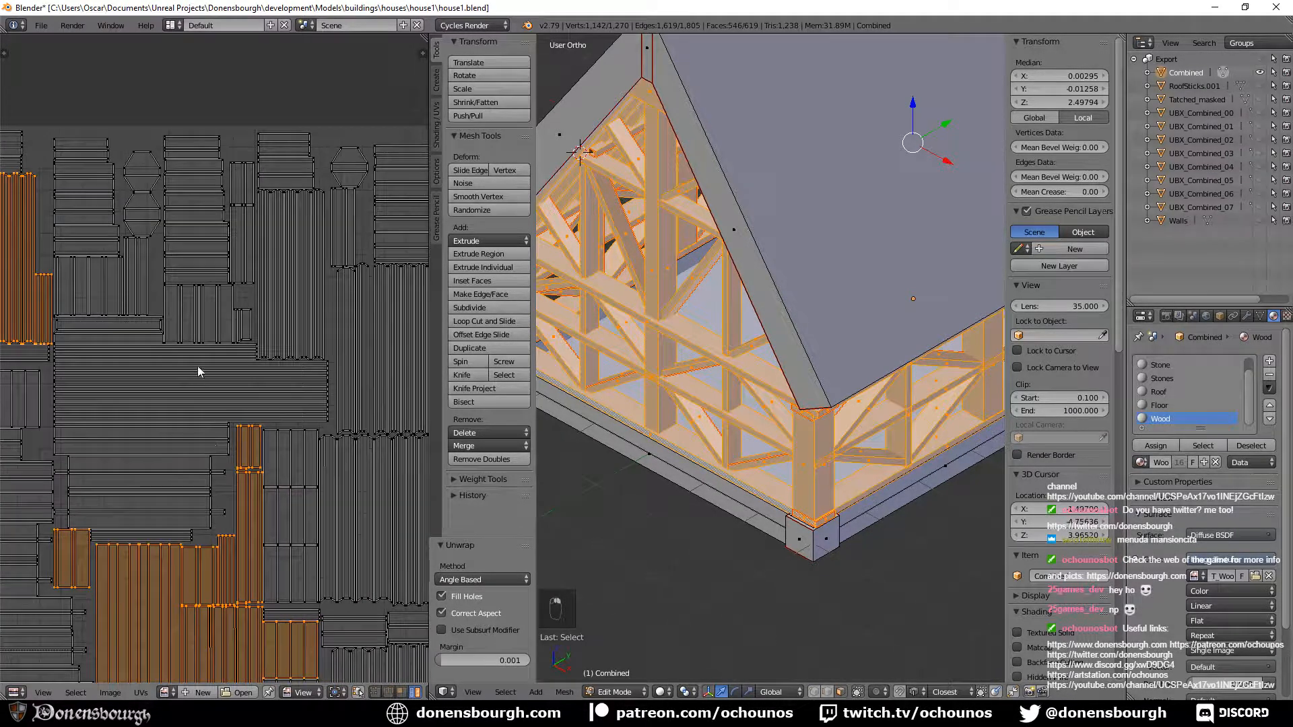
shift+right_click(212, 309)
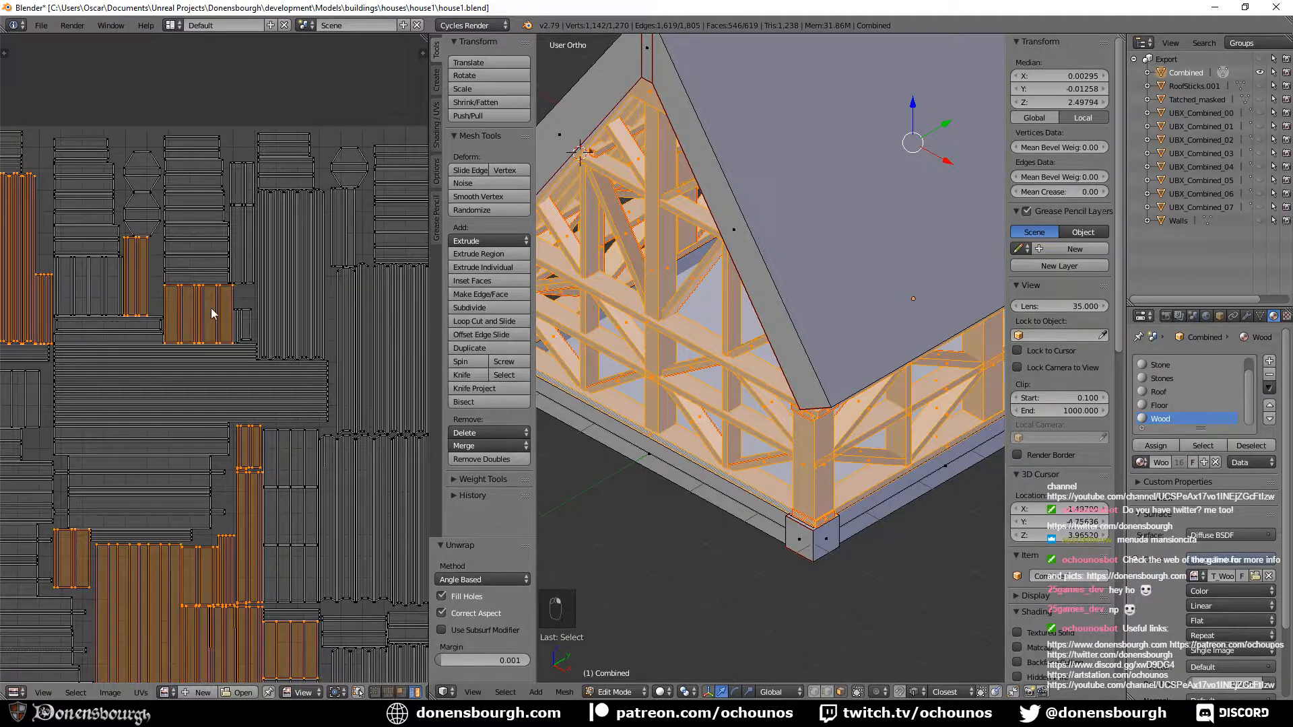
middle_drag(211, 309, 138, 365)
shift+right_click(271, 281)
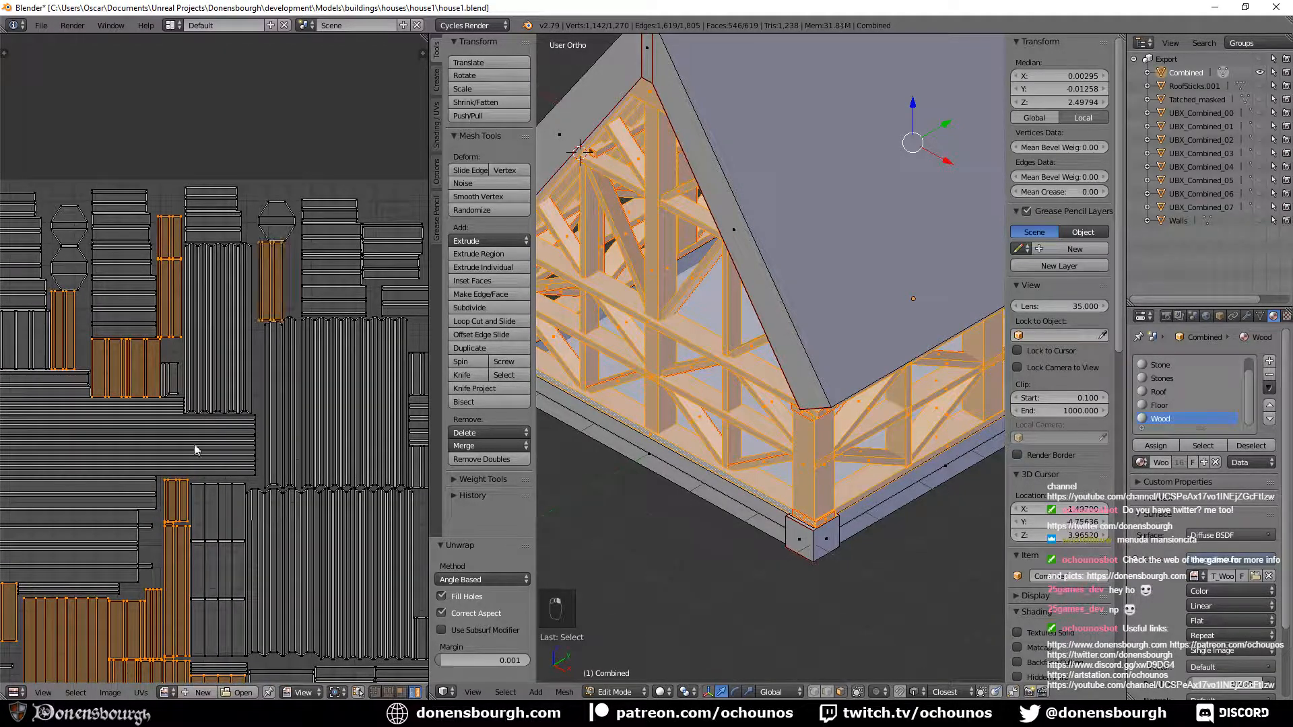
shift+right_click(175, 371)
middle_drag(408, 402, 253, 418)
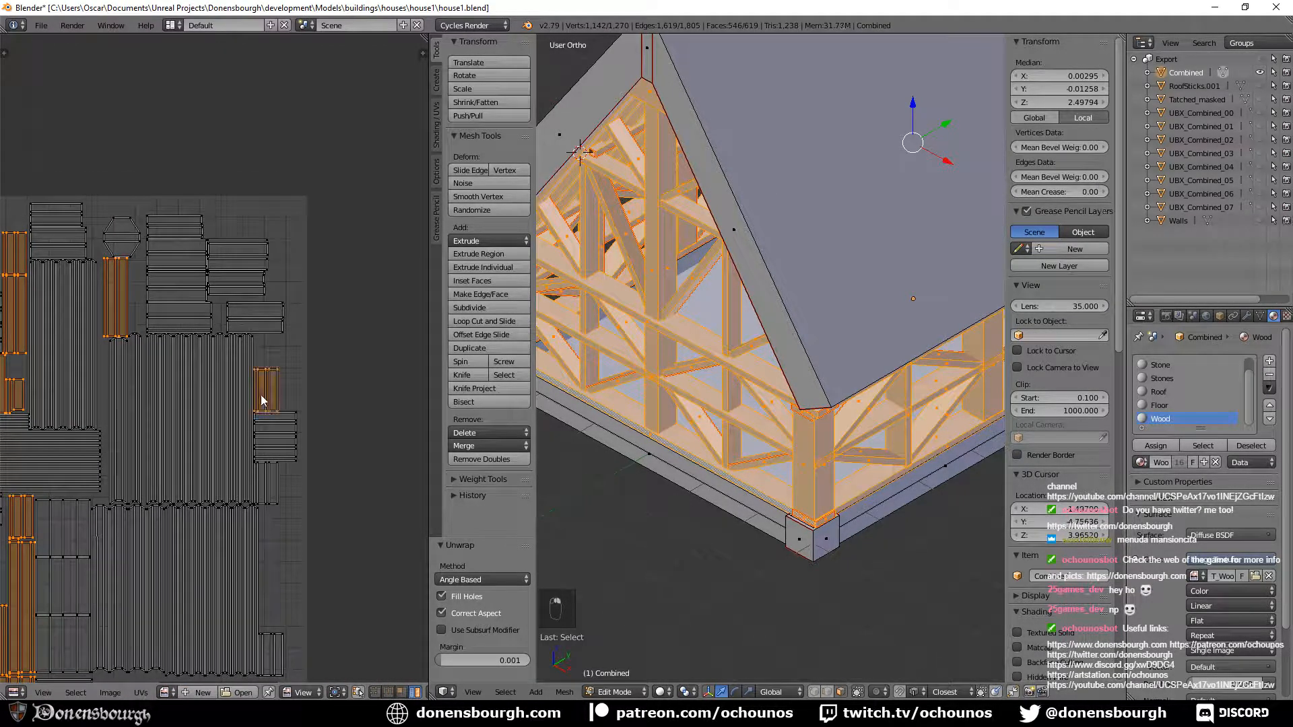
middle_drag(265, 469, 303, 347)
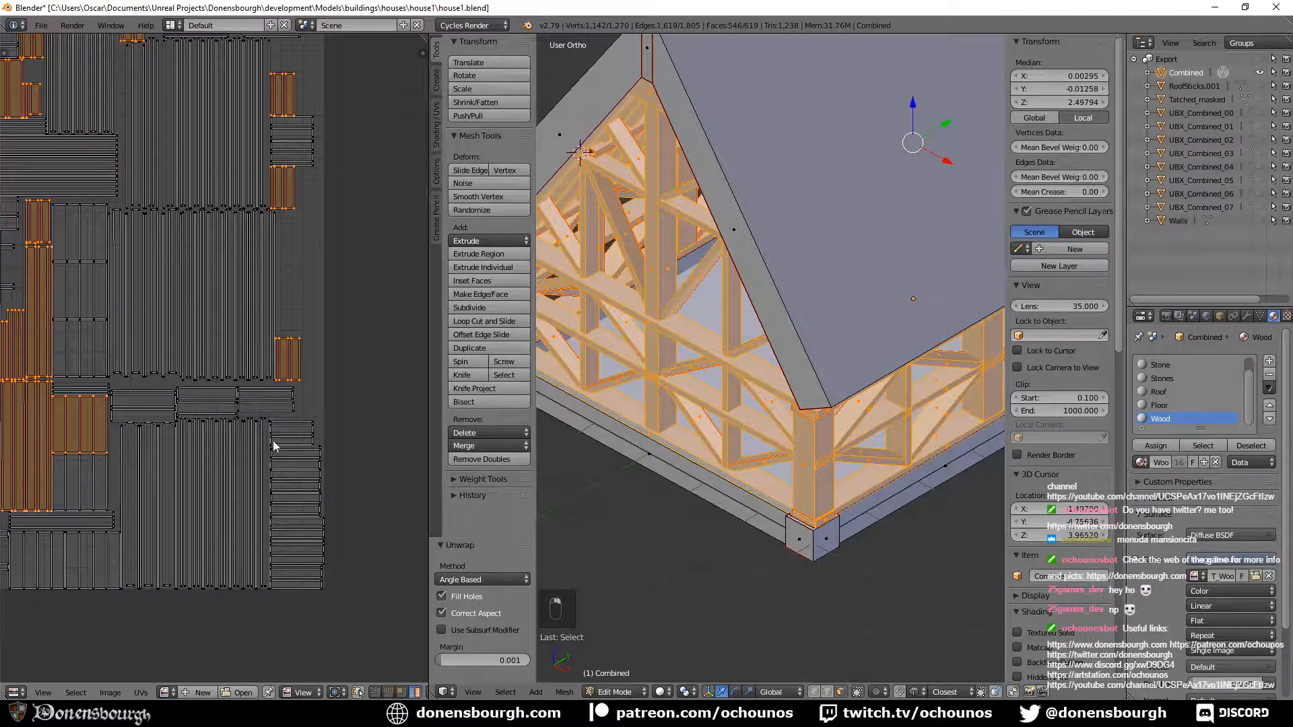
Add every tall vertical beam island in the large block at the middle right of the UV layout to the selection.
shift+right_click(251, 358)
shift+right_click(241, 353)
shift+right_click(228, 345)
shift+right_click(214, 341)
shift+right_click(189, 337)
shift+right_click(173, 334)
shift+right_click(155, 330)
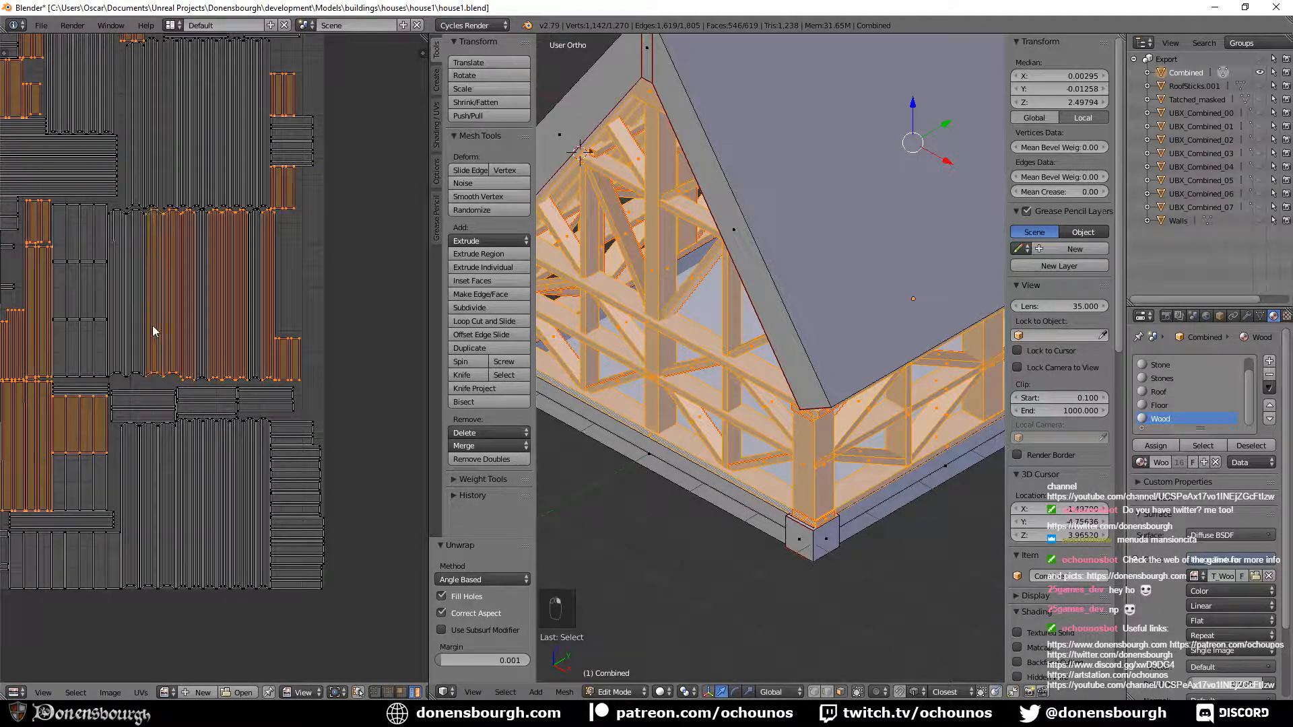
shift+right_click(151, 329)
shift+right_click(136, 312)
shift+right_click(138, 311)
shift+right_click(143, 312)
shift+right_click(135, 309)
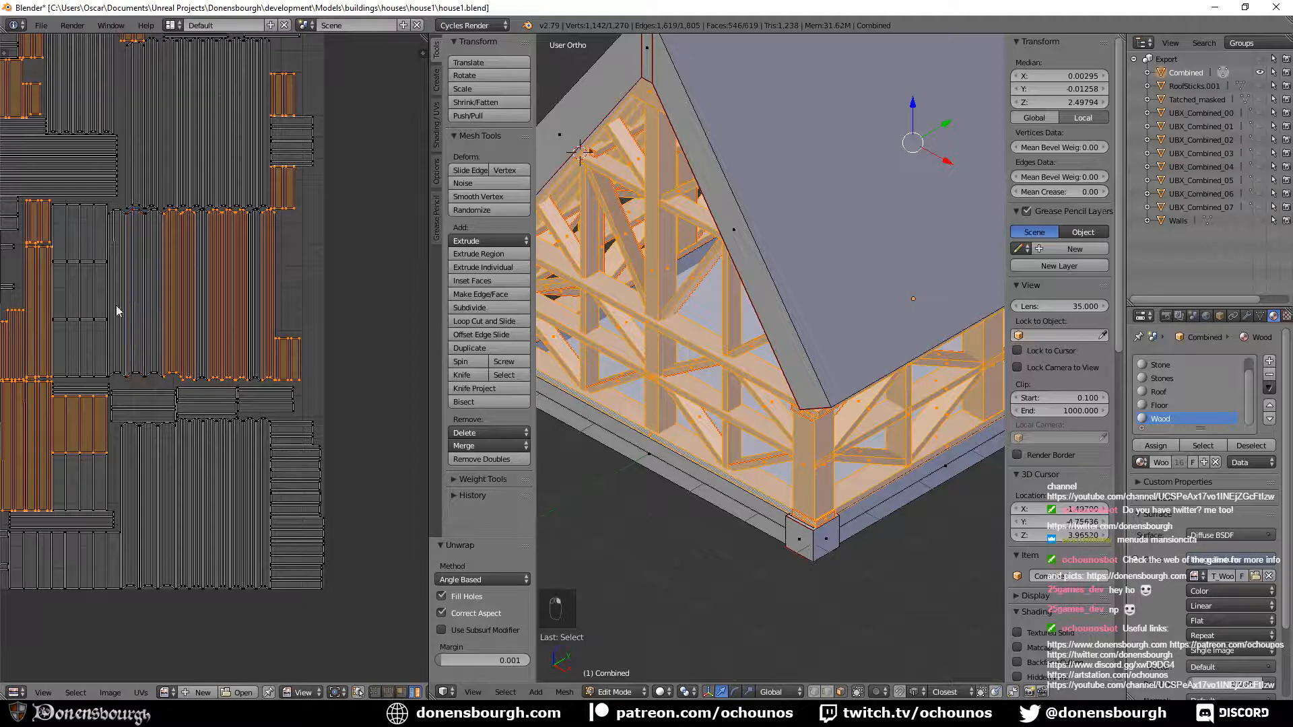
shift+right_click(116, 306)
shift+right_click(138, 305)
shift+right_click(155, 297)
shift+right_click(201, 307)
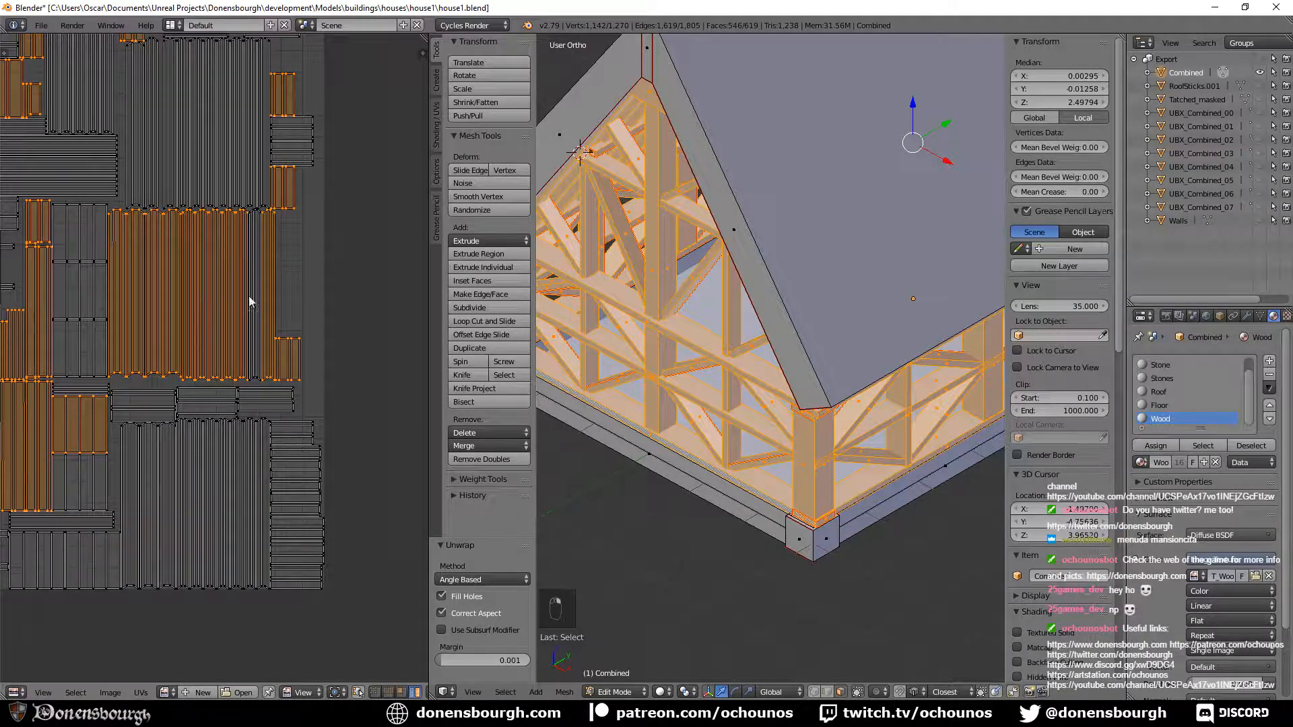
shift+right_click(254, 303)
Add the tall vertical beam islands in the block directly above the selected middle-right block to the selection.
middle_drag(248, 248, 242, 440)
shift+right_click(133, 324)
shift+right_click(135, 323)
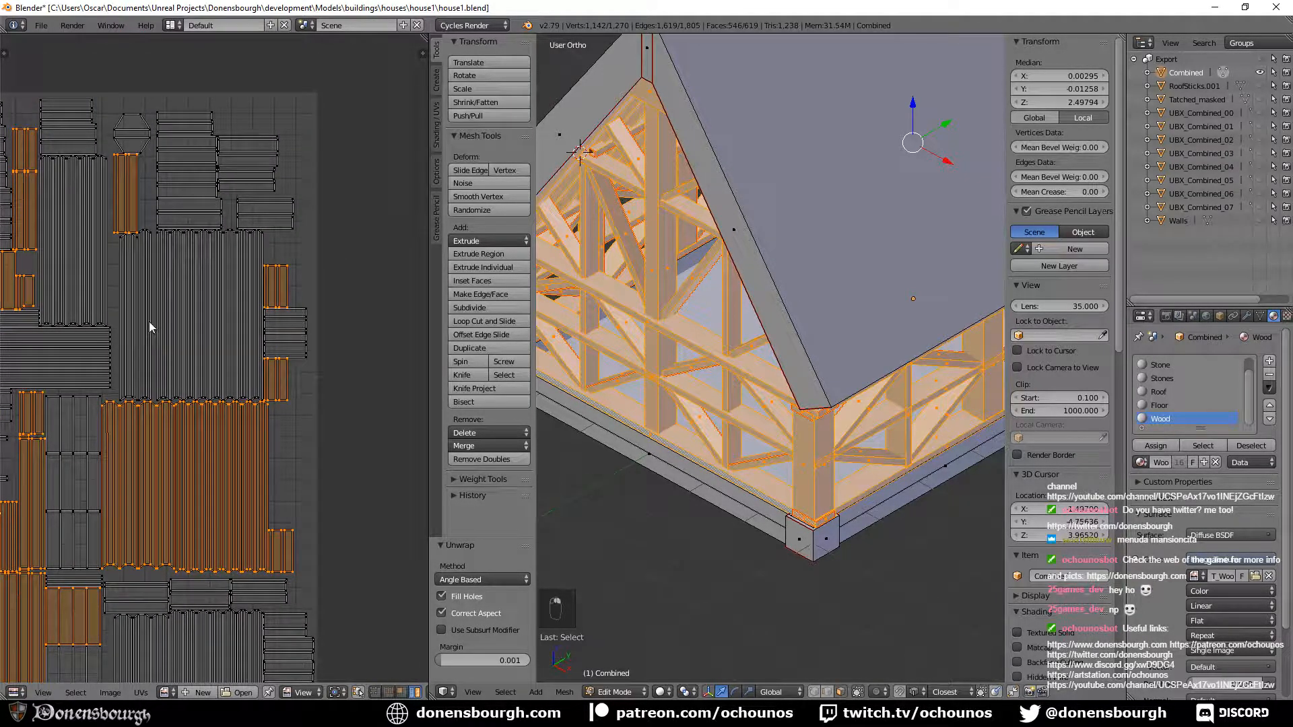
shift+right_click(146, 321)
shift+right_click(128, 318)
shift+right_click(174, 314)
shift+right_click(190, 311)
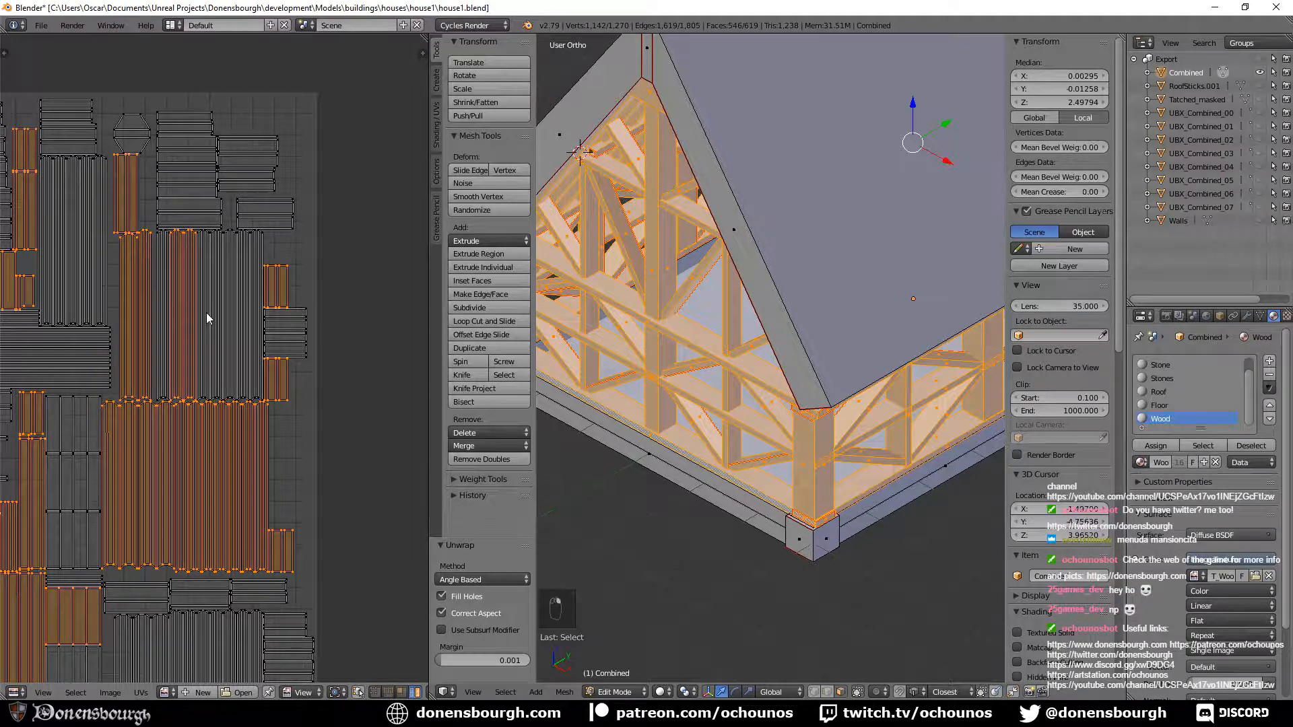
shift+right_click(206, 313)
shift+right_click(221, 313)
shift+right_click(247, 321)
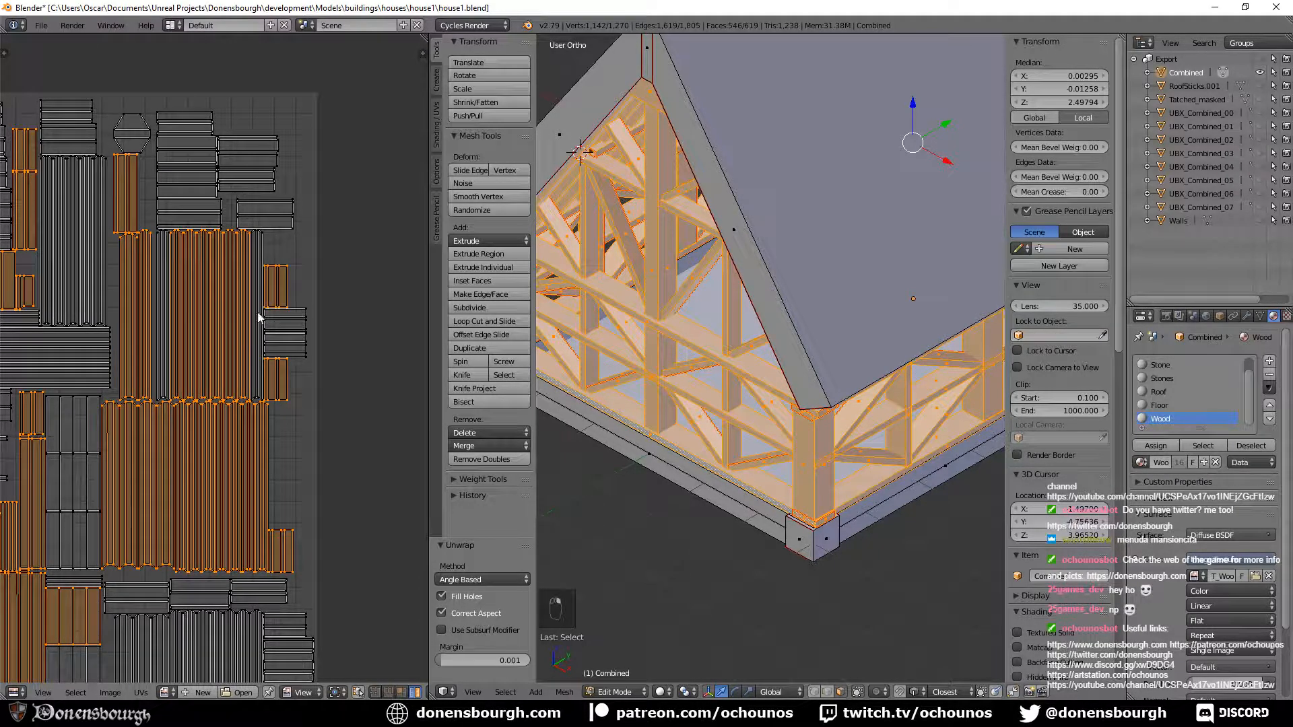
shift+right_click(257, 315)
shift+right_click(163, 303)
Add the remaining tall vertical islands in the upper-middle block, above the long horizontal beams, to the selection.
middle_drag(198, 487, 244, 377)
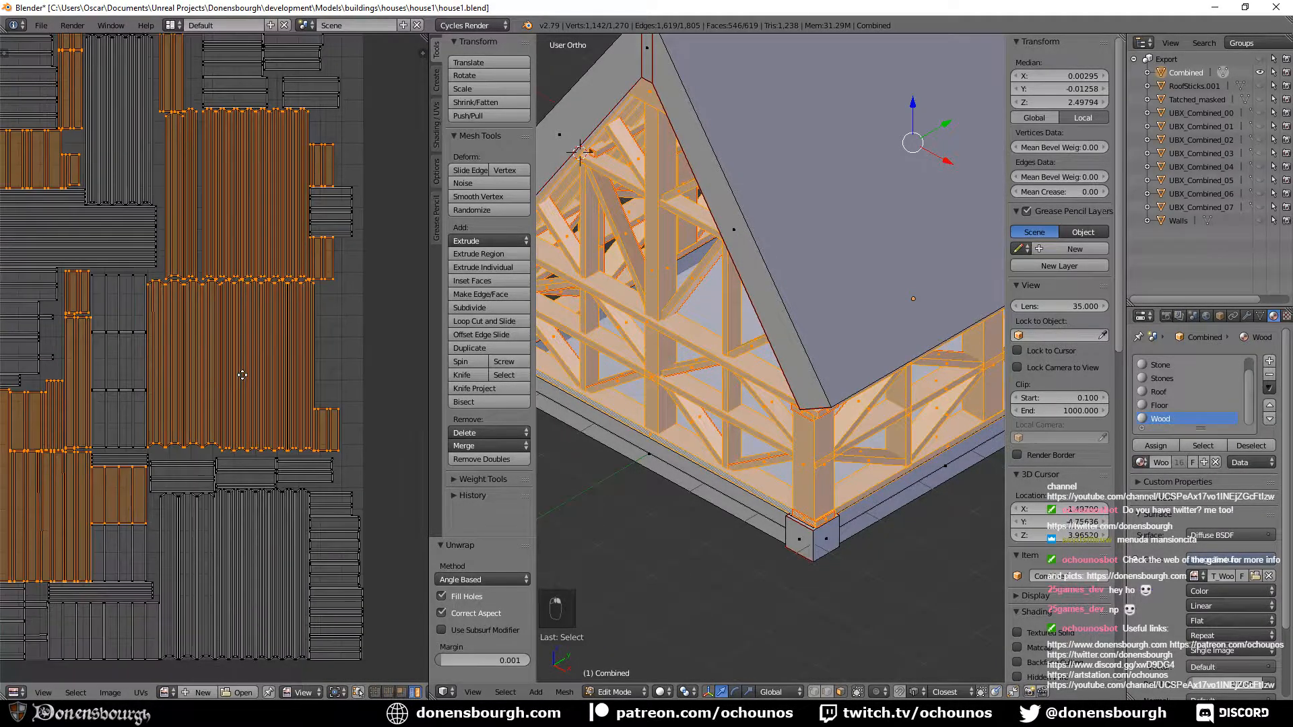
middle_drag(114, 163, 130, 260)
shift+right_click(128, 259)
shift+right_click(141, 234)
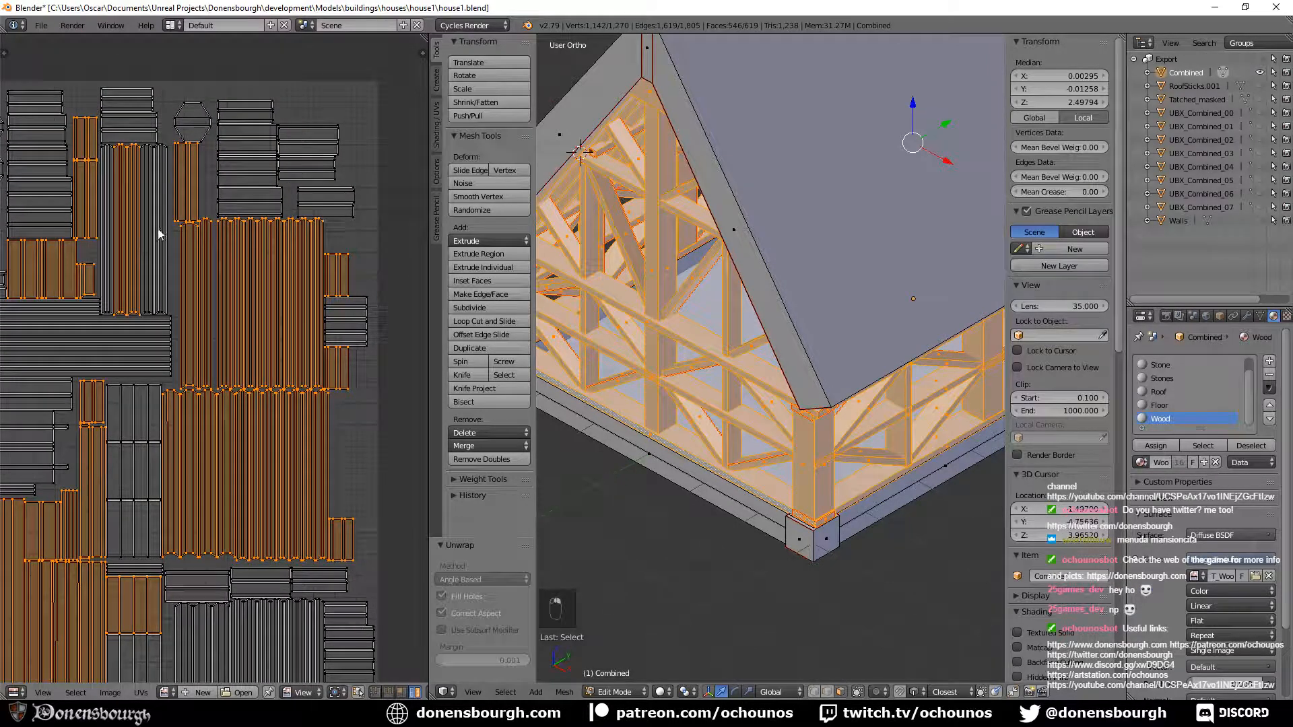
shift+right_click(156, 231)
shift+right_click(148, 236)
shift+right_click(111, 246)
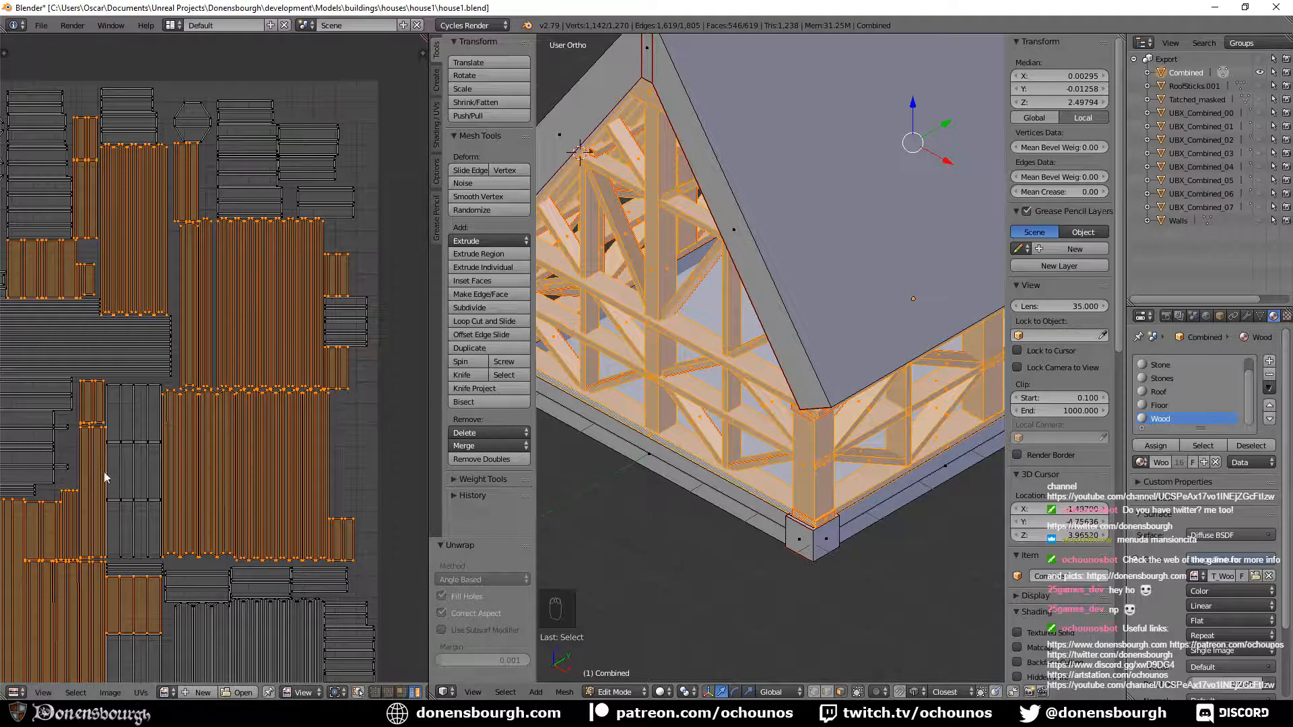
Add all tall vertical beam islands in the lower-right block of the UV layout to the selection.
middle_drag(174, 508, 168, 225)
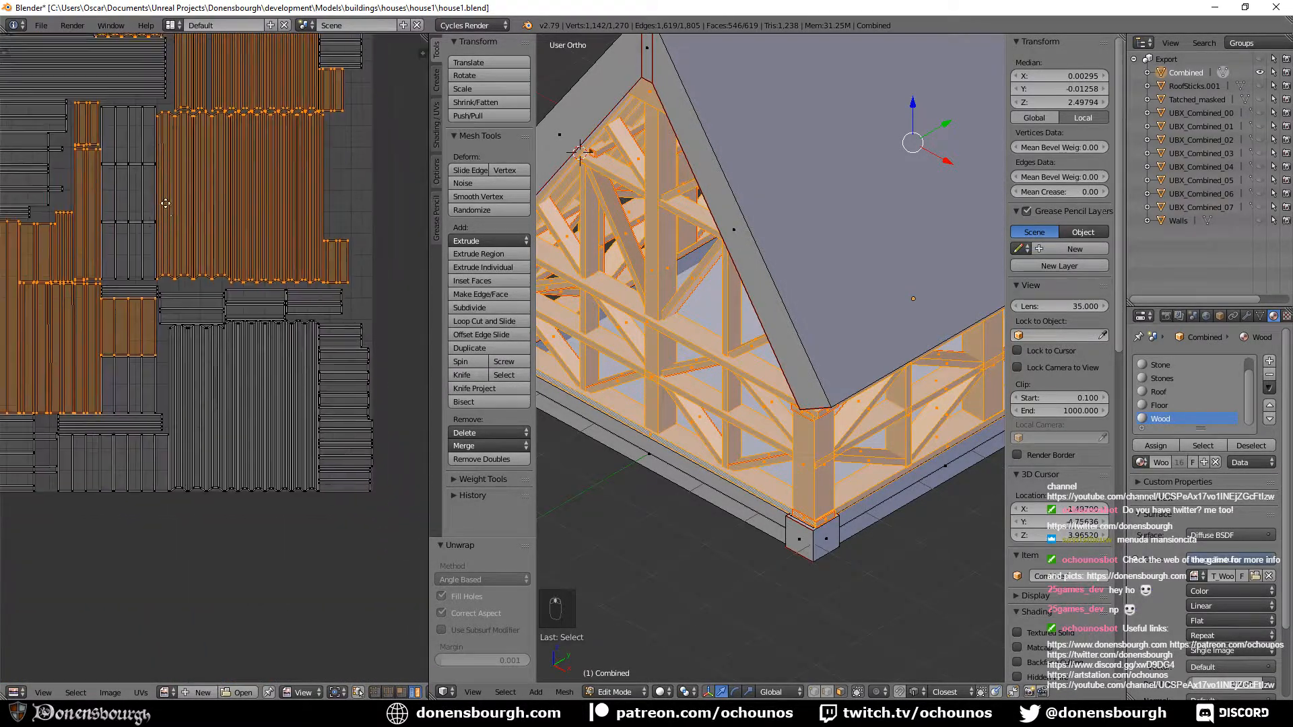
shift+right_click(172, 359)
shift+right_click(198, 364)
shift+right_click(213, 365)
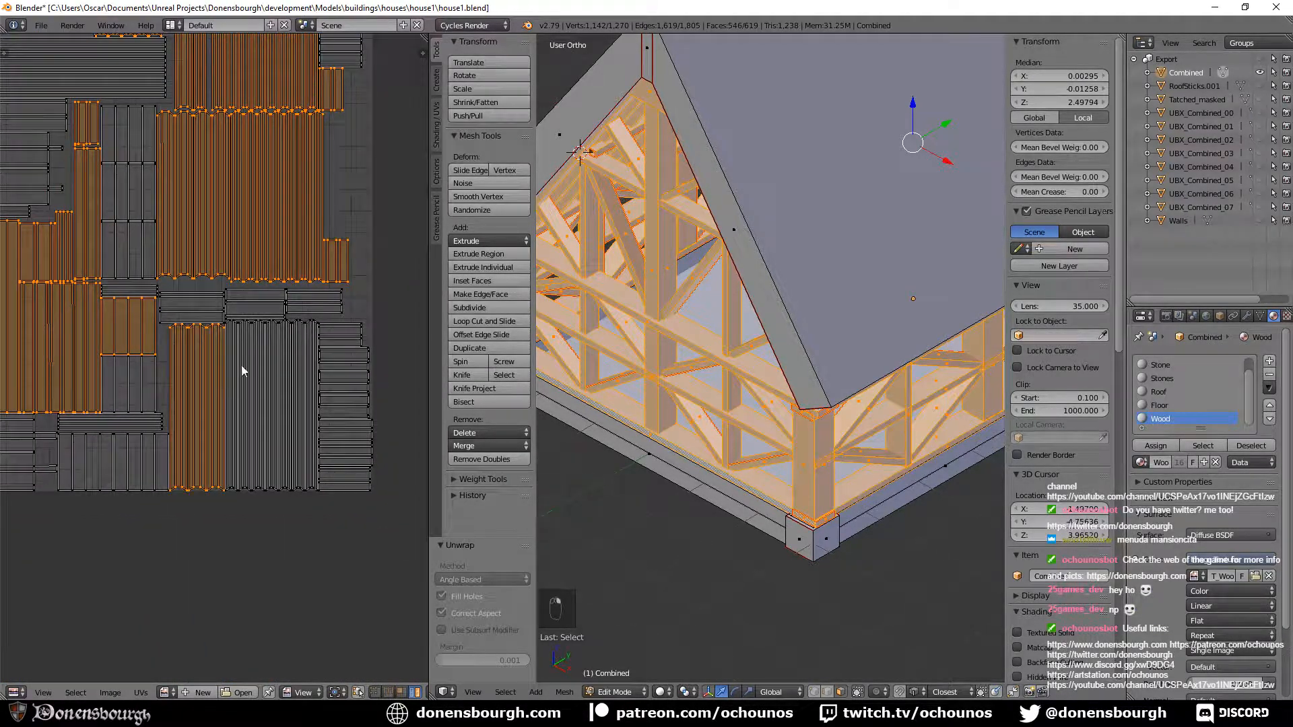
shift+right_click(242, 366)
shift+right_click(270, 369)
shift+right_click(231, 380)
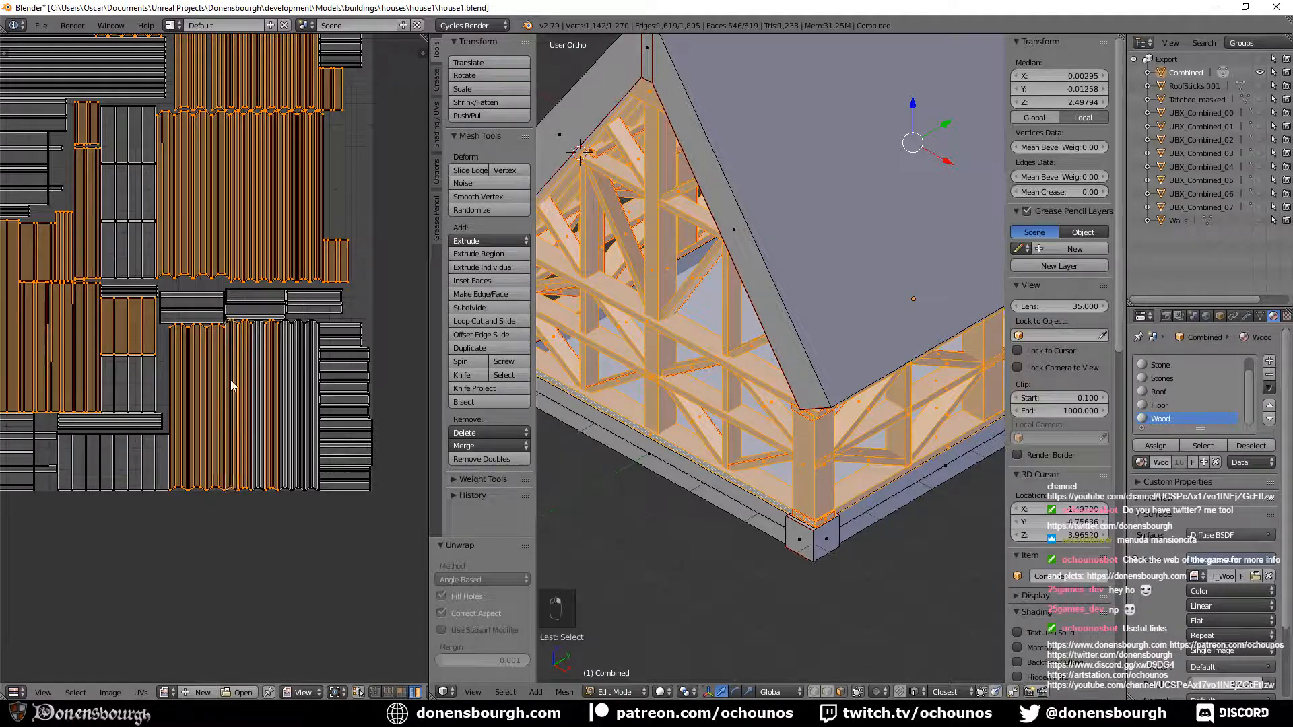
shift+right_click(259, 374)
shift+right_click(286, 376)
shift+right_click(308, 384)
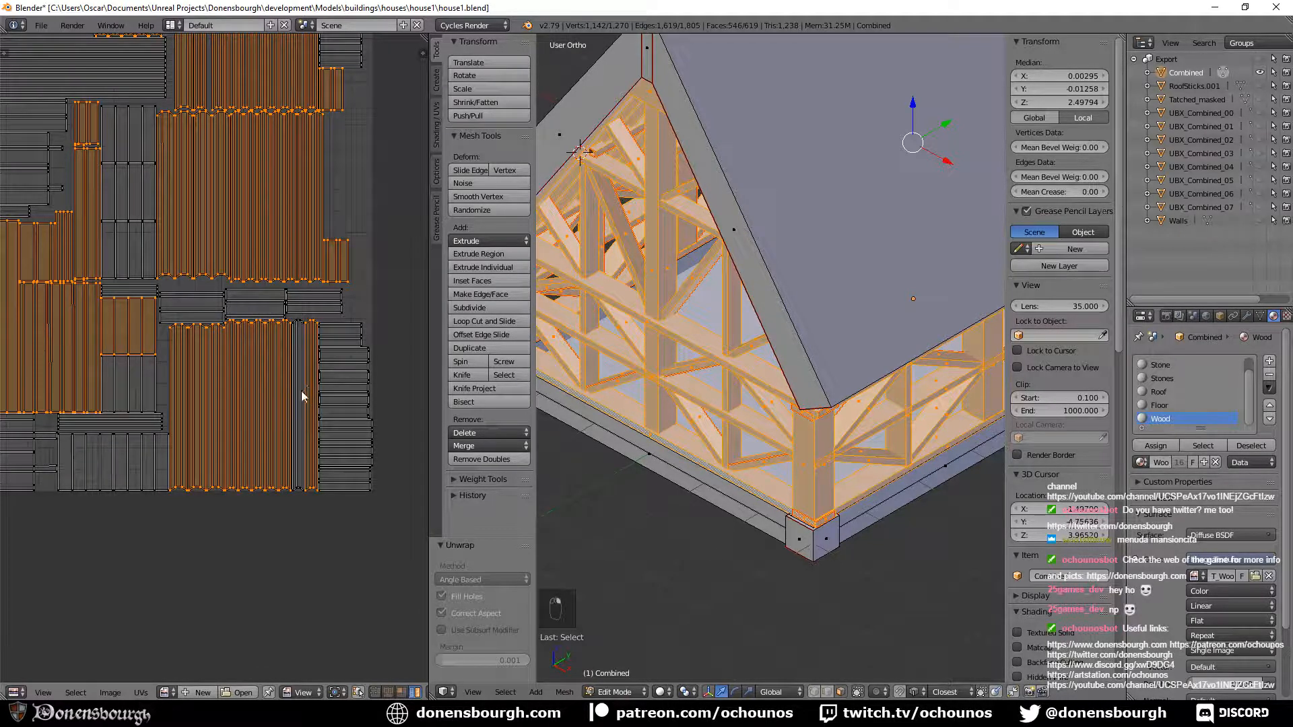
shift+right_click(300, 399)
Add the short vertical islands along the bottom edge and the stacked column between the large selected blocks to the selection.
middle_drag(248, 486, 358, 473)
shift+right_click(214, 471)
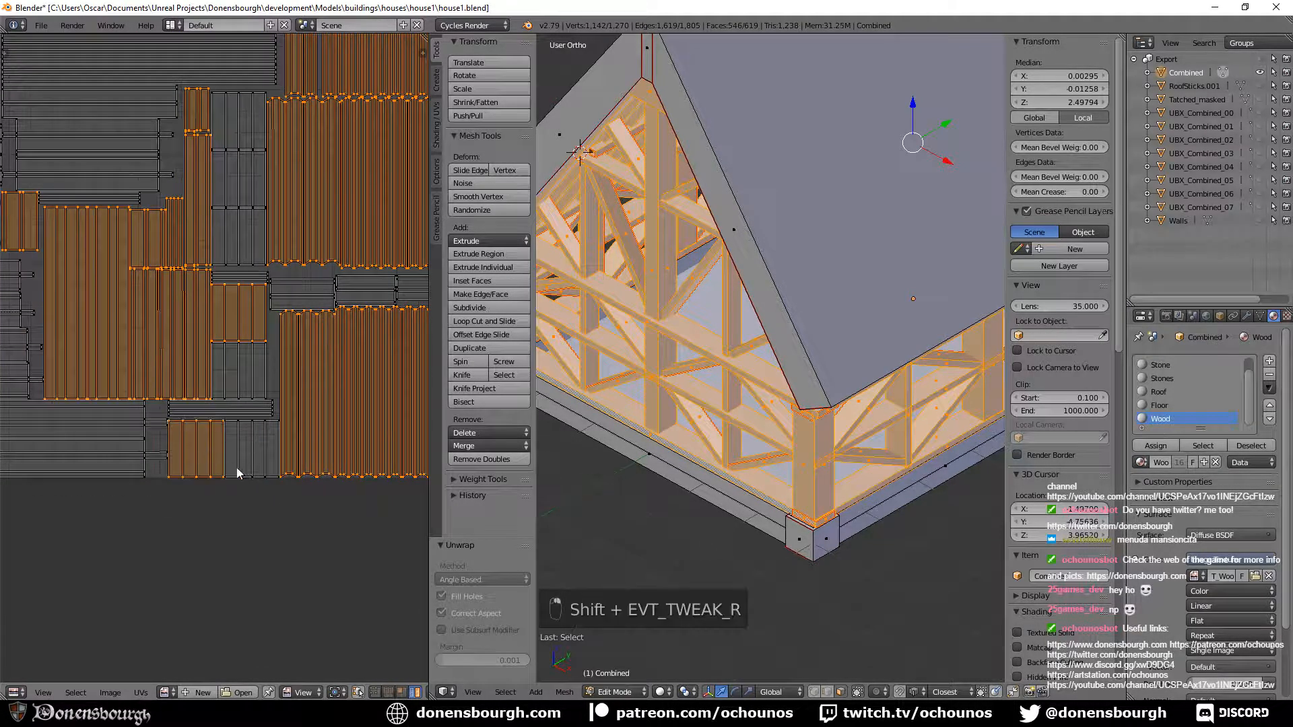
shift+right_click(240, 472)
middle_drag(228, 491, 223, 514)
shift+right_click(239, 405)
shift+right_click(223, 272)
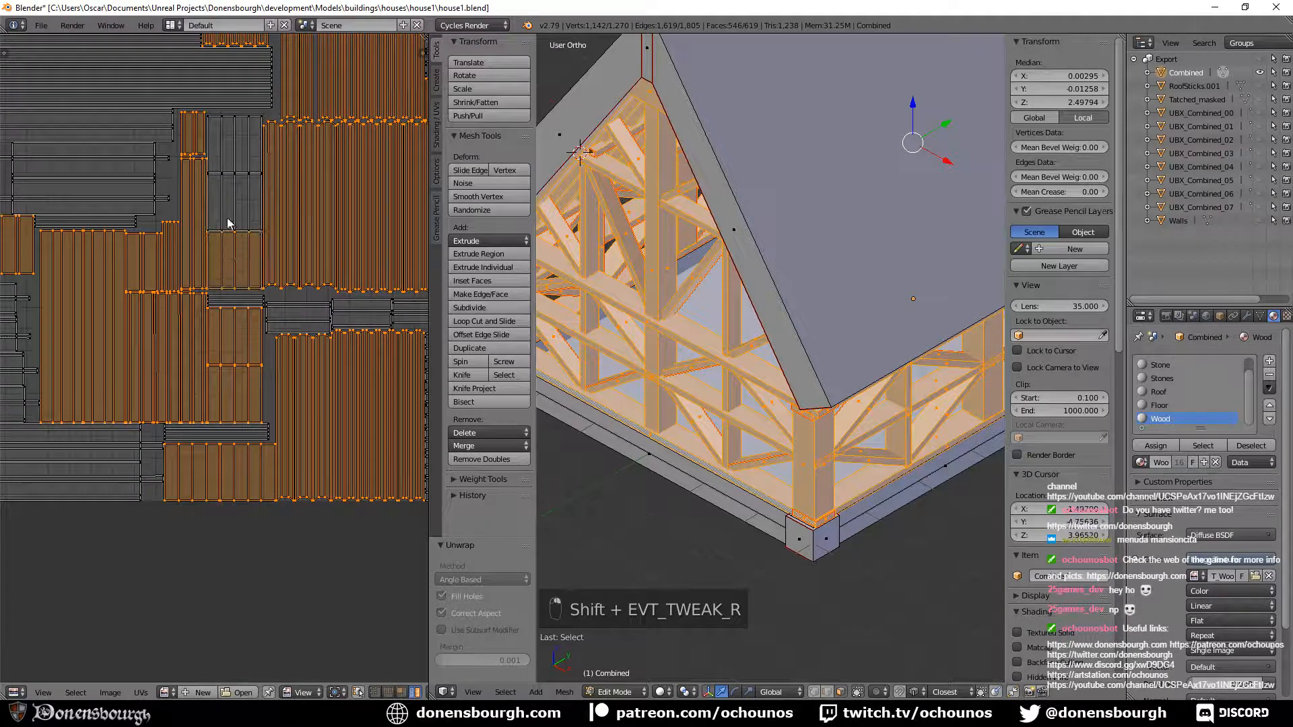
shift+right_click(228, 212)
shift+right_click(231, 147)
Add the small group of vertical islands below the upper-left block to complete the selection of vertical beams.
scroll(277, 430, down, 3)
middle_drag(61, 453, 193, 504)
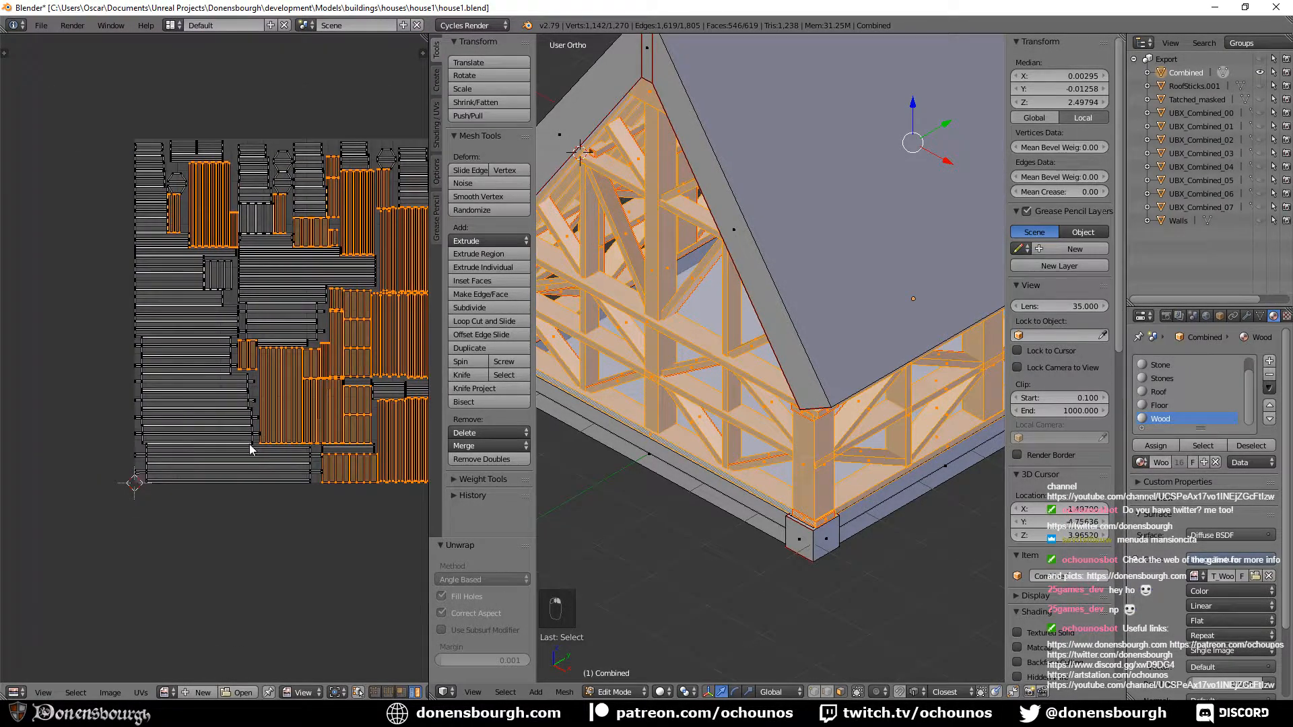
scroll(252, 449, up, 4)
middle_drag(356, 404, 265, 422)
shift+right_click(110, 151)
scroll(237, 373, down, 4)
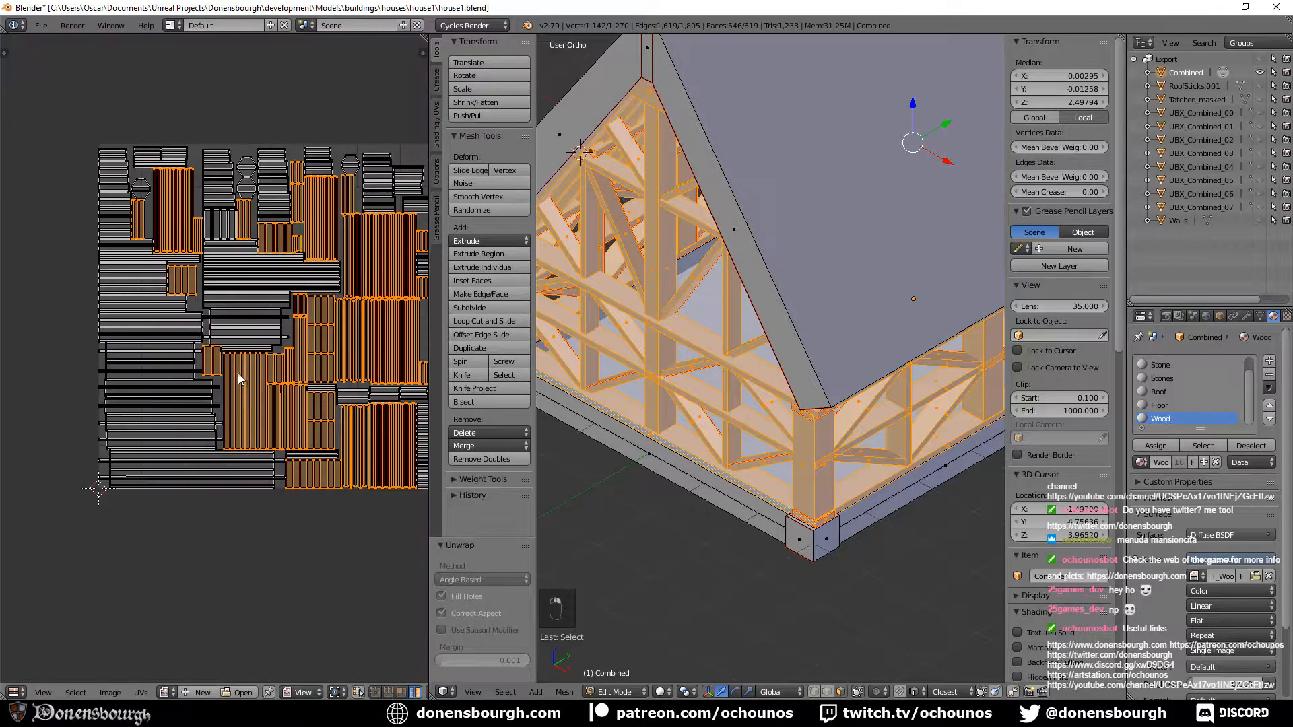
scroll(188, 411, down, 1)
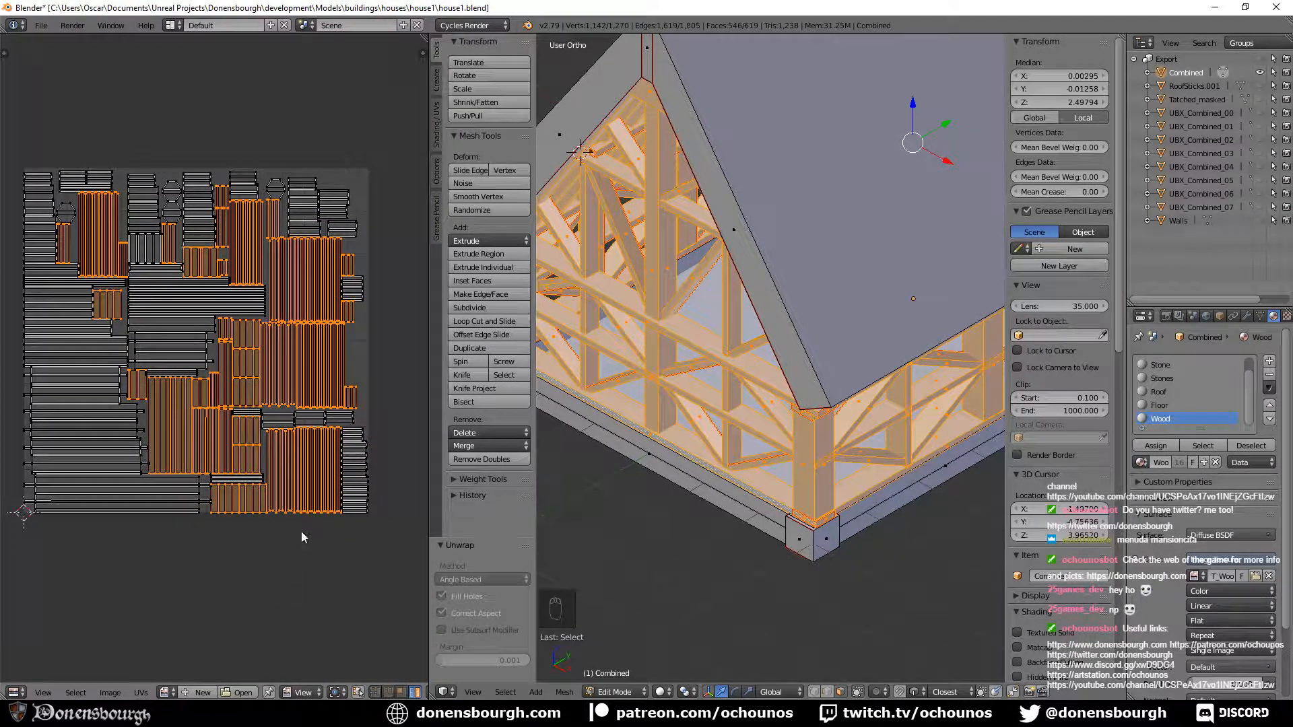
Rotate the selected vertical islands by 90° and move them about 0.98 upward, clear of the UV square.
key(r)
key(9)
key(0)
key(Return)
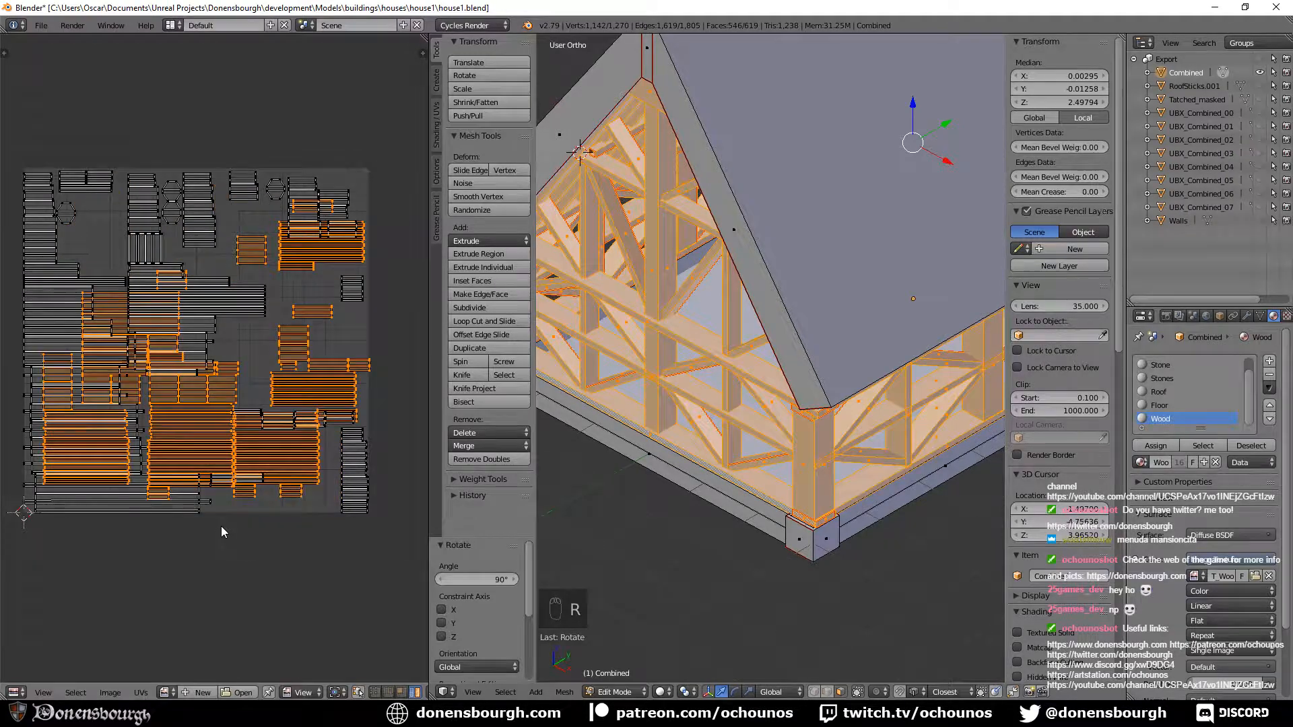
key(g)
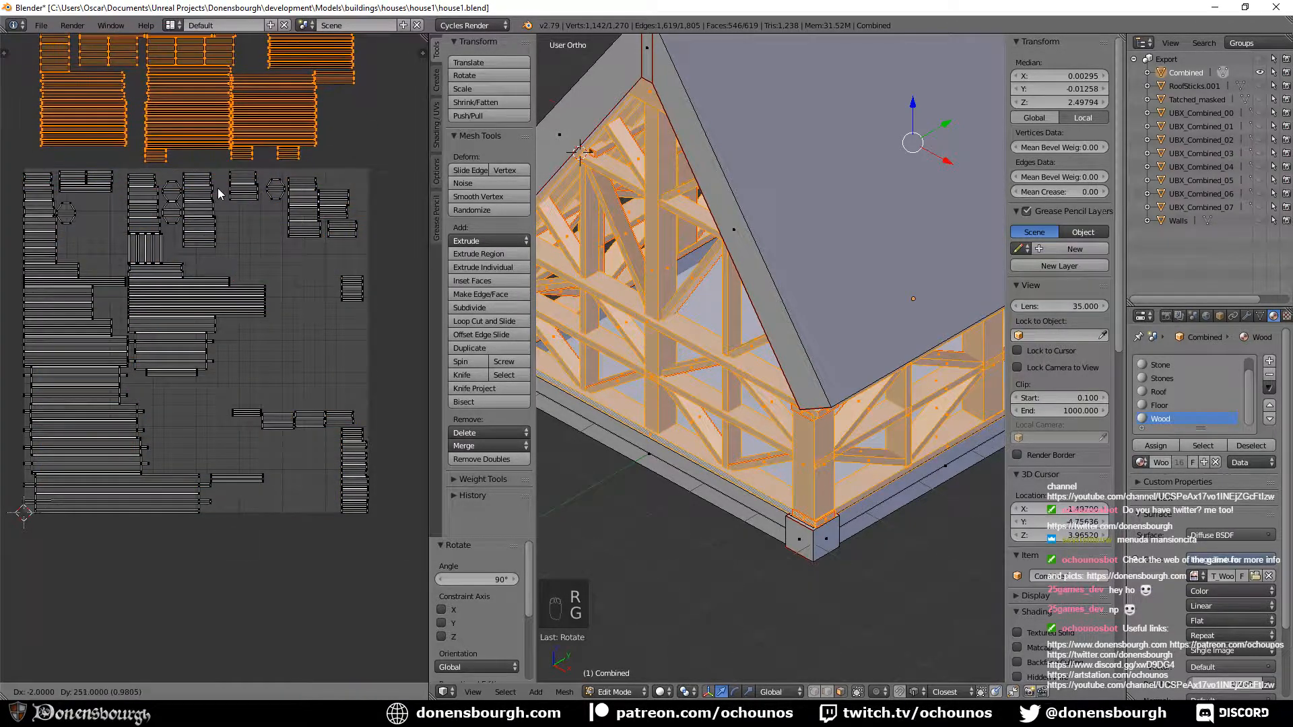
click(215, 194)
scroll(255, 428, down, 3)
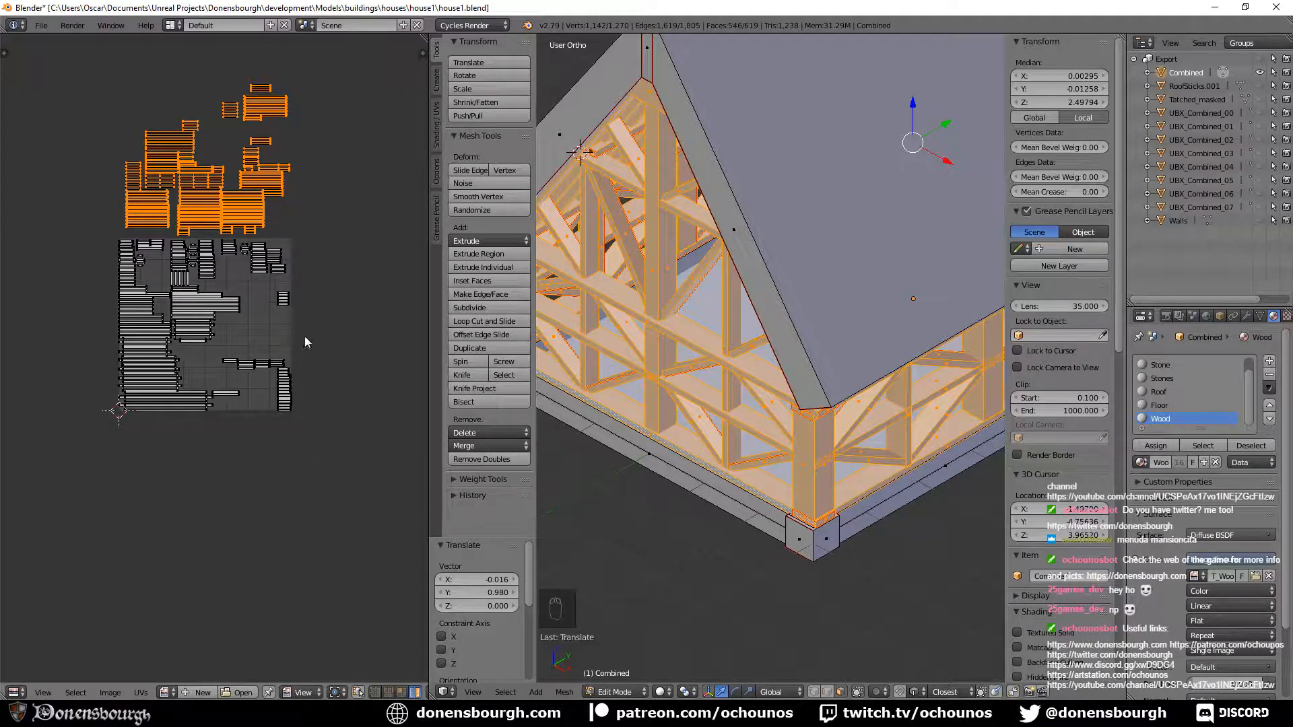
Return to Object Mode, export the house in FBX format, and save the Blender file.
shift+middle_drag(768, 501, 770, 526)
scroll(770, 525, down, 6)
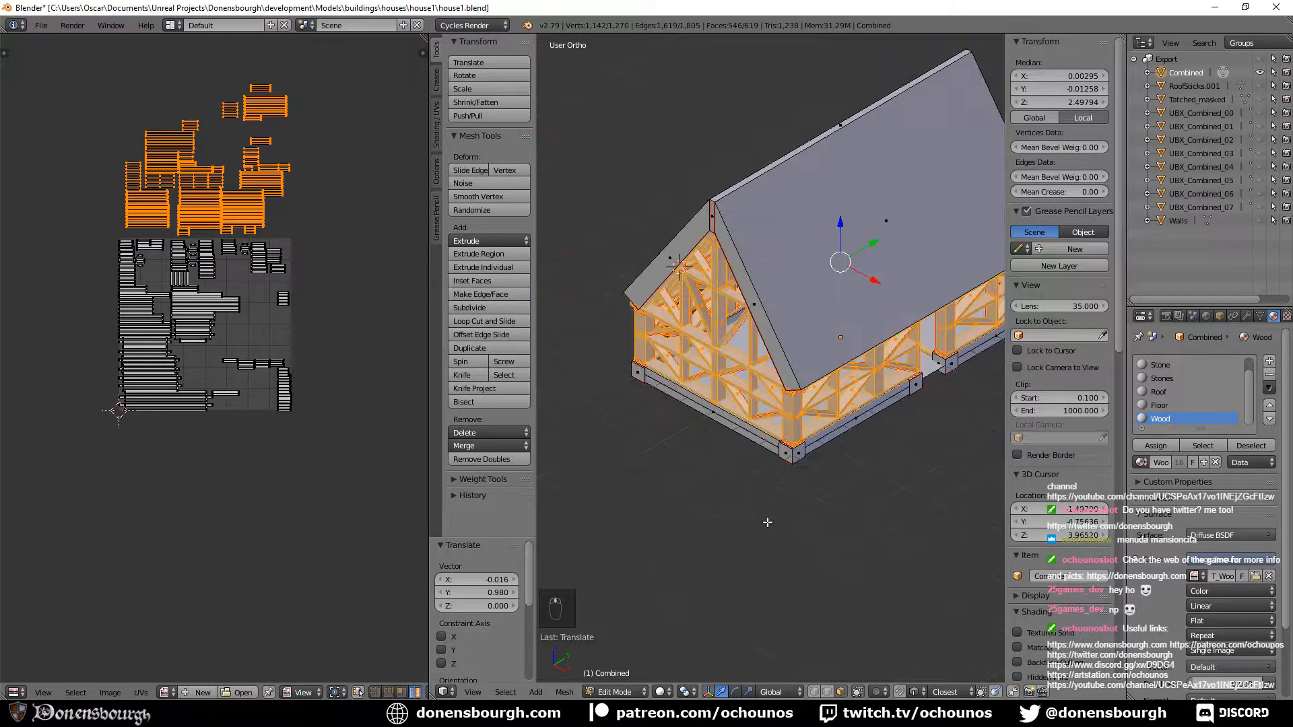
key(Tab)
scroll(799, 509, up, 2)
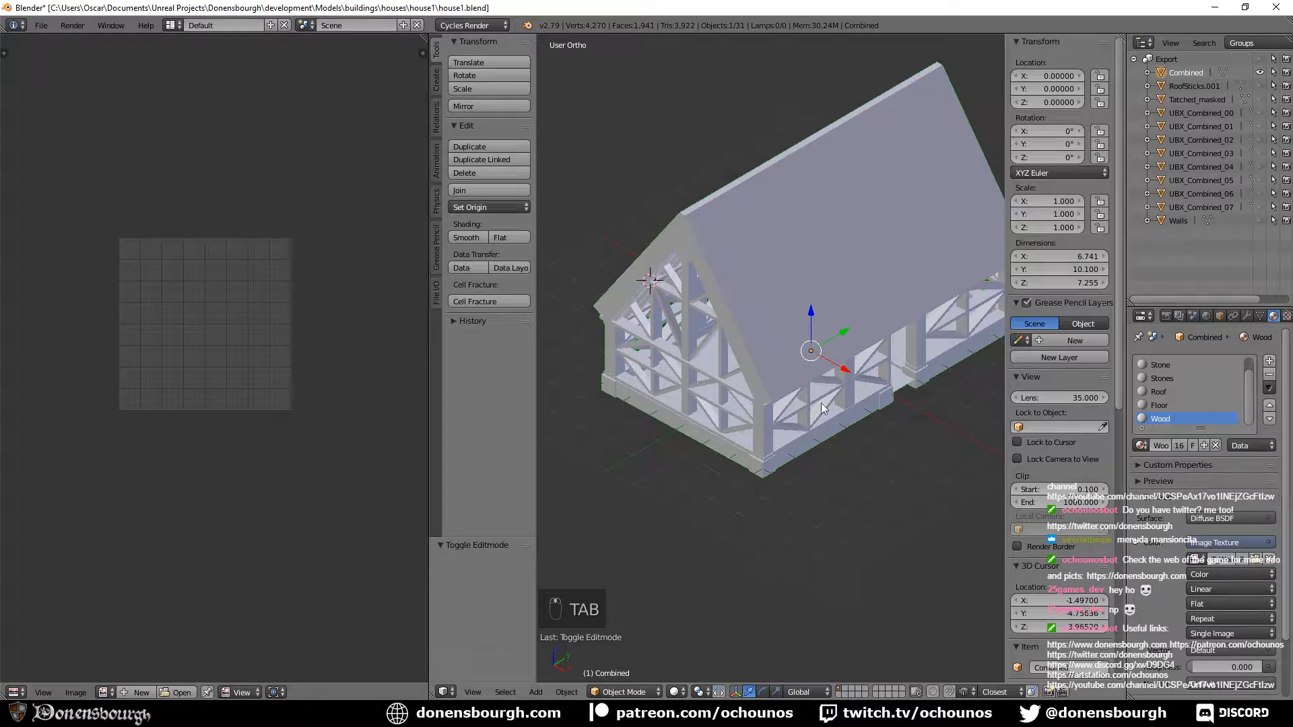
click(41, 25)
mouse_move(121, 300)
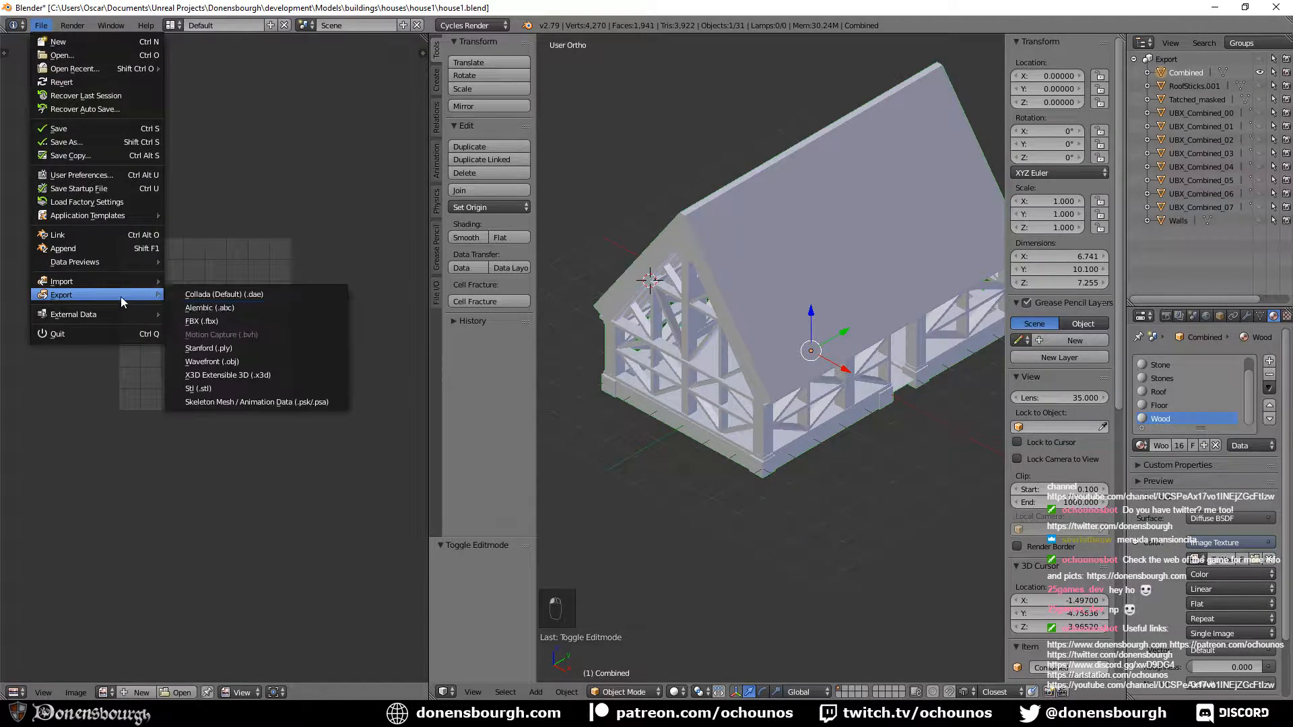
click(229, 321)
click(1258, 61)
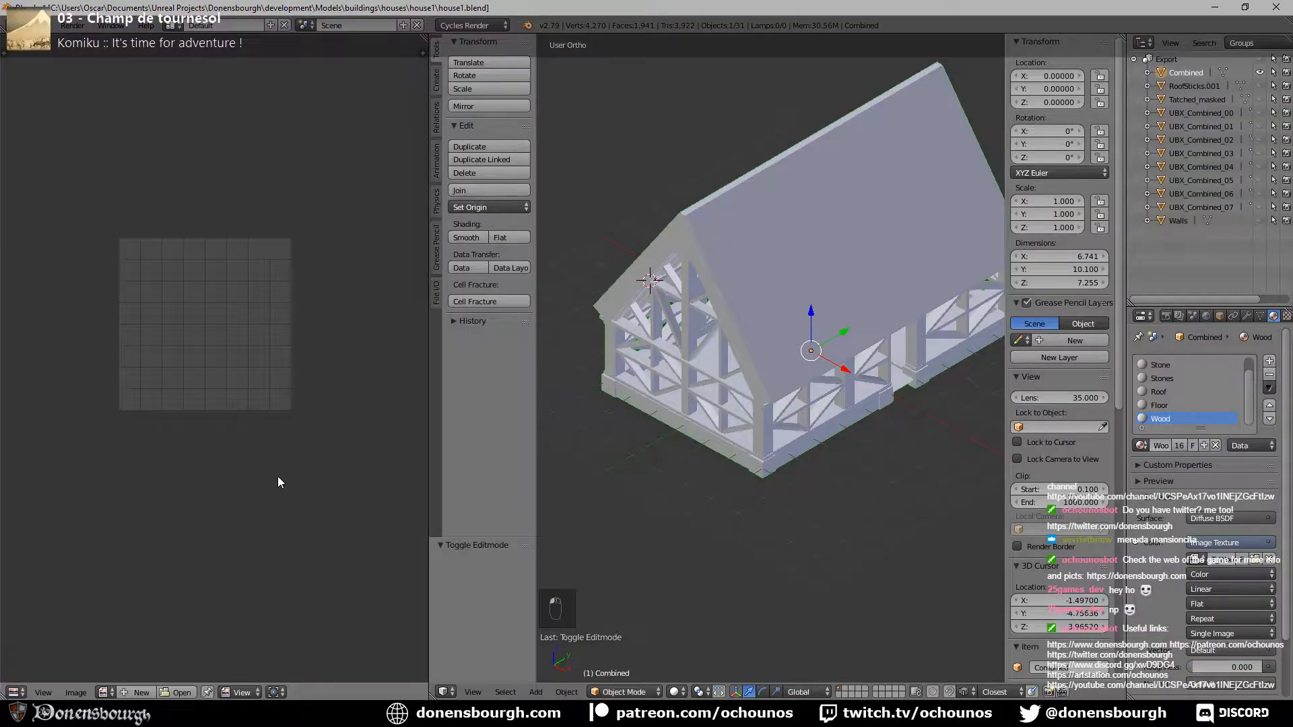
key(ctrl+s)
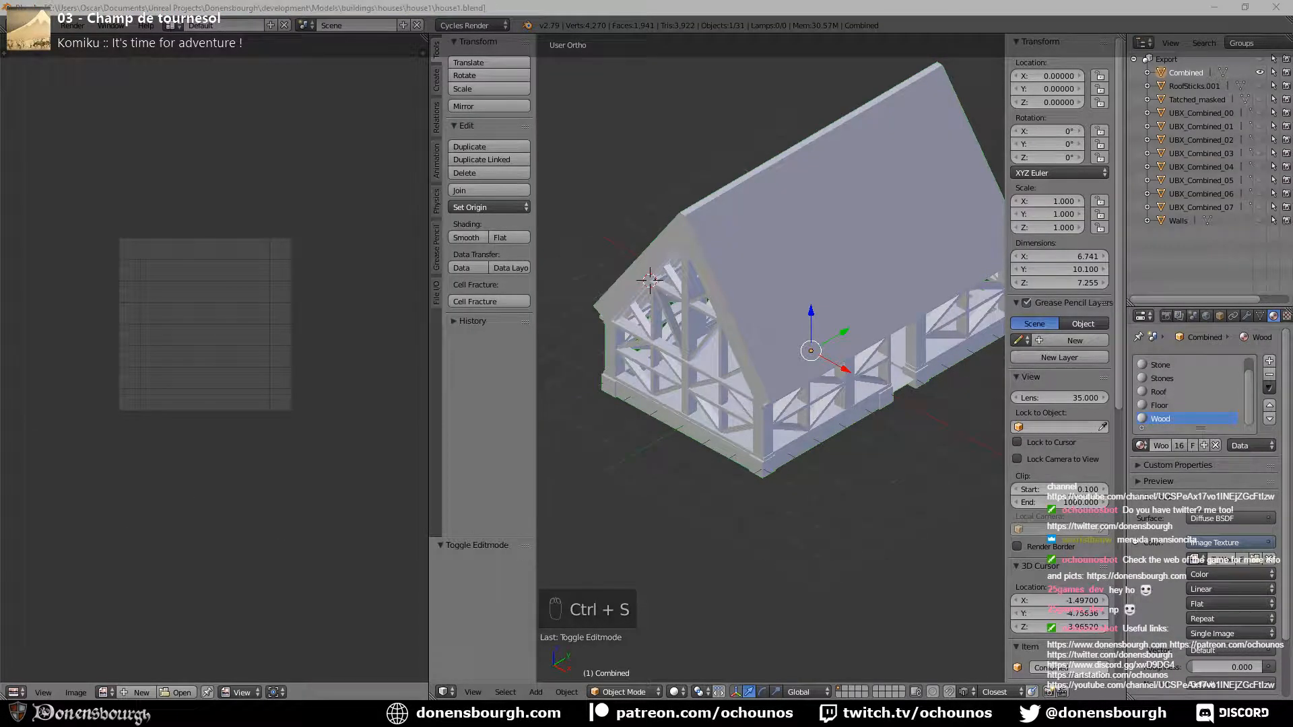
Switch to Unreal Editor and reimport the house1 static mesh.
key(alt+Tab)
right_click(252, 592)
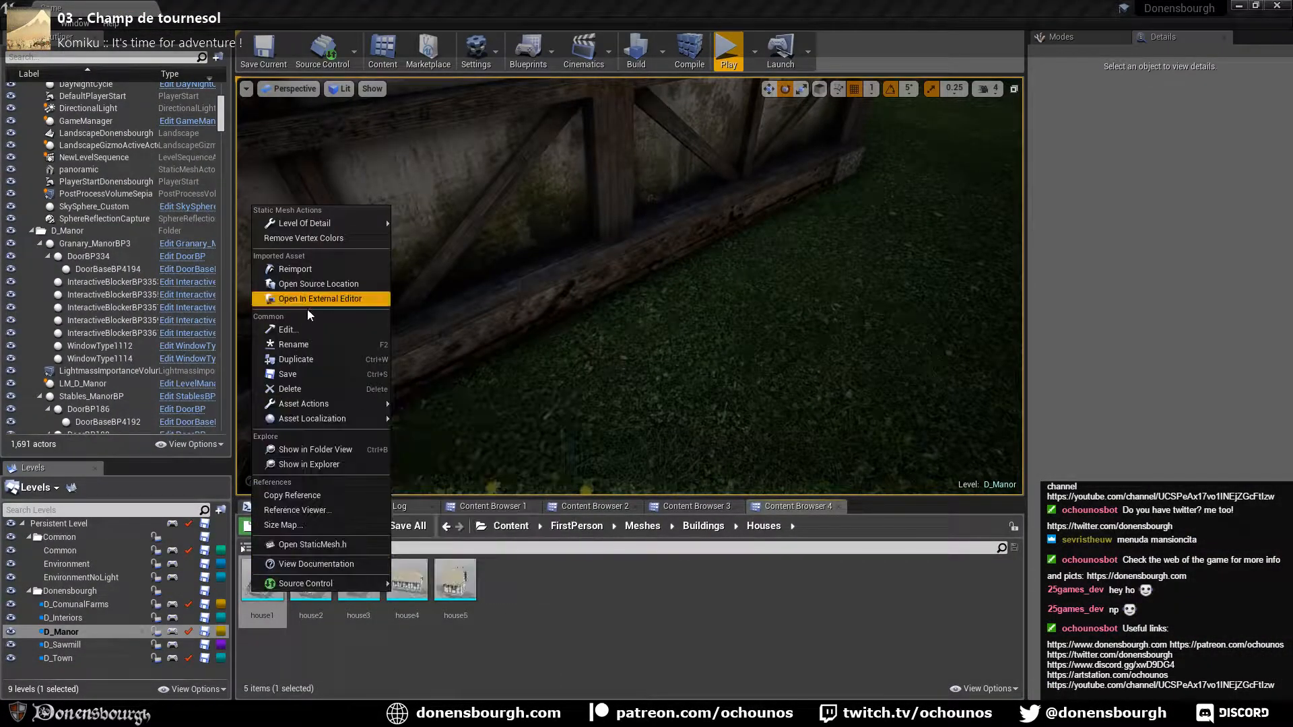
click(304, 268)
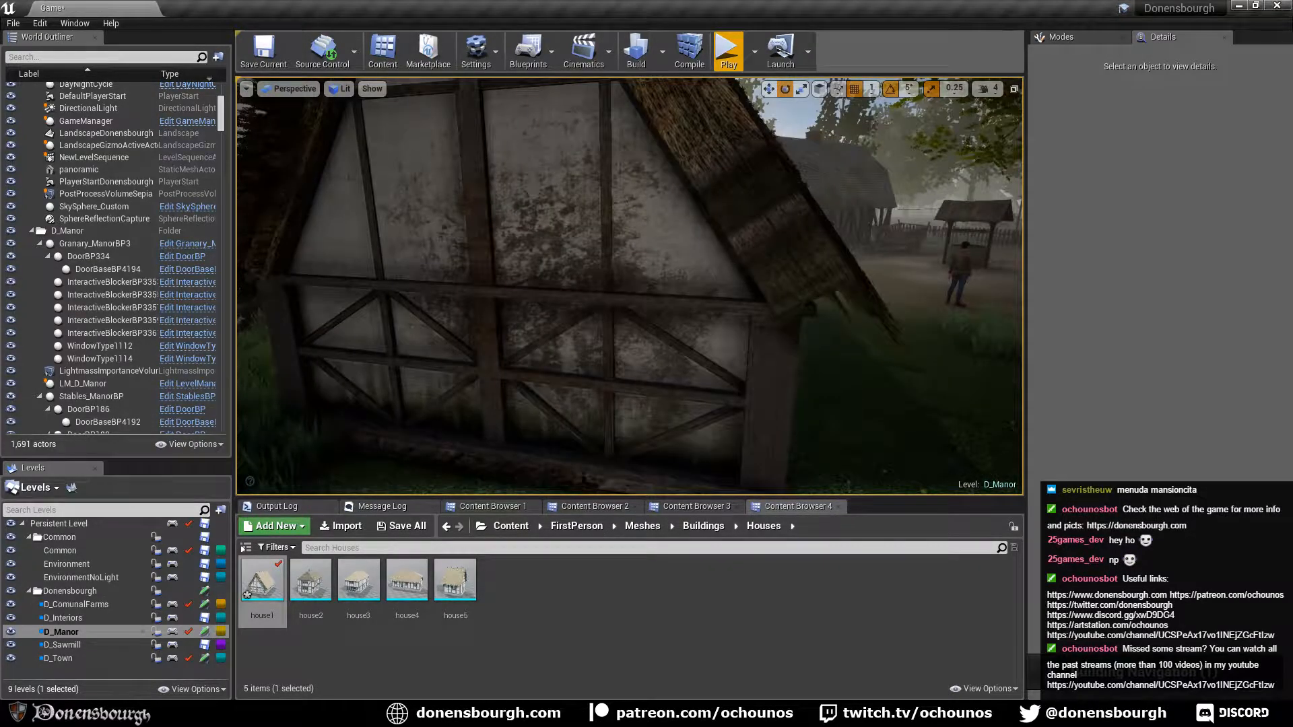
scroll(629, 286, up, 5)
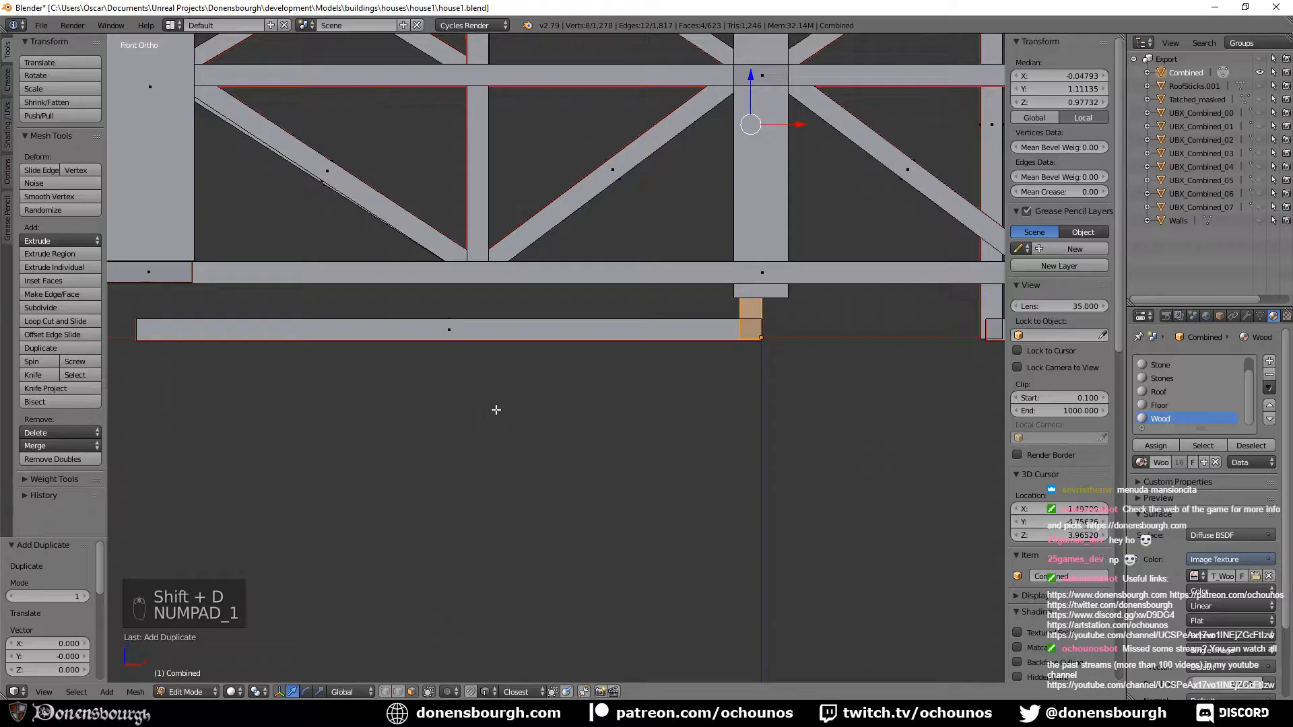
Show the timber frame as wireframe, examine the beams on the textured wall in Unreal Editor, and return to Blender.
key(z)
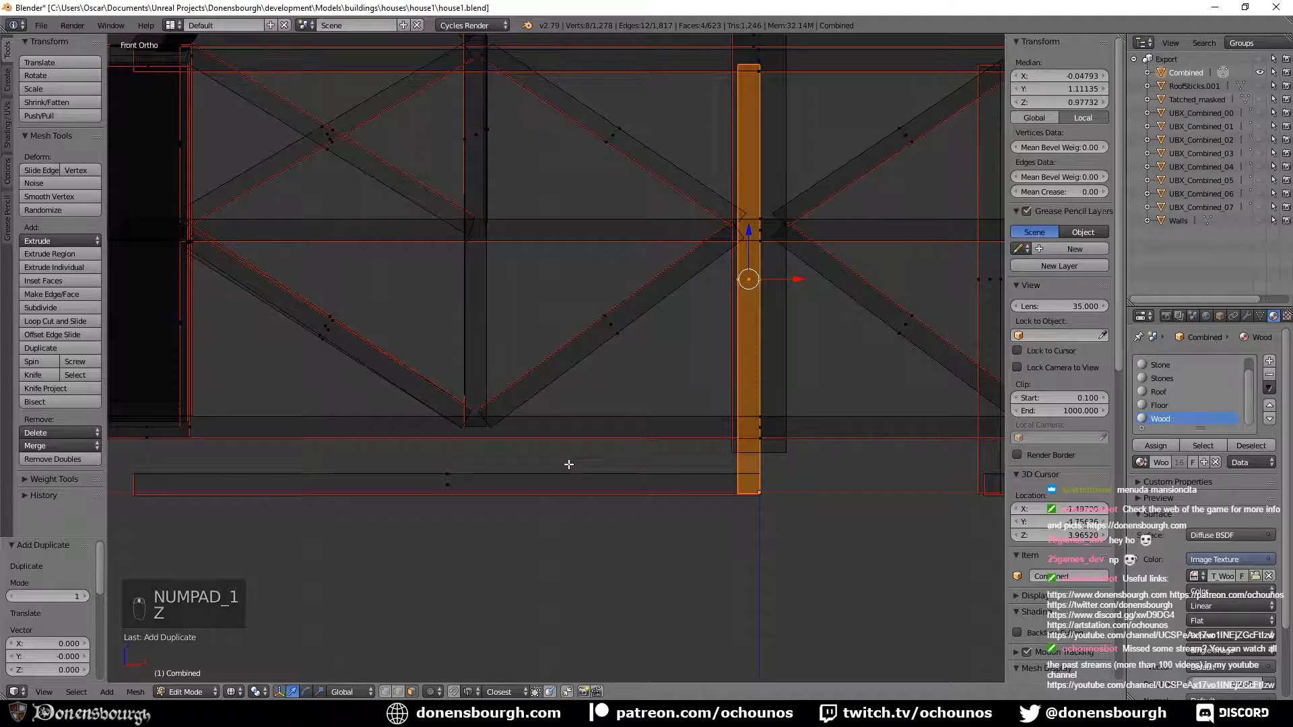
key(alt+Tab)
right_drag(629, 286, 660, 296)
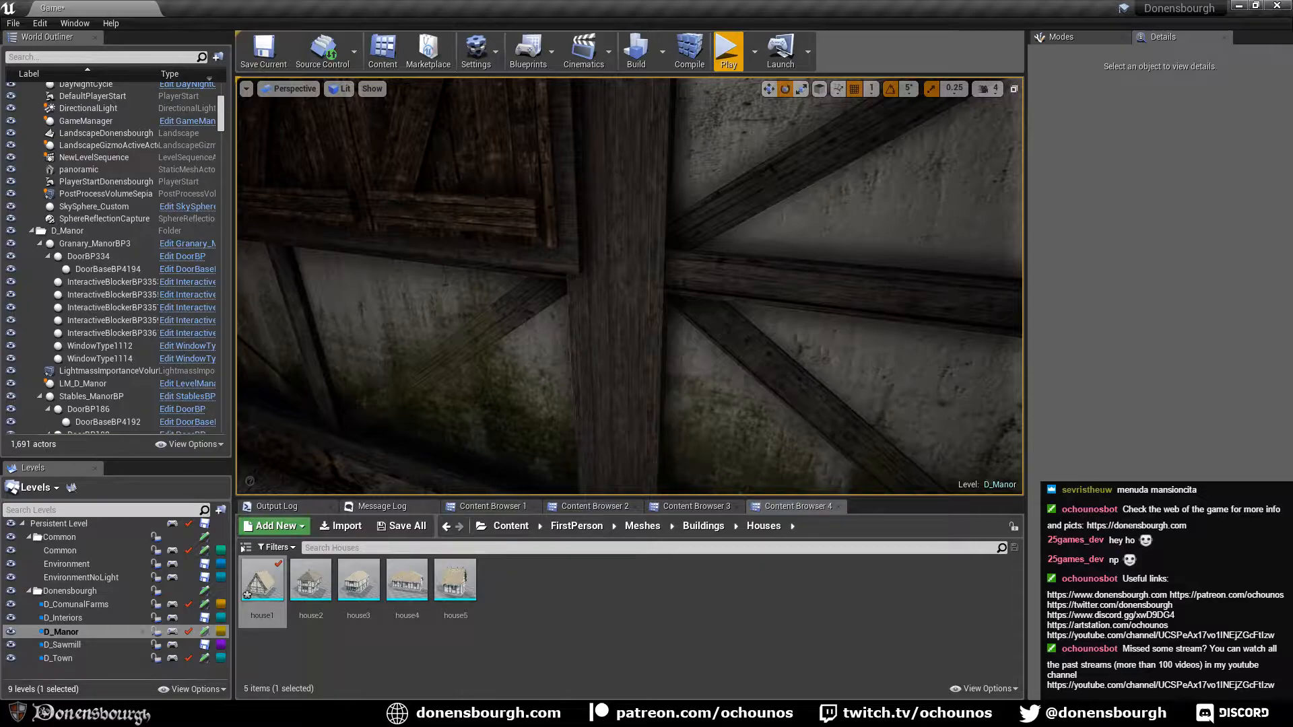
key(alt+Tab)
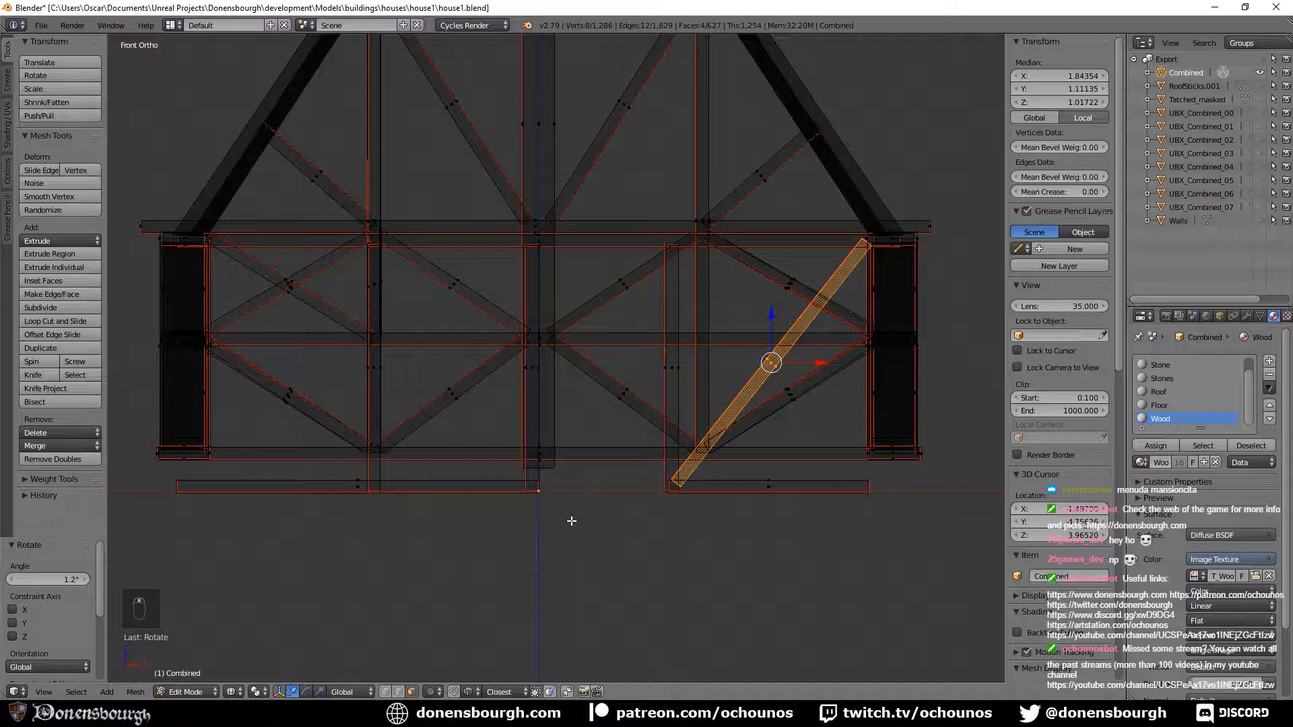
Duplicate the interior diagonal brace, place the copy in the gable's left bay, and rotate it about 2.92°.
key(shift+d)
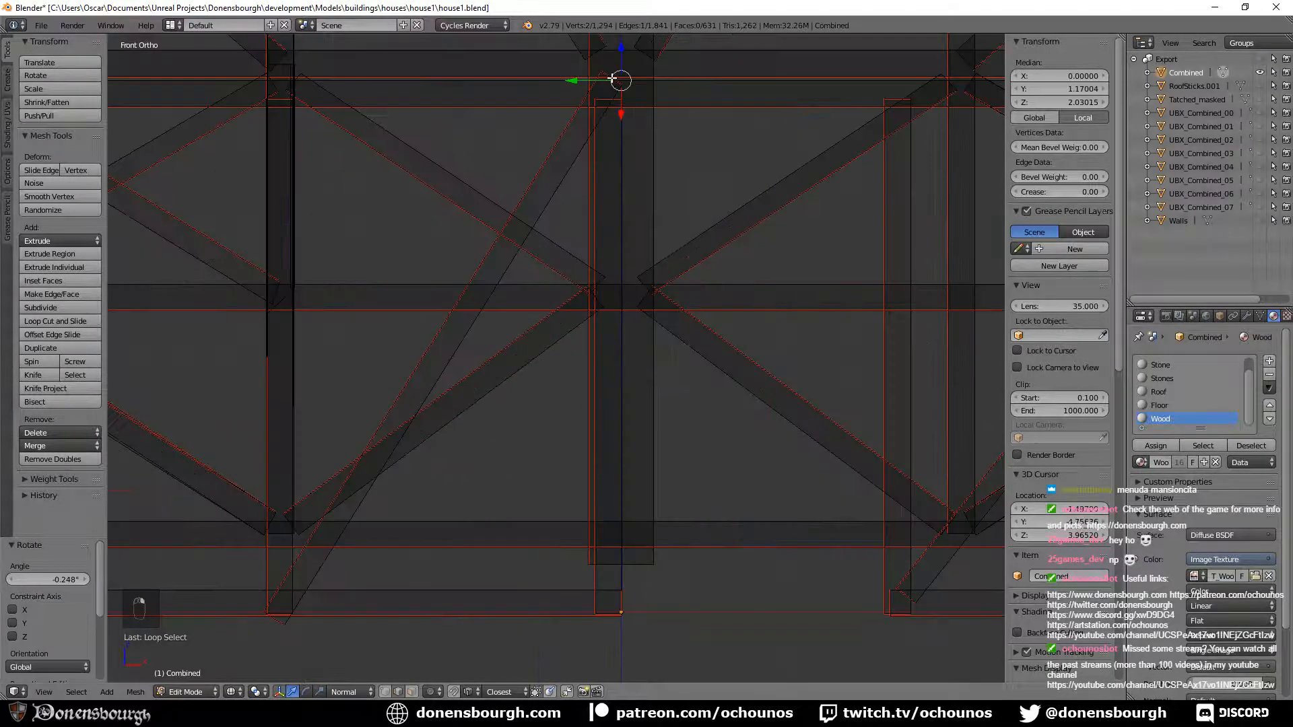
alt+right_click(611, 76)
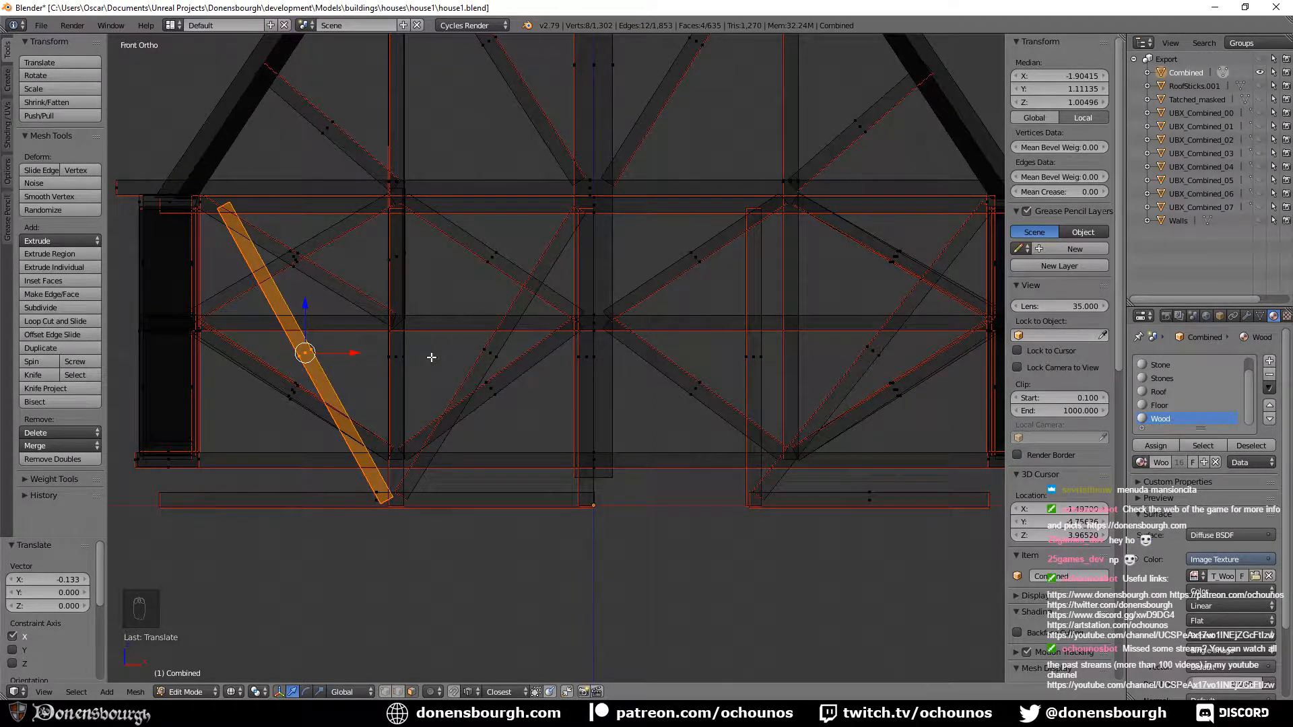
key(r)
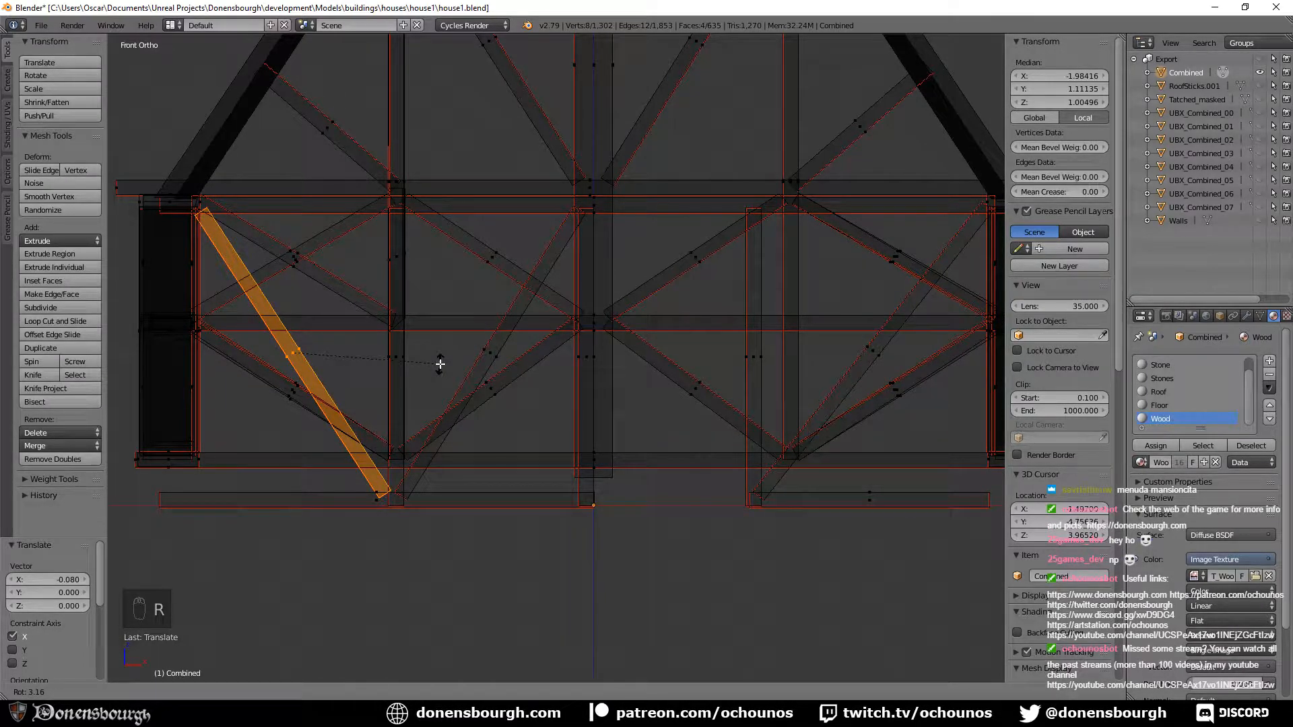
click(440, 364)
Using Normal orientation, extend the new brace's lower end by about 0.041 along its length with a temporary cap face, and delete that face.
middle_drag(440, 365, 520, 272)
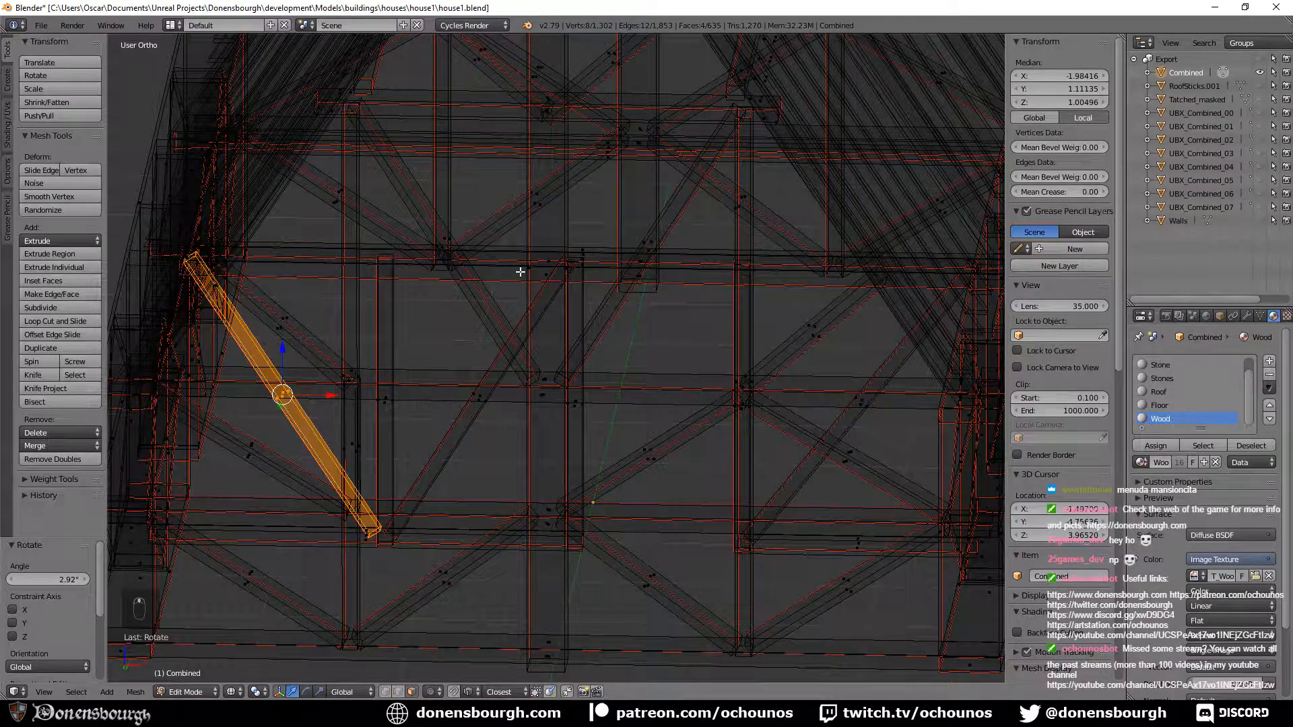
key(KP_1)
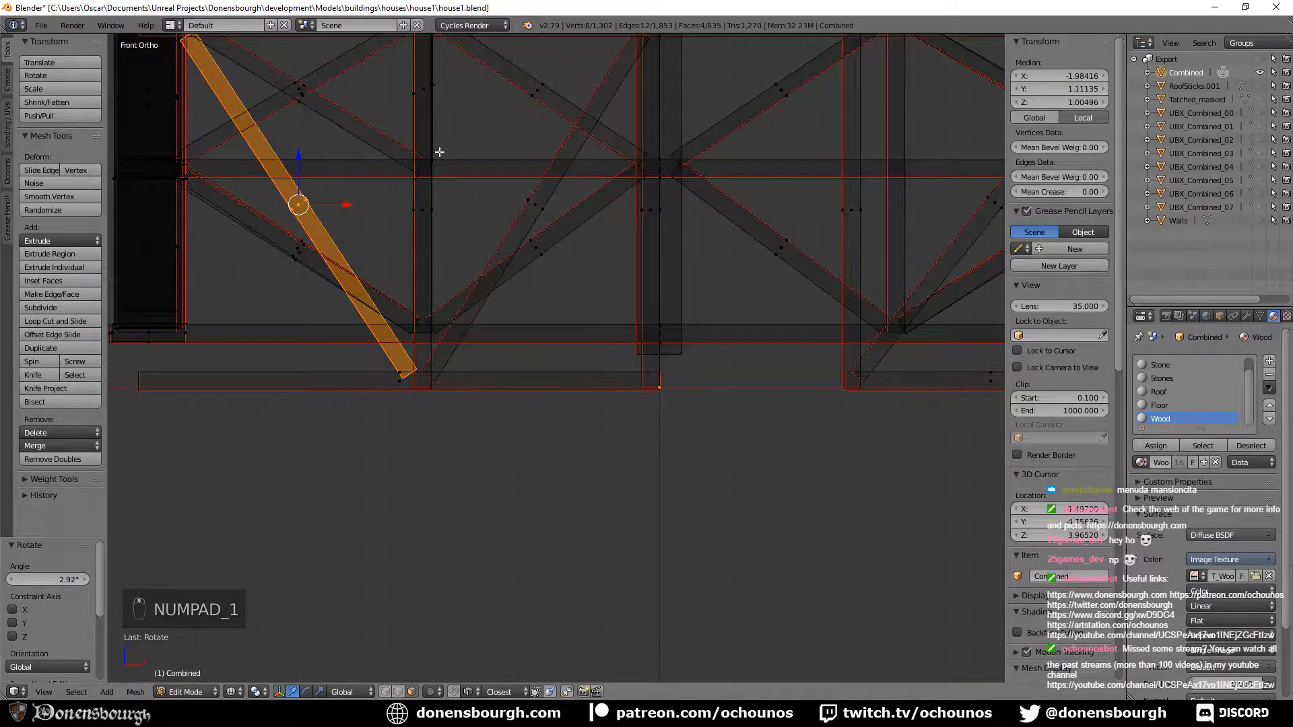
scroll(438, 152, up, 3)
key(alt+space)
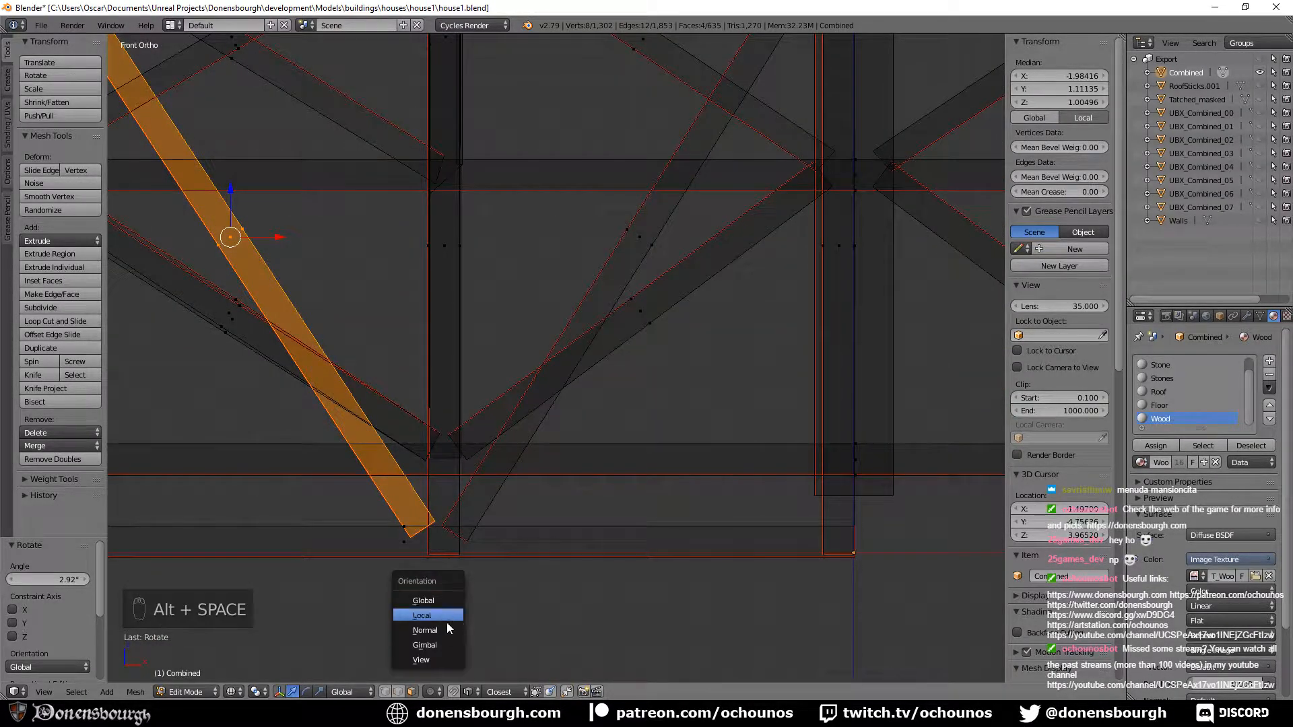
click(446, 618)
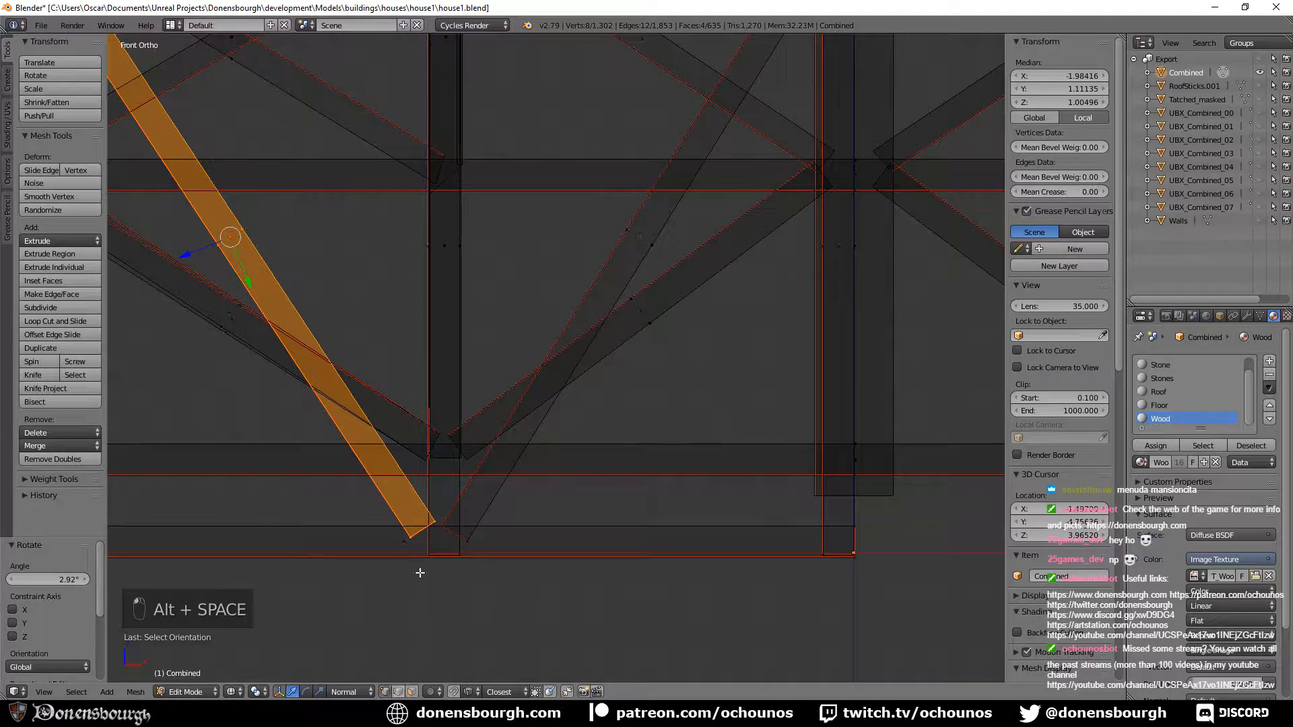
alt+right_click(420, 532)
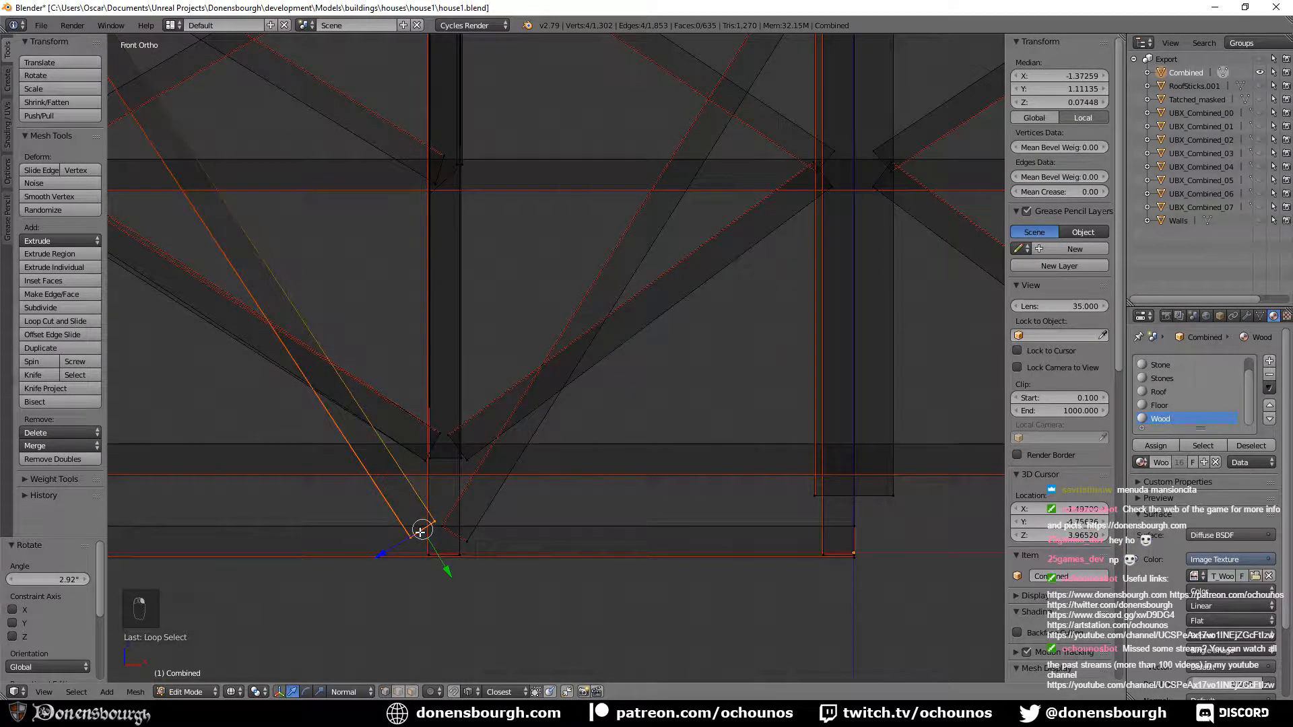
key(f)
drag(442, 564, 446, 576)
key(x)
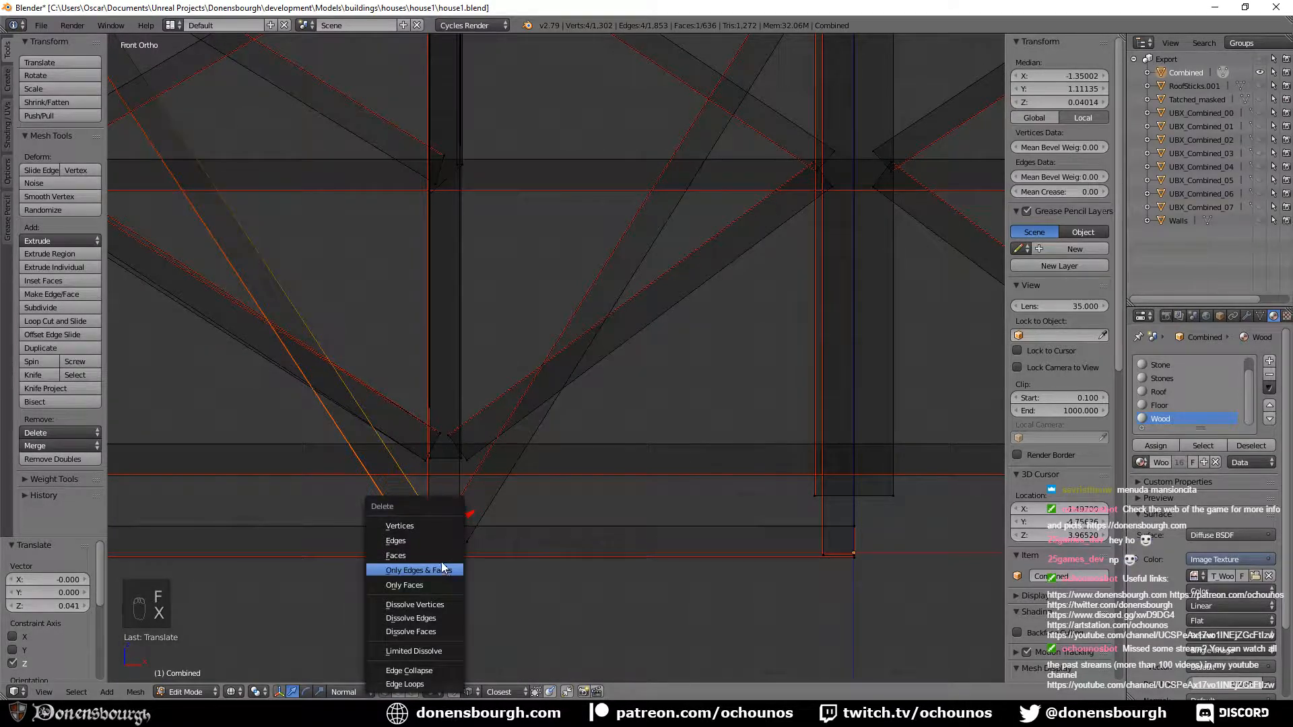
click(441, 565)
Extend the brace's upper open end along its length using a temporary cap face, and delete that face.
shift+middle_drag(155, 84, 384, 365)
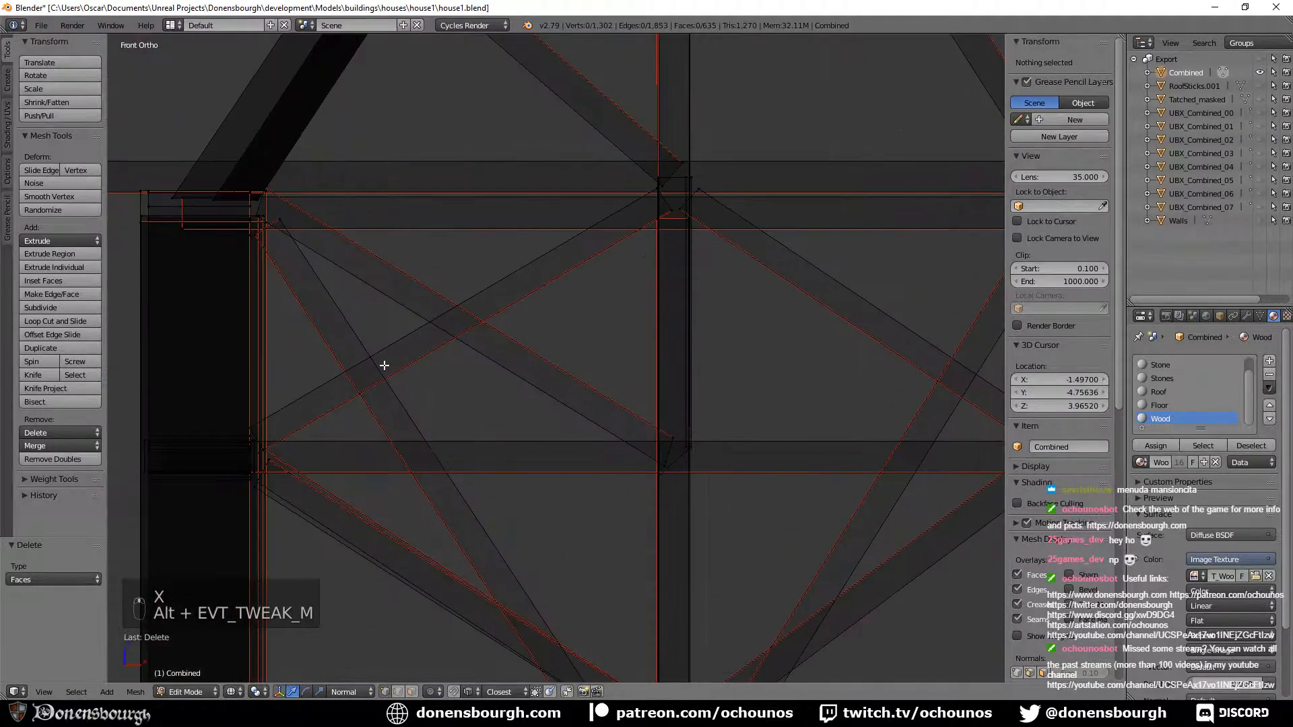
alt+click(273, 221)
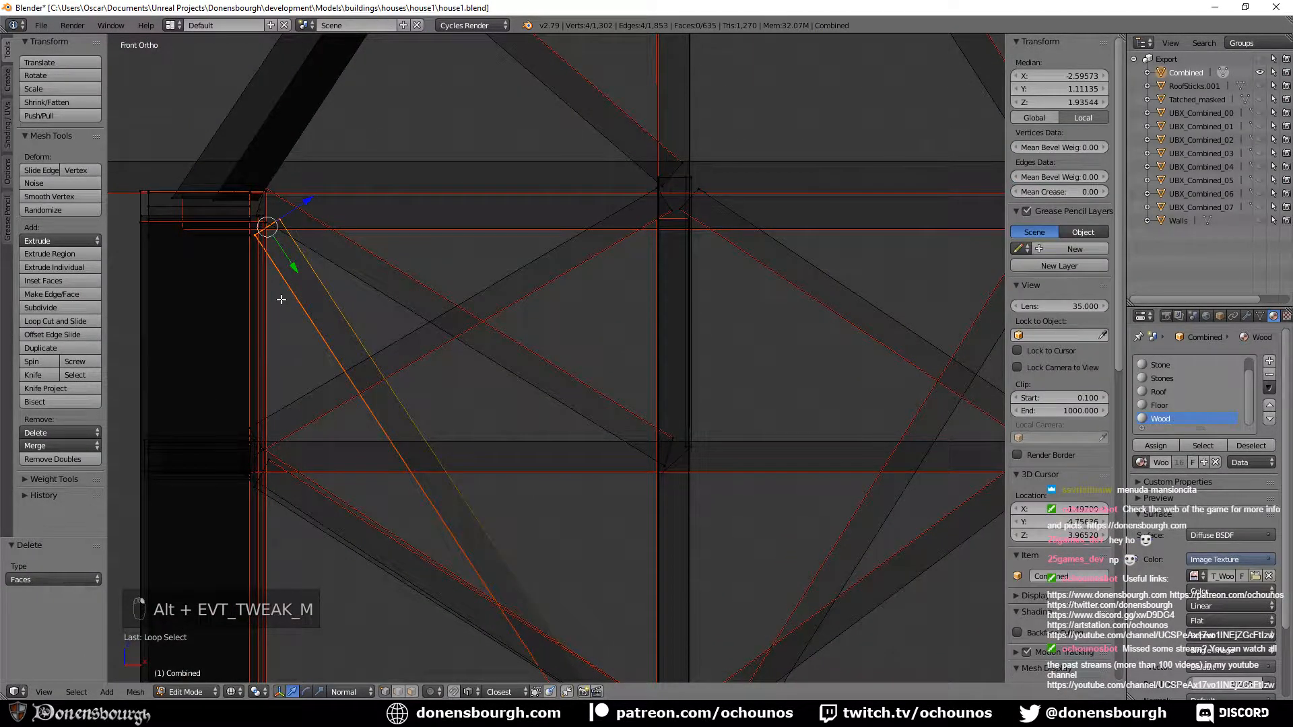
key(f)
drag(240, 188, 237, 169)
key(x)
click(270, 274)
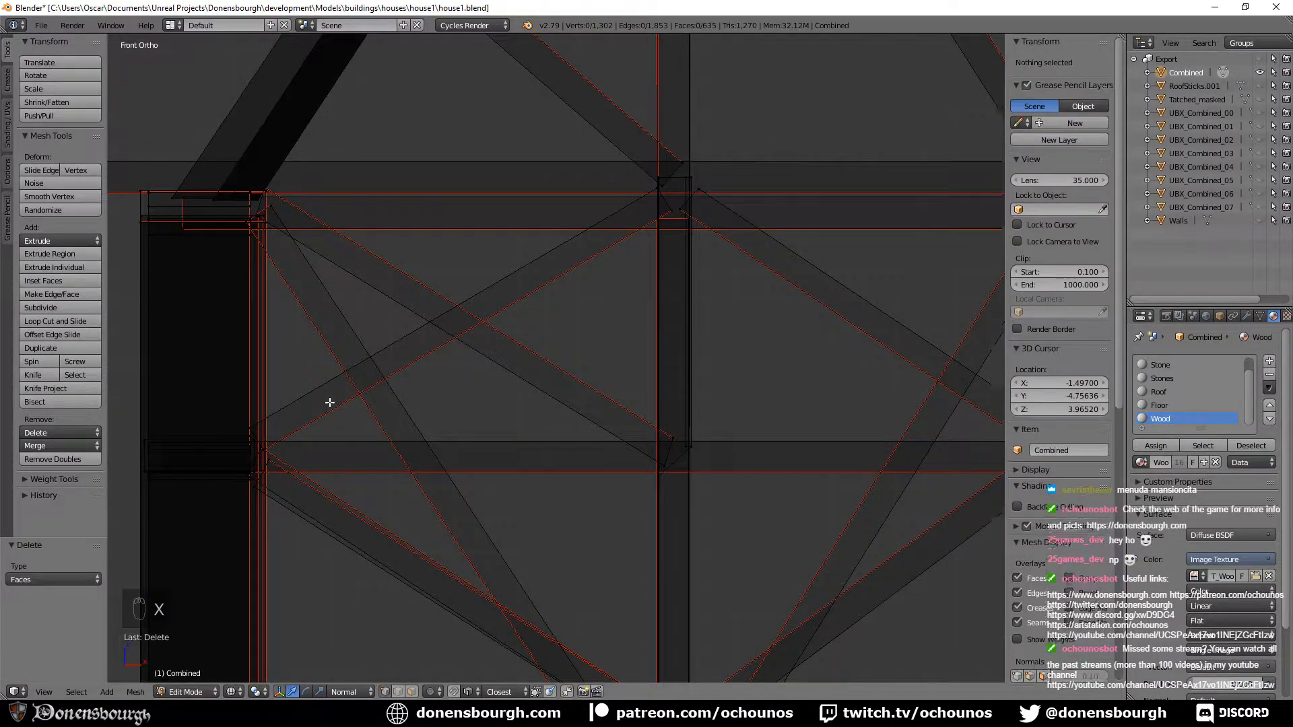
In solid view with face selection, select all the side faces of the three duplicated diagonal braces.
scroll(462, 410, down, 3)
key(z)
middle_drag(461, 410, 665, 360)
scroll(665, 361, up, 6)
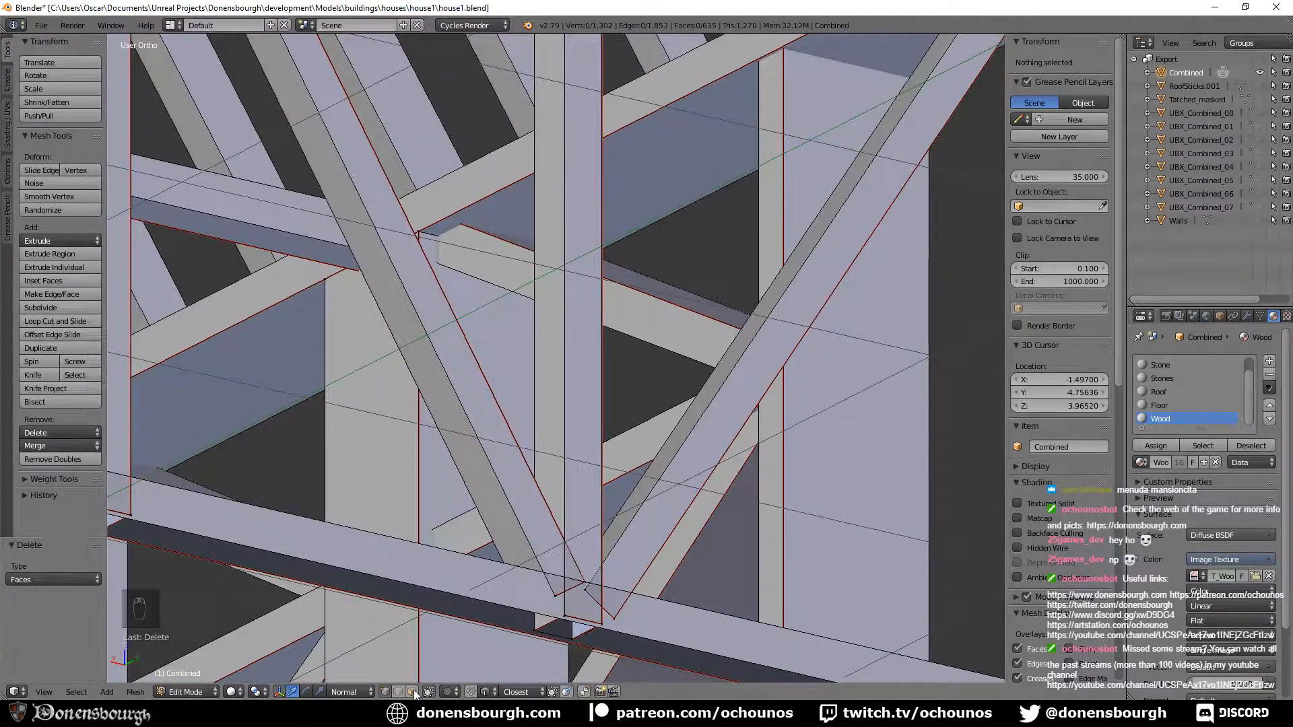
key(1)
alt+right_click(853, 217)
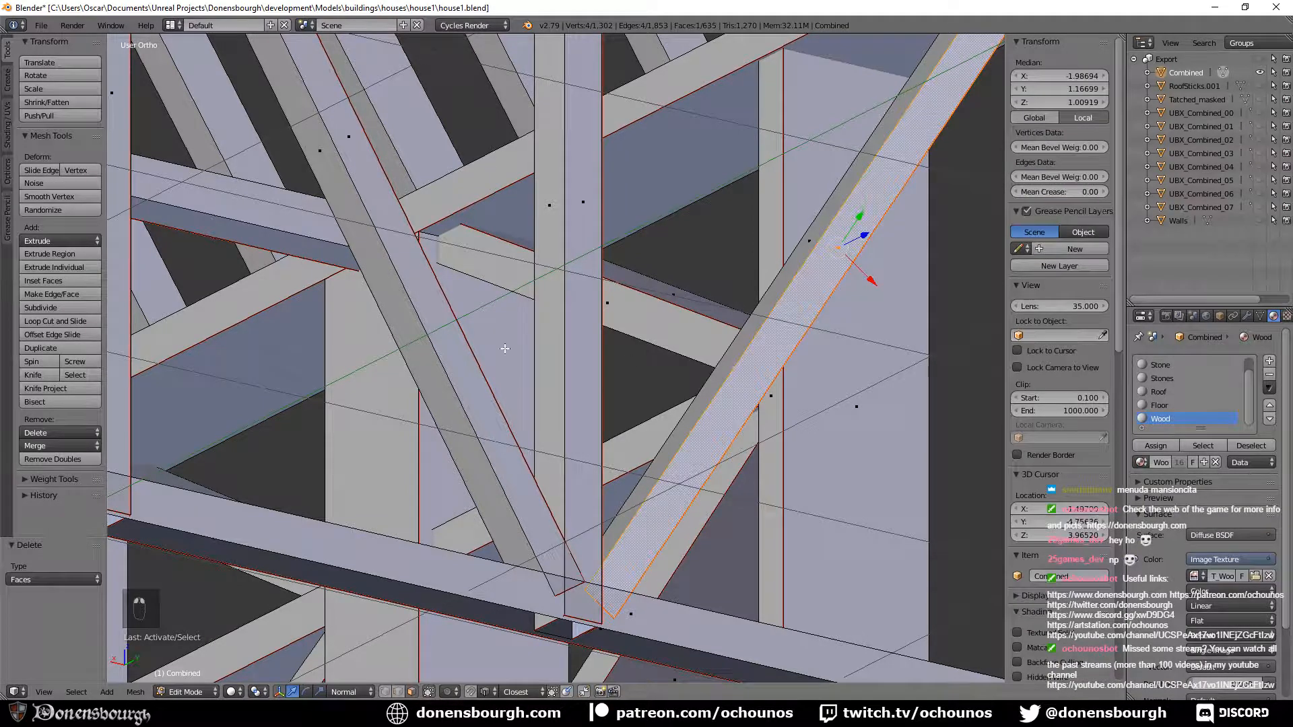
alt+right_click(415, 305)
alt+shift+right_click(779, 282)
shift+middle_drag(318, 341, 981, 341)
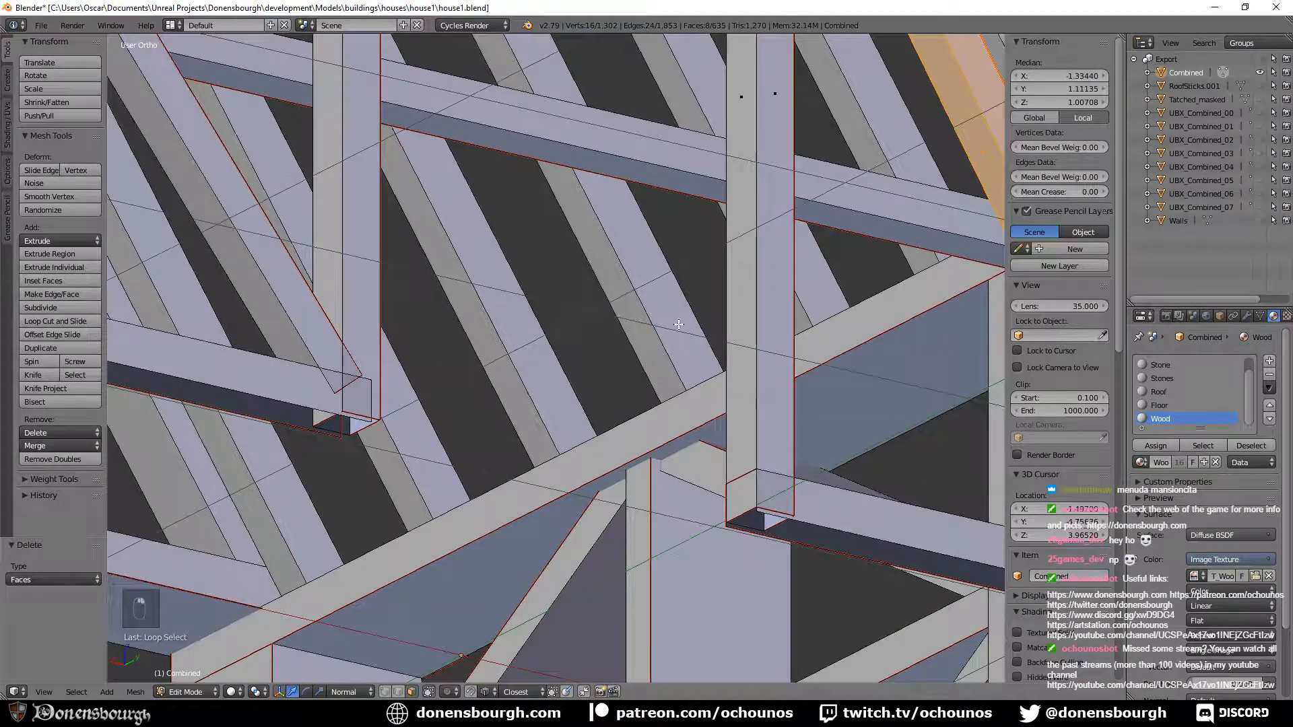
alt+shift+right_click(185, 157)
scroll(588, 416, down, 2)
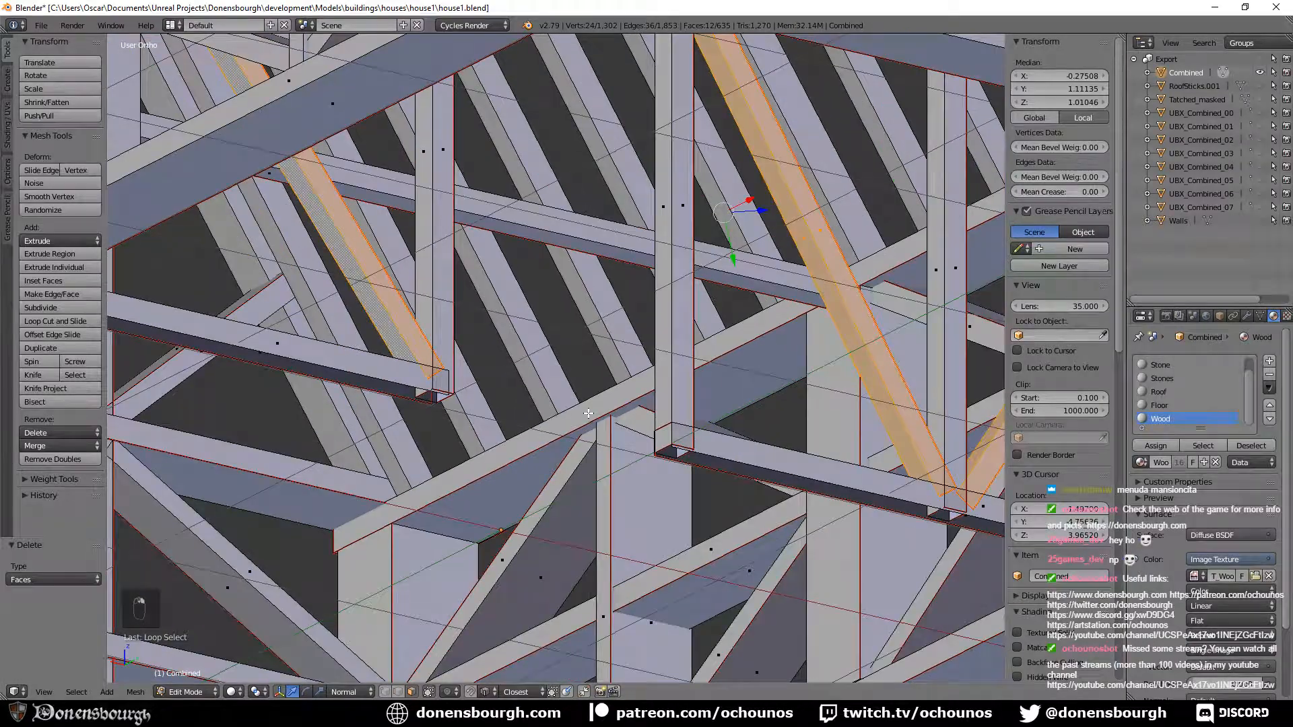
scroll(603, 402, up, 2)
middle_drag(604, 403, 601, 380)
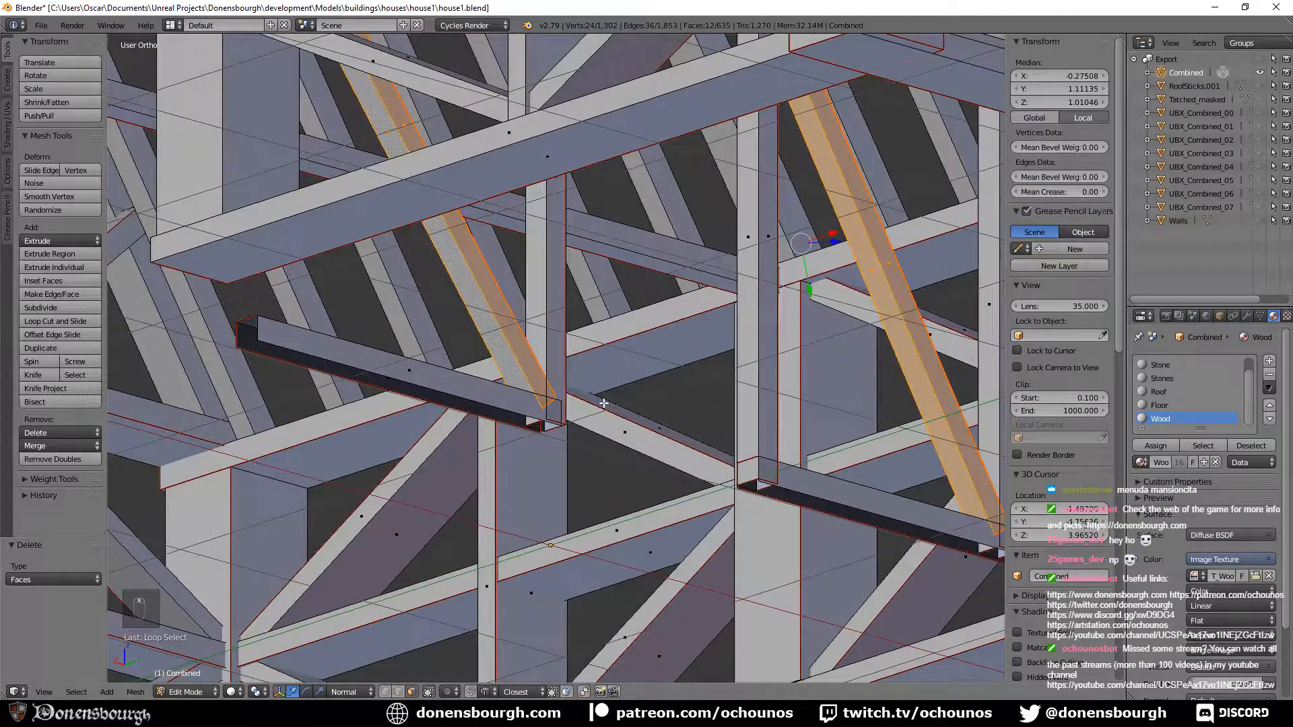
Set the transform orientation to Global and scale the selected braces to about 0.851 along Y.
key(alt+space)
click(602, 376)
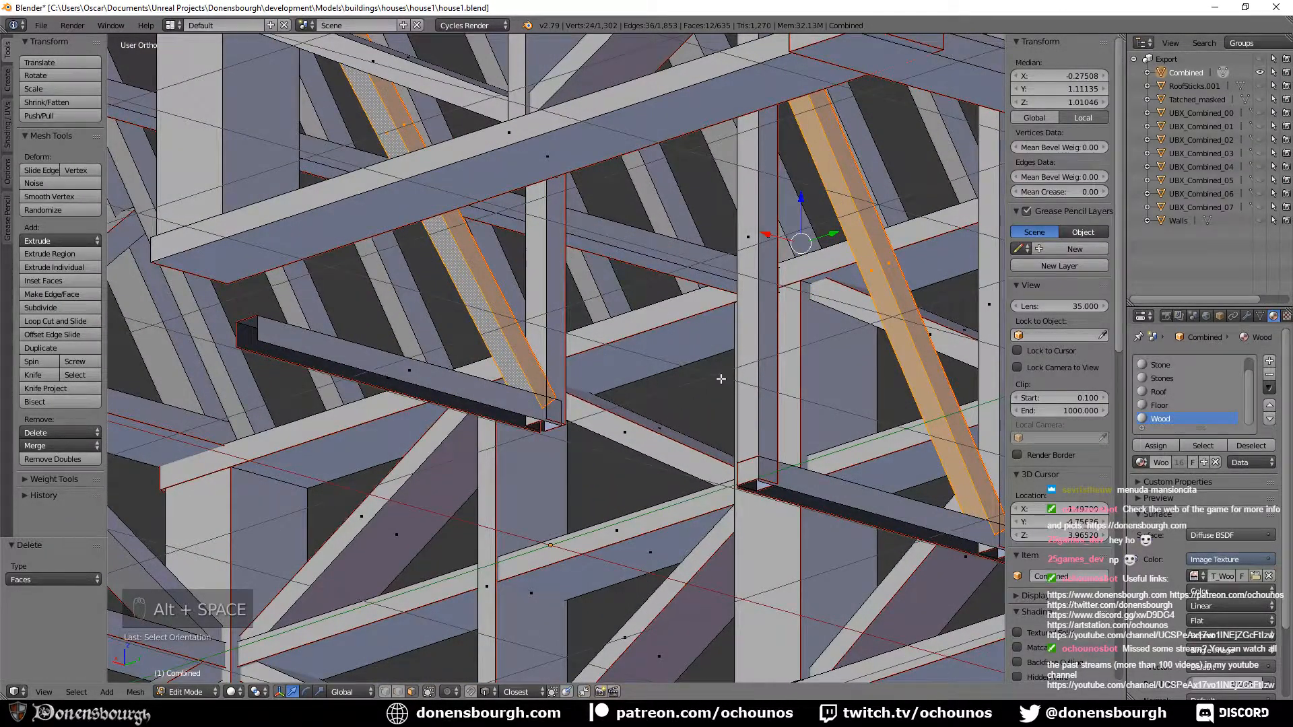
shift+middle_drag(720, 379, 704, 375)
key(s)
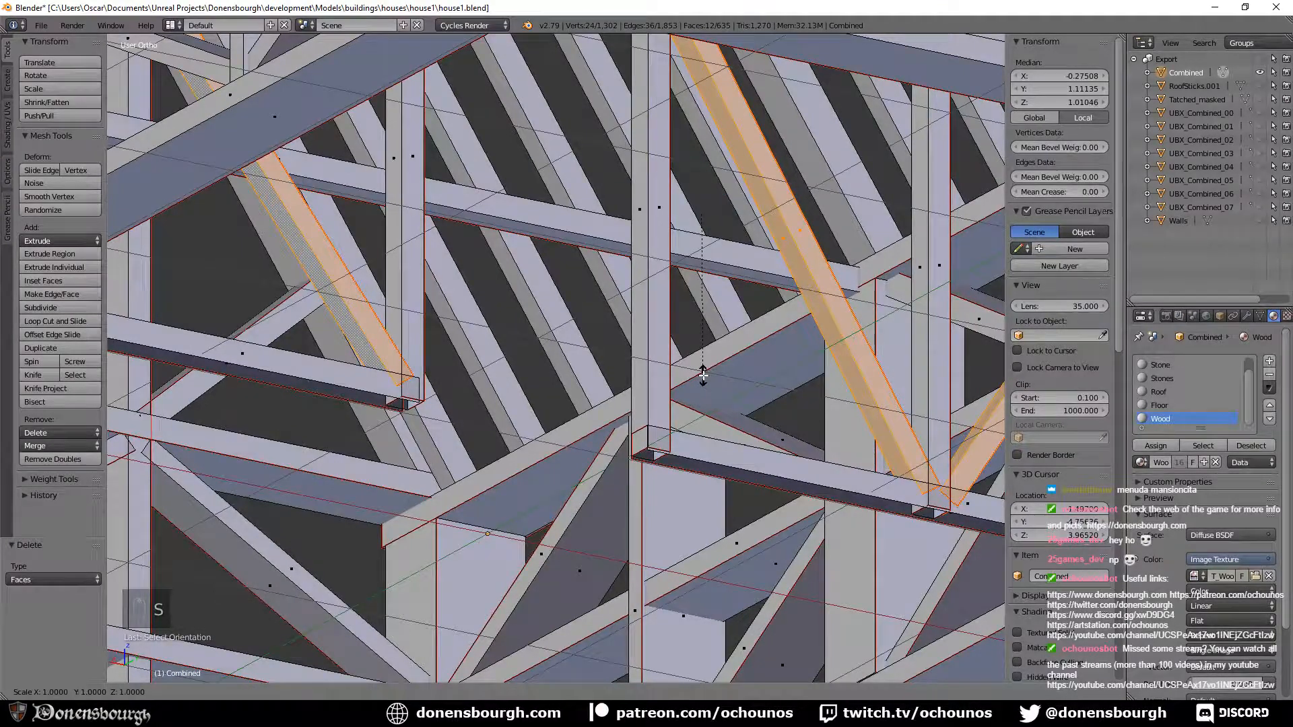
key(y)
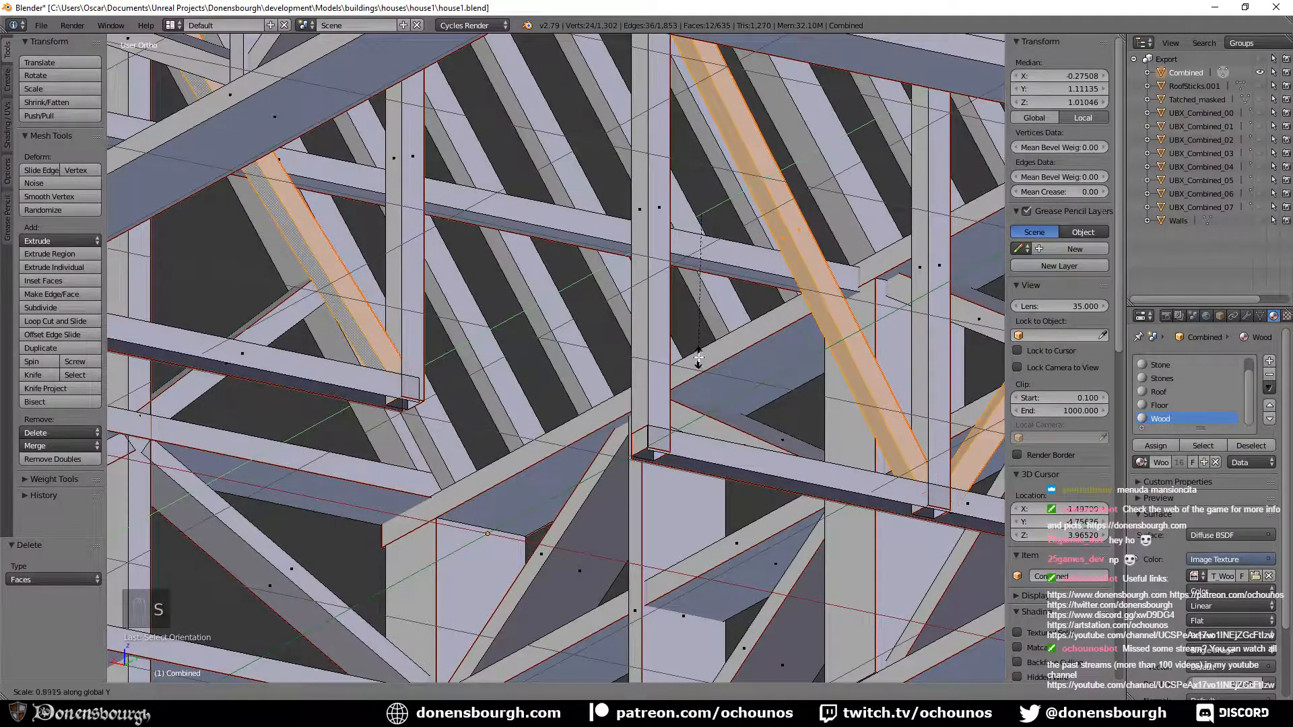
click(696, 351)
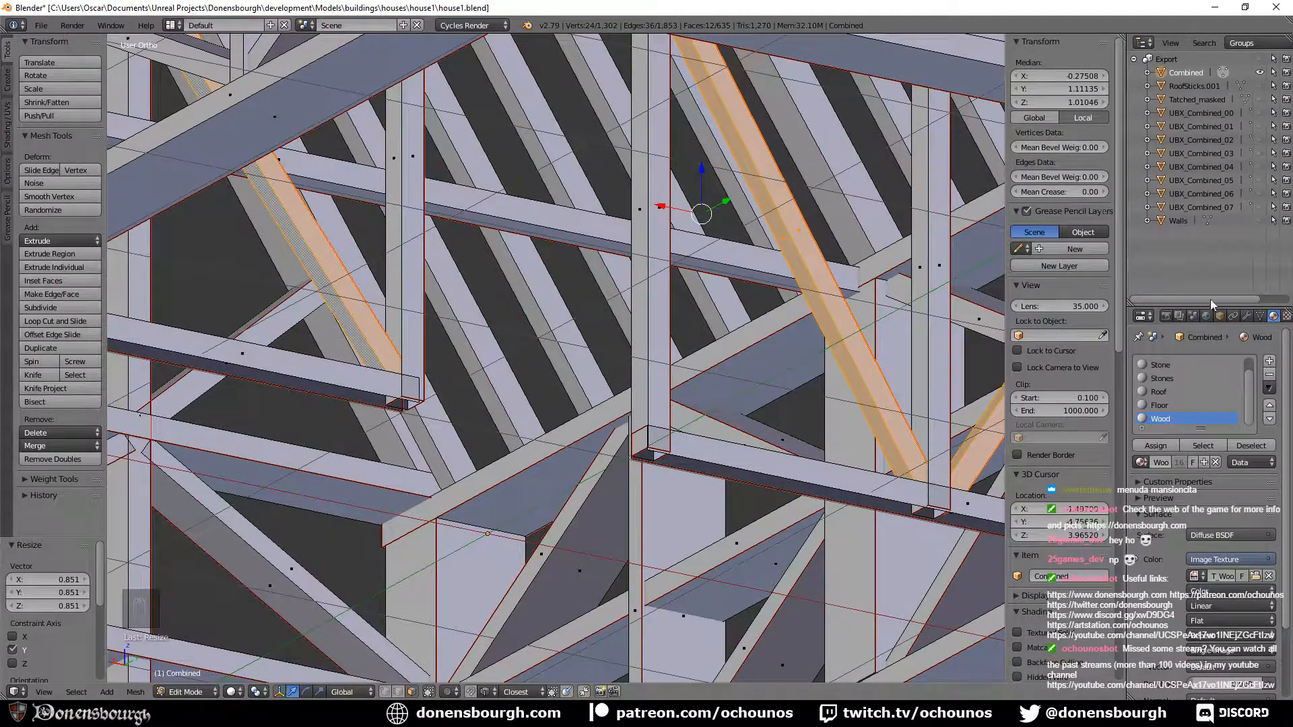
Unhide the Walls object and return to Object Mode to check the thinned braces against the wall surfaces.
click(1259, 220)
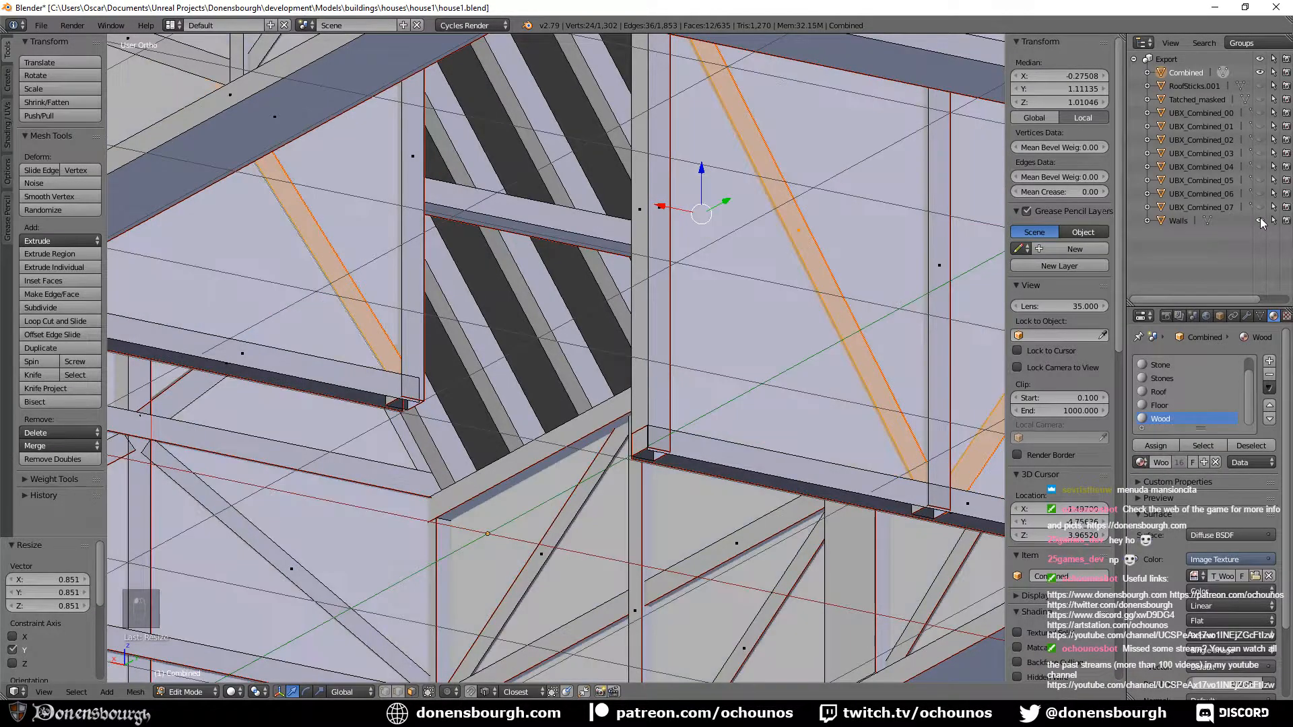
middle_drag(792, 471, 600, 550)
scroll(672, 467, down, 4)
key(Tab)
scroll(669, 483, up, 3)
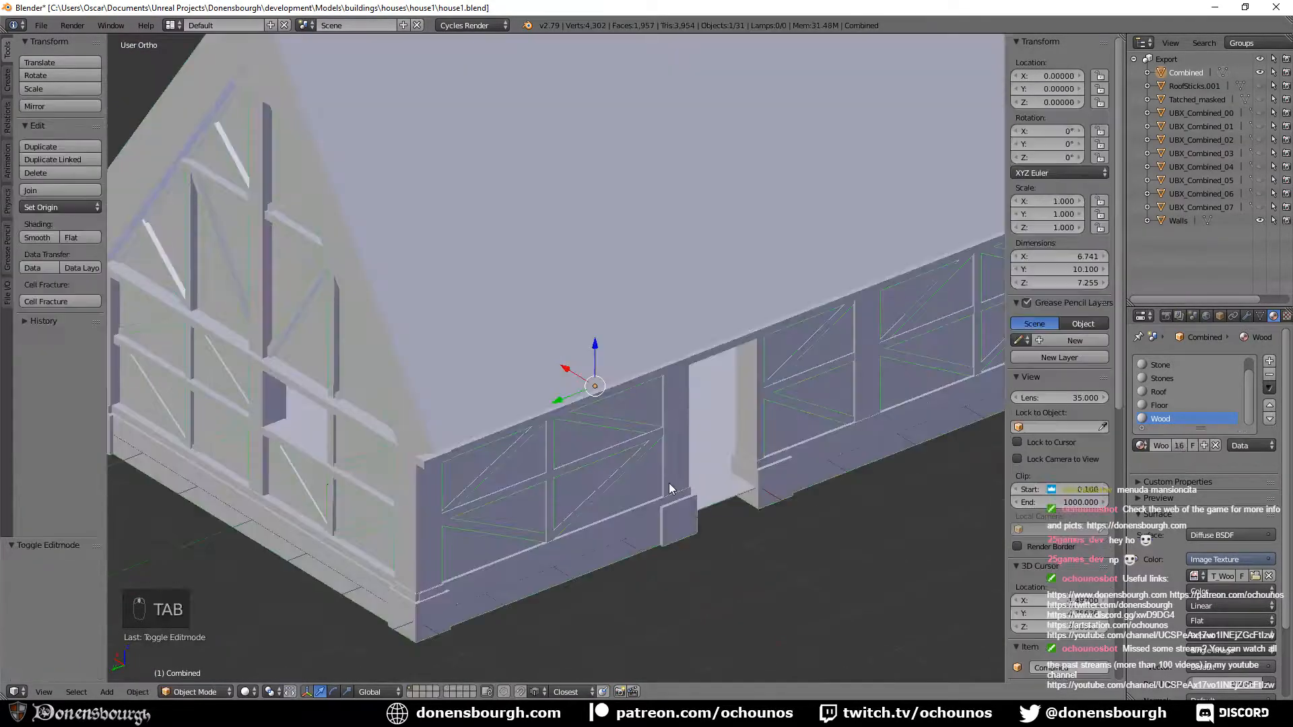
Re-enter Edit Mode on the Combined mesh and clear the selection.
key(Tab)
scroll(635, 439, up, 1)
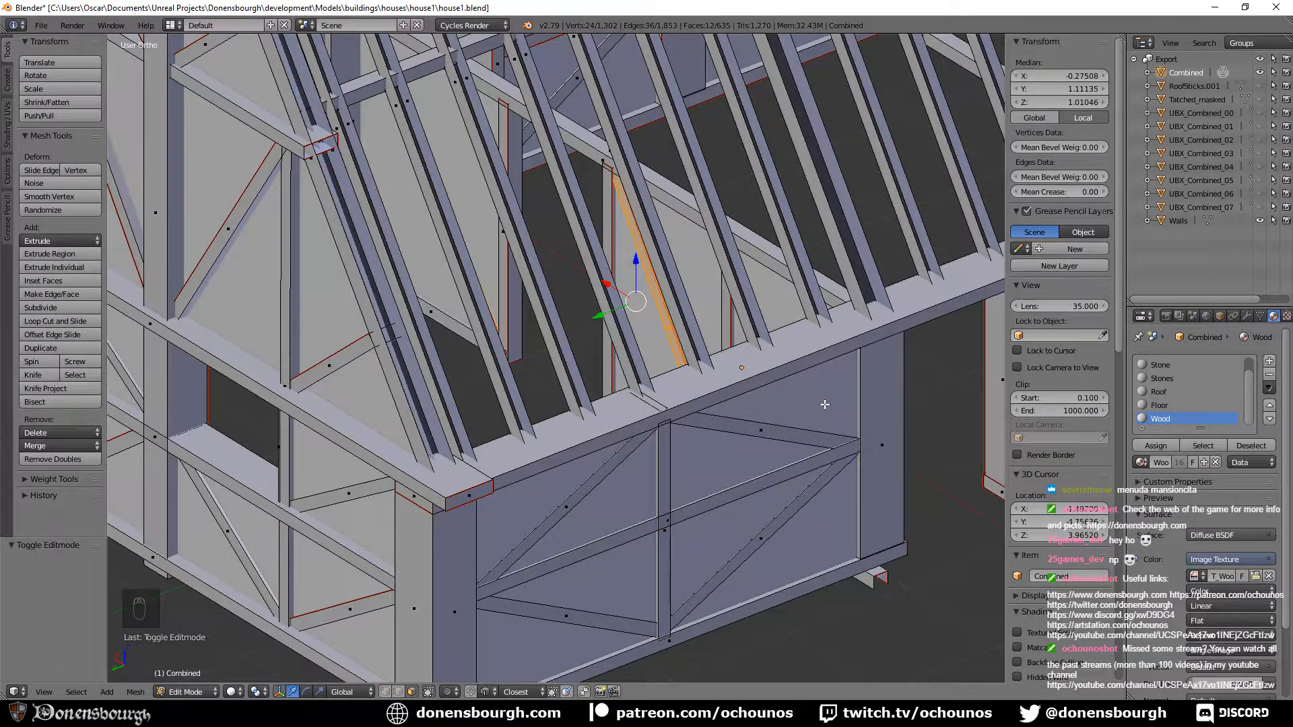
key(a)
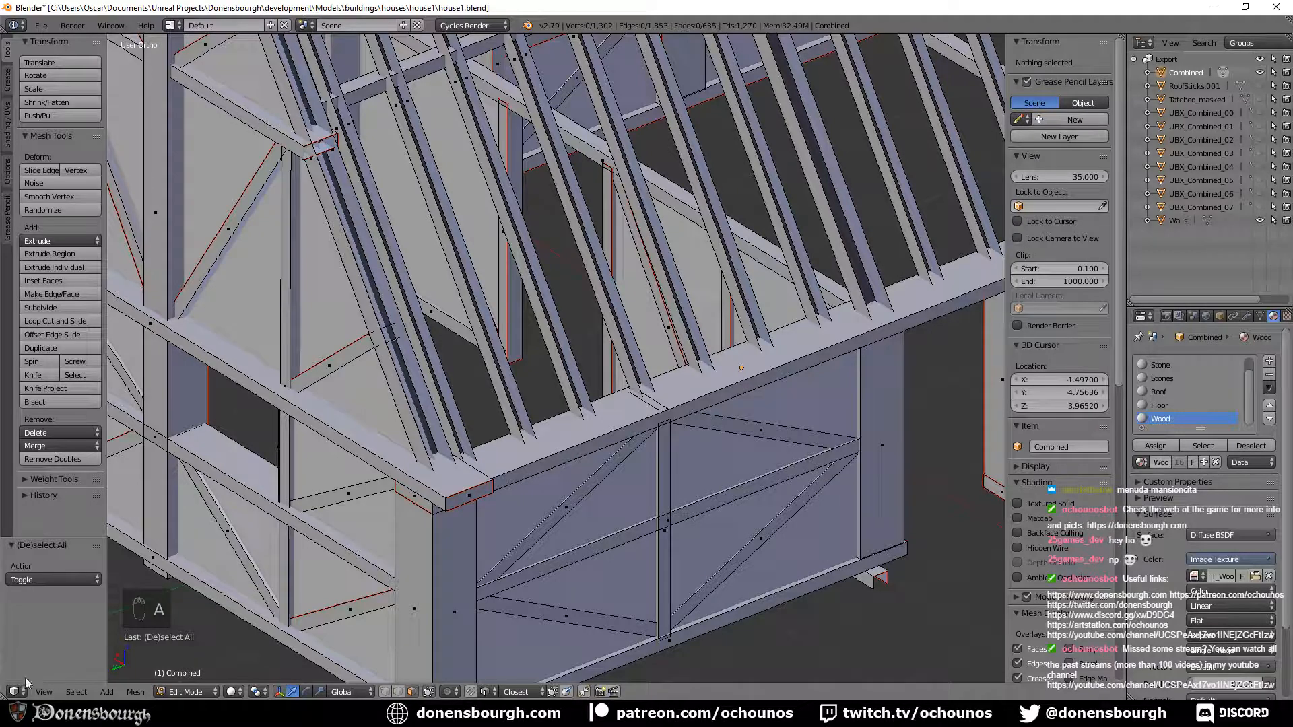
scroll(318, 479, down, 2)
scroll(318, 478, down, 3)
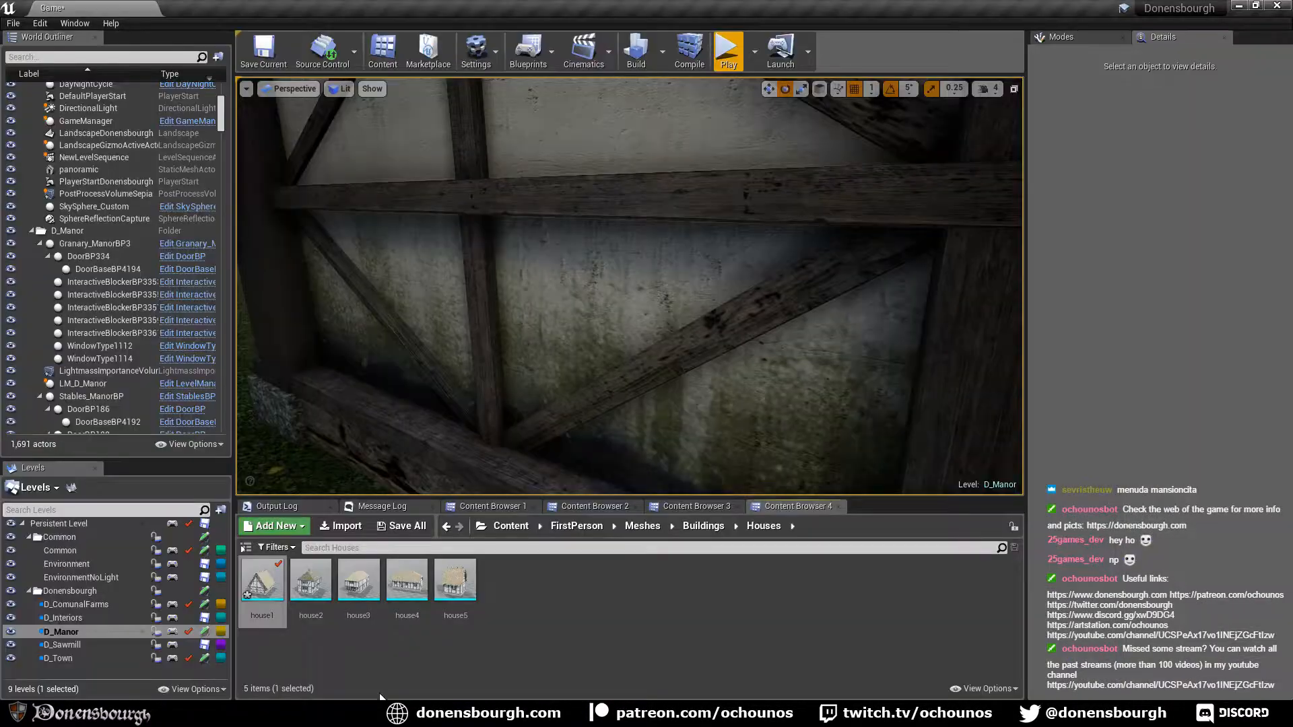
Examine the beam layout and wood texture on the timber wall in Unreal Editor, and return to Blender.
key(alt+Tab)
right_drag(630, 287, 741, 286)
drag(630, 286, 586, 259)
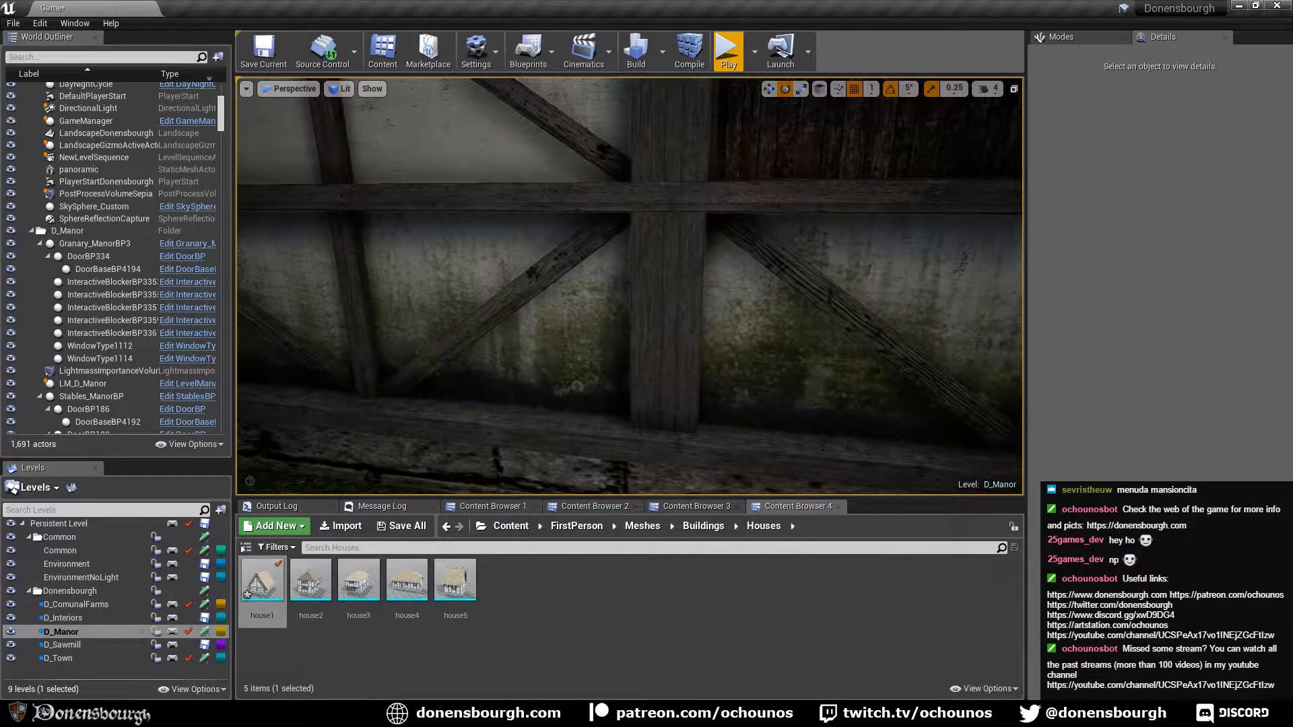
key(alt+Tab)
Back in Blender, try to move the front face of the gable wall's bottom beam along Y, and undo the move.
scroll(343, 491, up, 4)
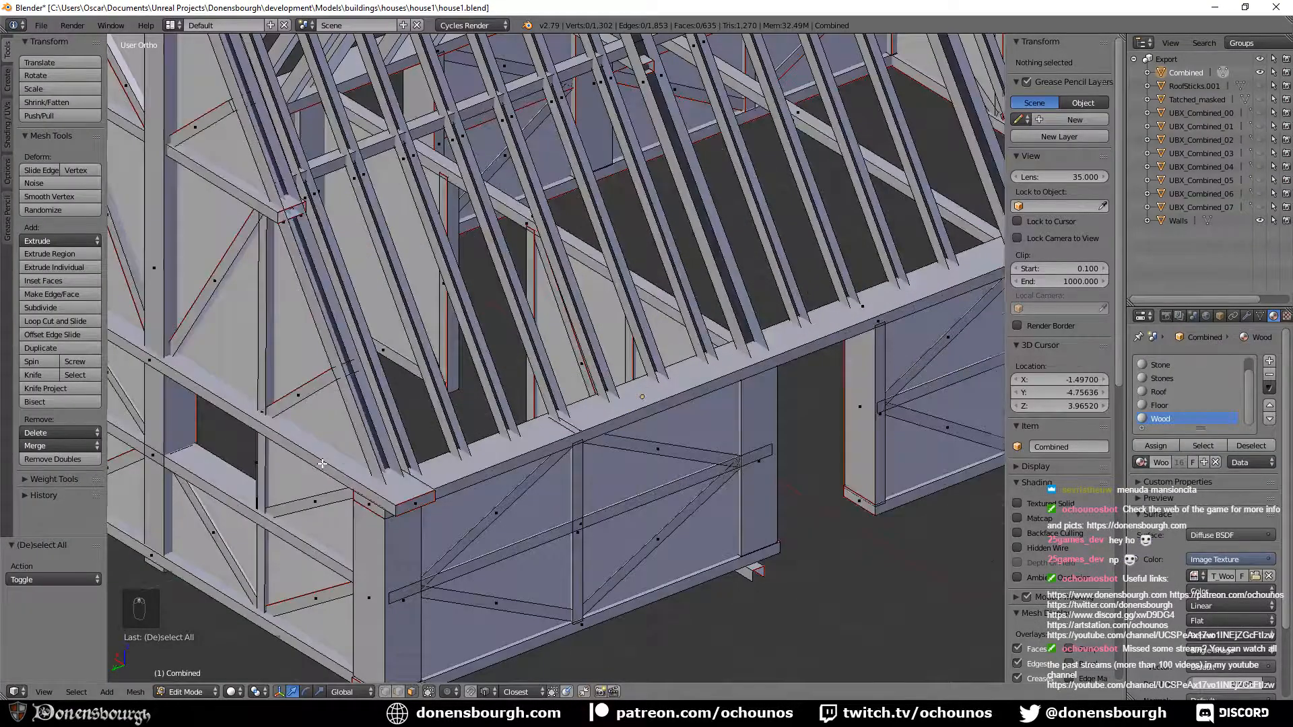
shift+middle_drag(344, 491, 664, 436)
scroll(663, 437, up, 5)
right_click(671, 459)
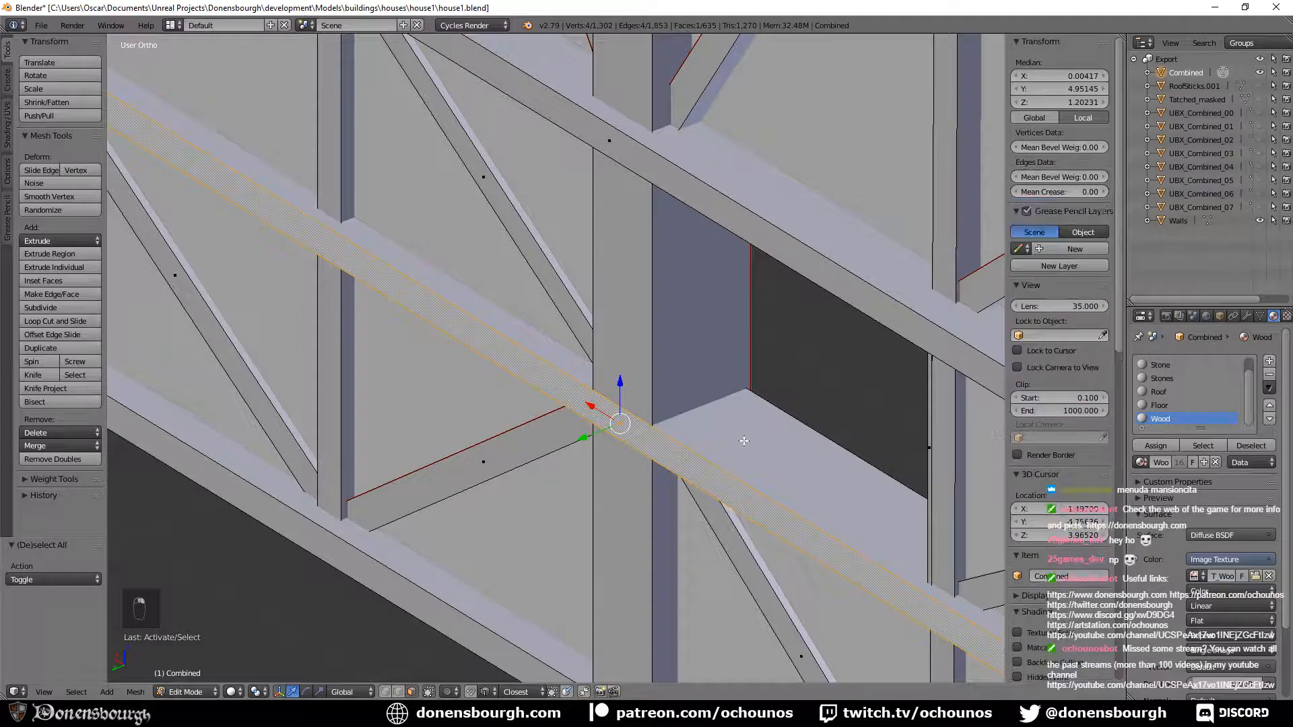
shift+middle_drag(742, 442, 725, 291)
shift+middle_drag(625, 574, 619, 470)
right_click(593, 467)
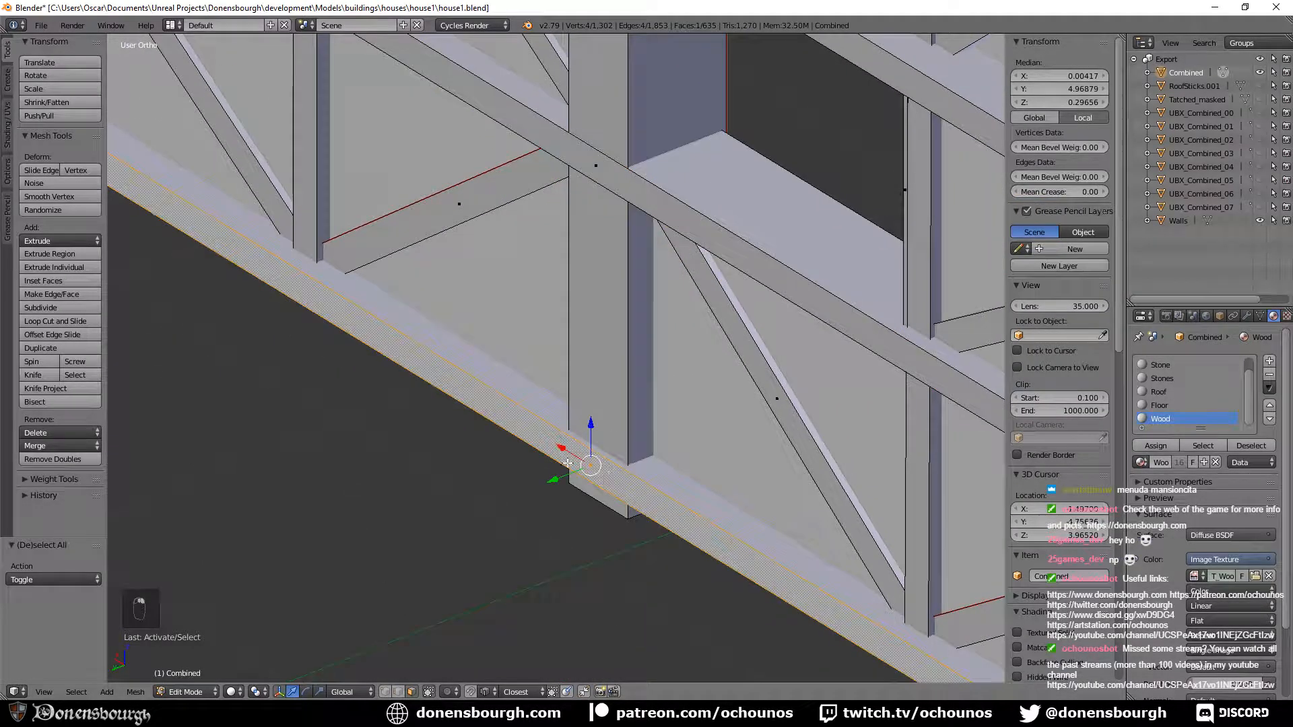
mouse_move(562, 475)
mouse_down()
mouse_move(589, 467)
mouse_move(519, 487)
mouse_move(560, 463)
mouse_up()
key(ctrl+z)
scroll(559, 463, down, 3)
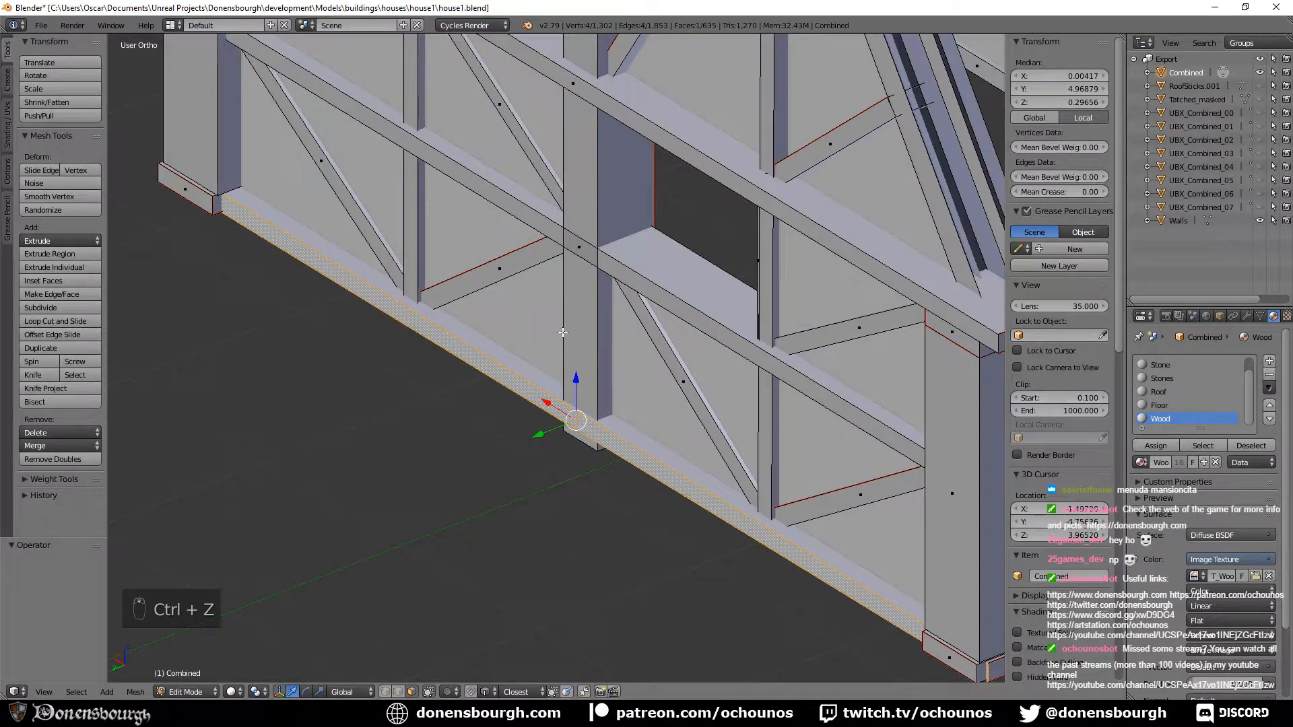
Try to move the front face of the gable wall's middle rail along Y, and undo the move.
scroll(542, 435, up, 2)
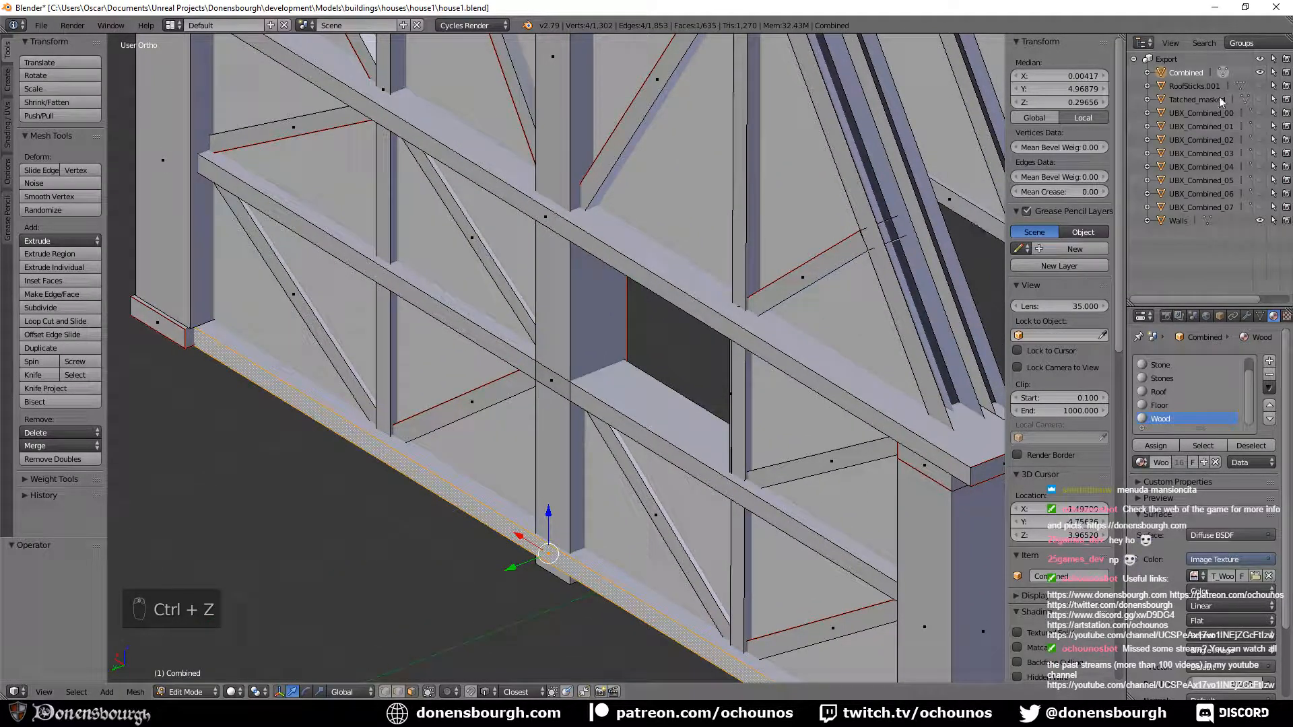
right_click(533, 437)
scroll(533, 437, up, 3)
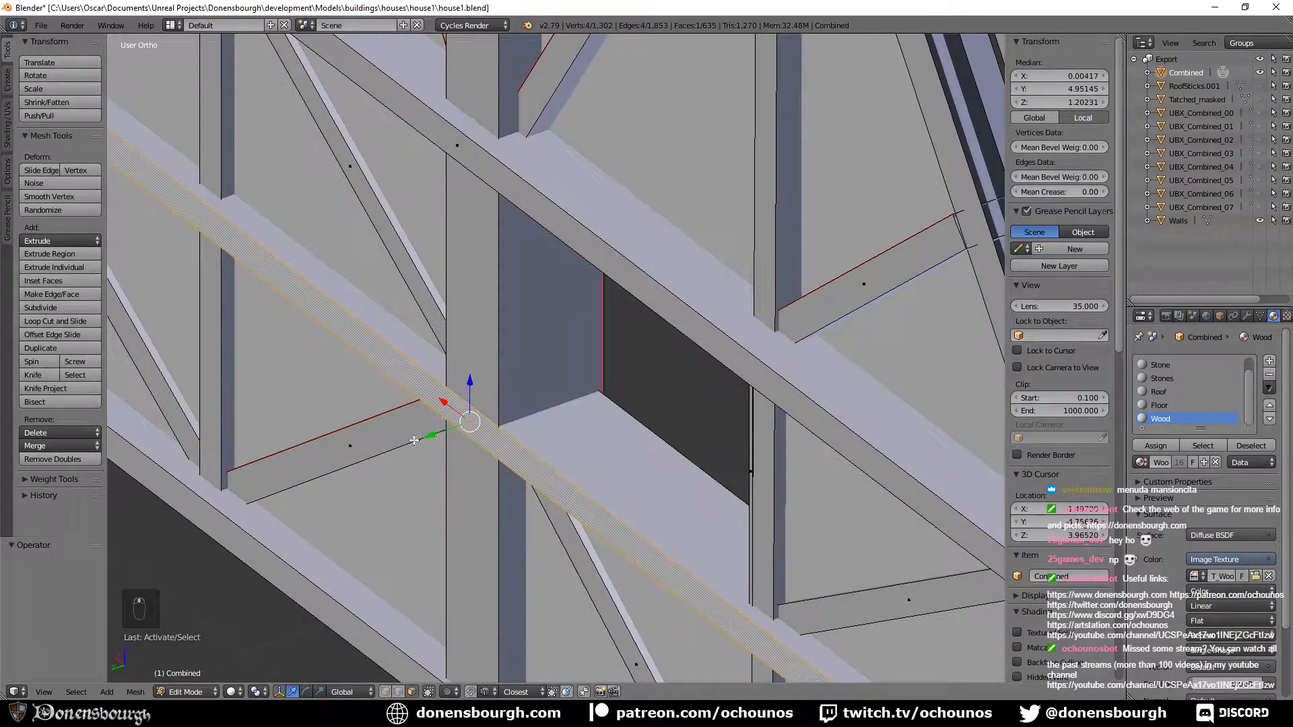
key(g)
key(y)
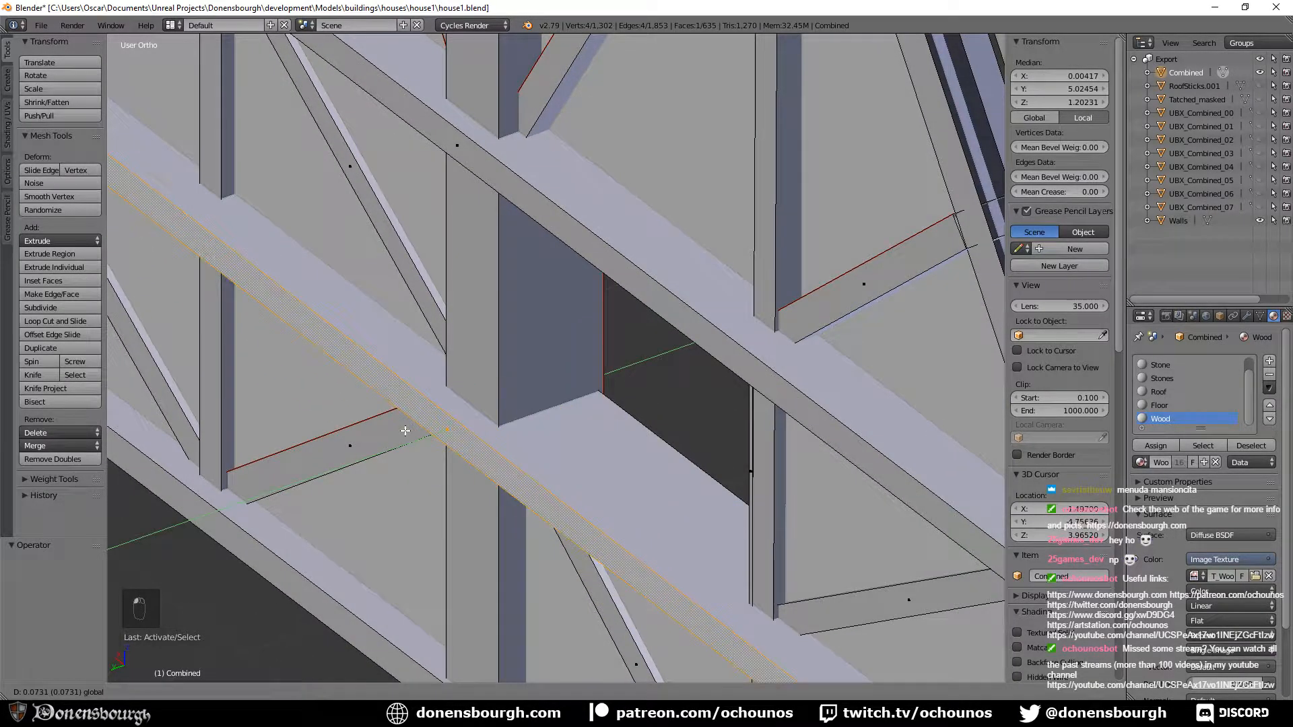
click(520, 404)
key(ctrl+z)
scroll(513, 444, down, 4)
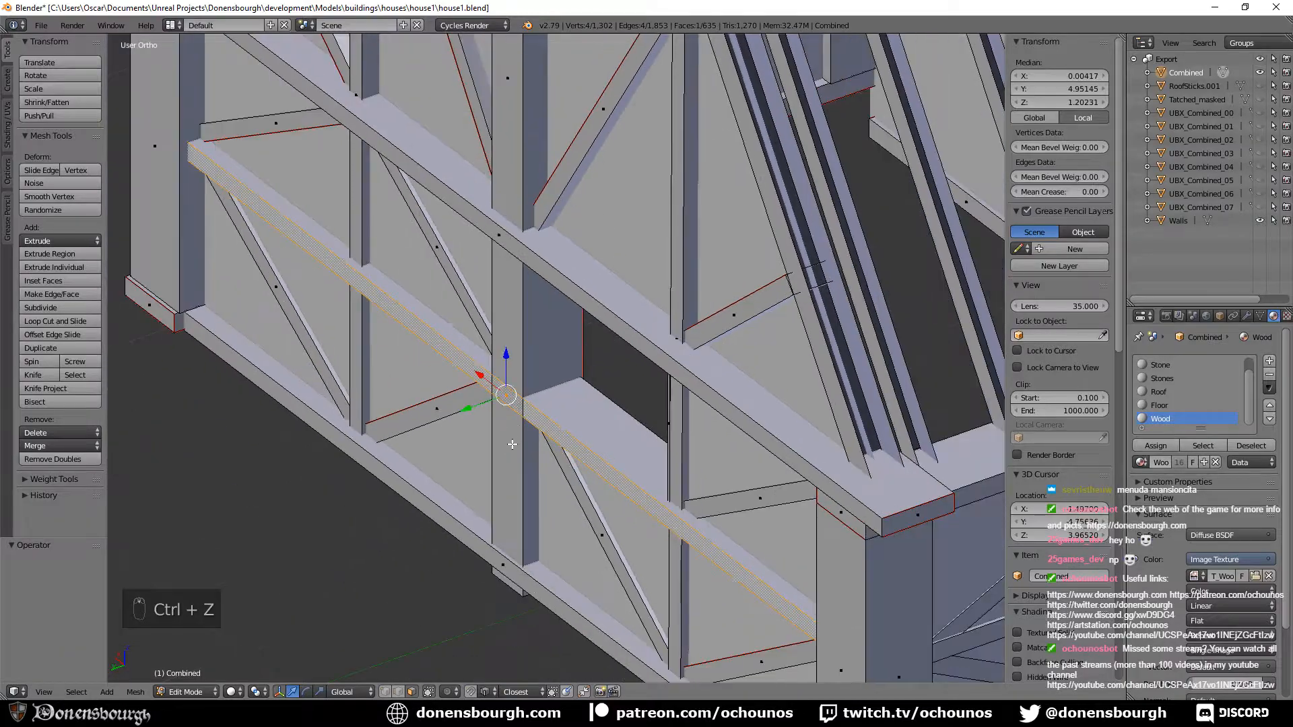
scroll(513, 445, down, 5)
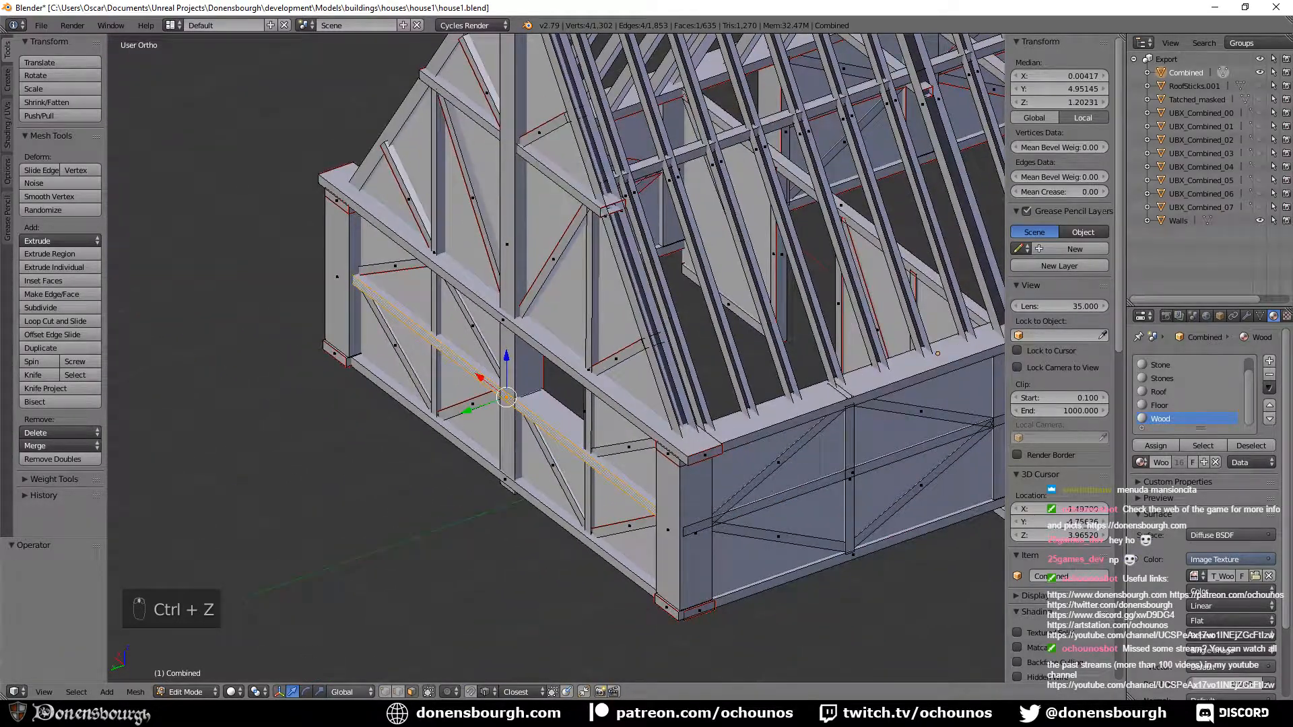
Switch to Unreal Editor, inspect the beam joints beside the window, and delete the House1BP house from the D_Manor level.
key(alt+Tab)
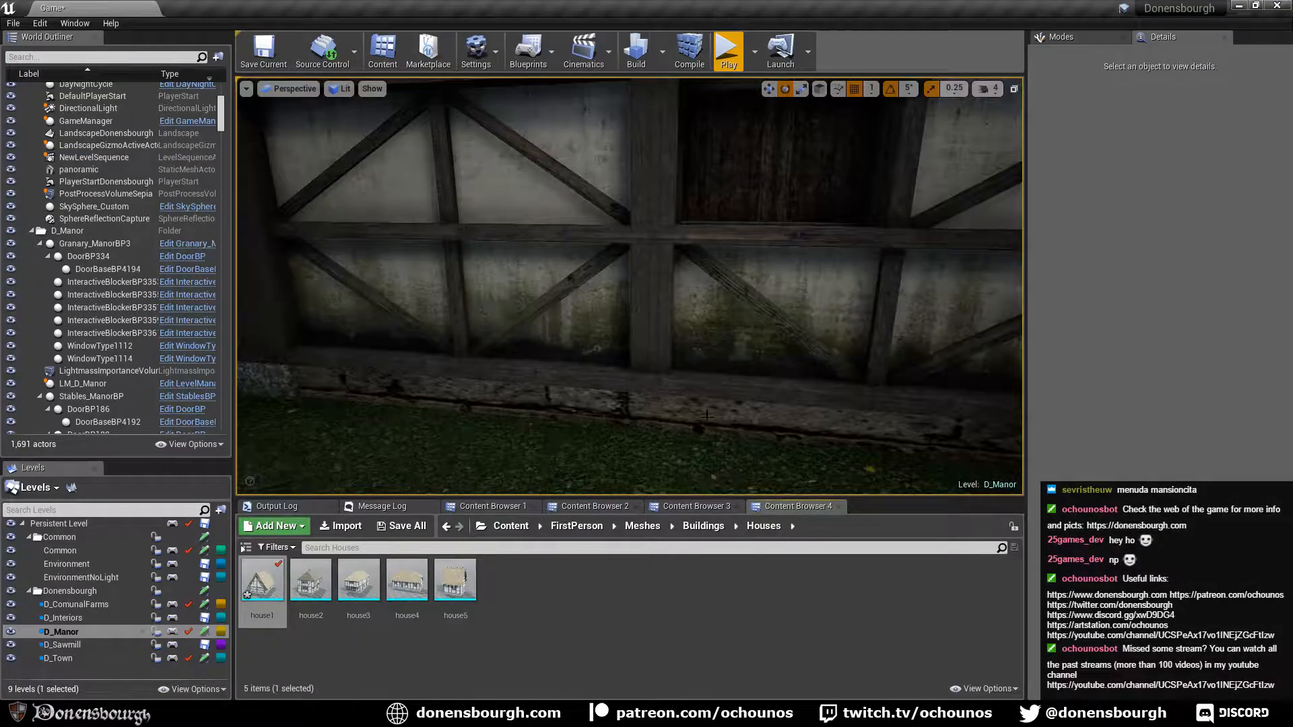
drag(706, 415, 687, 376)
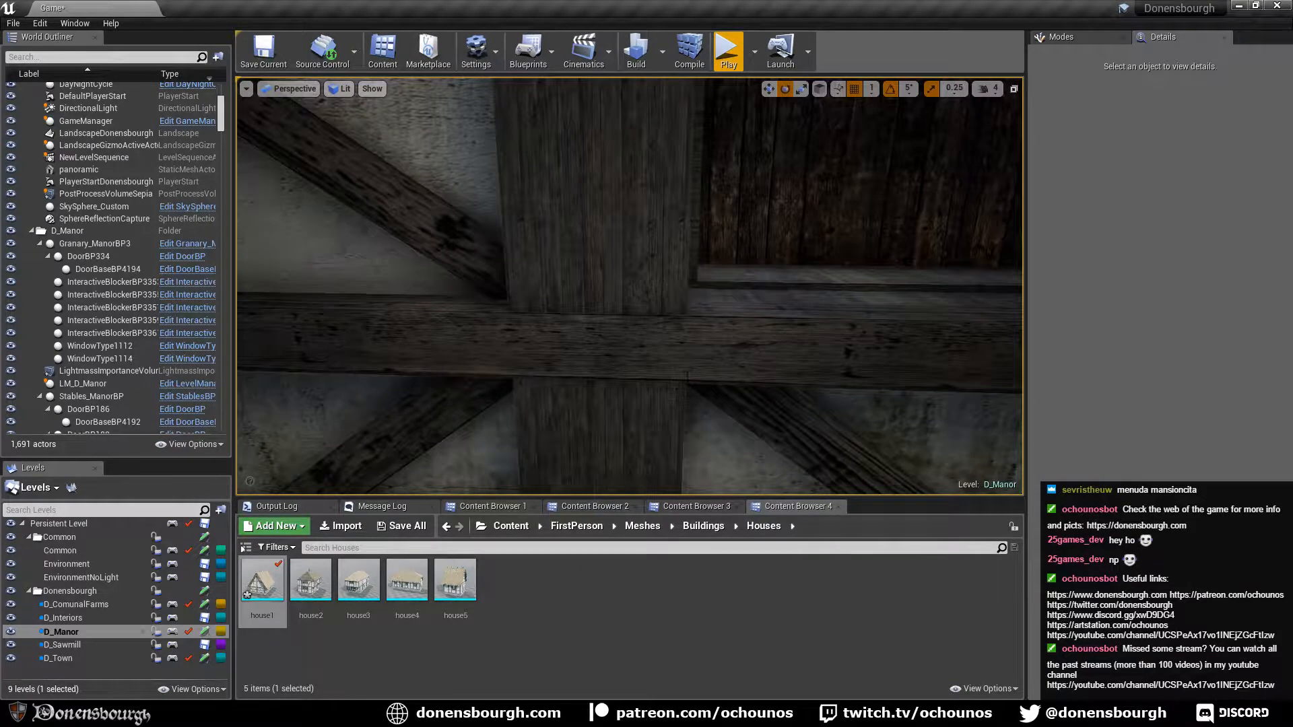
right_drag(687, 375, 693, 304)
scroll(692, 347, down, 4)
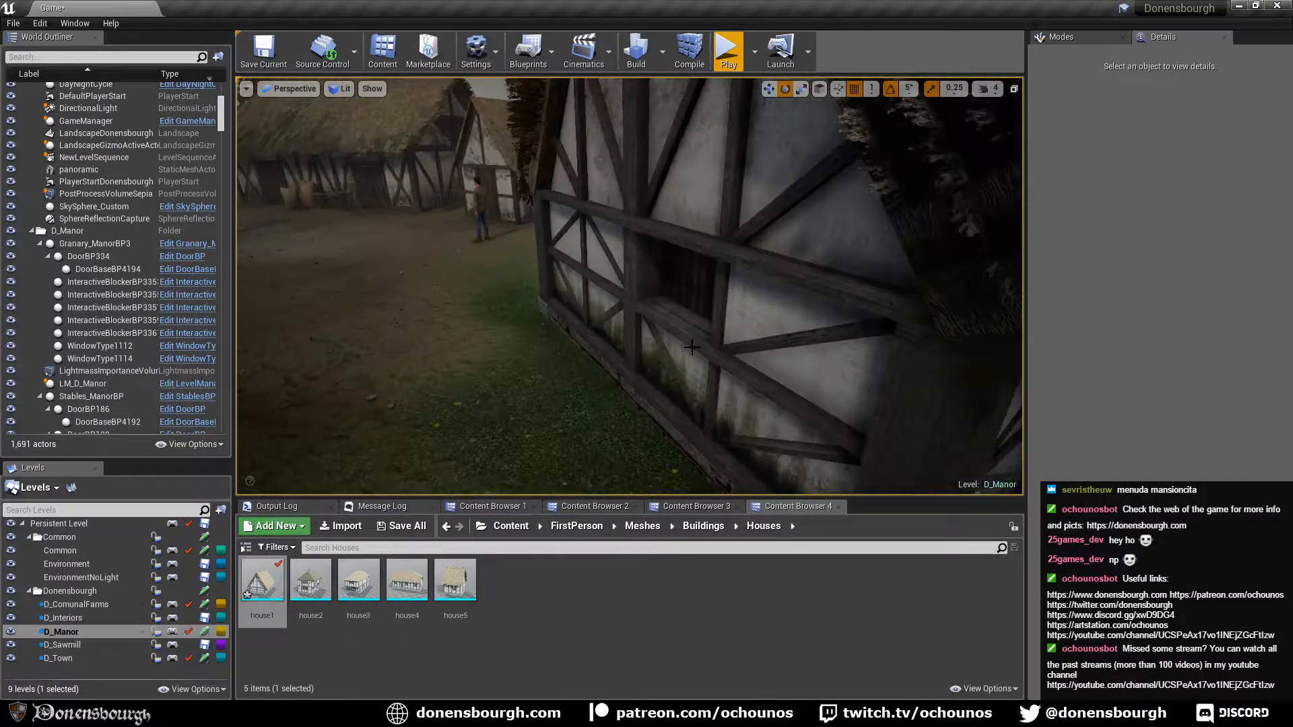
click(701, 338)
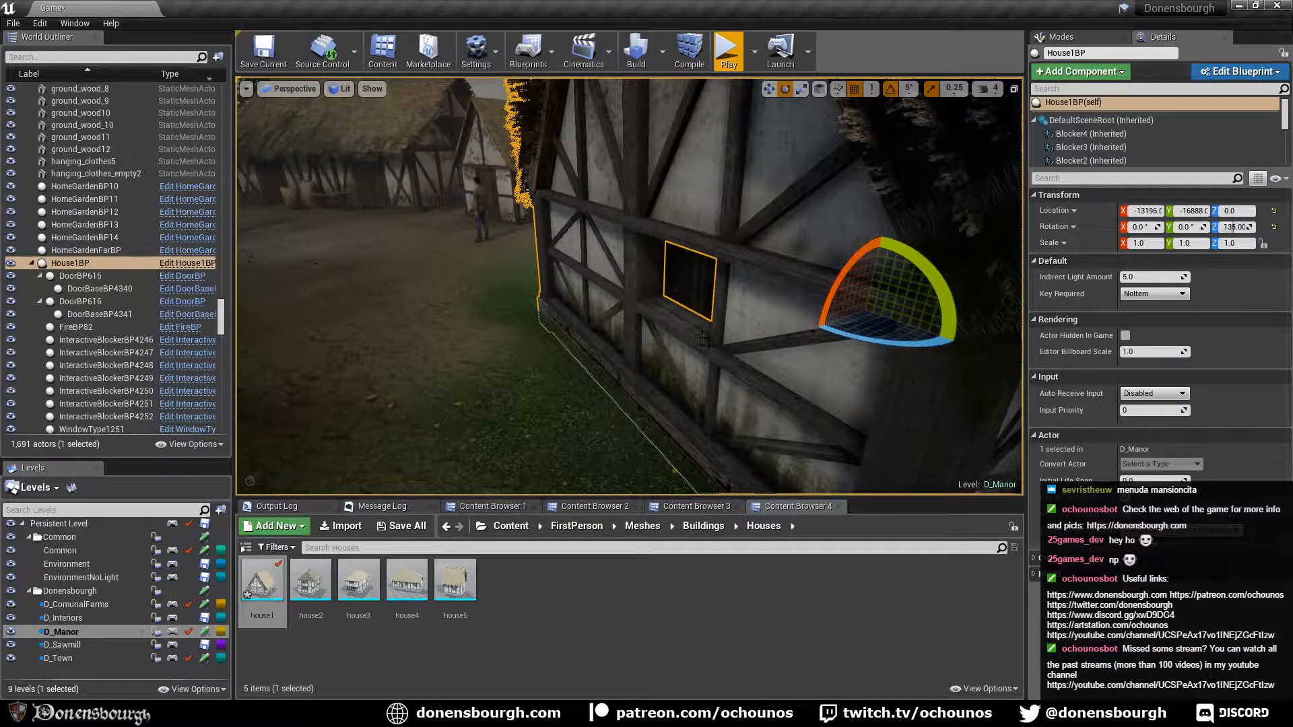
key(Delete)
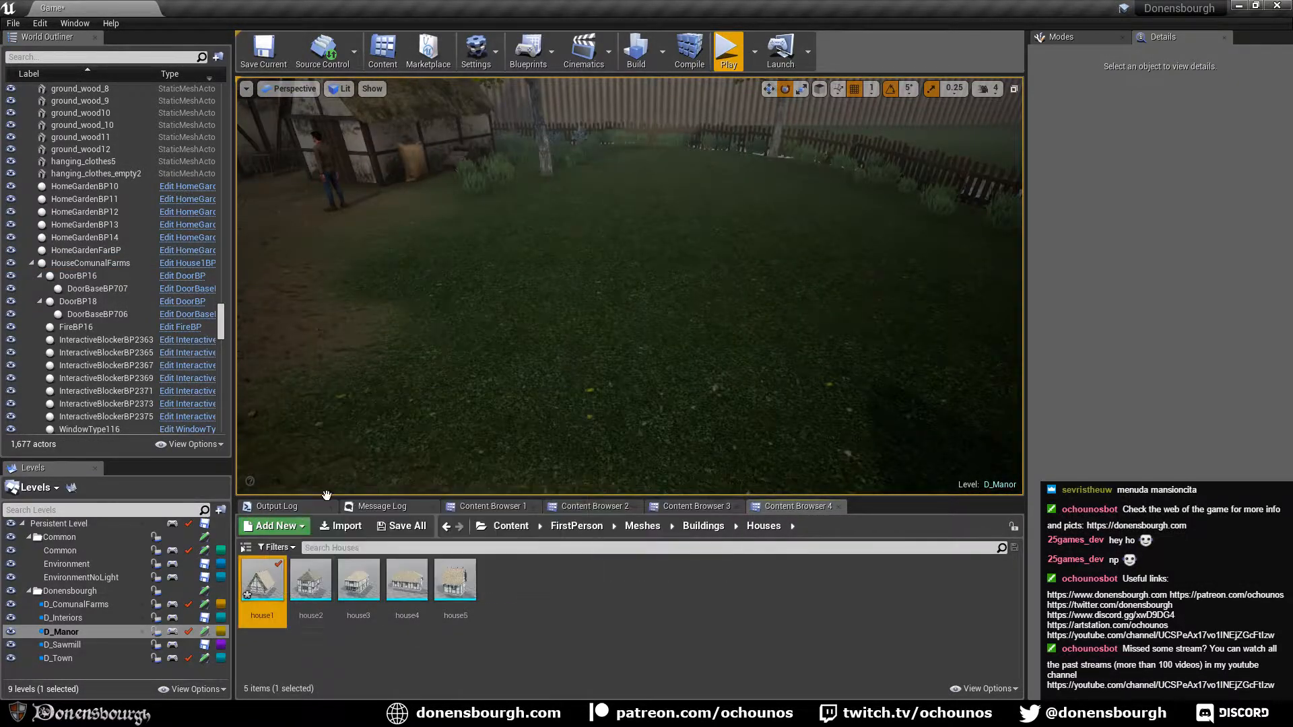
Place the house1 mesh on the cleared plot, rotate it, and inspect its lower wall beams up close.
drag(291, 594, 532, 258)
key(e)
right_drag(551, 353, 452, 251)
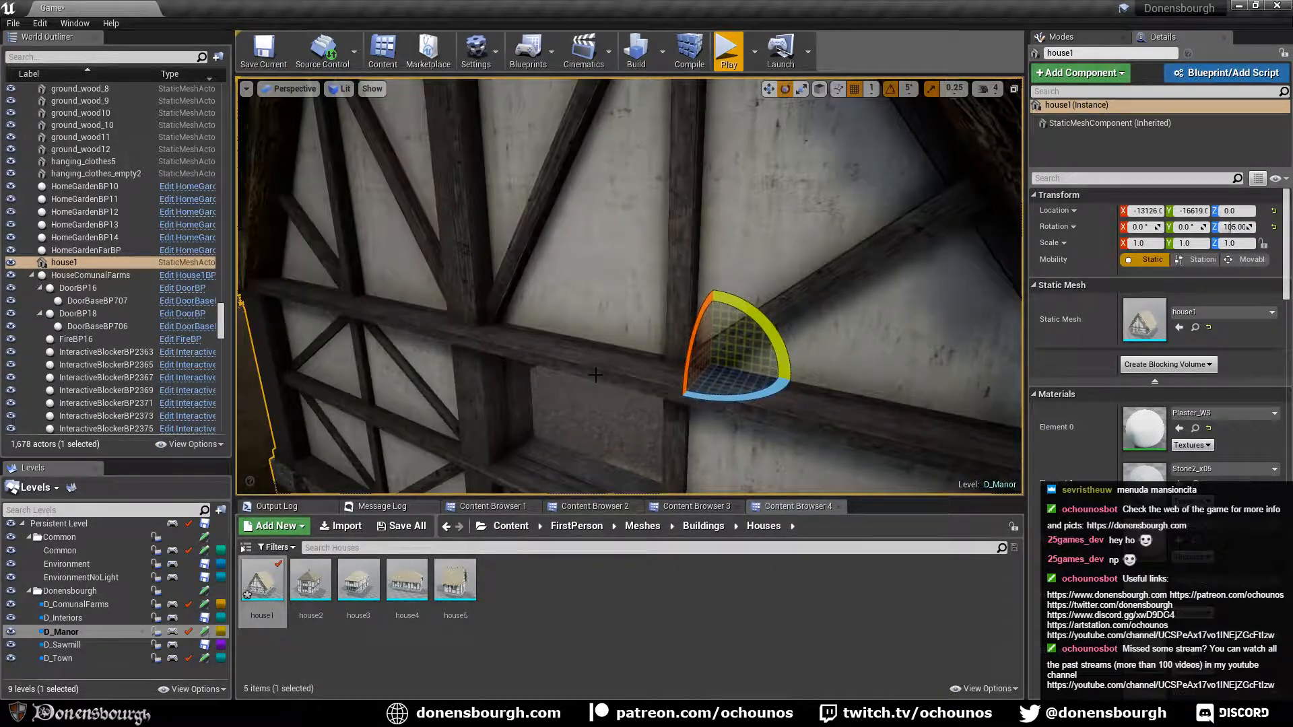
key(Escape)
right_drag(596, 375, 559, 502)
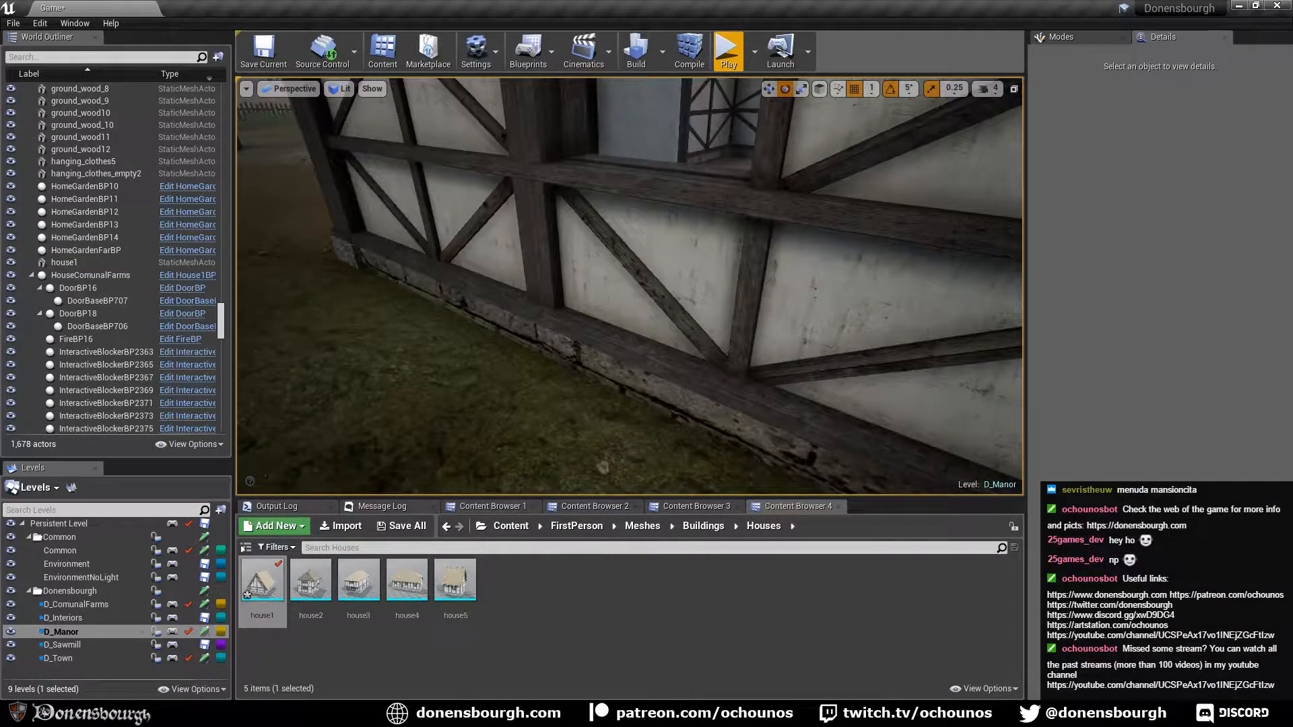
mouse_move(630, 286)
right_down()
mouse_move(680, 260)
mouse_move(682, 276)
mouse_move(683, 261)
mouse_move(675, 289)
mouse_move(623, 312)
mouse_move(623, 292)
mouse_move(630, 310)
right_up()
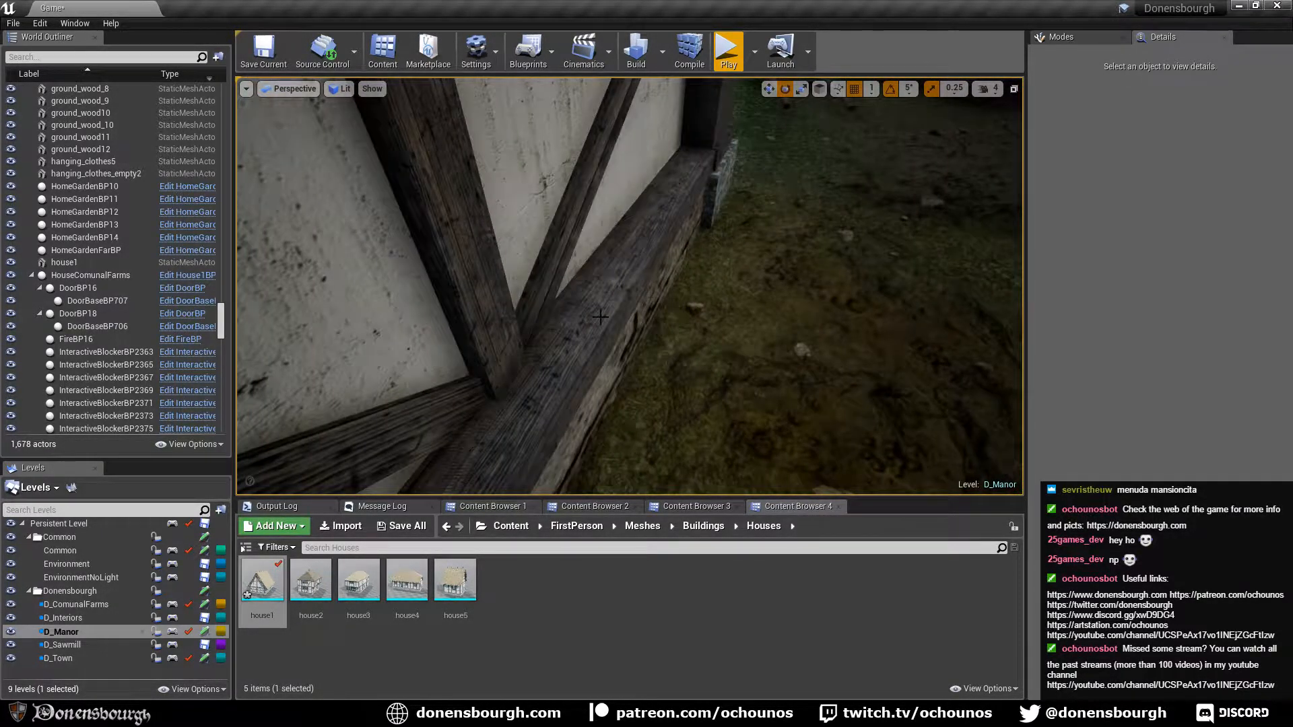
right_drag(623, 371, 537, 488)
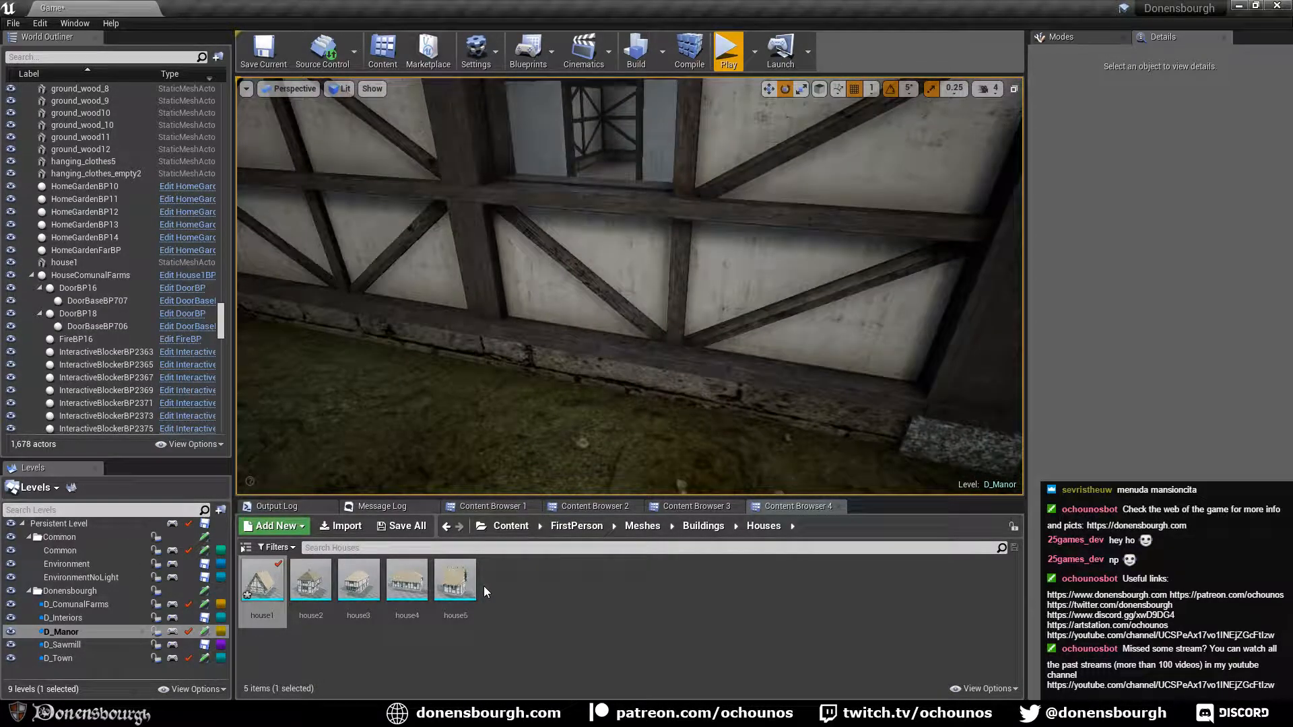
Switch to Blender and export the house as FBX, overwriting house1.fbx in the house1 folder.
click(195, 716)
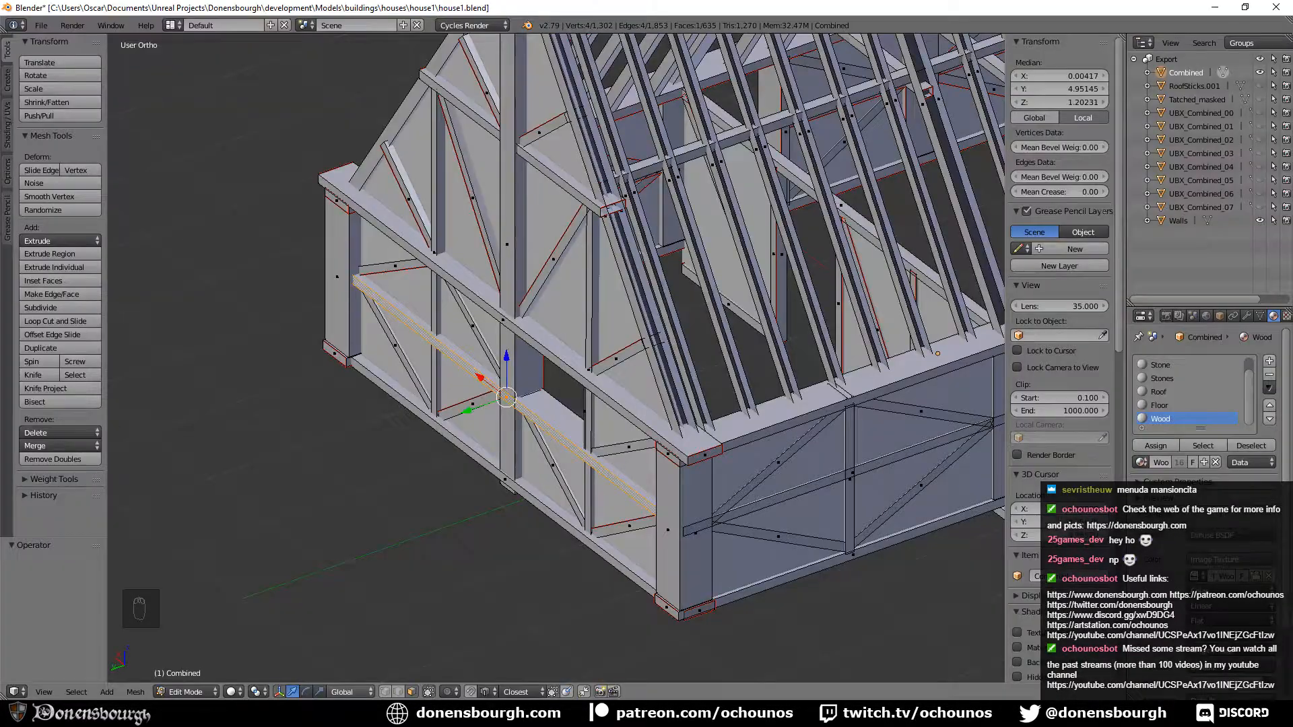
click(42, 25)
mouse_move(116, 295)
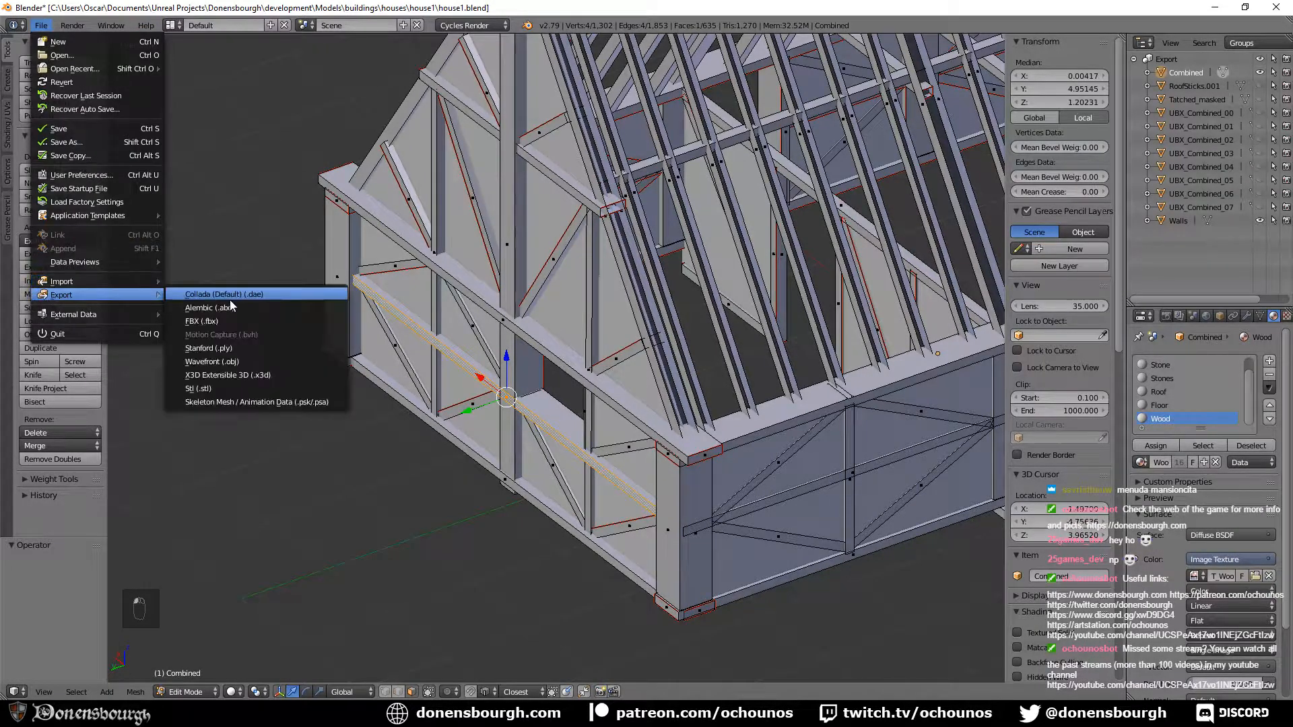
click(264, 321)
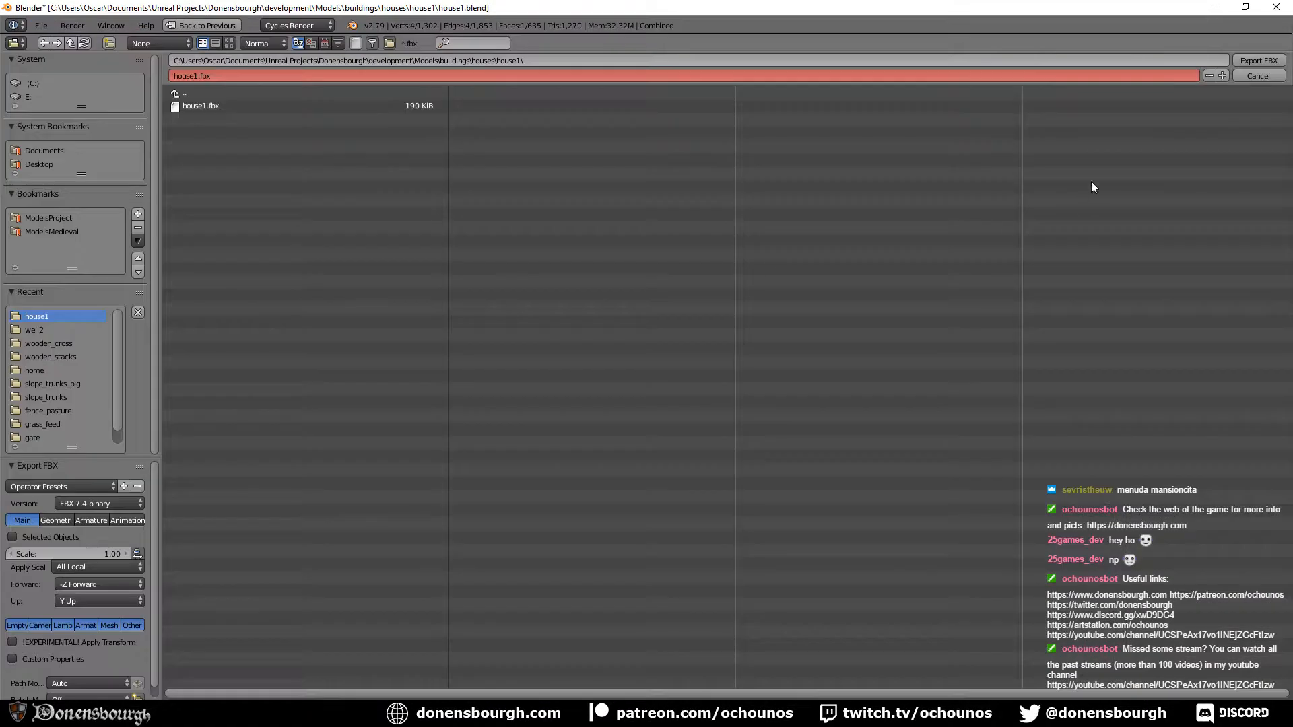
click(1257, 61)
mouse_move(381, 714)
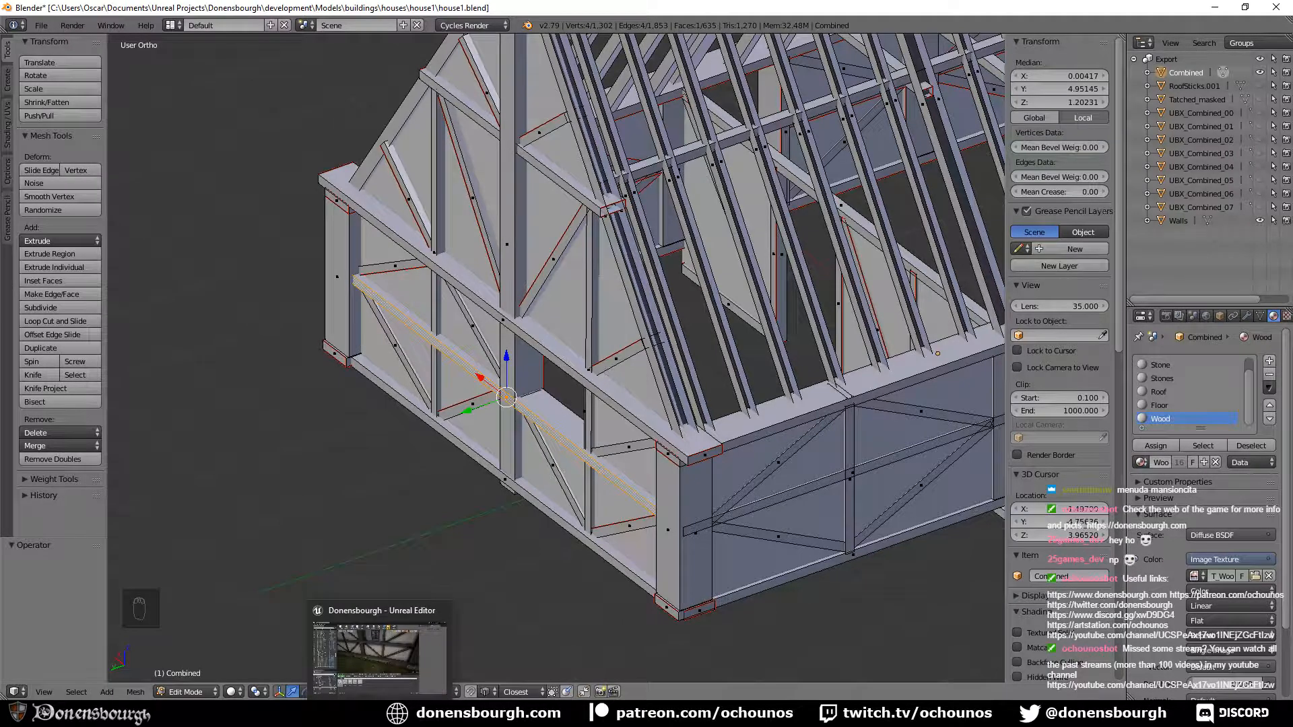
Select all faces using the Wood material, run Remove Doubles on them, and clear the selection.
middle_drag(671, 477, 673, 479)
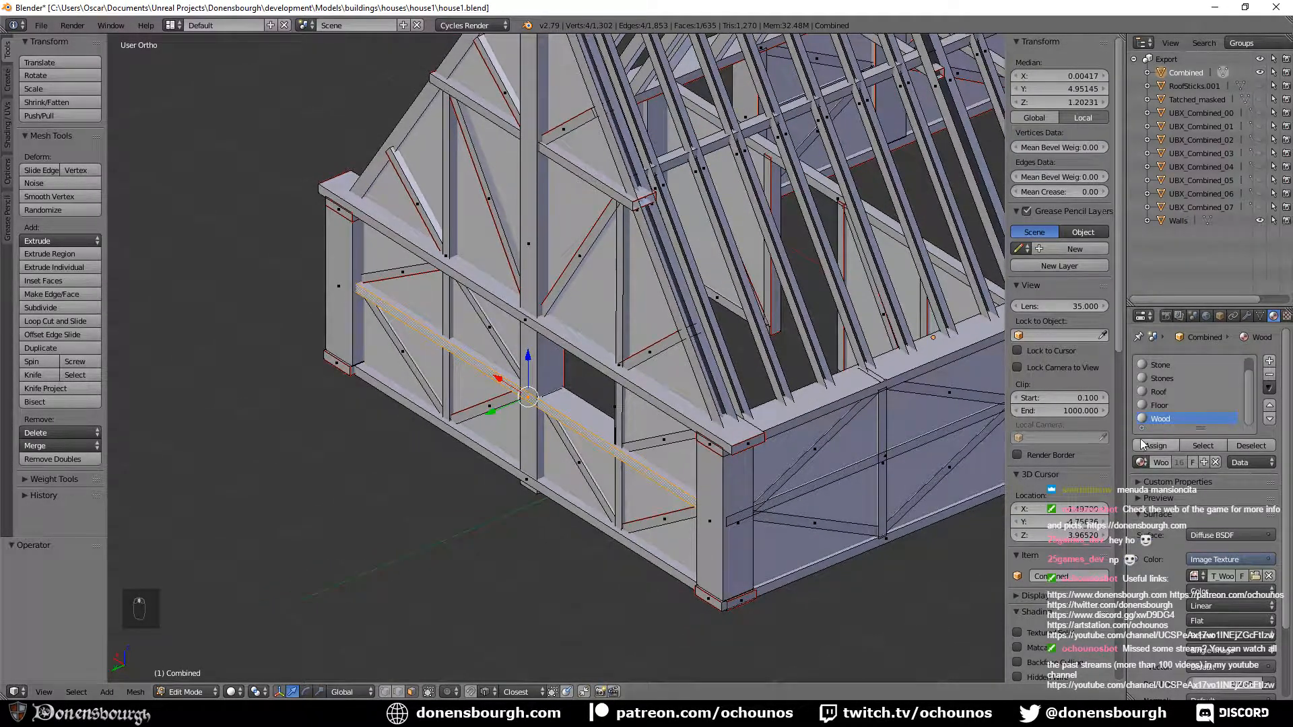
click(1203, 446)
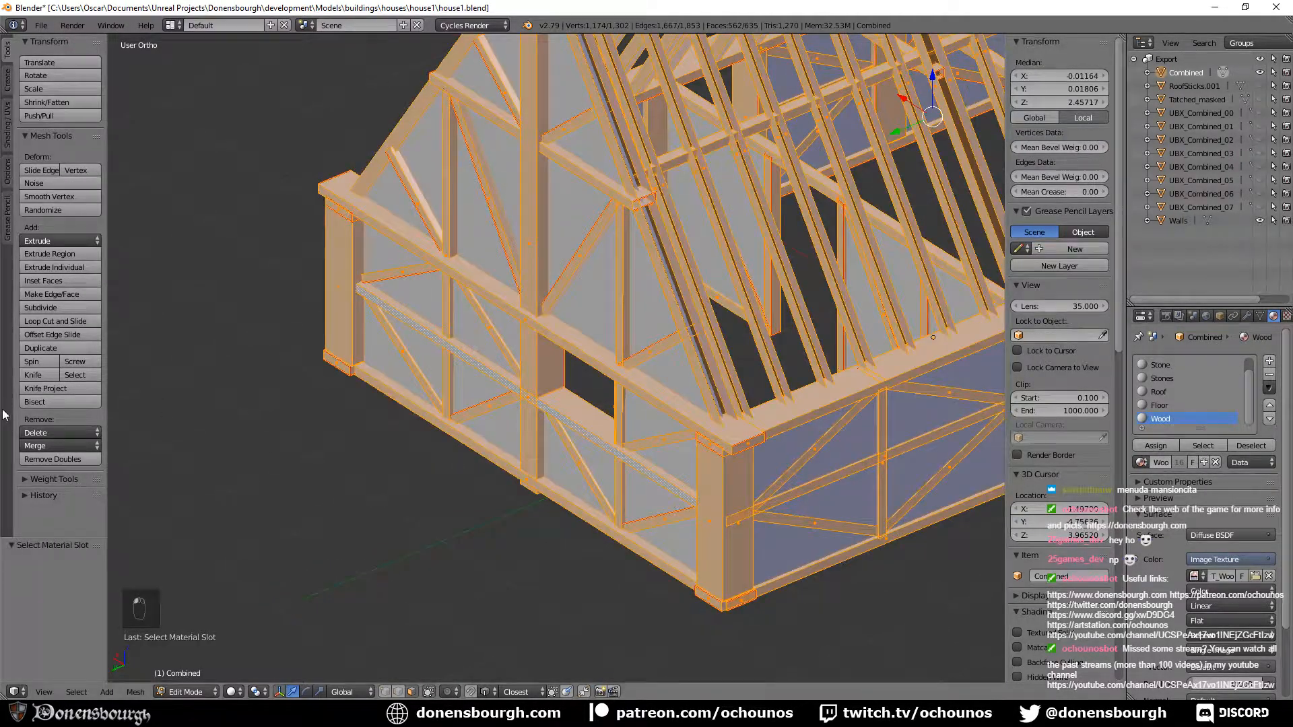
click(54, 461)
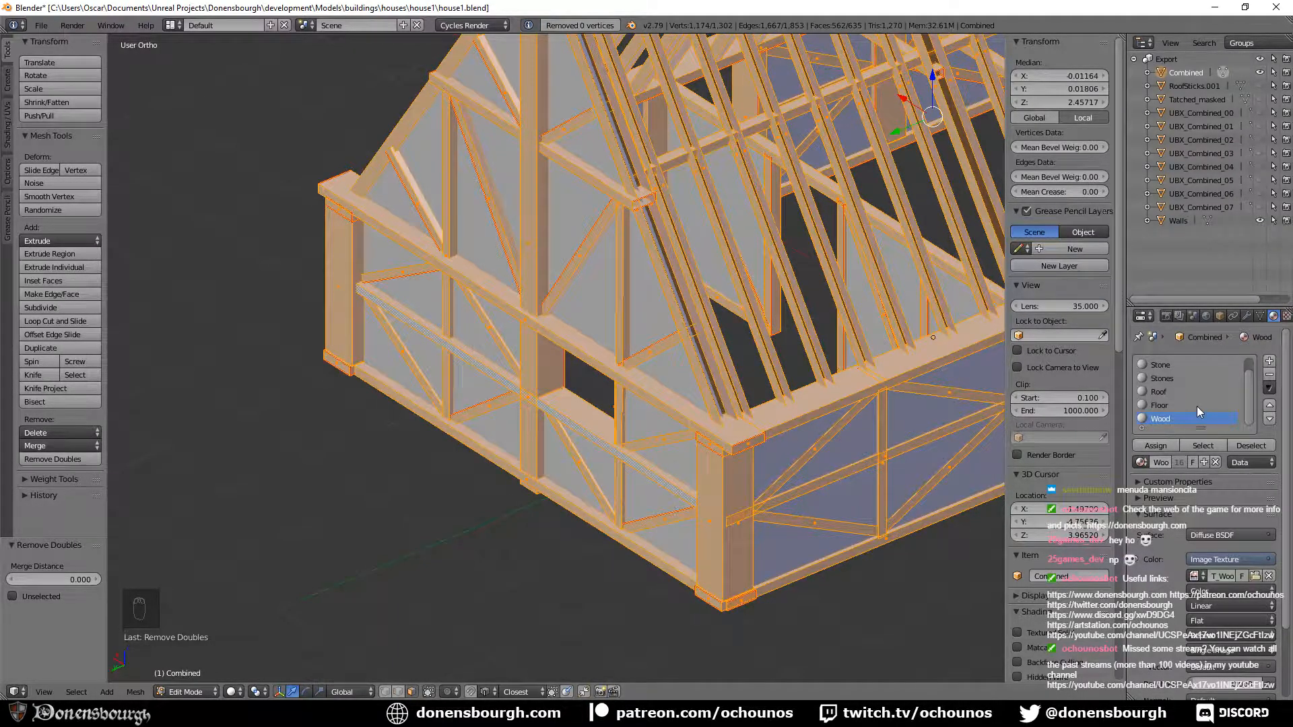
key(a)
key(a)
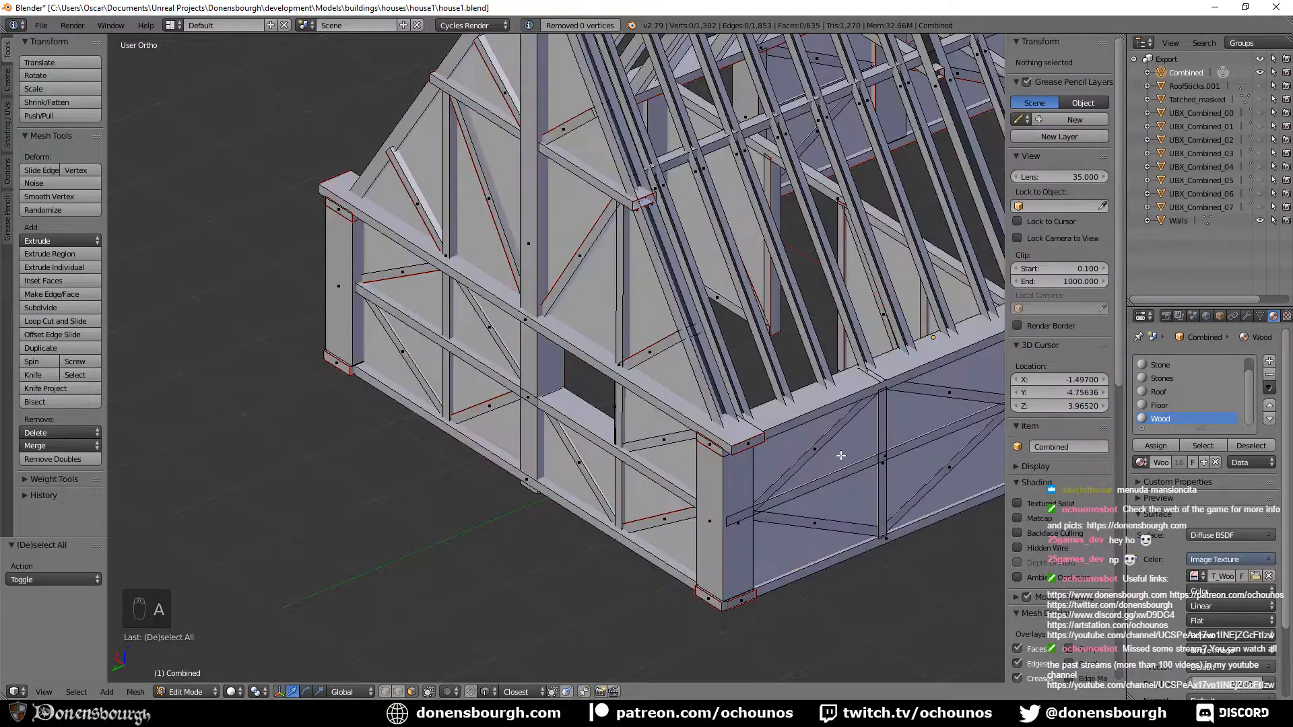
click(71, 459)
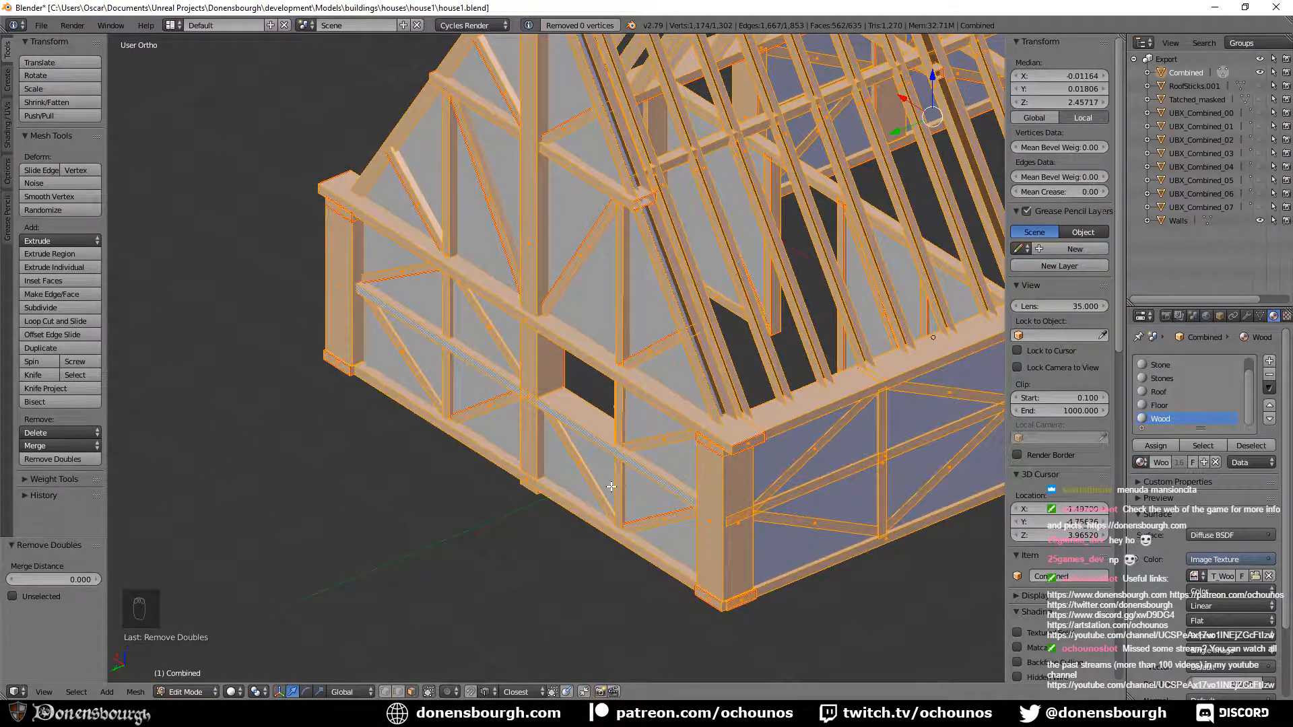
key(a)
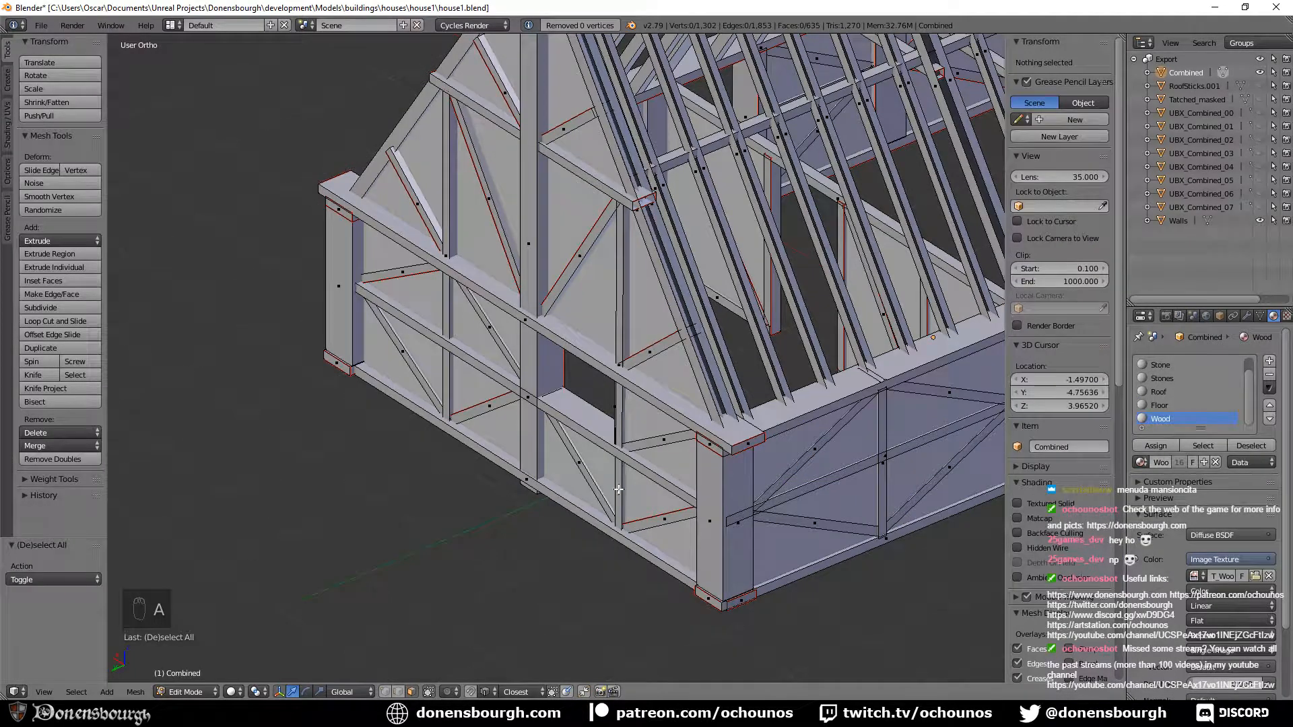
Reveal the hidden geometry, select the entire Combined mesh, run Remove Doubles on it, and clear the selection.
middle_drag(658, 486, 659, 482)
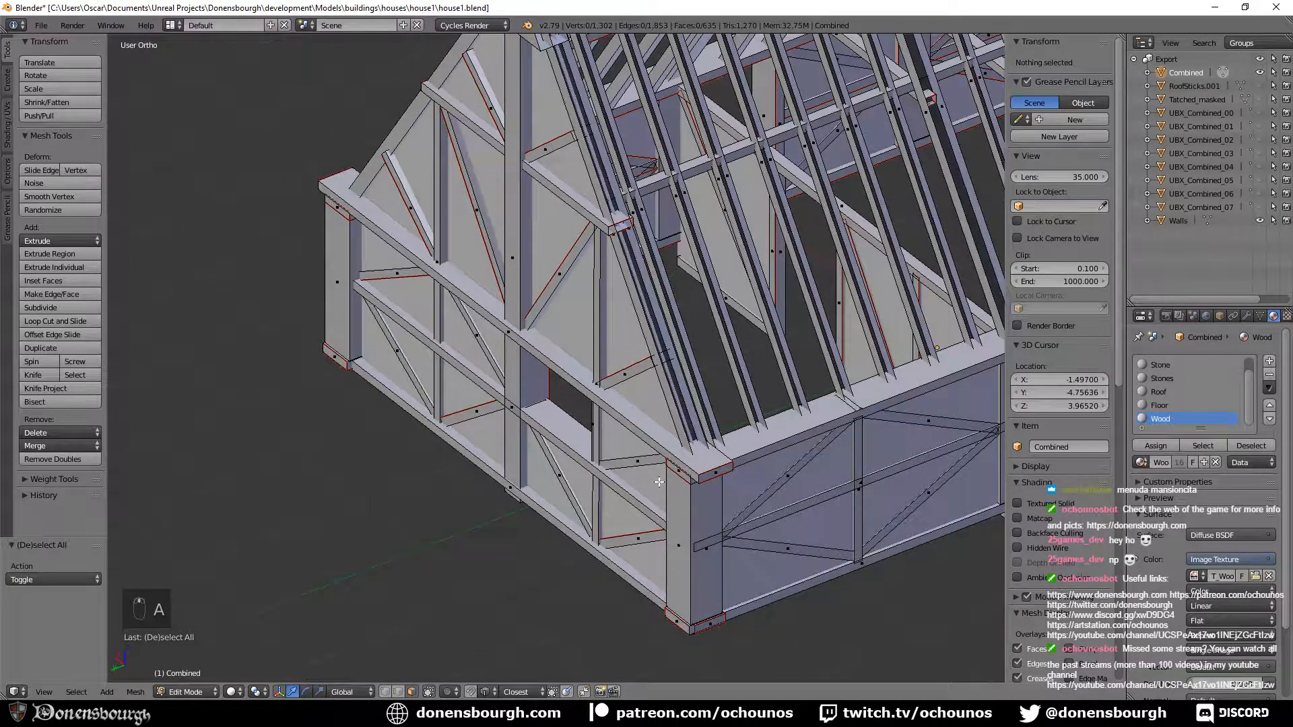
key(alt+h)
key(a)
key(a)
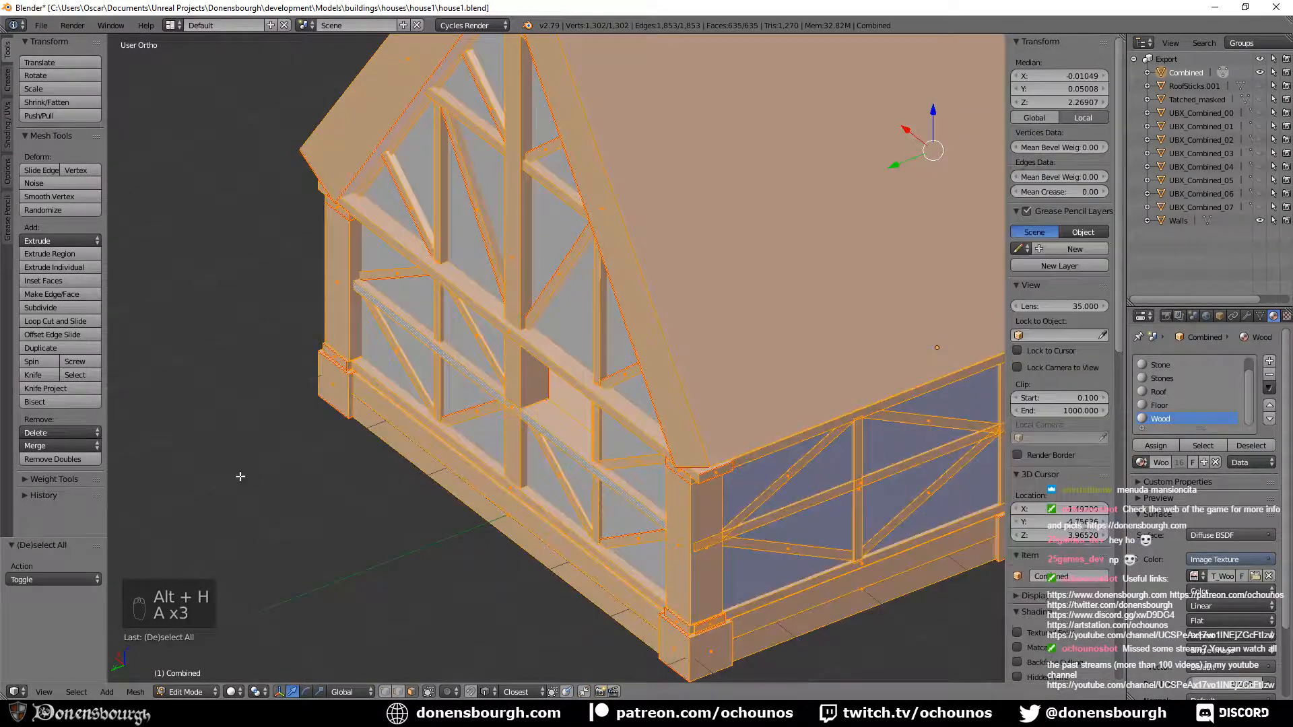
click(79, 462)
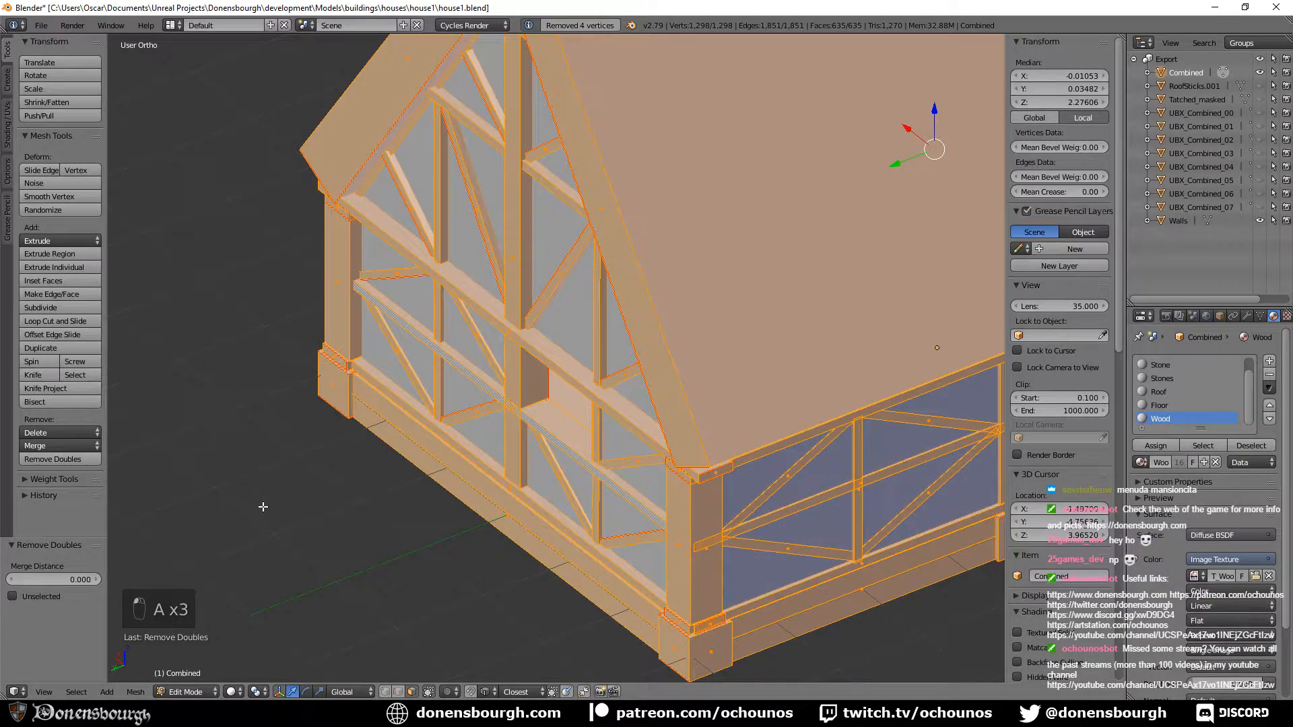
key(a)
Move the front face of the gable wall's bottom beam by about -0.063 along Y.
scroll(457, 457, up, 5)
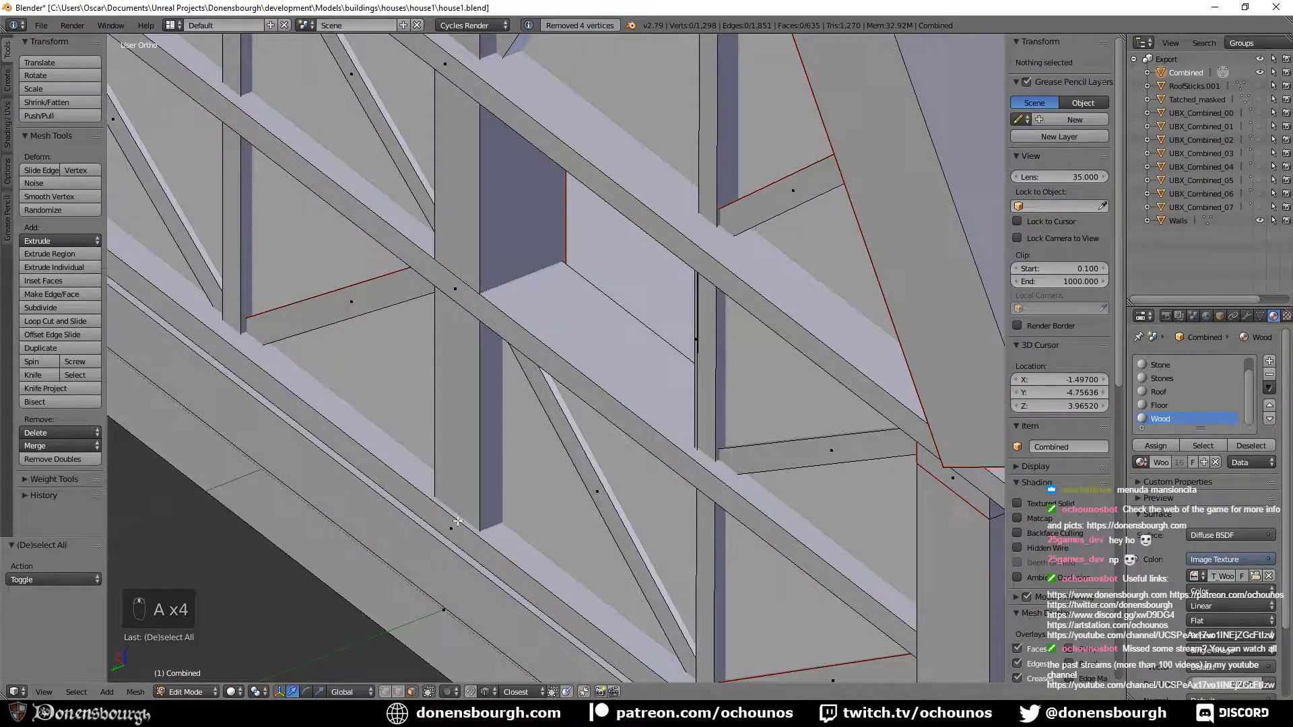
right_click(459, 527)
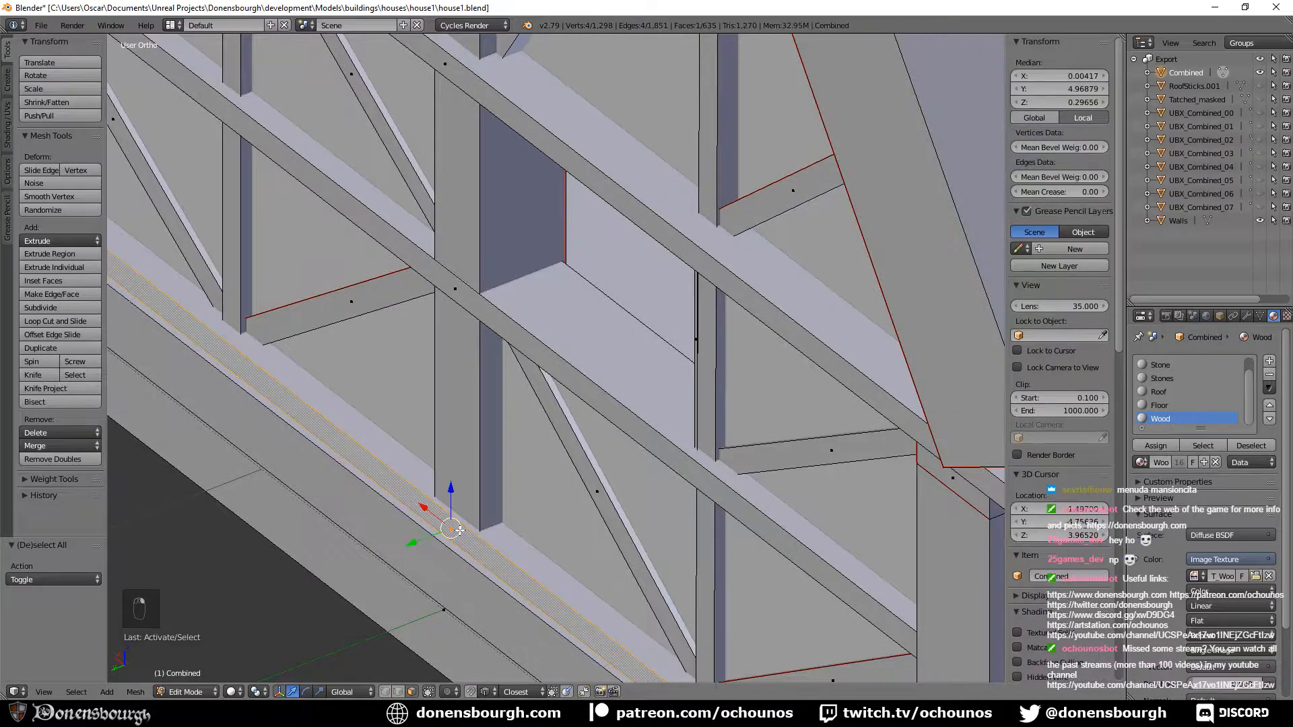
key(g)
key(y)
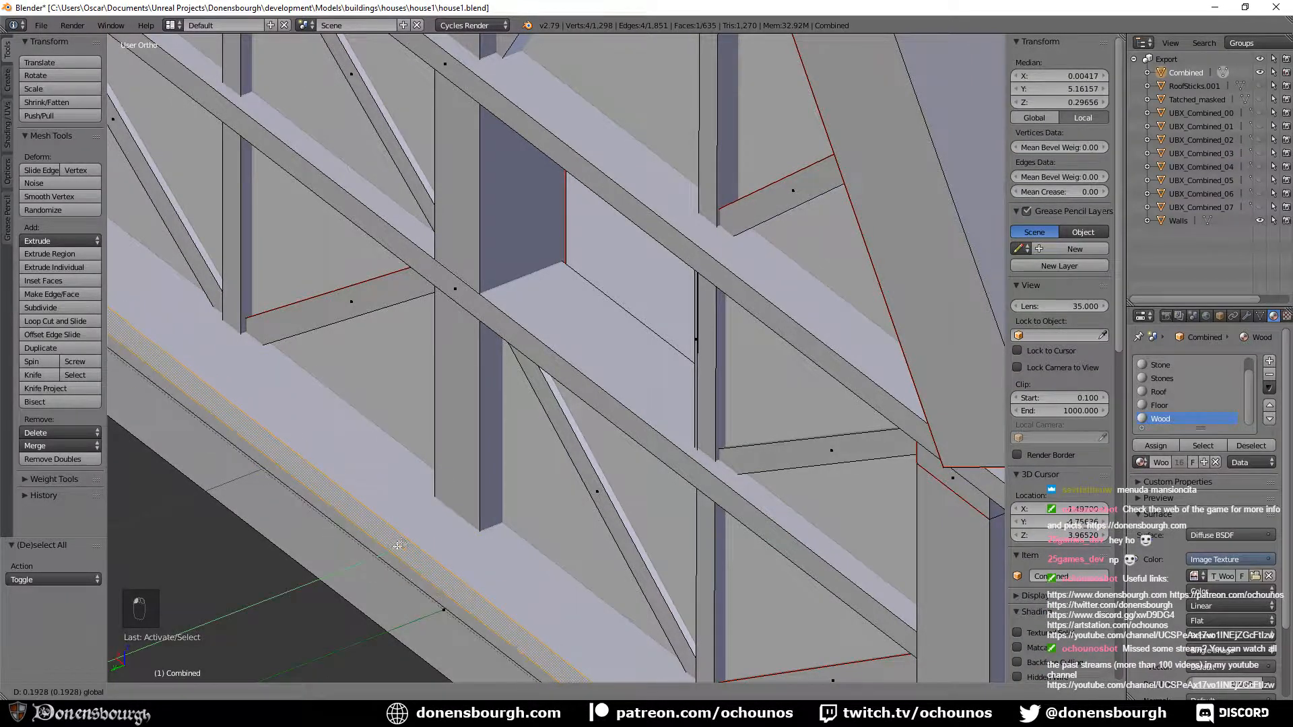
click(425, 515)
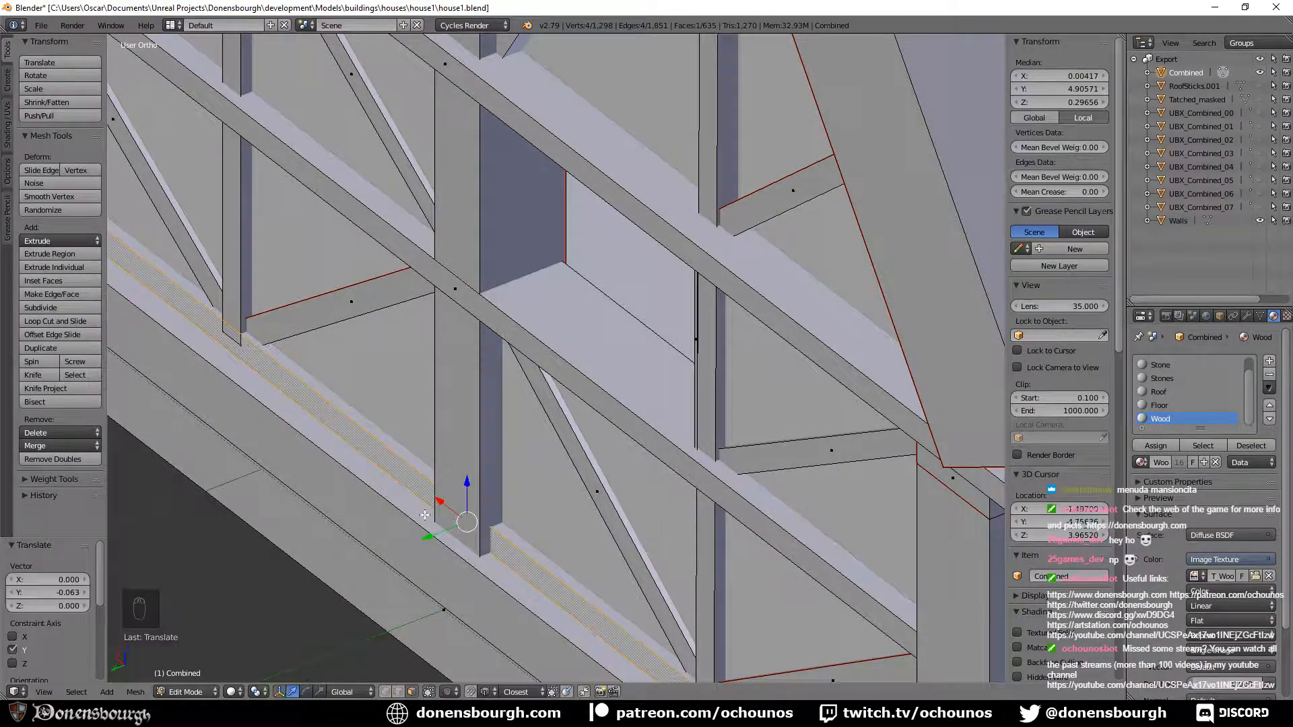
Undo the bottom beam's face move, try moving the gable's middle beam front face along Y, and undo that too.
key(ctrl+z)
right_click(500, 291)
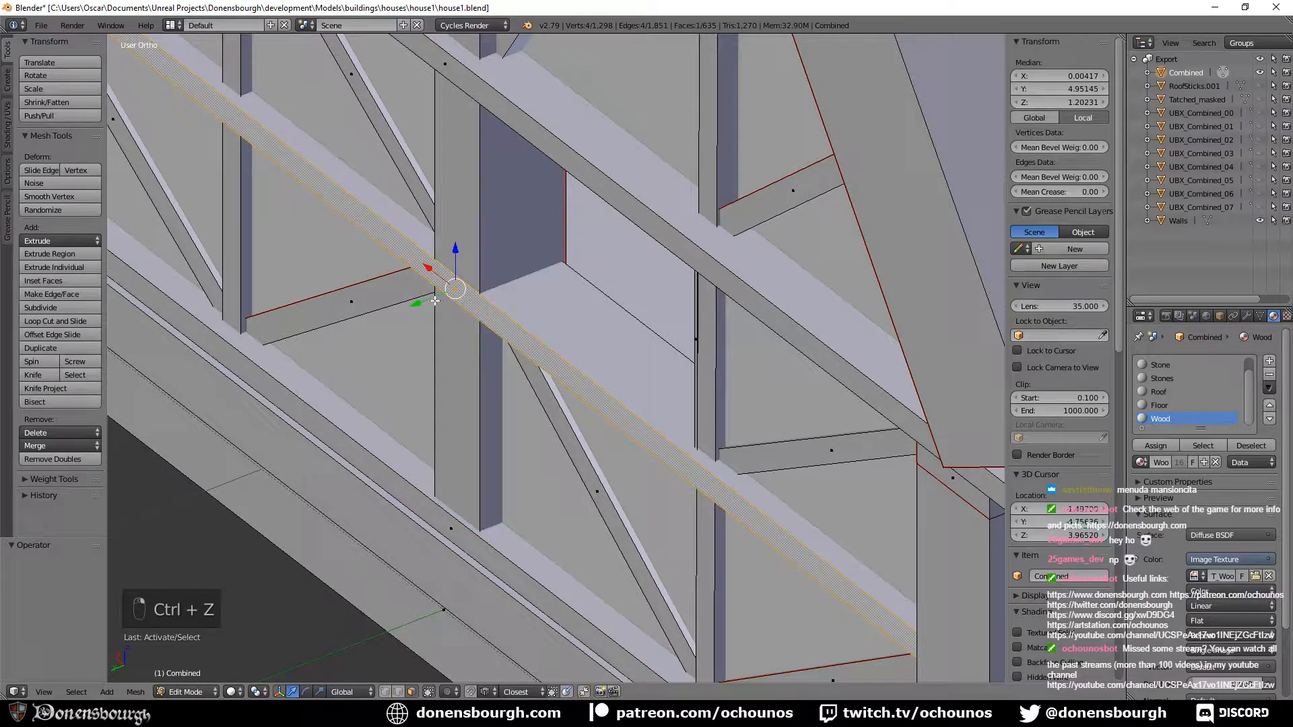
key(g)
key(y)
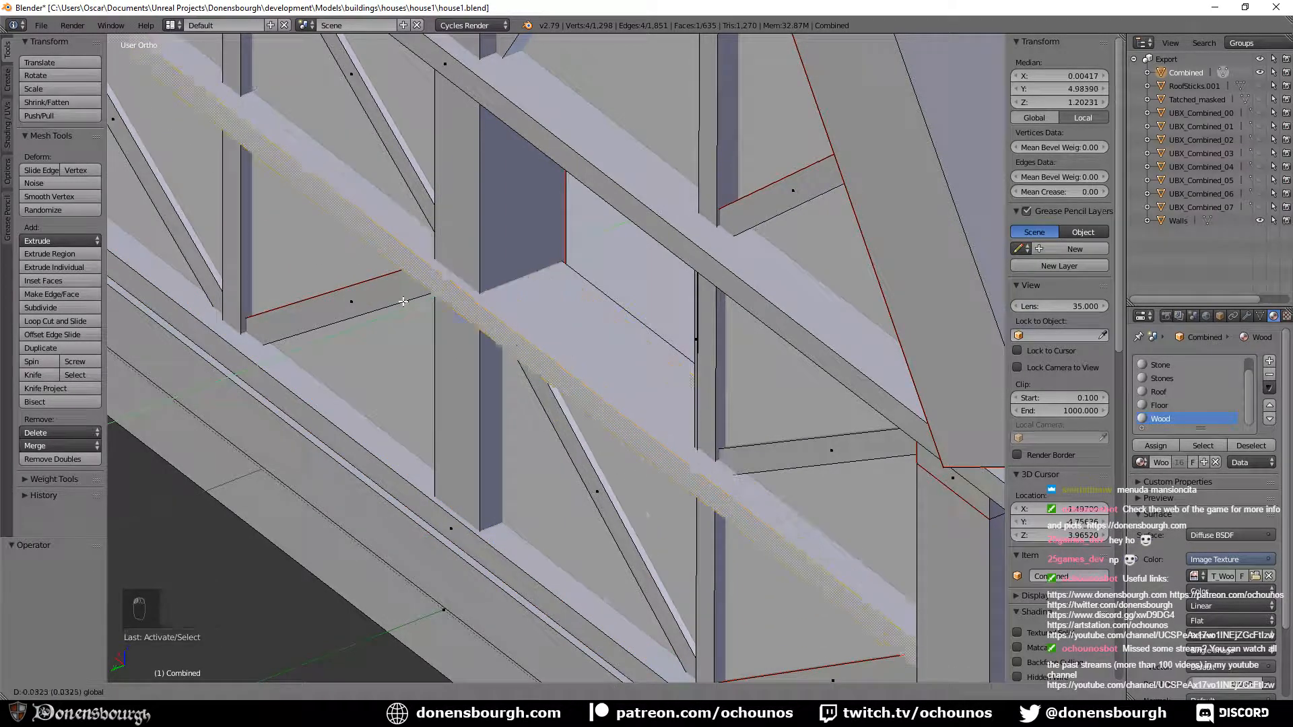
click(413, 305)
key(ctrl+z)
Export the house as FBX, overwriting house1.fbx in the house1 folder.
scroll(413, 305, down, 6)
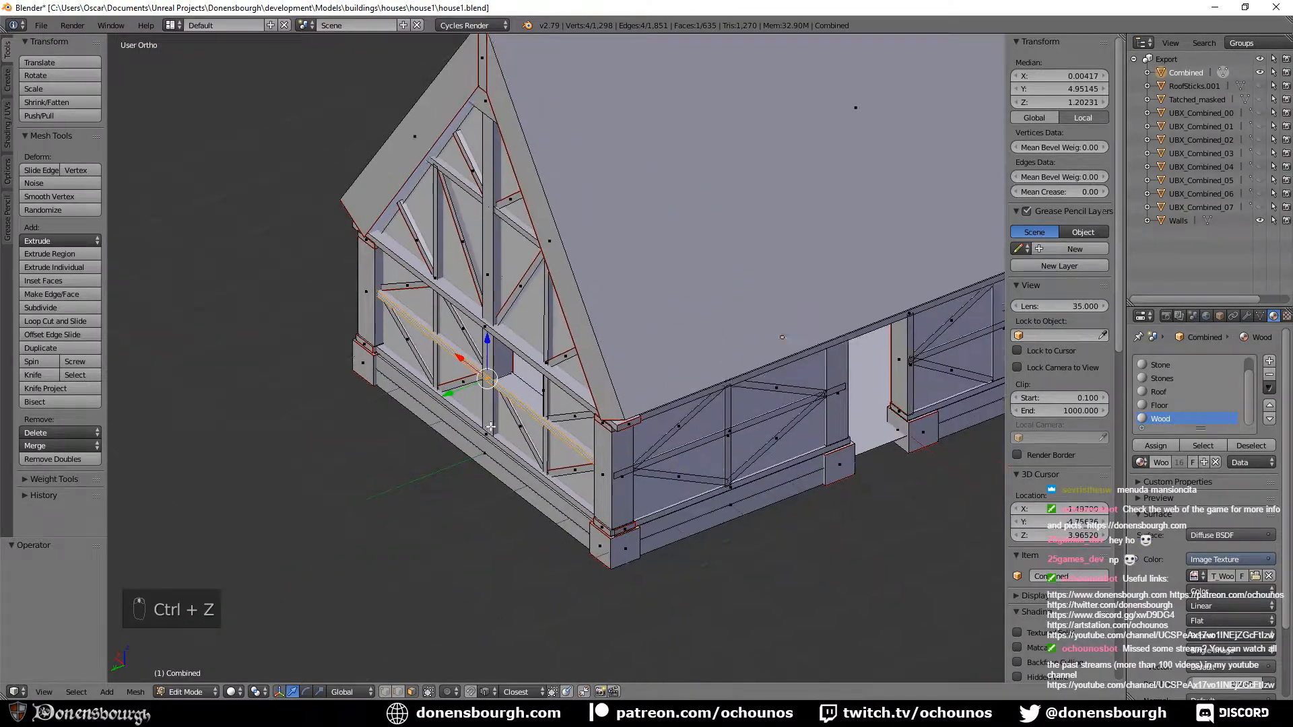
middle_drag(491, 426, 574, 397)
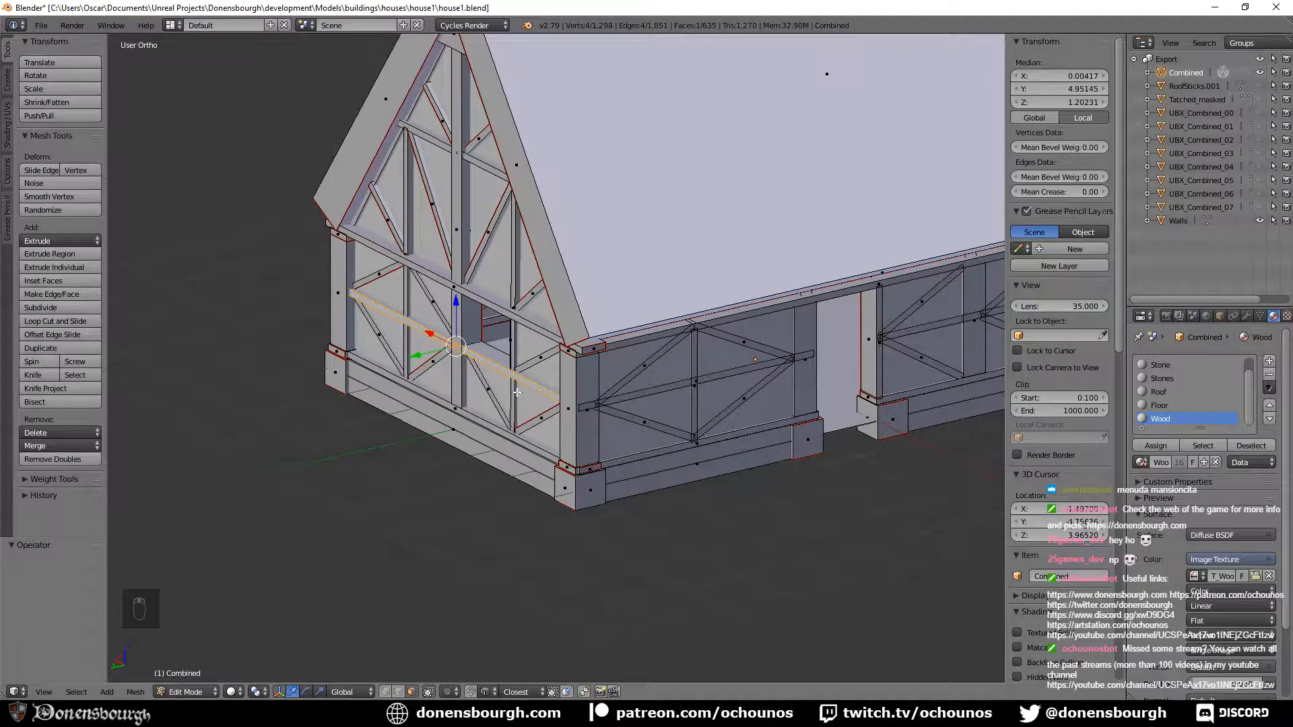
click(41, 25)
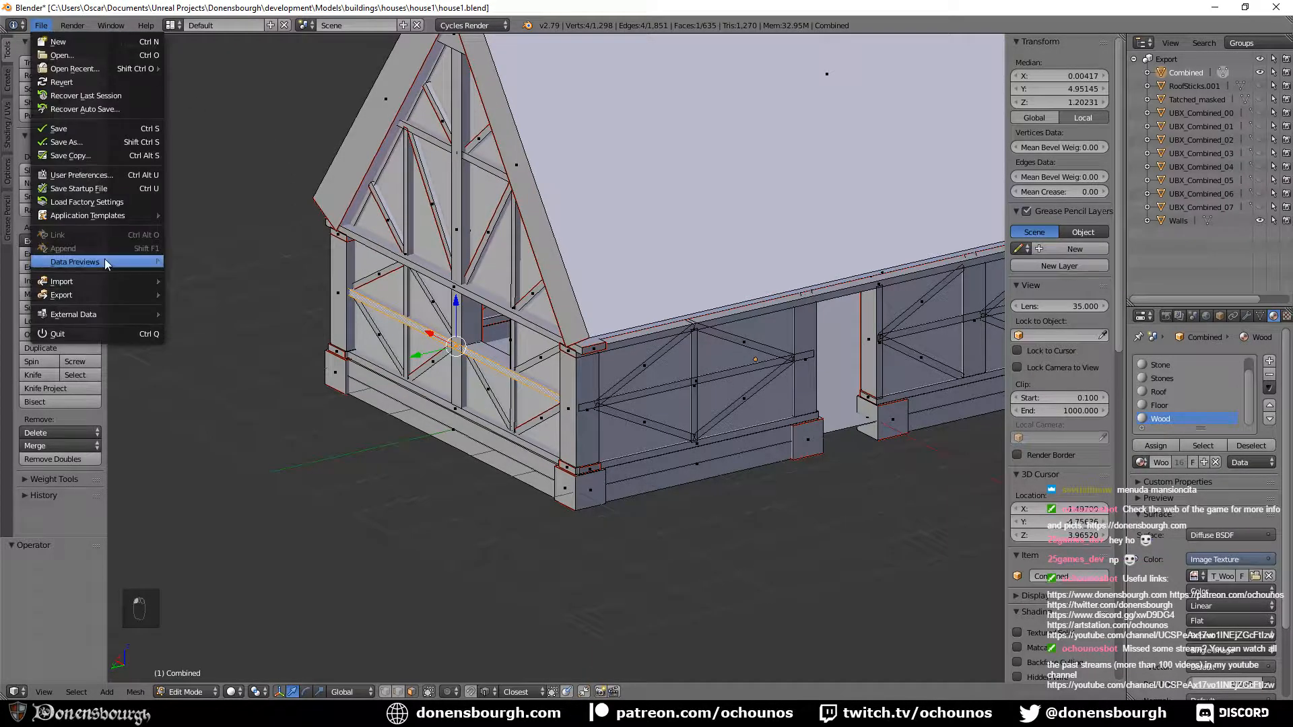
mouse_move(105, 297)
click(227, 322)
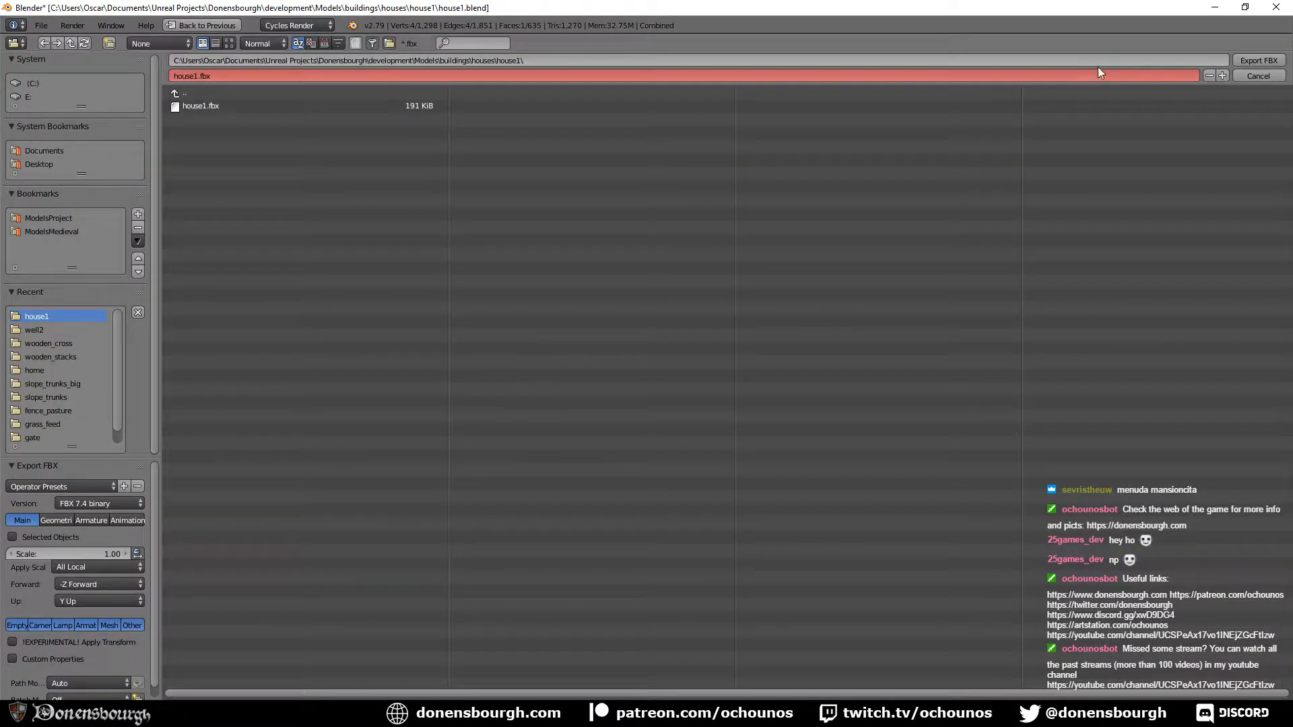
click(1258, 60)
Switch to Unreal Editor and reimport the house1 static mesh from the Houses folder.
key(alt+Tab)
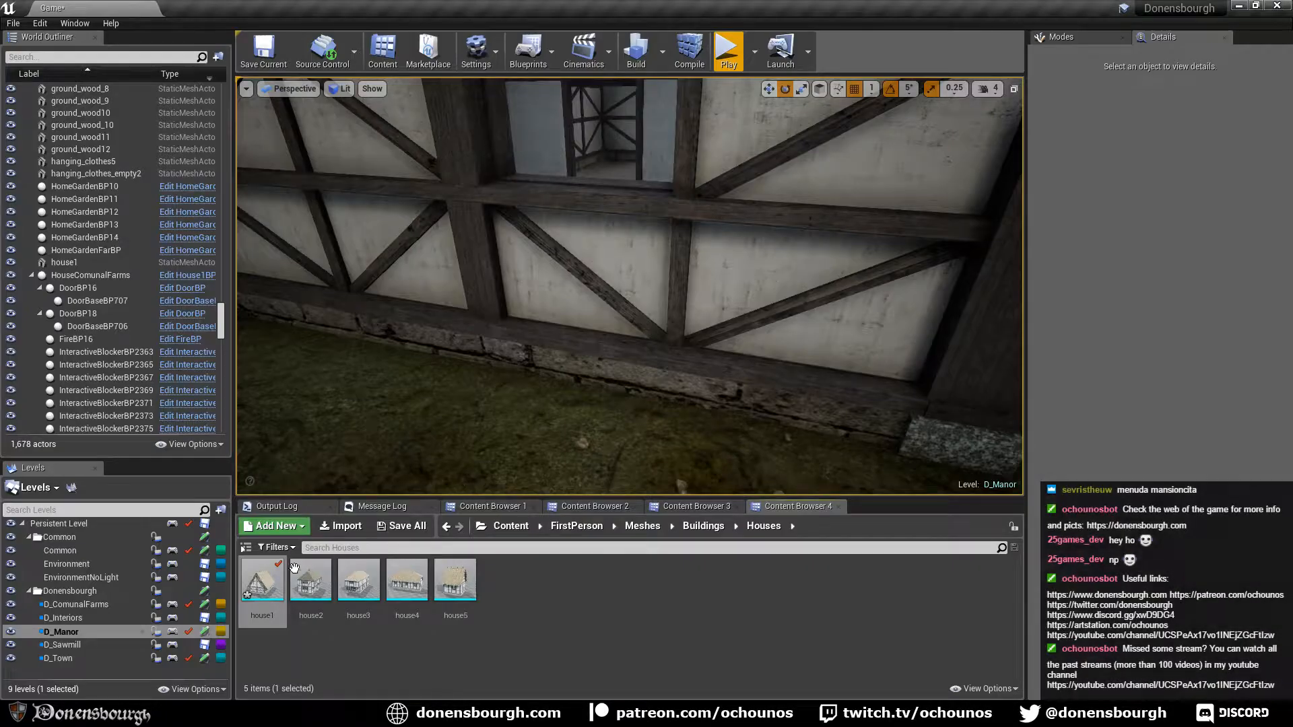
right_click(252, 583)
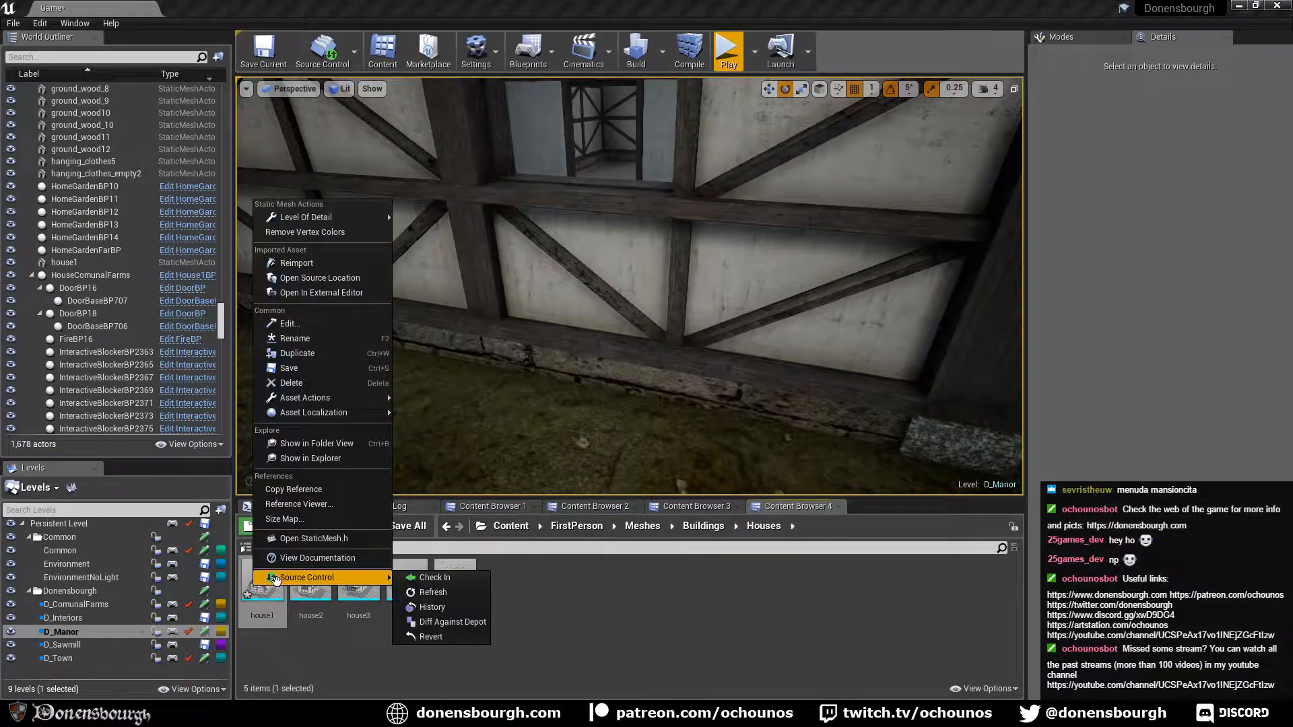
click(317, 266)
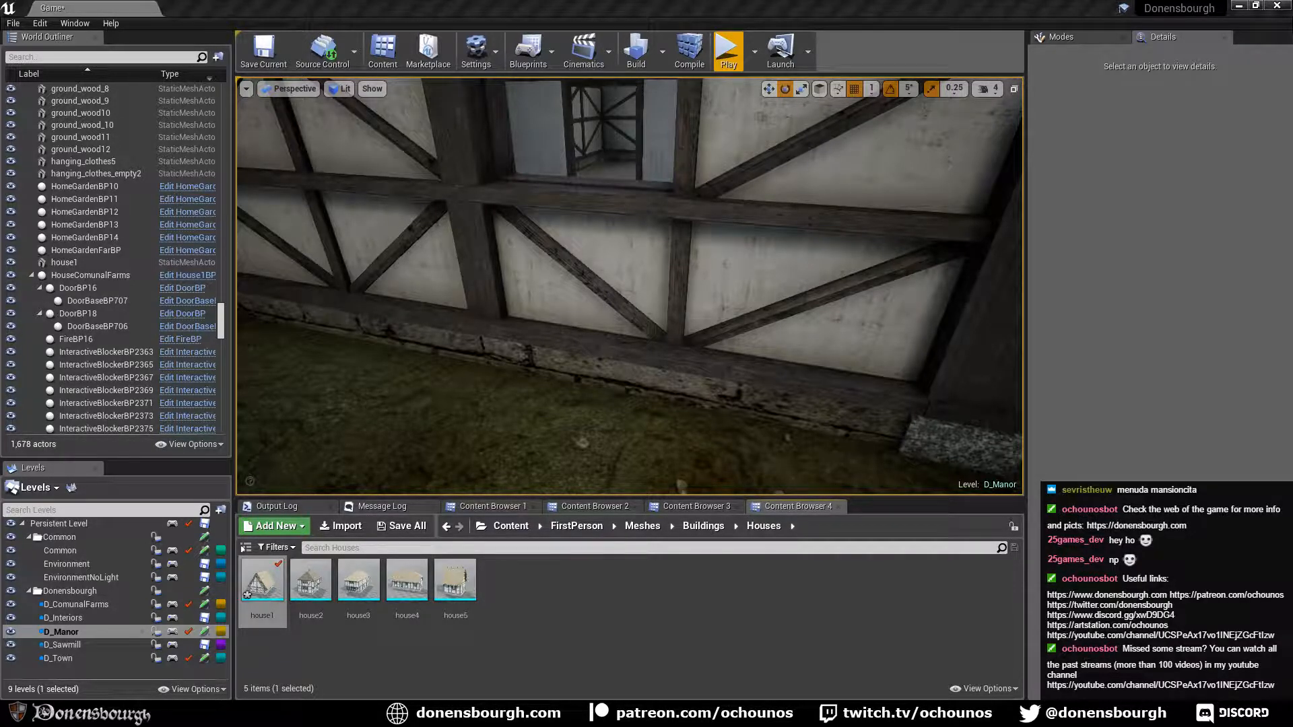
Examine the reimported house's timber beams around the window opening and on the interior walls.
right_drag(630, 286, 542, 202)
right_drag(630, 286, 640, 286)
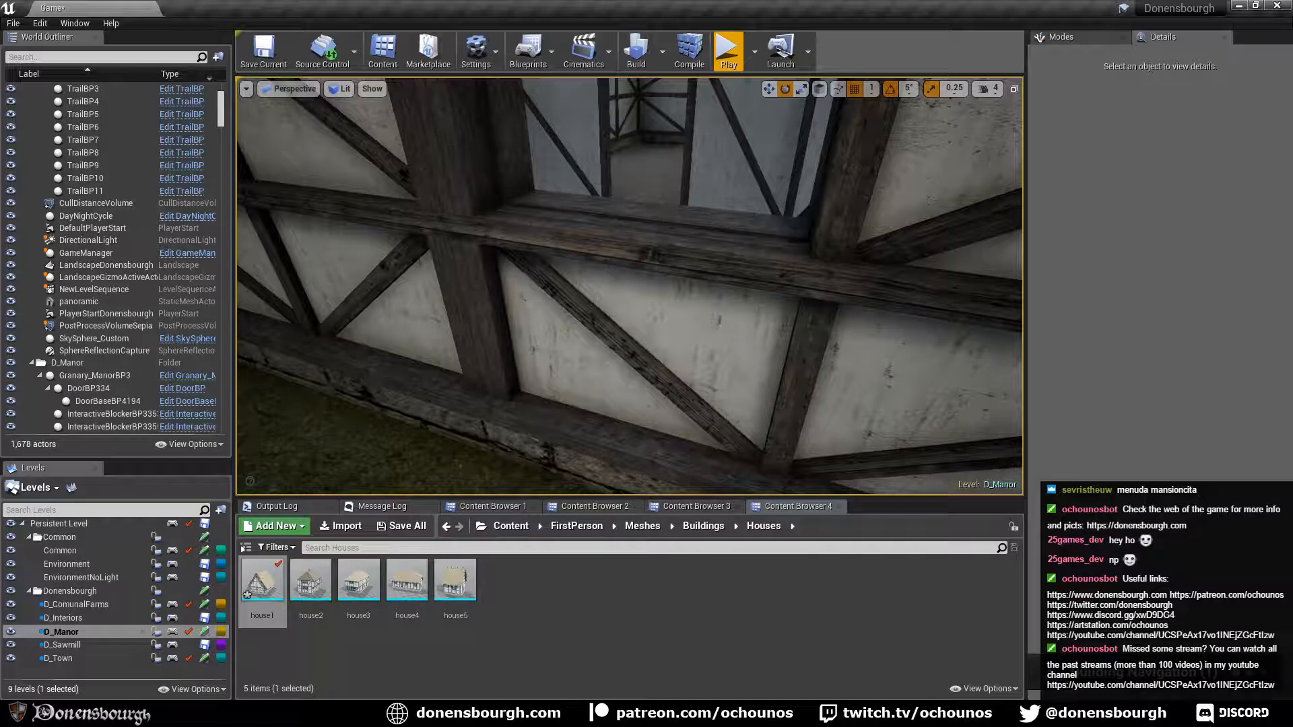
key(w)
right_drag(630, 286, 532, 263)
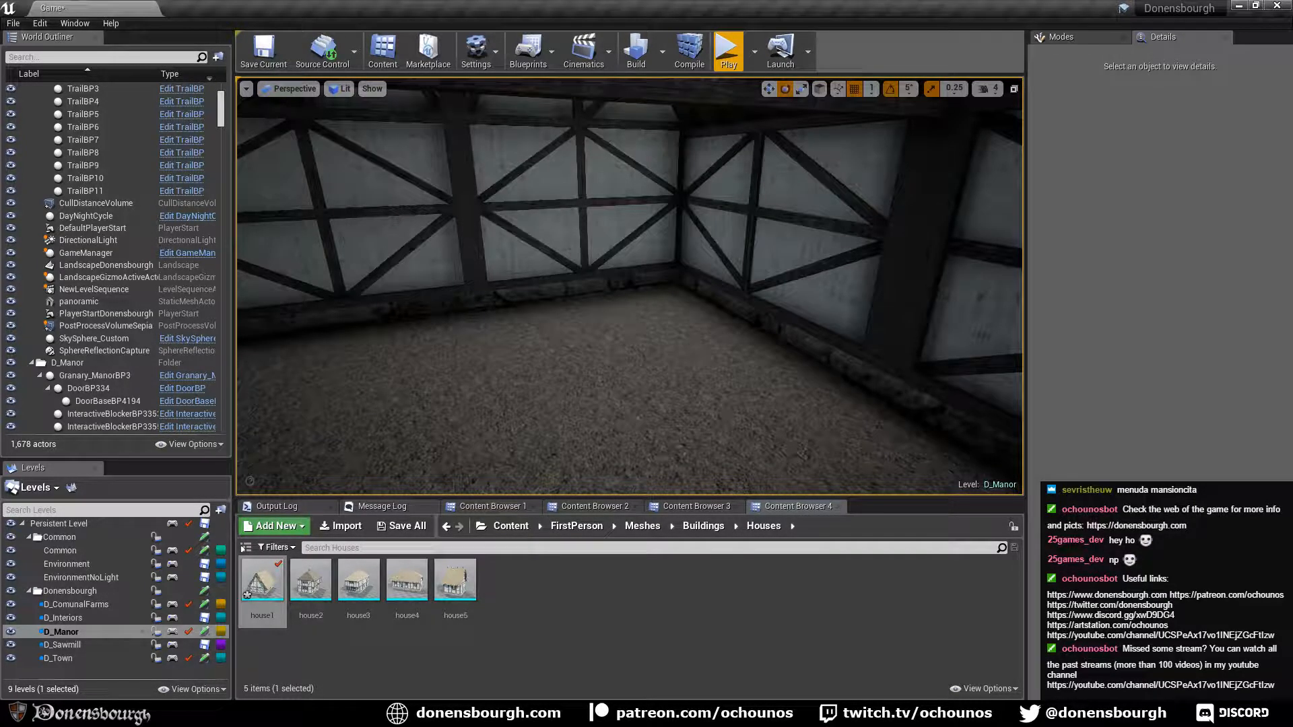
right_drag(629, 286, 609, 302)
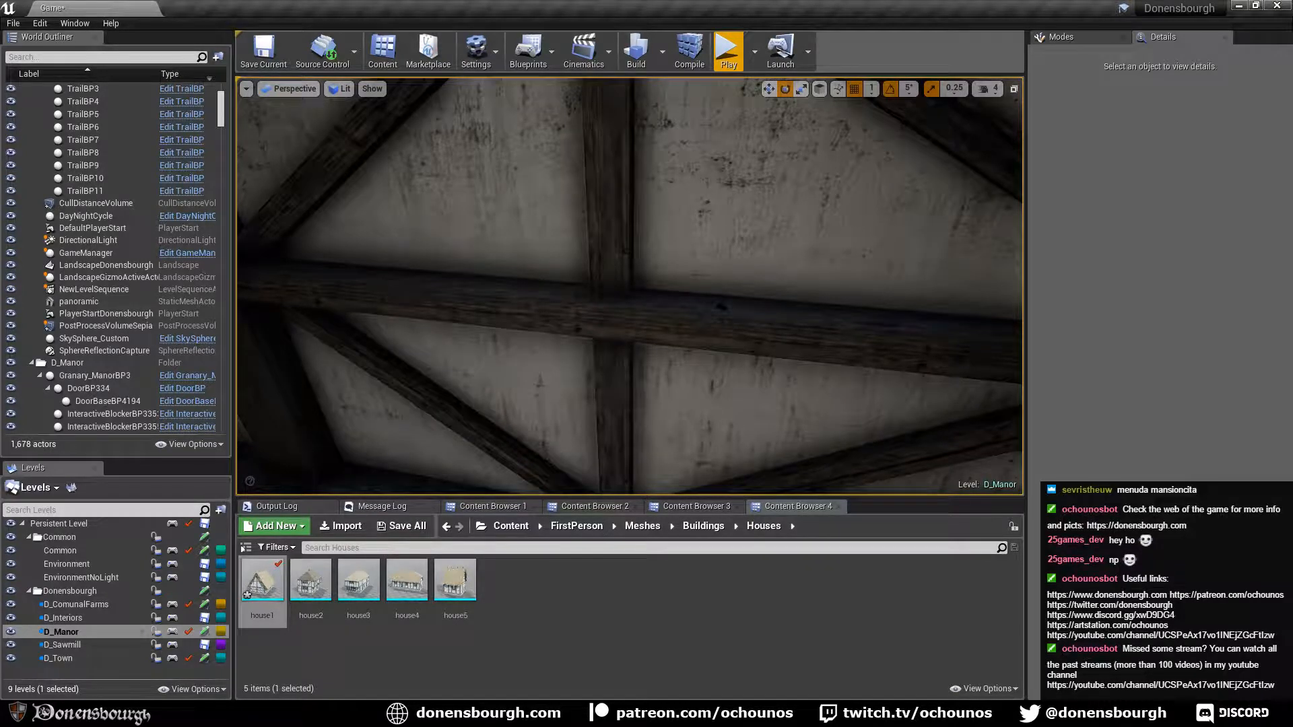
Switch to Blender and examine the gable walls' horizontal beams in solid and wireframe display, with face normals shown.
key(alt+Tab)
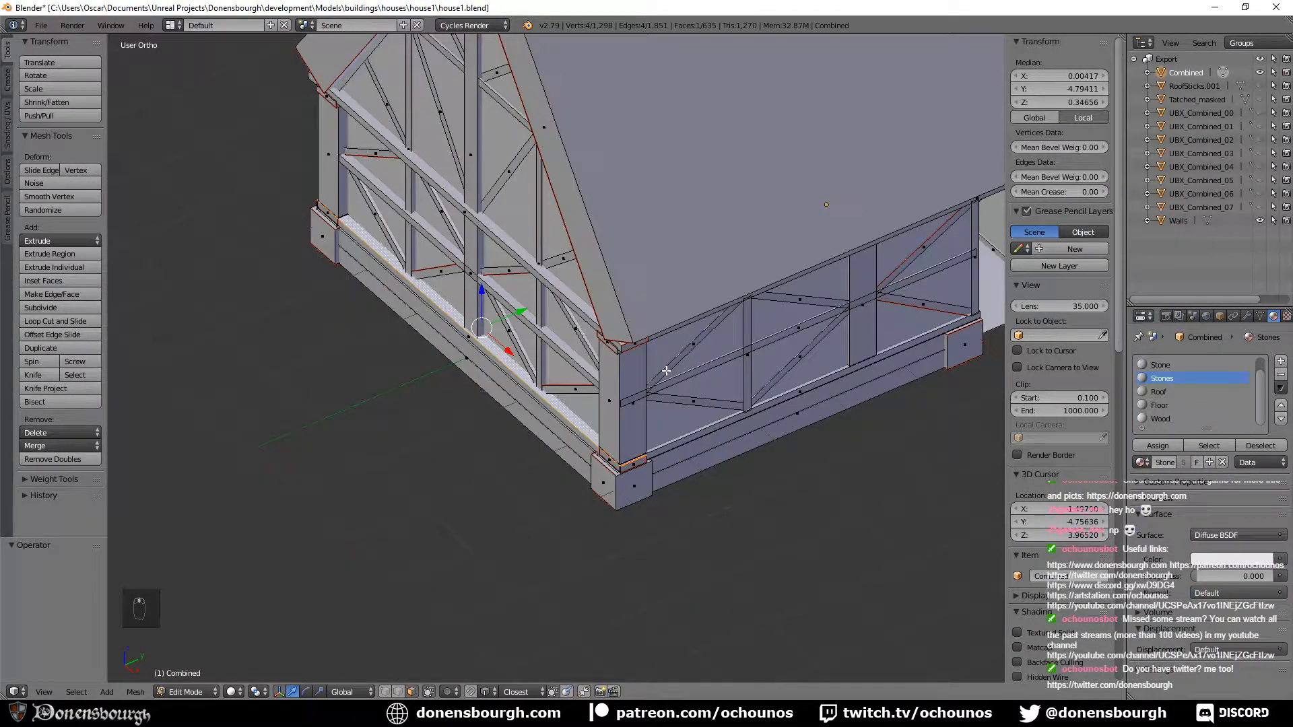
shift+middle_drag(667, 370, 621, 427)
shift+middle_drag(761, 427, 740, 383)
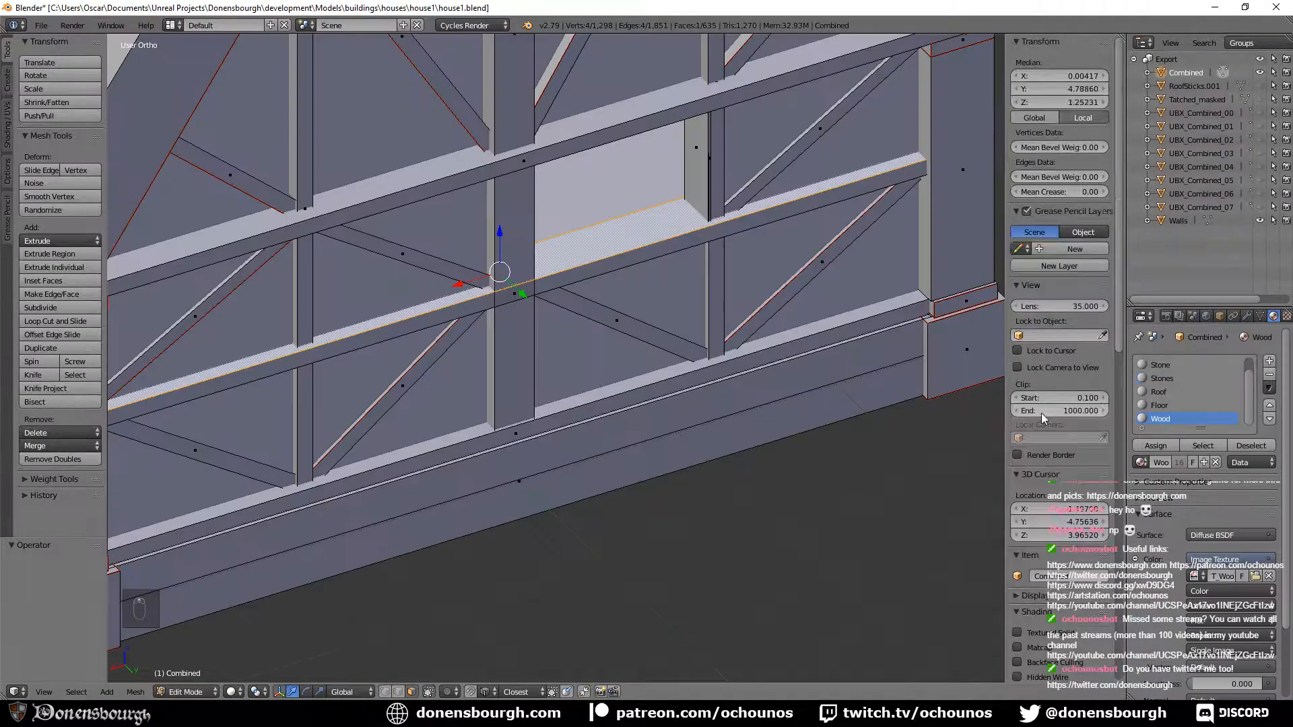
scroll(1042, 420, down, 8)
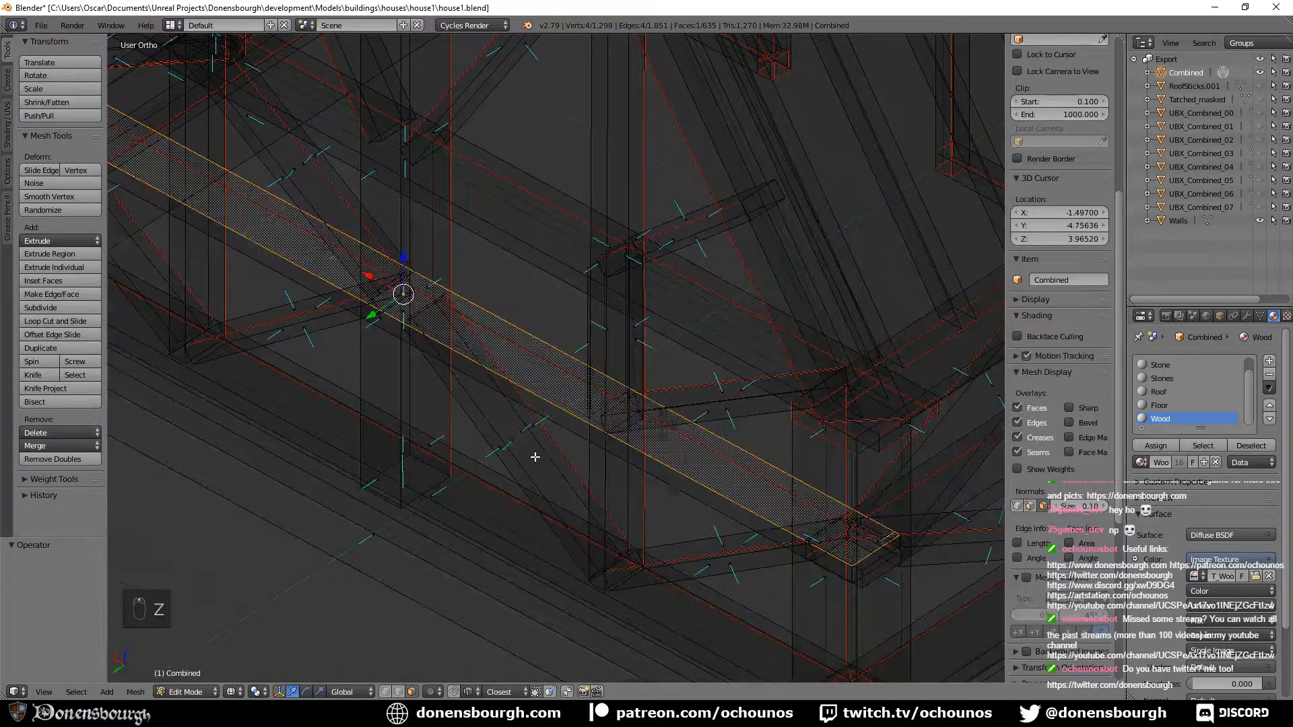
scroll(535, 457, up, 2)
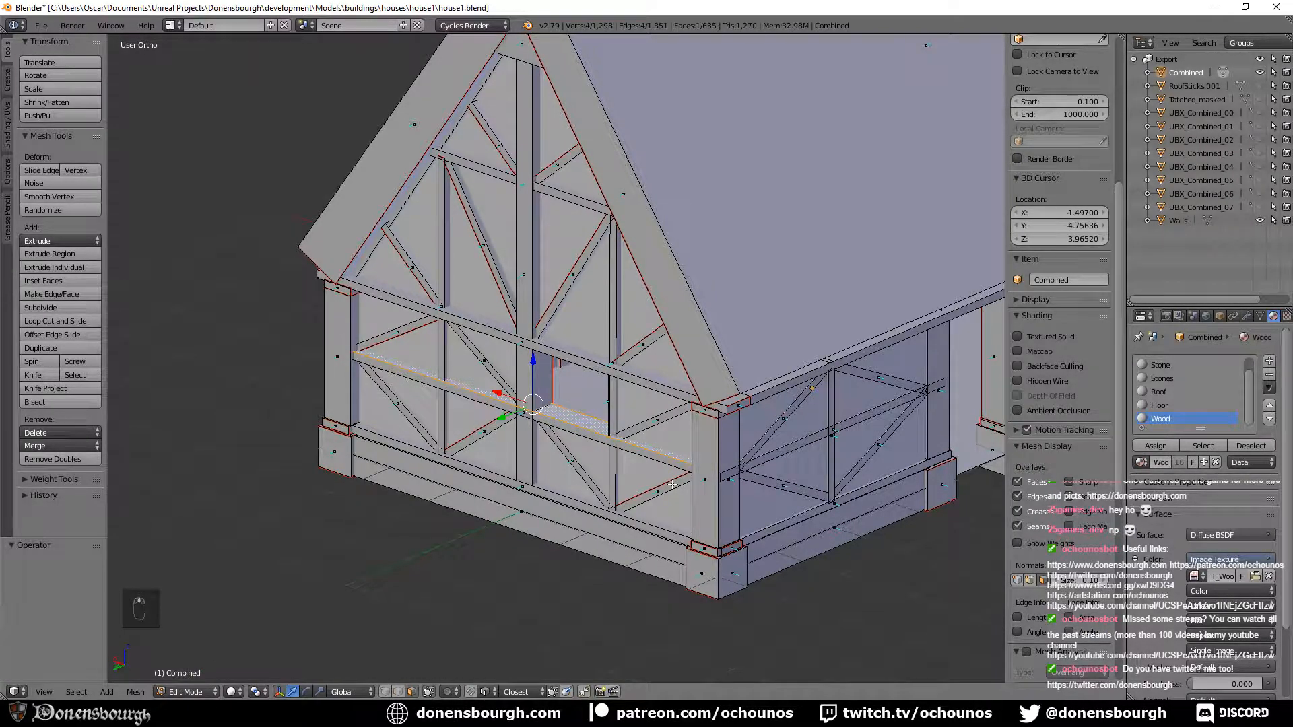
middle_drag(672, 485, 260, 404)
scroll(260, 405, up, 4)
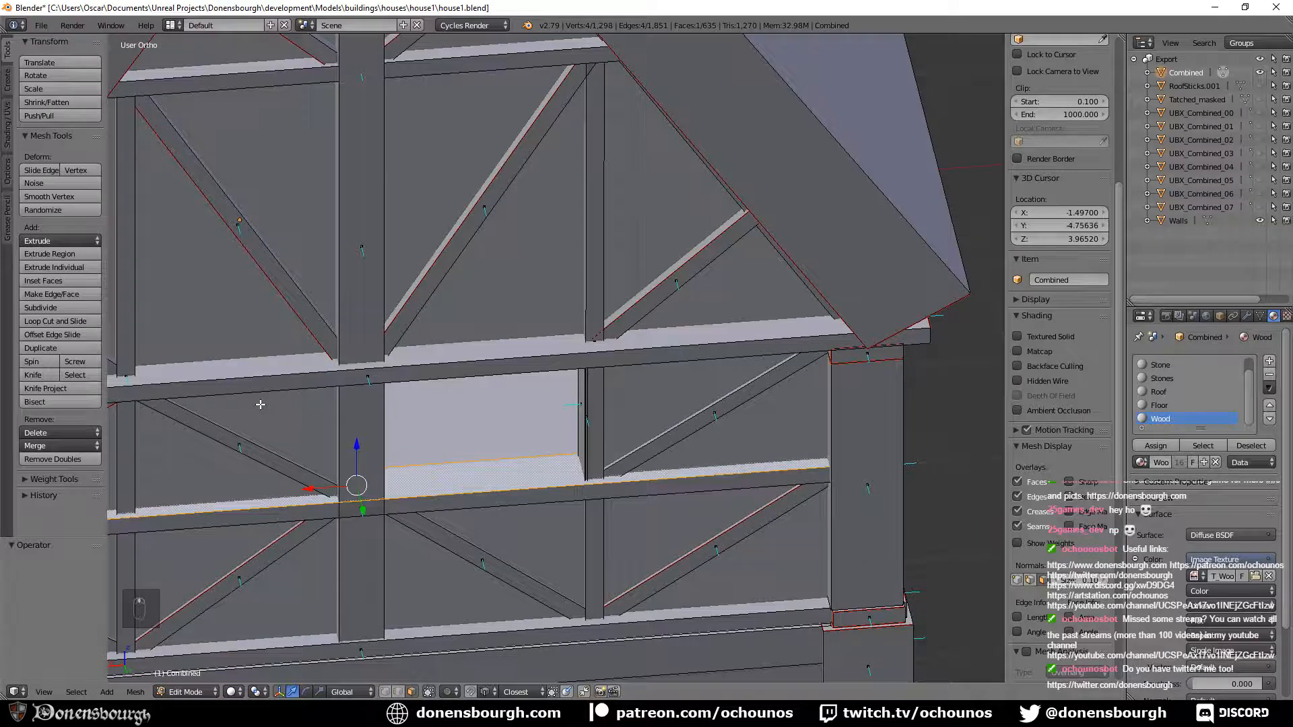
middle_drag(260, 404, 508, 440)
scroll(508, 440, down, 4)
middle_drag(765, 394, 728, 391)
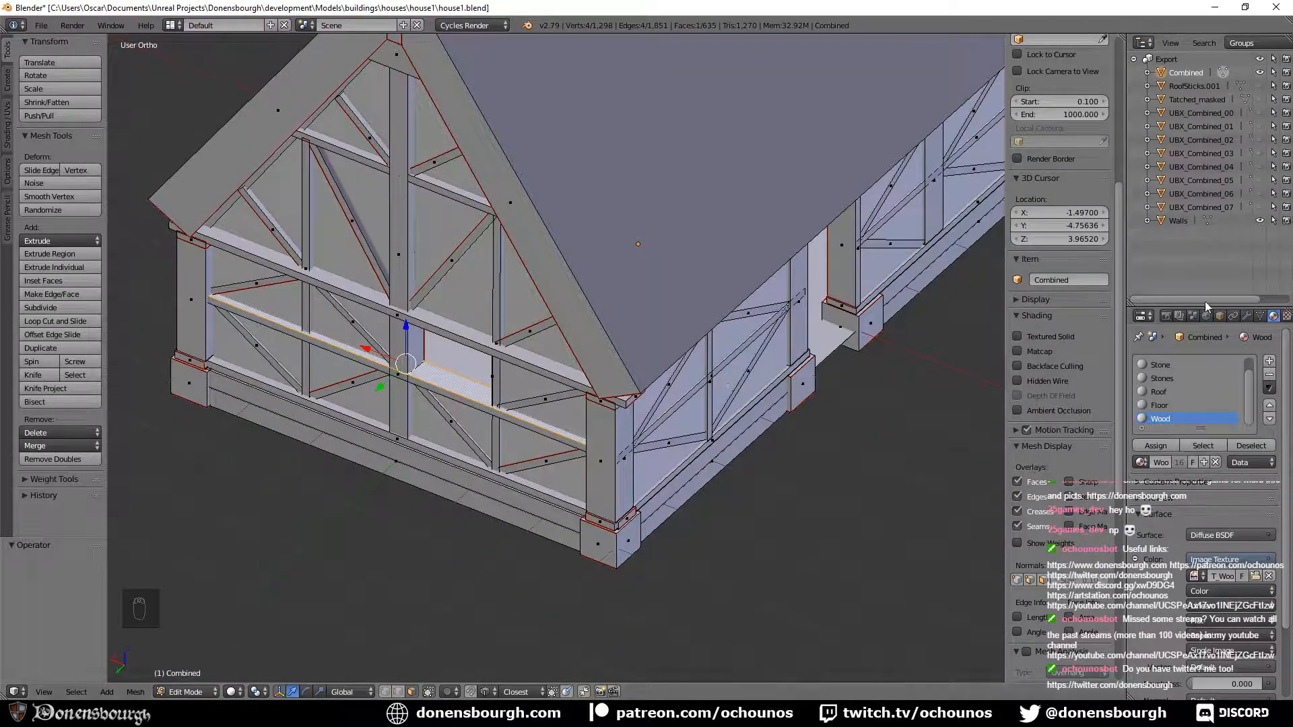
Toggle the visibility of RoofSticks.001, Tatched_masked and Walls to check what each object contains.
click(1261, 86)
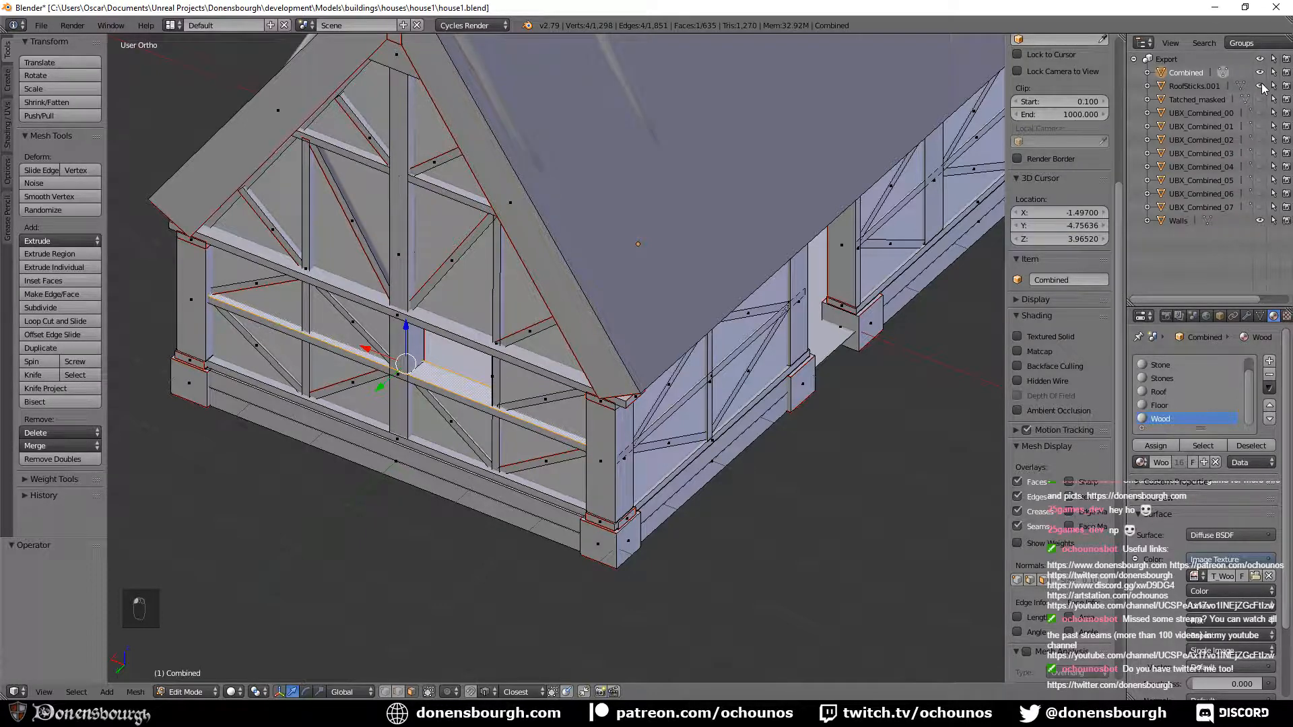
click(1260, 86)
click(1260, 99)
click(1260, 99)
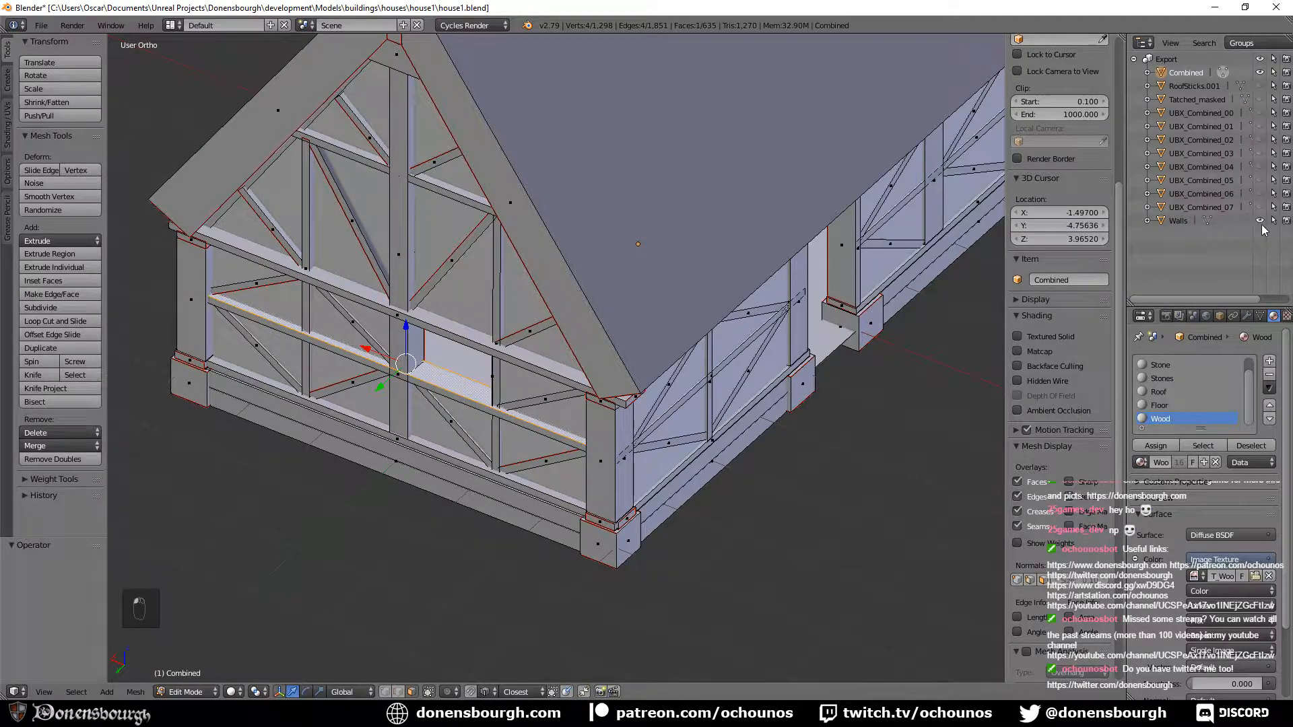
click(1260, 220)
click(1260, 220)
click(1260, 220)
click(1261, 220)
click(1260, 220)
click(1260, 220)
Check the FBX geometry export options and export the house over house1.fbx with the main settings.
middle_drag(467, 451, 595, 397)
scroll(589, 403, down, 3)
scroll(536, 372, up, 3)
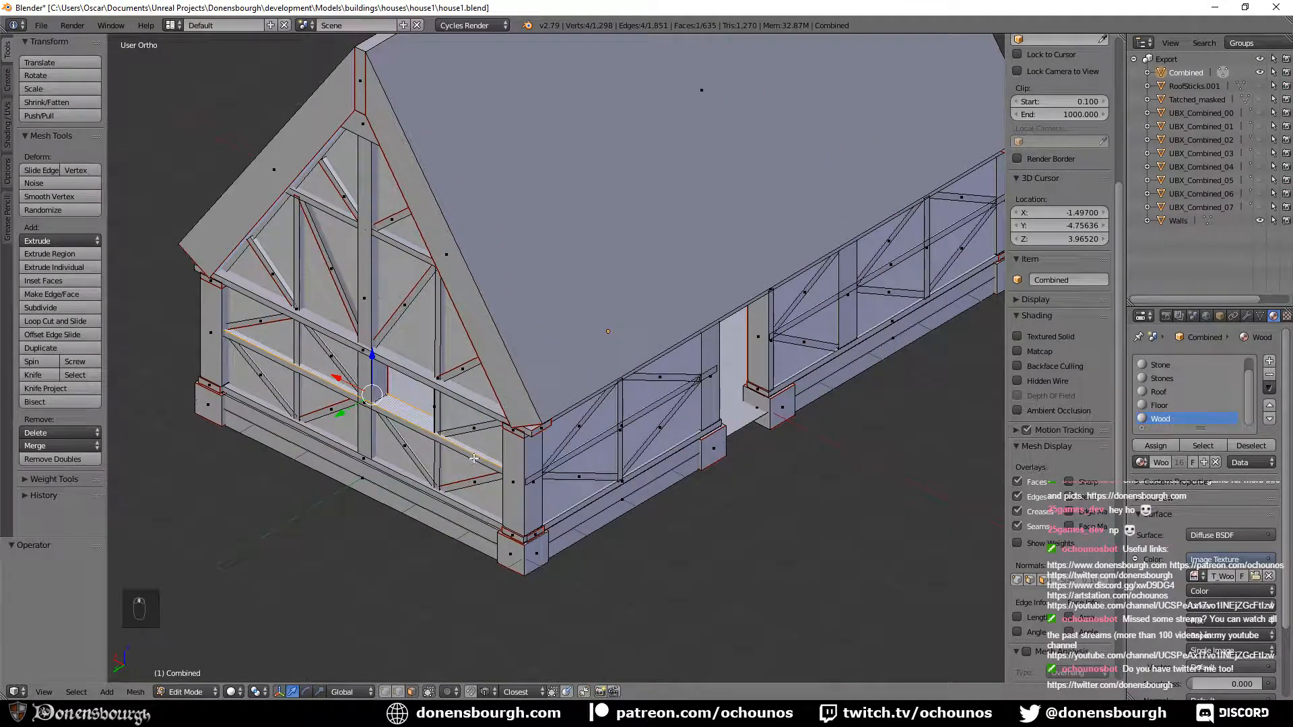
click(41, 25)
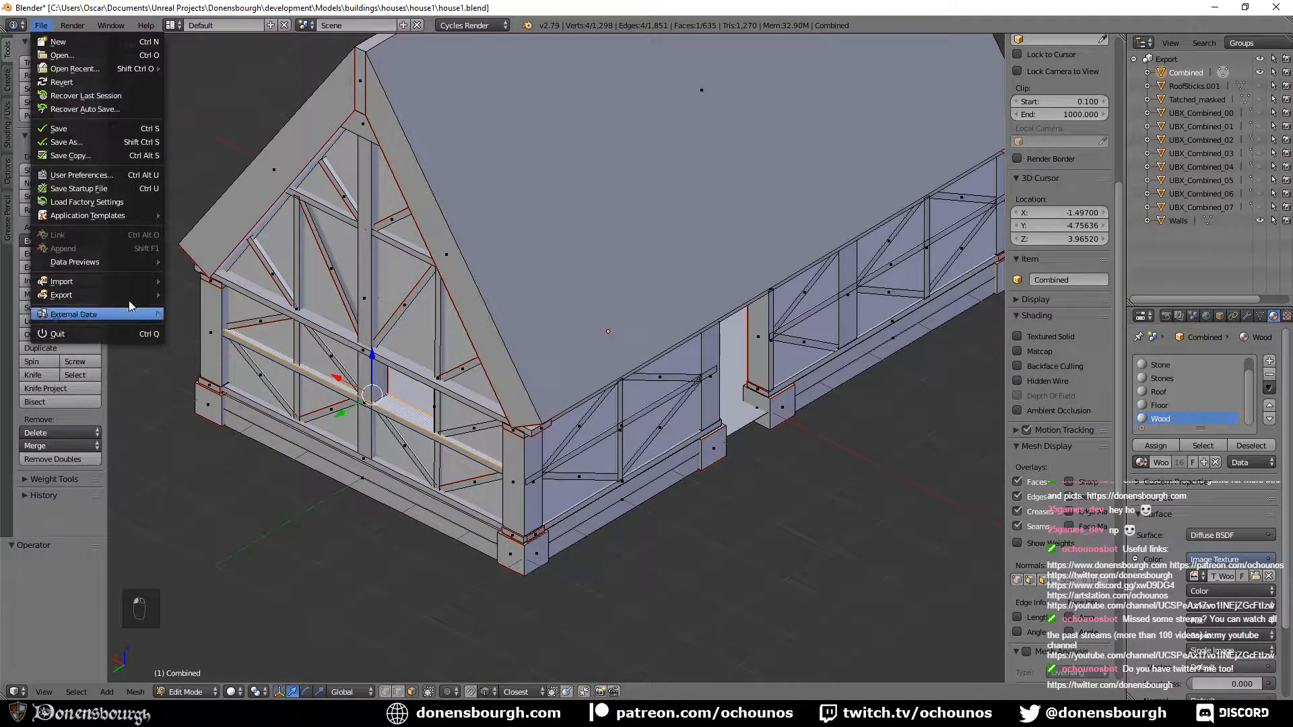
mouse_move(128, 295)
click(241, 325)
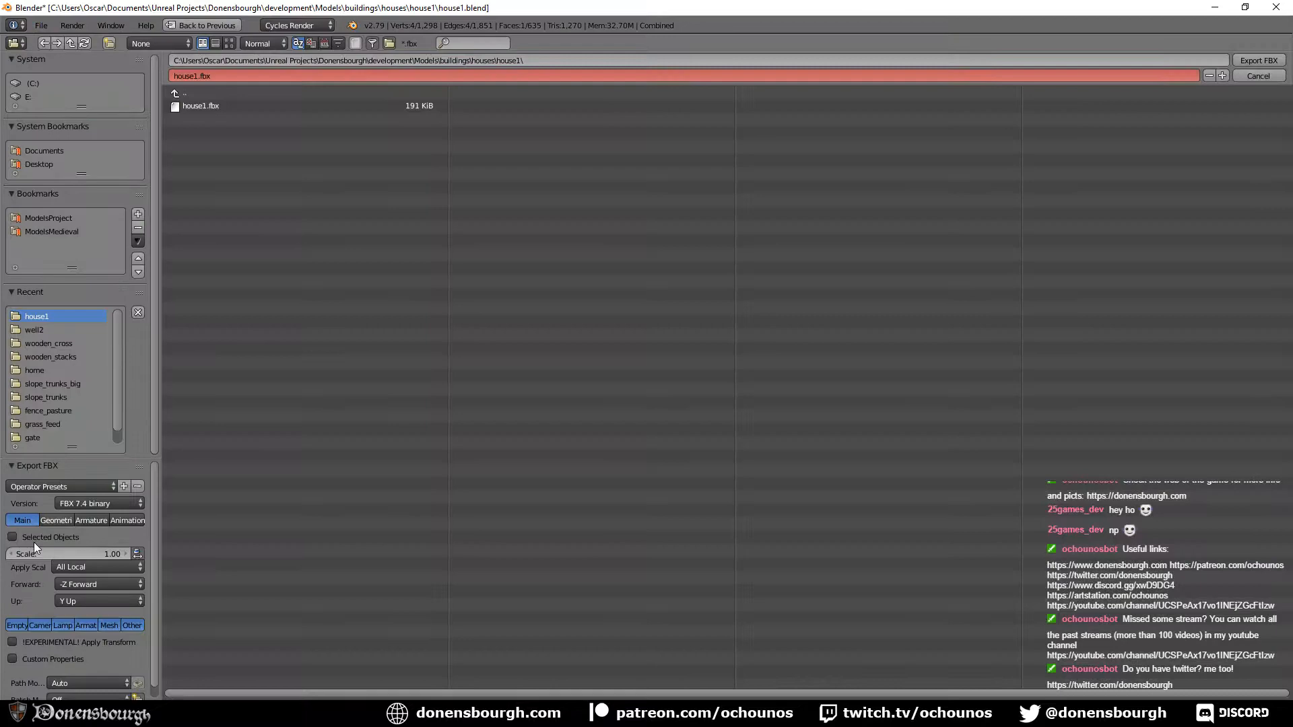
click(62, 521)
click(24, 521)
click(1259, 60)
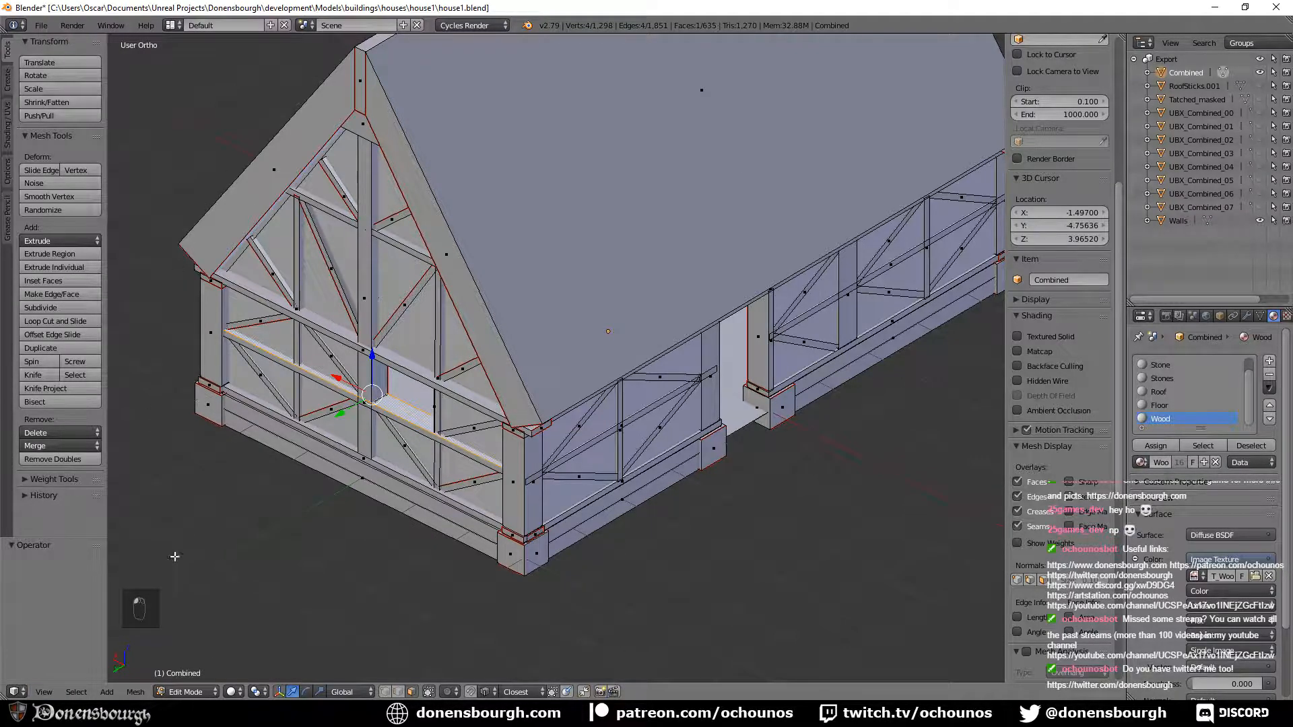
Repeat the FBX export of the house, overwriting house1.fbx in the house1 folder again.
click(41, 25)
mouse_move(128, 293)
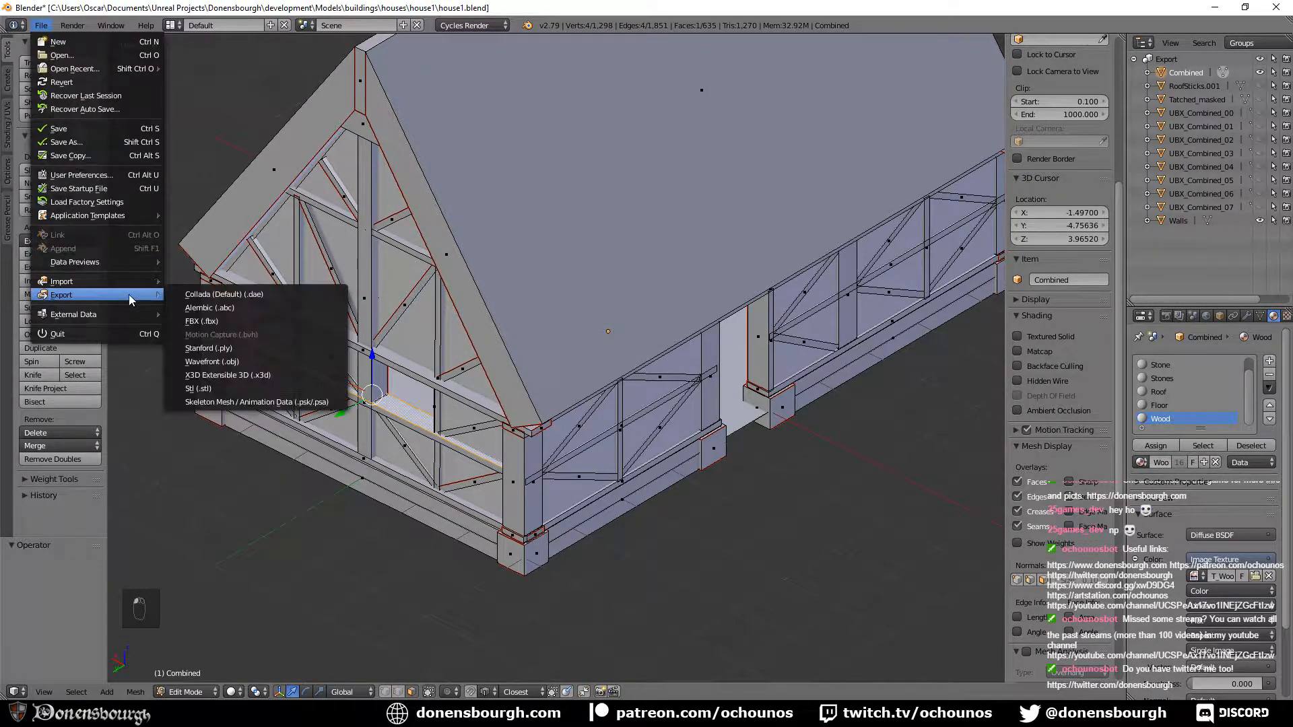
click(261, 316)
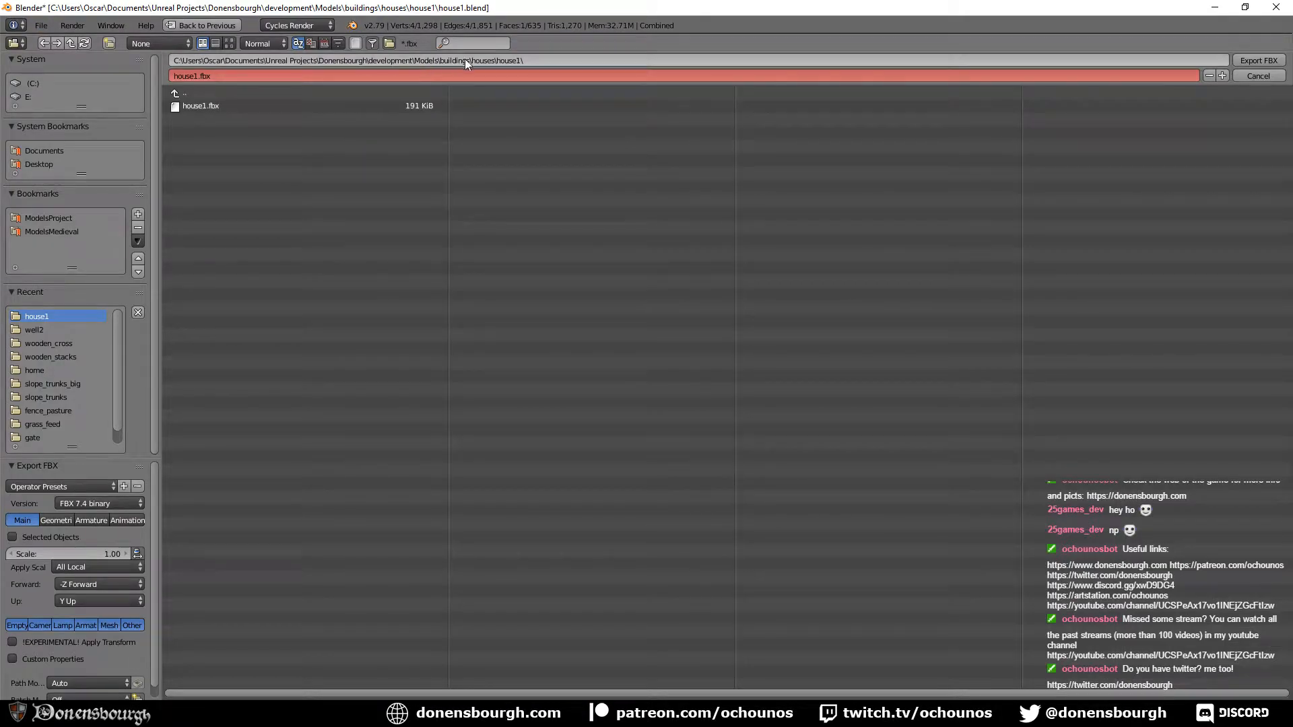
click(1259, 60)
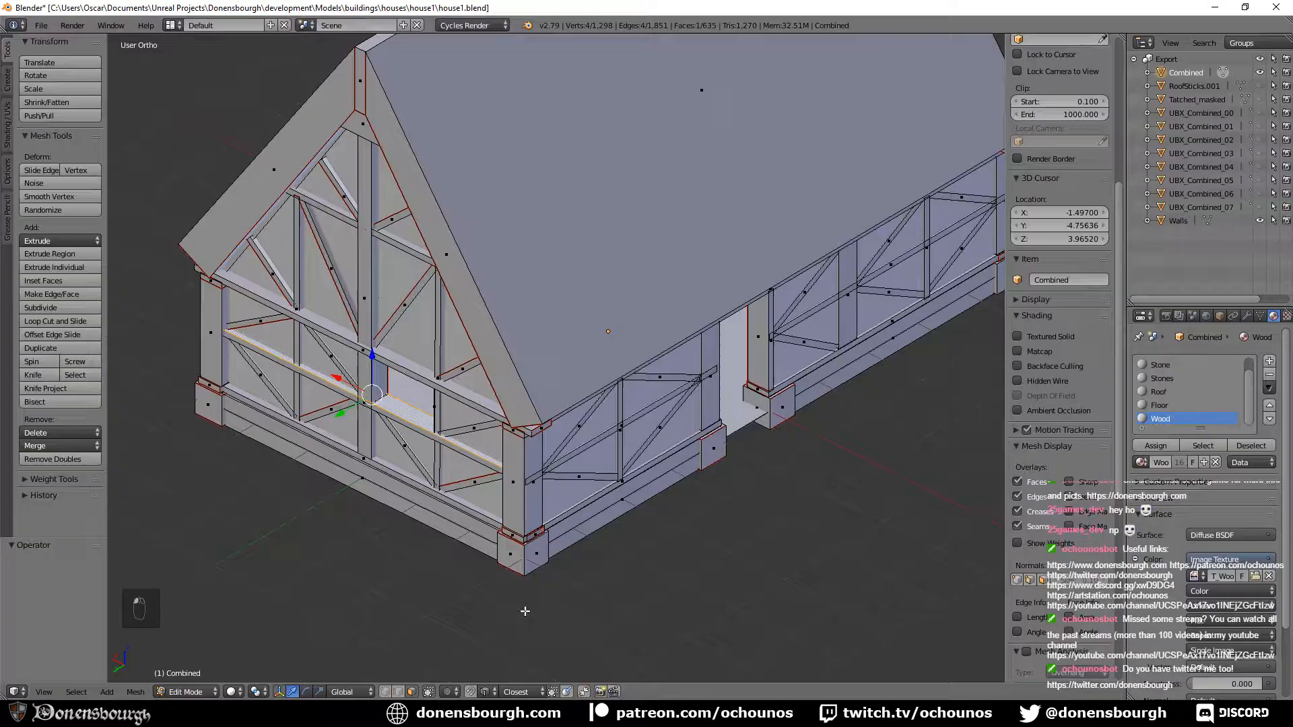
Switch to Unreal Editor and clear the output log.
click(605, 713)
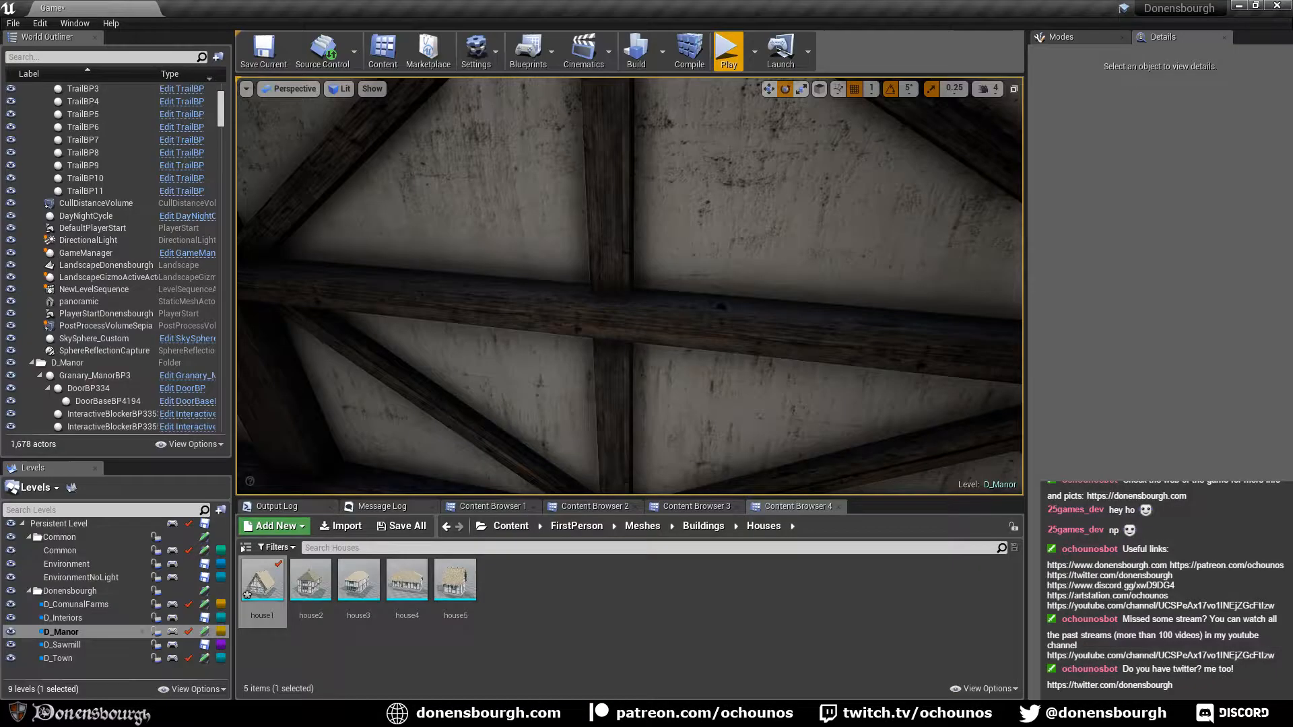
right_click(254, 579)
click(551, 682)
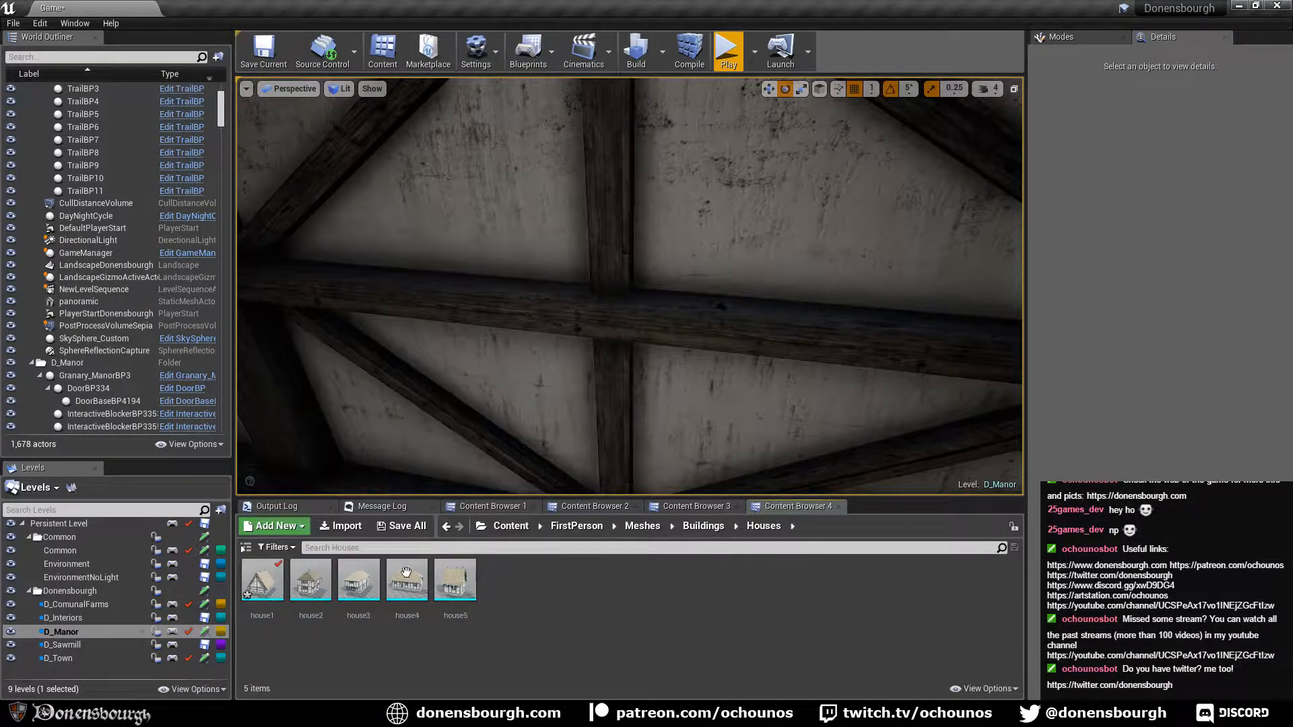
click(386, 505)
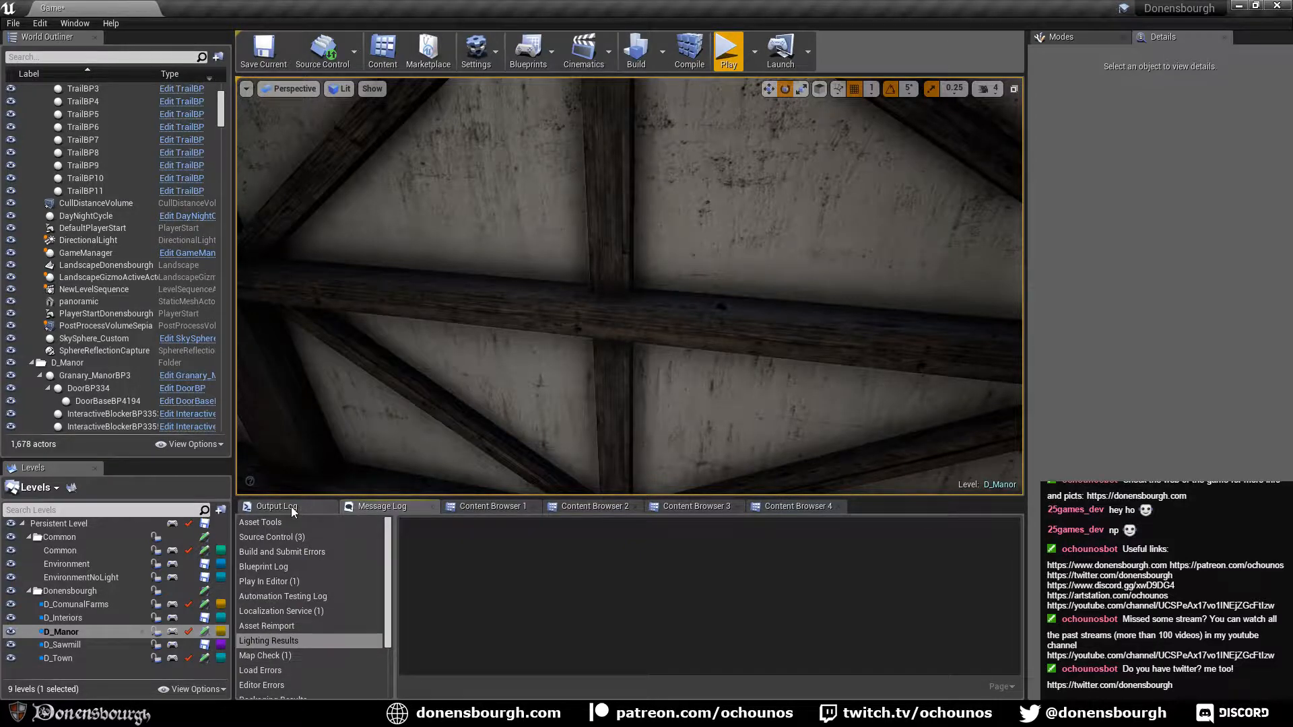
click(291, 506)
right_click(551, 625)
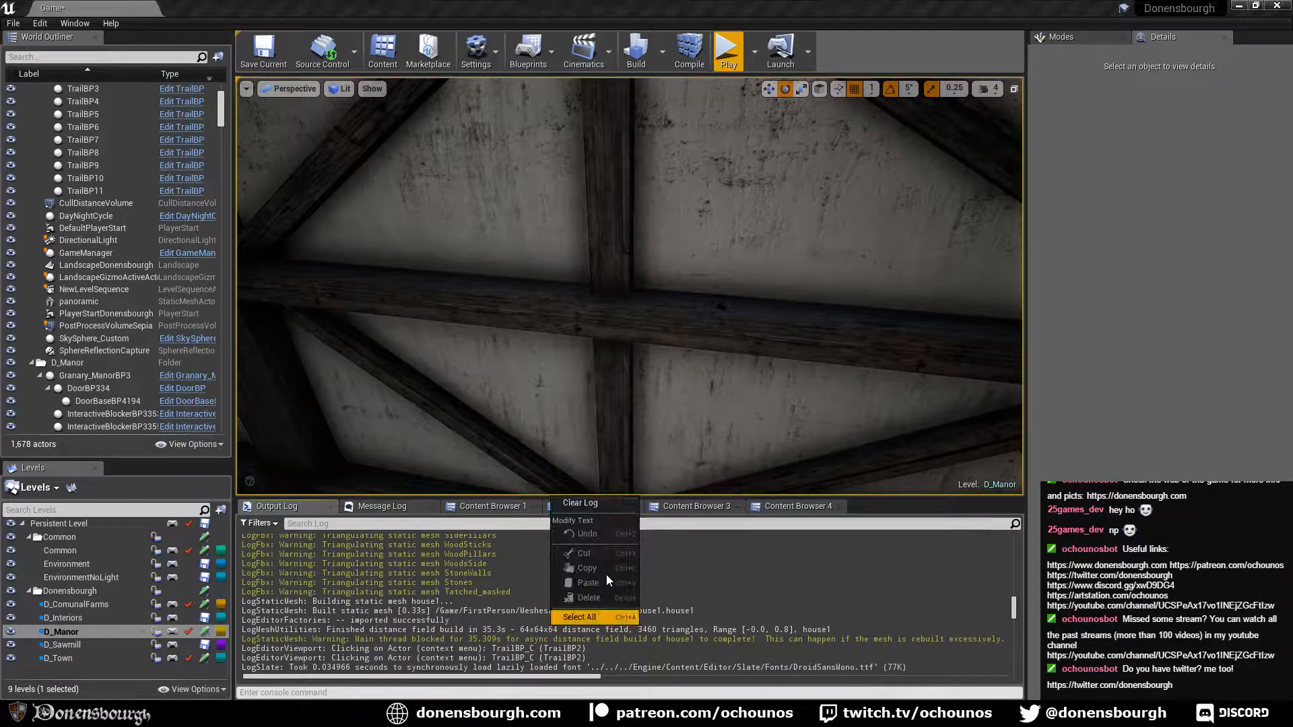
click(601, 503)
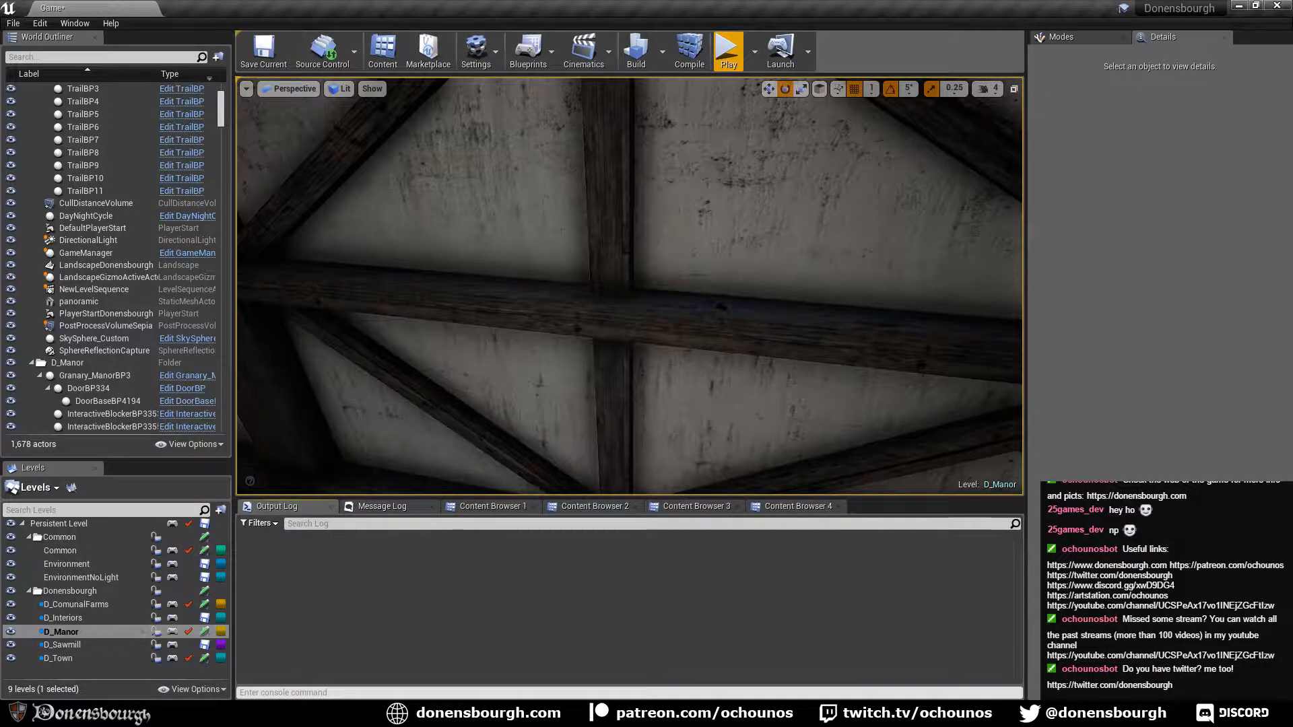
Return to the Houses folder and reimport the house1 static mesh from the new export.
click(564, 509)
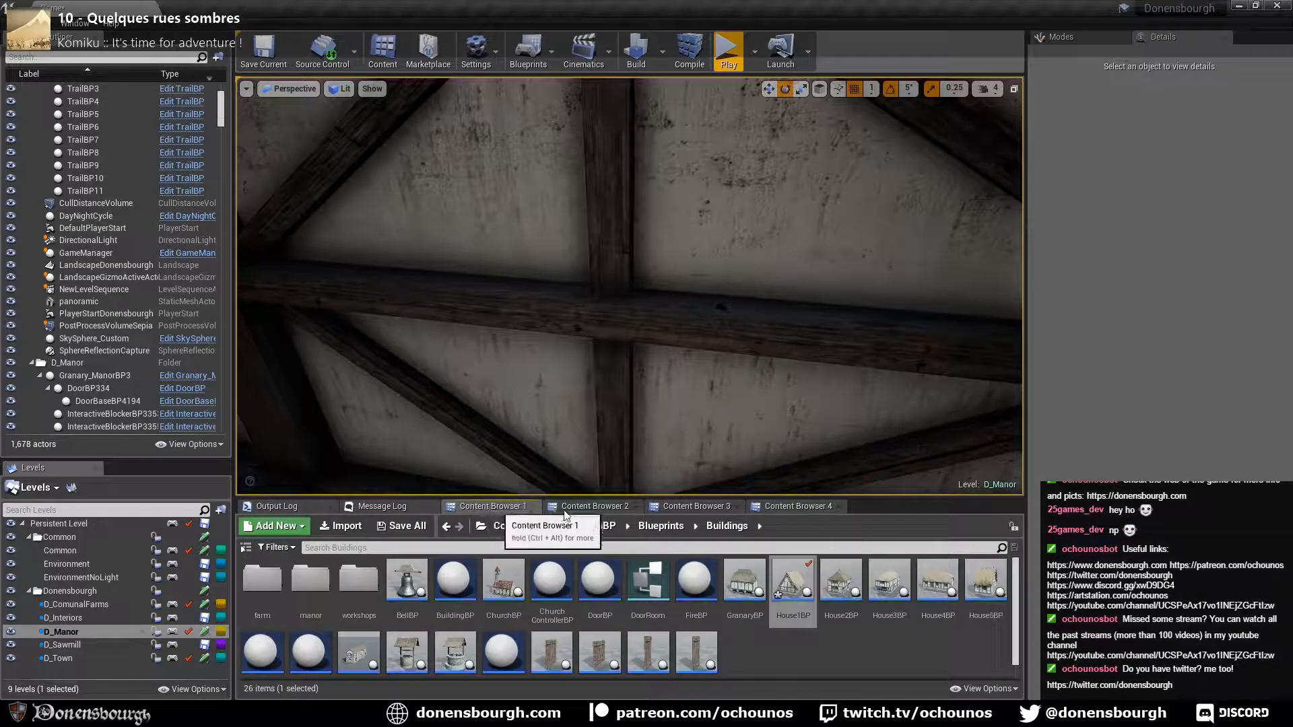
click(784, 506)
right_click(259, 579)
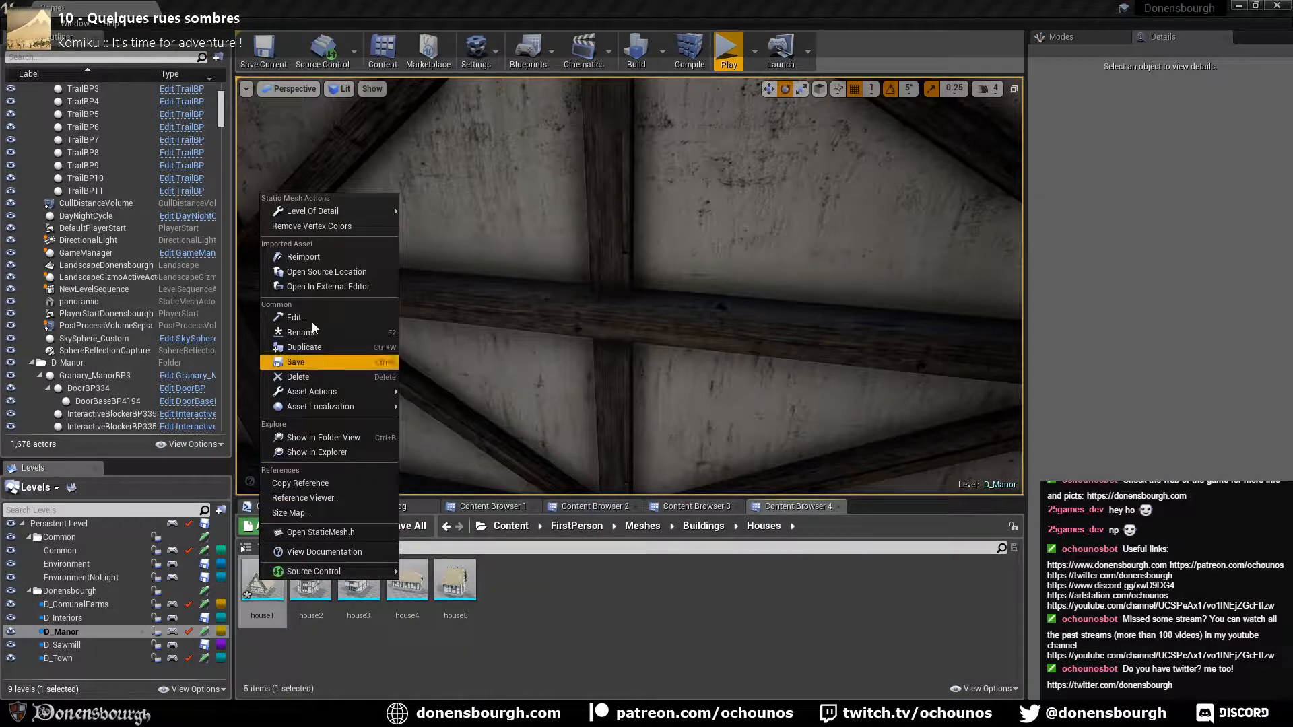
click(305, 259)
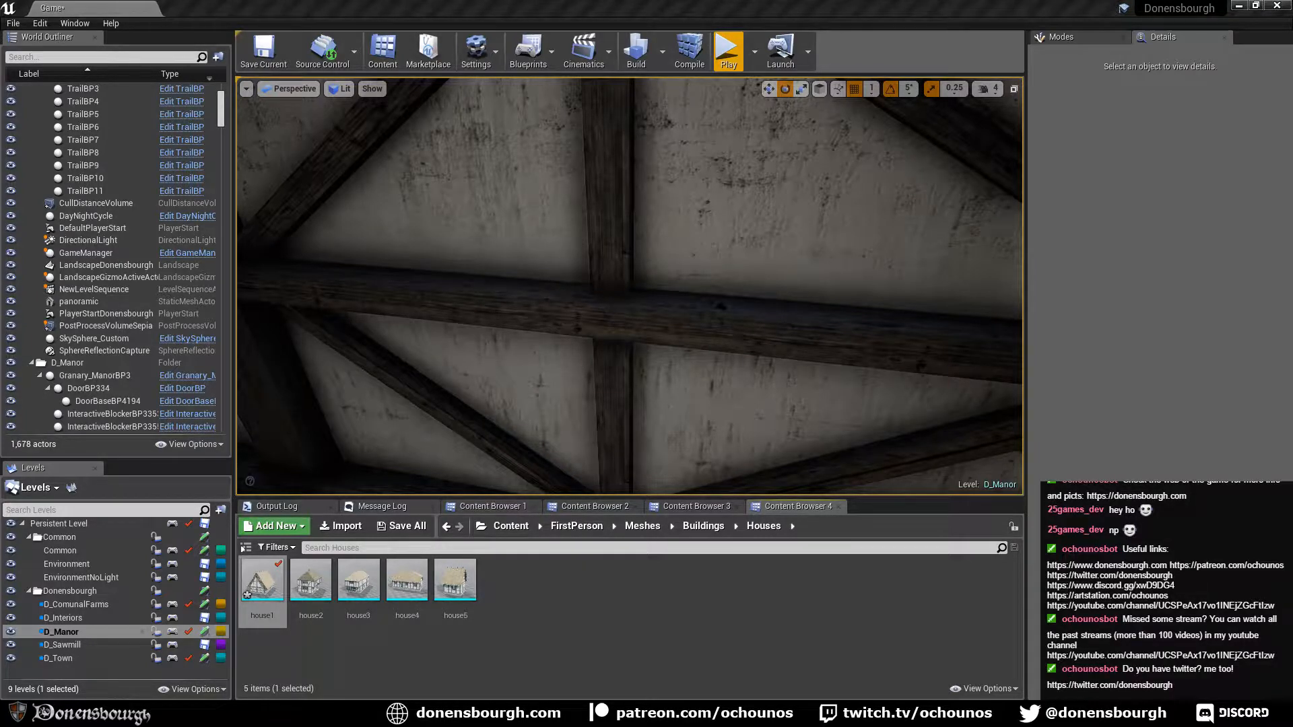
Inspect the reimported house's wall beams, window post and stone base up close in the level viewport.
click(569, 416)
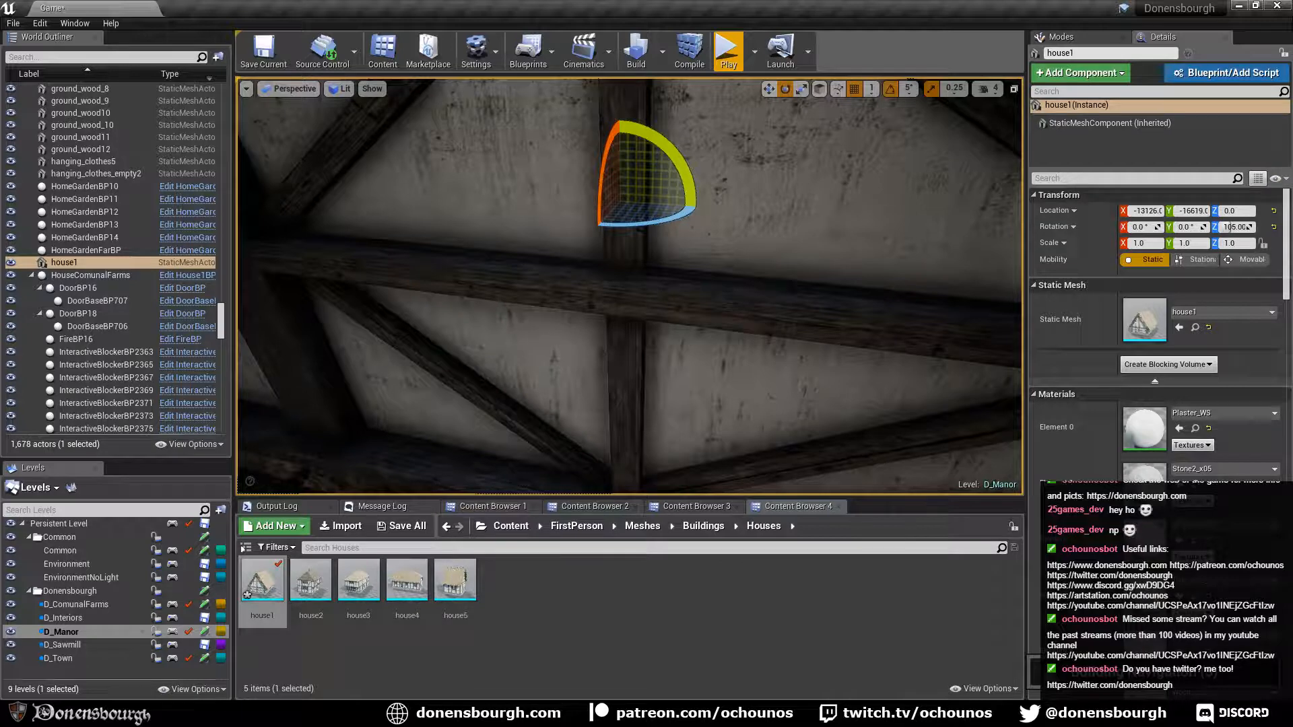
key(Escape)
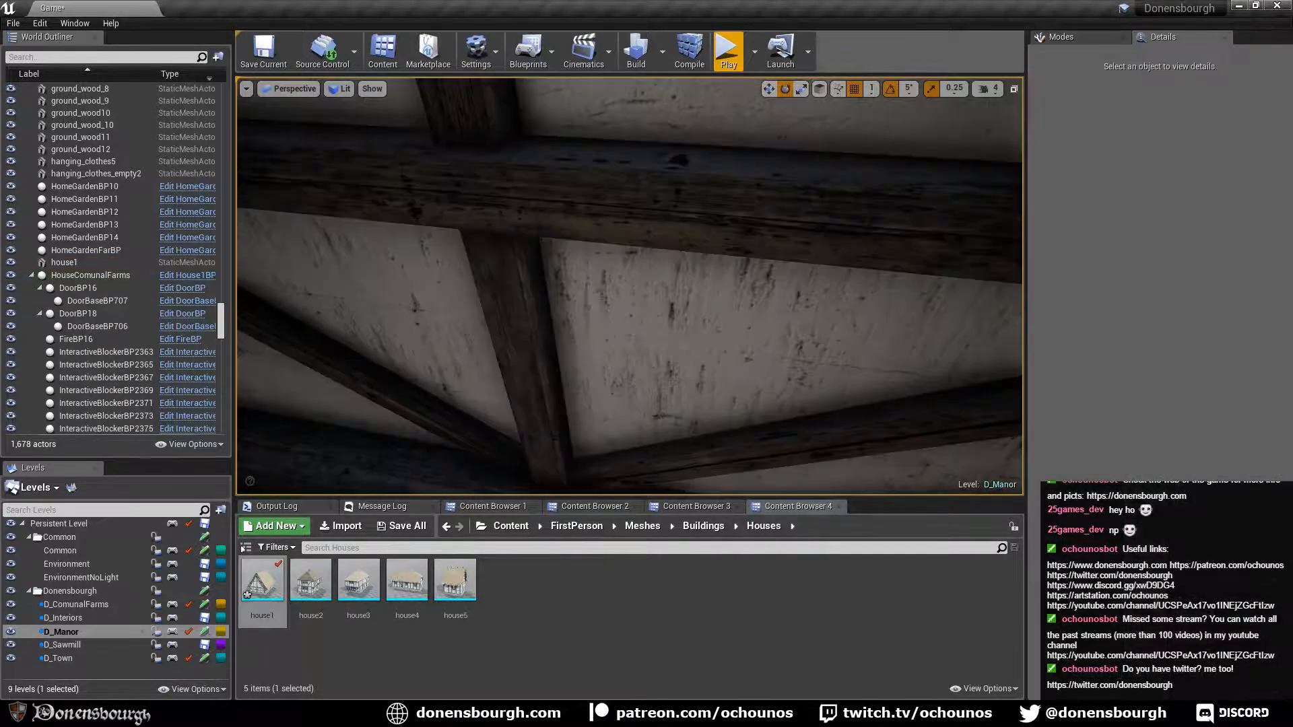
right_drag(629, 286, 629, 337)
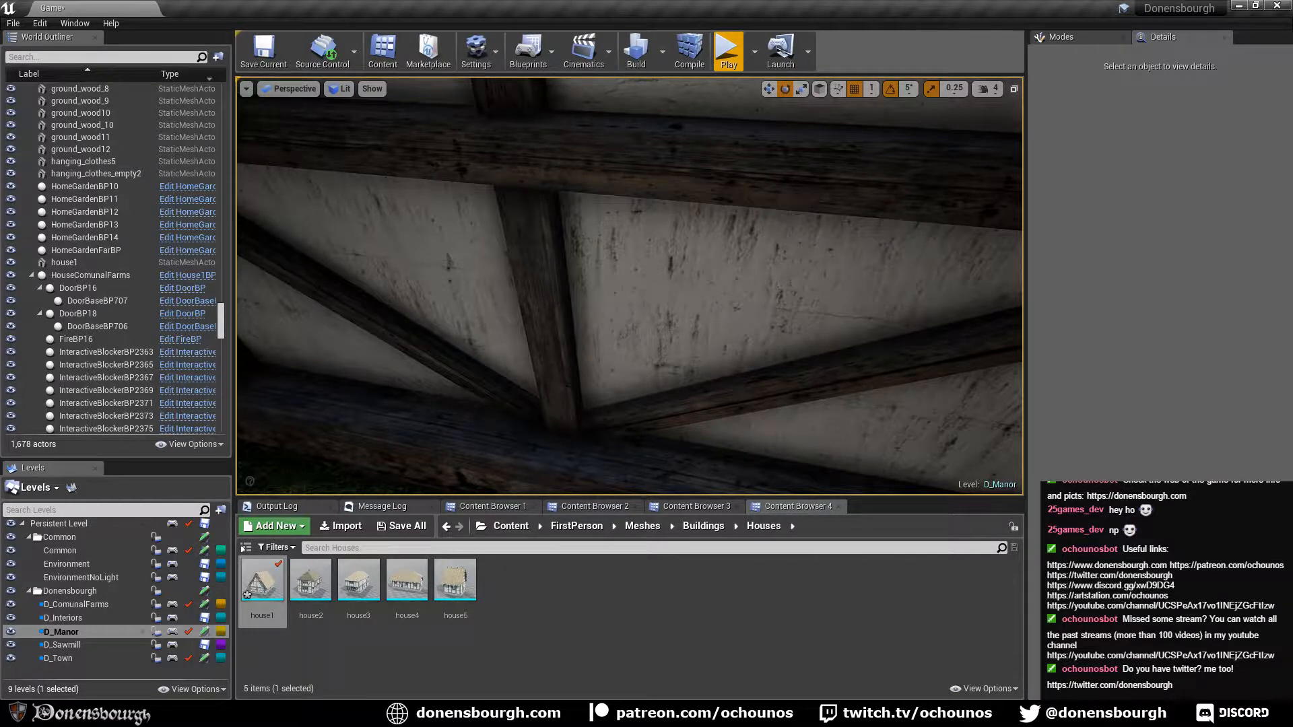
right_drag(629, 286, 579, 350)
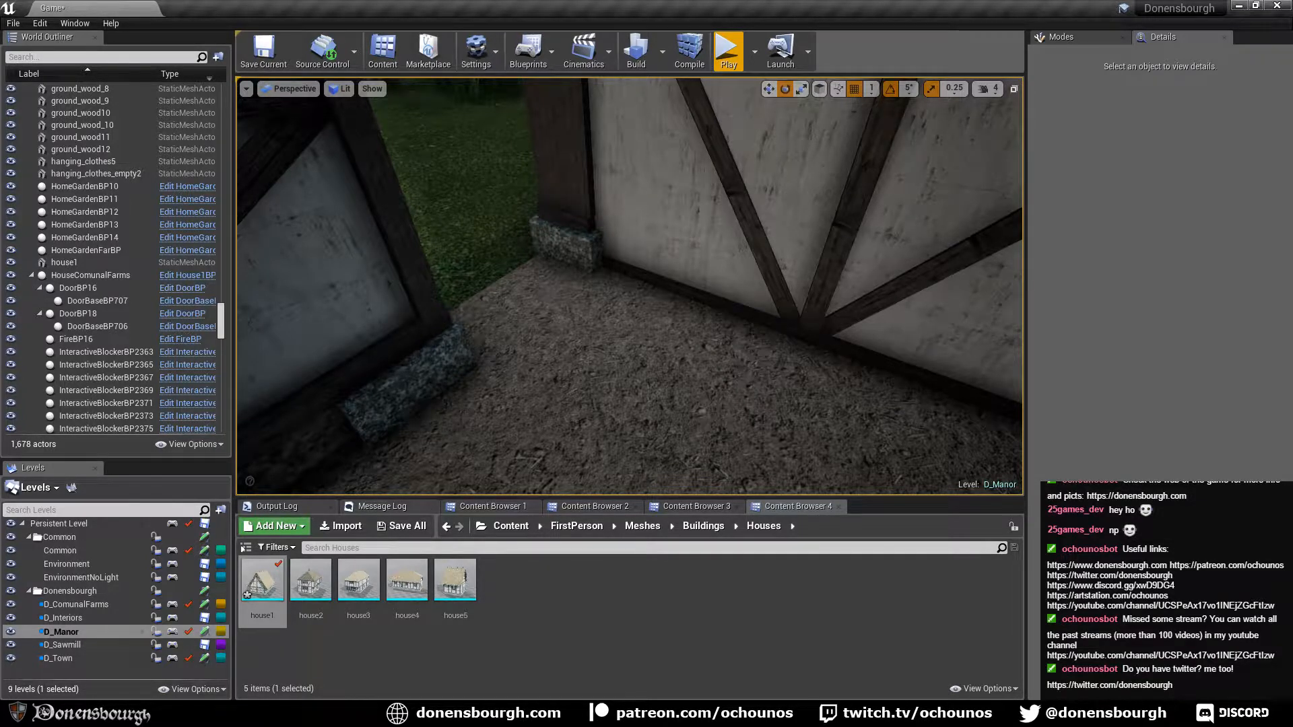
right_drag(629, 286, 580, 286)
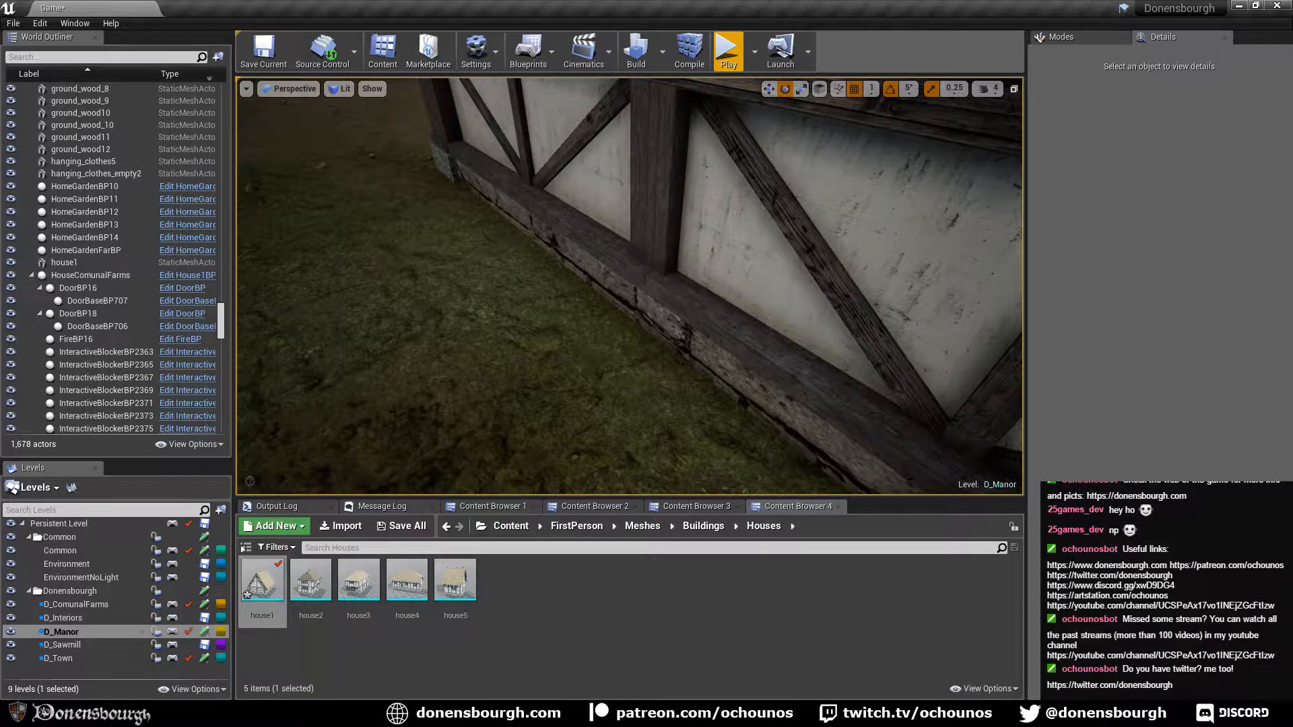
right_drag(630, 286, 606, 223)
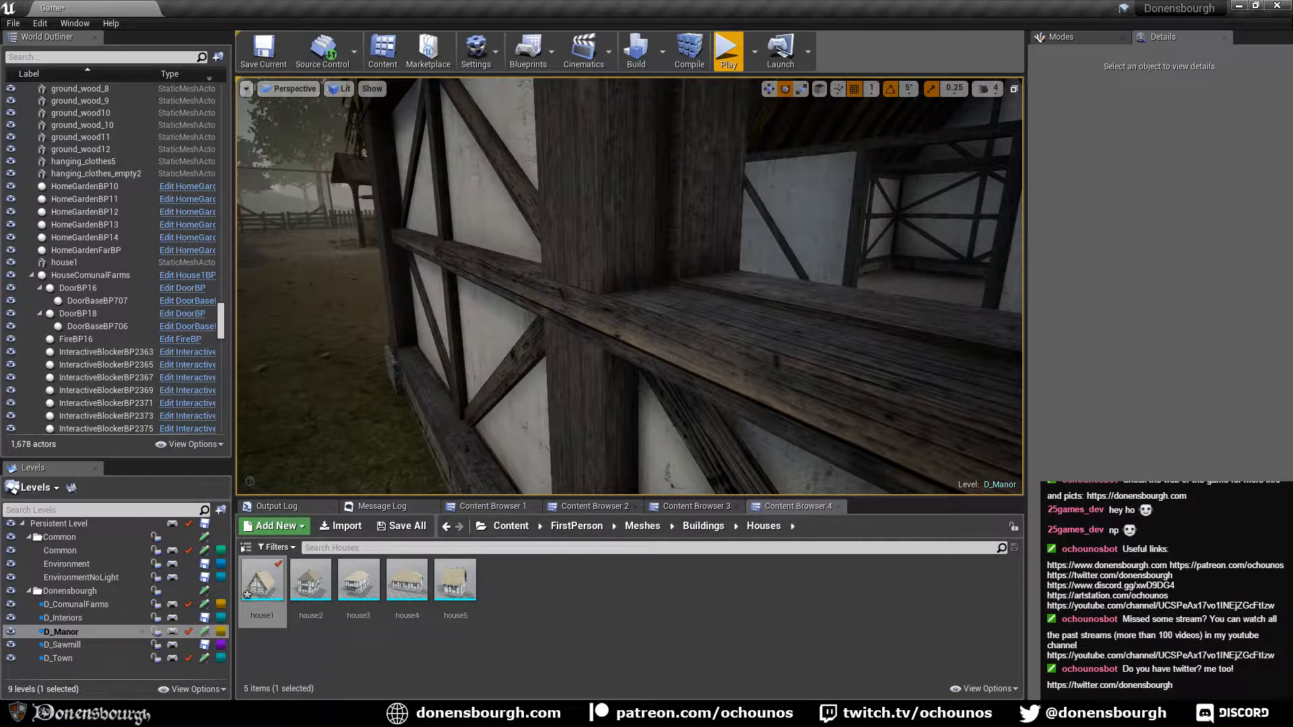
right_drag(629, 286, 741, 286)
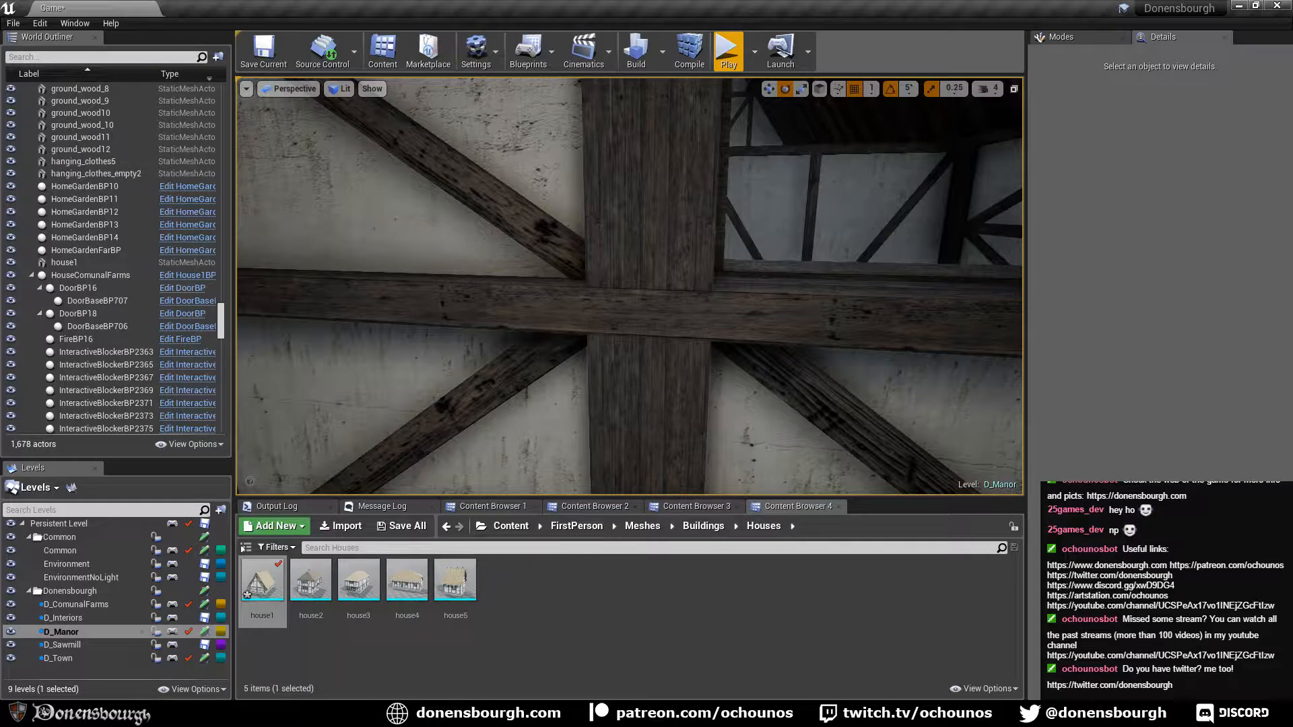
right_drag(630, 286, 472, 286)
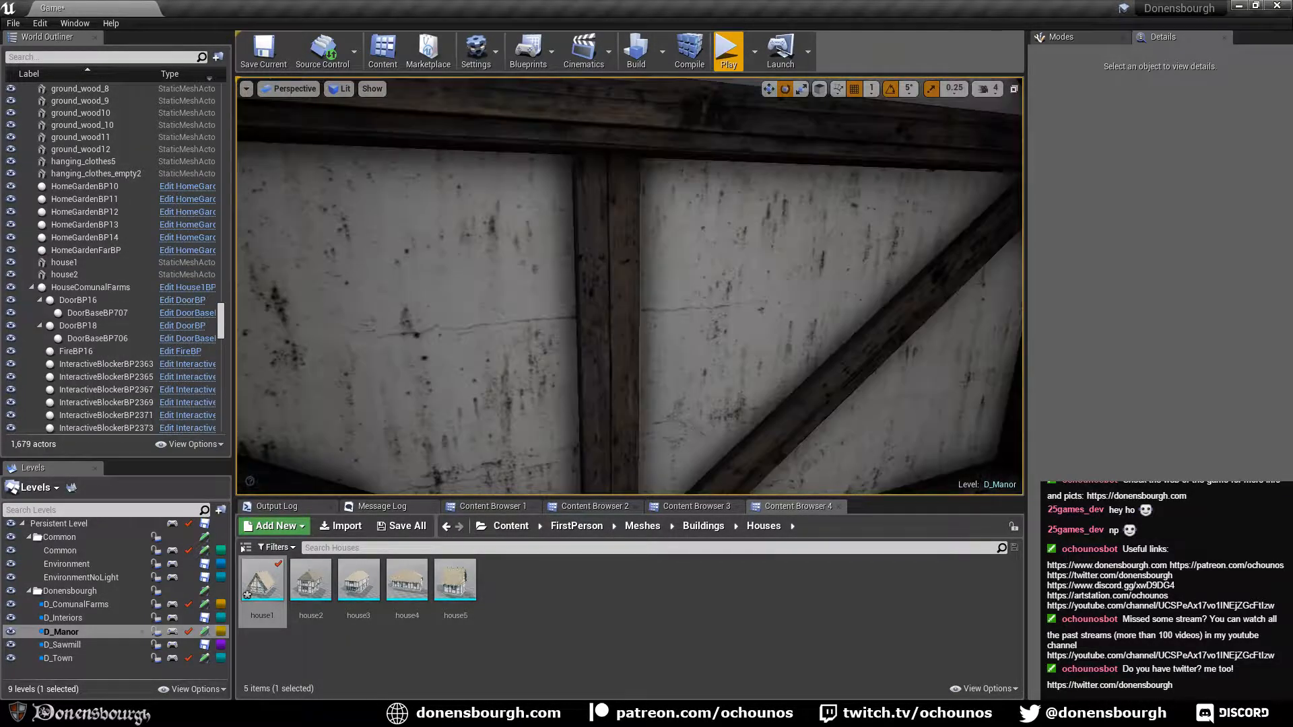
right_drag(629, 286, 661, 286)
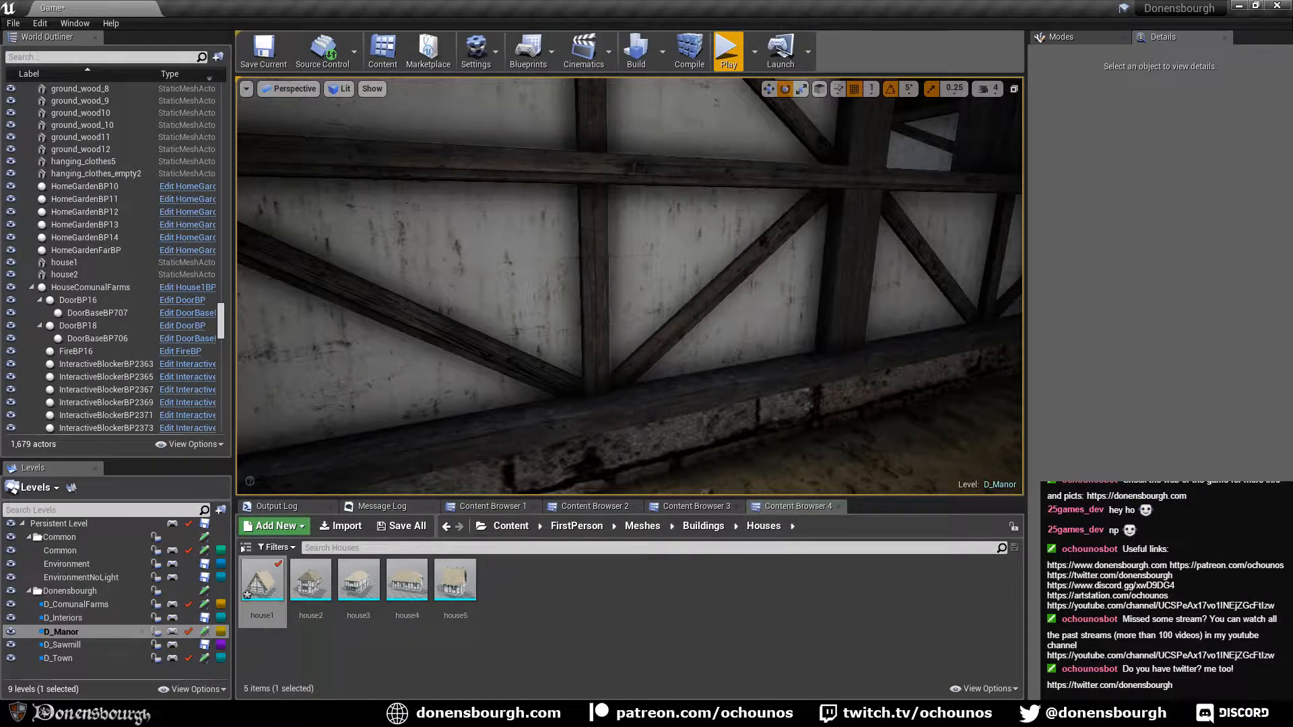
right_drag(629, 286, 681, 239)
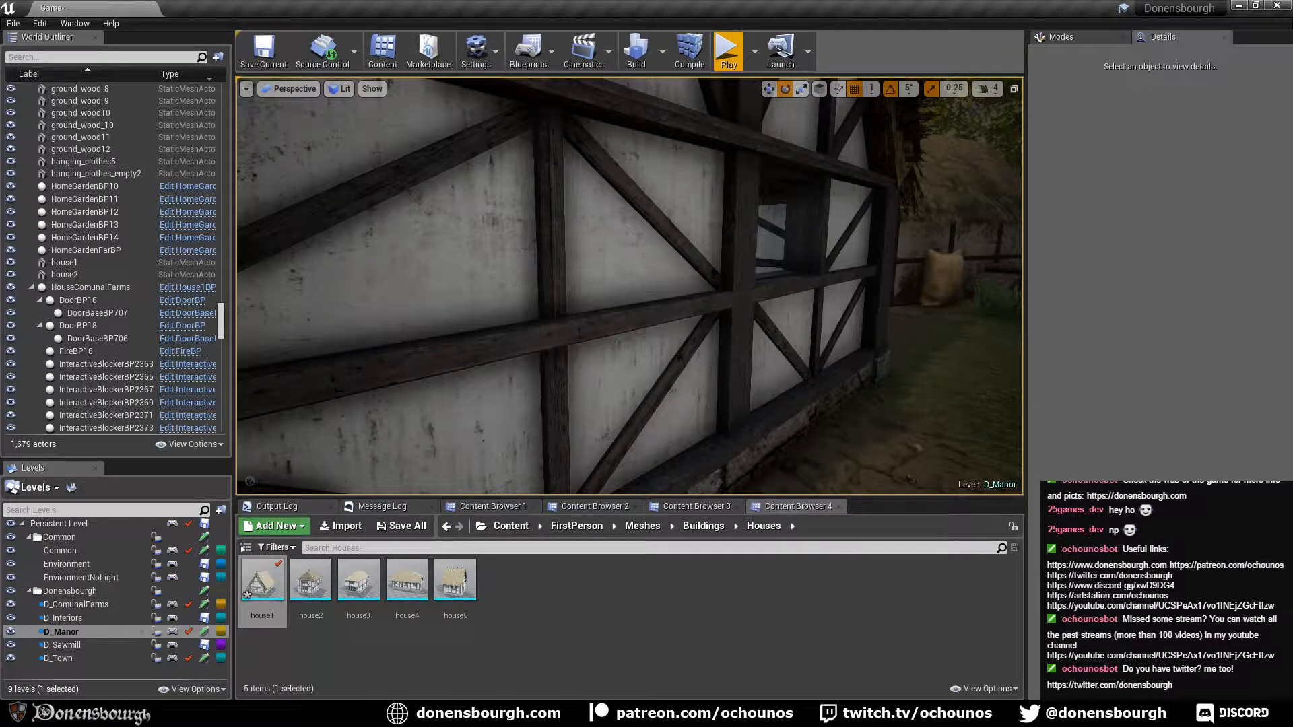
Check the house model in Blender against the mesh import messages in Unreal Editor's output log.
key(alt+Tab)
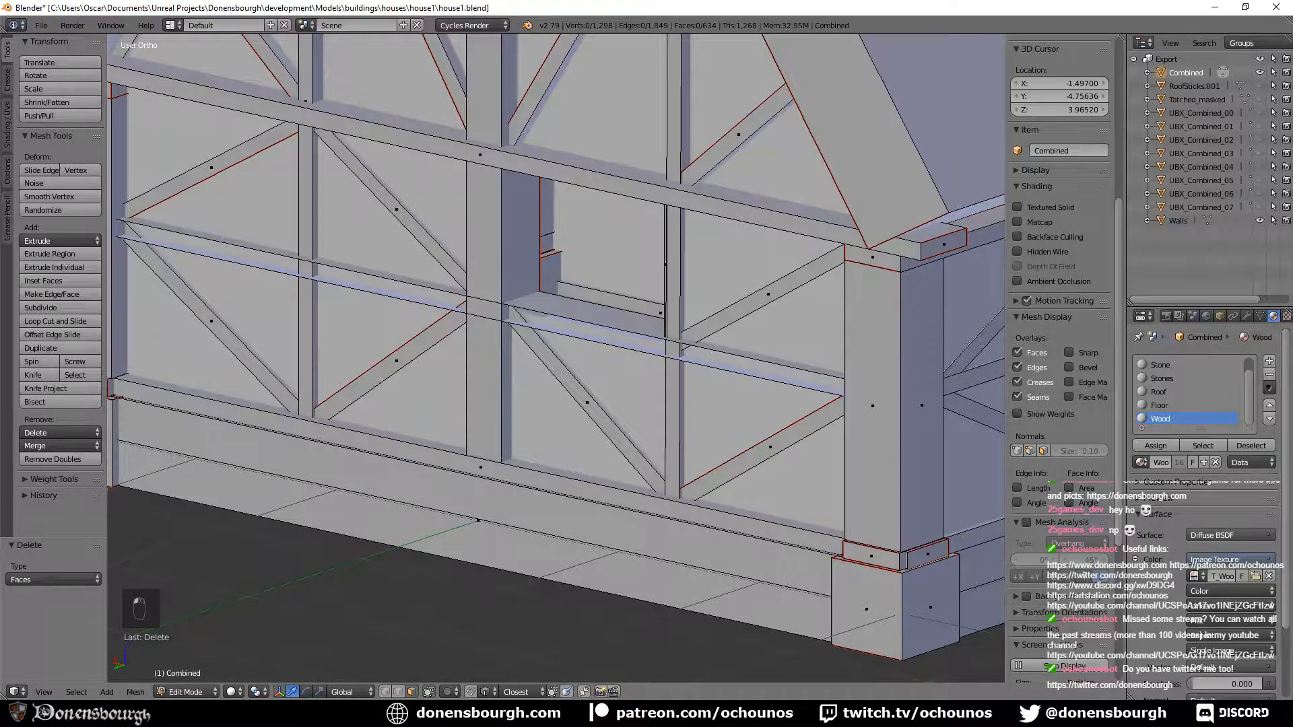
key(alt+Tab)
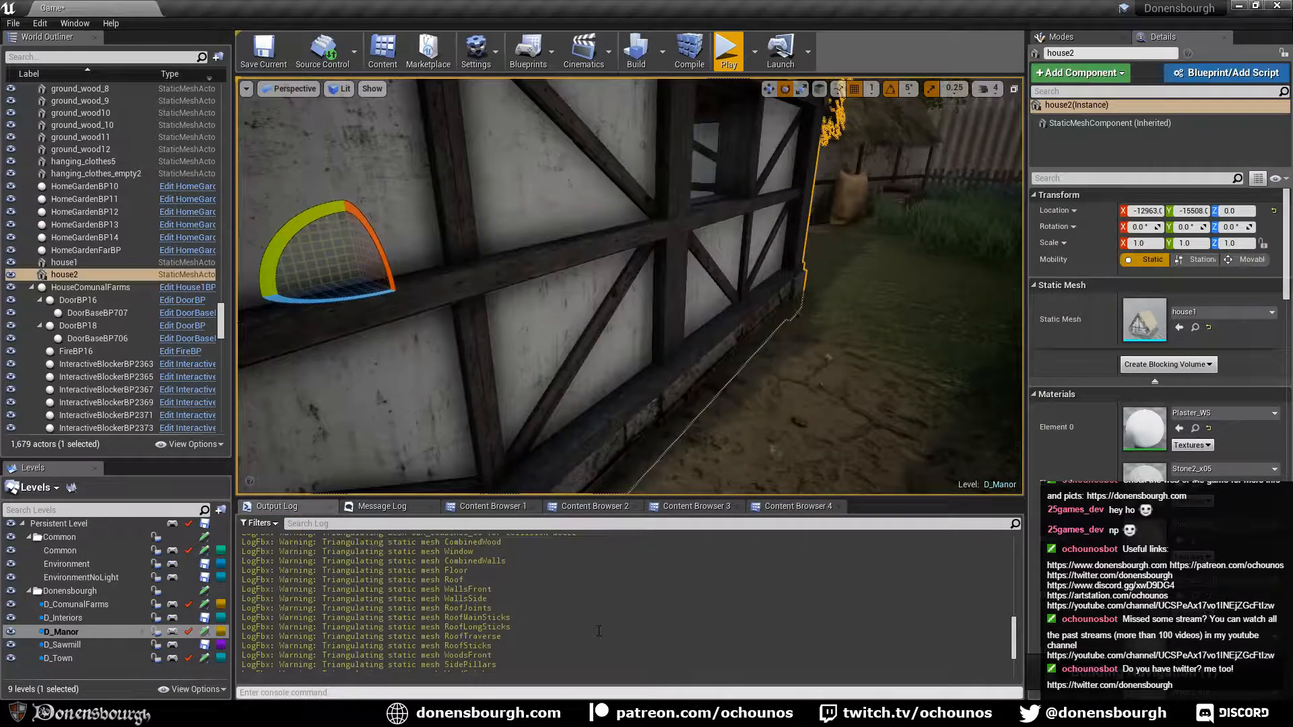
scroll(599, 631, up, 1)
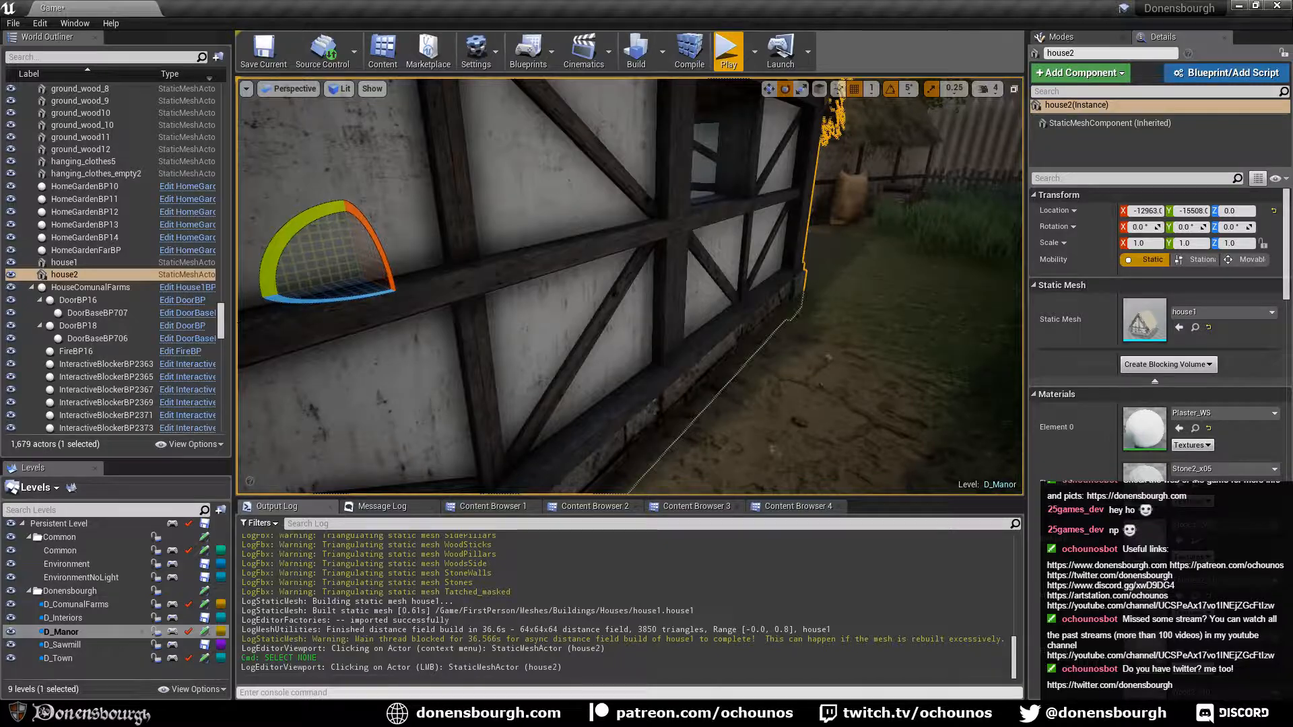
Switch to Blender and export the house as FBX, overwriting house1.fbx in the house1 folder.
key(alt+Tab)
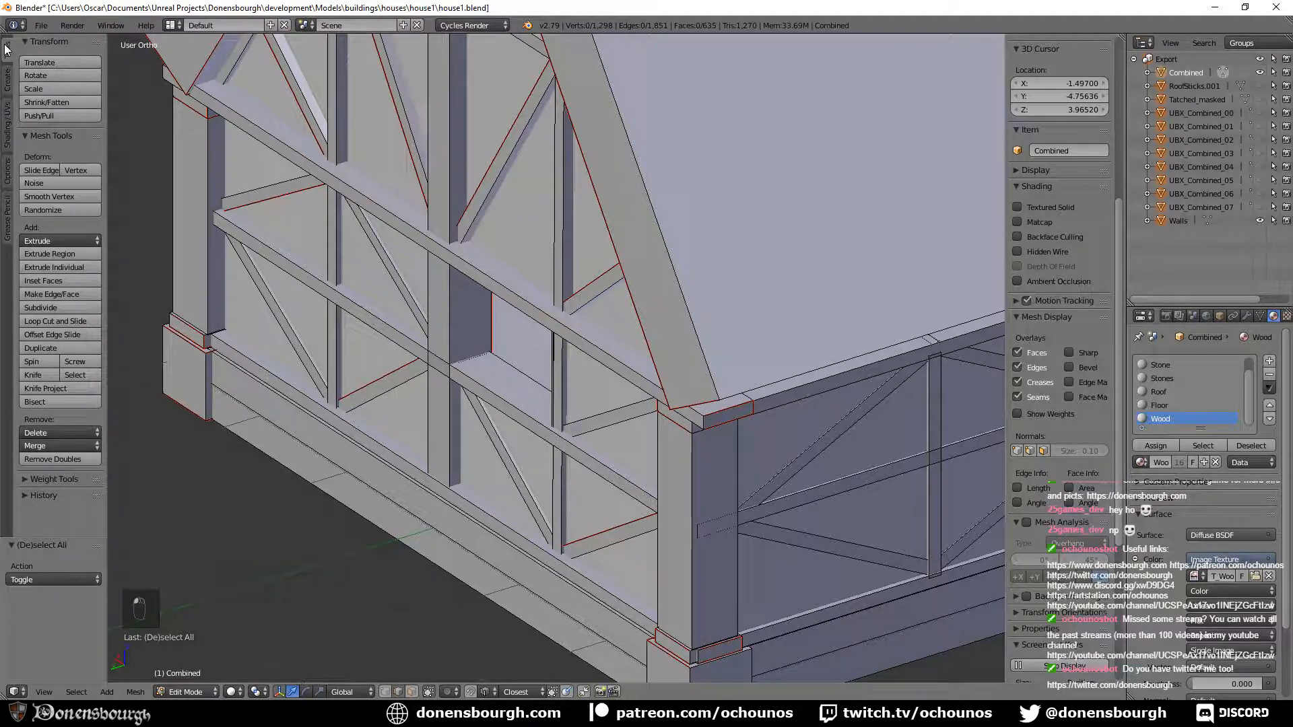
click(41, 25)
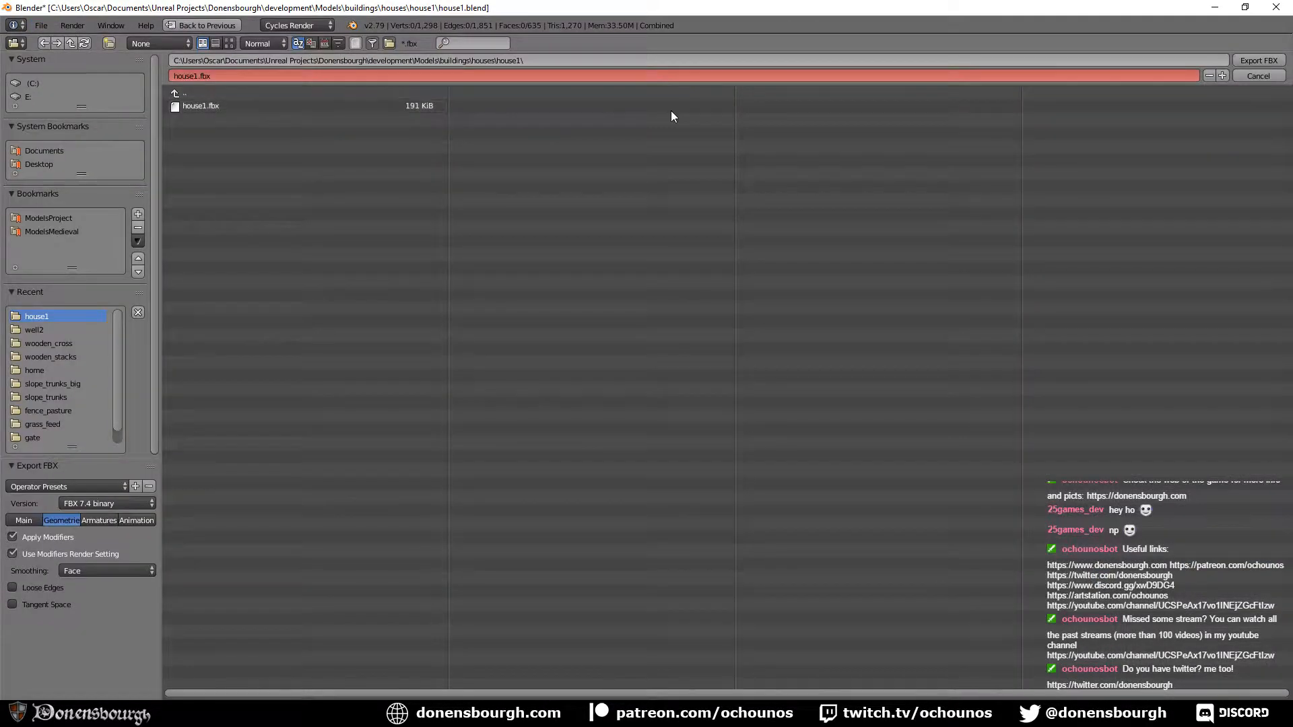
key(Return)
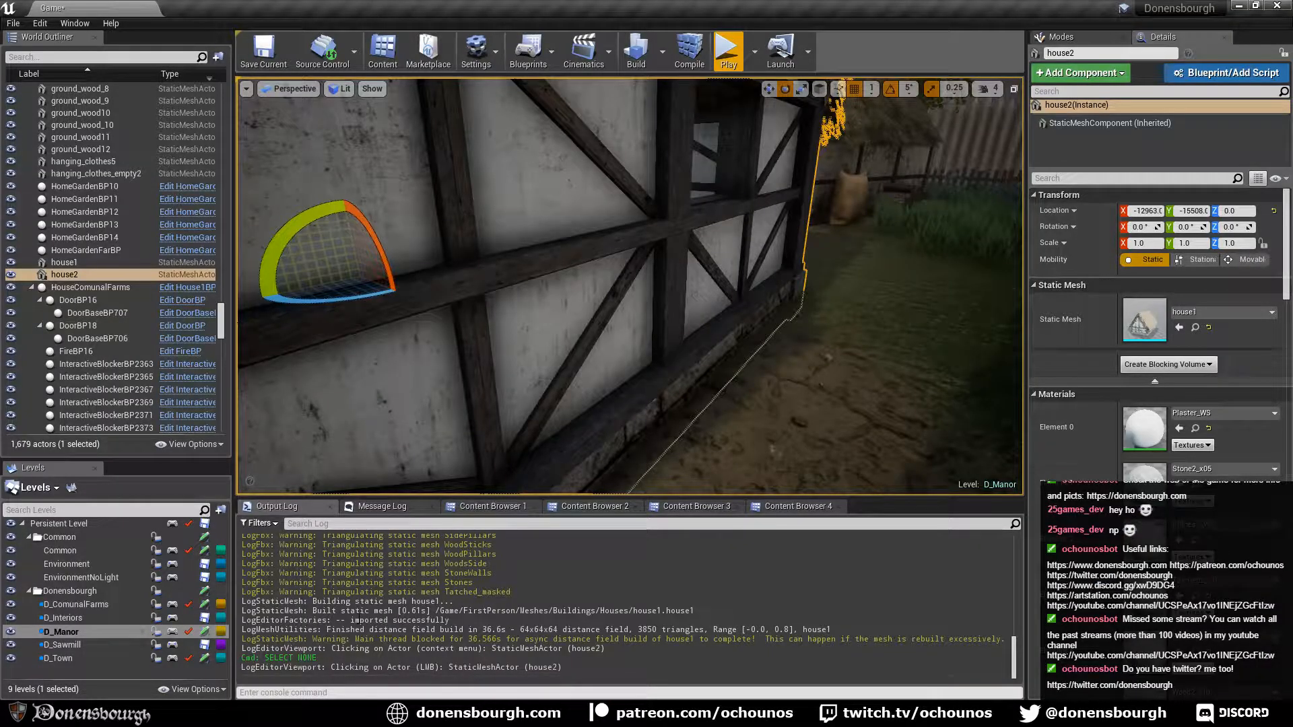
Reimport the house1 static mesh in Unreal Editor's Houses folder and inspect the beams up to the gable end.
click(791, 508)
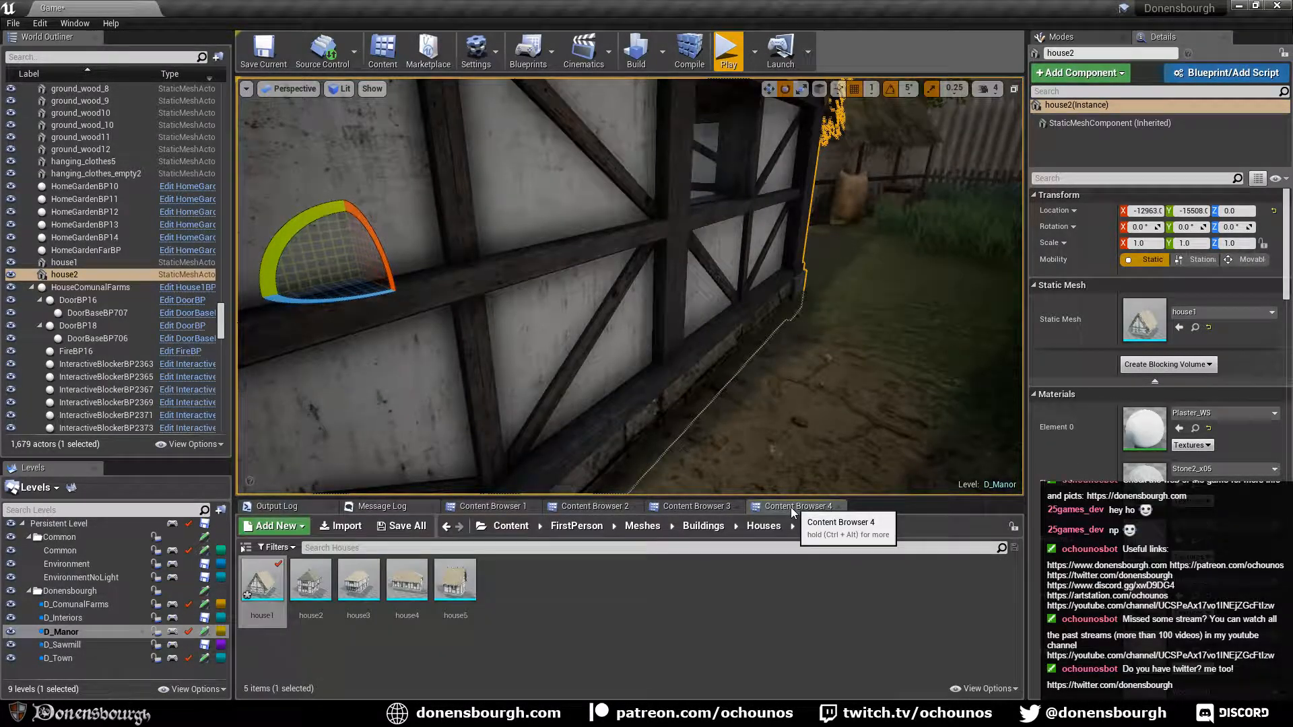
right_click(277, 588)
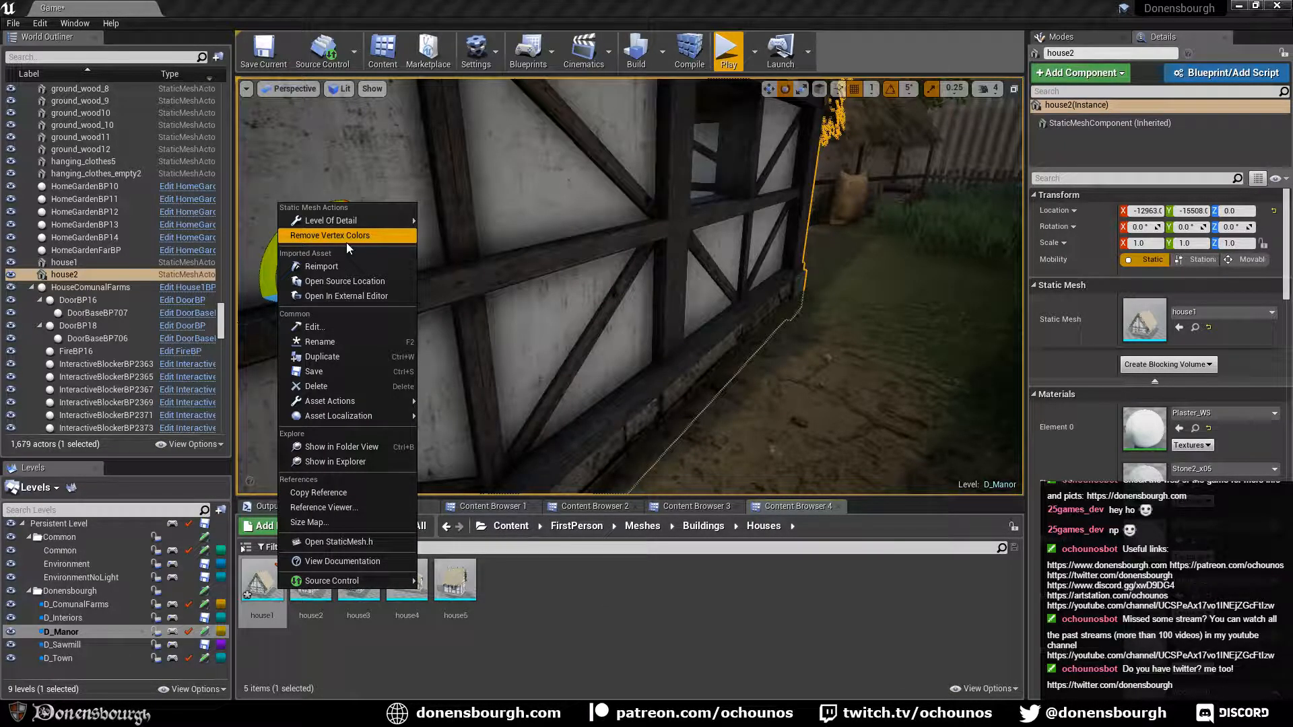
click(346, 235)
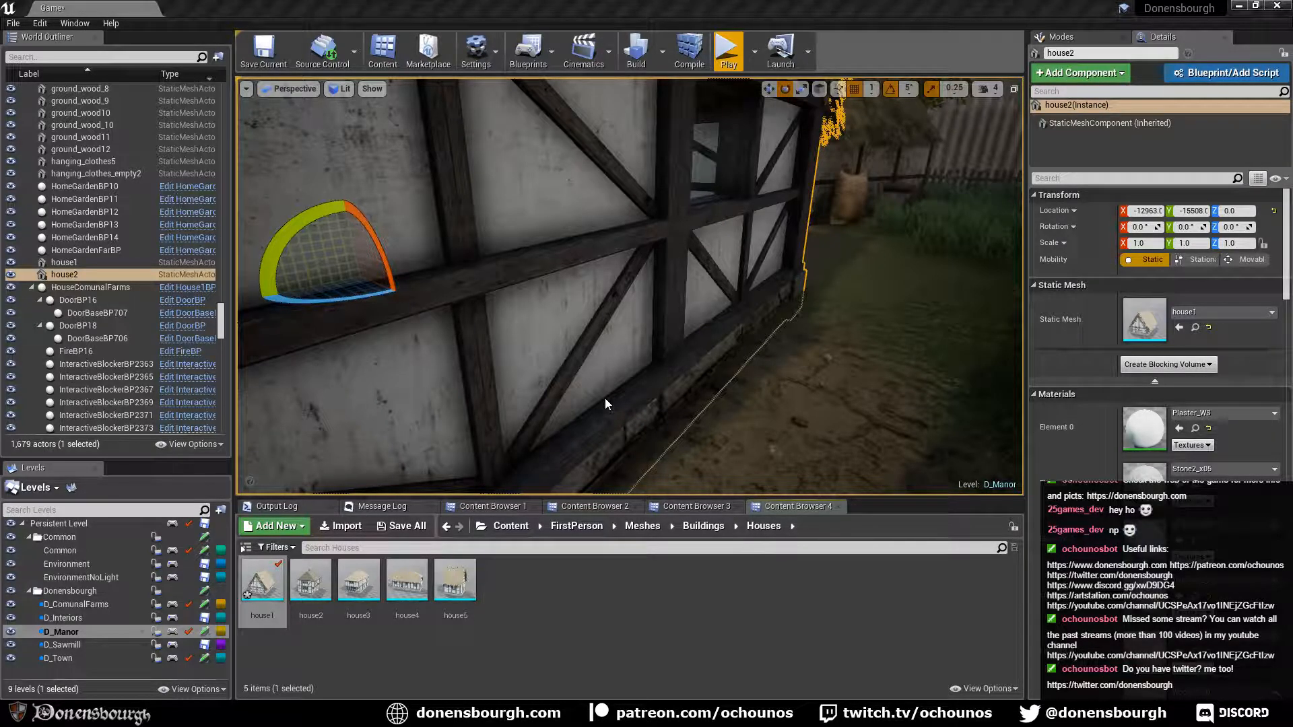
right_drag(604, 398, 727, 380)
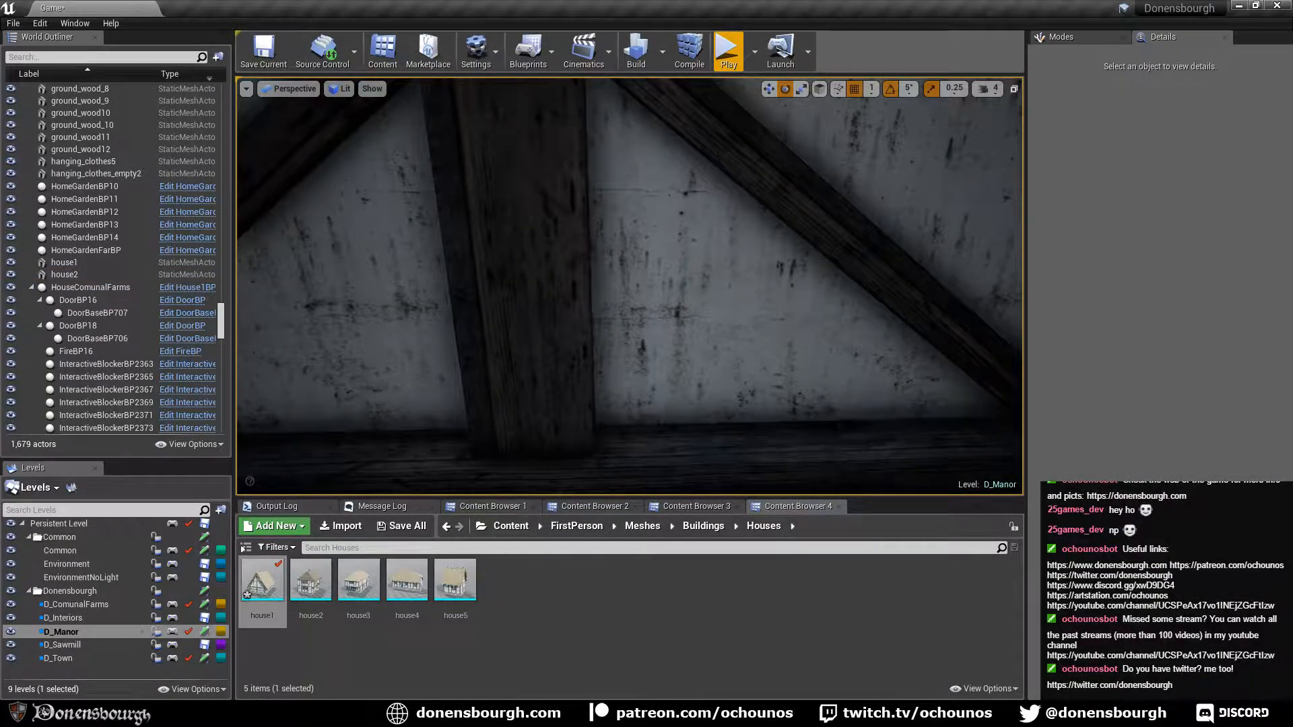
right_drag(738, 375, 768, 375)
drag(738, 375, 755, 283)
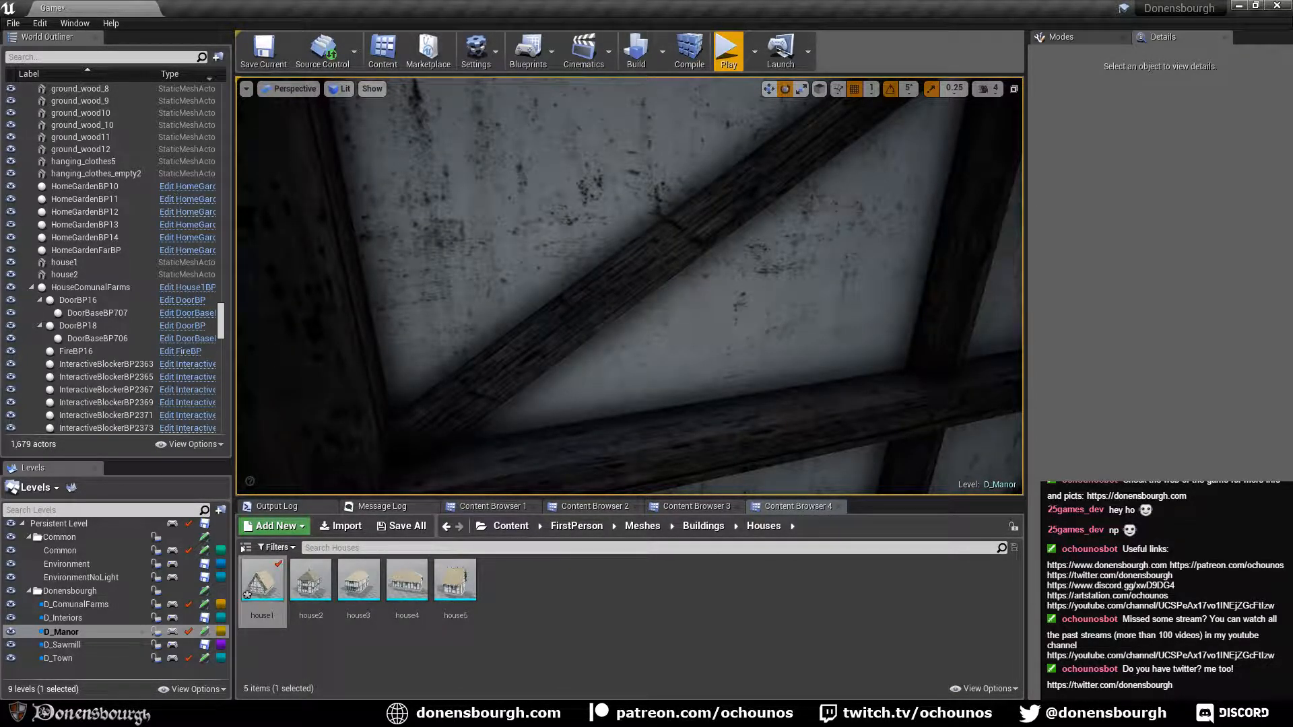
right_drag(630, 286, 573, 142)
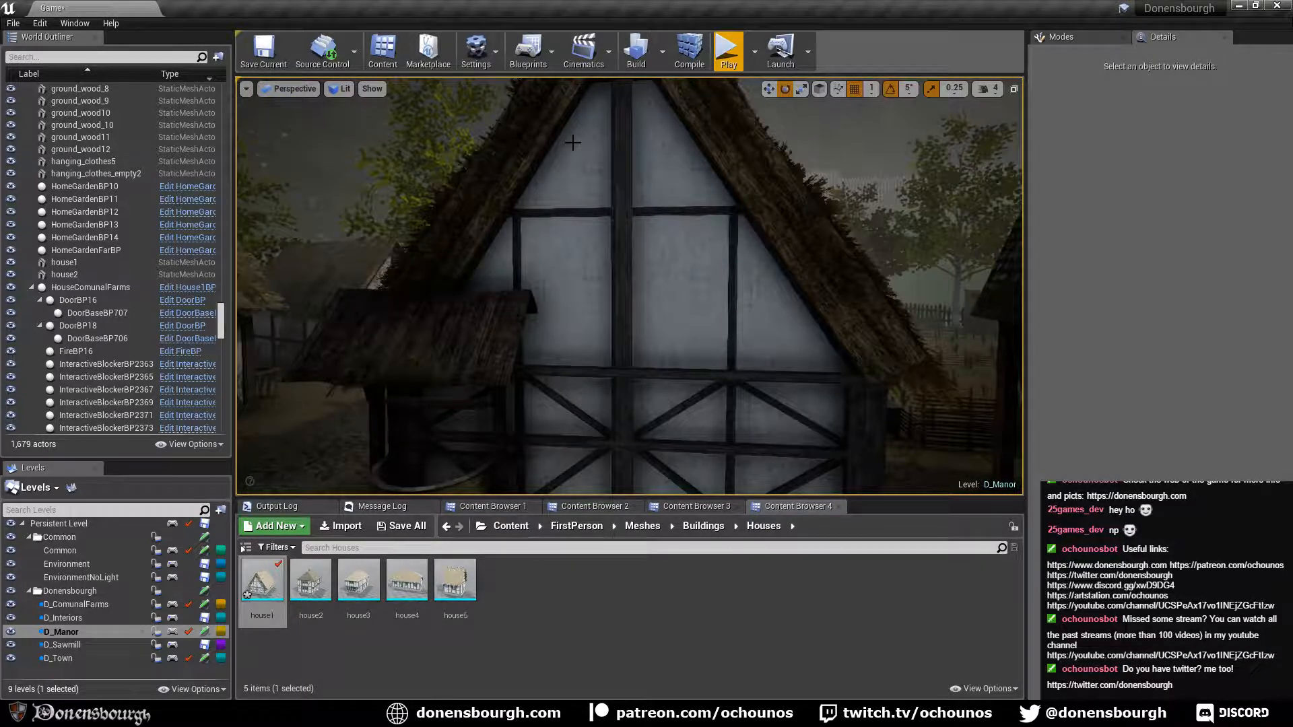
In Blender, move the six diagonal brace faces of the gable about 0.02 outward along the Y axis.
key(alt+Tab)
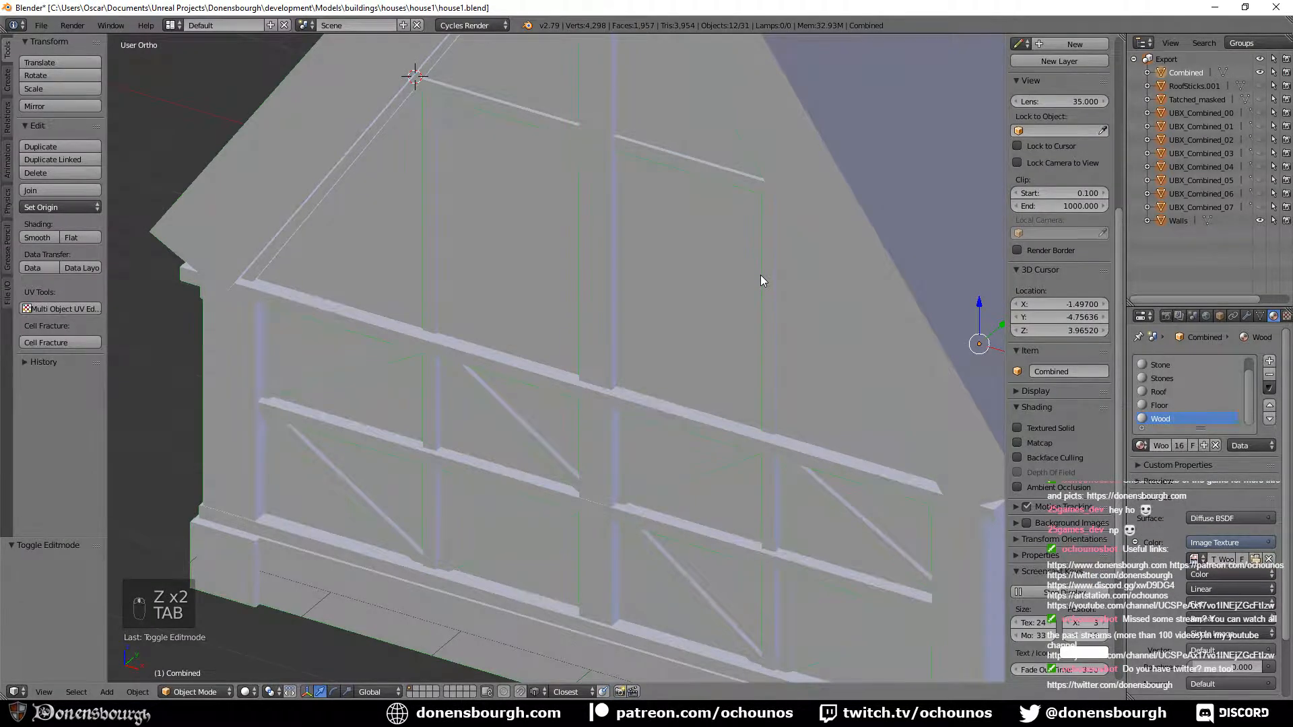
key(Tab)
middle_drag(761, 275, 690, 312)
scroll(689, 312, up, 2)
right_click(683, 333)
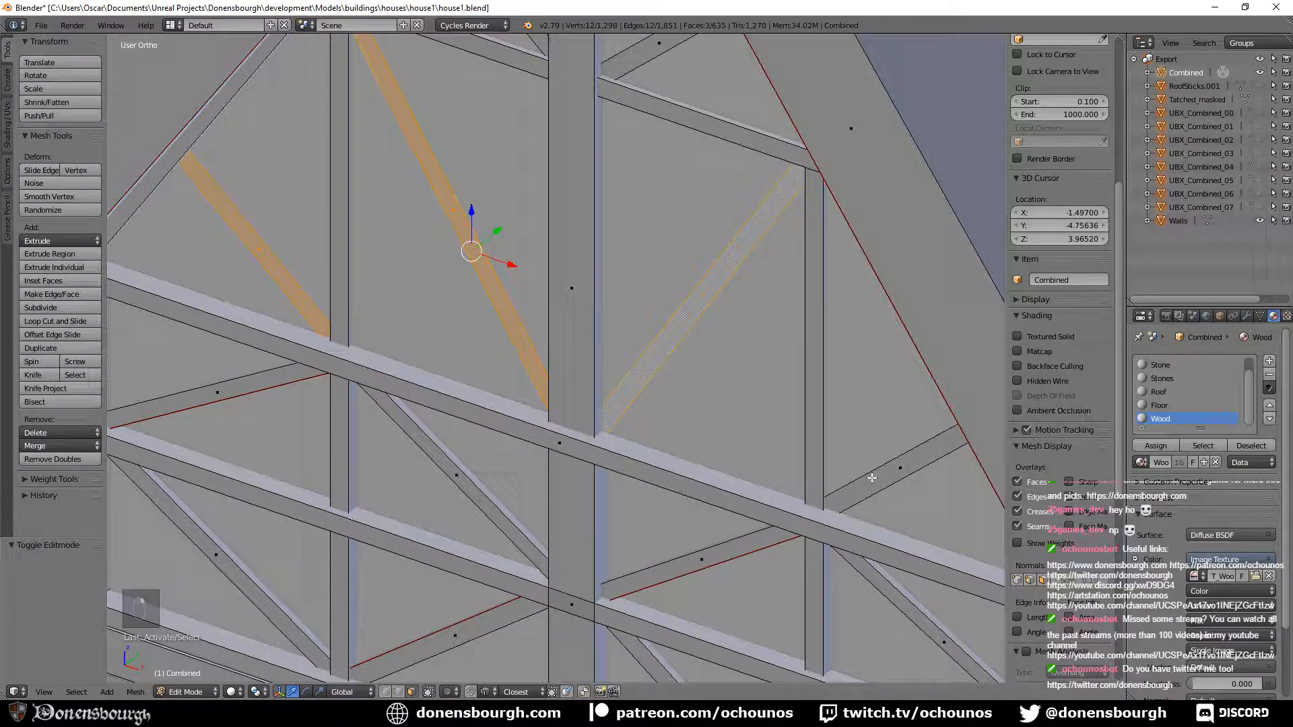
shift+right_click(871, 478)
shift+middle_drag(872, 478, 854, 592)
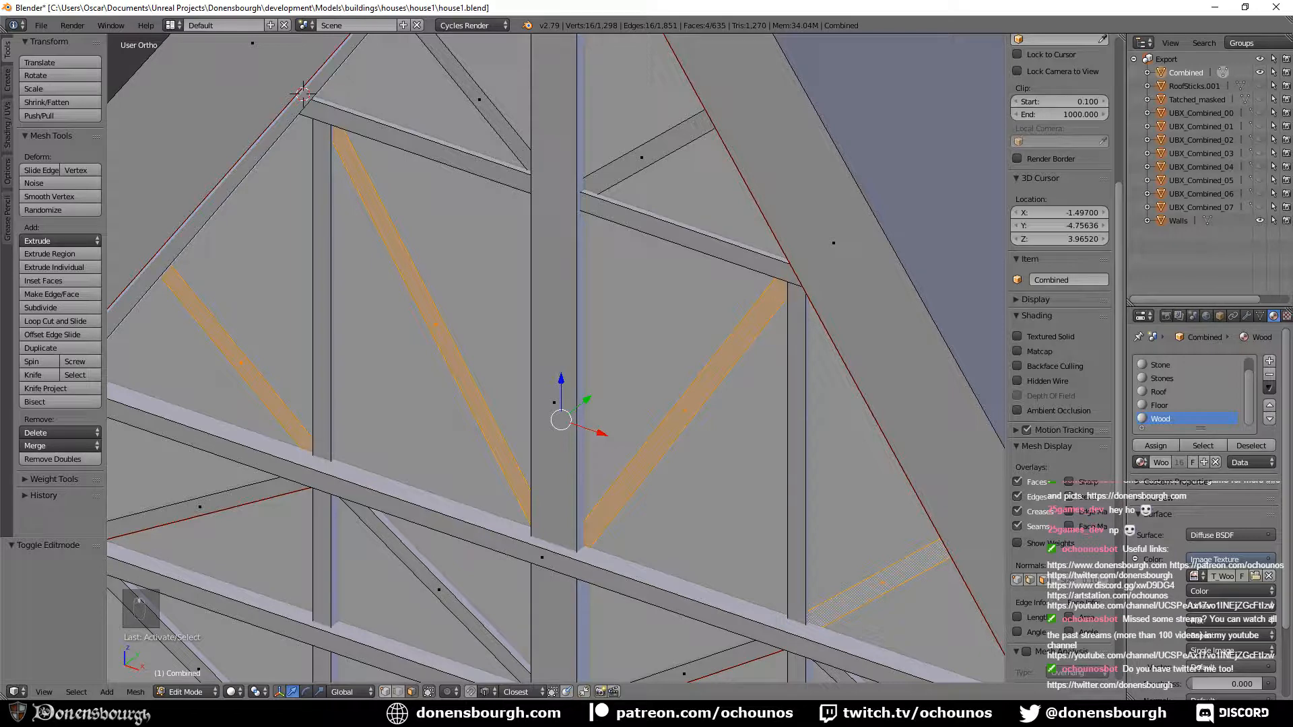
shift+right_click(641, 158)
shift+right_click(480, 100)
drag(592, 303, 588, 306)
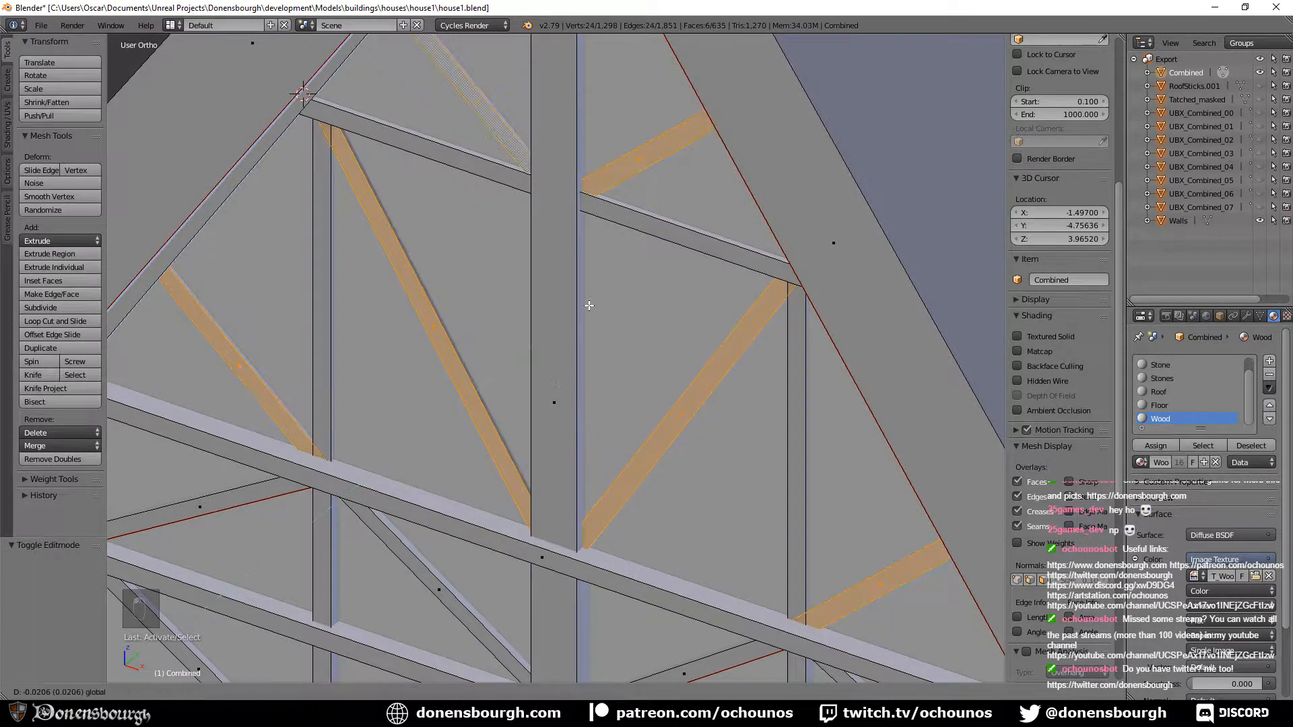
click(590, 305)
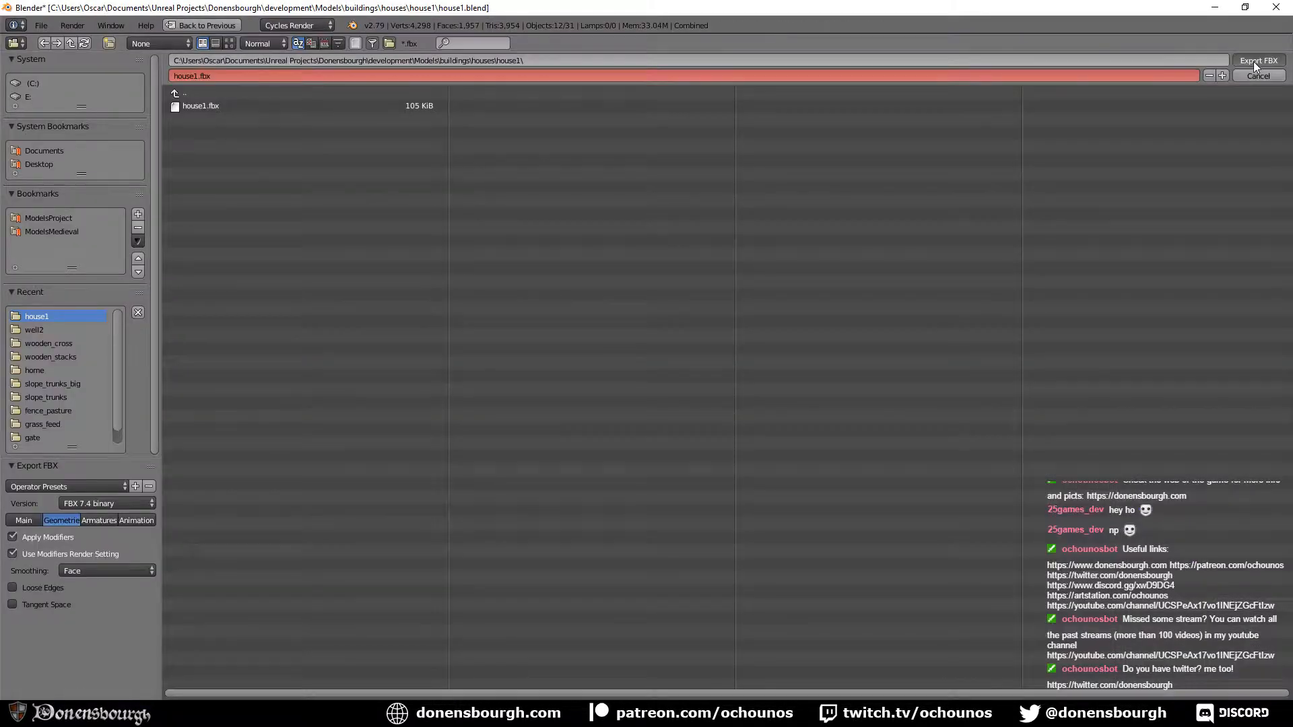
Overwrite house1.fbx with the FBX export of the adjusted house and switch to Unreal Editor.
click(1258, 60)
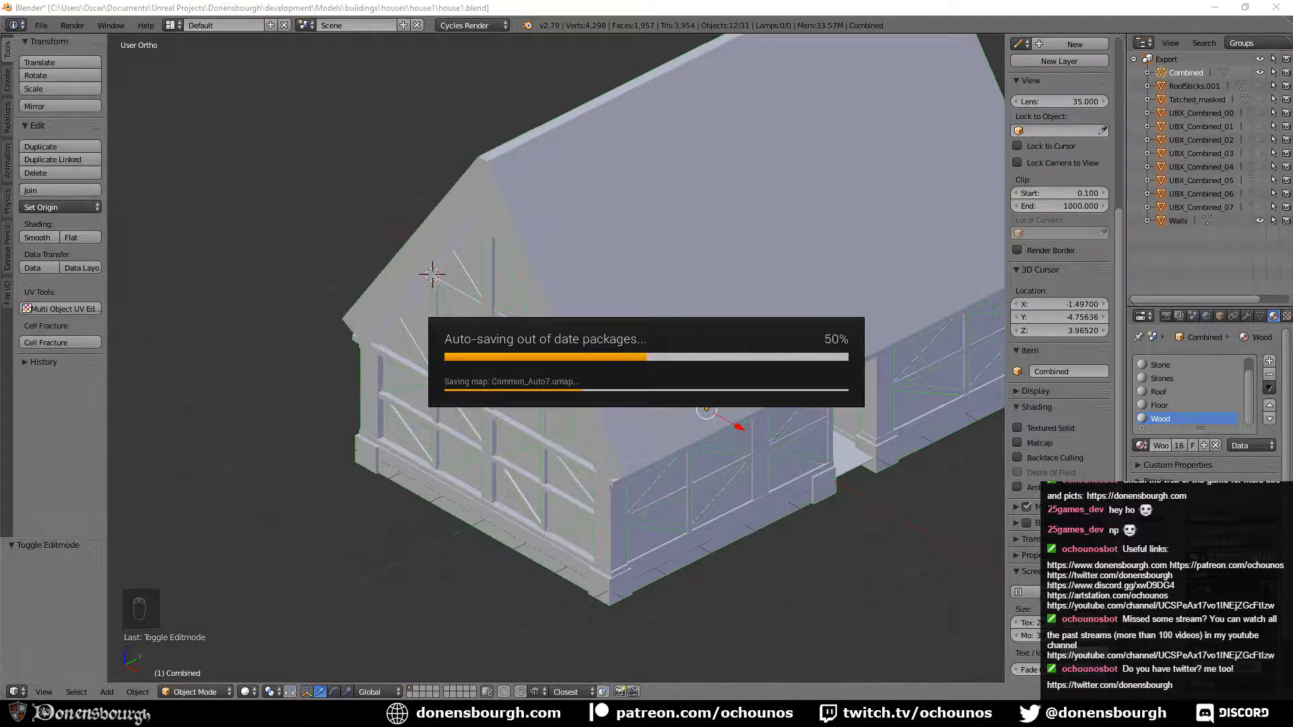
mouse_move(380, 714)
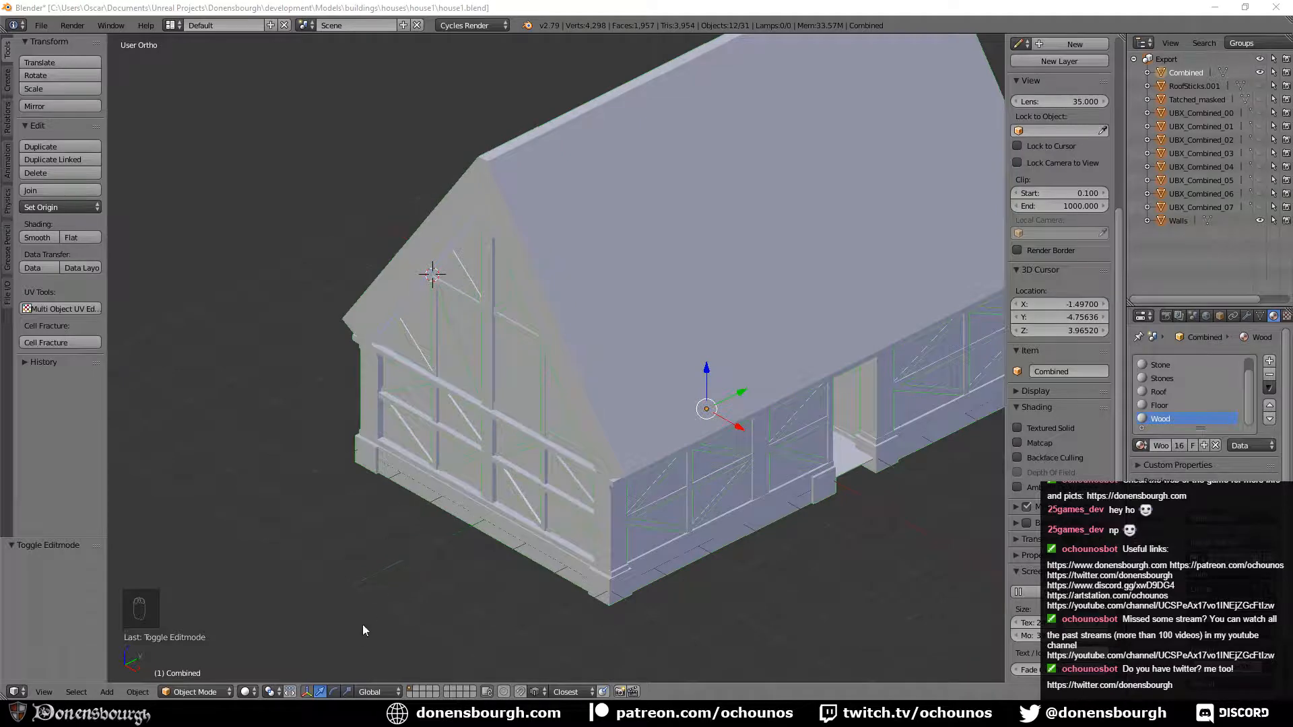
click(393, 714)
Turn the view toward the gable wall by the well and clear the output log.
right_drag(677, 386, 610, 455)
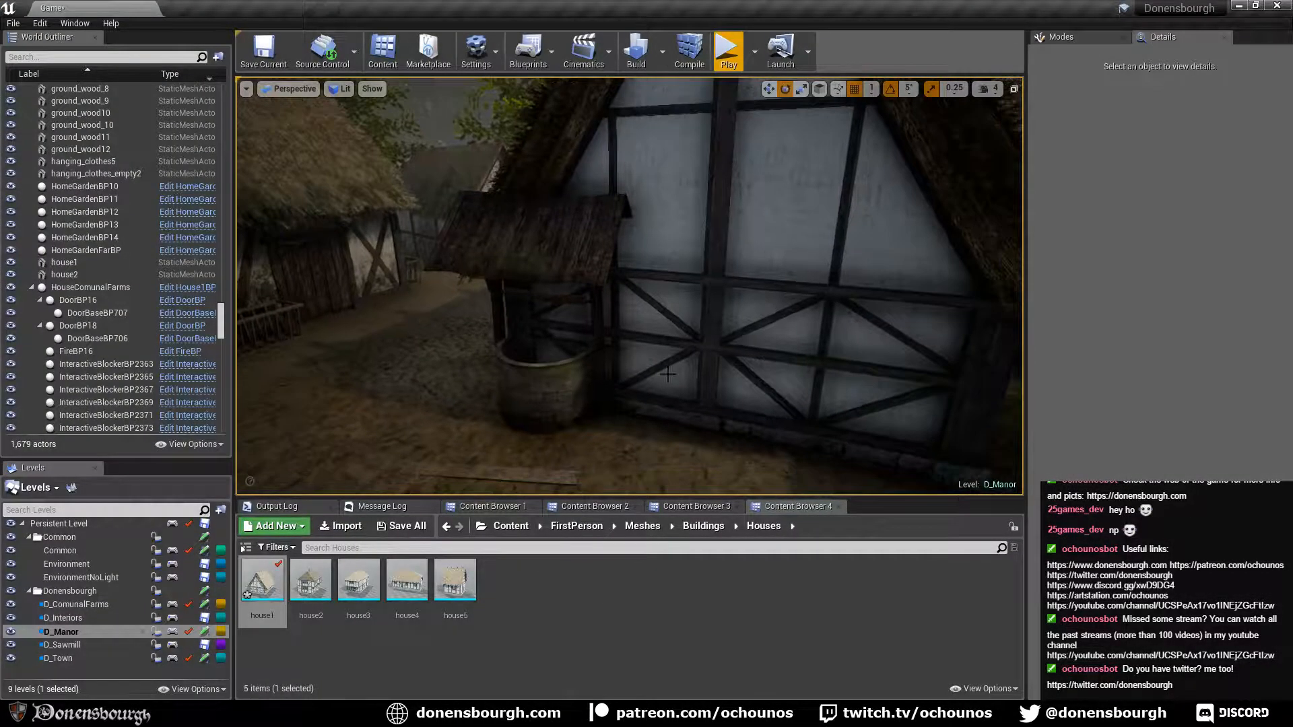
click(282, 506)
right_click(613, 623)
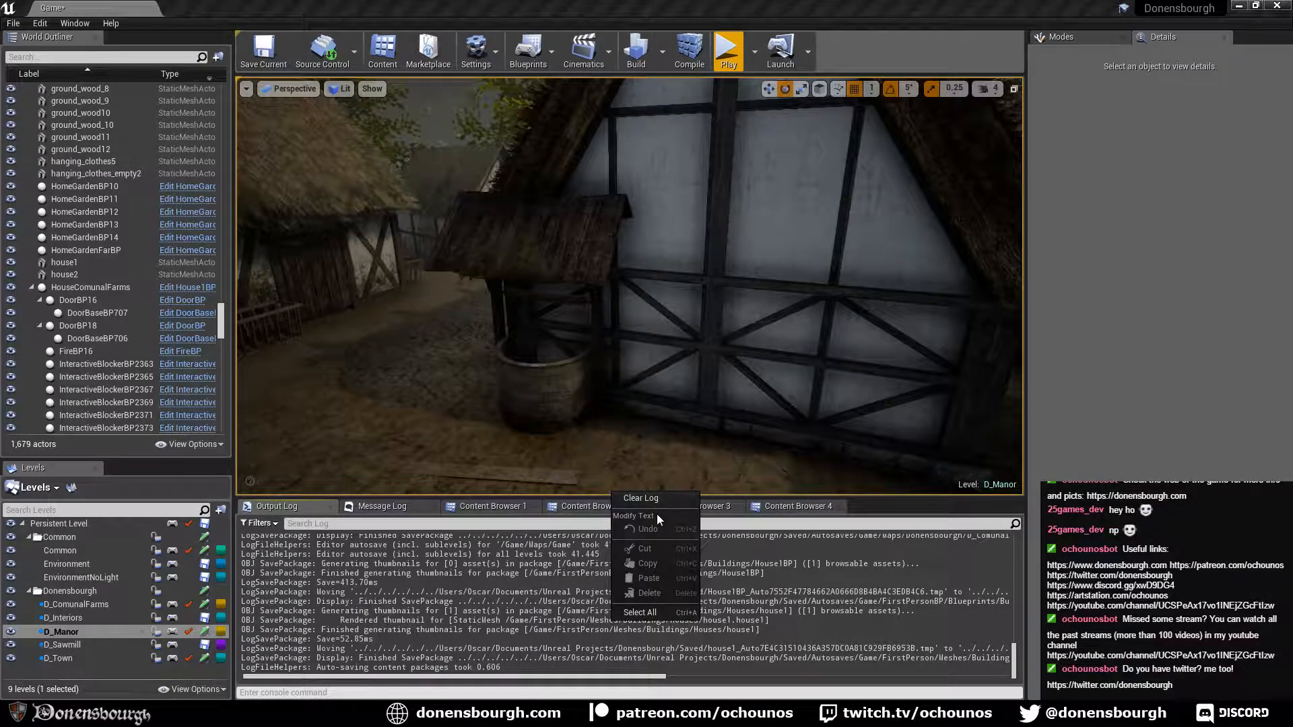
click(646, 498)
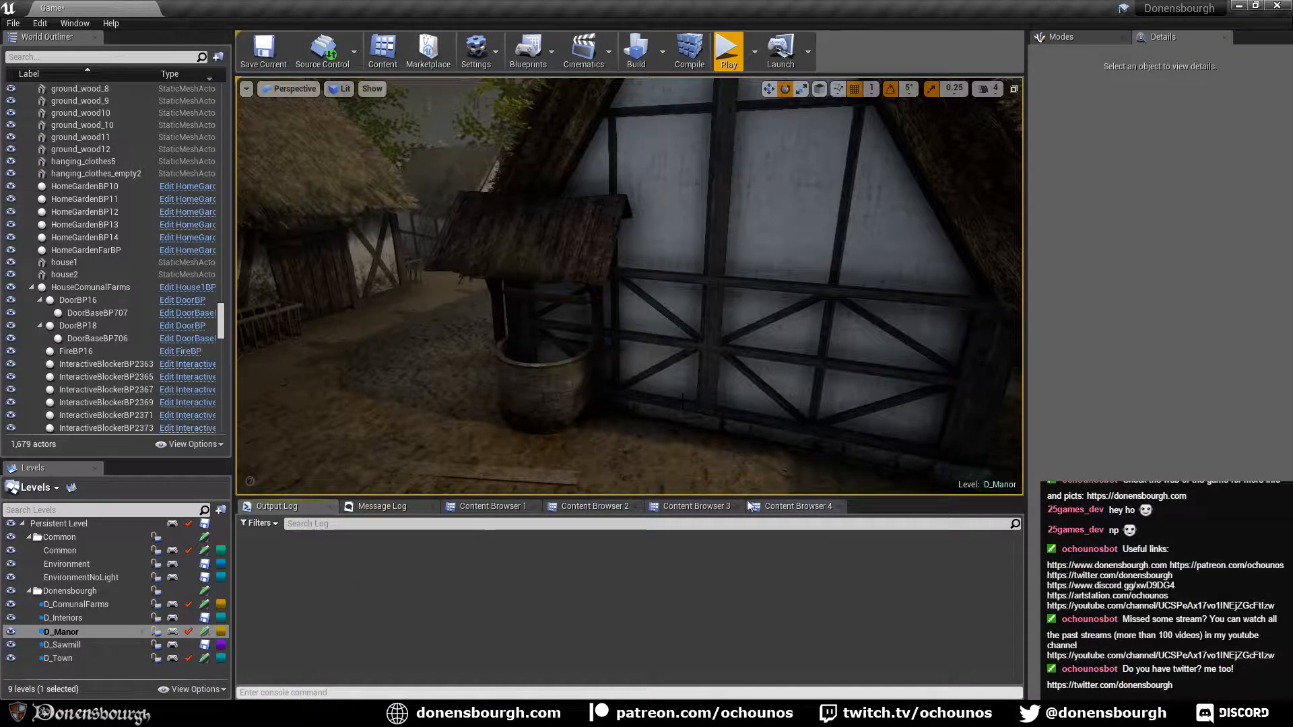
Reimport the house1 static mesh with the adjusted gable braces and open the output log to review the import.
click(788, 506)
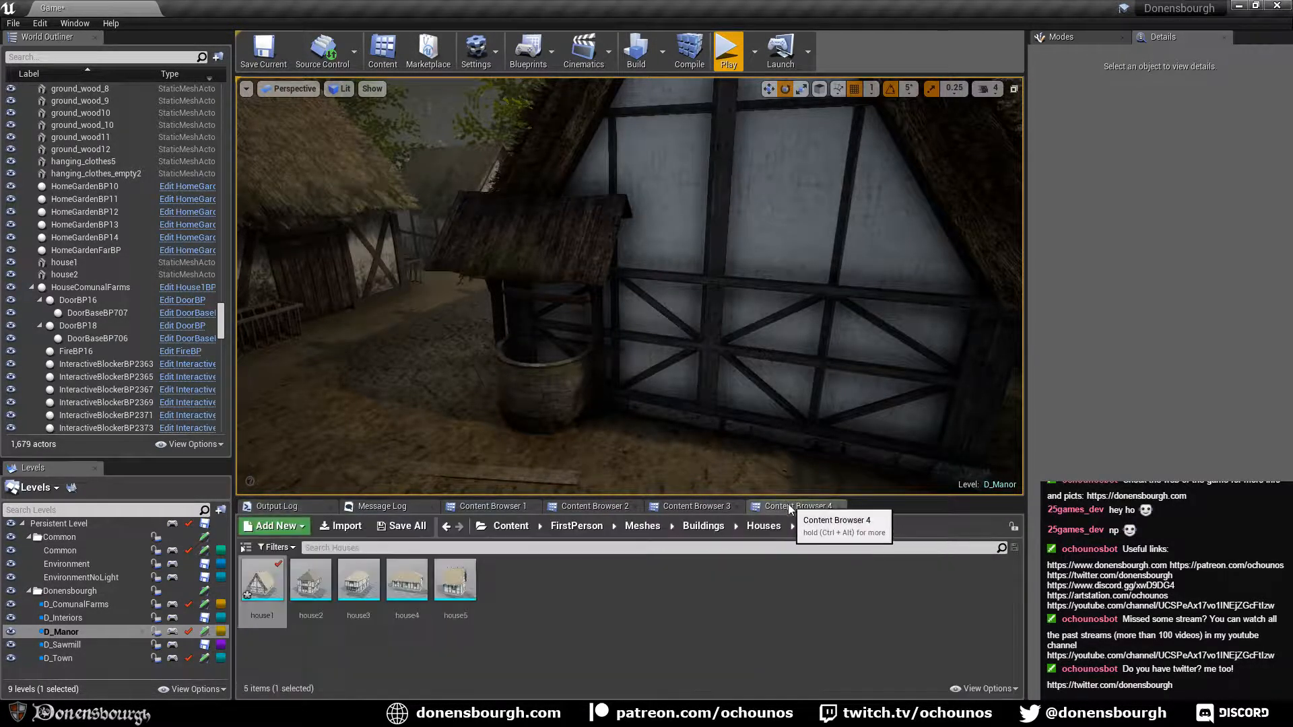
right_click(253, 580)
click(304, 267)
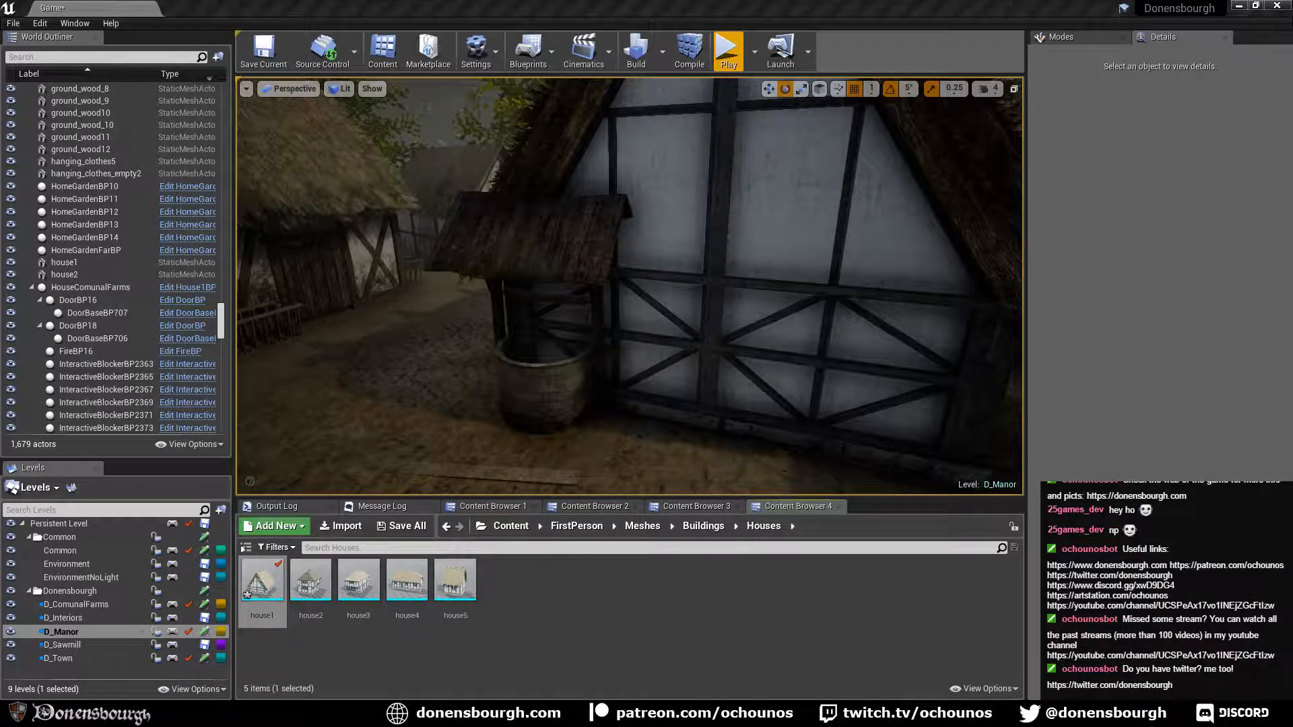
click(295, 505)
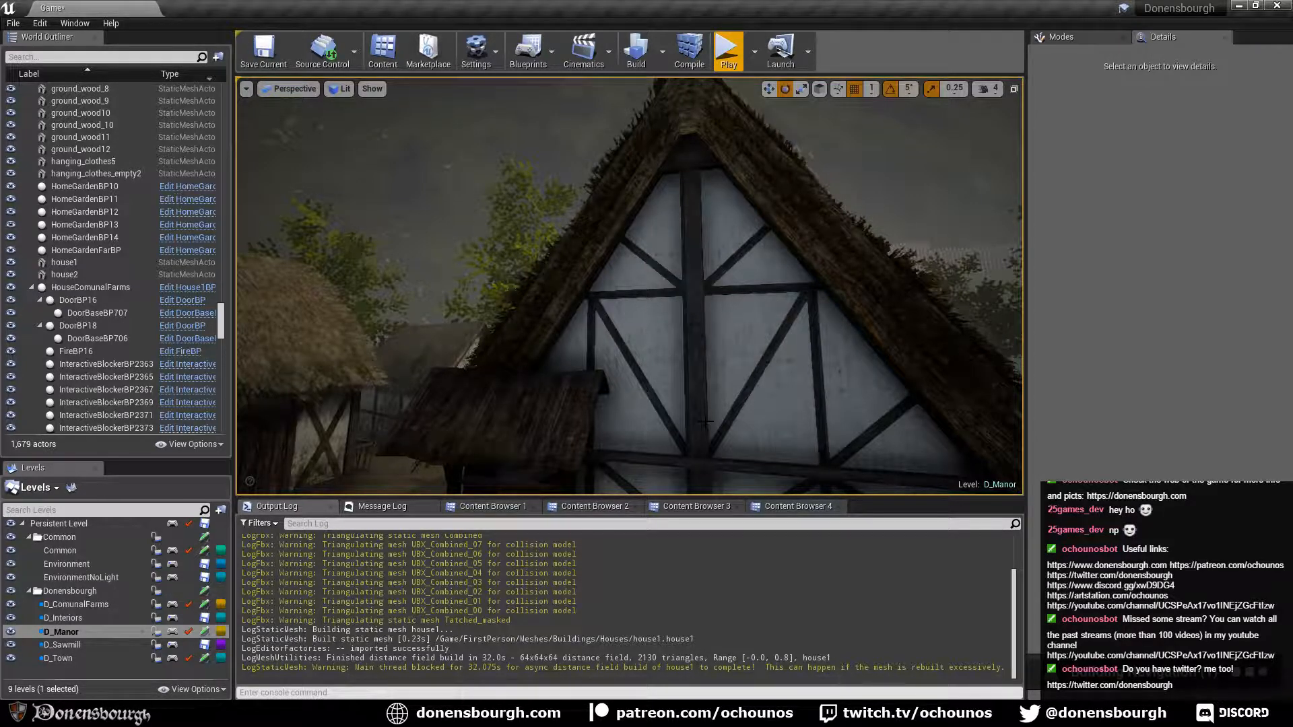
Inspect the reimported house's gable, interior and wall beam textures, and switch to Blender.
right_drag(706, 422, 634, 421)
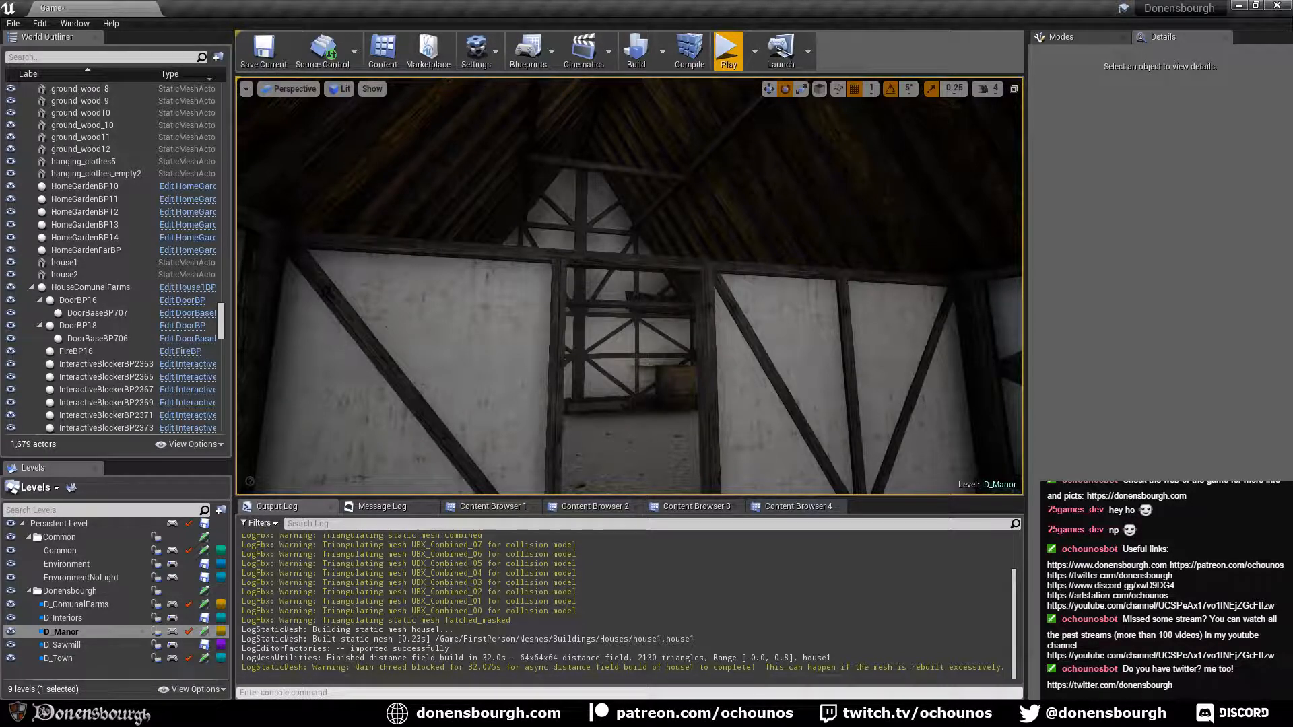
right_drag(630, 286, 472, 364)
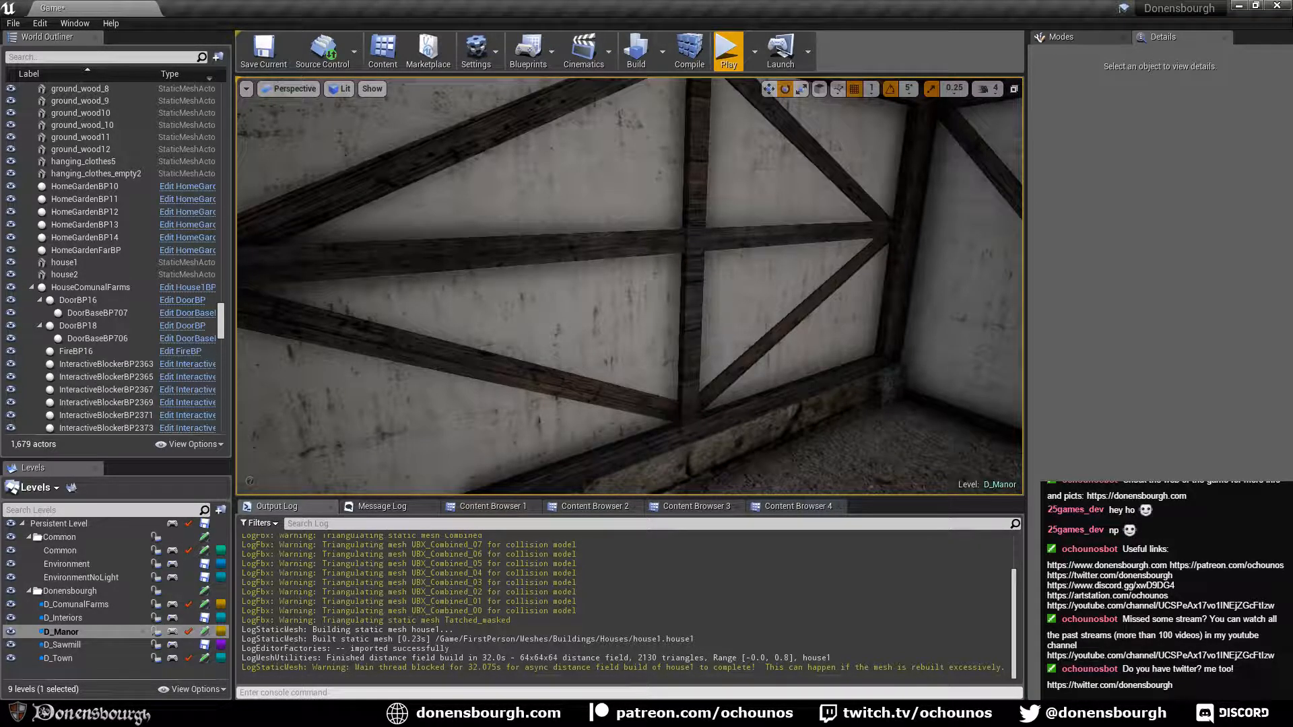
key(alt+Tab)
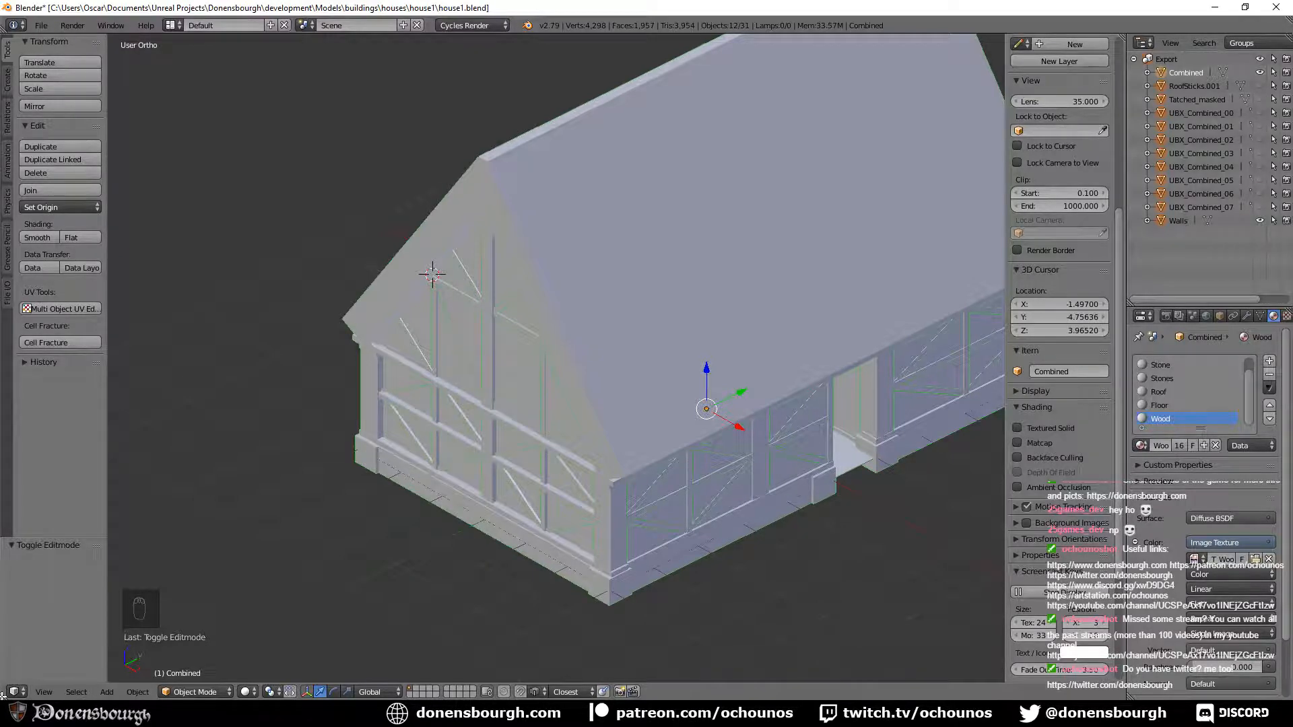
Open a UV editor beside the 3D view and select all house faces that use the Wood material.
drag(2, 696, 335, 694)
key(shift+F10)
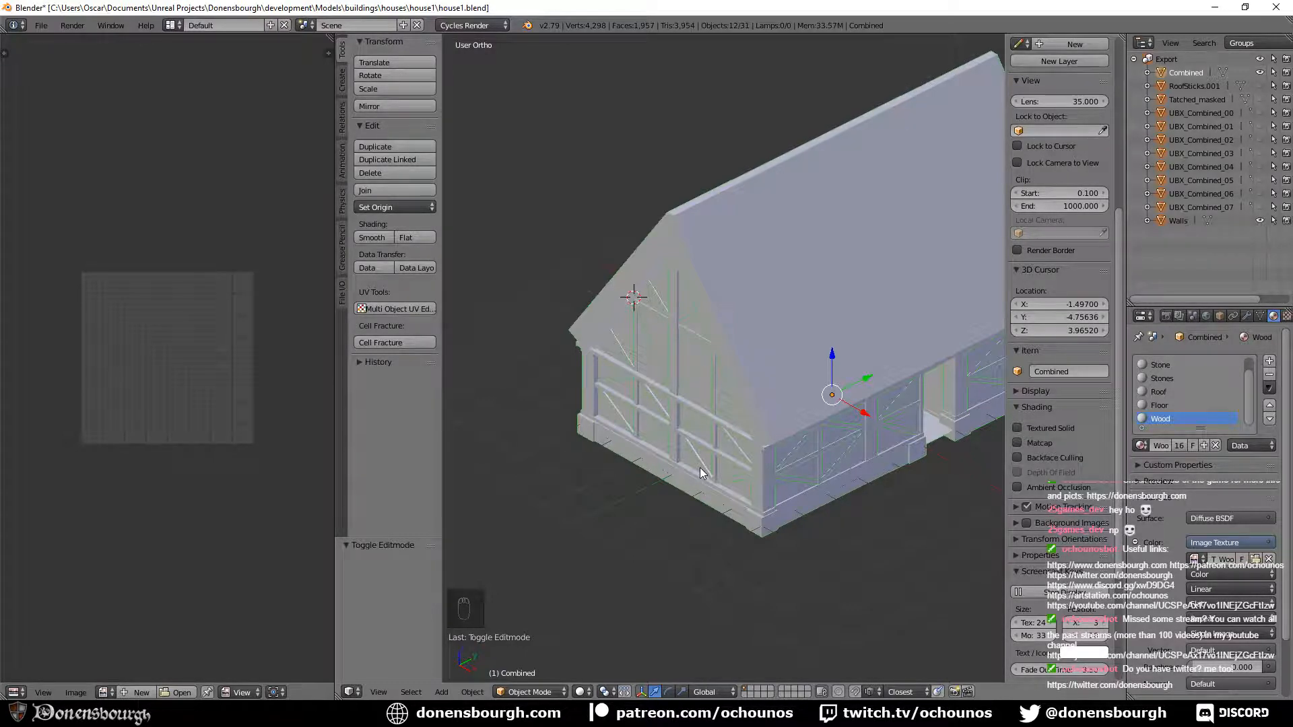
key(Tab)
key(a)
key(a)
key(a)
scroll(700, 467, up, 3)
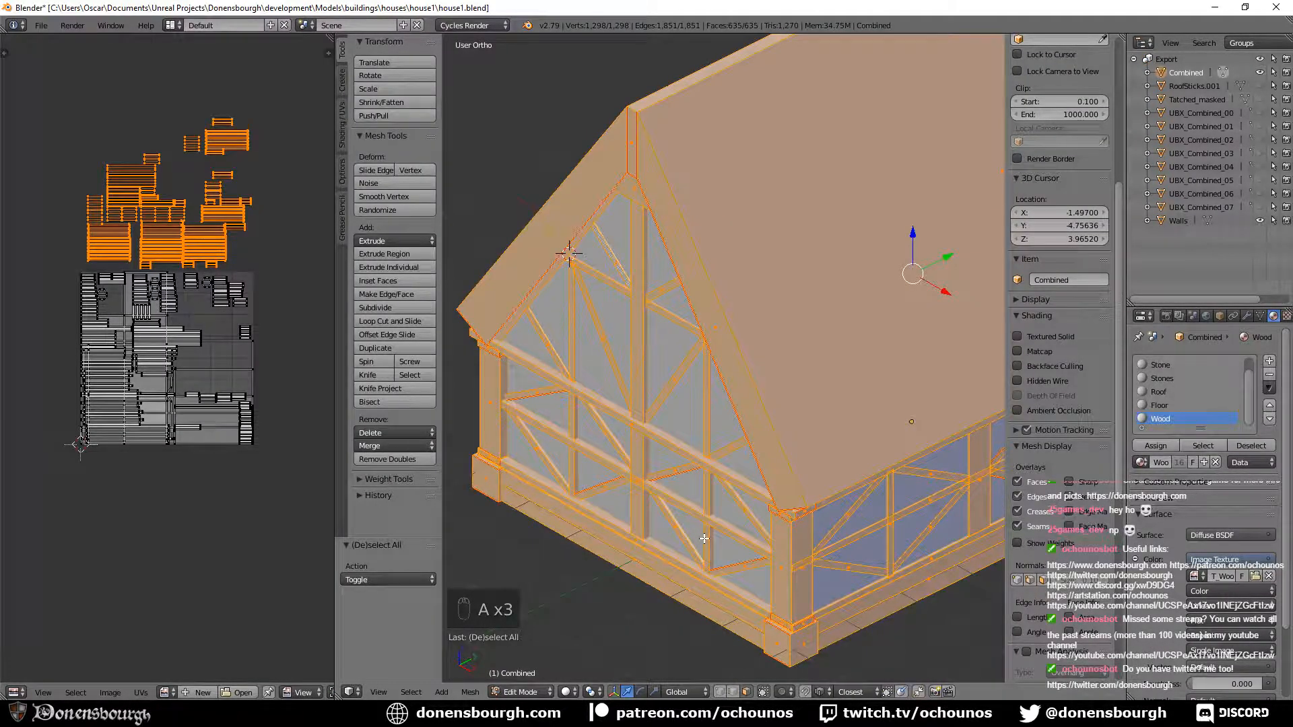
key(a)
click(1203, 446)
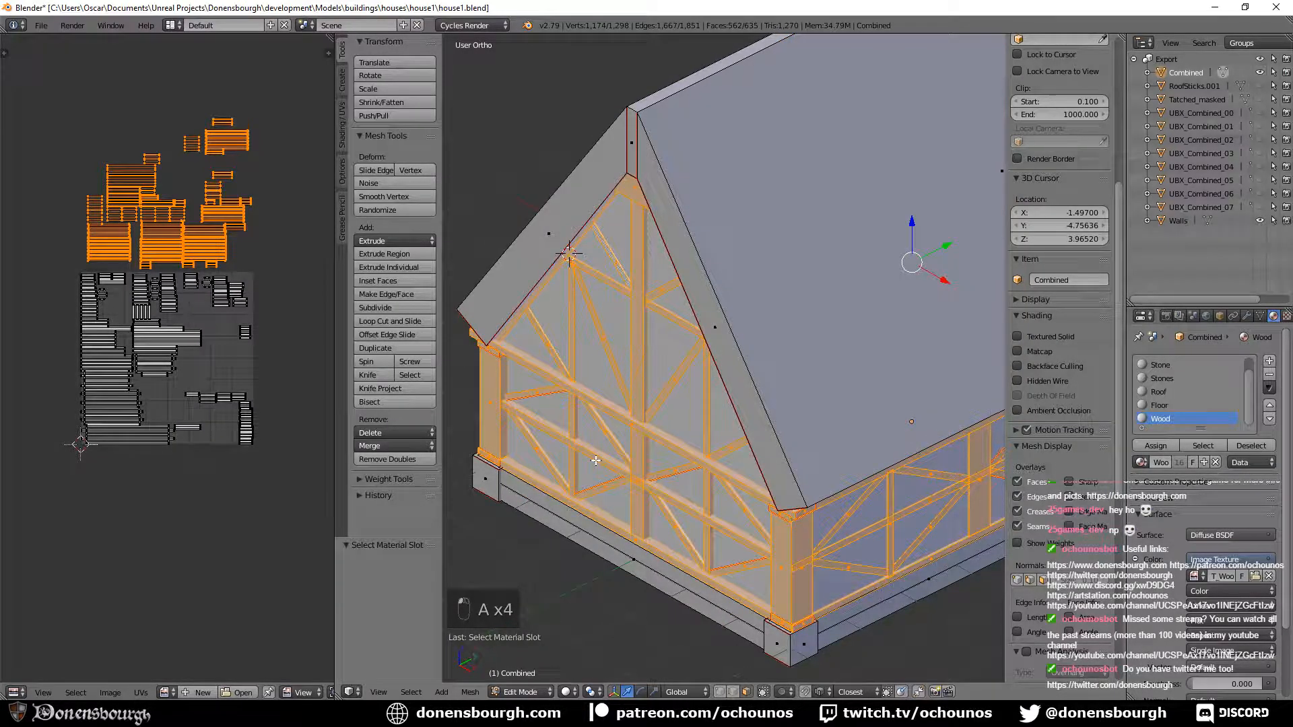
Unwrap the selected wood faces and rotate their UV islands by 90 degrees.
middle_drag(596, 461, 929, 416)
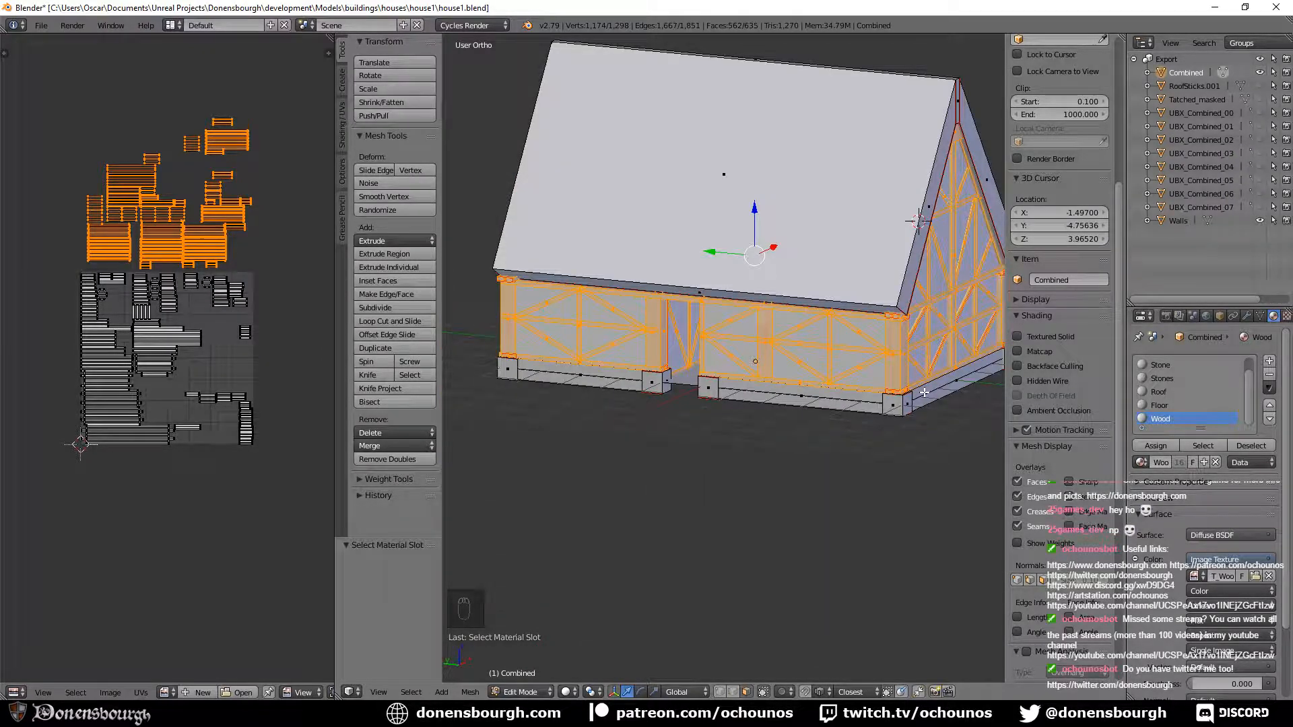
key(u)
key(u)
scroll(223, 472, up, 4)
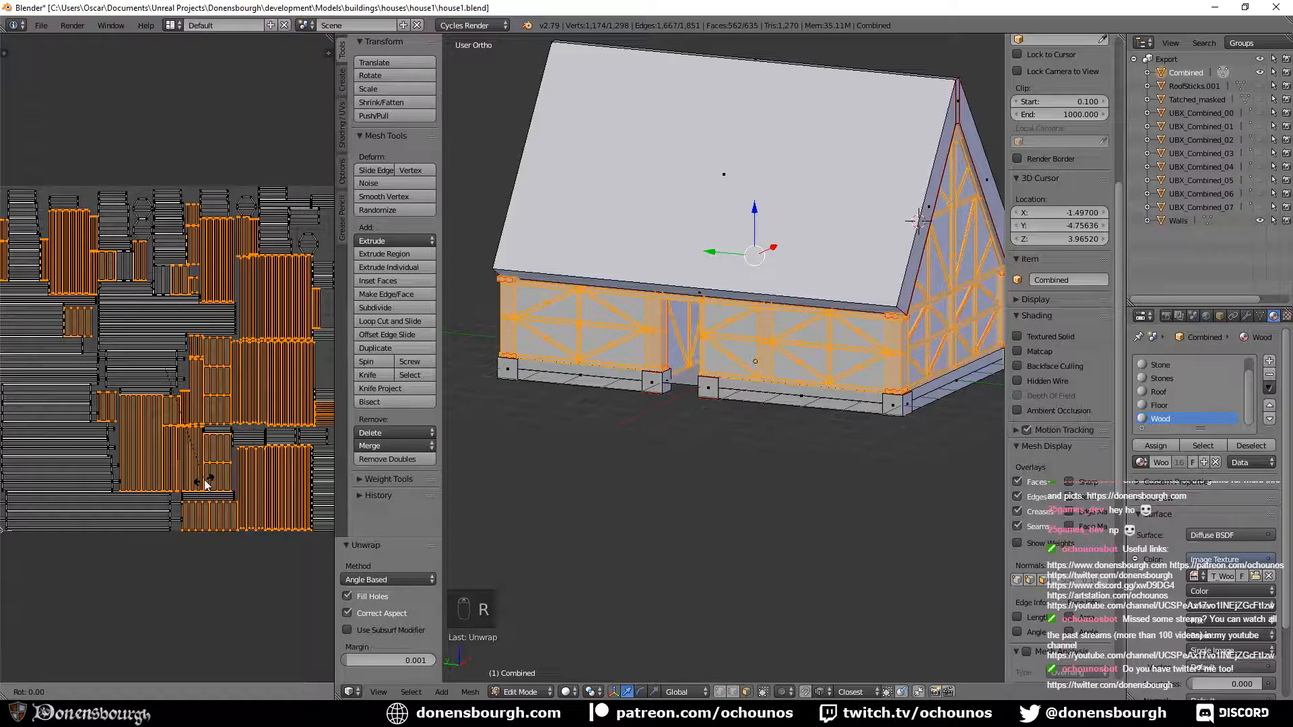
key(r)
key(9)
key(0)
key(Return)
Move the wood UV islands up by about 1.057 so they sit above the UV tile.
key(g)
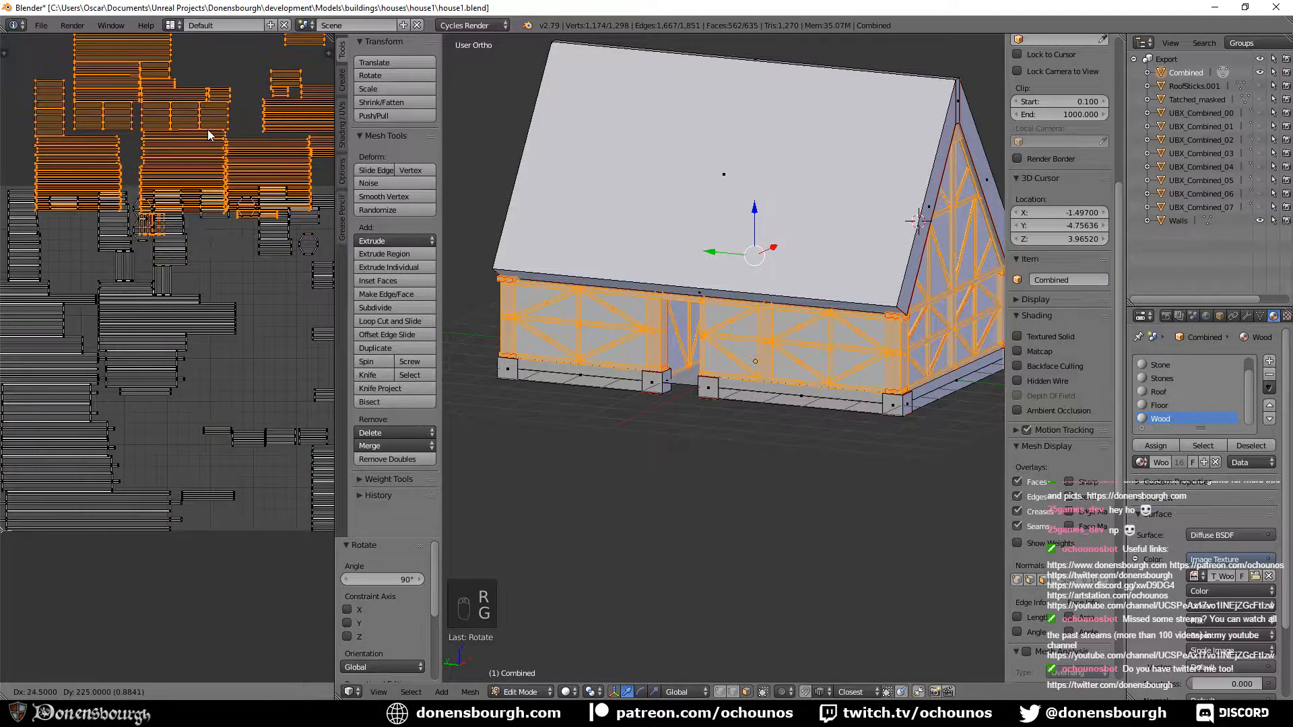
click(189, 183)
scroll(188, 184, down, 3)
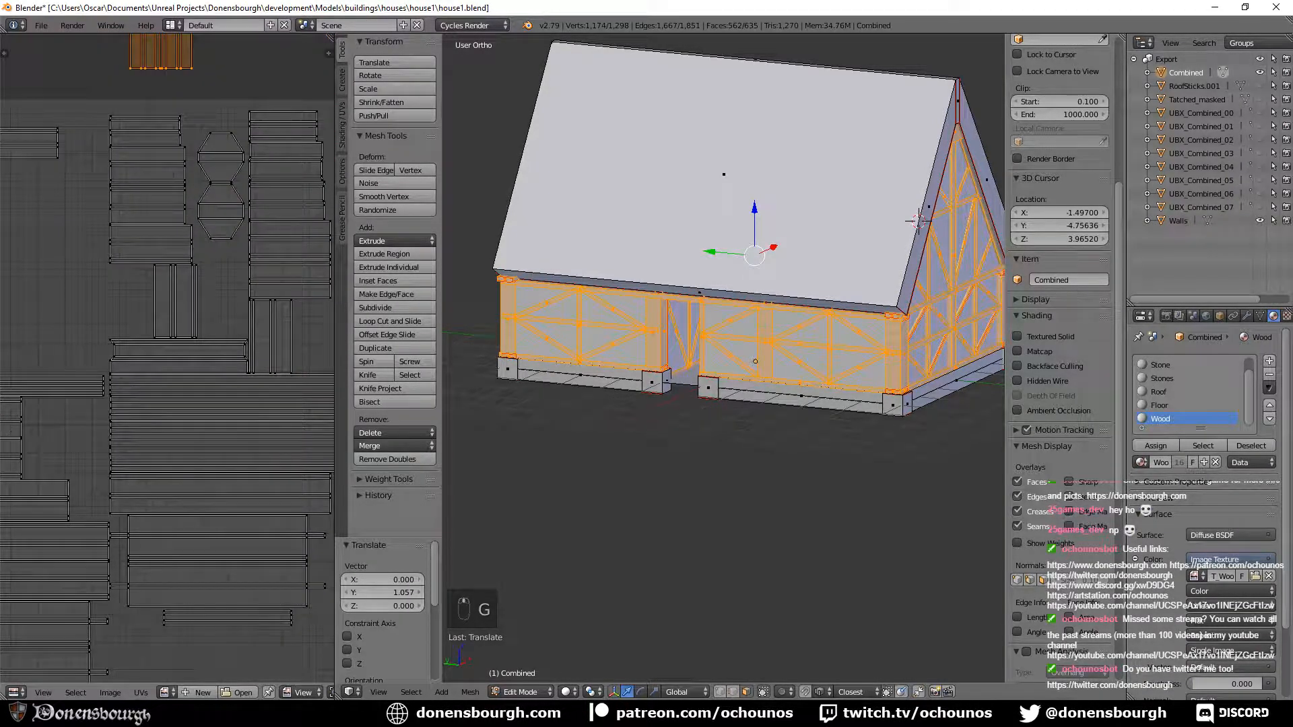
scroll(327, 536, down, 3)
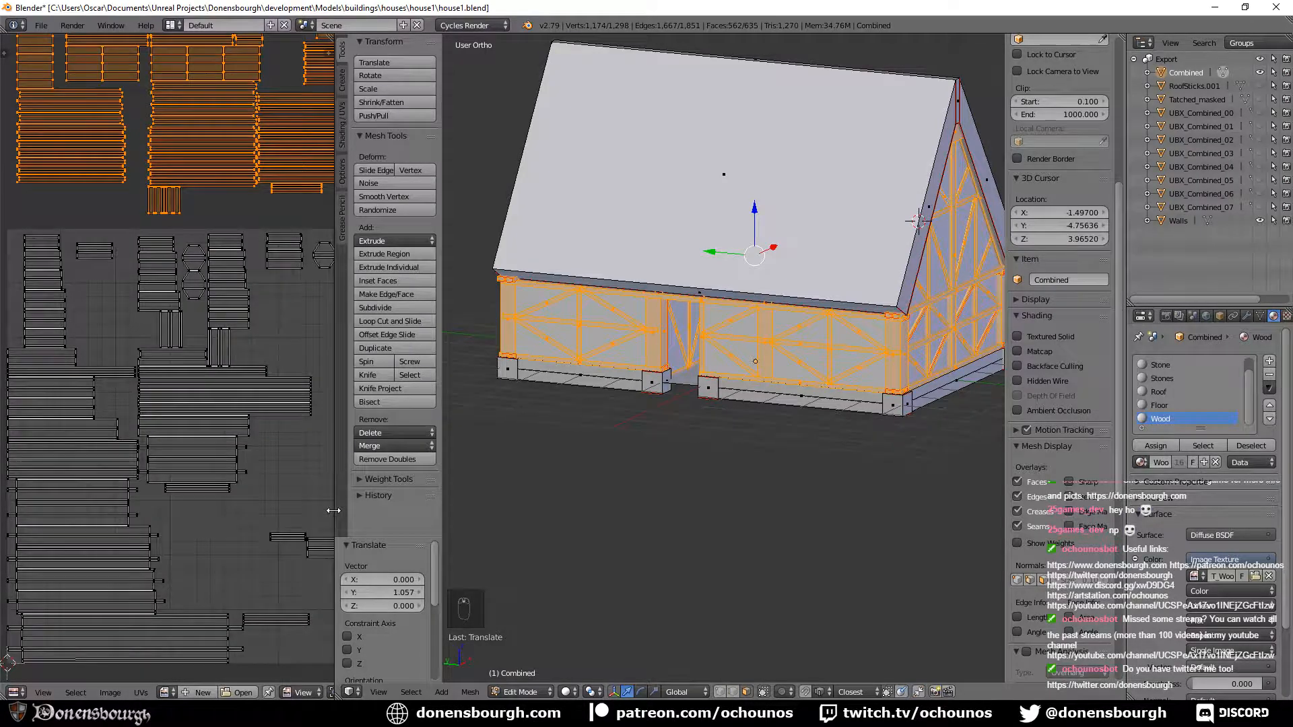
Enlarge the UV editor, rotate the remaining vertical plank islands by 90 degrees and set them aside outside the layout's left edge.
drag(335, 511, 701, 511)
click(403, 350)
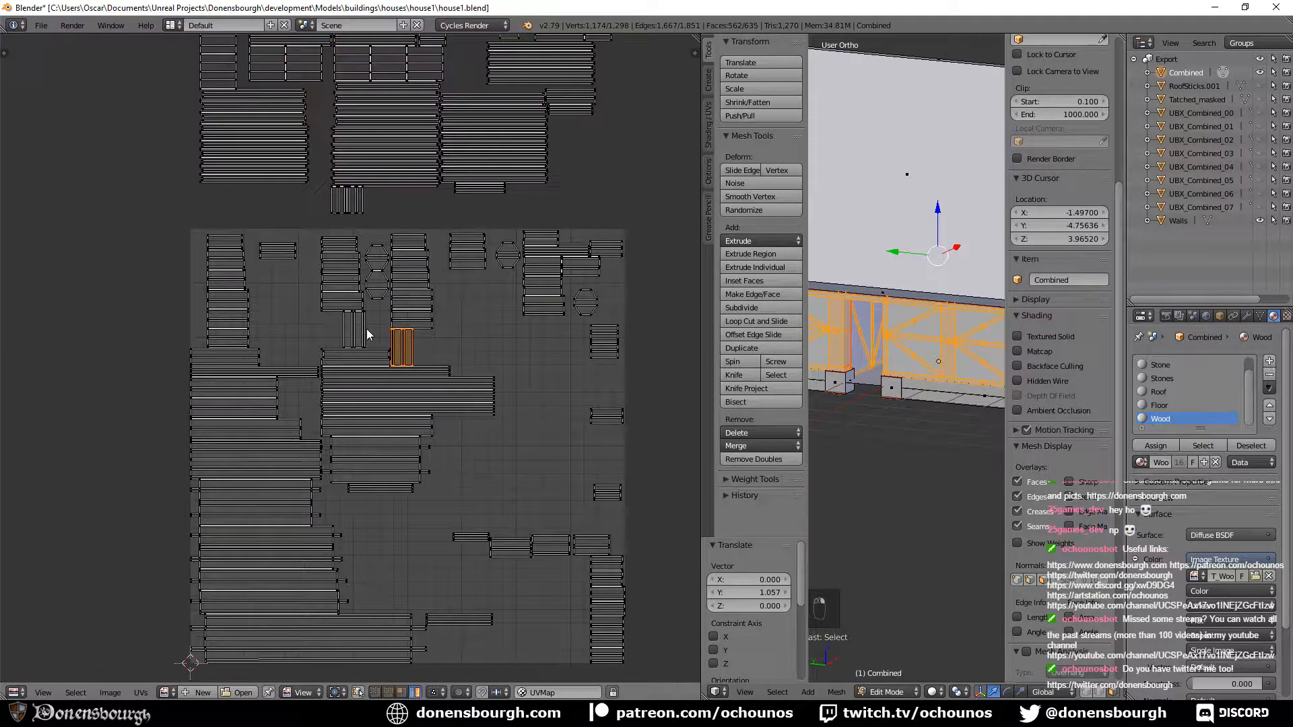
shift+click(353, 330)
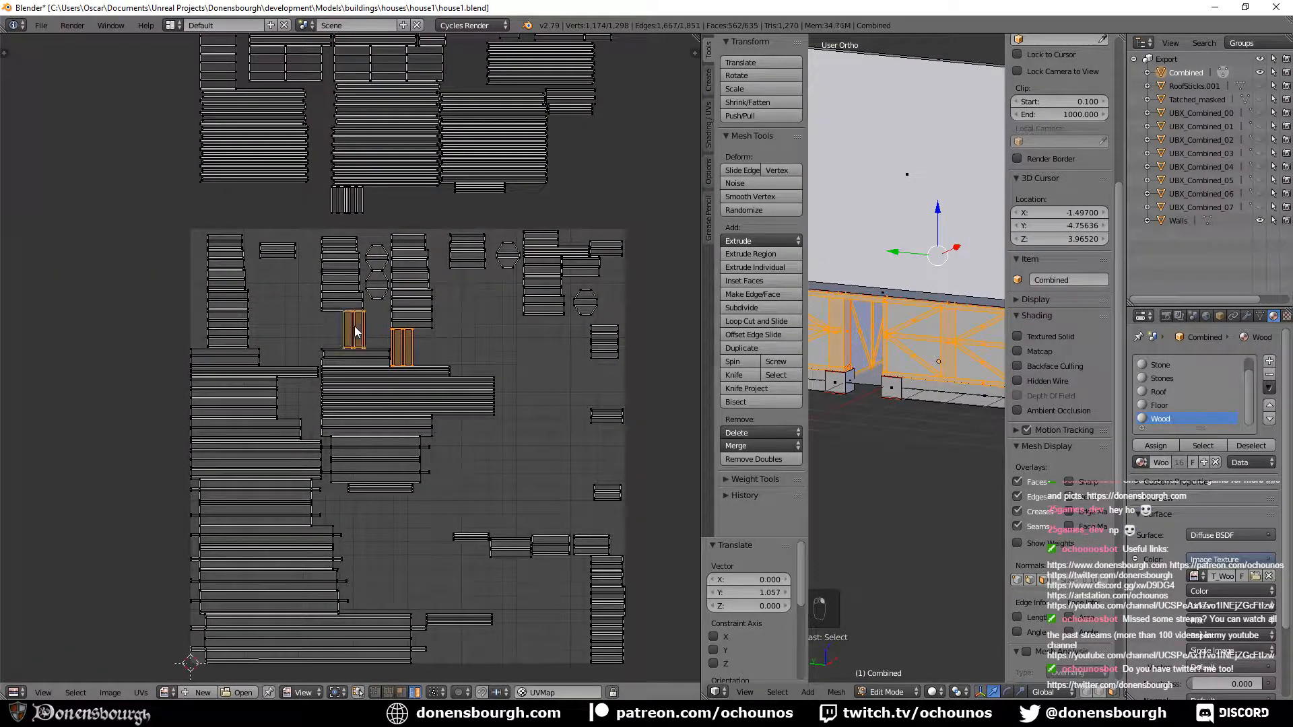
shift+click(347, 206)
text(r90)
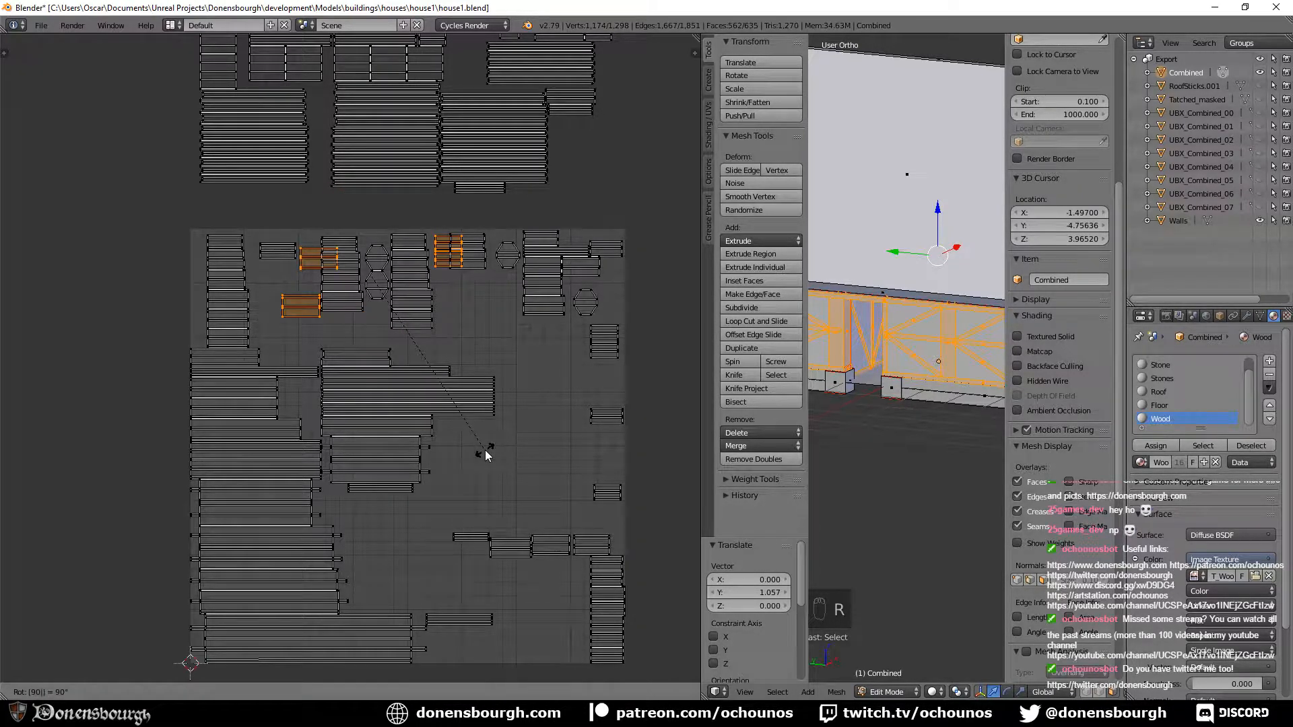
key(Return)
key(g)
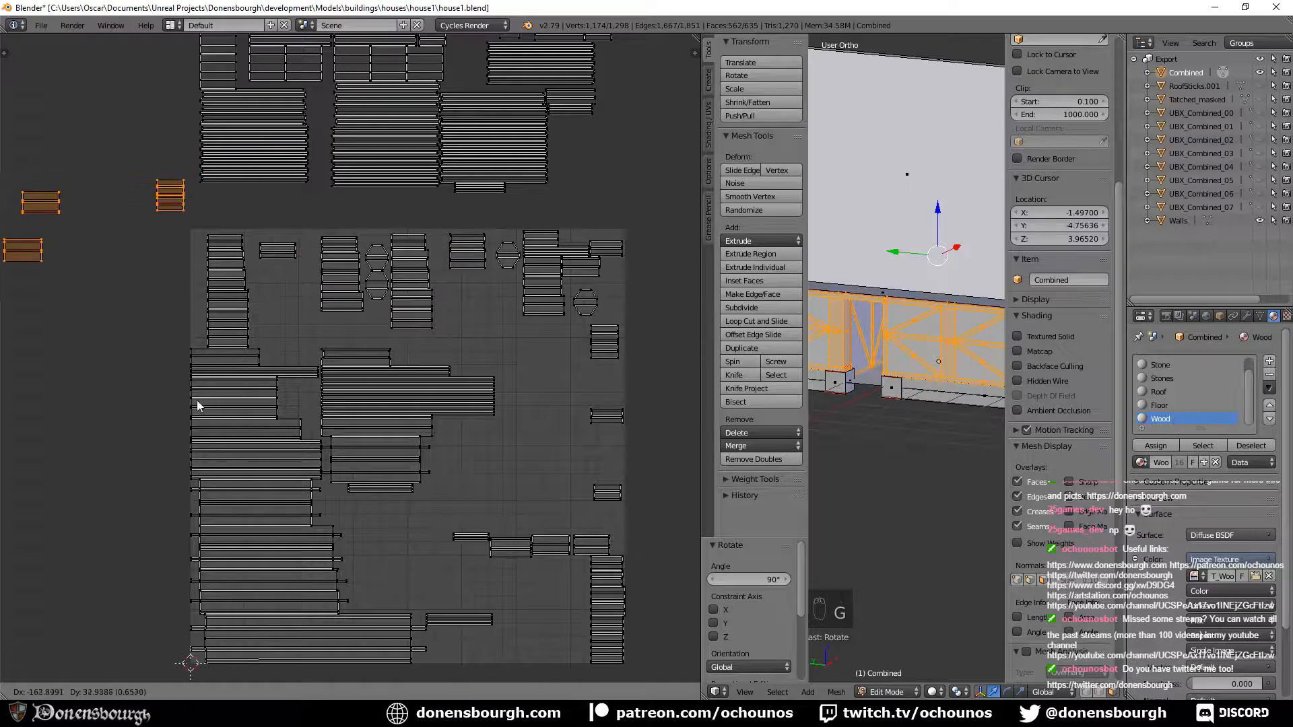
click(202, 394)
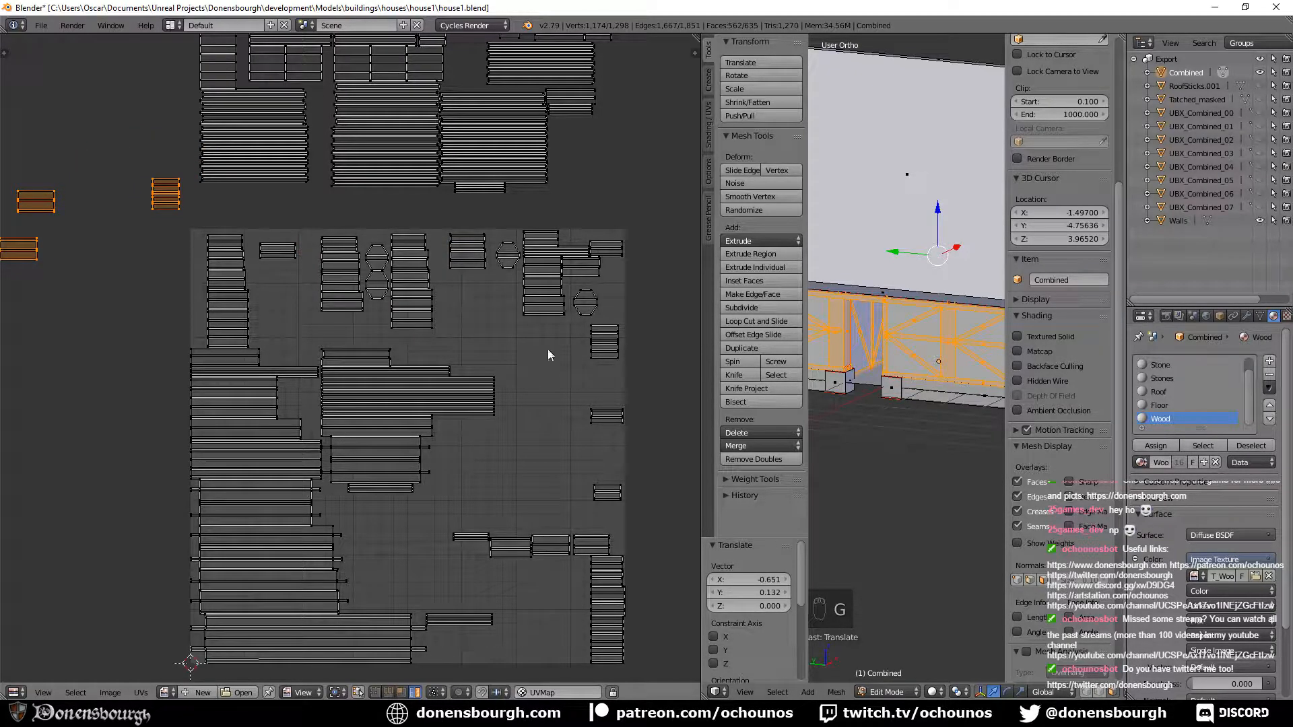
Examine the whole UV layout, checking the direction of the wood islands inside and above the UV tile.
scroll(367, 495, up, 3)
middle_drag(469, 508, 415, 368)
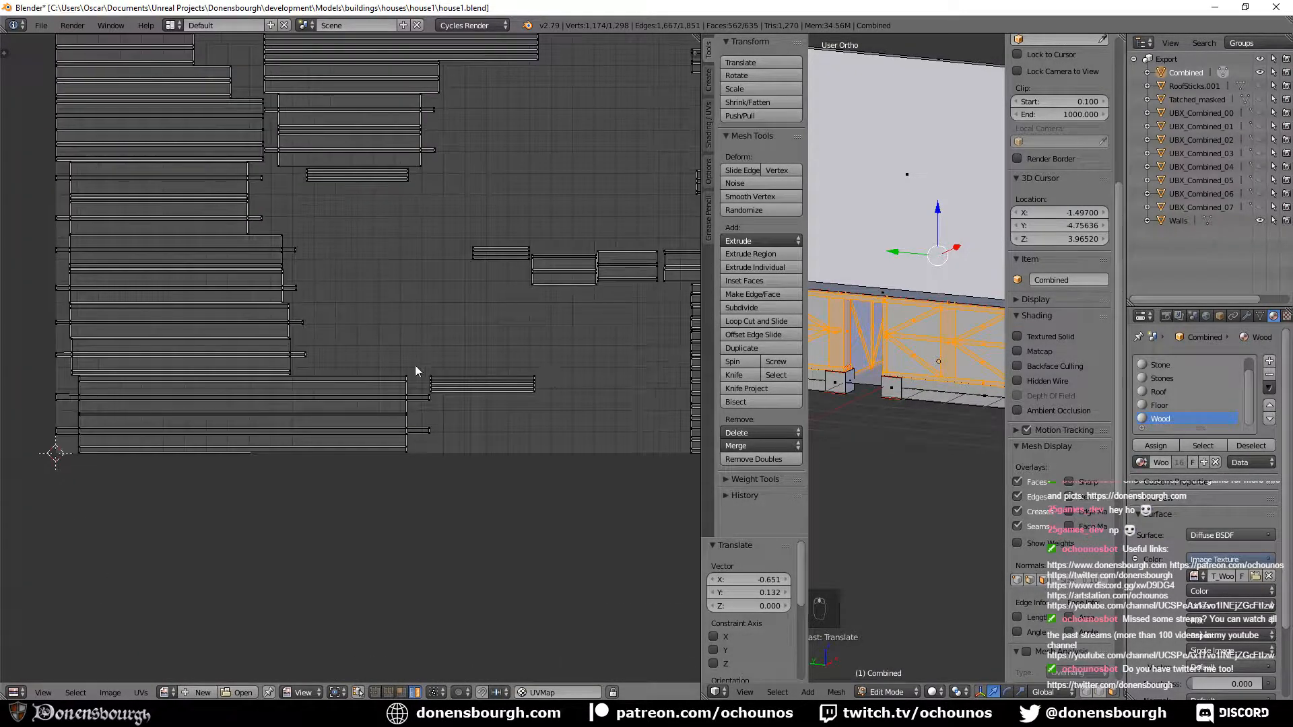
middle_drag(528, 380, 208, 517)
middle_drag(272, 247, 350, 603)
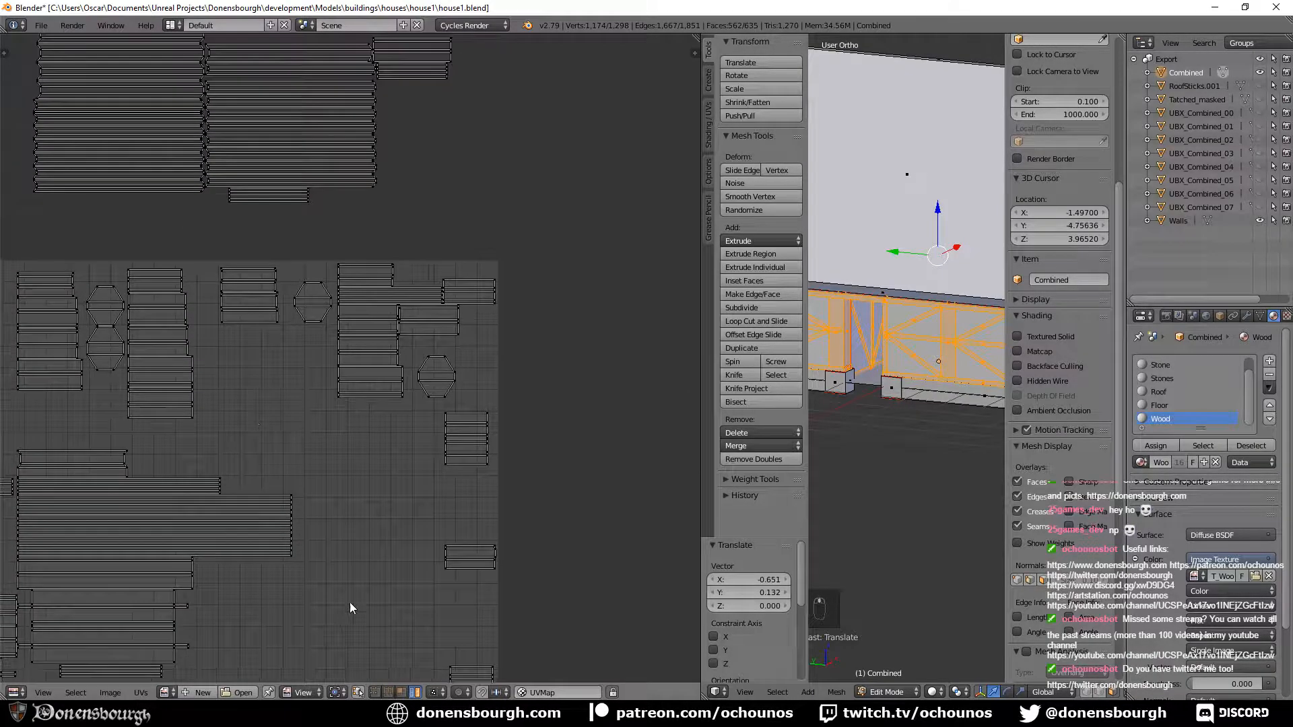
middle_drag(221, 214, 386, 464)
middle_drag(297, 461, 440, 577)
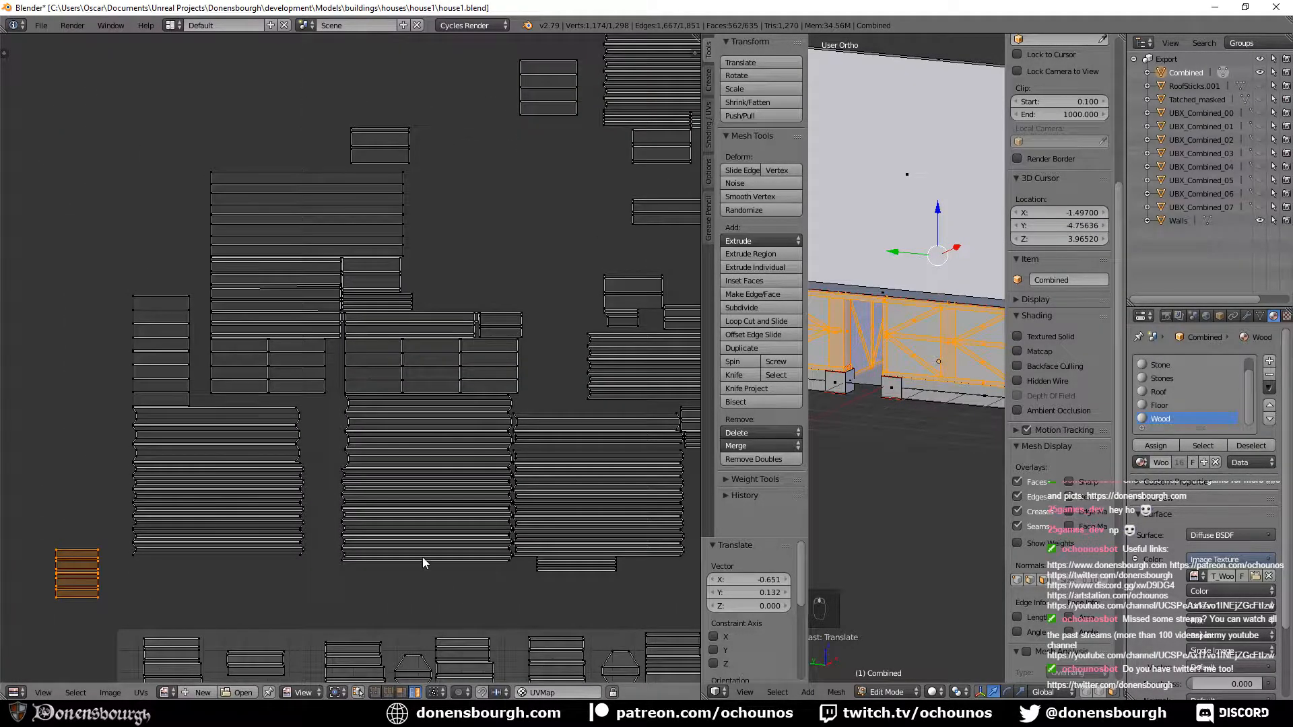
scroll(423, 557, down, 1)
middle_drag(479, 432, 464, 344)
middle_drag(370, 456, 378, 344)
scroll(363, 398, down, 3)
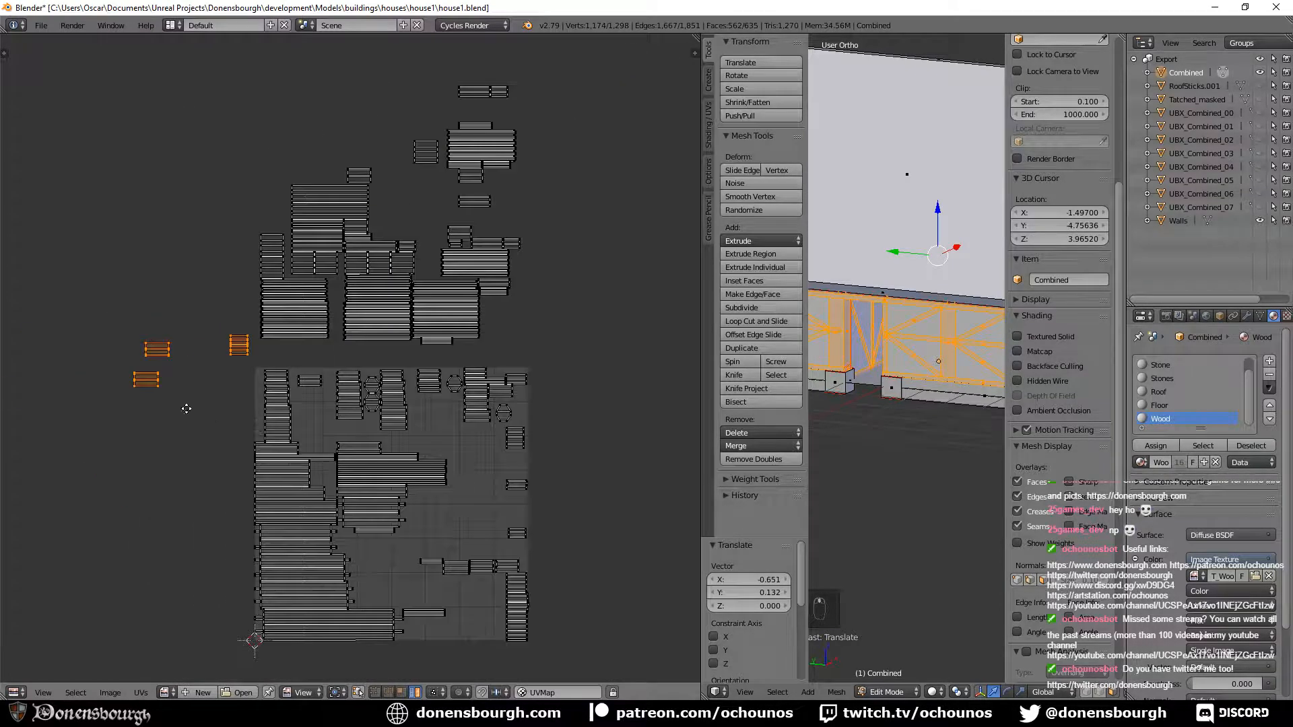
middle_drag(185, 404, 314, 450)
Move the small islands set aside beside the UV tile one by one into free space among the upper wood islands.
right_click(289, 399)
key(g)
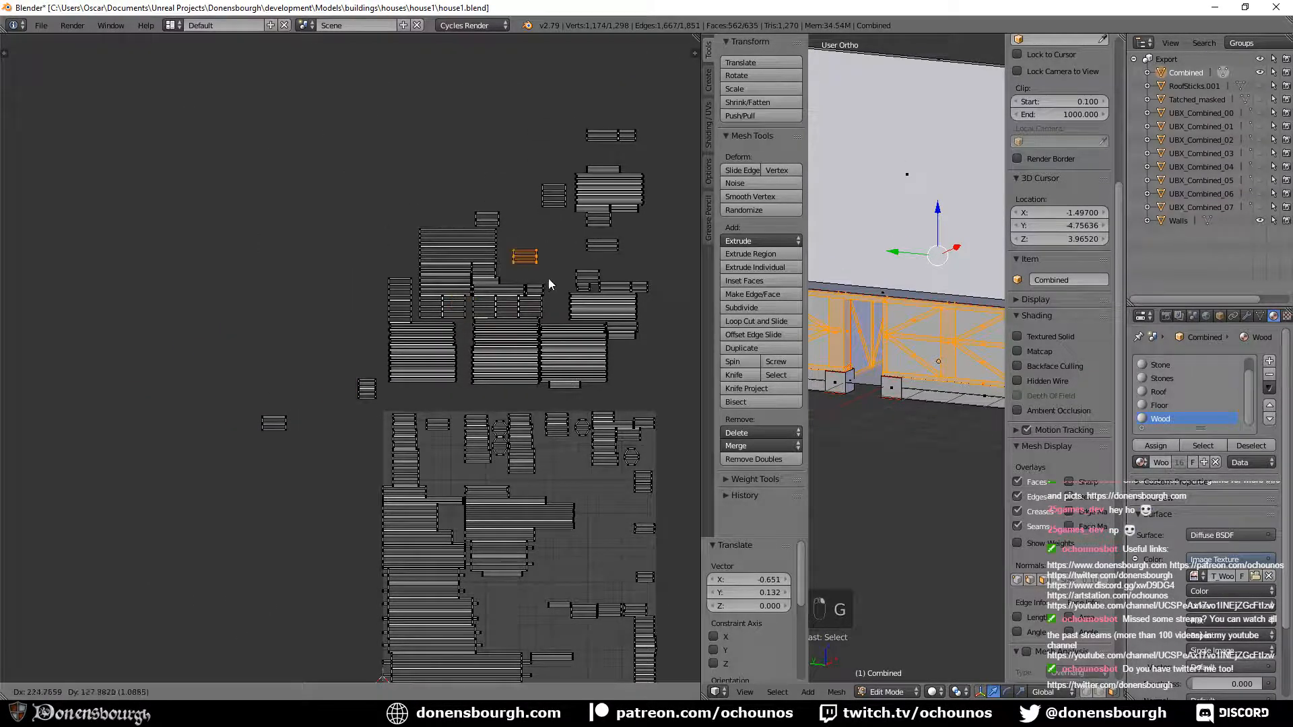
click(549, 277)
right_click(376, 397)
key(g)
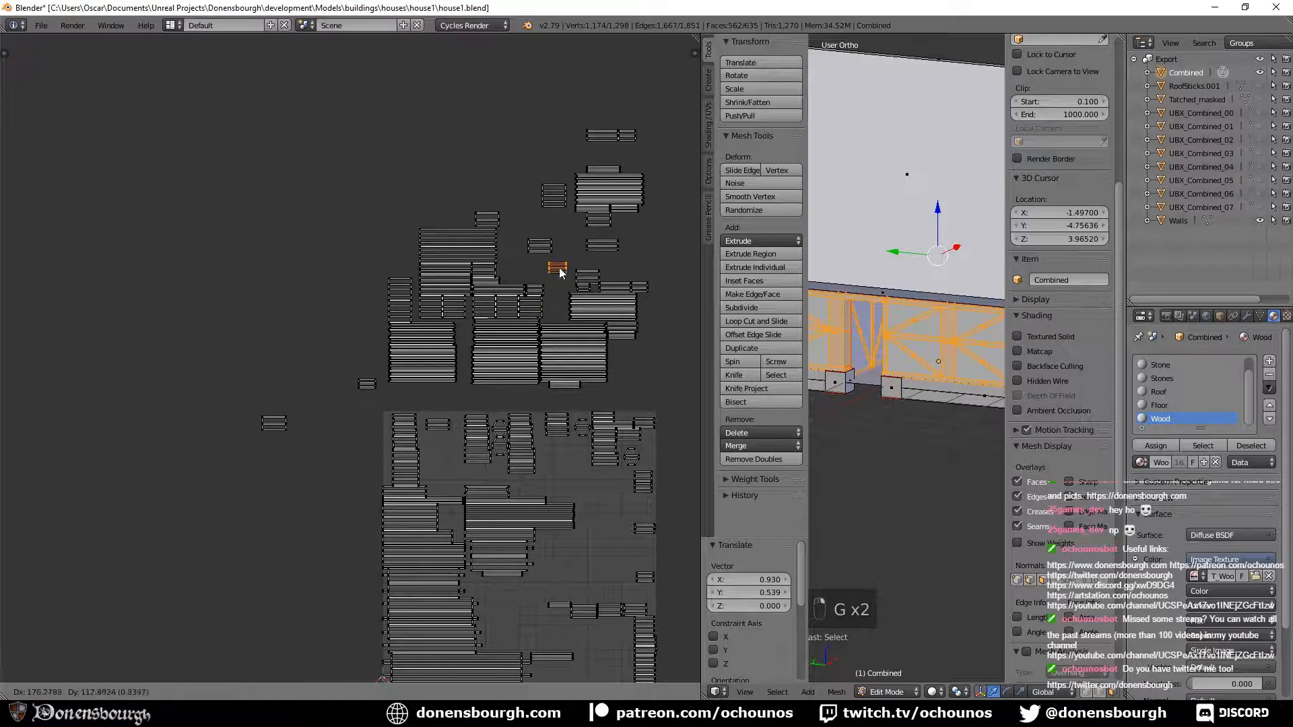
click(557, 270)
key(g)
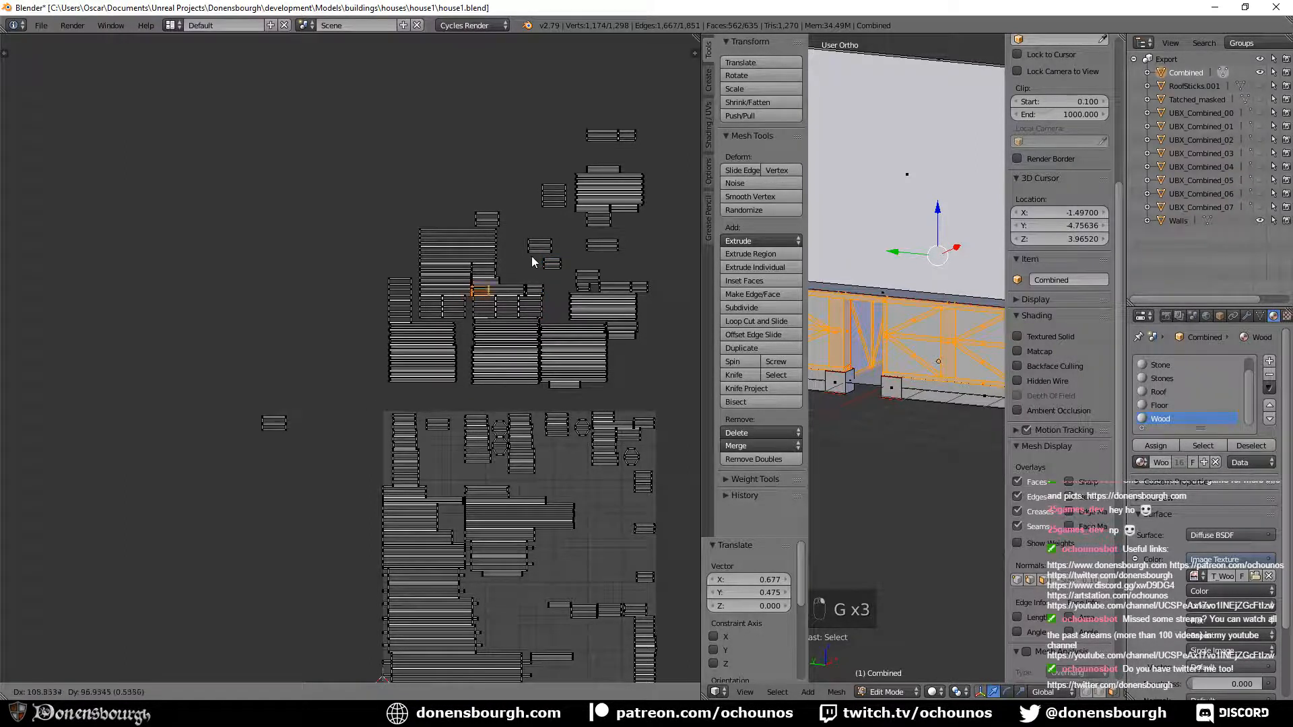
click(561, 236)
right_click(364, 401)
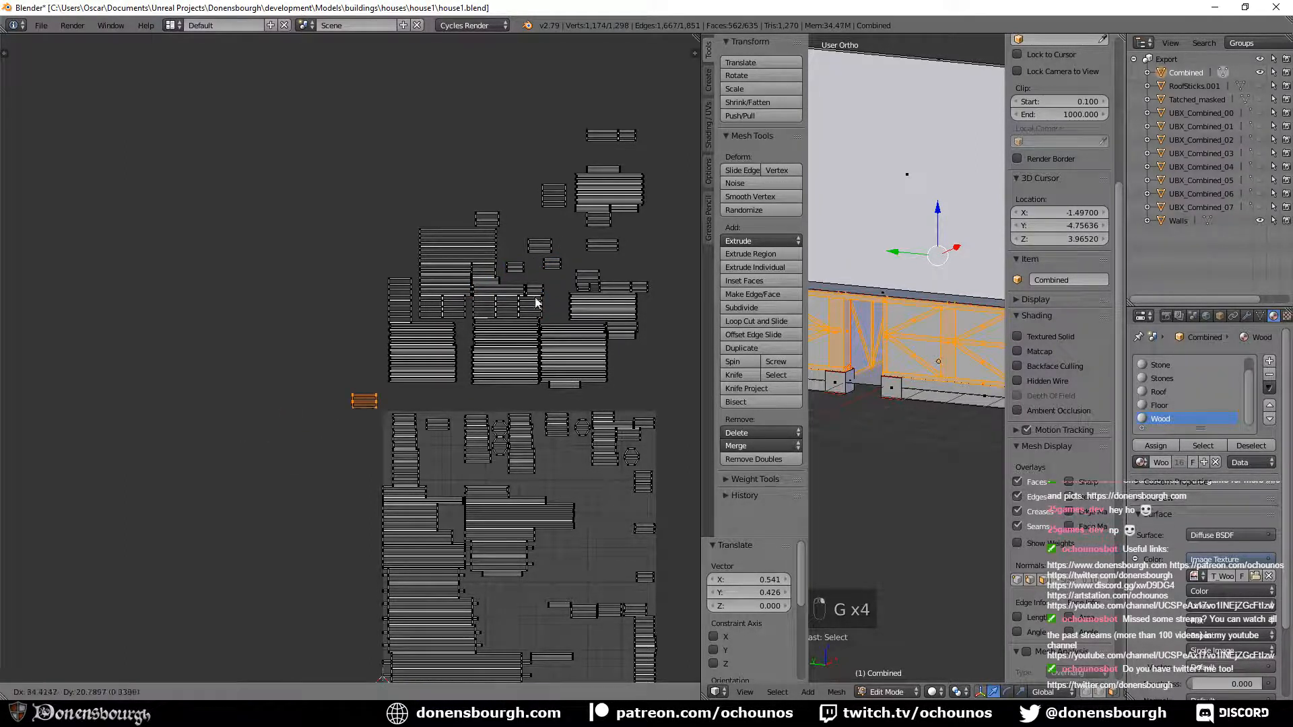
key(g)
click(513, 225)
Clear the UV selection and box-select all wood islands above the UV tile.
middle_drag(667, 409, 426, 361)
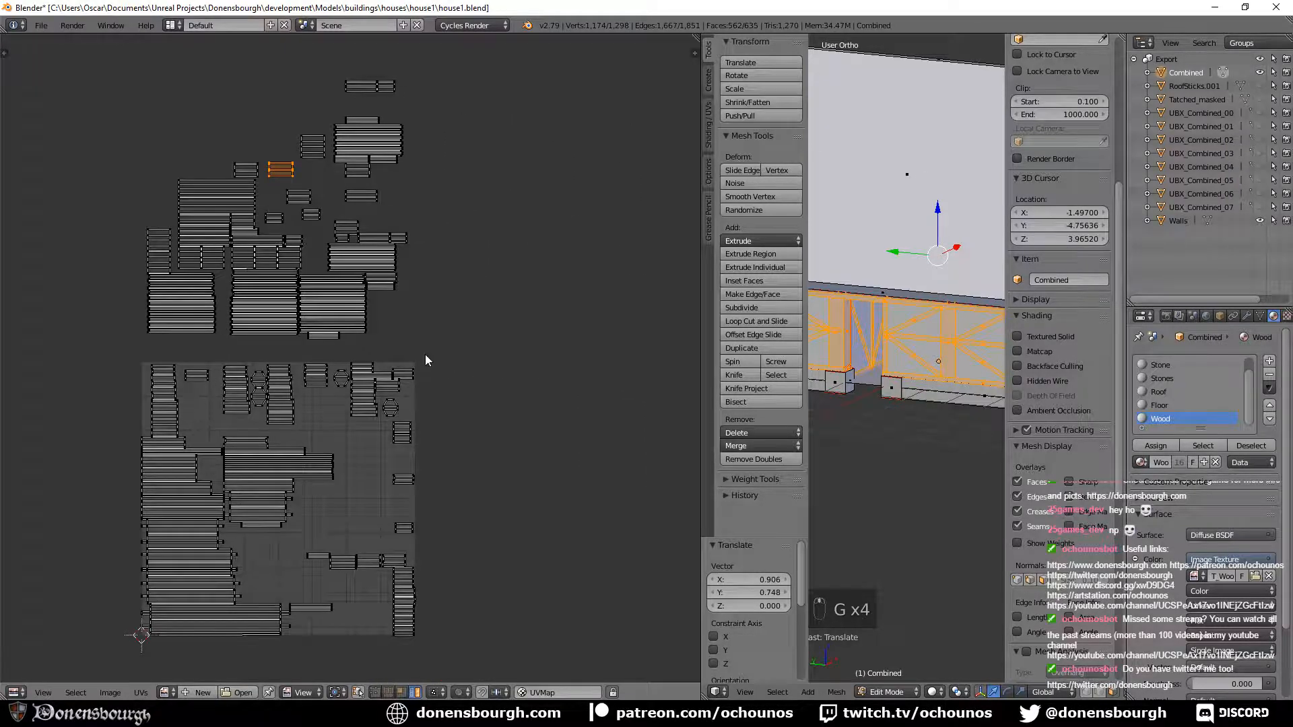
key(a)
key(b)
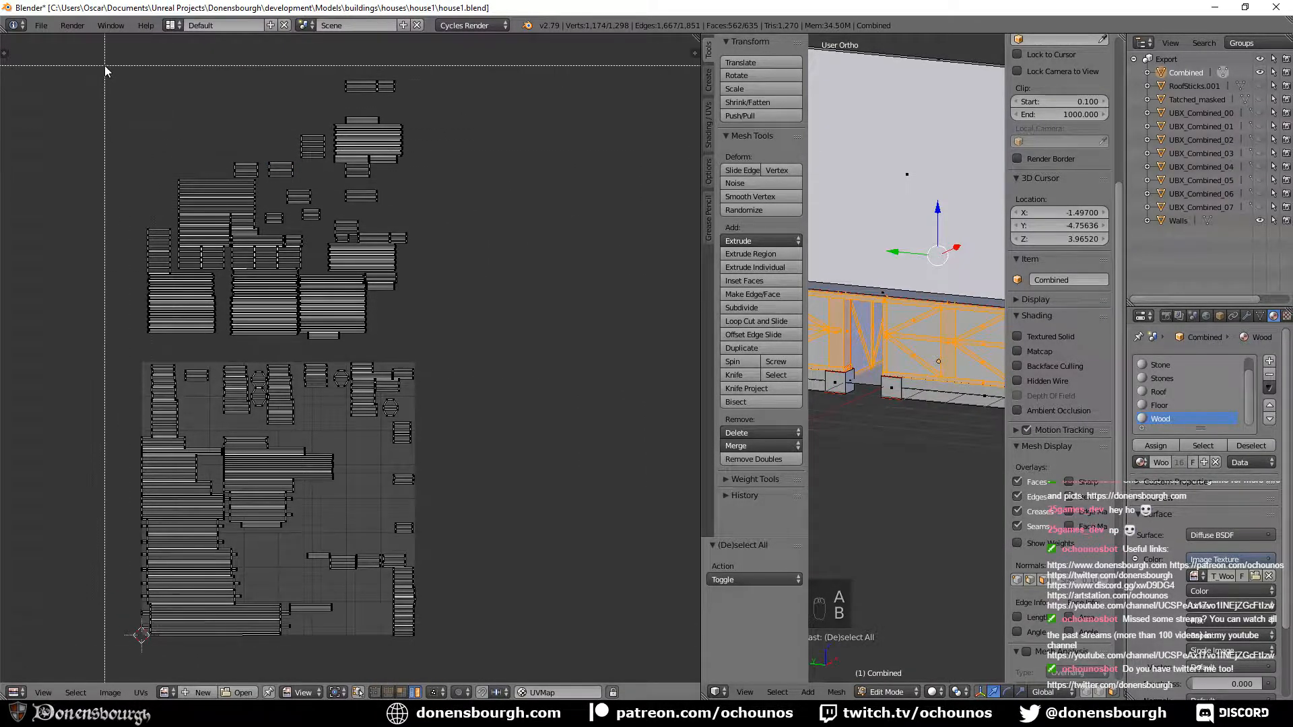
drag(103, 66, 479, 344)
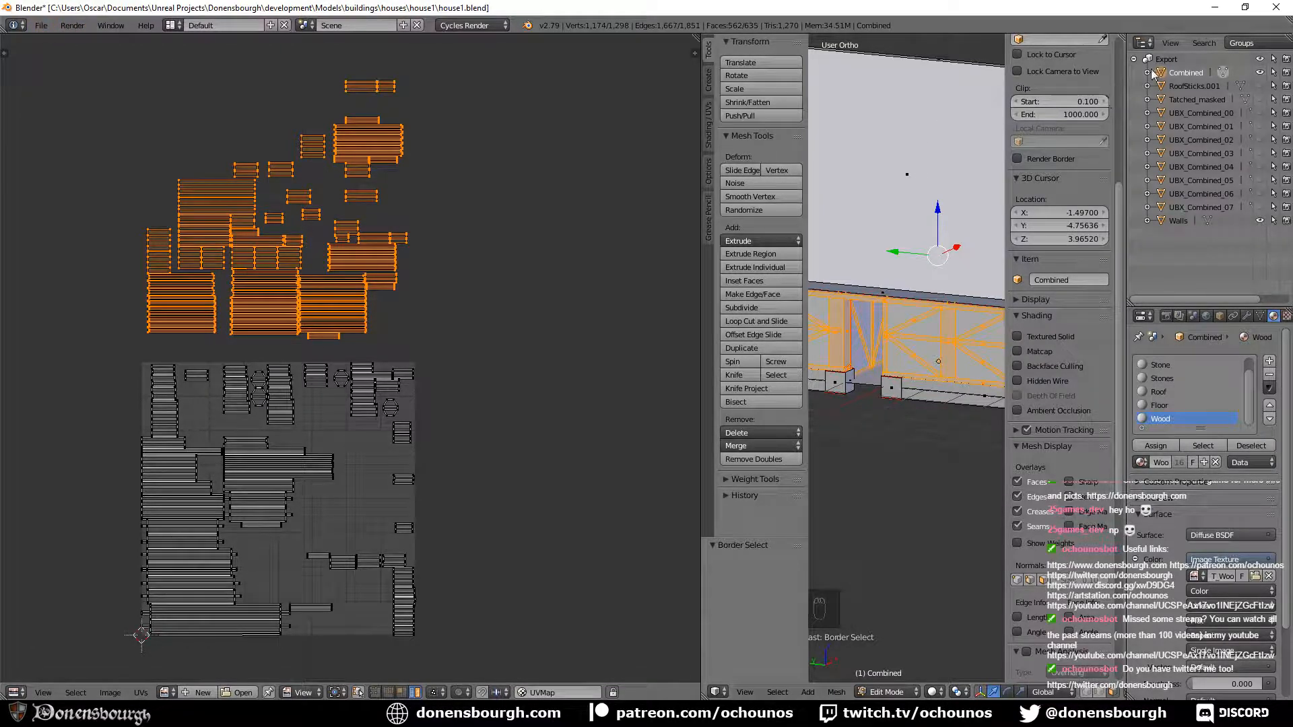
Overwrite house1.fbx with an FBX export of the house with its new wood UVs.
click(41, 25)
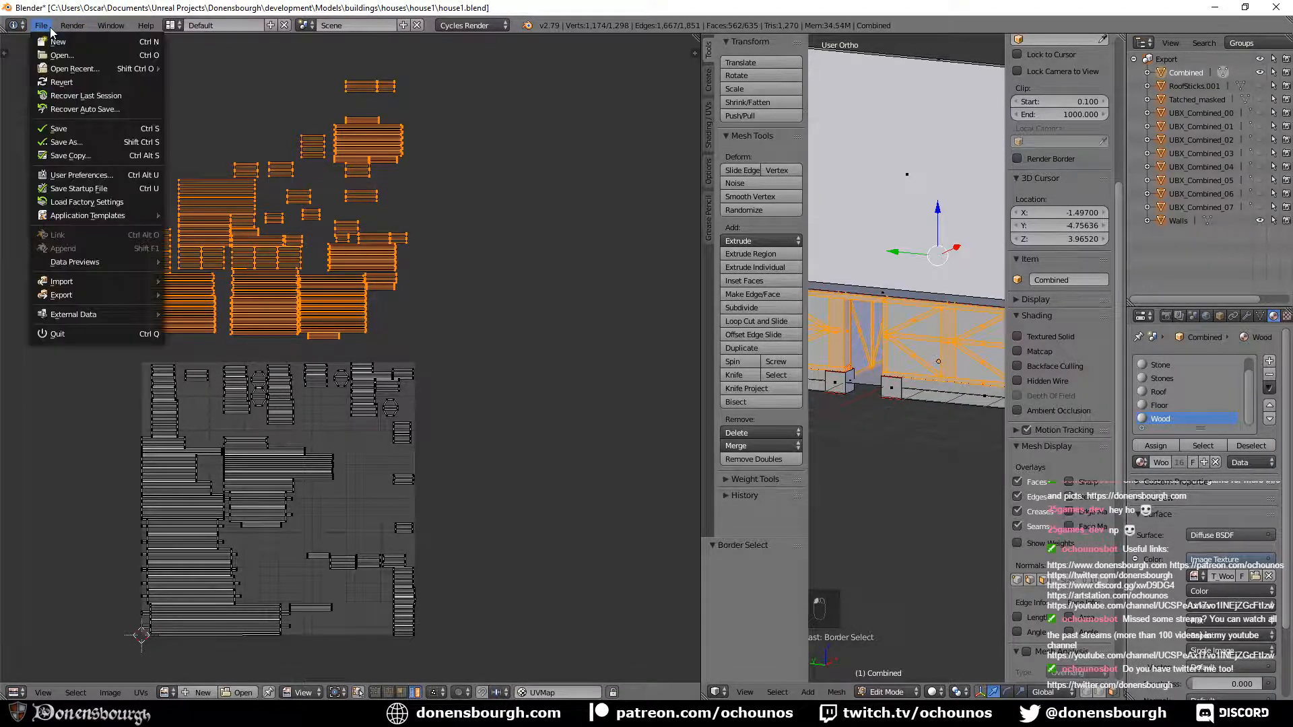
mouse_move(115, 292)
click(226, 322)
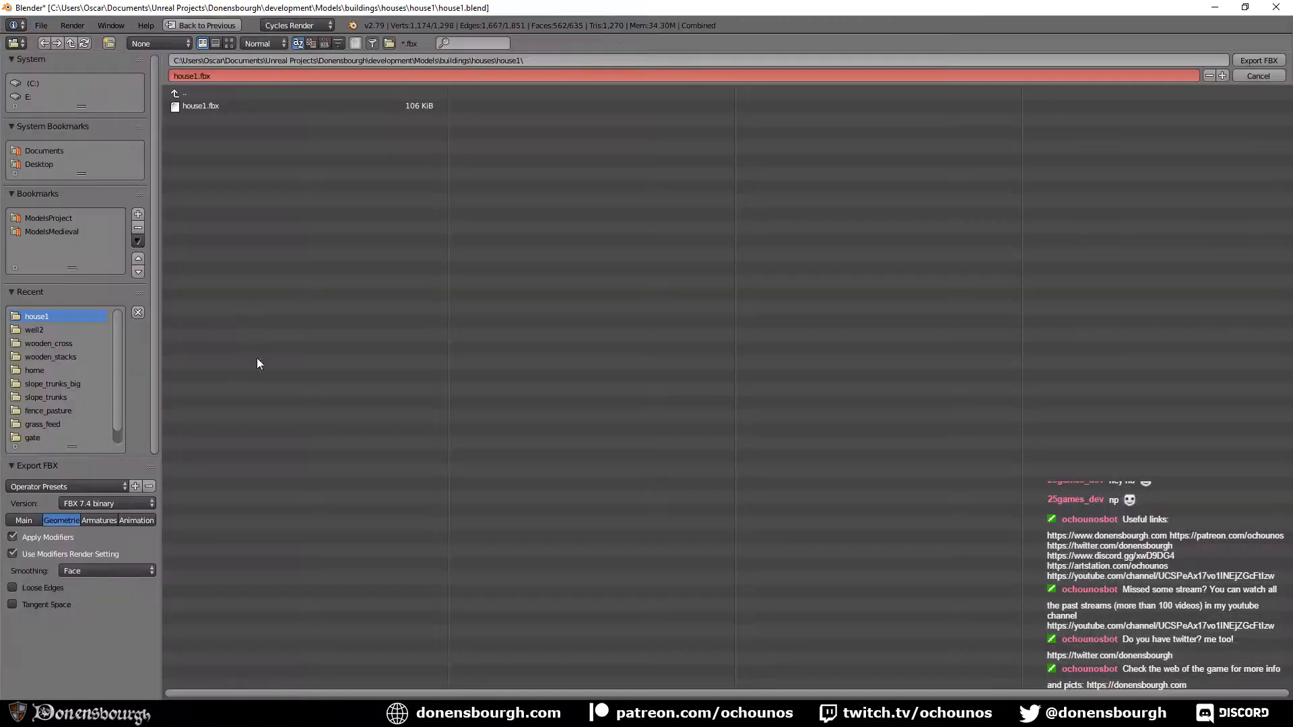
click(1257, 60)
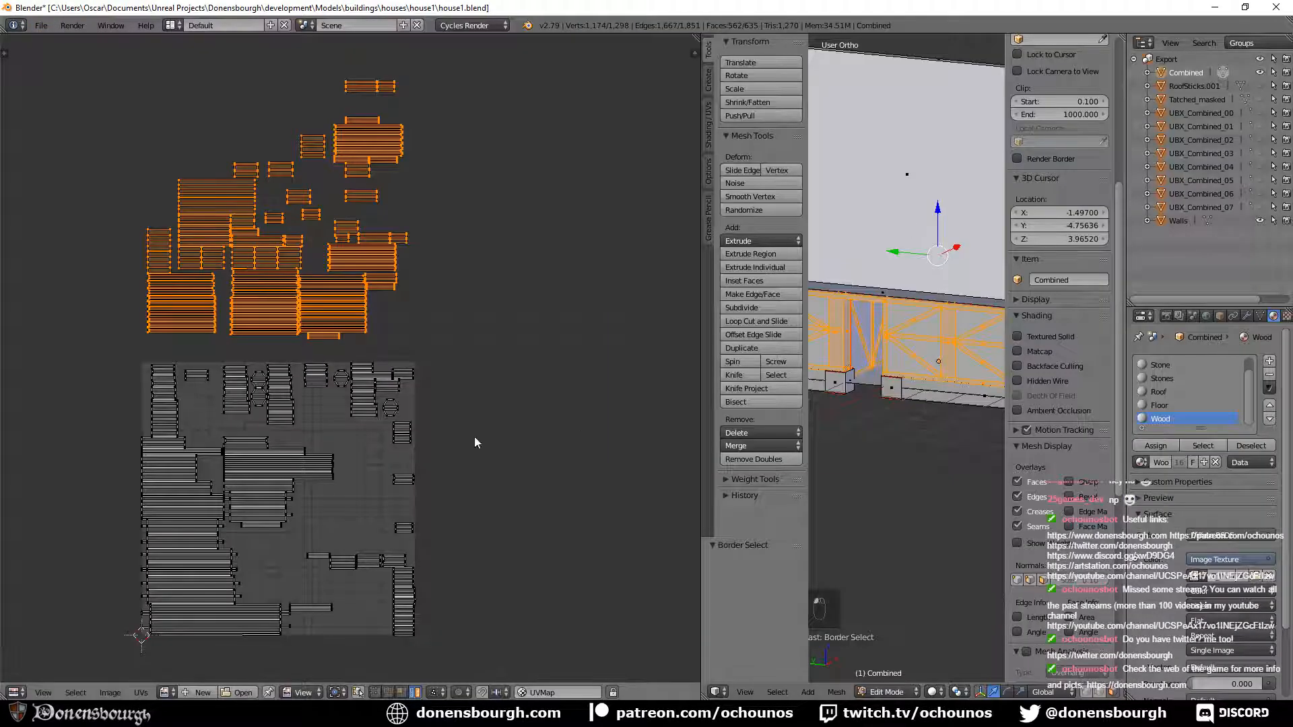
Switch to Unreal Editor and reimport the house1 static mesh from the Houses folder.
key(alt+Tab)
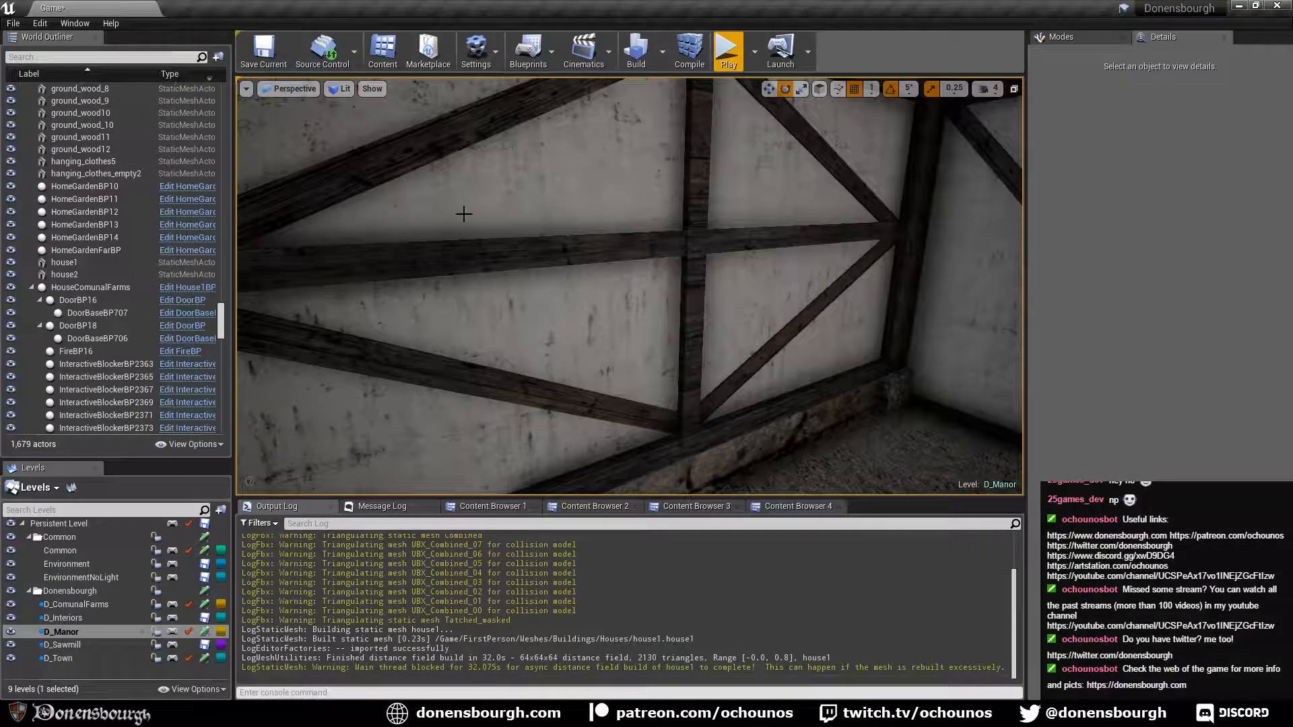
click(788, 506)
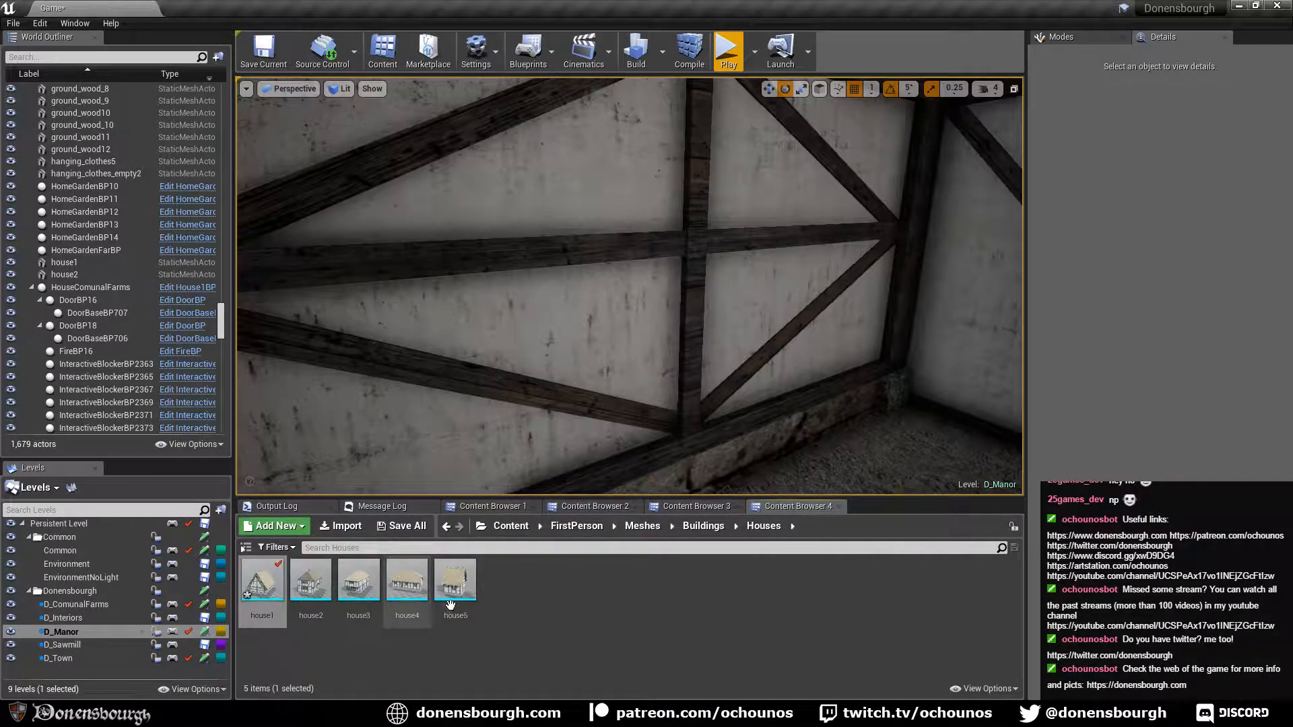
right_click(271, 583)
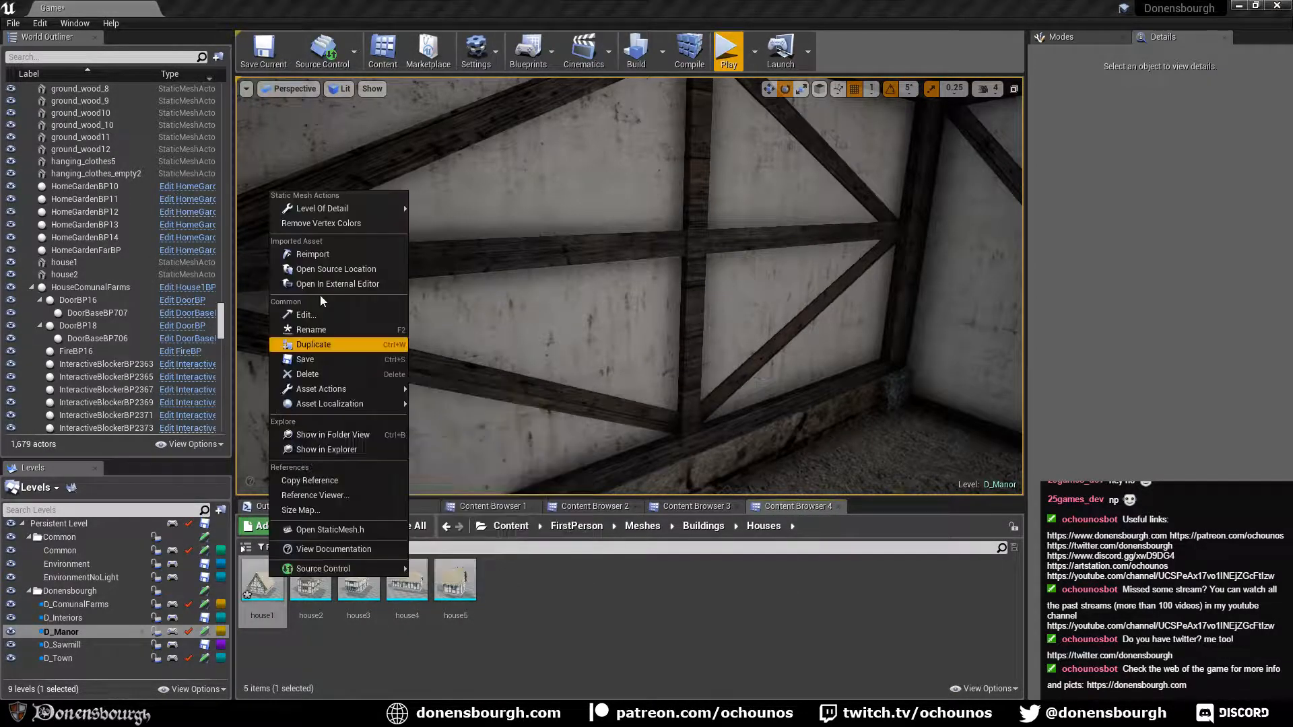
click(311, 254)
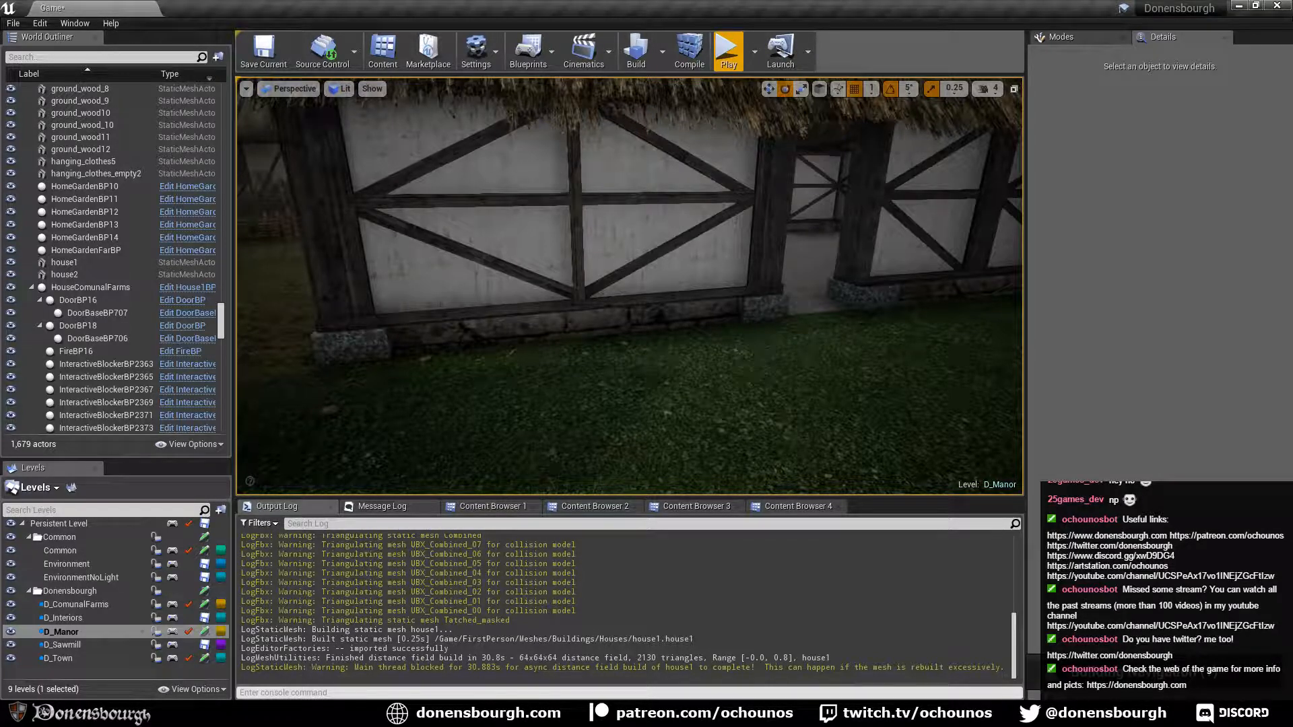
Delete the placed house1 and house2 static mesh actors from the level.
key(Delete)
key(Delete)
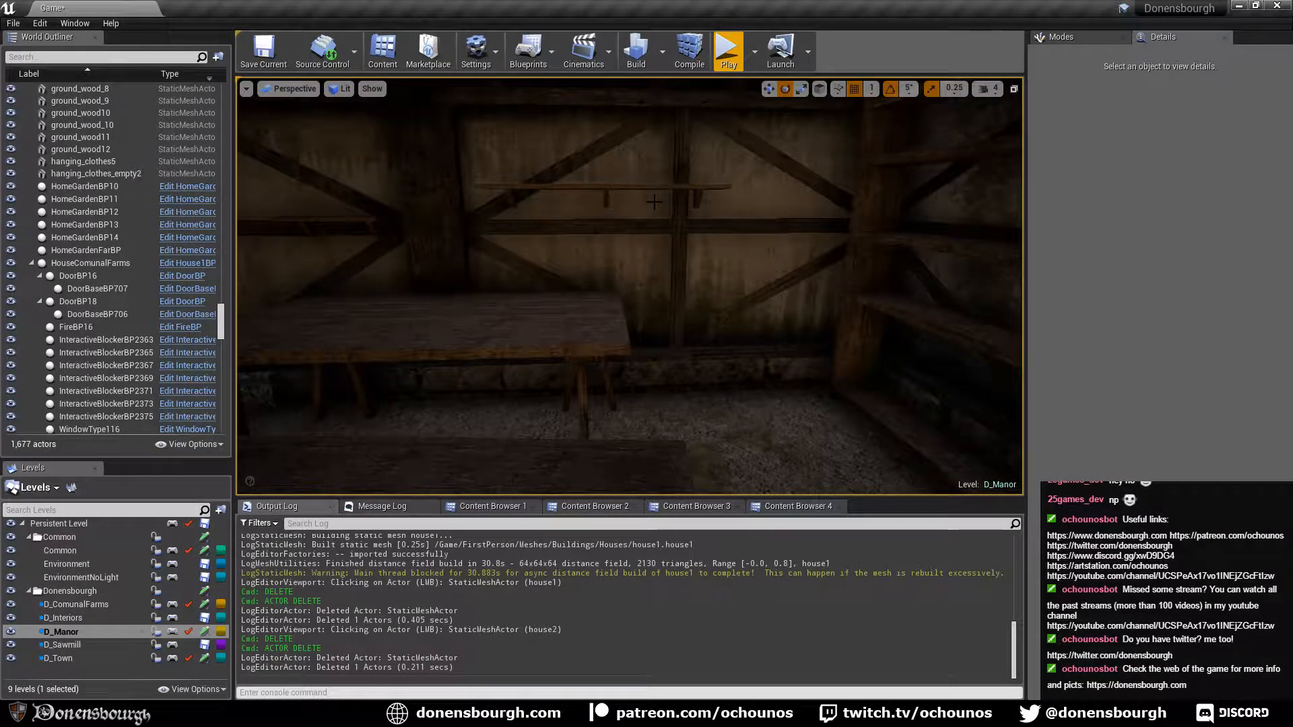
Inspect the timber beams, plaster walls and shelves inside the farmhouse to check the reimported wood textures.
key(w)
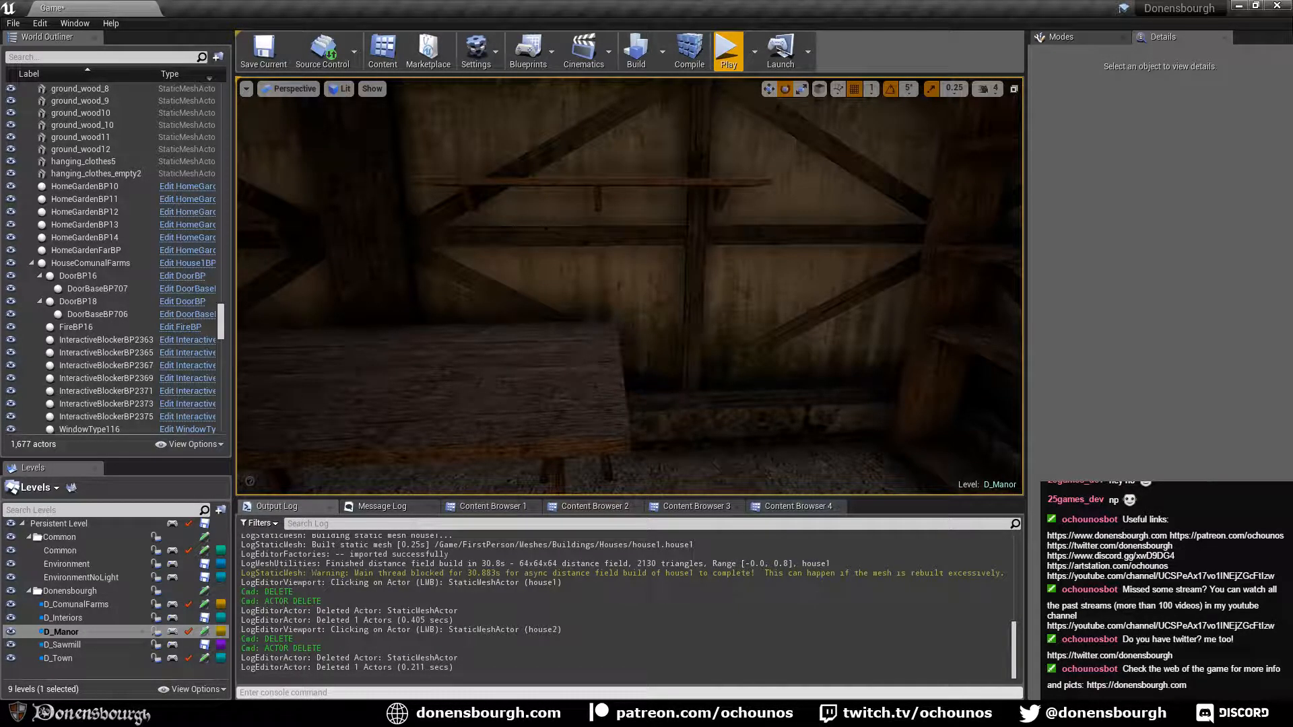
right_drag(629, 286, 876, 253)
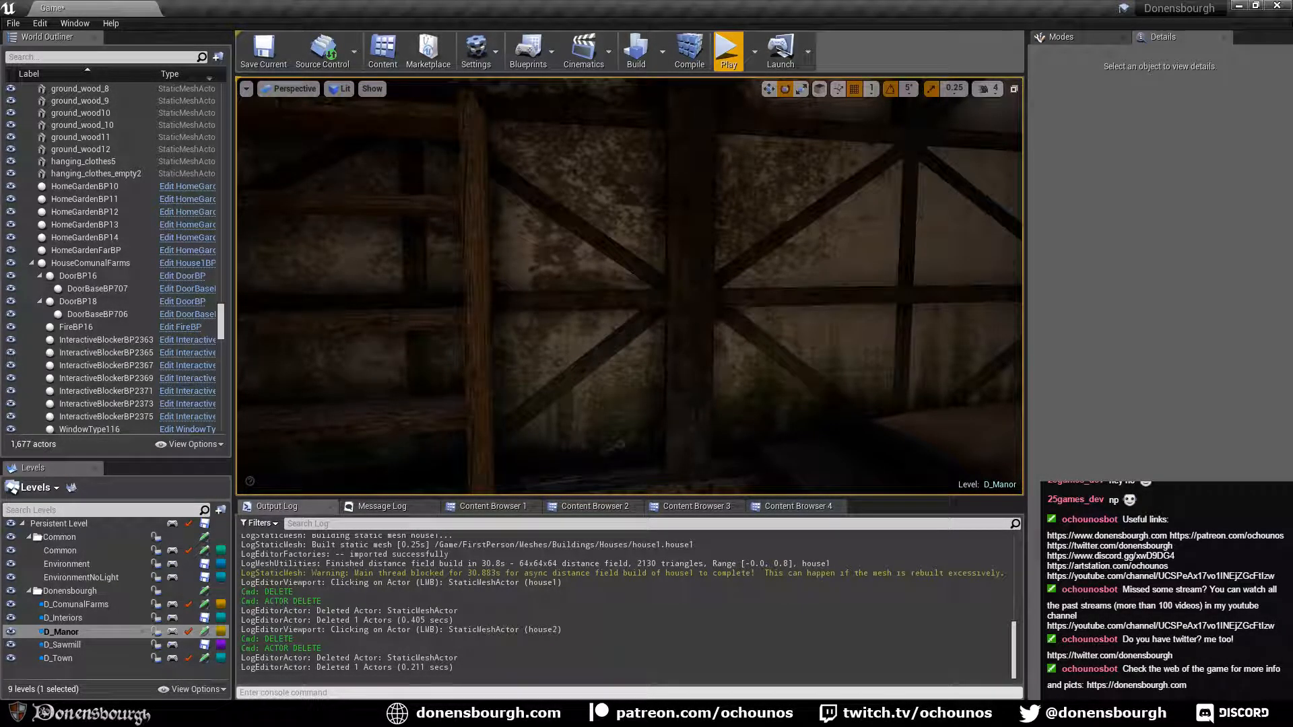
right_drag(629, 285, 512, 296)
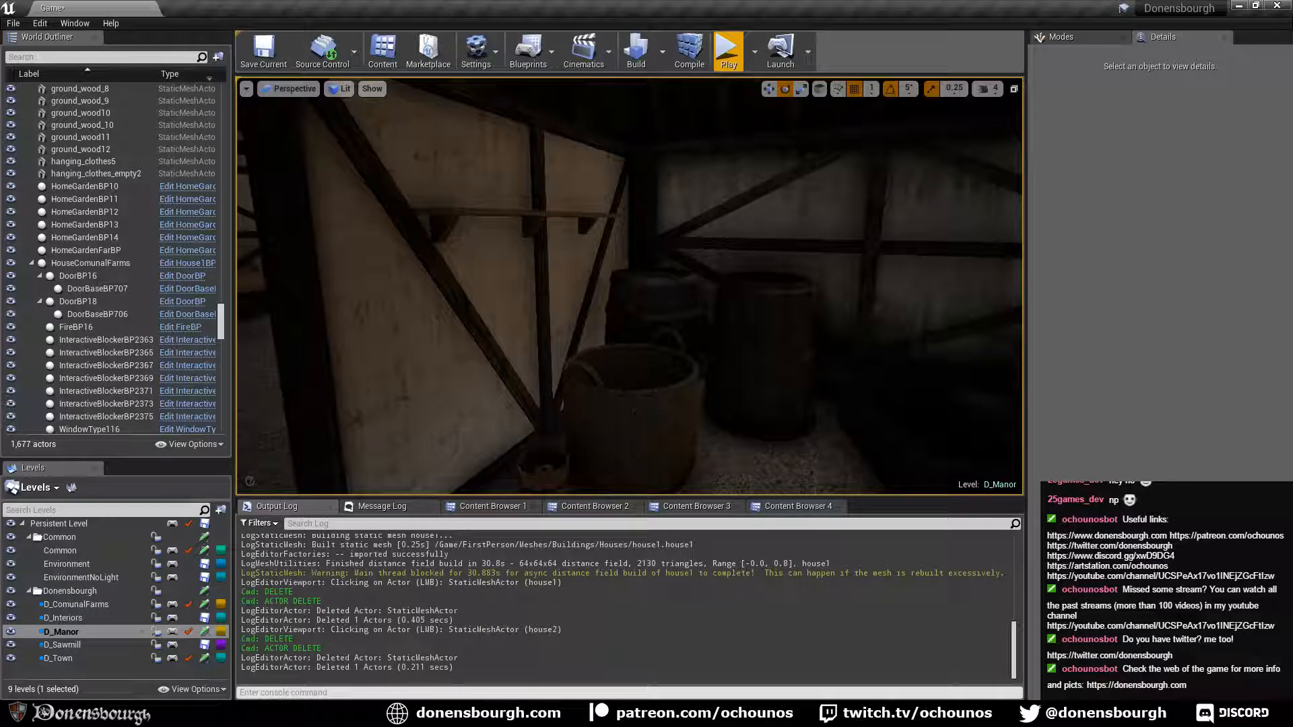
right_drag(629, 285, 796, 239)
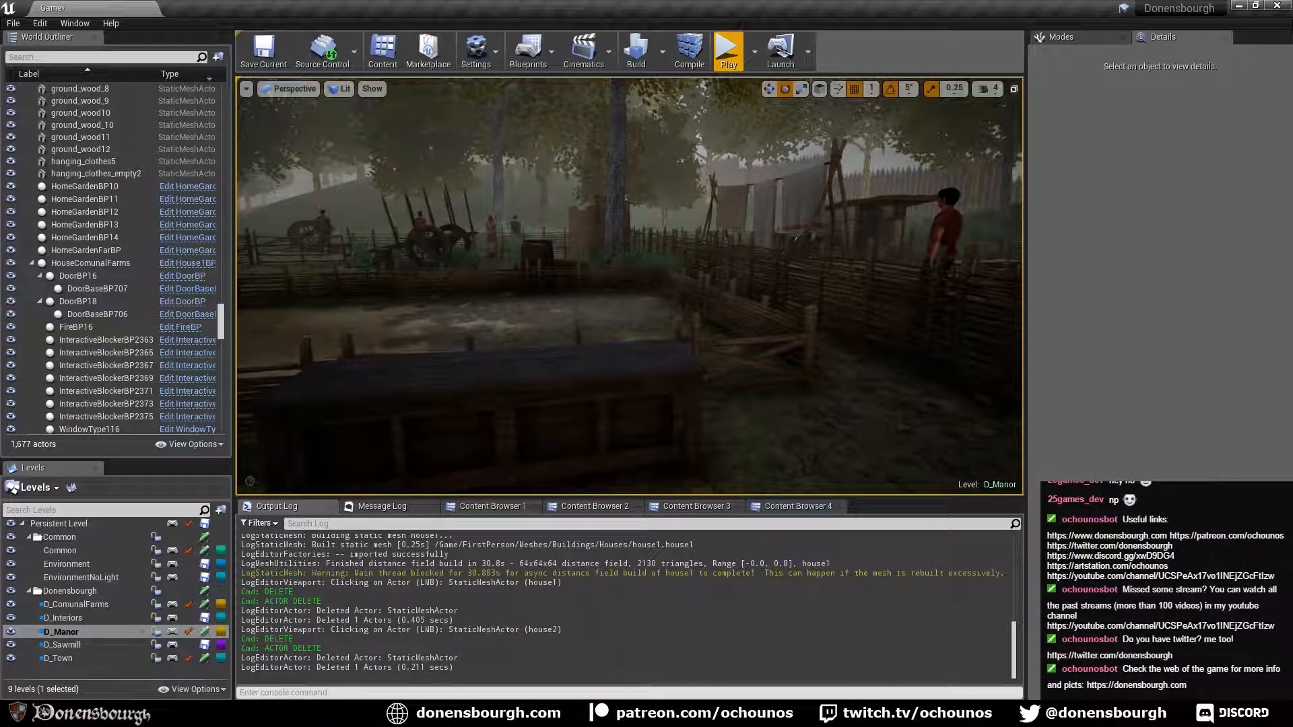
Survey the fenced yards, thatched farmhouses and two-storey half-timbered buildings to check their exterior beams.
right_drag(796, 239, 953, 240)
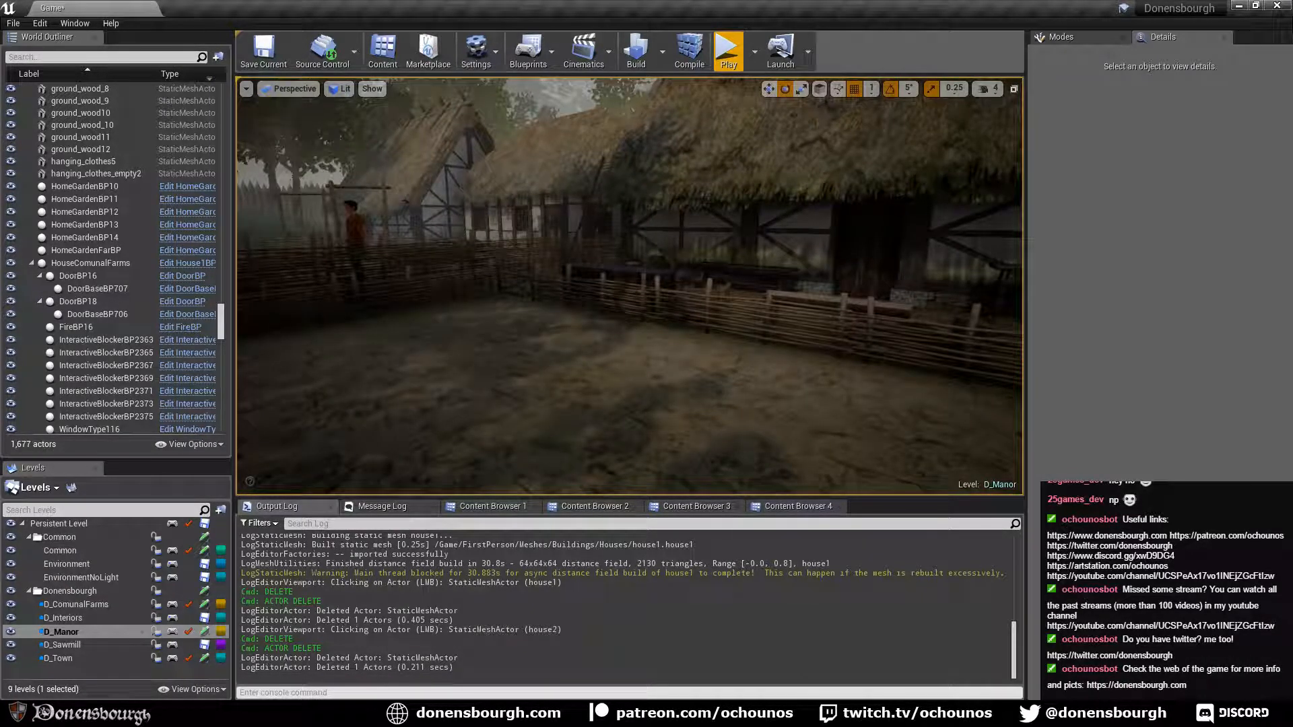
right_drag(445, 209, 606, 210)
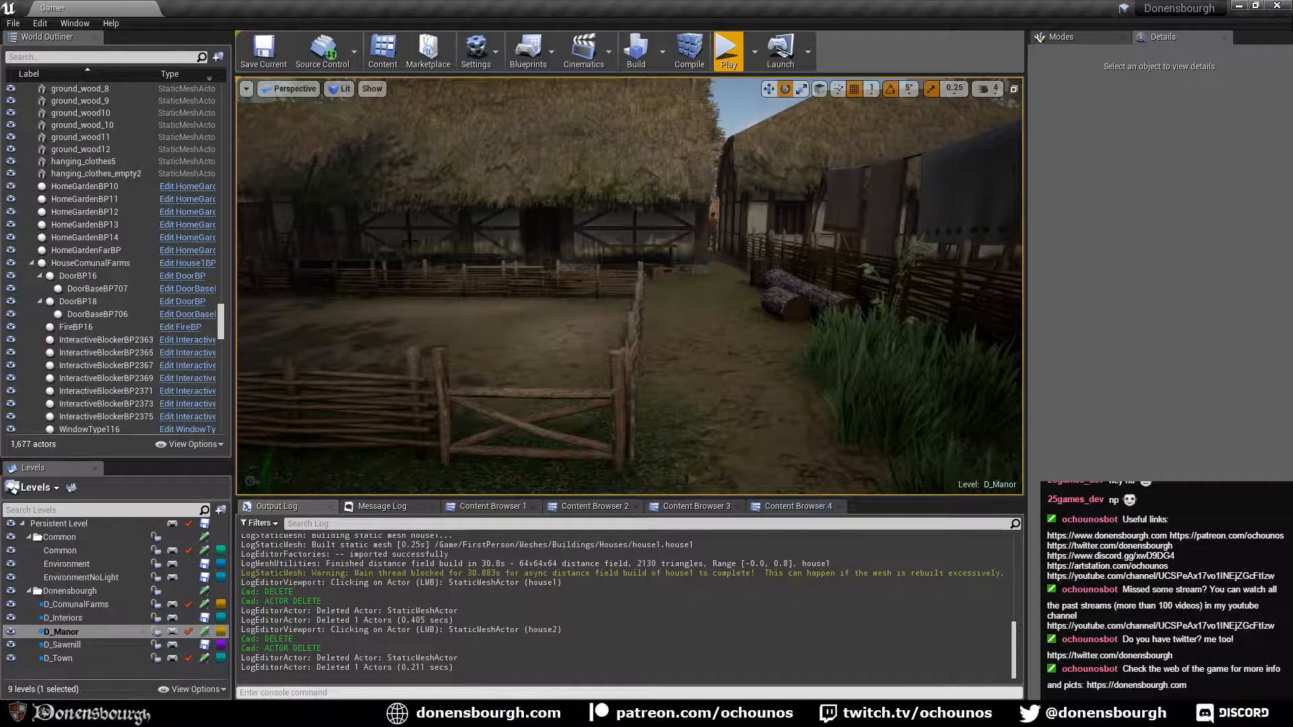
right_drag(410, 242, 269, 215)
key(w)
right_drag(476, 310, 531, 250)
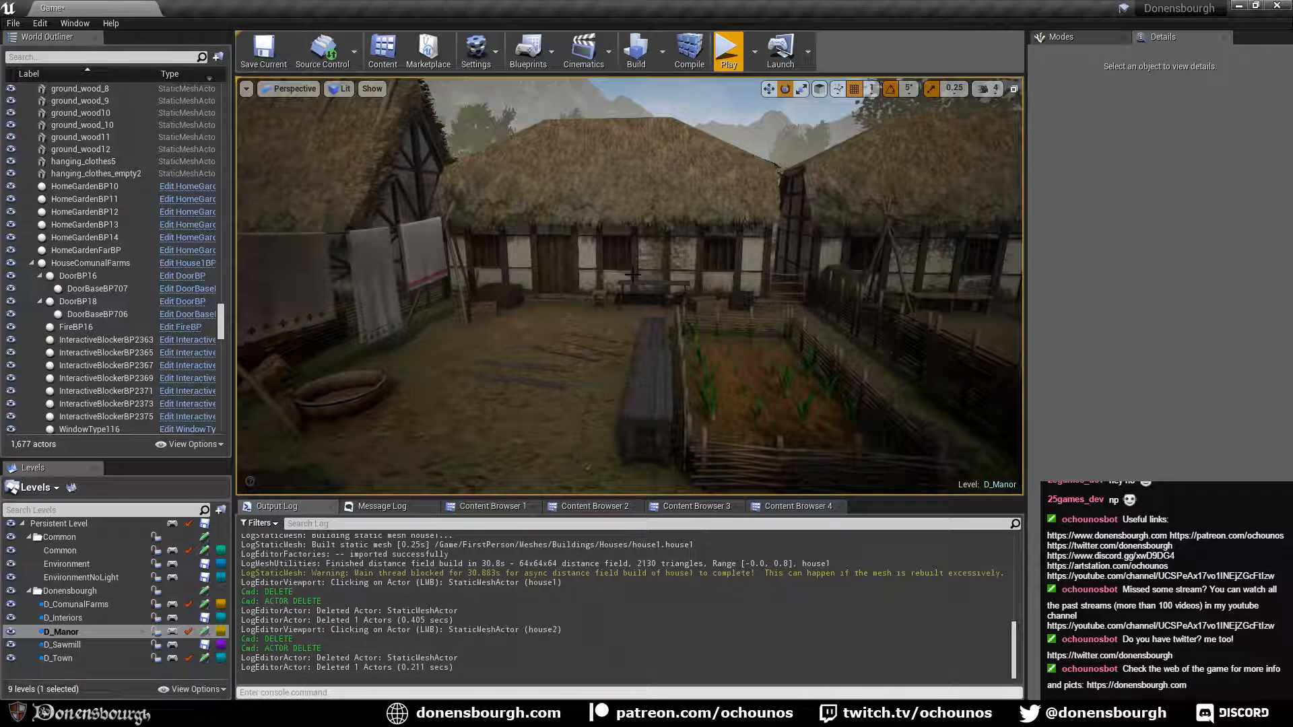
right_drag(543, 380, 357, 367)
key(w)
key(w)
key(w)
key(w)
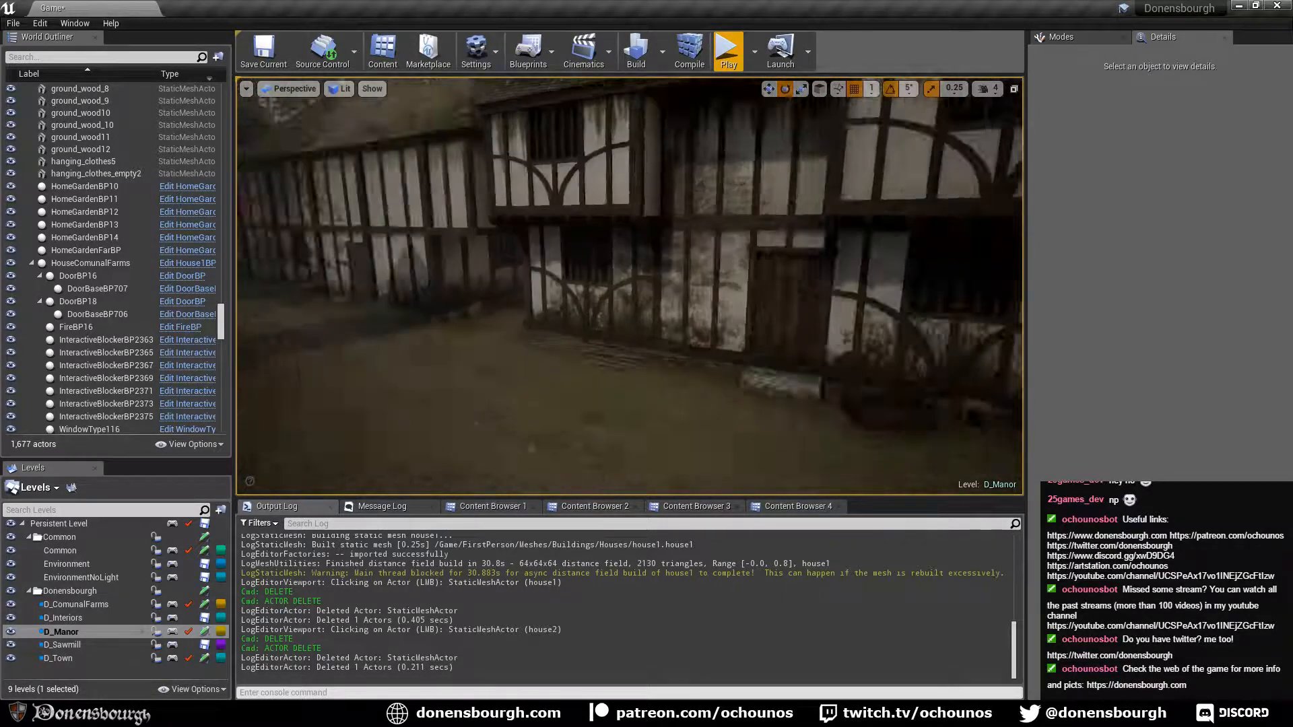
right_drag(536, 409, 378, 377)
key(w)
key(w)
right_drag(741, 240, 630, 240)
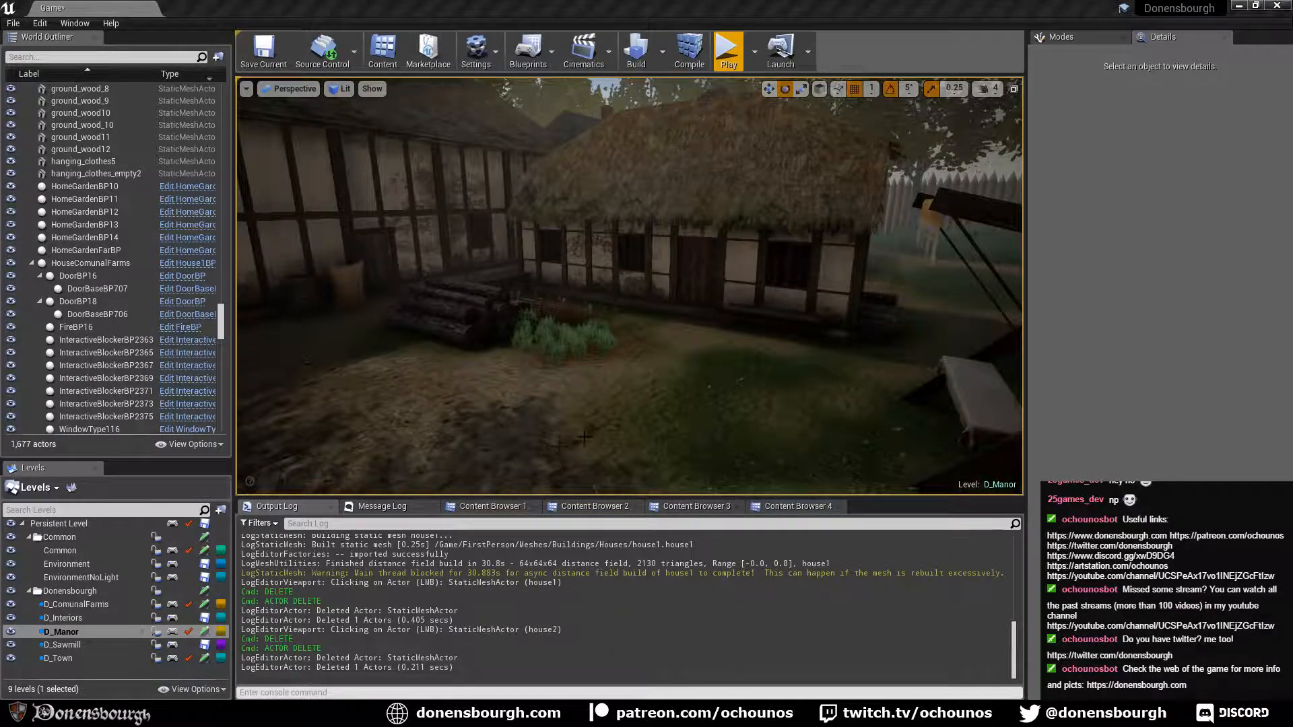
Examine the tall thatched house with the crossed ridge poles from the street, close up and from beside the cart.
right_drag(584, 437, 772, 437)
key(w)
key(w)
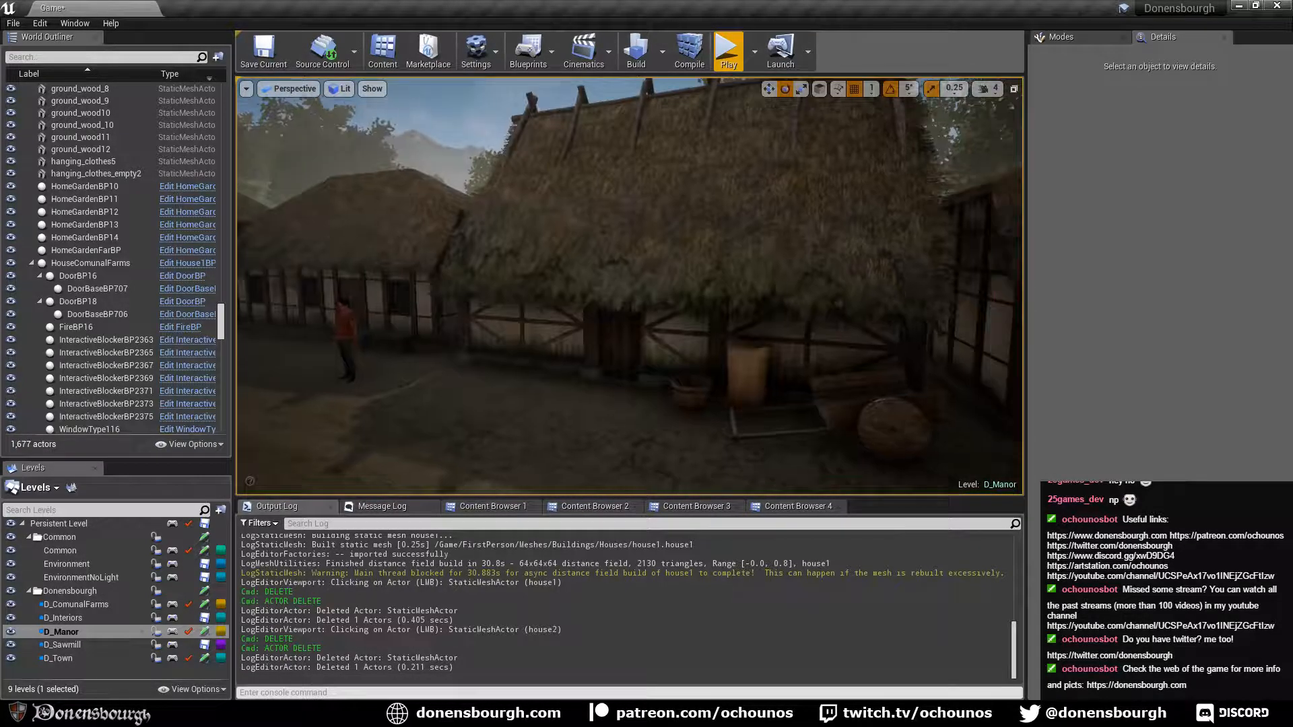
key(s)
right_drag(648, 449, 681, 456)
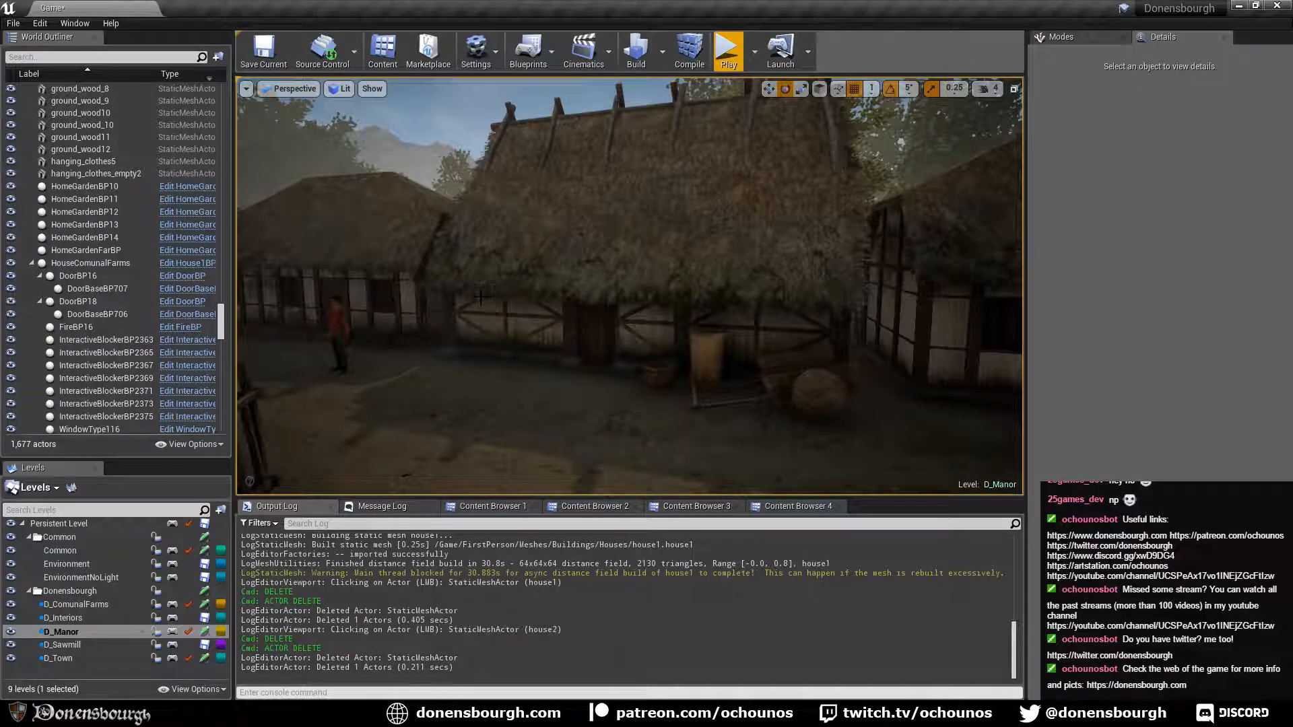
right_drag(537, 309, 501, 302)
key(d)
right_drag(697, 448, 650, 442)
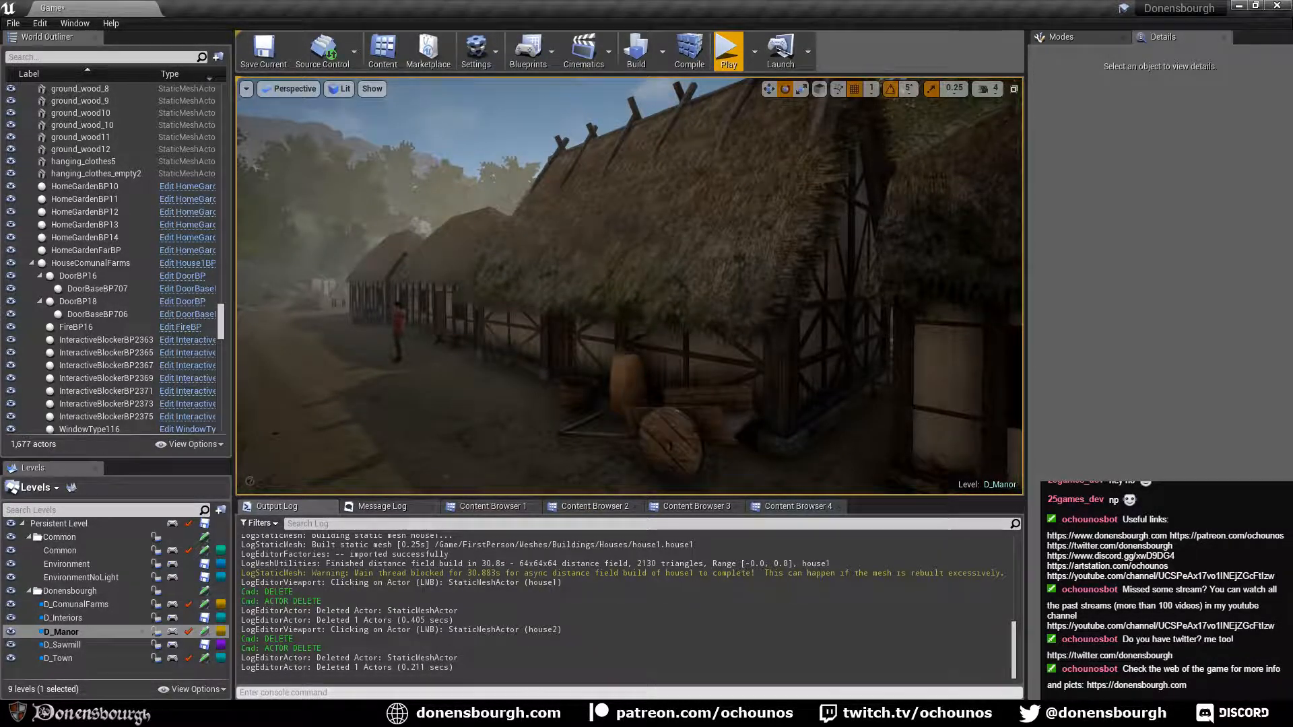
right_drag(747, 419, 717, 342)
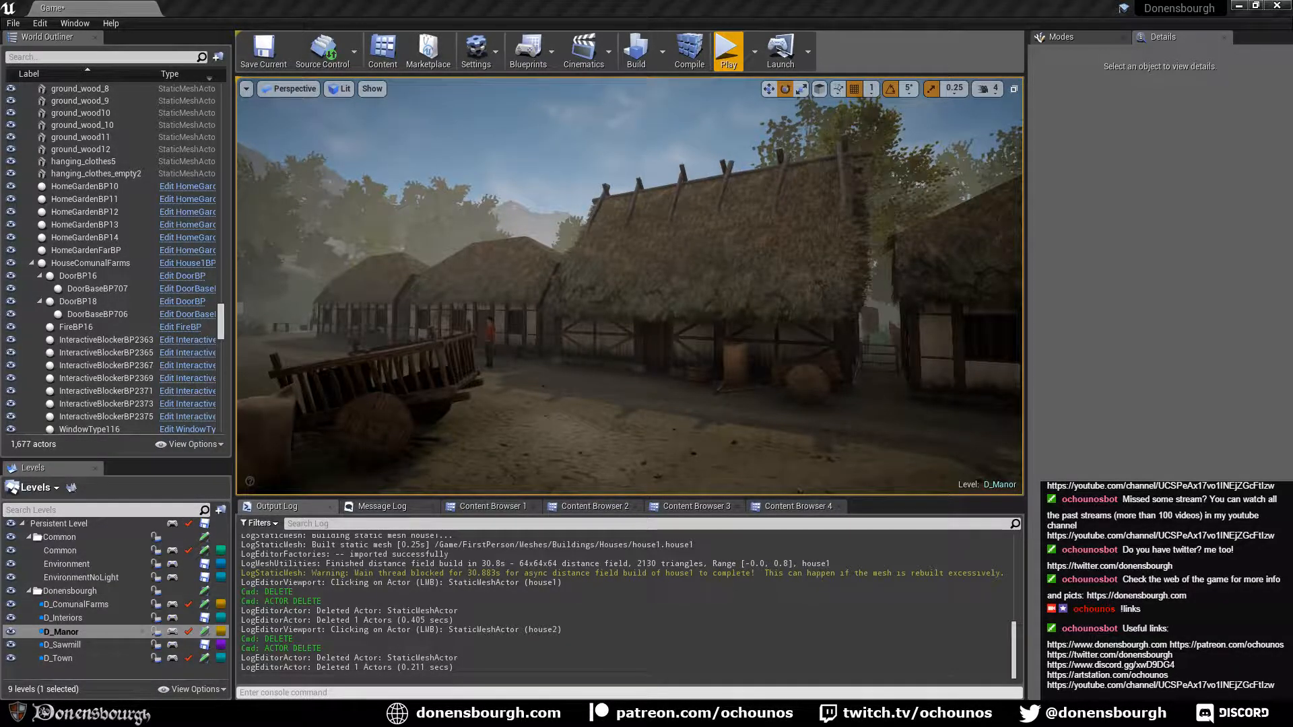
key(s)
right_drag(630, 287, 582, 289)
key(w)
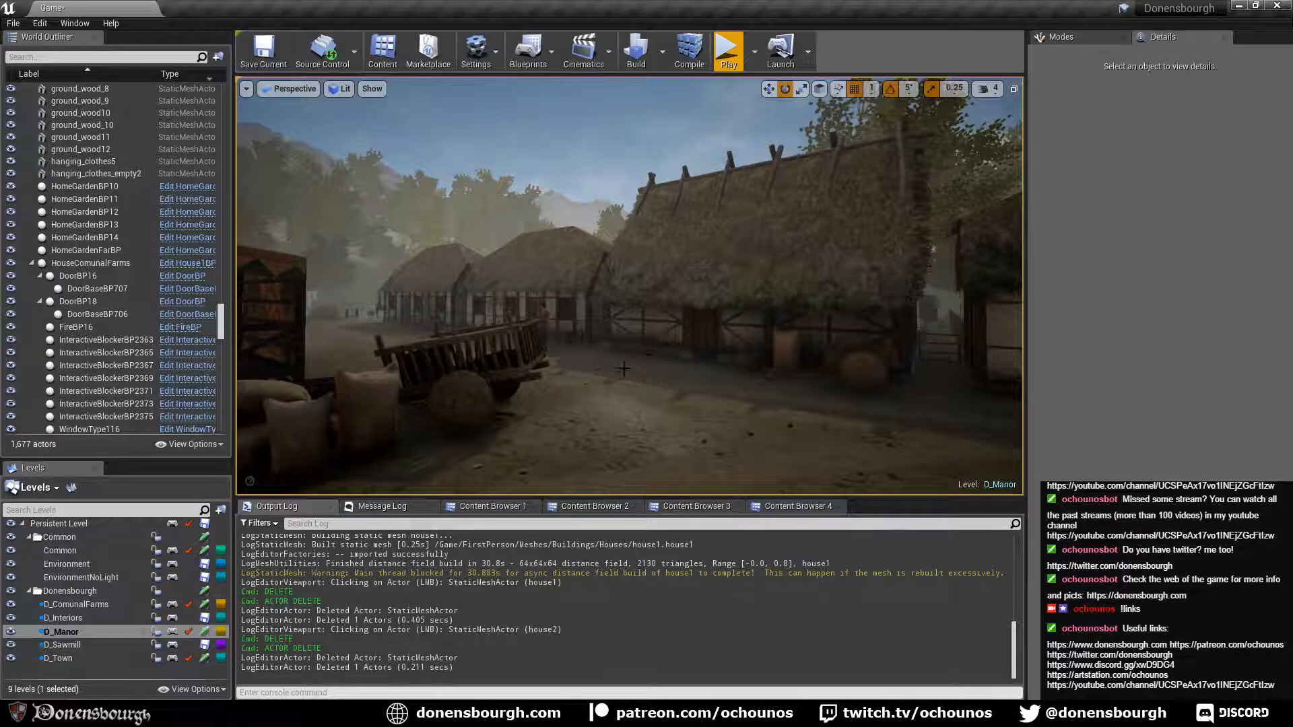